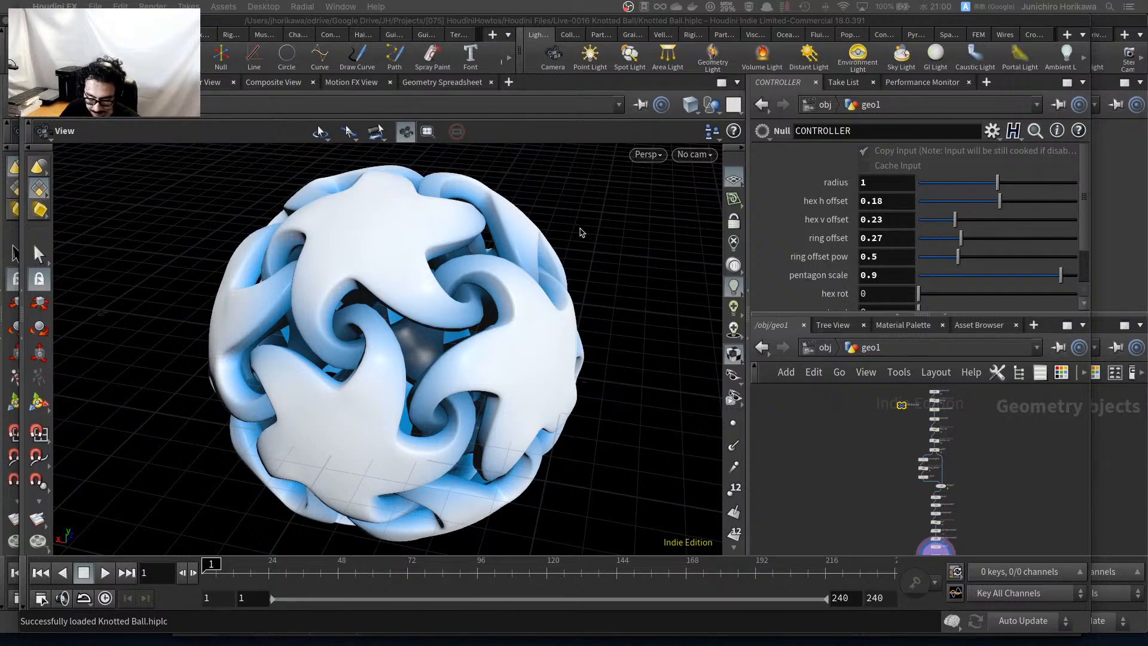
Set the CONTROLLER node's hex h offset to 0.191 and its hex v offset to 0.231.
{"action": "left_click_drag", "start_coordinate": [581, 232], "coordinate": [450, 272]}
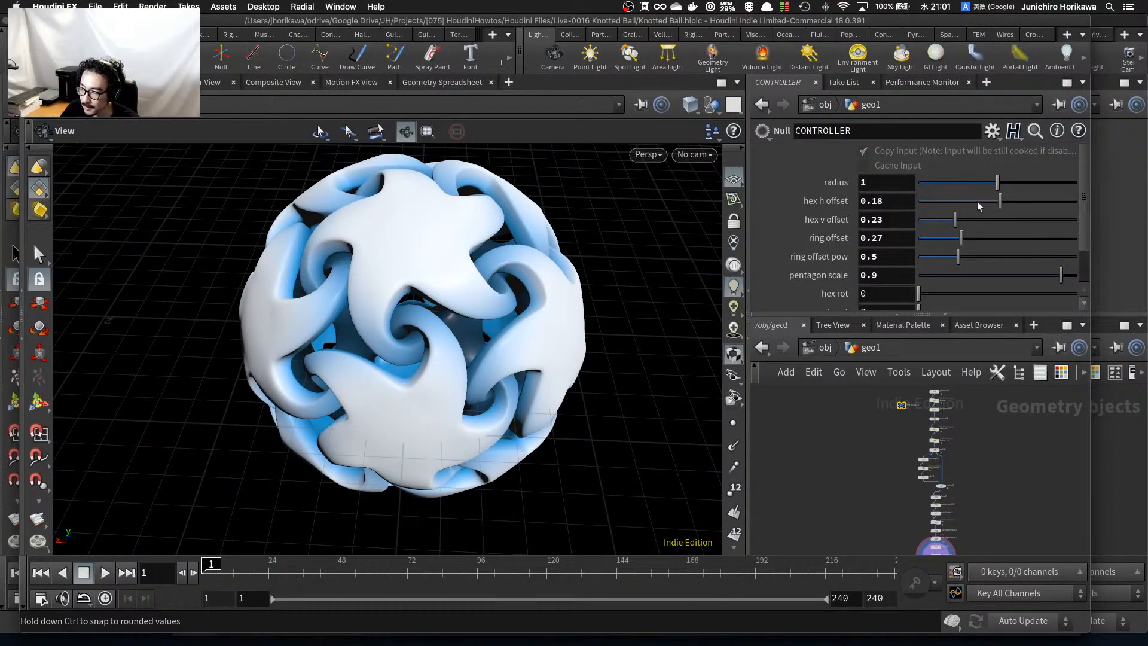
{"action": "left_click_drag", "start_coordinate": [998, 201], "coordinate": [955, 220]}
{"action": "left_click", "coordinate": [963, 219]}
Examine the knotted ball's interlocking arms up close and from other angles, and review the controller's remaining parameters.
{"action": "scroll", "coordinate": [656, 259], "scroll_direction": "up", "scroll_amount": 10}
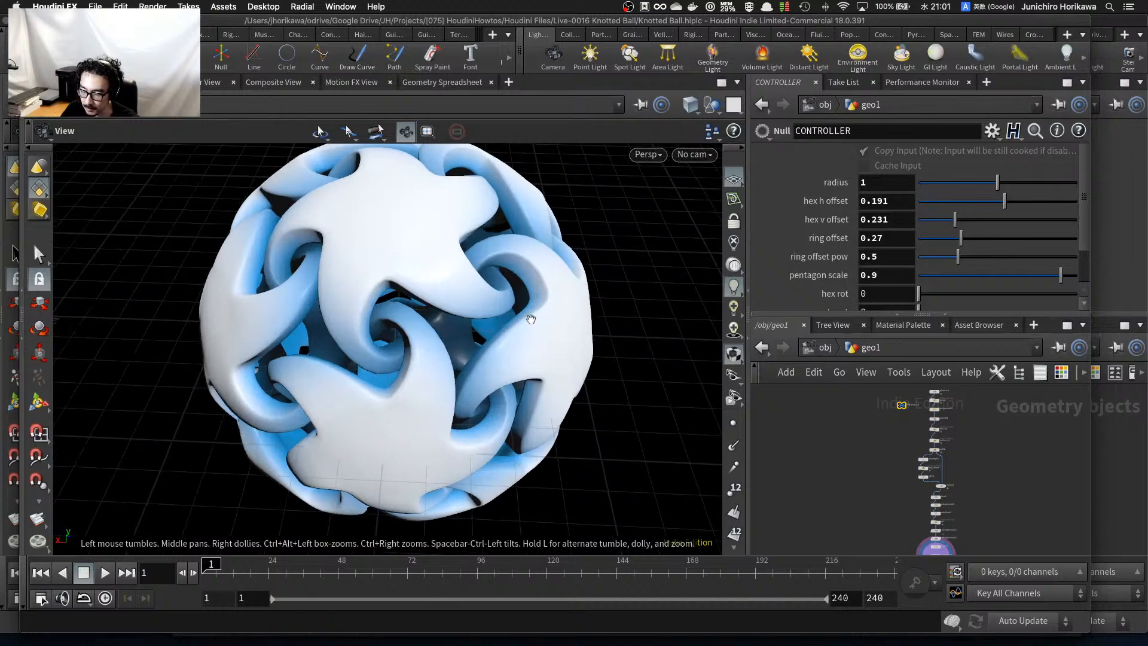
{"action": "left_click_drag", "start_coordinate": [444, 354], "coordinate": [313, 422]}
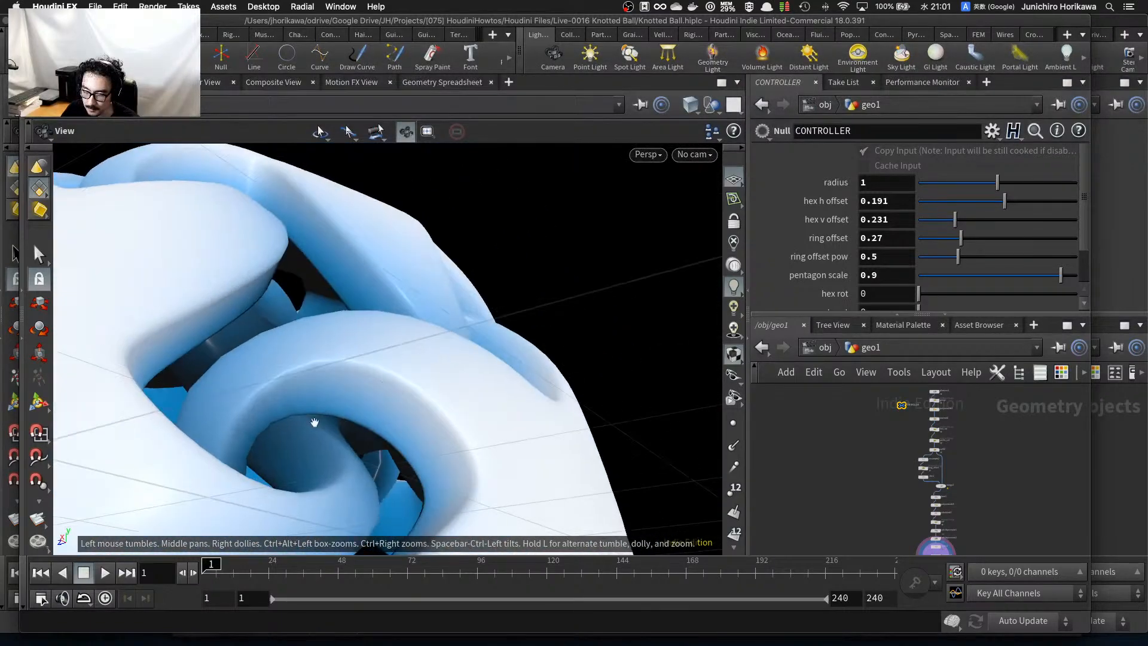
{"action": "scroll", "coordinate": [466, 277], "scroll_direction": "up", "scroll_amount": 10}
{"action": "left_click_drag", "start_coordinate": [467, 277], "coordinate": [441, 436]}
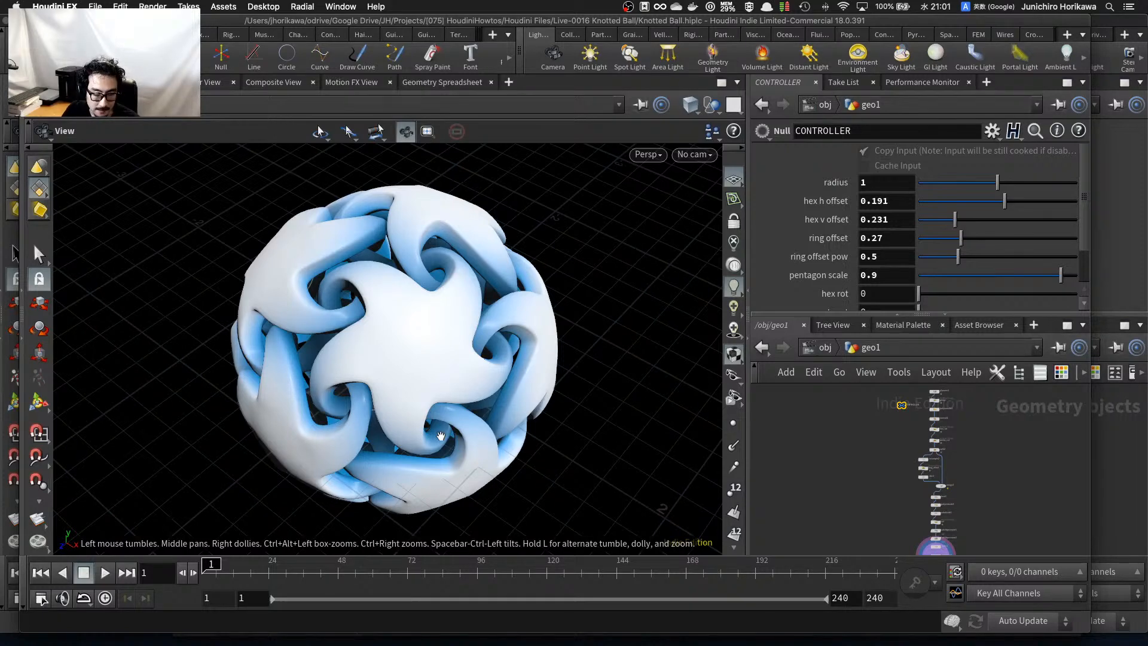
{"action": "scroll", "coordinate": [1022, 233], "scroll_direction": "down", "scroll_amount": 3}
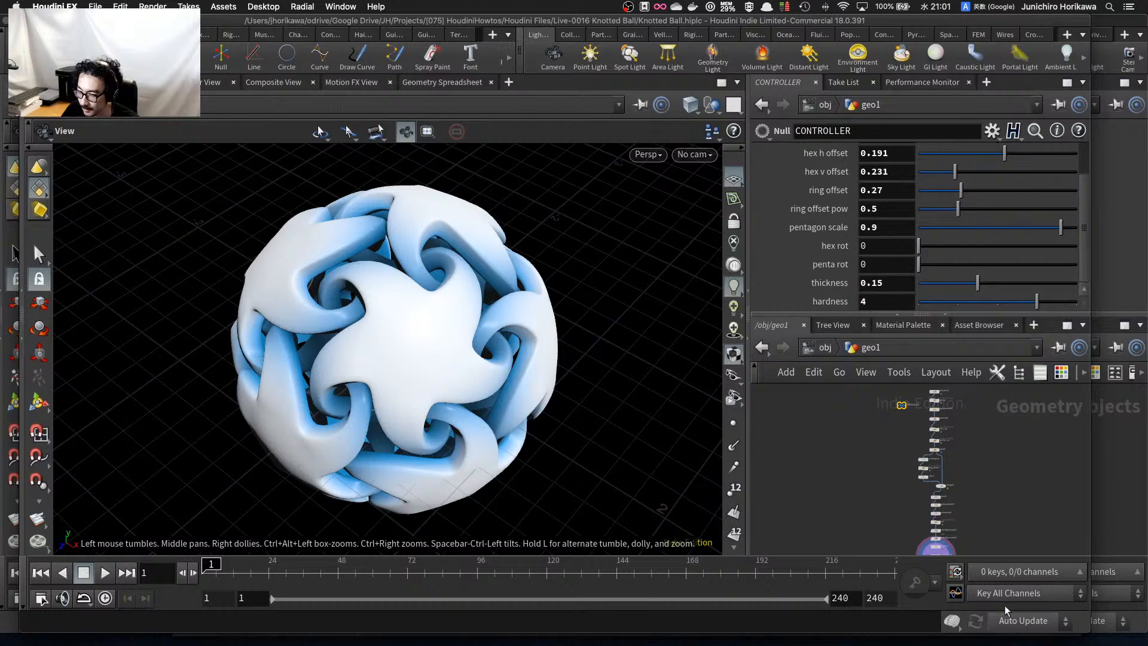
Switch to Chrome, browse back through the Bathsheba Sculpture MGX gallery from the Quin lamp, and open the site's home page.
{"action": "key", "text": "ctrl+Up"}
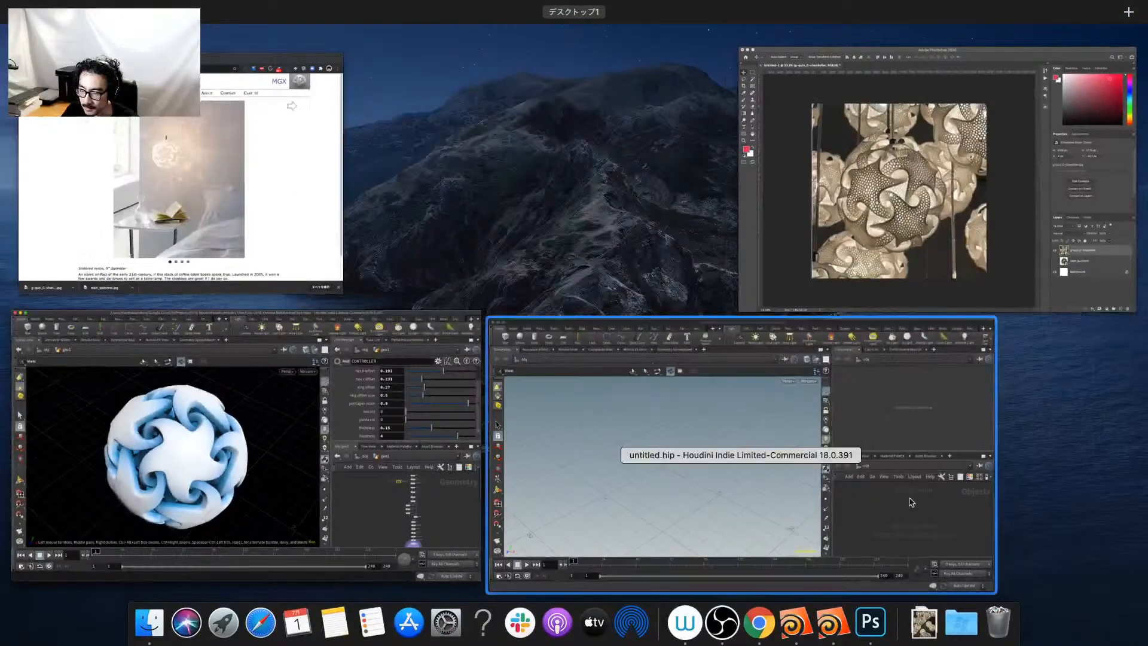
{"action": "left_click", "coordinate": [257, 188]}
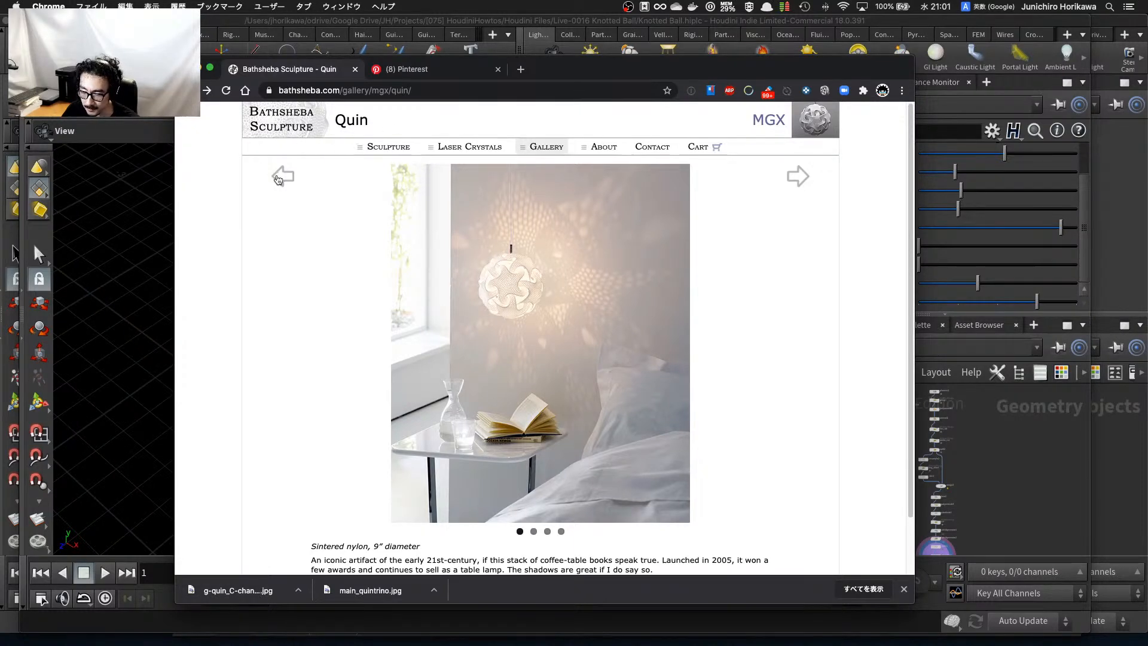
{"action": "left_click", "coordinate": [280, 178]}
{"action": "left_click", "coordinate": [291, 181]}
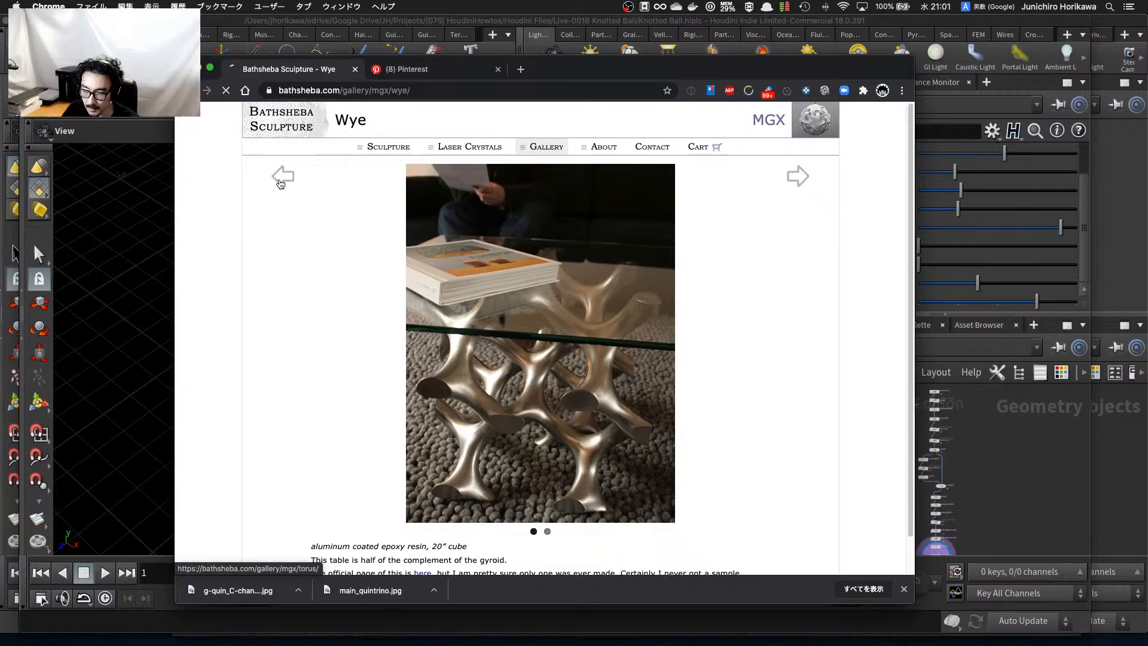
{"action": "left_click", "coordinate": [288, 179]}
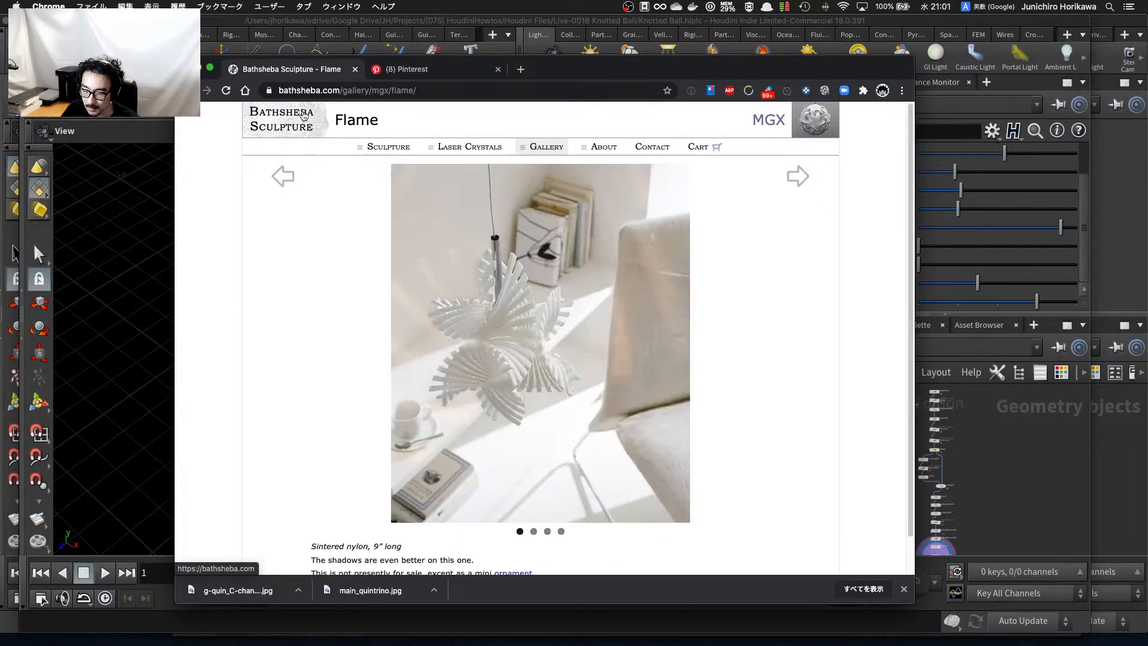
{"action": "left_click", "coordinate": [302, 115]}
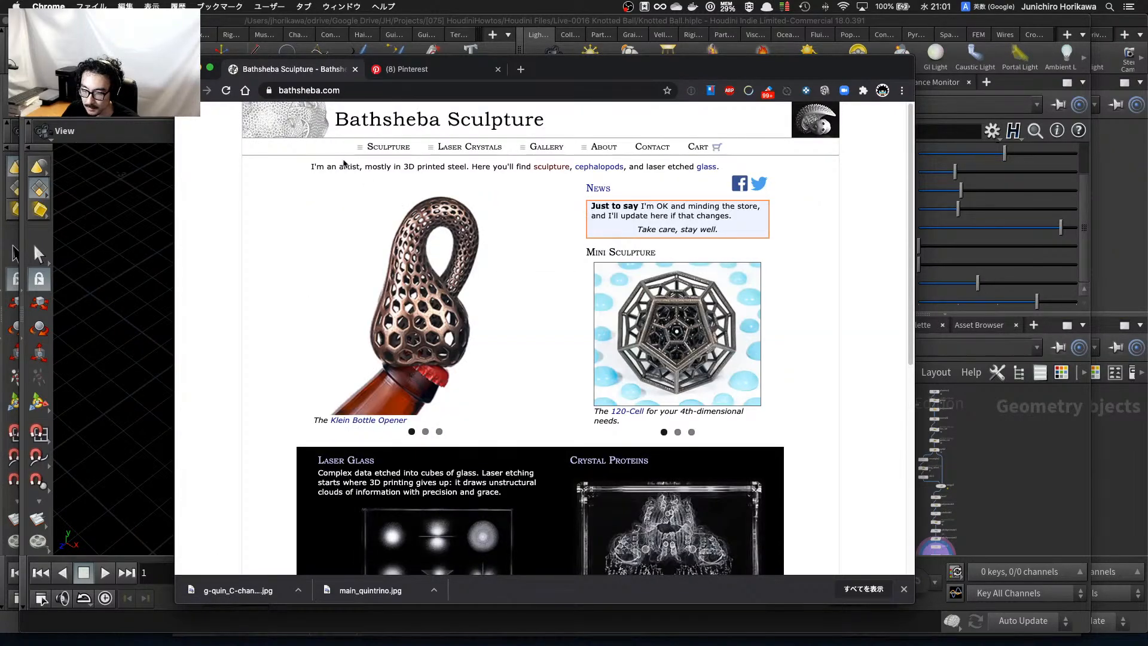
Look through the sculptures presented on the Bathsheba Sculpture home page.
{"action": "scroll", "coordinate": [395, 183], "scroll_direction": "down", "scroll_amount": 10}
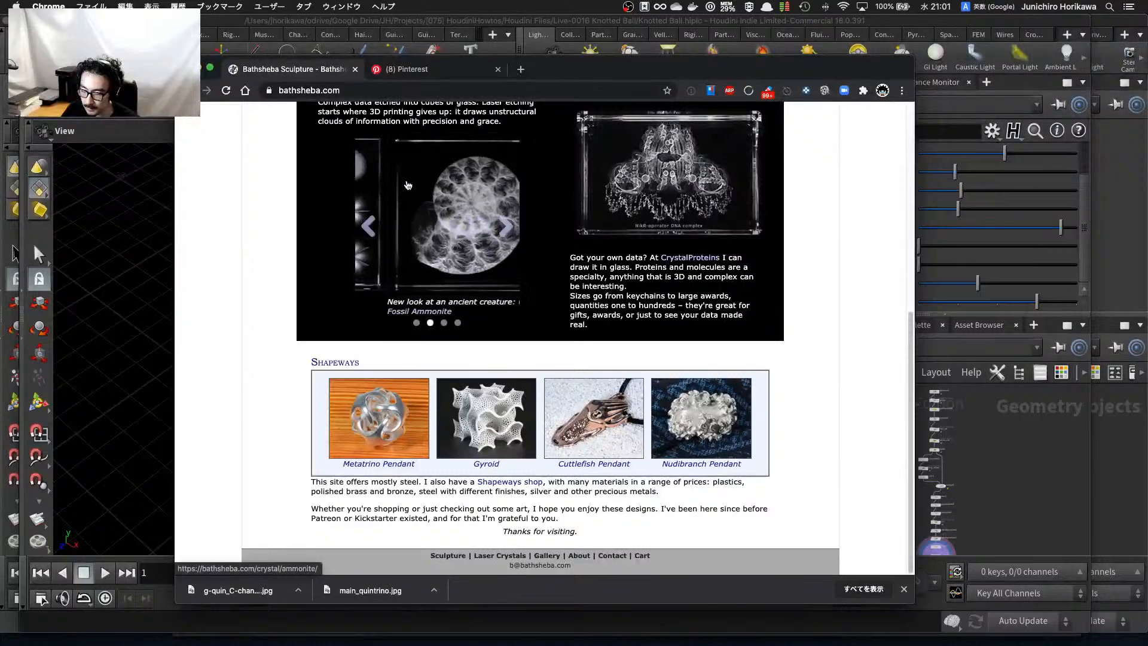
{"action": "scroll", "coordinate": [407, 185], "scroll_direction": "up", "scroll_amount": 10}
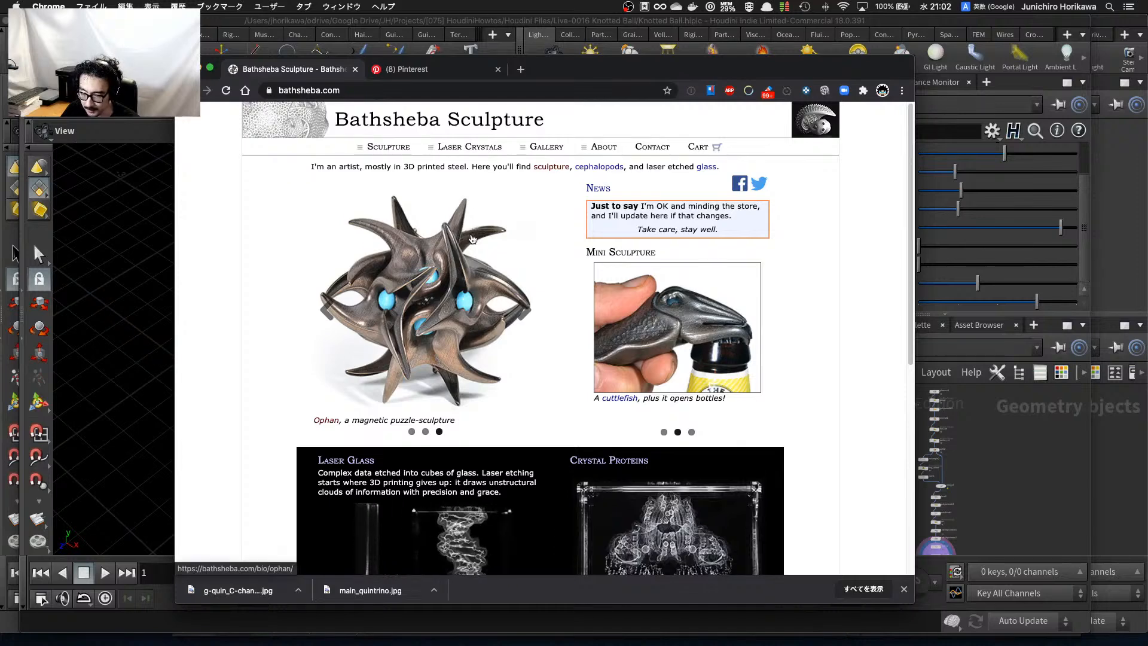
{"action": "scroll", "coordinate": [472, 239], "scroll_direction": "down", "scroll_amount": 1}
{"action": "scroll", "coordinate": [472, 239], "scroll_direction": "down", "scroll_amount": 1}
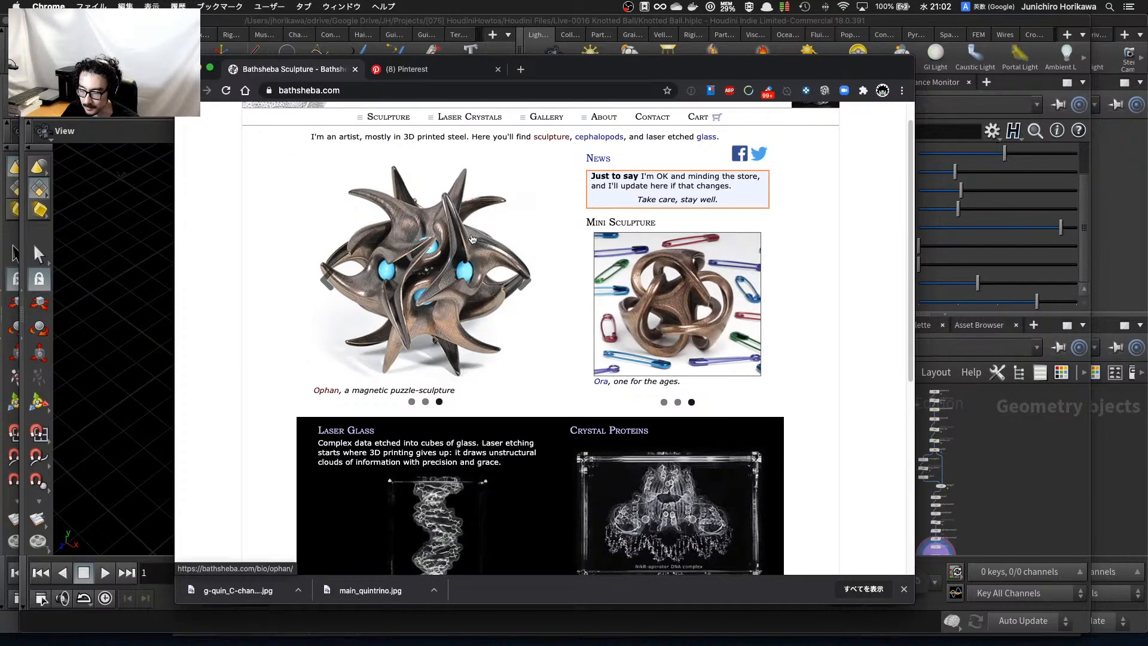
{"action": "scroll", "coordinate": [472, 239], "scroll_direction": "up", "scroll_amount": 2}
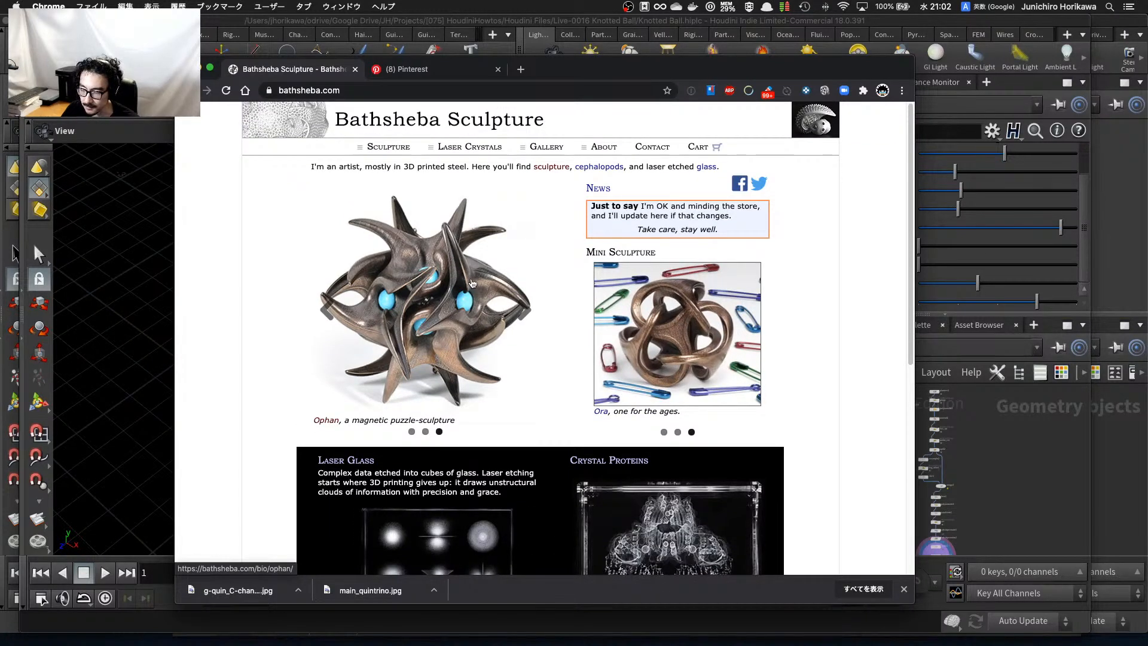
{"action": "mouse_move", "coordinate": [387, 147]}
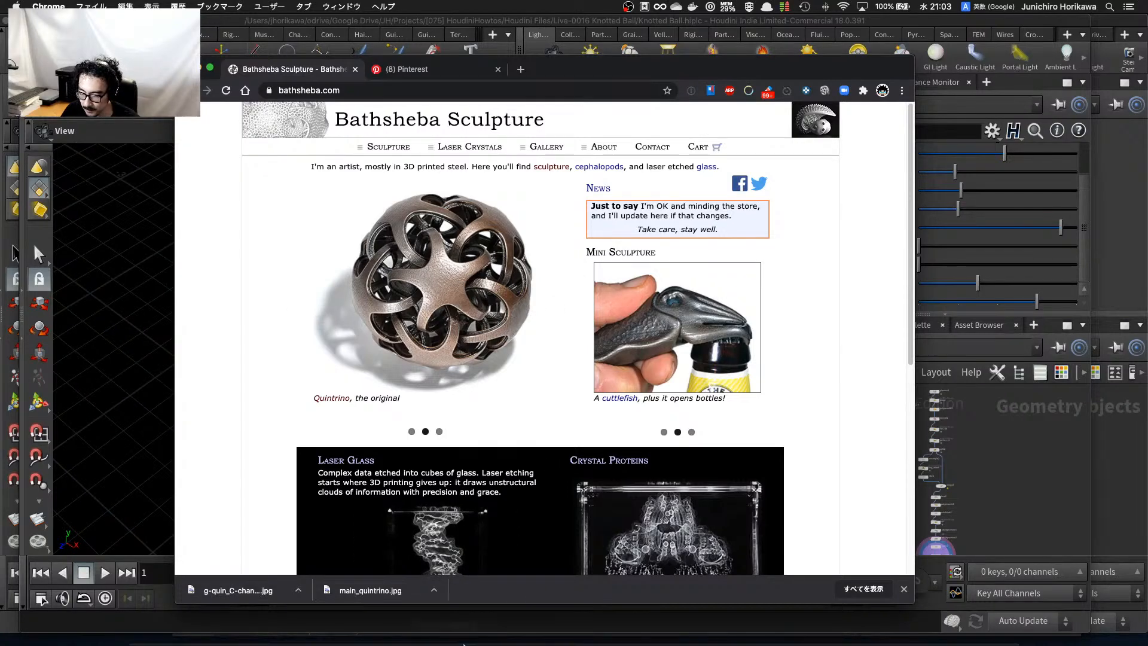
Switch to Photoshop, activate the Brush tool and add a new empty layer above the g-quin_C-chandelier photo.
{"action": "mouse_move", "coordinate": [577, 632]}
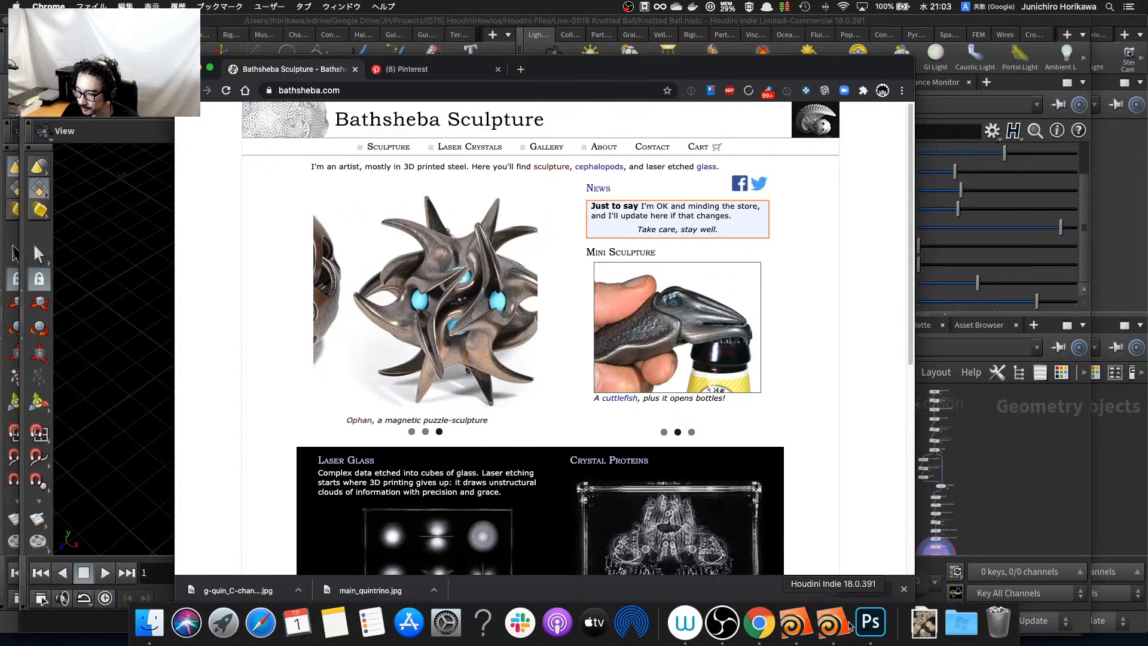
{"action": "left_click", "coordinate": [881, 623]}
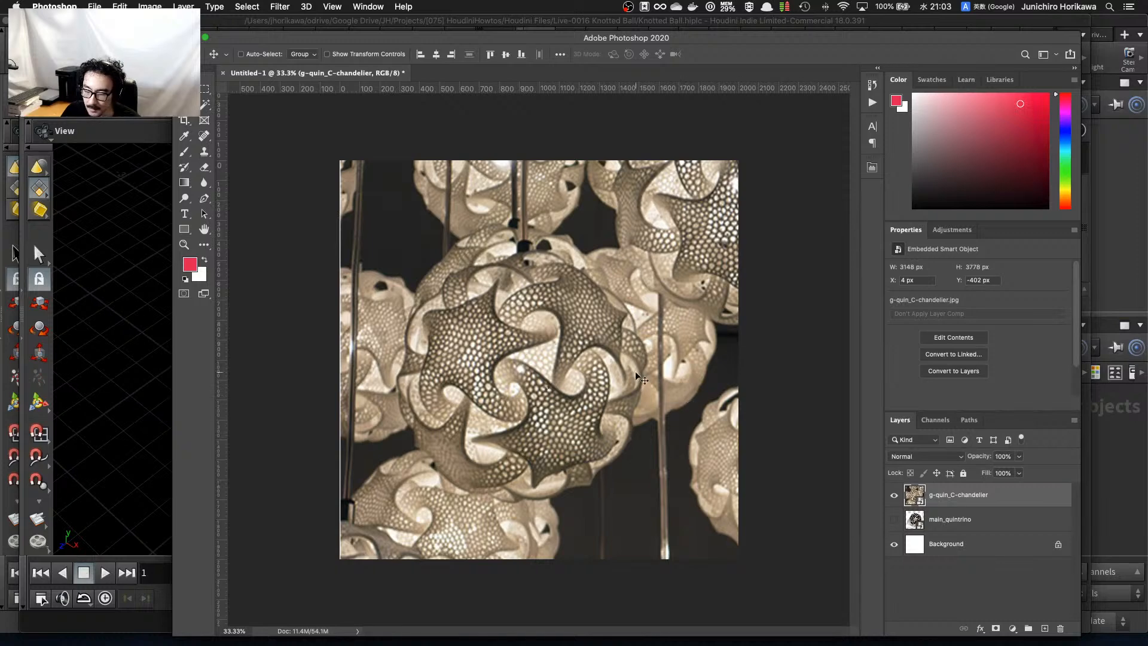
{"action": "scroll", "coordinate": [561, 335], "scroll_direction": "up", "scroll_amount": 5, "text": "alt"}
{"action": "scroll", "coordinate": [561, 335], "scroll_direction": "down", "scroll_amount": 2, "text": "alt"}
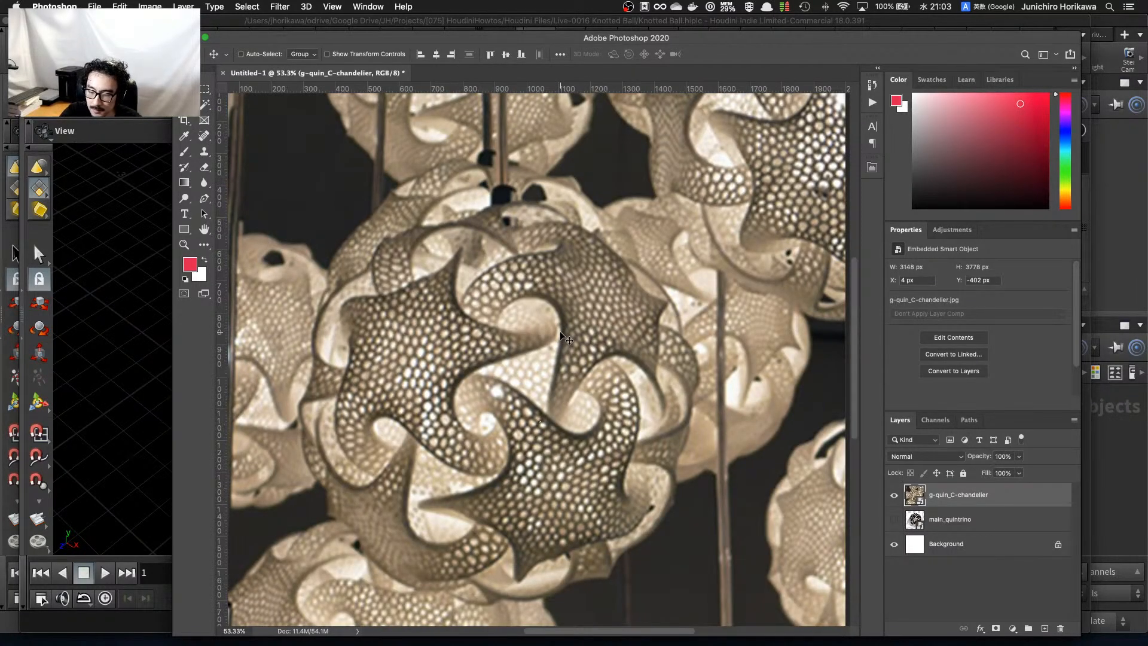
{"action": "left_click", "coordinate": [184, 147]}
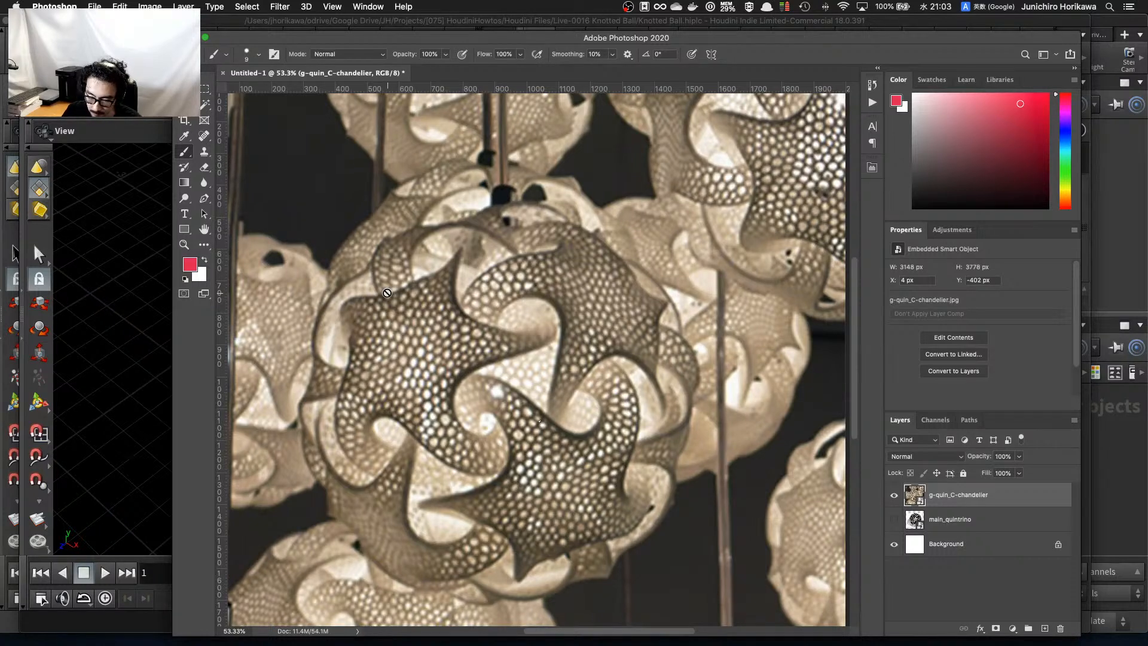
{"action": "left_click", "coordinate": [1045, 627]}
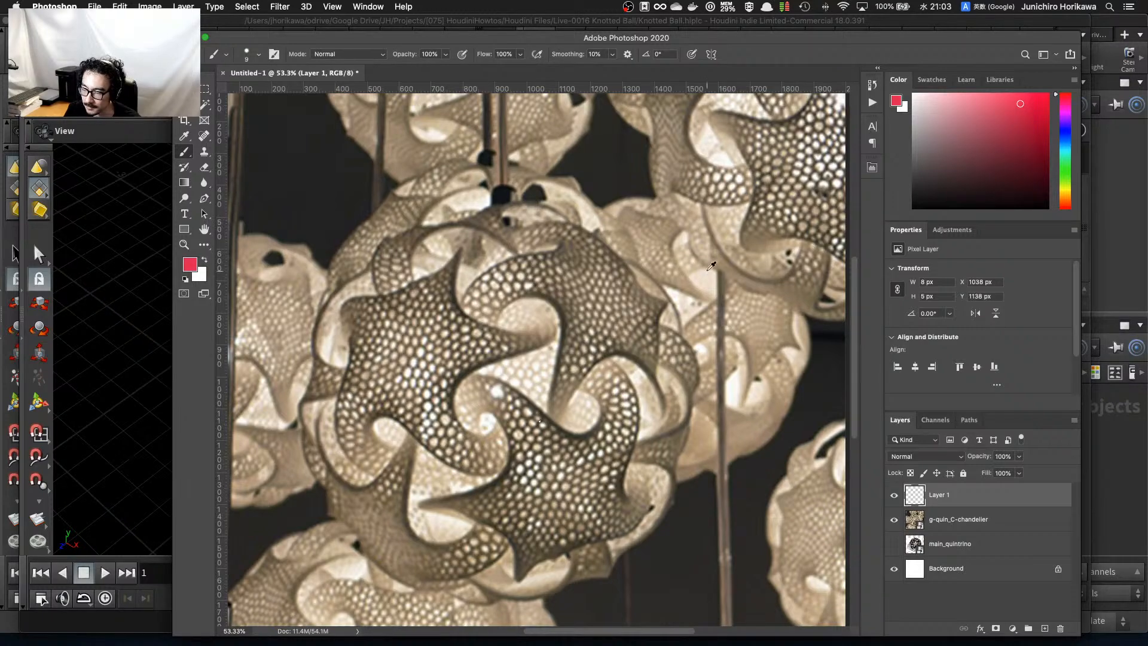
Frame the central lamp in the photo and set the foreground colour to red, hex ff003c.
{"action": "scroll", "coordinate": [704, 273], "scroll_direction": "down", "scroll_amount": 3, "text": "alt"}
{"action": "scroll", "coordinate": [706, 269], "scroll_direction": "up", "scroll_amount": 2, "text": "alt"}
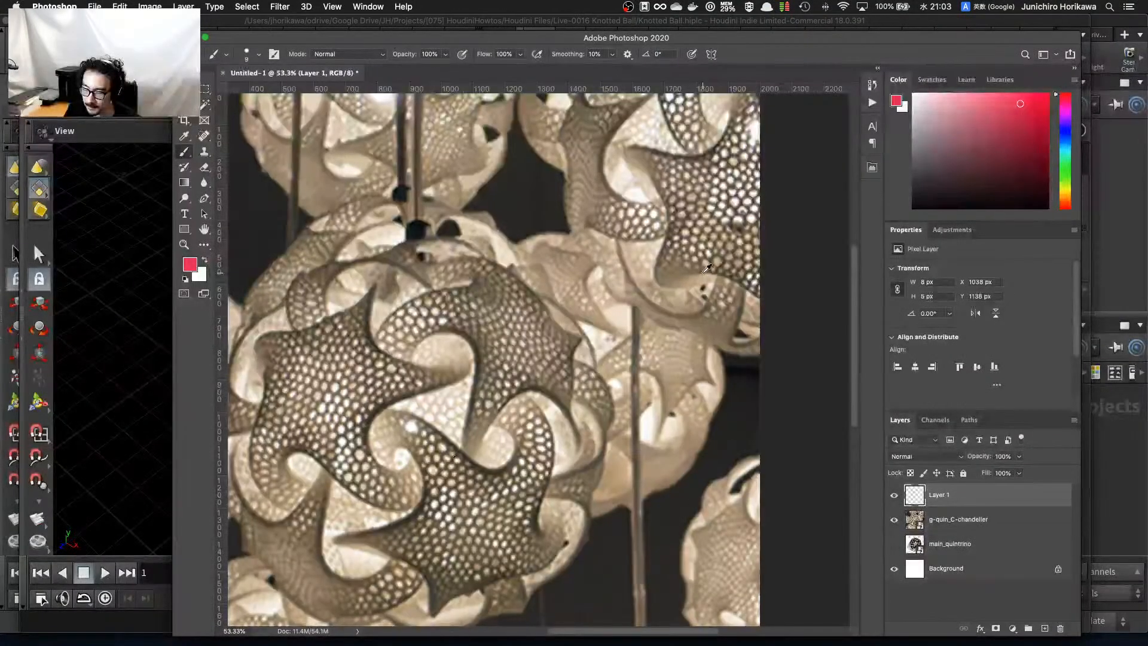
{"action": "scroll", "coordinate": [706, 269], "scroll_direction": "down", "scroll_amount": 2, "text": "alt"}
{"action": "scroll", "coordinate": [707, 269], "scroll_direction": "up", "scroll_amount": 2, "text": "alt"}
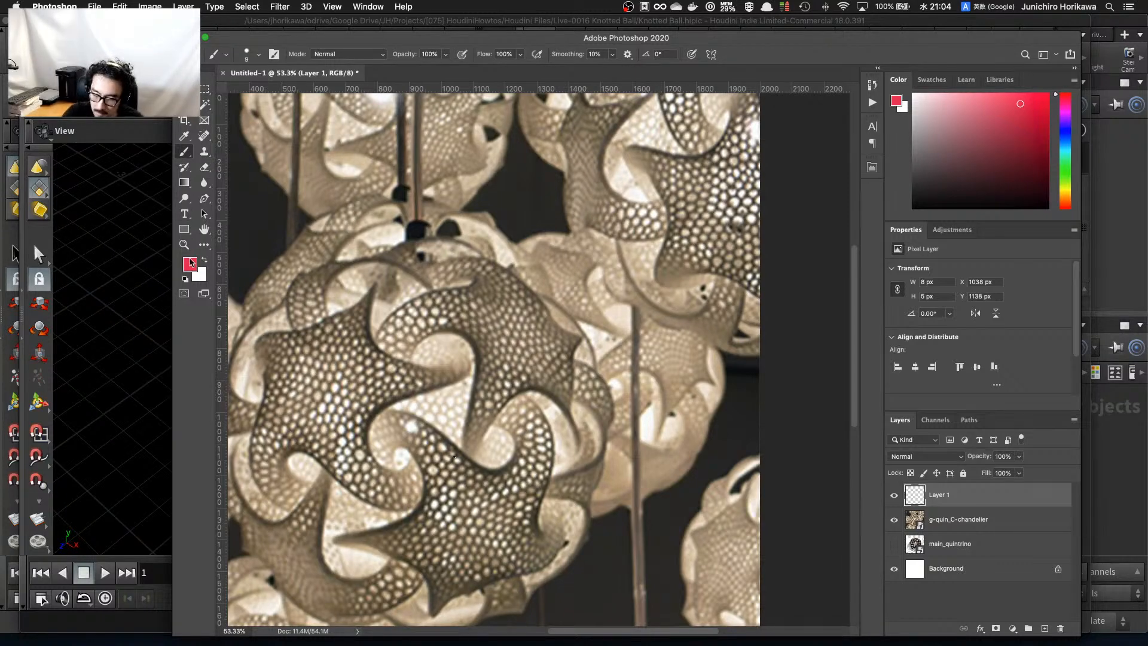
{"action": "left_click", "coordinate": [190, 263]}
{"action": "type", "text": "ff0000"}
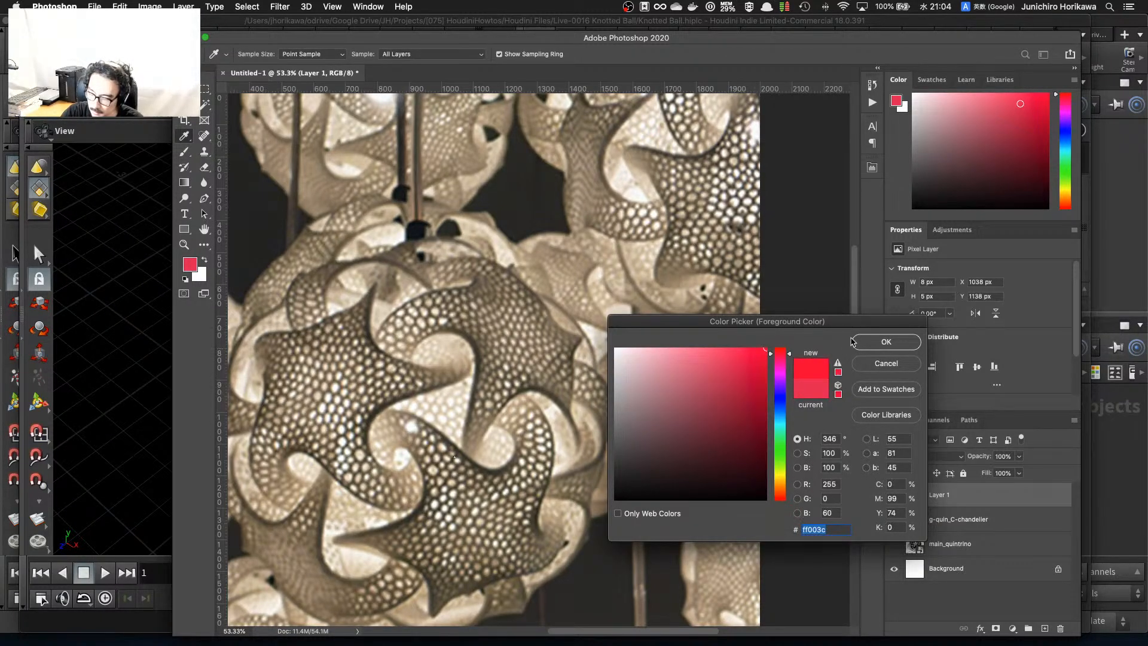
{"action": "left_click", "coordinate": [881, 340]}
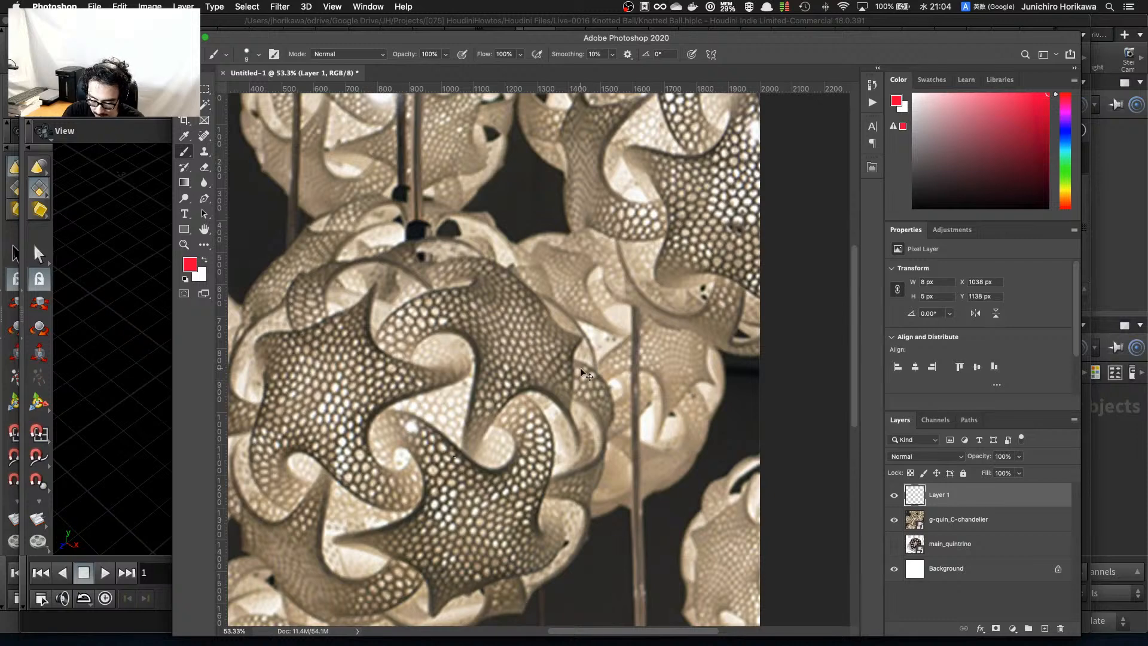
Outline a red pentagon on the central lamp's left star and draw most of a second one on its upper-right star.
{"action": "left_click_drag", "start_coordinate": [265, 381], "coordinate": [303, 443]}
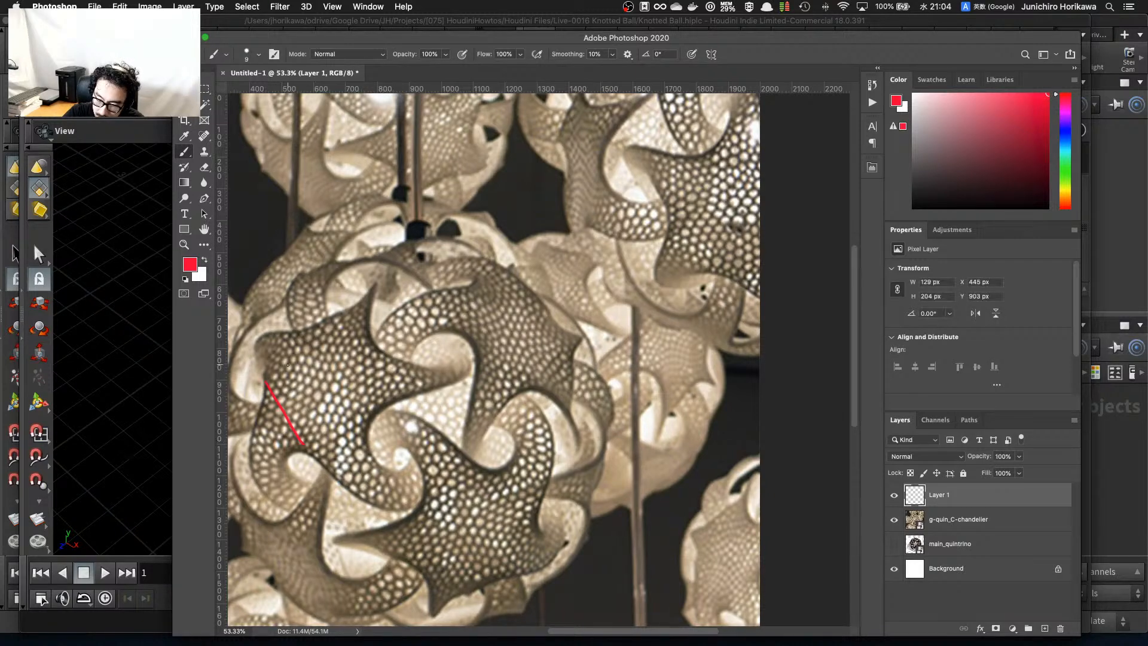
{"action": "mouse_move", "coordinate": [263, 378]}
{"action": "left_mouse_down"}
{"action": "mouse_move", "coordinate": [298, 329]}
{"action": "mouse_move", "coordinate": [367, 331]}
{"action": "mouse_move", "coordinate": [375, 409]}
{"action": "left_mouse_up"}
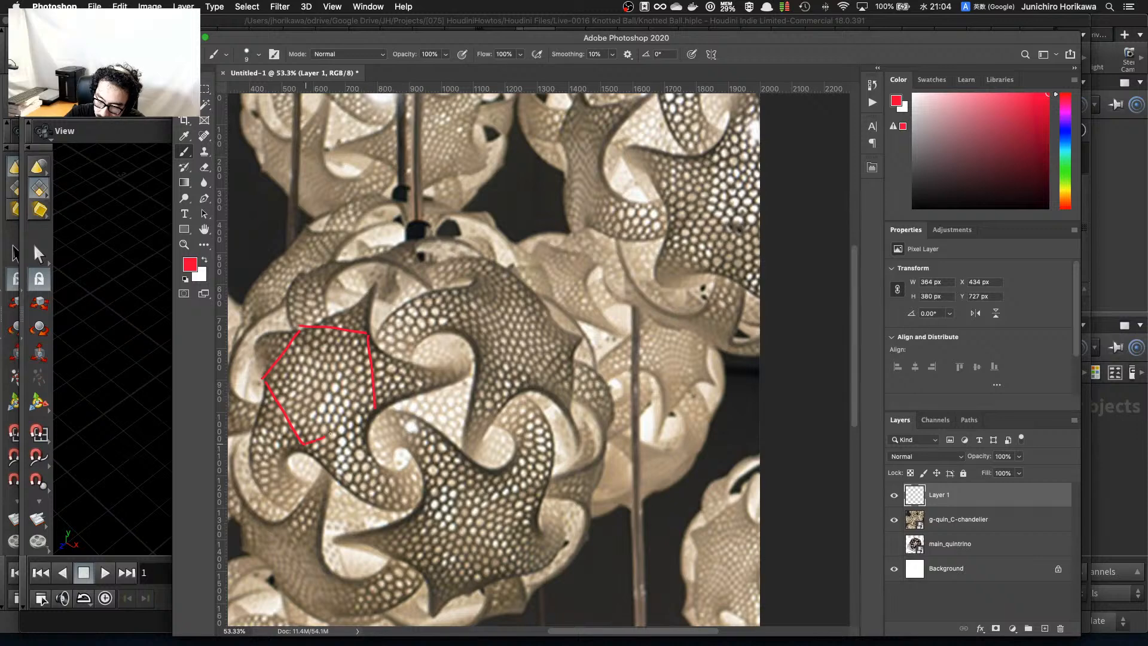
{"action": "left_click_drag", "start_coordinate": [326, 437], "coordinate": [371, 419]}
{"action": "mouse_move", "coordinate": [474, 287]}
{"action": "left_mouse_down"}
{"action": "mouse_move", "coordinate": [475, 343]}
{"action": "mouse_move", "coordinate": [516, 385]}
{"action": "mouse_move", "coordinate": [572, 365]}
{"action": "left_mouse_up"}
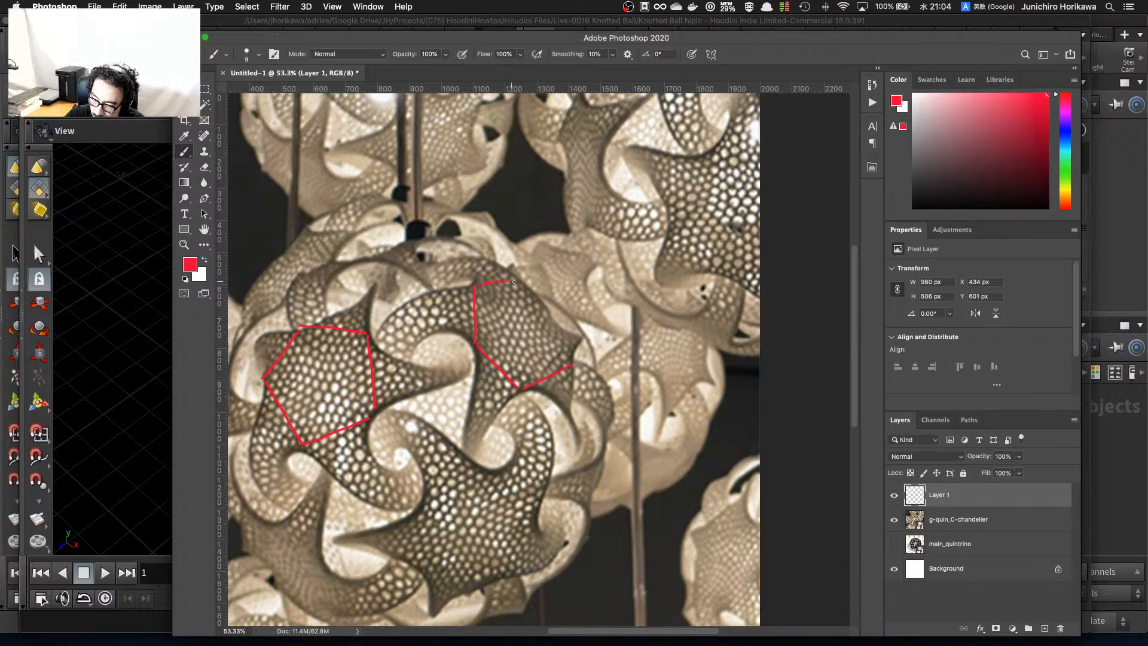
{"action": "left_click_drag", "start_coordinate": [476, 285], "coordinate": [534, 284]}
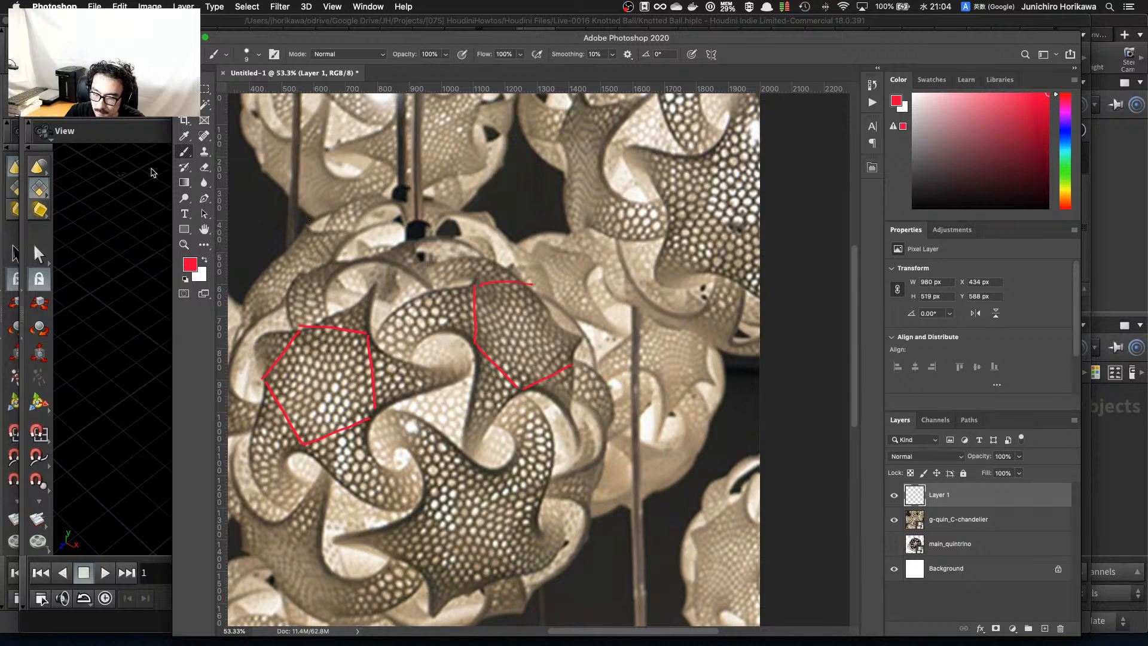
Set the Eraser to 62 px and erase the misdrawn end of the upper-right pentagon's outline.
{"action": "left_click", "coordinate": [204, 167]}
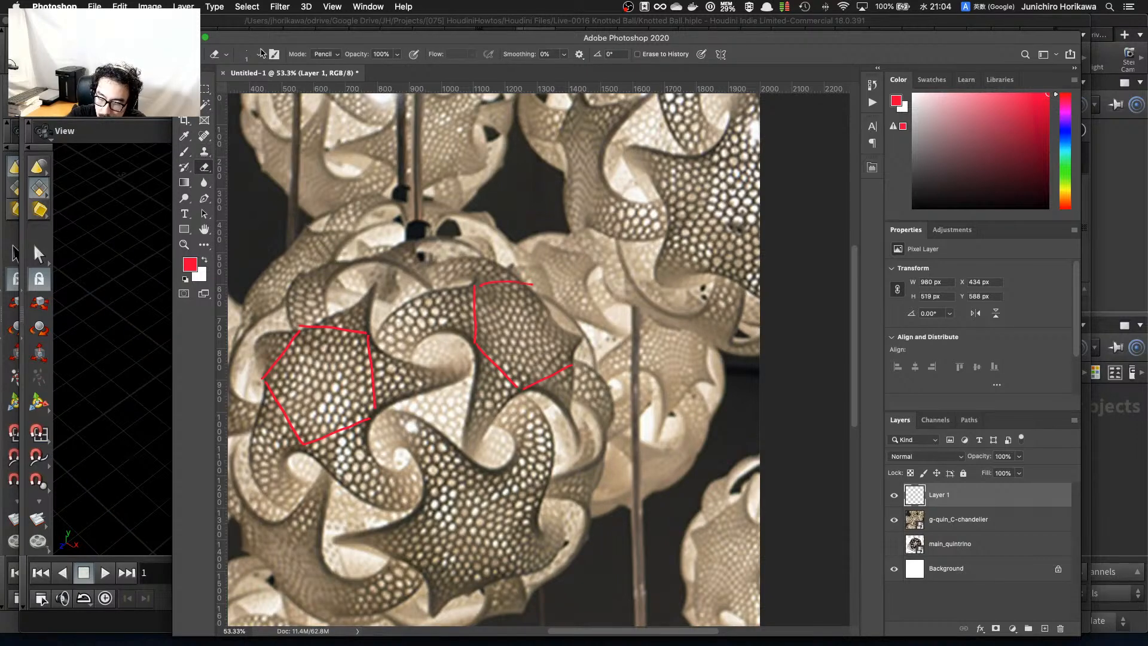
{"action": "left_click", "coordinate": [259, 57]}
{"action": "left_click_drag", "start_coordinate": [240, 92], "coordinate": [260, 91]}
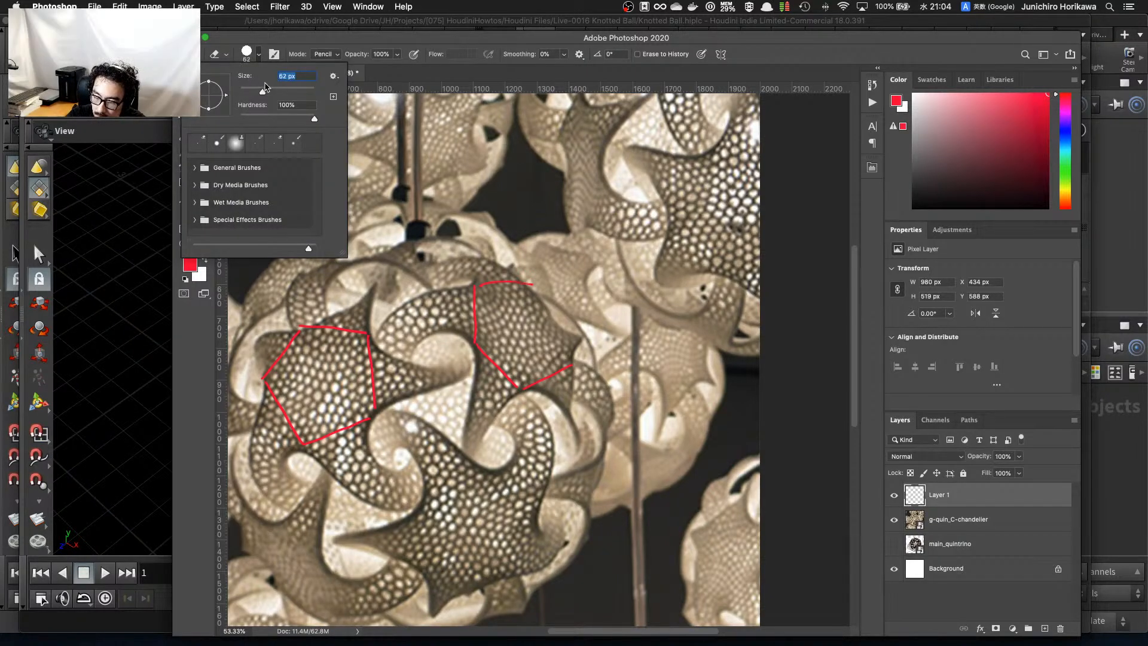
{"action": "left_click", "coordinate": [554, 285]}
{"action": "mouse_move", "coordinate": [554, 286]}
{"action": "left_mouse_down"}
{"action": "mouse_move", "coordinate": [489, 282]}
{"action": "mouse_move", "coordinate": [490, 264]}
{"action": "mouse_move", "coordinate": [501, 290]}
{"action": "mouse_move", "coordinate": [539, 306]}
{"action": "mouse_move", "coordinate": [562, 339]}
{"action": "left_mouse_up"}
Return to the Brush, complete the upper-right pentagon and outline a third red pentagon on the lamp's lower star.
{"action": "left_click", "coordinate": [185, 154]}
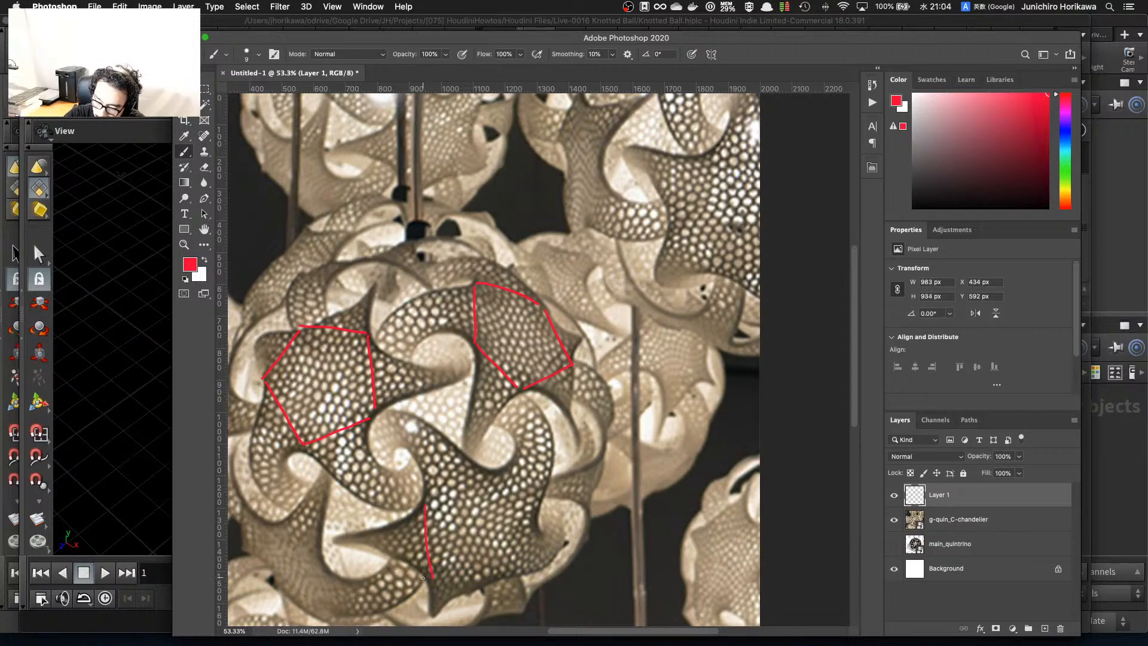
{"action": "mouse_move", "coordinate": [432, 577]}
{"action": "left_mouse_down"}
{"action": "mouse_move", "coordinate": [489, 588]}
{"action": "mouse_move", "coordinate": [536, 525]}
{"action": "left_mouse_up"}
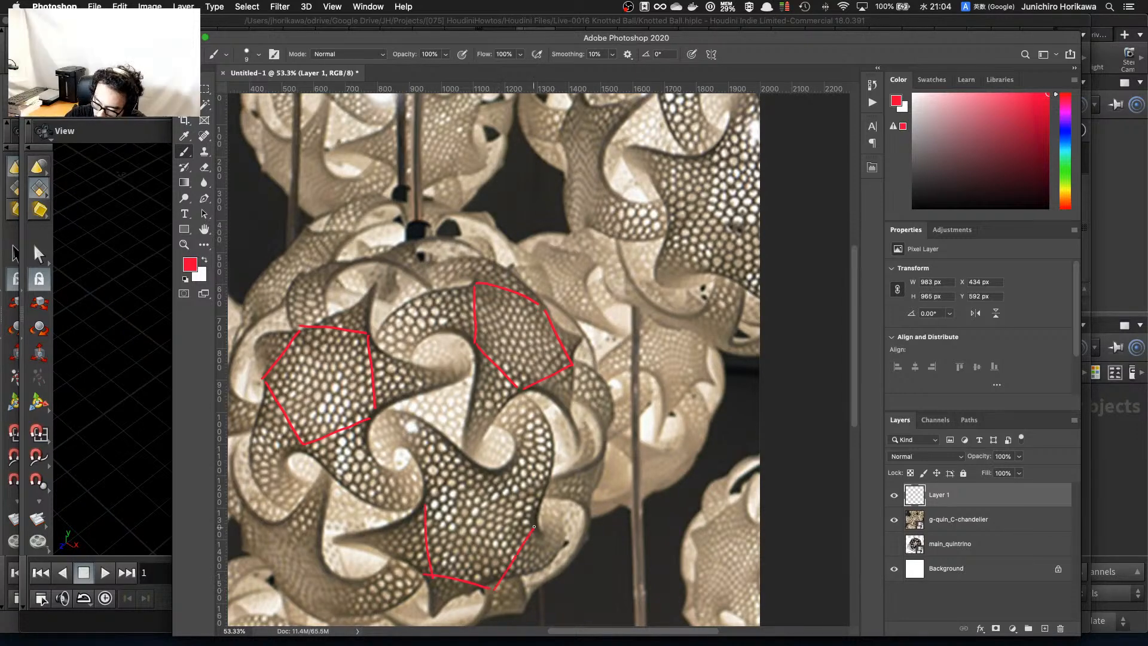
{"action": "left_click_drag", "start_coordinate": [495, 468], "coordinate": [537, 521]}
{"action": "left_click_drag", "start_coordinate": [425, 502], "coordinate": [485, 478]}
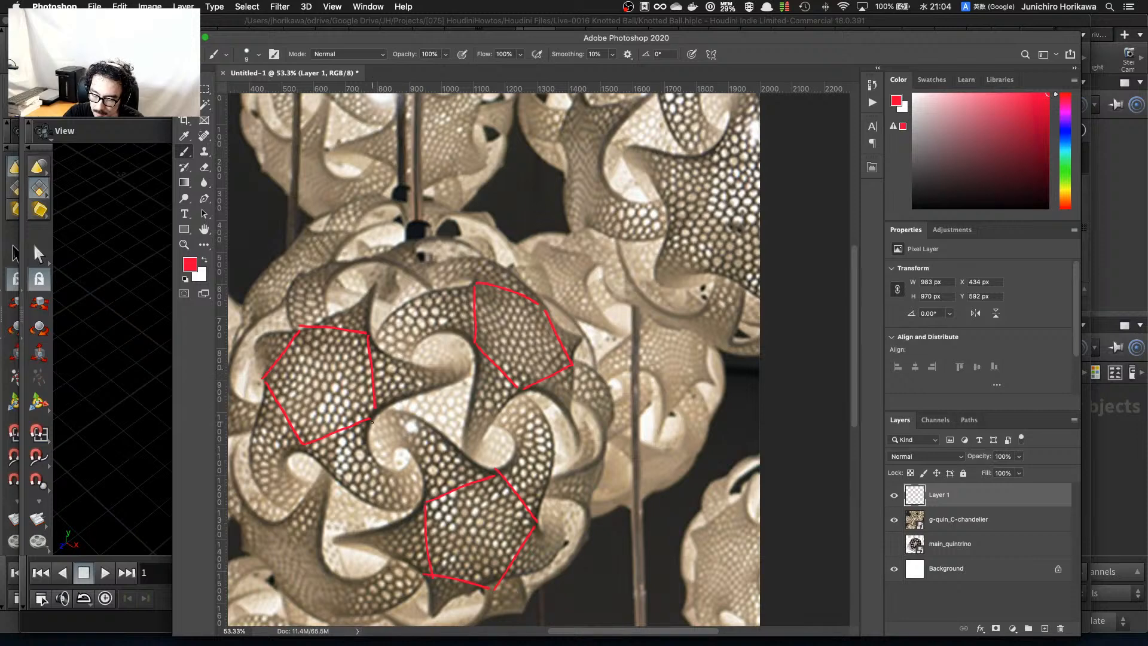
Draw red curves for the arm leaving the left pentagon's lower-right edge and for the arm rising from the lower pentagon's upper-right edge.
{"action": "left_click_drag", "start_coordinate": [304, 441], "coordinate": [370, 502]}
{"action": "mouse_move", "coordinate": [370, 421]}
{"action": "left_mouse_down"}
{"action": "mouse_move", "coordinate": [376, 459]}
{"action": "mouse_move", "coordinate": [407, 464]}
{"action": "left_mouse_up"}
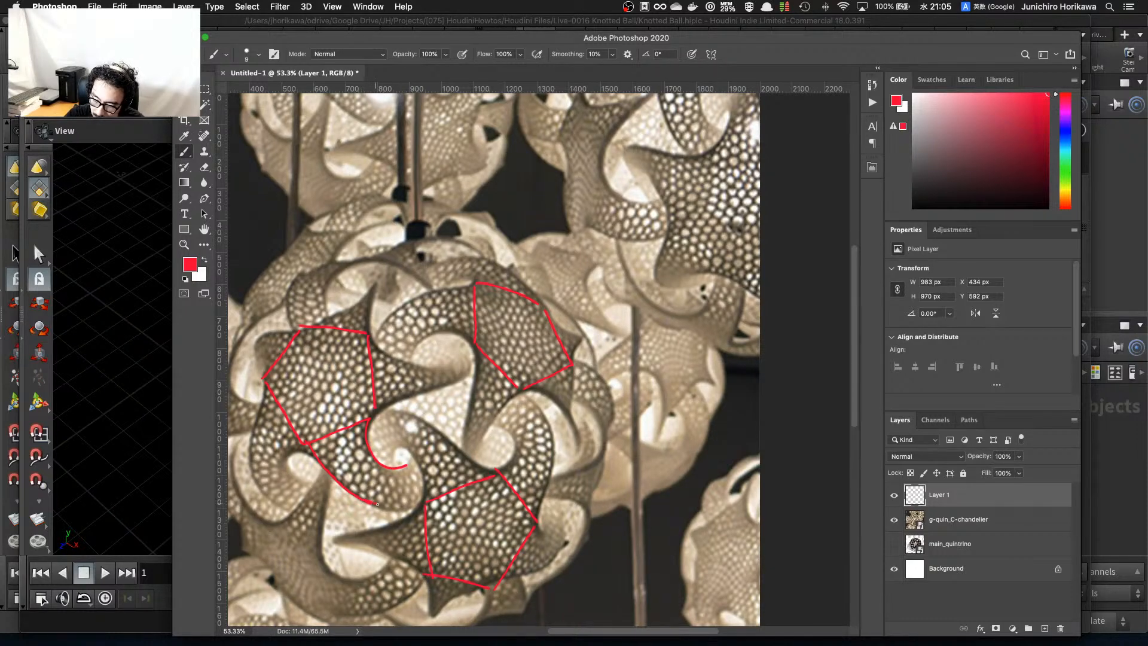
{"action": "mouse_move", "coordinate": [377, 504]}
{"action": "left_mouse_down"}
{"action": "mouse_move", "coordinate": [399, 508]}
{"action": "mouse_move", "coordinate": [429, 490]}
{"action": "mouse_move", "coordinate": [424, 442]}
{"action": "left_mouse_up"}
{"action": "mouse_move", "coordinate": [497, 468]}
{"action": "left_mouse_down"}
{"action": "mouse_move", "coordinate": [514, 448]}
{"action": "mouse_move", "coordinate": [491, 424]}
{"action": "left_mouse_up"}
{"action": "mouse_move", "coordinate": [537, 528]}
{"action": "left_mouse_down"}
{"action": "mouse_move", "coordinate": [544, 498]}
{"action": "mouse_move", "coordinate": [516, 380]}
{"action": "left_mouse_up"}
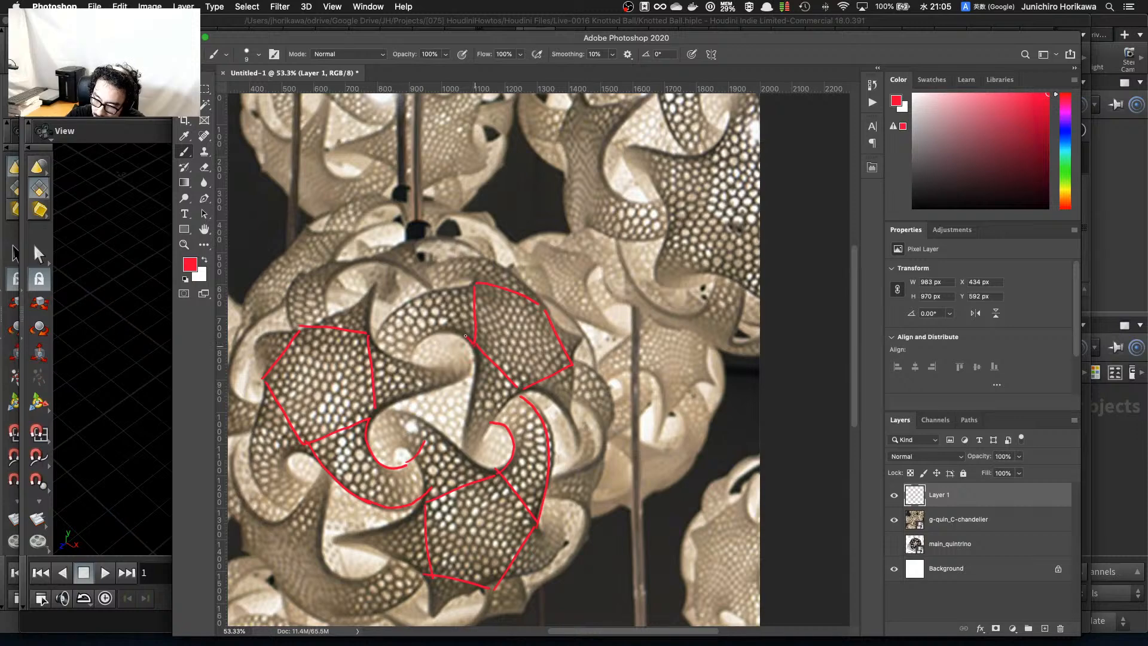
Draw the upper-right pentagon's arm curving leftward and extend all three arms' curves inward across each other around the lamp's centre.
{"action": "mouse_move", "coordinate": [473, 342]}
{"action": "left_mouse_down"}
{"action": "mouse_move", "coordinate": [428, 330]}
{"action": "mouse_move", "coordinate": [411, 359]}
{"action": "left_mouse_up"}
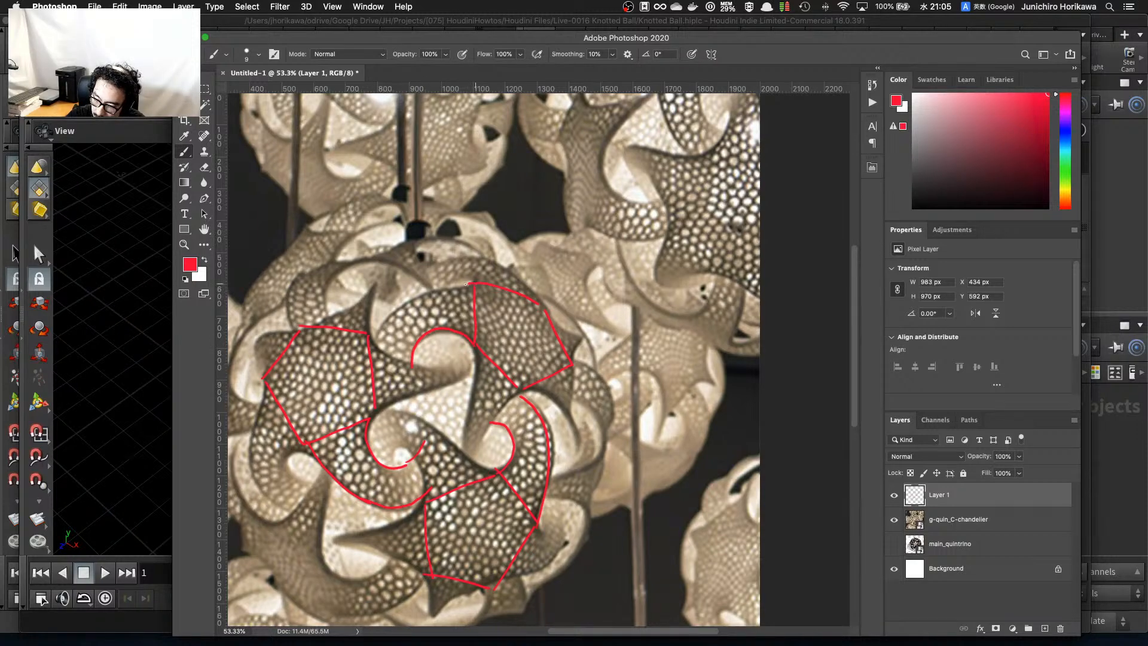
{"action": "mouse_move", "coordinate": [466, 284]}
{"action": "left_mouse_down"}
{"action": "mouse_move", "coordinate": [401, 306]}
{"action": "mouse_move", "coordinate": [375, 341]}
{"action": "mouse_move", "coordinate": [380, 374]}
{"action": "left_mouse_up"}
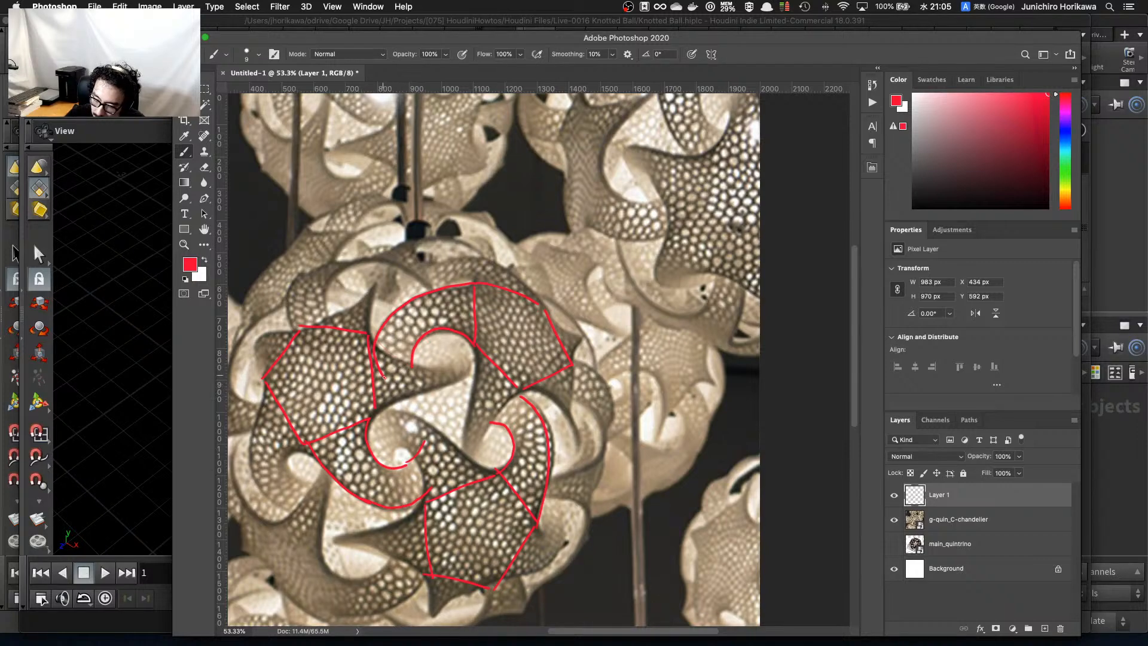
{"action": "left_click_drag", "start_coordinate": [384, 378], "coordinate": [423, 442]}
{"action": "mouse_move", "coordinate": [412, 359]}
{"action": "left_mouse_down"}
{"action": "mouse_move", "coordinate": [424, 376]}
{"action": "mouse_move", "coordinate": [512, 392]}
{"action": "left_mouse_up"}
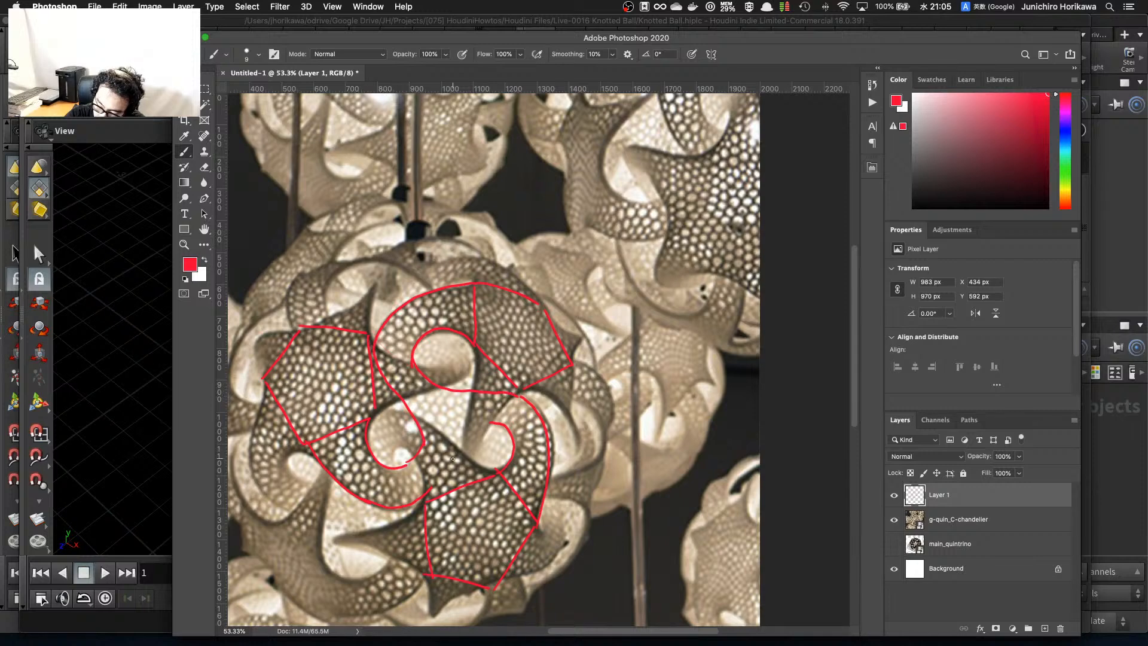
{"action": "mouse_move", "coordinate": [433, 485]}
{"action": "left_mouse_down"}
{"action": "mouse_move", "coordinate": [498, 426]}
{"action": "mouse_move", "coordinate": [511, 461]}
{"action": "left_mouse_up"}
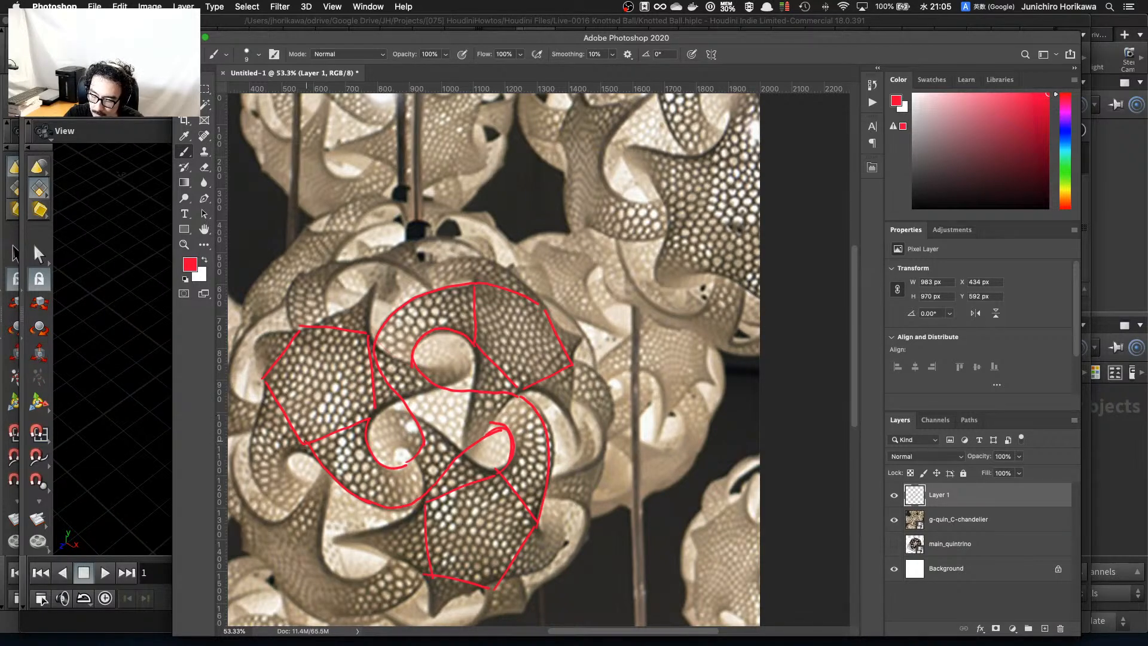
Retrace the left pentagon's lower-right edge, outline a small red hexagon where the three arms meet and circle its sides.
{"action": "left_click", "coordinate": [366, 421], "text": "shift"}
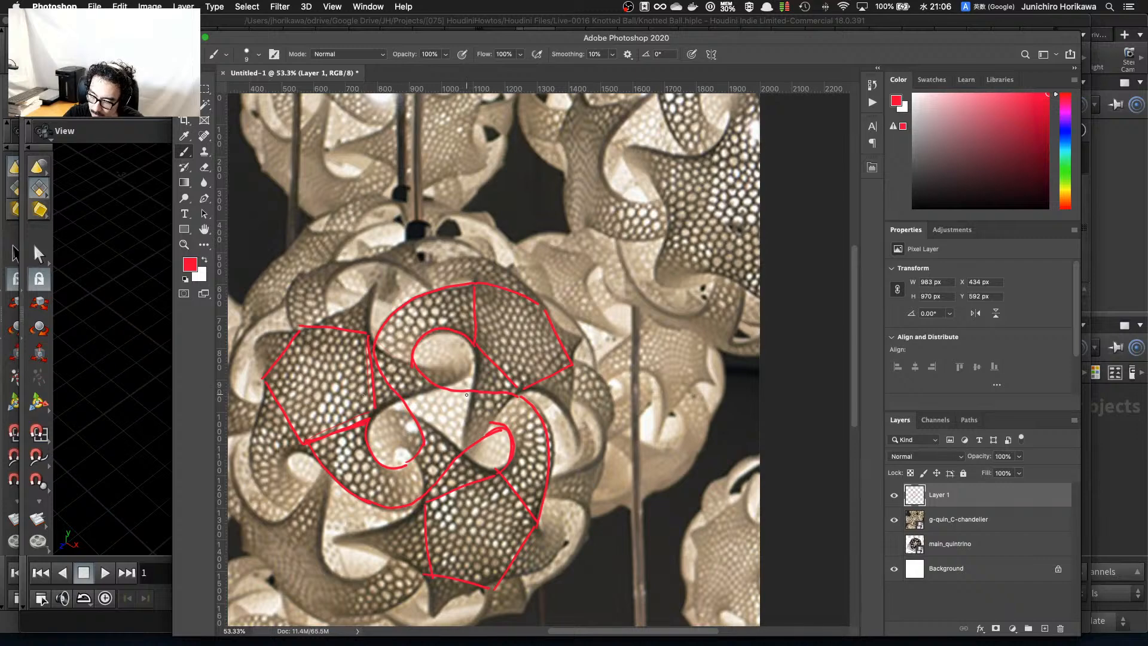
{"action": "left_click_drag", "start_coordinate": [418, 416], "coordinate": [444, 385]}
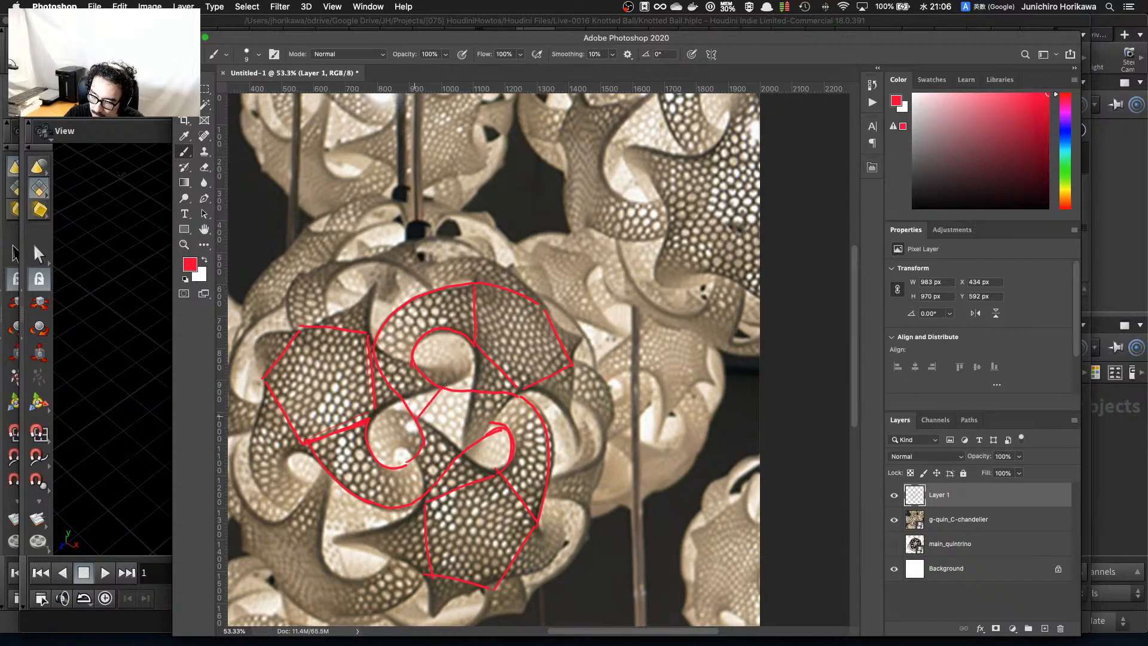
{"action": "left_click_drag", "start_coordinate": [489, 423], "coordinate": [490, 438]}
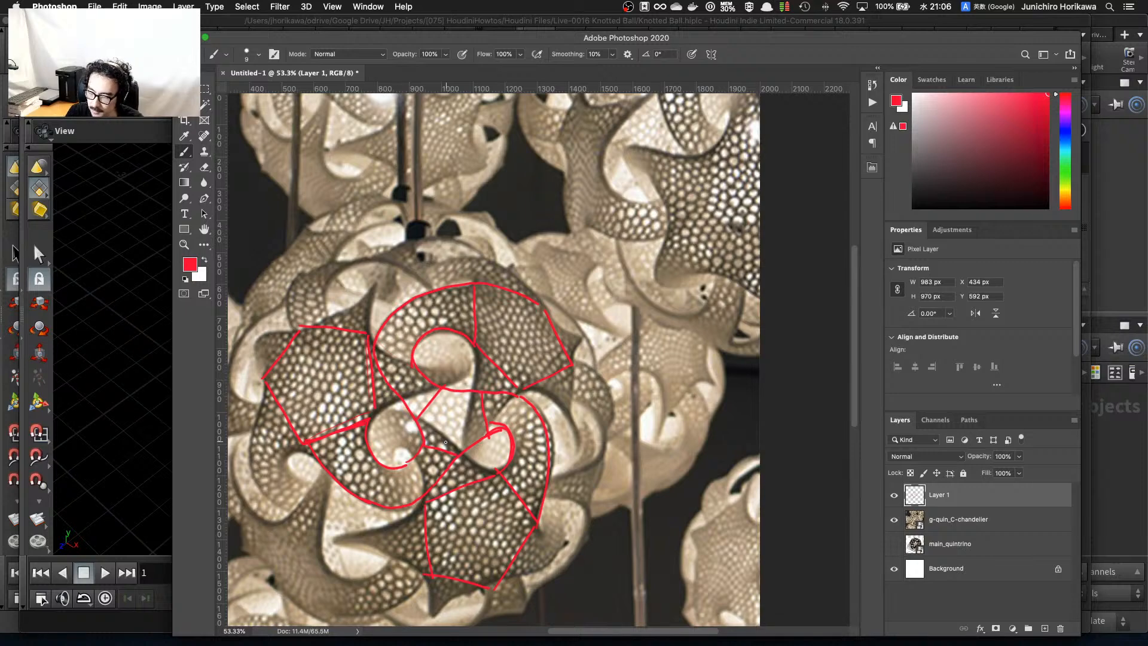
{"action": "mouse_move", "coordinate": [416, 418]}
{"action": "left_mouse_down"}
{"action": "mouse_move", "coordinate": [425, 441]}
{"action": "mouse_move", "coordinate": [460, 455]}
{"action": "mouse_move", "coordinate": [485, 436]}
{"action": "mouse_move", "coordinate": [471, 388]}
{"action": "mouse_move", "coordinate": [423, 408]}
{"action": "mouse_move", "coordinate": [421, 443]}
{"action": "mouse_move", "coordinate": [476, 397]}
{"action": "left_mouse_up"}
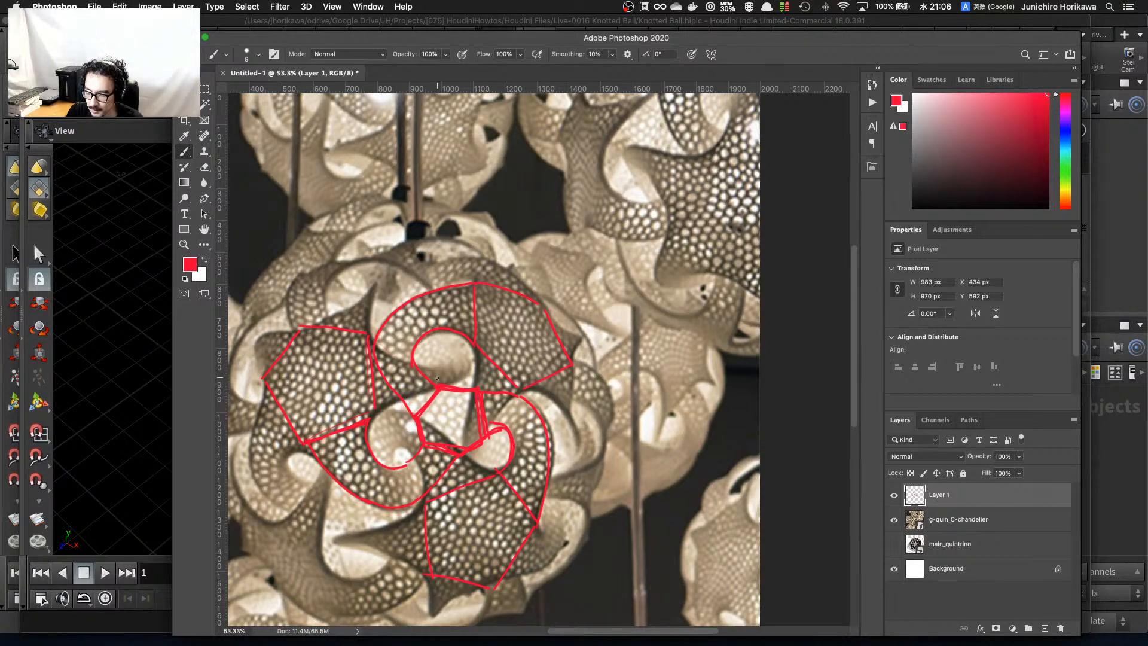
{"action": "left_click_drag", "start_coordinate": [417, 418], "coordinate": [418, 432]}
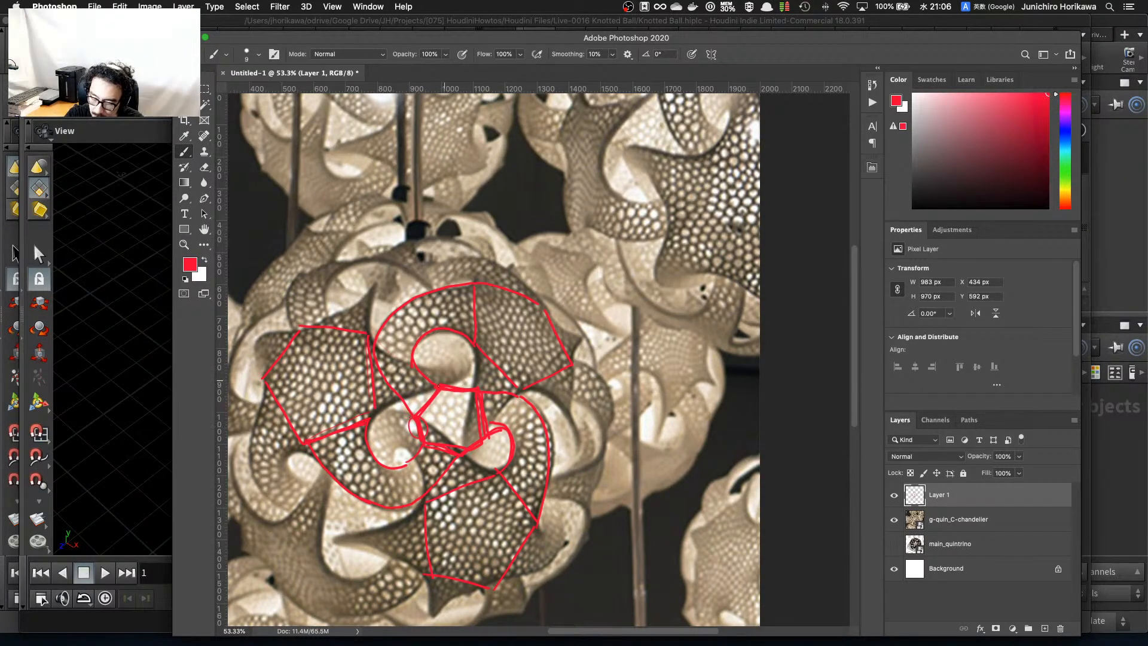
{"action": "mouse_move", "coordinate": [438, 386]}
{"action": "left_mouse_down"}
{"action": "mouse_move", "coordinate": [470, 388]}
{"action": "mouse_move", "coordinate": [419, 412]}
{"action": "mouse_move", "coordinate": [418, 395]}
{"action": "mouse_move", "coordinate": [476, 404]}
{"action": "left_mouse_up"}
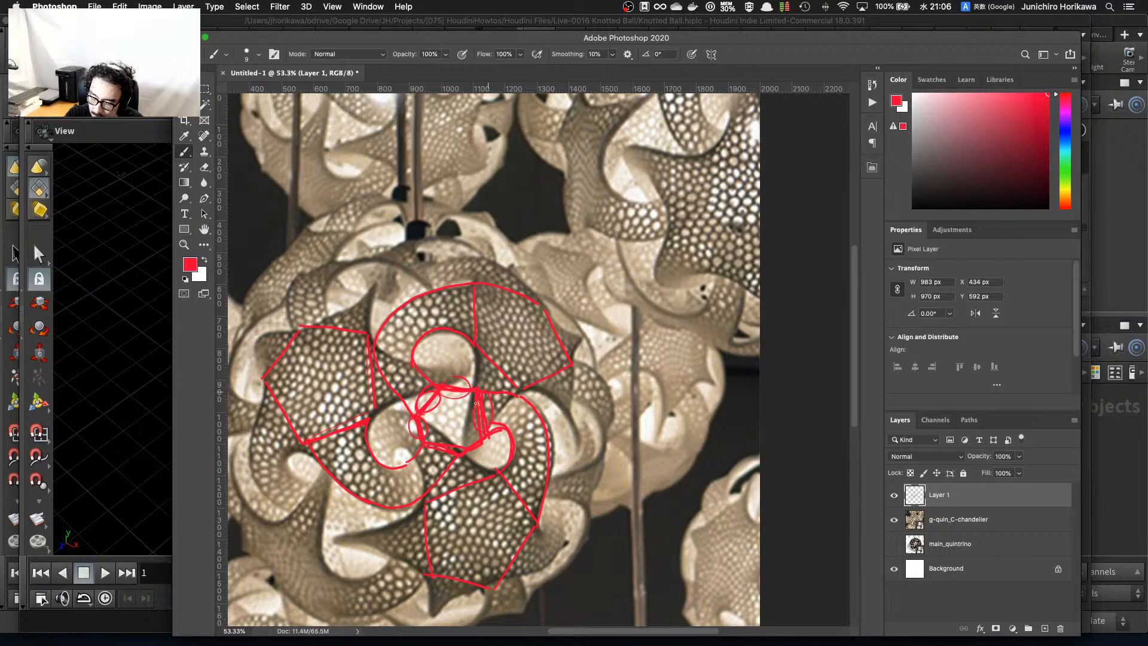
{"action": "left_click_drag", "start_coordinate": [442, 439], "coordinate": [435, 434]}
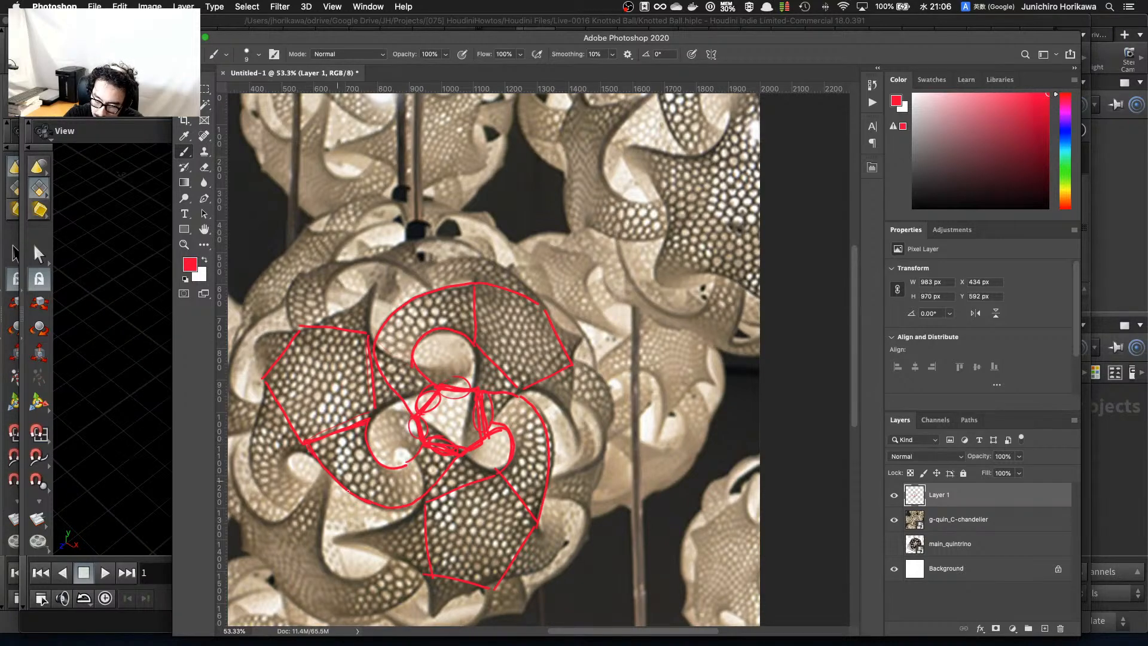
Retrace the left and upper arms' curves and draw several large loose red circles around the whole central lamp.
{"action": "mouse_move", "coordinate": [365, 427]}
{"action": "left_mouse_down"}
{"action": "mouse_move", "coordinate": [381, 463]}
{"action": "mouse_move", "coordinate": [409, 457]}
{"action": "left_mouse_up"}
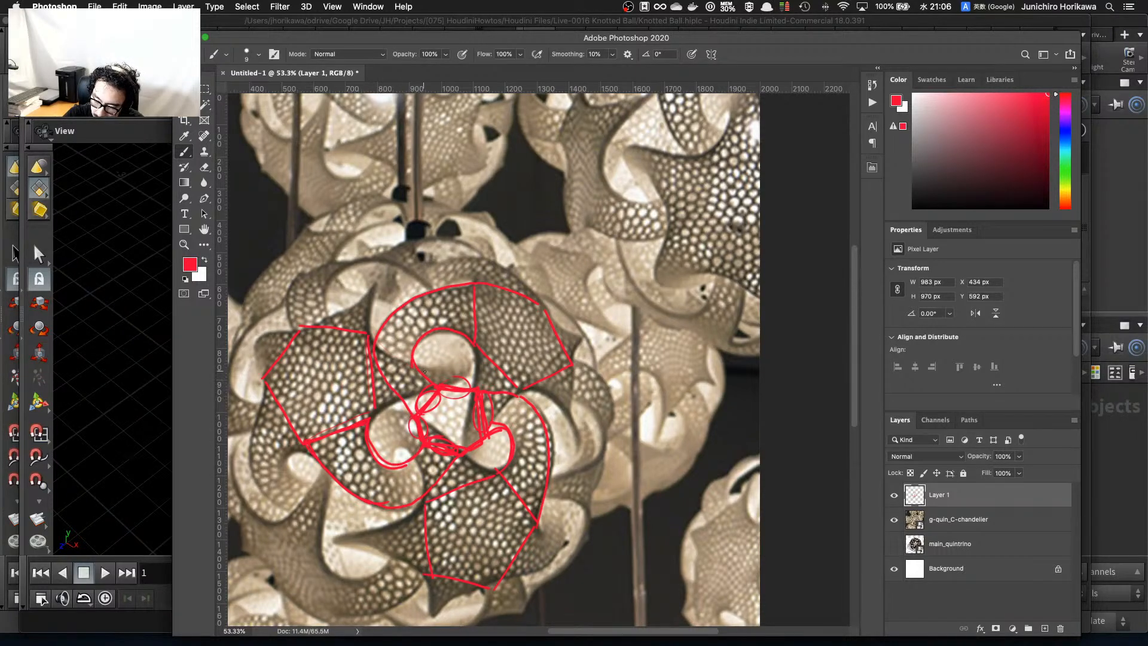
{"action": "left_click_drag", "start_coordinate": [392, 388], "coordinate": [434, 291]}
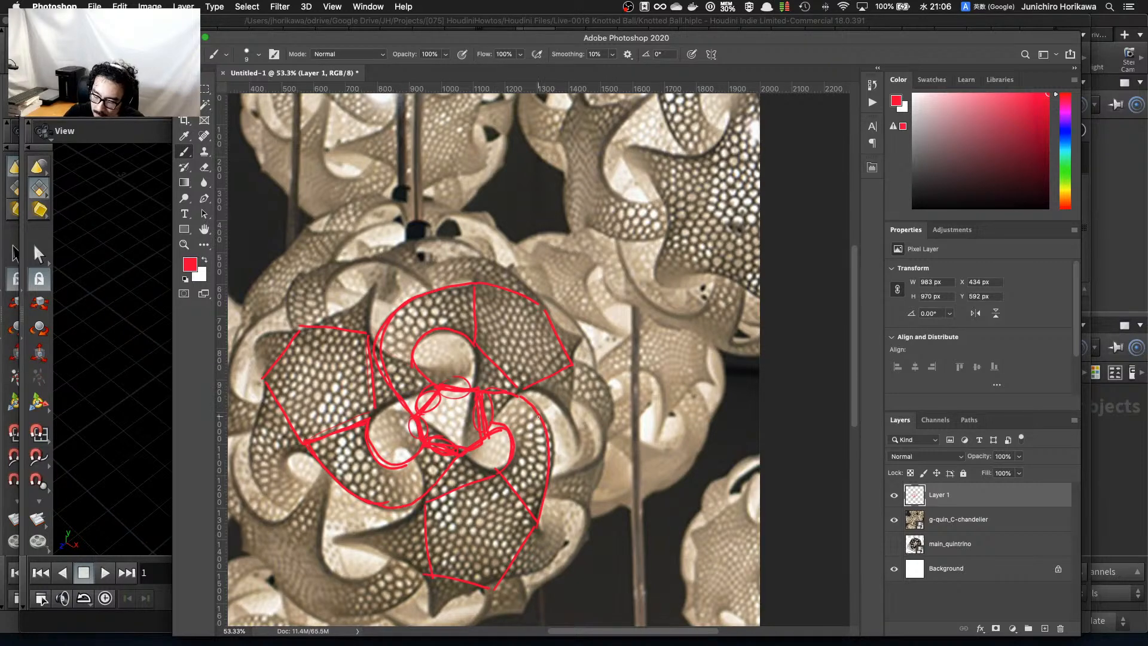
{"action": "mouse_move", "coordinate": [502, 613]}
{"action": "left_mouse_down"}
{"action": "mouse_move", "coordinate": [275, 309]}
{"action": "mouse_move", "coordinate": [479, 633]}
{"action": "mouse_move", "coordinate": [645, 499]}
{"action": "left_mouse_up"}
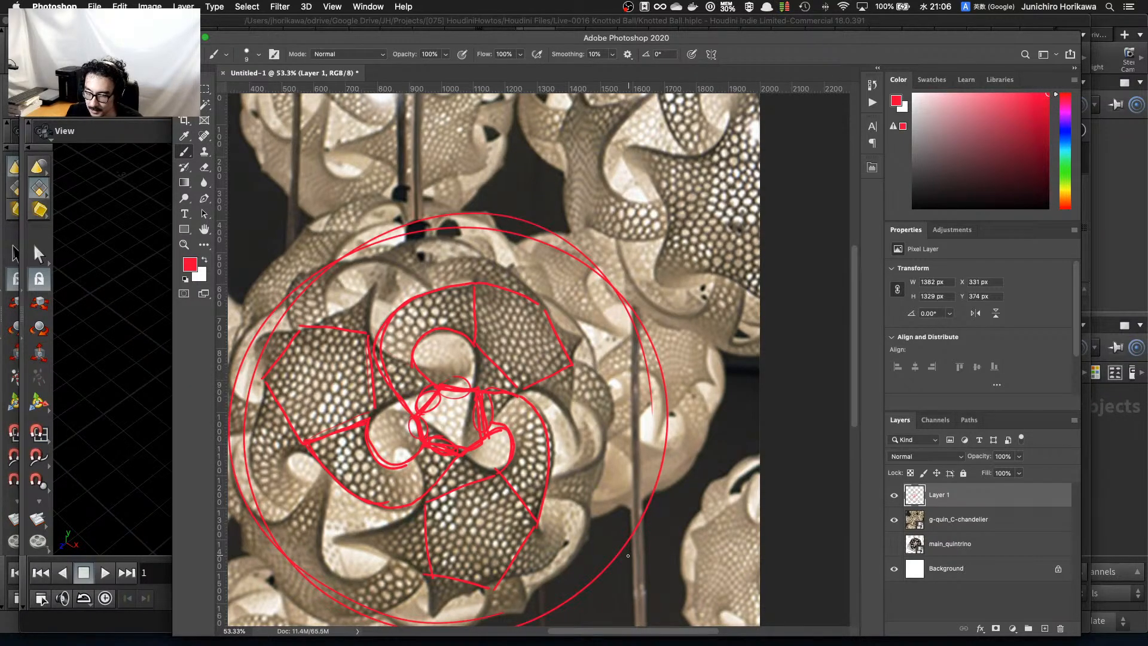
{"action": "mouse_move", "coordinate": [628, 555]}
{"action": "left_mouse_down"}
{"action": "mouse_move", "coordinate": [299, 556]}
{"action": "mouse_move", "coordinate": [631, 502]}
{"action": "mouse_move", "coordinate": [245, 365]}
{"action": "mouse_move", "coordinate": [529, 605]}
{"action": "mouse_move", "coordinate": [311, 562]}
{"action": "mouse_move", "coordinate": [574, 248]}
{"action": "mouse_move", "coordinate": [670, 454]}
{"action": "mouse_move", "coordinate": [545, 236]}
{"action": "mouse_move", "coordinate": [645, 495]}
{"action": "left_mouse_up"}
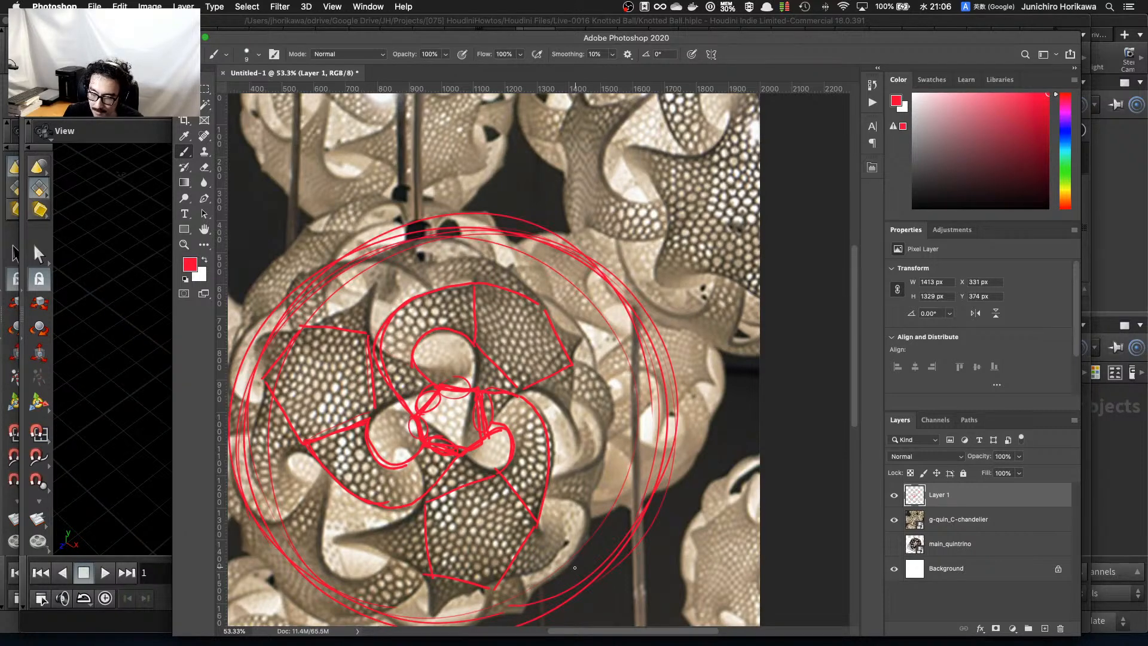
Sketch additional red arm curves at the lamp's left edge, below the left pentagon, and along the right side between the other two pentagons.
{"action": "left_click_drag", "start_coordinate": [267, 376], "coordinate": [258, 488]}
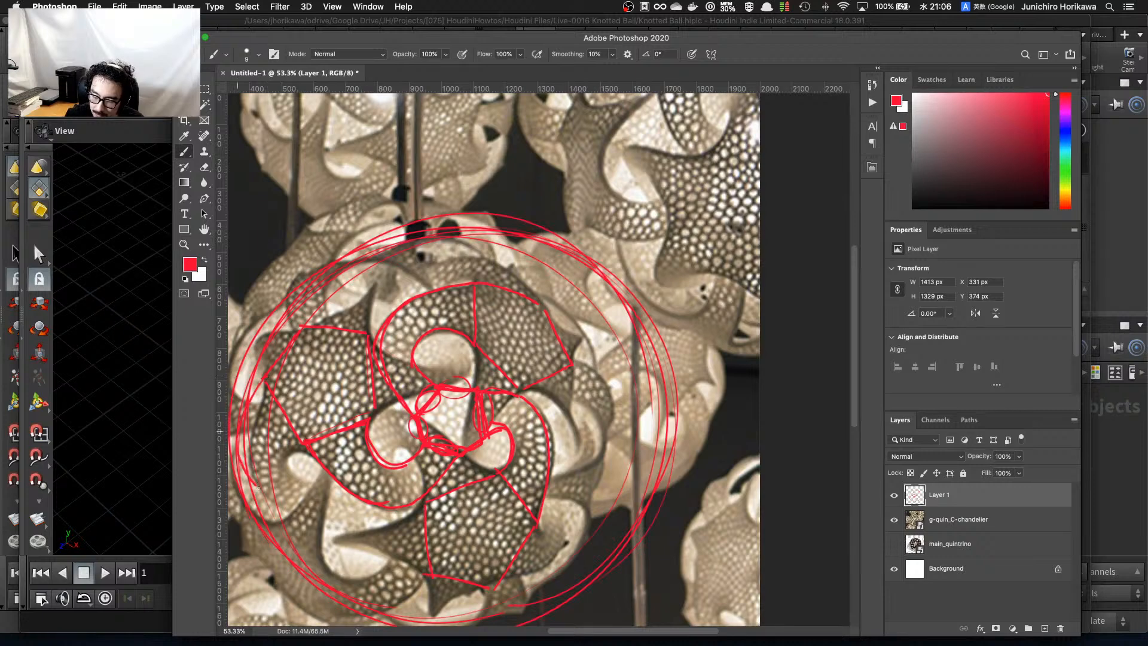
{"action": "mouse_move", "coordinate": [241, 432]}
{"action": "left_mouse_down"}
{"action": "mouse_move", "coordinate": [275, 489]}
{"action": "mouse_move", "coordinate": [281, 481]}
{"action": "mouse_move", "coordinate": [296, 493]}
{"action": "left_mouse_up"}
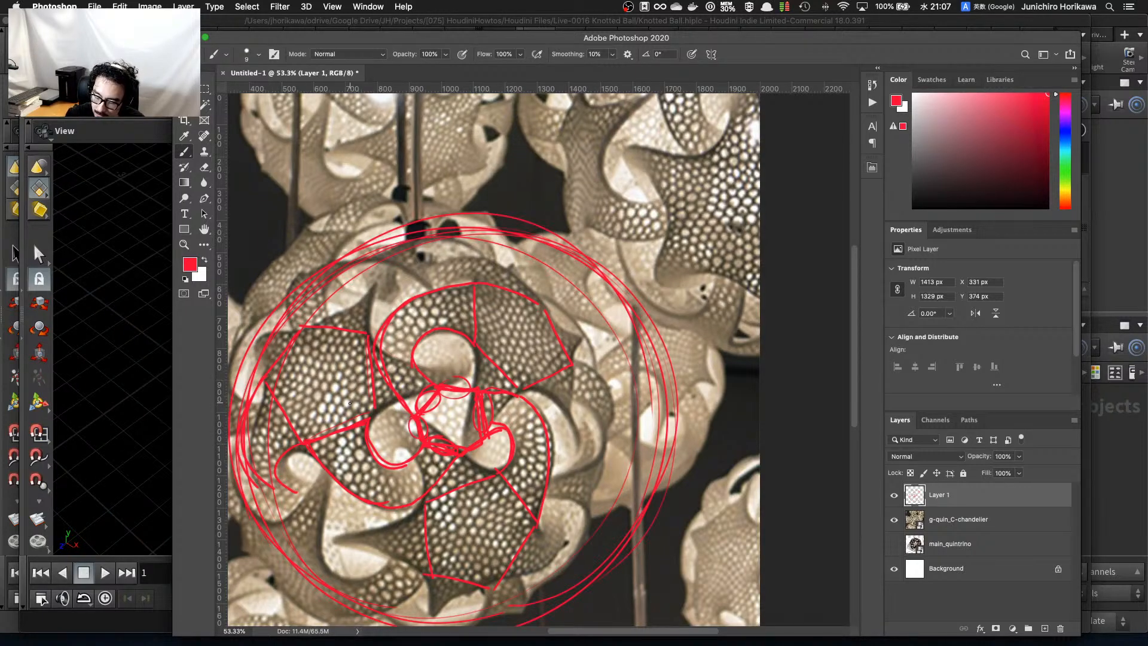
{"action": "mouse_move", "coordinate": [286, 473]}
{"action": "left_mouse_down"}
{"action": "mouse_move", "coordinate": [348, 493]}
{"action": "mouse_move", "coordinate": [413, 416]}
{"action": "left_mouse_up"}
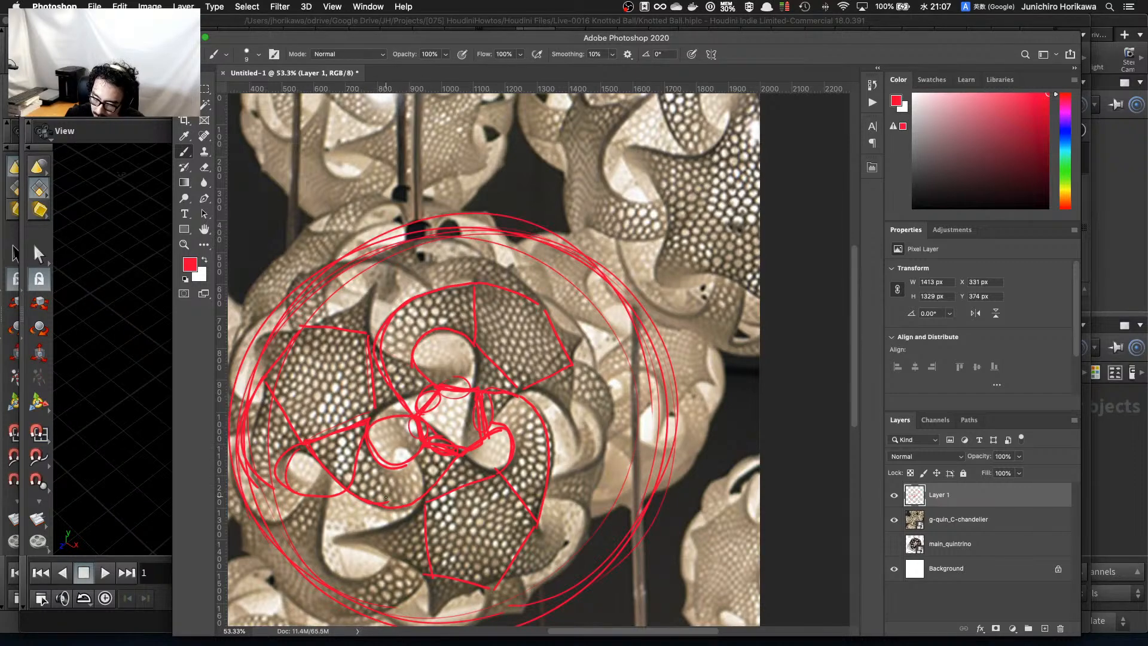
{"action": "mouse_move", "coordinate": [386, 497]}
{"action": "left_mouse_down"}
{"action": "mouse_move", "coordinate": [432, 473]}
{"action": "mouse_move", "coordinate": [496, 471]}
{"action": "left_mouse_up"}
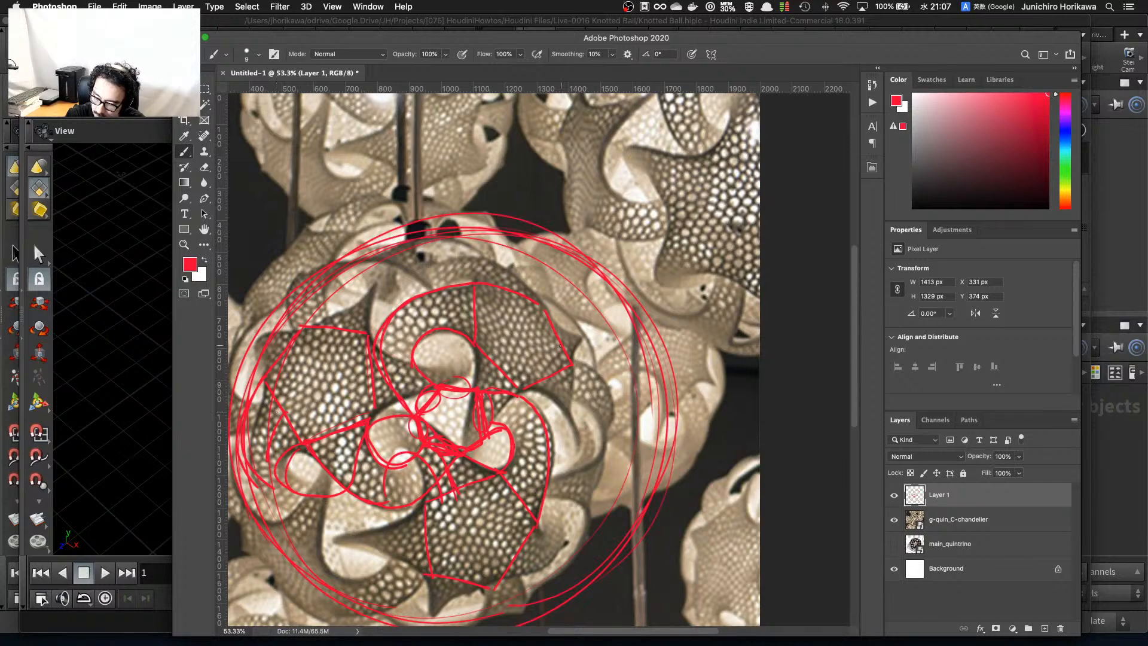
{"action": "mouse_move", "coordinate": [547, 370]}
{"action": "left_mouse_down"}
{"action": "mouse_move", "coordinate": [582, 432]}
{"action": "mouse_move", "coordinate": [537, 546]}
{"action": "mouse_move", "coordinate": [558, 535]}
{"action": "left_mouse_up"}
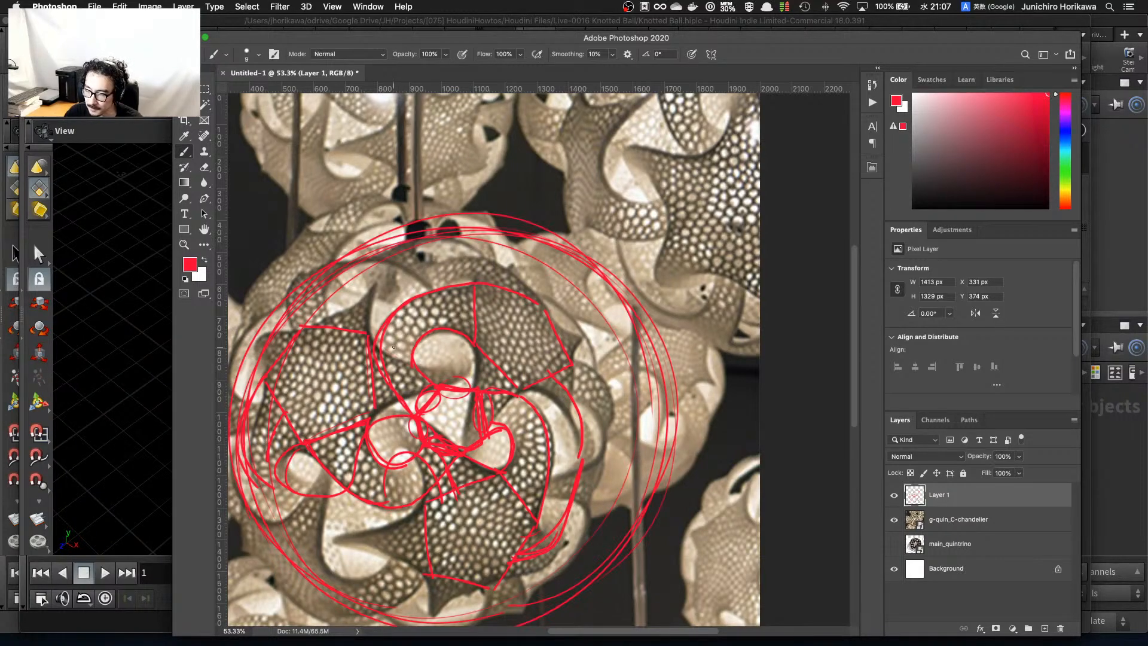
Switch to the finished Knotted Ball scene in Houdini and examine the ball from another angle along with its node network.
{"action": "key", "text": "ctrl+Up"}
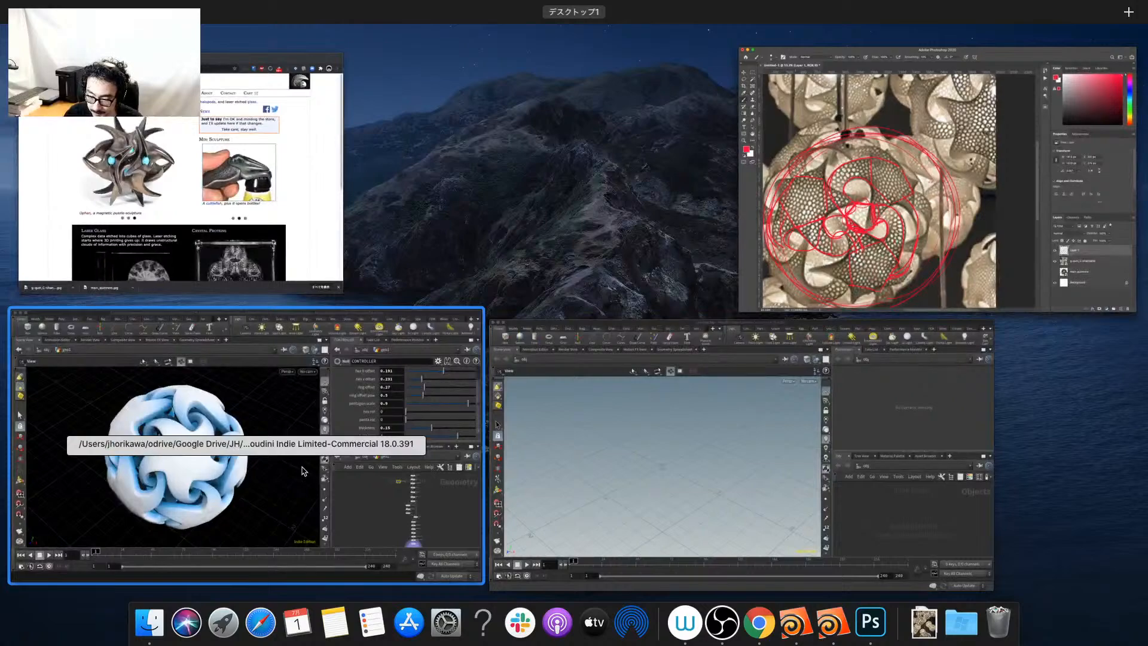
{"action": "left_click", "coordinate": [302, 470]}
{"action": "left_click_drag", "start_coordinate": [392, 341], "coordinate": [473, 374]}
{"action": "key", "text": "ctrl+Up"}
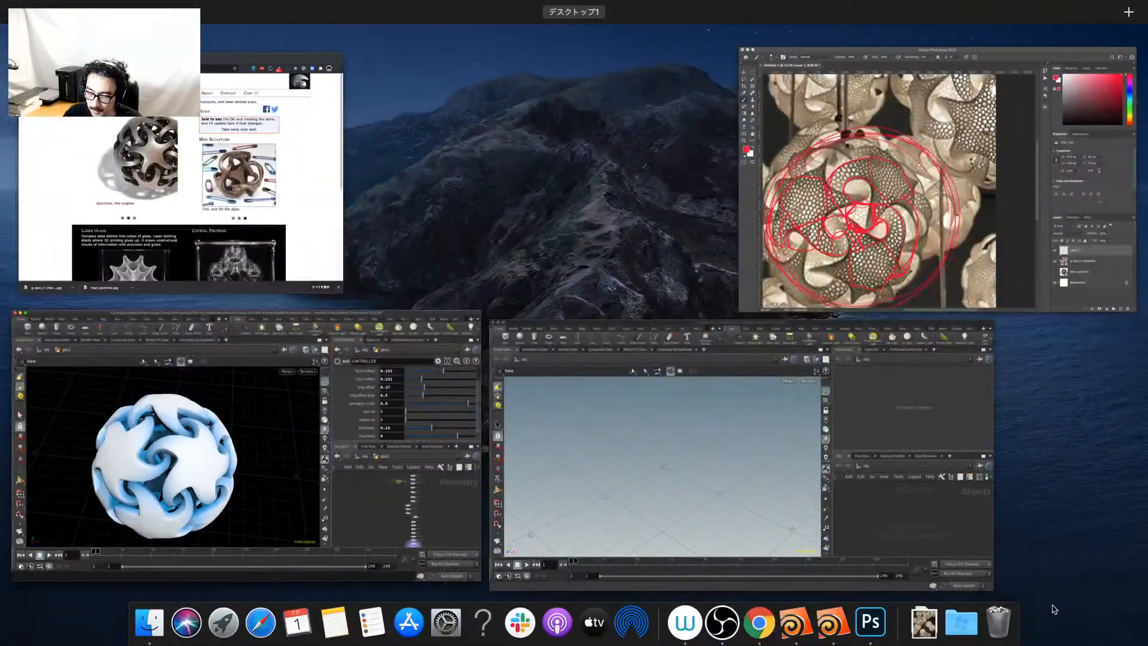
{"action": "key", "text": "ctrl+Up"}
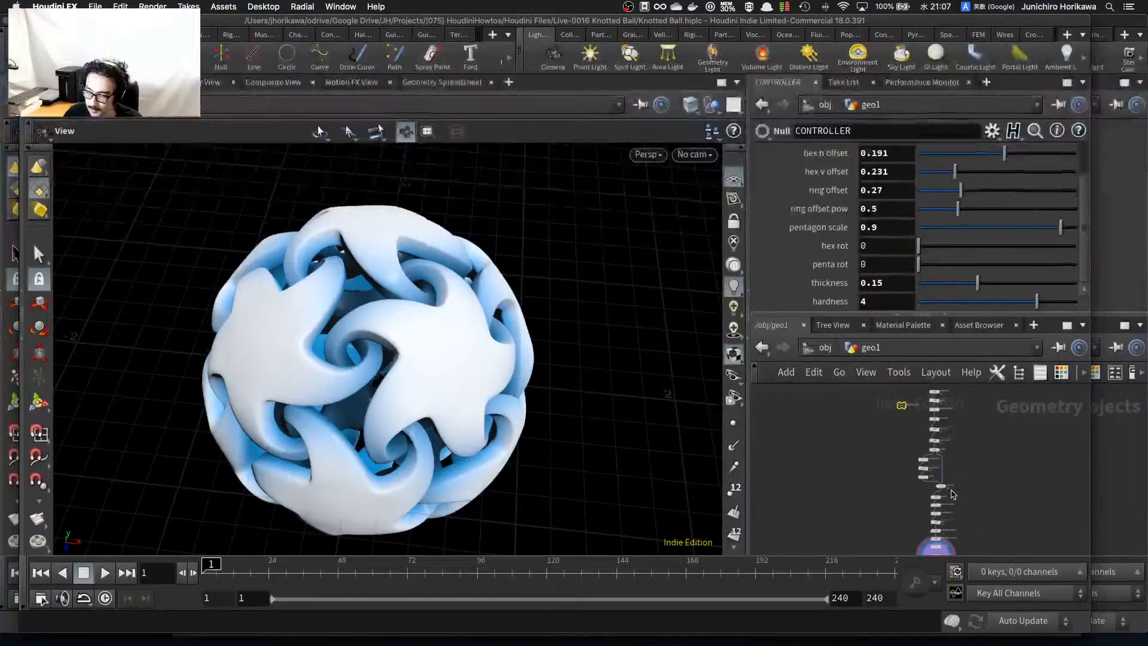
{"action": "scroll", "coordinate": [956, 499], "scroll_direction": "up", "scroll_amount": 5}
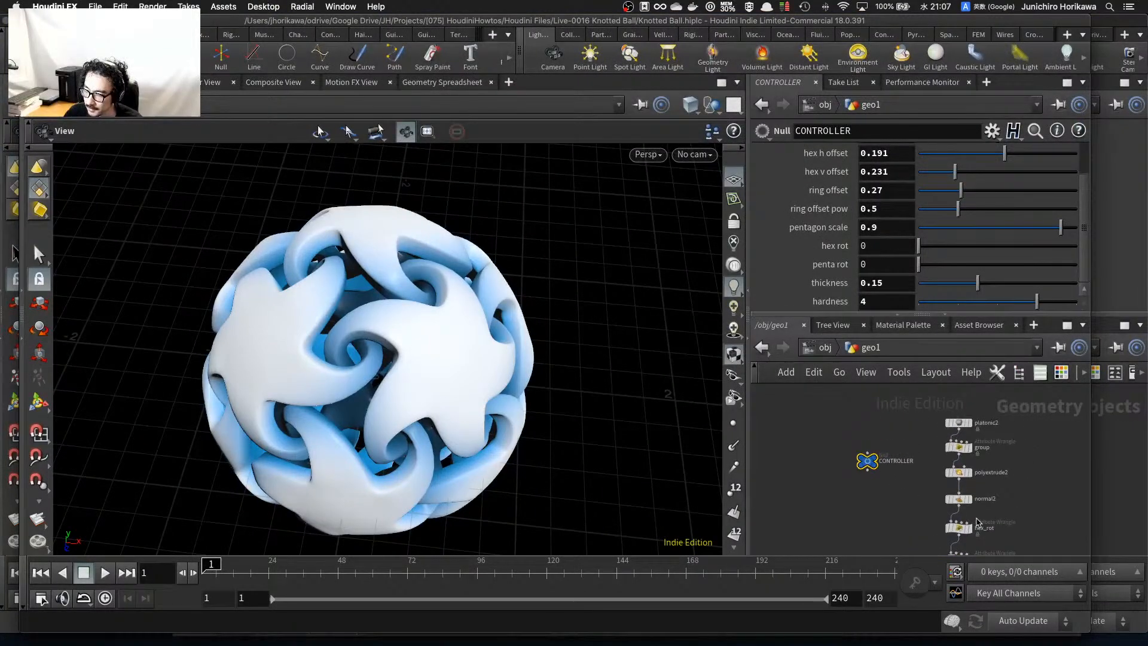
Look at the empty untitled Houdini scene, return to the Photoshop sketch and retrace the left pentagon's outline in red.
{"action": "key", "text": "ctrl+Up"}
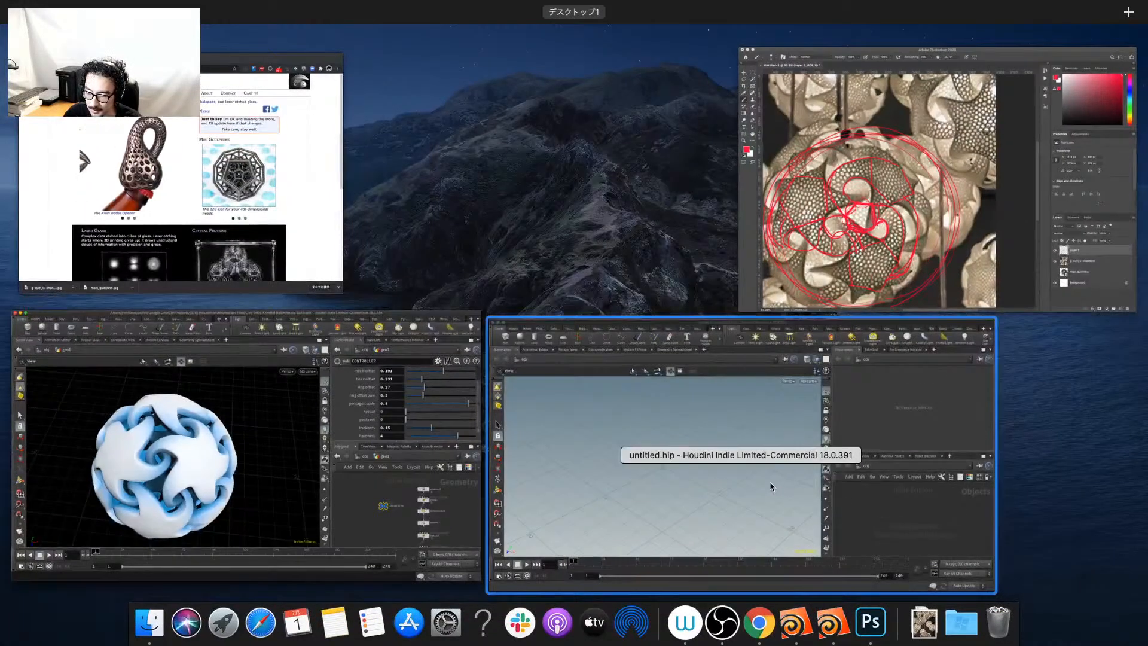
{"action": "left_click", "coordinate": [641, 454]}
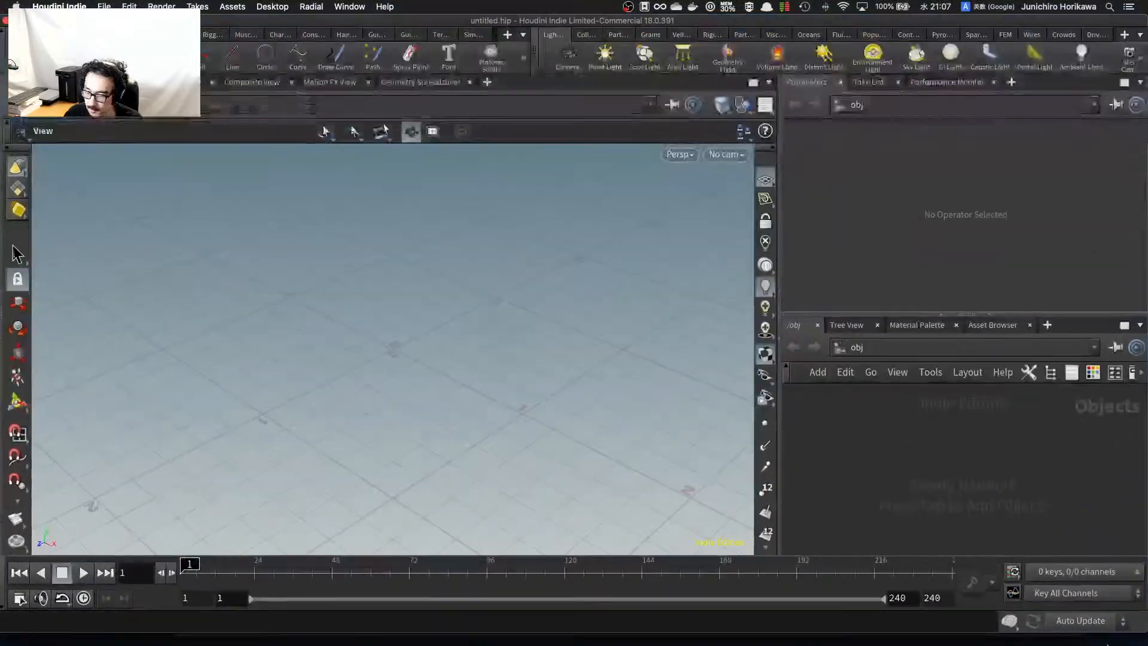
{"action": "key", "text": "ctrl+Up"}
{"action": "left_click", "coordinate": [932, 173]}
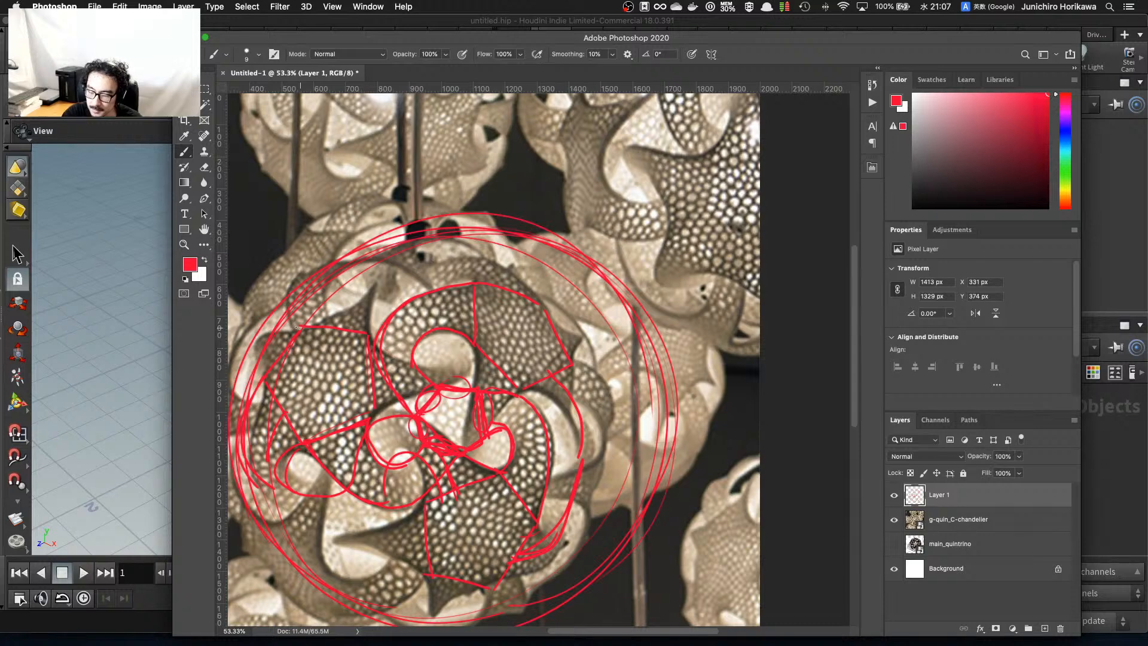
{"action": "left_click_drag", "start_coordinate": [367, 403], "coordinate": [370, 325]}
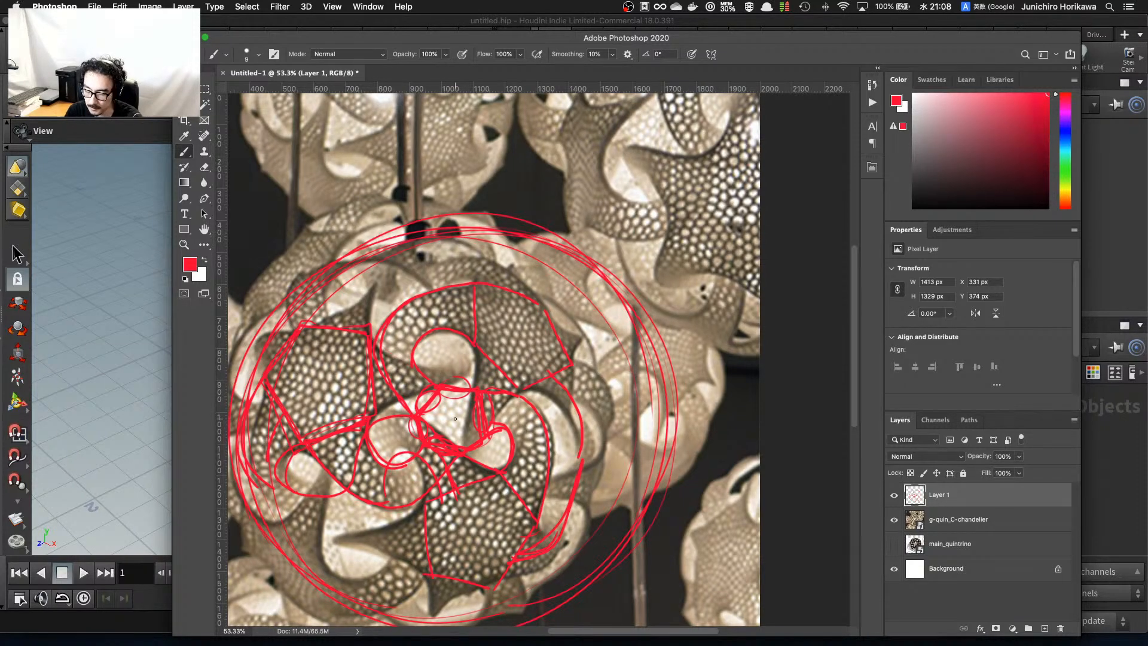
Switch to the untitled Houdini scene, enlarge the network editor and add a Geometry object at the object level.
{"action": "left_click", "coordinate": [97, 354]}
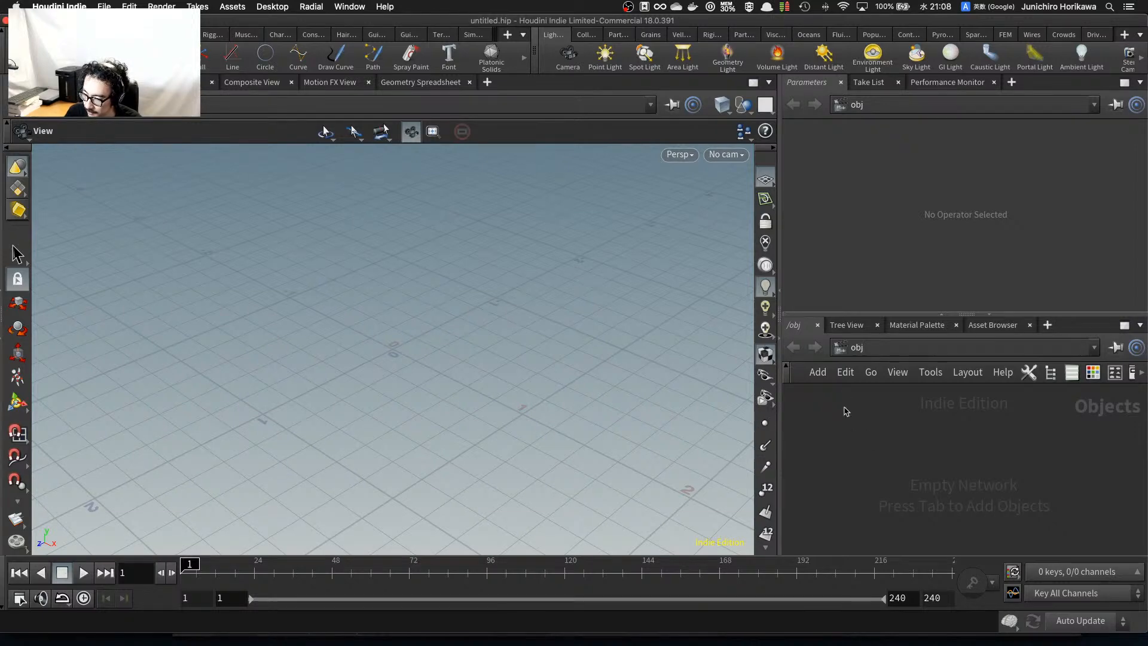
{"action": "left_click_drag", "start_coordinate": [849, 315], "coordinate": [849, 265]}
{"action": "key", "text": "Tab"}
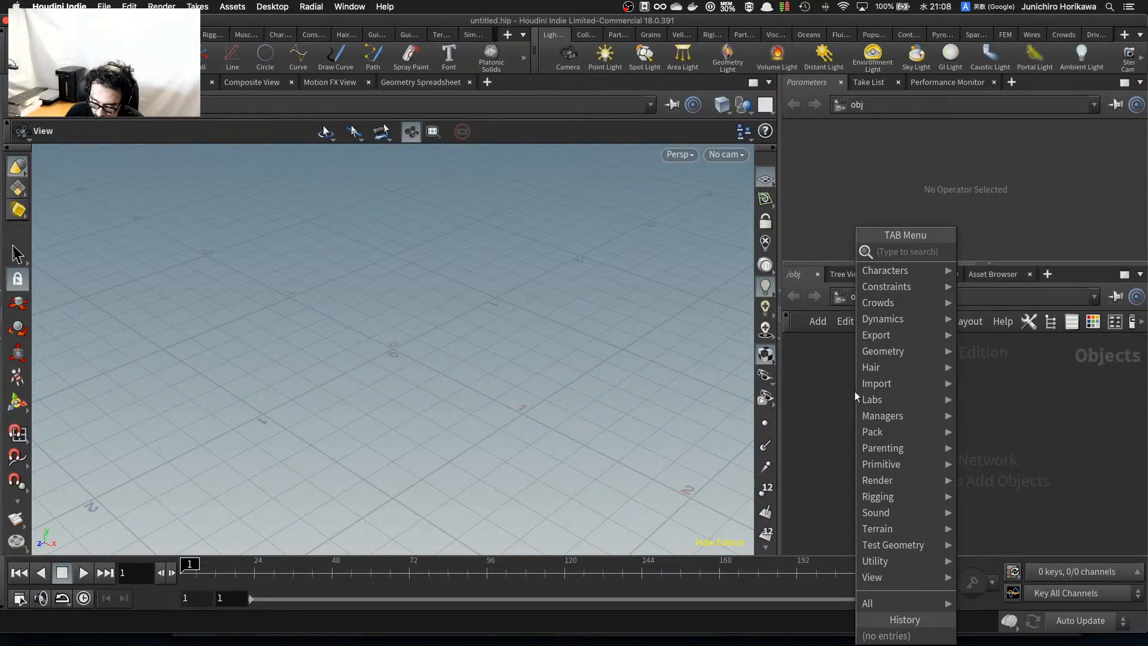
{"action": "type", "text": "geo"}
{"action": "key", "text": "Return"}
{"action": "left_click", "coordinate": [868, 401]}
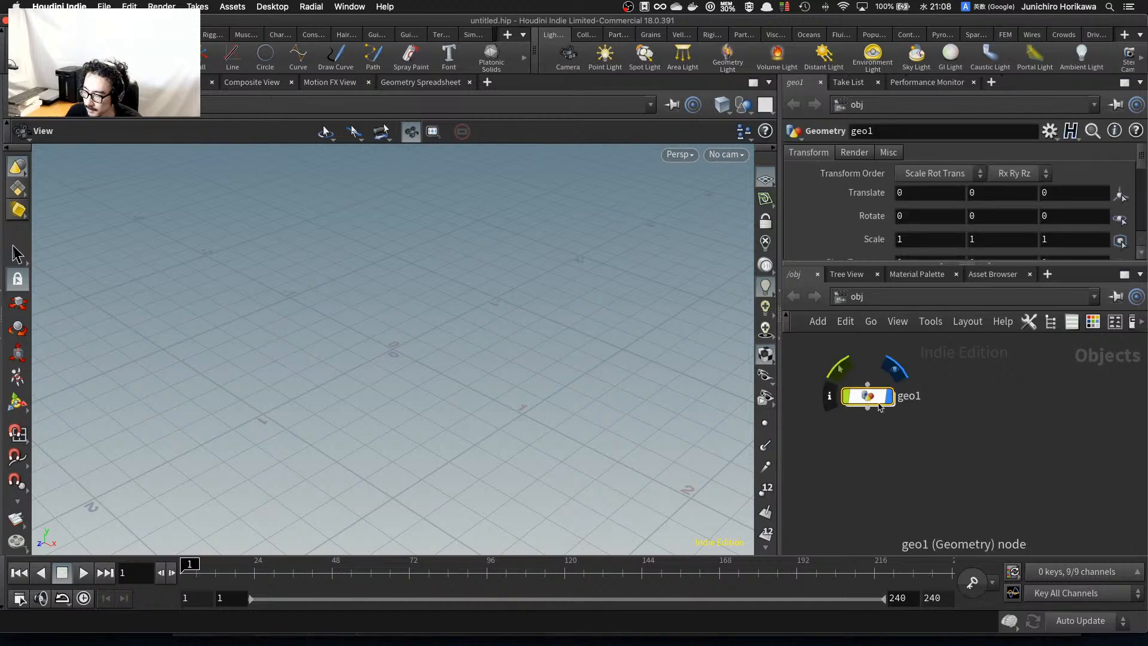
Go inside the geo1 Geometry object's network.
{"action": "double_click", "coordinate": [872, 397]}
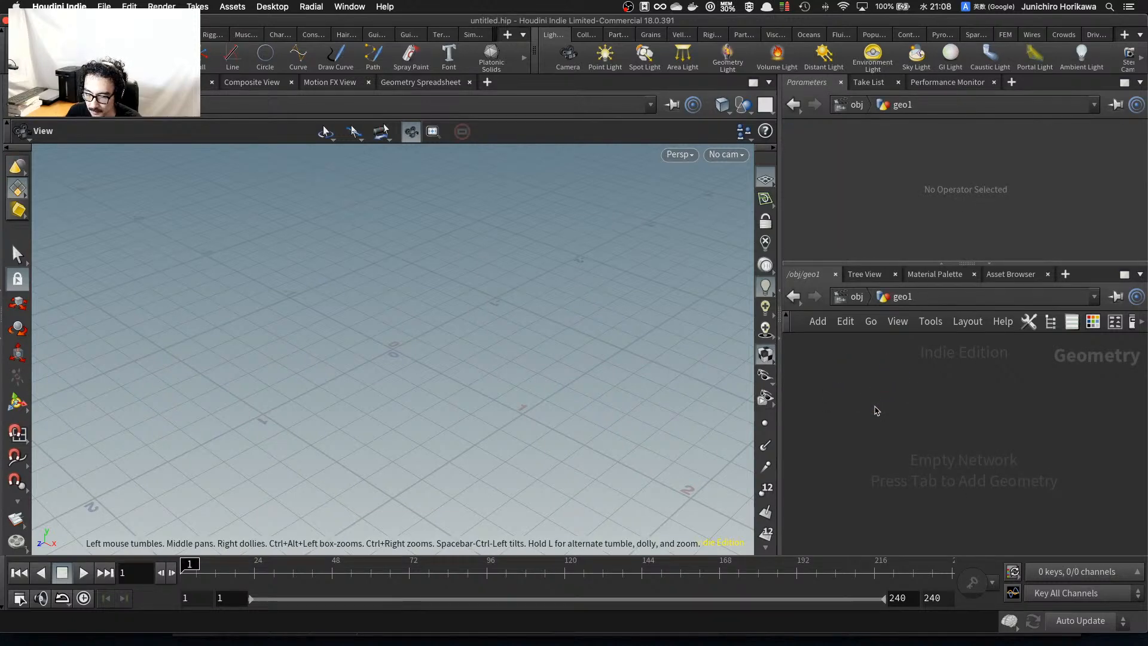
{"action": "key", "text": "Tab"}
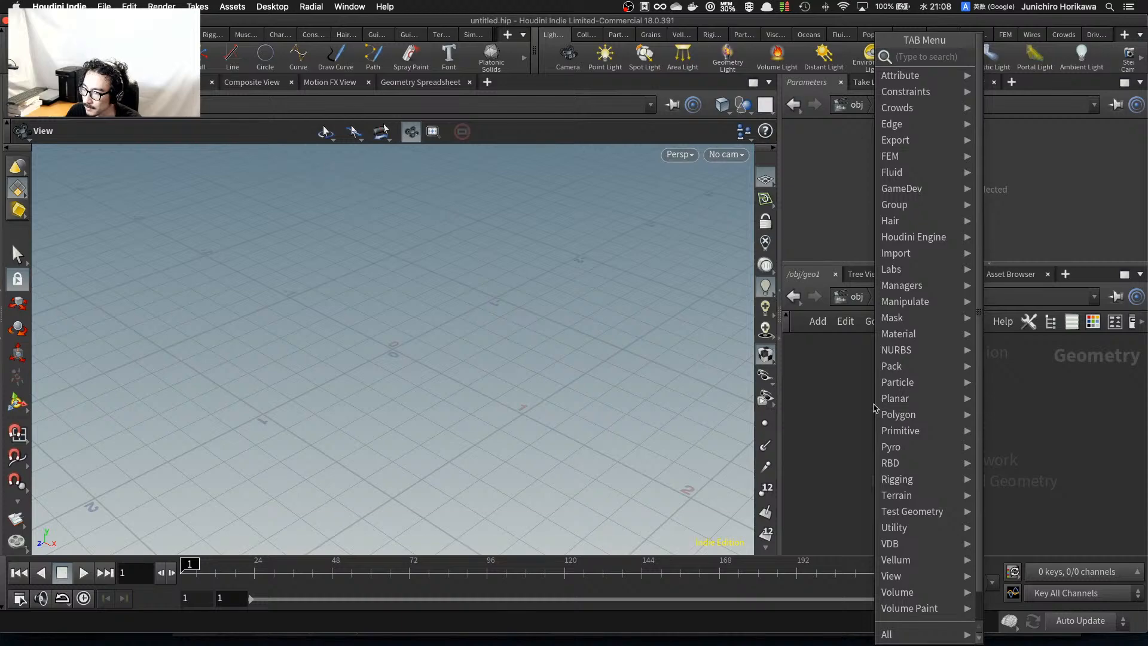
{"action": "type", "text": "no"}
{"action": "key", "text": "BackSpace"}
{"action": "key", "text": "BackSpace"}
{"action": "type", "text": "pe"}
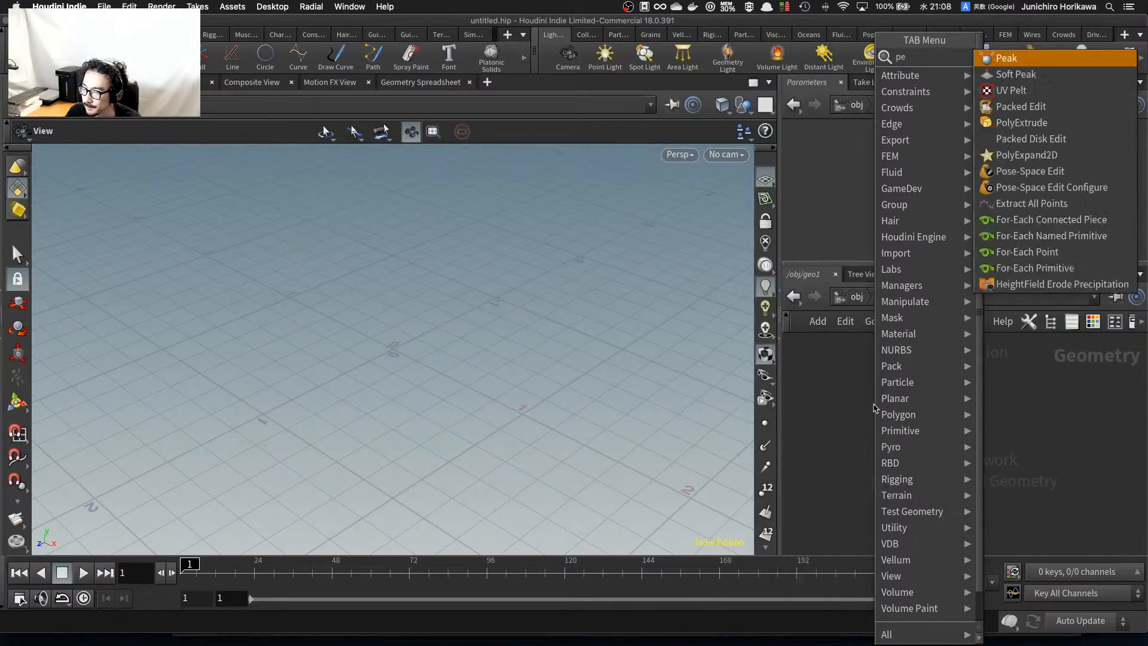
{"action": "key", "text": "BackSpace"}
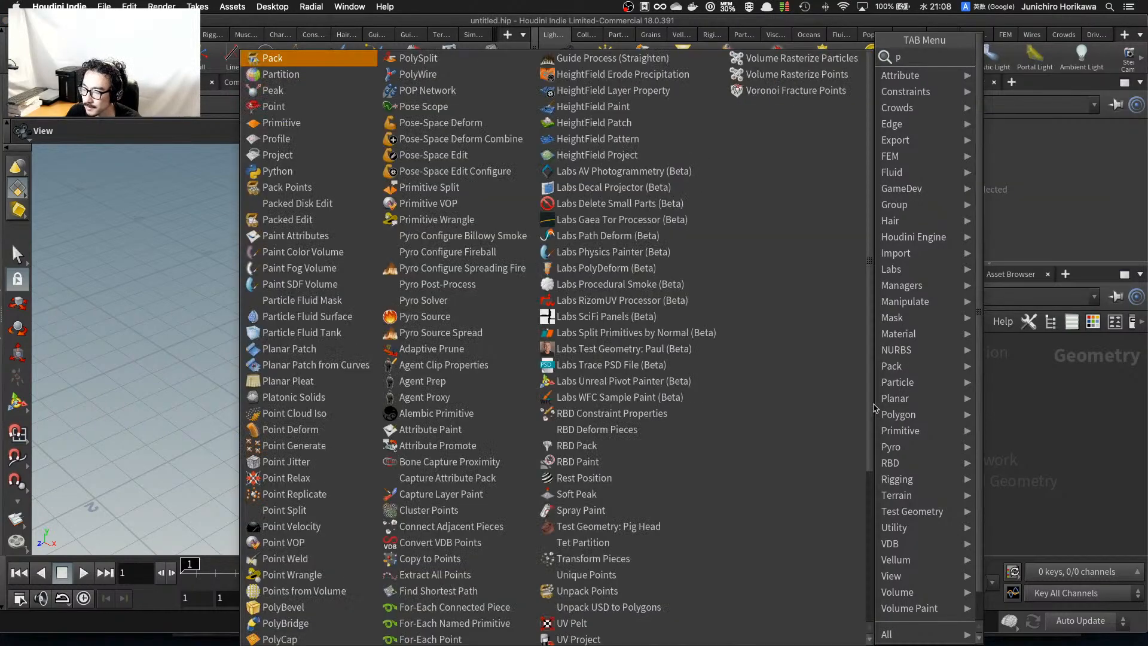
{"action": "key", "text": "Escape"}
Bring up the finished Knotted Ball scene's window and minimize it to return to the untitled scene.
{"action": "mouse_move", "coordinate": [1146, 644]}
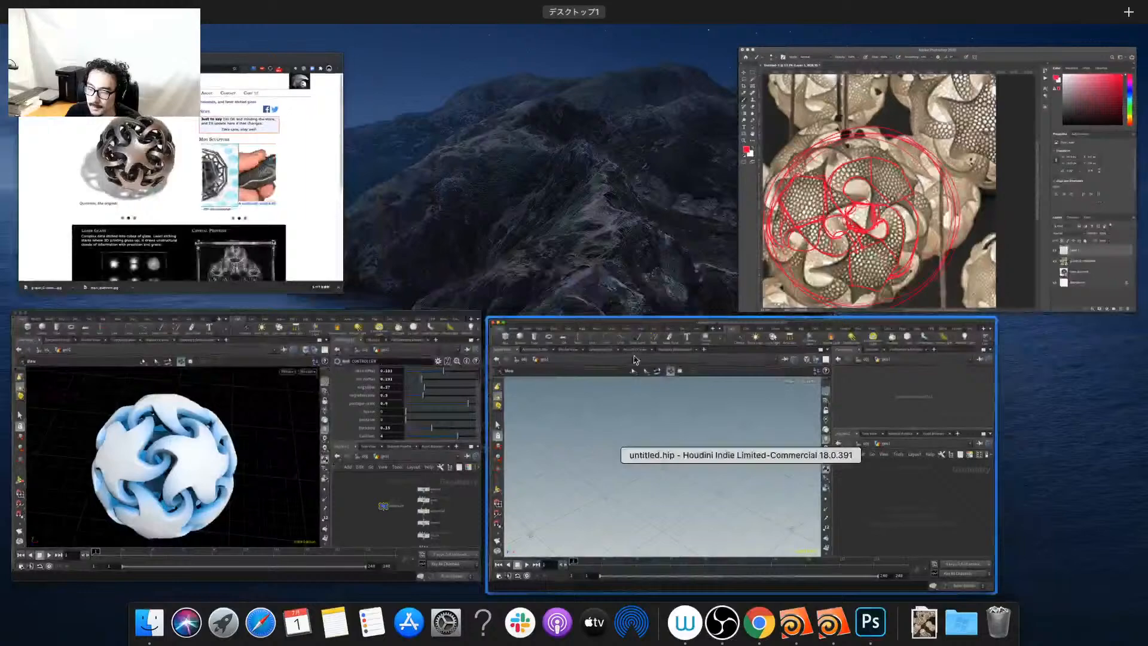
{"action": "left_click", "coordinate": [362, 413]}
{"action": "double_click", "coordinate": [411, 23]}
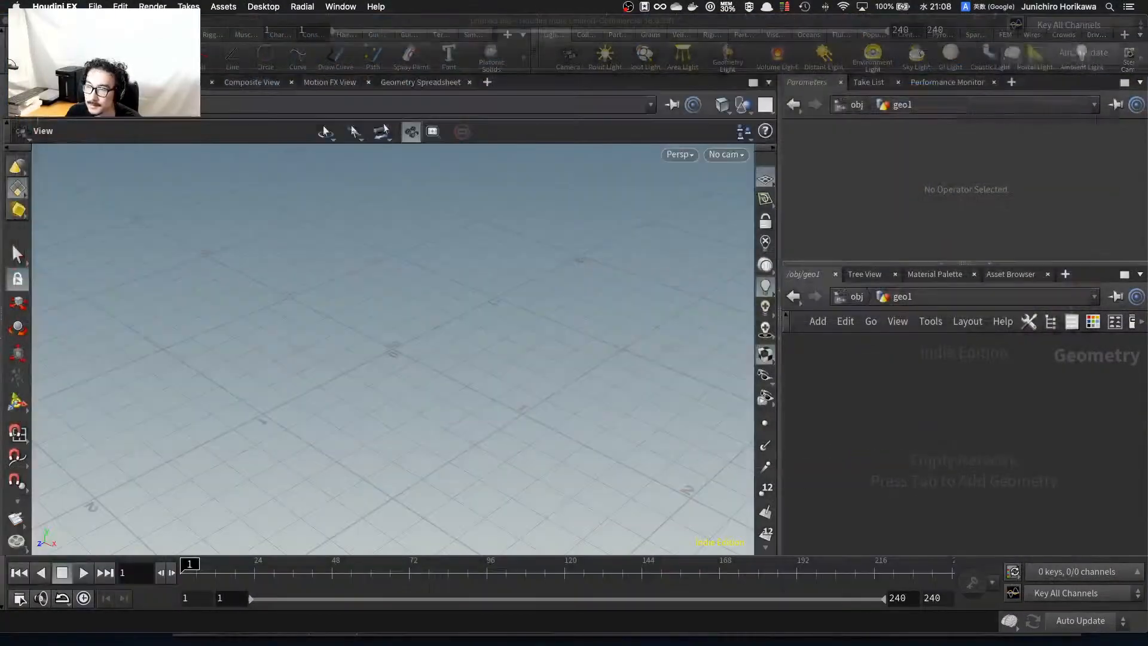
Add a Platonic Solids node inside geo1 and set its solid type to Soccer Ball.
{"action": "left_click", "coordinate": [901, 435]}
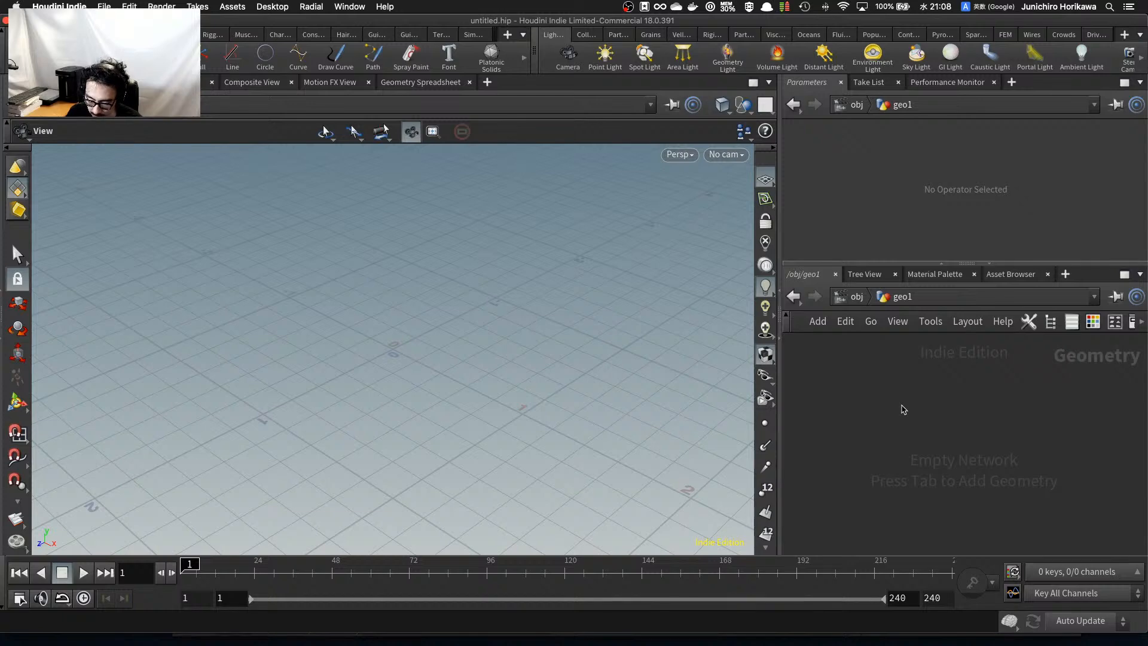
{"action": "key", "text": "Tab"}
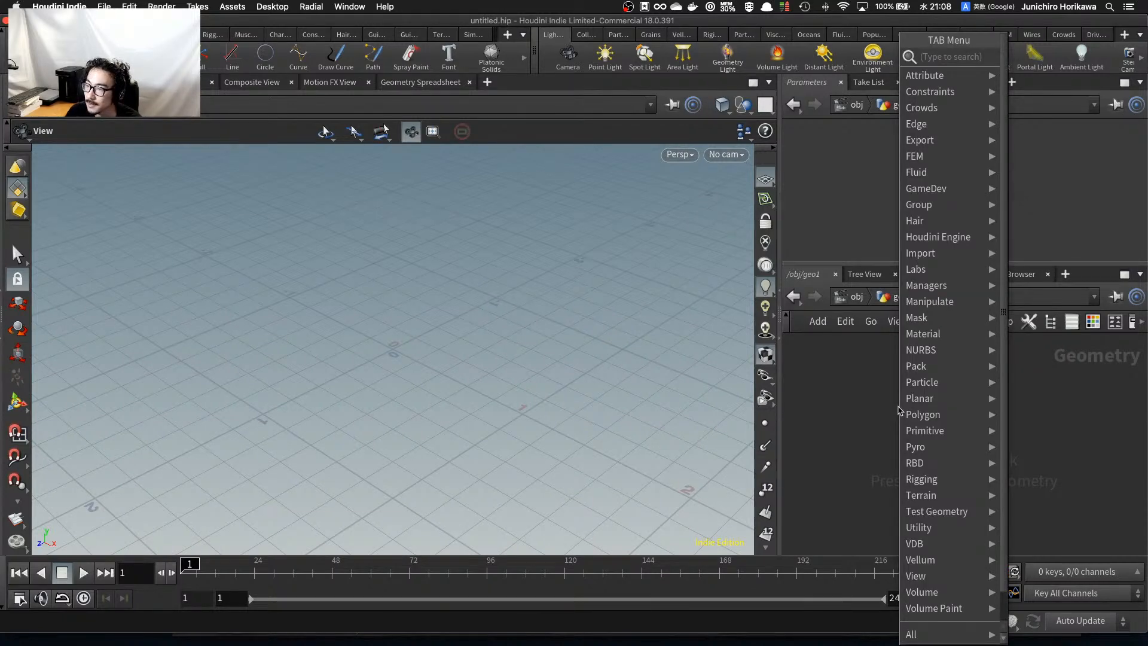
{"action": "type", "text": "platonic"}
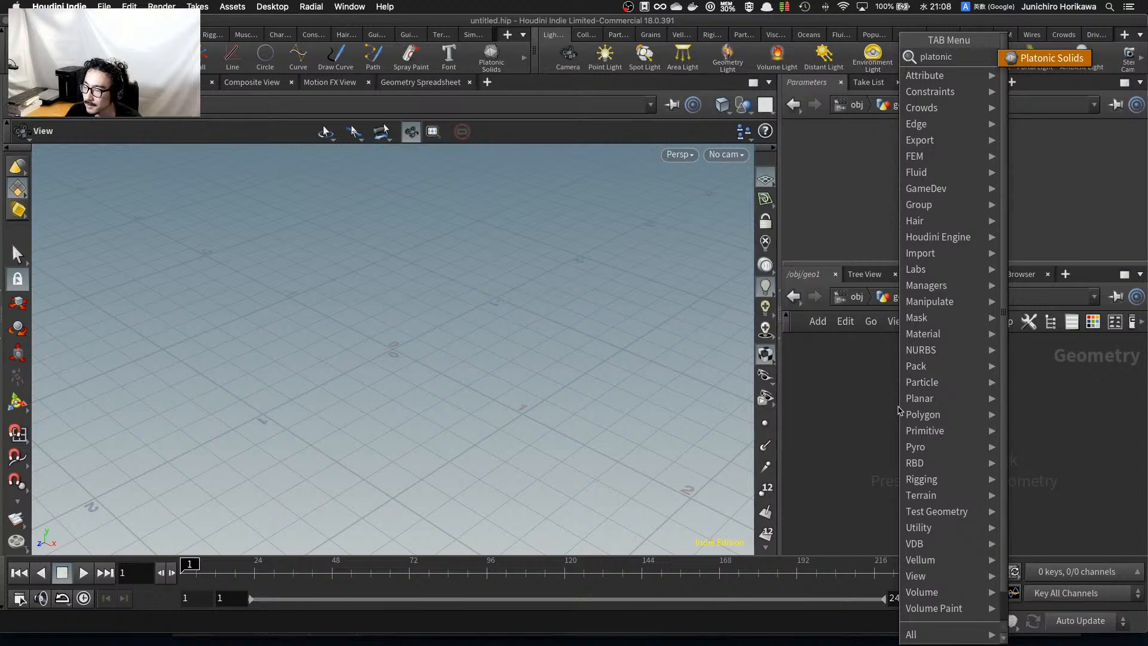
{"action": "key", "text": "Return"}
{"action": "left_click", "coordinate": [899, 411]}
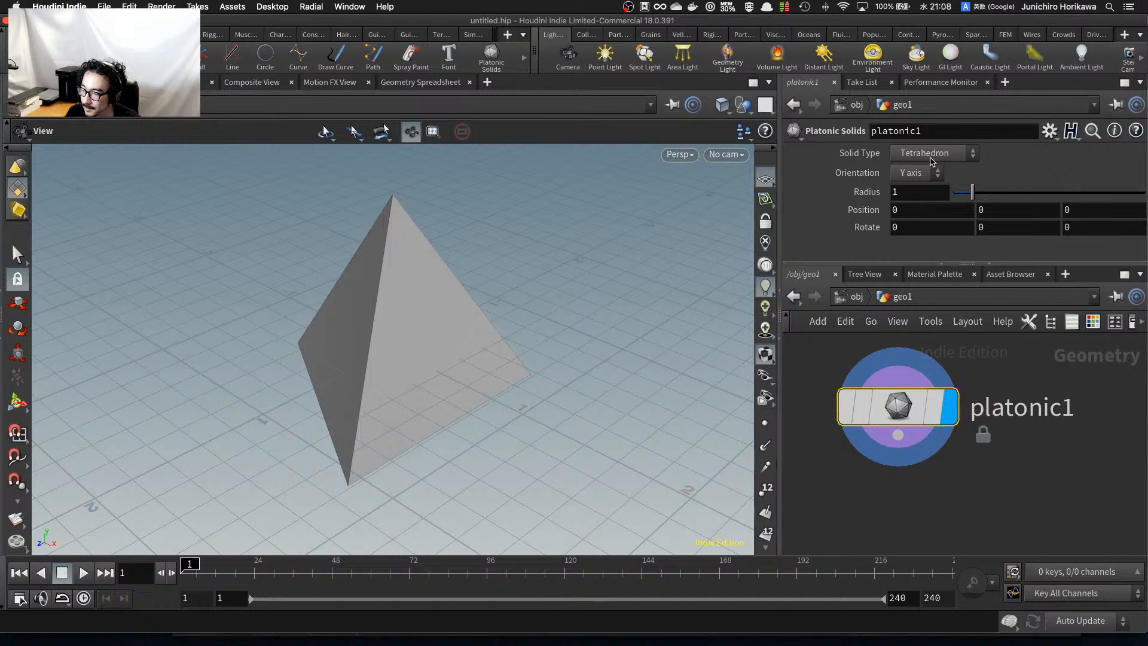
{"action": "left_click", "coordinate": [930, 156]}
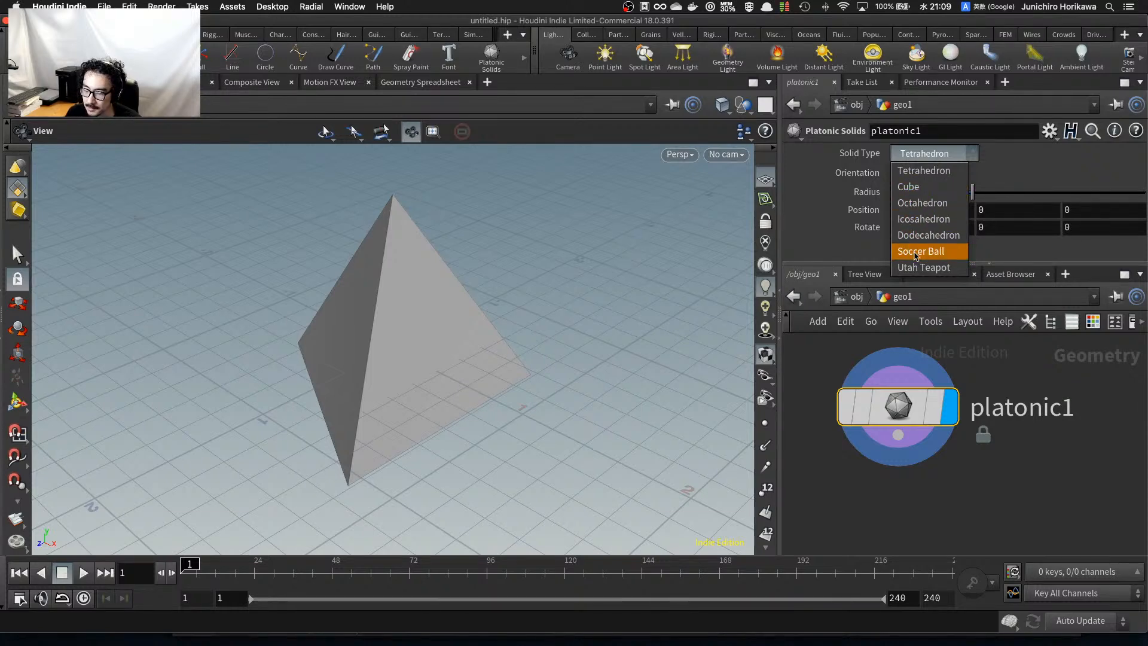
{"action": "left_click", "coordinate": [910, 255]}
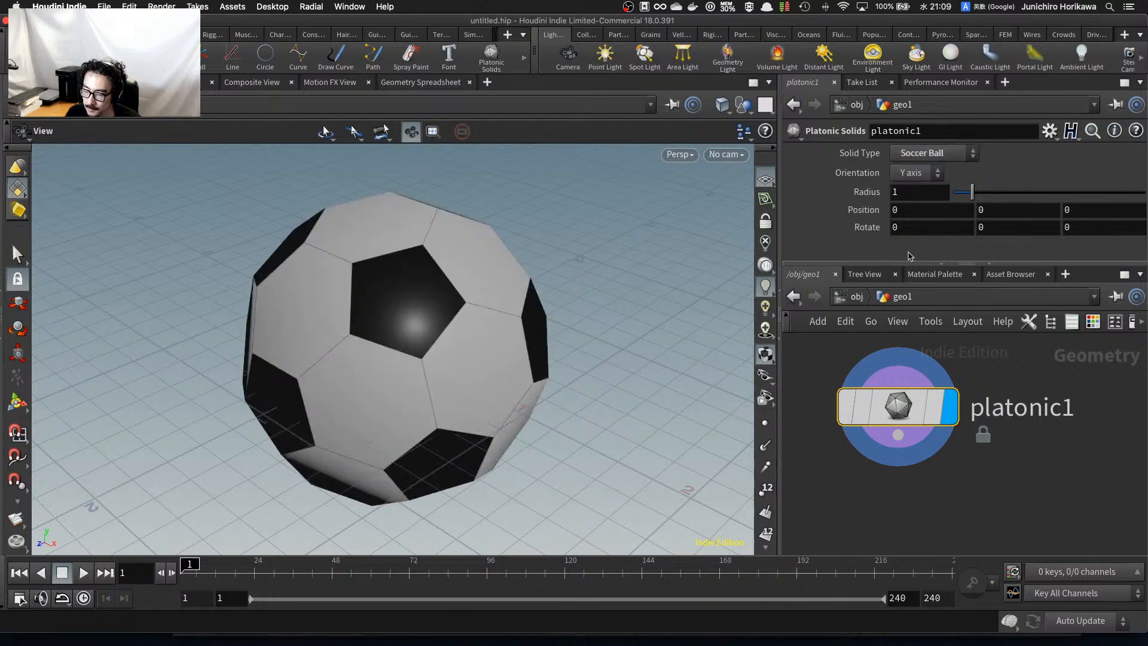
Examine the soccer ball's pentagon and hexagon layout from several angles.
{"action": "left_click_drag", "start_coordinate": [562, 278], "coordinate": [447, 320]}
{"action": "middle_click_drag", "start_coordinate": [447, 320], "coordinate": [424, 269]}
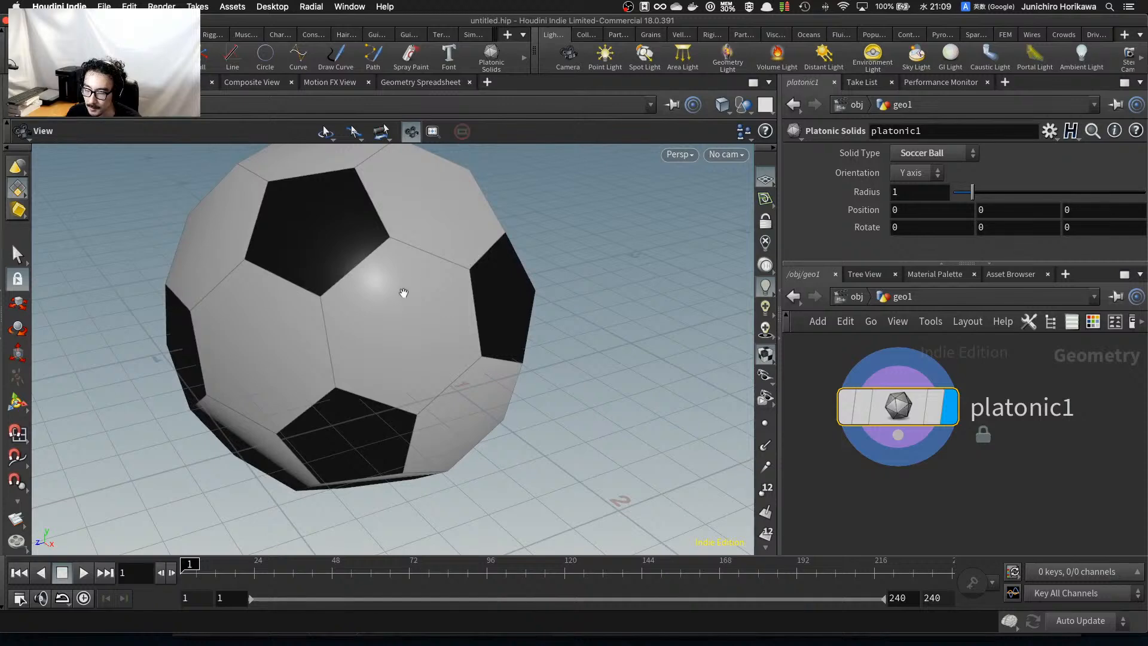
{"action": "middle_click_drag", "start_coordinate": [346, 286], "coordinate": [377, 323]}
{"action": "left_click_drag", "start_coordinate": [377, 322], "coordinate": [423, 341]}
{"action": "right_click_drag", "start_coordinate": [423, 341], "coordinate": [371, 291]}
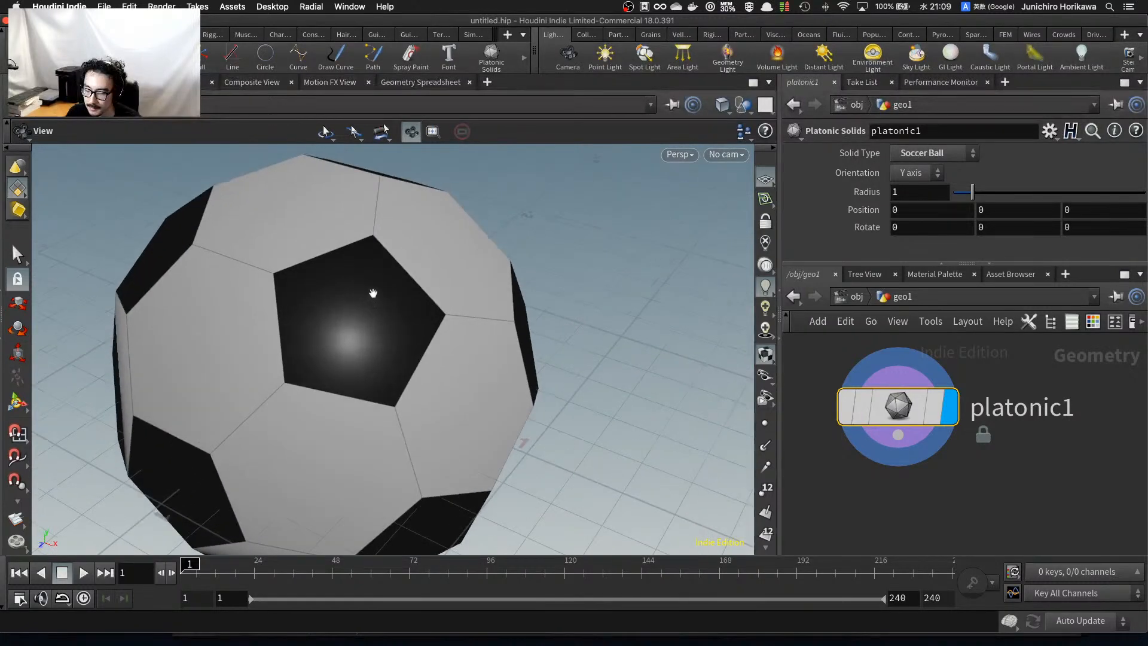
{"action": "left_click_drag", "start_coordinate": [338, 338], "coordinate": [351, 388]}
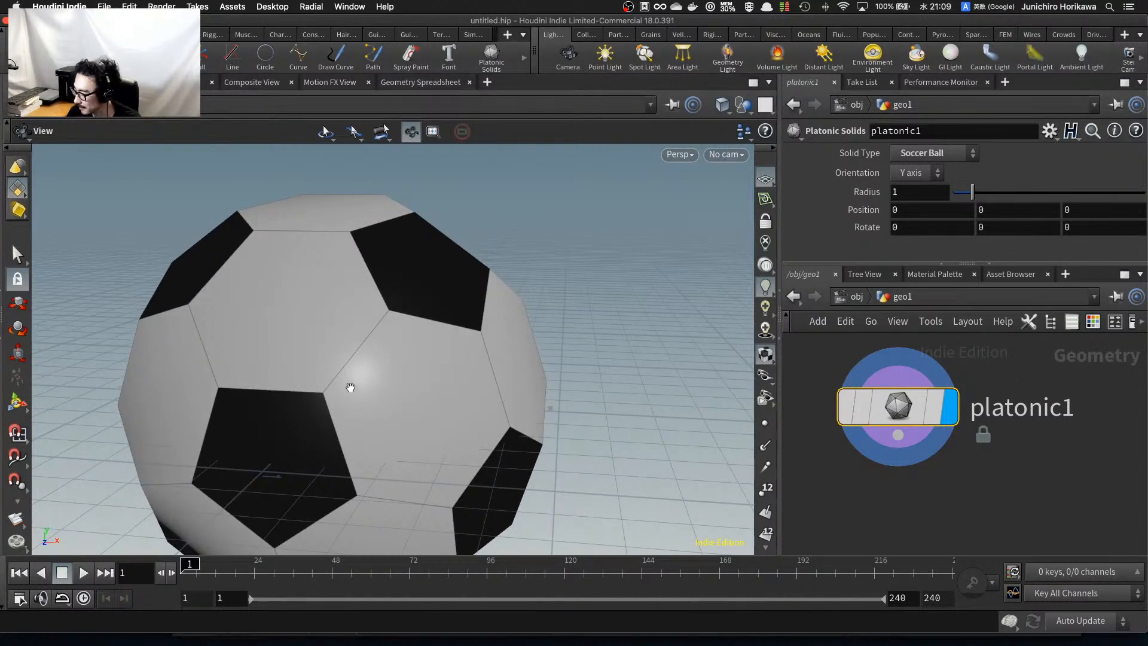
{"action": "left_click_drag", "start_coordinate": [353, 384], "coordinate": [423, 360]}
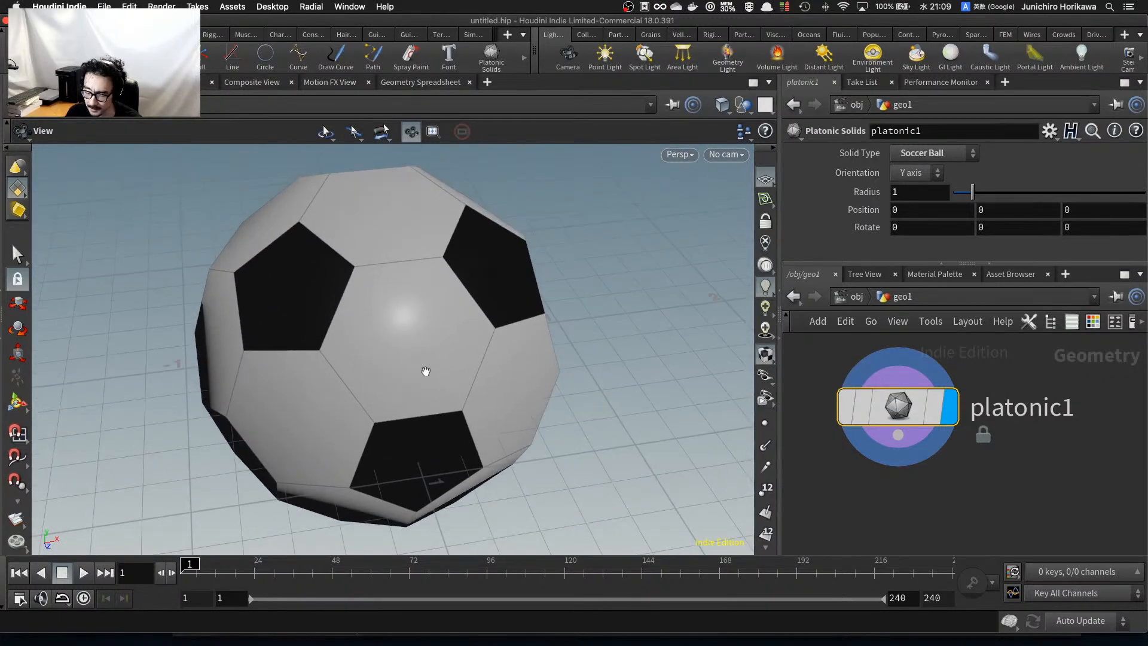
Switch to the Photoshop sketch to compare its pentagon structure, and return to Houdini to view the soccer ball again.
{"action": "key", "text": "ctrl+Up"}
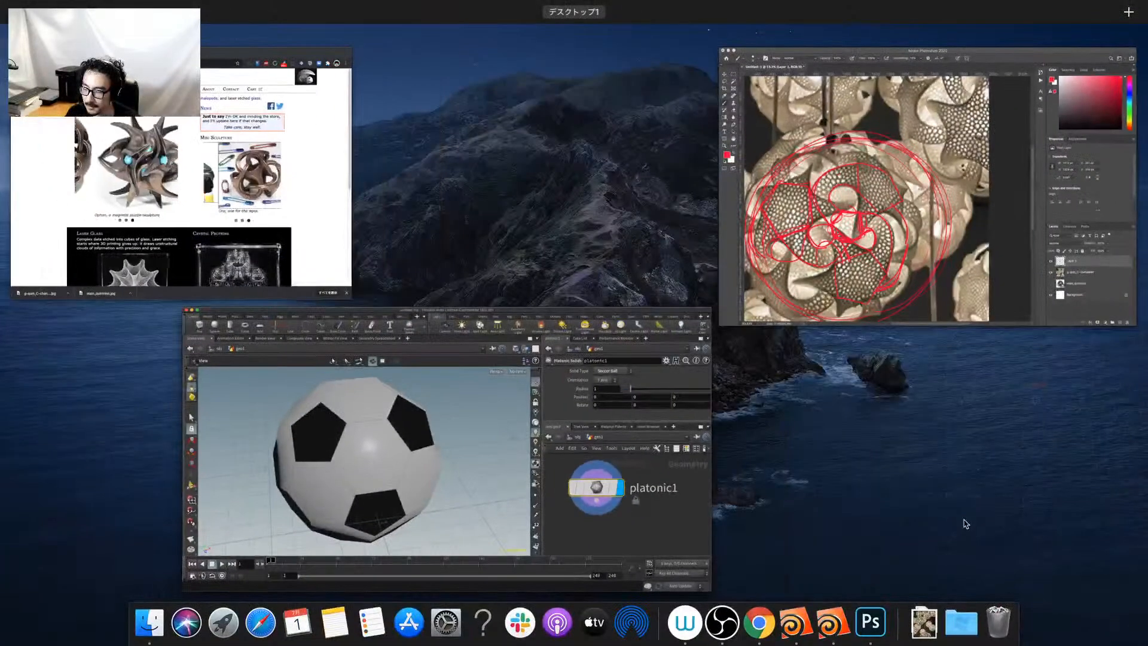
{"action": "left_click", "coordinate": [835, 187]}
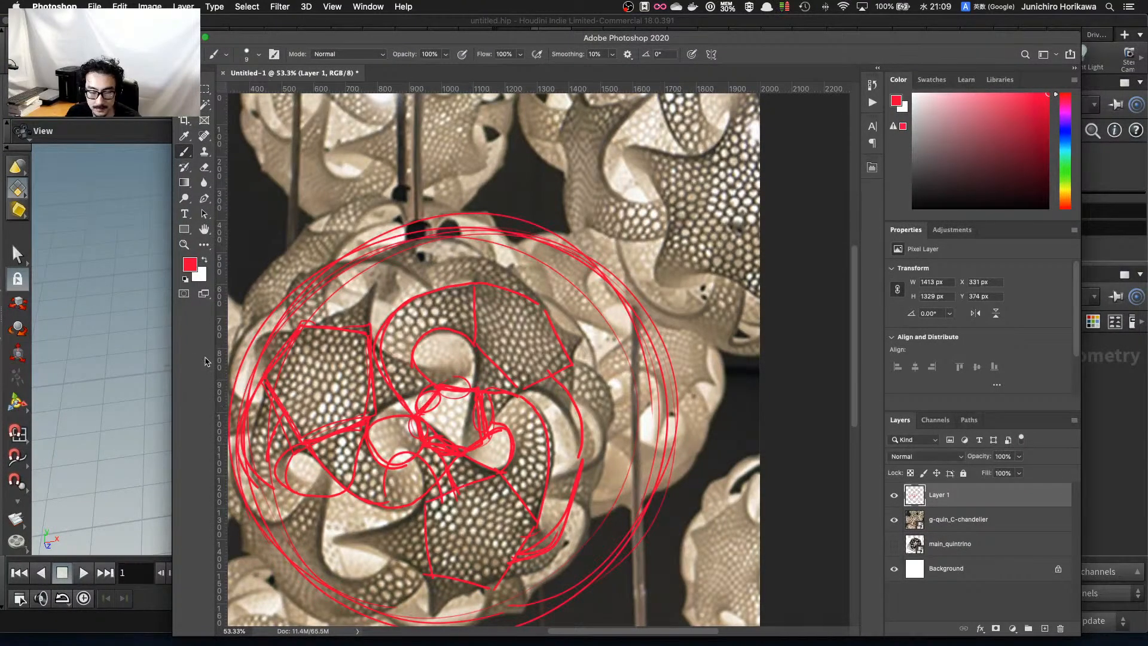
{"action": "left_click", "coordinate": [42, 303]}
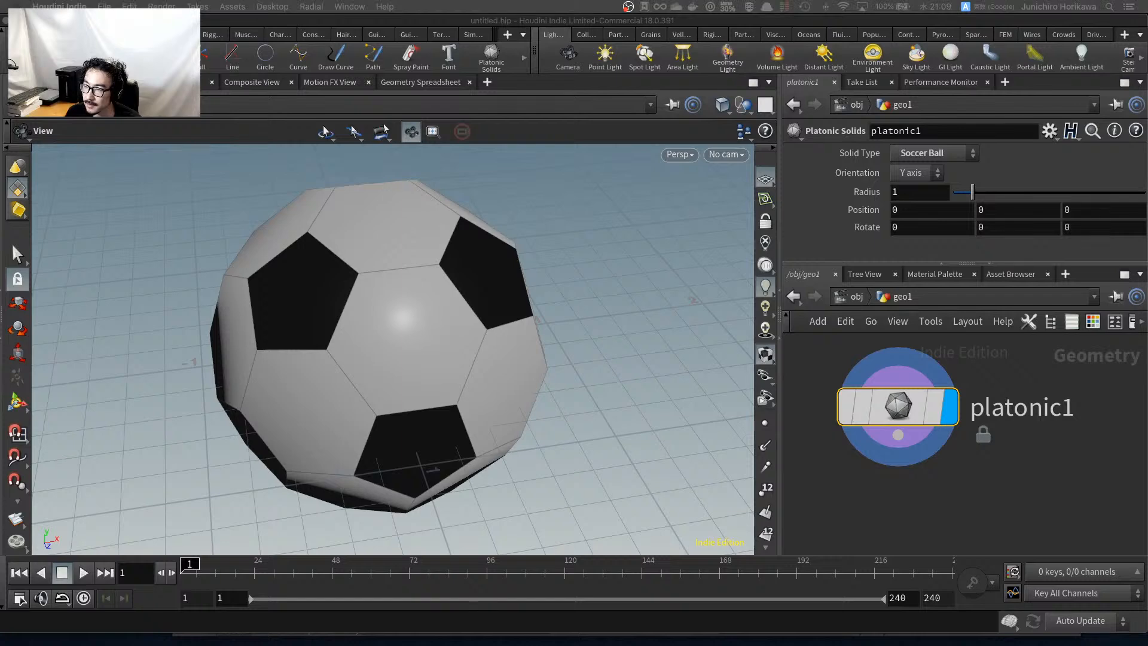
{"action": "left_click", "coordinate": [435, 252]}
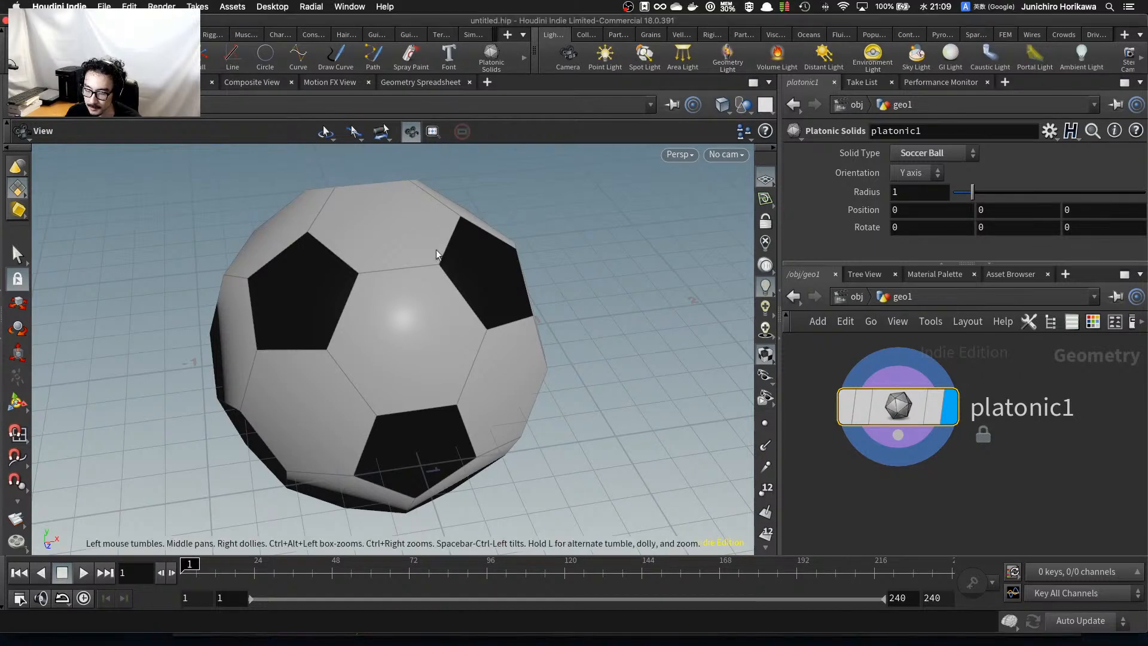
{"action": "left_click_drag", "start_coordinate": [428, 256], "coordinate": [315, 265]}
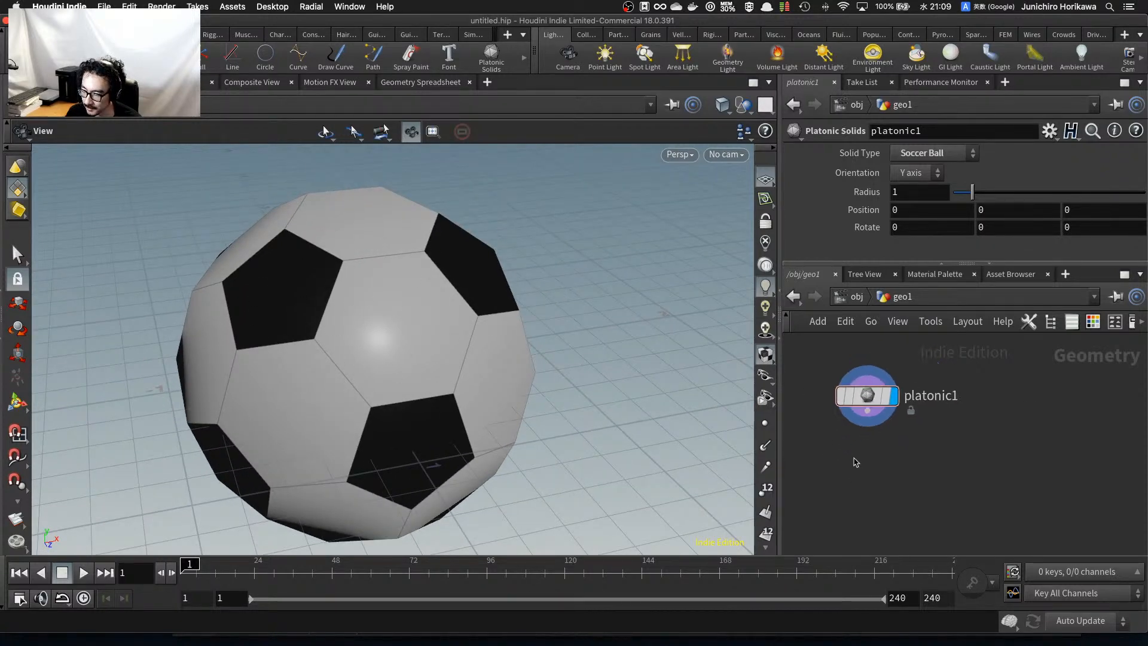
{"action": "key", "text": "Tab"}
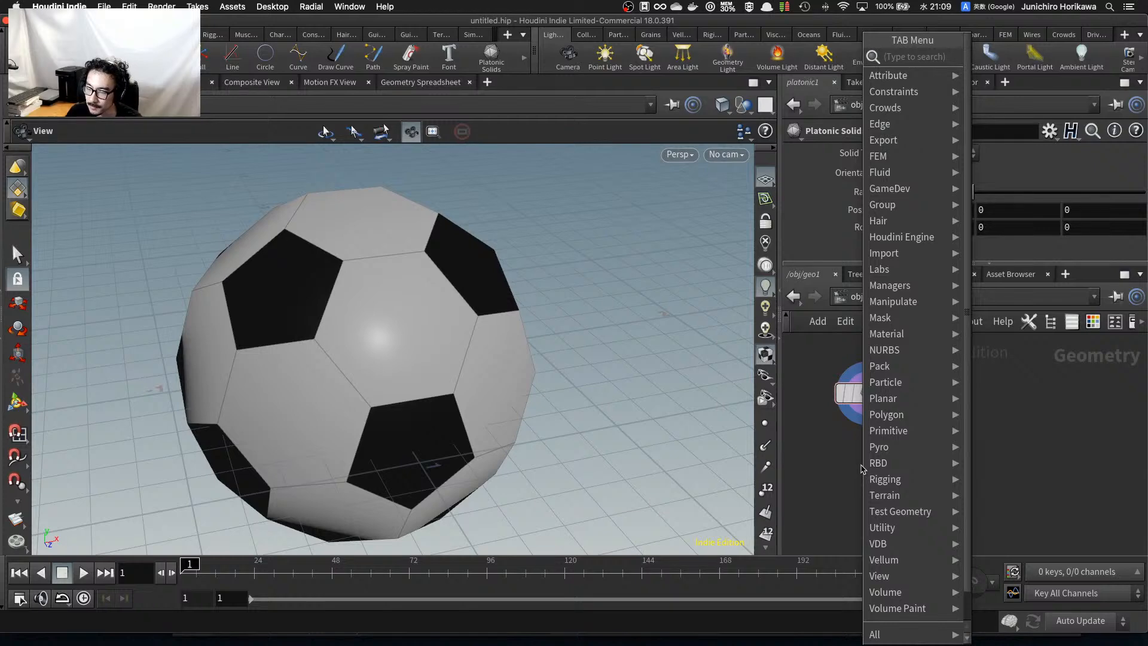
{"action": "left_click", "coordinate": [811, 462]}
{"action": "key", "text": "f"}
{"action": "key", "text": "o"}
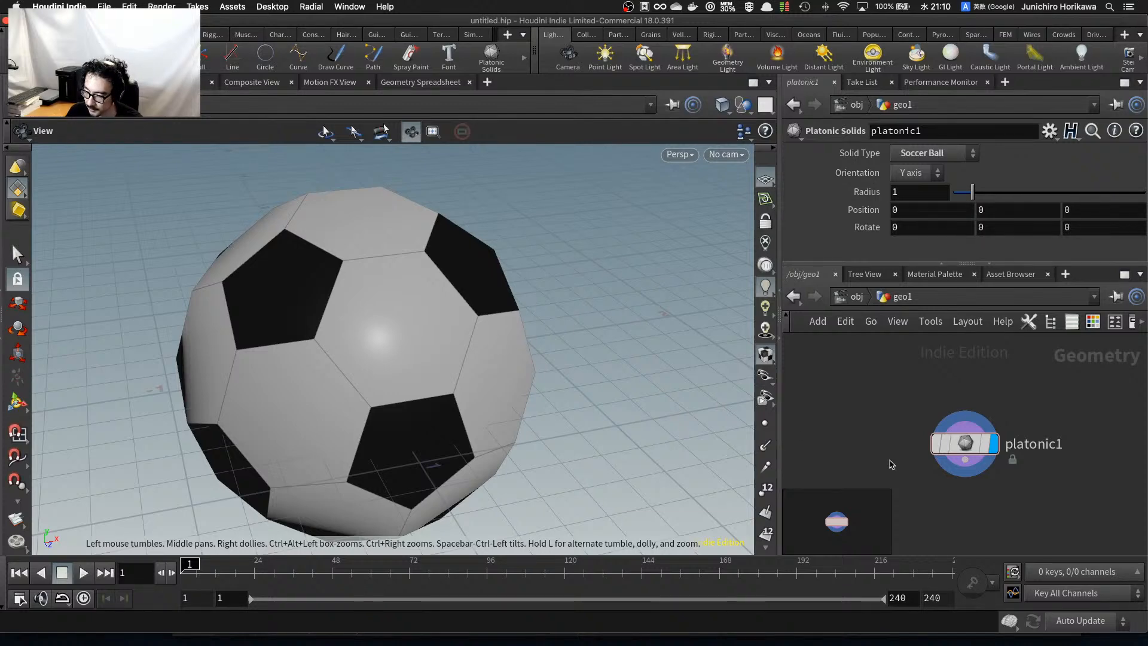
{"action": "key", "text": "c"}
{"action": "key", "text": "c"}
{"action": "key", "text": "o"}
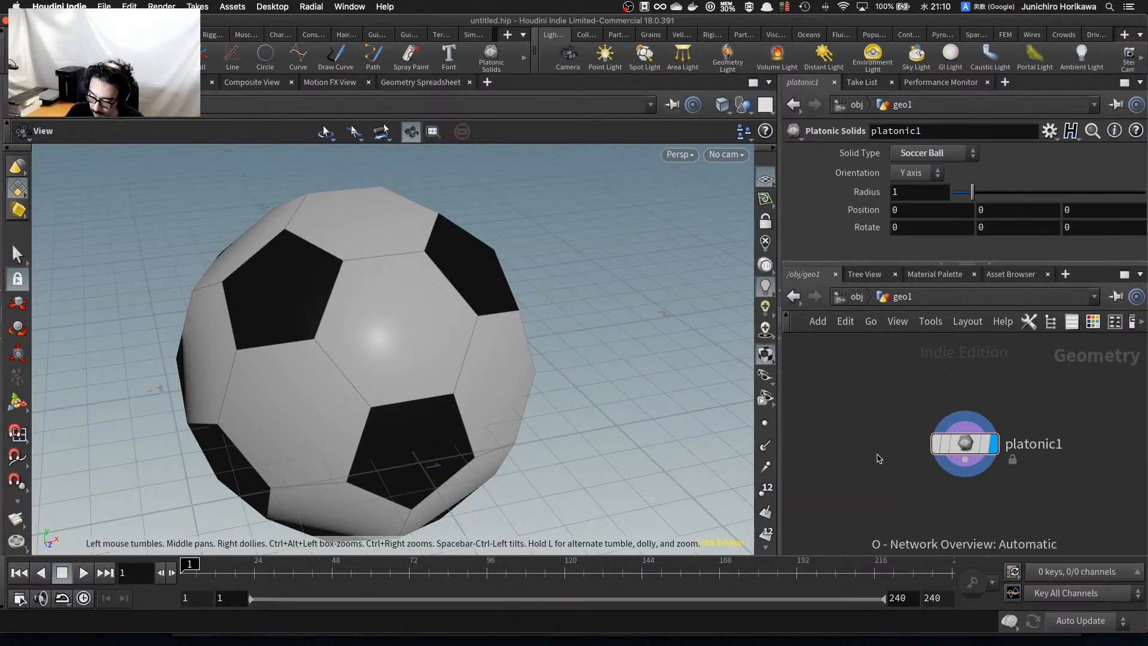
Add a Primitive Wrangle below the platonic1 node and connect platonic1 to its first input.
{"action": "middle_click_drag", "start_coordinate": [885, 462], "coordinate": [837, 400]}
{"action": "right_click_drag", "start_coordinate": [861, 447], "coordinate": [891, 470]}
{"action": "key", "text": "Tab"}
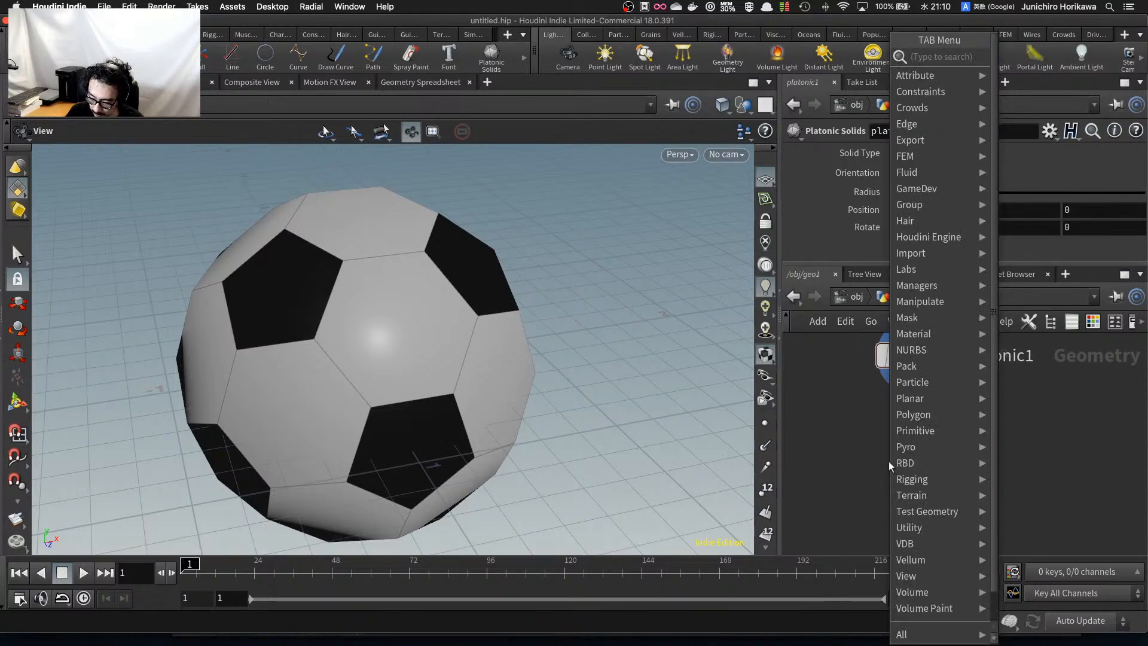
{"action": "type", "text": "primitivew"}
{"action": "key", "text": "Return"}
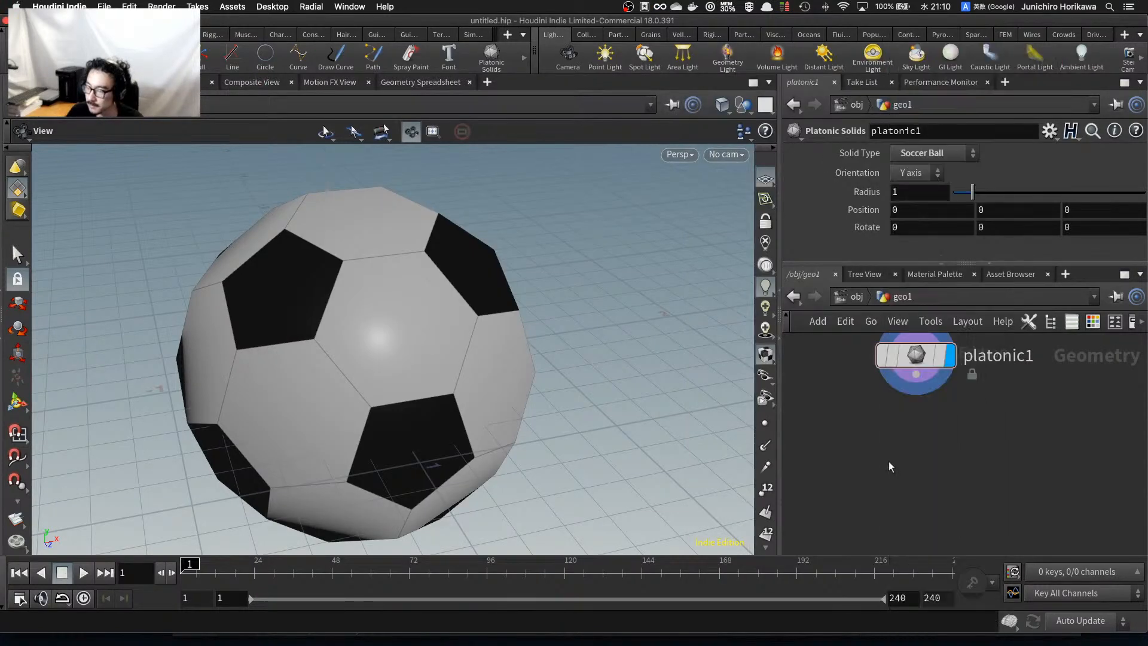
{"action": "left_click", "coordinate": [917, 467]}
{"action": "left_click_drag", "start_coordinate": [921, 402], "coordinate": [891, 443]}
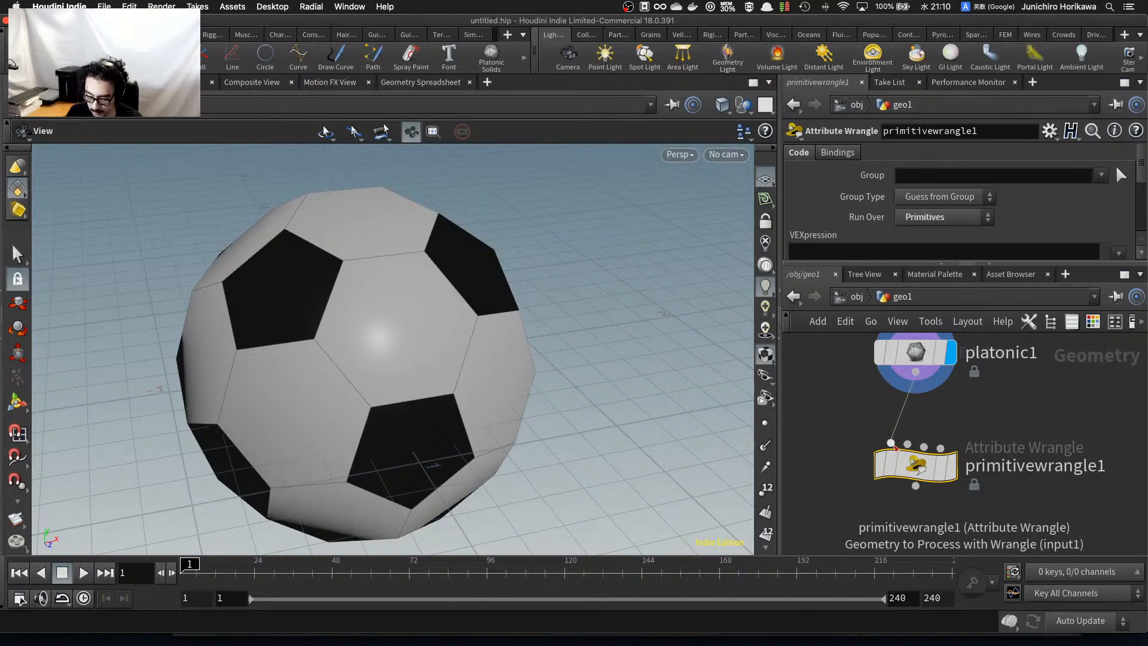
Make the primitive wrangle the displayed node and rename it group.
{"action": "double_click", "coordinate": [995, 466]}
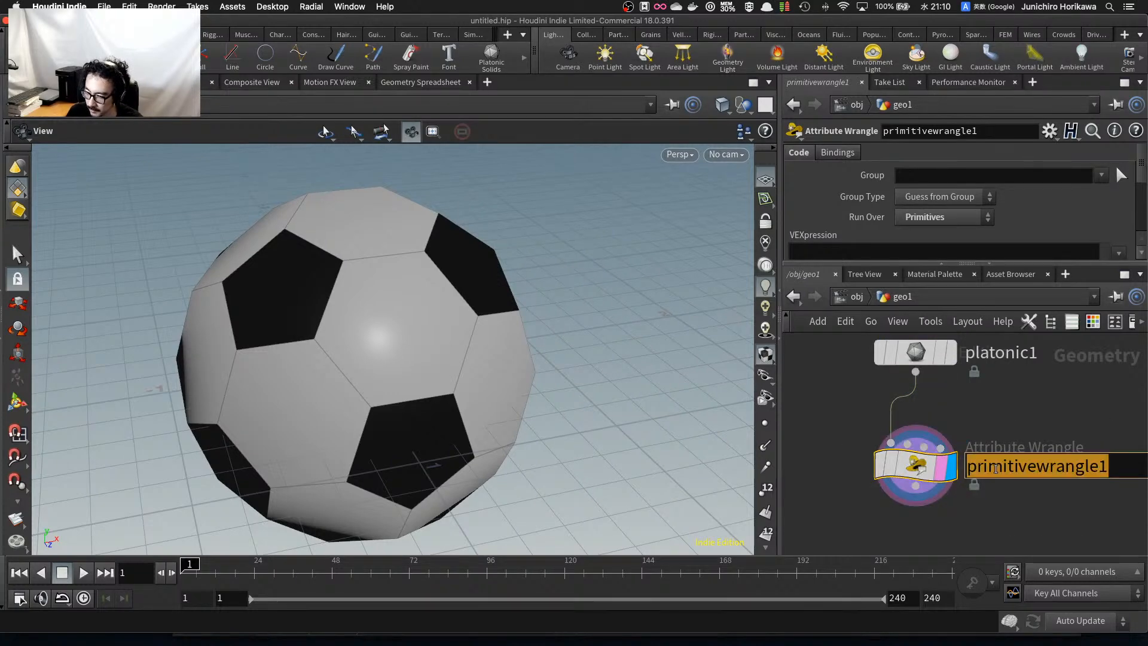
{"action": "type", "text": "group"}
{"action": "key", "text": "Return"}
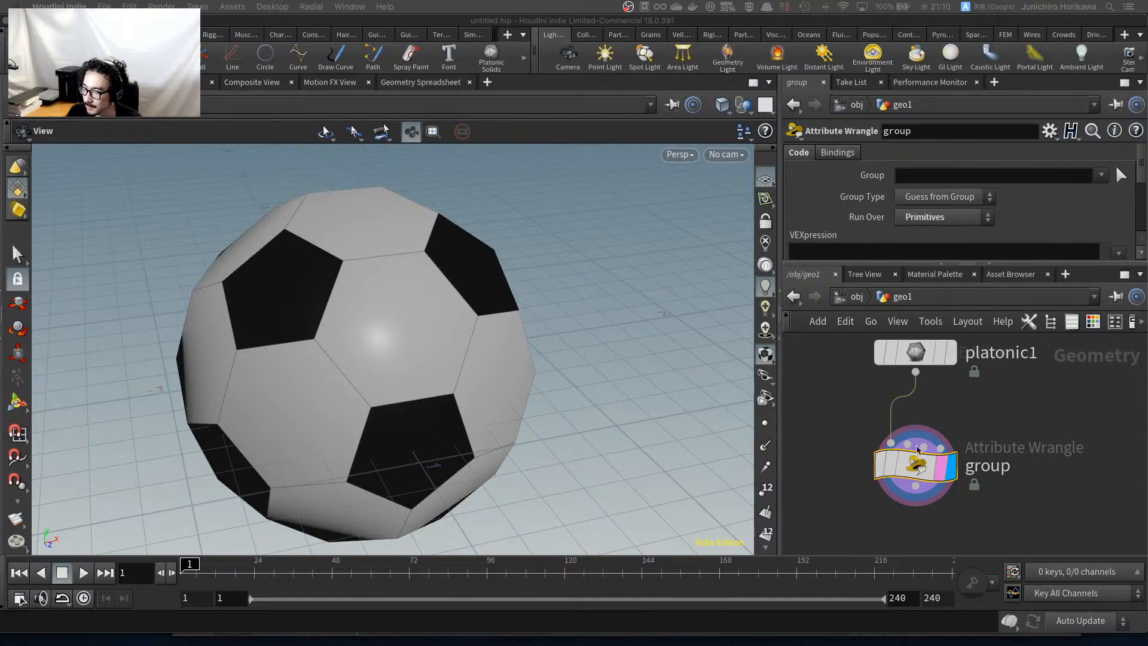
Enlarge the group wrangle's code area and inspect the soccer ball's black and white faces from several angles.
{"action": "left_click_drag", "start_coordinate": [445, 340], "coordinate": [411, 349]}
{"action": "scroll", "coordinate": [412, 350], "scroll_direction": "up", "scroll_amount": 5}
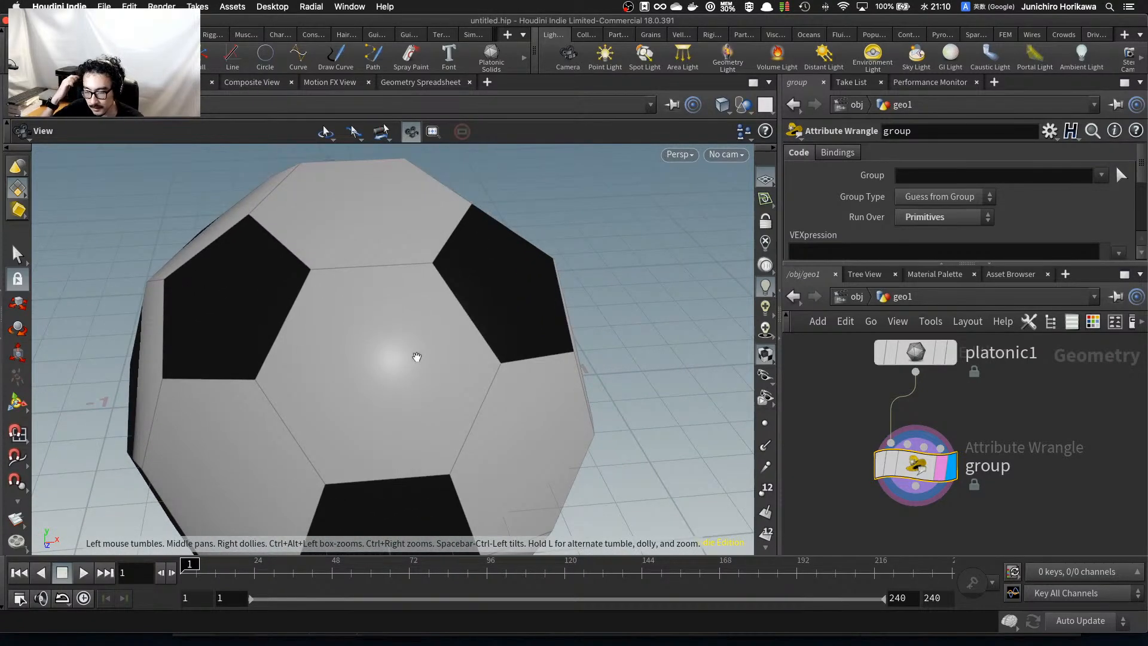
{"action": "left_click_drag", "start_coordinate": [379, 359], "coordinate": [341, 364]}
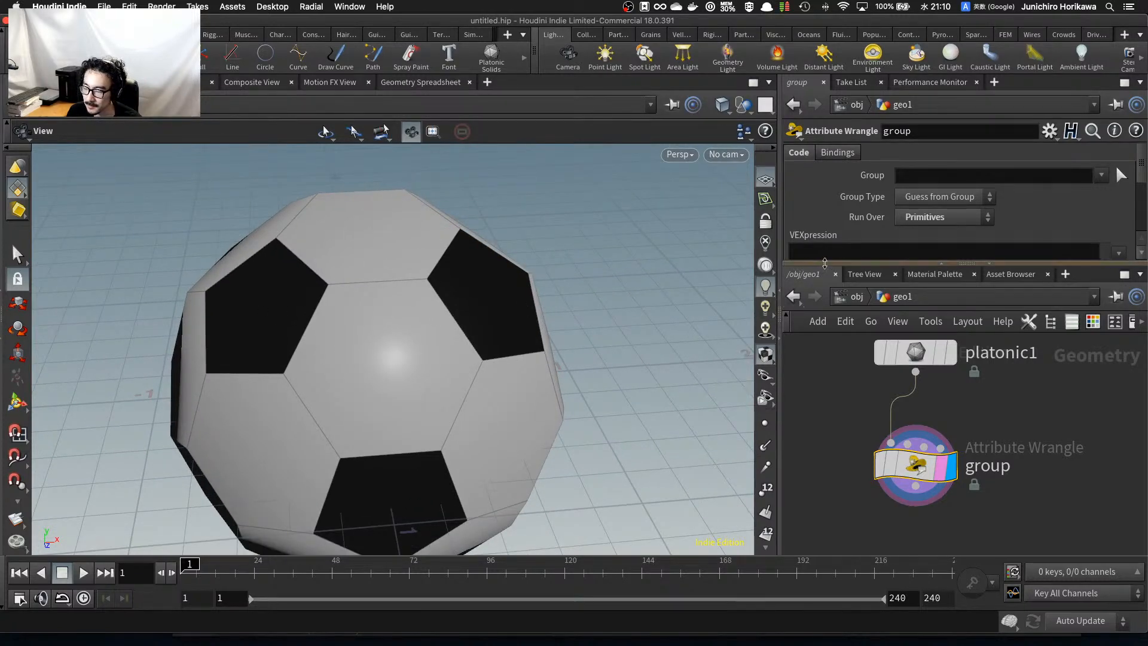
{"action": "left_click_drag", "start_coordinate": [824, 263], "coordinate": [824, 330]}
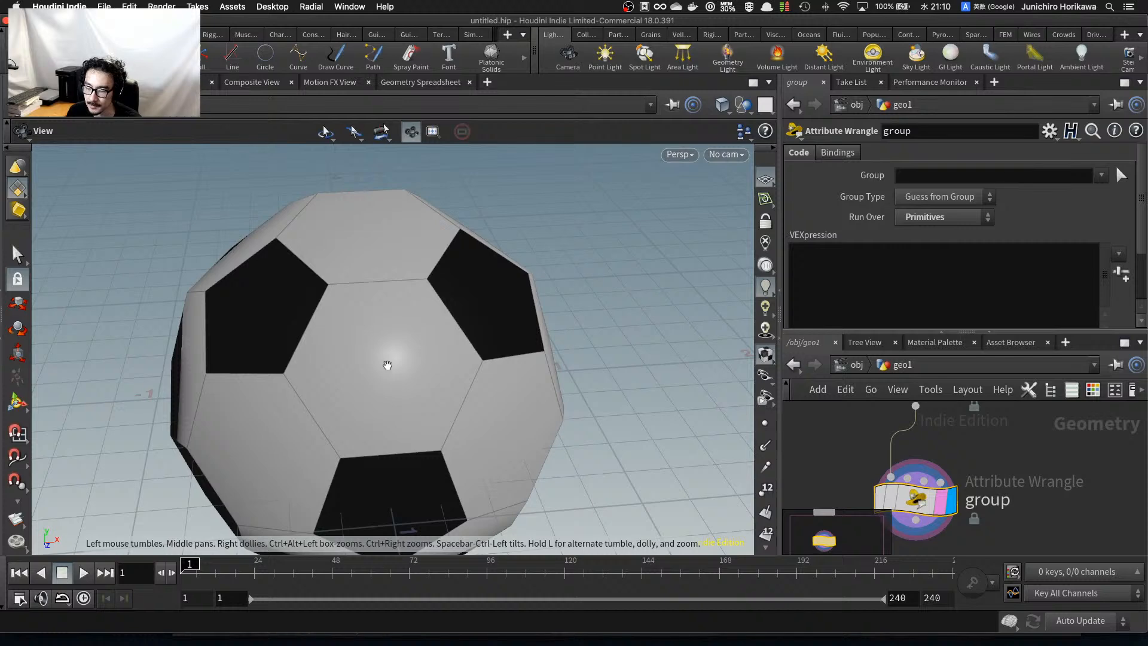
{"action": "left_click_drag", "start_coordinate": [387, 364], "coordinate": [472, 339]}
{"action": "left_click_drag", "start_coordinate": [407, 286], "coordinate": [493, 314]}
{"action": "scroll", "coordinate": [333, 243], "scroll_direction": "up", "scroll_amount": 5}
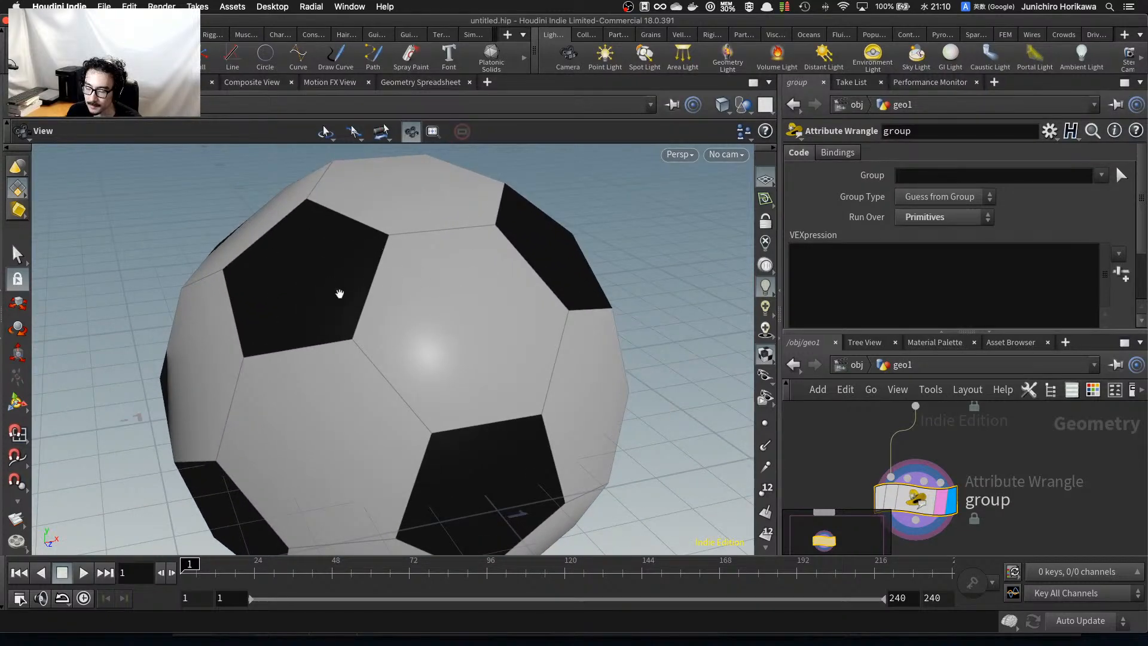
{"action": "scroll", "coordinate": [441, 297], "scroll_direction": "down", "scroll_amount": 2}
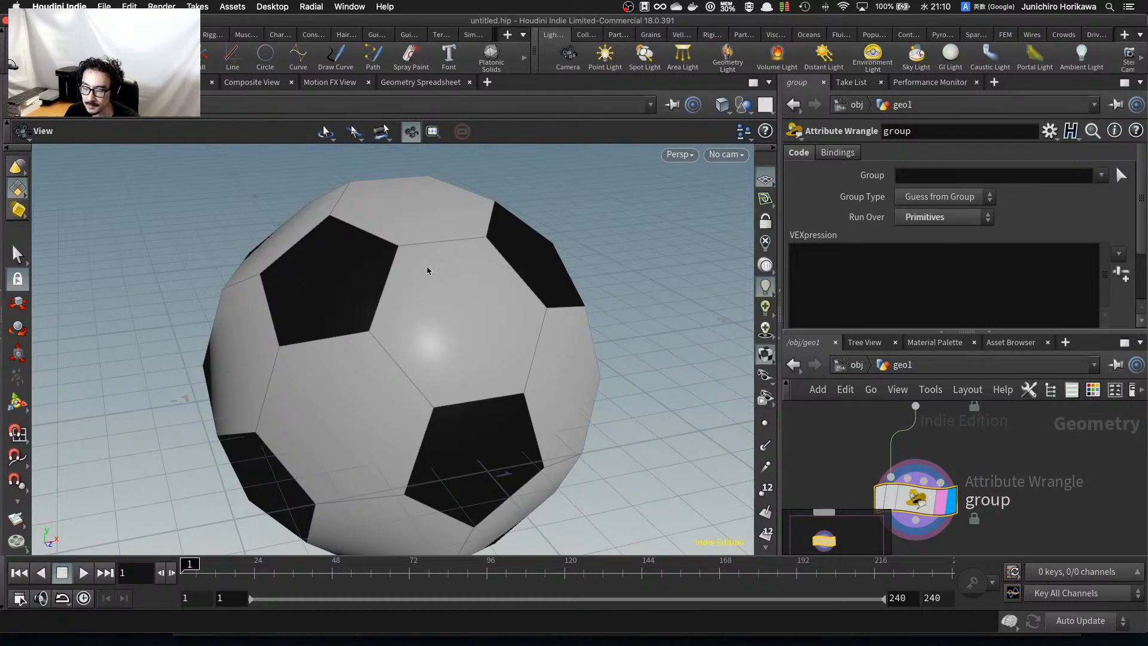
{"action": "left_click", "coordinate": [883, 277]}
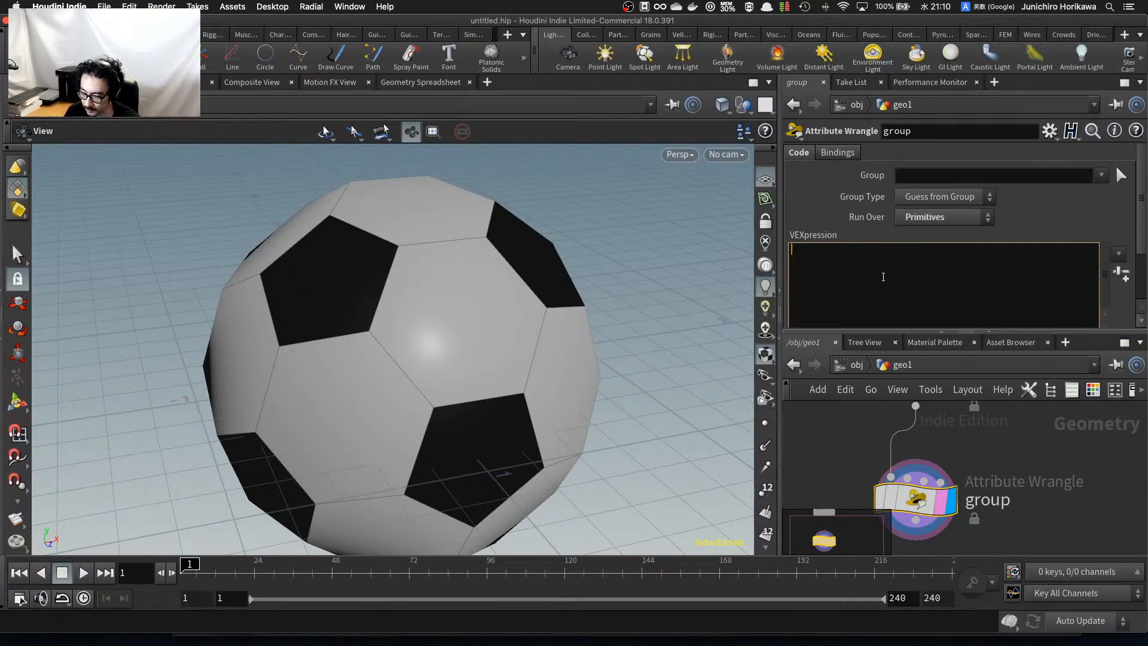
{"action": "type", "text": "i"}
{"action": "key", "text": "BackSpace"}
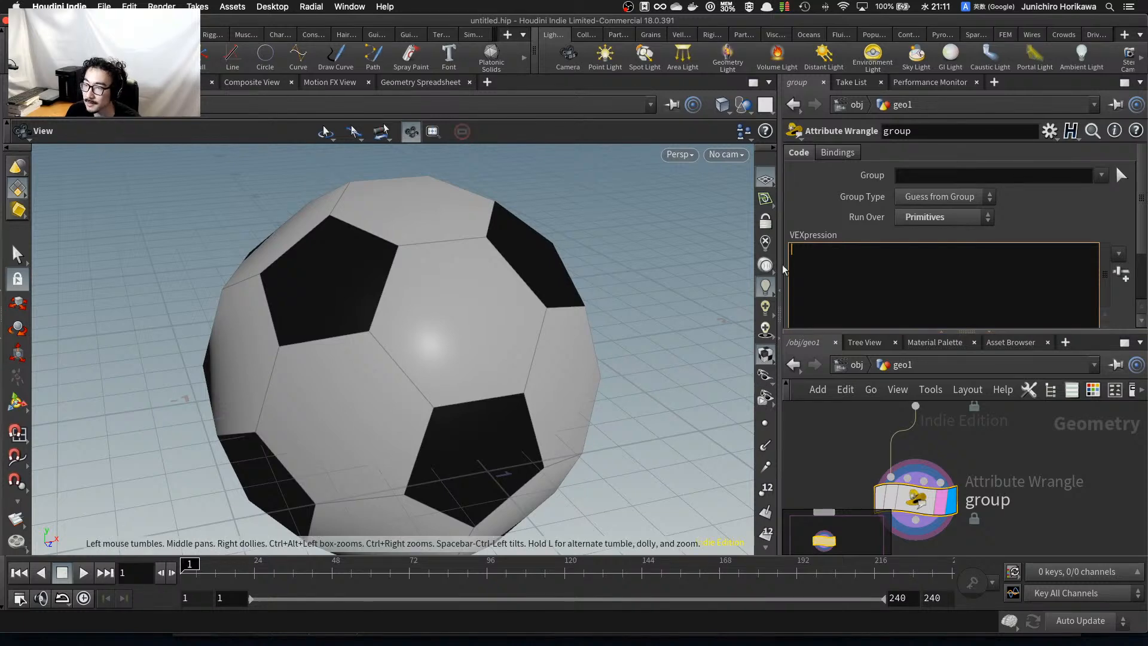
{"action": "type", "text": "if(v@"}
{"action": "key", "text": "BackSpace"}
{"action": "type", "text": "v@Cd."}
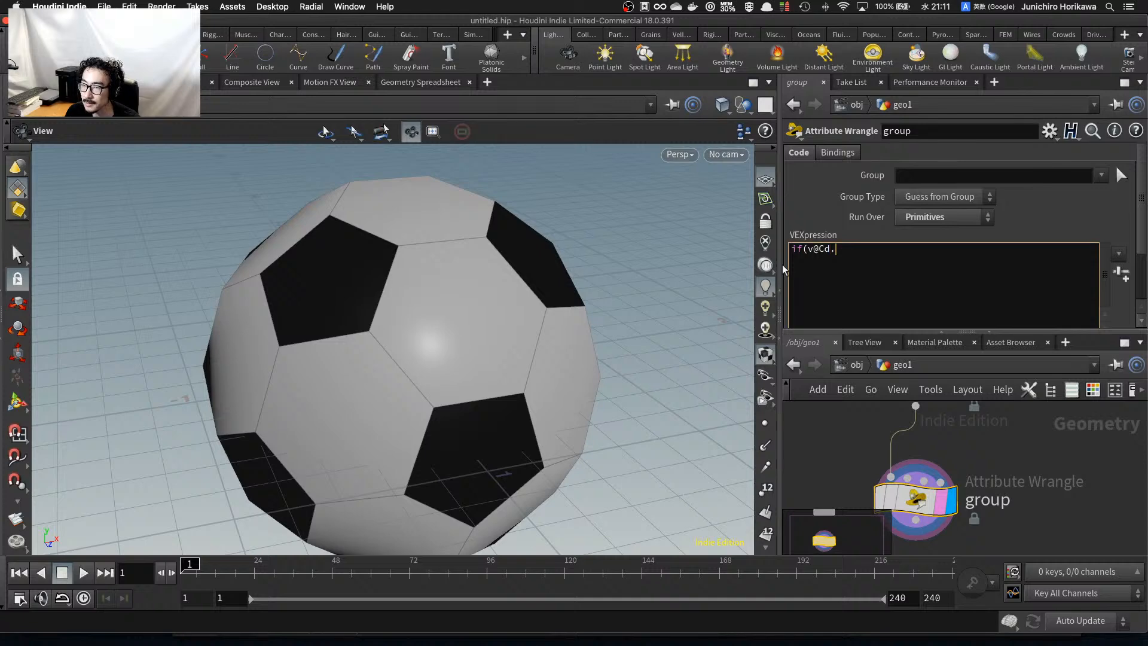
{"action": "type", "text": "x"}
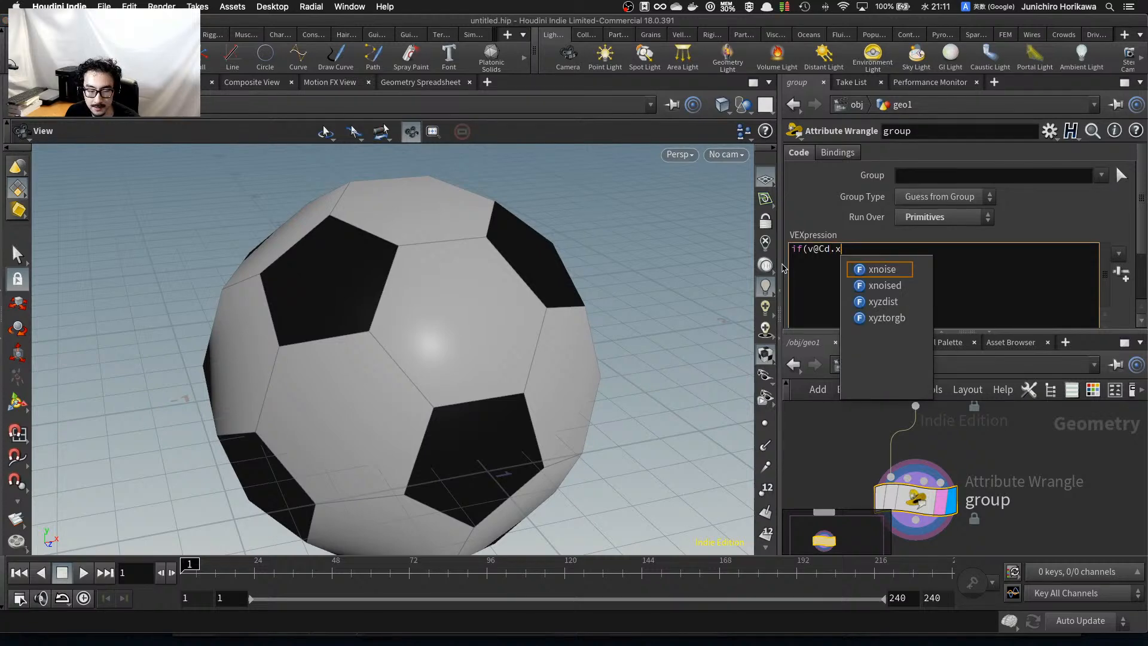
{"action": "type", "text": " < 0.5){"}
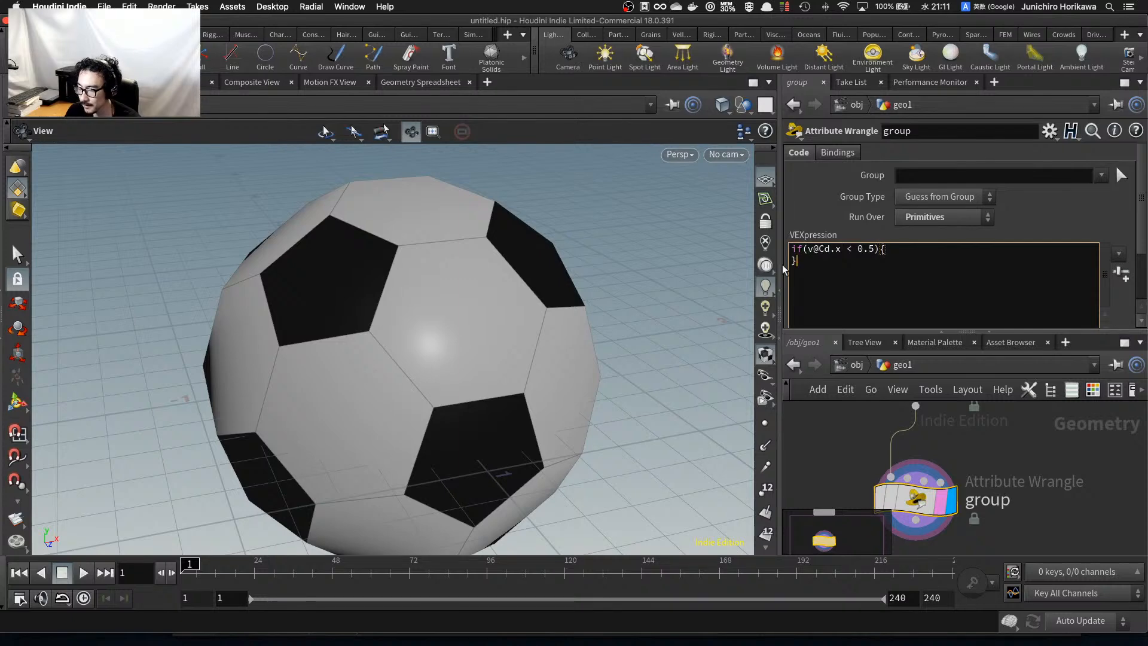
{"action": "key", "text": "Return"}
{"action": "key", "text": "Tab"}
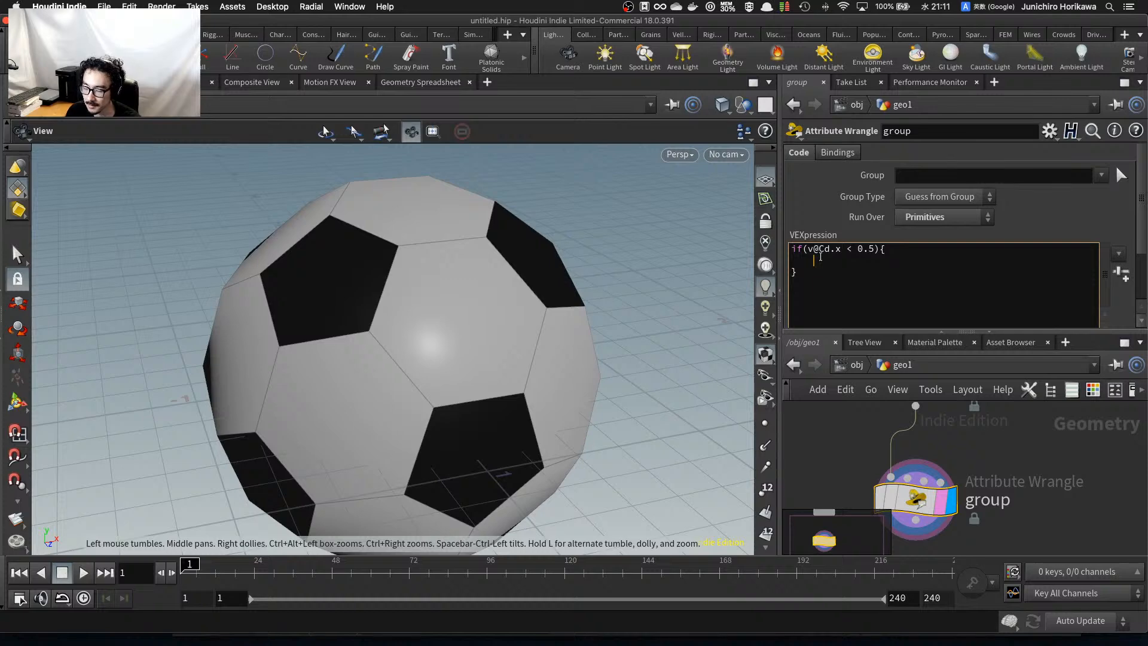
{"action": "type", "text": "set"}
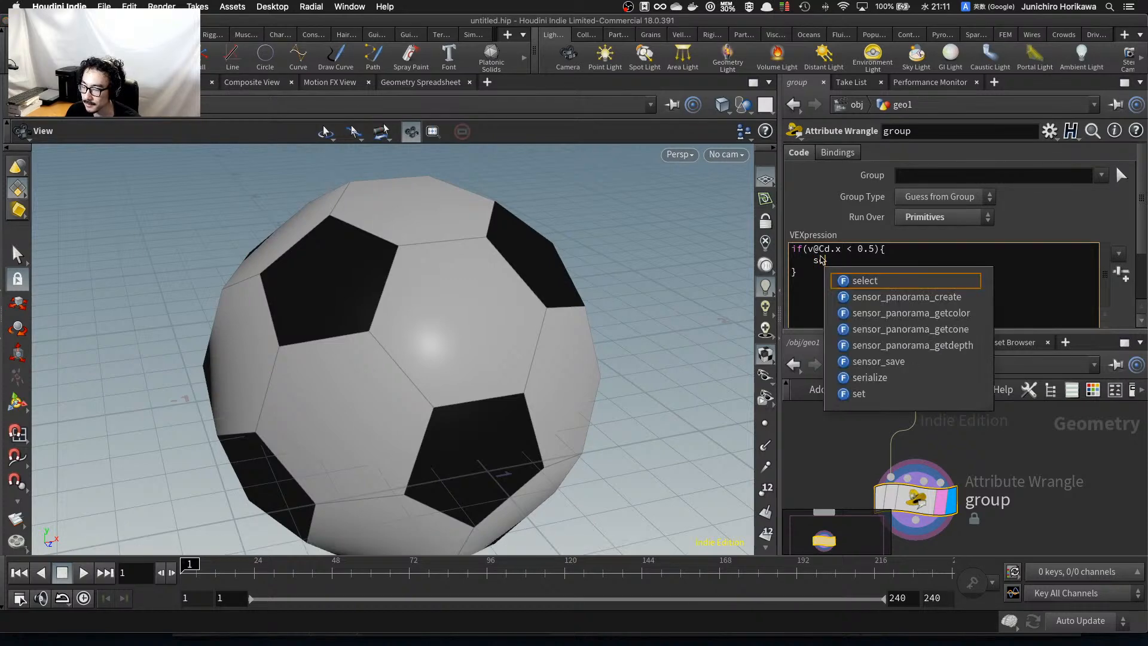
{"action": "type", "text": "primgr"}
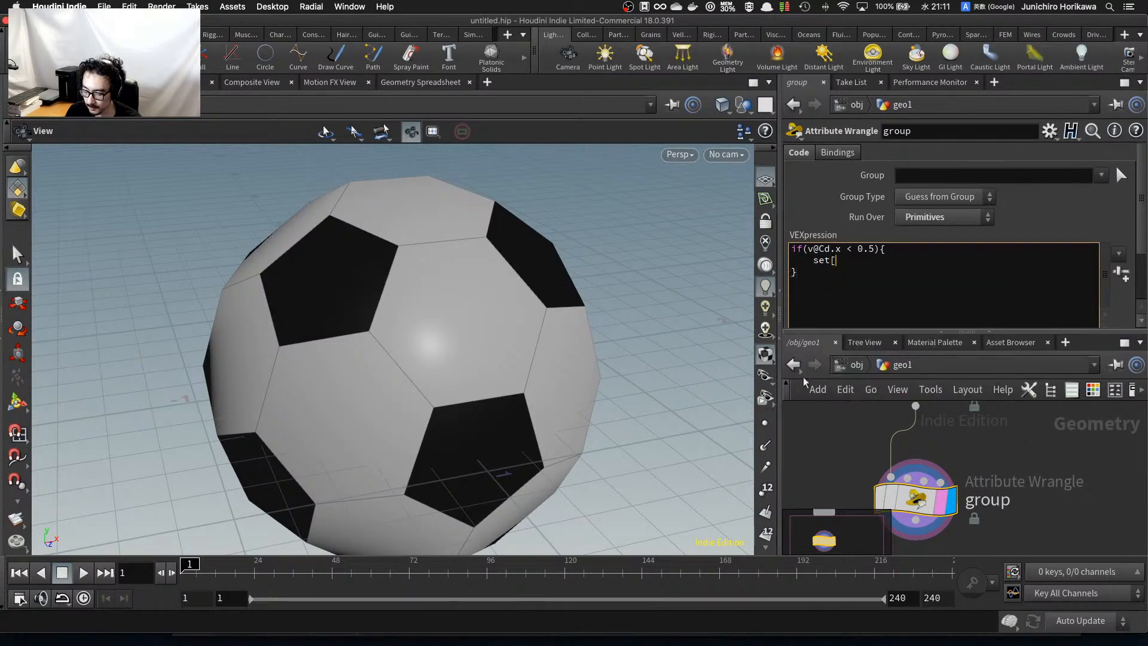
{"action": "type", "text": "oup(0, "}
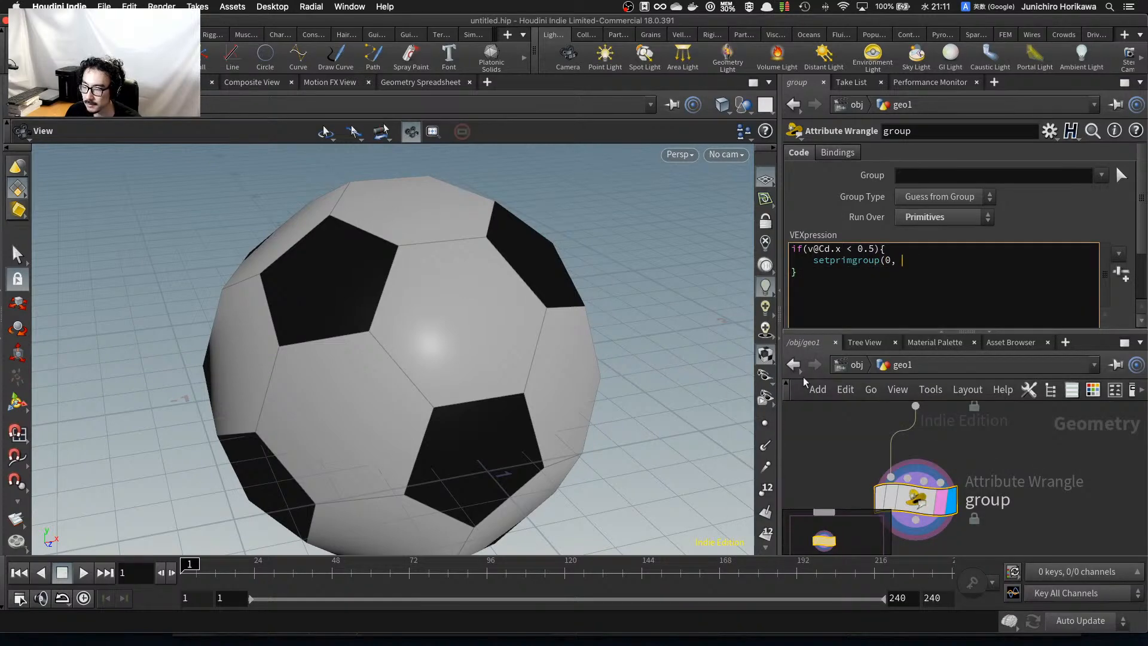
{"action": "type", "text": "\"pentagon\", @p"}
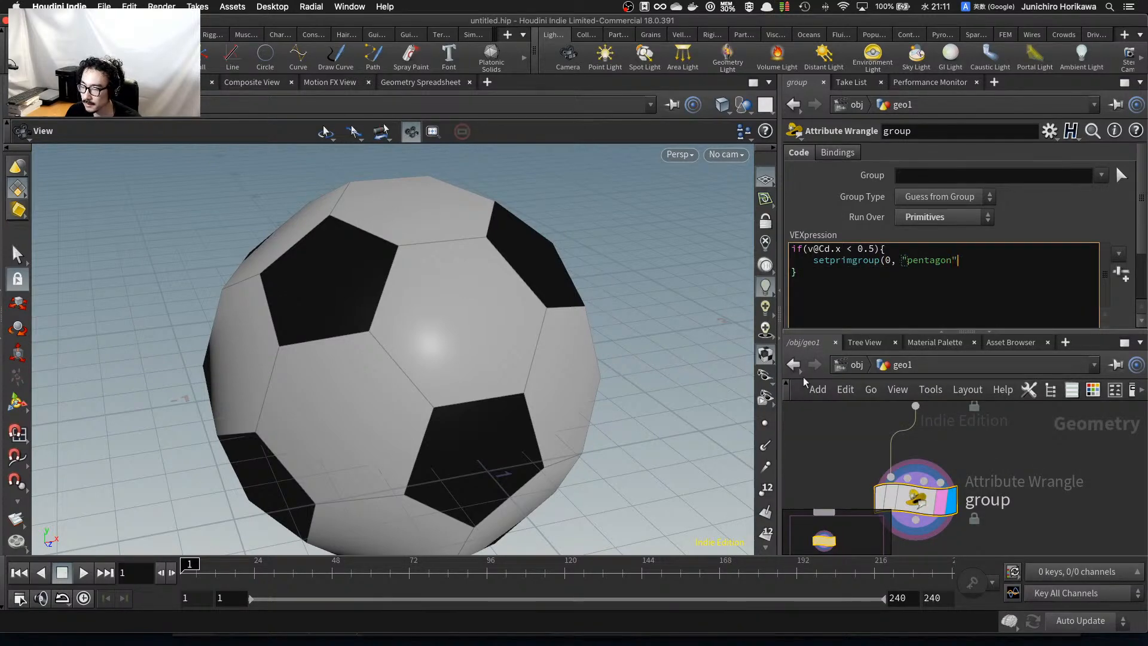
{"action": "type", "text": "ri"}
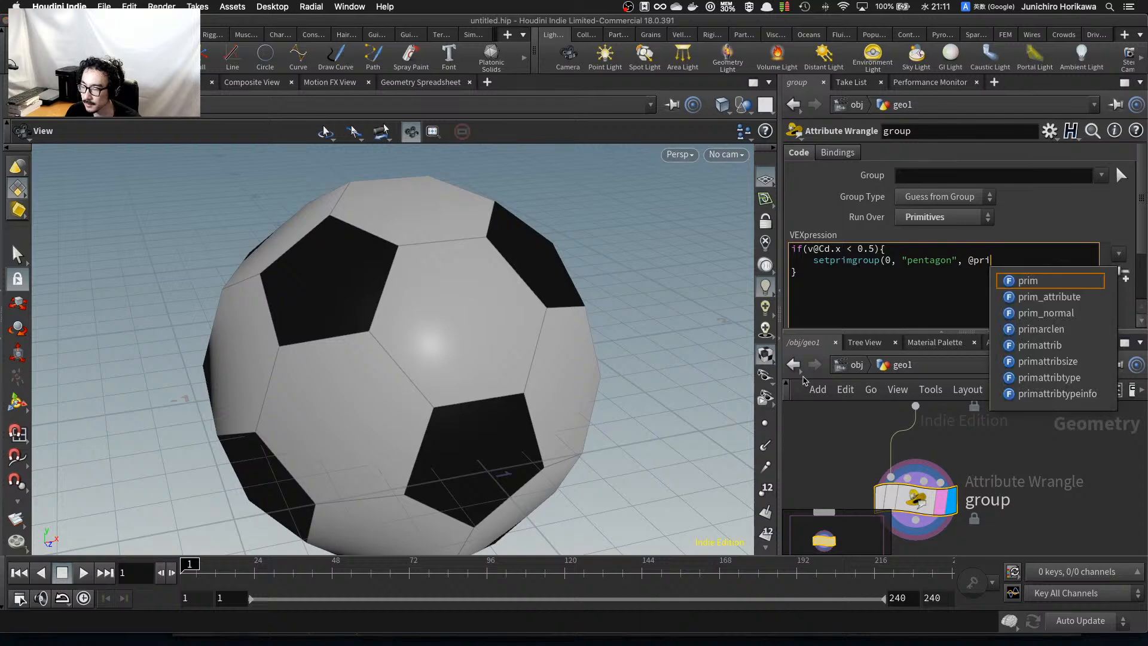
{"action": "type", "text": "mnum, 1);"}
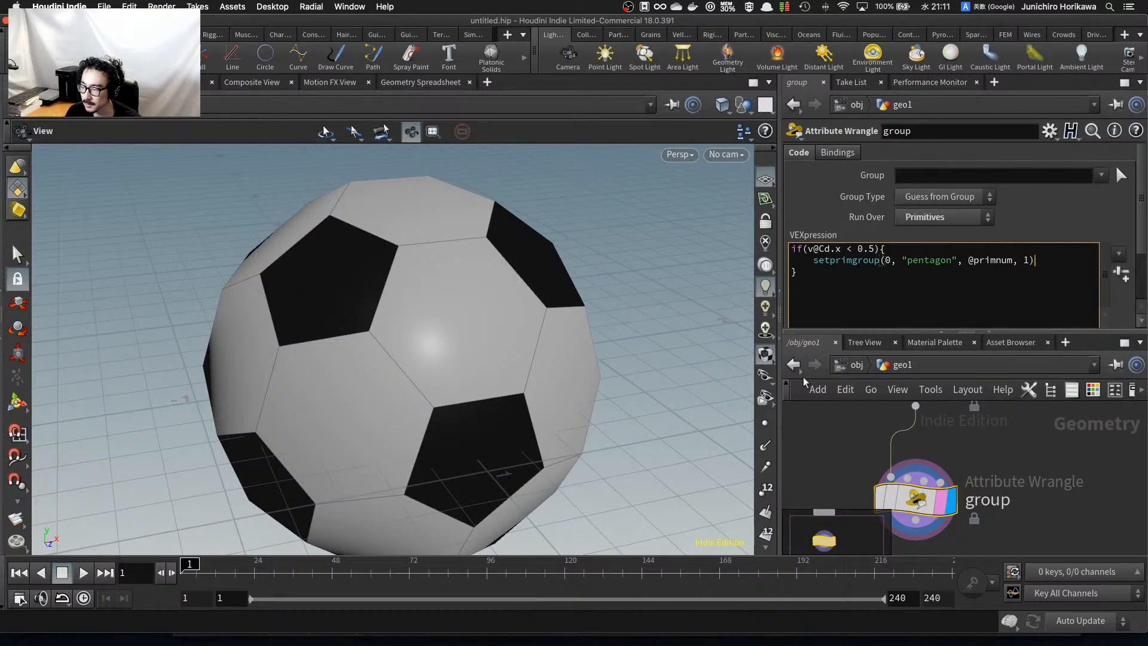
{"action": "key", "text": "Down"}
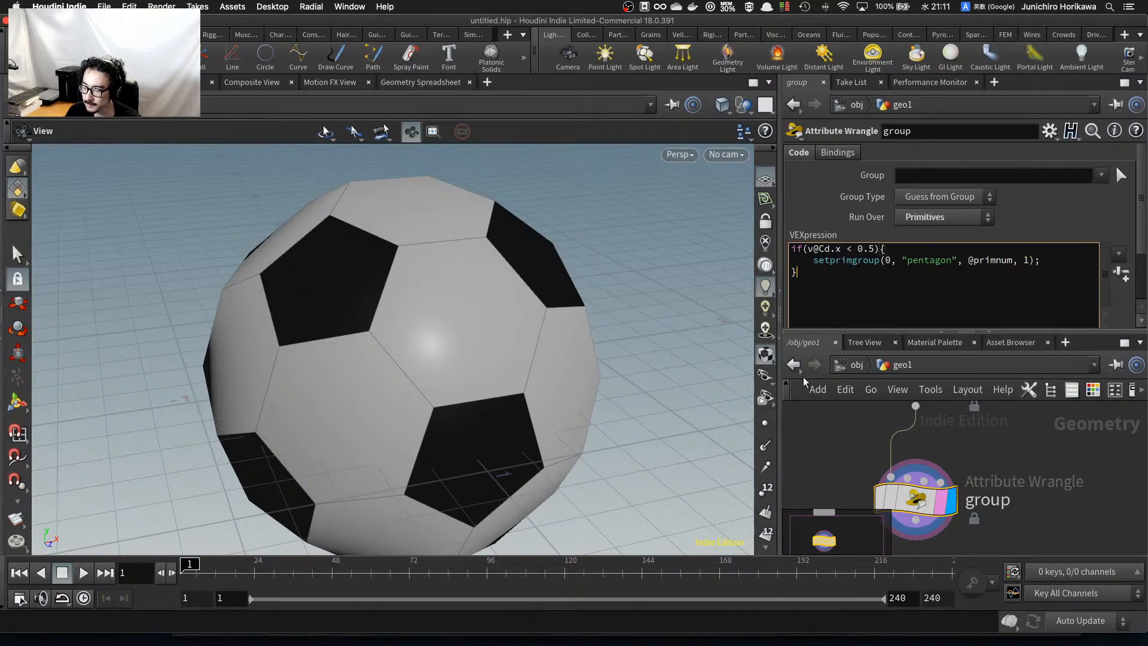
{"action": "type", "text": "else{"}
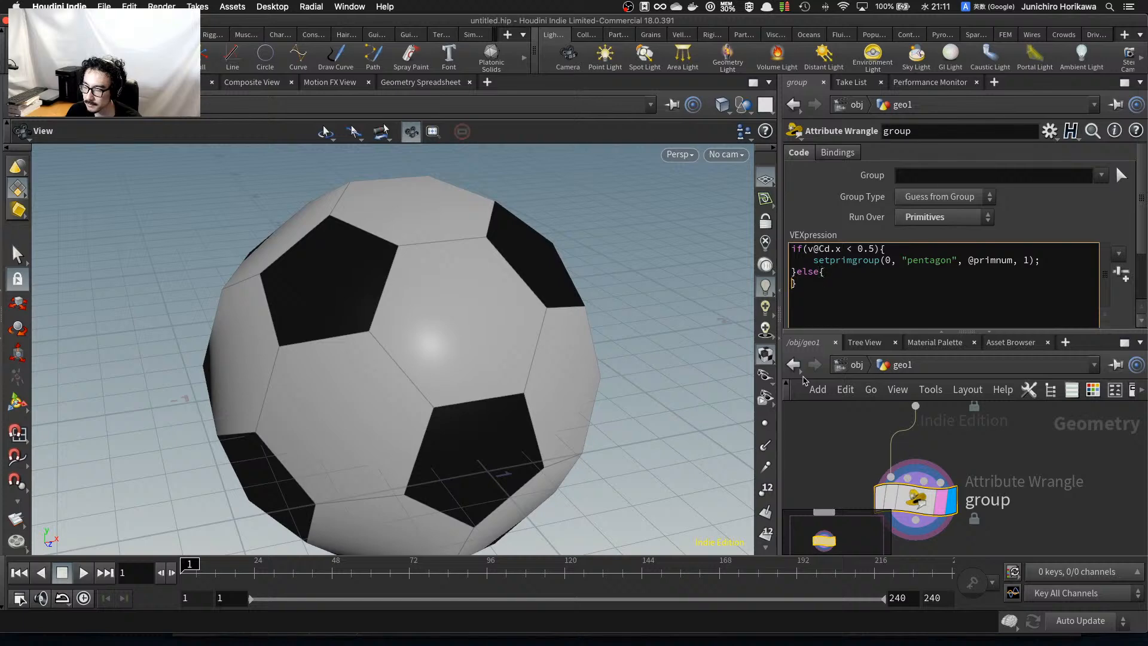
{"action": "type", "text": "setprim"}
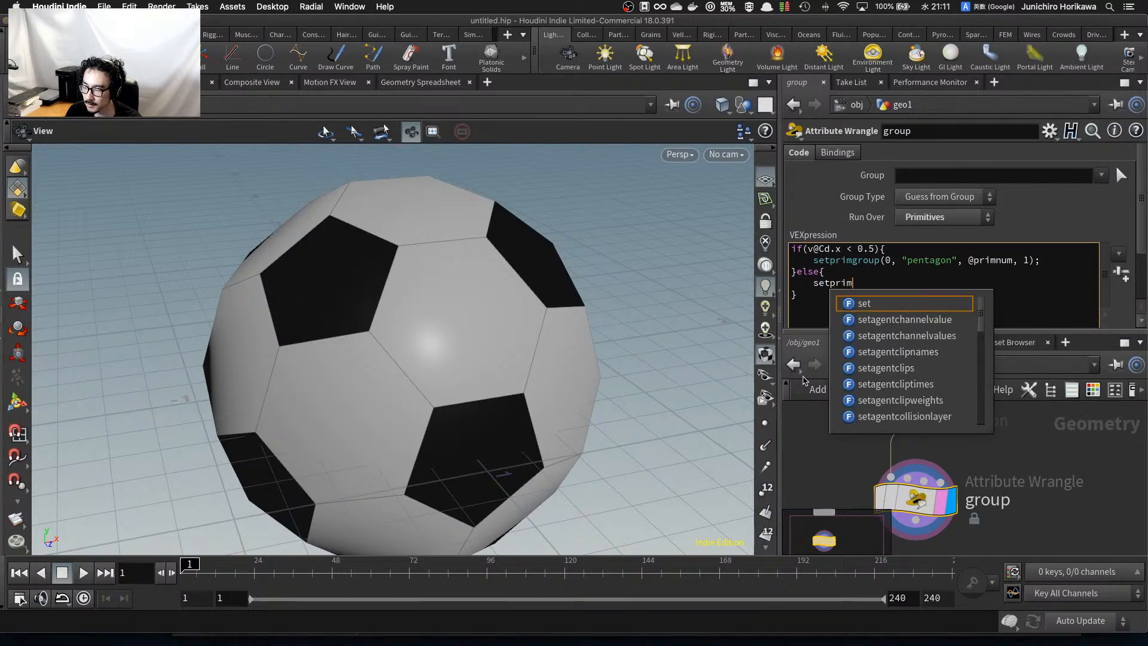
{"action": "key", "text": "BackSpace"}
{"action": "key", "text": "BackSpace"}
{"action": "type", "text": "rim"}
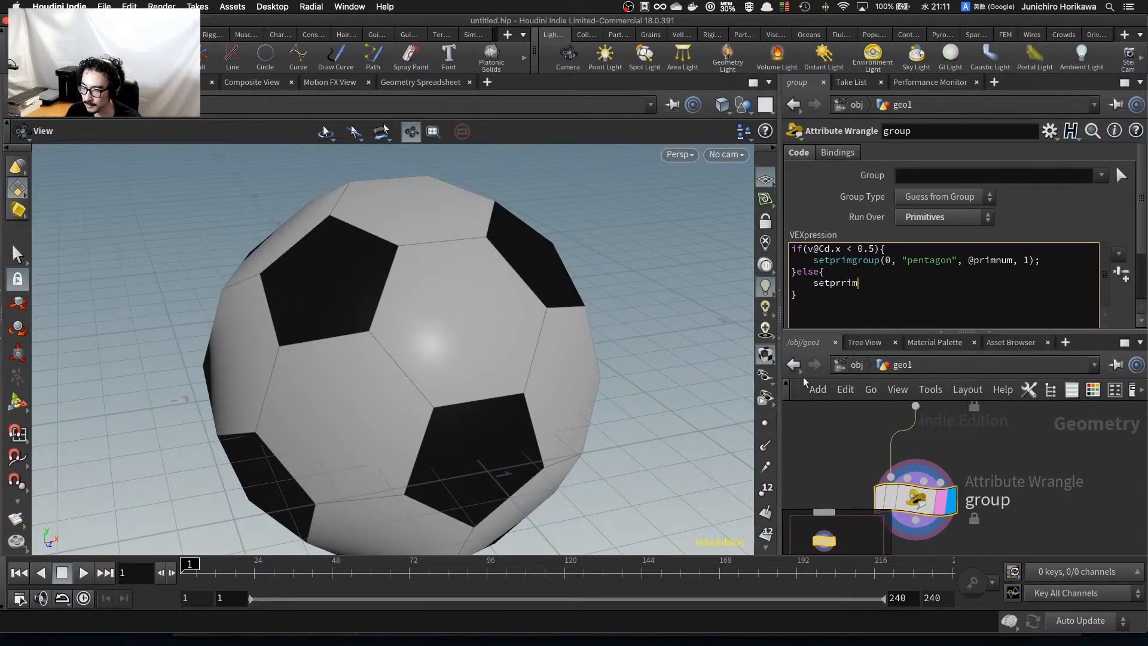
{"action": "type", "text": "imgrou"}
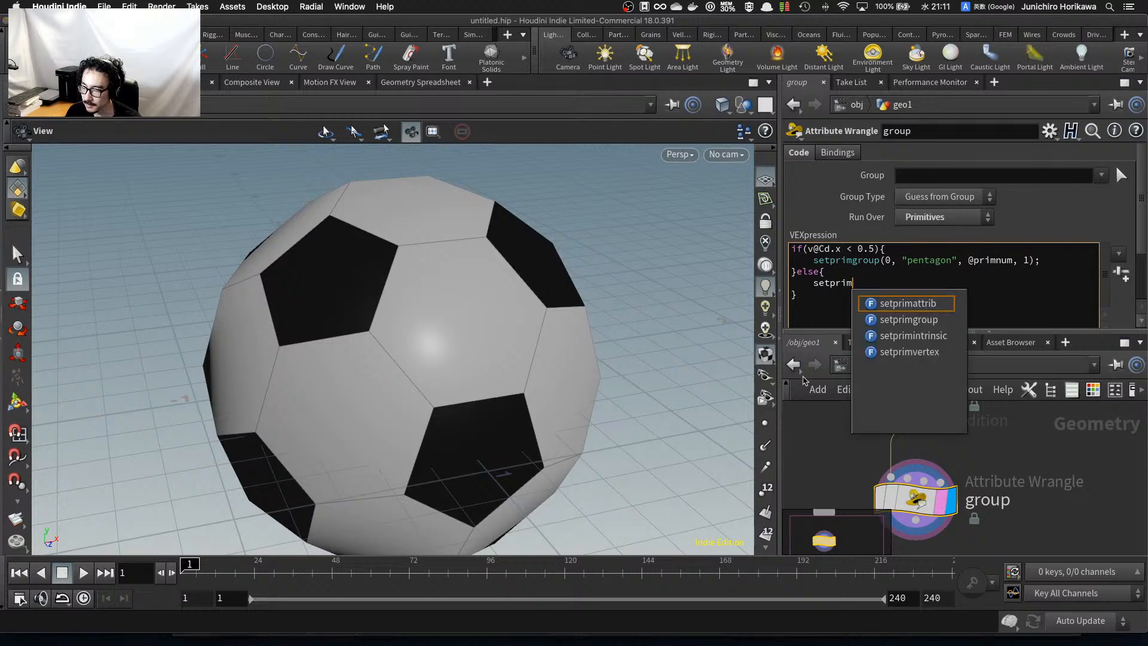
{"action": "type", "text": "p(0, \"he"}
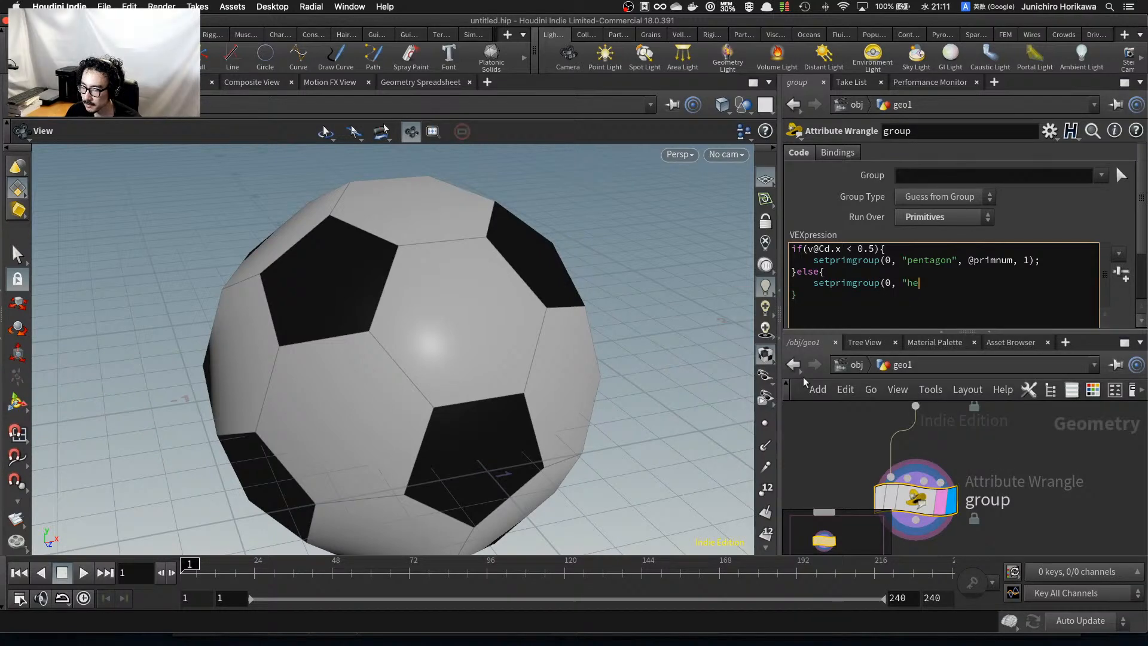
{"action": "type", "text": "xagon\", @pr"}
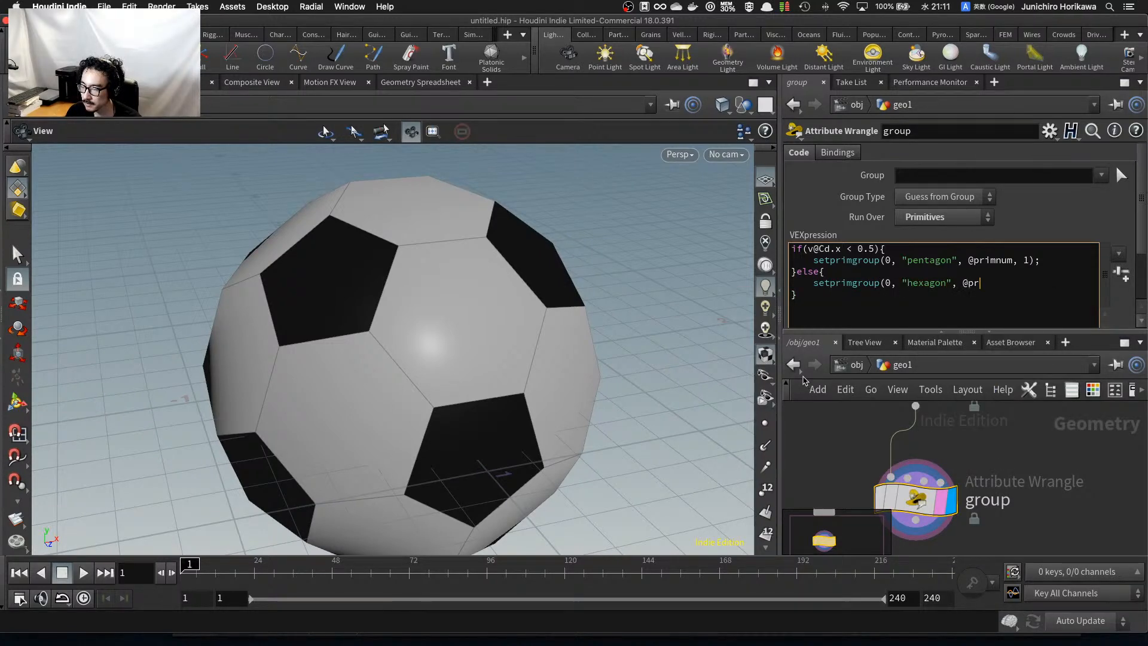
{"action": "type", "text": "imnum, 1);"}
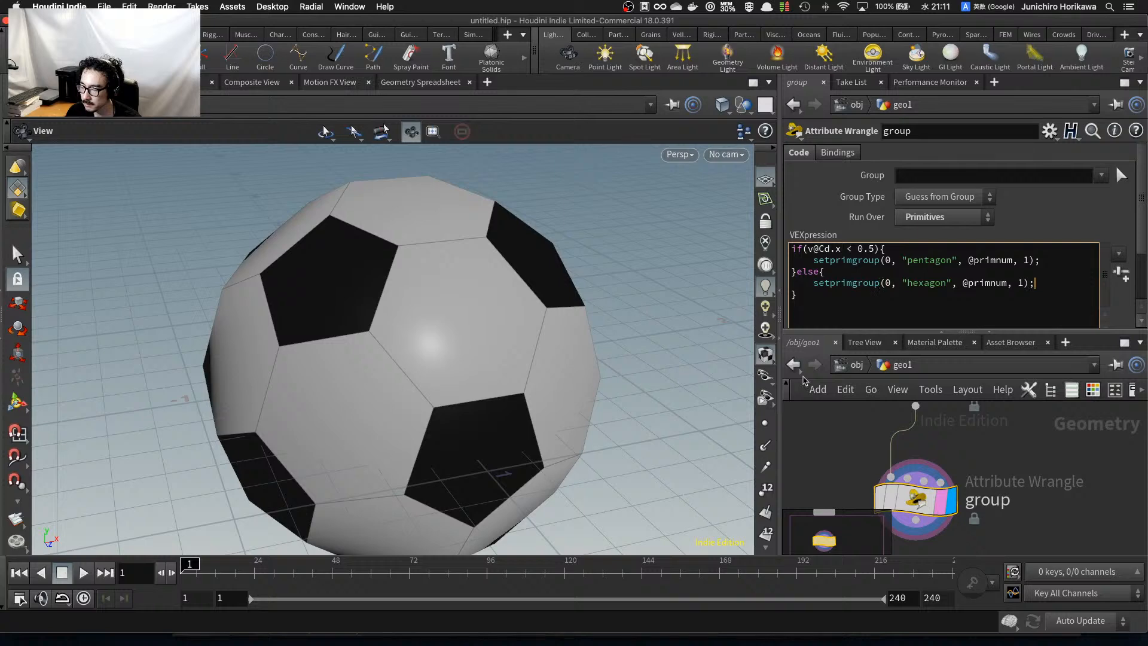
{"action": "key", "text": "Return"}
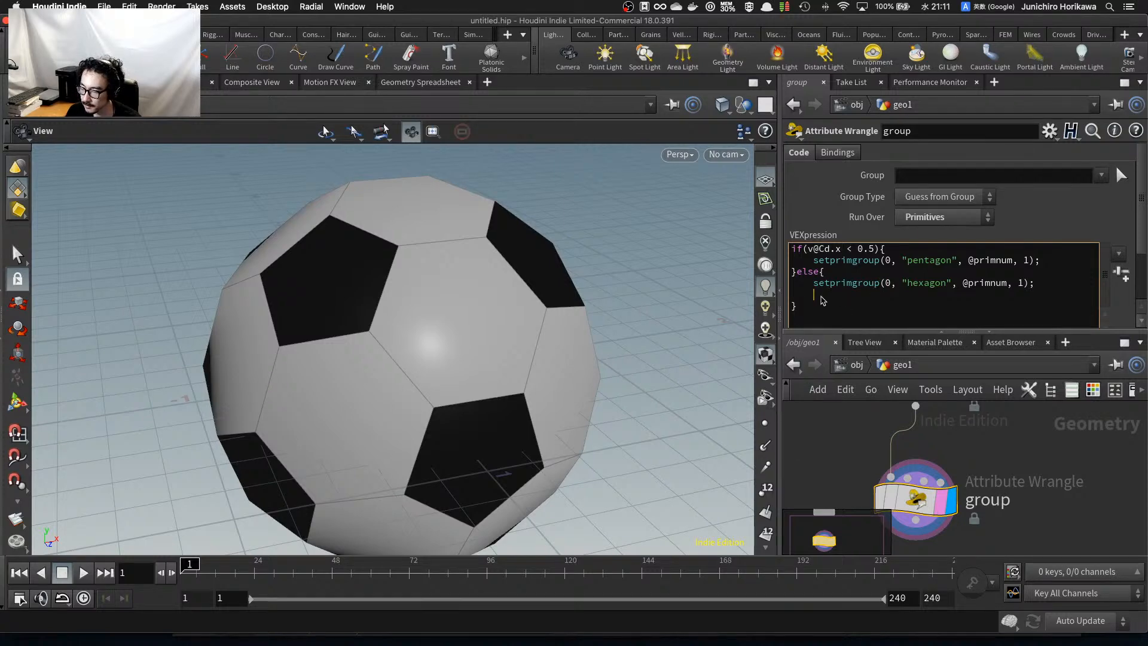
{"action": "left_click_drag", "start_coordinate": [824, 296], "coordinate": [759, 303]}
{"action": "key", "text": "BackSpace"}
{"action": "key", "text": "BackSpace"}
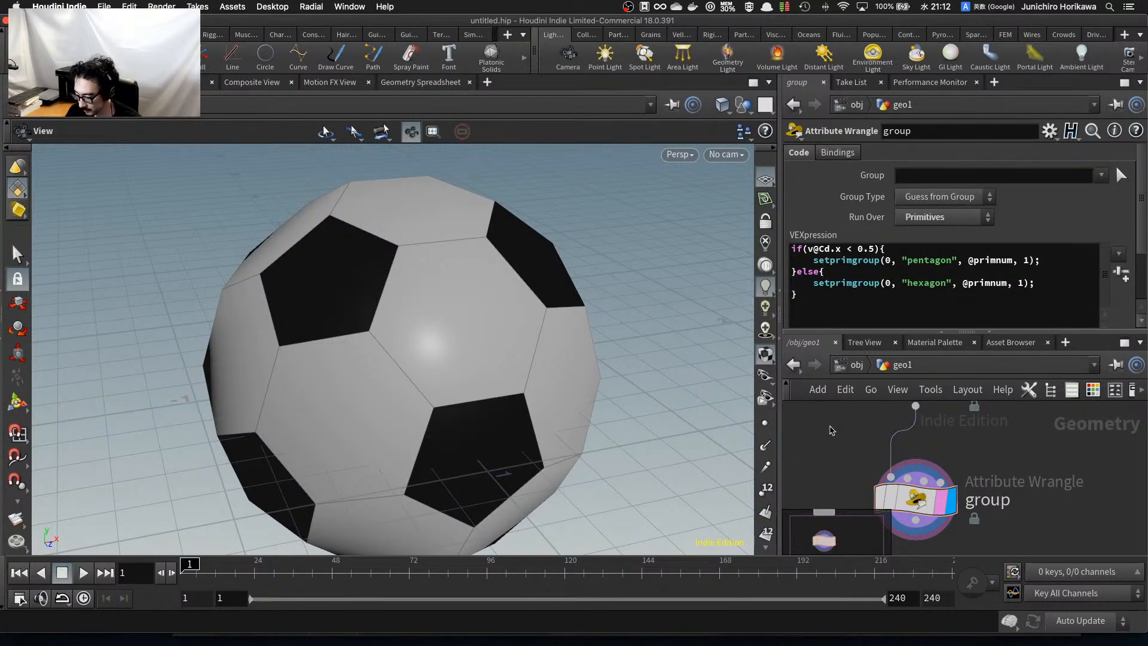
Add a Delete node below the group wrangle, connect the wrangle to its input and make it the displayed node.
{"action": "key", "text": "o"}
{"action": "scroll", "coordinate": [844, 434], "scroll_direction": "down", "scroll_amount": 5}
{"action": "middle_click_drag", "start_coordinate": [878, 483], "coordinate": [890, 463]}
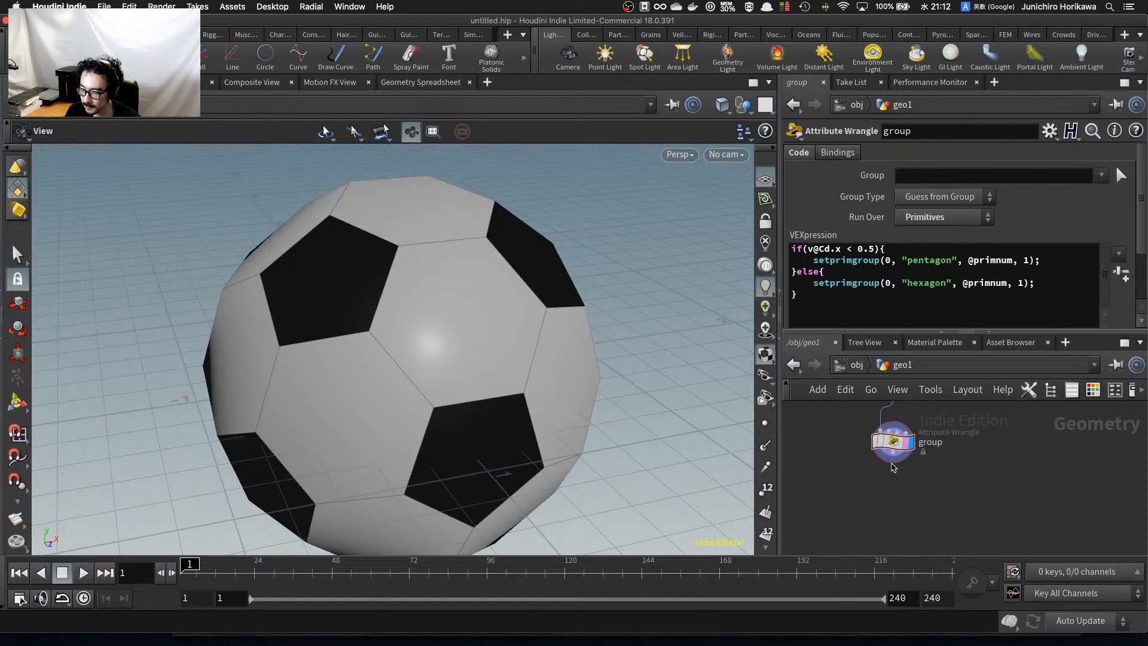
{"action": "scroll", "coordinate": [891, 463], "scroll_direction": "up", "scroll_amount": 2}
{"action": "scroll", "coordinate": [891, 487], "scroll_direction": "up", "scroll_amount": 1}
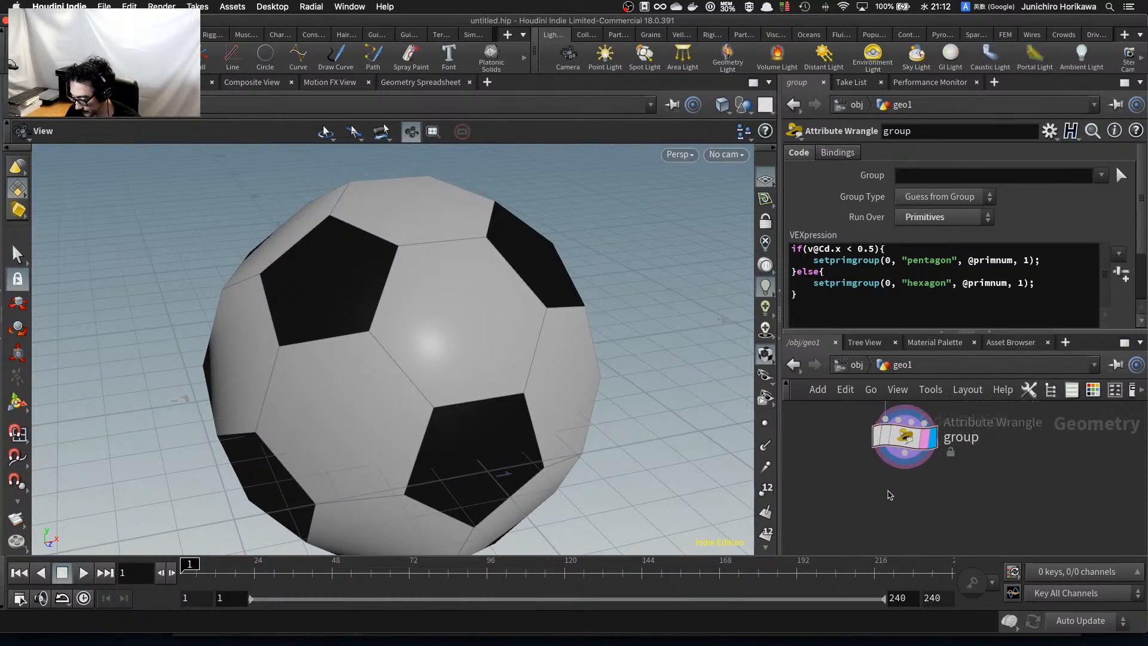
{"action": "key", "text": "Tab"}
{"action": "type", "text": "del"}
{"action": "key", "text": "Return"}
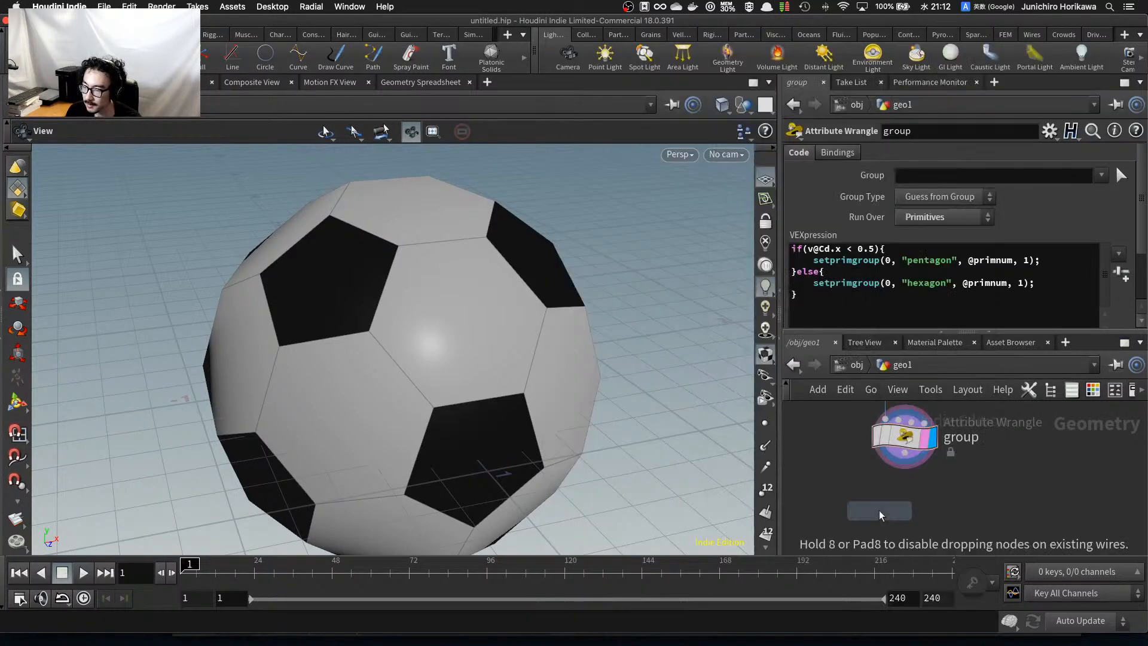
{"action": "left_click", "coordinate": [863, 518]}
{"action": "scroll", "coordinate": [893, 483], "scroll_direction": "up", "scroll_amount": 2}
{"action": "left_click_drag", "start_coordinate": [908, 442], "coordinate": [853, 504]}
{"action": "left_click", "coordinate": [891, 525]}
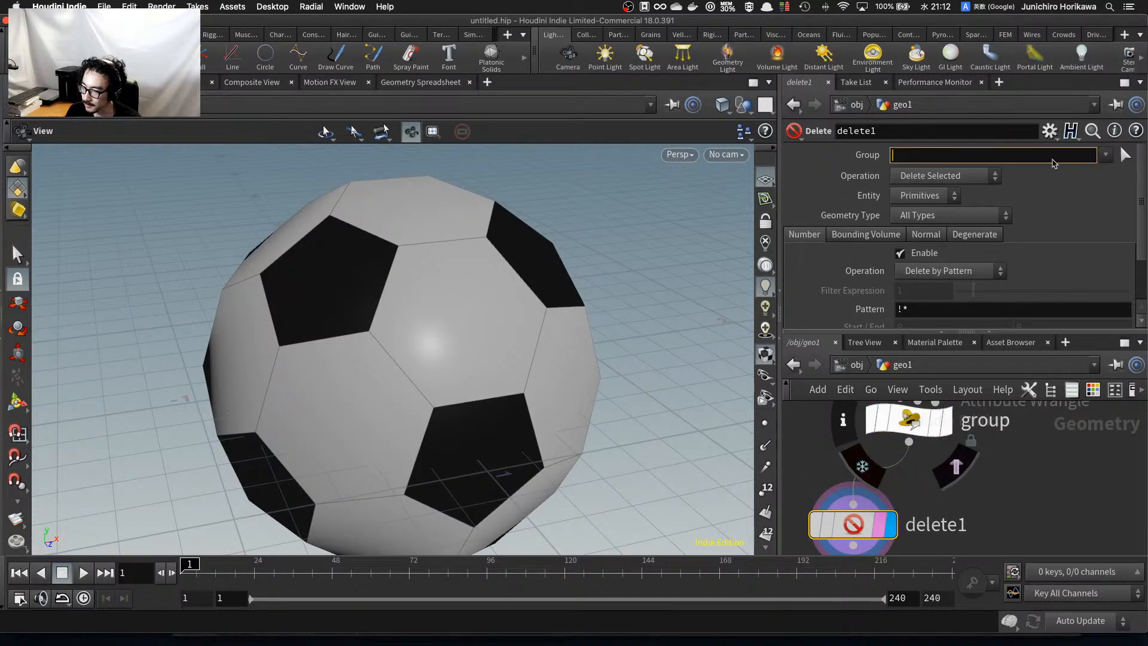
Set the Delete node's group to hexagon and check the ball from another angle.
{"action": "left_click", "coordinate": [1104, 155]}
{"action": "left_click", "coordinate": [1084, 173]}
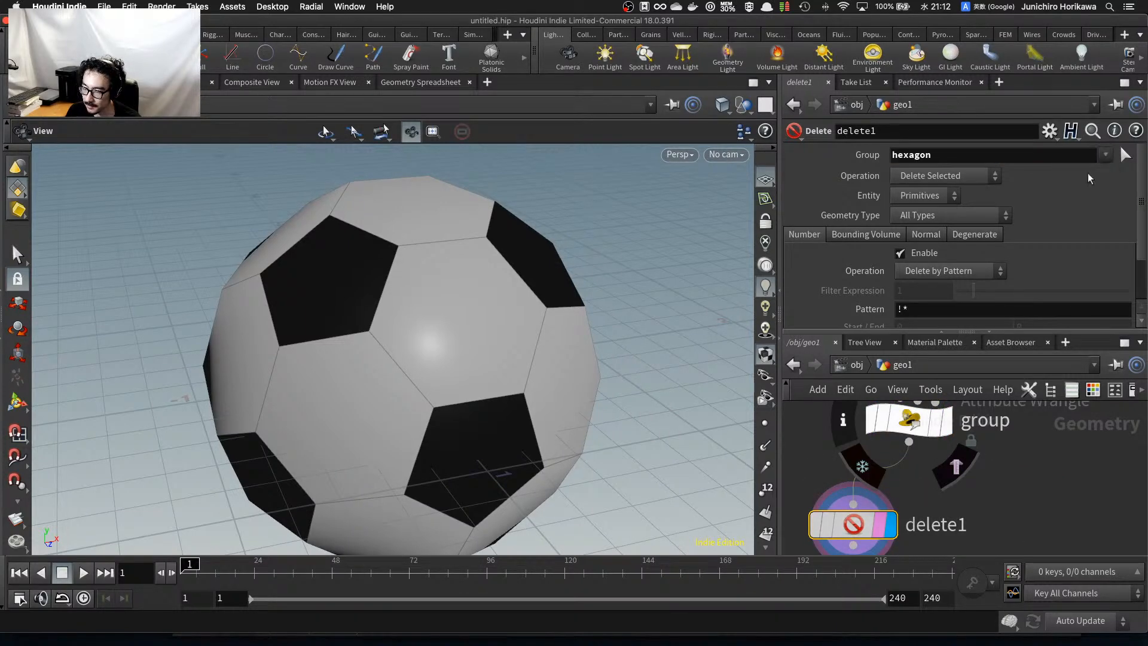
{"action": "mouse_move", "coordinate": [359, 312]}
{"action": "left_mouse_down"}
{"action": "mouse_move", "coordinate": [251, 366]}
{"action": "mouse_move", "coordinate": [187, 315]}
{"action": "mouse_move", "coordinate": [276, 300]}
{"action": "mouse_move", "coordinate": [357, 320]}
{"action": "left_mouse_up"}
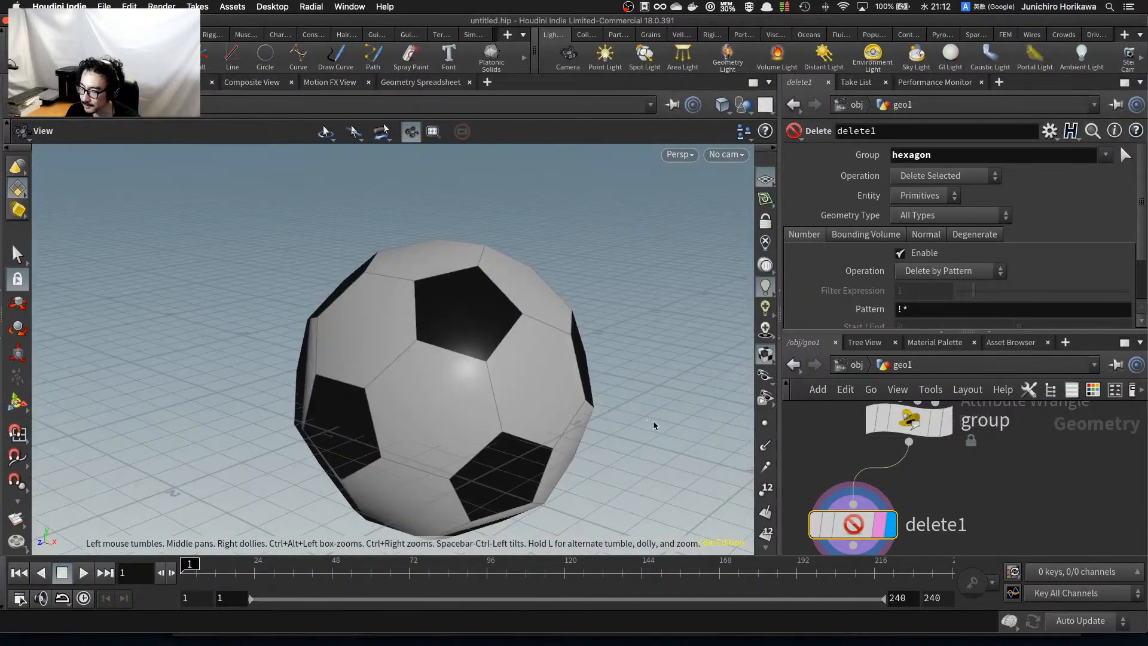
Display the group wrangle again and bring up its VEX code for review.
{"action": "scroll", "coordinate": [840, 447], "scroll_direction": "down", "scroll_amount": 2}
{"action": "middle_click_drag", "start_coordinate": [846, 450], "coordinate": [865, 497]}
{"action": "scroll", "coordinate": [866, 496], "scroll_direction": "up", "scroll_amount": 1}
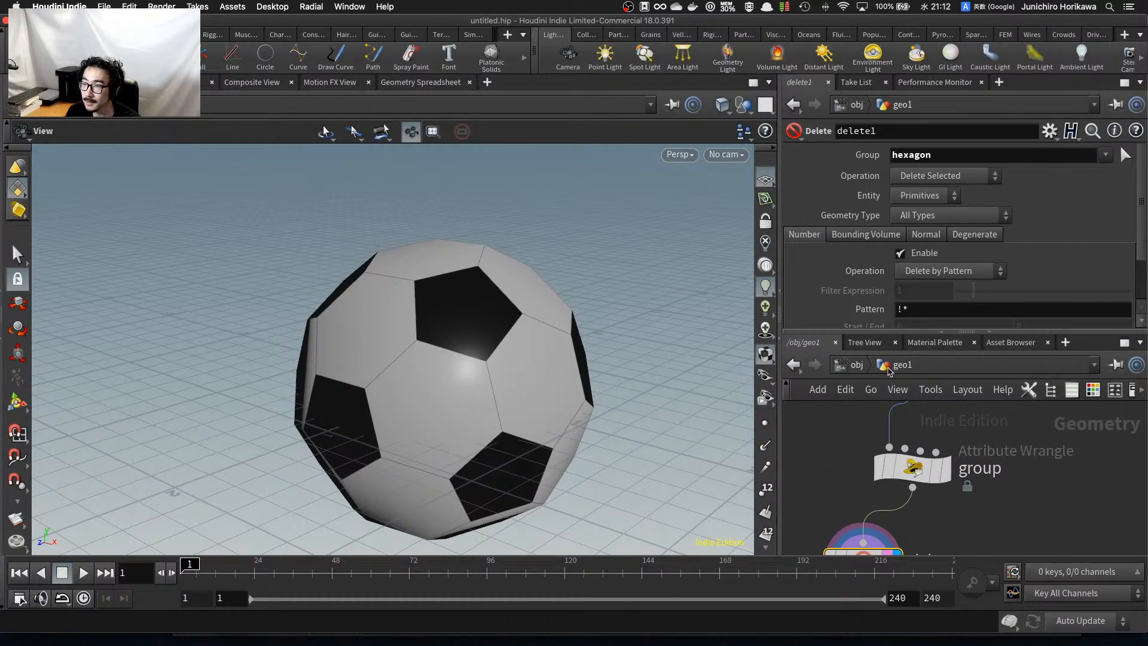
{"action": "left_click", "coordinate": [911, 468]}
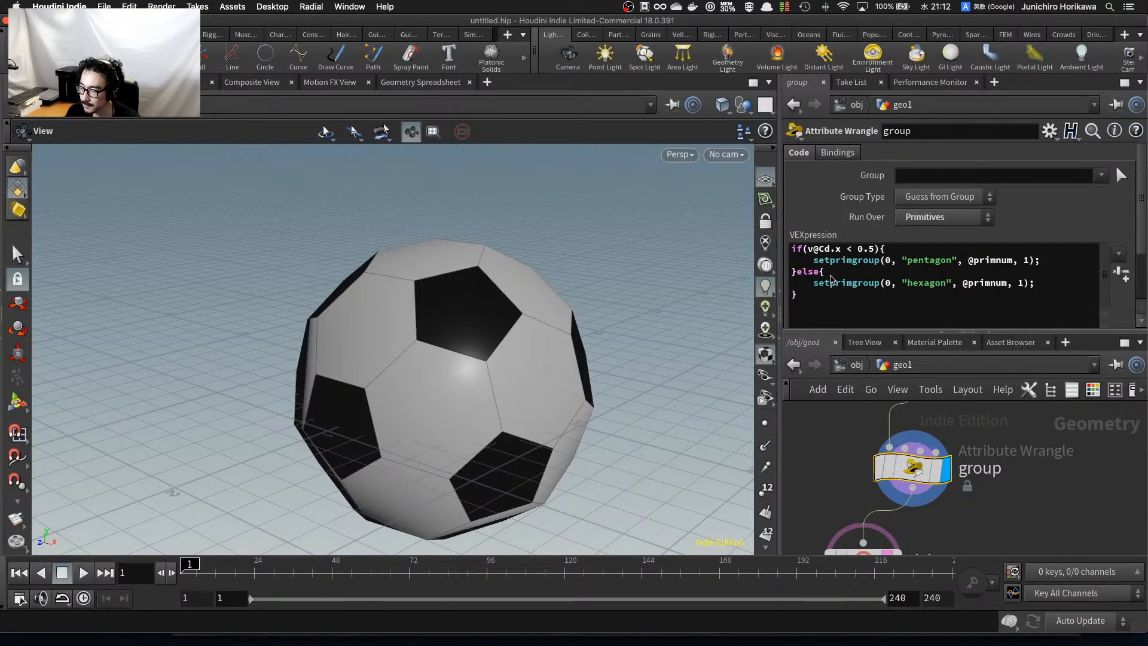
Open a Geometry Spreadsheet in the parameter pane and examine the primitives' hexagon and pentagon group values for the group wrangle.
{"action": "left_click", "coordinate": [993, 82]}
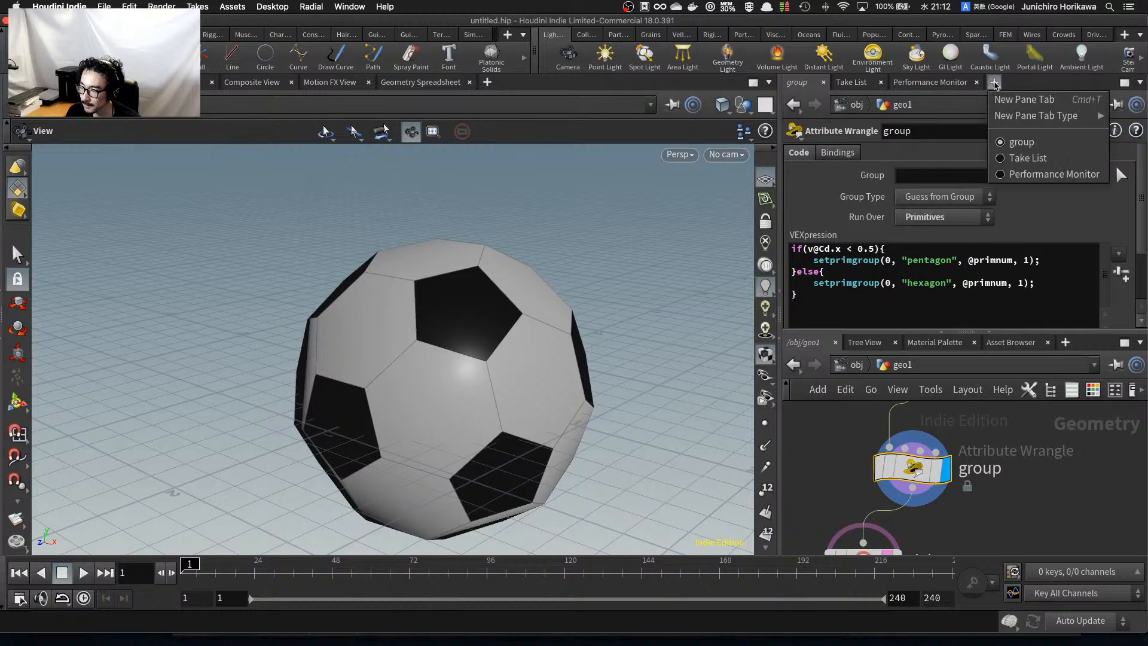
{"action": "mouse_move", "coordinate": [1004, 116]}
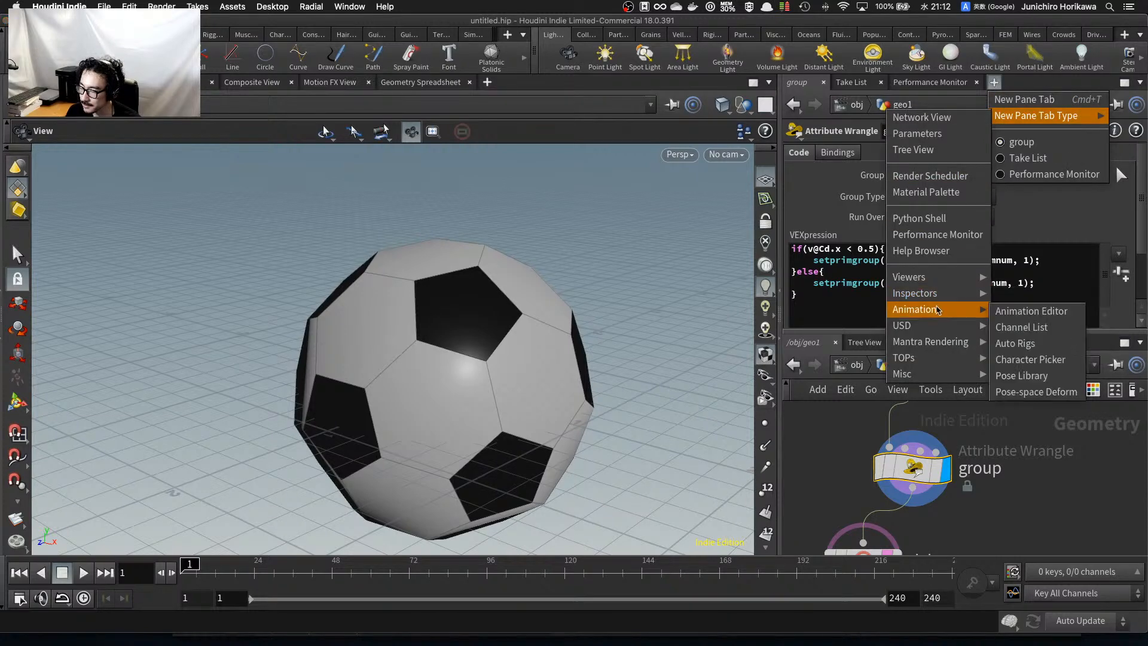
{"action": "mouse_move", "coordinate": [935, 299]}
{"action": "left_click", "coordinate": [1020, 295]}
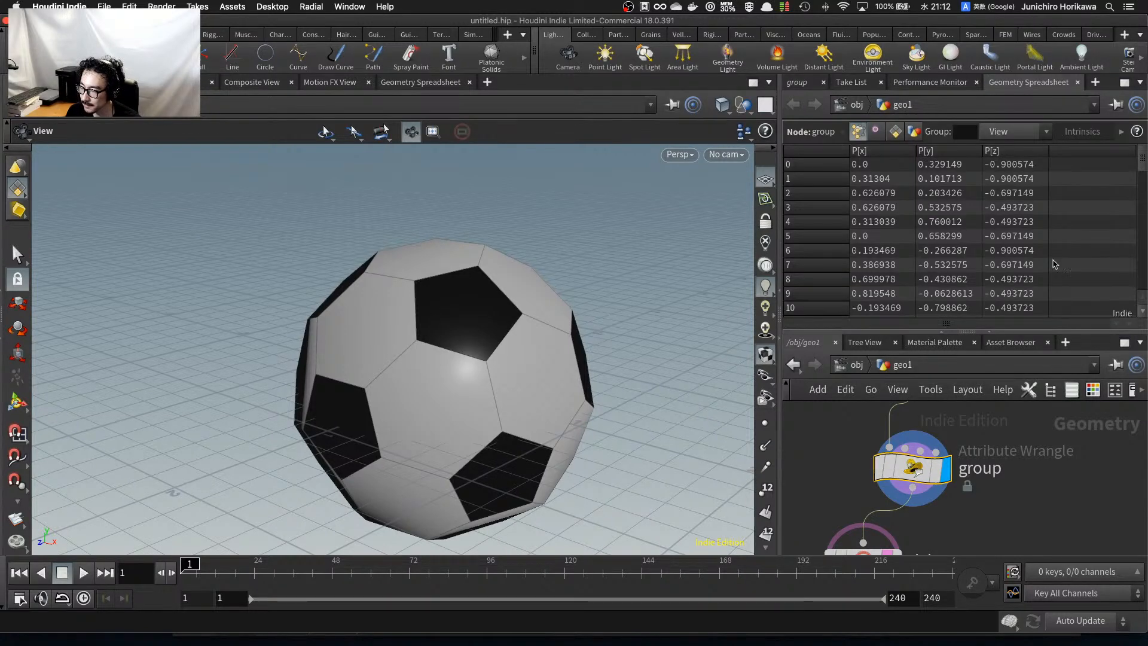
{"action": "left_click", "coordinate": [895, 131]}
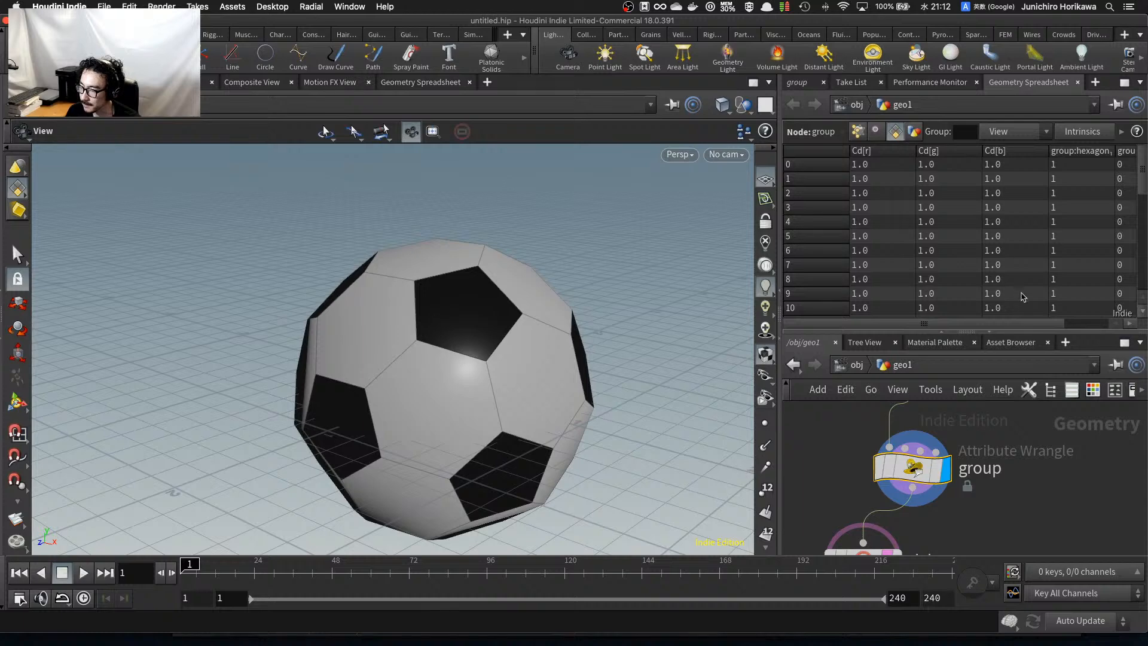
{"action": "scroll", "coordinate": [1029, 329], "scroll_direction": "right", "scroll_amount": 2}
{"action": "scroll", "coordinate": [1146, 311], "scroll_direction": "down", "scroll_amount": 7}
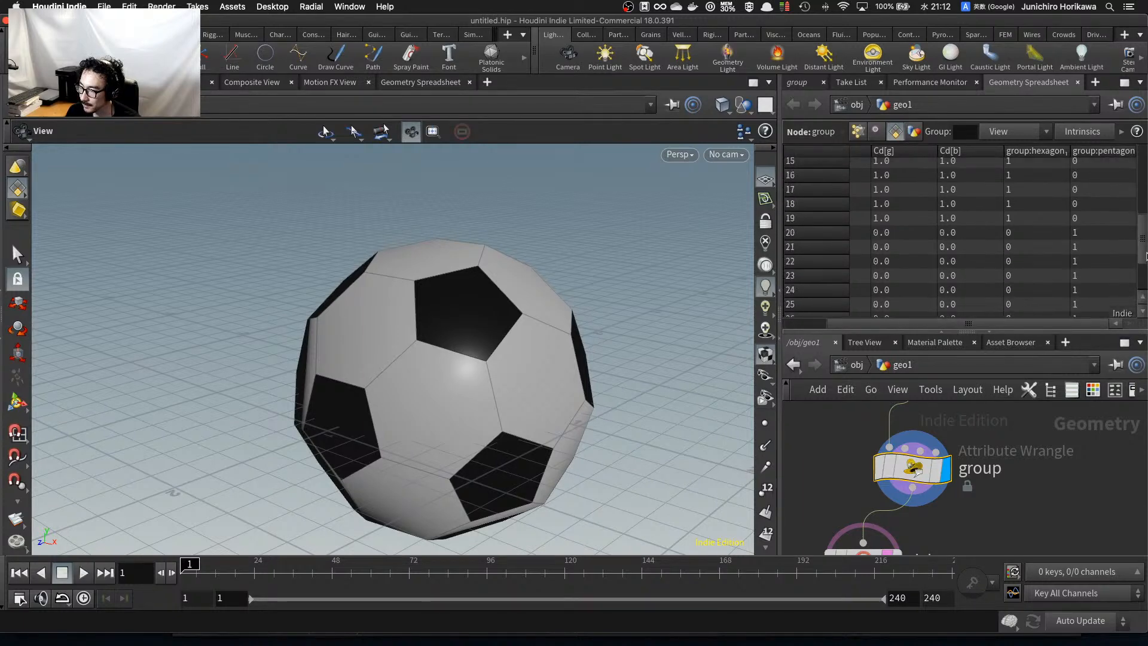
{"action": "scroll", "coordinate": [1082, 236], "scroll_direction": "up", "scroll_amount": 2}
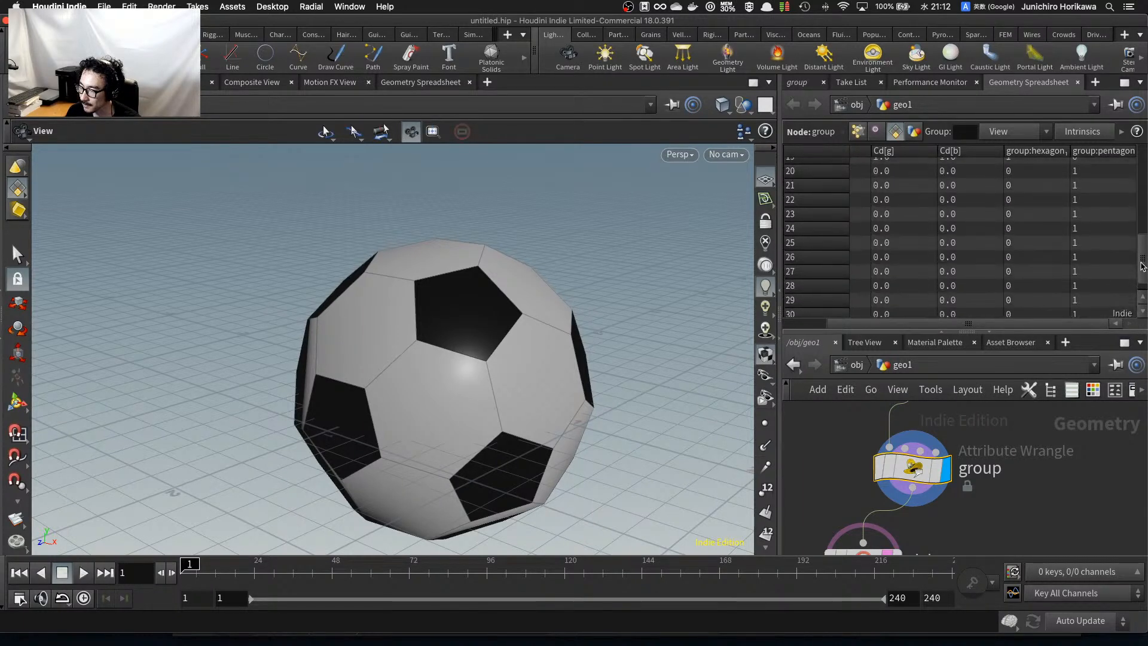
{"action": "scroll", "coordinate": [1079, 233], "scroll_direction": "up", "scroll_amount": 7}
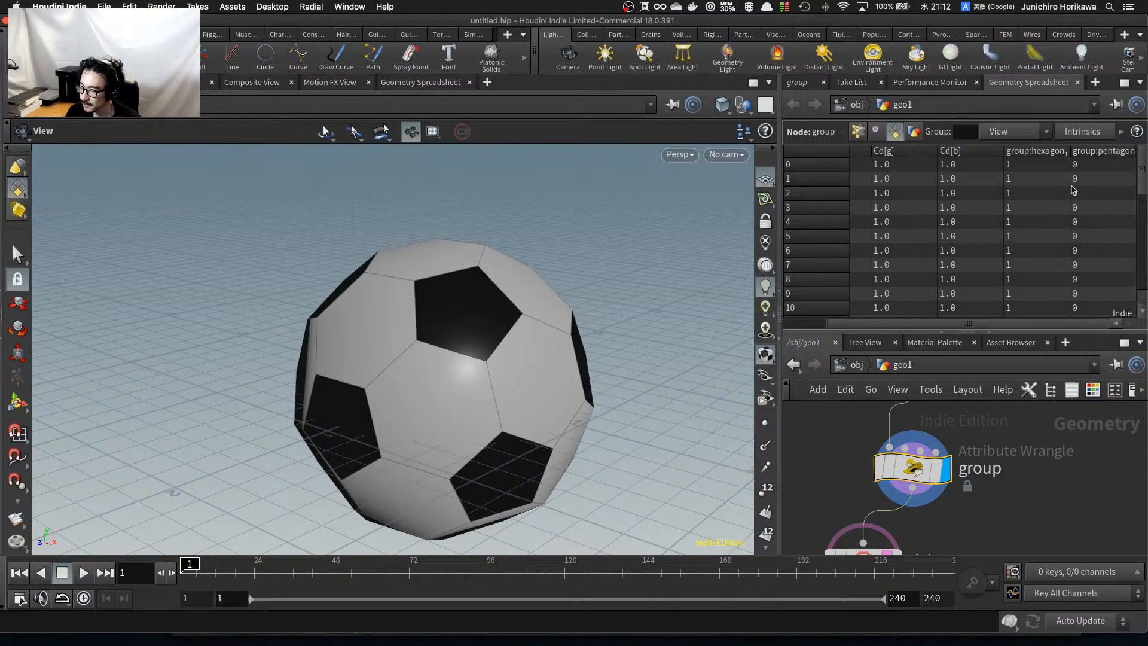
{"action": "scroll", "coordinate": [1042, 194], "scroll_direction": "down", "scroll_amount": 5}
Display the Delete node to check the isolated pentagons from another angle, and remove that node from the network.
{"action": "middle_click_drag", "start_coordinate": [1043, 492], "coordinate": [1058, 422]}
{"action": "scroll", "coordinate": [938, 490], "scroll_direction": "up", "scroll_amount": 3}
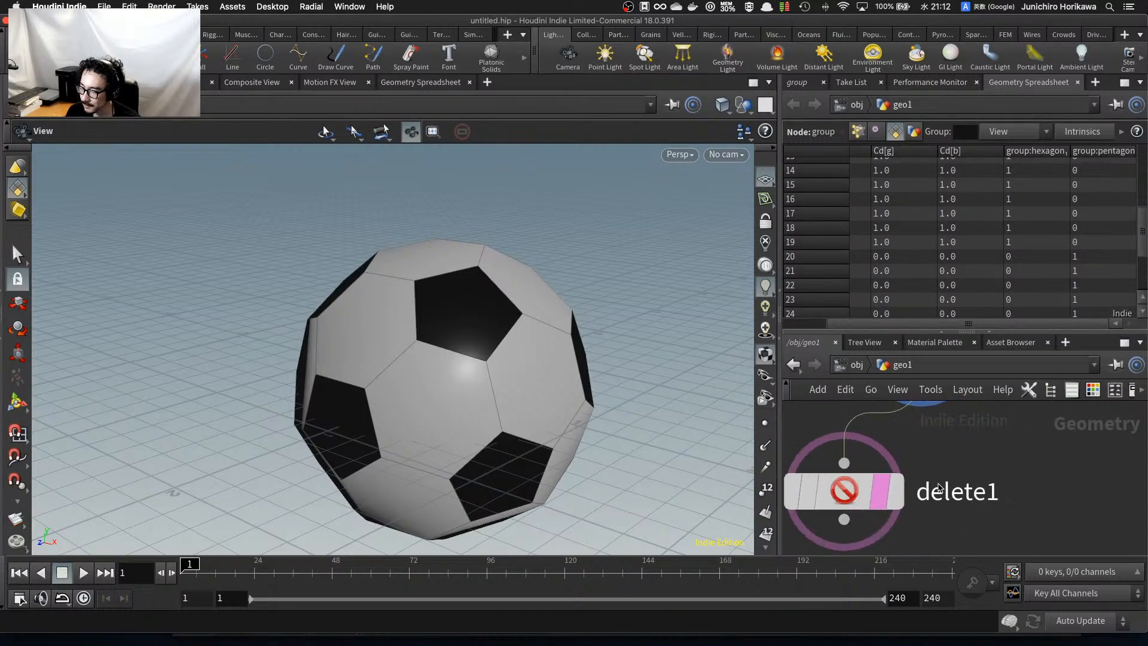
{"action": "left_click", "coordinate": [895, 493]}
{"action": "left_click_drag", "start_coordinate": [847, 493], "coordinate": [858, 501]}
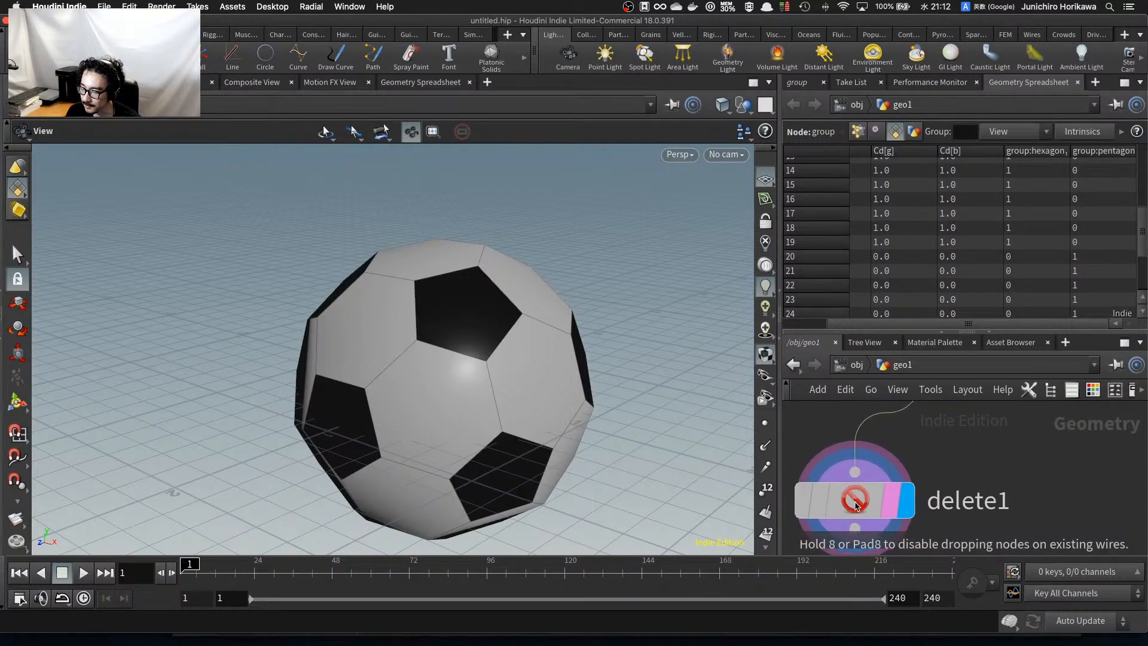
{"action": "left_click", "coordinate": [800, 83]}
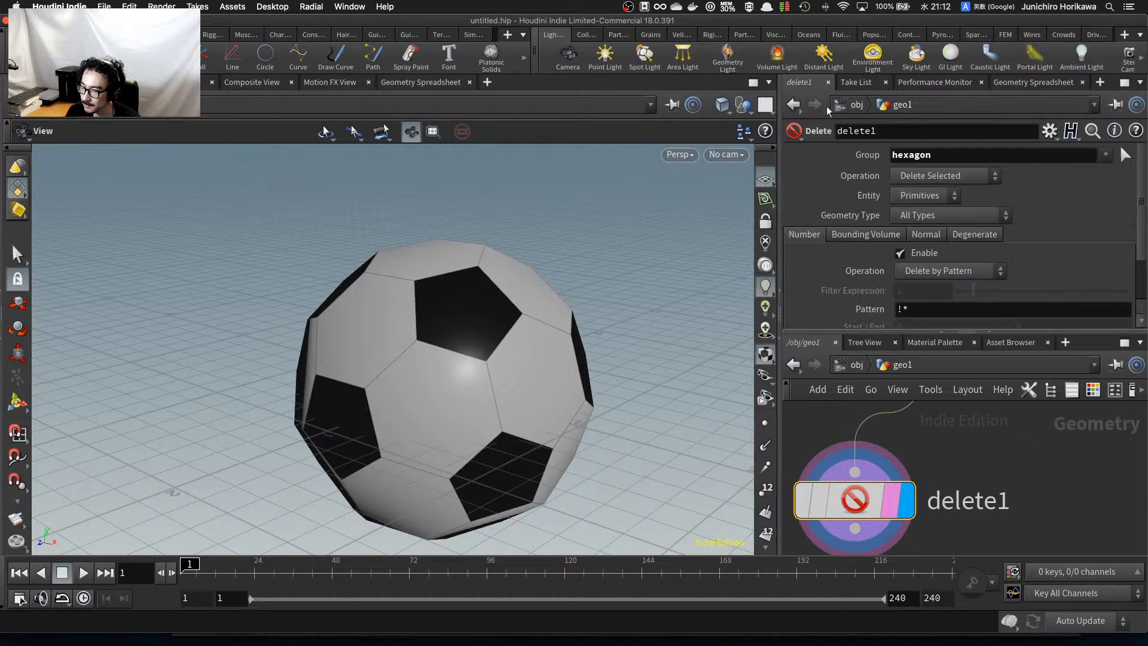
{"action": "left_click", "coordinate": [857, 365]}
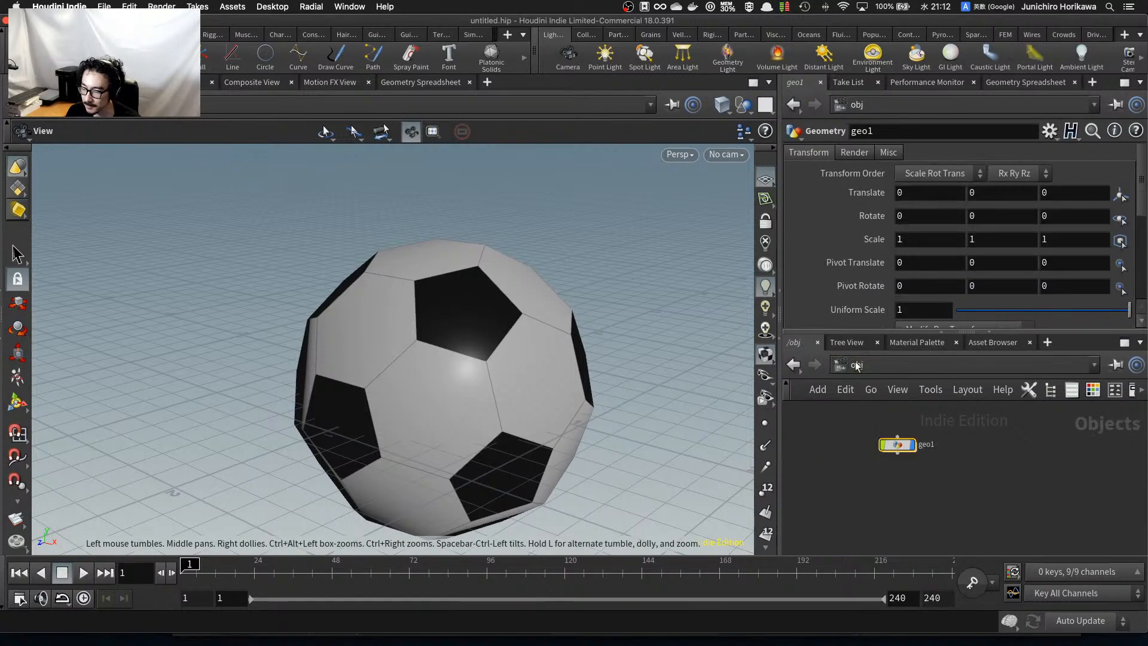
{"action": "double_click", "coordinate": [897, 446]}
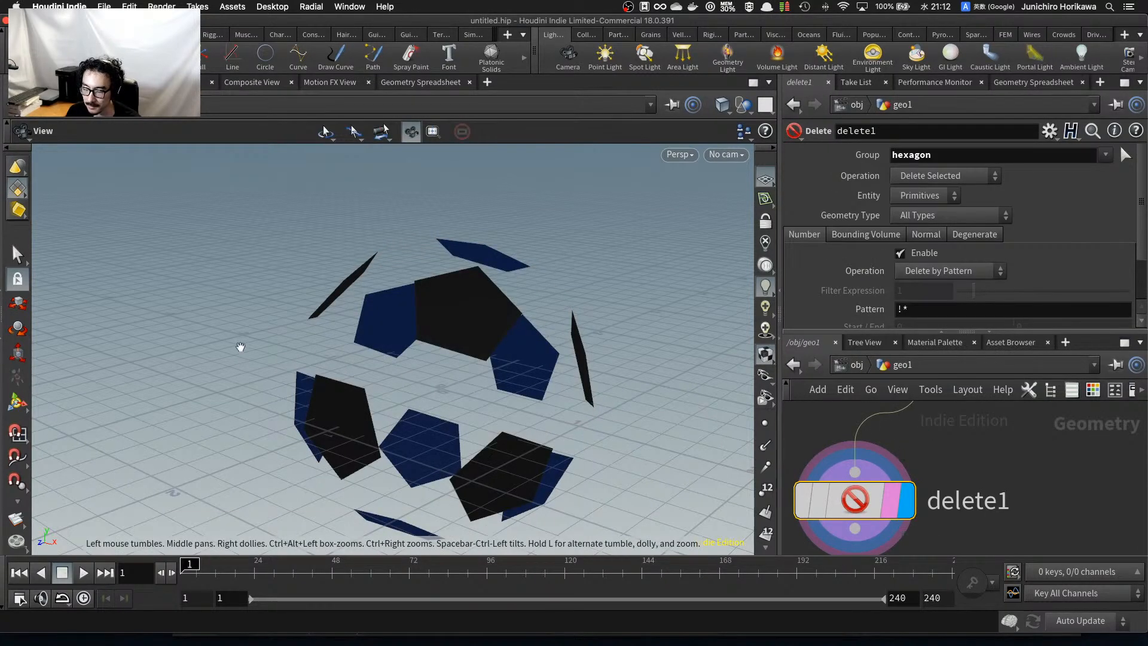
{"action": "left_click_drag", "start_coordinate": [238, 346], "coordinate": [426, 366]}
{"action": "key", "text": "Delete"}
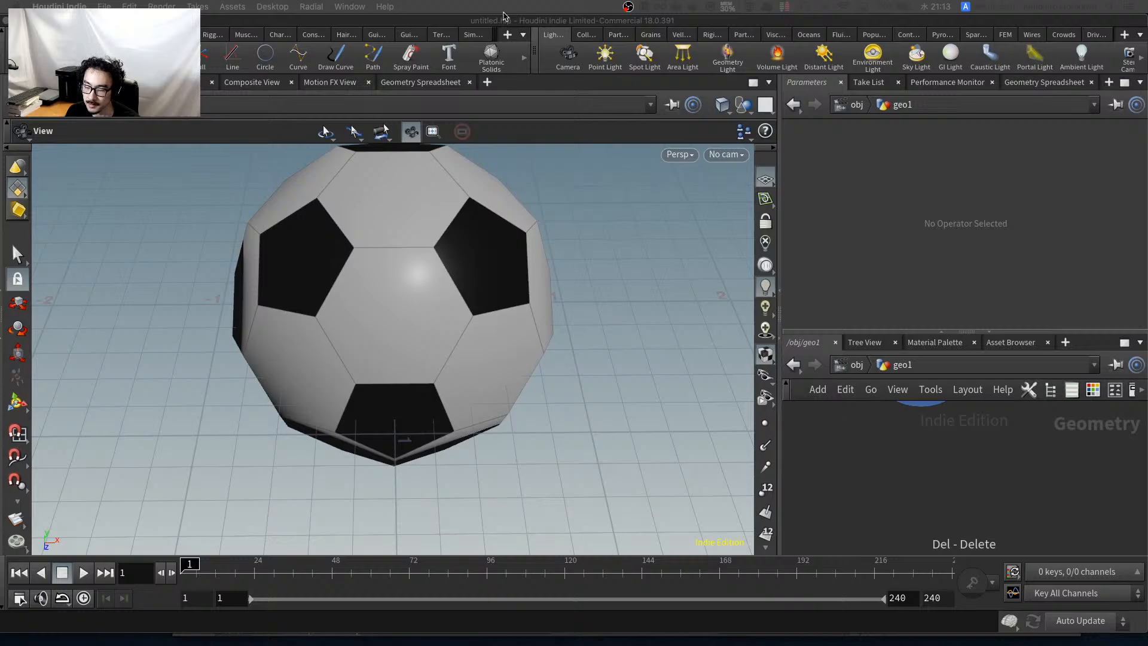
Switch to the Photoshop sketch and hide the g-quin_C-chandelier layer so only the red line drawing shows.
{"action": "key", "text": "ctrl+Up"}
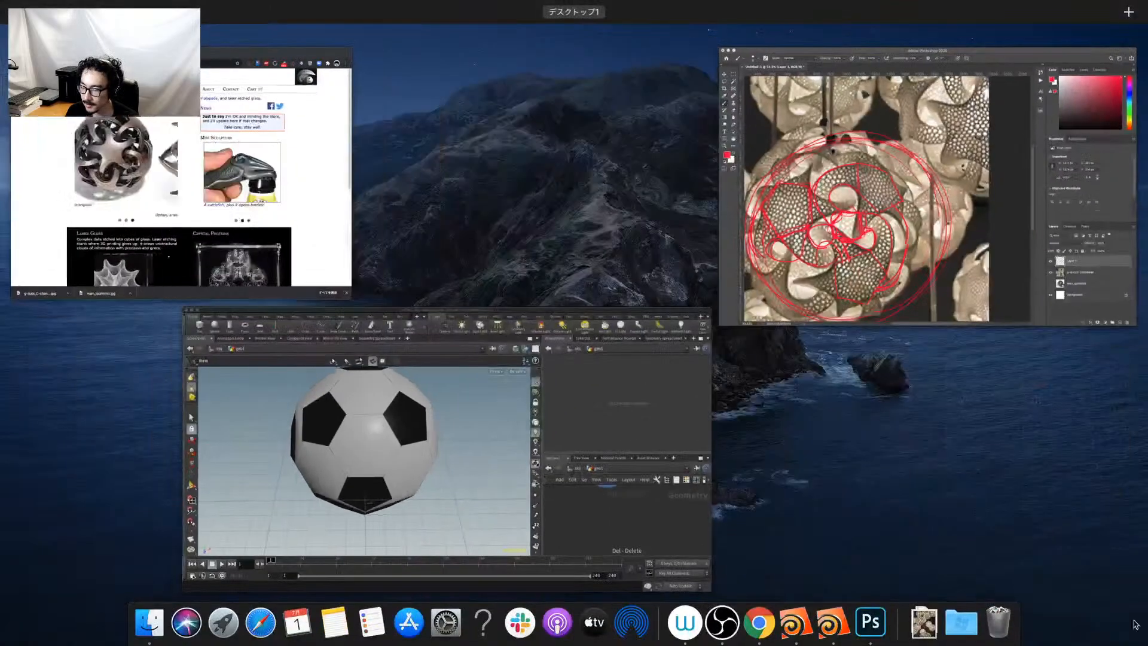
{"action": "left_click", "coordinate": [893, 306]}
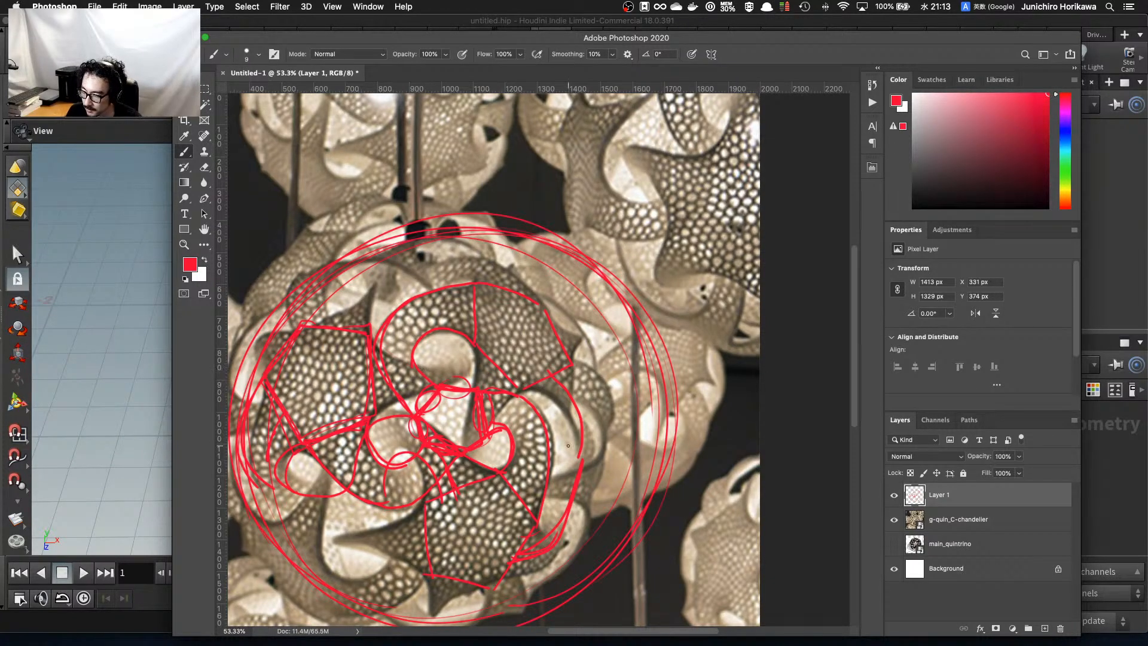
{"action": "left_click", "coordinate": [894, 519]}
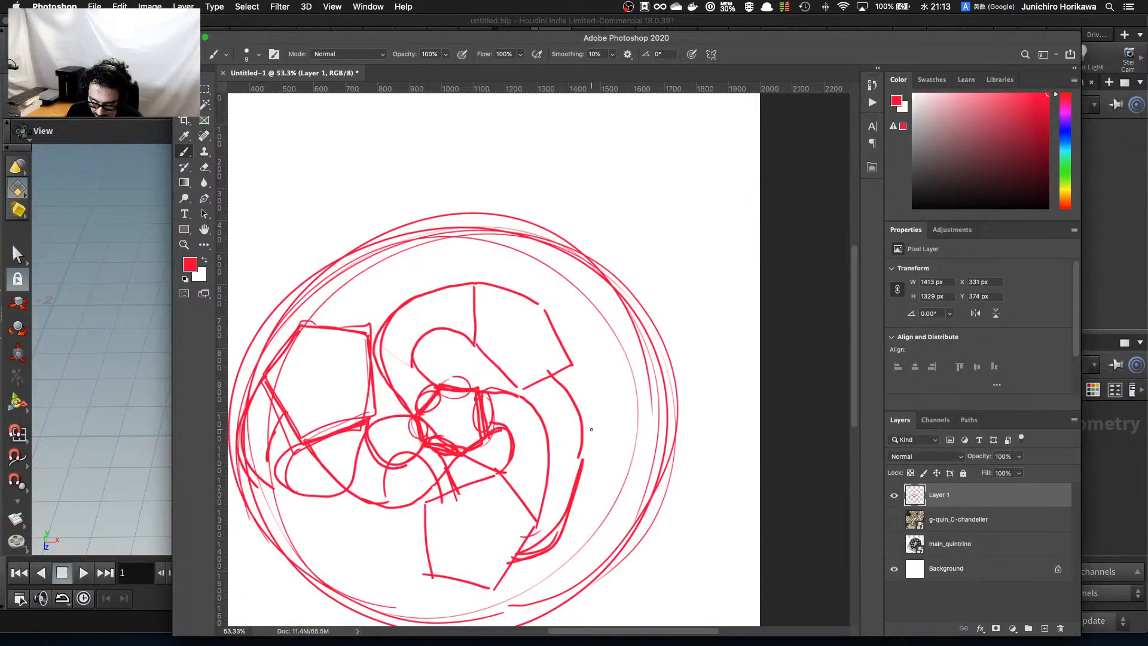
{"action": "left_click_drag", "start_coordinate": [532, 410], "coordinate": [566, 331]}
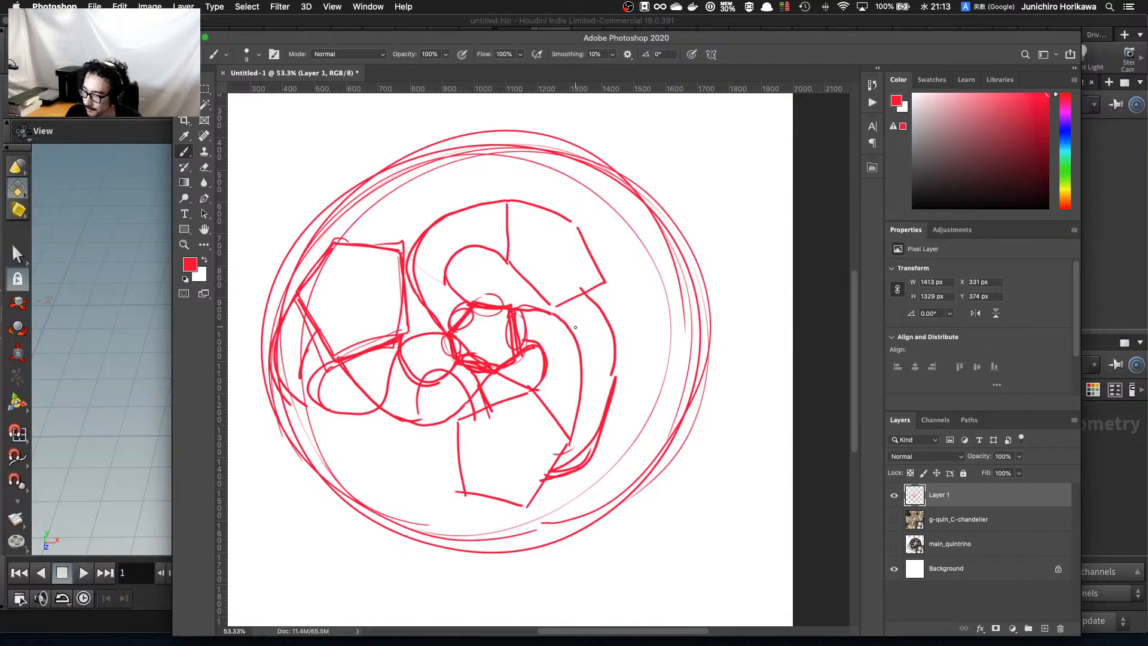
Add a new layer and trace the large pentagon west of the centre and the small central hexagon in blue.
{"action": "left_click", "coordinate": [1045, 629]}
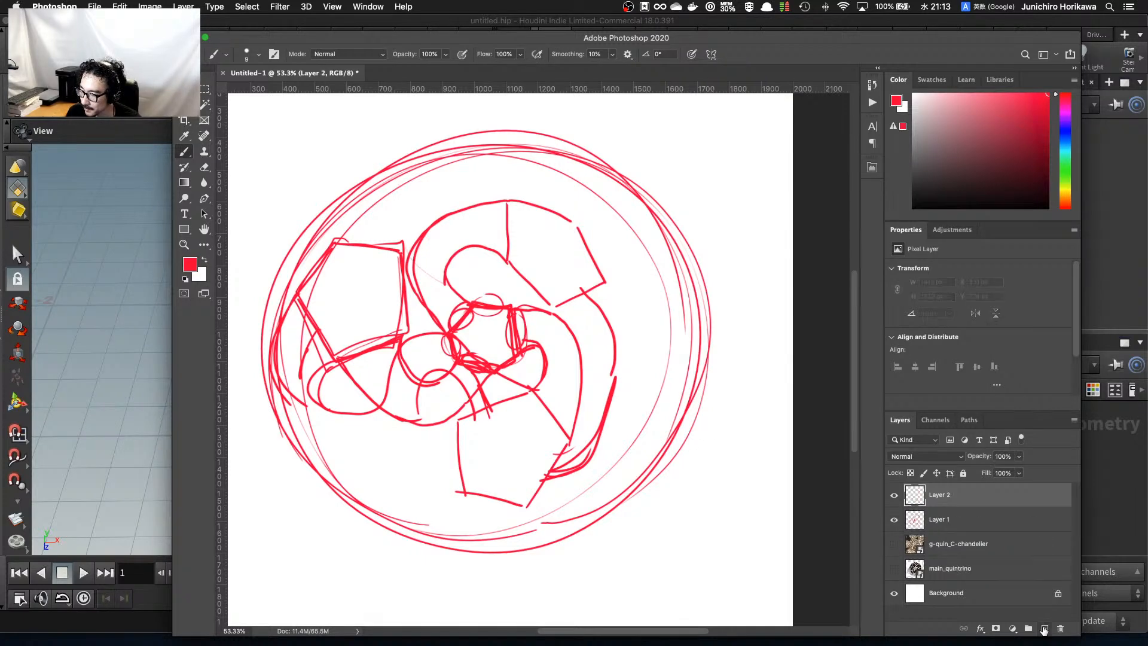
{"action": "left_click", "coordinate": [1066, 135]}
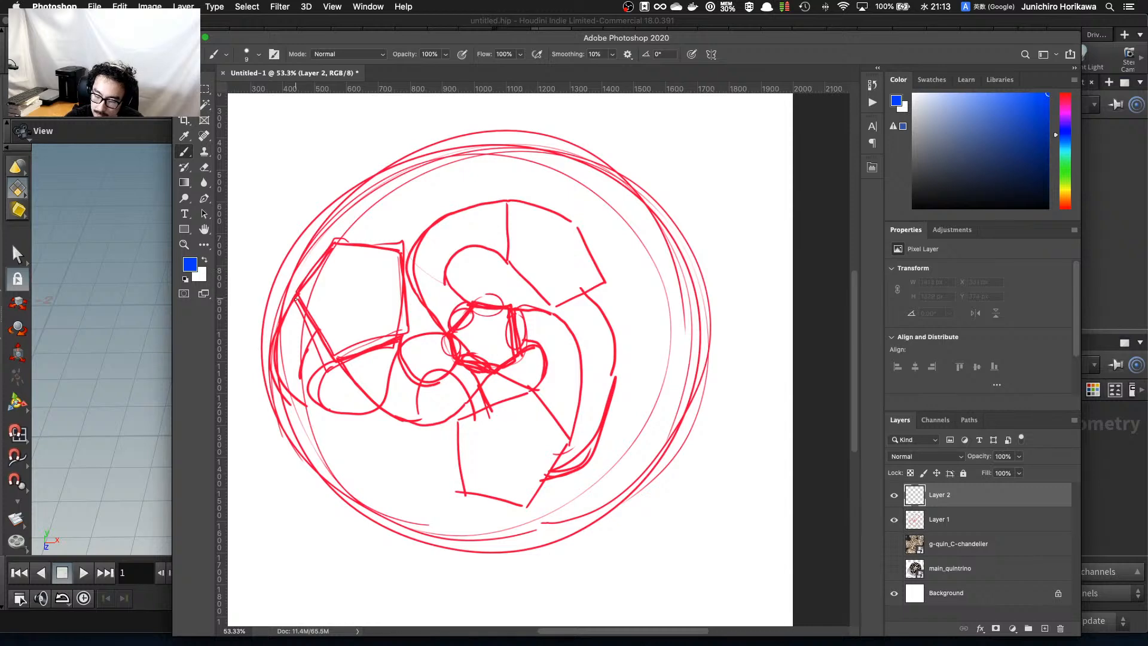
{"action": "mouse_move", "coordinate": [296, 297]}
{"action": "left_mouse_down"}
{"action": "mouse_move", "coordinate": [333, 237]}
{"action": "mouse_move", "coordinate": [399, 242]}
{"action": "mouse_move", "coordinate": [402, 327]}
{"action": "left_mouse_up"}
{"action": "mouse_move", "coordinate": [291, 296]}
{"action": "left_mouse_down"}
{"action": "mouse_move", "coordinate": [325, 346]}
{"action": "mouse_move", "coordinate": [404, 329]}
{"action": "left_mouse_up"}
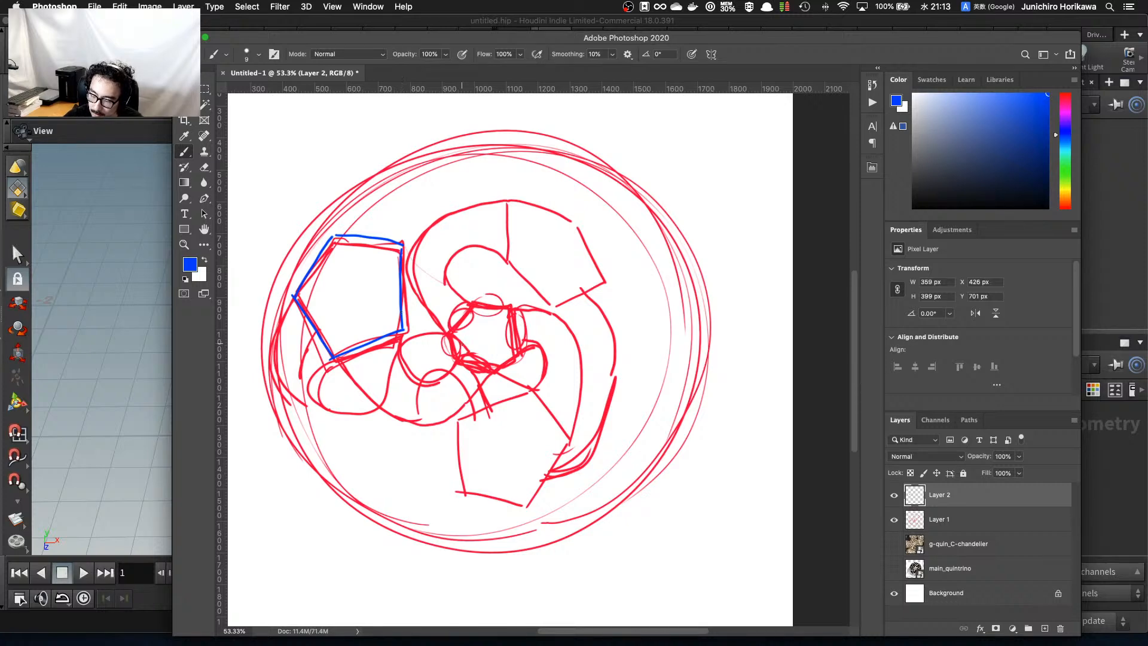
{"action": "left_click_drag", "start_coordinate": [450, 333], "coordinate": [472, 301]}
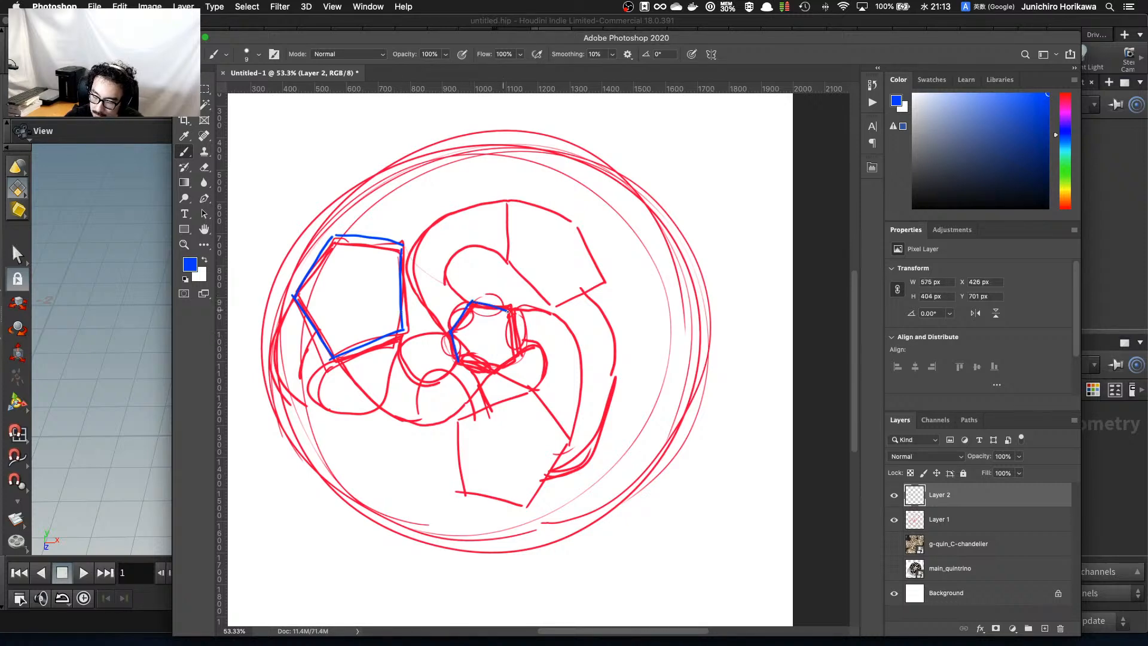
{"action": "mouse_move", "coordinate": [458, 361]}
{"action": "left_mouse_down"}
{"action": "mouse_move", "coordinate": [493, 365]}
{"action": "mouse_move", "coordinate": [513, 346]}
{"action": "left_mouse_up"}
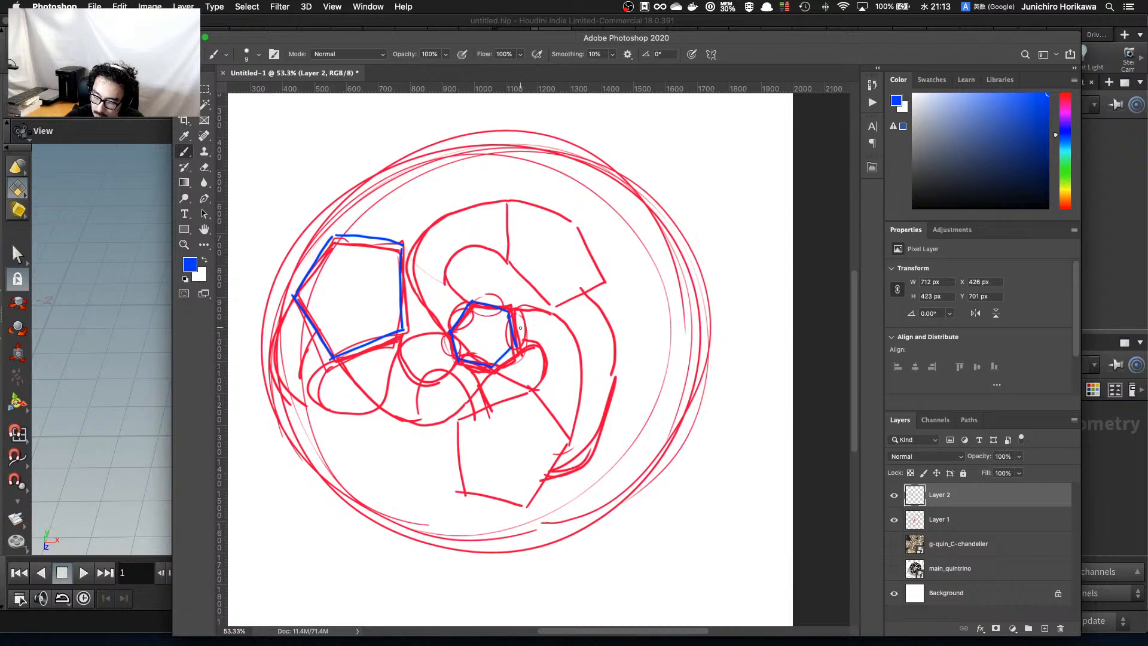
Trace the pentagon below the central hexagon and the one to its upper right in blue.
{"action": "left_click_drag", "start_coordinate": [456, 419], "coordinate": [522, 393]}
{"action": "left_click_drag", "start_coordinate": [523, 392], "coordinate": [563, 441]}
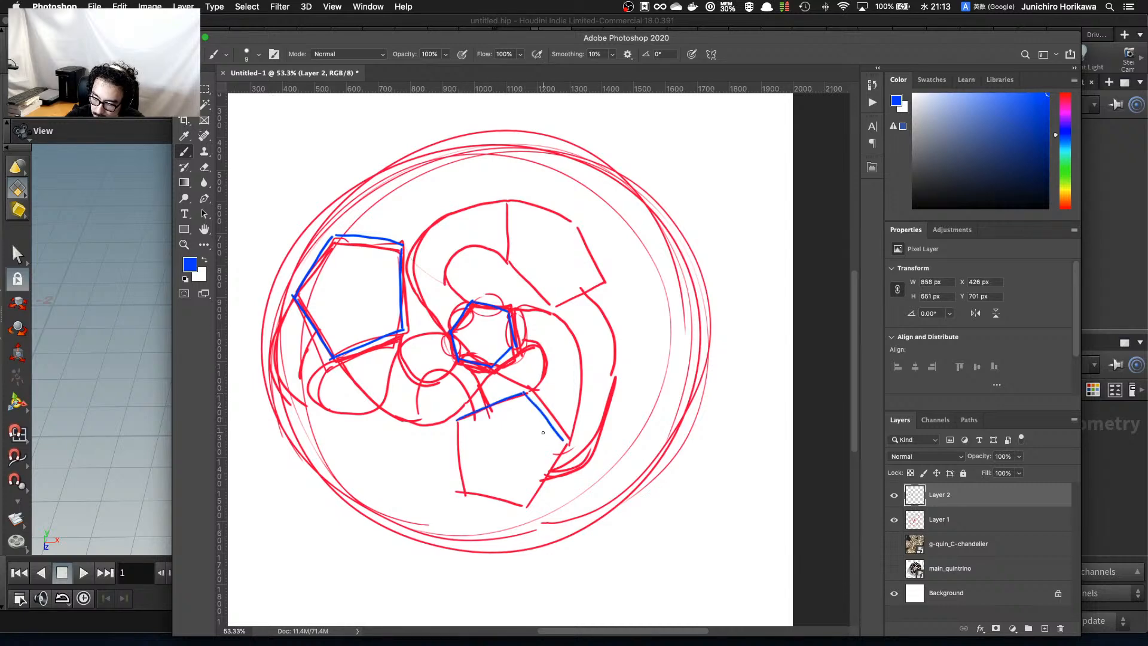
{"action": "mouse_move", "coordinate": [459, 446]}
{"action": "left_mouse_down"}
{"action": "mouse_move", "coordinate": [501, 495]}
{"action": "mouse_move", "coordinate": [534, 506]}
{"action": "mouse_move", "coordinate": [565, 442]}
{"action": "left_mouse_up"}
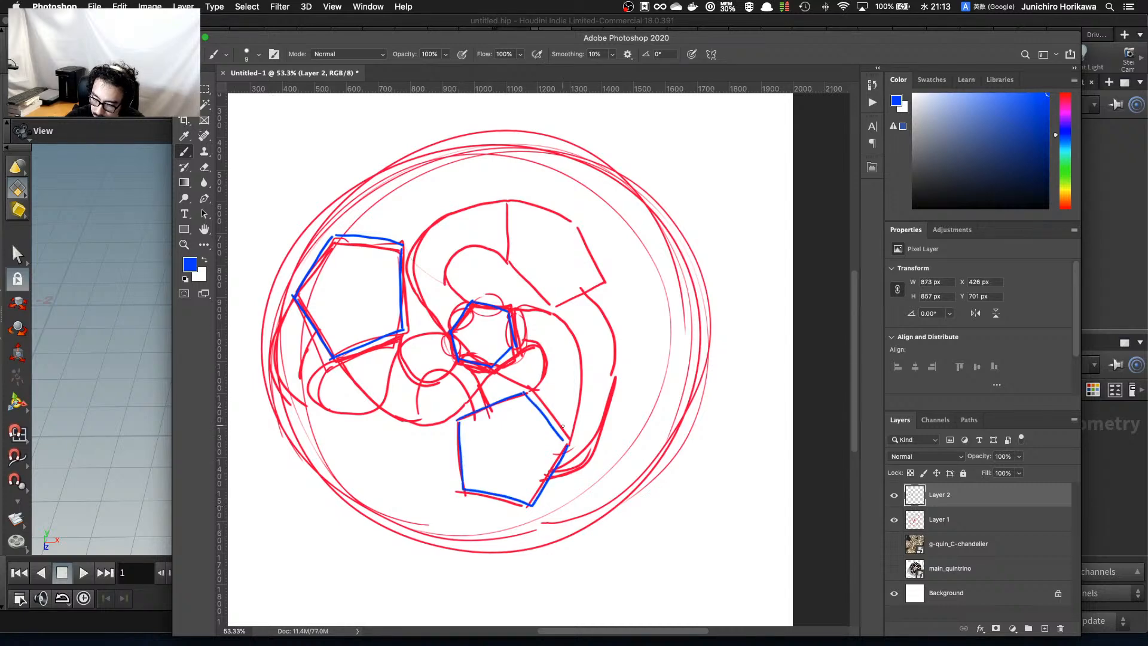
{"action": "mouse_move", "coordinate": [515, 202]}
{"action": "left_mouse_down"}
{"action": "mouse_move", "coordinate": [505, 251]}
{"action": "mouse_move", "coordinate": [547, 306]}
{"action": "mouse_move", "coordinate": [591, 278]}
{"action": "left_mouse_up"}
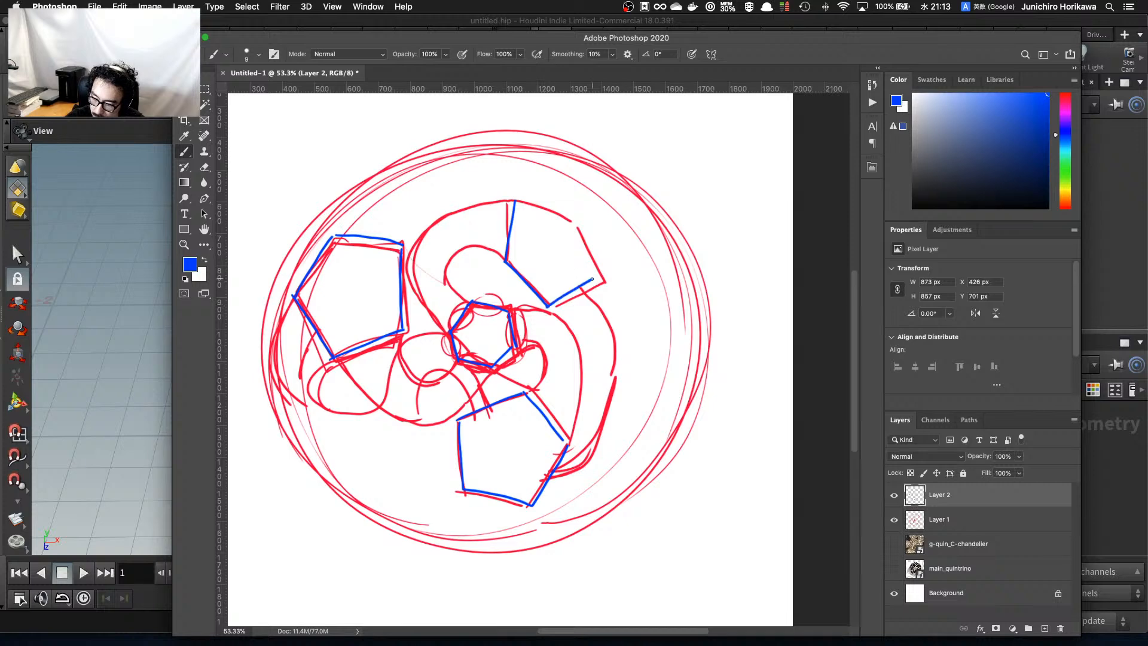
{"action": "mouse_move", "coordinate": [517, 196]}
{"action": "left_mouse_down"}
{"action": "mouse_move", "coordinate": [579, 215]}
{"action": "mouse_move", "coordinate": [600, 278]}
{"action": "left_mouse_up"}
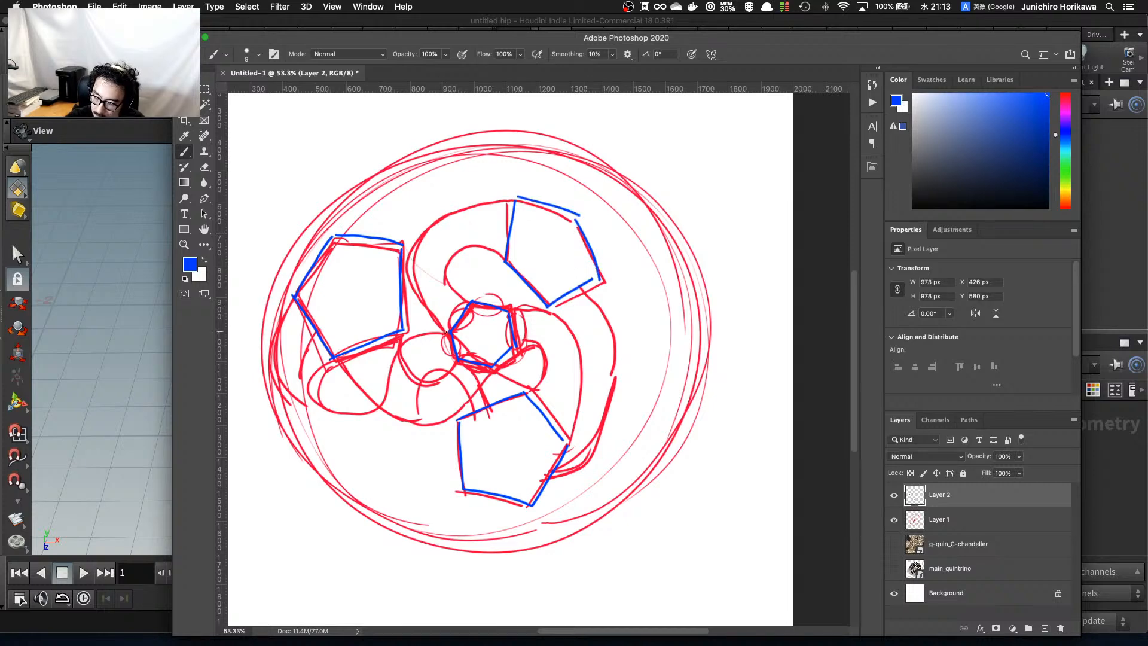
Draw three blue curved arms joining alternate sides of the central hexagon to the three pentagons, and hide Layer 1.
{"action": "mouse_move", "coordinate": [450, 337]}
{"action": "left_mouse_down"}
{"action": "mouse_move", "coordinate": [428, 288]}
{"action": "mouse_move", "coordinate": [481, 200]}
{"action": "mouse_move", "coordinate": [513, 200]}
{"action": "left_mouse_up"}
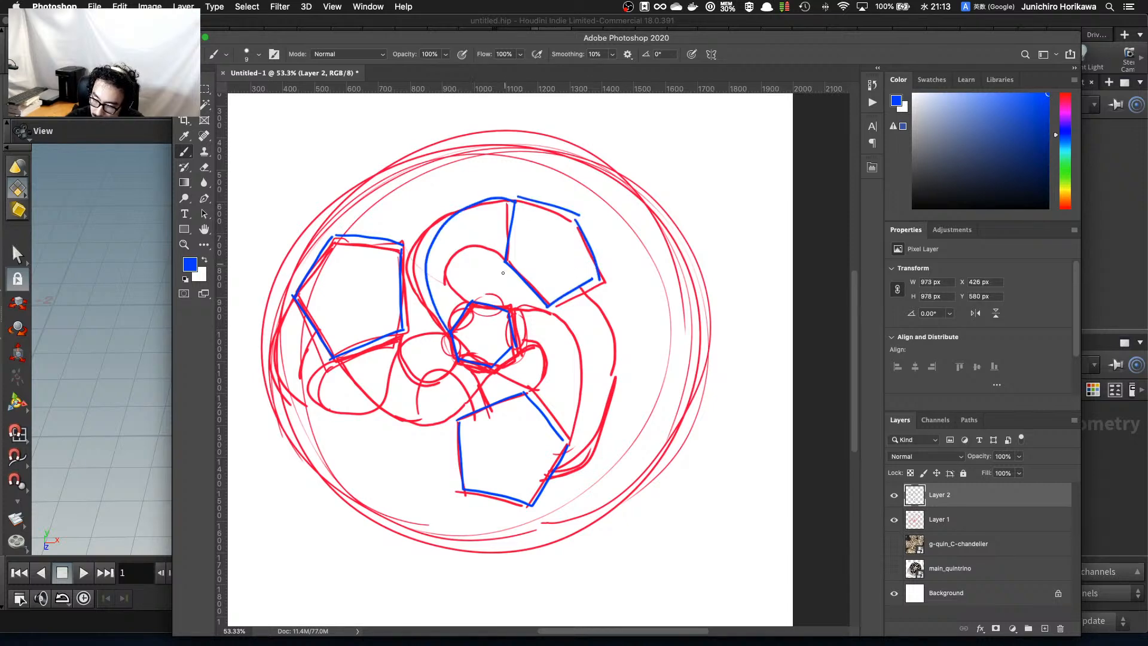
{"action": "left_click_drag", "start_coordinate": [470, 304], "coordinate": [500, 253]}
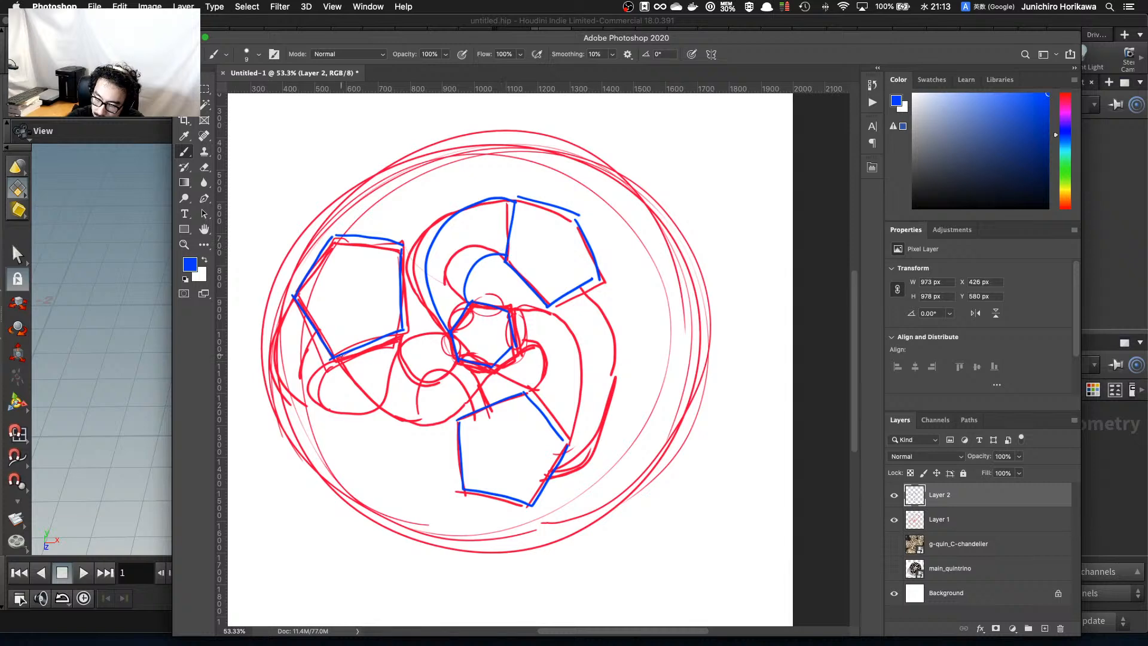
{"action": "mouse_move", "coordinate": [334, 357]}
{"action": "left_mouse_down"}
{"action": "mouse_move", "coordinate": [346, 378]}
{"action": "mouse_move", "coordinate": [439, 412]}
{"action": "mouse_move", "coordinate": [490, 367]}
{"action": "left_mouse_up"}
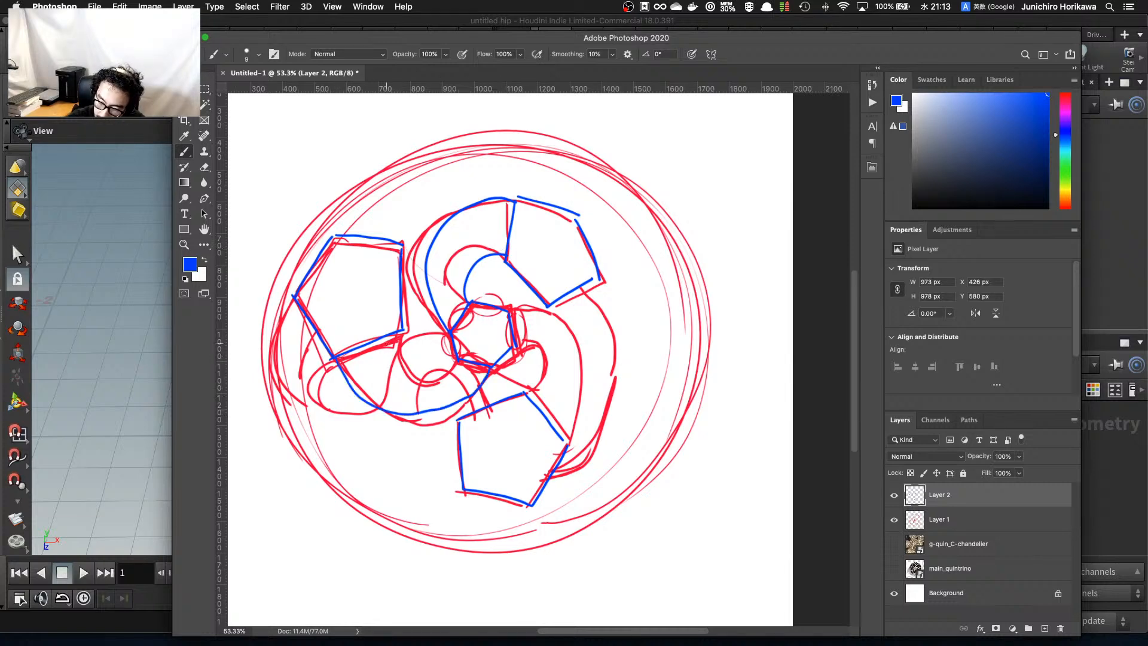
{"action": "mouse_move", "coordinate": [400, 349]}
{"action": "left_mouse_down"}
{"action": "mouse_move", "coordinate": [447, 367]}
{"action": "mouse_move", "coordinate": [456, 339]}
{"action": "mouse_move", "coordinate": [526, 392]}
{"action": "left_mouse_up"}
{"action": "mouse_move", "coordinate": [512, 308]}
{"action": "left_mouse_down"}
{"action": "mouse_move", "coordinate": [556, 320]}
{"action": "mouse_move", "coordinate": [581, 408]}
{"action": "mouse_move", "coordinate": [565, 440]}
{"action": "left_mouse_up"}
{"action": "left_click", "coordinate": [895, 519]}
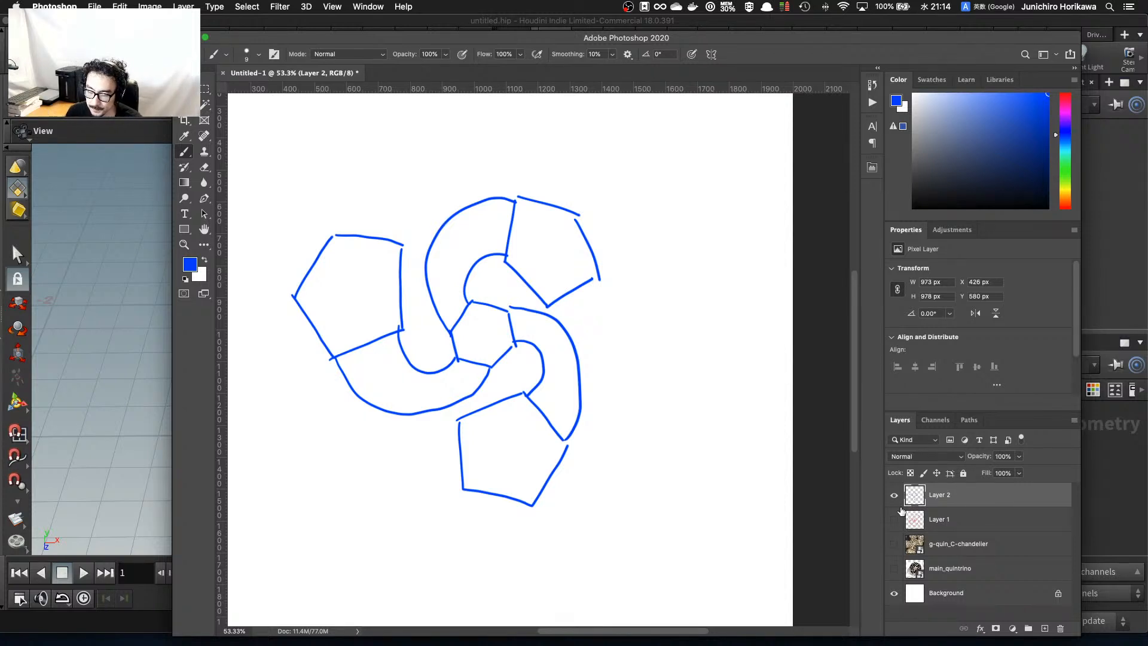
Try a large circle around the whole blue sketch and undo it.
{"action": "mouse_move", "coordinate": [437, 544]}
{"action": "left_mouse_down"}
{"action": "mouse_move", "coordinate": [351, 153]}
{"action": "mouse_move", "coordinate": [638, 496]}
{"action": "left_mouse_up"}
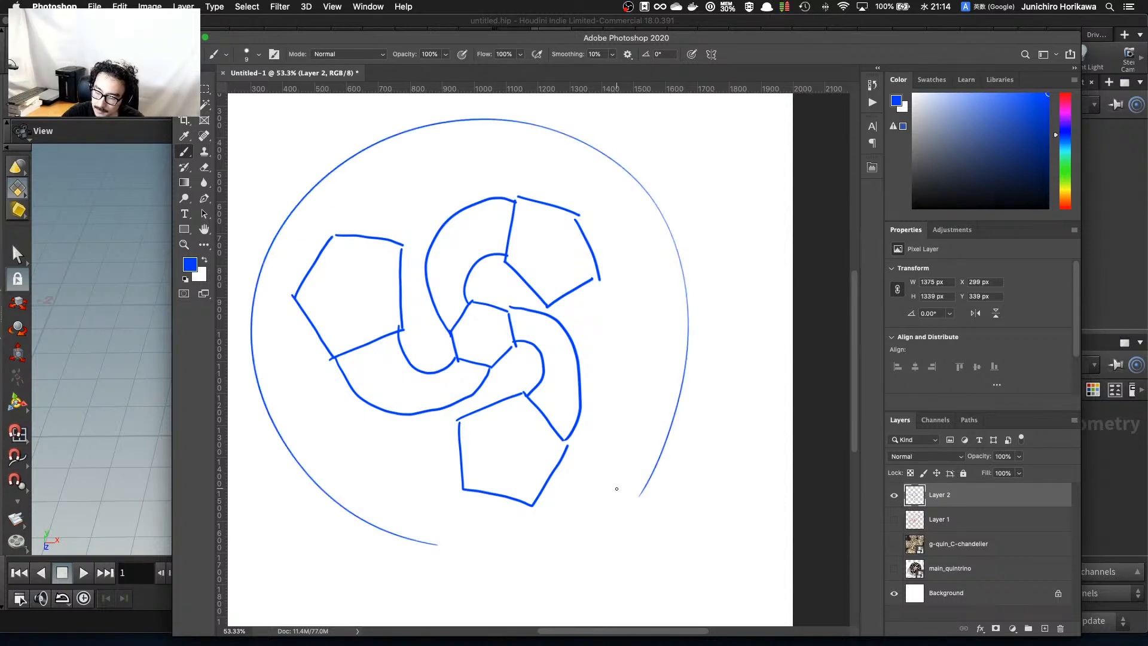
{"action": "key", "text": "cmd+z"}
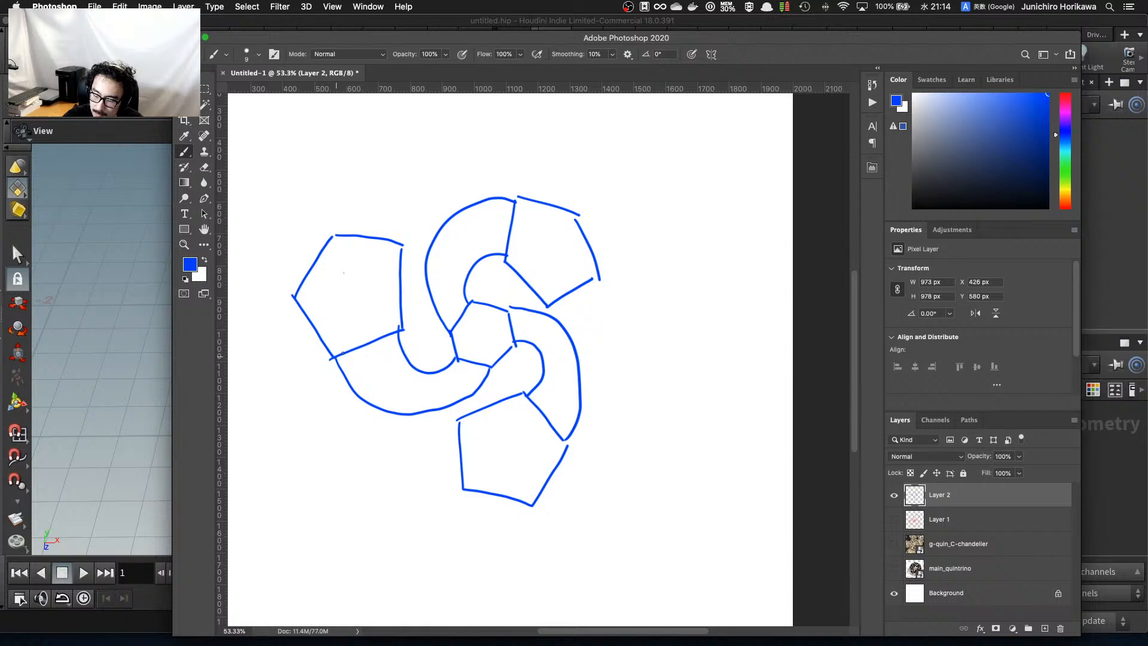
Retrace the outline of the curved arm between the western pentagon and the central hexagon to emphasise its edges.
{"action": "left_click_drag", "start_coordinate": [342, 353], "coordinate": [399, 328]}
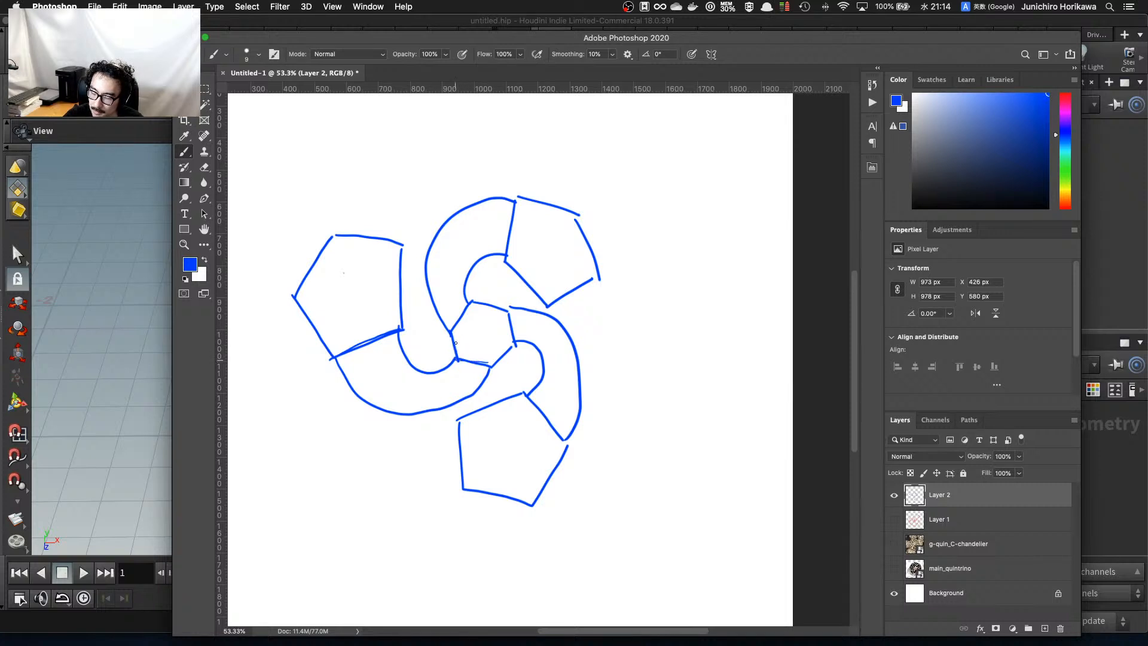
{"action": "left_click_drag", "start_coordinate": [457, 352], "coordinate": [453, 326]}
{"action": "mouse_move", "coordinate": [332, 356]}
{"action": "left_mouse_down"}
{"action": "mouse_move", "coordinate": [360, 397]}
{"action": "mouse_move", "coordinate": [406, 413]}
{"action": "mouse_move", "coordinate": [458, 404]}
{"action": "mouse_move", "coordinate": [489, 369]}
{"action": "mouse_move", "coordinate": [461, 360]}
{"action": "mouse_move", "coordinate": [436, 371]}
{"action": "mouse_move", "coordinate": [399, 341]}
{"action": "left_mouse_up"}
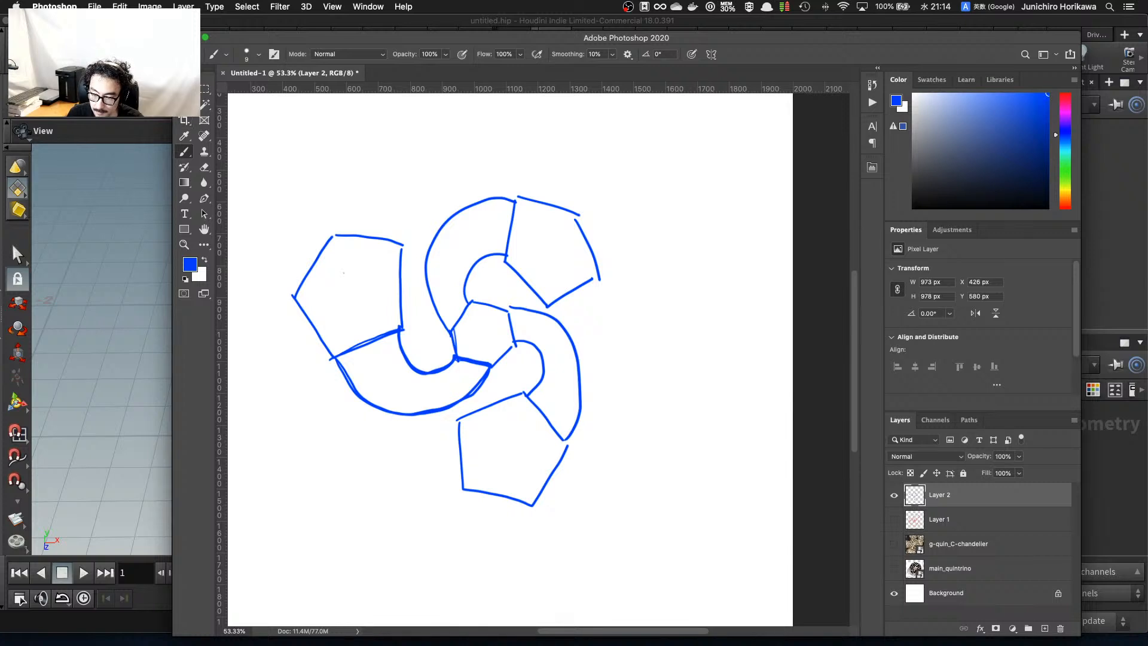
Move the blue sketch on Layer 2 up the canvas to about X 376 px, Y 271 px.
{"action": "key", "text": "v"}
{"action": "mouse_move", "coordinate": [335, 279]}
{"action": "left_mouse_down"}
{"action": "mouse_move", "coordinate": [329, 186]}
{"action": "mouse_move", "coordinate": [318, 181]}
{"action": "left_mouse_up"}
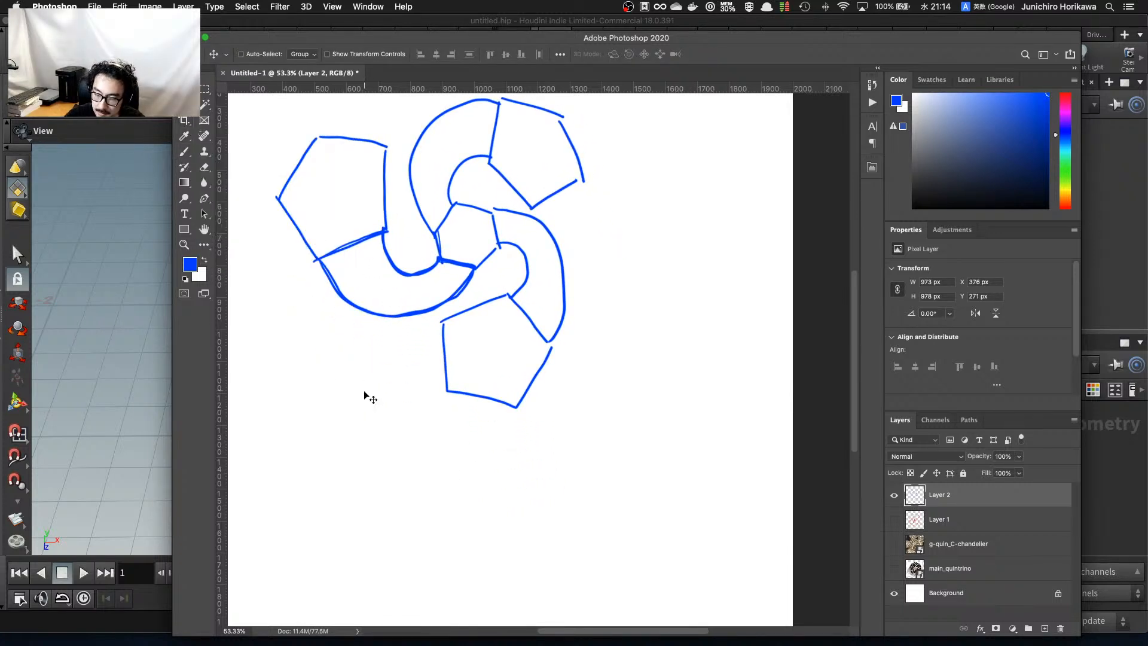
Draw a blue pentagon with the brush in the empty canvas area below the swirl sketch on Layer 2.
{"action": "left_click", "coordinate": [185, 151]}
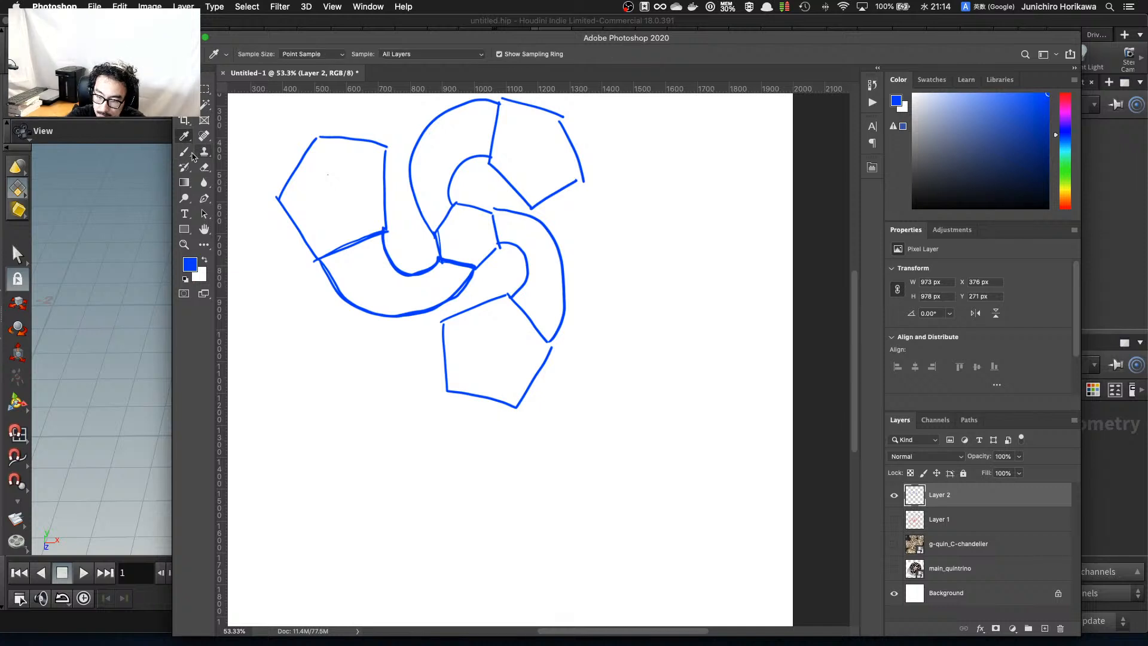
{"action": "mouse_move", "coordinate": [331, 495]}
{"action": "left_mouse_down"}
{"action": "mouse_move", "coordinate": [361, 533]}
{"action": "mouse_move", "coordinate": [350, 442]}
{"action": "mouse_move", "coordinate": [419, 454]}
{"action": "left_mouse_up"}
{"action": "left_click_drag", "start_coordinate": [423, 458], "coordinate": [430, 518]}
{"action": "left_click_drag", "start_coordinate": [366, 542], "coordinate": [432, 517]}
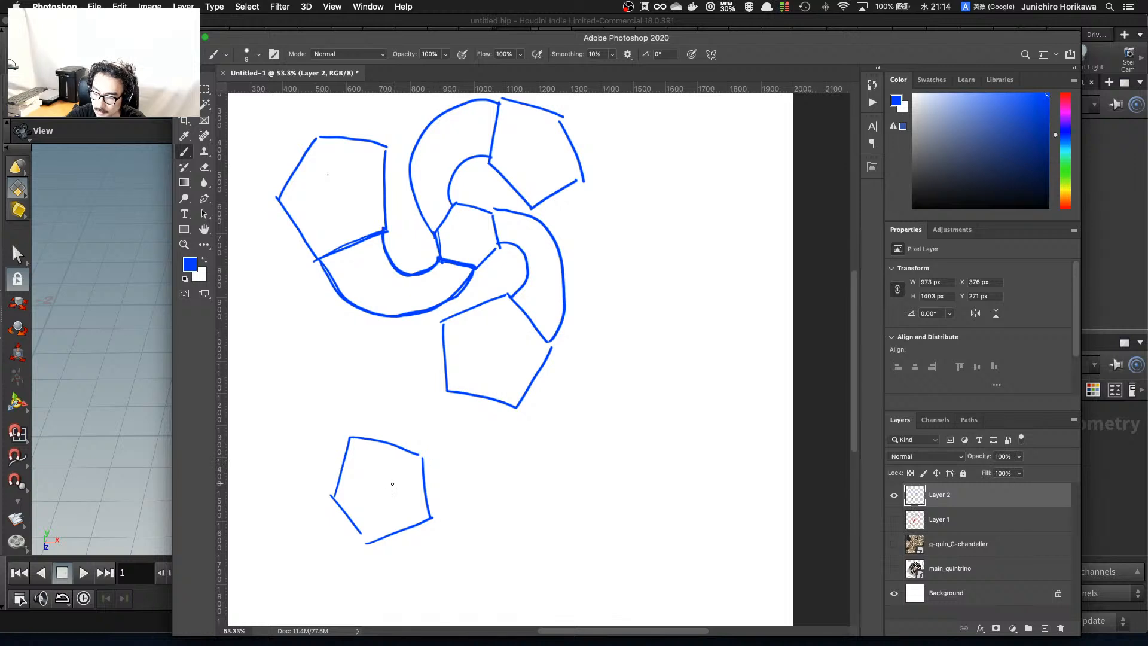
Draw a hexagon sharing the new pentagon's eastern side and a second pentagon on its north-eastern side, emphasising the shared edges.
{"action": "left_click_drag", "start_coordinate": [423, 457], "coordinate": [489, 434]}
{"action": "mouse_move", "coordinate": [429, 520]}
{"action": "left_mouse_down"}
{"action": "mouse_move", "coordinate": [476, 555]}
{"action": "mouse_move", "coordinate": [526, 543]}
{"action": "left_mouse_up"}
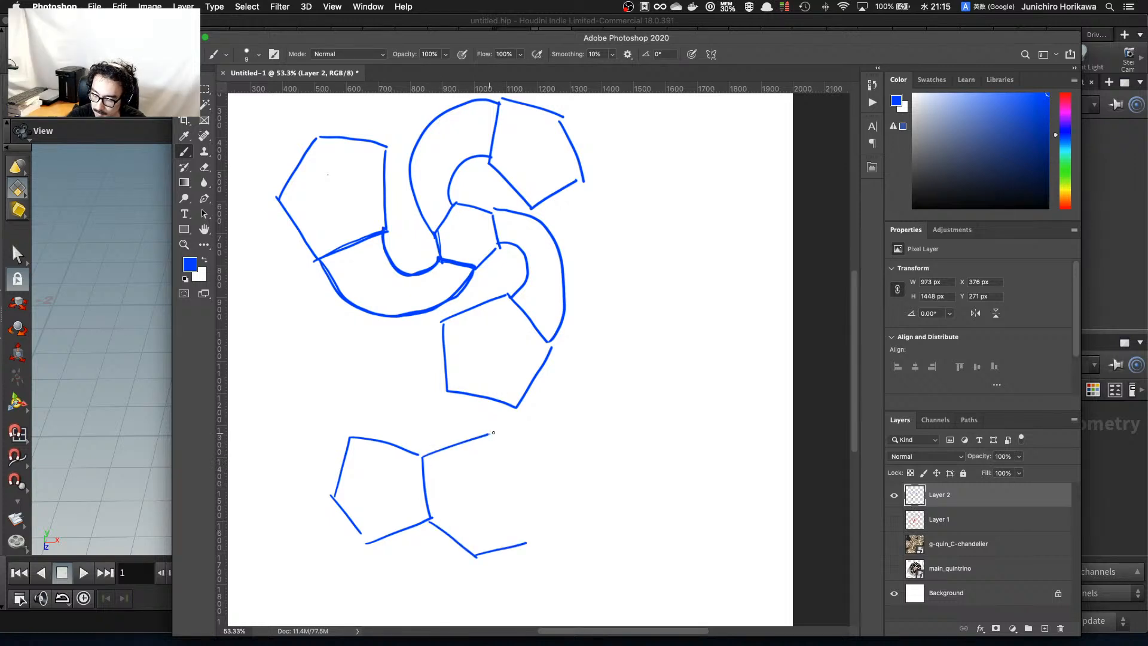
{"action": "mouse_move", "coordinate": [490, 433]}
{"action": "left_mouse_down"}
{"action": "mouse_move", "coordinate": [543, 473]}
{"action": "mouse_move", "coordinate": [529, 550]}
{"action": "left_mouse_up"}
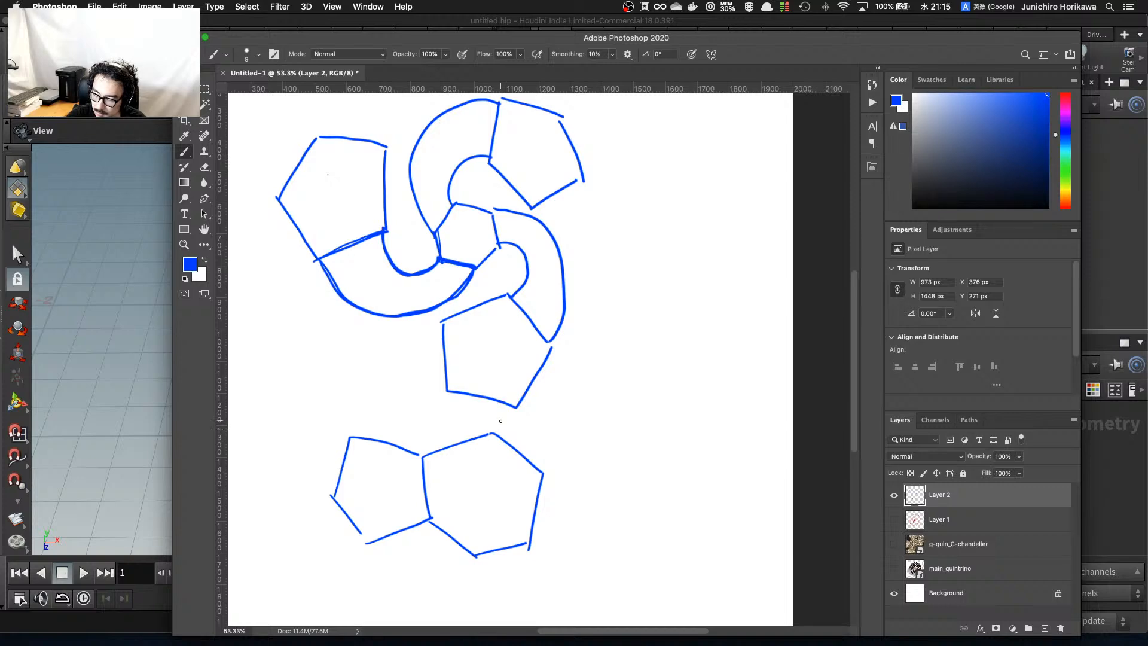
{"action": "mouse_move", "coordinate": [497, 432]}
{"action": "left_mouse_down"}
{"action": "mouse_move", "coordinate": [530, 377]}
{"action": "mouse_move", "coordinate": [586, 393]}
{"action": "mouse_move", "coordinate": [594, 451]}
{"action": "left_mouse_up"}
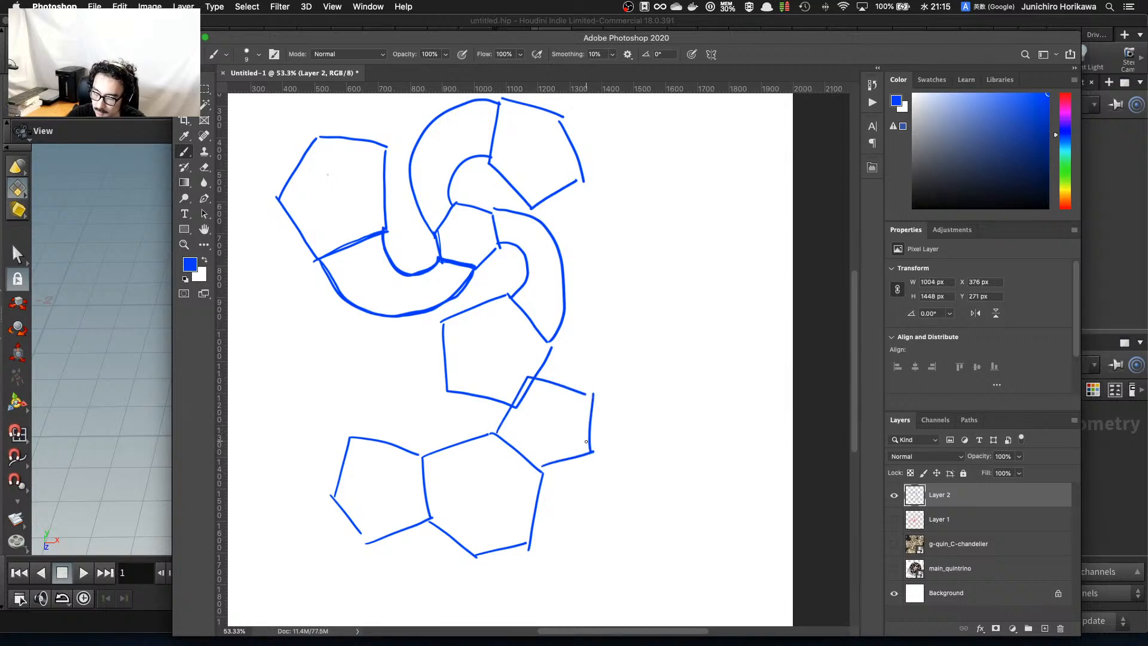
{"action": "left_click_drag", "start_coordinate": [423, 460], "coordinate": [428, 517]}
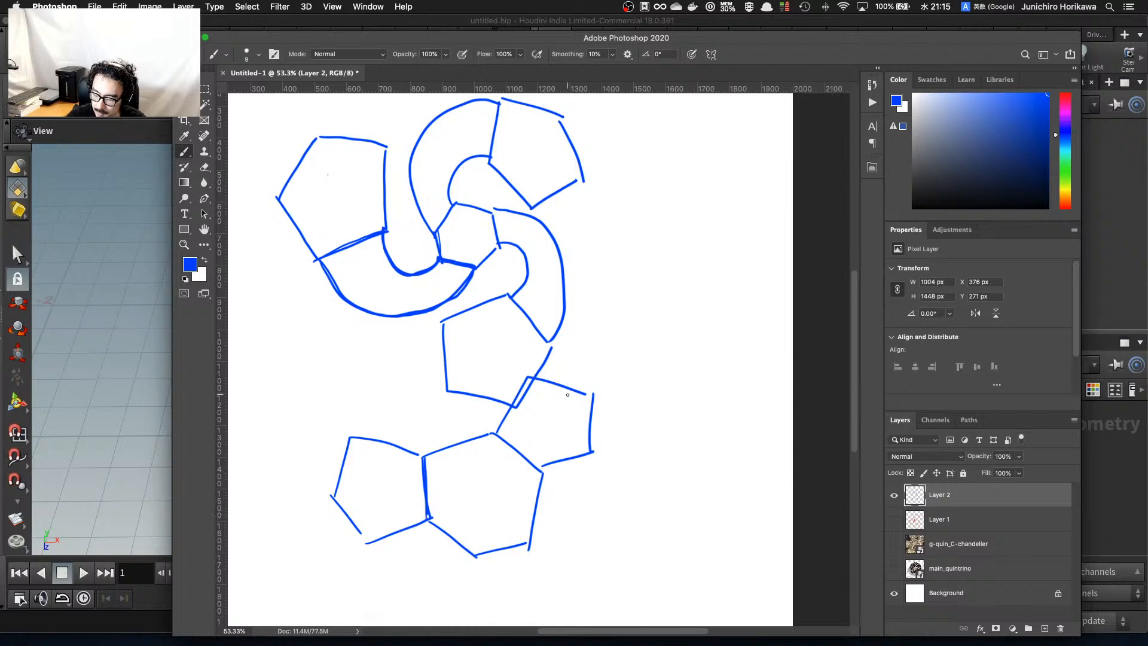
{"action": "mouse_move", "coordinate": [495, 433]}
{"action": "left_mouse_down"}
{"action": "mouse_move", "coordinate": [541, 466]}
{"action": "mouse_move", "coordinate": [528, 455]}
{"action": "left_mouse_up"}
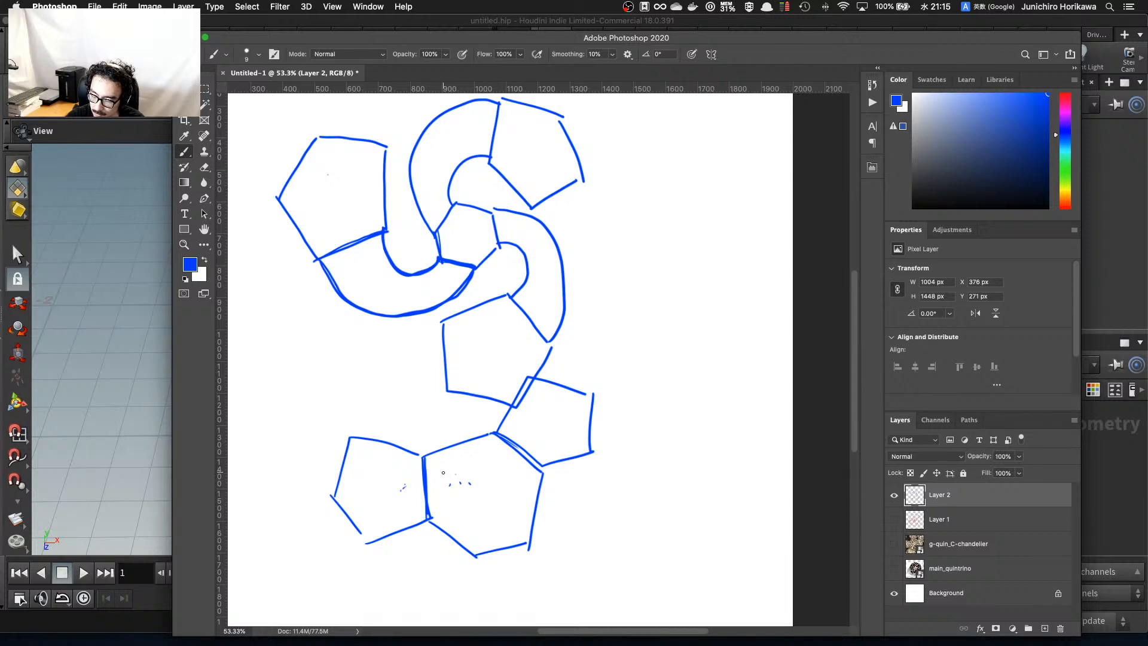
Draw a smaller hexagon inside the new hexagon, with an inward arrow from each of the six outer sides.
{"action": "mouse_move", "coordinate": [457, 473]}
{"action": "left_mouse_down"}
{"action": "mouse_move", "coordinate": [453, 502]}
{"action": "mouse_move", "coordinate": [478, 524]}
{"action": "mouse_move", "coordinate": [508, 510]}
{"action": "mouse_move", "coordinate": [515, 481]}
{"action": "mouse_move", "coordinate": [482, 458]}
{"action": "mouse_move", "coordinate": [515, 481]}
{"action": "left_mouse_up"}
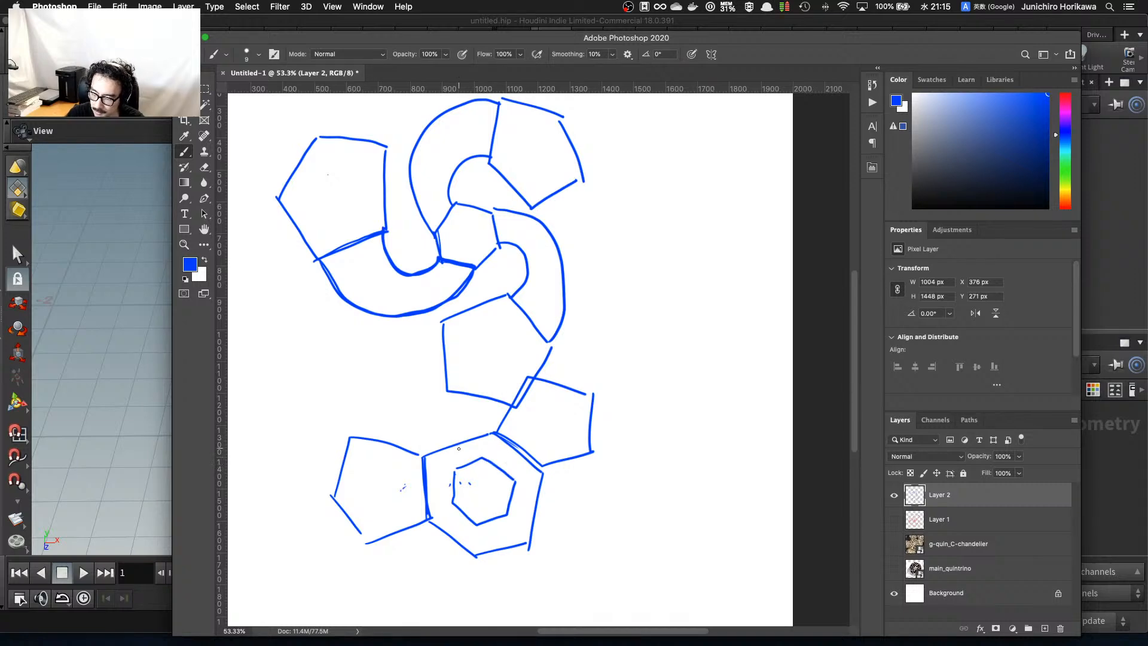
{"action": "mouse_move", "coordinate": [458, 448]}
{"action": "left_mouse_down"}
{"action": "mouse_move", "coordinate": [442, 490]}
{"action": "mouse_move", "coordinate": [461, 520]}
{"action": "mouse_move", "coordinate": [503, 532]}
{"action": "mouse_move", "coordinate": [511, 505]}
{"action": "left_mouse_up"}
{"action": "left_click_drag", "start_coordinate": [517, 501], "coordinate": [517, 511]}
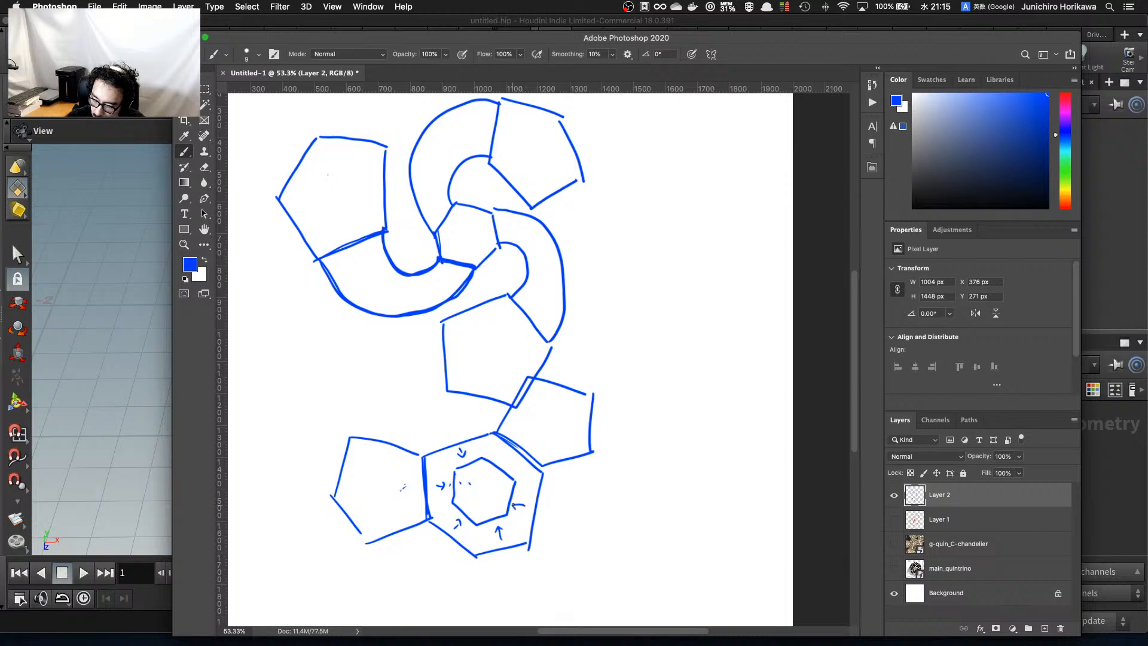
{"action": "left_click_drag", "start_coordinate": [509, 453], "coordinate": [501, 464]}
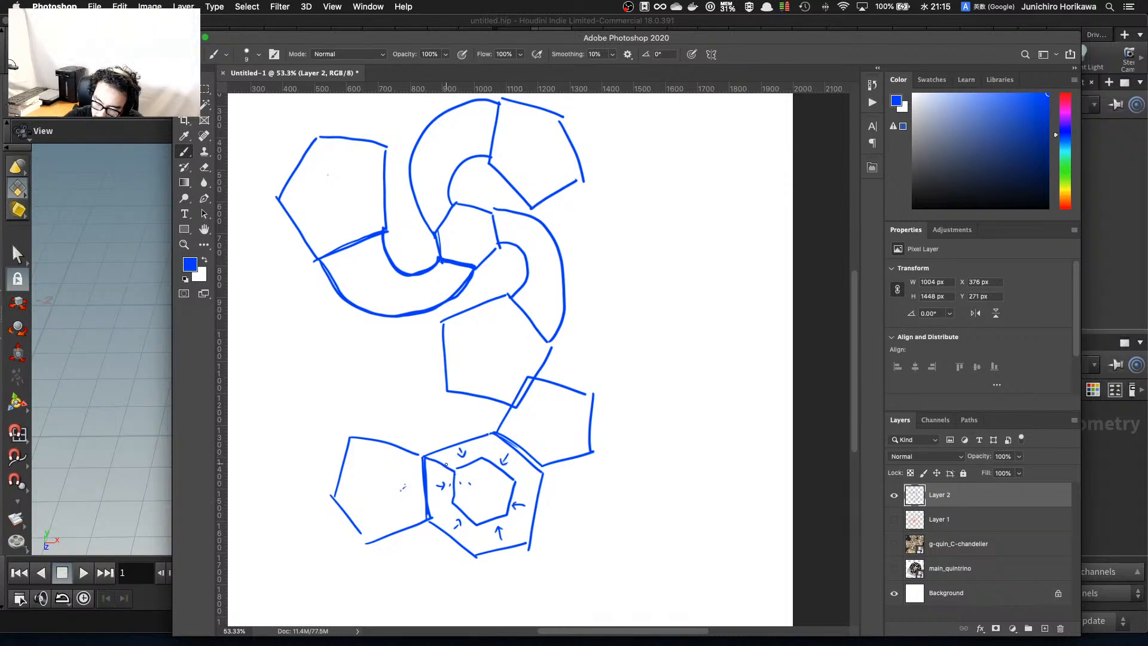
Connect the matching corners of the inner and outer hexagons and draw a third pentagon on the outer hexagon's southern side.
{"action": "left_click_drag", "start_coordinate": [430, 518], "coordinate": [449, 505]}
{"action": "mouse_move", "coordinate": [494, 433]}
{"action": "left_mouse_down"}
{"action": "mouse_move", "coordinate": [488, 460]}
{"action": "mouse_move", "coordinate": [535, 472]}
{"action": "left_mouse_up"}
{"action": "left_click_drag", "start_coordinate": [474, 525], "coordinate": [476, 556]}
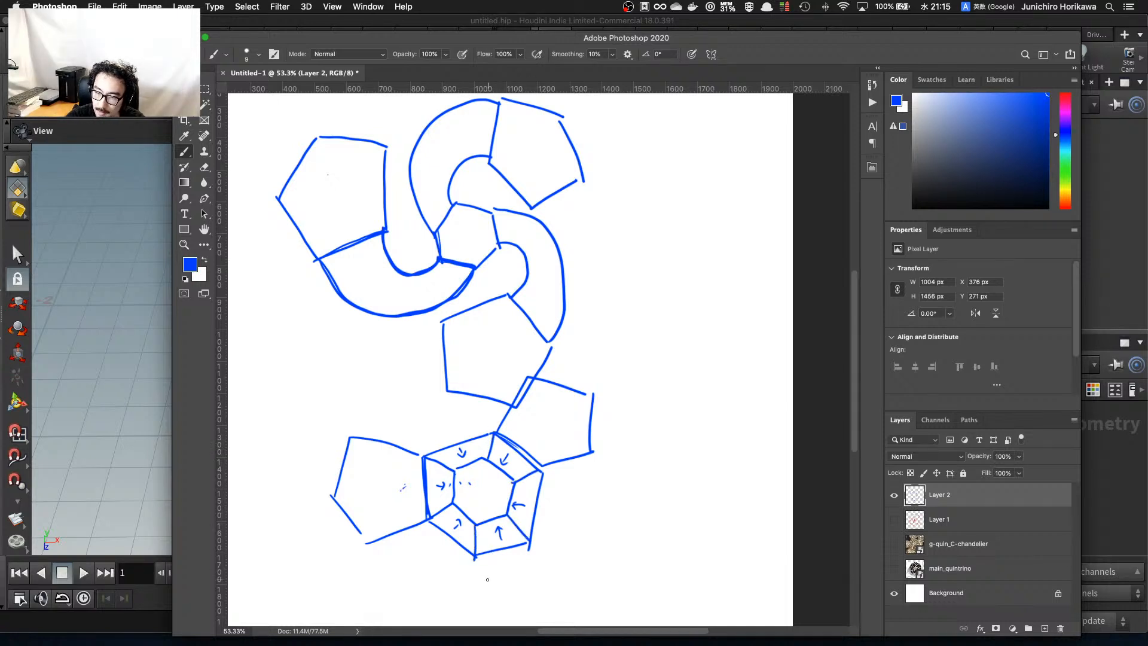
{"action": "mouse_move", "coordinate": [474, 557]}
{"action": "left_mouse_down"}
{"action": "mouse_move", "coordinate": [462, 595]}
{"action": "mouse_move", "coordinate": [515, 614]}
{"action": "mouse_move", "coordinate": [546, 587]}
{"action": "left_mouse_up"}
{"action": "mouse_move", "coordinate": [529, 548]}
{"action": "left_mouse_down"}
{"action": "mouse_move", "coordinate": [560, 565]}
{"action": "mouse_move", "coordinate": [546, 586]}
{"action": "left_mouse_up"}
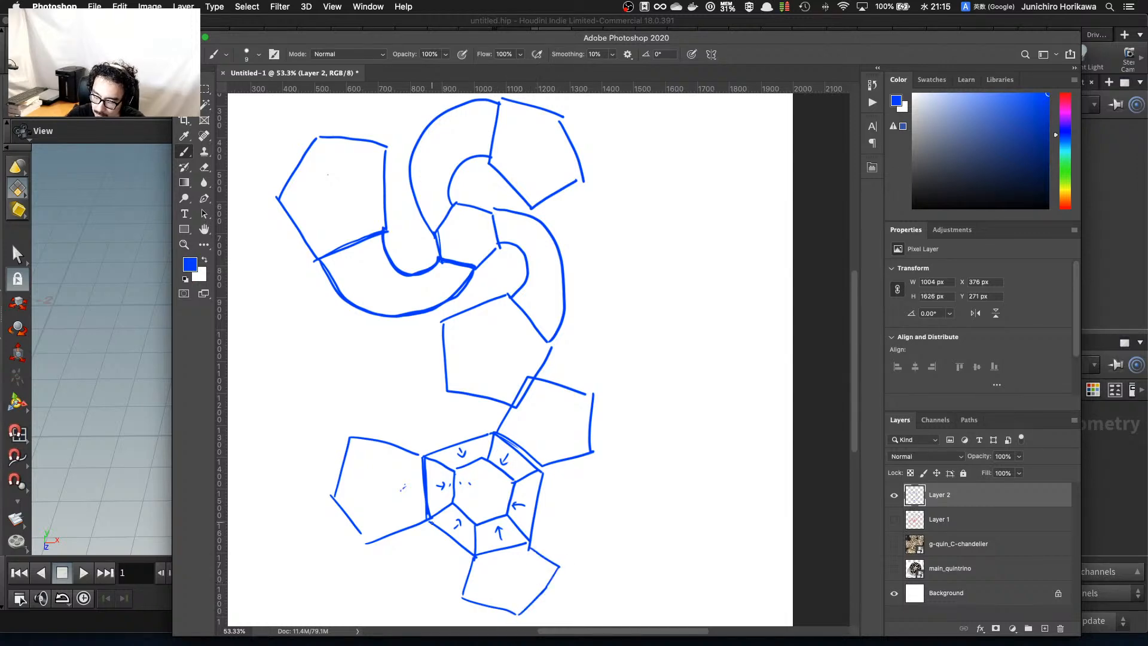
Cross out the three border strips of the hexagon that touch no pentagon and erase them.
{"action": "left_click_drag", "start_coordinate": [431, 521], "coordinate": [473, 526]}
{"action": "left_click_drag", "start_coordinate": [461, 503], "coordinate": [448, 548]}
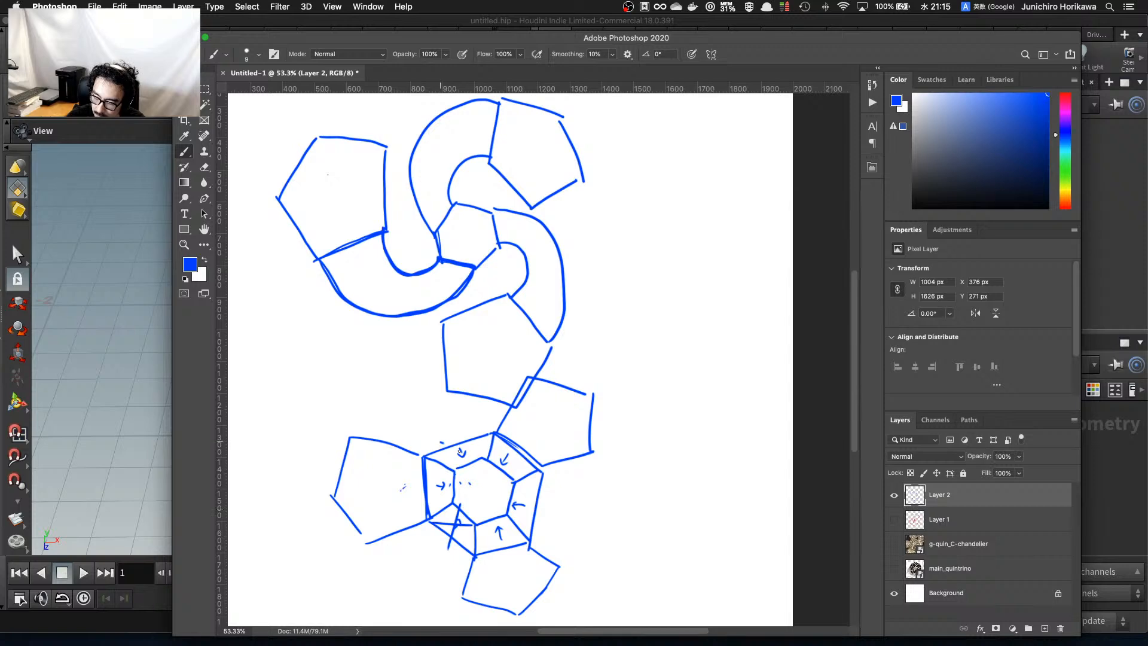
{"action": "left_click_drag", "start_coordinate": [441, 442], "coordinate": [481, 463]}
{"action": "mouse_move", "coordinate": [464, 428]}
{"action": "left_mouse_down"}
{"action": "mouse_move", "coordinate": [458, 472]}
{"action": "mouse_move", "coordinate": [544, 485]}
{"action": "left_mouse_up"}
{"action": "left_click_drag", "start_coordinate": [544, 509], "coordinate": [508, 502]}
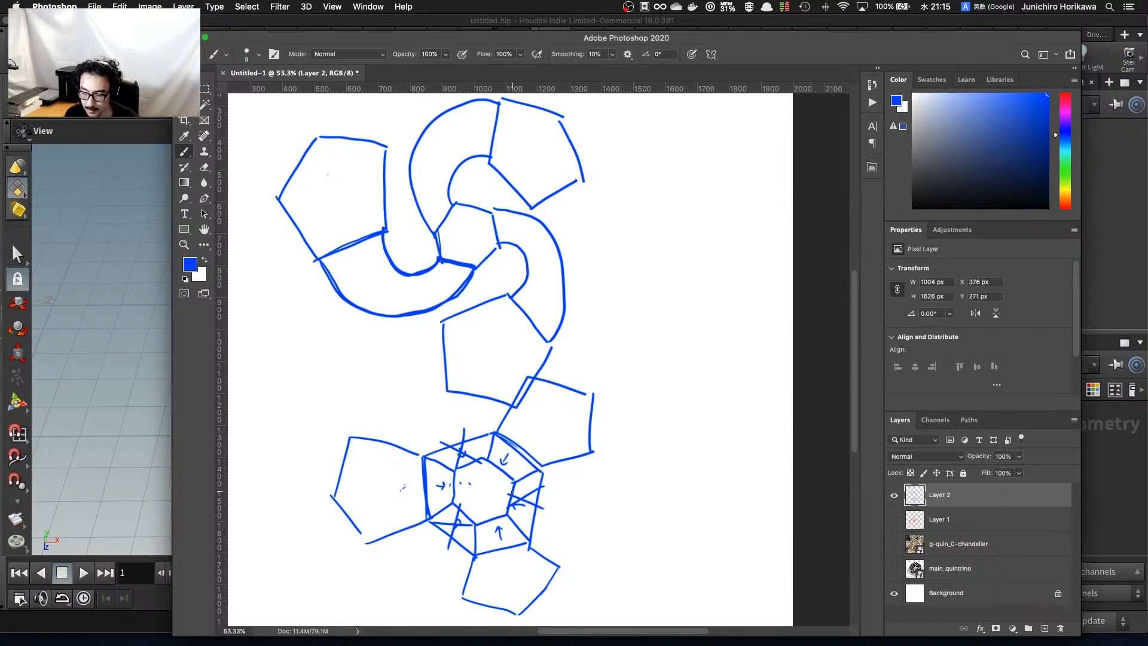
{"action": "mouse_move", "coordinate": [460, 505]}
{"action": "left_mouse_down"}
{"action": "mouse_move", "coordinate": [454, 523]}
{"action": "mouse_move", "coordinate": [422, 538]}
{"action": "mouse_move", "coordinate": [465, 529]}
{"action": "mouse_move", "coordinate": [435, 443]}
{"action": "mouse_move", "coordinate": [460, 442]}
{"action": "mouse_move", "coordinate": [474, 460]}
{"action": "mouse_move", "coordinate": [477, 446]}
{"action": "mouse_move", "coordinate": [534, 531]}
{"action": "mouse_move", "coordinate": [520, 497]}
{"action": "mouse_move", "coordinate": [531, 483]}
{"action": "mouse_move", "coordinate": [488, 457]}
{"action": "mouse_move", "coordinate": [458, 503]}
{"action": "mouse_move", "coordinate": [477, 516]}
{"action": "mouse_move", "coordinate": [513, 479]}
{"action": "left_mouse_up"}
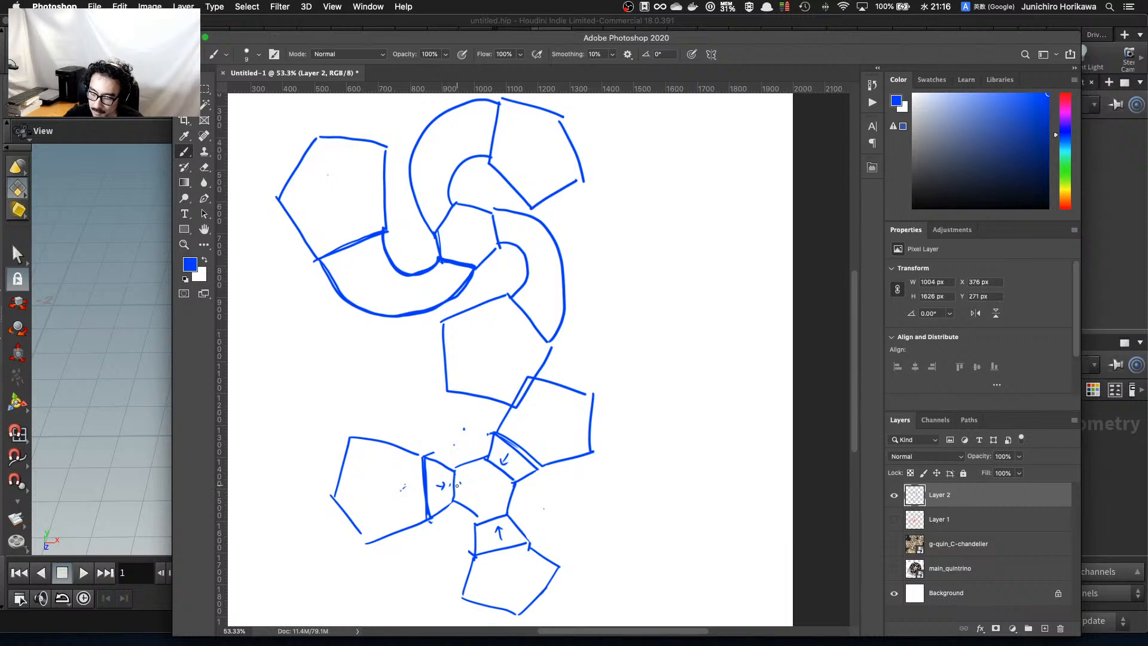
Hatch the three remaining strips that connect the inner hexagon to the pentagons.
{"action": "left_click_drag", "start_coordinate": [429, 470], "coordinate": [438, 462]}
{"action": "left_click_drag", "start_coordinate": [428, 486], "coordinate": [450, 473]}
{"action": "left_click_drag", "start_coordinate": [431, 507], "coordinate": [505, 441]}
{"action": "mouse_move", "coordinate": [497, 469]}
{"action": "left_mouse_down"}
{"action": "mouse_move", "coordinate": [518, 454]}
{"action": "mouse_move", "coordinate": [526, 464]}
{"action": "left_mouse_up"}
{"action": "left_click_drag", "start_coordinate": [515, 478], "coordinate": [531, 467]}
{"action": "left_click_drag", "start_coordinate": [477, 549], "coordinate": [509, 525]}
{"action": "left_click_drag", "start_coordinate": [499, 547], "coordinate": [515, 529]}
{"action": "left_click_drag", "start_coordinate": [518, 539], "coordinate": [526, 528]}
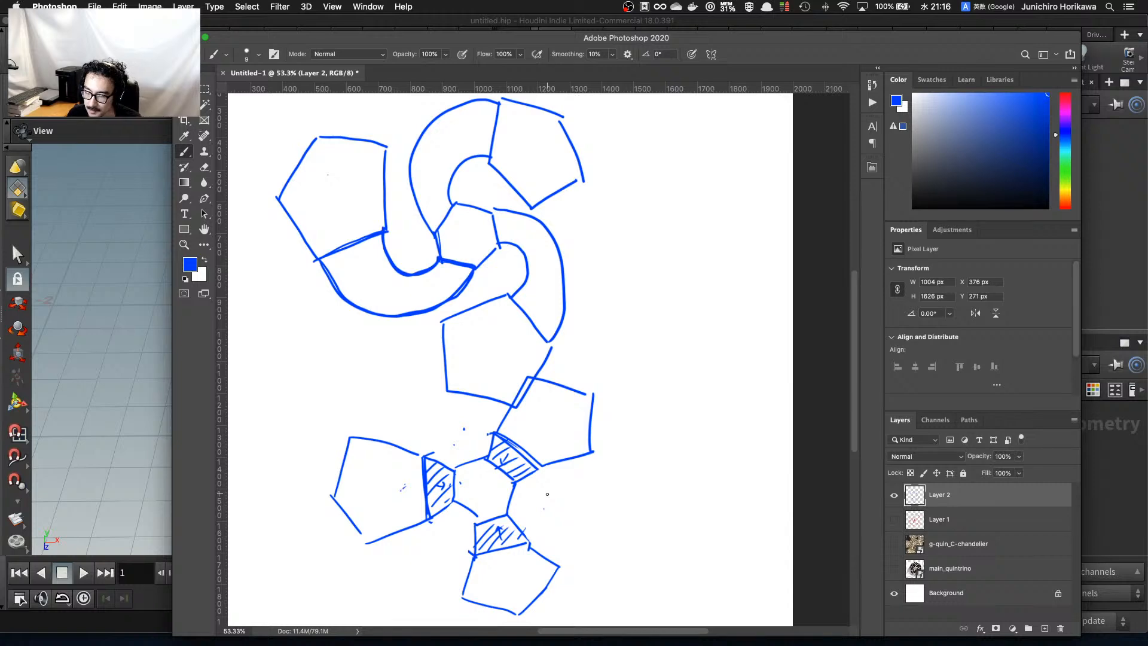
Hatch the three curved arms of the swirl sketch with diagonal blue strokes.
{"action": "left_click_drag", "start_coordinate": [328, 281], "coordinate": [358, 246]}
{"action": "mouse_move", "coordinate": [345, 294]}
{"action": "left_mouse_down"}
{"action": "mouse_move", "coordinate": [369, 262]}
{"action": "mouse_move", "coordinate": [389, 268]}
{"action": "left_mouse_up"}
{"action": "mouse_move", "coordinate": [384, 309]}
{"action": "left_mouse_down"}
{"action": "mouse_move", "coordinate": [416, 275]}
{"action": "mouse_move", "coordinate": [442, 270]}
{"action": "left_mouse_up"}
{"action": "left_click_drag", "start_coordinate": [433, 298], "coordinate": [461, 270]}
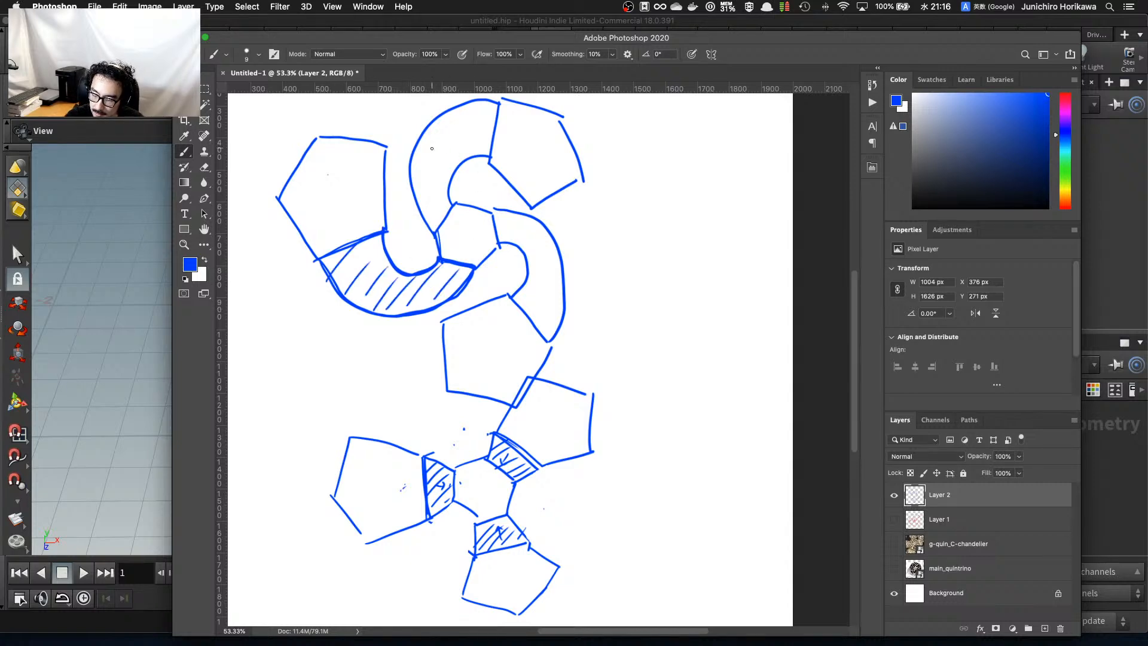
{"action": "left_click_drag", "start_coordinate": [408, 170], "coordinate": [448, 113]}
{"action": "left_click_drag", "start_coordinate": [433, 147], "coordinate": [480, 109]}
{"action": "left_click_drag", "start_coordinate": [417, 186], "coordinate": [464, 137]}
{"action": "left_click_drag", "start_coordinate": [437, 214], "coordinate": [468, 181]}
{"action": "mouse_move", "coordinate": [506, 230]}
{"action": "left_mouse_down"}
{"action": "mouse_move", "coordinate": [526, 216]}
{"action": "mouse_move", "coordinate": [549, 234]}
{"action": "left_mouse_up"}
{"action": "mouse_move", "coordinate": [528, 281]}
{"action": "left_mouse_down"}
{"action": "mouse_move", "coordinate": [550, 268]}
{"action": "mouse_move", "coordinate": [553, 281]}
{"action": "left_mouse_up"}
{"action": "left_click_drag", "start_coordinate": [532, 322], "coordinate": [553, 308]}
{"action": "left_click_drag", "start_coordinate": [549, 336], "coordinate": [573, 324]}
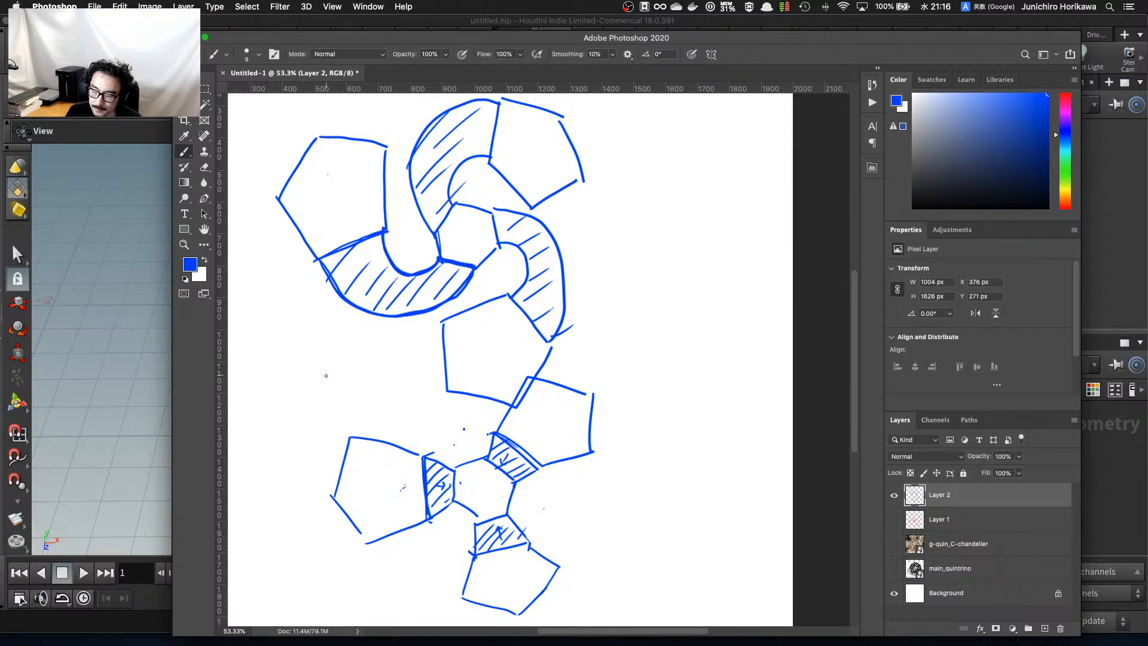
Switch to Houdini and add a PolyExtrude node connected after the group wrangle, with its display flag on.
{"action": "left_click", "coordinate": [121, 332]}
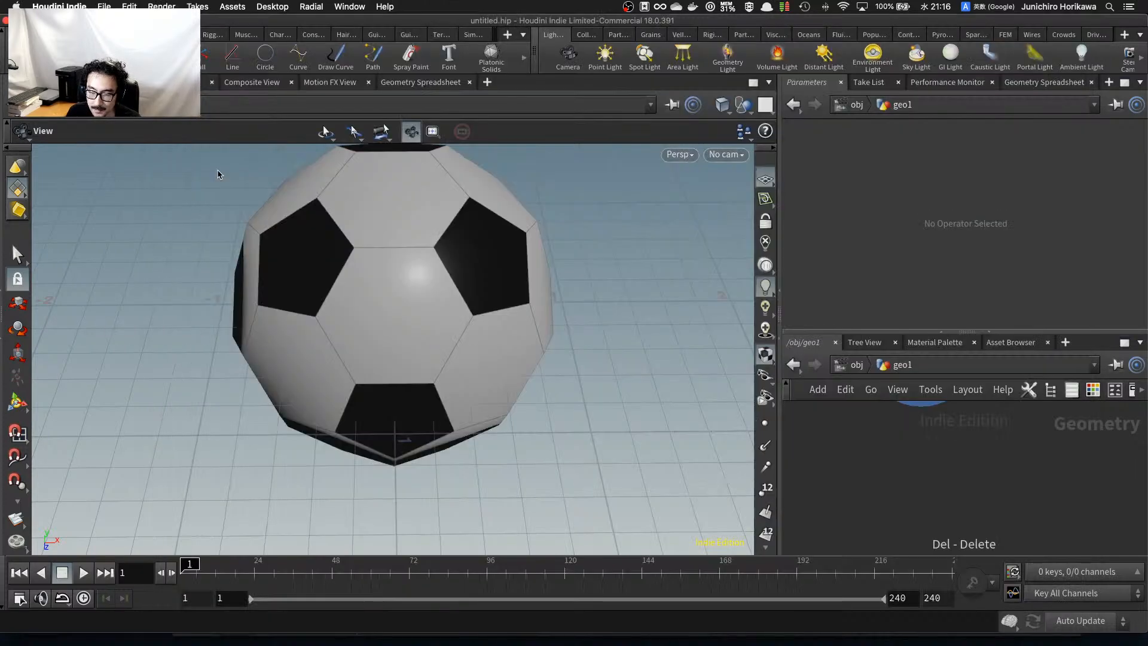
{"action": "left_click_drag", "start_coordinate": [280, 274], "coordinate": [369, 359]}
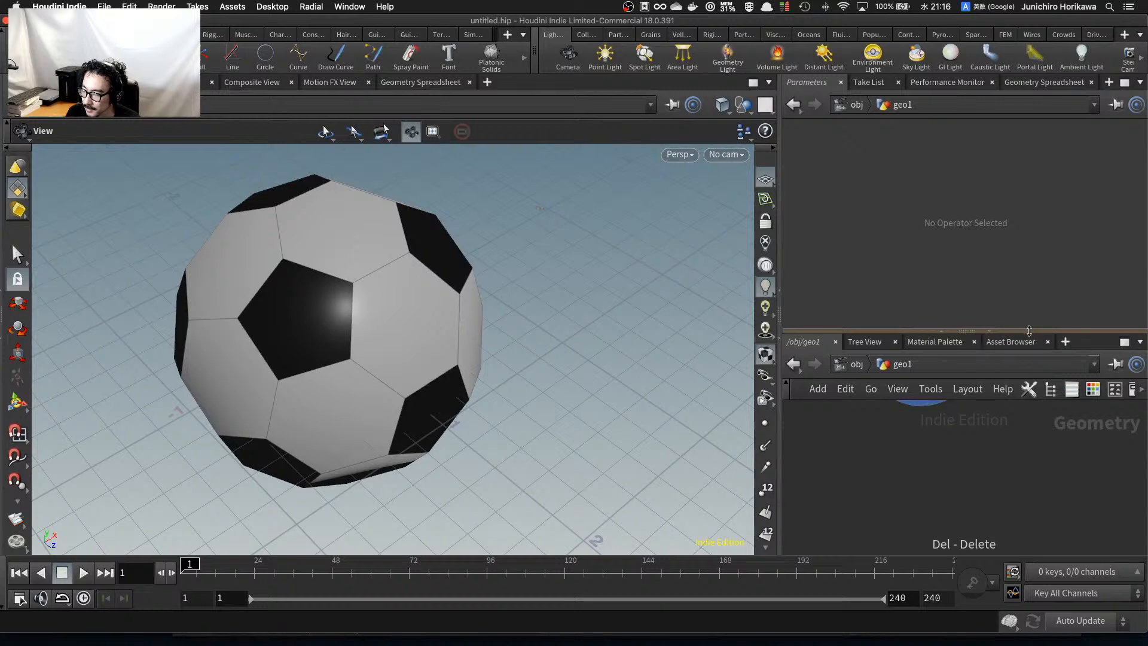
{"action": "left_click_drag", "start_coordinate": [1029, 332], "coordinate": [1029, 267]}
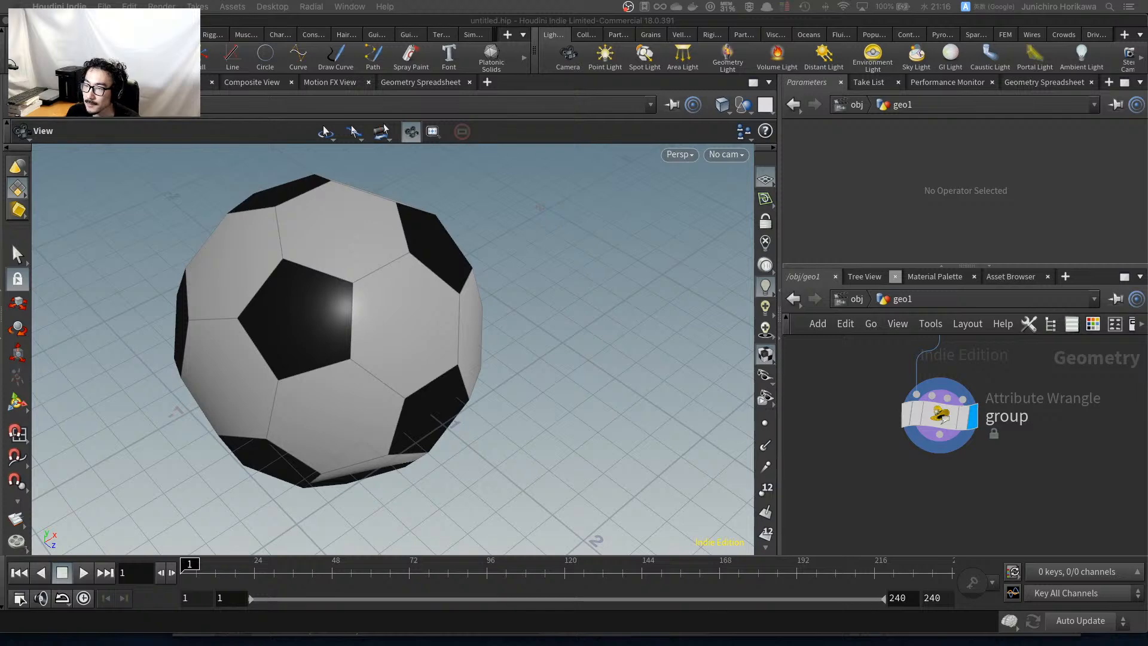
{"action": "left_click", "coordinate": [876, 486]}
{"action": "key", "text": "Tab"}
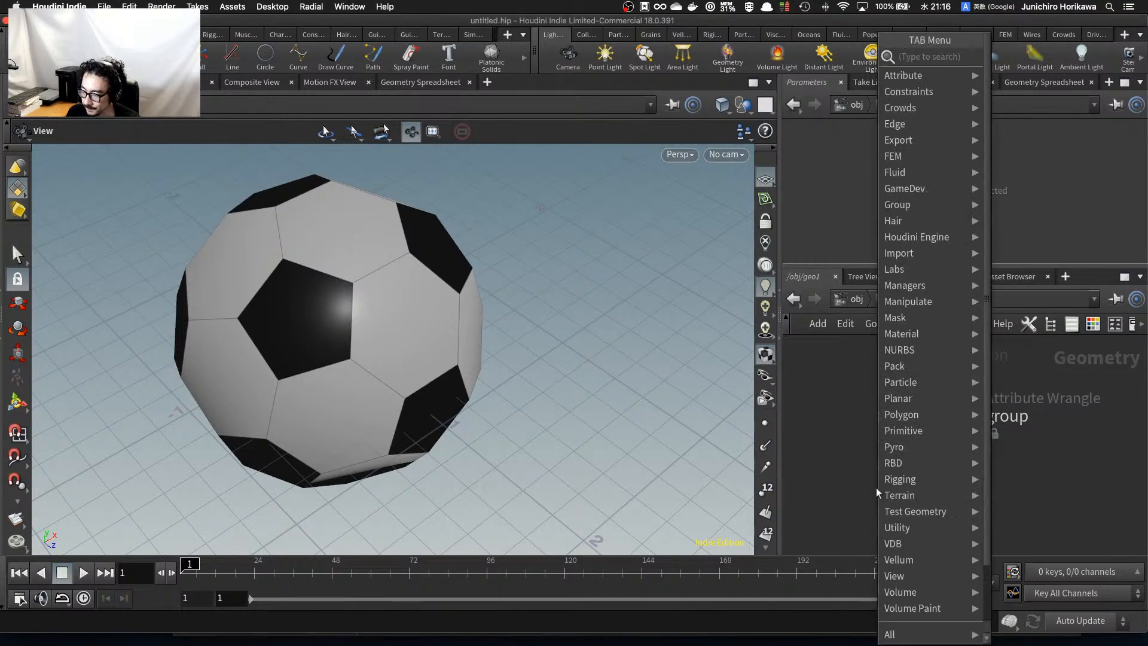
{"action": "type", "text": "polyex"}
{"action": "key", "text": "Return"}
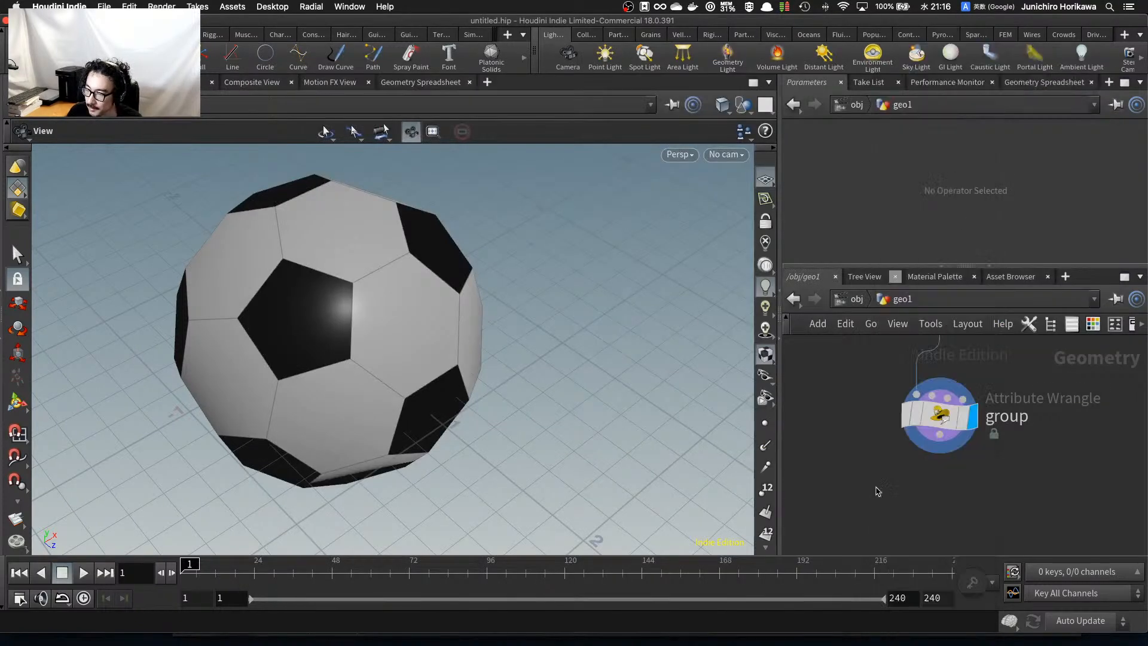
{"action": "left_click", "coordinate": [899, 513]}
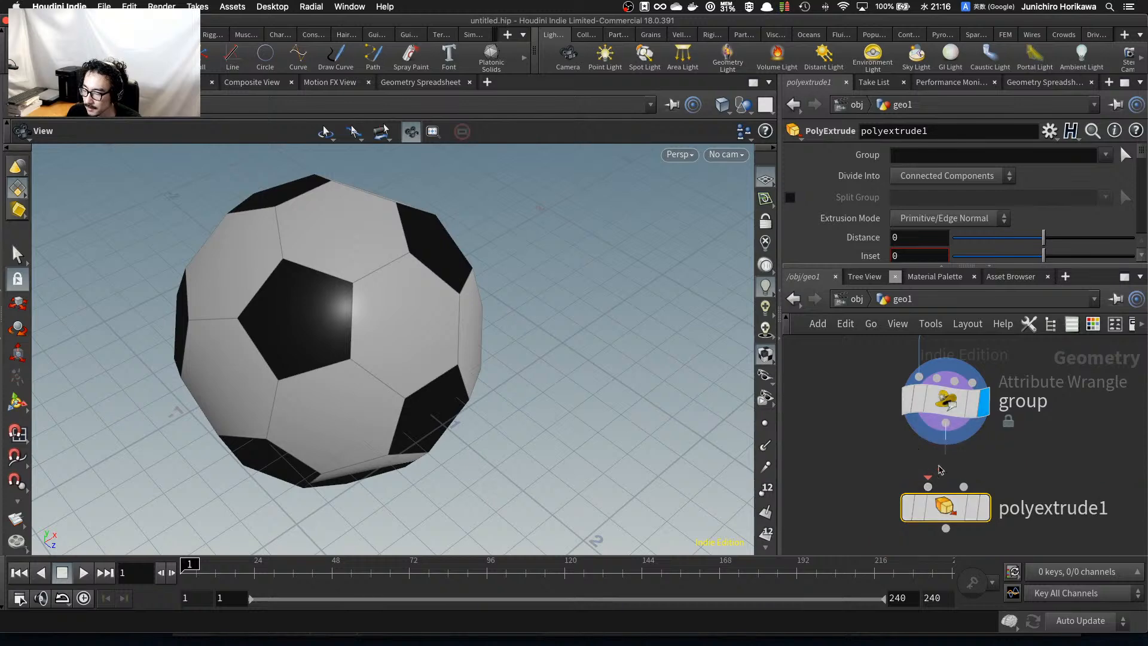
{"action": "left_click", "coordinate": [983, 507]}
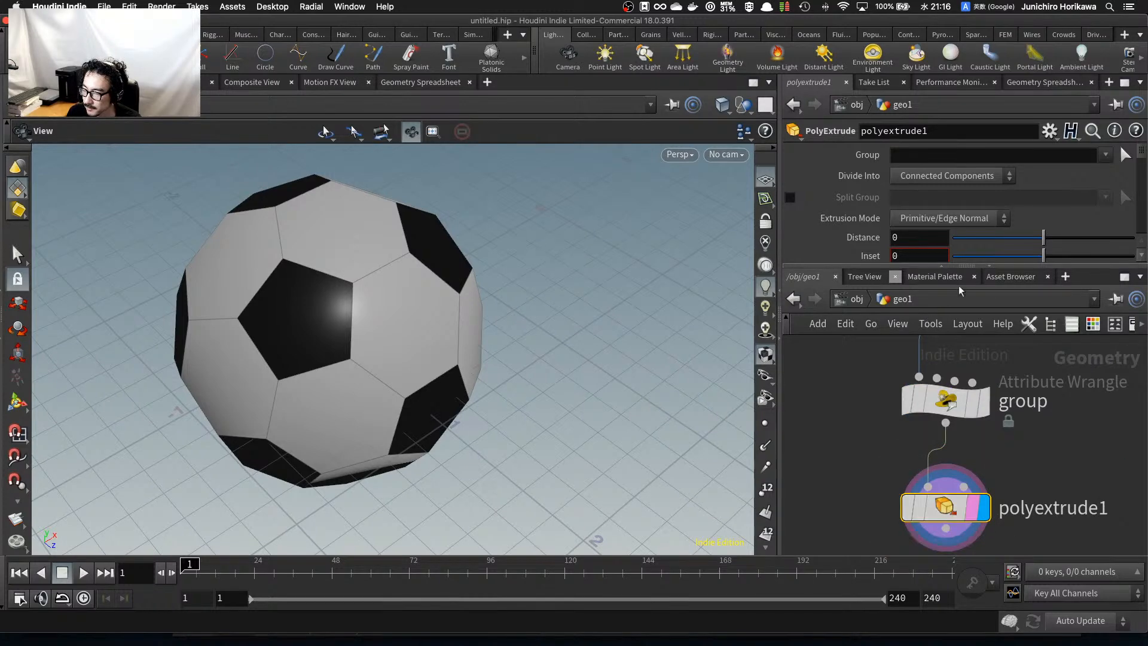
Limit the PolyExtrude to the hexagon group and divide it into Individual Elements.
{"action": "left_click", "coordinate": [1107, 155]}
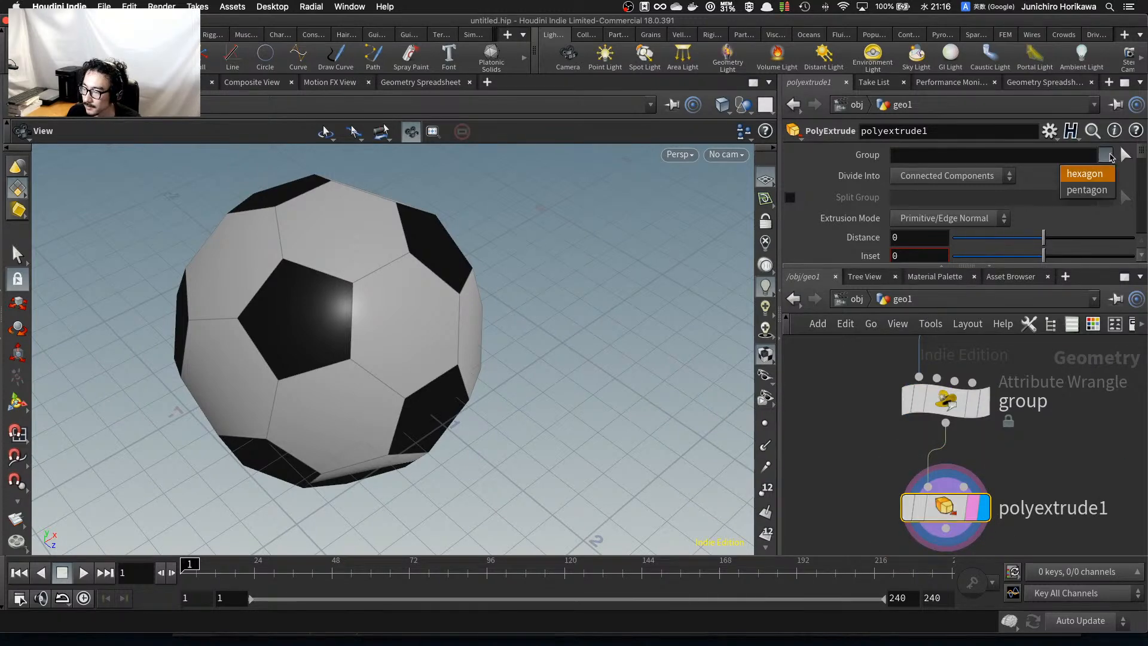
{"action": "left_click", "coordinate": [1085, 176]}
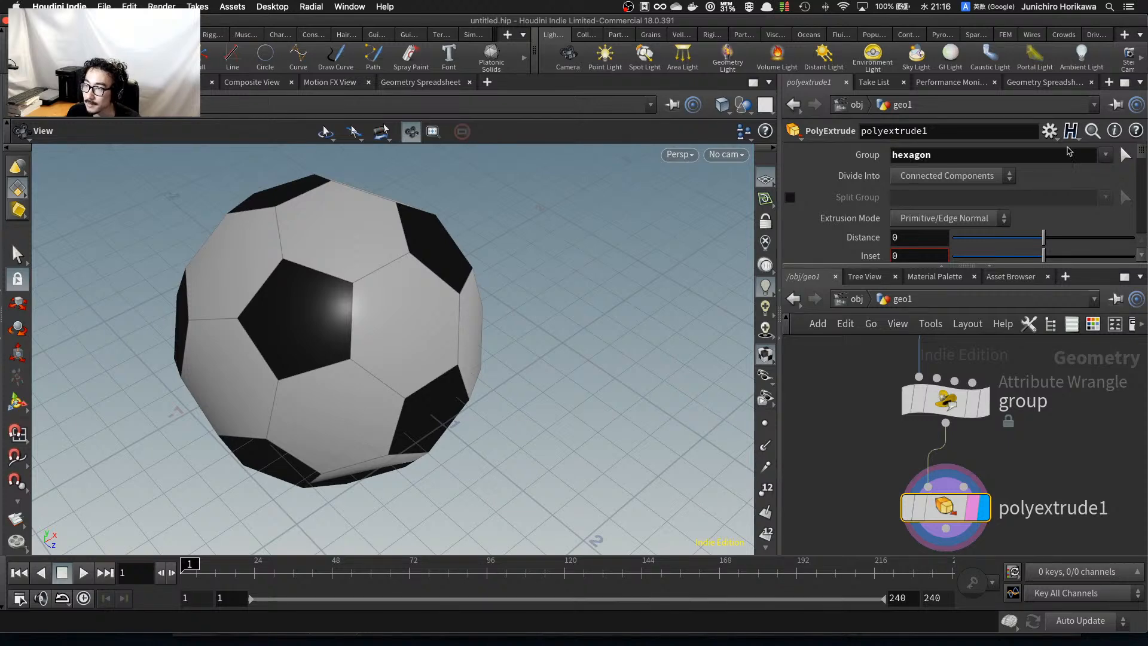
{"action": "left_click", "coordinate": [970, 177]}
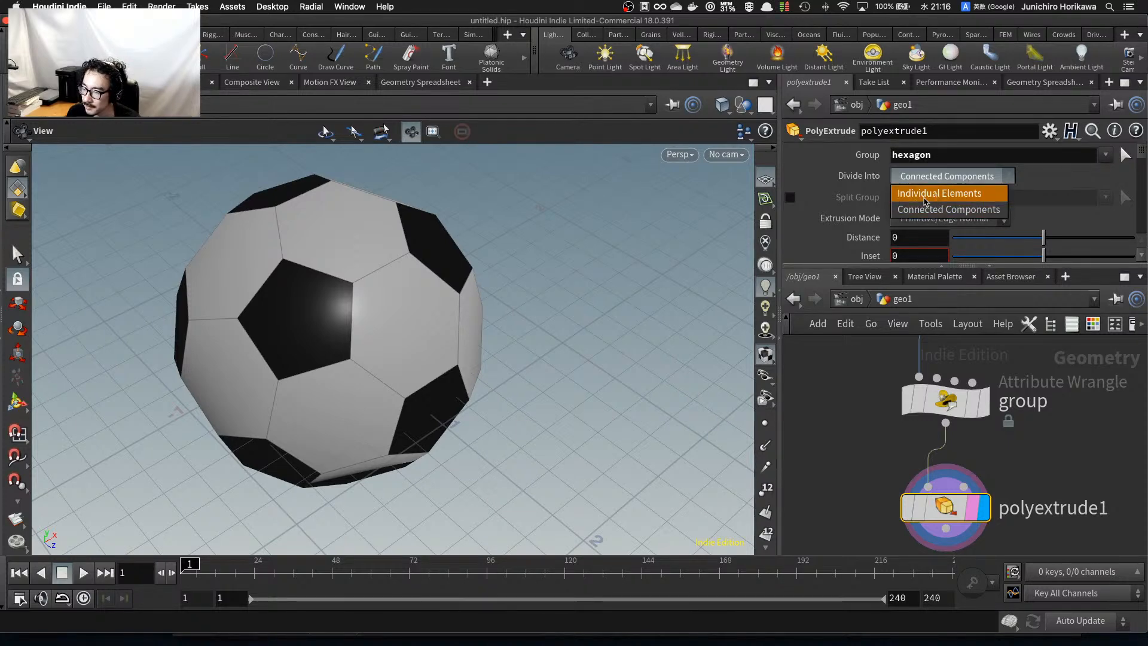
{"action": "left_click", "coordinate": [925, 199]}
{"action": "scroll", "coordinate": [867, 404], "scroll_direction": "down", "scroll_amount": 3}
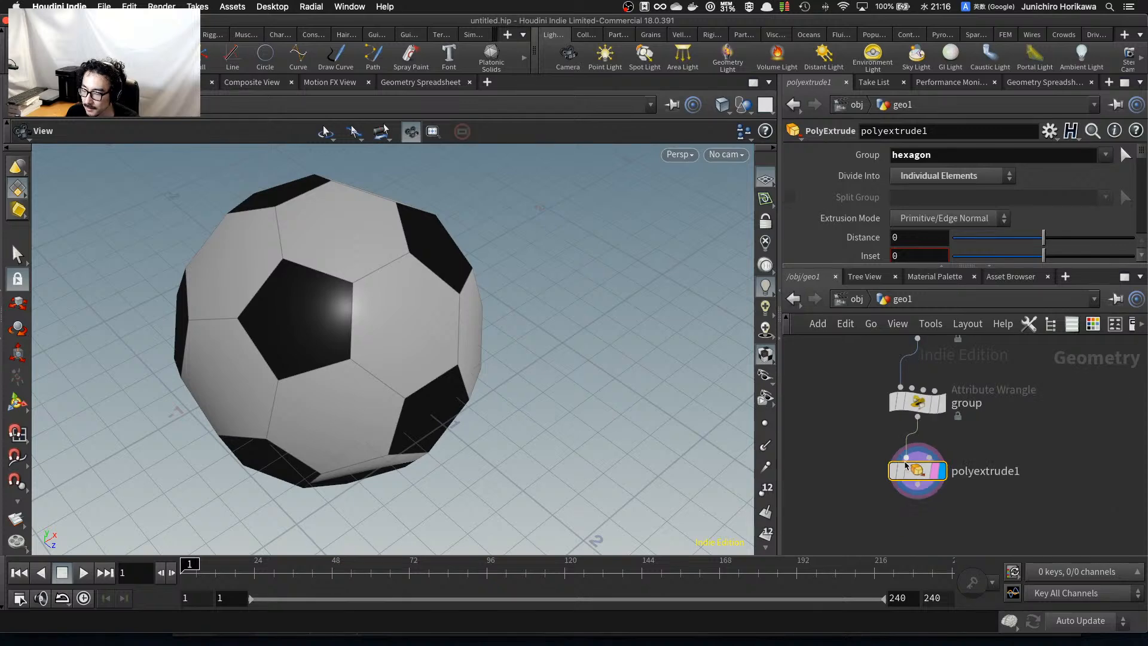
Set the PolyExtrude inset to 0.182 so each hexagon gets a smaller inner hexagon.
{"action": "mouse_move", "coordinate": [915, 461]}
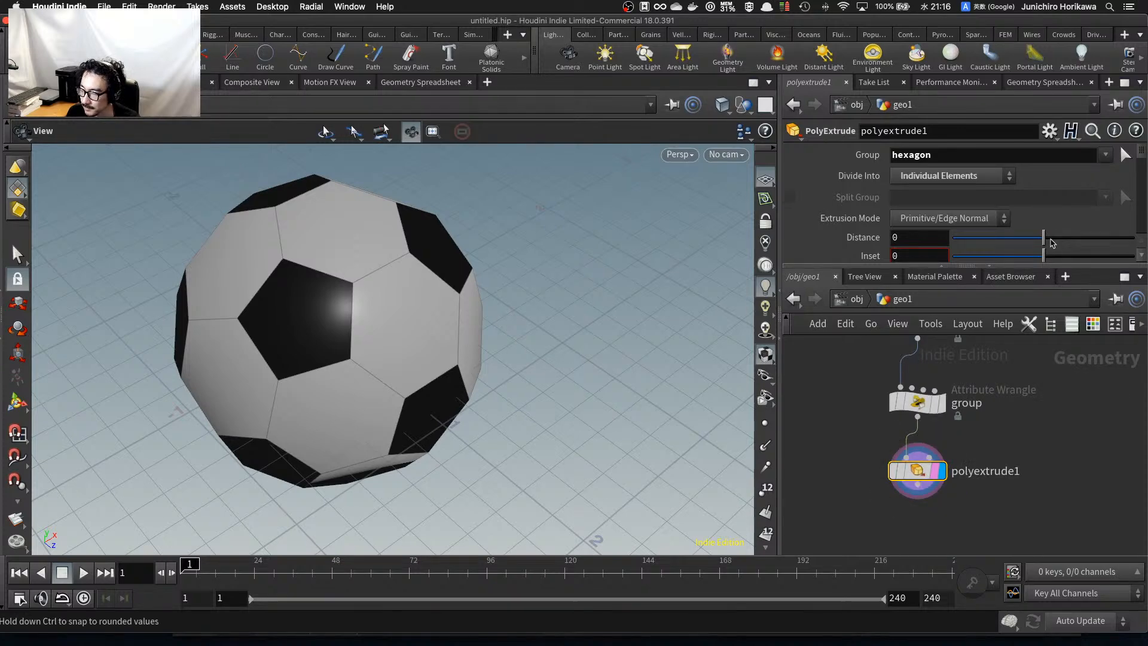
{"action": "mouse_move", "coordinate": [1057, 261]}
{"action": "left_mouse_down"}
{"action": "mouse_move", "coordinate": [1068, 261]}
{"action": "mouse_move", "coordinate": [1056, 256]}
{"action": "left_mouse_up"}
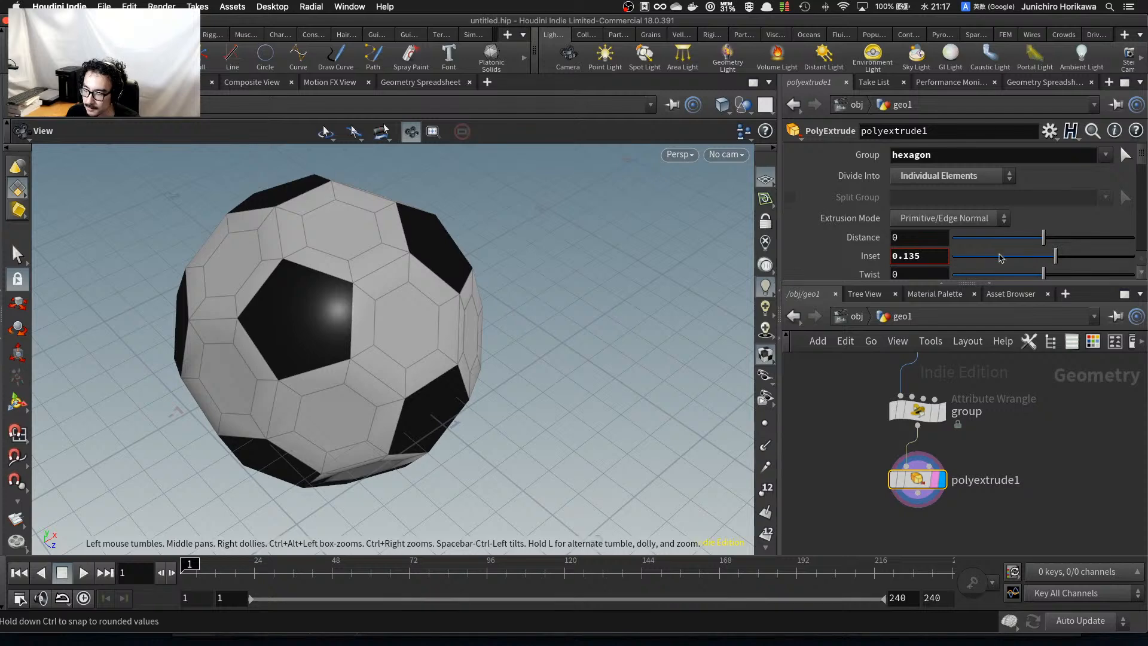
{"action": "mouse_move", "coordinate": [1055, 256]}
{"action": "left_mouse_down"}
{"action": "mouse_move", "coordinate": [1033, 263]}
{"action": "mouse_move", "coordinate": [1059, 259]}
{"action": "left_mouse_up"}
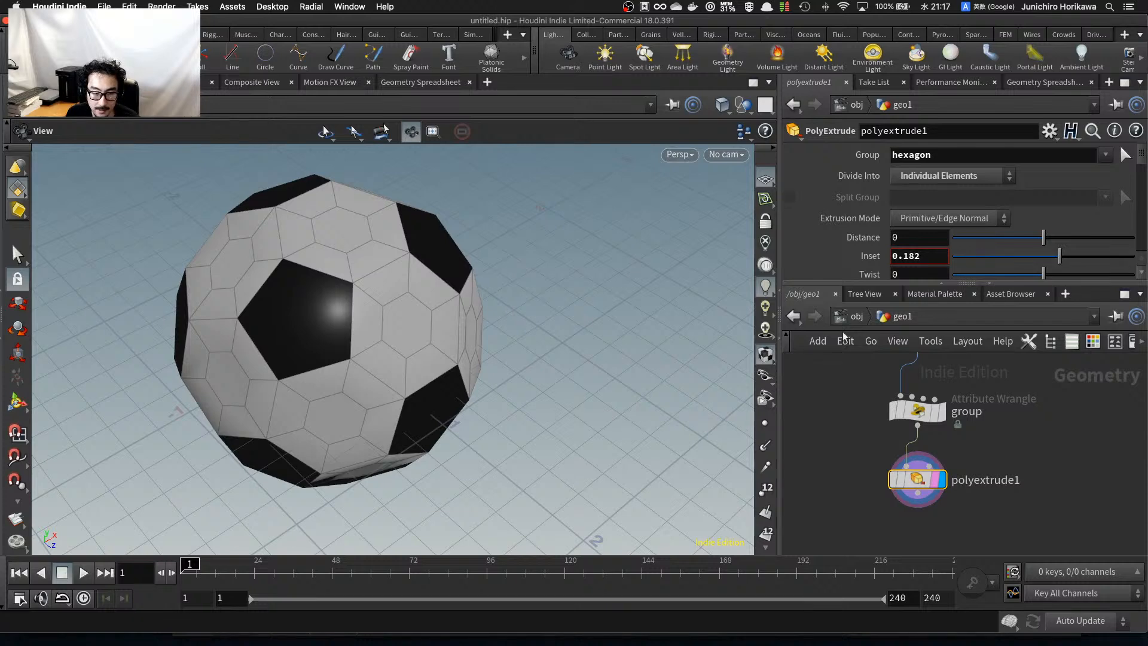
Add an unconnected Null node beside the platonic and group nodes in the geo1 network.
{"action": "scroll", "coordinate": [837, 404], "scroll_direction": "down", "scroll_amount": 5}
{"action": "middle_click_drag", "start_coordinate": [837, 404], "coordinate": [983, 416]}
{"action": "middle_click_drag", "start_coordinate": [979, 454], "coordinate": [920, 444]}
{"action": "scroll", "coordinate": [941, 446], "scroll_direction": "up", "scroll_amount": 3}
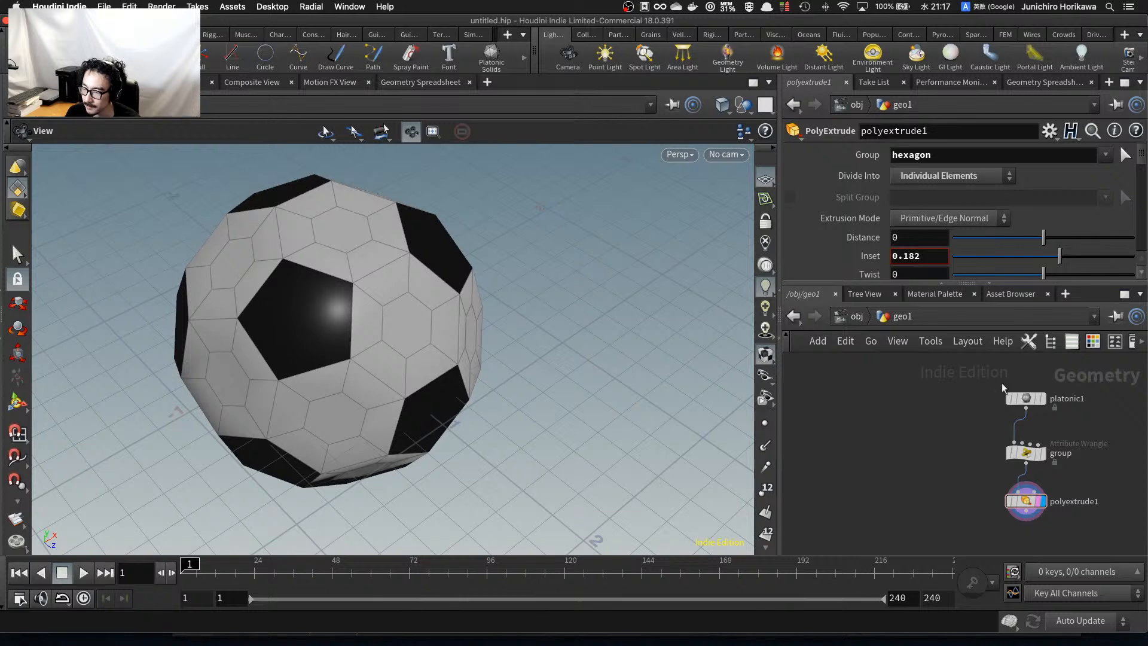
{"action": "middle_click_drag", "start_coordinate": [948, 443], "coordinate": [904, 432]}
{"action": "scroll", "coordinate": [905, 432], "scroll_direction": "up", "scroll_amount": 1}
{"action": "key", "text": "Tab"}
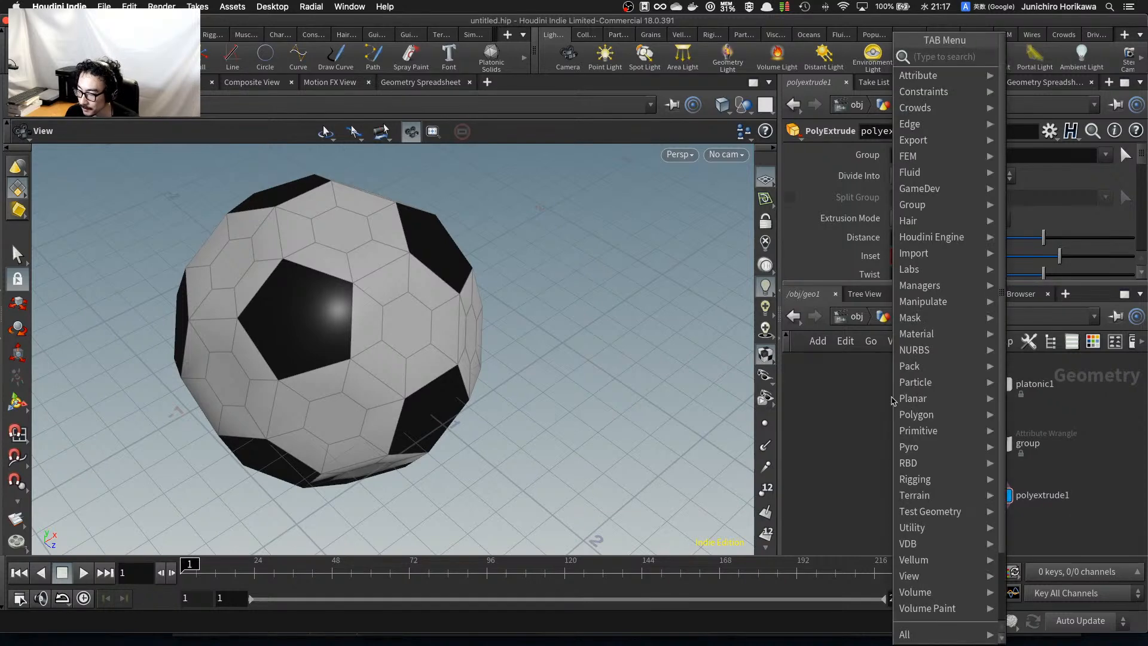
{"action": "type", "text": "null"}
{"action": "key", "text": "Return"}
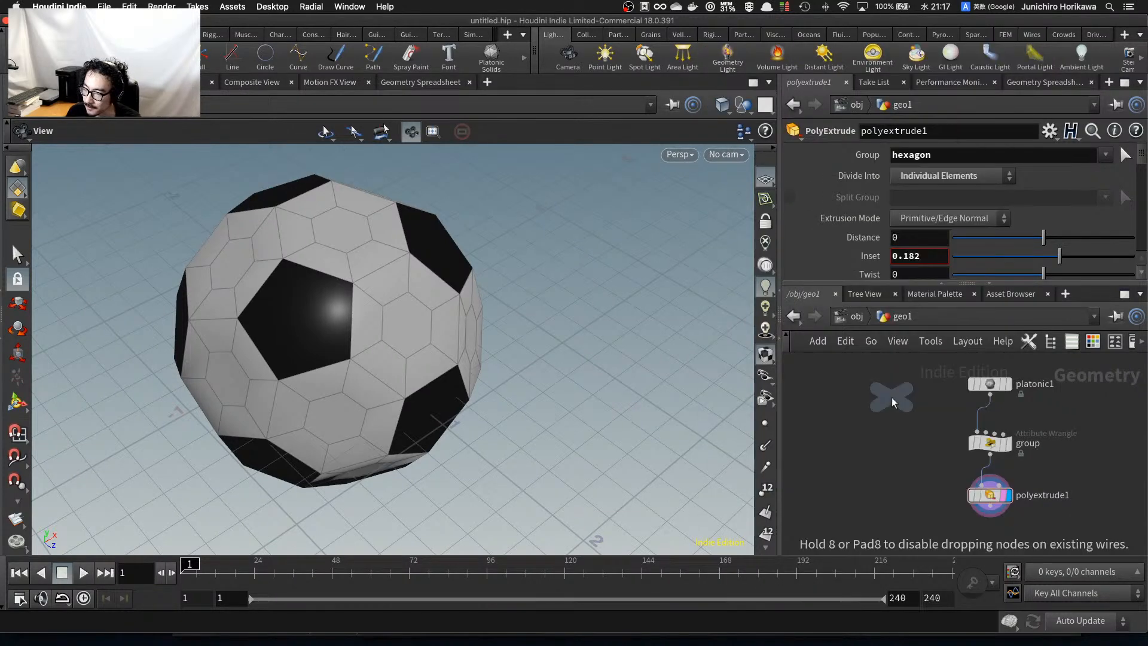
{"action": "left_click", "coordinate": [892, 399]}
Rename the Null node CONTROLLER and colour it blue.
{"action": "scroll", "coordinate": [867, 406], "scroll_direction": "up", "scroll_amount": 2}
{"action": "double_click", "coordinate": [853, 412]}
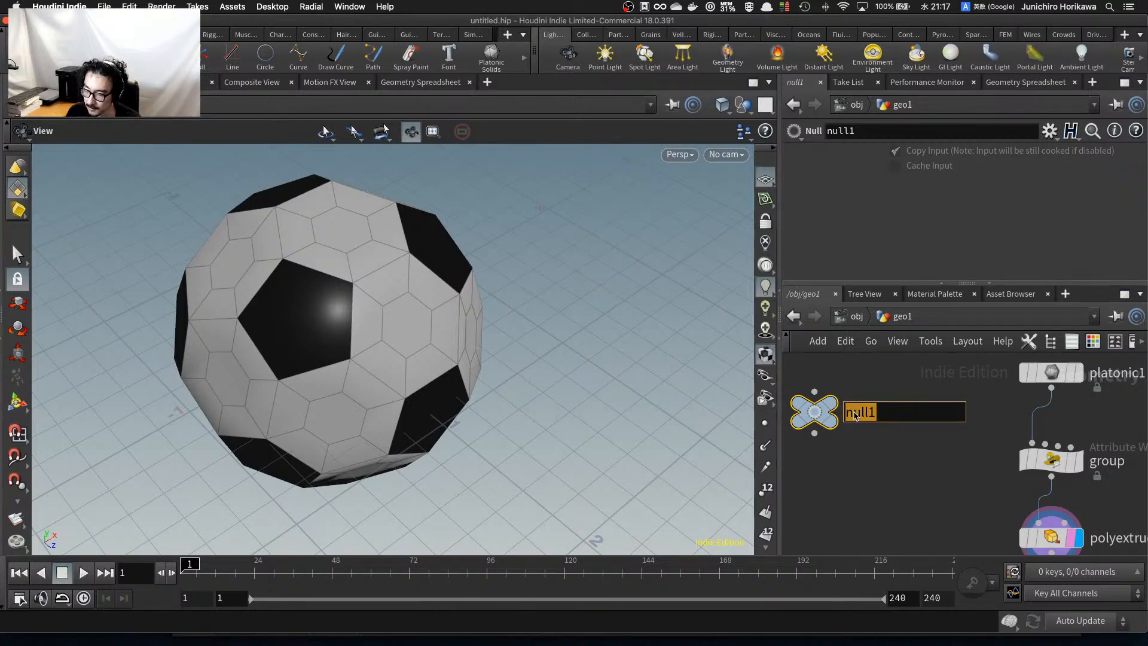
{"action": "type", "text": "CONTRRO"}
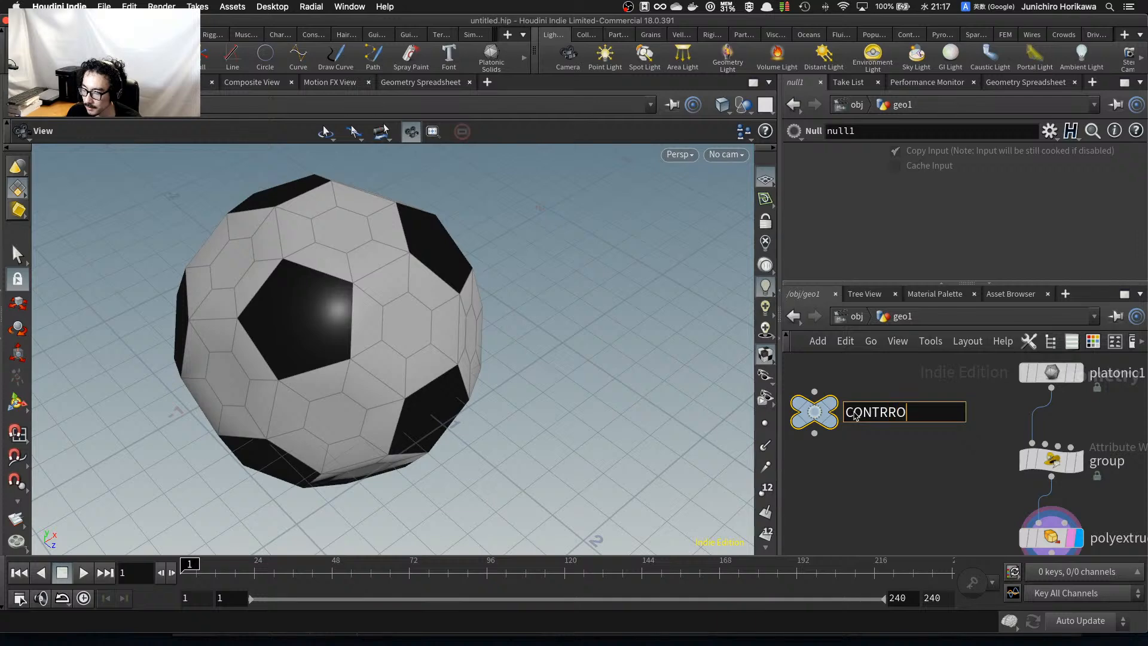
{"action": "key", "text": "BackSpace"}
{"action": "key", "text": "BackSpace"}
{"action": "key", "text": "BackSpace"}
{"action": "type", "text": "ROLLER"}
{"action": "key", "text": "Return"}
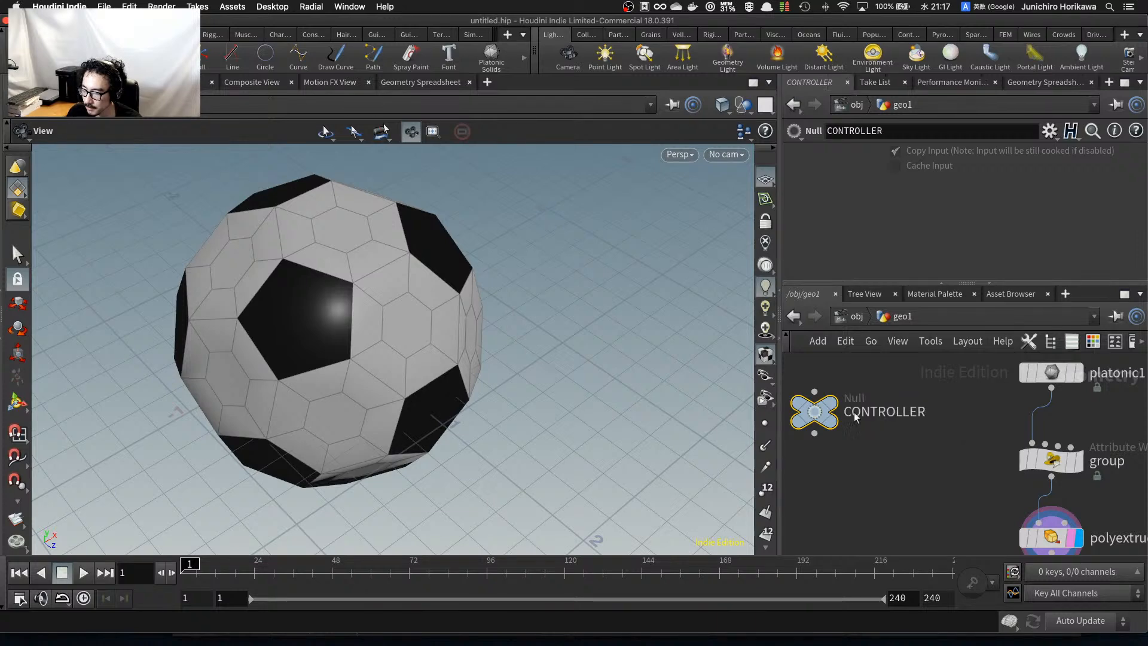
{"action": "key", "text": "c"}
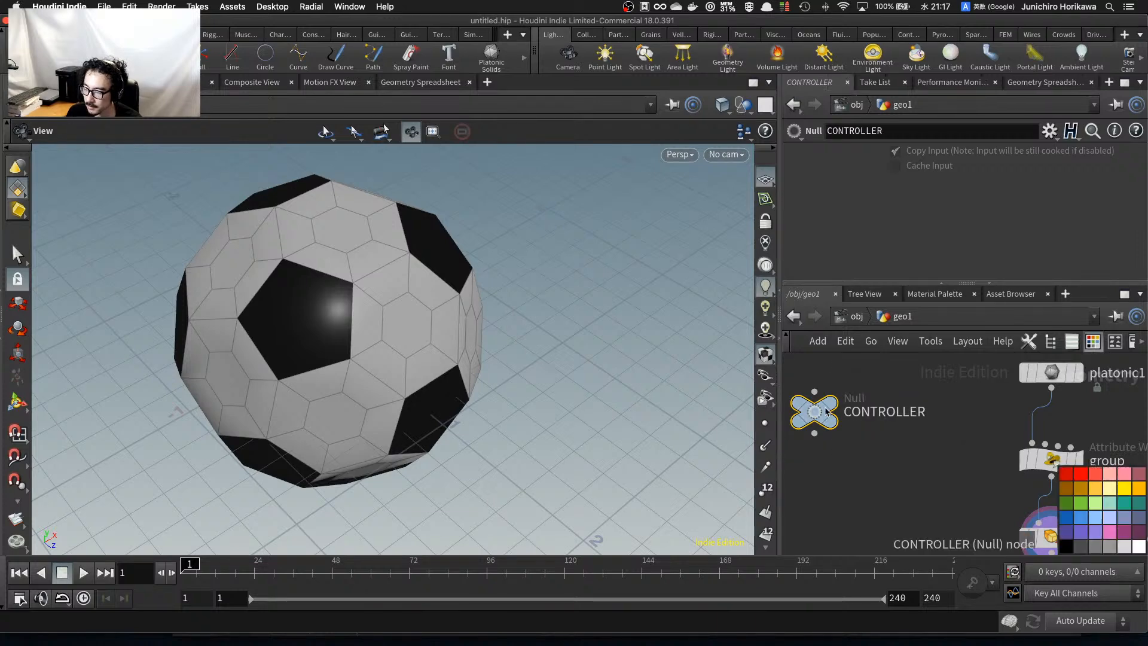
{"action": "left_click", "coordinate": [1066, 516]}
Add a Float parameter named hexagon_offset with the label "hexagon offset" to the CONTROLLER node's parameter interface.
{"action": "left_click", "coordinate": [1054, 133]}
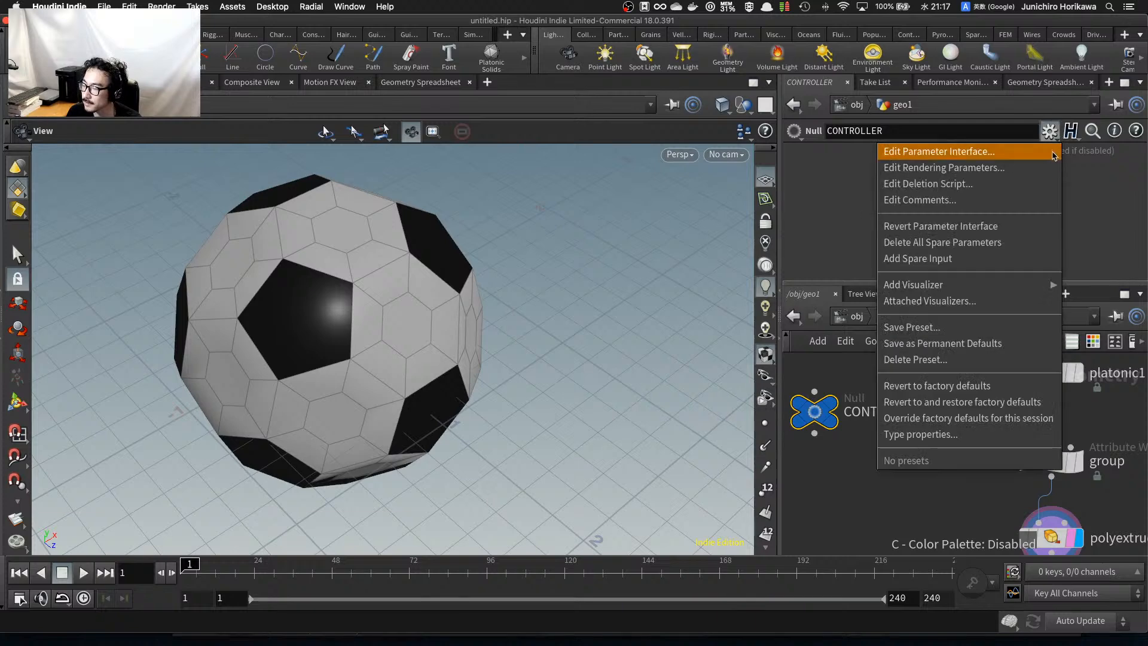
{"action": "left_click", "coordinate": [1051, 154]}
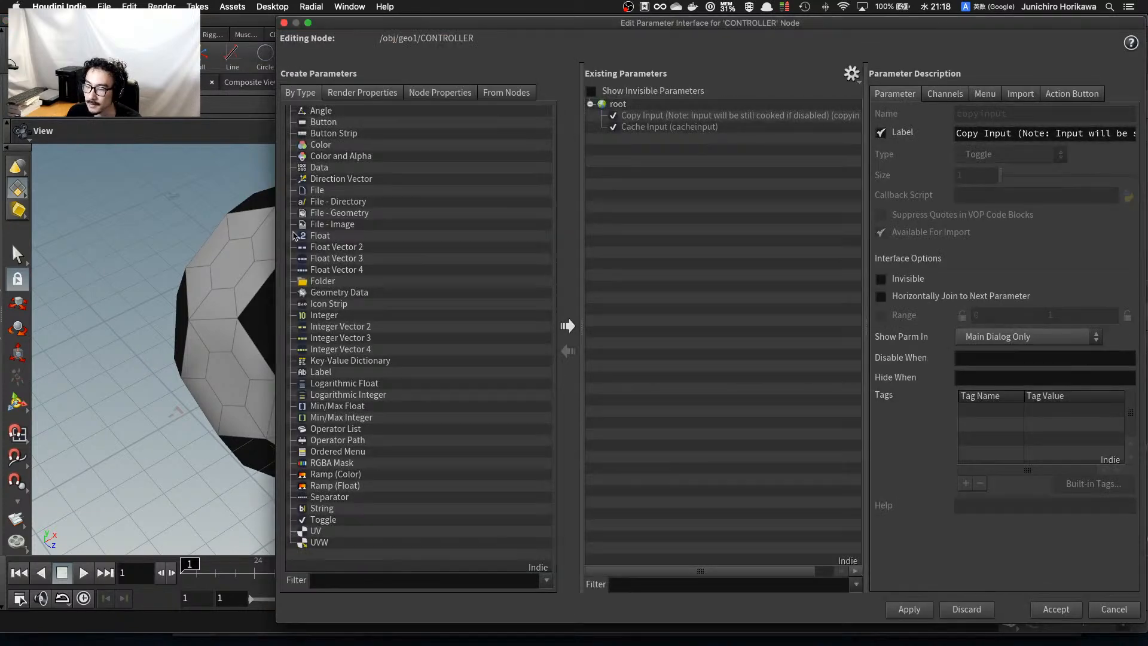
{"action": "left_click_drag", "start_coordinate": [294, 235], "coordinate": [661, 197]}
{"action": "left_click", "coordinate": [1085, 113]}
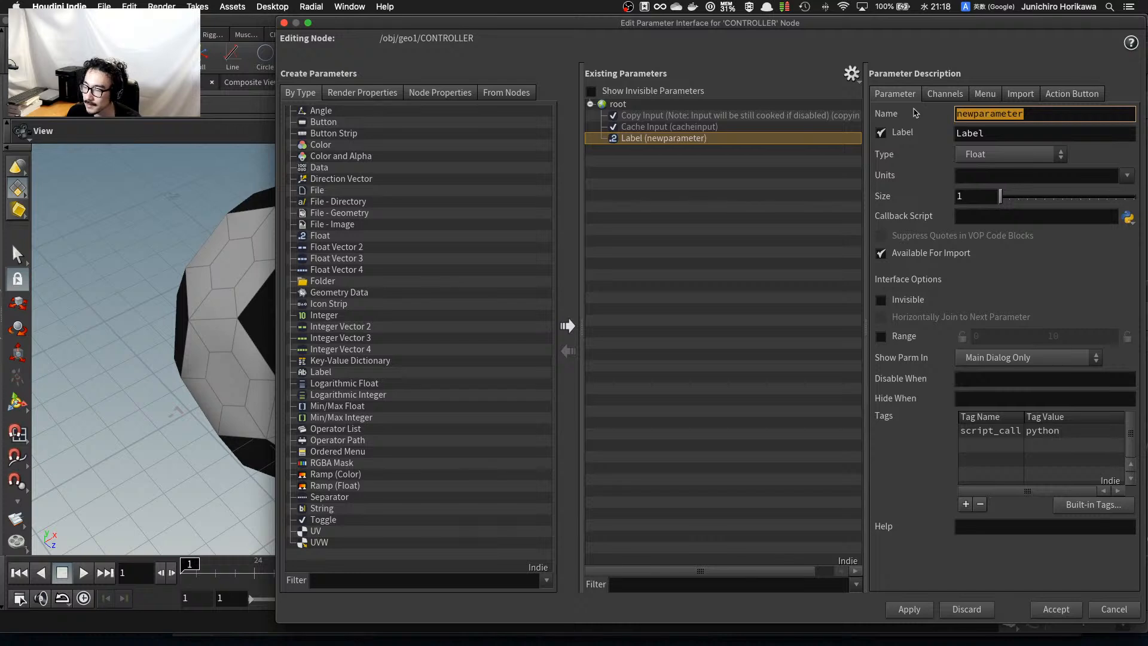
{"action": "type", "text": "hexagon_offset"}
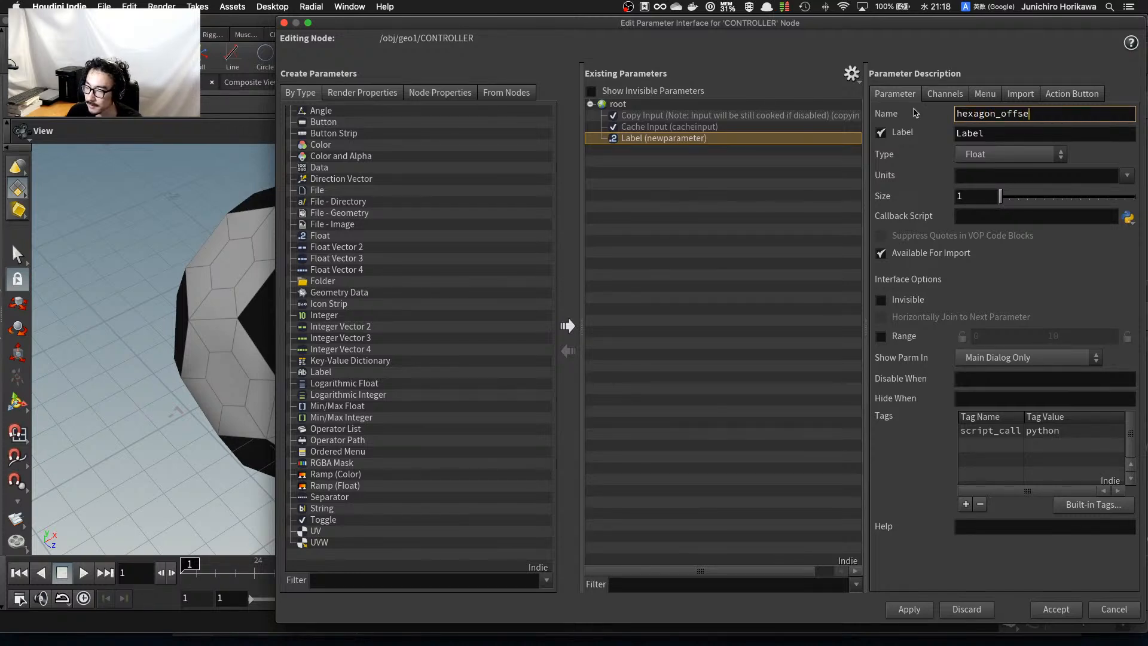
{"action": "key", "text": "Tab"}
{"action": "type", "text": "hexagon "}
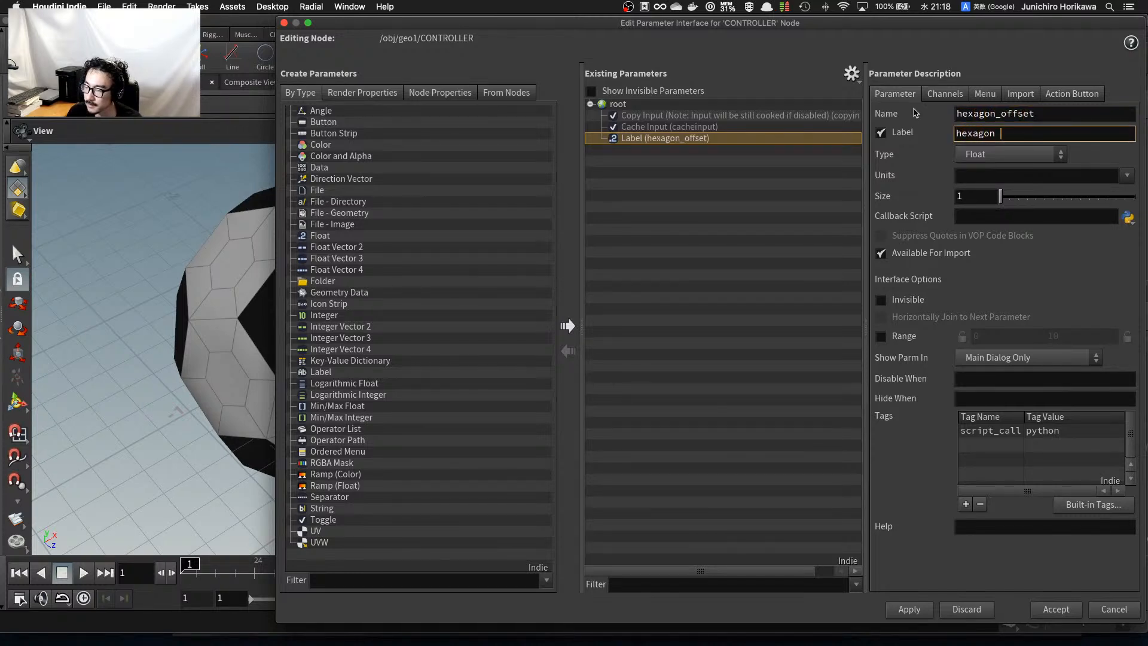
{"action": "type", "text": "offset"}
{"action": "key", "text": "Return"}
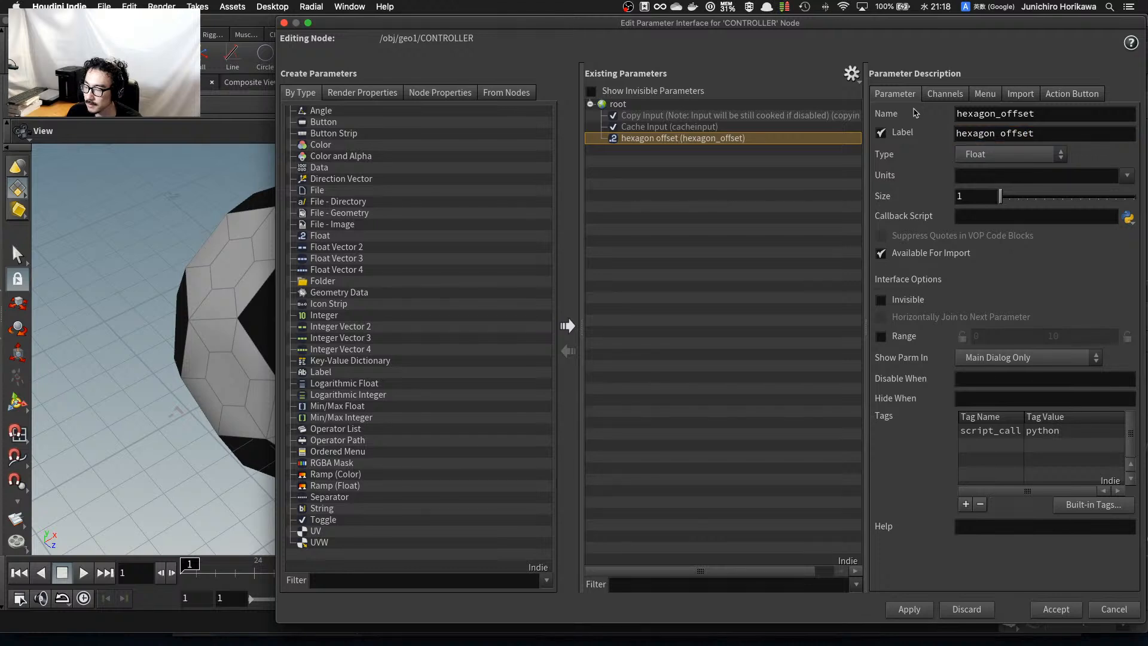
{"action": "left_click", "coordinate": [926, 606]}
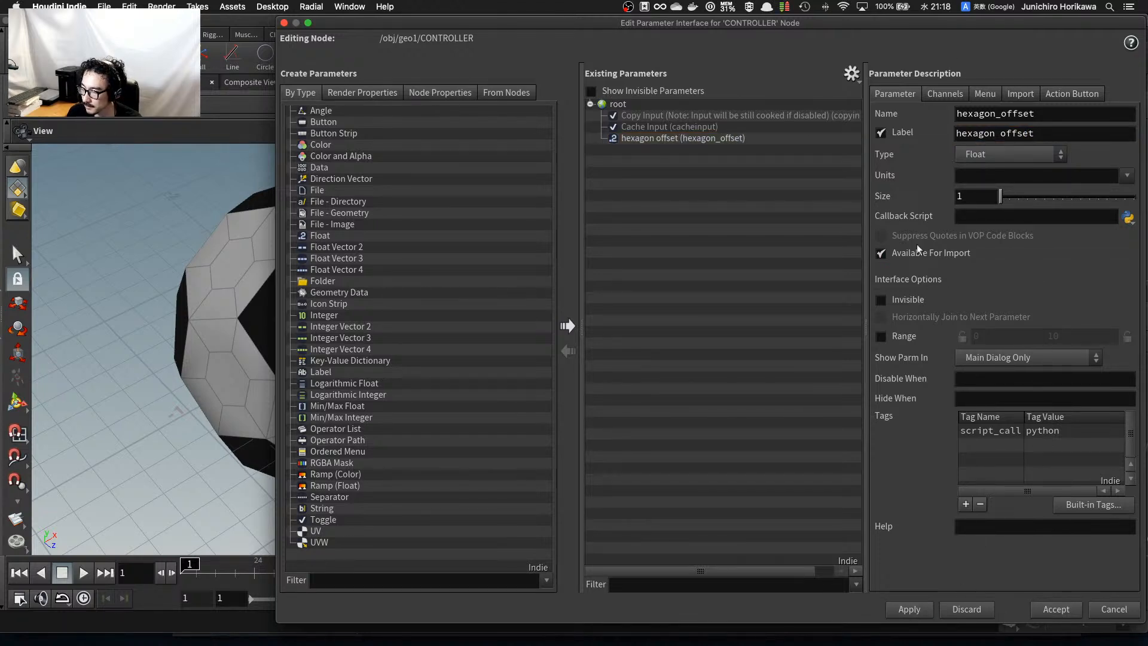
Give the hexagon offset parameter a range of 0 to 0.35 and accept the interface changes.
{"action": "left_click", "coordinate": [881, 337]}
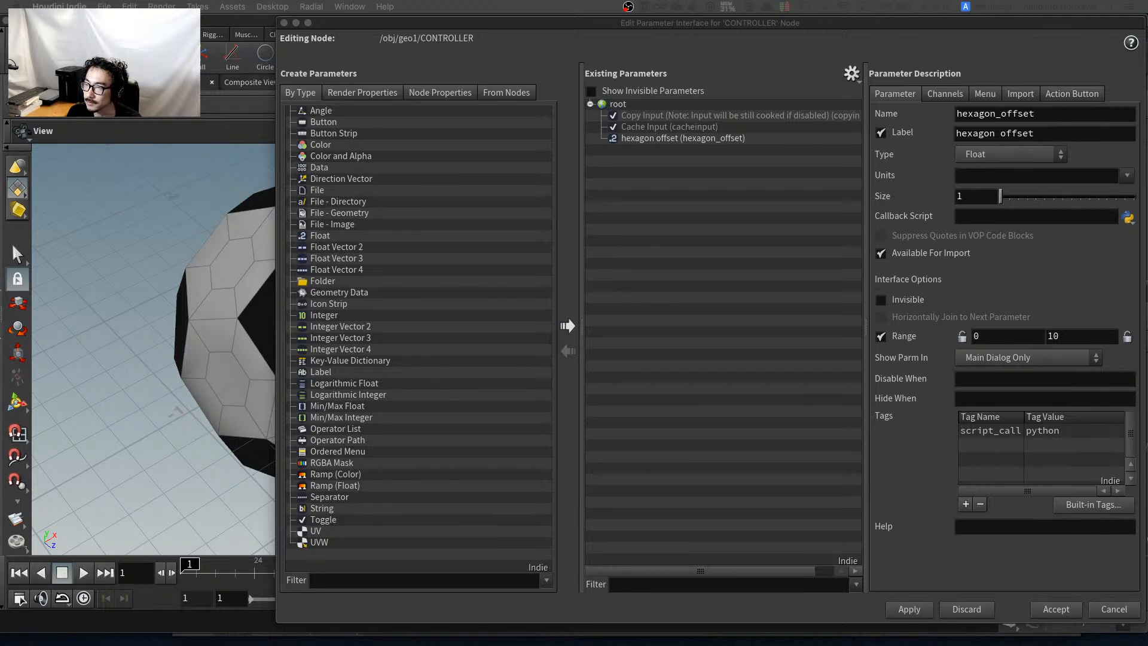
{"action": "left_click", "coordinate": [1064, 338]}
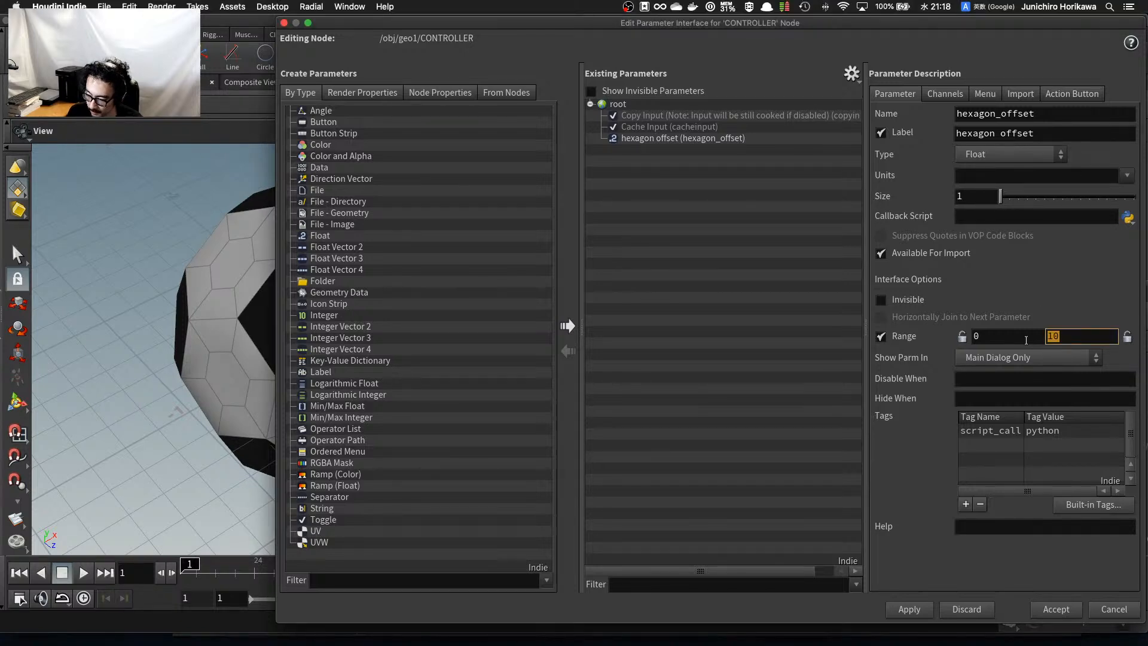
{"action": "type", "text": "0."}
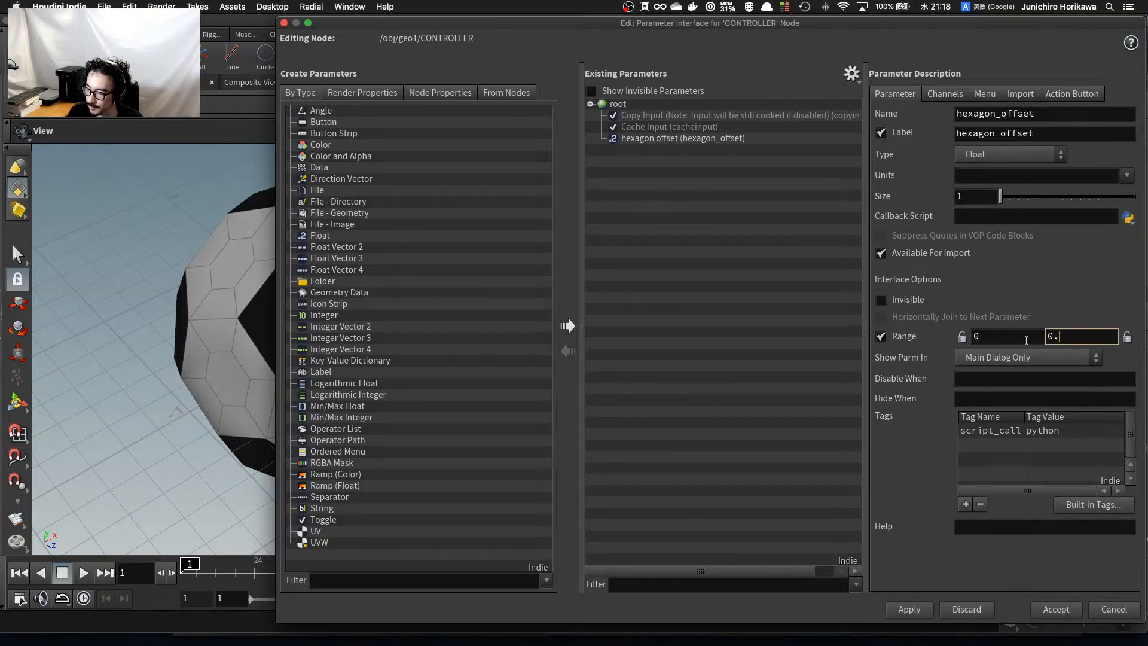
{"action": "type", "text": "35"}
{"action": "key", "text": "Return"}
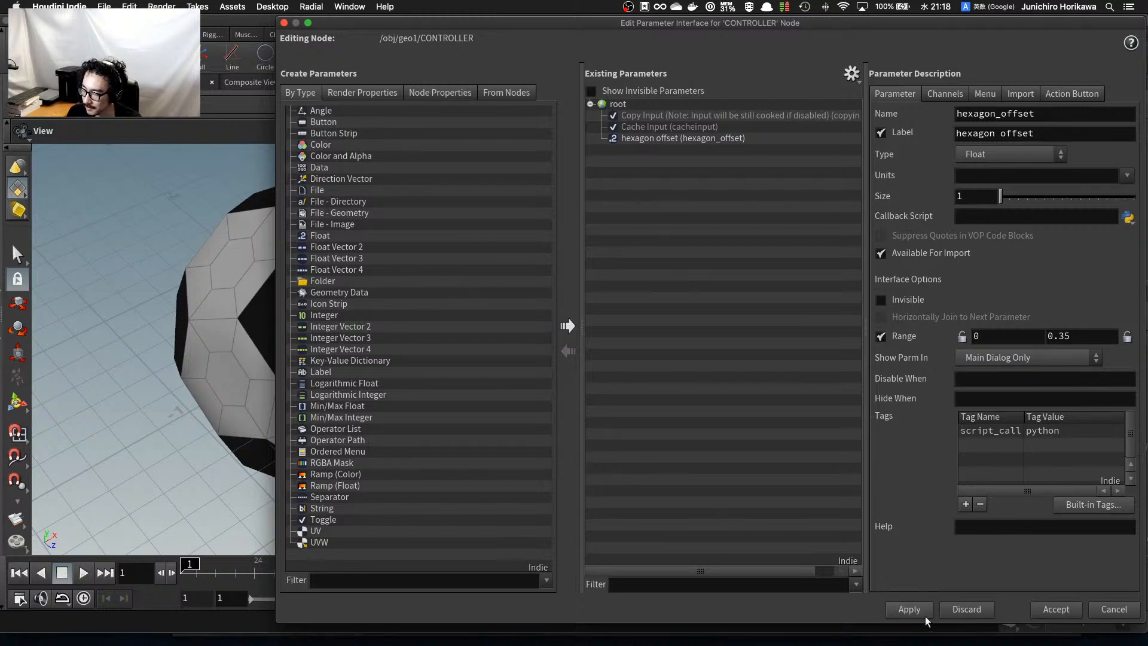
{"action": "left_click", "coordinate": [1048, 610]}
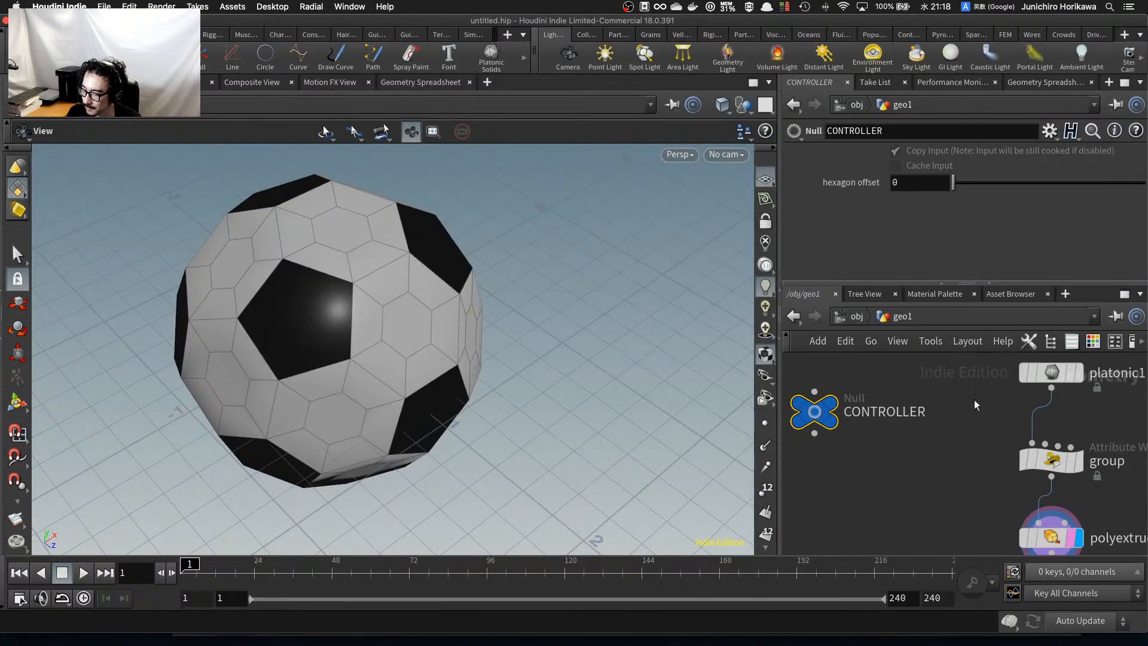
Set CONTROLLER's hexagon offset to 0.179 and copy the parameter for referencing.
{"action": "left_click_drag", "start_coordinate": [971, 181], "coordinate": [1051, 185]}
{"action": "right_click", "coordinate": [963, 189]}
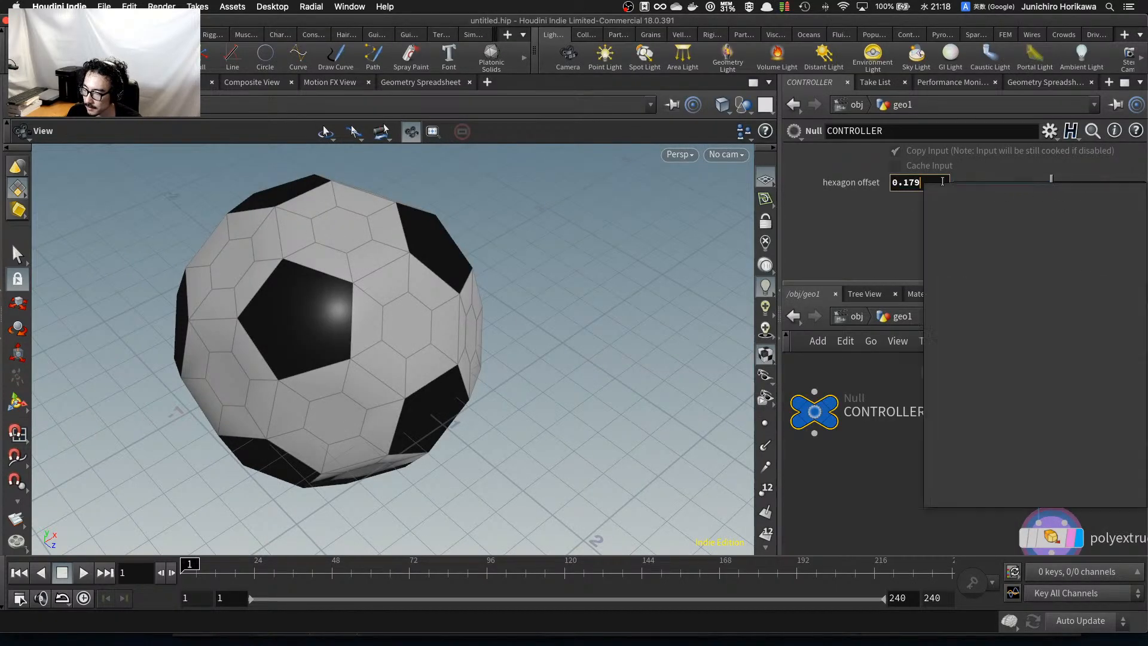
{"action": "left_click", "coordinate": [1016, 290]}
{"action": "scroll", "coordinate": [902, 459], "scroll_direction": "down", "scroll_amount": 3}
{"action": "scroll", "coordinate": [925, 476], "scroll_direction": "up", "scroll_amount": 3}
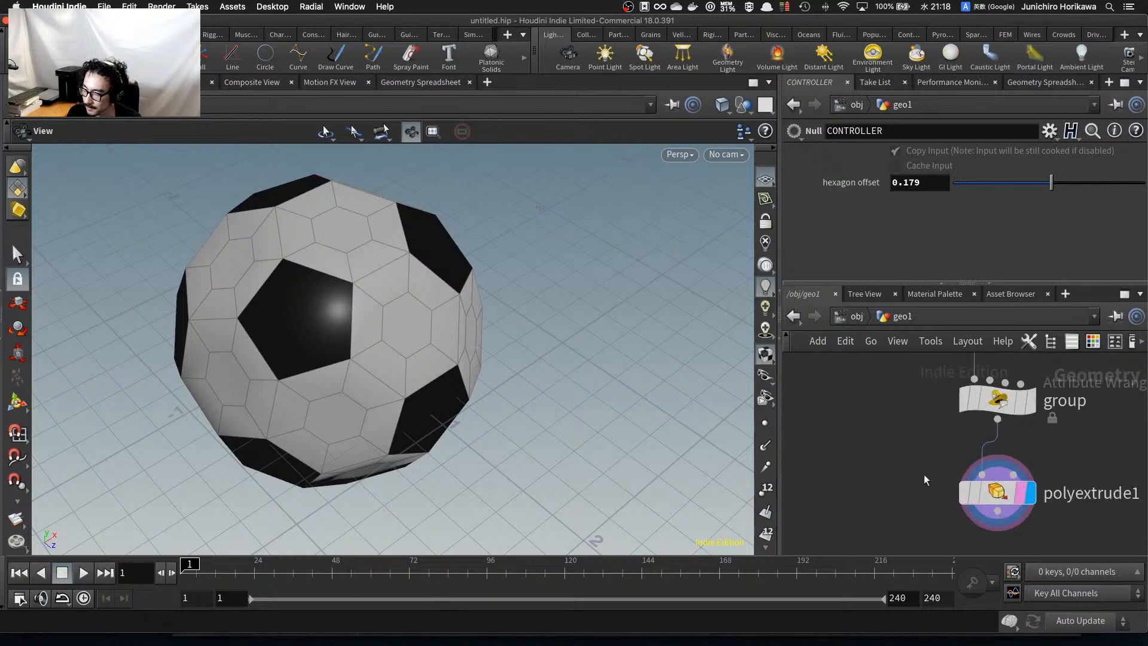
Replace the PolyExtrude inset value with a relative reference to CONTROLLER's hexagon_offset.
{"action": "left_click", "coordinate": [992, 493]}
{"action": "left_click", "coordinate": [938, 257]}
{"action": "double_click", "coordinate": [938, 257]}
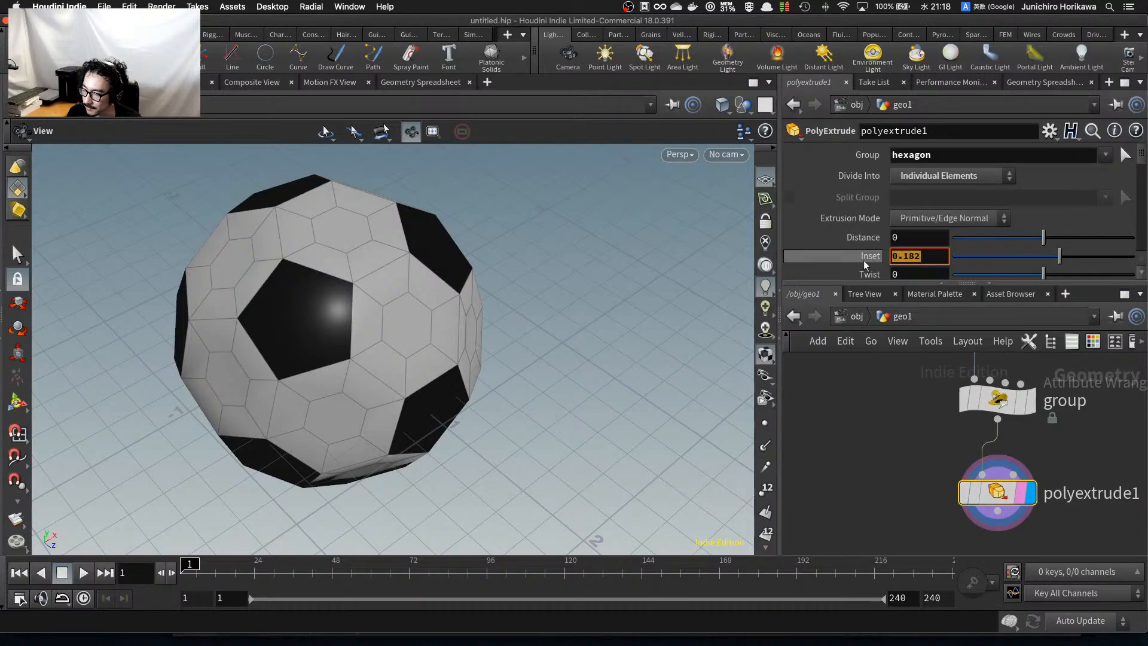
{"action": "key", "text": "BackSpace"}
{"action": "right_click", "coordinate": [916, 261]}
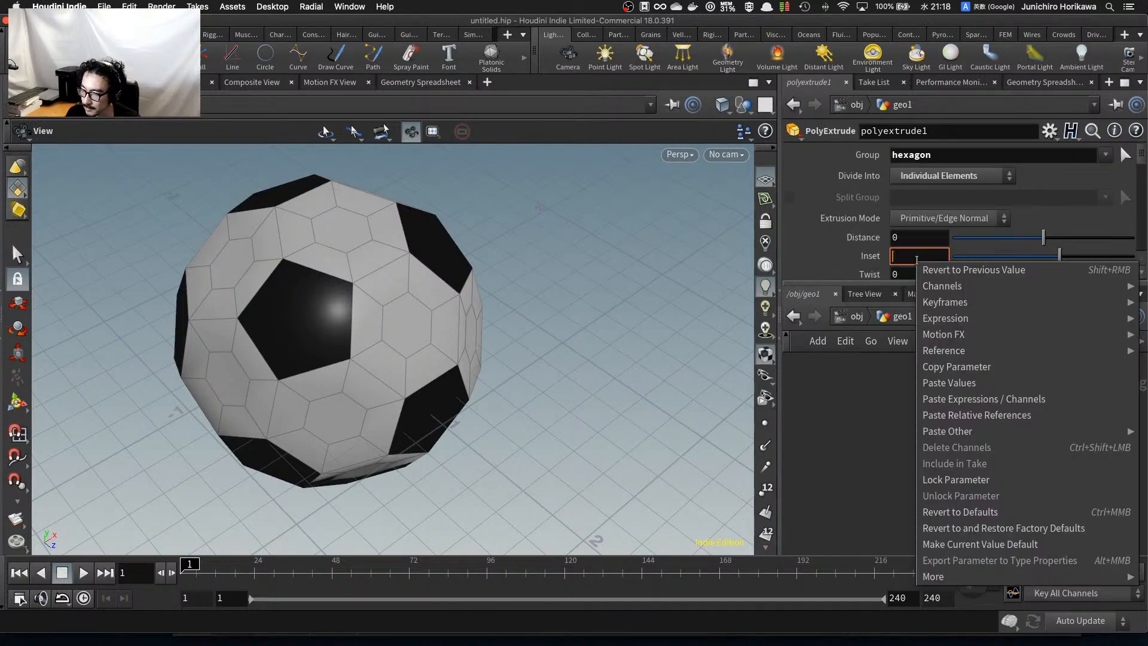
{"action": "left_click", "coordinate": [954, 417]}
{"action": "key", "text": "Return"}
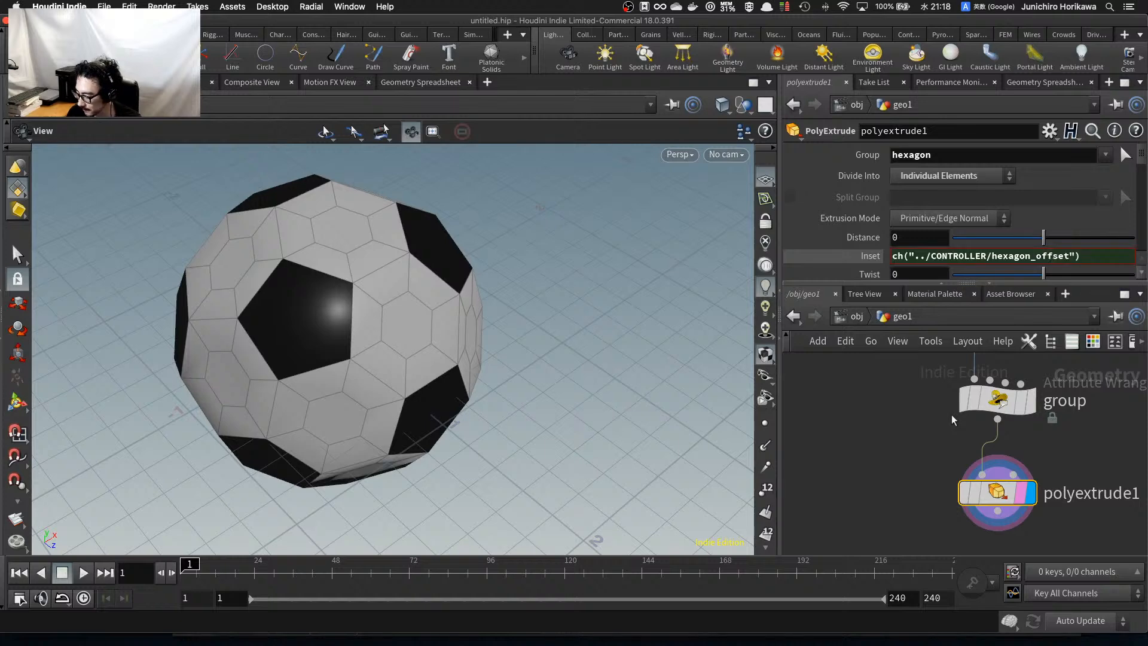
Set the hexagon offset on the CONTROLLER node to 0.139.
{"action": "scroll", "coordinate": [825, 432], "scroll_direction": "down", "scroll_amount": 3}
{"action": "middle_click_drag", "start_coordinate": [824, 433], "coordinate": [869, 513]}
{"action": "scroll", "coordinate": [869, 512], "scroll_direction": "up", "scroll_amount": 1}
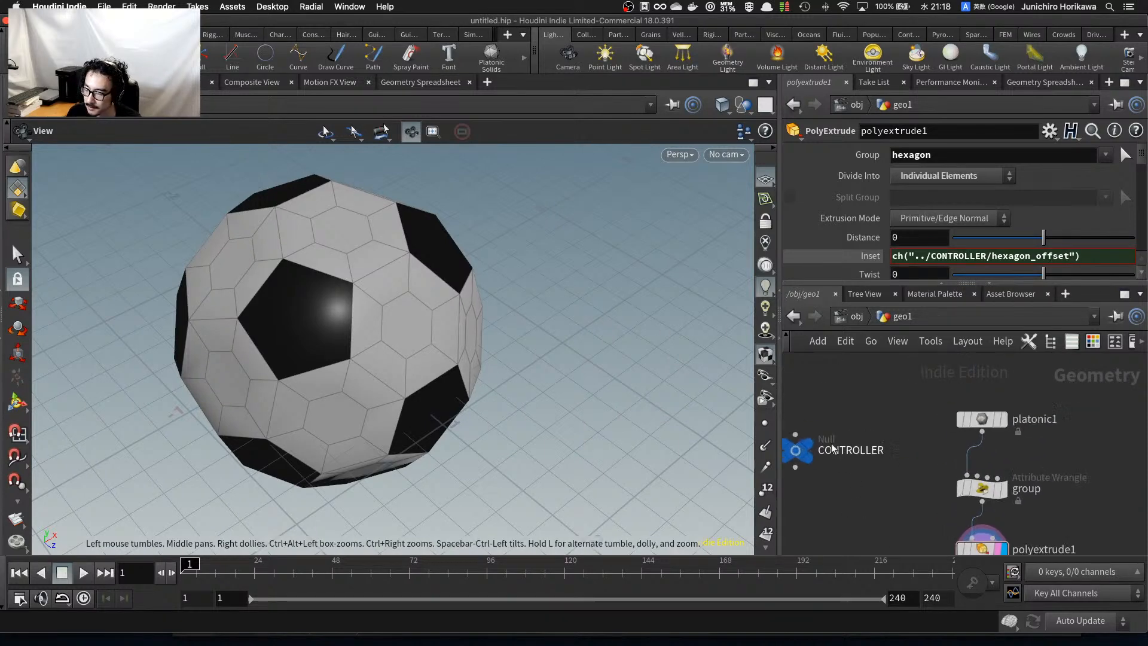
{"action": "left_click", "coordinate": [797, 451]}
{"action": "mouse_move", "coordinate": [1044, 186]}
{"action": "left_mouse_down"}
{"action": "mouse_move", "coordinate": [1075, 181]}
{"action": "mouse_move", "coordinate": [971, 189]}
{"action": "mouse_move", "coordinate": [1029, 184]}
{"action": "left_mouse_up"}
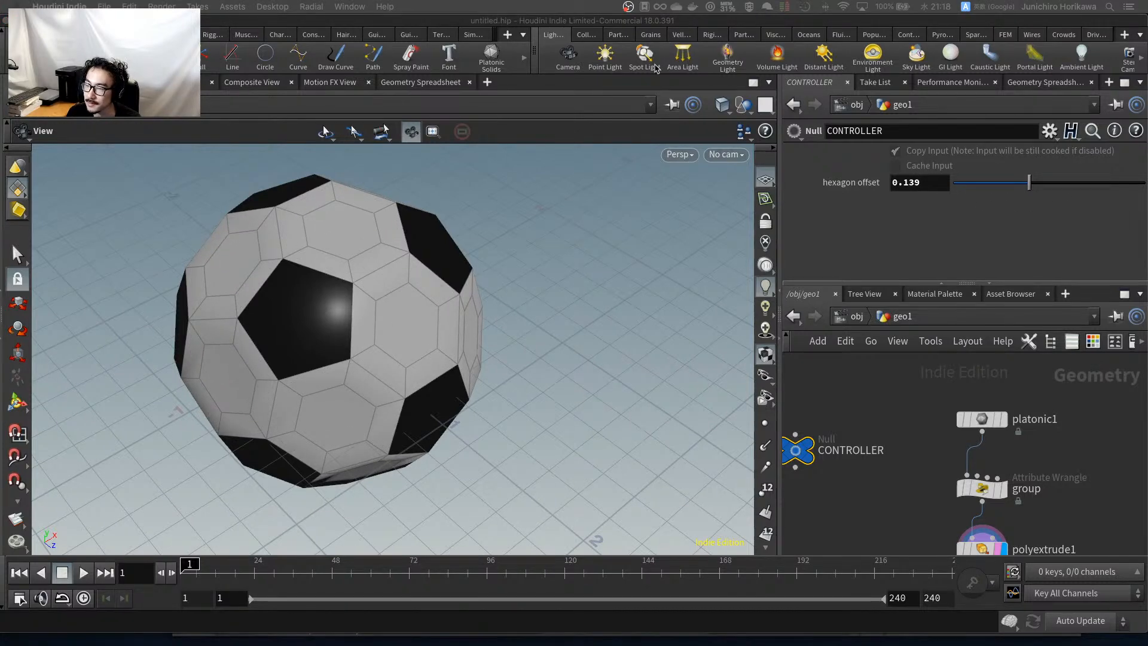
Examine up close the strips between the inset hexagons and the neighbouring black pentagons.
{"action": "right_click_drag", "start_coordinate": [441, 419], "coordinate": [364, 348]}
{"action": "mouse_move", "coordinate": [366, 355]}
{"action": "left_mouse_down"}
{"action": "mouse_move", "coordinate": [385, 367]}
{"action": "mouse_move", "coordinate": [353, 338]}
{"action": "left_mouse_up"}
{"action": "right_click_drag", "start_coordinate": [353, 339], "coordinate": [364, 343]}
{"action": "right_click_drag", "start_coordinate": [359, 391], "coordinate": [390, 382]}
{"action": "left_click_drag", "start_coordinate": [389, 382], "coordinate": [361, 339]}
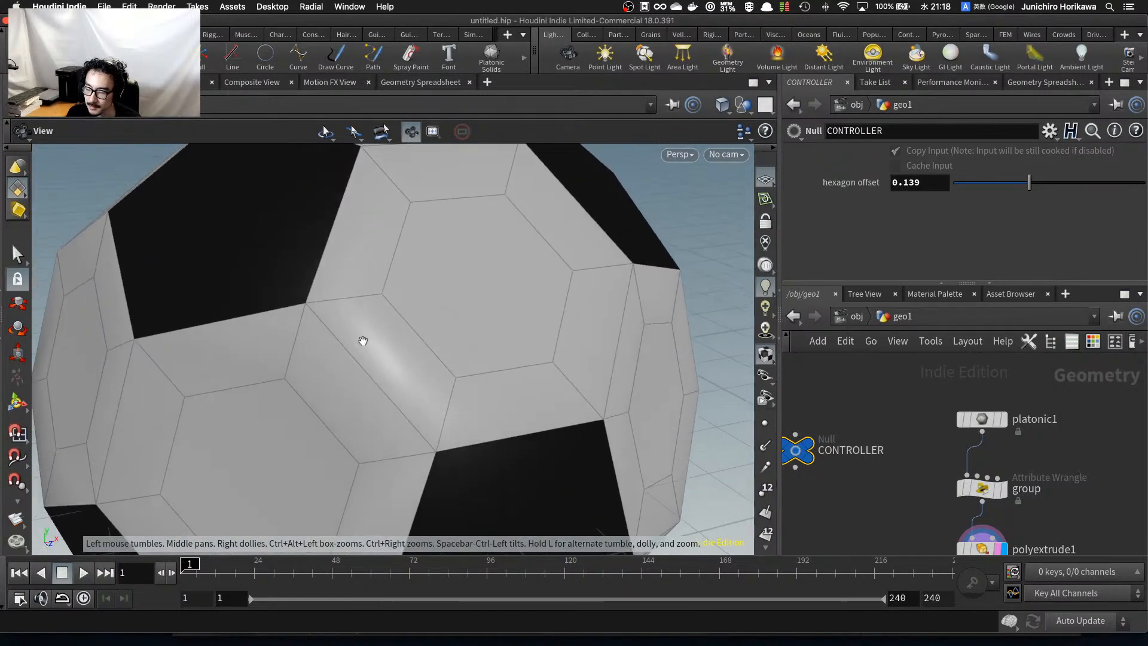
{"action": "right_click_drag", "start_coordinate": [390, 373], "coordinate": [379, 363]}
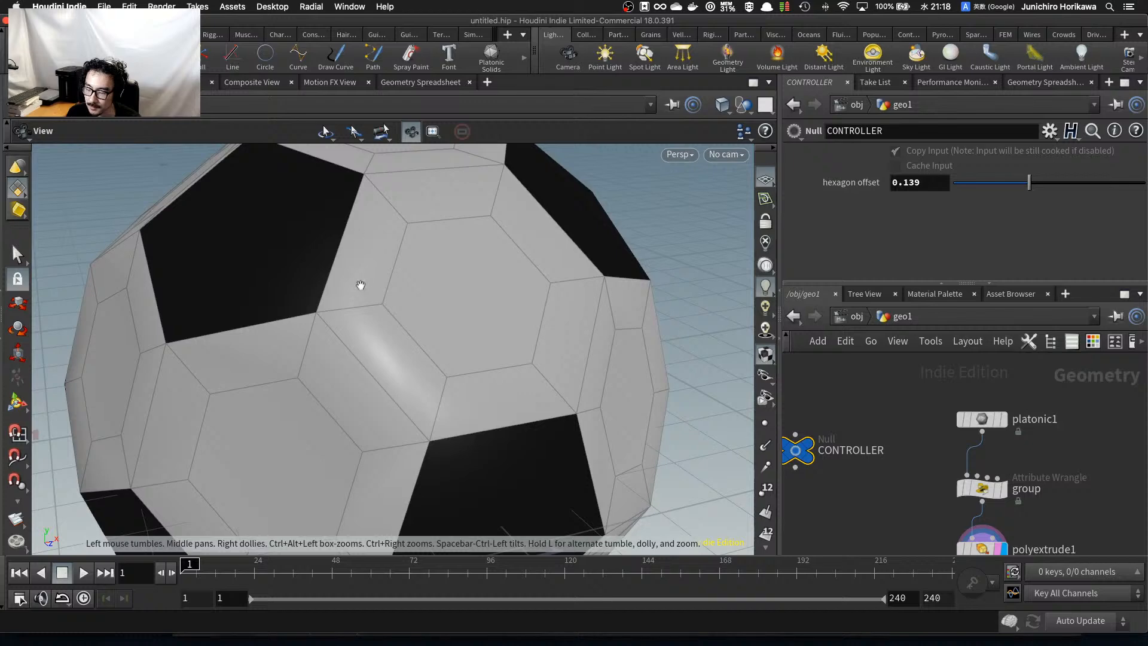
{"action": "middle_click_drag", "start_coordinate": [375, 233], "coordinate": [341, 297]}
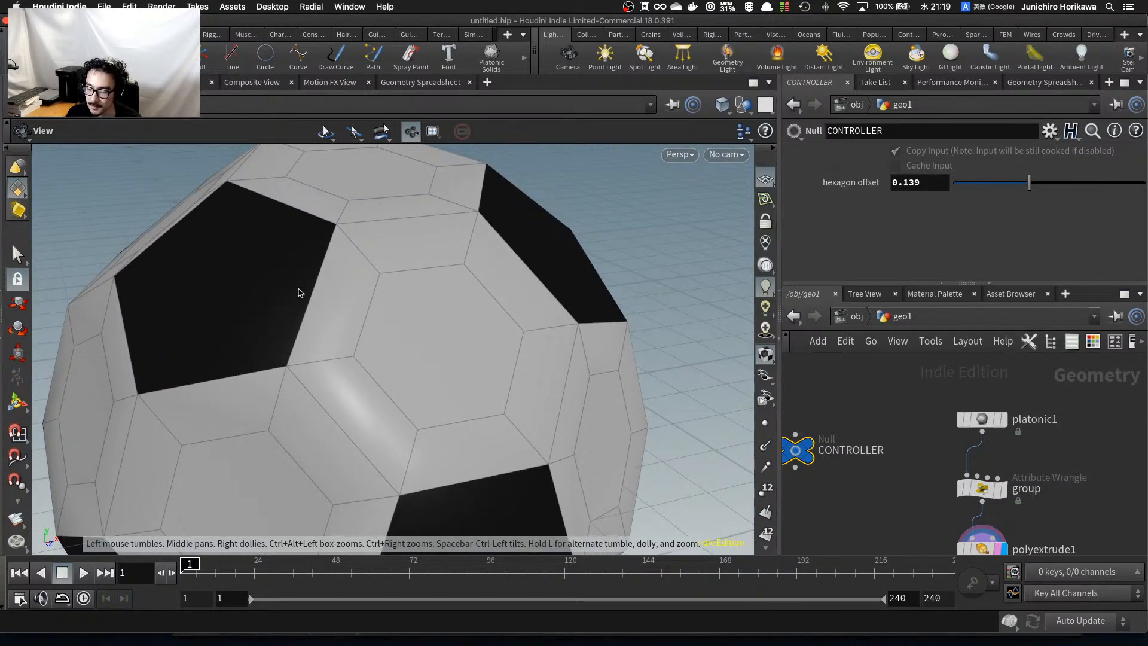
Switch to Photoshop to review the curved-arm sketch and return to Houdini.
{"action": "key", "text": "ctrl+Up"}
{"action": "left_click", "coordinate": [886, 289]}
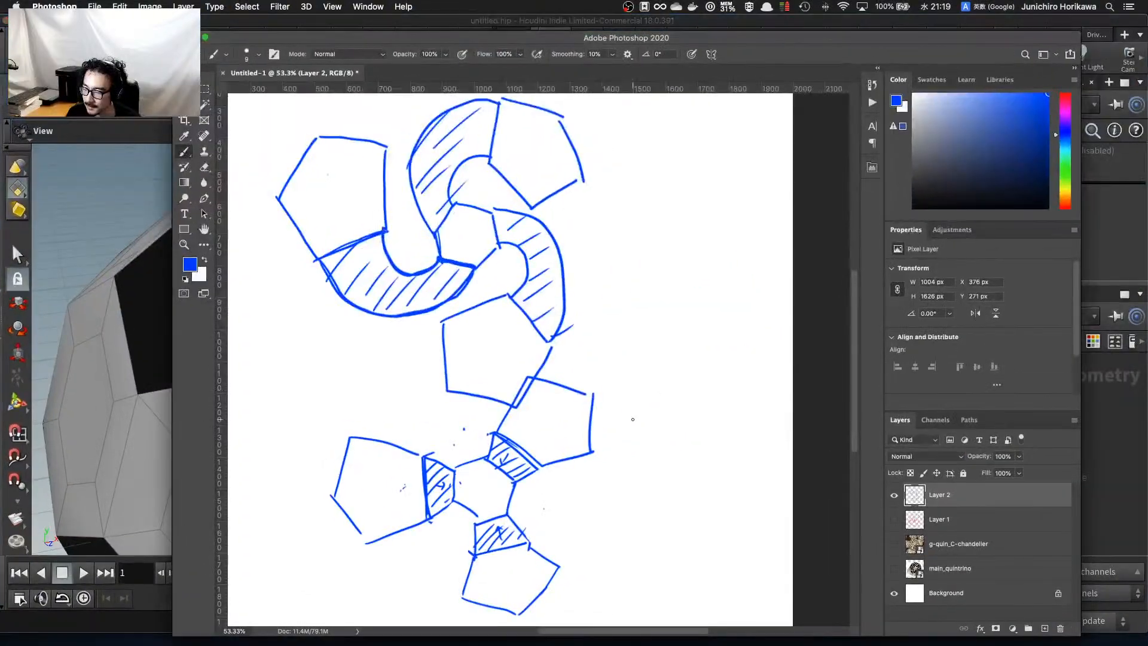
{"action": "left_click", "coordinate": [128, 325]}
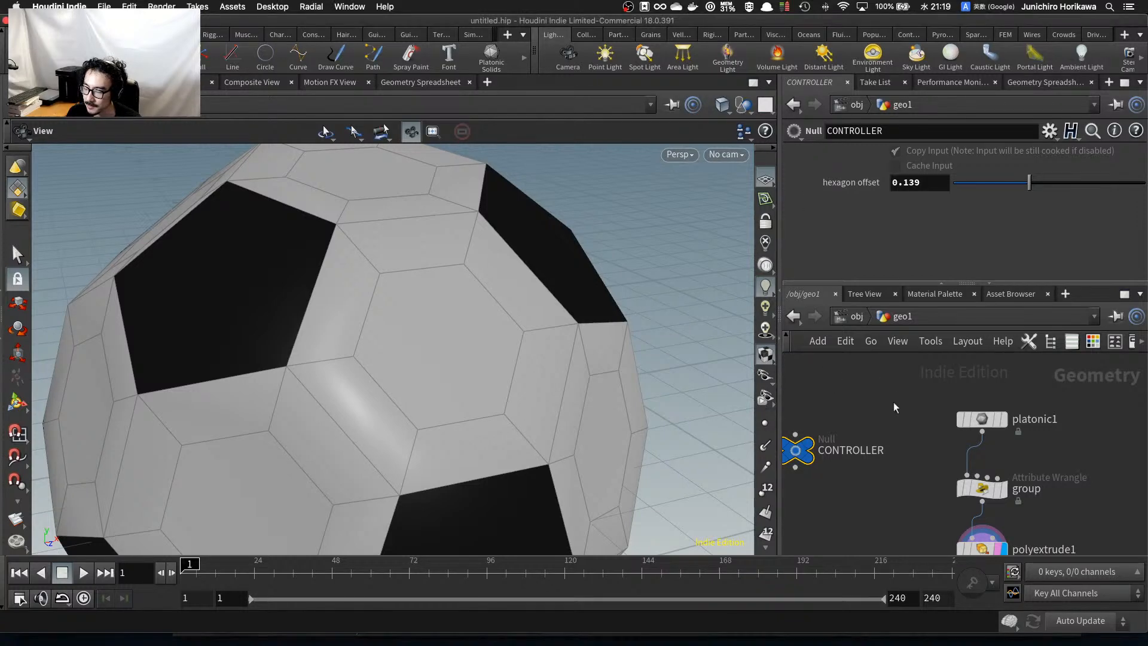
Inspect the ball from several angles to compare which hexagon border strips touch a pentagon.
{"action": "scroll", "coordinate": [895, 406], "scroll_direction": "down", "scroll_amount": 1}
{"action": "scroll", "coordinate": [899, 443], "scroll_direction": "down", "scroll_amount": 3}
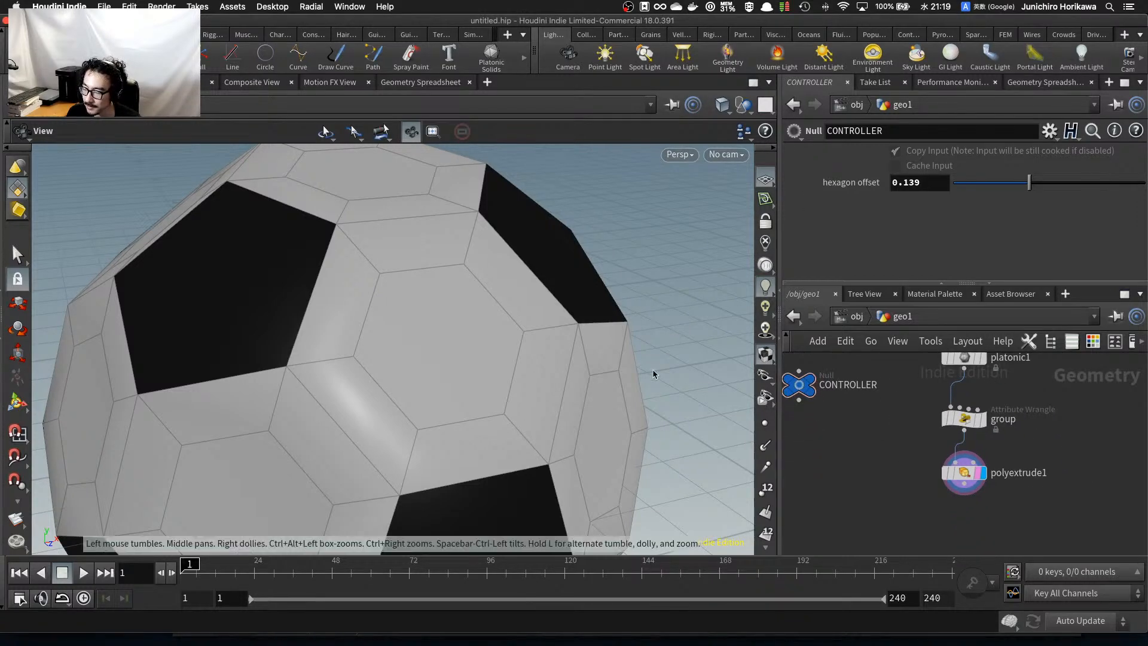
{"action": "left_click_drag", "start_coordinate": [653, 377], "coordinate": [533, 381]}
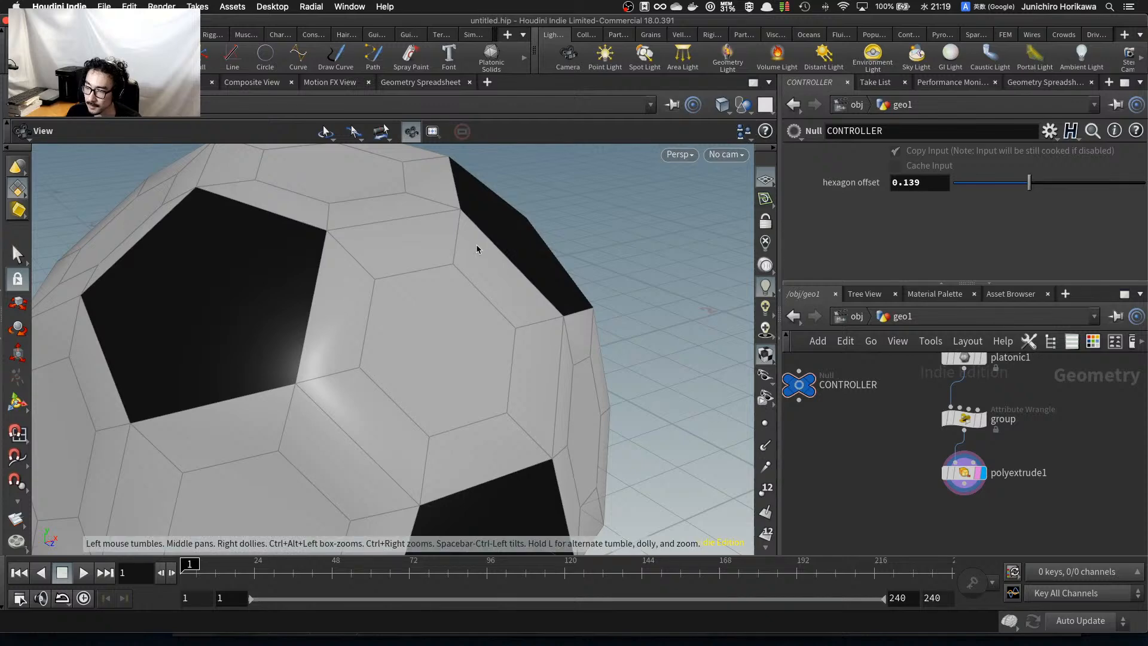
{"action": "scroll", "coordinate": [477, 246], "scroll_direction": "down", "scroll_amount": 3}
{"action": "scroll", "coordinate": [477, 247], "scroll_direction": "down", "scroll_amount": 3}
{"action": "scroll", "coordinate": [476, 300], "scroll_direction": "up", "scroll_amount": 2}
{"action": "left_click_drag", "start_coordinate": [476, 299], "coordinate": [469, 333]}
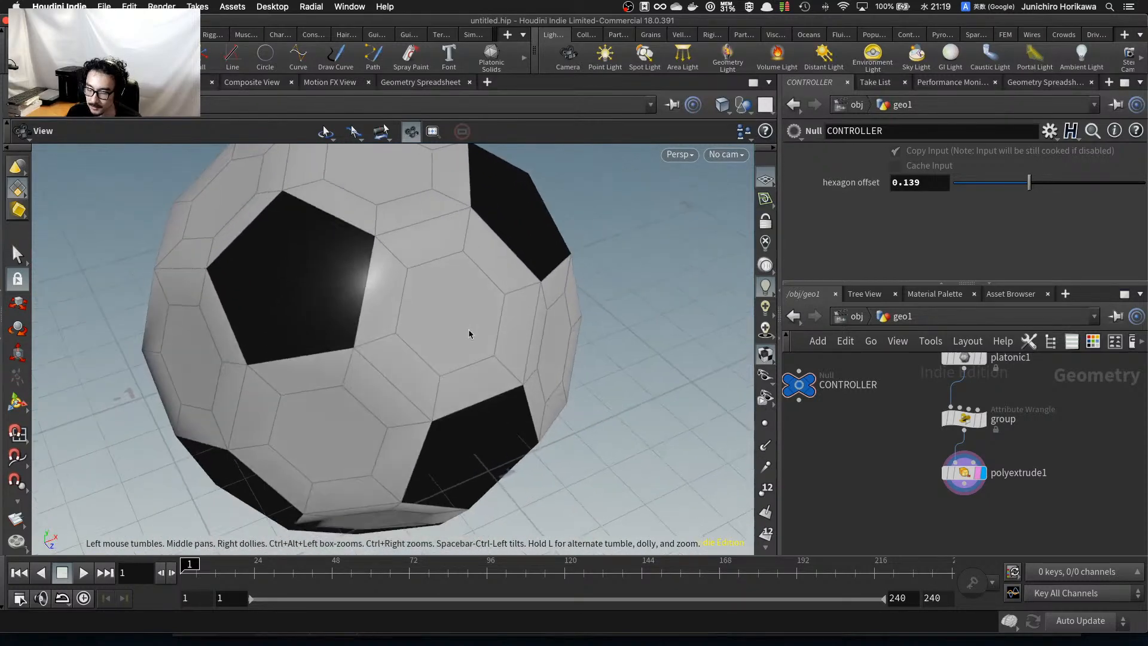
{"action": "scroll", "coordinate": [455, 310], "scroll_direction": "up", "scroll_amount": 3}
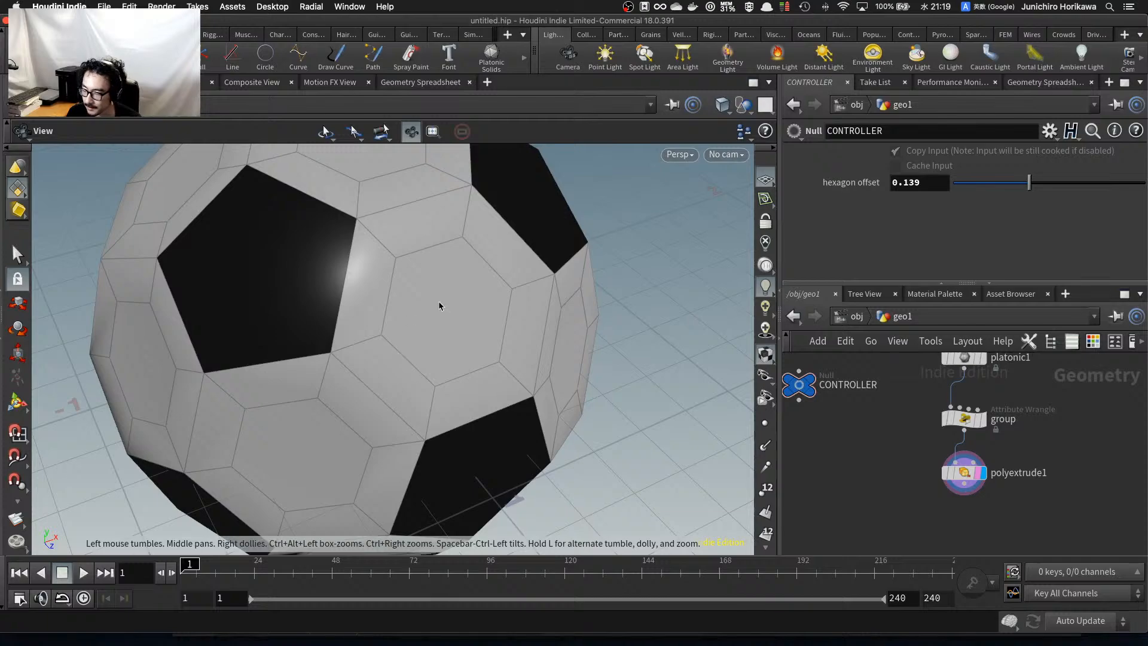
Switch to Photoshop, trace over the hatched strips' edges around the lower sketch's hexagon and draw a rotation arrow inside that hexagon.
{"action": "scroll", "coordinate": [442, 306], "scroll_direction": "down", "scroll_amount": 1}
{"action": "mouse_move", "coordinate": [1147, 645]}
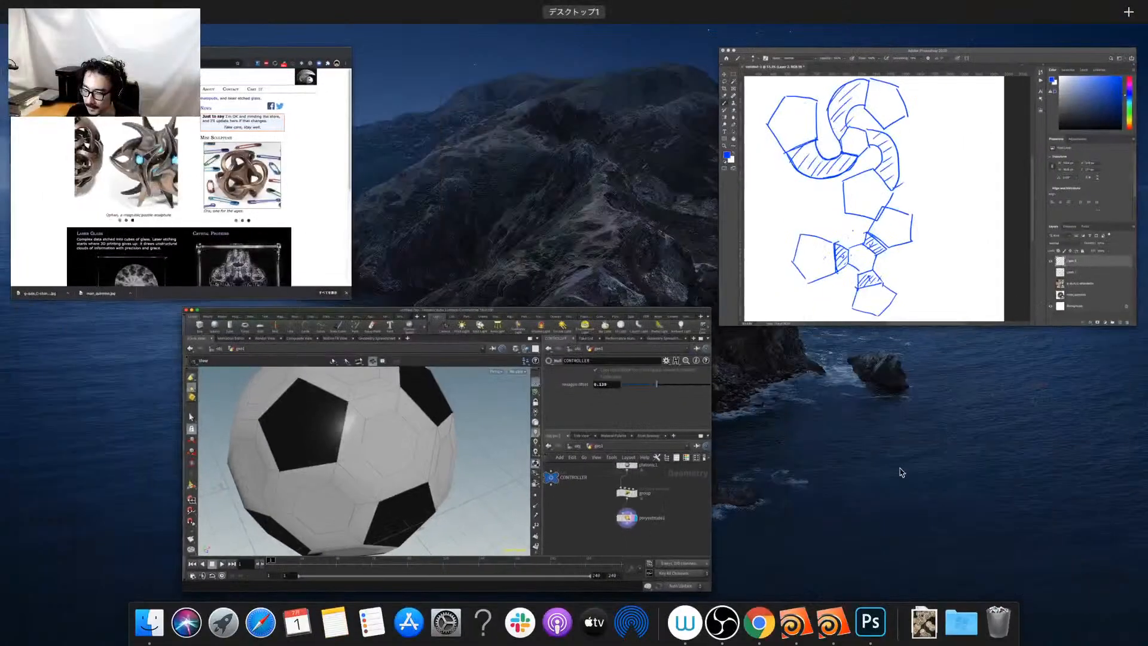
{"action": "left_click", "coordinate": [741, 170]}
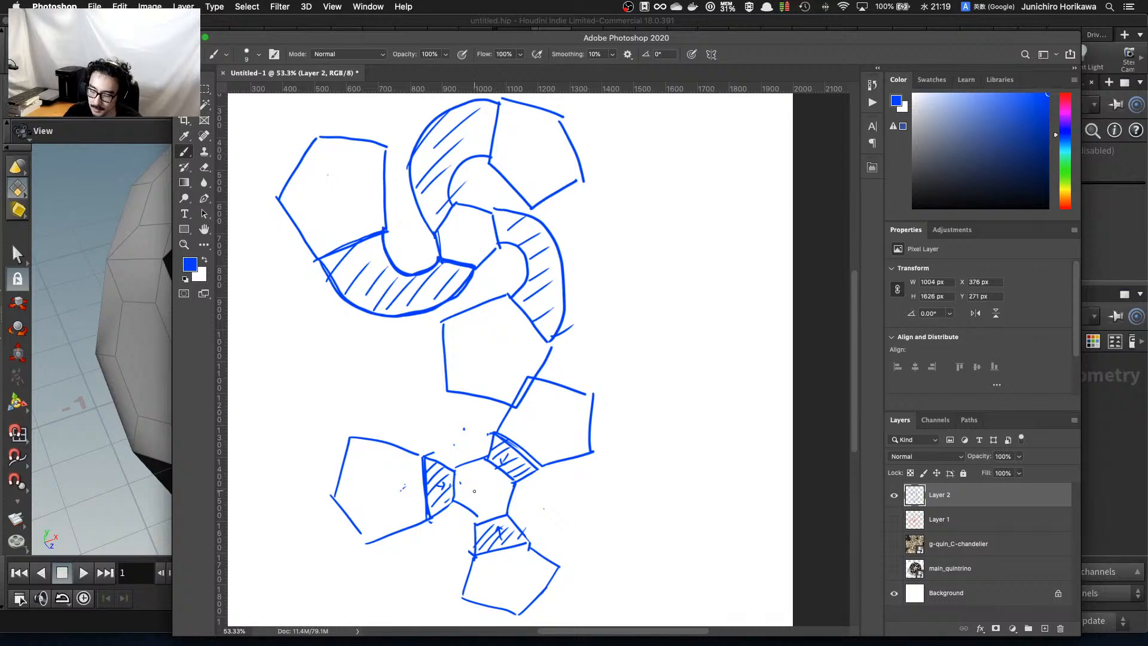
{"action": "mouse_move", "coordinate": [468, 516]}
{"action": "left_mouse_down"}
{"action": "mouse_move", "coordinate": [506, 515]}
{"action": "mouse_move", "coordinate": [483, 460]}
{"action": "mouse_move", "coordinate": [456, 469]}
{"action": "mouse_move", "coordinate": [477, 519]}
{"action": "left_mouse_up"}
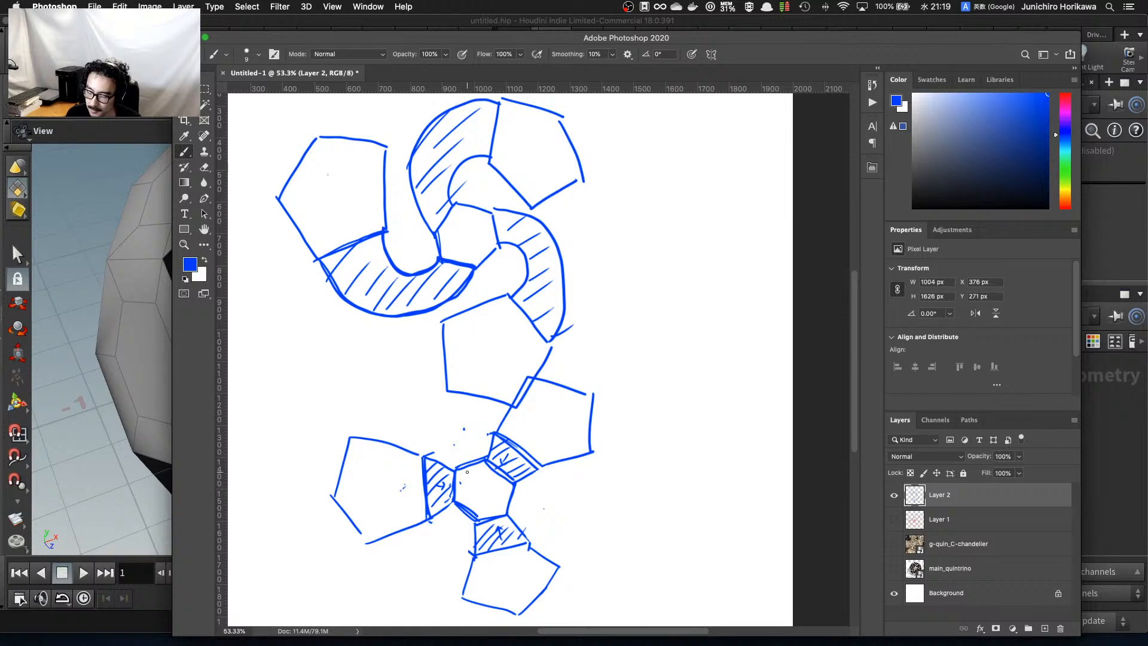
{"action": "mouse_move", "coordinate": [419, 459]}
{"action": "left_mouse_down"}
{"action": "mouse_move", "coordinate": [450, 470]}
{"action": "mouse_move", "coordinate": [429, 520]}
{"action": "mouse_move", "coordinate": [453, 472]}
{"action": "left_mouse_up"}
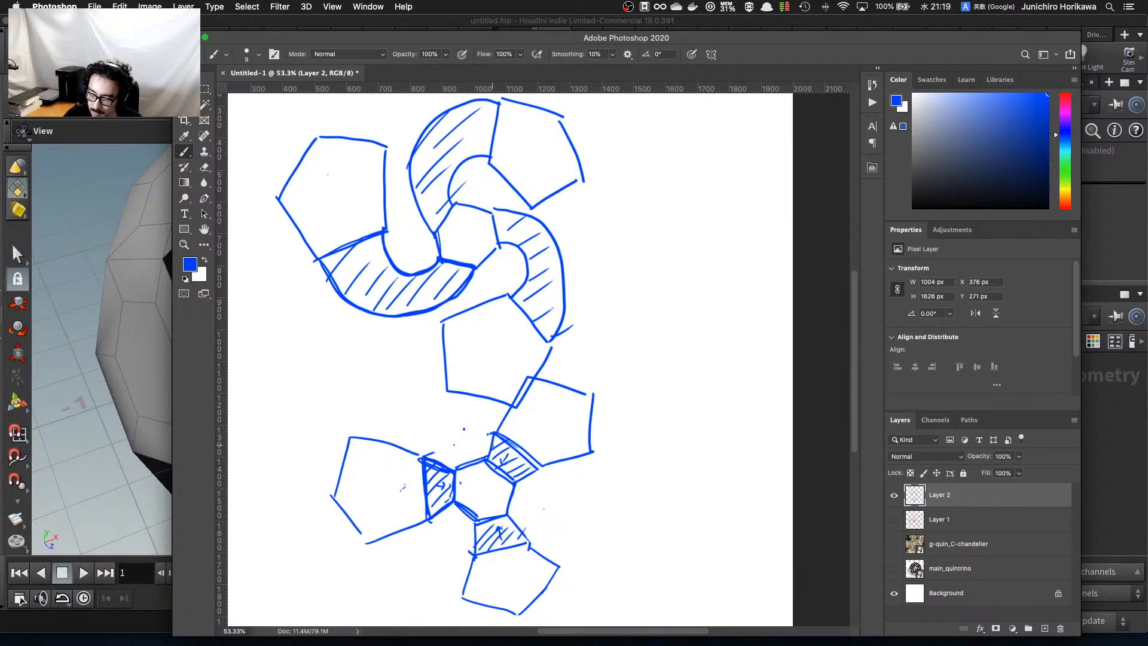
{"action": "mouse_move", "coordinate": [494, 435]}
{"action": "left_mouse_down"}
{"action": "mouse_move", "coordinate": [484, 457]}
{"action": "mouse_move", "coordinate": [516, 482]}
{"action": "left_mouse_up"}
{"action": "mouse_move", "coordinate": [477, 521]}
{"action": "left_mouse_down"}
{"action": "mouse_move", "coordinate": [473, 548]}
{"action": "mouse_move", "coordinate": [531, 541]}
{"action": "left_mouse_up"}
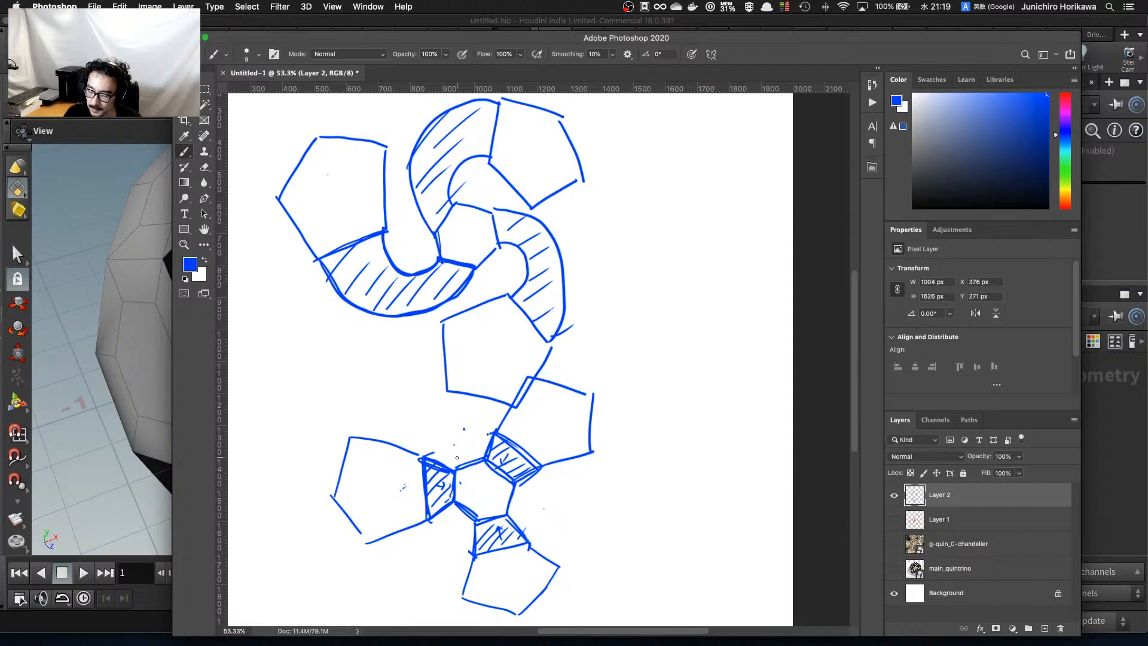
{"action": "left_click_drag", "start_coordinate": [475, 479], "coordinate": [484, 495]}
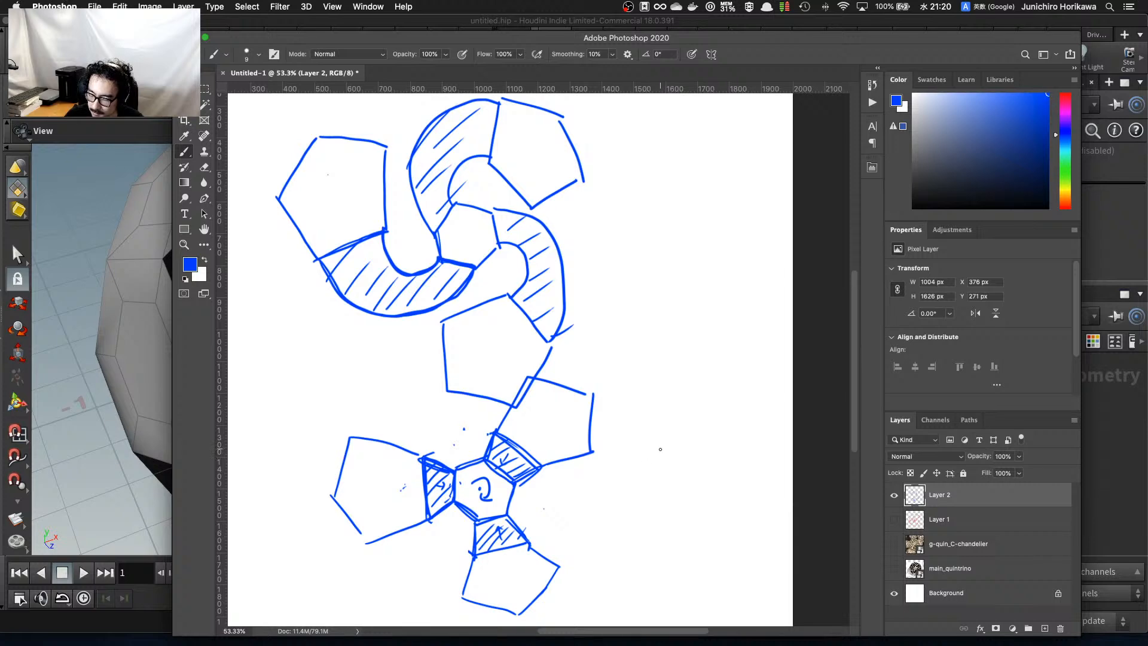
Sketch a small new hexagon beside the lower drawing, with three separate pentagons spaced around it.
{"action": "mouse_move", "coordinate": [647, 448]}
{"action": "left_mouse_down"}
{"action": "mouse_move", "coordinate": [643, 477]}
{"action": "mouse_move", "coordinate": [657, 492]}
{"action": "mouse_move", "coordinate": [681, 438]}
{"action": "mouse_move", "coordinate": [701, 463]}
{"action": "left_mouse_up"}
{"action": "mouse_move", "coordinate": [661, 495]}
{"action": "left_mouse_down"}
{"action": "mouse_move", "coordinate": [682, 496]}
{"action": "mouse_move", "coordinate": [704, 468]}
{"action": "left_mouse_up"}
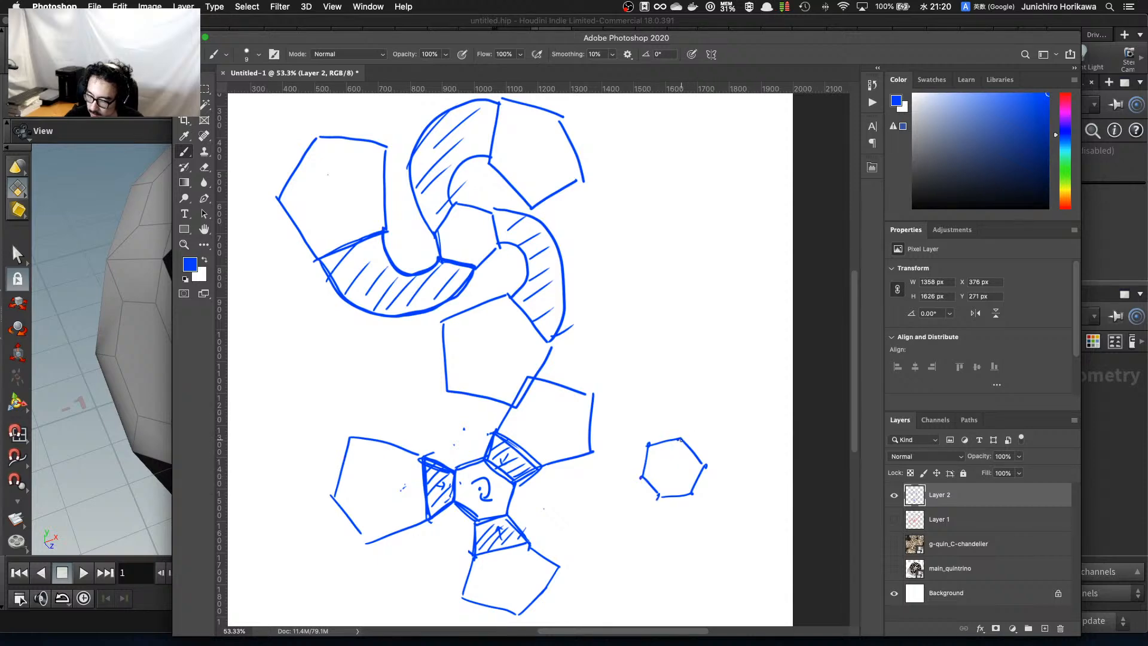
{"action": "mouse_move", "coordinate": [711, 408]}
{"action": "left_mouse_down"}
{"action": "mouse_move", "coordinate": [739, 442]}
{"action": "mouse_move", "coordinate": [737, 360]}
{"action": "mouse_move", "coordinate": [784, 378]}
{"action": "left_mouse_up"}
{"action": "left_click_drag", "start_coordinate": [740, 442], "coordinate": [780, 427]}
{"action": "mouse_move", "coordinate": [614, 436]}
{"action": "left_mouse_down"}
{"action": "mouse_move", "coordinate": [600, 474]}
{"action": "mouse_move", "coordinate": [560, 478]}
{"action": "mouse_move", "coordinate": [571, 412]}
{"action": "mouse_move", "coordinate": [618, 434]}
{"action": "left_mouse_up"}
{"action": "mouse_move", "coordinate": [659, 533]}
{"action": "left_mouse_down"}
{"action": "mouse_move", "coordinate": [693, 528]}
{"action": "mouse_move", "coordinate": [646, 575]}
{"action": "mouse_move", "coordinate": [689, 598]}
{"action": "mouse_move", "coordinate": [728, 558]}
{"action": "mouse_move", "coordinate": [693, 533]}
{"action": "left_mouse_up"}
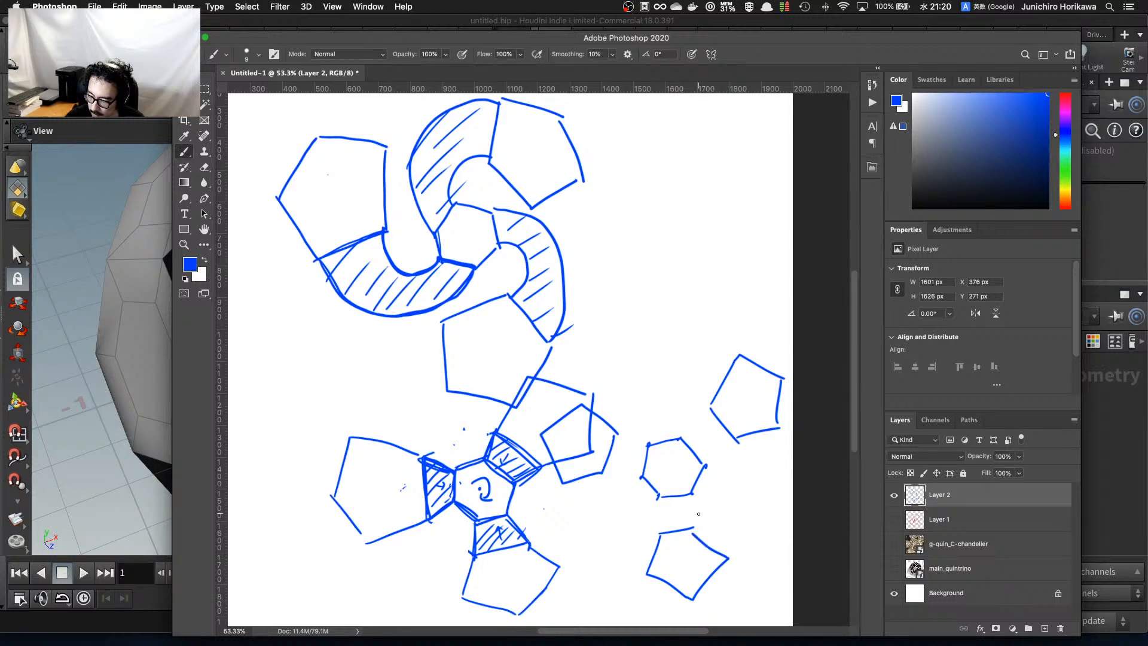
Draw pairs of curved lines linking alternate sides of the new hexagon to the three surrounding pentagons as twisted arms.
{"action": "mouse_move", "coordinate": [641, 477]}
{"action": "left_mouse_down"}
{"action": "mouse_move", "coordinate": [653, 529]}
{"action": "mouse_move", "coordinate": [697, 528]}
{"action": "left_mouse_up"}
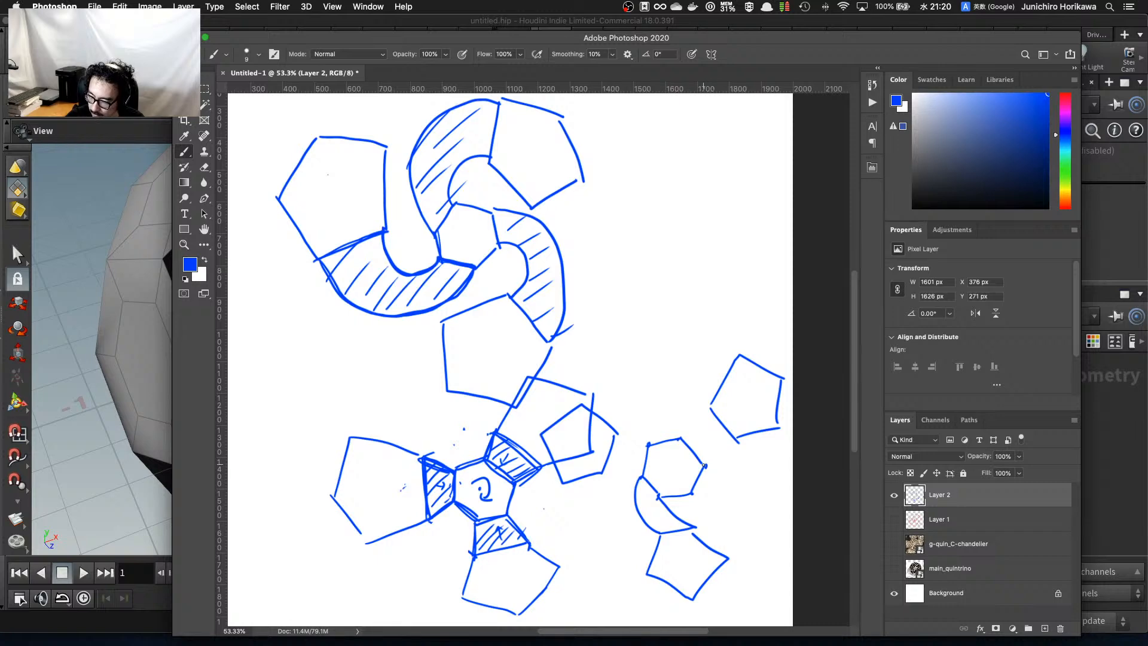
{"action": "left_click_drag", "start_coordinate": [704, 465], "coordinate": [709, 409]}
{"action": "left_click_drag", "start_coordinate": [691, 492], "coordinate": [740, 437]}
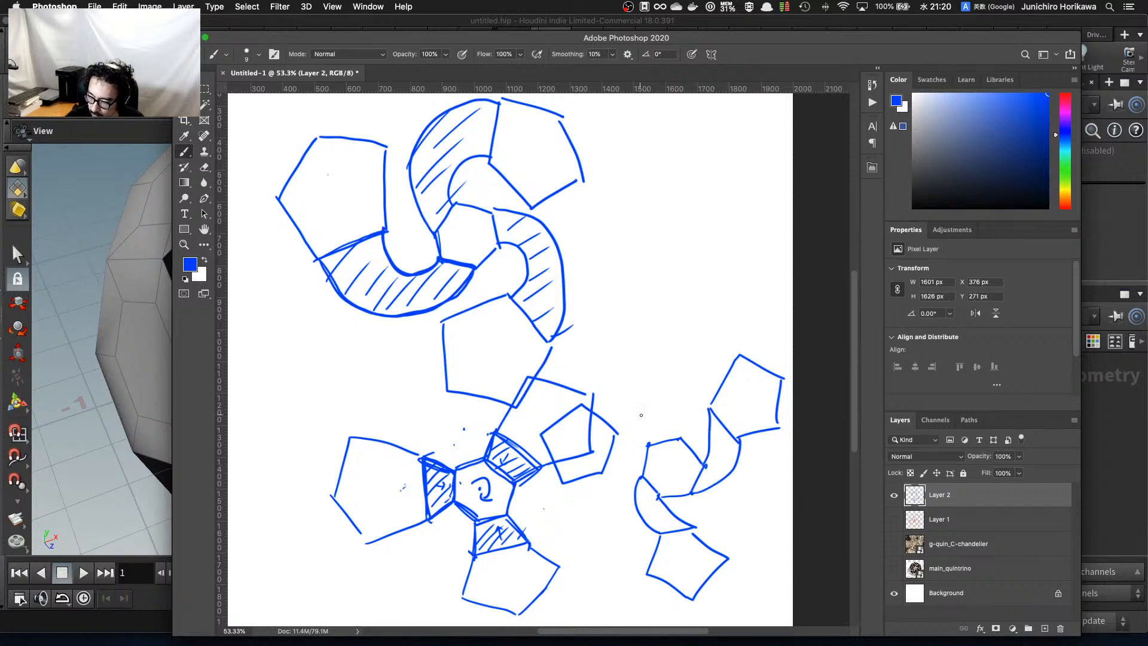
{"action": "left_click_drag", "start_coordinate": [614, 433], "coordinate": [674, 432]}
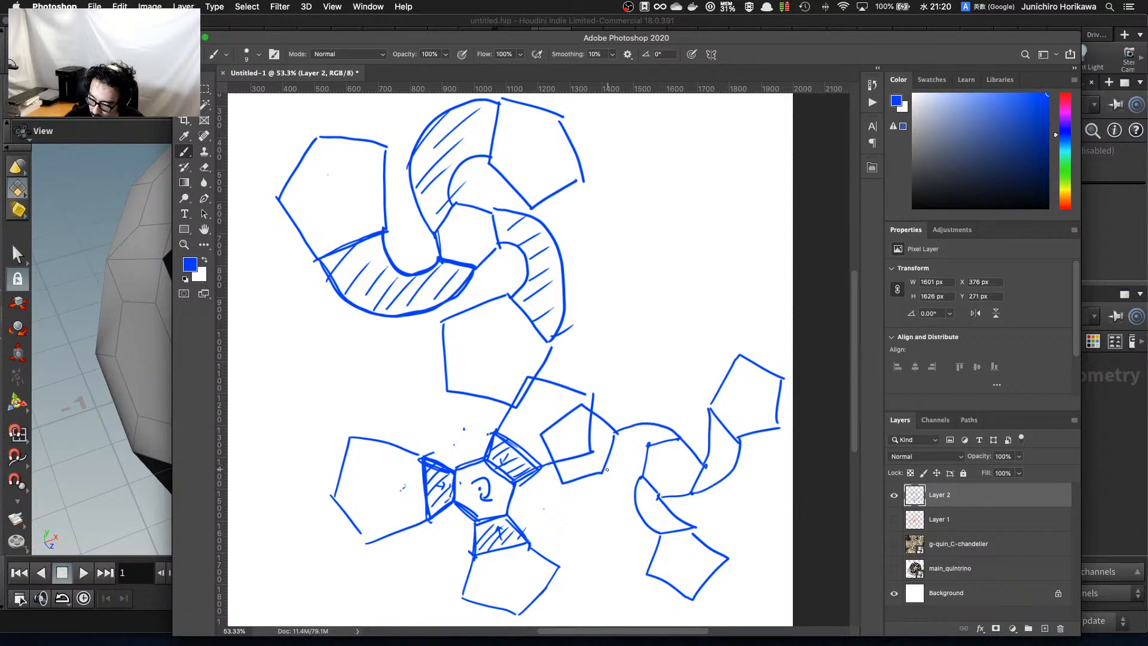
{"action": "mouse_move", "coordinate": [605, 470]}
{"action": "left_mouse_down"}
{"action": "mouse_move", "coordinate": [650, 449]}
{"action": "mouse_move", "coordinate": [672, 469]}
{"action": "left_mouse_up"}
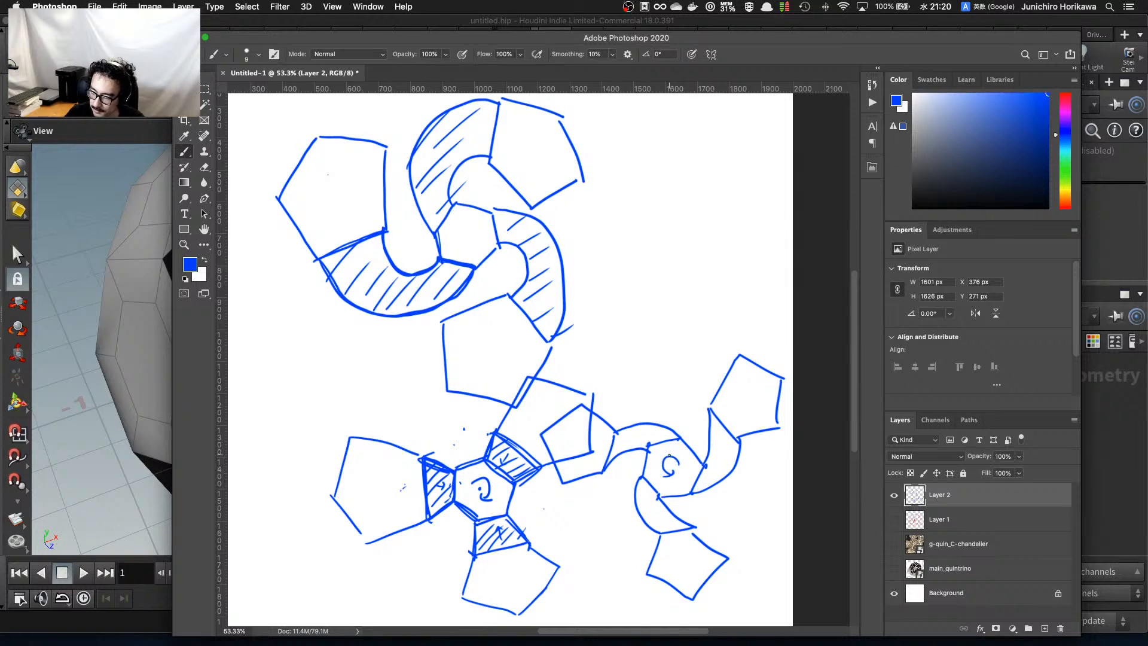
Undo the rotation arrow in the new hexagon, redraw it, and add rotation arrows inside the three linked pentagons.
{"action": "key", "text": "super+z"}
{"action": "key", "text": "super+z"}
{"action": "key", "text": "super+z"}
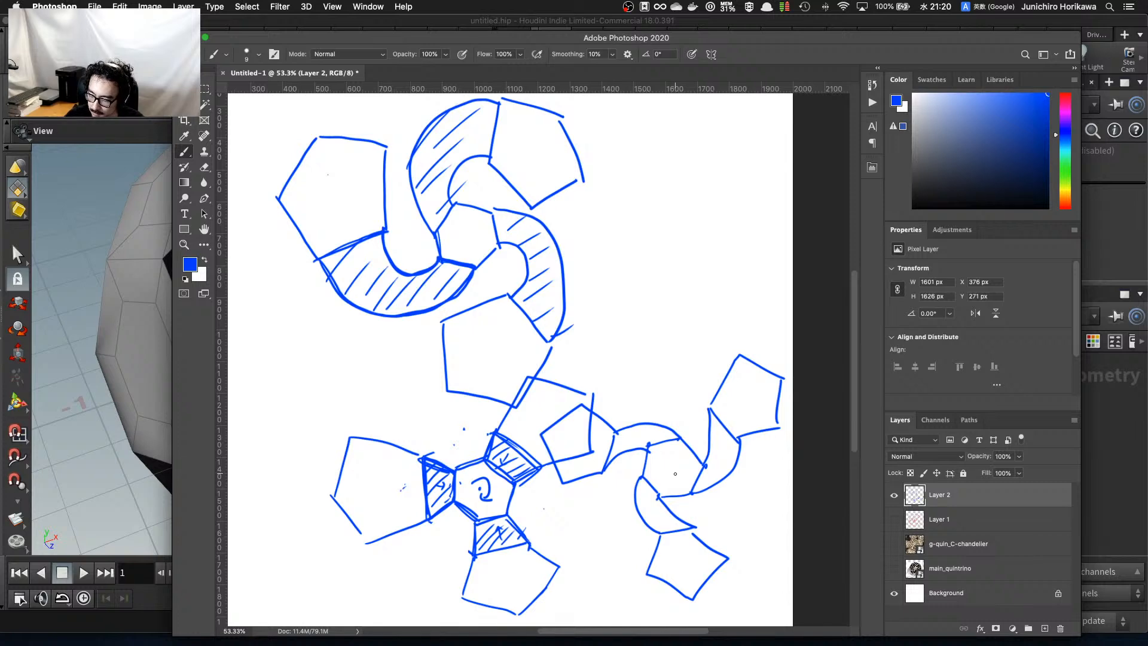
{"action": "left_click_drag", "start_coordinate": [680, 465], "coordinate": [667, 474]}
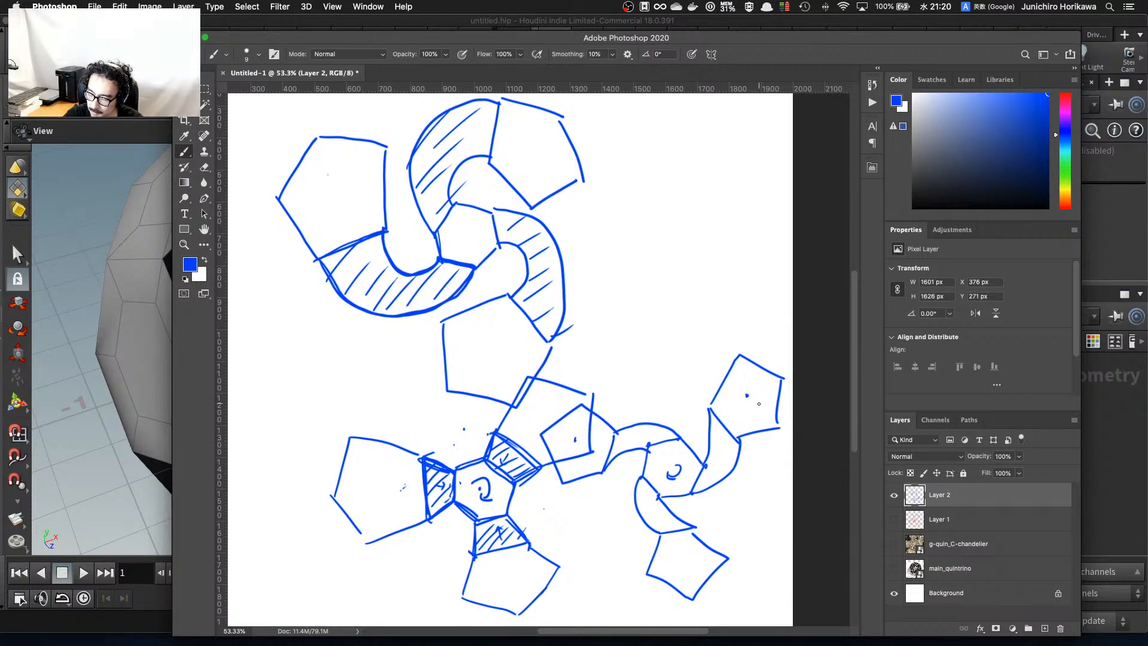
{"action": "mouse_move", "coordinate": [750, 407]}
{"action": "left_mouse_down"}
{"action": "mouse_move", "coordinate": [747, 380]}
{"action": "mouse_move", "coordinate": [736, 384]}
{"action": "left_mouse_up"}
{"action": "left_click_drag", "start_coordinate": [736, 384], "coordinate": [736, 384]}
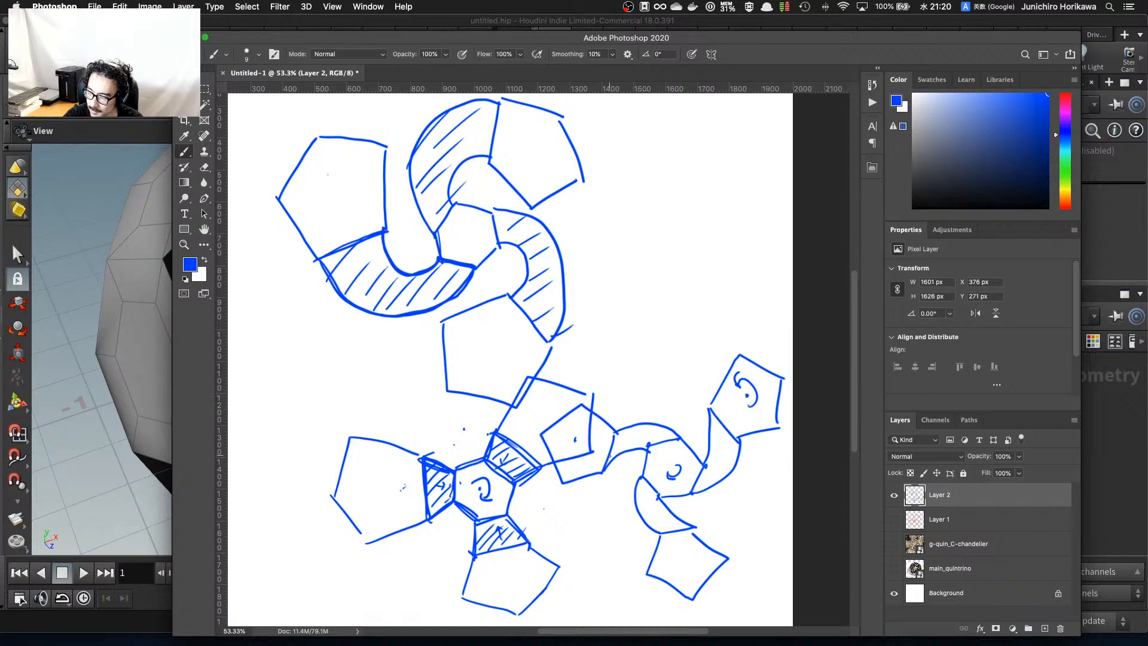
{"action": "left_click_drag", "start_coordinate": [570, 432], "coordinate": [575, 452]}
{"action": "left_click_drag", "start_coordinate": [675, 555], "coordinate": [696, 568]}
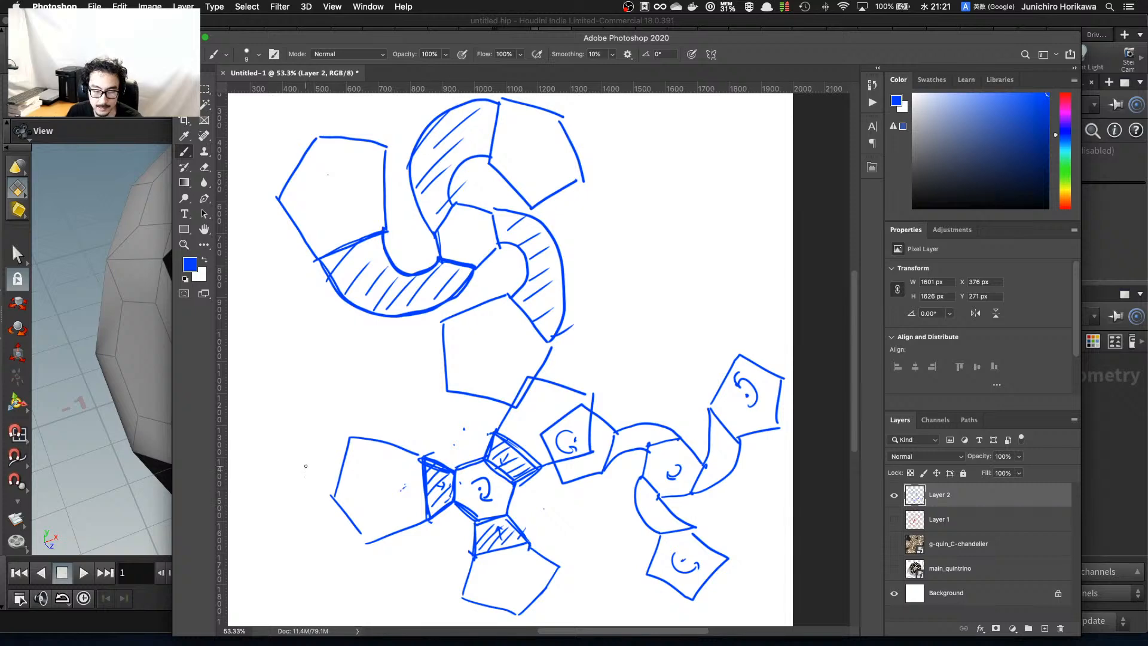
Switch back to Houdini and examine how the inset hexagons meet the neighbouring pentagons on the ball.
{"action": "left_click", "coordinate": [137, 425]}
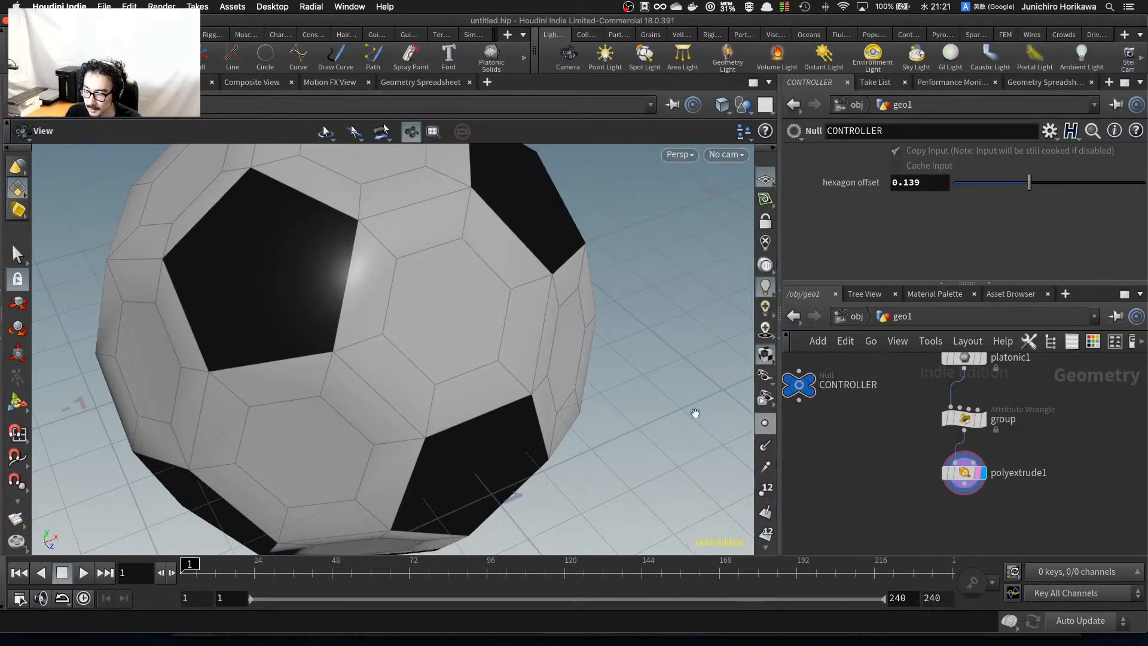
{"action": "left_click_drag", "start_coordinate": [461, 402], "coordinate": [397, 392]}
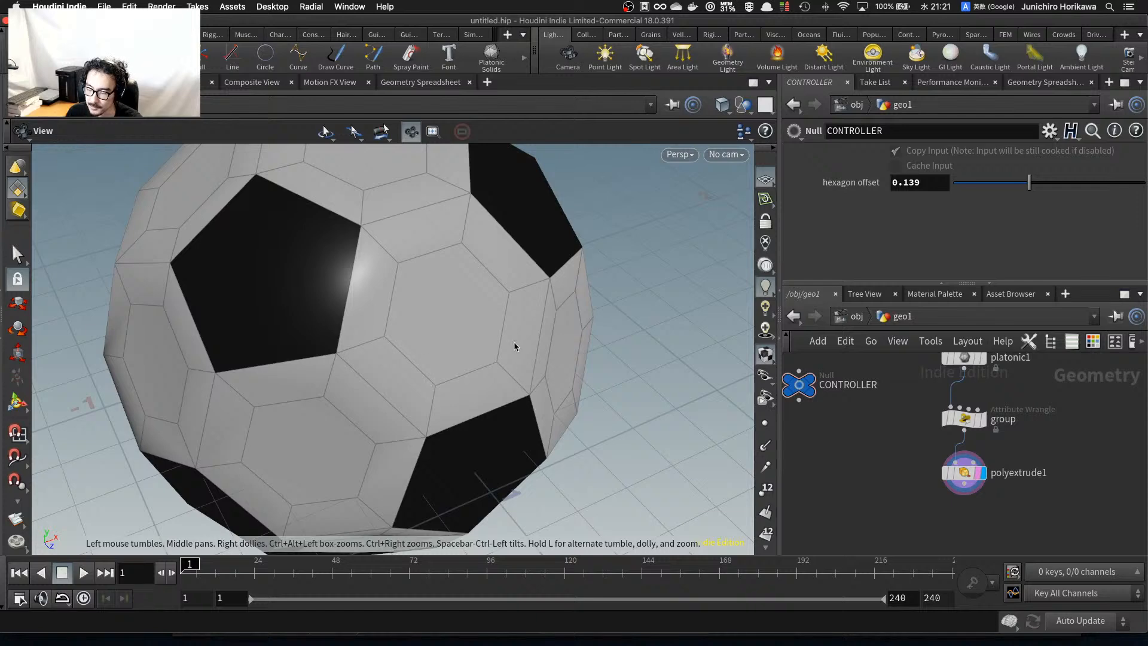
{"action": "left_click_drag", "start_coordinate": [536, 352], "coordinate": [526, 319]}
{"action": "left_click_drag", "start_coordinate": [454, 280], "coordinate": [384, 351]}
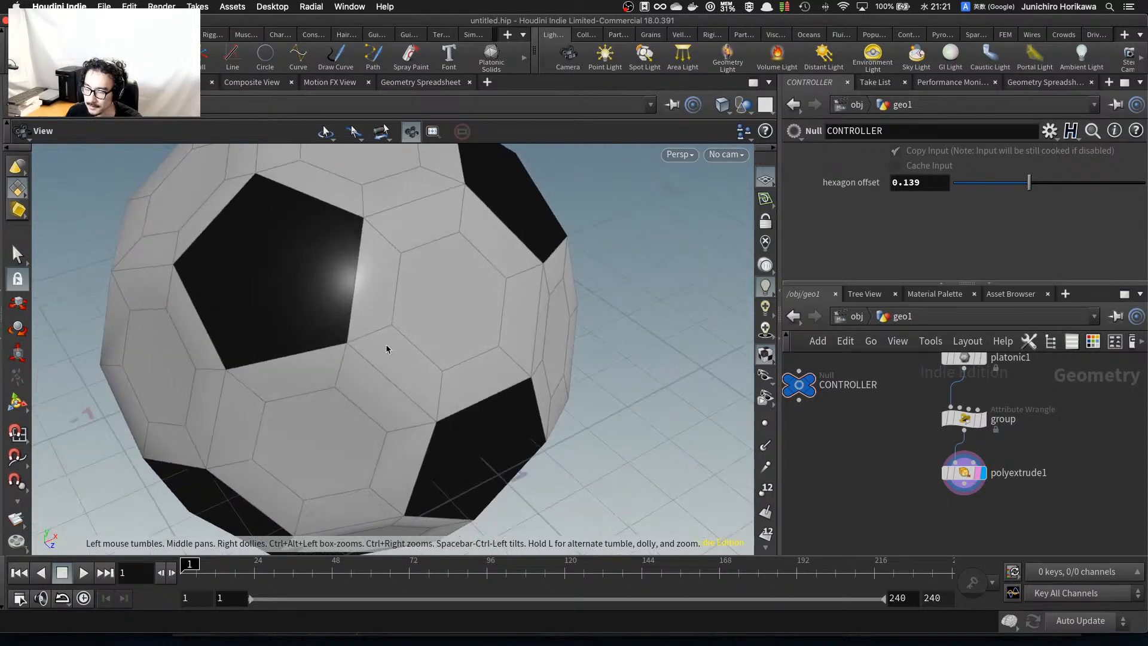
{"action": "middle_click_drag", "start_coordinate": [915, 463], "coordinate": [893, 440]}
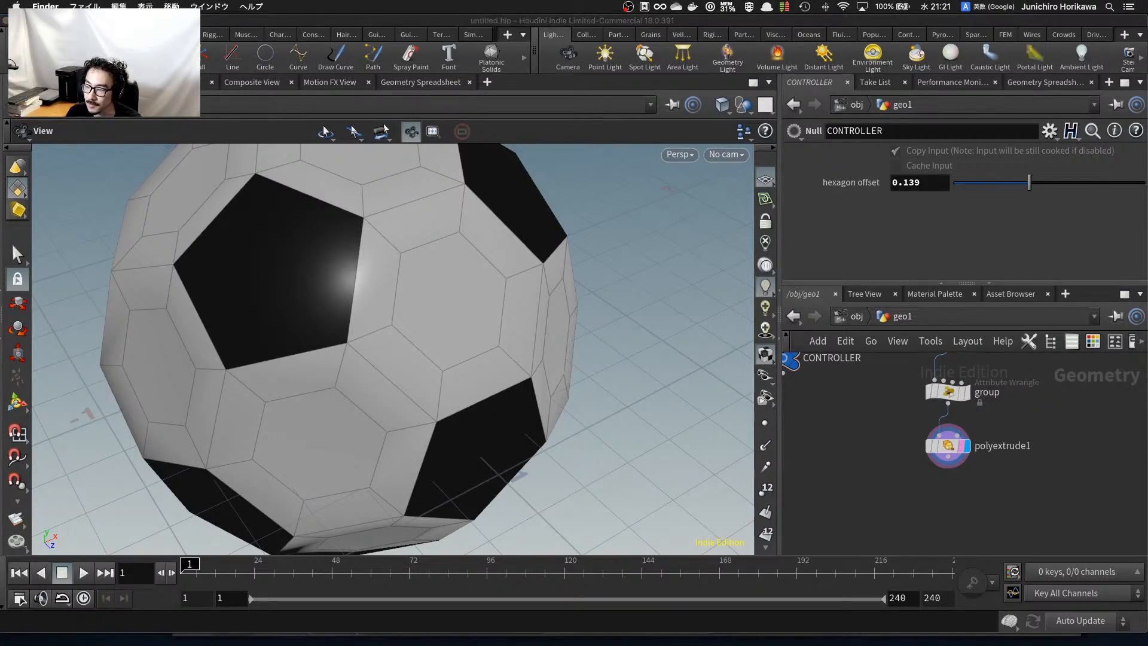
Launch a second Houdini session using Houdini FX 18.0.391 and dismiss its start window.
{"action": "mouse_move", "coordinate": [756, 645]}
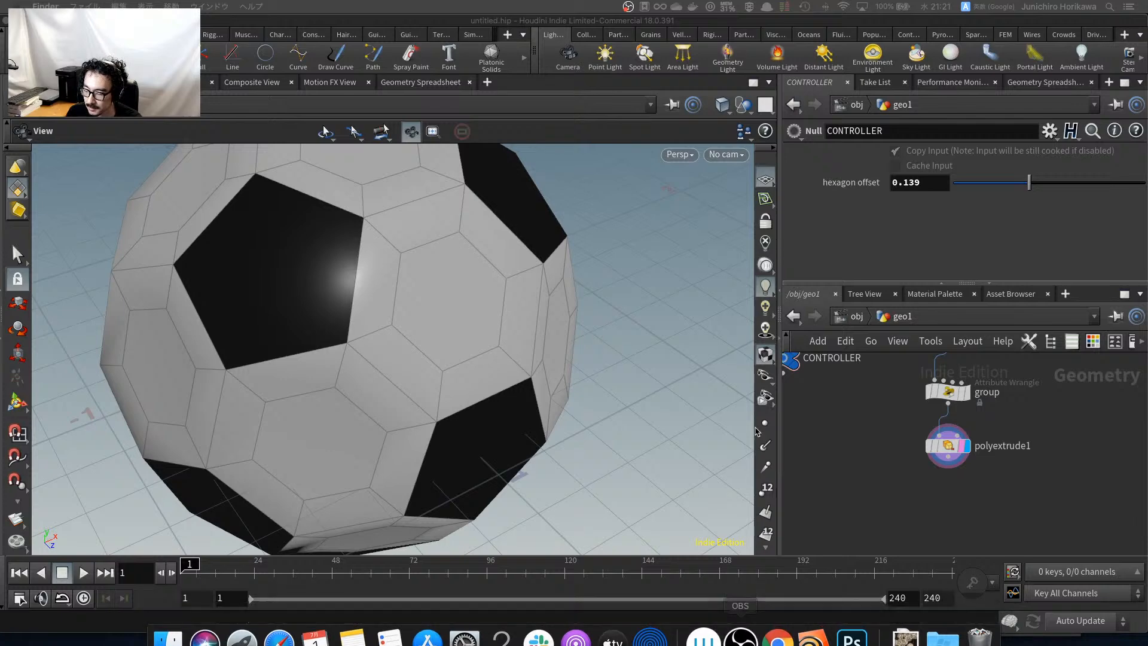
{"action": "left_click", "coordinate": [834, 464]}
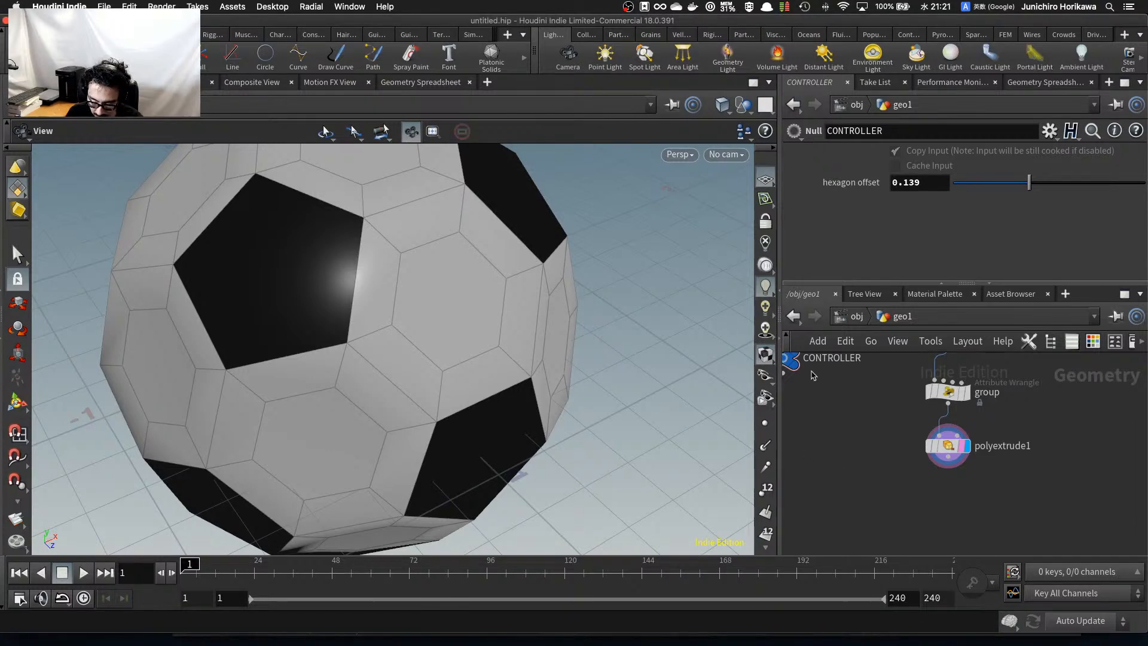
{"action": "key", "text": "alt+space"}
{"action": "type", "text": "houd"}
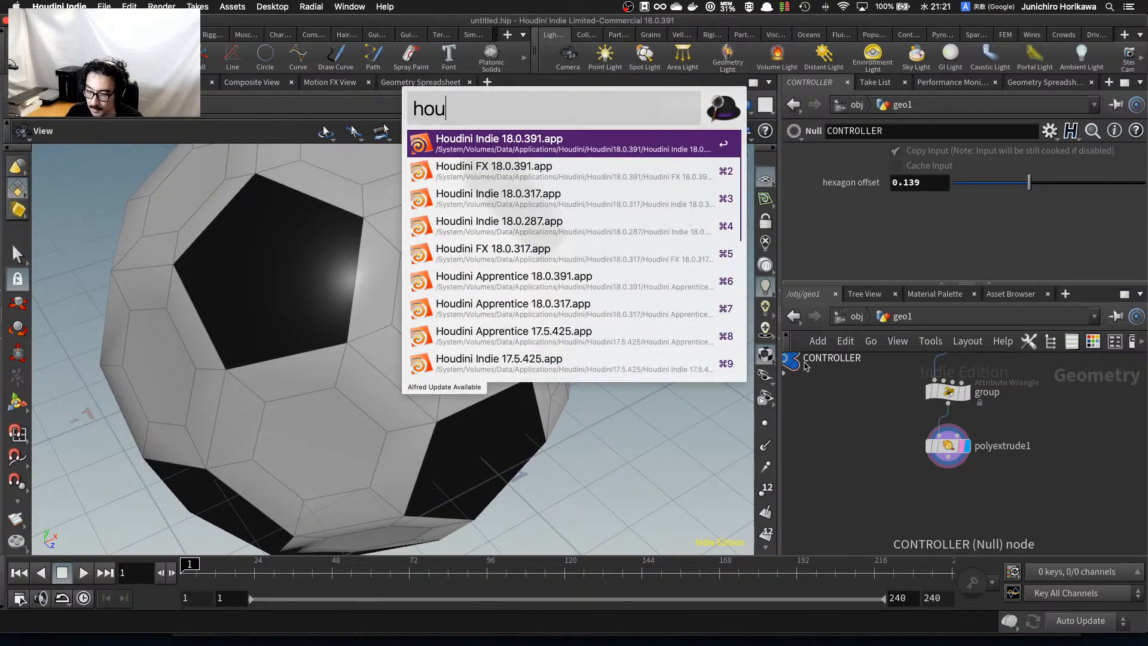
{"action": "key", "text": "Down"}
{"action": "key", "text": "Down"}
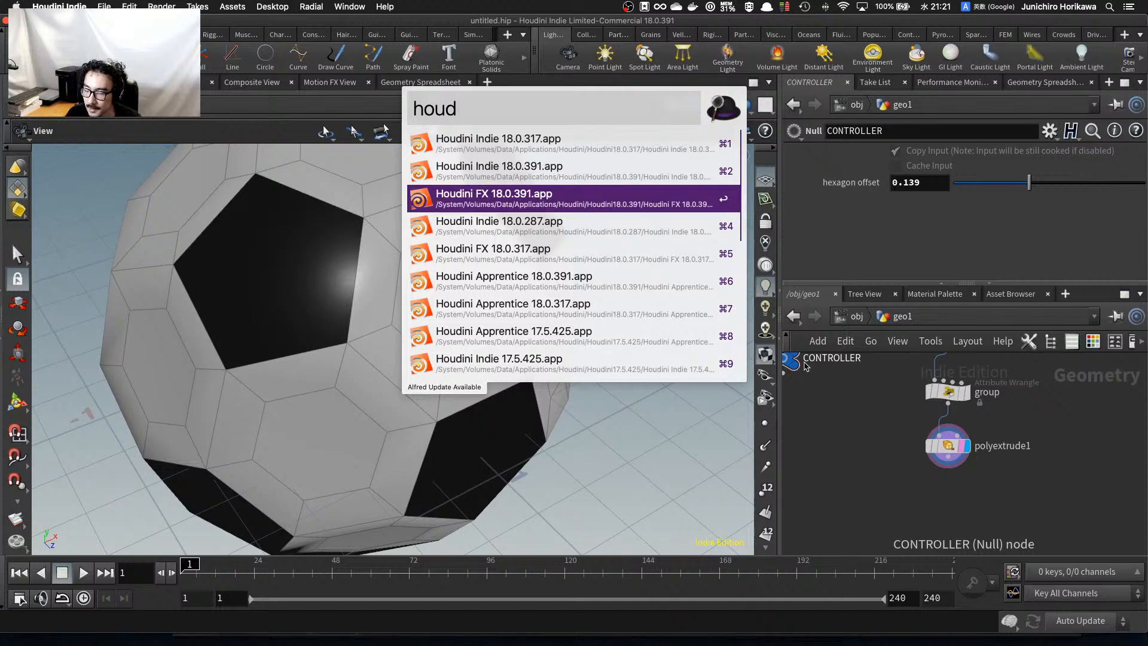
{"action": "key", "text": "Return"}
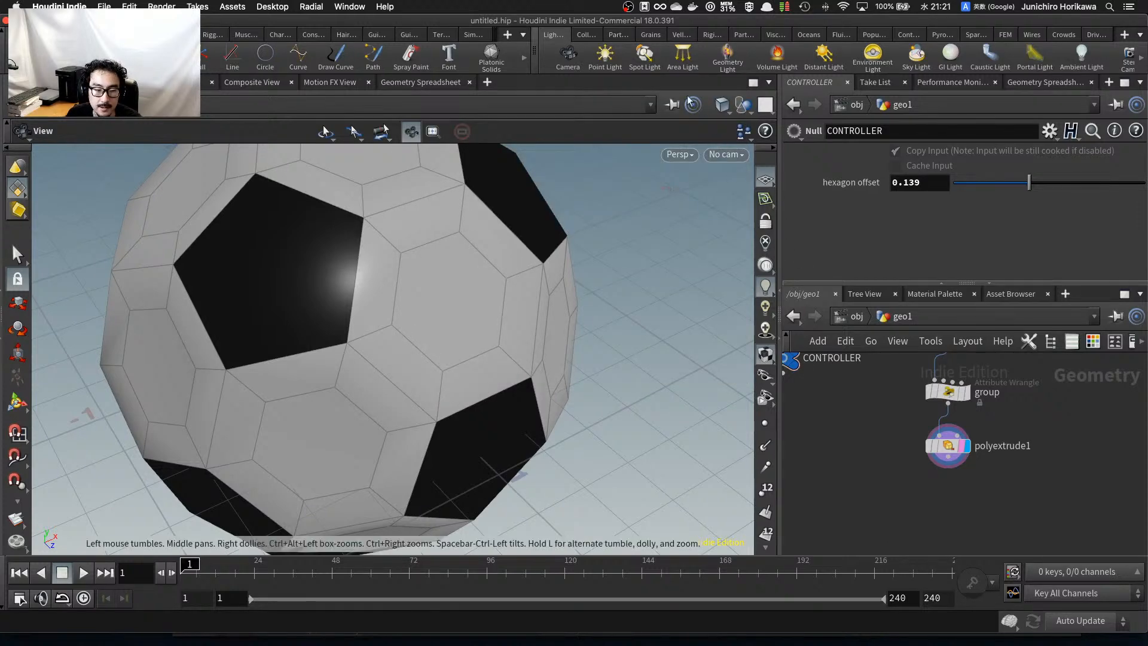
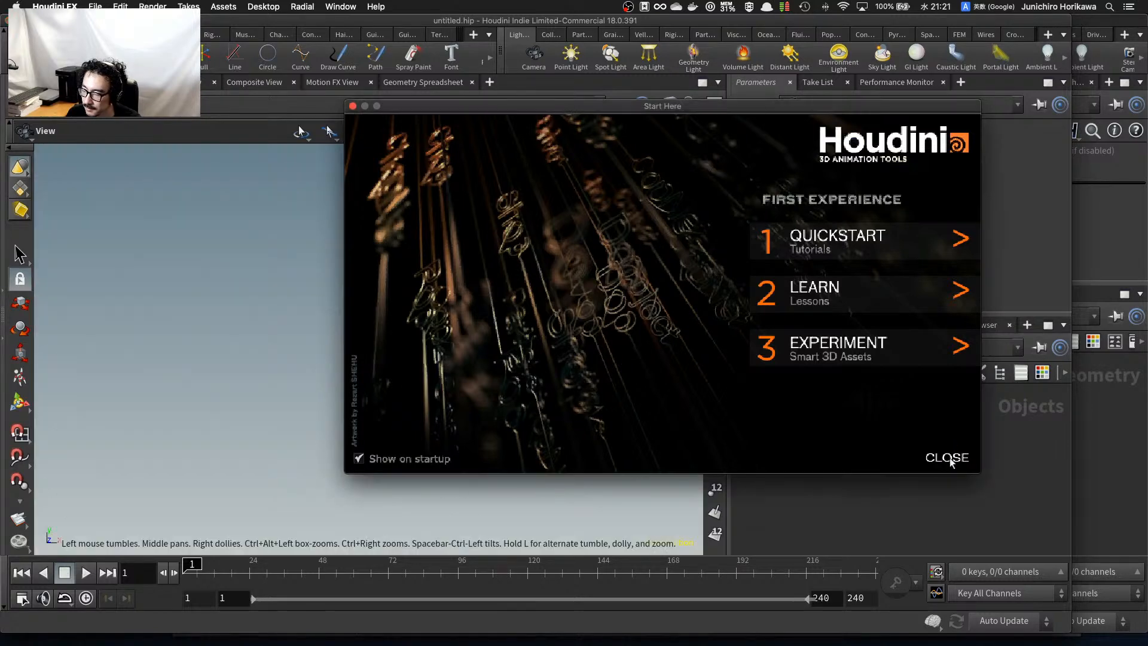
{"action": "left_click", "coordinate": [950, 457]}
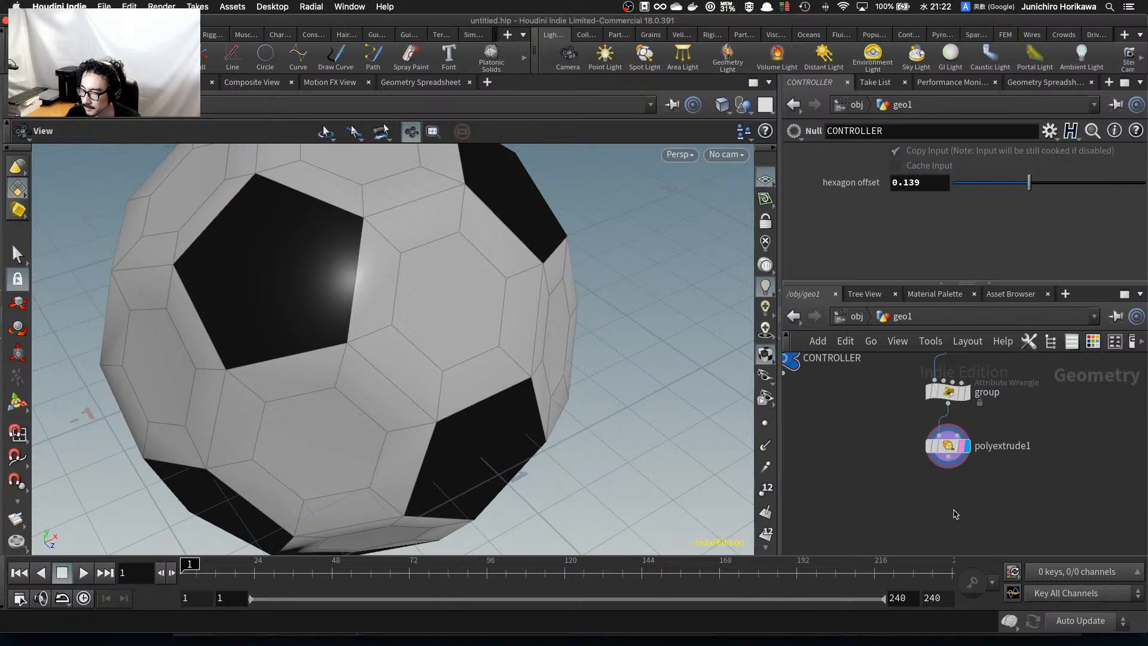
Add a Primitive Wrangle node below polyextrude1, connect it to polyextrude1's output and display its result.
{"action": "key", "text": "Tab"}
{"action": "type", "text": "primitive w"}
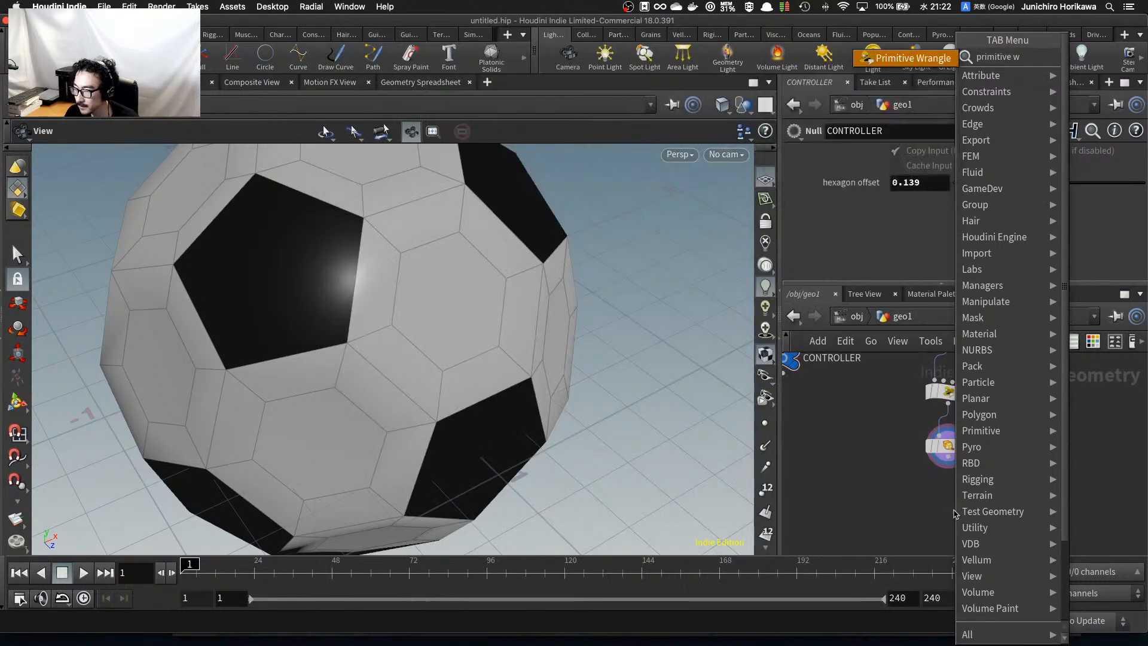
{"action": "key", "text": "Return"}
{"action": "left_click", "coordinate": [945, 478]}
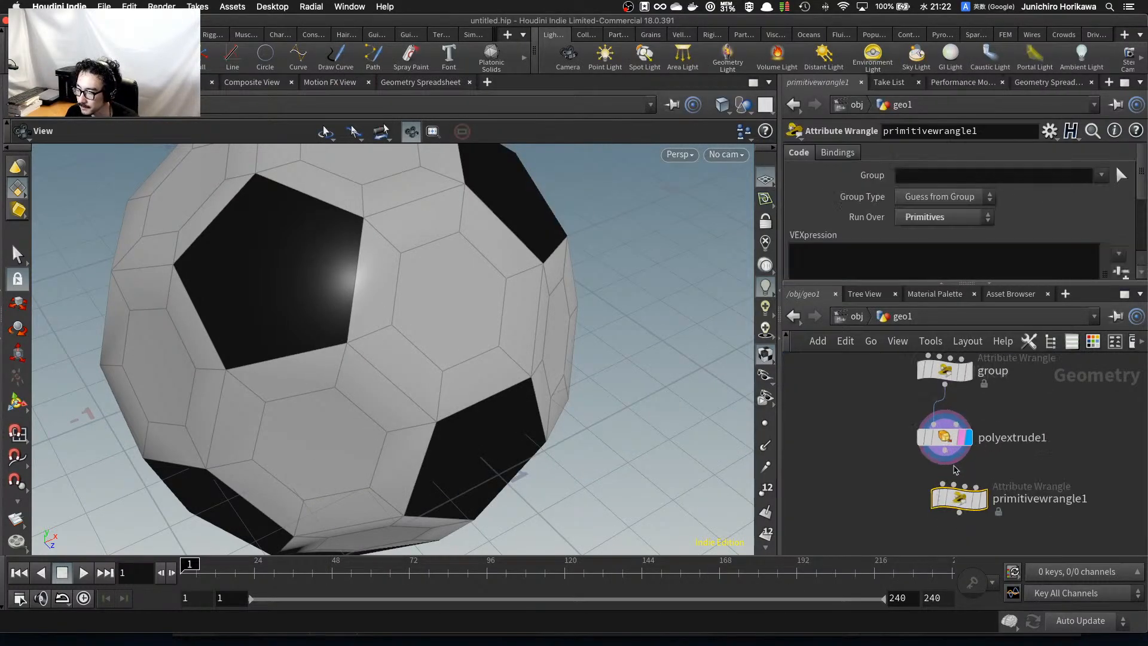
{"action": "left_click_drag", "start_coordinate": [964, 502], "coordinate": [950, 512]}
{"action": "scroll", "coordinate": [956, 514], "scroll_direction": "up", "scroll_amount": 1}
{"action": "left_click", "coordinate": [968, 507]}
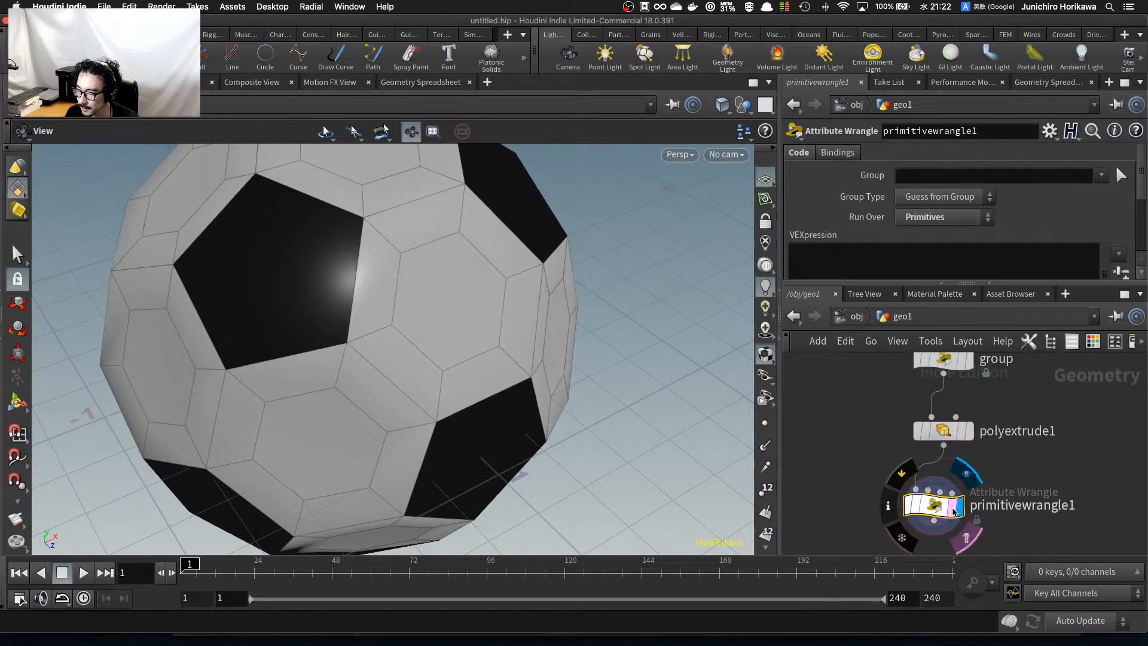
Rename the new primitive wrangle node as hex_rotation.
{"action": "double_click", "coordinate": [1020, 509]}
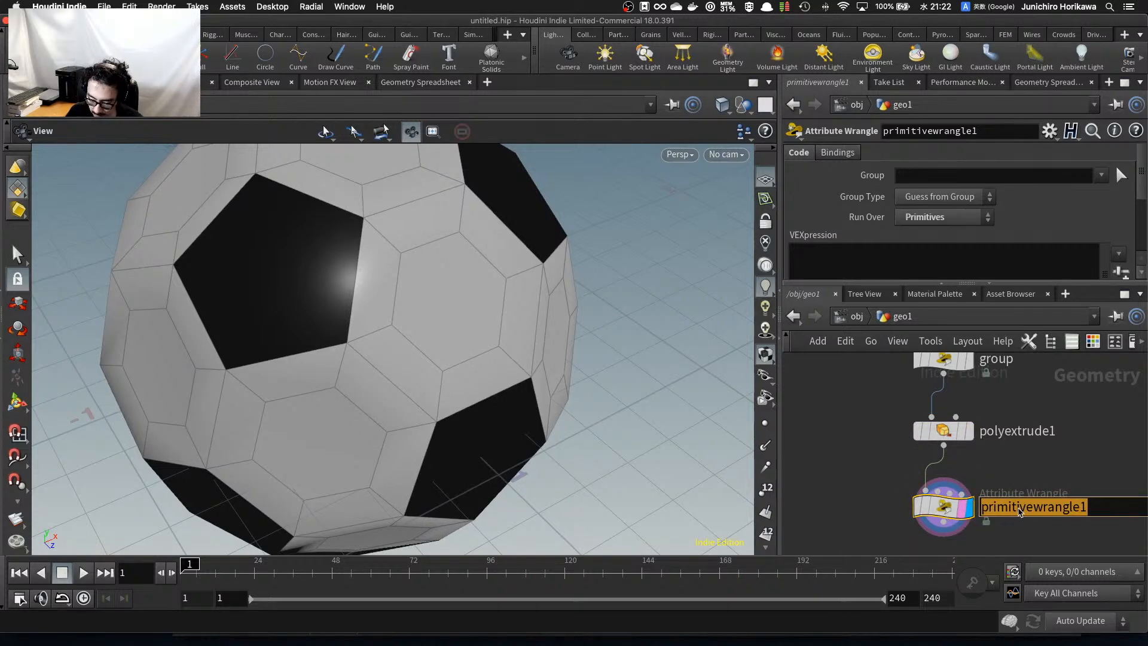
{"action": "type", "text": "hex_rotation"}
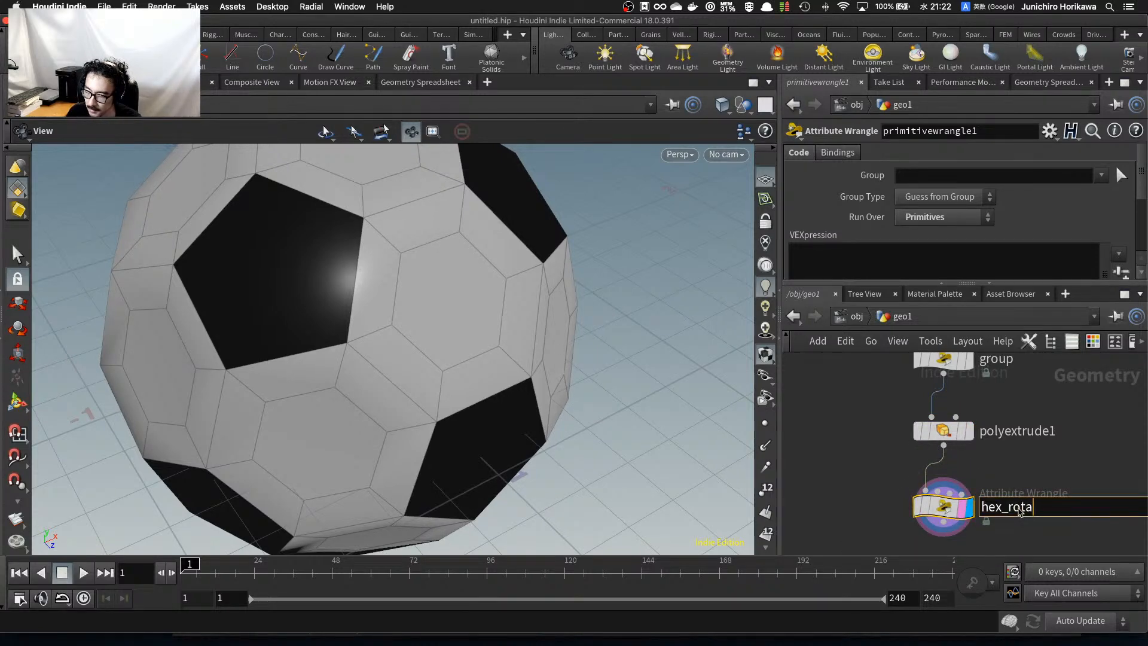
{"action": "key", "text": "Return"}
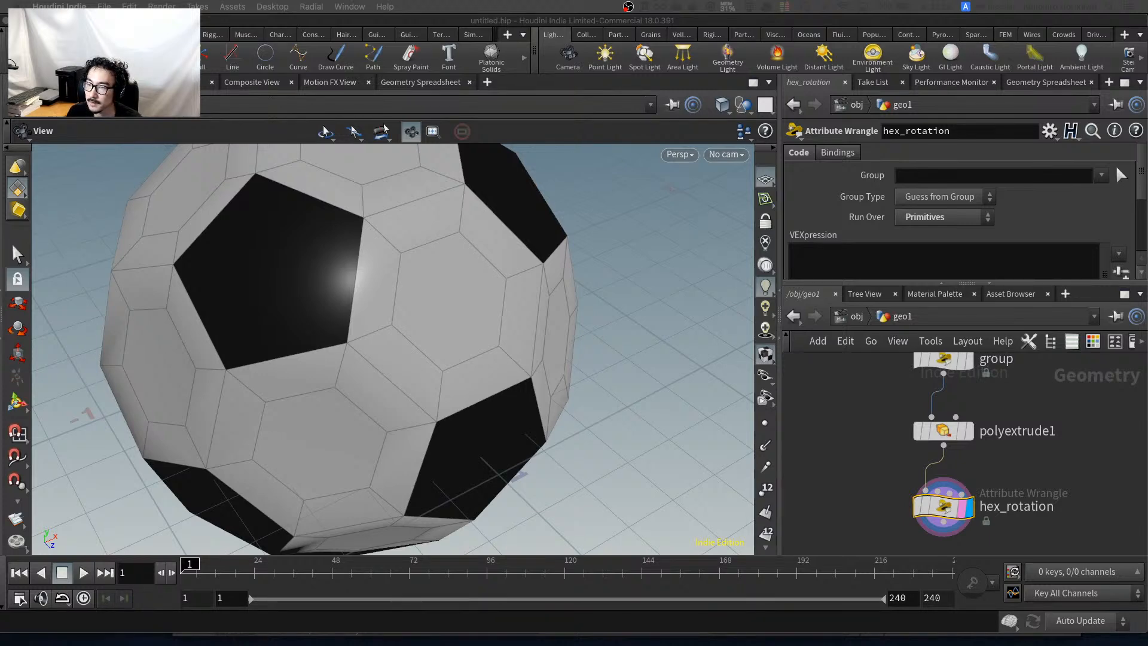
{"action": "scroll", "coordinate": [487, 290], "scroll_direction": "down", "scroll_amount": 3}
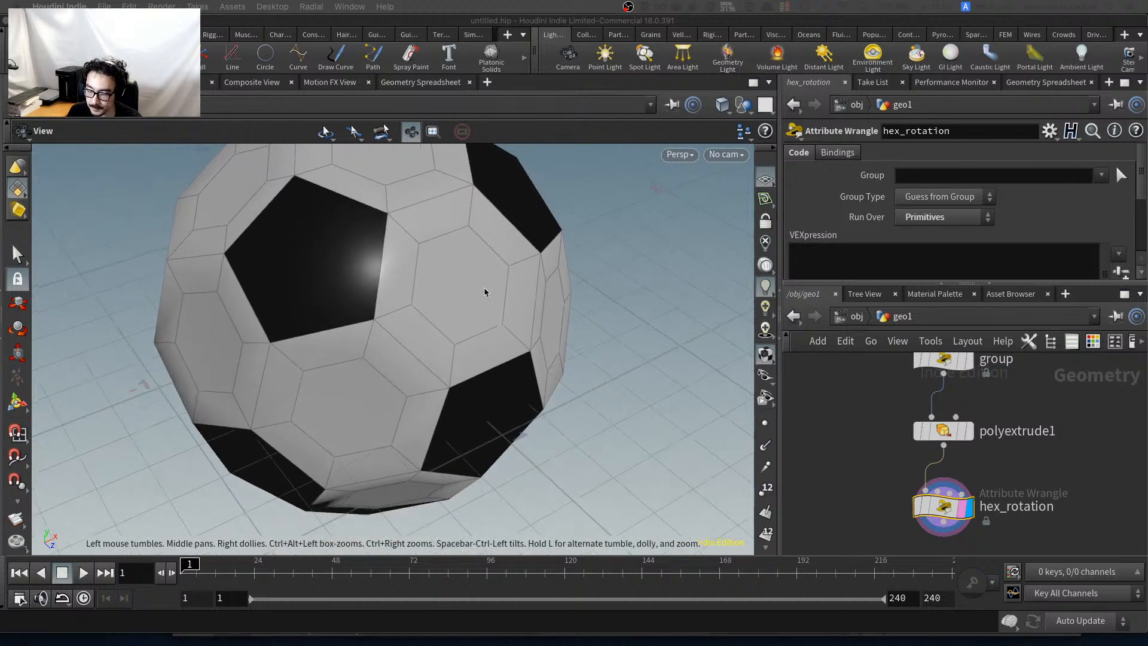
{"action": "scroll", "coordinate": [487, 353], "scroll_direction": "up", "scroll_amount": 3}
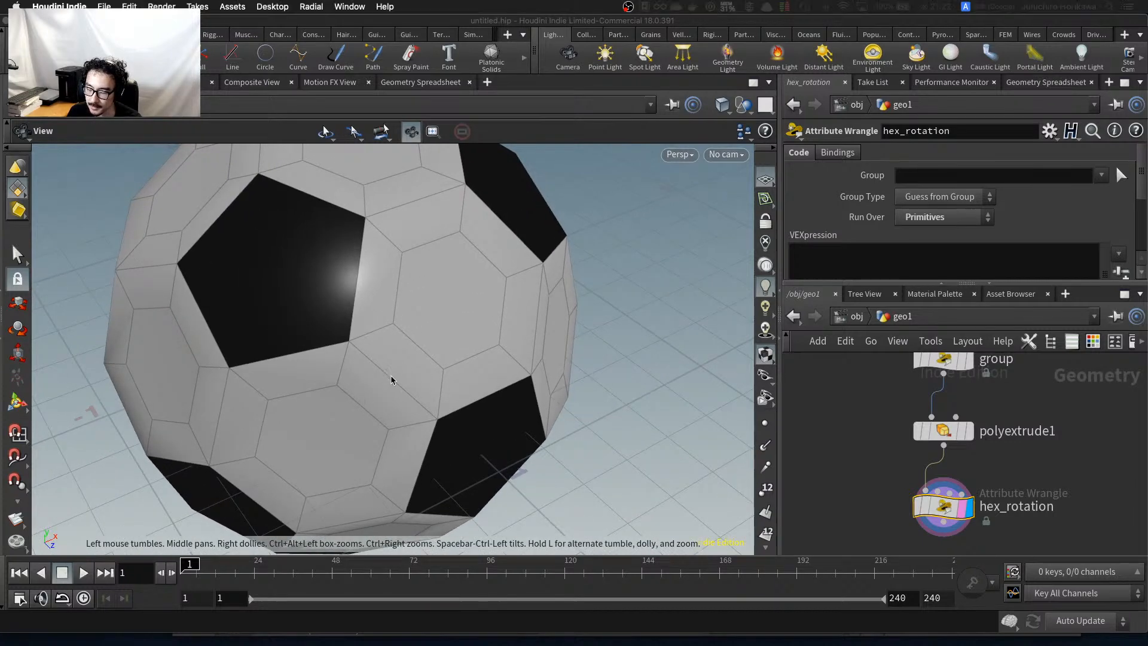
Examine the strips surrounding the inset hexagons on the ball, and give hex_rotation's parameter area more height.
{"action": "left_click_drag", "start_coordinate": [402, 366], "coordinate": [415, 313]}
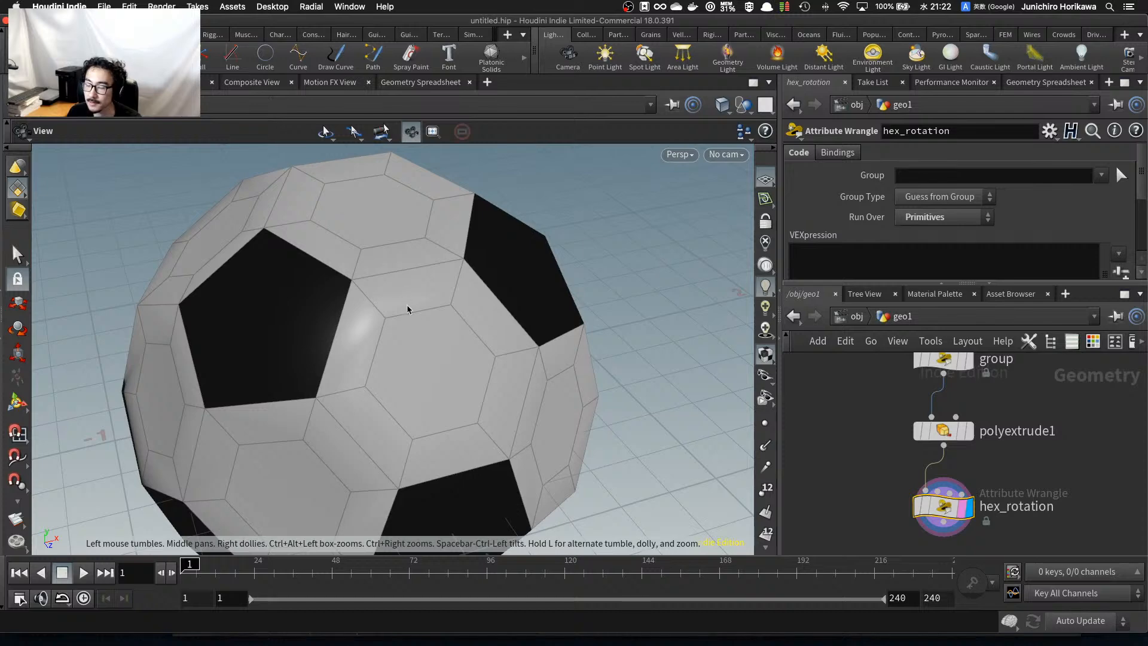
{"action": "mouse_move", "coordinate": [362, 425]}
{"action": "left_mouse_down"}
{"action": "mouse_move", "coordinate": [376, 422]}
{"action": "mouse_move", "coordinate": [362, 447]}
{"action": "left_mouse_up"}
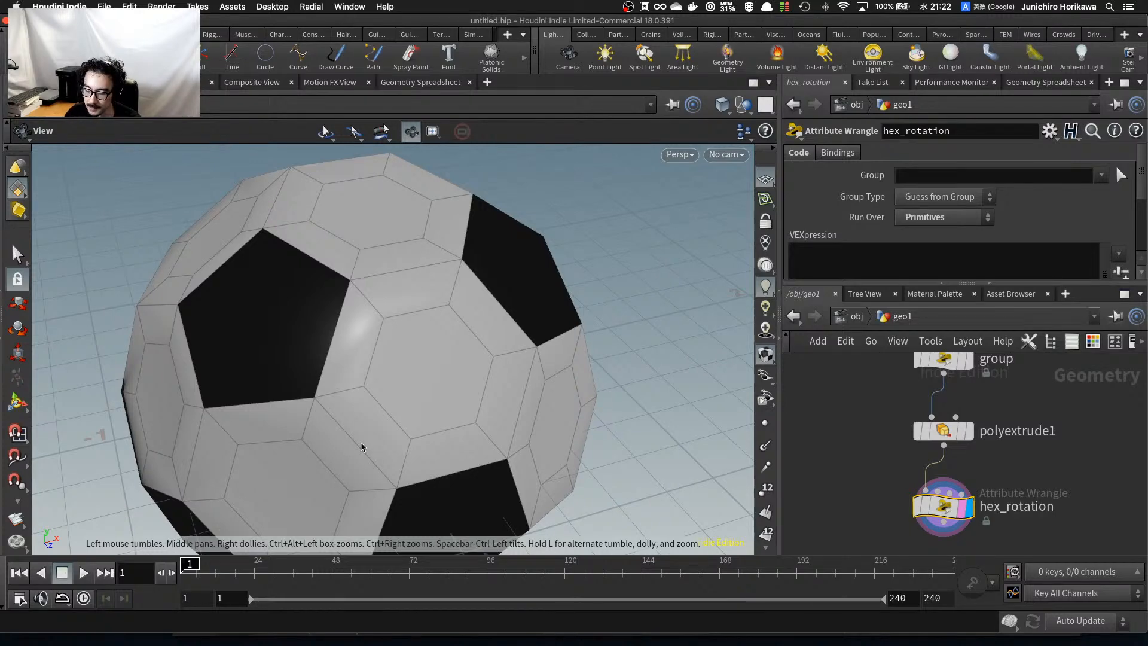
{"action": "left_click_drag", "start_coordinate": [361, 446], "coordinate": [359, 447]}
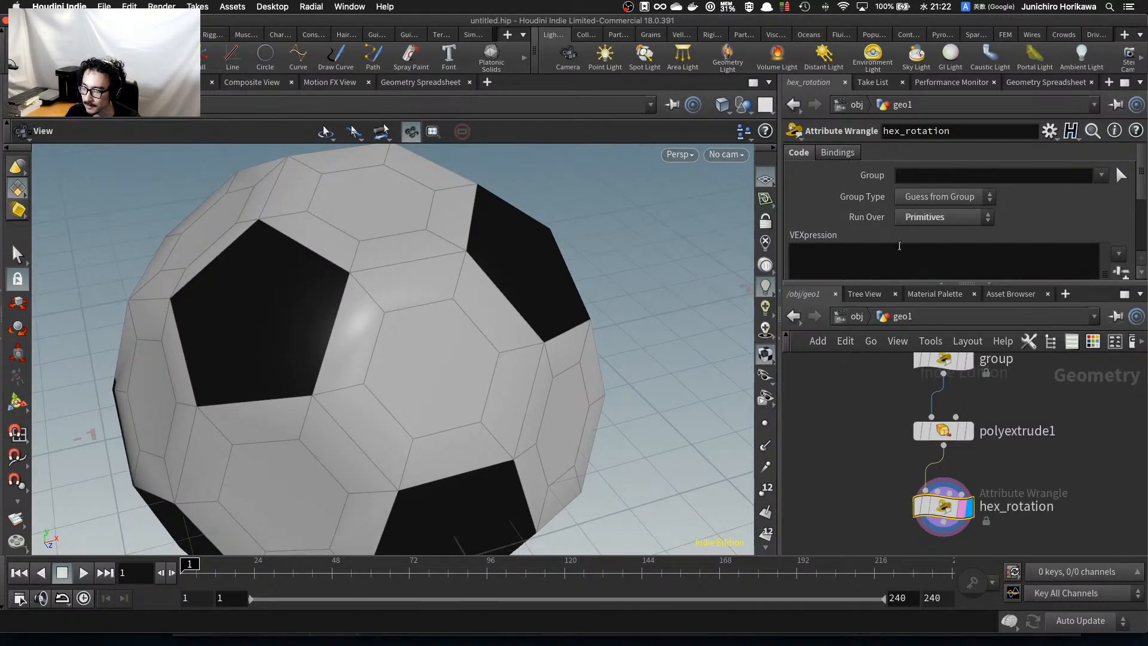
{"action": "left_click_drag", "start_coordinate": [858, 281], "coordinate": [859, 307]}
{"action": "left_click_drag", "start_coordinate": [297, 335], "coordinate": [410, 359]}
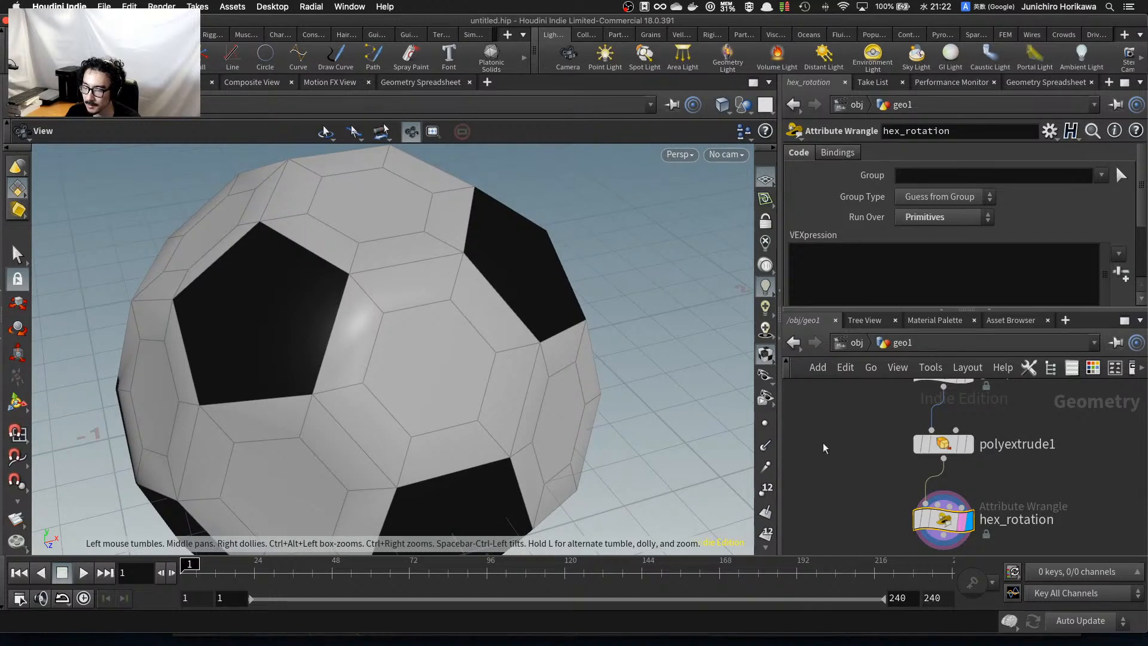
{"action": "left_click_drag", "start_coordinate": [952, 526], "coordinate": [954, 522]}
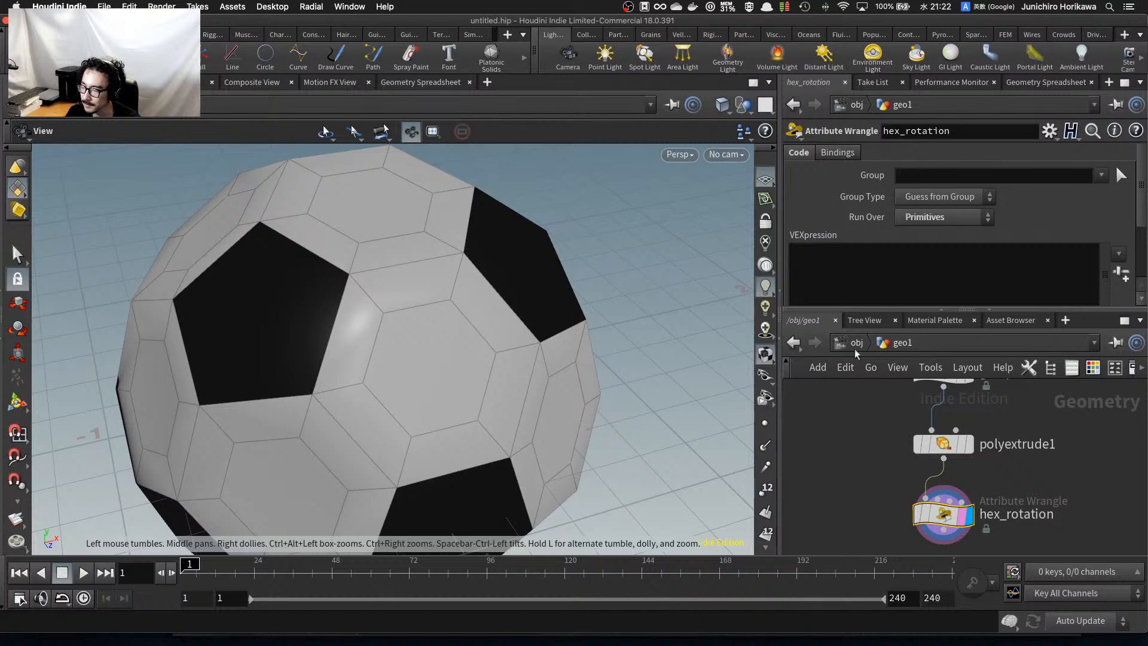
{"action": "left_click_drag", "start_coordinate": [844, 310], "coordinate": [844, 324]}
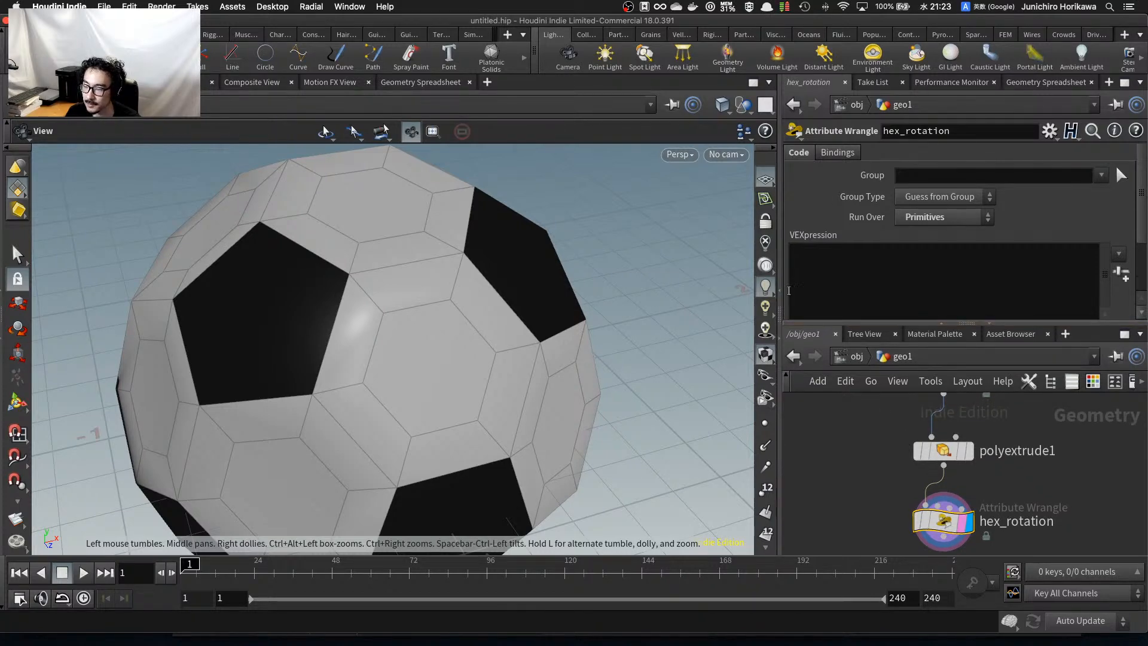
{"action": "scroll", "coordinate": [457, 356], "scroll_direction": "up", "scroll_amount": 5}
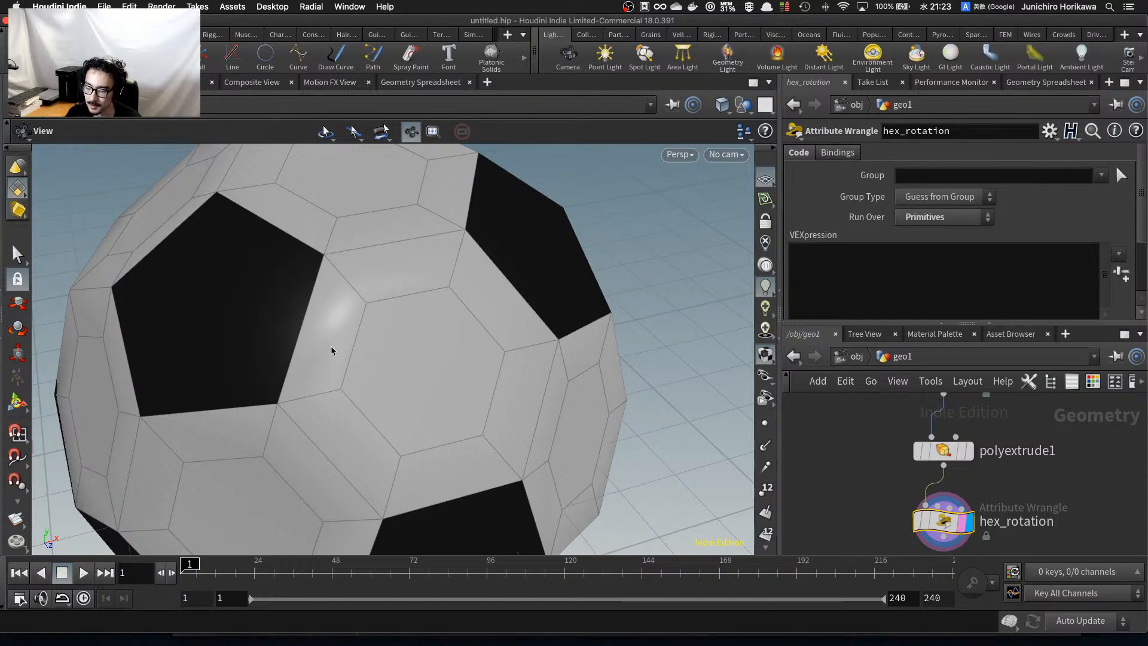
{"action": "scroll", "coordinate": [384, 377], "scroll_direction": "down", "scroll_amount": 1}
{"action": "scroll", "coordinate": [384, 381], "scroll_direction": "down", "scroll_amount": 1}
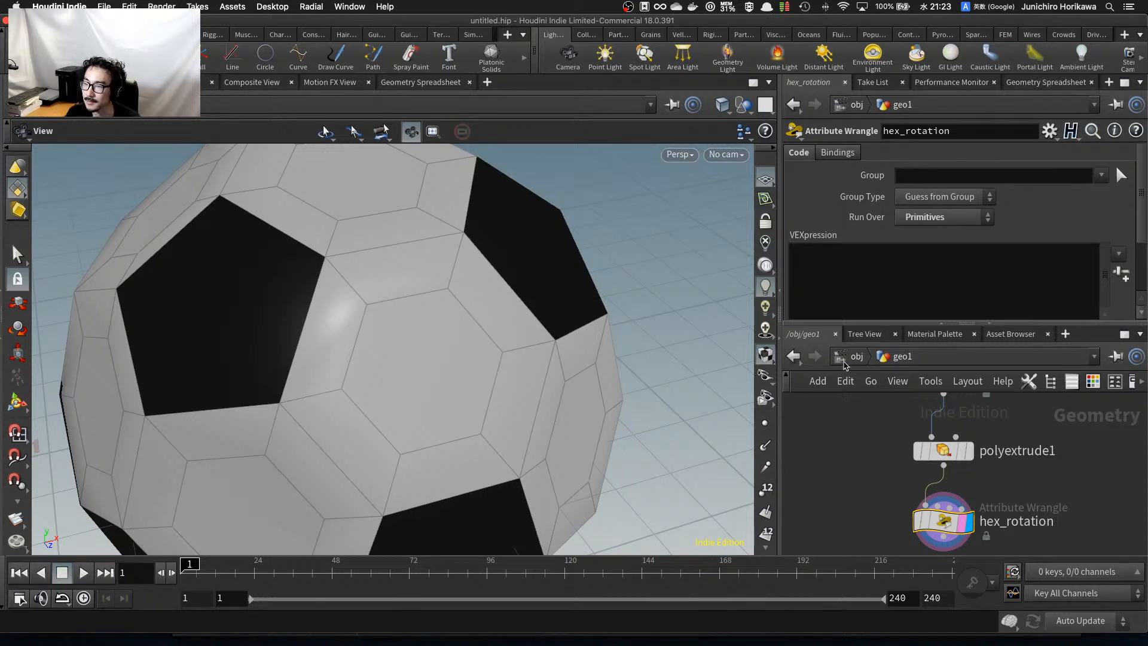
{"action": "scroll", "coordinate": [850, 446], "scroll_direction": "down", "scroll_amount": 3}
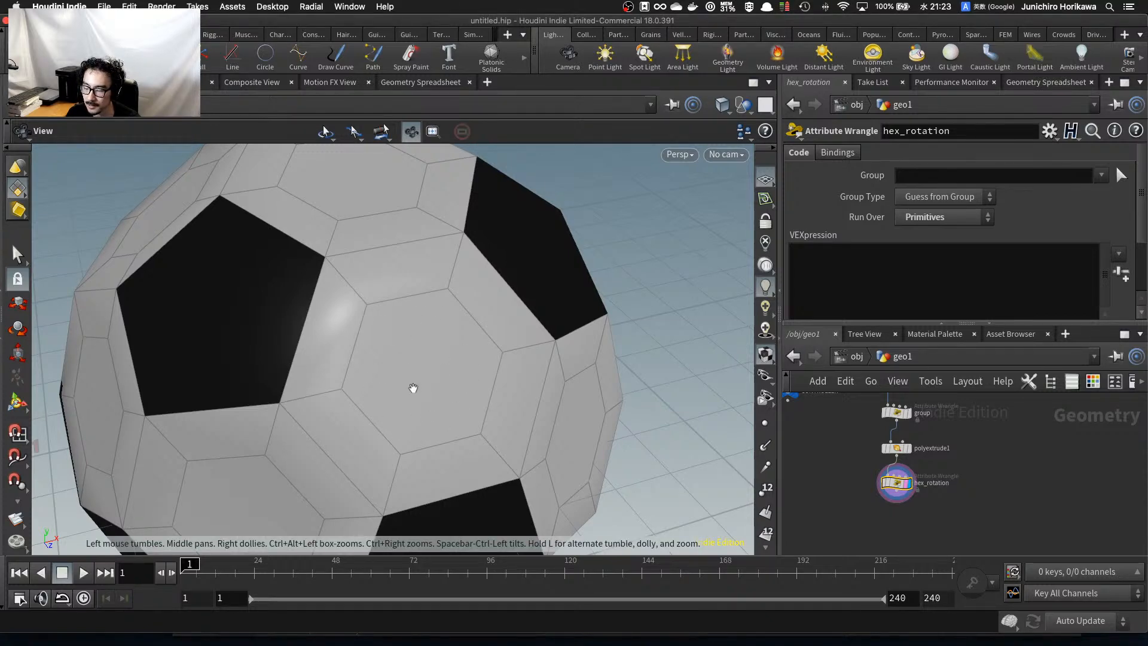
{"action": "left_click_drag", "start_coordinate": [412, 389], "coordinate": [420, 346]}
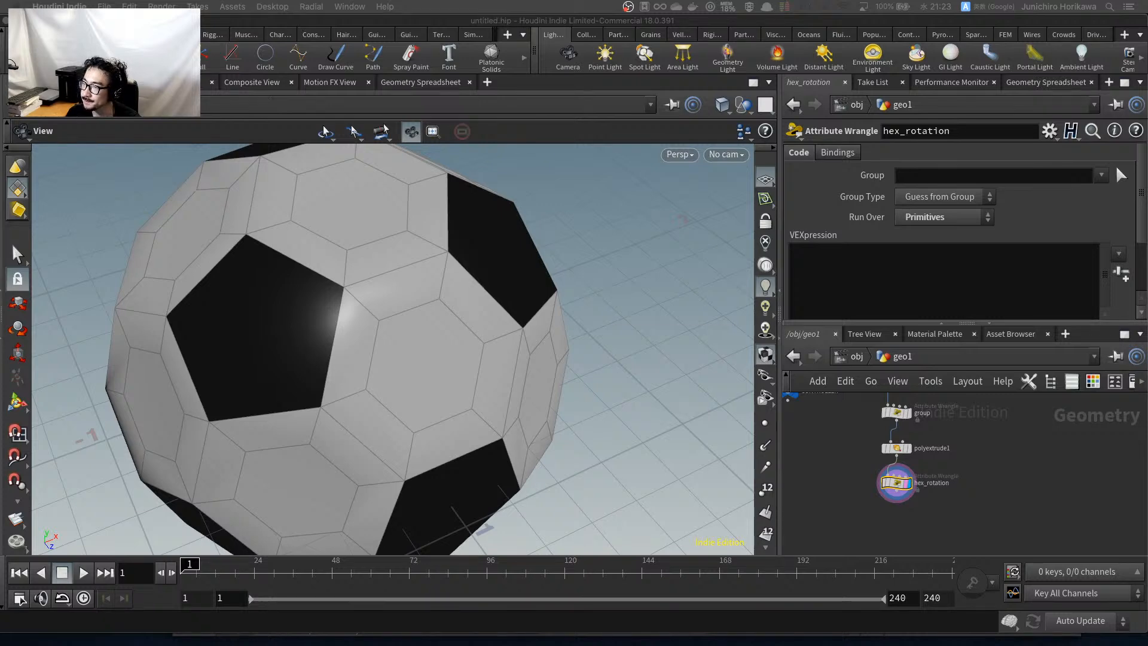
Turn on the Front Group extrudeFront and the Side Group extrudeSide as outputs of polyextrude1.
{"action": "scroll", "coordinate": [1001, 478], "scroll_direction": "up", "scroll_amount": 2}
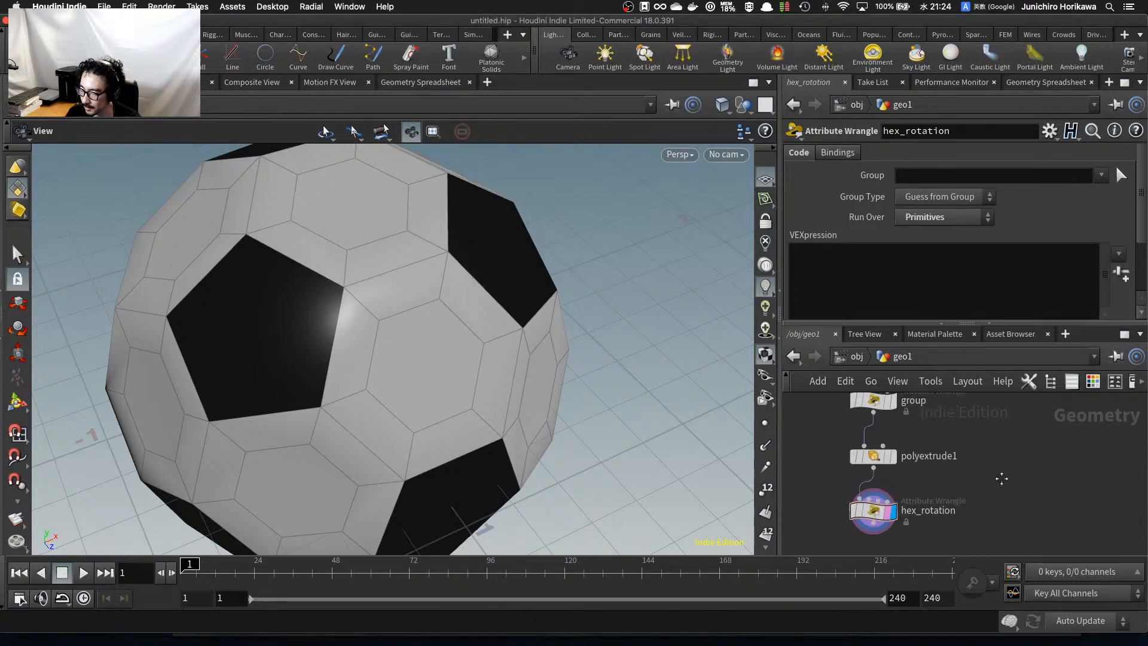
{"action": "left_click", "coordinate": [872, 456]}
{"action": "scroll", "coordinate": [906, 449], "scroll_direction": "up", "scroll_amount": 2}
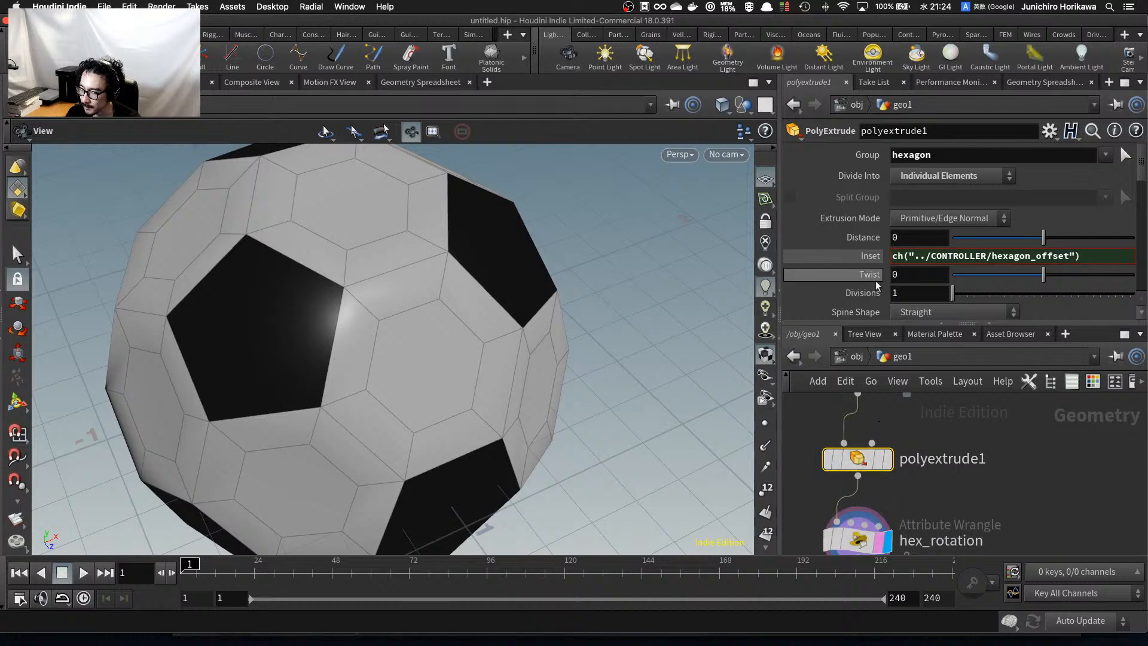
{"action": "scroll", "coordinate": [841, 235], "scroll_direction": "down", "scroll_amount": 10}
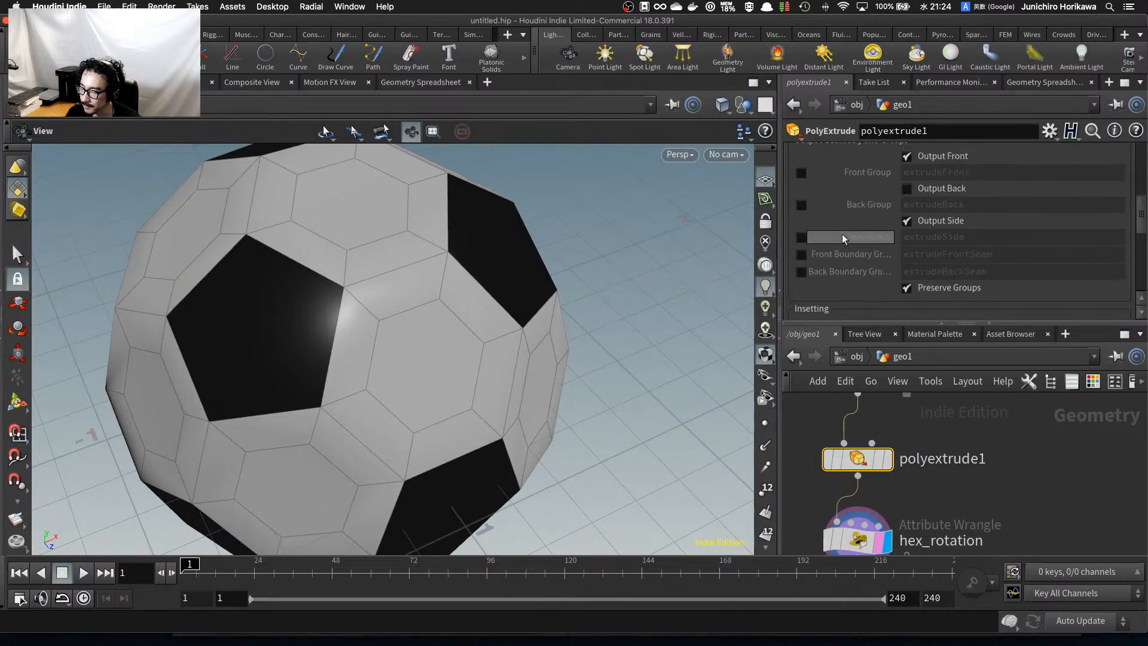
{"action": "scroll", "coordinate": [842, 235], "scroll_direction": "up", "scroll_amount": 2}
{"action": "left_click_drag", "start_coordinate": [874, 323], "coordinate": [874, 352]}
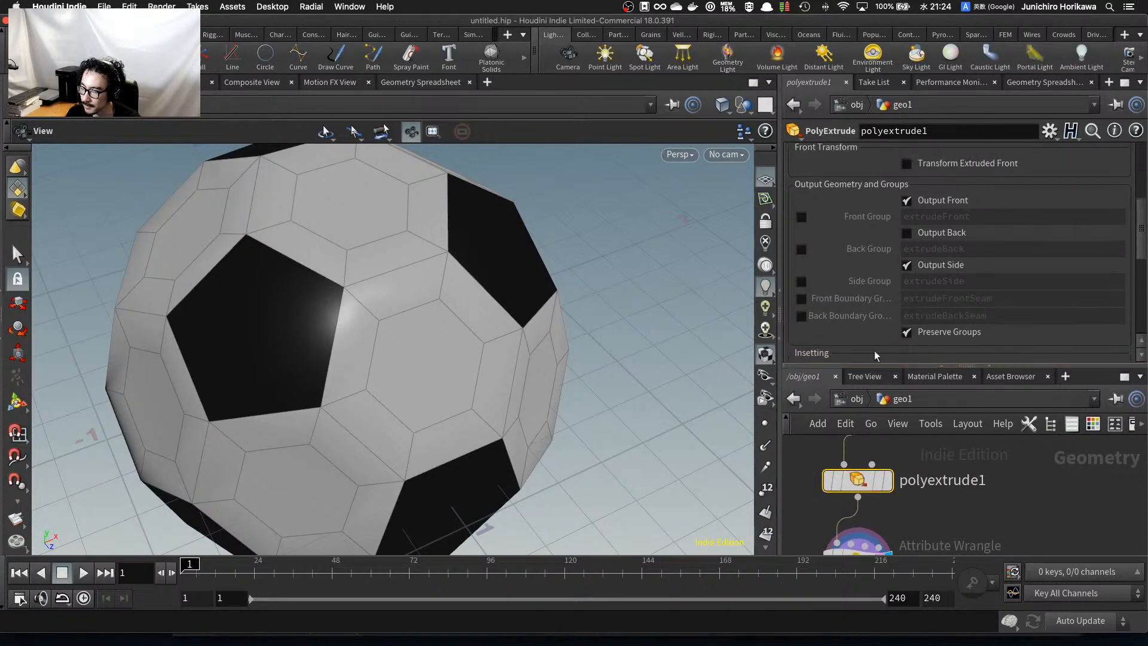
{"action": "left_click", "coordinate": [802, 217]}
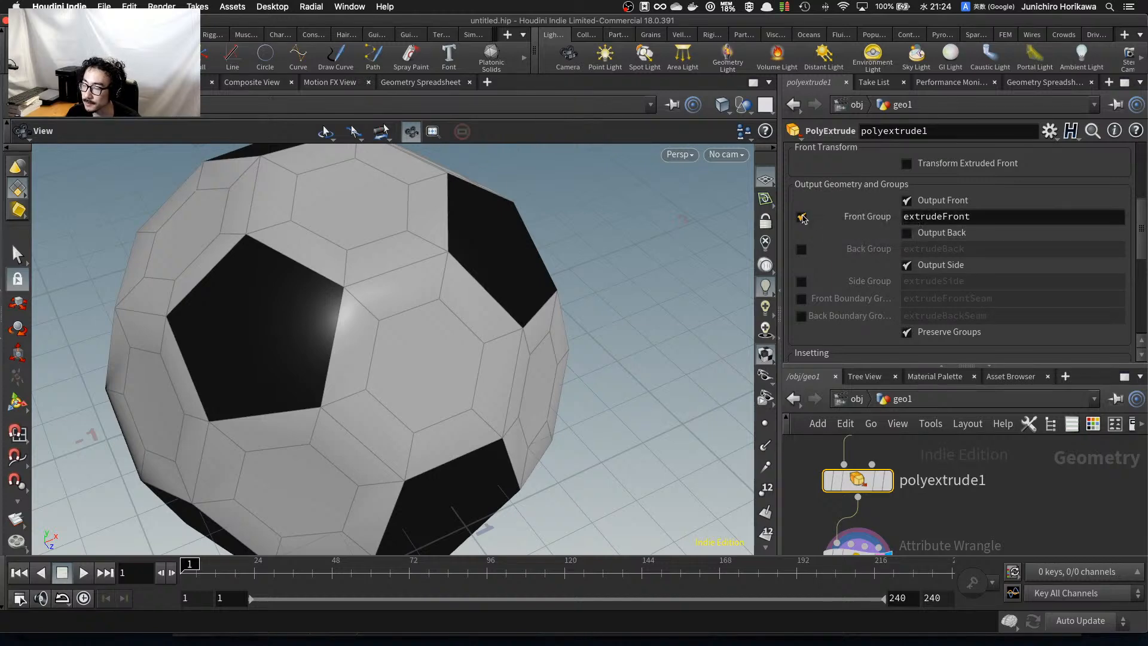
{"action": "left_click", "coordinate": [801, 282]}
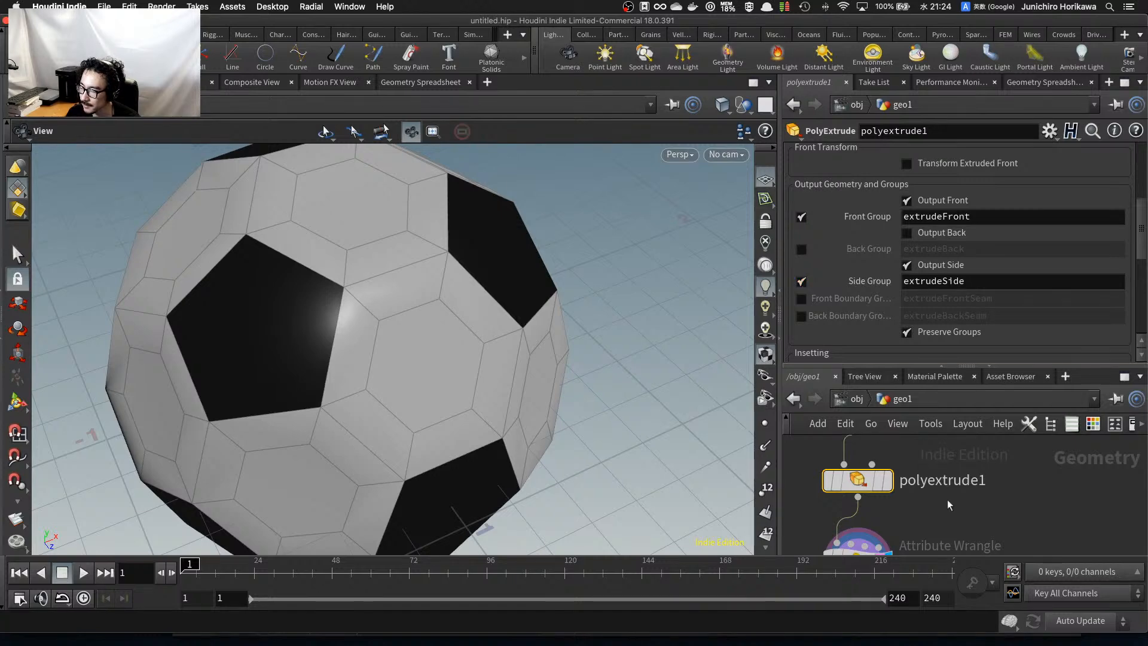
Add a Delete node below the hex_rotation wrangle.
{"action": "middle_click_drag", "start_coordinate": [911, 545], "coordinate": [913, 468]}
{"action": "left_click", "coordinate": [862, 484]}
{"action": "middle_click_drag", "start_coordinate": [899, 520], "coordinate": [912, 496]}
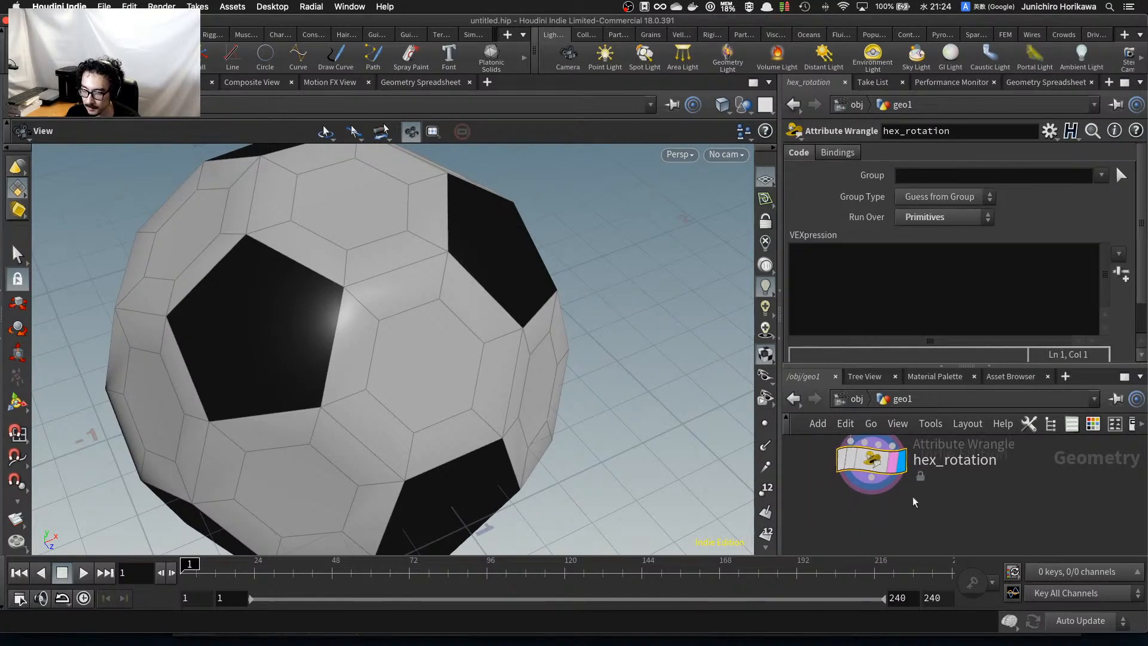
{"action": "scroll", "coordinate": [472, 303], "scroll_direction": "down", "scroll_amount": 4}
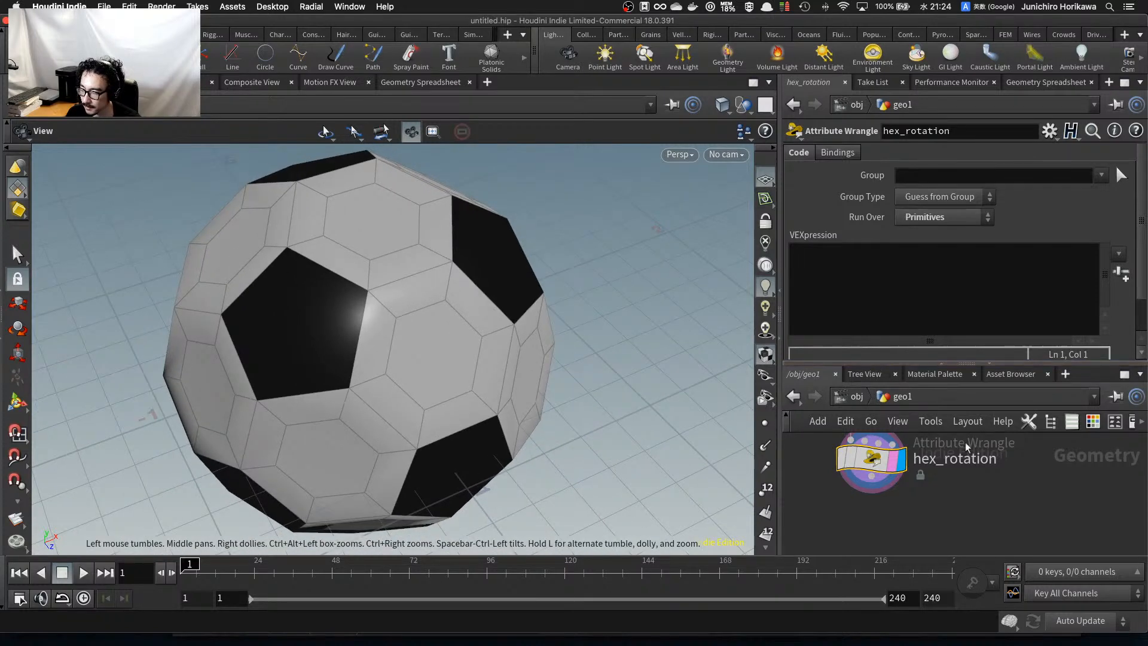
{"action": "middle_click_drag", "start_coordinate": [893, 424], "coordinate": [928, 491]}
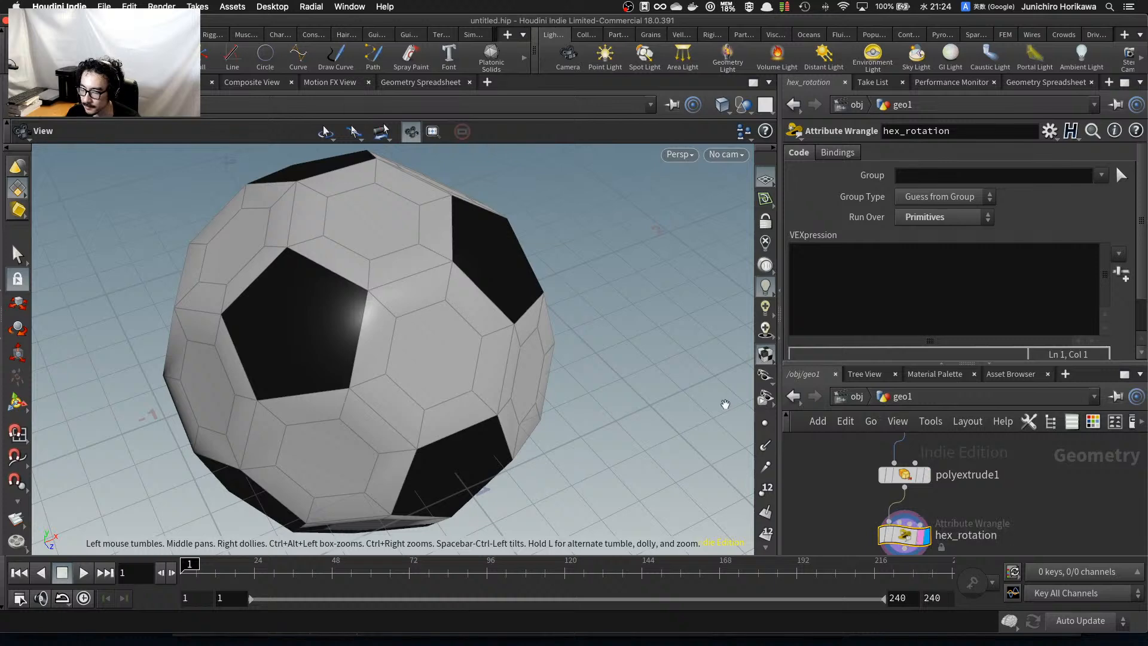
{"action": "scroll", "coordinate": [441, 336], "scroll_direction": "up", "scroll_amount": 5}
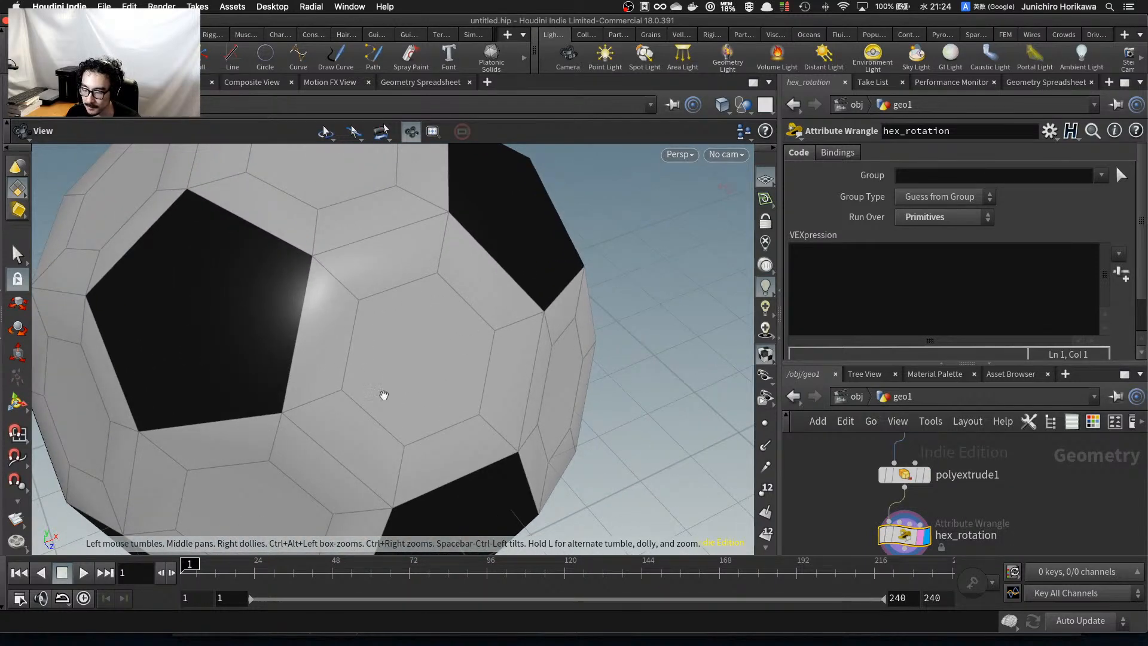
{"action": "scroll", "coordinate": [836, 500], "scroll_direction": "down", "scroll_amount": 4}
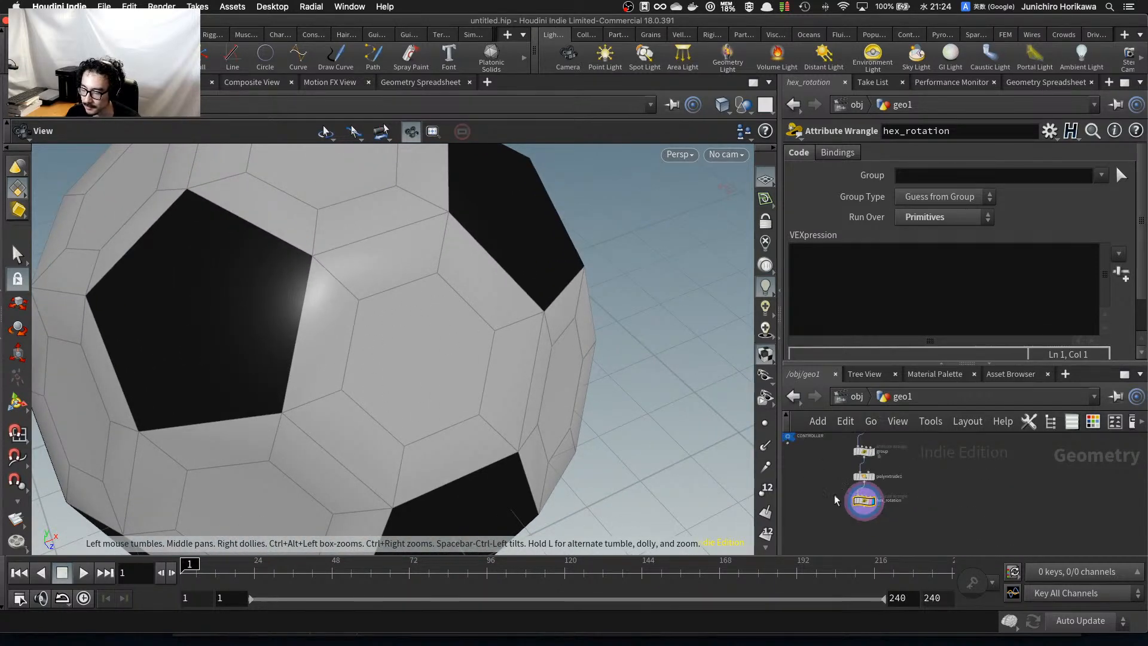
{"action": "middle_click_drag", "start_coordinate": [859, 538], "coordinate": [857, 507]}
{"action": "scroll", "coordinate": [857, 507], "scroll_direction": "up", "scroll_amount": 3}
{"action": "key", "text": "Tab"}
{"action": "type", "text": "del"}
{"action": "key", "text": "Return"}
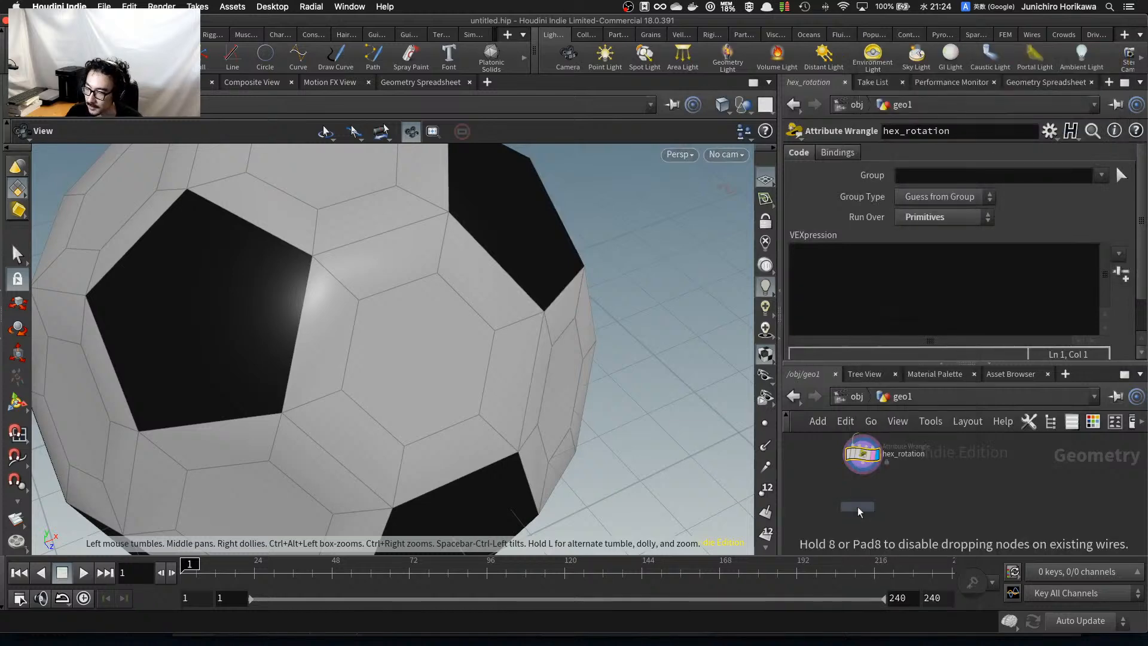
{"action": "left_click", "coordinate": [858, 507]}
Save the scene to the Desktop under the file name knottedball.
{"action": "key", "text": "super+s"}
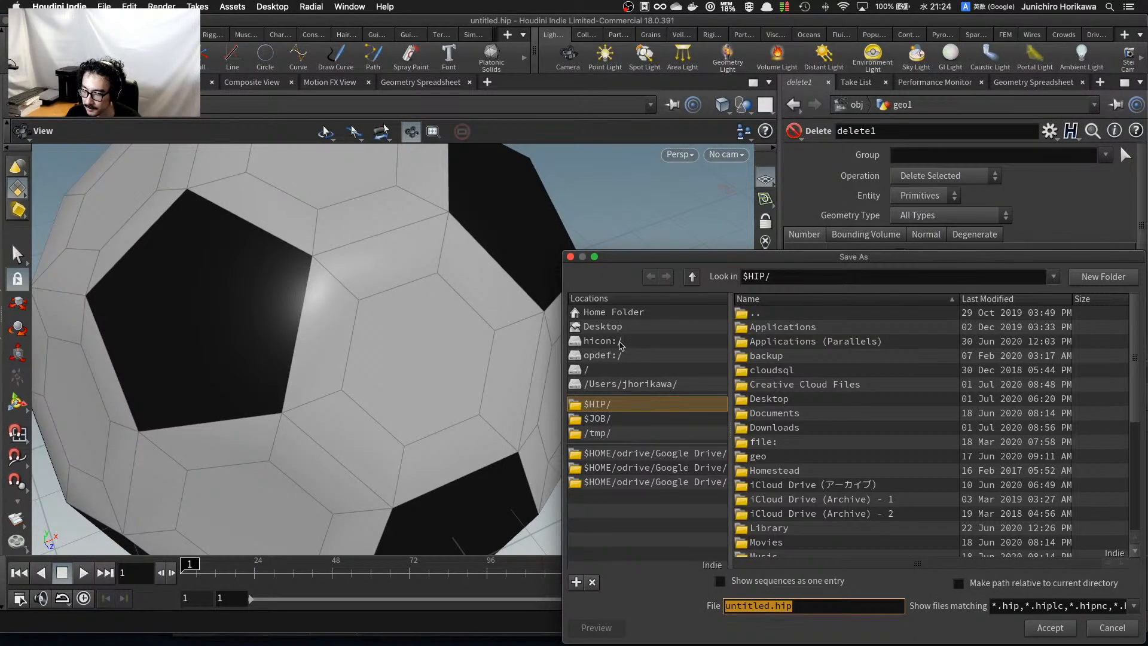
{"action": "left_click", "coordinate": [613, 328]}
{"action": "left_click", "coordinate": [770, 606]}
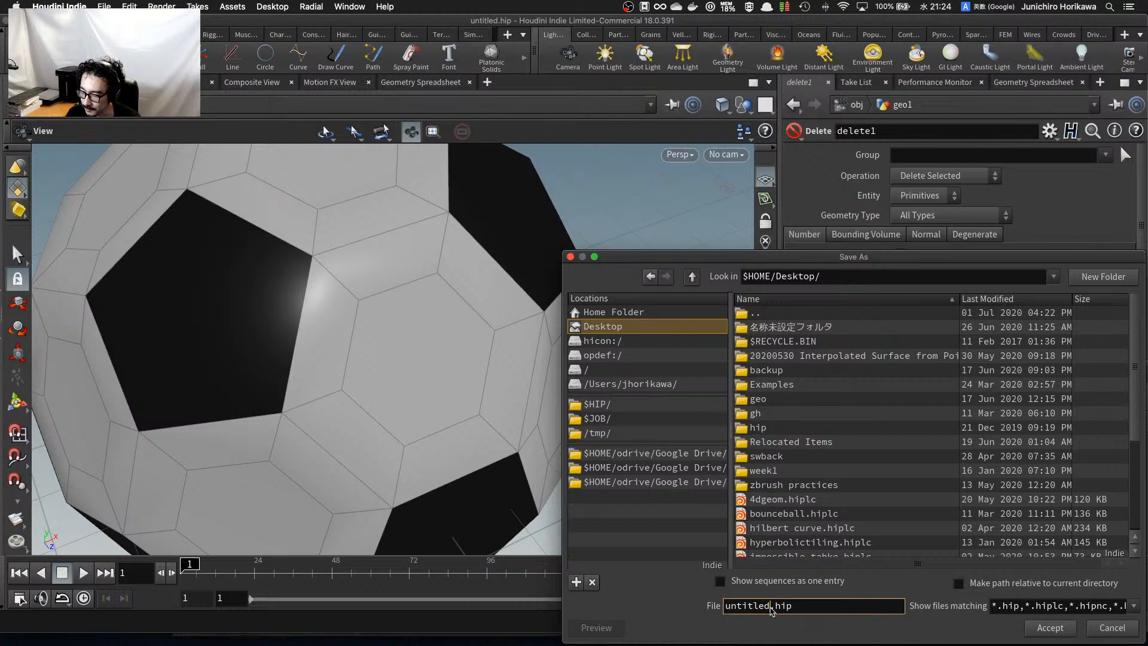
{"action": "left_click_drag", "start_coordinate": [770, 608], "coordinate": [679, 610]}
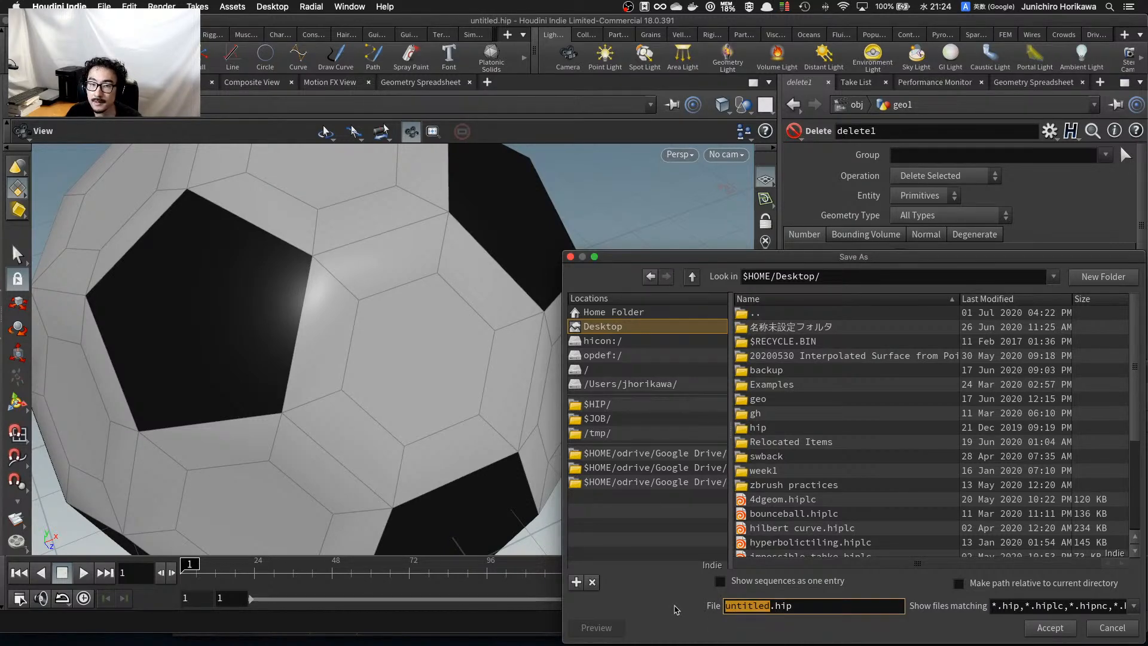
{"action": "type", "text": "know"}
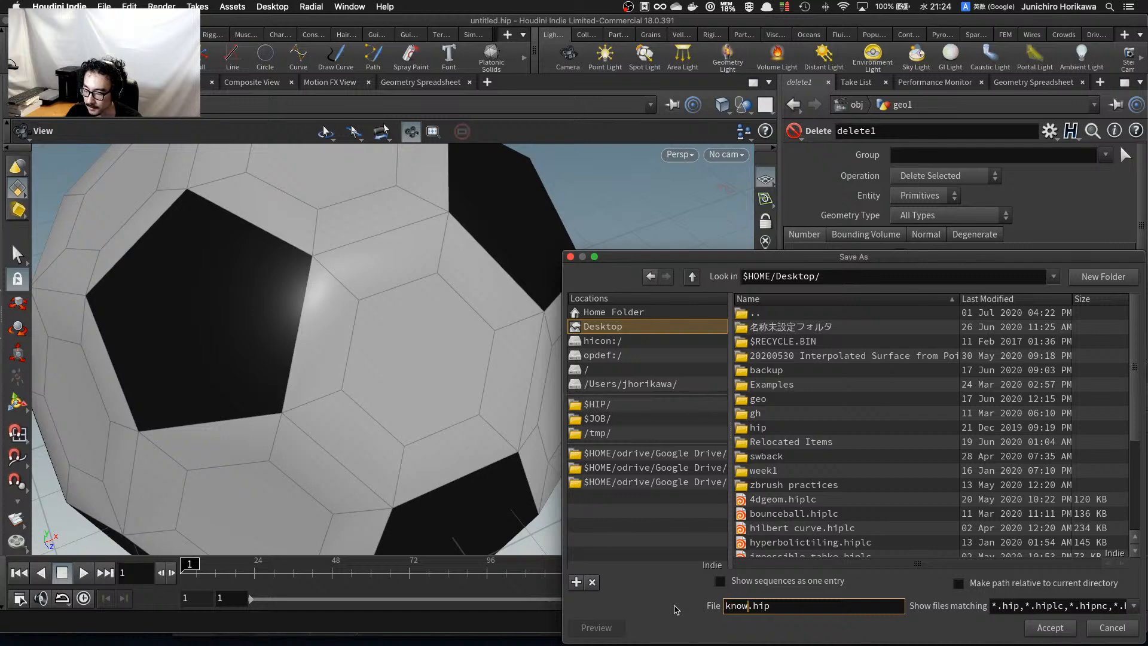
{"action": "key", "text": "BackSpace"}
{"action": "type", "text": "ttedball"}
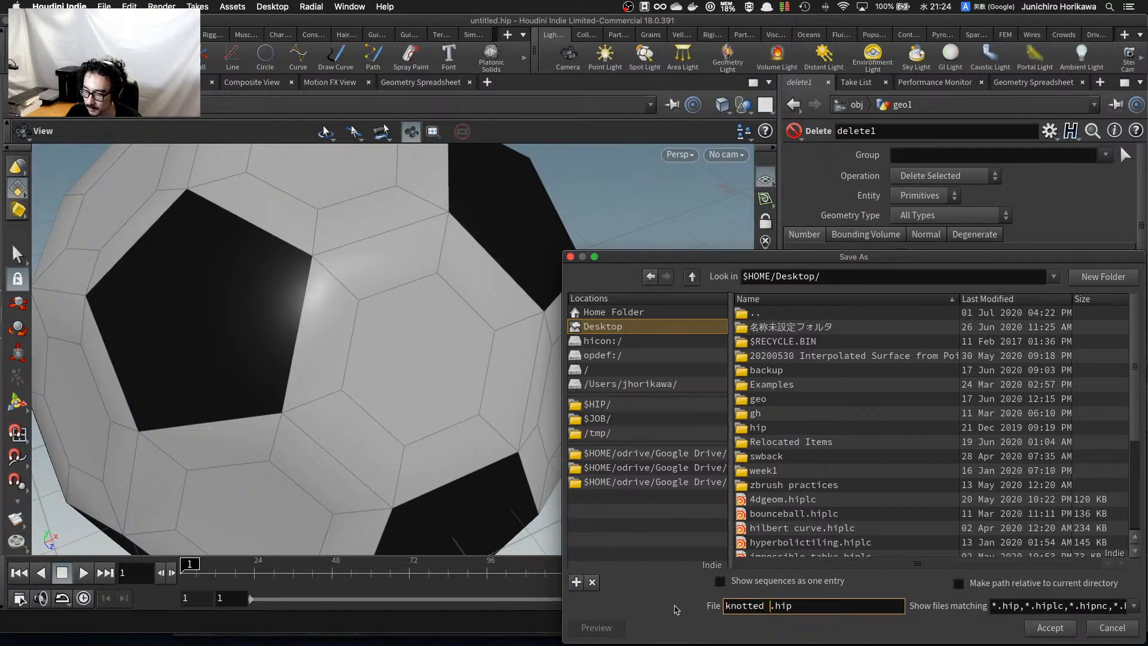
{"action": "key", "text": "Return"}
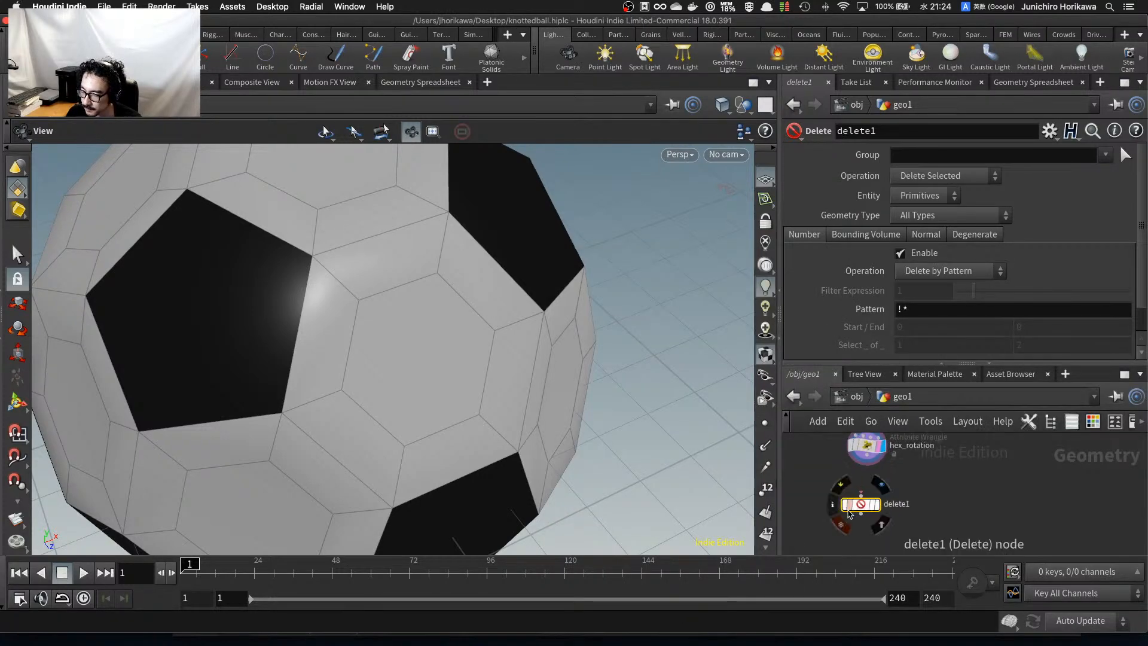
Connect hex_rotation's output to delete1 and display delete1's result.
{"action": "scroll", "coordinate": [871, 458], "scroll_direction": "up", "scroll_amount": 2}
{"action": "left_click_drag", "start_coordinate": [870, 440], "coordinate": [871, 500]}
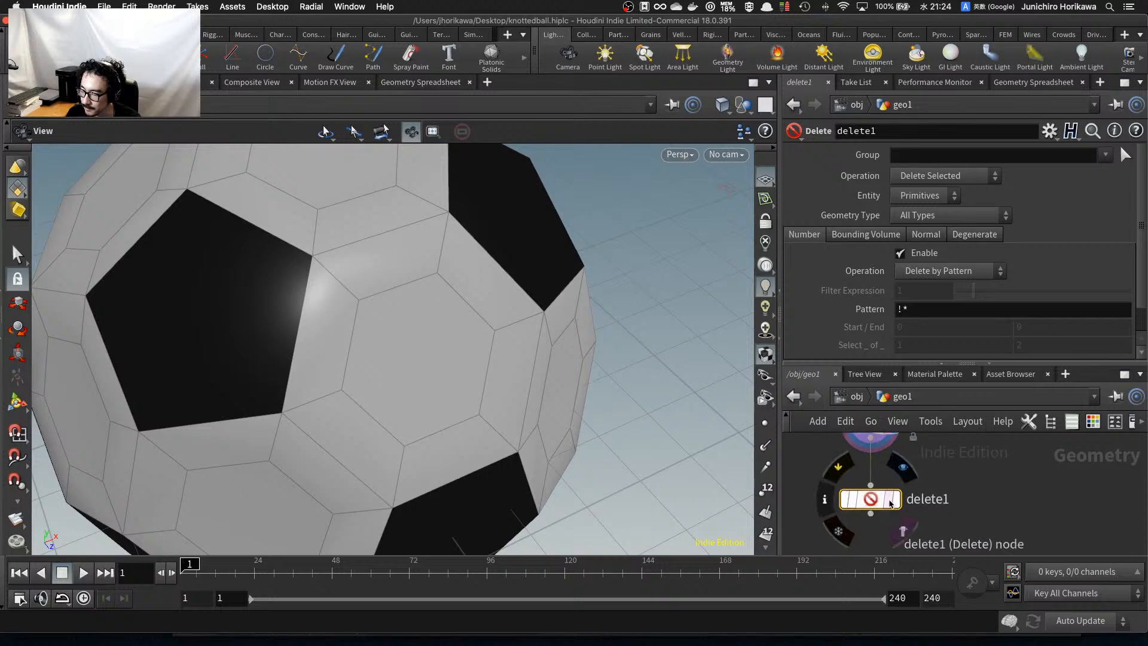
{"action": "left_click", "coordinate": [892, 501]}
{"action": "scroll", "coordinate": [884, 503], "scroll_direction": "down", "scroll_amount": 3}
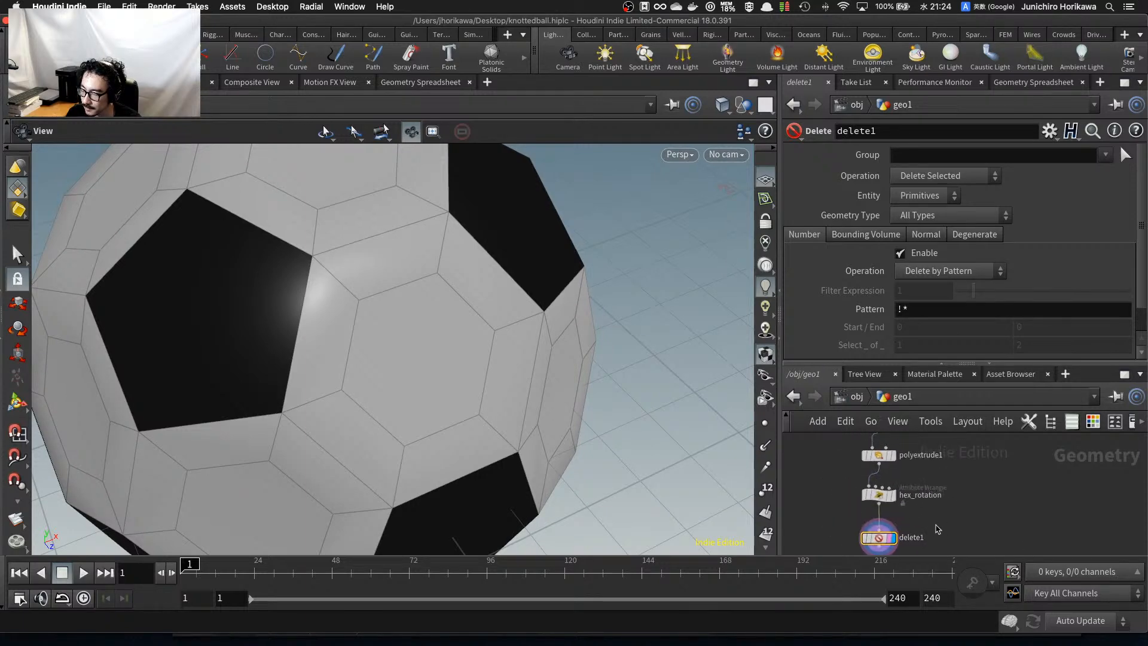
Set delete1 to use the extrudeFront group with the Delete Non-Selected operation.
{"action": "left_click", "coordinate": [1106, 156]}
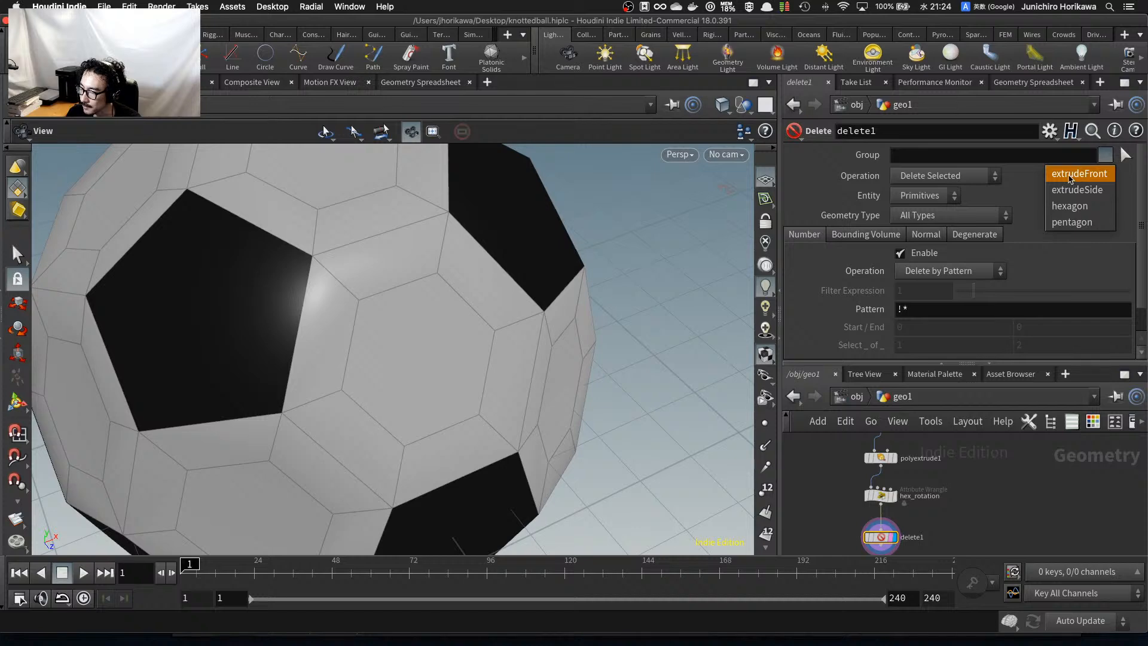
{"action": "left_click", "coordinate": [1070, 178]}
{"action": "left_click", "coordinate": [943, 175]}
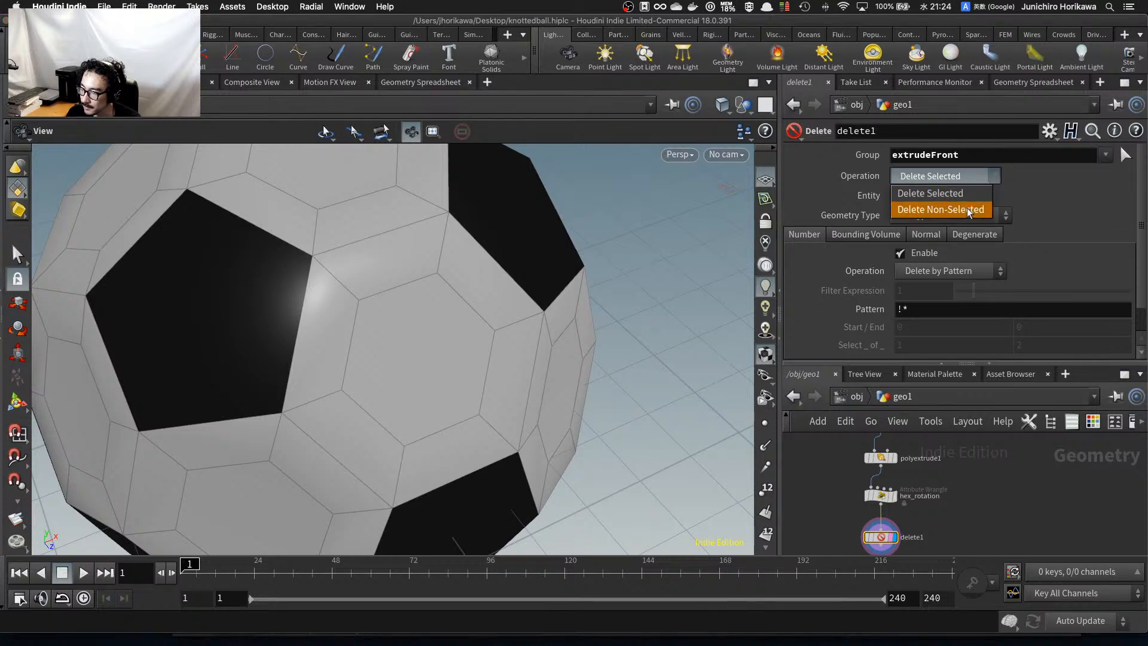
{"action": "left_click", "coordinate": [941, 210]}
{"action": "scroll", "coordinate": [956, 496], "scroll_direction": "up", "scroll_amount": 3}
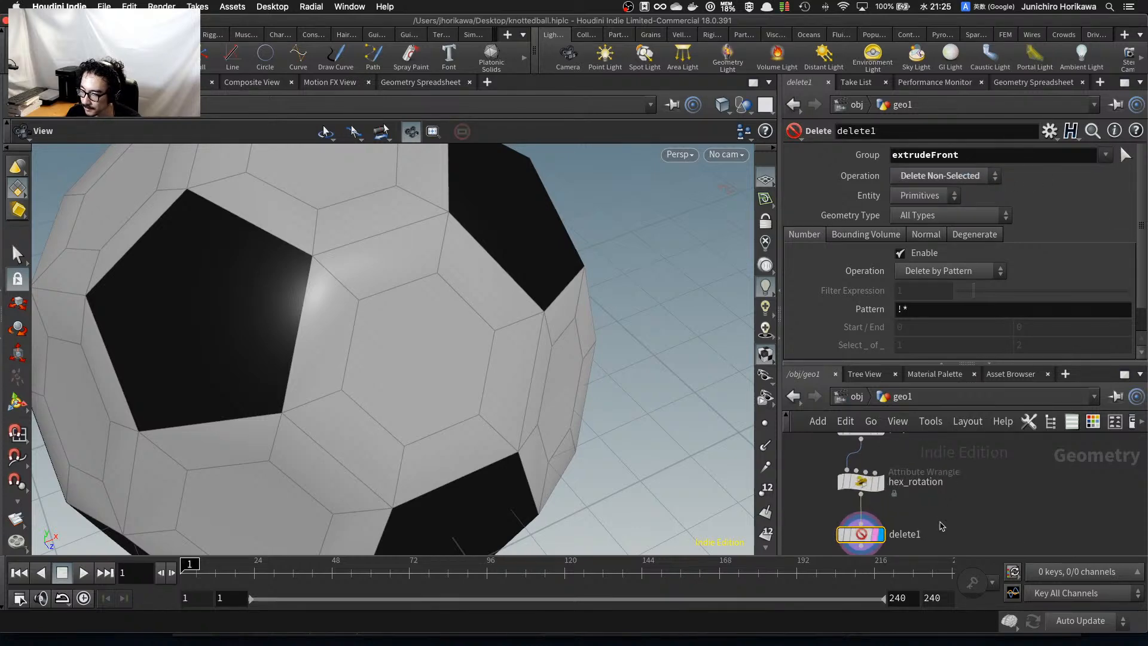
Save the scene again, go up to the object level and re-enter geo1.
{"action": "key", "text": "super+s"}
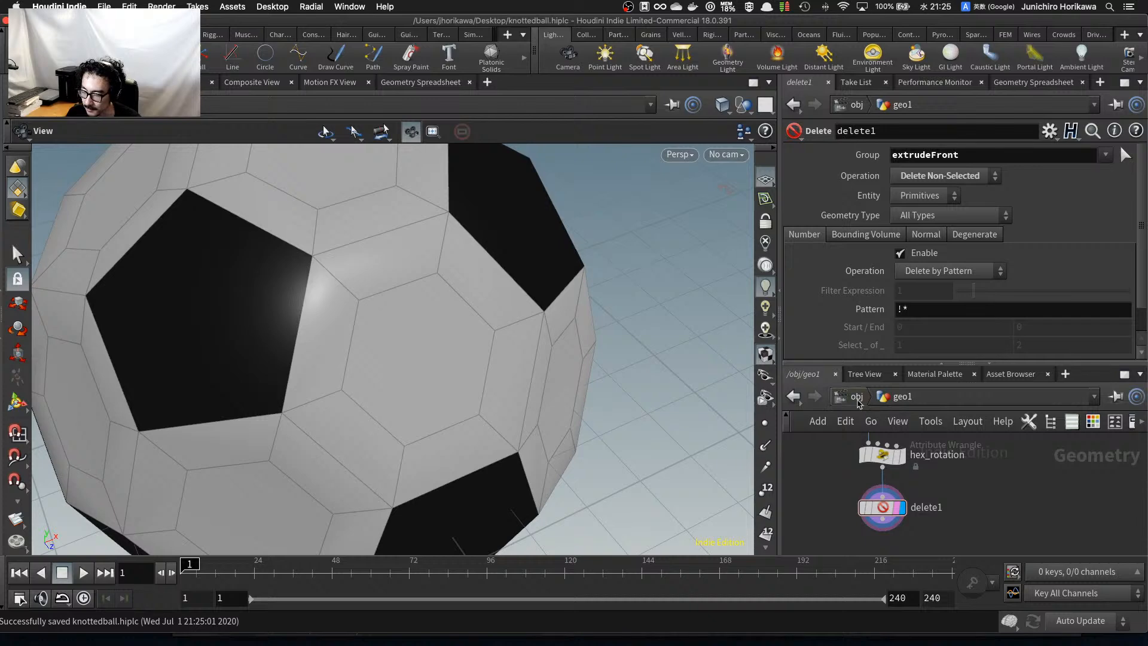
{"action": "left_click", "coordinate": [857, 397]}
{"action": "double_click", "coordinate": [911, 467]}
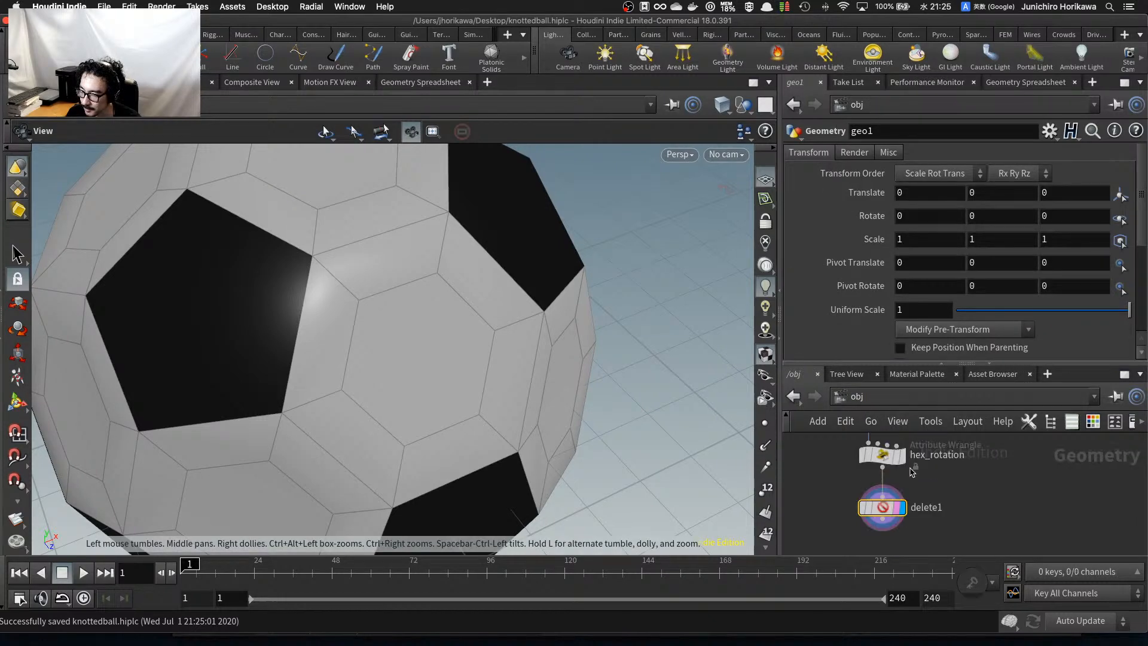
Remove the delete1 node below hex_rotation from the geo1 network.
{"action": "left_click_drag", "start_coordinate": [471, 411], "coordinate": [458, 369]}
{"action": "scroll", "coordinate": [883, 489], "scroll_direction": "up", "scroll_amount": 2}
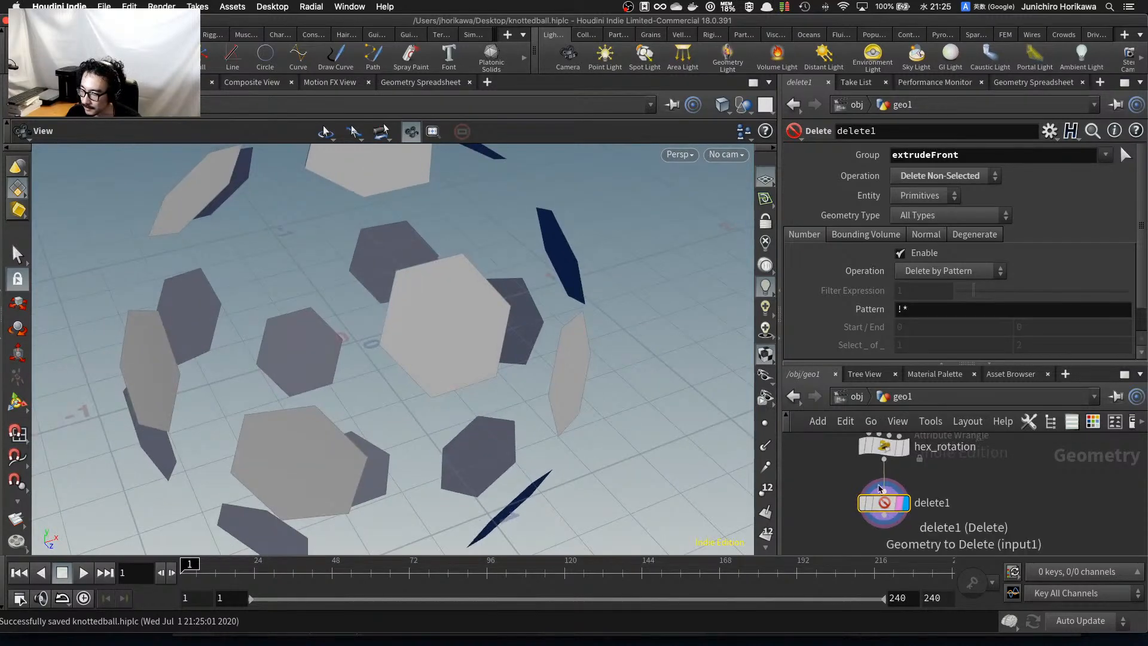
{"action": "scroll", "coordinate": [891, 496], "scroll_direction": "down", "scroll_amount": 2}
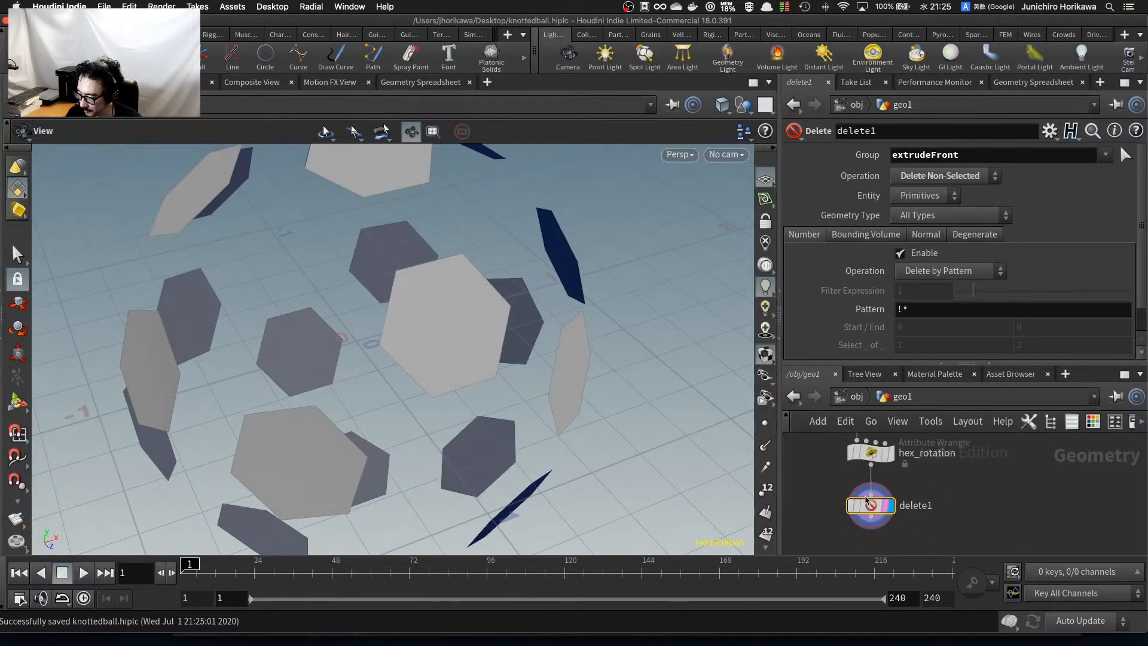
{"action": "key", "text": "Delete"}
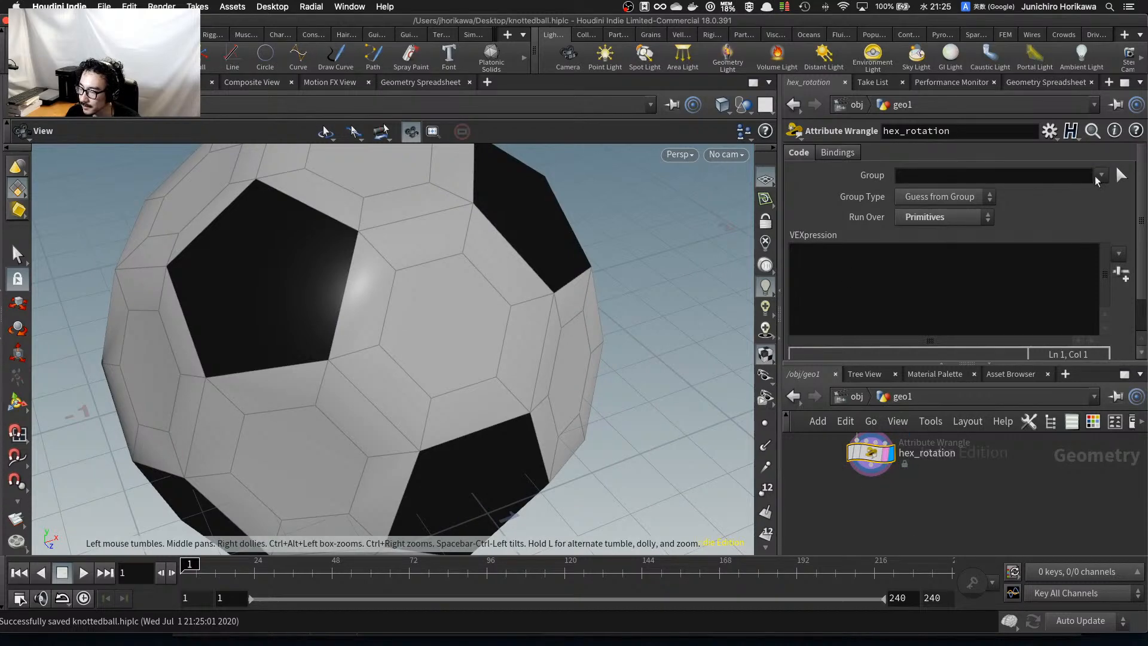
Restrict the hex_rotation wrangle to the extrudeFront group.
{"action": "left_click", "coordinate": [1101, 176]}
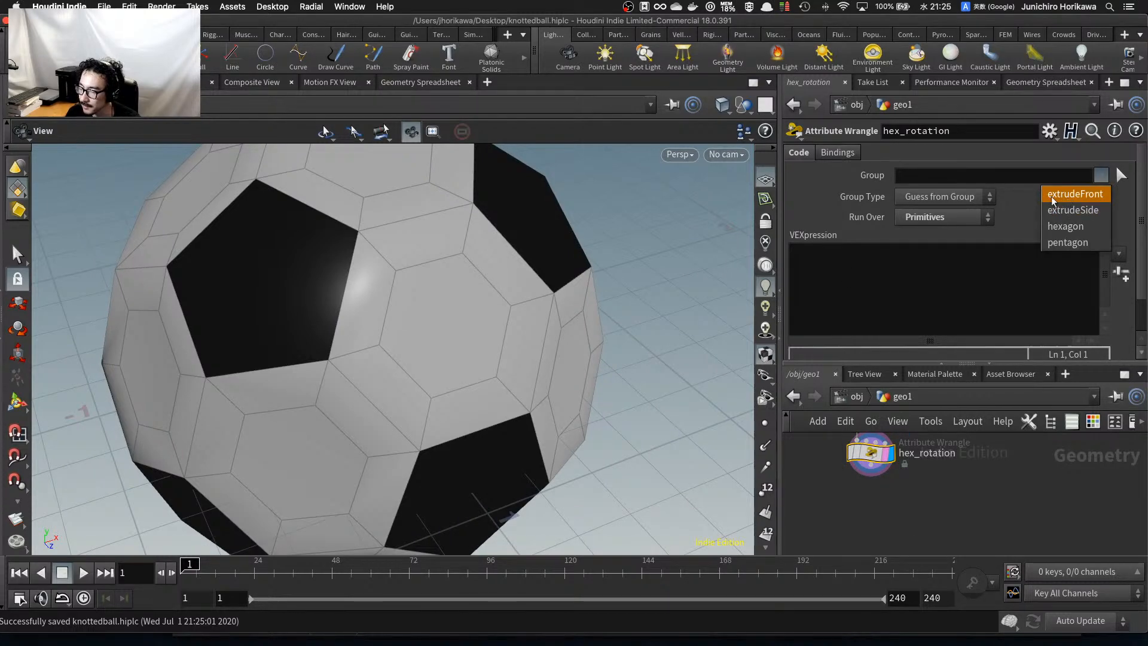
{"action": "left_click", "coordinate": [1066, 194]}
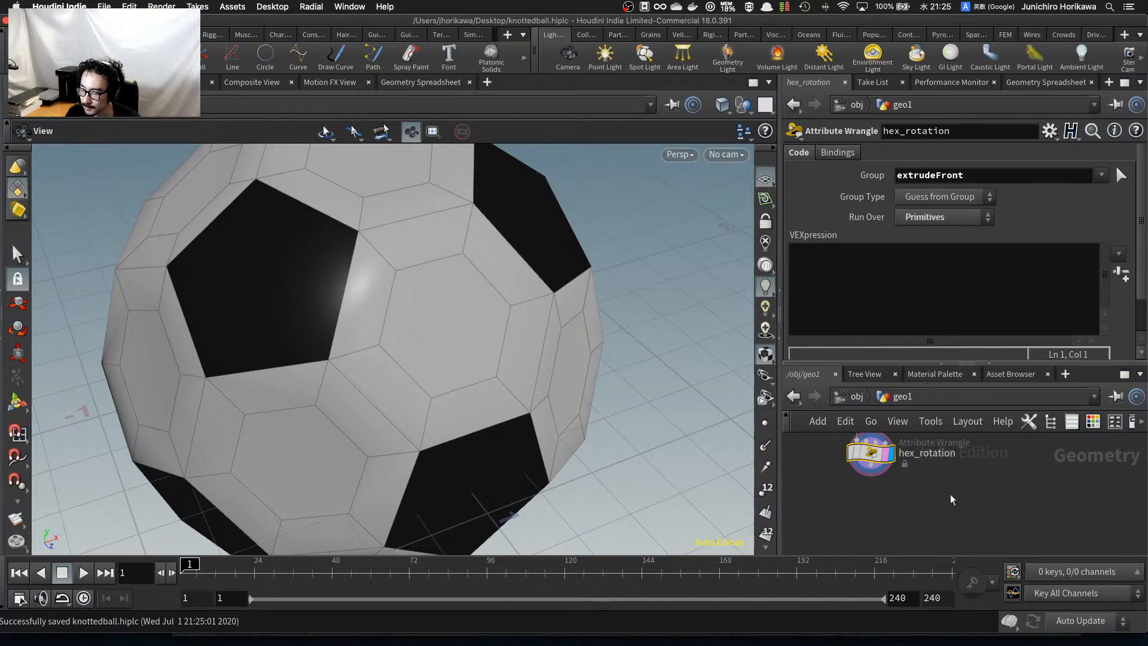
{"action": "middle_click_drag", "start_coordinate": [953, 501], "coordinate": [970, 538]}
{"action": "left_click", "coordinate": [877, 279]}
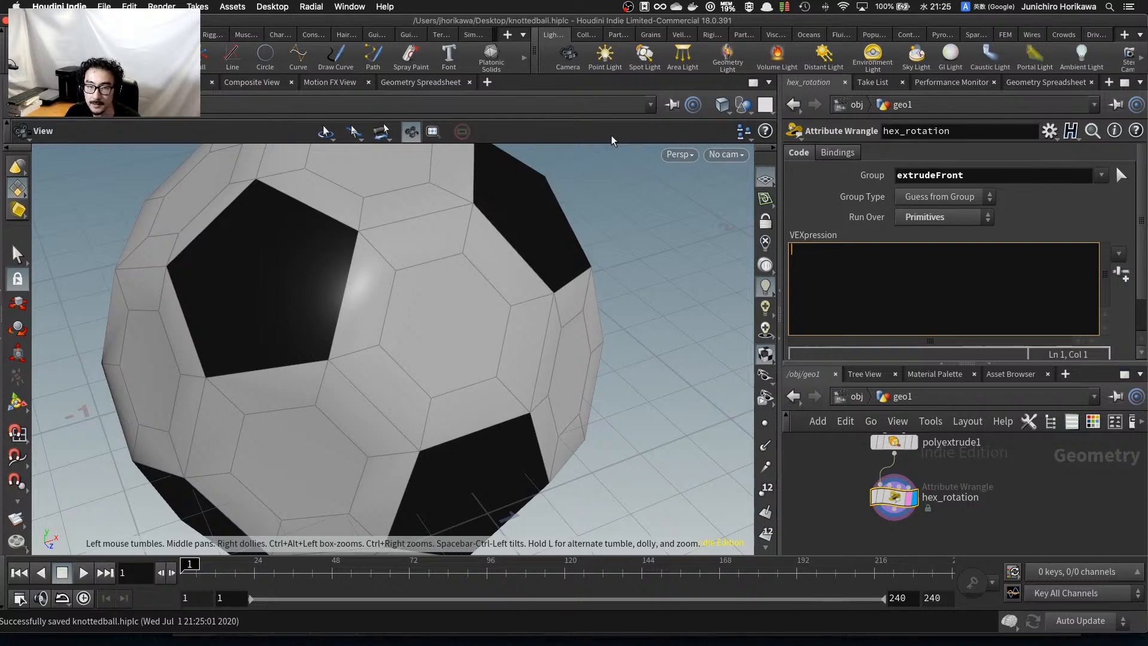
{"action": "type", "text": "int prims"}
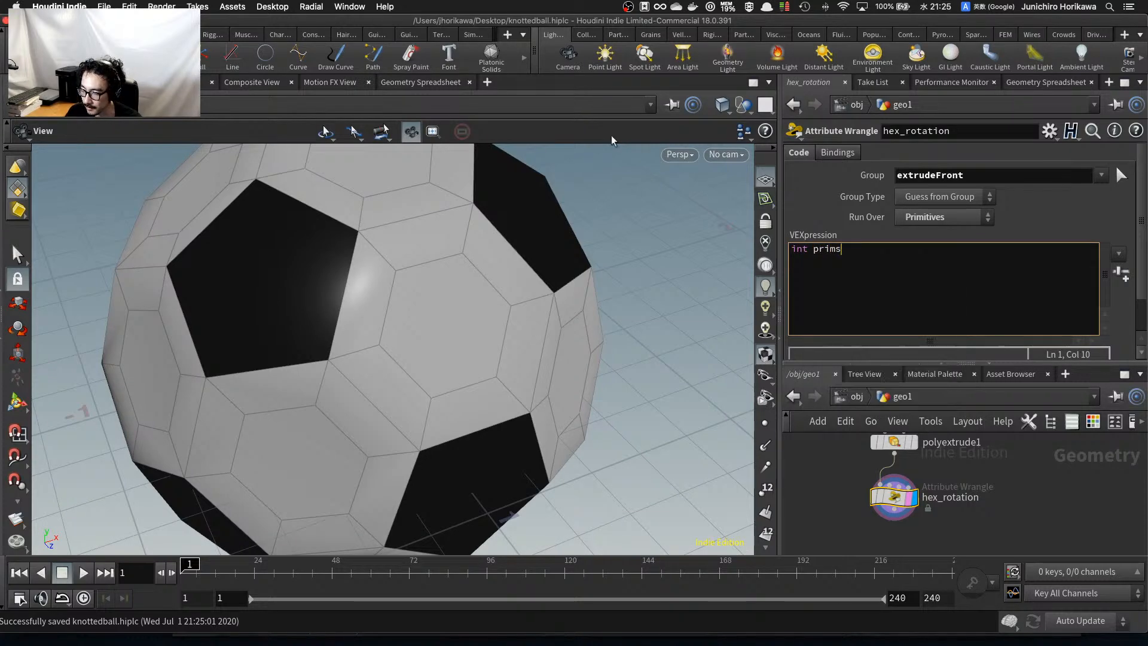
{"action": "type", "text": "[] = poly"}
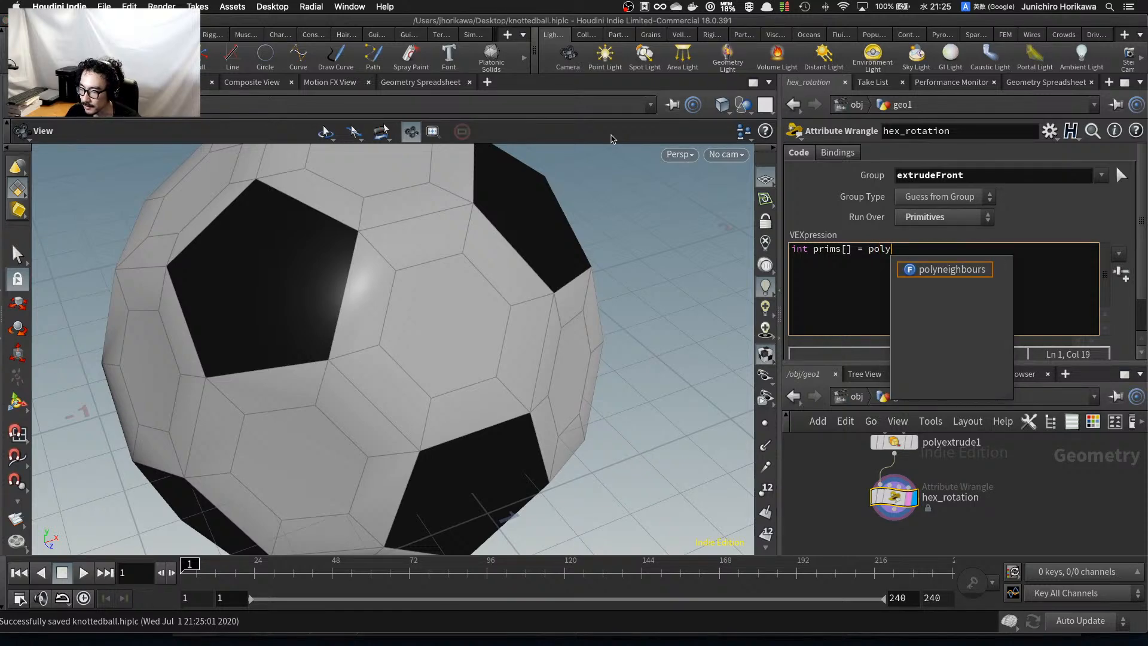
{"action": "key", "text": "Return"}
{"action": "type", "text": "(0, @primb"}
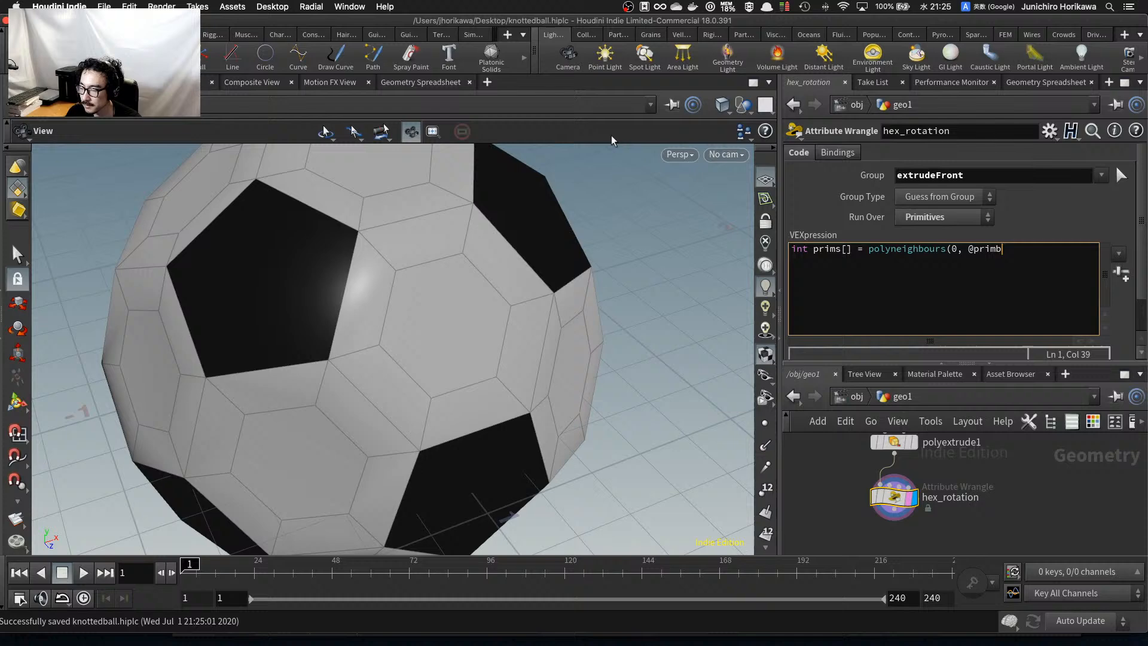
{"action": "key", "text": "BackSpace"}
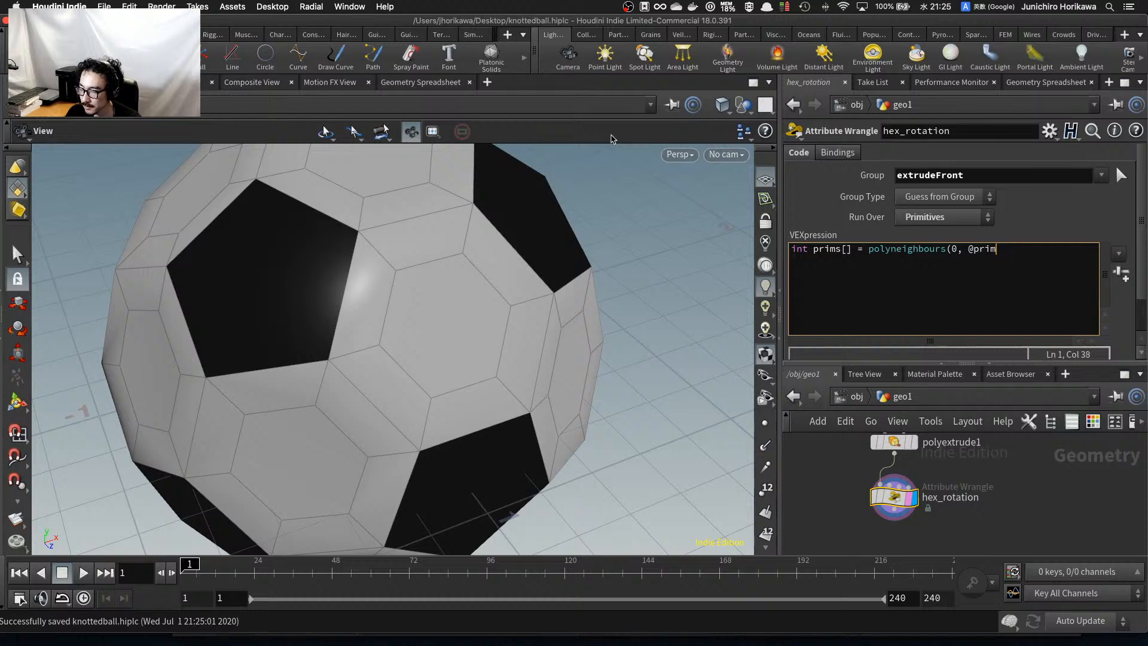
{"action": "type", "text": "num);"}
{"action": "key", "text": "Return"}
{"action": "key", "text": "Return"}
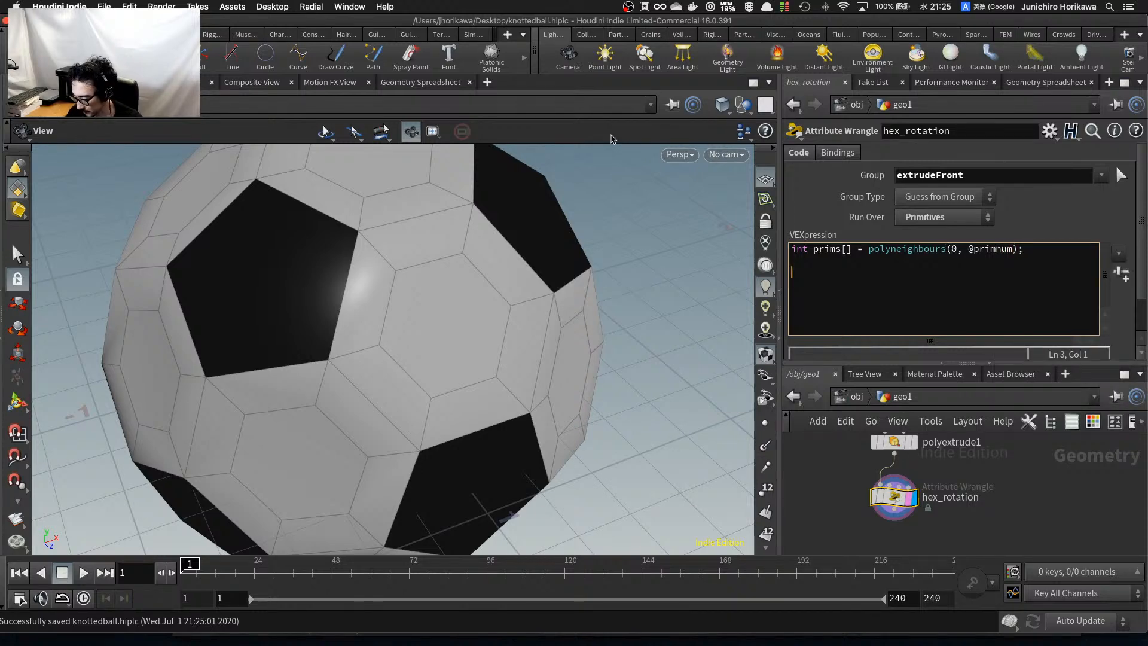
{"action": "key", "text": "Up"}
{"action": "key", "text": "Up"}
{"action": "key", "text": "Return"}
{"action": "key", "text": "Return"}
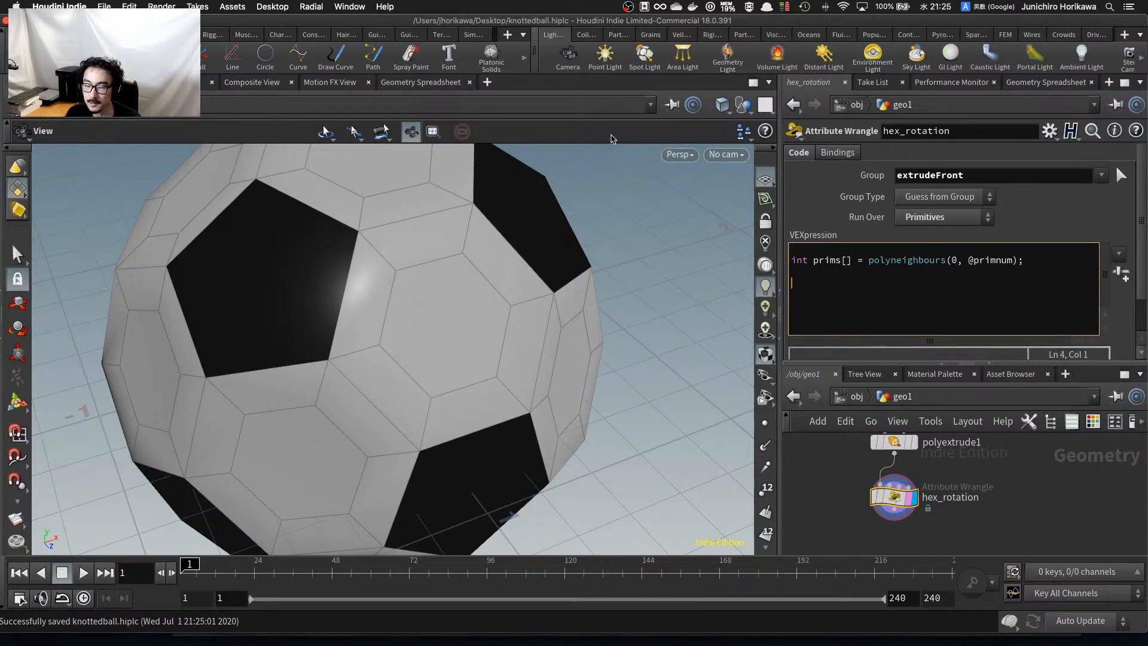
Below the prims line, add an empty loop: for(int i=0; i<len(prims); i++){ }.
{"action": "type", "text": "for"}
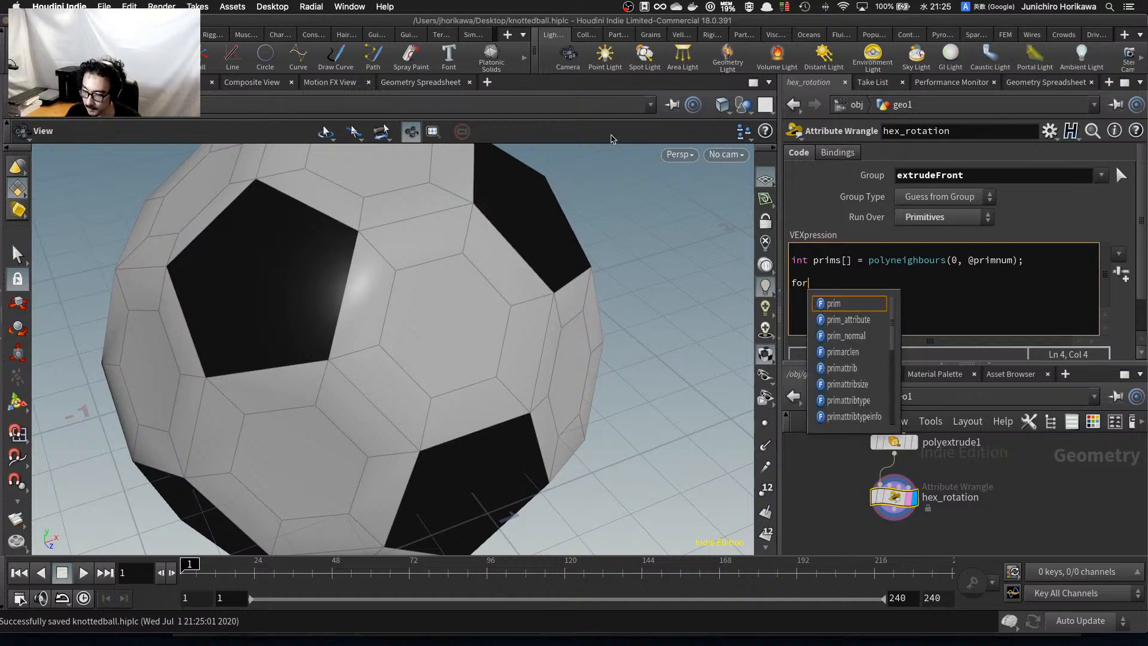
{"action": "type", "text": "(int i=0; i<"}
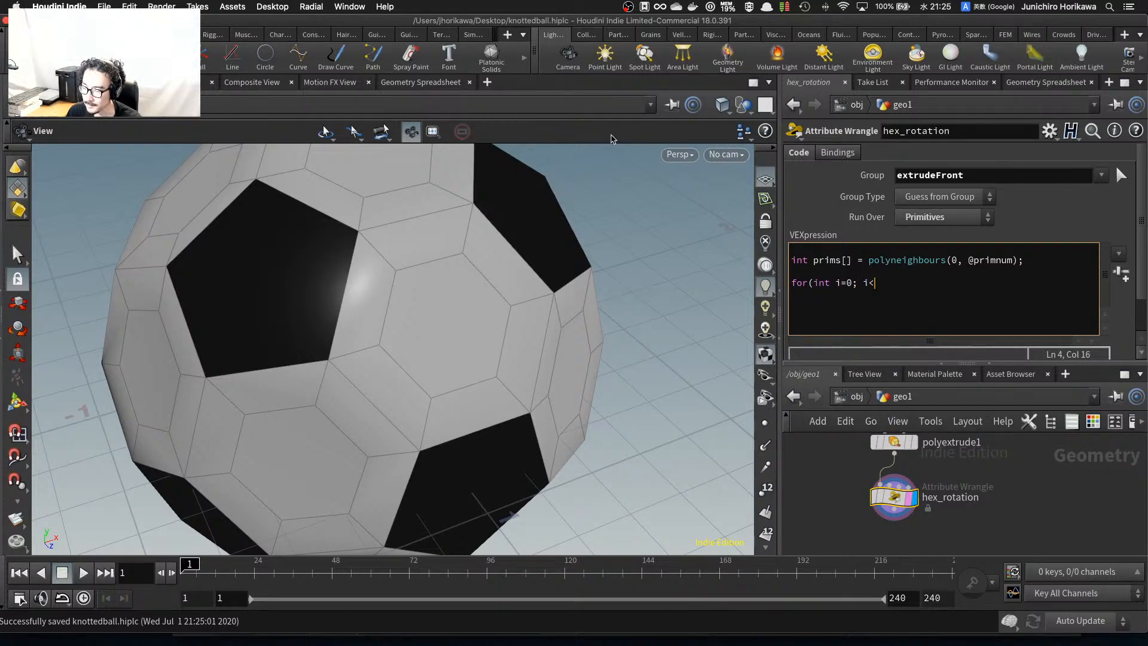
{"action": "type", "text": "len("}
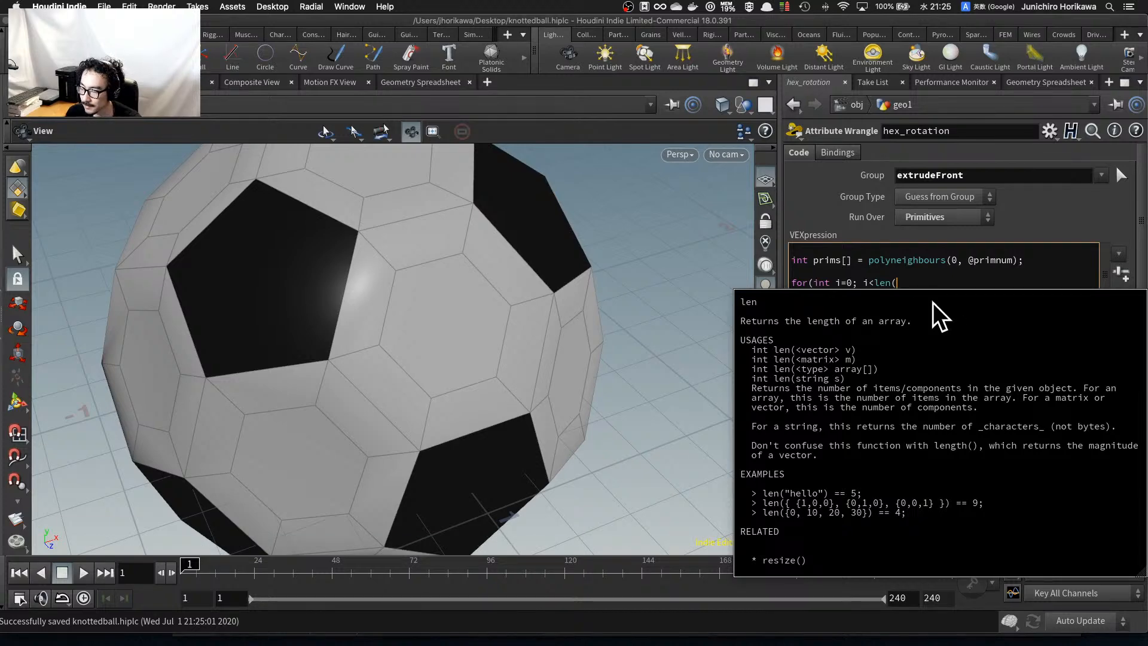
{"action": "left_click", "coordinate": [919, 285]}
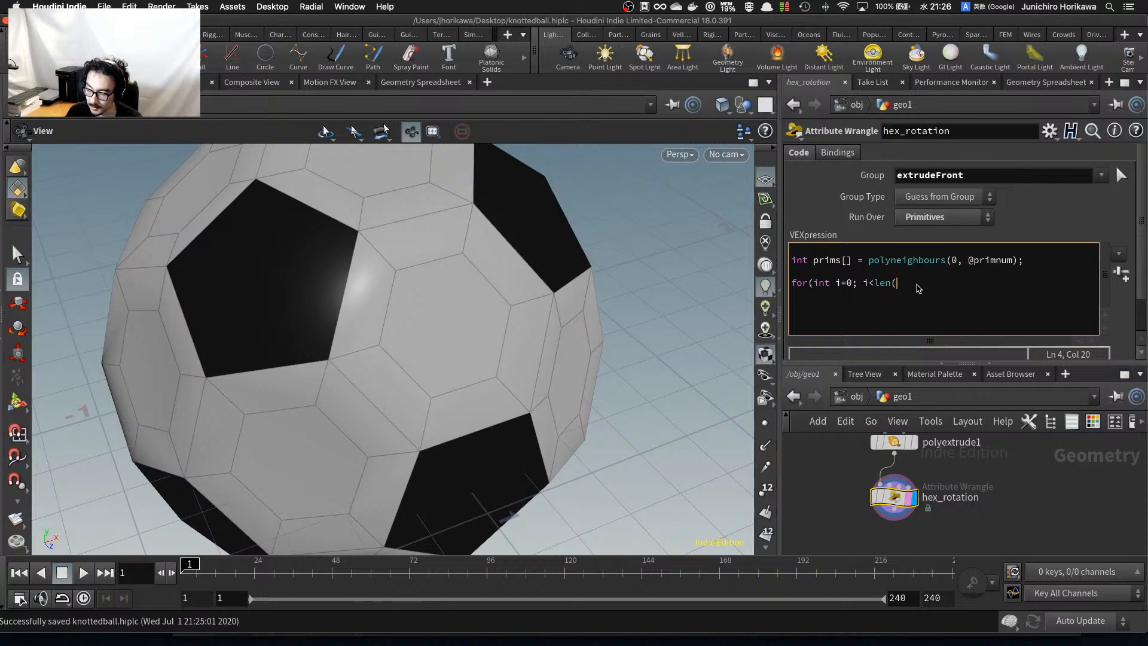
{"action": "type", "text": "prims"}
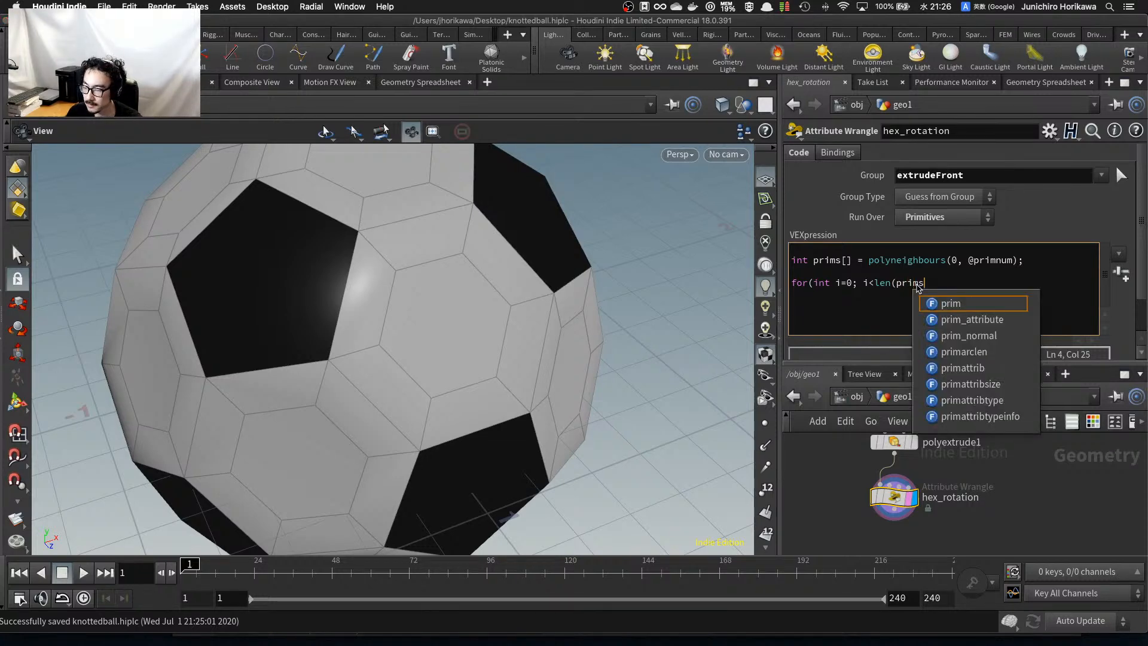
{"action": "type", "text": "); i++)"}
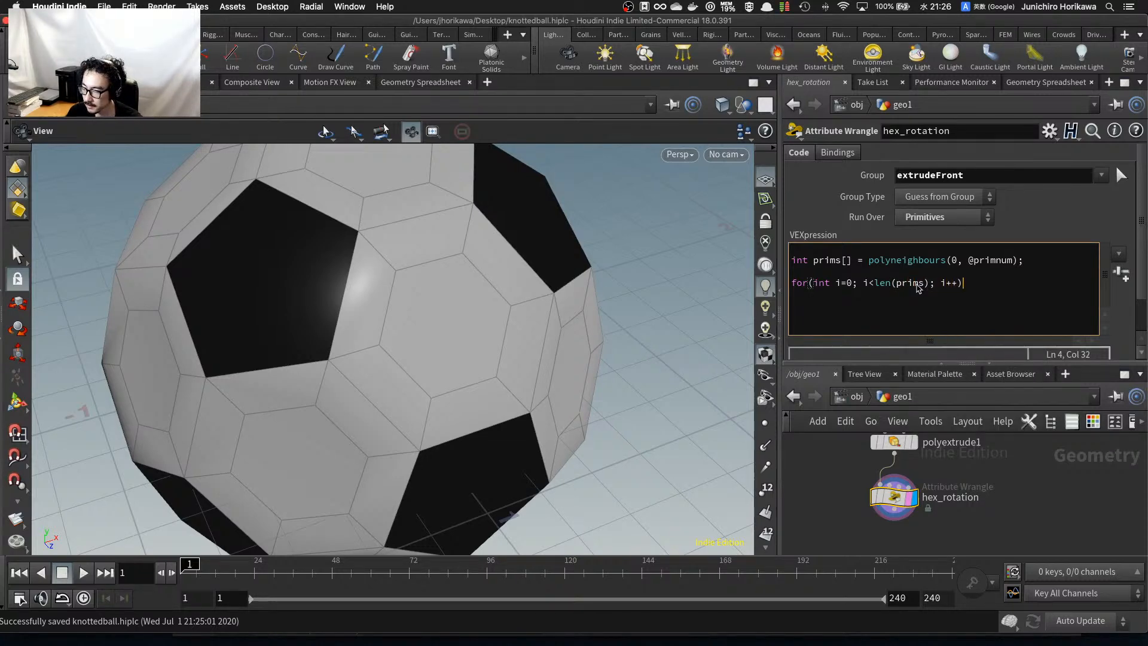
{"action": "type", "text": "{"}
{"action": "key", "text": "Return"}
{"action": "type", "text": "}"}
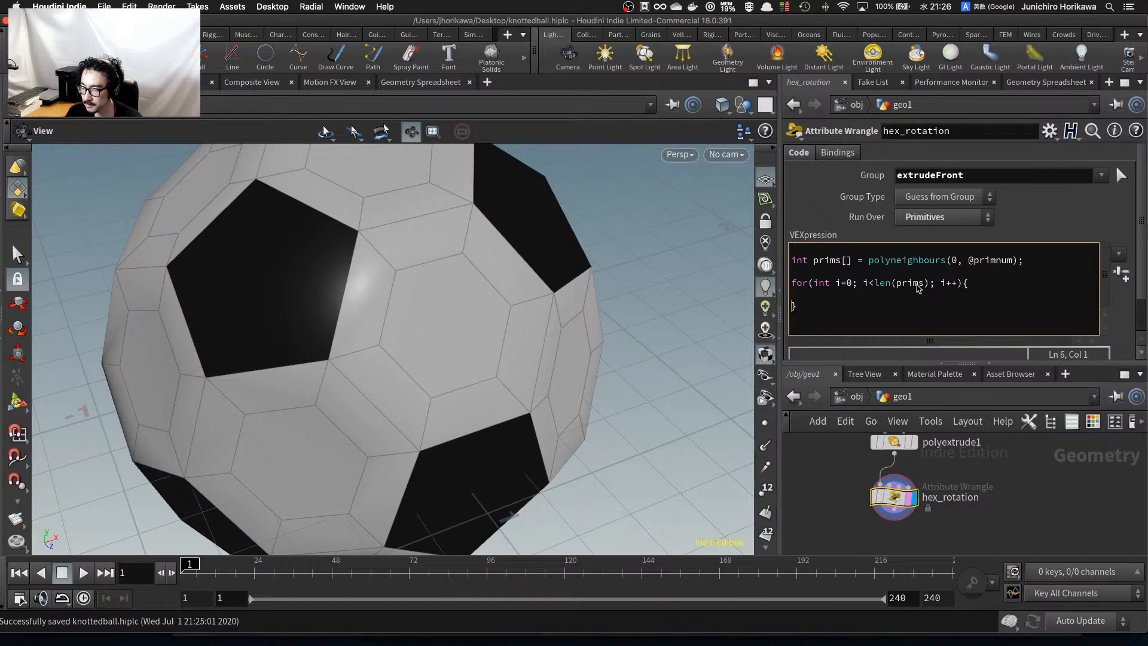
Inside the loop, add int prim = prims[i]; followed by a blank line.
{"action": "type", "text": "int prim "}
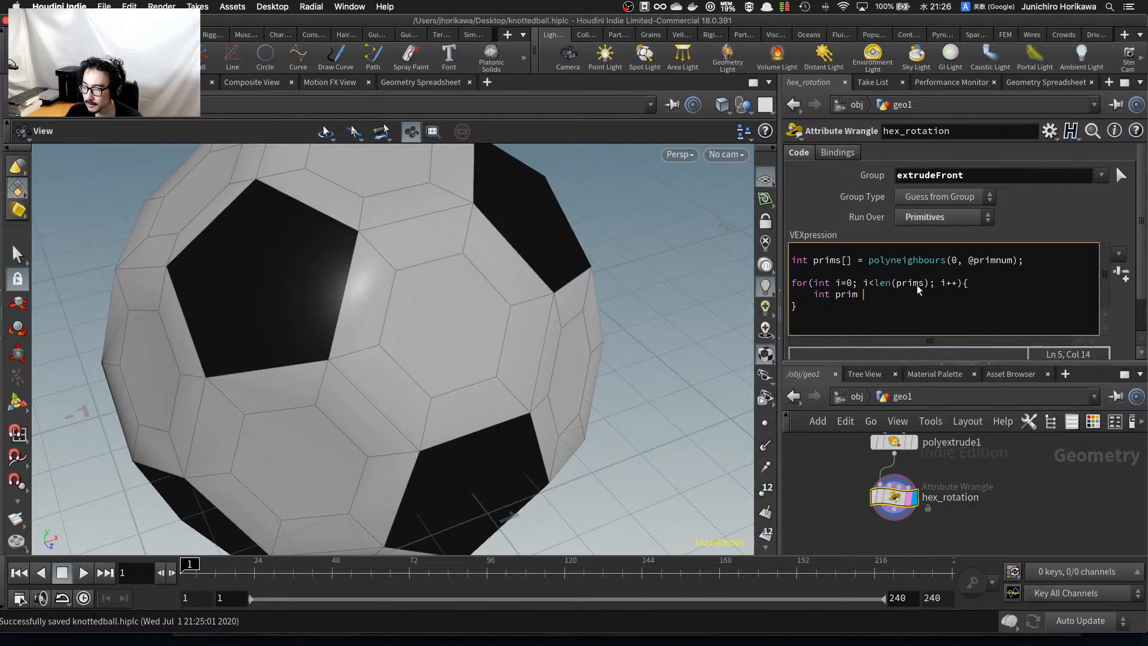
{"action": "type", "text": "= prim"}
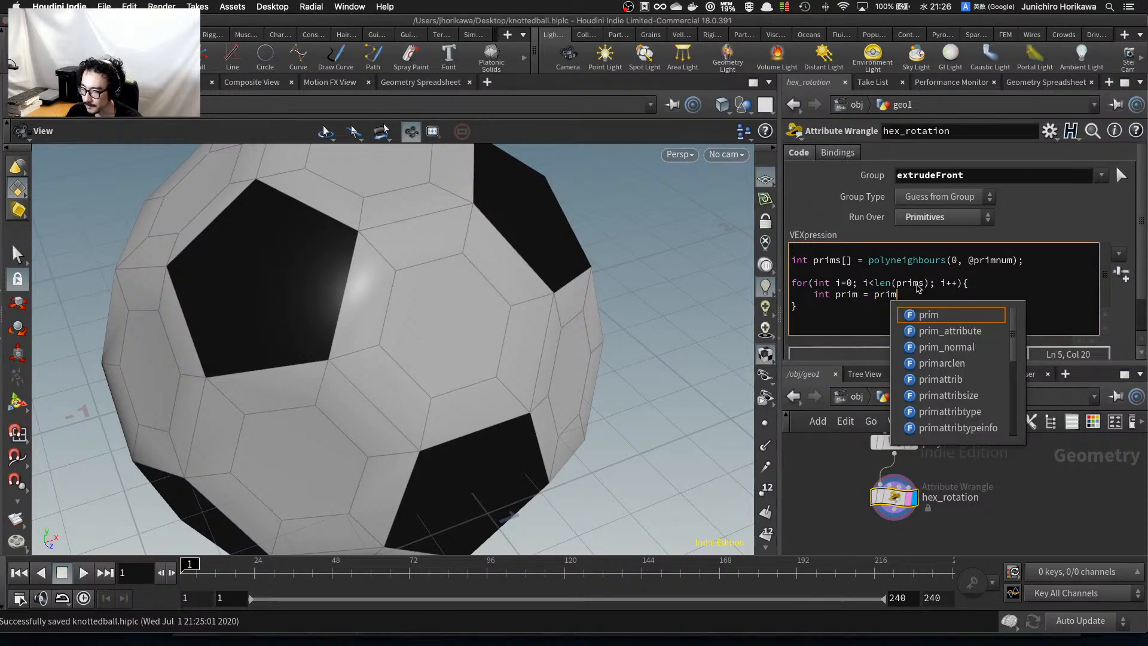
{"action": "type", "text": "s[i];"}
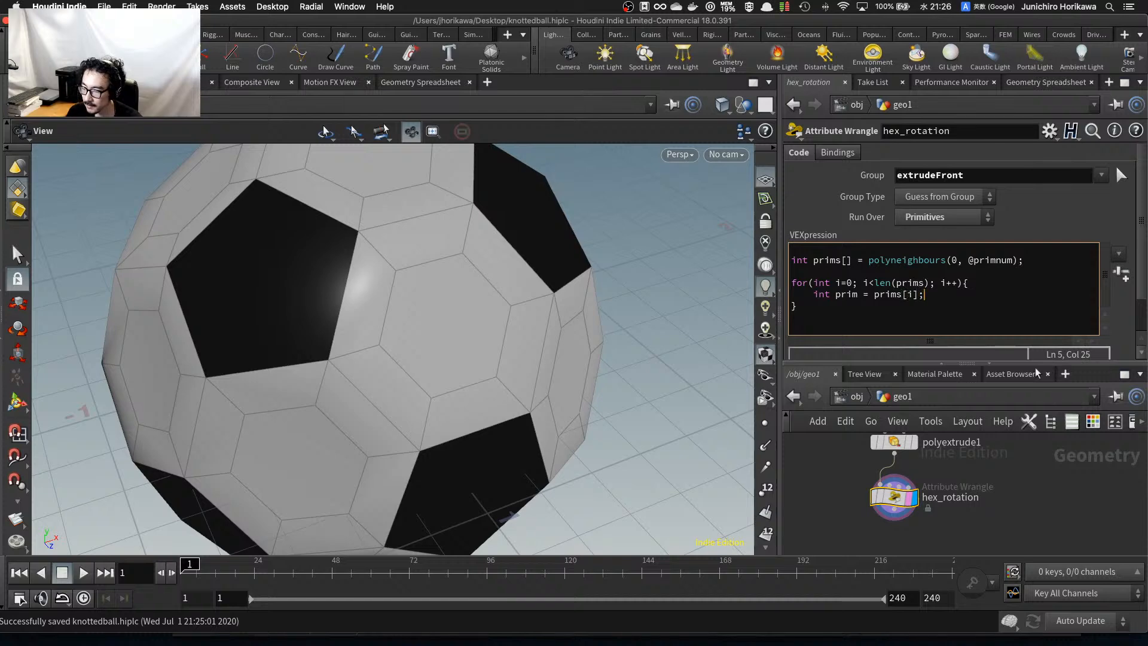
{"action": "key", "text": "Return"}
{"action": "key", "text": "Return"}
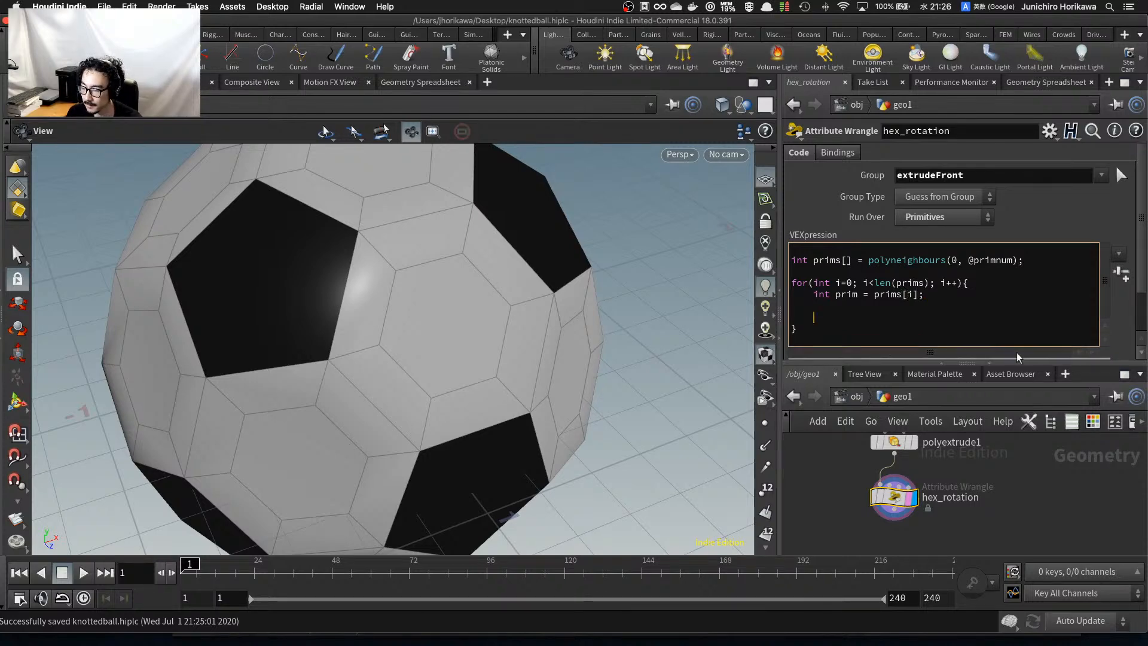
Below the prim line inside the loop, add int primneighs[] = polyneighbours(0, prim);.
{"action": "scroll", "coordinate": [1115, 315], "scroll_direction": "down", "scroll_amount": 1}
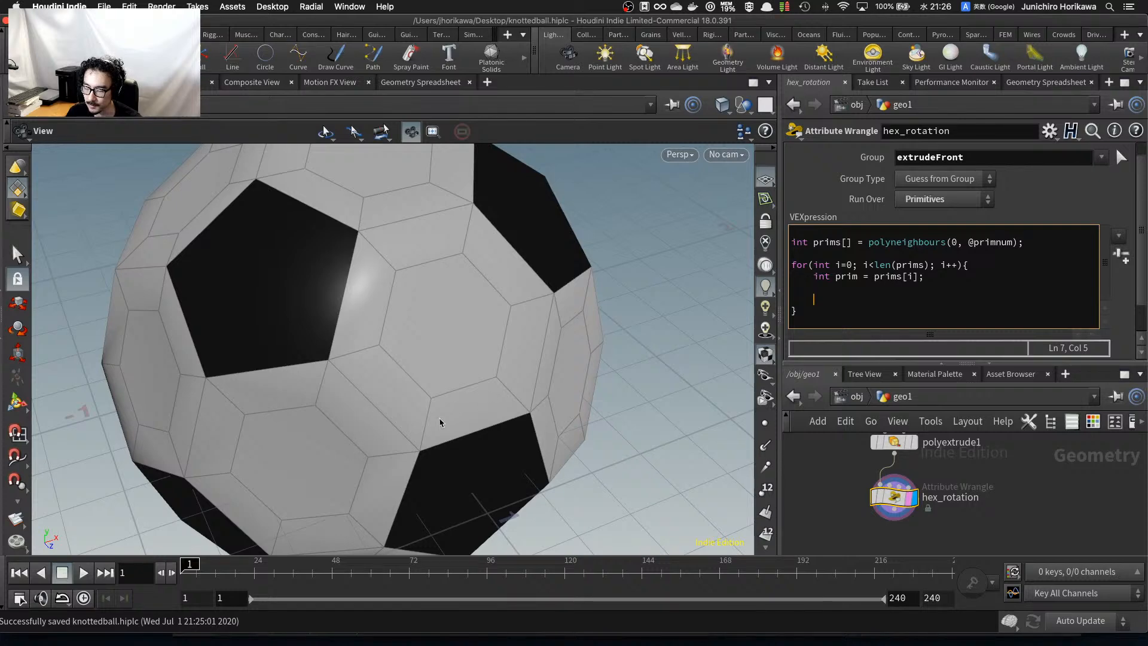
{"action": "left_click_drag", "start_coordinate": [446, 380], "coordinate": [407, 377], "text": "alt"}
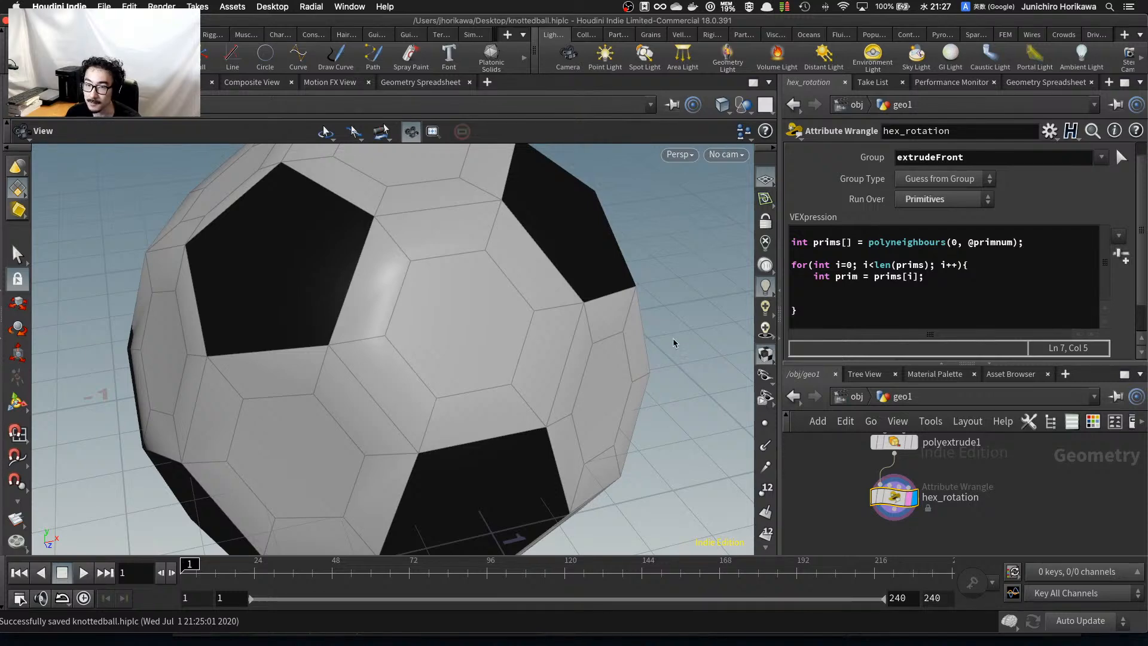
{"action": "left_click", "coordinate": [854, 312]}
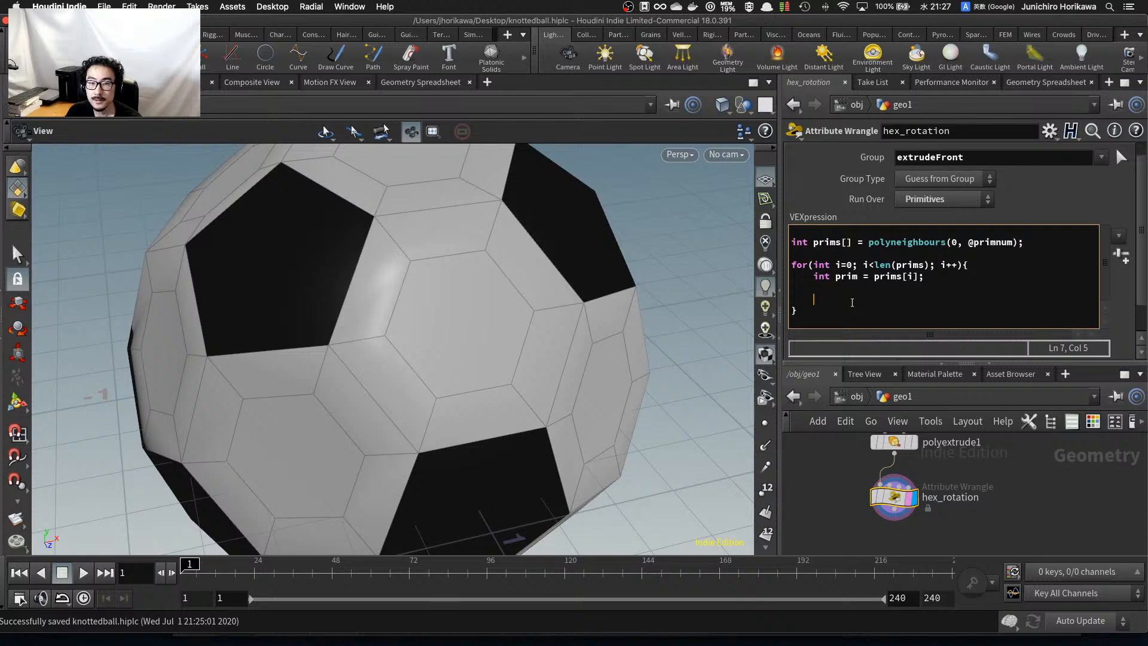
{"action": "type", "text": "int prim"}
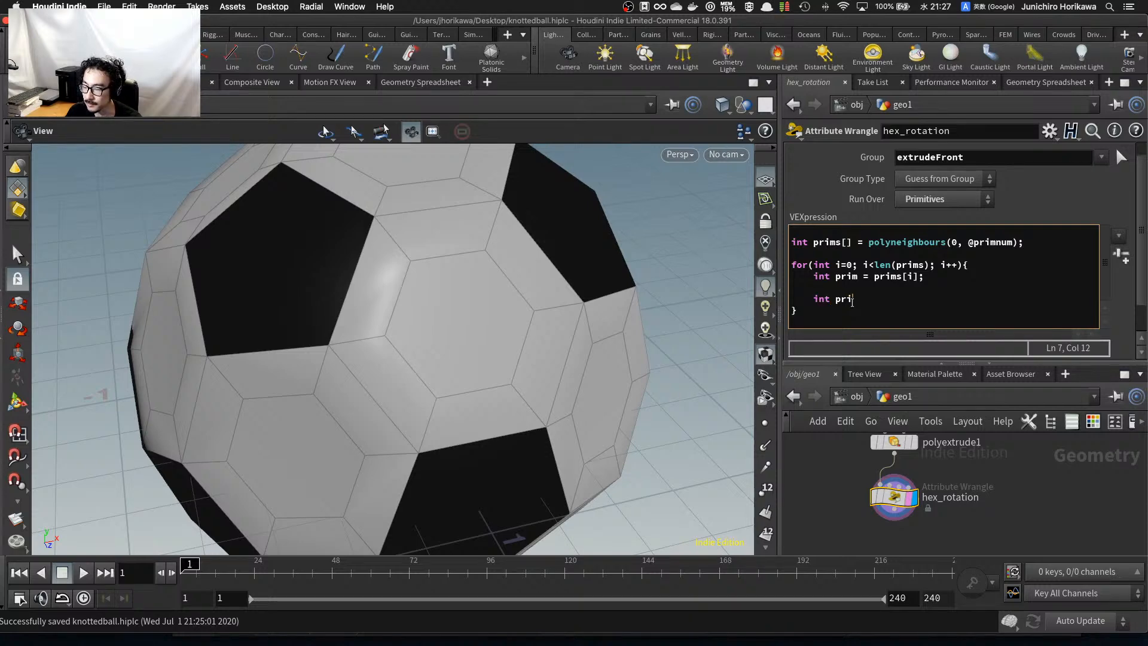
{"action": "key", "text": "BackSpace"}
{"action": "key", "text": "BackSpace"}
{"action": "key", "text": "BackSpace"}
{"action": "key", "text": "BackSpace"}
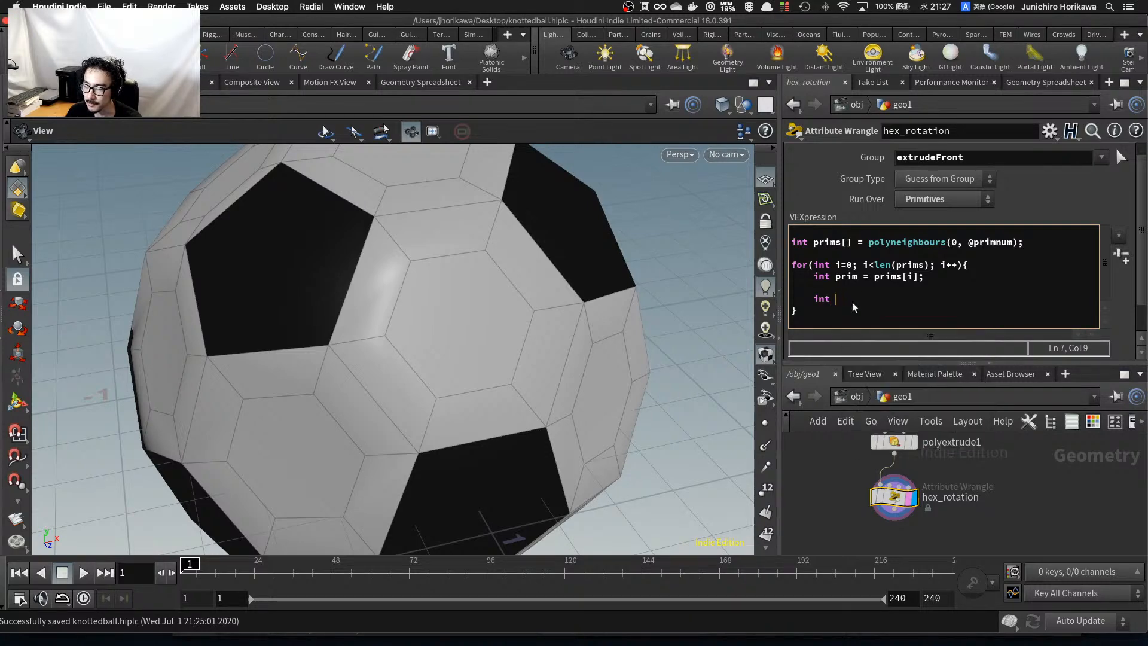
{"action": "type", "text": "prim"}
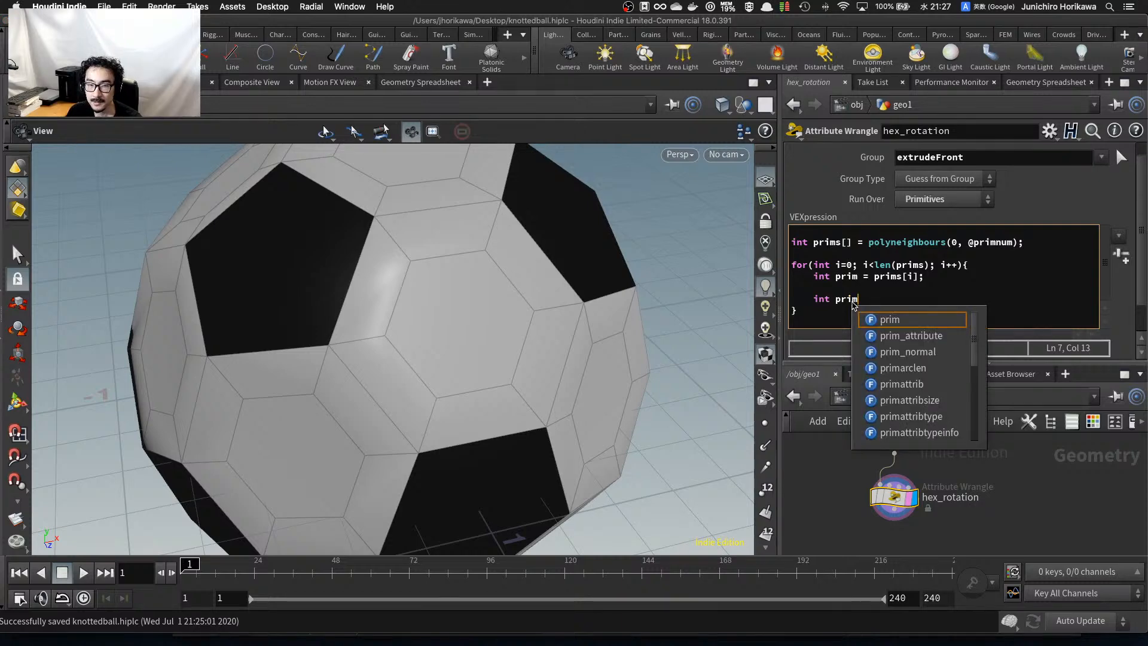
{"action": "type", "text": "neighs[] "}
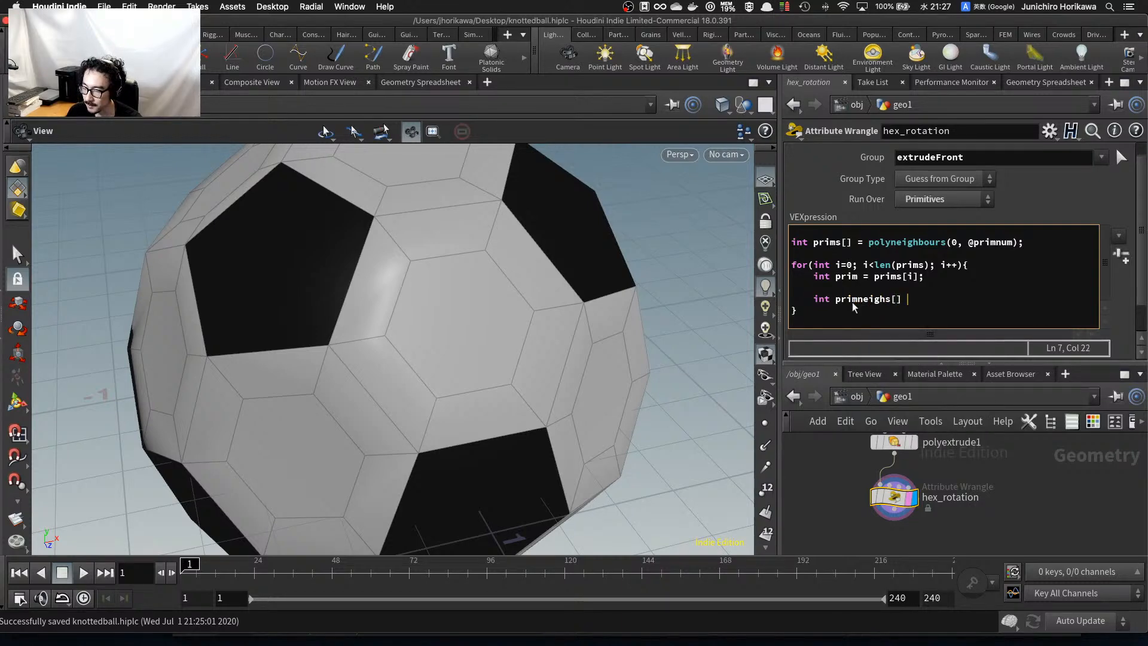
{"action": "type", "text": "= polyneig"}
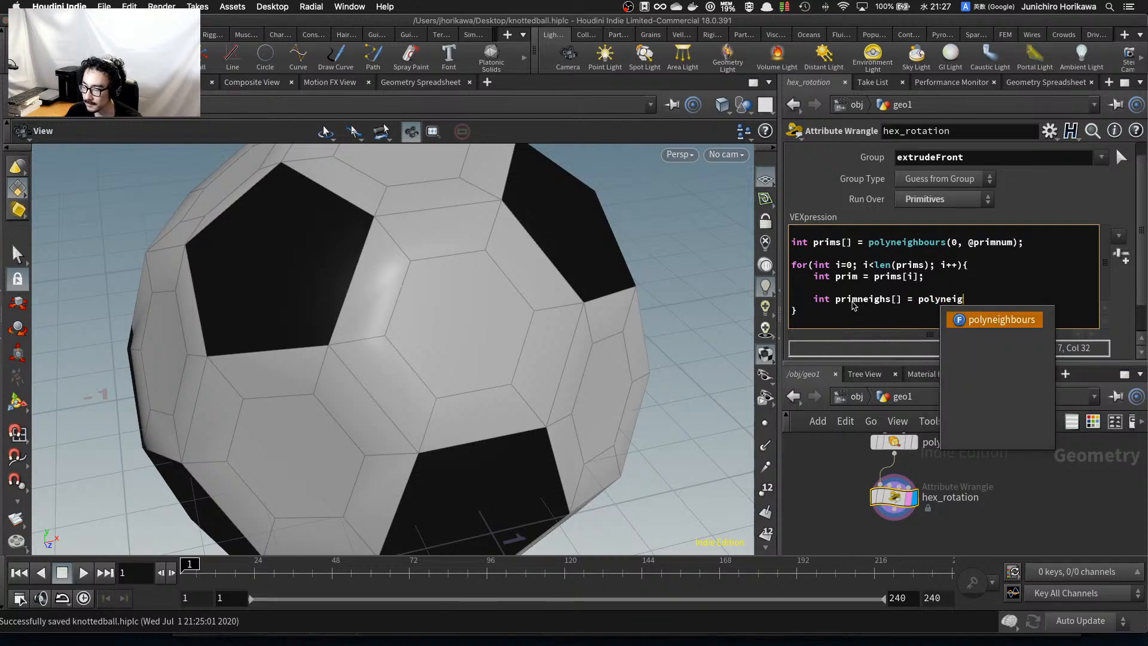
{"action": "key", "text": "Return"}
{"action": "type", "text": "(0, "}
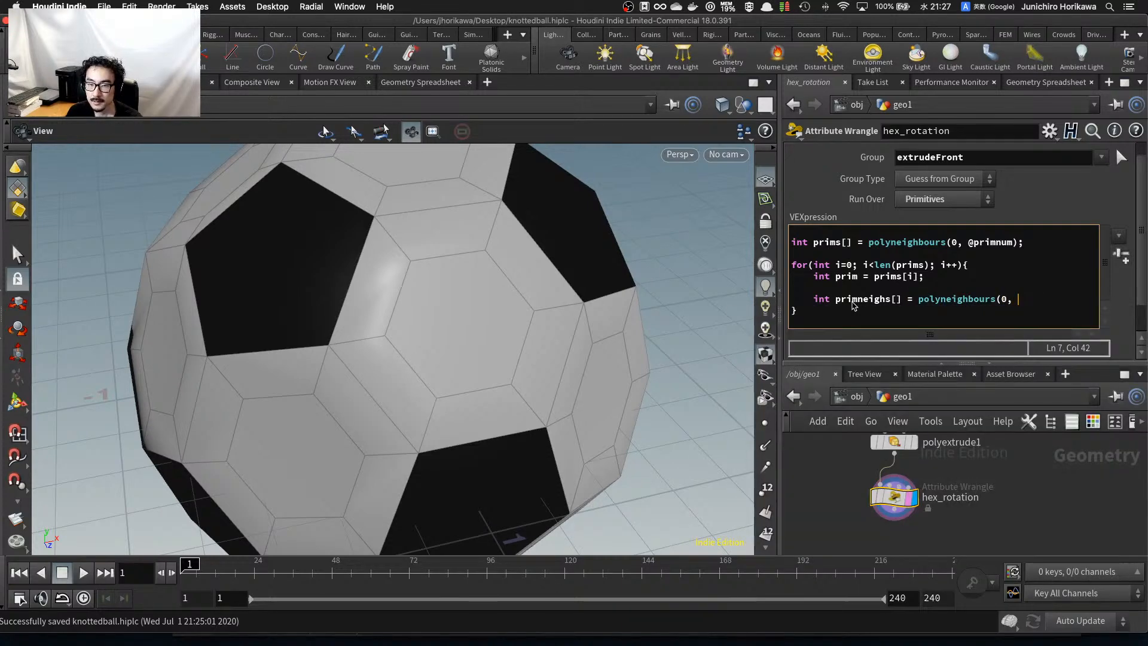
{"action": "type", "text": "prim);"}
{"action": "key", "text": "Return"}
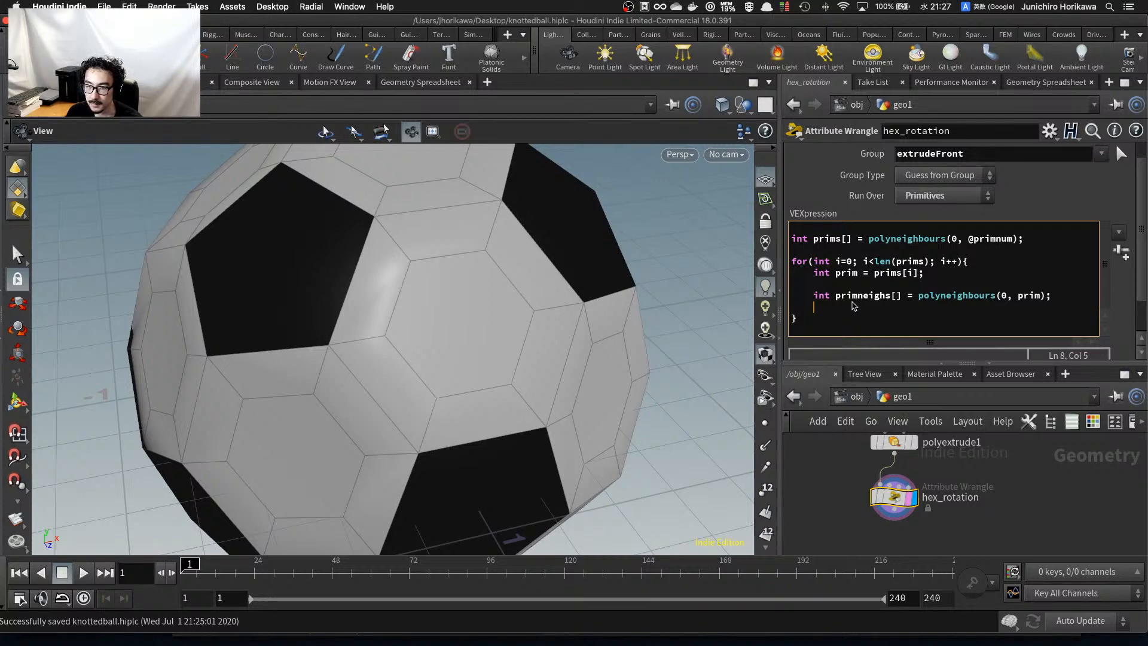
Below the primneighs line, add a nested empty loop: for(int n=0; n< len(primneighs); n++){ }.
{"action": "type", "text": "for"}
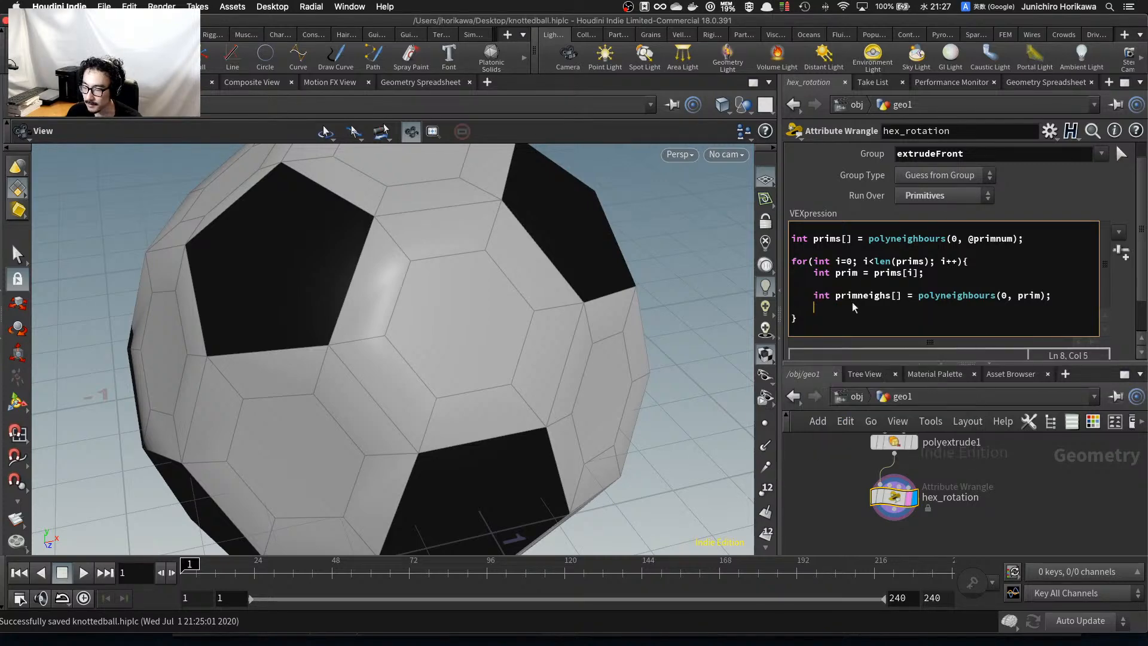
{"action": "type", "text": "(int n=0"}
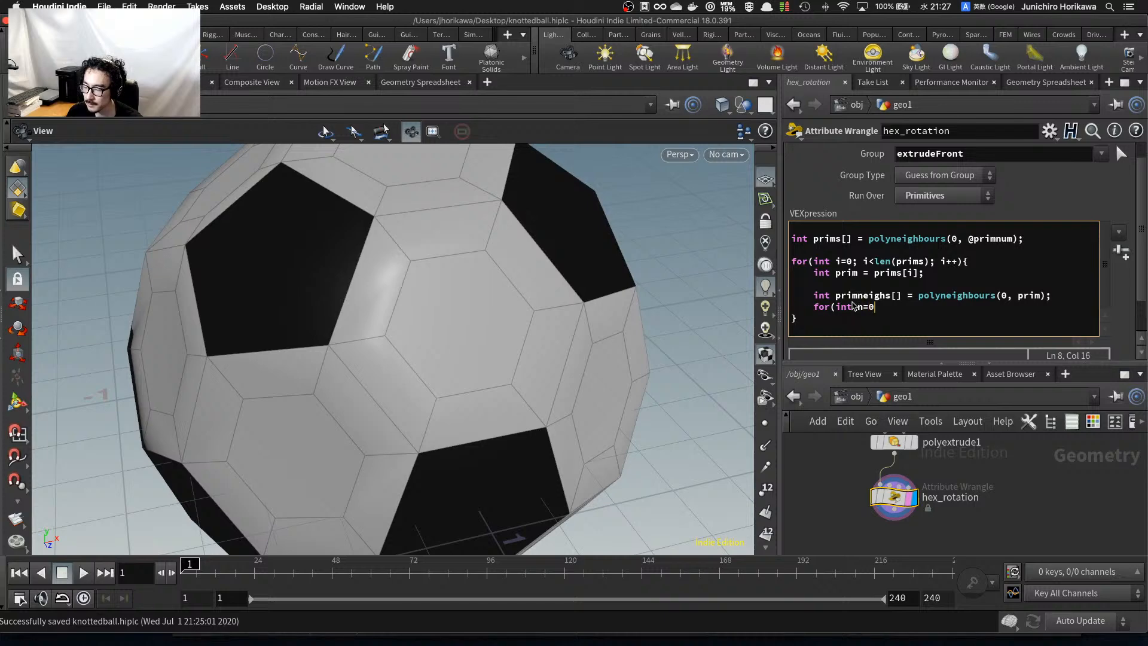
{"action": "type", "text": "; n<"}
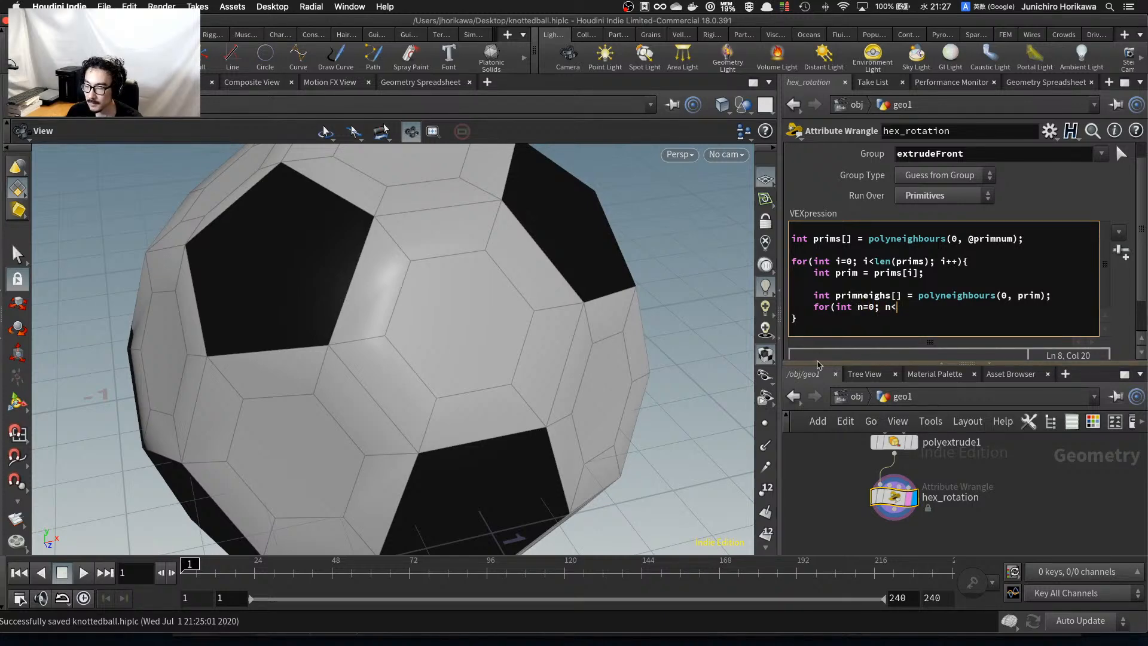
{"action": "type", "text": " len"}
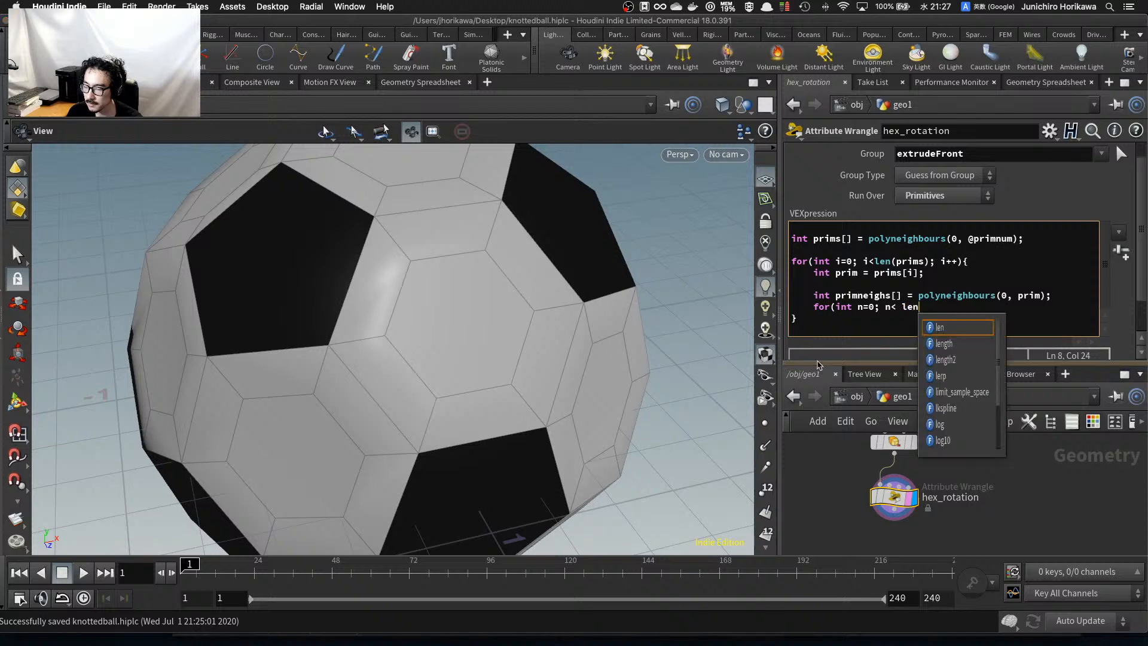
{"action": "type", "text": "(primneigh"}
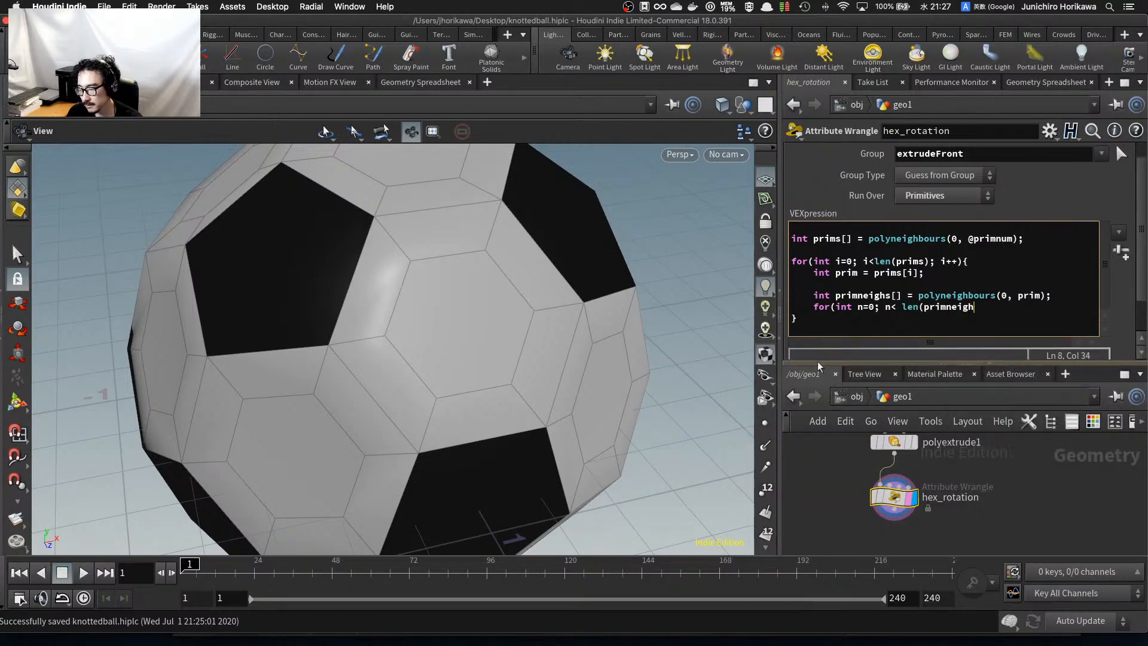
{"action": "type", "text": "s); n++)"}
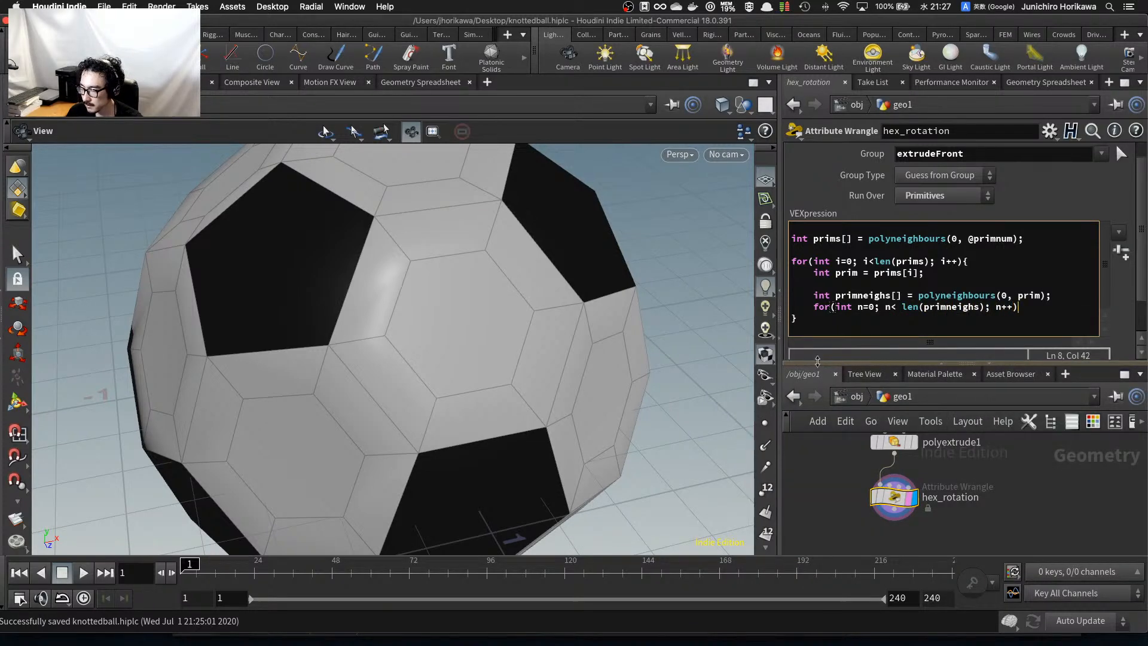
{"action": "type", "text": "{"}
{"action": "key", "text": "Return"}
{"action": "type", "text": "}"}
{"action": "key", "text": "Left"}
{"action": "key", "text": "Return"}
{"action": "key", "text": "Up"}
{"action": "key", "text": "Tab"}
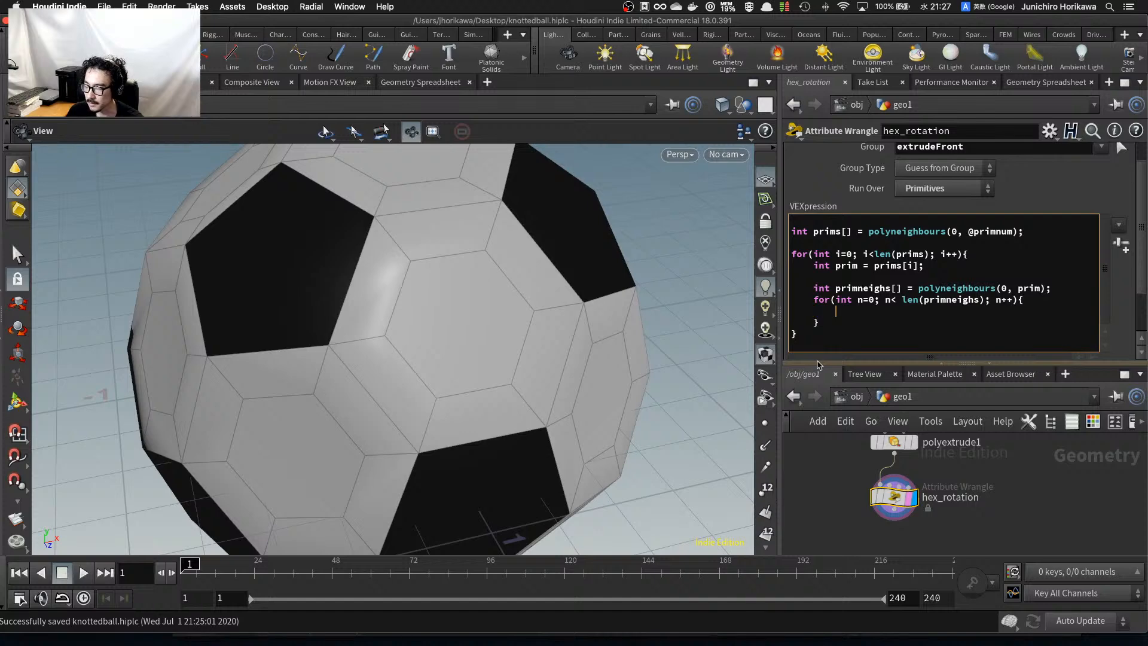
Inside the nested loop, add int primneigh = primneighs[n];.
{"action": "type", "text": "INT"}
{"action": "key", "text": "BackSpace"}
{"action": "key", "text": "BackSpace"}
{"action": "key", "text": "BackSpace"}
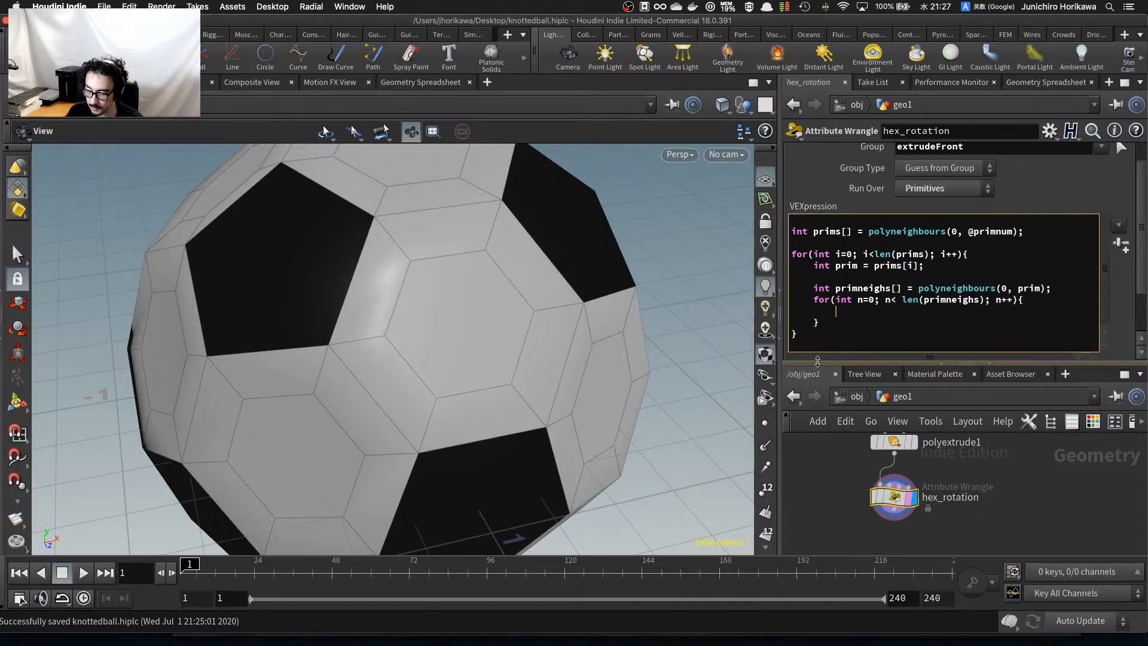
{"action": "type", "text": "int n"}
{"action": "key", "text": "Escape"}
{"action": "key", "text": "BackSpace"}
{"action": "type", "text": "primnei"}
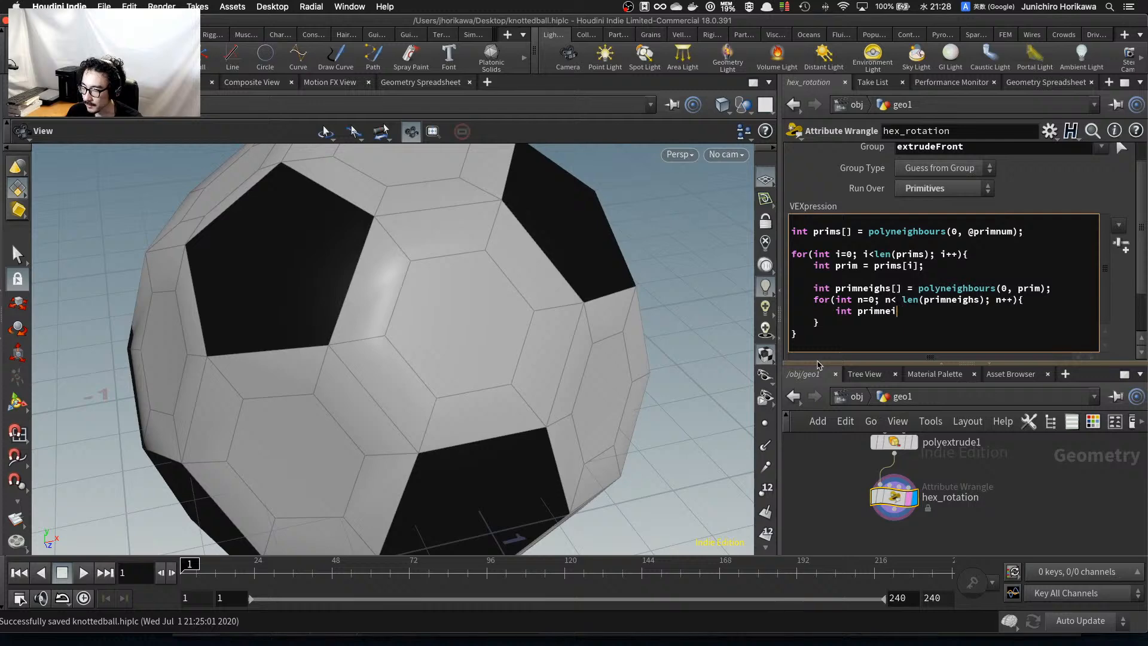
{"action": "type", "text": "gh"}
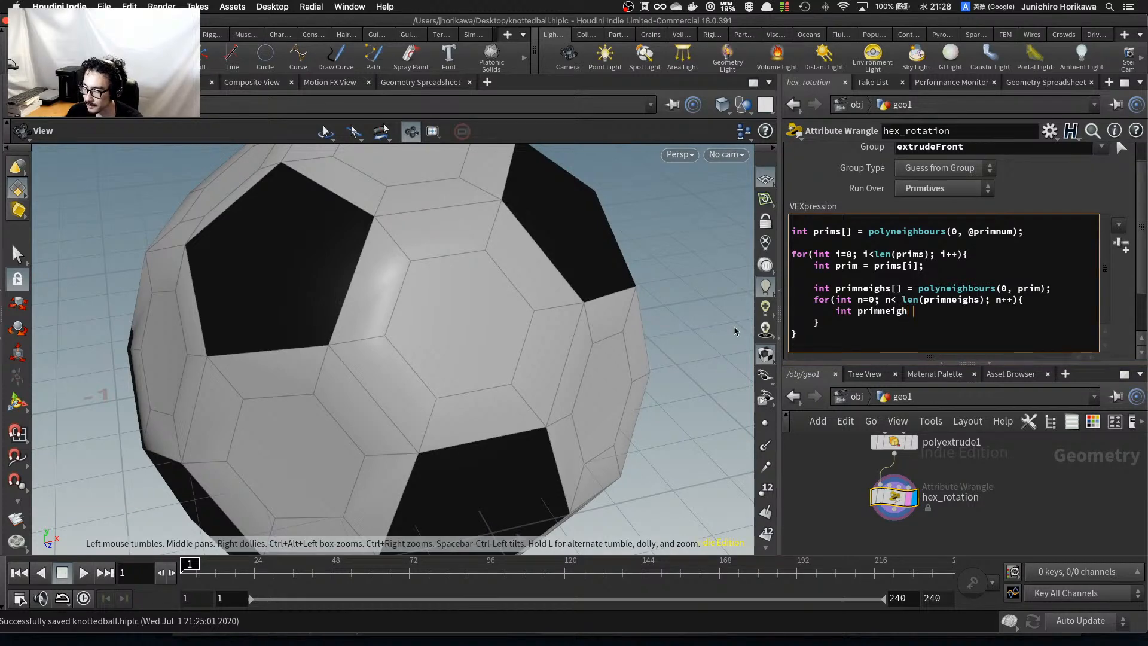
{"action": "type", "text": " = primne"}
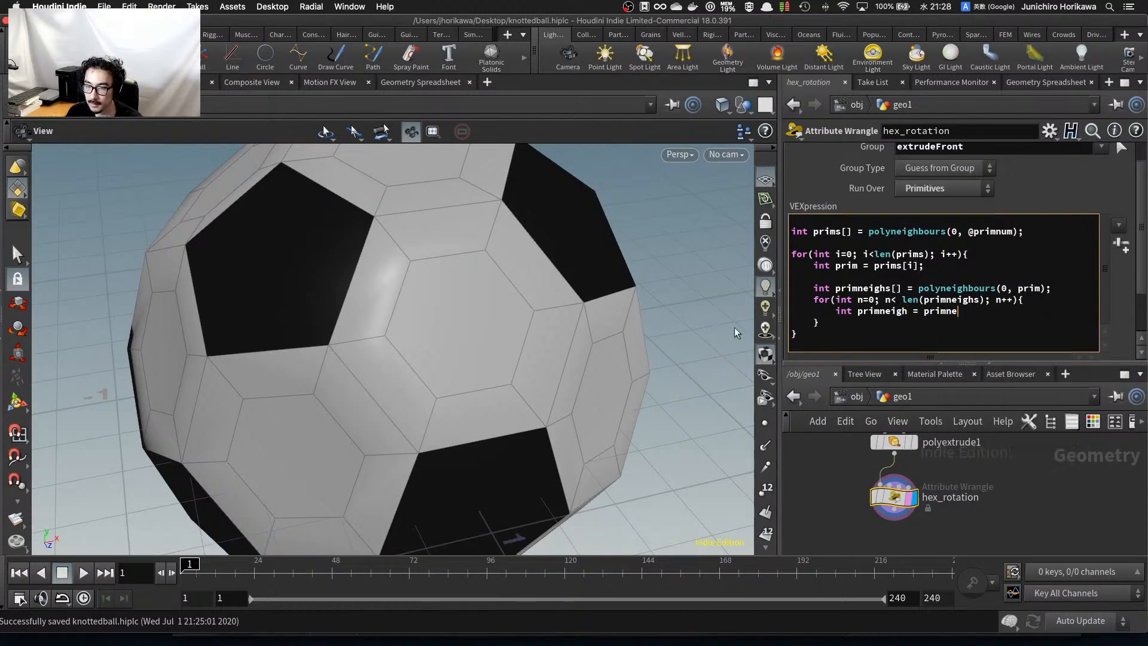
{"action": "type", "text": "ighs[n];"}
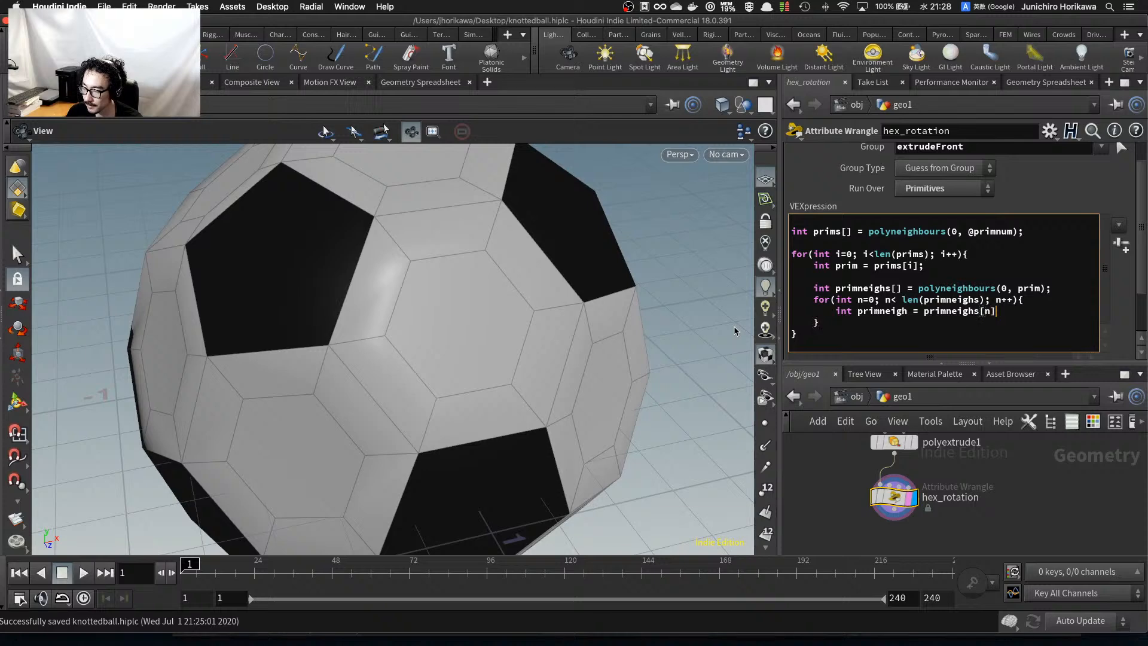
Below the primneigh line, add int ispentagon = inprimgroup(0, "pentagon", primneigh);, widening the parameter pane to fit the code.
{"action": "key", "text": "Return"}
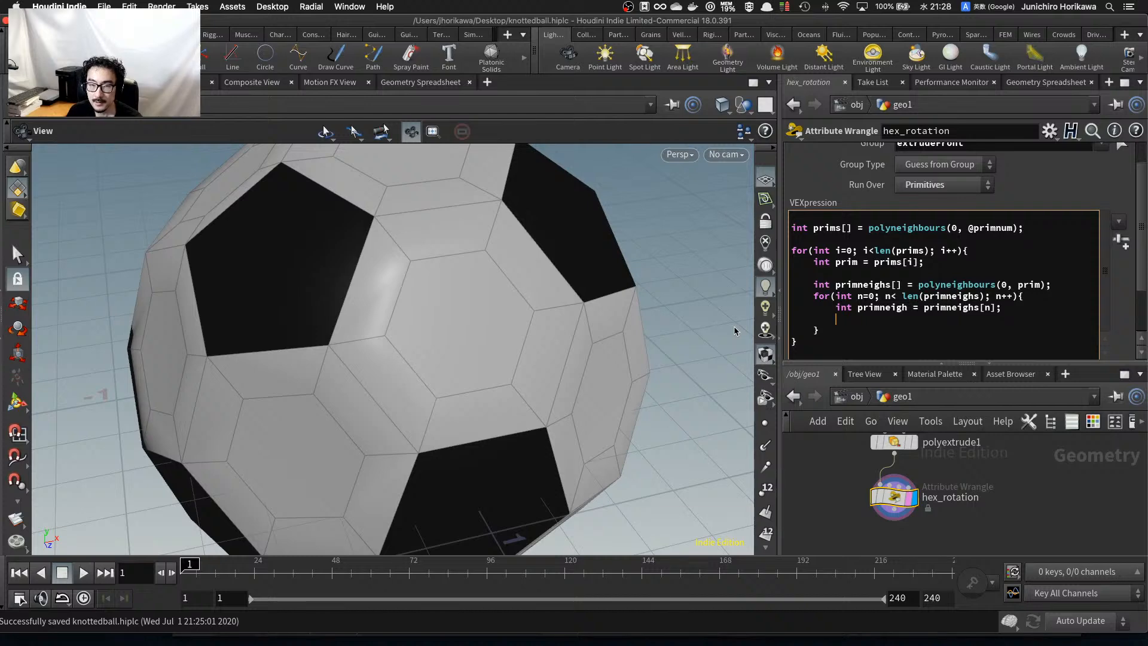
{"action": "type", "text": "int ispe"}
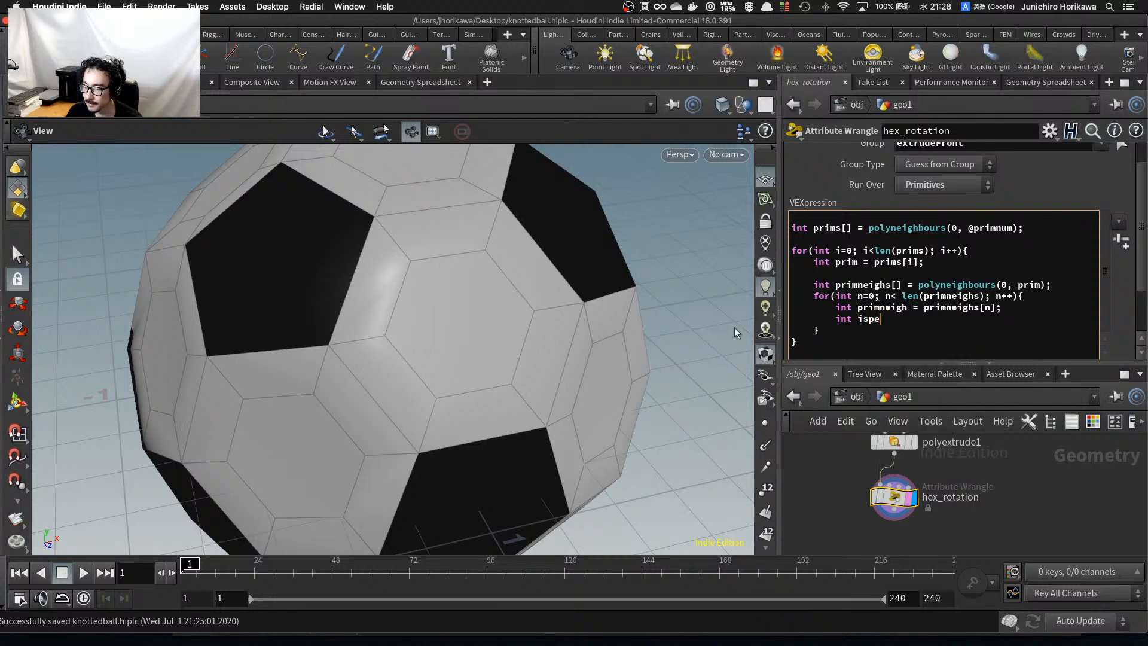
{"action": "type", "text": "ntagon = inprim"}
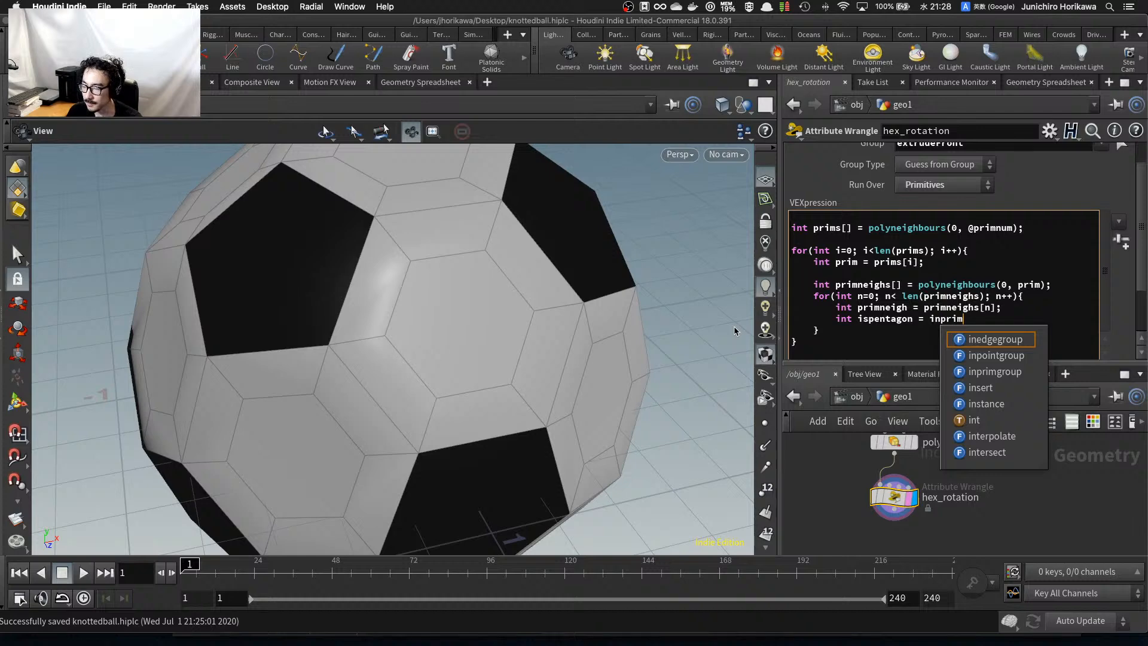
{"action": "type", "text": "group(0,"}
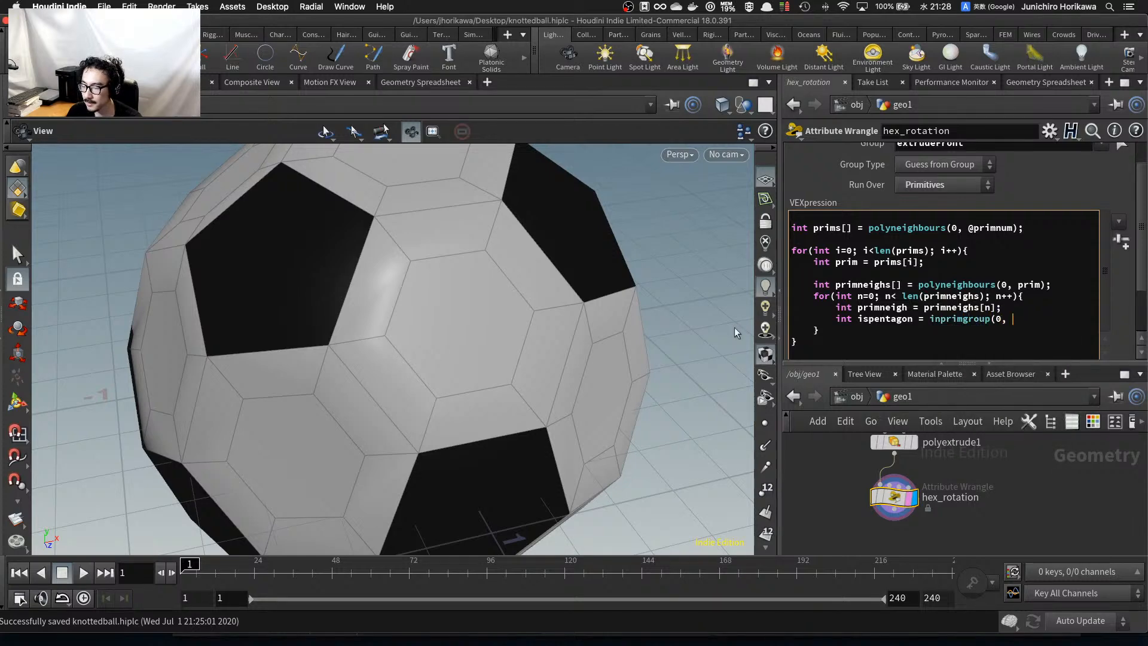
{"action": "left_click_drag", "start_coordinate": [779, 399], "coordinate": [624, 401]}
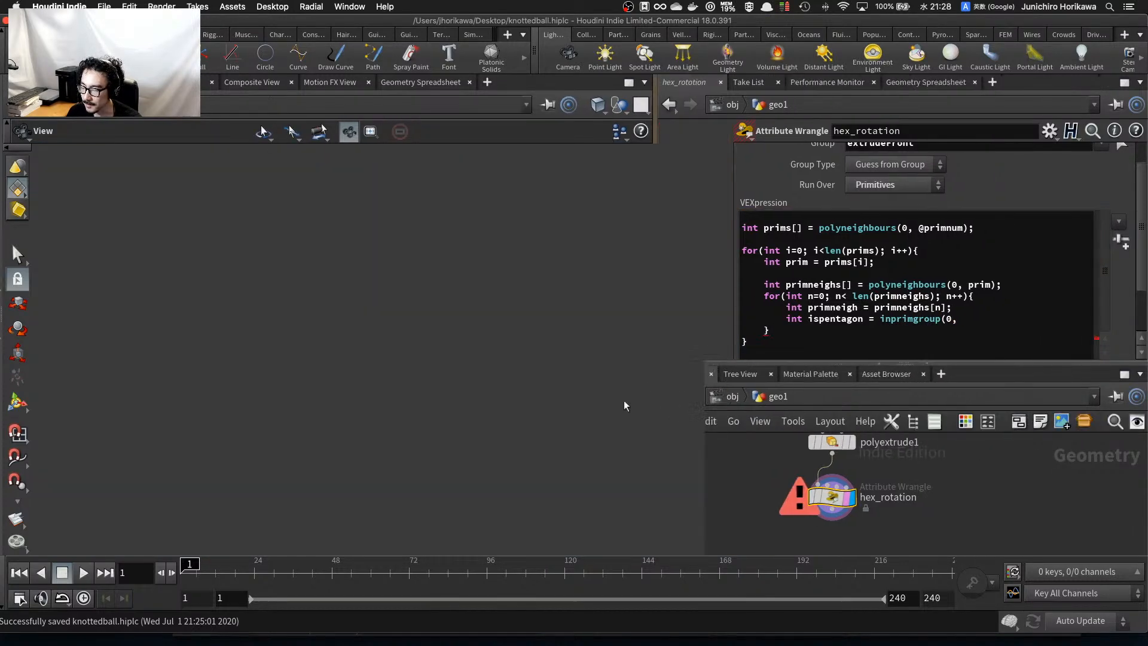
{"action": "left_click", "coordinate": [865, 319]}
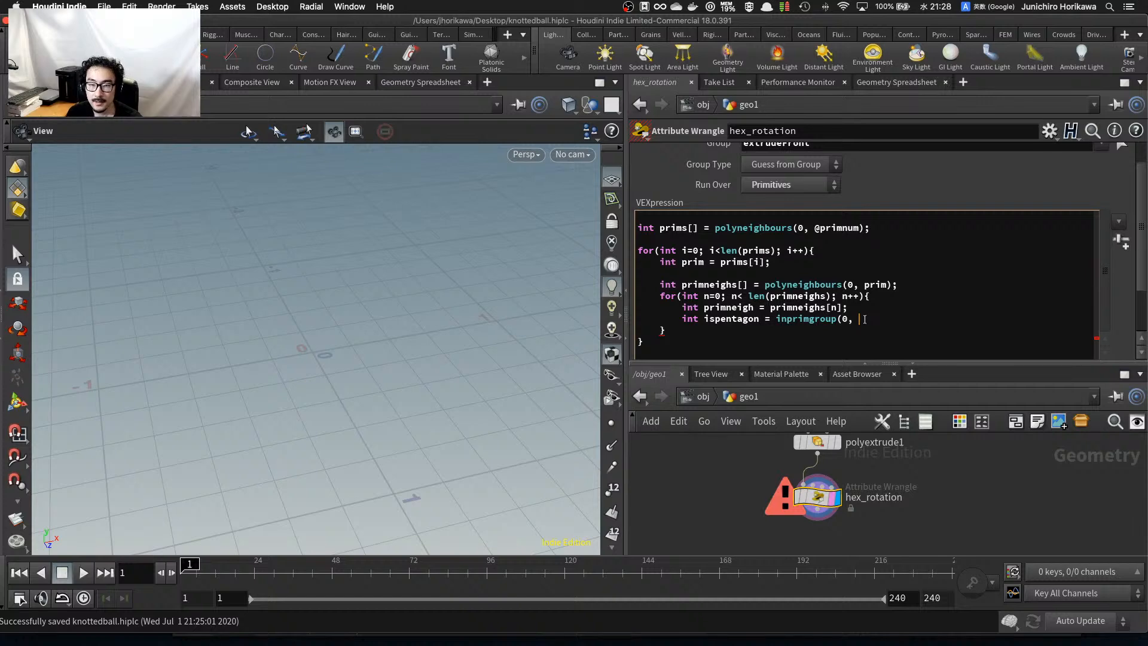
{"action": "type", "text": "\"pentagon\""}
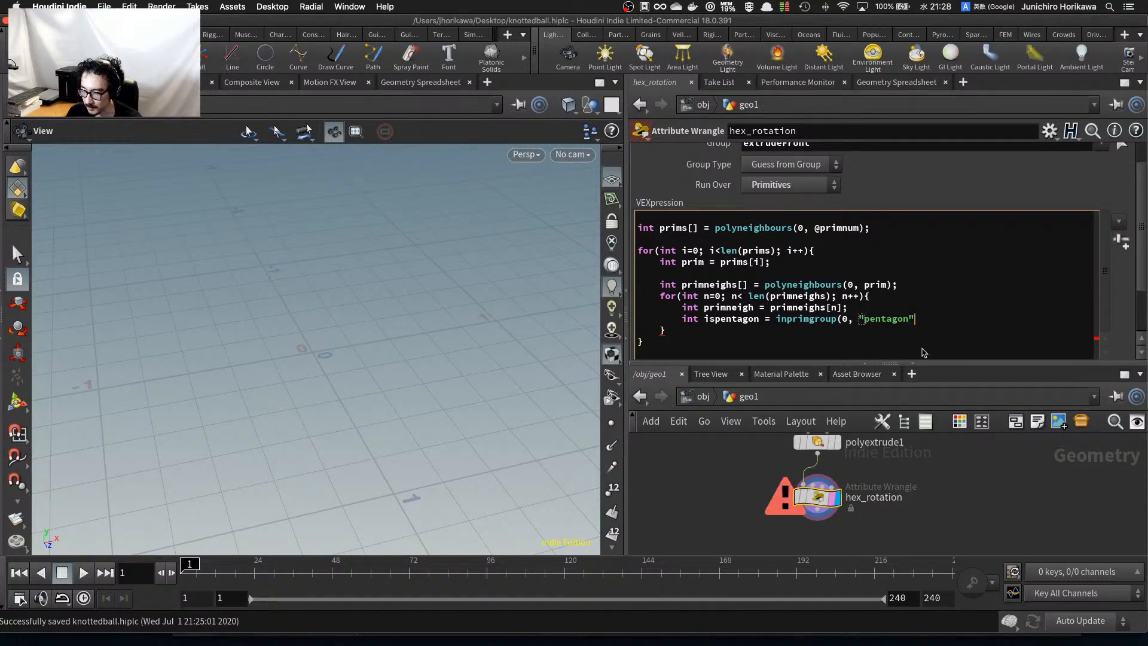
{"action": "type", "text": ", pri"}
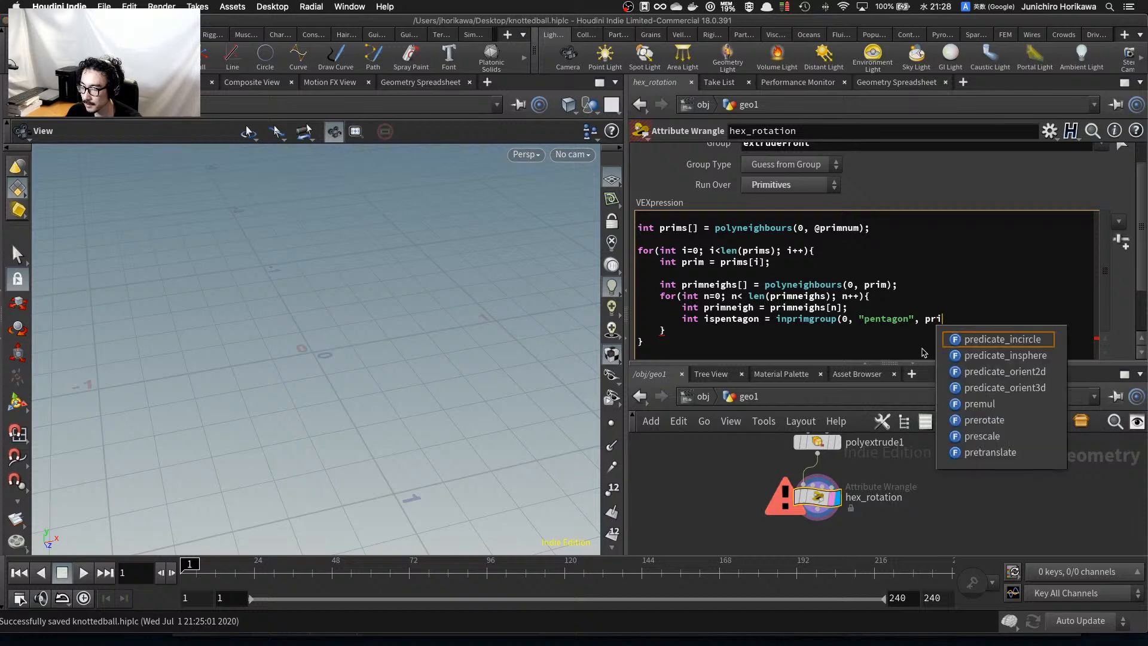
{"action": "type", "text": "mneigh);"}
{"action": "left_click", "coordinate": [1089, 483]}
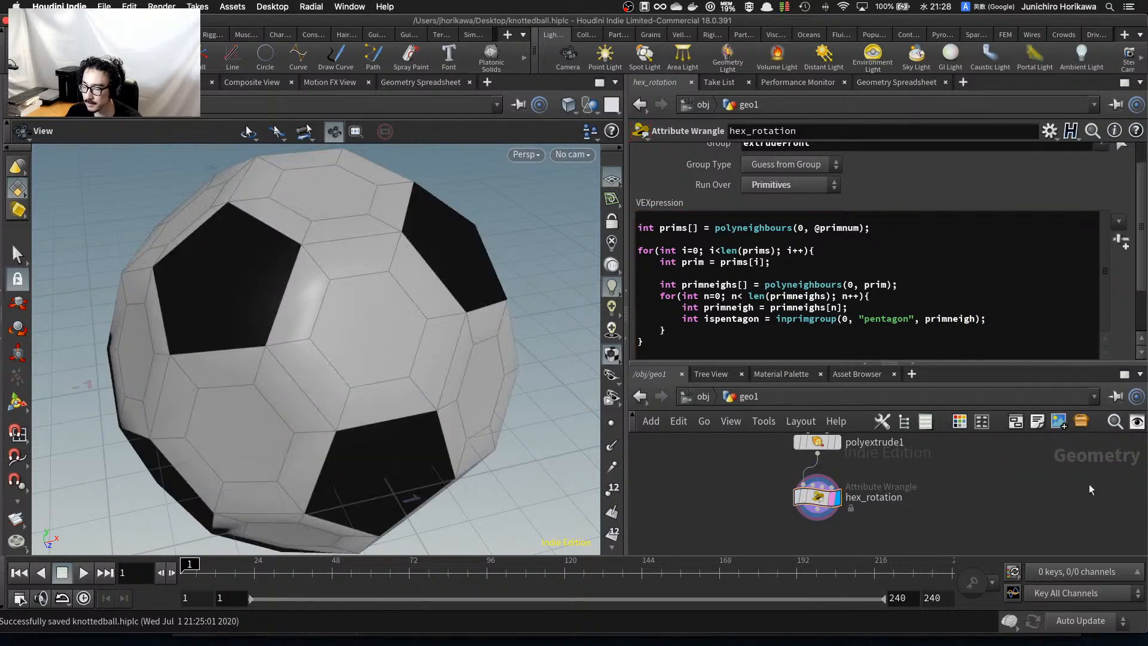
{"action": "left_click_drag", "start_coordinate": [704, 320], "coordinate": [765, 320]}
{"action": "left_click", "coordinate": [765, 321]}
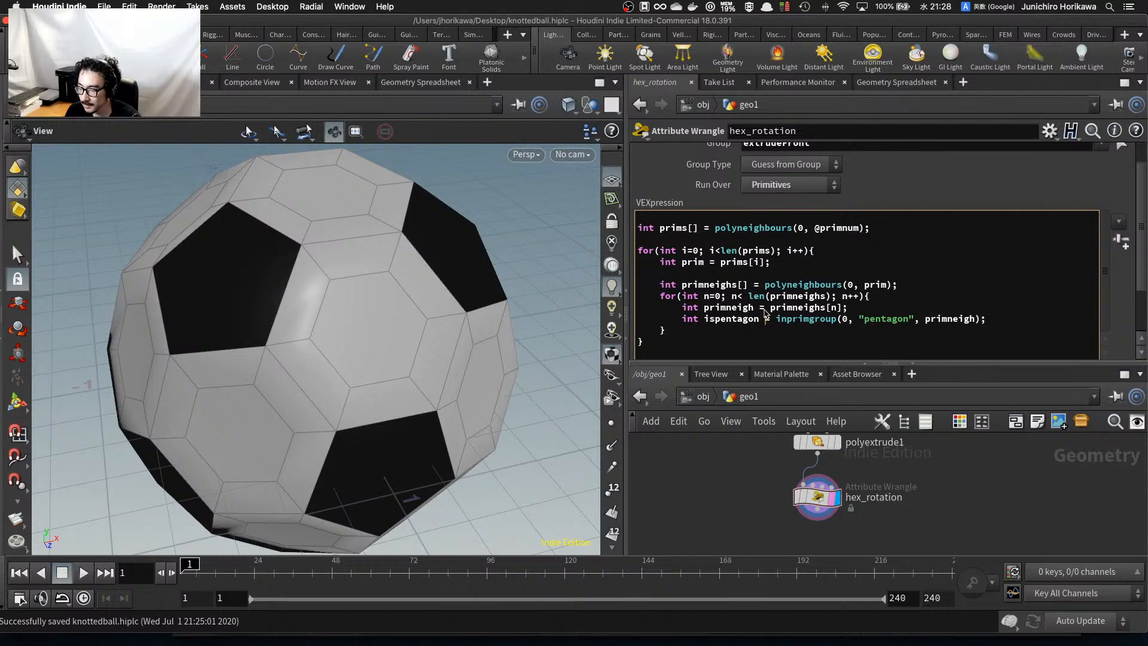
Below the ispentagon line, add an empty conditional block: if(ispentagon == 0){ }.
{"action": "left_click", "coordinate": [1001, 318]}
{"action": "key", "text": "Return"}
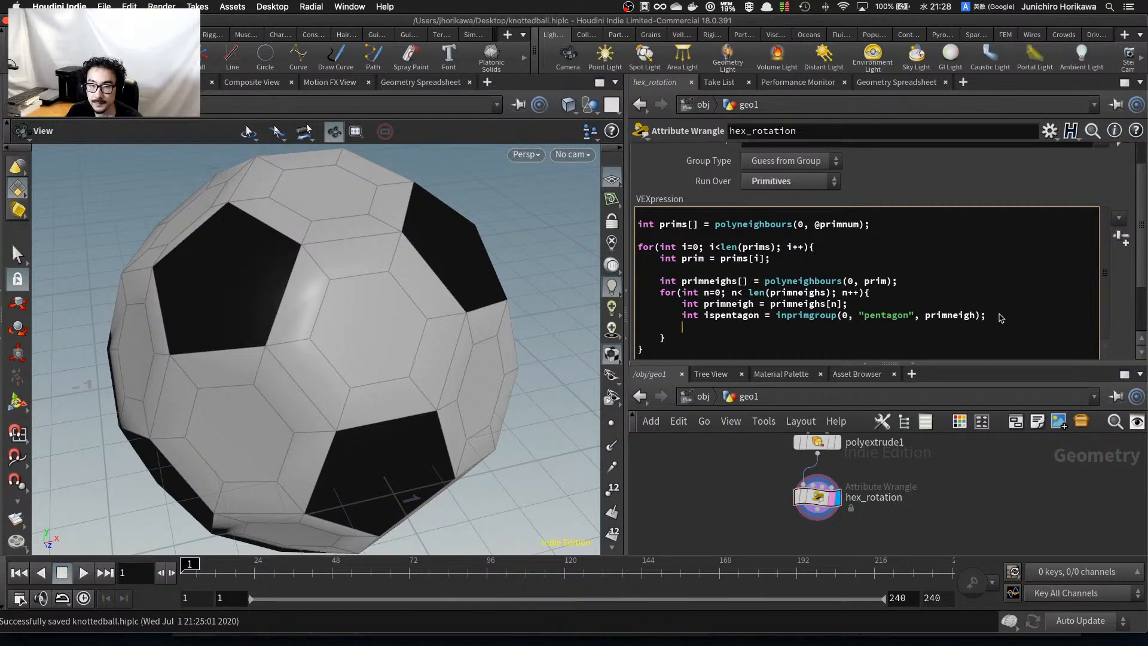
{"action": "type", "text": "if(ispentagon "}
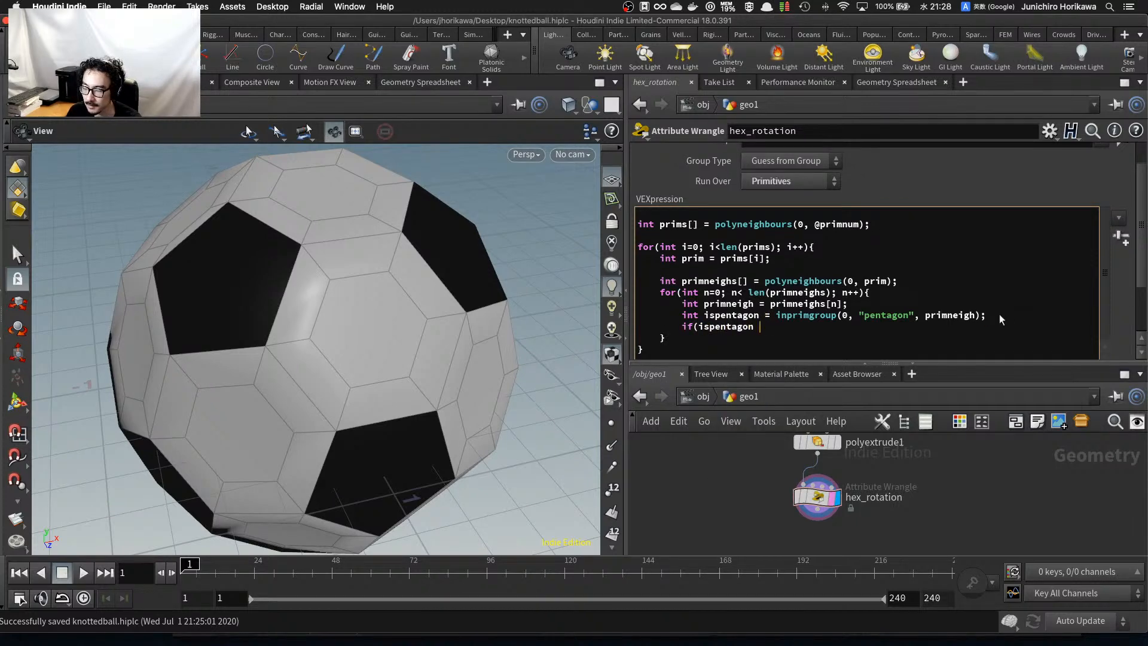
{"action": "type", "text": "== 0){"}
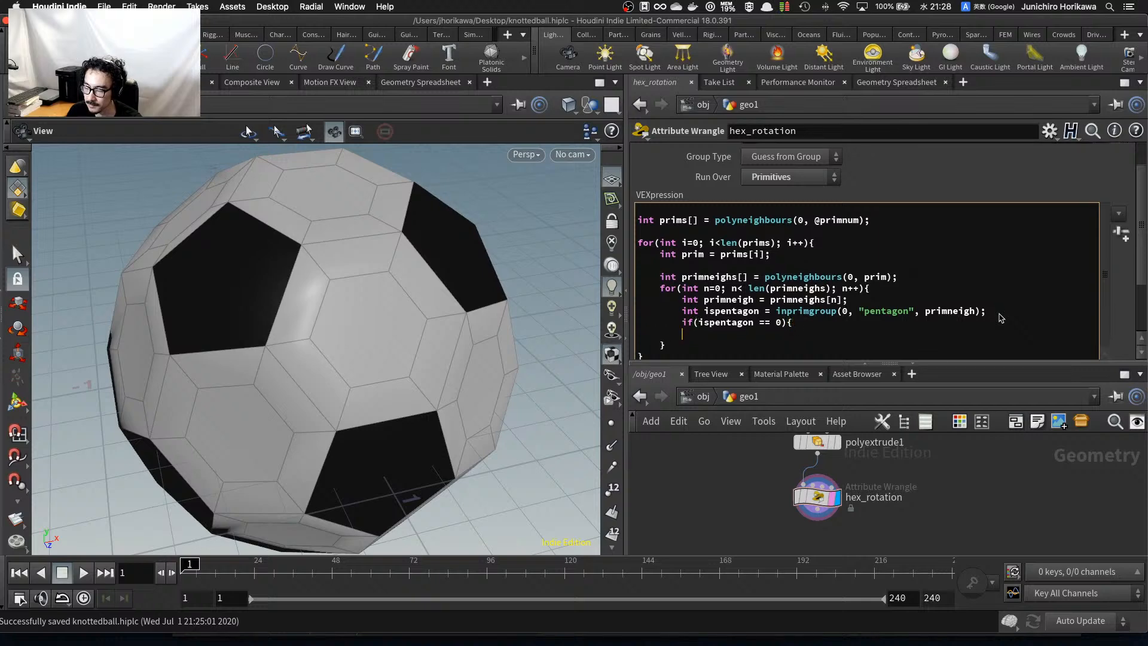
{"action": "key", "text": "Return"}
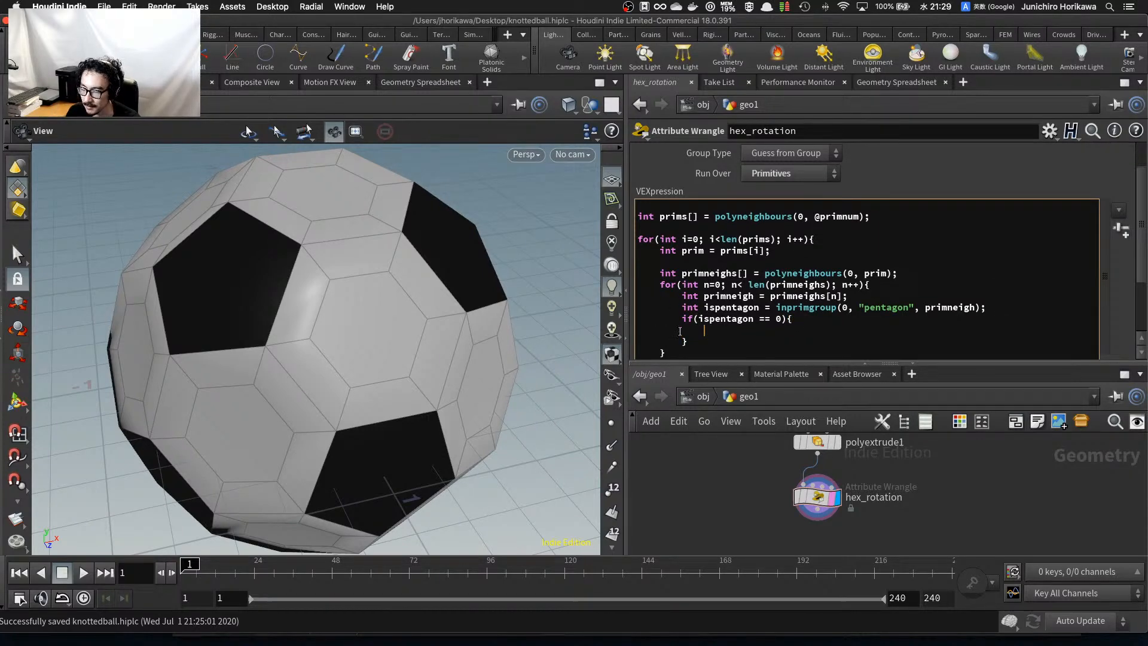
Change the if condition in the nested loop to ispentagon == 1.
{"action": "left_click_drag", "start_coordinate": [666, 353], "coordinate": [659, 284]}
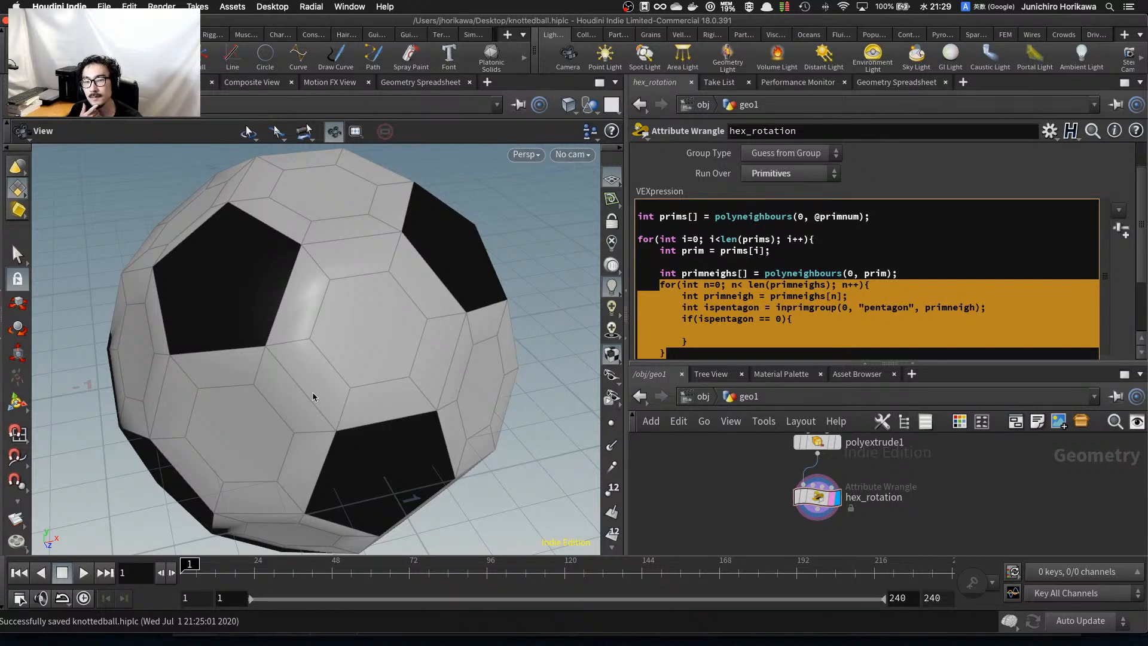
{"action": "left_click", "coordinate": [798, 308]}
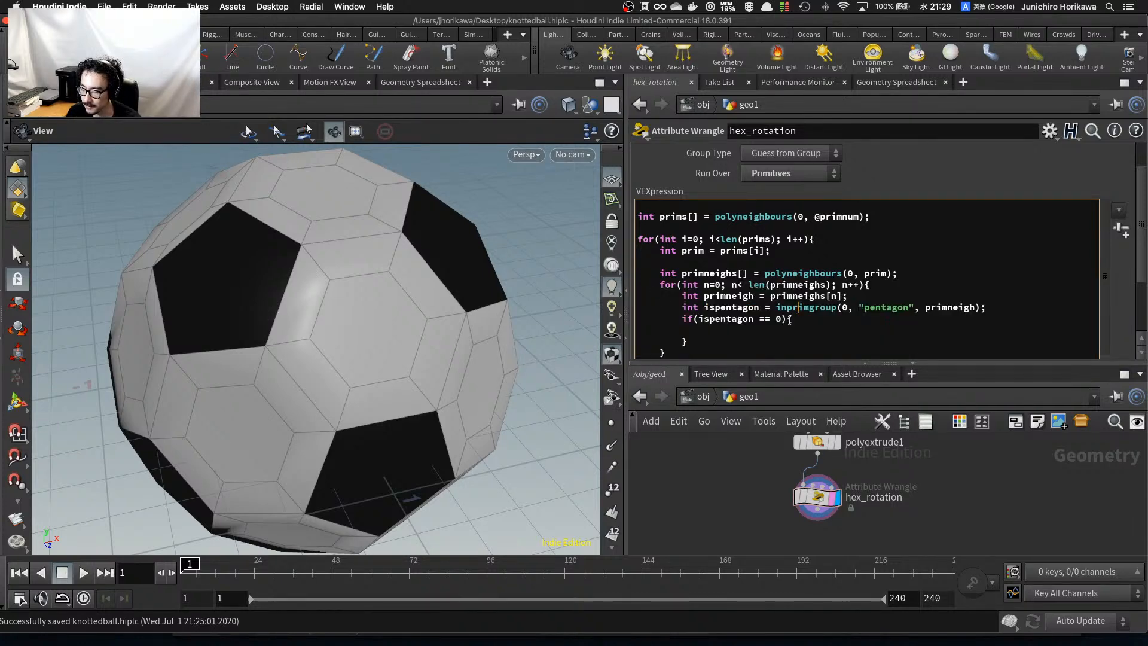
{"action": "left_click", "coordinate": [783, 320]}
{"action": "key", "text": "BackSpace"}
{"action": "type", "text": "1"}
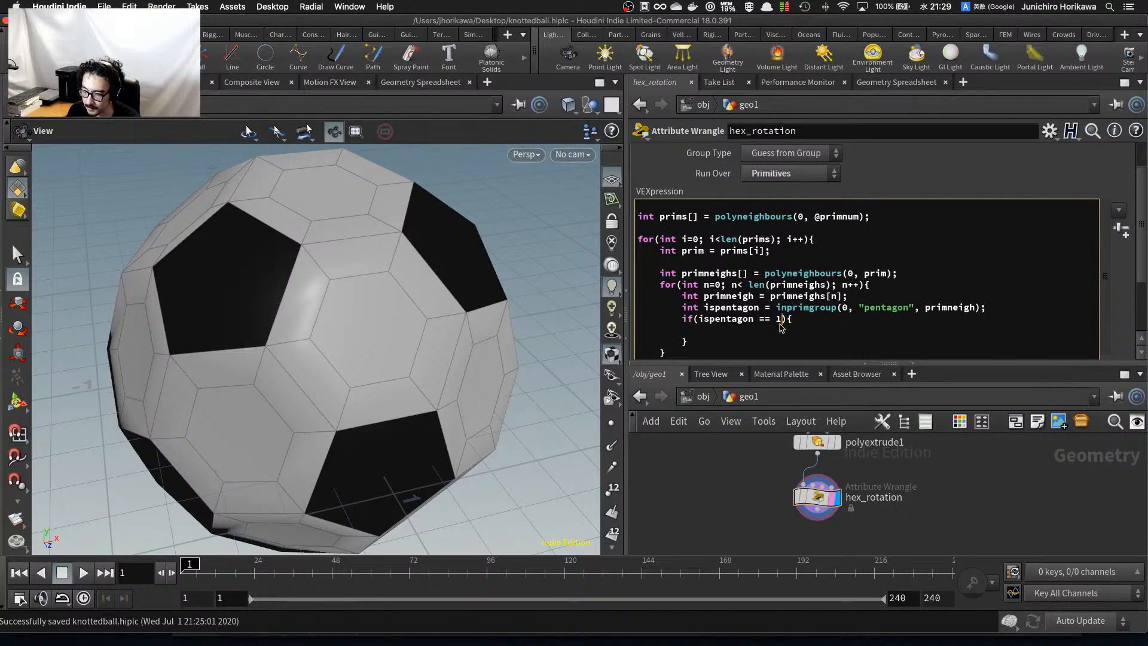
{"action": "left_click_drag", "start_coordinate": [793, 320], "coordinate": [691, 322]}
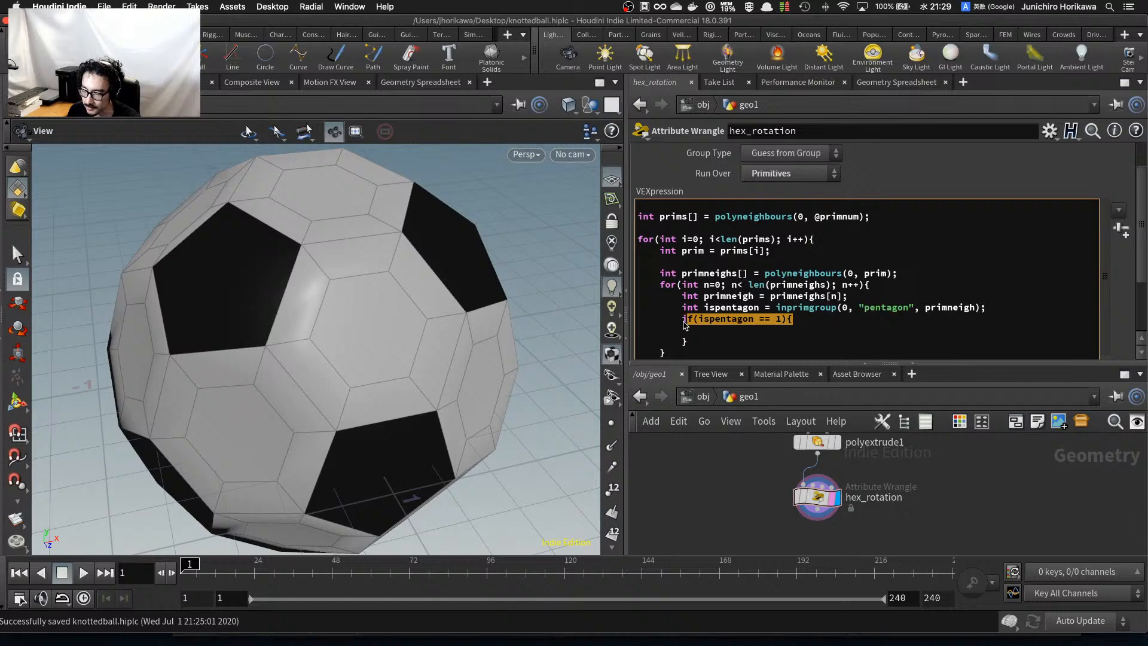
Declare an integer variable remove with the value 1 just before the inner loop over primneighs.
{"action": "left_click", "coordinate": [686, 333]}
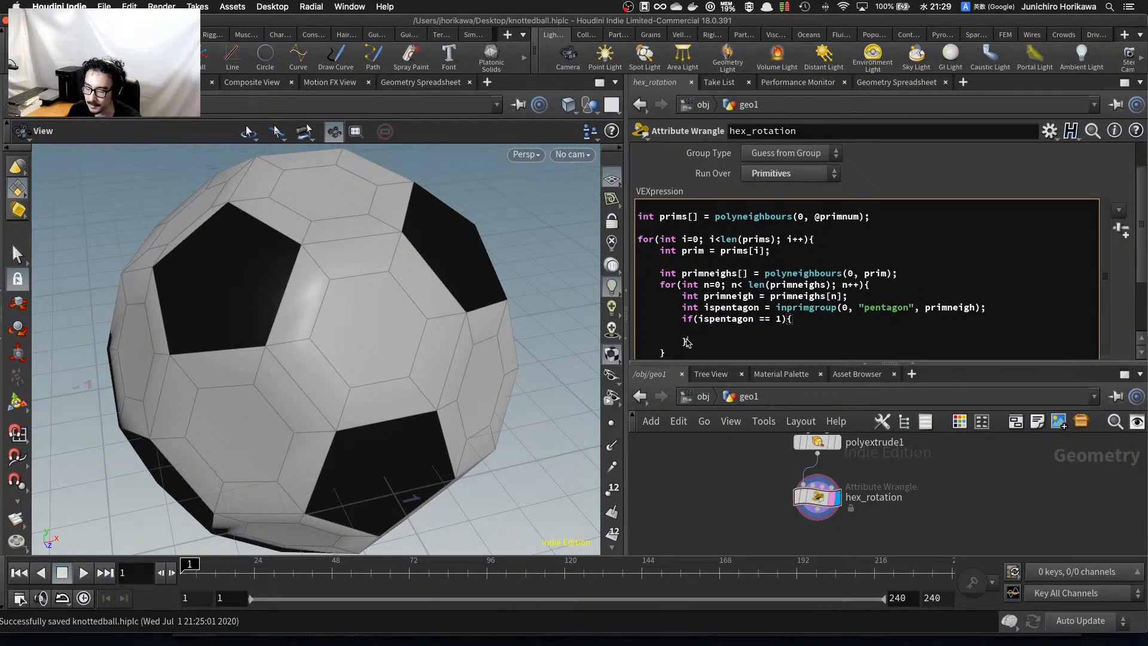
{"action": "double_click", "coordinate": [778, 320]}
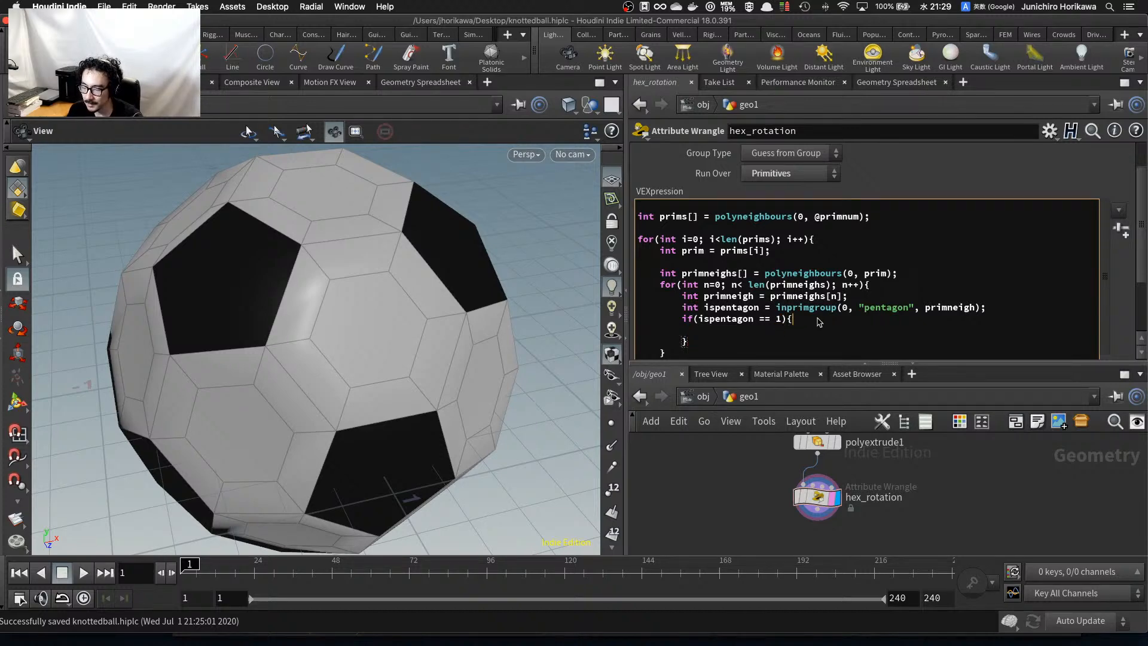
{"action": "left_click_drag", "start_coordinate": [793, 320], "coordinate": [683, 325]}
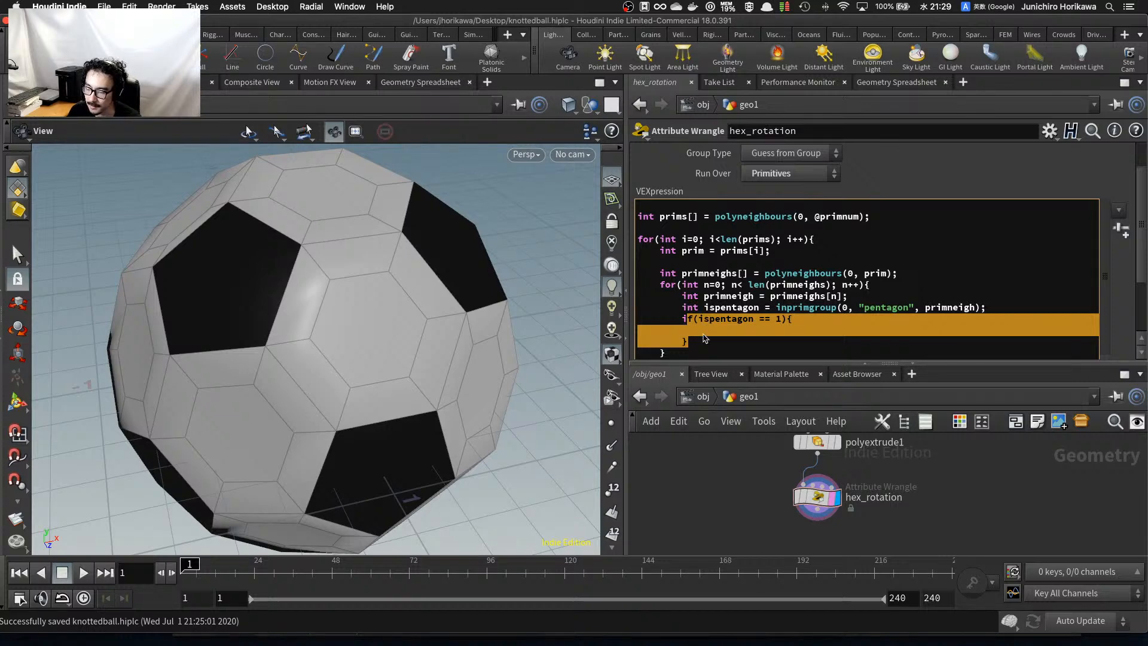
{"action": "left_click", "coordinate": [703, 334]}
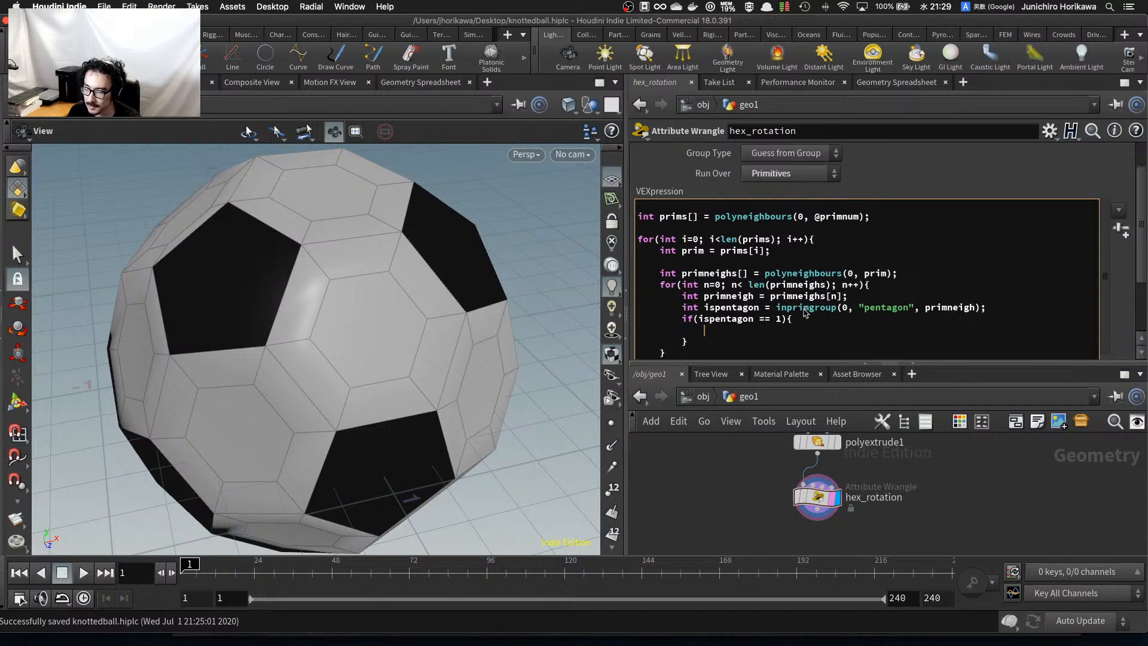
{"action": "left_click", "coordinate": [909, 276]}
{"action": "key", "text": "Return"}
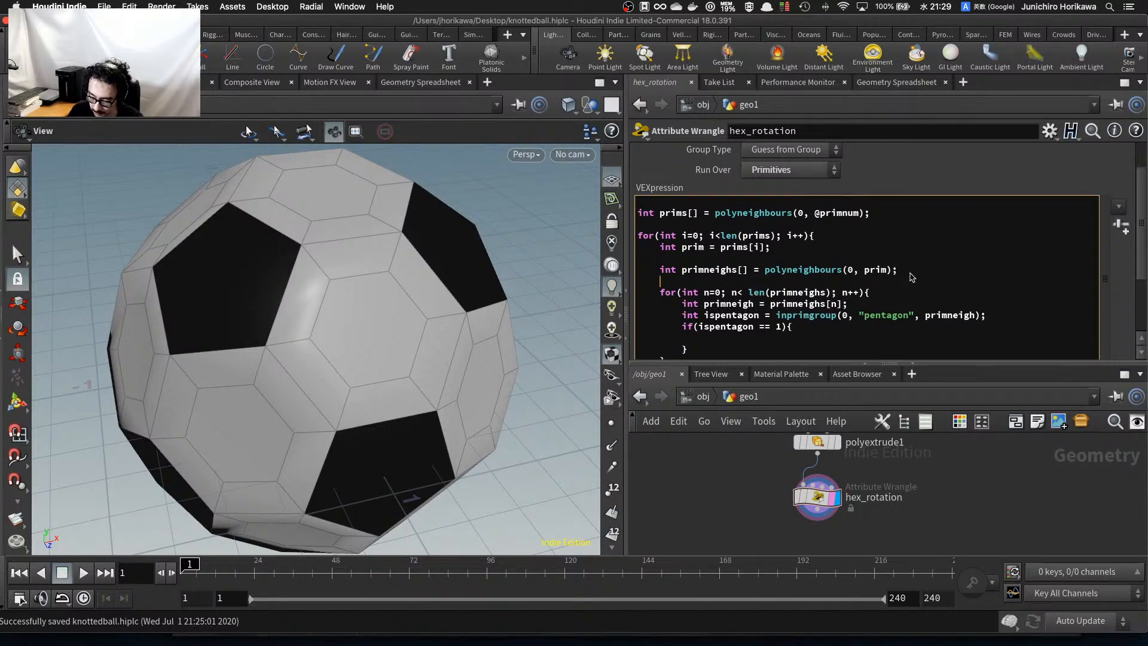
{"action": "type", "text": "int "}
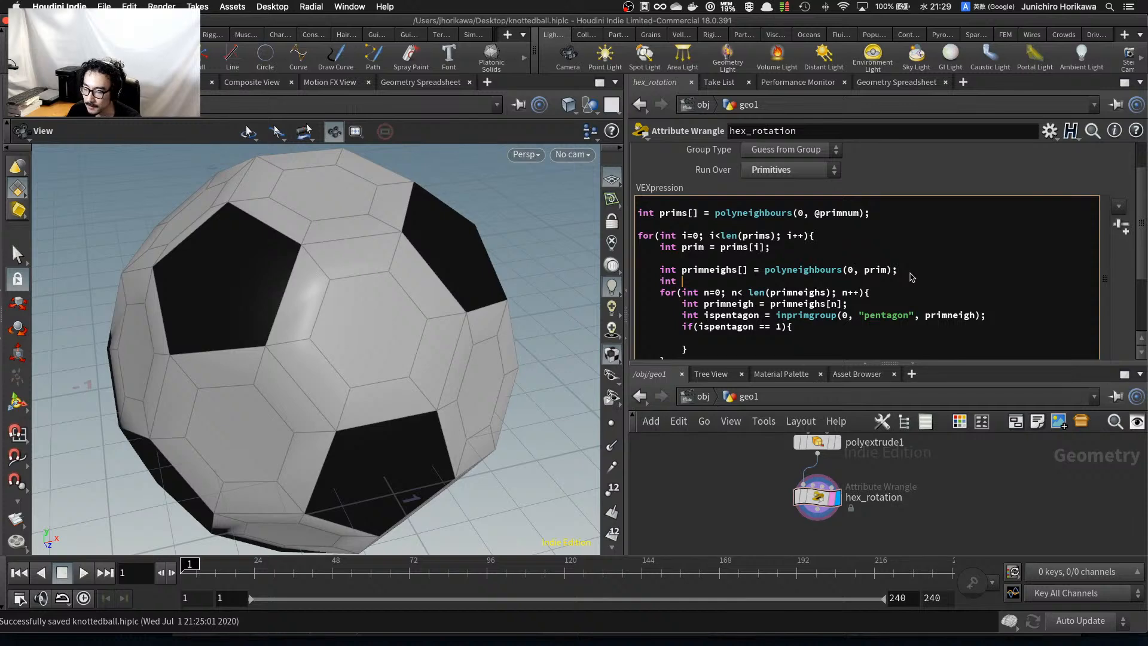
{"action": "type", "text": "remove = "}
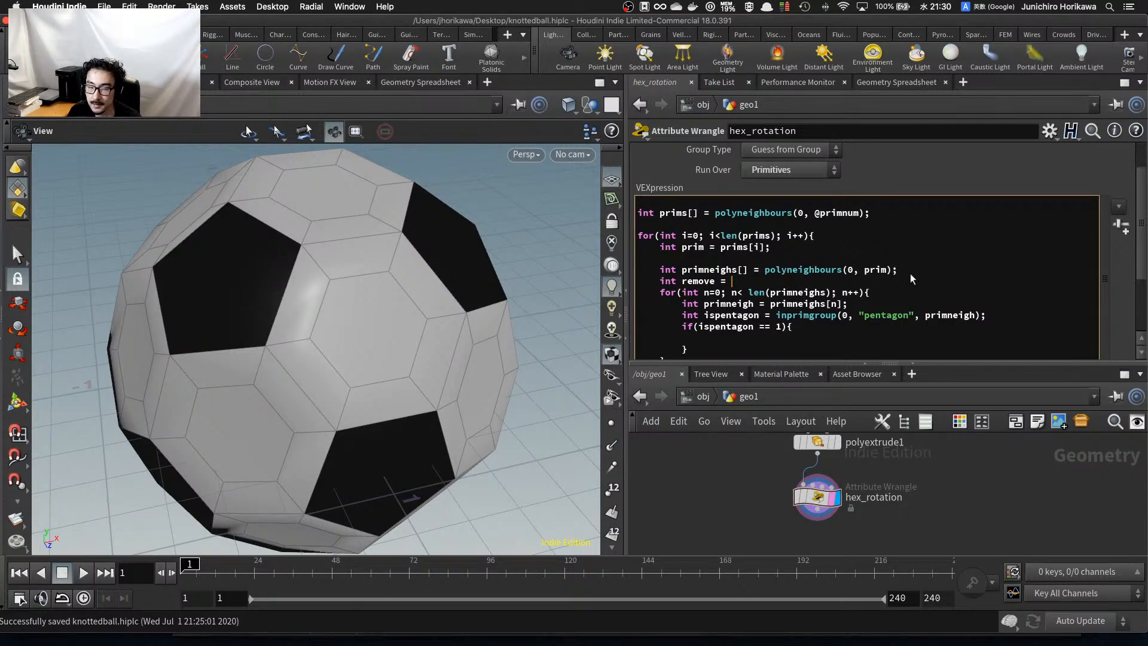
{"action": "type", "text": "1;"}
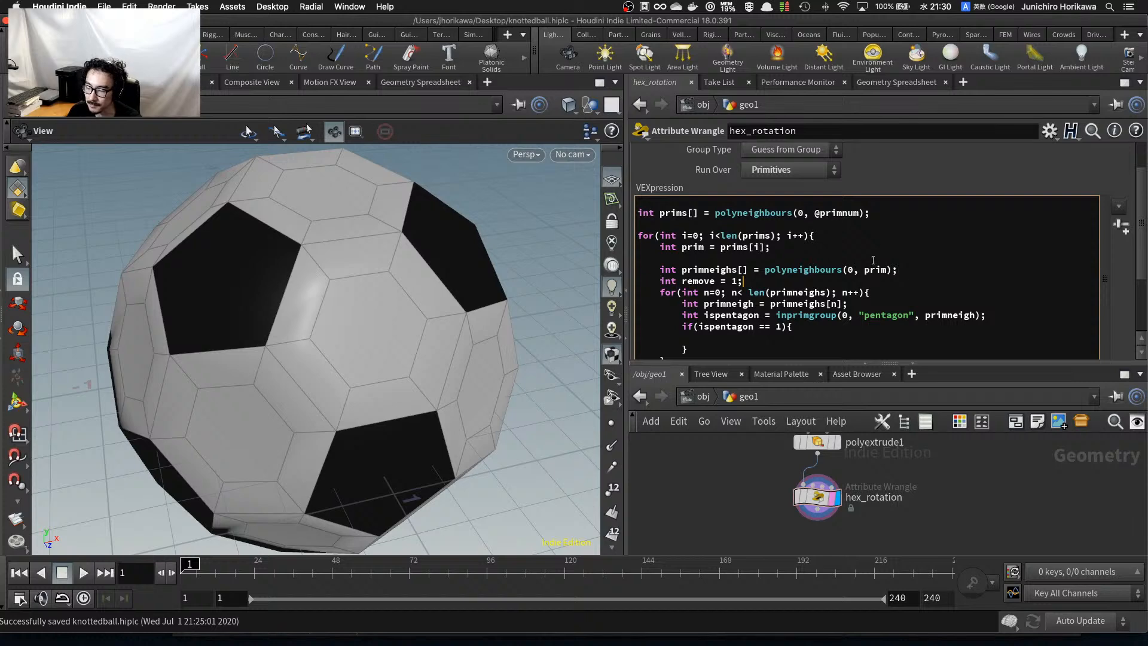
Inside the ispentagon == 1 condition, set remove to 0 and break out of the loop.
{"action": "scroll", "coordinate": [1099, 292], "scroll_direction": "down", "scroll_amount": 3}
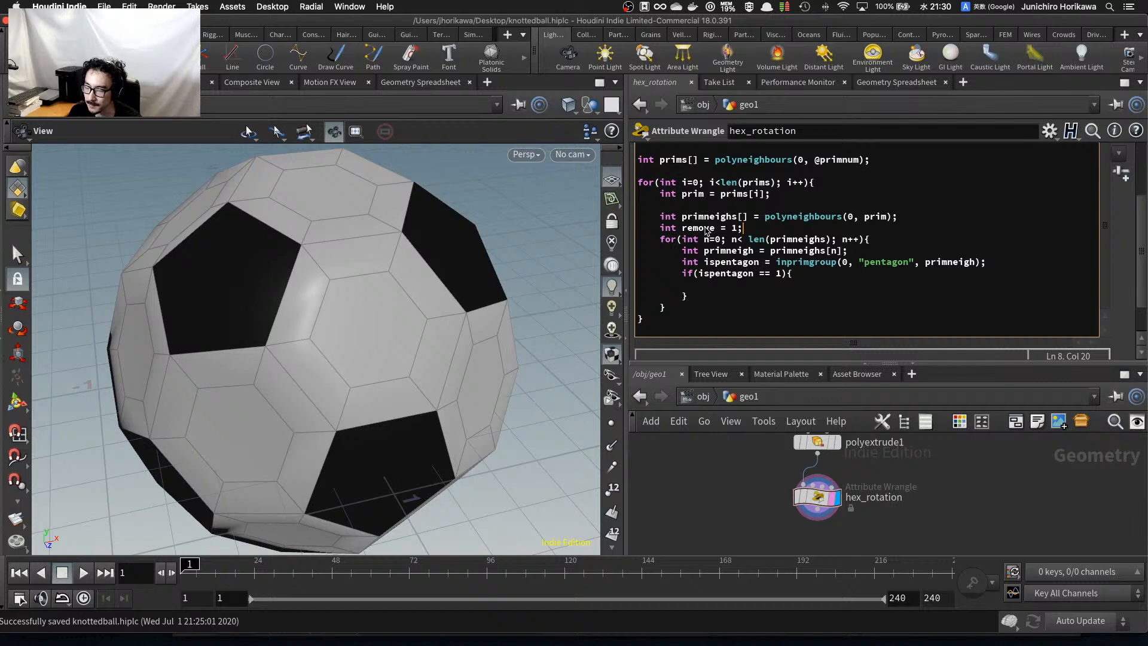
{"action": "left_click", "coordinate": [731, 282]}
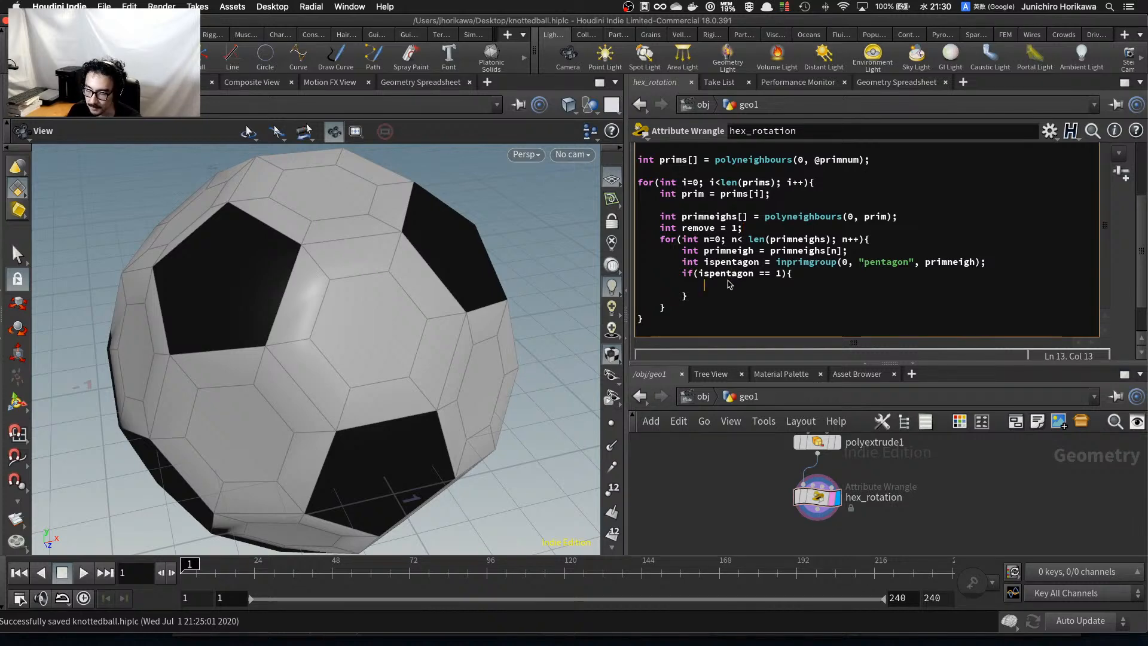
{"action": "type", "text": "remo"}
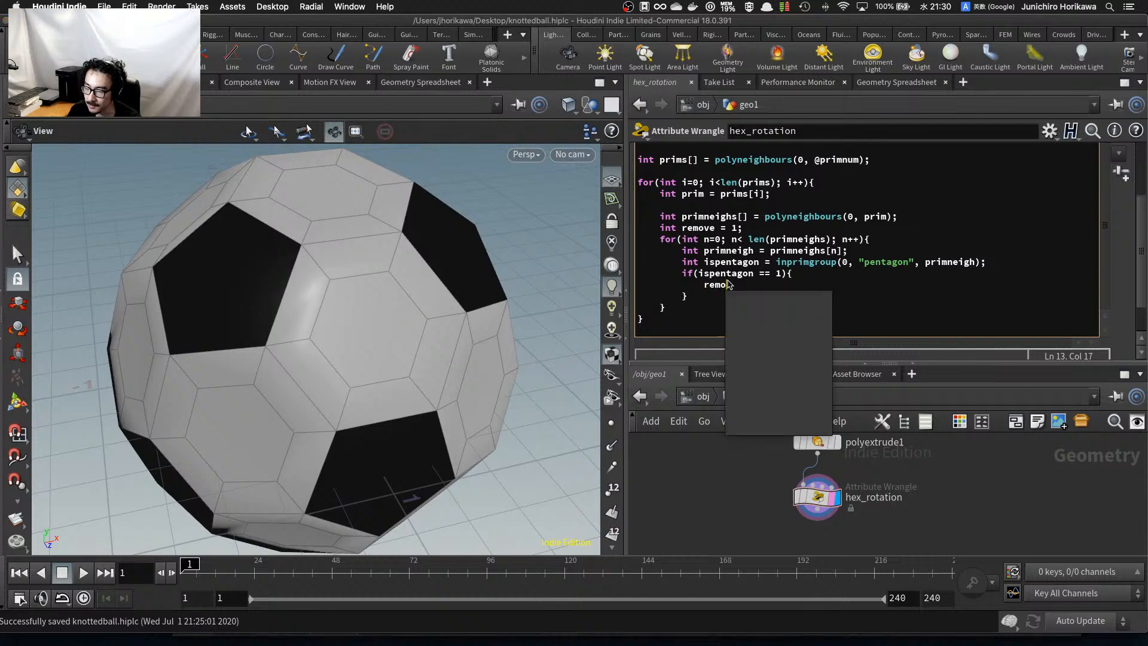
{"action": "type", "text": "ve = 0;"}
{"action": "key", "text": "Return"}
{"action": "type", "text": "break;"}
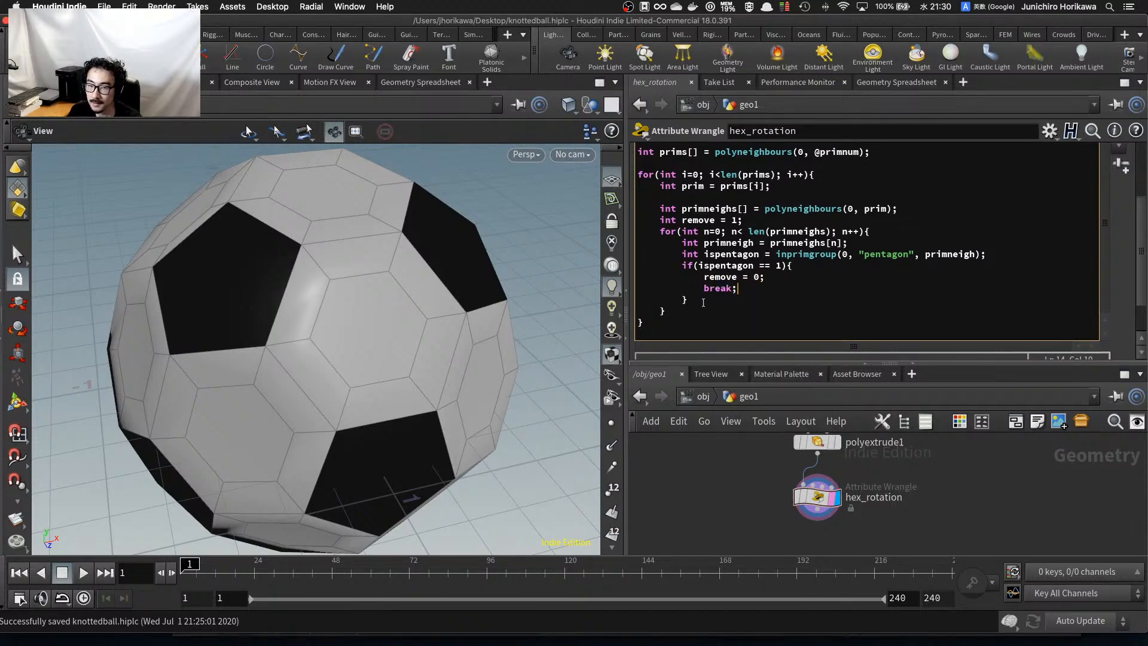
Add an if(remove == 1) block after the inner loop, inside the outer loop.
{"action": "left_click", "coordinate": [687, 309]}
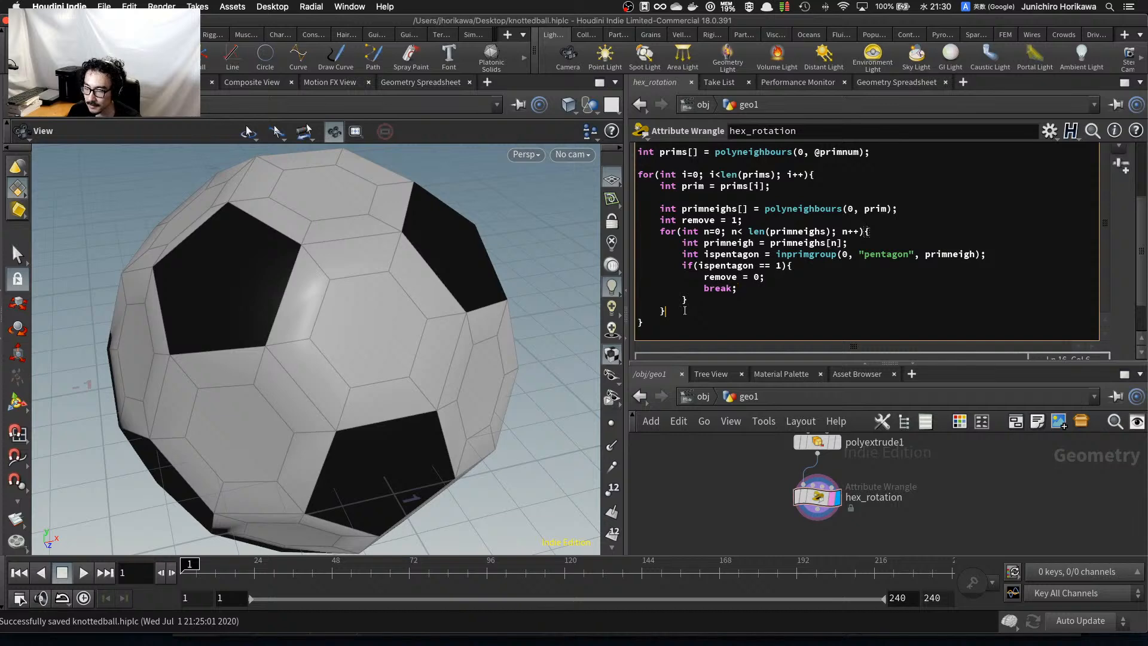
{"action": "key", "text": "Return"}
{"action": "key", "text": "Return"}
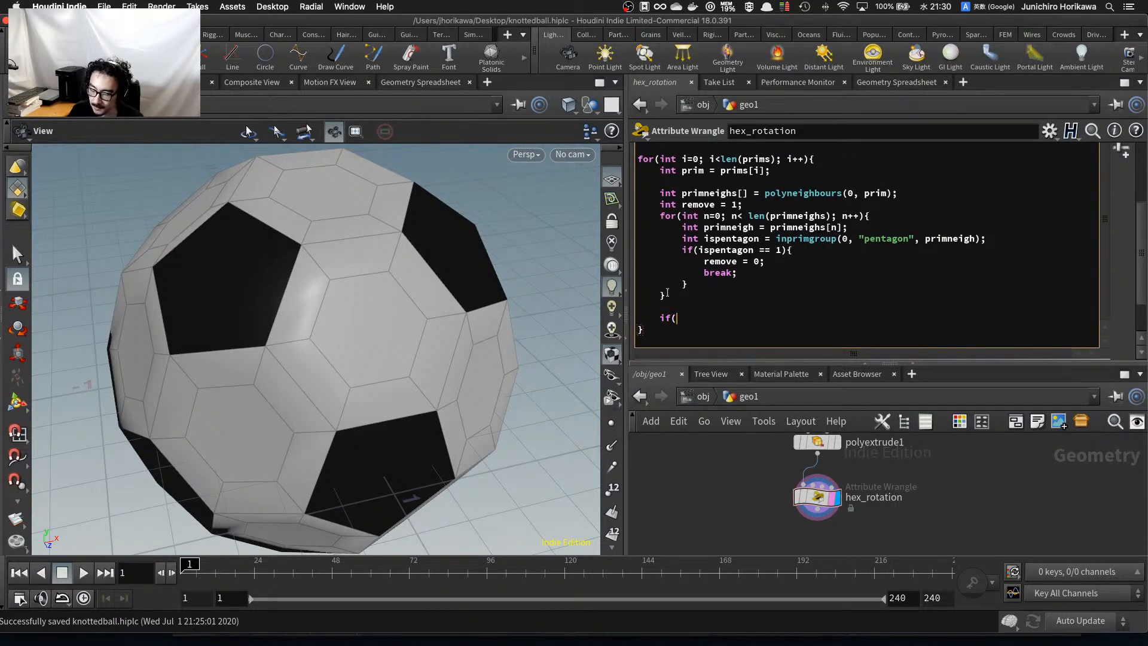
{"action": "type", "text": "if(remove == 1)"}
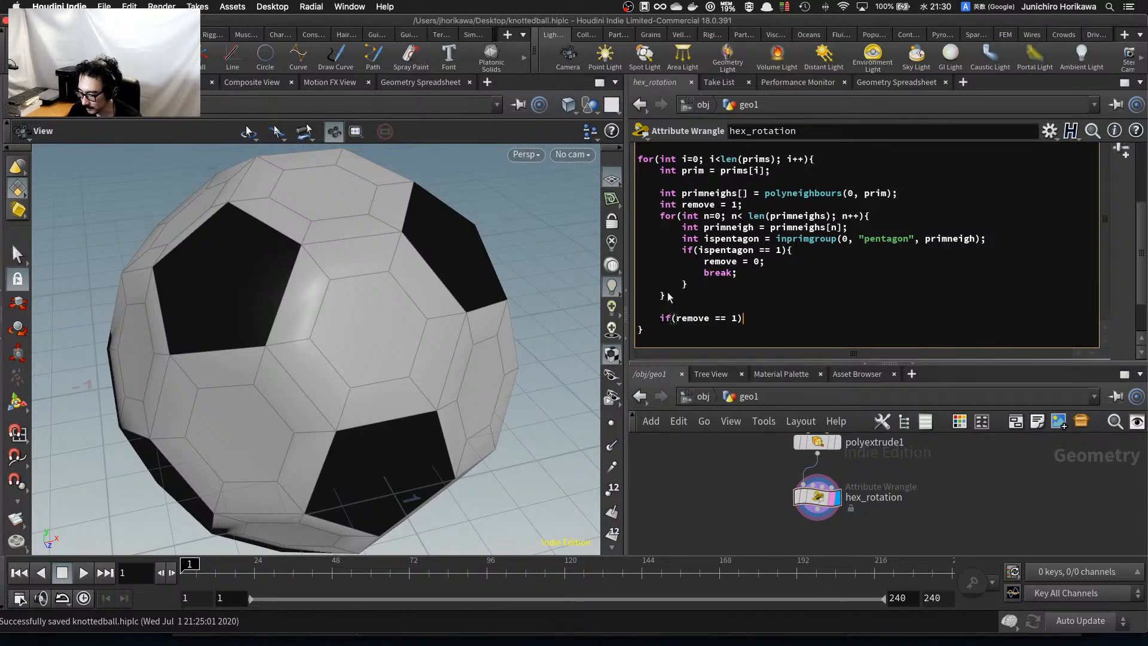
{"action": "type", "text": "{"}
{"action": "key", "text": "Return"}
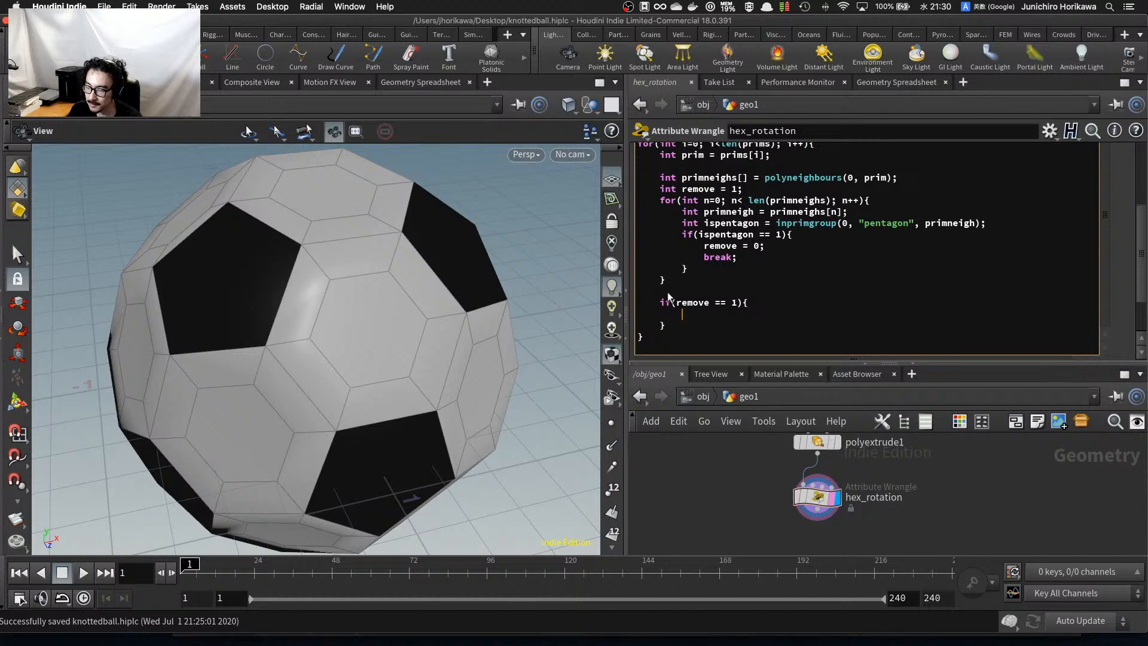
Fill the remove == 1 block with removeprim(0, prim, 1); to delete the primitives that have no pentagon neighbour.
{"action": "left_click_drag", "start_coordinate": [699, 235], "coordinate": [754, 235]}
{"action": "left_click", "coordinate": [695, 313]}
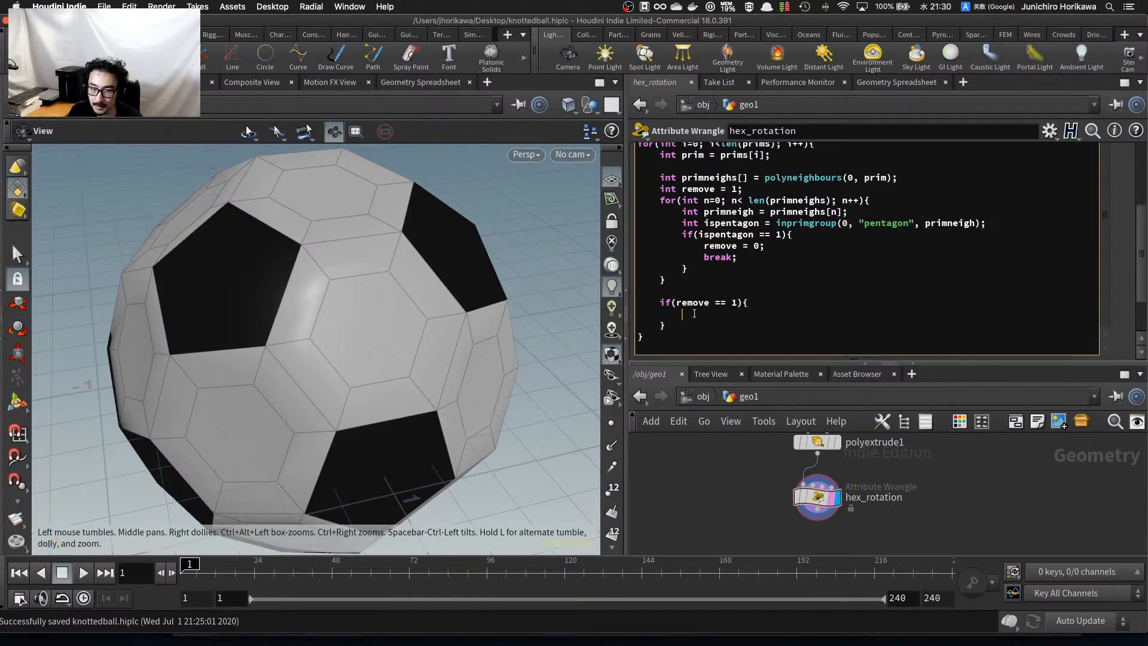
{"action": "type", "text": "removeprim(0, @pri"}
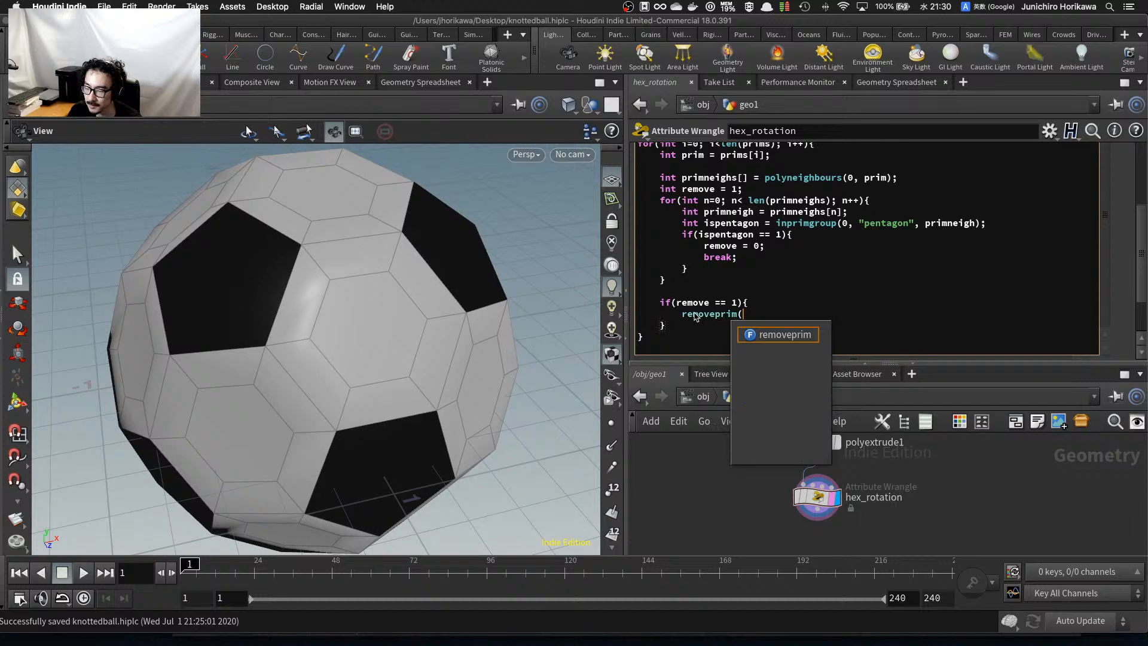
{"action": "key", "text": "BackSpace"}
{"action": "key", "text": "BackSpace"}
{"action": "key", "text": "BackSpace"}
{"action": "key", "text": "BackSpace"}
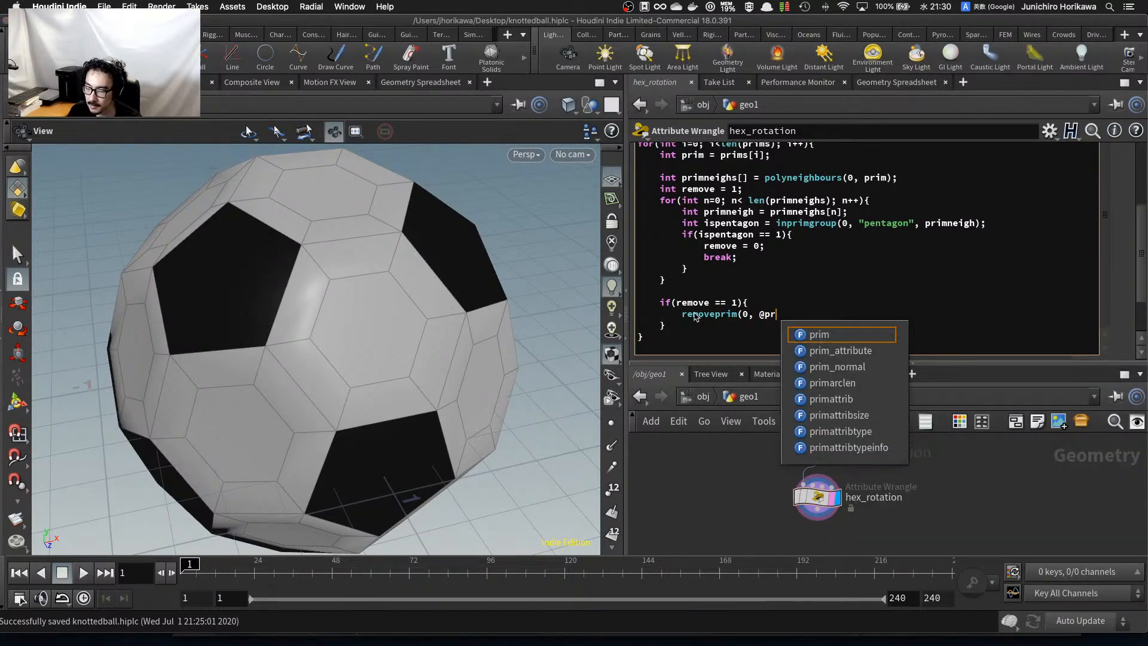
{"action": "type", "text": "prim, 1);"}
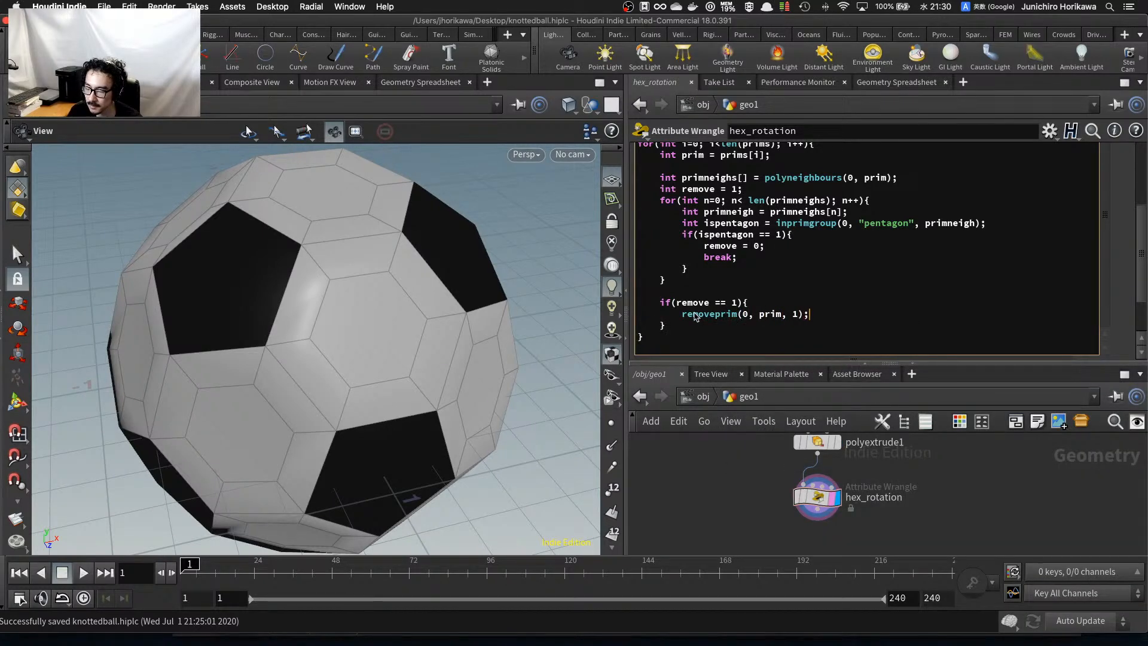
{"action": "left_click_drag", "start_coordinate": [350, 396], "coordinate": [353, 359]}
{"action": "mouse_move", "coordinate": [1146, 644]}
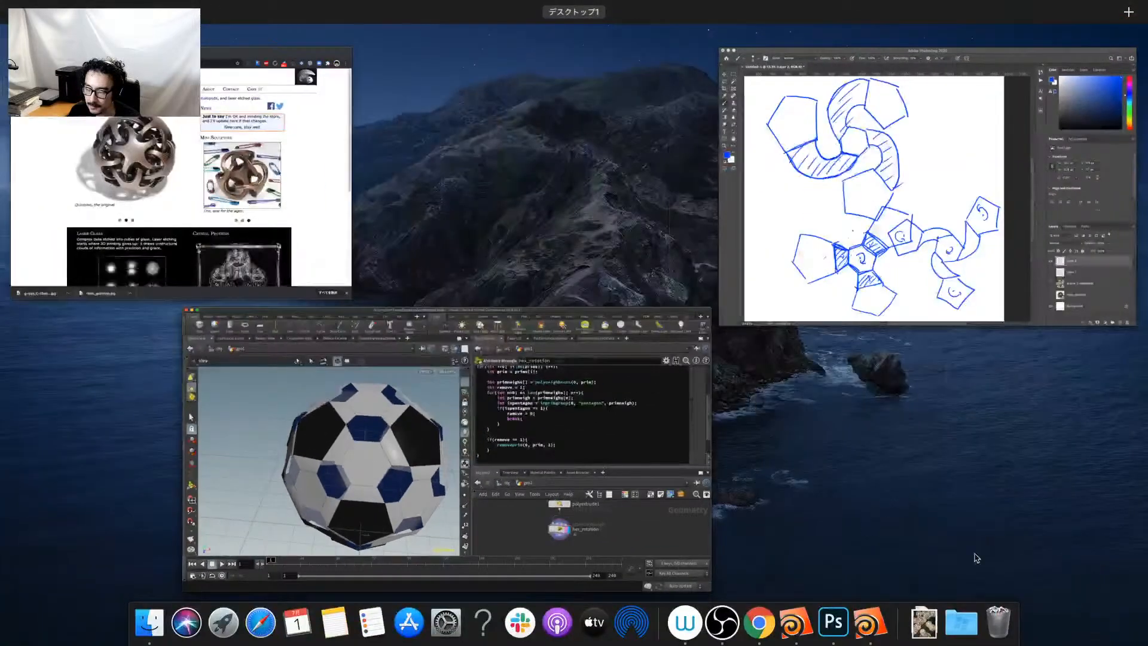
{"action": "left_click", "coordinate": [838, 308]}
{"action": "mouse_move", "coordinate": [360, 610]}
{"action": "left_mouse_down"}
{"action": "mouse_move", "coordinate": [340, 508]}
{"action": "mouse_move", "coordinate": [539, 421]}
{"action": "mouse_move", "coordinate": [430, 532]}
{"action": "mouse_move", "coordinate": [535, 446]}
{"action": "left_mouse_up"}
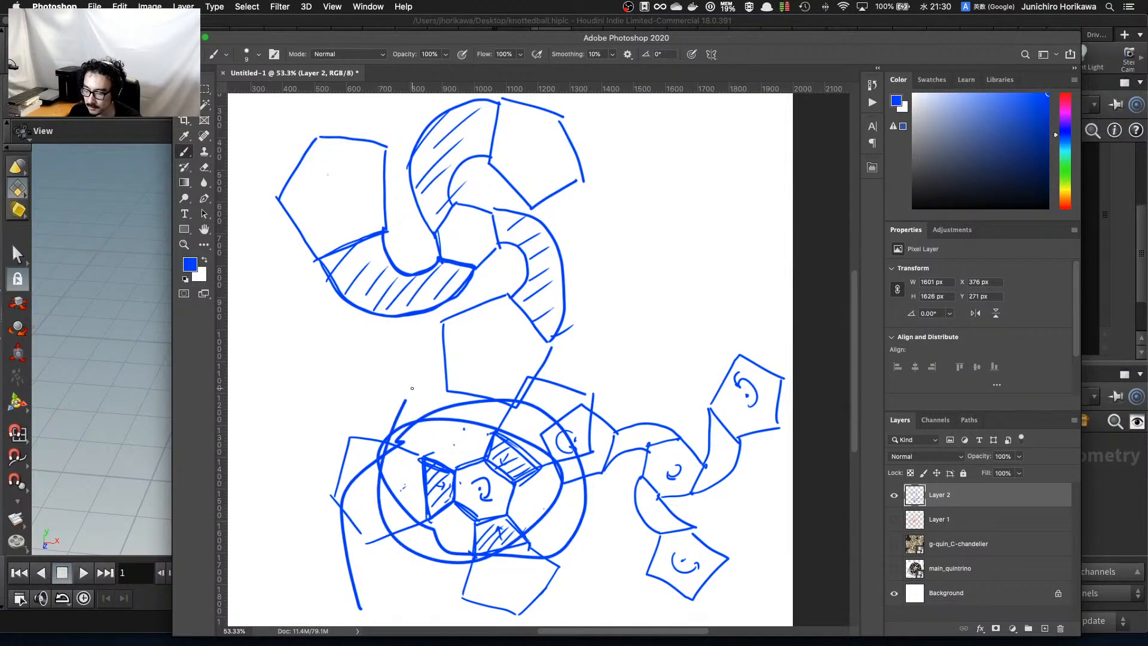
{"action": "key", "text": "super+z"}
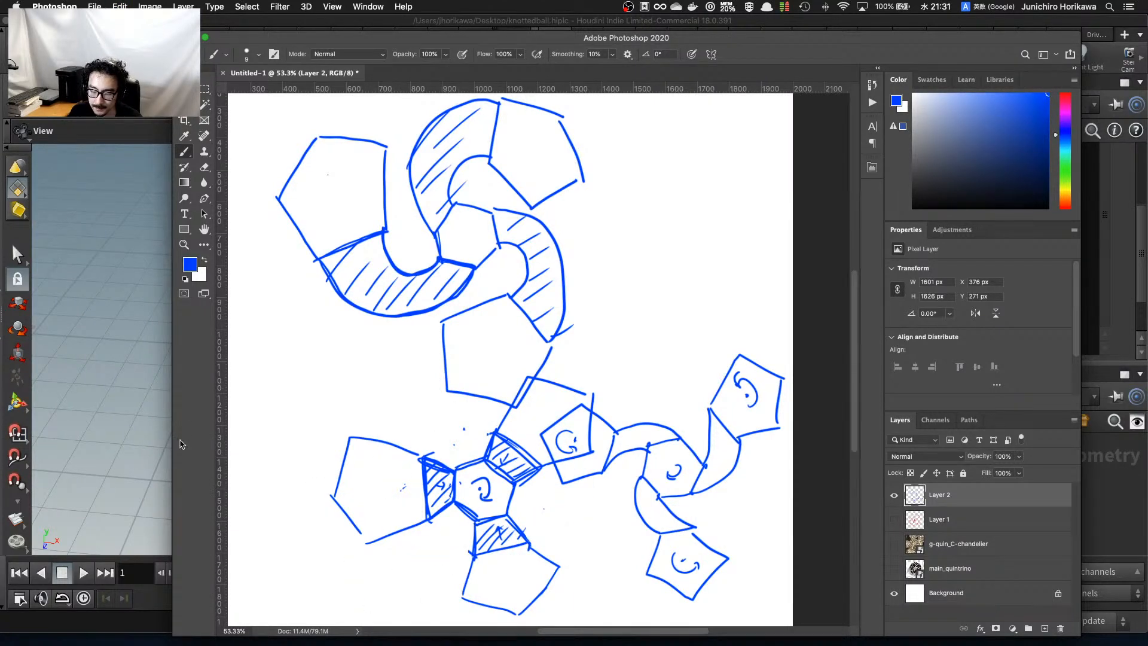
{"action": "left_click", "coordinate": [125, 413]}
Examine the ball's remaining faces from several angles and review the hex_rotation loop that removes primitives.
{"action": "left_click_drag", "start_coordinate": [272, 366], "coordinate": [406, 351]}
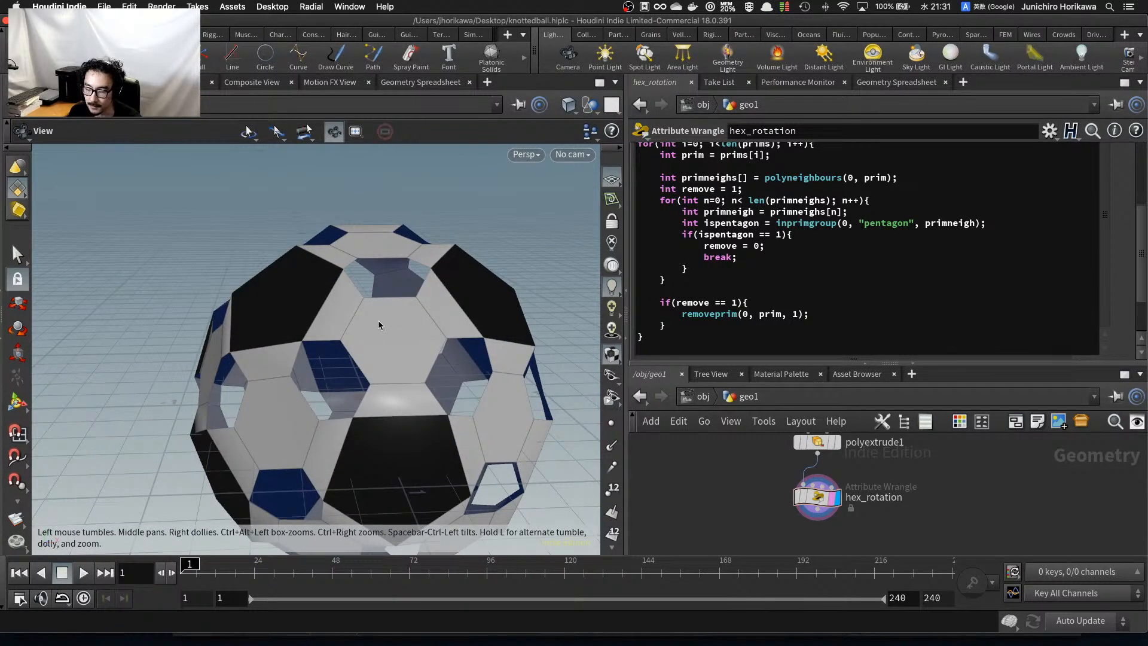
{"action": "left_click_drag", "start_coordinate": [390, 334], "coordinate": [392, 358]}
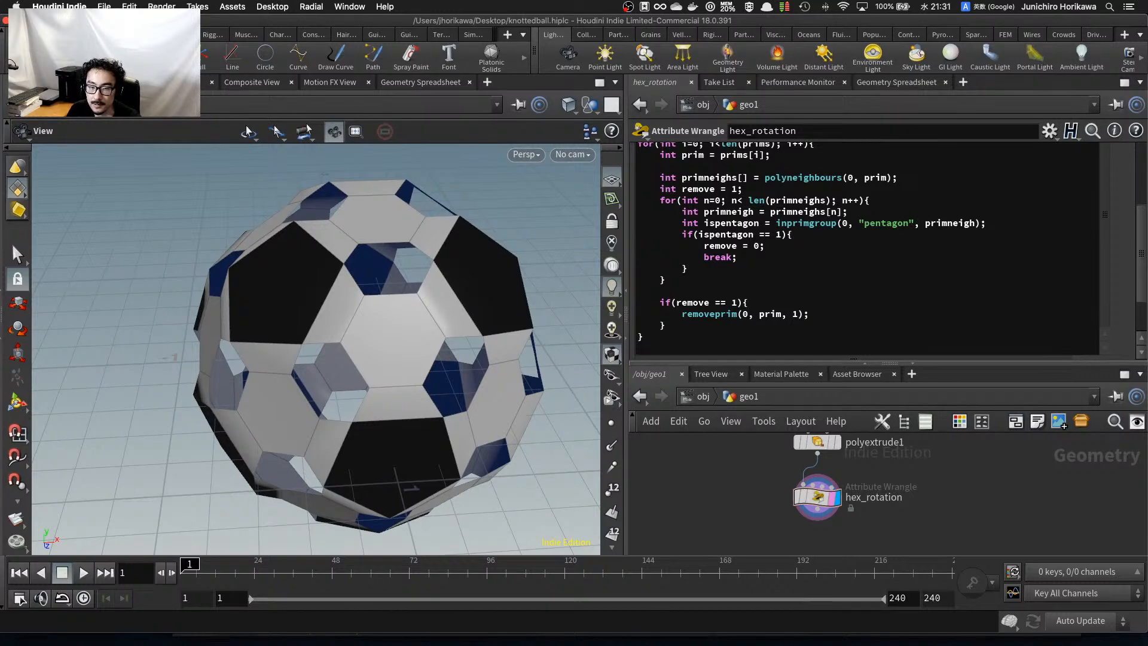
{"action": "left_click", "coordinate": [828, 315]}
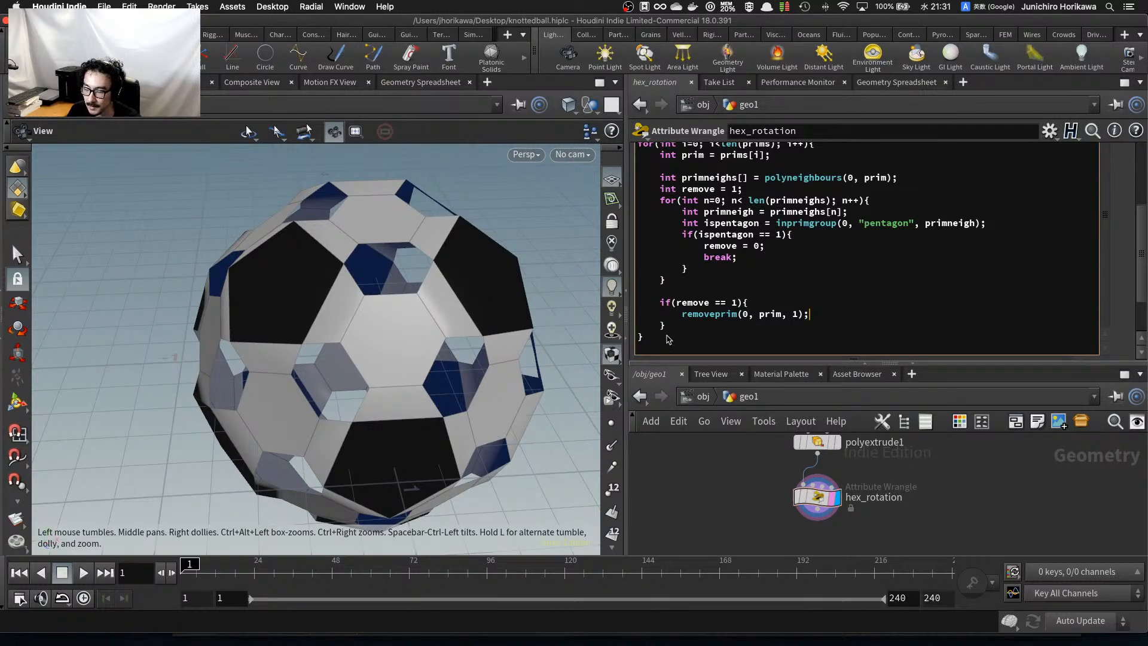
{"action": "scroll", "coordinate": [531, 323], "scroll_direction": "up", "scroll_amount": 1}
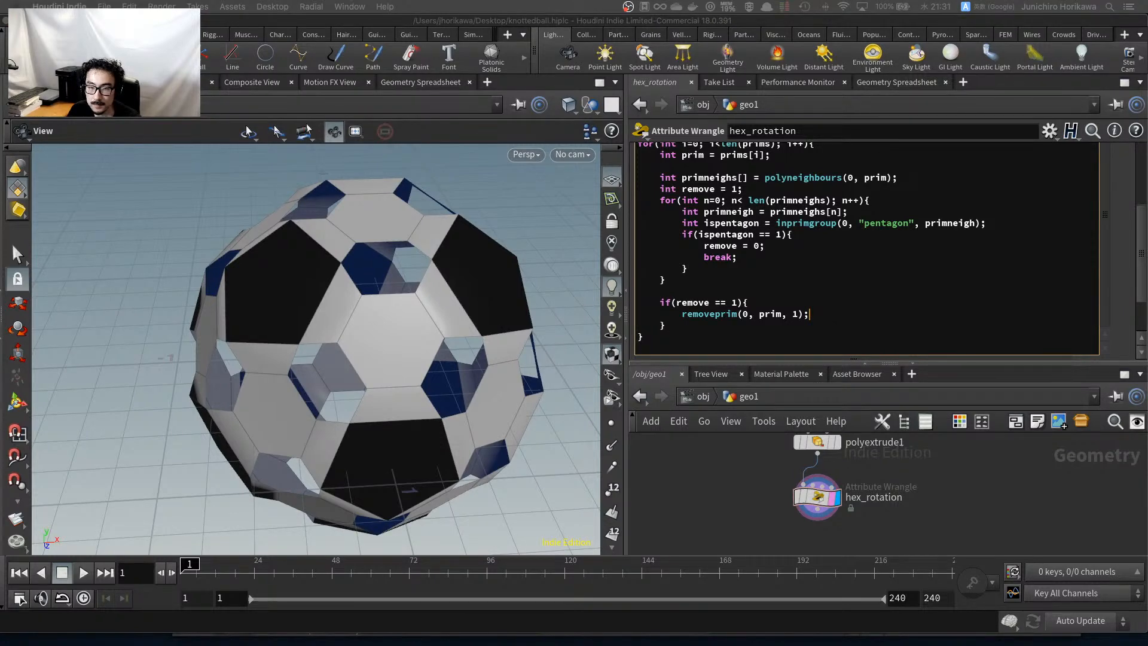
{"action": "left_click", "coordinate": [764, 262]}
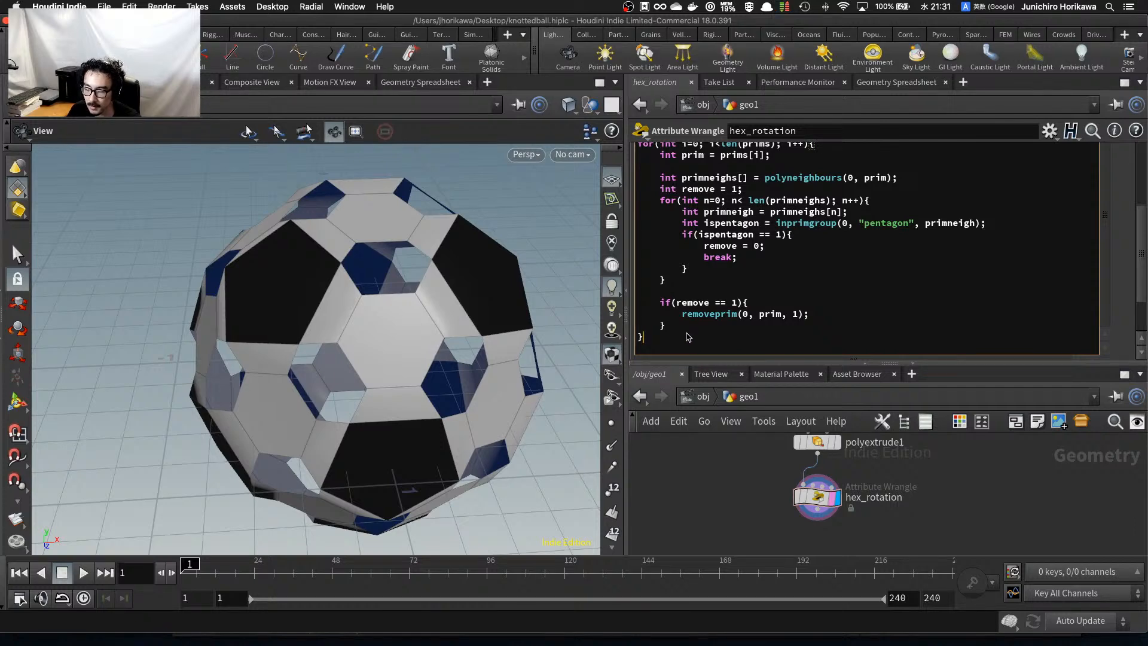
{"action": "left_click", "coordinate": [687, 327]}
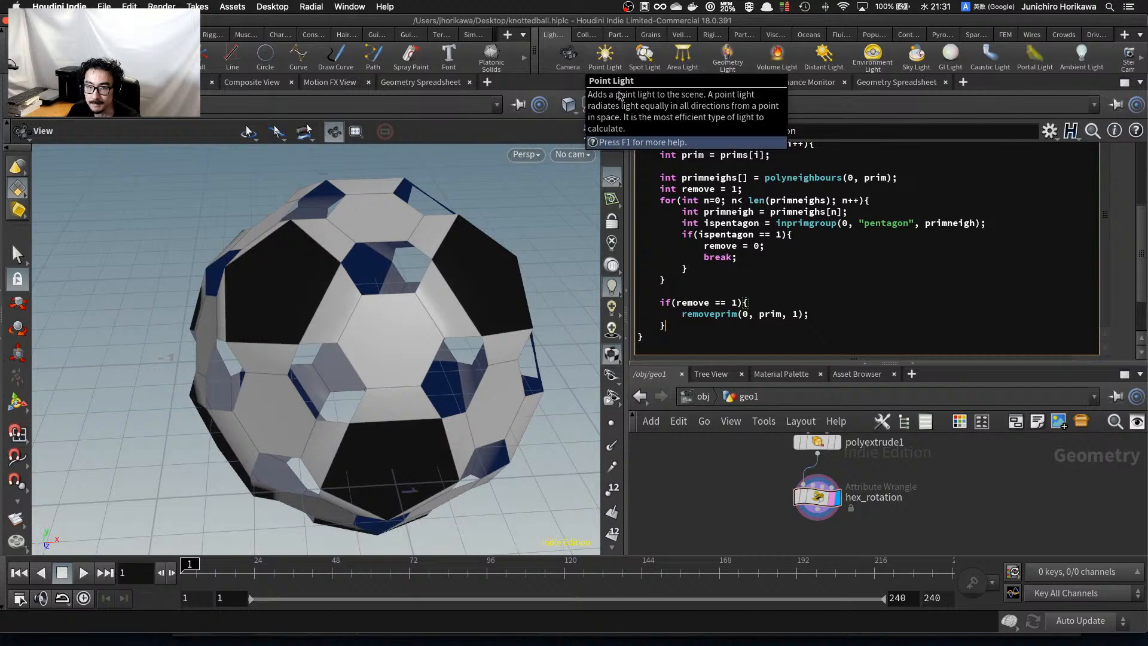
{"action": "left_click", "coordinate": [682, 339]}
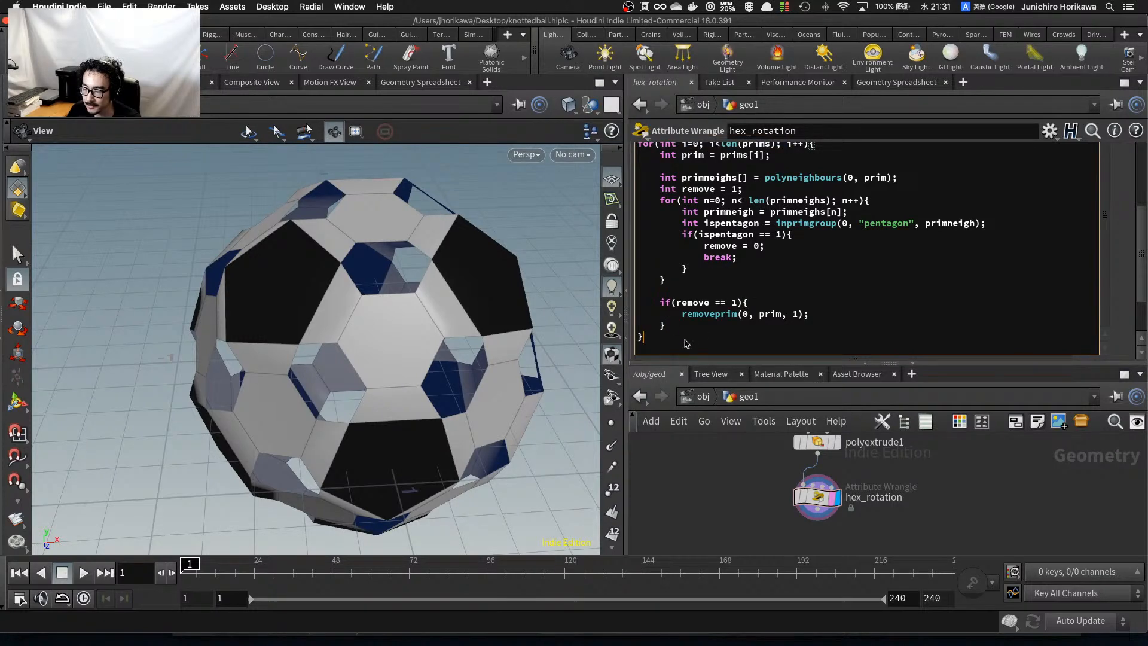
{"action": "left_click_drag", "start_coordinate": [770, 365], "coordinate": [768, 421]}
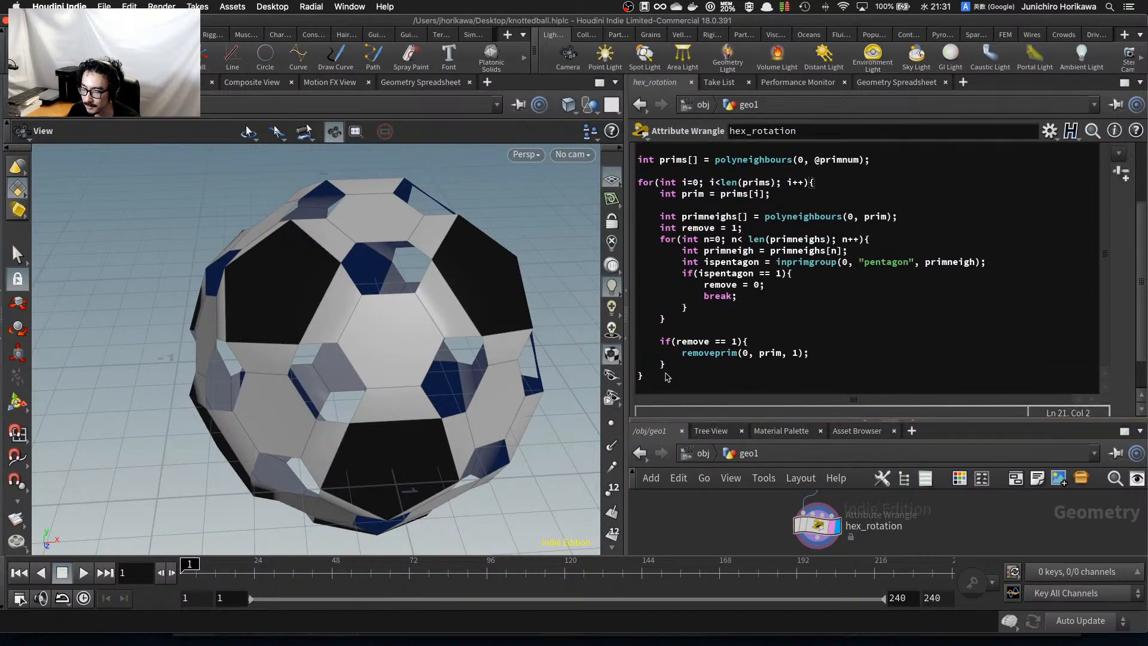
{"action": "left_click_drag", "start_coordinate": [668, 377], "coordinate": [595, 187]}
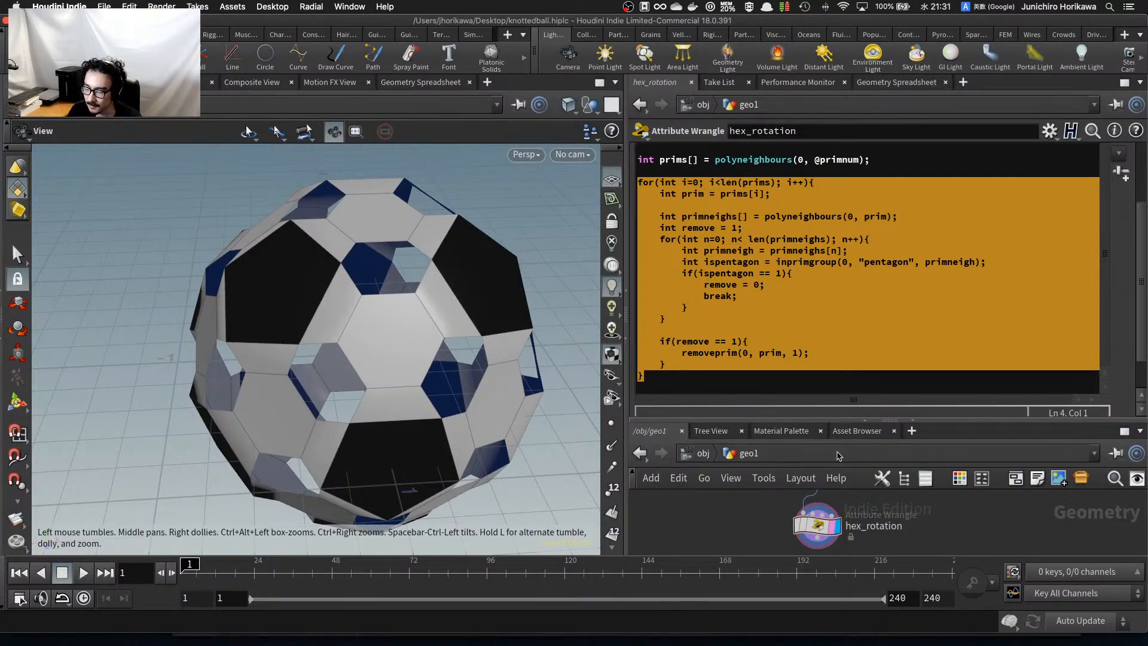
{"action": "left_click_drag", "start_coordinate": [837, 421], "coordinate": [837, 328]}
{"action": "scroll", "coordinate": [848, 416], "scroll_direction": "up", "scroll_amount": 5}
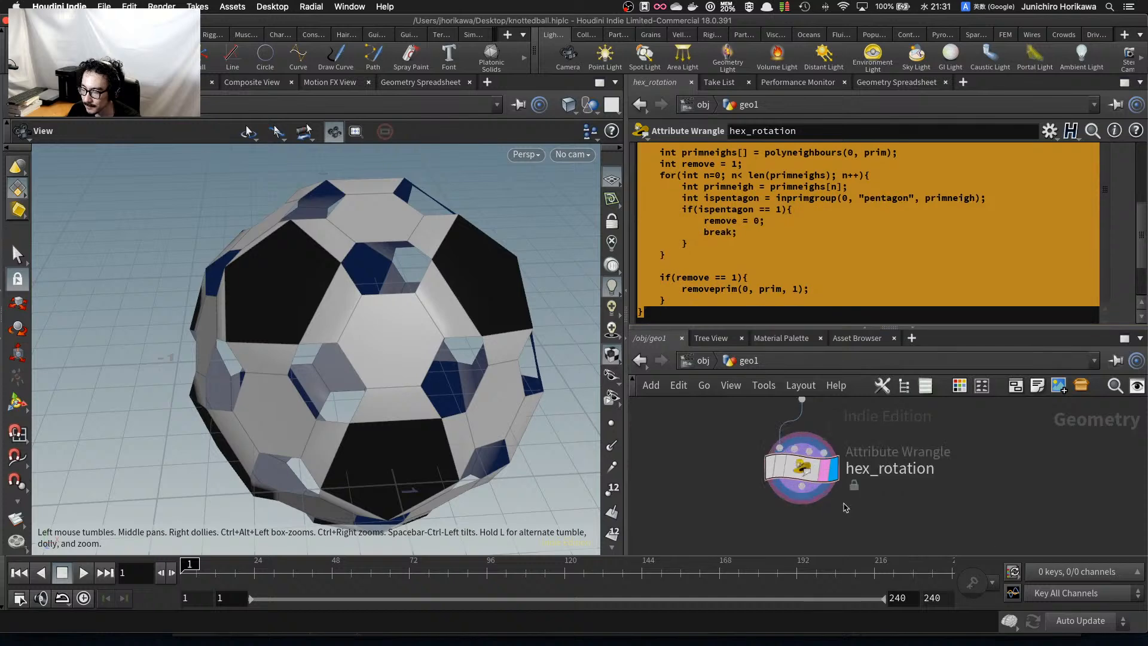
{"action": "scroll", "coordinate": [804, 460], "scroll_direction": "down", "scroll_amount": 2}
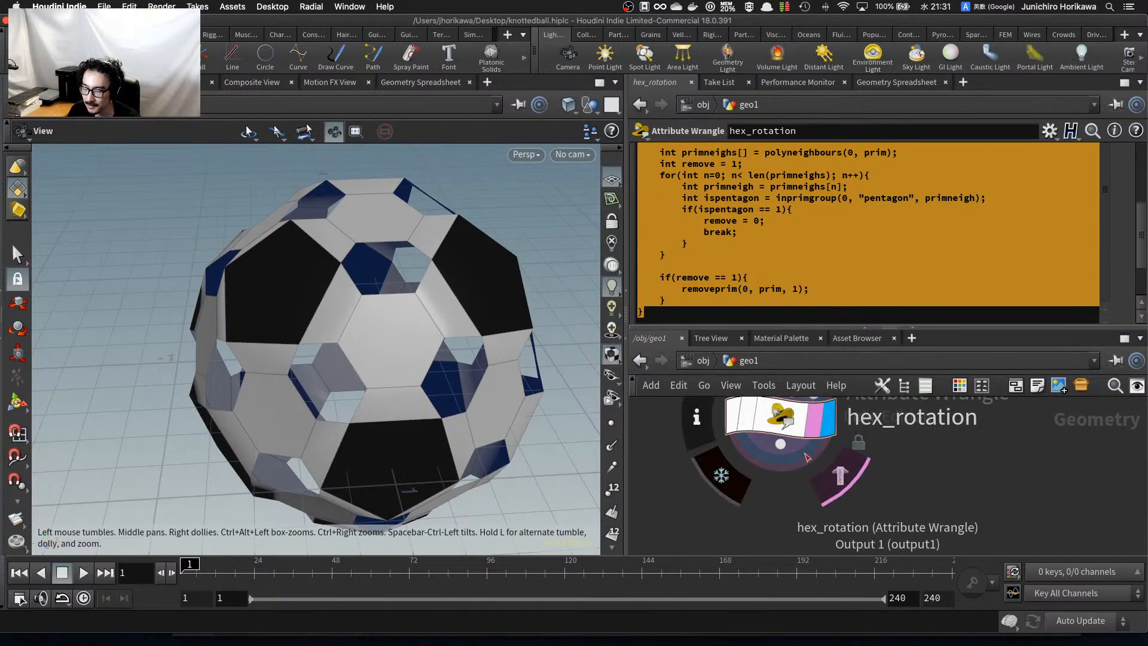
{"action": "left_click_drag", "start_coordinate": [471, 345], "coordinate": [495, 396]}
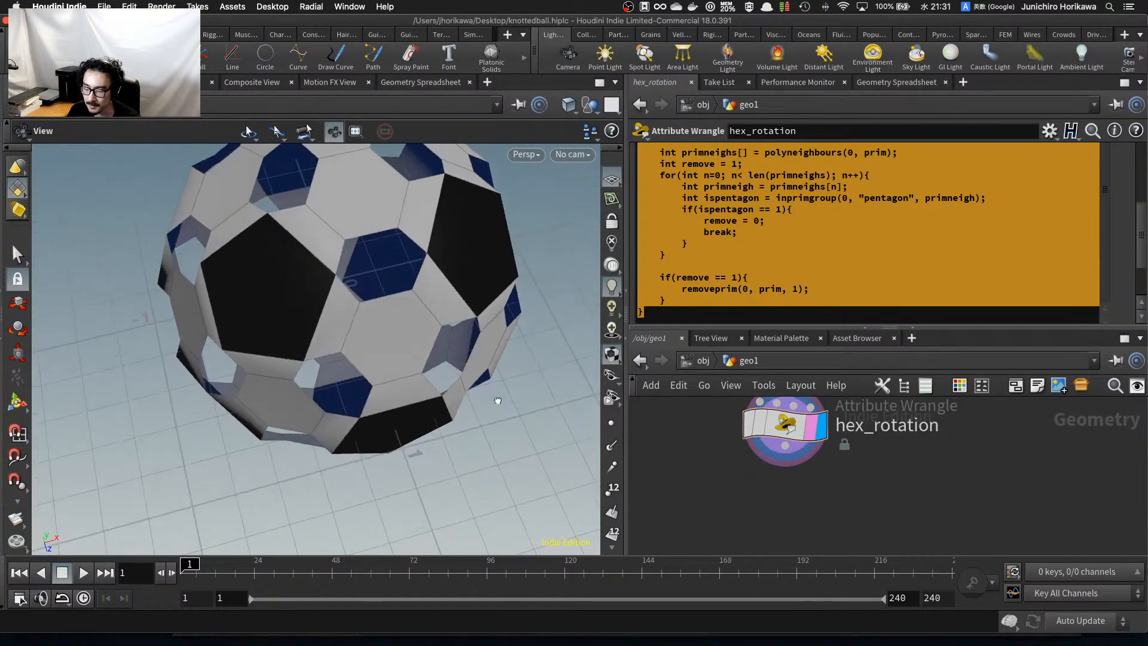
Open the hex_rotation snippet in an enlarged separate editor window, ready to add code below the outer loop.
{"action": "middle_click_drag", "start_coordinate": [516, 348], "coordinate": [522, 398]}
{"action": "left_click_drag", "start_coordinate": [664, 328], "coordinate": [665, 365]}
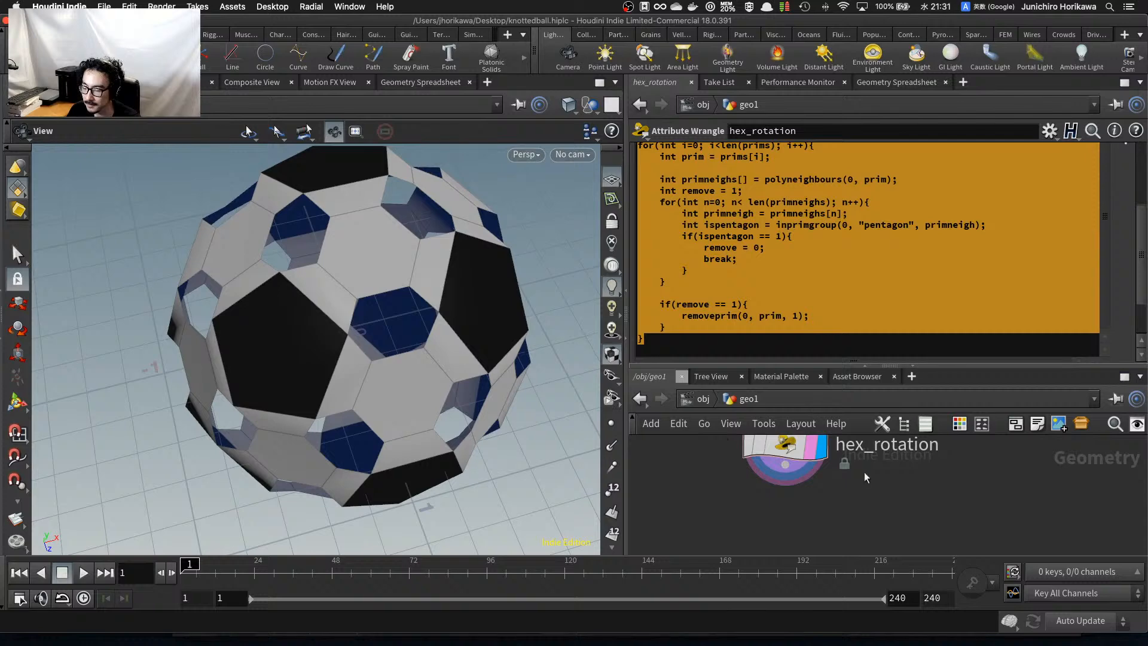
{"action": "left_click", "coordinate": [882, 325]}
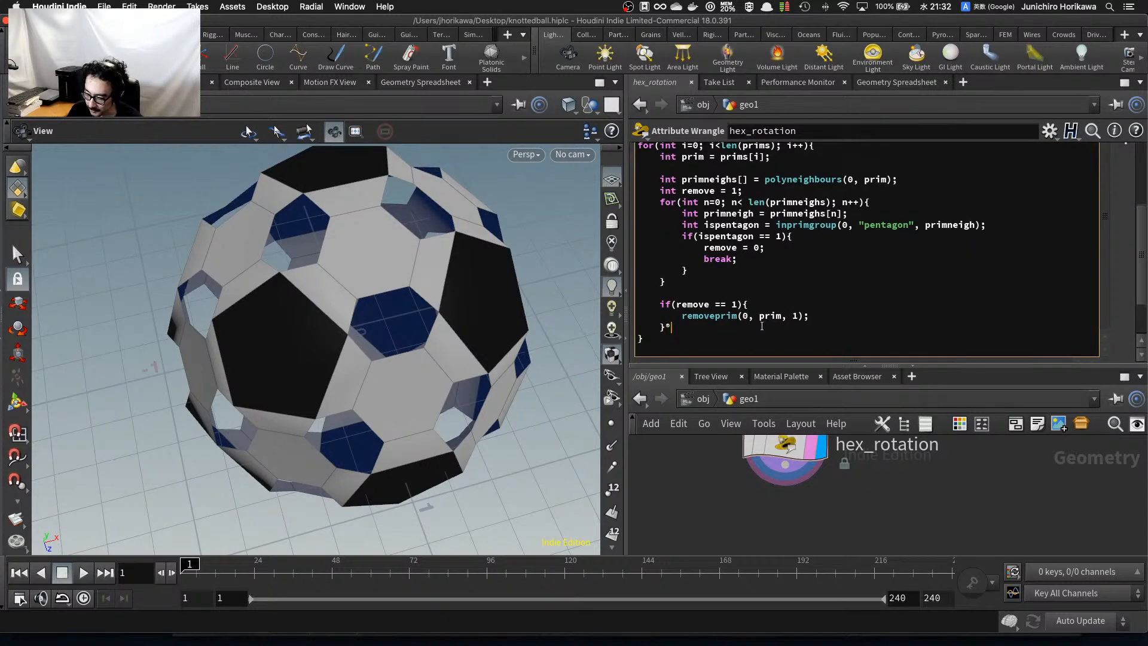
{"action": "key", "text": "alt+e"}
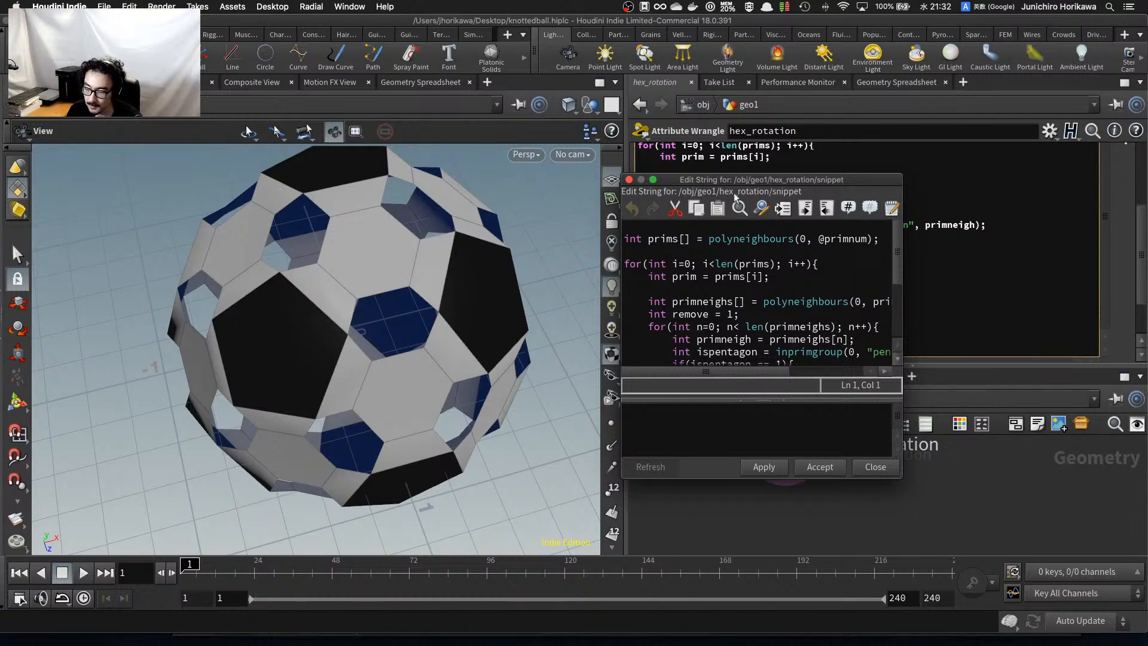
{"action": "left_click_drag", "start_coordinate": [720, 181], "coordinate": [647, 47]}
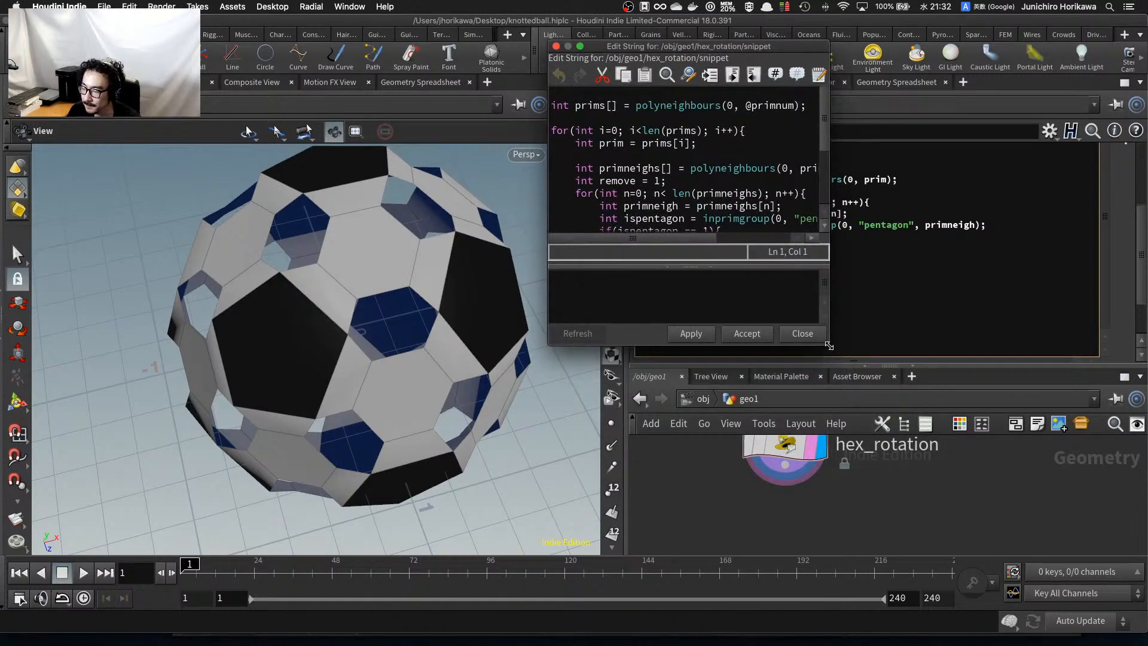
{"action": "left_click_drag", "start_coordinate": [828, 345], "coordinate": [1078, 578]}
{"action": "left_click", "coordinate": [637, 350]}
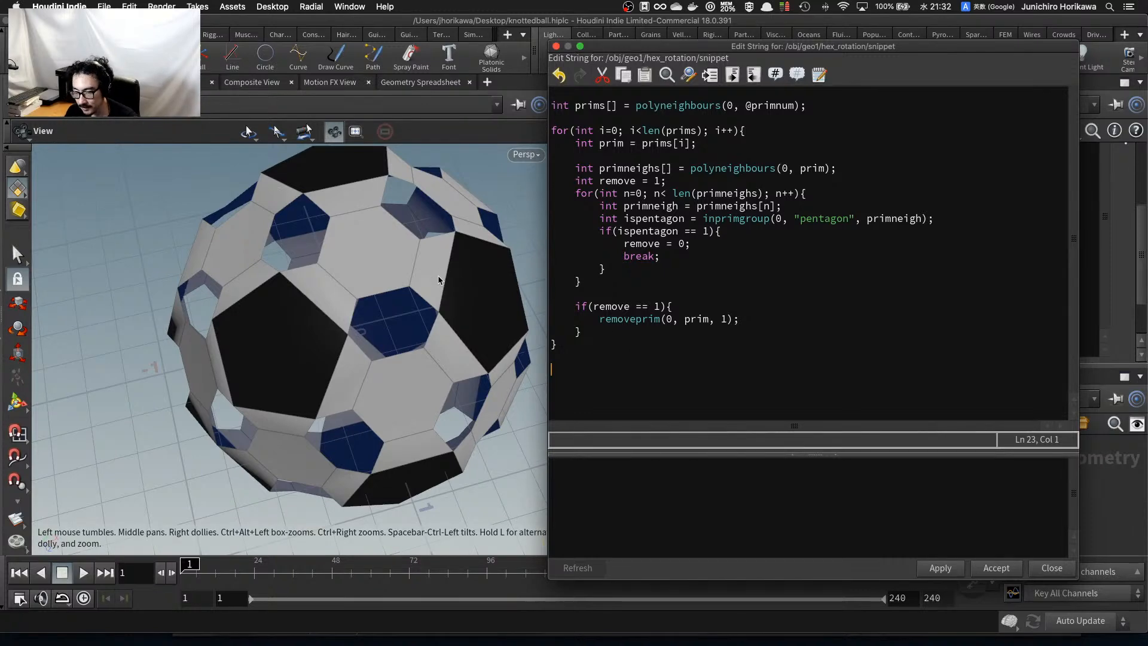
Check which primitive group the hex_rotation wrangle runs on while keeping the snippet editor open.
{"action": "scroll", "coordinate": [375, 235], "scroll_direction": "up", "scroll_amount": 3}
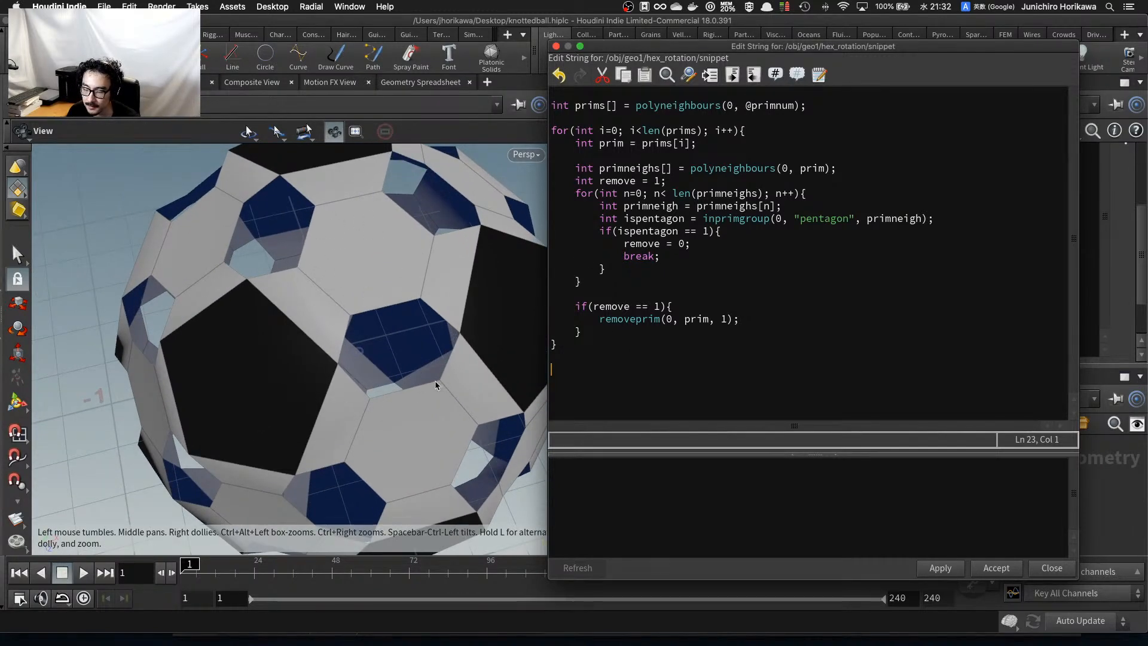
{"action": "left_click_drag", "start_coordinate": [700, 47], "coordinate": [679, 456]}
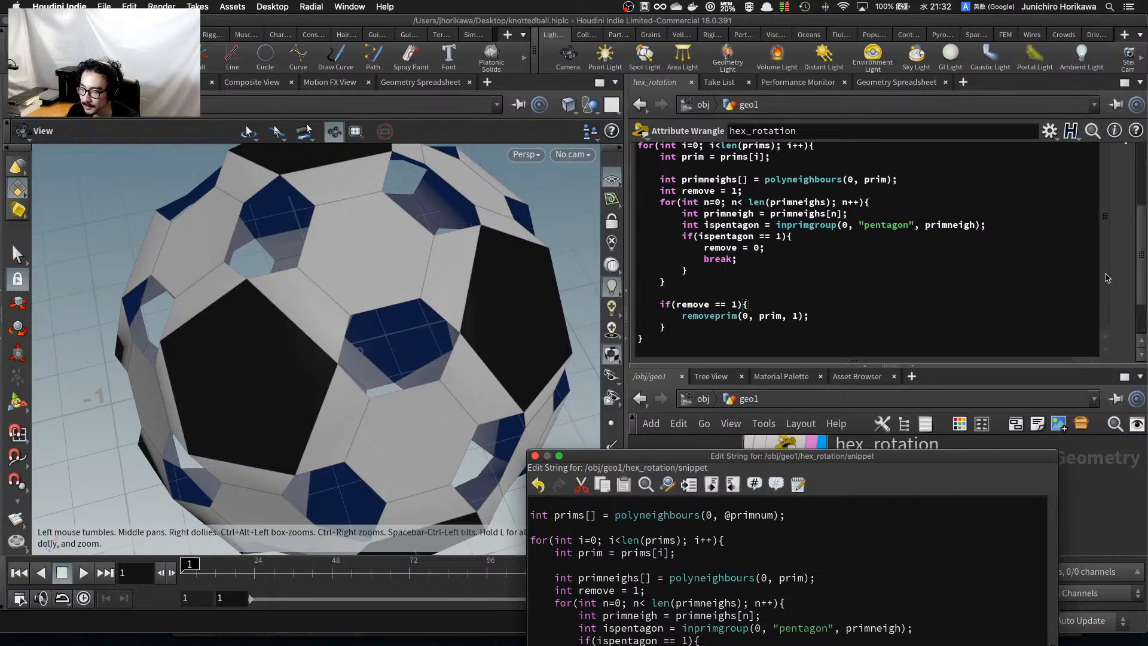
{"action": "scroll", "coordinate": [1106, 278], "scroll_direction": "up", "scroll_amount": 5}
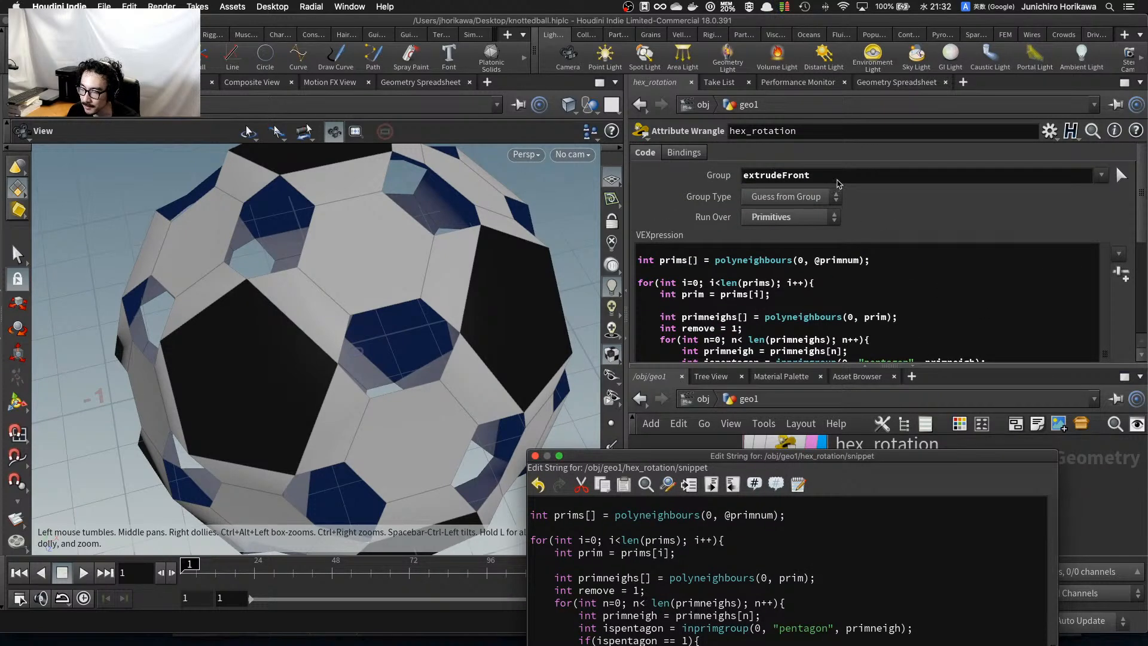
{"action": "double_click", "coordinate": [838, 179]}
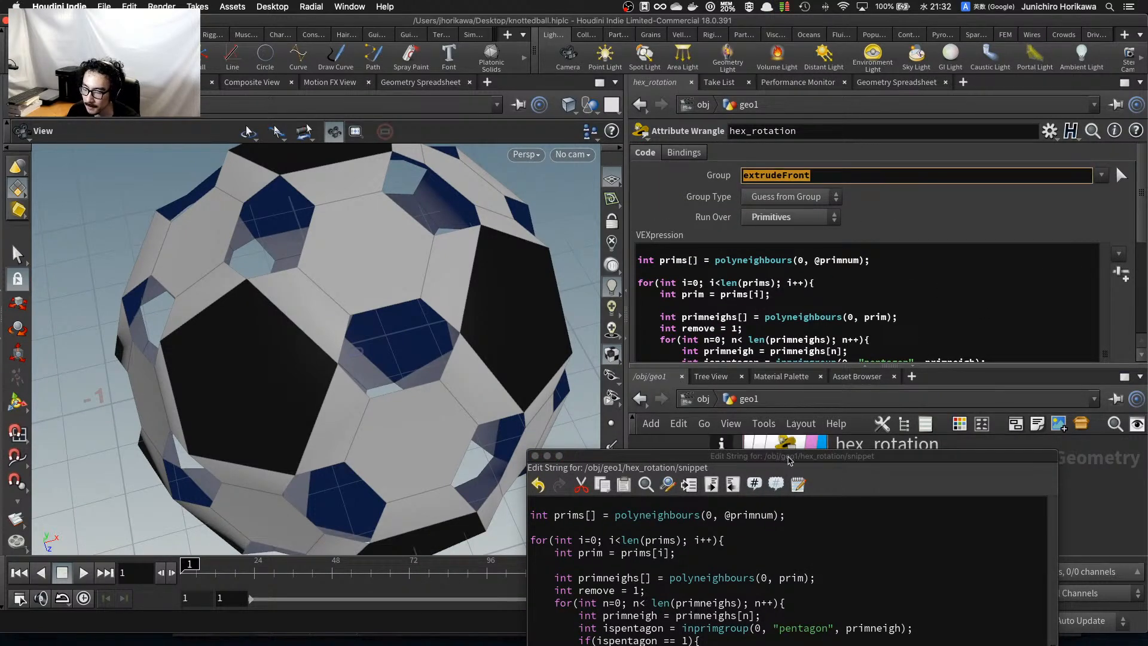
{"action": "left_click_drag", "start_coordinate": [789, 459], "coordinate": [824, 97]}
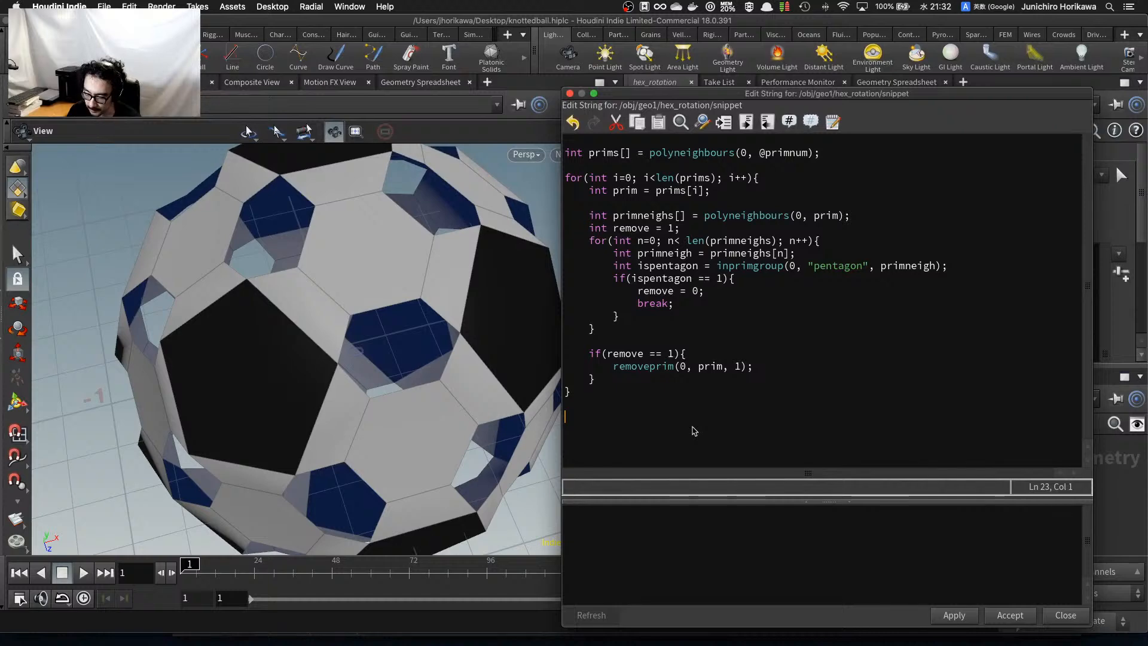
{"action": "type", "text": "int"}
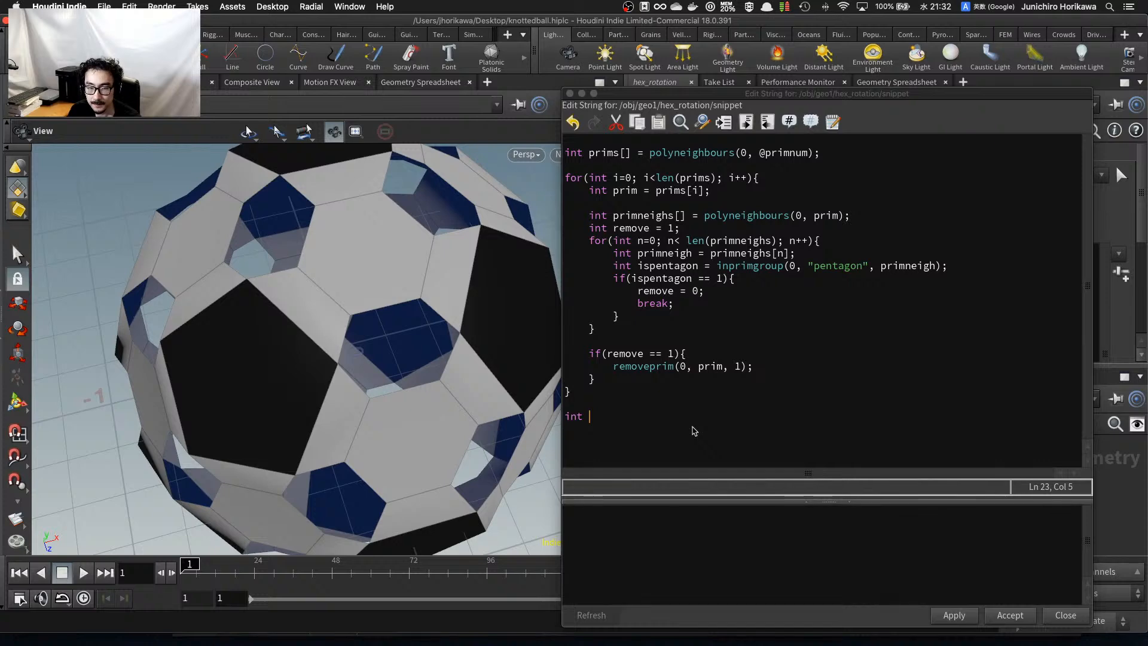
{"action": "type", "text": "pts[] = "}
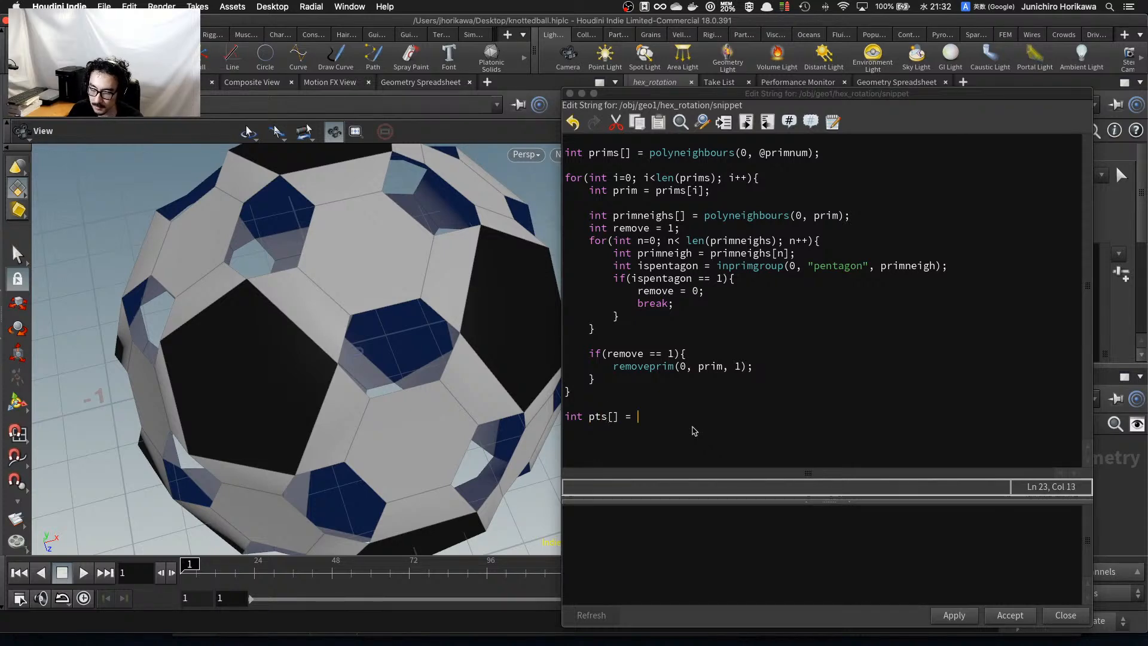
{"action": "type", "text": "primpoints("}
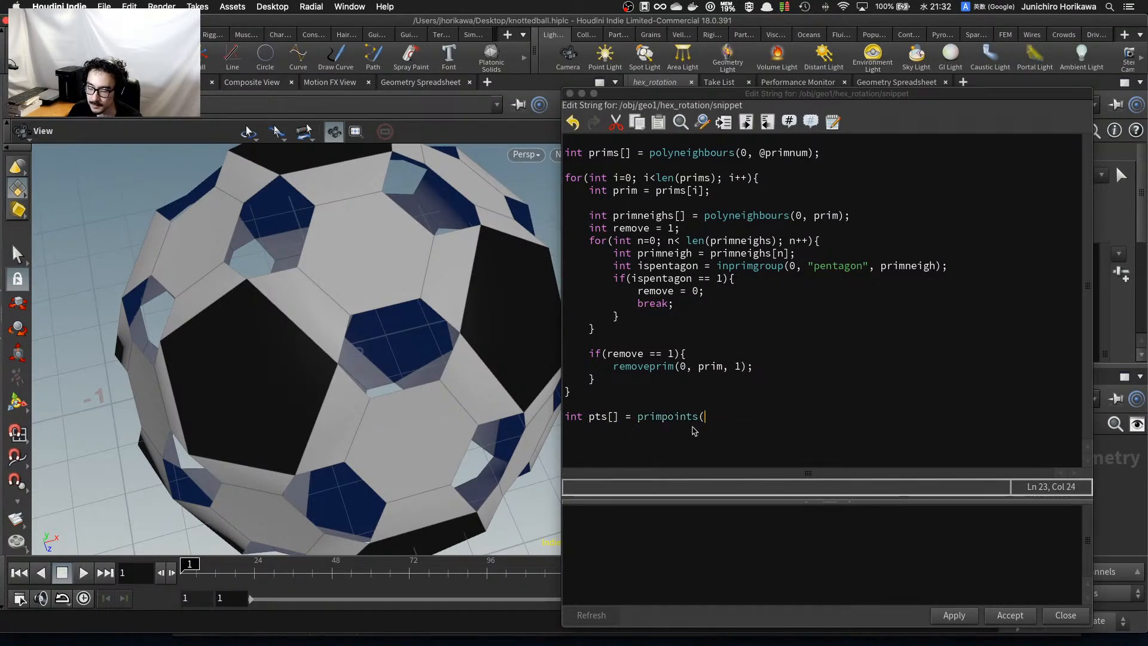
{"action": "type", "text": "0, @prim"}
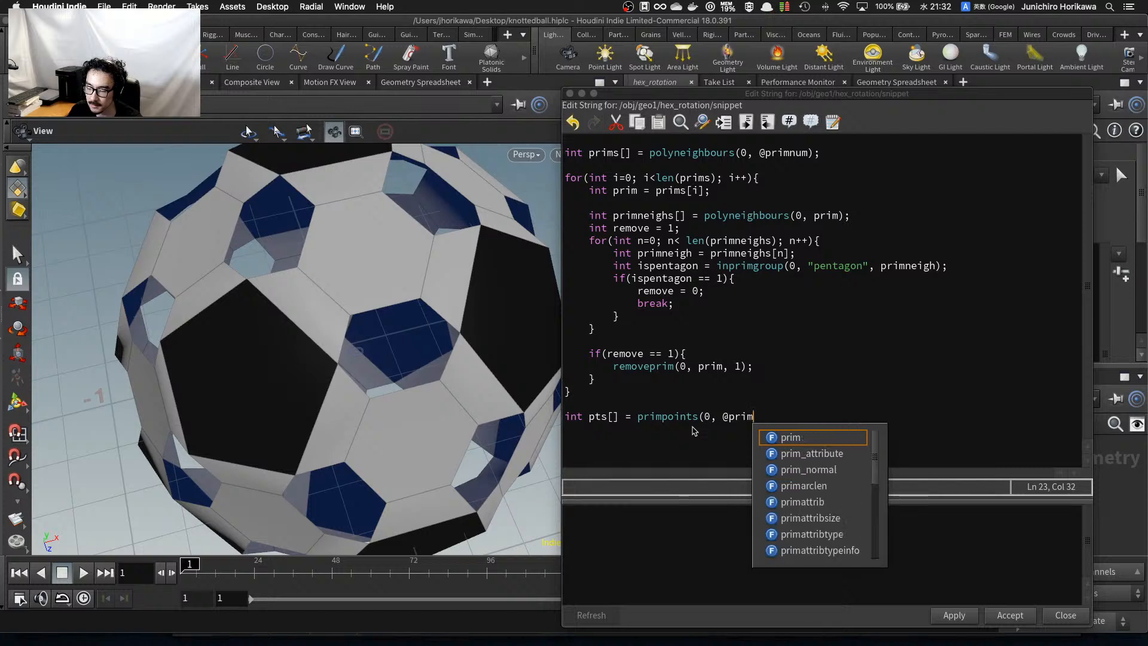
{"action": "type", "text": "num);"}
{"action": "key", "text": "Return"}
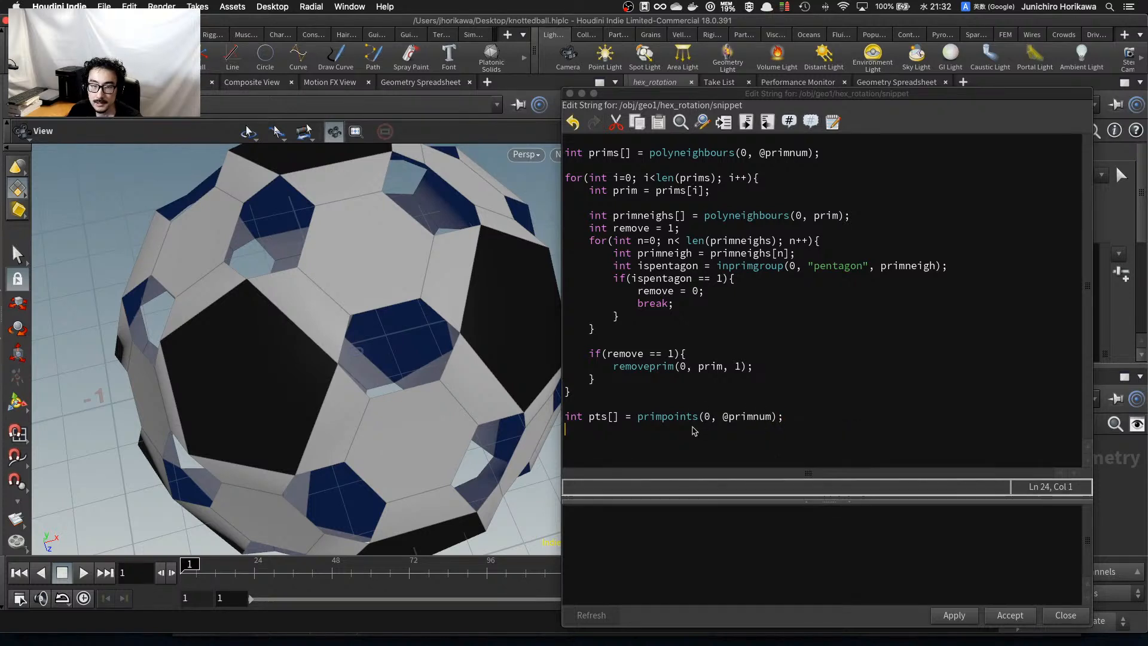
Add a for(int i=0; i<len(pts); i++) loop with an empty, indented body below the pts declaration.
{"action": "type", "text": "for(int "}
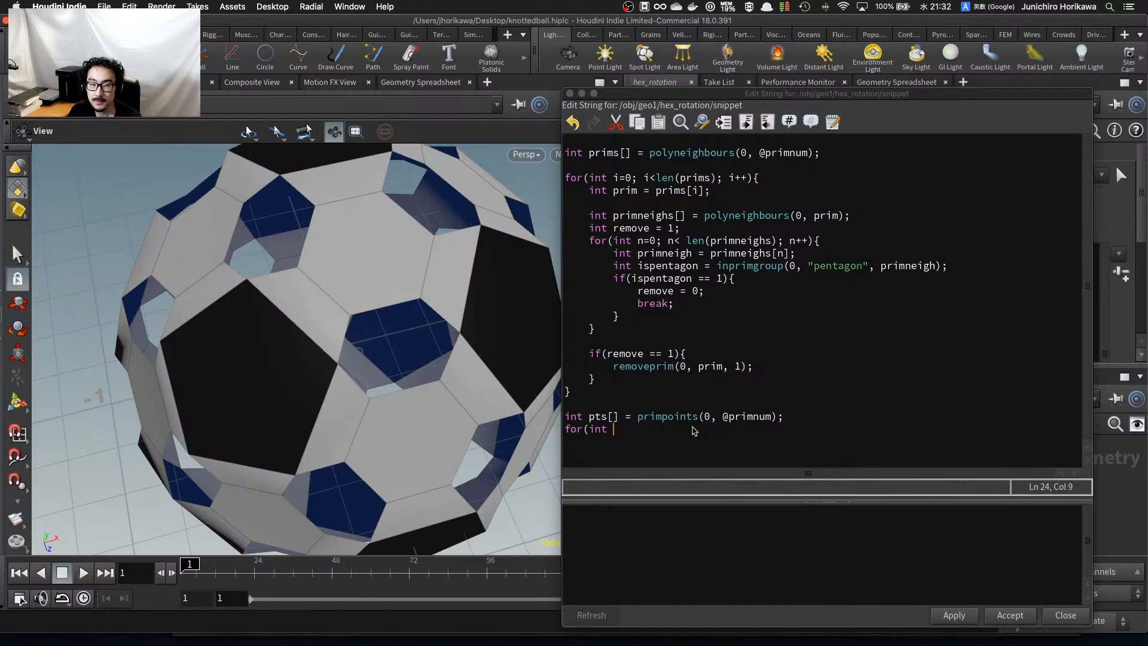
{"action": "type", "text": "i=0; i<"}
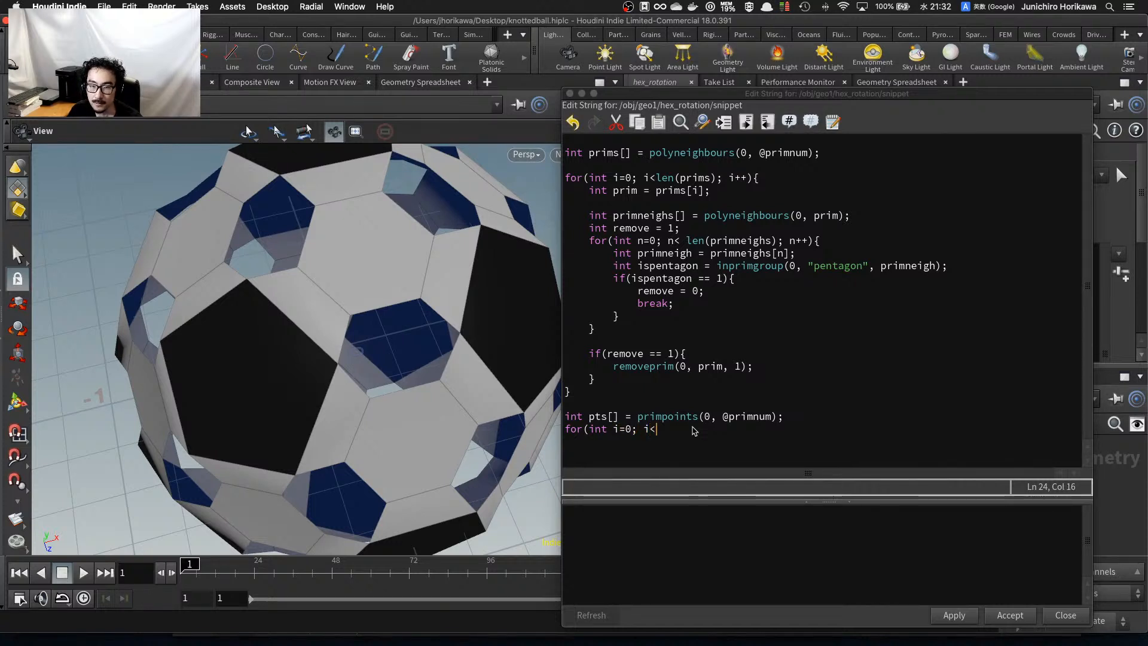
{"action": "type", "text": "len(pts); i++)"}
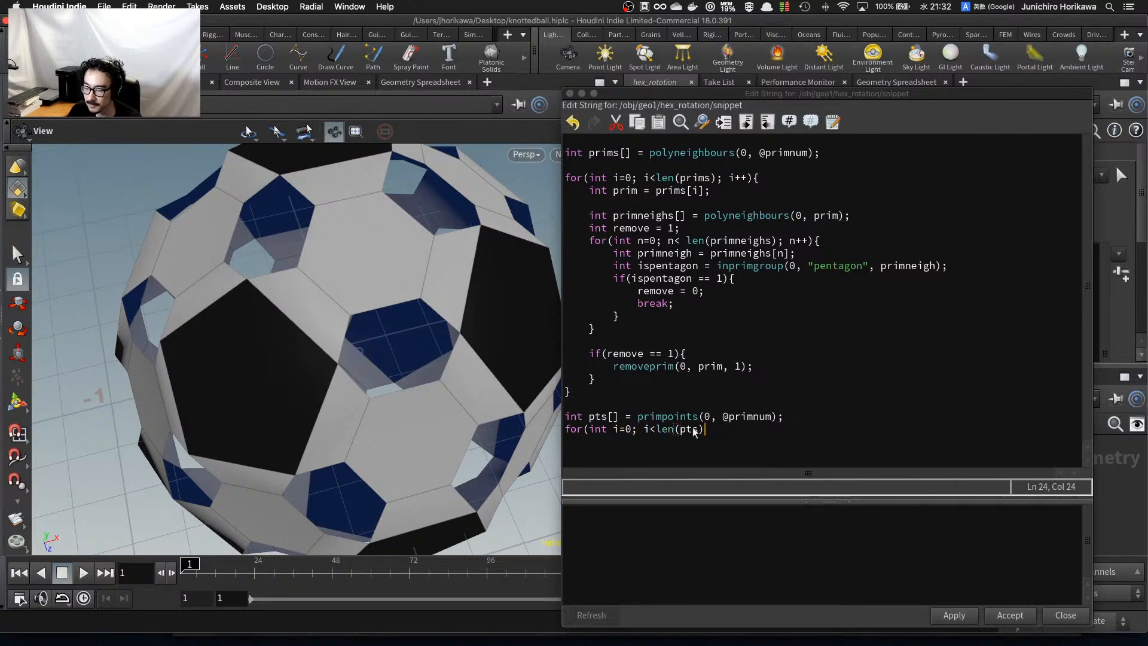
{"action": "type", "text": "{"}
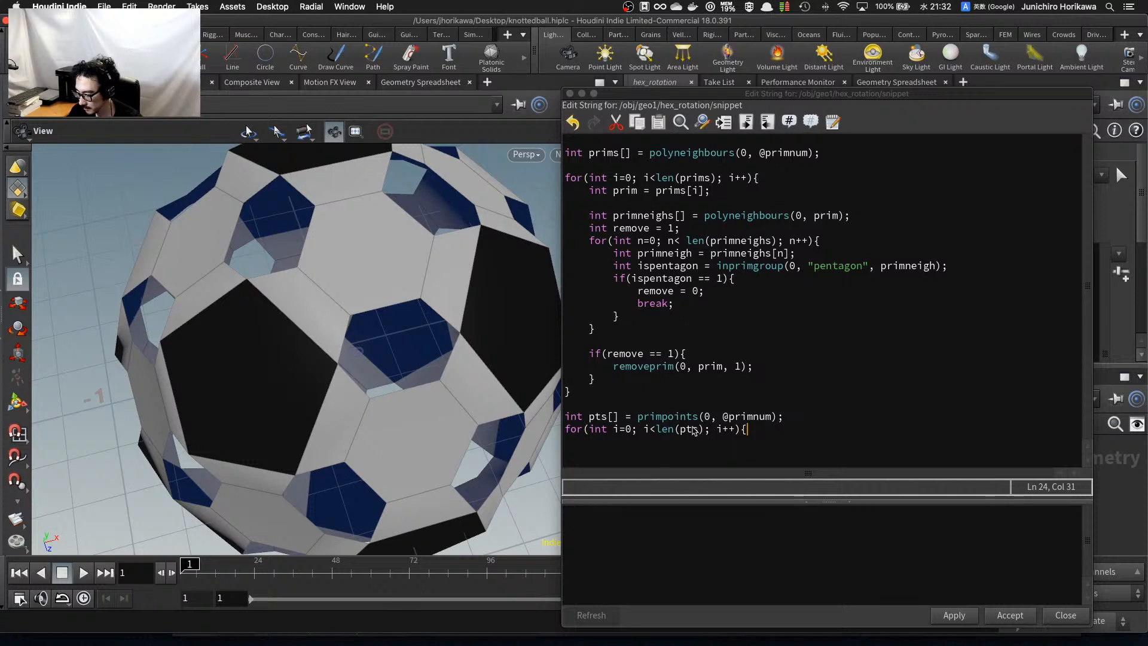
{"action": "key", "text": "Return"}
{"action": "type", "text": "}"}
{"action": "key", "text": "Left"}
{"action": "key", "text": "Return"}
{"action": "key", "text": "Up"}
{"action": "key", "text": "Tab"}
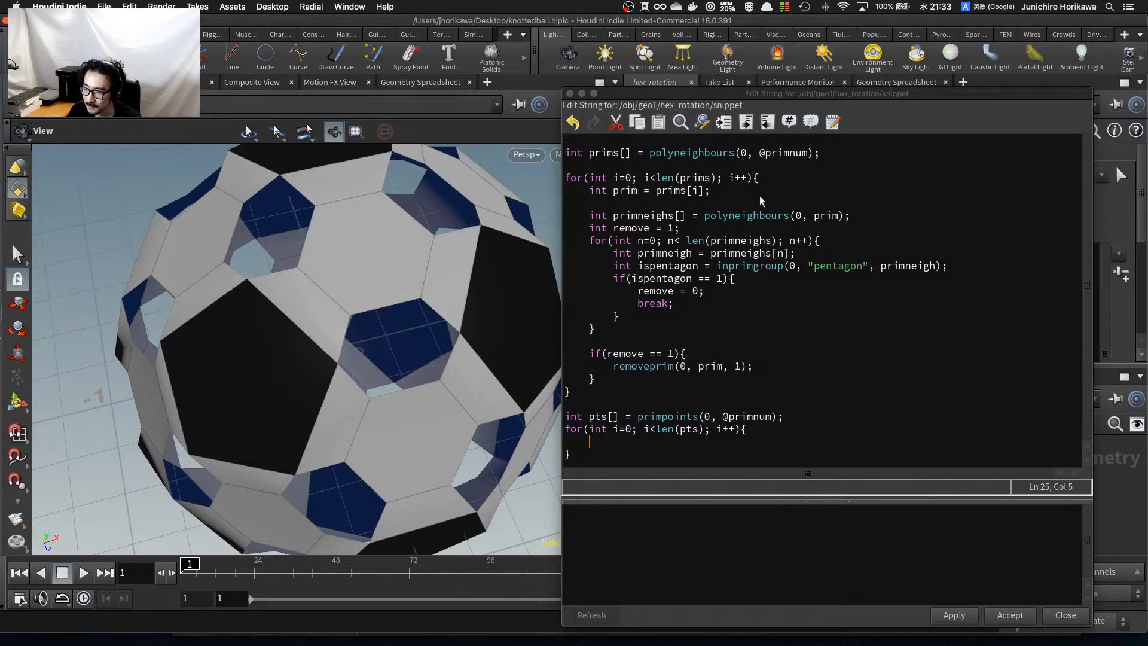
Accept the edited hex_rotation snippet and close its editor window.
{"action": "left_click_drag", "start_coordinate": [655, 95], "coordinate": [592, 158]}
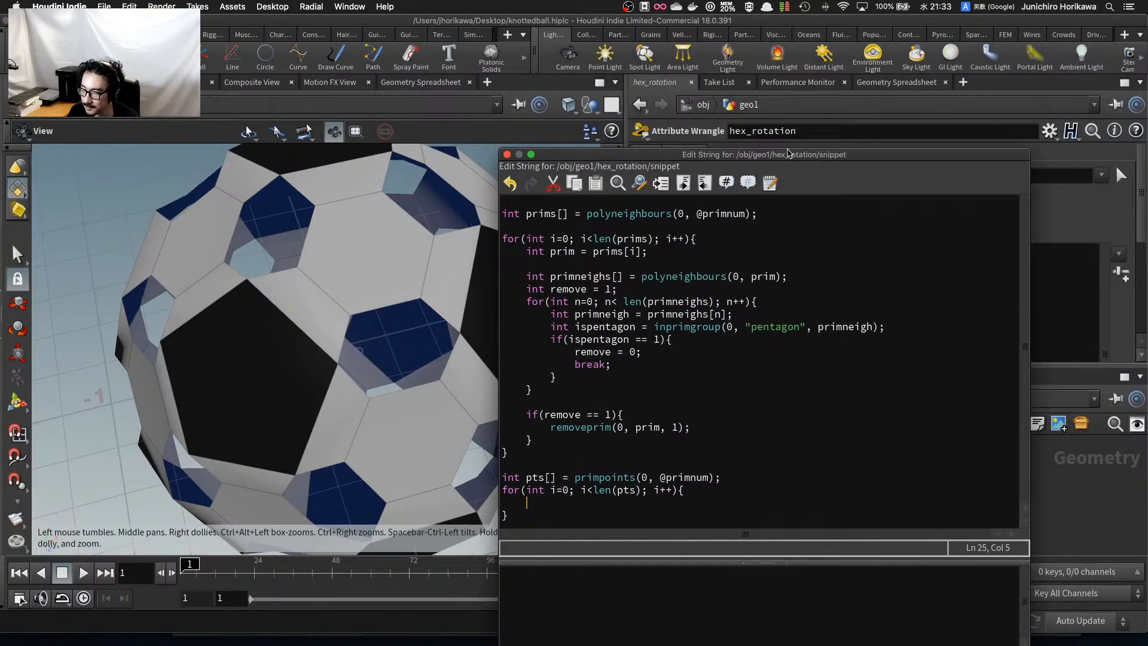
{"action": "left_click_drag", "start_coordinate": [788, 154], "coordinate": [781, 37]}
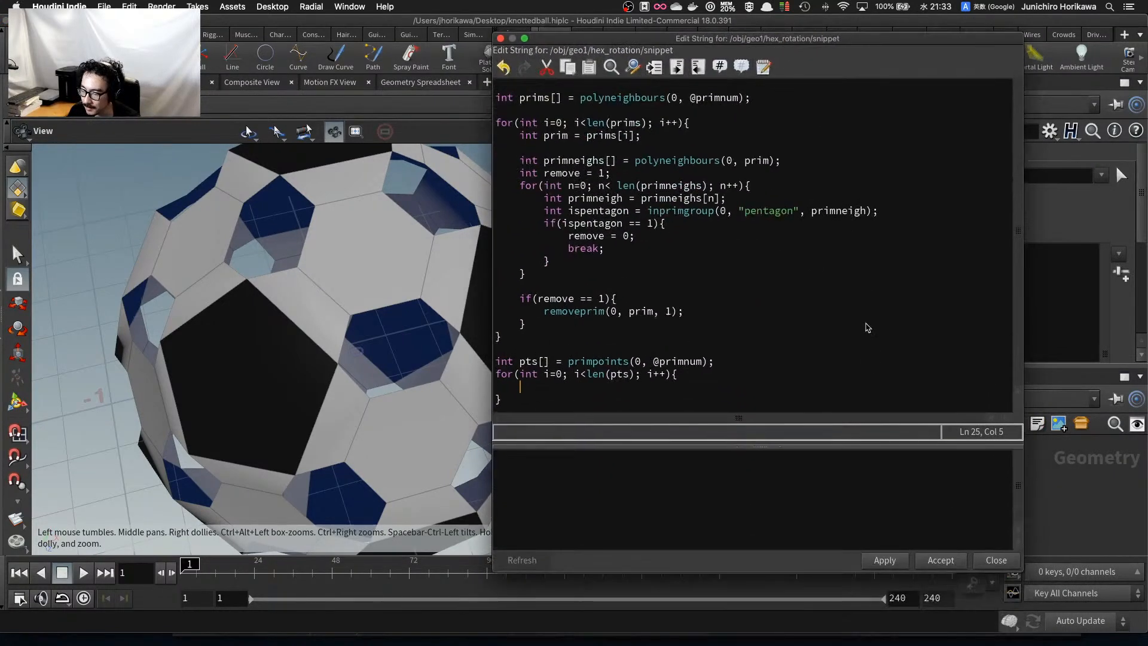
{"action": "left_click", "coordinate": [924, 560]}
{"action": "left_click_drag", "start_coordinate": [463, 425], "coordinate": [383, 439]}
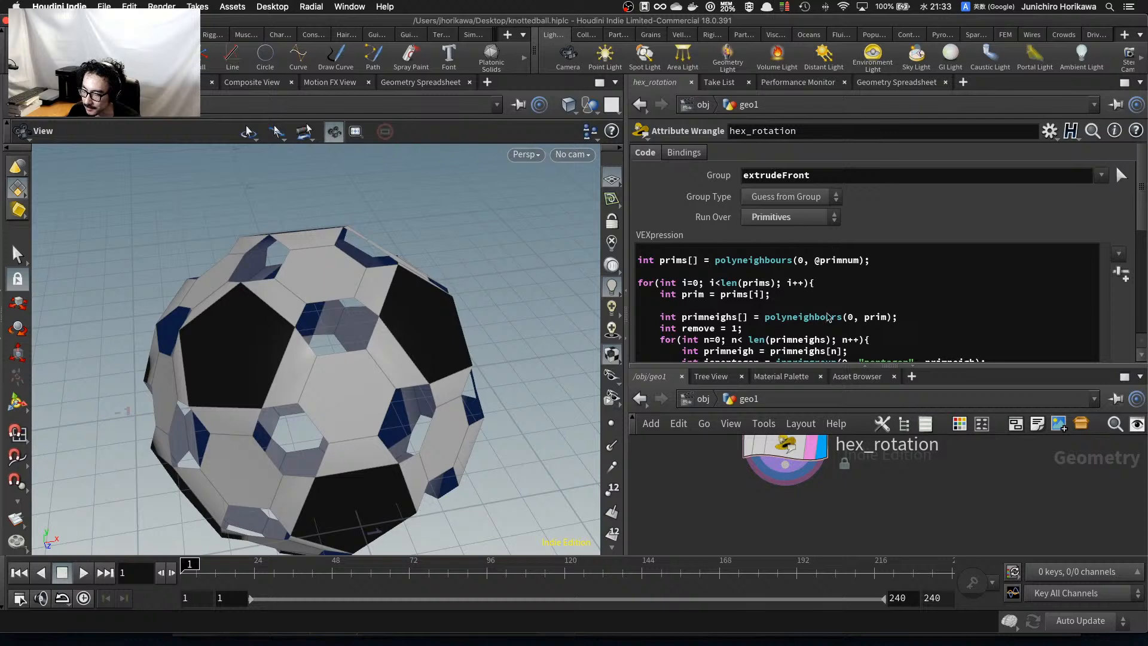
Examine the primitive attributes and groups of hex_rotation in the geometry spreadsheet.
{"action": "left_click_drag", "start_coordinate": [818, 366], "coordinate": [825, 266]}
{"action": "scroll", "coordinate": [873, 420], "scroll_direction": "down", "scroll_amount": 6}
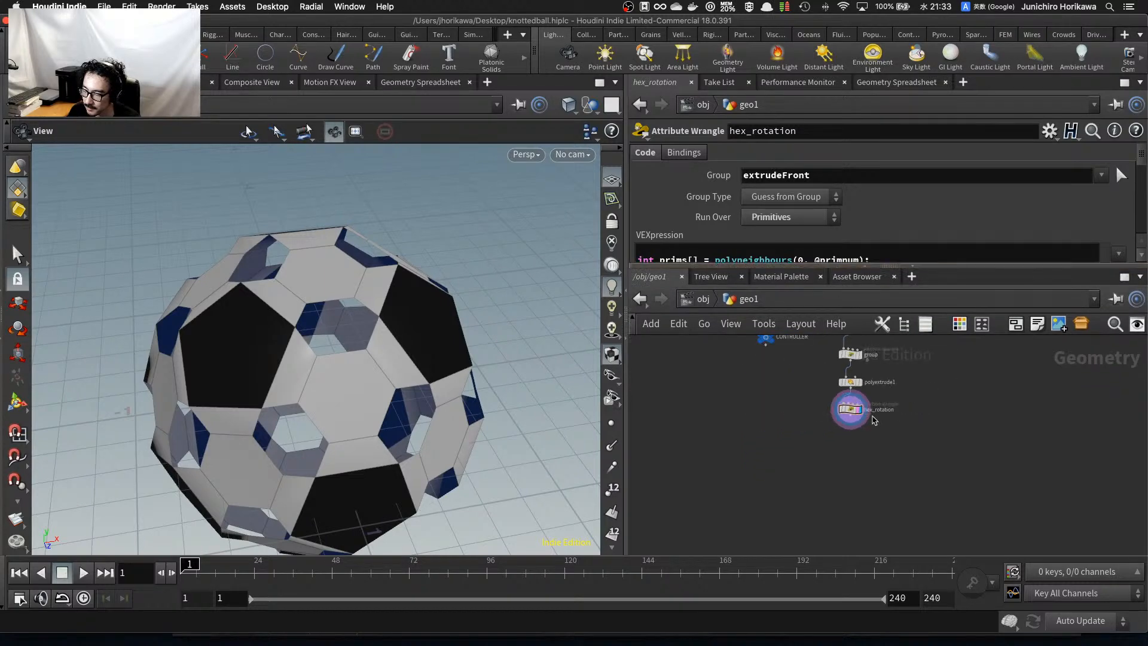
{"action": "scroll", "coordinate": [873, 420], "scroll_direction": "up", "scroll_amount": 5}
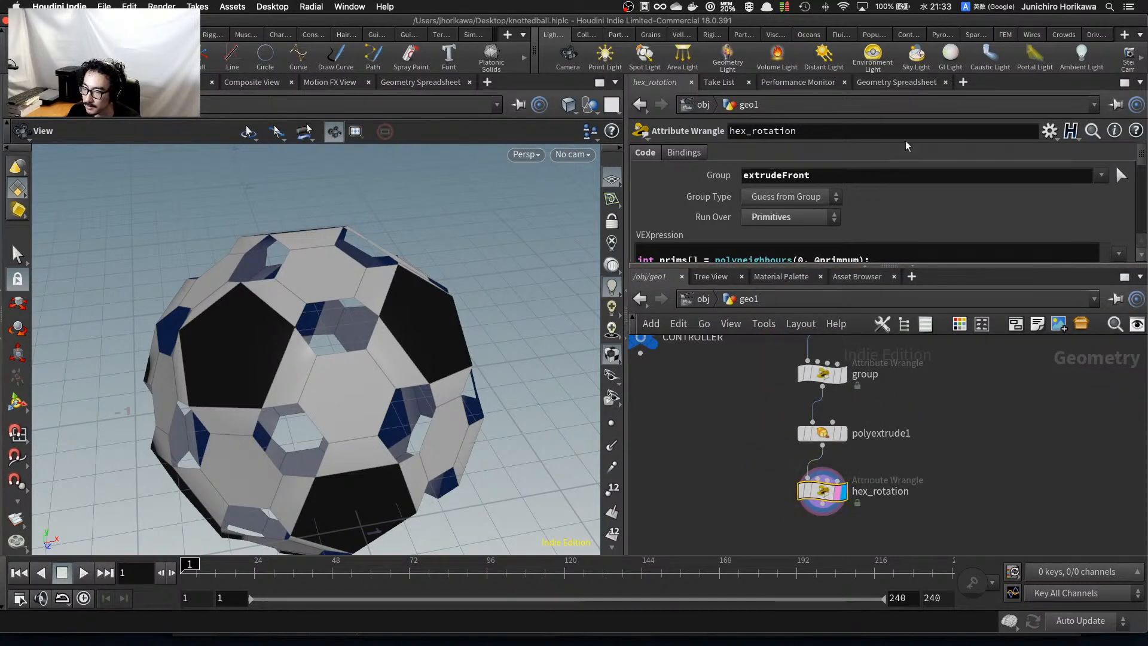
{"action": "left_click", "coordinate": [878, 83]}
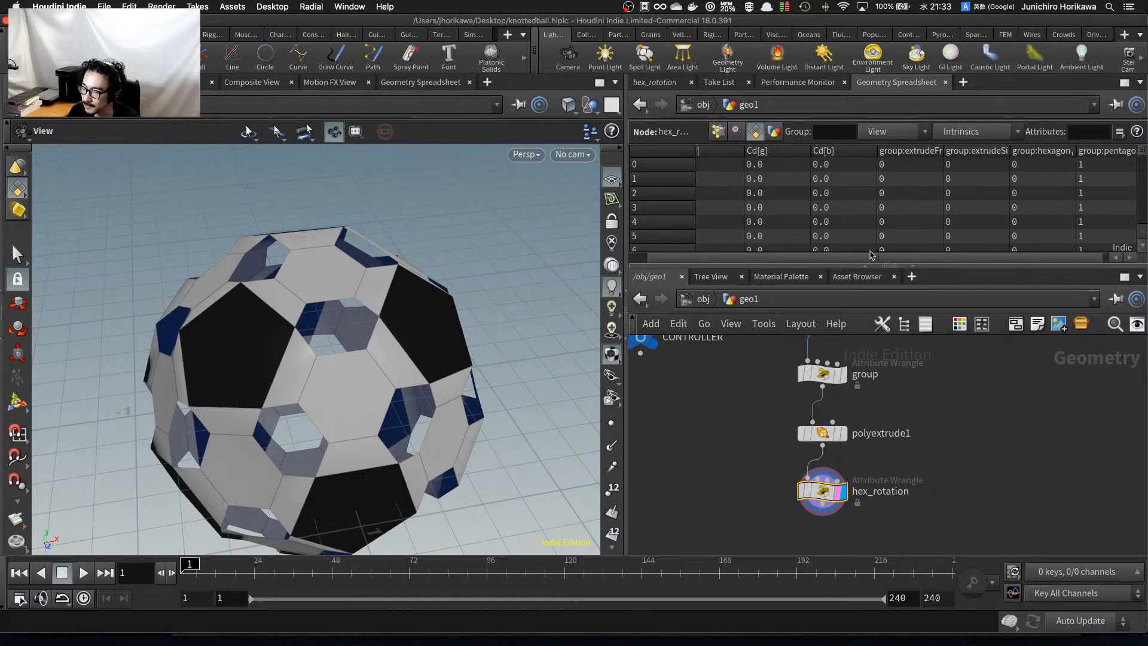
{"action": "left_click_drag", "start_coordinate": [801, 266], "coordinate": [784, 319]}
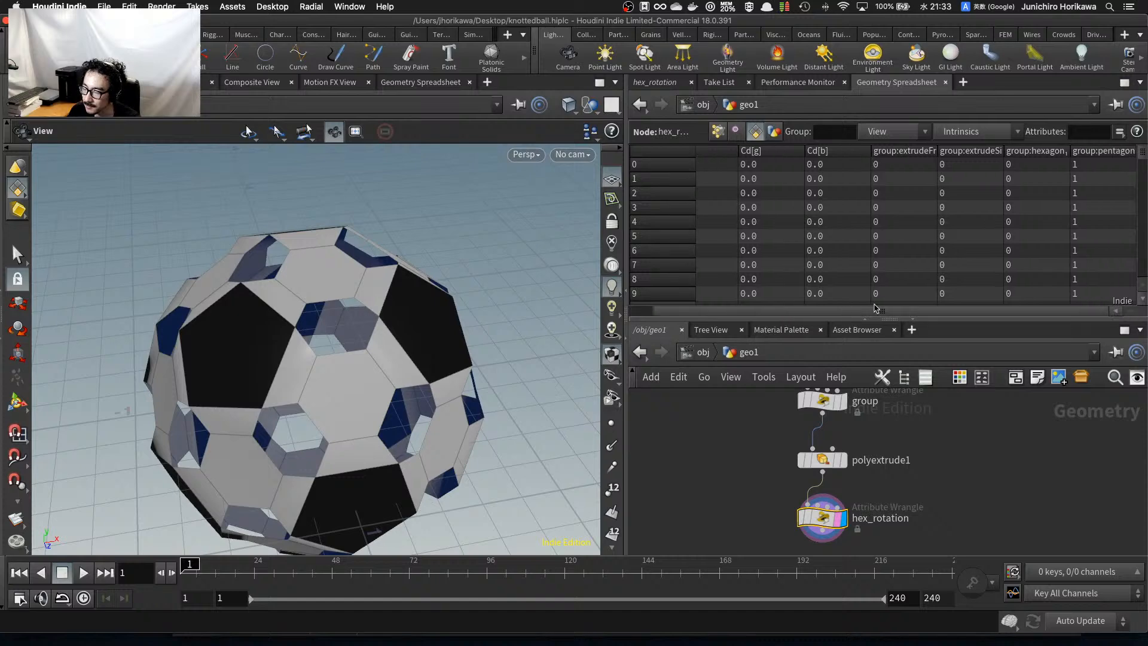
Insert a Normal node on the wire between polyextrude1 and hex_rotation.
{"action": "scroll", "coordinate": [866, 458], "scroll_direction": "down", "scroll_amount": 3}
{"action": "scroll", "coordinate": [843, 474], "scroll_direction": "up", "scroll_amount": 3}
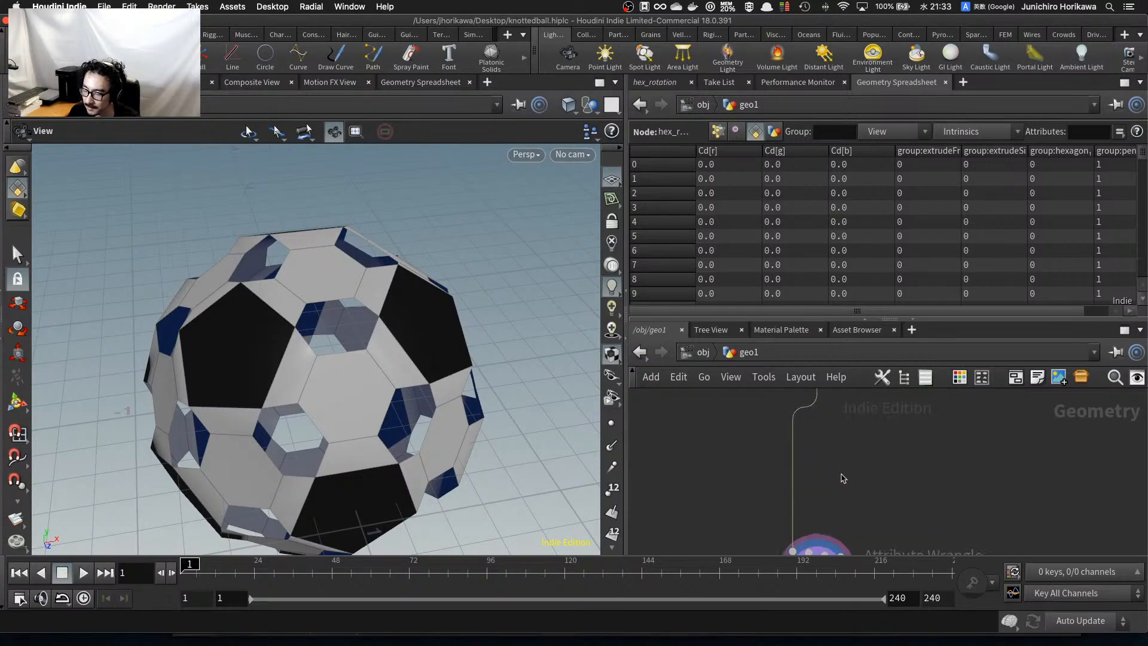
{"action": "key", "text": "Tab"}
{"action": "type", "text": "normal"}
{"action": "key", "text": "Return"}
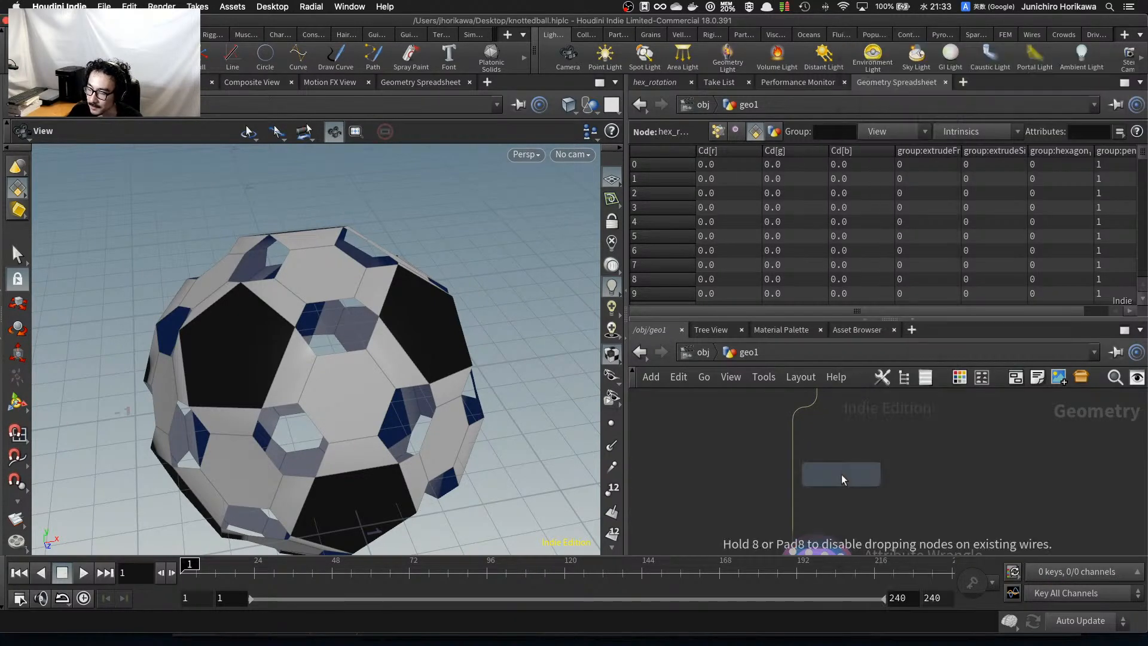
{"action": "left_click", "coordinate": [841, 474]}
{"action": "left_click_drag", "start_coordinate": [849, 479], "coordinate": [821, 455]}
{"action": "middle_click_drag", "start_coordinate": [850, 534], "coordinate": [844, 500]}
{"action": "scroll", "coordinate": [844, 500], "scroll_direction": "up", "scroll_amount": 1}
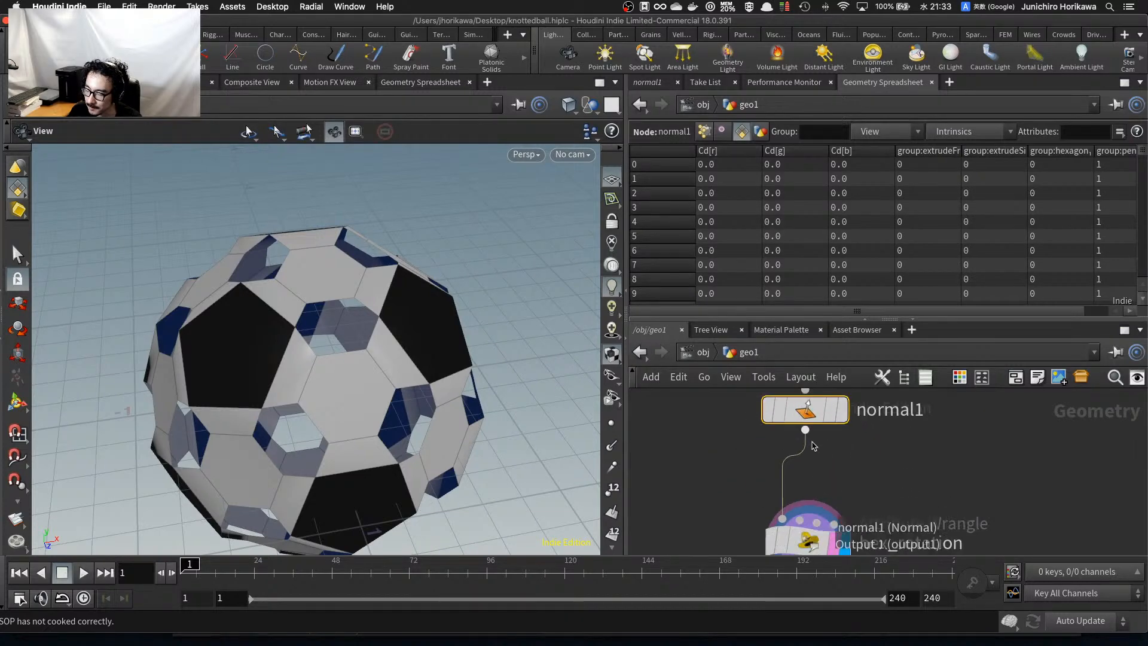
Set the Normal node to add normals to Primitives and display its output in the viewport.
{"action": "mouse_move", "coordinate": [812, 415]}
{"action": "middle_click_drag", "start_coordinate": [812, 414], "coordinate": [825, 469]}
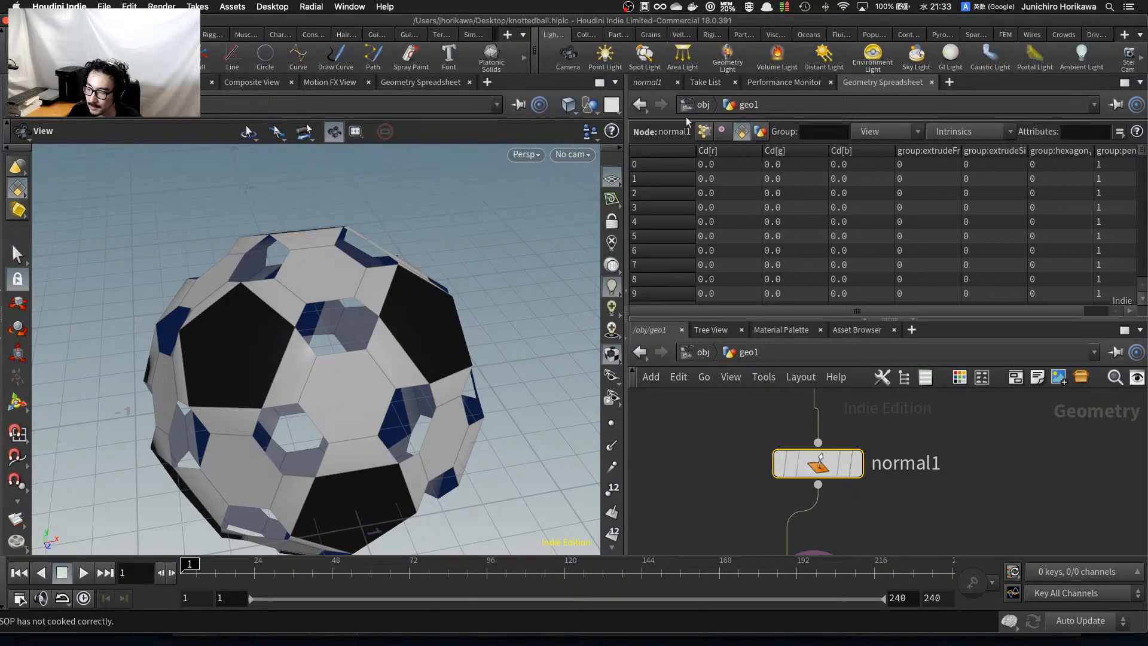
{"action": "left_click", "coordinate": [648, 82]}
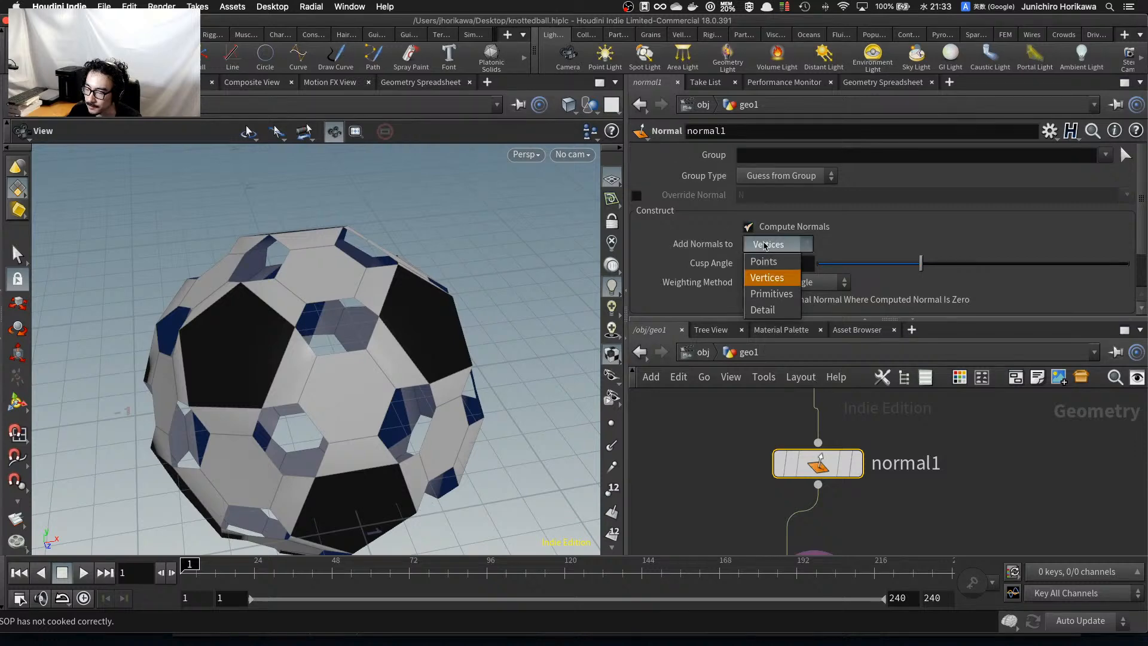
{"action": "left_click", "coordinate": [771, 293]}
{"action": "left_click", "coordinate": [860, 474]}
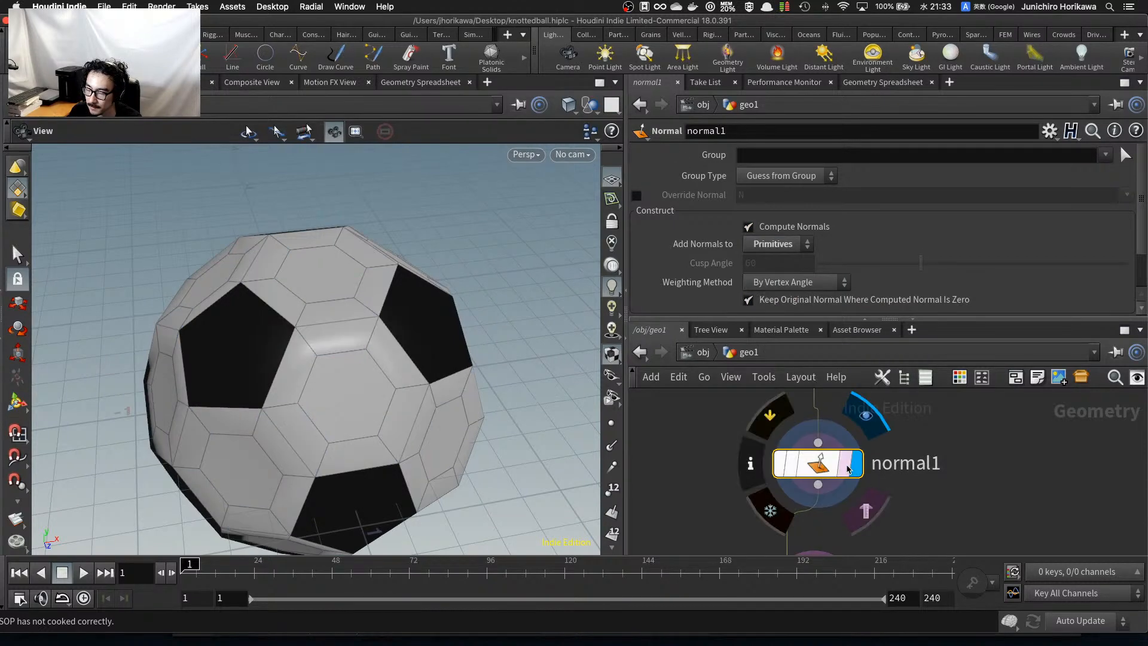
Examine the ball's primitive normals up close, toggling their display in the viewport.
{"action": "left_click", "coordinate": [614, 513]}
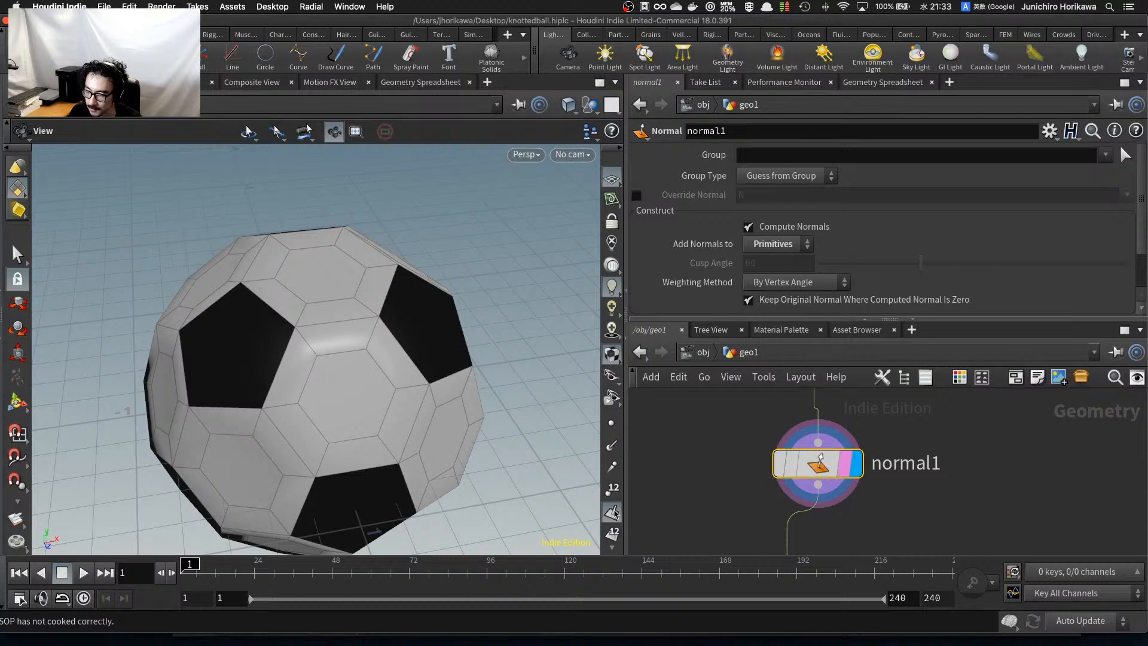
{"action": "left_click_drag", "start_coordinate": [387, 413], "coordinate": [389, 346]}
{"action": "left_click", "coordinate": [613, 513]}
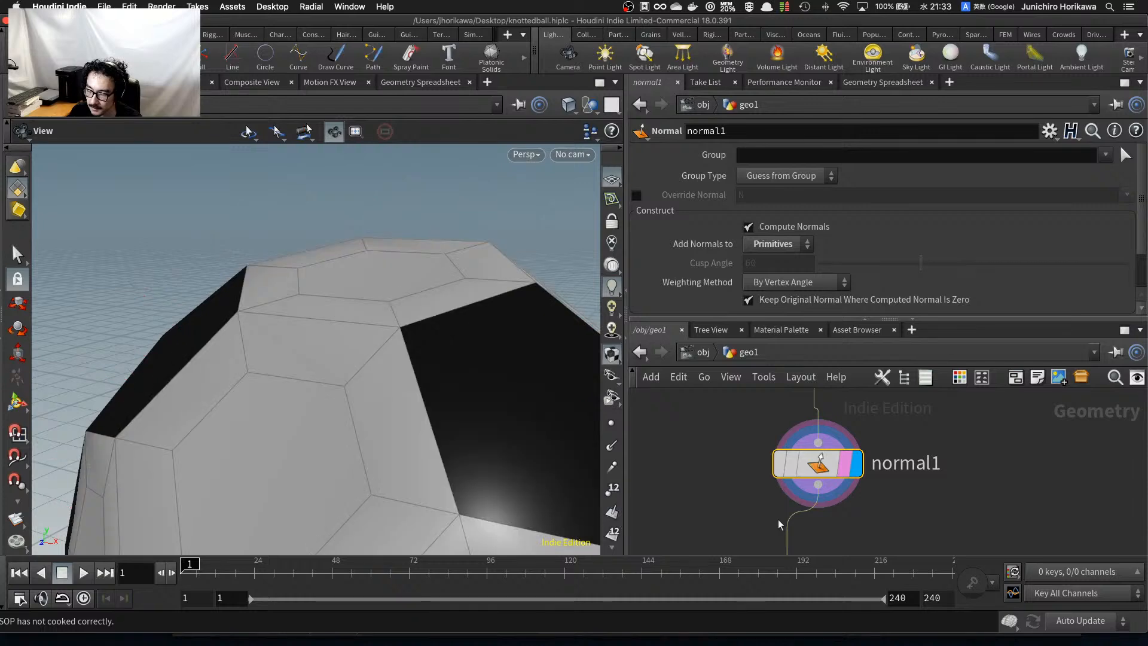
Examine the primitive normal values of normal1 in the geometry spreadsheet.
{"action": "scroll", "coordinate": [825, 460], "scroll_direction": "down", "scroll_amount": 3}
{"action": "scroll", "coordinate": [825, 454], "scroll_direction": "up", "scroll_amount": 2}
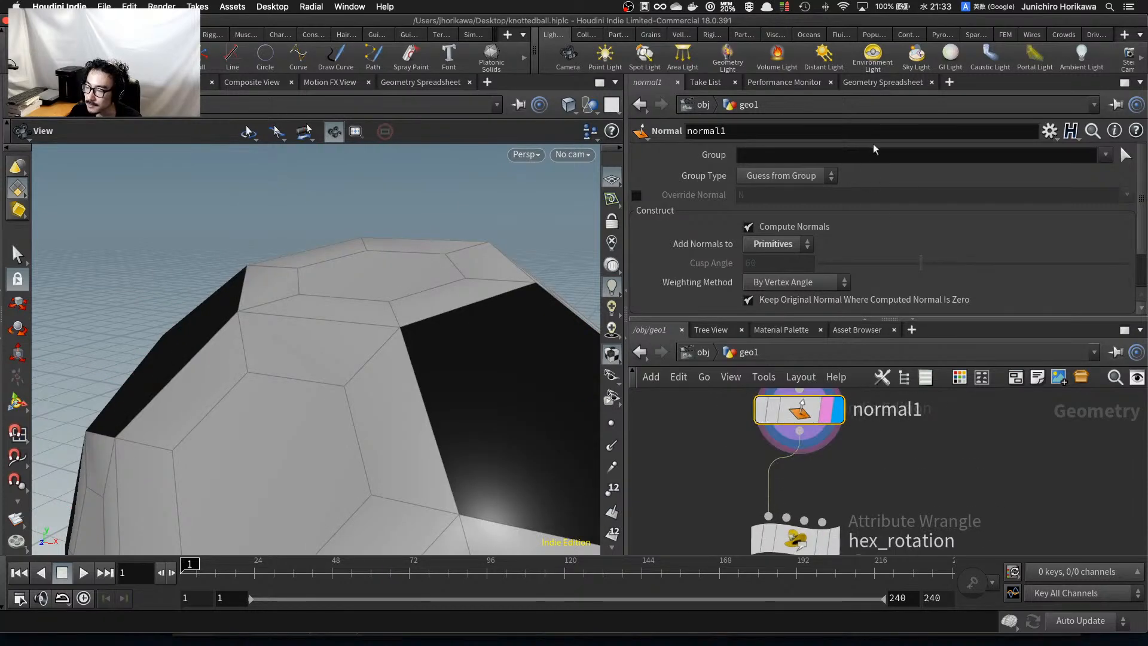
{"action": "left_click", "coordinate": [868, 84]}
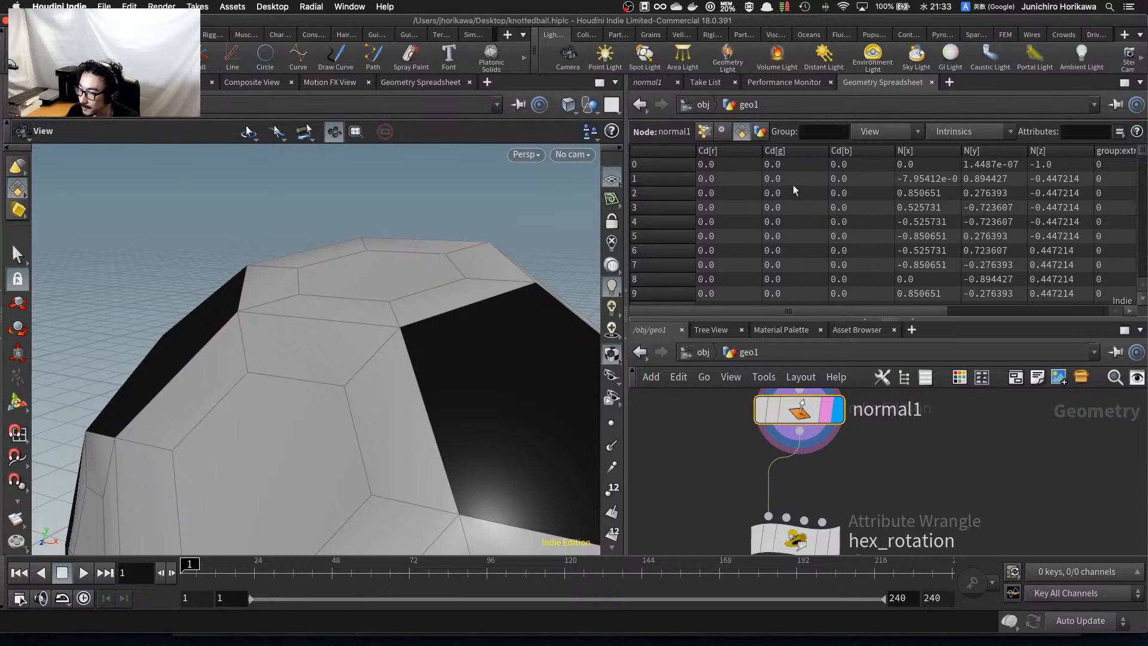
{"action": "left_click_drag", "start_coordinate": [868, 311], "coordinate": [908, 311]}
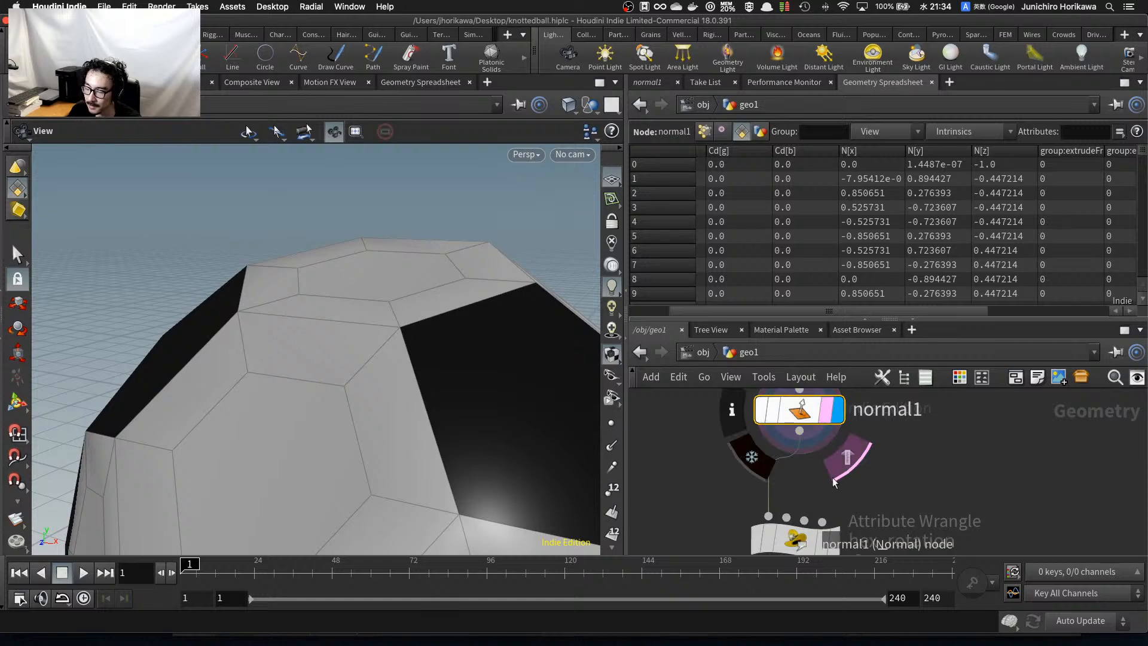
Move hex_rotation up closer to normal1, display its output, and open its VEX code in the expanded editor.
{"action": "left_click_drag", "start_coordinate": [799, 535], "coordinate": [805, 485]}
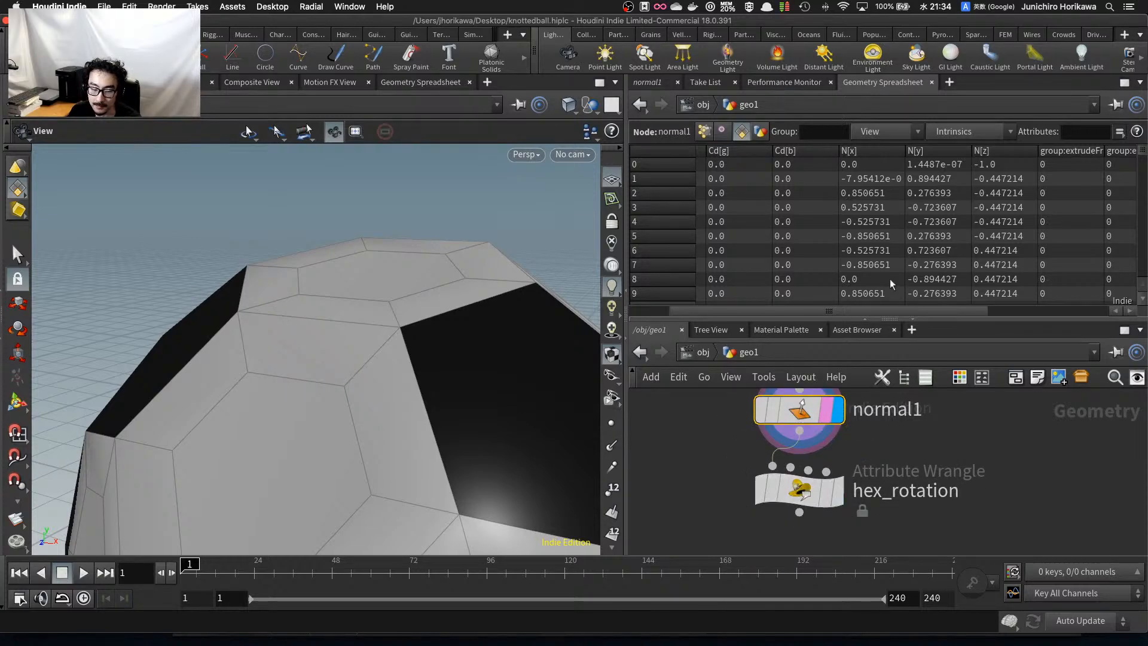
{"action": "left_click", "coordinate": [837, 489]}
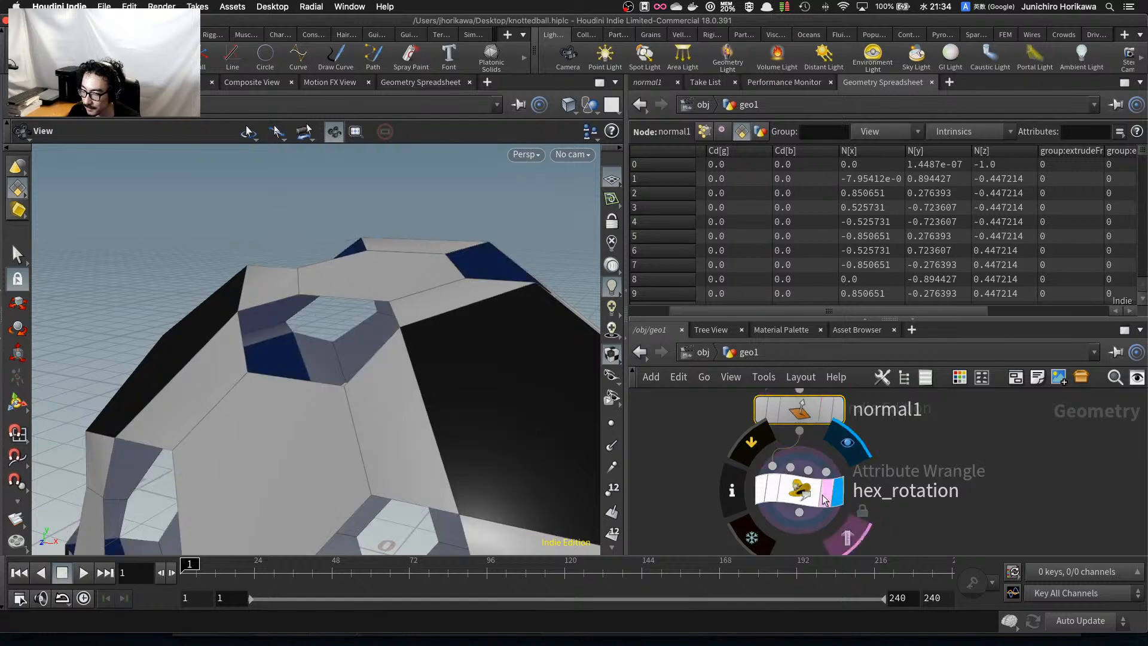
{"action": "left_click", "coordinate": [652, 82]}
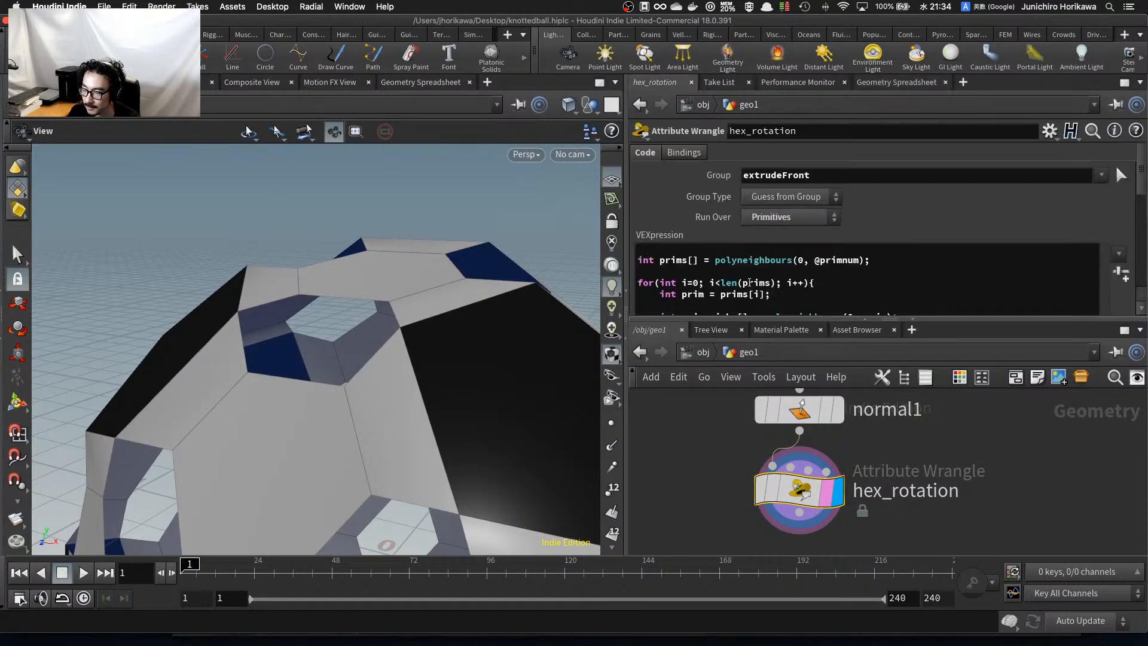
{"action": "left_click", "coordinate": [1038, 271]}
{"action": "key", "text": "alt+e"}
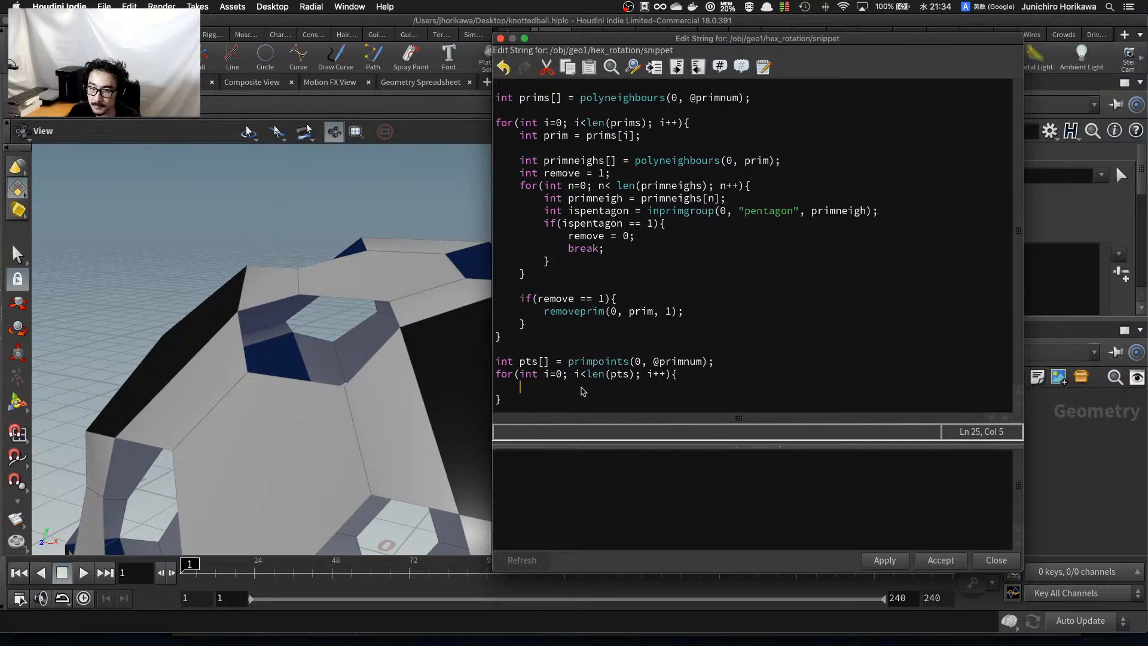
Inside the pts loop, store the current point number with `int pt = pts[i];`.
{"action": "type", "text": "itn pt"}
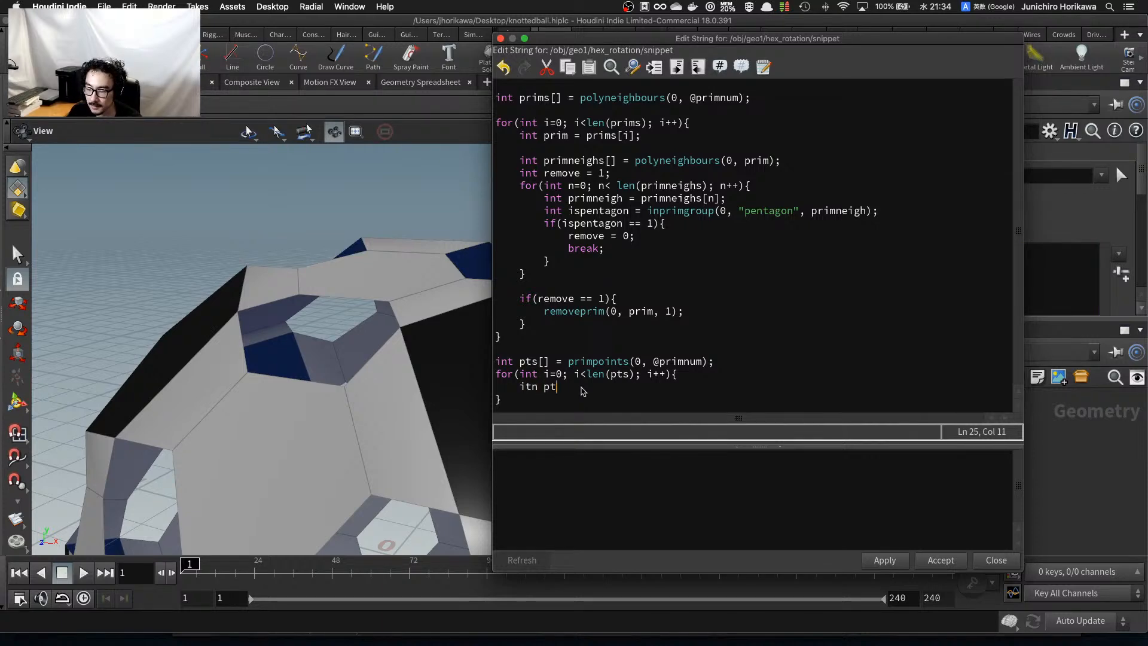
{"action": "key", "text": "BackSpace"}
{"action": "key", "text": "BackSpace"}
{"action": "key", "text": "BackSpace"}
{"action": "key", "text": "BackSpace"}
{"action": "key", "text": "BackSpace"}
{"action": "type", "text": "nt p"}
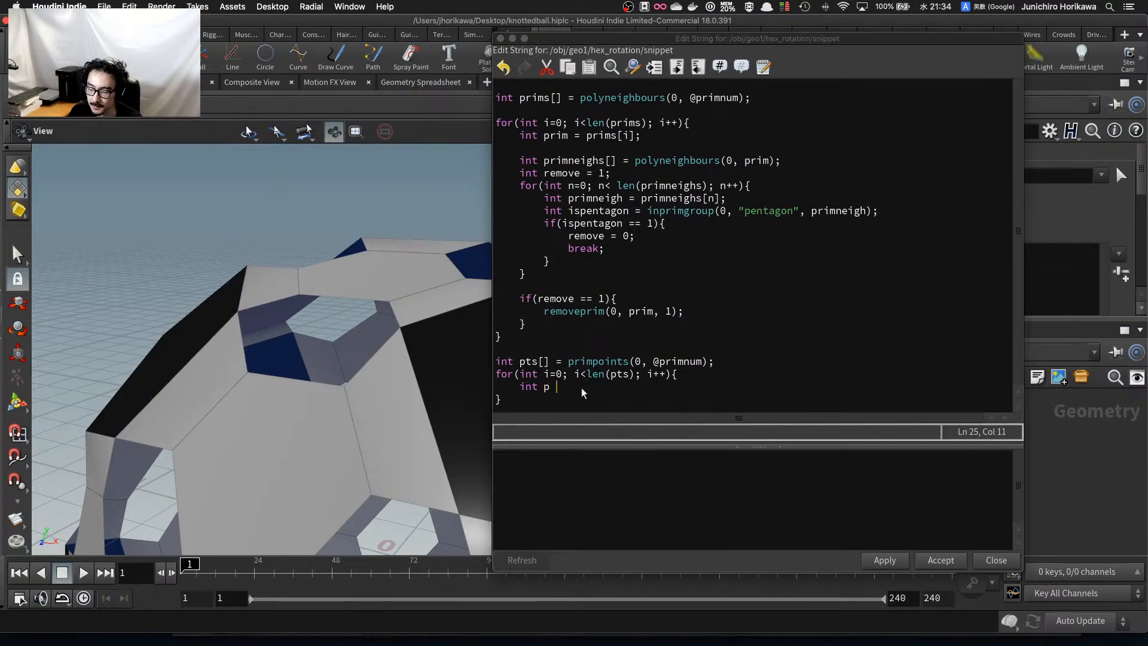
{"action": "type", "text": "t = pts"}
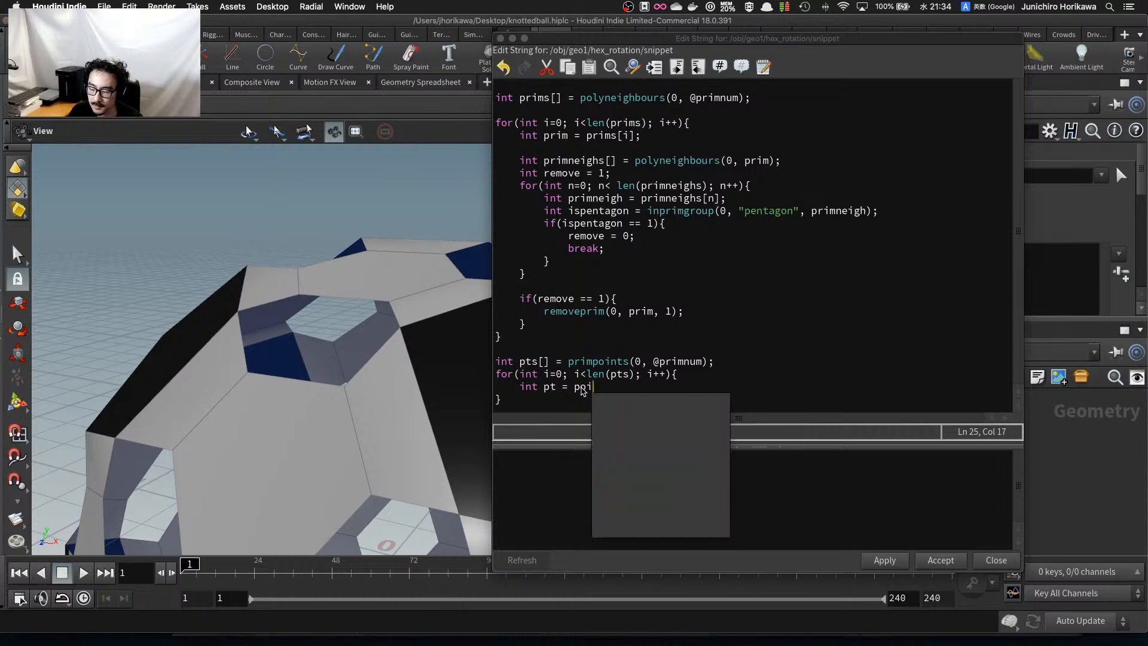
{"action": "type", "text": "[i];"}
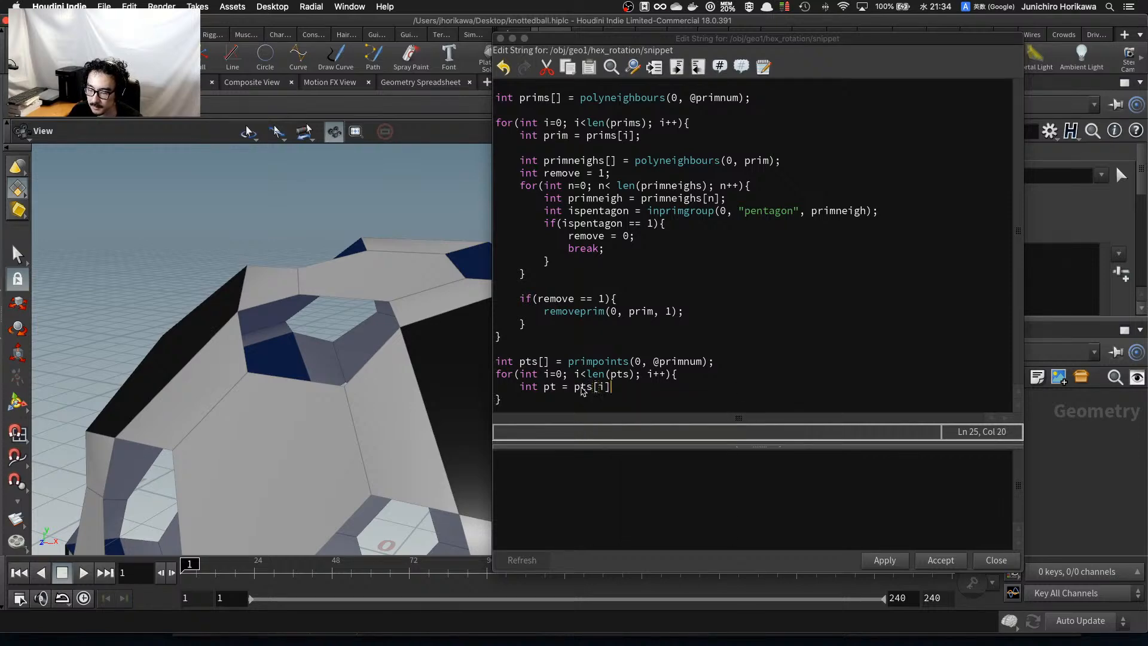
Read the point's position in the loop with `vector pos = point(0, "P", pt);`.
{"action": "key", "text": "Return"}
{"action": "type", "text": "vectort"}
{"action": "key", "text": "BackSpace"}
{"action": "key", "text": "BackSpace"}
{"action": "key", "text": "BackSpace"}
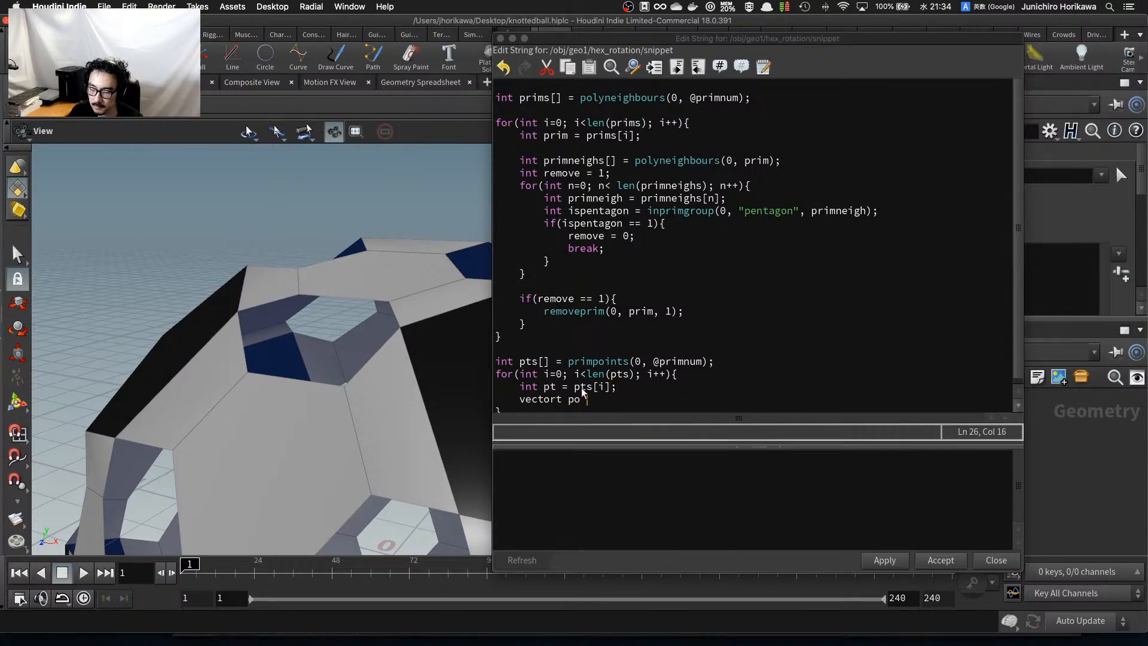
{"action": "type", "text": "p"}
{"action": "key", "text": "BackSpace"}
{"action": "key", "text": "BackSpace"}
{"action": "type", "text": "r pos = point("}
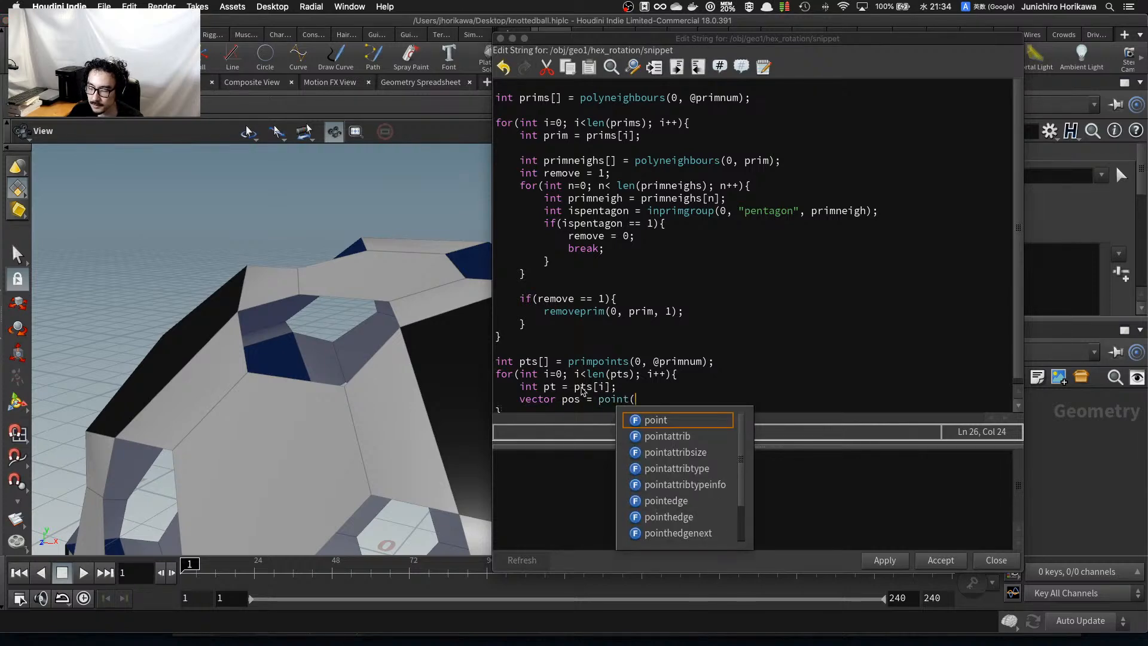
{"action": "key", "text": "Return"}
{"action": "type", "text": "(0, \"P\", pt);"}
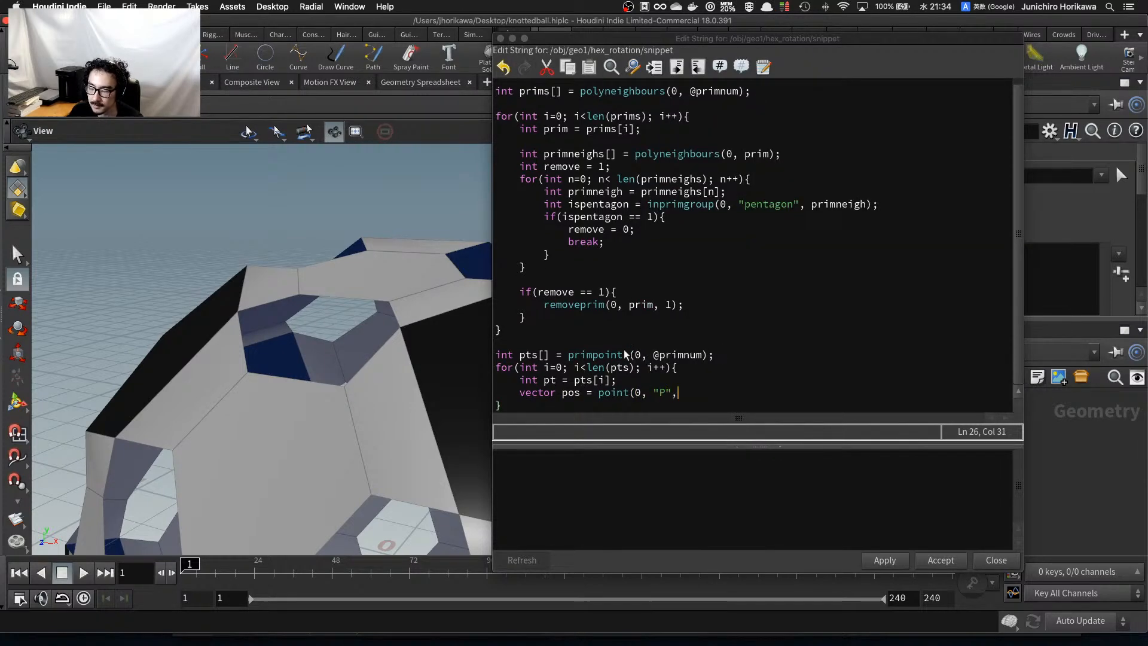
{"action": "key", "text": "Return"}
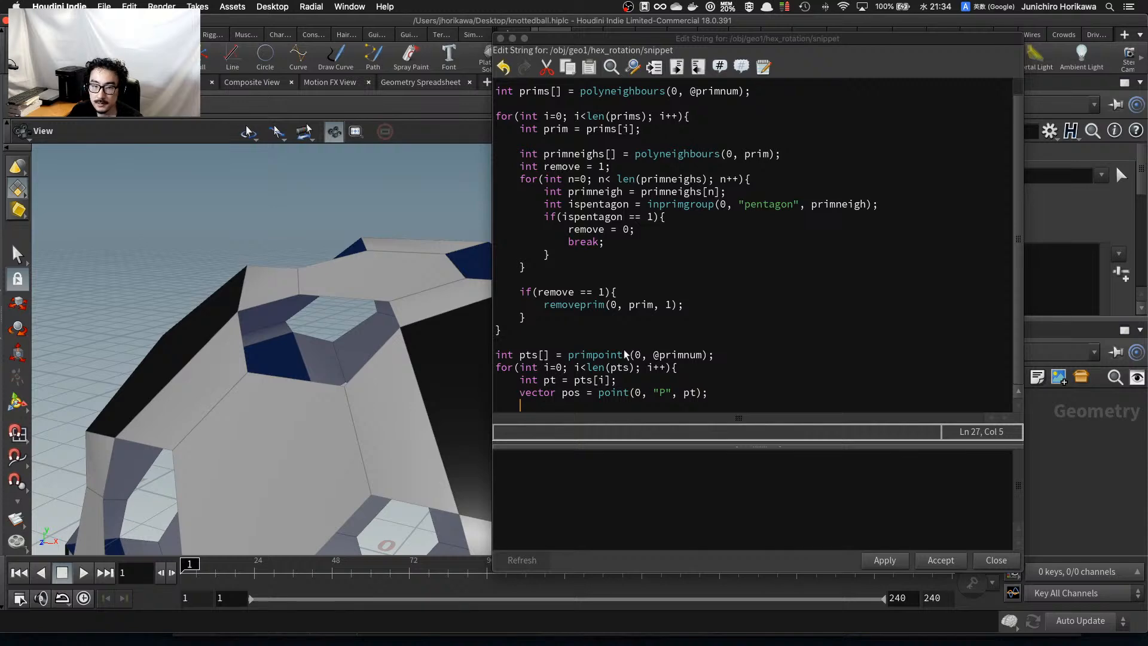
After a blank line in the loop, declare an identity matrix with `matrix mat = ident();`.
{"action": "key", "text": "Return"}
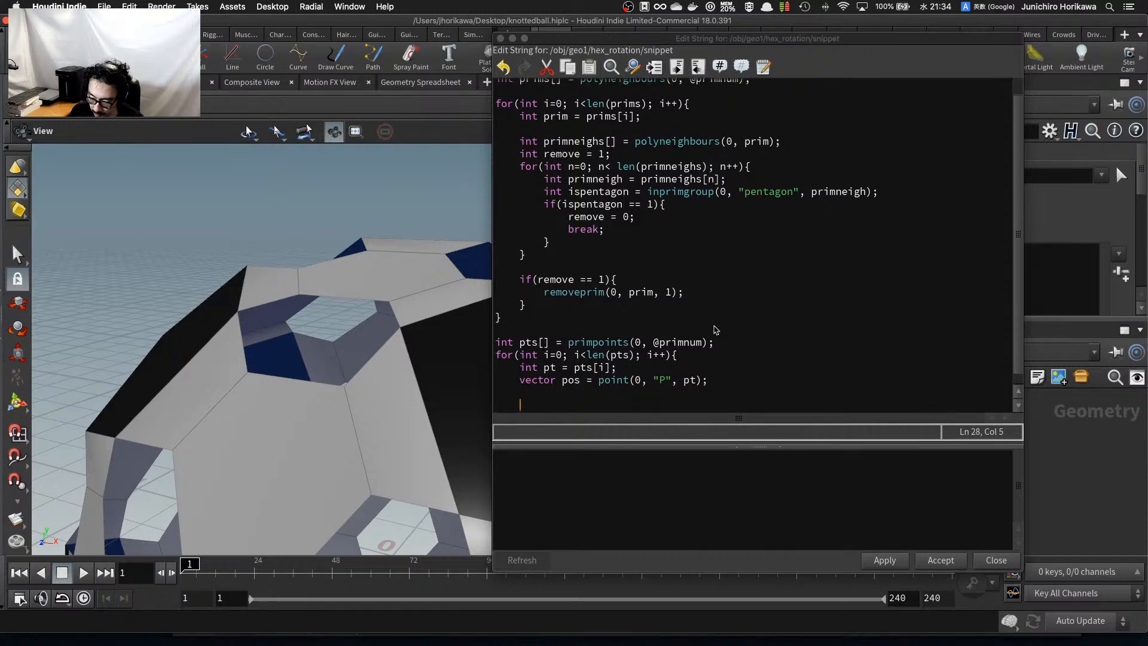
{"action": "scroll", "coordinate": [827, 304], "scroll_direction": "down", "scroll_amount": 1}
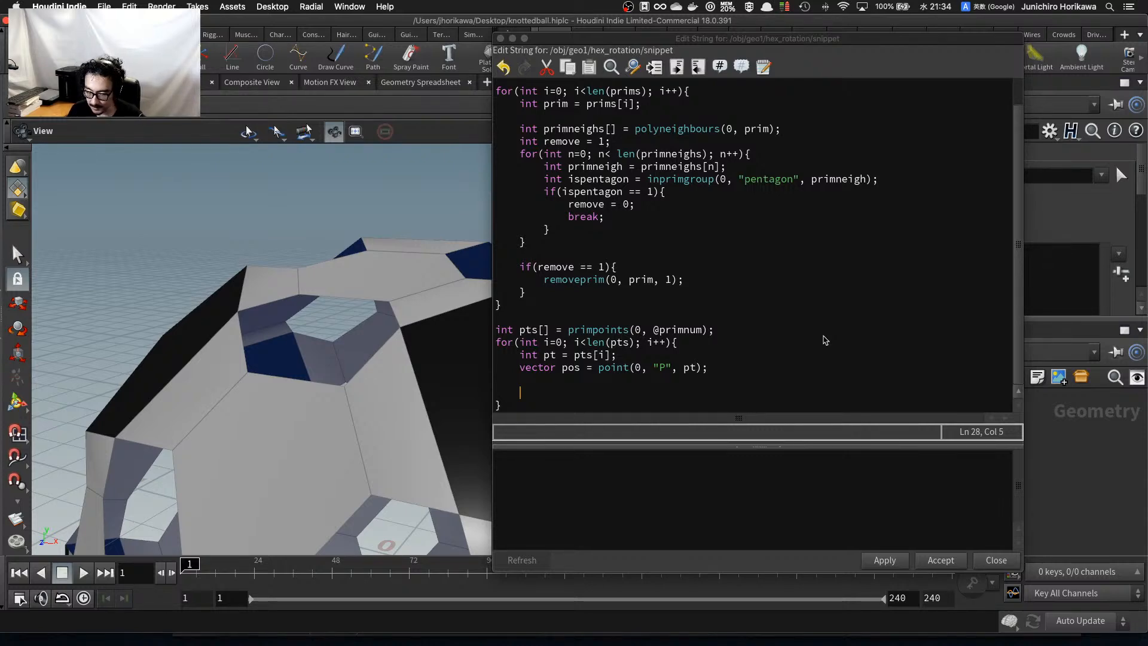
{"action": "type", "text": "matrix"}
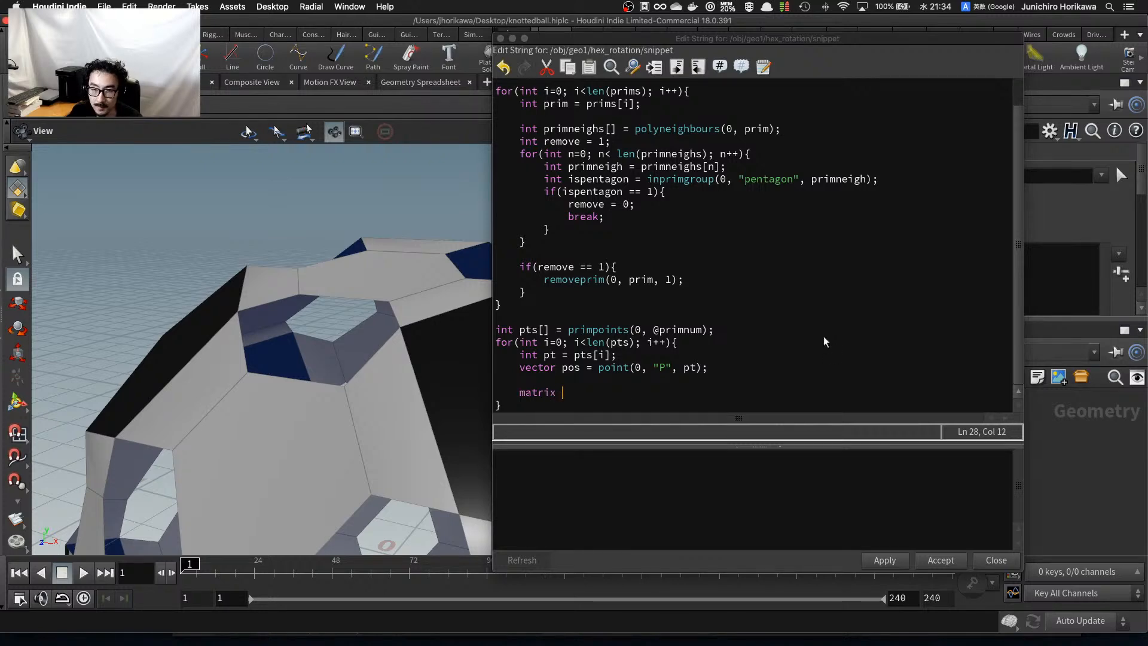
{"action": "type", "text": " mat ="}
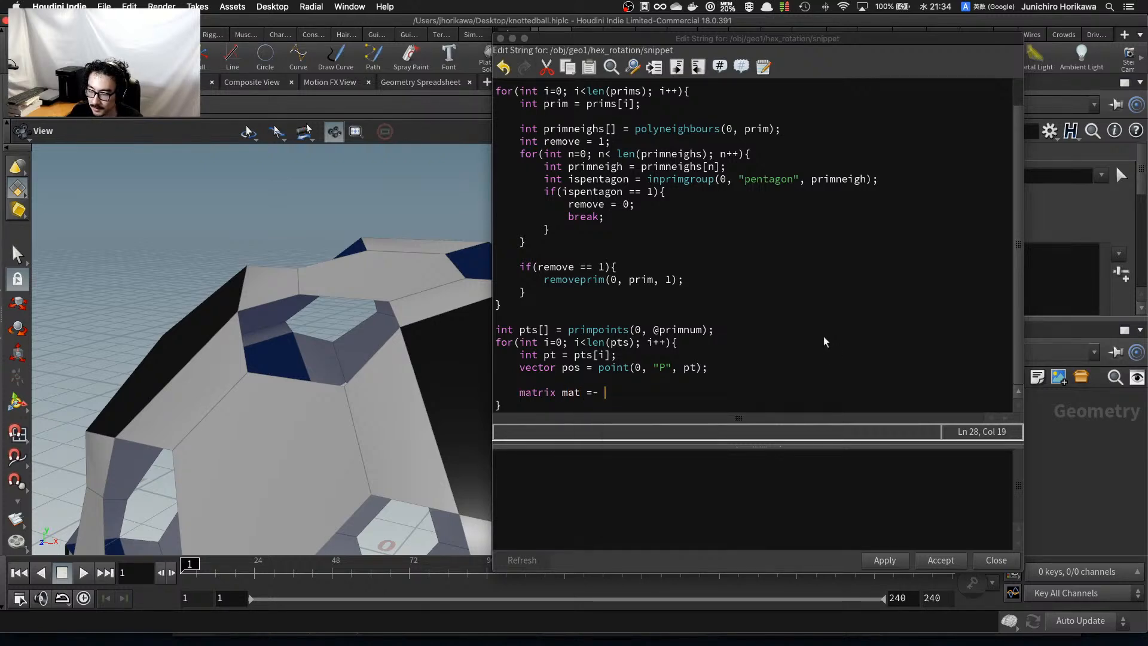
{"action": "key", "text": "BackSpace"}
{"action": "type", "text": "iden();"}
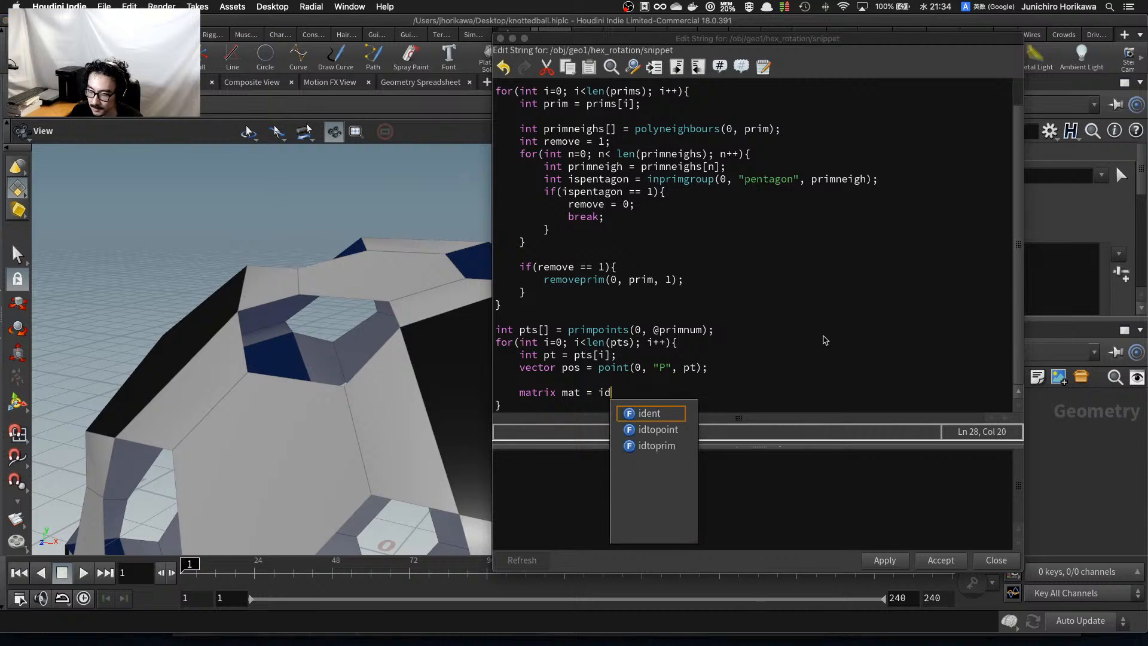
{"action": "key", "text": "BackSpace"}
{"action": "key", "text": "BackSpace"}
{"action": "key", "text": "BackSpace"}
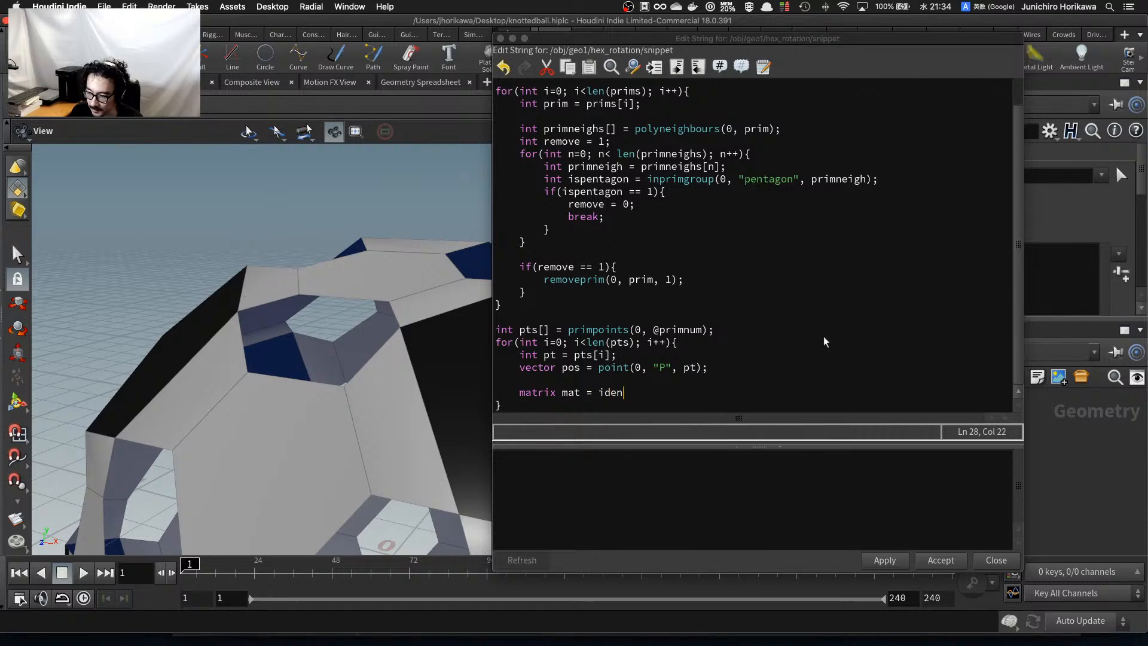
{"action": "type", "text": "t();"}
{"action": "key", "text": "Return"}
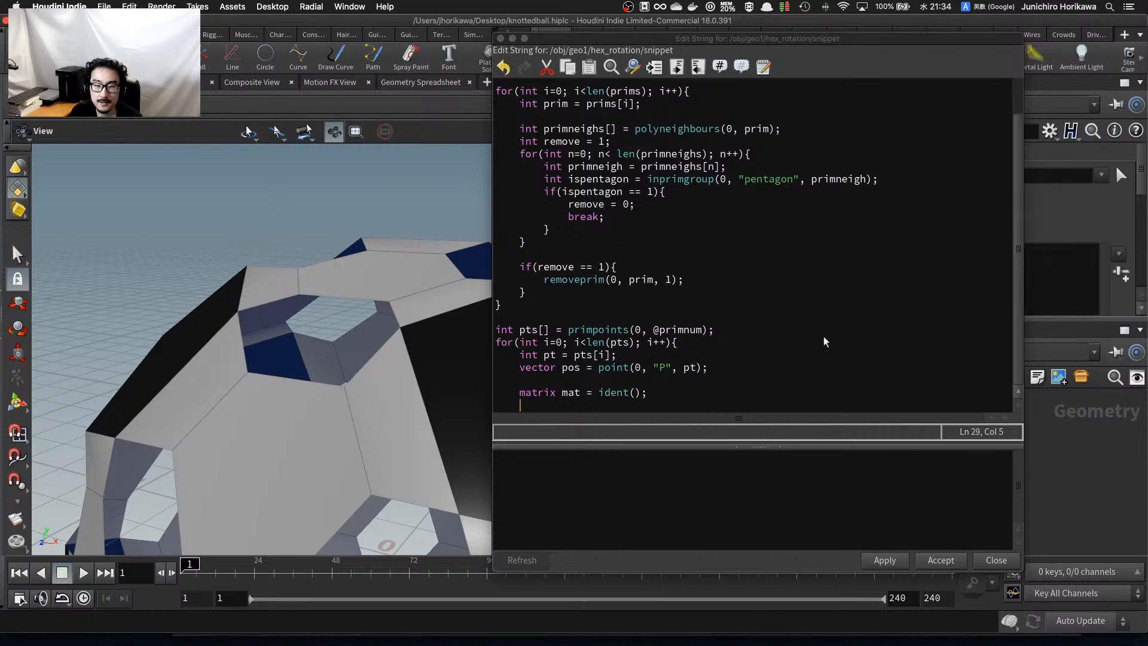
Begin a rotate call on the matrix with an empty angle argument: `rotate(mat, radians(),`.
{"action": "type", "text": "rotate(mat"}
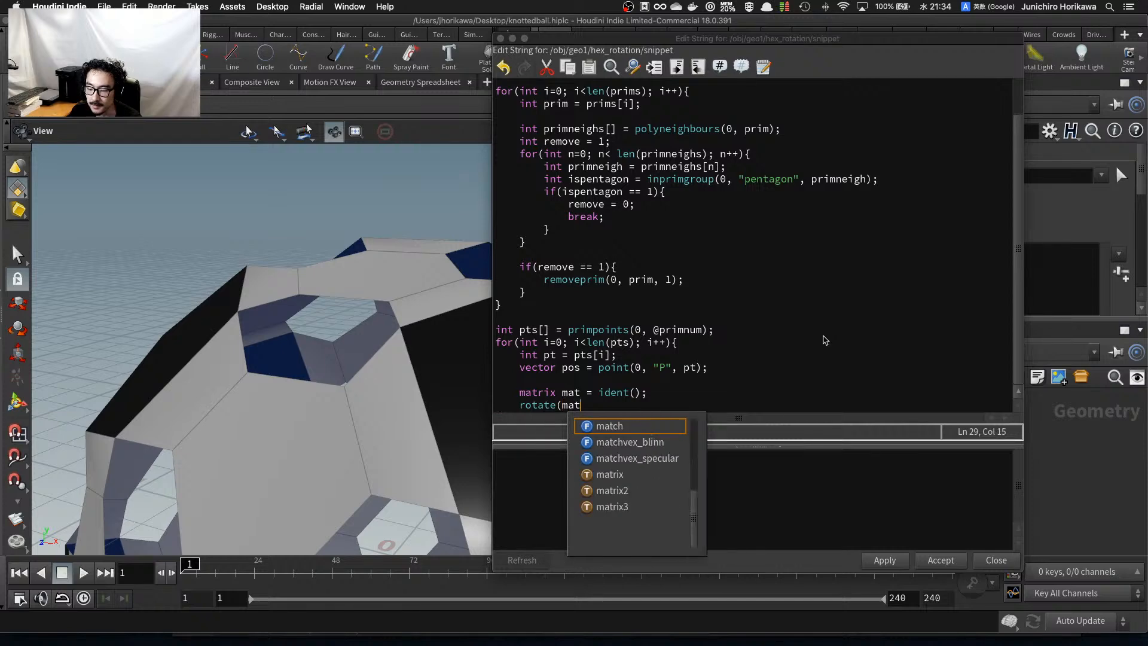
{"action": "type", "text": "k,"}
{"action": "key", "text": "BackSpace"}
{"action": "key", "text": "BackSpace"}
{"action": "key", "text": "BackSpace"}
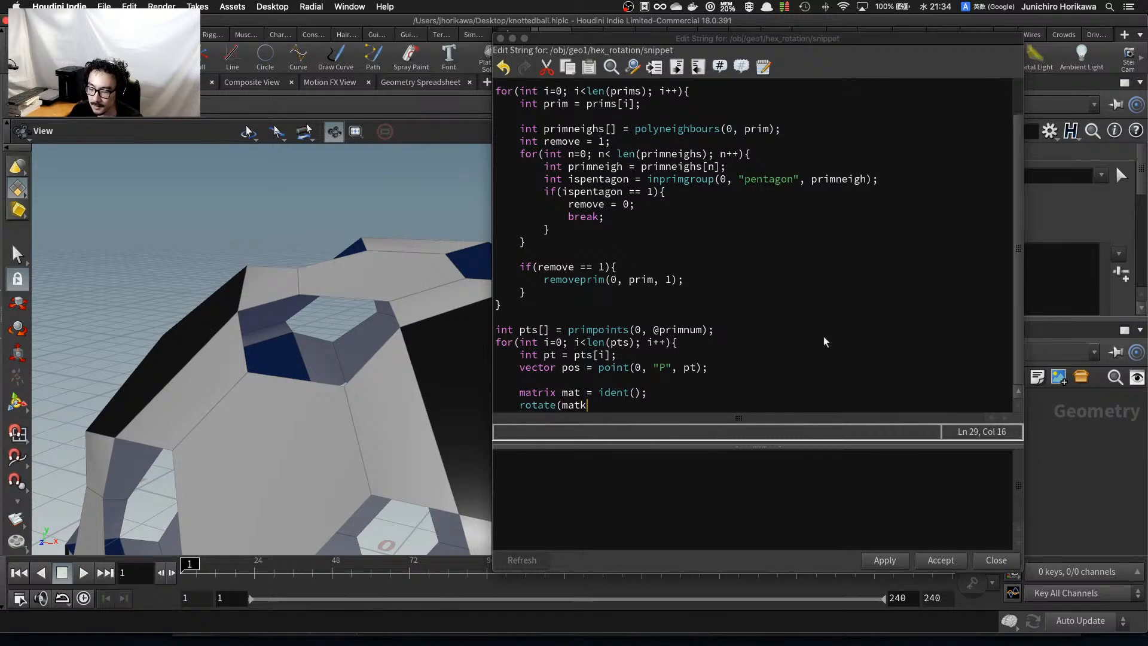
{"action": "type", "text": ","}
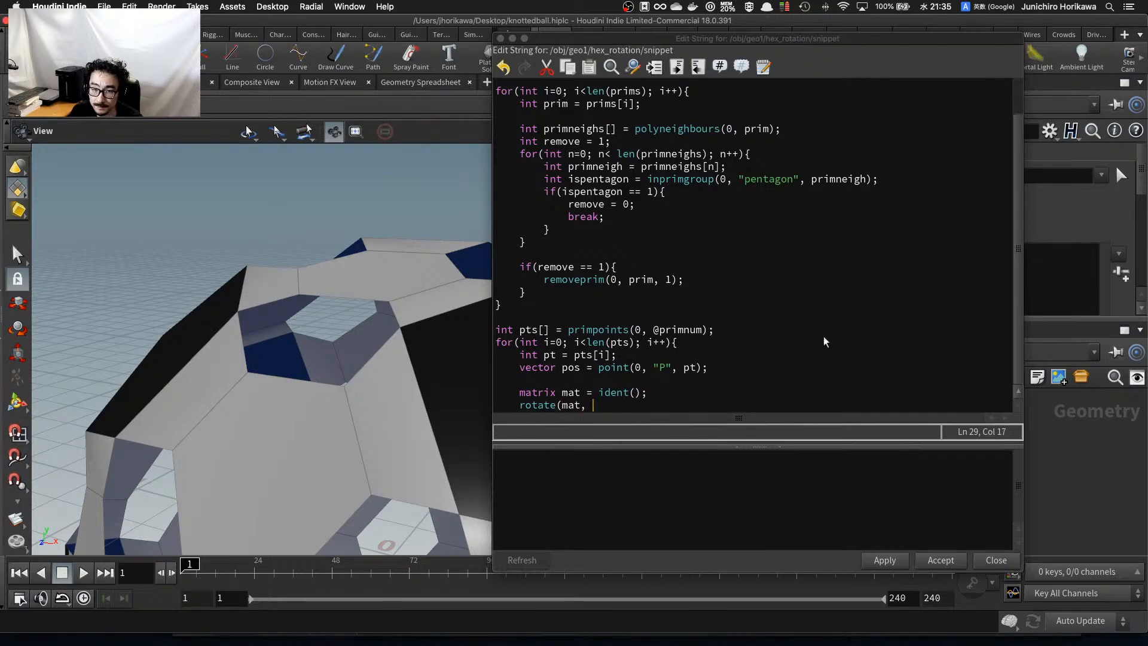
{"action": "type", "text": " radiaa"}
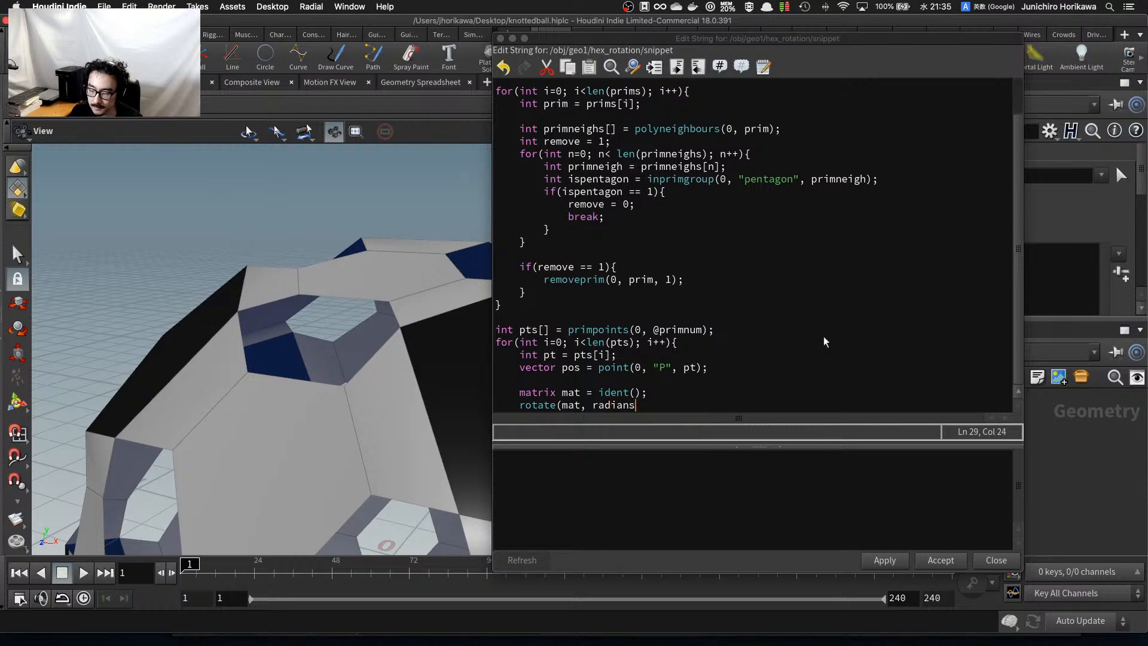
{"action": "key", "text": "Return"}
{"action": "type", "text": "()"}
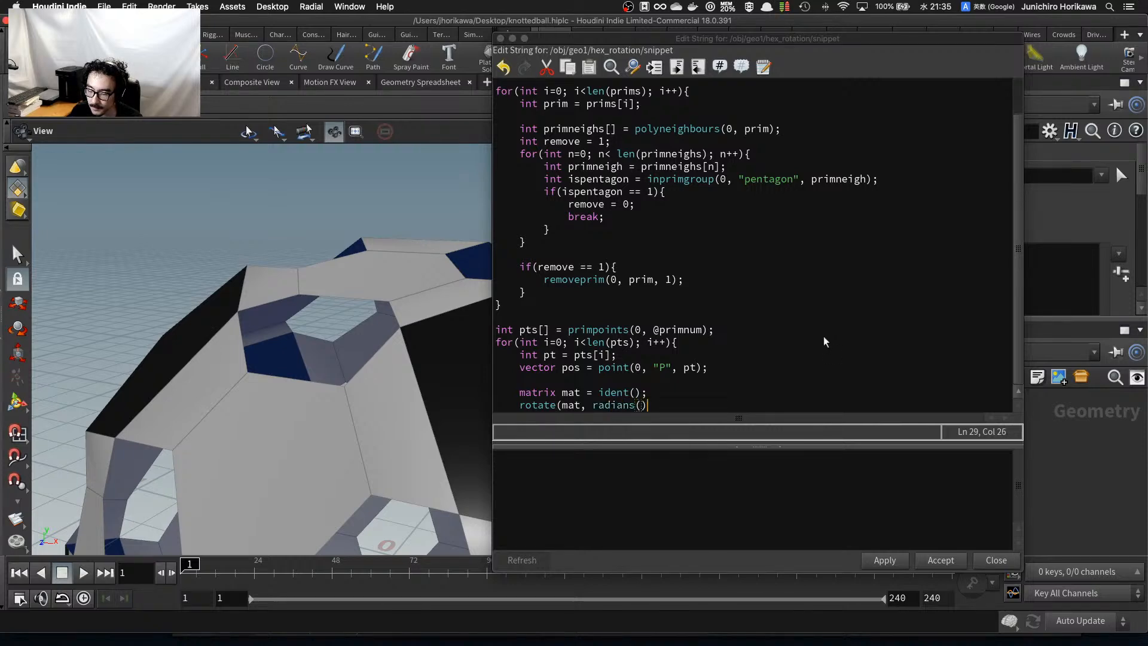
{"action": "type", "text": ","}
Switch to the Photoshop sketch to check the hexagon's rotation, and return to Houdini's code editor.
{"action": "key", "text": "ctrl+Up"}
{"action": "left_click", "coordinate": [940, 269]}
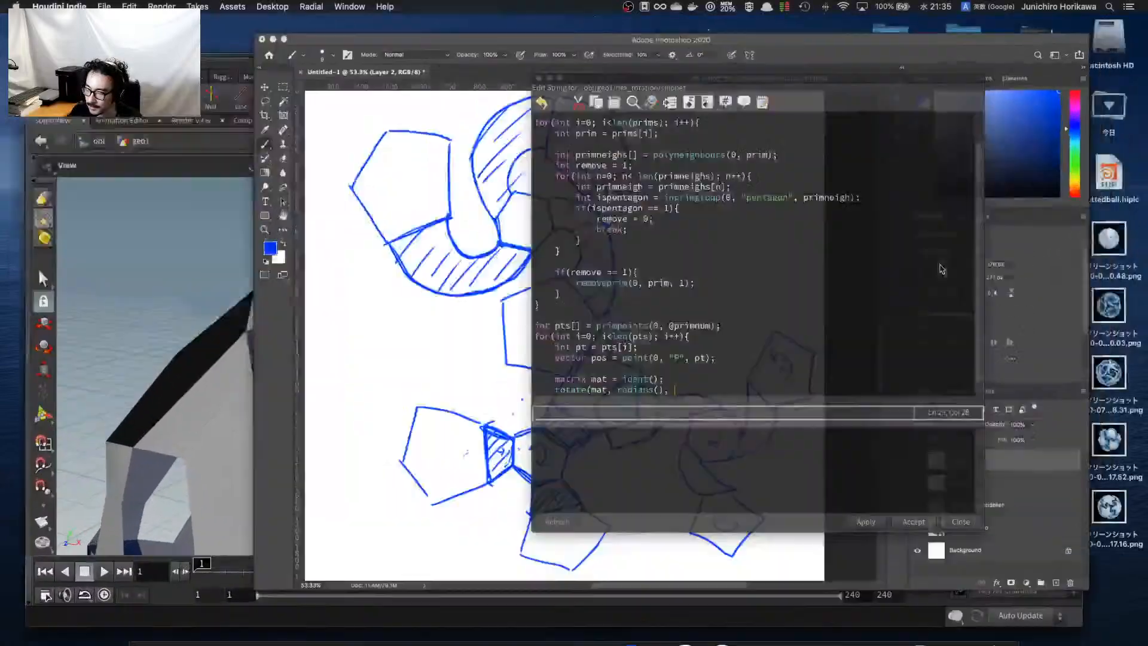
{"action": "left_click", "coordinate": [666, 40]}
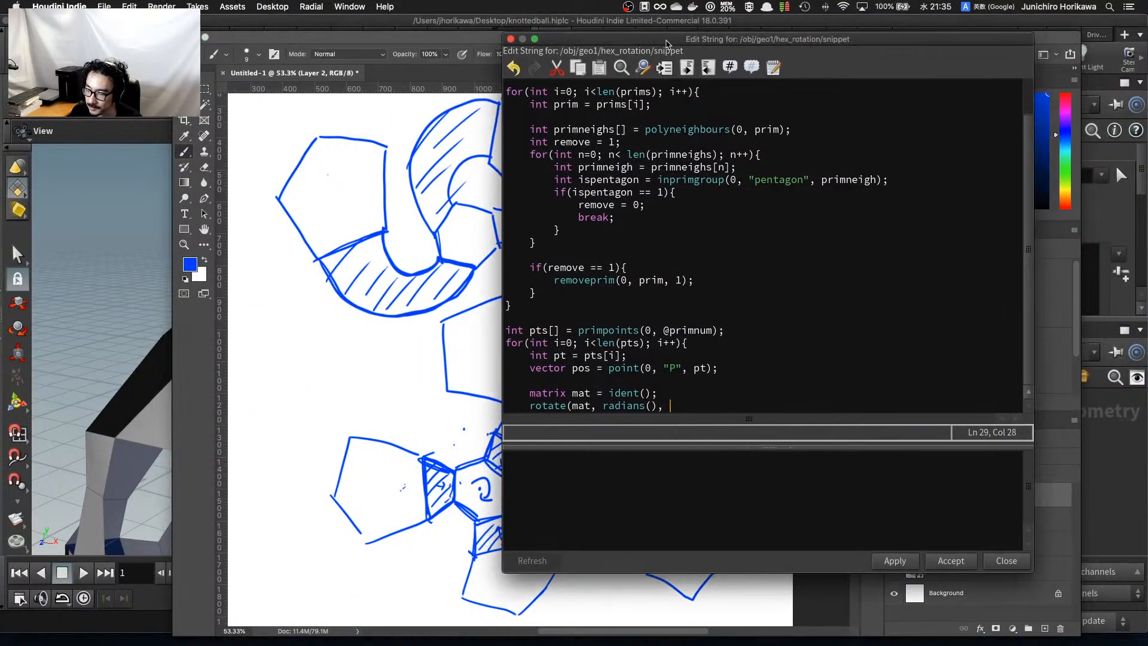
{"action": "left_click_drag", "start_coordinate": [665, 40], "coordinate": [662, 41]}
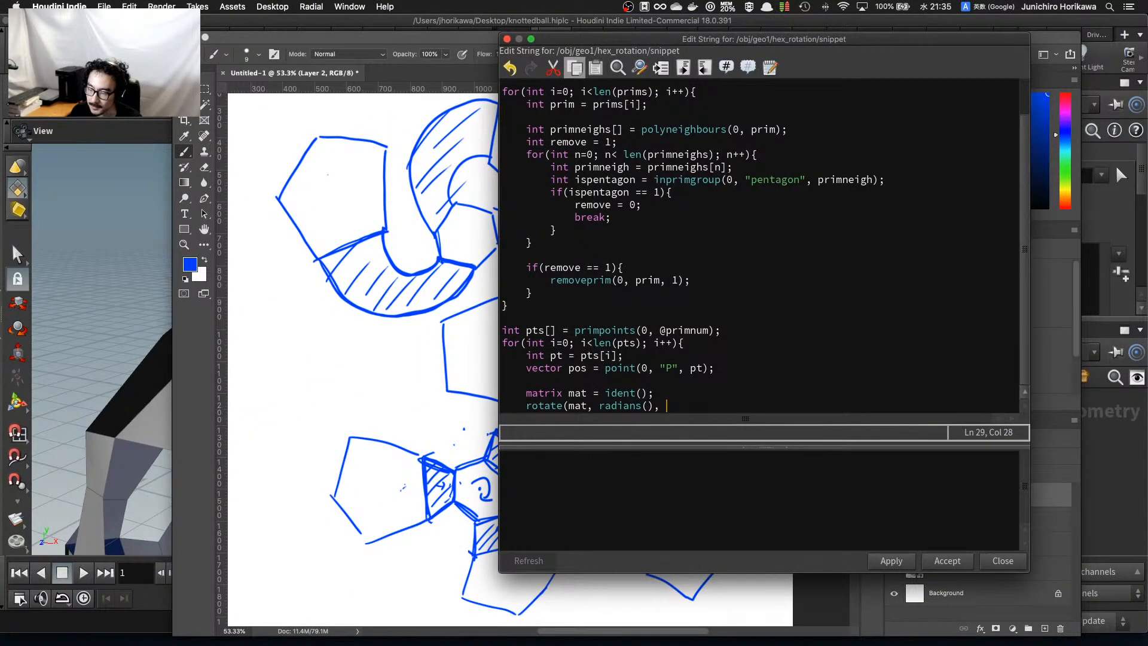
{"action": "left_click", "coordinate": [562, 21]}
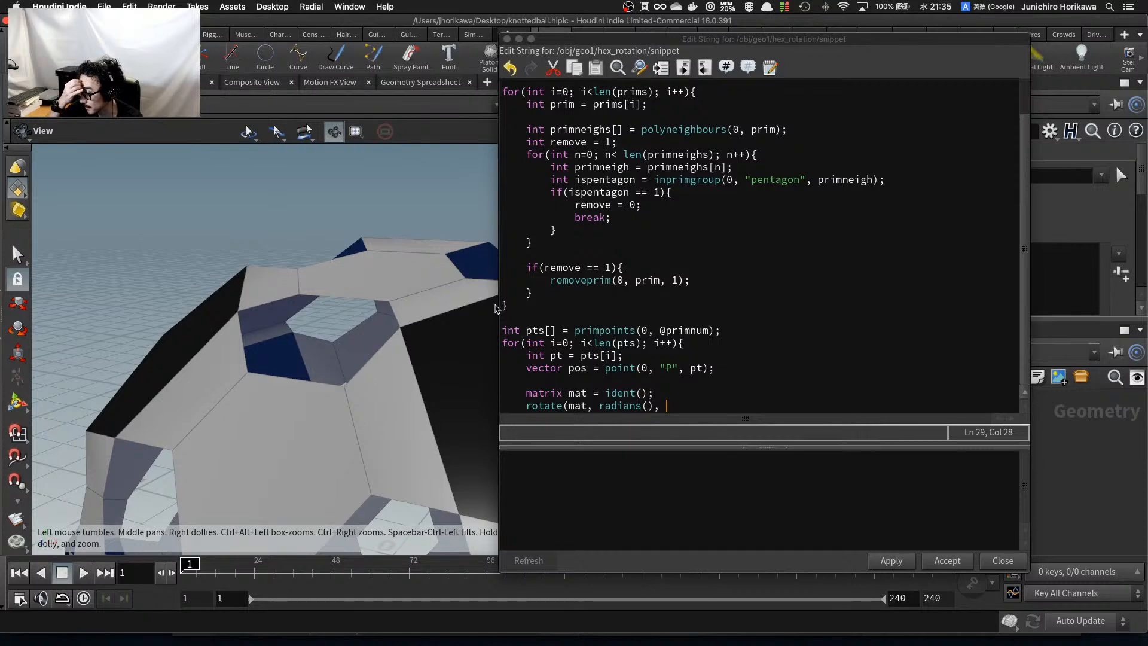
Set the angle in the rotate call's radians() argument to 60.
{"action": "left_click", "coordinate": [652, 412]}
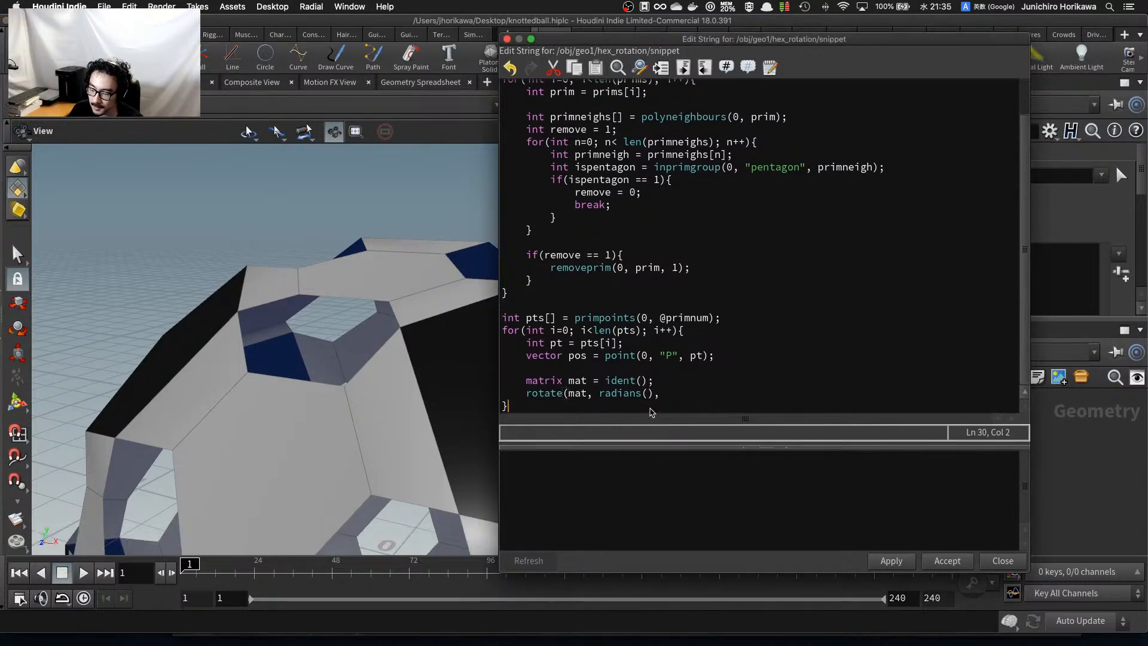
{"action": "left_click", "coordinate": [648, 394]}
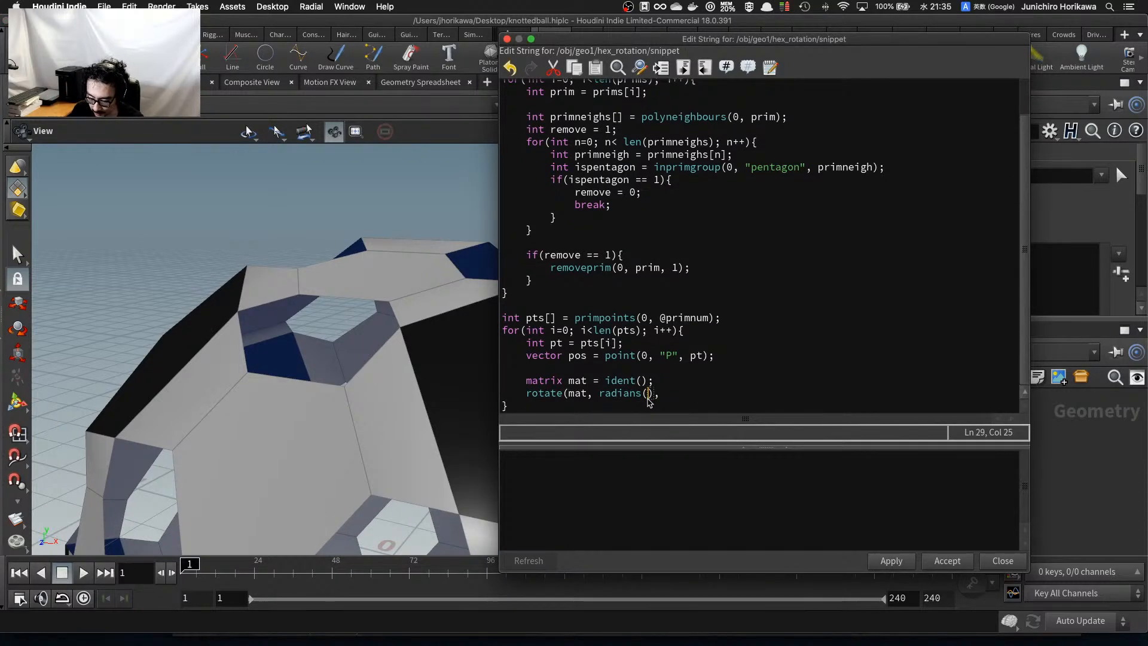
{"action": "type", "text": "60"}
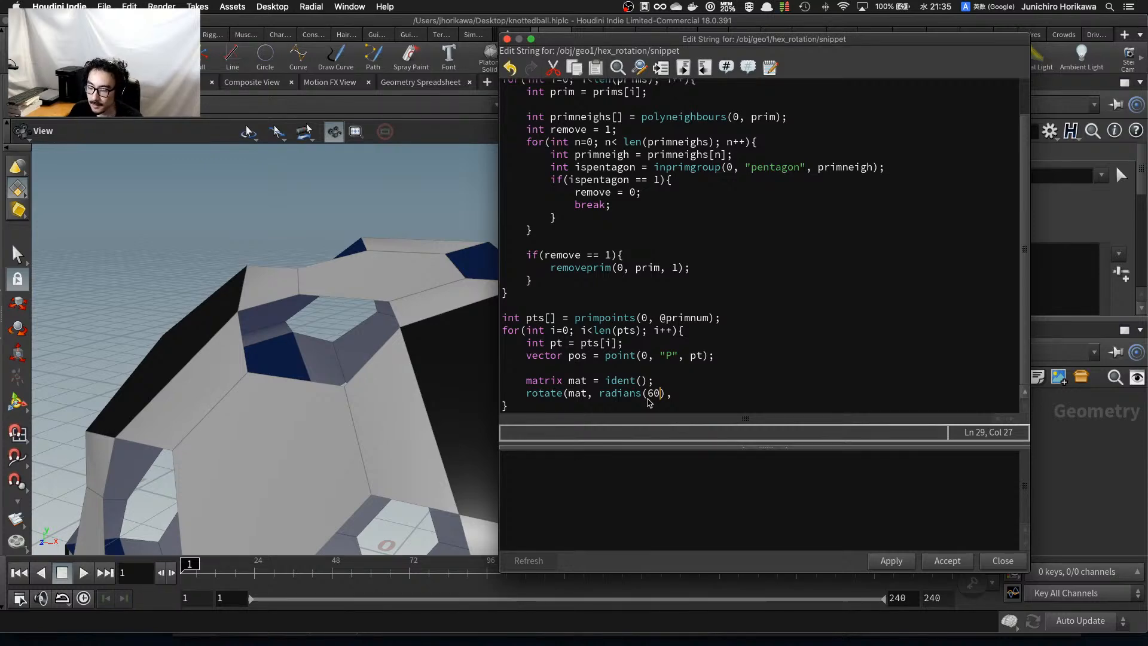
{"action": "key", "text": "Right"}
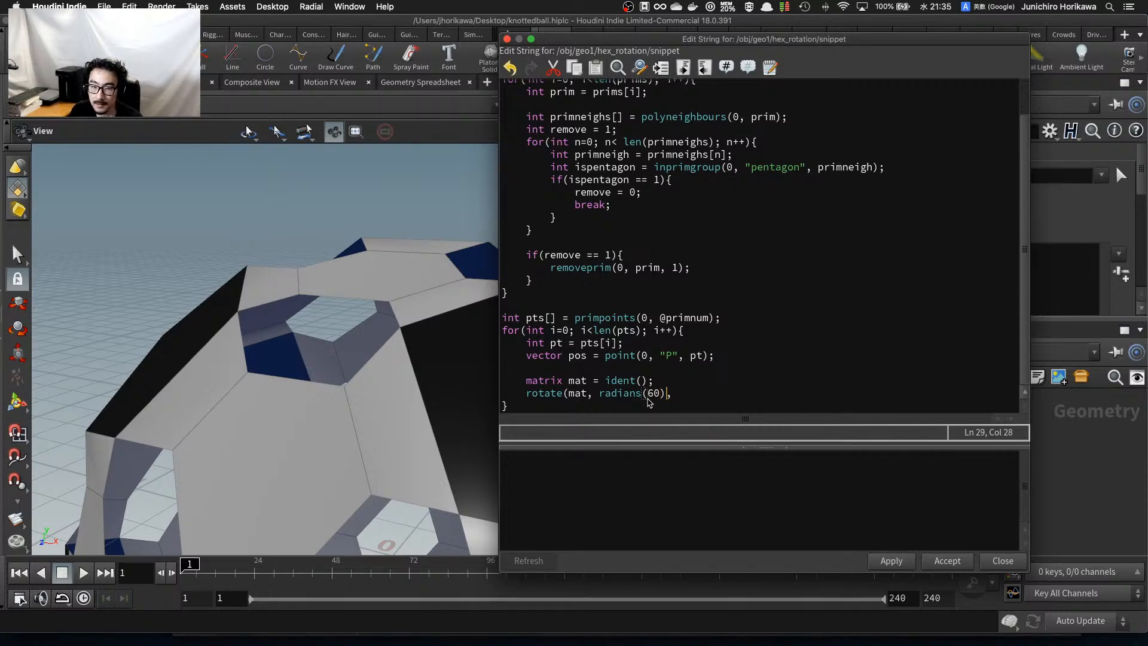
Complete the rotate call with the primitive normal as its axis: `rotate(mat, radians(60), @N);`.
{"action": "type", "text": ","}
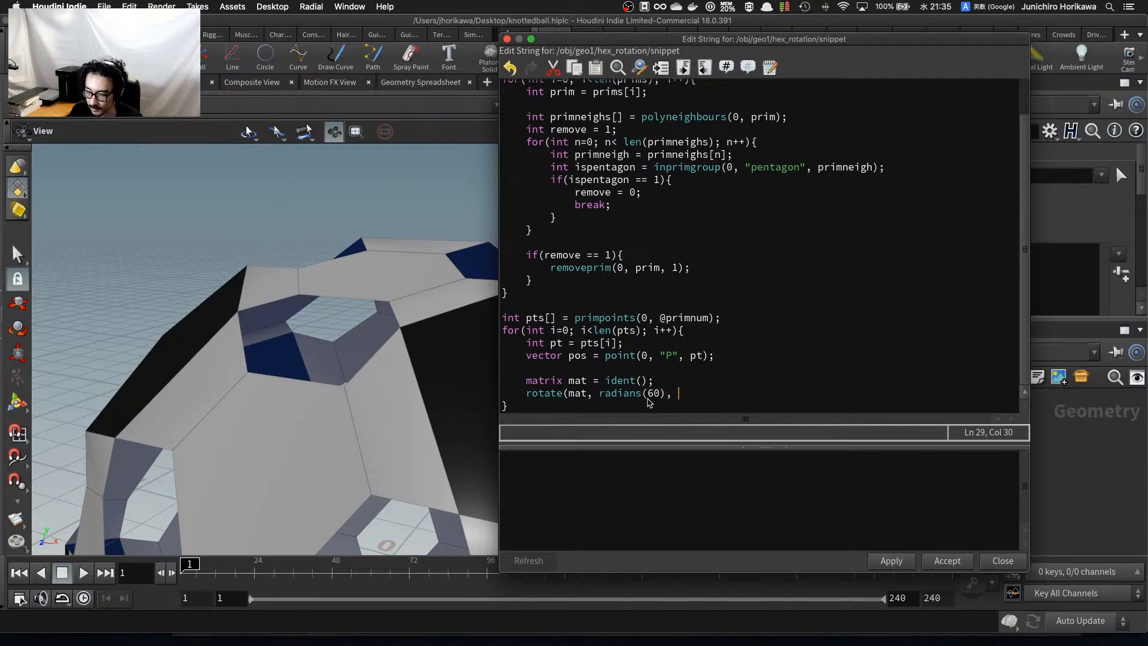
{"action": "type", "text": " @N"}
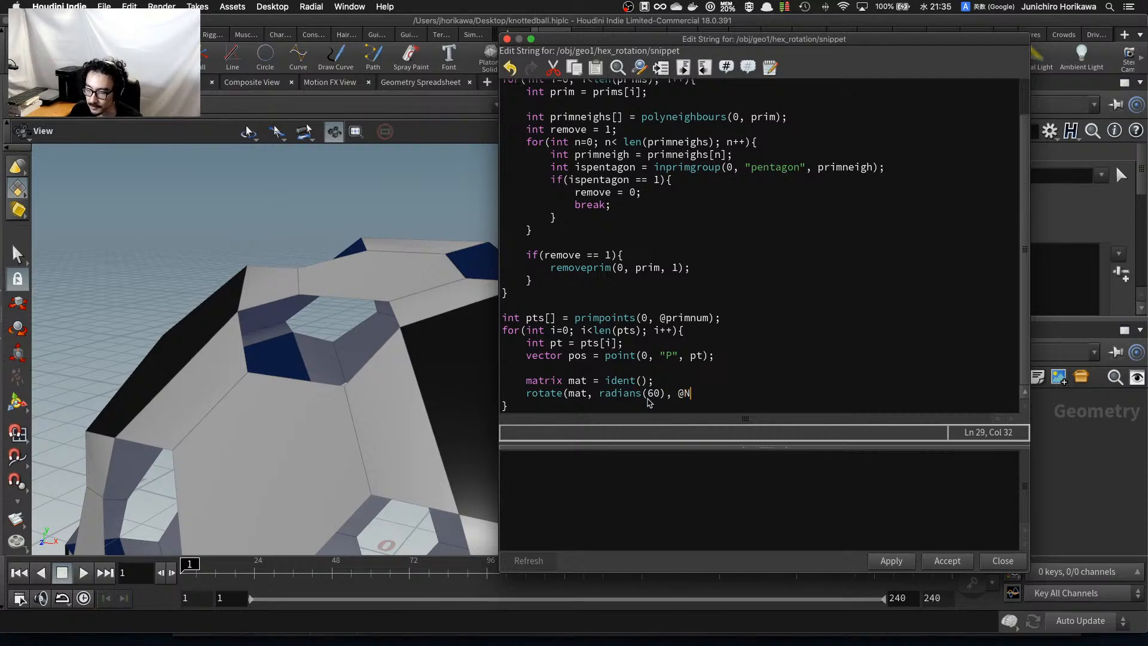
{"action": "type", "text": ")"}
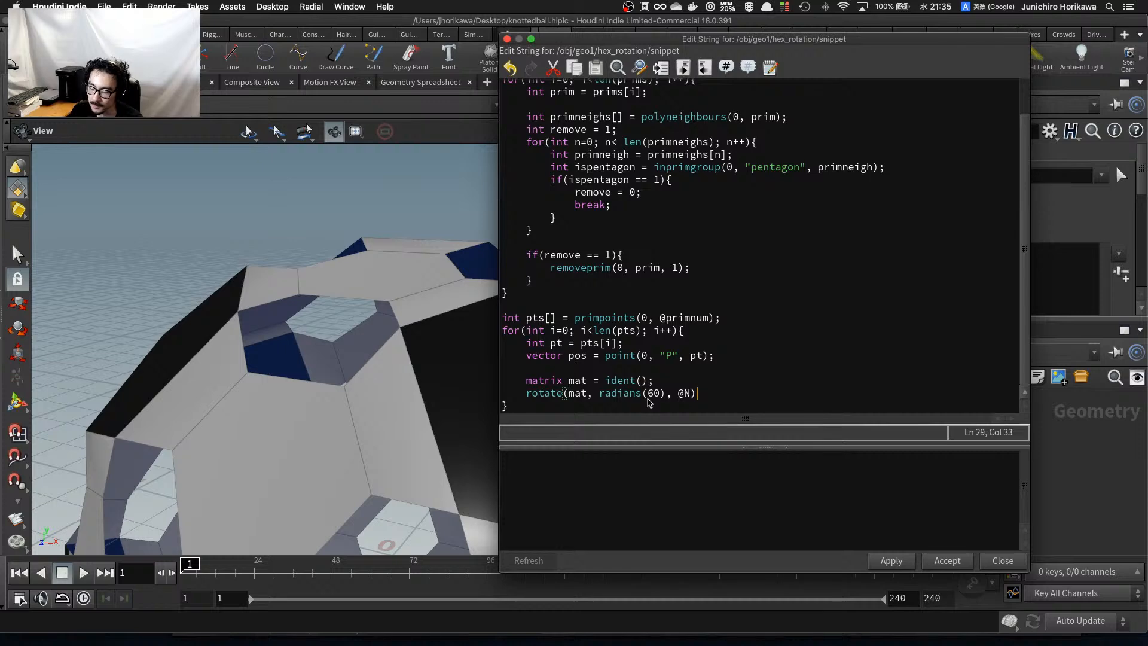
{"action": "type", "text": ";"}
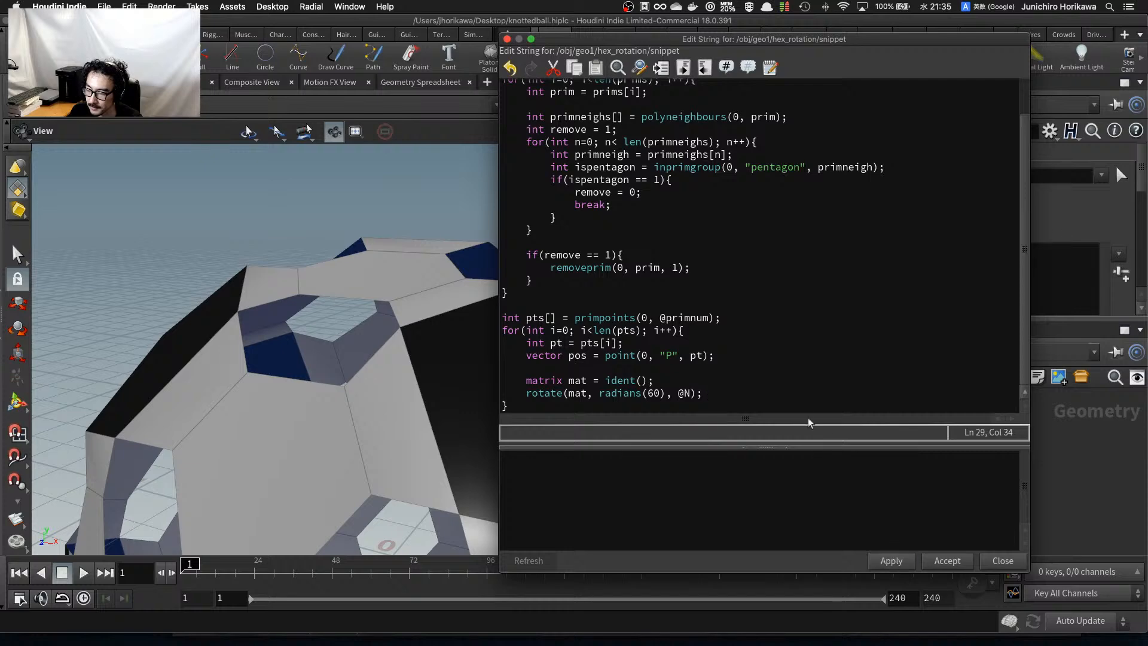
After a blank line below the rotate call, subtract the primitive center from the point position with `pos -= @P;`.
{"action": "key", "text": "Return"}
{"action": "key", "text": "Return"}
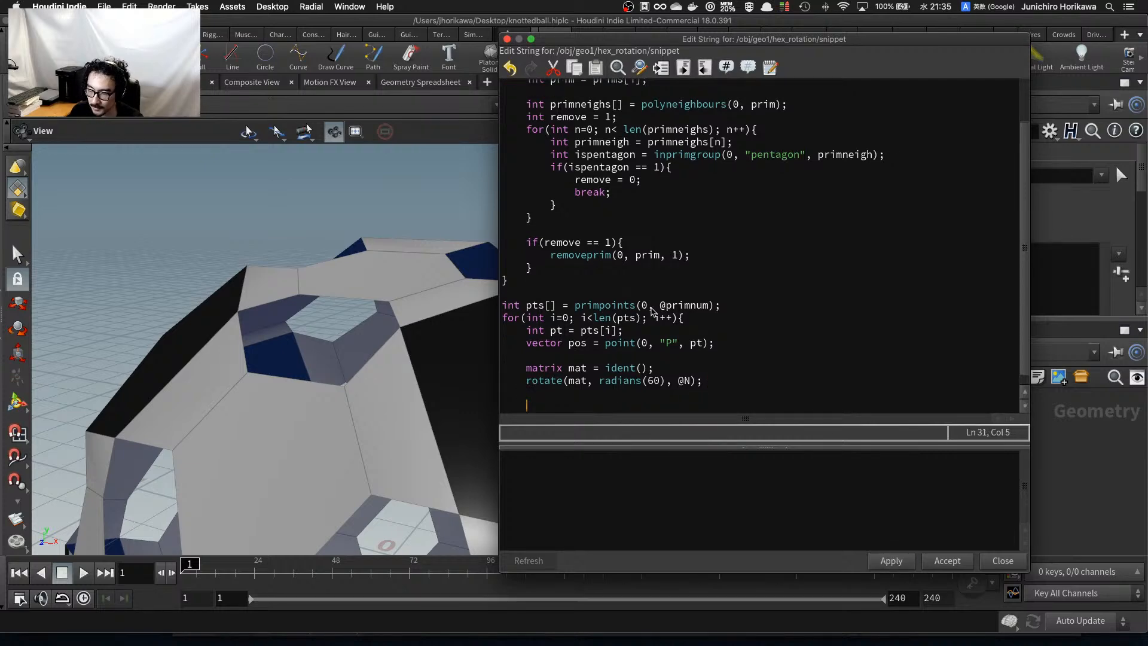
{"action": "left_click_drag", "start_coordinate": [448, 266], "coordinate": [400, 335]}
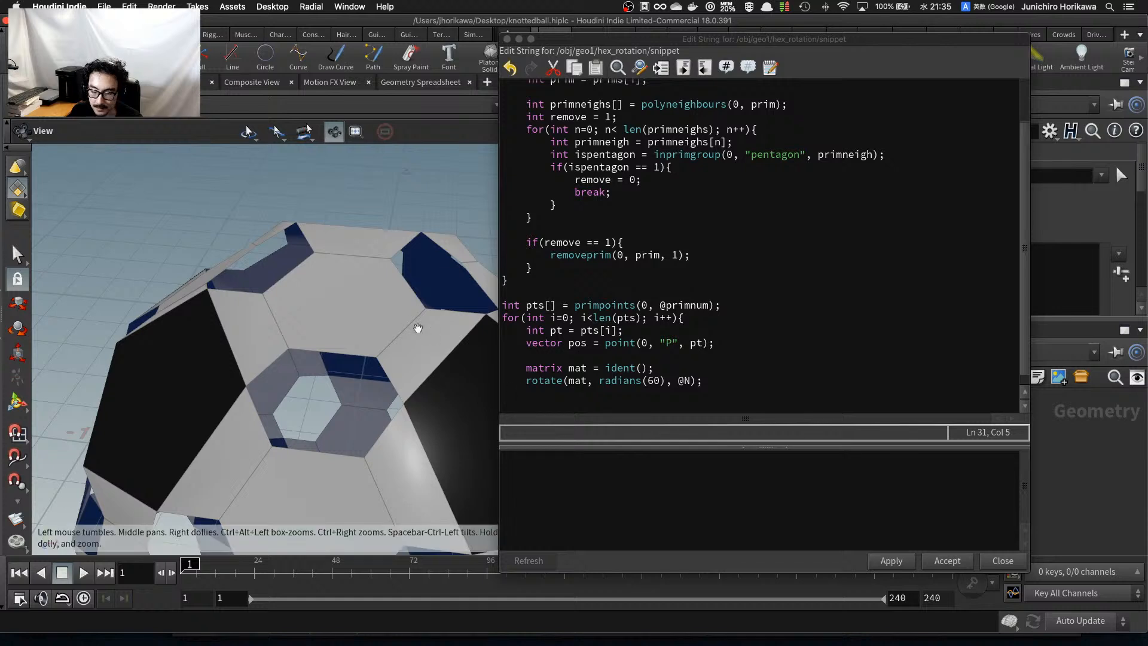
{"action": "left_click", "coordinate": [604, 394]}
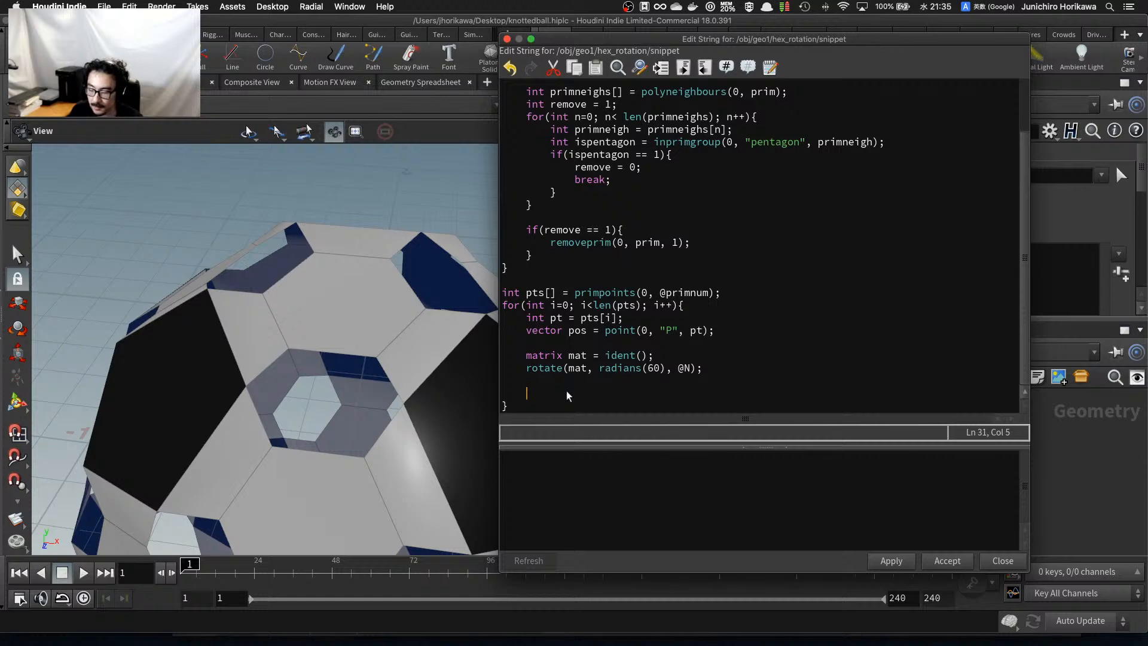
{"action": "type", "text": "pos -="}
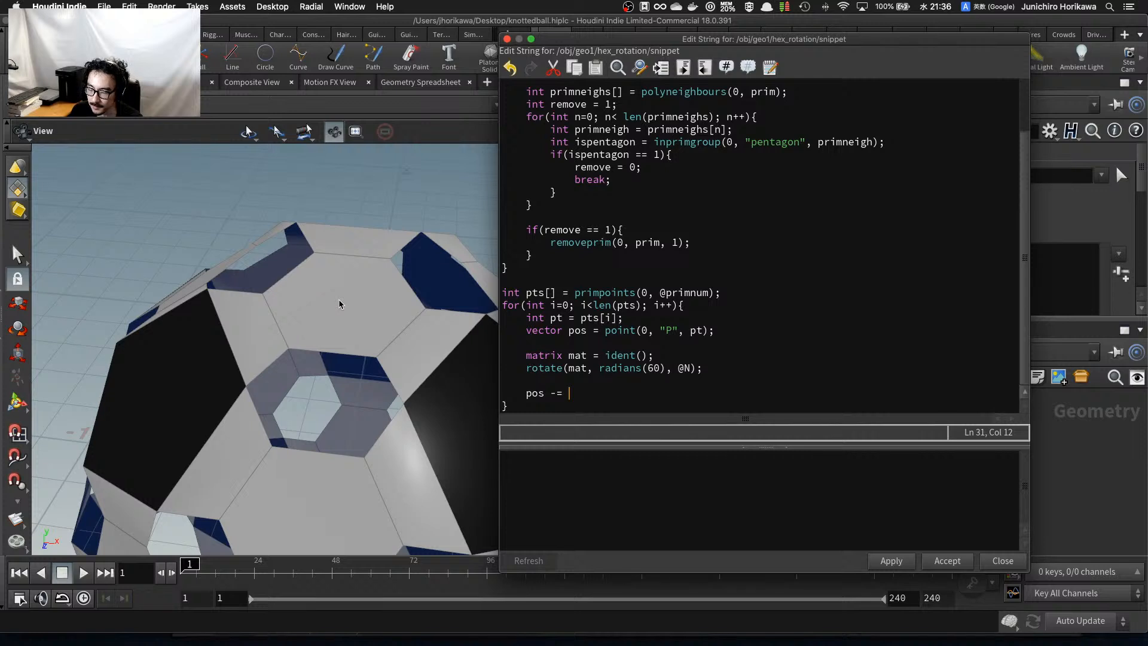
{"action": "type", "text": "@P"}
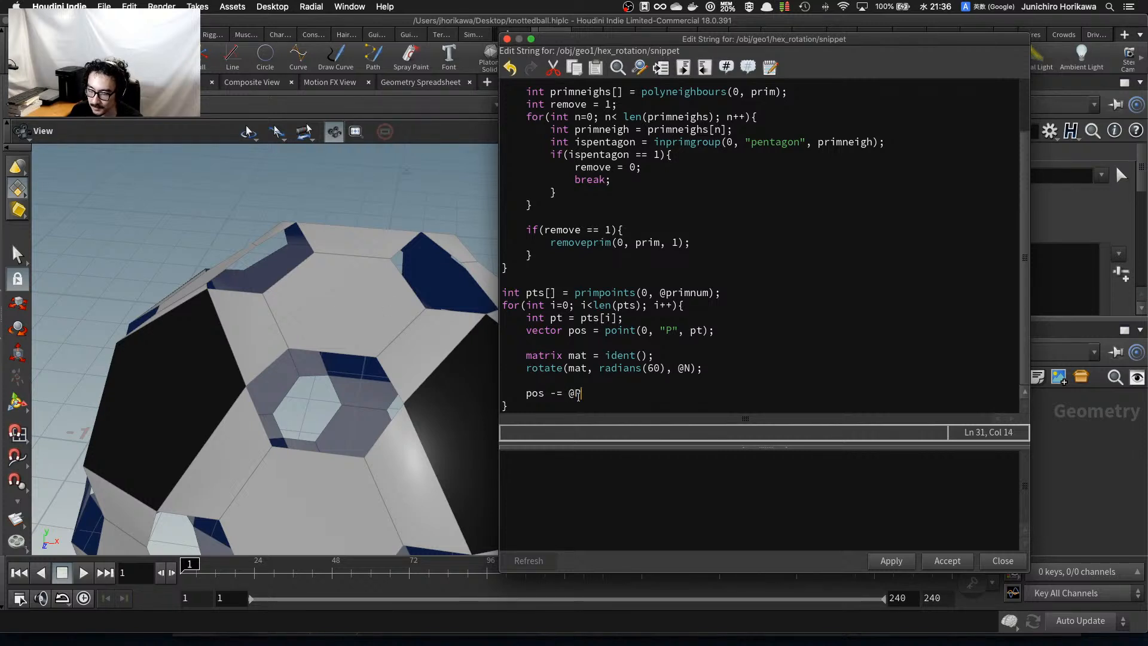
{"action": "type", "text": ";"}
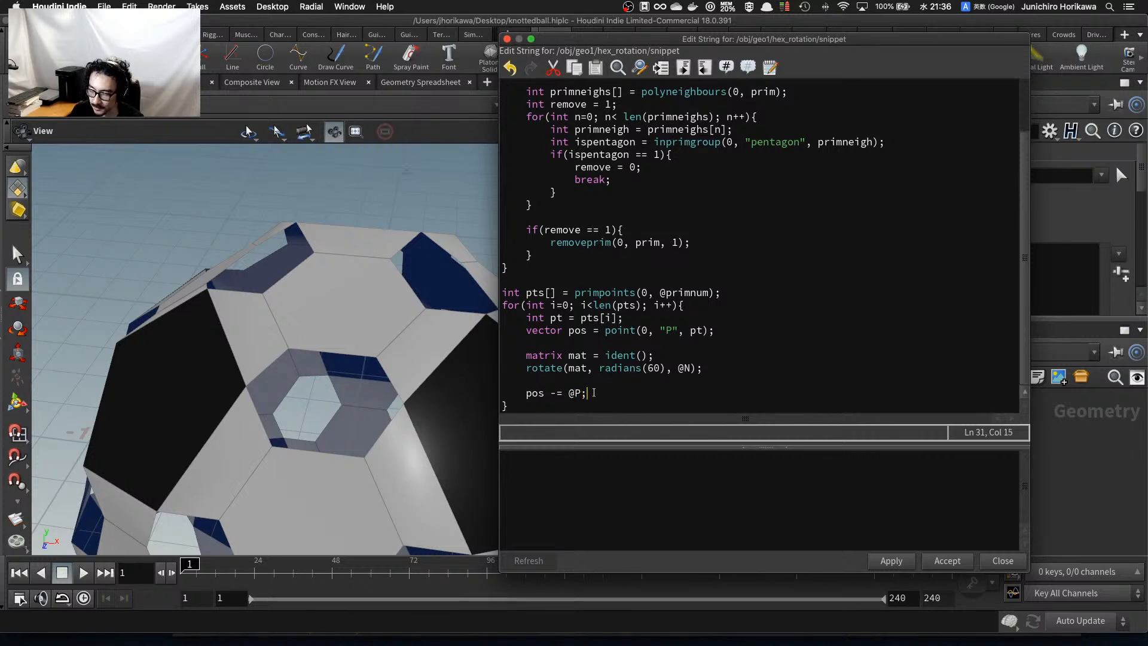
{"action": "left_click_drag", "start_coordinate": [583, 393], "coordinate": [569, 394]}
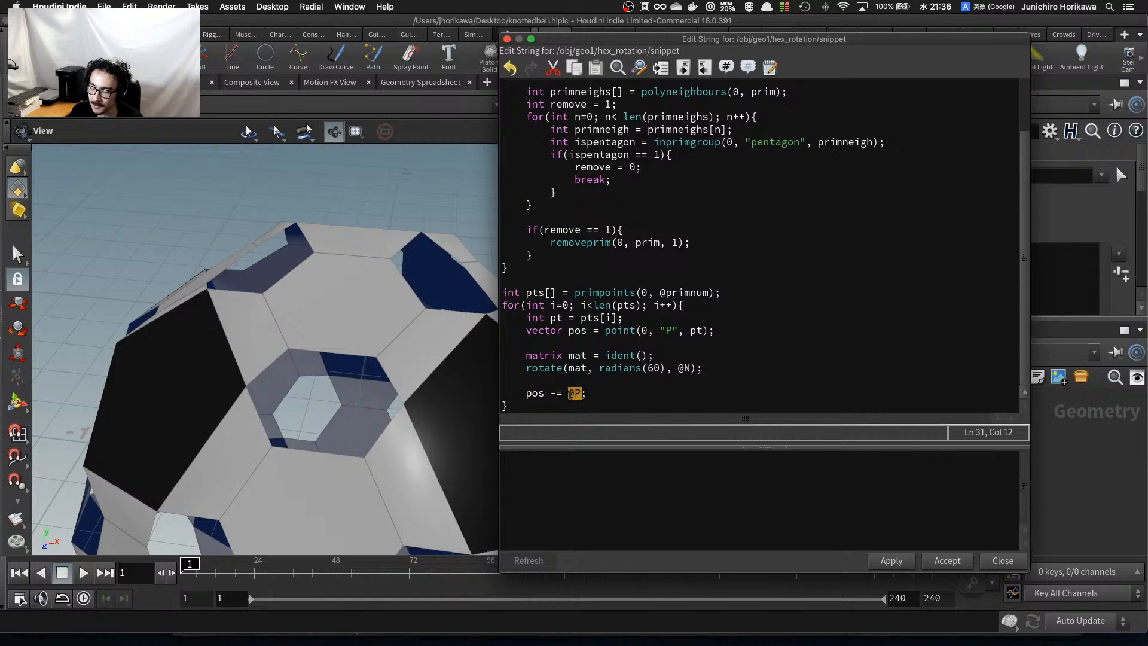
{"action": "left_click", "coordinate": [586, 394]}
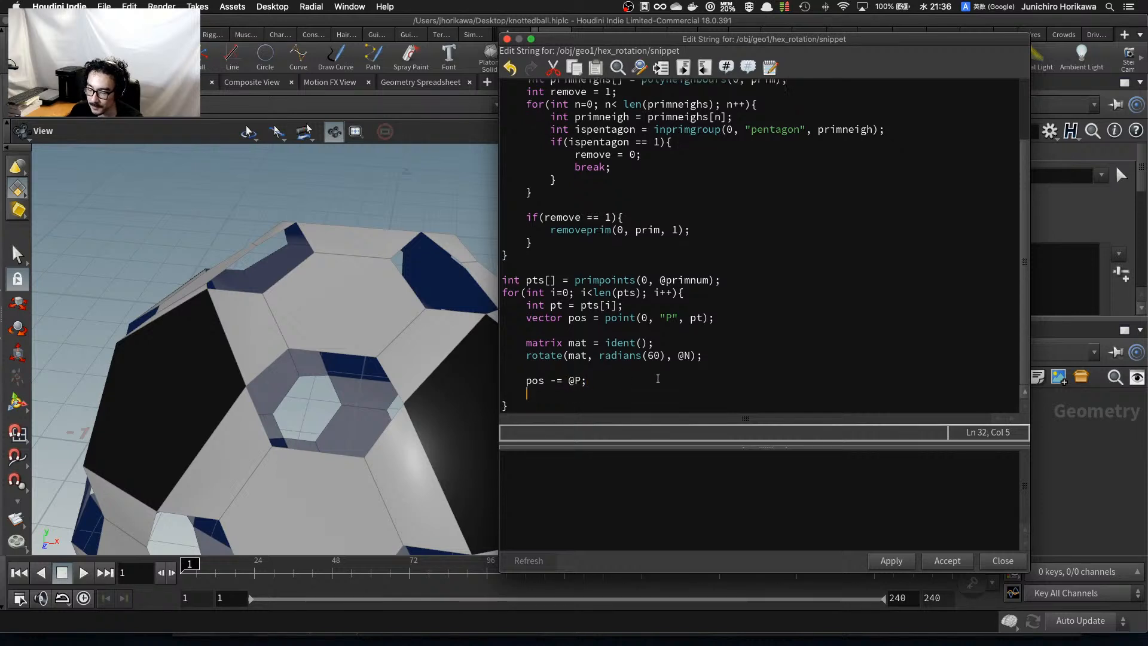
On the following line, multiply the point position by the rotation matrix with `pos *= mat;`.
{"action": "key", "text": "Return"}
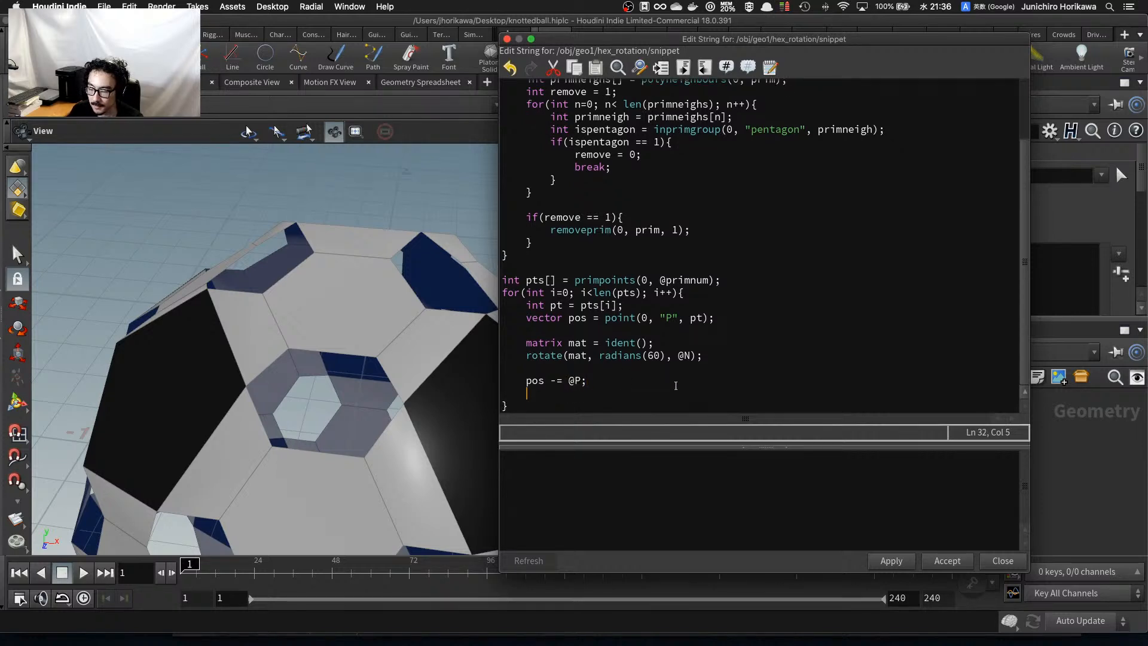
{"action": "type", "text": "pos *-"}
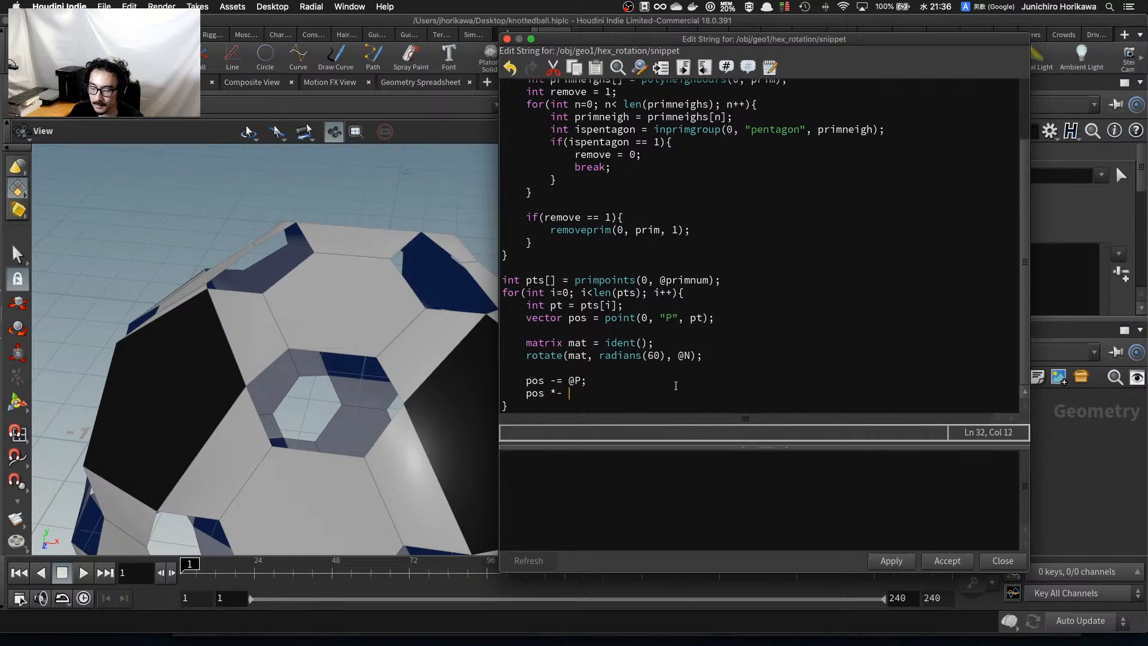
{"action": "key", "text": "BackSpace"}
{"action": "key", "text": "BackSpace"}
{"action": "type", "text": "= mat;"}
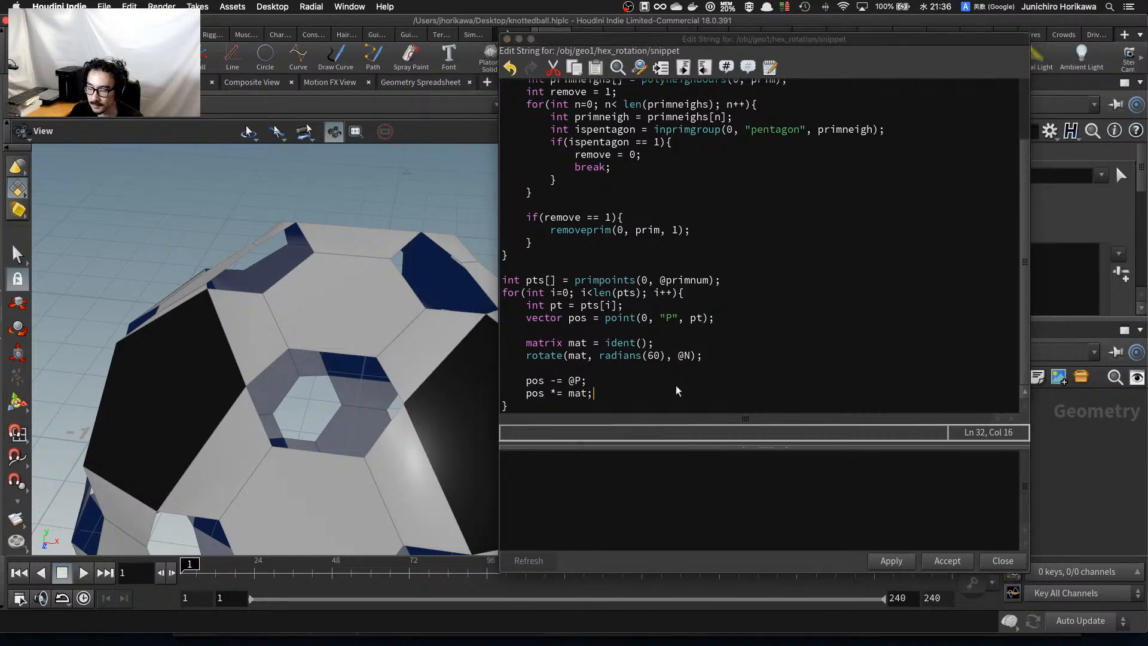
Add the primitive center back to the rotated position with `pos += @P;`.
{"action": "key", "text": "Return"}
{"action": "scroll", "coordinate": [685, 375], "scroll_direction": "down", "scroll_amount": 1}
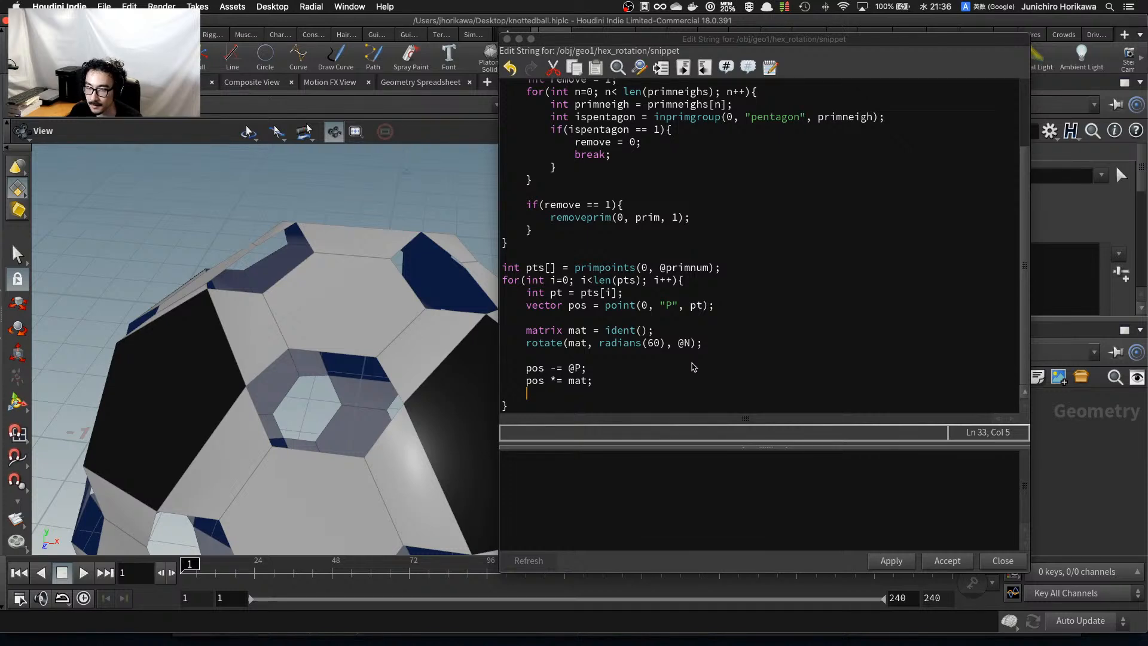
{"action": "type", "text": "pos ++"}
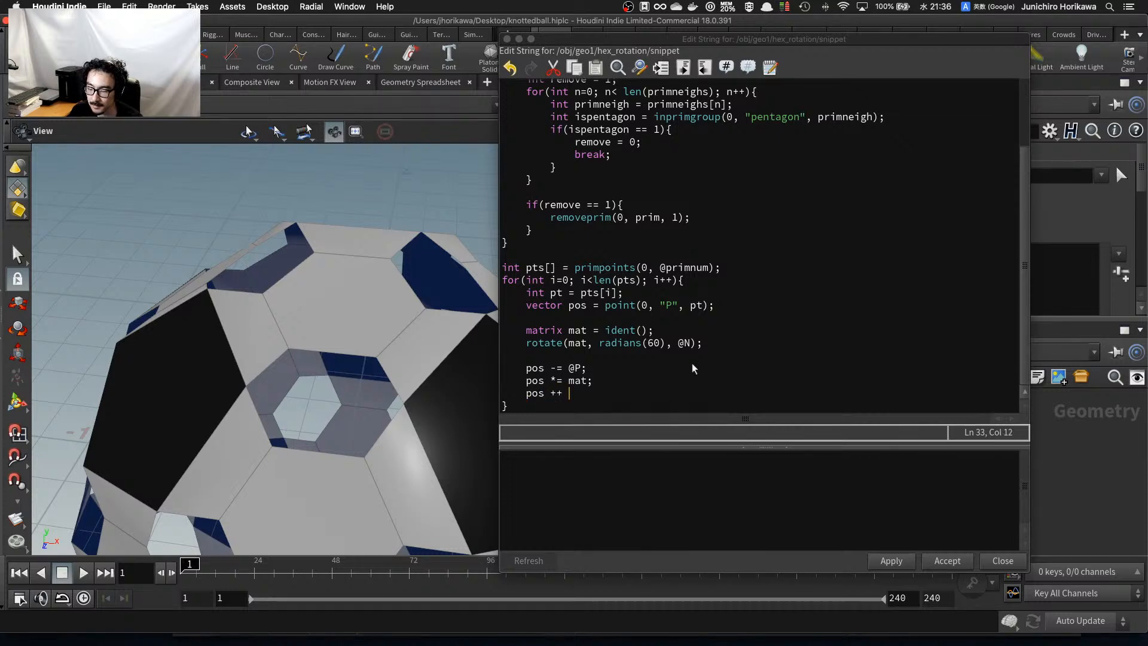
{"action": "key", "text": "BackSpace"}
{"action": "key", "text": "BackSpace"}
{"action": "type", "text": "= @"}
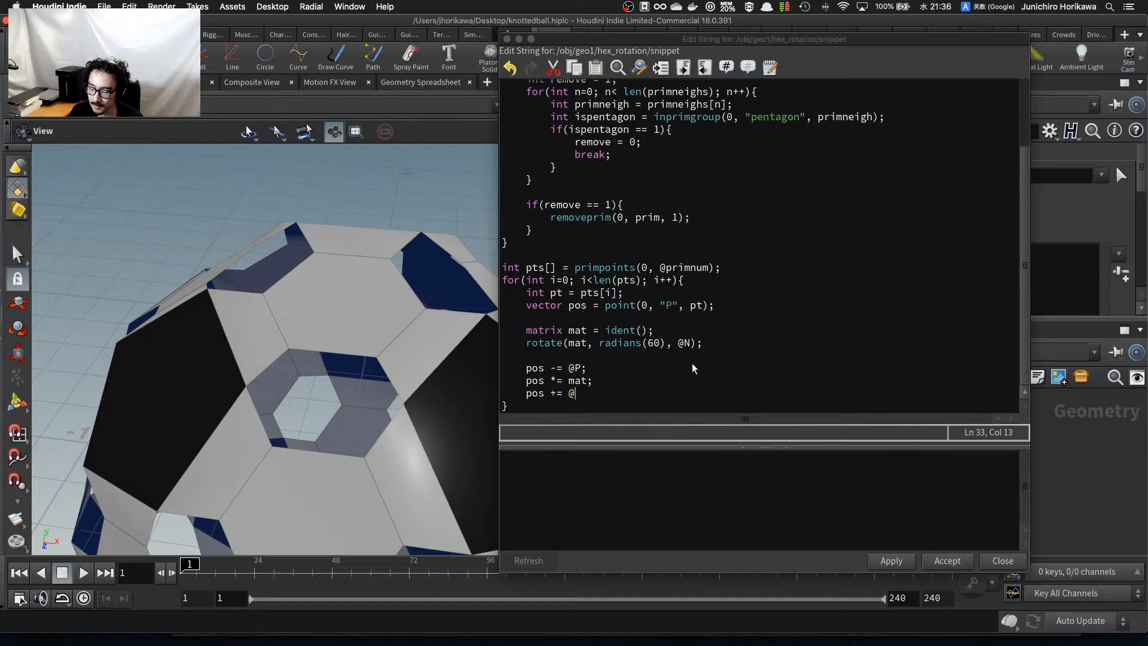
{"action": "type", "text": "P;"}
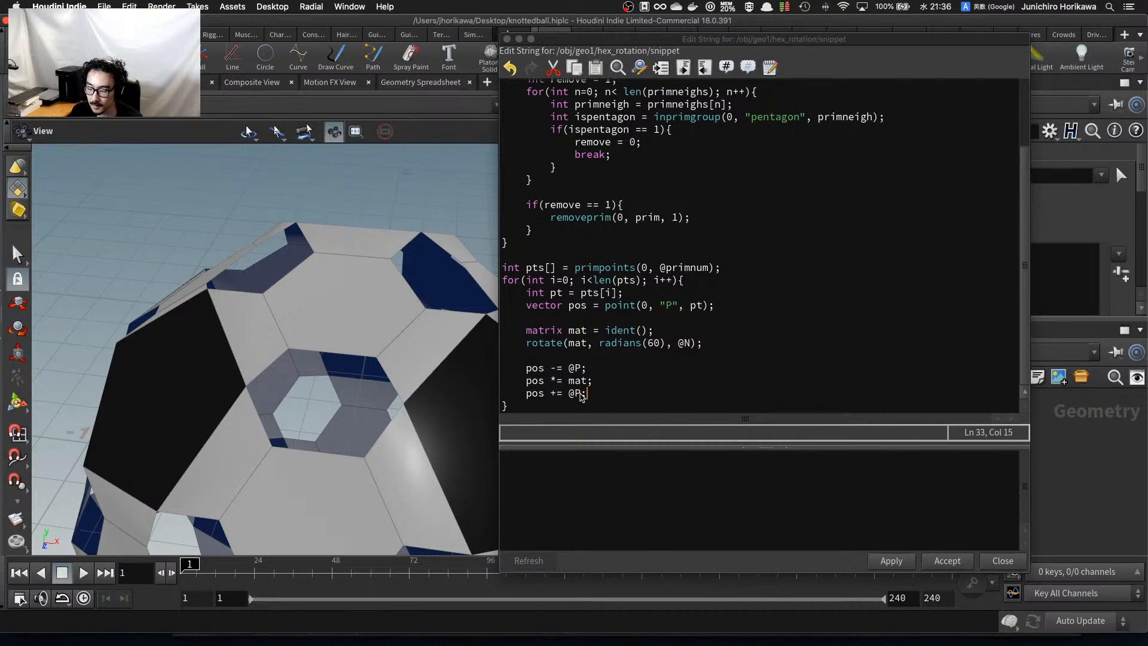
{"action": "left_click_drag", "start_coordinate": [580, 394], "coordinate": [572, 394]}
{"action": "left_click", "coordinate": [624, 390]}
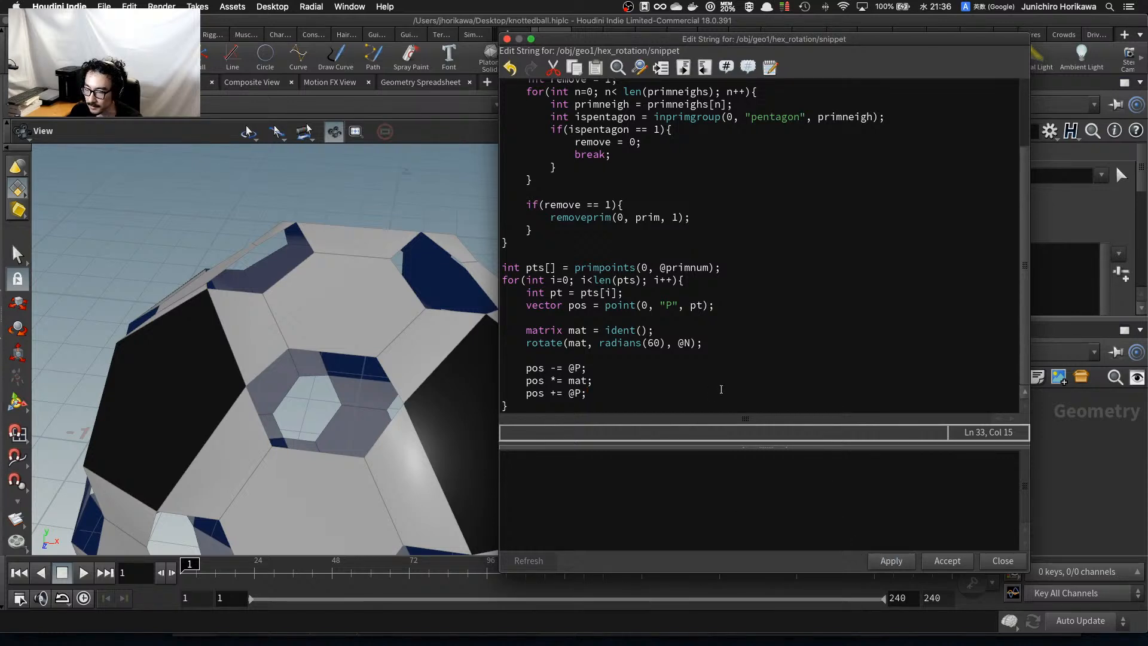
After a blank line, write the rotated position back to each point with `setpointattrib(0, "P", pt, pos);`.
{"action": "key", "text": "Return"}
{"action": "key", "text": "Return"}
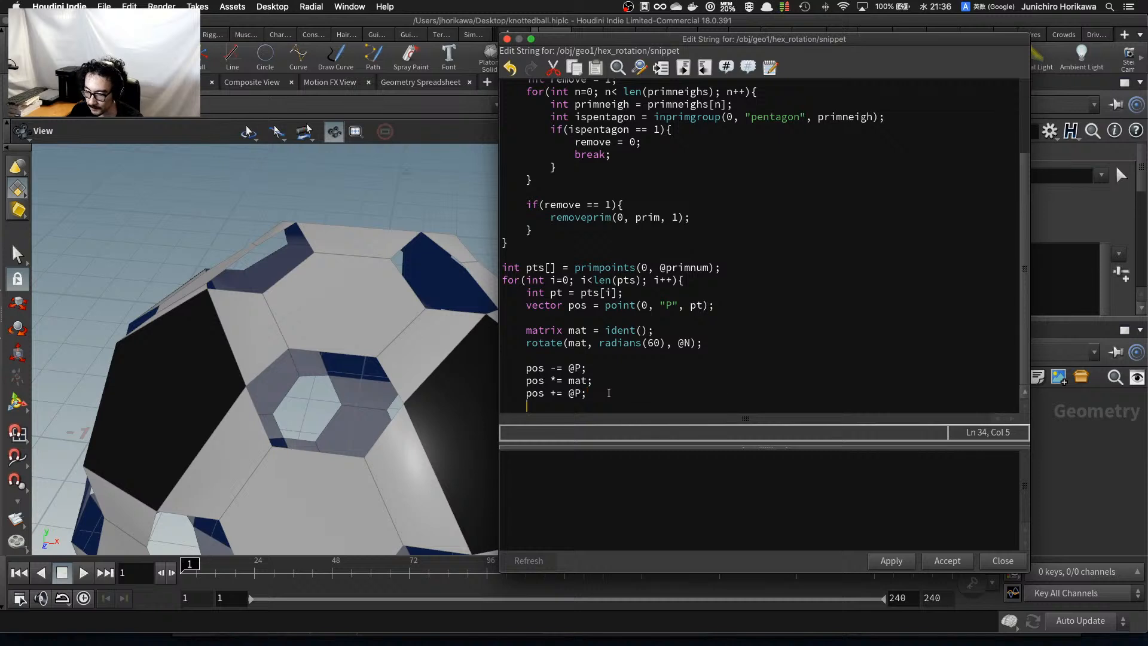
{"action": "scroll", "coordinate": [872, 358], "scroll_direction": "down", "scroll_amount": 1}
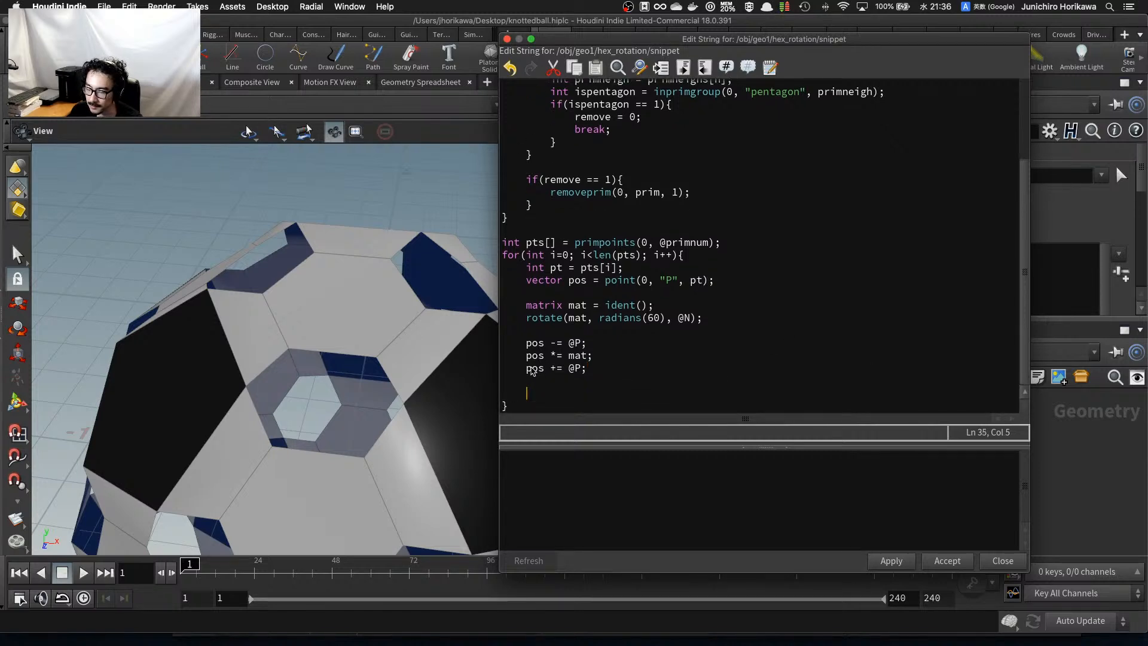
{"action": "double_click", "coordinate": [534, 367]}
{"action": "left_click", "coordinate": [553, 396]}
{"action": "type", "text": "set"}
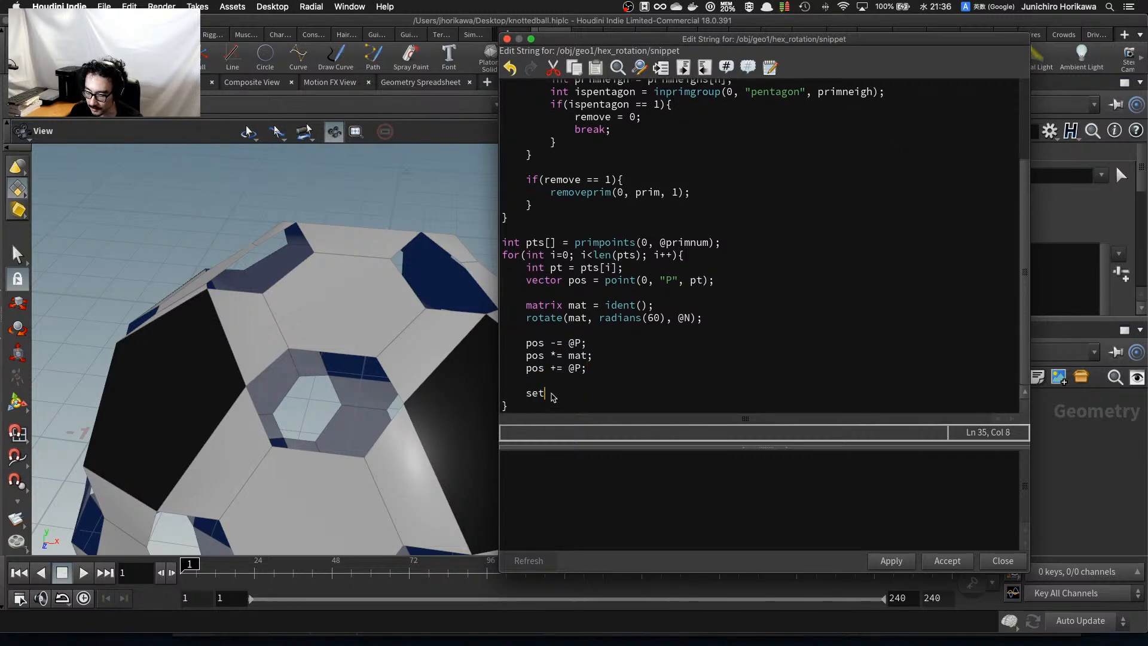
{"action": "type", "text": "pointattri"}
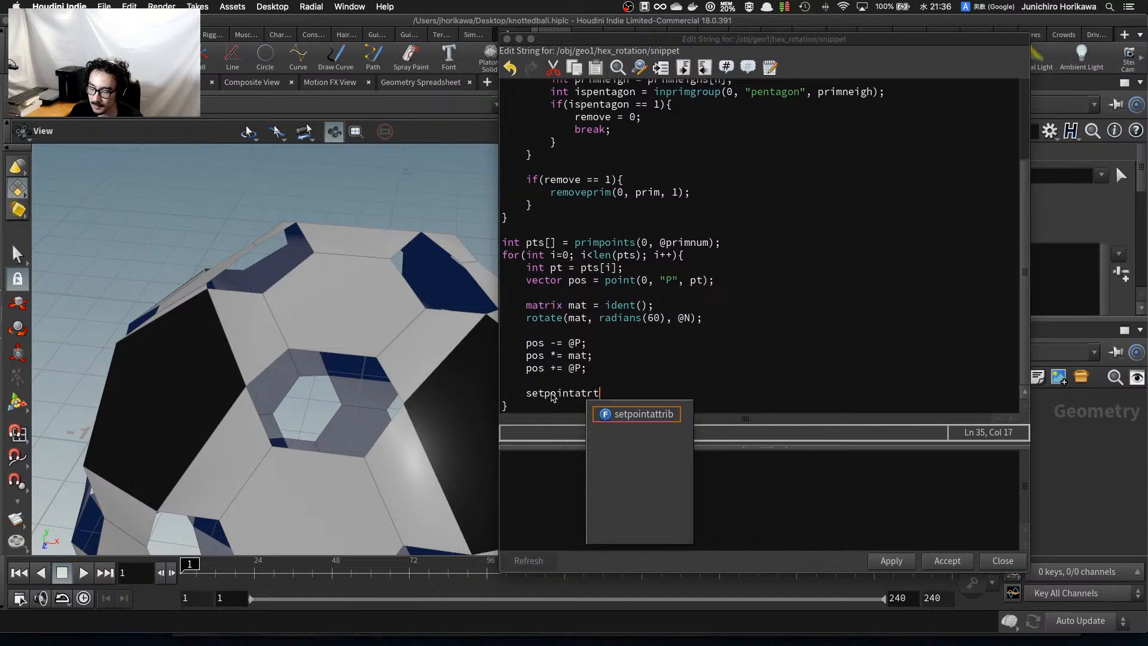
{"action": "type", "text": "b(0,"}
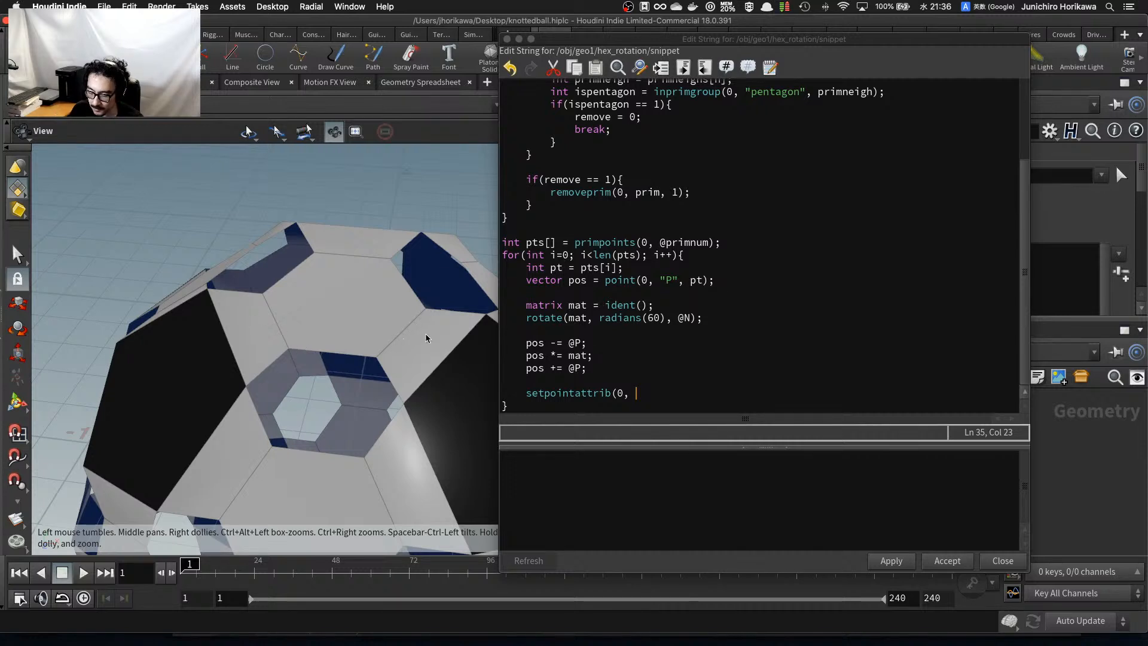
{"action": "type", "text": "\"PP"}
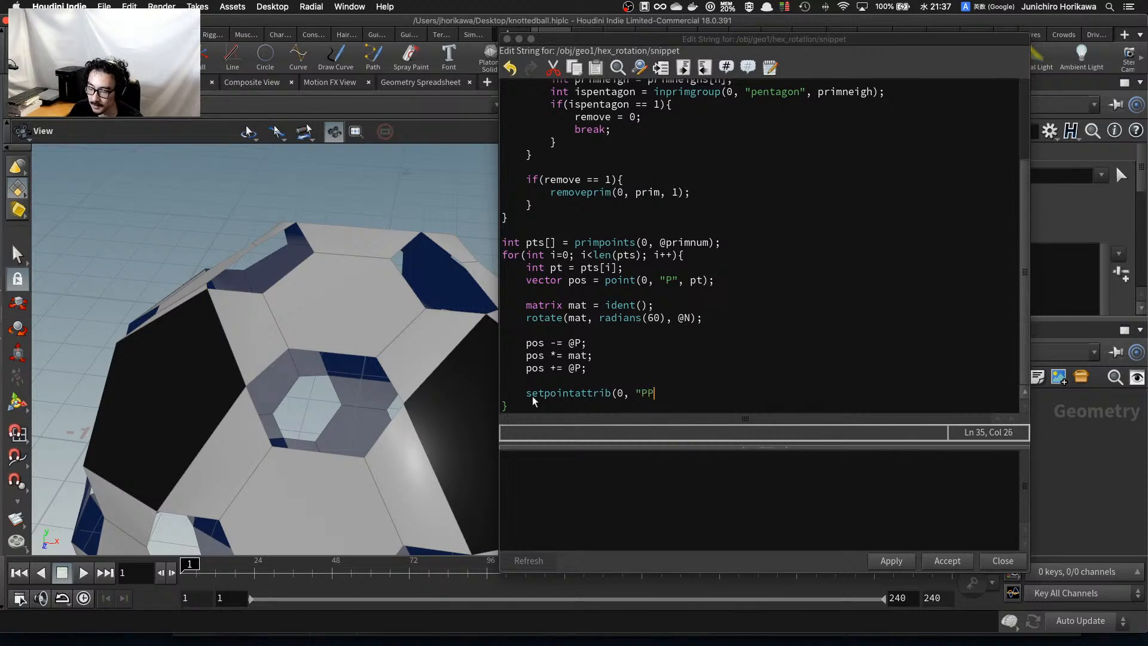
{"action": "key", "text": "BackSpace"}
{"action": "type", "text": "\", "}
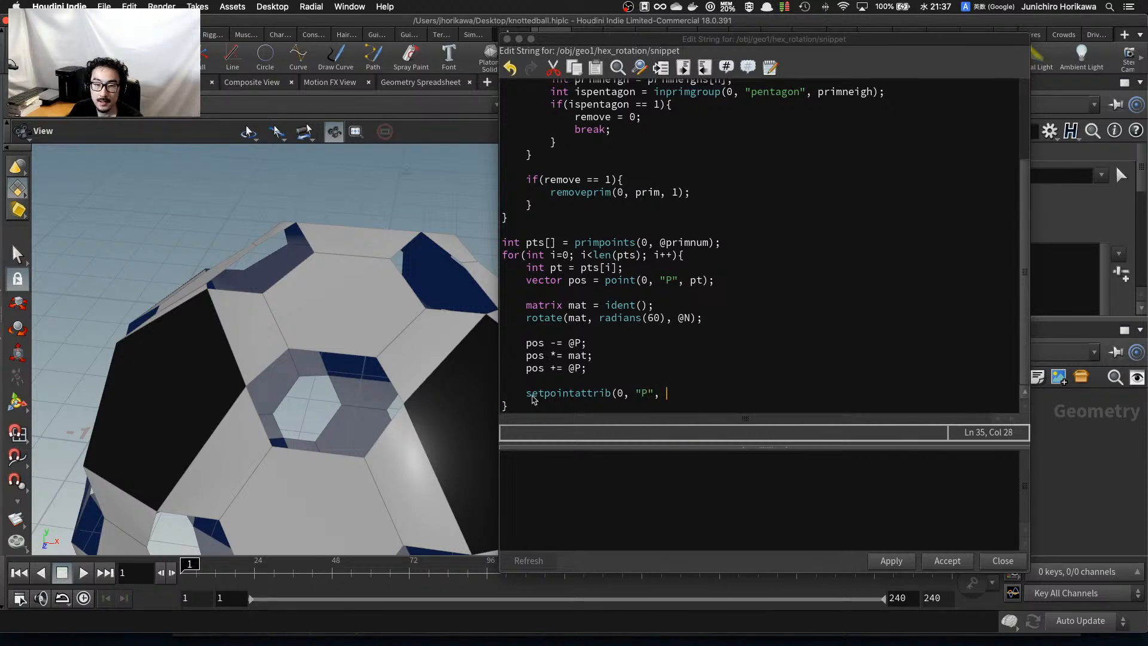
{"action": "type", "text": "pt, pos"}
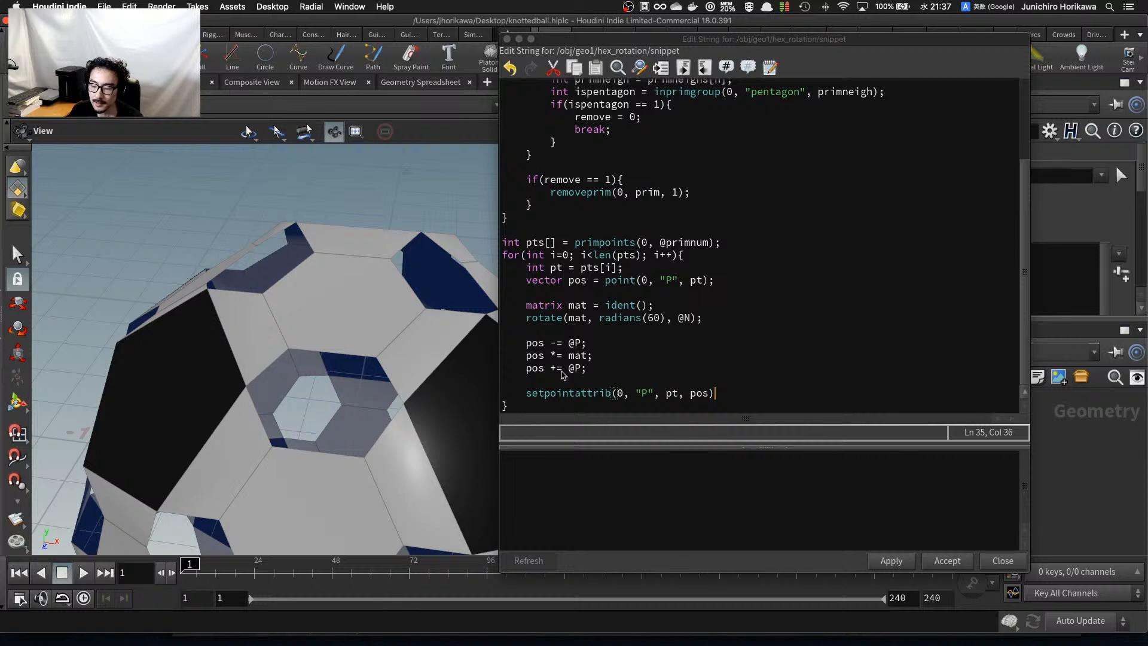
{"action": "left_click", "coordinate": [526, 370]}
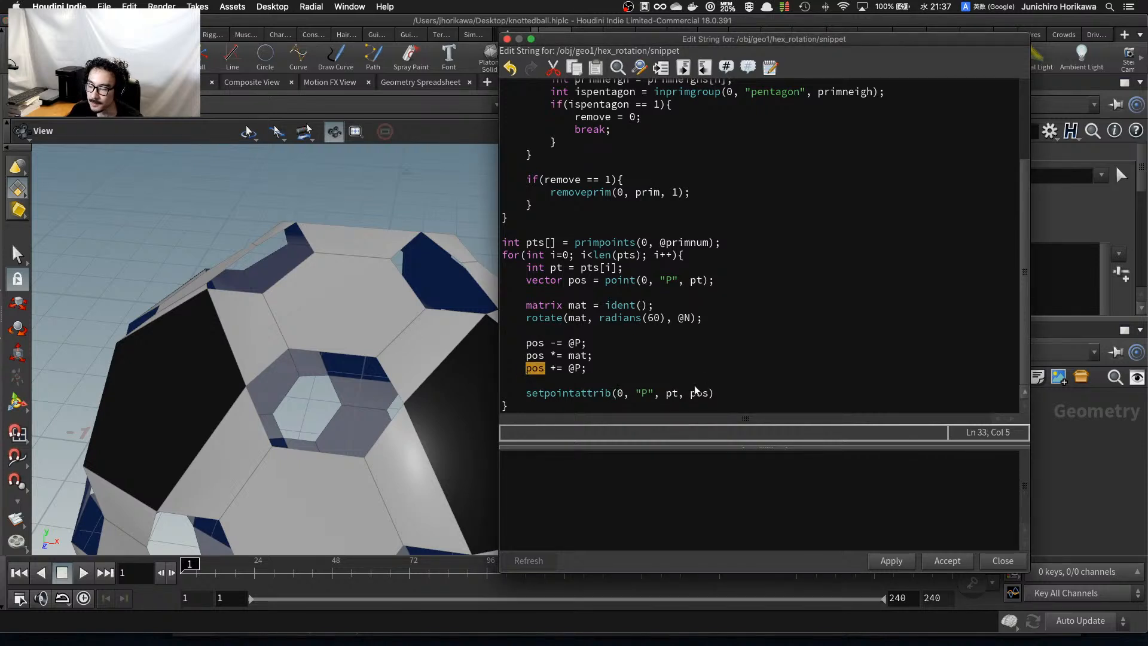
{"action": "left_click", "coordinate": [729, 393]}
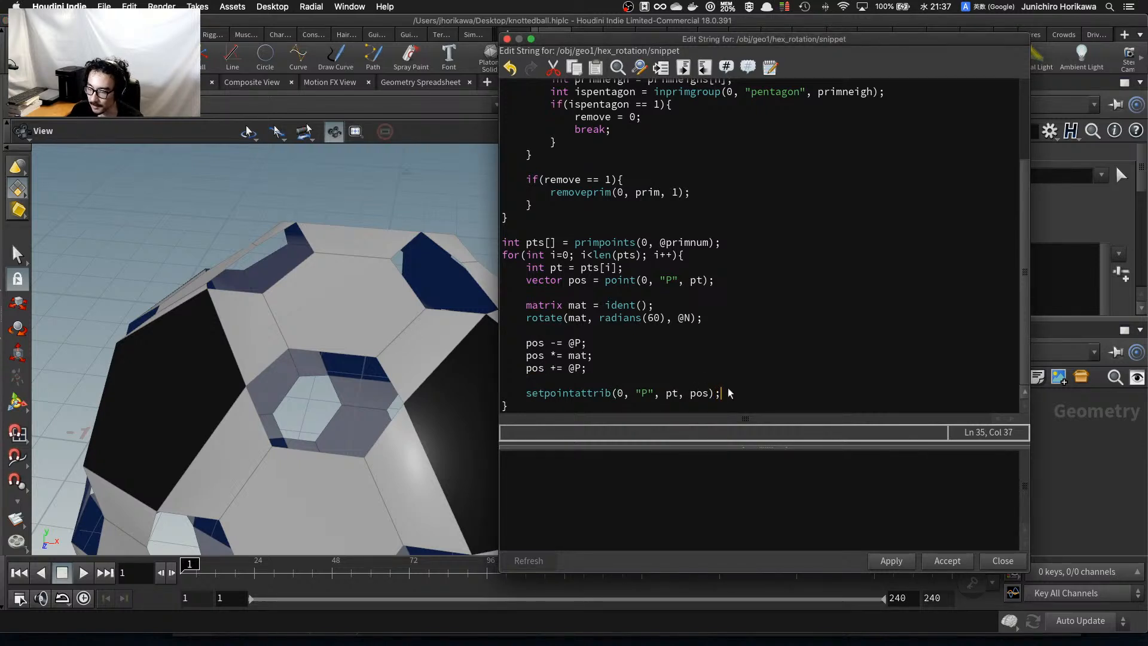
Apply the wrangle code and inspect the rotated inner hexagons up close in the viewport.
{"action": "left_click", "coordinate": [890, 560]}
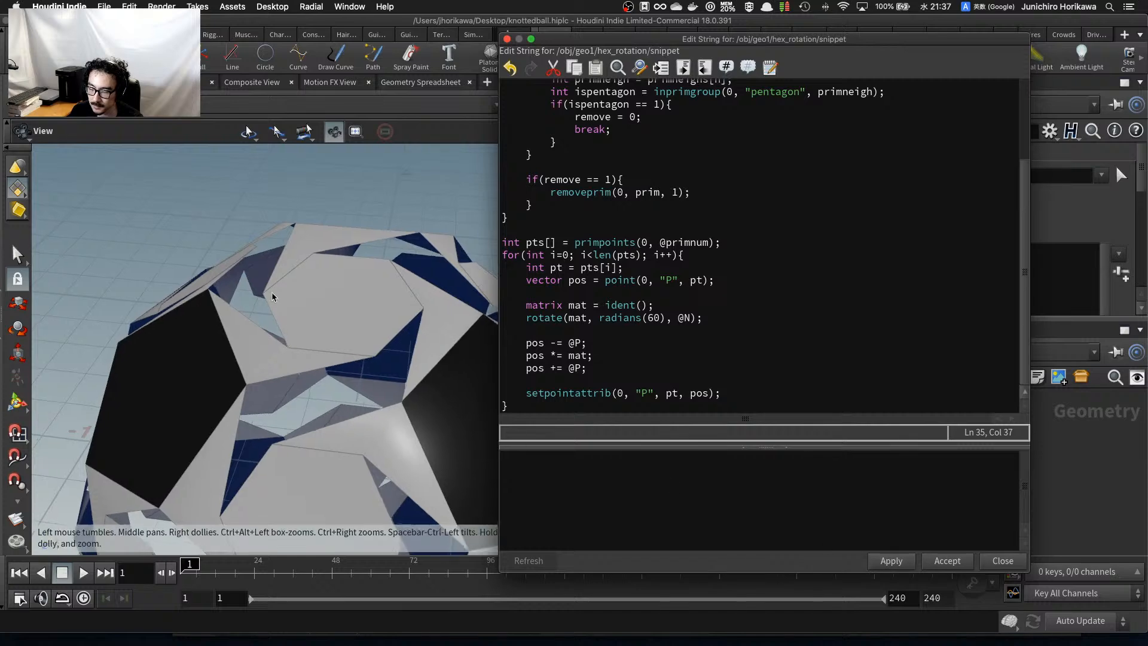
{"action": "left_click_drag", "start_coordinate": [286, 318], "coordinate": [335, 311]}
{"action": "scroll", "coordinate": [326, 327], "scroll_direction": "up", "scroll_amount": 5}
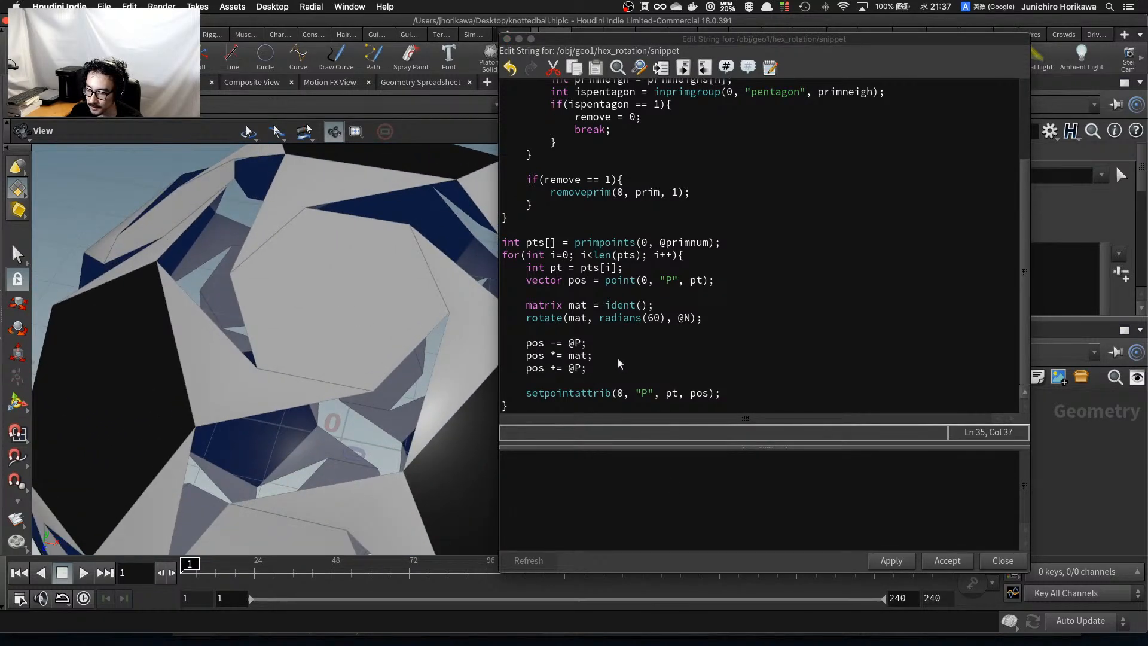
Test the rotate call's radians() argument at 30 and at 00, applying the code each time.
{"action": "left_click", "coordinate": [650, 318]}
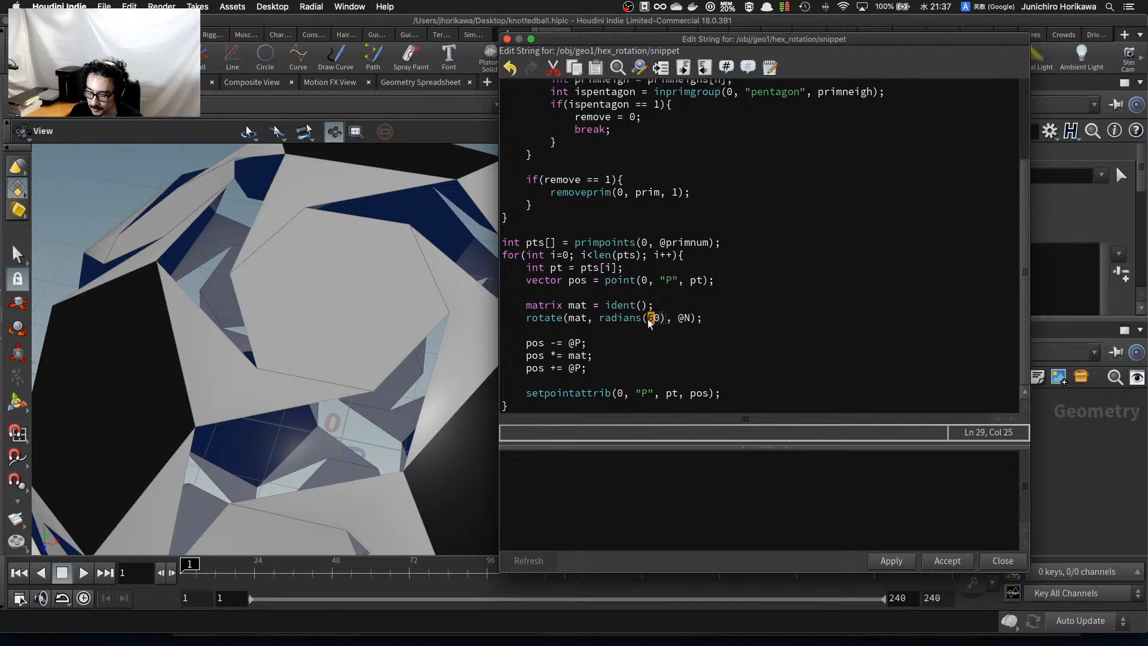
{"action": "type", "text": "3"}
{"action": "left_click", "coordinate": [879, 561]}
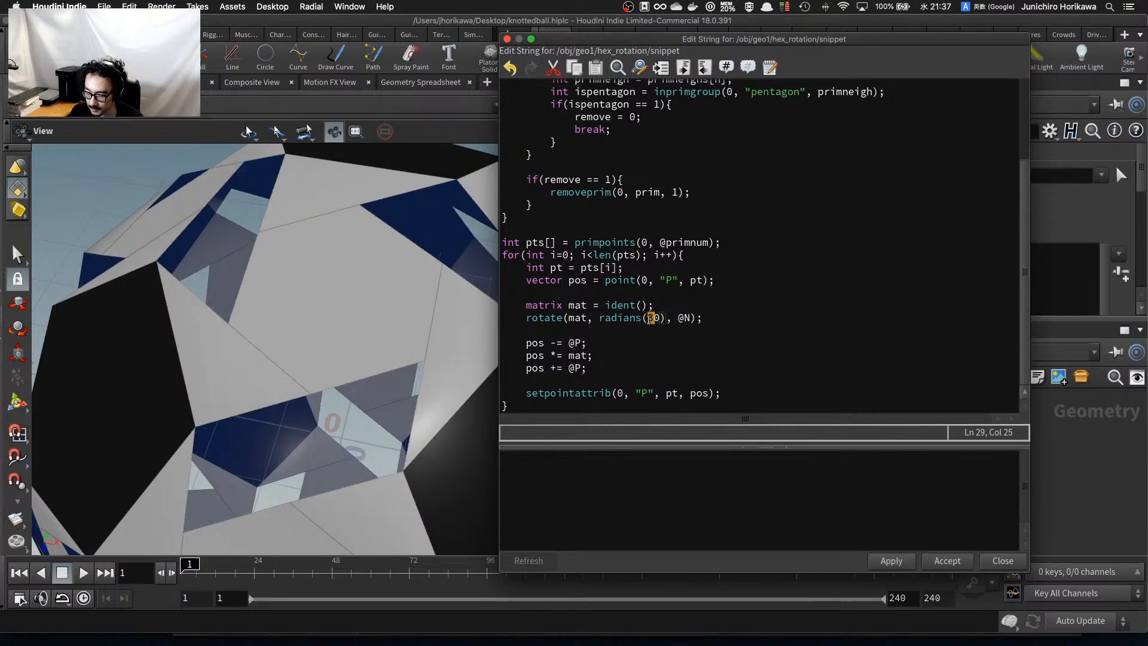
{"action": "type", "text": "0"}
{"action": "left_click", "coordinate": [883, 561]}
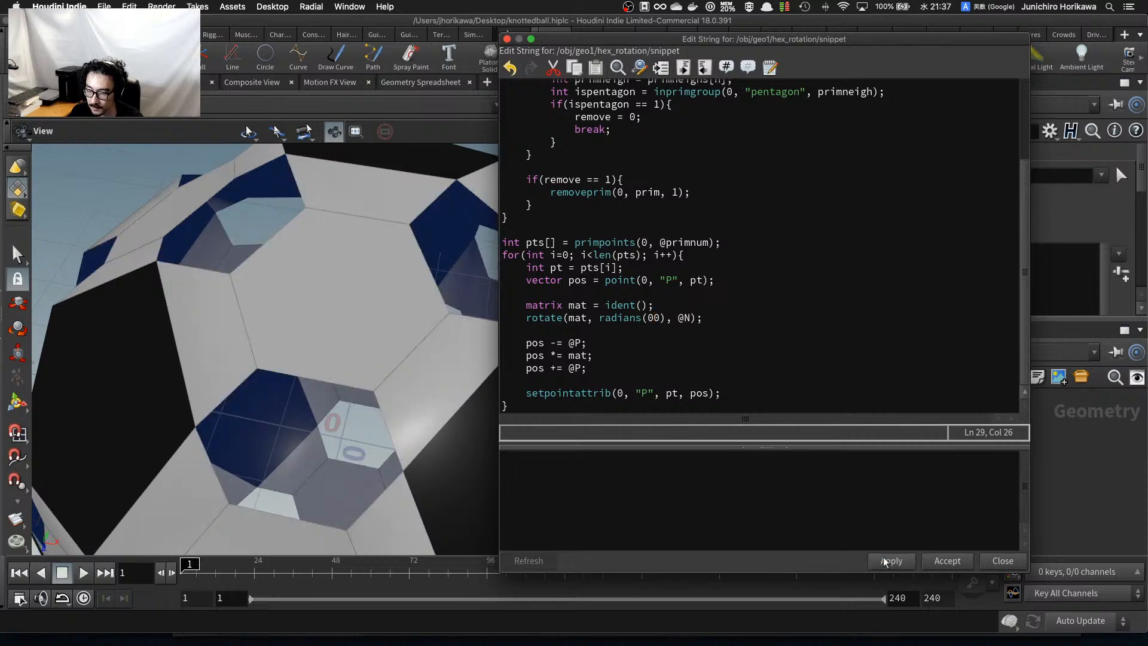
Set the rotate call's radians() argument to 60, apply the code, and inspect the rotated hexagons in the viewport.
{"action": "left_click", "coordinate": [648, 318]}
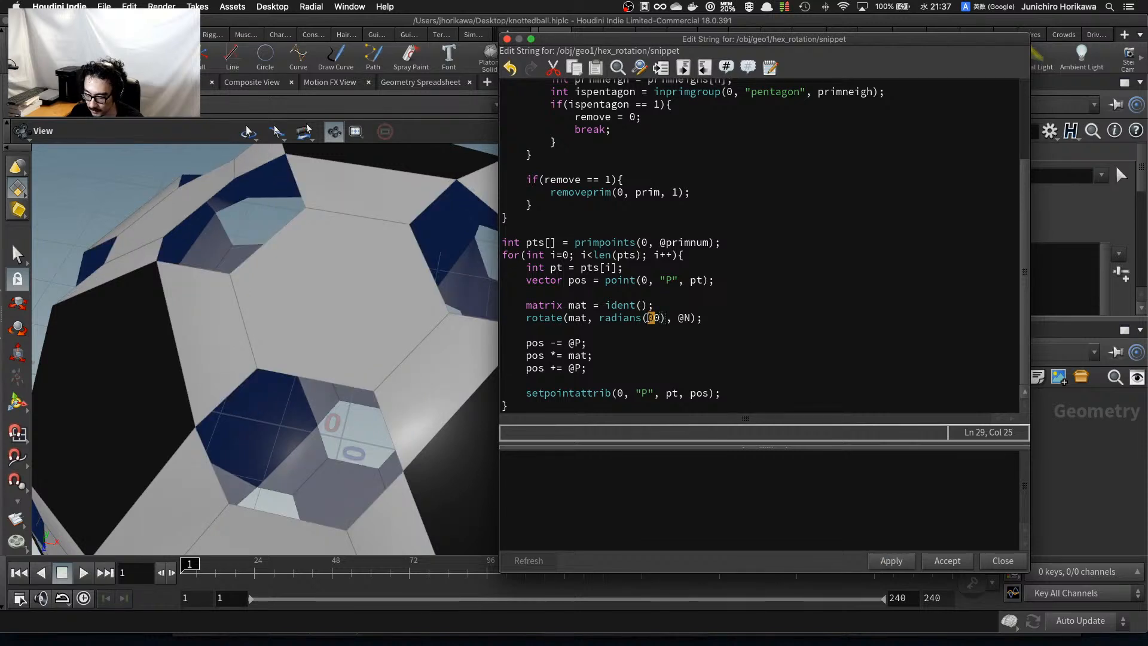
{"action": "left_click", "coordinate": [897, 561]}
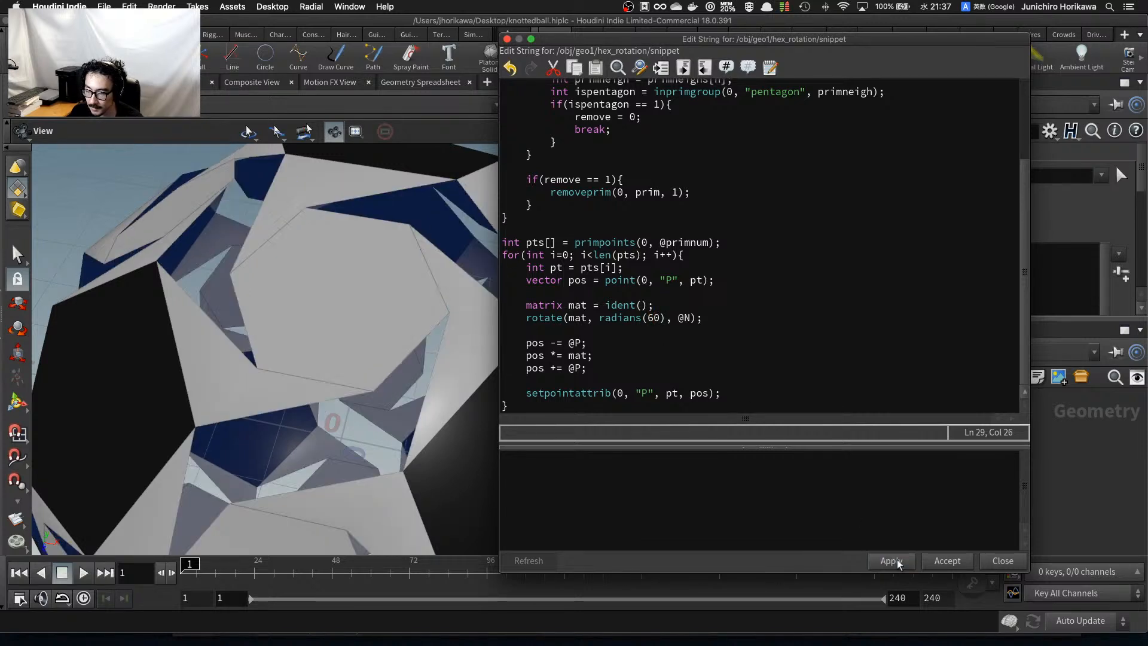
{"action": "scroll", "coordinate": [400, 342], "scroll_direction": "down", "scroll_amount": 5}
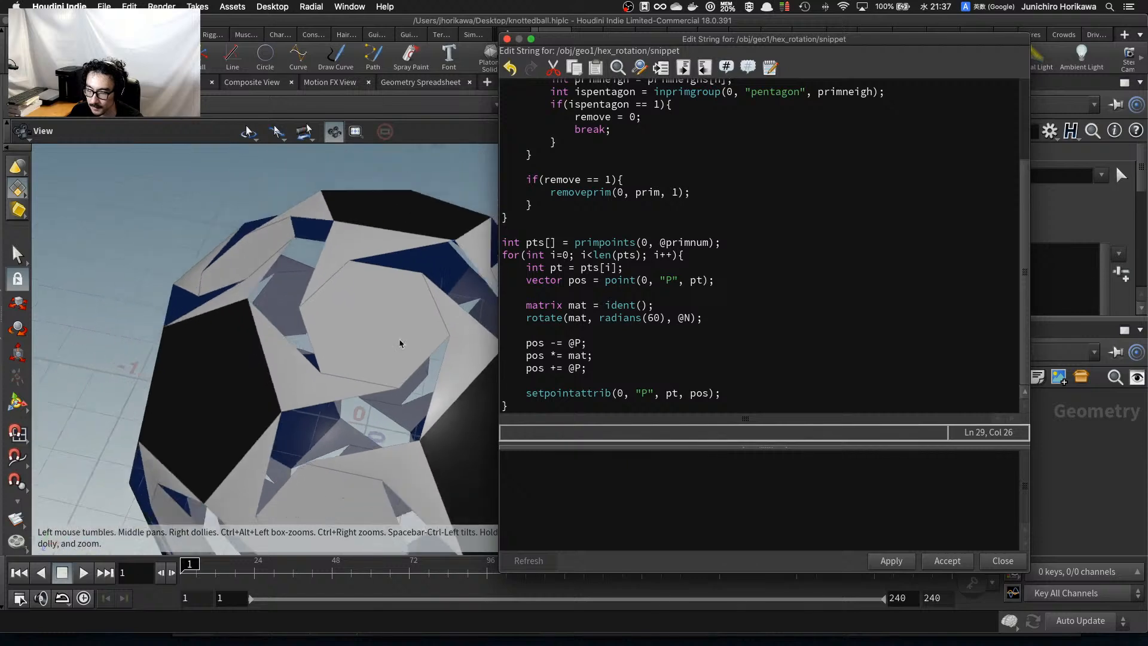
{"action": "mouse_move", "coordinate": [400, 342]}
{"action": "left_mouse_down"}
{"action": "mouse_move", "coordinate": [410, 374]}
{"action": "mouse_move", "coordinate": [407, 364]}
{"action": "left_mouse_up"}
{"action": "scroll", "coordinate": [407, 363], "scroll_direction": "up", "scroll_amount": 6}
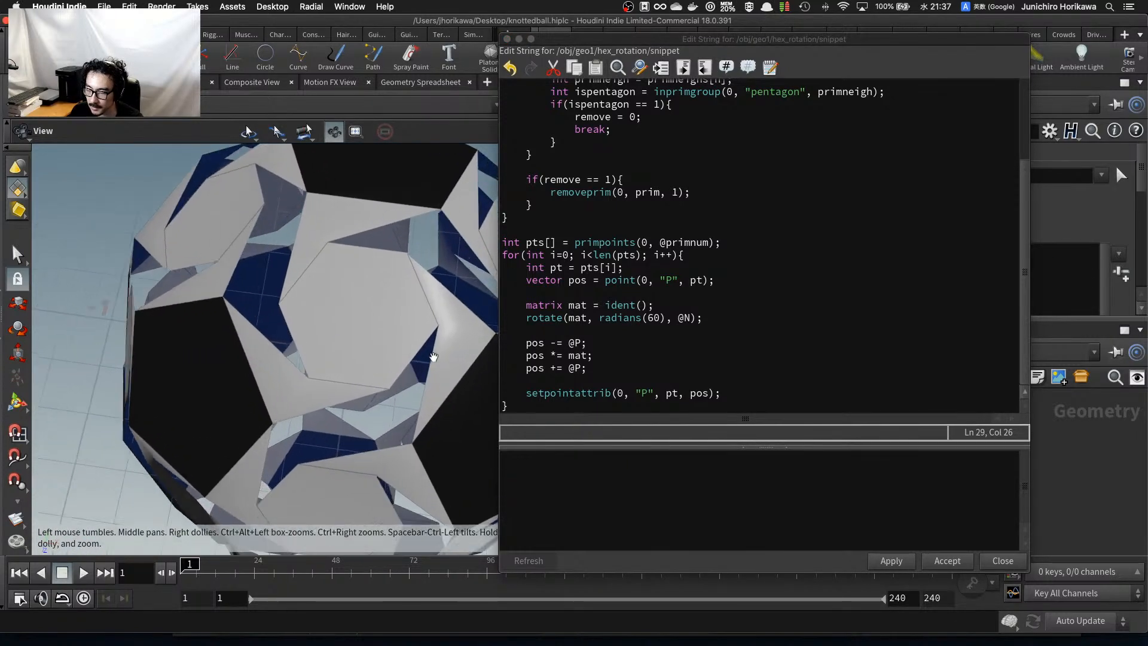
Replace the fixed angle inside radians() in the rotate call with the channel reference `chf("ang")`.
{"action": "double_click", "coordinate": [652, 321]}
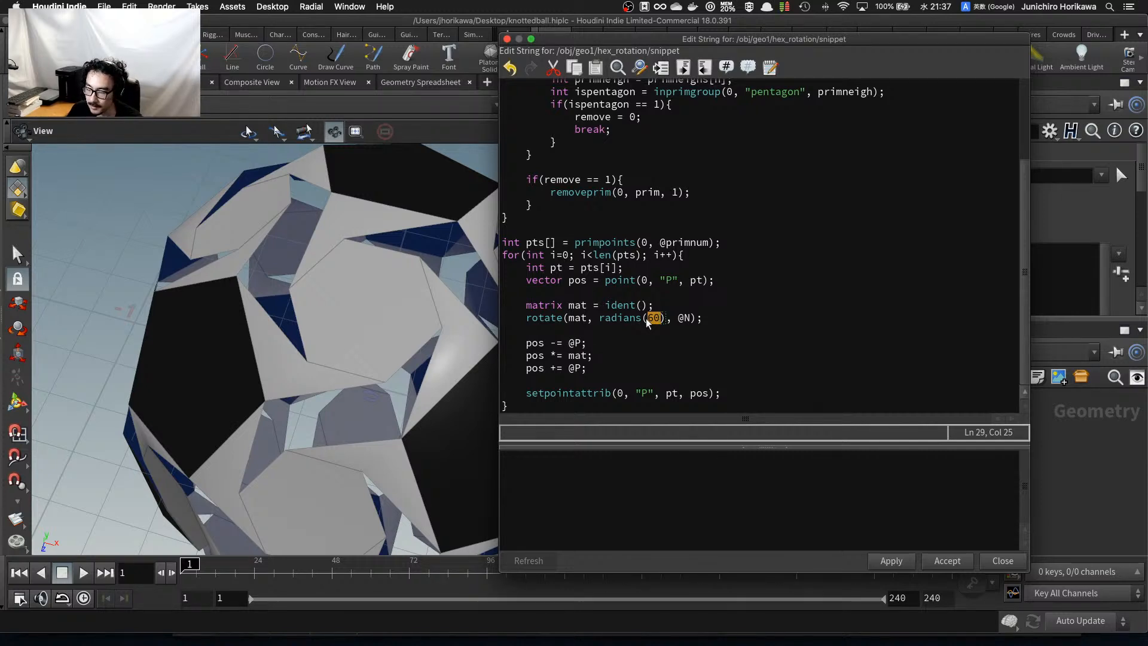
{"action": "left_click", "coordinate": [646, 318]}
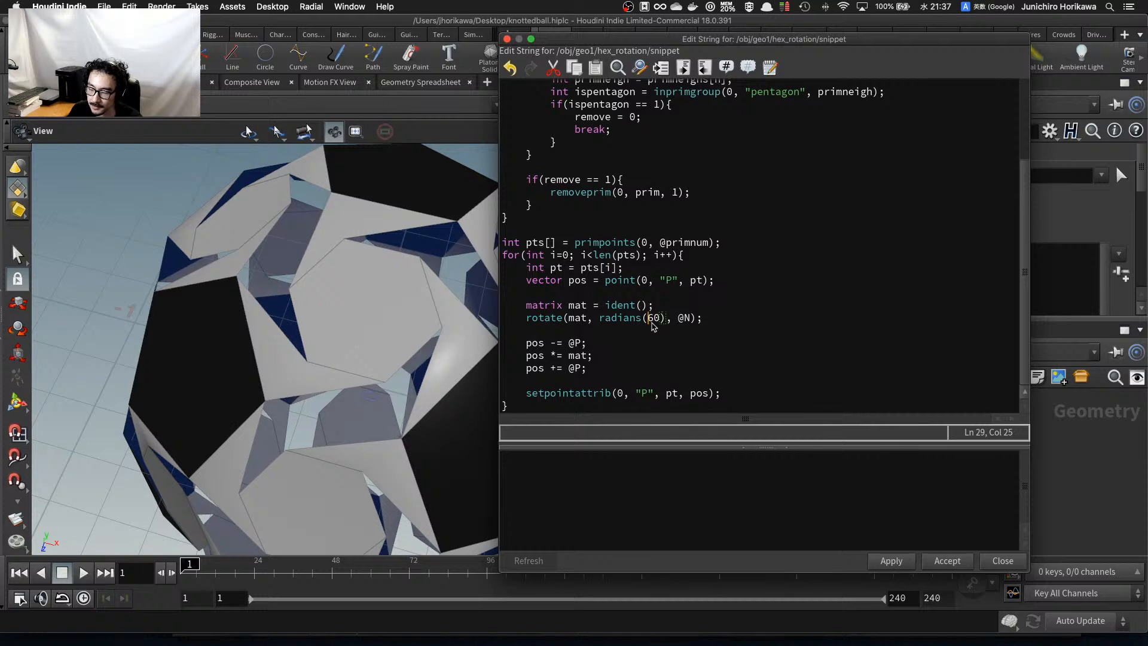
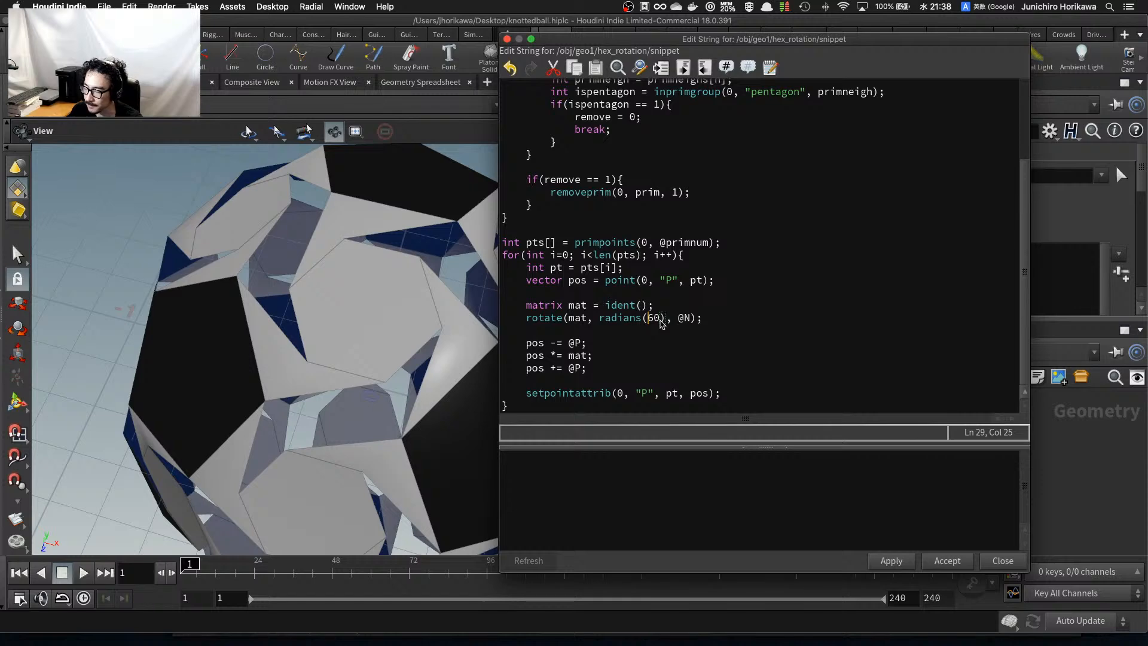
{"action": "left_click_drag", "start_coordinate": [661, 320], "coordinate": [649, 320]}
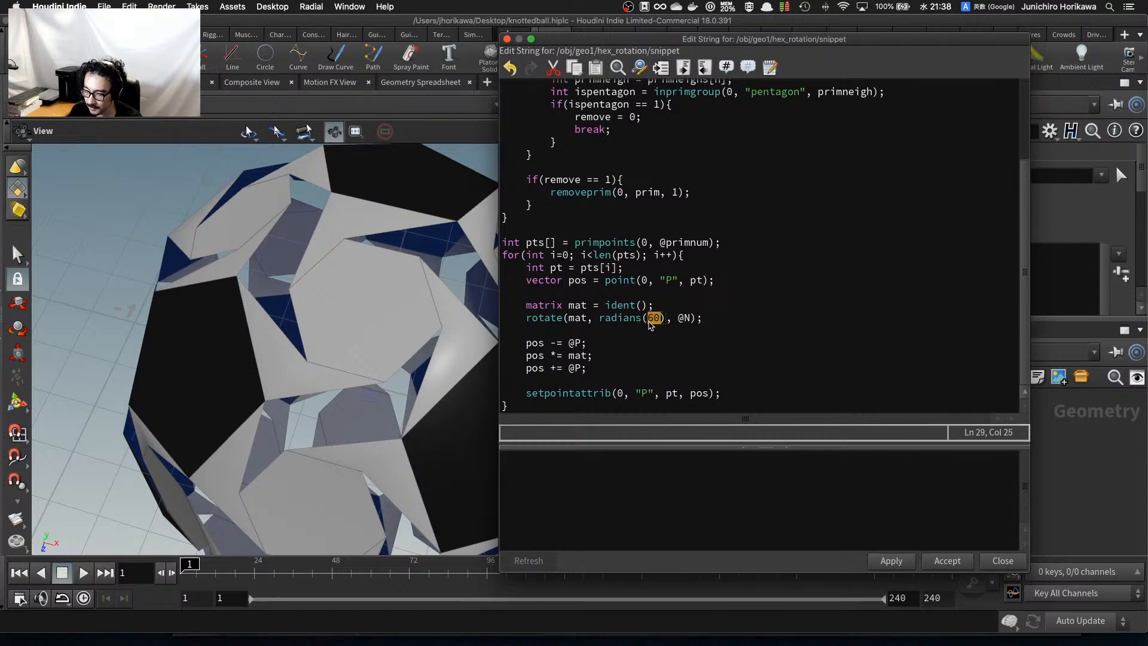
{"action": "type", "text": "chf(\""}
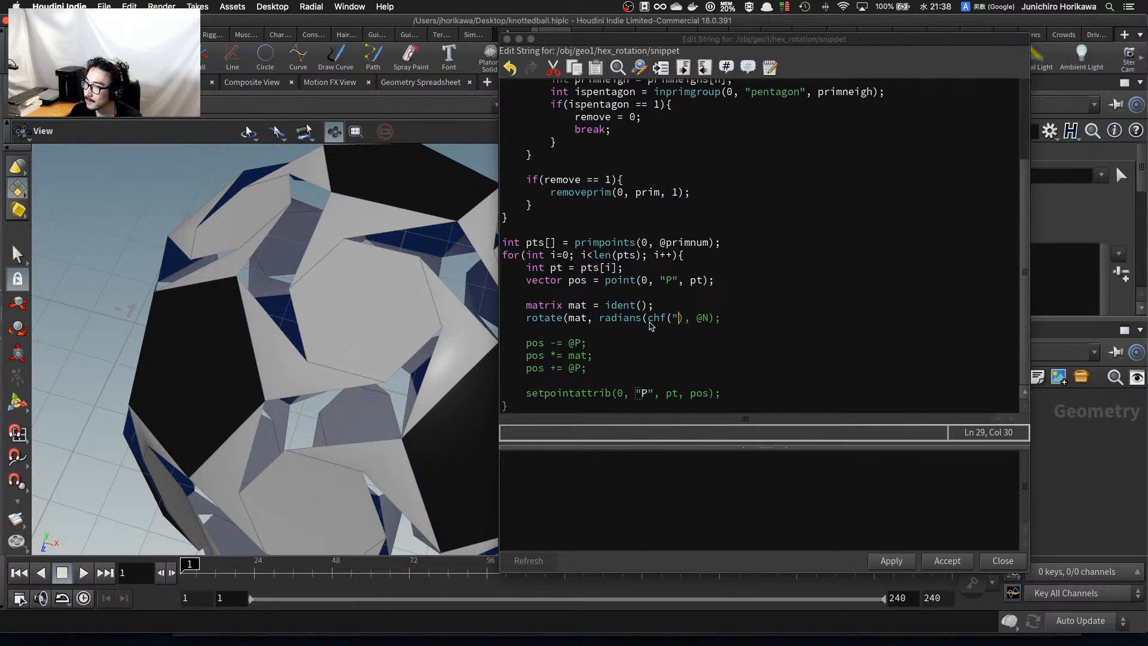
{"action": "type", "text": "ang\")"}
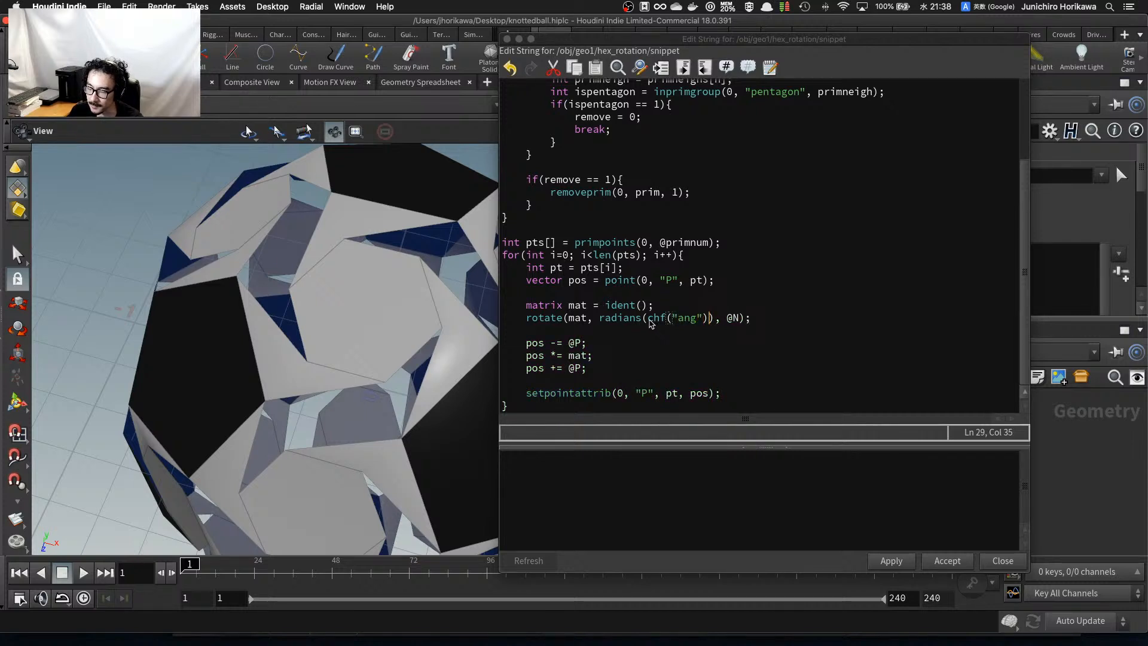
{"action": "left_click_drag", "start_coordinate": [648, 318], "coordinate": [706, 319]}
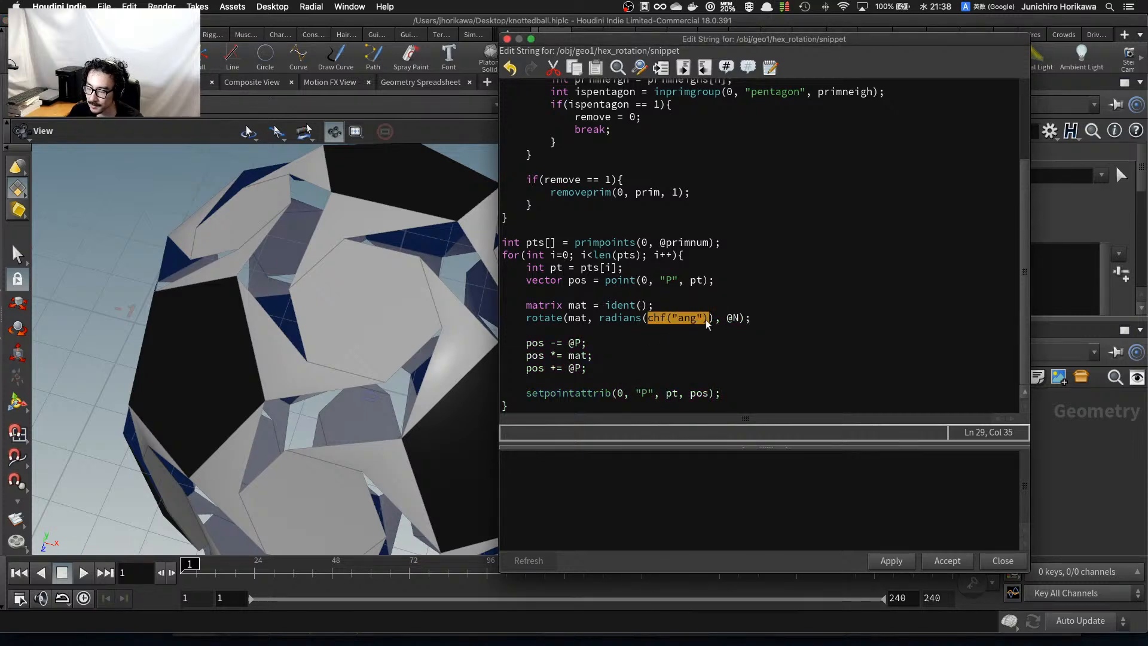
{"action": "left_click", "coordinate": [655, 325]}
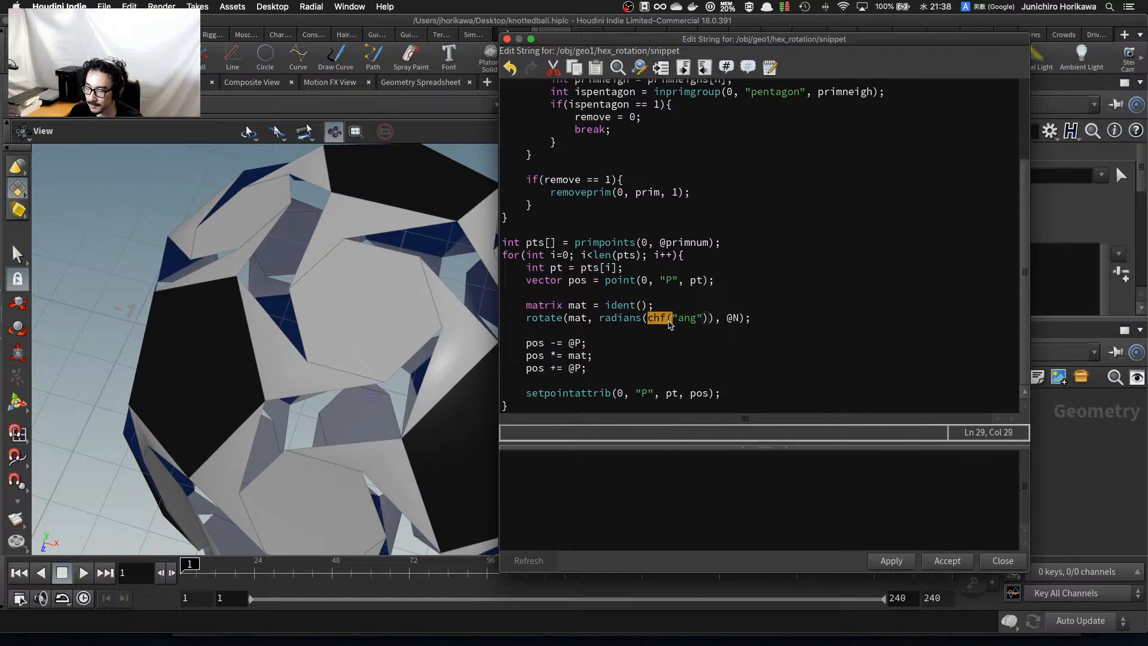
{"action": "left_click", "coordinate": [748, 318]}
{"action": "type", "text": ";"}
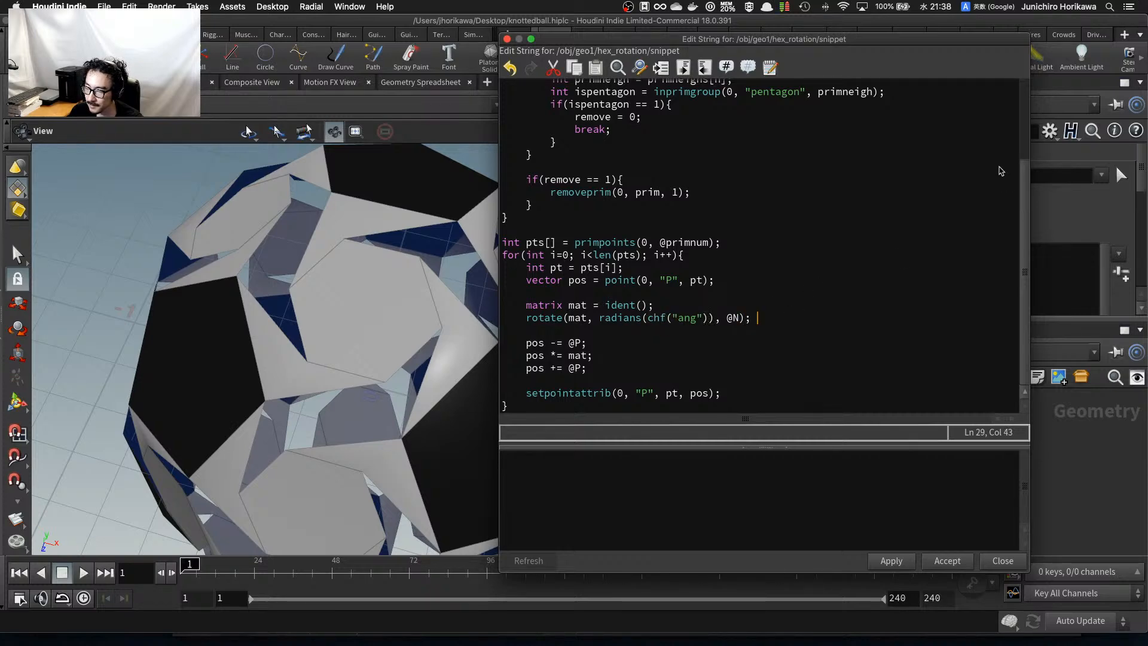
Apply and accept the wrangle code, with a spare parameter created for the ang channel on hex_rotation.
{"action": "scroll", "coordinate": [837, 383], "scroll_direction": "up", "scroll_amount": 3}
{"action": "scroll", "coordinate": [837, 359], "scroll_direction": "down", "scroll_amount": 1}
{"action": "left_click", "coordinate": [891, 560]}
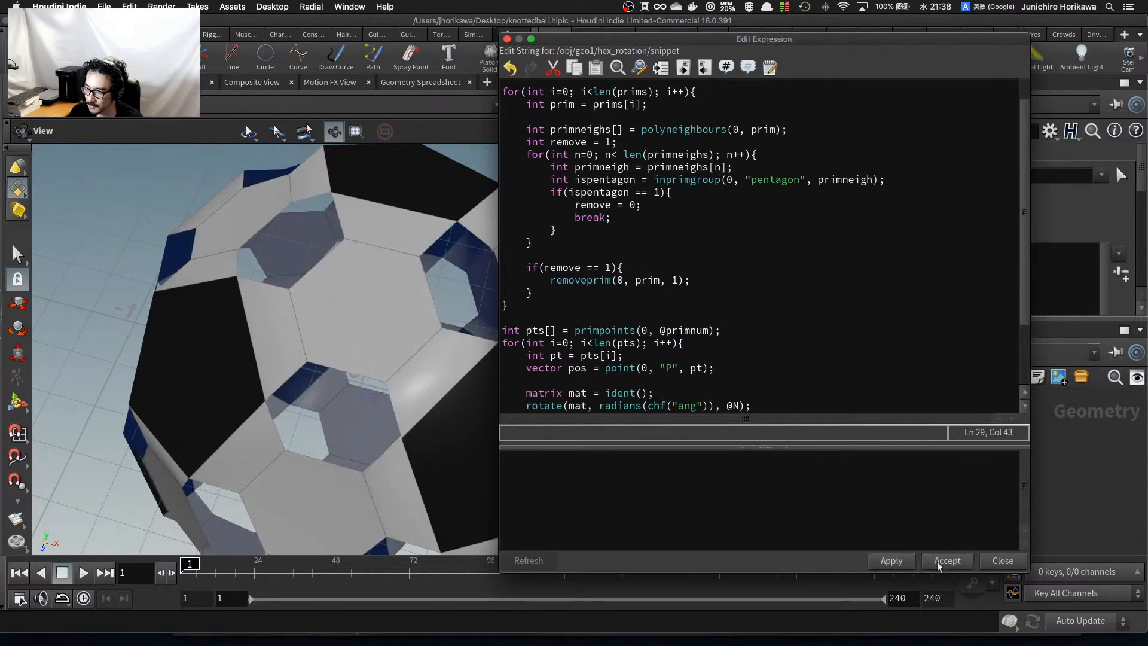
{"action": "left_click", "coordinate": [947, 560]}
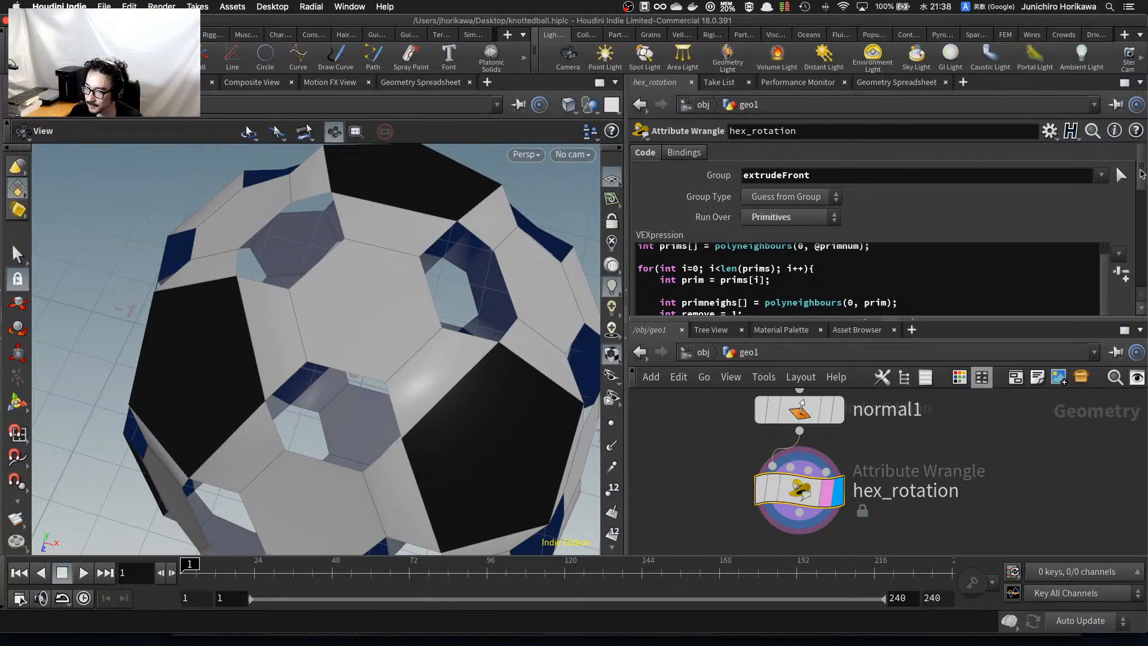
Set the range of hex_rotation's Ang parameter from -120 to 120 in its parameter interface and accept the change.
{"action": "scroll", "coordinate": [1124, 287], "scroll_direction": "down", "scroll_amount": 5}
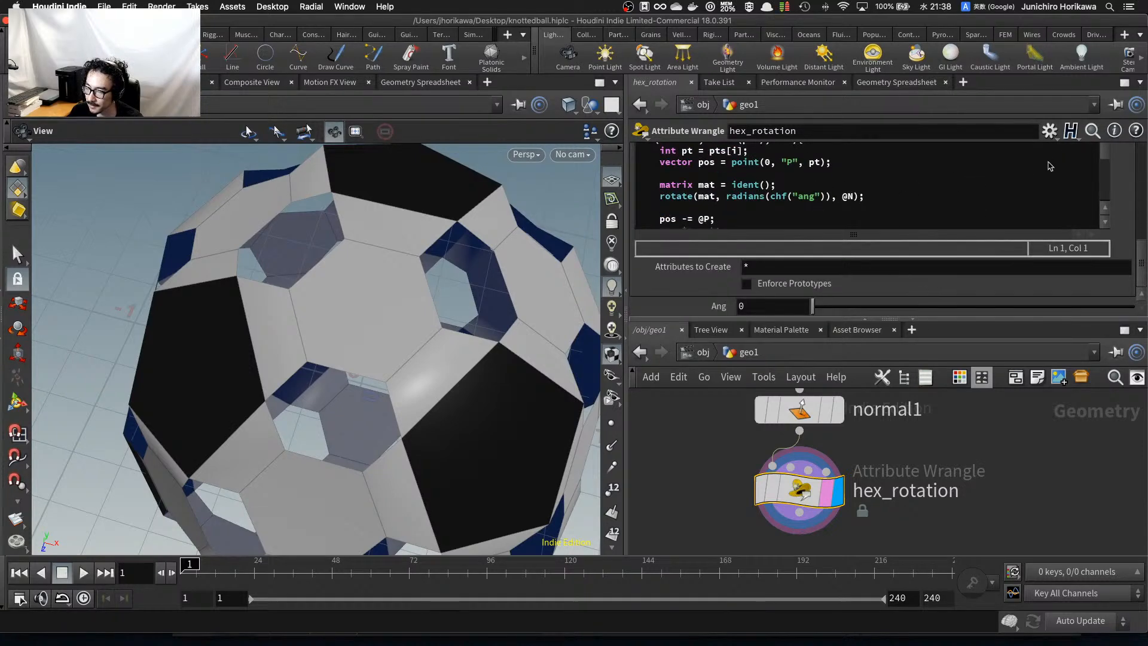
{"action": "left_click", "coordinate": [1049, 130]}
{"action": "left_click", "coordinate": [1052, 151]}
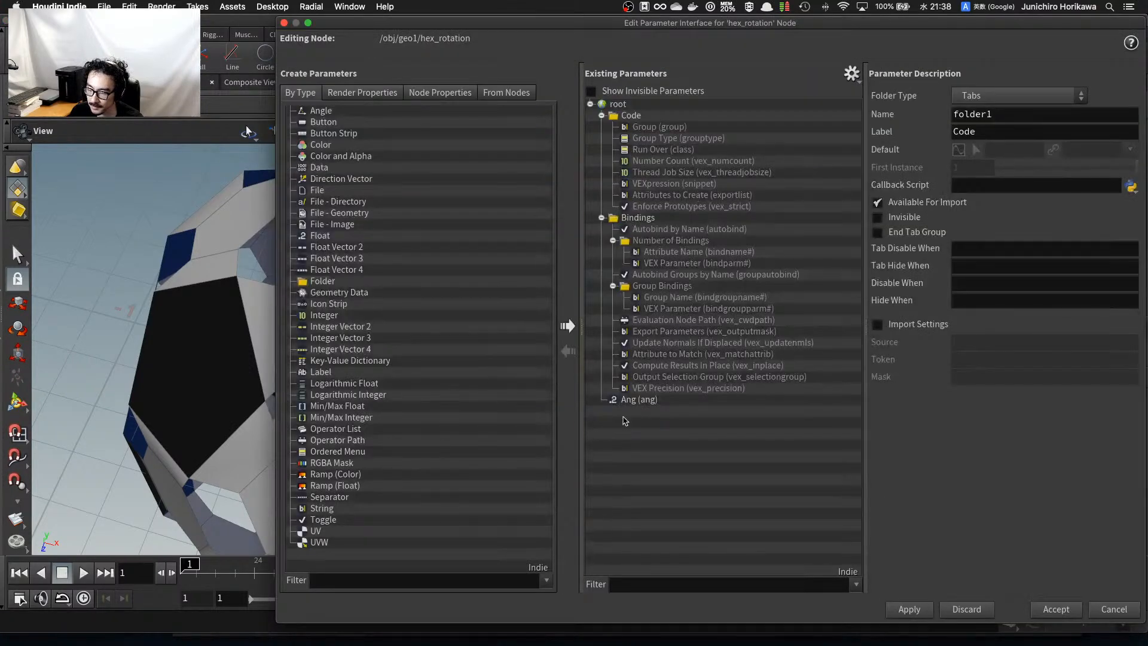
{"action": "left_click", "coordinate": [638, 399]}
{"action": "left_click", "coordinate": [989, 337]}
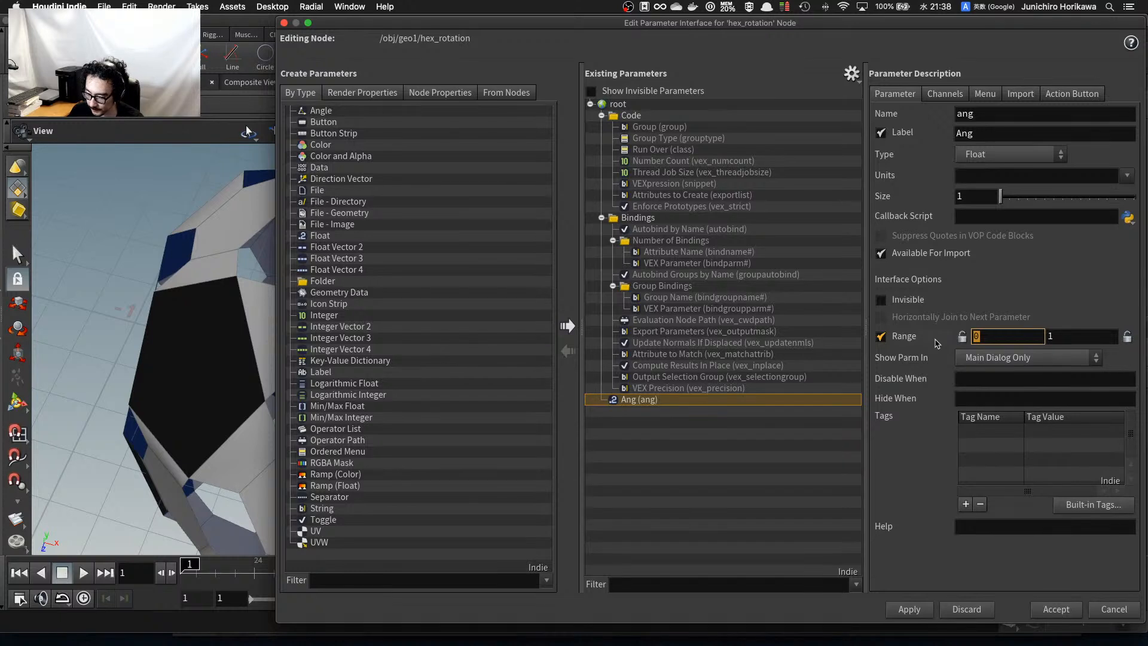
{"action": "type", "text": "-129"}
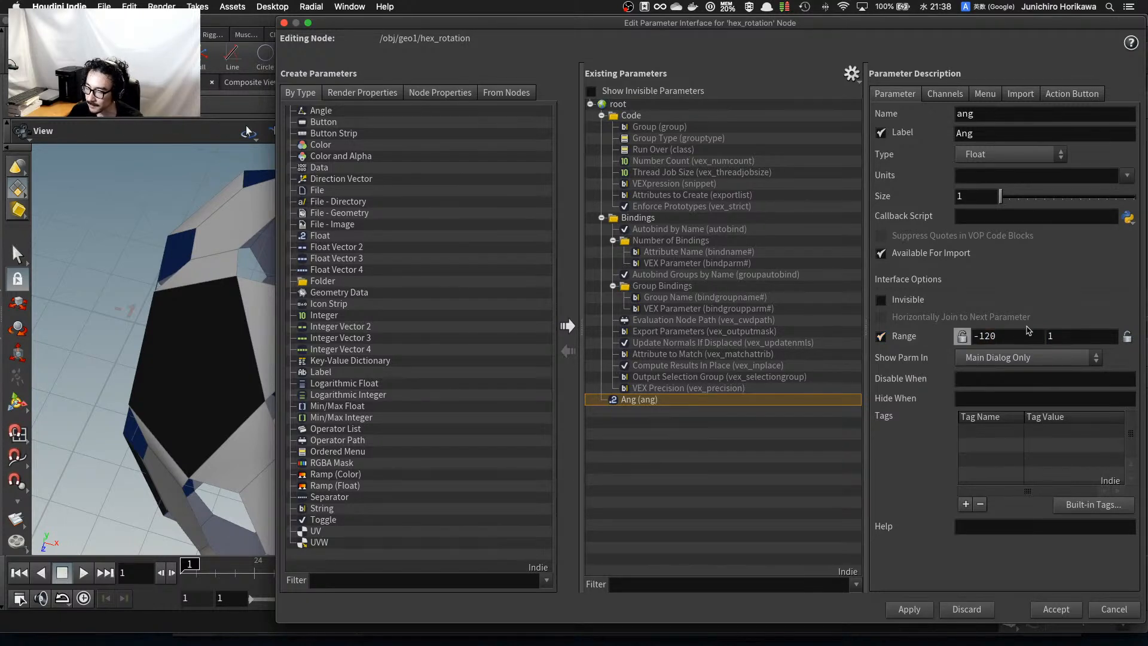
{"action": "key", "text": "Tab"}
{"action": "type", "text": "12"}
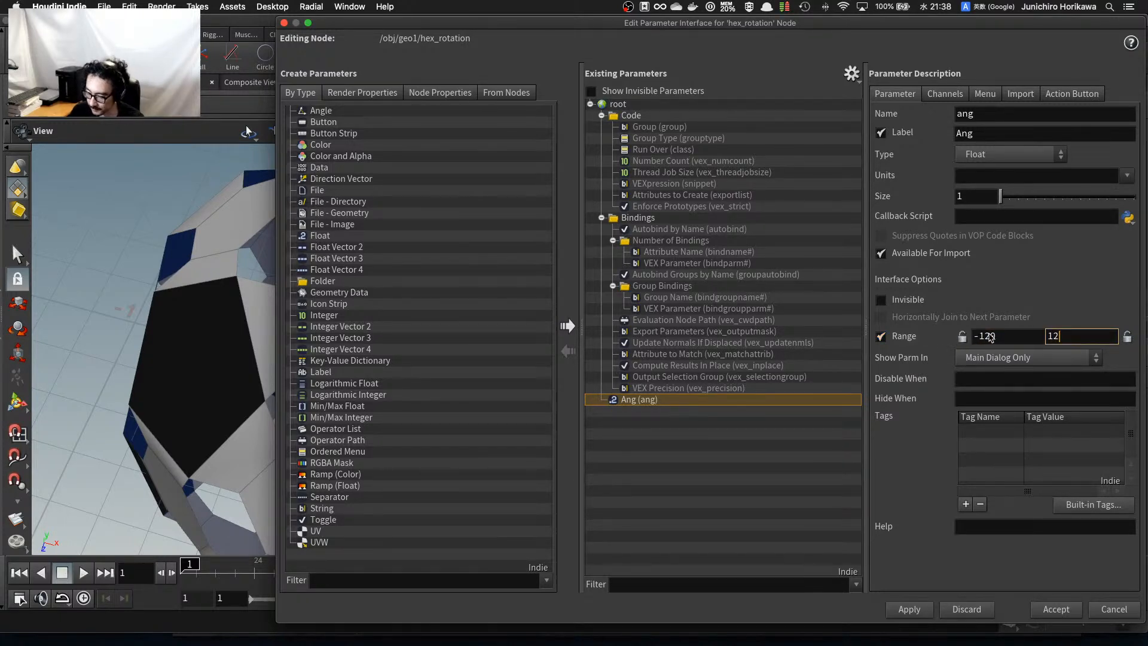
{"action": "key", "text": "Return"}
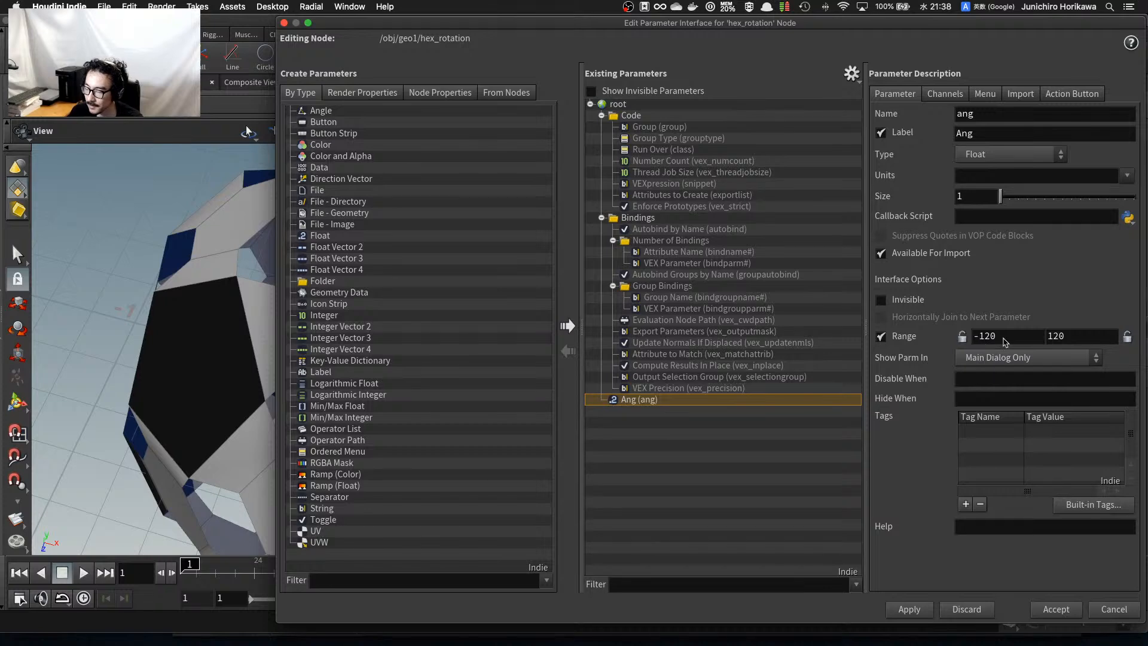
{"action": "left_click_drag", "start_coordinate": [1006, 337], "coordinate": [972, 339]}
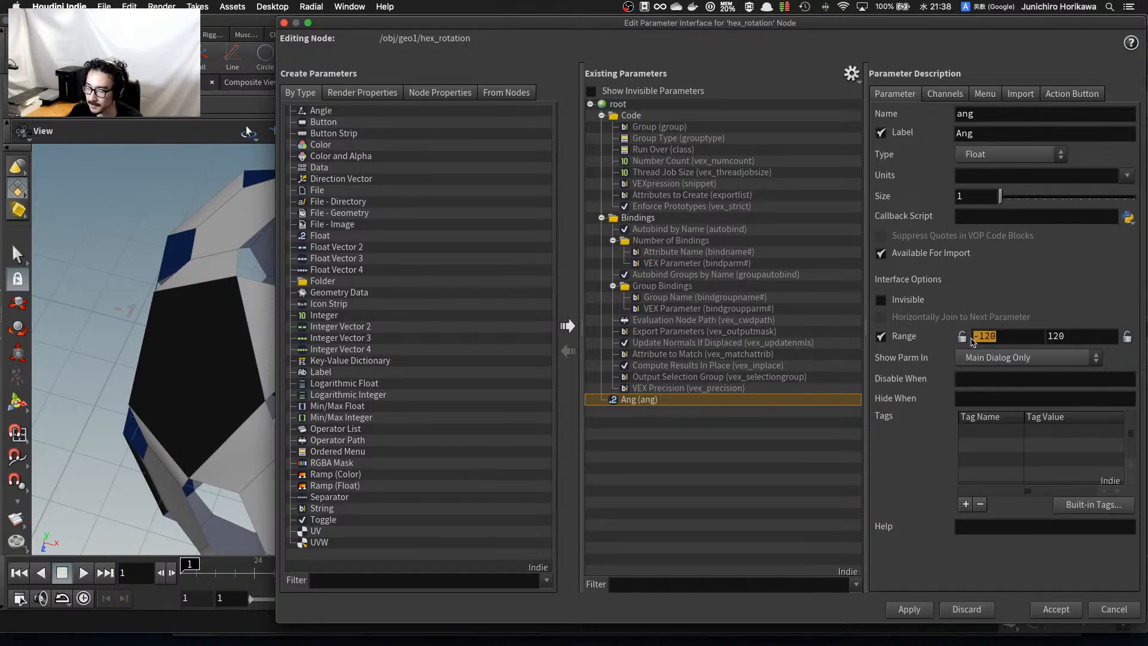
{"action": "left_click_drag", "start_coordinate": [1091, 333], "coordinate": [1048, 337]}
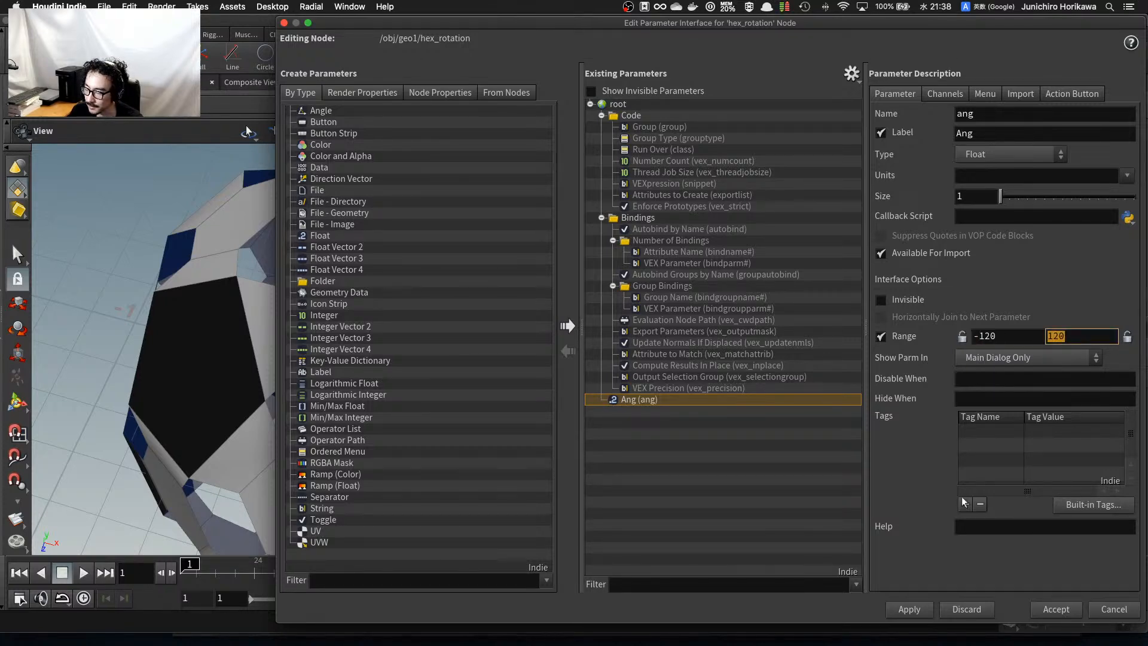
{"action": "left_click", "coordinate": [924, 604]}
{"action": "left_click", "coordinate": [1030, 617]}
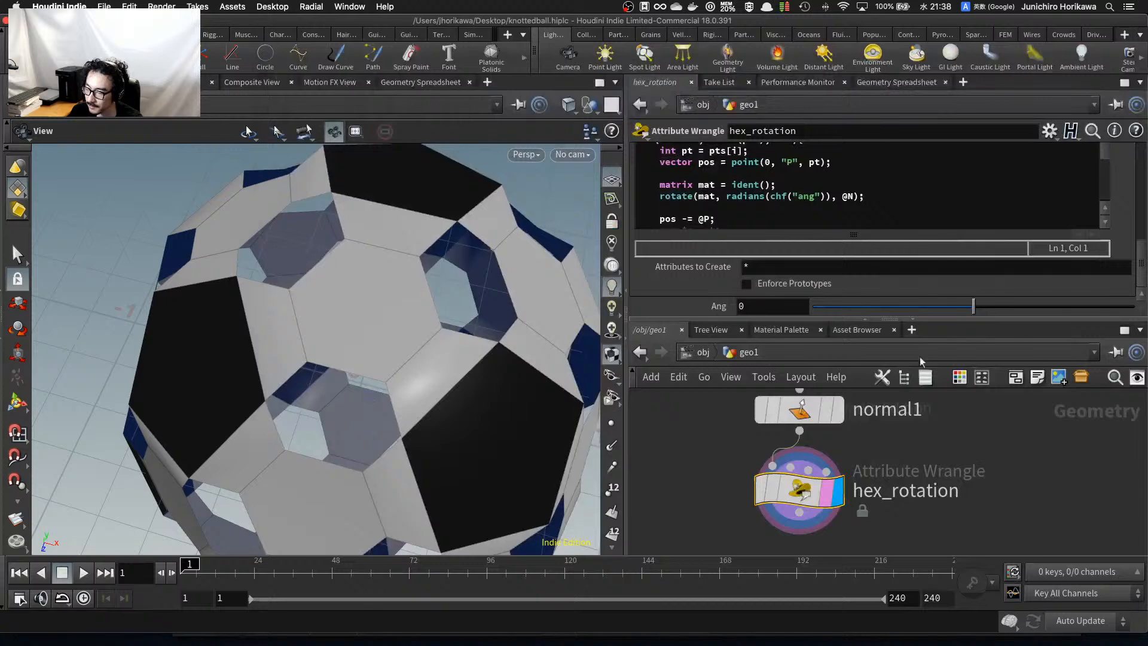
Try out the Ang slider, set Ang to 60, and check the twisted hexagons from another angle.
{"action": "left_click_drag", "start_coordinate": [973, 306], "coordinate": [1021, 306]}
{"action": "left_click", "coordinate": [802, 302]}
{"action": "type", "text": "60"}
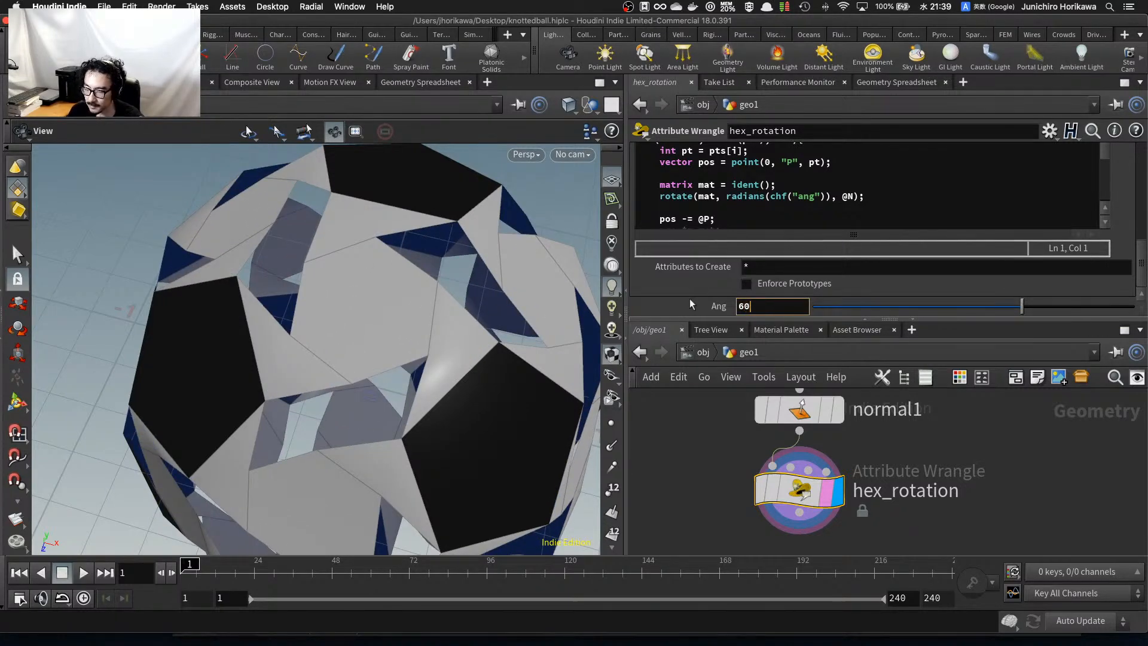
{"action": "key", "text": "Return"}
{"action": "left_click_drag", "start_coordinate": [448, 272], "coordinate": [478, 304]}
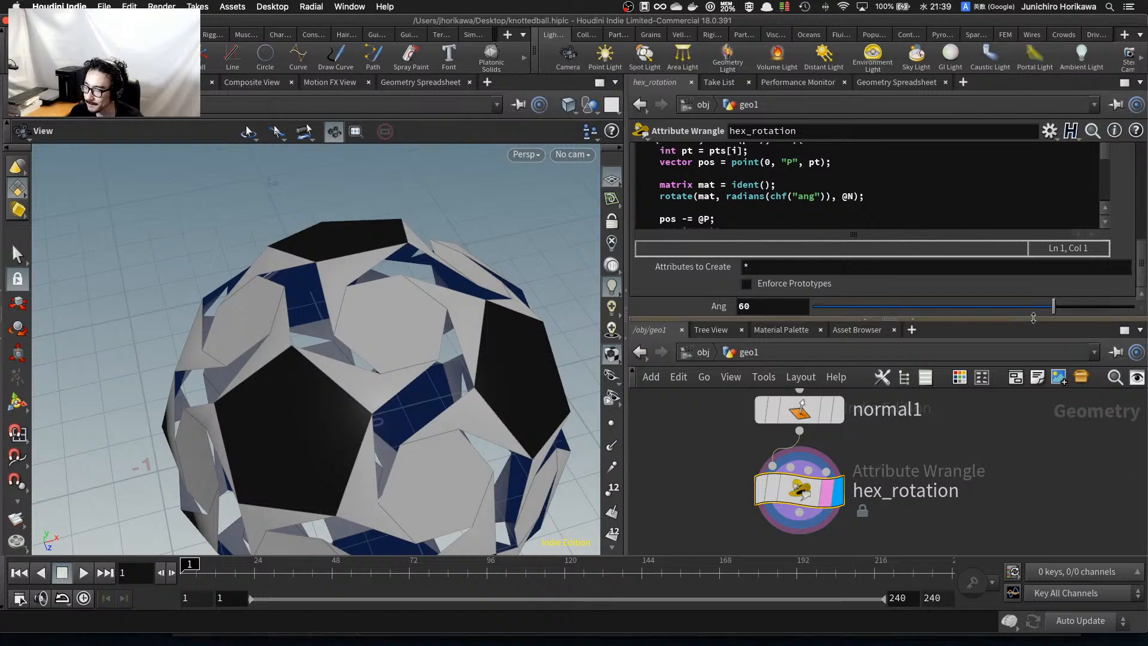
Enlarge the parameter pane, select the CONTROLLER null in the network, and open its parameter interface for editing.
{"action": "left_click_drag", "start_coordinate": [1034, 320], "coordinate": [1033, 340]}
{"action": "scroll", "coordinate": [1021, 442], "scroll_direction": "down", "scroll_amount": 5}
{"action": "middle_click_drag", "start_coordinate": [991, 420], "coordinate": [965, 491]}
{"action": "scroll", "coordinate": [960, 457], "scroll_direction": "down", "scroll_amount": 1}
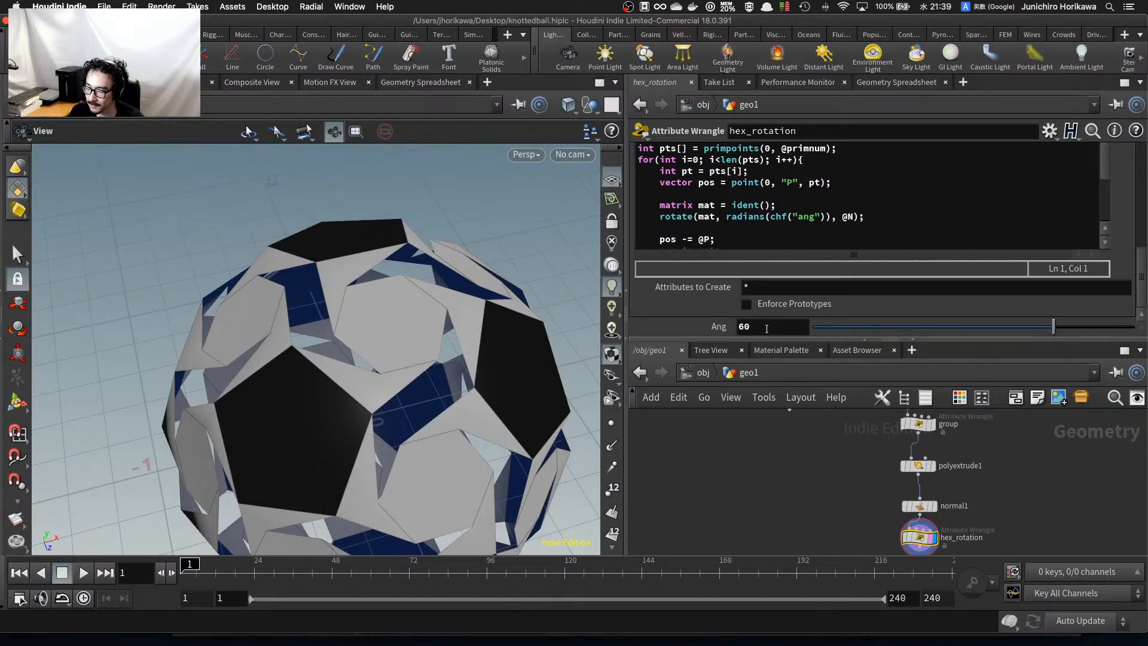
{"action": "scroll", "coordinate": [773, 456], "scroll_direction": "up", "scroll_amount": 8}
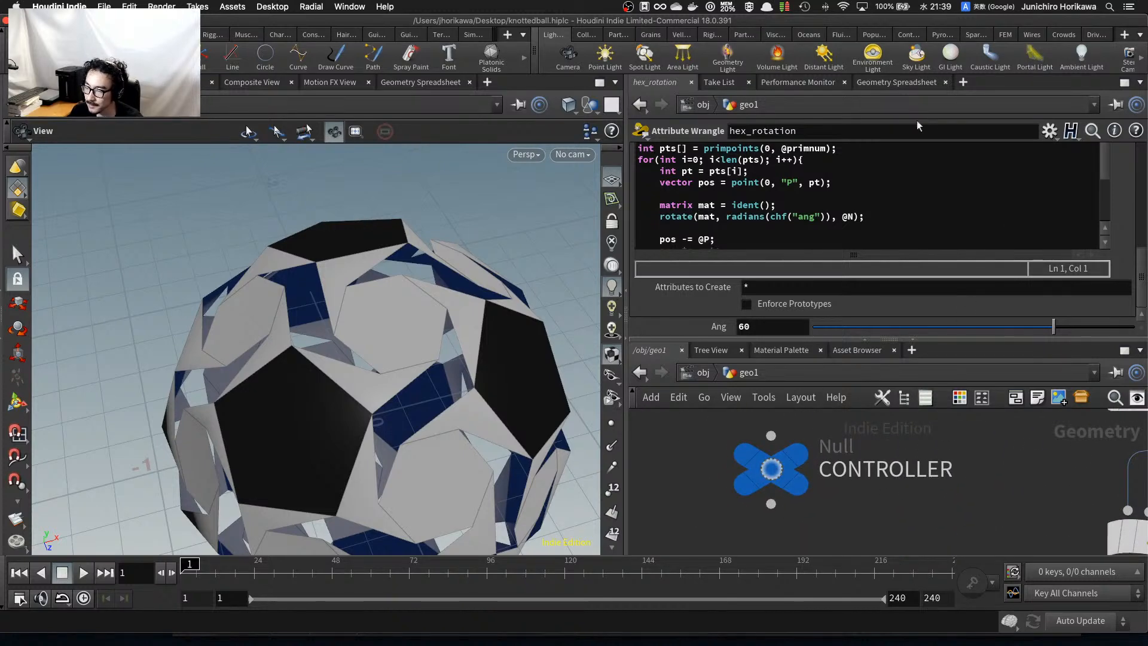
{"action": "left_click", "coordinate": [772, 468]}
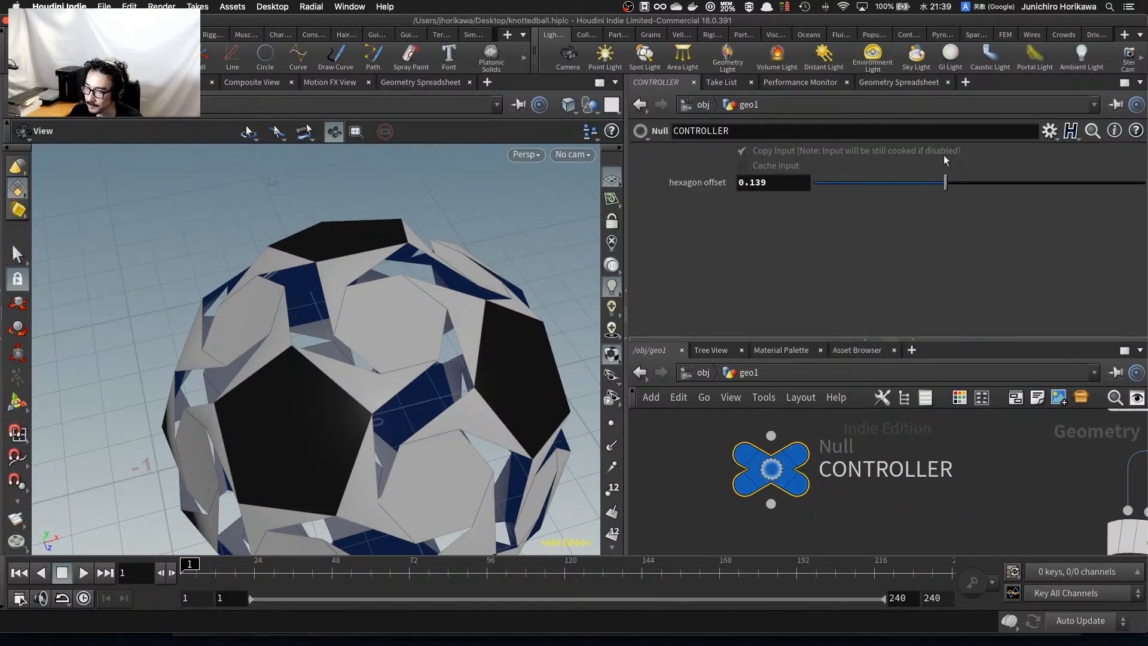
{"action": "left_click", "coordinate": [1047, 130]}
{"action": "left_click", "coordinate": [1042, 152]}
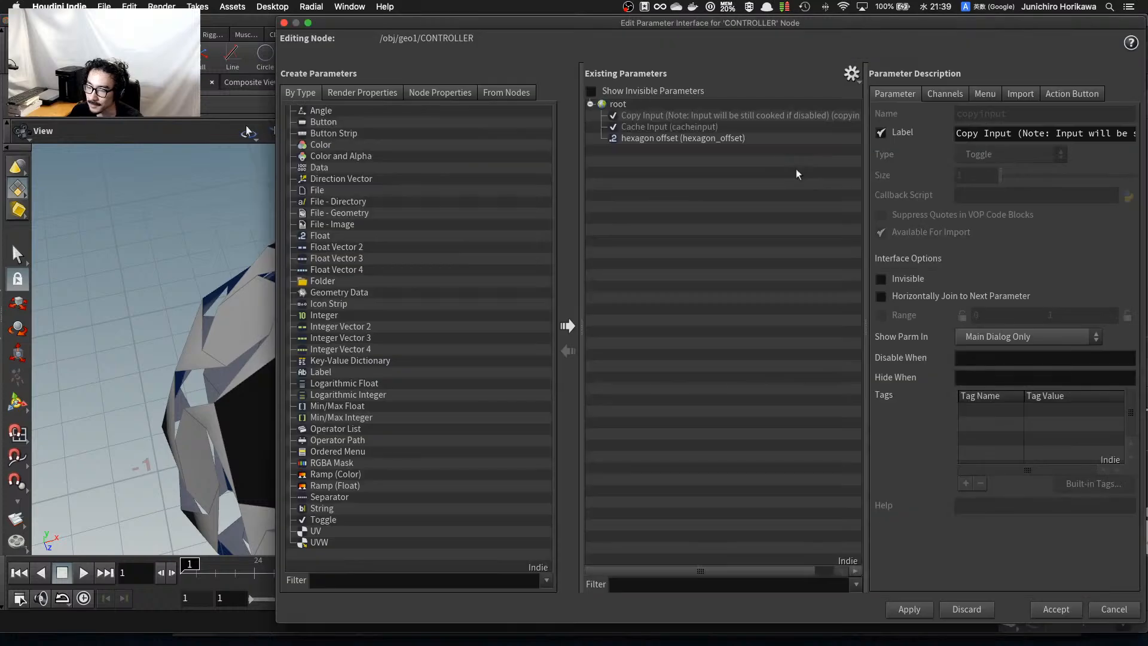
Move CONTROLLER's parameter interface window aside and turn off Forbid Linking Parameters from Outside this Subnet.
{"action": "left_click_drag", "start_coordinate": [665, 24], "coordinate": [441, 32]}
{"action": "left_click", "coordinate": [622, 87]}
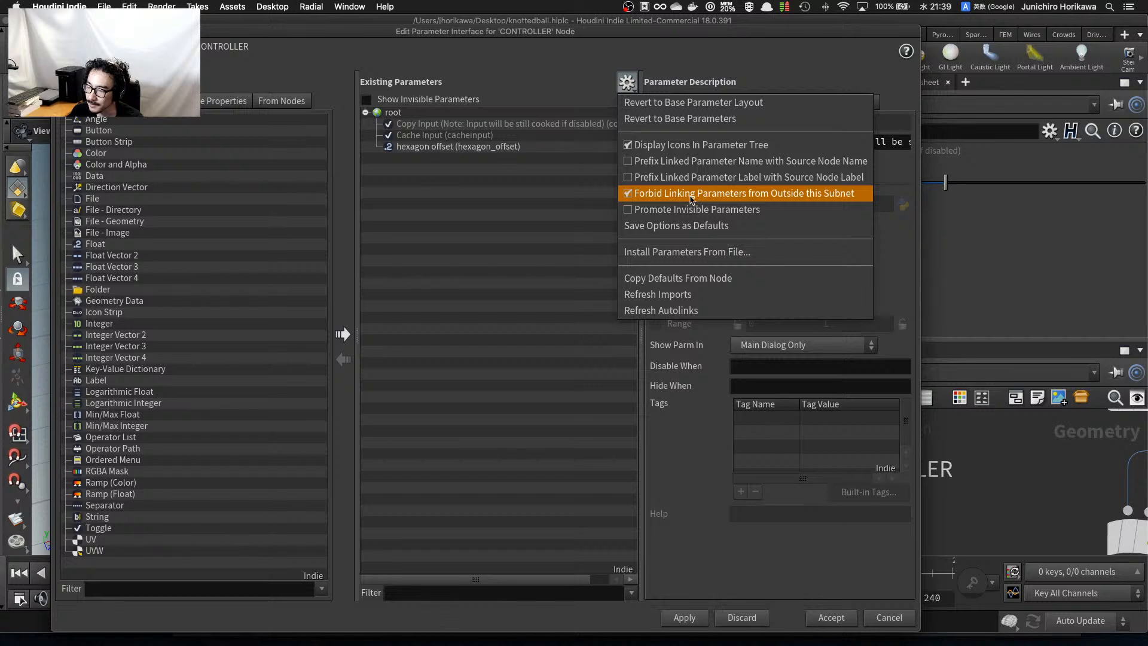
{"action": "left_click", "coordinate": [744, 199]}
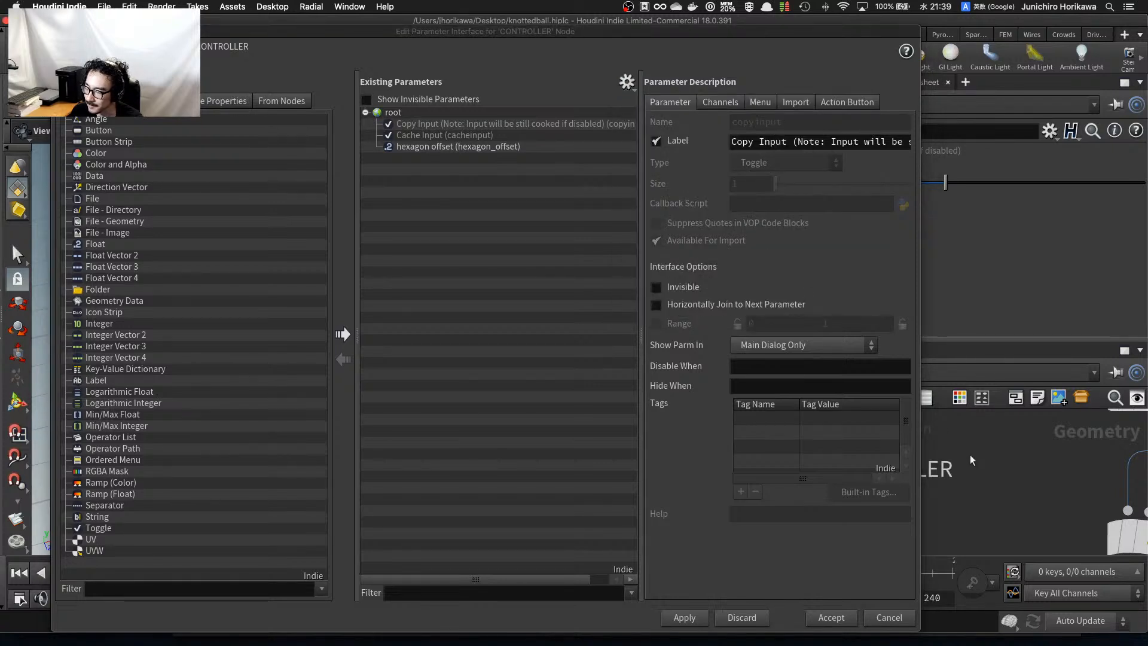
Add hex_rotation's Ang parameter to CONTROLLER's parameter interface, below hexagon offset.
{"action": "scroll", "coordinate": [971, 461], "scroll_direction": "down", "scroll_amount": 5}
{"action": "middle_click_drag", "start_coordinate": [987, 479], "coordinate": [962, 425]}
{"action": "scroll", "coordinate": [967, 448], "scroll_direction": "down", "scroll_amount": 4}
{"action": "scroll", "coordinate": [967, 461], "scroll_direction": "up", "scroll_amount": 5}
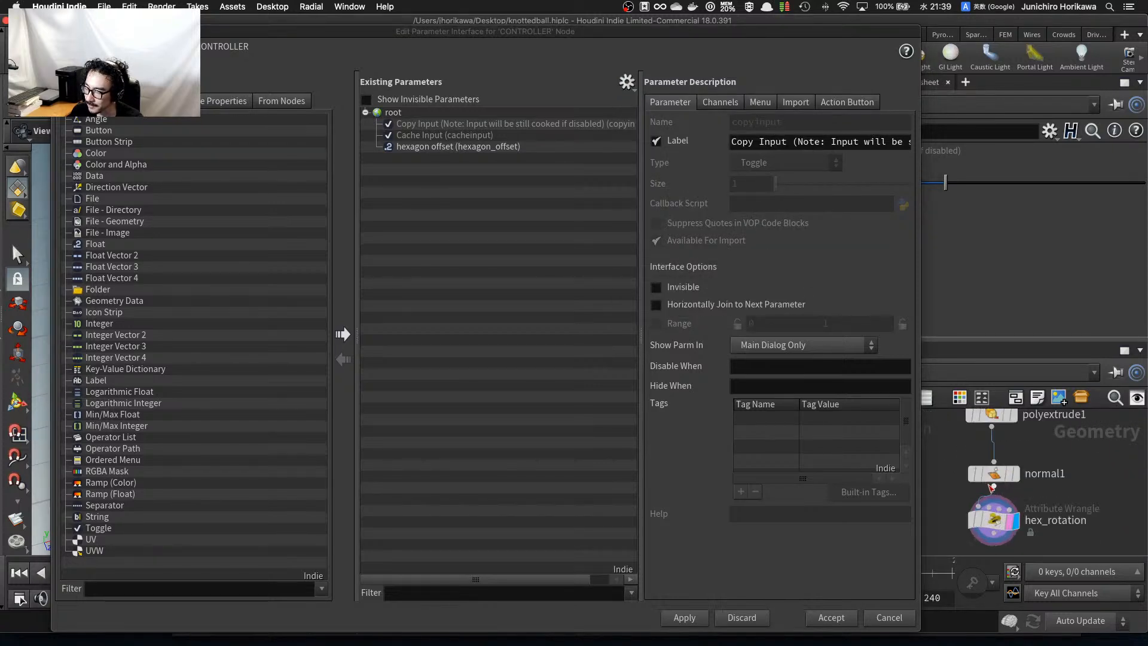
{"action": "scroll", "coordinate": [987, 333], "scroll_direction": "up", "scroll_amount": 3}
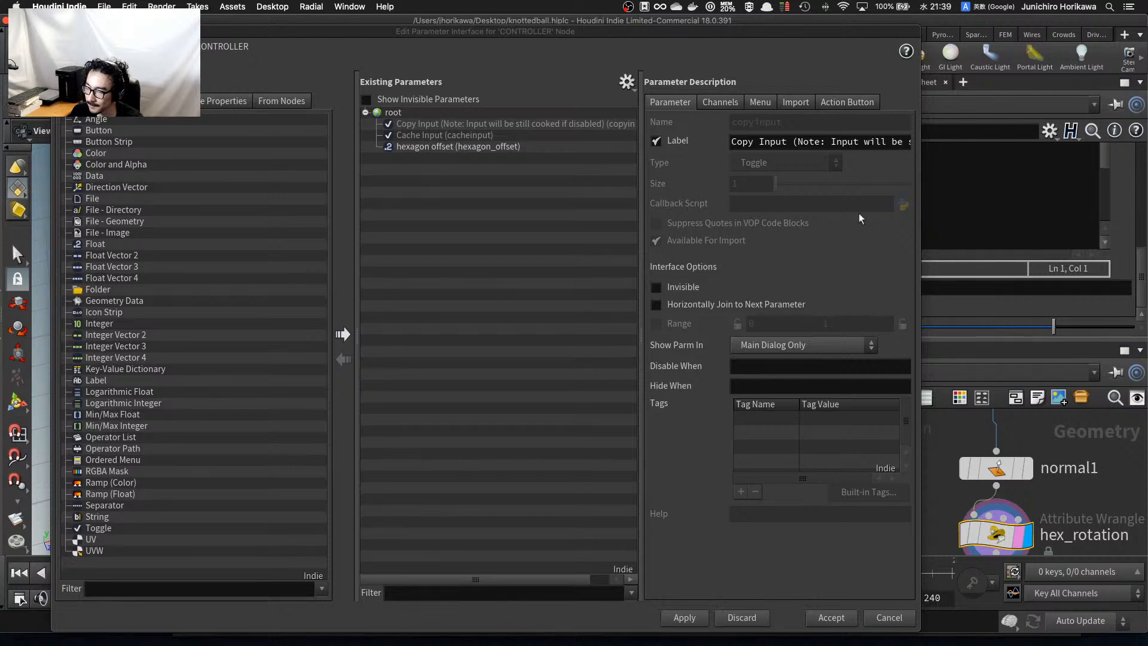
{"action": "left_click_drag", "start_coordinate": [921, 196], "coordinate": [911, 195]}
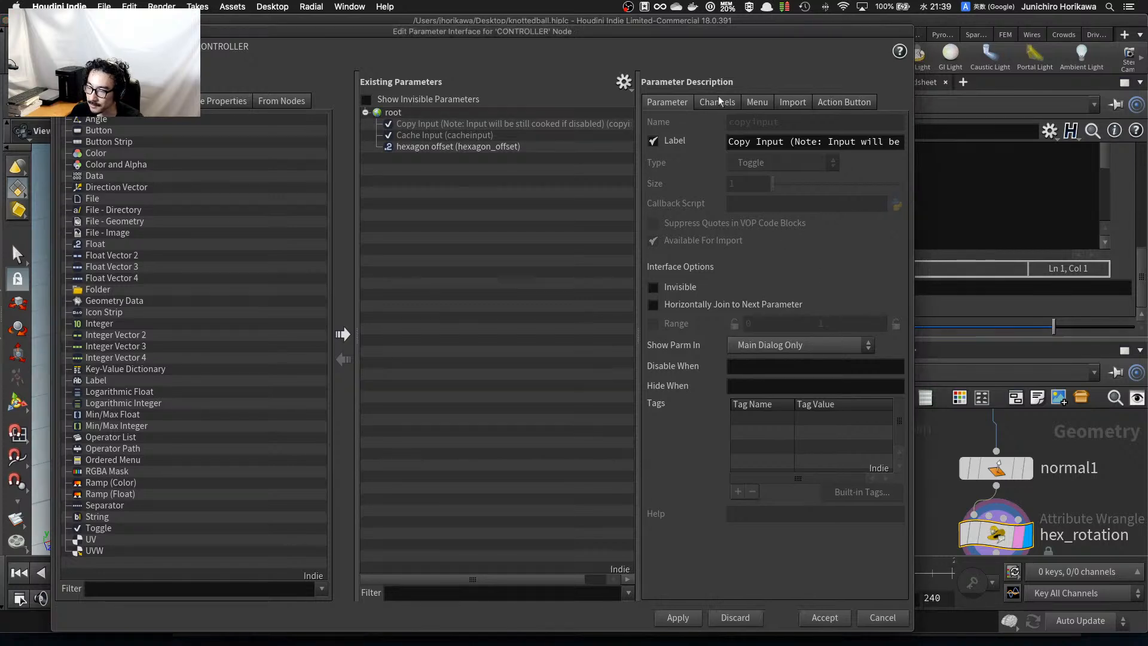
{"action": "left_click_drag", "start_coordinate": [717, 32], "coordinate": [374, 68]}
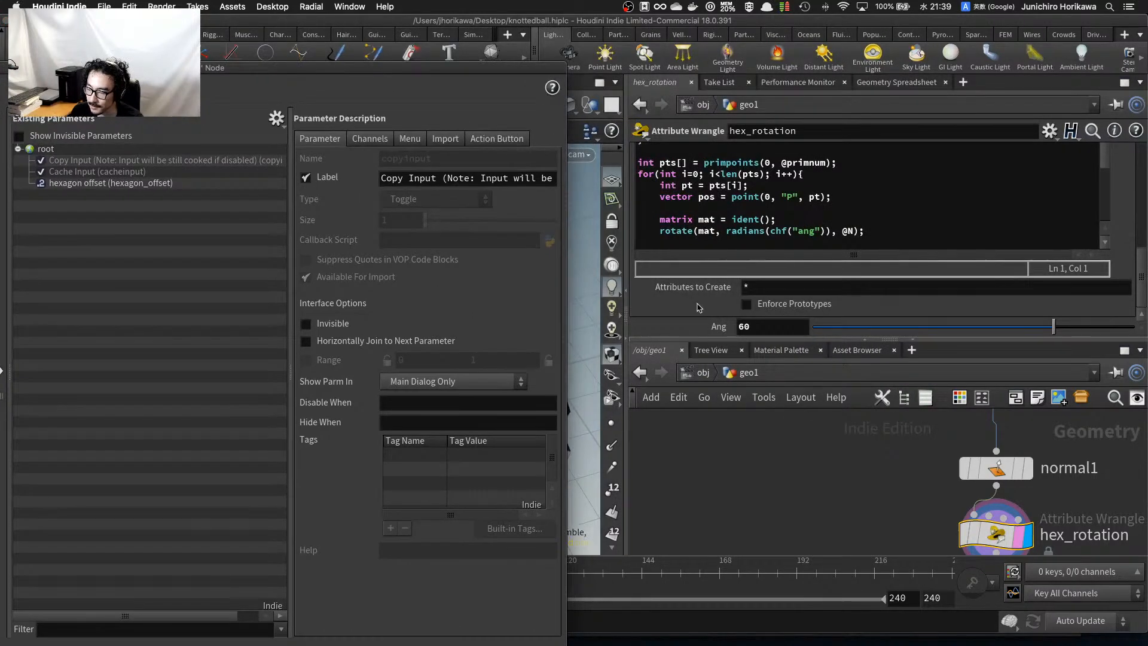
{"action": "left_click_drag", "start_coordinate": [717, 327], "coordinate": [201, 264]}
{"action": "left_click_drag", "start_coordinate": [188, 74], "coordinate": [479, 50]}
Name the added parameter hexagon_rotation_angle with the label "hexagon rotation angle", and accept the interface changes.
{"action": "double_click", "coordinate": [711, 137]}
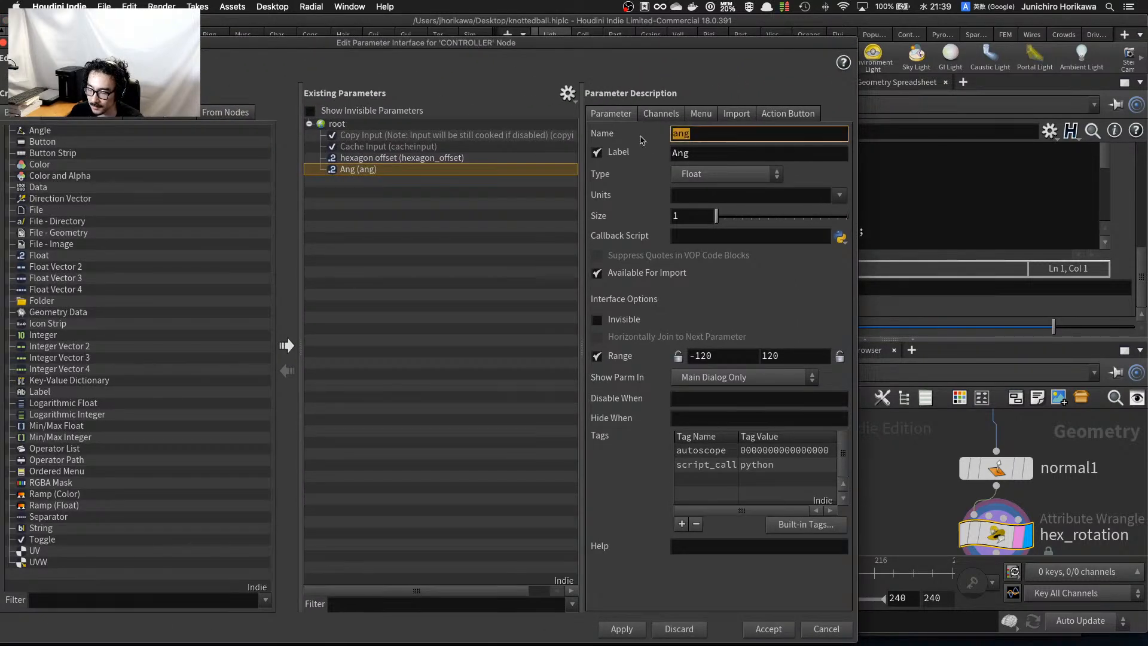
{"action": "type", "text": "hex"}
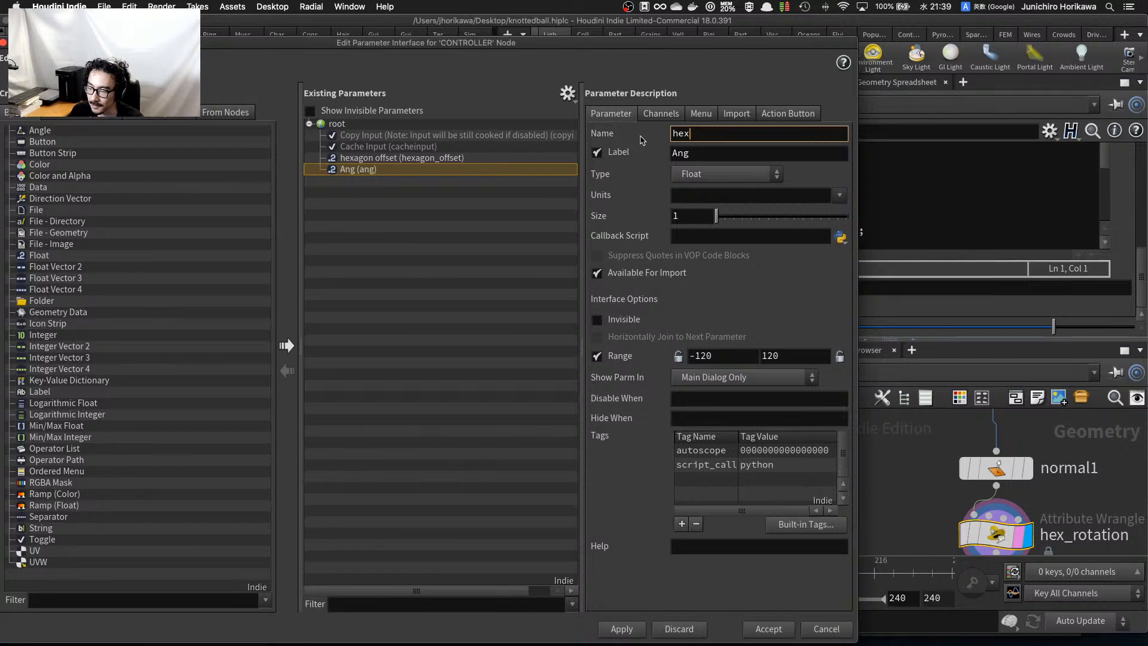
{"action": "type", "text": "agon_"}
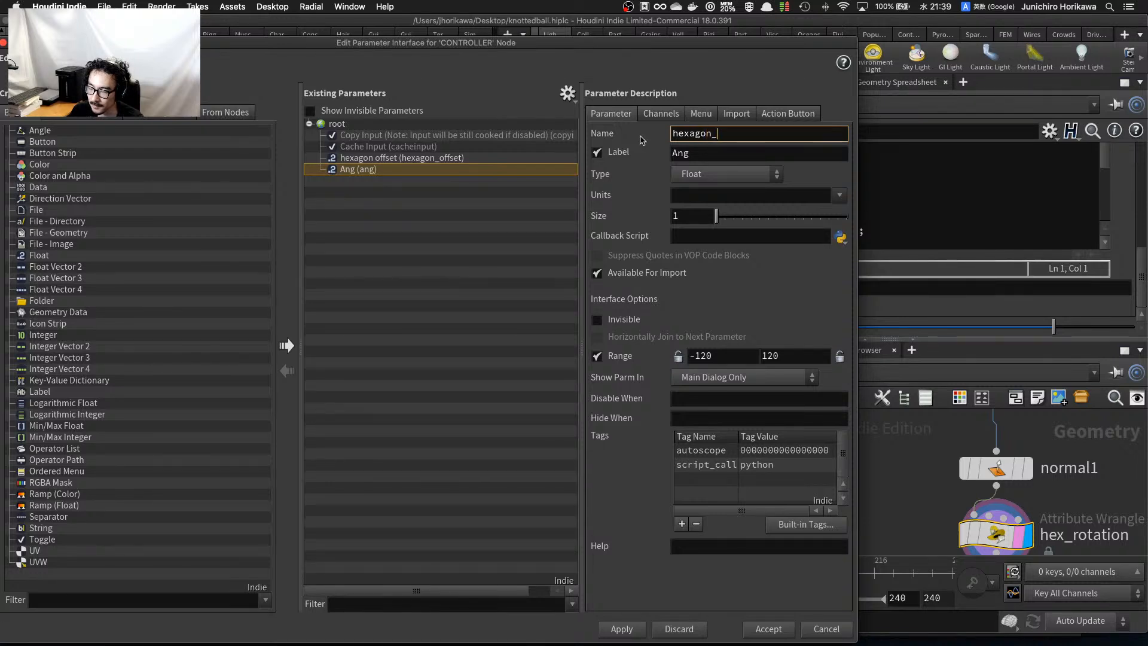
{"action": "type", "text": "rotation_angle"}
{"action": "key", "text": "Tab"}
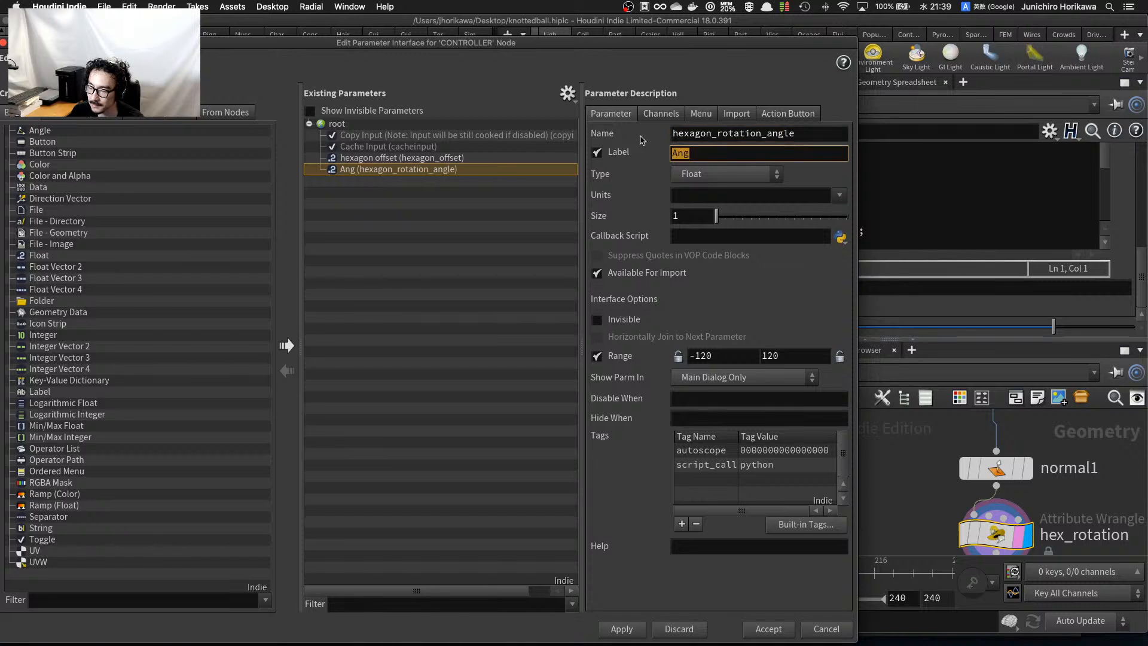
{"action": "type", "text": "hexagon rotation"}
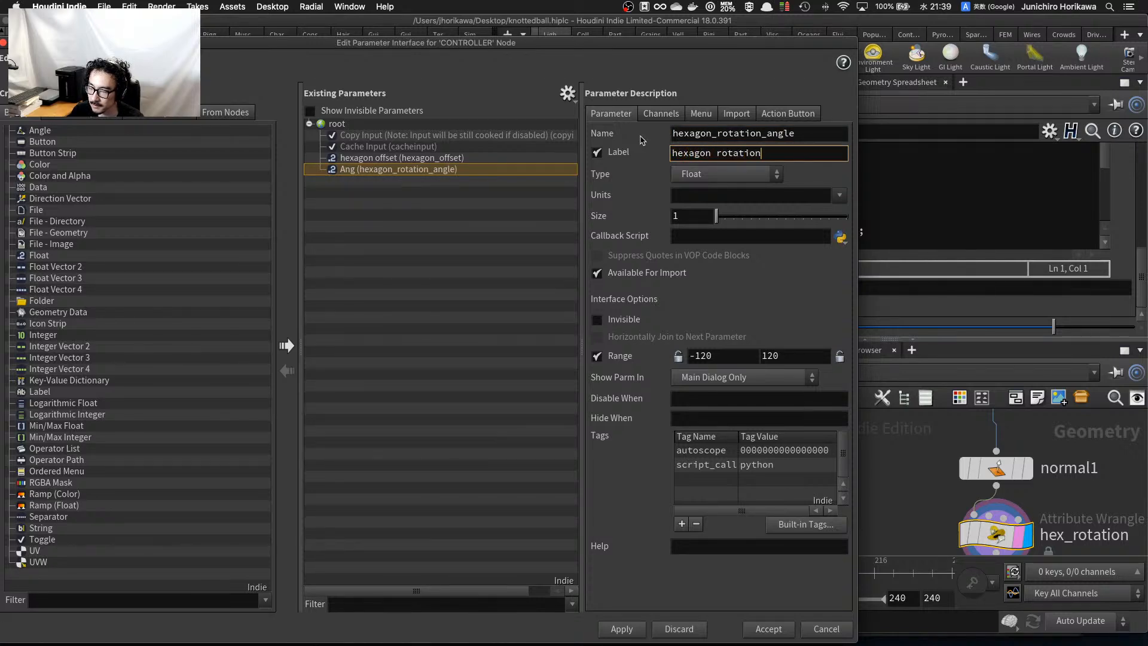
{"action": "type", "text": " angle"}
{"action": "key", "text": "Tab"}
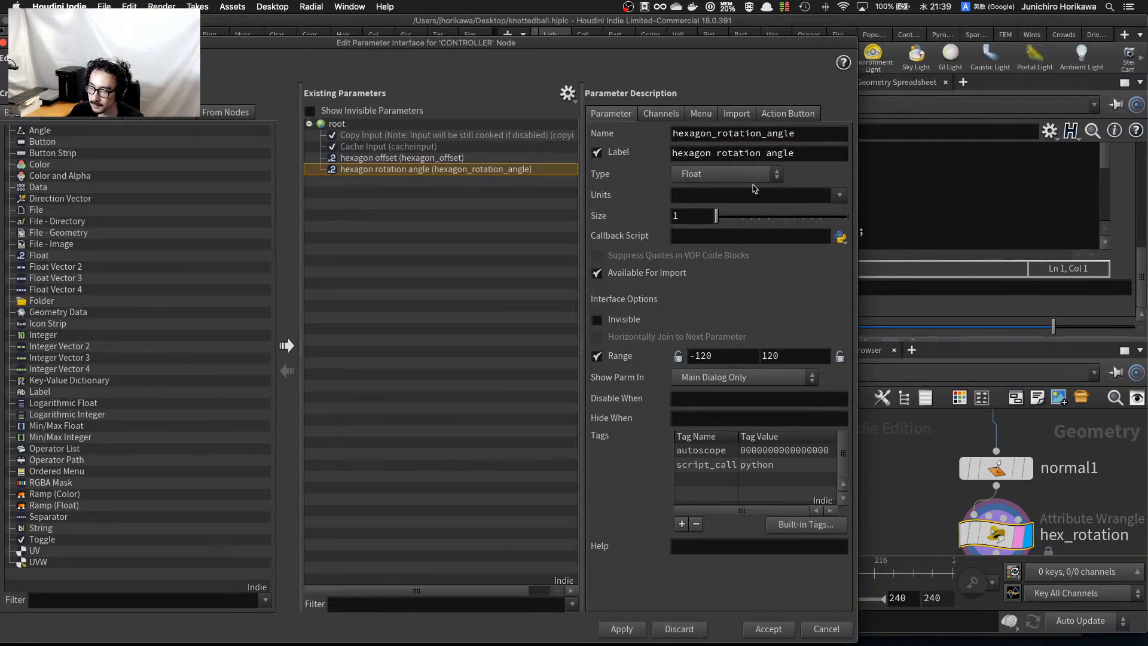
{"action": "left_click", "coordinate": [620, 629]}
{"action": "left_click", "coordinate": [768, 628]}
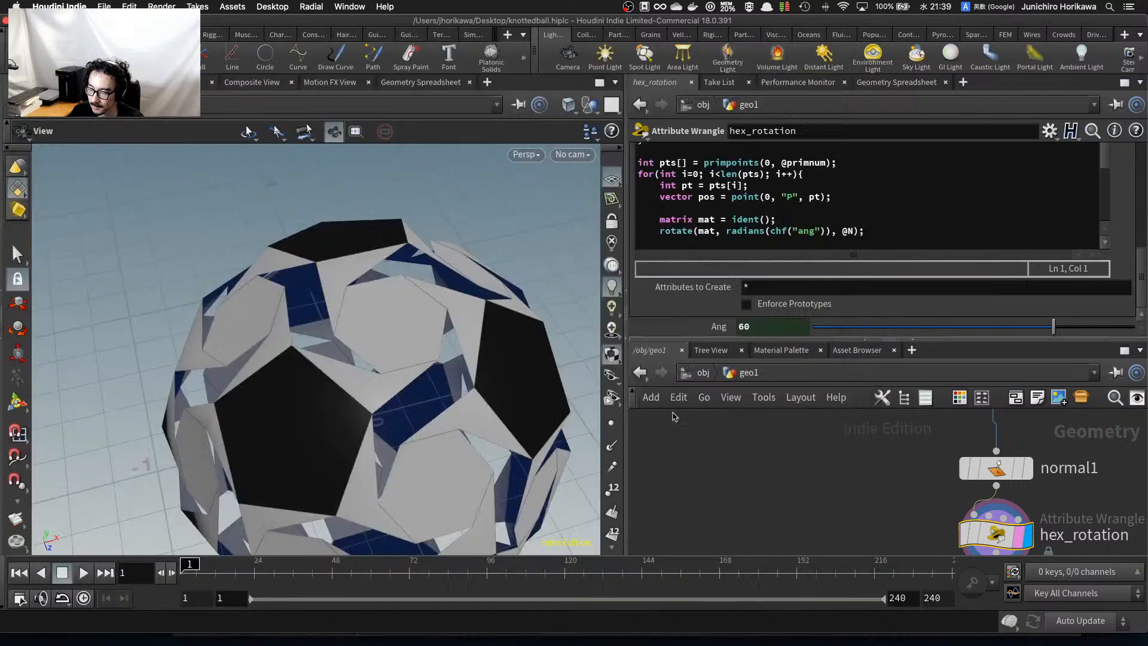
Try out CONTROLLER's hexagon rotation angle in both directions, reset it to 60, and inspect the twisted faces around the ball.
{"action": "scroll", "coordinate": [807, 502], "scroll_direction": "down", "scroll_amount": 5}
{"action": "scroll", "coordinate": [807, 502], "scroll_direction": "up", "scroll_amount": 5}
{"action": "left_click", "coordinate": [748, 504]}
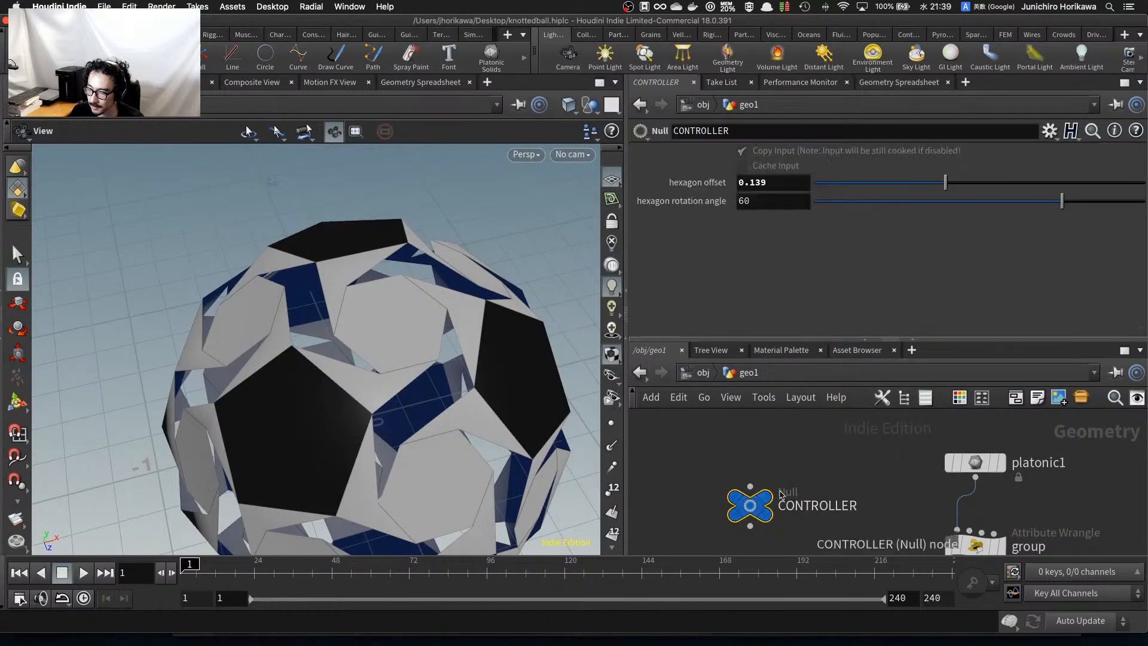
{"action": "left_click_drag", "start_coordinate": [1050, 202], "coordinate": [912, 203]}
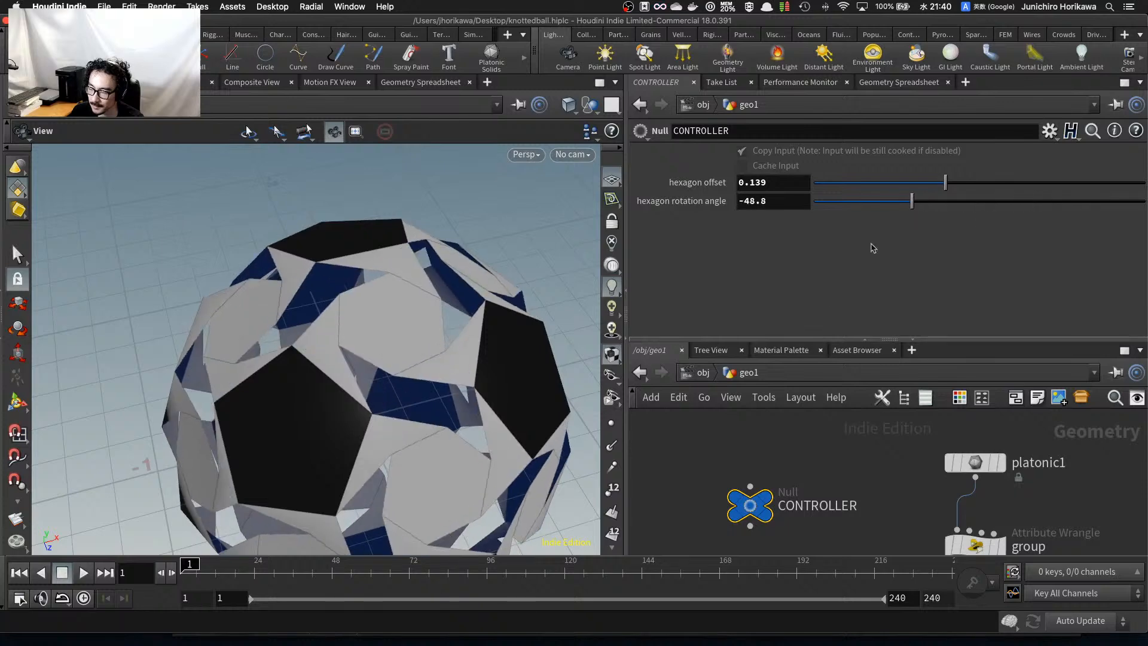
{"action": "mouse_move", "coordinate": [750, 522]}
{"action": "left_mouse_down"}
{"action": "mouse_move", "coordinate": [776, 499]}
{"action": "mouse_move", "coordinate": [744, 517]}
{"action": "left_mouse_up"}
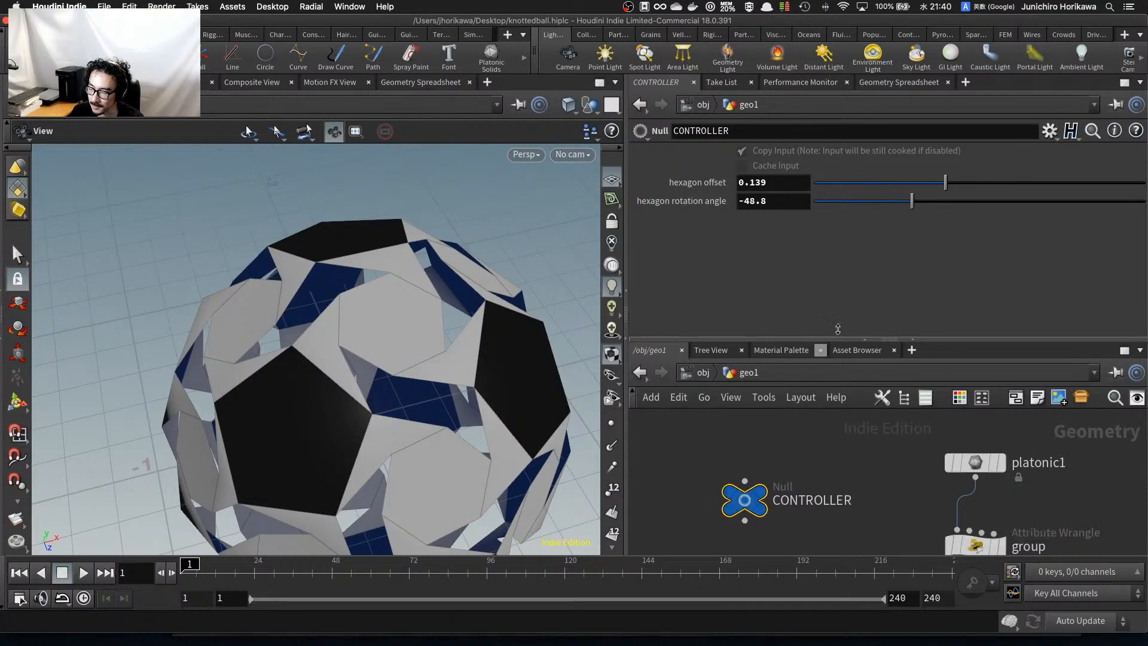
{"action": "left_click_drag", "start_coordinate": [912, 202], "coordinate": [1039, 203]}
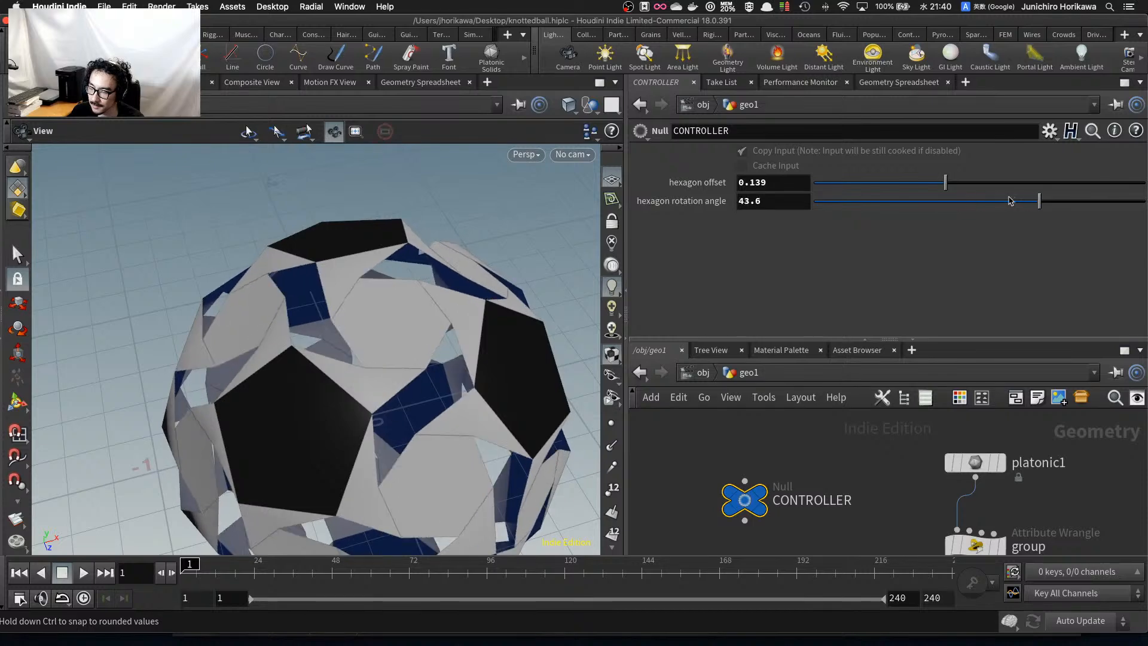
{"action": "middle_click", "coordinate": [700, 200], "text": "ctrl"}
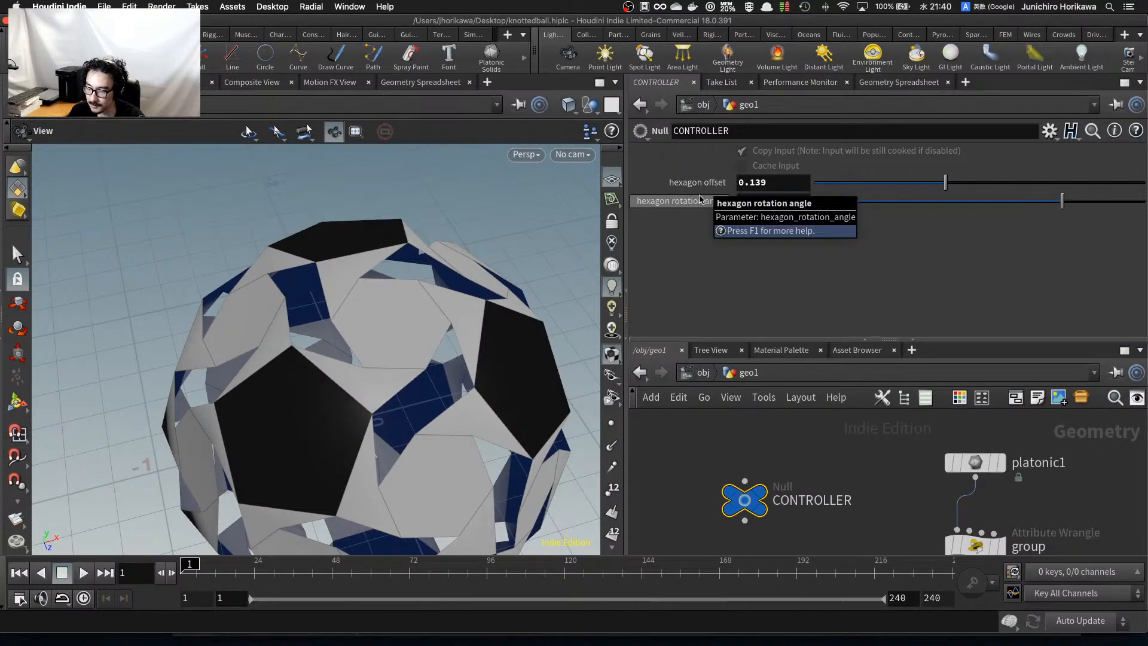
{"action": "scroll", "coordinate": [348, 377], "scroll_direction": "up", "scroll_amount": 5}
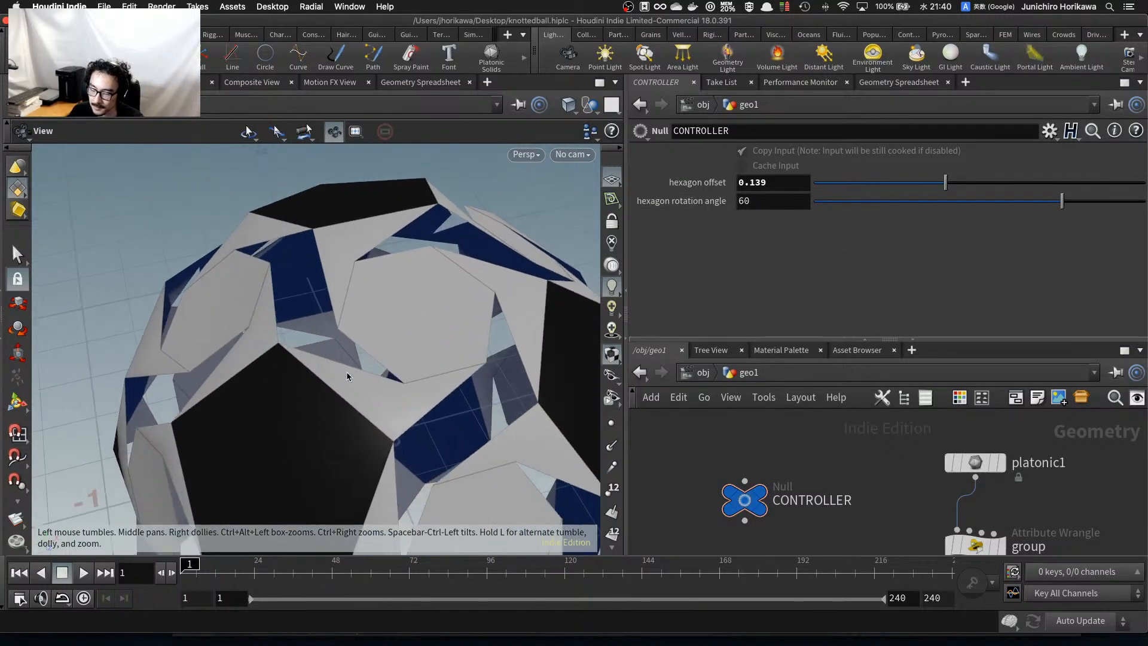
{"action": "left_click_drag", "start_coordinate": [434, 361], "coordinate": [386, 397]}
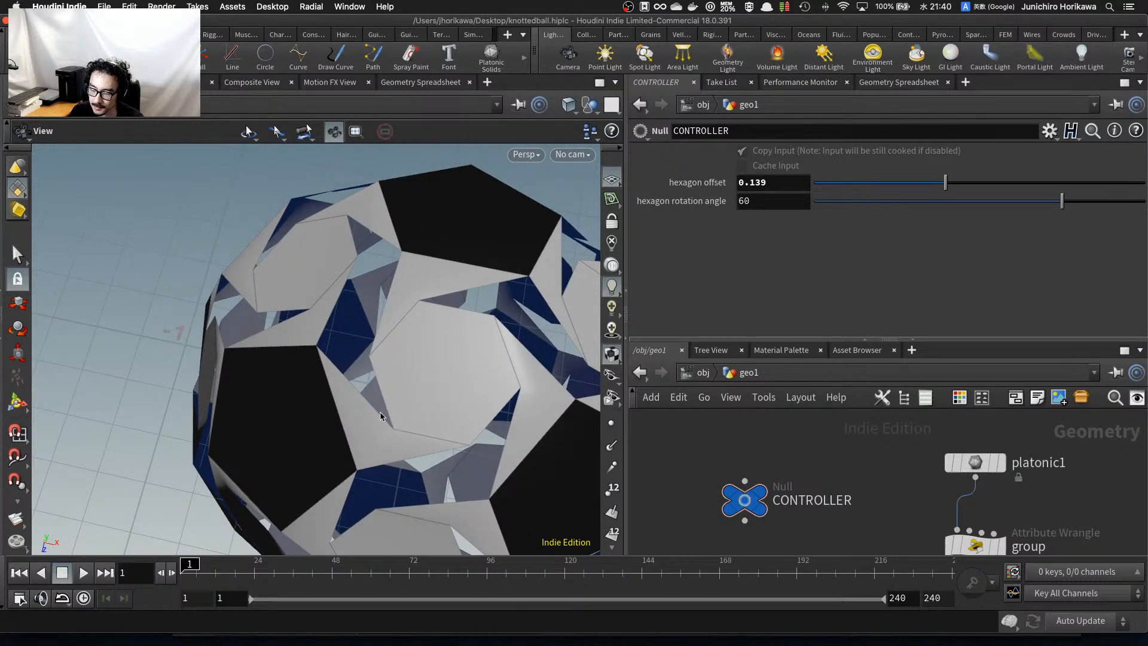
{"action": "left_click_drag", "start_coordinate": [384, 454], "coordinate": [388, 388]}
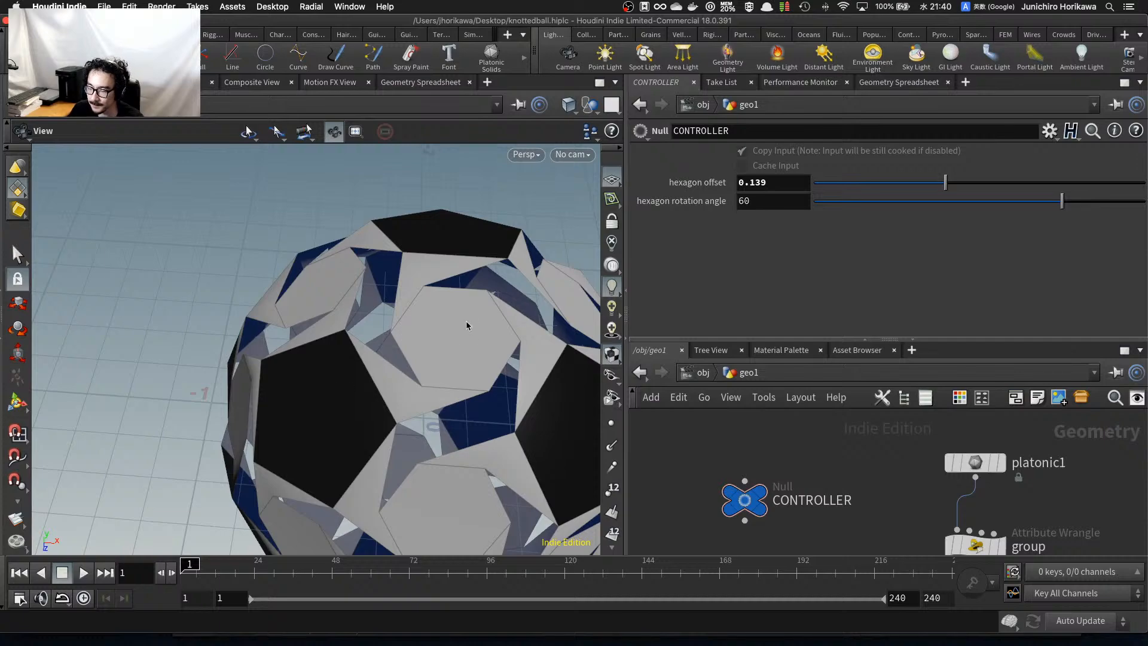
{"action": "scroll", "coordinate": [532, 271], "scroll_direction": "down", "scroll_amount": 2}
Switch to Photoshop, try freehand strokes around the lower-right sketch and along the upper hatched arms, and undo them all.
{"action": "mouse_move", "coordinate": [1146, 644]}
{"action": "left_click", "coordinate": [758, 215]}
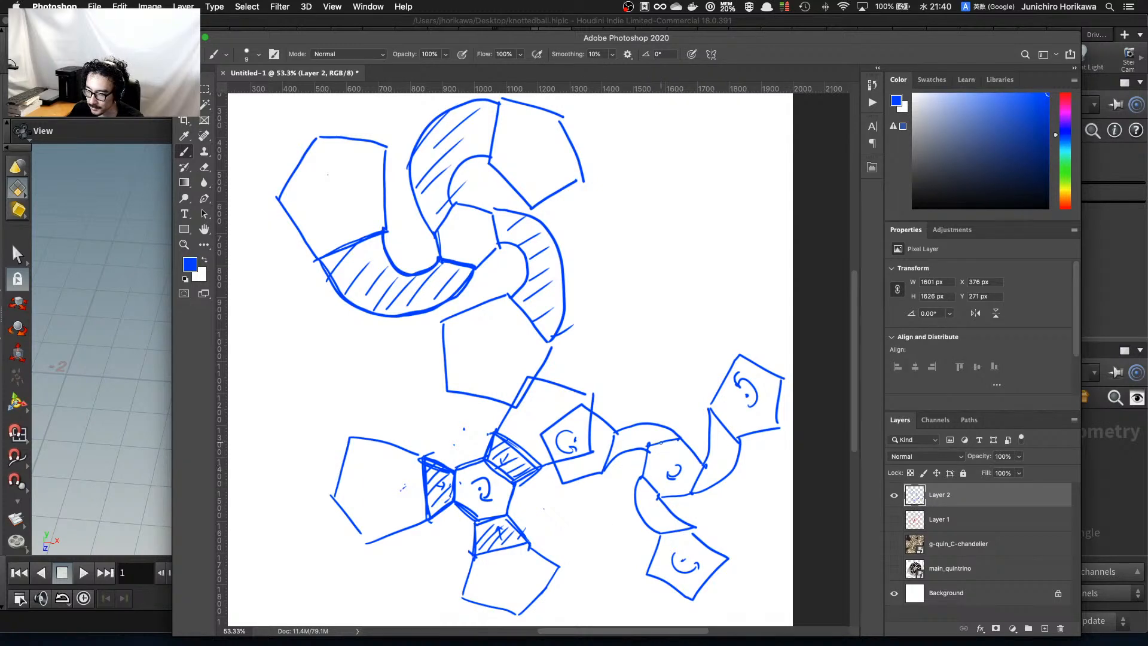
{"action": "mouse_move", "coordinate": [699, 562]}
{"action": "left_mouse_down"}
{"action": "mouse_move", "coordinate": [777, 430]}
{"action": "mouse_move", "coordinate": [723, 502]}
{"action": "left_mouse_up"}
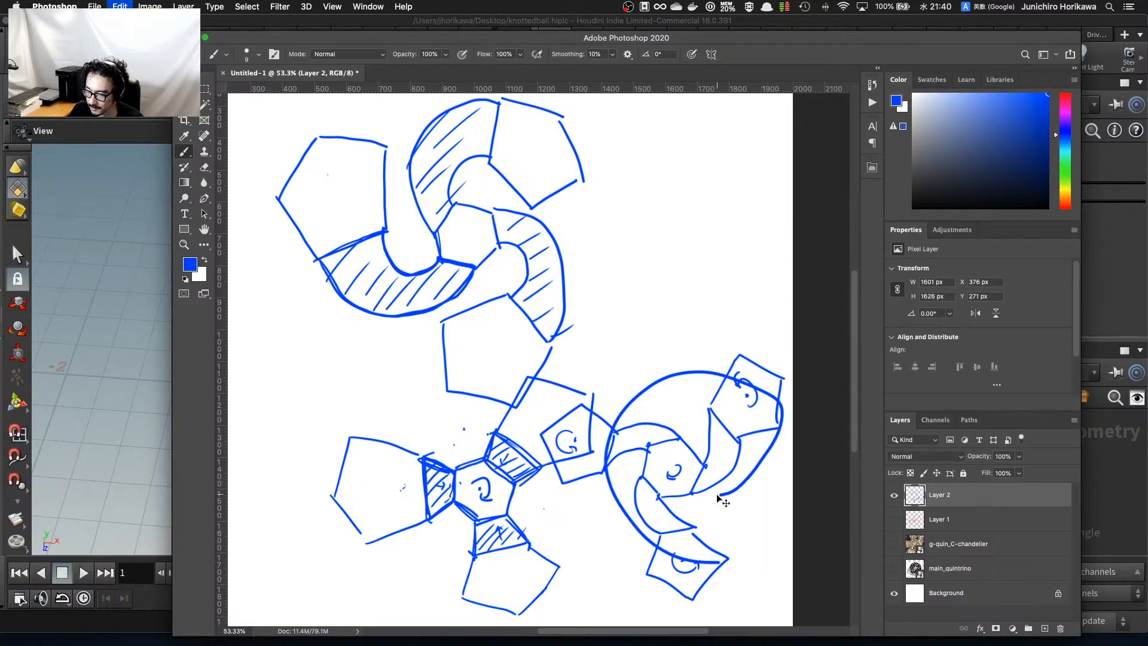
{"action": "key", "text": "super+z"}
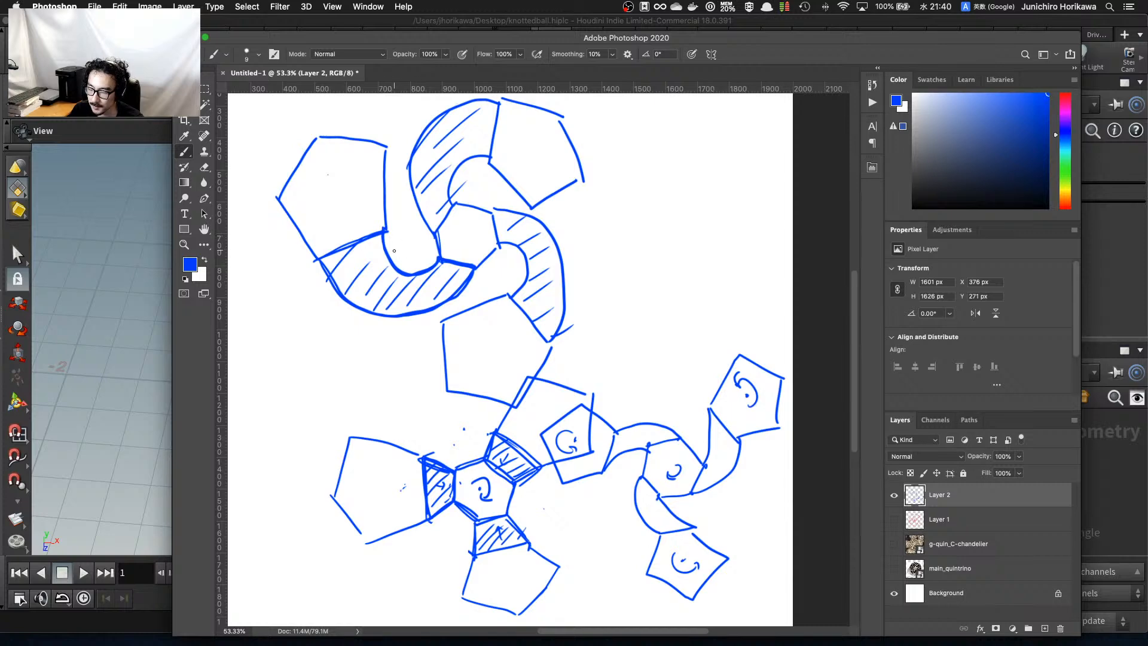
{"action": "mouse_move", "coordinate": [456, 263]}
{"action": "left_mouse_down"}
{"action": "mouse_move", "coordinate": [357, 240]}
{"action": "mouse_move", "coordinate": [470, 268]}
{"action": "mouse_move", "coordinate": [369, 275]}
{"action": "left_mouse_up"}
{"action": "mouse_move", "coordinate": [455, 218]}
{"action": "left_mouse_down"}
{"action": "mouse_move", "coordinate": [518, 122]}
{"action": "mouse_move", "coordinate": [454, 215]}
{"action": "left_mouse_up"}
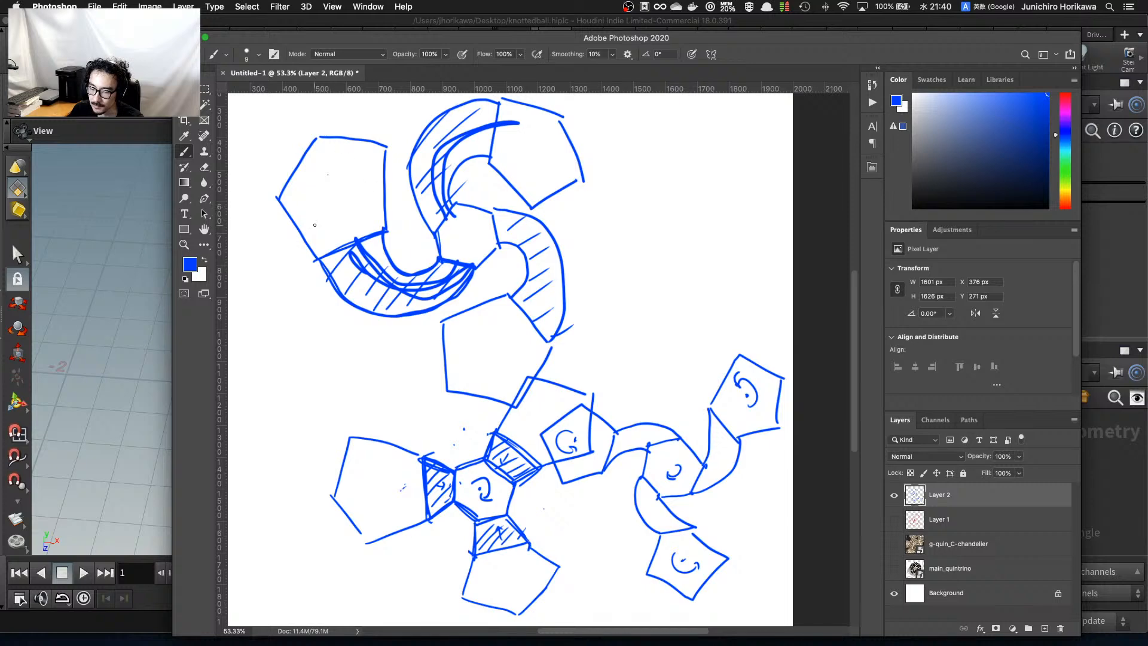
{"action": "key", "text": "super+z"}
{"action": "key", "text": "super+z"}
{"action": "key", "text": "super+z"}
{"action": "key", "text": "super+z"}
{"action": "key", "text": "super+z"}
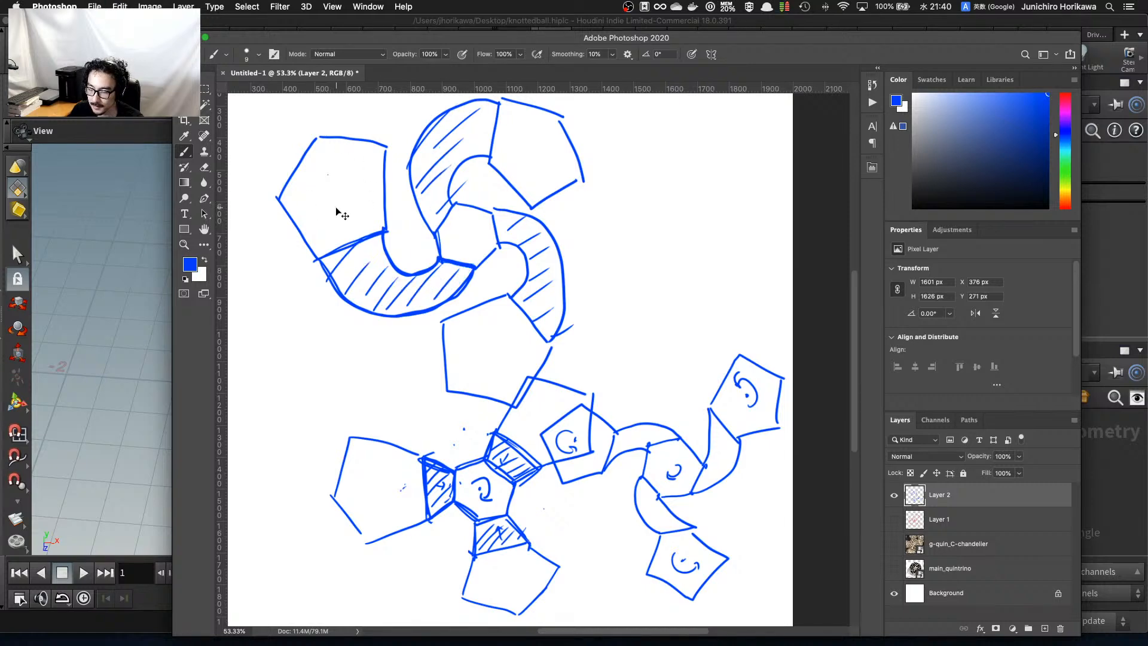
Switch back to Houdini and examine up close the strips joining the black pentagons to the rotated hexagons.
{"action": "left_click", "coordinate": [88, 209]}
{"action": "left_click_drag", "start_coordinate": [181, 272], "coordinate": [361, 336]}
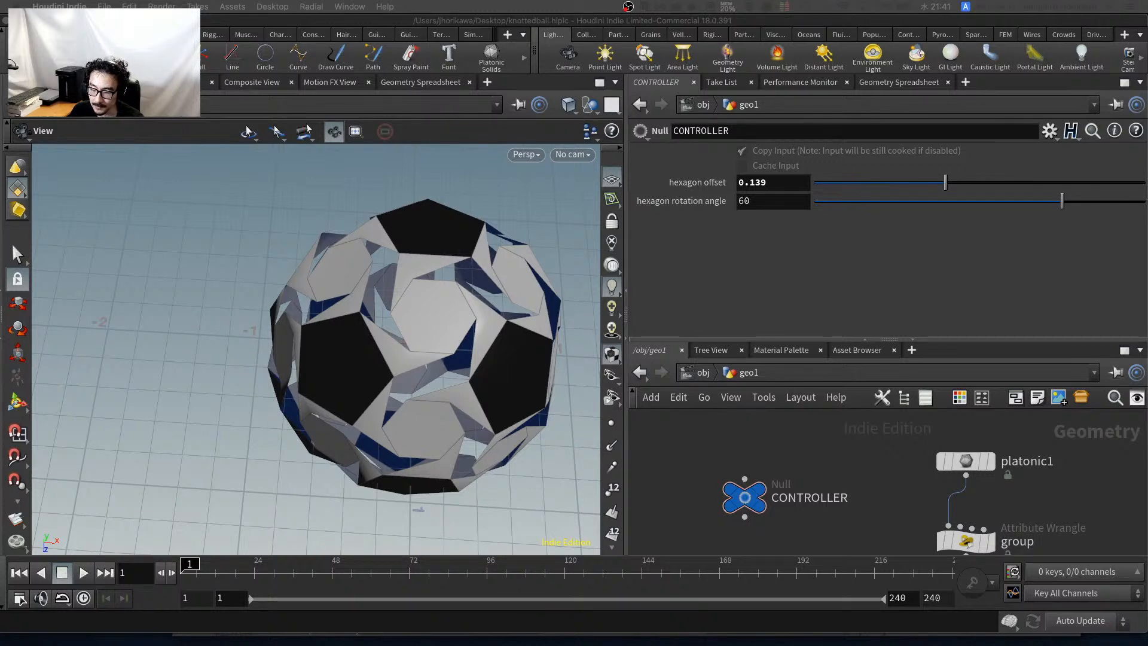
{"action": "left_click", "coordinate": [400, 397]}
{"action": "scroll", "coordinate": [417, 361], "scroll_direction": "up", "scroll_amount": 5}
{"action": "scroll", "coordinate": [293, 300], "scroll_direction": "down", "scroll_amount": 1}
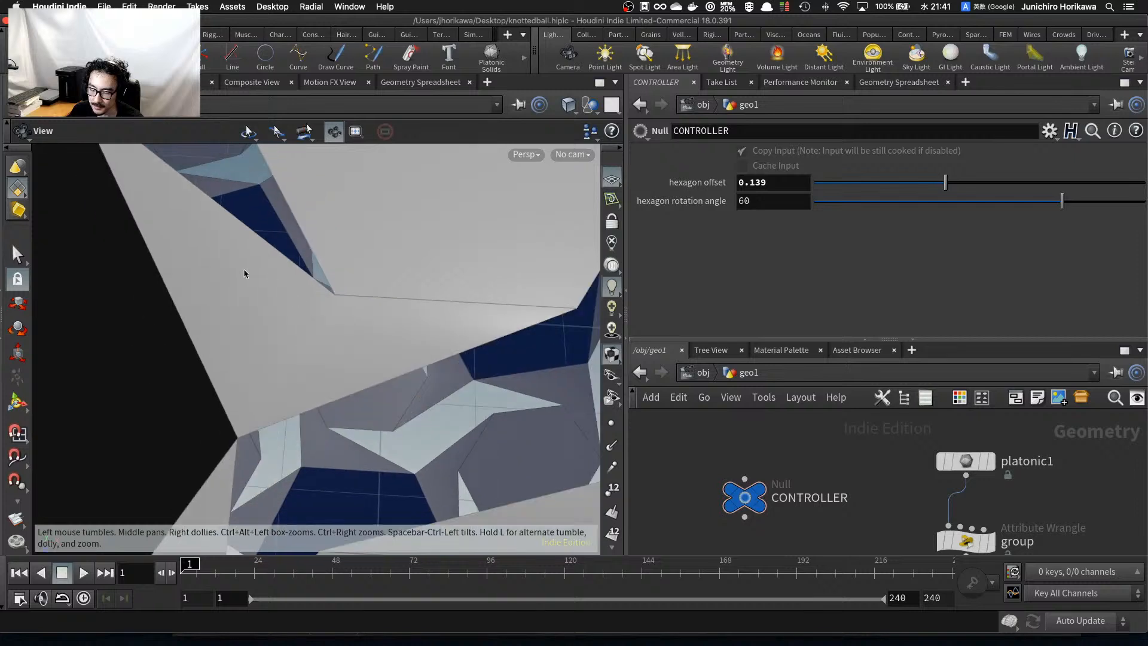
{"action": "scroll", "coordinate": [350, 340], "scroll_direction": "down", "scroll_amount": 1}
{"action": "scroll", "coordinate": [349, 340], "scroll_direction": "down", "scroll_amount": 1}
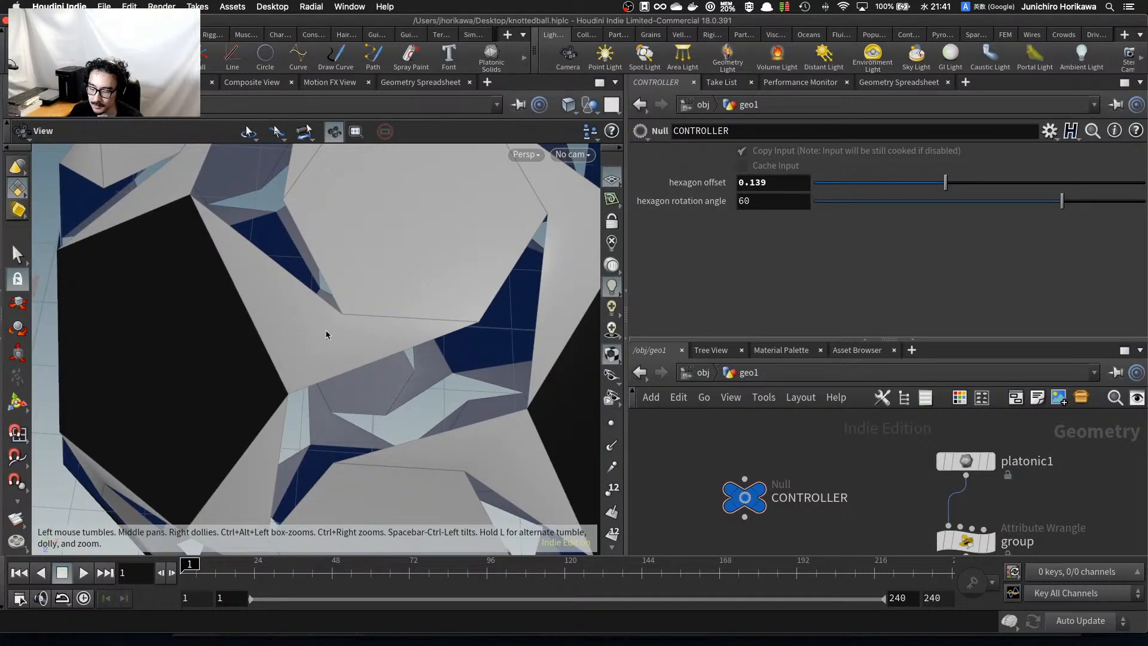
{"action": "scroll", "coordinate": [267, 268], "scroll_direction": "down", "scroll_amount": 1}
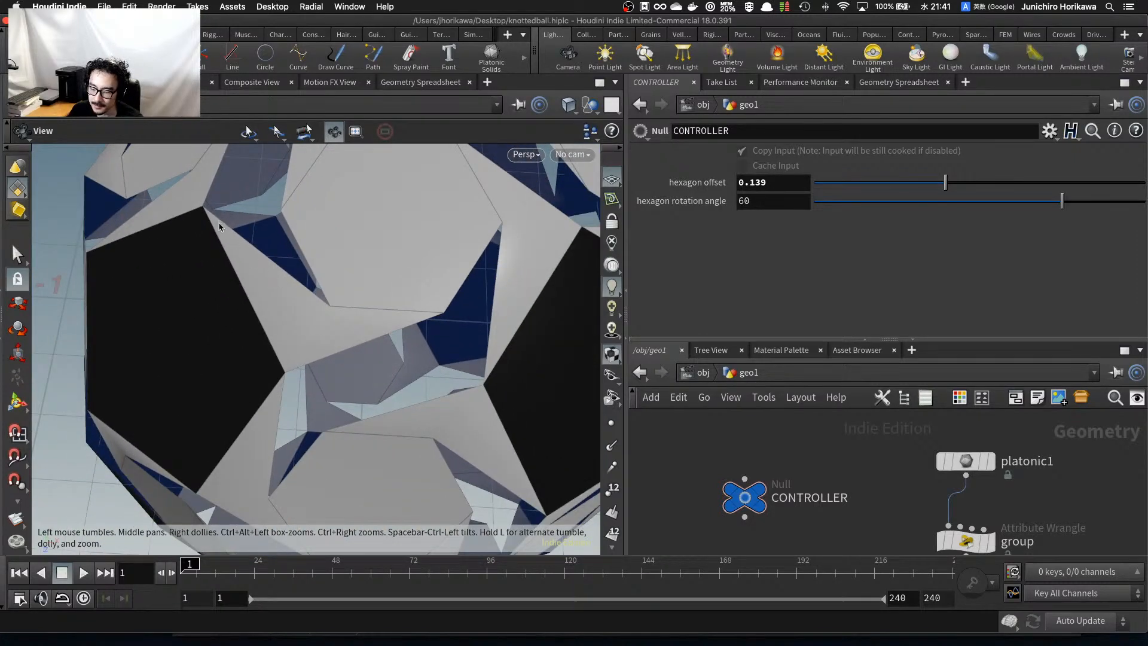
{"action": "left_click_drag", "start_coordinate": [321, 334], "coordinate": [292, 309]}
Switch to Photoshop and retrace the outer curve of the hatched arm under the upper-left pentagon in blue.
{"action": "key", "text": "ctrl+Up"}
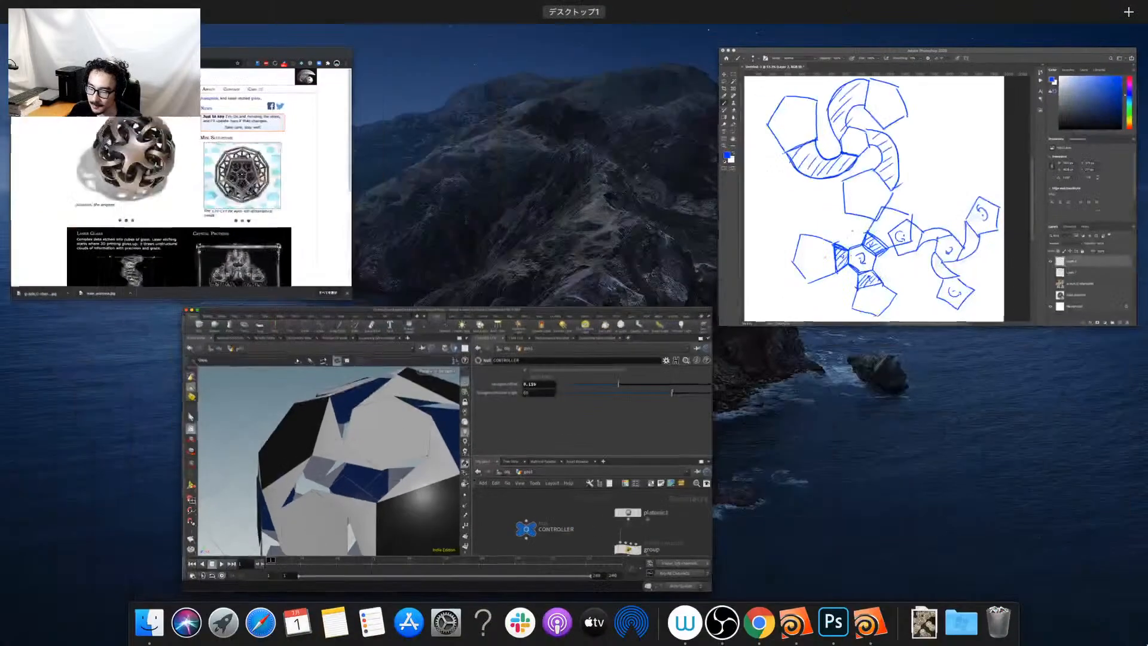
{"action": "left_click", "coordinate": [948, 299]}
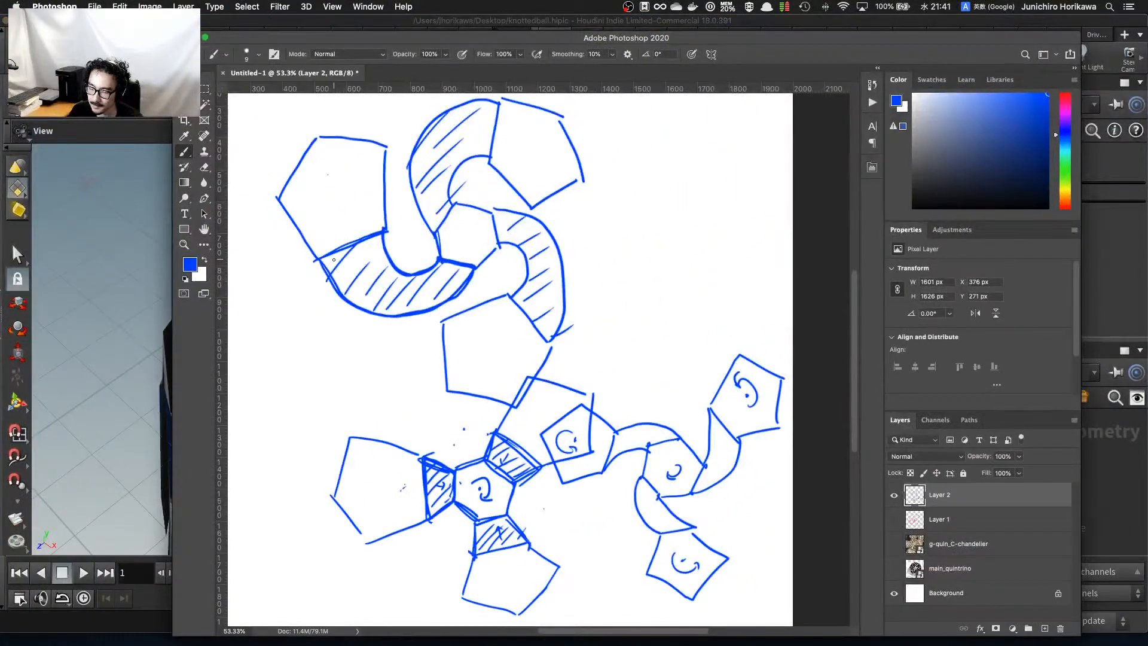
{"action": "mouse_move", "coordinate": [334, 260]}
{"action": "left_mouse_down"}
{"action": "mouse_move", "coordinate": [336, 283]}
{"action": "mouse_move", "coordinate": [428, 308]}
{"action": "mouse_move", "coordinate": [464, 287]}
{"action": "left_mouse_up"}
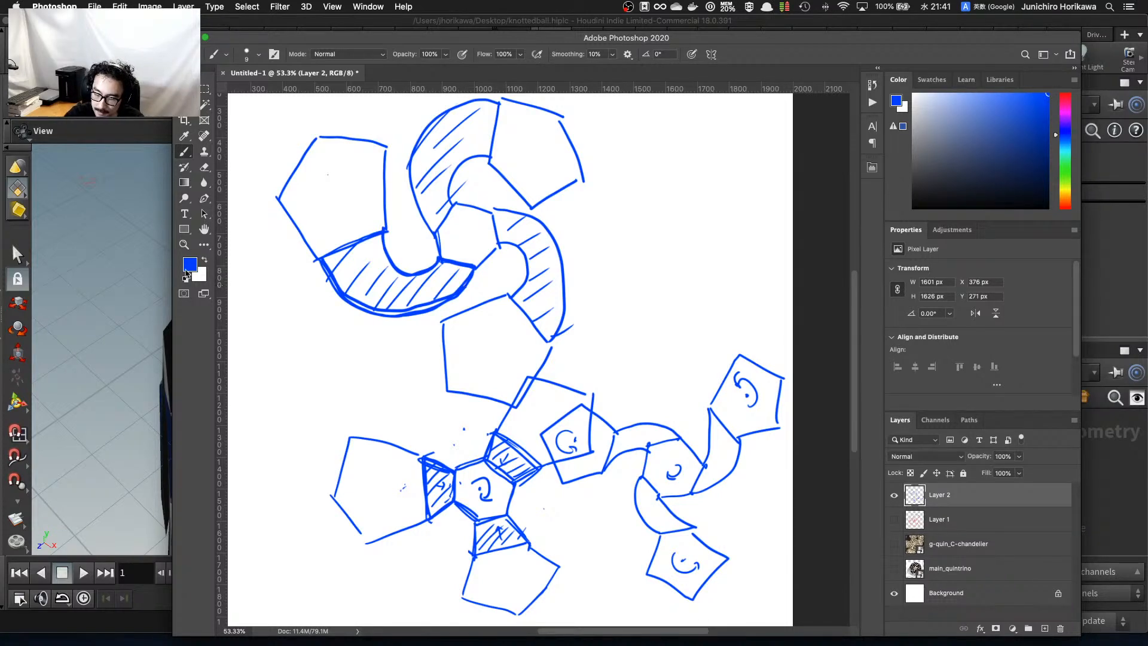
Change the brush colour to red, dot points along both curved edges of that arm, and join each edge's ends with a straight line.
{"action": "left_click_drag", "start_coordinate": [1066, 132], "coordinate": [1064, 93]}
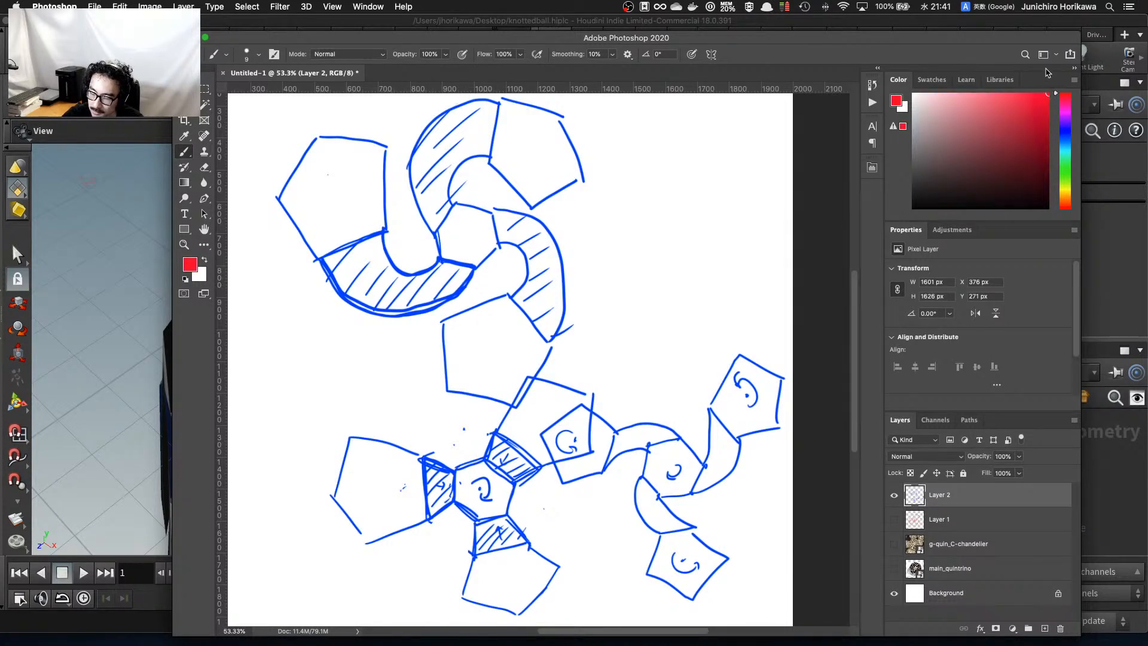
{"action": "left_click", "coordinate": [329, 277]}
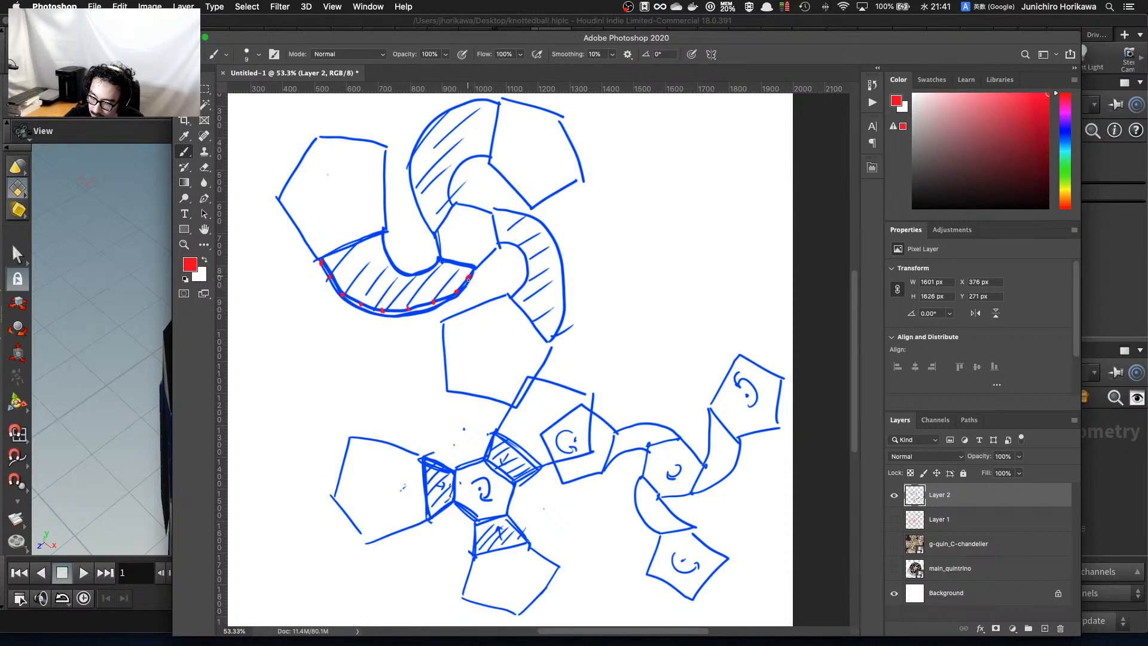
{"action": "left_click", "coordinate": [384, 230]}
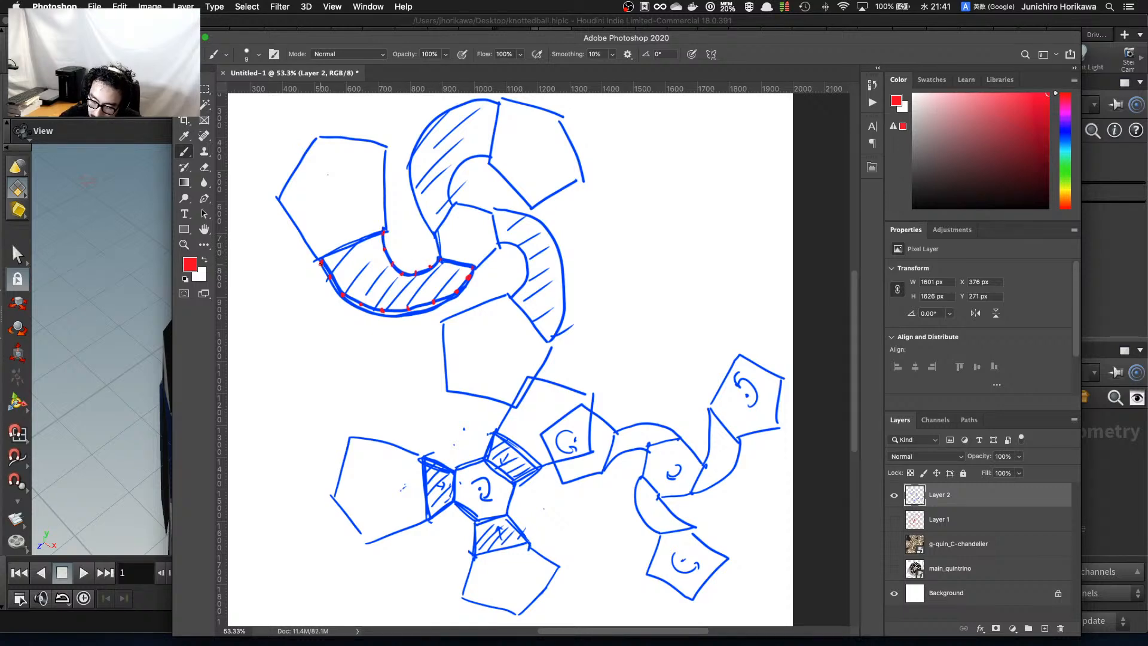
{"action": "left_click_drag", "start_coordinate": [321, 262], "coordinate": [472, 269]}
{"action": "left_click_drag", "start_coordinate": [384, 230], "coordinate": [440, 258]}
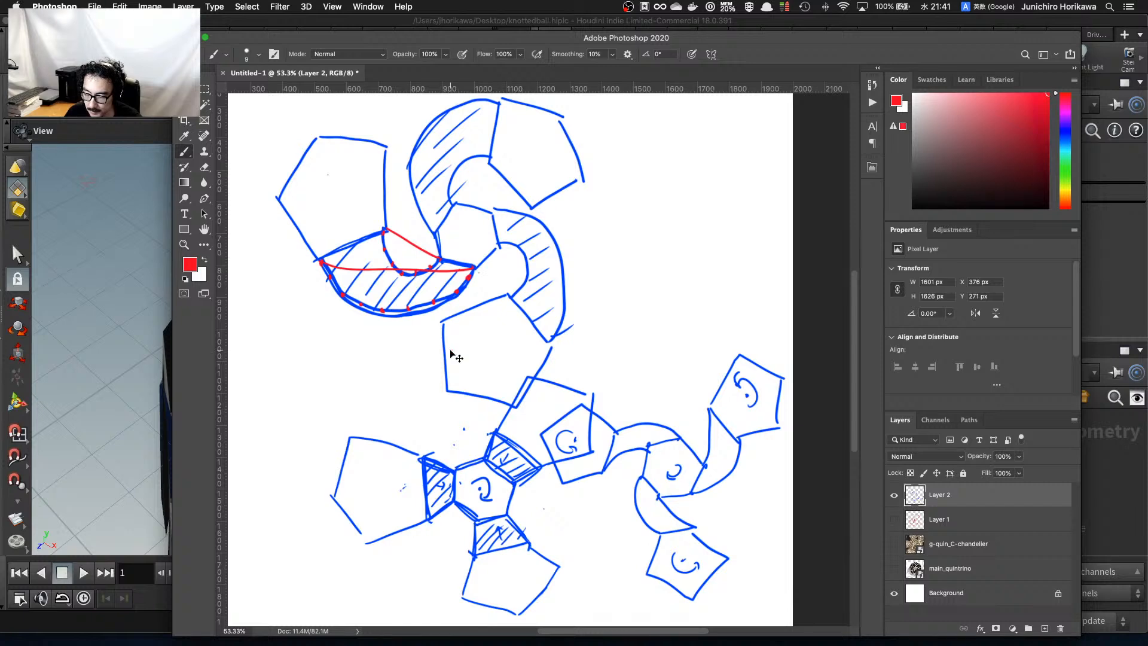
Undo the two straight red lines across the hatched arm and trace red curves along its outer and inner edges instead.
{"action": "key", "text": "super+z"}
{"action": "key", "text": "super+z"}
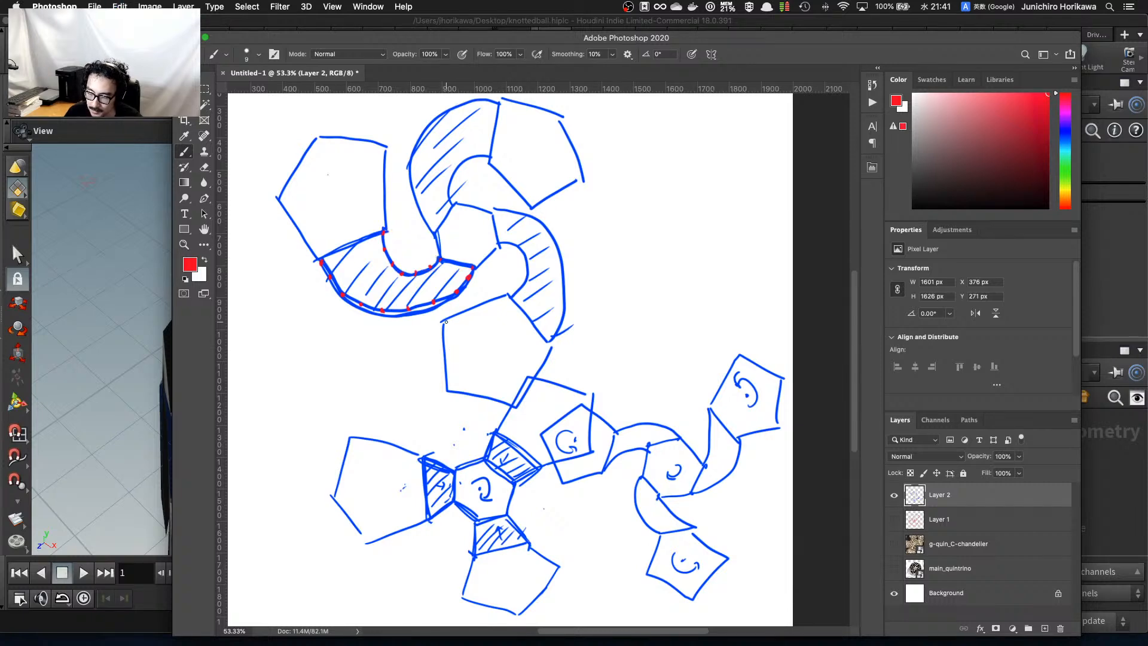
{"action": "left_click_drag", "start_coordinate": [360, 305], "coordinate": [470, 272]}
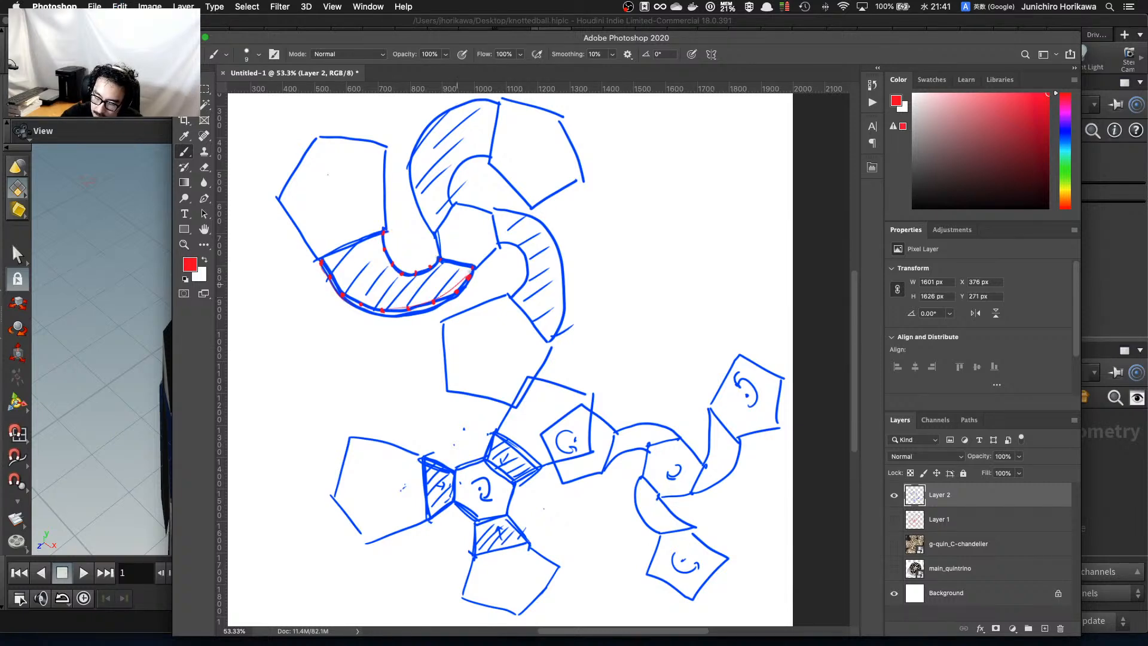
{"action": "mouse_move", "coordinate": [382, 231]}
{"action": "left_mouse_down"}
{"action": "mouse_move", "coordinate": [403, 267]}
{"action": "mouse_move", "coordinate": [439, 258]}
{"action": "left_mouse_up"}
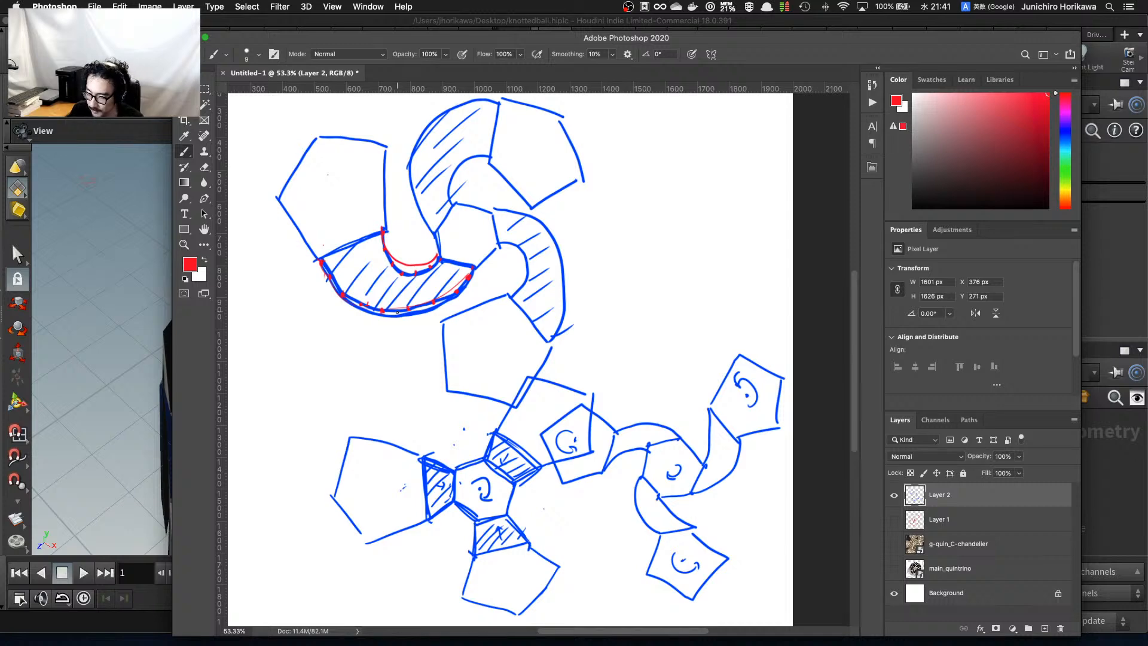
Switch to Houdini and examine the strips between the black pentagons and the rotated hexagons from another angle.
{"action": "left_click", "coordinate": [107, 192]}
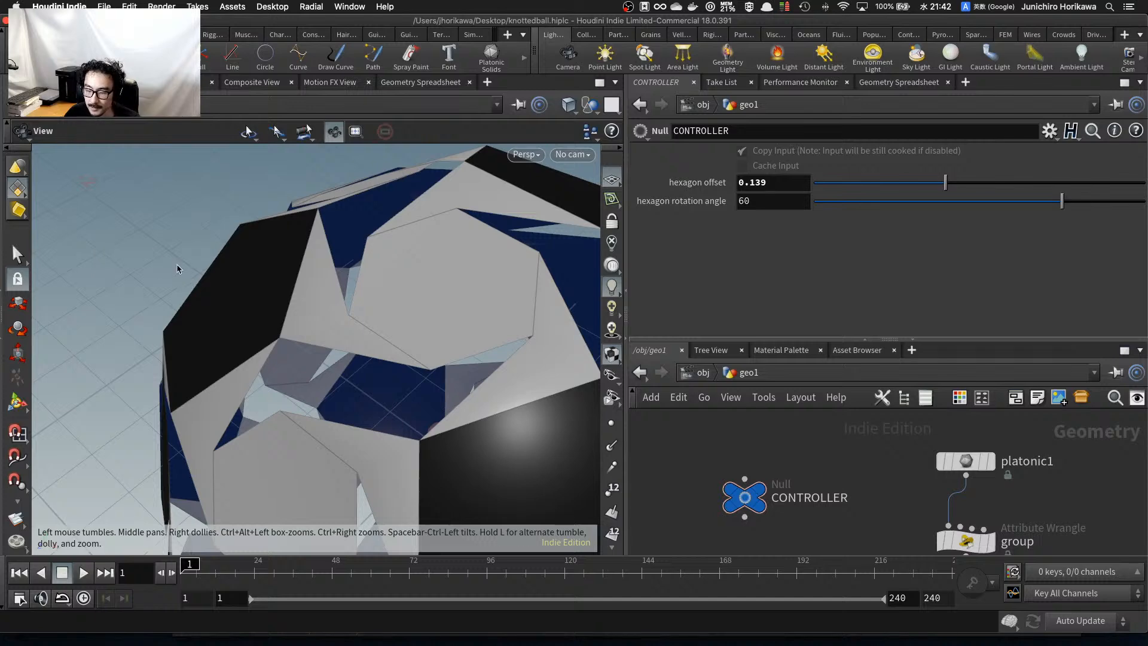
{"action": "scroll", "coordinate": [286, 309], "scroll_direction": "down", "scroll_amount": 3}
{"action": "scroll", "coordinate": [287, 314], "scroll_direction": "down", "scroll_amount": 3}
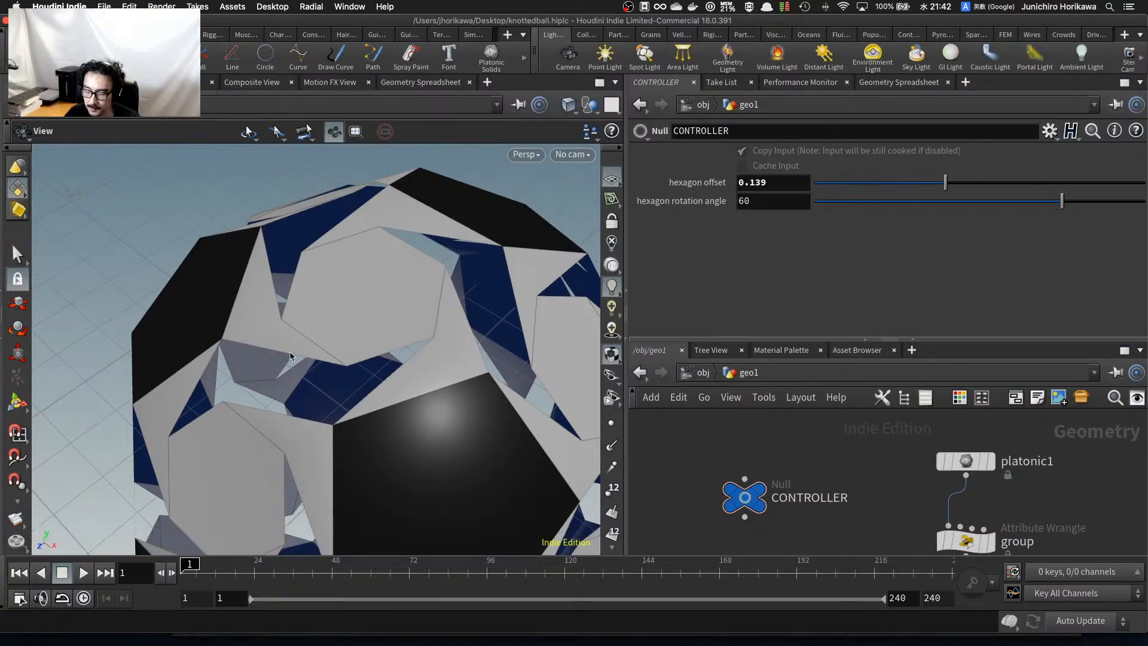
{"action": "left_click_drag", "start_coordinate": [310, 365], "coordinate": [294, 351]}
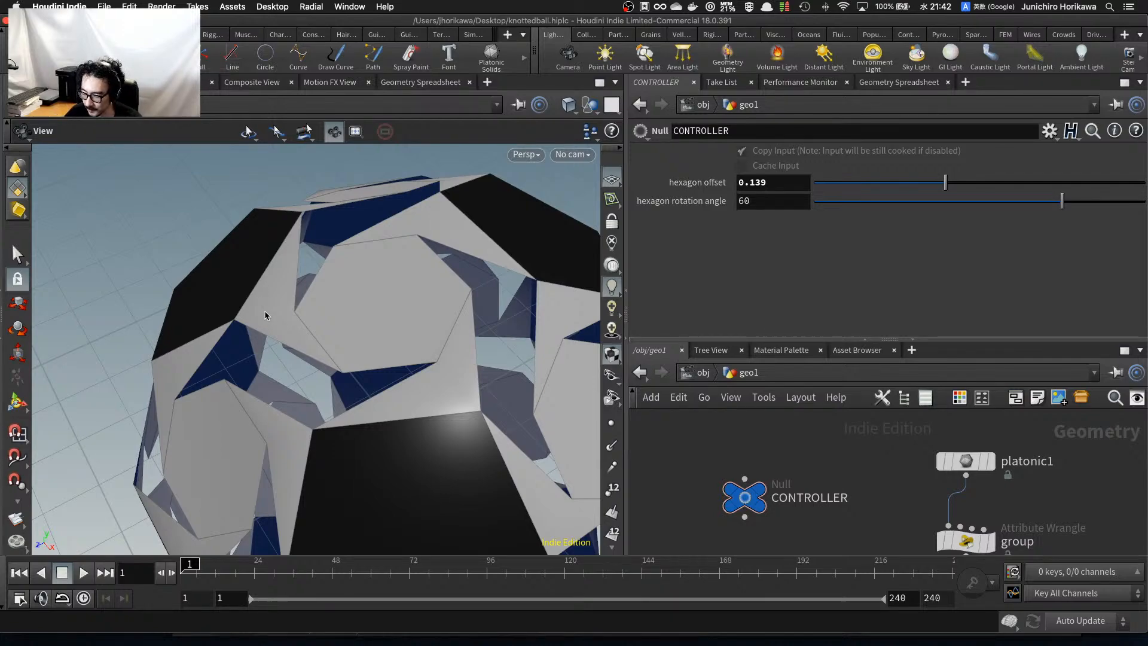
Switch to Photoshop, hide Layer 2 and add a new empty layer for a fresh sketch.
{"action": "key", "text": "ctrl+Up"}
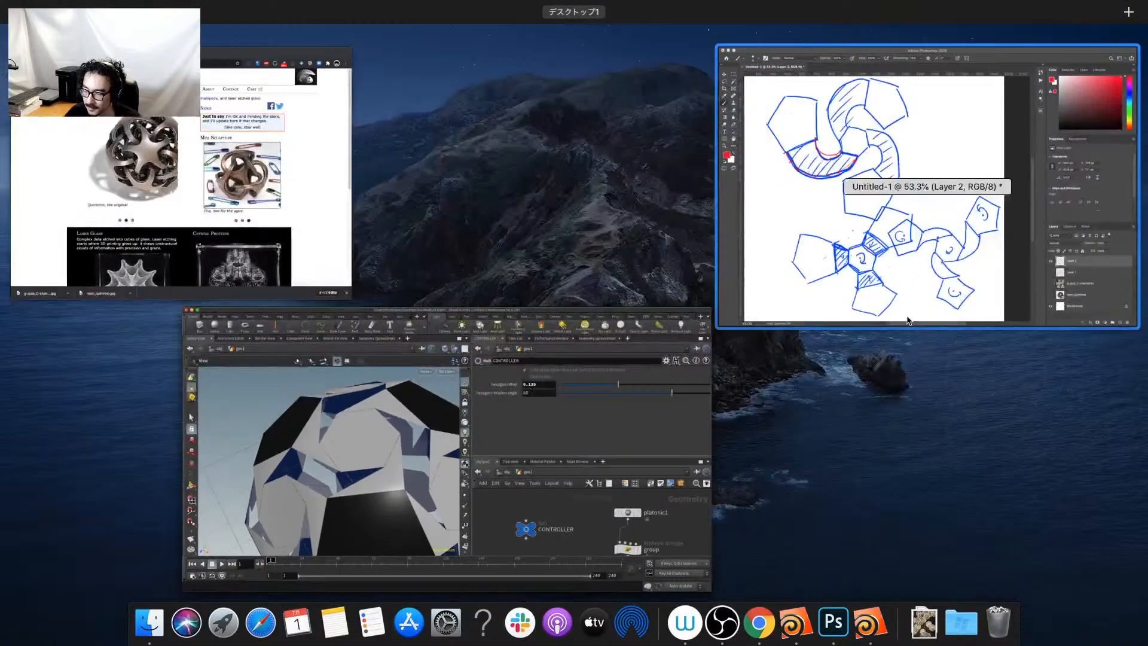
{"action": "left_click", "coordinate": [907, 321]}
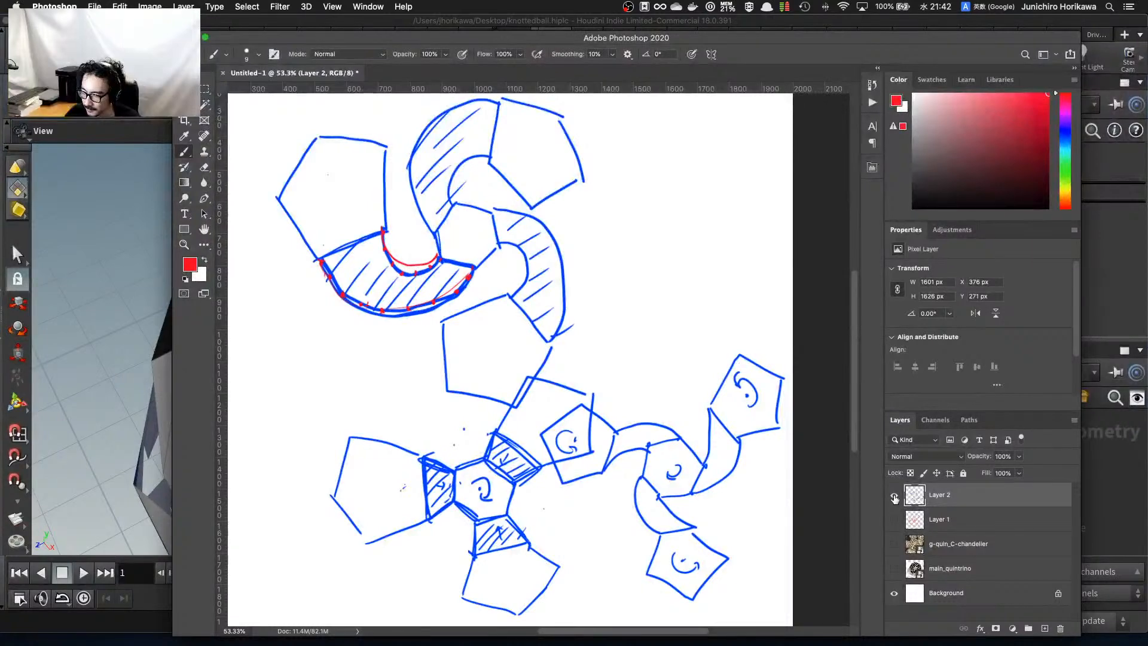
{"action": "left_click", "coordinate": [895, 496]}
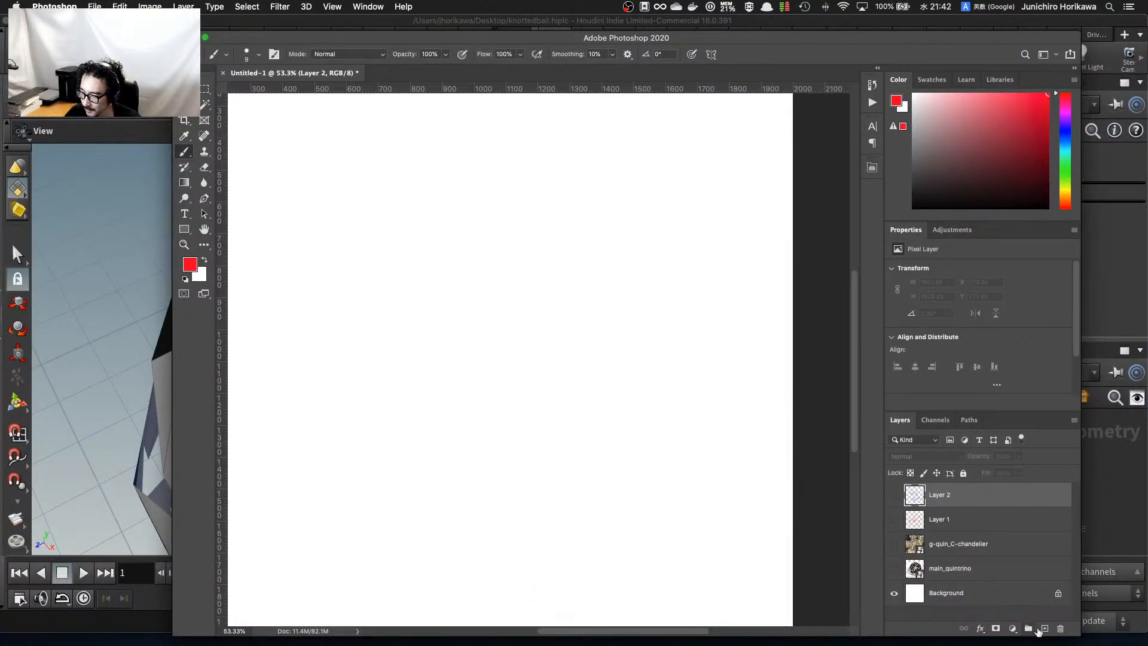
{"action": "left_click", "coordinate": [1044, 628]}
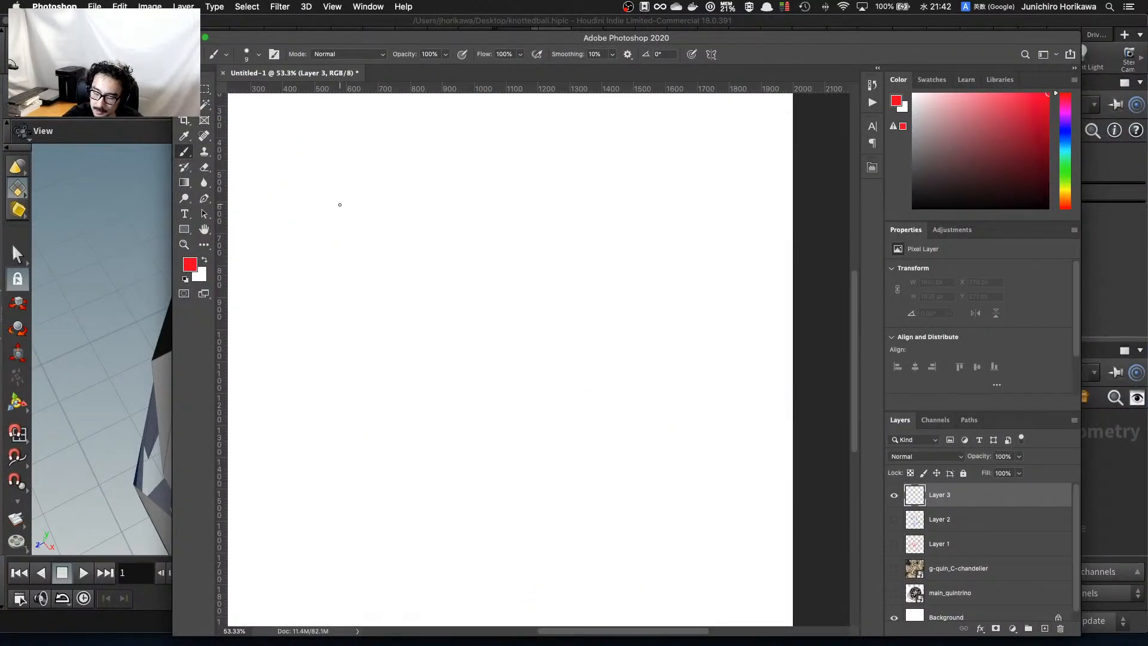
Sketch a red pentagon in the upper-left area of the canvas and a red hexagon below it.
{"action": "mouse_move", "coordinate": [292, 204]}
{"action": "left_mouse_down"}
{"action": "mouse_move", "coordinate": [323, 252]}
{"action": "mouse_move", "coordinate": [297, 173]}
{"action": "mouse_move", "coordinate": [366, 149]}
{"action": "mouse_move", "coordinate": [385, 213]}
{"action": "left_mouse_up"}
{"action": "left_click_drag", "start_coordinate": [322, 252], "coordinate": [397, 209]}
{"action": "left_click_drag", "start_coordinate": [375, 348], "coordinate": [418, 322]}
{"action": "mouse_move", "coordinate": [375, 351]}
{"action": "left_mouse_down"}
{"action": "mouse_move", "coordinate": [410, 428]}
{"action": "mouse_move", "coordinate": [486, 394]}
{"action": "left_mouse_up"}
{"action": "mouse_move", "coordinate": [421, 327]}
{"action": "left_mouse_down"}
{"action": "mouse_move", "coordinate": [474, 336]}
{"action": "mouse_move", "coordinate": [488, 394]}
{"action": "left_mouse_up"}
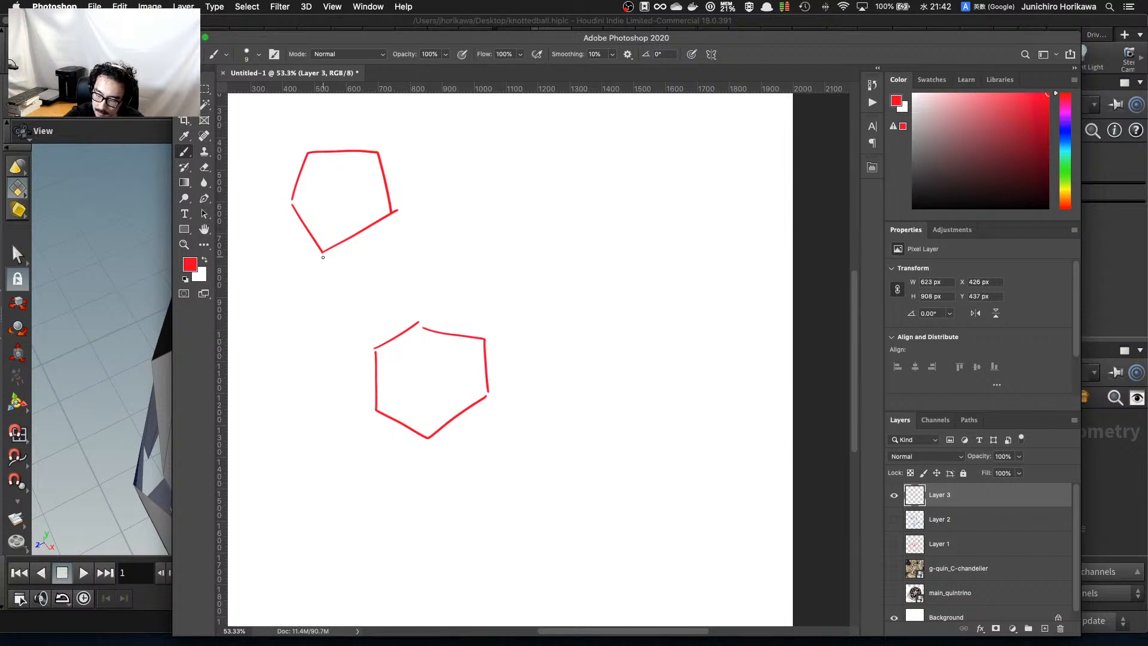
Change the brush colour to blue and join the pentagon's lower edge to the hexagon's left edge with two thick straight lines.
{"action": "left_click_drag", "start_coordinate": [323, 254], "coordinate": [374, 405]}
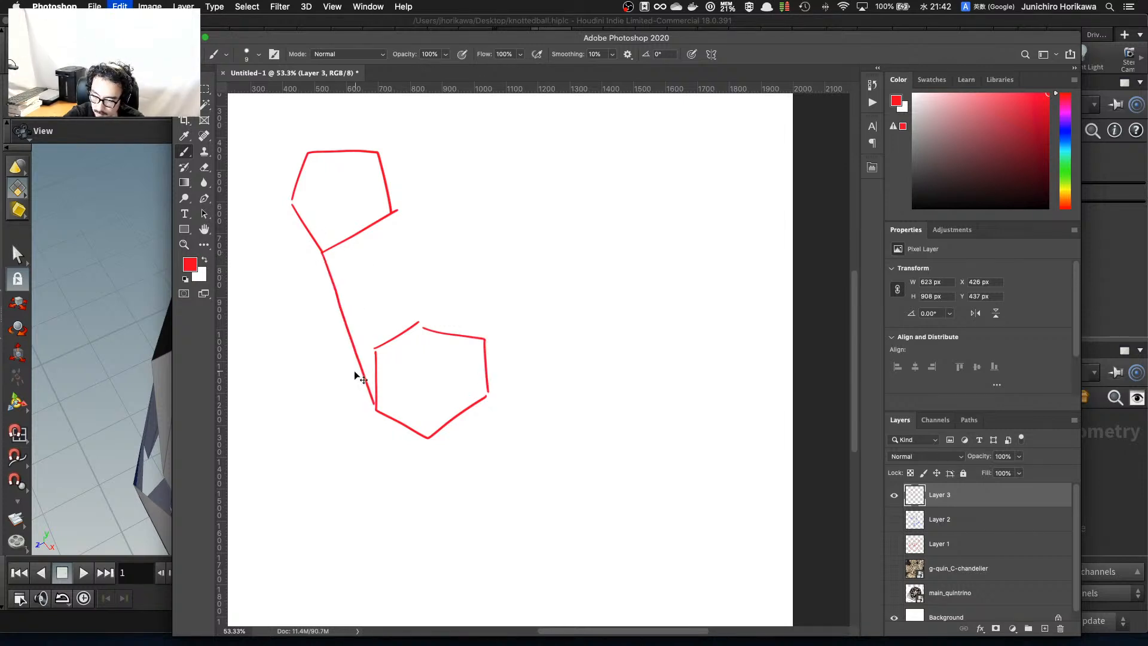
{"action": "key", "text": "super+z"}
{"action": "left_click", "coordinate": [1065, 135]}
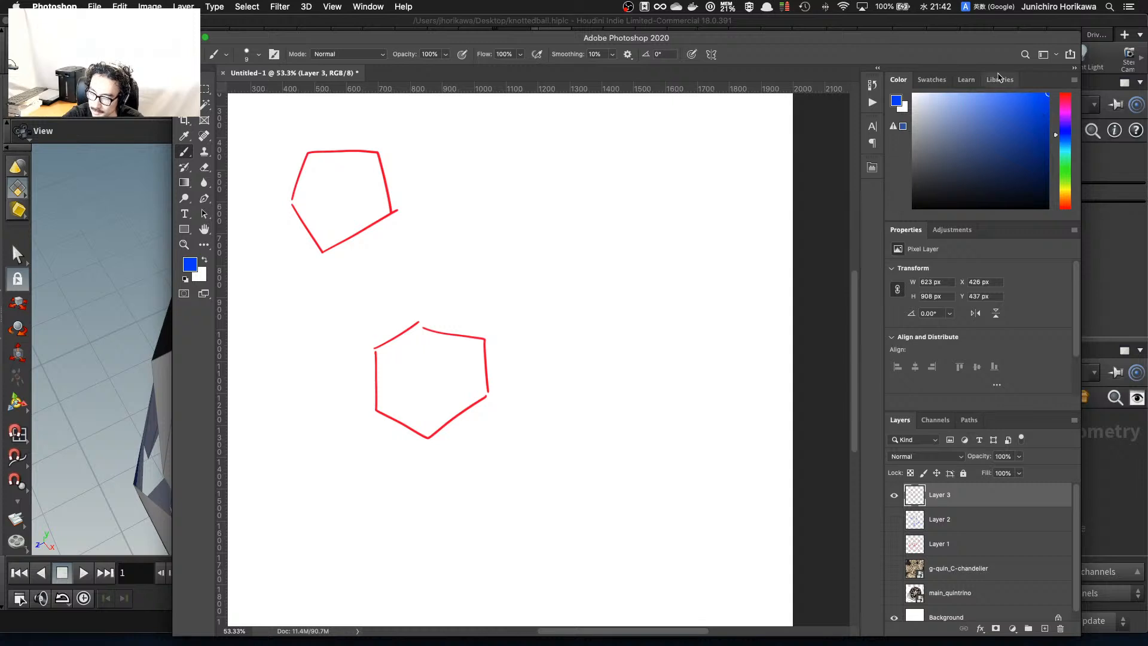
{"action": "left_click_drag", "start_coordinate": [320, 255], "coordinate": [374, 411]}
{"action": "left_click_drag", "start_coordinate": [375, 349], "coordinate": [385, 209]}
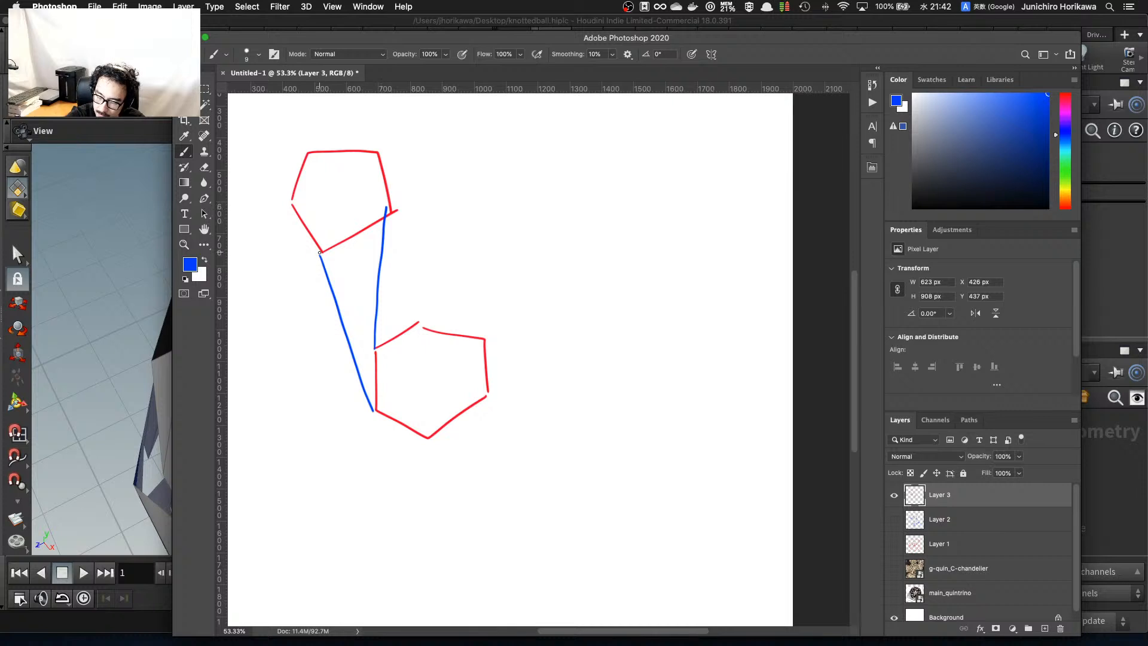
{"action": "left_click_drag", "start_coordinate": [321, 252], "coordinate": [373, 411]}
{"action": "left_click_drag", "start_coordinate": [391, 212], "coordinate": [375, 347]}
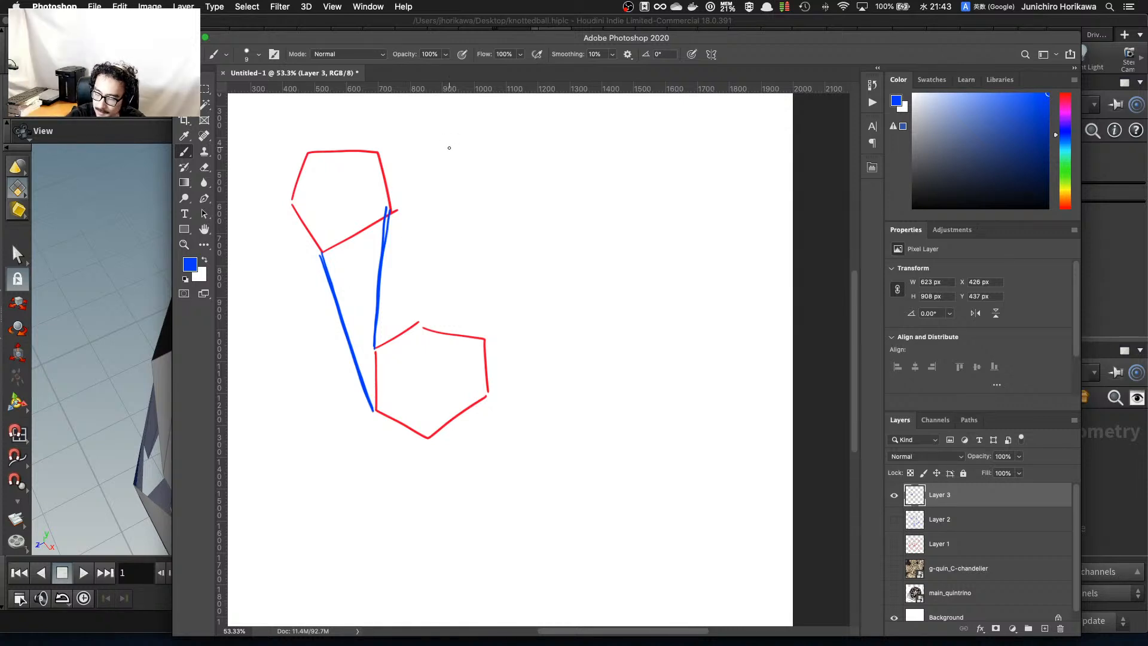
Draw a blue arrow pointing right beside the sketch and a circular rotation arrow inside the pentagon.
{"action": "left_click_drag", "start_coordinate": [497, 278], "coordinate": [530, 277]}
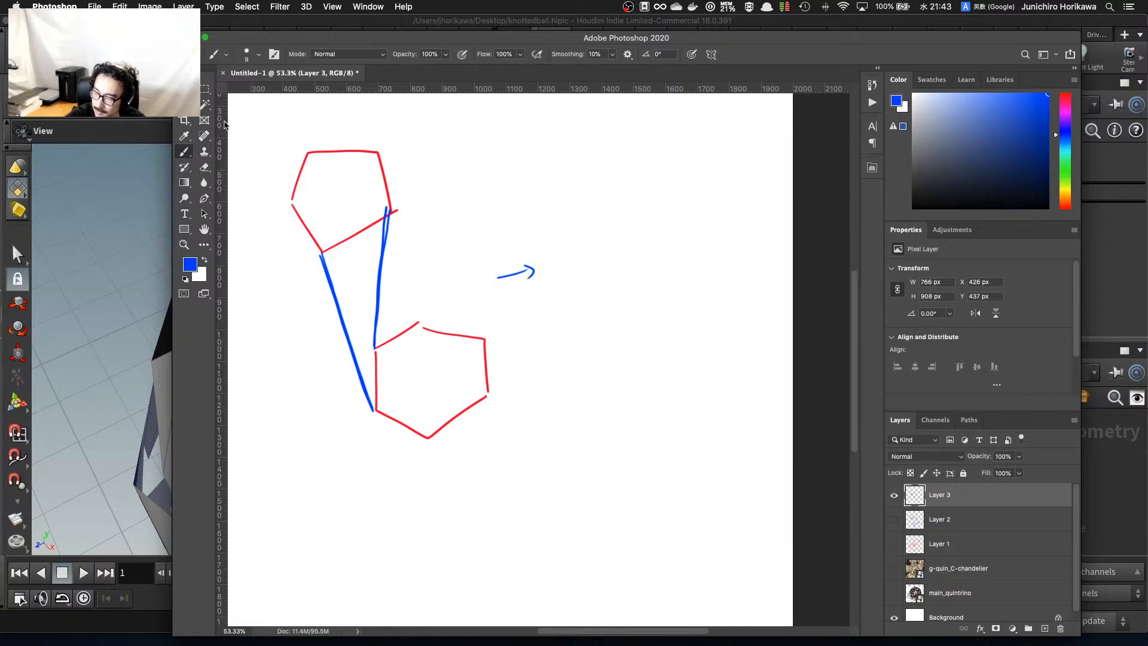
{"action": "mouse_move", "coordinate": [321, 198]}
{"action": "left_mouse_down"}
{"action": "mouse_move", "coordinate": [343, 179]}
{"action": "mouse_move", "coordinate": [353, 188]}
{"action": "left_mouse_up"}
{"action": "key", "text": "super+z"}
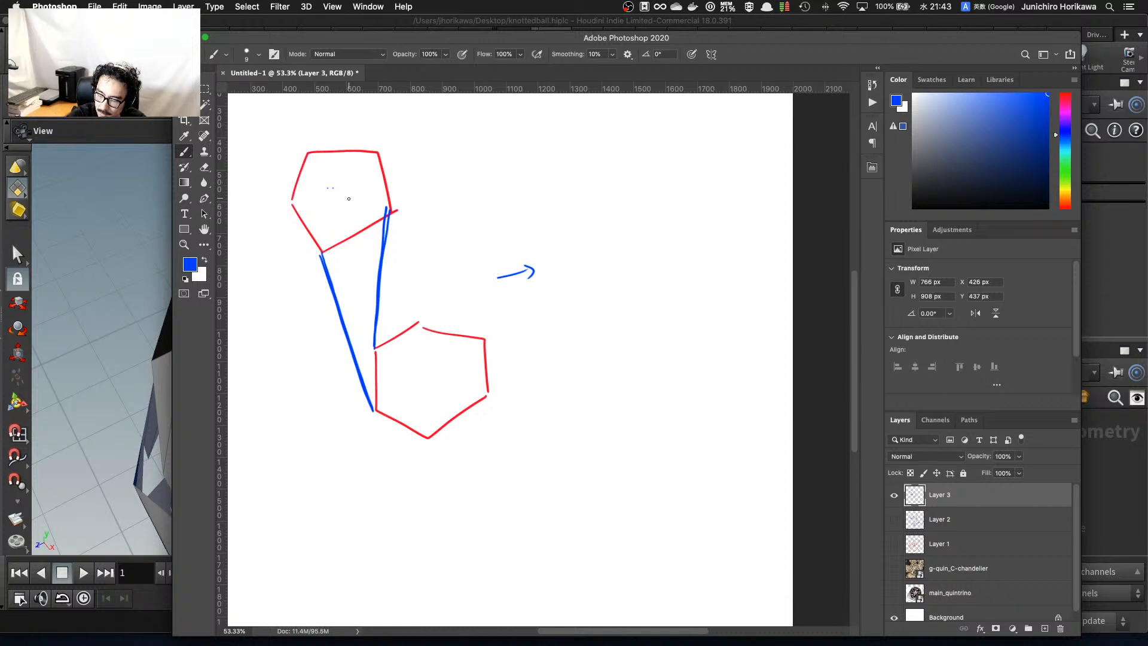
{"action": "mouse_move", "coordinate": [349, 199]}
{"action": "left_mouse_down"}
{"action": "mouse_move", "coordinate": [333, 178]}
{"action": "mouse_move", "coordinate": [346, 187]}
{"action": "left_mouse_up"}
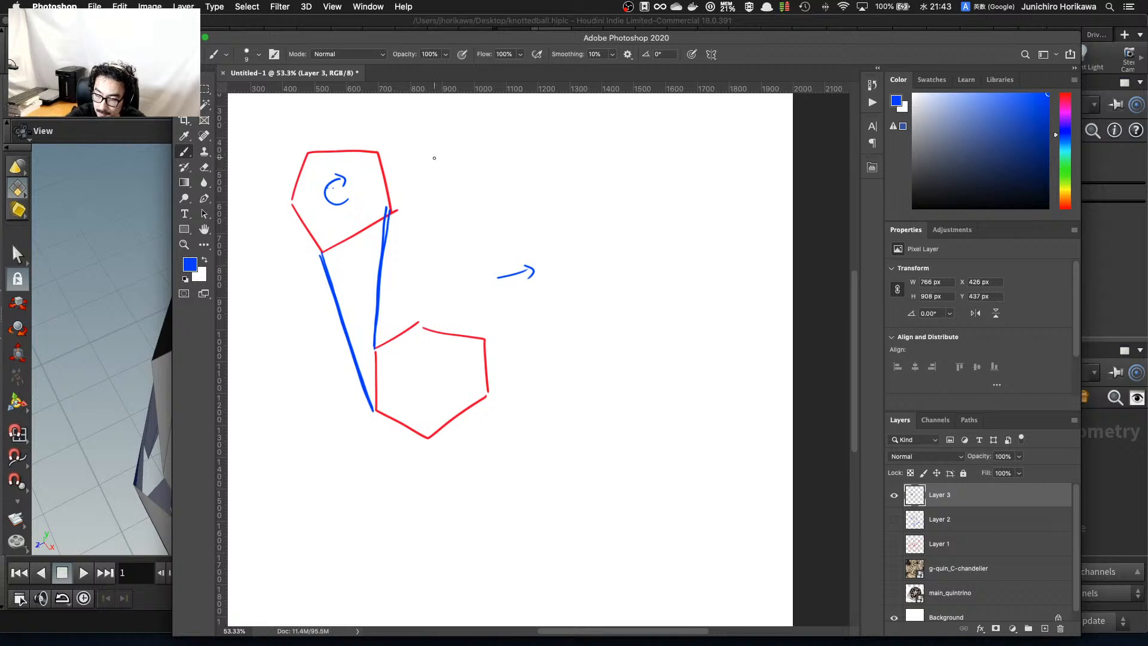
Write 360/5 in blue beside the pentagon and underline it twice.
{"action": "mouse_move", "coordinate": [414, 161]}
{"action": "left_mouse_down"}
{"action": "mouse_move", "coordinate": [417, 173]}
{"action": "mouse_move", "coordinate": [431, 162]}
{"action": "left_mouse_up"}
{"action": "mouse_move", "coordinate": [449, 151]}
{"action": "left_mouse_down"}
{"action": "mouse_move", "coordinate": [462, 159]}
{"action": "mouse_move", "coordinate": [479, 146]}
{"action": "left_mouse_up"}
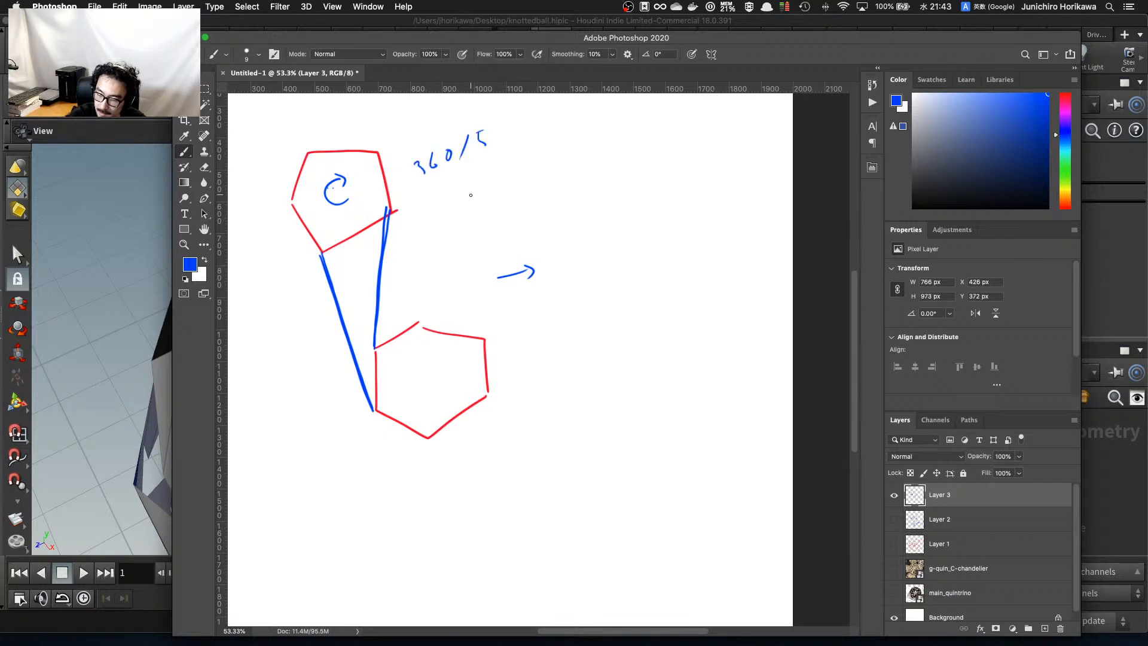
{"action": "left_click_drag", "start_coordinate": [423, 177], "coordinate": [498, 144]}
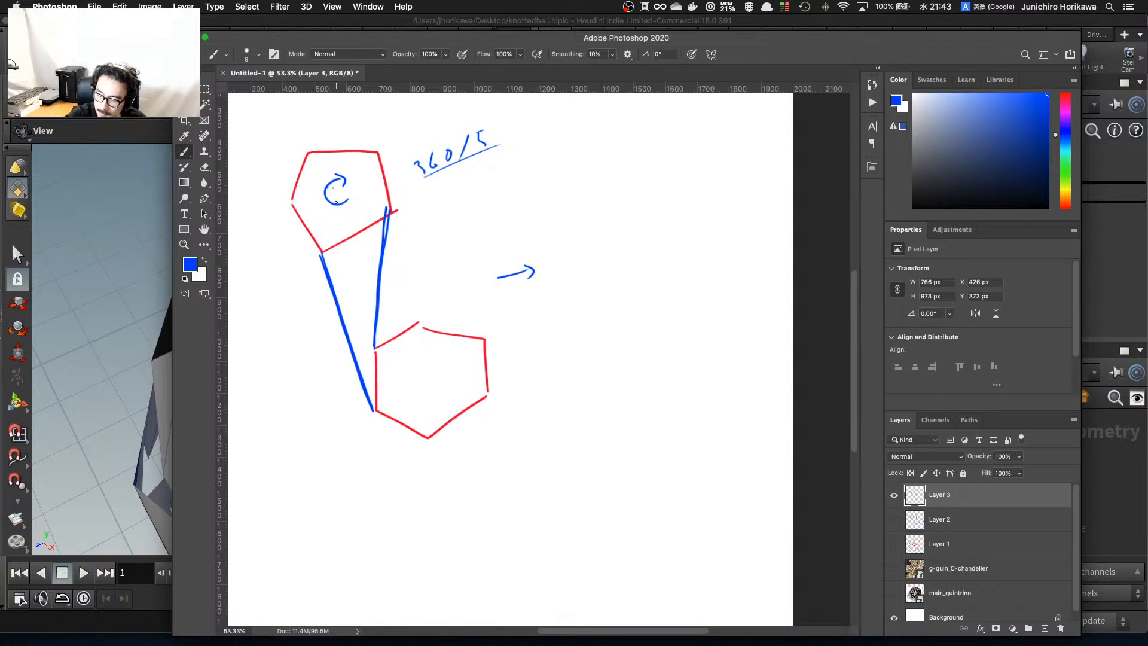
{"action": "left_click_drag", "start_coordinate": [421, 184], "coordinate": [493, 154]}
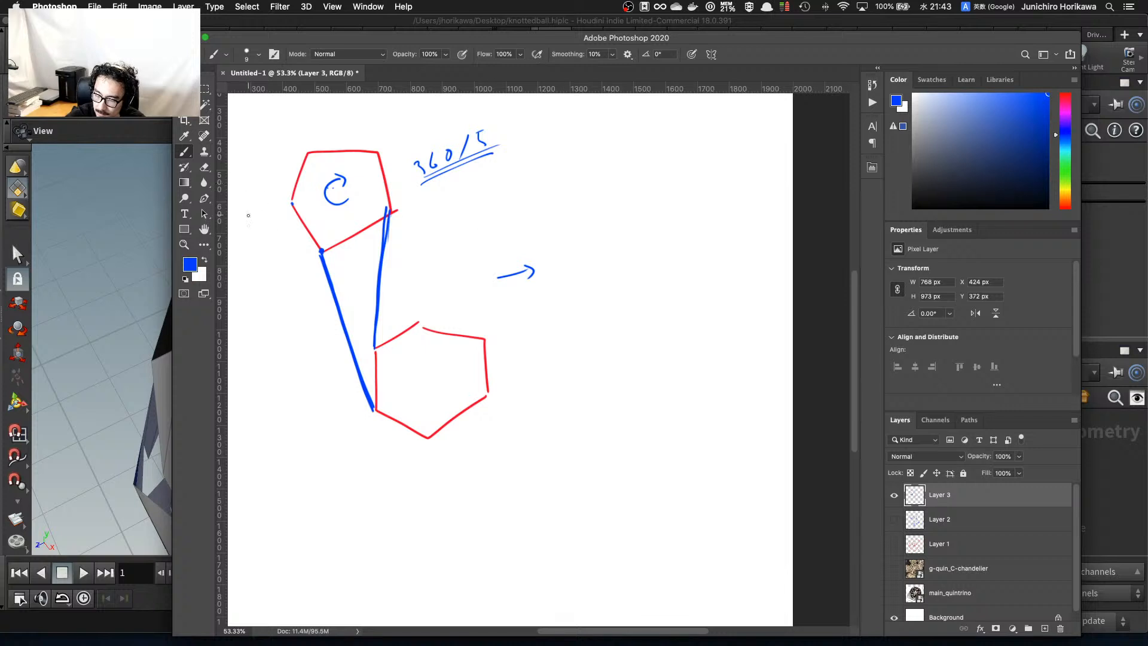
Change the brush colour to red and sketch a second pentagon with a hexagon below it, beyond the arrow.
{"action": "left_click", "coordinate": [1067, 93]}
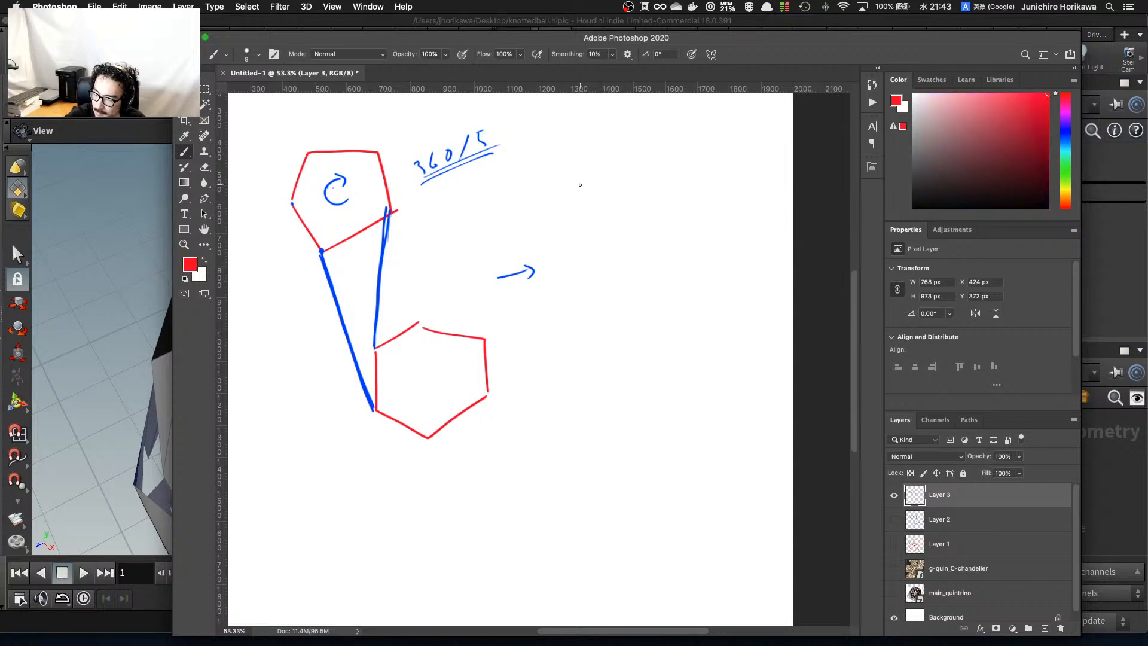
{"action": "mouse_move", "coordinate": [589, 198]}
{"action": "left_mouse_down"}
{"action": "mouse_move", "coordinate": [568, 161]}
{"action": "mouse_move", "coordinate": [590, 123]}
{"action": "mouse_move", "coordinate": [649, 159]}
{"action": "mouse_move", "coordinate": [641, 152]}
{"action": "left_mouse_up"}
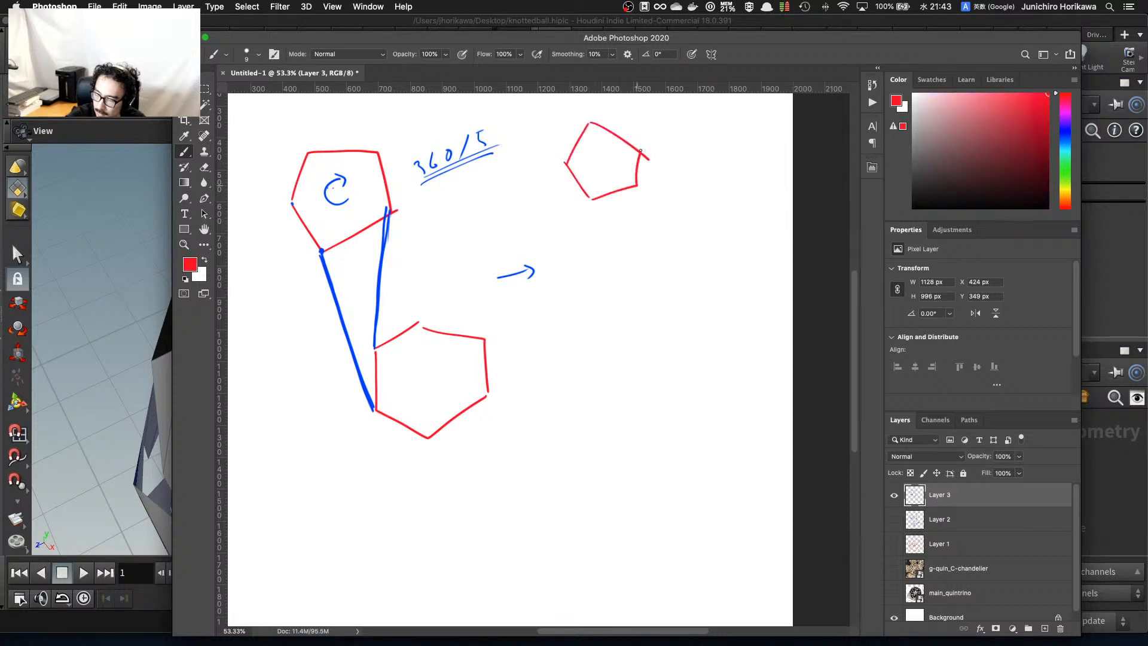
{"action": "mouse_move", "coordinate": [620, 304]}
{"action": "left_mouse_down"}
{"action": "mouse_move", "coordinate": [660, 280]}
{"action": "mouse_move", "coordinate": [665, 388]}
{"action": "left_mouse_up"}
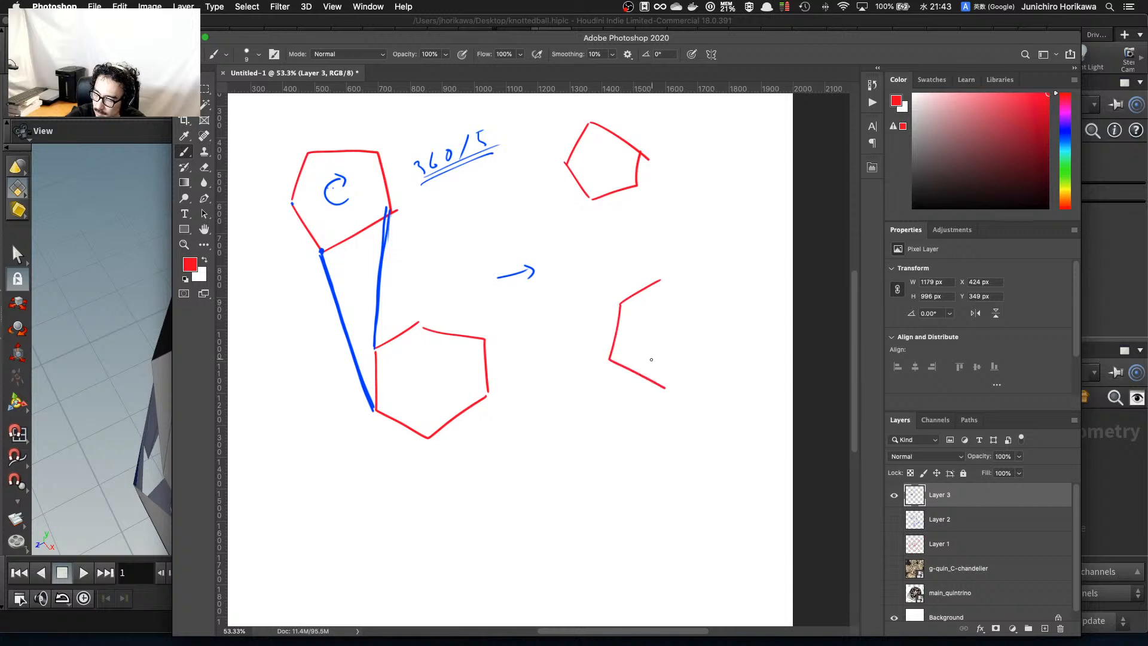
{"action": "mouse_move", "coordinate": [660, 289]}
{"action": "left_mouse_down"}
{"action": "mouse_move", "coordinate": [716, 315]}
{"action": "mouse_move", "coordinate": [704, 358]}
{"action": "left_mouse_up"}
{"action": "left_click_drag", "start_coordinate": [650, 383], "coordinate": [698, 357]}
Change the brush colour to violet-blue and join the second pentagon's lower-left edge to its hexagon's left edge with two doubled straight lines.
{"action": "left_click", "coordinate": [1065, 124]}
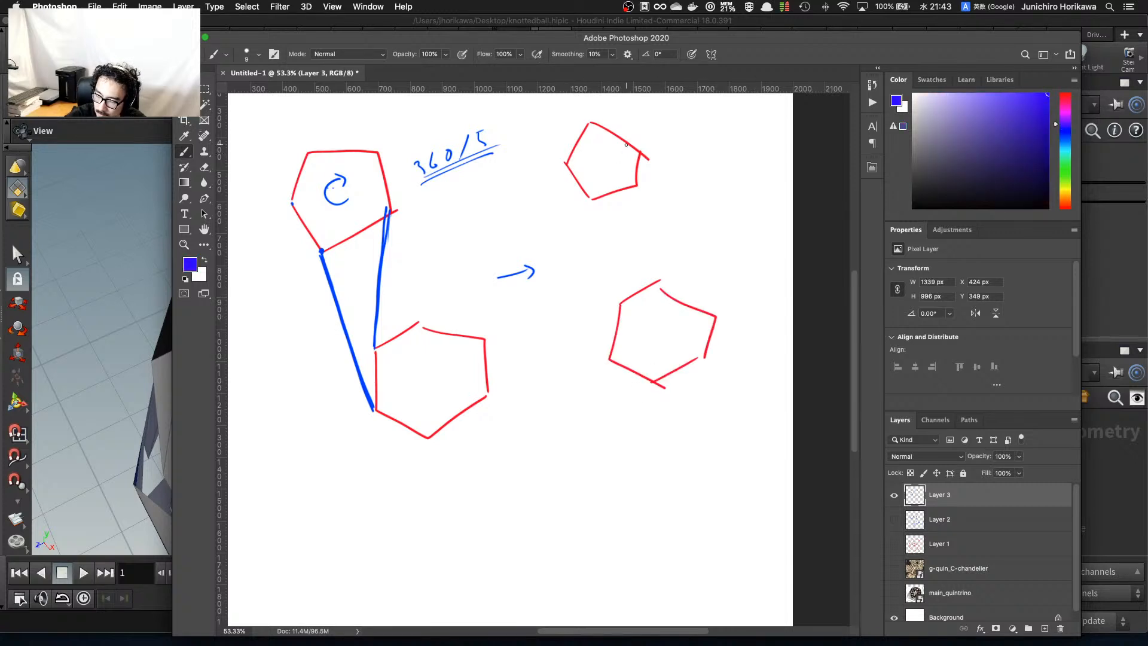
{"action": "left_click_drag", "start_coordinate": [564, 163], "coordinate": [606, 359]}
{"action": "left_click_drag", "start_coordinate": [592, 198], "coordinate": [619, 308]}
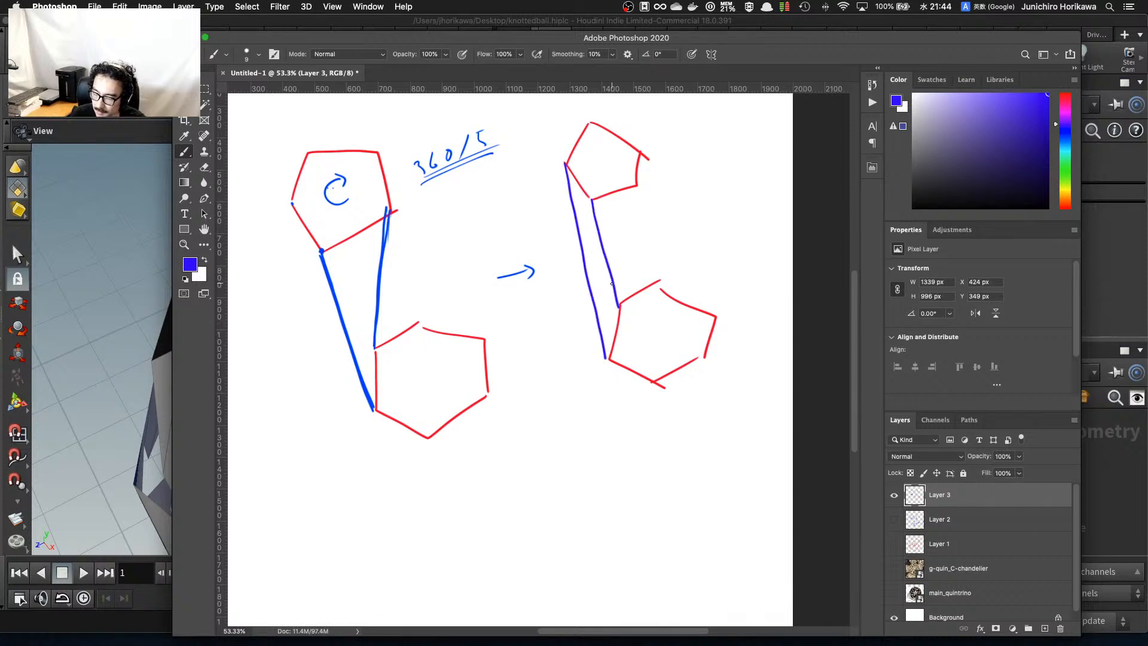
{"action": "left_click_drag", "start_coordinate": [565, 165], "coordinate": [605, 358]}
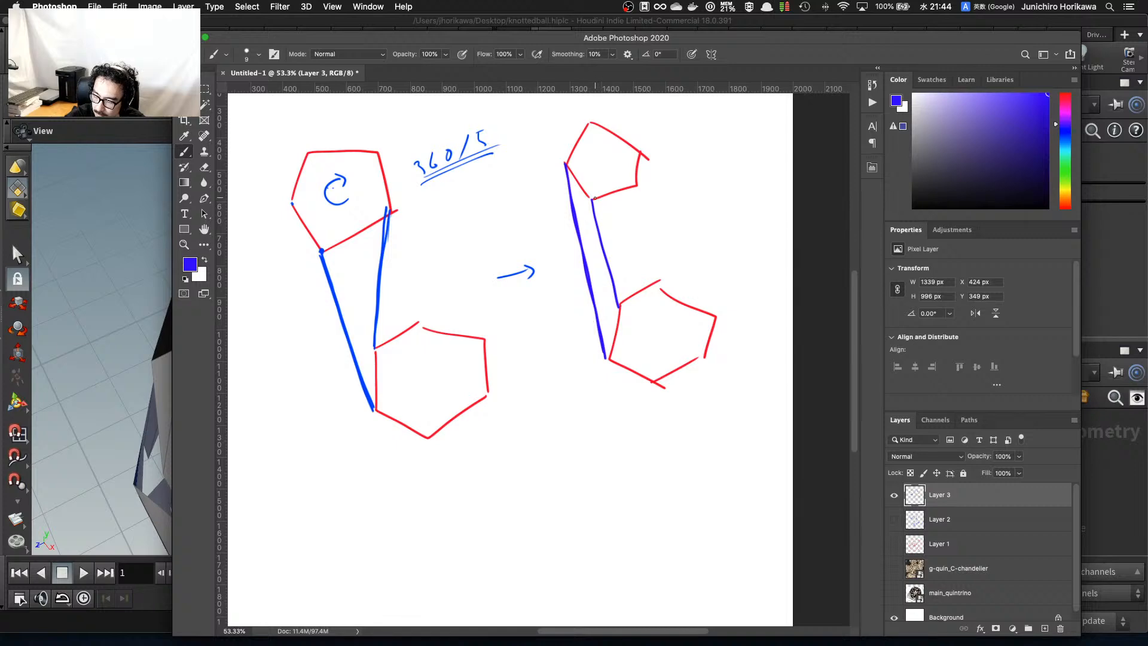
{"action": "left_click_drag", "start_coordinate": [593, 199], "coordinate": [617, 308]}
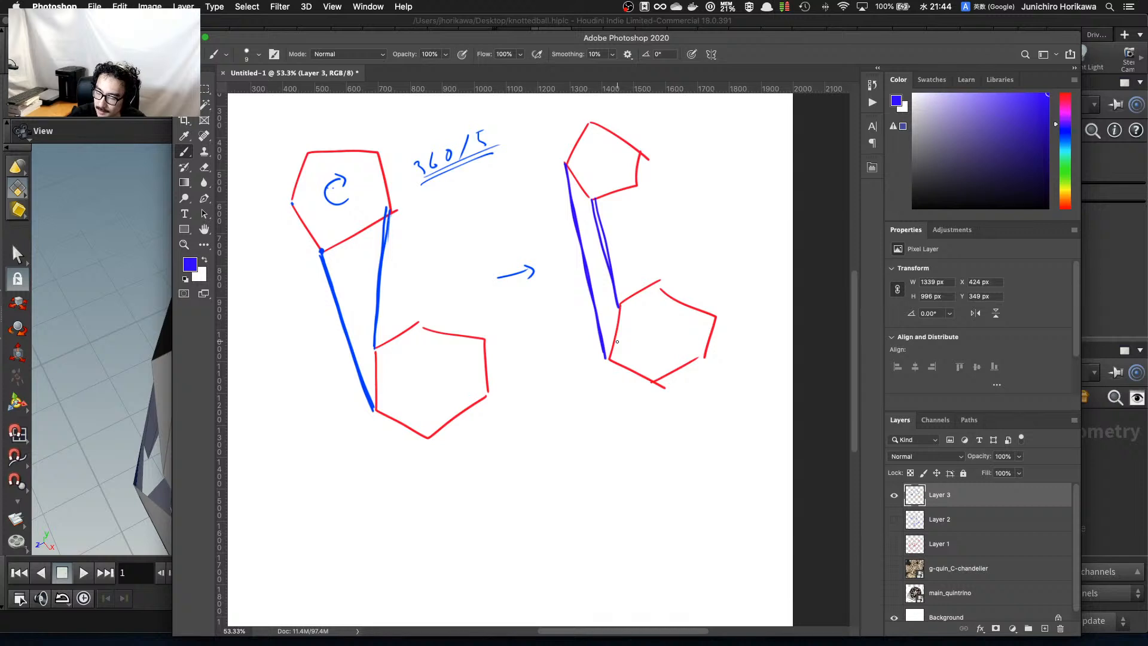
Change the brush colour to red and mark division ticks along both lines joining the second pentagon and hexagon.
{"action": "left_click", "coordinate": [1066, 94]}
{"action": "left_click_drag", "start_coordinate": [565, 179], "coordinate": [592, 290]}
{"action": "left_click_drag", "start_coordinate": [597, 341], "coordinate": [605, 345]}
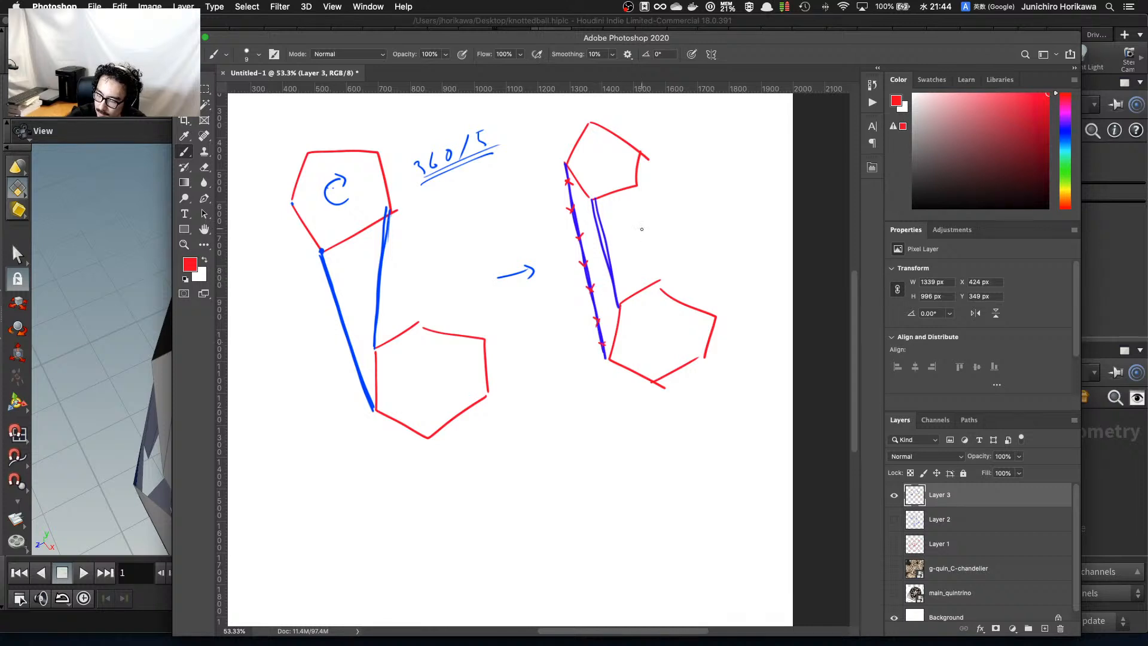
{"action": "left_click_drag", "start_coordinate": [594, 207], "coordinate": [615, 299]}
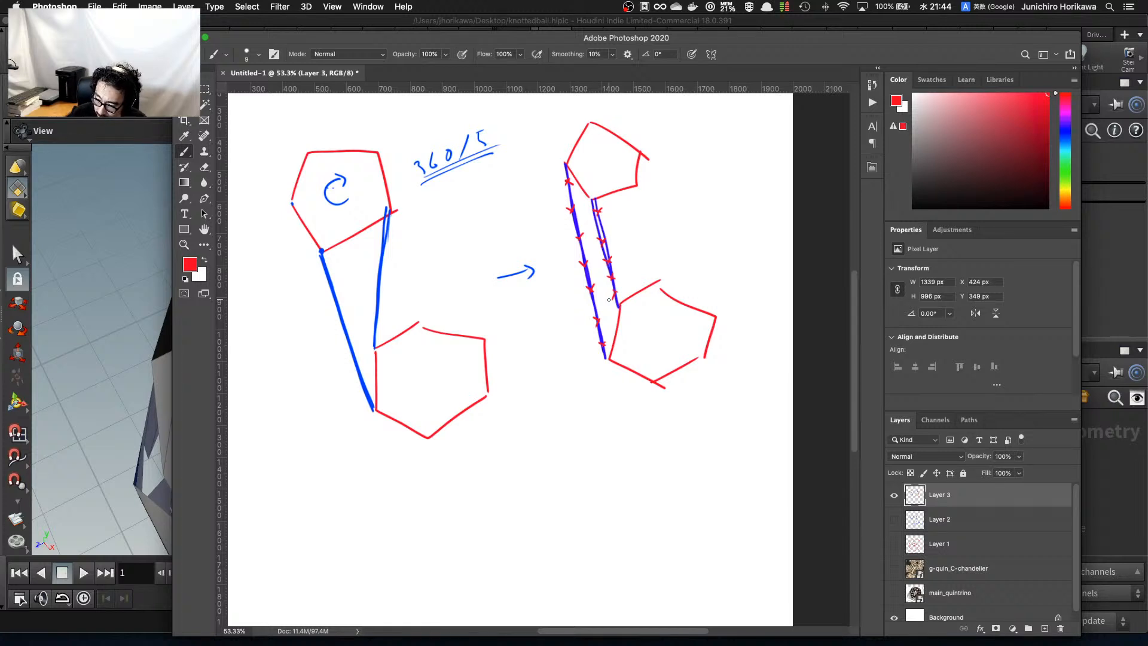
In blue, draw an arrow pointing at the ticked lines and bow an outer and an inner arc leftward between their endpoints.
{"action": "left_click", "coordinate": [1065, 128]}
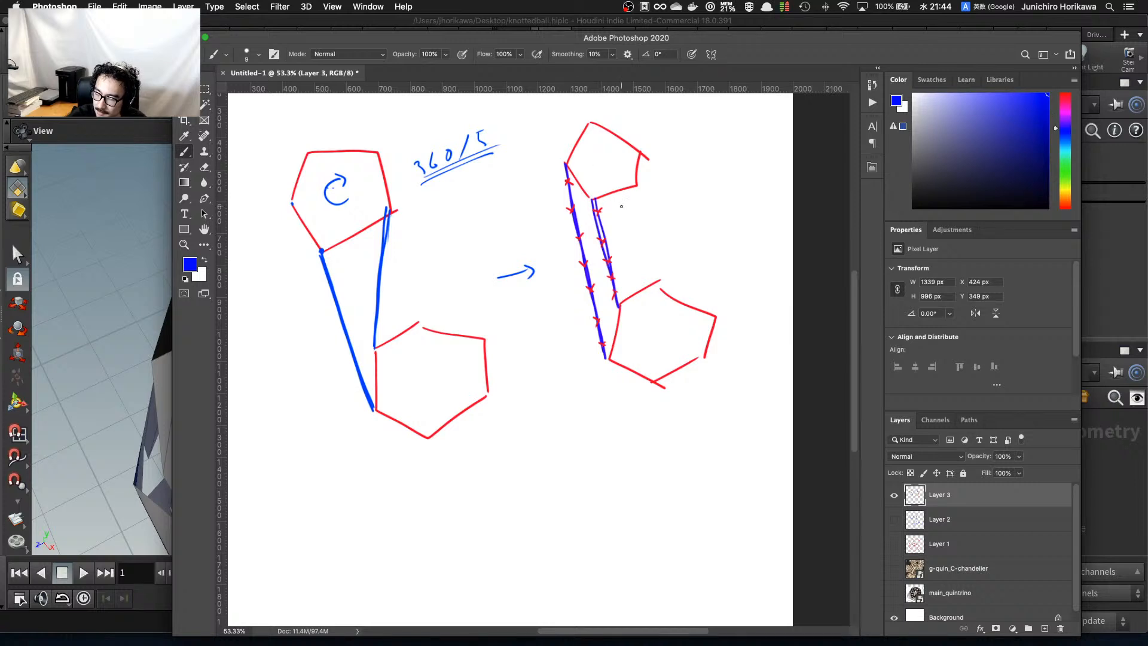
{"action": "left_click_drag", "start_coordinate": [653, 234], "coordinate": [615, 247]}
{"action": "mouse_move", "coordinate": [624, 237]}
{"action": "left_mouse_down"}
{"action": "mouse_move", "coordinate": [614, 248]}
{"action": "mouse_move", "coordinate": [635, 255]}
{"action": "left_mouse_up"}
{"action": "mouse_move", "coordinate": [571, 158]}
{"action": "left_mouse_down"}
{"action": "mouse_move", "coordinate": [538, 266]}
{"action": "mouse_move", "coordinate": [608, 358]}
{"action": "left_mouse_up"}
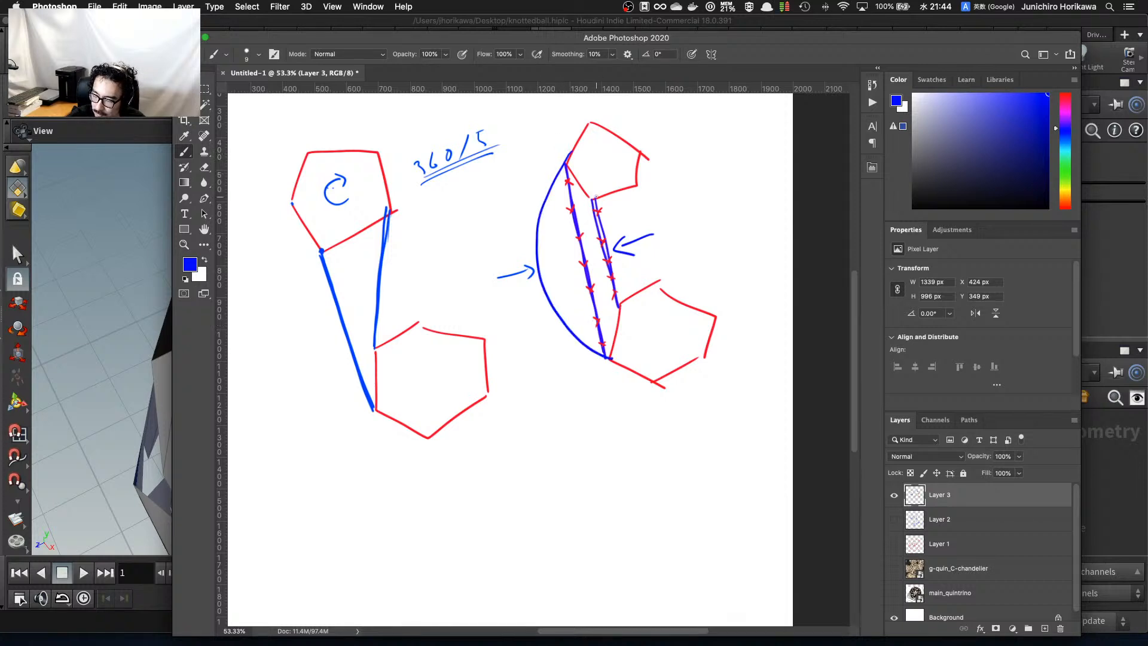
{"action": "mouse_move", "coordinate": [595, 196]}
{"action": "left_mouse_down"}
{"action": "mouse_move", "coordinate": [567, 254]}
{"action": "mouse_move", "coordinate": [610, 311]}
{"action": "mouse_move", "coordinate": [626, 312]}
{"action": "left_mouse_up"}
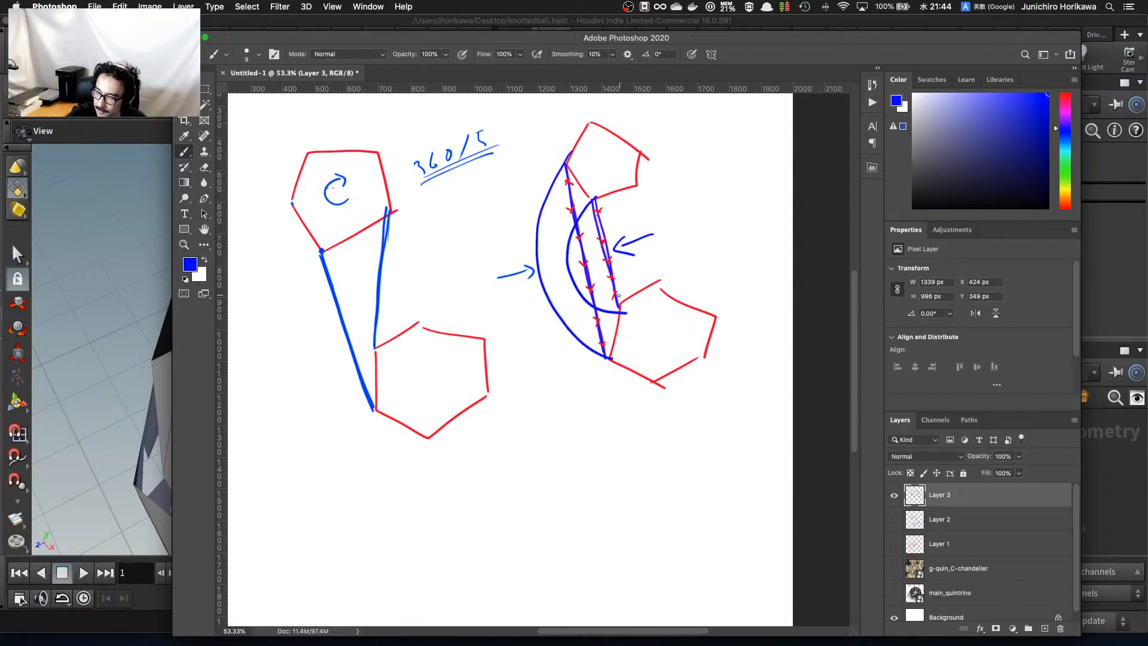
Change the brush colour to green and draw cross strokes linking the outer and inner arcs along the curved strip.
{"action": "left_click", "coordinate": [1065, 171]}
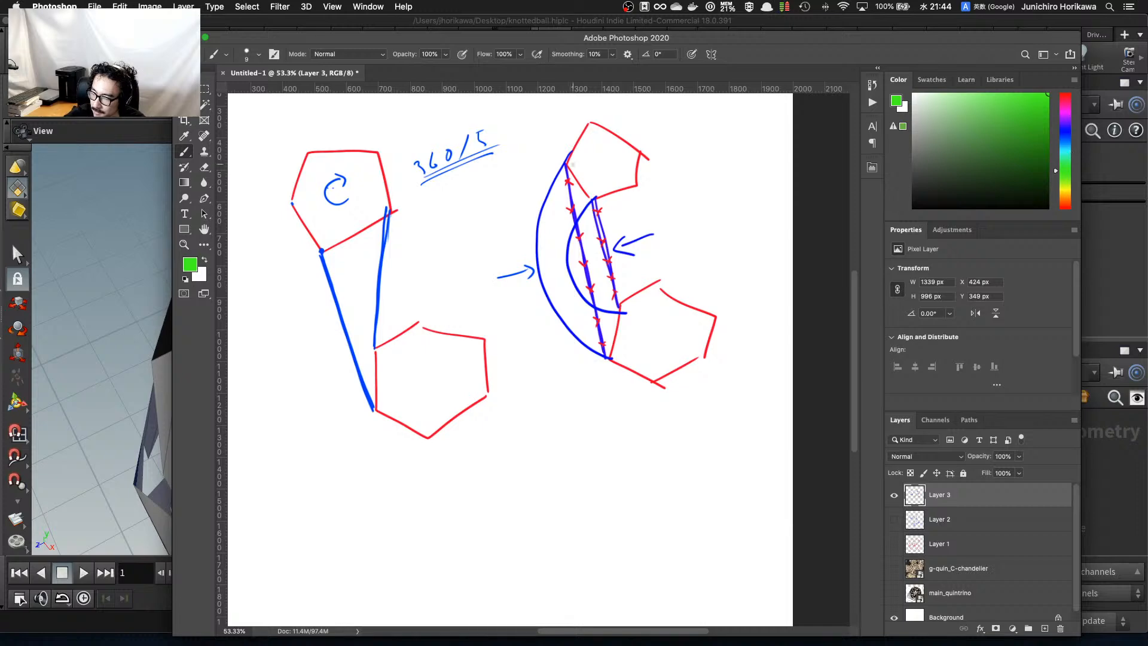
{"action": "mouse_move", "coordinate": [553, 178]}
{"action": "left_mouse_down"}
{"action": "mouse_move", "coordinate": [580, 205]}
{"action": "mouse_move", "coordinate": [572, 218]}
{"action": "left_mouse_up"}
{"action": "mouse_move", "coordinate": [538, 226]}
{"action": "left_mouse_down"}
{"action": "mouse_move", "coordinate": [568, 235]}
{"action": "mouse_move", "coordinate": [565, 263]}
{"action": "left_mouse_up"}
{"action": "mouse_move", "coordinate": [548, 294]}
{"action": "left_mouse_down"}
{"action": "mouse_move", "coordinate": [569, 278]}
{"action": "mouse_move", "coordinate": [580, 294]}
{"action": "left_mouse_up"}
{"action": "mouse_move", "coordinate": [571, 333]}
{"action": "left_mouse_down"}
{"action": "mouse_move", "coordinate": [595, 307]}
{"action": "mouse_move", "coordinate": [605, 319]}
{"action": "left_mouse_up"}
{"action": "left_click_drag", "start_coordinate": [596, 342], "coordinate": [609, 327]}
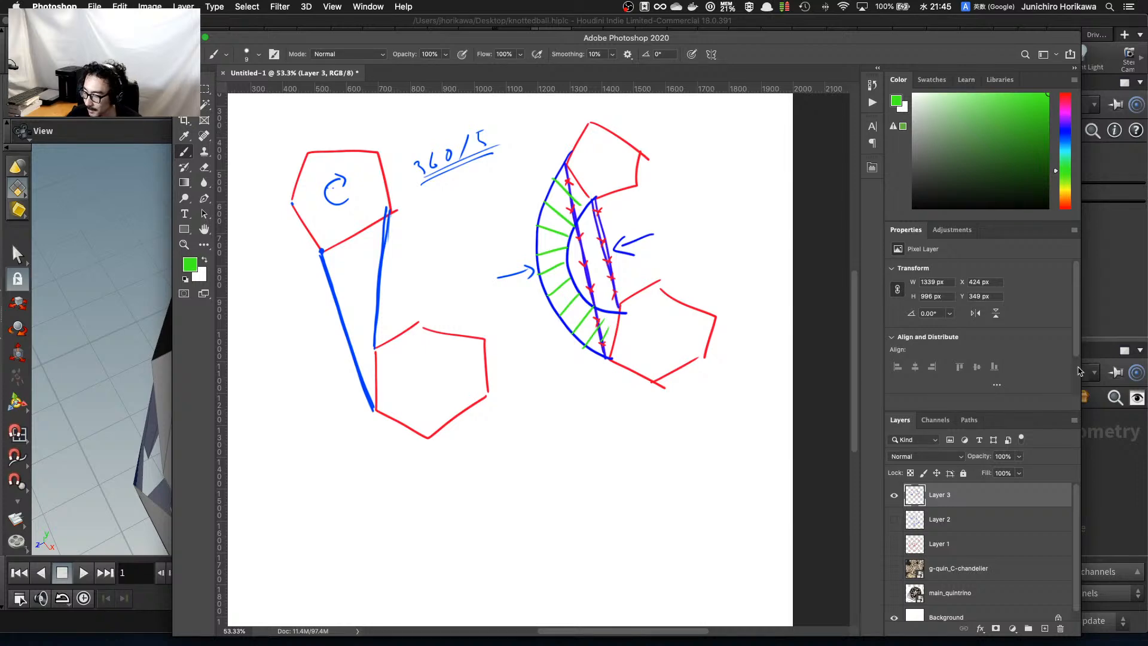
Switch to Houdini and open the hex_rotation wrangle's VEX code in the separate editor window.
{"action": "left_click", "coordinate": [1116, 492]}
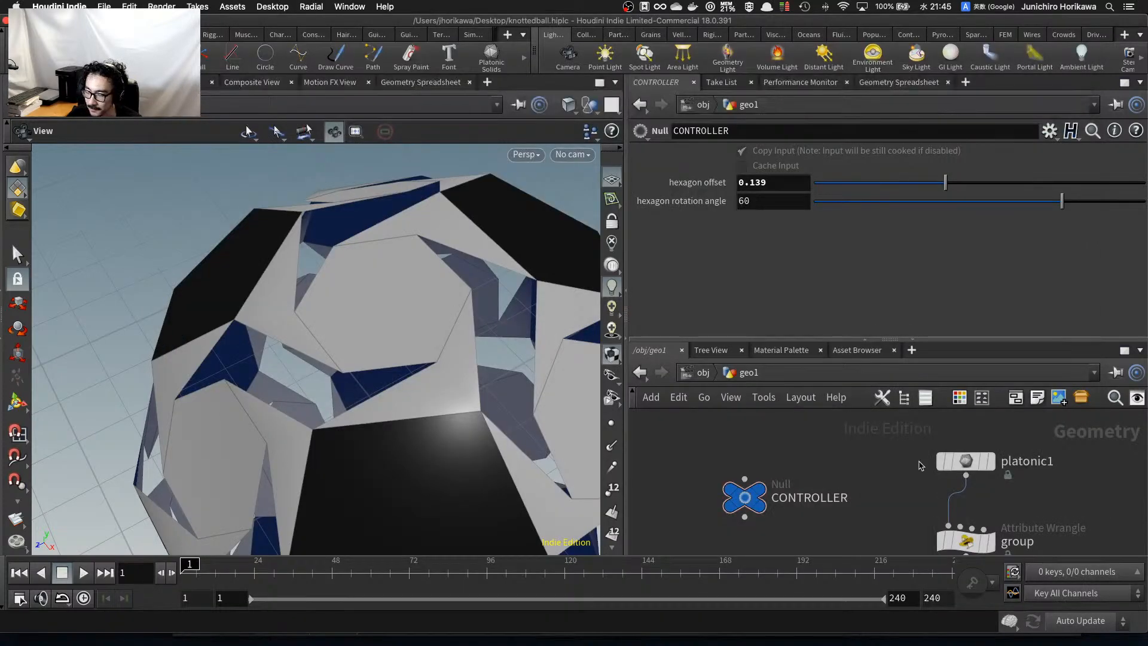
{"action": "scroll", "coordinate": [844, 489], "scroll_direction": "down", "scroll_amount": 4}
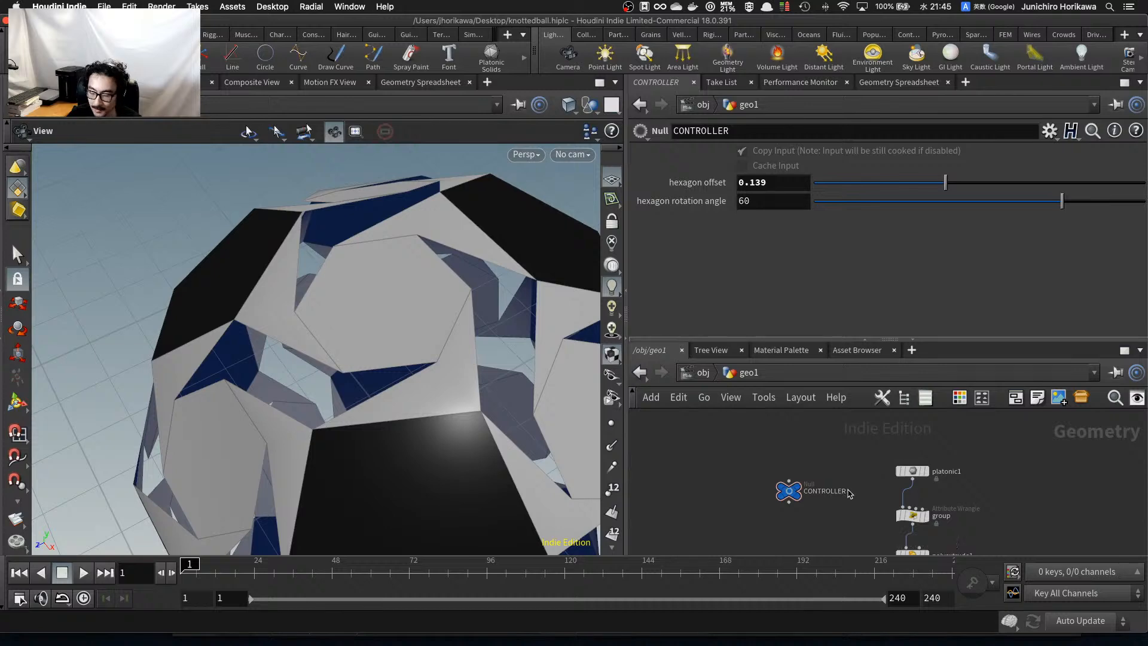
{"action": "middle_click_drag", "start_coordinate": [846, 489], "coordinate": [824, 441]}
{"action": "scroll", "coordinate": [824, 440], "scroll_direction": "down", "scroll_amount": 4}
{"action": "scroll", "coordinate": [827, 476], "scroll_direction": "up", "scroll_amount": 4}
{"action": "middle_click_drag", "start_coordinate": [852, 510], "coordinate": [827, 462]}
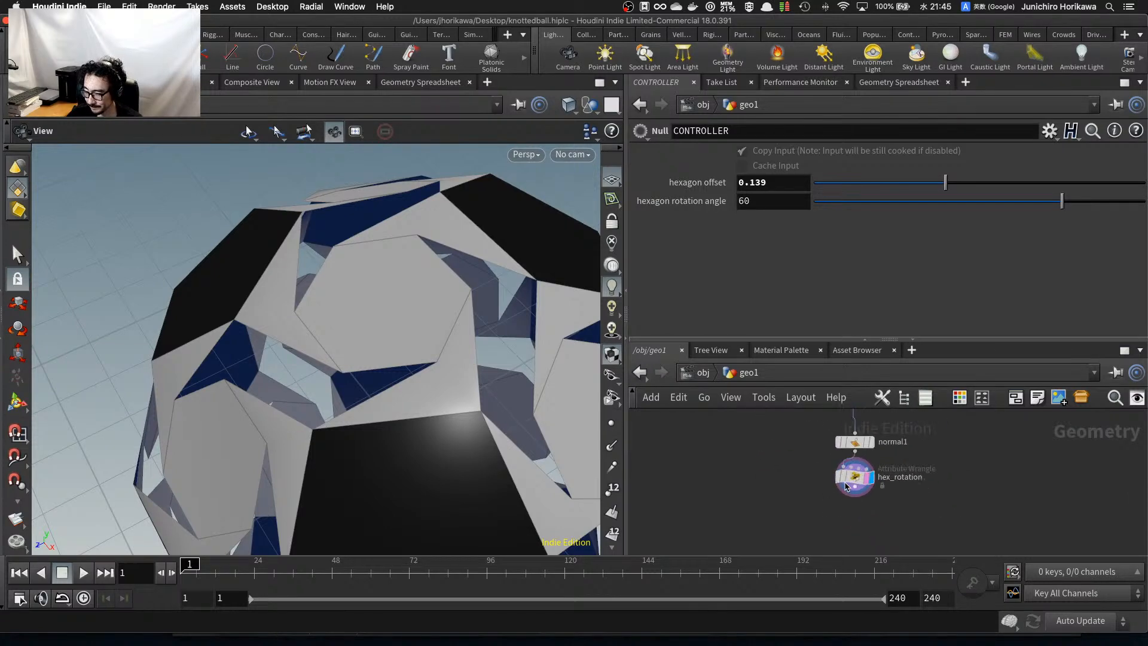
{"action": "scroll", "coordinate": [850, 476], "scroll_direction": "up", "scroll_amount": 3}
{"action": "left_click_drag", "start_coordinate": [860, 483], "coordinate": [864, 490]}
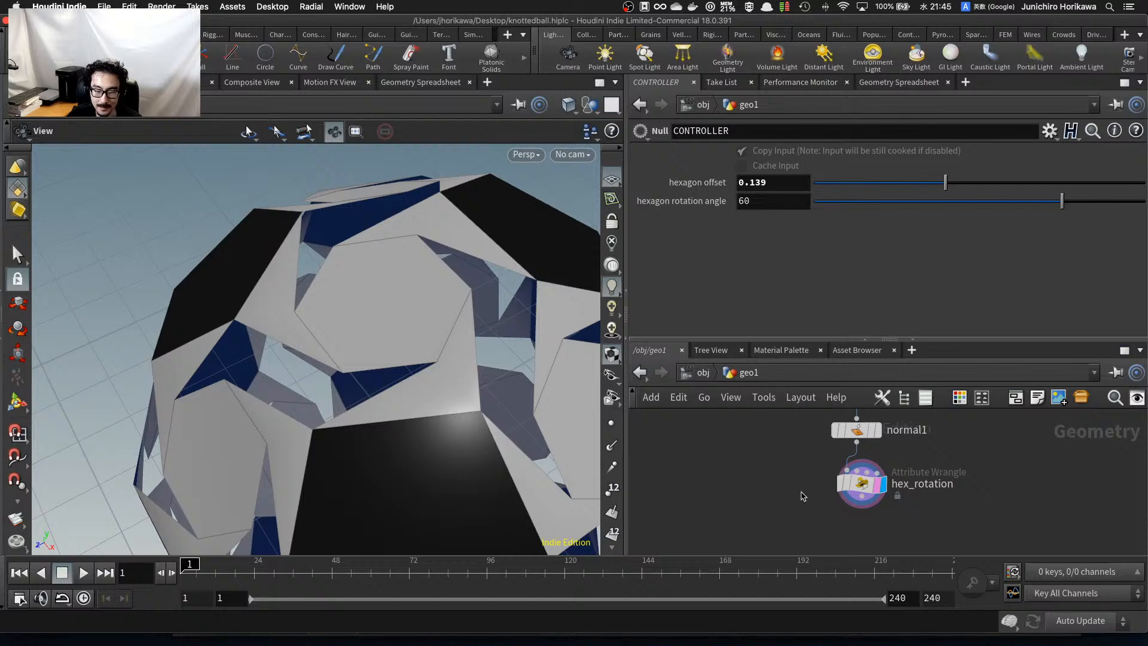
{"action": "scroll", "coordinate": [796, 497], "scroll_direction": "up", "scroll_amount": 1}
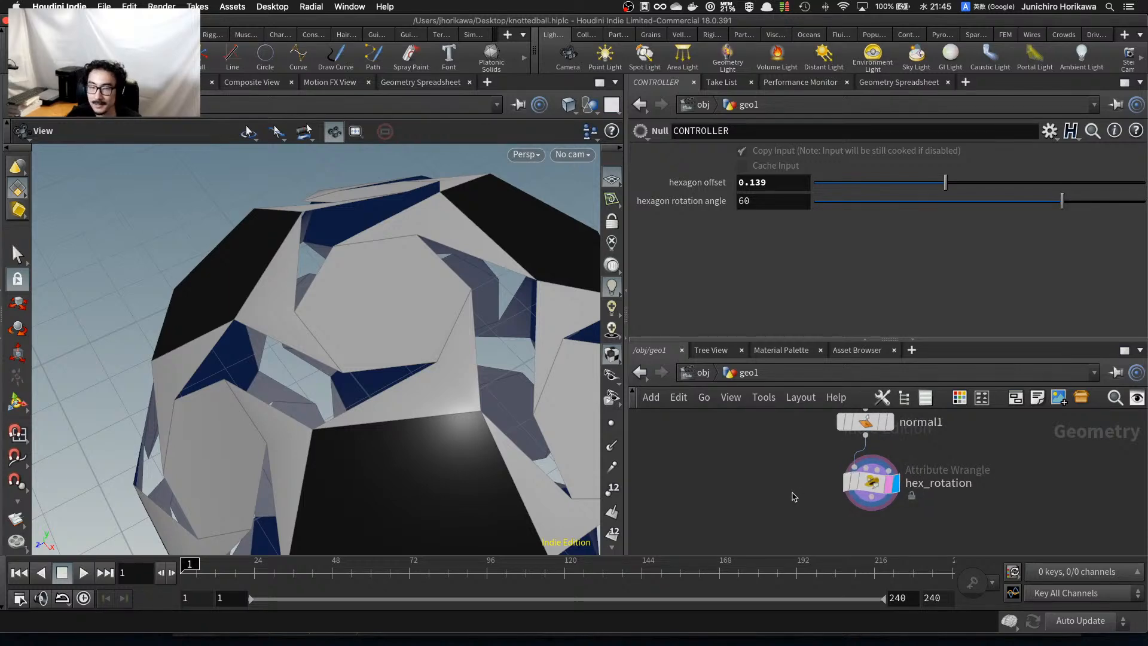
{"action": "left_click", "coordinate": [868, 482]}
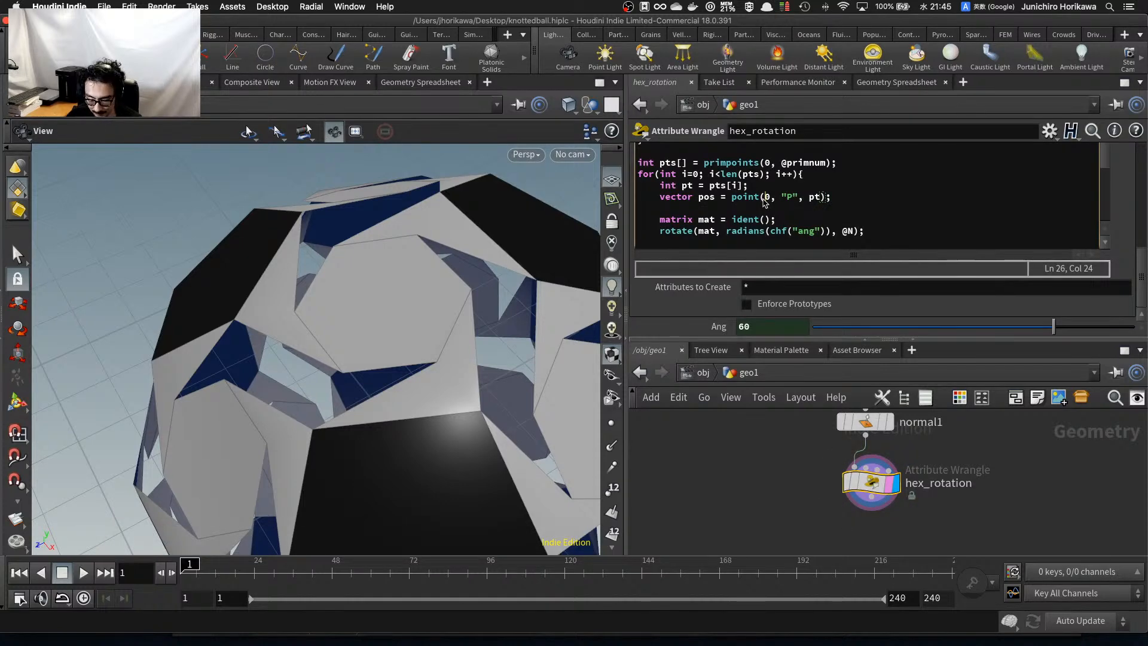
{"action": "key", "text": "alt+e"}
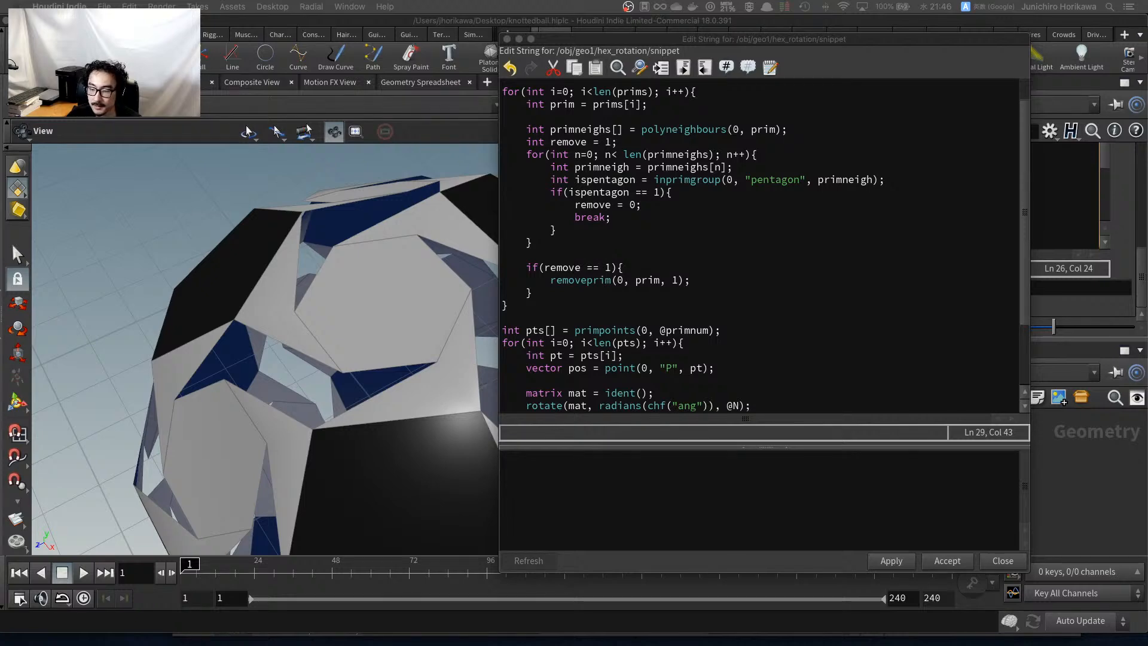
Enlarge the code area and examine the neighbour loop and the remove == 1 condition in the hex_rotation snippet.
{"action": "left_click", "coordinate": [720, 195]}
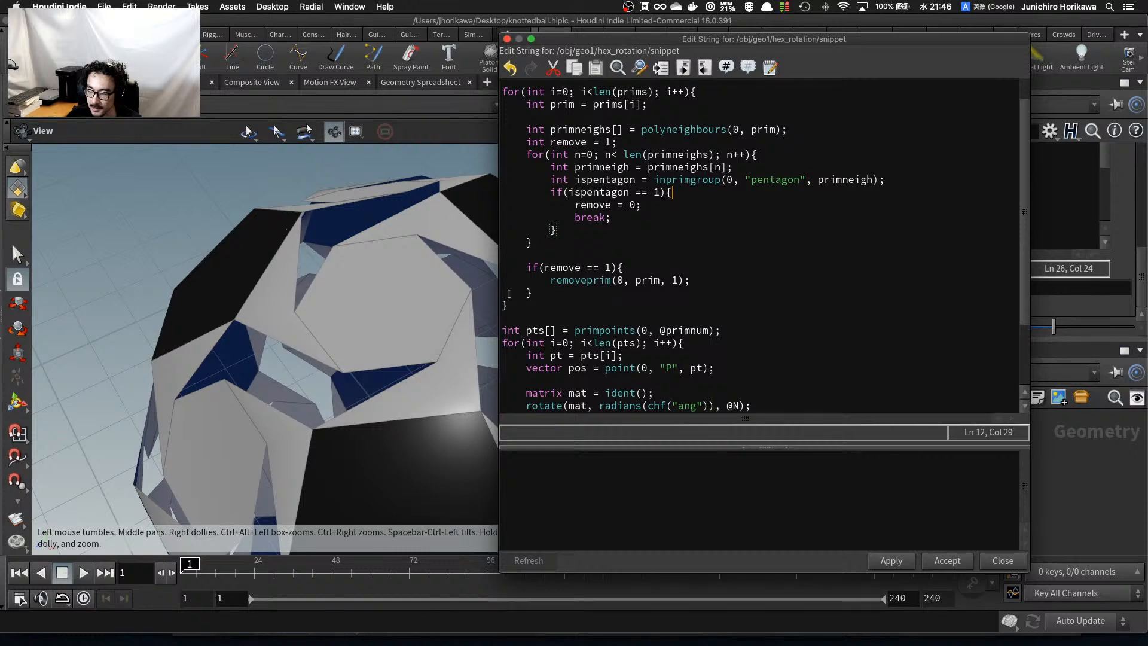
{"action": "left_click", "coordinate": [532, 305]}
{"action": "scroll", "coordinate": [538, 299], "scroll_direction": "down", "scroll_amount": 2}
{"action": "scroll", "coordinate": [594, 175], "scroll_direction": "up", "scroll_amount": 3}
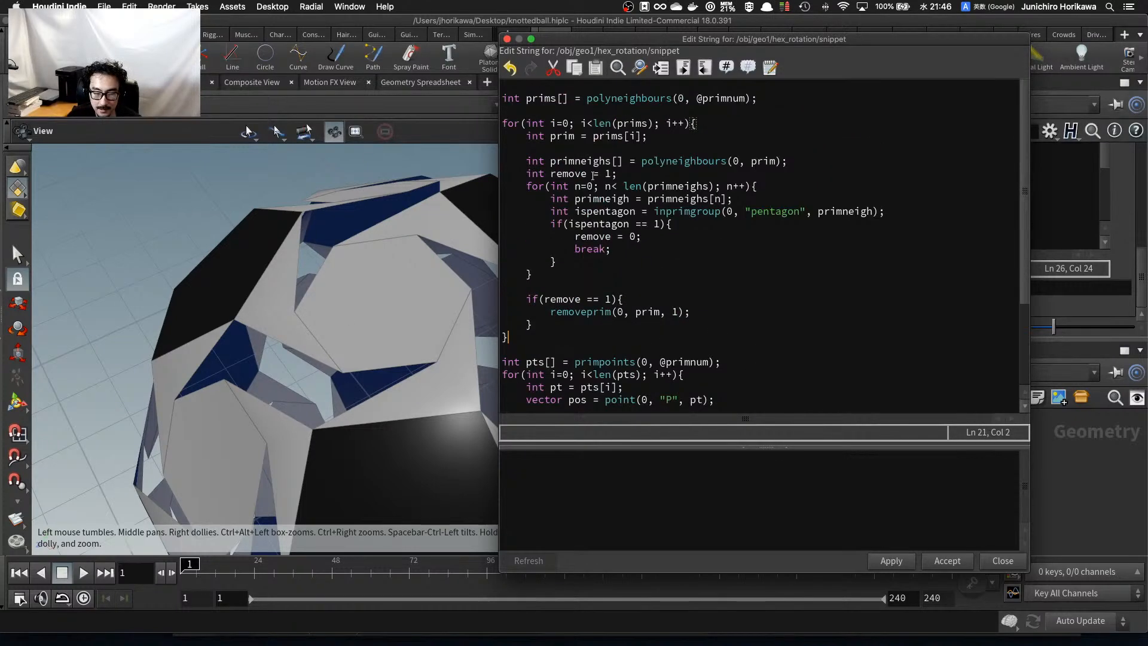
{"action": "left_click_drag", "start_coordinate": [722, 450], "coordinate": [722, 501]}
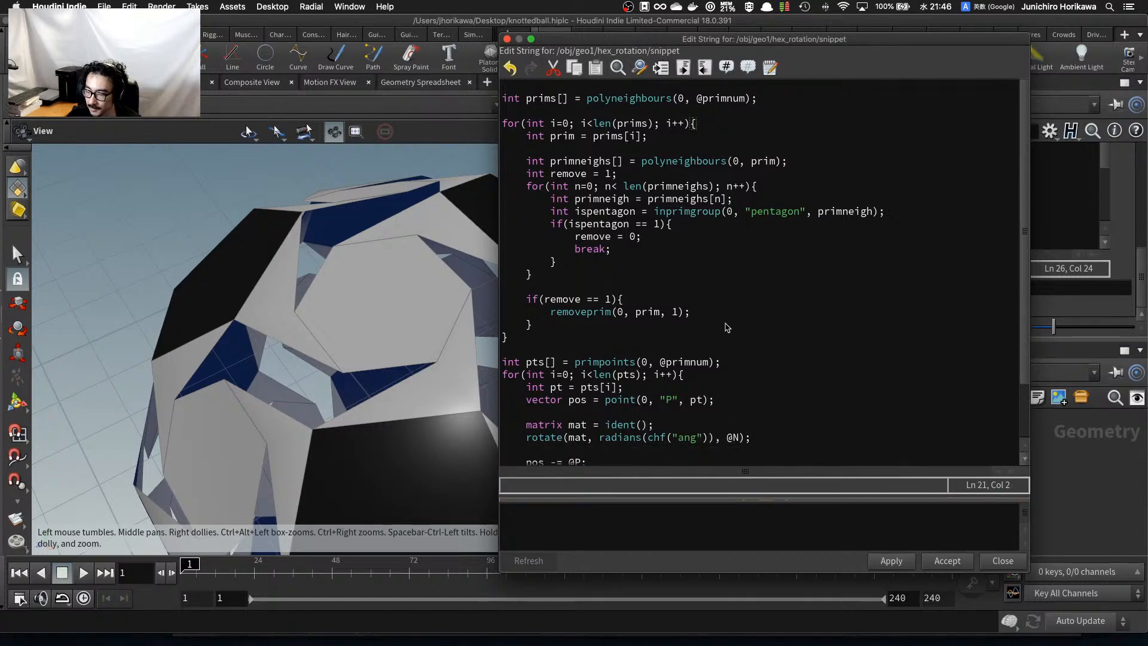
{"action": "scroll", "coordinate": [726, 327], "scroll_direction": "down", "scroll_amount": 2}
{"action": "scroll", "coordinate": [727, 324], "scroll_direction": "up", "scroll_amount": 2}
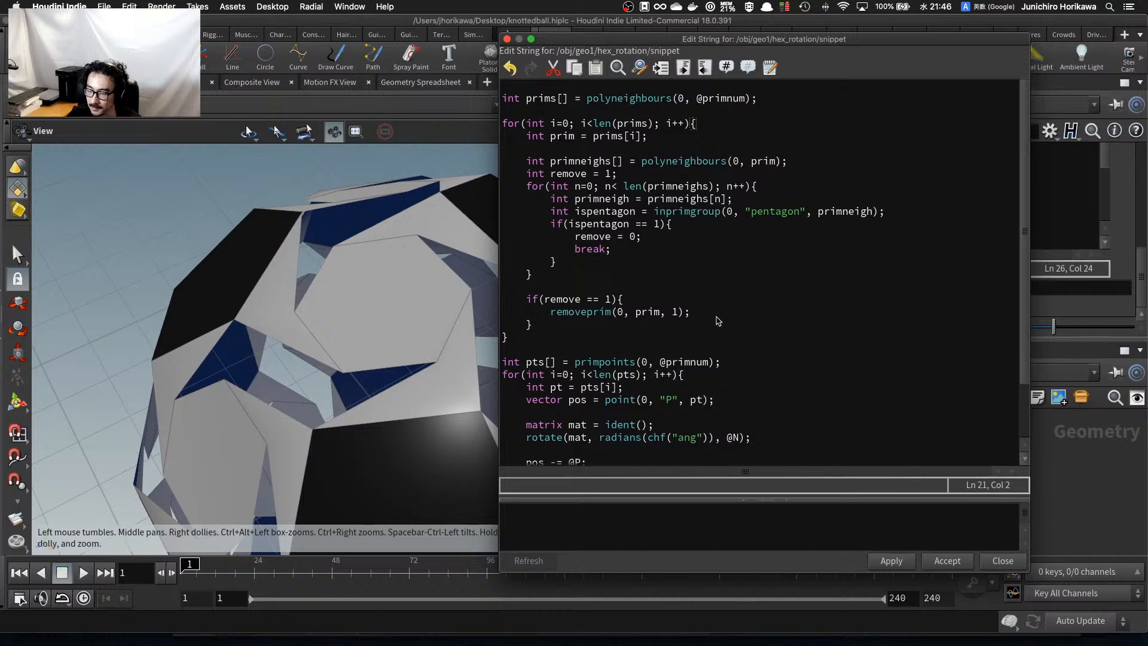
{"action": "left_click", "coordinate": [611, 298]}
{"action": "left_click_drag", "start_coordinate": [555, 325], "coordinate": [614, 300]}
{"action": "left_click", "coordinate": [545, 300]}
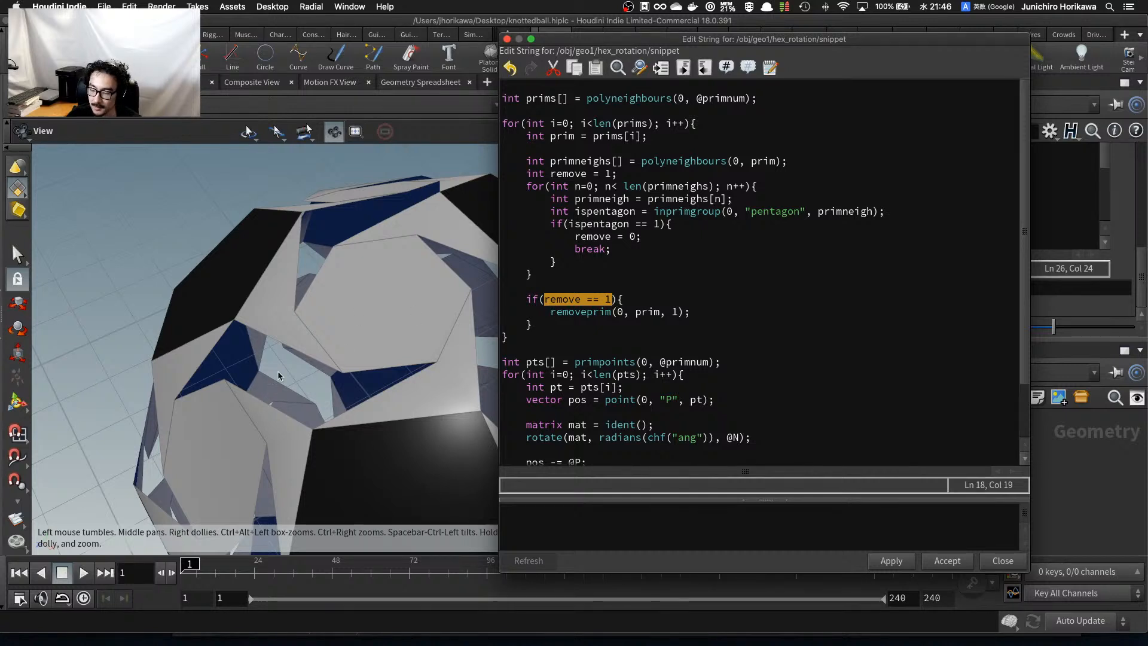
Add an empty else branch to the if(remove == 1) block, with an indented blank line inside.
{"action": "left_click", "coordinate": [547, 322]}
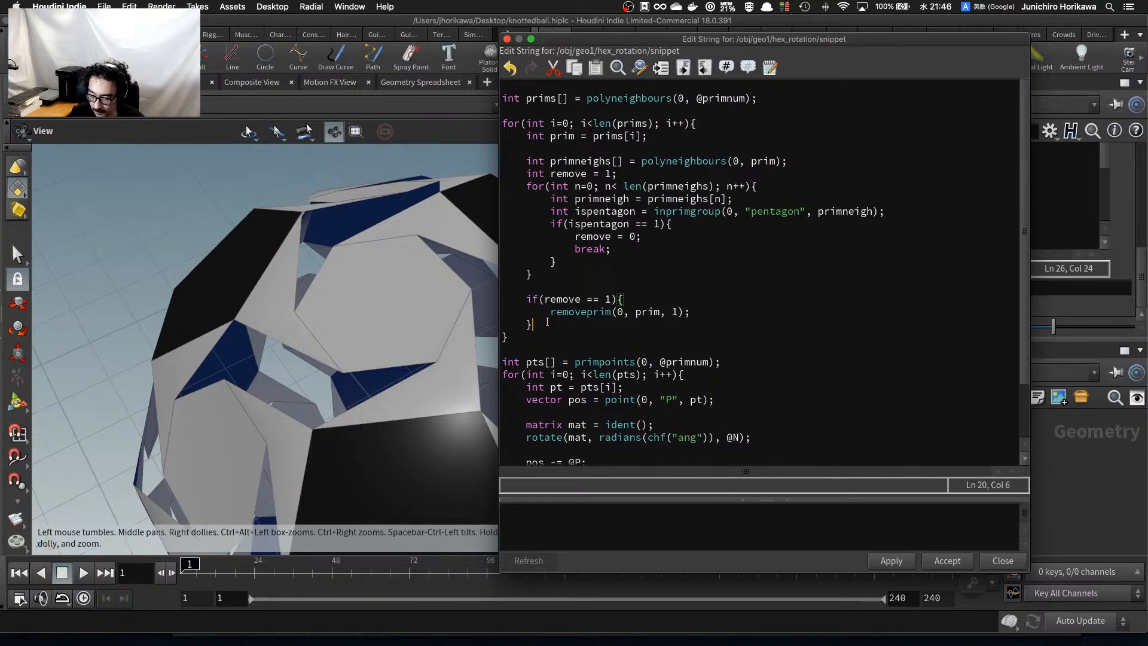
{"action": "type", "text": "else{"}
{"action": "key", "text": "Return"}
{"action": "type", "text": "}"}
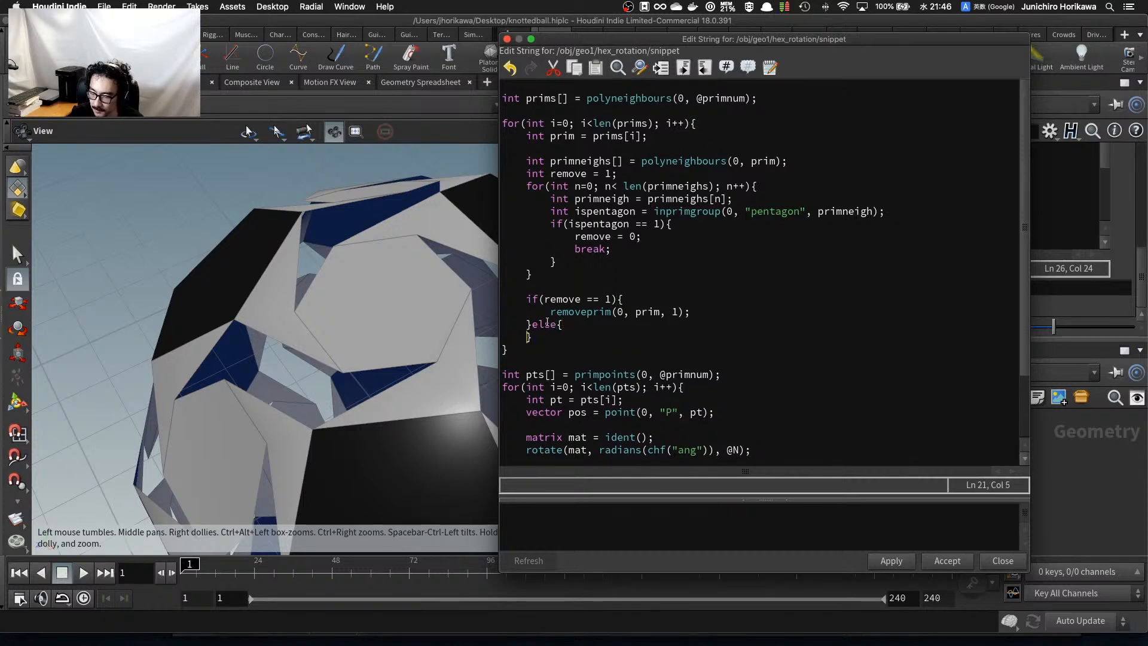
{"action": "key", "text": "Up"}
{"action": "key", "text": "super+Right"}
{"action": "key", "text": "Return"}
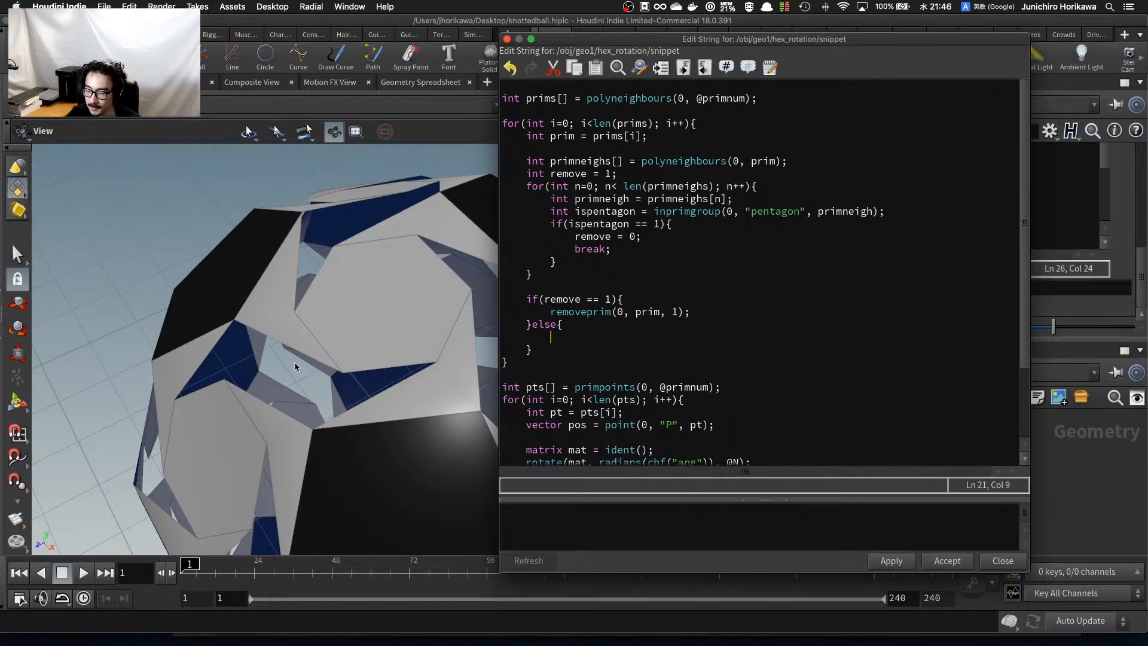
In the else branch, declare the neighbour primitive's point array with int pts[] = primpoints(0, prim);.
{"action": "left_click", "coordinate": [552, 343]}
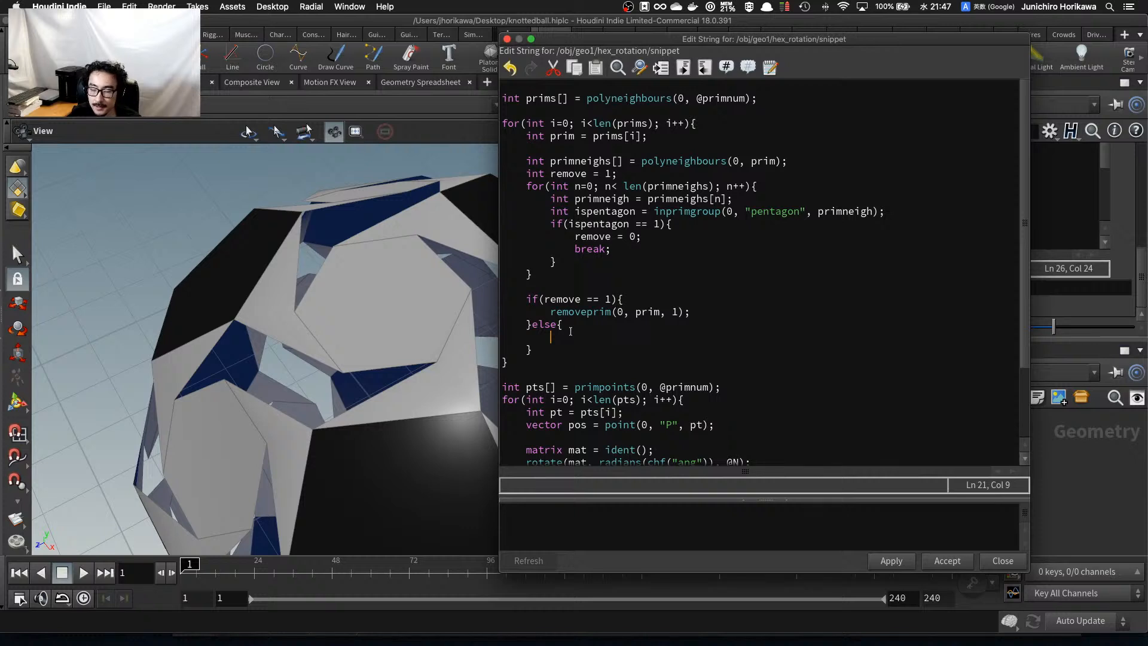
{"action": "type", "text": "int "}
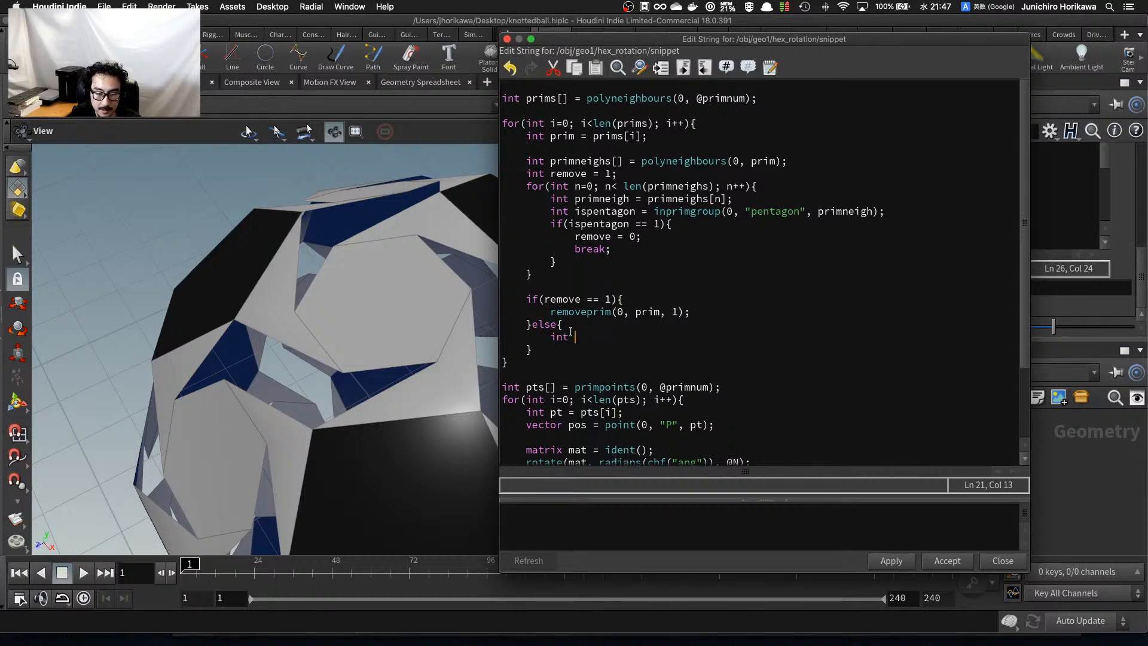
{"action": "type", "text": "pts[] = "}
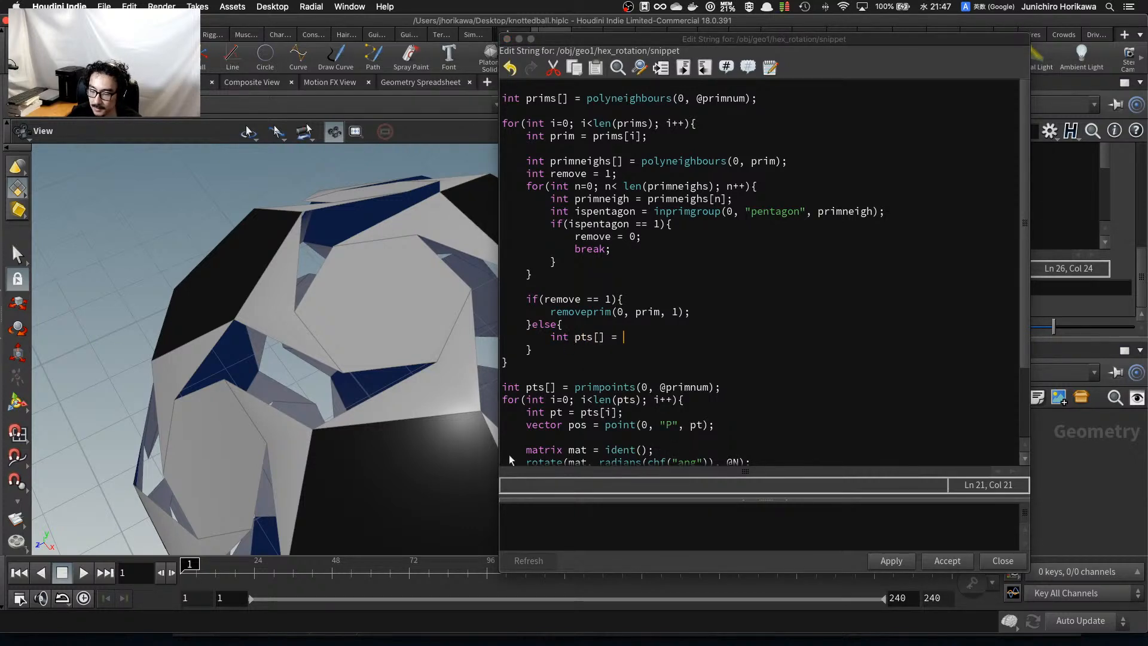
{"action": "type", "text": "prim"}
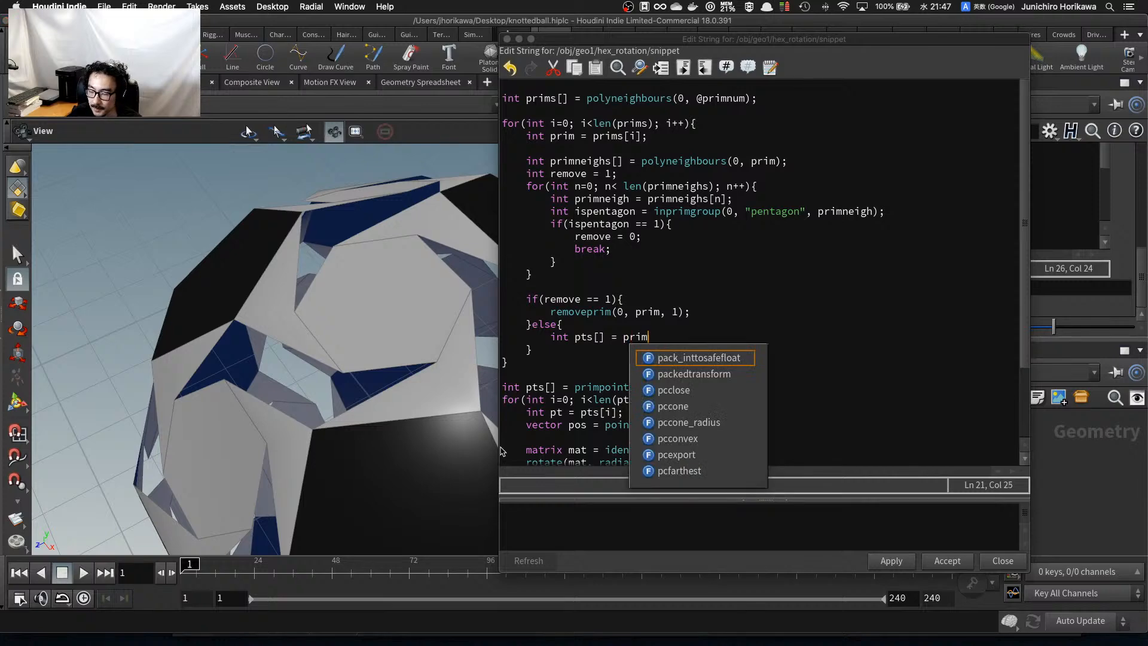
{"action": "type", "text": "points(0, @prim"}
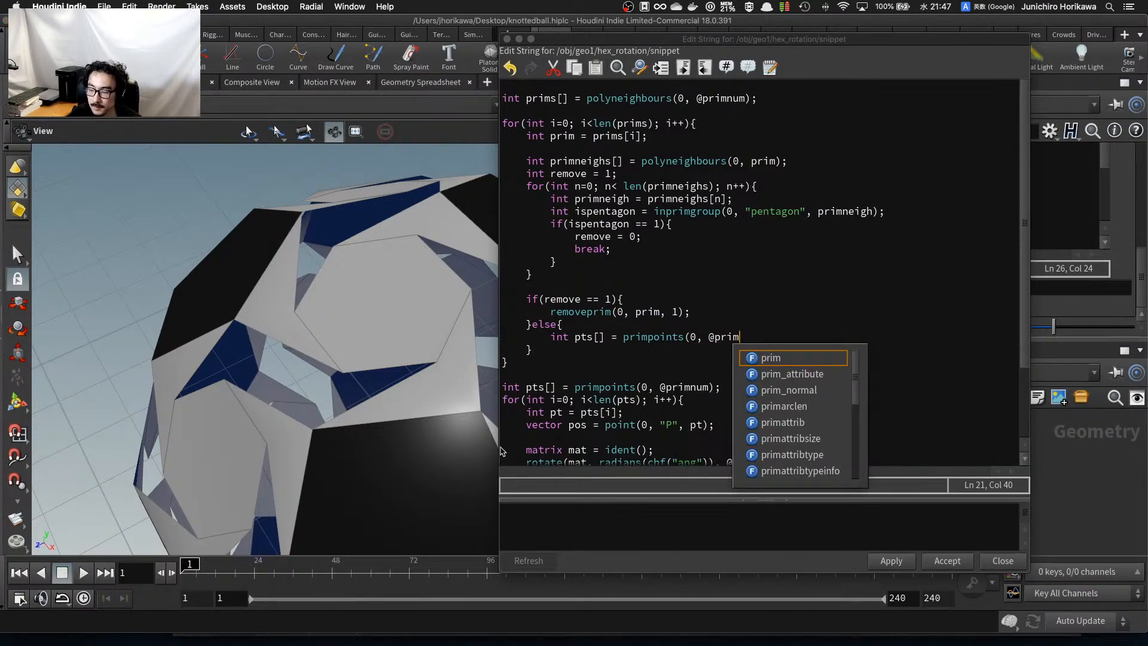
{"action": "key", "text": "BackSpace"}
{"action": "key", "text": "BackSpace"}
{"action": "key", "text": "BackSpace"}
{"action": "key", "text": "BackSpace"}
{"action": "key", "text": "BackSpace"}
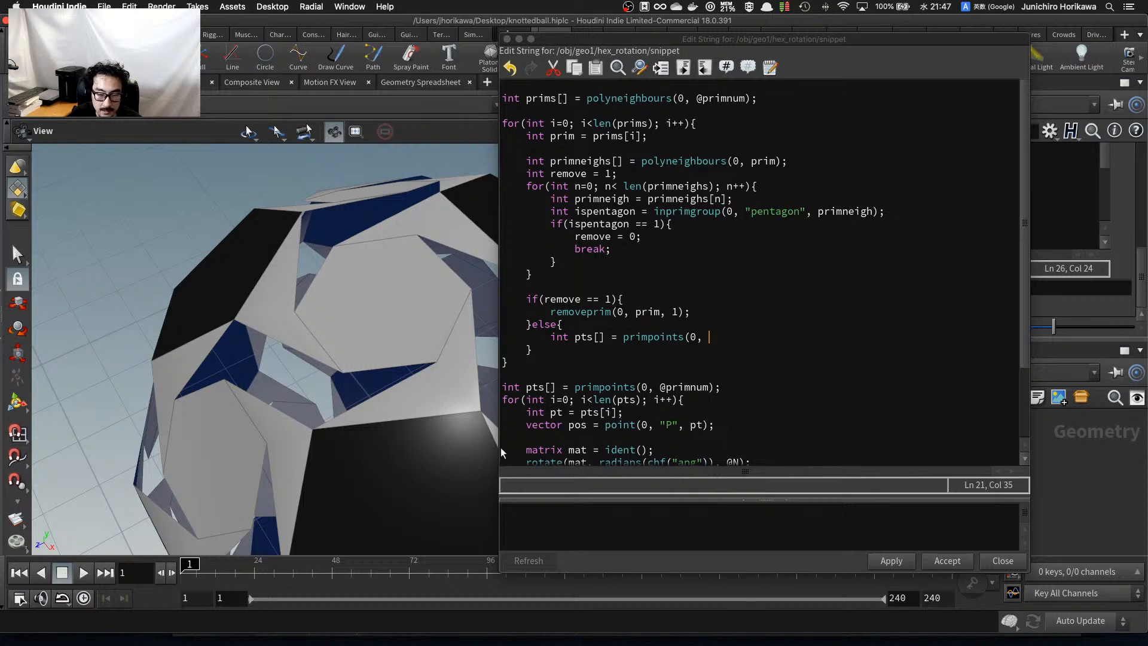
{"action": "type", "text": "prim);"}
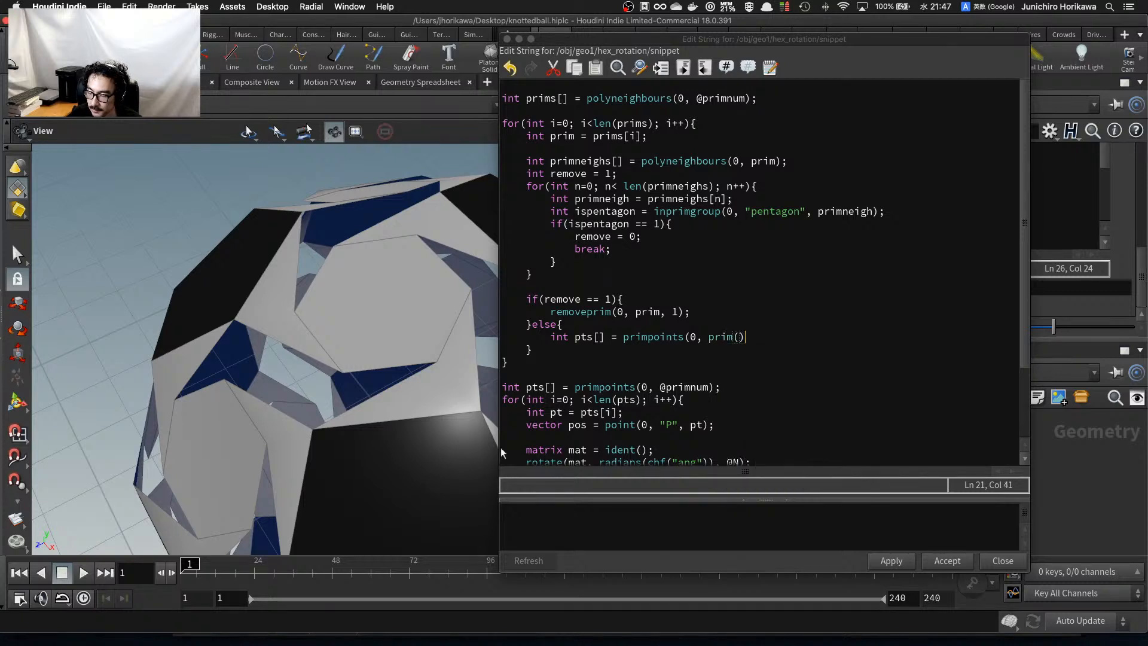
{"action": "key", "text": "Return"}
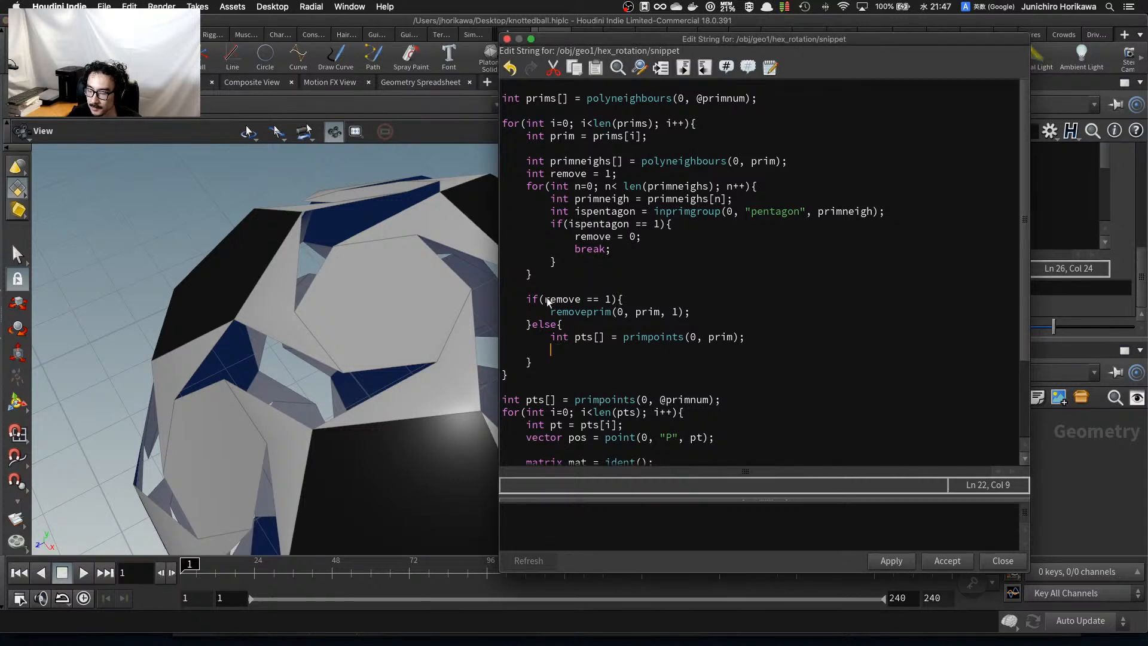
Below the pts array in the else branch, add the declaration int pt11 = pts[0];.
{"action": "left_click_drag", "start_coordinate": [547, 300], "coordinate": [579, 299]}
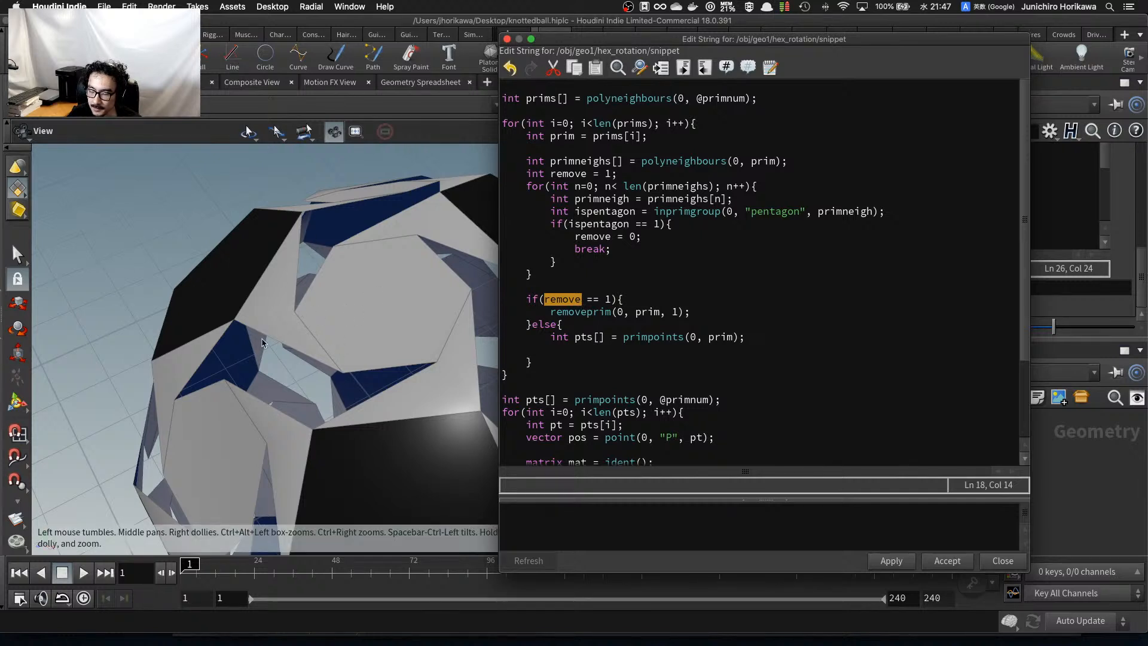
{"action": "left_click", "coordinate": [510, 343]}
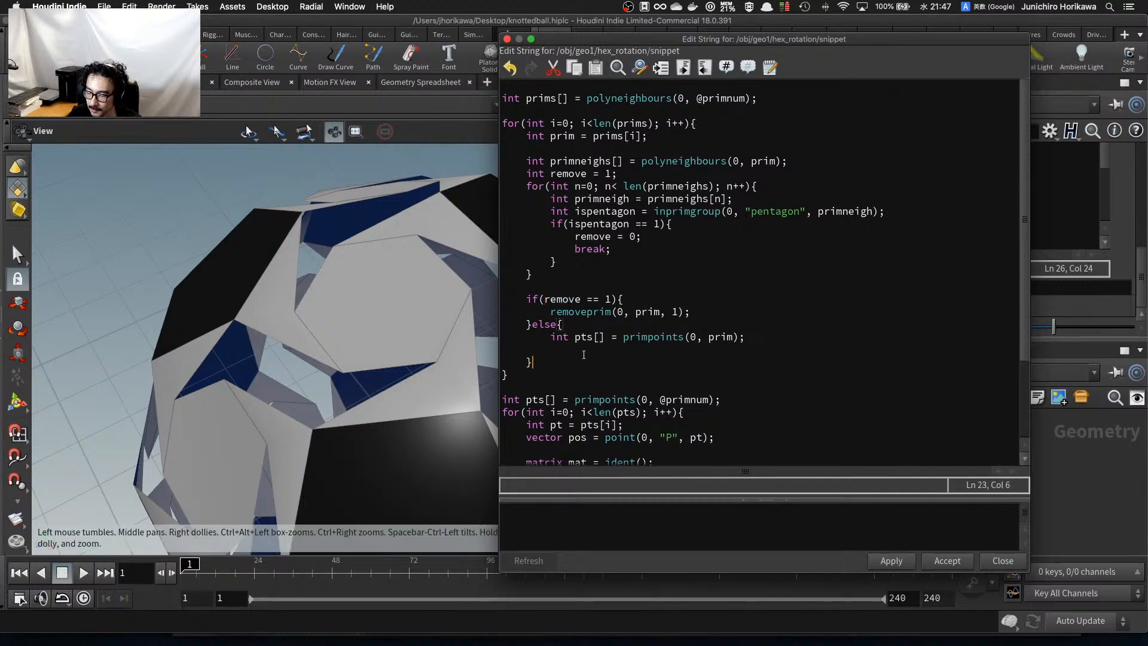
{"action": "type", "text": "int"}
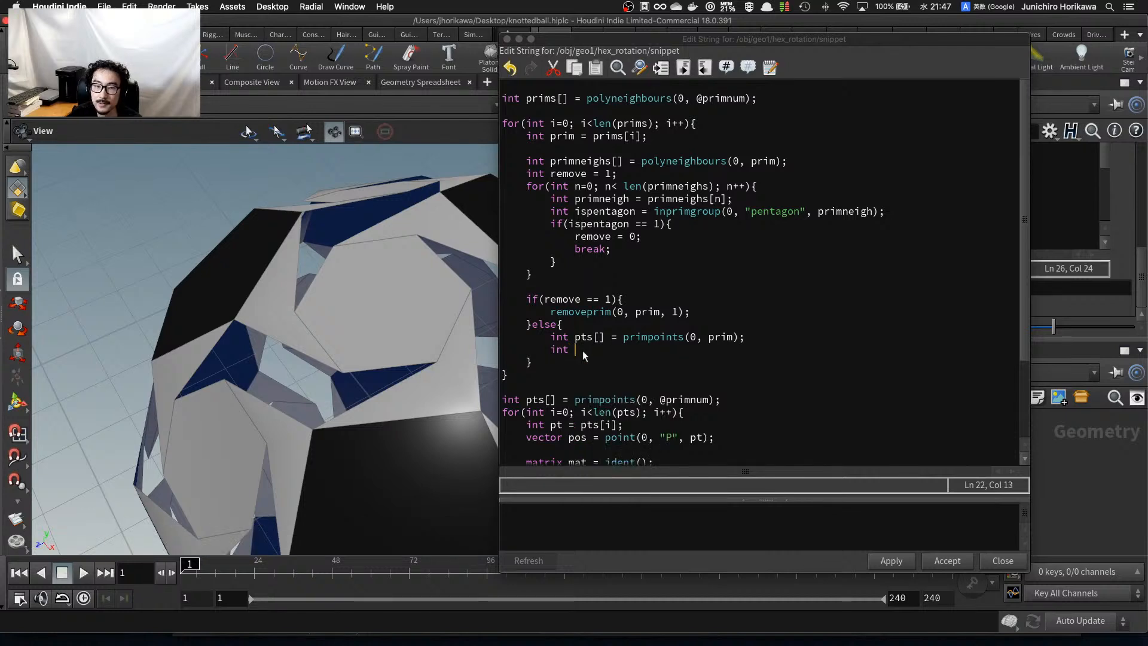
{"action": "type", "text": " pt11 ="}
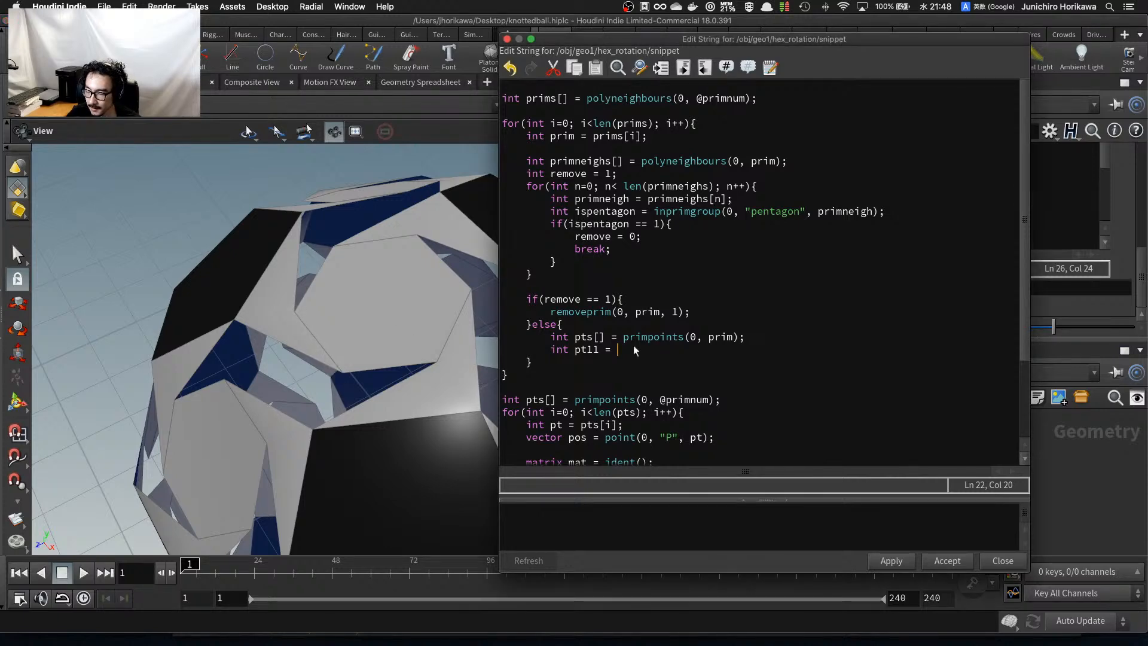
{"action": "left_click_drag", "start_coordinate": [588, 351], "coordinate": [601, 351]}
{"action": "left_click", "coordinate": [595, 350]}
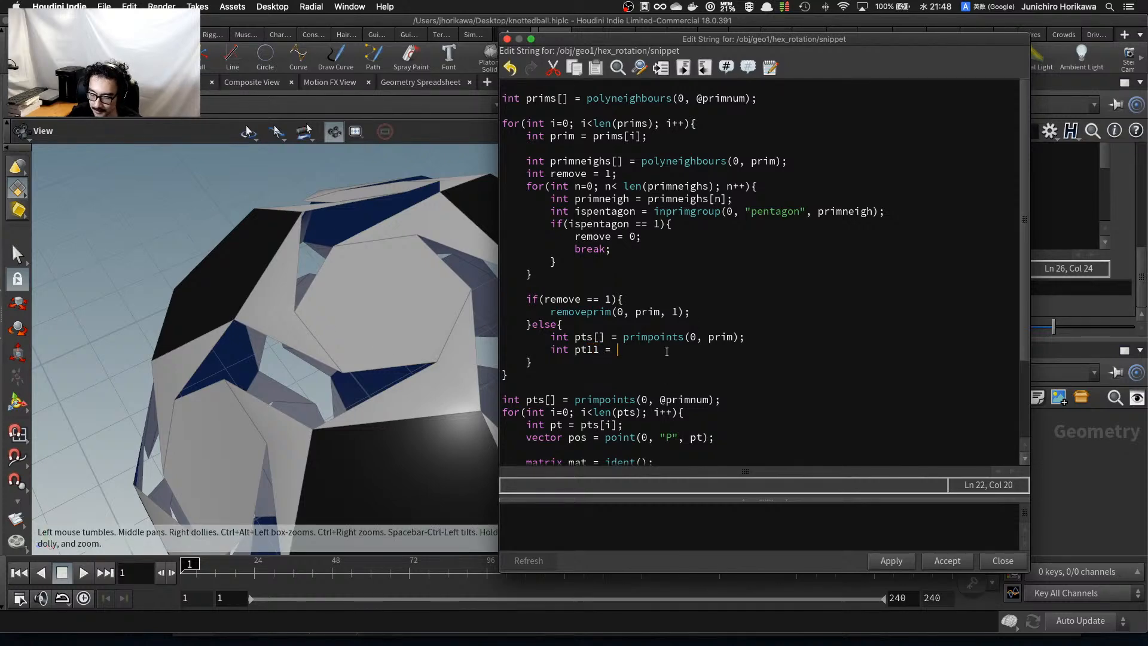
{"action": "type", "text": "po"}
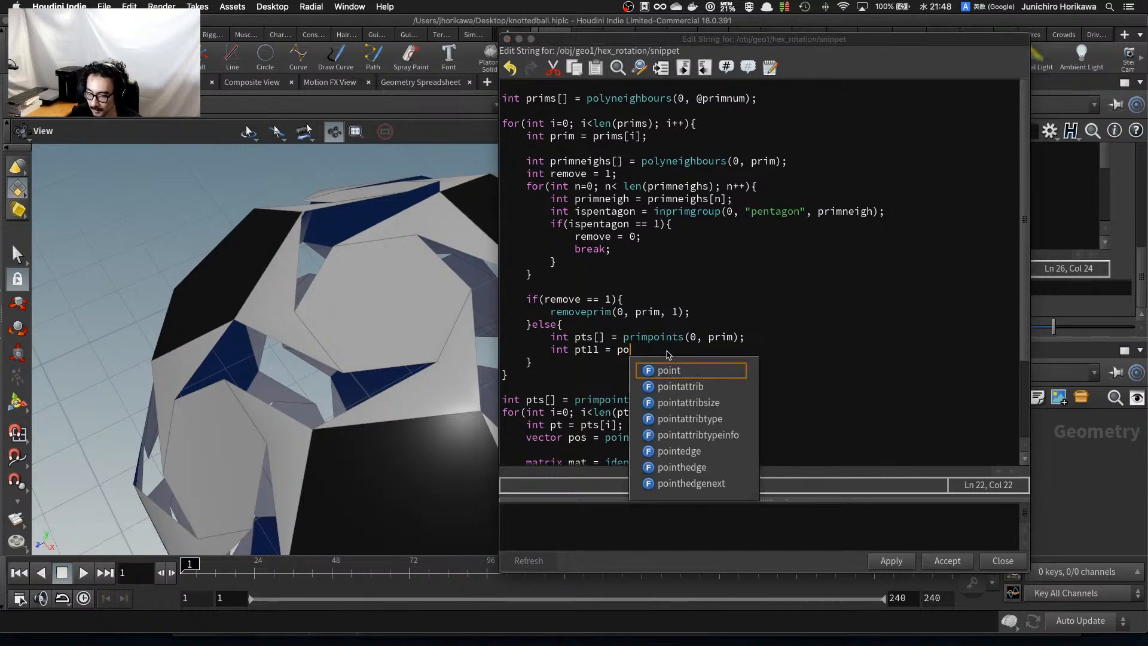
{"action": "type", "text": "ints"}
{"action": "key", "text": "BackSpace"}
{"action": "key", "text": "BackSpace"}
{"action": "key", "text": "BackSpace"}
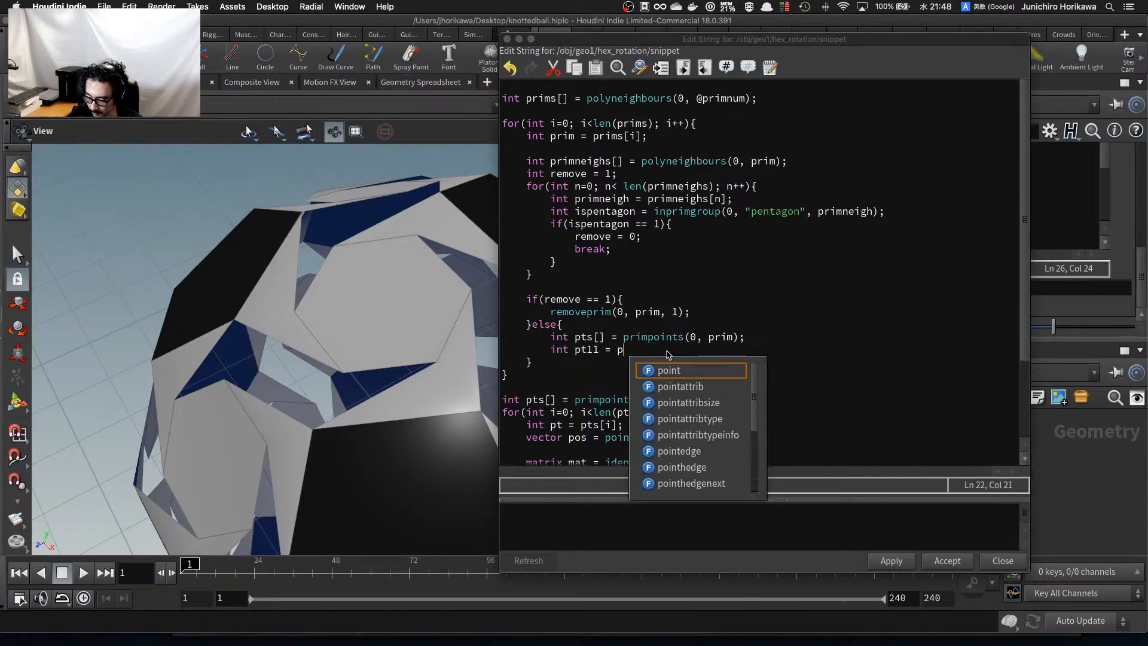
{"action": "type", "text": "ts["}
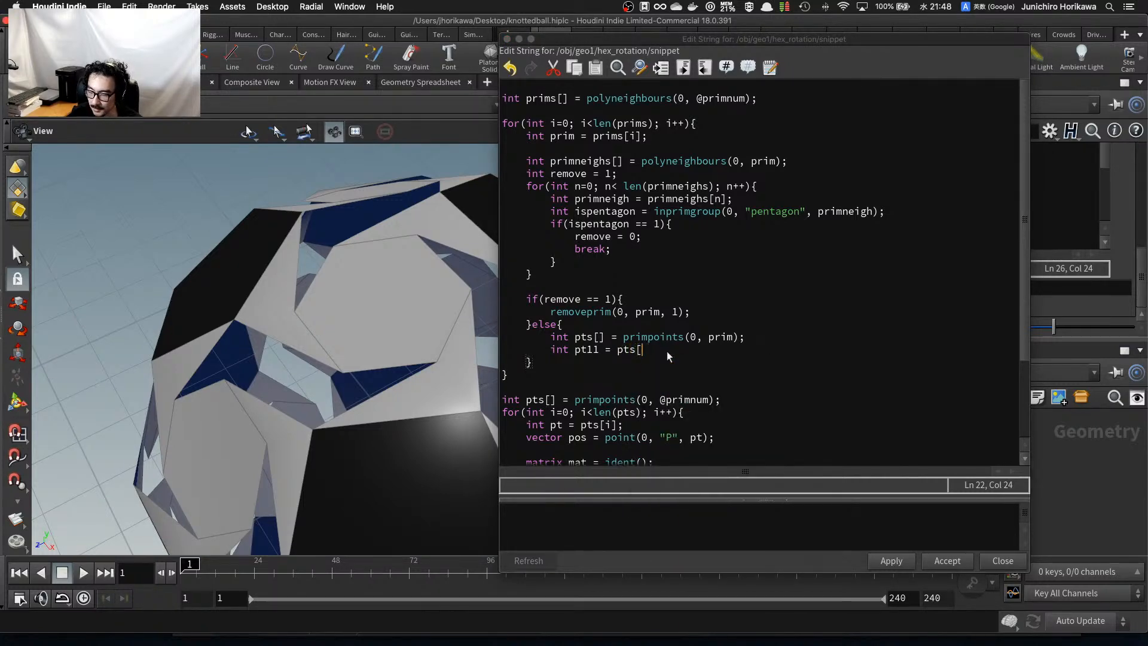
{"action": "type", "text": "]0"}
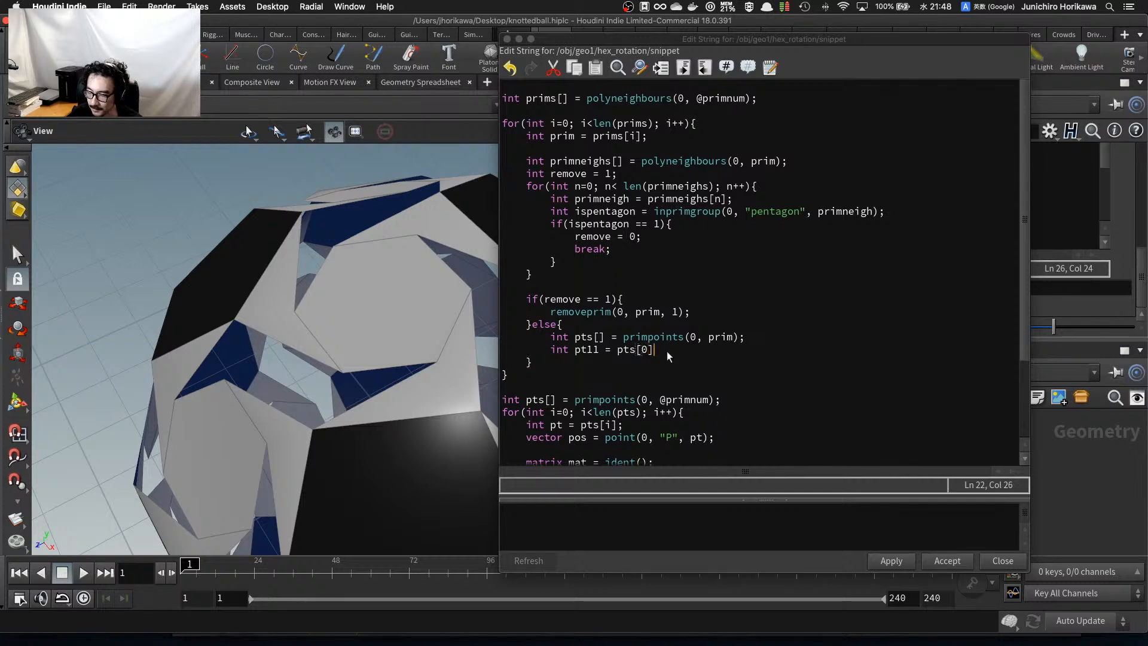
{"action": "key", "text": "Return"}
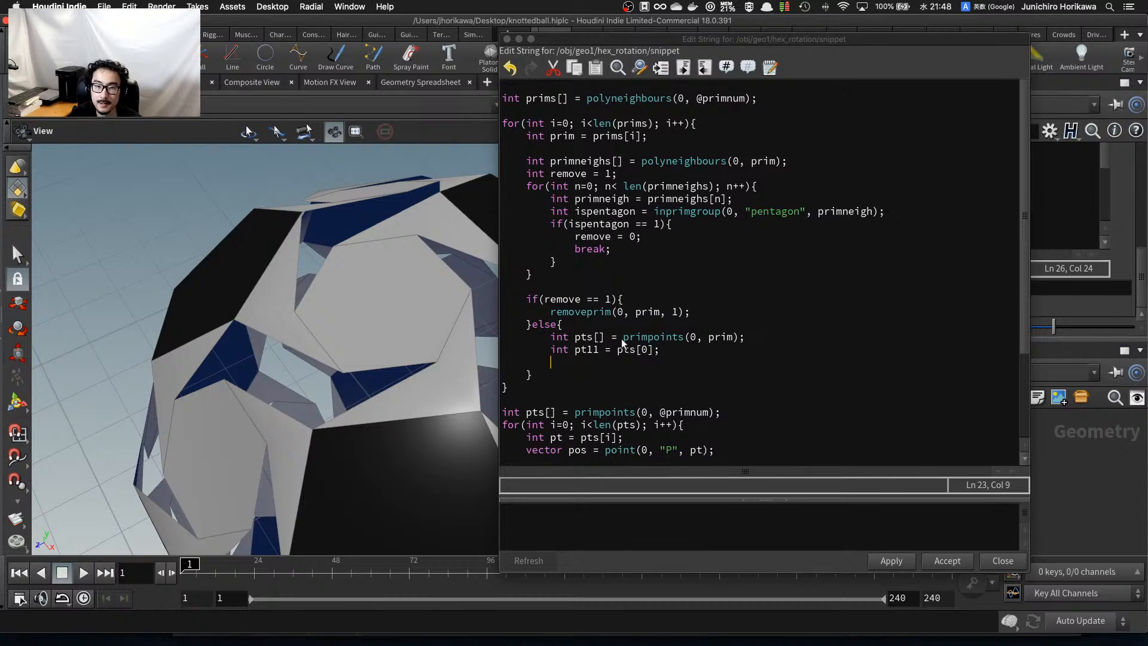
Below the pt11 declaration in the else branch, add int pt12 = pts[1];.
{"action": "type", "text": "int pt"}
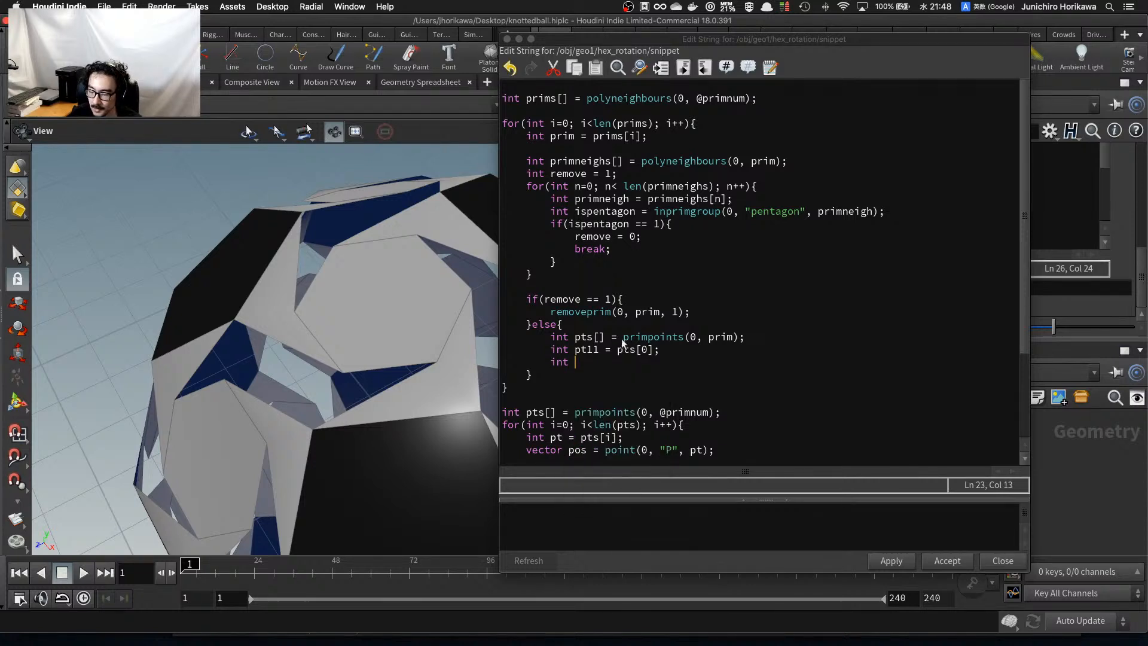
{"action": "type", "text": "11"}
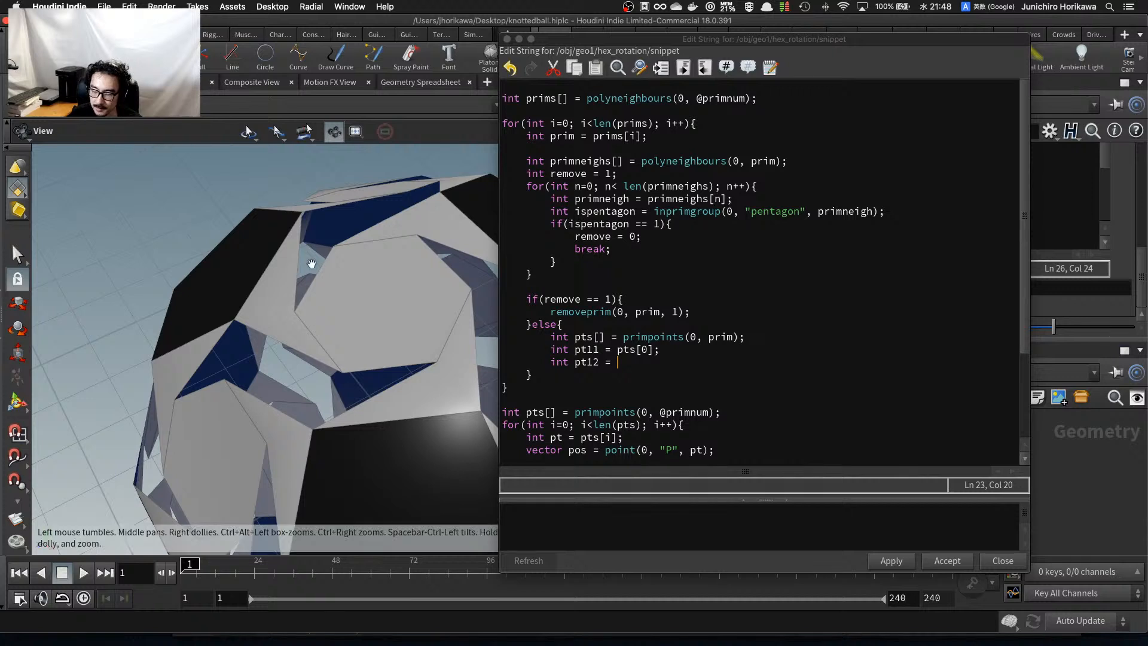
{"action": "type", "text": "pts[1];"}
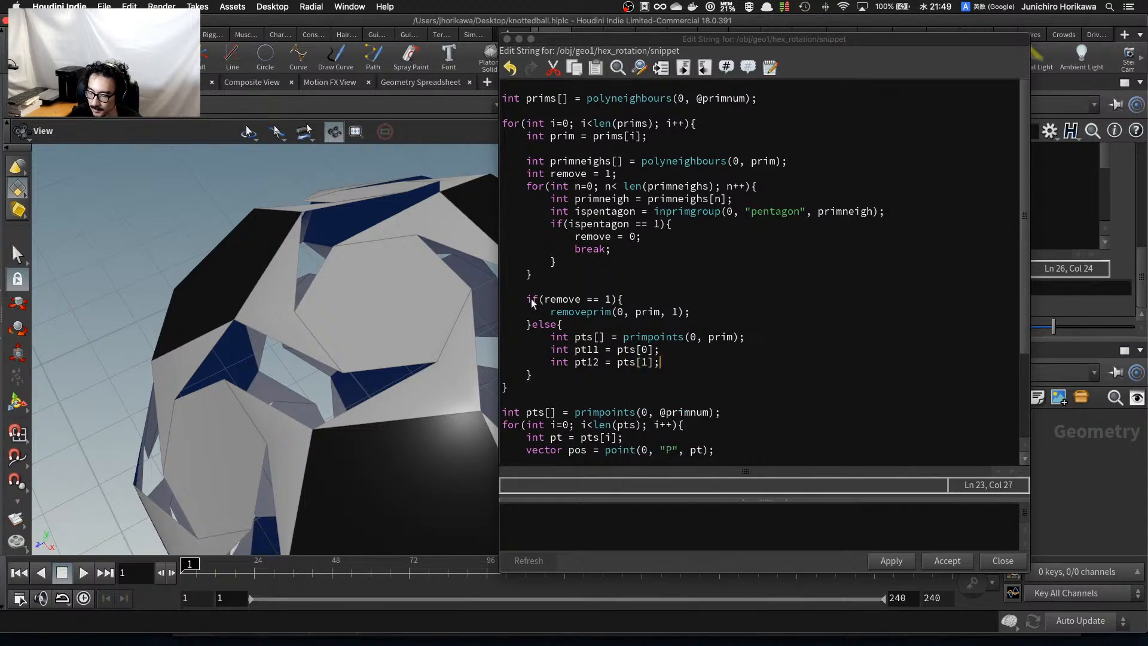
On a new line under pt12, declare the third point with int pt21 = pts[3];.
{"action": "key", "text": "Return"}
{"action": "type", "text": "int p"}
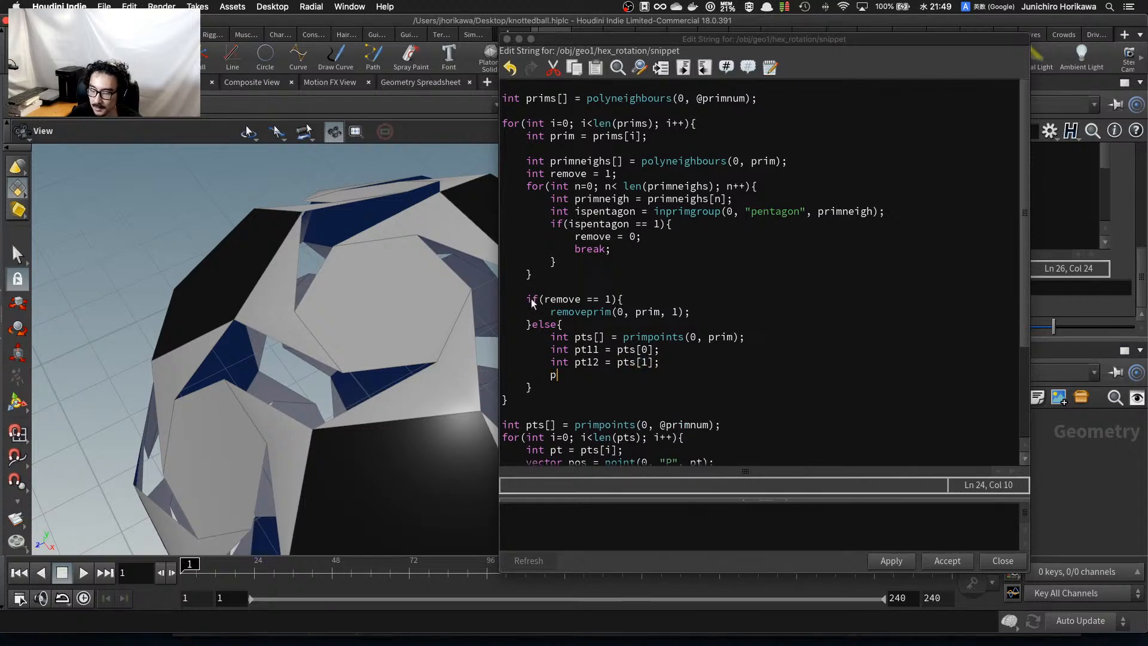
{"action": "type", "text": "t"}
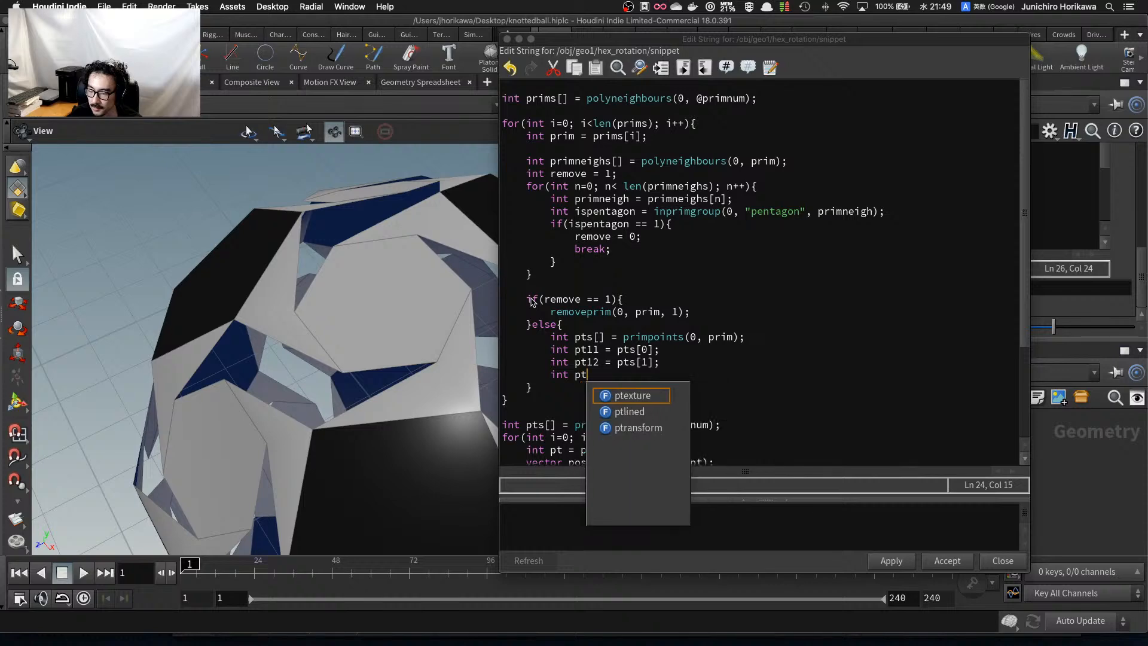
{"action": "type", "text": "21 = pts"}
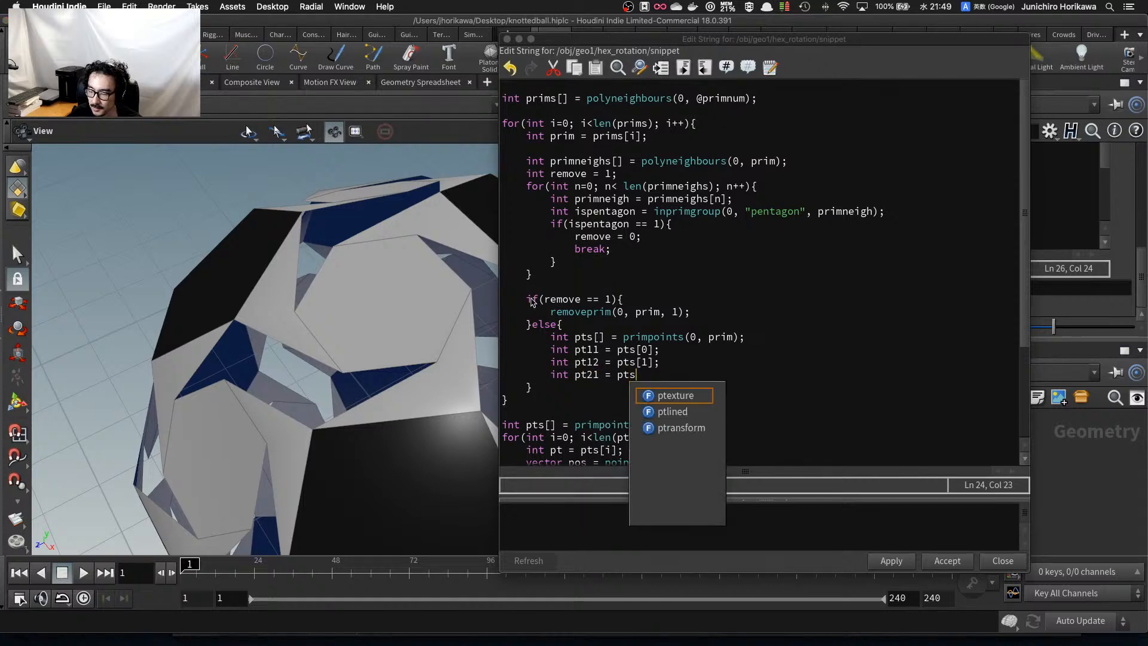
{"action": "key", "text": "BackSpace"}
{"action": "key", "text": "BackSpace"}
{"action": "key", "text": "BackSpace"}
{"action": "key", "text": "BackSpace"}
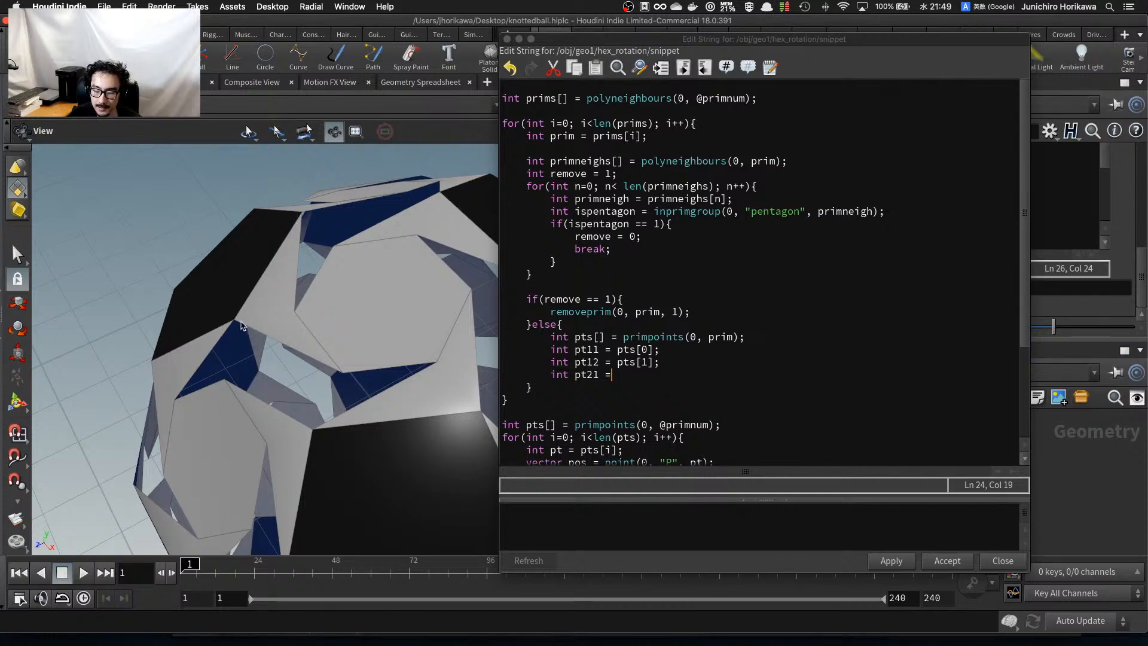
{"action": "left_click", "coordinate": [612, 372]}
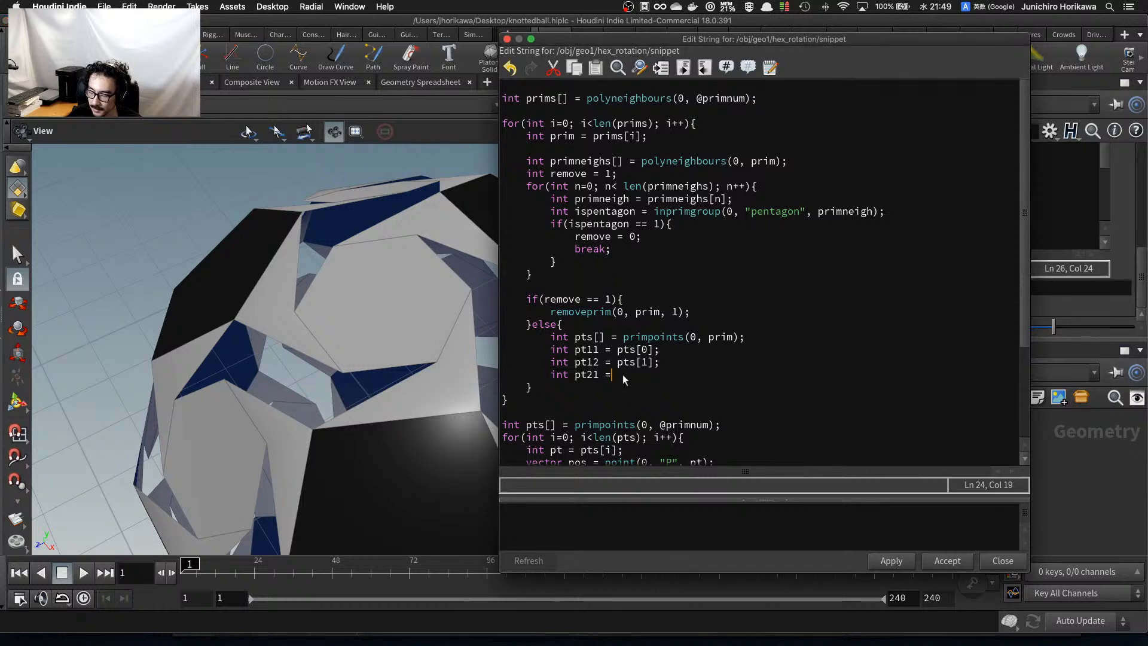
{"action": "type", "text": "pts[3"}
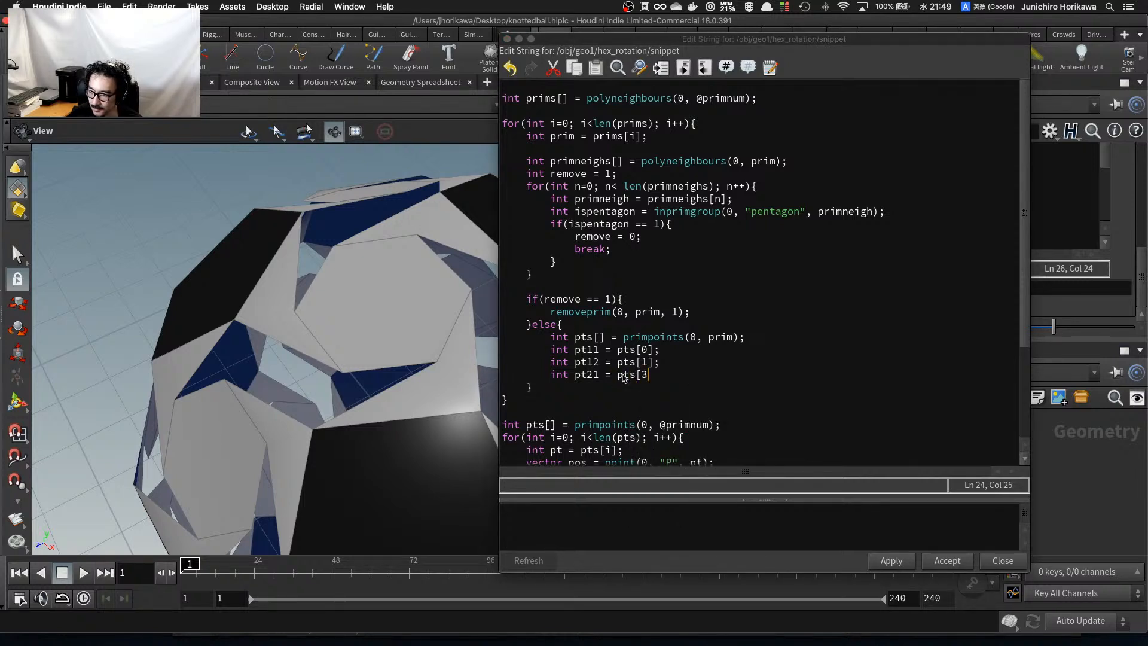
{"action": "type", "text": "];"}
Under pt21, declare the fourth point with int pt22 = pts[2];.
{"action": "key", "text": "Return"}
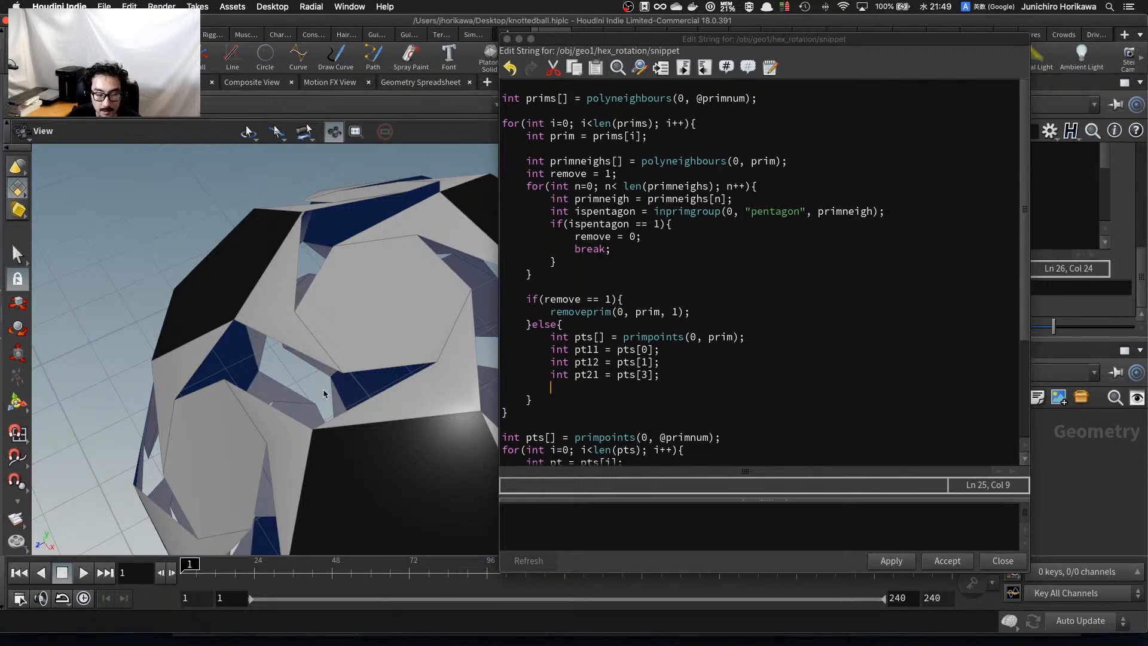
{"action": "type", "text": "int"}
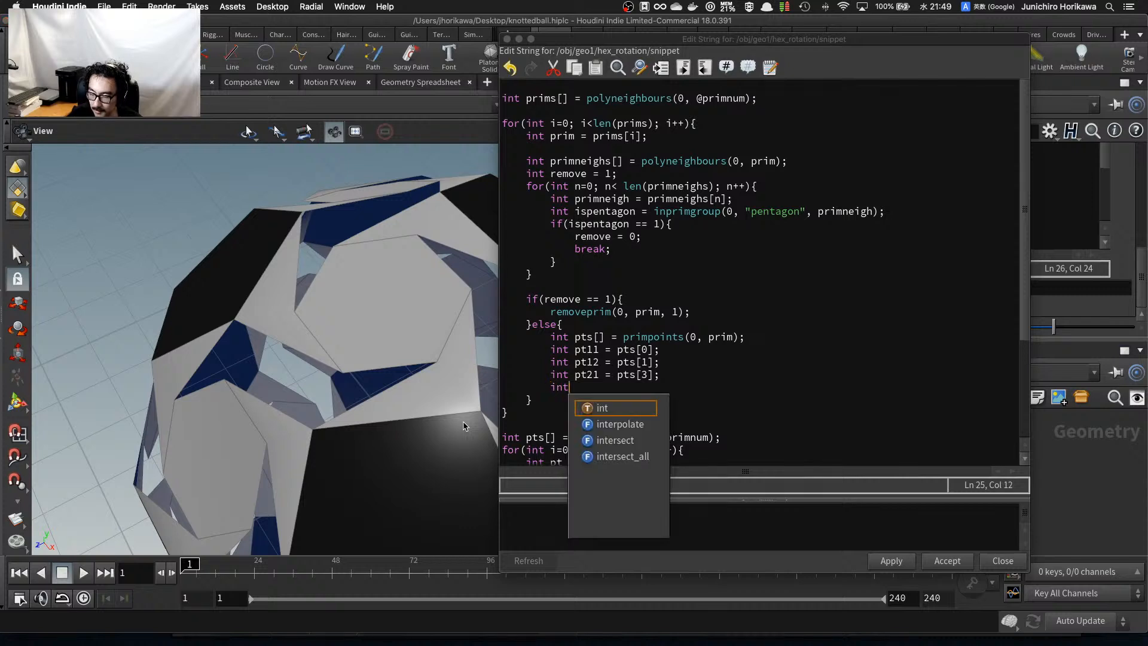
{"action": "type", "text": " pt22 = p"}
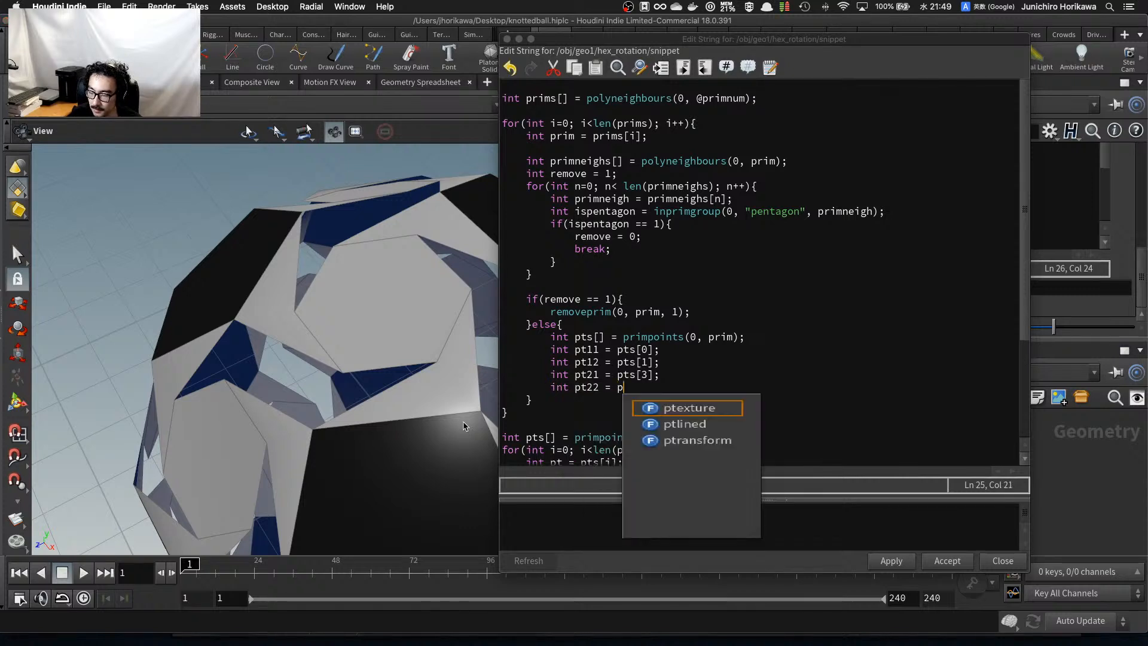
{"action": "type", "text": "ts[2]"}
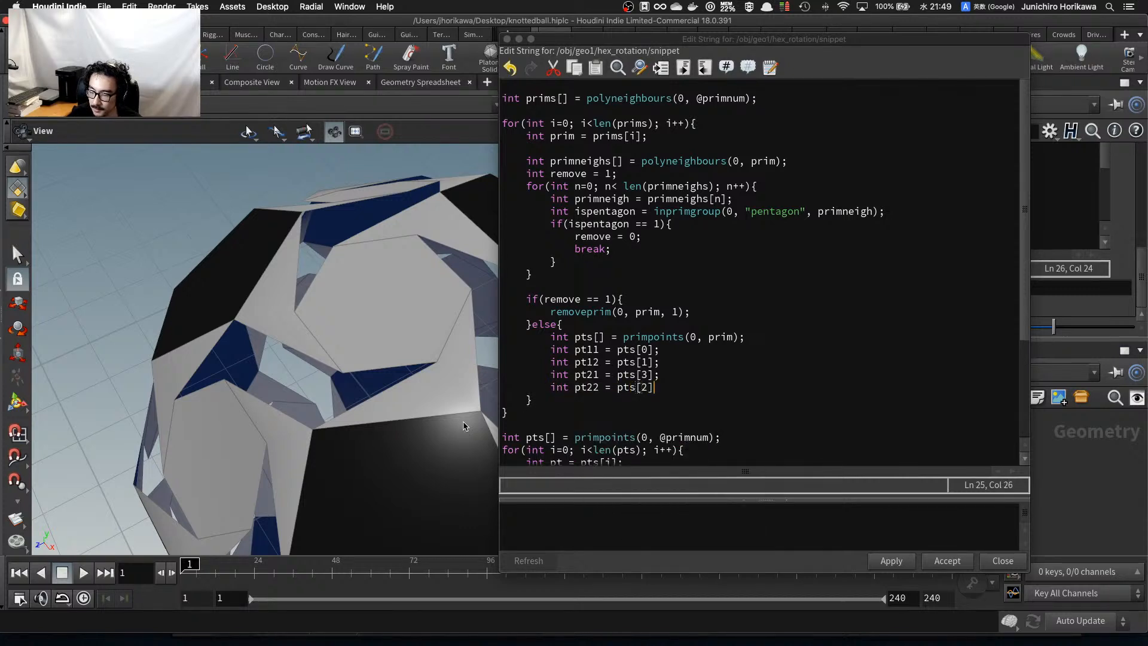
{"action": "type", "text": ";"}
{"action": "double_click", "coordinate": [644, 388]}
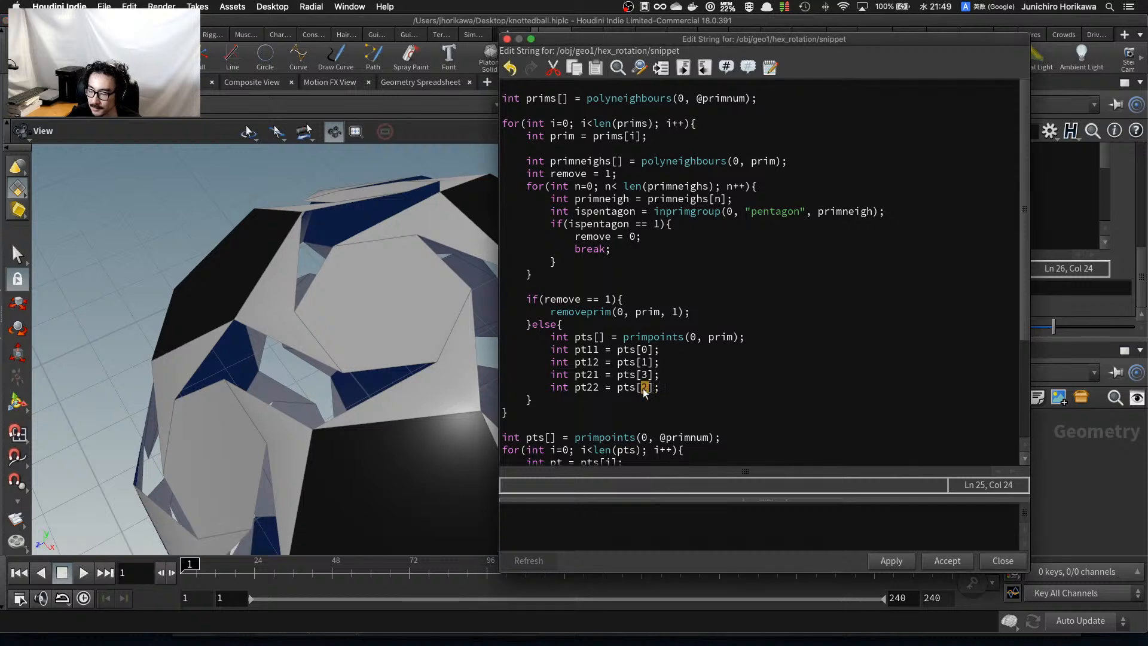
{"action": "left_click", "coordinate": [676, 390]}
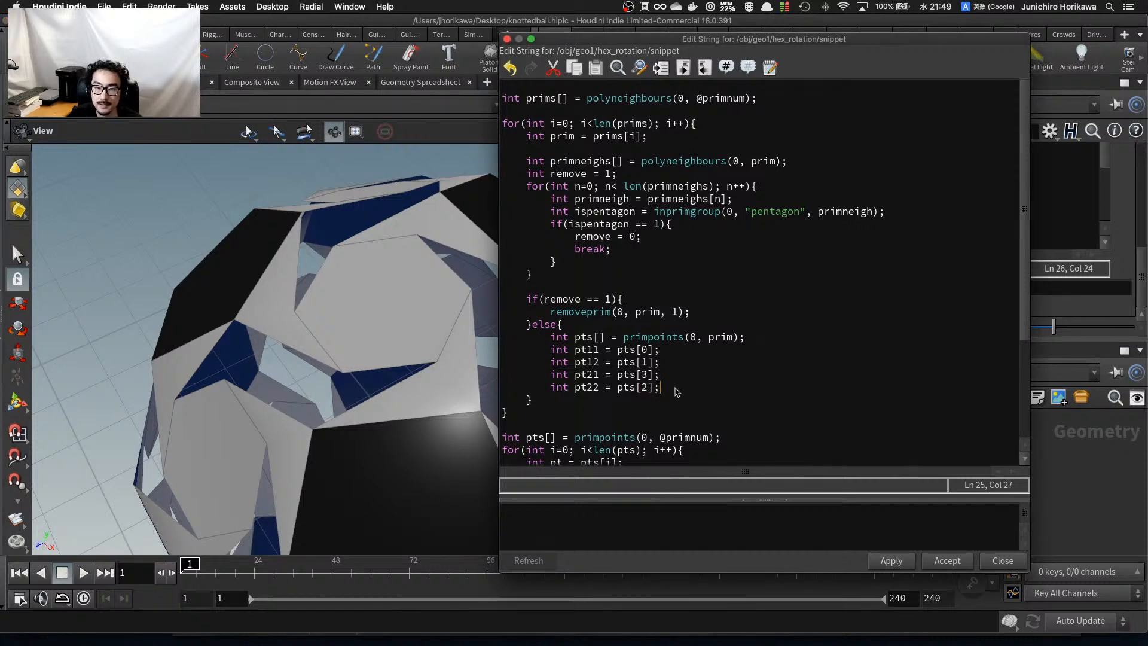
After a blank line below the point declarations, add int line1 = addprim(0, "polyline", pt11, pt21);.
{"action": "key", "text": "Return"}
{"action": "key", "text": "Return"}
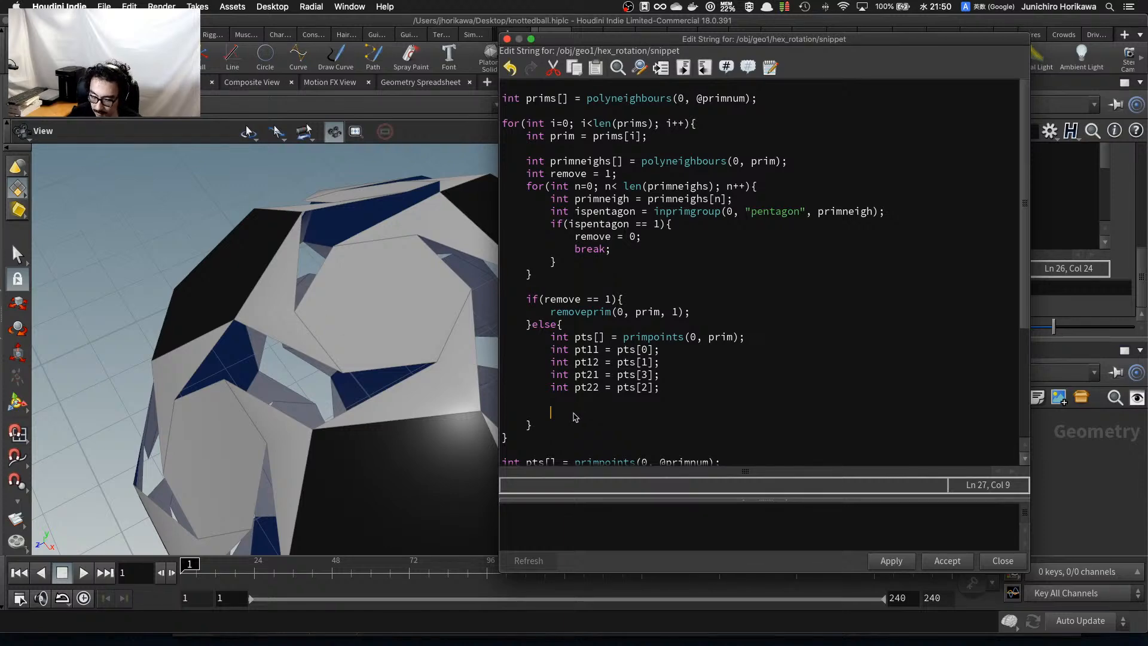
{"action": "type", "text": "int line1 ="}
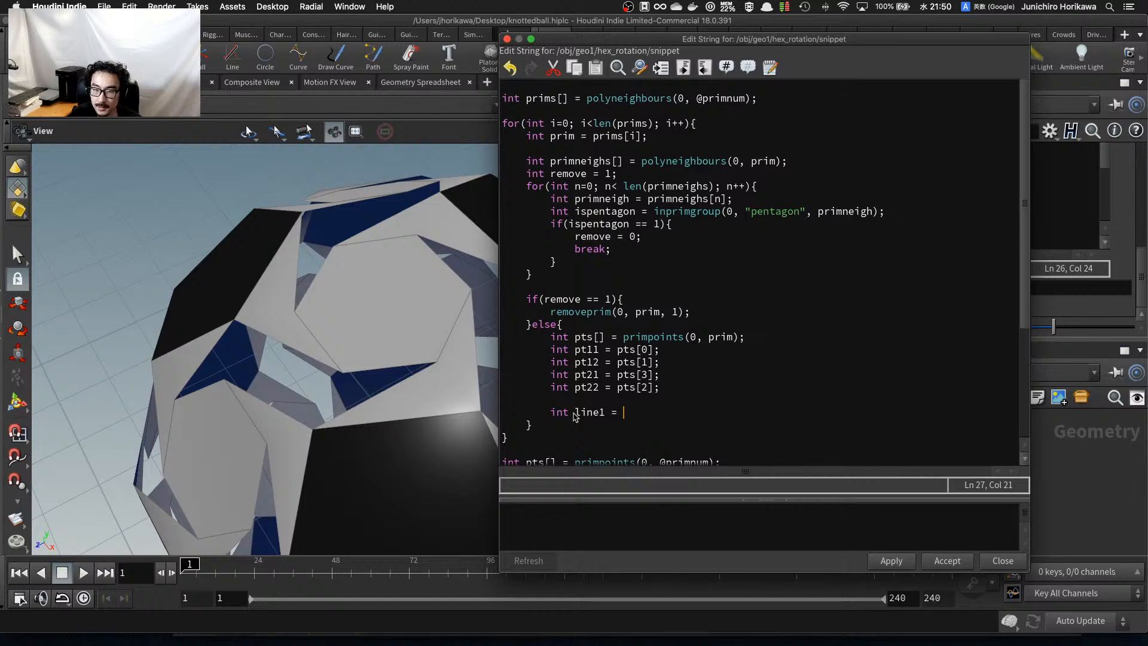
{"action": "type", "text": "s"}
{"action": "key", "text": "BackSpace"}
{"action": "type", "text": "add"}
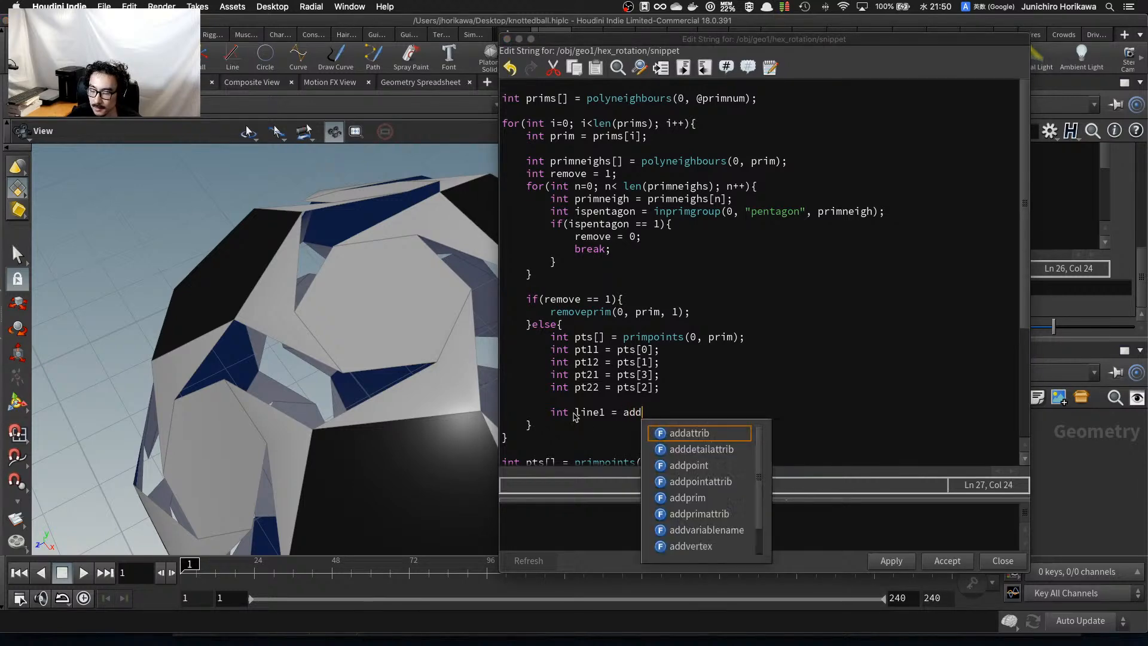
{"action": "type", "text": "prim(0, \""}
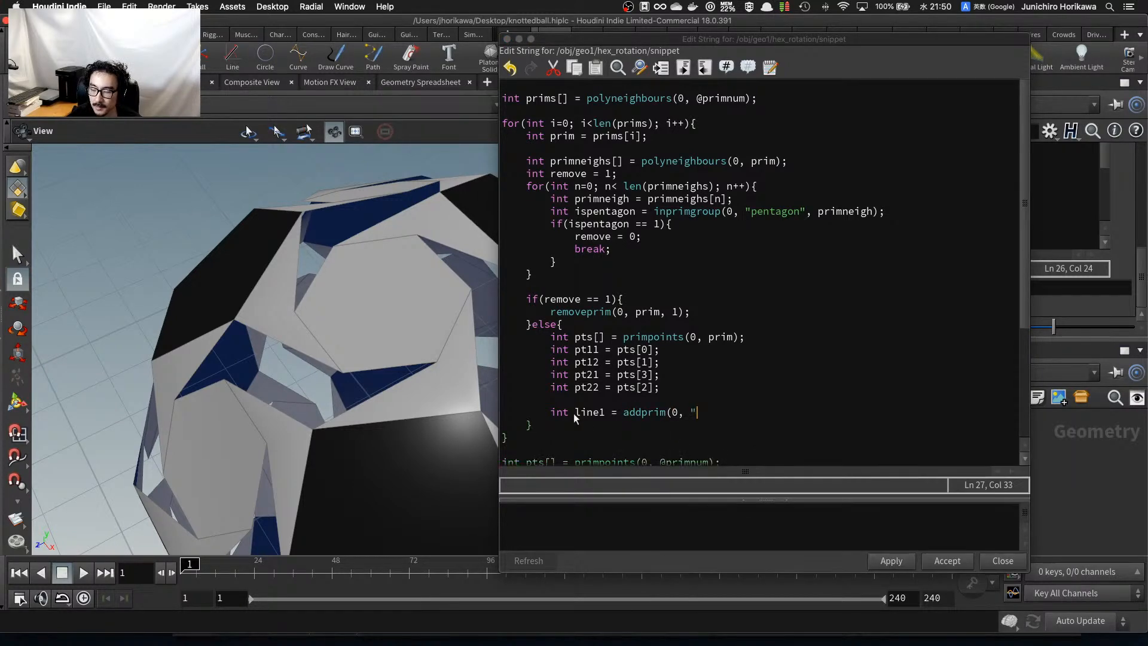
{"action": "type", "text": "po"}
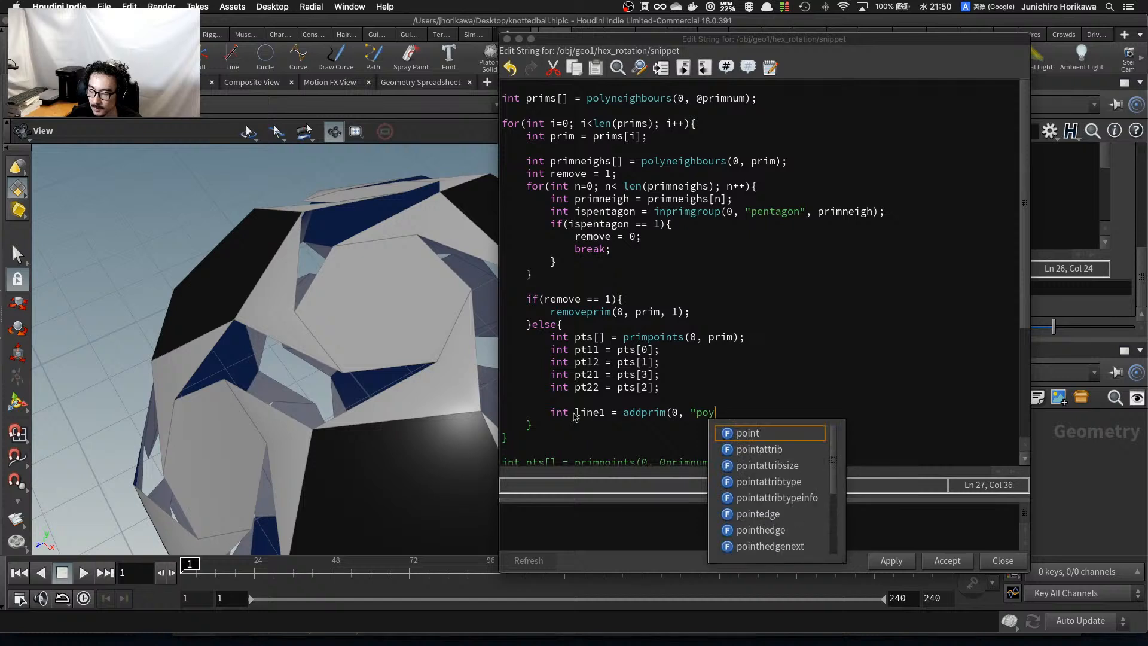
{"action": "type", "text": "lyline\", "}
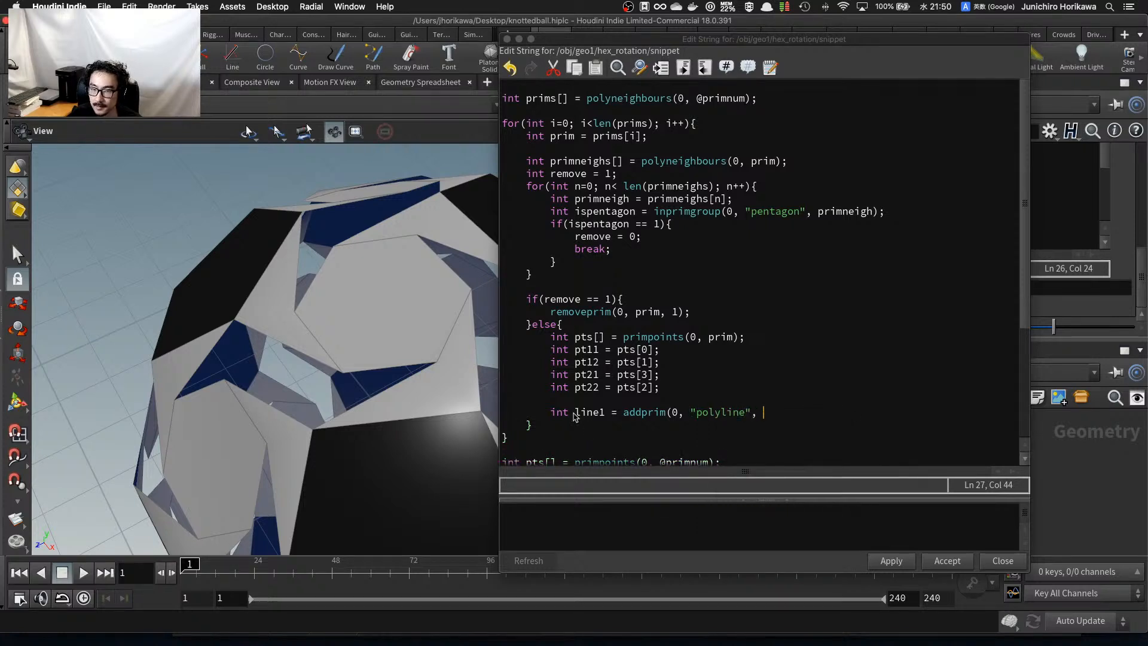
{"action": "type", "text": "pt21"}
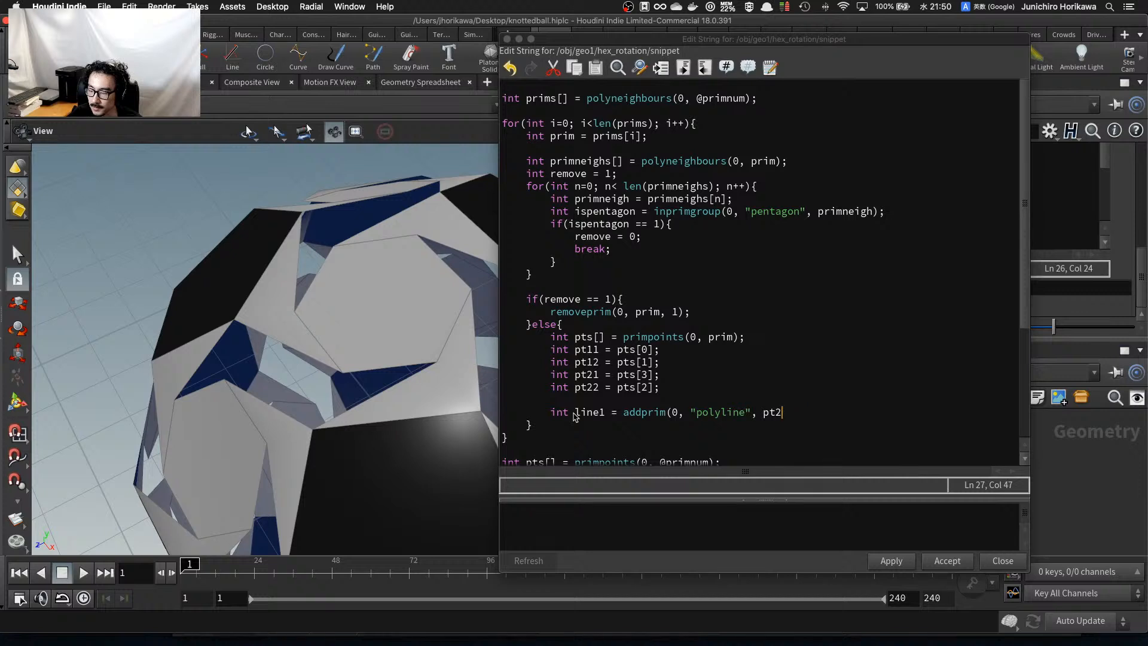
{"action": "key", "text": "BackSpace"}
{"action": "type", "text": "11"}
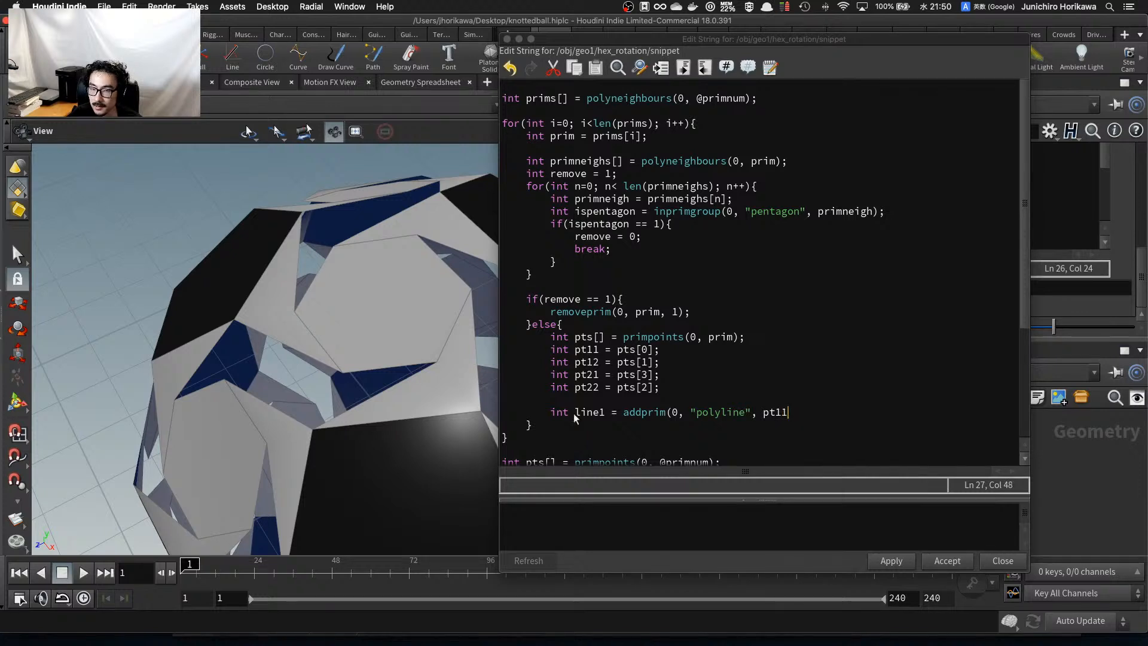
{"action": "type", "text": ", pt21"}
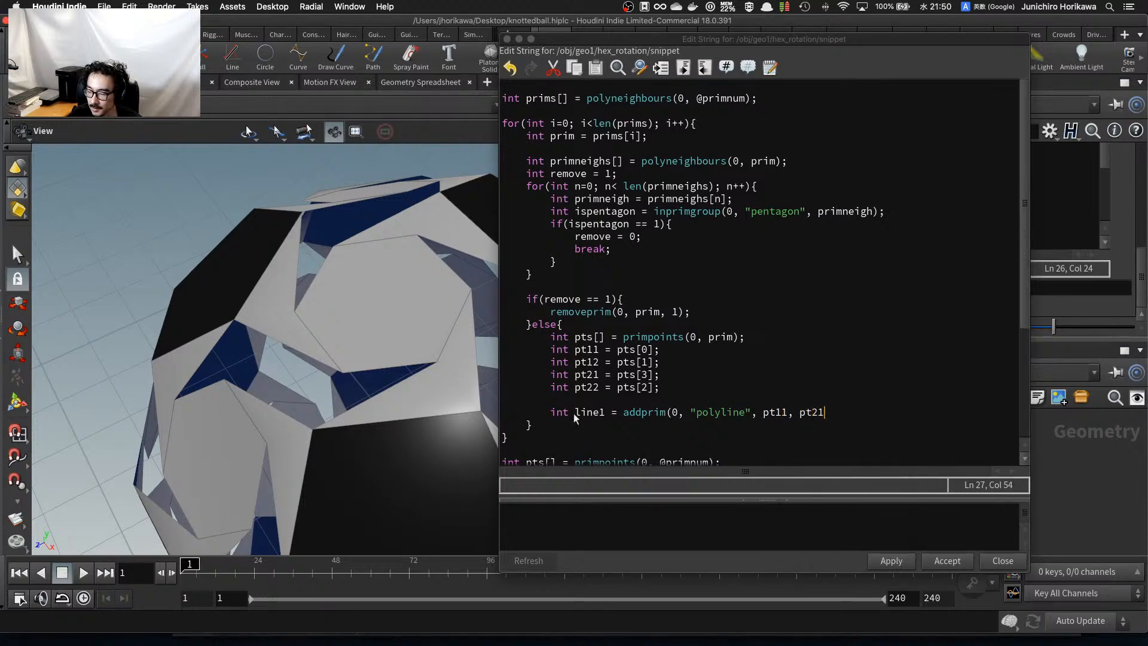
{"action": "type", "text": ");"}
Below line1, add int line2 = addprim(0, "polyline", pt12, pt22); and apply the snippet.
{"action": "key", "text": "Return"}
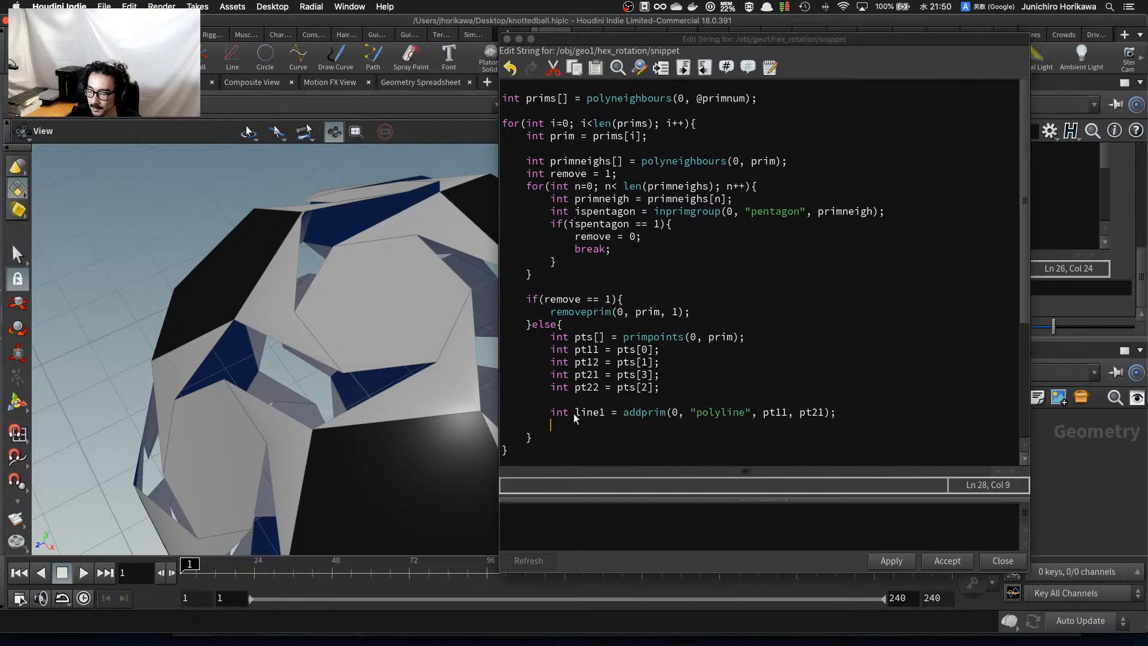
{"action": "type", "text": "iint"}
{"action": "key", "text": "BackSpace"}
{"action": "key", "text": "BackSpace"}
{"action": "key", "text": "BackSpace"}
{"action": "key", "text": "BackSpace"}
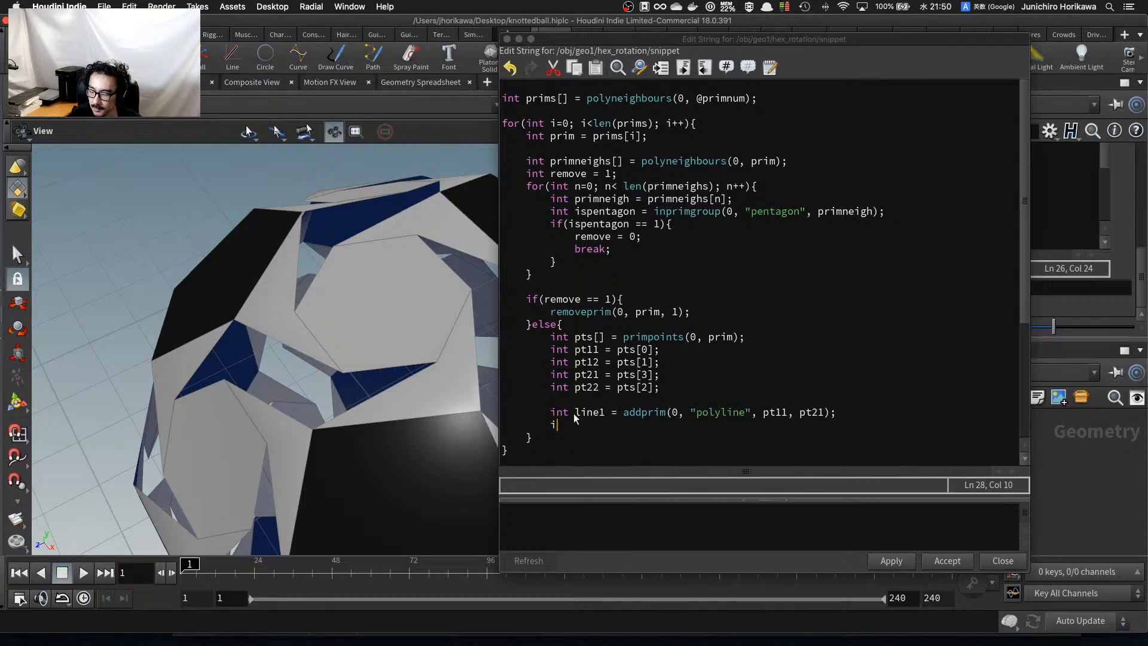
{"action": "type", "text": "nt line2 ="}
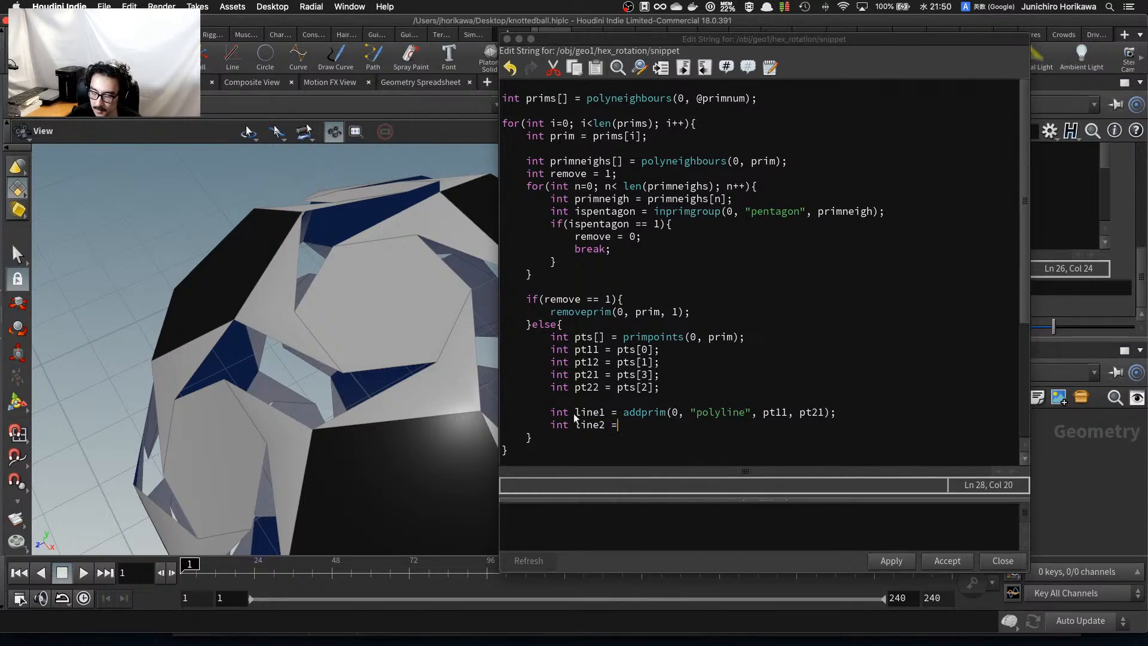
{"action": "type", "text": " addprim(0"}
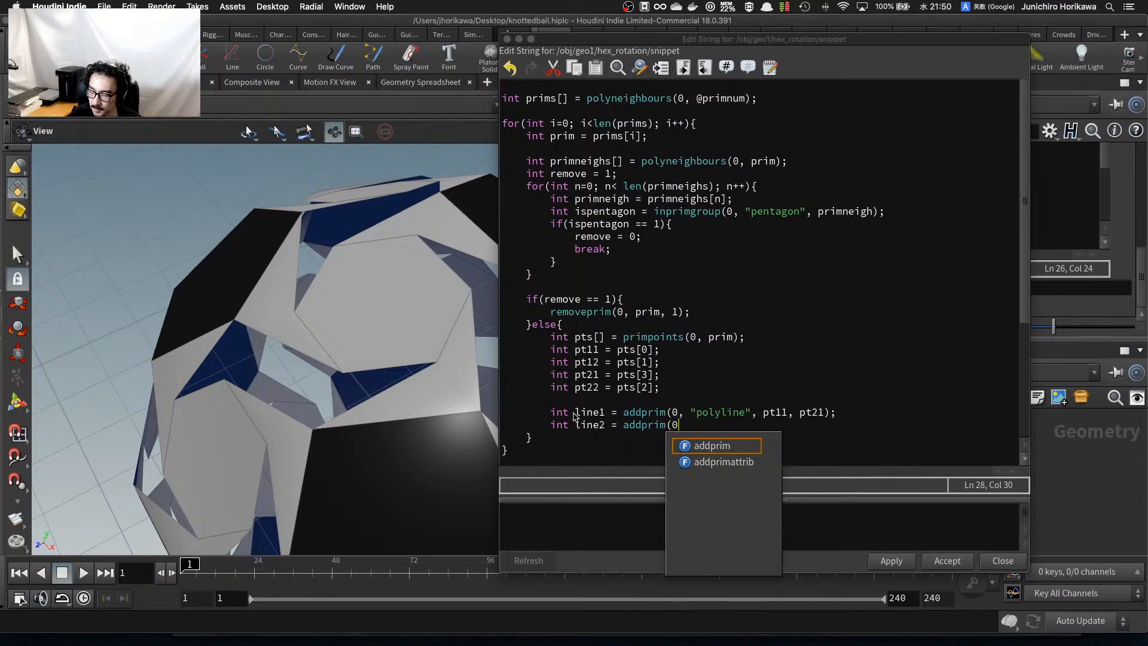
{"action": "type", "text": ", \"polyline\", "}
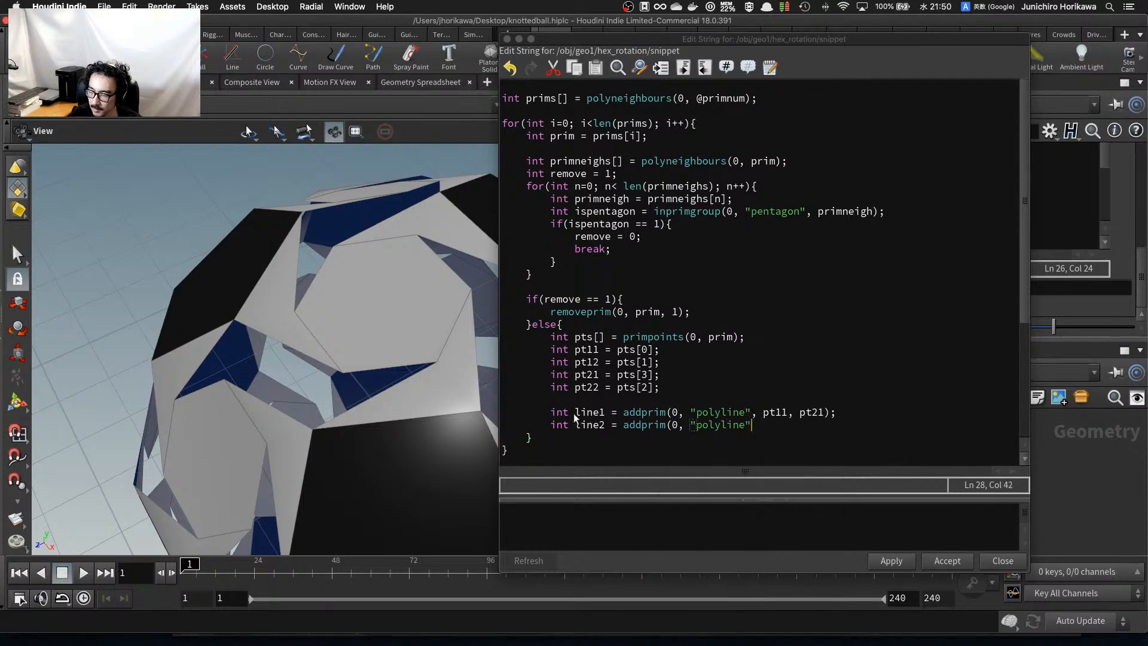
{"action": "type", "text": "pt12, "}
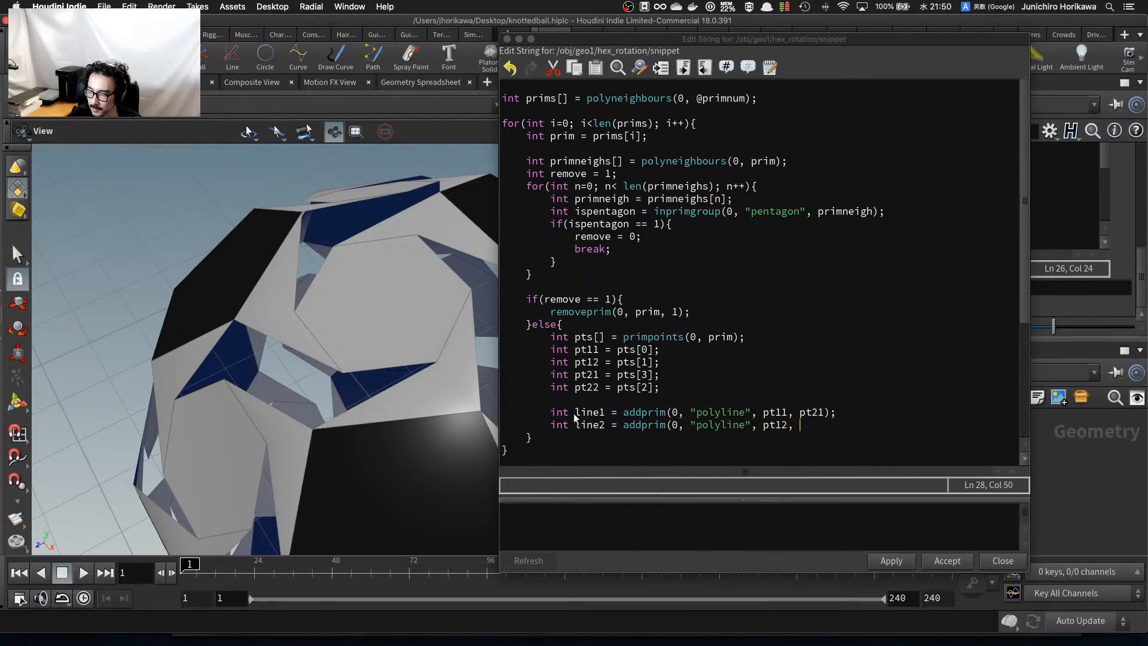
{"action": "type", "text": "pt22);"}
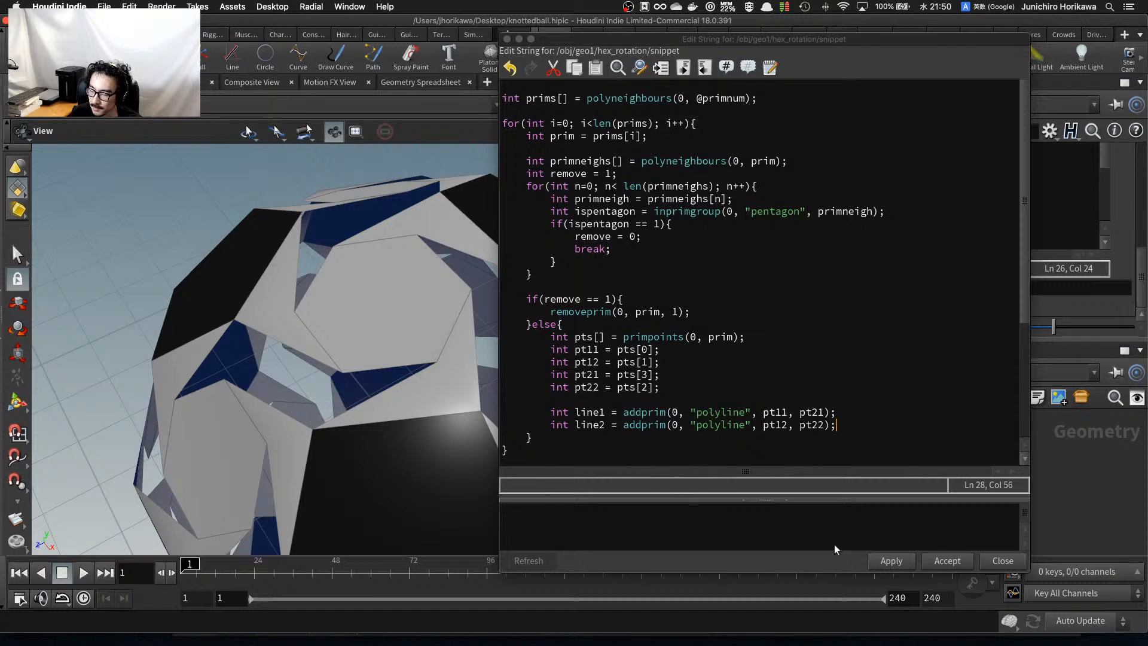
{"action": "left_click", "coordinate": [895, 561]}
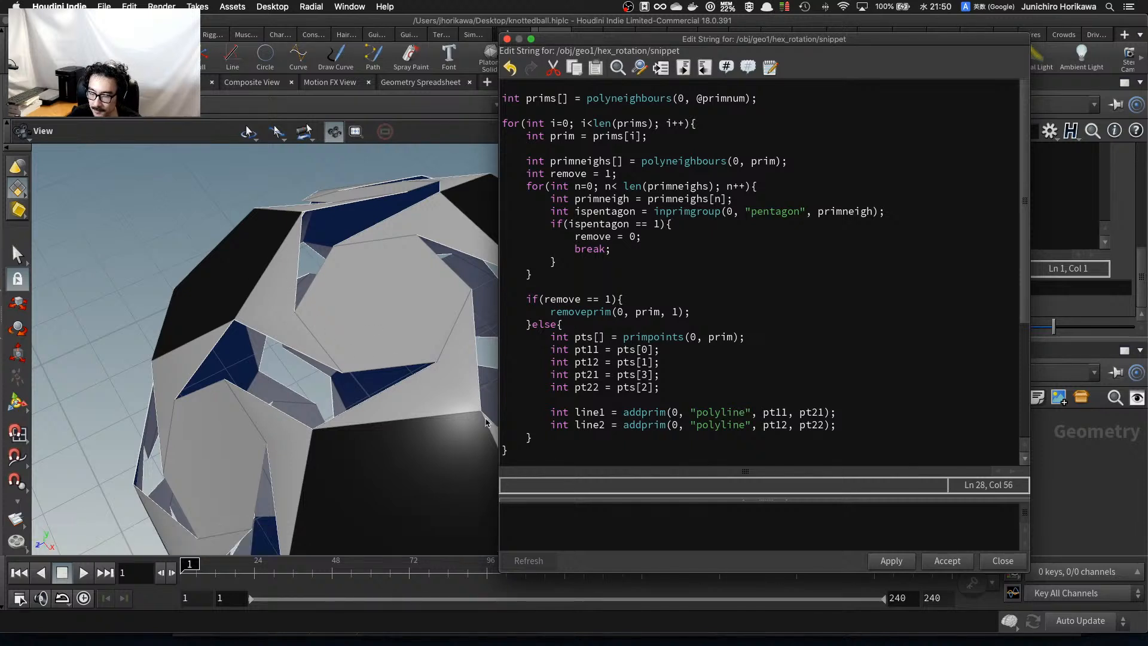
After a blank line below line2, add removeprim(0, prim, 1); inside the else block and apply the snippet.
{"action": "left_click", "coordinate": [550, 443]}
{"action": "left_click", "coordinate": [848, 424]}
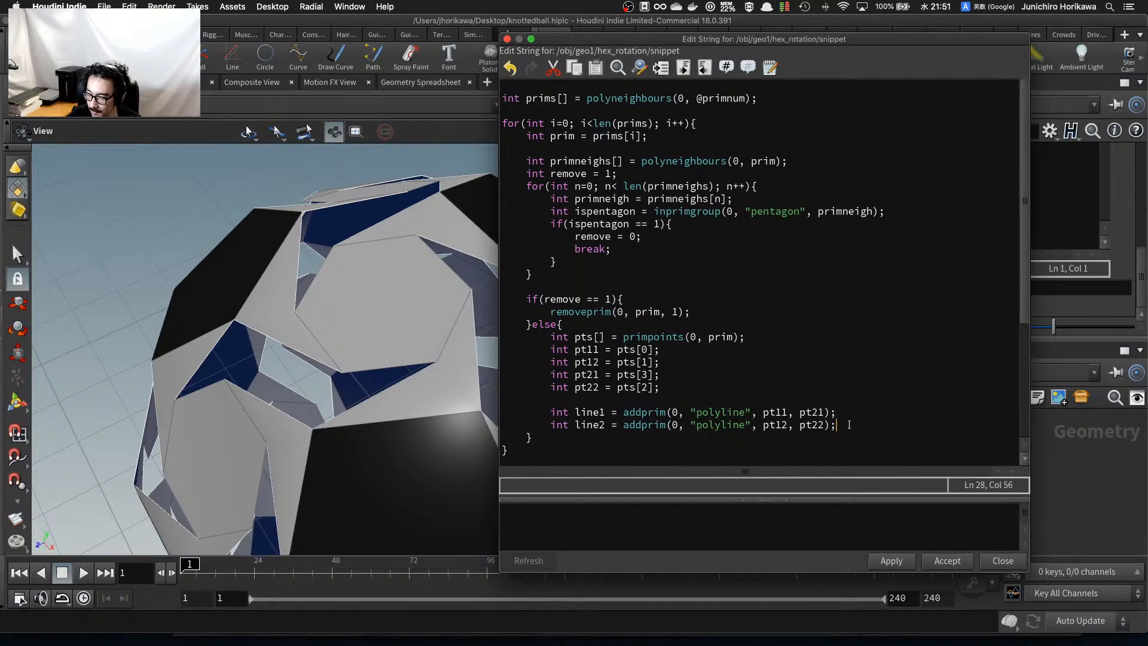
{"action": "key", "text": "Return"}
{"action": "key", "text": "Return"}
{"action": "type", "text": "revmo"}
{"action": "key", "text": "BackSpace"}
{"action": "key", "text": "BackSpace"}
{"action": "key", "text": "BackSpace"}
{"action": "type", "text": "move"}
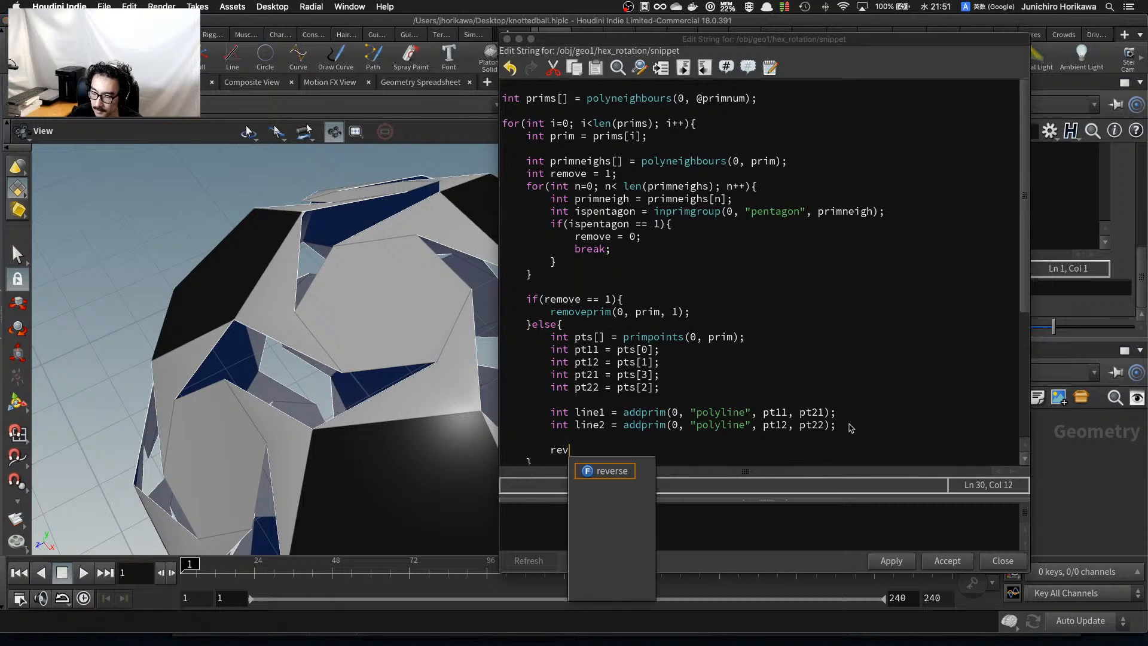
{"action": "type", "text": "prim("}
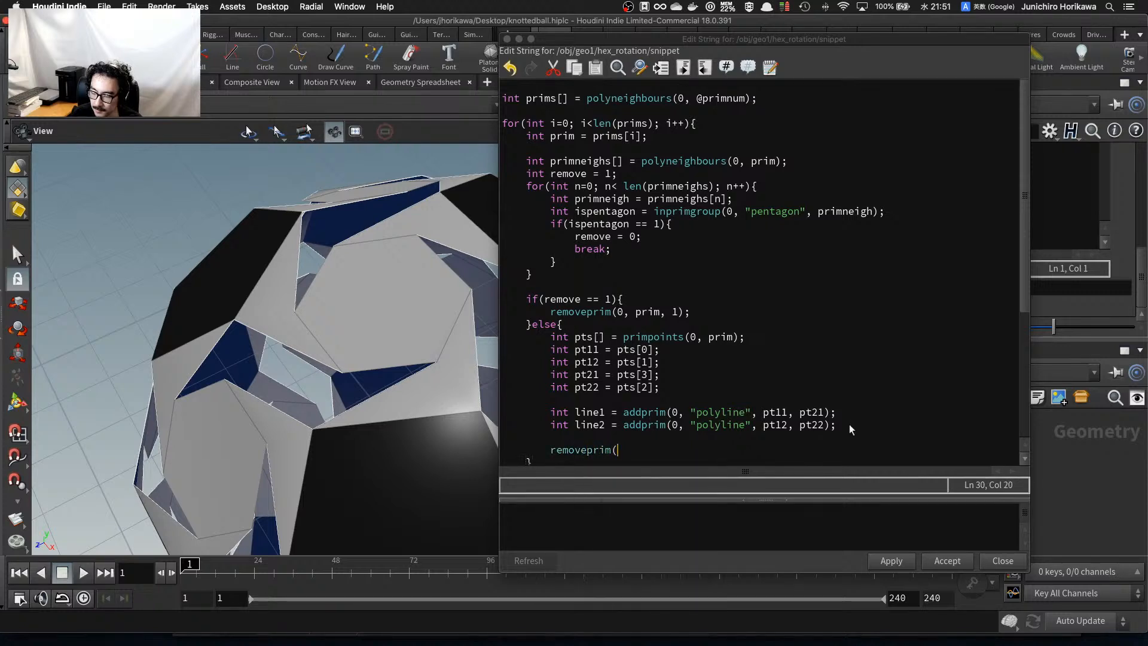
{"action": "type", "text": "0, prim, 1);"}
{"action": "left_click", "coordinate": [891, 560]}
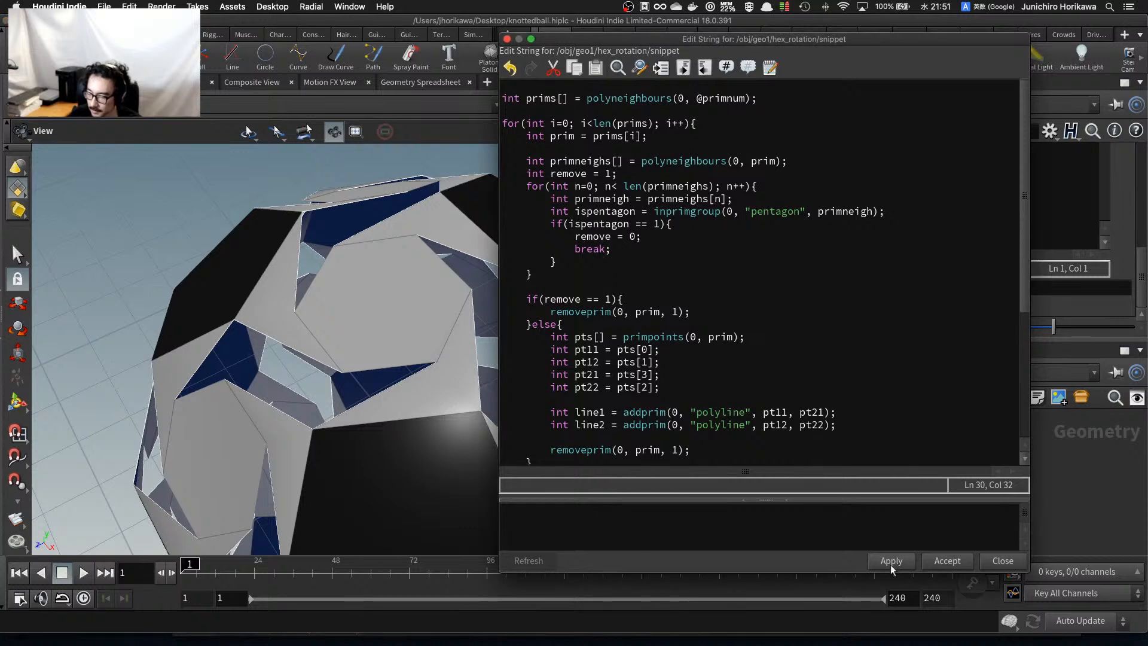
Examine from several angles the polylines that replace the joining strips around the ball.
{"action": "left_click_drag", "start_coordinate": [429, 397], "coordinate": [180, 333]}
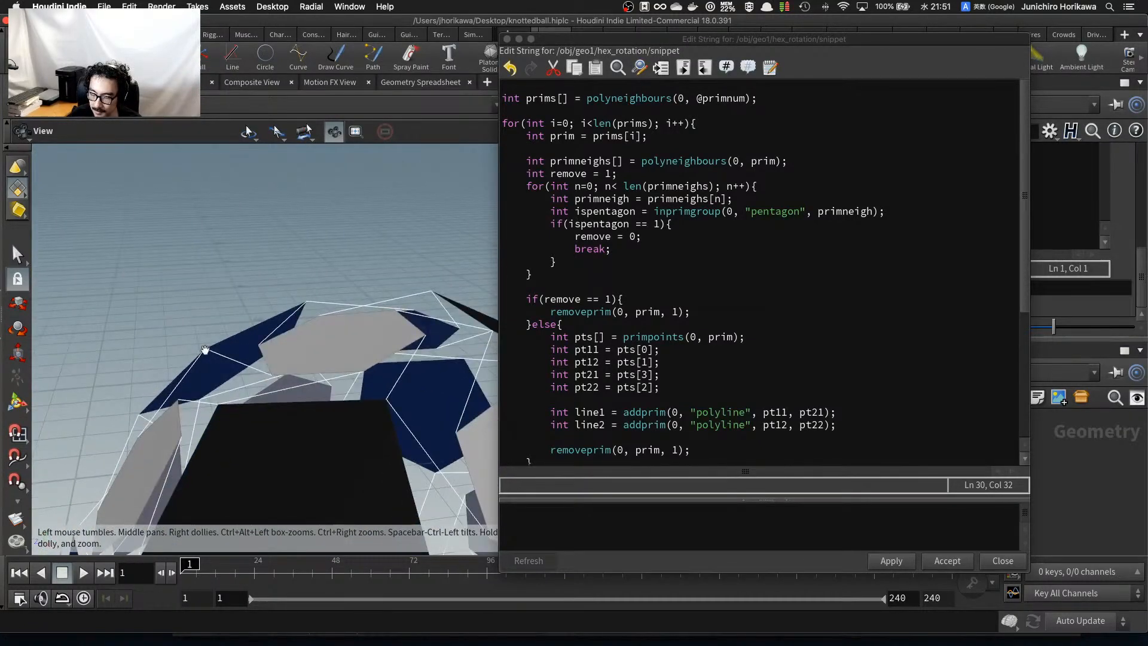
{"action": "mouse_move", "coordinate": [276, 378]}
{"action": "left_mouse_down"}
{"action": "mouse_move", "coordinate": [195, 375]}
{"action": "mouse_move", "coordinate": [244, 393]}
{"action": "mouse_move", "coordinate": [305, 364]}
{"action": "mouse_move", "coordinate": [319, 317]}
{"action": "mouse_move", "coordinate": [280, 374]}
{"action": "left_mouse_up"}
{"action": "mouse_move", "coordinate": [229, 430]}
{"action": "left_mouse_down"}
{"action": "mouse_move", "coordinate": [366, 402]}
{"action": "mouse_move", "coordinate": [217, 441]}
{"action": "left_mouse_up"}
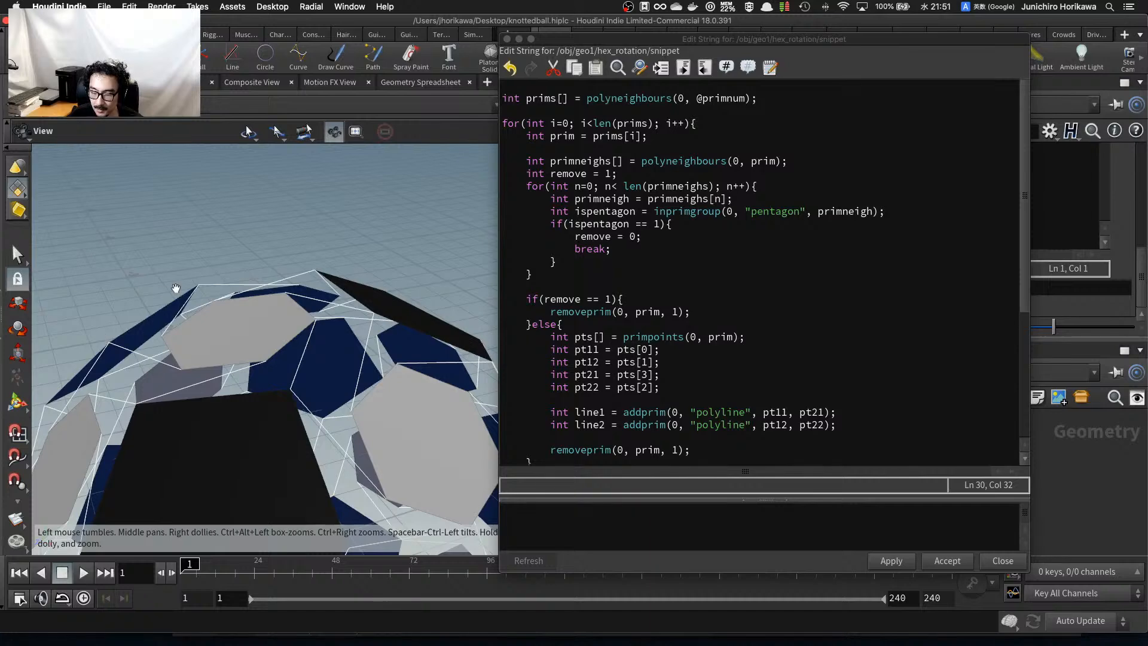
{"action": "left_click_drag", "start_coordinate": [149, 360], "coordinate": [178, 310]}
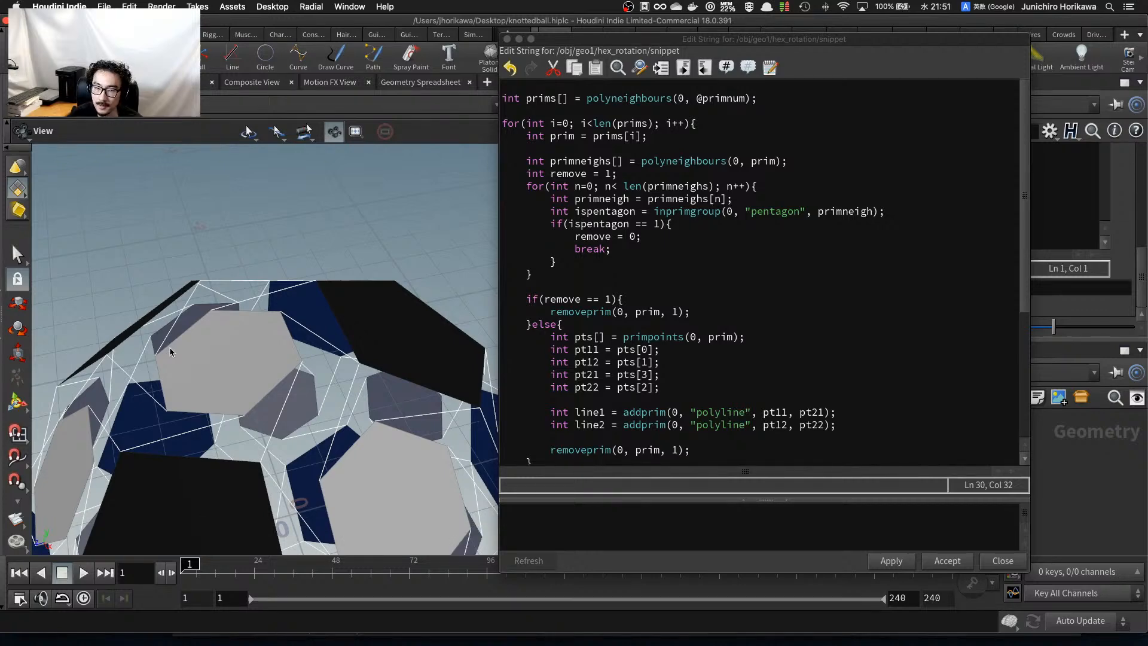
{"action": "left_click_drag", "start_coordinate": [165, 397], "coordinate": [184, 347]}
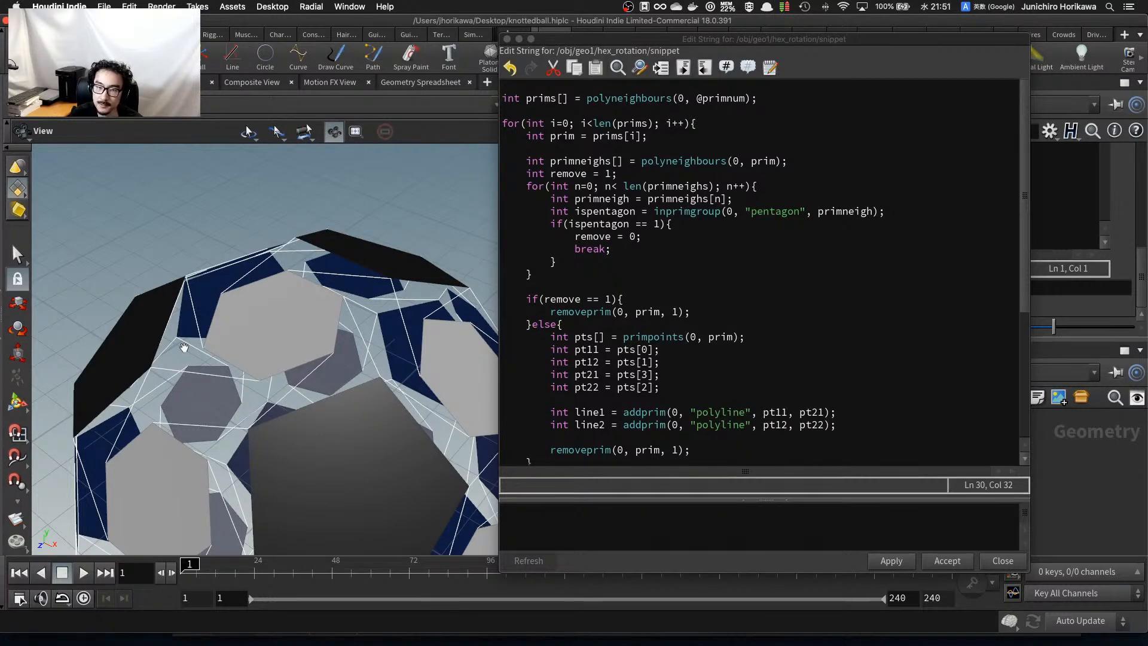
{"action": "left_click_drag", "start_coordinate": [256, 316], "coordinate": [209, 358]}
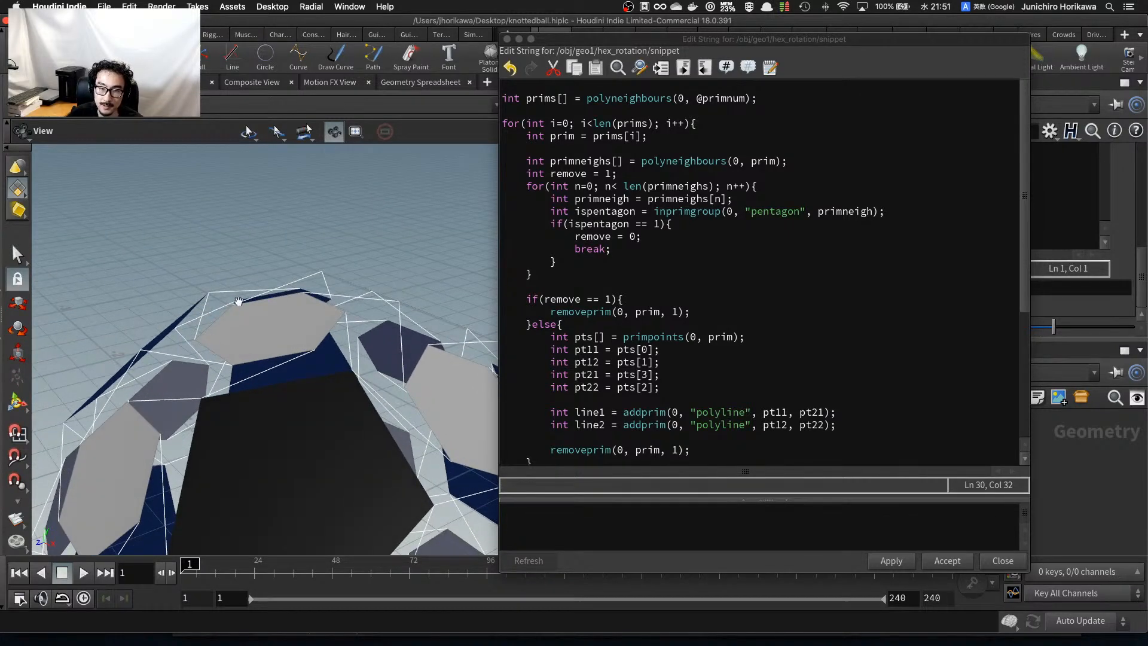
Below the line2 declaration, add setprimattrib(0, "id", line1, prim); leaving blank space above the removeprim call.
{"action": "left_click", "coordinate": [719, 433]}
{"action": "left_click", "coordinate": [859, 429]}
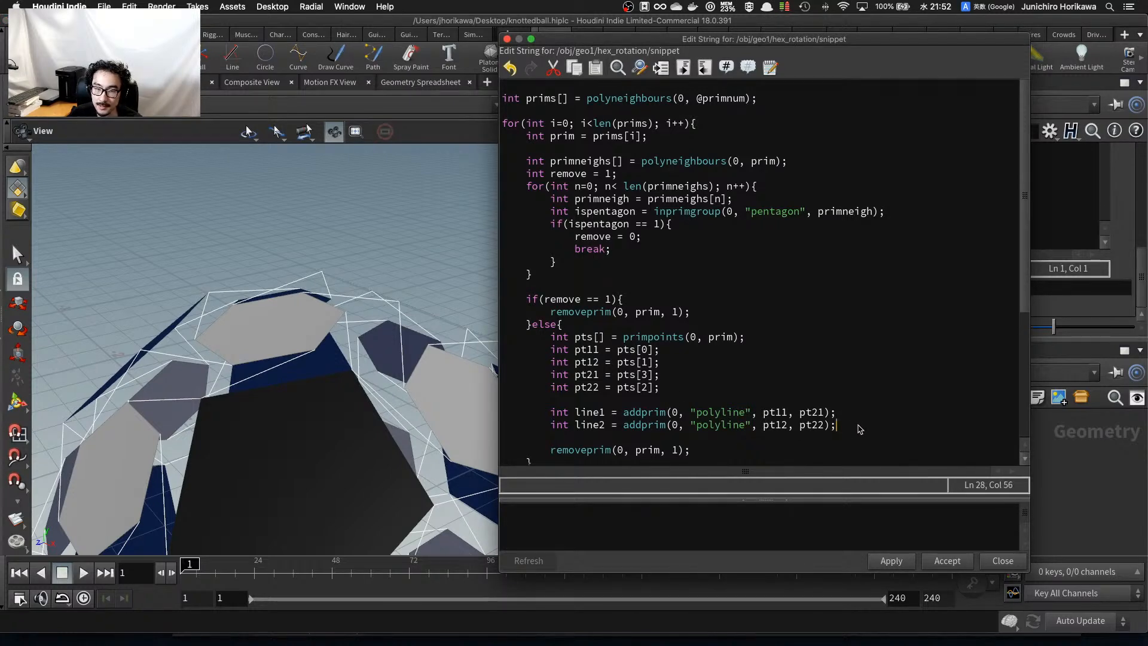
{"action": "key", "text": "Return"}
{"action": "key", "text": "Return"}
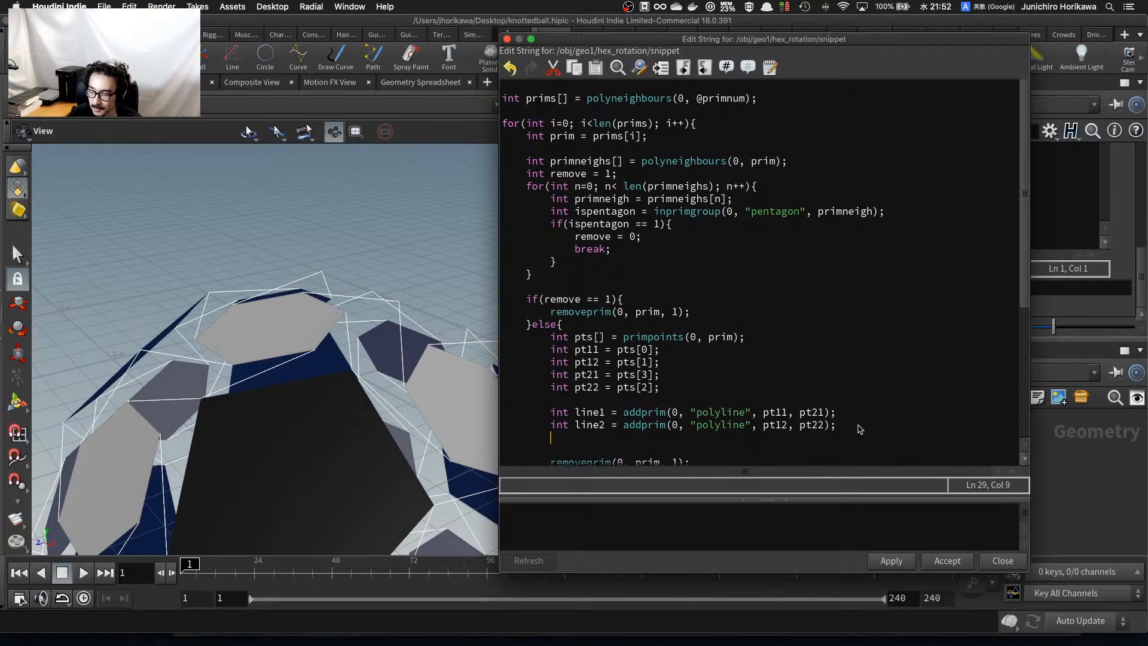
{"action": "key", "text": "Up"}
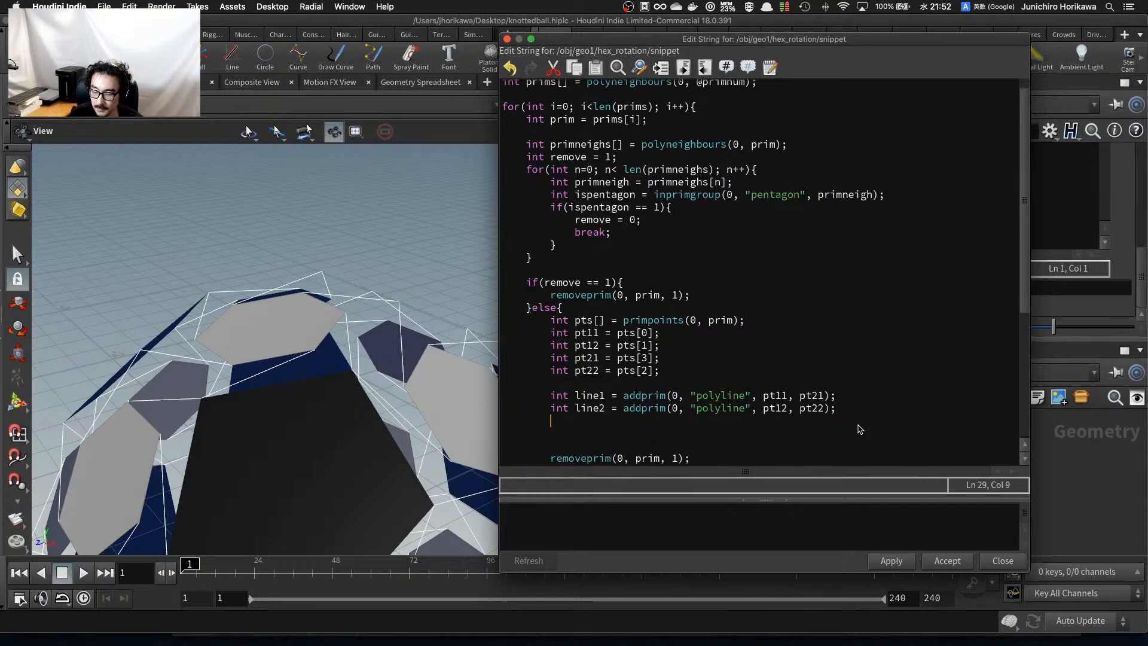
{"action": "type", "text": "set"}
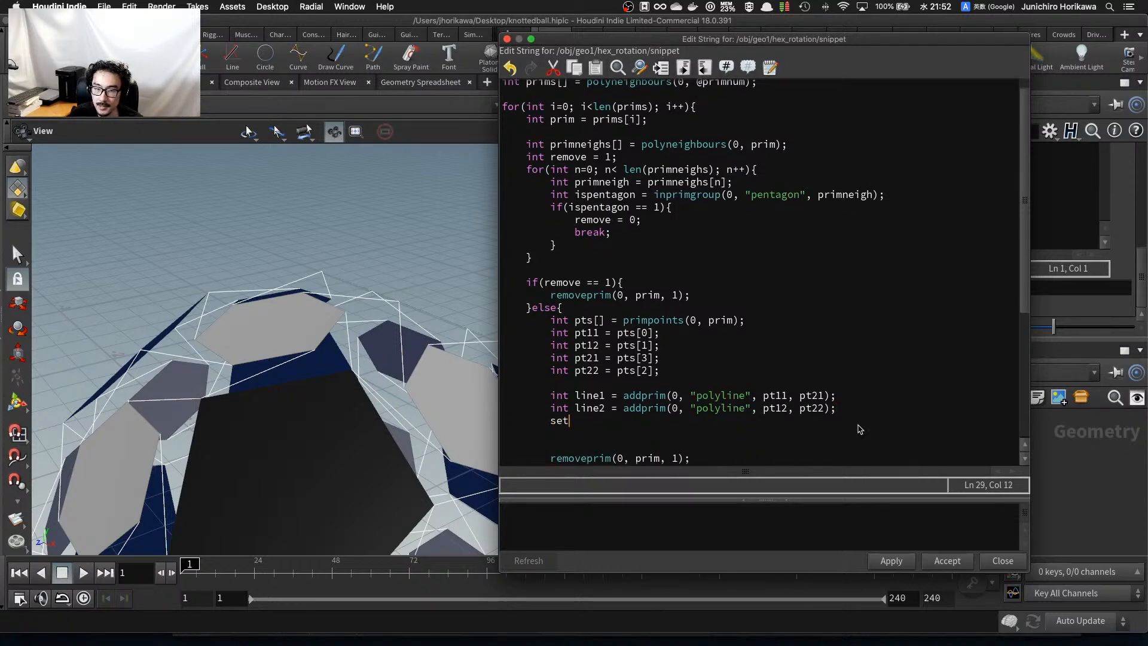
{"action": "type", "text": "primattrib"}
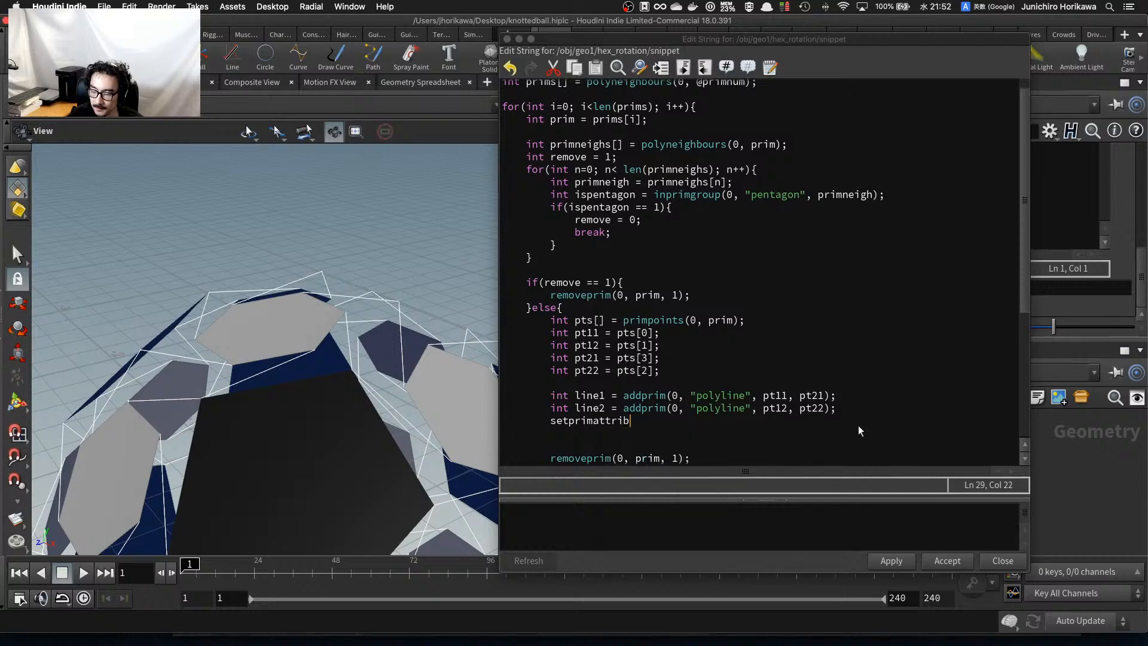
{"action": "type", "text": "(0, \"id\","}
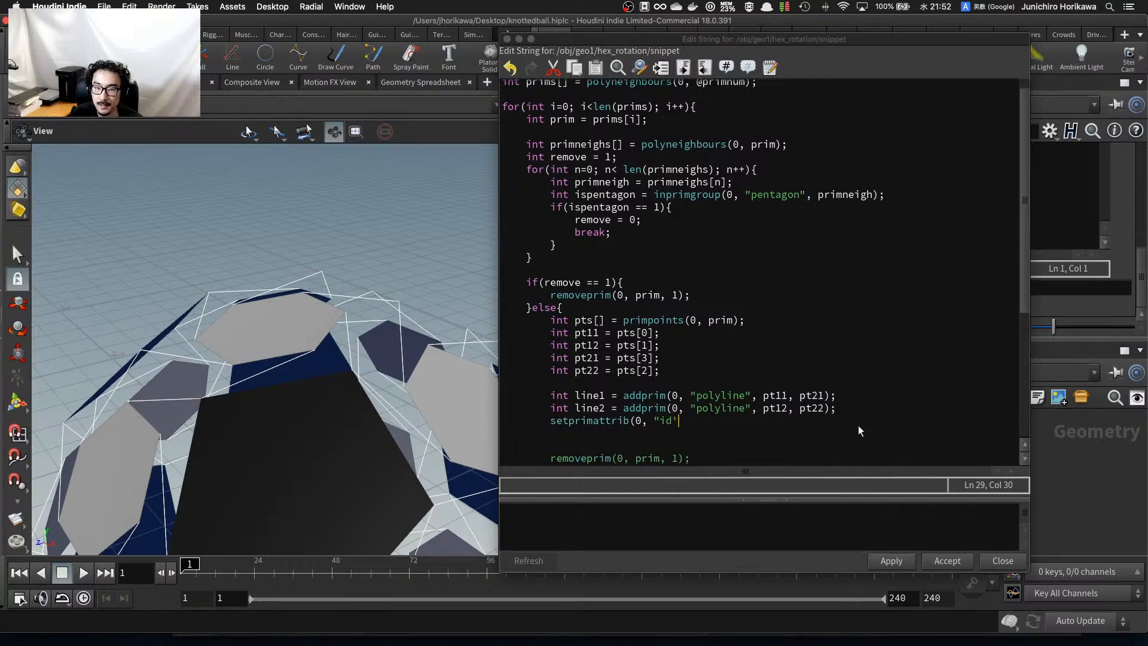
{"action": "type", "text": " line1, "}
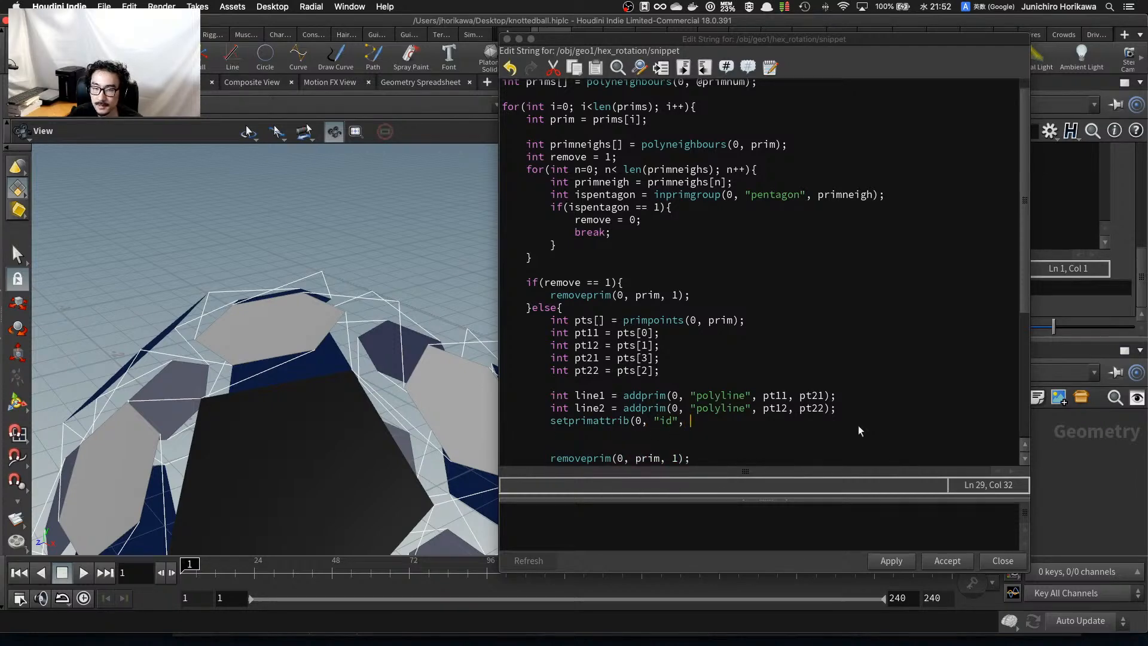
{"action": "type", "text": "prim);"}
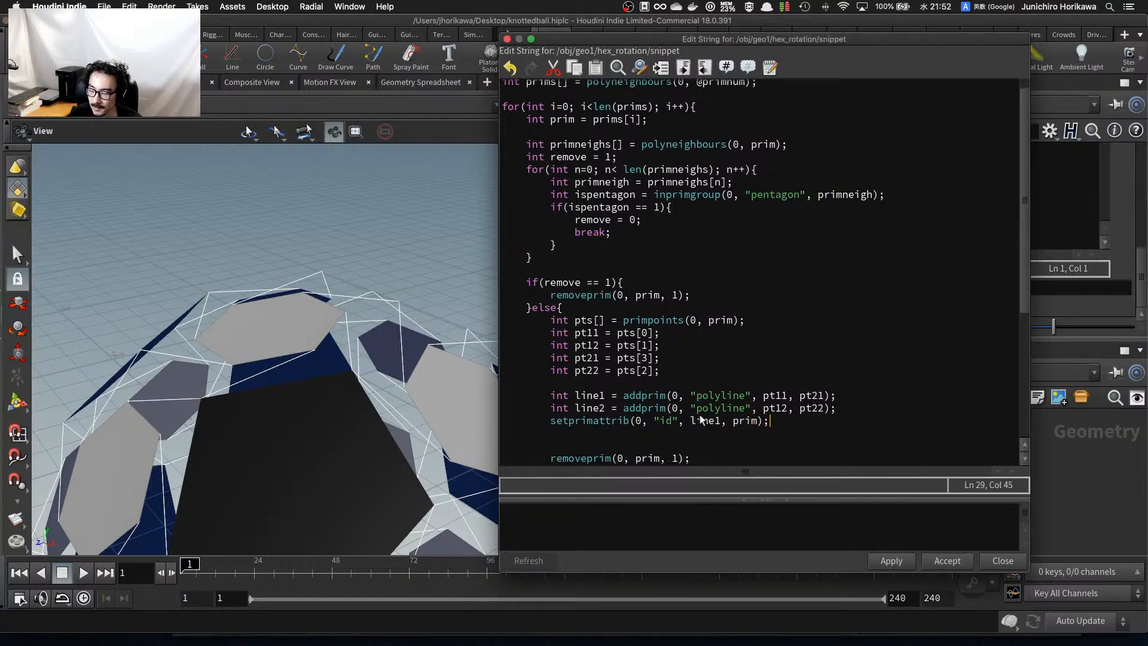
Duplicate the id attribute line directly below itself and change the copy to setprimattrib(0, "id", line2, prim);.
{"action": "left_click_drag", "start_coordinate": [770, 420], "coordinate": [551, 421]}
{"action": "key", "text": "ctrl+c"}
{"action": "key", "text": "End"}
{"action": "key", "text": "Return"}
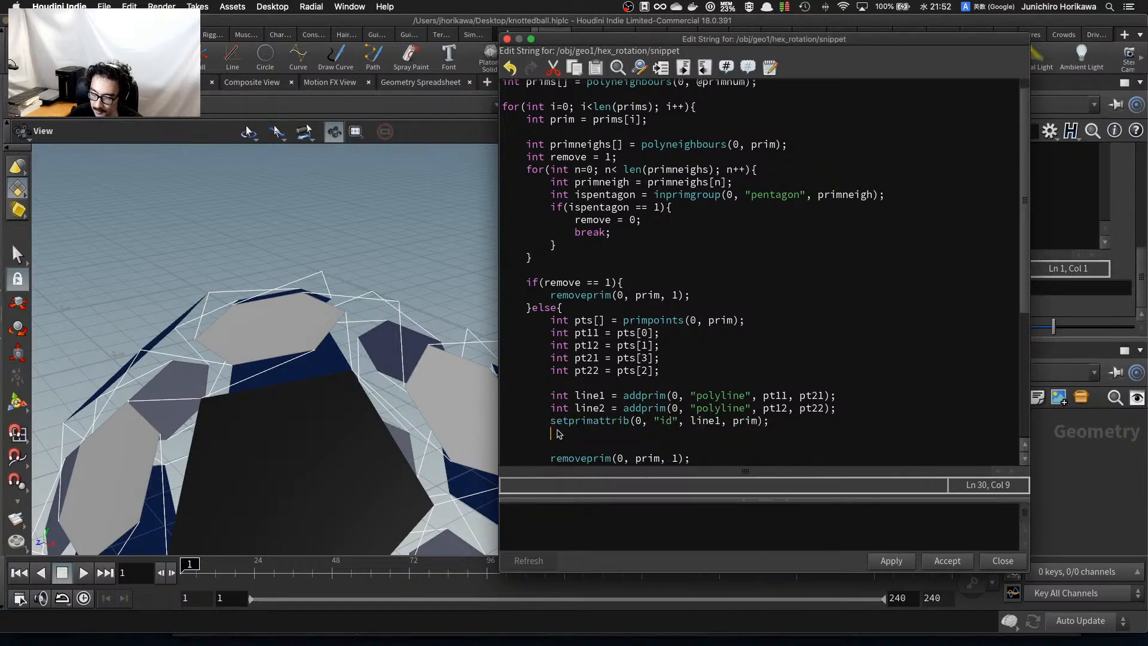
{"action": "key", "text": "ctrl+v"}
{"action": "left_click", "coordinate": [720, 433]}
{"action": "key", "text": "BackSpace"}
{"action": "type", "text": "2"}
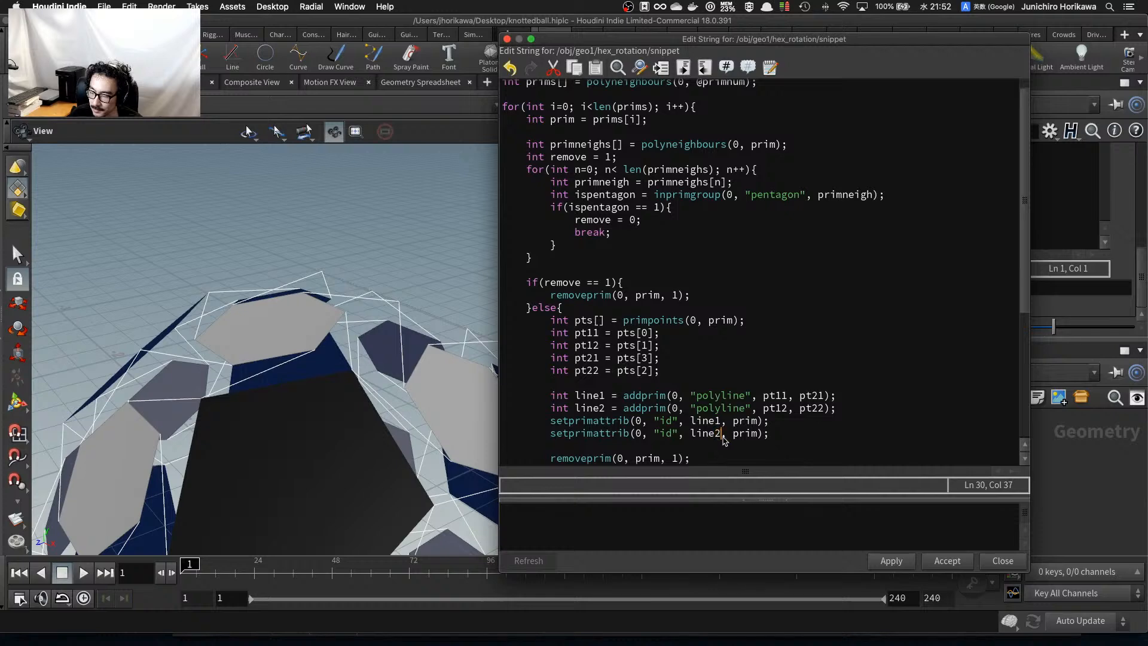
{"action": "left_click", "coordinate": [748, 433]}
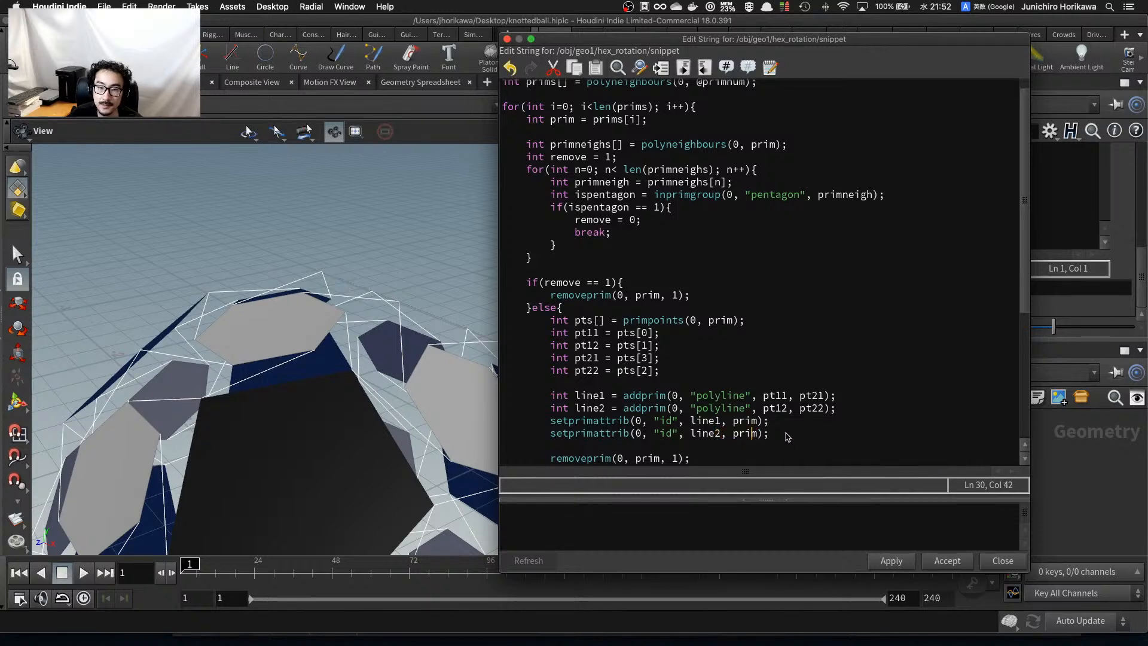
{"action": "left_click", "coordinate": [810, 433]}
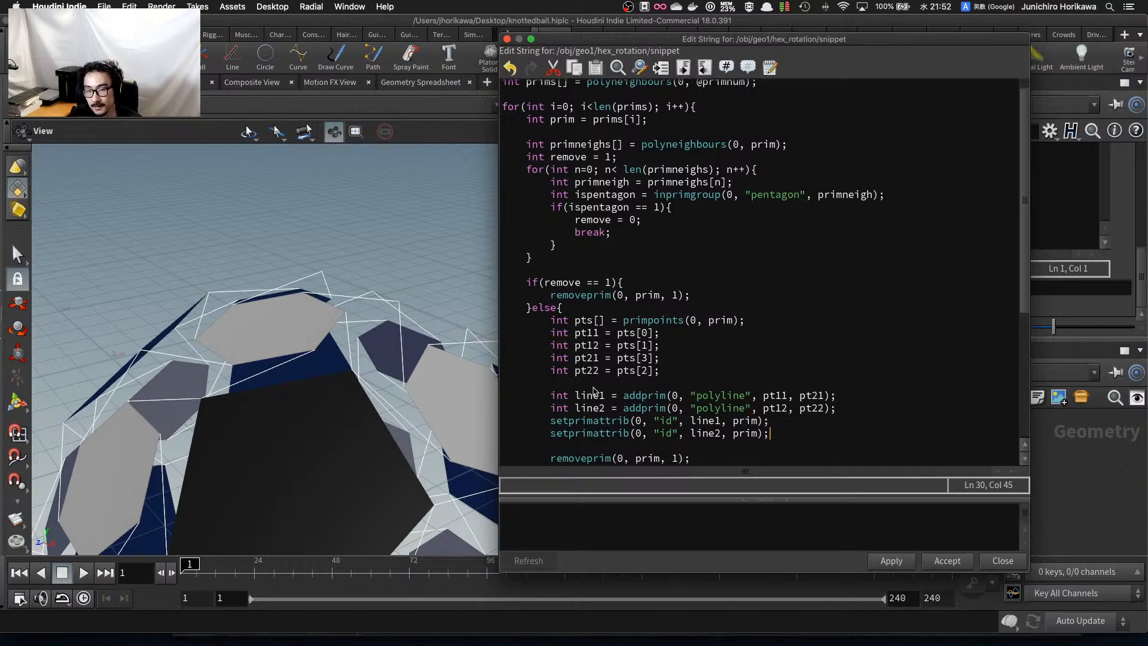
Below the two id attribute lines, add setprimgroup(0, "line", line1, 1);.
{"action": "left_click_drag", "start_coordinate": [299, 359], "coordinate": [228, 374]}
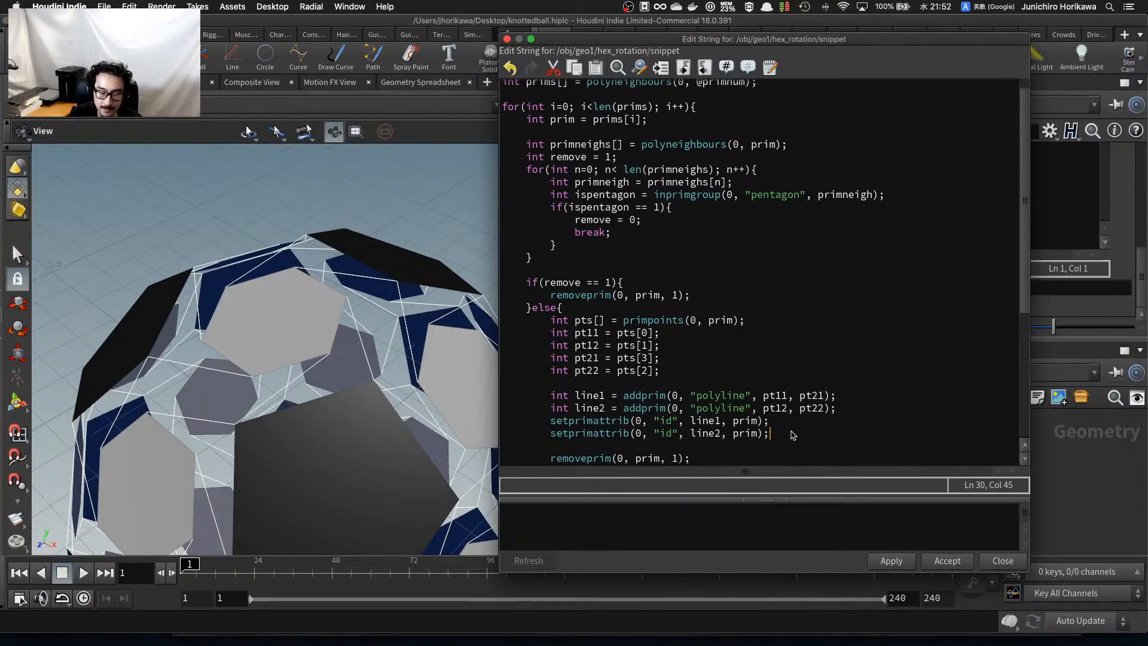
{"action": "key", "text": "Return"}
{"action": "type", "text": "setpr"}
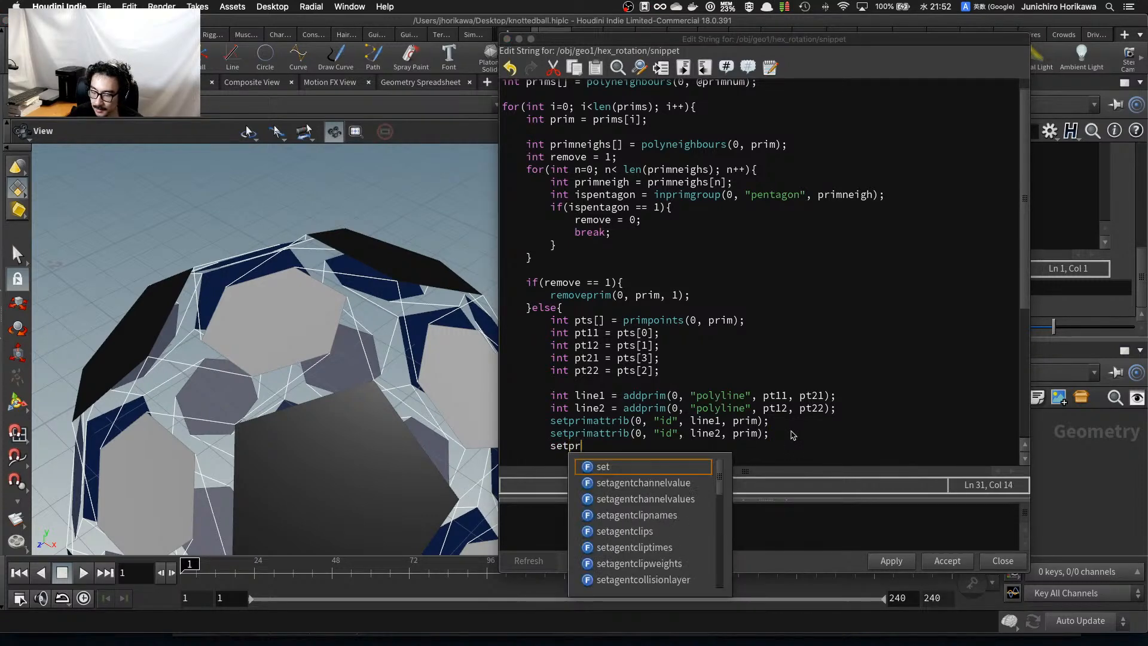
{"action": "type", "text": "imgroup(0, "}
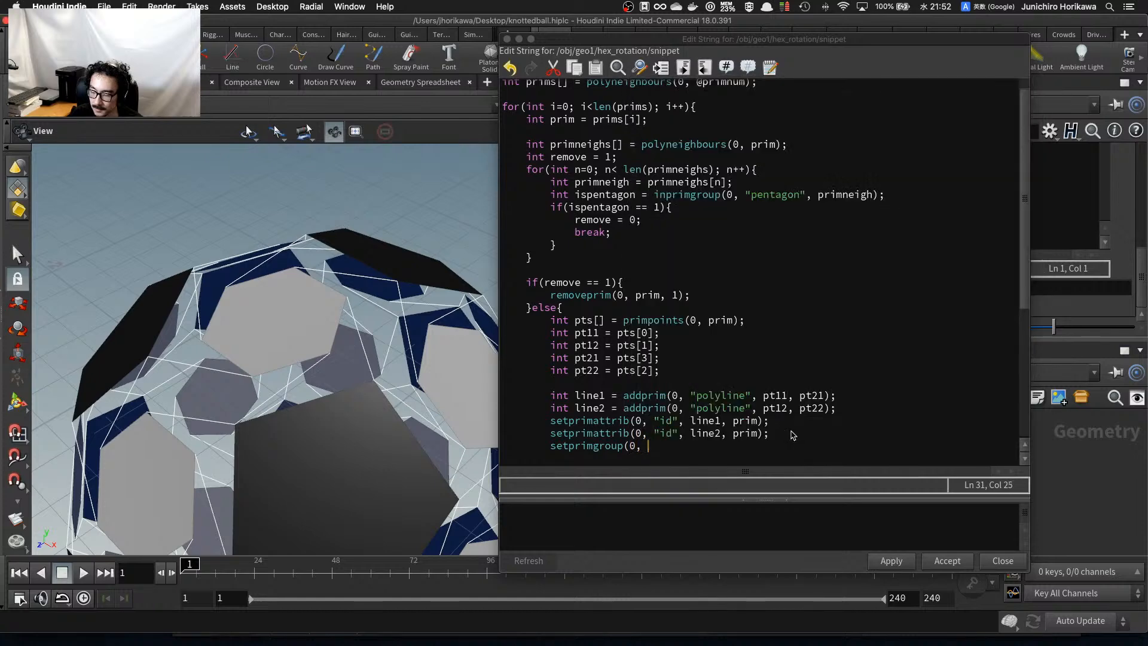
{"action": "type", "text": "\"line\""}
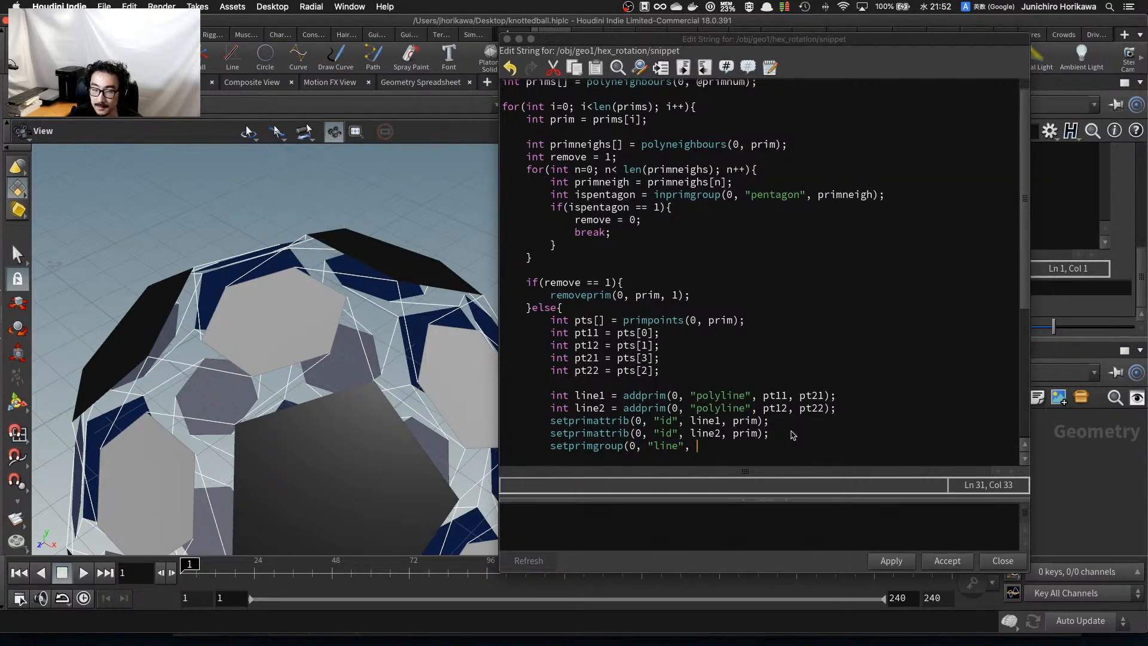
{"action": "type", "text": ", line1, 1);"}
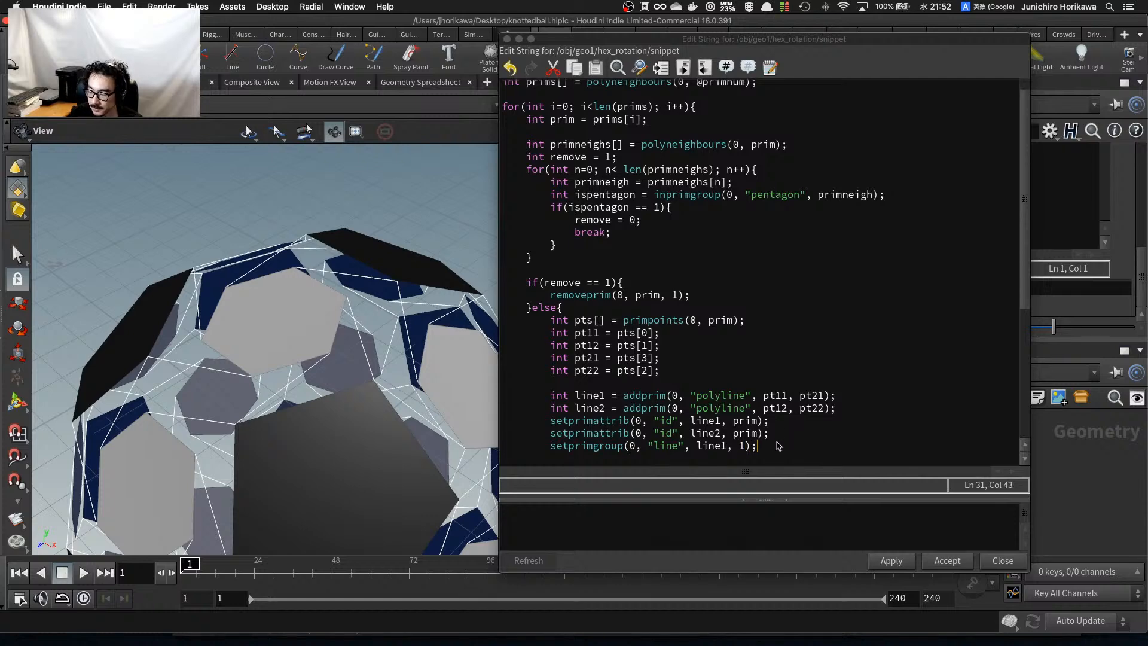
Duplicate the group line as setprimgroup(0, "line", line2, 1); and insert two blank lines before the removeprim call.
{"action": "left_click_drag", "start_coordinate": [758, 445], "coordinate": [548, 445]}
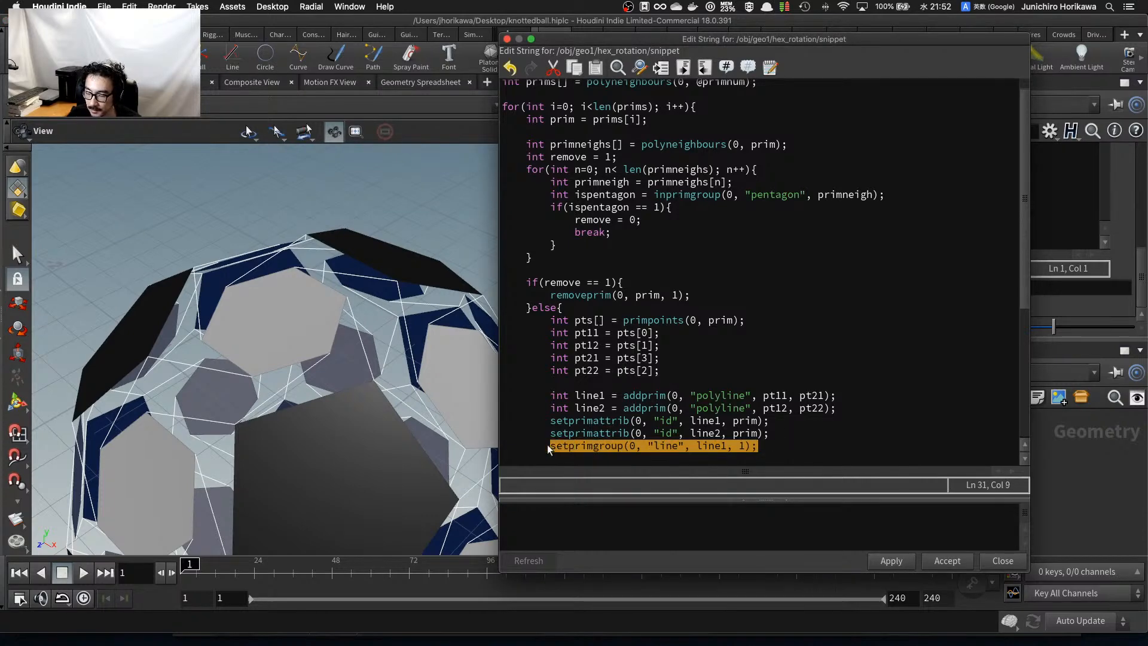
{"action": "key", "text": "ctrl+c"}
{"action": "left_click", "coordinate": [569, 457]}
{"action": "key", "text": "ctrl+v"}
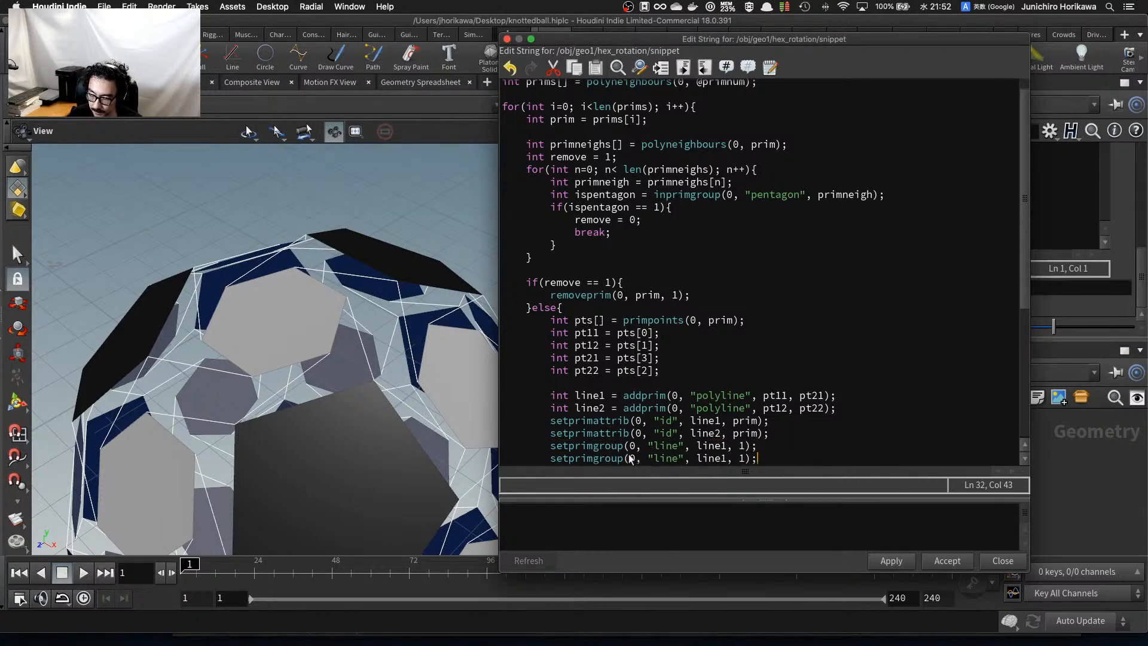
{"action": "scroll", "coordinate": [756, 429], "scroll_direction": "down", "scroll_amount": 2}
{"action": "type", "text": "2"}
{"action": "left_click", "coordinate": [786, 411]}
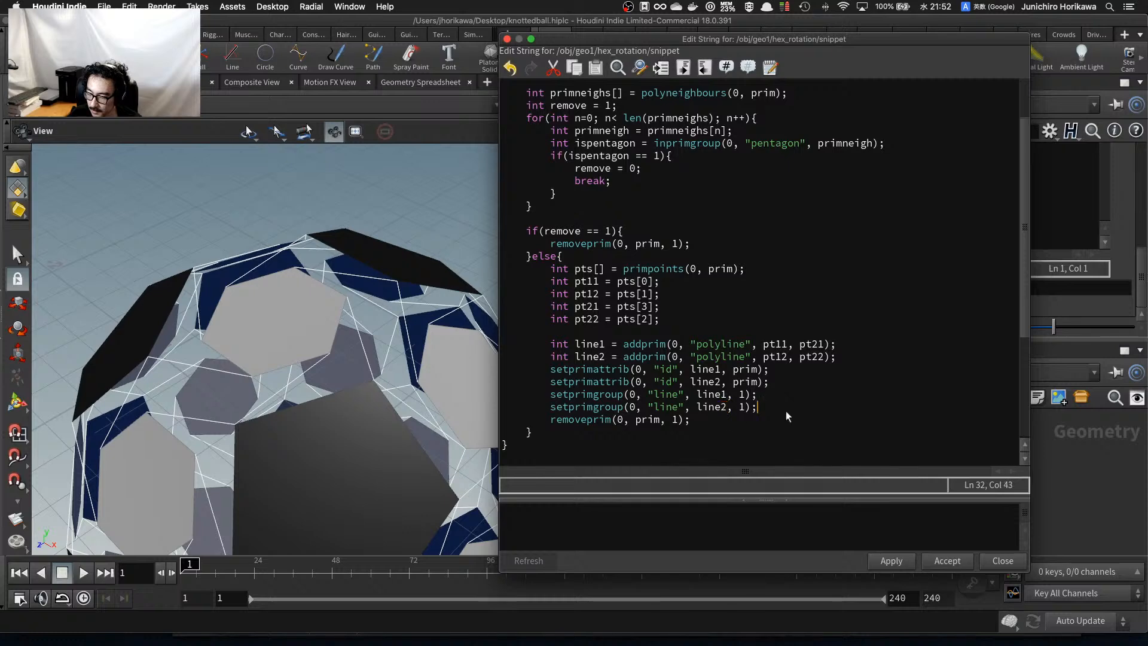
{"action": "key", "text": "Return"}
{"action": "key", "text": "Return"}
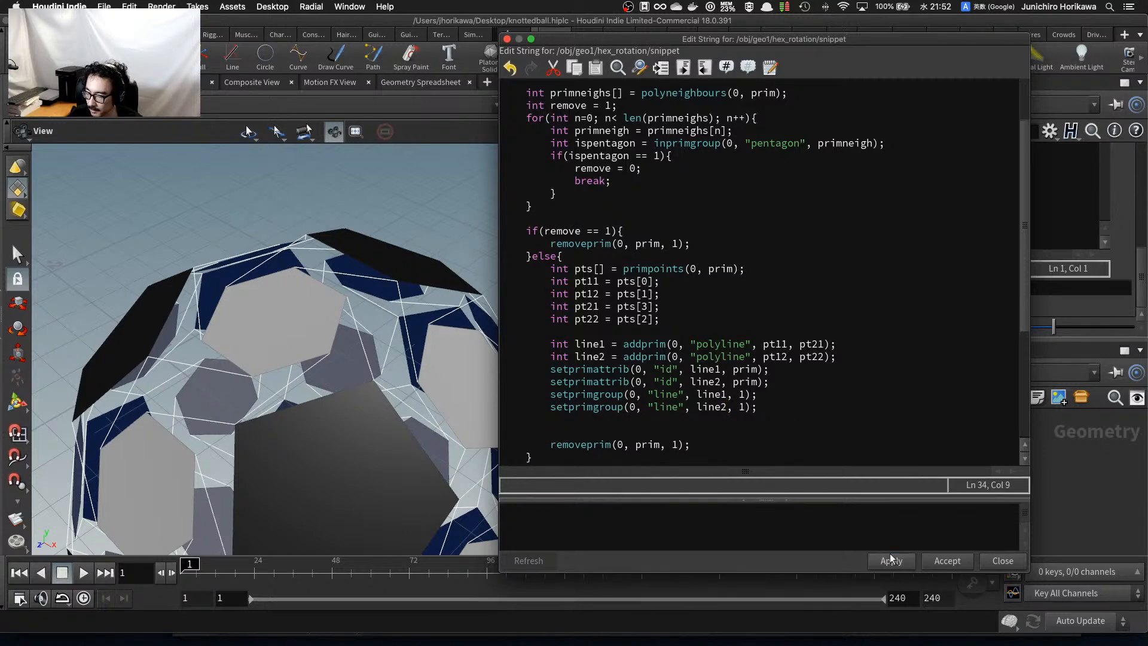
Inspect how the polylines connect the pentagons and hexagons, first close up and then from farther away.
{"action": "left_click_drag", "start_coordinate": [255, 336], "coordinate": [246, 382]}
{"action": "left_click_drag", "start_coordinate": [210, 349], "coordinate": [225, 358]}
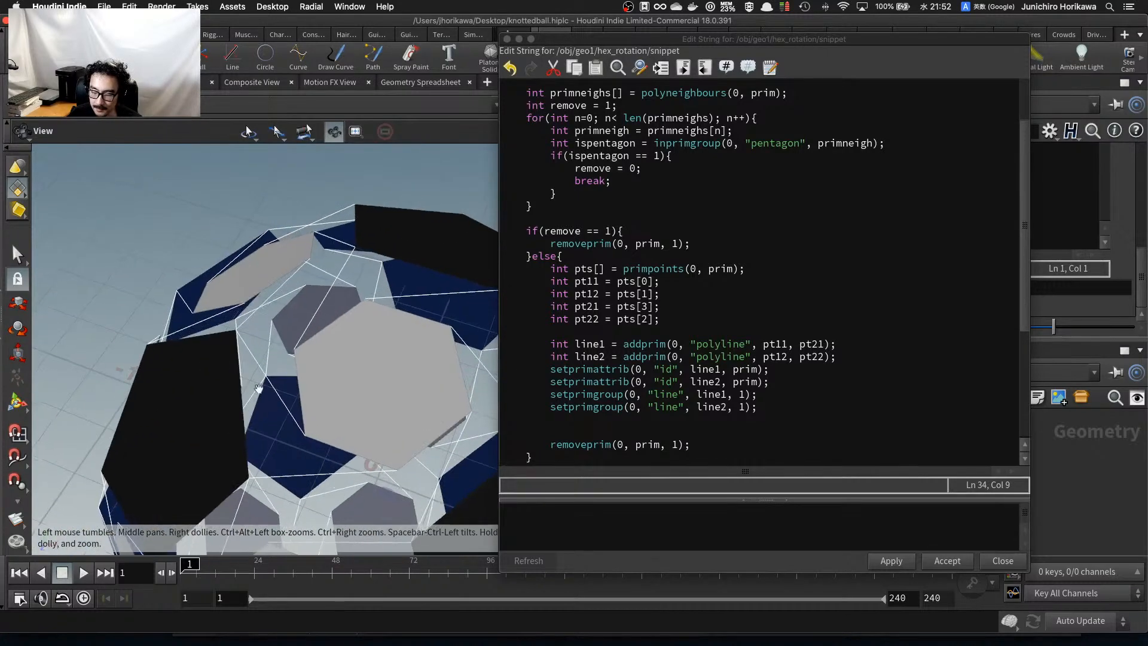
{"action": "left_click_drag", "start_coordinate": [332, 460], "coordinate": [269, 397]}
{"action": "scroll", "coordinate": [270, 396], "scroll_direction": "down", "scroll_amount": 2}
Switch to the Photoshop sketch, clear the snippet editor off it, and circle the blue arrow beside the straight strip in green.
{"action": "mouse_move", "coordinate": [708, 642]}
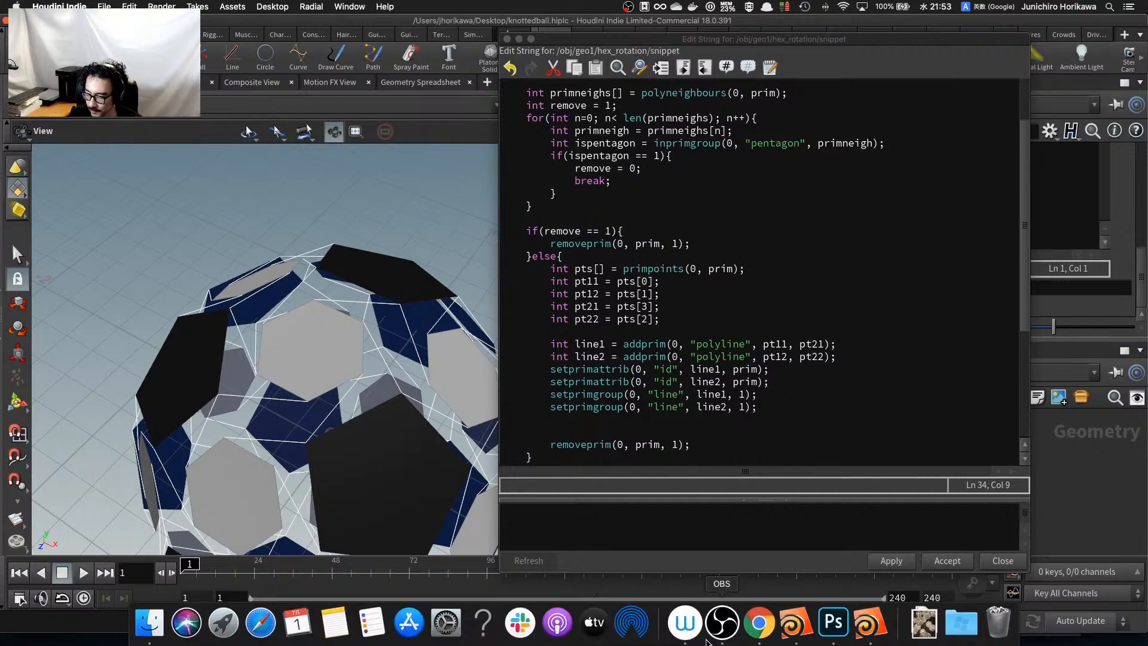
{"action": "left_click", "coordinate": [842, 625]}
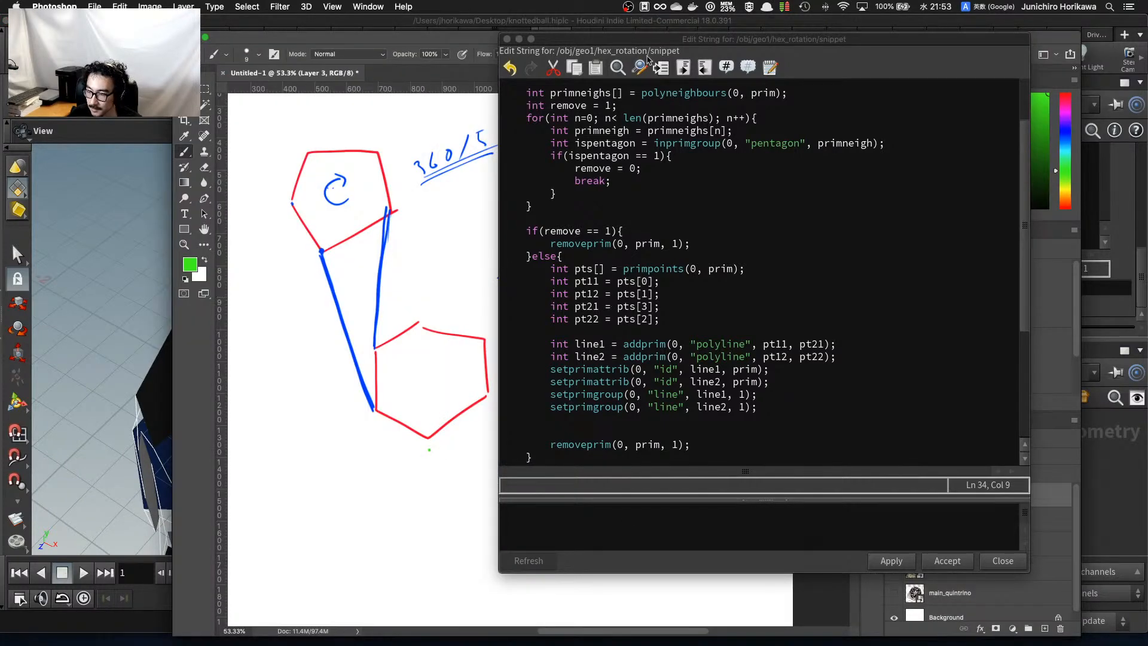
{"action": "left_click_drag", "start_coordinate": [635, 44], "coordinate": [878, 341]}
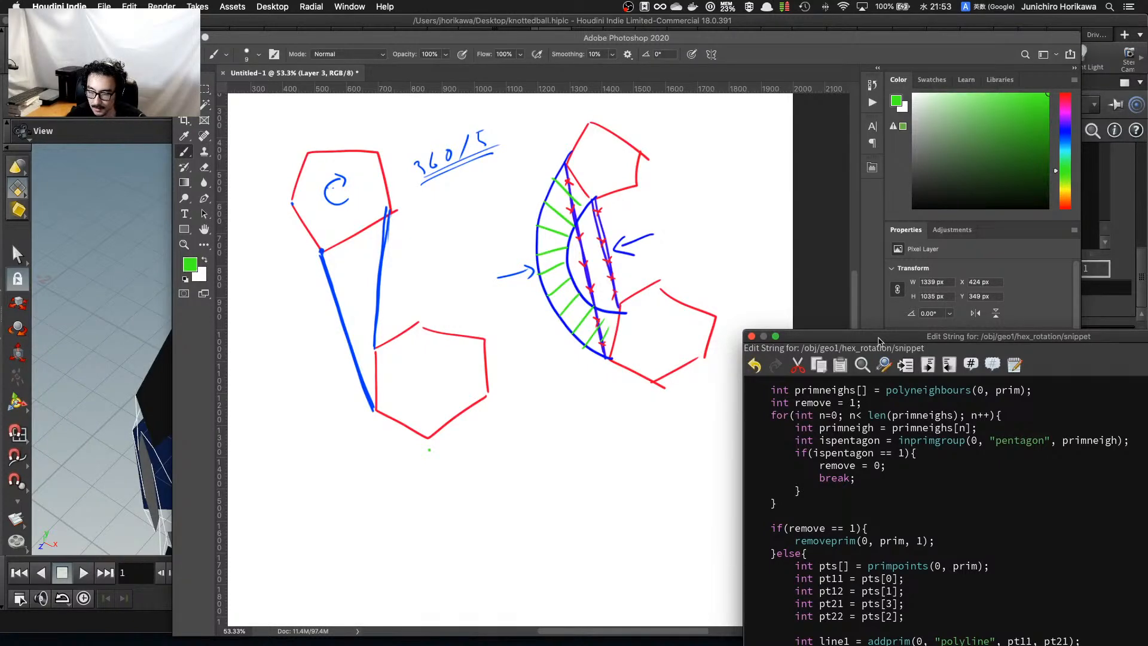
{"action": "left_click", "coordinate": [631, 234]}
{"action": "mouse_move", "coordinate": [630, 234]}
{"action": "left_mouse_down"}
{"action": "mouse_move", "coordinate": [621, 226]}
{"action": "mouse_move", "coordinate": [640, 230]}
{"action": "left_mouse_up"}
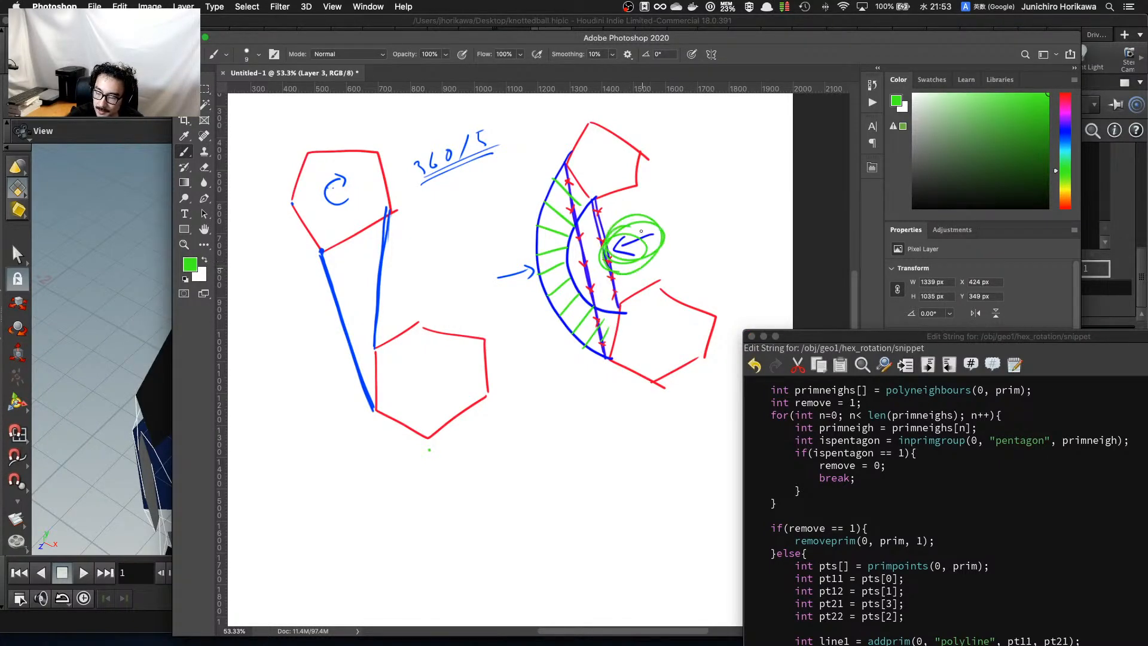
Undo the green circling around the arrow, set the brush colour to blue and retrace both long edges of the straight strip.
{"action": "key", "text": "super+z"}
{"action": "key", "text": "super+z"}
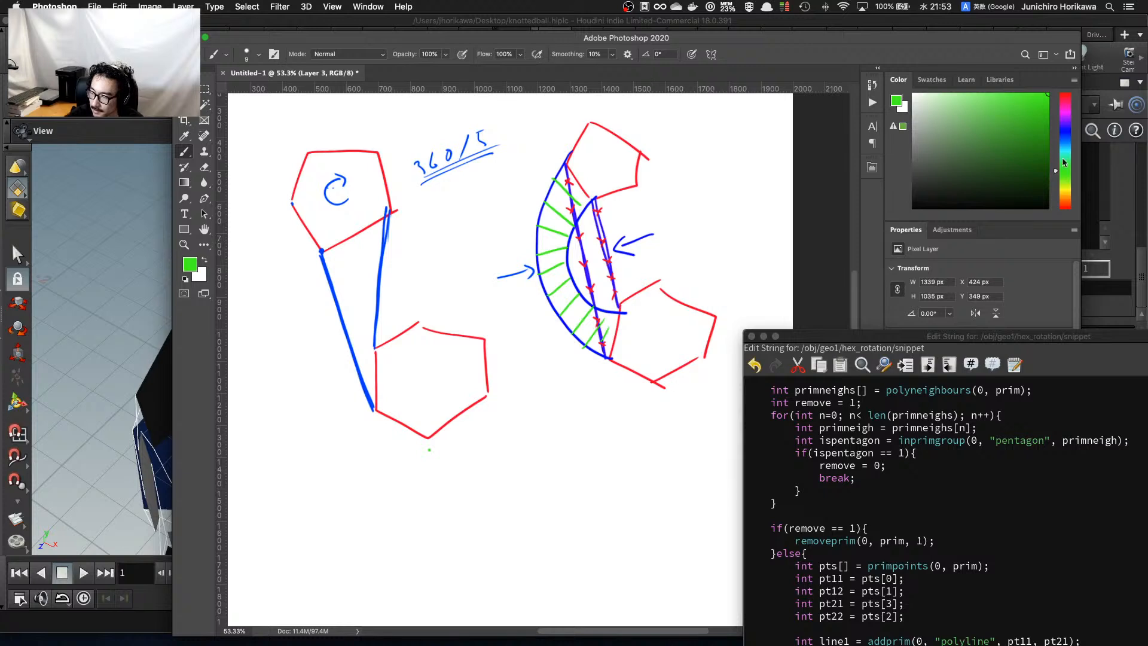
{"action": "left_click", "coordinate": [1065, 127]}
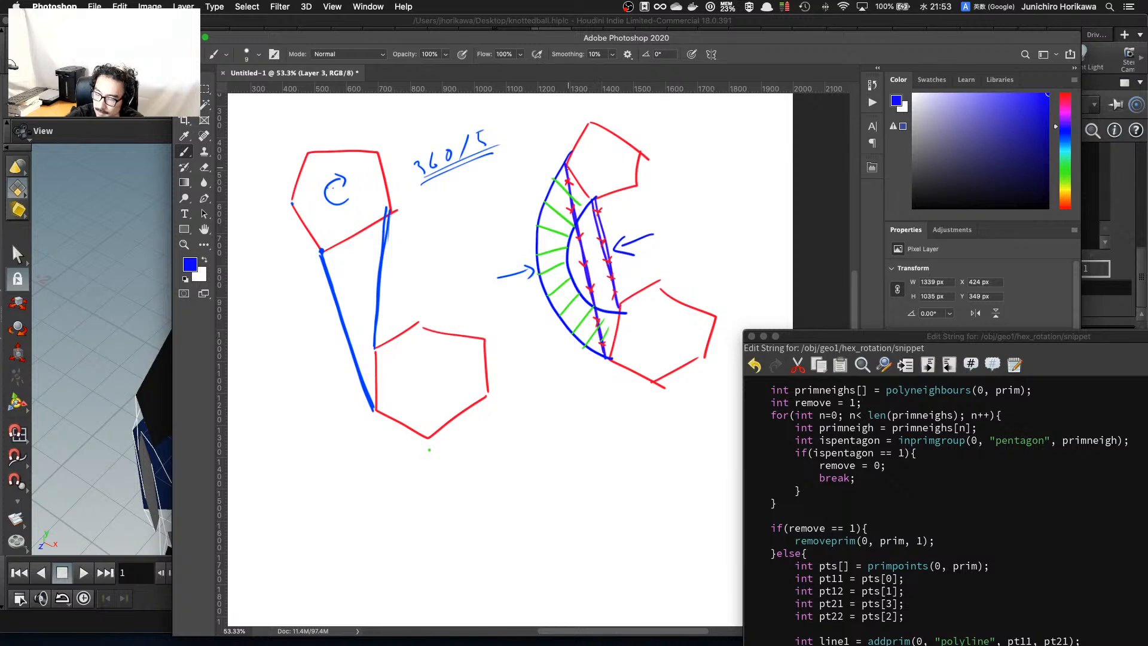
{"action": "left_click_drag", "start_coordinate": [577, 234], "coordinate": [601, 360]}
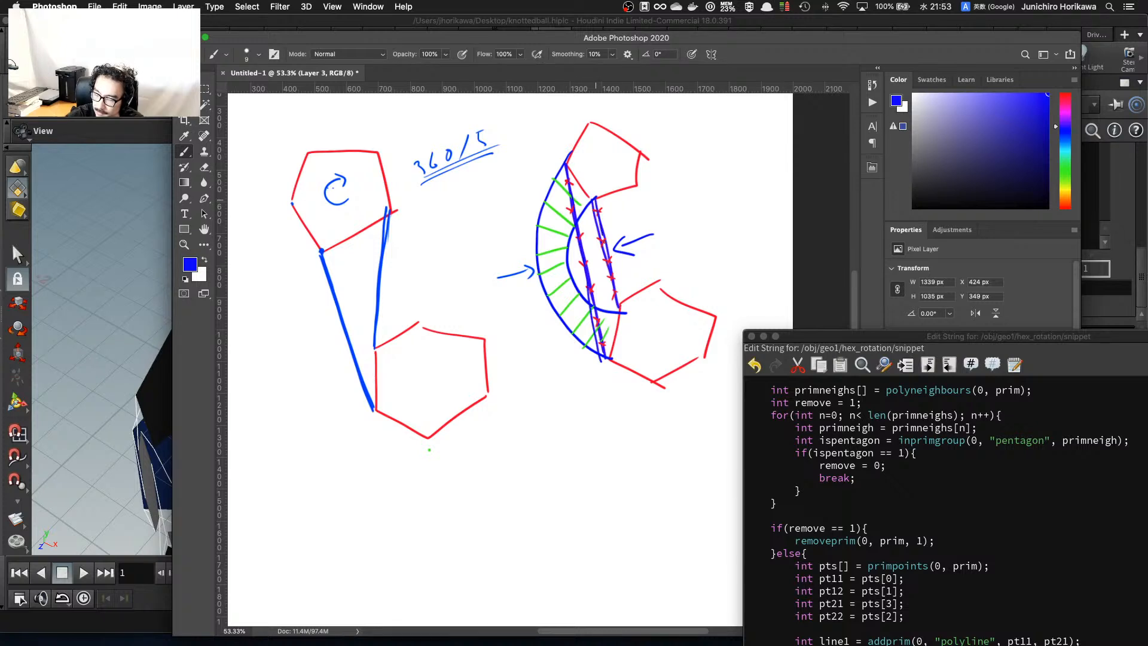
{"action": "left_click_drag", "start_coordinate": [602, 237], "coordinate": [617, 302]}
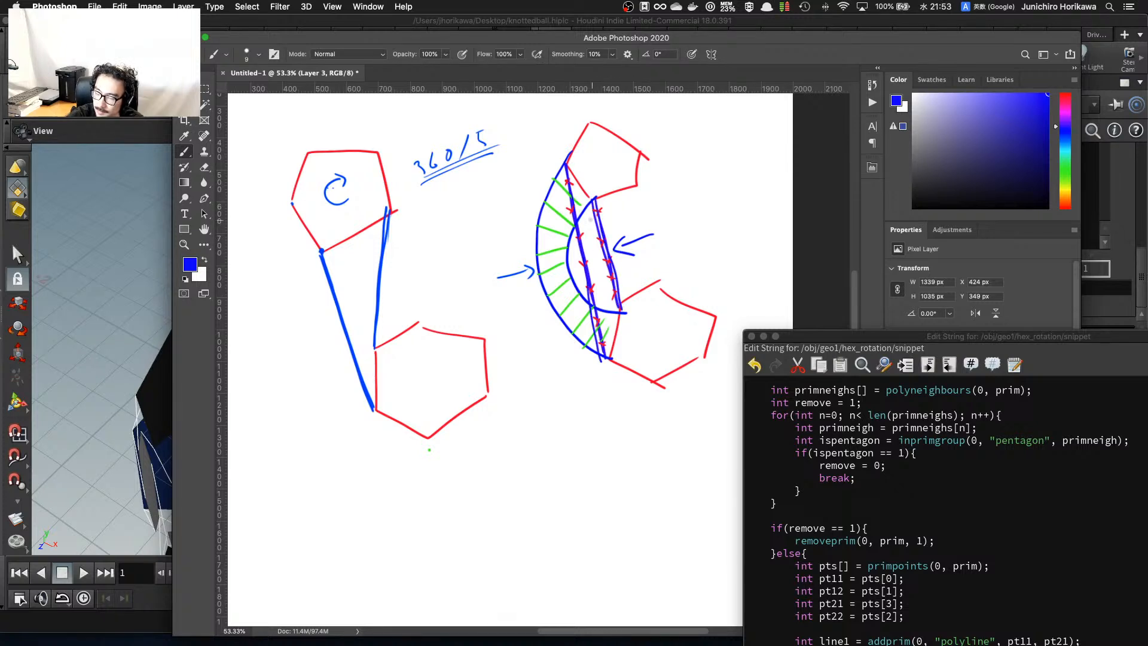
{"action": "left_click_drag", "start_coordinate": [599, 200], "coordinate": [626, 304]}
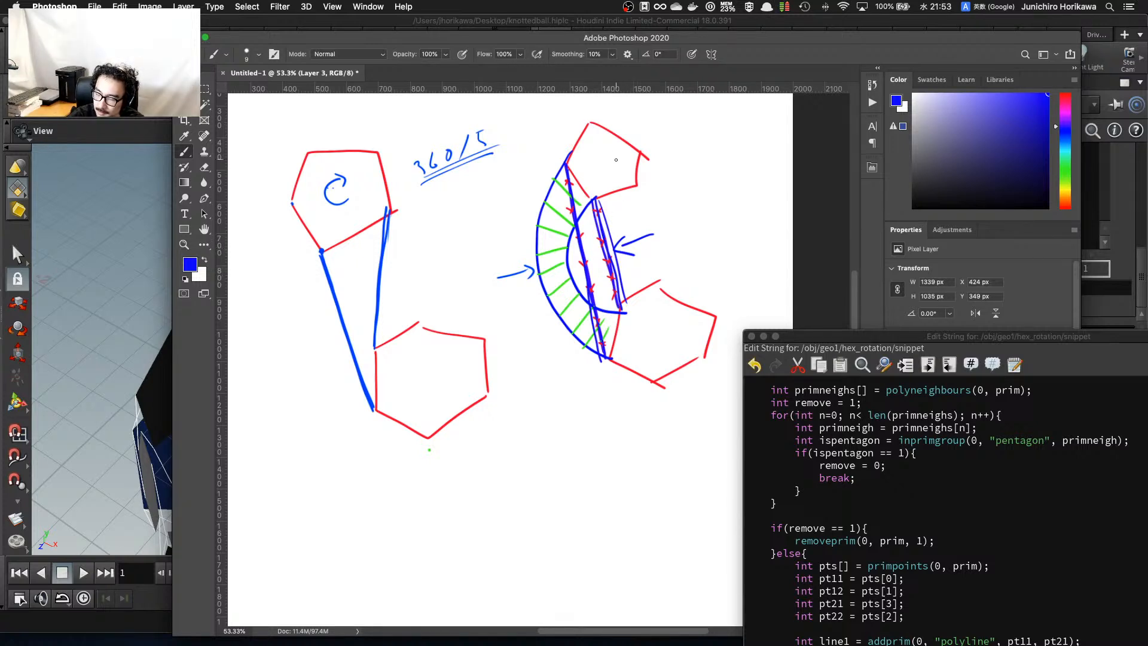
Mark the small pentagon's centre in blue, erase the strip edge beside the arrow and redraw it as a single line.
{"action": "left_click_drag", "start_coordinate": [603, 153], "coordinate": [656, 351]}
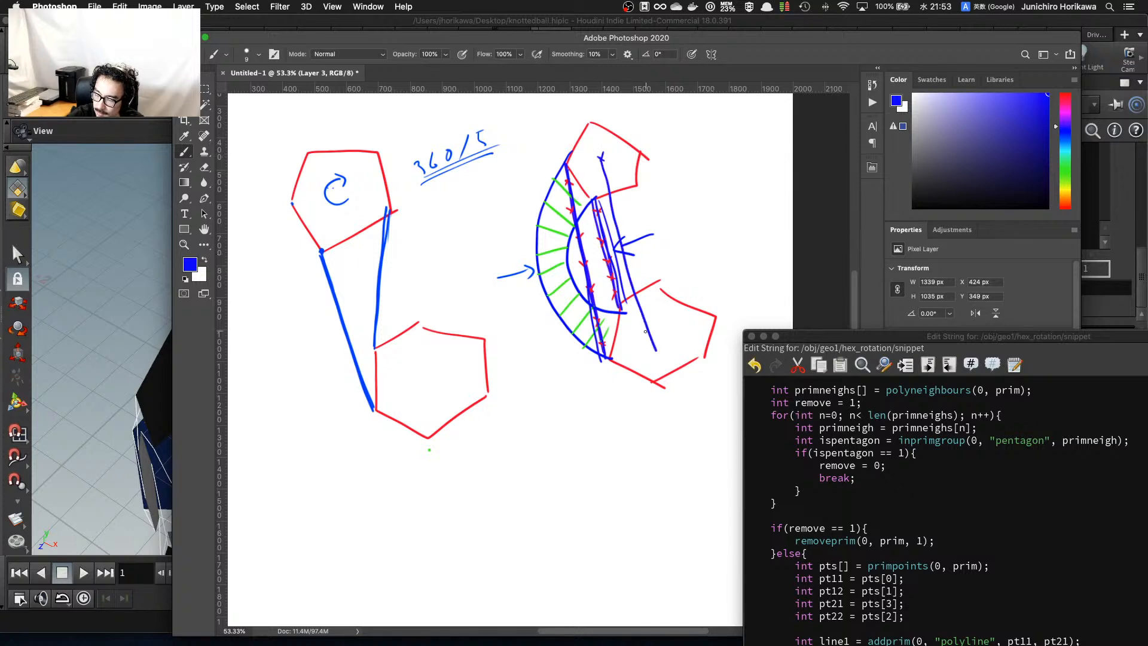
{"action": "key", "text": "super+z"}
{"action": "key", "text": "super+z"}
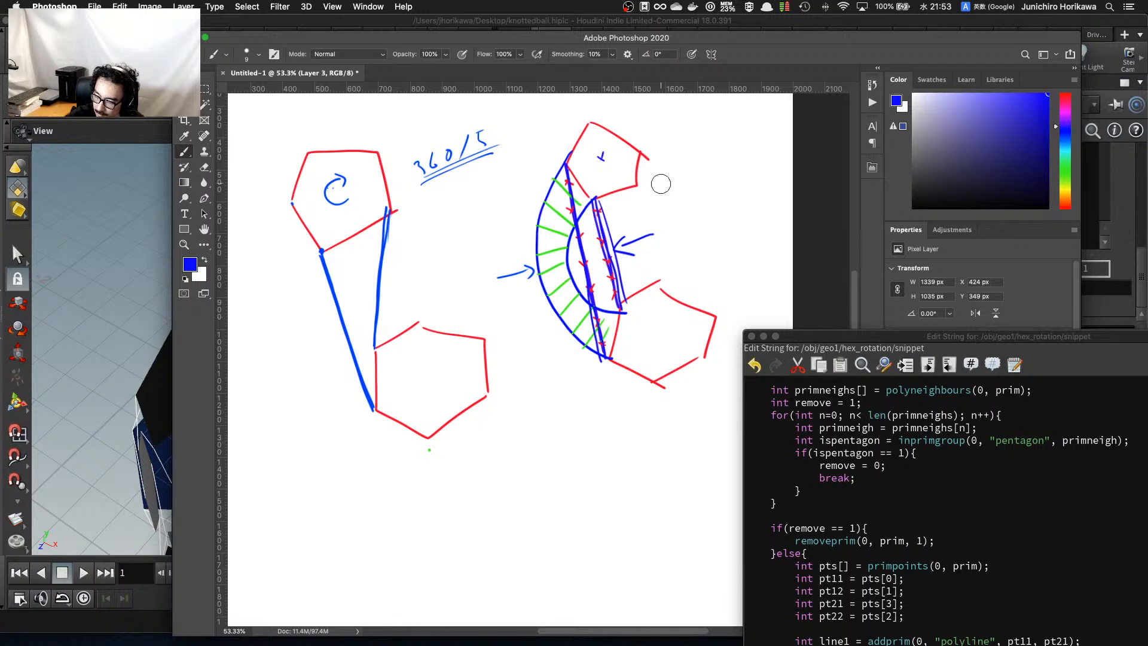
{"action": "left_click_drag", "start_coordinate": [639, 247], "coordinate": [619, 228]}
{"action": "key", "text": "super+z"}
{"action": "key", "text": "super+z"}
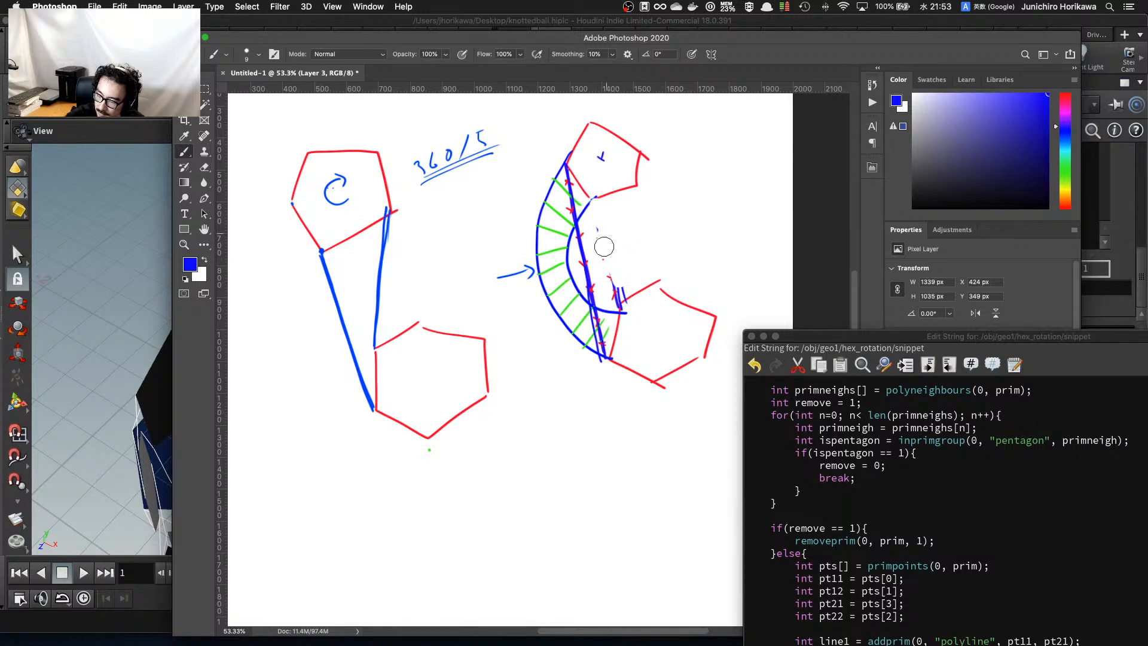
{"action": "key", "text": "super+z"}
{"action": "left_click_drag", "start_coordinate": [594, 199], "coordinate": [611, 287]}
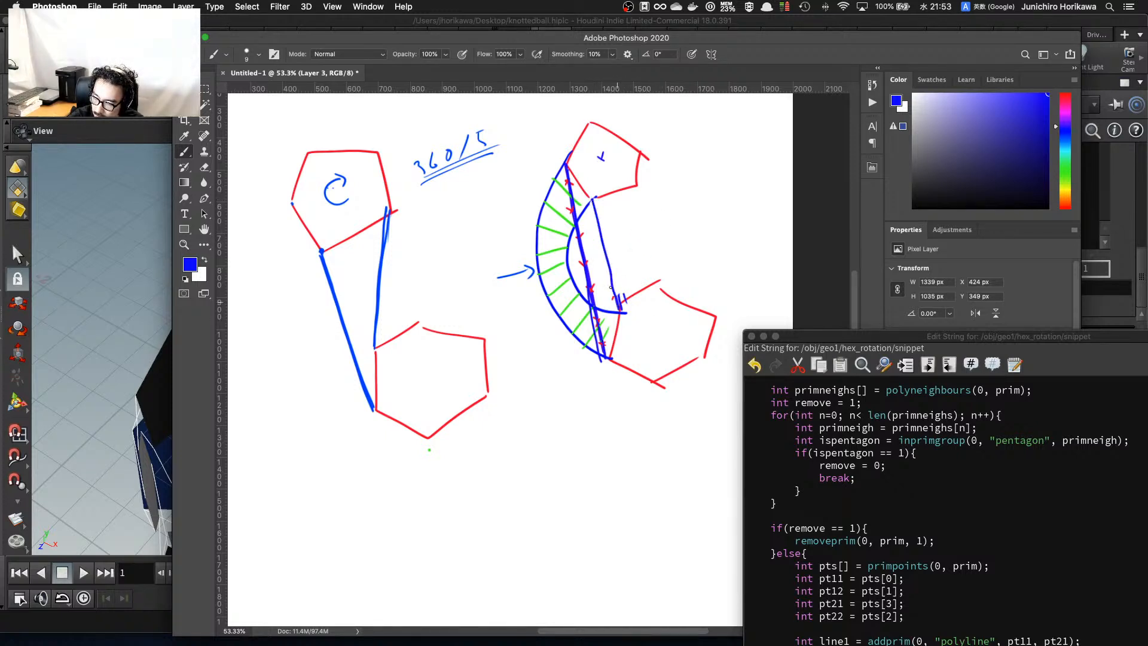
Mark the centres of the small pentagon and its hexagon, join them with a blue line, and put a dot at its midpoint.
{"action": "left_click_drag", "start_coordinate": [600, 156], "coordinate": [597, 164]}
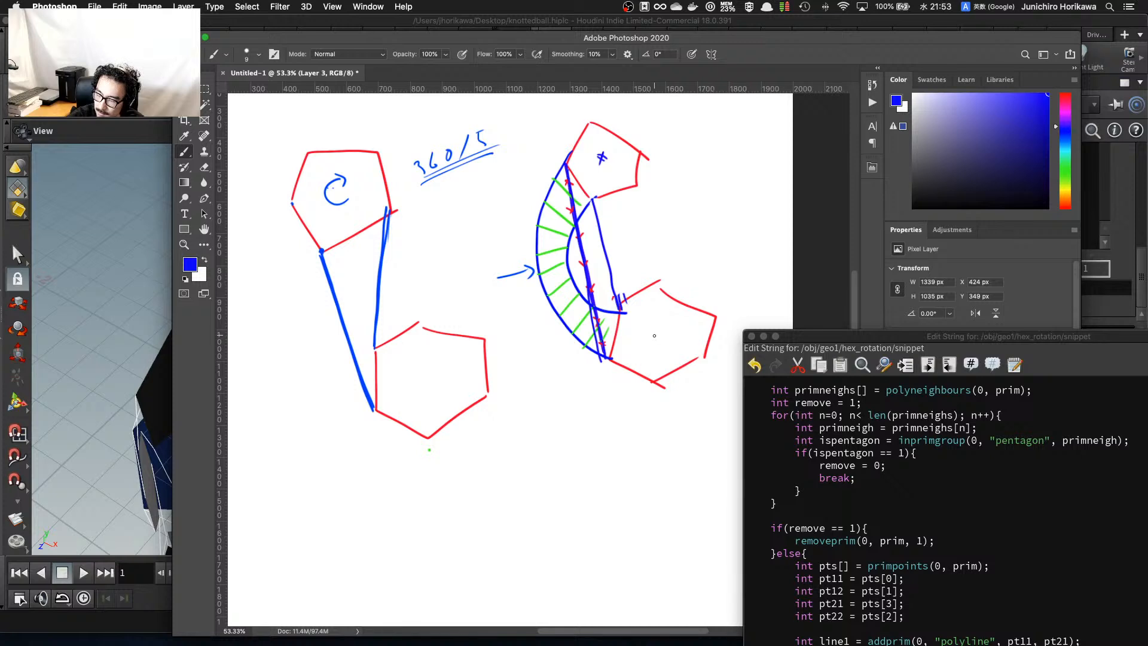
{"action": "left_click_drag", "start_coordinate": [652, 335], "coordinate": [662, 333]}
{"action": "left_click_drag", "start_coordinate": [657, 330], "coordinate": [657, 342]}
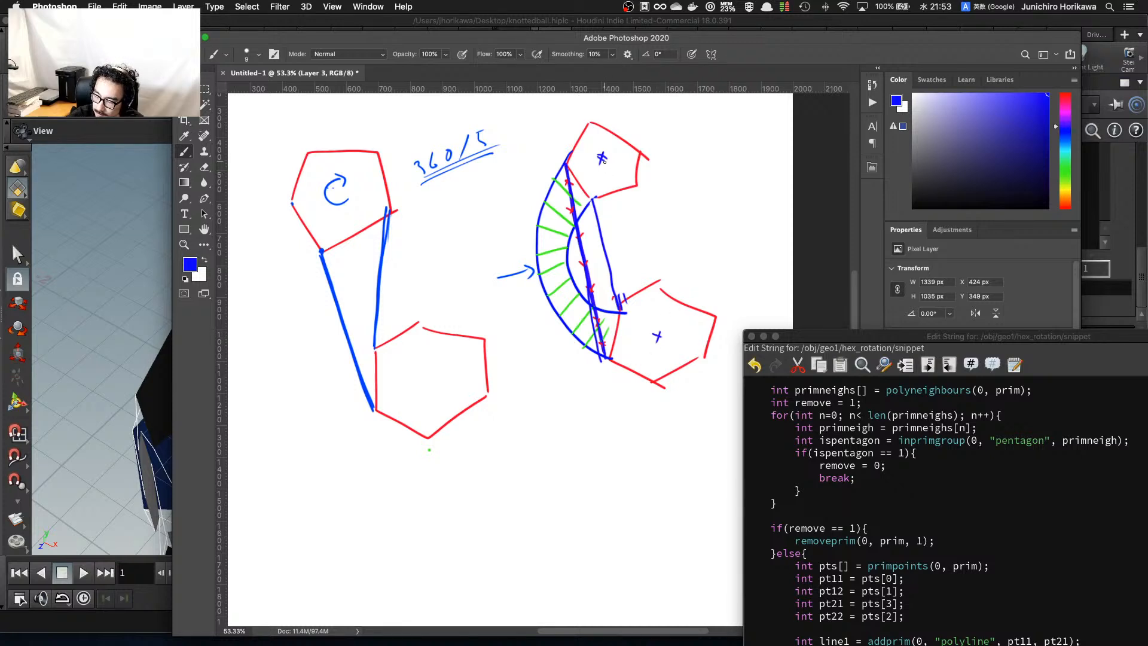
{"action": "left_click_drag", "start_coordinate": [602, 157], "coordinate": [657, 340]}
{"action": "mouse_move", "coordinate": [624, 235]}
{"action": "left_mouse_down"}
{"action": "mouse_move", "coordinate": [635, 240]}
{"action": "mouse_move", "coordinate": [626, 245]}
{"action": "left_mouse_up"}
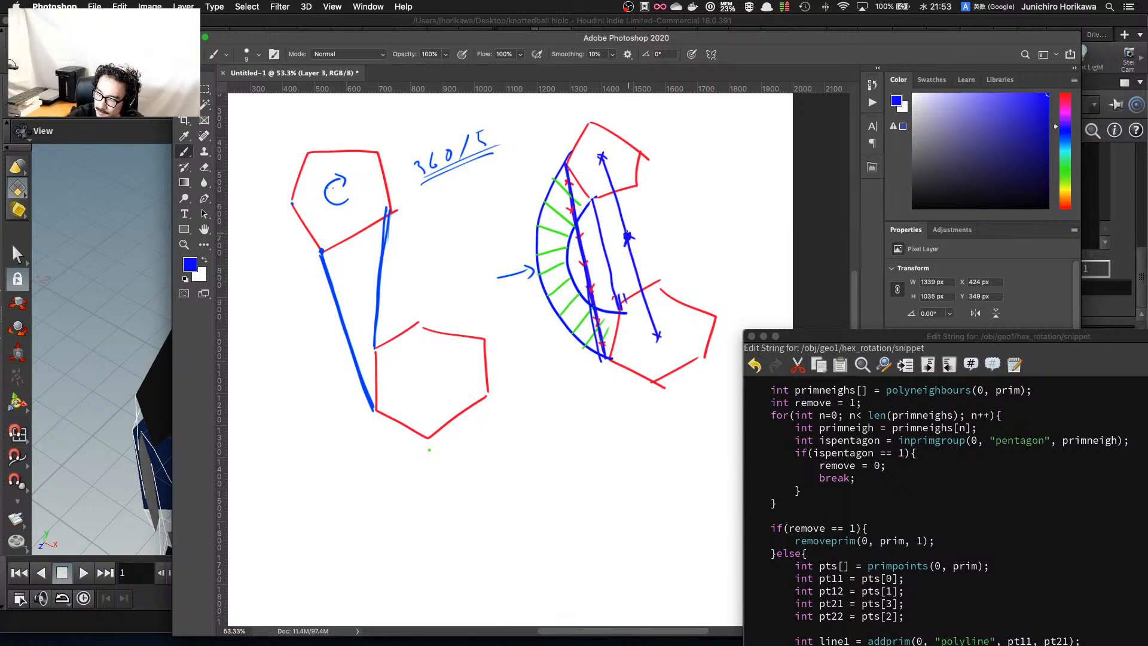
{"action": "left_click", "coordinate": [628, 236]}
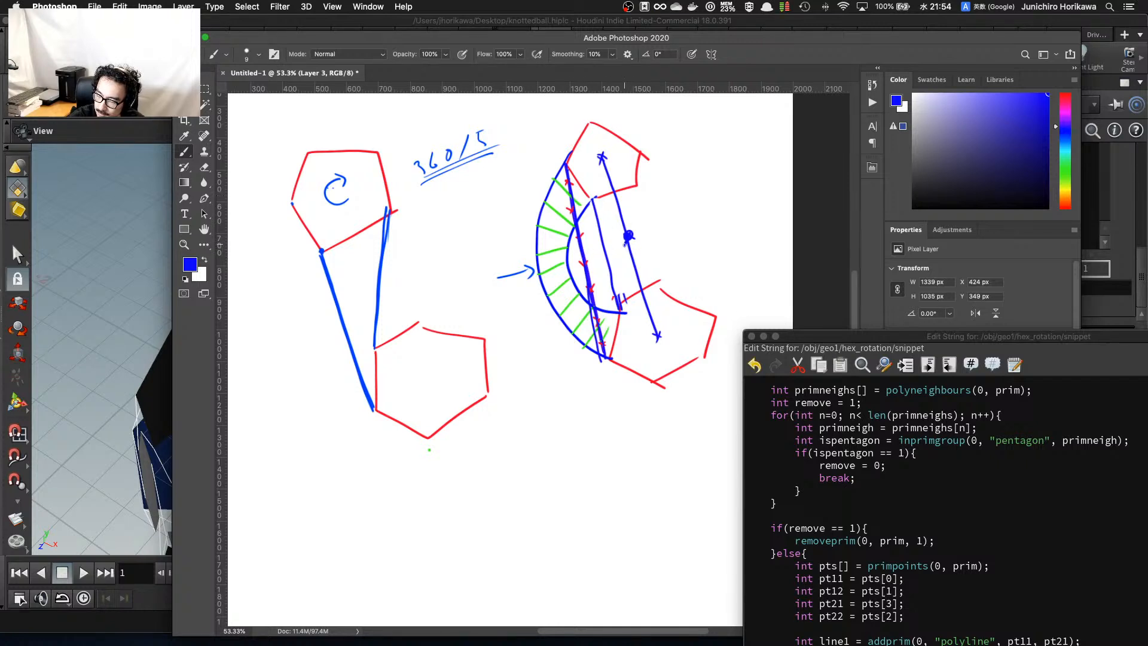
Draw blue arrows fanning out from the midpoint dot to several points along the straight strip.
{"action": "left_click_drag", "start_coordinate": [627, 236], "coordinate": [556, 202]}
{"action": "mouse_move", "coordinate": [556, 201]}
{"action": "left_mouse_down"}
{"action": "mouse_move", "coordinate": [566, 214]}
{"action": "mouse_move", "coordinate": [572, 200]}
{"action": "left_mouse_up"}
{"action": "left_click_drag", "start_coordinate": [628, 236], "coordinate": [573, 248]}
{"action": "mouse_move", "coordinate": [573, 248]}
{"action": "left_mouse_down"}
{"action": "mouse_move", "coordinate": [587, 240]}
{"action": "mouse_move", "coordinate": [592, 282]}
{"action": "left_mouse_up"}
{"action": "left_click_drag", "start_coordinate": [591, 283], "coordinate": [601, 279]}
{"action": "left_click_drag", "start_coordinate": [628, 239], "coordinate": [597, 321]}
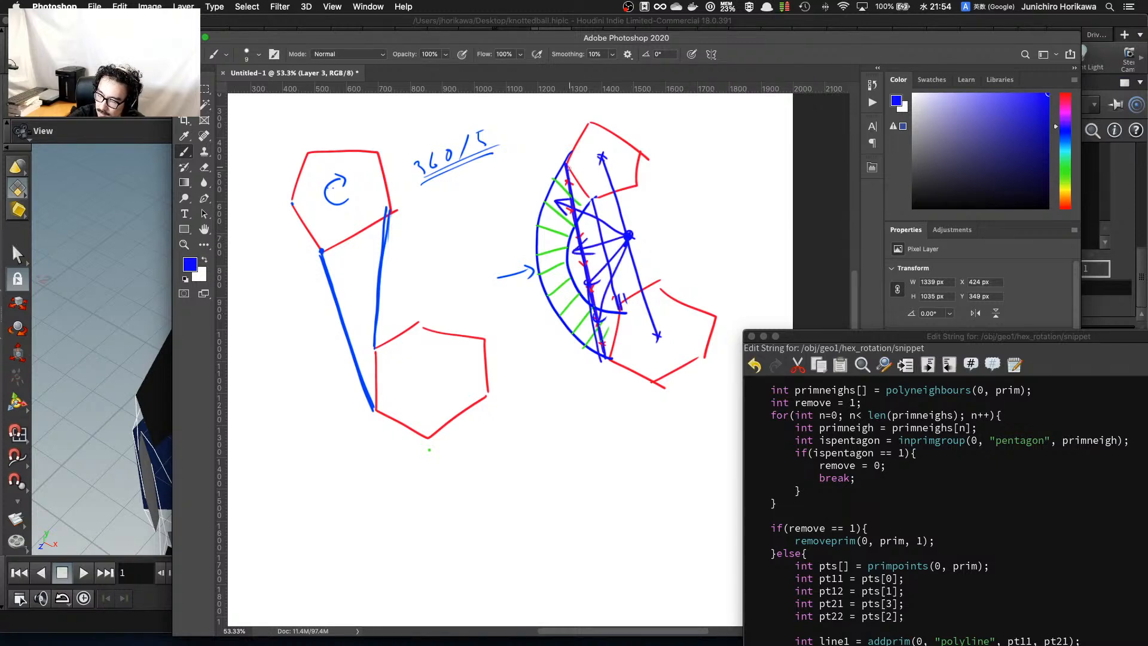
Retrace the outer arc of the curved strip, thicken the midpoint dot and reinforce the arrows pointing from it to the strip.
{"action": "mouse_move", "coordinate": [551, 183]}
{"action": "left_mouse_down"}
{"action": "mouse_move", "coordinate": [534, 256]}
{"action": "mouse_move", "coordinate": [567, 321]}
{"action": "mouse_move", "coordinate": [595, 342]}
{"action": "left_mouse_up"}
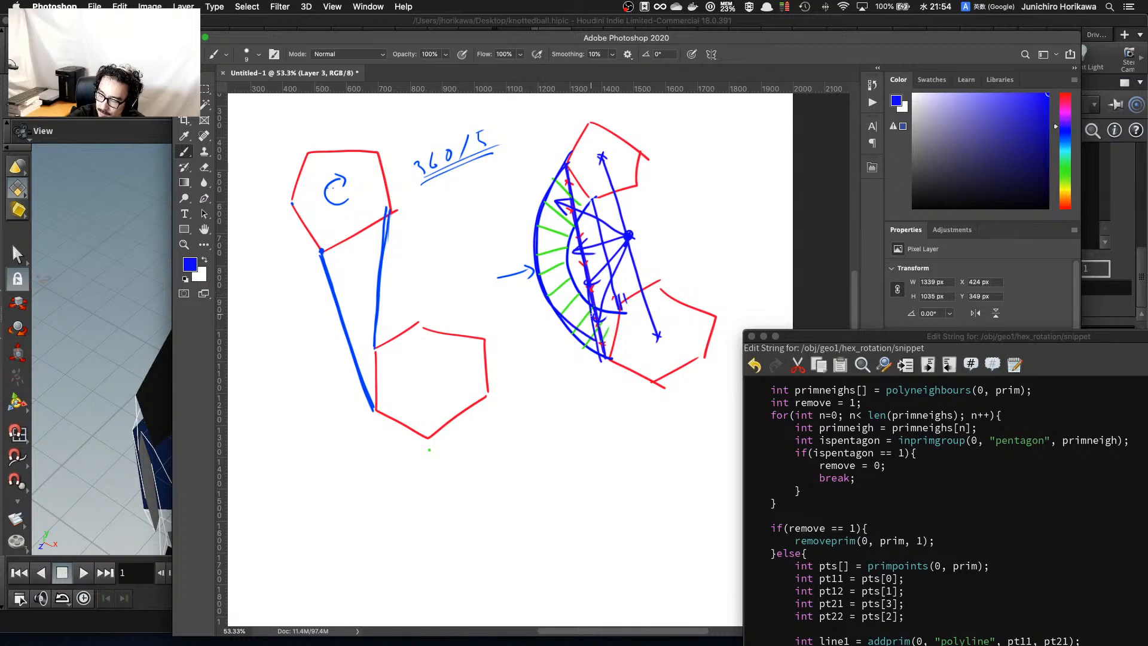
{"action": "left_click", "coordinate": [629, 235]}
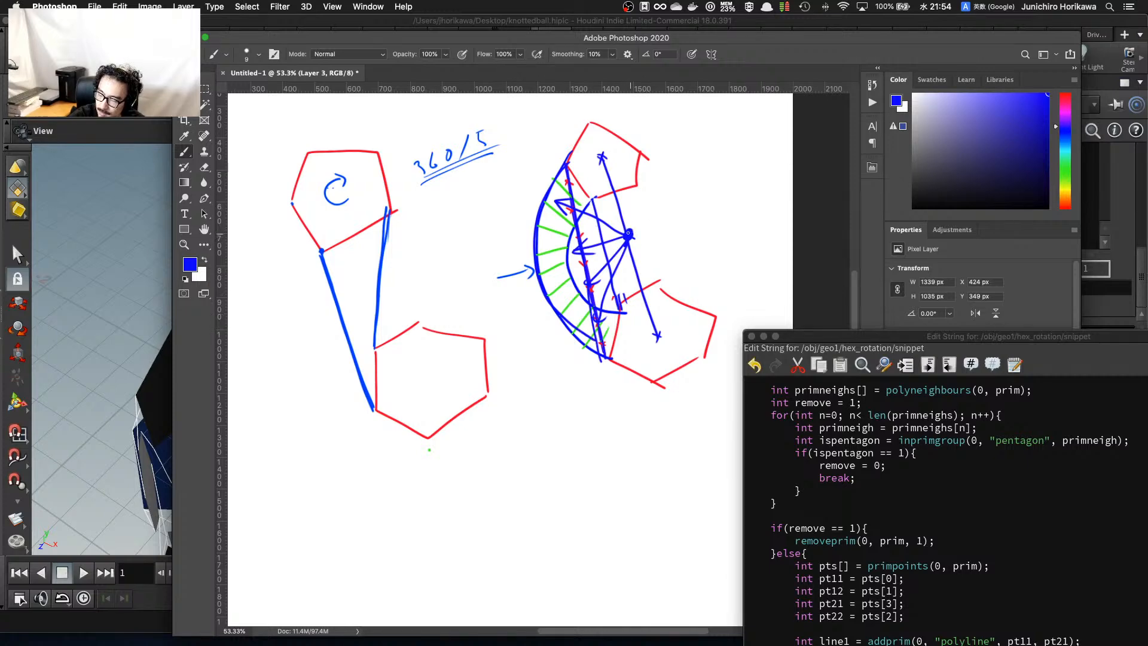
{"action": "left_click", "coordinate": [632, 238]}
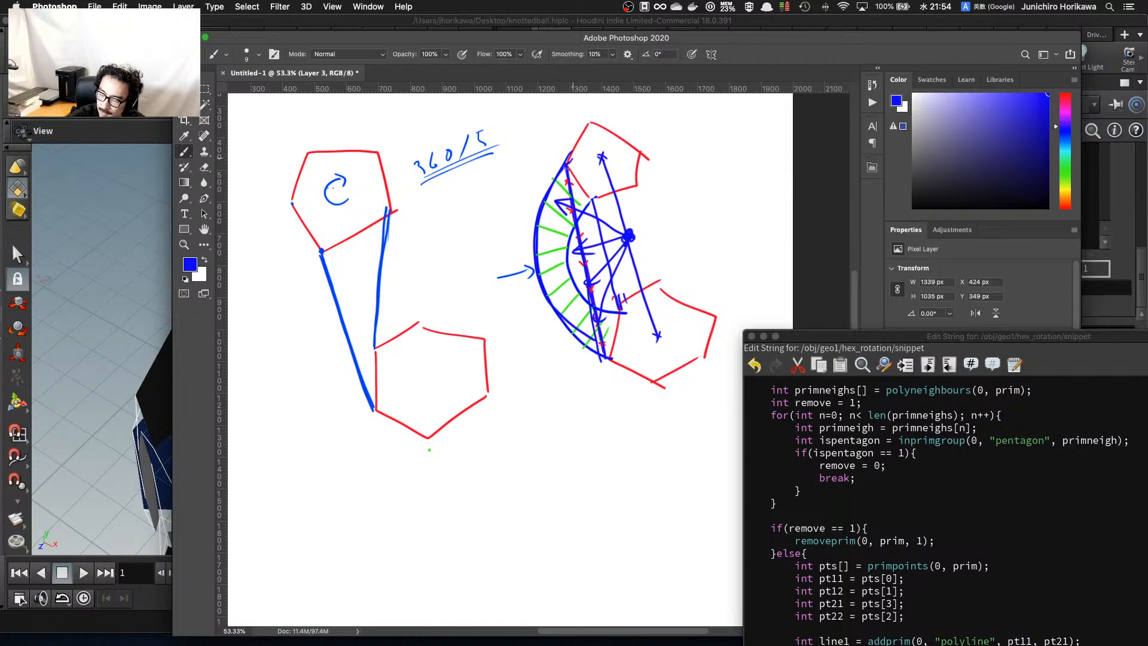
{"action": "mouse_move", "coordinate": [569, 163]}
{"action": "left_mouse_down"}
{"action": "mouse_move", "coordinate": [574, 326]}
{"action": "mouse_move", "coordinate": [536, 267]}
{"action": "mouse_move", "coordinate": [575, 168]}
{"action": "left_mouse_up"}
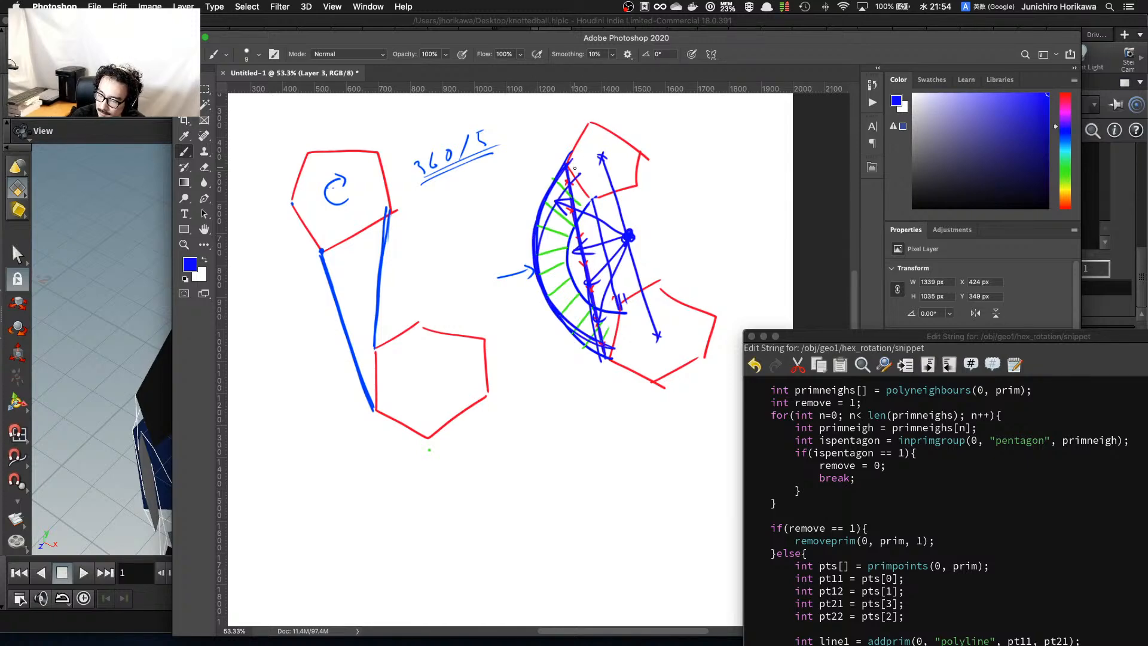
{"action": "mouse_move", "coordinate": [577, 250]}
{"action": "left_mouse_down"}
{"action": "mouse_move", "coordinate": [592, 260]}
{"action": "mouse_move", "coordinate": [563, 193]}
{"action": "mouse_move", "coordinate": [609, 245]}
{"action": "left_mouse_up"}
{"action": "left_click_drag", "start_coordinate": [563, 195], "coordinate": [579, 192]}
{"action": "mouse_move", "coordinate": [624, 240]}
{"action": "left_mouse_down"}
{"action": "mouse_move", "coordinate": [579, 252]}
{"action": "mouse_move", "coordinate": [600, 320]}
{"action": "left_mouse_up"}
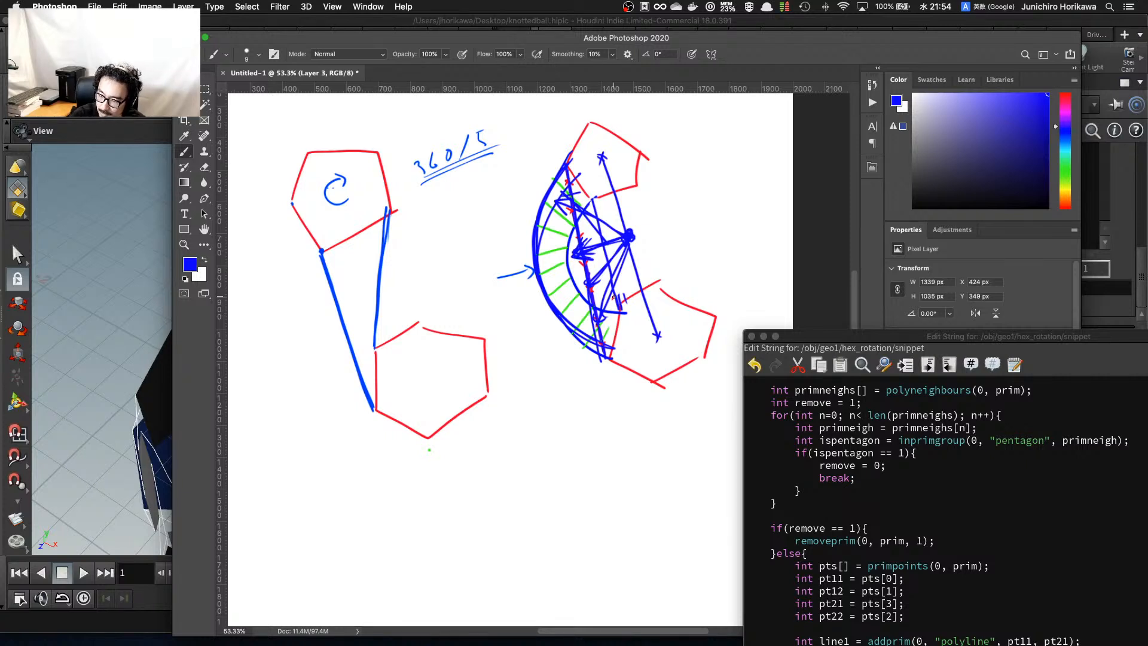
Retrace the line joining the two centres and go over the pentagon's outline and the hexagon's upper edges in blue.
{"action": "left_click_drag", "start_coordinate": [603, 149], "coordinate": [654, 320]}
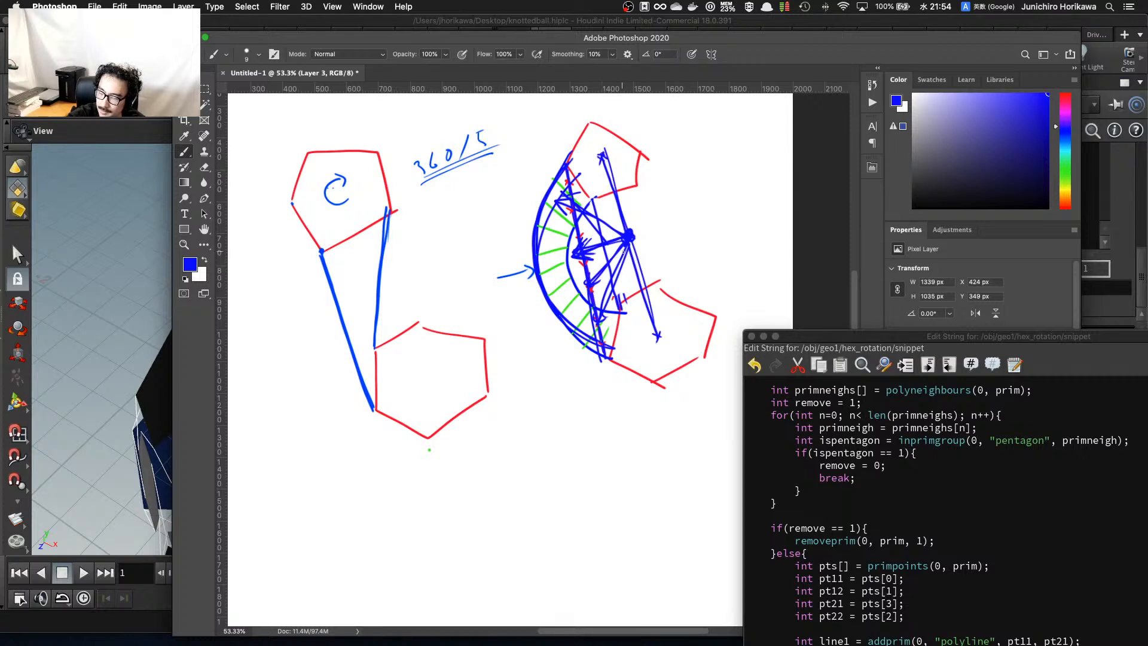
{"action": "mouse_move", "coordinate": [606, 153]}
{"action": "left_mouse_down"}
{"action": "mouse_move", "coordinate": [656, 332]}
{"action": "mouse_move", "coordinate": [643, 279]}
{"action": "left_mouse_up"}
{"action": "mouse_move", "coordinate": [590, 124]}
{"action": "left_mouse_down"}
{"action": "mouse_move", "coordinate": [583, 185]}
{"action": "mouse_move", "coordinate": [633, 156]}
{"action": "left_mouse_up"}
{"action": "mouse_move", "coordinate": [624, 296]}
{"action": "left_mouse_down"}
{"action": "mouse_move", "coordinate": [613, 362]}
{"action": "mouse_move", "coordinate": [685, 278]}
{"action": "left_mouse_up"}
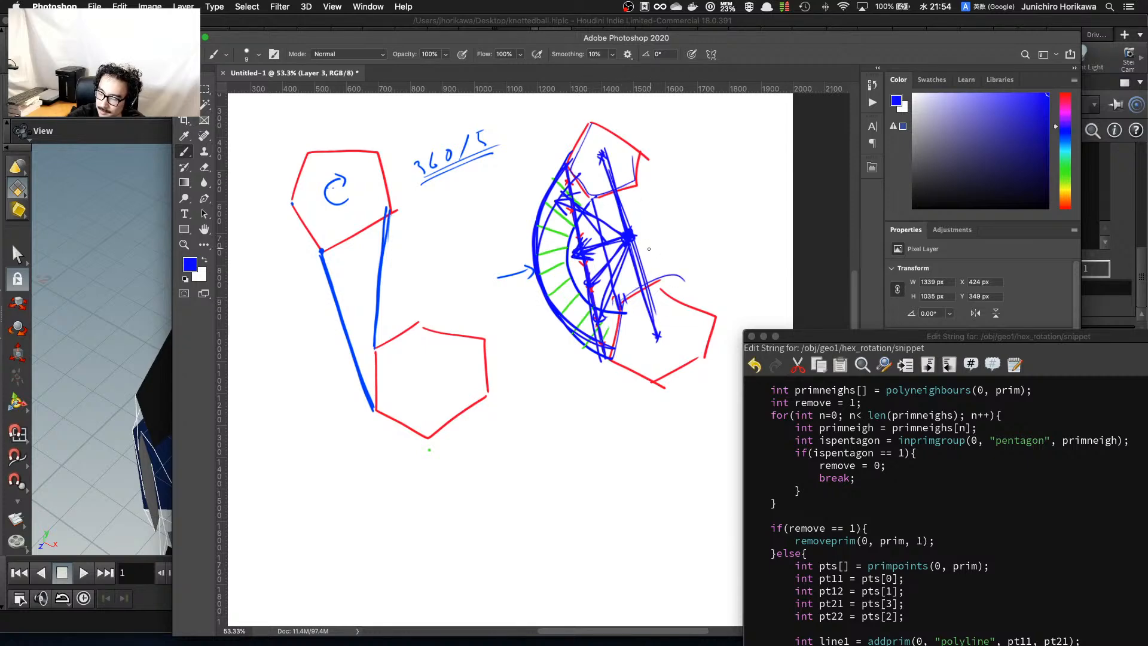
Circle the midpoint dot in blue and label it "cent" with a leader line.
{"action": "mouse_move", "coordinate": [634, 251]}
{"action": "left_mouse_down"}
{"action": "mouse_move", "coordinate": [650, 230]}
{"action": "mouse_move", "coordinate": [616, 240]}
{"action": "mouse_move", "coordinate": [679, 197]}
{"action": "left_mouse_up"}
{"action": "mouse_move", "coordinate": [693, 182]}
{"action": "left_mouse_down"}
{"action": "mouse_move", "coordinate": [689, 203]}
{"action": "mouse_move", "coordinate": [703, 190]}
{"action": "left_mouse_up"}
{"action": "left_click_drag", "start_coordinate": [719, 170], "coordinate": [731, 173]}
{"action": "mouse_move", "coordinate": [733, 146]}
{"action": "left_mouse_down"}
{"action": "mouse_move", "coordinate": [745, 165]}
{"action": "mouse_move", "coordinate": [739, 149]}
{"action": "left_mouse_up"}
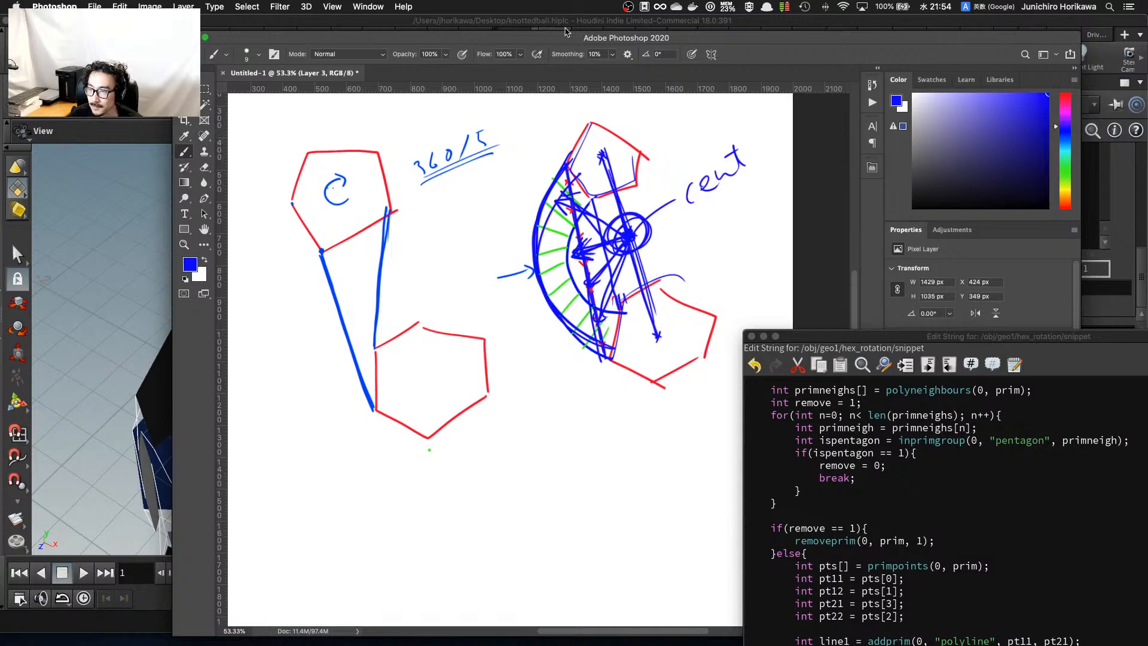
Return to Houdini, move the snippet editor beside the viewport, and place the text cursor in the setprimgroup line for line2.
{"action": "left_click_drag", "start_coordinate": [877, 334], "coordinate": [624, 53]}
{"action": "left_click", "coordinate": [94, 247]}
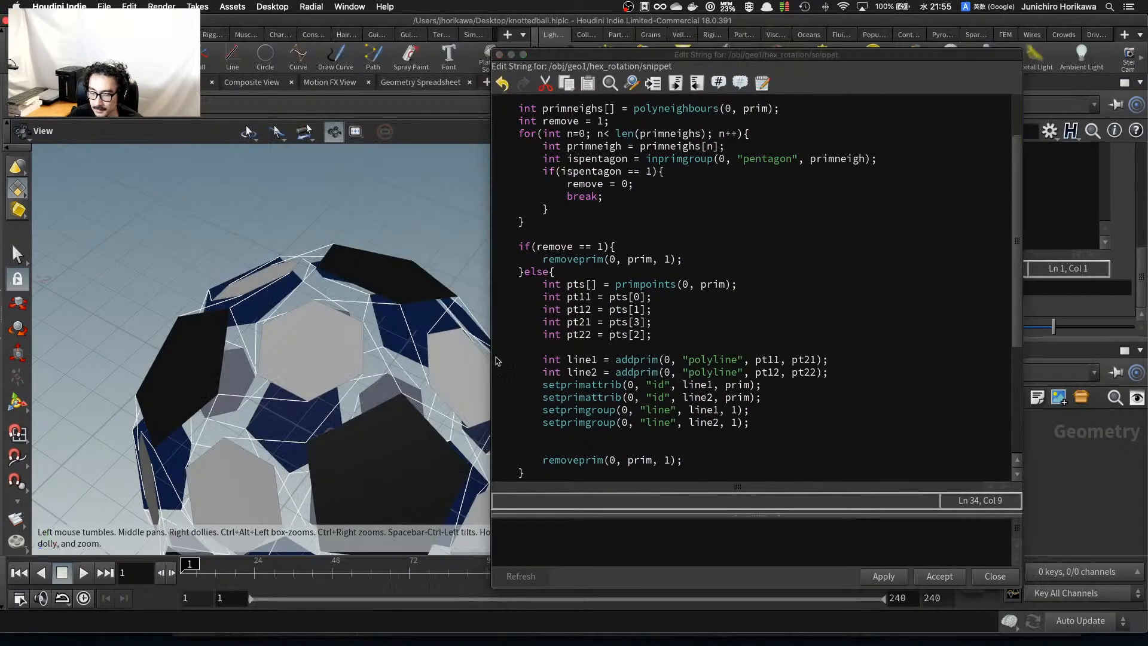
{"action": "left_click", "coordinate": [713, 422]}
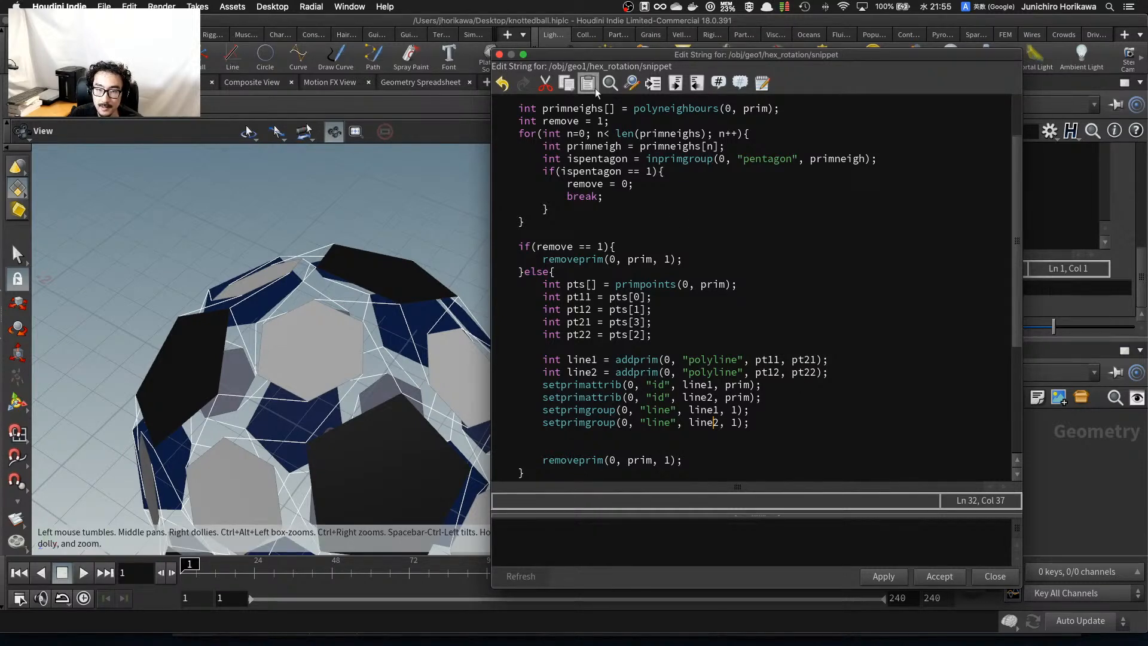
Start the line "vector cenpos = @P +" below the pt22 assignment in the else block.
{"action": "left_click", "coordinate": [671, 337]}
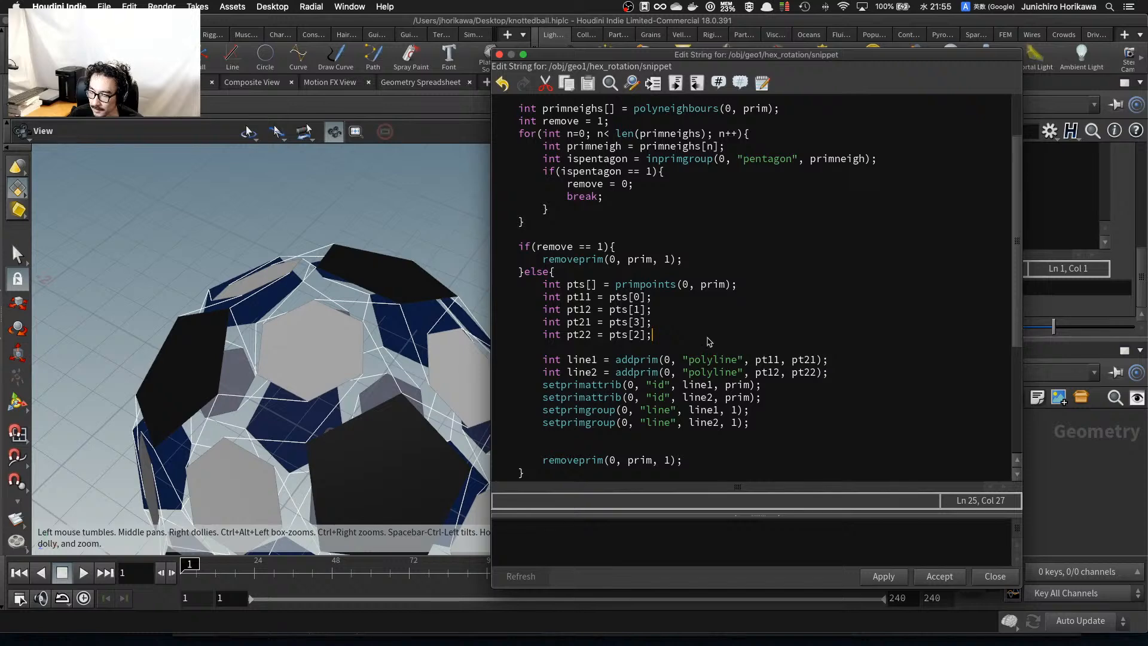
{"action": "key", "text": "Return"}
{"action": "key", "text": "Return"}
{"action": "type", "text": "vector cen"}
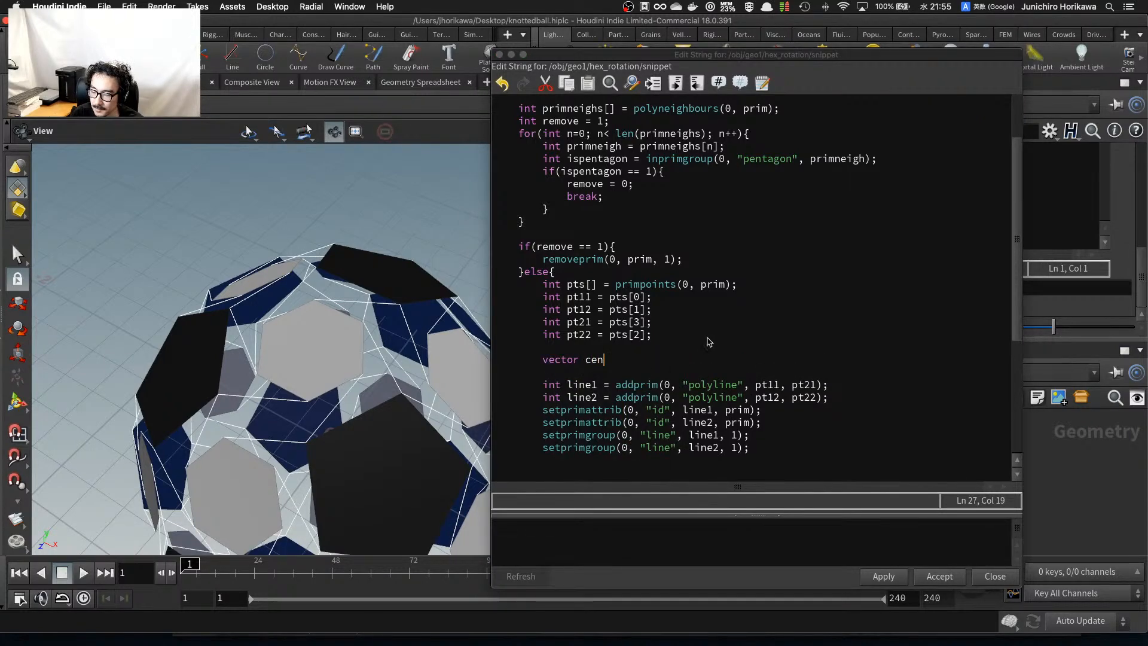
{"action": "type", "text": "pos ="}
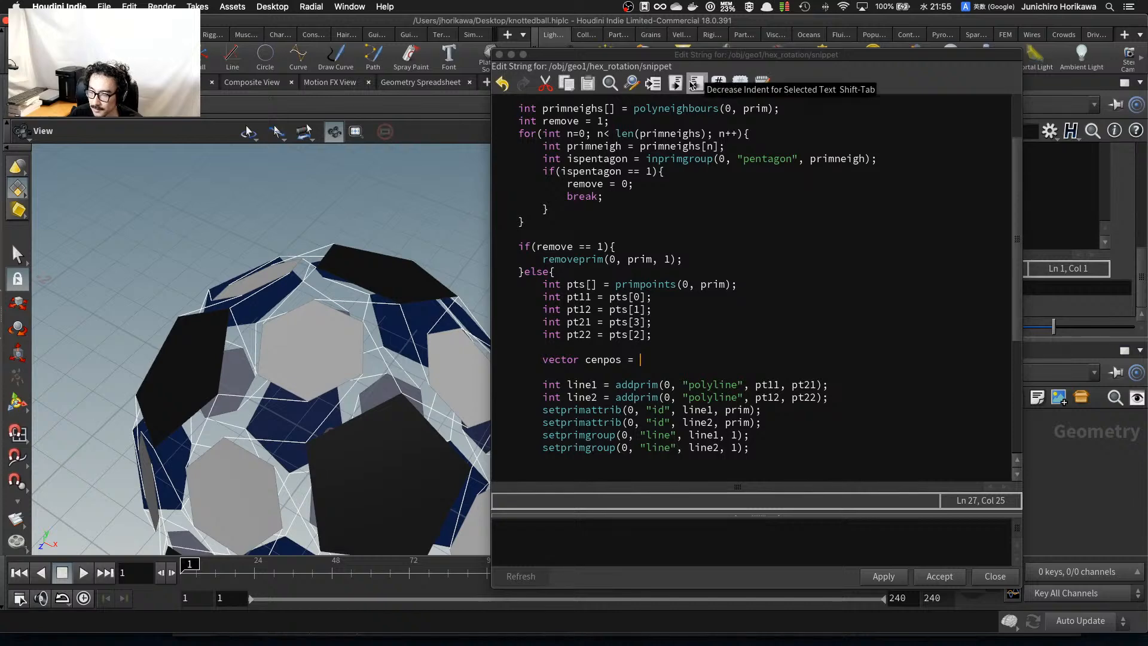
{"action": "type", "text": "@P"}
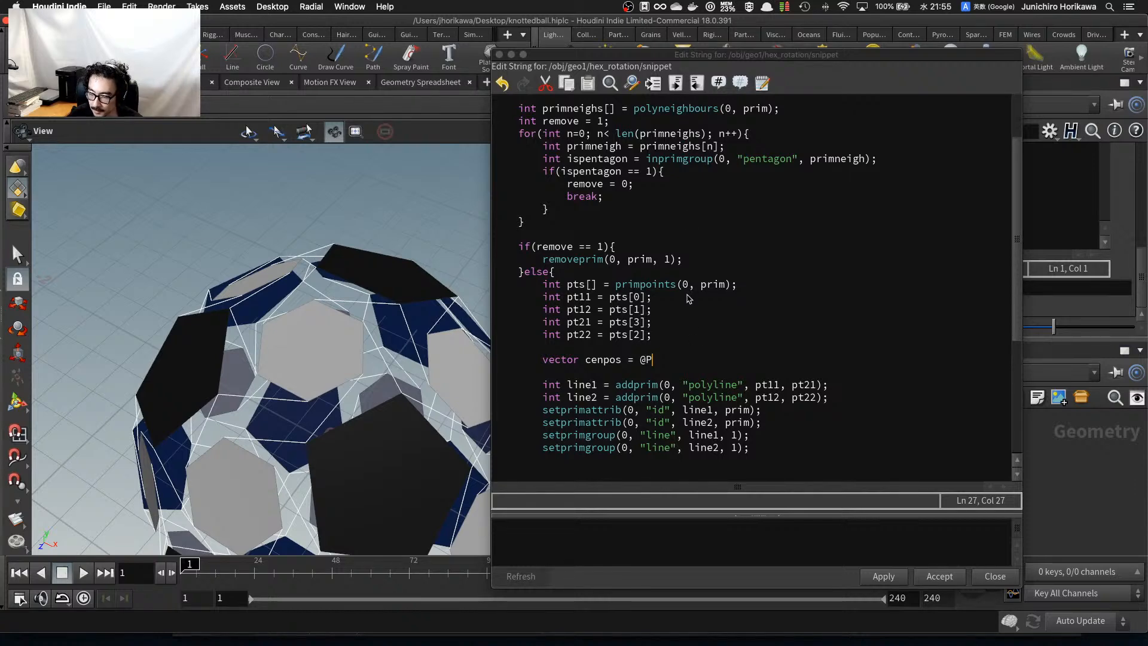
{"action": "type", "text": "+"}
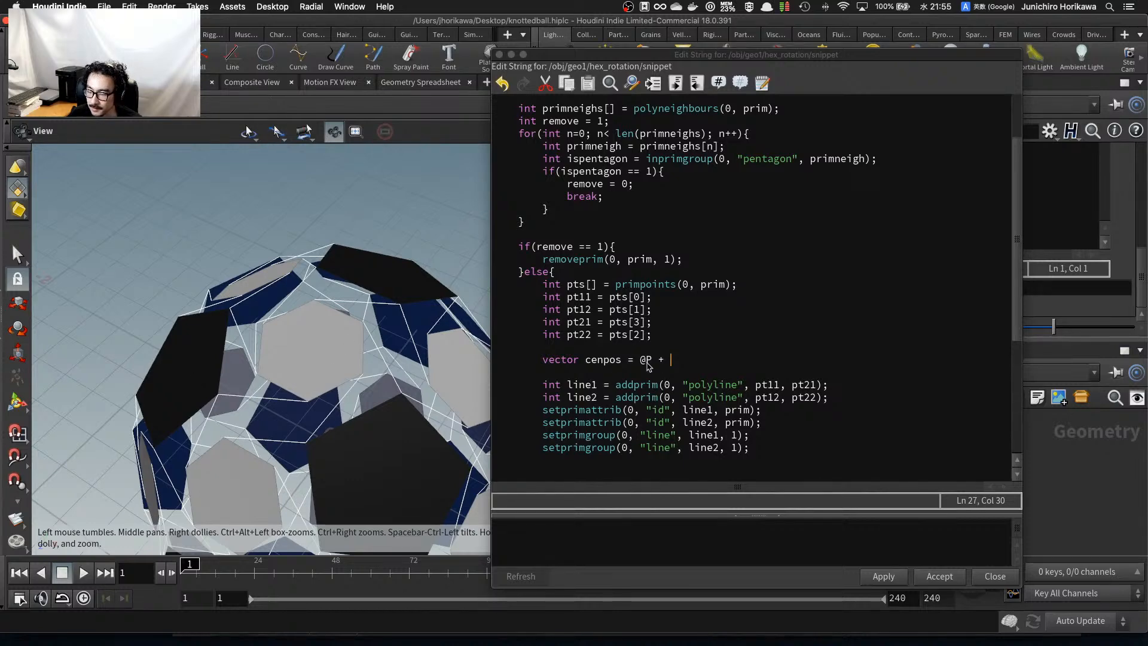
Start a vector declaration named pentaP on a new line directly above the cenpos line.
{"action": "key", "text": "Home"}
{"action": "key", "text": "Return"}
{"action": "key", "text": "Up"}
{"action": "type", "text": "v"}
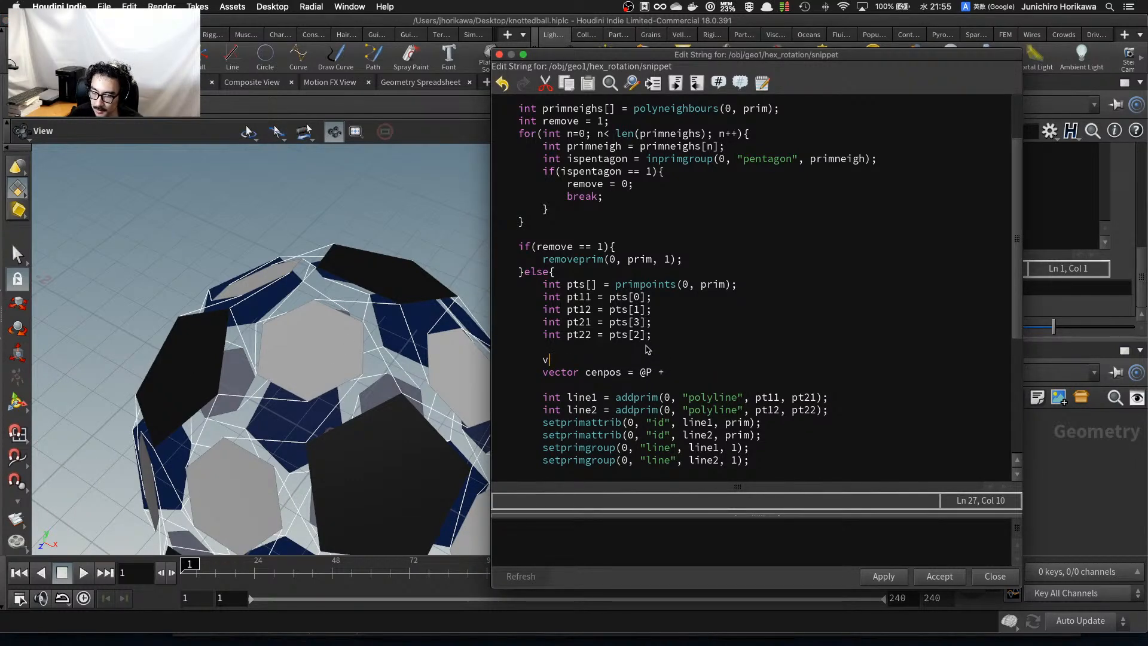
{"action": "type", "text": "ector pent"}
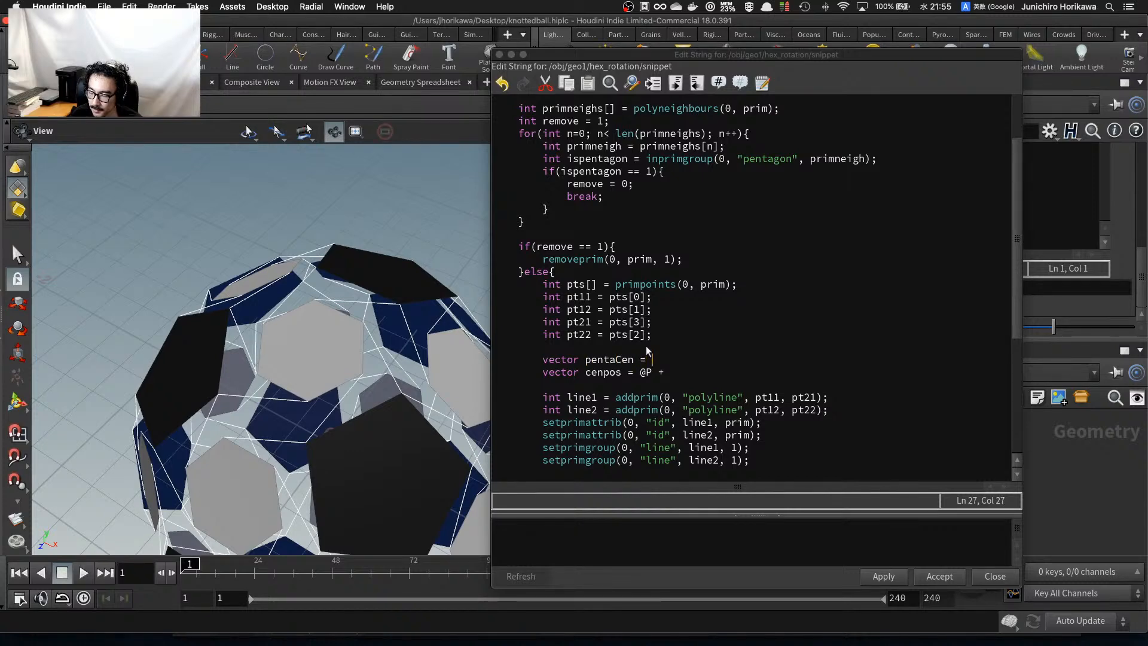
{"action": "type", "text": "aCen ="}
{"action": "key", "text": "BackSpace"}
{"action": "key", "text": "BackSpace"}
{"action": "key", "text": "BackSpace"}
{"action": "key", "text": "BackSpace"}
{"action": "key", "text": "BackSpace"}
{"action": "type", "text": "POs ="}
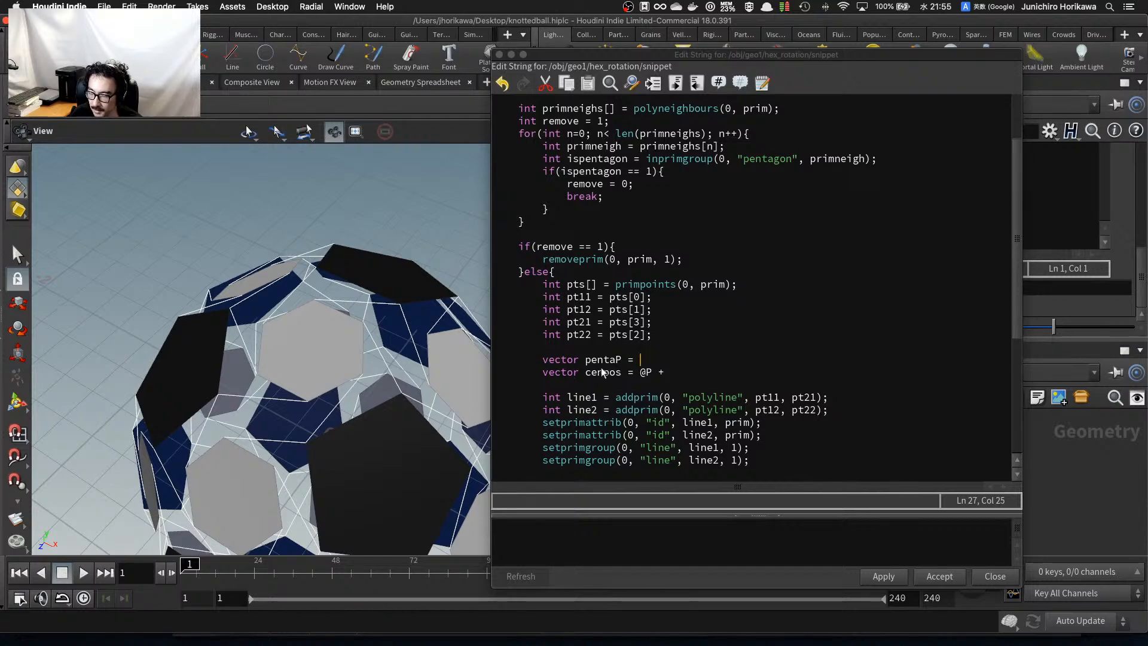
Begin the pentaP value as a prim lookup, prim(0, "P", leaving the primitive number argument open.
{"action": "type", "text": "prim("}
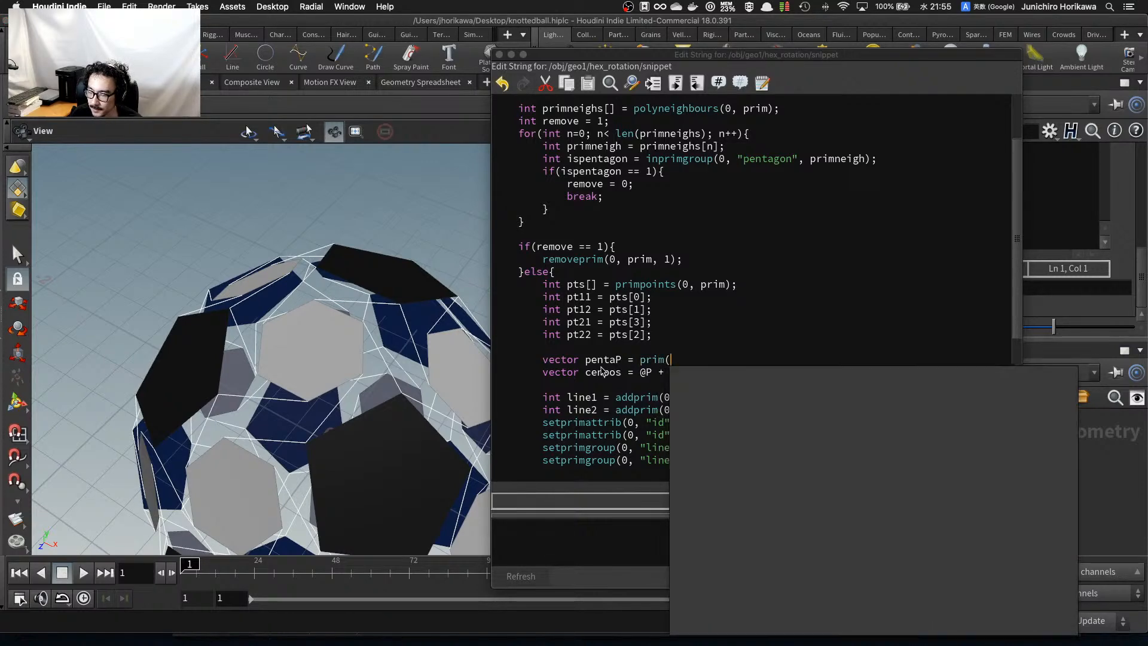
{"action": "type", "text": "0, \"P\""}
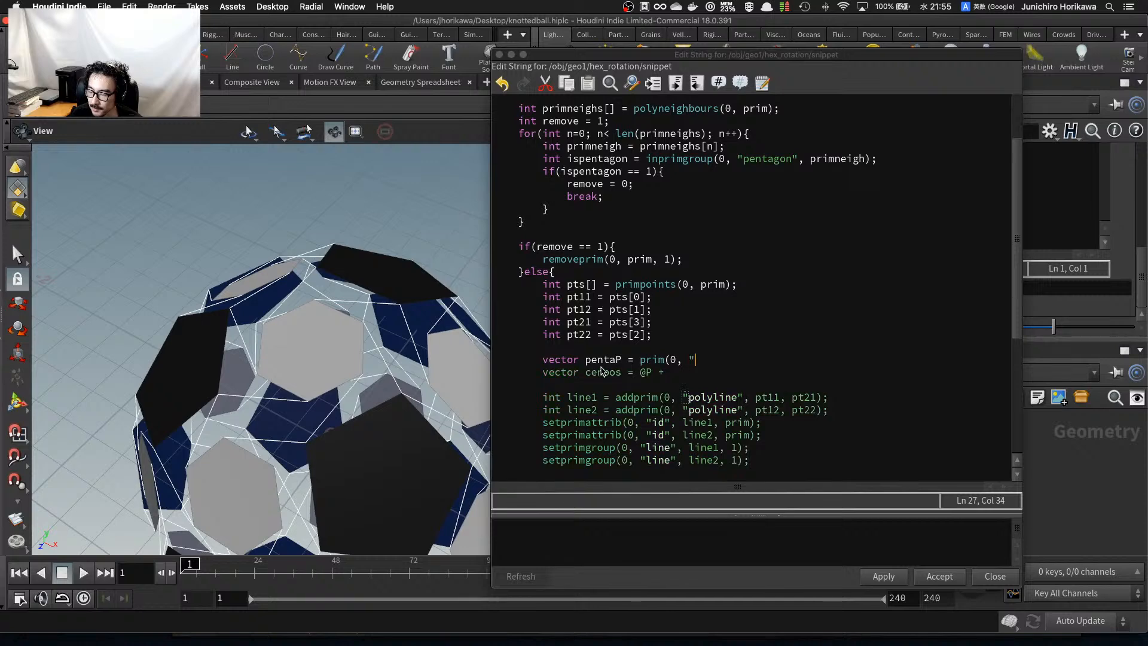
{"action": "type", "text": ","}
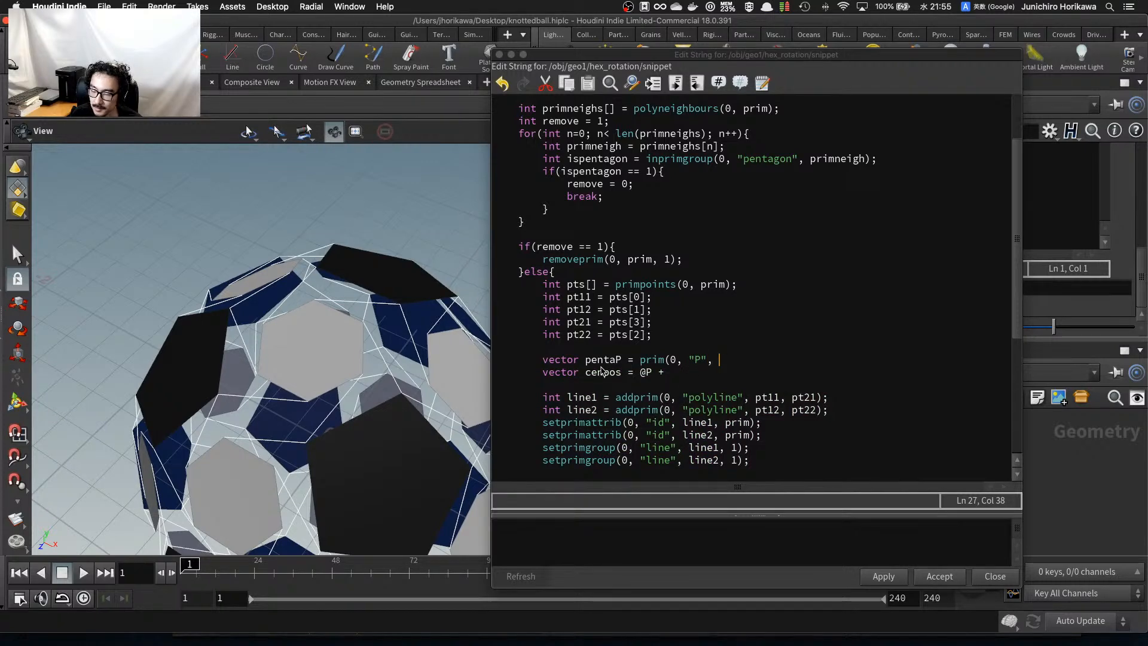
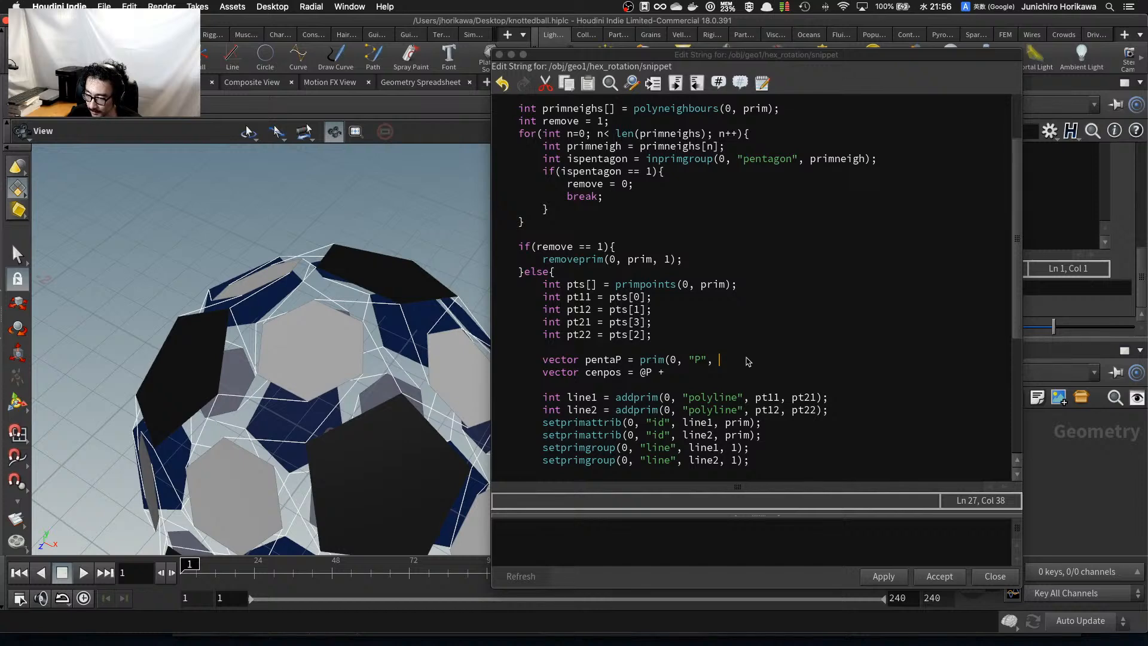
Examine the ispentagon condition block inside the neighbour loop for where the pentagon's primitive number is known.
{"action": "mouse_move", "coordinate": [719, 361]}
{"action": "left_mouse_down"}
{"action": "mouse_move", "coordinate": [653, 361]}
{"action": "mouse_move", "coordinate": [716, 361]}
{"action": "left_mouse_up"}
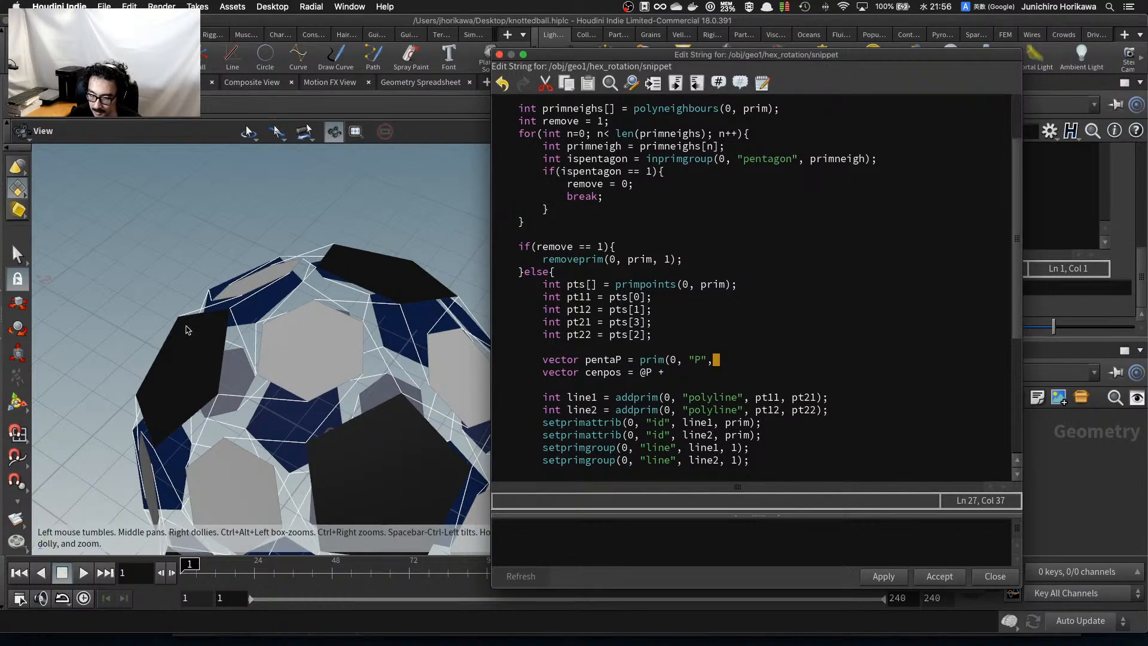
{"action": "scroll", "coordinate": [641, 328], "scroll_direction": "up", "scroll_amount": 2}
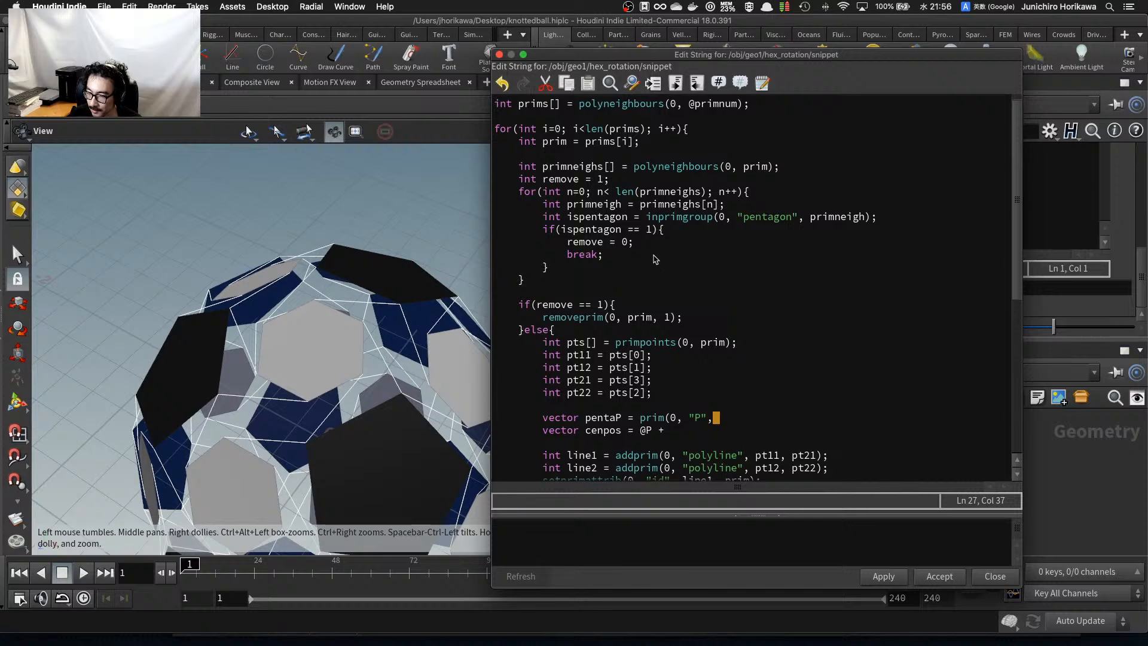
{"action": "left_click_drag", "start_coordinate": [577, 272], "coordinate": [624, 231]}
{"action": "left_click", "coordinate": [556, 233]}
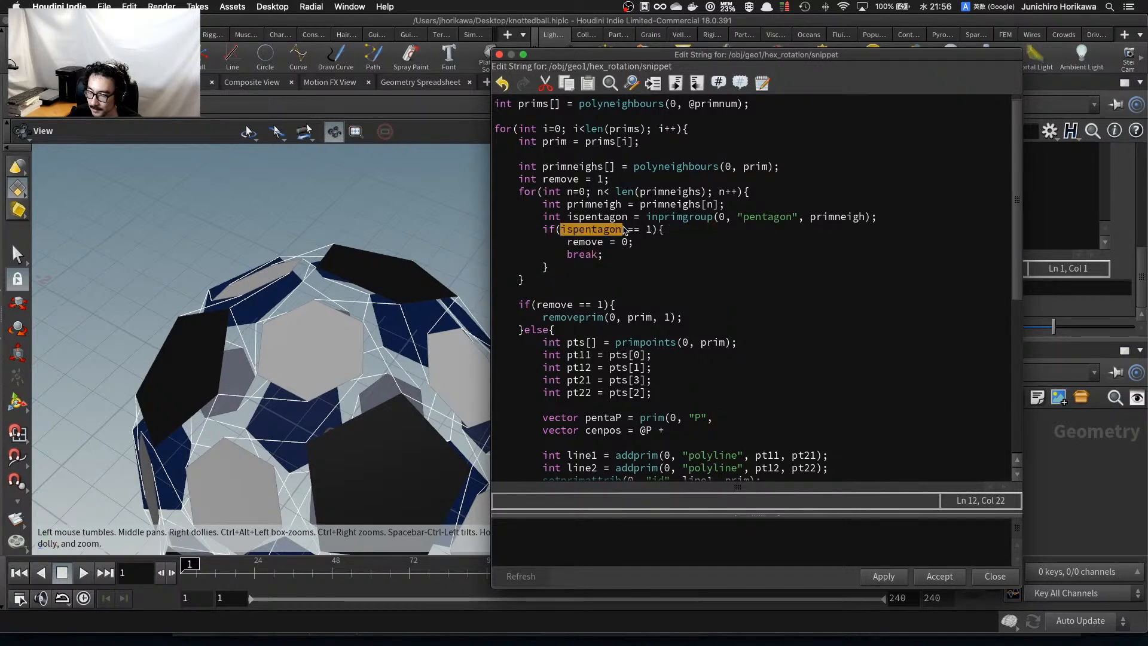
{"action": "left_click_drag", "start_coordinate": [561, 277], "coordinate": [549, 233]}
{"action": "left_click", "coordinate": [558, 278]}
{"action": "left_click", "coordinate": [565, 234]}
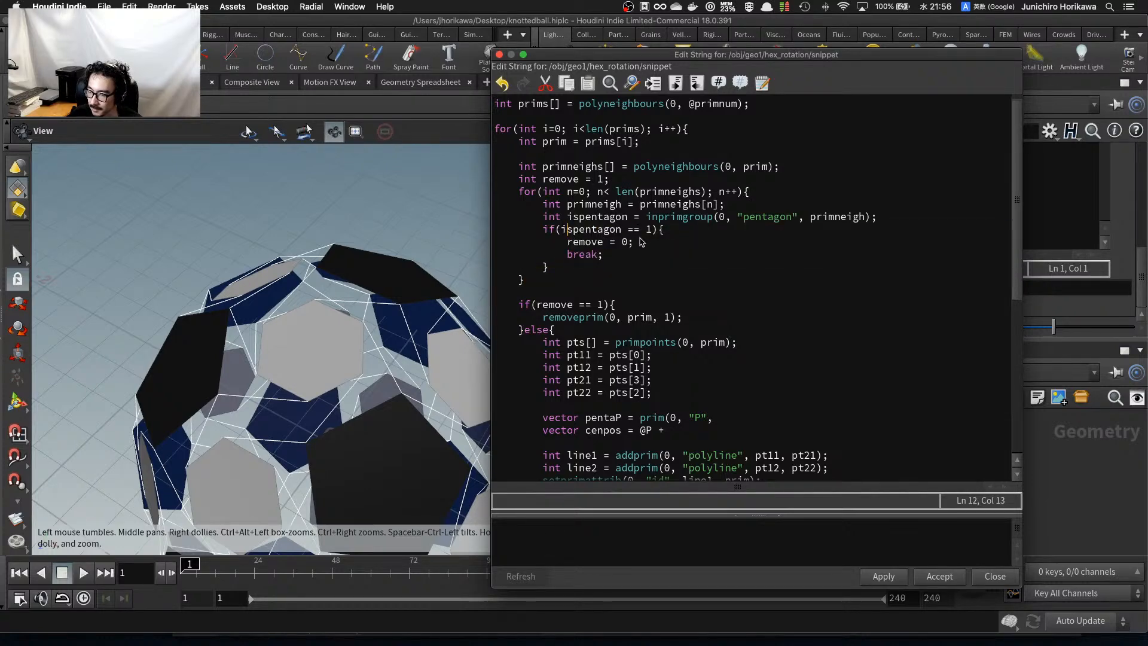
{"action": "left_click_drag", "start_coordinate": [574, 277], "coordinate": [545, 232]}
{"action": "left_click", "coordinate": [545, 232]}
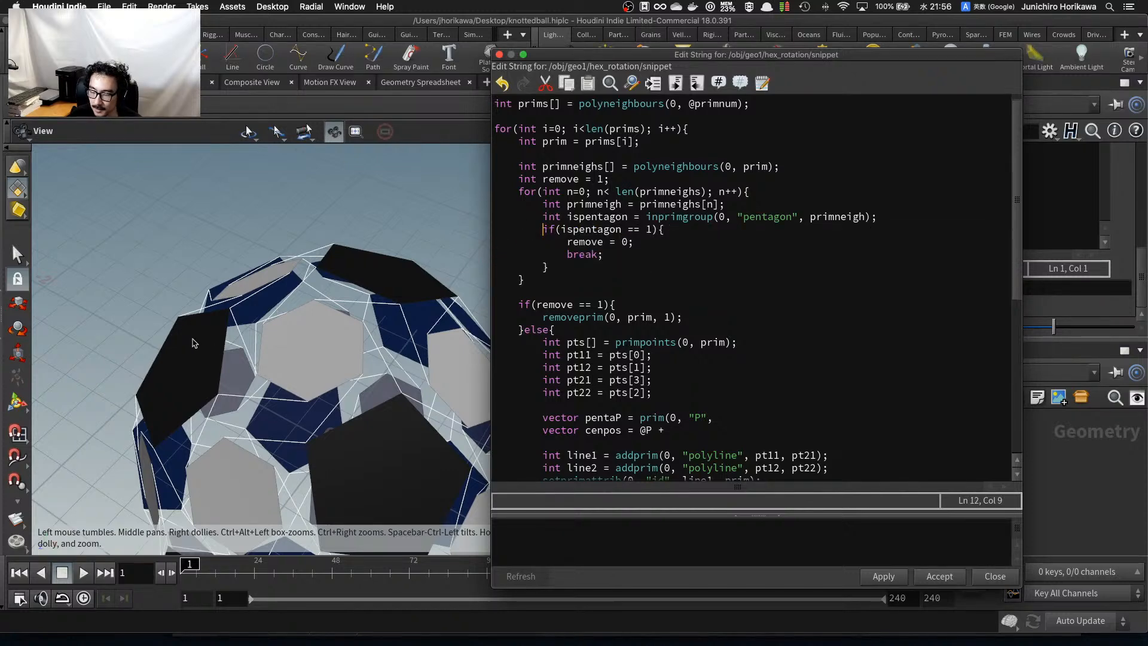
Declare int pentanum = -1; on a new line below the remove variable.
{"action": "left_click", "coordinate": [635, 183]}
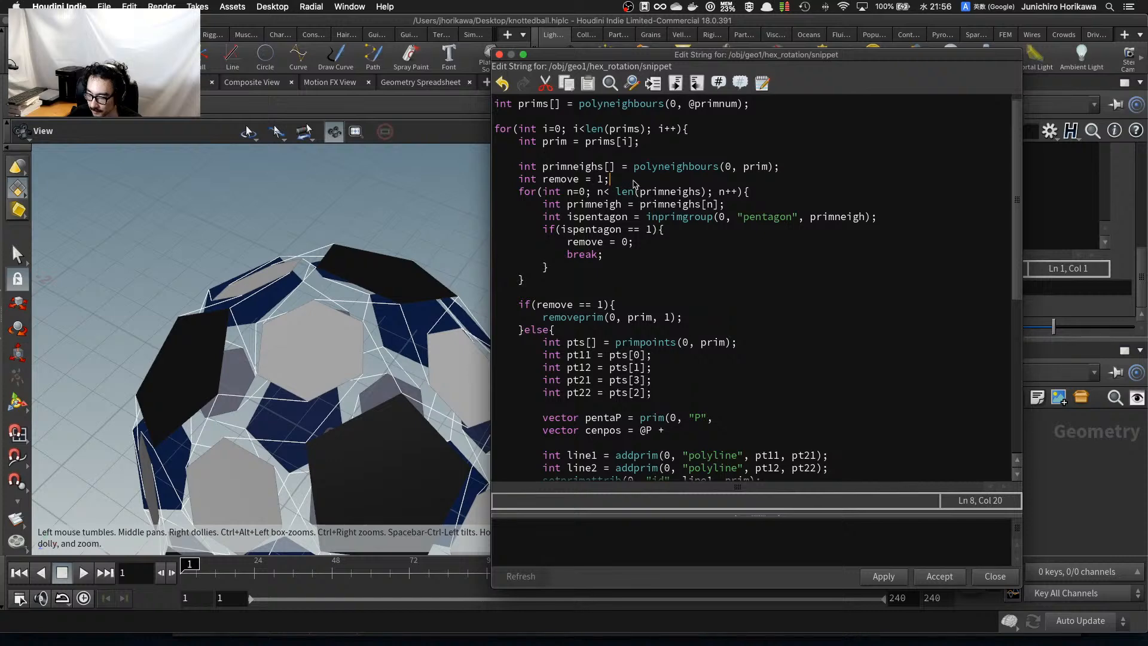
{"action": "key", "text": "Return"}
{"action": "type", "text": "int "}
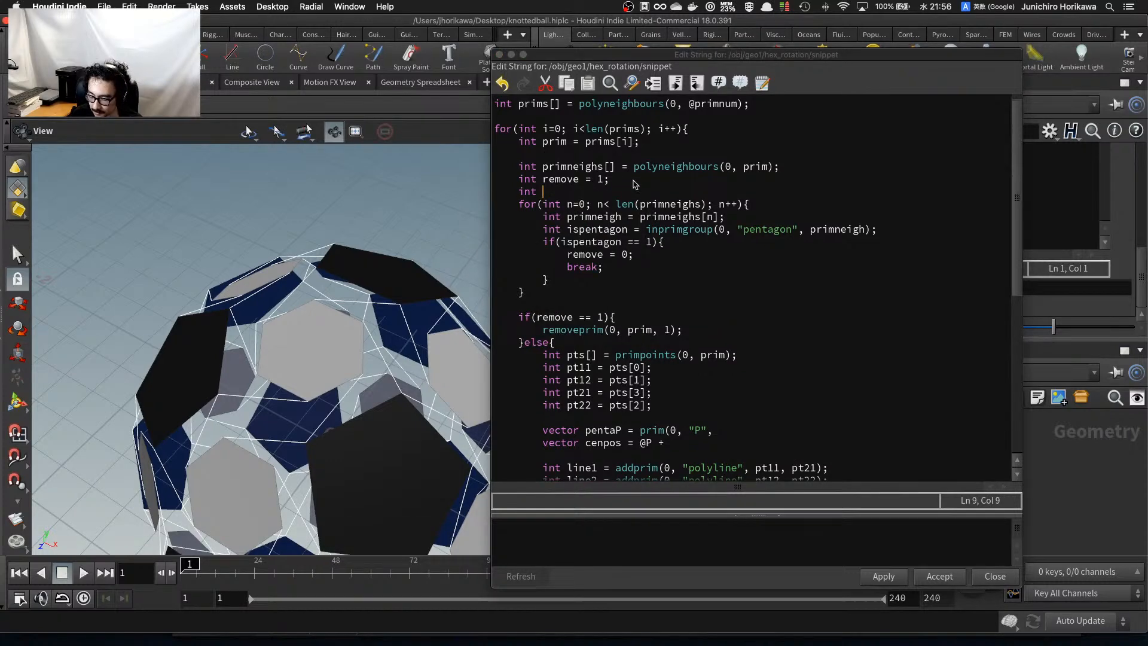
{"action": "type", "text": "pentanu"}
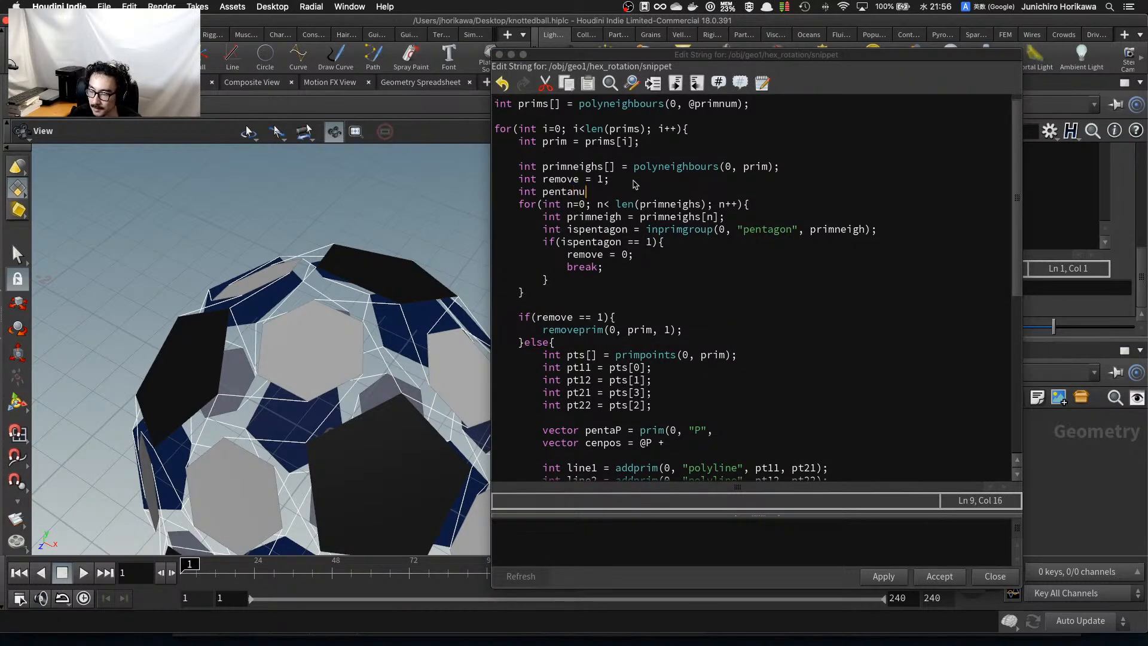
{"action": "type", "text": "m = -1;"}
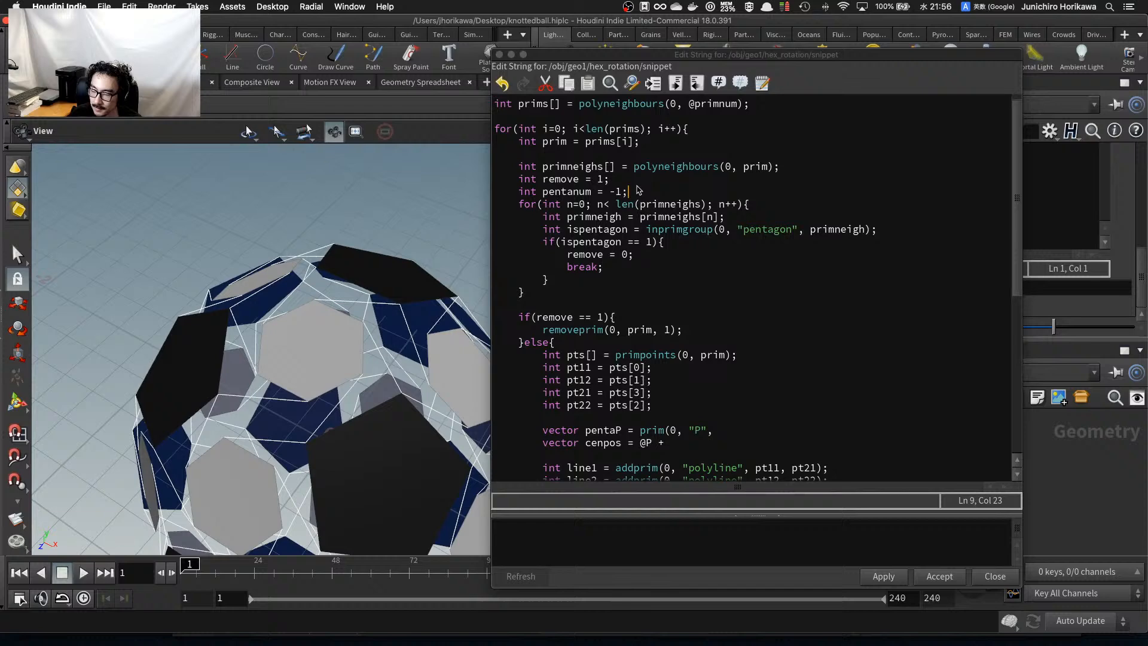
Add pentanum = primneigh; between remove = 0; and break; in the ispentagon block.
{"action": "left_click", "coordinate": [653, 258]}
{"action": "key", "text": "Return"}
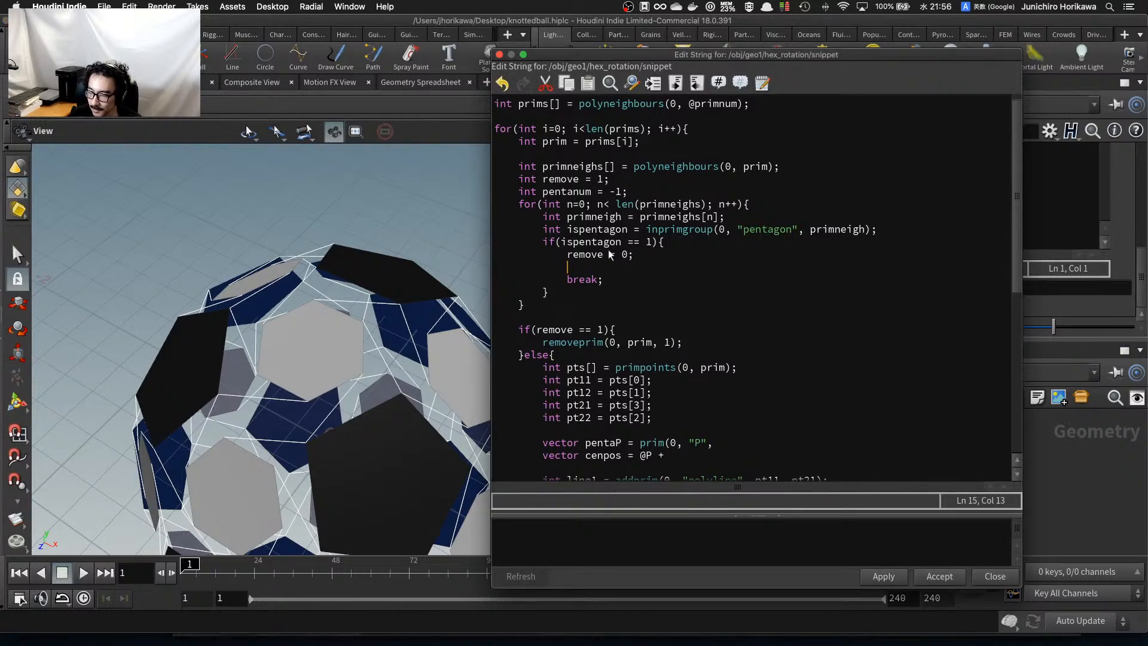
{"action": "type", "text": "pen"}
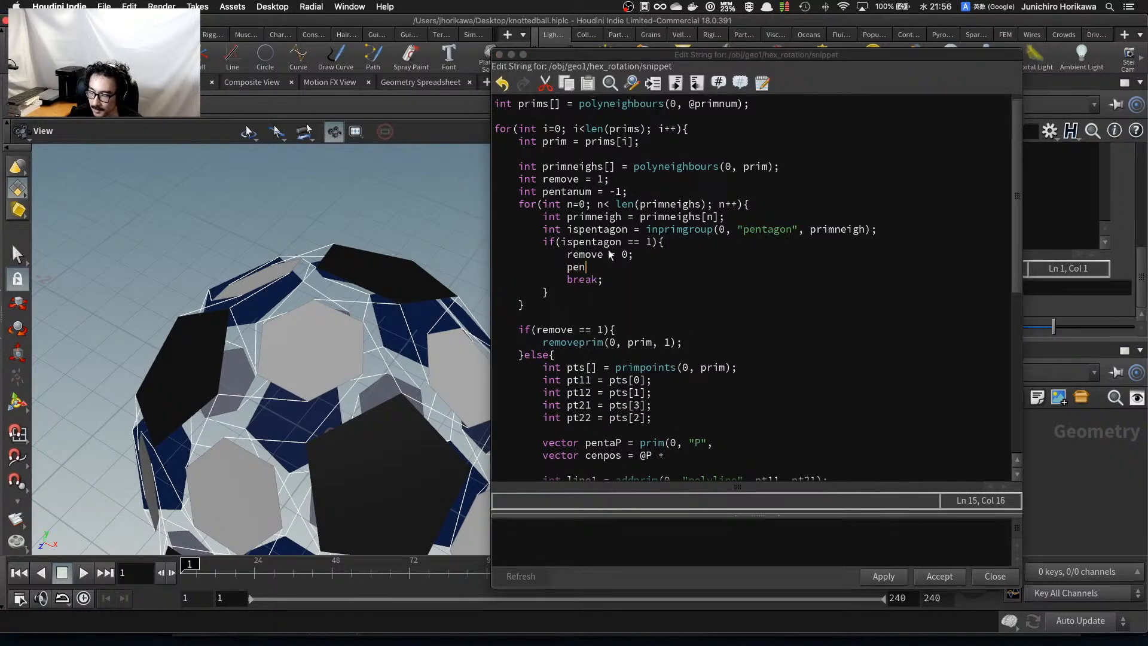
{"action": "type", "text": "tanum ="}
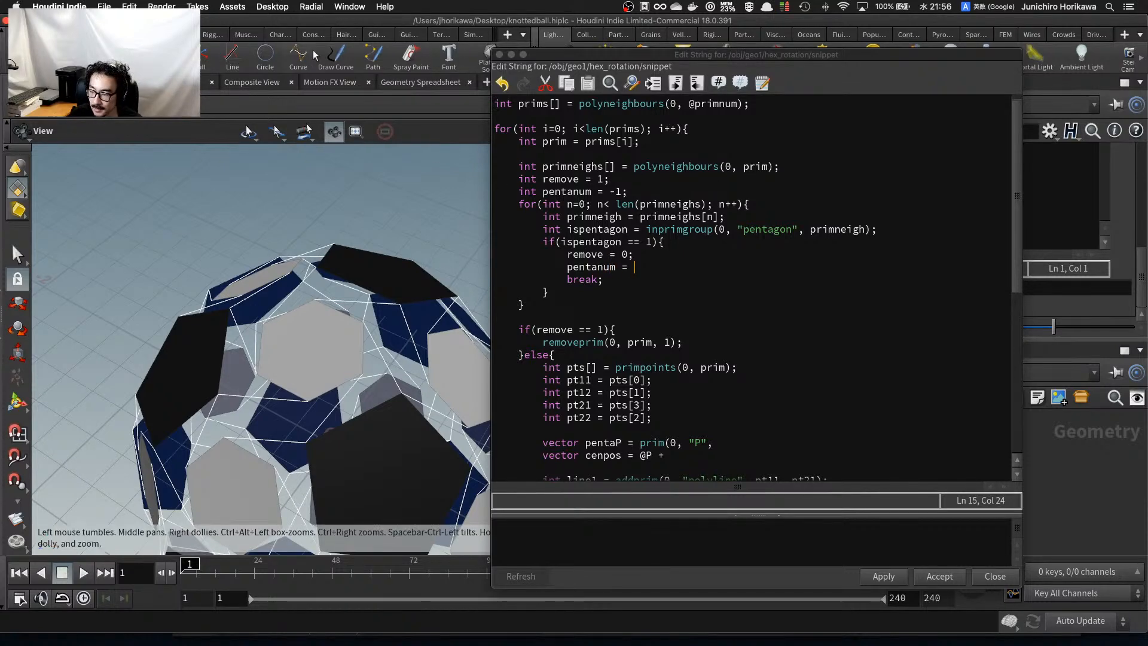
{"action": "double_click", "coordinate": [834, 228]}
{"action": "key", "text": "super+c"}
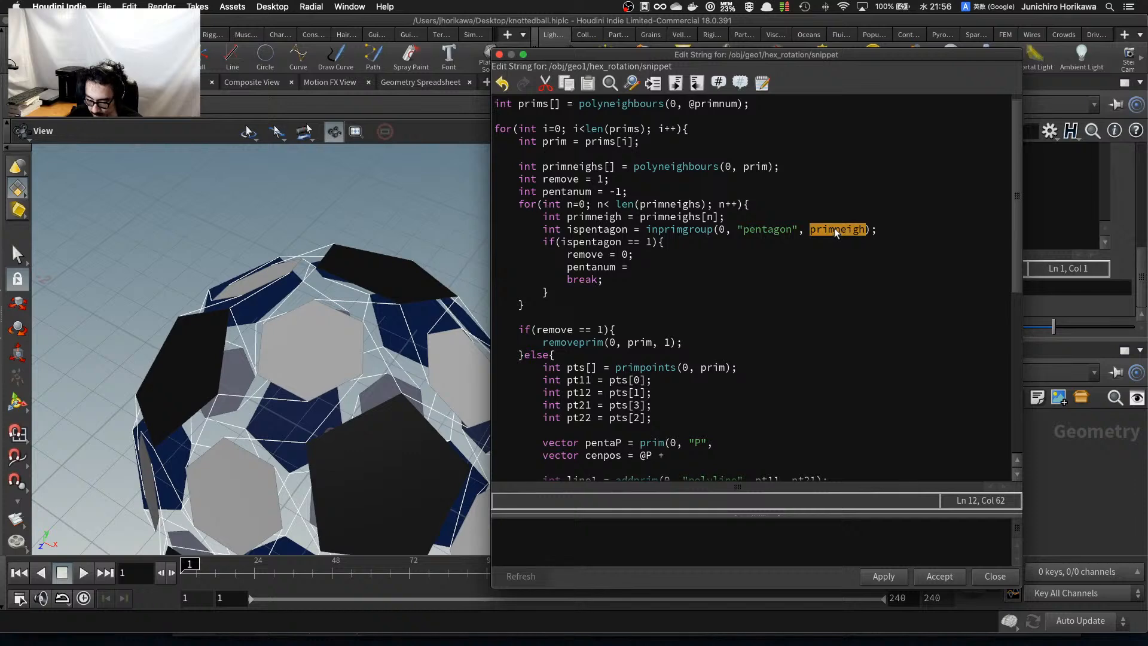
{"action": "left_click", "coordinate": [687, 269]}
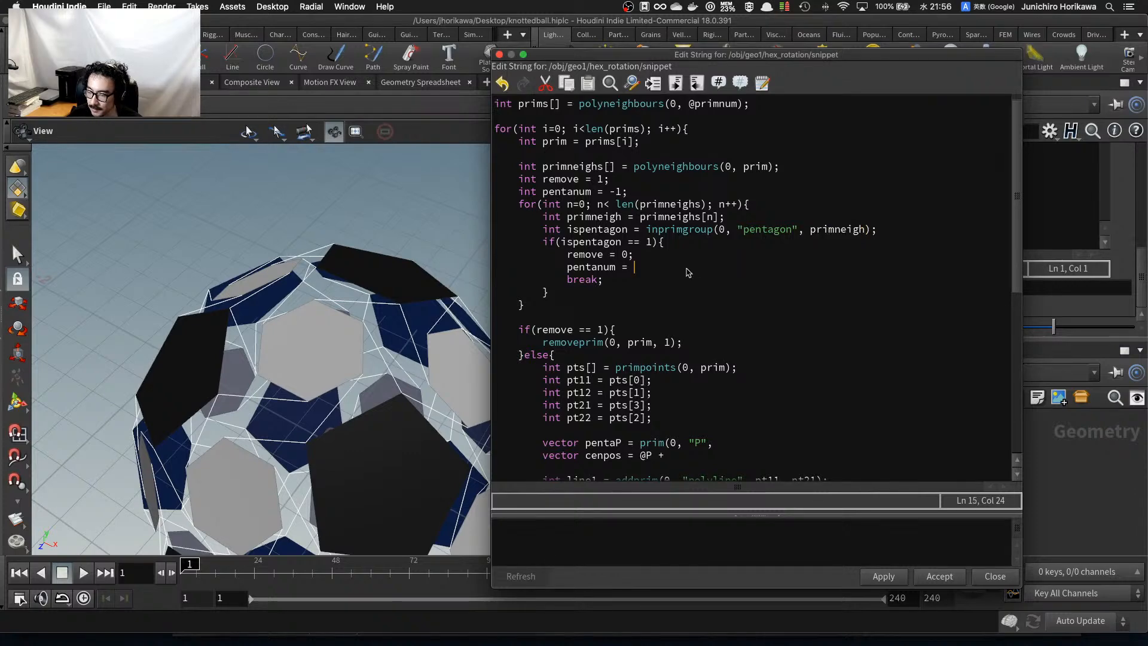
{"action": "key", "text": "super+v"}
{"action": "type", "text": ";"}
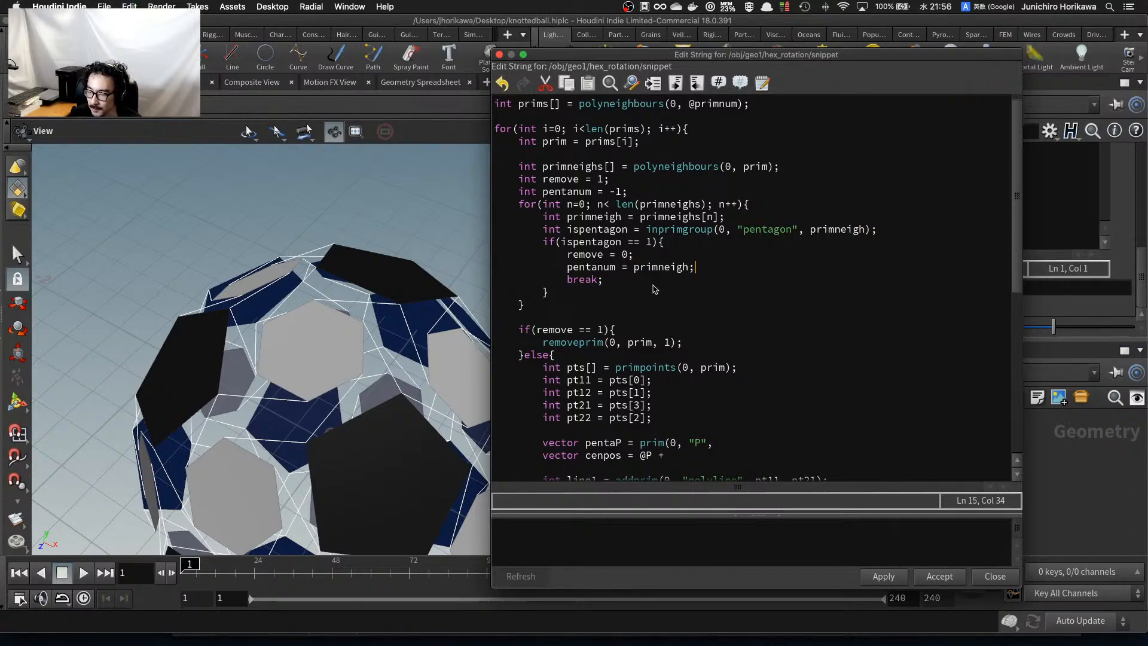
Review the primneigh, ispentagon and pentanum lines in the neighbour loop, undoing the accidental text move.
{"action": "left_click_drag", "start_coordinate": [713, 270], "coordinate": [568, 272]}
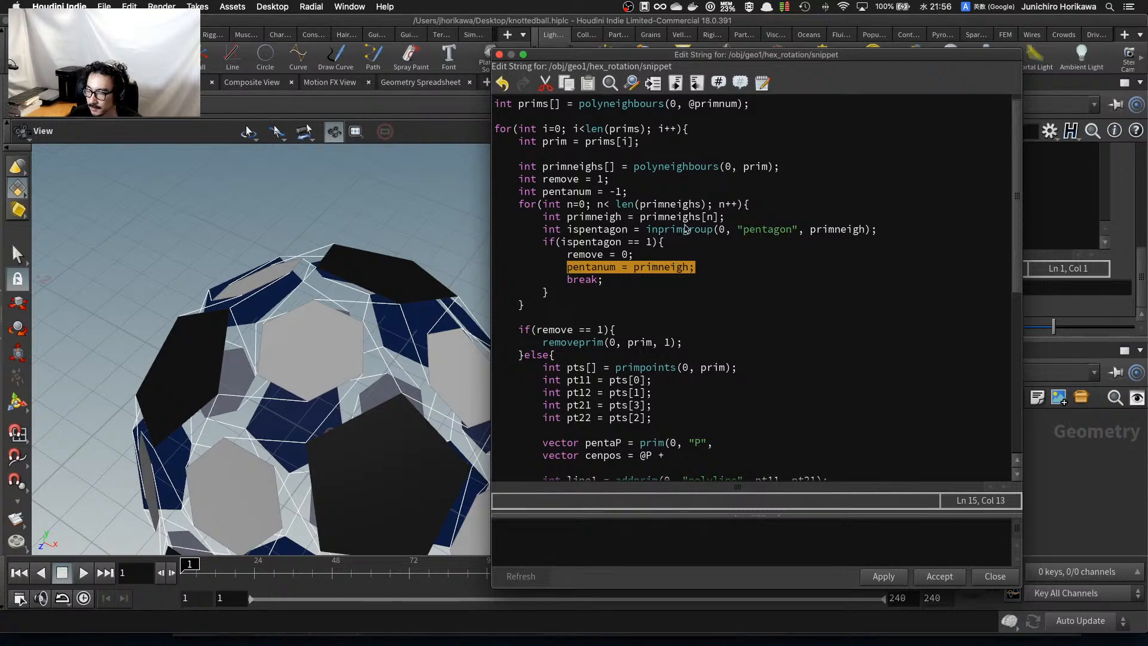
{"action": "left_click", "coordinate": [628, 216]}
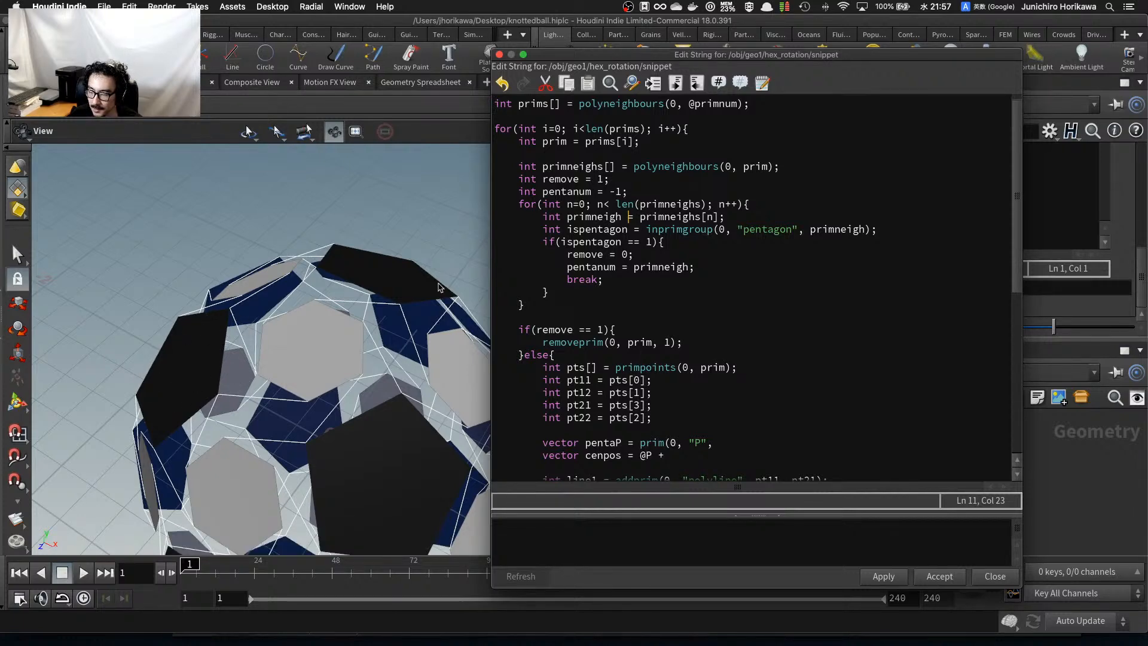
{"action": "left_click_drag", "start_coordinate": [665, 242], "coordinate": [540, 241]}
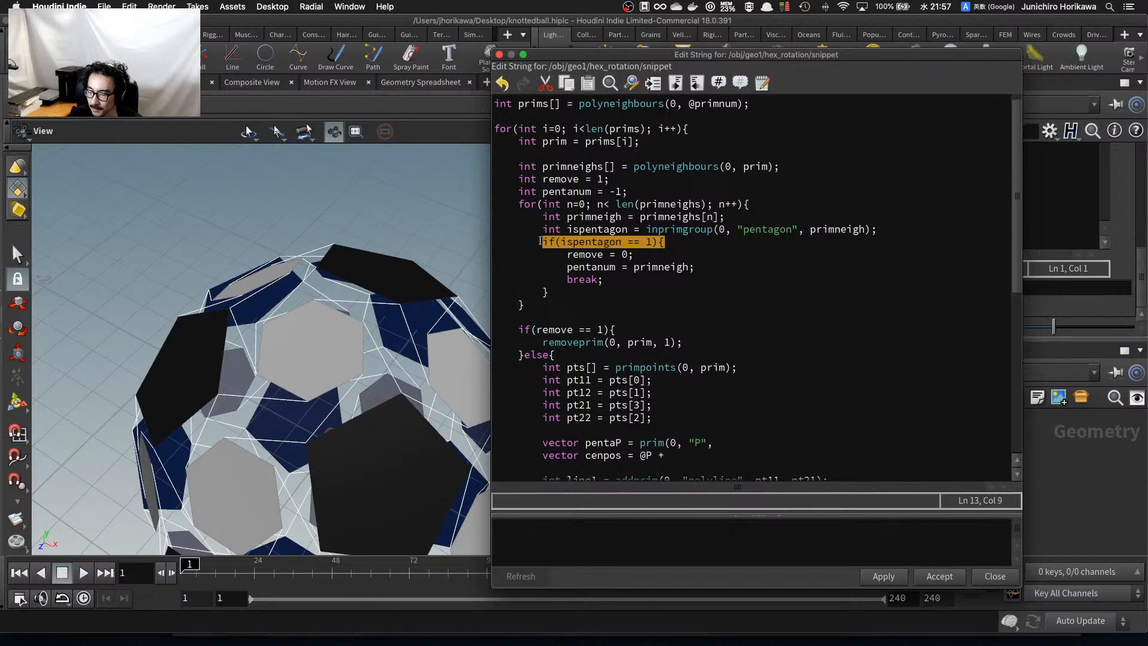
{"action": "left_click_drag", "start_coordinate": [692, 235], "coordinate": [660, 242]}
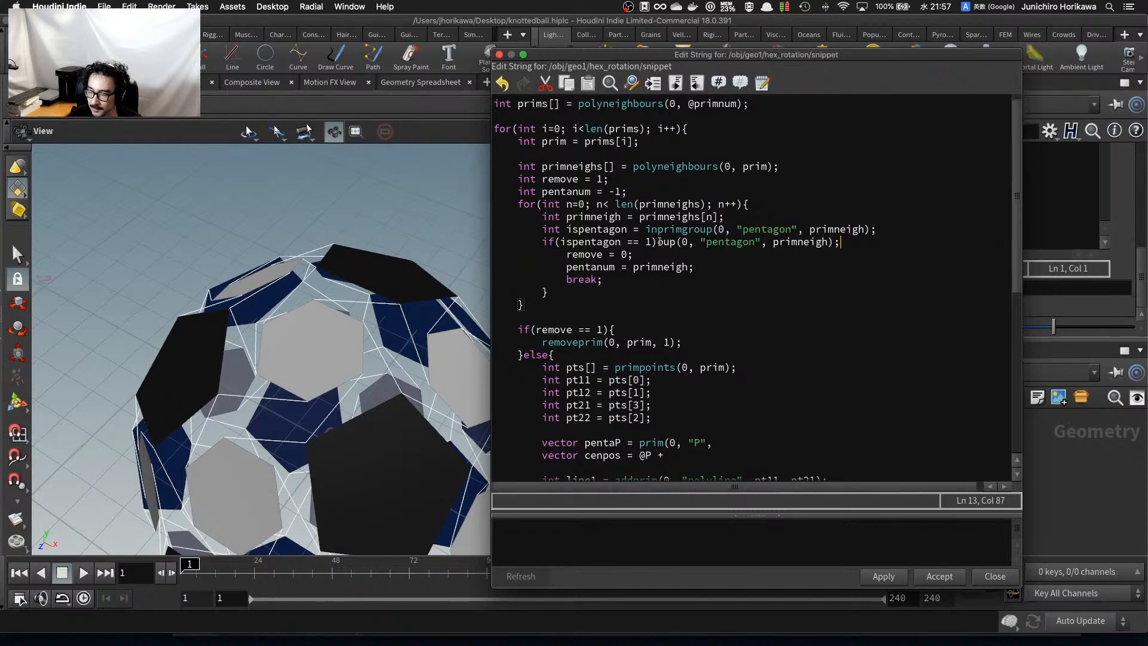
{"action": "key", "text": "super+z"}
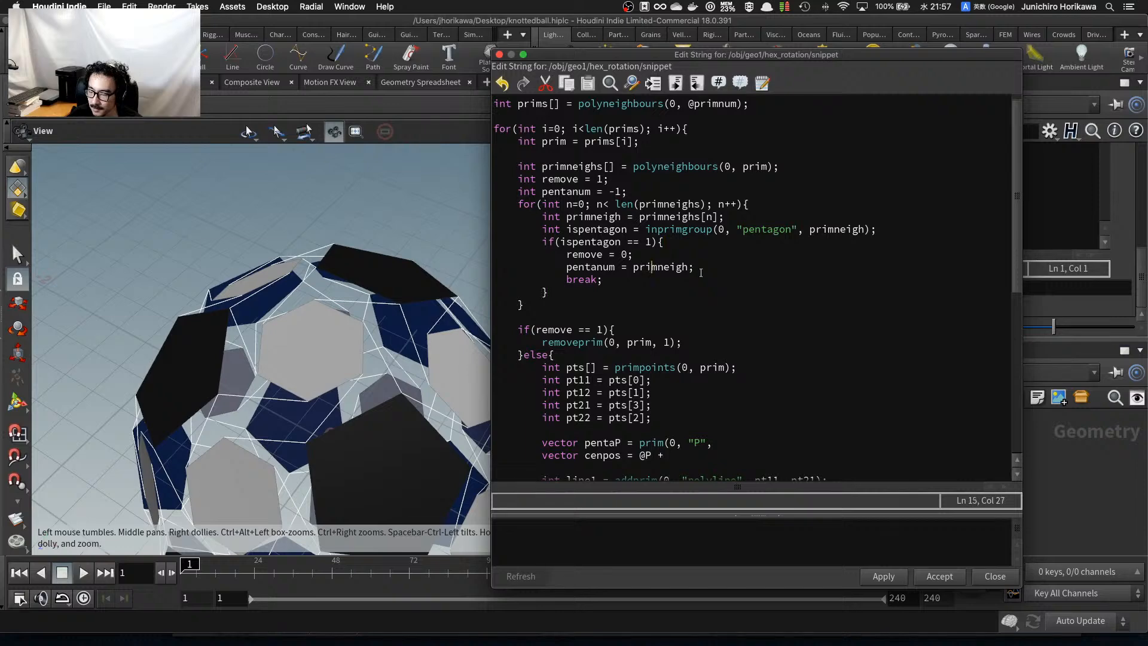
{"action": "left_click_drag", "start_coordinate": [701, 272], "coordinate": [632, 268]}
{"action": "left_click", "coordinate": [647, 267]}
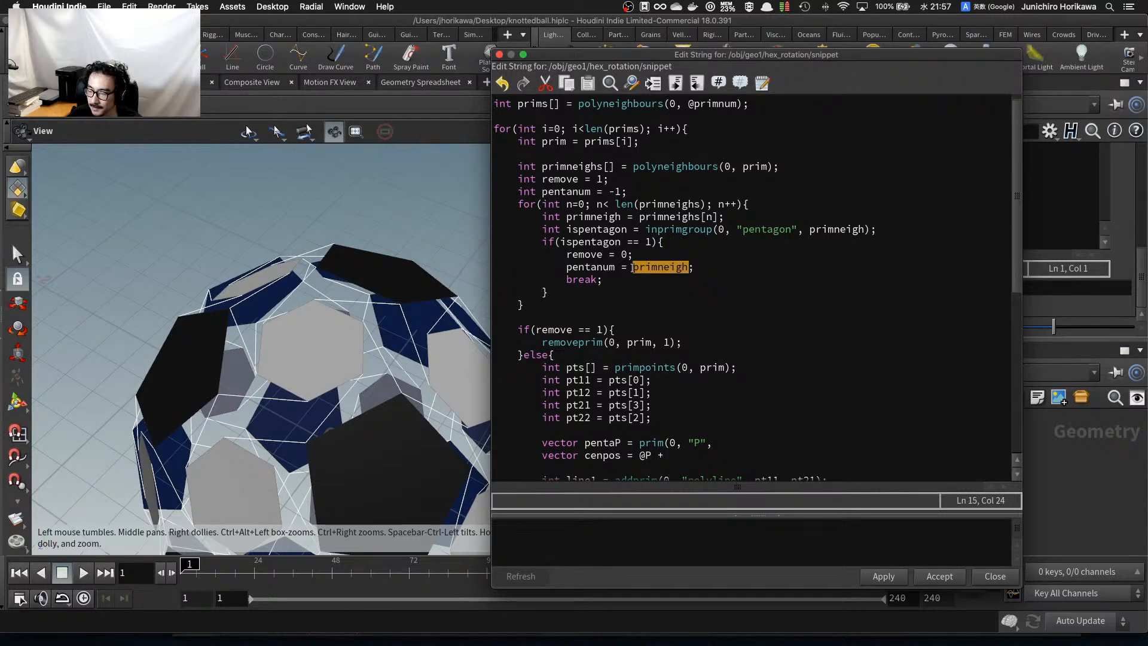
{"action": "left_click", "coordinate": [595, 290]}
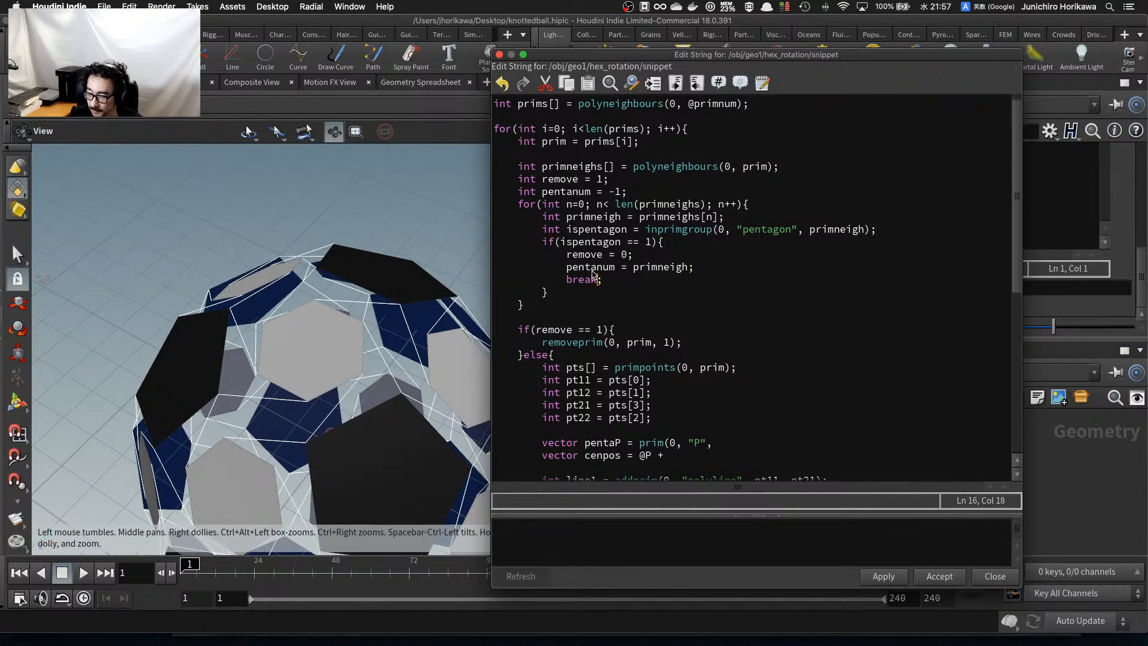
Complete the pentaP declaration in the else block as vector pentaP = prim(0, "P", pentanum); by reusing the pentanum variable name.
{"action": "double_click", "coordinate": [579, 191]}
{"action": "key", "text": "super+c"}
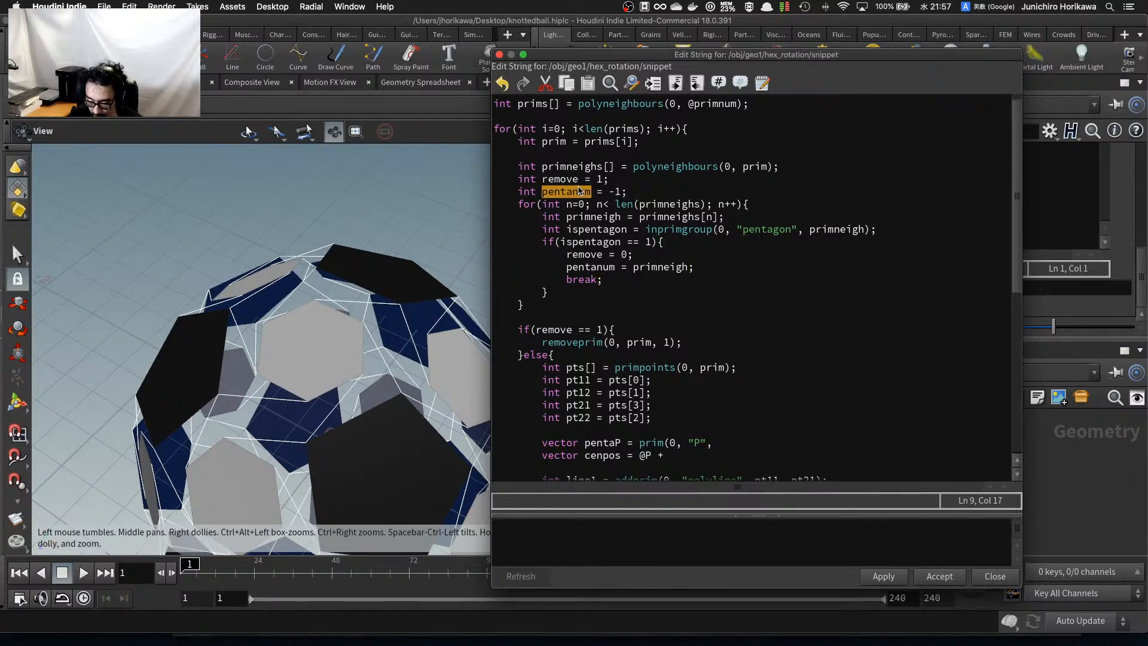
{"action": "scroll", "coordinate": [595, 246], "scroll_direction": "down", "scroll_amount": 5}
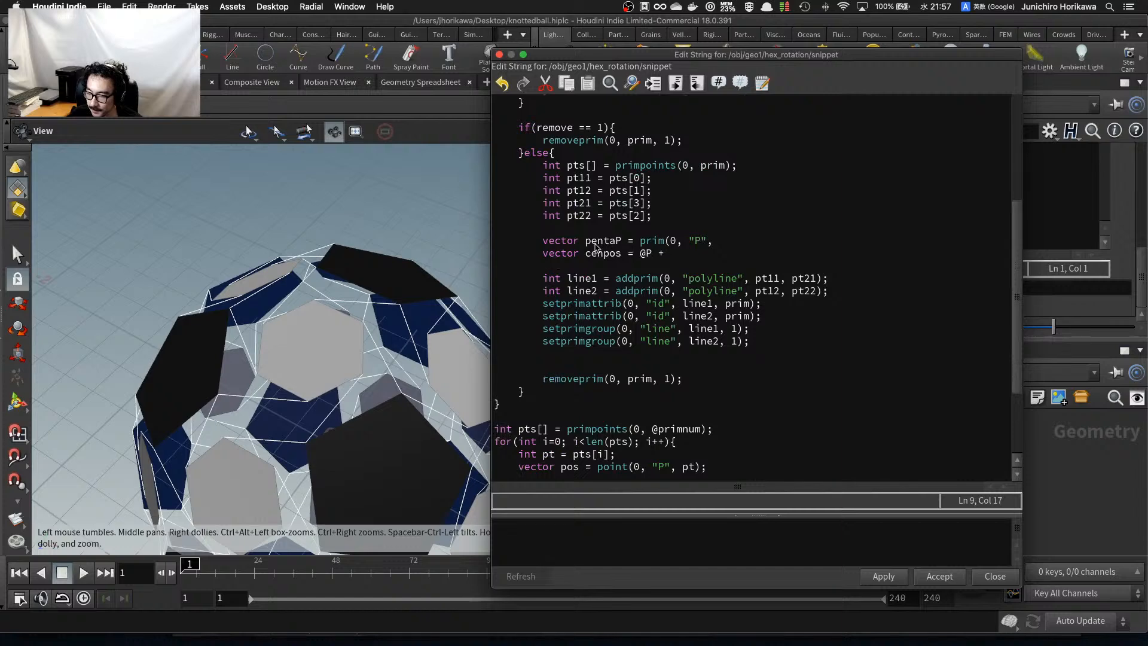
{"action": "left_click", "coordinate": [675, 253]}
{"action": "left_click", "coordinate": [724, 244]}
{"action": "key", "text": "super+v"}
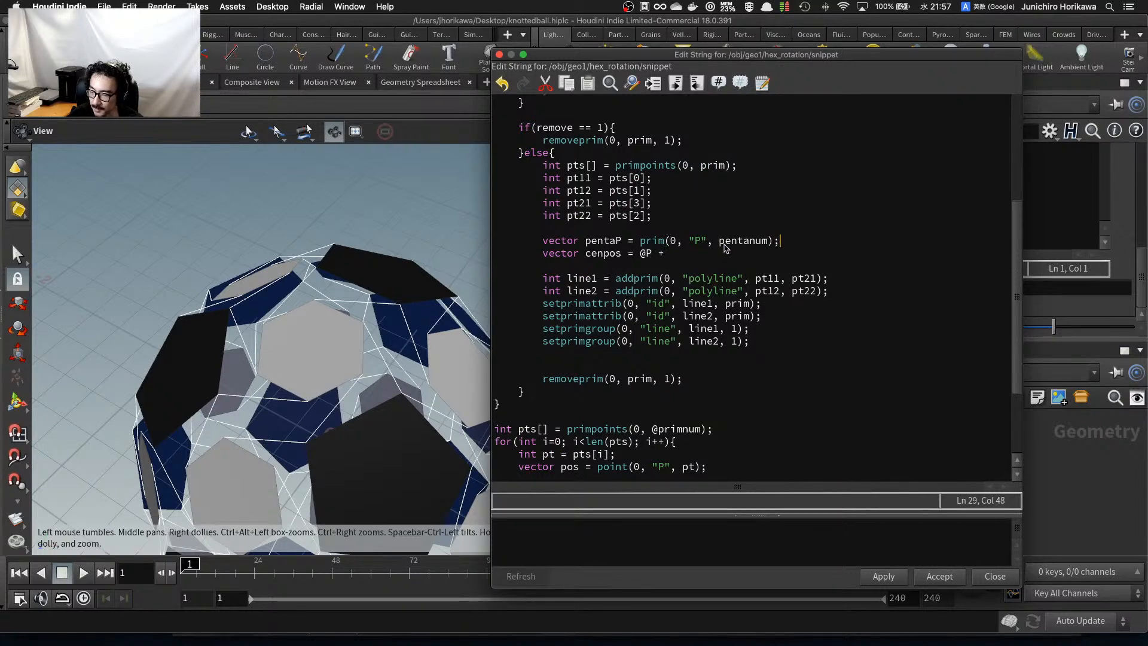
{"action": "left_click_drag", "start_coordinate": [795, 243], "coordinate": [545, 245]}
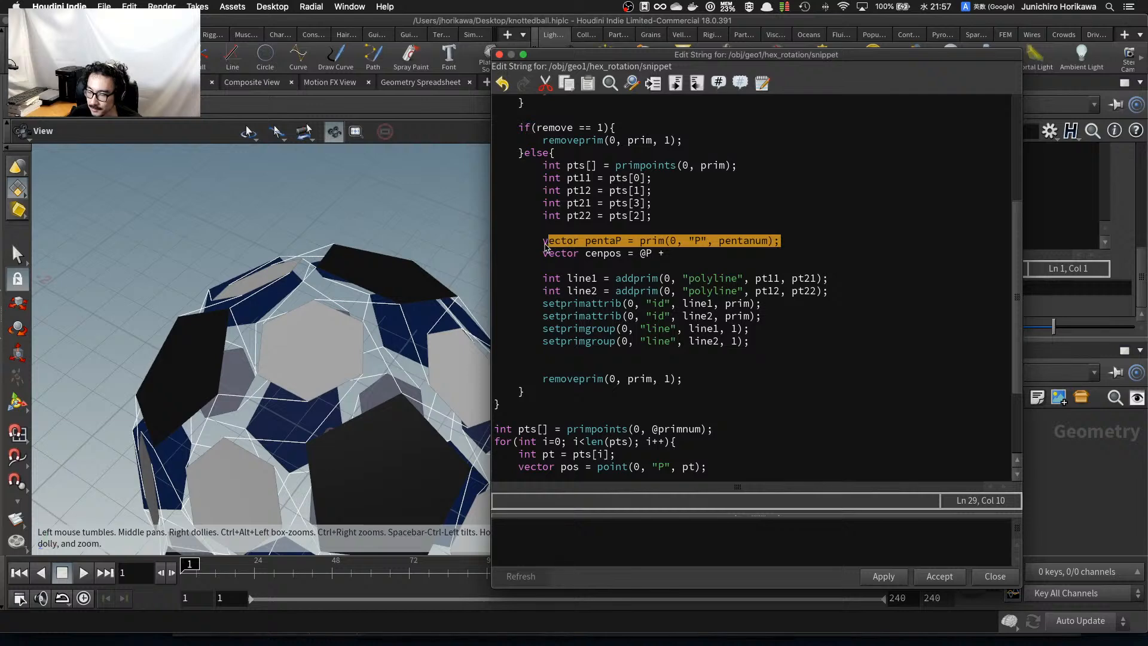
Complete the cenpos declaration below pentaP as vector cenpos = (@P + penP) * 0.5;.
{"action": "left_click", "coordinate": [646, 242]}
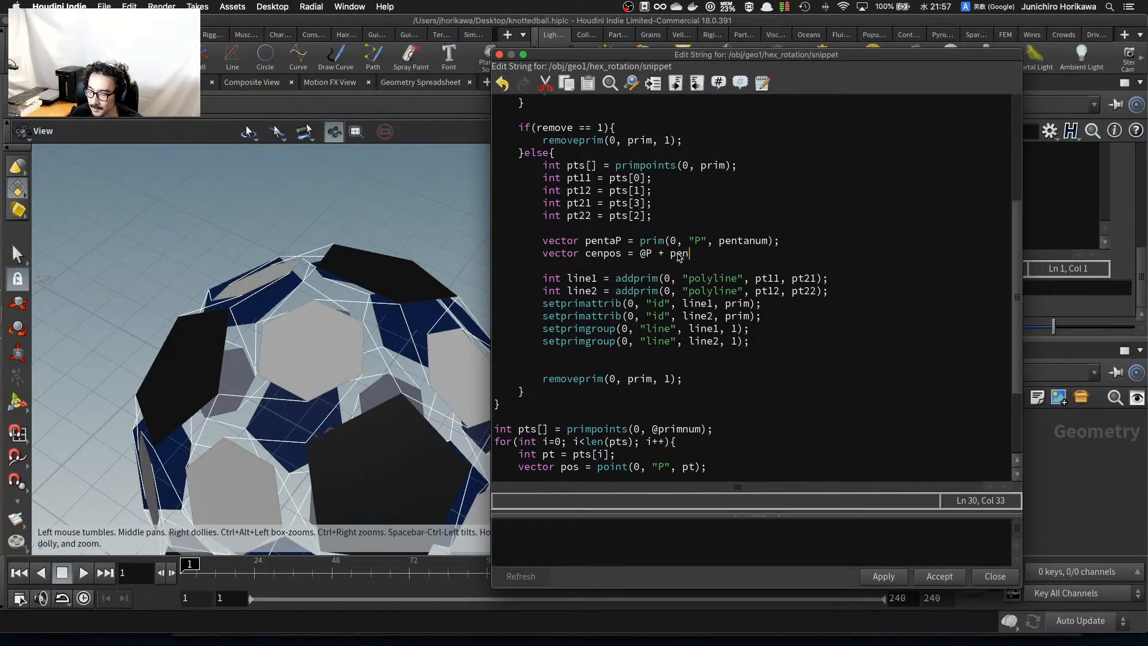
{"action": "double_click", "coordinate": [646, 254]}
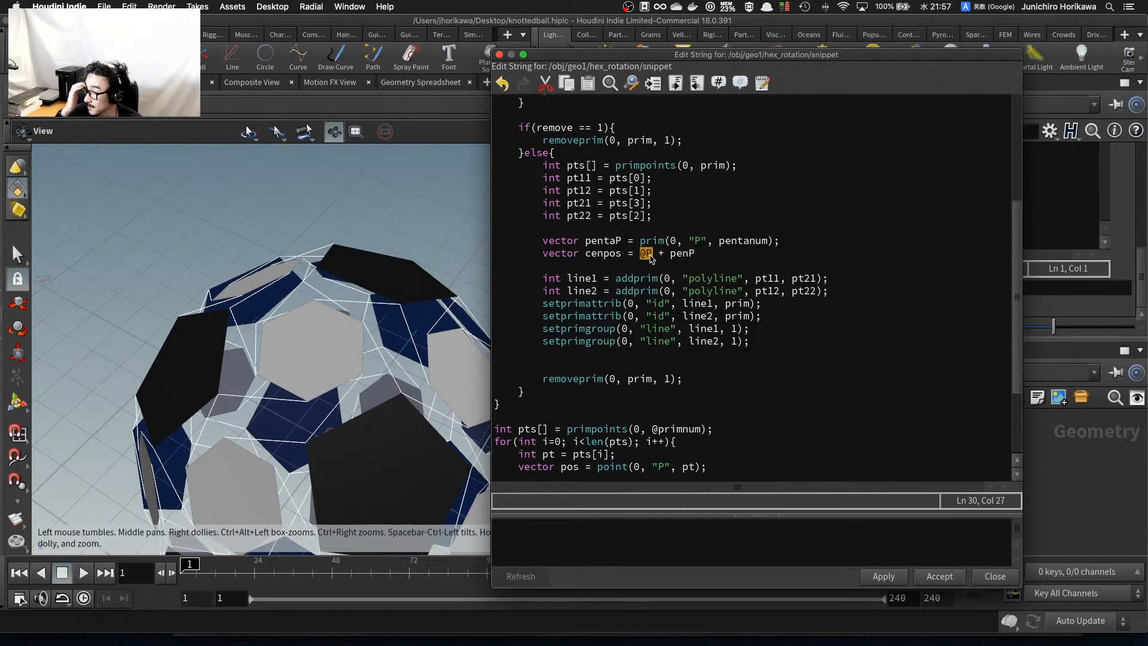
{"action": "key", "text": "Left"}
{"action": "type", "text": "("}
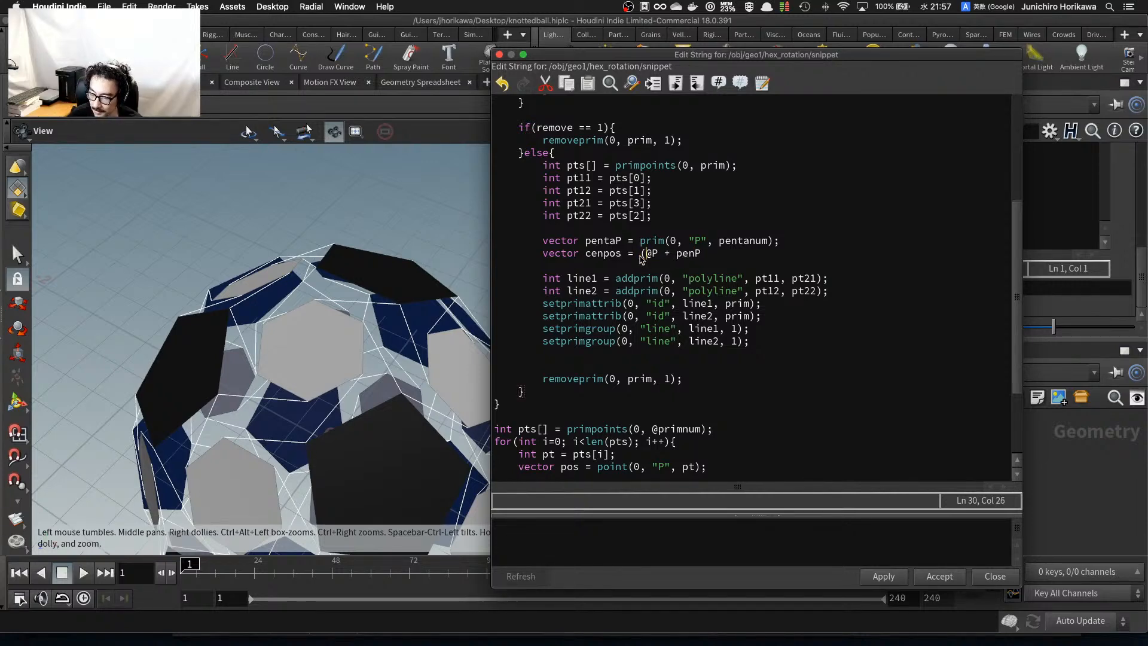
{"action": "left_click", "coordinate": [711, 256]}
{"action": "type", "text": ")"}
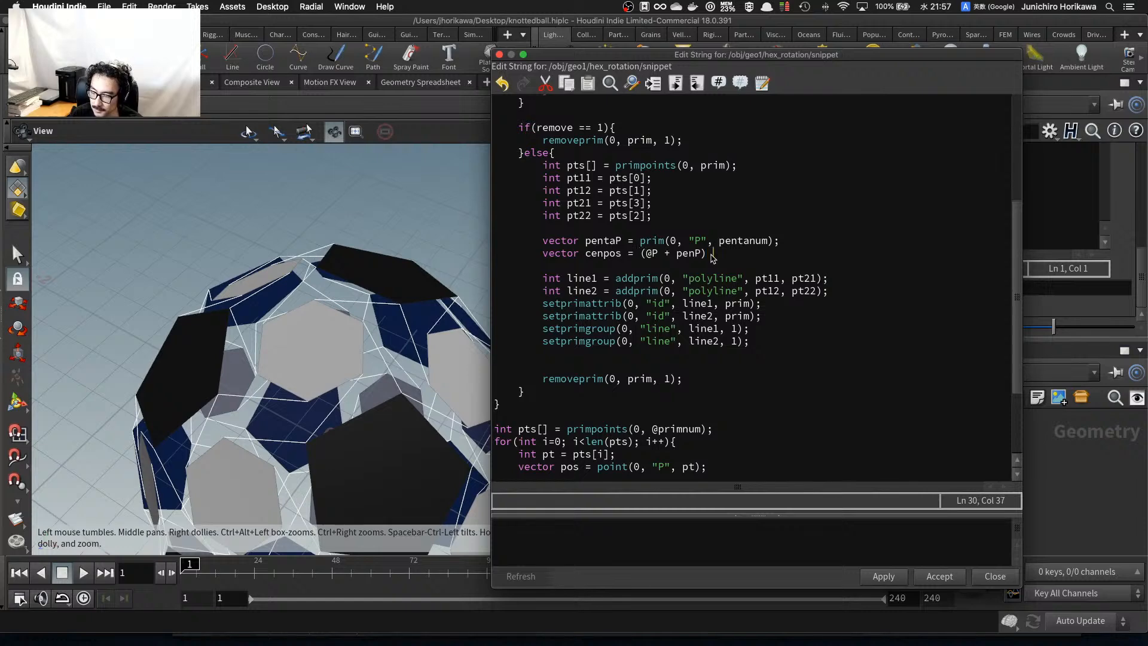
{"action": "type", "text": " 8"}
{"action": "key", "text": "BackSpace"}
{"action": "type", "text": "*"}
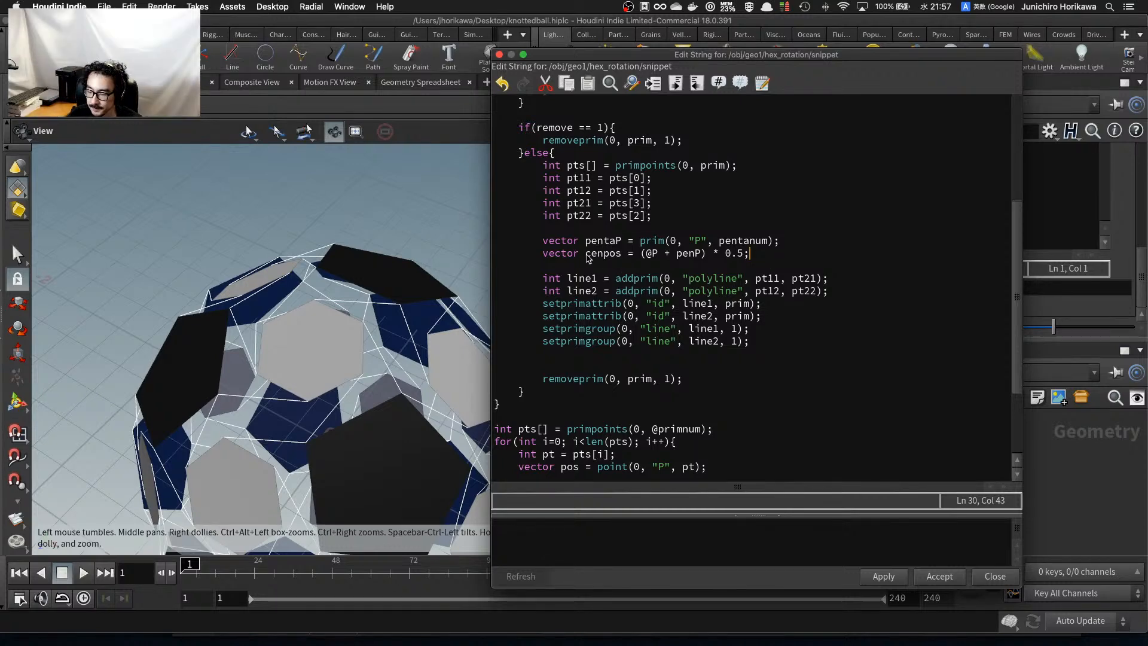
{"action": "left_click_drag", "start_coordinate": [584, 253], "coordinate": [752, 255]}
{"action": "left_click", "coordinate": [752, 253]}
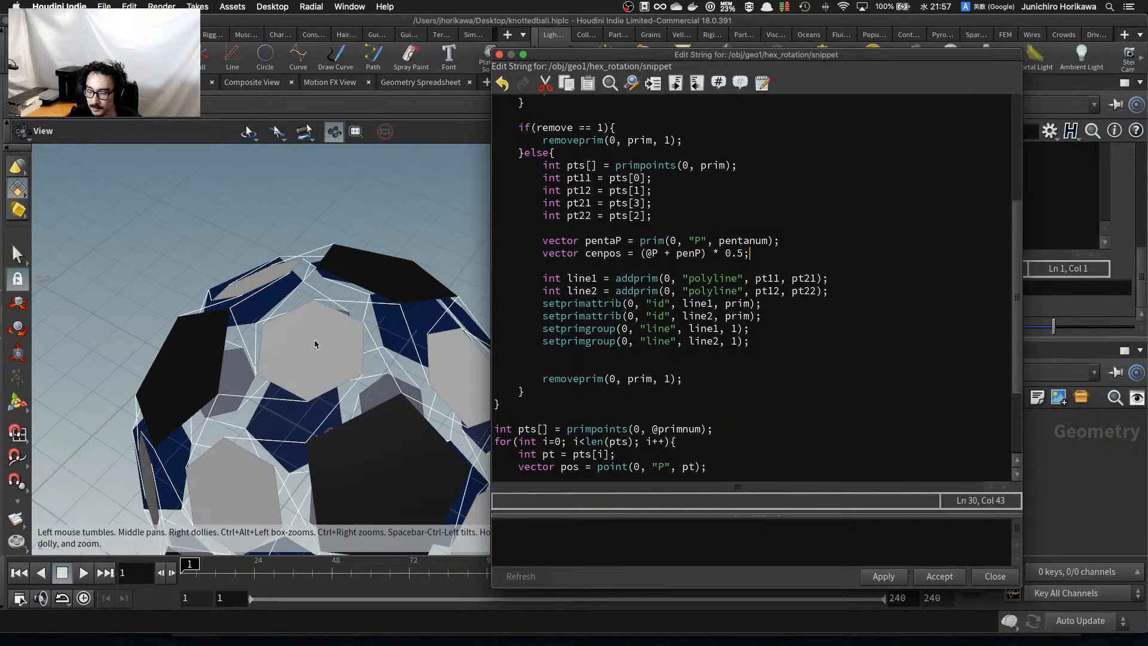
Add setprimattrib(0, "cen", line1, cenpos); on a new line below the setprimgroup call for line2.
{"action": "left_click", "coordinate": [755, 342]}
{"action": "key", "text": "Return"}
{"action": "type", "text": "setp"}
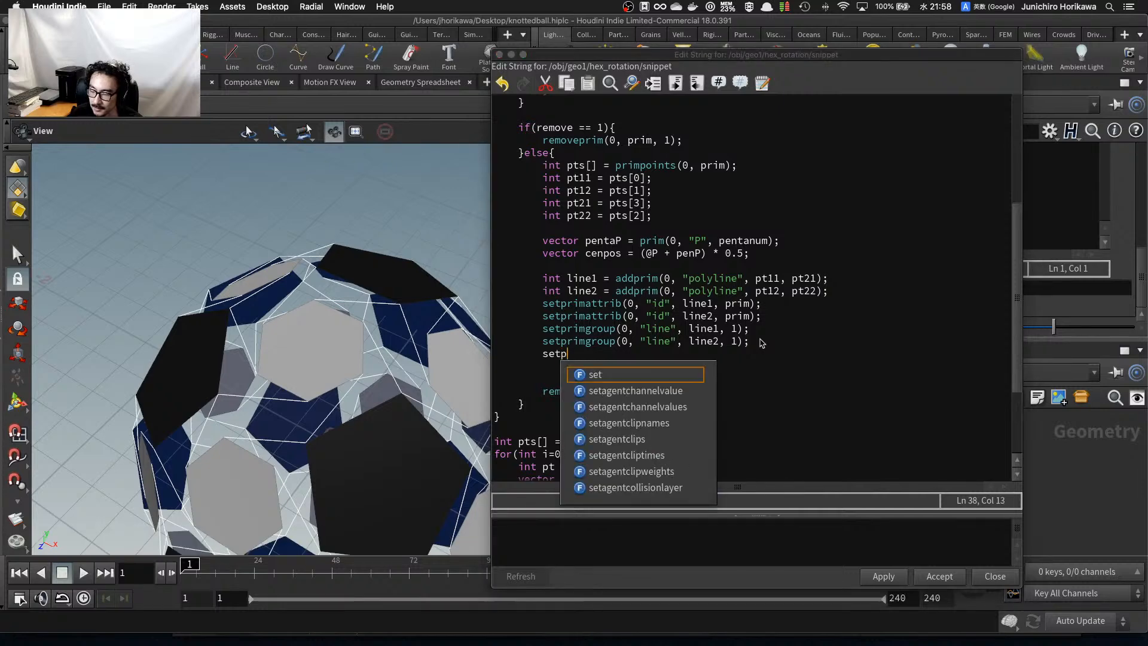
{"action": "type", "text": "rimattrib"}
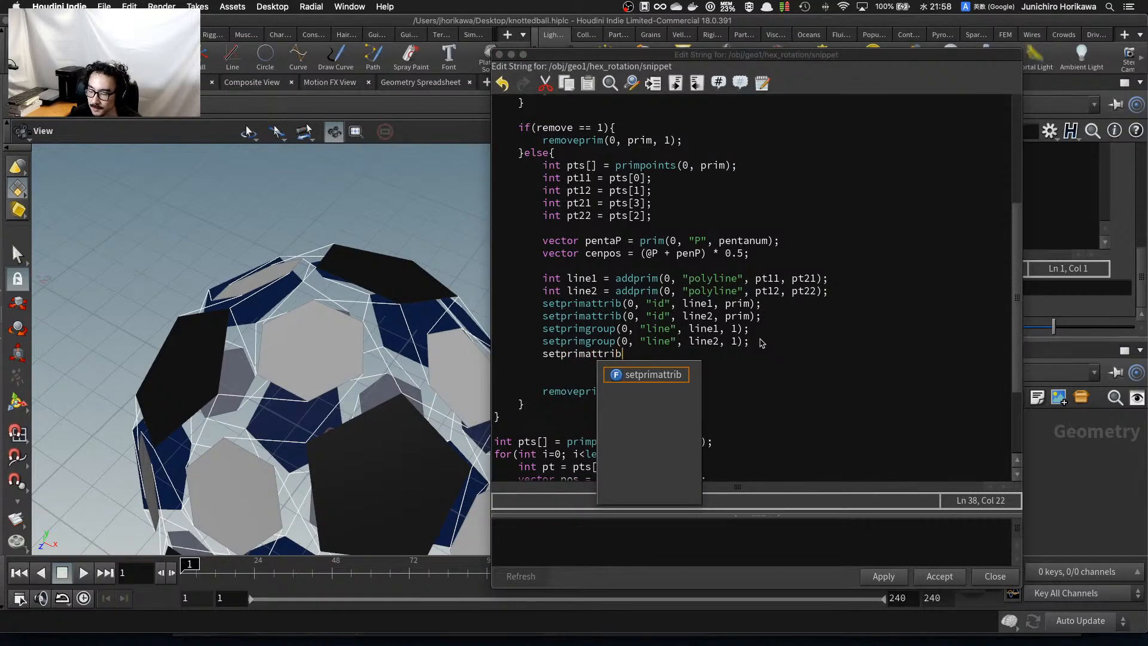
{"action": "type", "text": "(0, \"cen"}
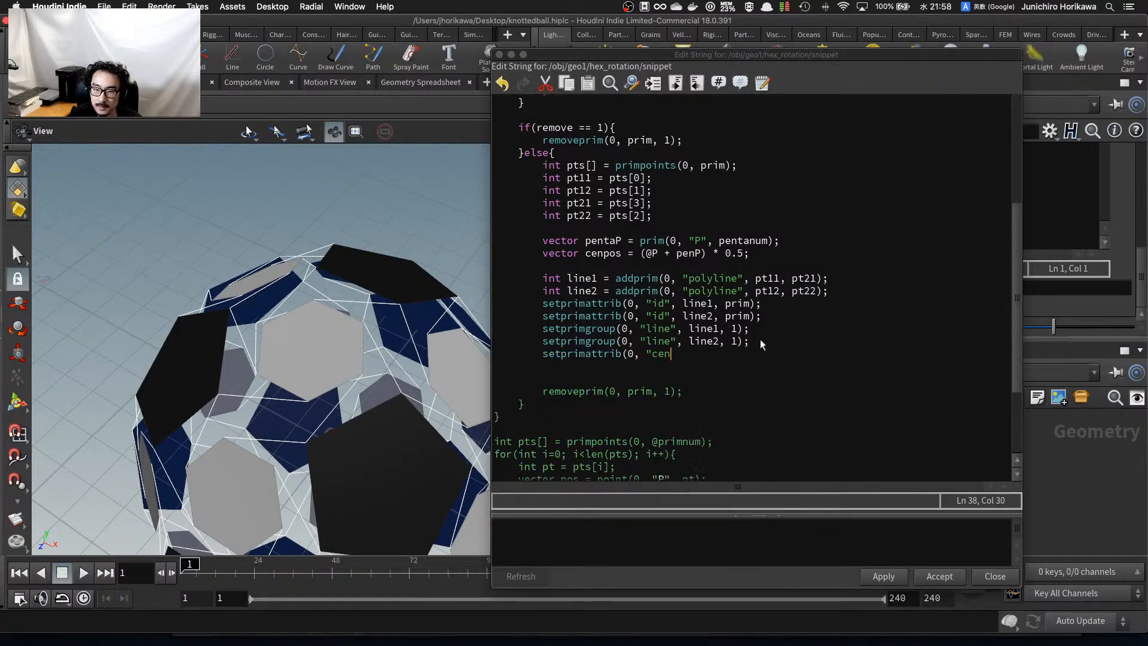
{"action": "type", "text": "\", lin1,"}
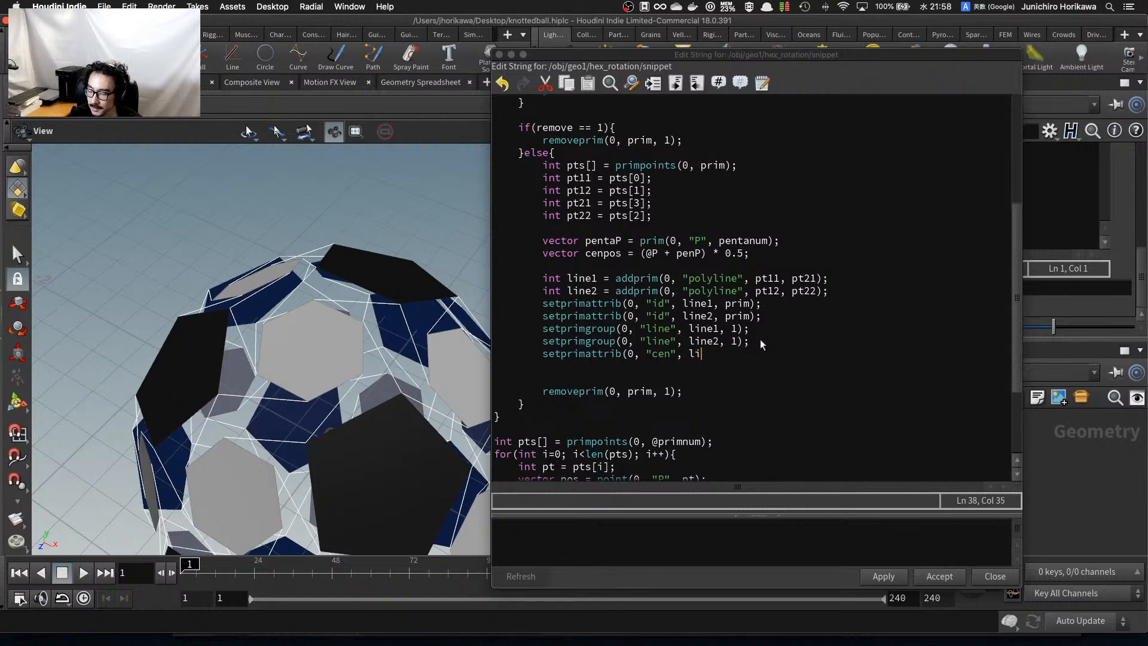
{"action": "key", "text": "BackSpace"}
{"action": "key", "text": "BackSpace"}
{"action": "key", "text": "BackSpace"}
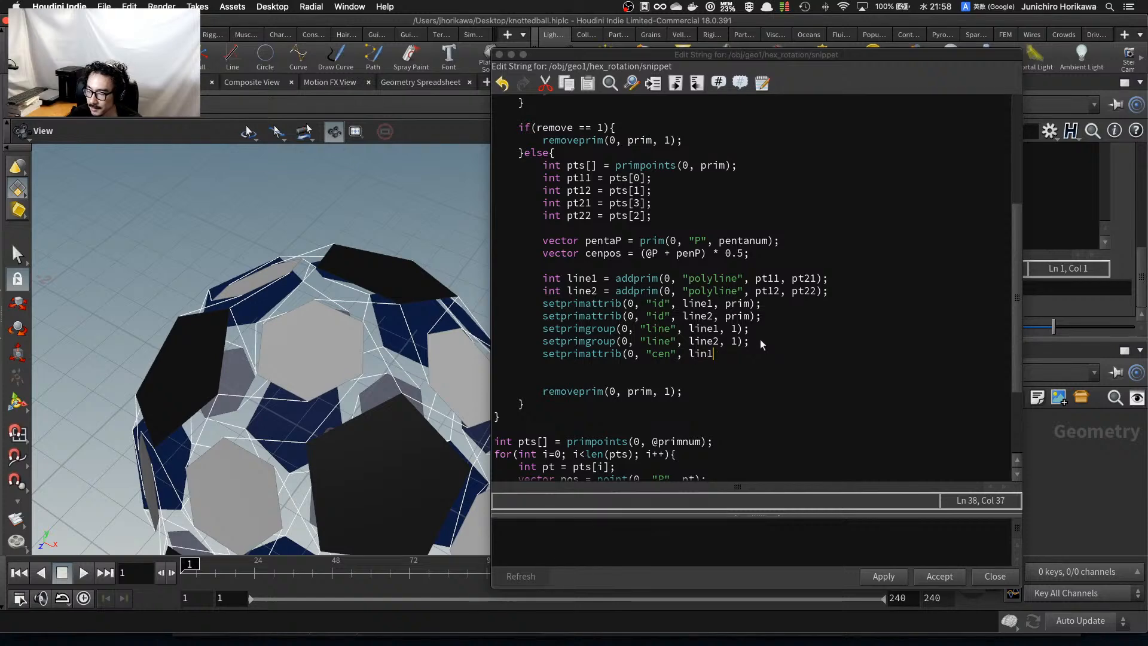
{"action": "type", "text": "e1, "}
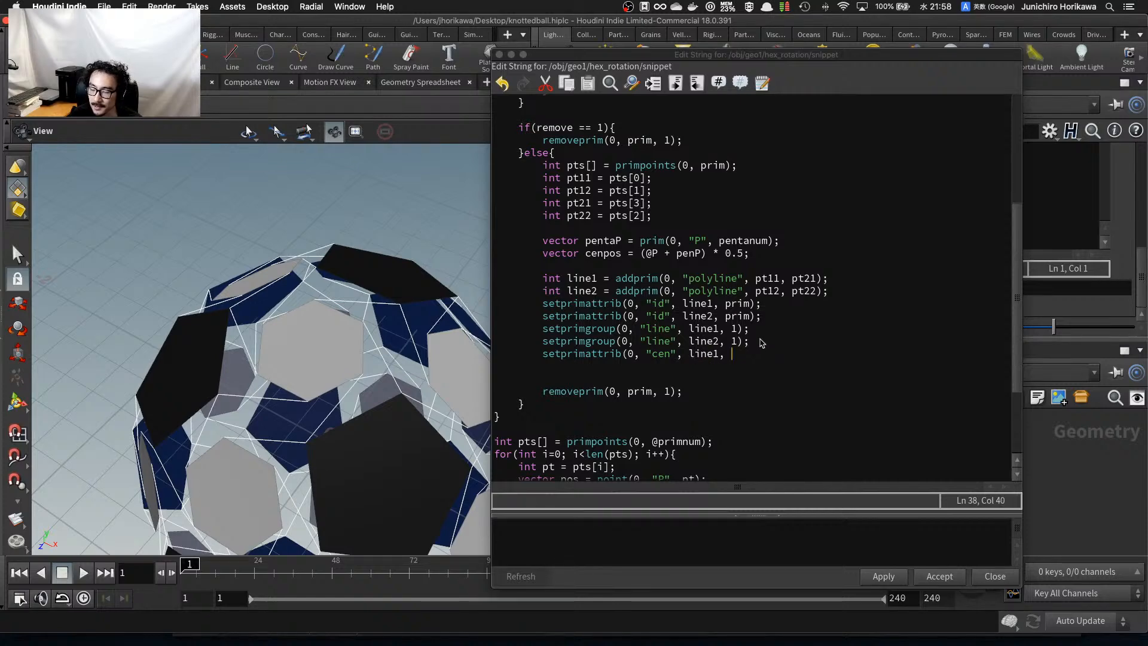
{"action": "type", "text": "ce"}
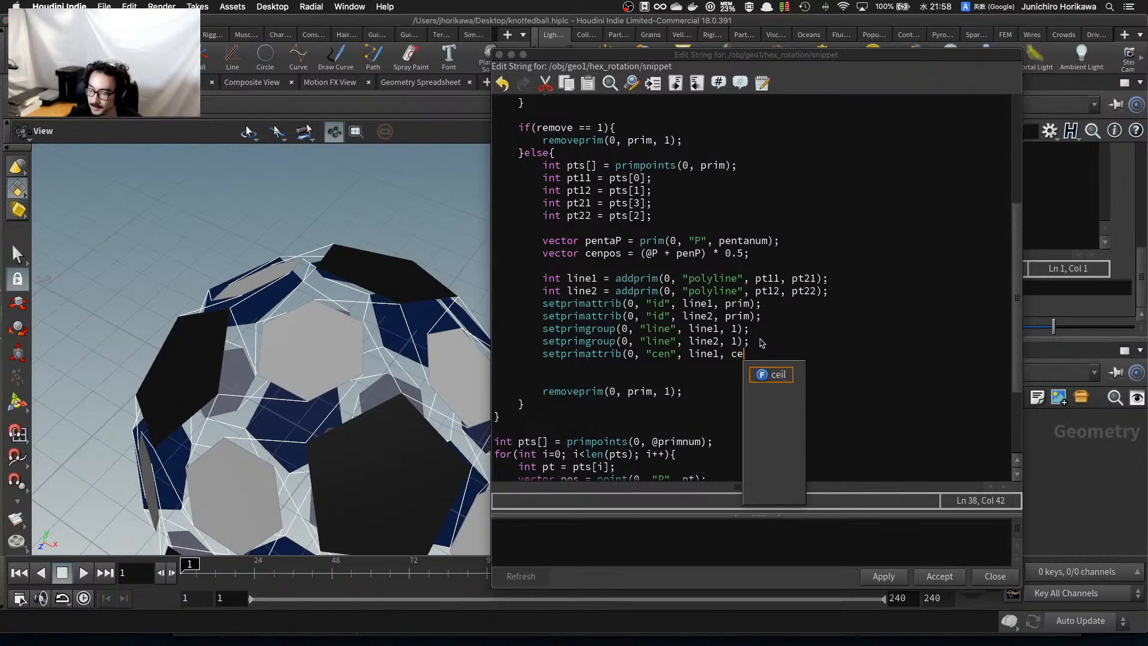
{"action": "type", "text": "n"}
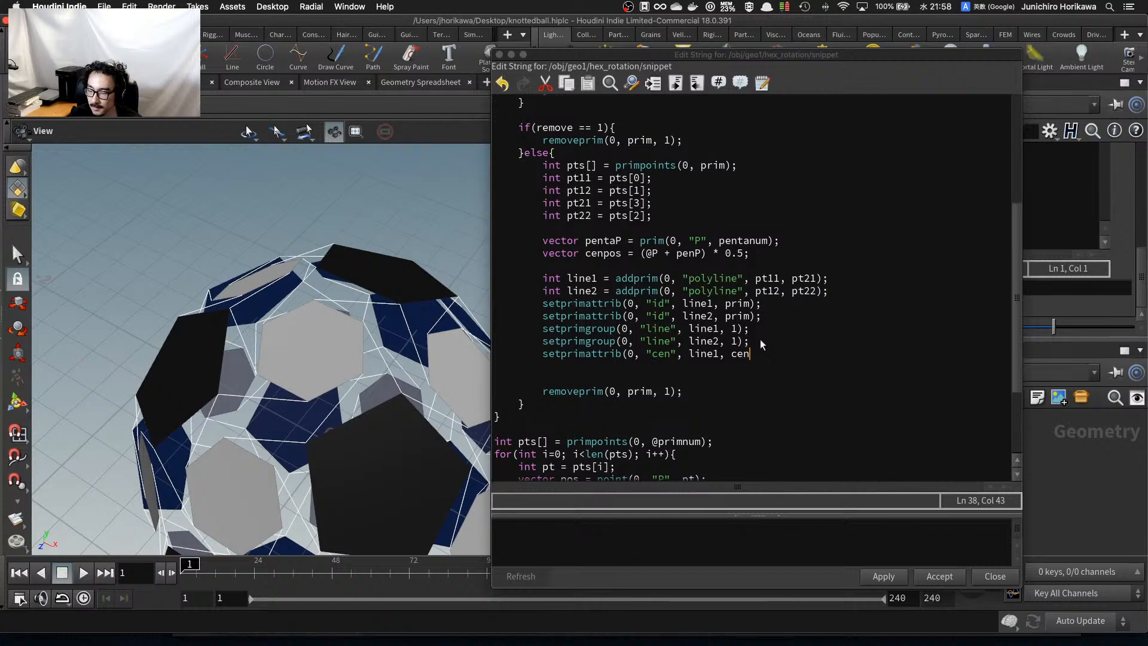
{"action": "type", "text": "p));"}
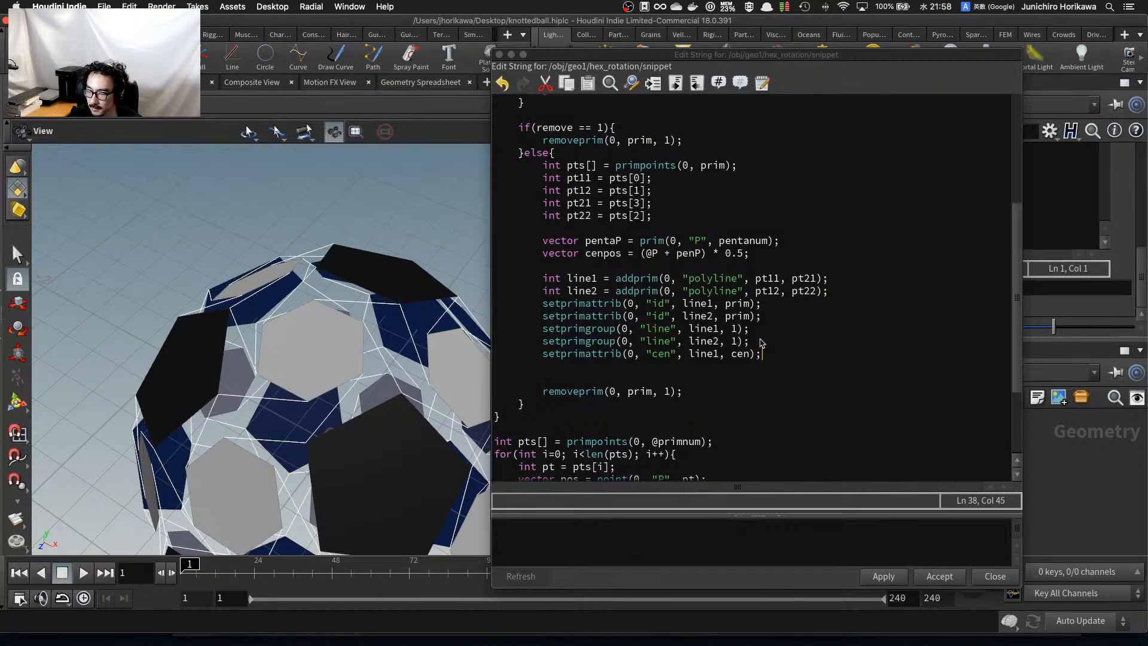
{"action": "key", "text": "BackSpace"}
{"action": "key", "text": "BackSpace"}
{"action": "type", "text": "pos);"}
Add setprimattrib(0, "cen", line2, cenpos); on a new line below the line1 cen attribute call.
{"action": "key", "text": "Return"}
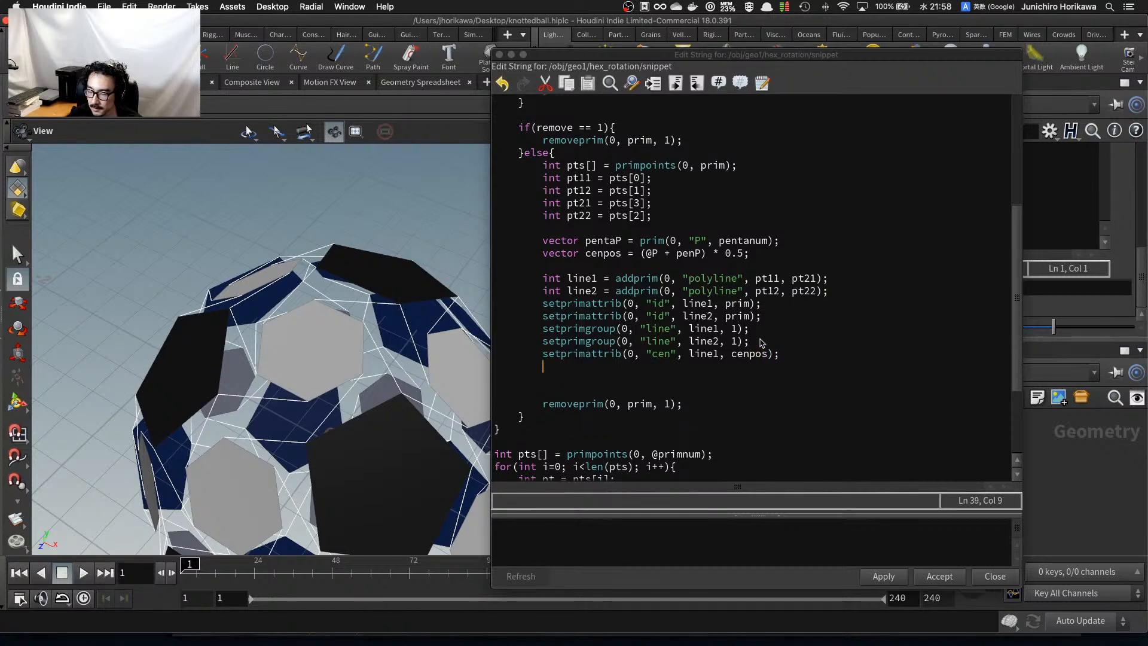
{"action": "type", "text": "setprima"}
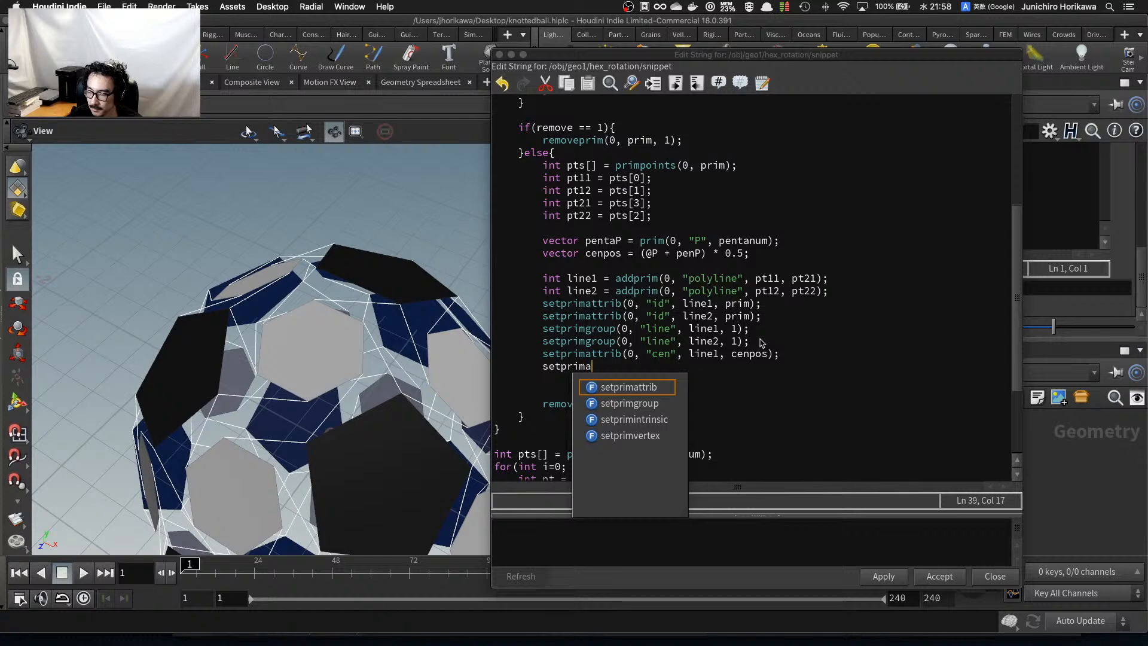
{"action": "type", "text": "ttrib("}
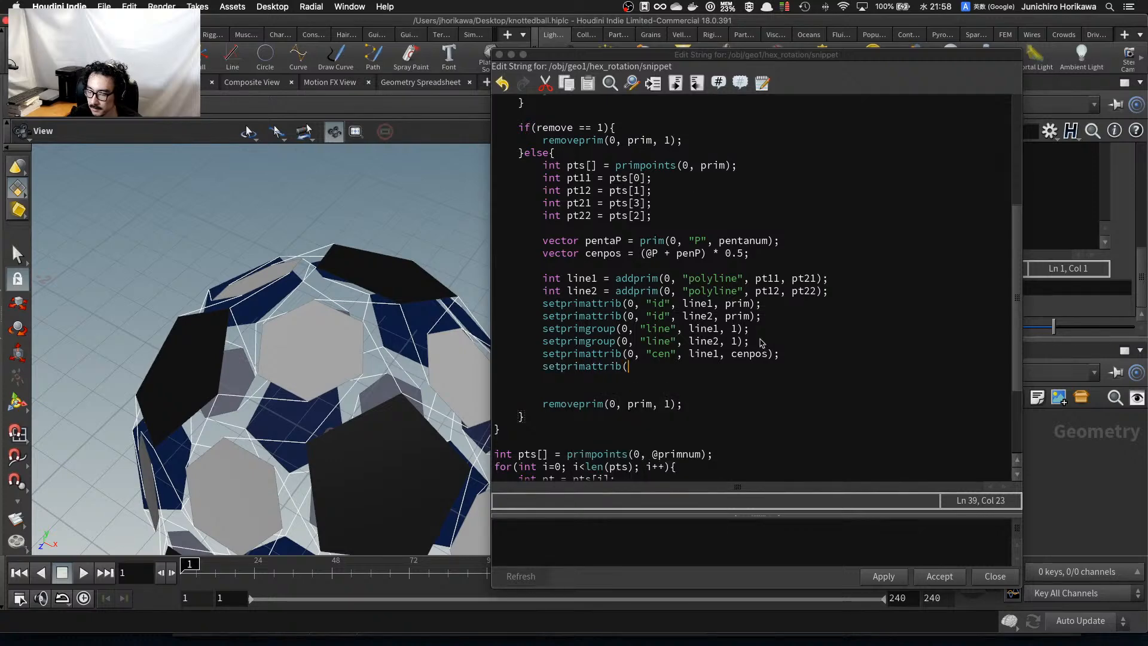
{"action": "type", "text": "0, \"cen\","}
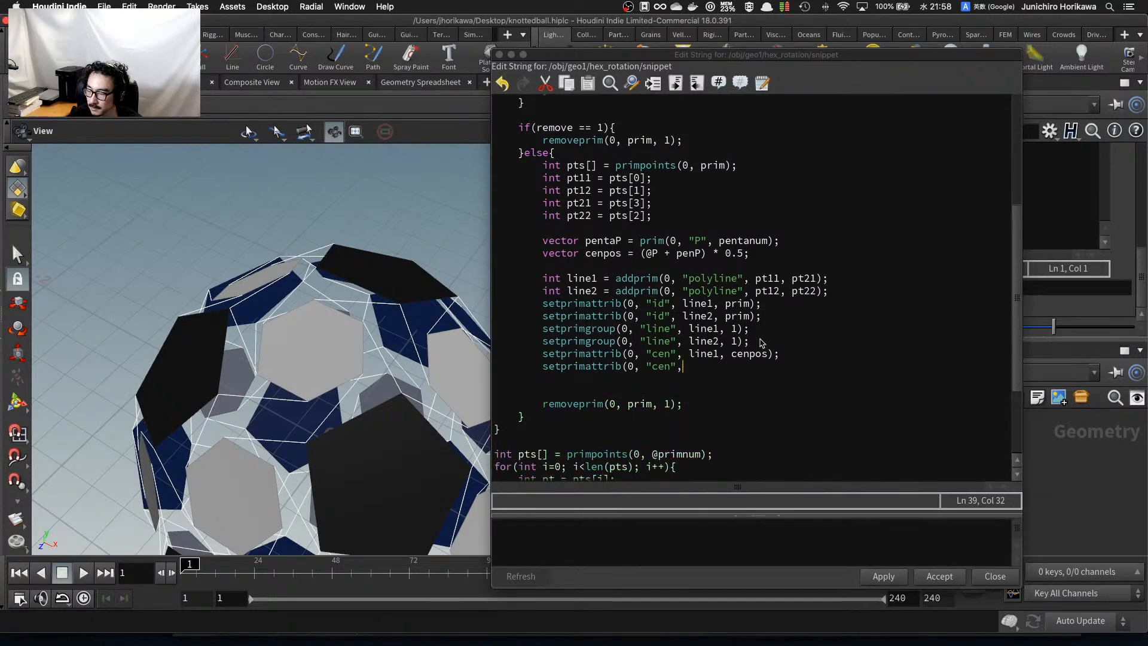
{"action": "type", "text": " line2,"}
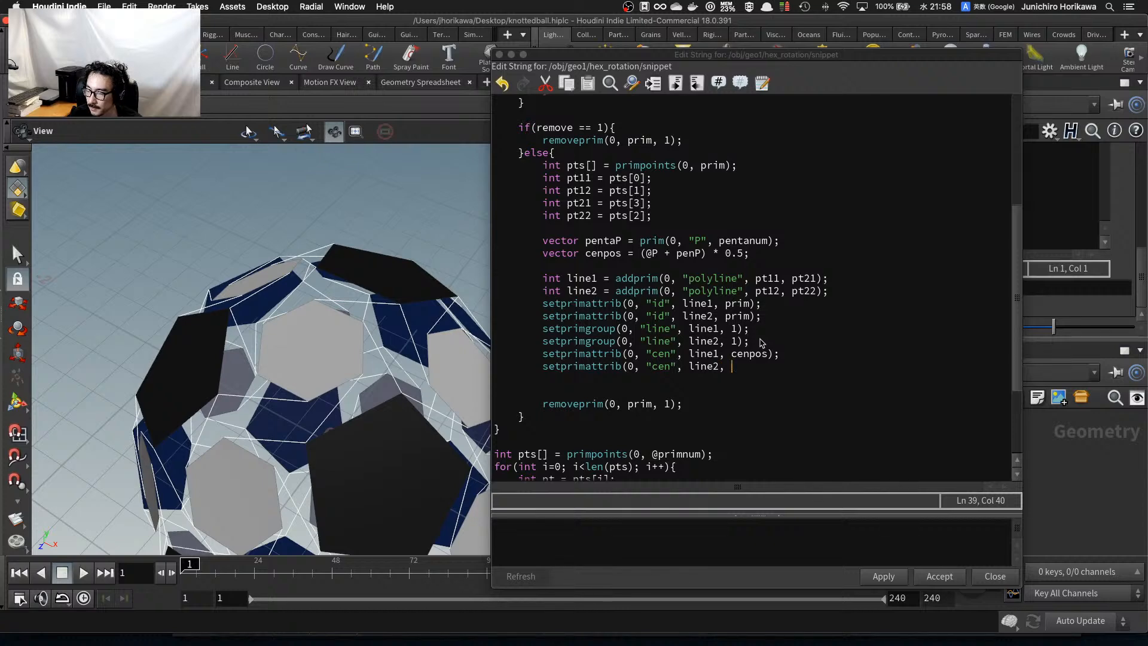
{"action": "type", "text": " cenpos);"}
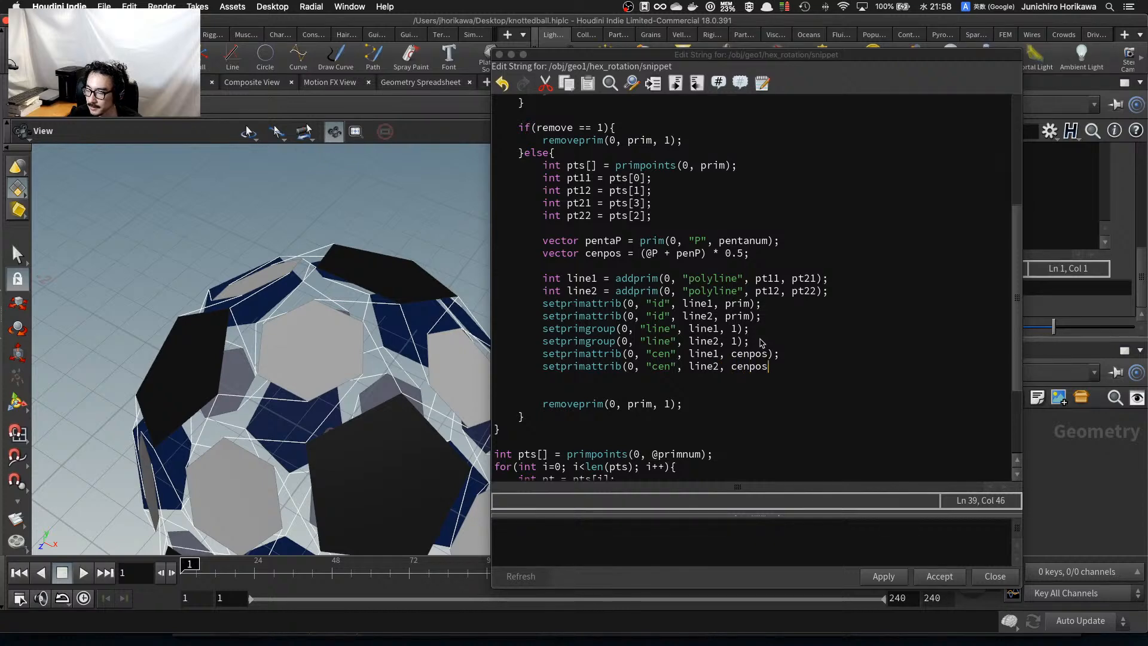
Apply the snippet and examine the full VEX compile messages, including the variable names and line numbers.
{"action": "left_click", "coordinate": [883, 576]}
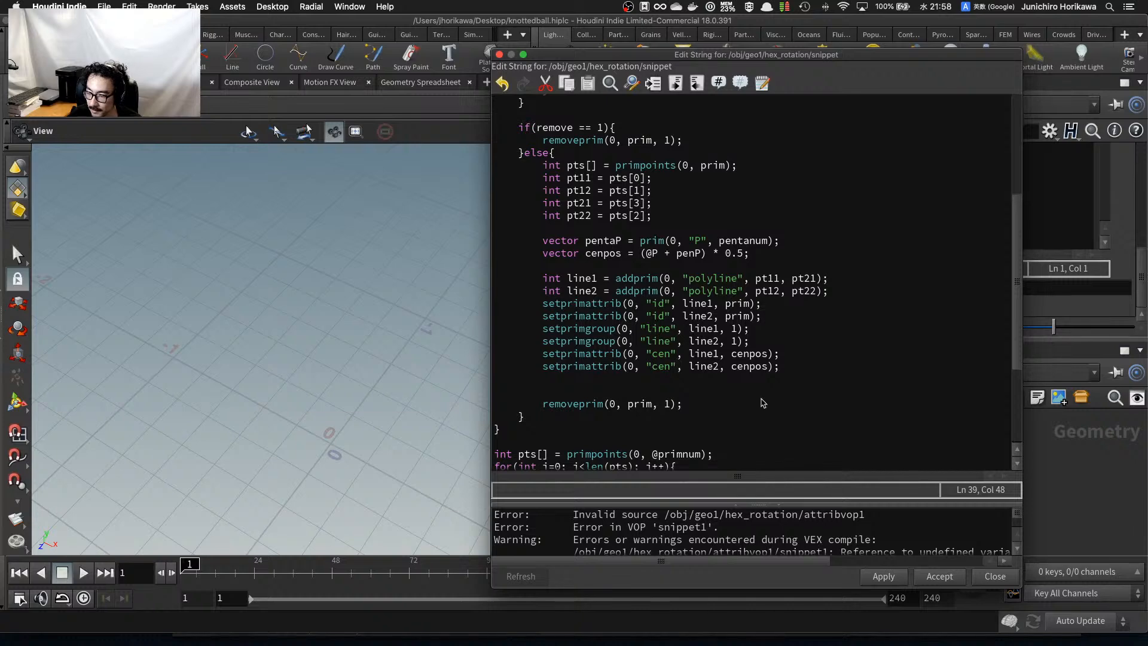
{"action": "scroll", "coordinate": [889, 518], "scroll_direction": "down", "scroll_amount": 3}
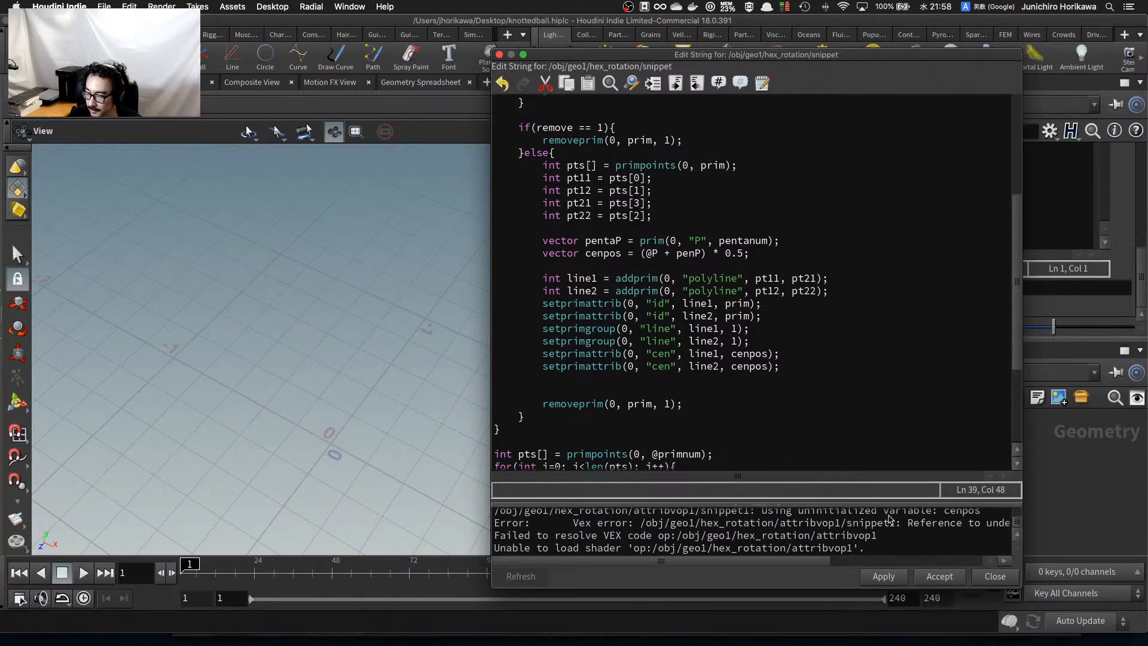
{"action": "left_click_drag", "start_coordinate": [885, 504], "coordinate": [885, 411]}
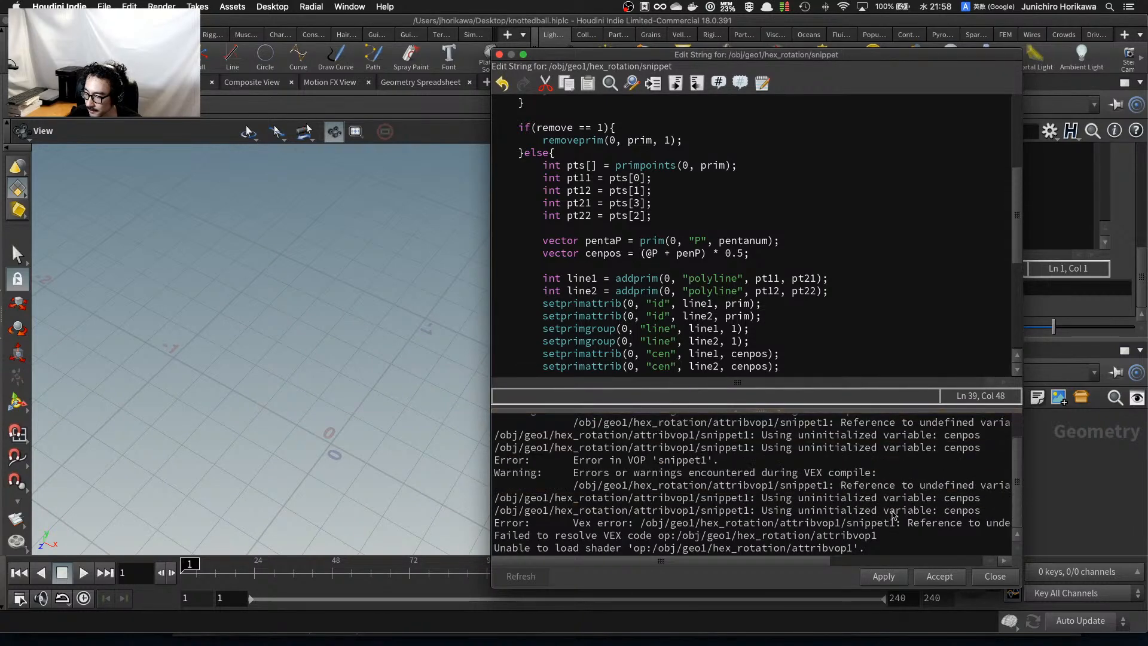
{"action": "scroll", "coordinate": [886, 463], "scroll_direction": "up", "scroll_amount": 1}
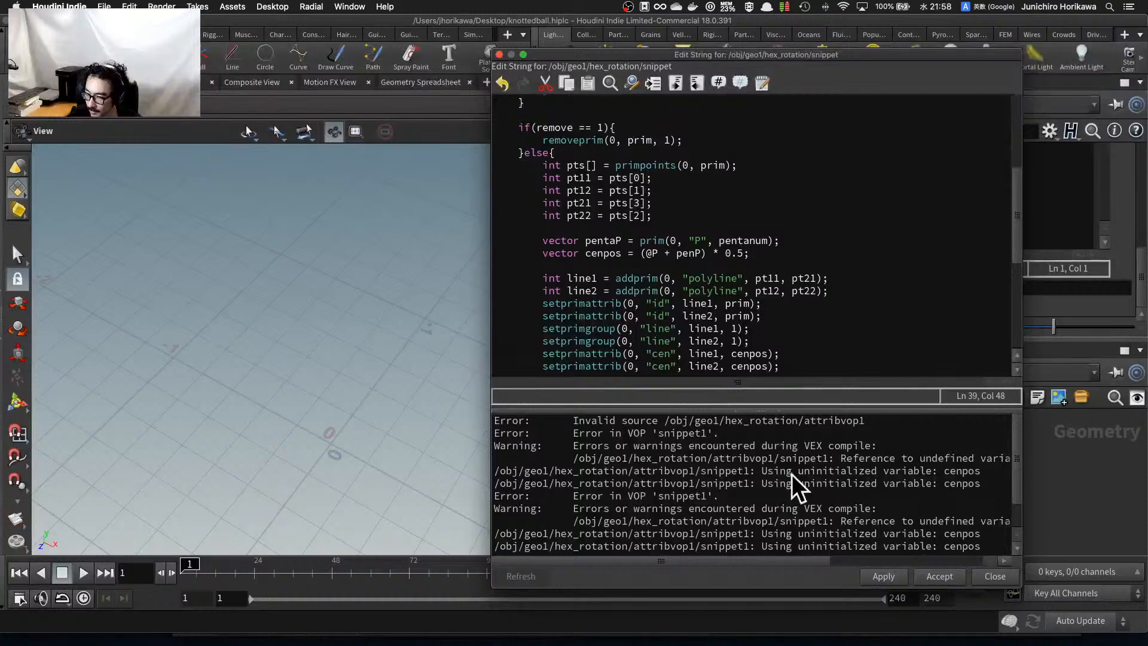
{"action": "left_click_drag", "start_coordinate": [817, 563], "coordinate": [919, 565]}
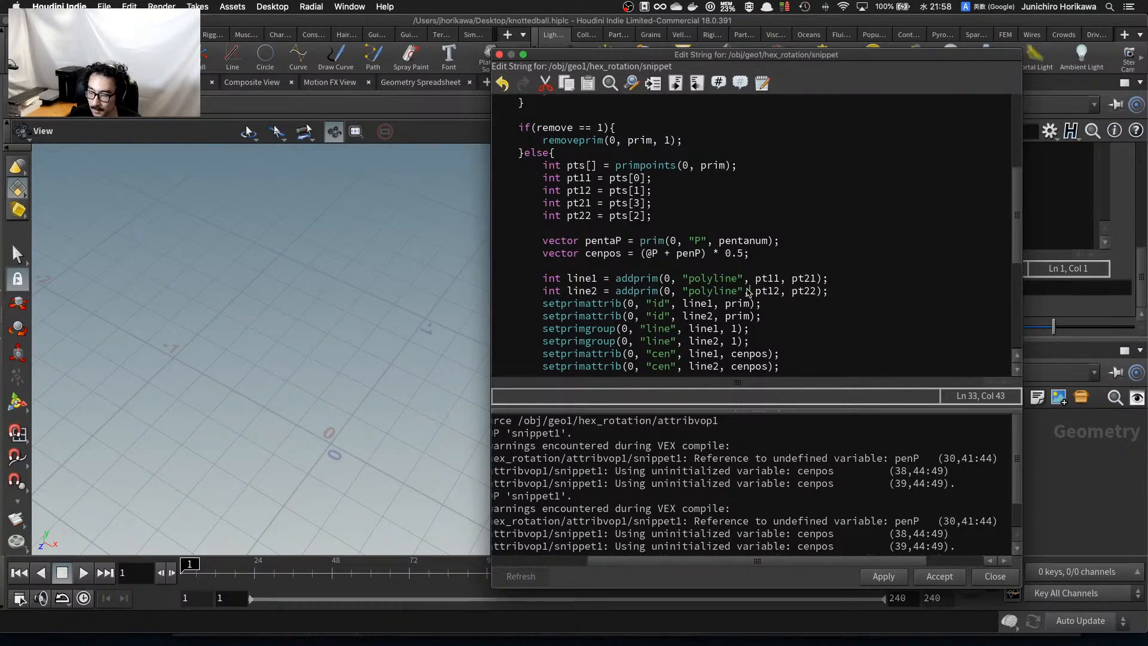
Replace penP with pentaP in the cenpos expression, then apply and accept the hex_rotation snippet.
{"action": "left_click", "coordinate": [703, 254]}
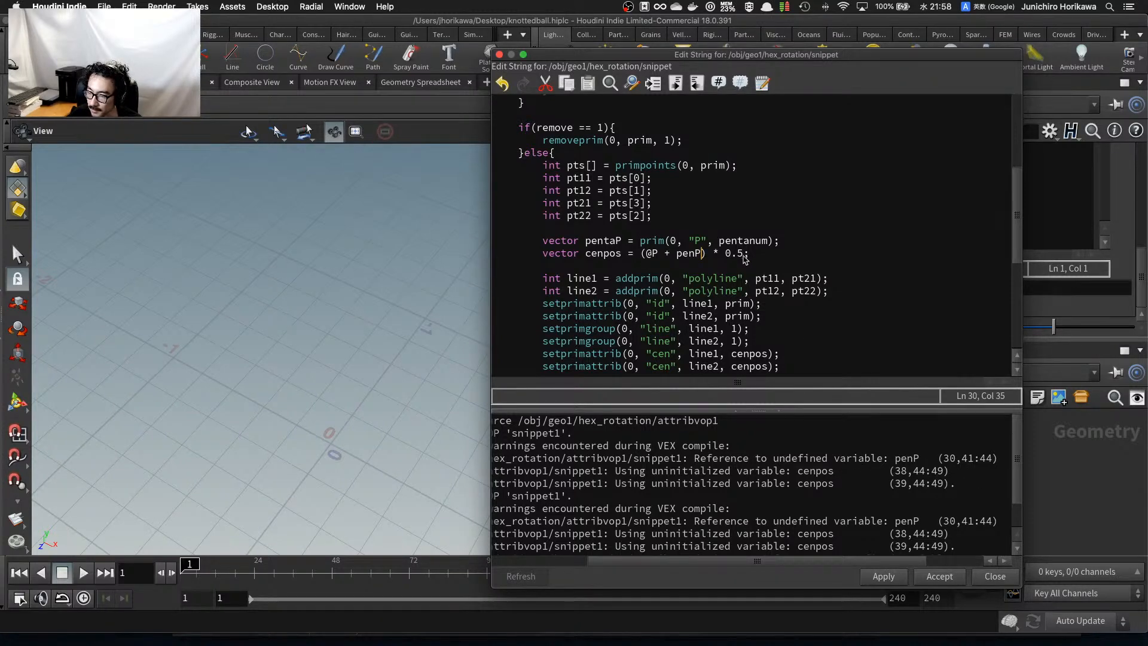
{"action": "double_click", "coordinate": [690, 255]}
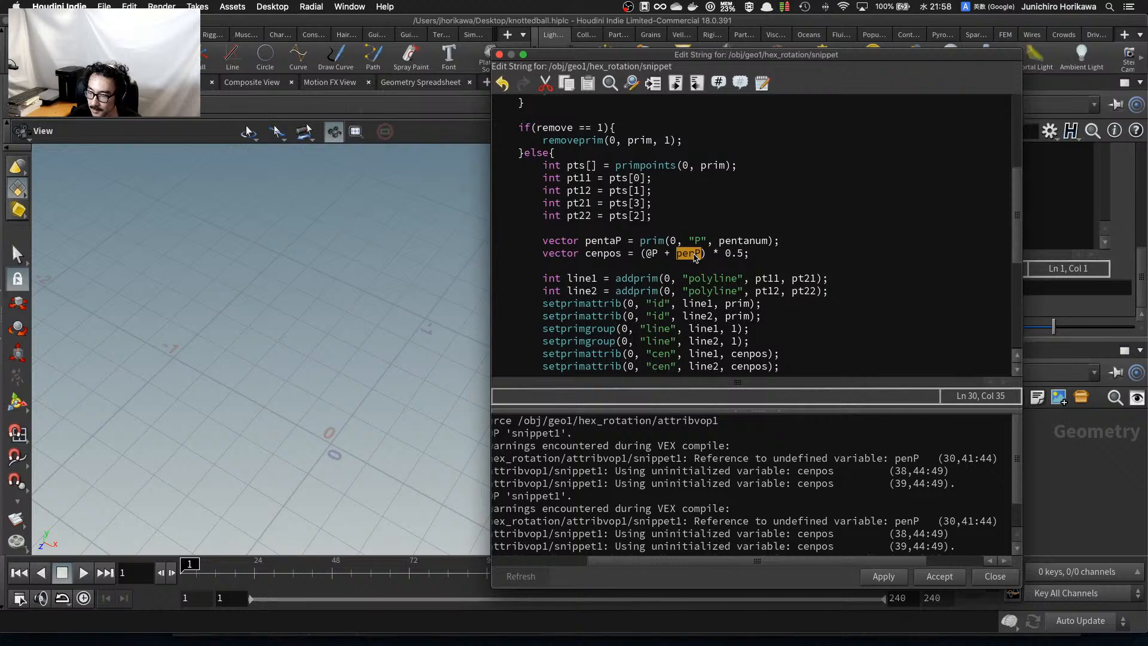
{"action": "type", "text": "pentaP"}
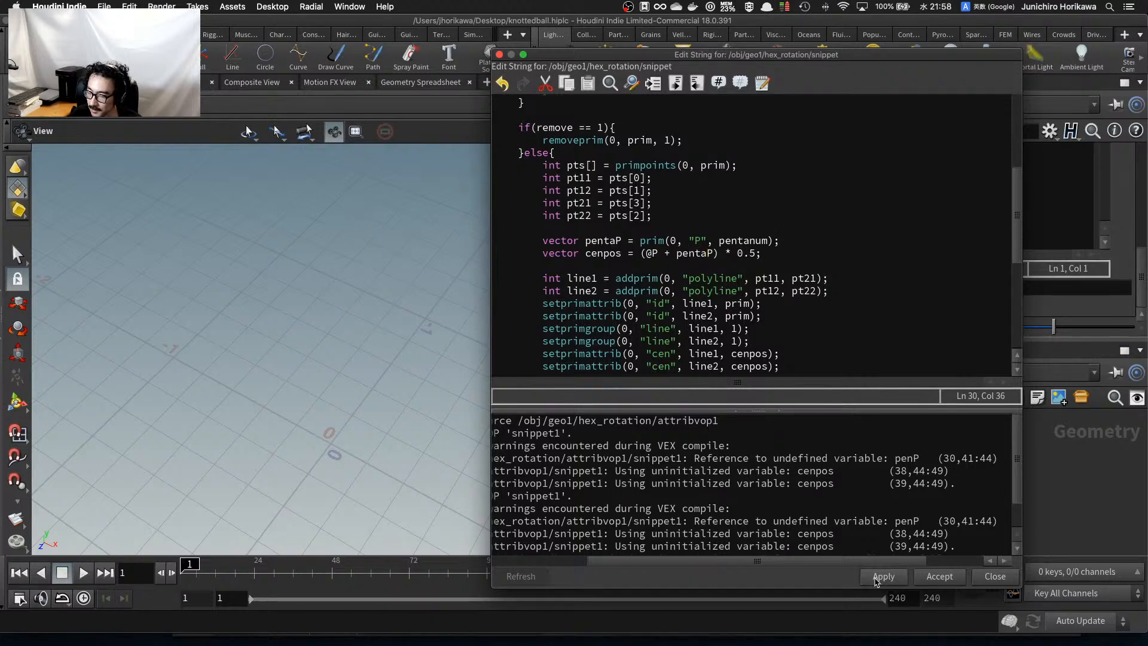
{"action": "left_click", "coordinate": [877, 578]}
{"action": "left_click", "coordinate": [937, 577]}
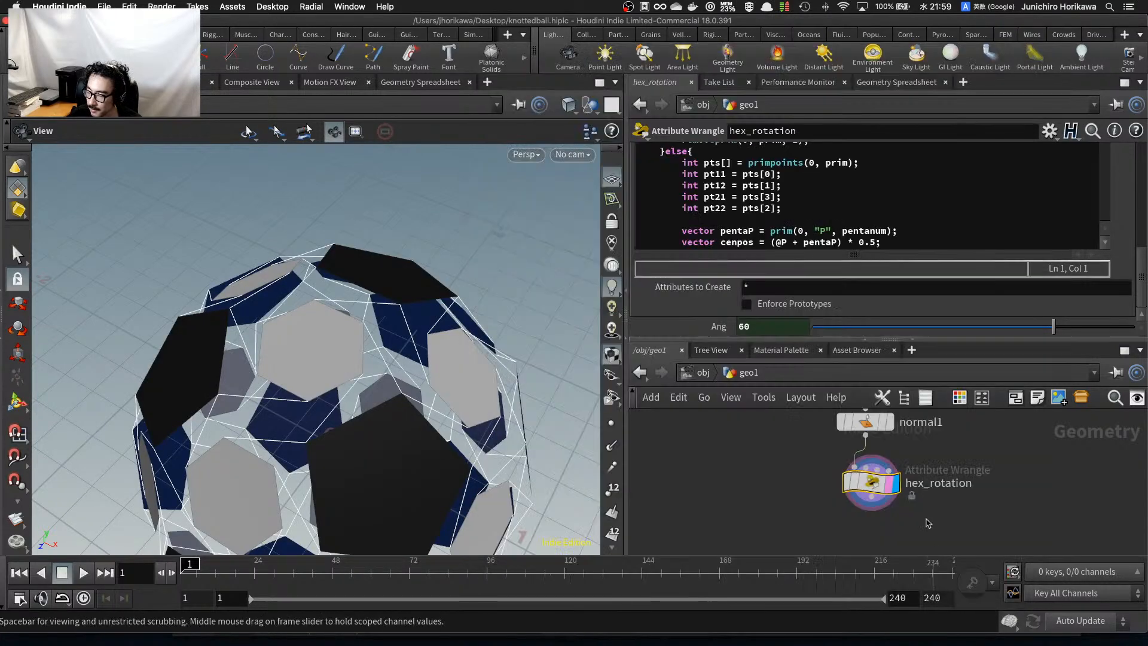
Examine hex_rotation's primitive data in the geometry spreadsheet, checking the cen values, id and line group membership of the line primitives.
{"action": "left_click", "coordinate": [896, 82]}
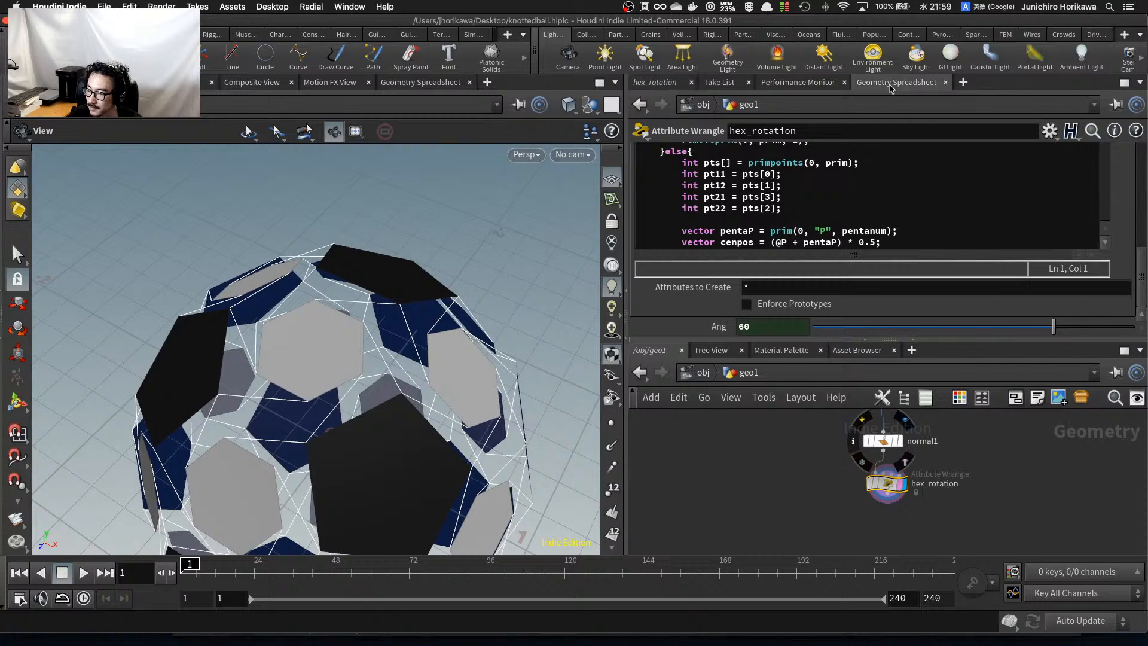
{"action": "left_click_drag", "start_coordinate": [857, 339], "coordinate": [1112, 413]}
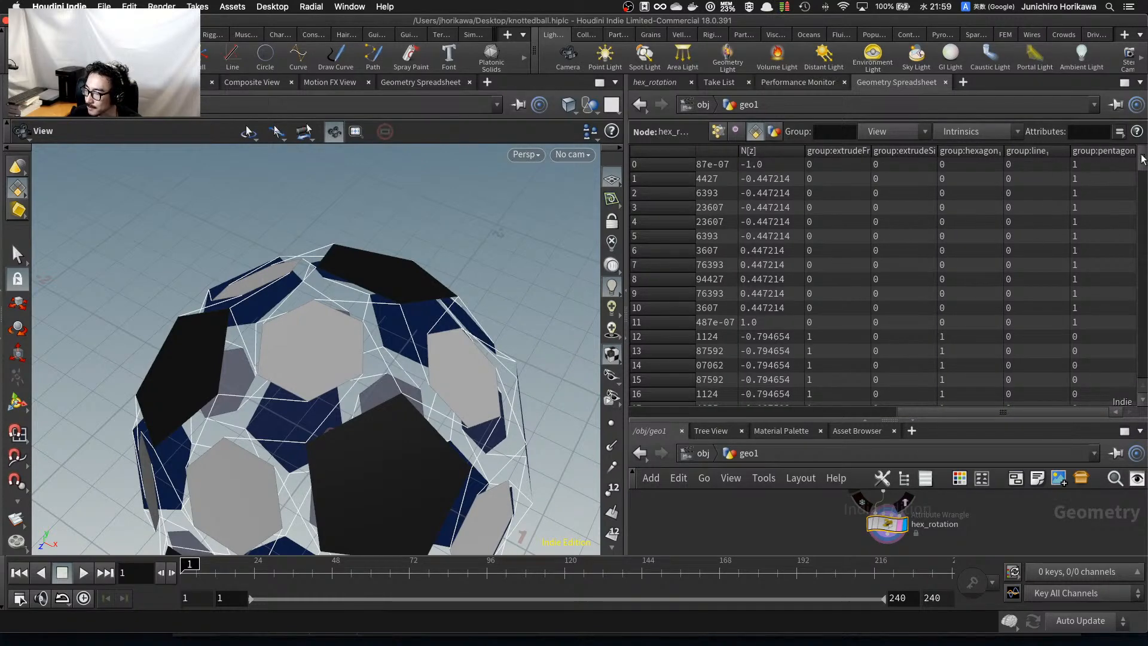
{"action": "mouse_move", "coordinate": [1143, 159]}
{"action": "left_mouse_down"}
{"action": "mouse_move", "coordinate": [1141, 275]}
{"action": "mouse_move", "coordinate": [1134, 186]}
{"action": "mouse_move", "coordinate": [1146, 153]}
{"action": "left_mouse_up"}
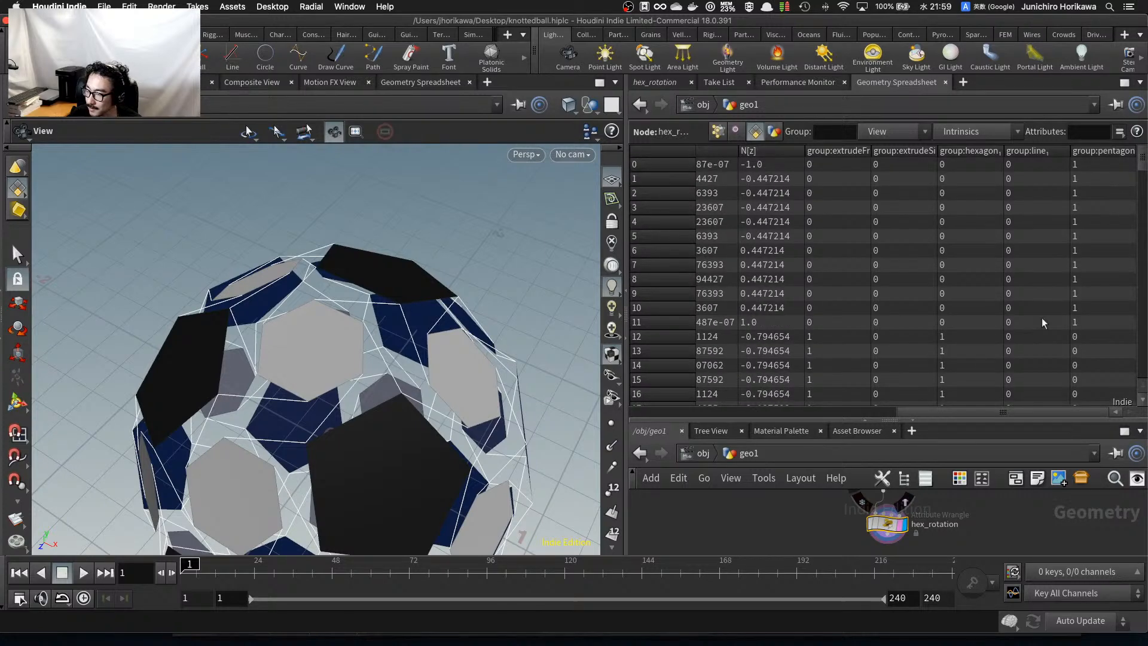
{"action": "left_click_drag", "start_coordinate": [976, 410], "coordinate": [929, 413]}
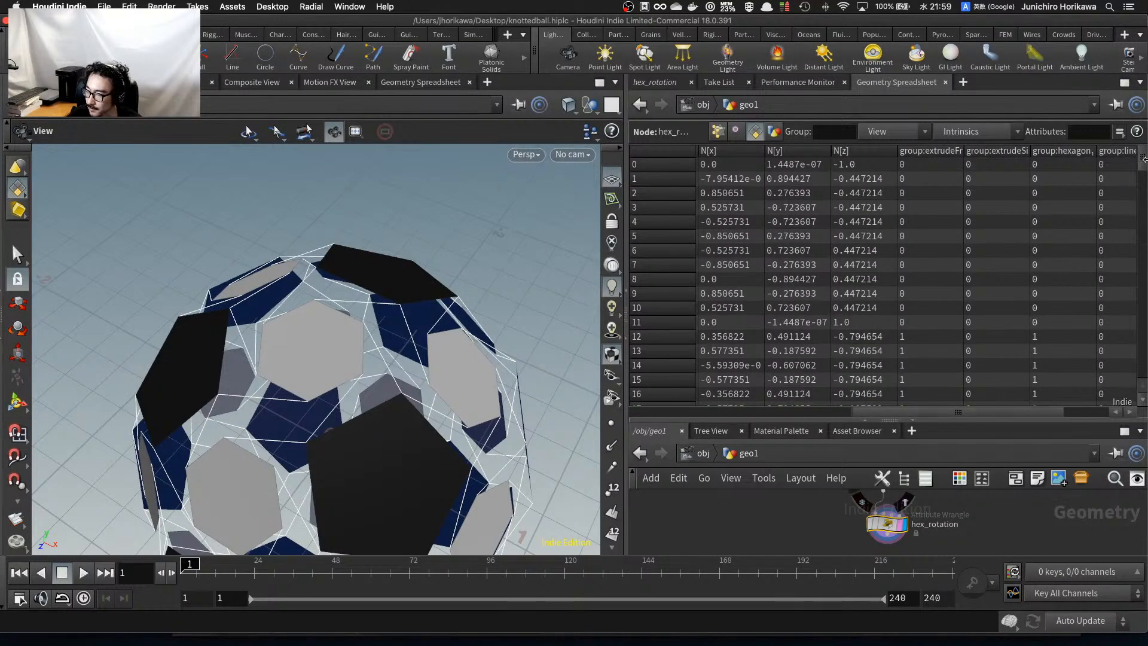
{"action": "left_click_drag", "start_coordinate": [1143, 159], "coordinate": [1143, 184]}
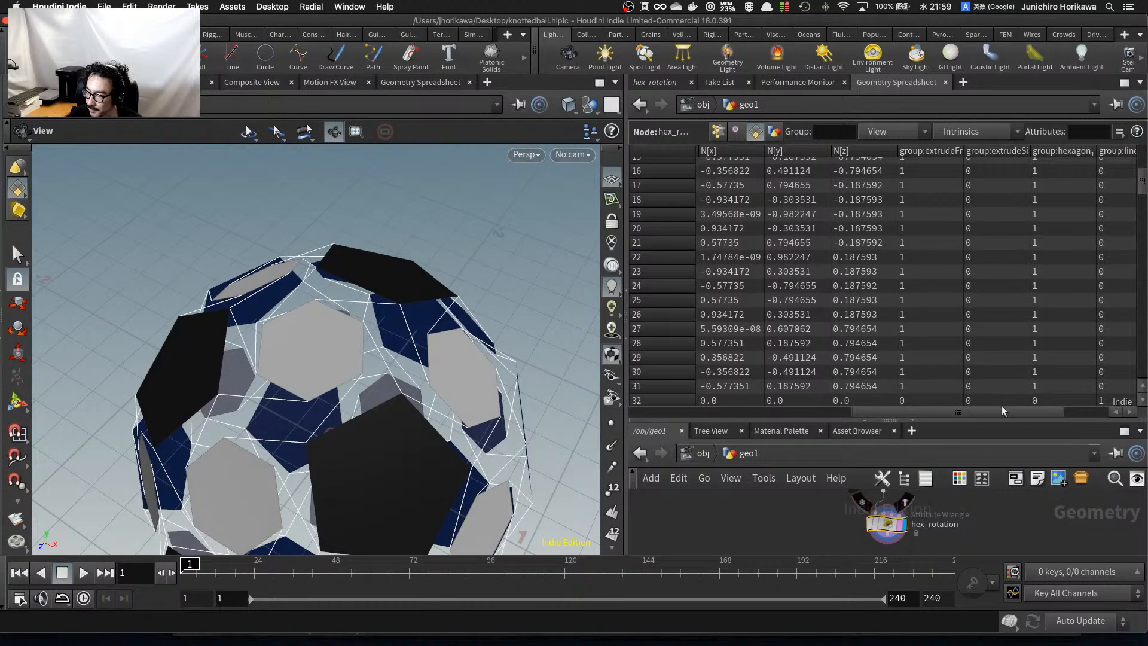
{"action": "left_click_drag", "start_coordinate": [1002, 410], "coordinate": [931, 416]}
{"action": "scroll", "coordinate": [987, 324], "scroll_direction": "down", "scroll_amount": 9}
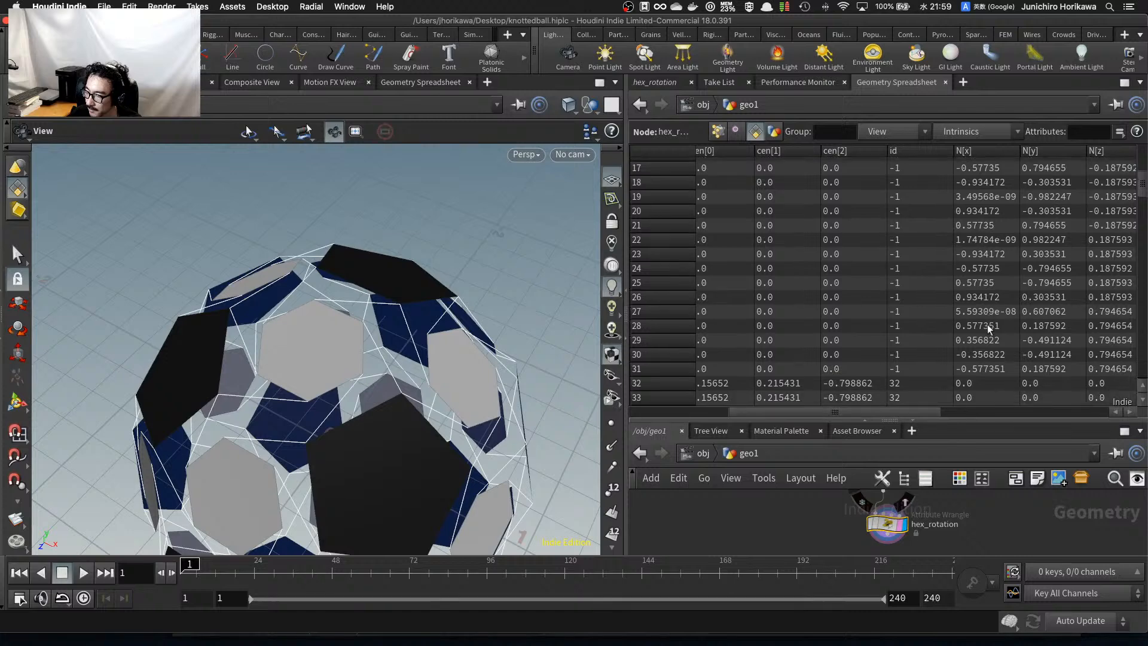
{"action": "scroll", "coordinate": [987, 328], "scroll_direction": "up", "scroll_amount": 5}
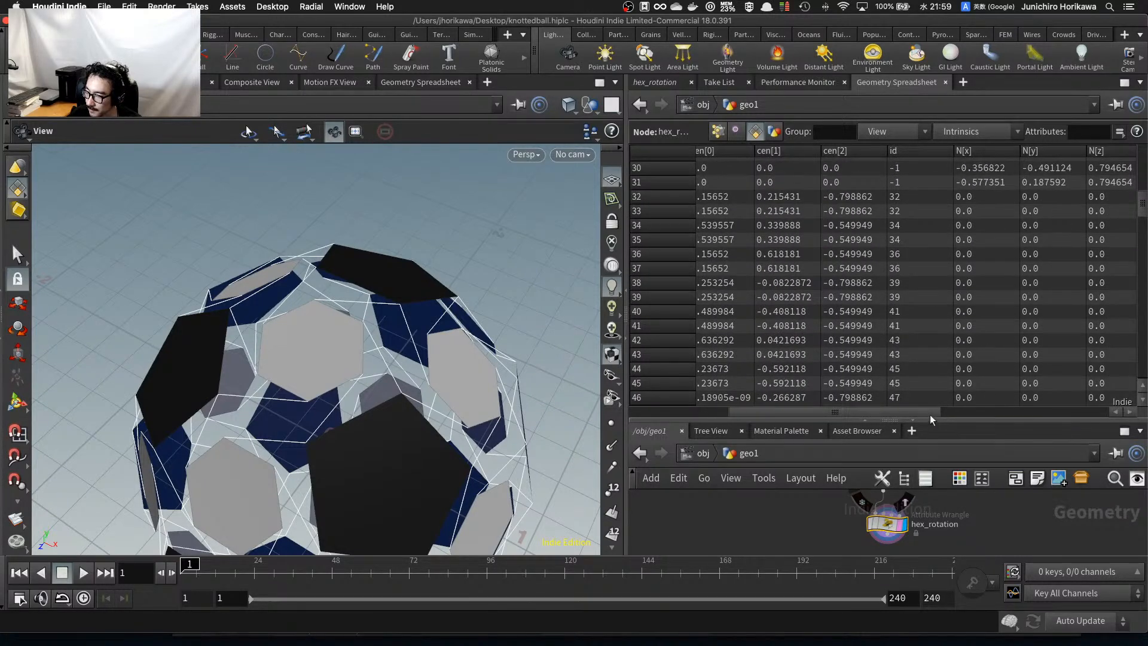
{"action": "left_click_drag", "start_coordinate": [930, 415], "coordinate": [1085, 416]}
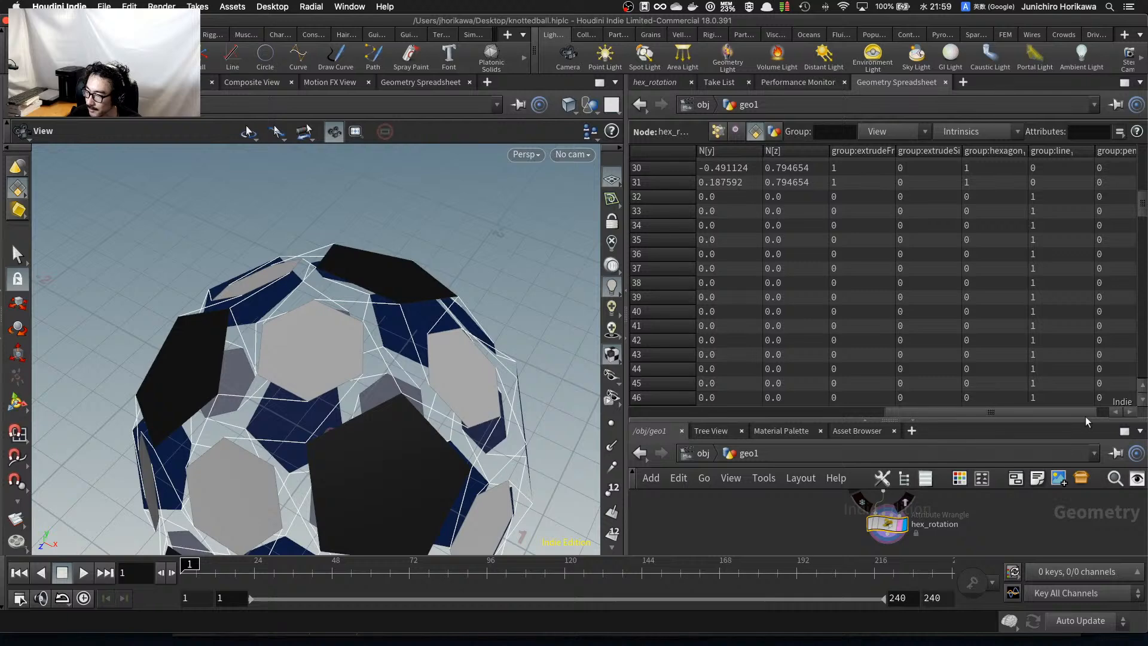
{"action": "left_click_drag", "start_coordinate": [1049, 410], "coordinate": [821, 412]}
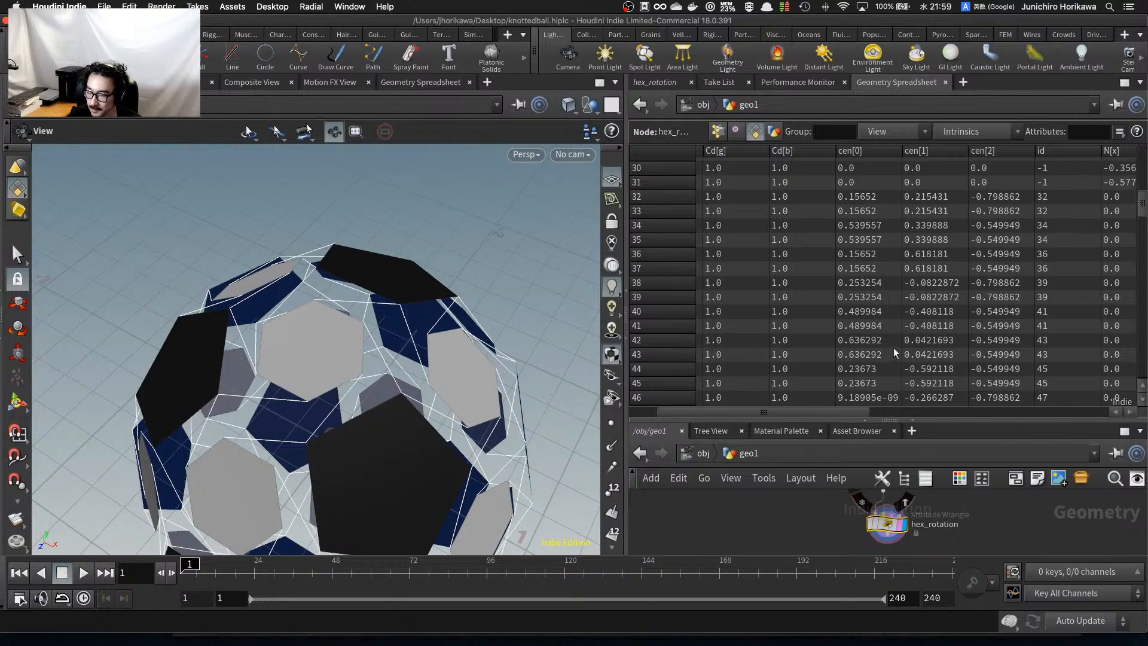
Give the network view more room and inspect the ball's pentagons, hexagons and connecting lines from several angles.
{"action": "left_click_drag", "start_coordinate": [805, 416], "coordinate": [808, 319]}
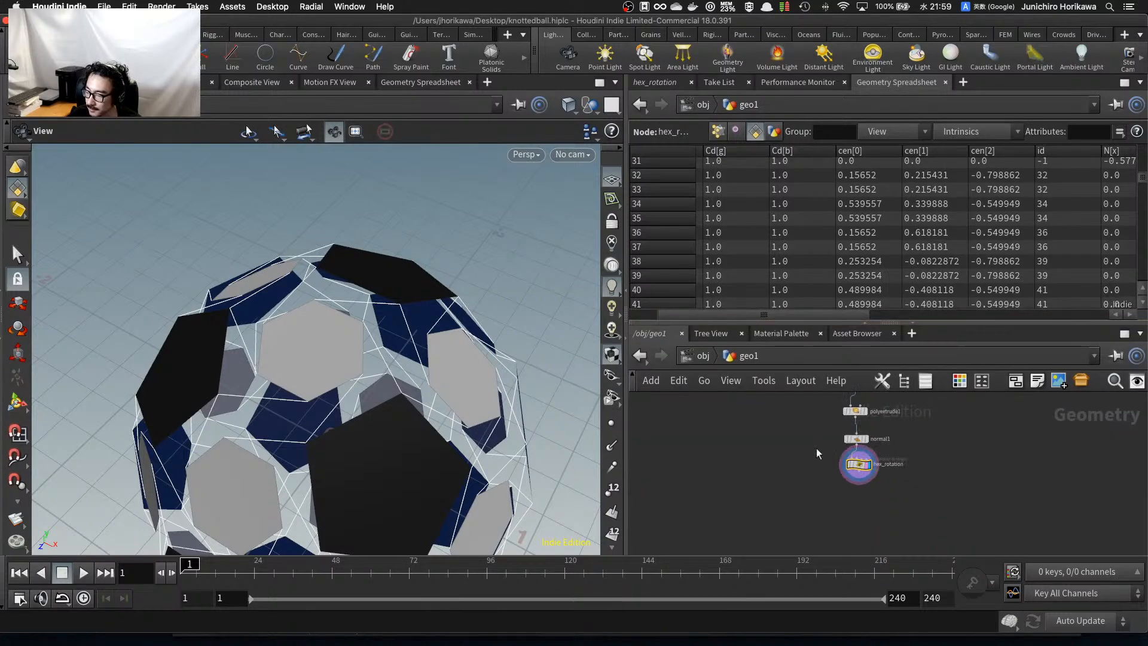
{"action": "scroll", "coordinate": [846, 458], "scroll_direction": "up", "scroll_amount": 3}
{"action": "scroll", "coordinate": [847, 458], "scroll_direction": "up", "scroll_amount": 1}
{"action": "left_click_drag", "start_coordinate": [897, 481], "coordinate": [887, 479]}
{"action": "scroll", "coordinate": [796, 461], "scroll_direction": "down", "scroll_amount": 4}
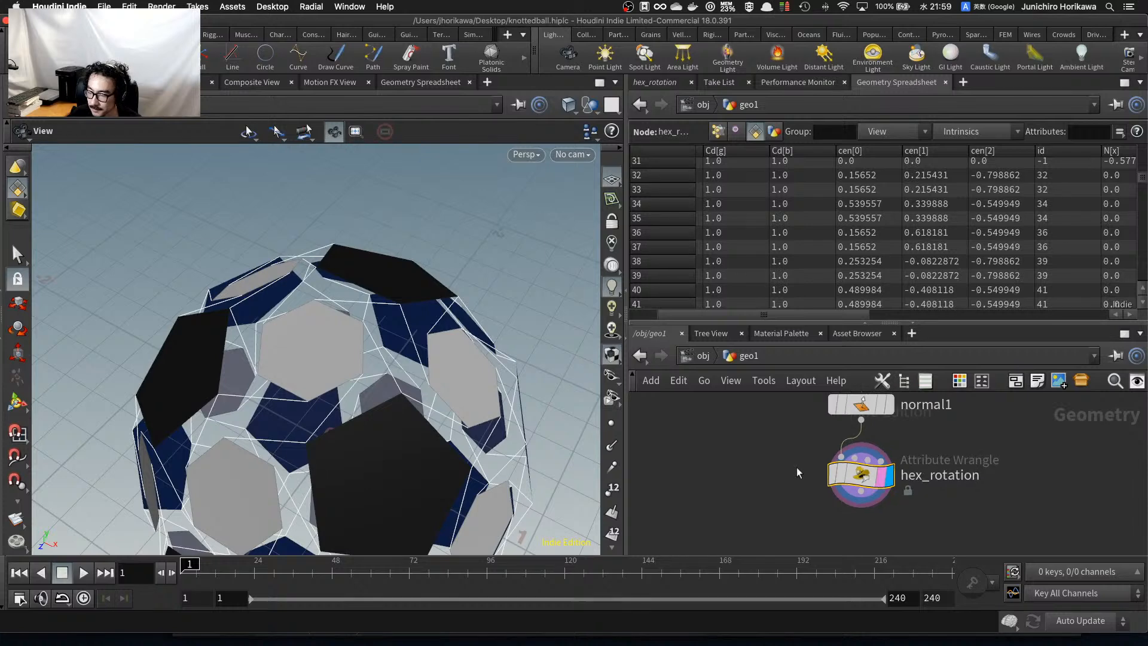
{"action": "middle_click_drag", "start_coordinate": [815, 493], "coordinate": [817, 458]}
{"action": "scroll", "coordinate": [817, 457], "scroll_direction": "up", "scroll_amount": 1}
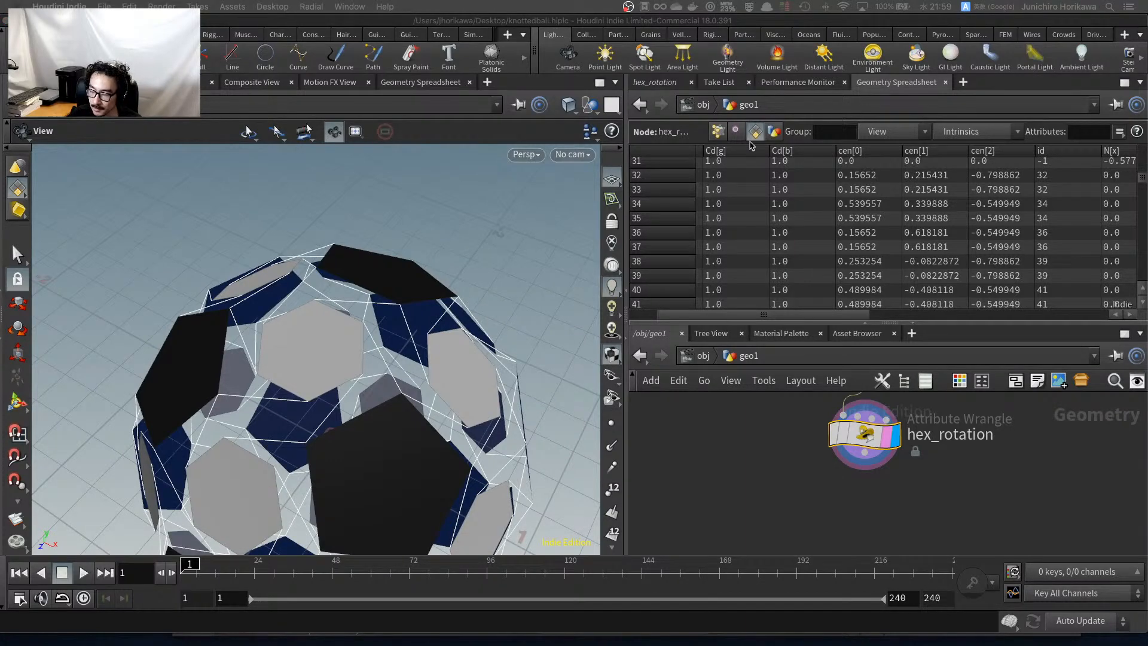
{"action": "left_click_drag", "start_coordinate": [490, 299], "coordinate": [404, 346]}
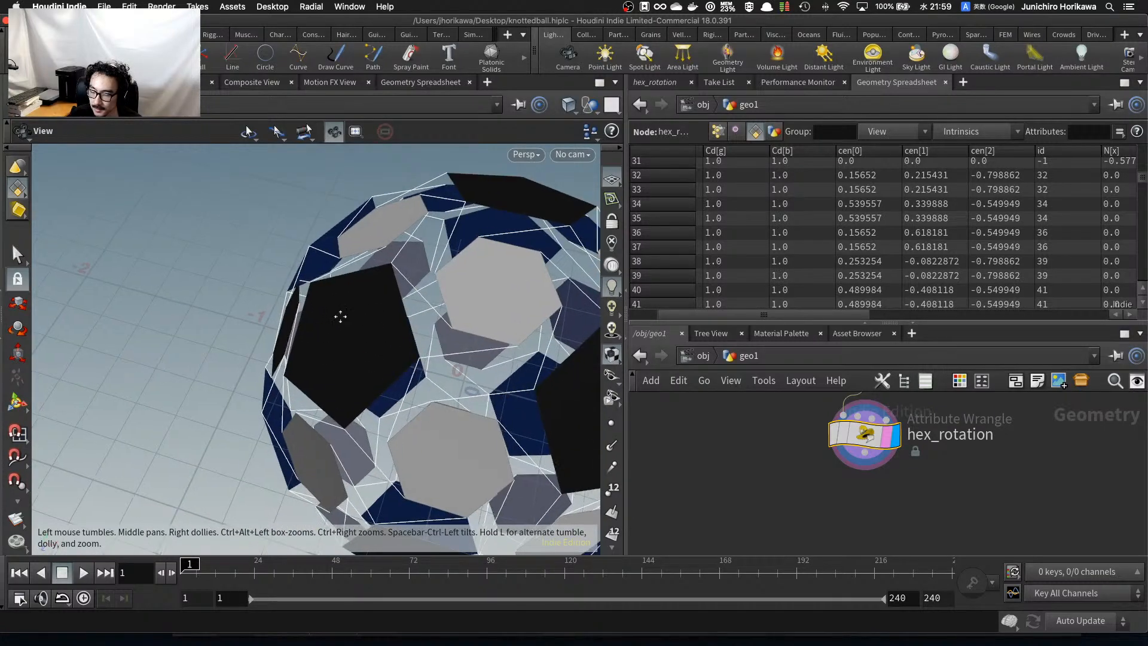
{"action": "middle_click_drag", "start_coordinate": [340, 317], "coordinate": [286, 332]}
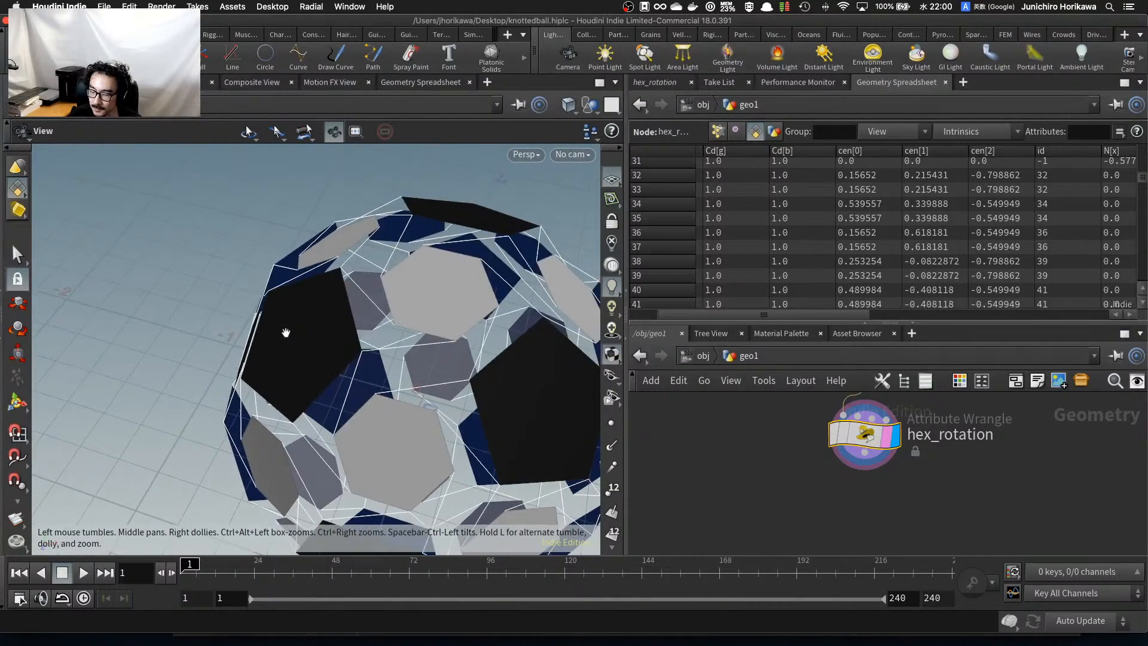
{"action": "left_click_drag", "start_coordinate": [286, 332], "coordinate": [307, 346]}
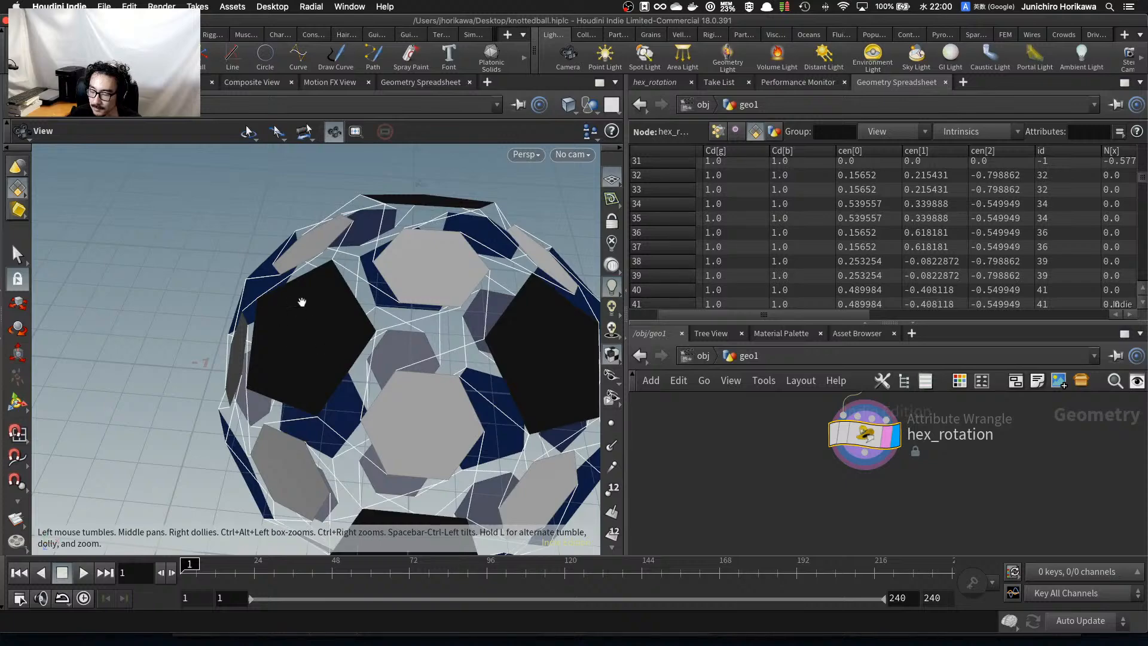
{"action": "middle_click_drag", "start_coordinate": [358, 351], "coordinate": [230, 365]}
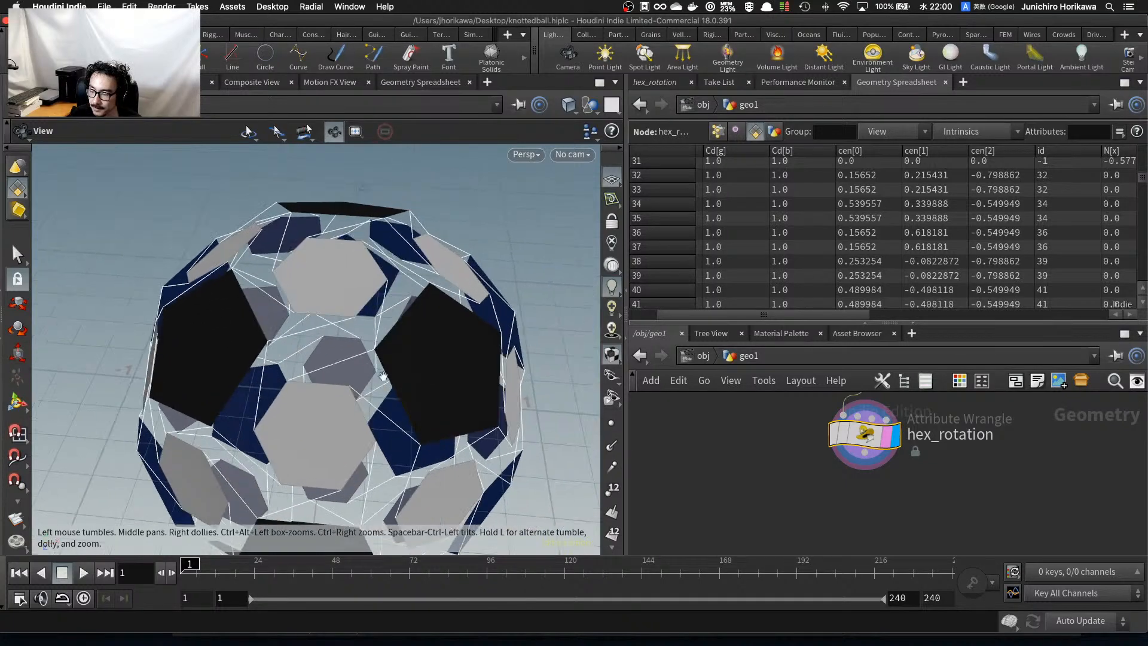
{"action": "left_click_drag", "start_coordinate": [383, 375], "coordinate": [378, 420]}
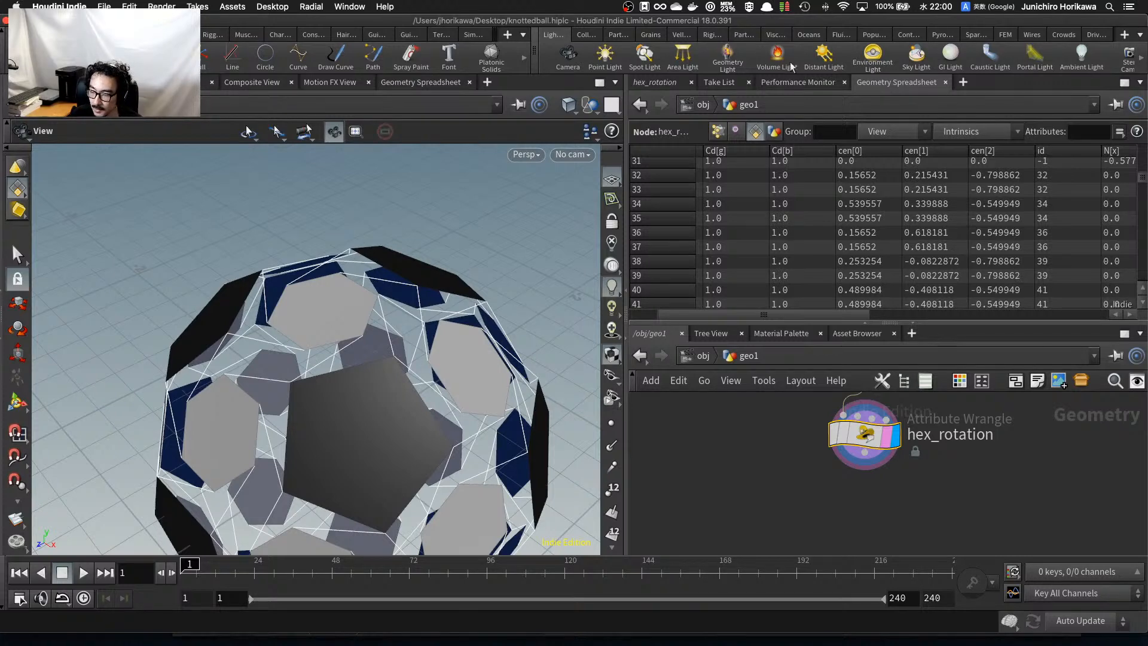
Add a Primitive Wrangle below hex_rotation, connected to its output, and display the new node.
{"action": "middle_click_drag", "start_coordinate": [843, 502], "coordinate": [809, 464]}
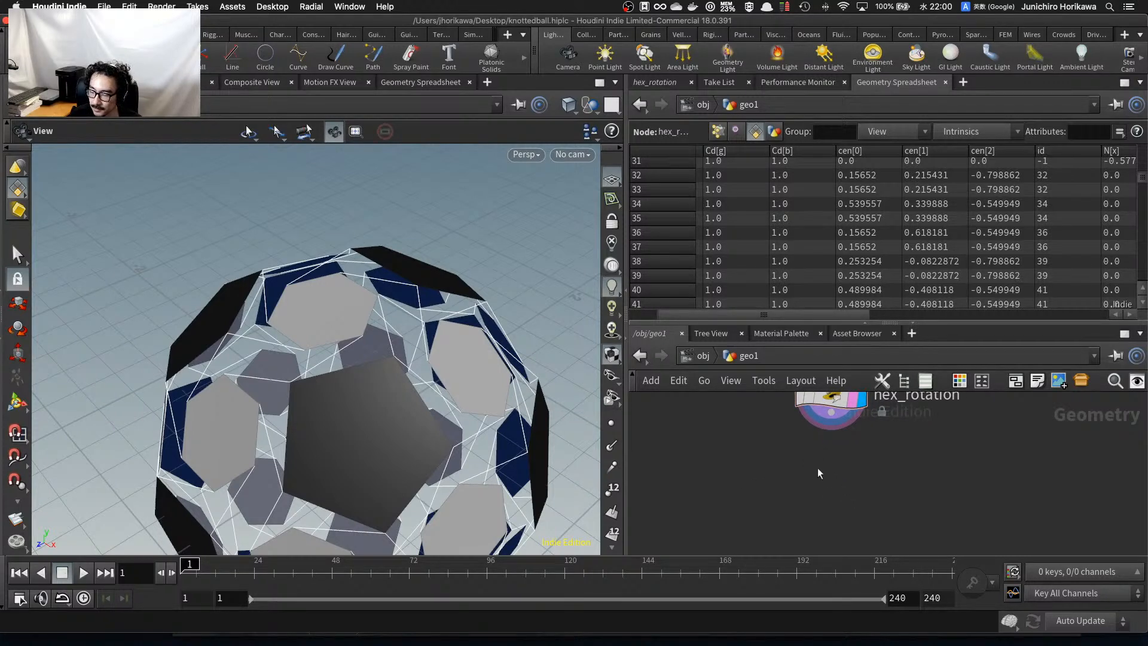
{"action": "key", "text": "Tab"}
{"action": "type", "text": "primit"}
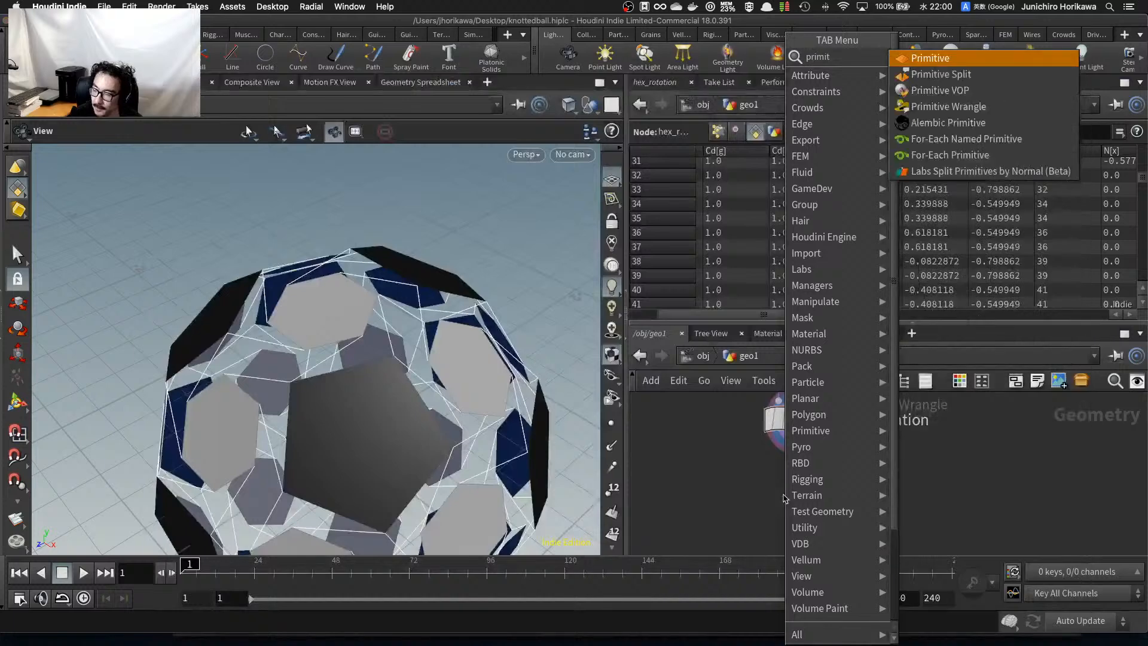
{"action": "key", "text": "BackSpace"}
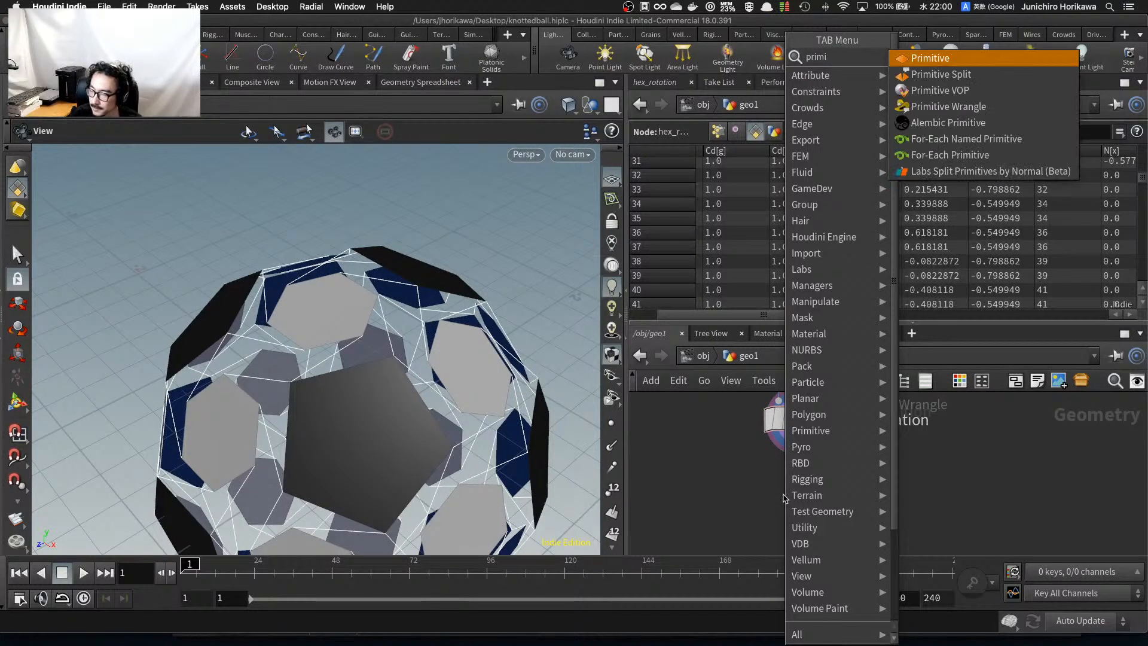
{"action": "key", "text": "Down"}
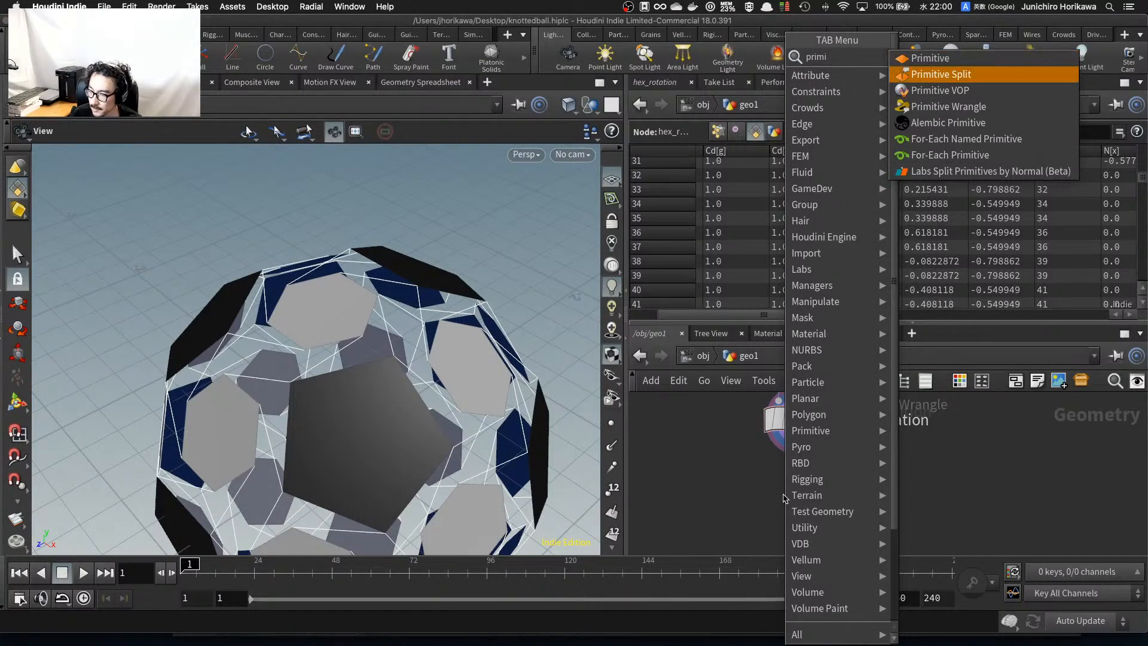
{"action": "key", "text": "Down"}
{"action": "key", "text": "Down"}
{"action": "key", "text": "Return"}
{"action": "left_click", "coordinate": [787, 500]}
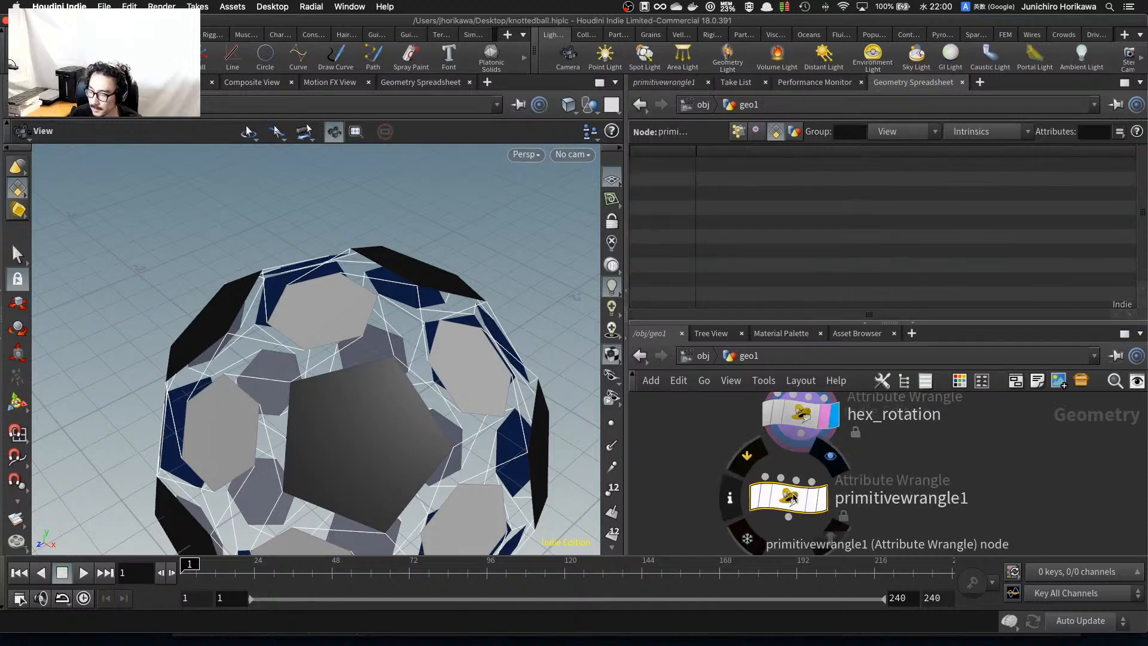
{"action": "left_click", "coordinate": [836, 509]}
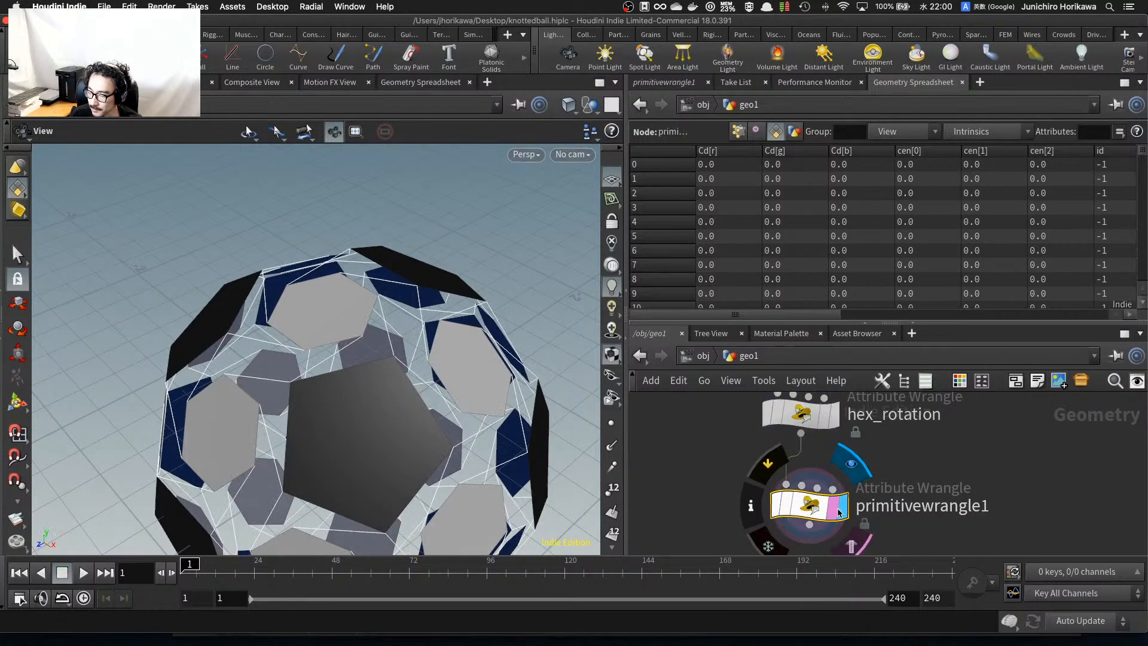
Restrict the new primitive wrangle to the pentagon group.
{"action": "left_click", "coordinate": [658, 82]}
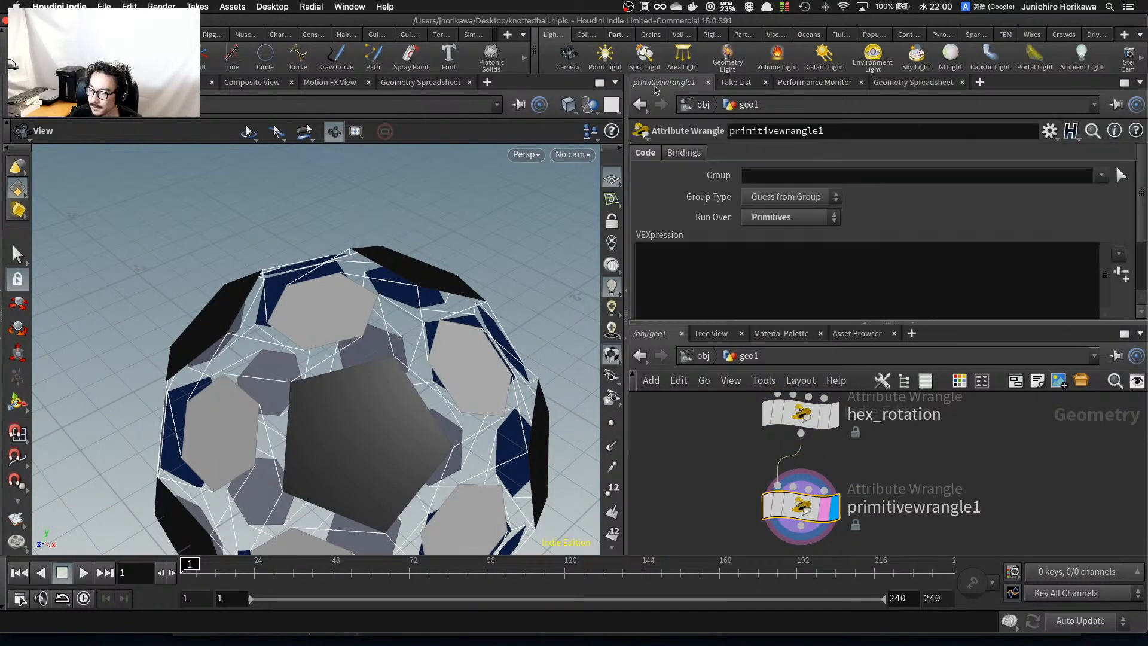
{"action": "left_click", "coordinate": [1099, 177]}
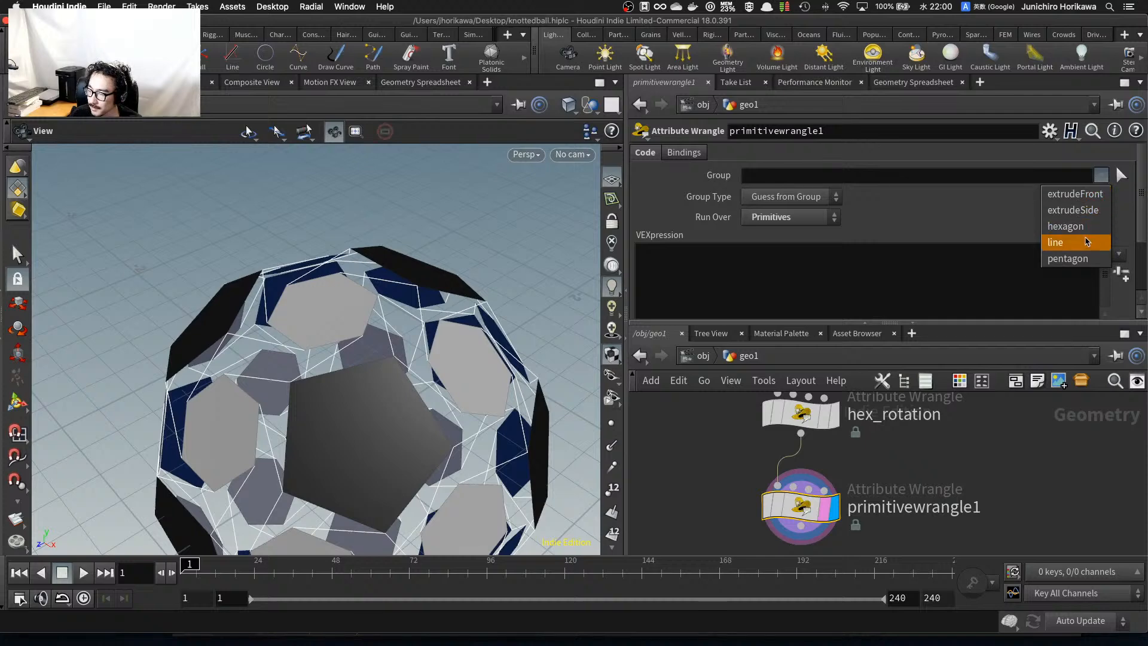
{"action": "left_click", "coordinate": [1084, 261]}
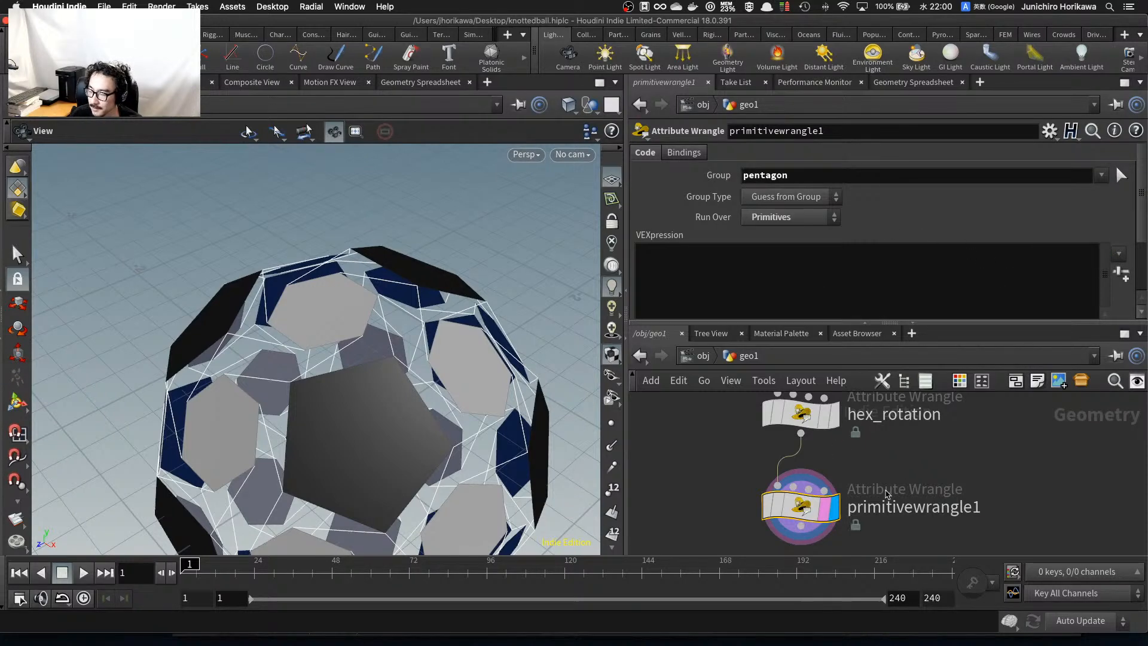
Rename the new wrangle node pen_rotation and save the scene.
{"action": "double_click", "coordinate": [893, 508]}
{"action": "type", "text": "pen_"}
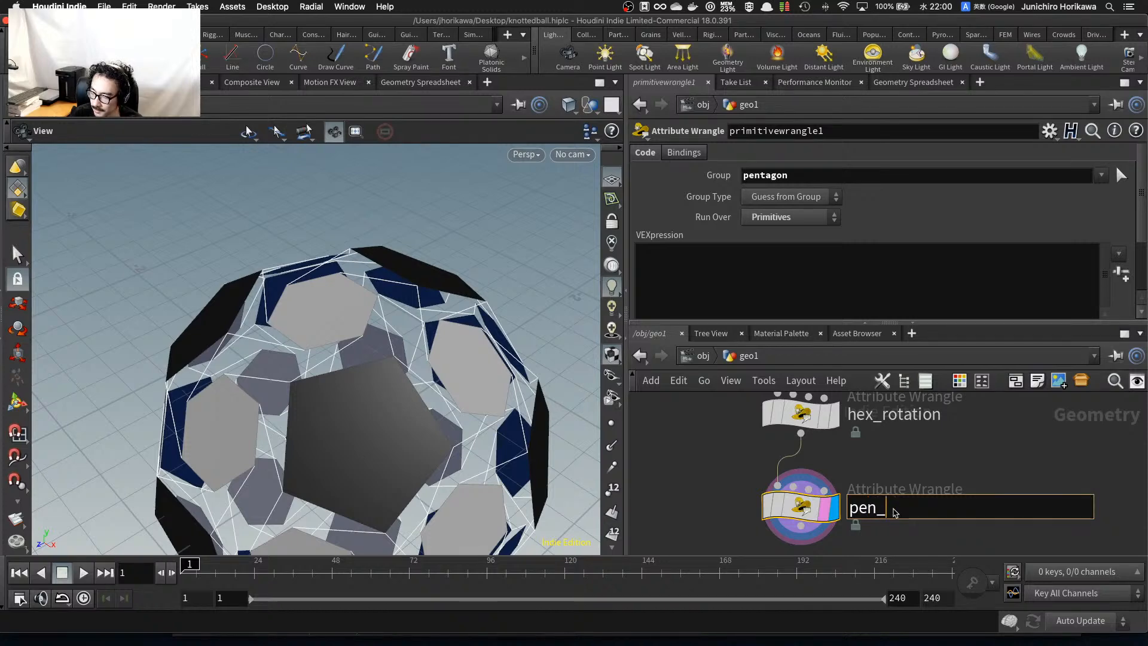
{"action": "type", "text": "rotatio"}
{"action": "type", "text": "n"}
{"action": "key", "text": "Return"}
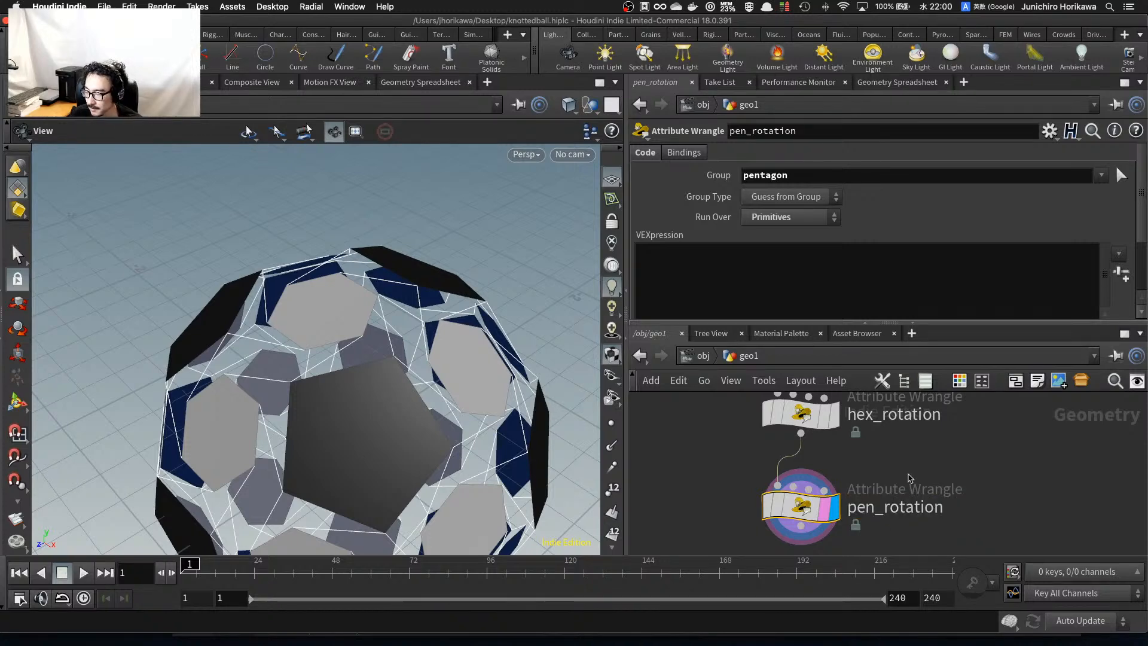
{"action": "key", "text": "super+s"}
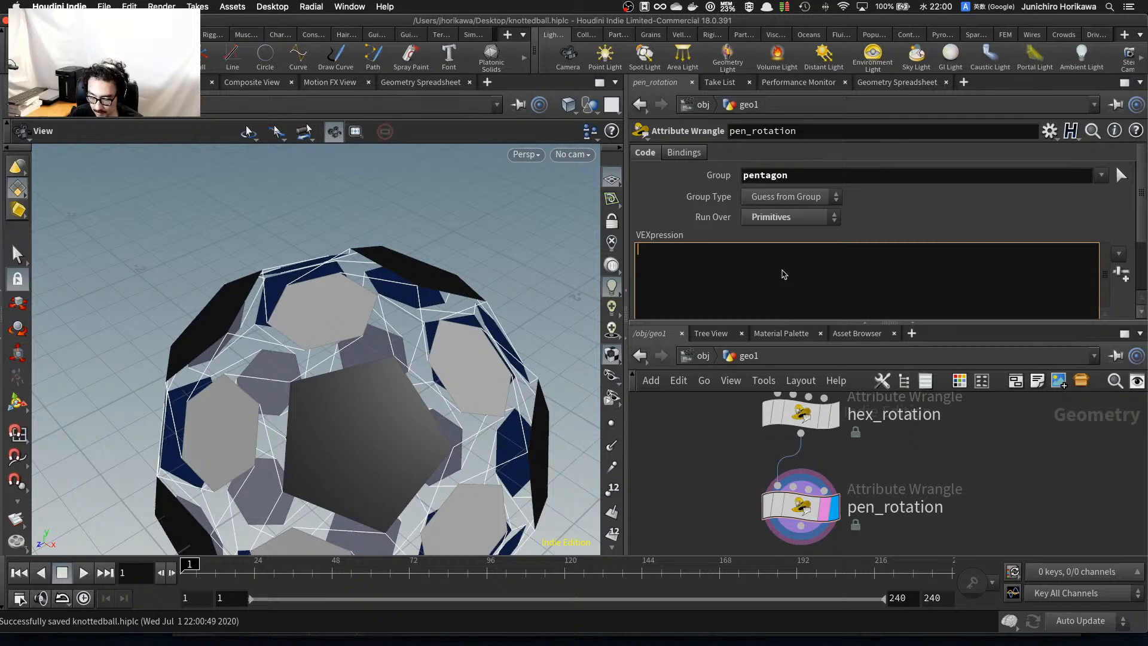
Open pen_rotation's VEX snippet in the large code editor, keeping the ball in sight and viewing a pentagon face-on.
{"action": "key", "text": "alt+e"}
{"action": "left_click_drag", "start_coordinate": [690, 60], "coordinate": [756, 60]}
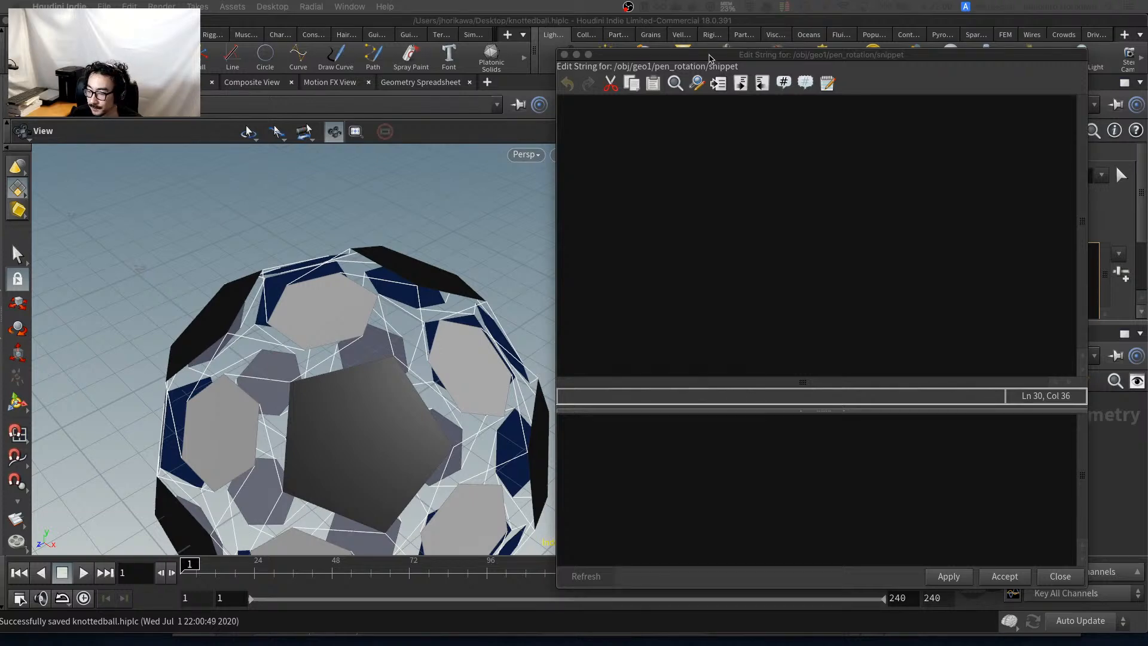
{"action": "left_click_drag", "start_coordinate": [454, 221], "coordinate": [375, 312]}
{"action": "scroll", "coordinate": [364, 318], "scroll_direction": "up", "scroll_amount": 4}
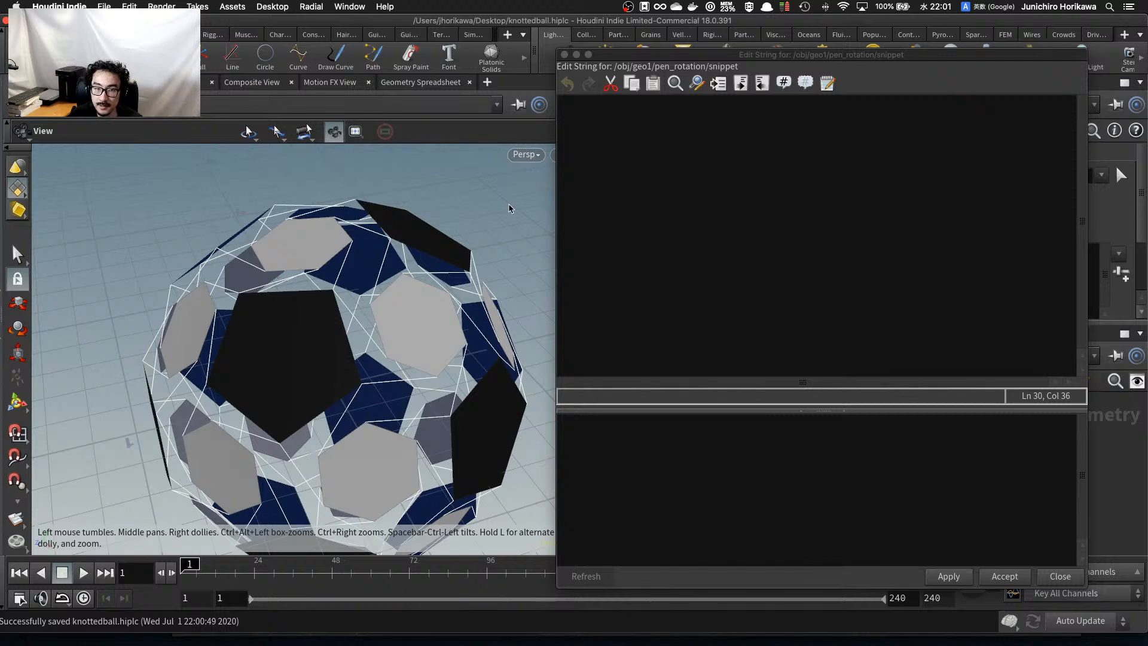
{"action": "left_click", "coordinate": [677, 172]}
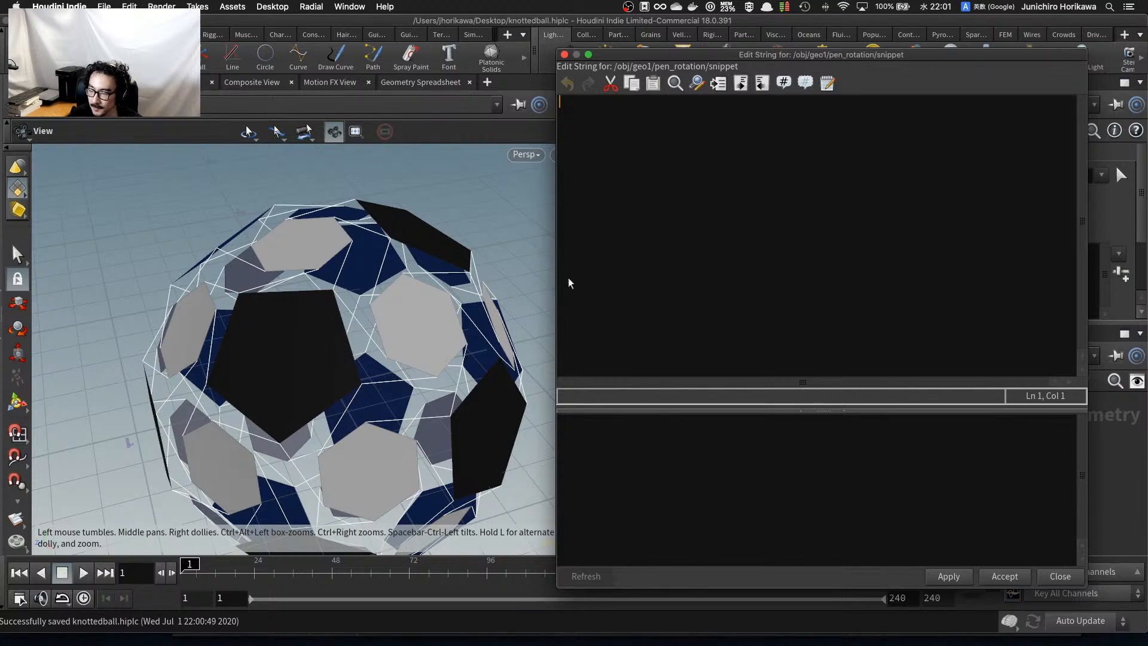
{"action": "type", "text": "int p"}
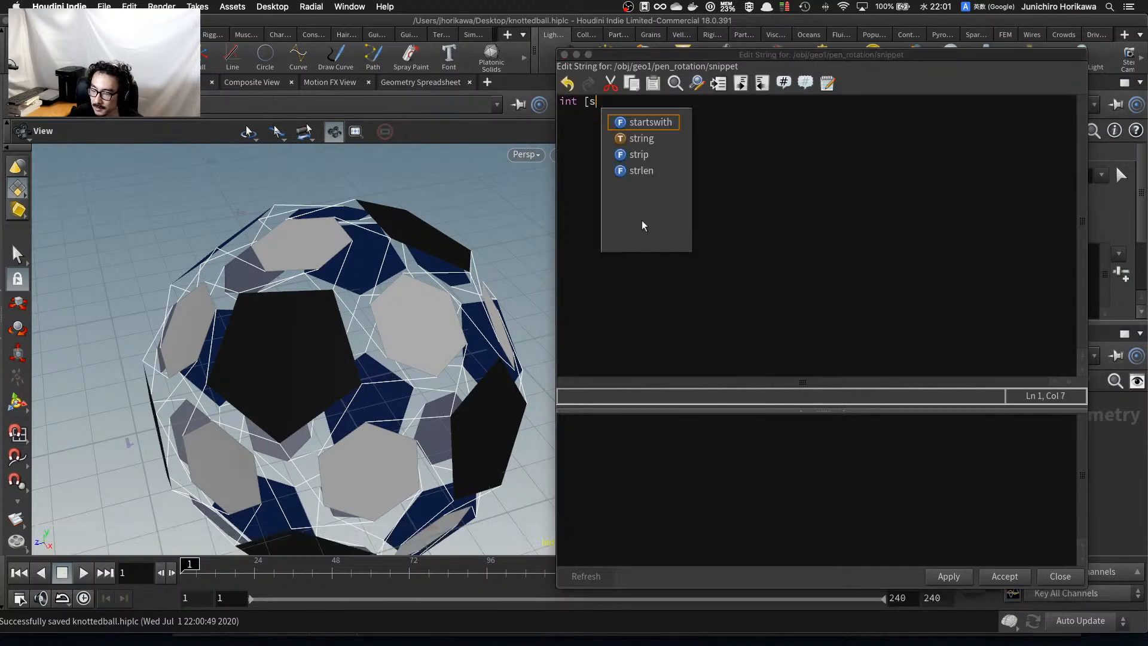
{"action": "type", "text": "ts[] = [ro"}
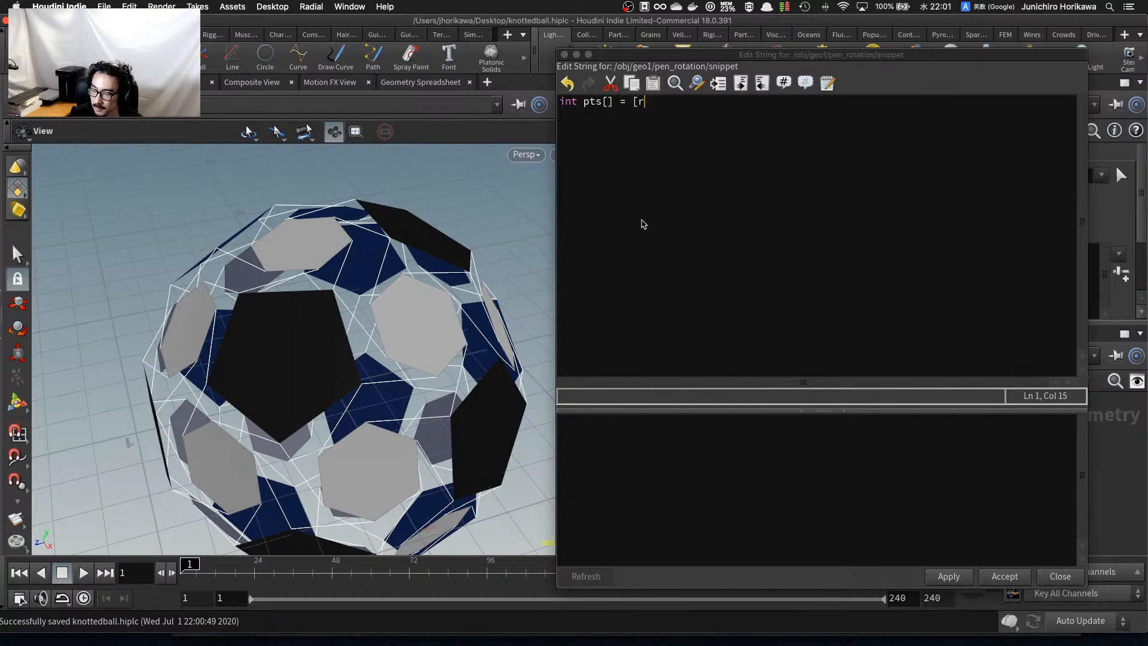
{"action": "key", "text": "BackSpace"}
{"action": "key", "text": "BackSpace"}
{"action": "key", "text": "BackSpace"}
{"action": "type", "text": "primpoin"}
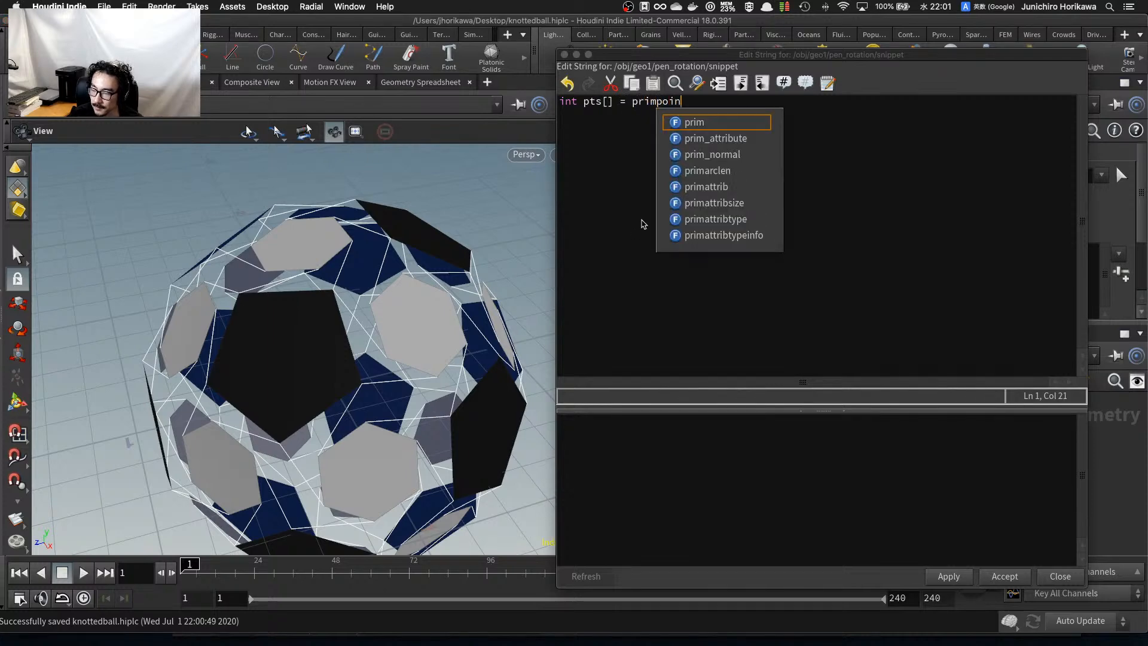
{"action": "type", "text": "ts(0_"}
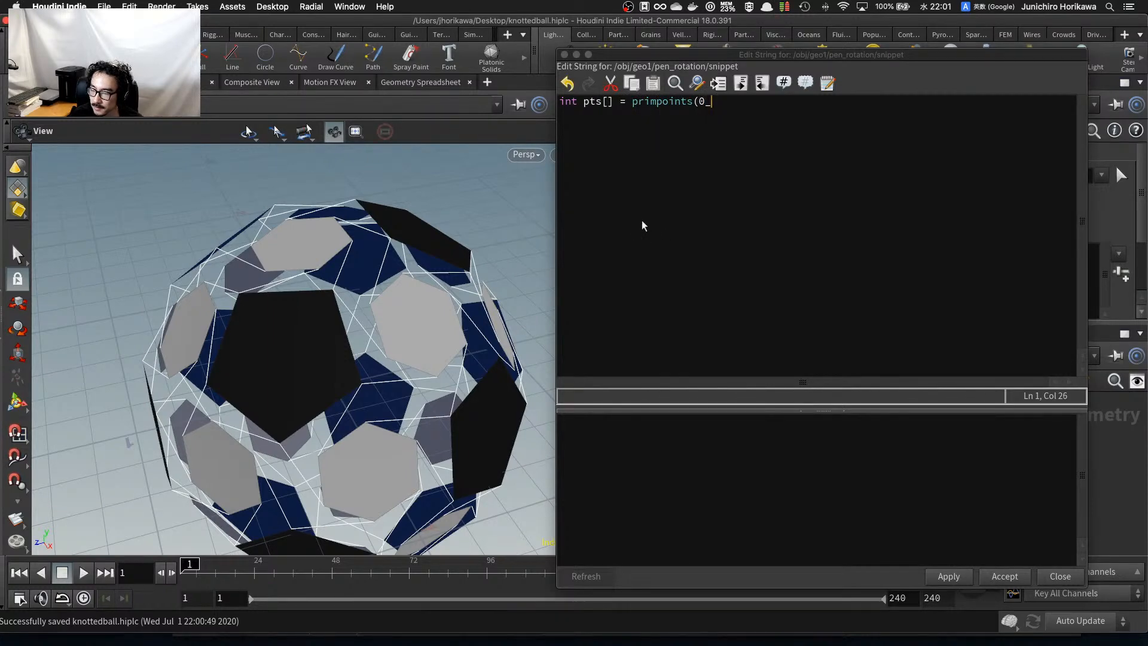
{"action": "key", "text": "BackSpace"}
{"action": "type", "text": ", @primnum);"}
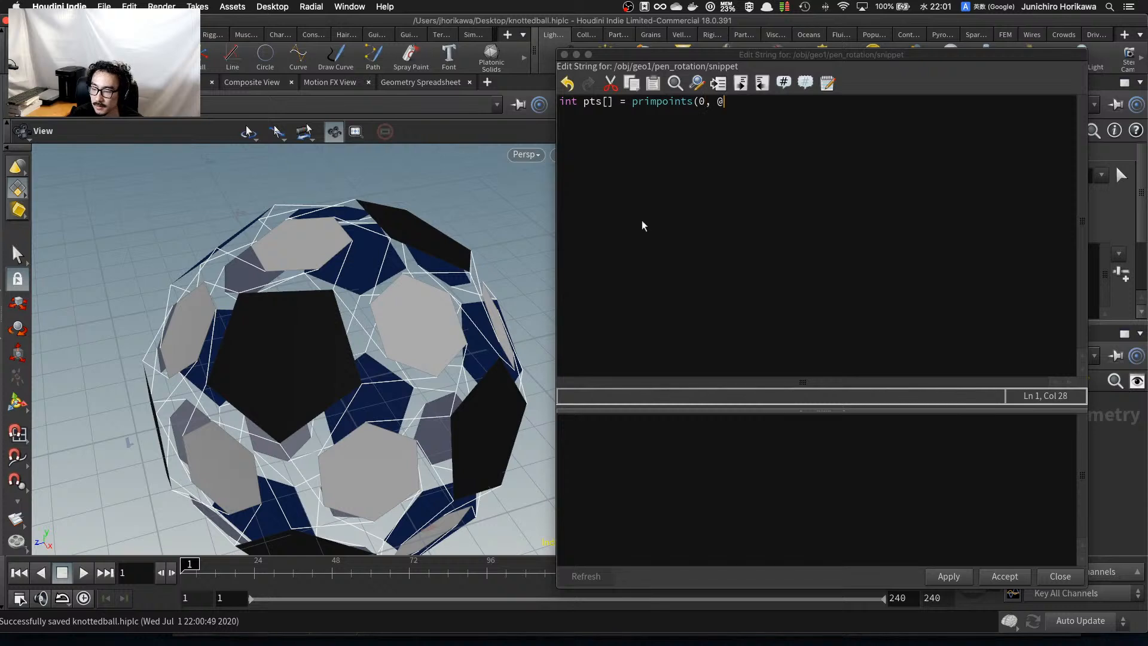
{"action": "key", "text": "Return"}
{"action": "key", "text": "Return"}
{"action": "key", "text": "Return"}
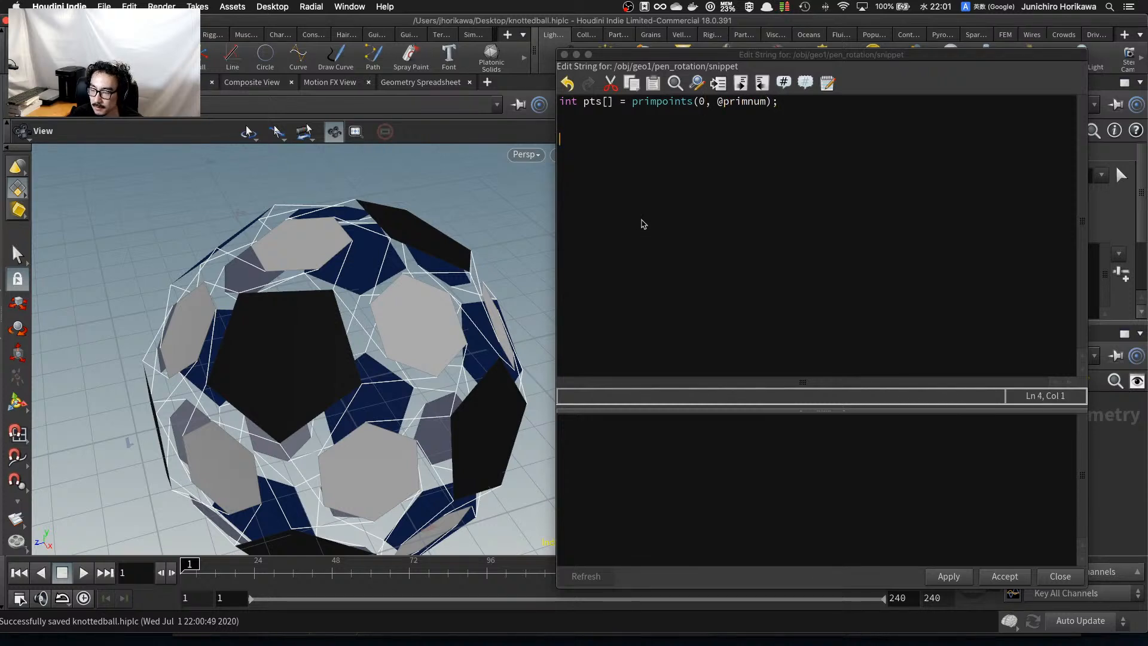
Add a loop over all the points: for(int i=0; i<len(pts); i++){ }.
{"action": "type", "text": "for(int i="}
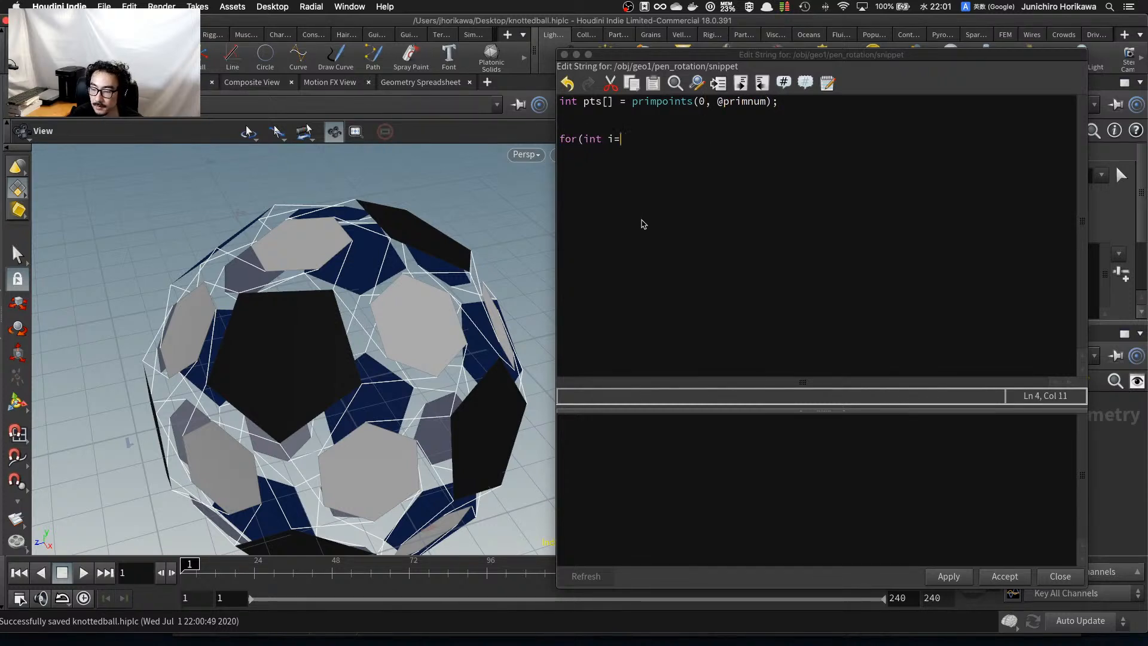
{"action": "type", "text": "0; i<l"}
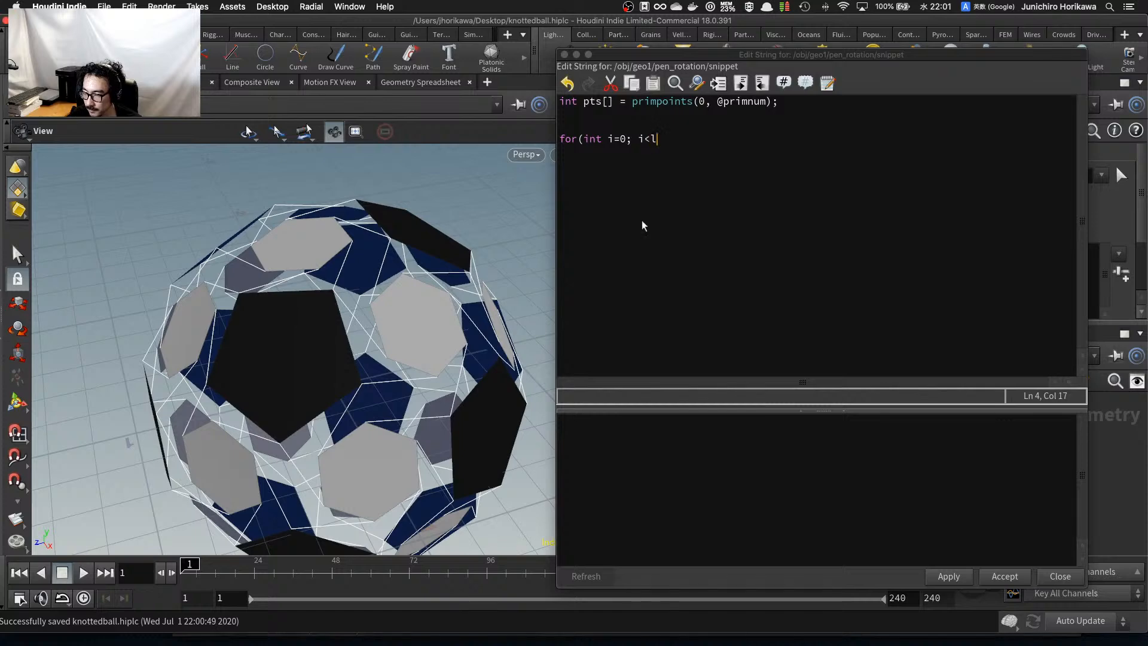
{"action": "type", "text": "en(pts); i+"}
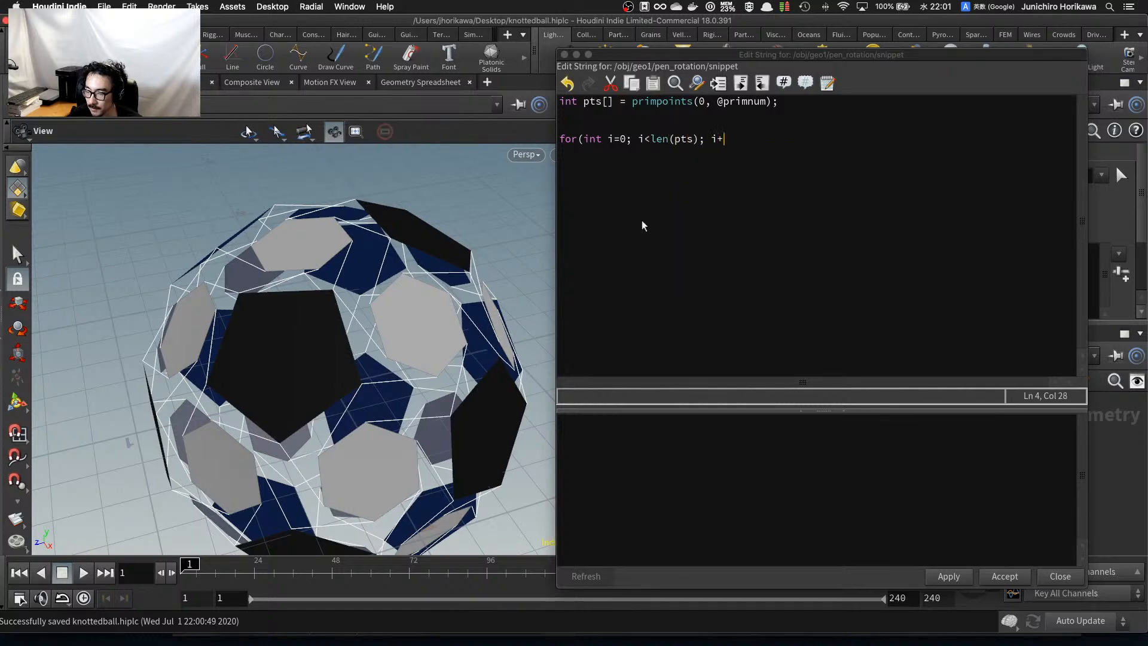
{"action": "type", "text": "+){"}
{"action": "key", "text": "Return"}
{"action": "type", "text": "}"}
{"action": "key", "text": "Left"}
{"action": "key", "text": "Return"}
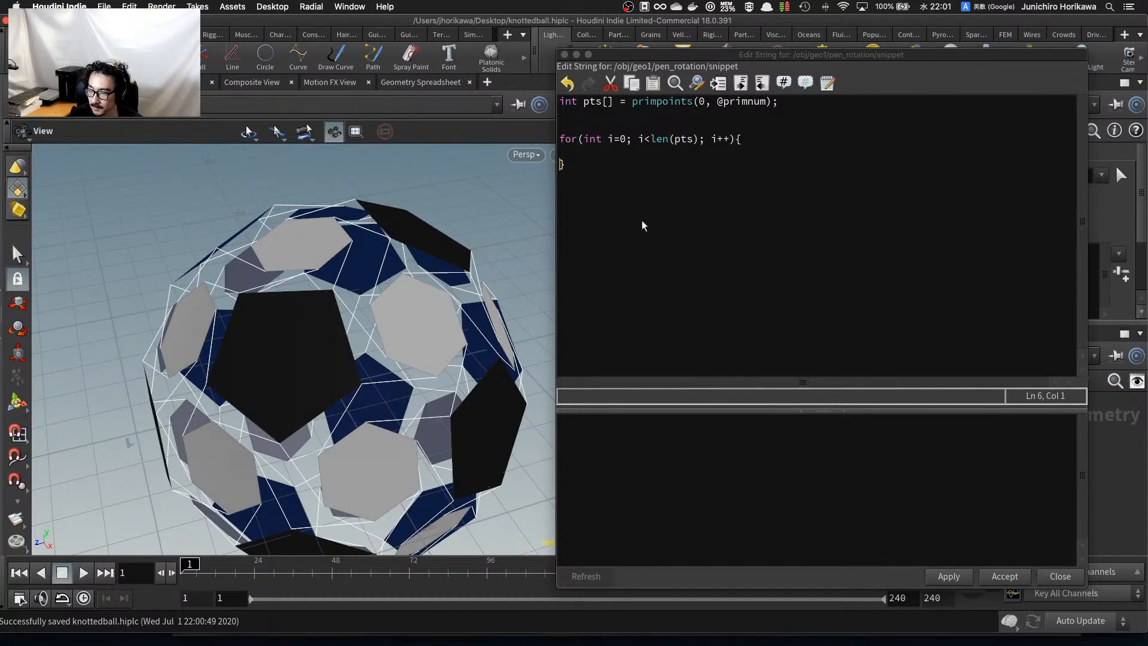
Inside the loop, store the current point number with int pt = pts[i];.
{"action": "key", "text": "Up"}
{"action": "key", "text": "Tab"}
{"action": "type", "text": "int t ="}
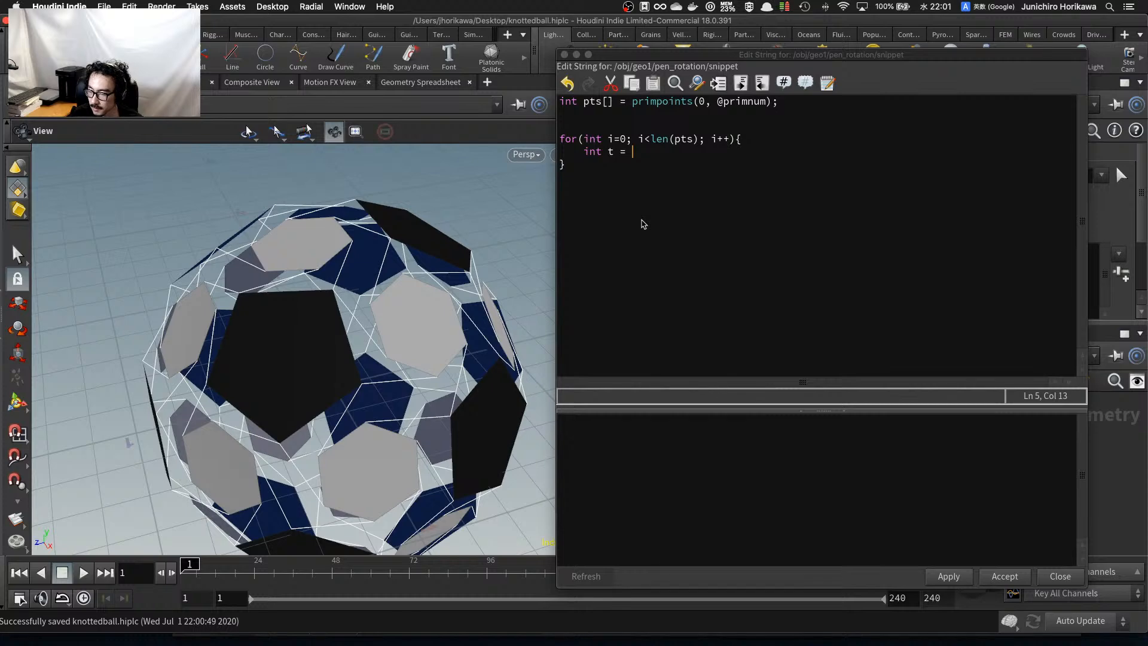
{"action": "key", "text": "BackSpace"}
{"action": "key", "text": "BackSpace"}
{"action": "key", "text": "BackSpace"}
{"action": "key", "text": "BackSpace"}
{"action": "type", "text": "pt = p"}
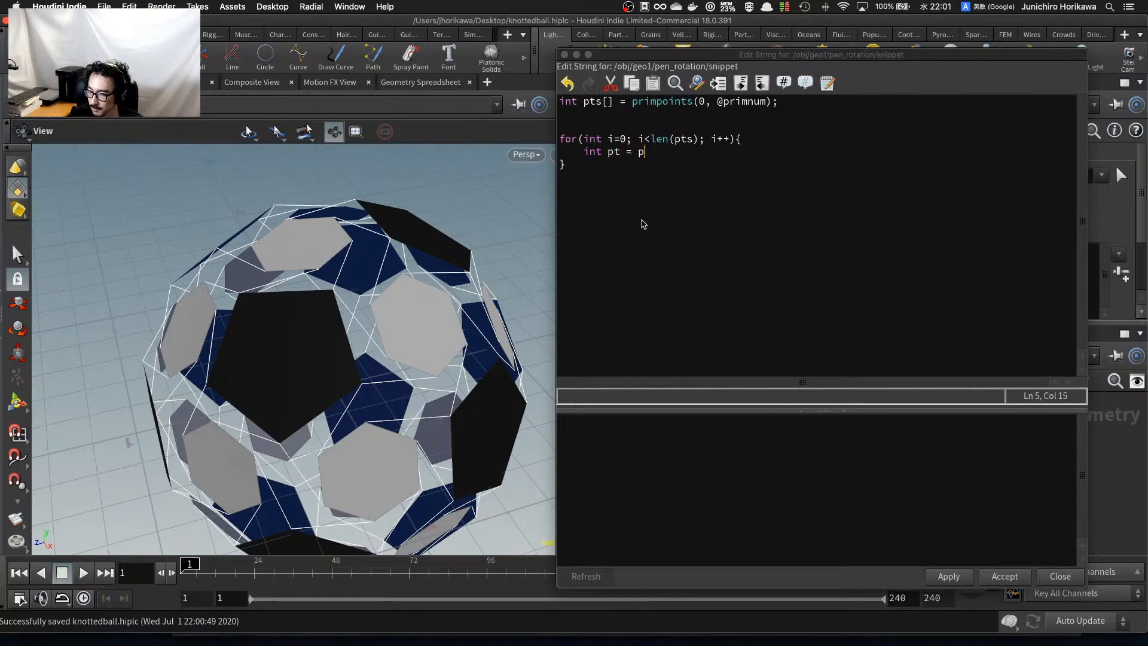
{"action": "type", "text": "ts[i];"}
{"action": "key", "text": "Return"}
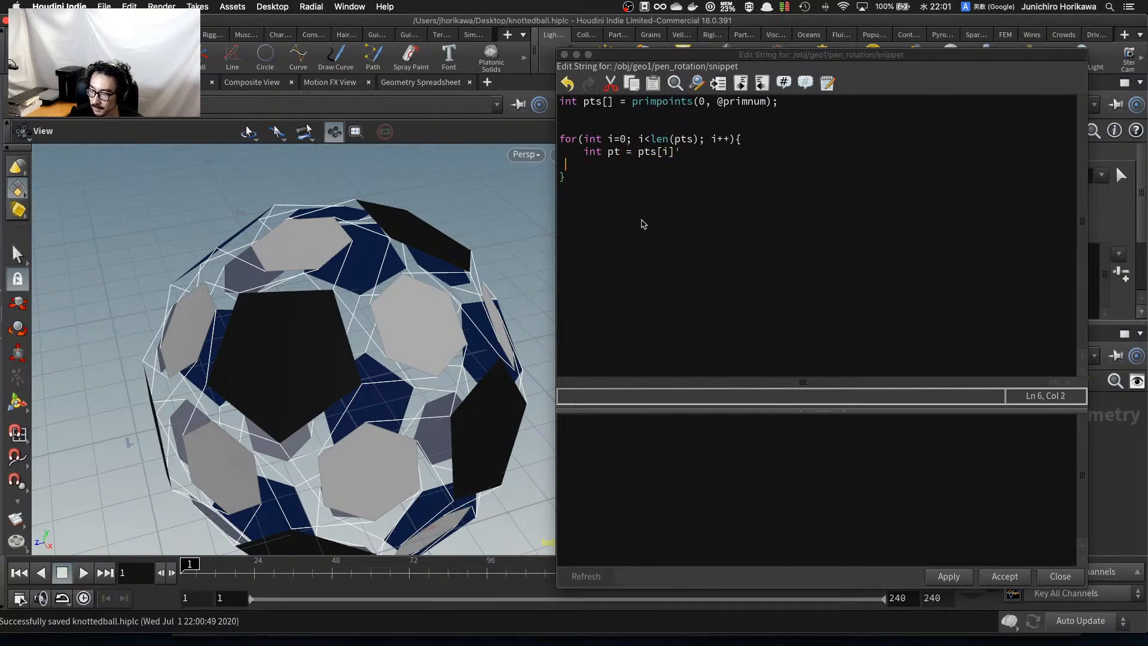
Read the current point's position in the loop with vector pos = point(0, "P", pt);.
{"action": "type", "text": "vector "}
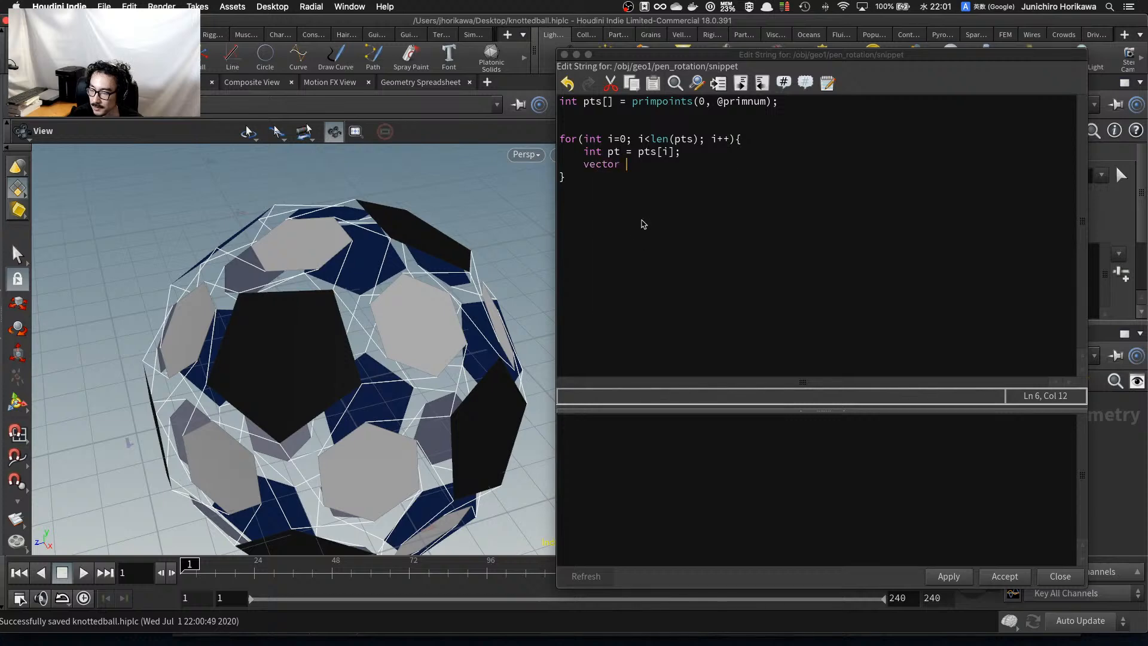
{"action": "type", "text": "pos = point(0, "}
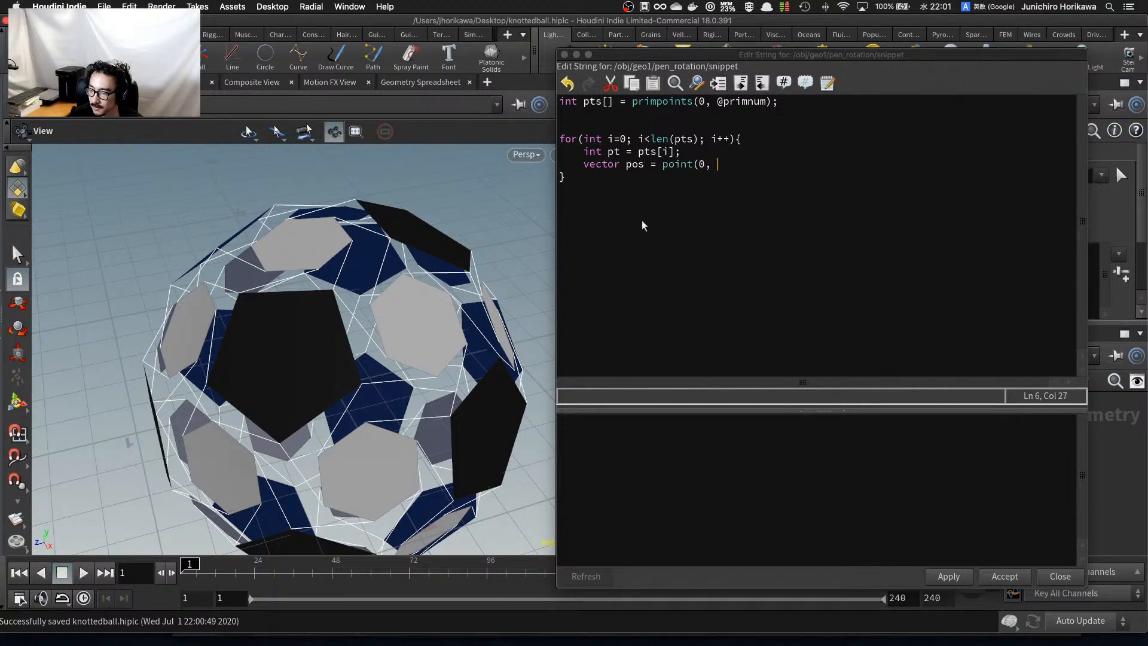
{"action": "type", "text": "\"P"}
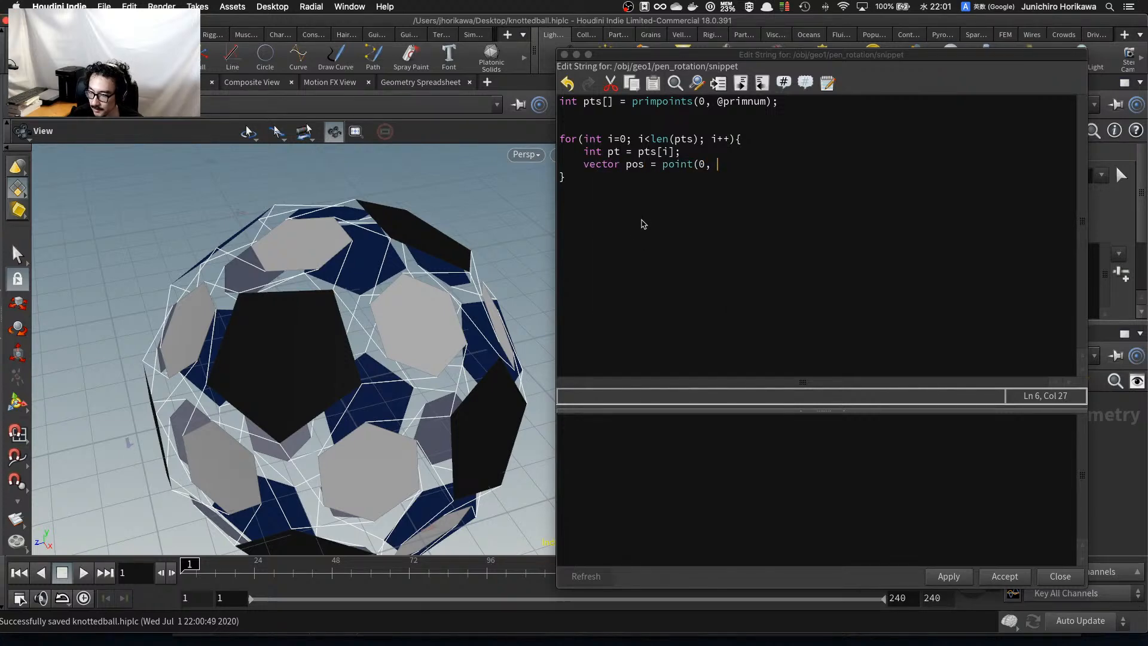
{"action": "type", "text": "\", "}
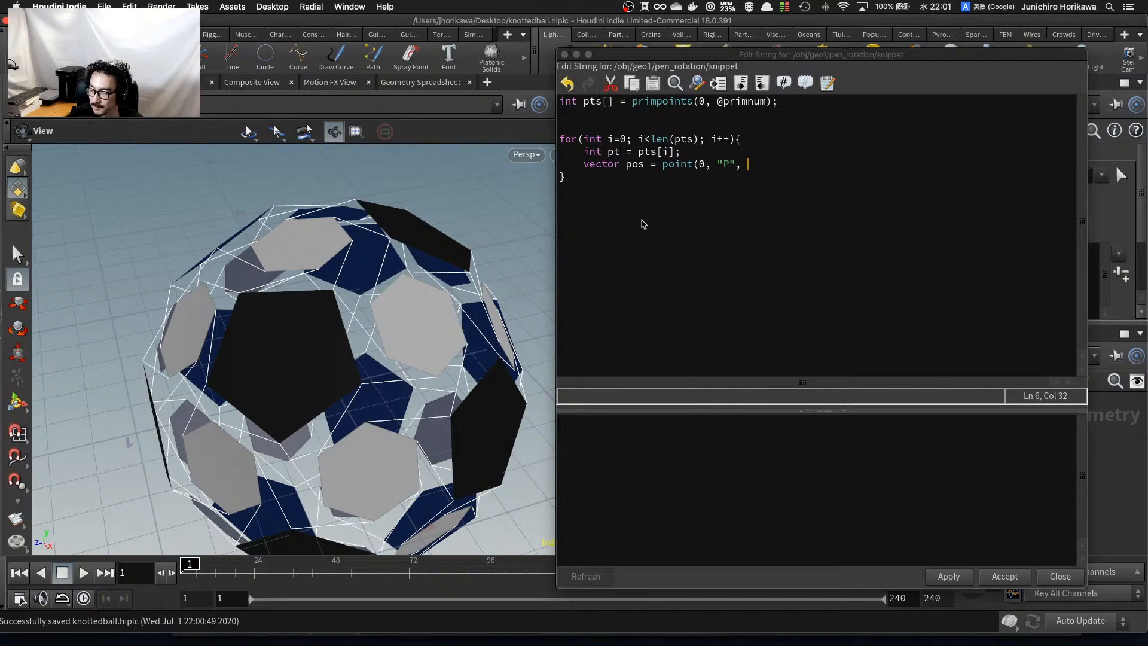
{"action": "type", "text": "pt);"}
{"action": "key", "text": "Return"}
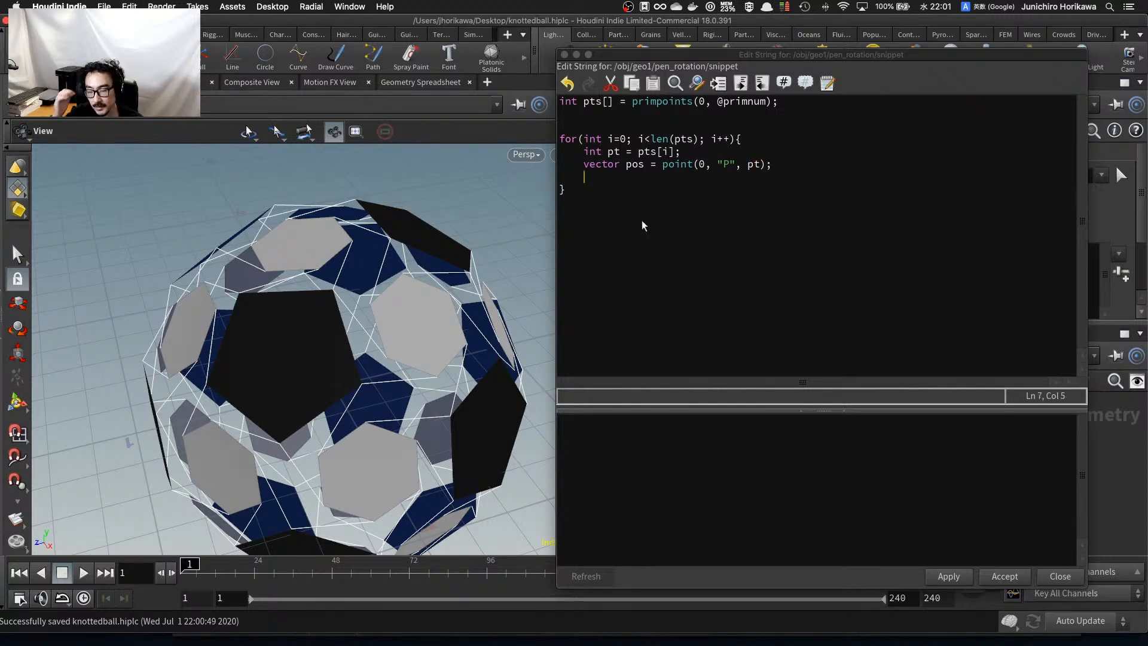
After a blank line in the loop, declare an identity matrix with matrix mat = ident();.
{"action": "key", "text": "Return"}
{"action": "type", "text": "matrix ="}
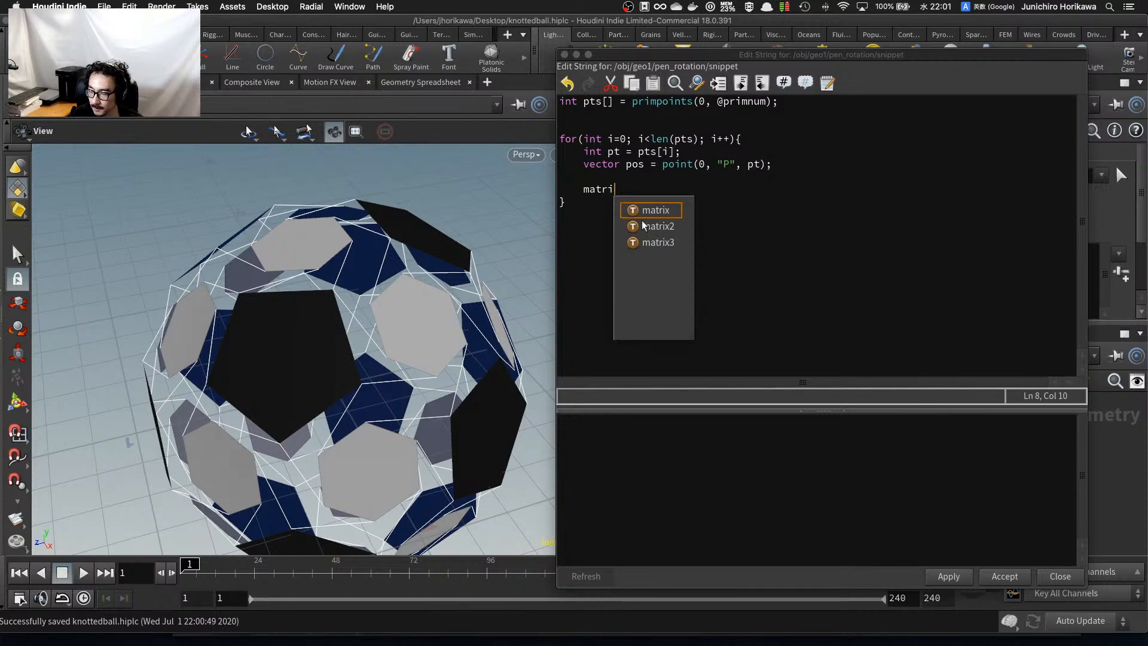
{"action": "key", "text": "BackSpace"}
{"action": "key", "text": "BackSpace"}
{"action": "key", "text": "BackSpace"}
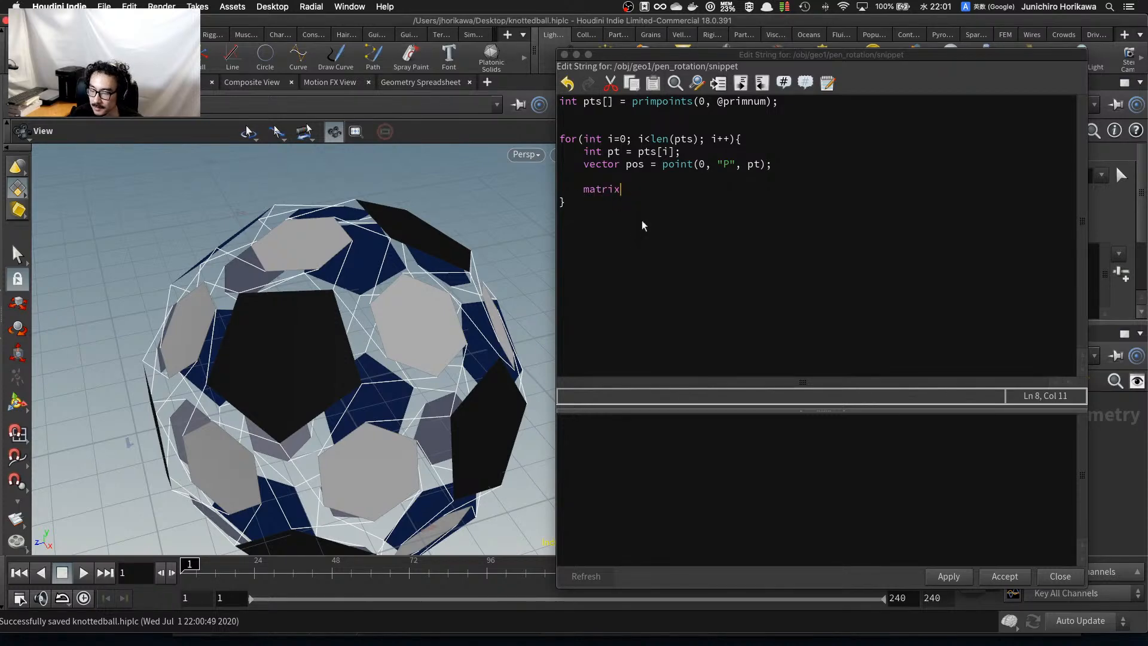
{"action": "type", "text": "mat = ident();"}
{"action": "key", "text": "Return"}
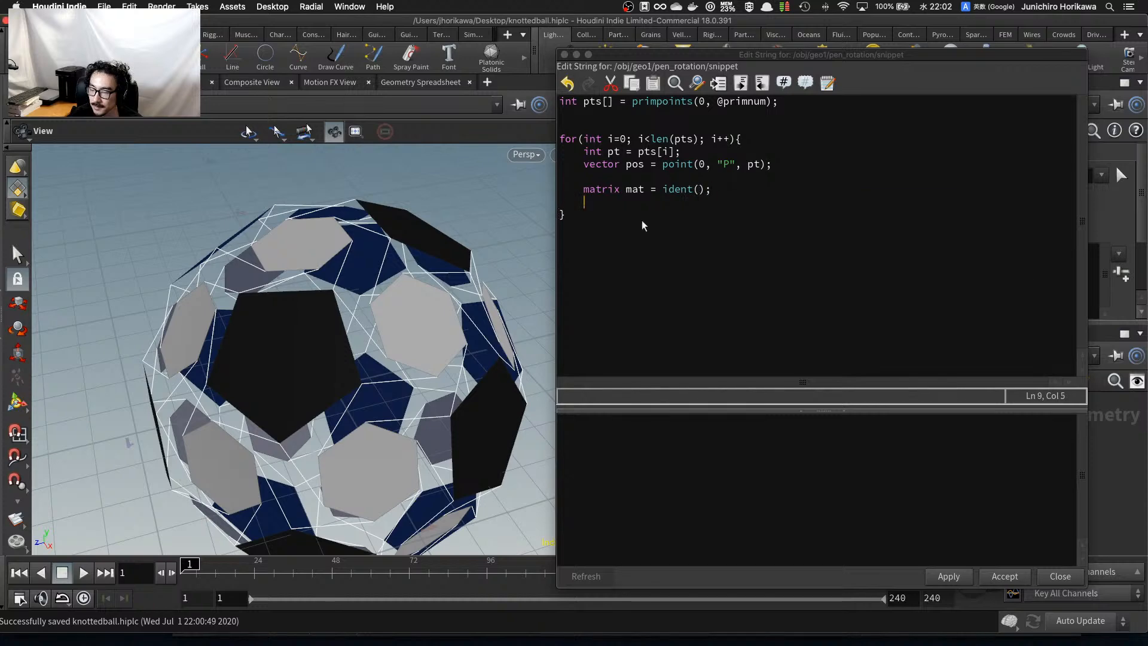
Begin a rotate() call below the matrix declaration, with mat as its first argument.
{"action": "type", "text": "rotate(,"}
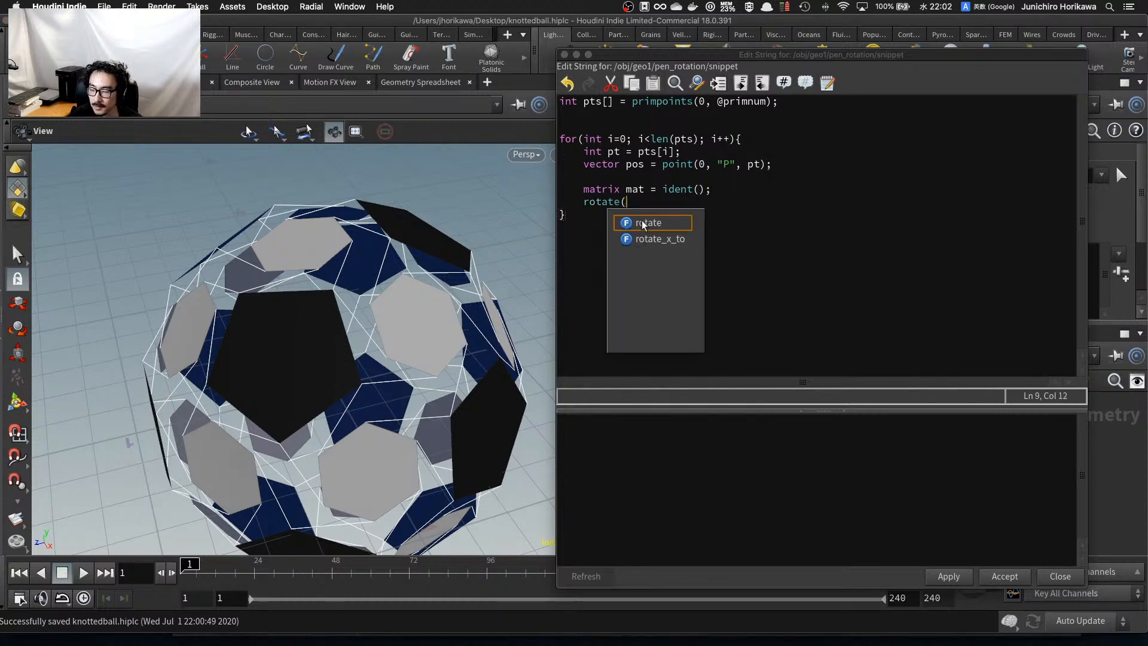
{"action": "key", "text": "BackSpace"}
{"action": "key", "text": "BackSpace"}
{"action": "key", "text": "BackSpace"}
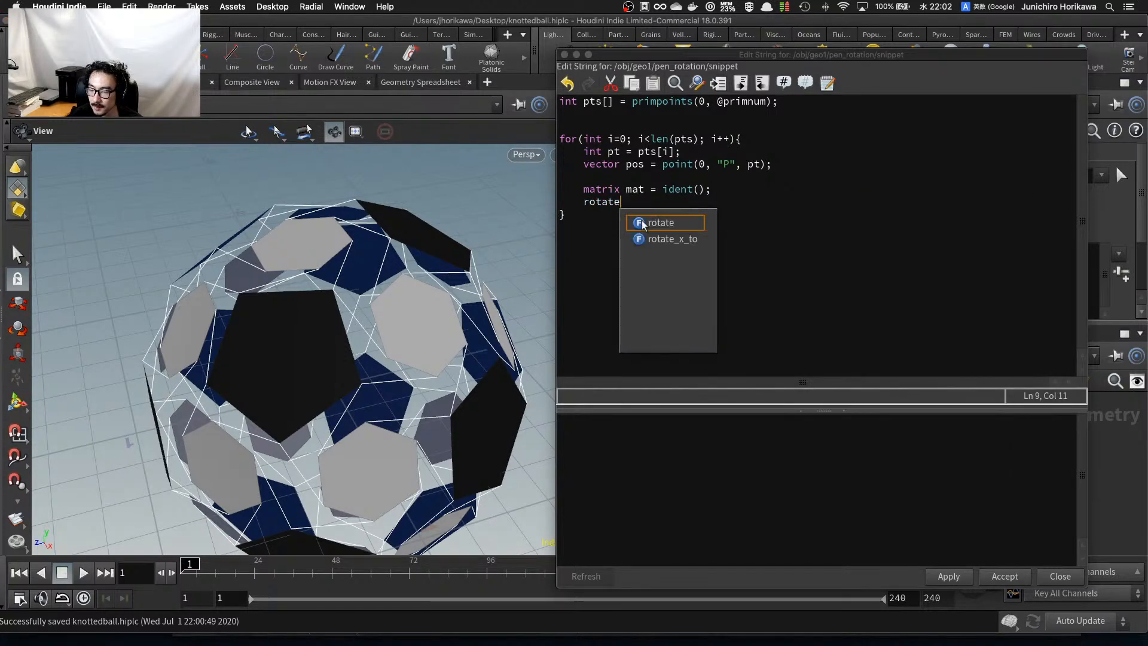
{"action": "type", "text": "("}
{"action": "type", "text": "t"}
{"action": "key", "text": "BackSpace"}
{"action": "key", "text": "BackSpace"}
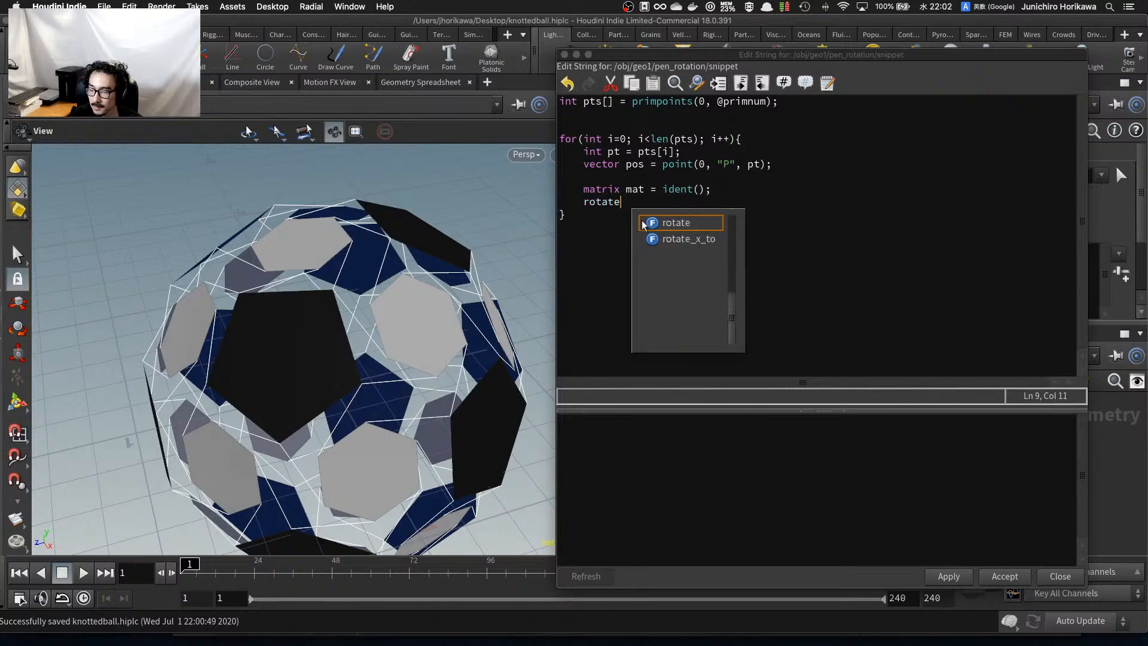
{"action": "type", "text": "("}
{"action": "key", "text": "BackSpace"}
{"action": "type", "text": "mat,"}
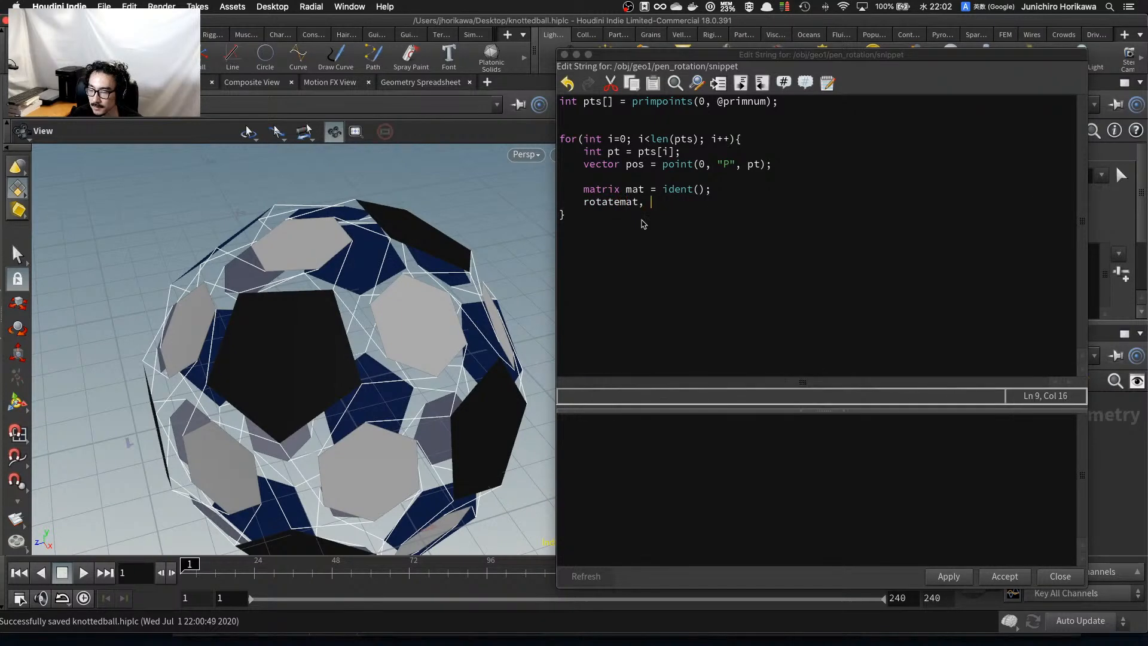
{"action": "key", "text": "BackSpace"}
{"action": "key", "text": "BackSpace"}
{"action": "key", "text": "BackSpace"}
{"action": "key", "text": "BackSpace"}
{"action": "type", "text": "(m"}
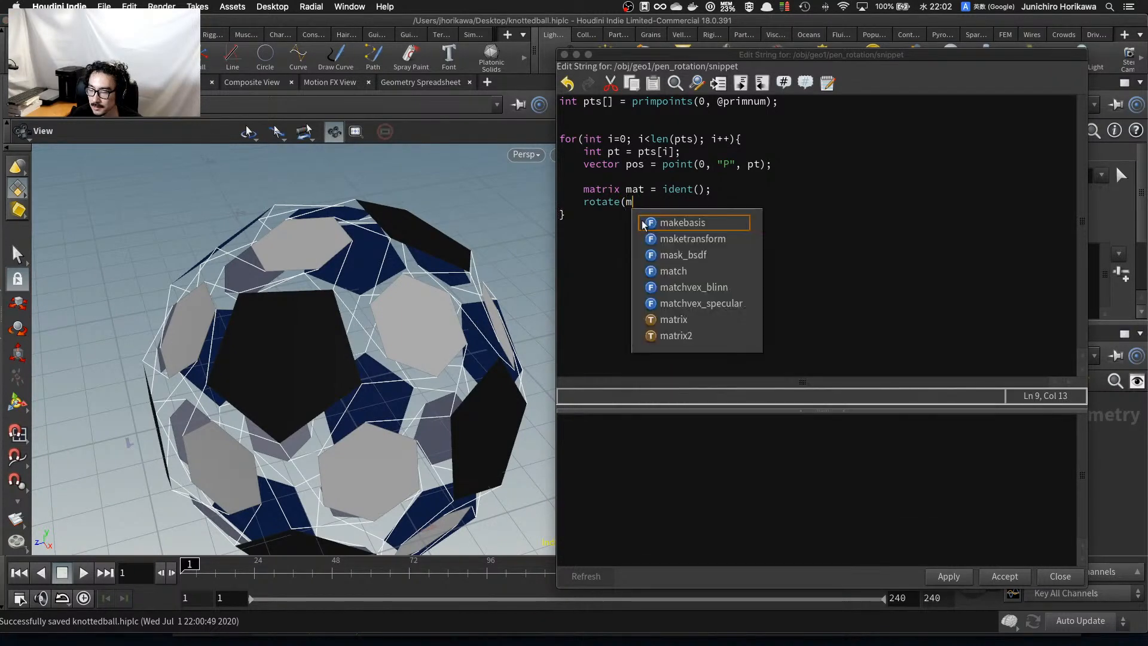
{"action": "type", "text": ", at,"}
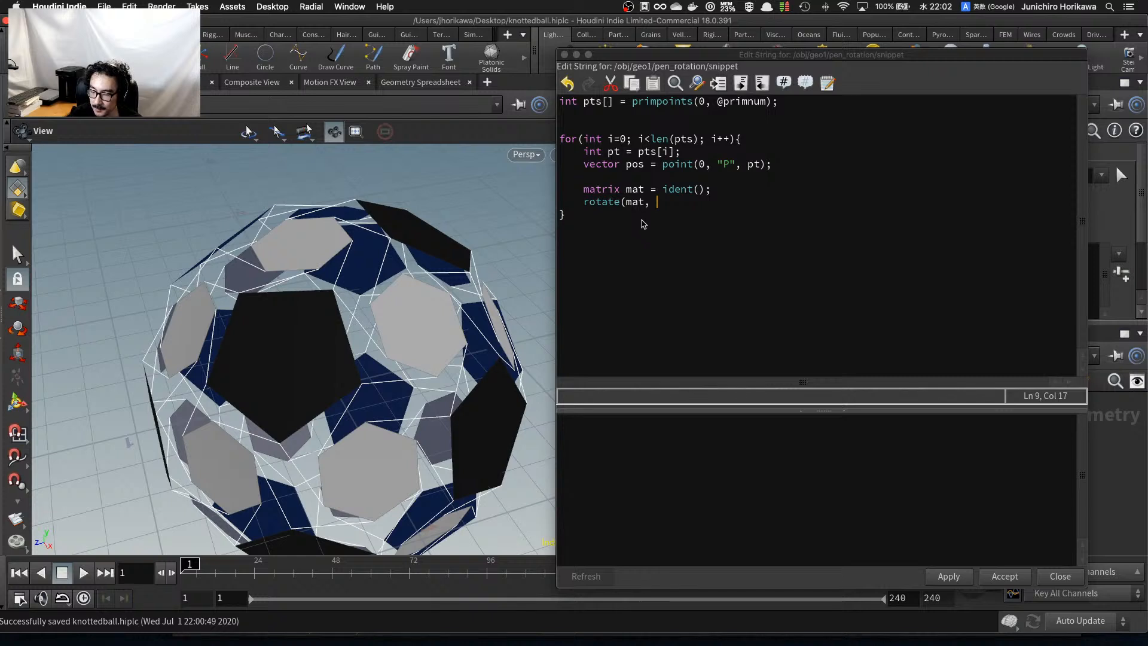
Give the rotate() call radians(-360.0 / 5.0) as its angle argument.
{"action": "type", "text": "radi"}
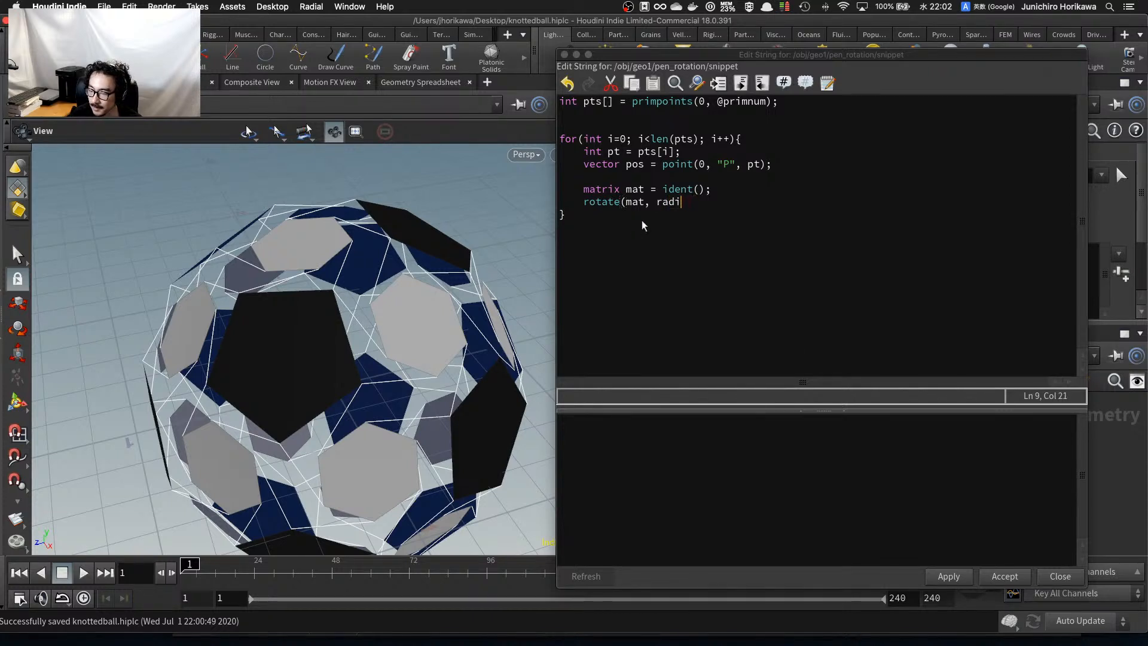
{"action": "type", "text": "snant"}
{"action": "type", "text": "s(-26"}
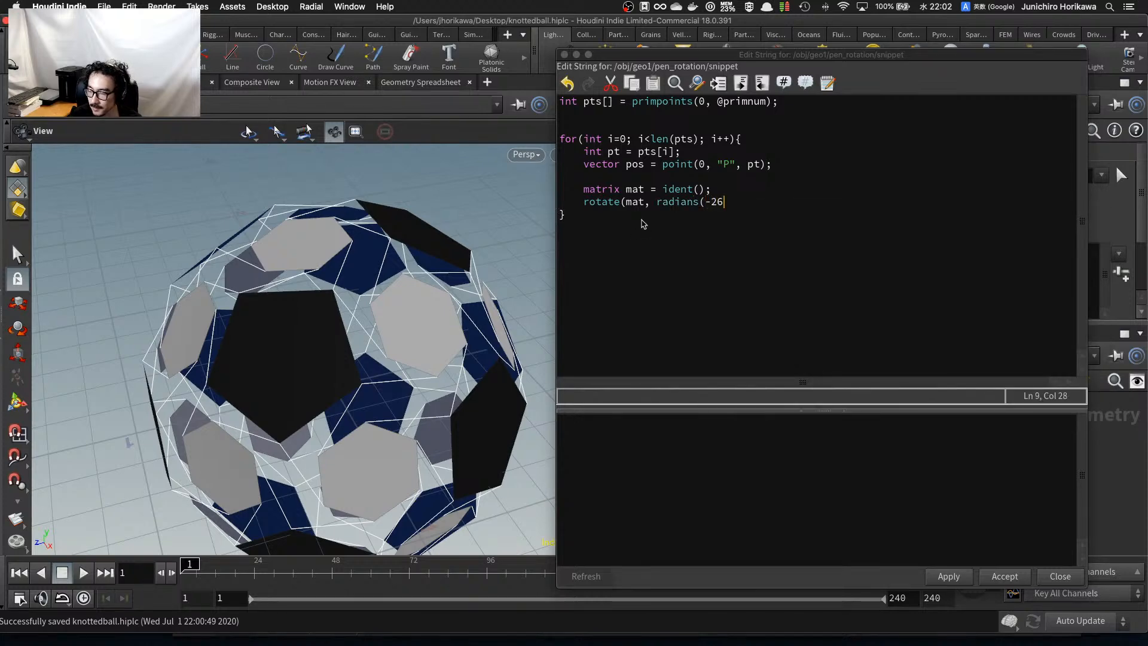
{"action": "key", "text": "BackSpace"}
{"action": "key", "text": "BackSpace"}
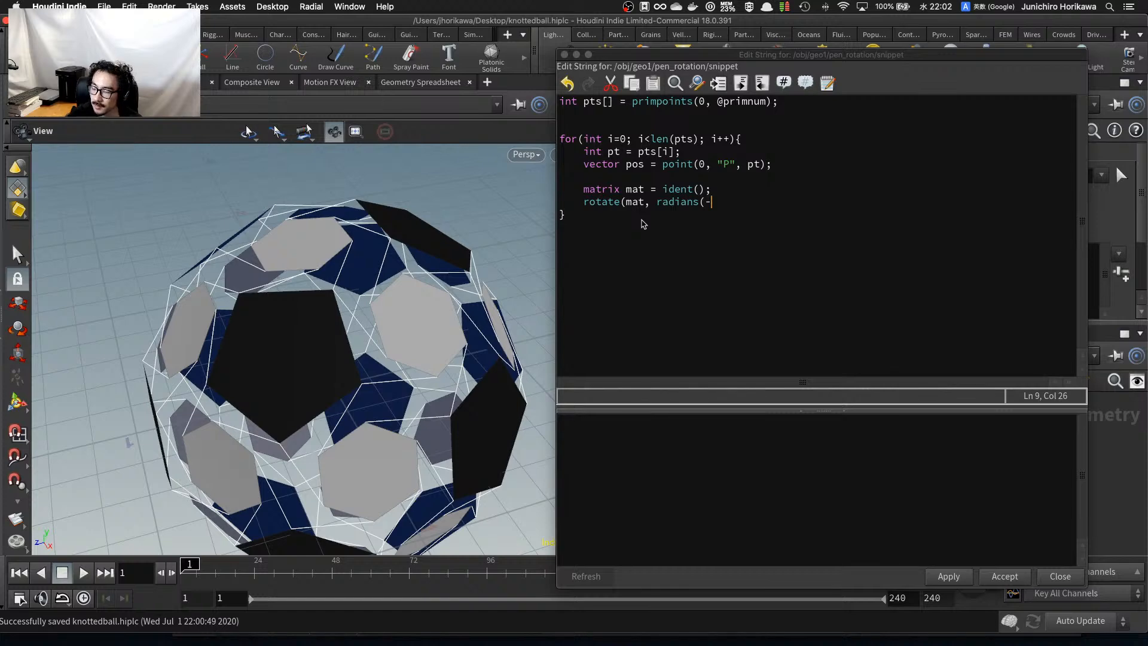
{"action": "type", "text": "2"}
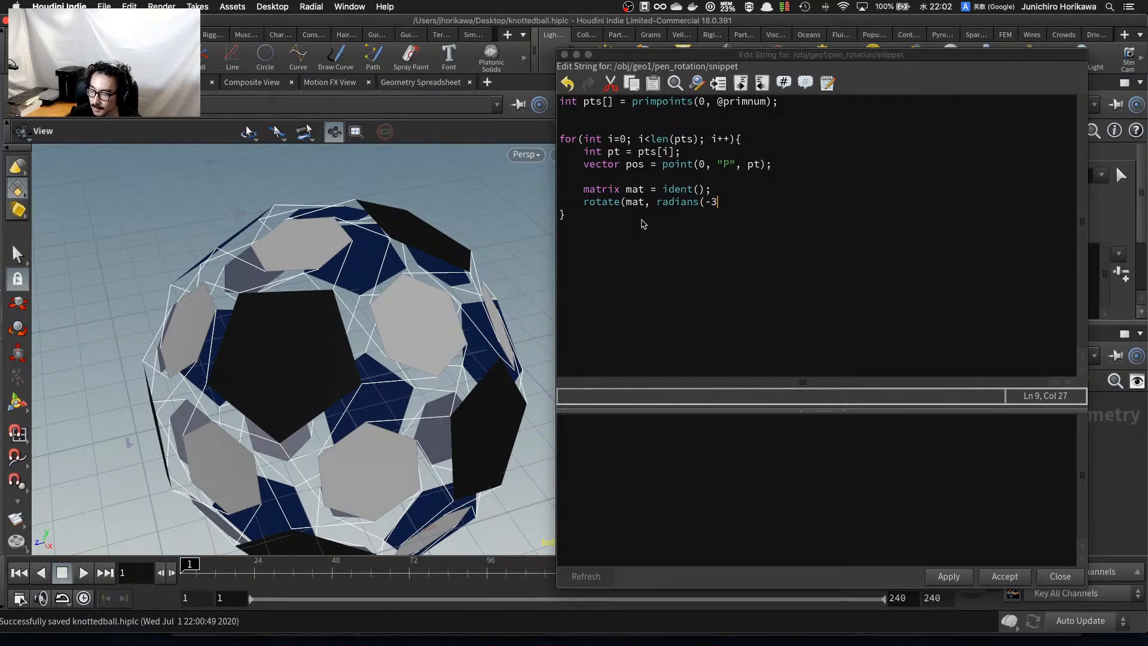
{"action": "type", "text": "60"}
{"action": "key", "text": "BackSpace"}
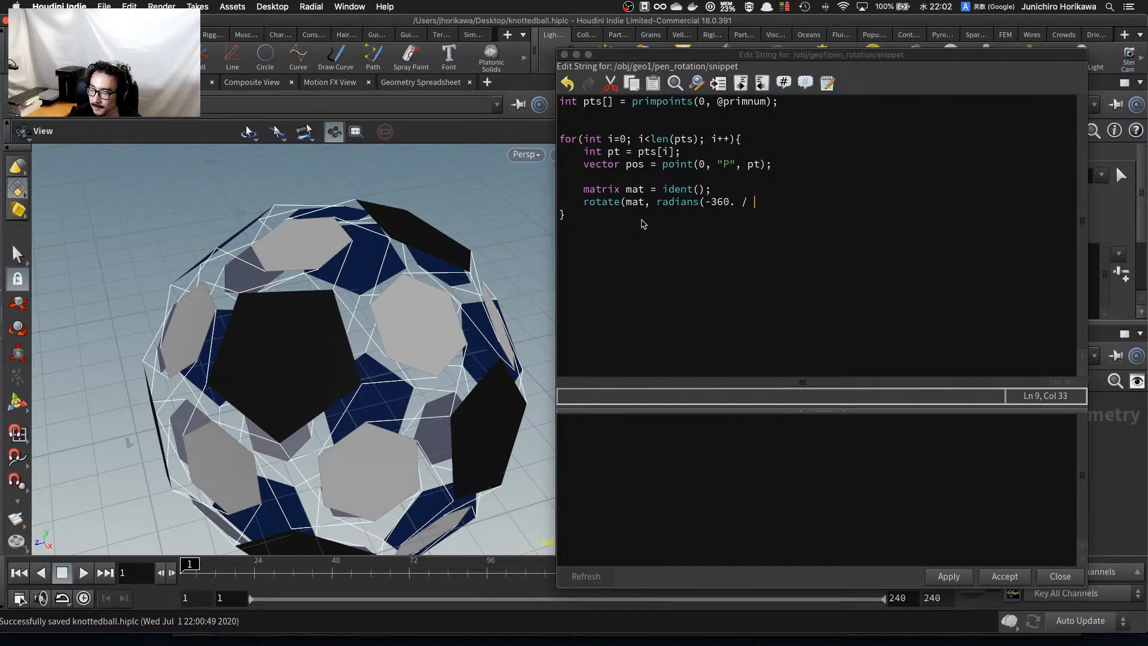
{"action": "type", "text": "5"}
{"action": "key", "text": "Left"}
{"action": "key", "text": "Left"}
{"action": "key", "text": "Left"}
{"action": "key", "text": "Left"}
{"action": "type", "text": "0"}
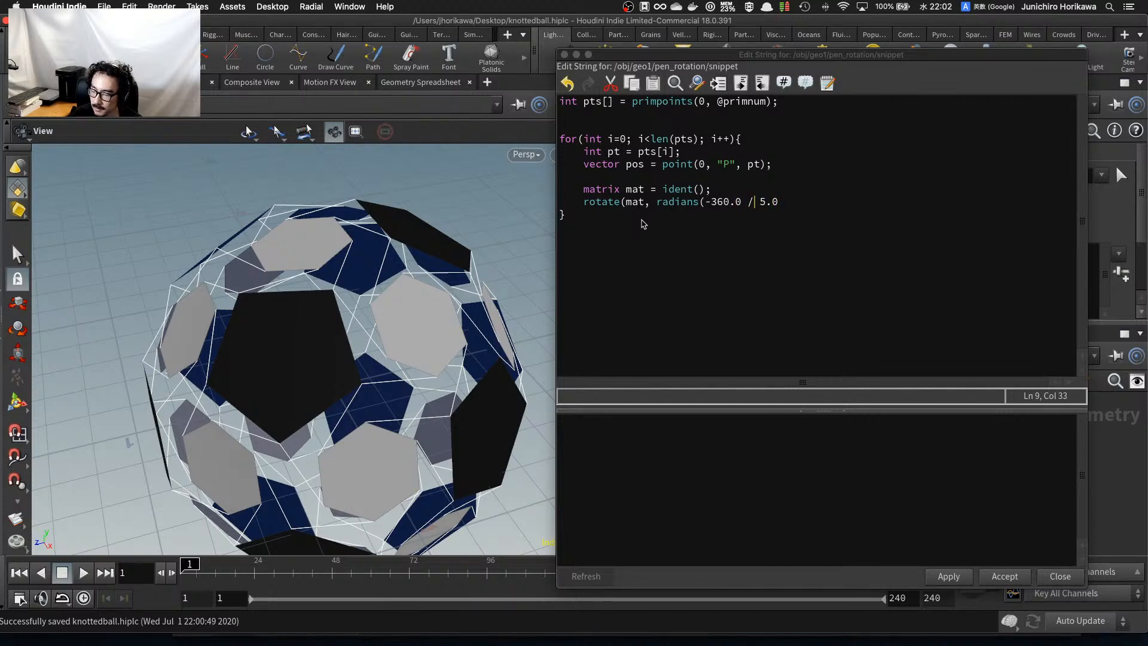
{"action": "type", "text": ")"}
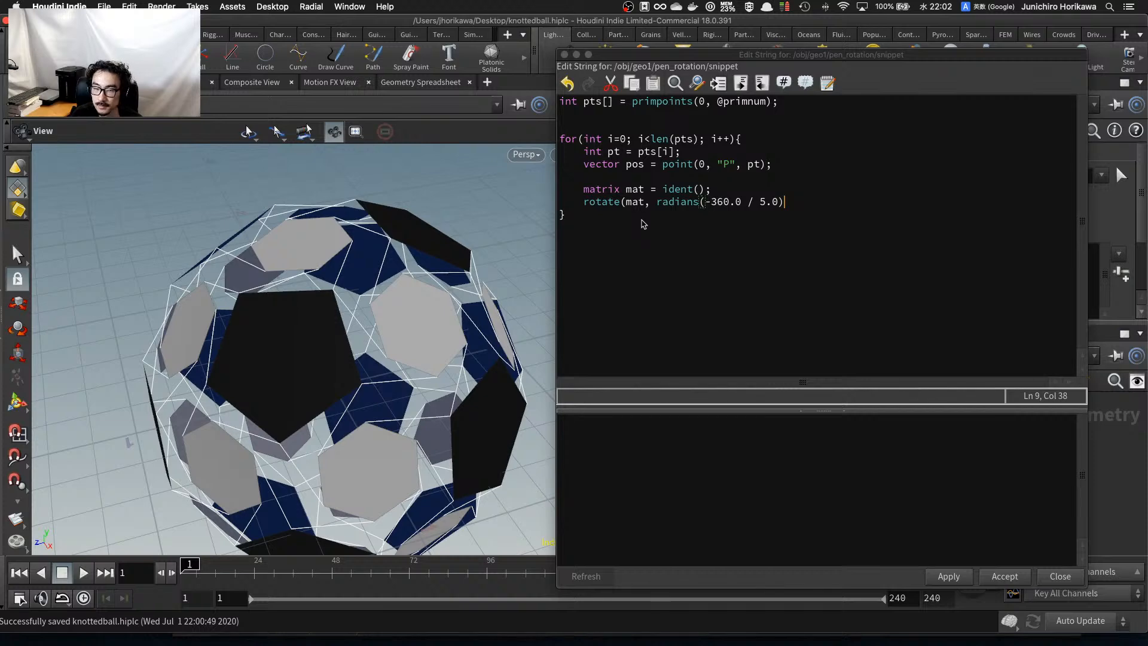
Finish the rotate() call with @N as the rotation axis and leave a blank line below it.
{"action": "type", "text": ", "}
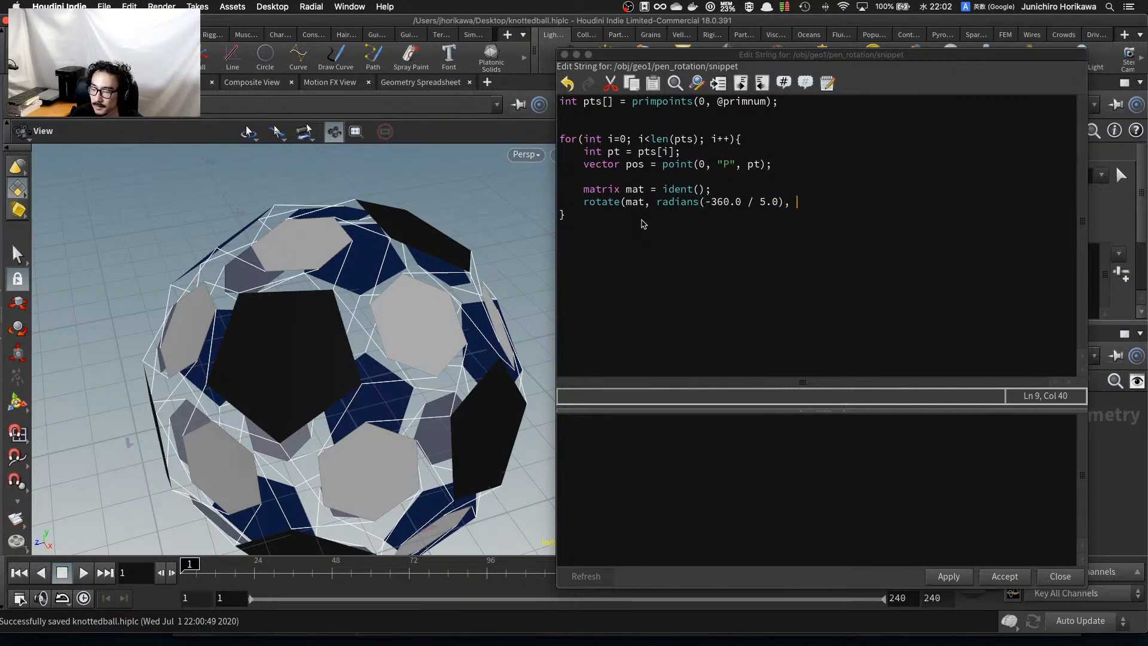
{"action": "type", "text": "@N);"}
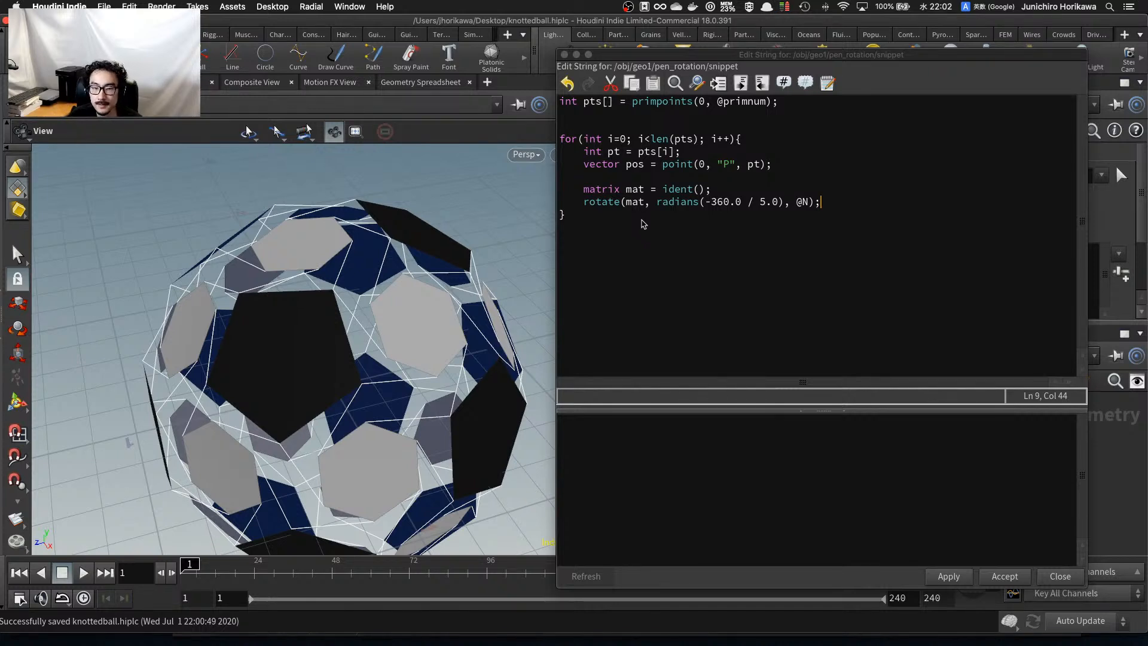
{"action": "key", "text": "Return"}
{"action": "key", "text": "Return"}
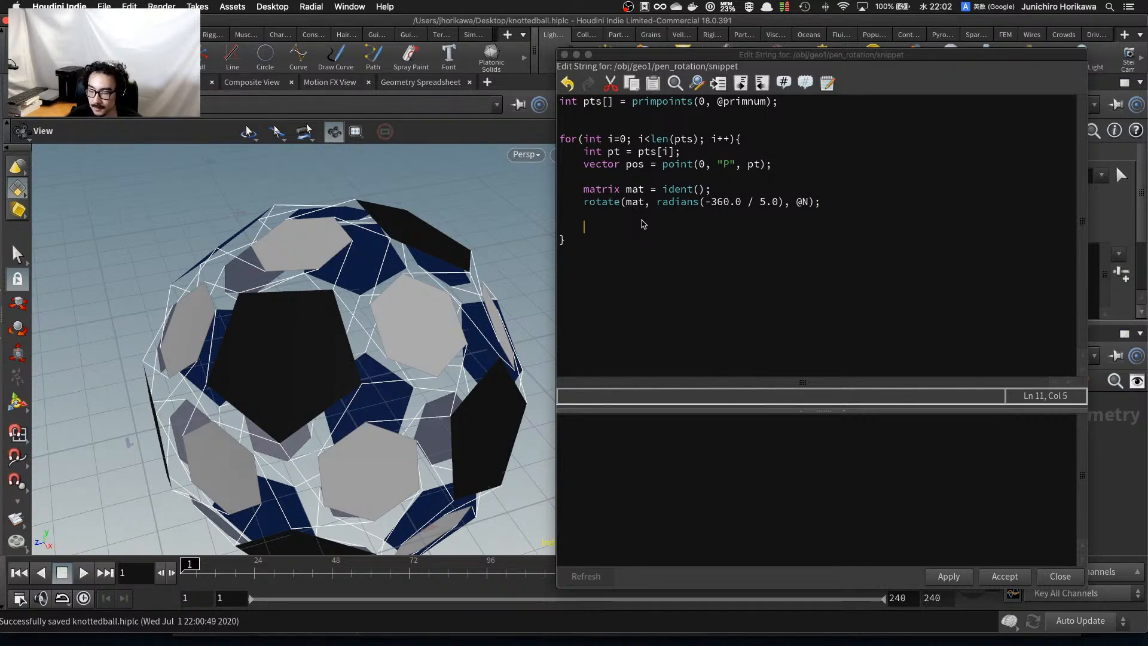
Below the rotate() call, shift the point position relative to the primitive's centre with pos -= @P;.
{"action": "type", "text": "pos "}
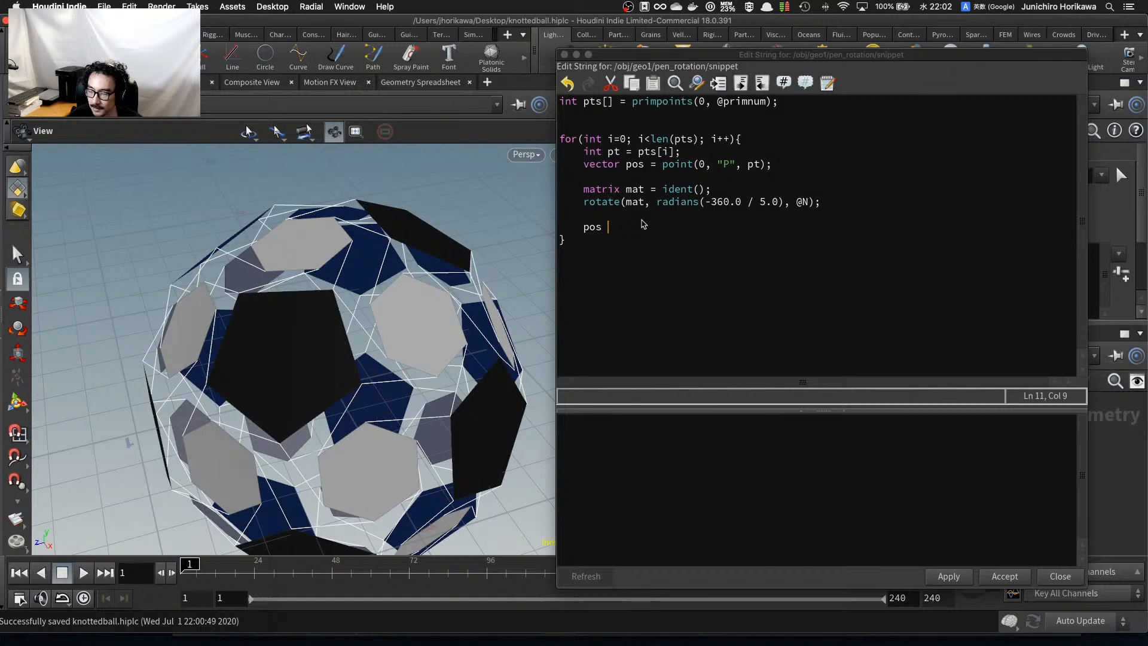
{"action": "type", "text": "-"}
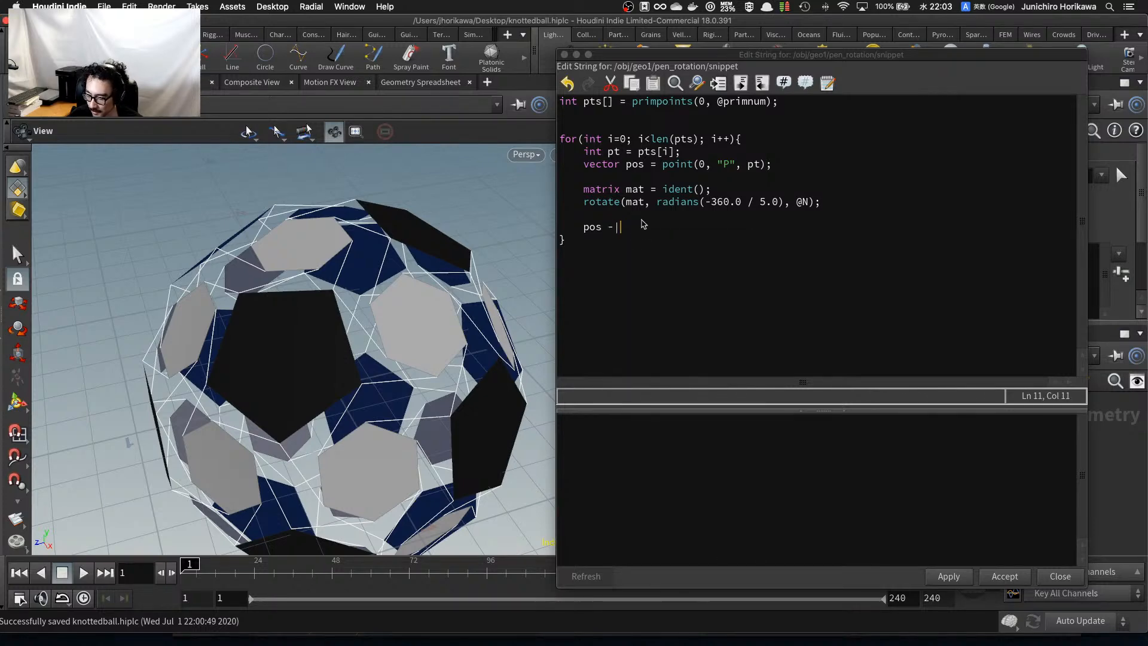
{"action": "type", "text": "="}
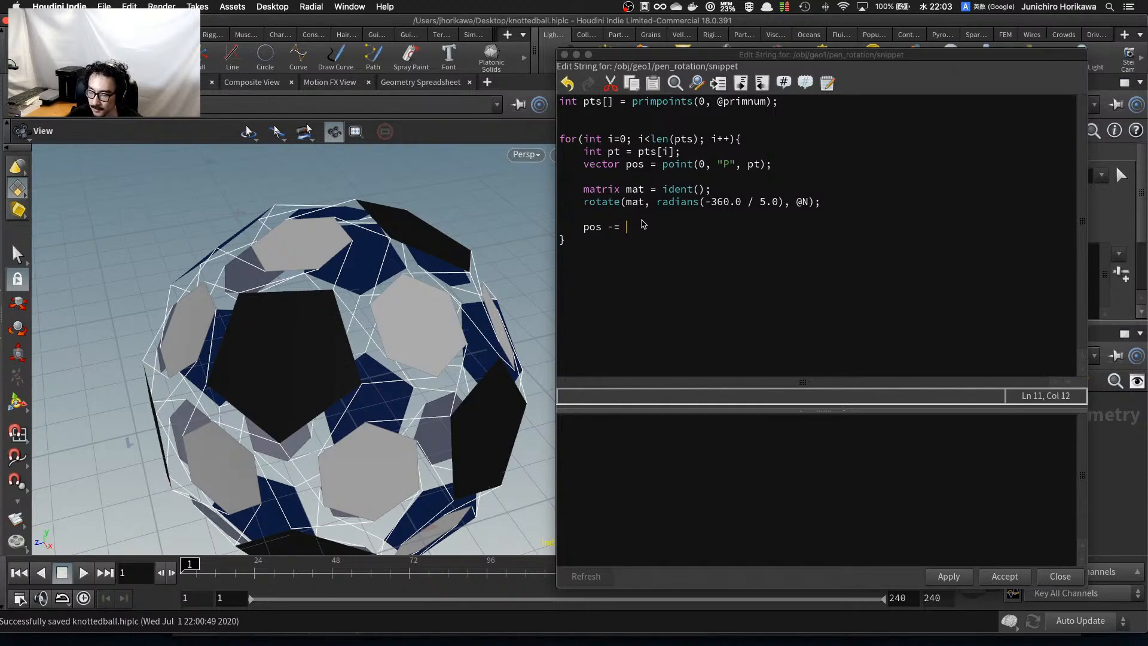
{"action": "type", "text": " @P;"}
{"action": "key", "text": "Return"}
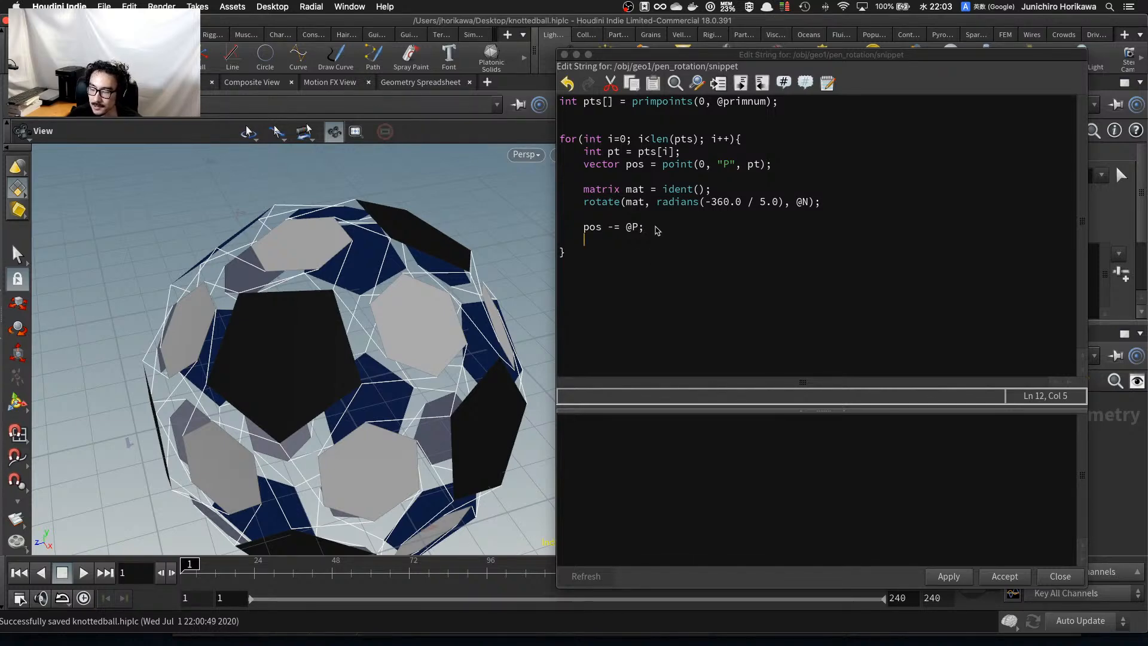
{"action": "double_click", "coordinate": [627, 230]}
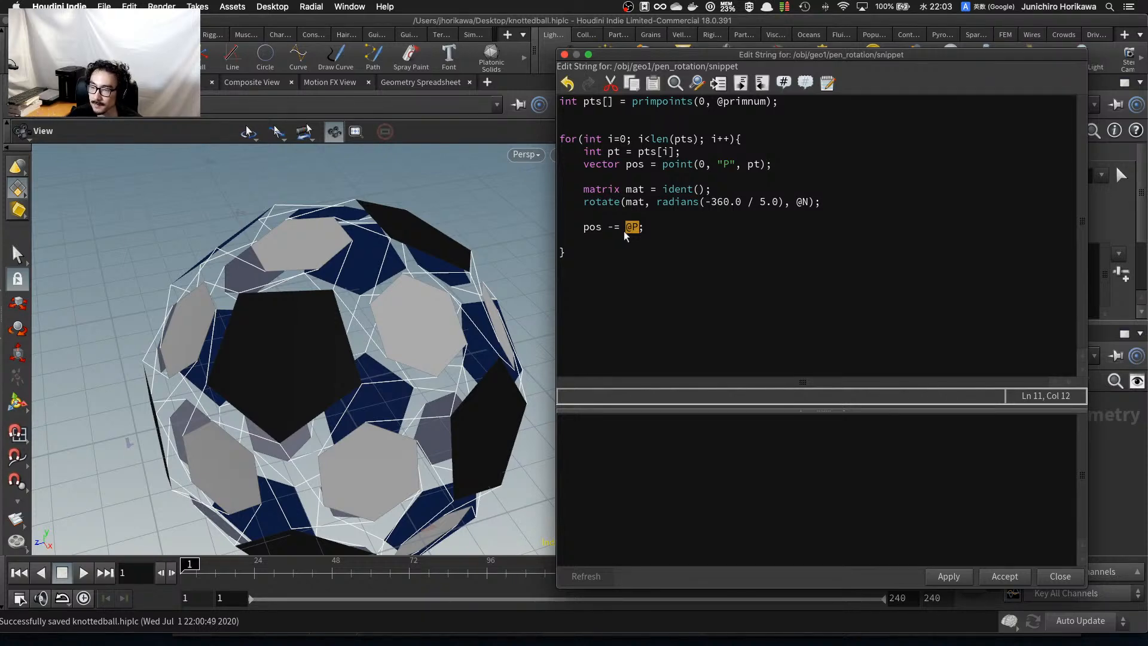
{"action": "left_click_drag", "start_coordinate": [676, 227], "coordinate": [586, 200]}
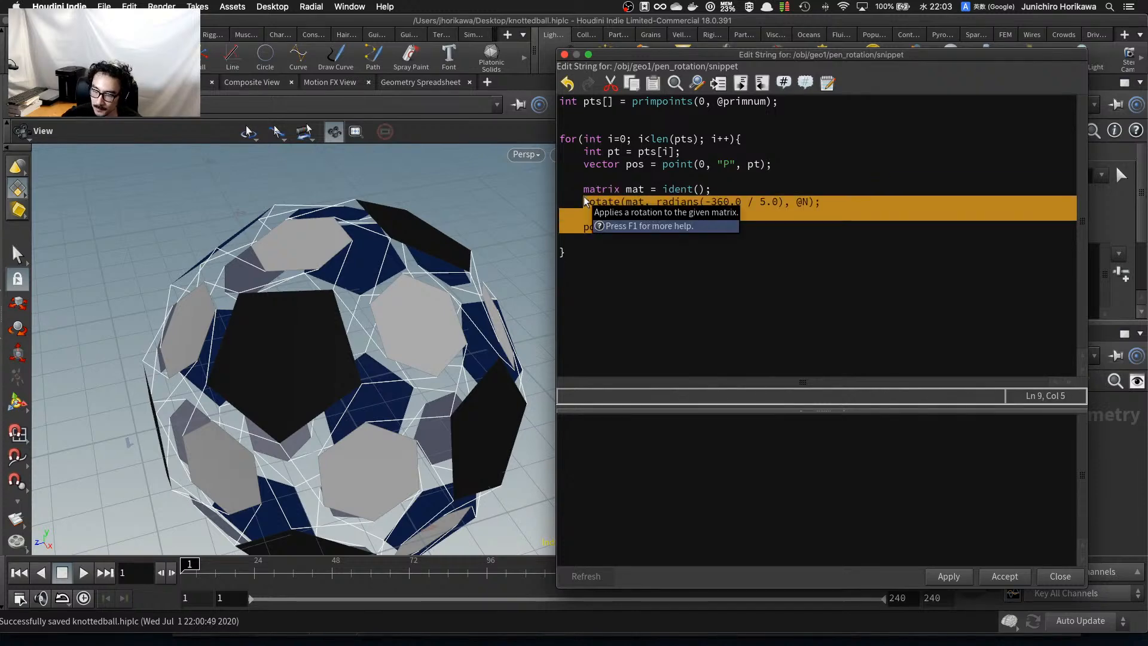
On the line below the subtraction, transform the position by the rotation matrix with pos *= mat;.
{"action": "left_click", "coordinate": [603, 254]}
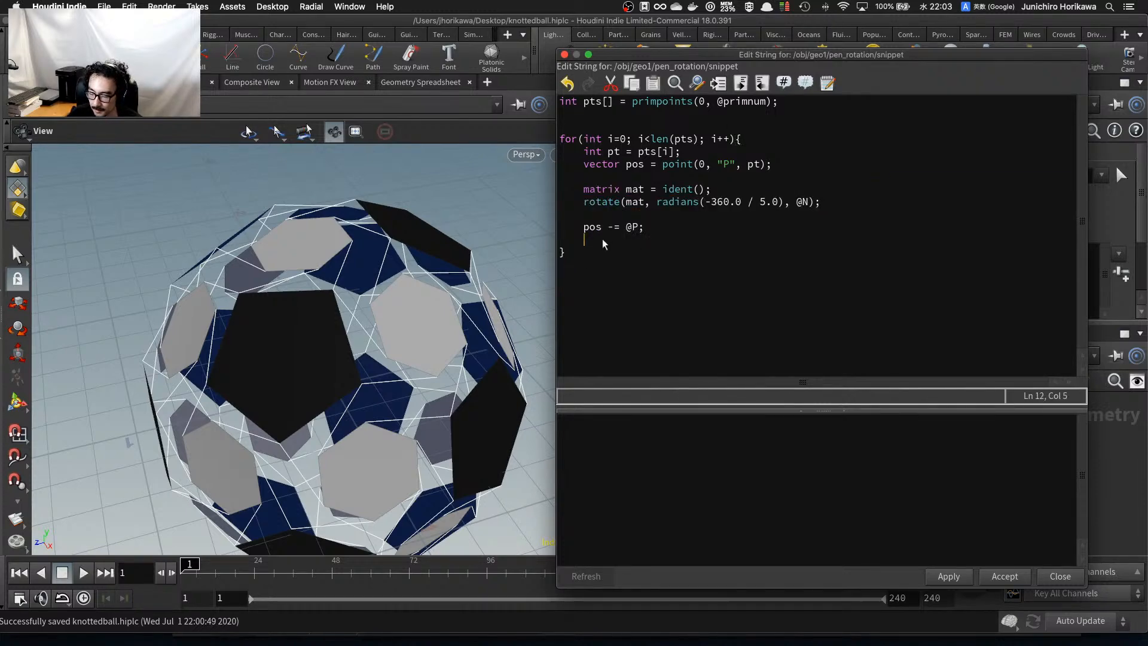
{"action": "type", "text": "pos *(="}
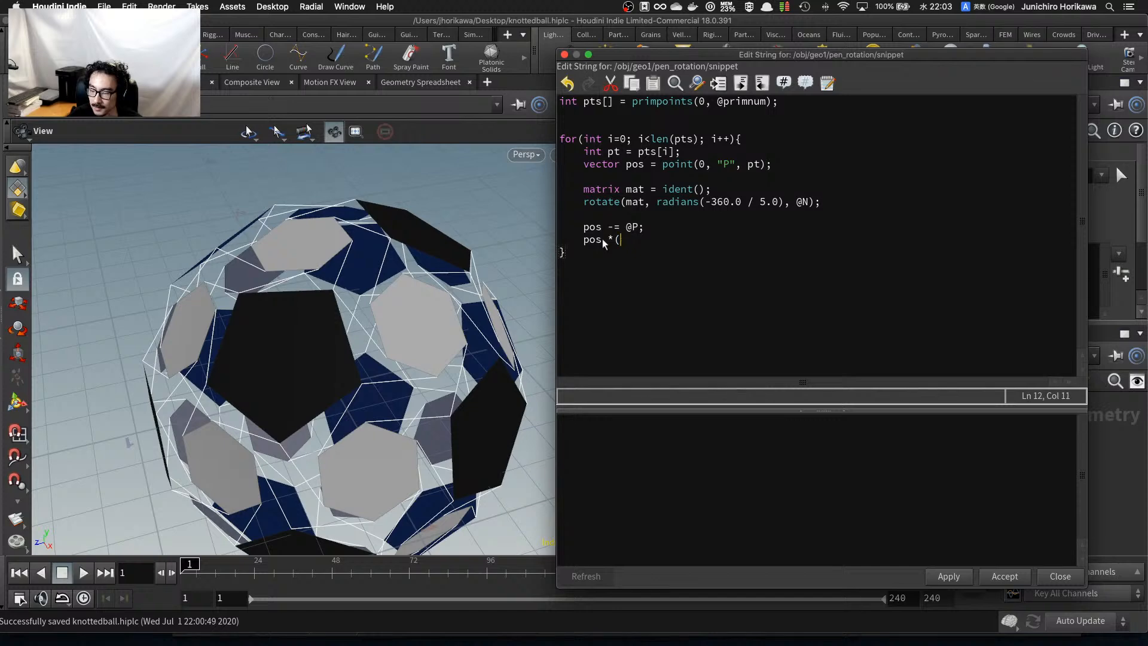
{"action": "key", "text": "BackSpace"}
{"action": "type", "text": "= mat;"}
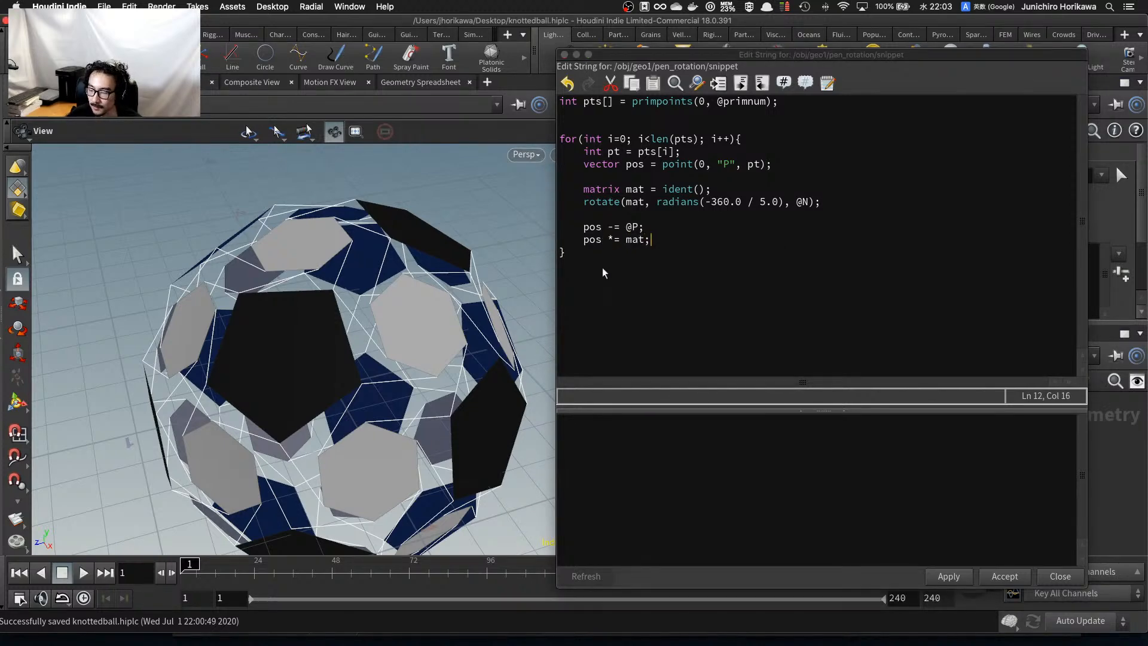
{"action": "key", "text": "Return"}
{"action": "key", "text": "Return"}
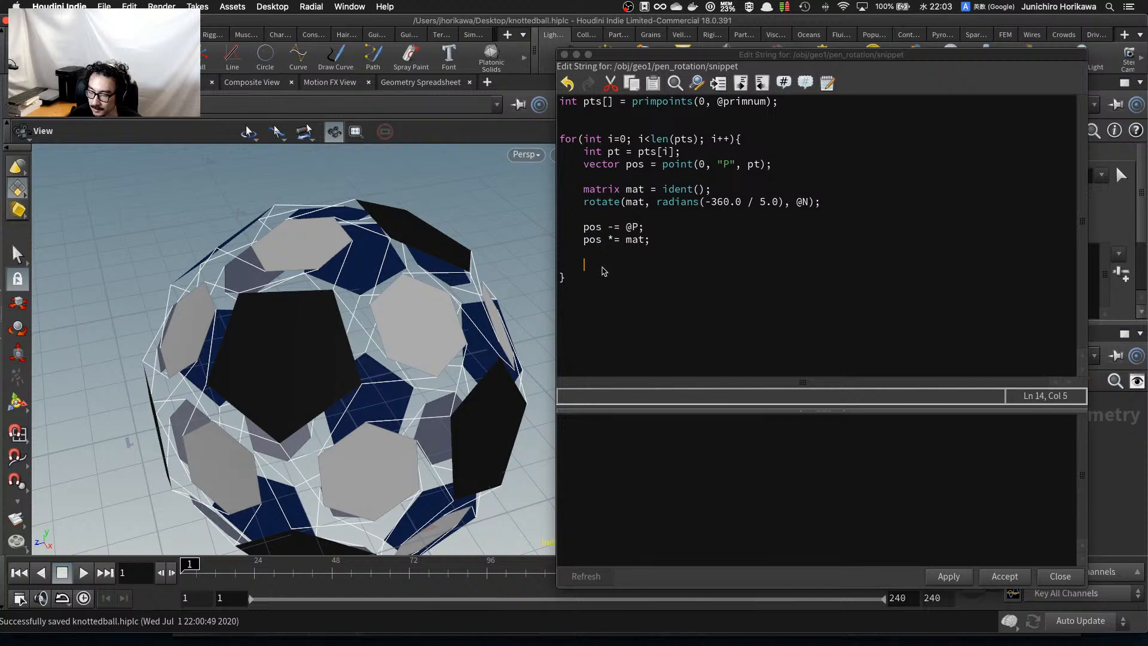
Directly below the matrix multiplication, move the position back with pos += @P;.
{"action": "left_click", "coordinate": [610, 249]}
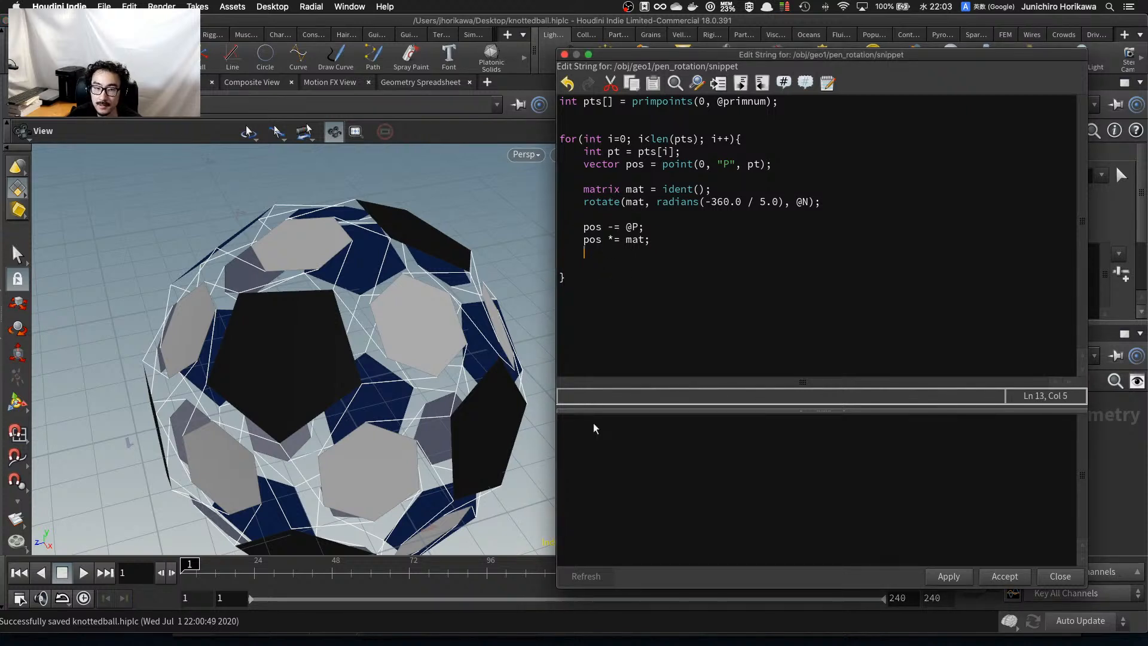
{"action": "type", "text": "pos +"}
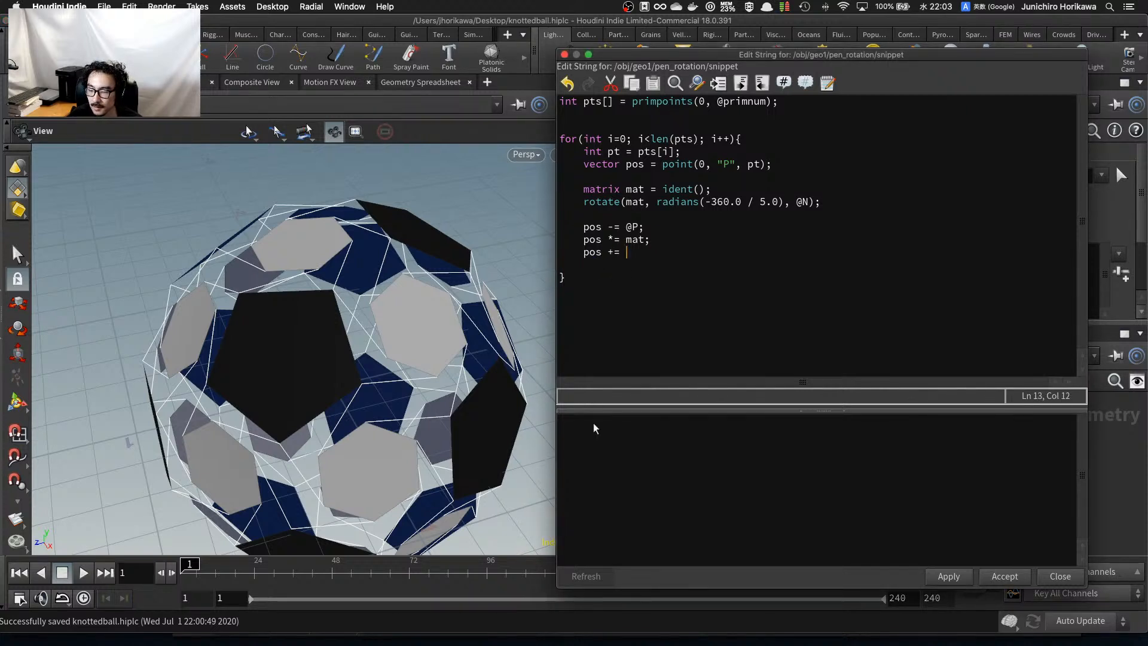
{"action": "type", "text": "= @P;"}
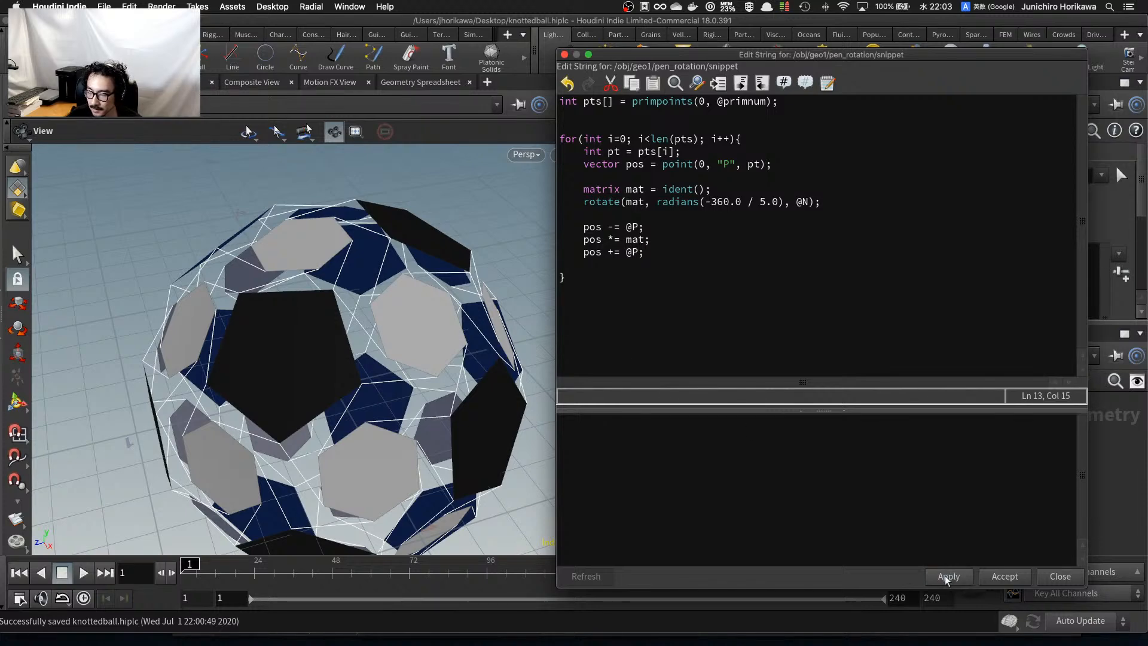
{"action": "left_click_drag", "start_coordinate": [311, 341], "coordinate": [363, 340]}
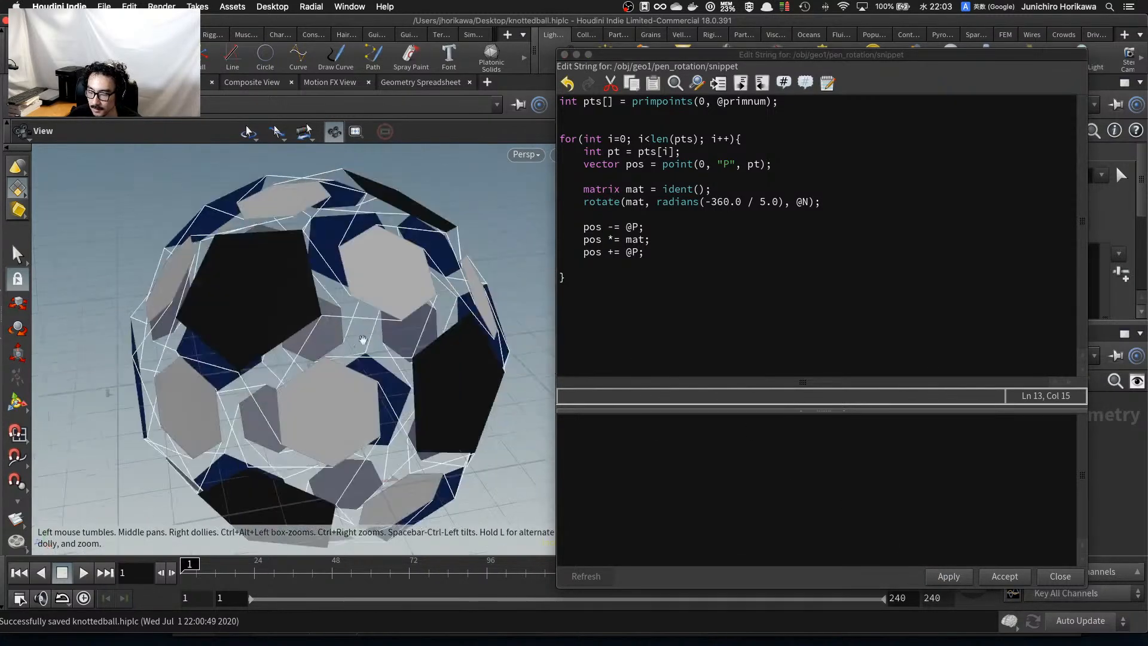
At the end of the loop, write the position back with setpointattrib(0, "P", pt, pos); and apply the code to check the pentagons.
{"action": "left_click", "coordinate": [683, 267]}
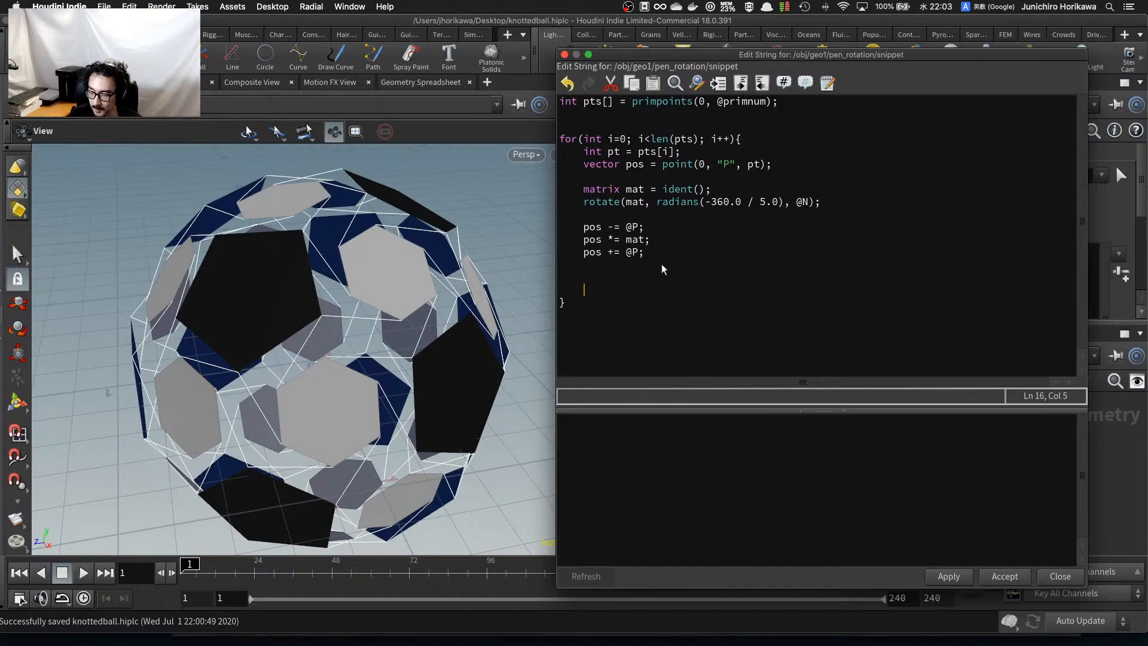
{"action": "type", "text": "setpoint"}
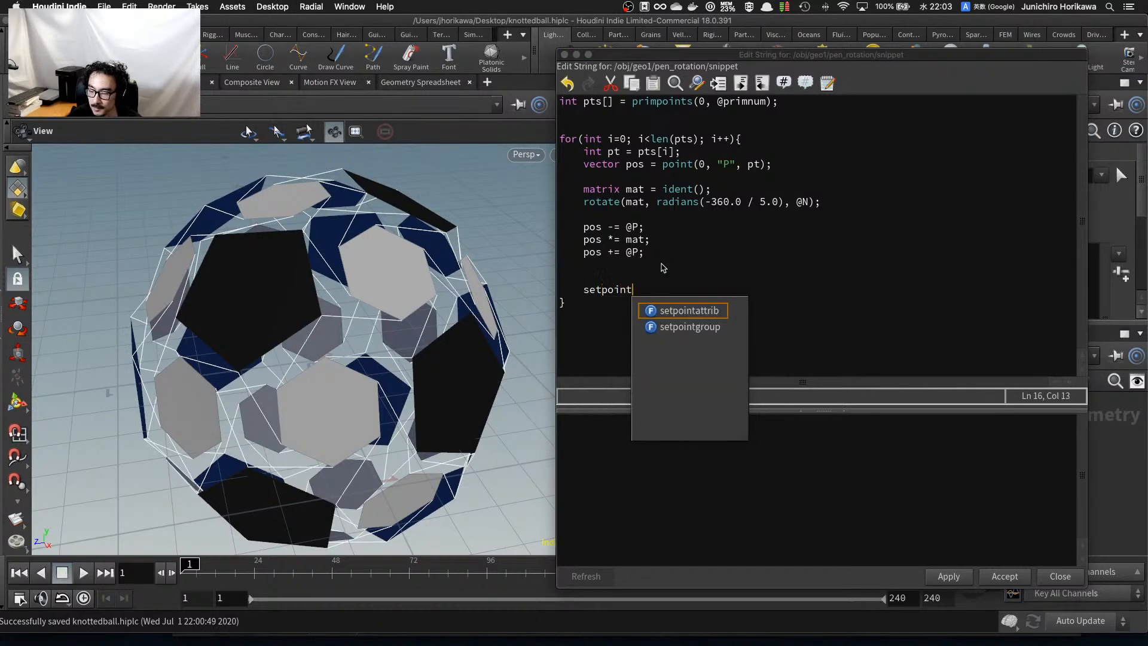
{"action": "type", "text": "attrib("}
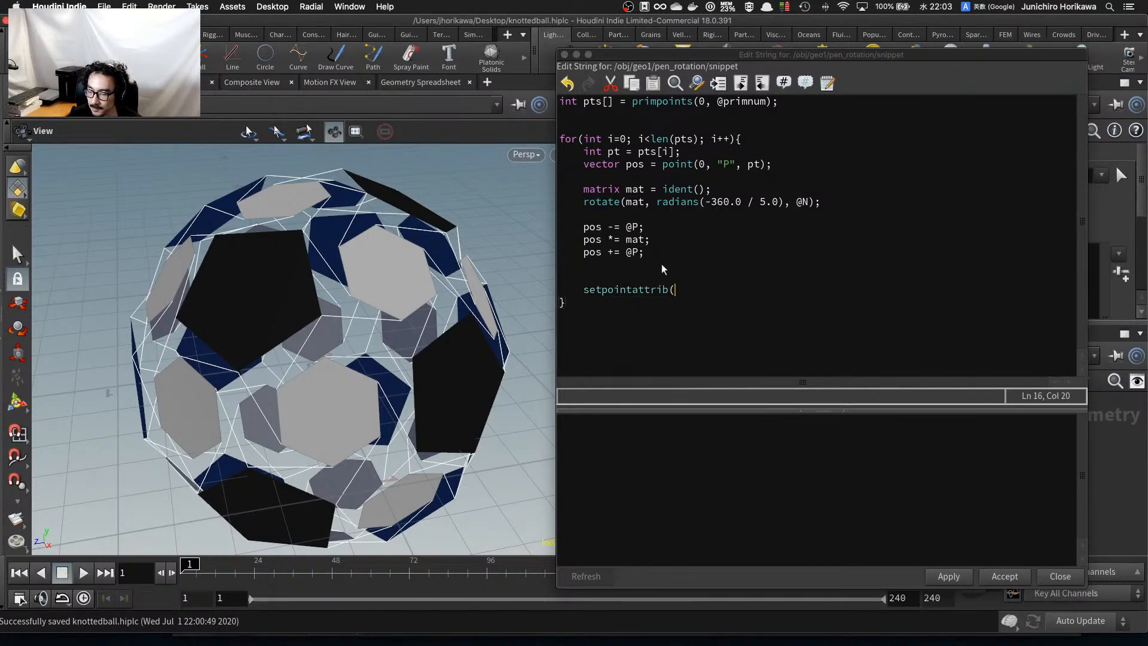
{"action": "type", "text": "0, \"P\", pt, pos);"}
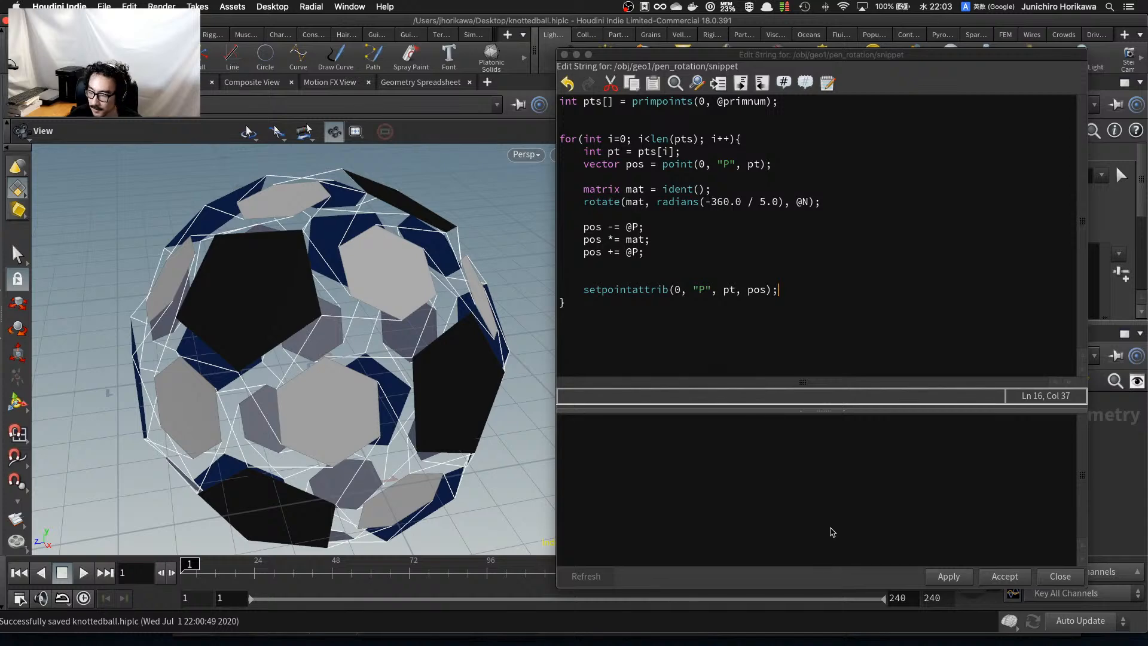
{"action": "left_click", "coordinate": [947, 575]}
{"action": "left_click_drag", "start_coordinate": [316, 313], "coordinate": [275, 274]}
{"action": "left_click_drag", "start_coordinate": [192, 312], "coordinate": [244, 353]}
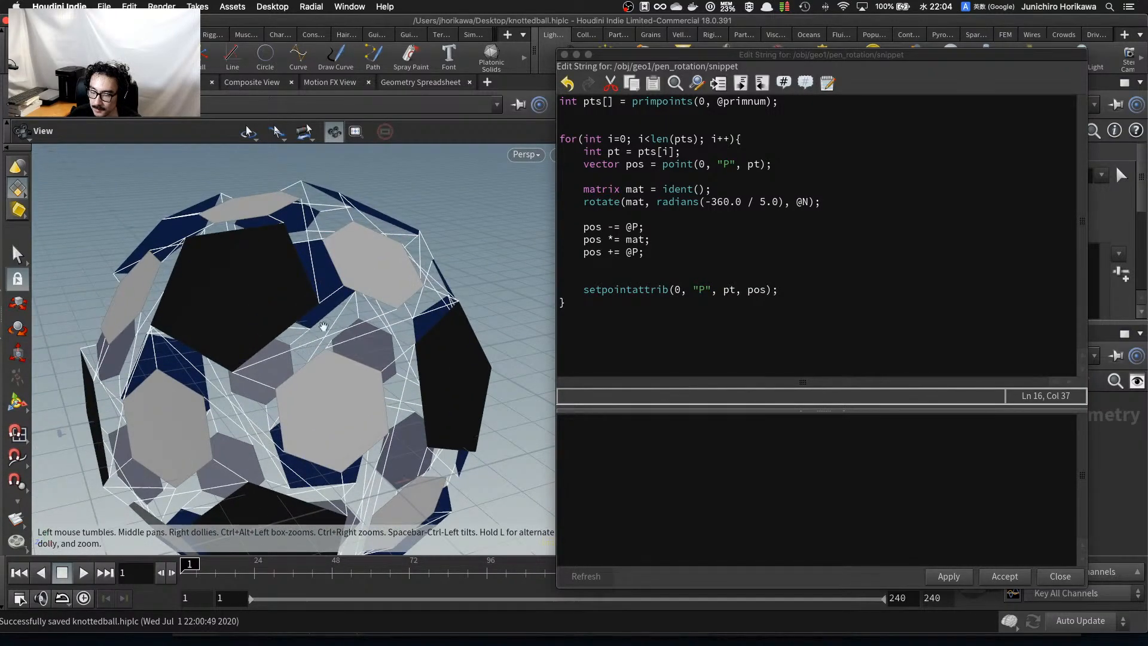
{"action": "left_click_drag", "start_coordinate": [304, 310], "coordinate": [307, 325]}
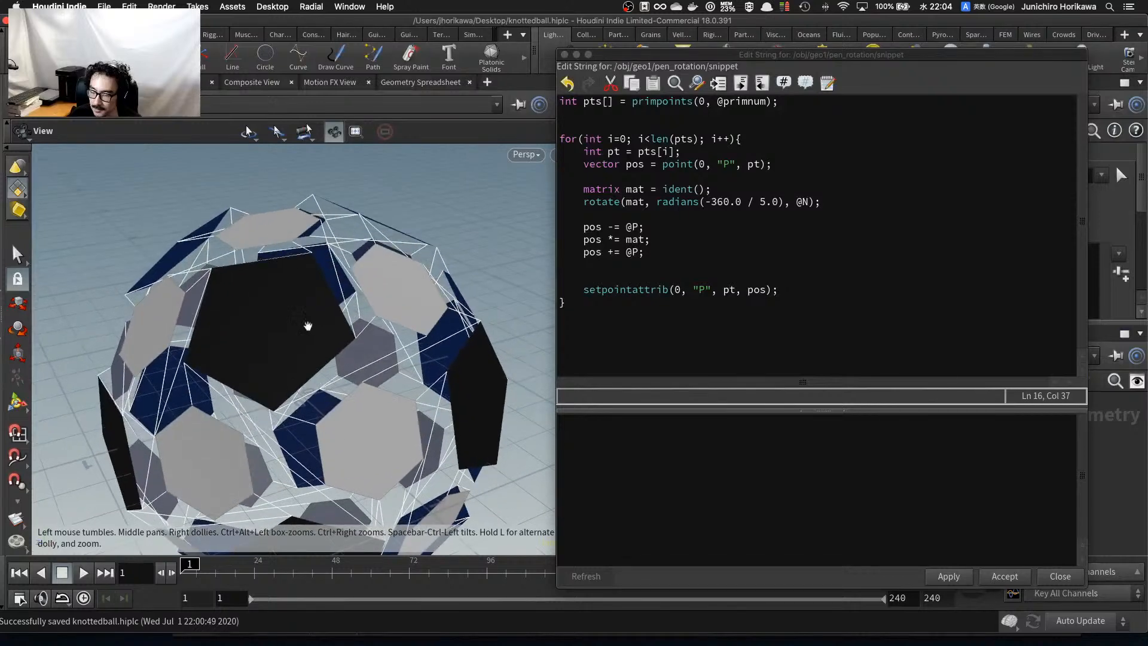
Change the divisor in the rotation angle to 8.0 and apply the code.
{"action": "left_click", "coordinate": [747, 216]}
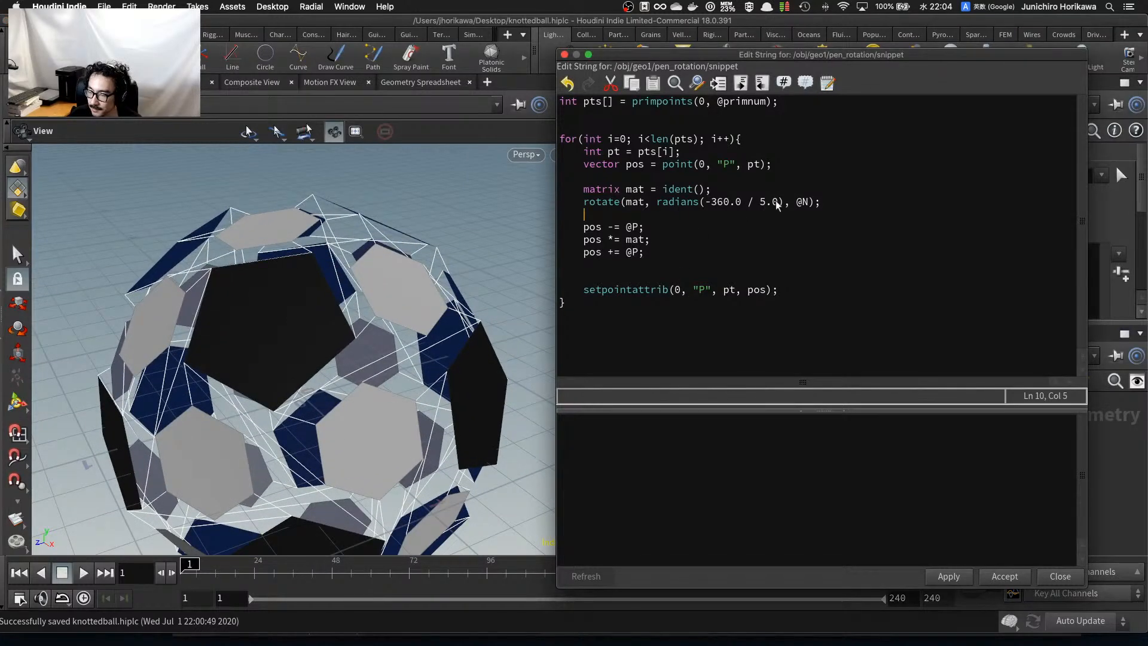
{"action": "left_click_drag", "start_coordinate": [779, 202], "coordinate": [767, 203]}
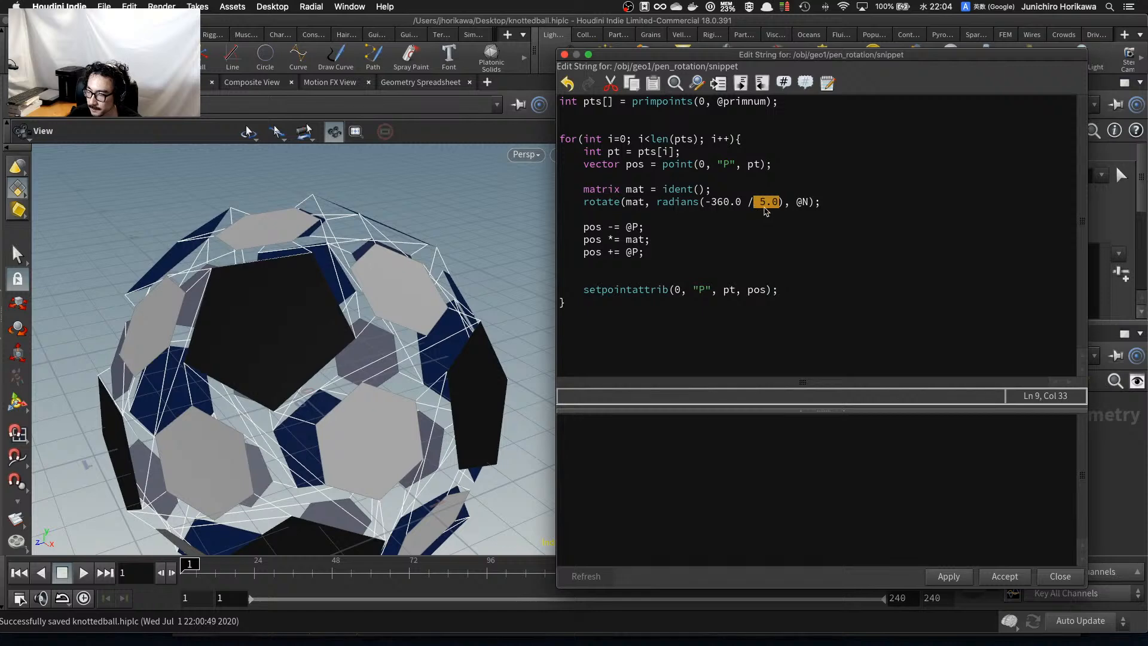
{"action": "left_click", "coordinate": [765, 207]}
{"action": "mouse_move", "coordinate": [781, 206]}
{"action": "left_mouse_down"}
{"action": "mouse_move", "coordinate": [735, 208]}
{"action": "mouse_move", "coordinate": [761, 207]}
{"action": "left_mouse_up"}
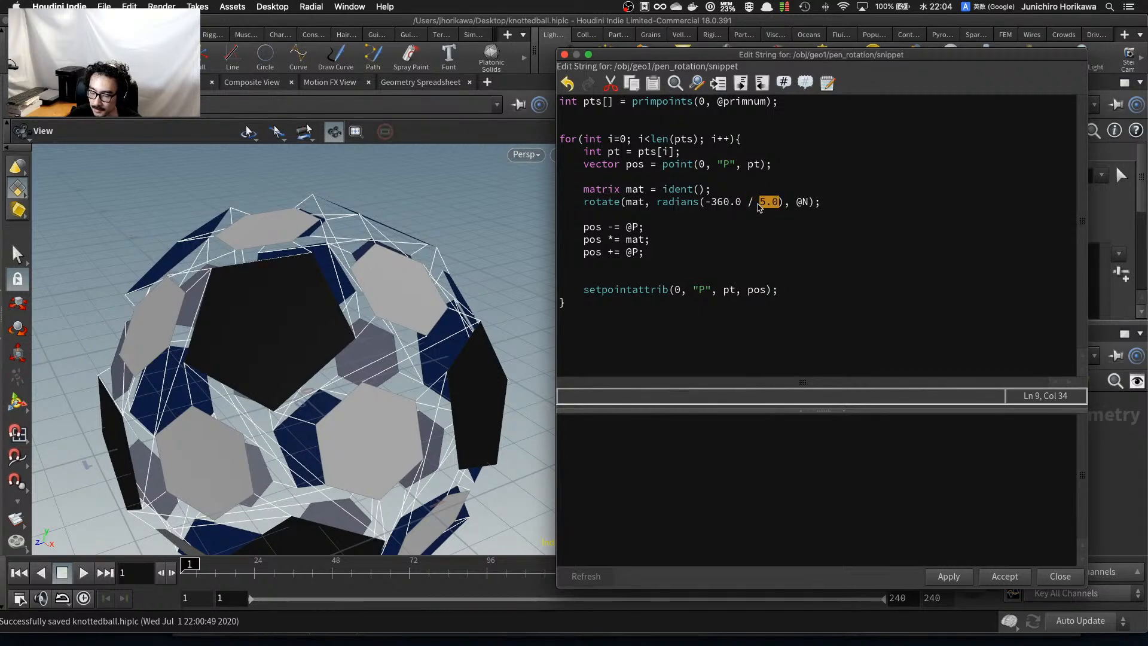
{"action": "left_click", "coordinate": [760, 207]}
{"action": "left_click_drag", "start_coordinate": [764, 205], "coordinate": [761, 206]}
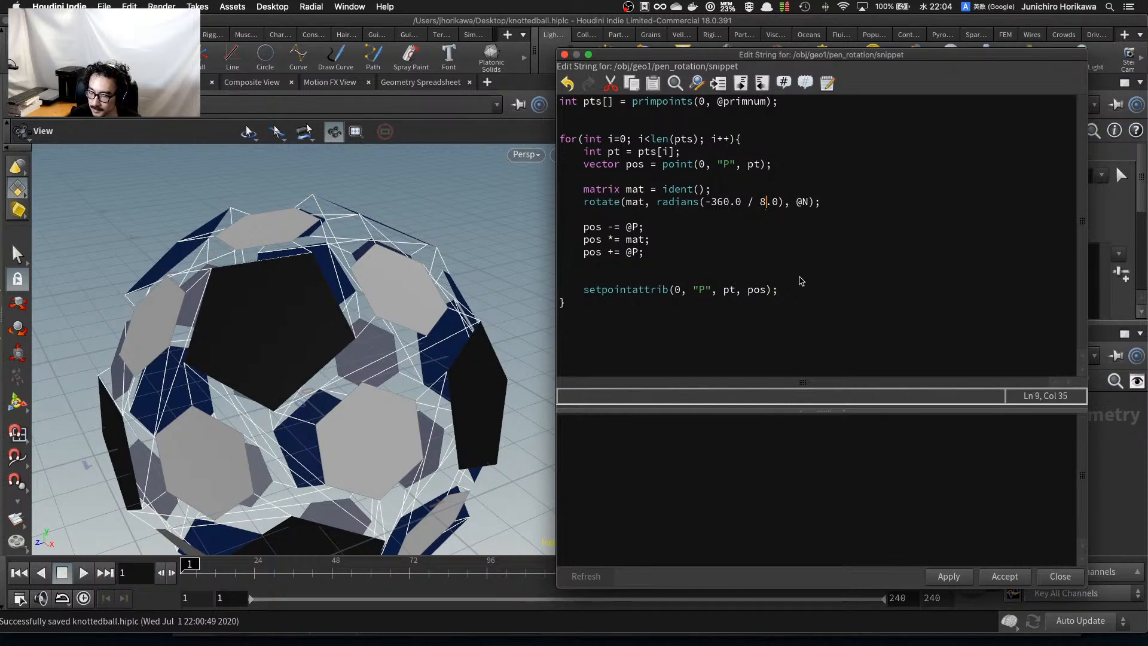
{"action": "left_click", "coordinate": [957, 575]}
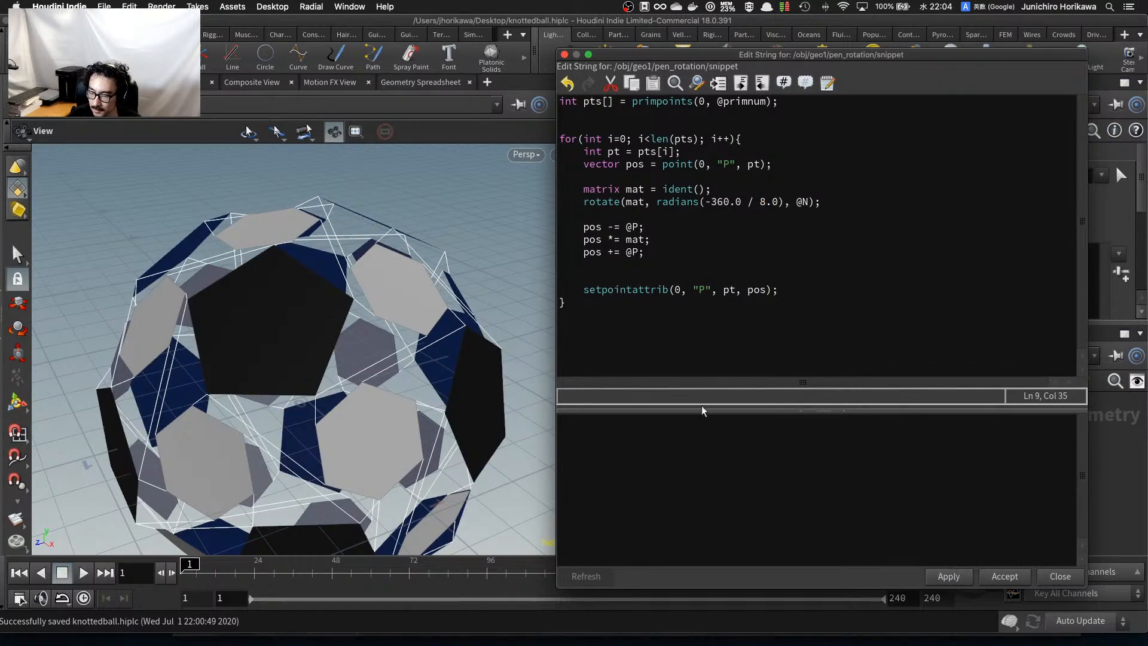
Lower the divisor in the rotation angle to 7.0, 6.0 and 5.0, applying the code after each change to check the pentagons.
{"action": "left_click_drag", "start_coordinate": [414, 312], "coordinate": [202, 271]}
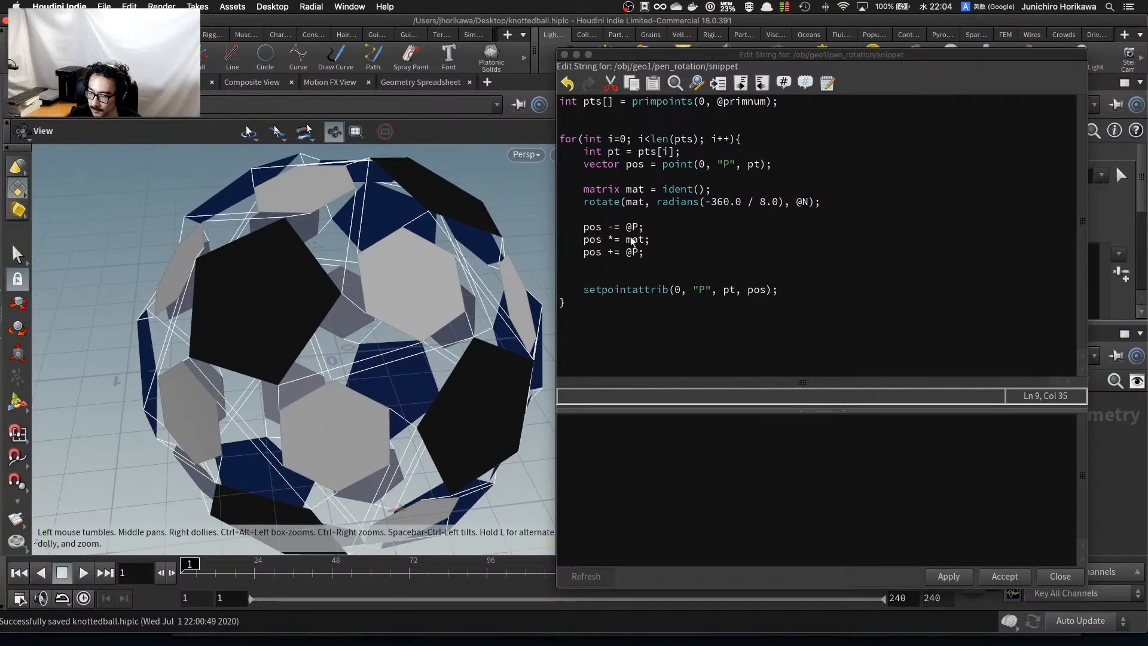
{"action": "left_click", "coordinate": [762, 203]}
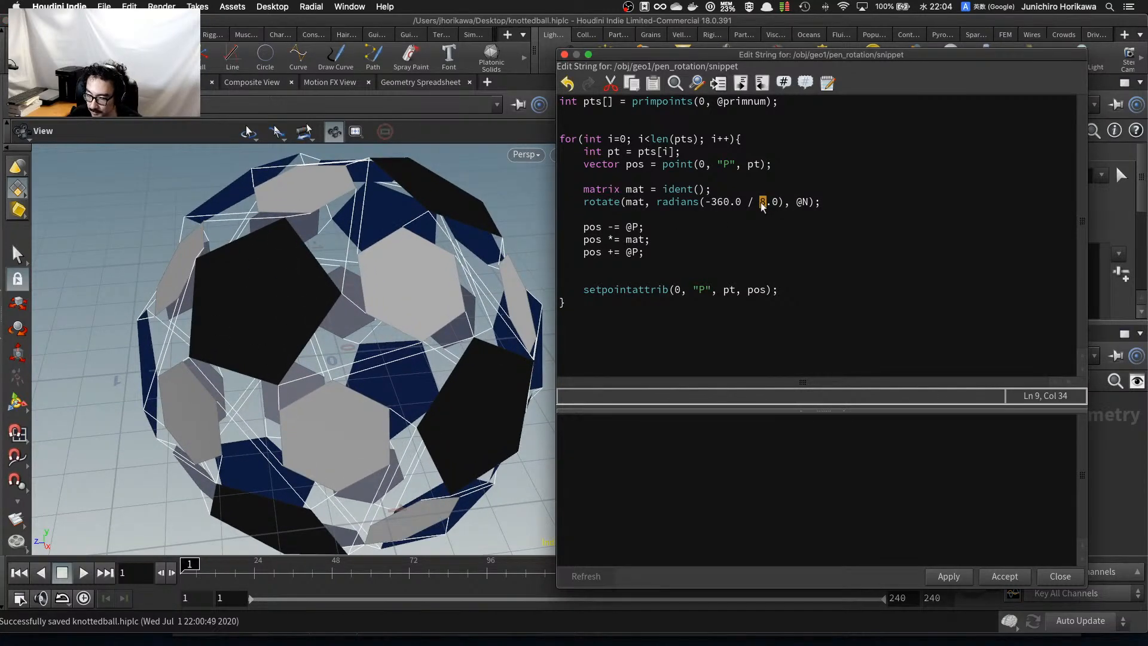
{"action": "type", "text": "7"}
{"action": "left_click", "coordinate": [938, 580]}
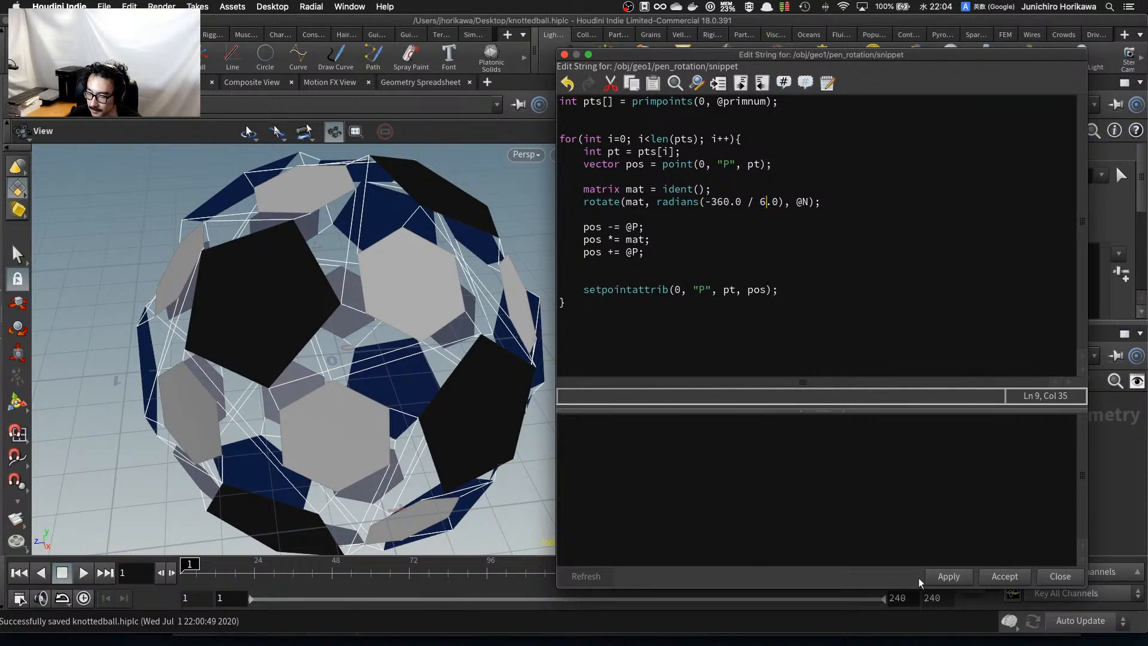
{"action": "left_click", "coordinate": [944, 578]}
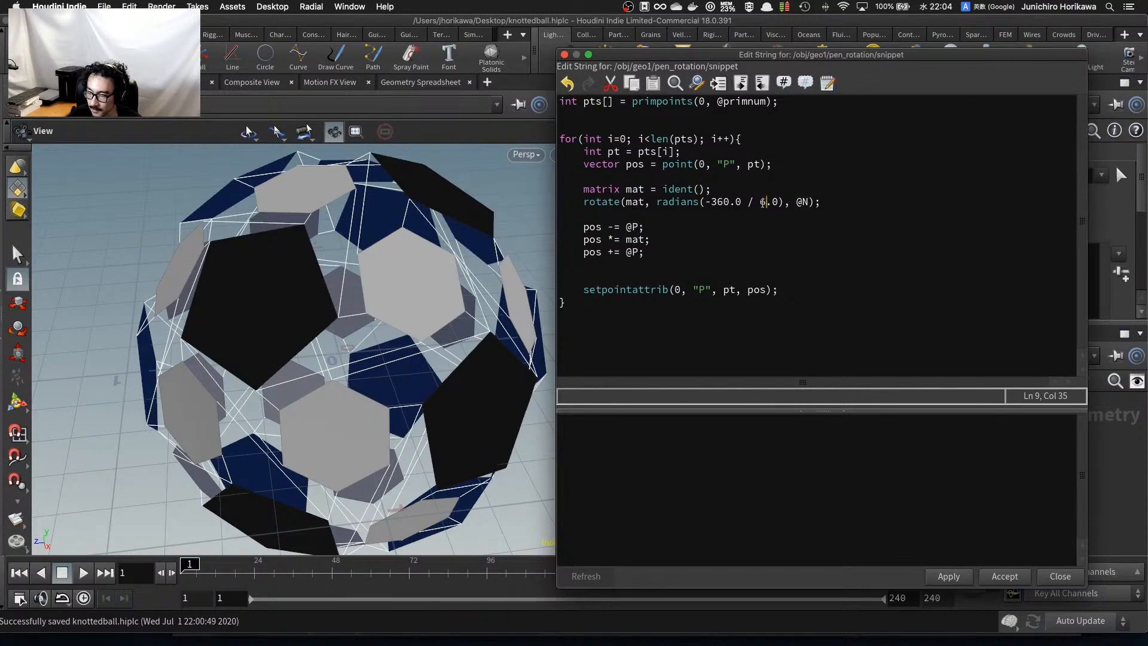
{"action": "type", "text": "5"}
{"action": "left_click", "coordinate": [943, 578]}
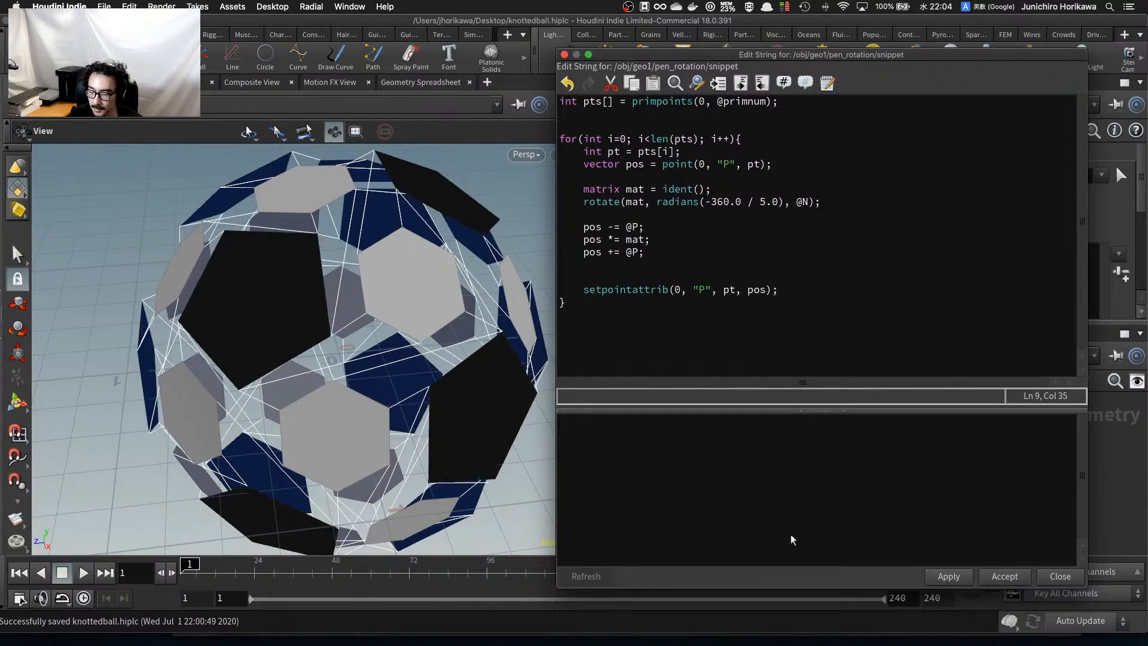
{"action": "left_click_drag", "start_coordinate": [448, 428], "coordinate": [399, 447]}
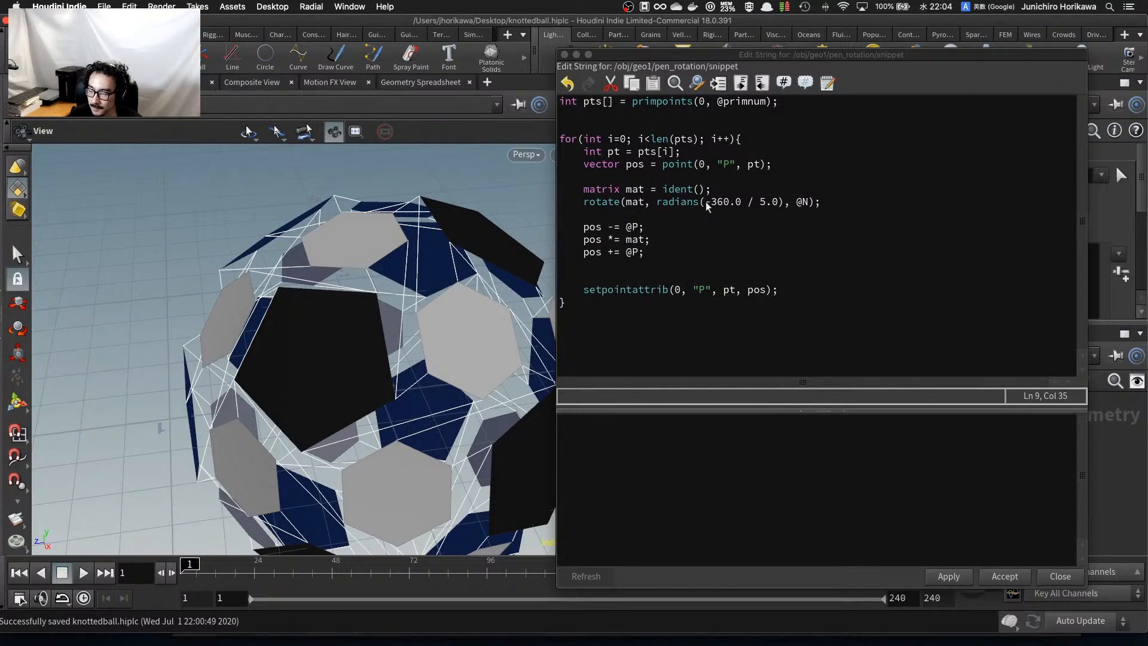
Replace the fixed angle inside radians() with chf("pen_ang"), apply the code and accept it.
{"action": "left_click_drag", "start_coordinate": [705, 203], "coordinate": [776, 207]}
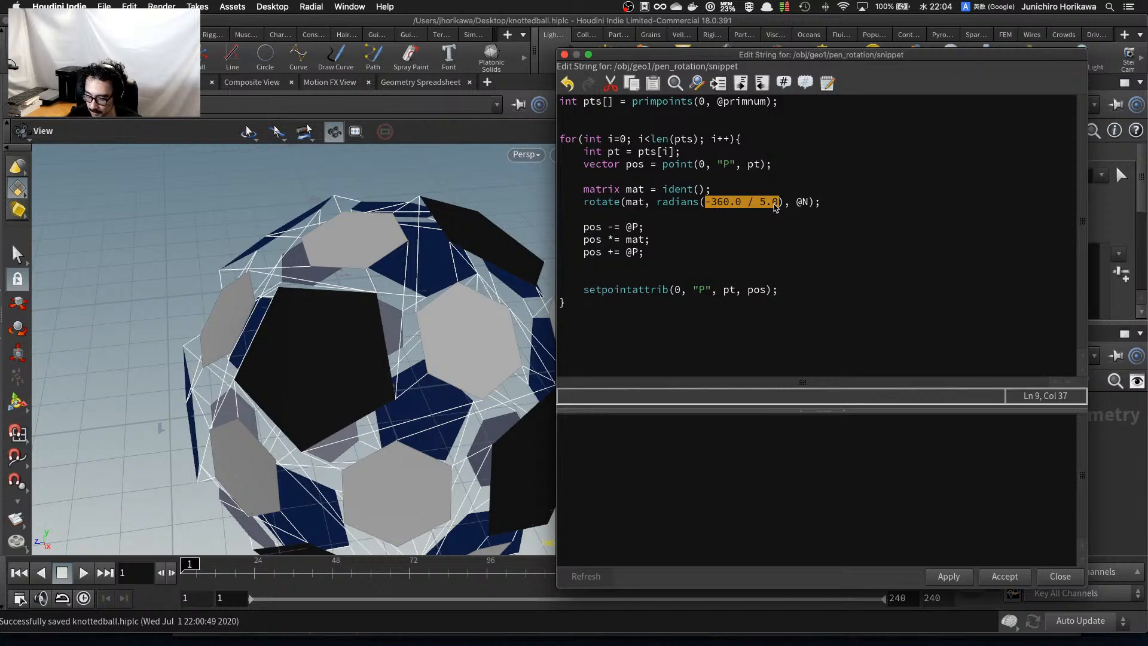
{"action": "type", "text": "chf(\"\""}
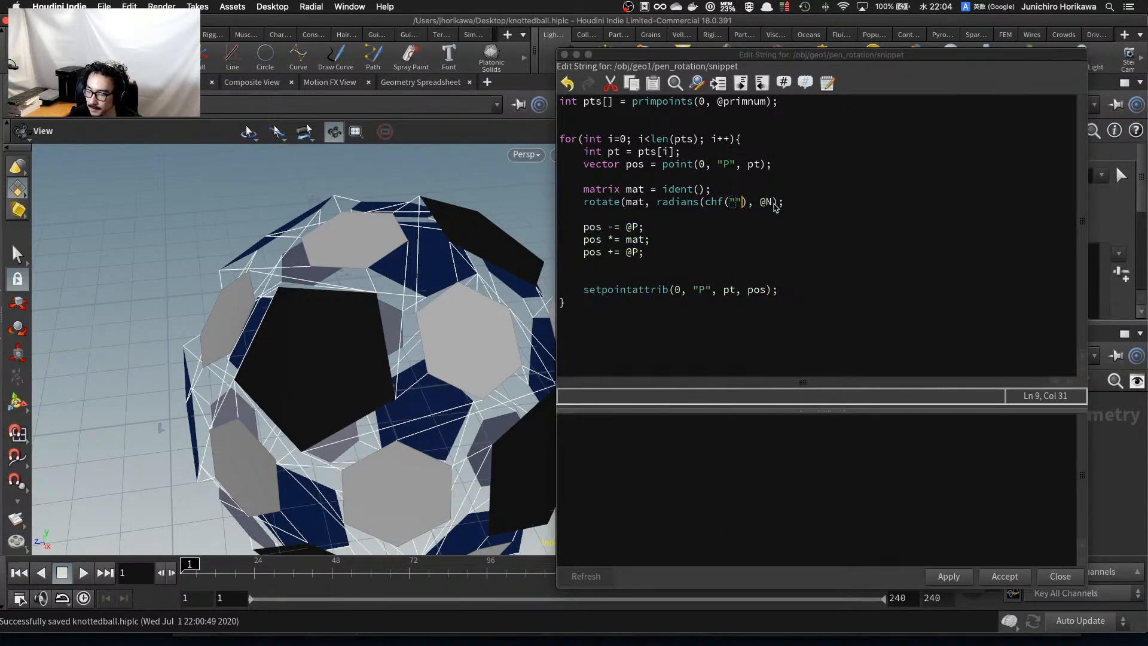
{"action": "type", "text": ")"}
{"action": "key", "text": "Left"}
{"action": "key", "text": "Left"}
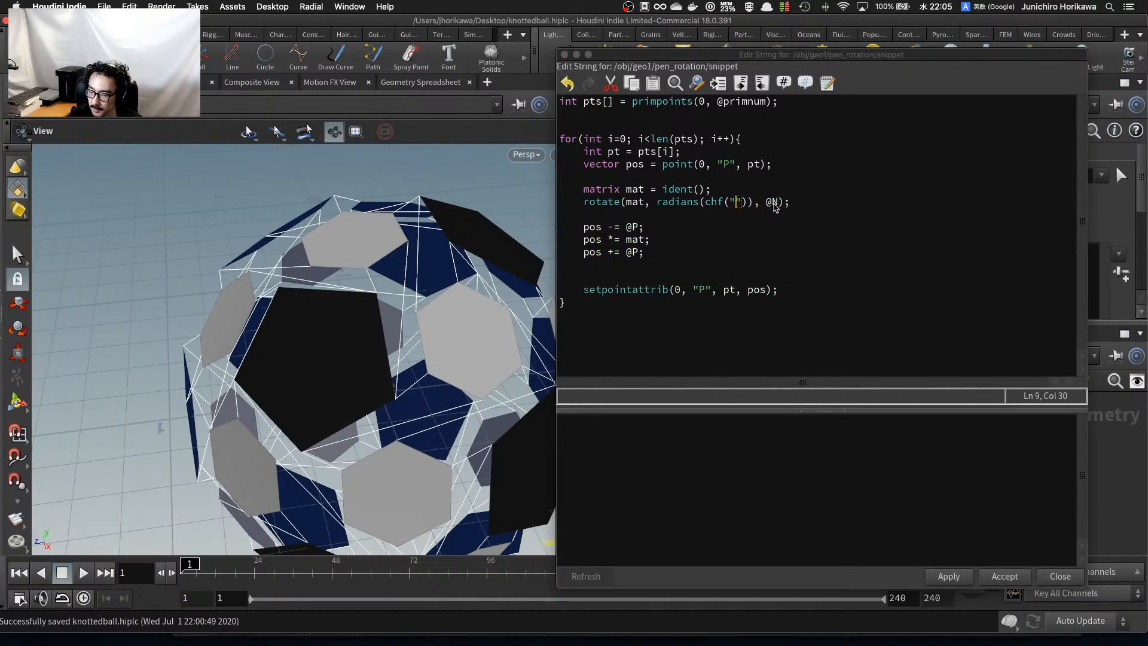
{"action": "type", "text": "pen_rot"}
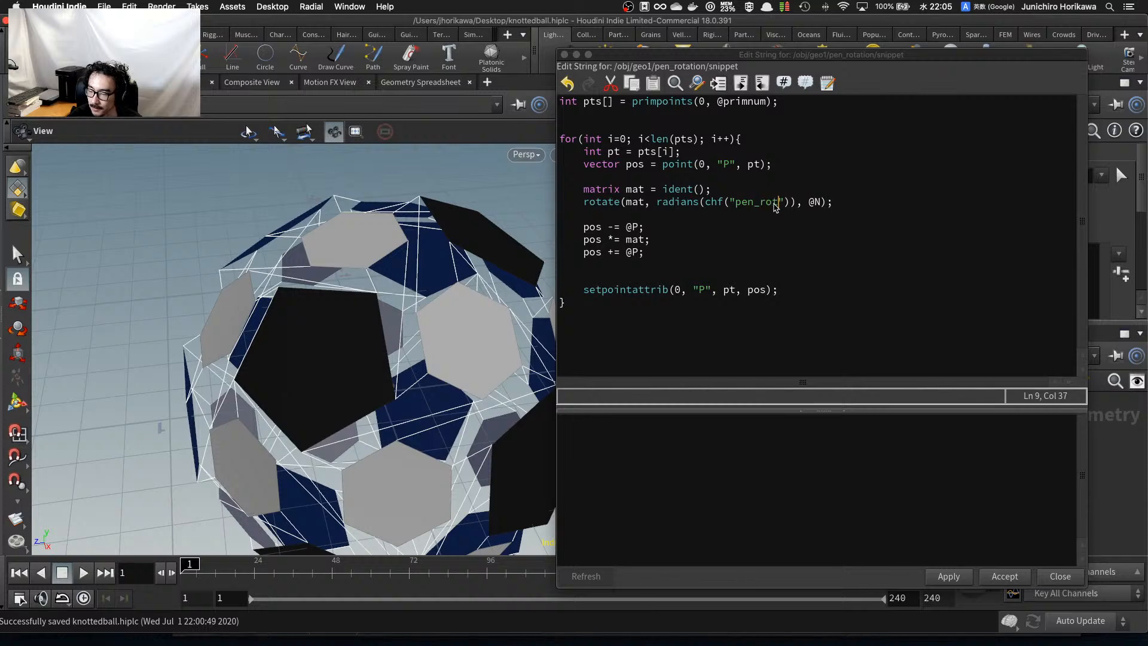
{"action": "key", "text": "BackSpace"}
{"action": "key", "text": "BackSpace"}
{"action": "key", "text": "BackSpace"}
{"action": "type", "text": "ang"}
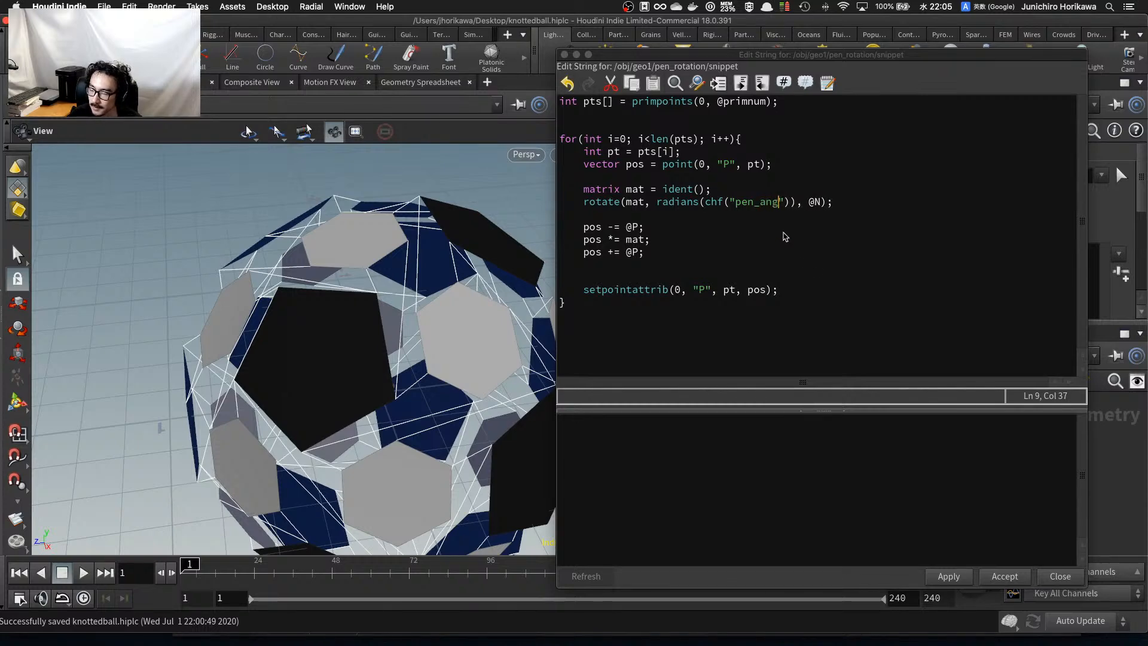
{"action": "left_click", "coordinate": [942, 578]}
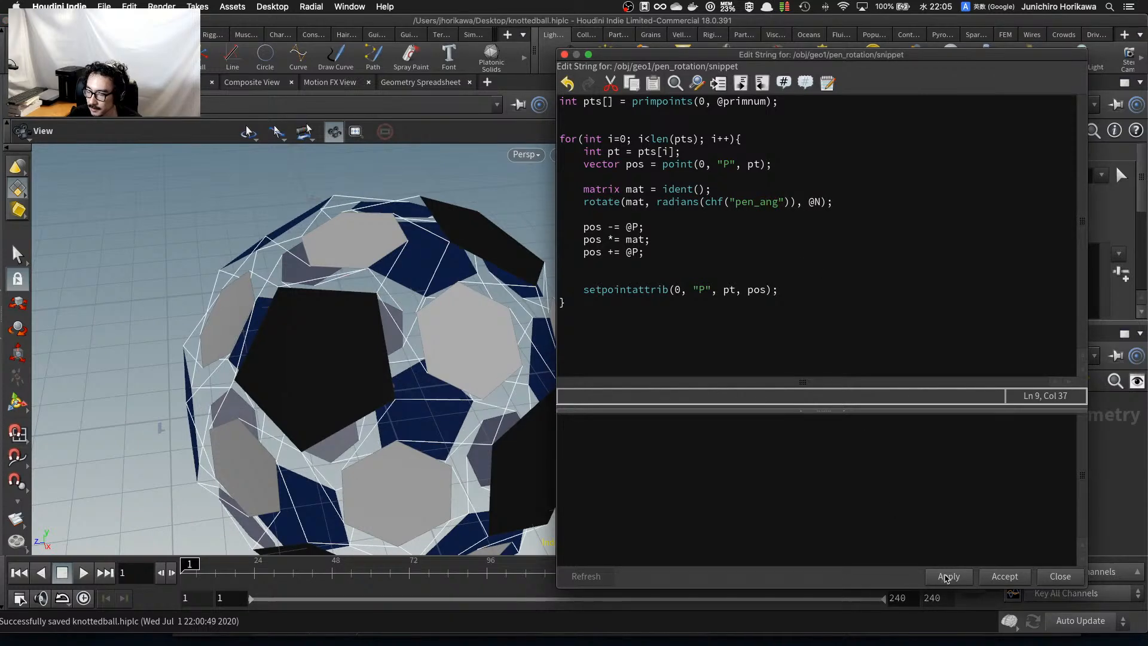
{"action": "left_click", "coordinate": [1004, 576]}
Create the spare parameter for the pen_ang channel on the pen_rotation wrangle and enlarge the parameter area to show it.
{"action": "scroll", "coordinate": [1126, 248], "scroll_direction": "down", "scroll_amount": 3}
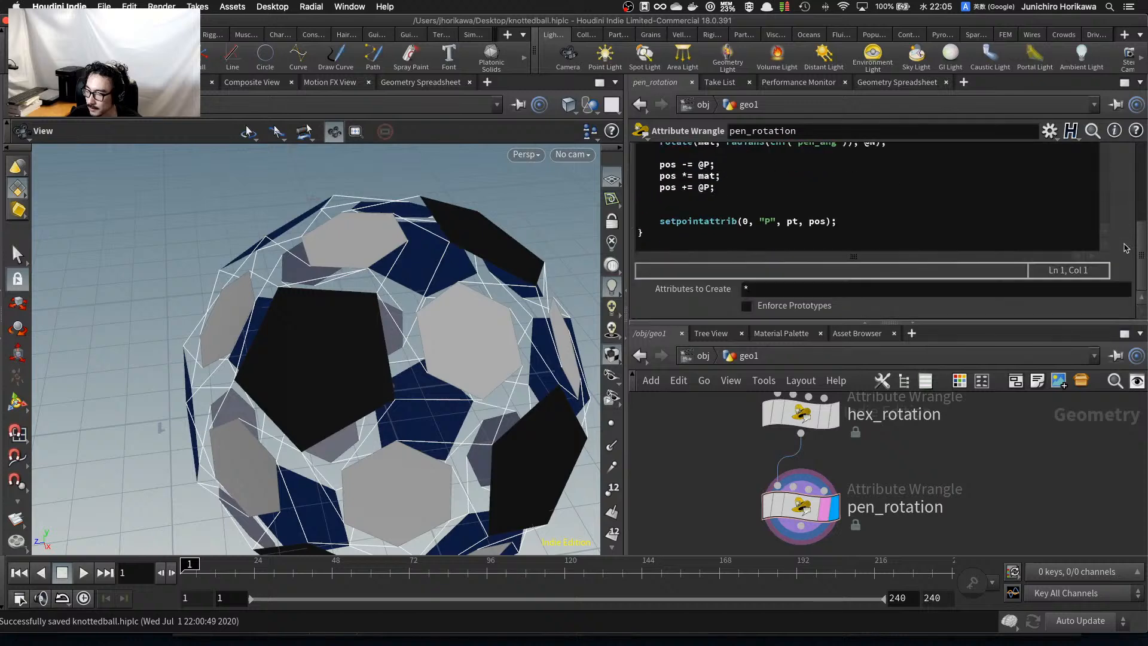
{"action": "scroll", "coordinate": [1100, 243], "scroll_direction": "up", "scroll_amount": 5}
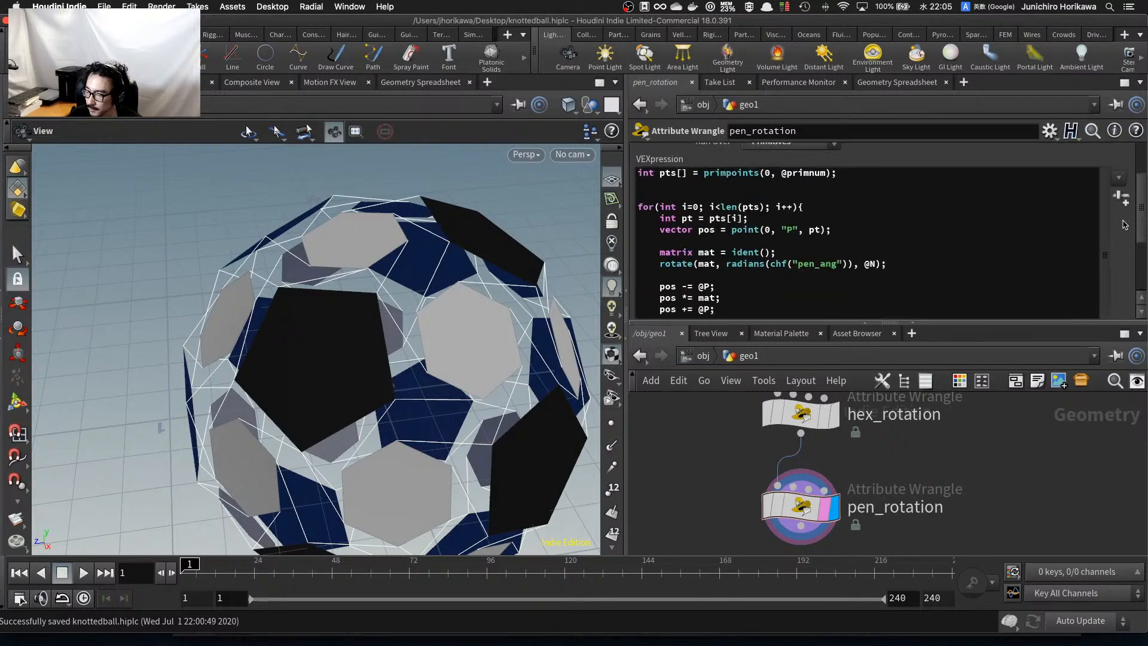
{"action": "left_click_drag", "start_coordinate": [1073, 322], "coordinate": [1059, 408]}
{"action": "scroll", "coordinate": [1113, 305], "scroll_direction": "down", "scroll_amount": 3}
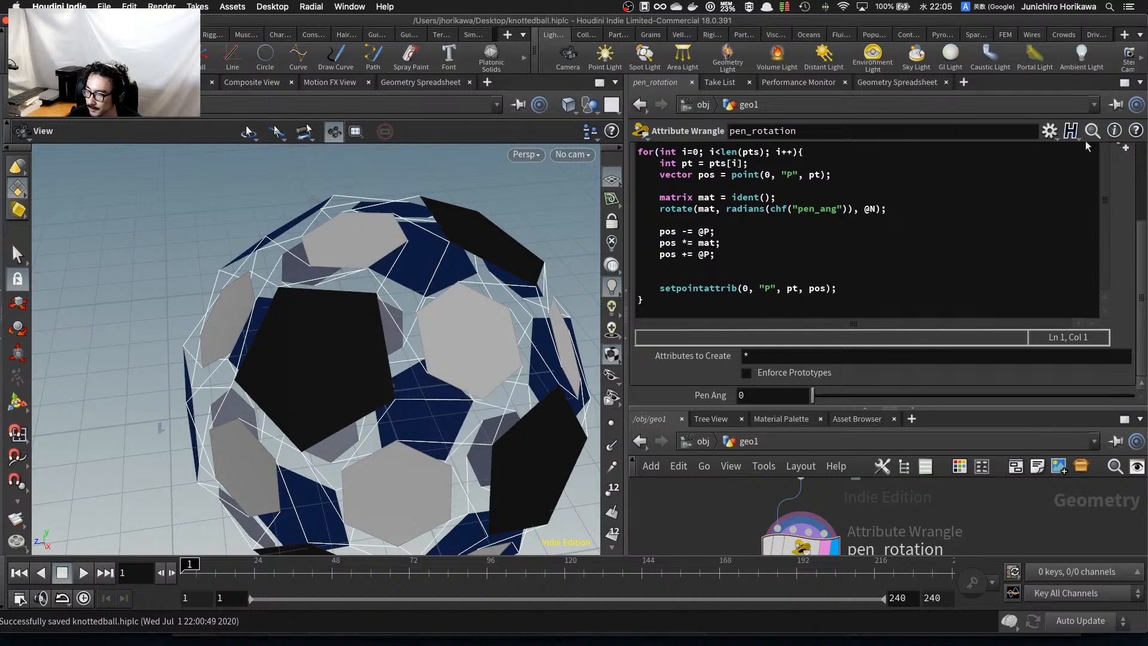
In pen_rotation's parameter interface, set the Pen Ang range from -120 to 120 and accept the change.
{"action": "left_click", "coordinate": [1049, 130]}
{"action": "left_click", "coordinate": [944, 145]}
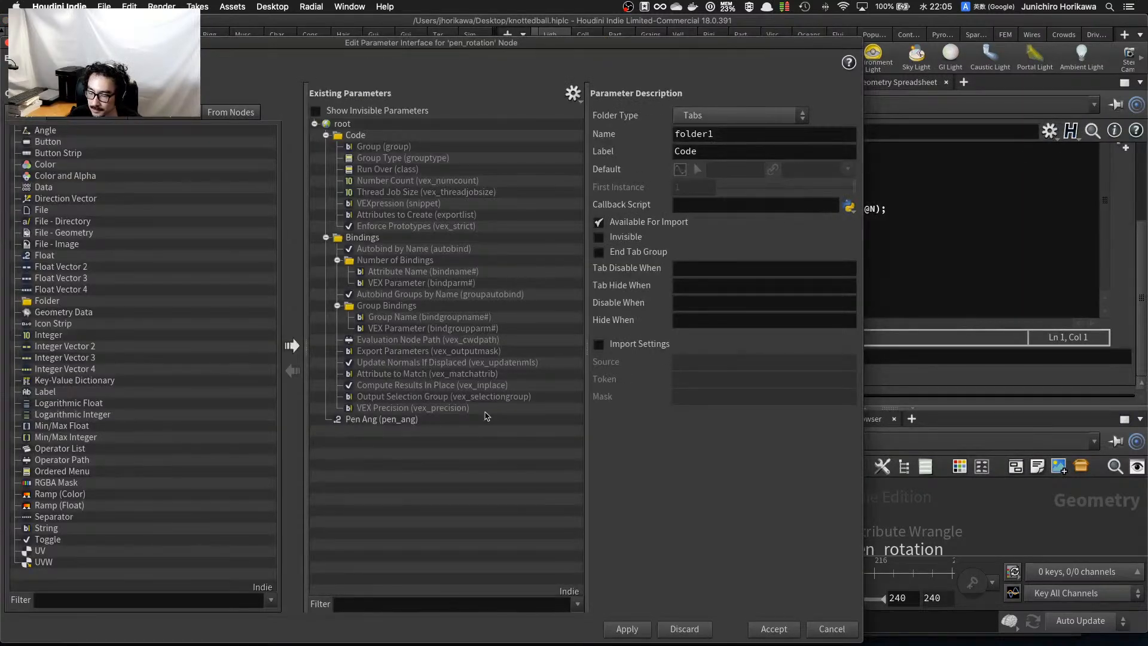
{"action": "left_click", "coordinate": [443, 419]}
{"action": "left_click", "coordinate": [705, 357]}
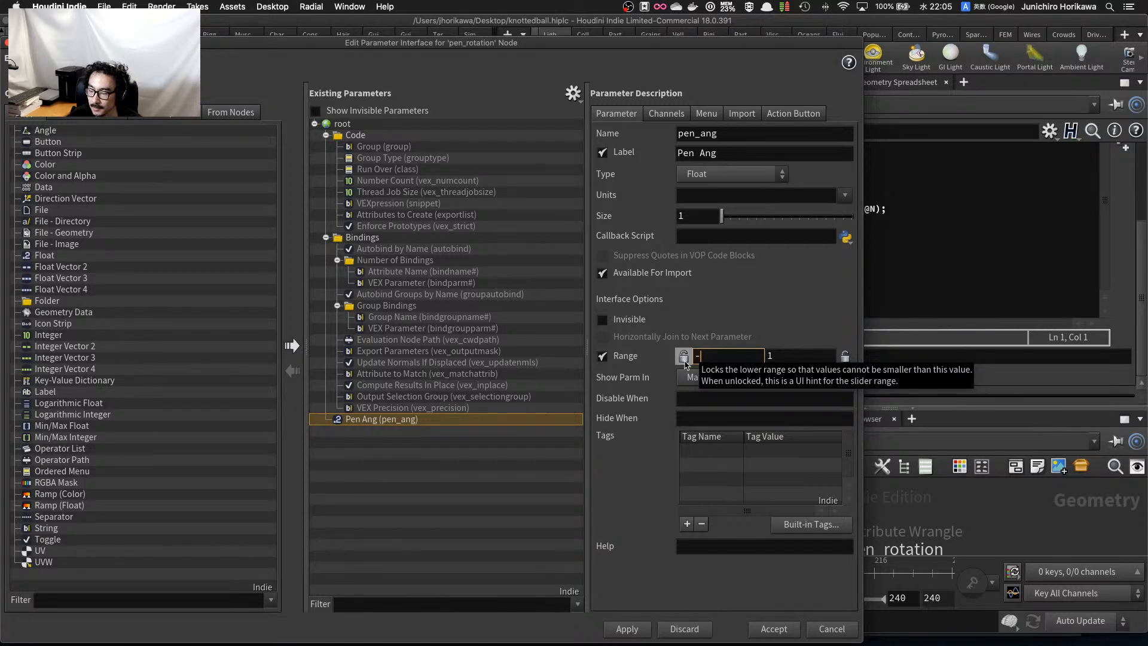
{"action": "type", "text": "-120"}
{"action": "key", "text": "Tab"}
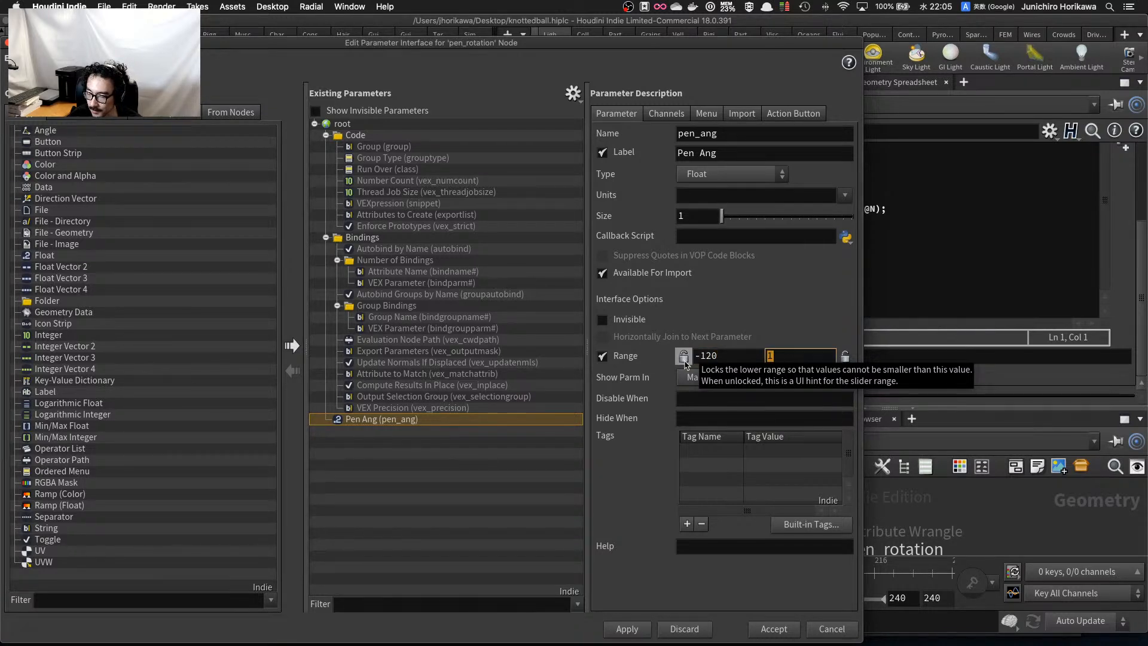
{"action": "type", "text": "12-"}
{"action": "key", "text": "BackSpace"}
{"action": "type", "text": "0"}
{"action": "key", "text": "Return"}
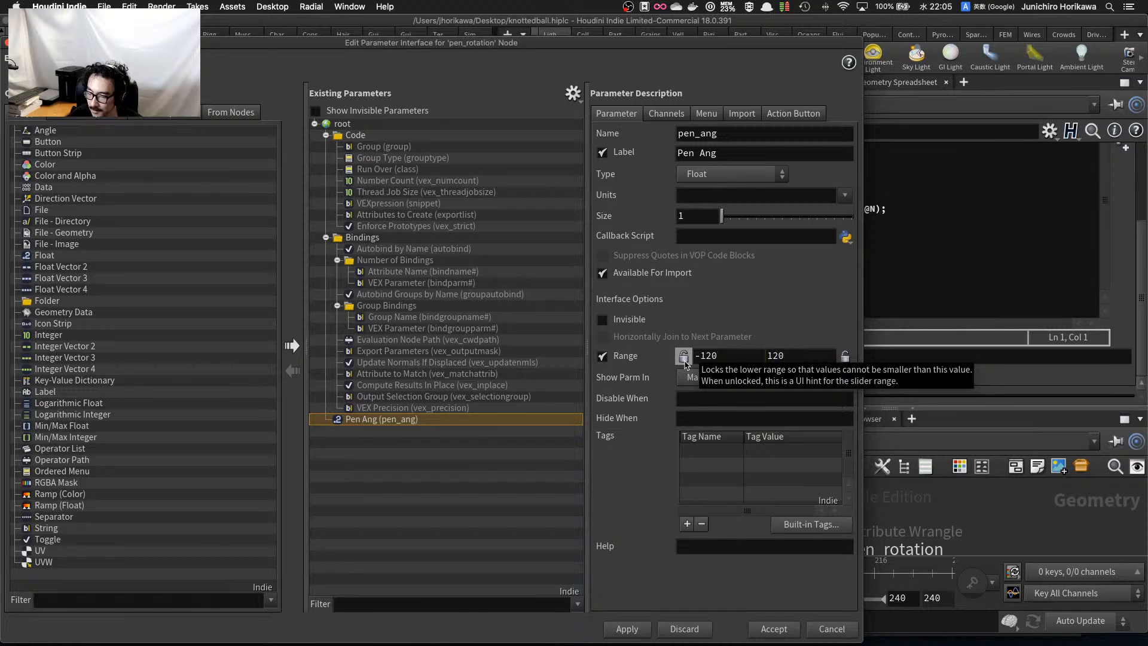
{"action": "left_click", "coordinate": [627, 628]}
{"action": "left_click", "coordinate": [766, 626]}
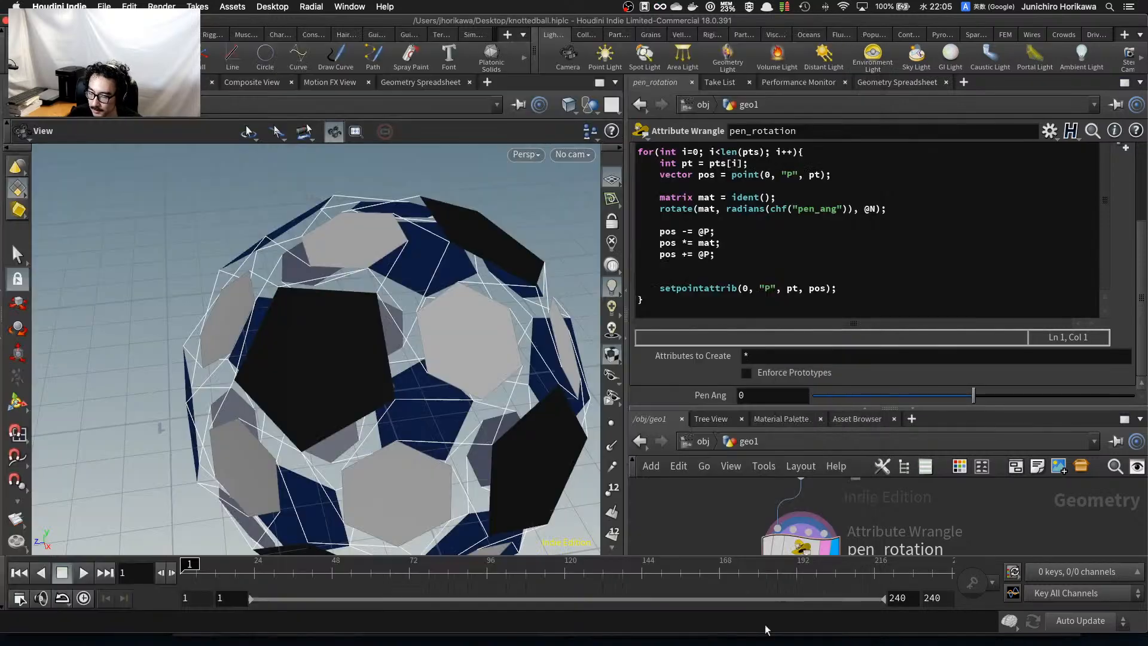
Try out the Pen Ang rotation on the pentagons and set its value to -72.
{"action": "left_click_drag", "start_coordinate": [970, 398], "coordinate": [877, 420]}
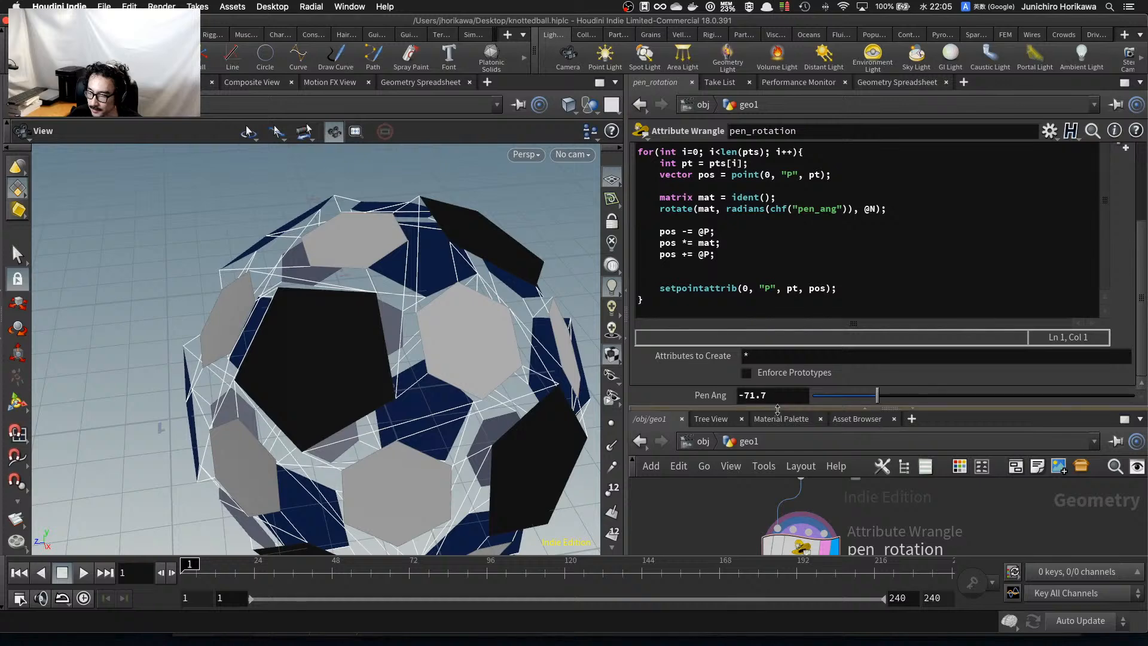
{"action": "type", "text": "2"}
{"action": "left_click_drag", "start_coordinate": [749, 395], "coordinate": [765, 349]}
{"action": "key", "text": "Return"}
Open the CONTROLLER node's parameter interface for editing and turn off Forbid Linking Parameters from Outside this Subnet.
{"action": "key", "text": "h"}
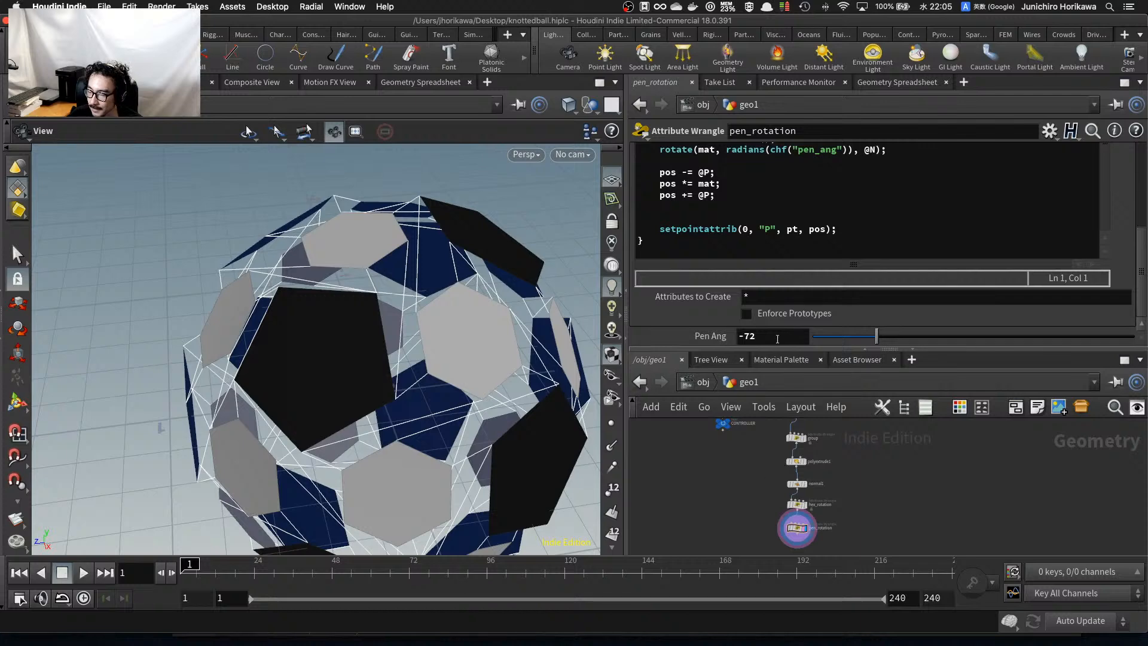
{"action": "scroll", "coordinate": [720, 455], "scroll_direction": "up", "scroll_amount": 5}
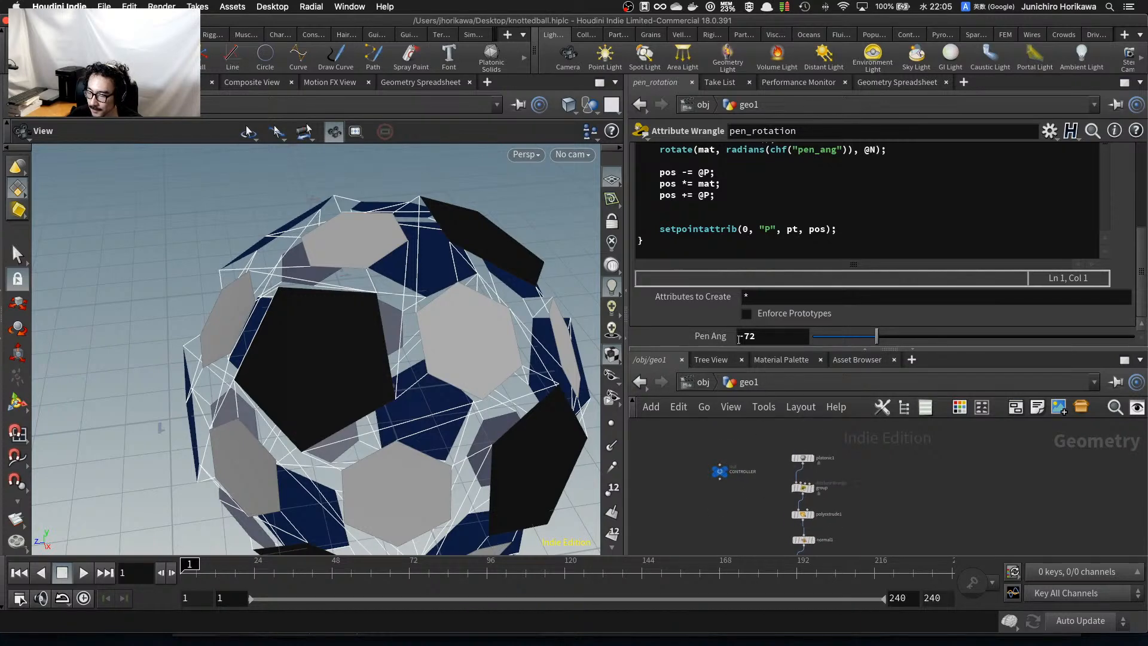
{"action": "left_click", "coordinate": [721, 480]}
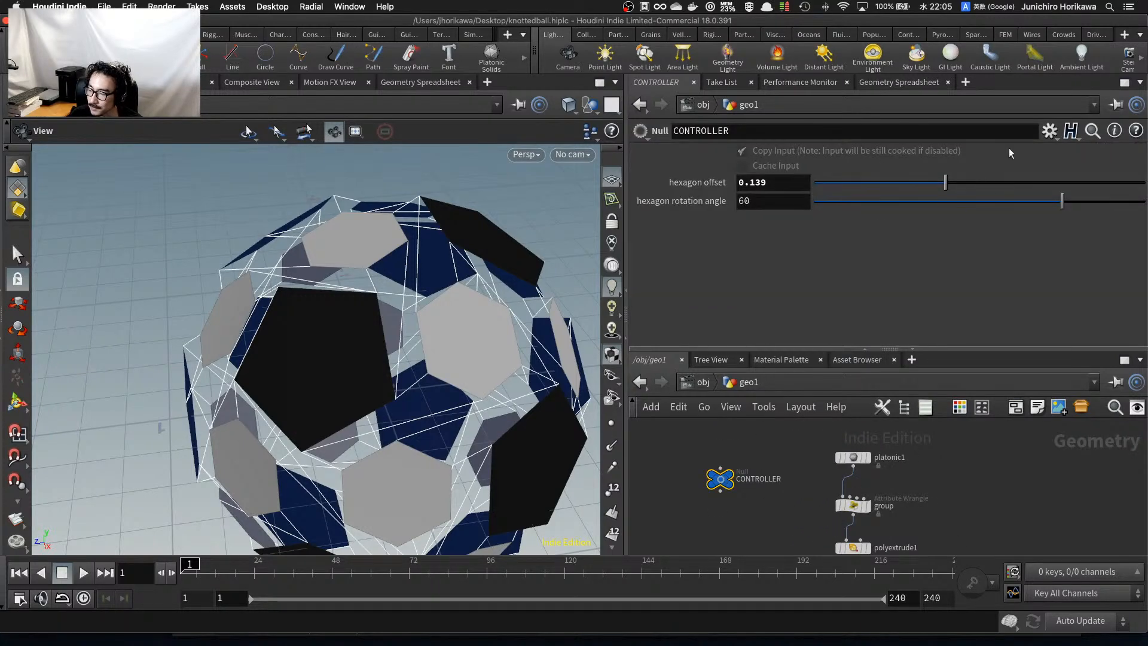
{"action": "left_click", "coordinate": [1049, 130]}
{"action": "left_click", "coordinate": [957, 151]}
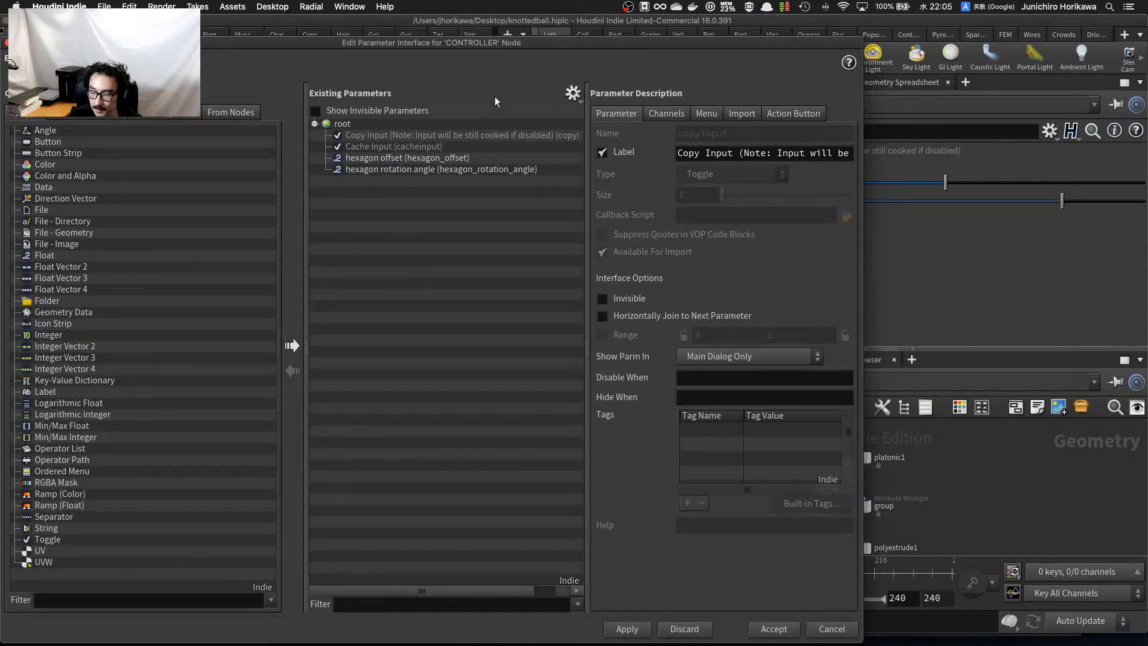
{"action": "left_click", "coordinate": [573, 94]}
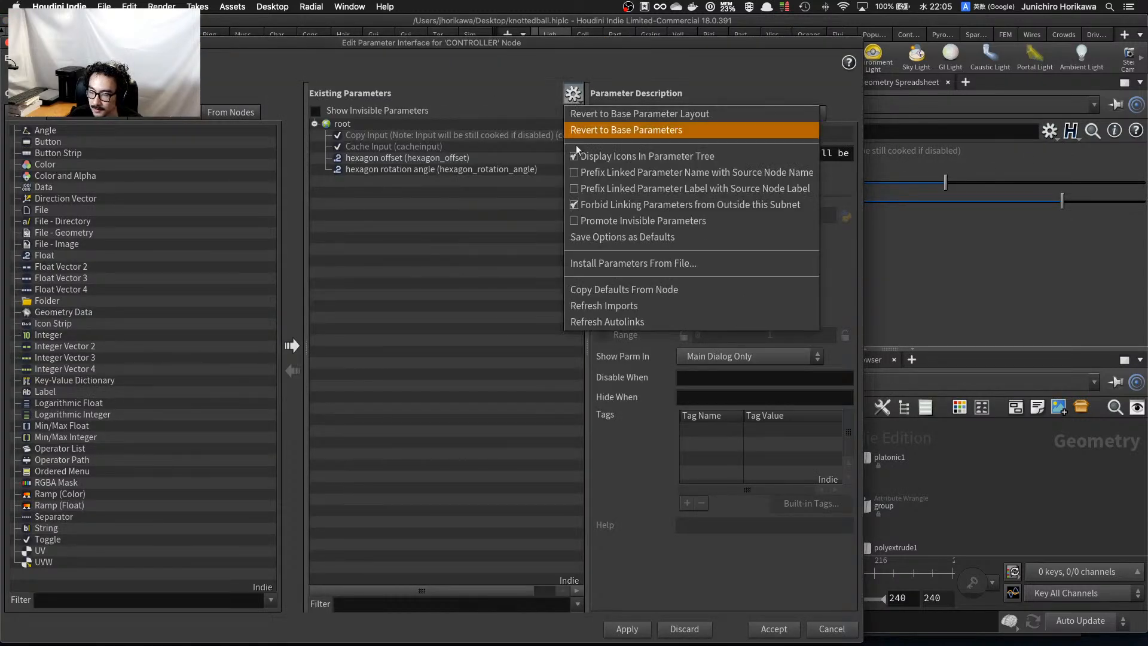
{"action": "left_click", "coordinate": [586, 208]}
Add pen_rotation's Pen Ang parameter to CONTROLLER's existing parameters, below hexagon rotation angle.
{"action": "scroll", "coordinate": [1033, 522], "scroll_direction": "down", "scroll_amount": 5}
{"action": "middle_click_drag", "start_coordinate": [976, 517], "coordinate": [1020, 484]}
{"action": "middle_click_drag", "start_coordinate": [1068, 556], "coordinate": [1062, 495]}
{"action": "scroll", "coordinate": [1004, 485], "scroll_direction": "up", "scroll_amount": 3}
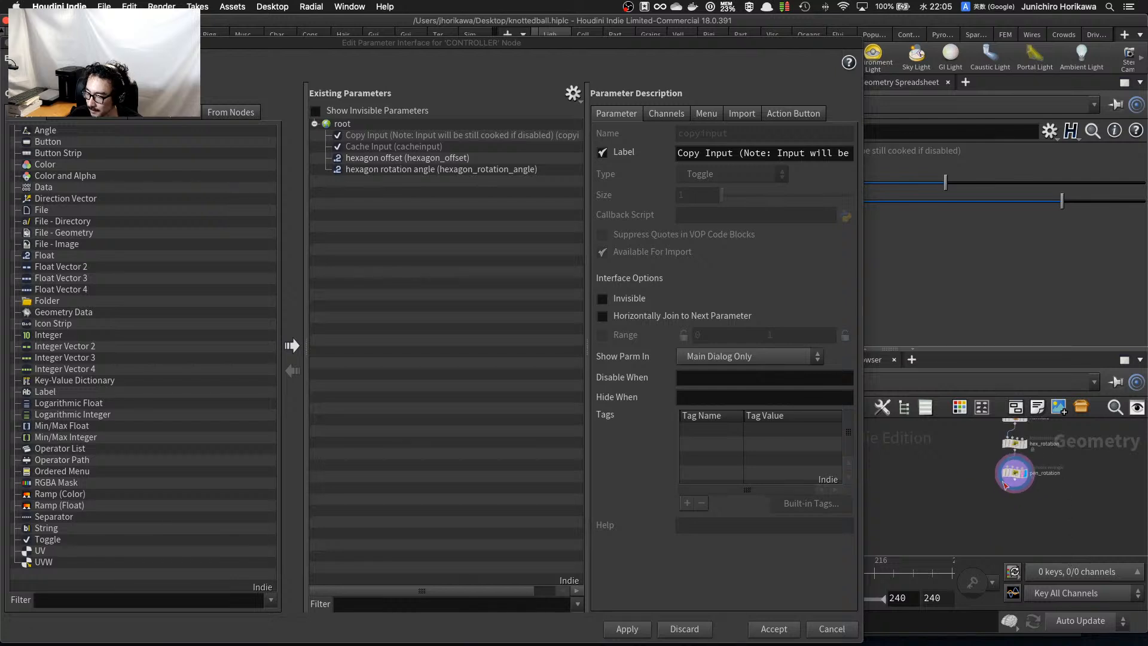
{"action": "scroll", "coordinate": [1010, 478], "scroll_direction": "up", "scroll_amount": 4}
{"action": "left_click", "coordinate": [959, 491]}
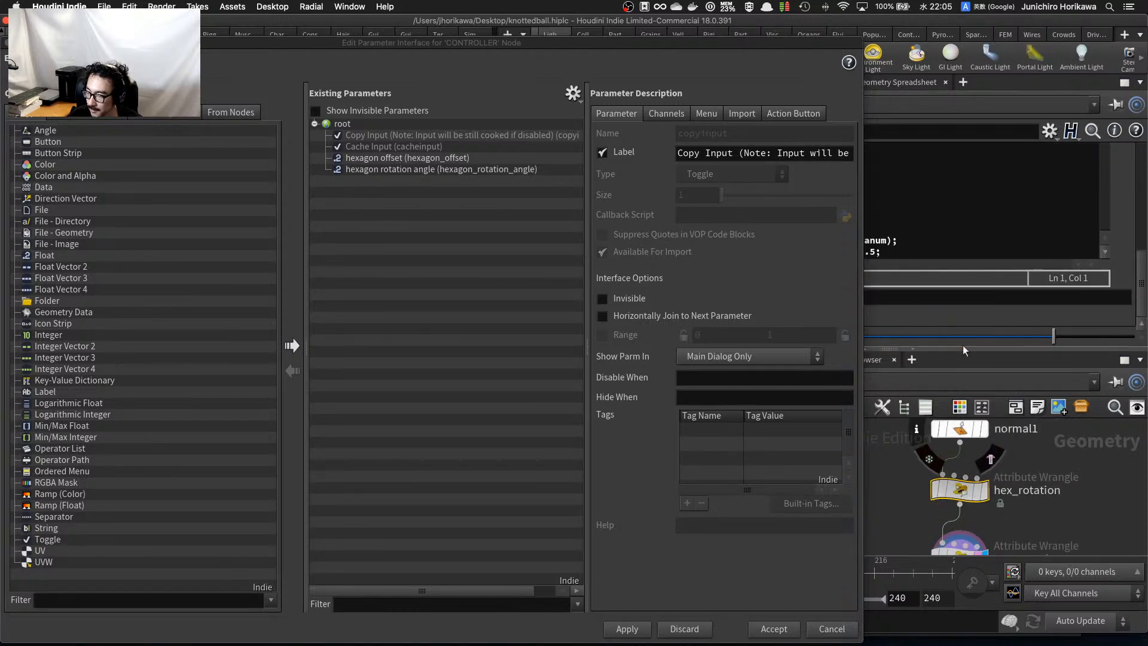
{"action": "scroll", "coordinate": [981, 478], "scroll_direction": "down", "scroll_amount": 2}
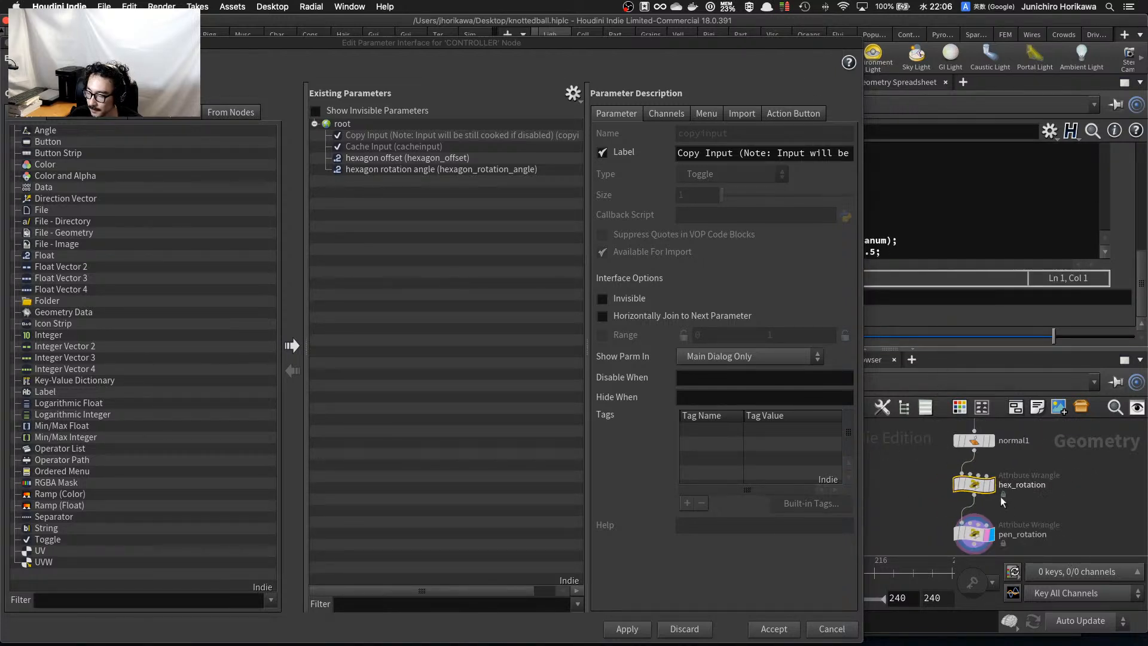
{"action": "left_click", "coordinate": [973, 533]}
{"action": "left_click_drag", "start_coordinate": [795, 55], "coordinate": [572, 58]}
{"action": "left_click_drag", "start_coordinate": [711, 336], "coordinate": [256, 245]}
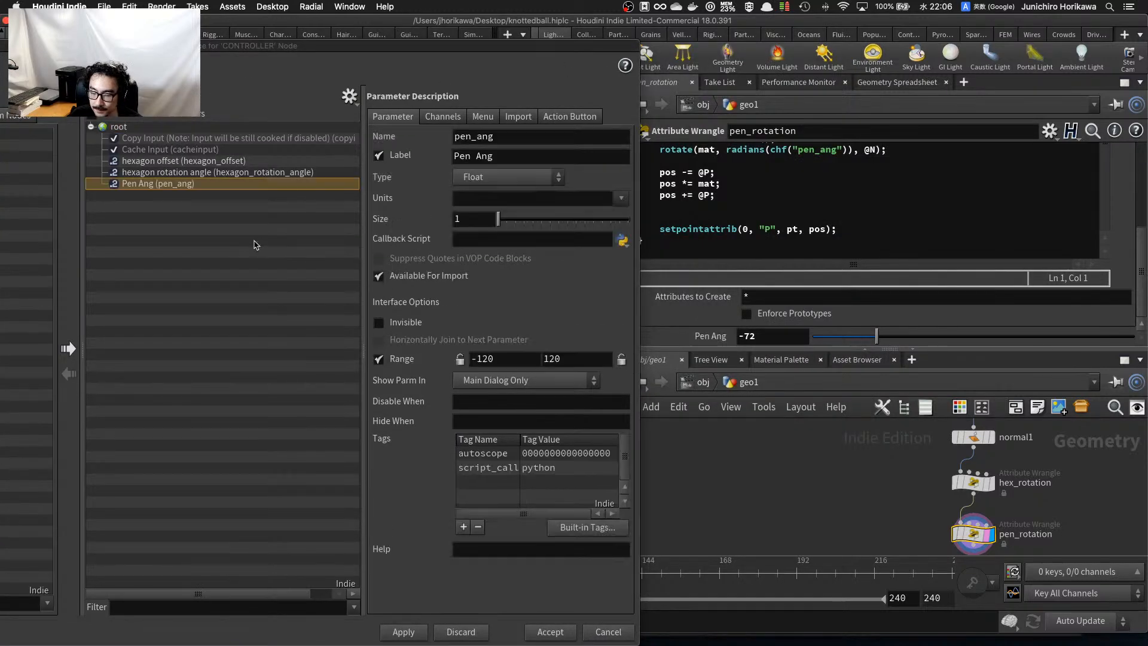
Set the name of CONTROLLER's Pen Ang parameter to pentagon_rotation_angle.
{"action": "left_click_drag", "start_coordinate": [205, 57], "coordinate": [506, 58]}
{"action": "double_click", "coordinate": [440, 183]}
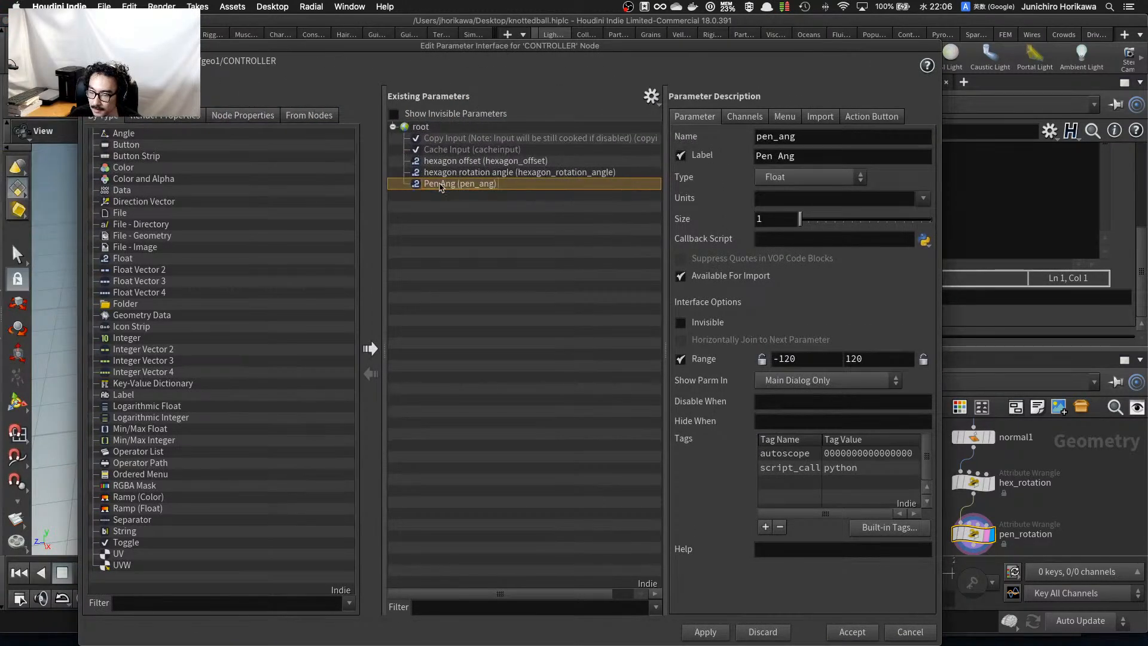
{"action": "left_click", "coordinate": [814, 139]}
{"action": "double_click", "coordinate": [832, 139]}
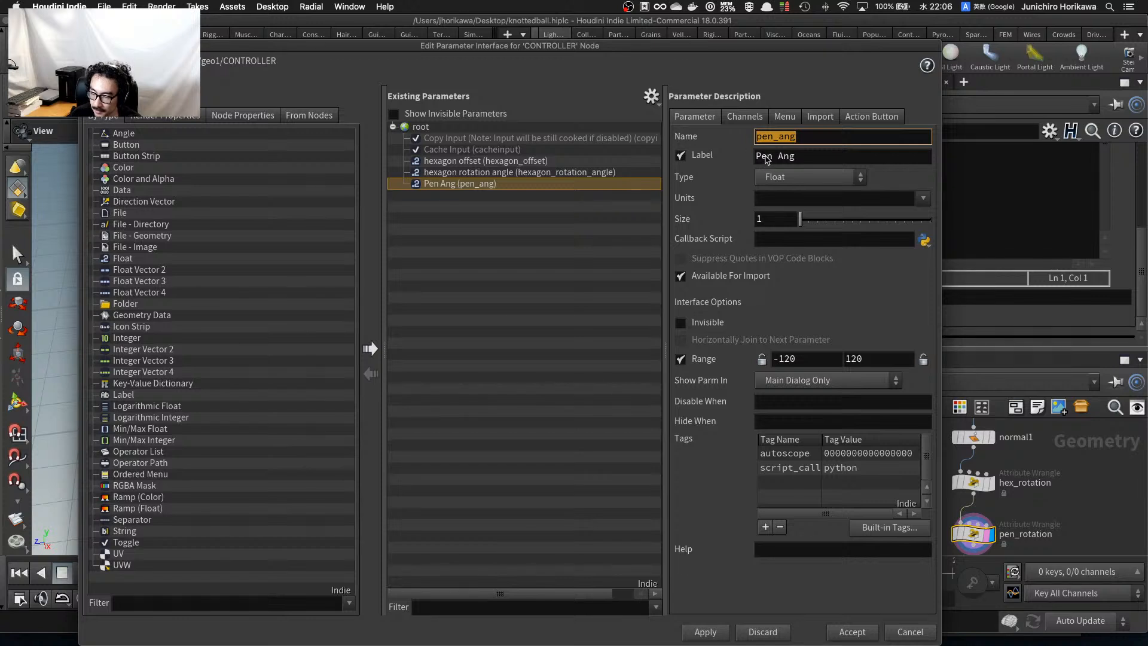
{"action": "type", "text": "pentagon"}
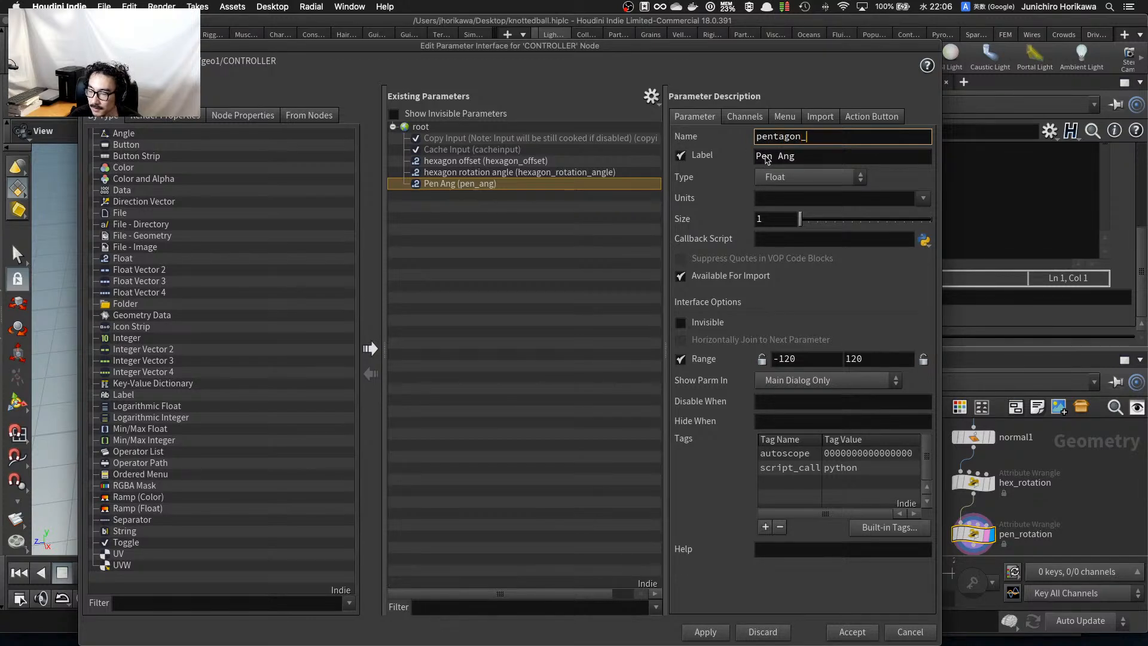
{"action": "type", "text": "_rotation_angle"}
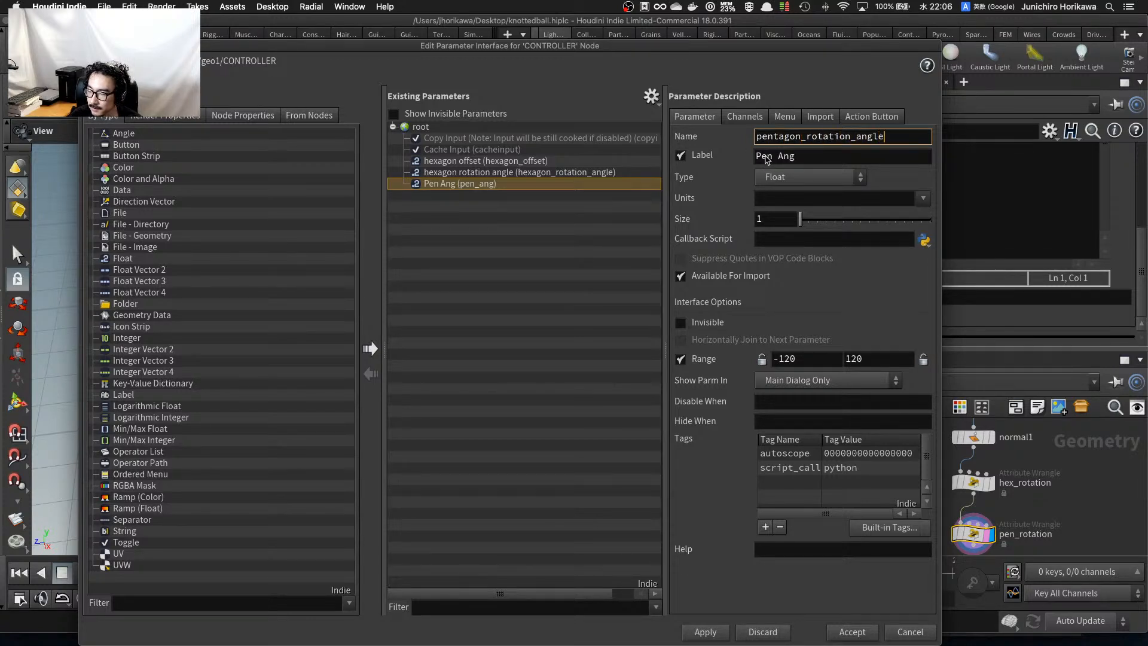
Label the parameter "pentagon rotation angle" and accept the CONTROLLER interface changes.
{"action": "triple_click", "coordinate": [765, 157]}
{"action": "type", "text": "pentagon r"}
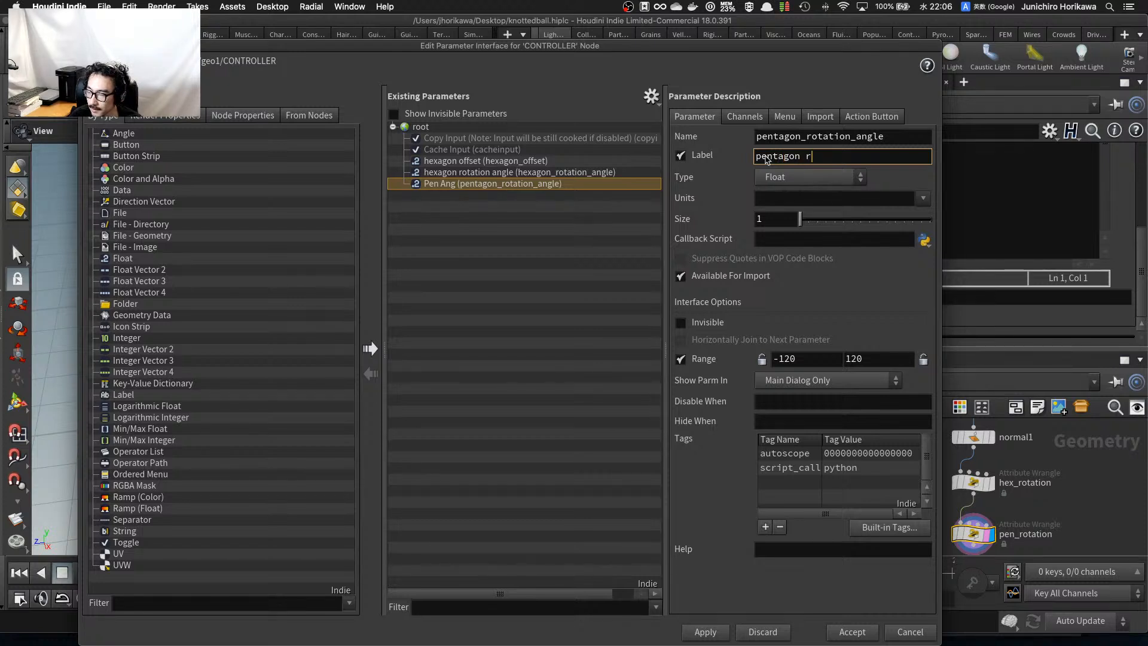
{"action": "type", "text": "otation angle"}
{"action": "key", "text": "Return"}
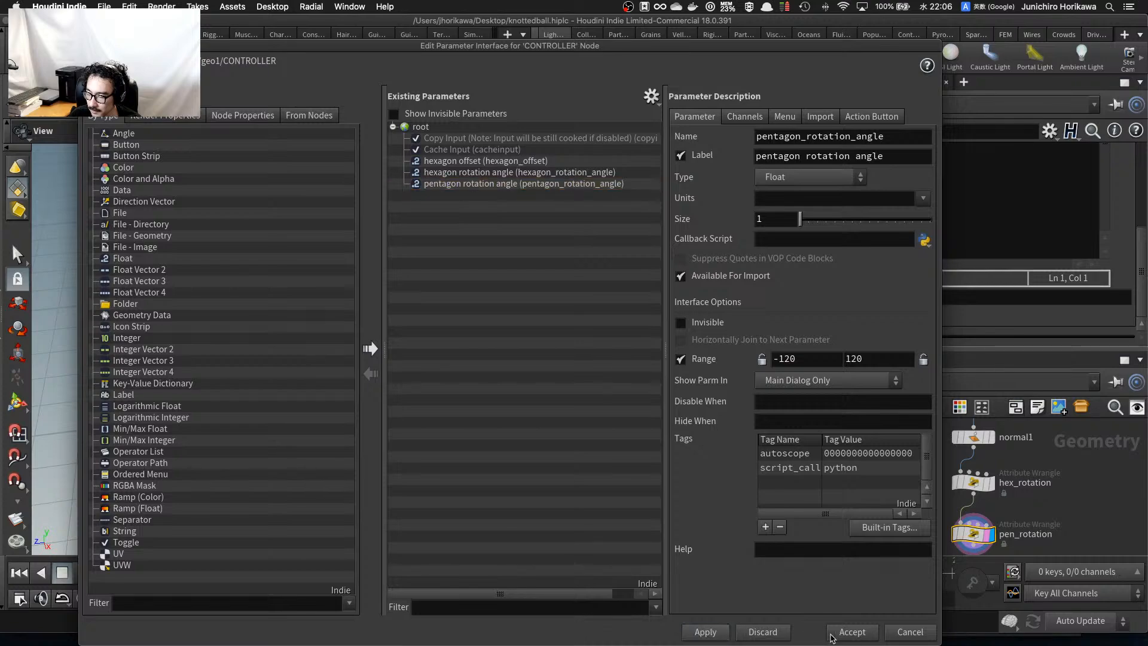
{"action": "left_click", "coordinate": [851, 632]}
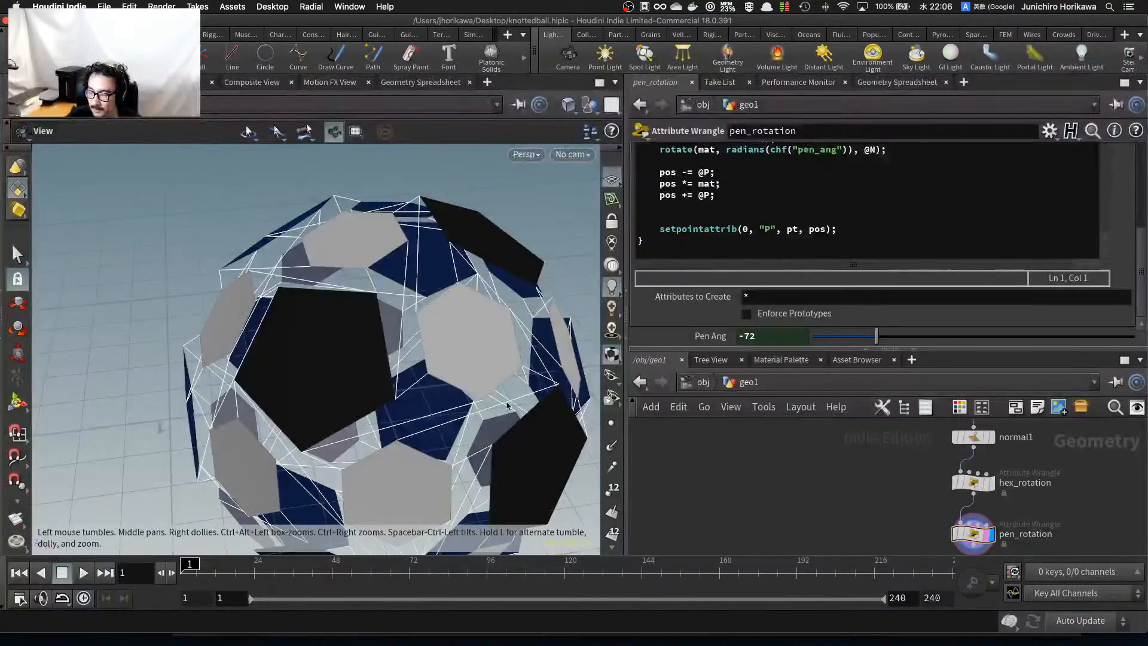
Examine the lines linking the rotated panels on the ball and review the arc sketch in Photoshop before returning to Houdini.
{"action": "left_click_drag", "start_coordinate": [371, 358], "coordinate": [479, 396]}
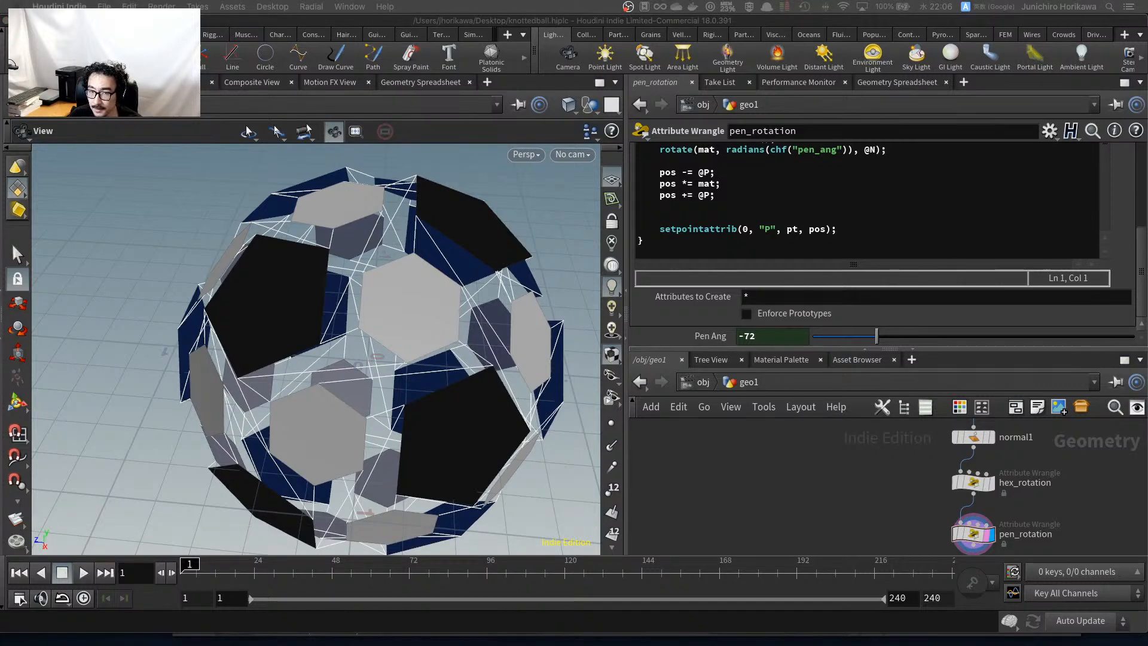
{"action": "left_click", "coordinate": [332, 267]}
{"action": "mouse_move", "coordinate": [340, 279]}
{"action": "left_mouse_down"}
{"action": "mouse_move", "coordinate": [316, 260]}
{"action": "mouse_move", "coordinate": [325, 289]}
{"action": "left_mouse_up"}
{"action": "right_click_drag", "start_coordinate": [325, 289], "coordinate": [242, 275]}
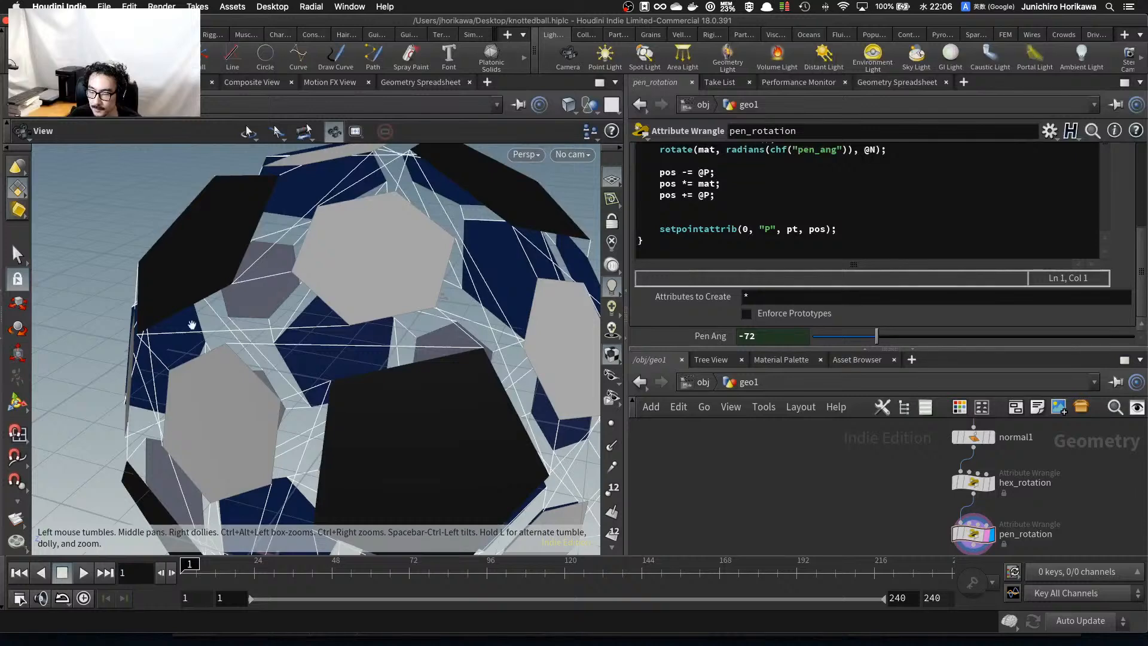
{"action": "right_click_drag", "start_coordinate": [236, 336], "coordinate": [248, 297]}
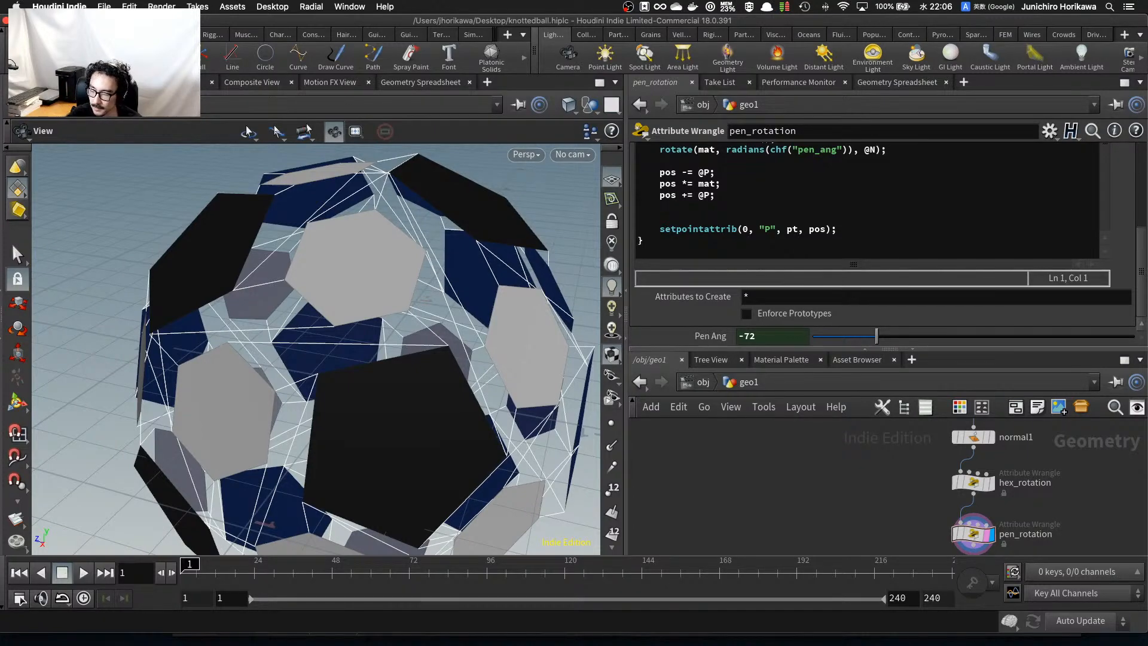
{"action": "key", "text": "ctrl+Up"}
{"action": "left_click", "coordinate": [772, 239]}
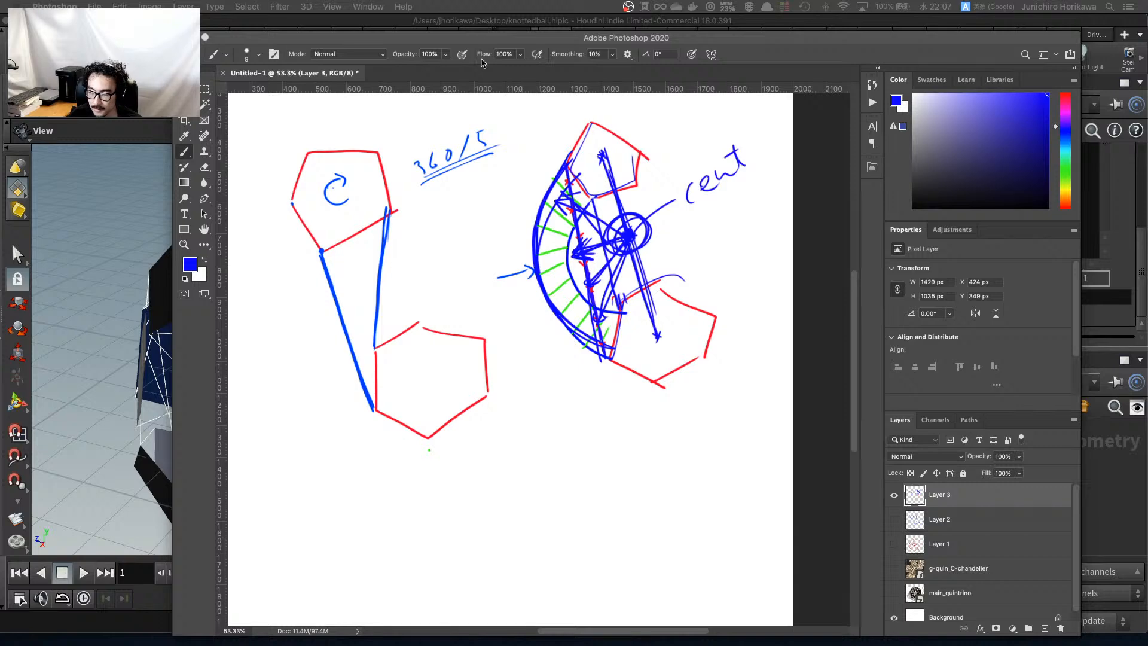
{"action": "left_click", "coordinate": [116, 229]}
{"action": "scroll", "coordinate": [327, 283], "scroll_direction": "down", "scroll_amount": 5}
{"action": "left_click_drag", "start_coordinate": [328, 284], "coordinate": [382, 343]}
{"action": "scroll", "coordinate": [738, 481], "scroll_direction": "down", "scroll_amount": 5}
{"action": "scroll", "coordinate": [788, 453], "scroll_direction": "up", "scroll_amount": 5}
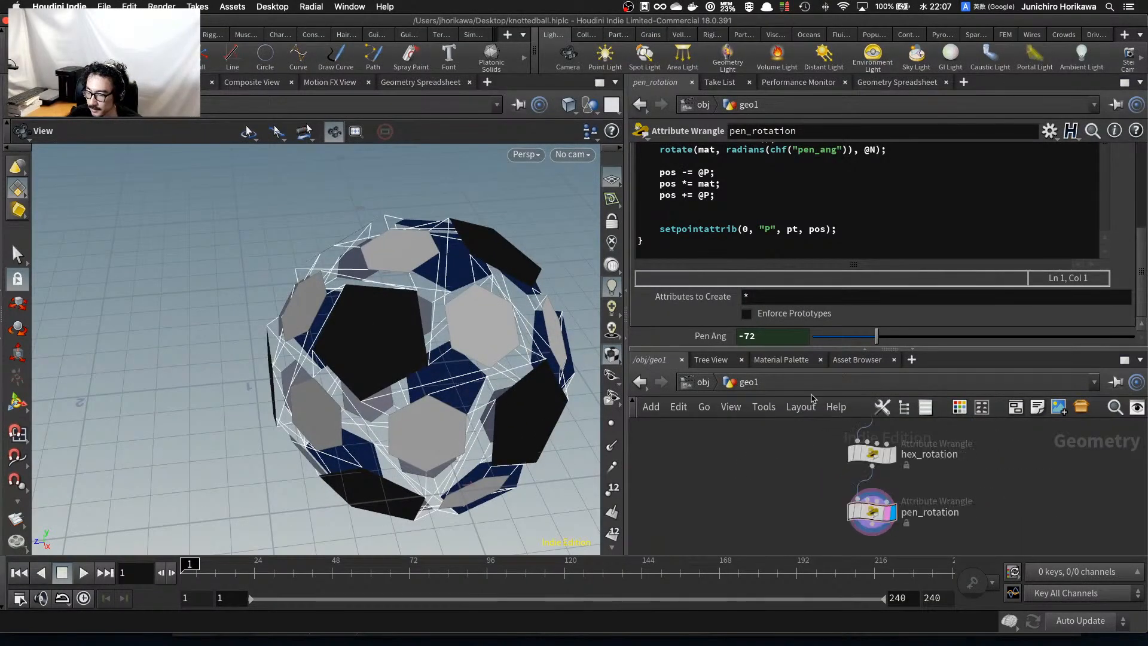
Enlarge the network area and add a Resample node below pen_rotation.
{"action": "left_click_drag", "start_coordinate": [921, 350], "coordinate": [915, 299]}
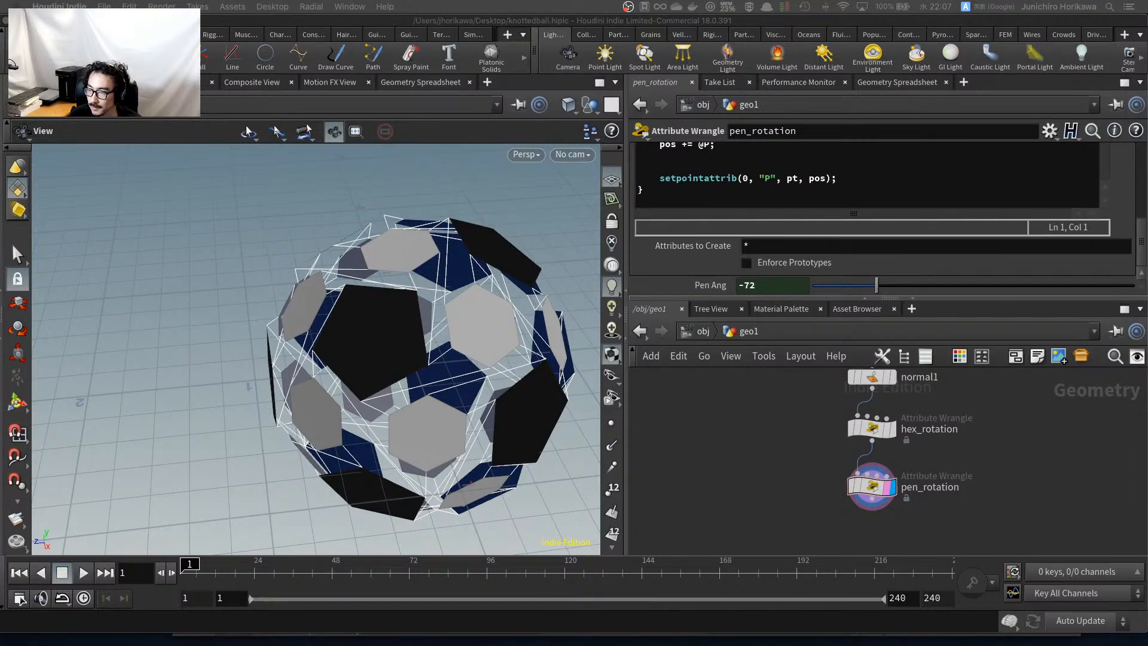
{"action": "left_click", "coordinate": [1005, 450]}
{"action": "middle_click_drag", "start_coordinate": [979, 502], "coordinate": [969, 451]}
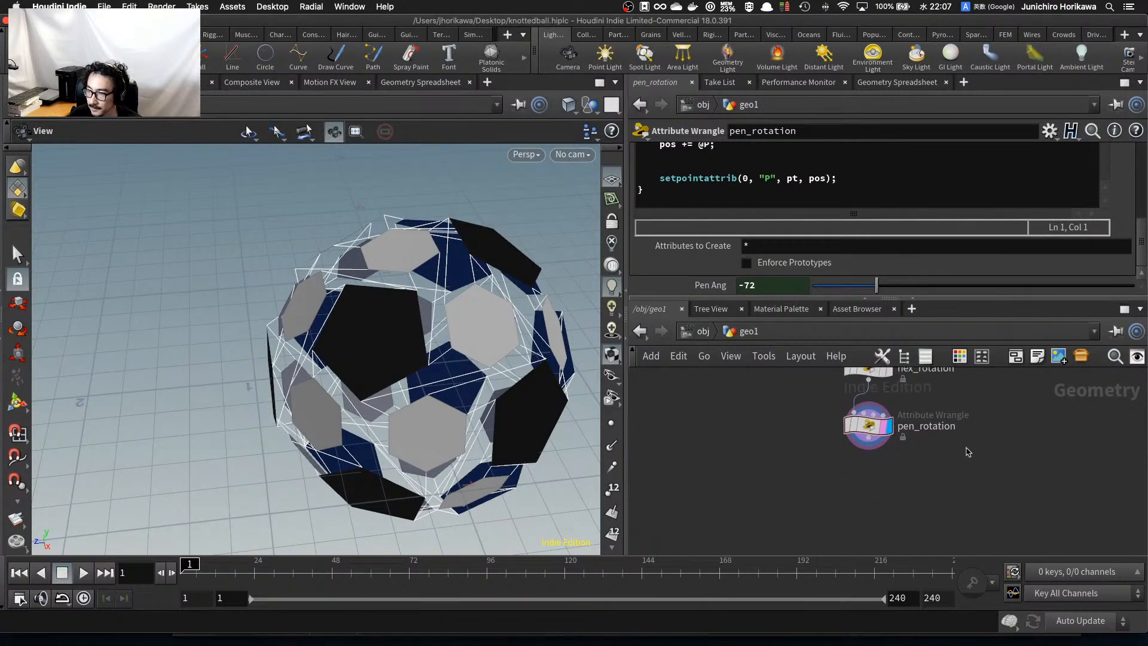
{"action": "scroll", "coordinate": [921, 454], "scroll_direction": "up", "scroll_amount": 1}
{"action": "scroll", "coordinate": [881, 461], "scroll_direction": "up", "scroll_amount": 1}
{"action": "key", "text": "Tab"}
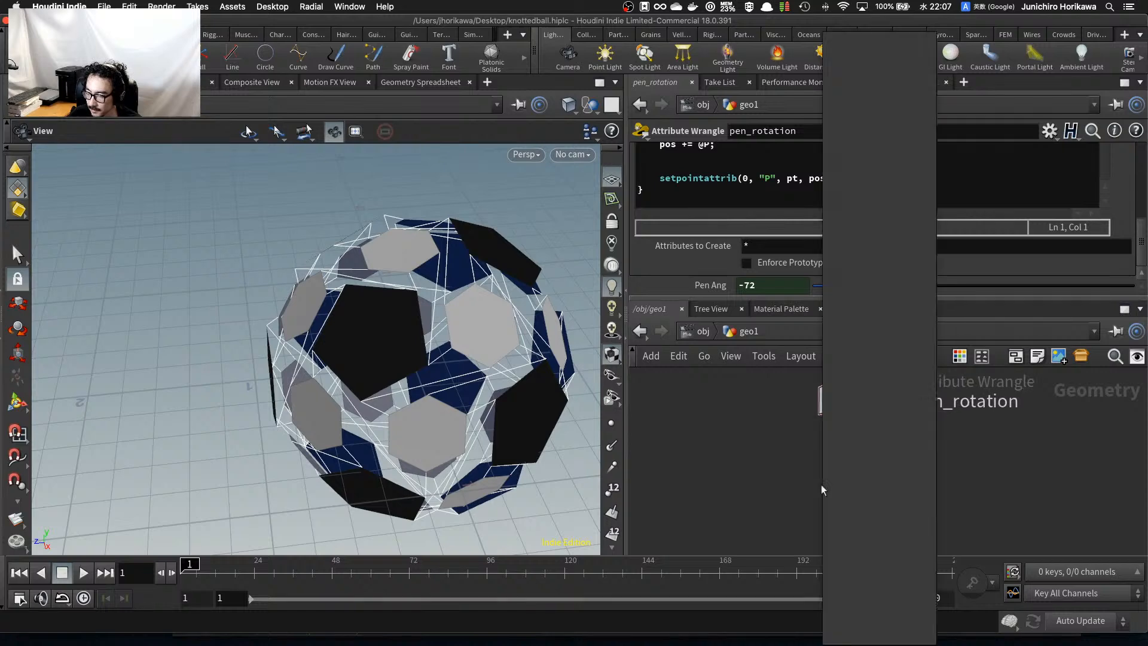
{"action": "type", "text": "resample"}
{"action": "key", "text": "Return"}
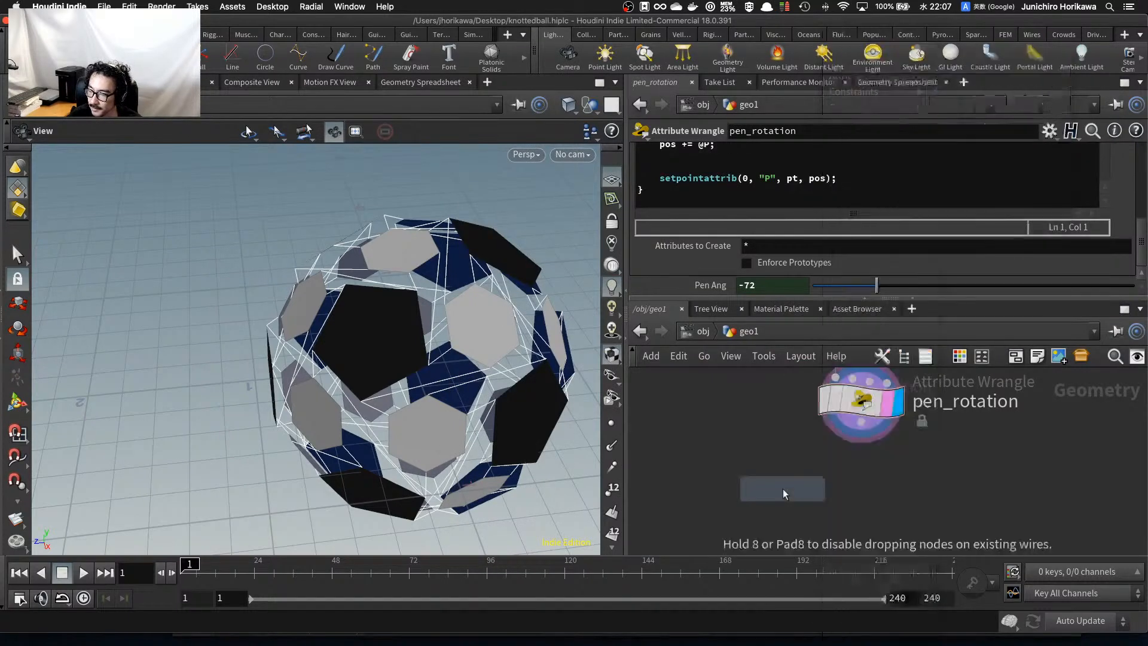
{"action": "left_click", "coordinate": [783, 489]}
{"action": "left_click_drag", "start_coordinate": [466, 353], "coordinate": [318, 324]}
{"action": "scroll", "coordinate": [342, 297], "scroll_direction": "up", "scroll_amount": 3}
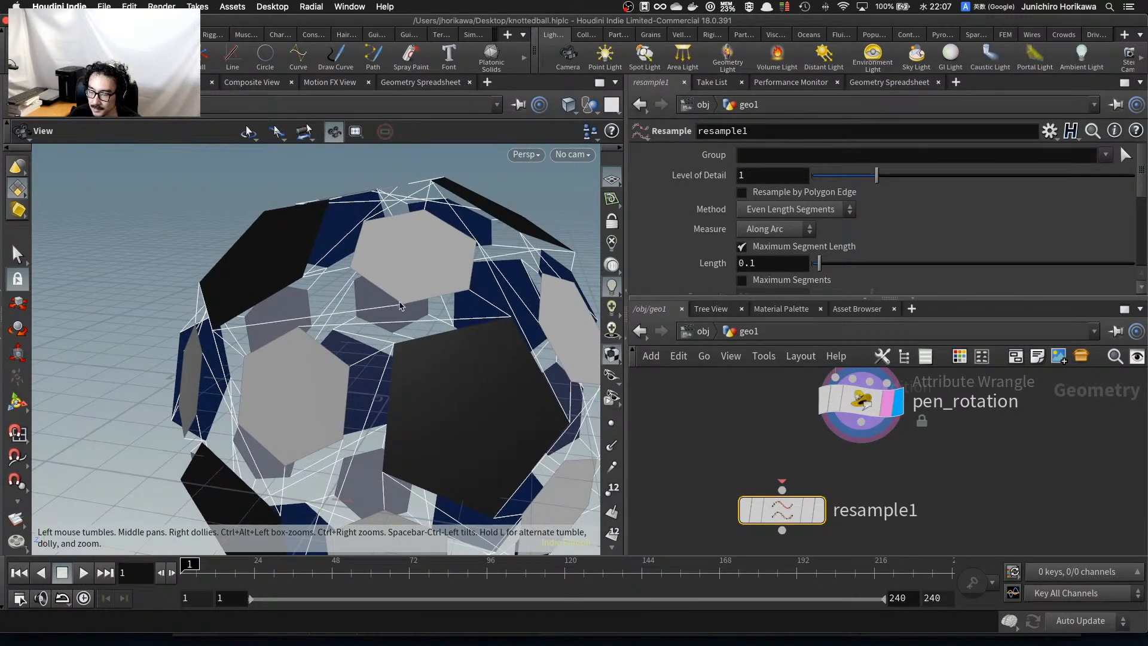
{"action": "left_click_drag", "start_coordinate": [397, 302], "coordinate": [330, 314]}
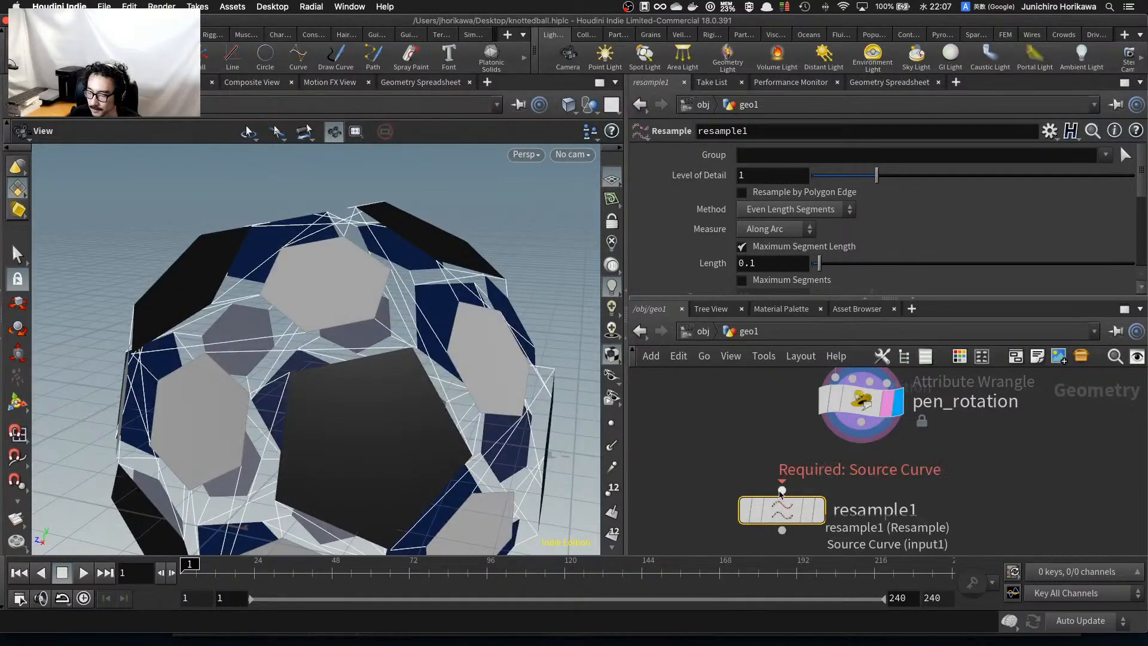
Move resample1 down to make room and add a Split node below pen_rotation, connected to its output.
{"action": "left_click_drag", "start_coordinate": [798, 502], "coordinate": [799, 526]}
{"action": "middle_click_drag", "start_coordinate": [824, 507], "coordinate": [788, 487]}
{"action": "scroll", "coordinate": [754, 458], "scroll_direction": "down", "scroll_amount": 1}
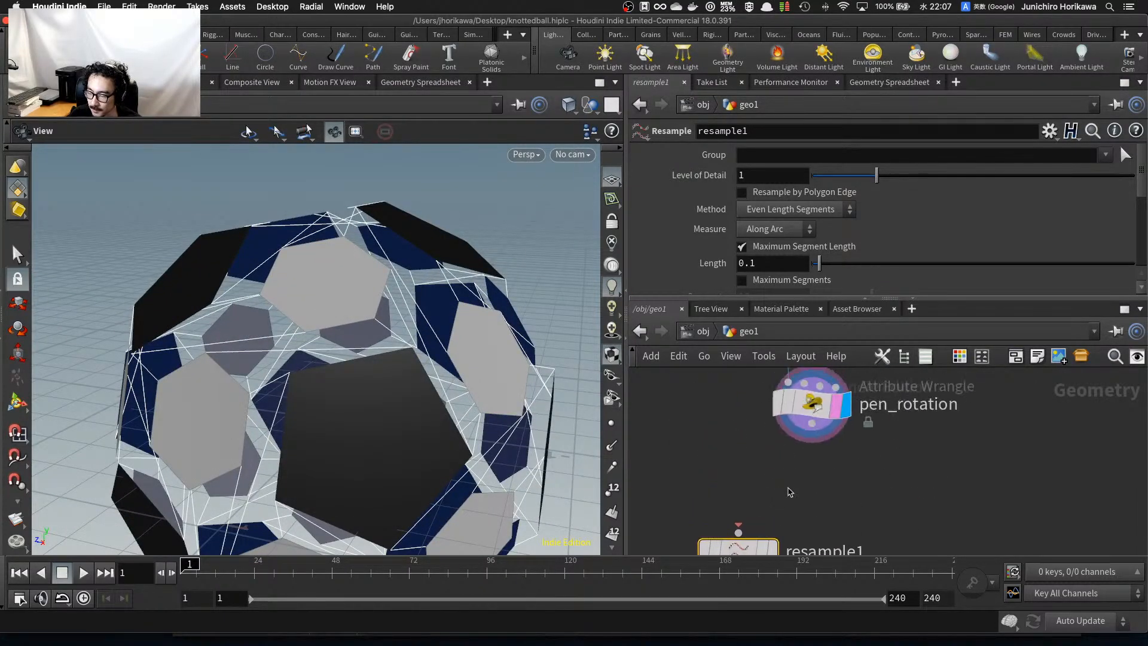
{"action": "key", "text": "Tab"}
{"action": "type", "text": "split"}
{"action": "key", "text": "Return"}
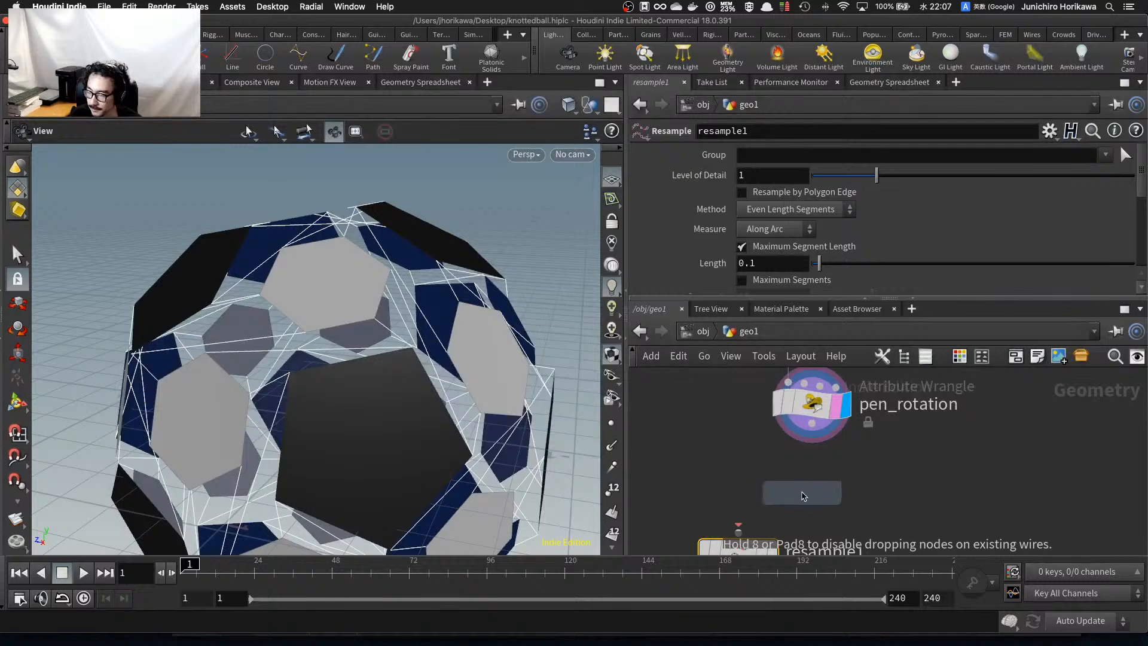
{"action": "left_click", "coordinate": [803, 492]}
{"action": "left_click", "coordinate": [803, 470]}
{"action": "left_click", "coordinate": [812, 423]}
{"action": "scroll", "coordinate": [803, 492], "scroll_direction": "up", "scroll_amount": 3}
{"action": "left_click_drag", "start_coordinate": [803, 491], "coordinate": [815, 481]}
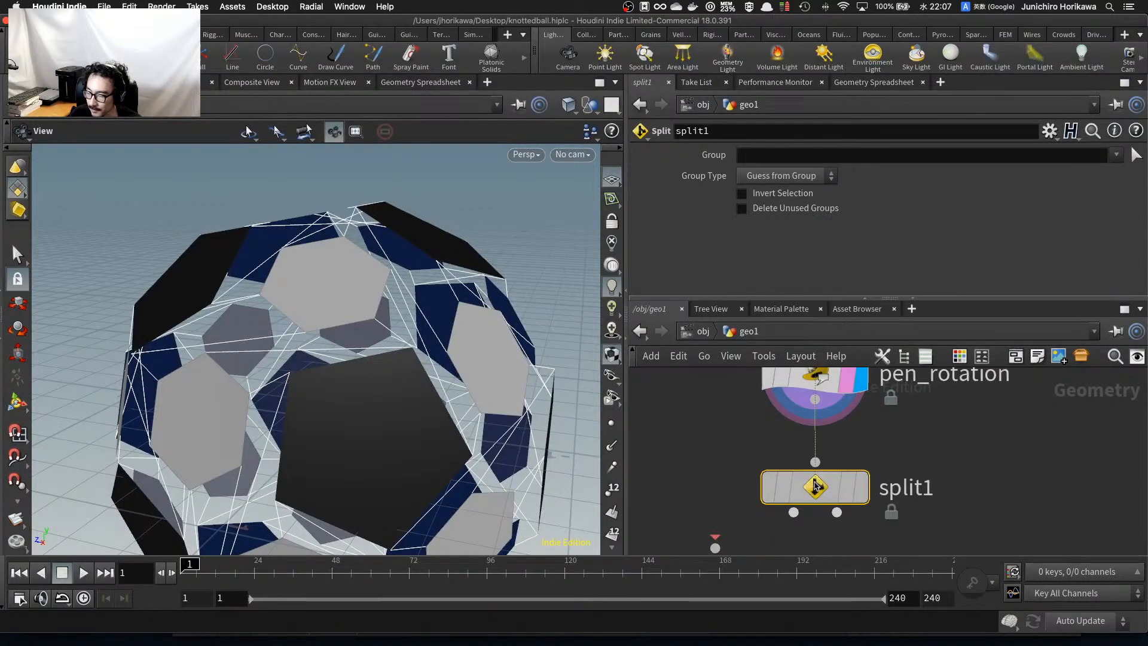
Display split1 and set its Group to line.
{"action": "left_click", "coordinate": [861, 480]}
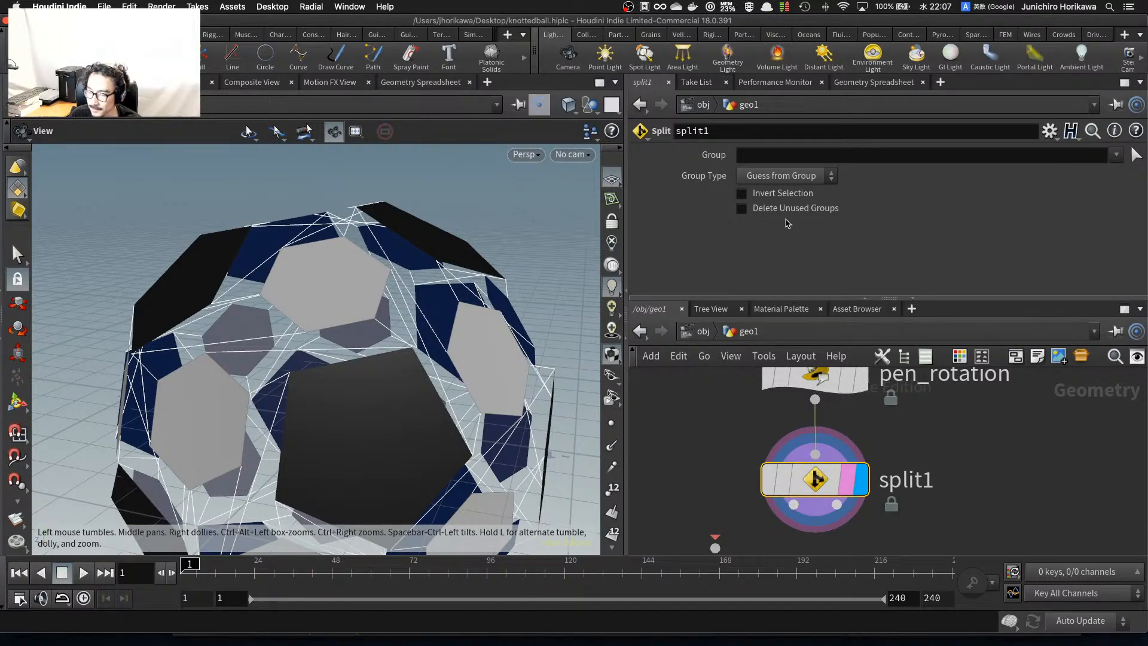
{"action": "scroll", "coordinate": [377, 287], "scroll_direction": "down", "scroll_amount": 5}
{"action": "left_click_drag", "start_coordinate": [377, 287], "coordinate": [391, 330]}
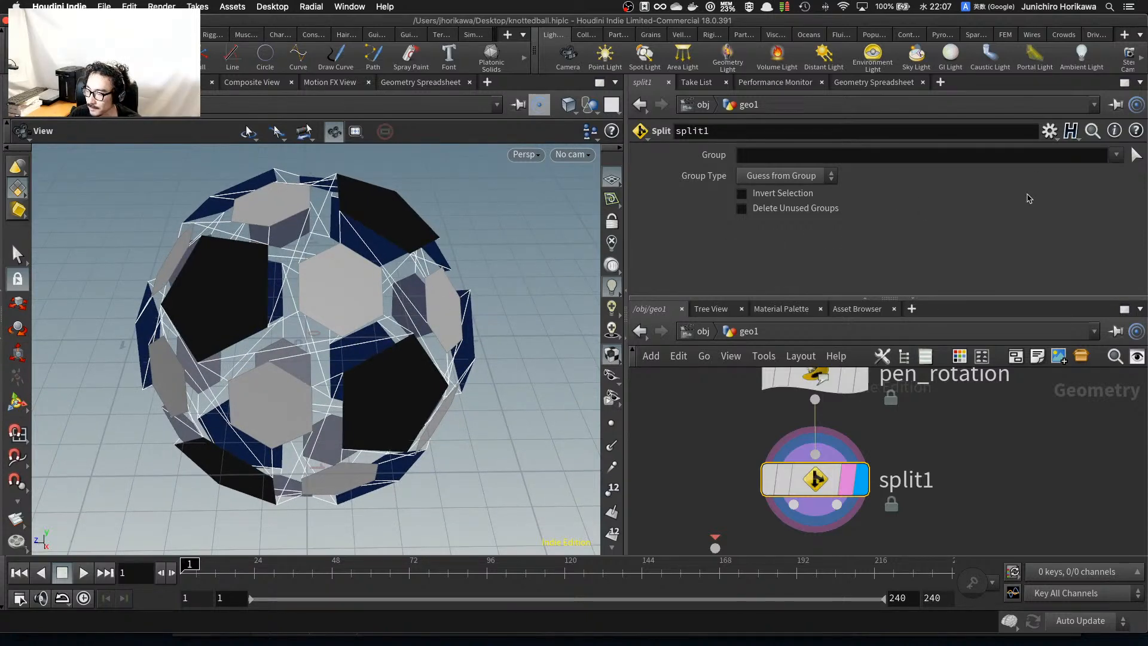
{"action": "left_click", "coordinate": [1115, 155]}
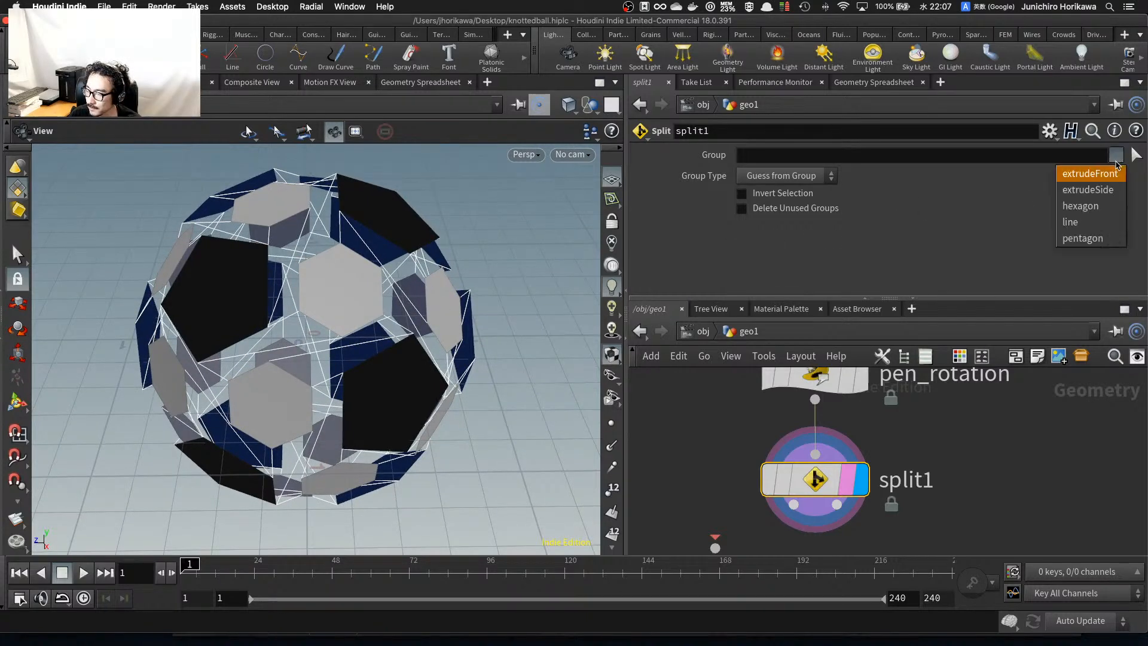
{"action": "left_click", "coordinate": [1086, 223]}
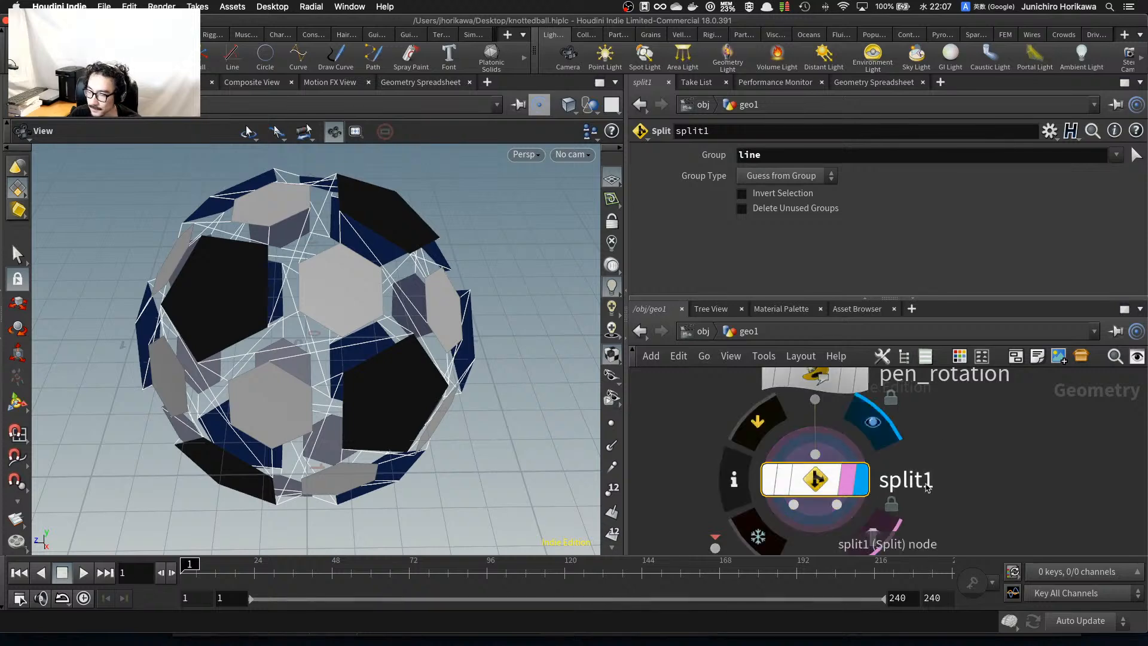
{"action": "scroll", "coordinate": [896, 478], "scroll_direction": "down", "scroll_amount": 3}
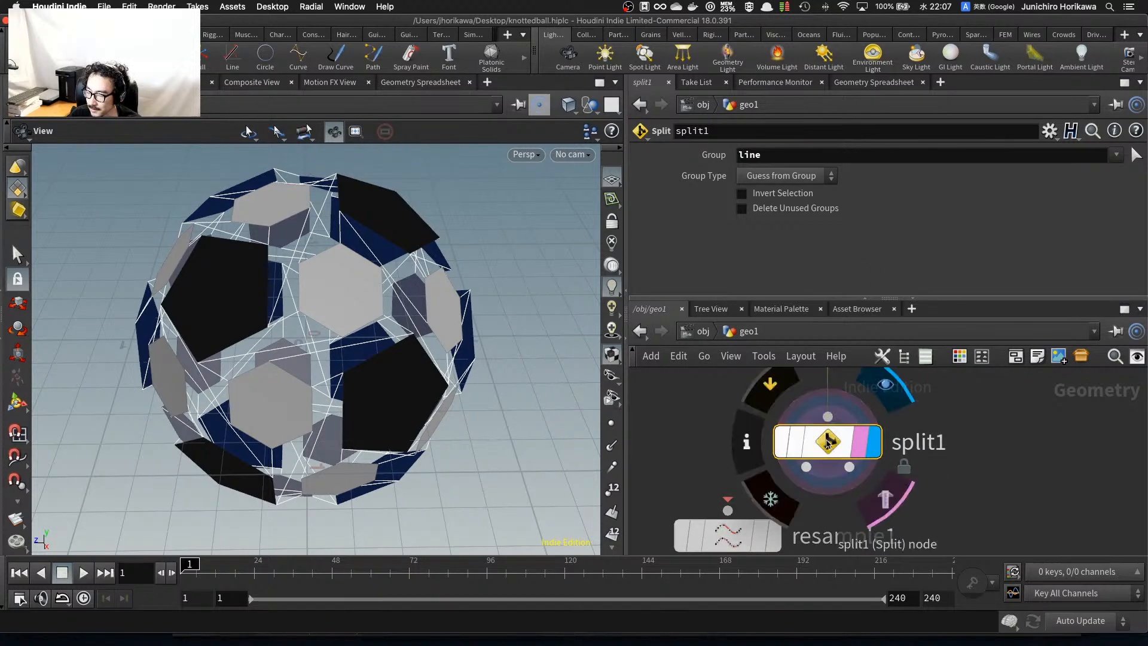
Add a Null node below split1, connect it to split1's first output and display it.
{"action": "mouse_move", "coordinate": [830, 442]}
{"action": "left_mouse_down"}
{"action": "mouse_move", "coordinate": [843, 438]}
{"action": "mouse_move", "coordinate": [828, 431]}
{"action": "left_mouse_up"}
{"action": "middle_click_drag", "start_coordinate": [891, 492], "coordinate": [930, 417]}
{"action": "left_click_drag", "start_coordinate": [810, 456], "coordinate": [715, 496]}
{"action": "key", "text": "super+z"}
{"action": "scroll", "coordinate": [763, 459], "scroll_direction": "down", "scroll_amount": 5}
{"action": "scroll", "coordinate": [744, 464], "scroll_direction": "up", "scroll_amount": 5}
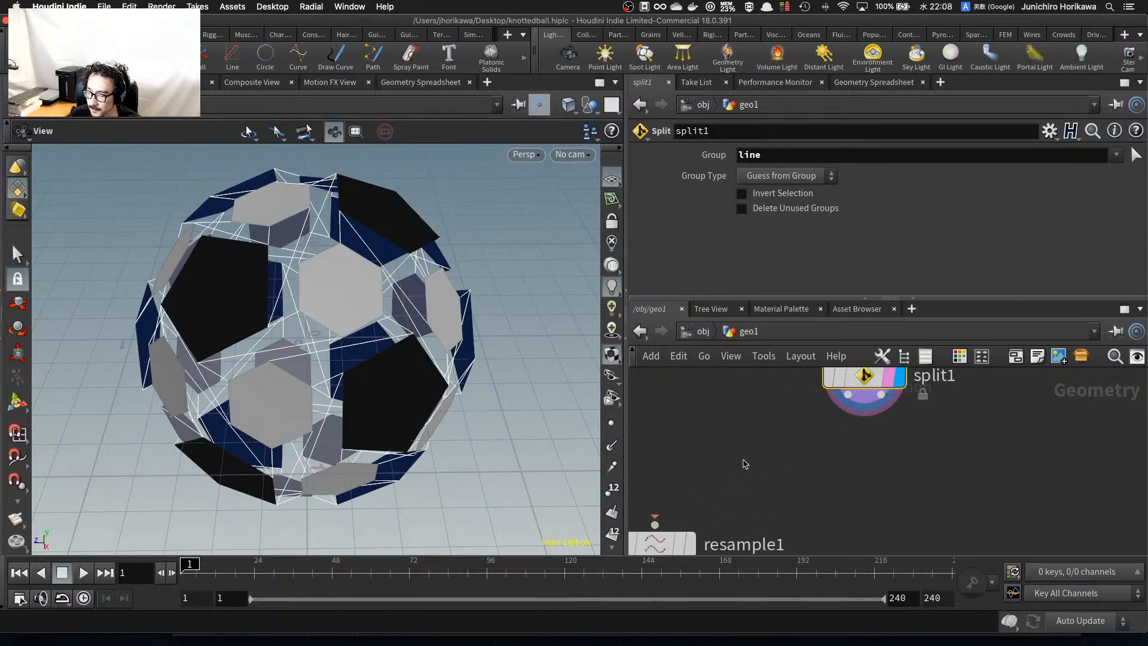
{"action": "key", "text": "Tab"}
{"action": "type", "text": "null"}
{"action": "key", "text": "Return"}
{"action": "left_click", "coordinate": [798, 484]}
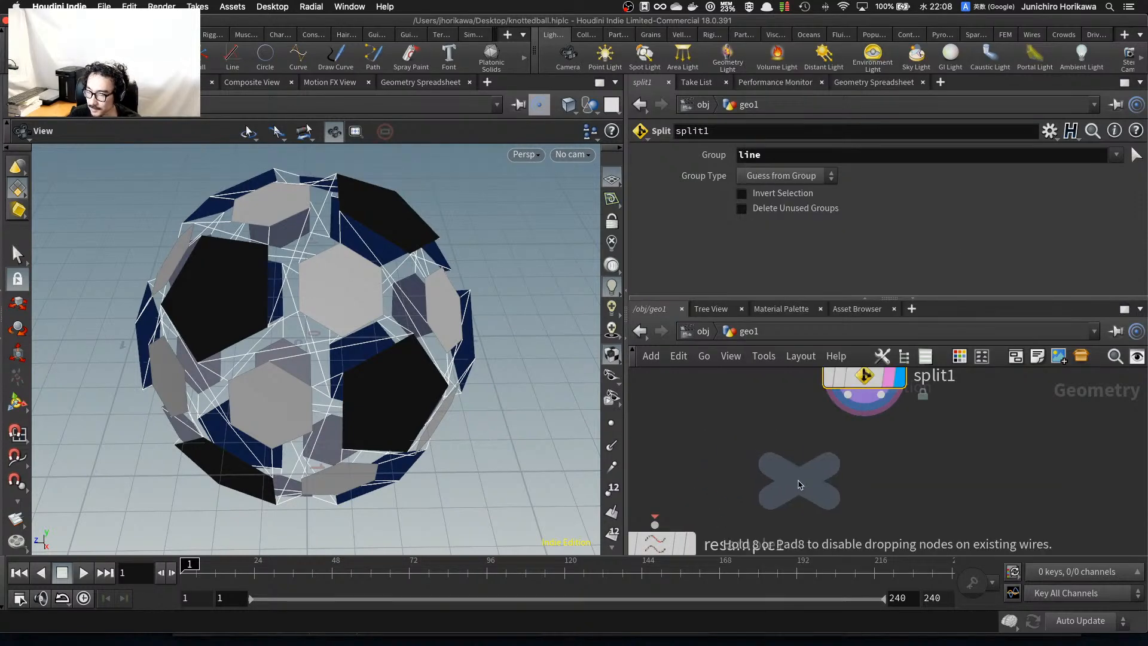
{"action": "left_click", "coordinate": [848, 395]}
{"action": "left_click", "coordinate": [817, 470]}
{"action": "left_click", "coordinate": [818, 471]}
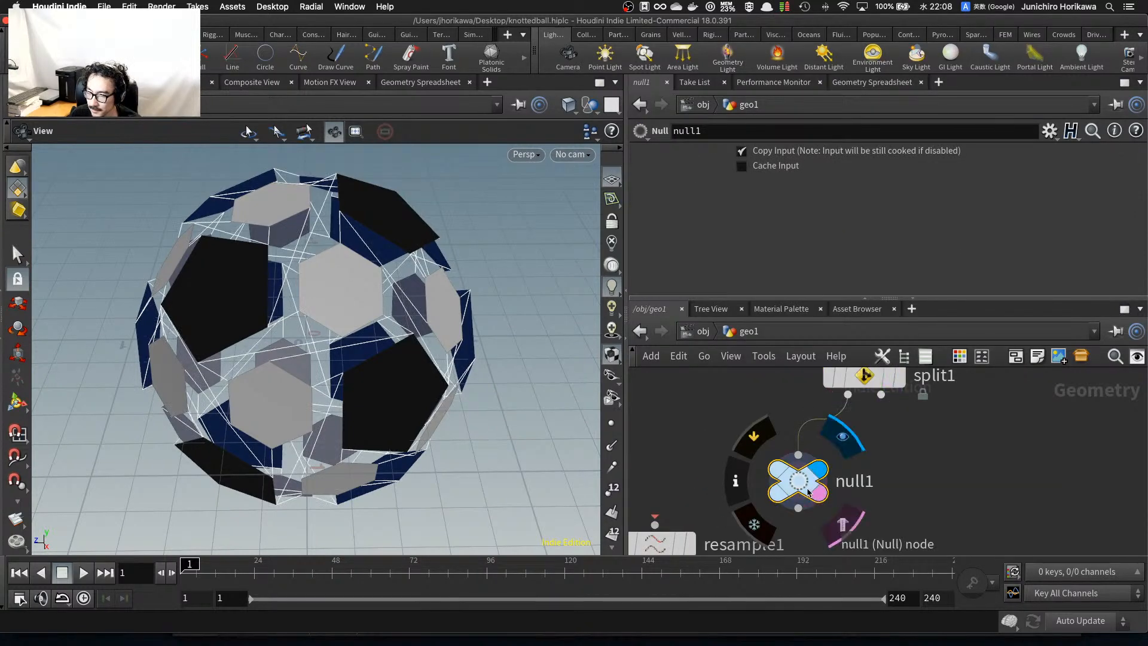
Save the scene, go up to the object level and go back into geo1.
{"action": "left_click_drag", "start_coordinate": [443, 411], "coordinate": [527, 415]}
{"action": "key", "text": "super+s"}
{"action": "left_click", "coordinate": [703, 336]}
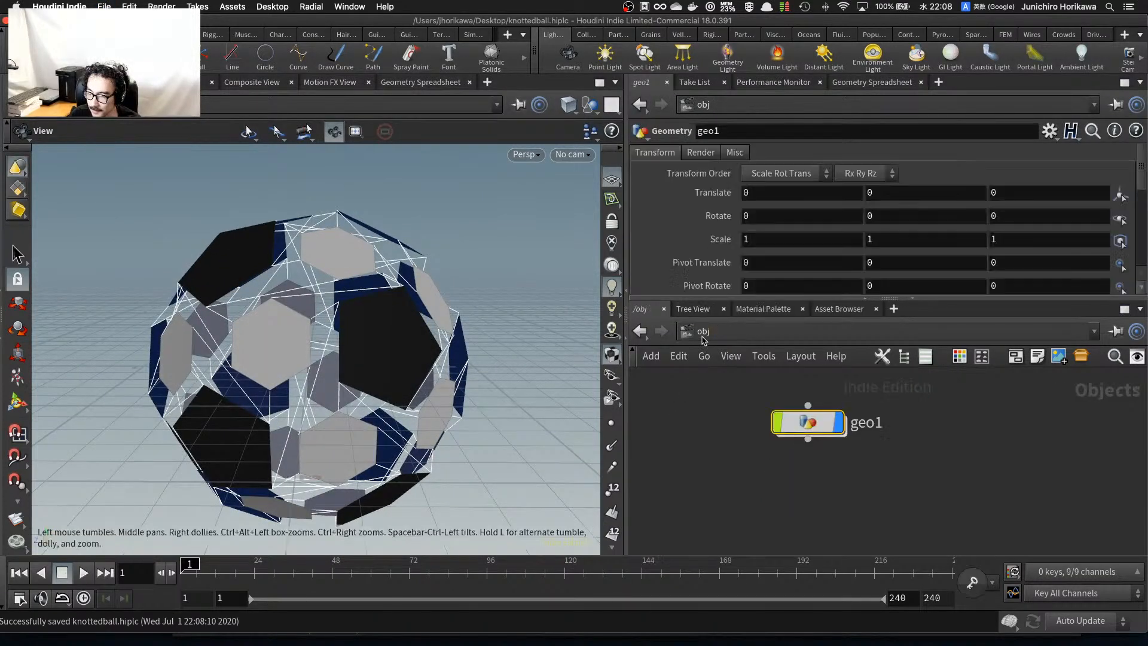
{"action": "double_click", "coordinate": [807, 422]}
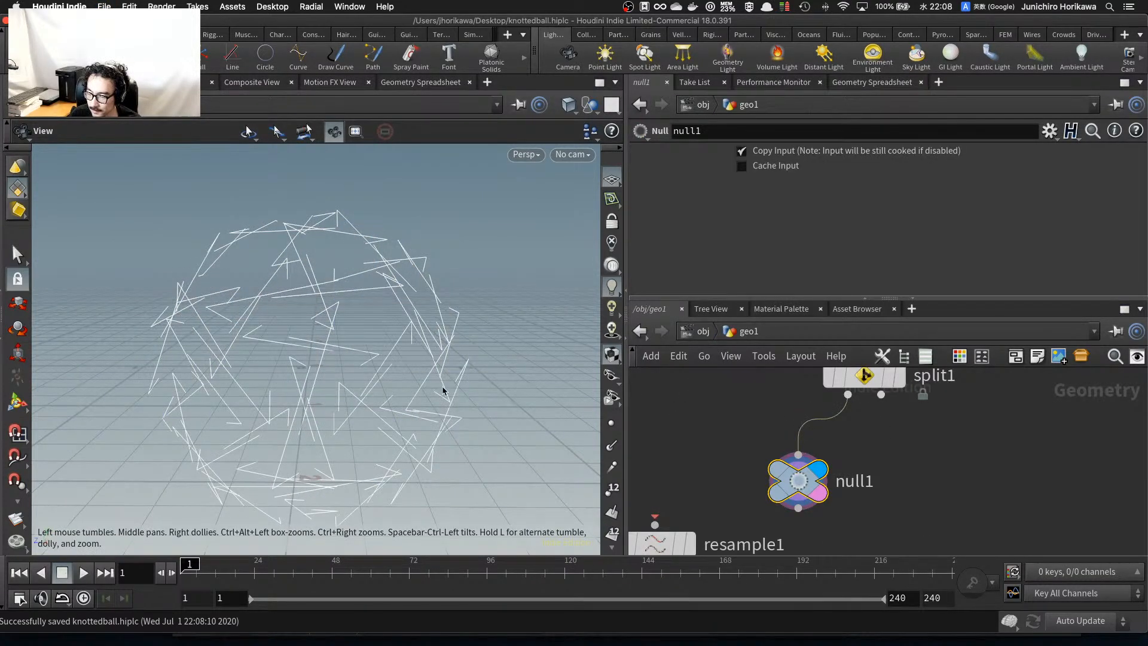
Inspect the separated lines of the ball, and delete the null1 node.
{"action": "left_click_drag", "start_coordinate": [423, 393], "coordinate": [361, 291]}
{"action": "scroll", "coordinate": [367, 319], "scroll_direction": "up", "scroll_amount": 4}
{"action": "scroll", "coordinate": [841, 469], "scroll_direction": "down", "scroll_amount": 1}
{"action": "mouse_move", "coordinate": [807, 485]}
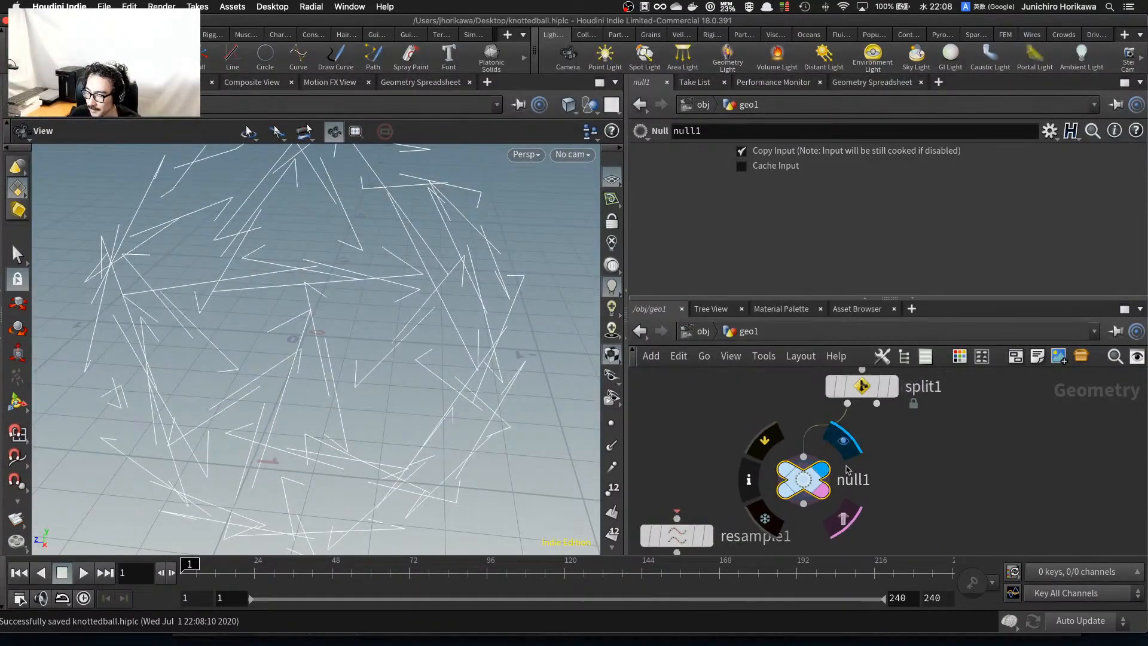
{"action": "key", "text": "Delete"}
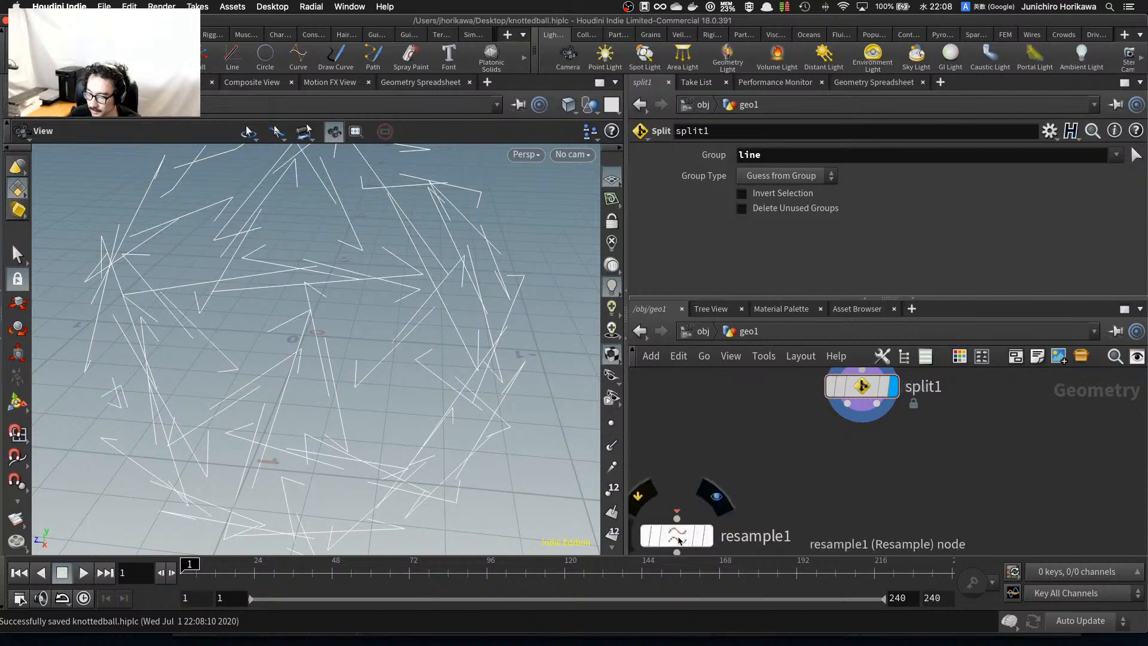
Move resample1 closer beneath split1, select split1 and turn on point display to inspect the lines' endpoints.
{"action": "left_click_drag", "start_coordinate": [679, 535], "coordinate": [767, 513]}
{"action": "left_click", "coordinate": [860, 394]}
{"action": "left_click", "coordinate": [611, 423]}
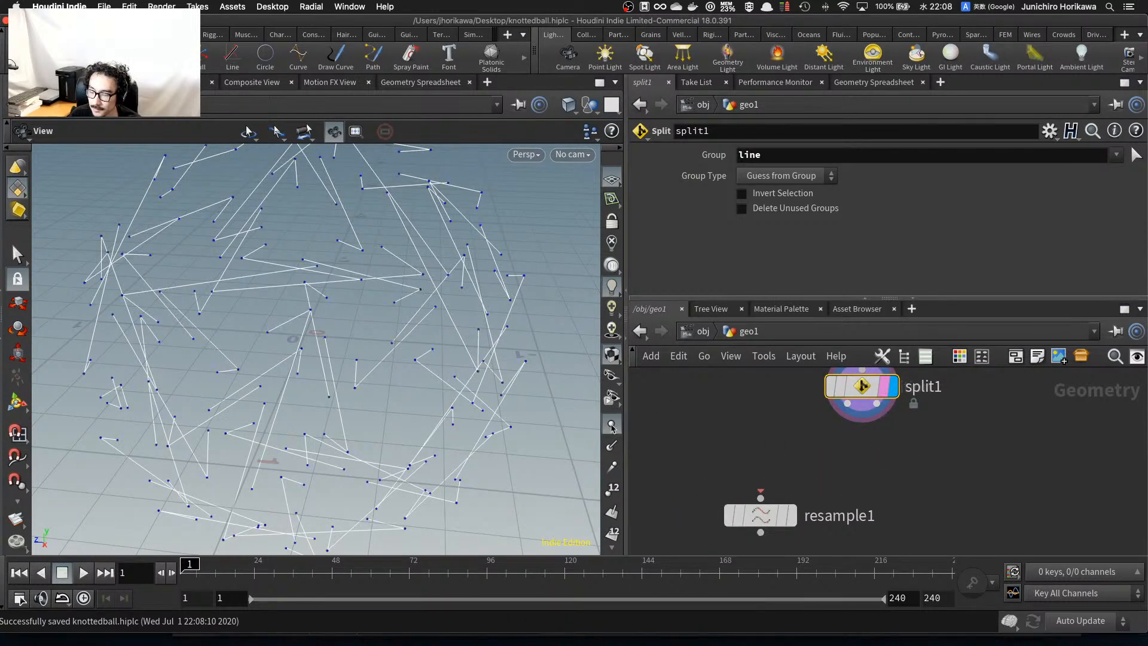
{"action": "scroll", "coordinate": [310, 295], "scroll_direction": "up", "scroll_amount": 5}
{"action": "left_click_drag", "start_coordinate": [309, 295], "coordinate": [393, 354]}
{"action": "scroll", "coordinate": [410, 285], "scroll_direction": "down", "scroll_amount": 5}
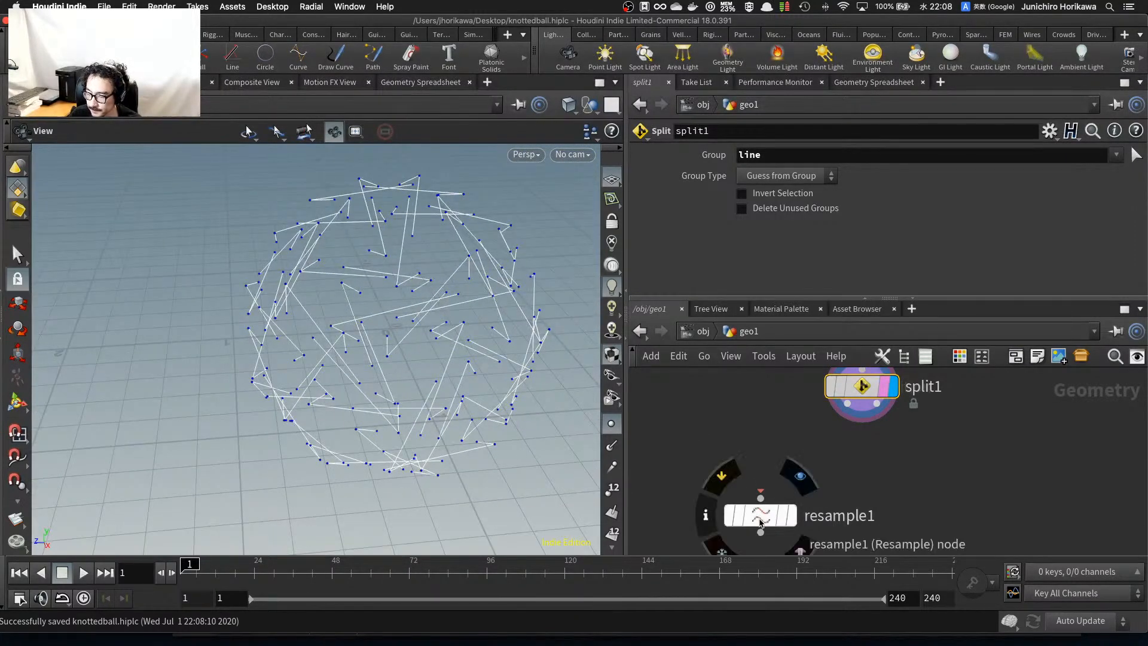
Connect resample1 to split1's first output, display it and select it to show its parameters.
{"action": "left_click_drag", "start_coordinate": [761, 523], "coordinate": [847, 403]}
{"action": "mouse_move", "coordinate": [765, 489]}
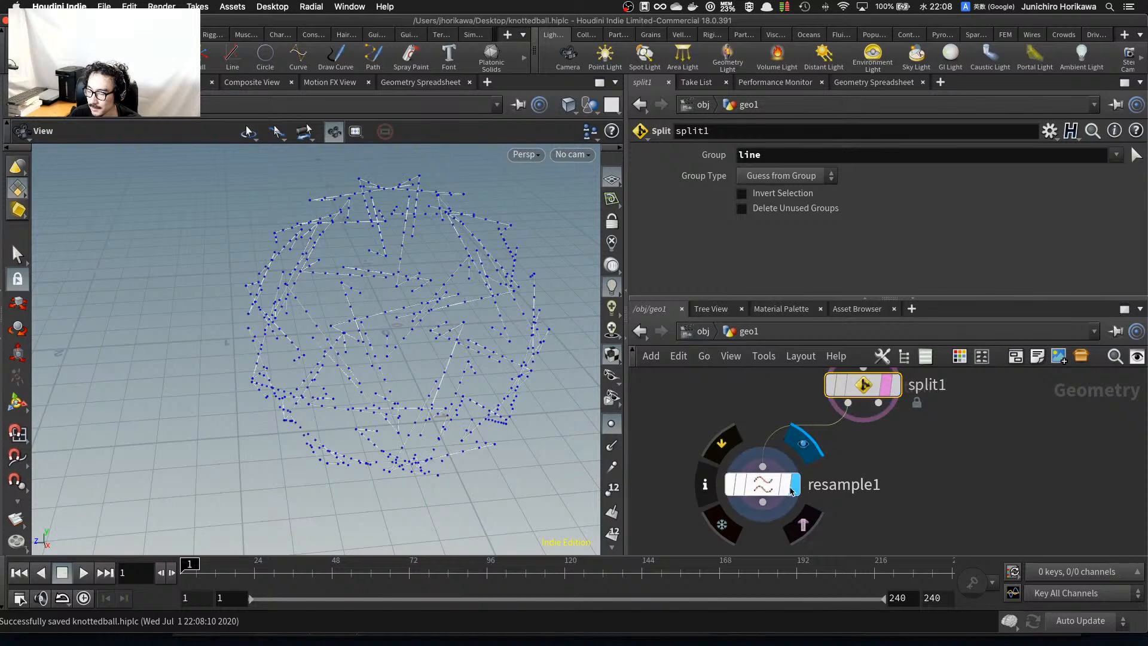
{"action": "left_click", "coordinate": [758, 489]}
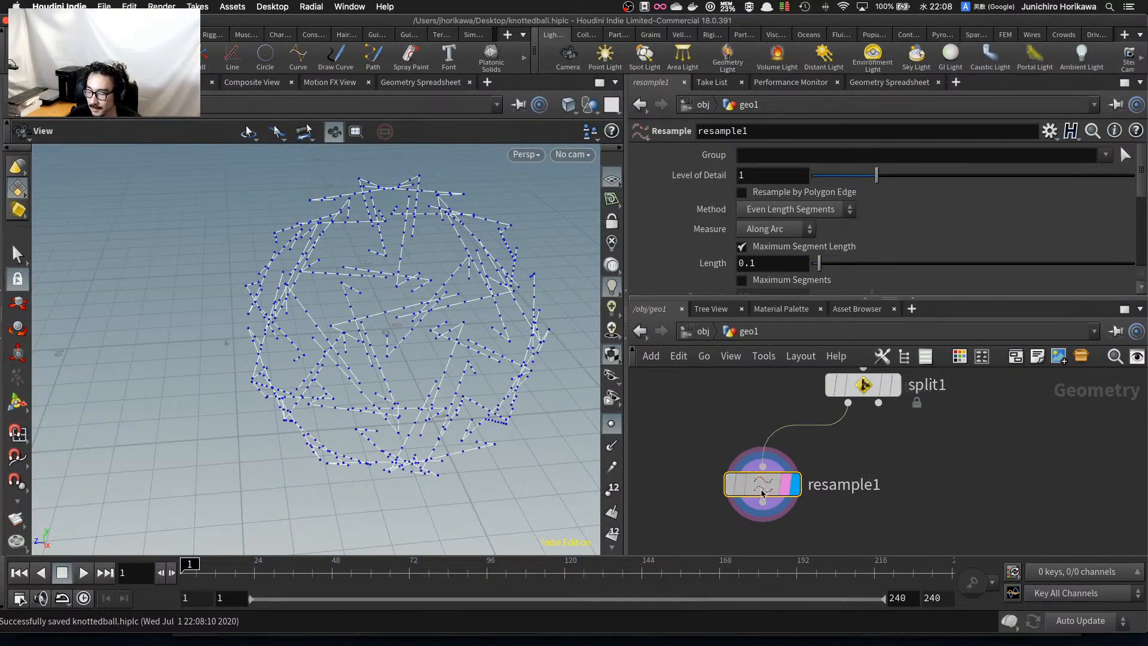
{"action": "left_click_drag", "start_coordinate": [758, 489], "coordinate": [744, 483]}
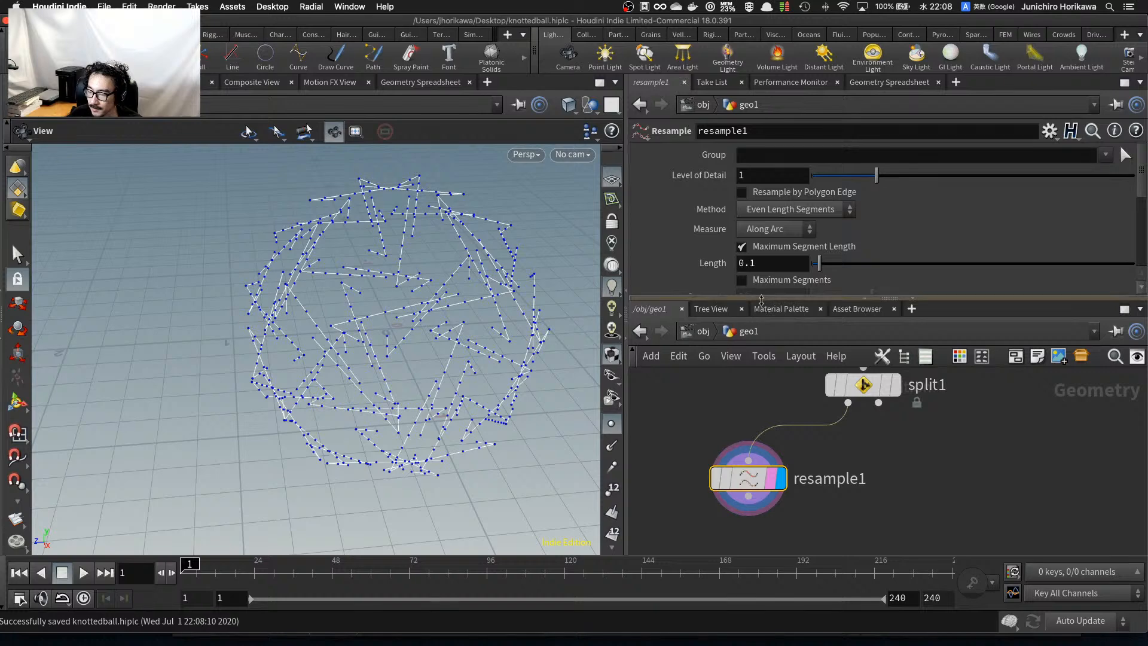
In resample1, disable Maximum Segment Length, enable Maximum Segments and set Segments to 5.
{"action": "left_click_drag", "start_coordinate": [764, 298], "coordinate": [768, 305]}
{"action": "scroll", "coordinate": [802, 247], "scroll_direction": "down", "scroll_amount": 1}
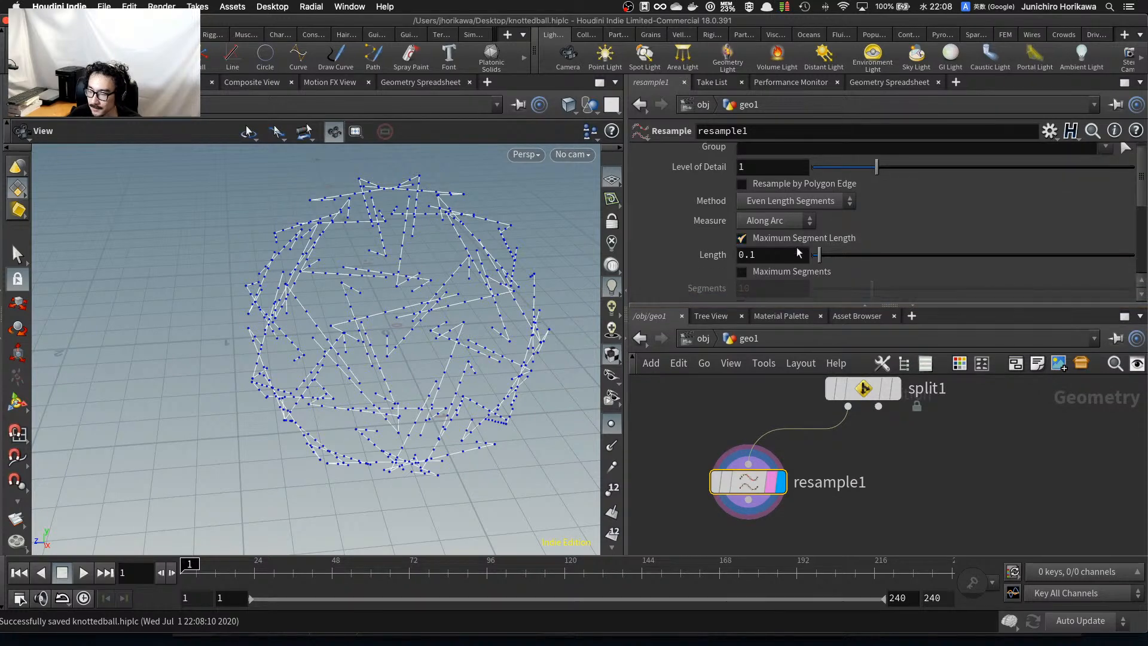
{"action": "left_click", "coordinate": [742, 238]}
{"action": "scroll", "coordinate": [753, 245], "scroll_direction": "down", "scroll_amount": 1}
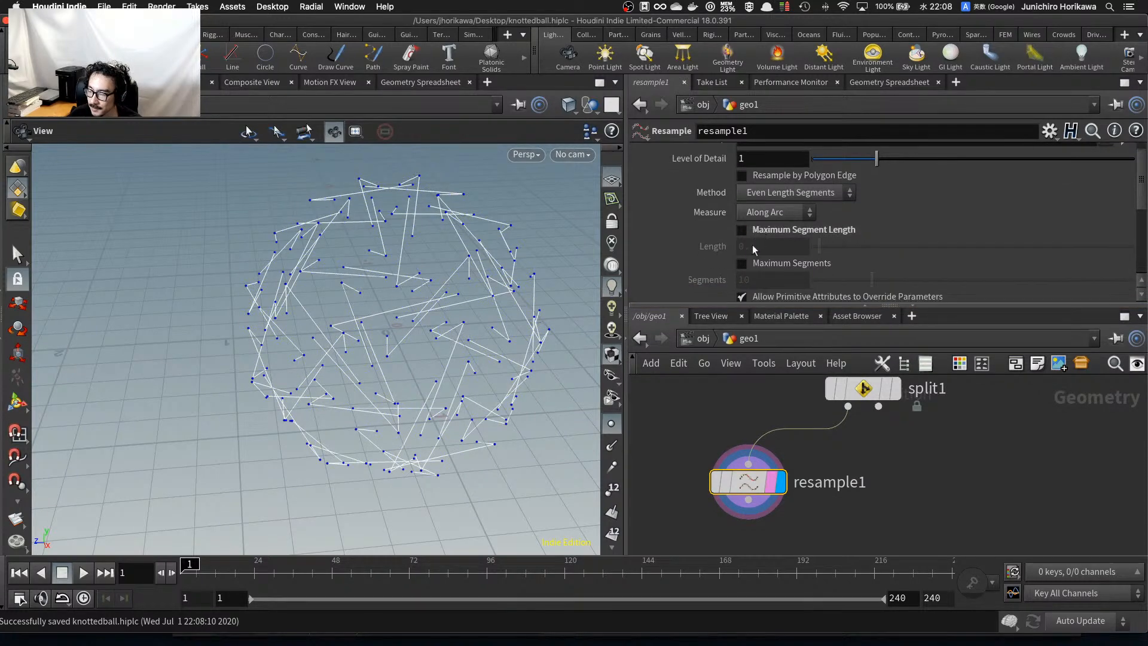
{"action": "left_click", "coordinate": [741, 264]}
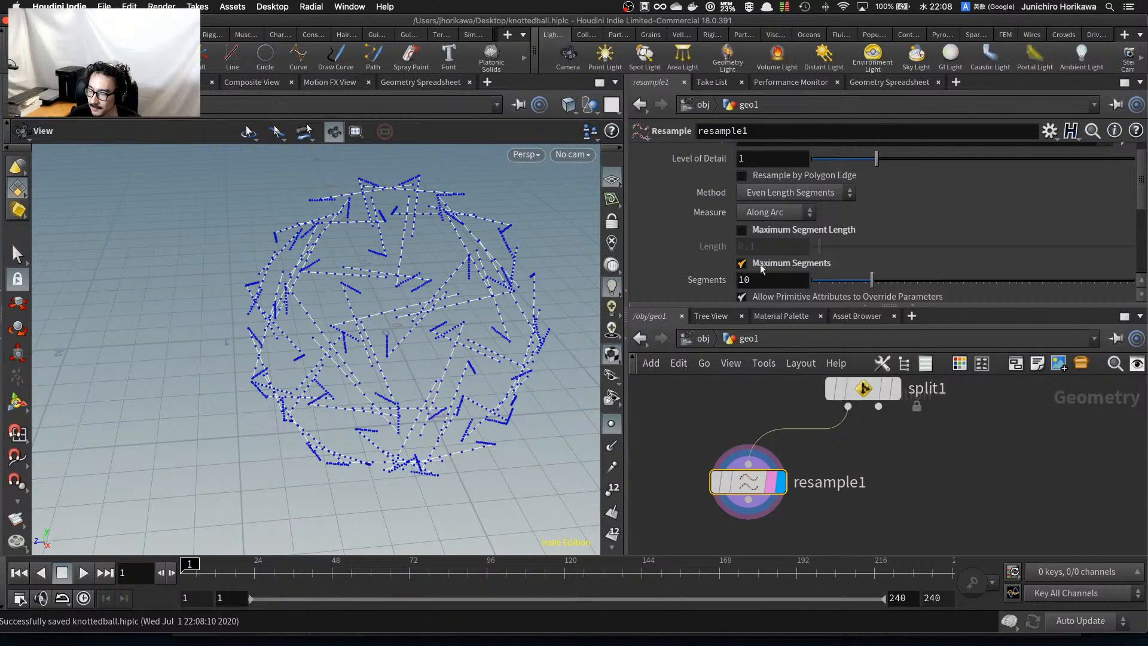
{"action": "left_click_drag", "start_coordinate": [873, 279], "coordinate": [850, 283]}
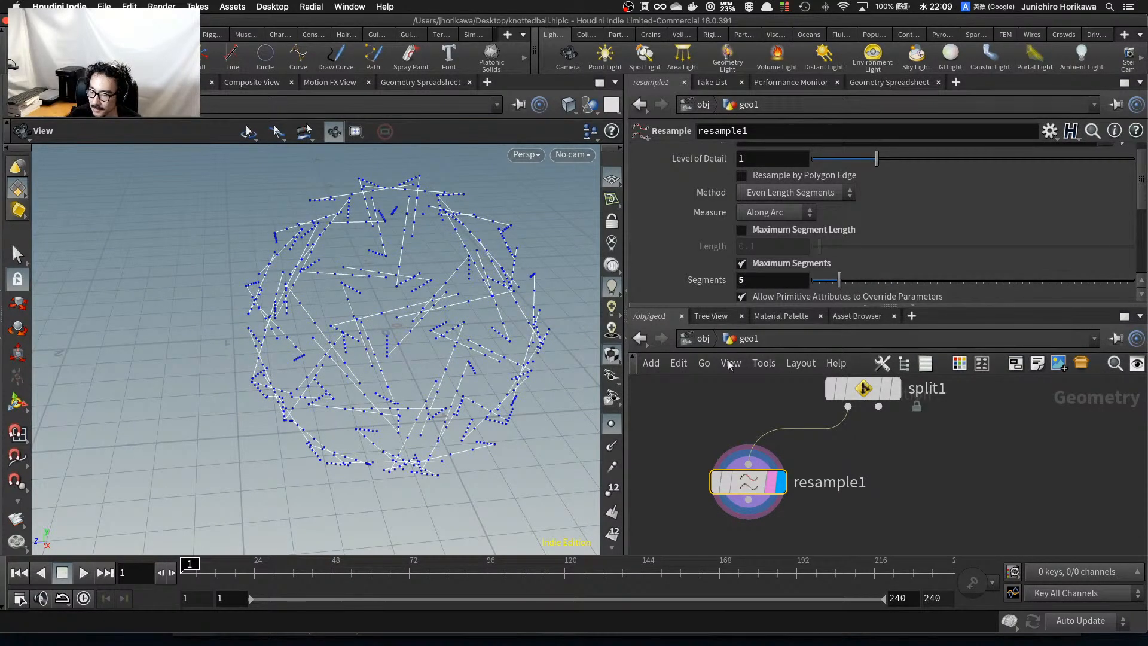
Examine the resampled lines around the ball and the remaining parameters of resample1.
{"action": "left_click_drag", "start_coordinate": [376, 285], "coordinate": [309, 310]}
{"action": "scroll", "coordinate": [238, 284], "scroll_direction": "up", "scroll_amount": 4}
{"action": "scroll", "coordinate": [272, 293], "scroll_direction": "down", "scroll_amount": 3}
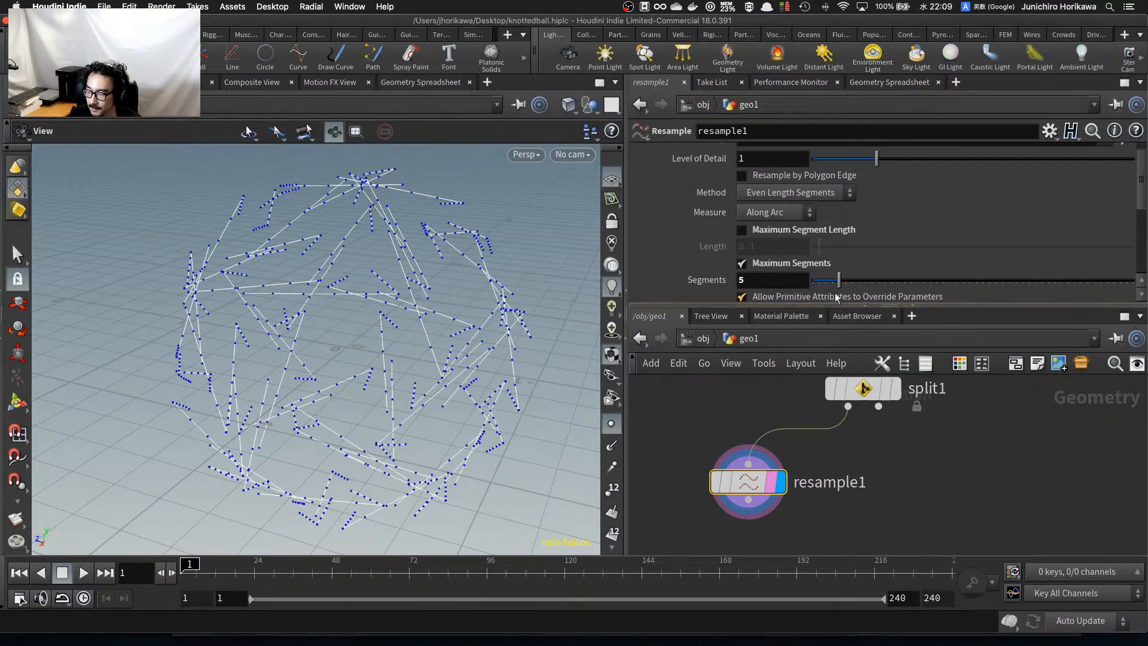
{"action": "scroll", "coordinate": [834, 293], "scroll_direction": "up", "scroll_amount": 1}
{"action": "scroll", "coordinate": [843, 257], "scroll_direction": "down", "scroll_amount": 4}
{"action": "scroll", "coordinate": [847, 237], "scroll_direction": "up", "scroll_amount": 2}
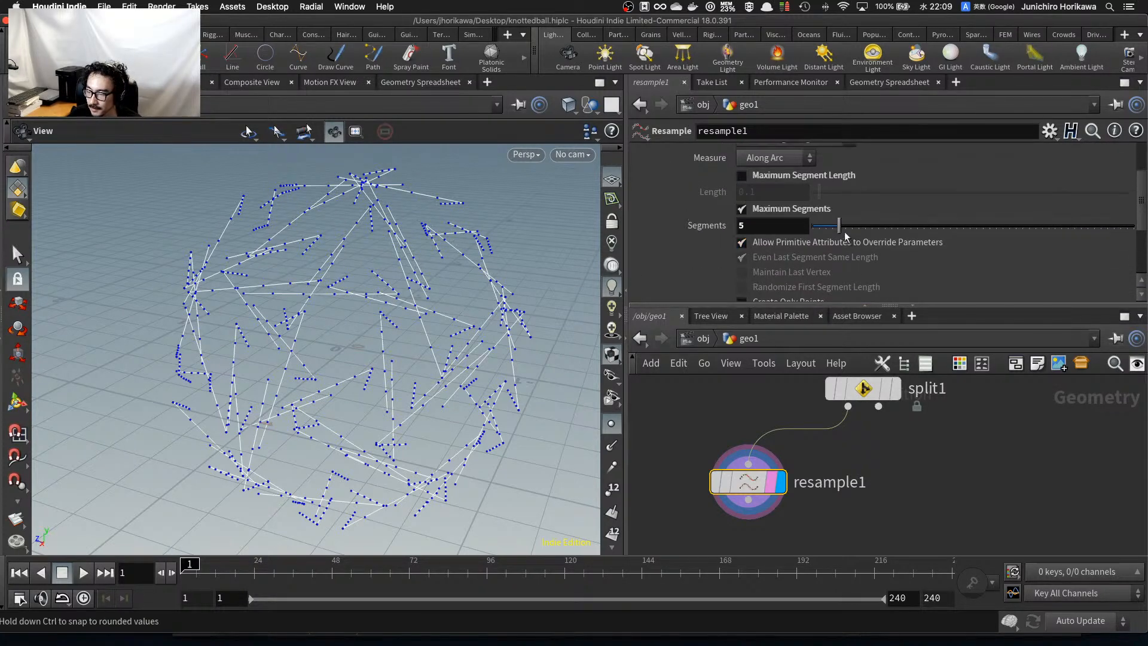
{"action": "left_click", "coordinate": [845, 227]}
{"action": "left_click_drag", "start_coordinate": [843, 229], "coordinate": [841, 230]}
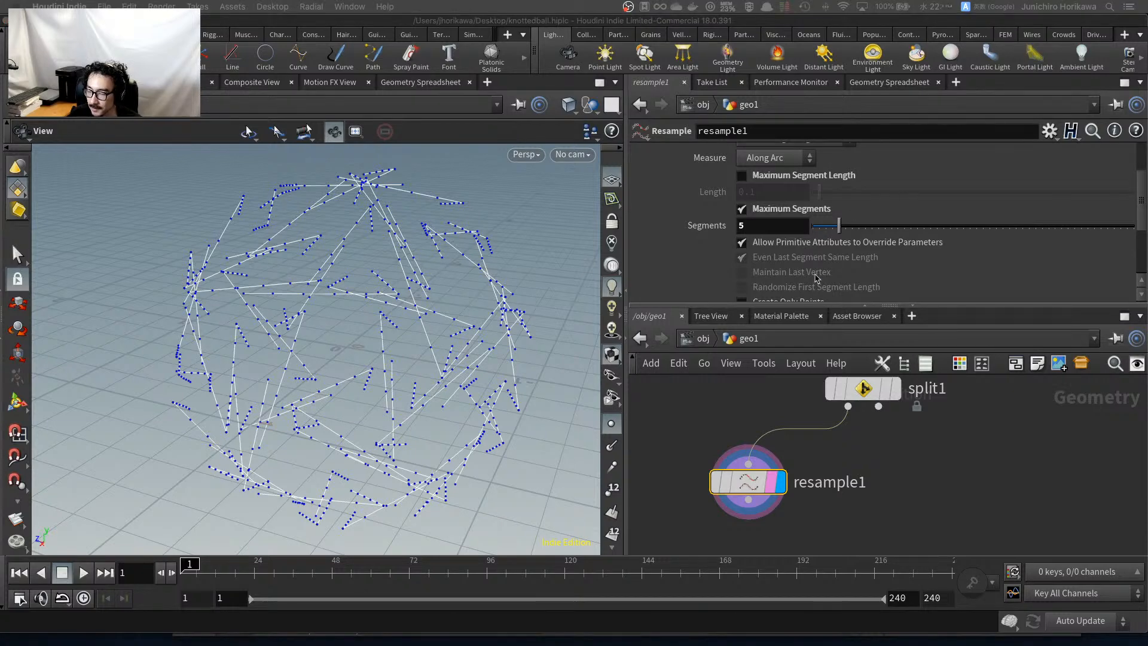
{"action": "left_click_drag", "start_coordinate": [748, 484], "coordinate": [731, 486]}
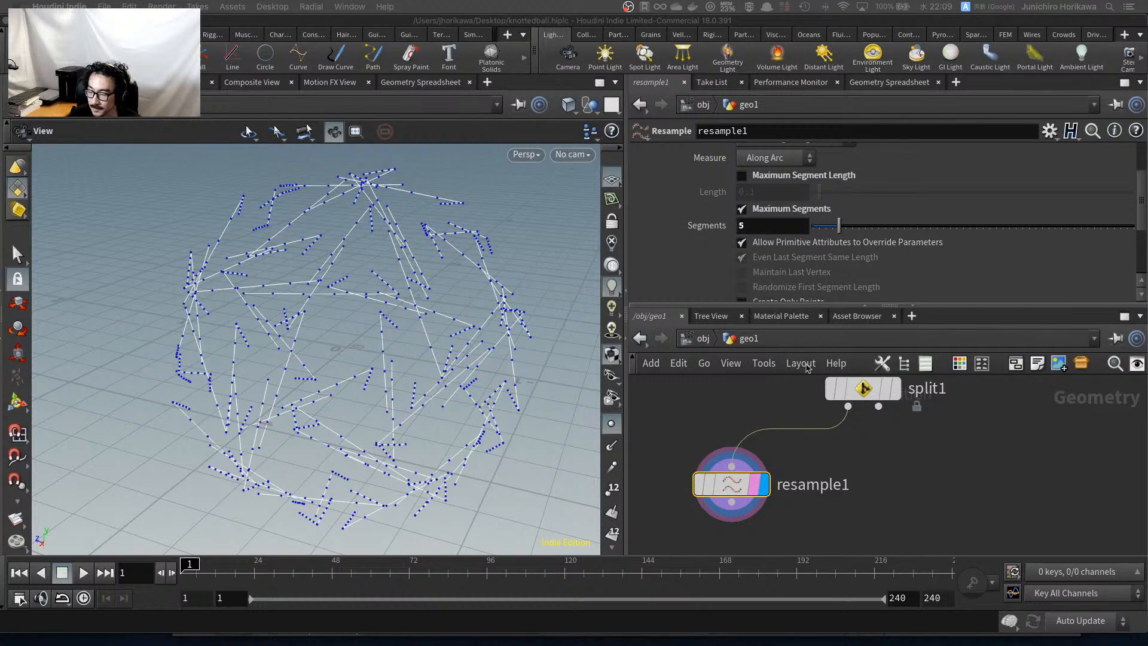
{"action": "middle_click_drag", "start_coordinate": [758, 408], "coordinate": [801, 400]}
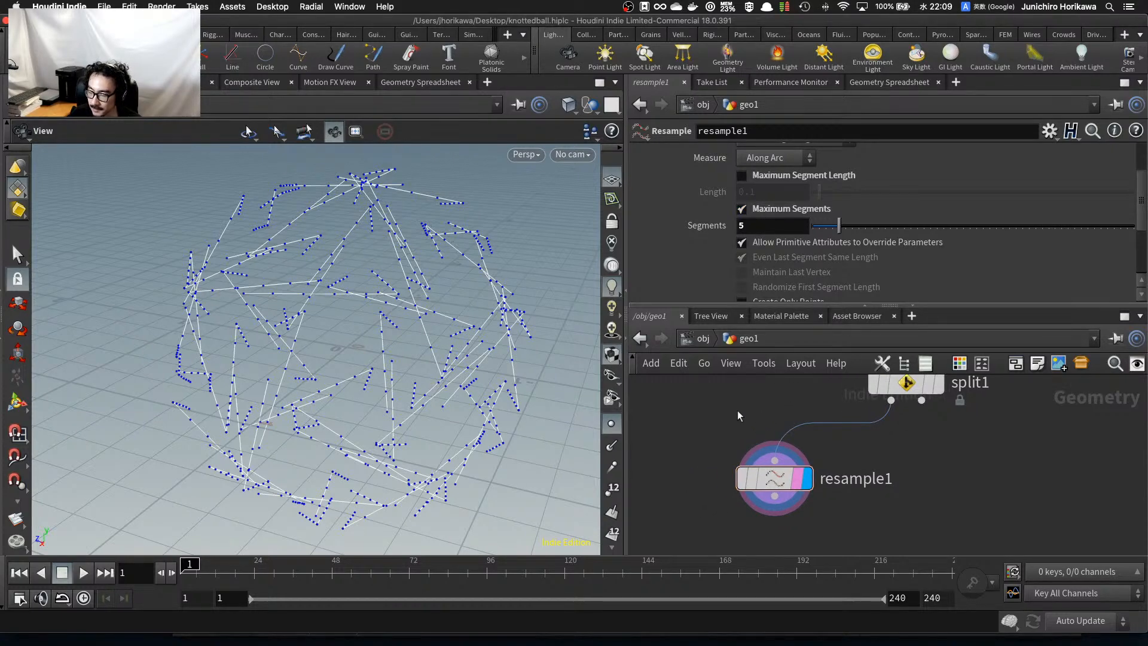
{"action": "left_click_drag", "start_coordinate": [485, 307], "coordinate": [335, 277]}
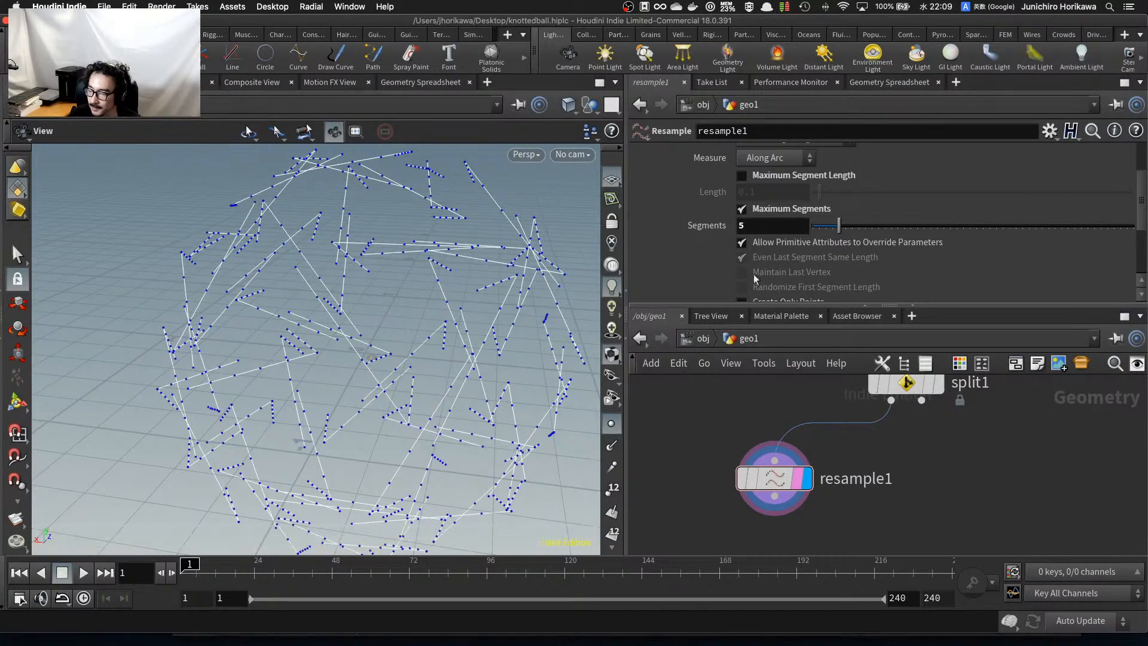
Inspect resample1's primitive attributes in the geometry spreadsheet, review the arc sketch in Photoshop and return to Houdini.
{"action": "left_click", "coordinate": [887, 82]}
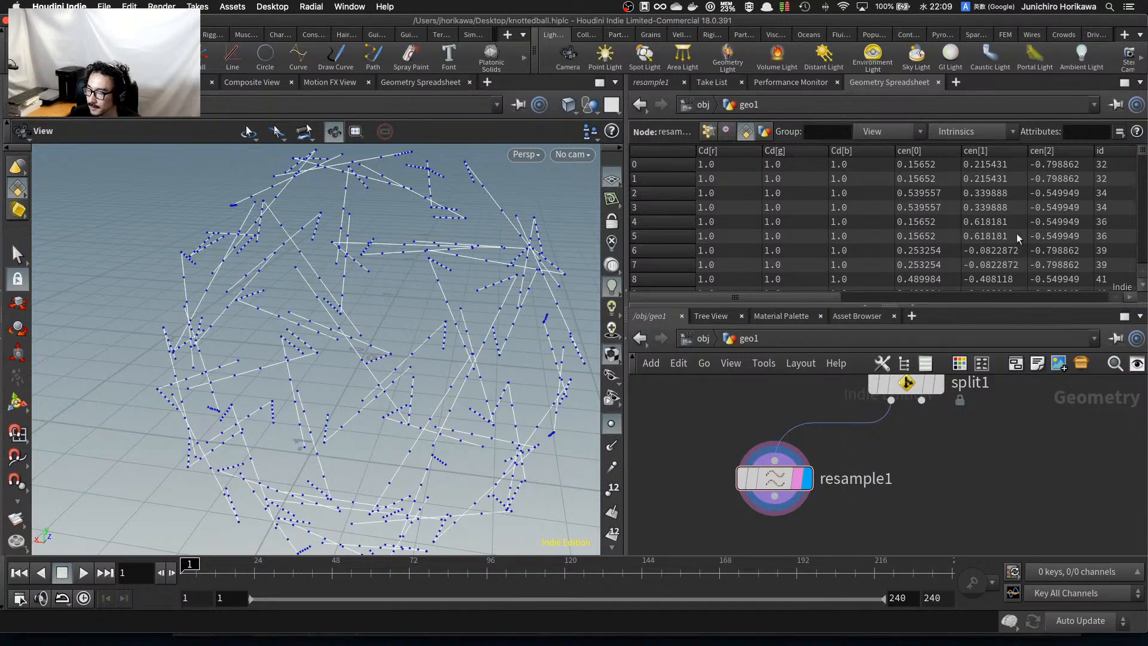
{"action": "scroll", "coordinate": [858, 424], "scroll_direction": "down", "scroll_amount": 3}
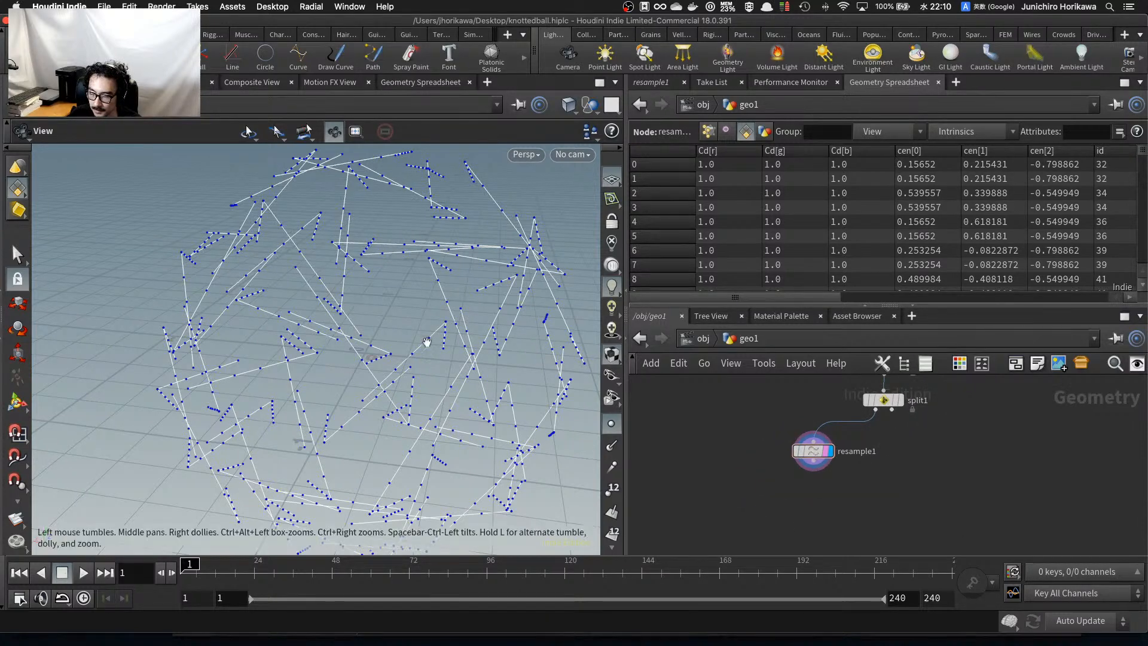
{"action": "left_click_drag", "start_coordinate": [425, 341], "coordinate": [443, 354]}
{"action": "scroll", "coordinate": [672, 449], "scroll_direction": "down", "scroll_amount": 2}
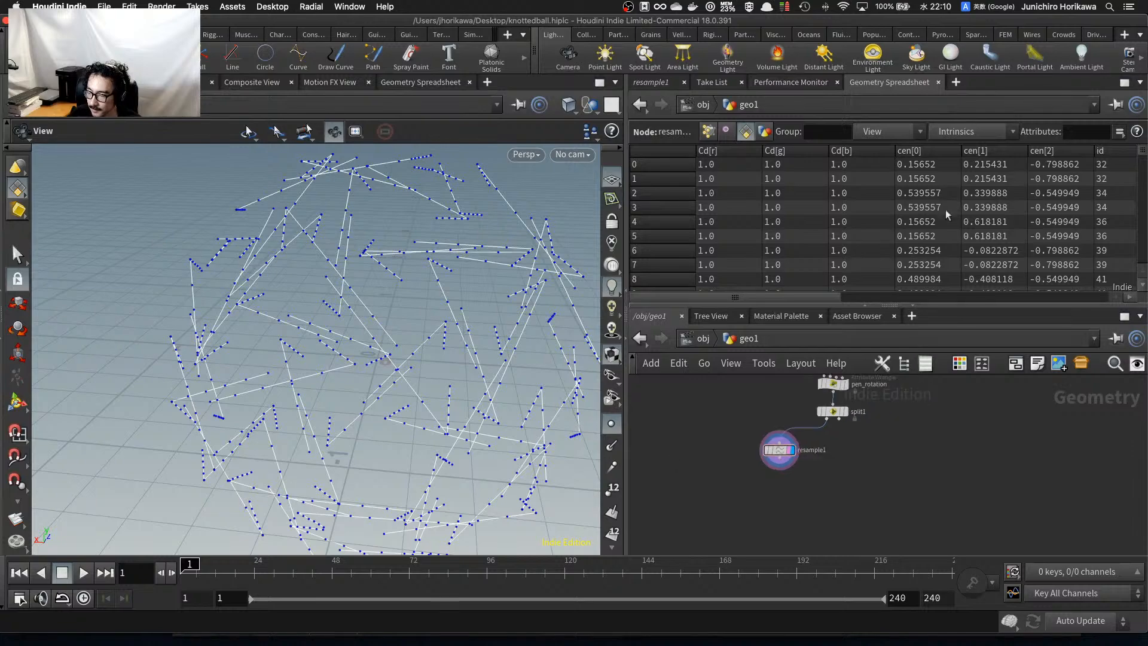
{"action": "key", "text": "ctrl+Up"}
{"action": "left_click", "coordinate": [915, 245]}
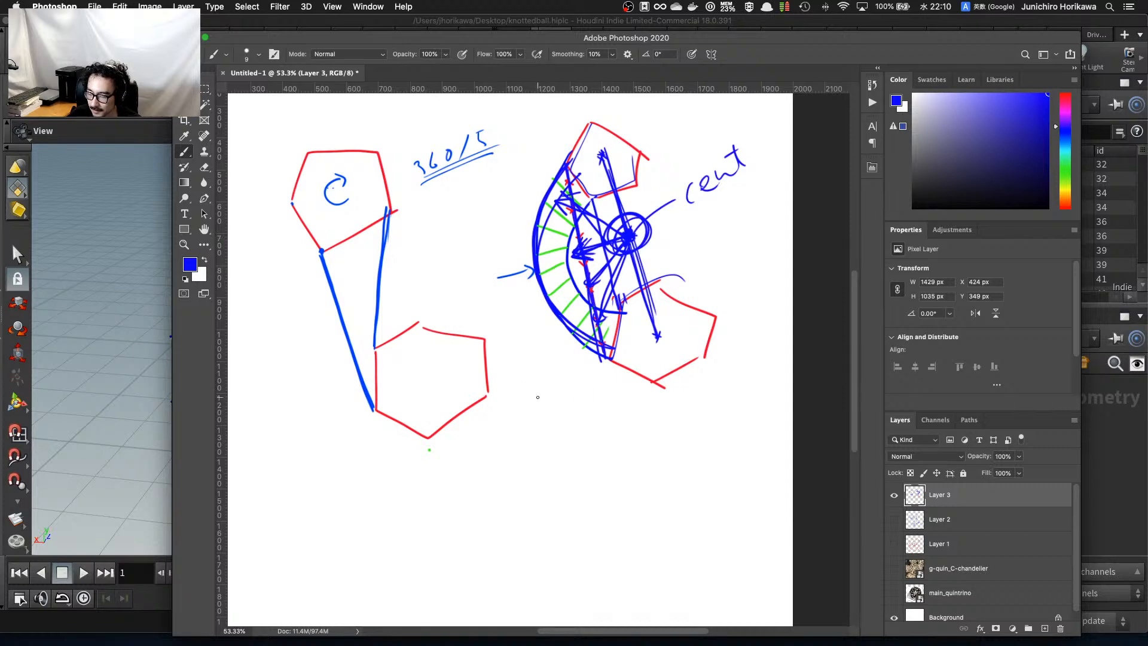
{"action": "left_click", "coordinate": [1125, 481]}
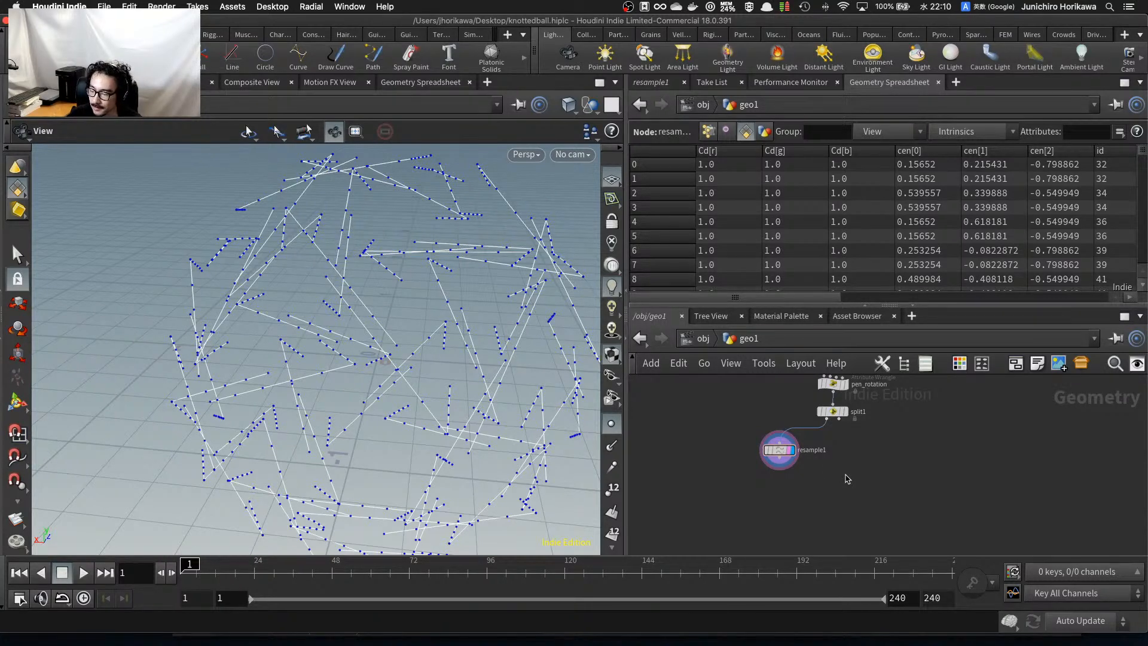
Add a Point Wrangle node beneath resample1, connect it to resample1's output and display it.
{"action": "scroll", "coordinate": [797, 472], "scroll_direction": "up", "scroll_amount": 2}
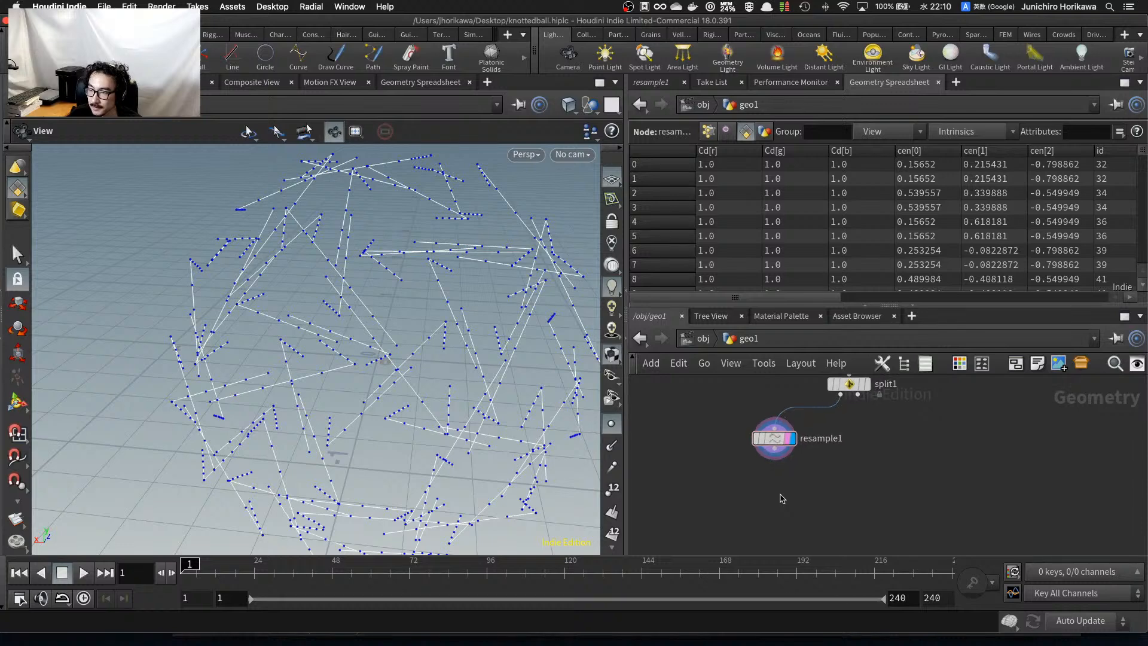
{"action": "key", "text": "Tab"}
{"action": "type", "text": "point wr"}
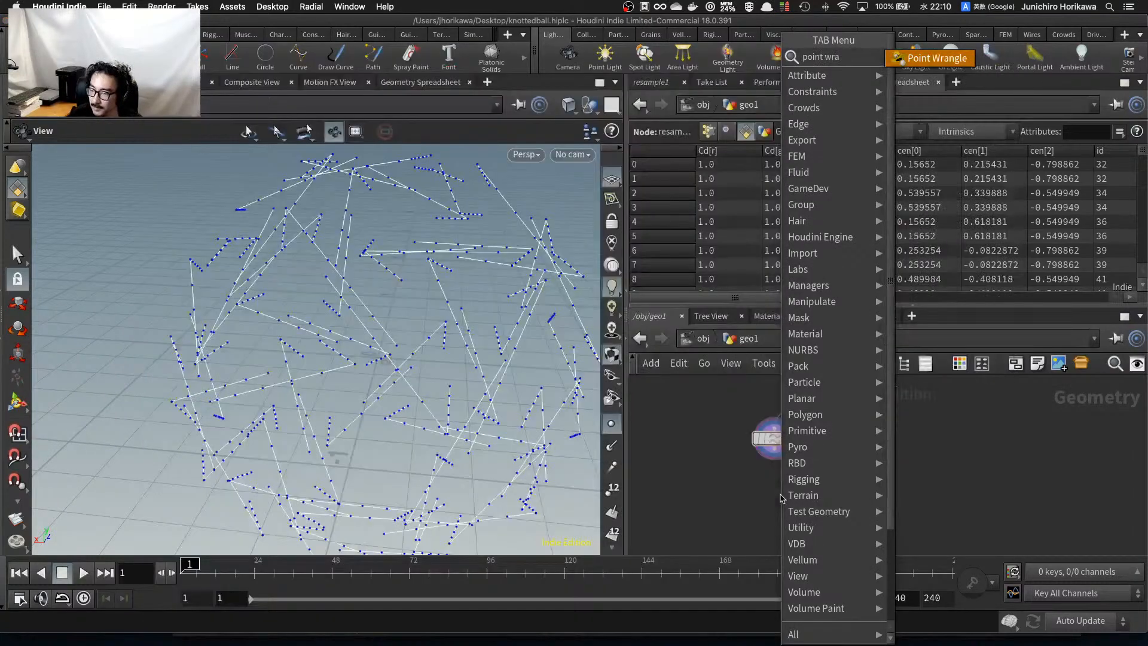
{"action": "key", "text": "Return"}
{"action": "left_click", "coordinate": [779, 495]}
{"action": "scroll", "coordinate": [789, 502], "scroll_direction": "up", "scroll_amount": 2}
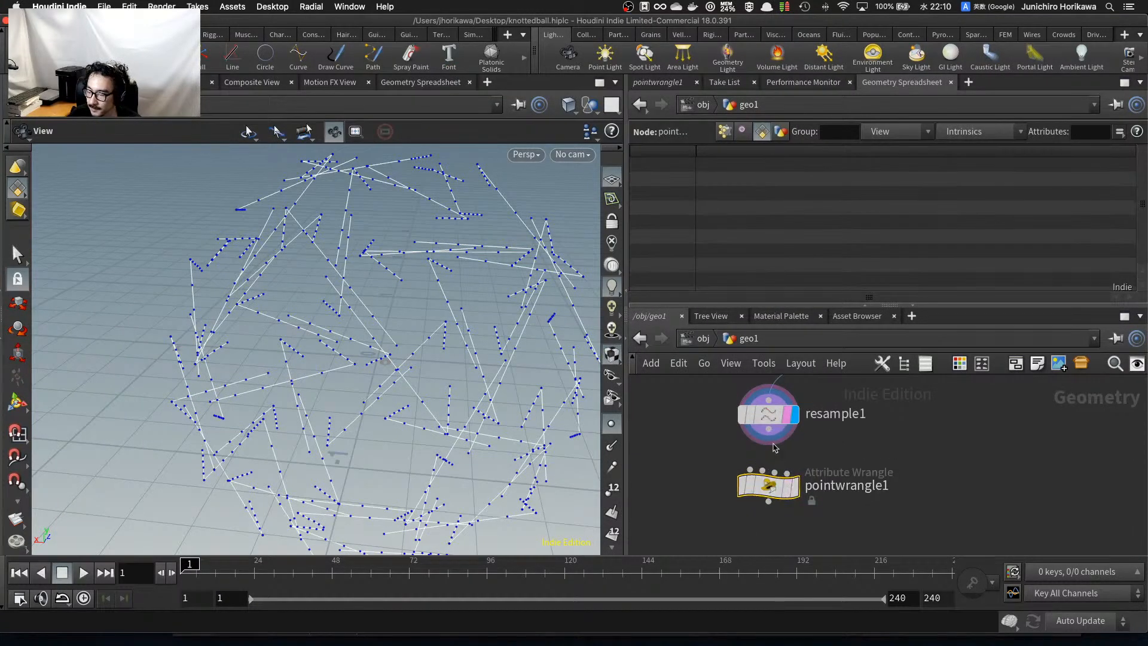
Rename the new wrangle node ring_offset and show its parameters.
{"action": "double_click", "coordinate": [851, 488]}
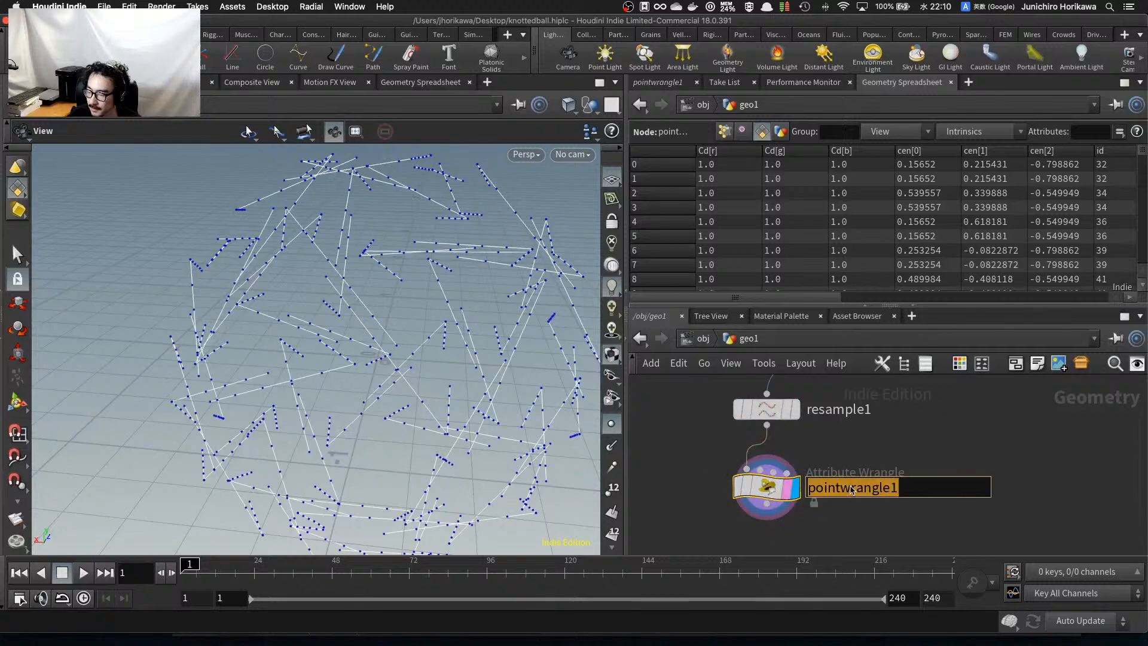
{"action": "type", "text": "ring_offset"}
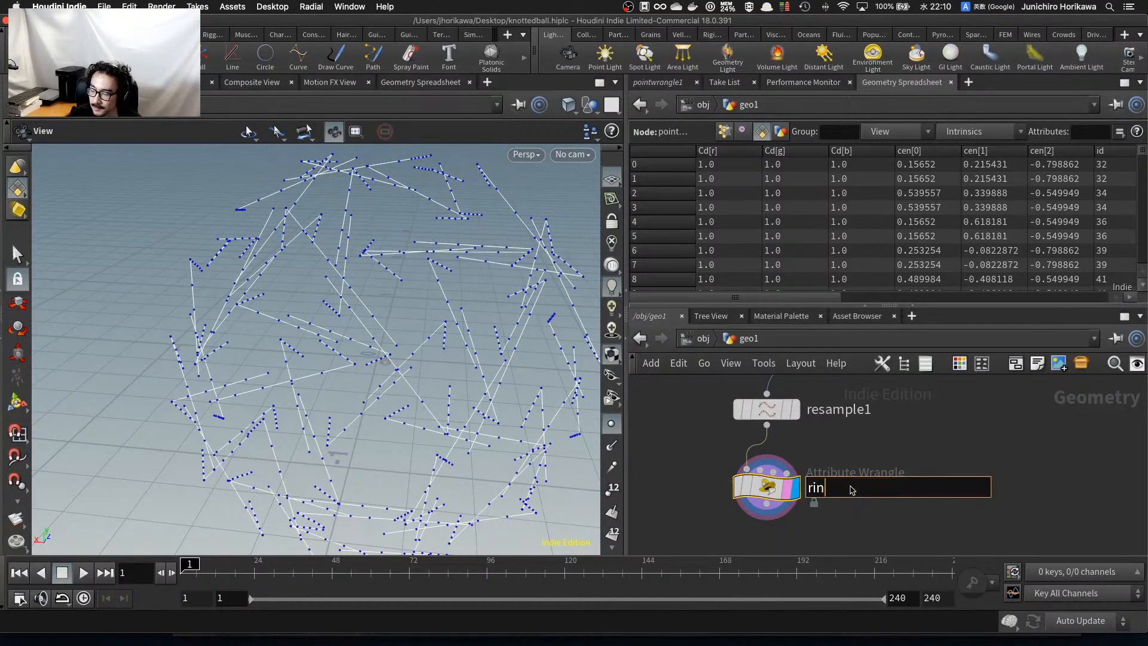
{"action": "key", "text": "Return"}
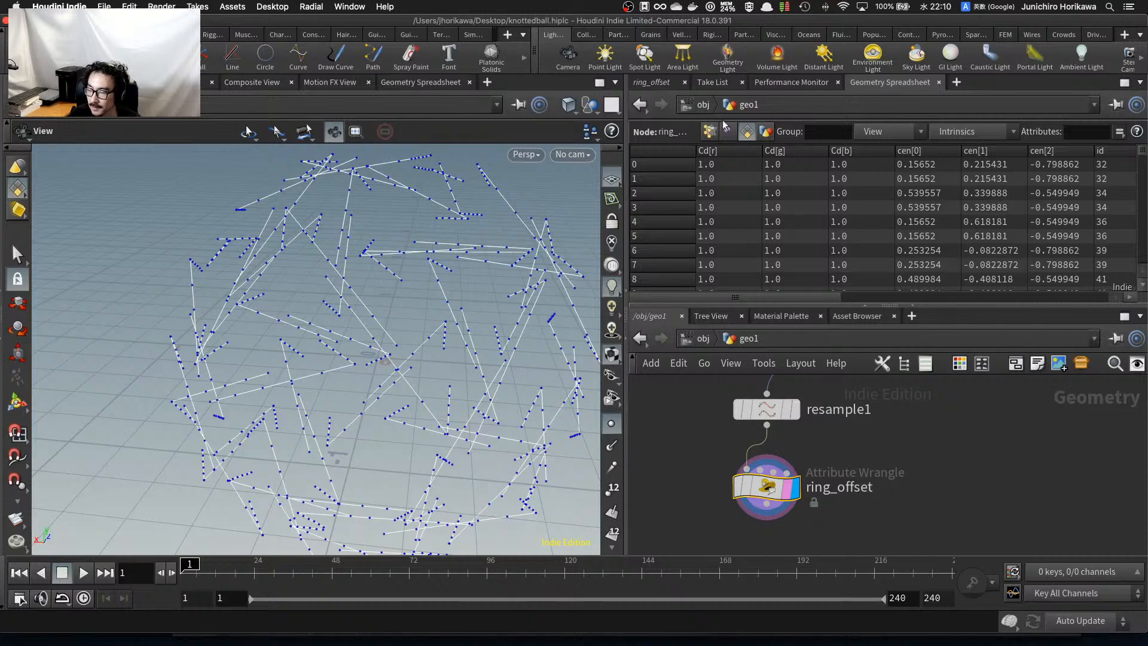
{"action": "left_click", "coordinate": [651, 83]}
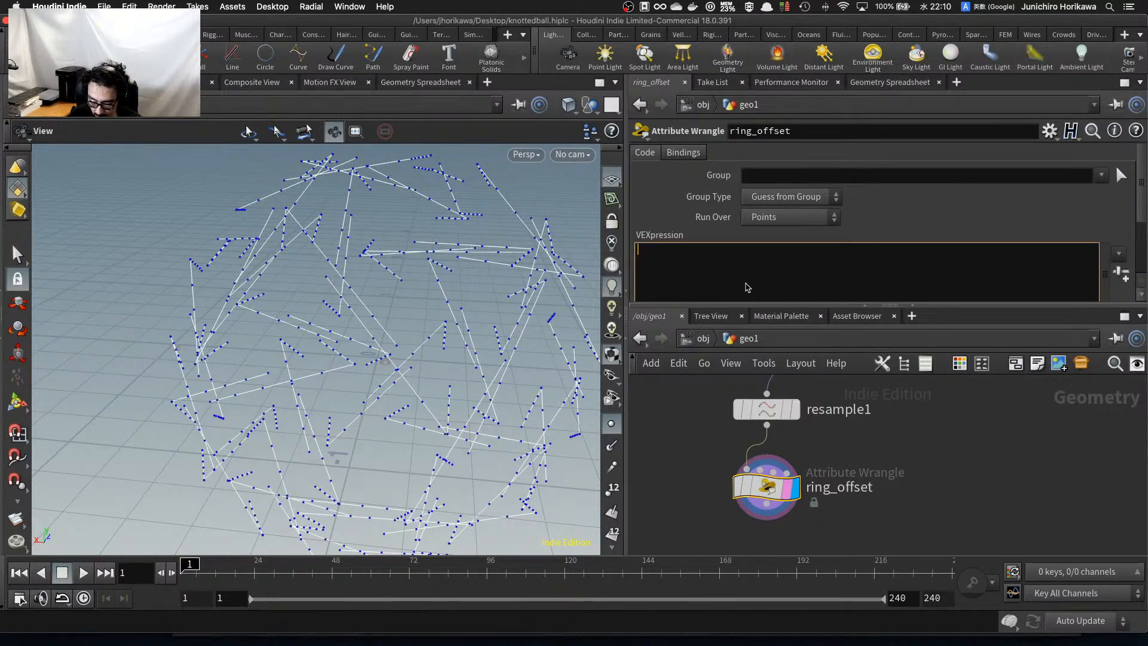
{"action": "key", "text": "alt+e"}
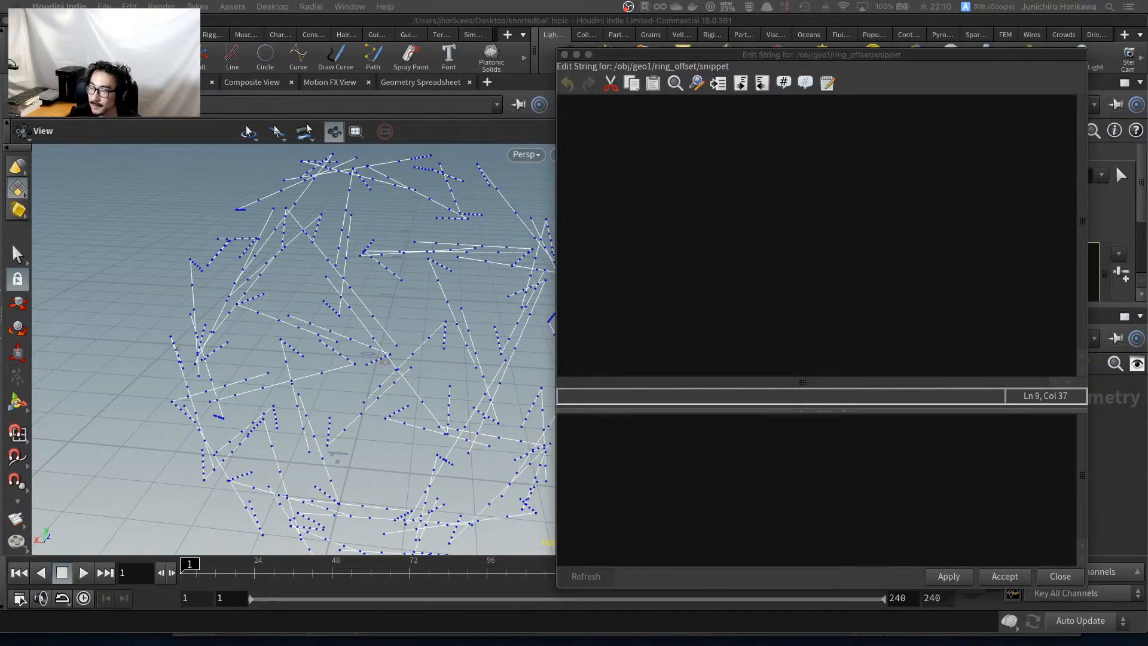
{"action": "scroll", "coordinate": [378, 279], "scroll_direction": "down", "scroll_amount": 5}
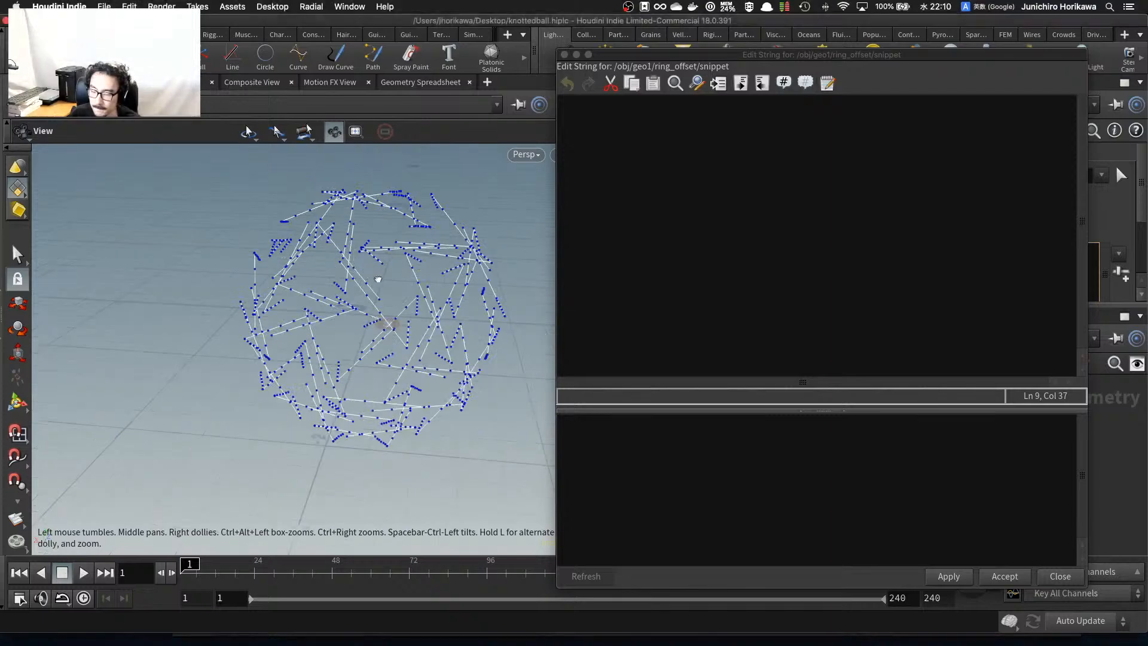
{"action": "left_click_drag", "start_coordinate": [378, 279], "coordinate": [261, 270]}
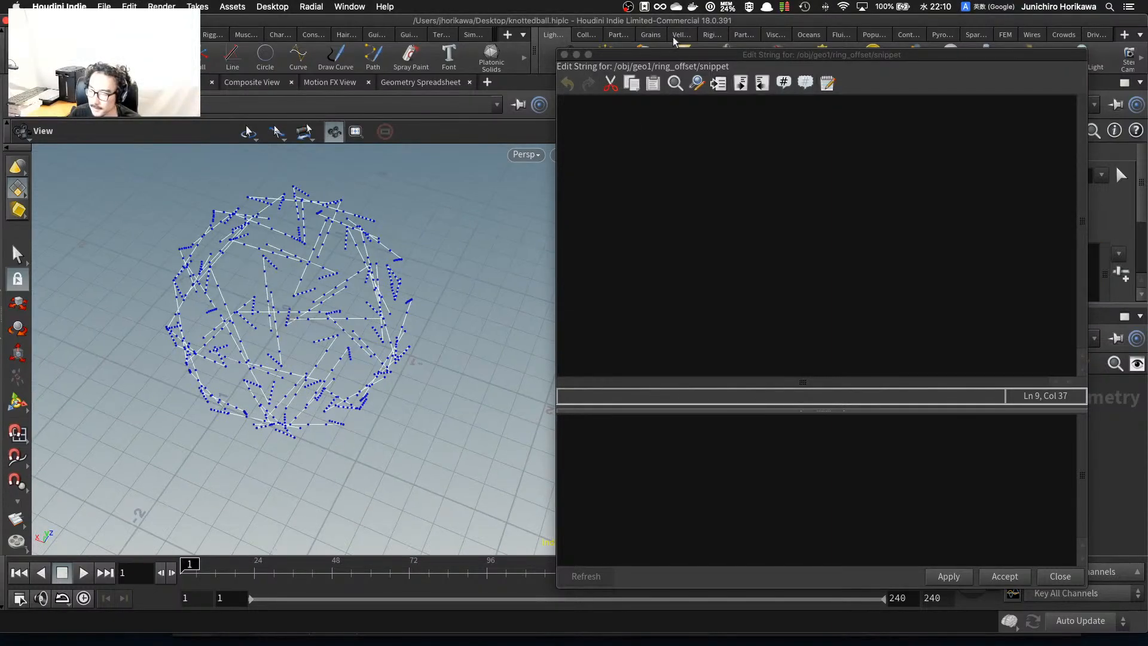
{"action": "left_click", "coordinate": [564, 55]}
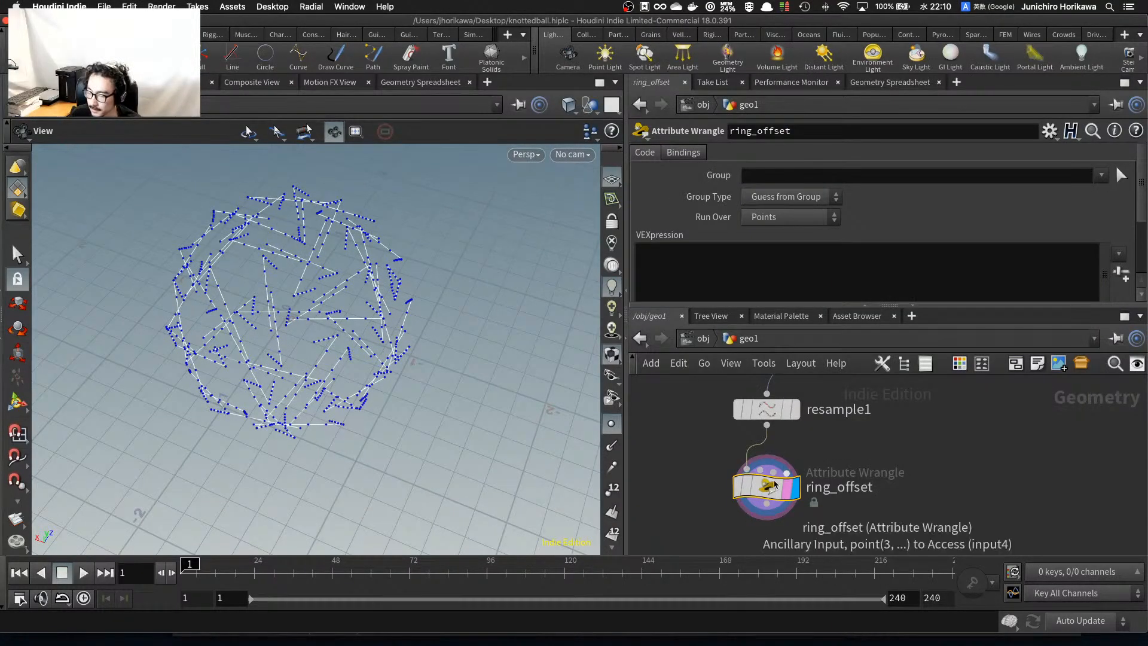
Set ring_offset's Run Over option to Primitives.
{"action": "scroll", "coordinate": [333, 307], "scroll_direction": "up", "scroll_amount": 5}
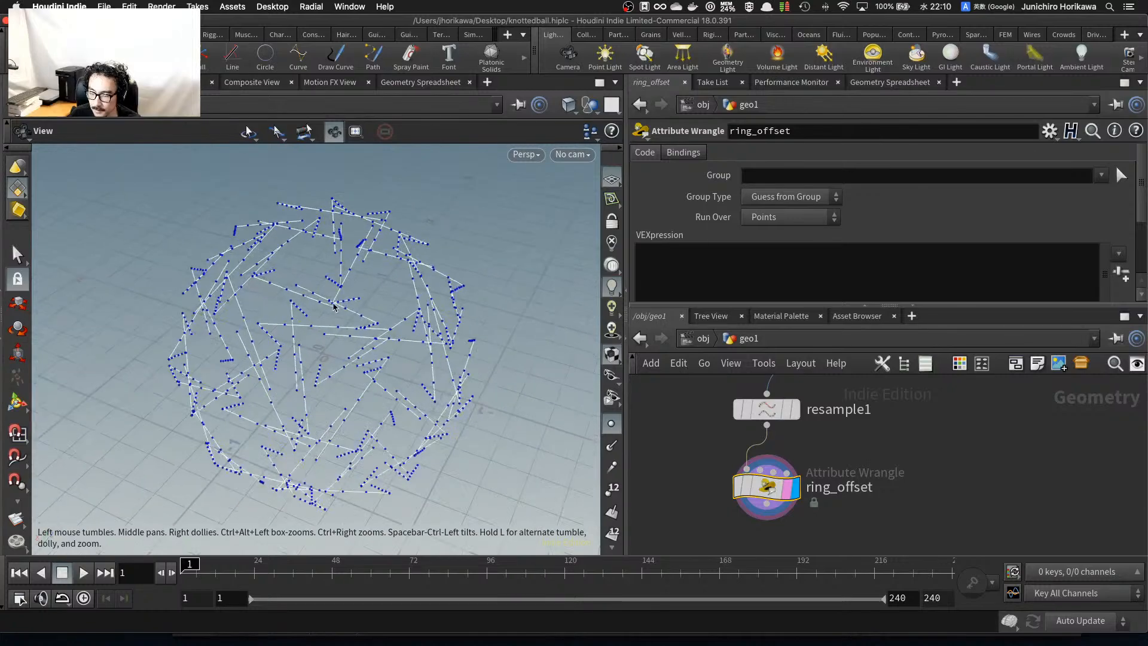
{"action": "left_click_drag", "start_coordinate": [334, 306], "coordinate": [555, 253]}
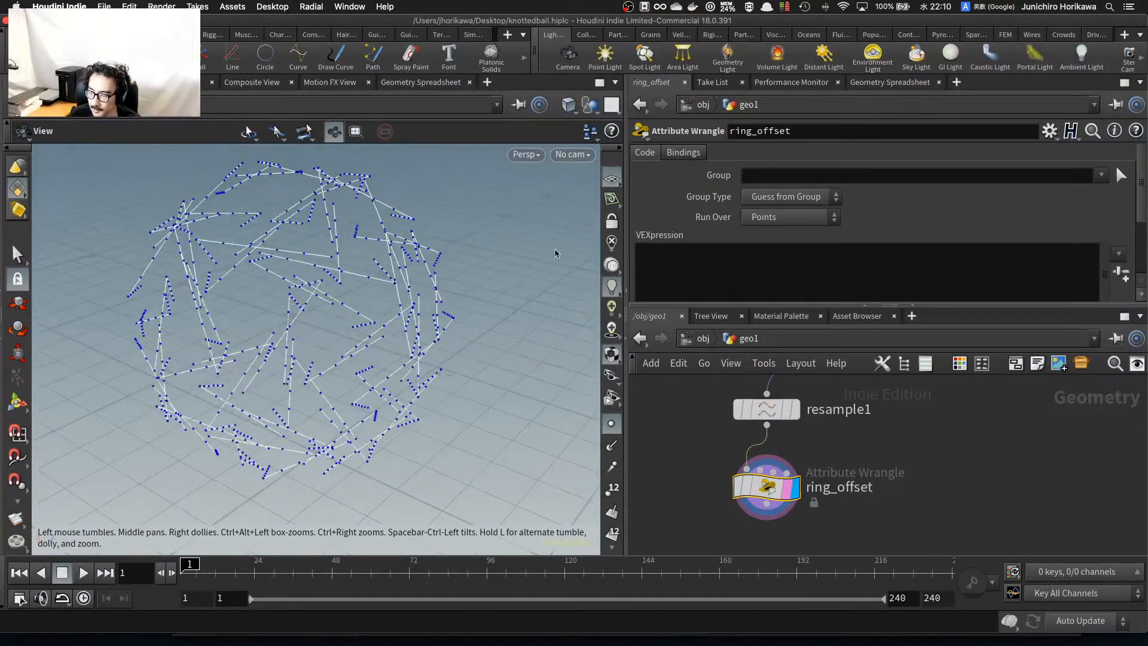
{"action": "left_click", "coordinate": [773, 220]}
{"action": "left_click", "coordinate": [759, 250]}
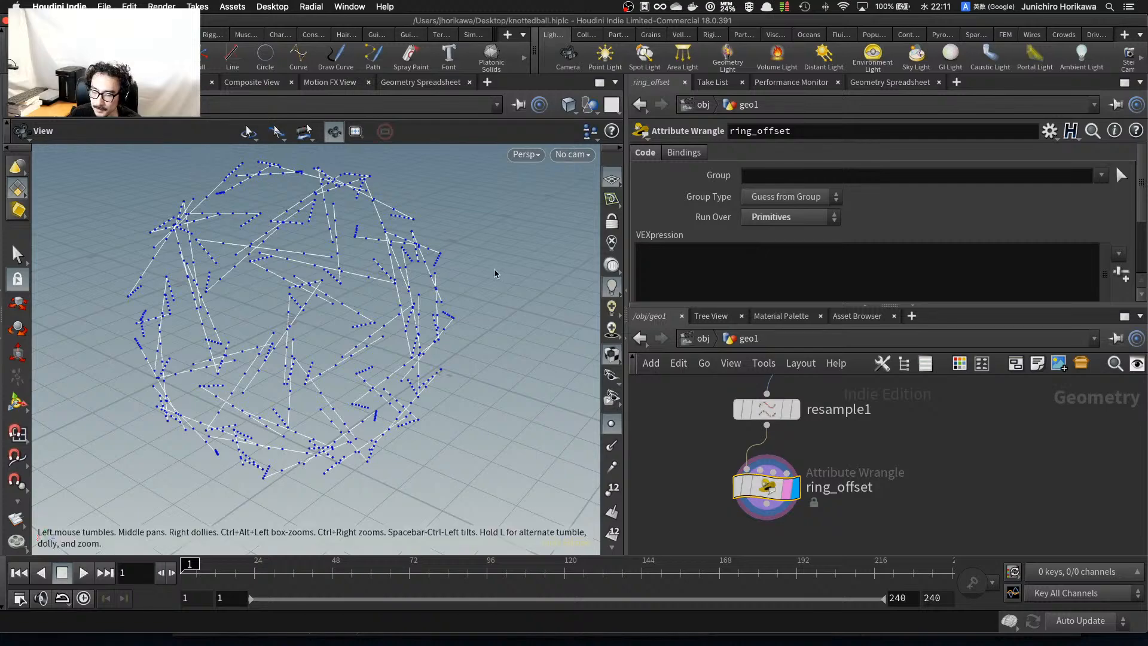
Examine the resampled line segments up close from a different angle around the ball.
{"action": "left_click_drag", "start_coordinate": [293, 288], "coordinate": [159, 279]}
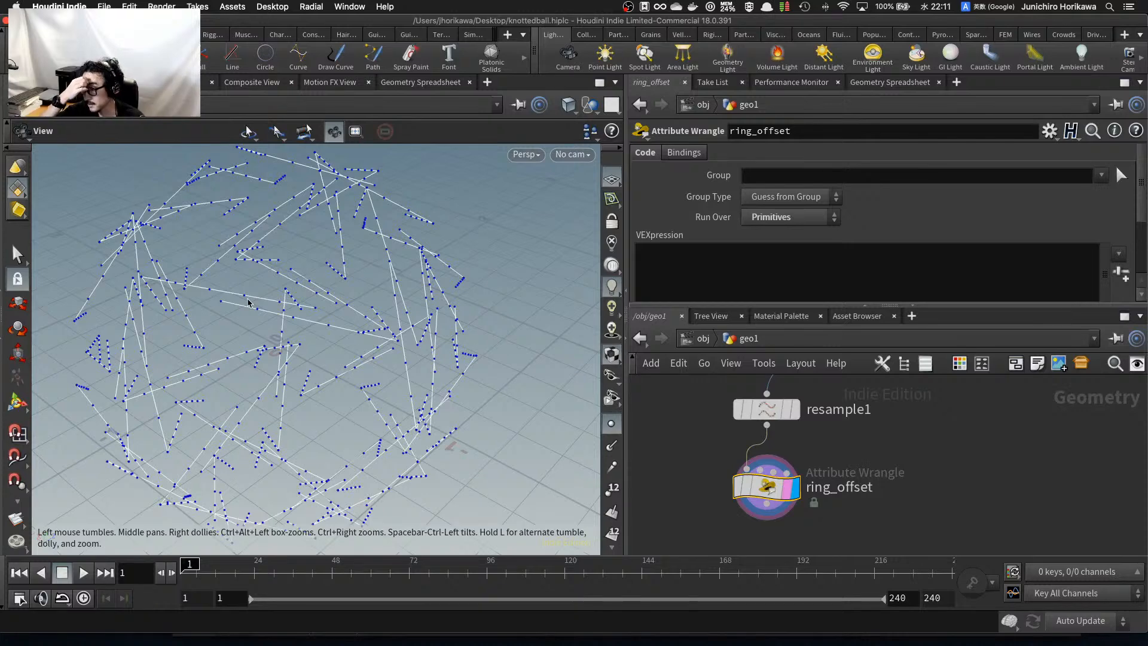
{"action": "scroll", "coordinate": [258, 307], "scroll_direction": "up", "scroll_amount": 4}
{"action": "mouse_move", "coordinate": [259, 307]}
{"action": "left_mouse_down"}
{"action": "mouse_move", "coordinate": [313, 315]}
{"action": "mouse_move", "coordinate": [244, 297]}
{"action": "left_mouse_up"}
{"action": "scroll", "coordinate": [179, 291], "scroll_direction": "up", "scroll_amount": 2}
{"action": "left_click_drag", "start_coordinate": [172, 292], "coordinate": [176, 280]}
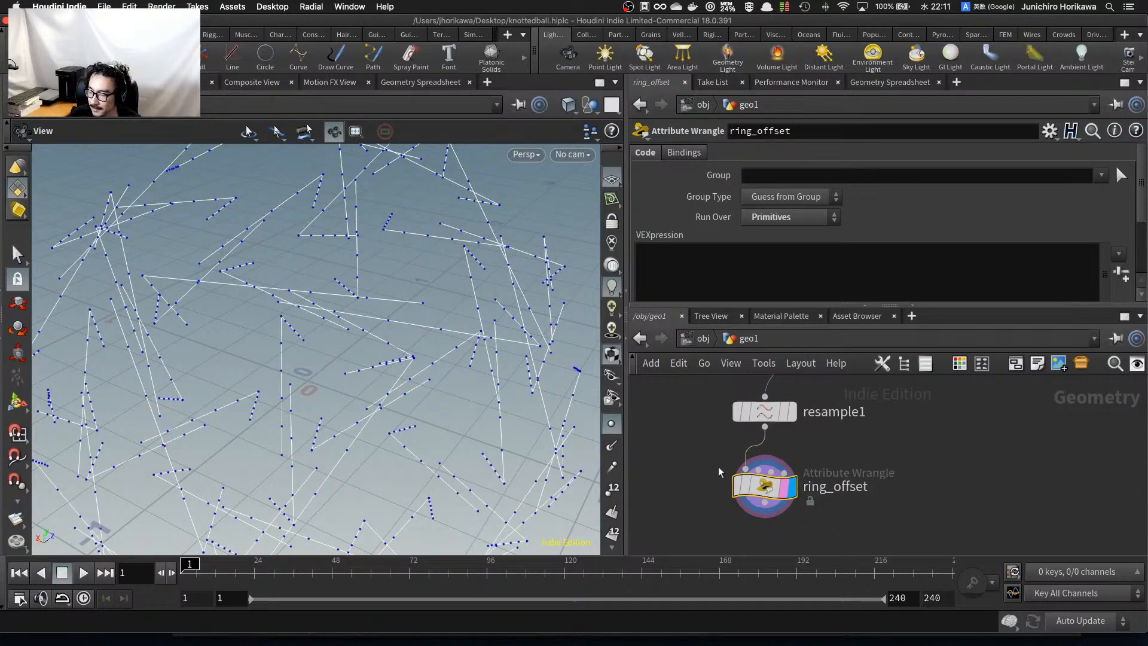
{"action": "left_click_drag", "start_coordinate": [771, 462], "coordinate": [771, 475]}
{"action": "middle_click_drag", "start_coordinate": [772, 476], "coordinate": [791, 494]}
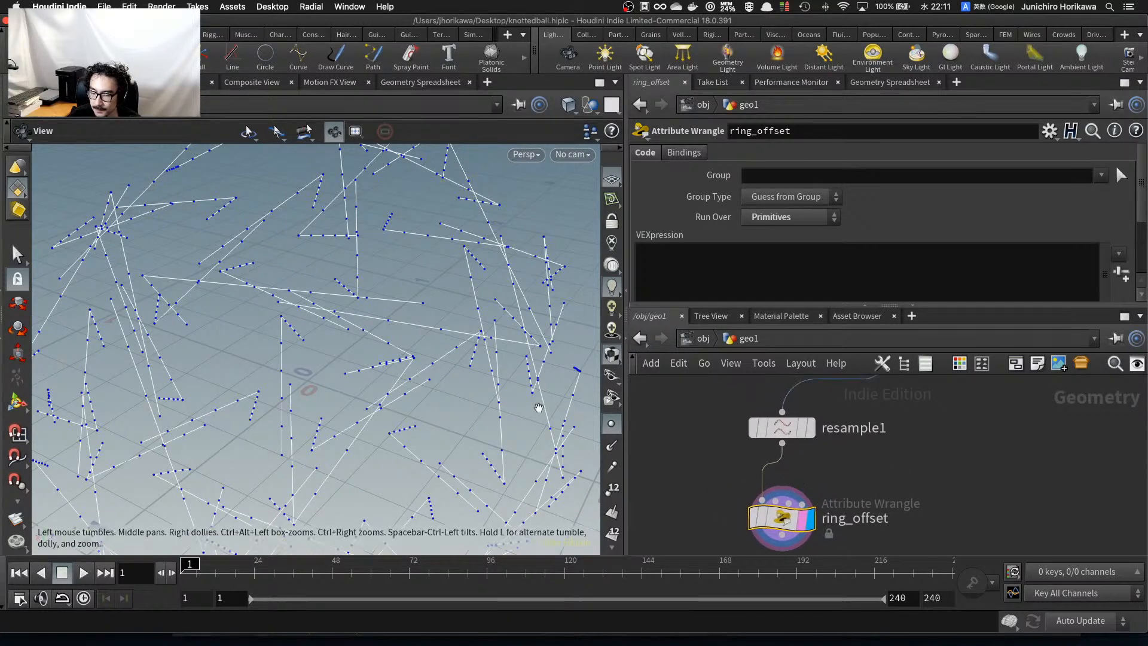
{"action": "left_click_drag", "start_coordinate": [473, 376], "coordinate": [495, 362]}
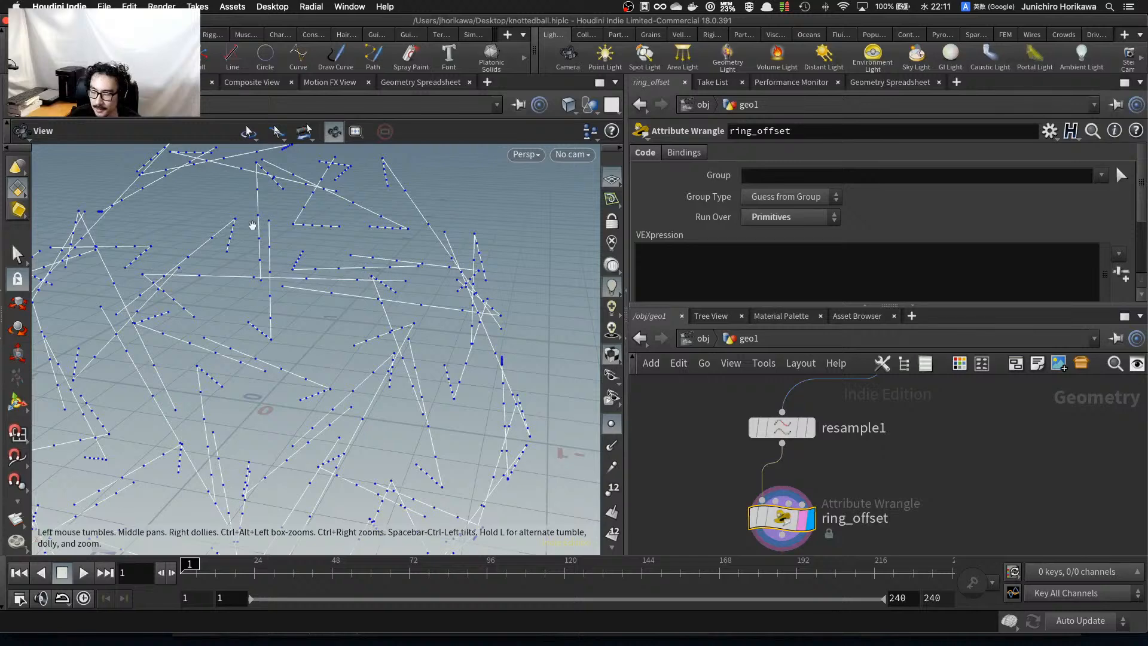
{"action": "left_click_drag", "start_coordinate": [275, 259], "coordinate": [157, 310]}
{"action": "left_click_drag", "start_coordinate": [478, 329], "coordinate": [468, 332]}
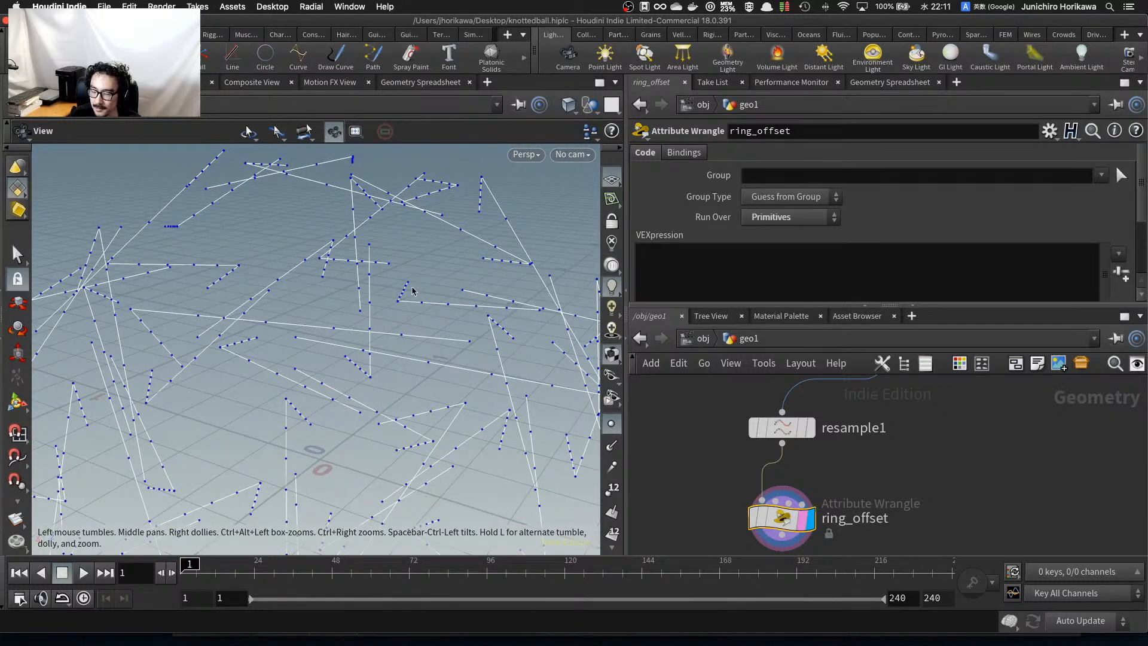
{"action": "left_click_drag", "start_coordinate": [219, 335], "coordinate": [263, 345]}
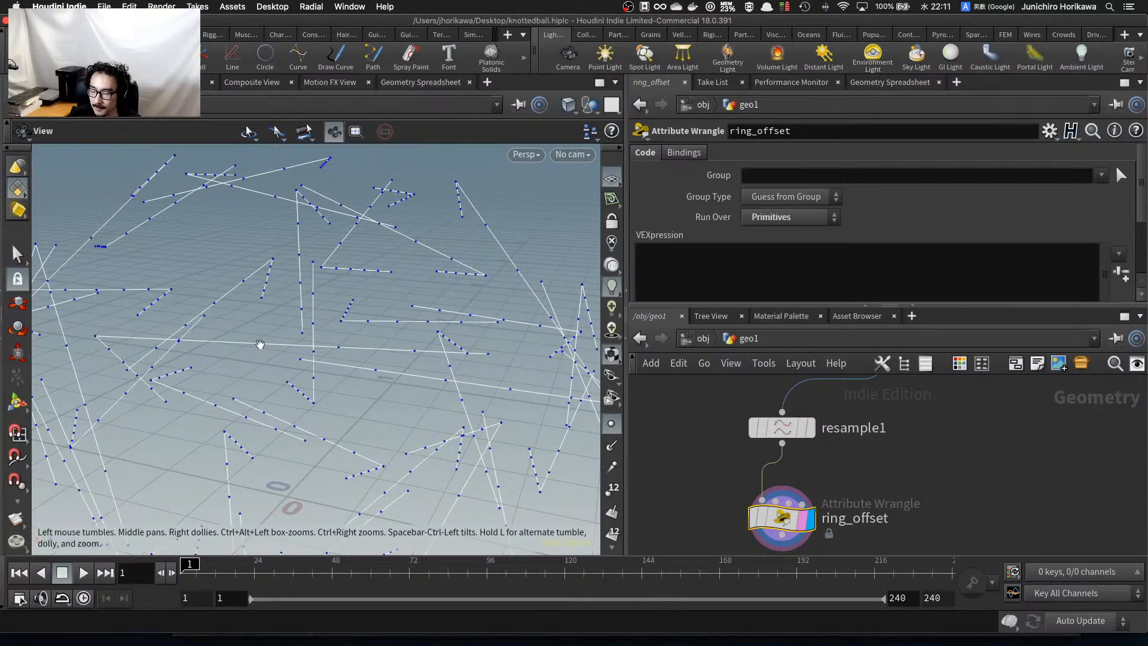
{"action": "left_click_drag", "start_coordinate": [287, 347], "coordinate": [286, 352]}
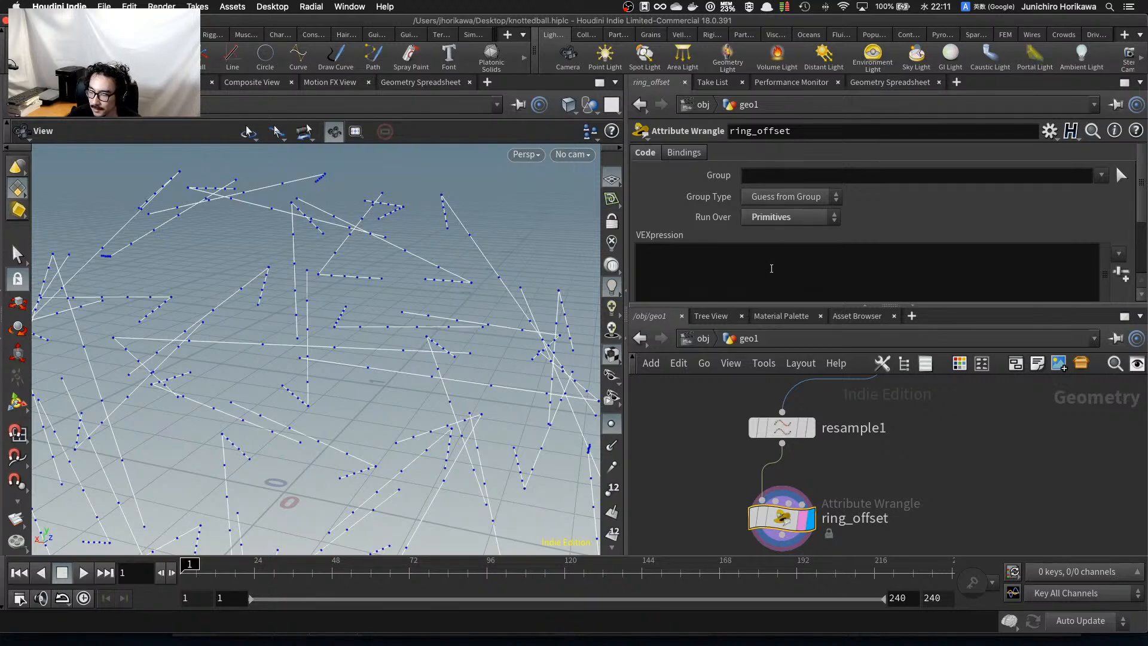
Display the resample1 node and enable its Curve U Attribute output with the name curveu.
{"action": "left_click", "coordinate": [780, 428]}
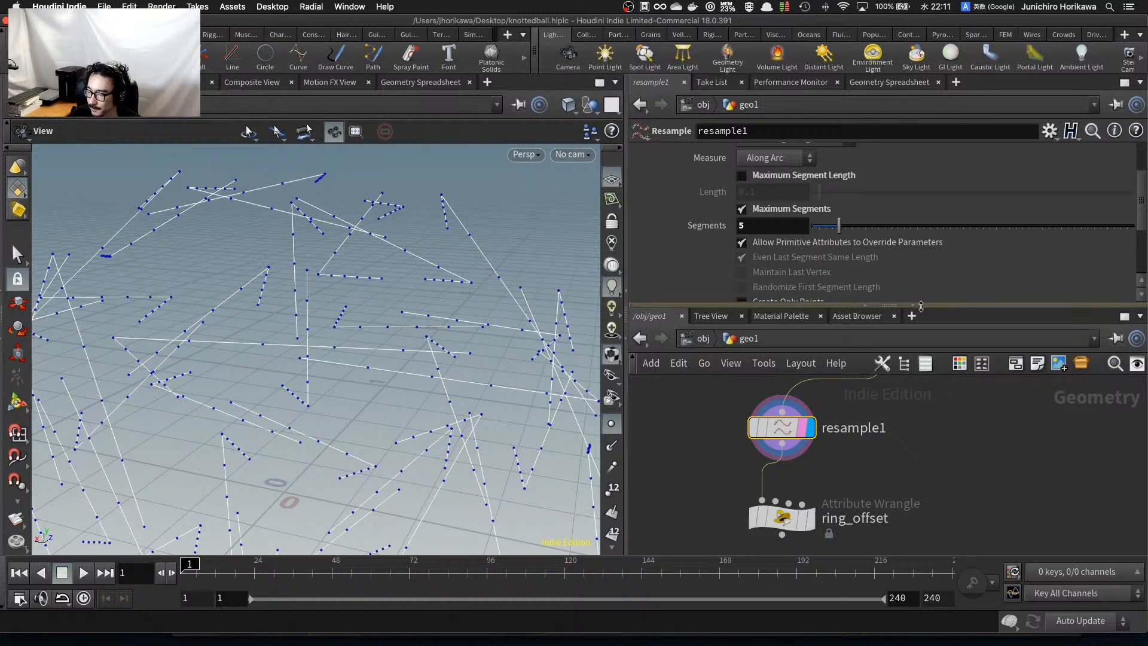
{"action": "left_click_drag", "start_coordinate": [914, 305], "coordinate": [915, 369]}
{"action": "scroll", "coordinate": [925, 279], "scroll_direction": "down", "scroll_amount": 3}
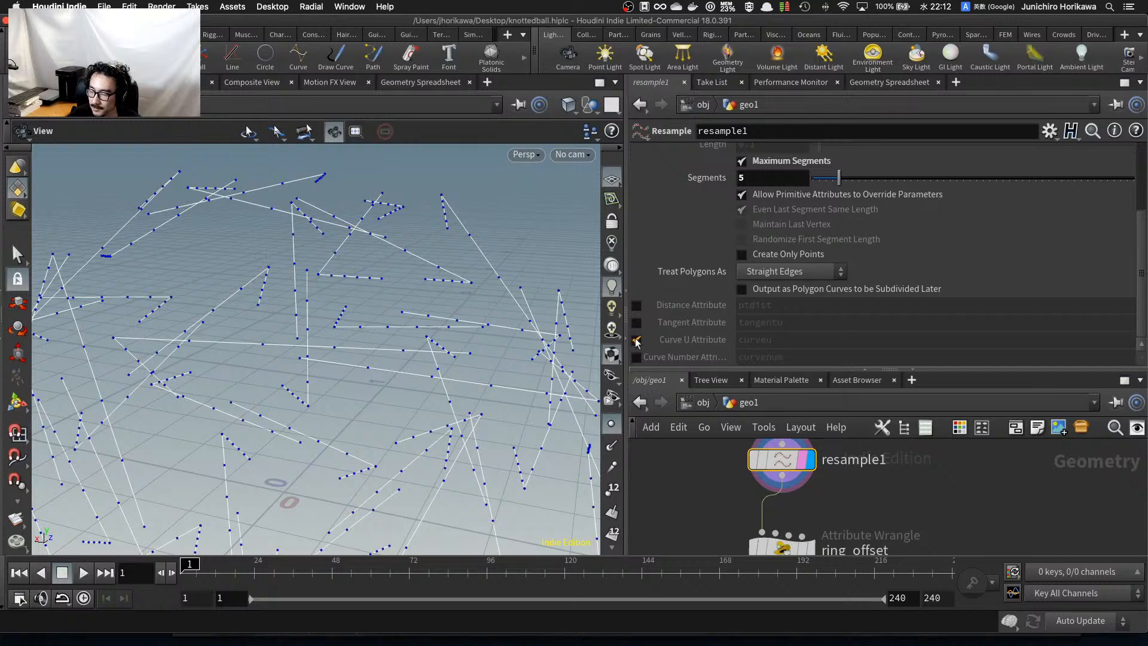
{"action": "left_click", "coordinate": [684, 339]}
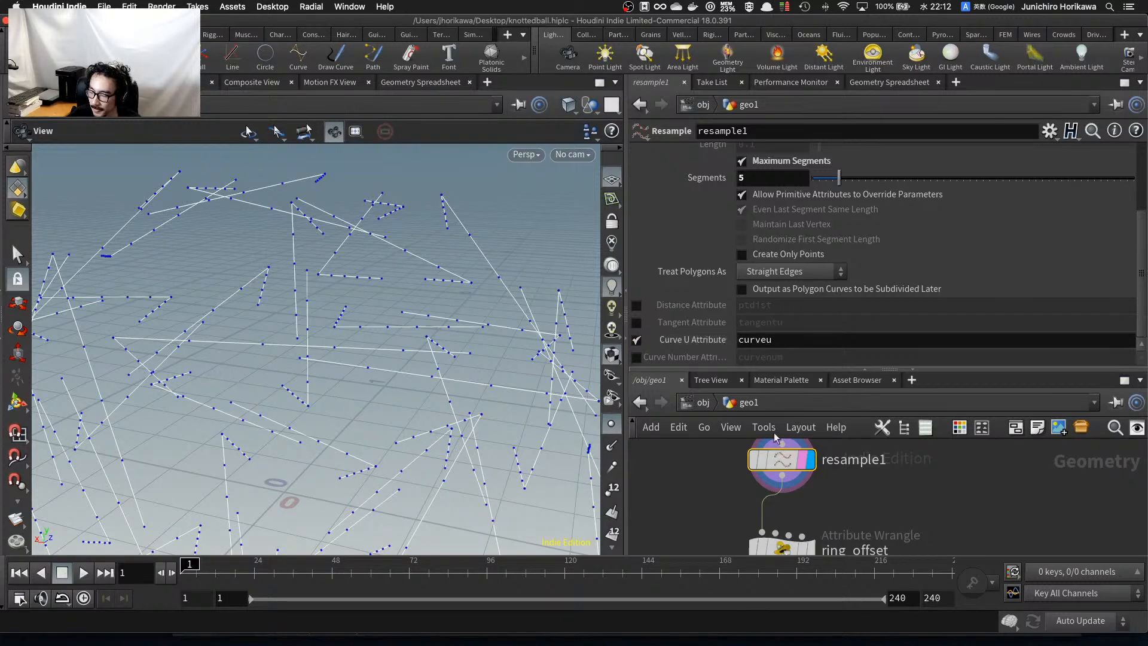
{"action": "left_click_drag", "start_coordinate": [791, 463], "coordinate": [790, 471]}
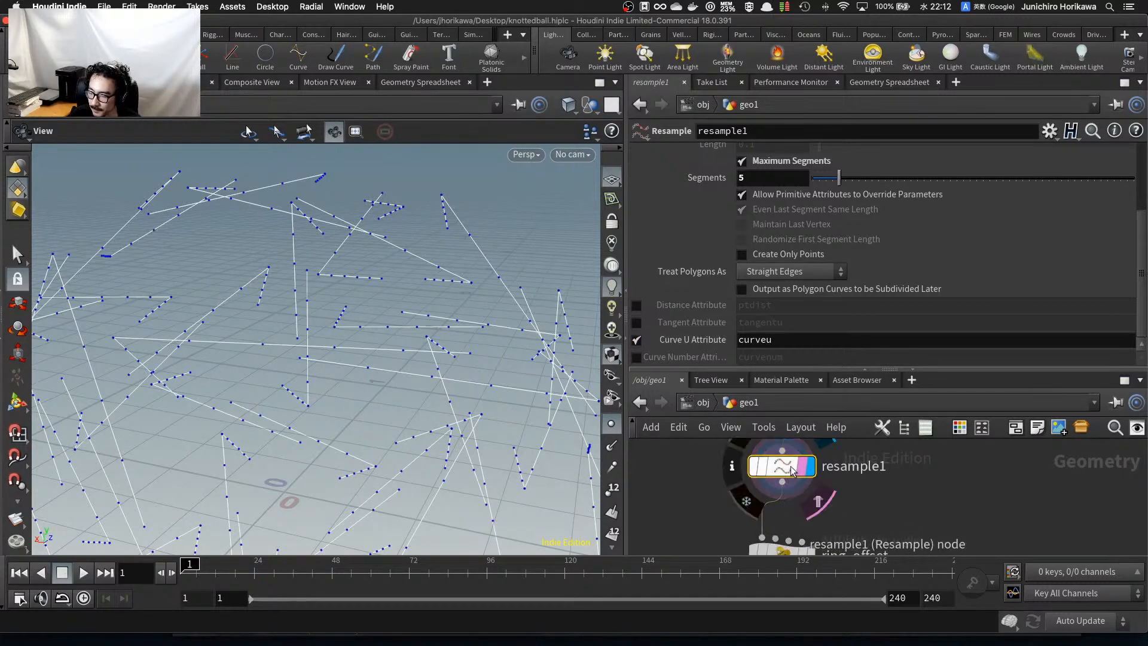
{"action": "left_click_drag", "start_coordinate": [355, 346], "coordinate": [315, 368]}
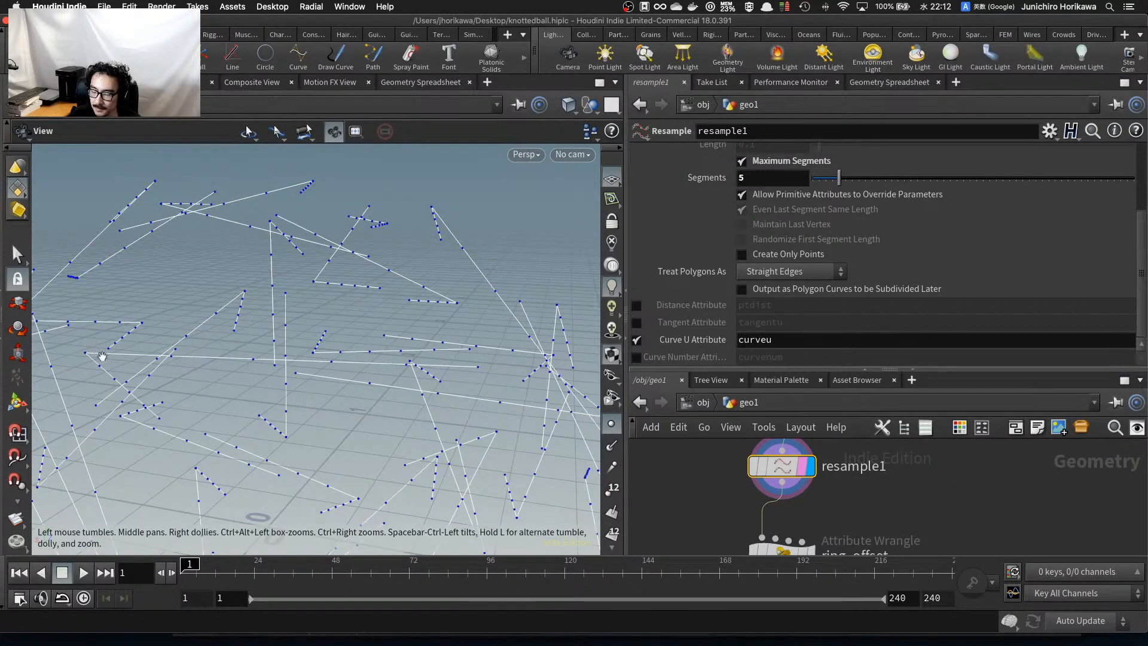
{"action": "left_click_drag", "start_coordinate": [135, 356], "coordinate": [104, 355]}
{"action": "left_click_drag", "start_coordinate": [180, 363], "coordinate": [82, 358]}
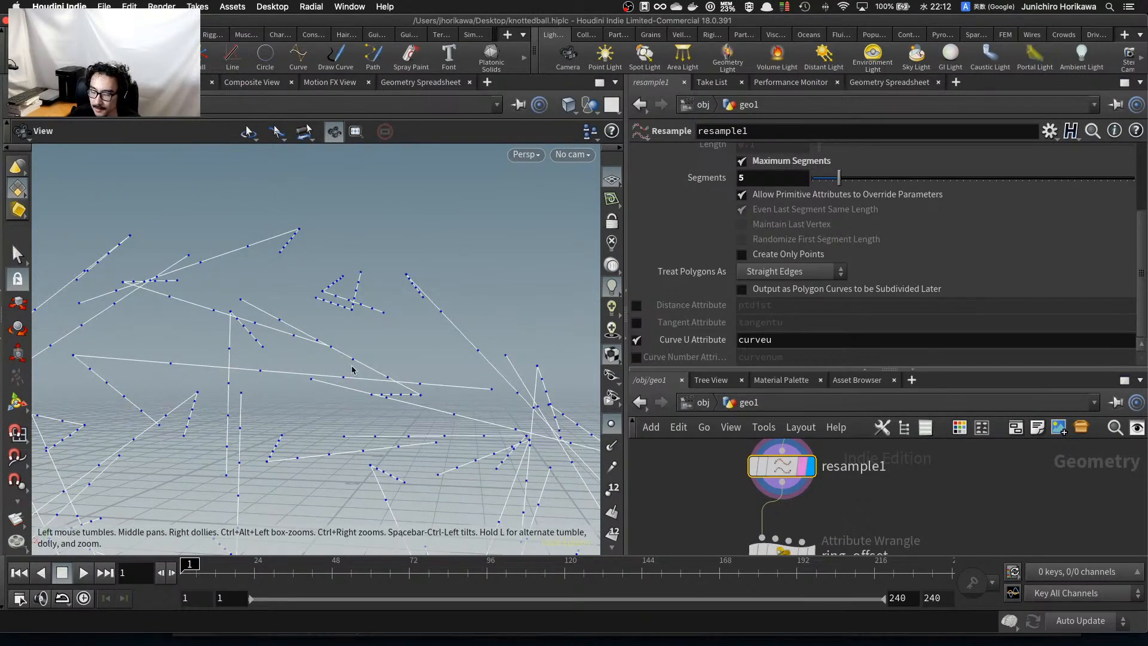
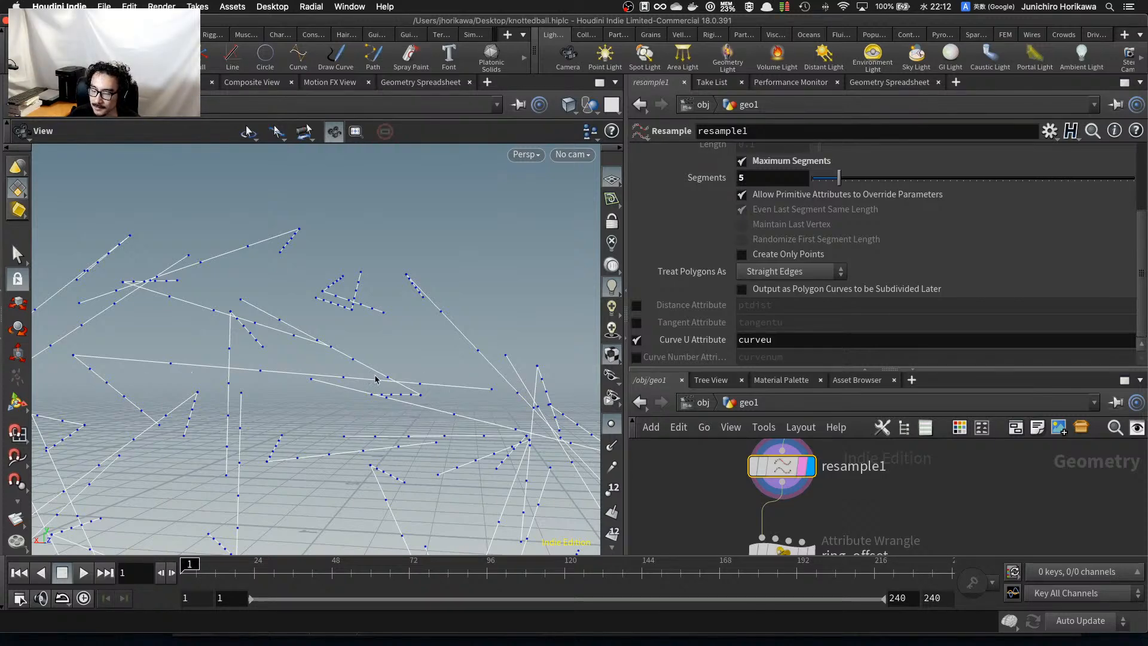
{"action": "double_click", "coordinate": [740, 339]}
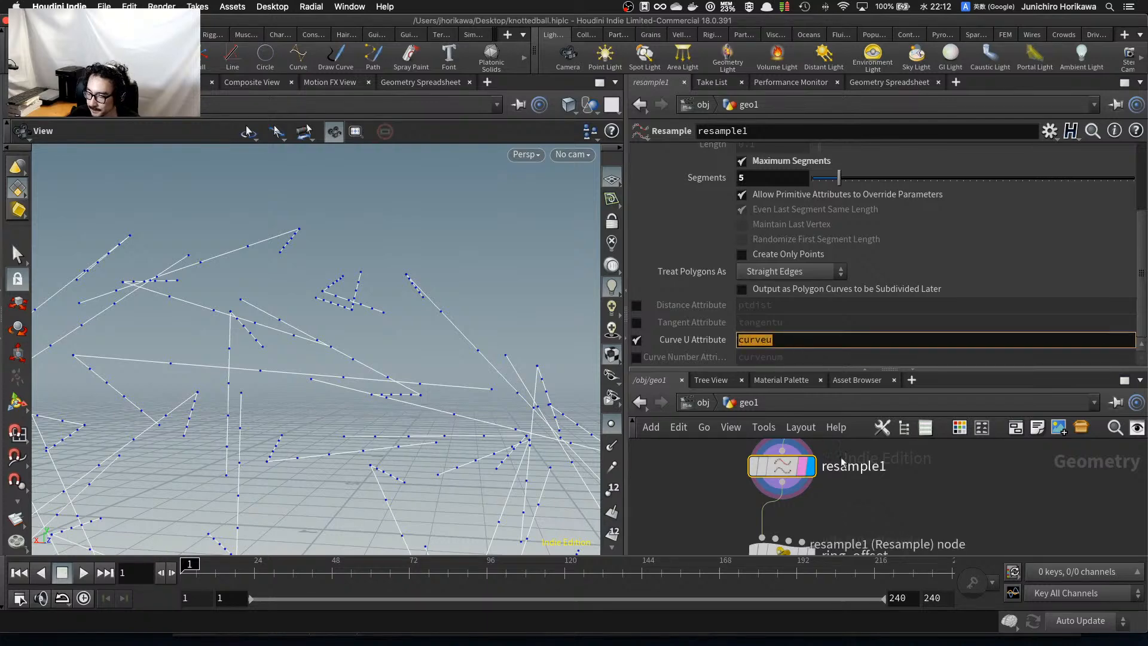
Select and display the ring_offset wrangle and open its VEXpression in a separate text editor window.
{"action": "middle_click_drag", "start_coordinate": [843, 501], "coordinate": [842, 459]}
{"action": "left_click", "coordinate": [785, 499]}
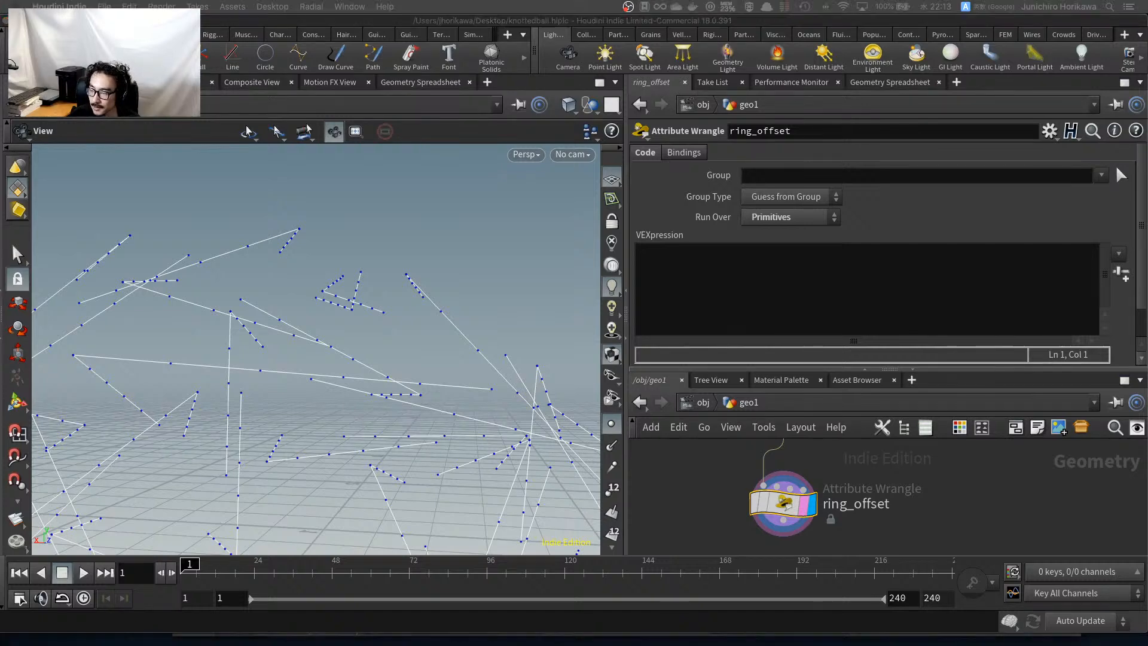
{"action": "left_click", "coordinate": [810, 304]}
{"action": "scroll", "coordinate": [796, 483], "scroll_direction": "down", "scroll_amount": 4}
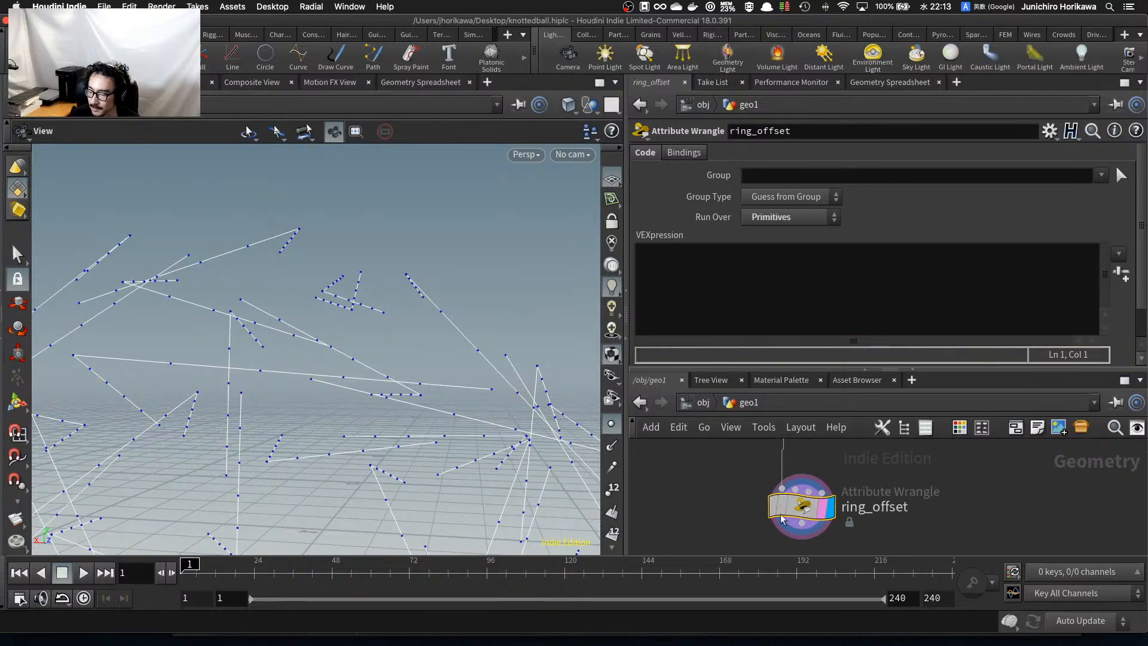
{"action": "scroll", "coordinate": [777, 509], "scroll_direction": "up", "scroll_amount": 2}
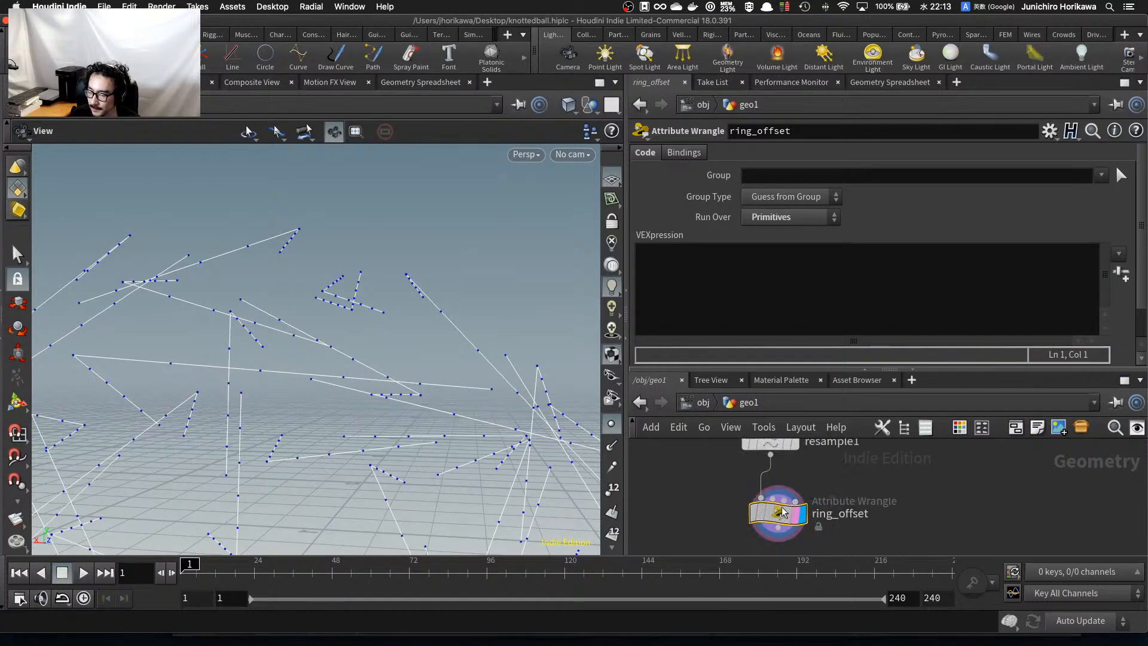
{"action": "left_click", "coordinate": [766, 306]}
{"action": "key", "text": "alt+e"}
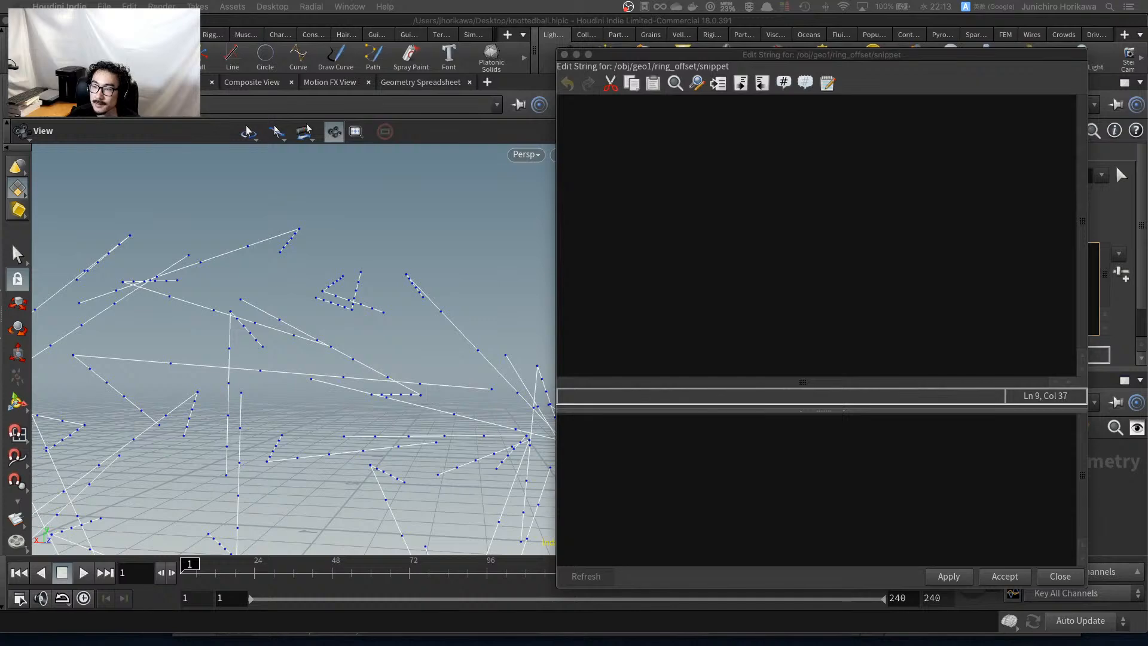
{"action": "left_click_drag", "start_coordinate": [361, 305], "coordinate": [305, 299]}
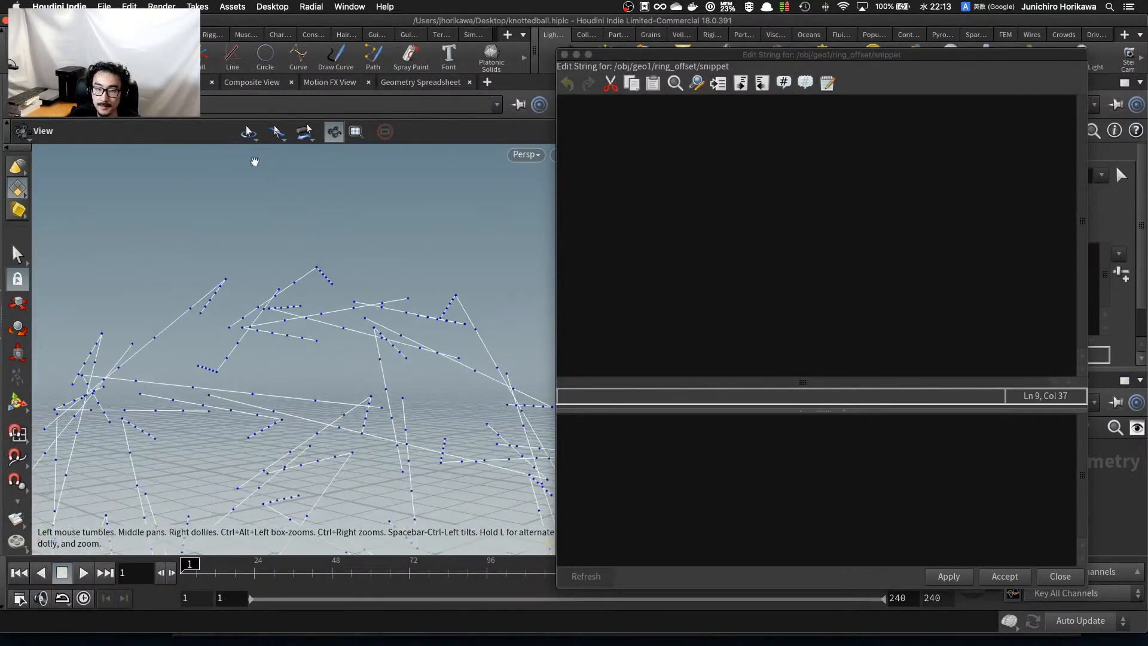
{"action": "left_click", "coordinate": [669, 293]}
{"action": "type", "text": "int pt s"}
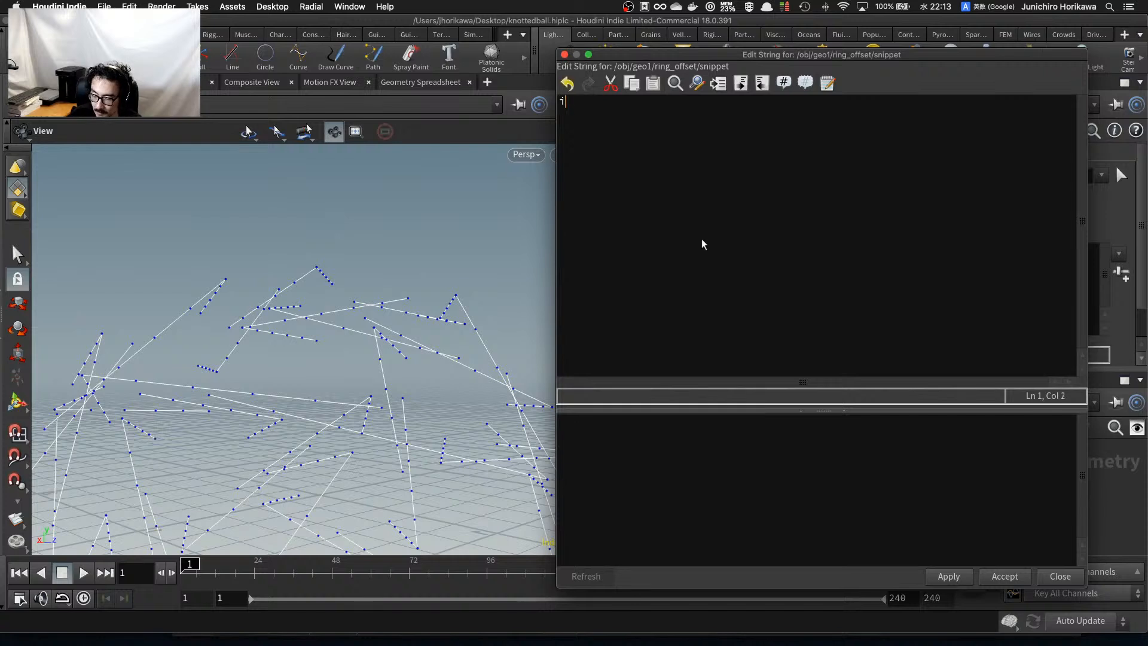
{"action": "key", "text": "BackSpace"}
{"action": "key", "text": "BackSpace"}
{"action": "type", "text": "s[]"}
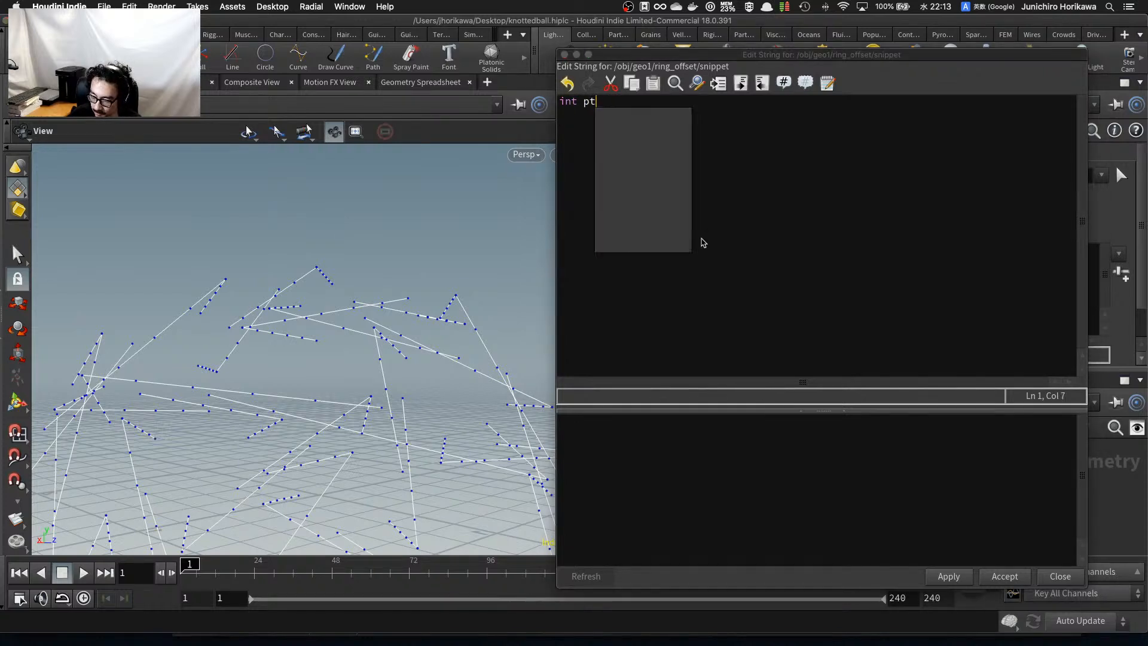
{"action": "type", "text": " = "}
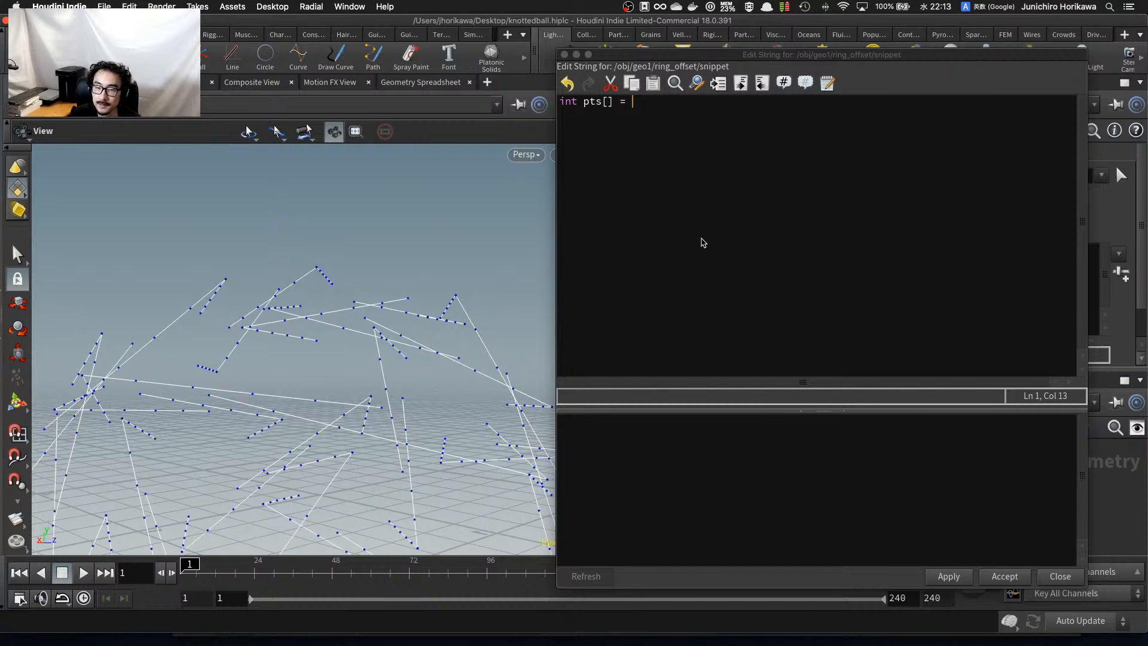
{"action": "type", "text": "primp"}
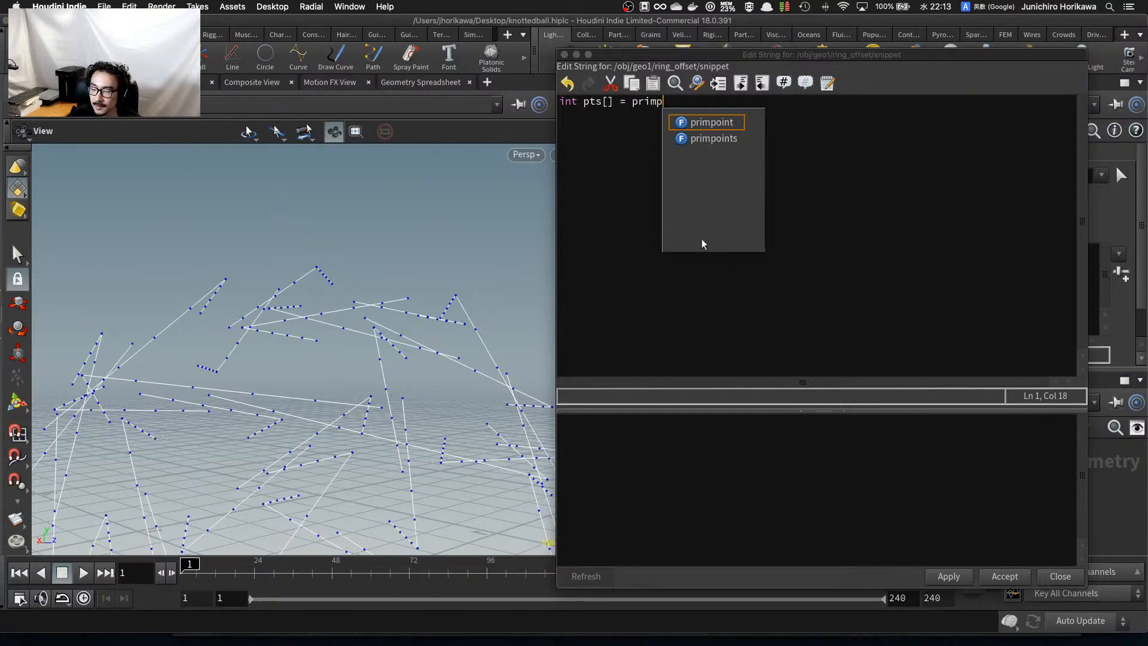
{"action": "type", "text": "oints("}
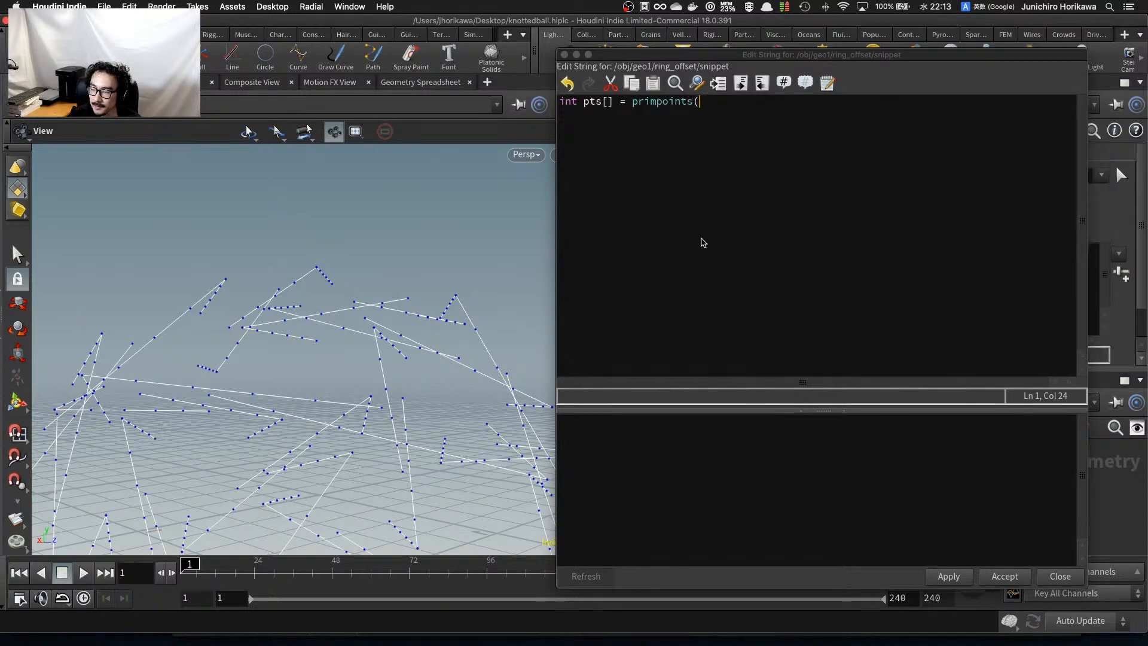
{"action": "type", "text": "0, "}
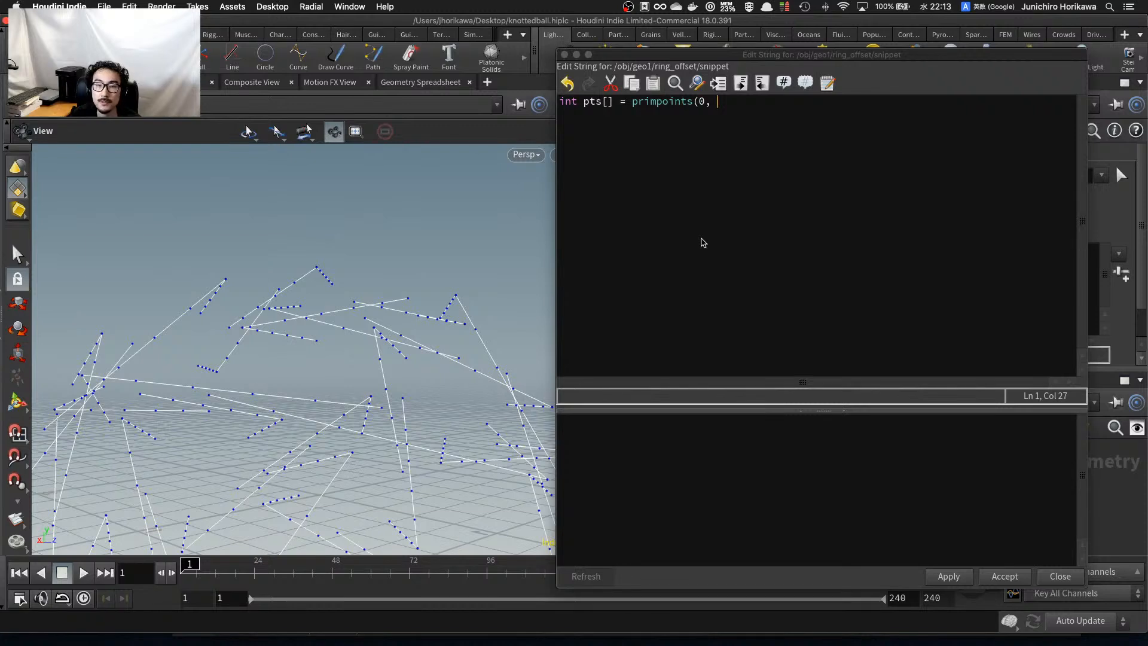
{"action": "type", "text": "@"}
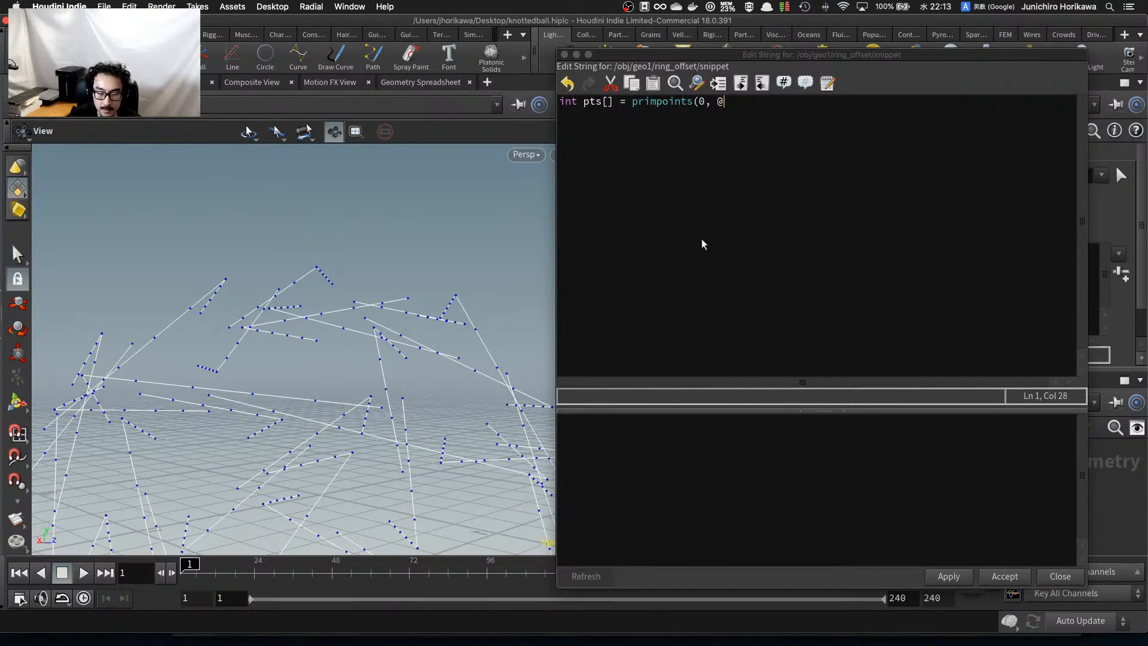
{"action": "type", "text": "primnum);"}
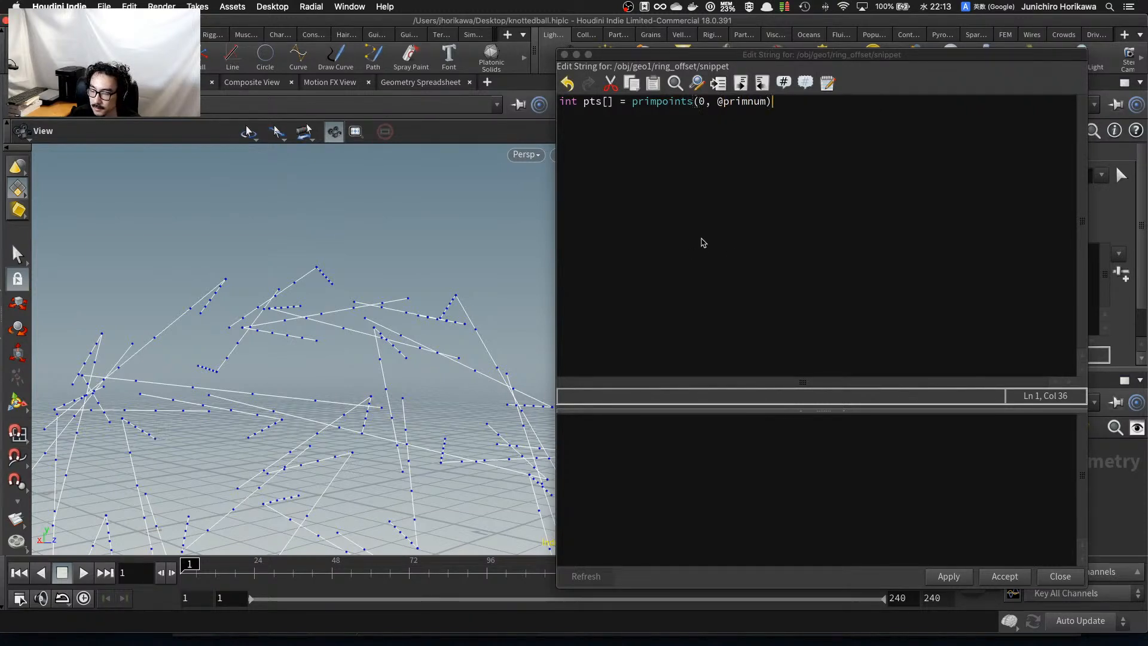
Add an empty for loop over the point array below: for(int i=0; i<len(pts); i++){ }.
{"action": "key", "text": "Return"}
{"action": "key", "text": "Return"}
{"action": "type", "text": "for(int i"}
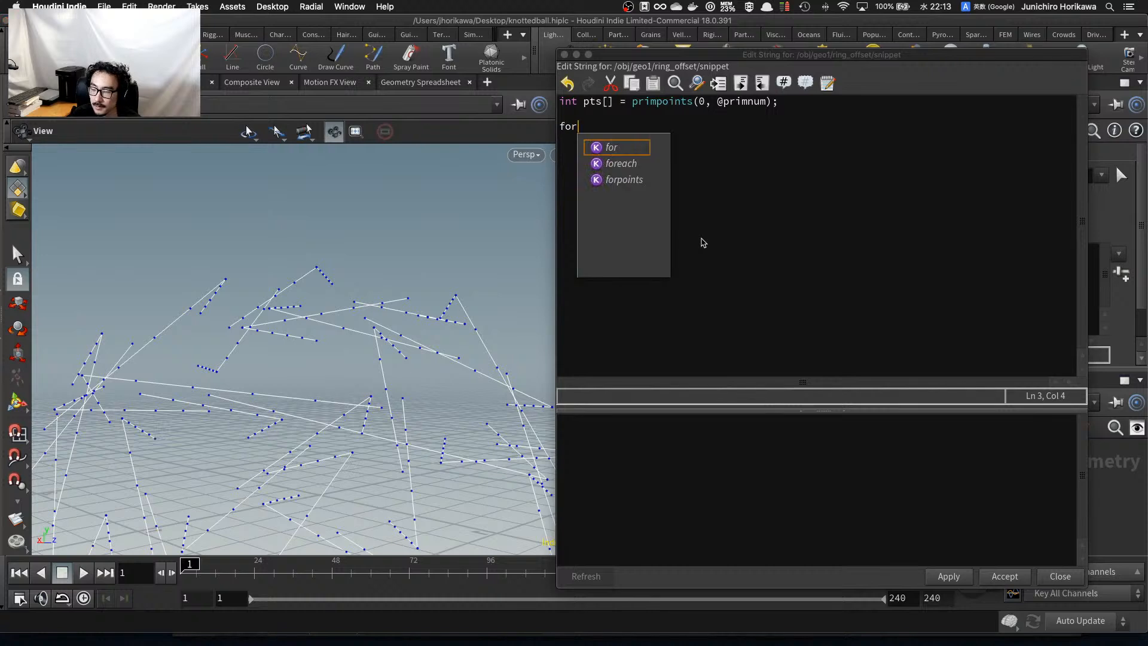
{"action": "type", "text": "i<l"}
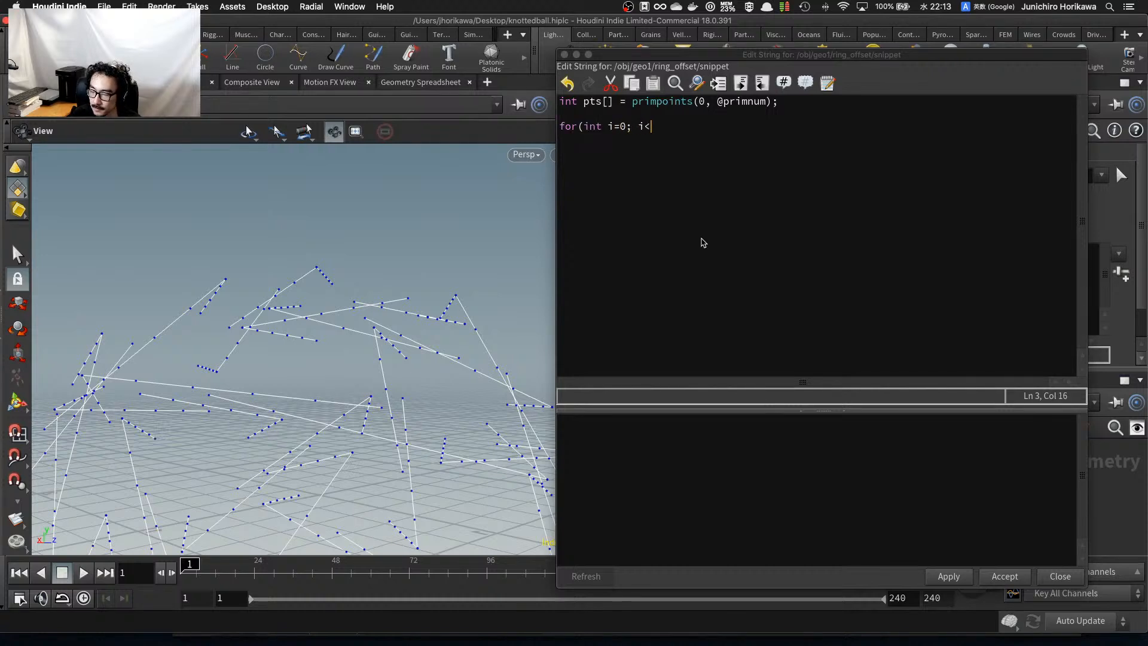
{"action": "key", "text": "Escape"}
{"action": "type", "text": "en("}
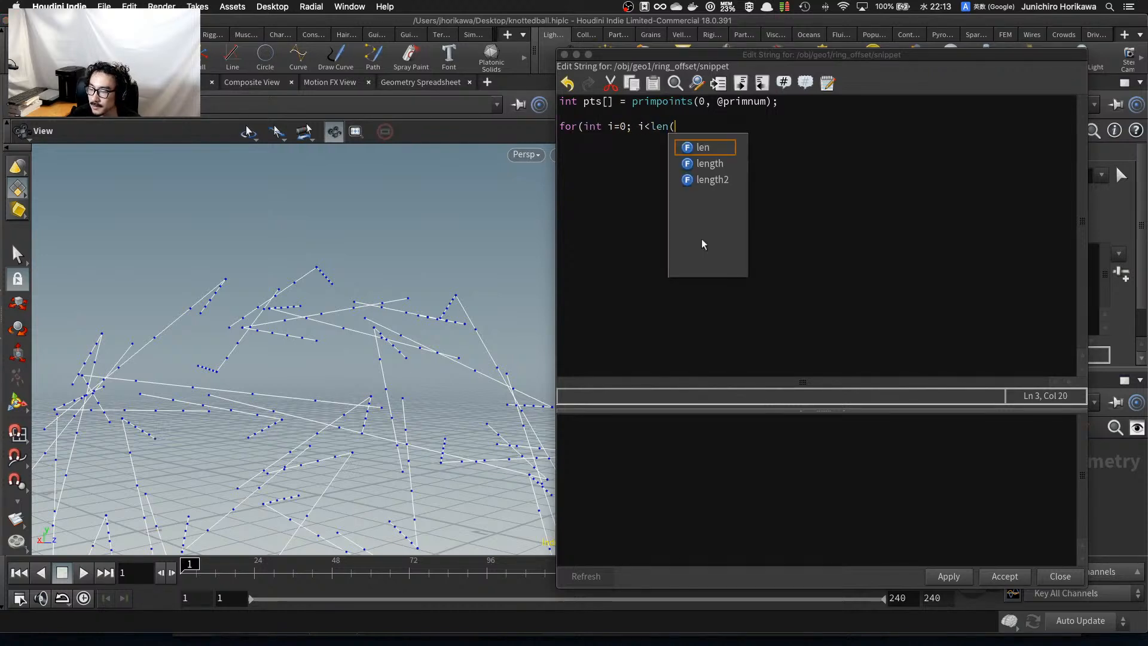
{"action": "type", "text": "pts); i++)"}
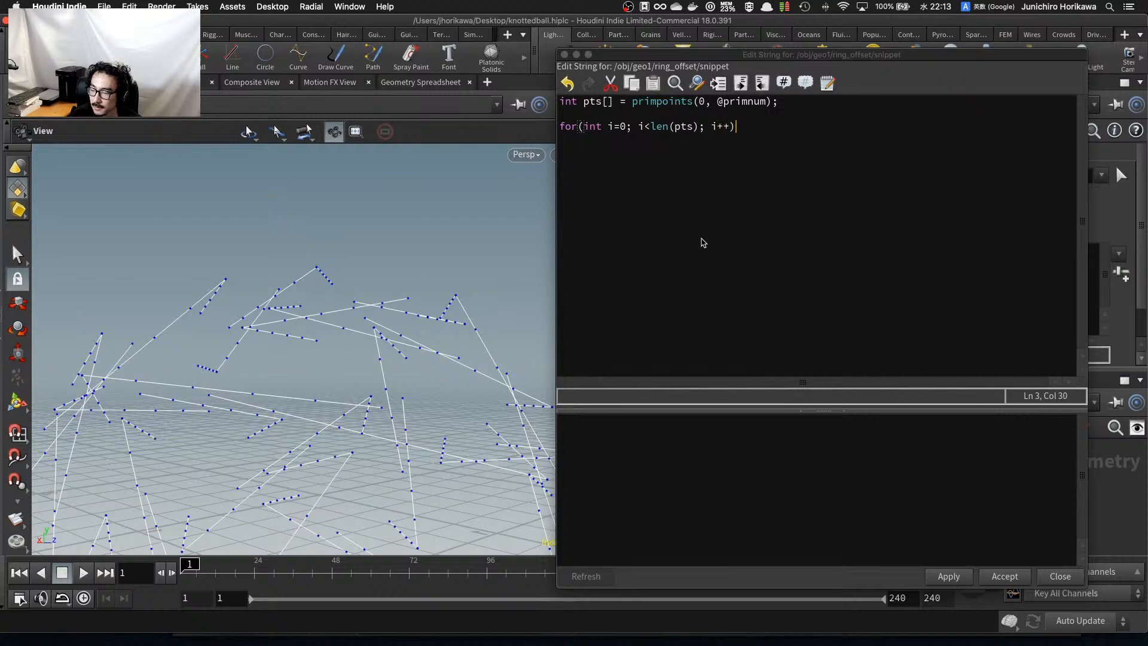
{"action": "type", "text": "{}"}
{"action": "key", "text": "BackSpace"}
{"action": "key", "text": "Return"}
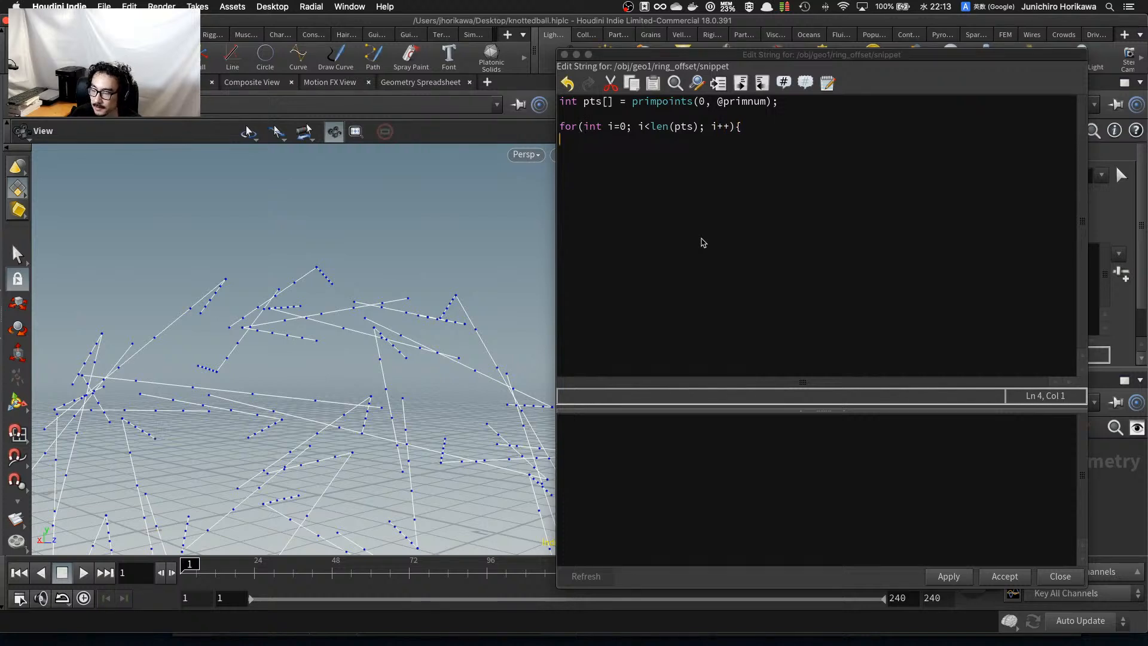
{"action": "key", "text": "shift+Up"}
{"action": "key", "text": "Down"}
{"action": "type", "text": "}"}
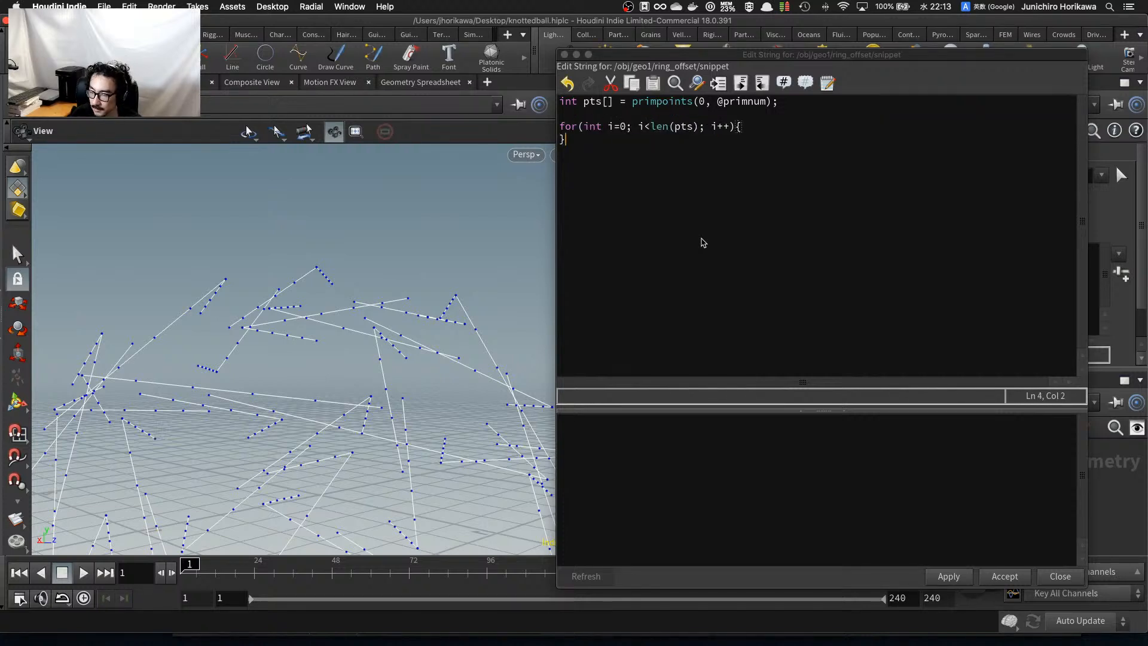
{"action": "key", "text": "Left"}
{"action": "key", "text": "Return"}
Inside the for loop, store the current array element with the line int pt = pts[i];.
{"action": "key", "text": "Up"}
{"action": "key", "text": "Tab"}
{"action": "type", "text": "int"}
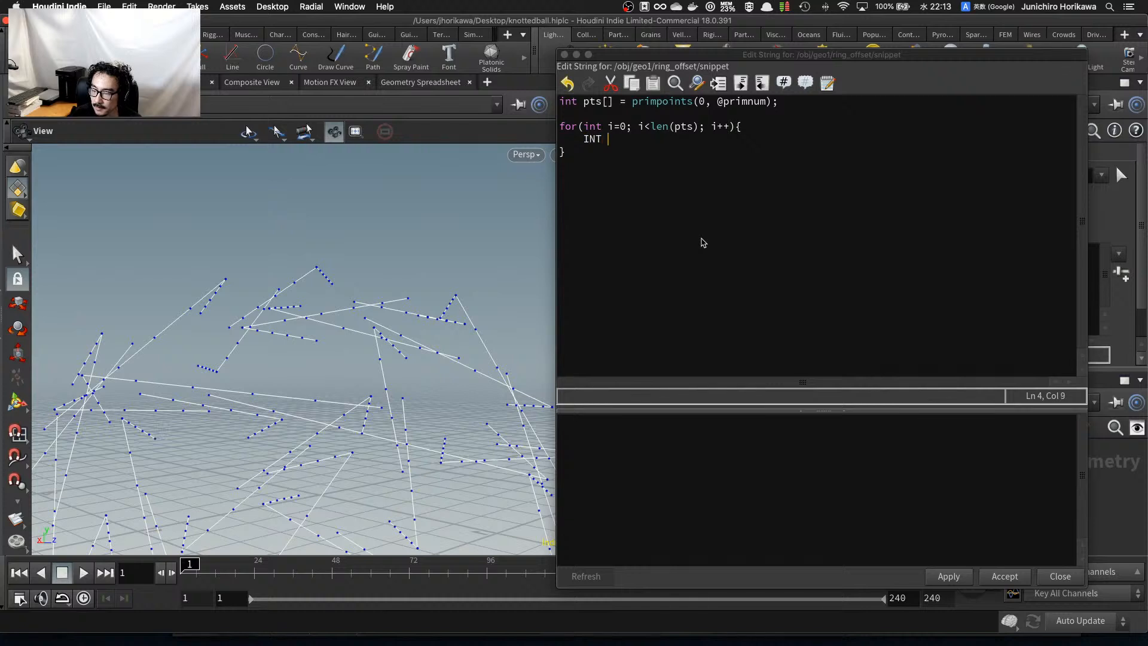
{"action": "key", "text": "BackSpace"}
{"action": "key", "text": "BackSpace"}
{"action": "key", "text": "BackSpace"}
{"action": "key", "text": "BackSpace"}
{"action": "key", "text": "Tab"}
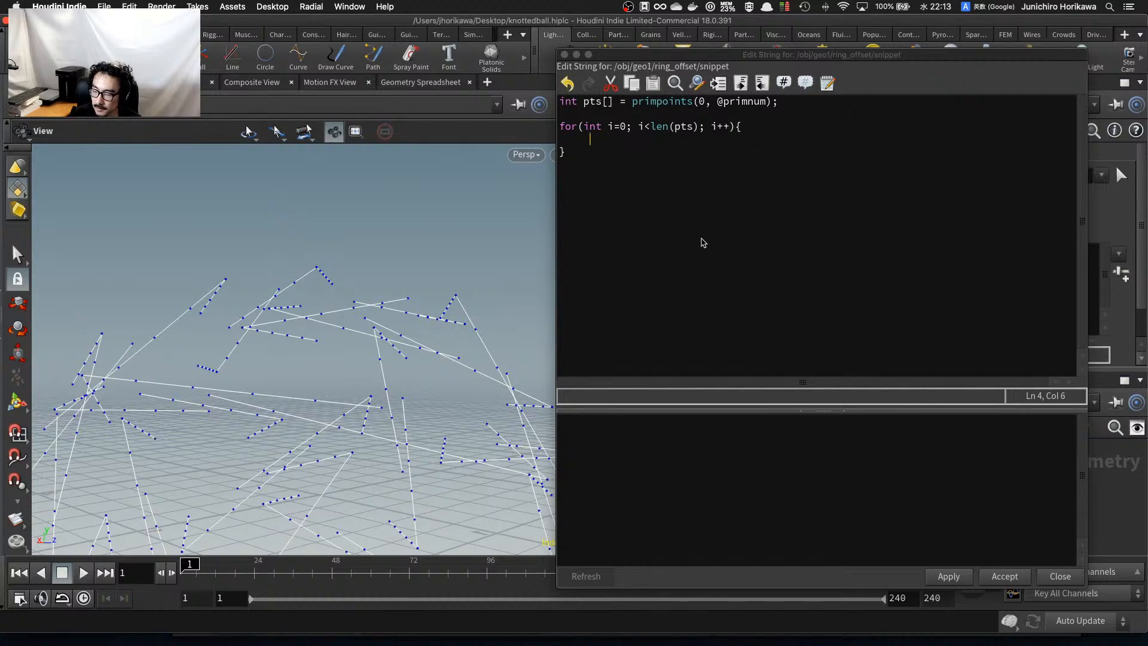
{"action": "key", "text": "BackSpace"}
{"action": "type", "text": "int pt = "}
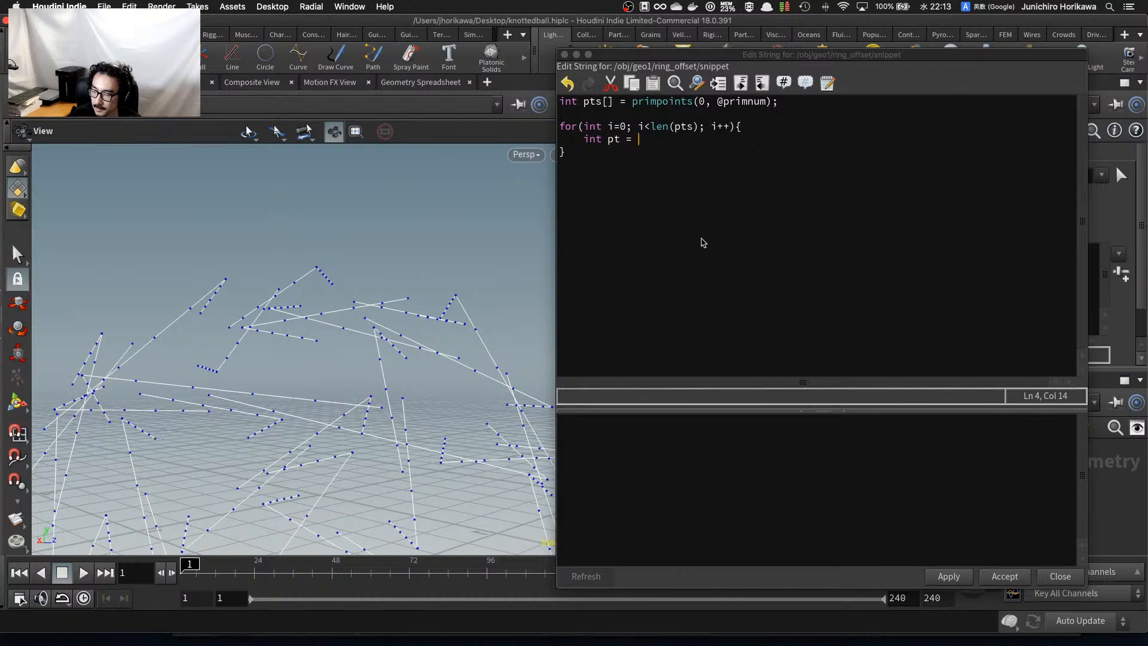
{"action": "type", "text": "pts["}
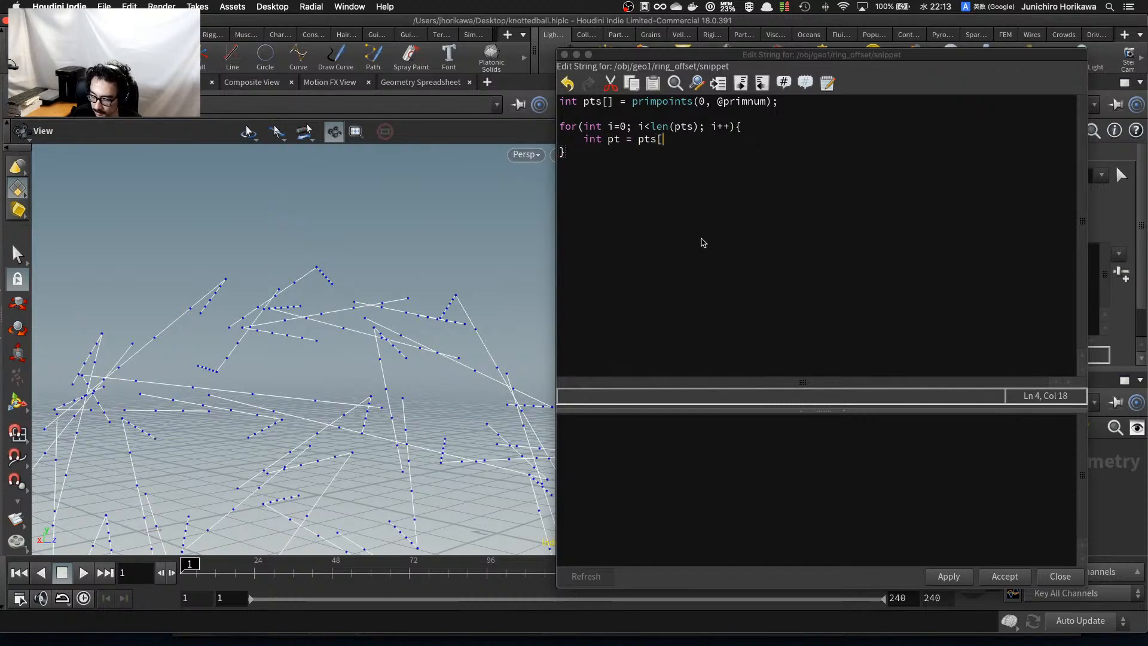
{"action": "type", "text": "i];"}
{"action": "key", "text": "Return"}
Add the line that reads the point's position: vector pos = point(0, "P", pt); with blank lines below it.
{"action": "type", "text": "vector"}
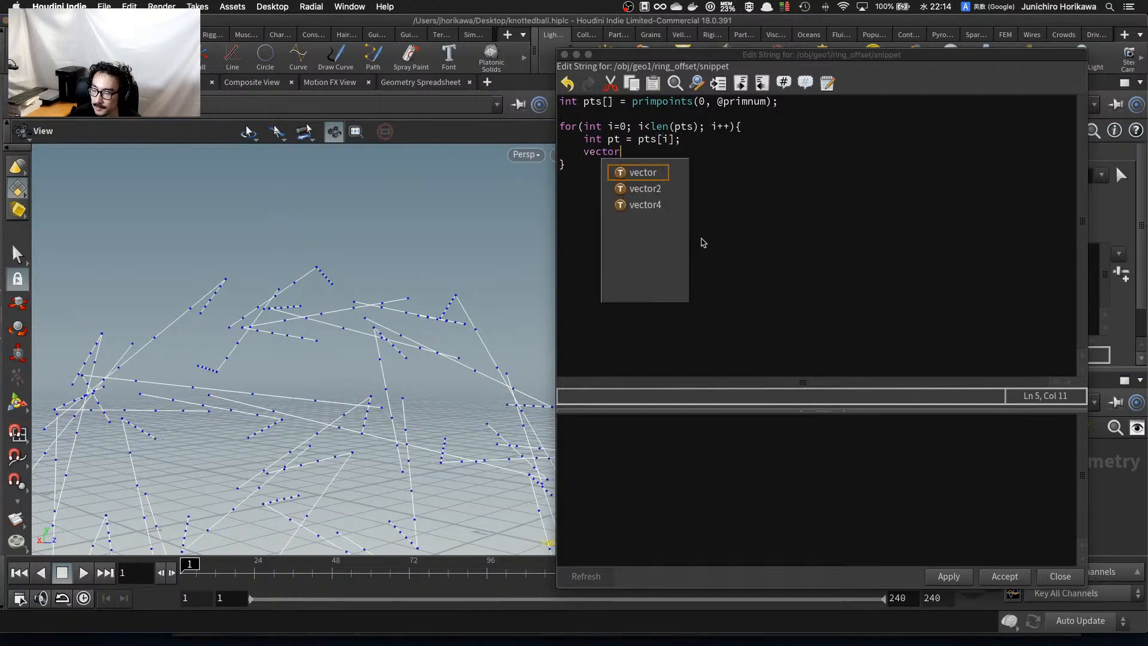
{"action": "type", "text": " pos = point"}
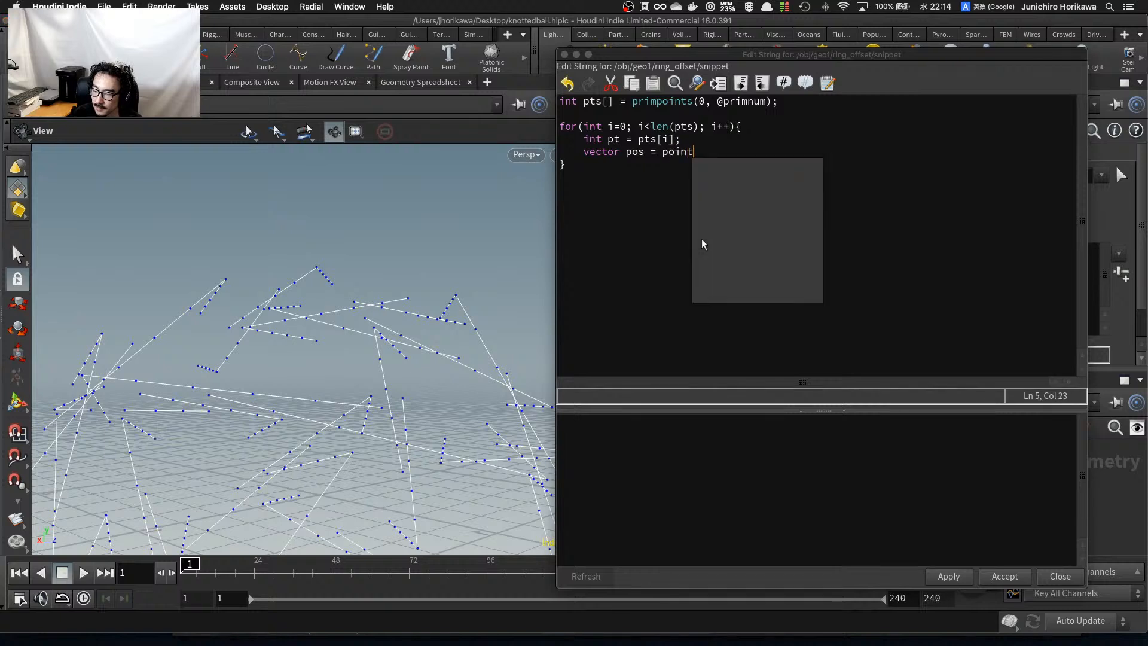
{"action": "type", "text": "(0, \"P\""}
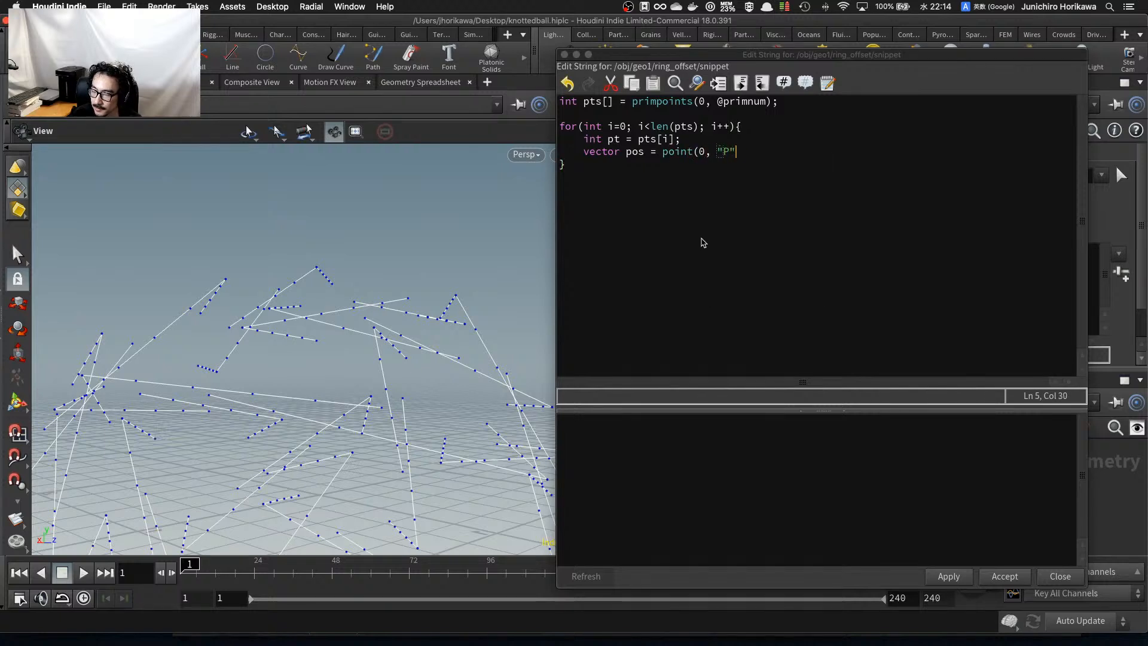
{"action": "type", "text": ","}
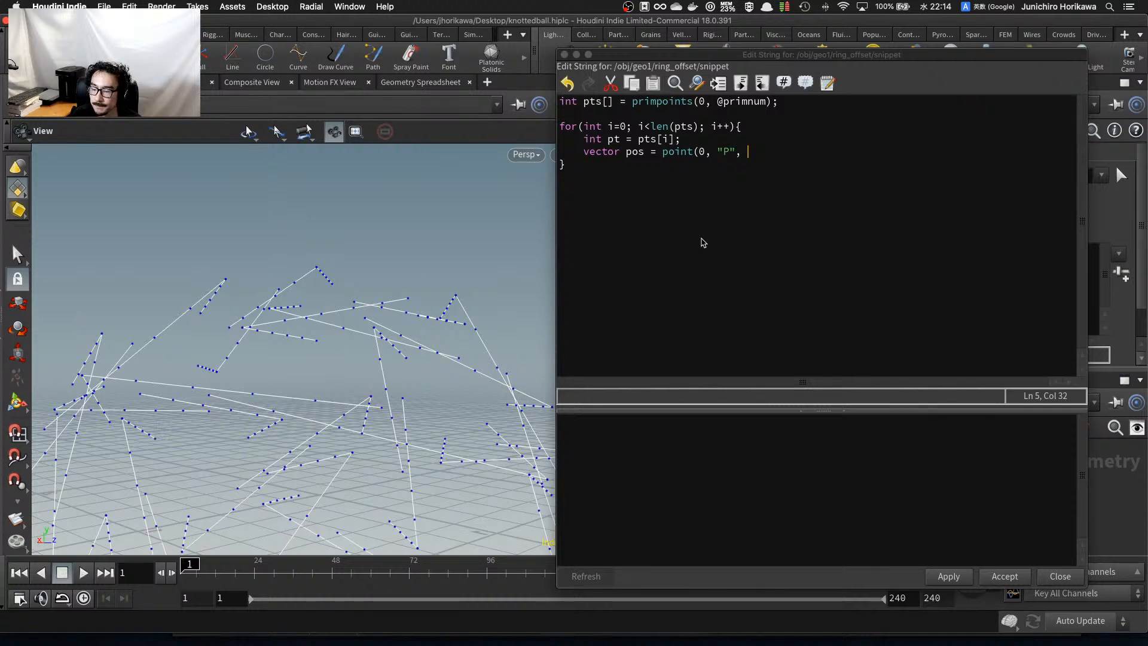
{"action": "type", "text": "pt);"}
{"action": "key", "text": "Return"}
{"action": "key", "text": "Return"}
{"action": "key", "text": "Up"}
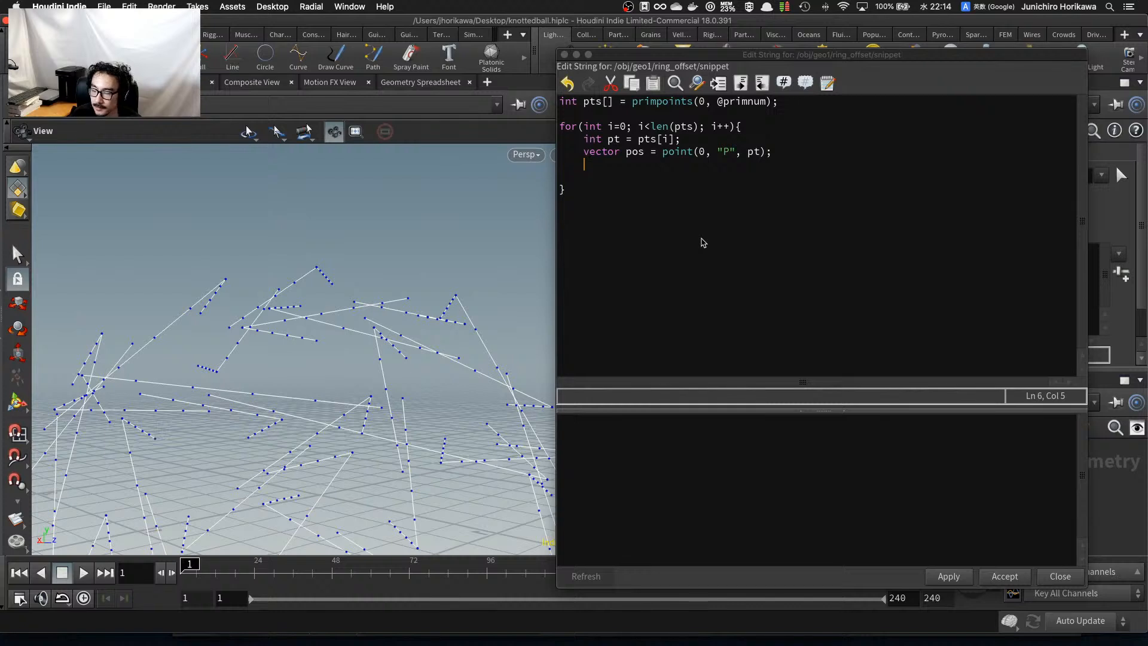
Read the point's curve parameter on the following line: float t = point(0, "curveu", pt);.
{"action": "type", "text": "flo"}
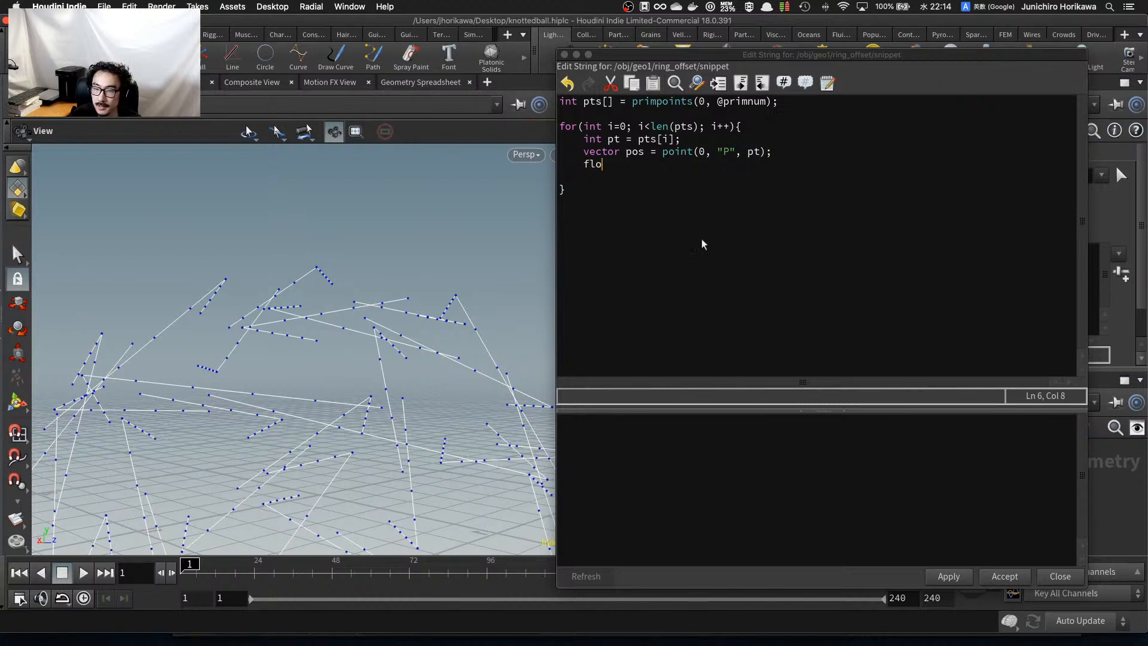
{"action": "type", "text": "at t = "}
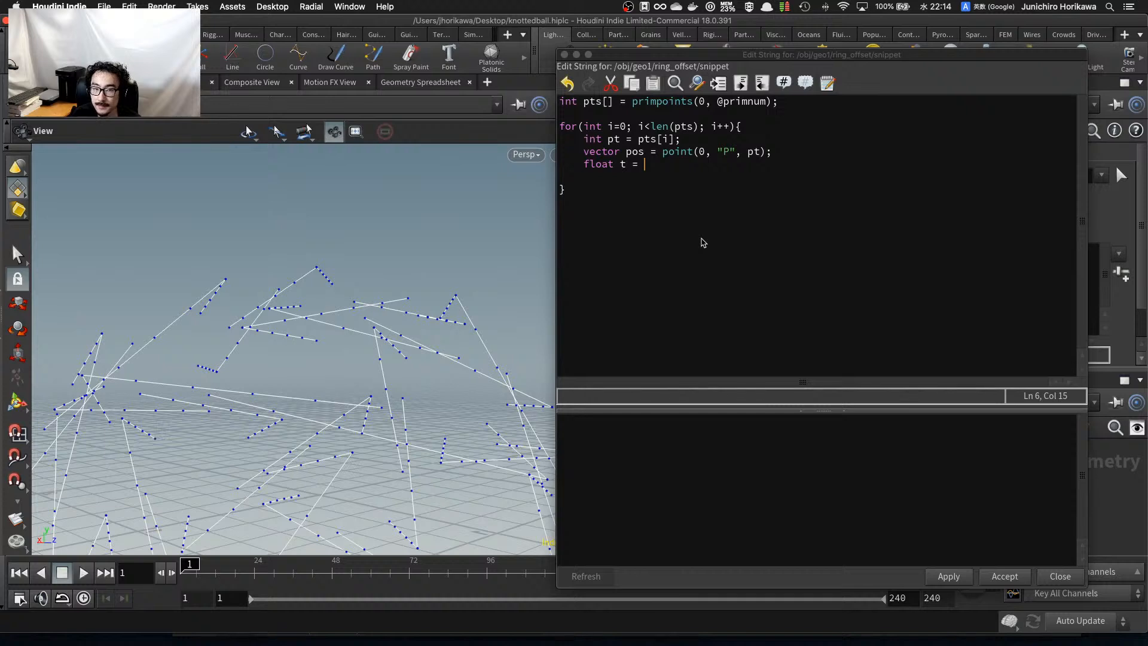
{"action": "type", "text": "point("}
{"action": "key", "text": "BackSpace"}
{"action": "key", "text": "BackSpace"}
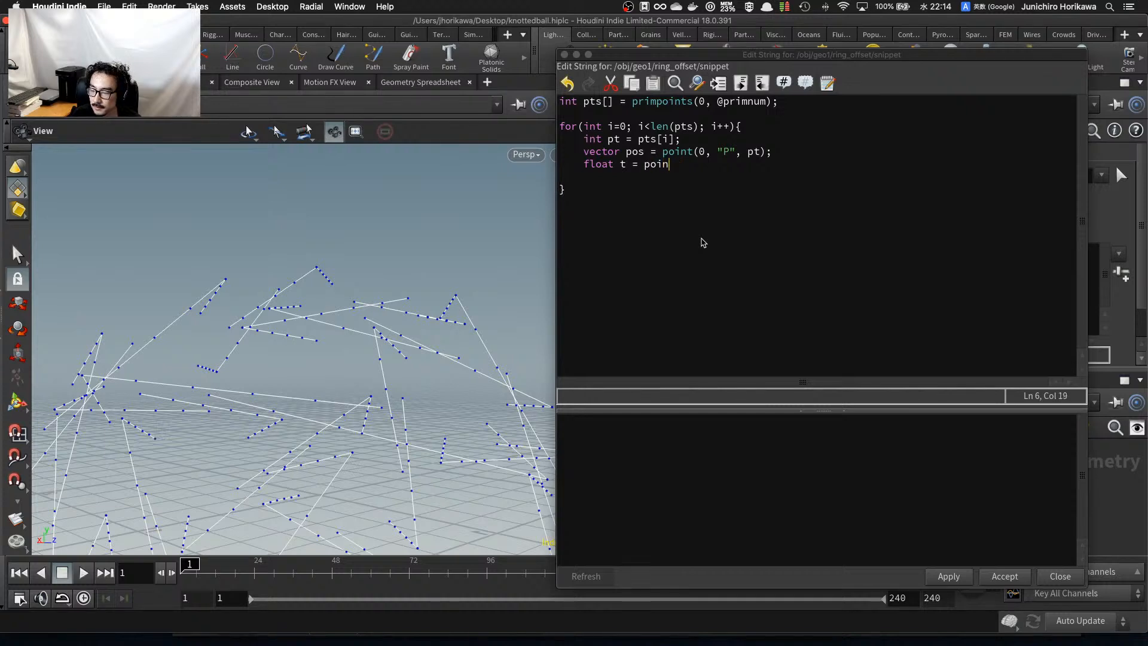
{"action": "type", "text": "t(0,\"c"}
{"action": "key", "text": "BackSpace"}
{"action": "key", "text": "BackSpace"}
{"action": "type", "text": "\"c"}
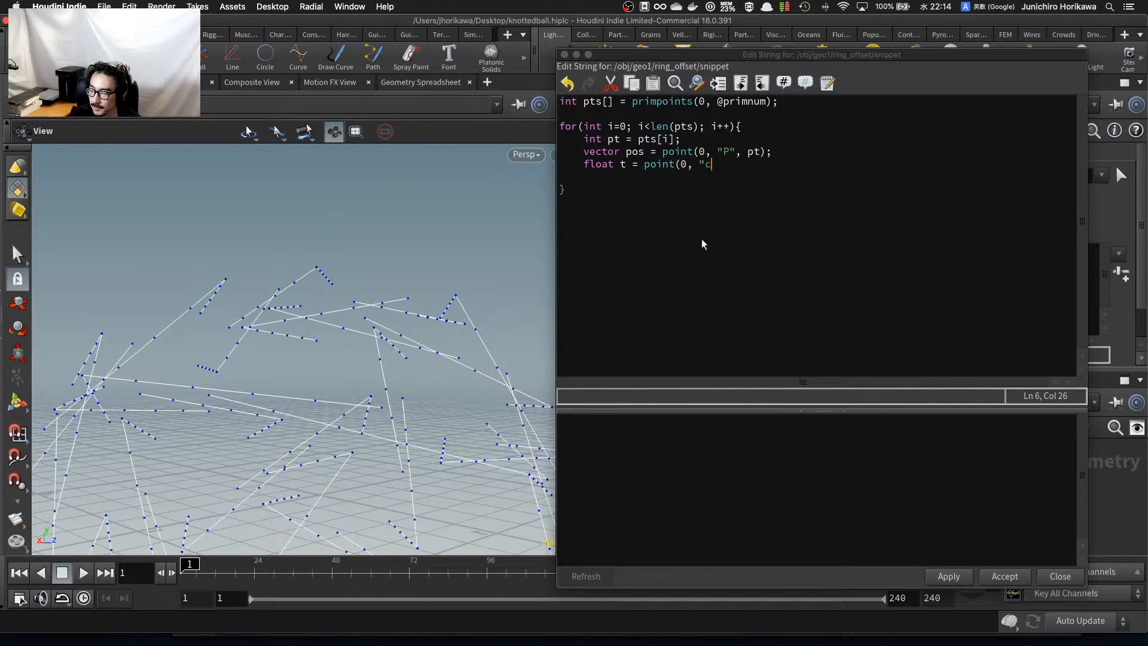
{"action": "type", "text": "urveu\""}
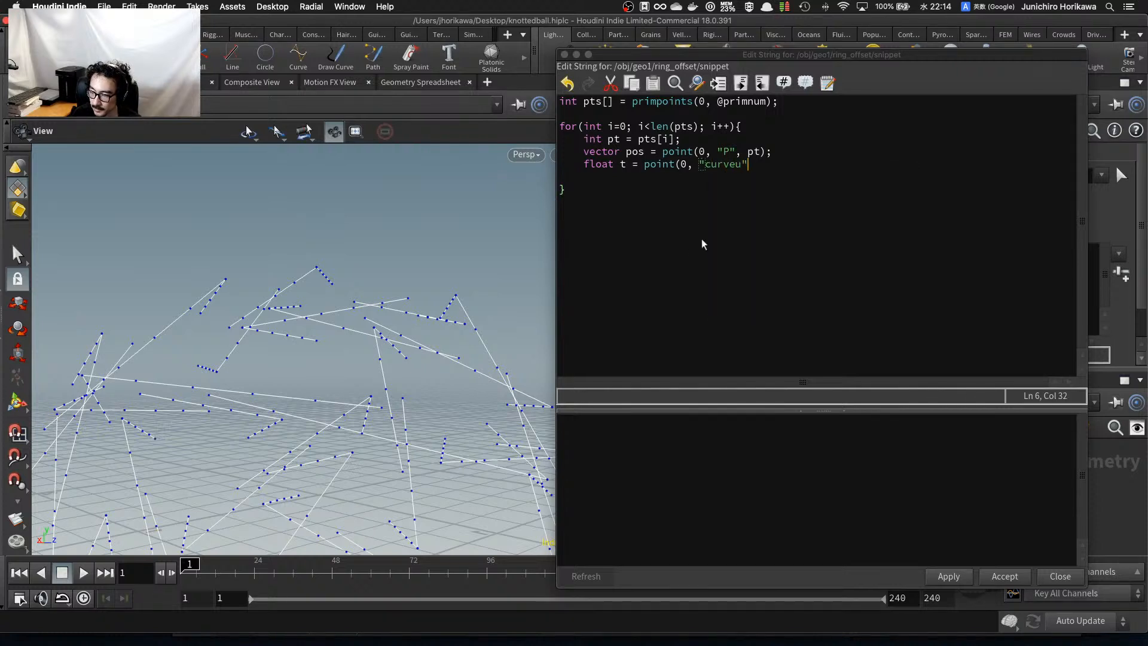
{"action": "type", "text": ", pt);"}
{"action": "key", "text": "Return"}
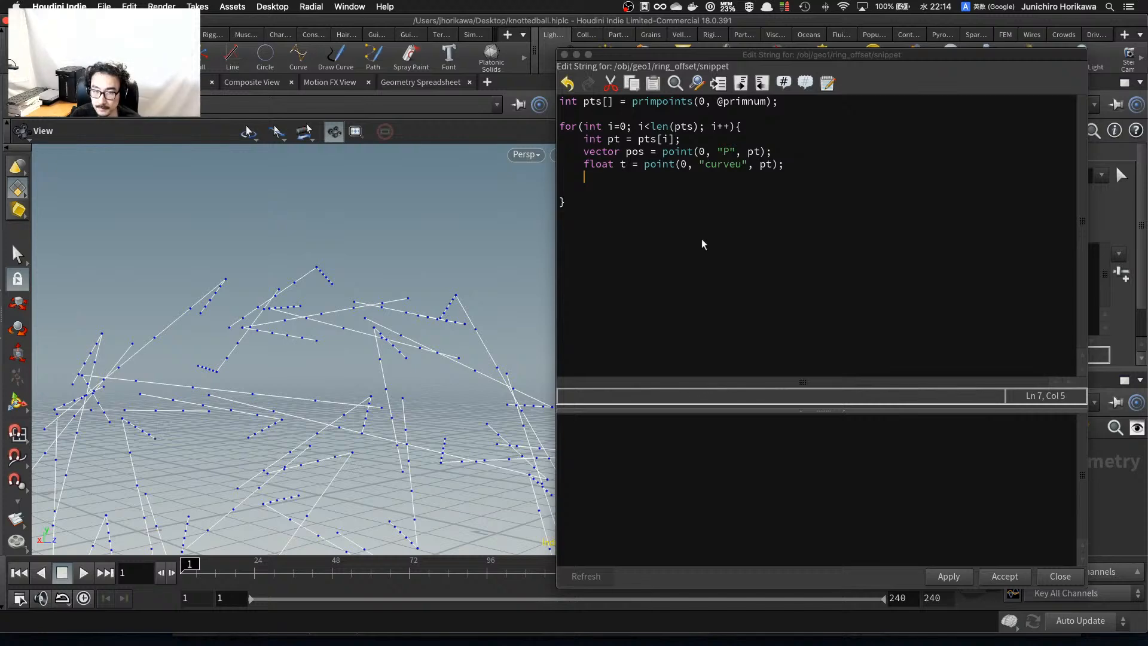
{"action": "key", "text": "Return"}
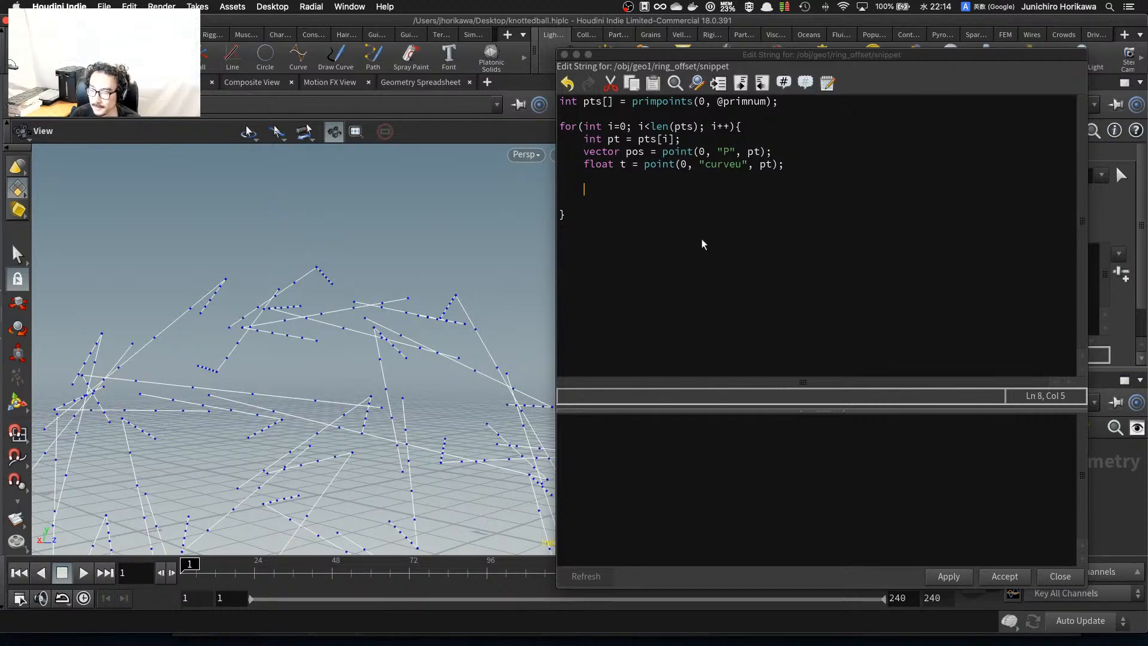
Switch to the Photoshop sketch document and move the code editor window aside to uncover the canvas.
{"action": "left_click", "coordinate": [668, 181]}
{"action": "left_click_drag", "start_coordinate": [335, 317], "coordinate": [197, 362]}
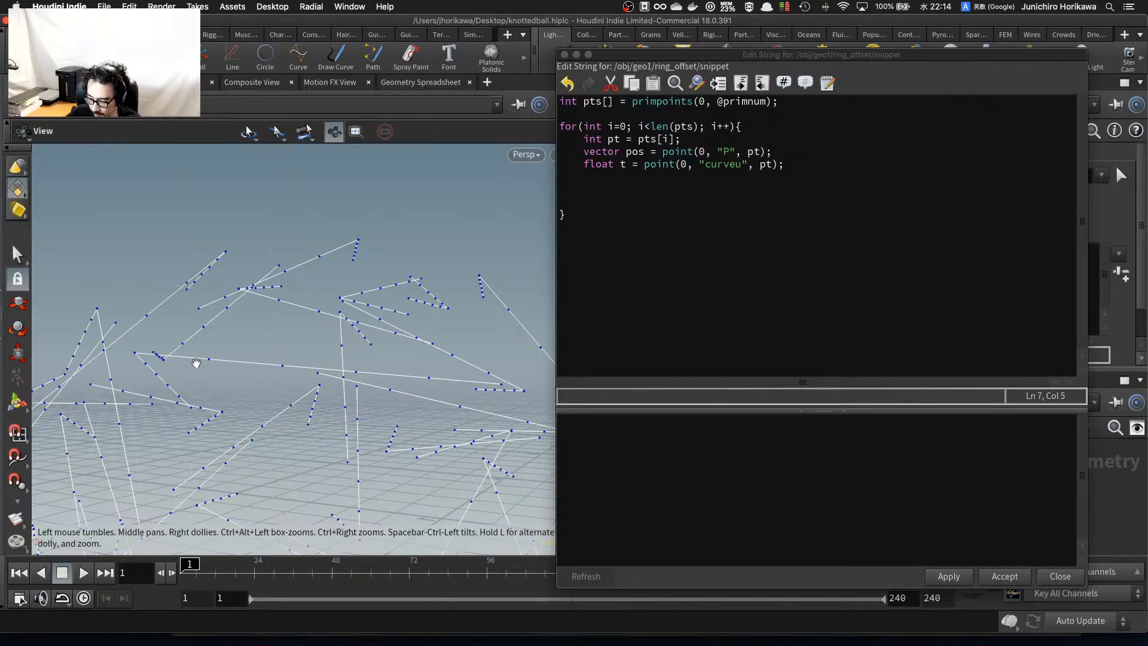
{"action": "mouse_move", "coordinate": [825, 641]}
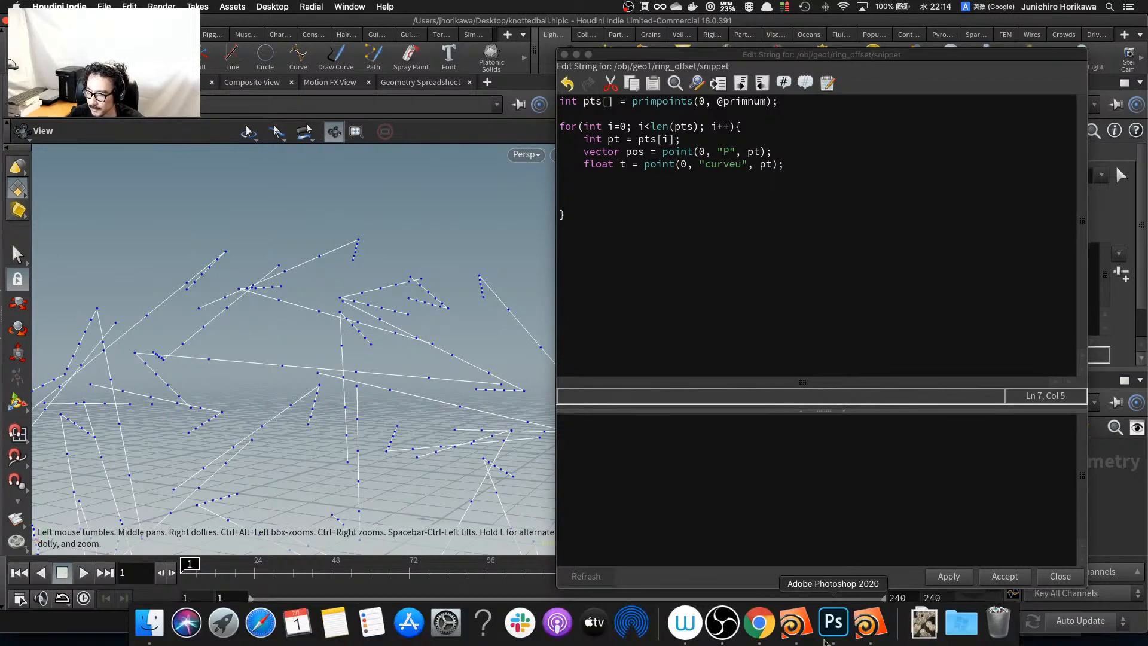
{"action": "left_click", "coordinate": [752, 628]}
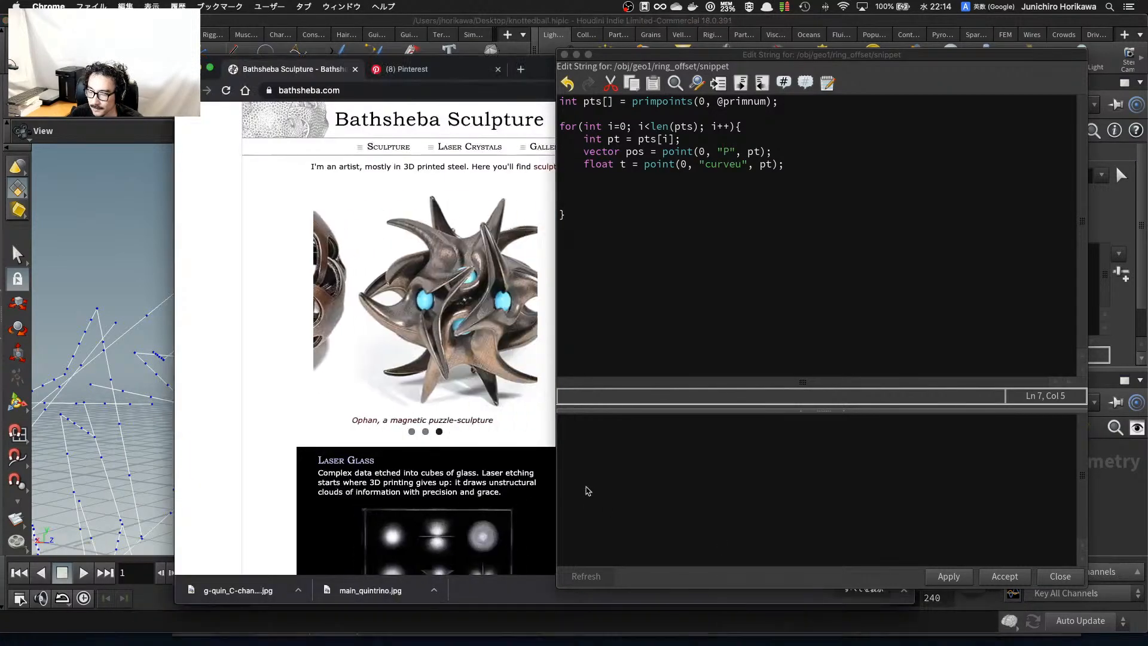
{"action": "mouse_move", "coordinate": [647, 632]}
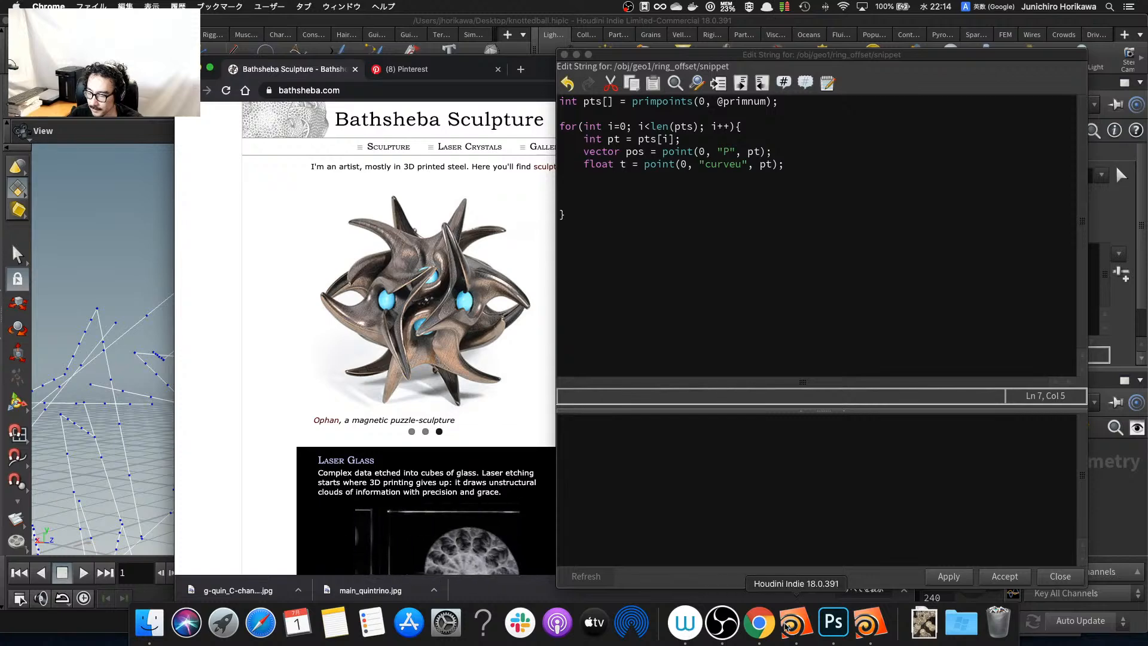
{"action": "left_click", "coordinate": [833, 622]}
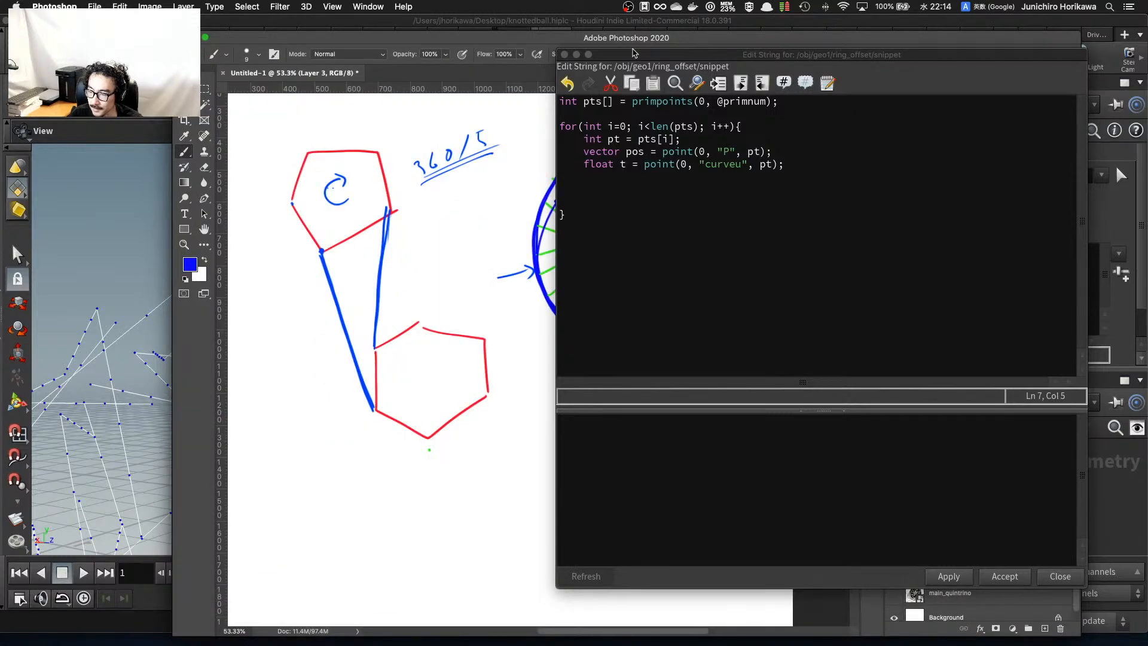
{"action": "left_click_drag", "start_coordinate": [634, 53], "coordinate": [905, 71]}
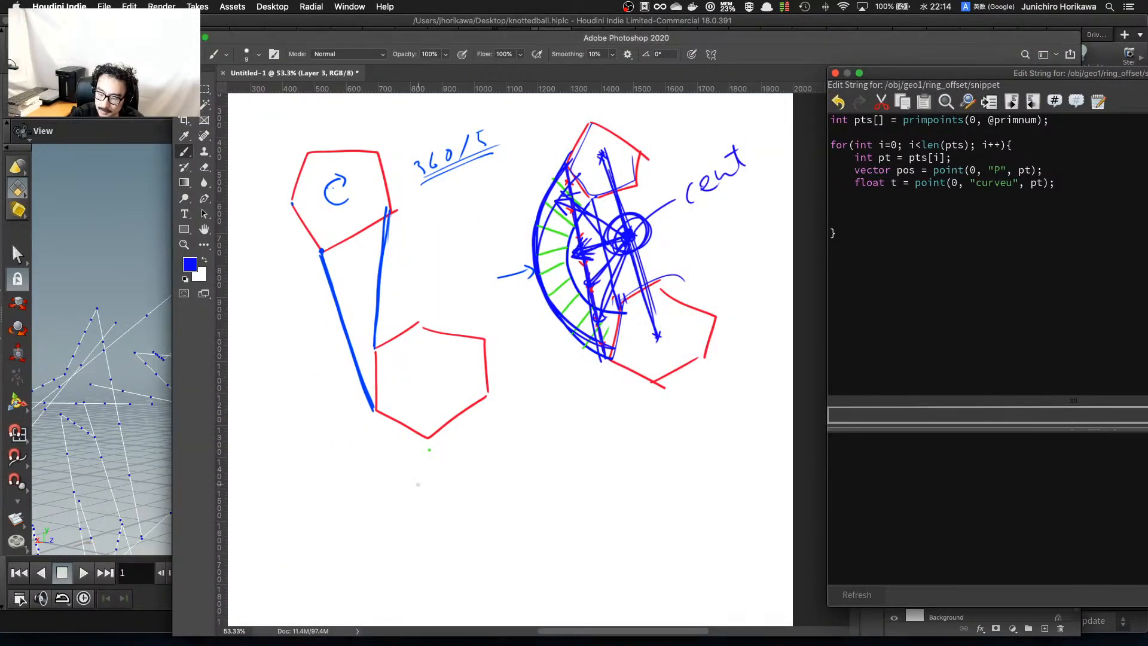
Draw a slightly rising blue line below the existing sketches, with dots at its ends labelled 0 and 1.
{"action": "left_click", "coordinate": [418, 484]}
{"action": "left_click_drag", "start_coordinate": [400, 522], "coordinate": [647, 507]}
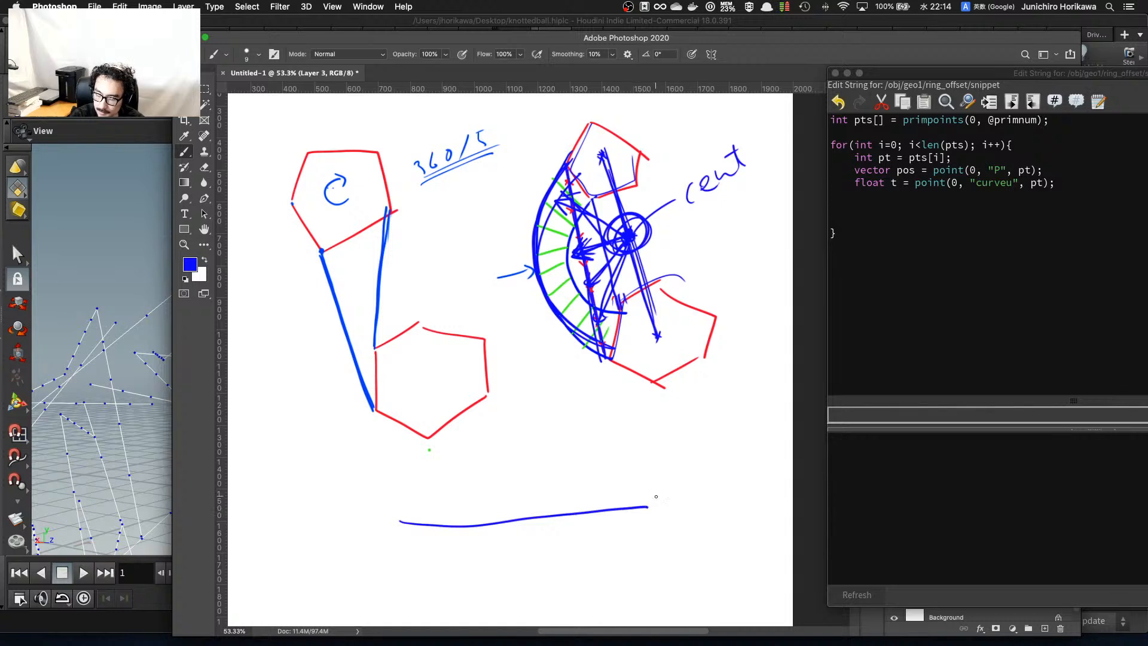
{"action": "key", "text": "cmd+z"}
{"action": "left_click_drag", "start_coordinate": [400, 526], "coordinate": [641, 498]}
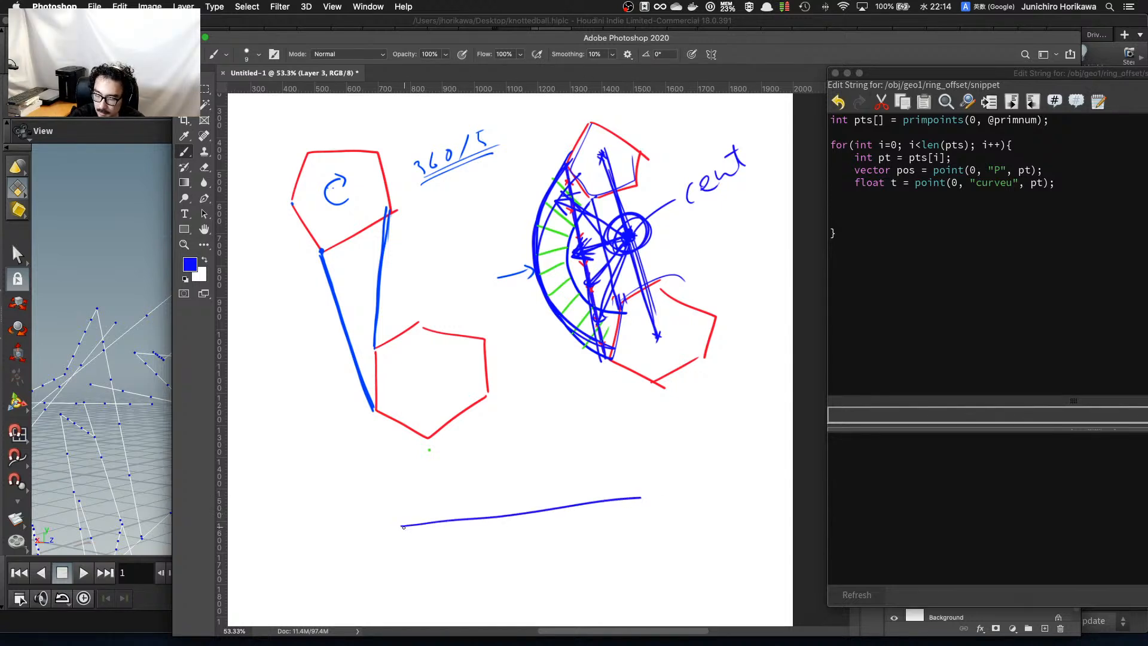
{"action": "left_click", "coordinate": [402, 526]}
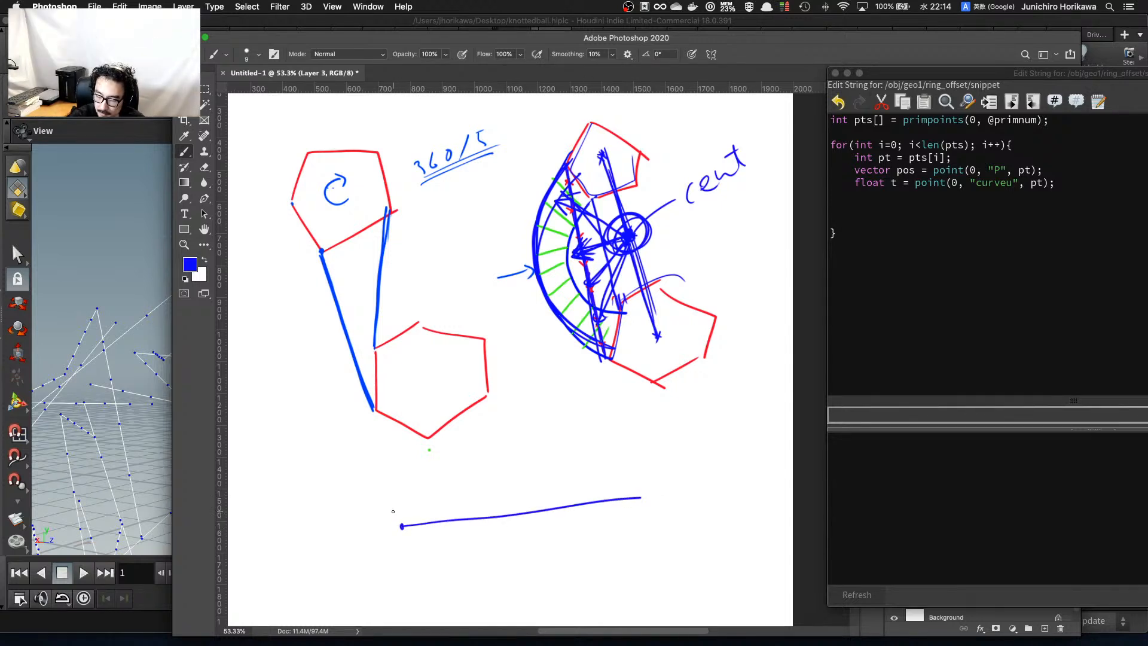
{"action": "left_click_drag", "start_coordinate": [394, 511], "coordinate": [393, 512]}
{"action": "left_click", "coordinate": [646, 496]}
{"action": "left_click_drag", "start_coordinate": [650, 473], "coordinate": [652, 482]}
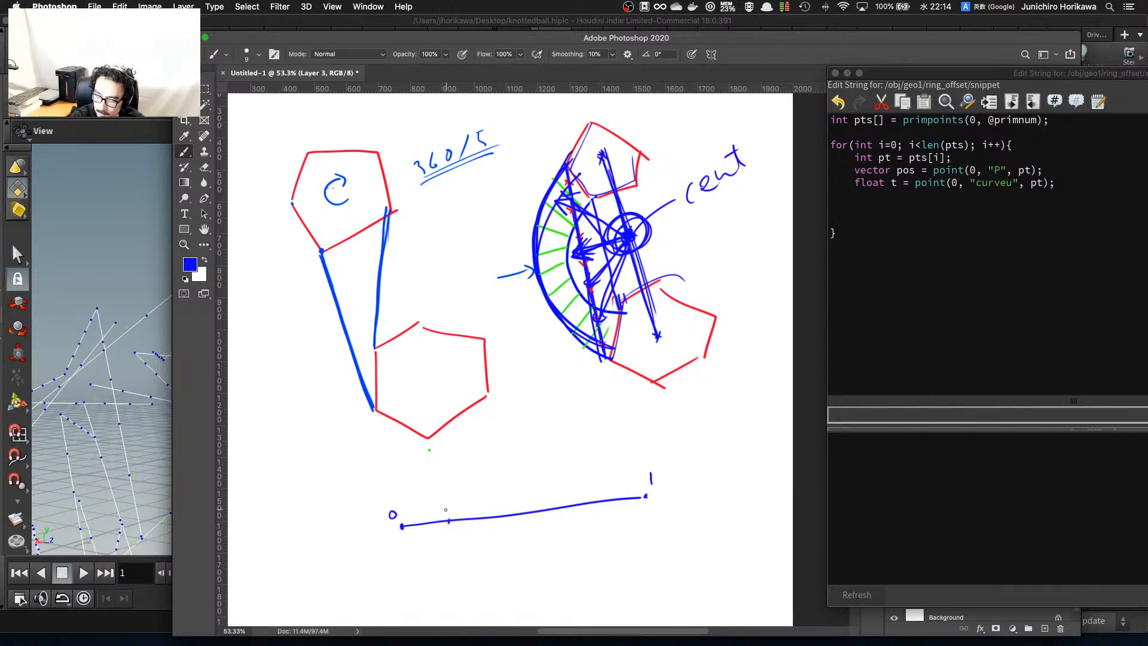
Mark the intermediate points along the blue line and label them 0.2, 0.4, 0.6 and 0.8.
{"action": "left_click_drag", "start_coordinate": [443, 504], "coordinate": [508, 504]}
{"action": "left_click", "coordinate": [451, 511]}
{"action": "left_click_drag", "start_coordinate": [513, 494], "coordinate": [520, 499]}
{"action": "mouse_move", "coordinate": [516, 494]}
{"action": "left_mouse_down"}
{"action": "mouse_move", "coordinate": [516, 506]}
{"action": "mouse_move", "coordinate": [616, 480]}
{"action": "left_mouse_up"}
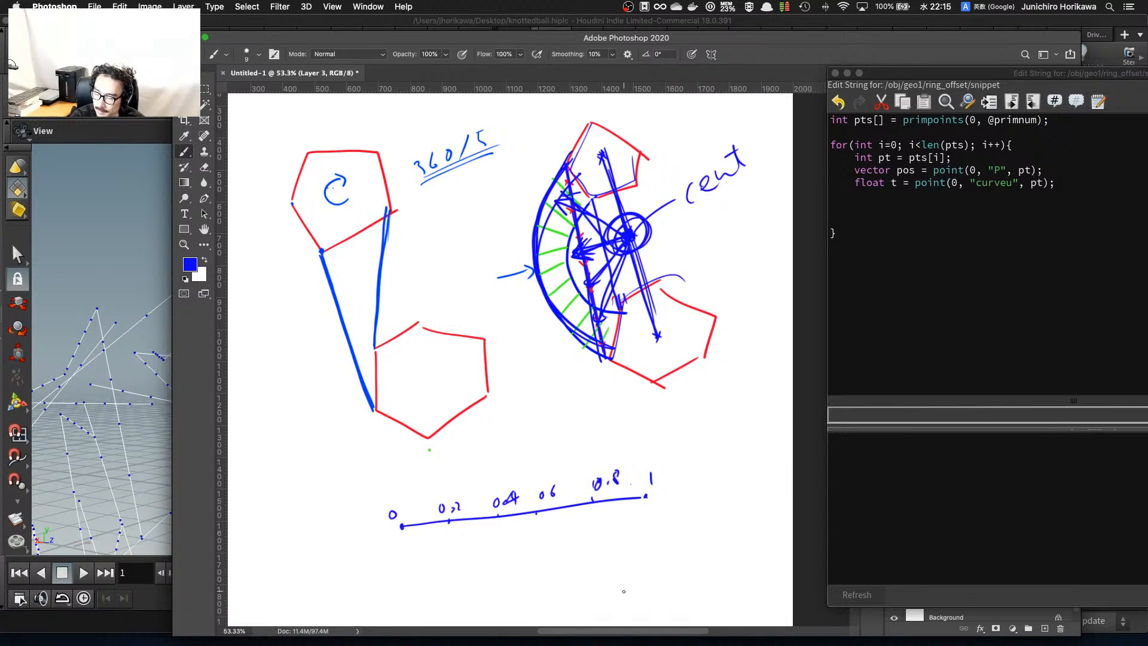
Sketch a small graph beside the number line with labelled x and y axes and a diagonal arrow from the origin.
{"action": "left_click_drag", "start_coordinate": [629, 589], "coordinate": [739, 486]}
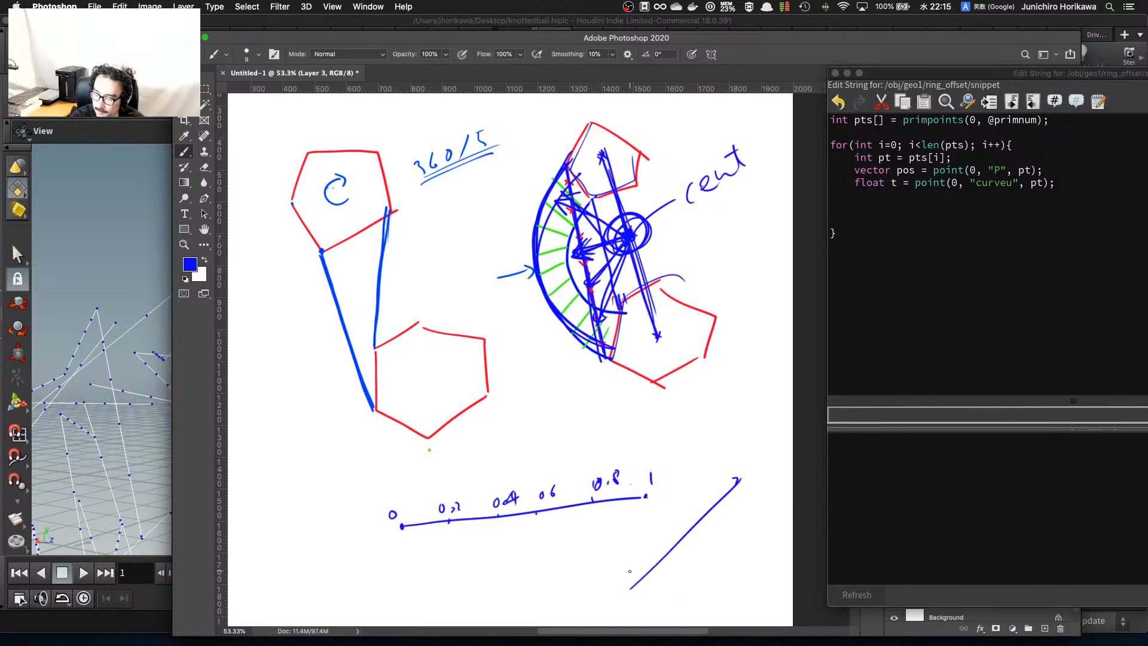
{"action": "mouse_move", "coordinate": [630, 602]}
{"action": "left_mouse_down"}
{"action": "mouse_move", "coordinate": [626, 527]}
{"action": "mouse_move", "coordinate": [688, 584]}
{"action": "left_mouse_up"}
{"action": "left_click_drag", "start_coordinate": [617, 537], "coordinate": [629, 528]}
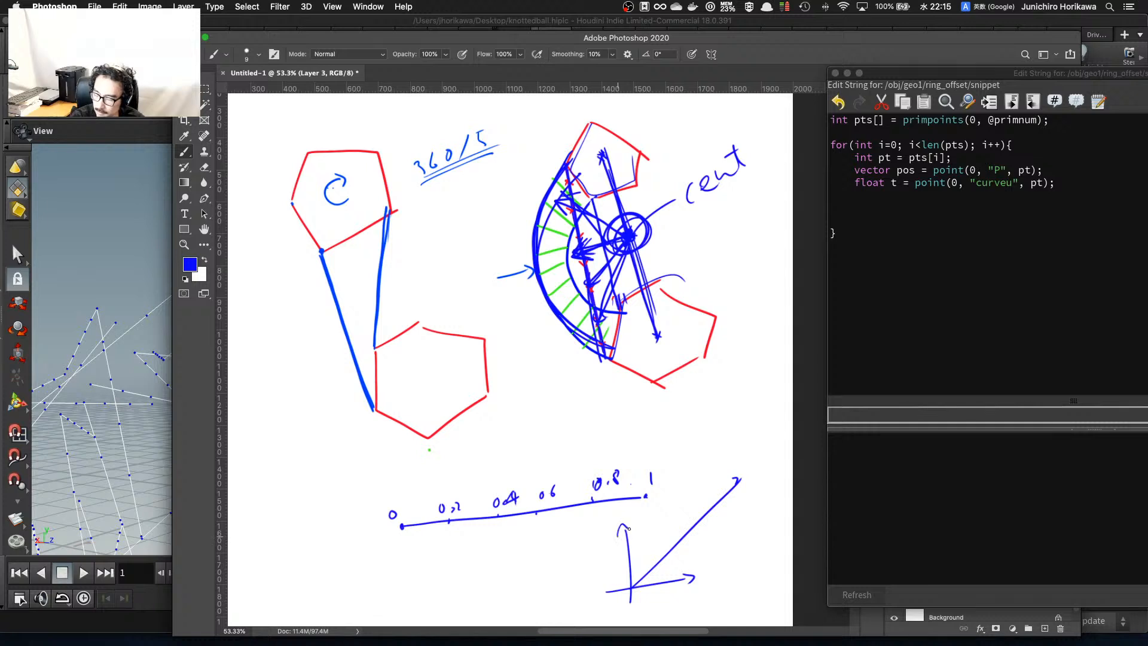
{"action": "left_click_drag", "start_coordinate": [729, 480], "coordinate": [742, 476]}
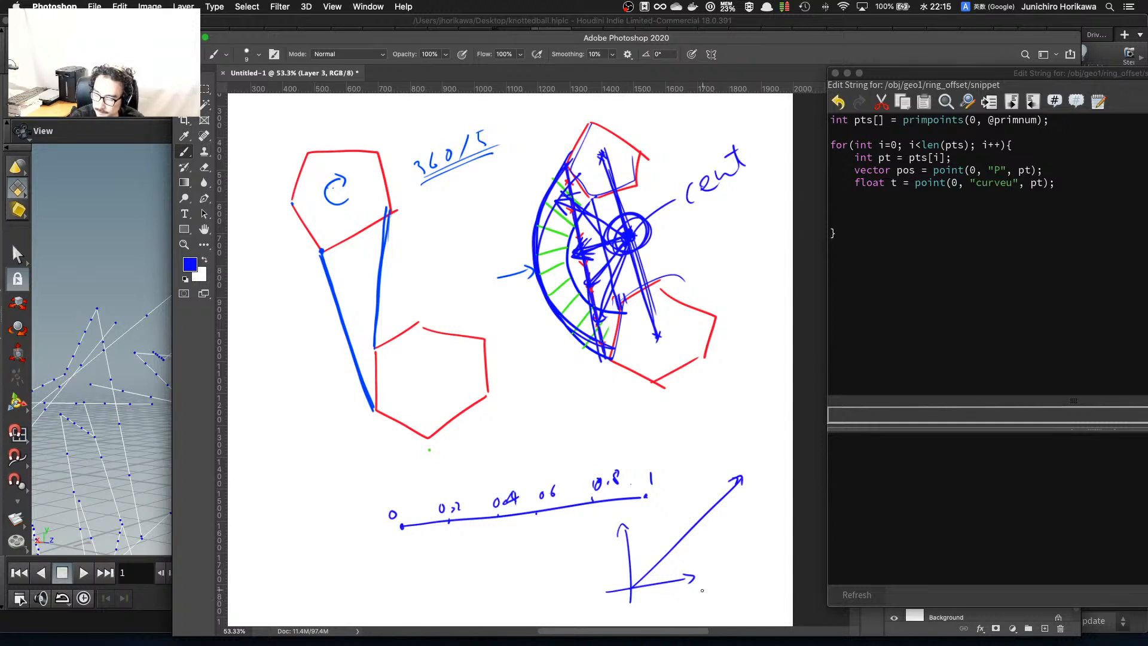
{"action": "left_click_drag", "start_coordinate": [691, 594], "coordinate": [698, 597]}
{"action": "left_click_drag", "start_coordinate": [700, 593], "coordinate": [708, 596]}
{"action": "left_click_drag", "start_coordinate": [605, 541], "coordinate": [609, 548]}
{"action": "left_click_drag", "start_coordinate": [614, 540], "coordinate": [606, 556]}
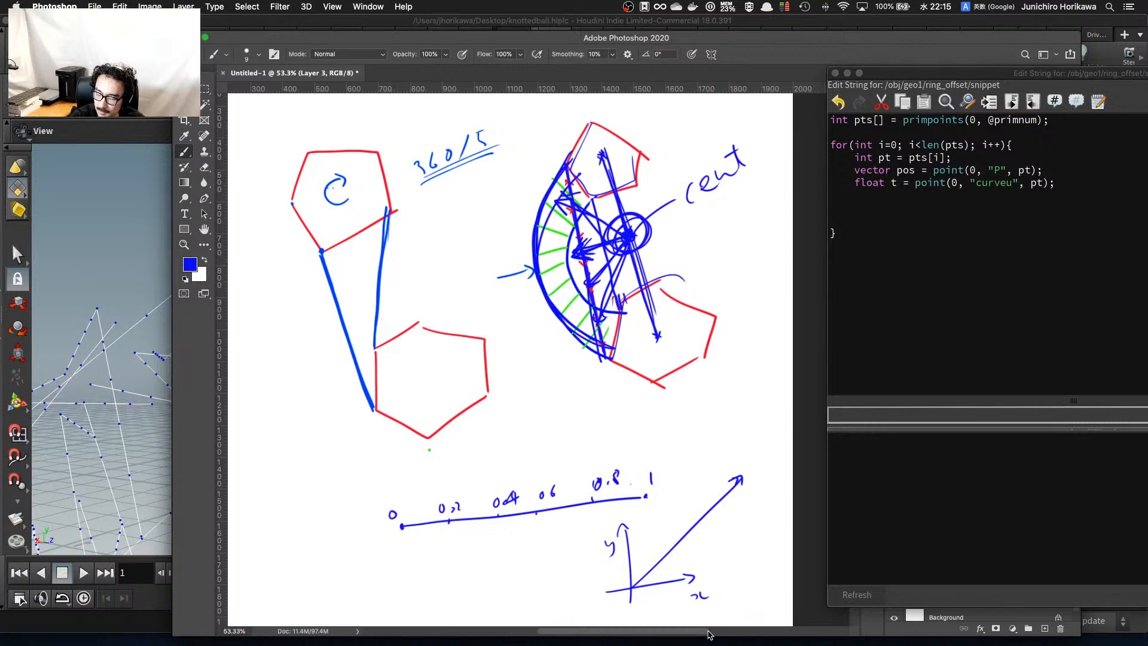
Draw a doubled arch-shaped curve from the small graph's origin and retrace its diagonal arrow.
{"action": "mouse_move", "coordinate": [629, 584]}
{"action": "left_mouse_down"}
{"action": "mouse_move", "coordinate": [656, 518]}
{"action": "mouse_move", "coordinate": [733, 529]}
{"action": "mouse_move", "coordinate": [755, 573]}
{"action": "left_mouse_up"}
{"action": "mouse_move", "coordinate": [629, 592]}
{"action": "left_mouse_down"}
{"action": "mouse_move", "coordinate": [693, 502]}
{"action": "mouse_move", "coordinate": [759, 579]}
{"action": "left_mouse_up"}
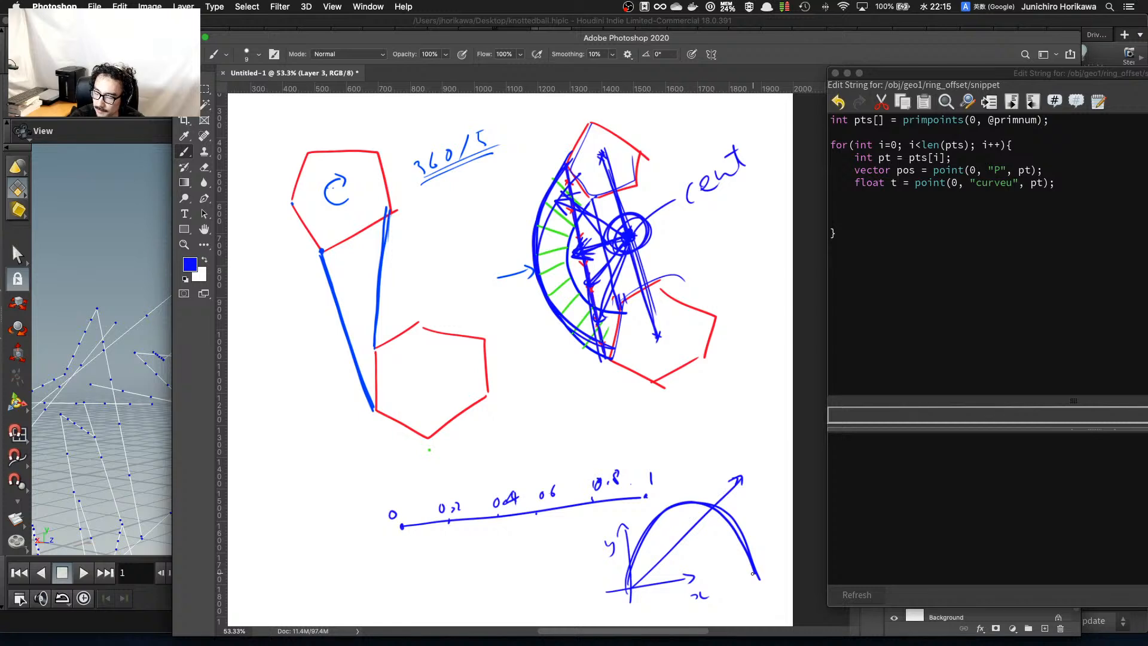
{"action": "left_click_drag", "start_coordinate": [630, 588], "coordinate": [743, 474]}
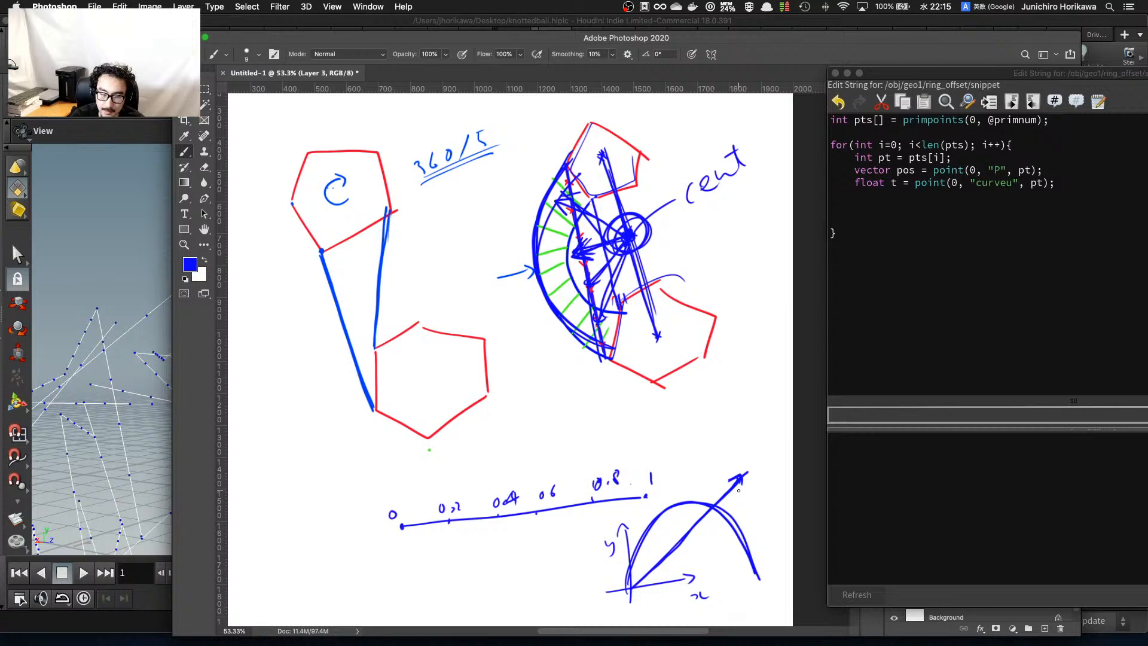
Retrace the 8 in the 0.8 label on the number line.
{"action": "mouse_move", "coordinate": [708, 463]}
{"action": "left_mouse_down"}
{"action": "mouse_move", "coordinate": [657, 475]}
{"action": "mouse_move", "coordinate": [668, 427]}
{"action": "mouse_move", "coordinate": [717, 438]}
{"action": "left_mouse_up"}
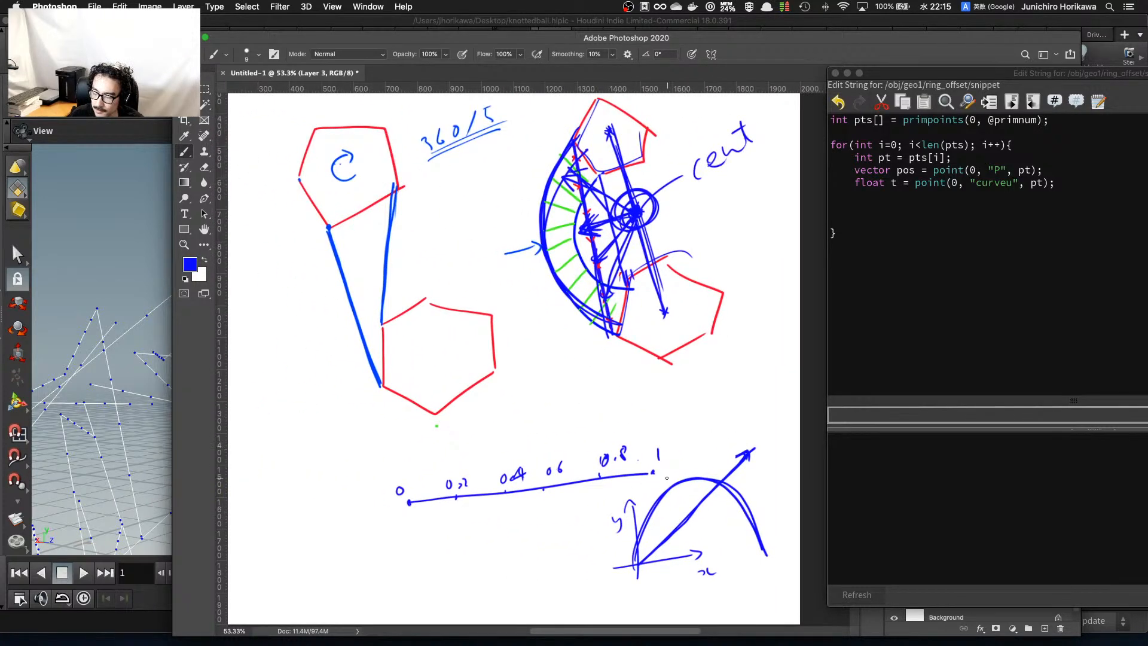
{"action": "left_click_drag", "start_coordinate": [628, 452], "coordinate": [622, 466]}
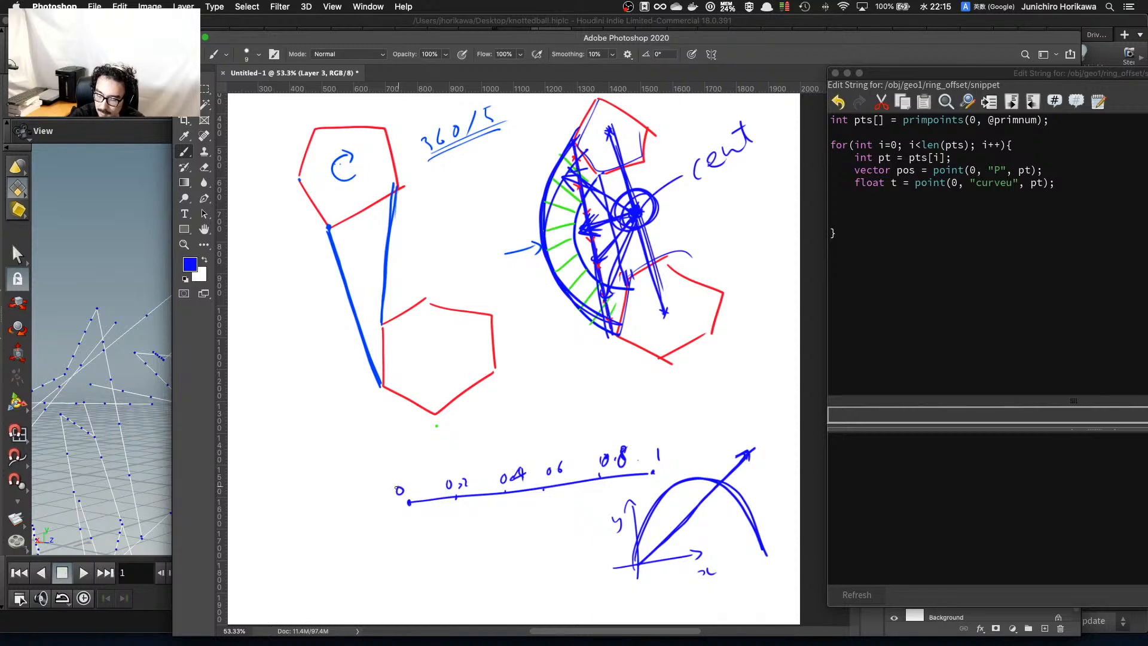
Write "ang θ" with an arrow and "sin θ" above the number line, and retrace the line's 0 label.
{"action": "left_click_drag", "start_coordinate": [396, 488], "coordinate": [399, 493]}
{"action": "mouse_move", "coordinate": [553, 443]}
{"action": "left_mouse_down"}
{"action": "mouse_move", "coordinate": [607, 396]}
{"action": "mouse_move", "coordinate": [658, 404]}
{"action": "left_mouse_up"}
{"action": "left_click_drag", "start_coordinate": [668, 395], "coordinate": [685, 397]}
{"action": "left_click_drag", "start_coordinate": [688, 386], "coordinate": [694, 372]}
{"action": "left_click_drag", "start_coordinate": [689, 381], "coordinate": [700, 378]}
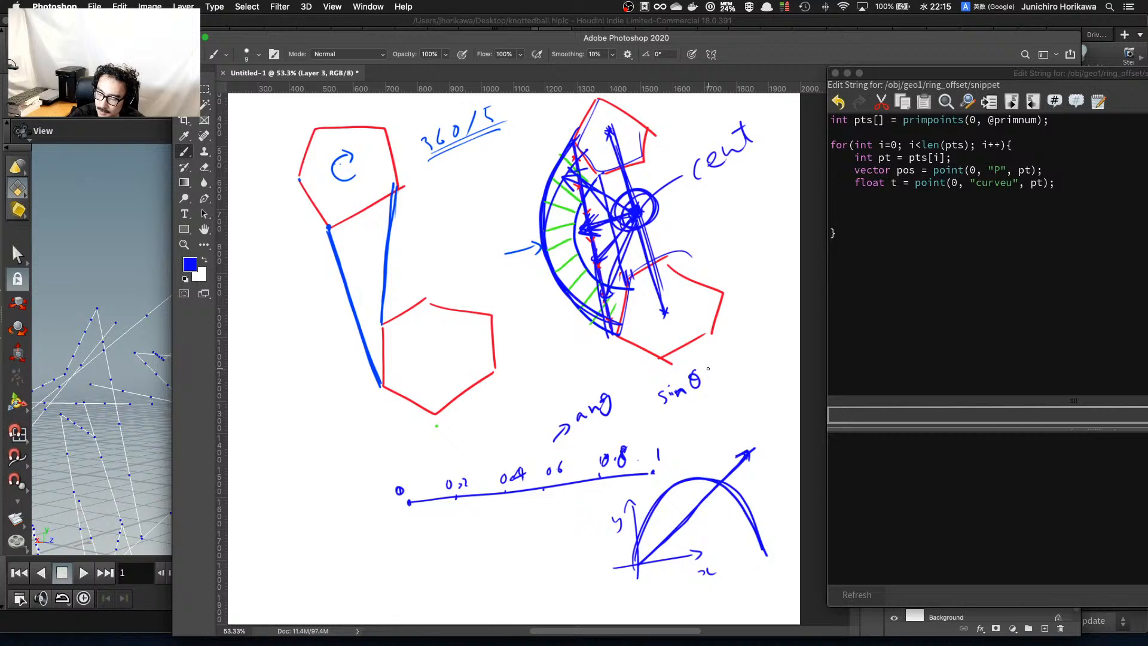
{"action": "left_click_drag", "start_coordinate": [622, 387], "coordinate": [623, 392]}
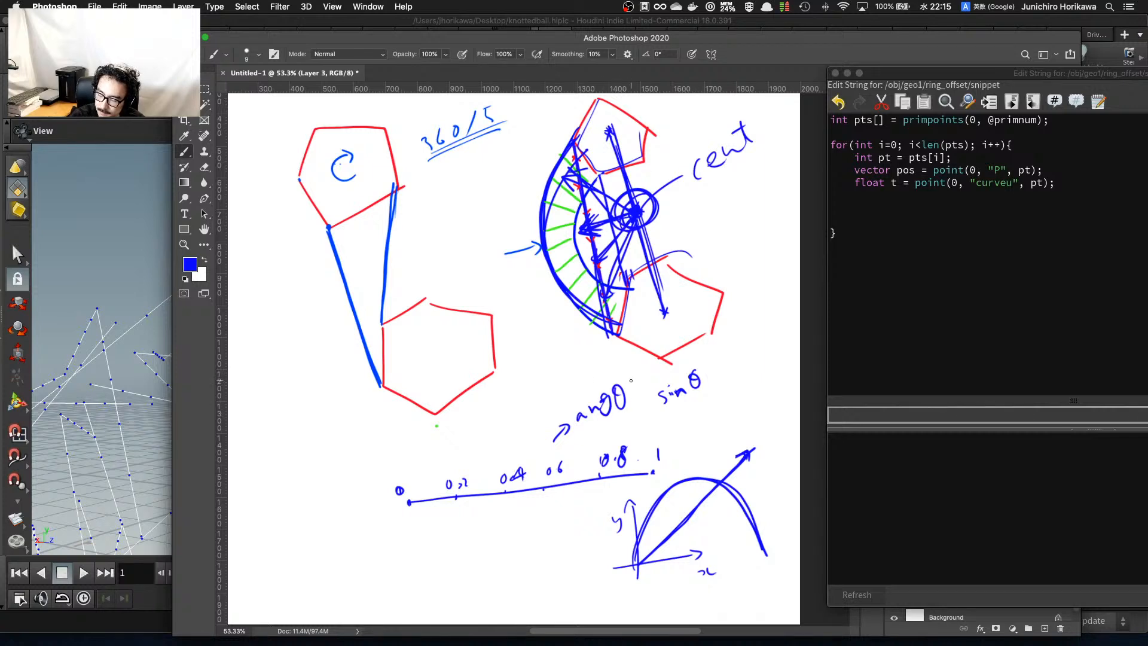
Sketch a sine wave labelled "sin" below the number line, with a slanted baseline and a crossing vertical axis.
{"action": "mouse_move", "coordinate": [400, 560]}
{"action": "left_mouse_down"}
{"action": "mouse_move", "coordinate": [392, 575]}
{"action": "mouse_move", "coordinate": [509, 547]}
{"action": "mouse_move", "coordinate": [580, 562]}
{"action": "mouse_move", "coordinate": [590, 548]}
{"action": "left_mouse_up"}
{"action": "left_click_drag", "start_coordinate": [403, 596], "coordinate": [568, 538]}
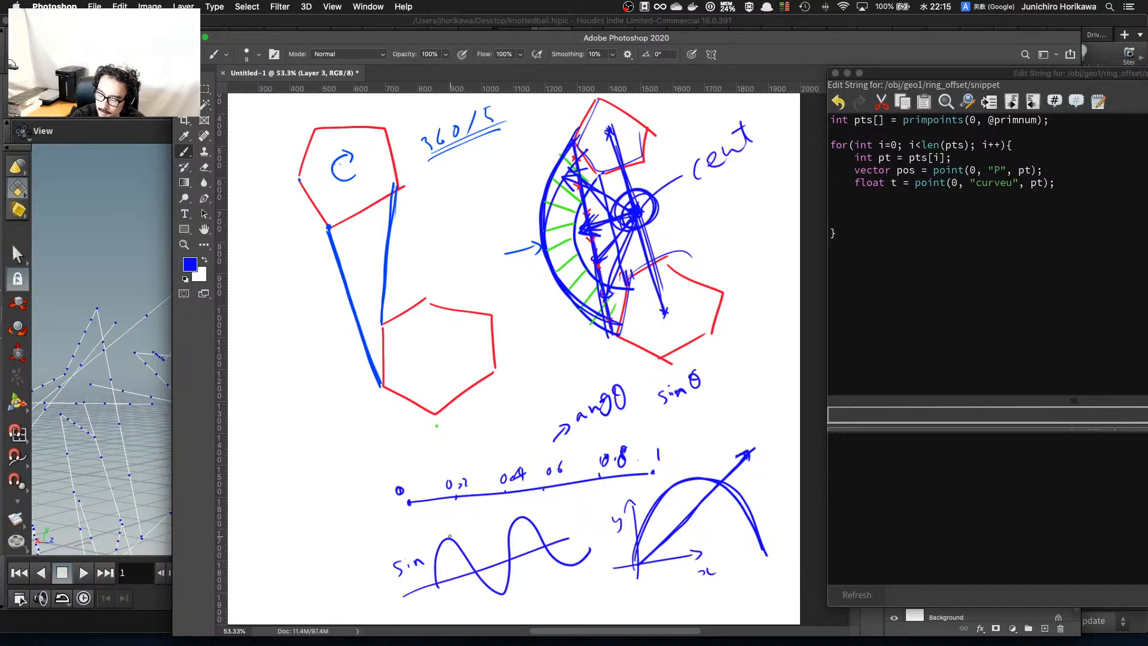
{"action": "left_click_drag", "start_coordinate": [432, 523], "coordinate": [473, 619]}
{"action": "key", "text": "super+z"}
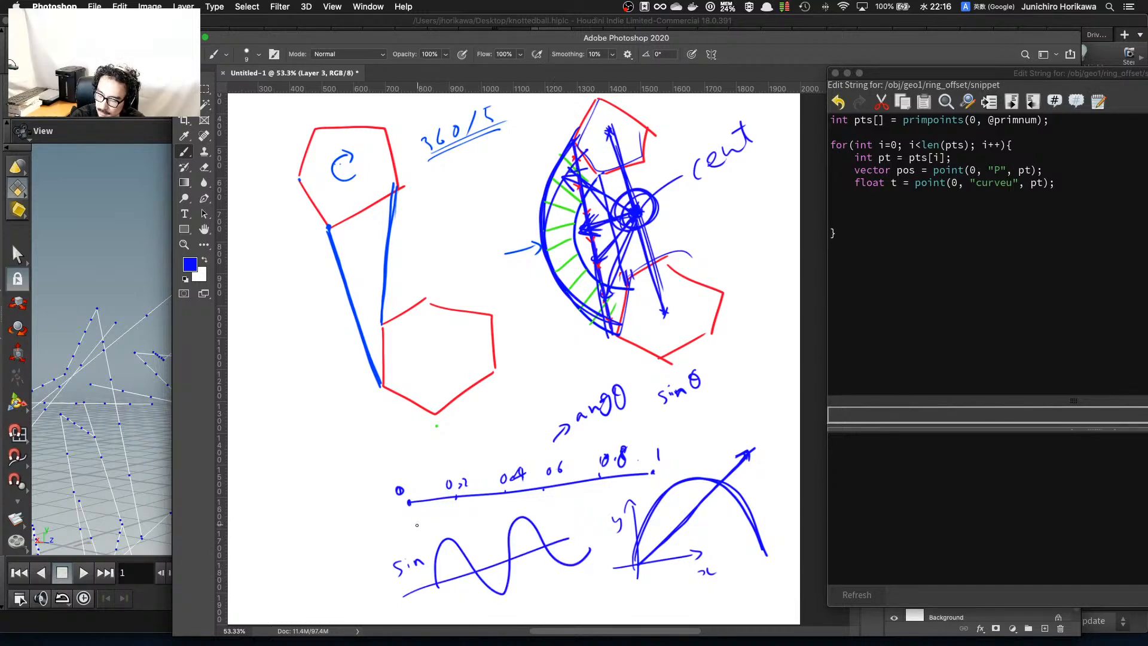
{"action": "left_click_drag", "start_coordinate": [417, 524], "coordinate": [450, 618]}
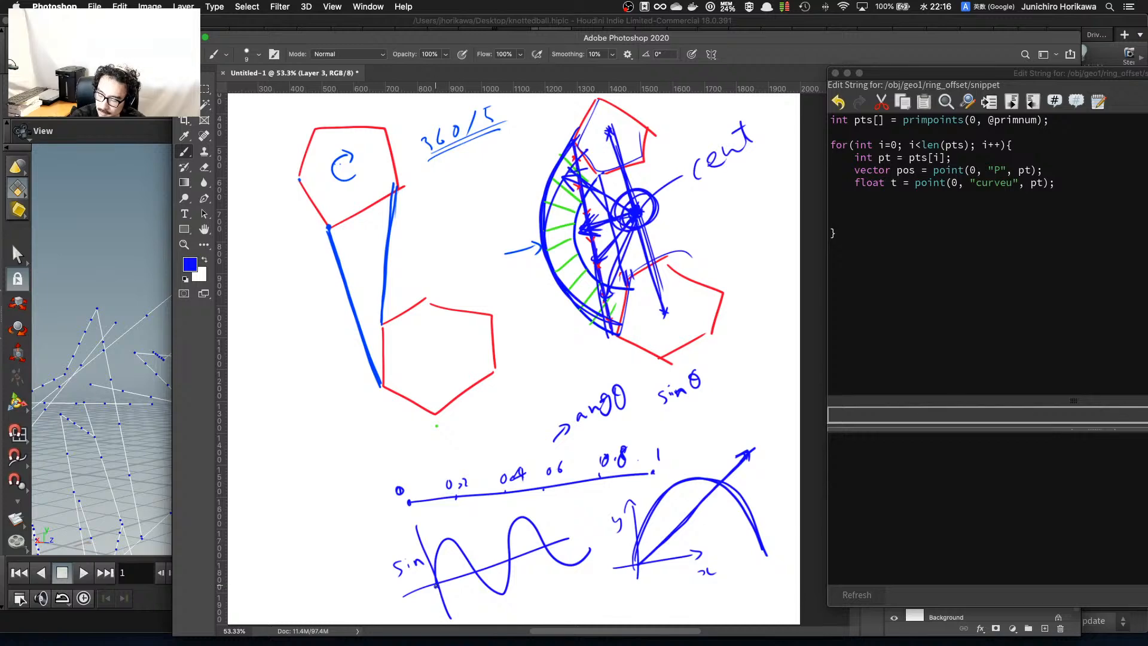
Mark 0 and PI / 180 at the ends of the sine wave's first hump and retrace that hump thickly.
{"action": "left_click_drag", "start_coordinate": [437, 593], "coordinate": [438, 593]}
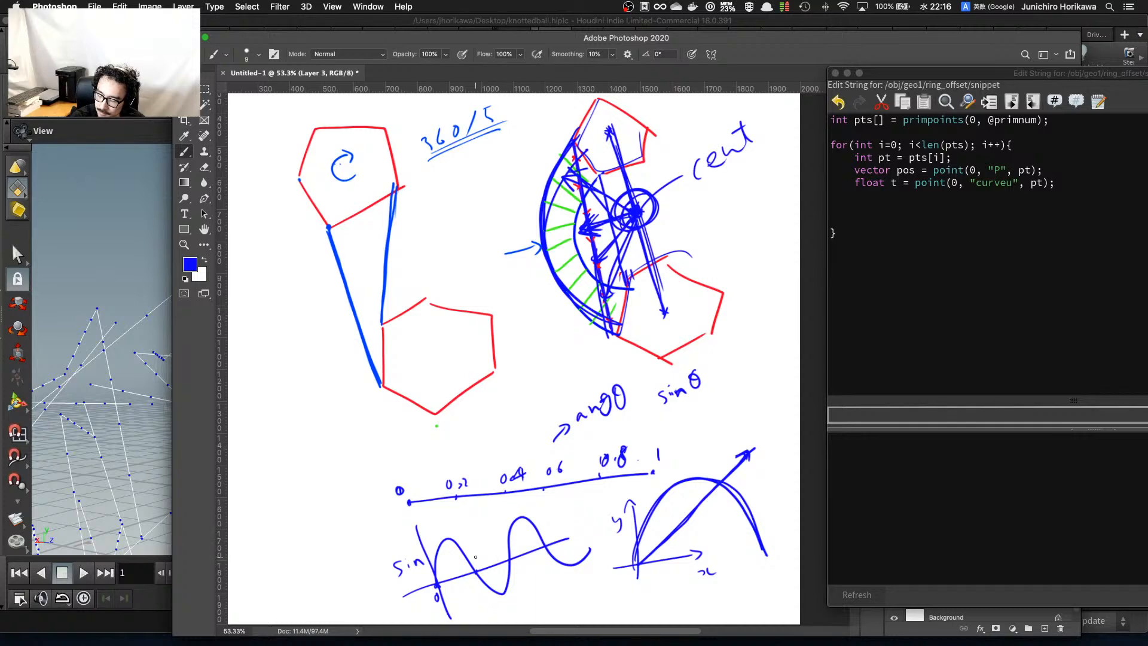
{"action": "mouse_move", "coordinate": [476, 560]}
{"action": "left_mouse_down"}
{"action": "mouse_move", "coordinate": [486, 561]}
{"action": "mouse_move", "coordinate": [474, 590]}
{"action": "mouse_move", "coordinate": [486, 585]}
{"action": "left_mouse_up"}
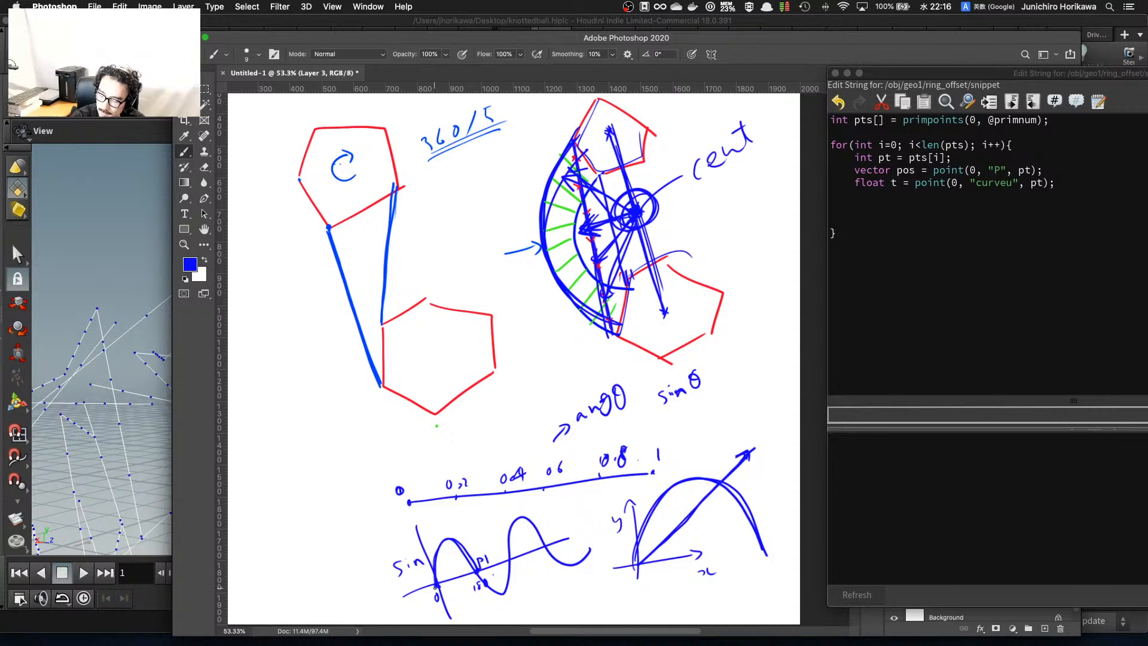
{"action": "mouse_move", "coordinate": [483, 578]}
{"action": "left_mouse_down"}
{"action": "mouse_move", "coordinate": [455, 541]}
{"action": "mouse_move", "coordinate": [439, 586]}
{"action": "mouse_move", "coordinate": [441, 547]}
{"action": "mouse_move", "coordinate": [474, 558]}
{"action": "mouse_move", "coordinate": [439, 578]}
{"action": "left_mouse_up"}
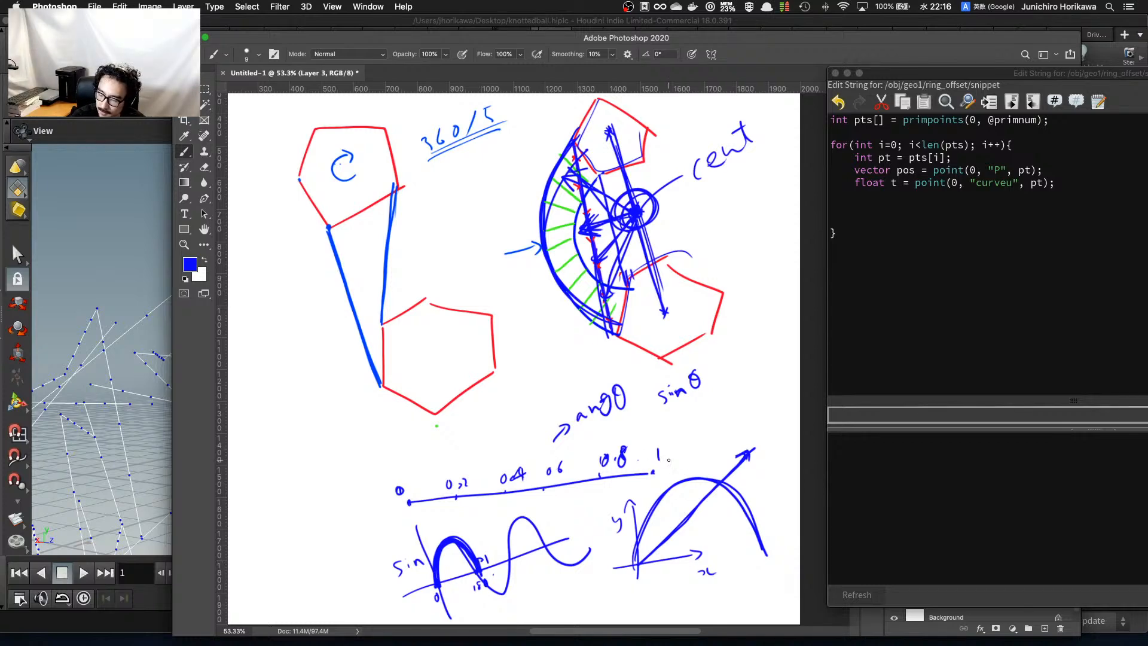
Circle the whole number line and connect it to the notes "0~180" and "sin θ".
{"action": "mouse_move", "coordinate": [670, 435]}
{"action": "left_mouse_down"}
{"action": "mouse_move", "coordinate": [538, 524]}
{"action": "mouse_move", "coordinate": [688, 454]}
{"action": "mouse_move", "coordinate": [685, 418]}
{"action": "mouse_move", "coordinate": [707, 400]}
{"action": "left_mouse_up"}
{"action": "left_click_drag", "start_coordinate": [713, 405], "coordinate": [741, 386]}
{"action": "left_click_drag", "start_coordinate": [753, 377], "coordinate": [718, 431]}
{"action": "left_click_drag", "start_coordinate": [735, 419], "coordinate": [750, 416]}
{"action": "mouse_move", "coordinate": [757, 396]}
{"action": "left_mouse_down"}
{"action": "mouse_move", "coordinate": [752, 409]}
{"action": "mouse_move", "coordinate": [758, 397]}
{"action": "left_mouse_up"}
{"action": "left_click_drag", "start_coordinate": [749, 408], "coordinate": [763, 404]}
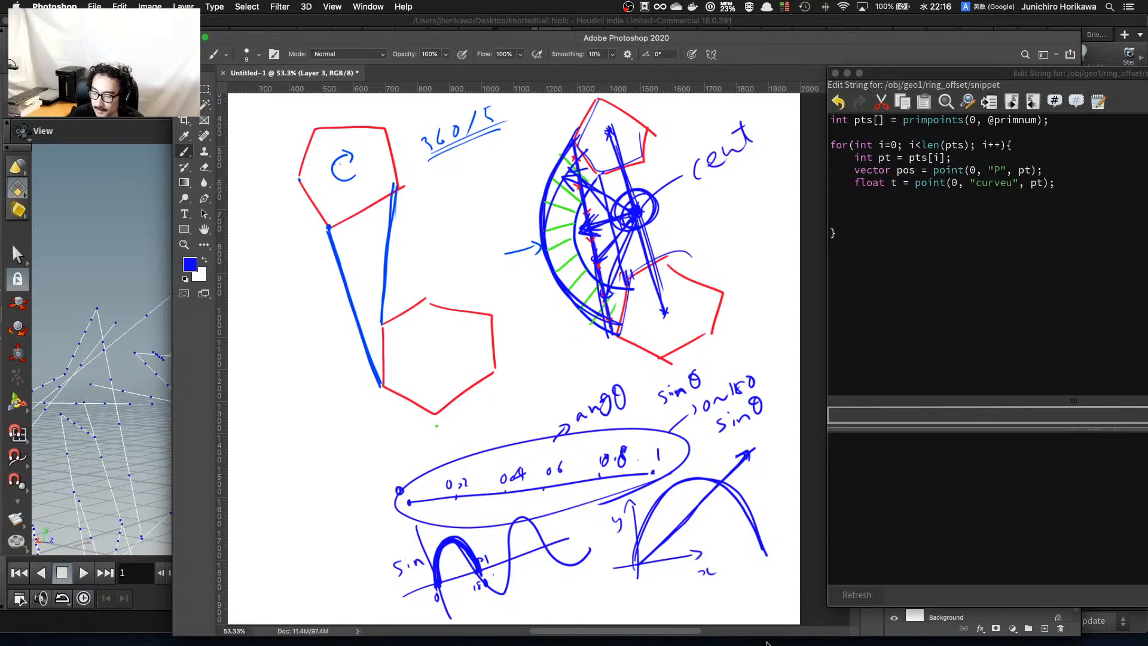
Switch to Houdini, bring the ring_offset snippet editor fully into view and highlight the curveu line.
{"action": "left_click", "coordinate": [920, 506]}
{"action": "key", "text": "ctrl+Up"}
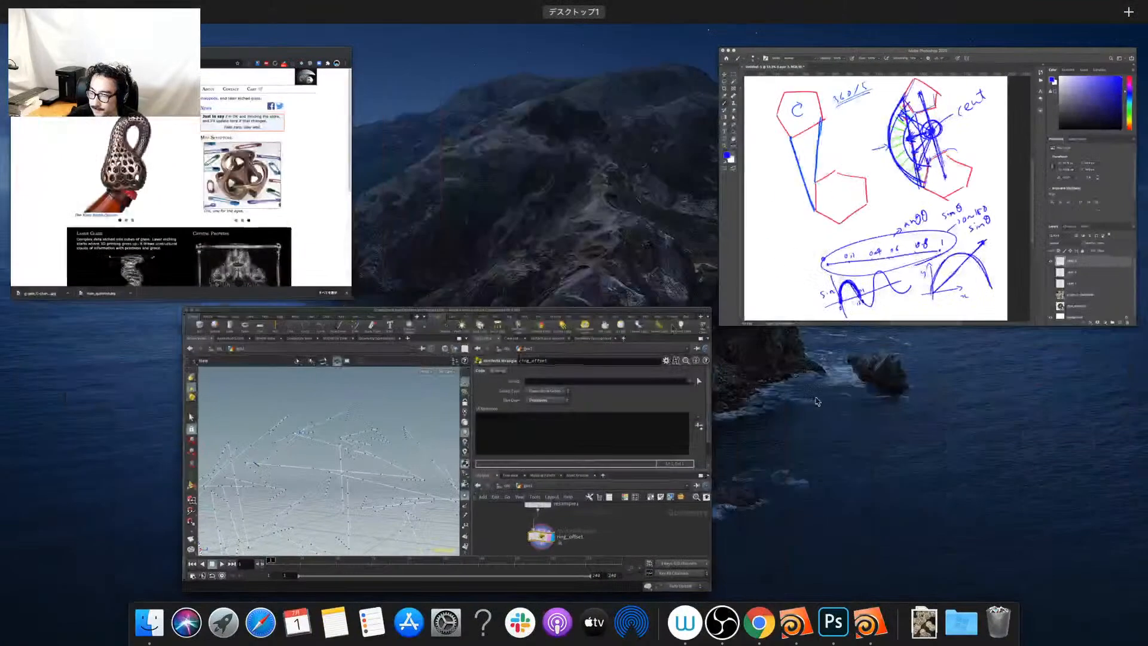
{"action": "left_click", "coordinate": [366, 393]}
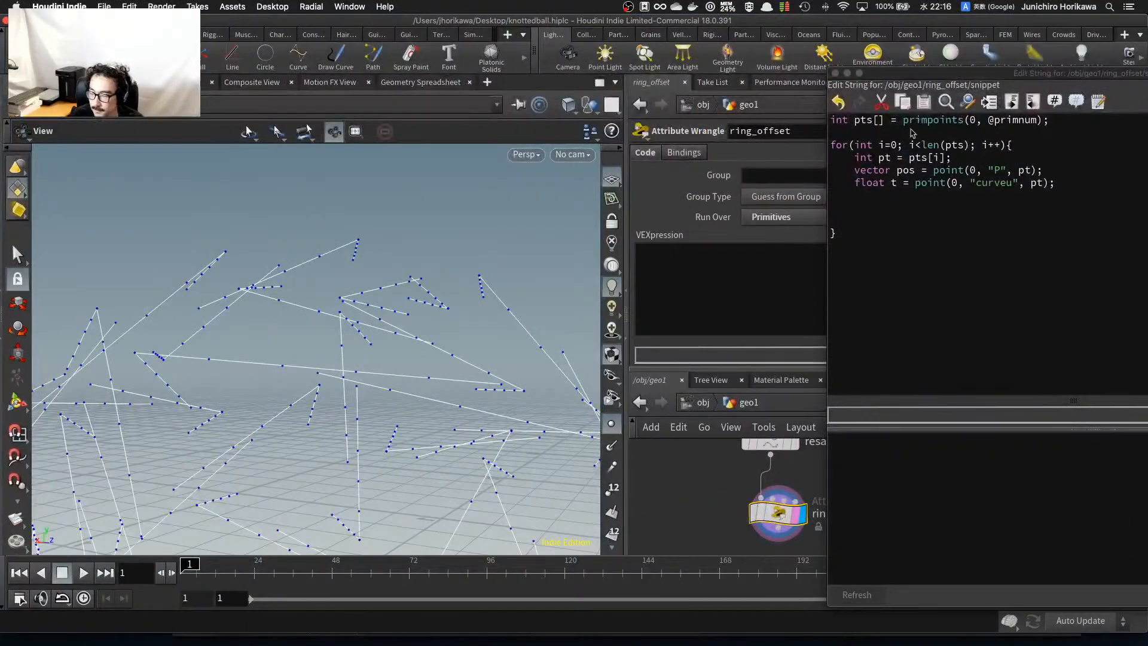
{"action": "left_click_drag", "start_coordinate": [918, 73], "coordinate": [588, 67]}
{"action": "left_click", "coordinate": [597, 177]}
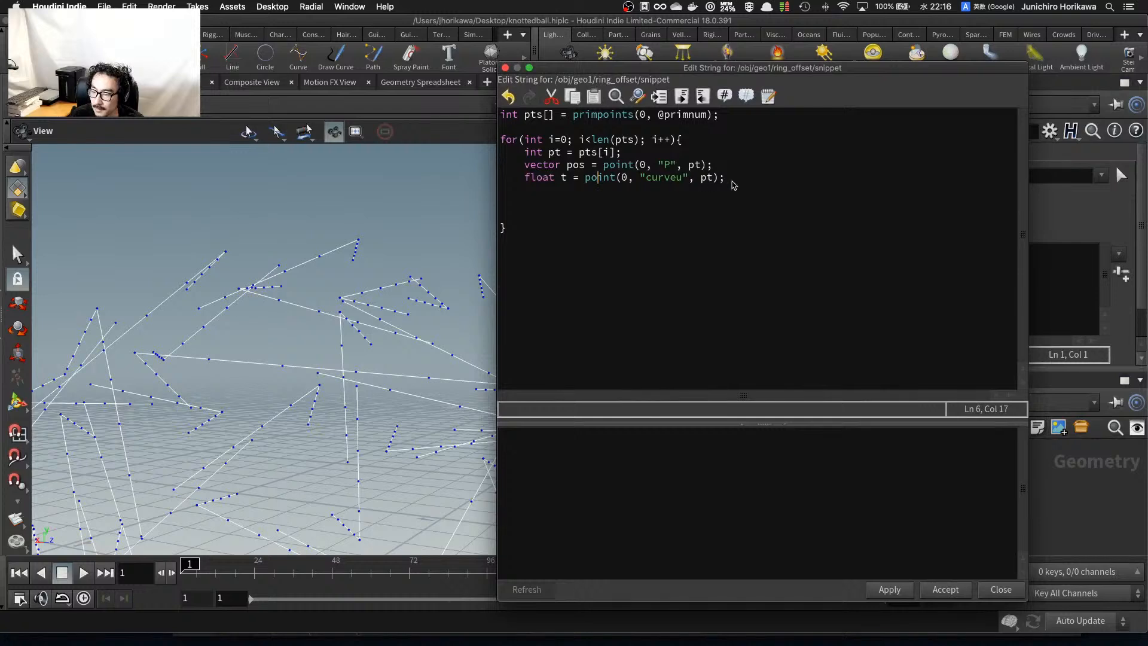
{"action": "left_click_drag", "start_coordinate": [733, 185], "coordinate": [525, 178]}
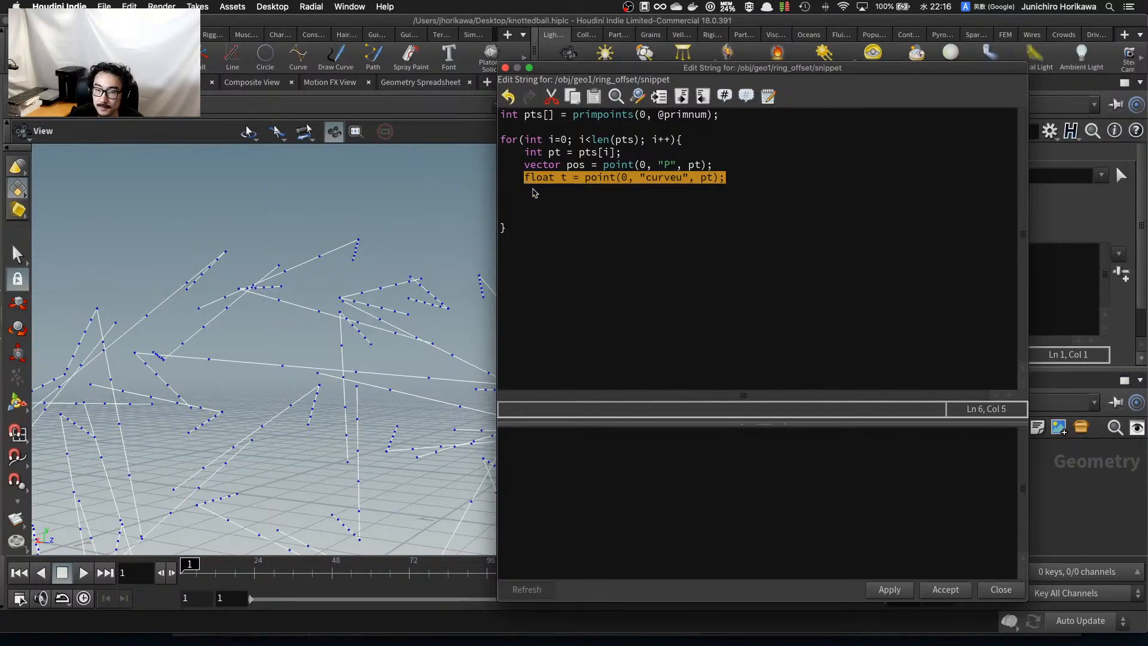
Add the line "float ang = t * $PI;" below the curveu line inside the for loop.
{"action": "left_click", "coordinate": [534, 192]}
{"action": "type", "text": "float an ="}
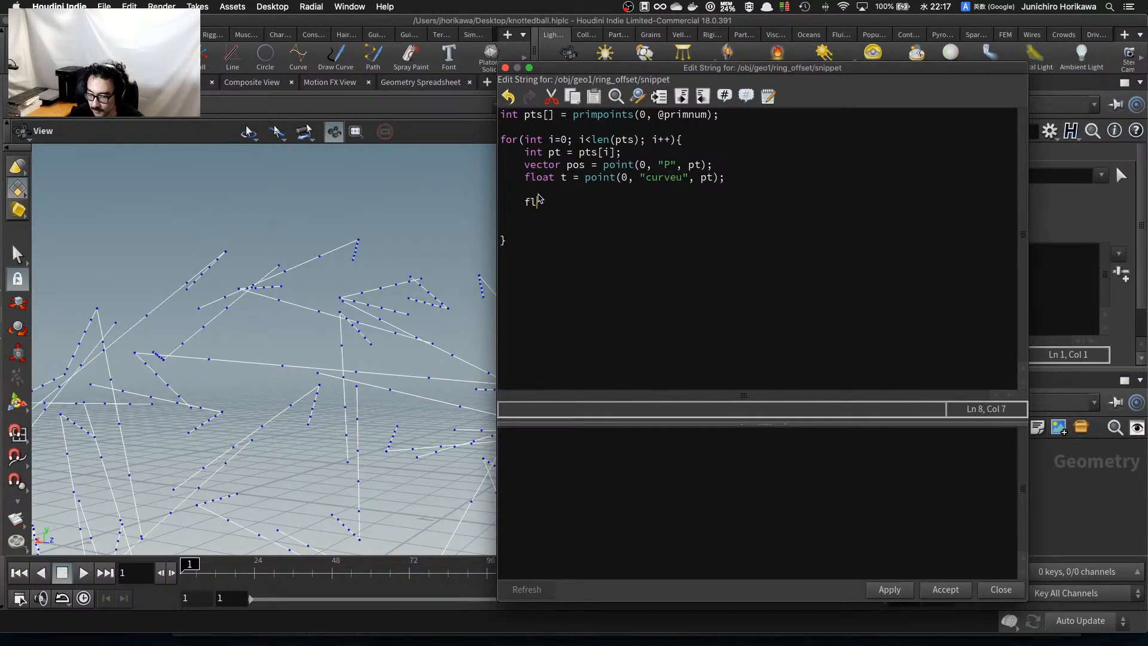
{"action": "key", "text": "BackSpace"}
{"action": "key", "text": "BackSpace"}
{"action": "key", "text": "BackSpace"}
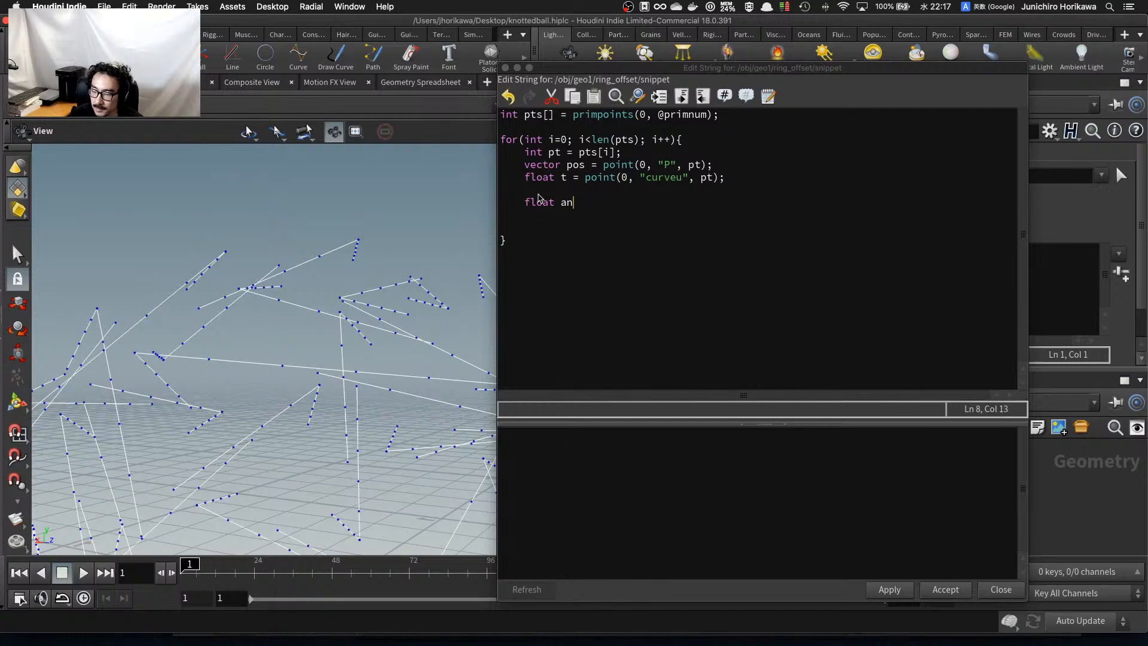
{"action": "type", "text": "g = "}
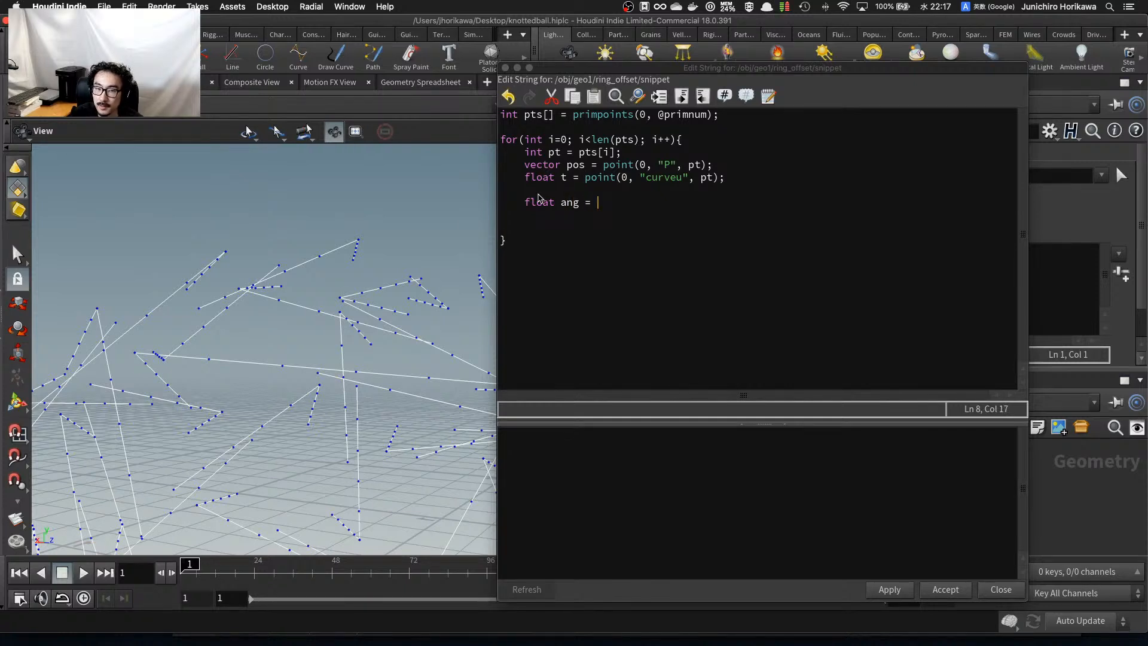
{"action": "type", "text": "t * $PI;"}
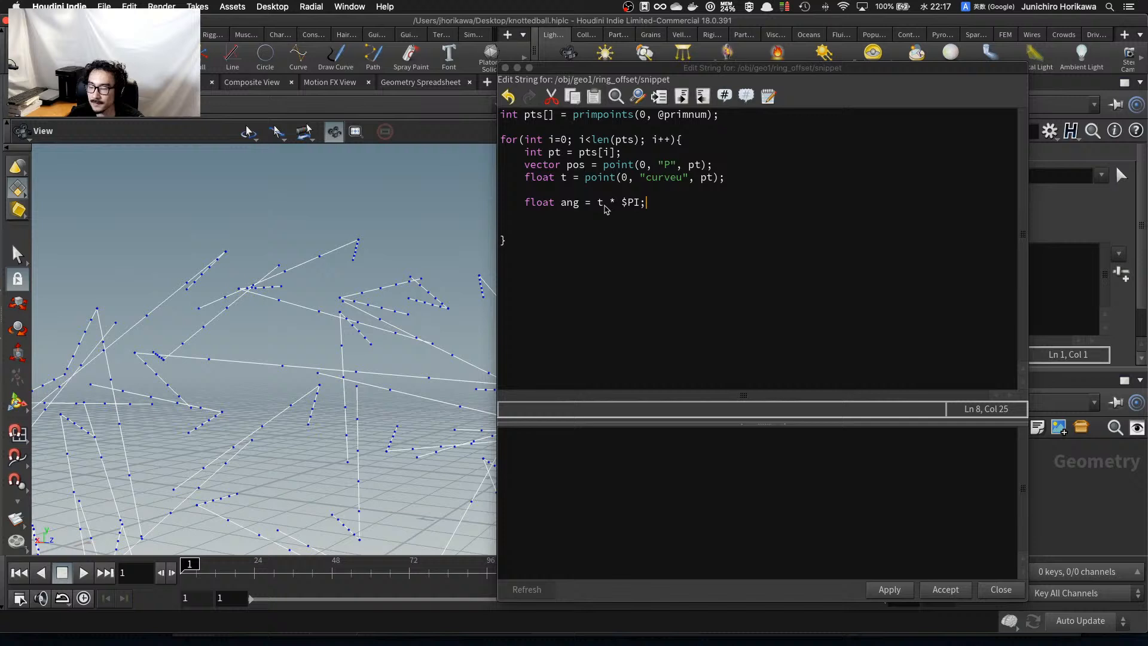
{"action": "mouse_move", "coordinate": [605, 205]}
{"action": "left_mouse_down"}
{"action": "mouse_move", "coordinate": [642, 205]}
{"action": "mouse_move", "coordinate": [599, 205]}
{"action": "mouse_move", "coordinate": [639, 207]}
{"action": "mouse_move", "coordinate": [625, 210]}
{"action": "left_mouse_up"}
{"action": "left_click", "coordinate": [616, 205]}
{"action": "left_click", "coordinate": [623, 200]}
{"action": "left_click", "coordinate": [641, 205]}
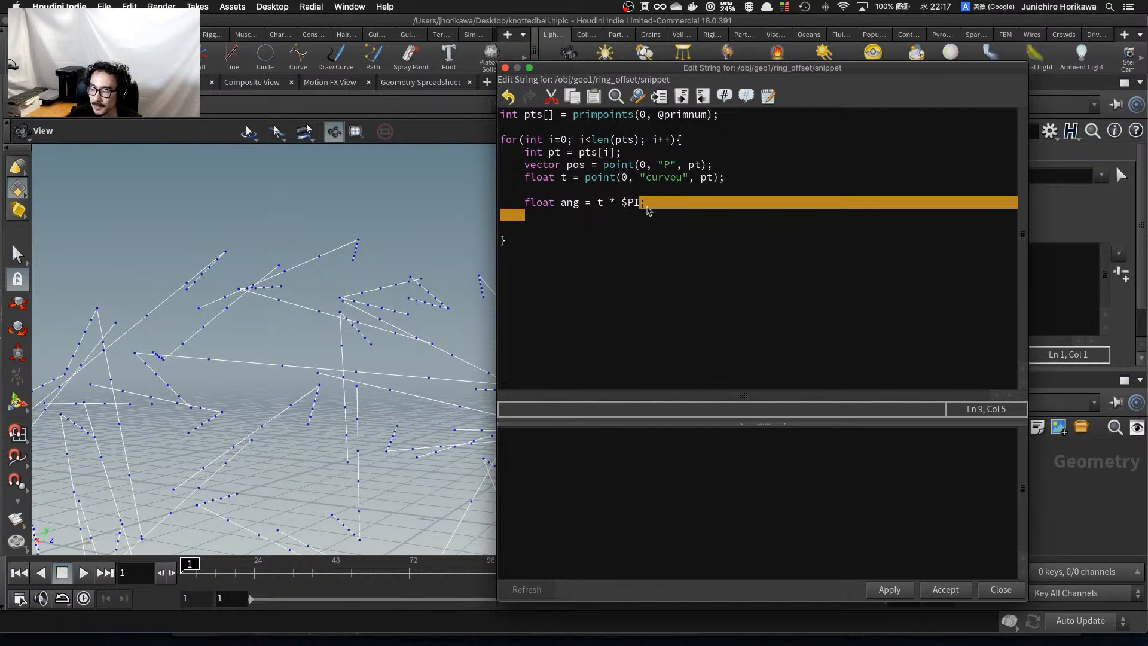
{"action": "left_click", "coordinate": [648, 207]}
{"action": "key", "text": "Return"}
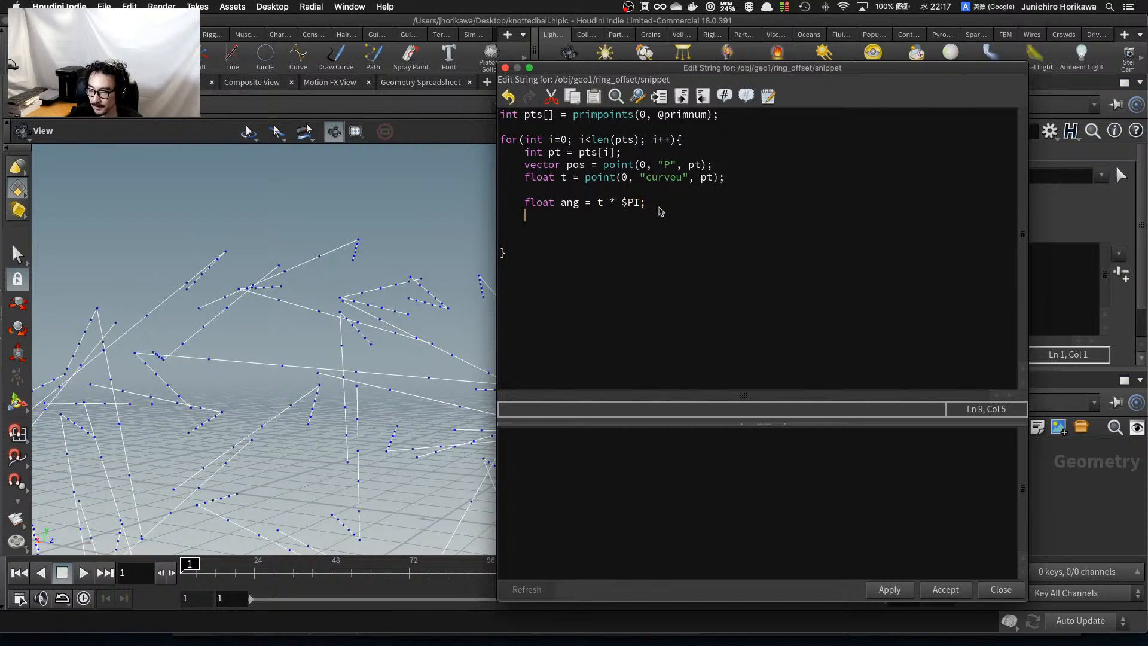
Add the line "float val = sin(ang);" below the angle declaration.
{"action": "type", "text": "flaot"}
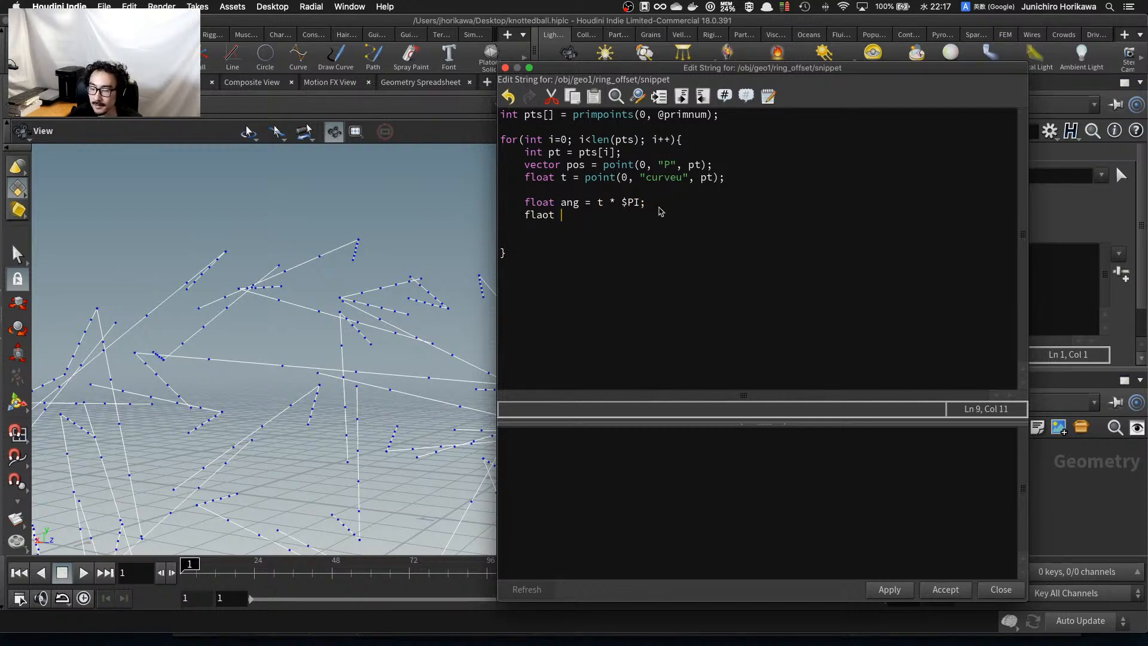
{"action": "key", "text": "BackSpace"}
{"action": "key", "text": "BackSpace"}
{"action": "key", "text": "BackSpace"}
{"action": "key", "text": "BackSpace"}
{"action": "key", "text": "BackSpace"}
{"action": "type", "text": "loat "}
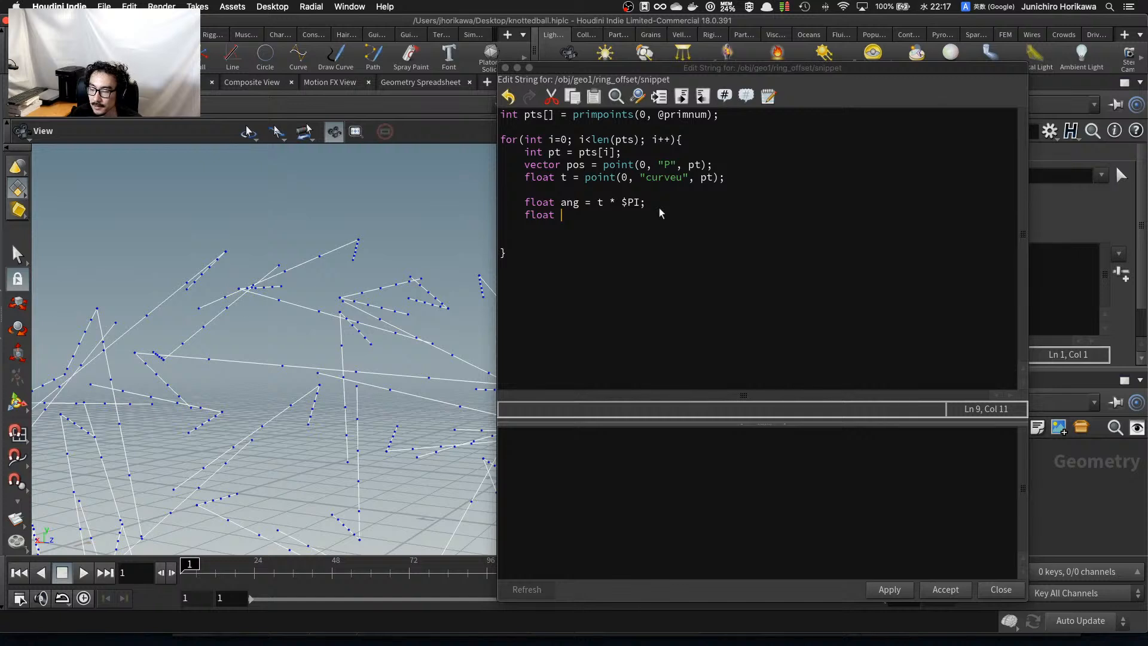
{"action": "type", "text": "val = sin("}
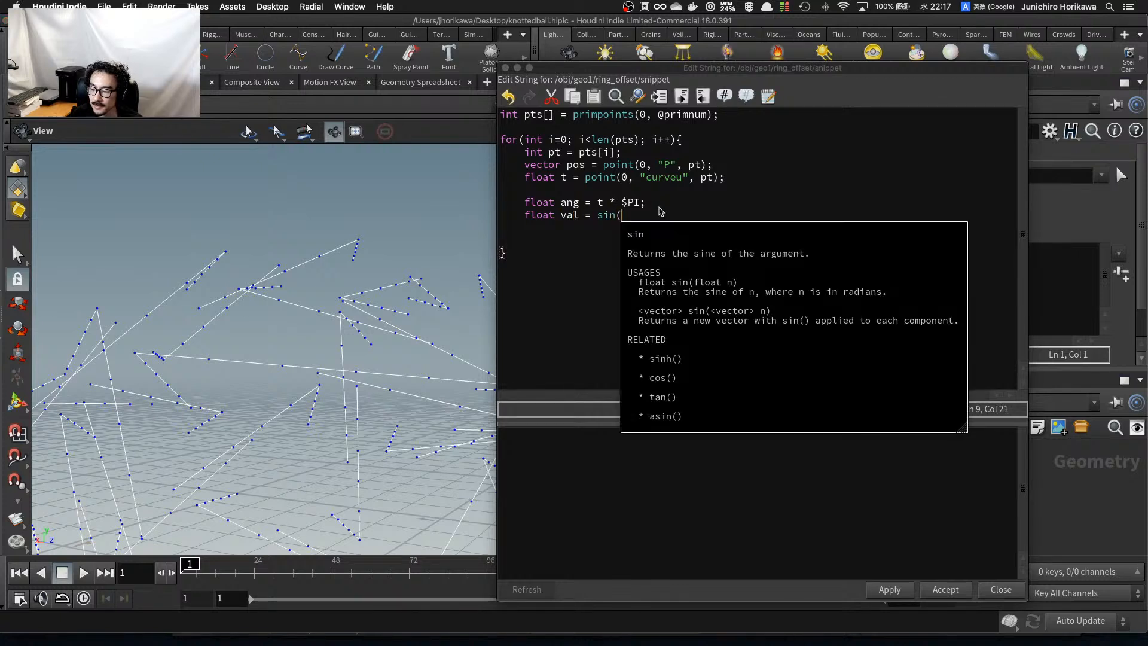
{"action": "type", "text": "ang);"}
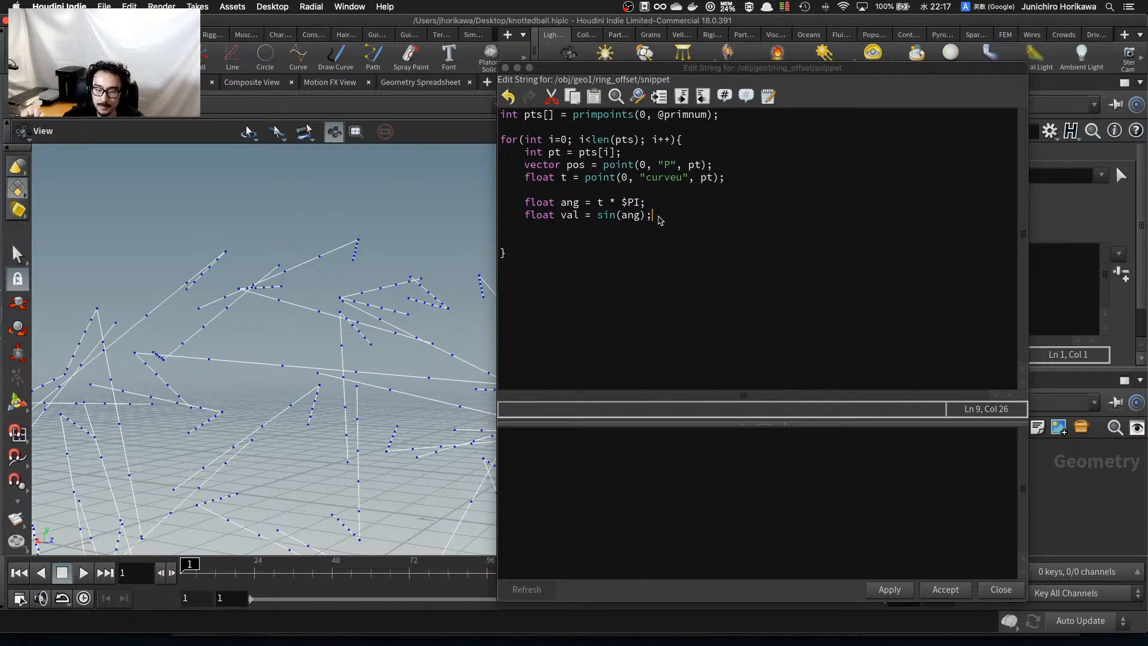
{"action": "key", "text": "ctrl+Up"}
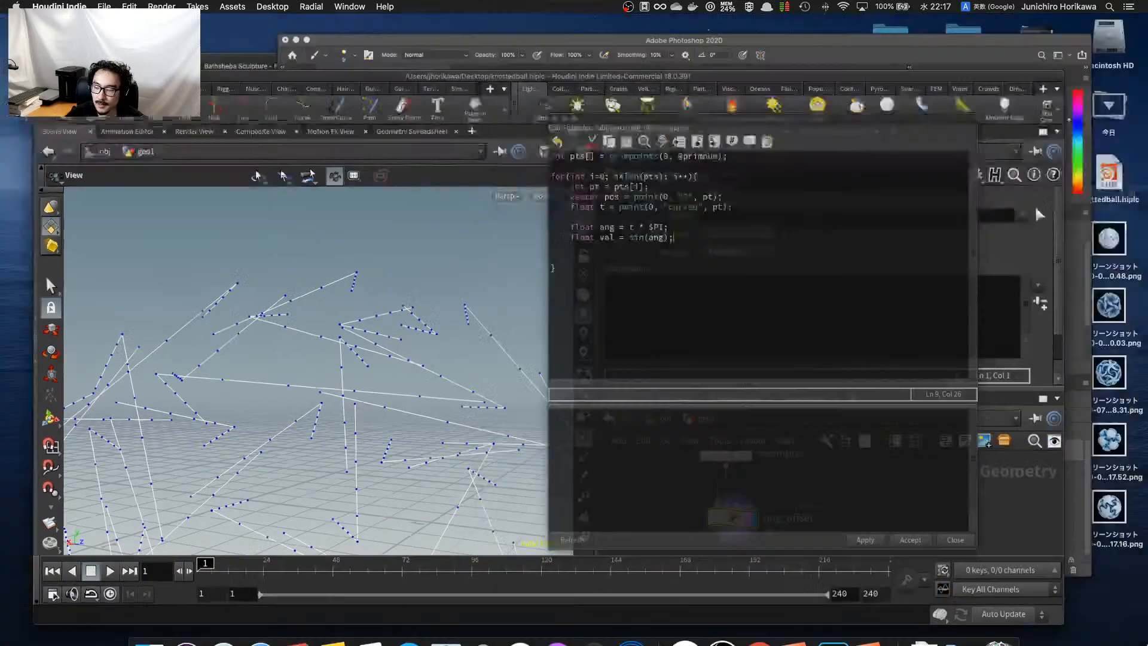
{"action": "left_click", "coordinate": [885, 248]}
{"action": "left_click", "coordinate": [23, 523]}
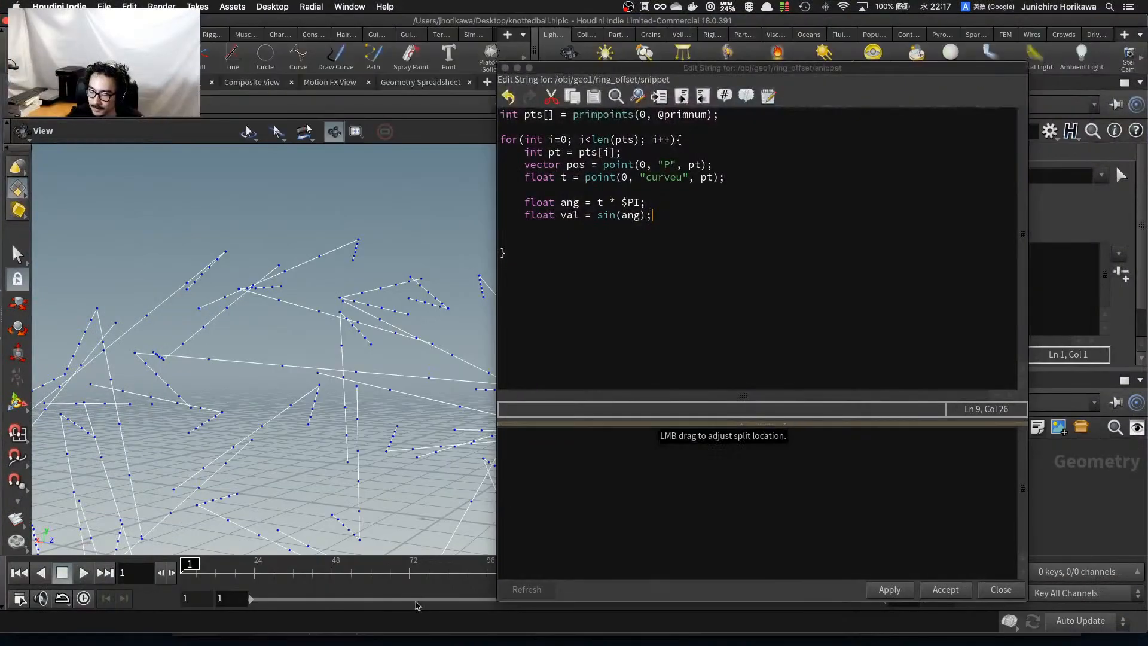
{"action": "left_click", "coordinate": [687, 296]}
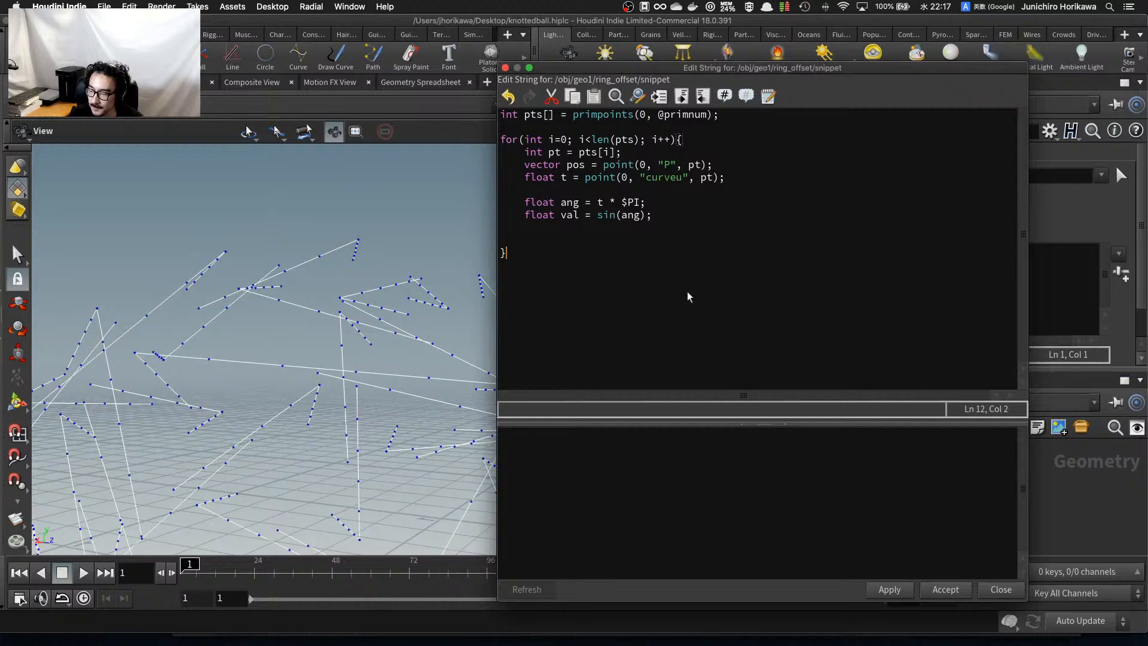
Wrap the sine in a clamp so the line reads "float val = clamp(sin(ang), 0.0, 1.0);", then place the cursor below it.
{"action": "left_click", "coordinate": [669, 220]}
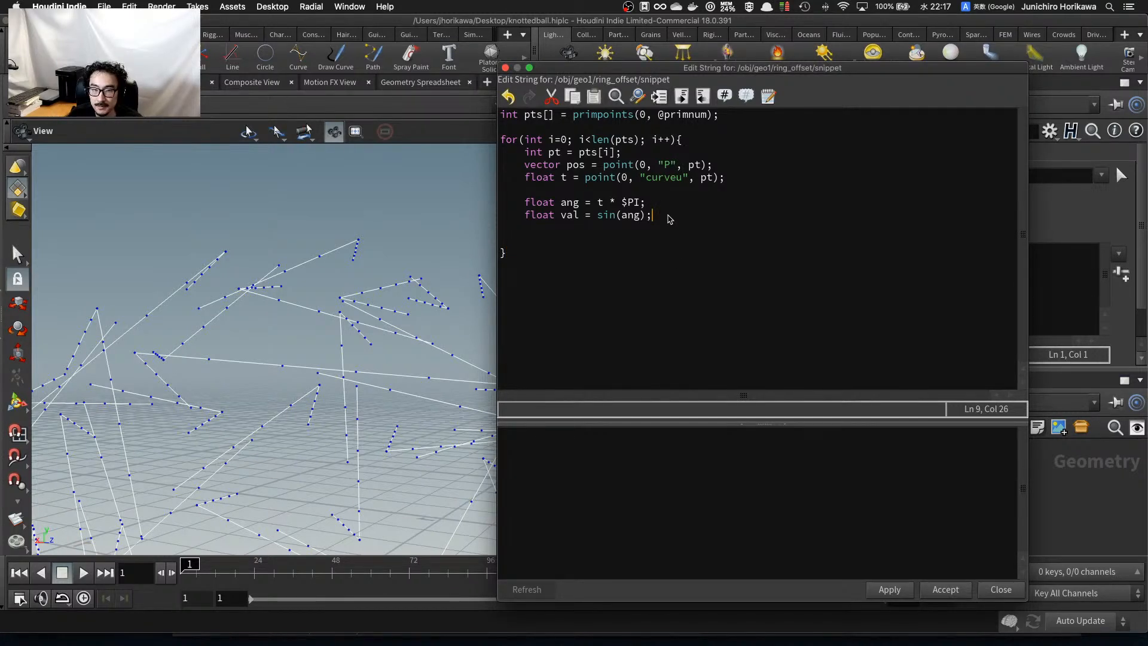
{"action": "left_click", "coordinate": [594, 218]}
{"action": "left_click", "coordinate": [597, 221]}
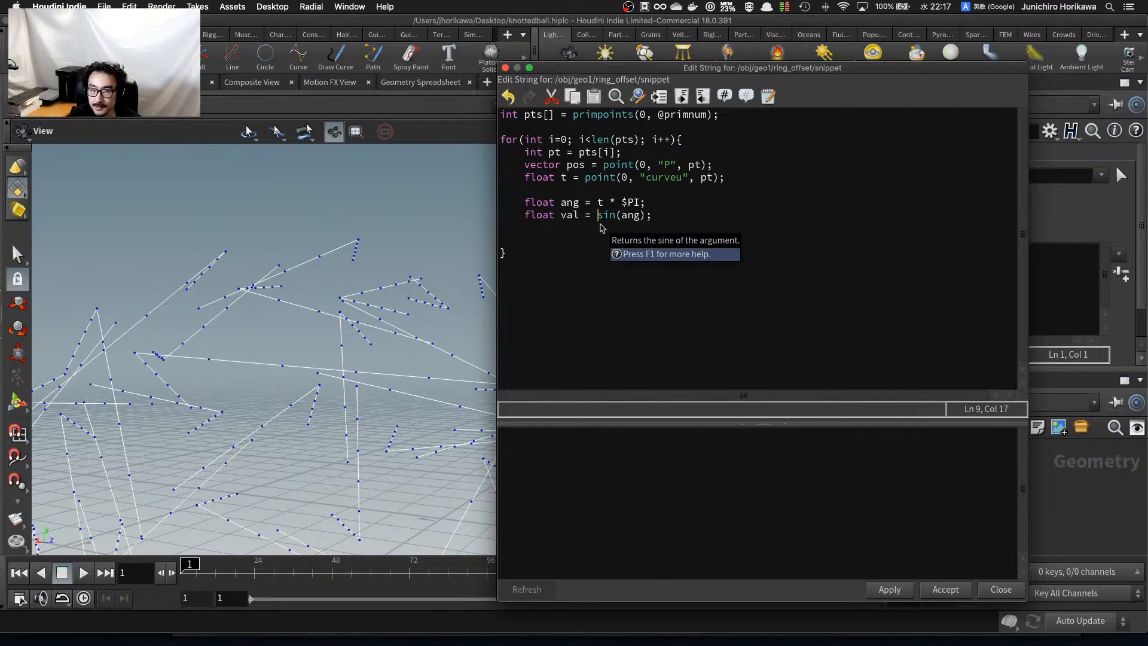
{"action": "type", "text": "clamp("}
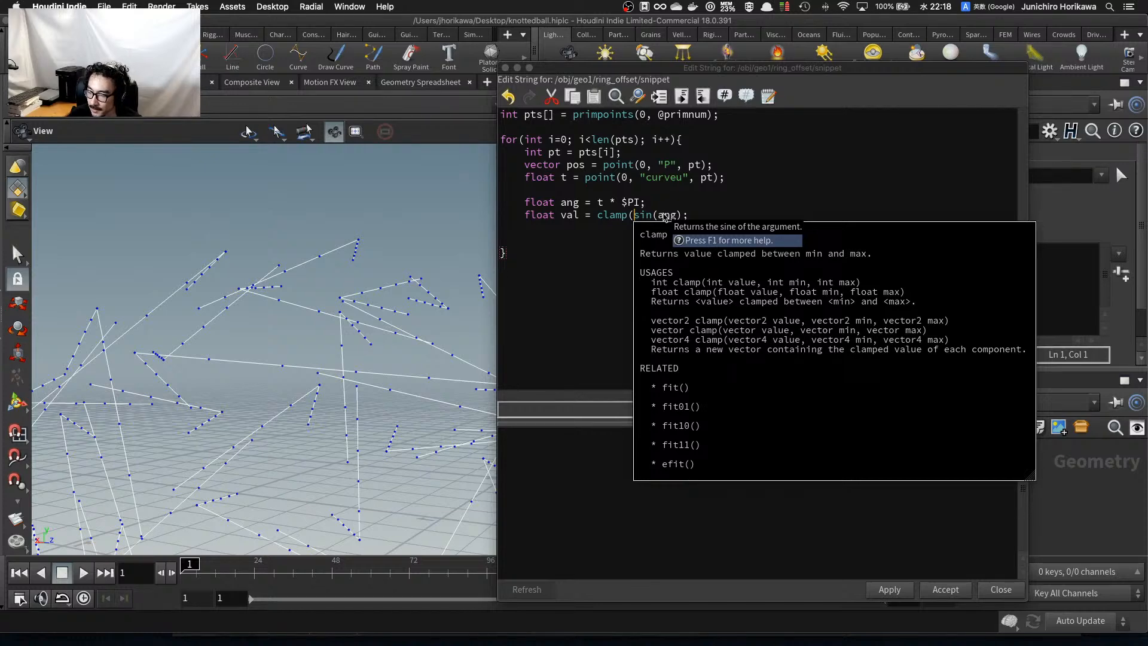
{"action": "left_click", "coordinate": [676, 216]}
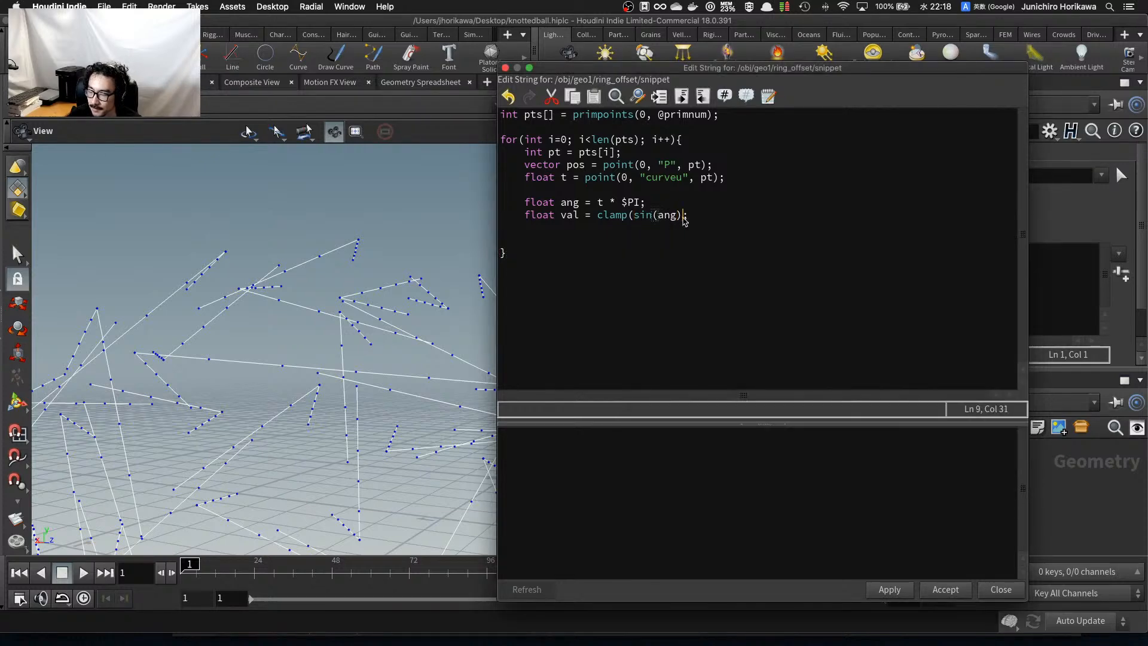
{"action": "left_click_drag", "start_coordinate": [633, 216], "coordinate": [680, 219]}
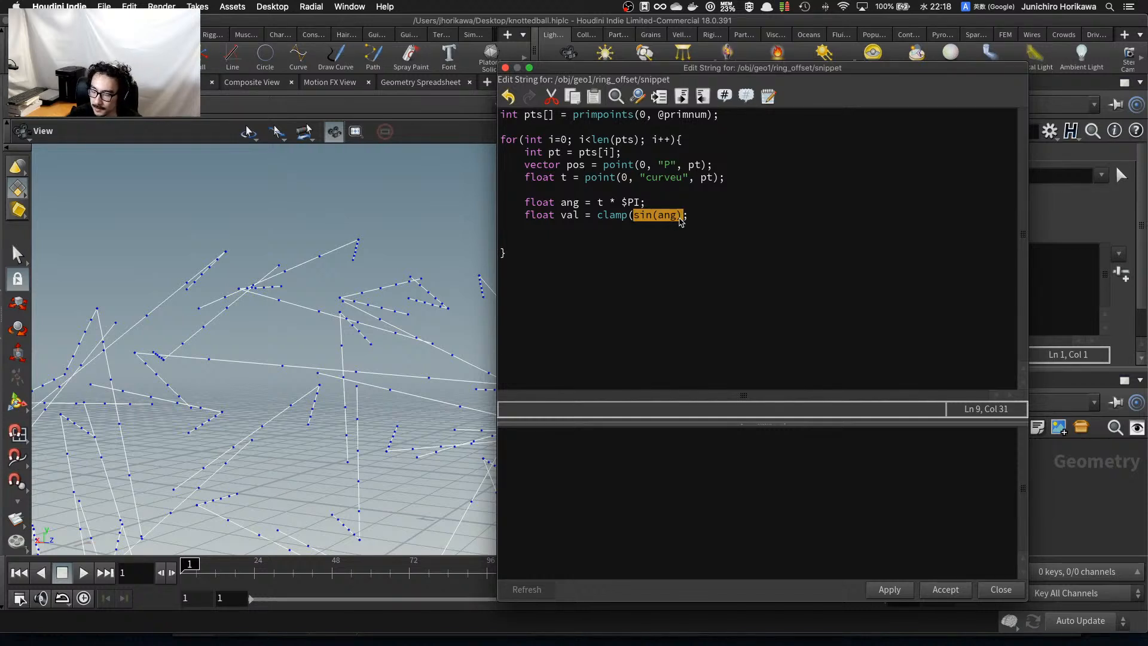
{"action": "left_click", "coordinate": [682, 222]}
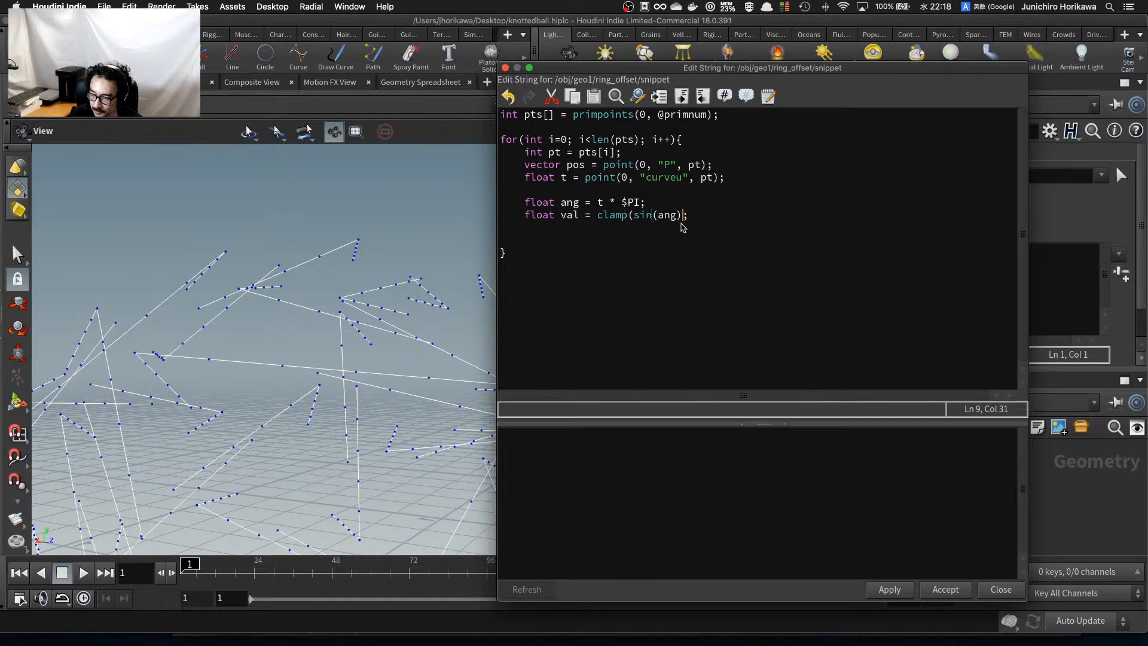
{"action": "type", "text": ", 0.0, 1.0"}
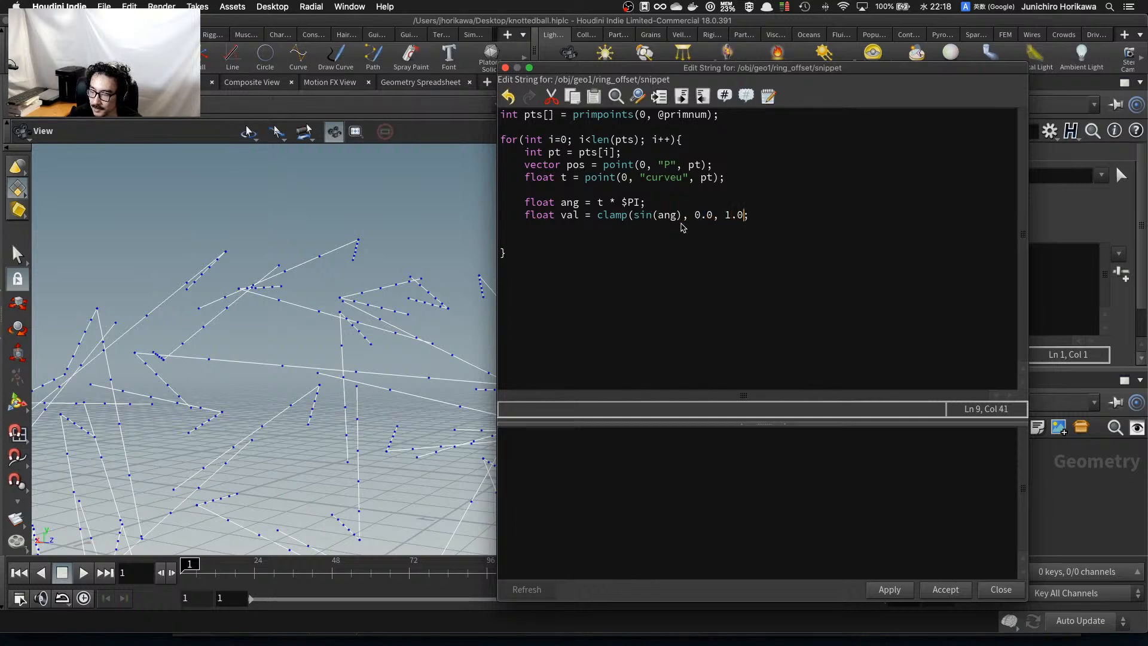
{"action": "type", "text": ")"}
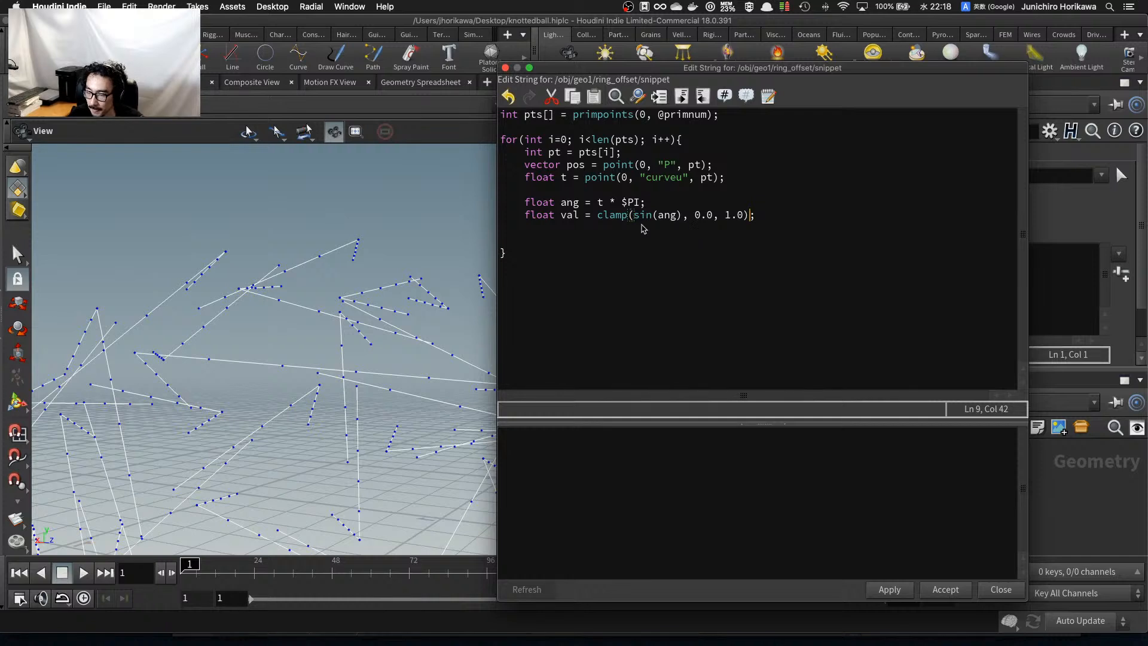
{"action": "key", "text": "Right"}
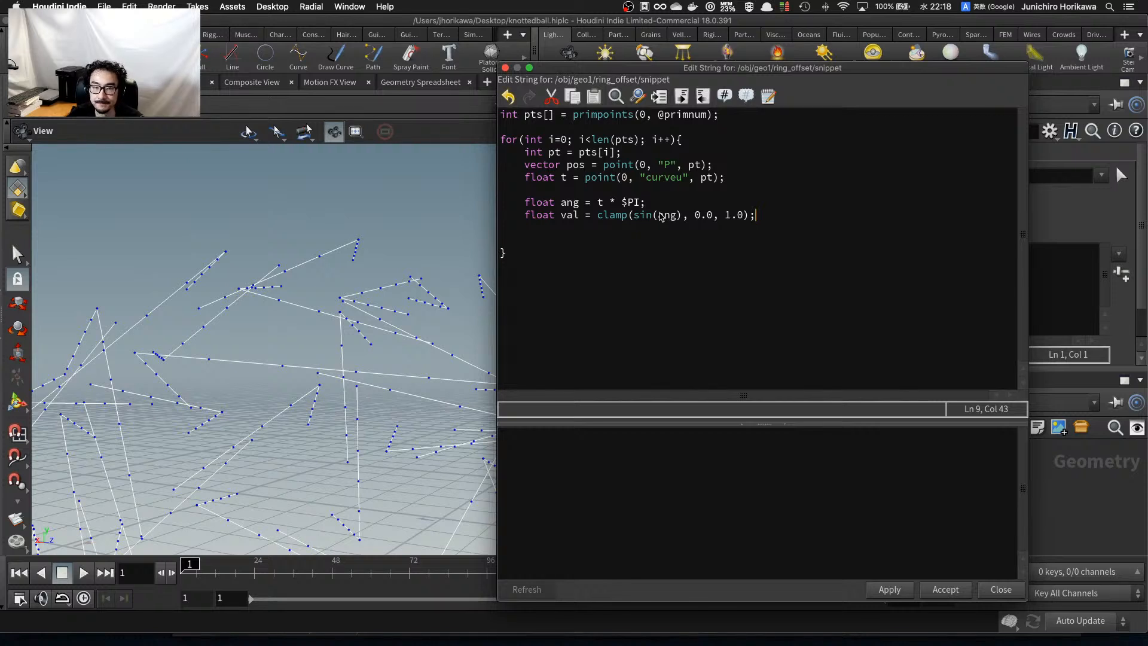
{"action": "left_click_drag", "start_coordinate": [789, 219], "coordinate": [531, 219]}
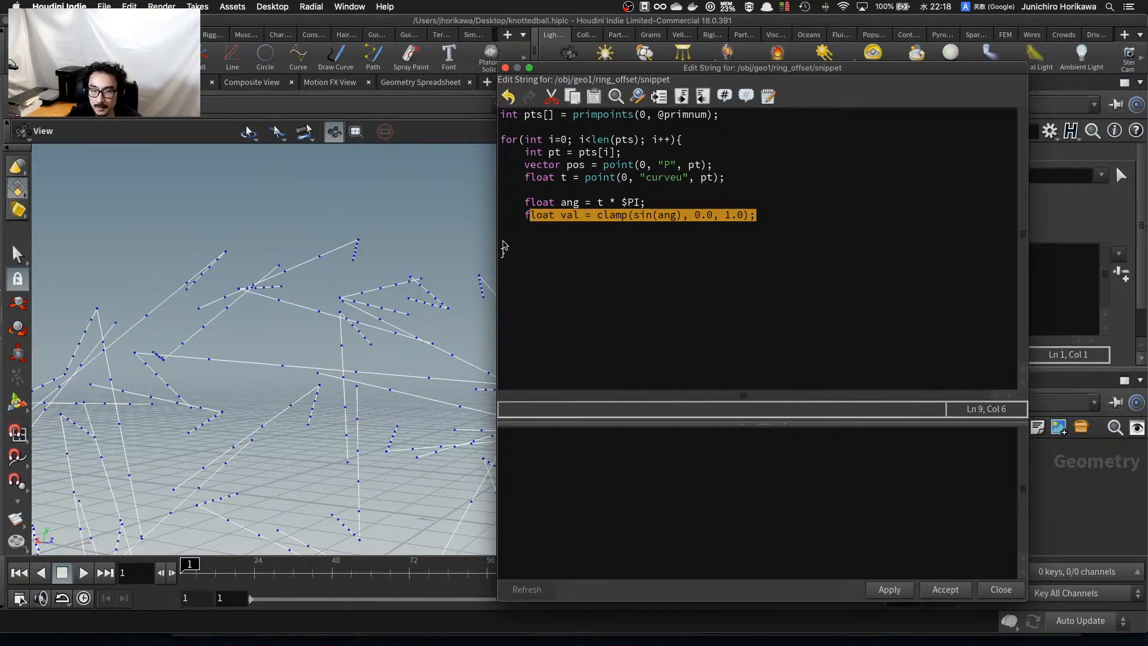
{"action": "left_click", "coordinate": [566, 235]}
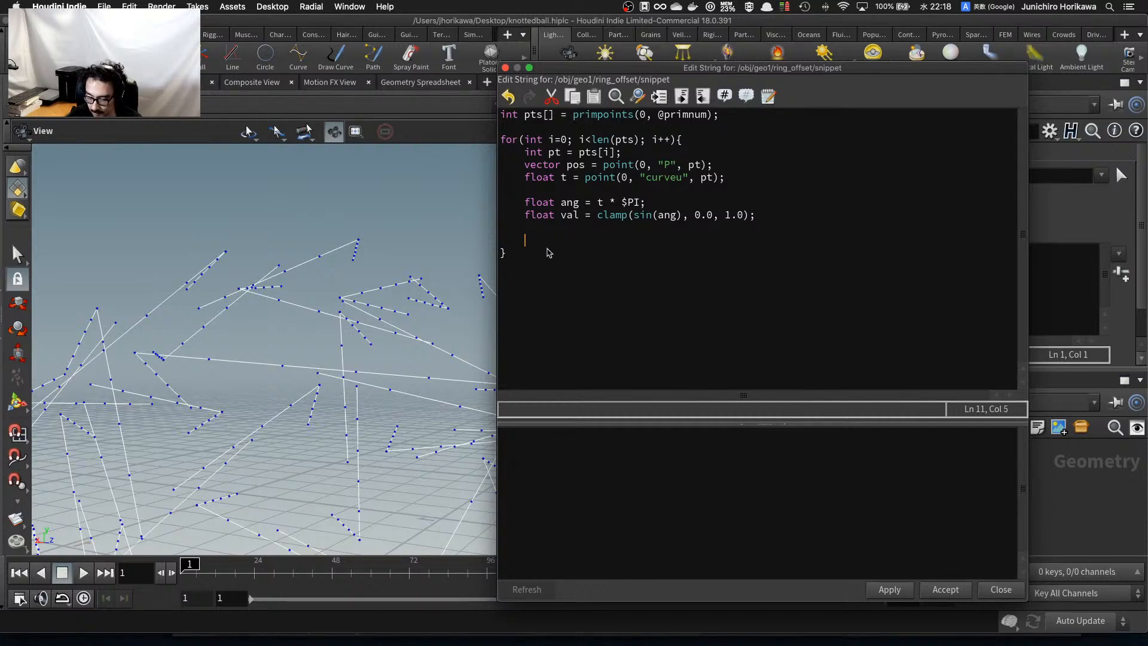
Declare the center vector in the for loop below the val line as vector cen = v@cen;.
{"action": "scroll", "coordinate": [326, 275], "scroll_direction": "down", "scroll_amount": 7}
{"action": "left_click_drag", "start_coordinate": [337, 275], "coordinate": [242, 322]}
{"action": "scroll", "coordinate": [278, 373], "scroll_direction": "up", "scroll_amount": 5}
{"action": "left_click_drag", "start_coordinate": [271, 403], "coordinate": [296, 403]}
{"action": "scroll", "coordinate": [260, 388], "scroll_direction": "down", "scroll_amount": 4}
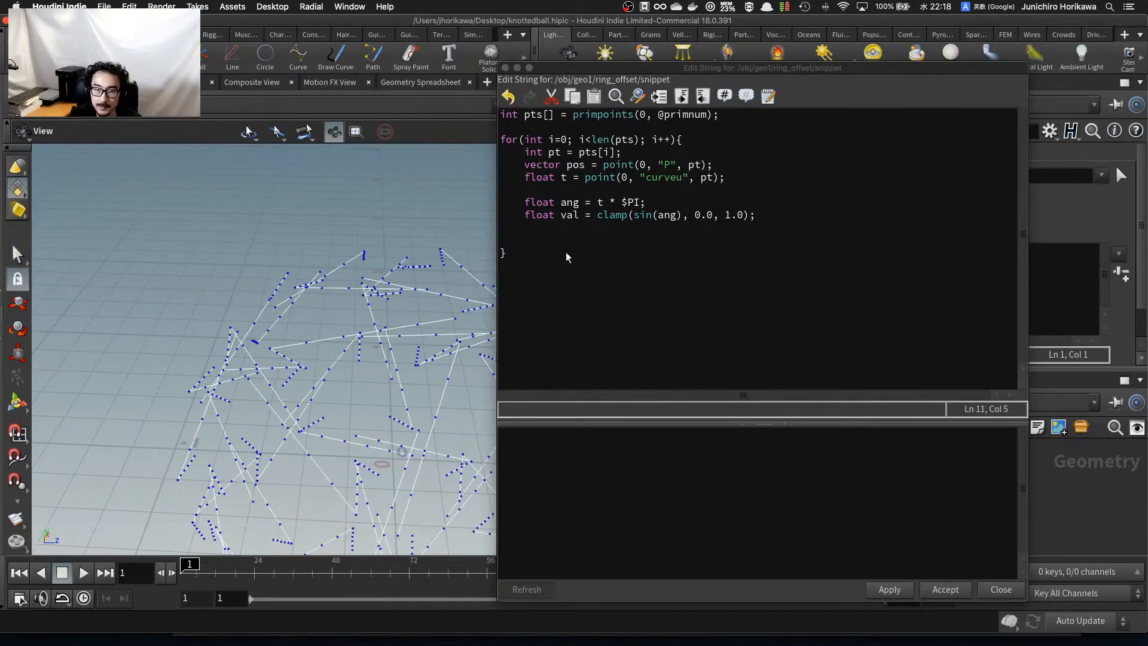
{"action": "left_click", "coordinate": [579, 244]}
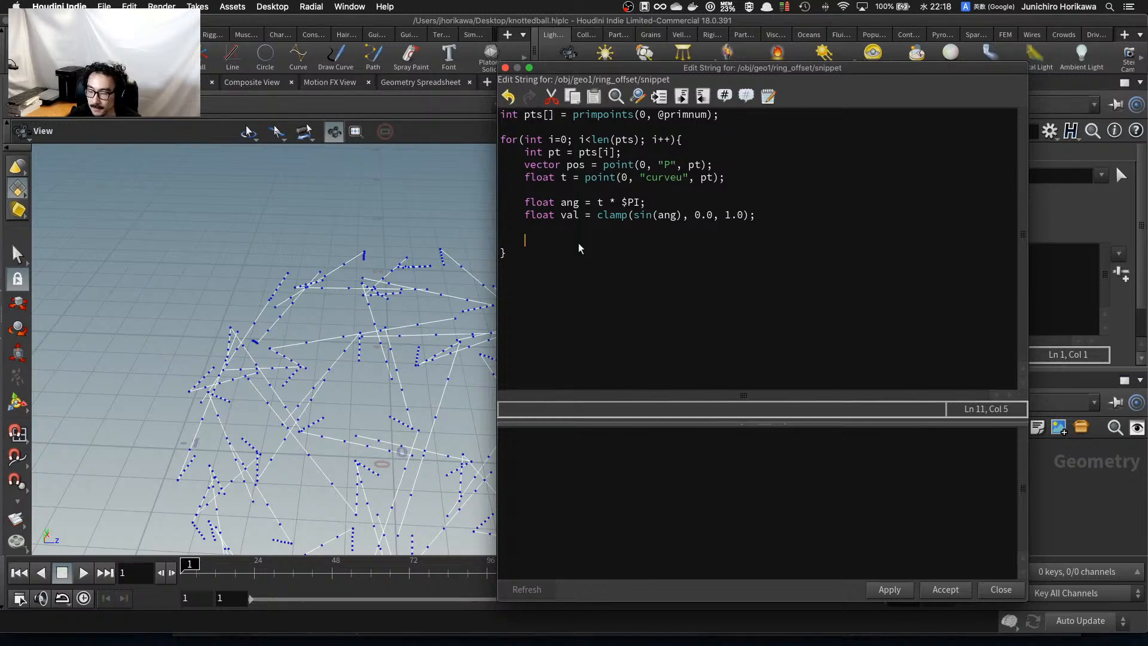
{"action": "type", "text": "vector cen = "}
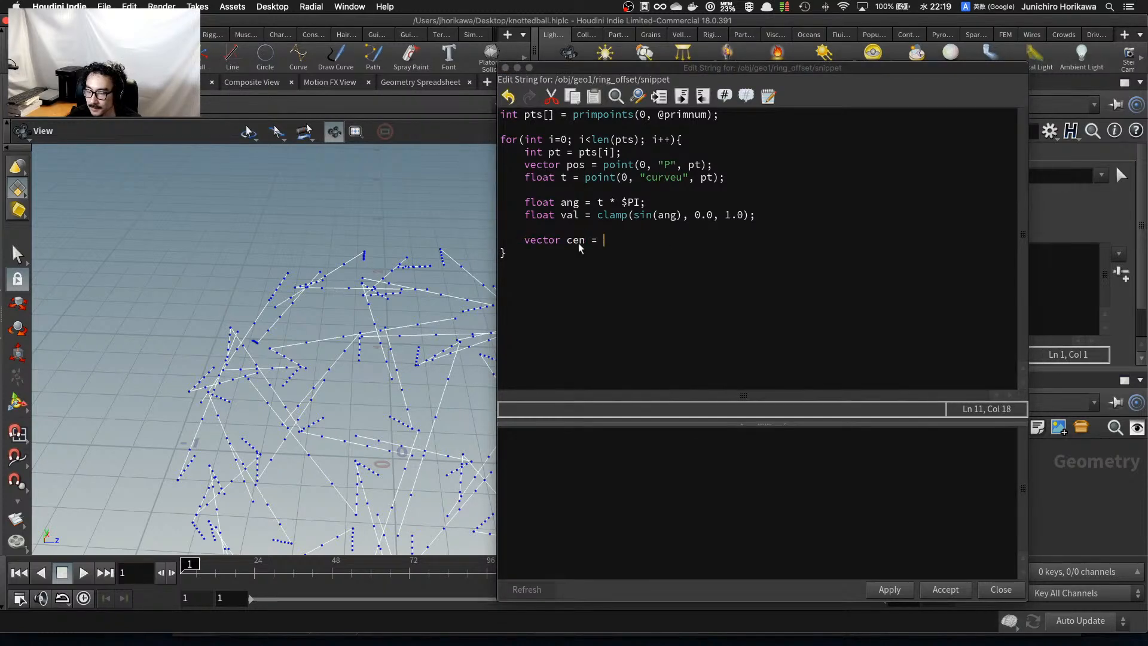
{"action": "type", "text": "v@cen;"}
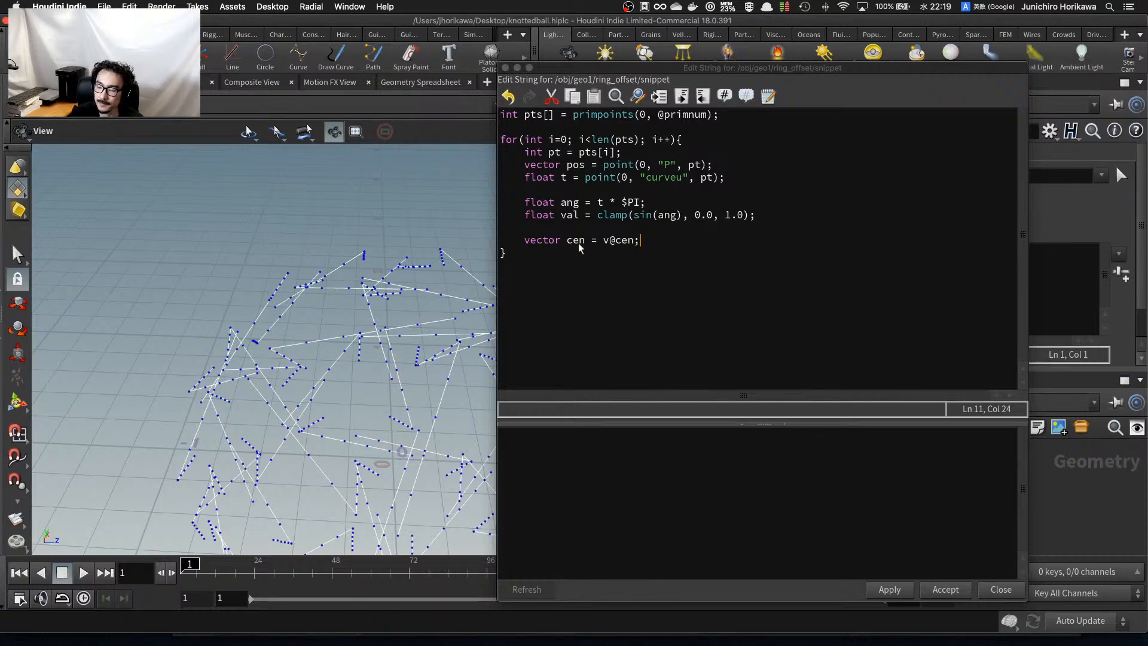
{"action": "left_click_drag", "start_coordinate": [642, 240], "coordinate": [516, 239]}
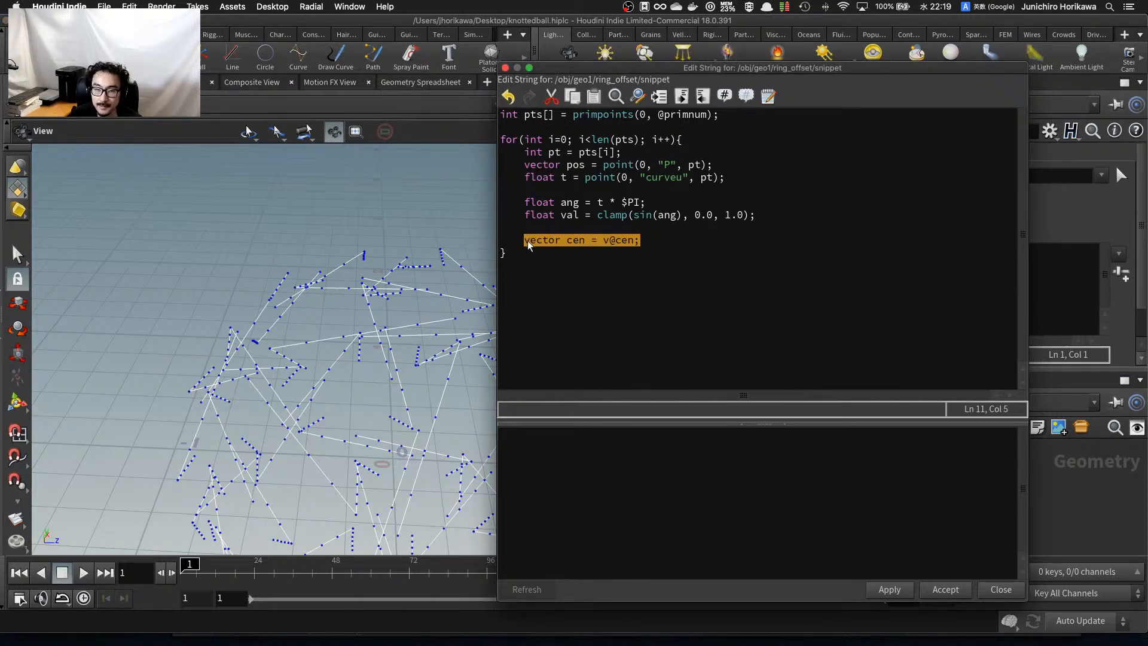
{"action": "left_click", "coordinate": [548, 240]}
{"action": "left_click", "coordinate": [691, 243]}
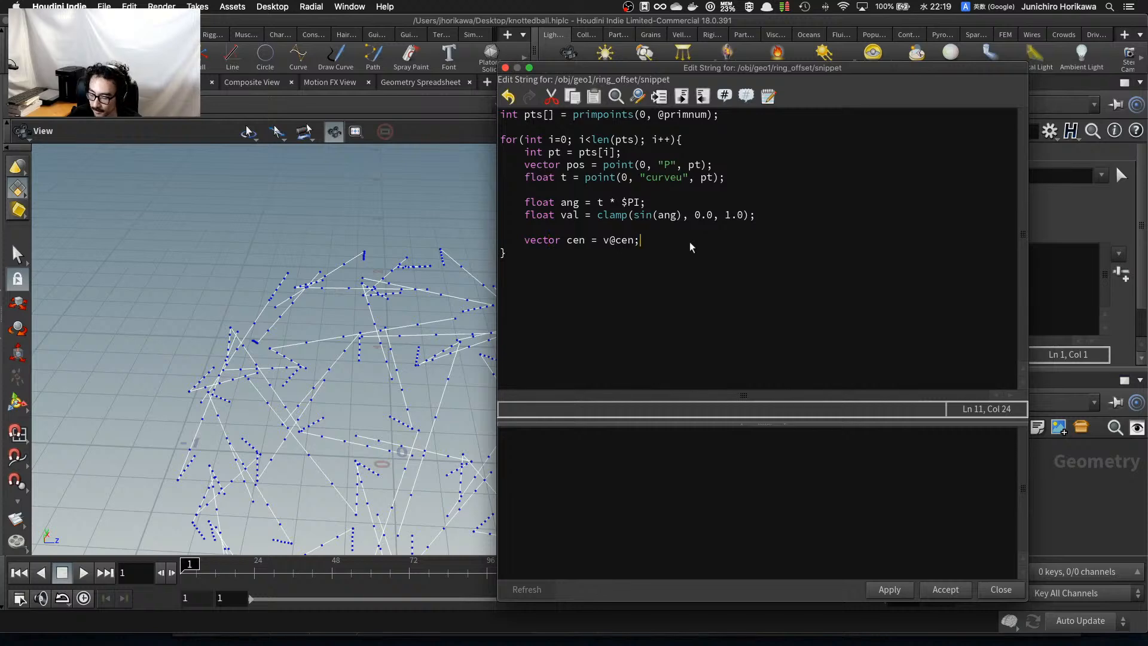
Add the direction vector on the line below the cen declaration as vector dir = pos - cen;.
{"action": "key", "text": "Return"}
{"action": "type", "text": "vector "}
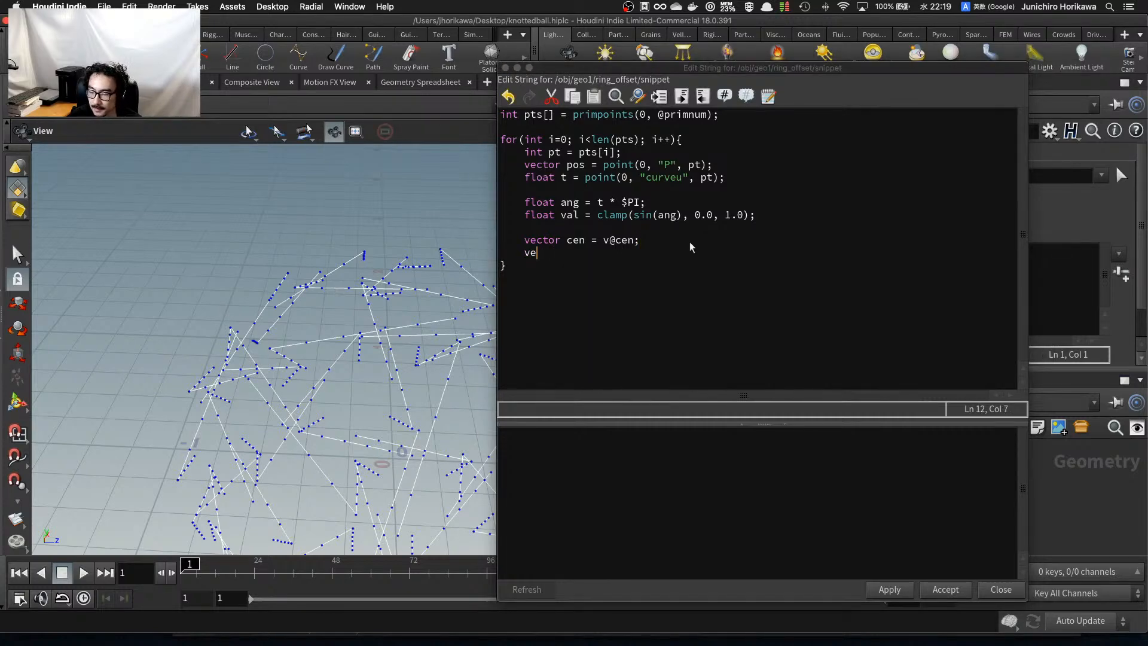
{"action": "type", "text": "v"}
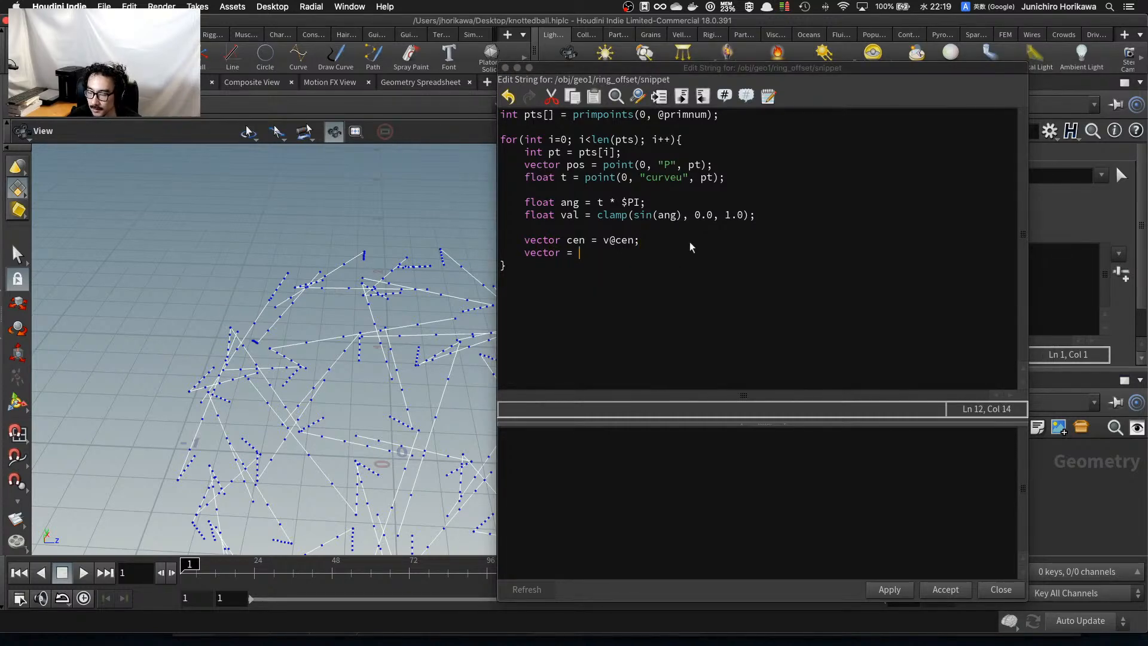
{"action": "key", "text": "BackSpace"}
{"action": "key", "text": "BackSpace"}
{"action": "type", "text": "dir = "}
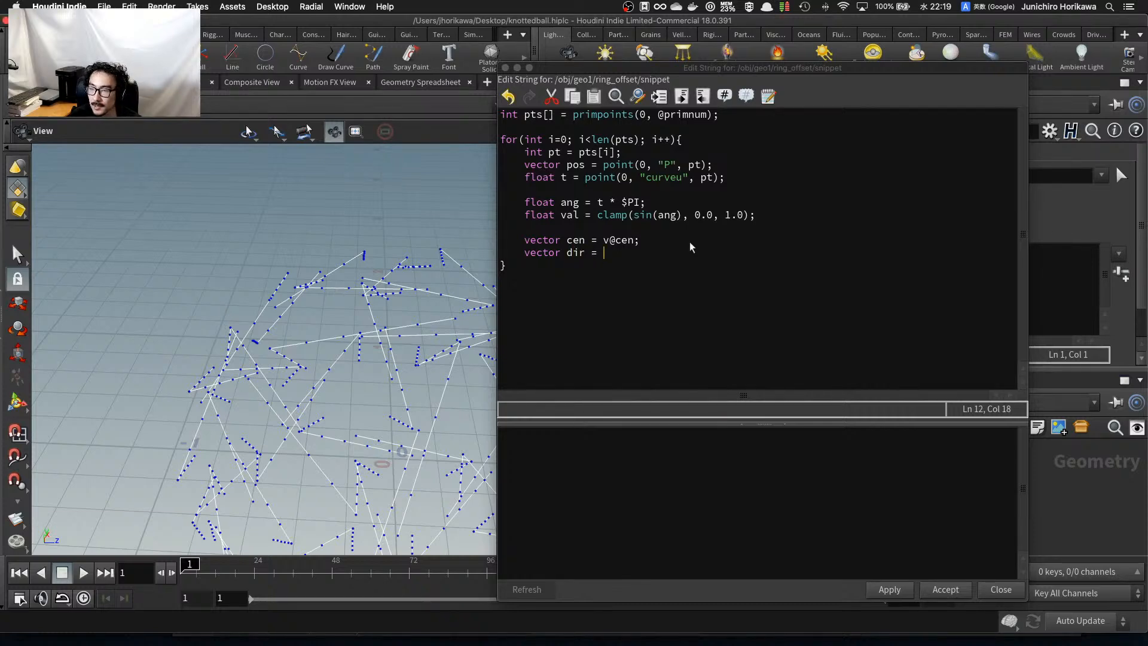
{"action": "type", "text": "pos -"}
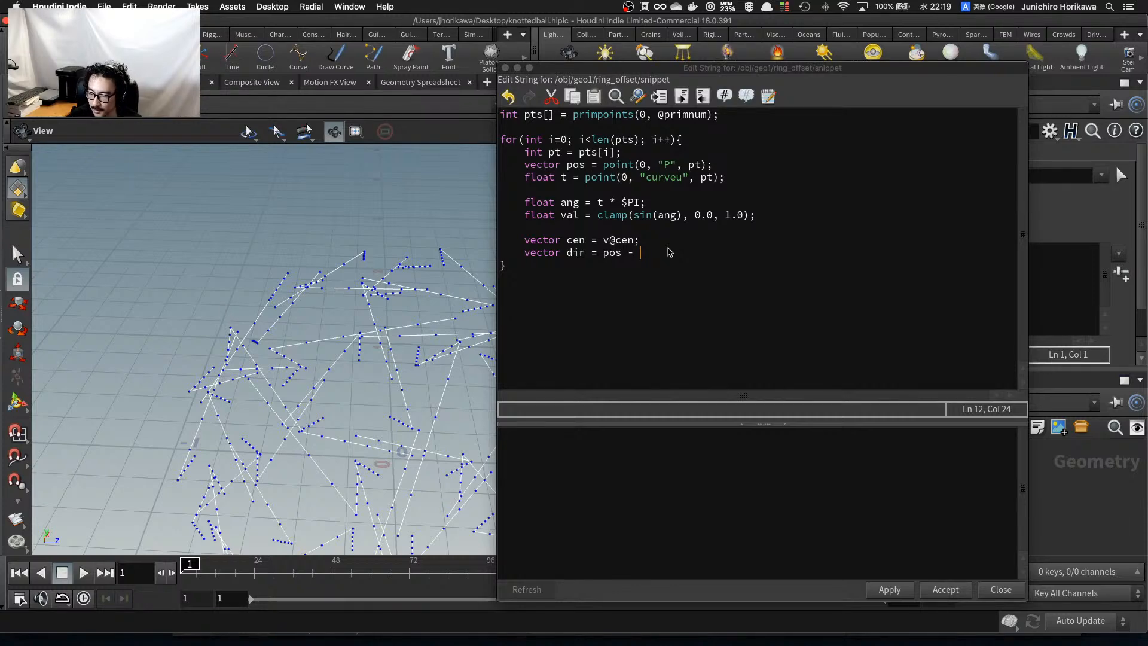
{"action": "type", "text": "cen;"}
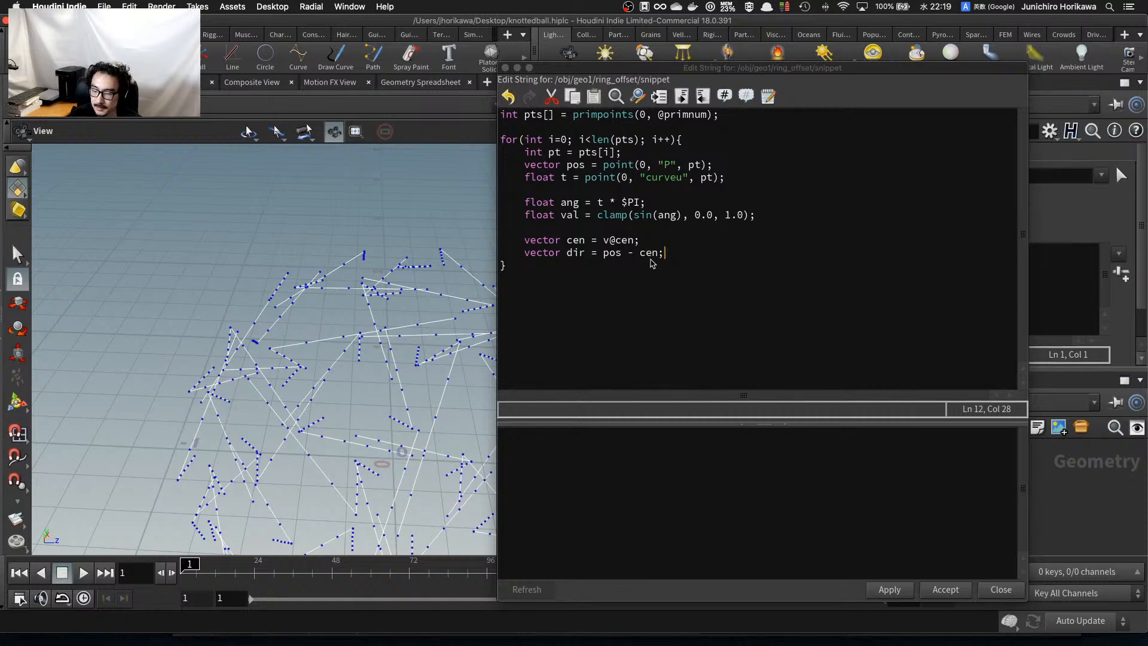
{"action": "left_click_drag", "start_coordinate": [666, 253], "coordinate": [601, 253]}
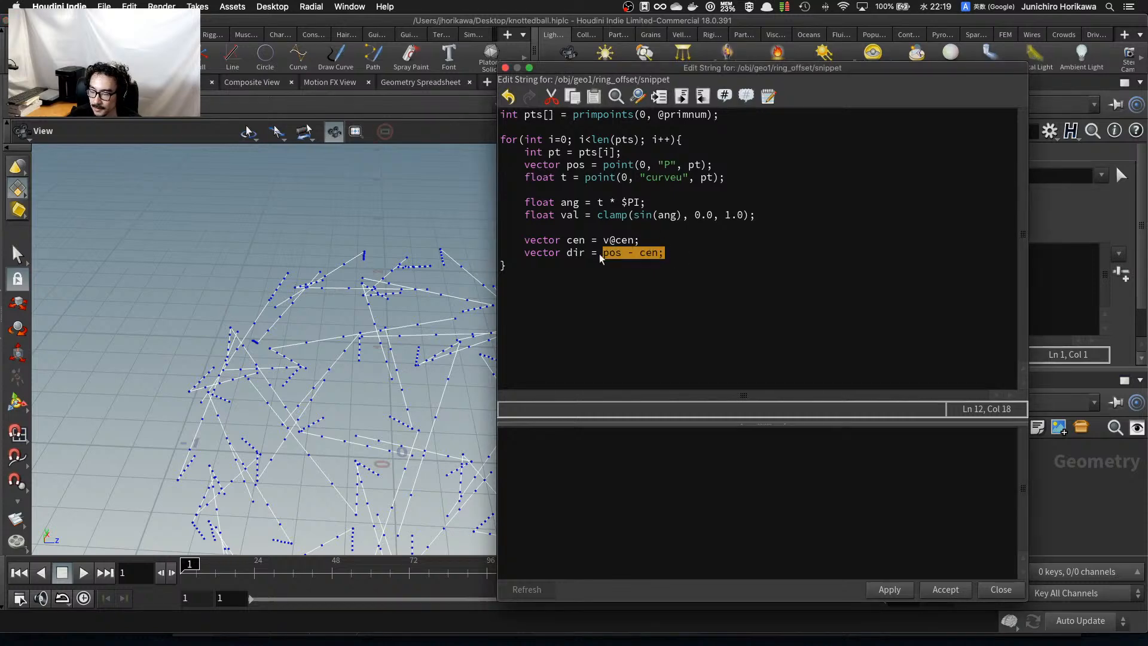
{"action": "left_click", "coordinate": [687, 256]}
Switch to Photoshop and examine the sketch of the arc offset outward from the center point, beside the code window.
{"action": "left_click_drag", "start_coordinate": [335, 382], "coordinate": [313, 363]}
{"action": "key", "text": "ctrl+Up"}
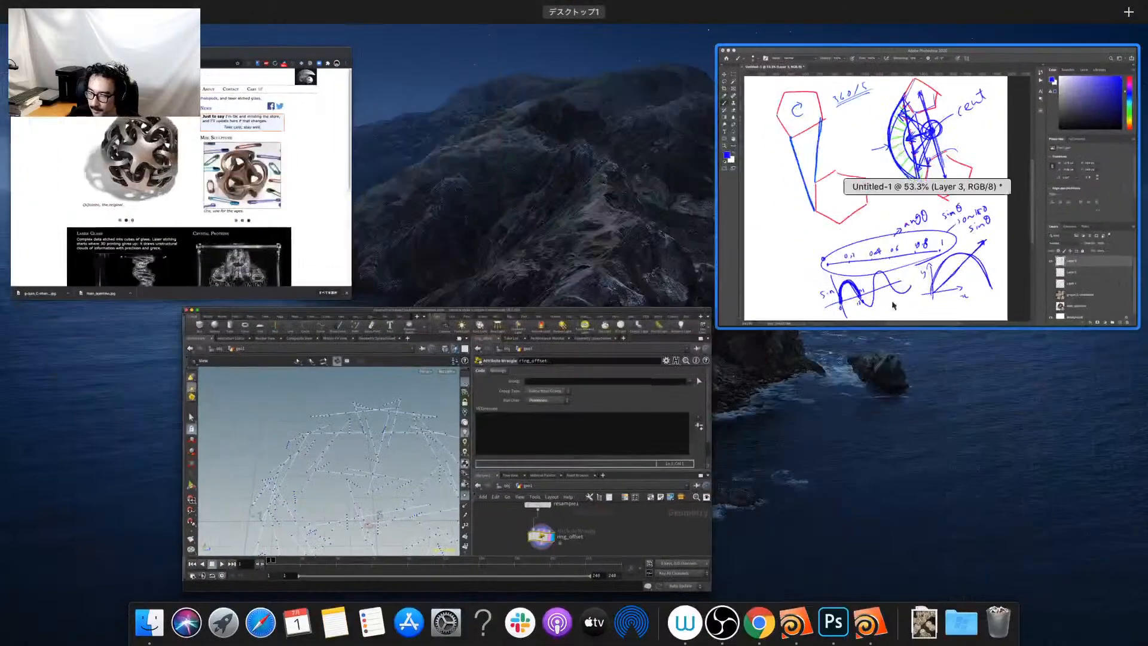
{"action": "left_click", "coordinate": [822, 175]}
{"action": "left_click_drag", "start_coordinate": [609, 79], "coordinate": [599, 340]}
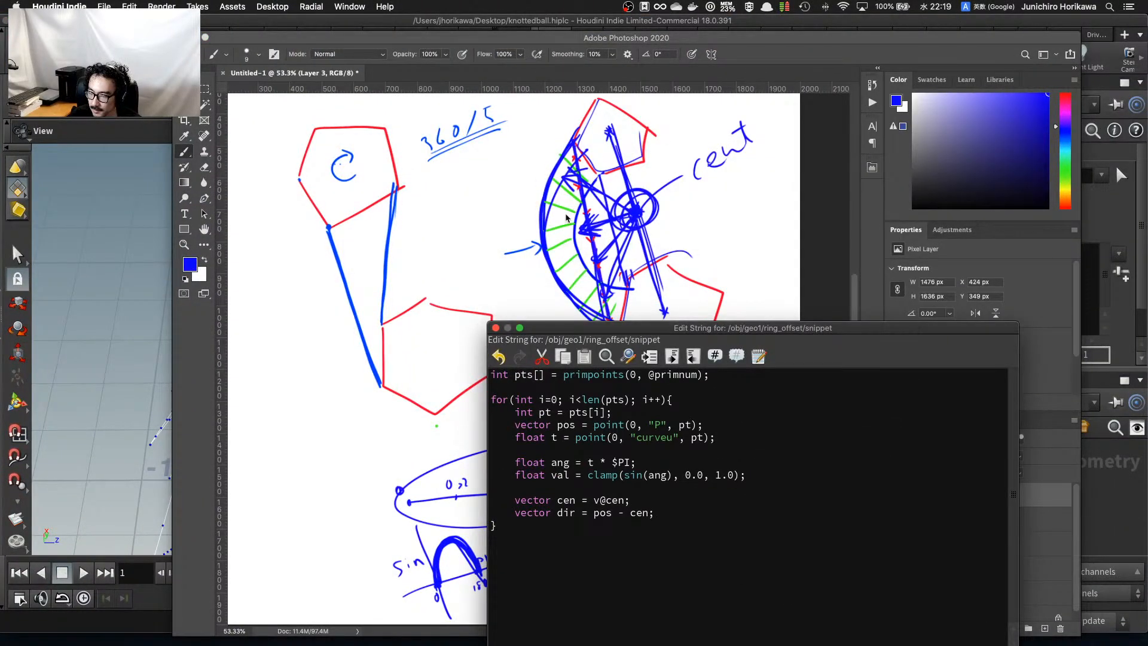
{"action": "left_click_drag", "start_coordinate": [619, 337], "coordinate": [608, 152]}
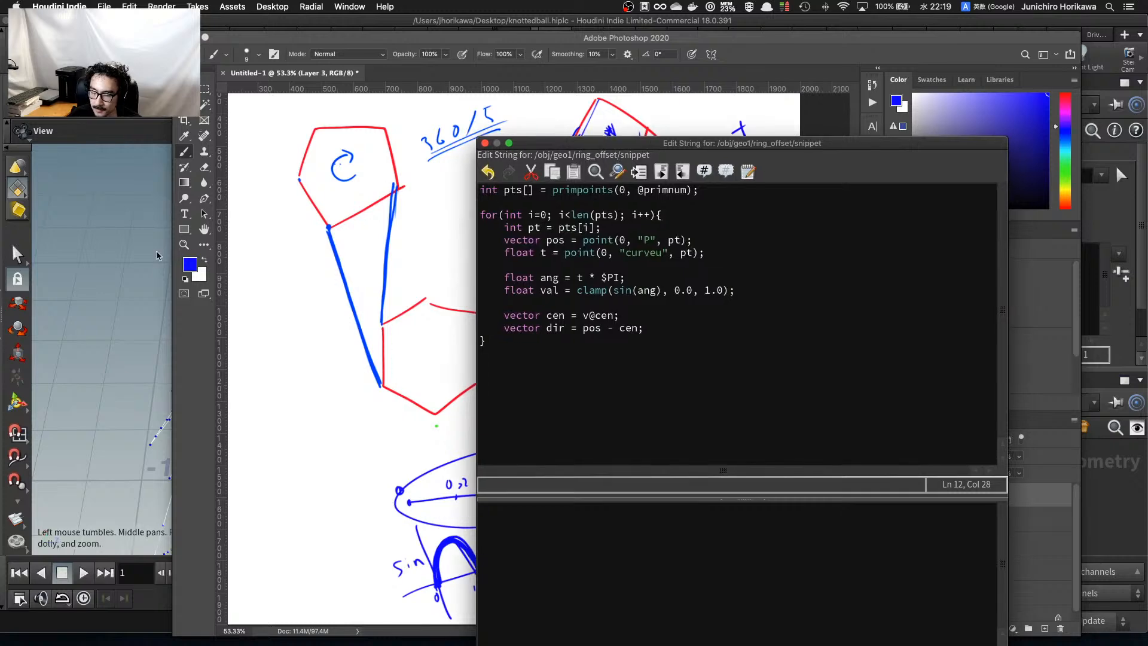
Switch back to Houdini and examine the ball's line segments from several angles in relation to the pos - cen direction.
{"action": "left_click", "coordinate": [142, 260]}
{"action": "left_click_drag", "start_coordinate": [287, 307], "coordinate": [249, 316]}
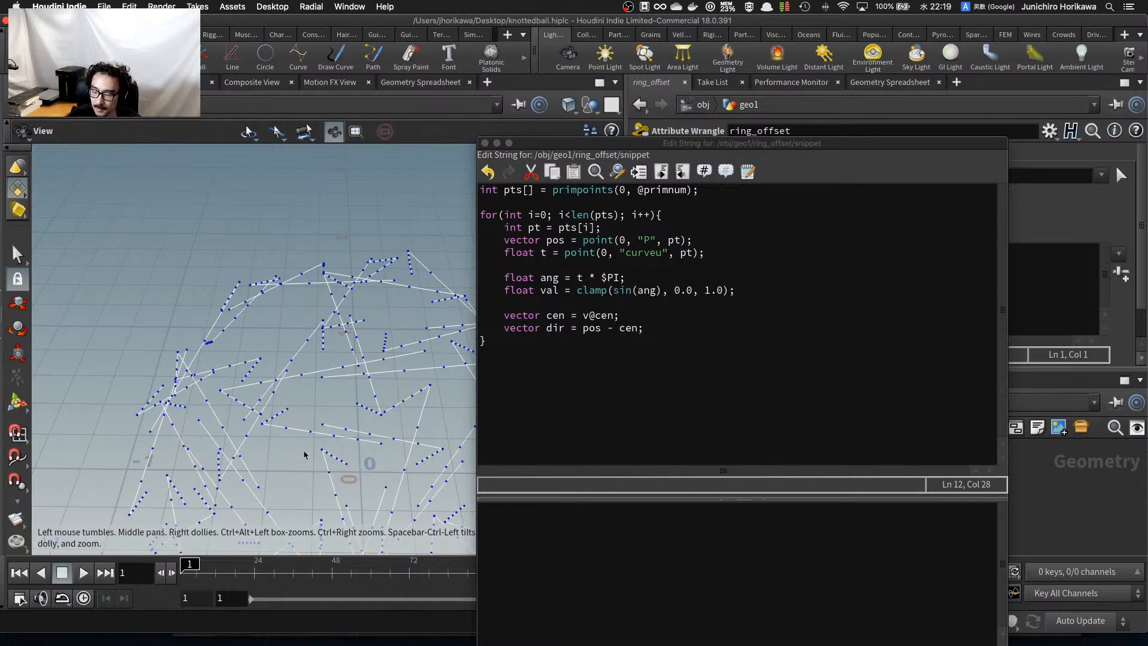
{"action": "mouse_move", "coordinate": [303, 456]}
{"action": "left_mouse_down"}
{"action": "mouse_move", "coordinate": [323, 452]}
{"action": "mouse_move", "coordinate": [314, 450]}
{"action": "left_mouse_up"}
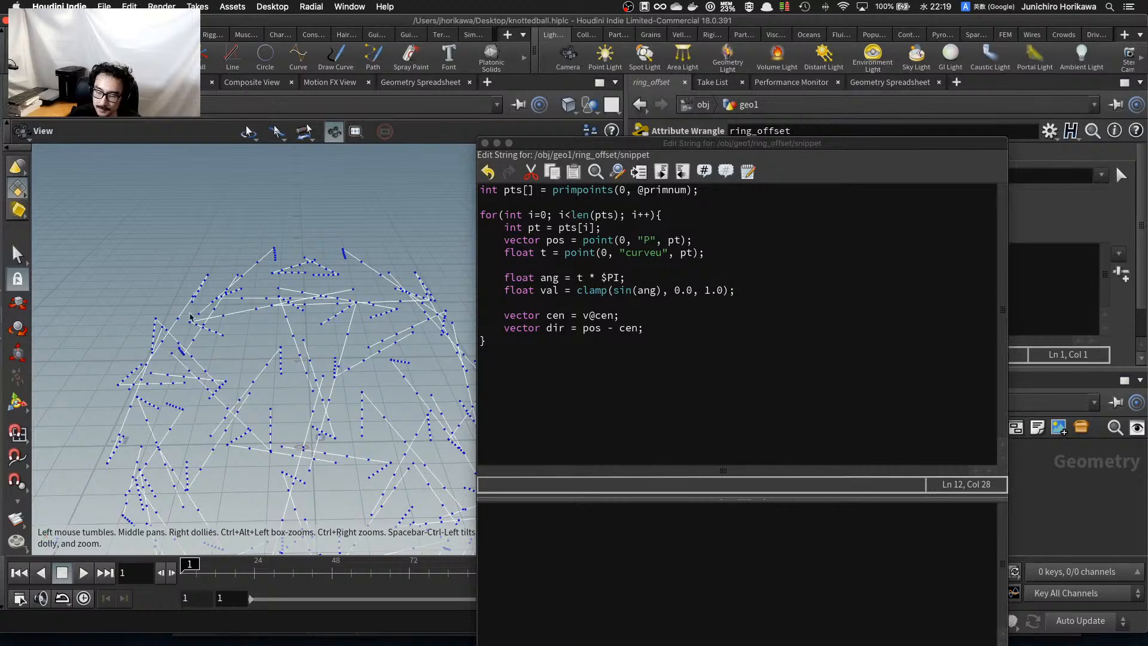
{"action": "left_click_drag", "start_coordinate": [209, 324], "coordinate": [233, 377]}
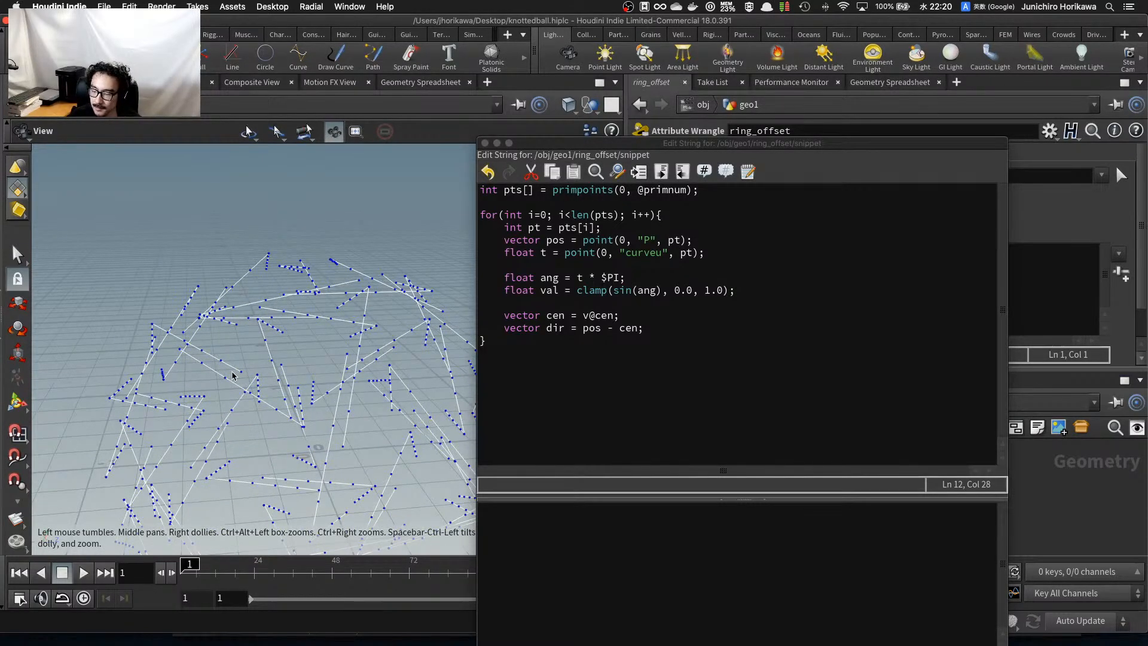
{"action": "left_click_drag", "start_coordinate": [233, 375], "coordinate": [235, 372]}
{"action": "middle_click_drag", "start_coordinate": [235, 372], "coordinate": [268, 404]}
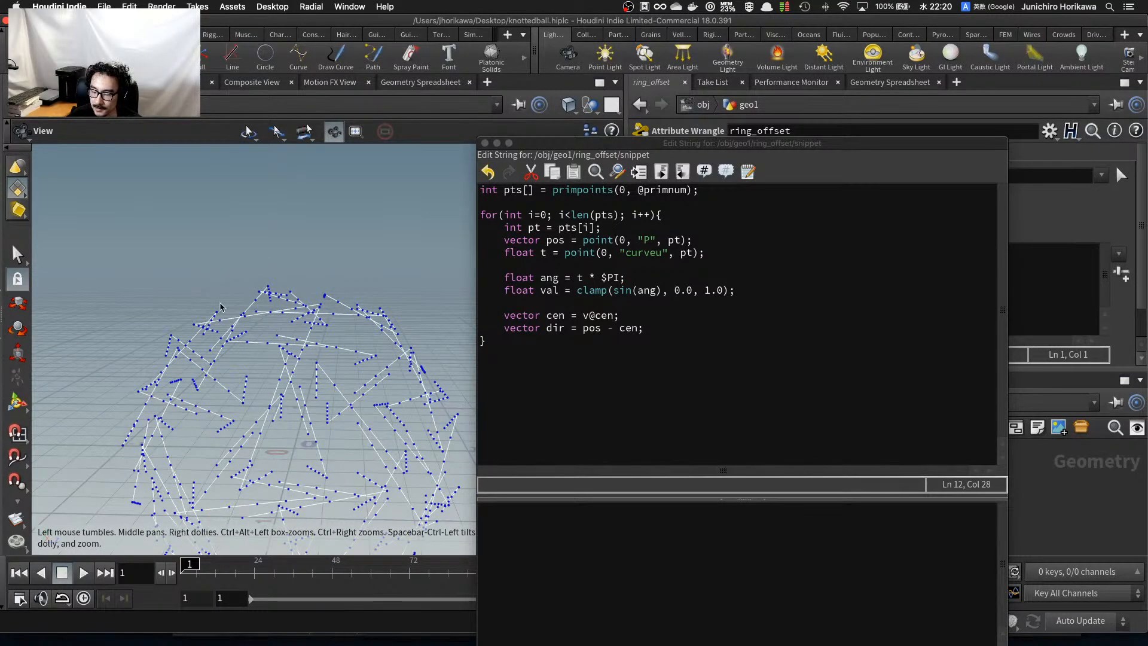
{"action": "left_click_drag", "start_coordinate": [222, 308], "coordinate": [218, 298]}
{"action": "scroll", "coordinate": [218, 298], "scroll_direction": "up", "scroll_amount": 5}
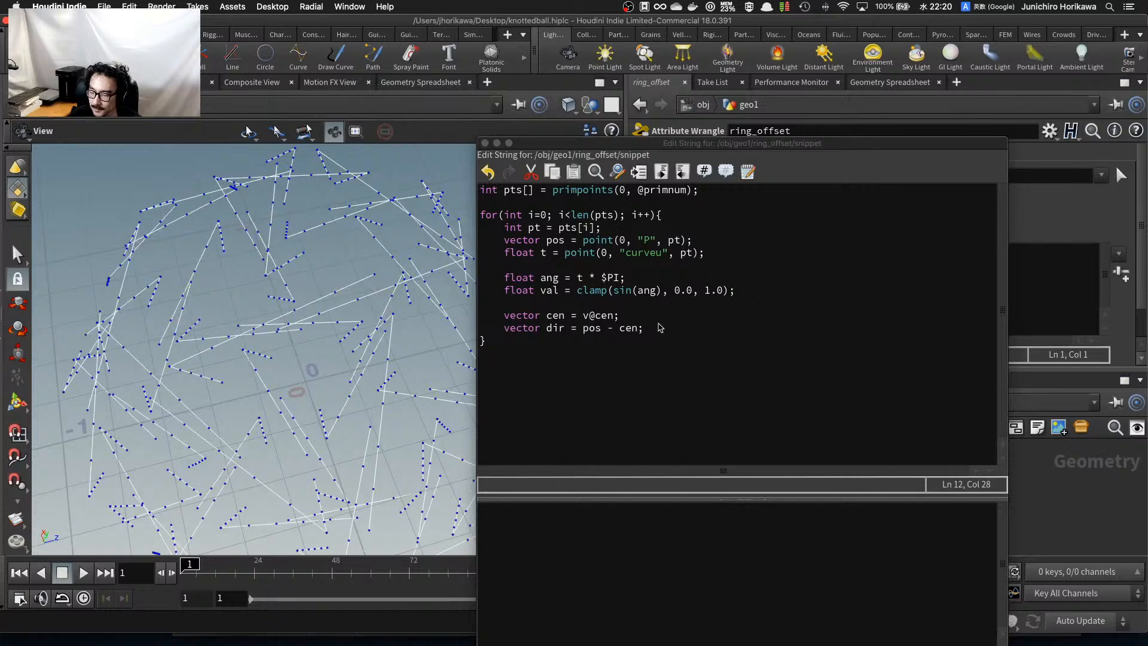
{"action": "left_click_drag", "start_coordinate": [660, 328], "coordinate": [583, 328]}
{"action": "scroll", "coordinate": [318, 399], "scroll_direction": "down", "scroll_amount": 8}
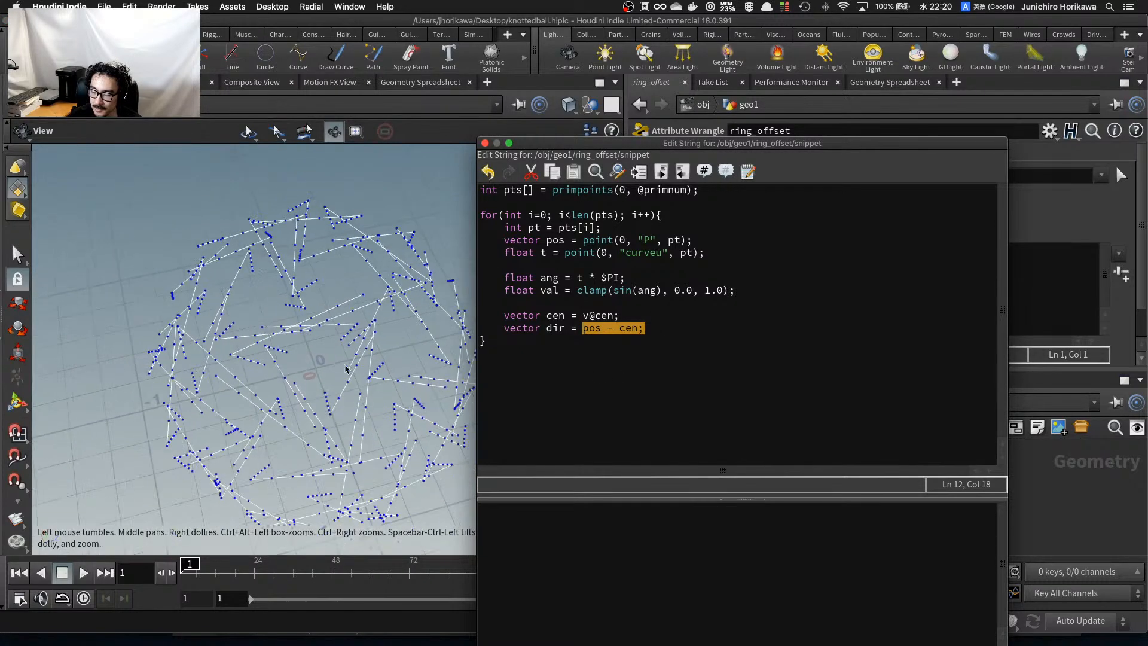
{"action": "left_click_drag", "start_coordinate": [318, 400], "coordinate": [305, 371]}
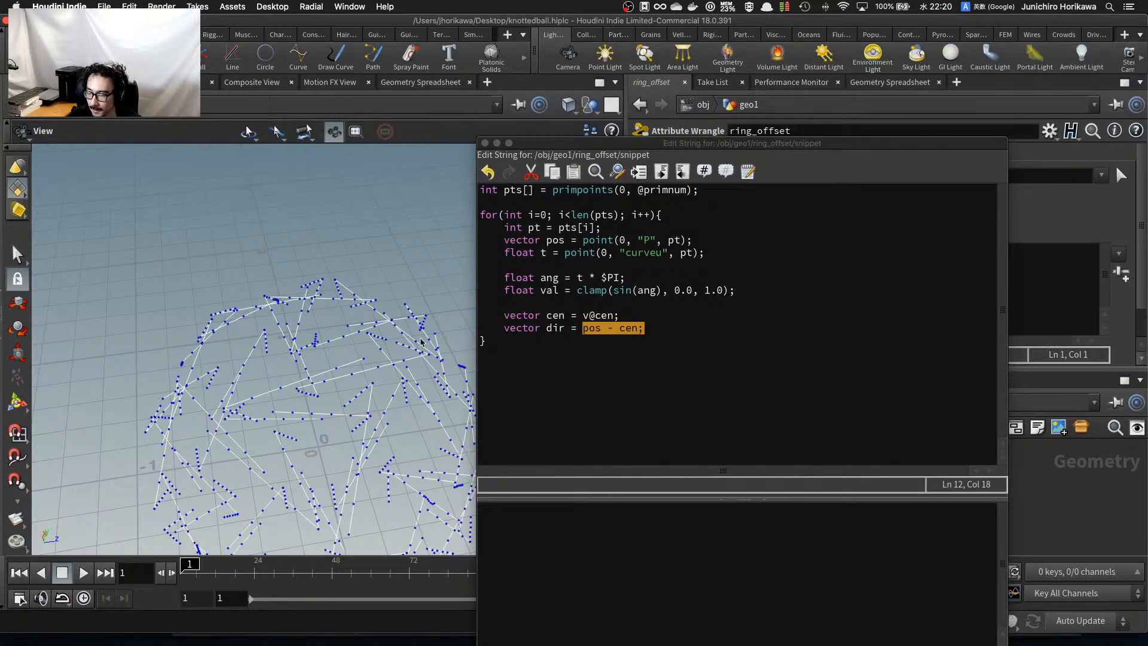
{"action": "left_click", "coordinate": [582, 328]}
{"action": "type", "text": "no"}
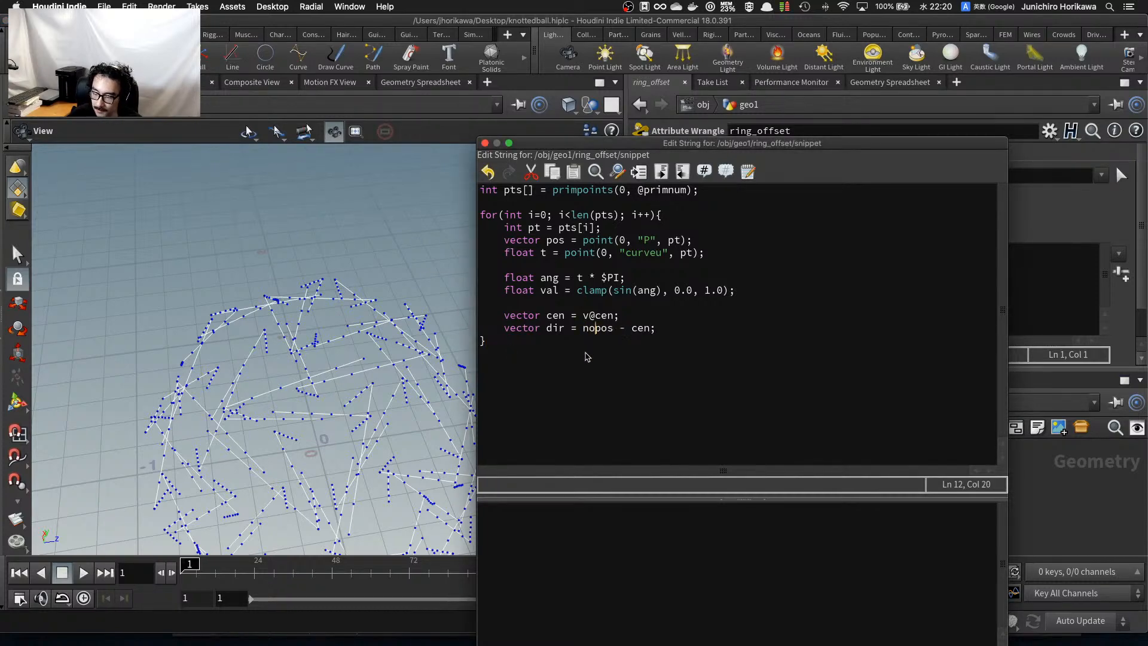
{"action": "type", "text": "r"}
{"action": "key", "text": "BackSpace"}
{"action": "key", "text": "BackSpace"}
{"action": "key", "text": "BackSpace"}
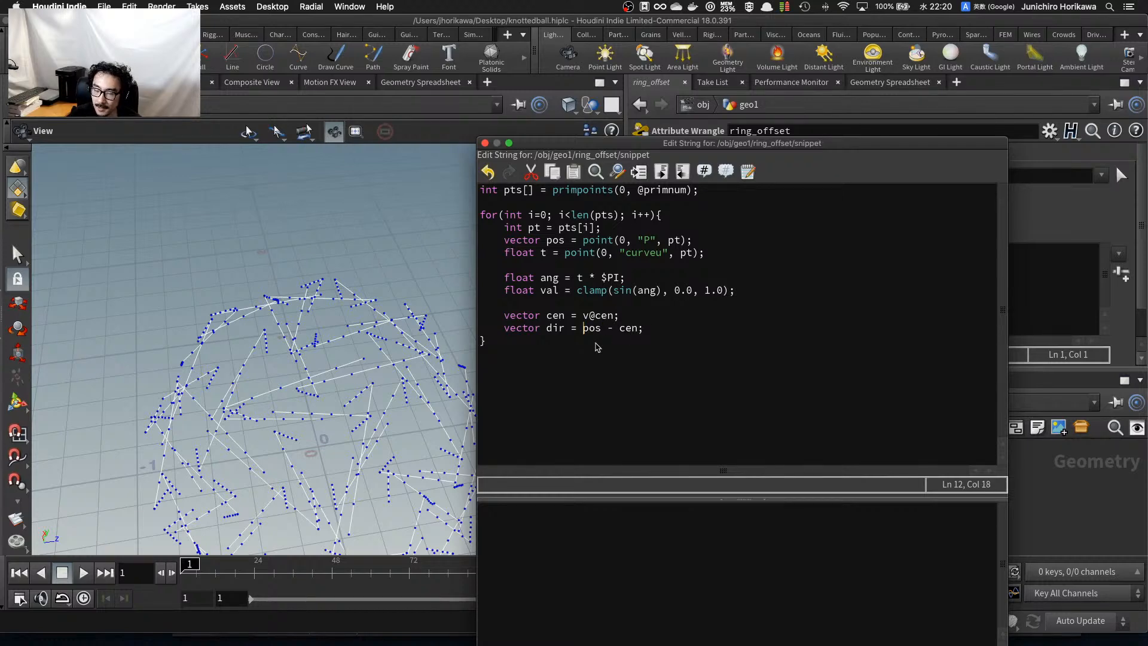
Wrap the dir expression in a normalize function so it reads normalize(pos - cen), and apply the snippet.
{"action": "scroll", "coordinate": [337, 373], "scroll_direction": "down", "scroll_amount": 5}
{"action": "left_click_drag", "start_coordinate": [328, 382], "coordinate": [350, 416]}
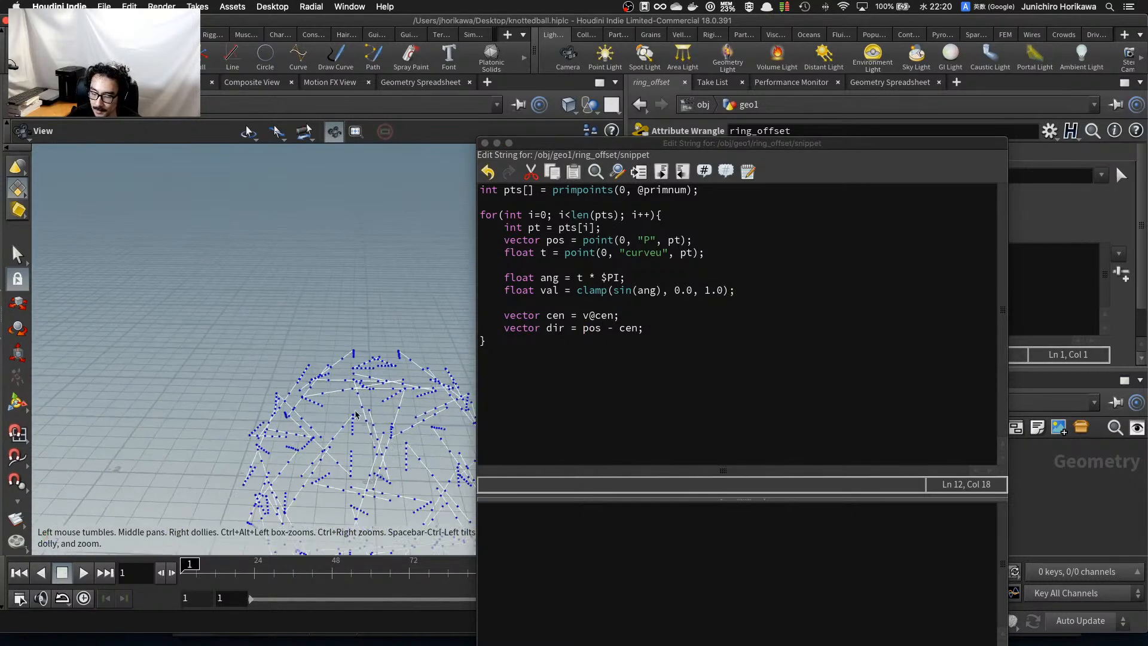
{"action": "middle_click_drag", "start_coordinate": [349, 416], "coordinate": [288, 336]}
{"action": "scroll", "coordinate": [288, 336], "scroll_direction": "up", "scroll_amount": 5}
{"action": "left_click_drag", "start_coordinate": [288, 335], "coordinate": [270, 303]}
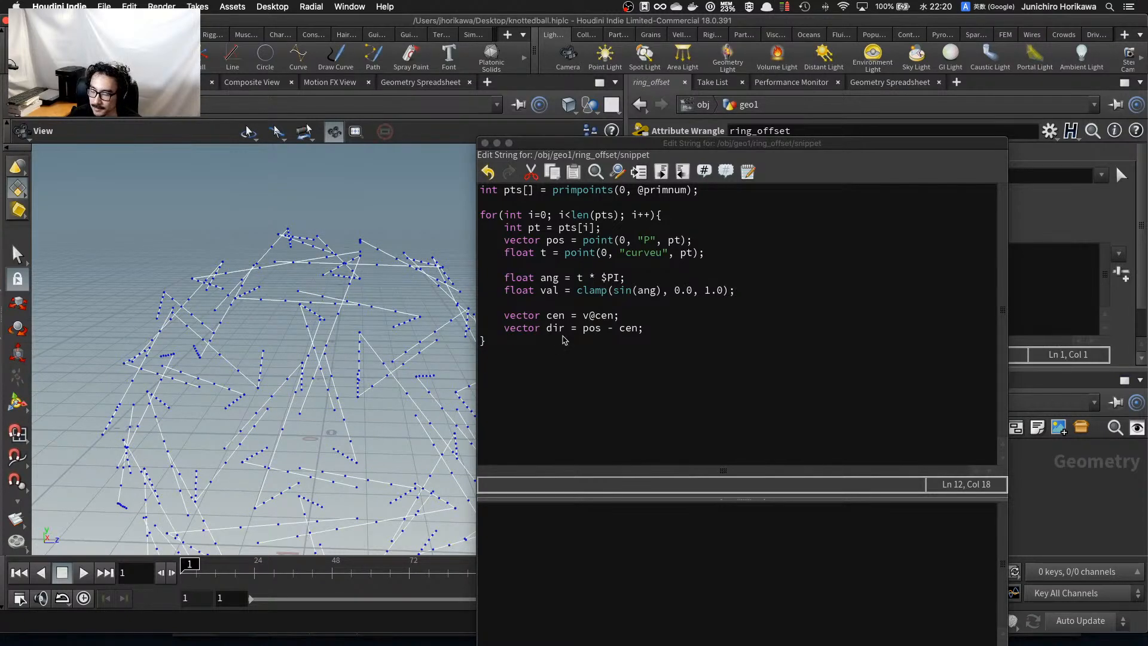
{"action": "left_click", "coordinate": [601, 330]}
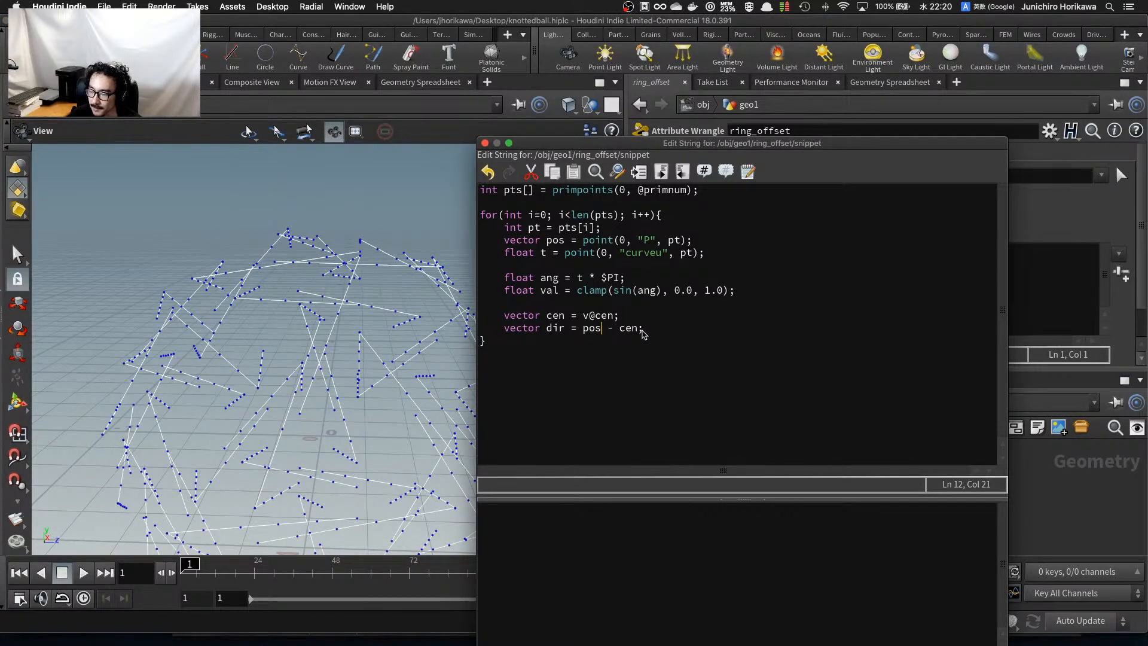
{"action": "left_click_drag", "start_coordinate": [645, 331], "coordinate": [584, 332]}
{"action": "left_click", "coordinate": [583, 332]}
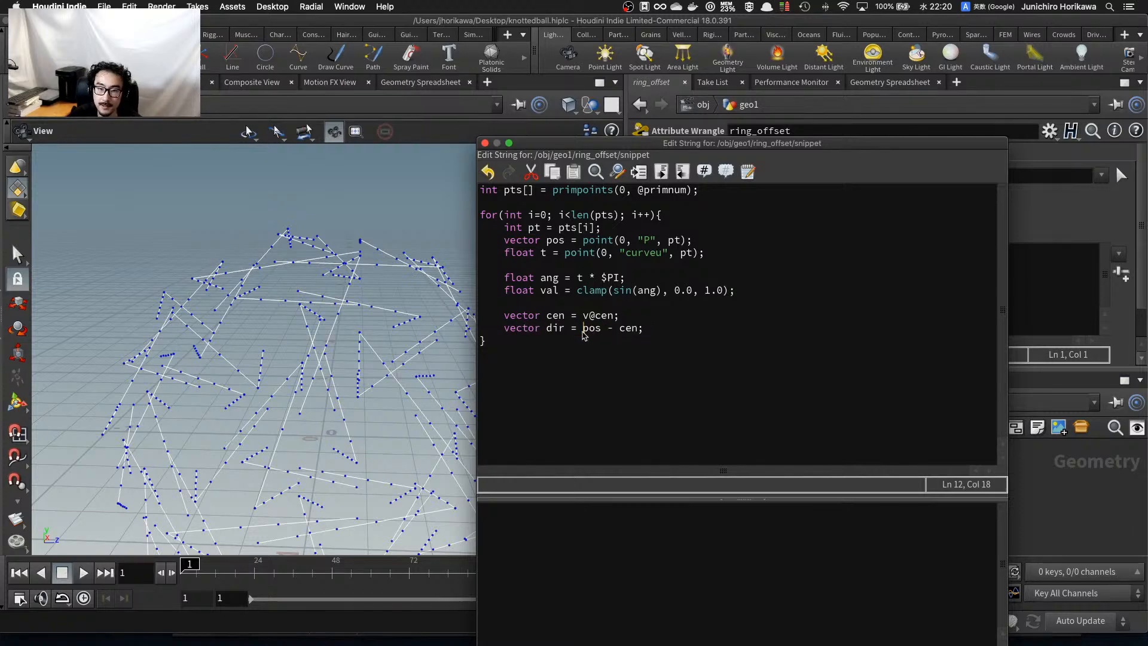
{"action": "type", "text": "nor"}
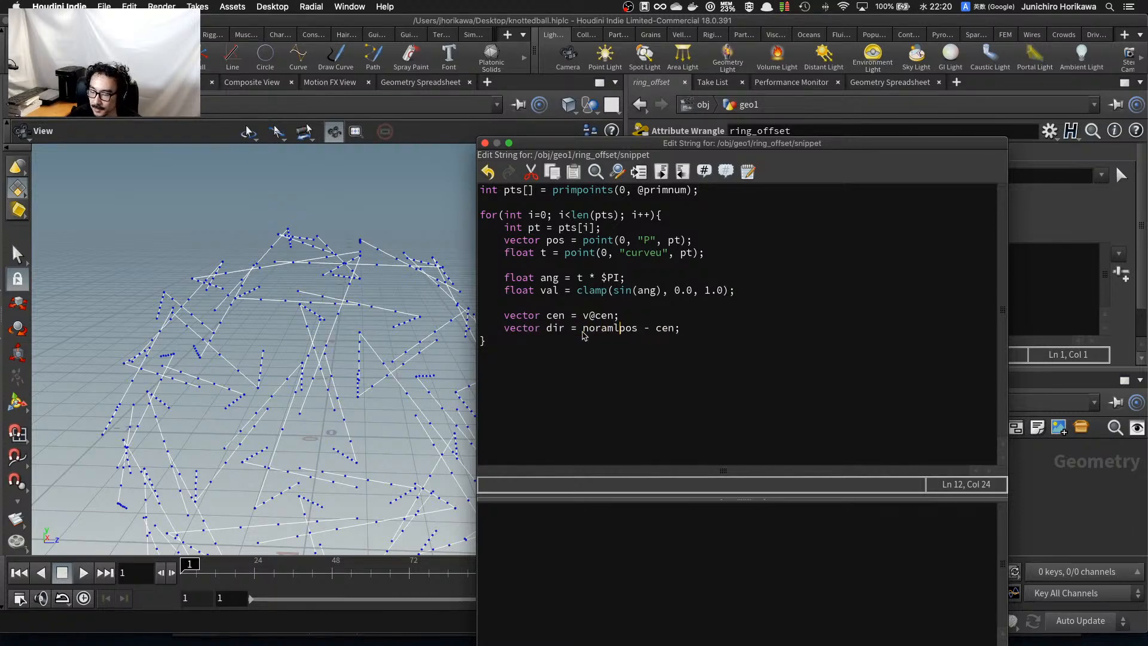
{"action": "type", "text": "malize("}
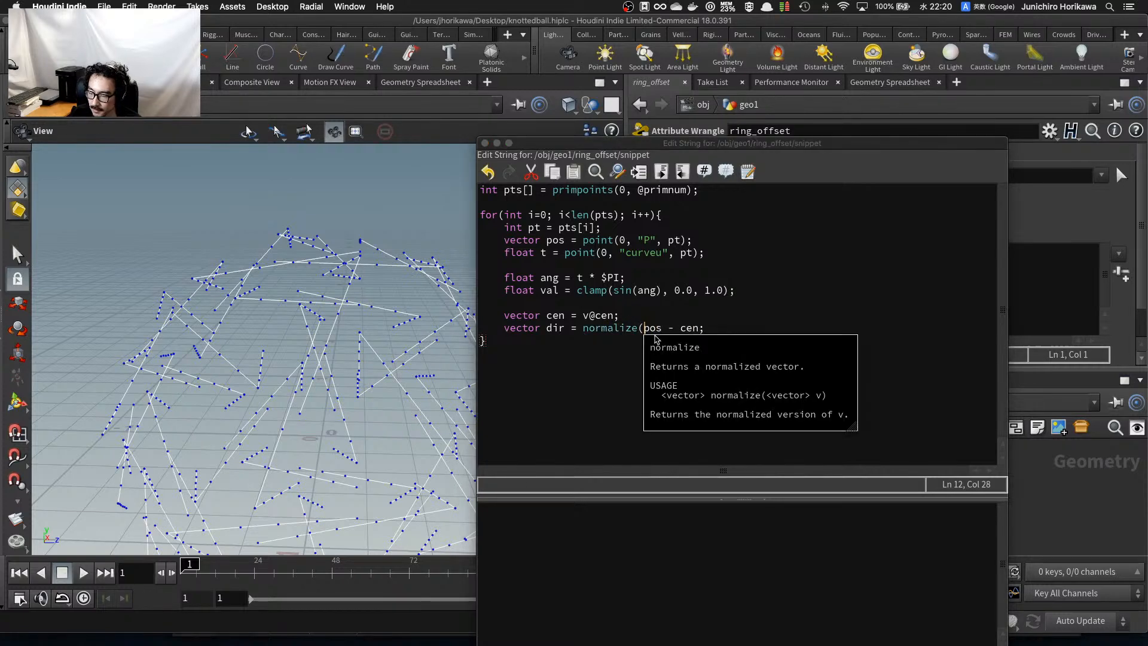
{"action": "left_click", "coordinate": [700, 329]}
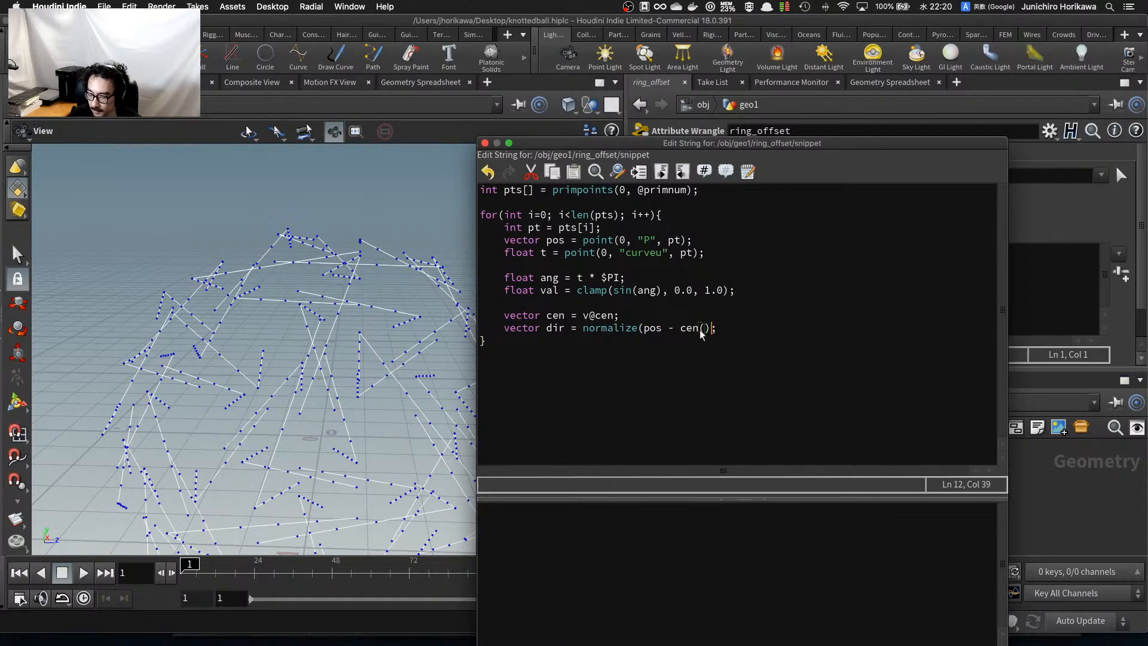
{"action": "key", "text": "BackSpace"}
{"action": "key", "text": "BackSpace"}
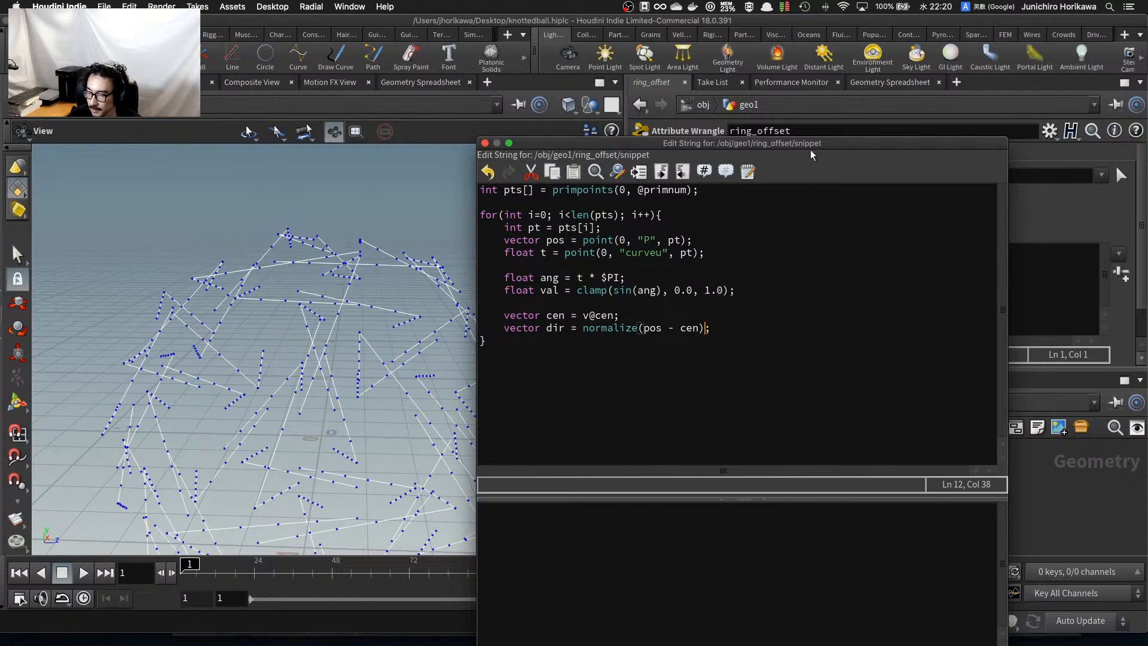
{"action": "left_click_drag", "start_coordinate": [812, 144], "coordinate": [793, 56]}
{"action": "left_click", "coordinate": [847, 576]}
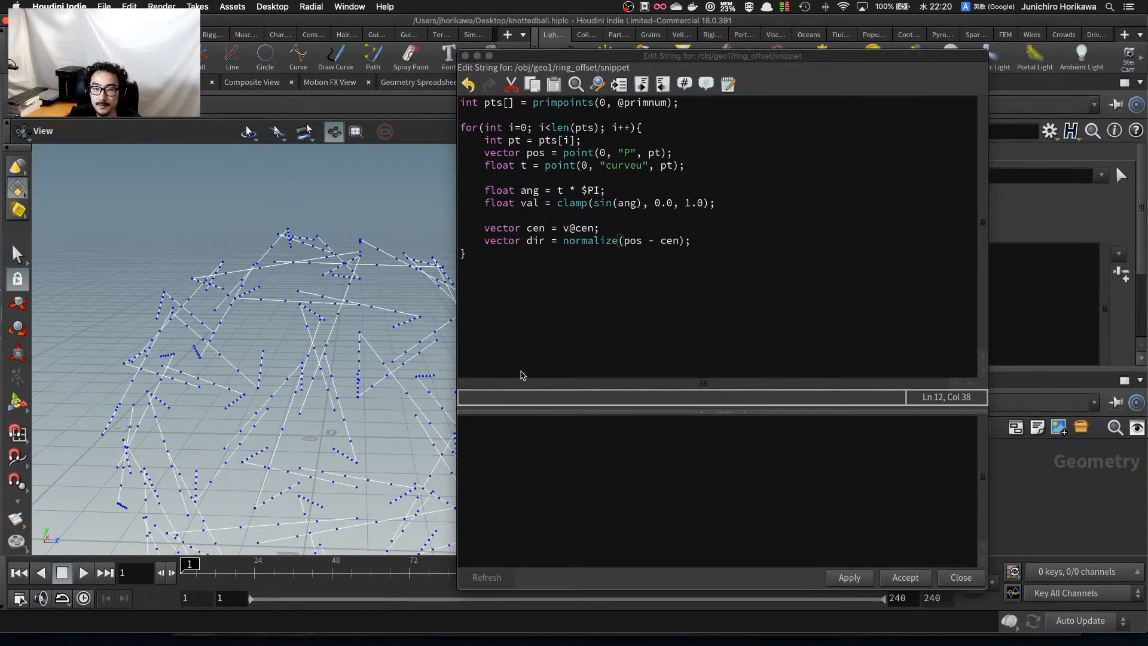
Below the dir declaration, after a blank line, start the new position vector as vector npos = pos + dir * val.
{"action": "left_click", "coordinate": [717, 247]}
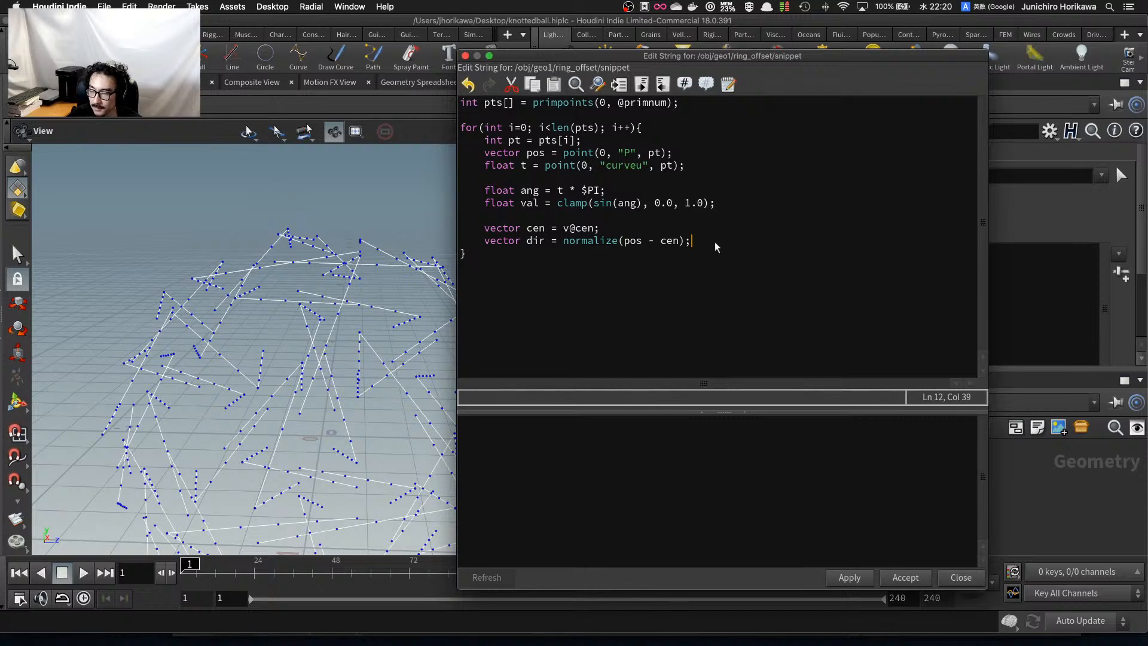
{"action": "key", "text": "Return"}
{"action": "key", "text": "Return"}
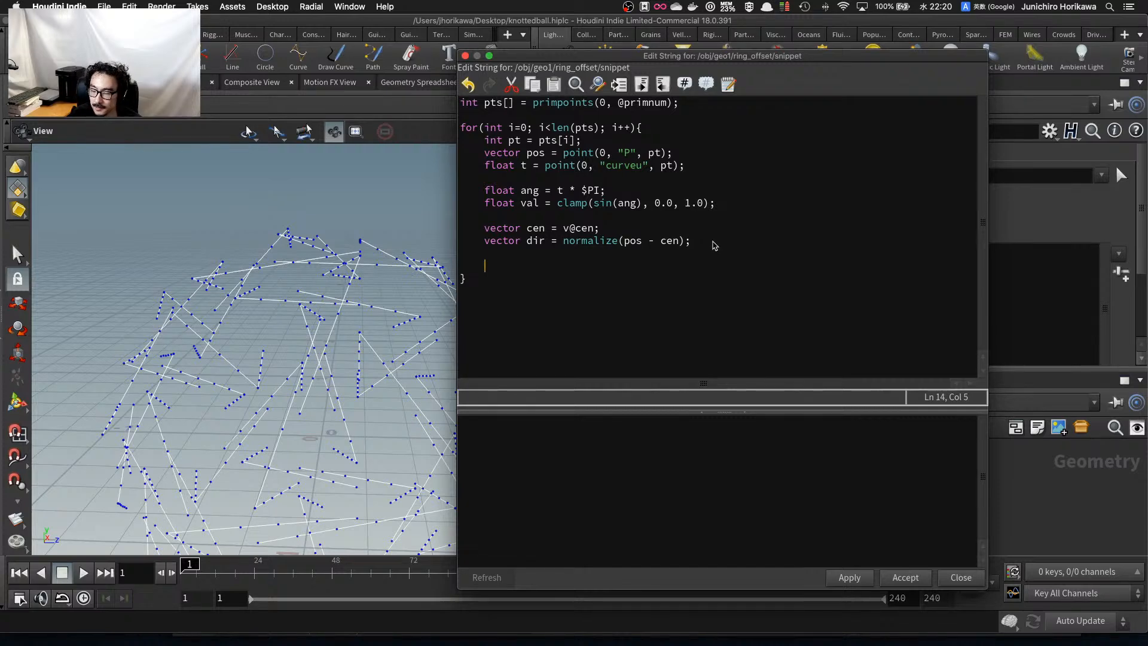
{"action": "type", "text": "vect"}
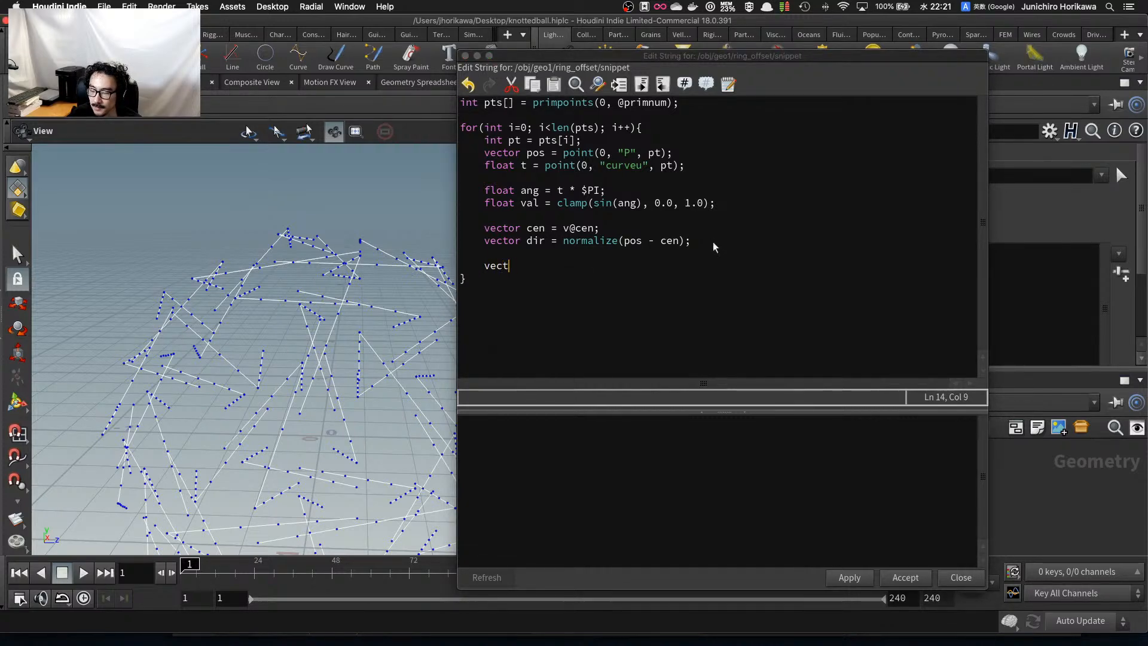
{"action": "type", "text": "or "}
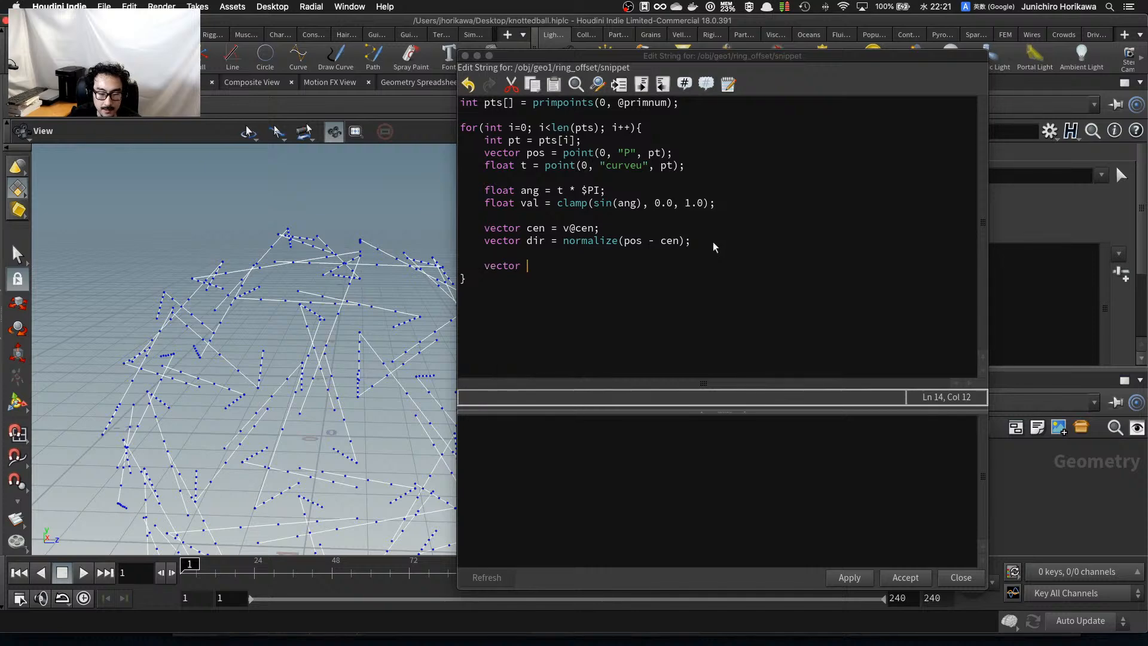
{"action": "type", "text": "npos ="}
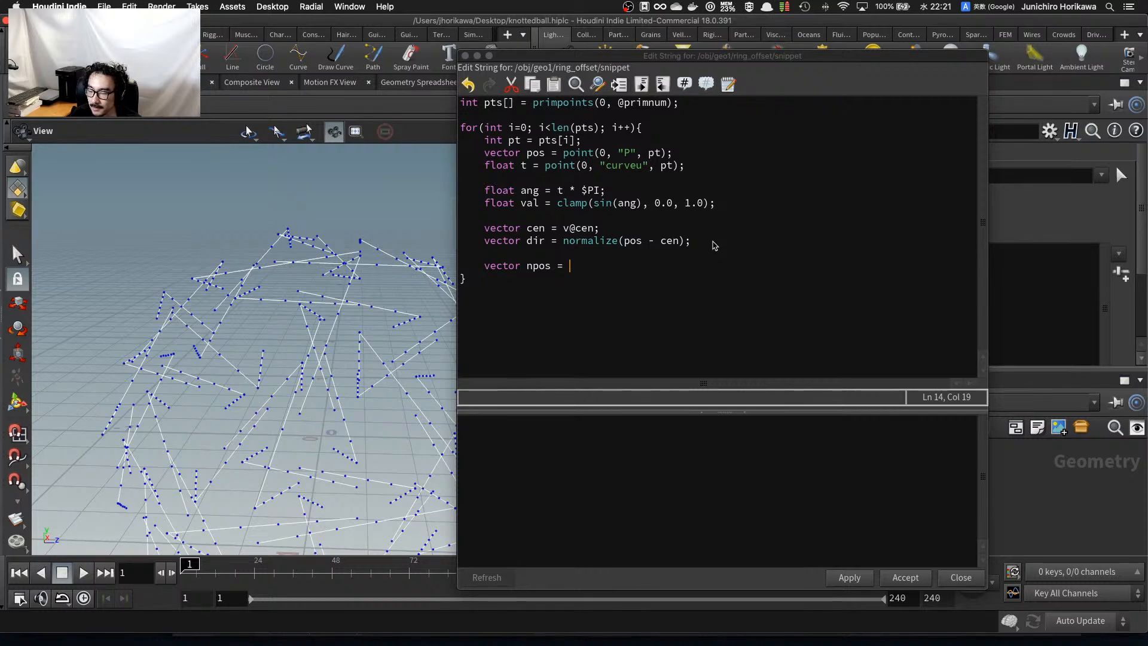
{"action": "type", "text": "pos + dir"}
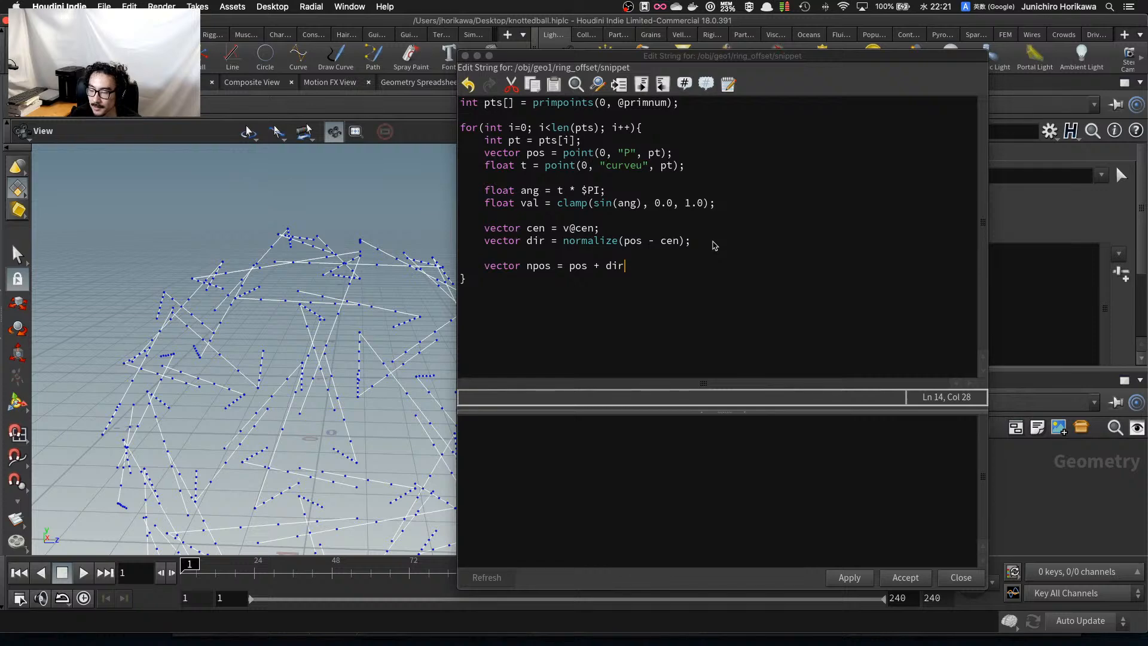
{"action": "double_click", "coordinate": [535, 241]}
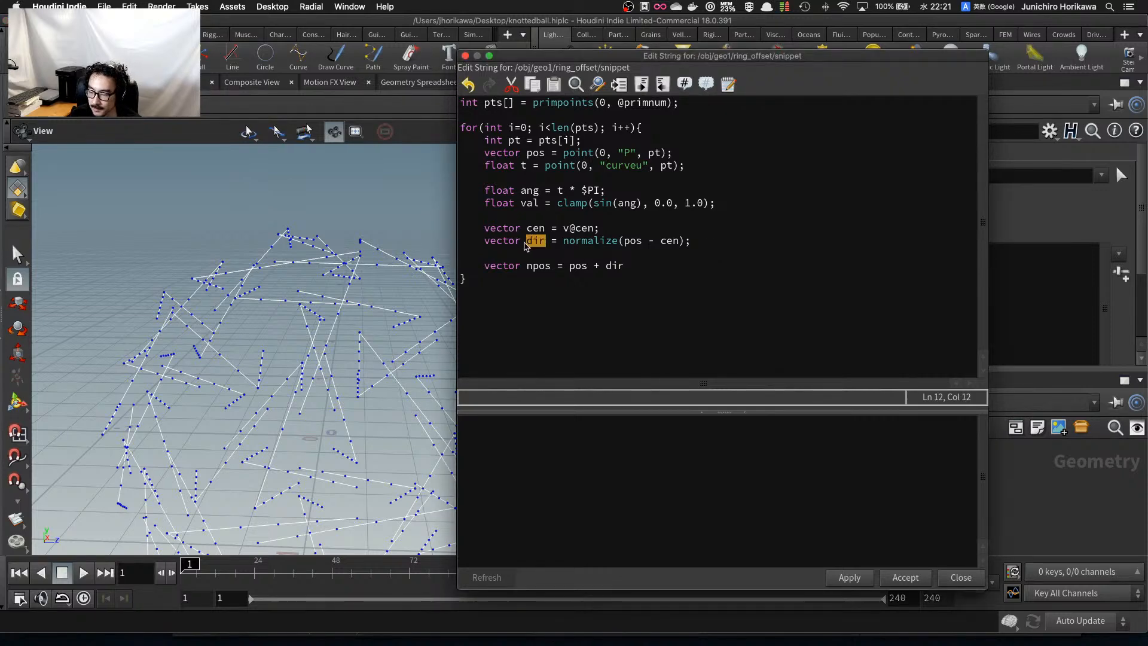
{"action": "left_click", "coordinate": [647, 268]}
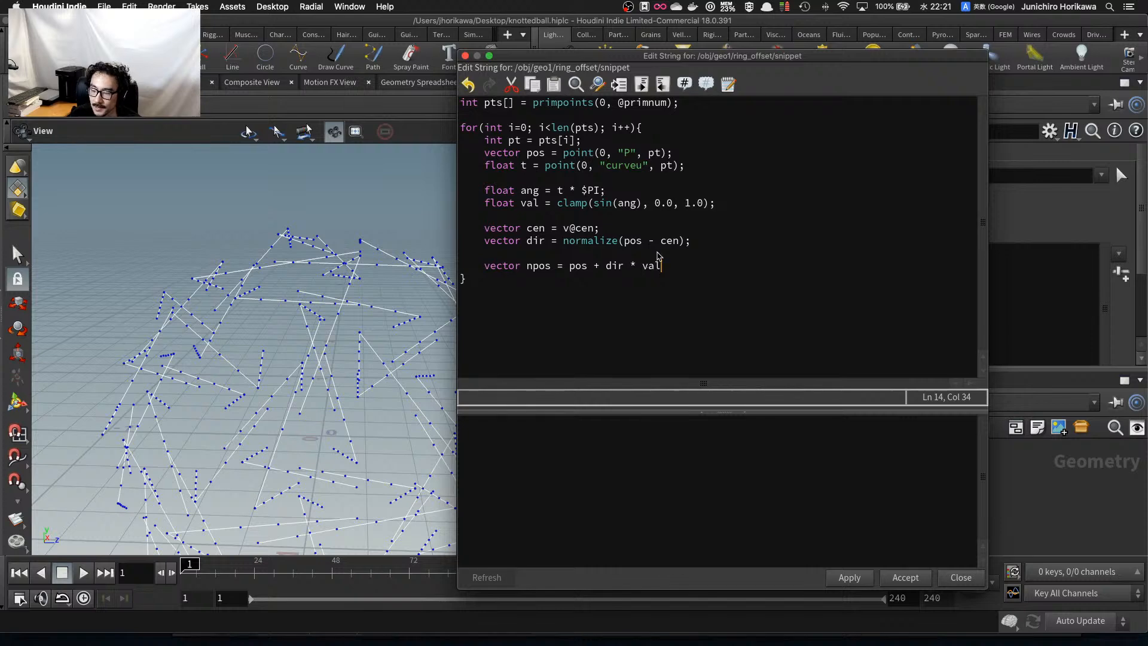
{"action": "left_click_drag", "start_coordinate": [661, 267], "coordinate": [643, 269]}
{"action": "left_click_drag", "start_coordinate": [521, 205], "coordinate": [708, 208]}
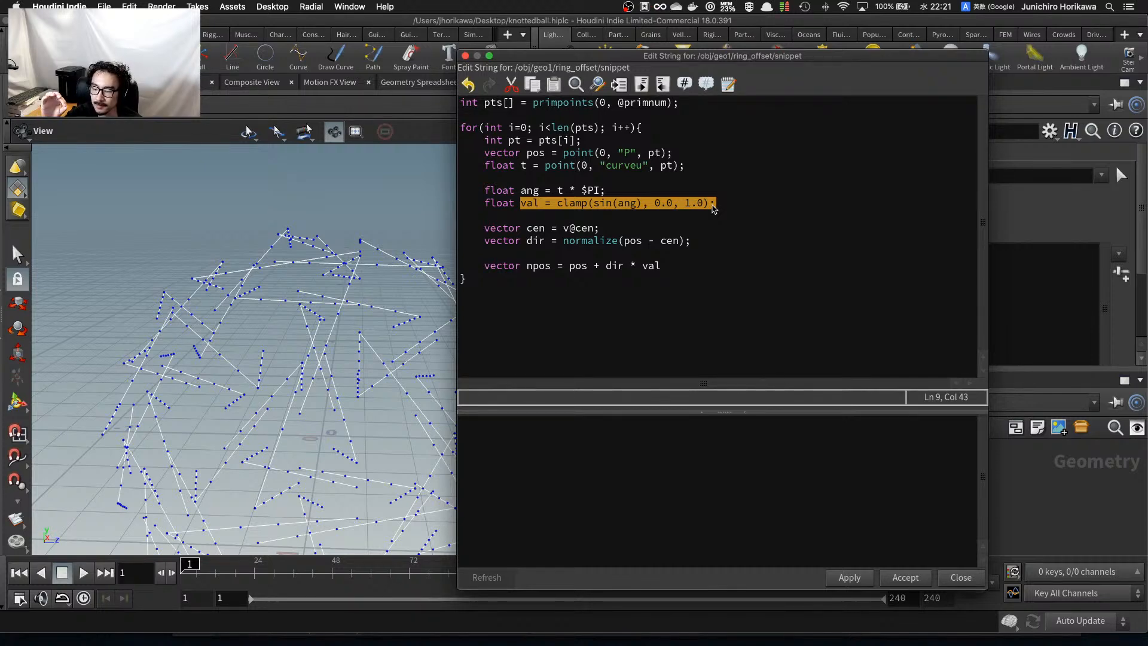
Extend the npos expression with * chf("offset"); to scale the displacement, and apply the snippet.
{"action": "left_click", "coordinate": [685, 264]}
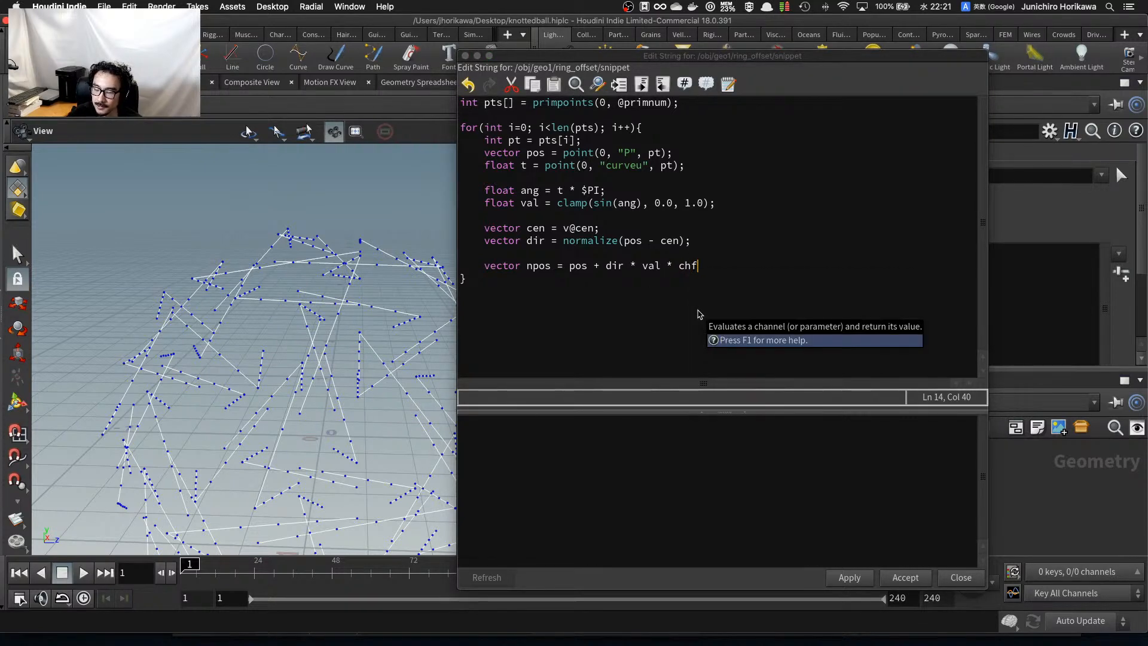
{"action": "type", "text": "* chf"}
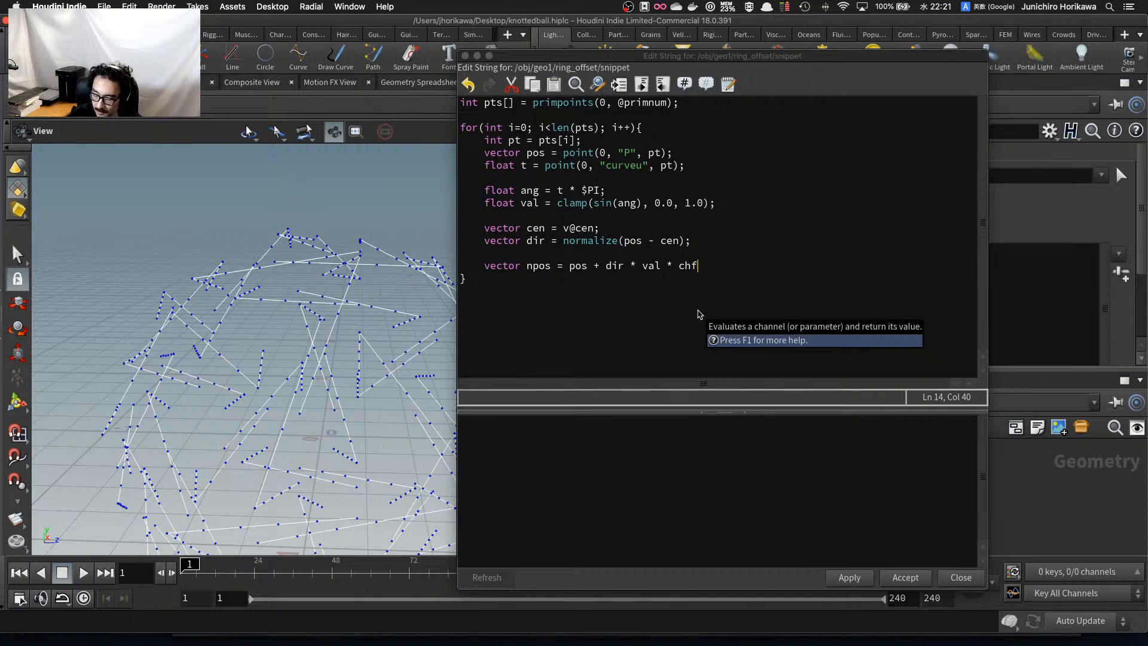
{"action": "type", "text": "("}
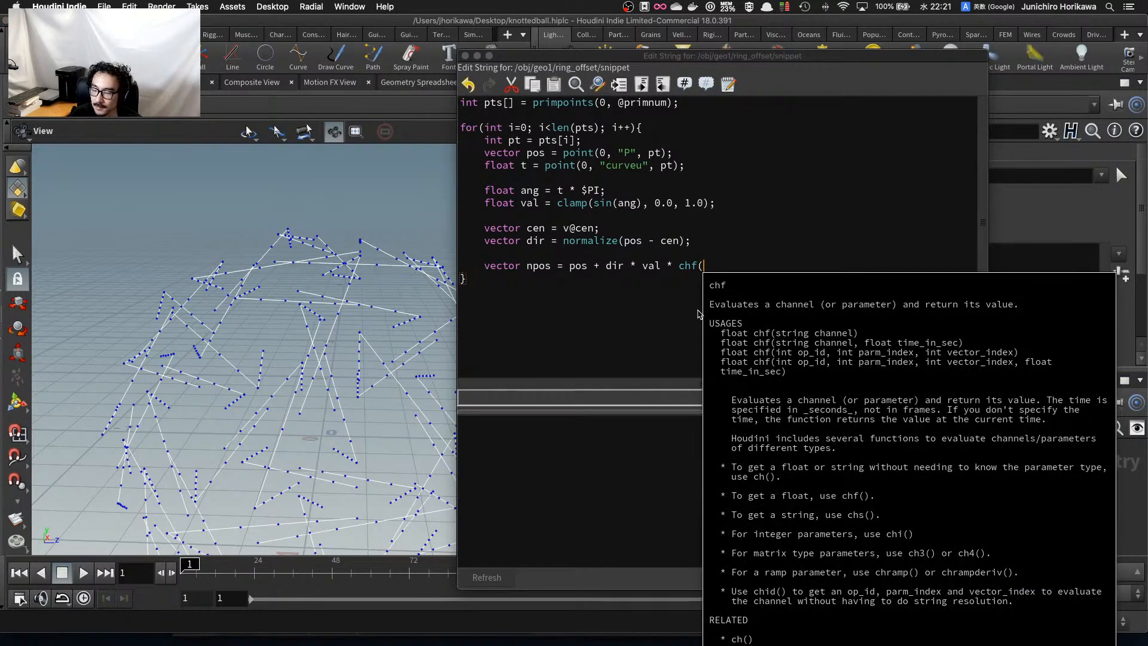
{"action": "type", "text": "\""}
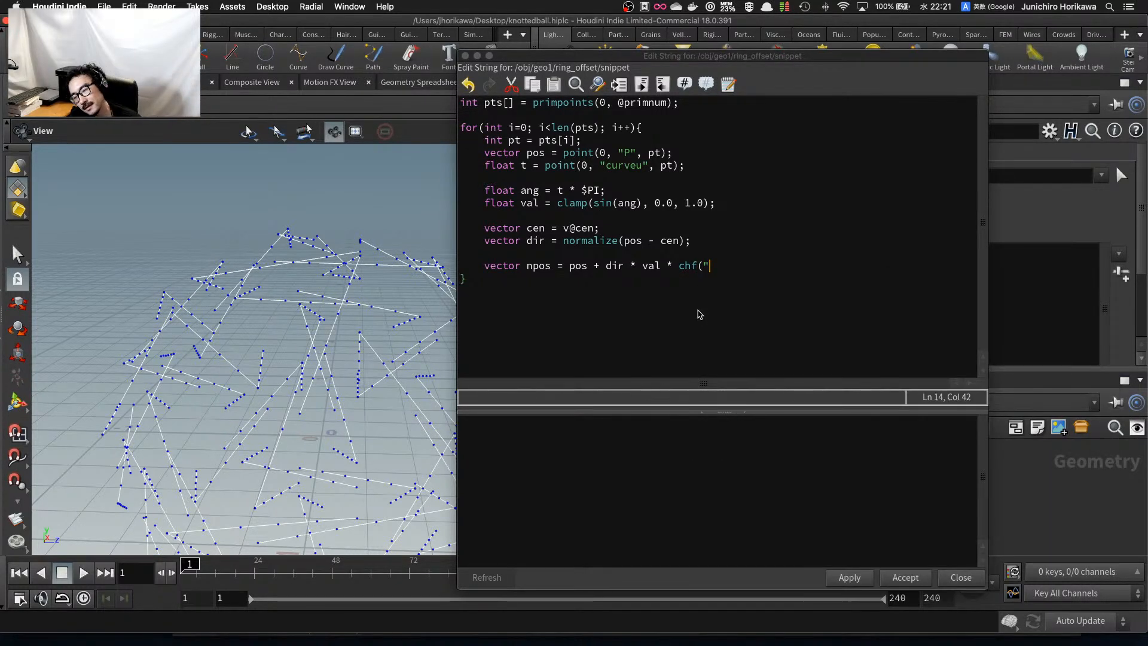
{"action": "type", "text": "offset\");"}
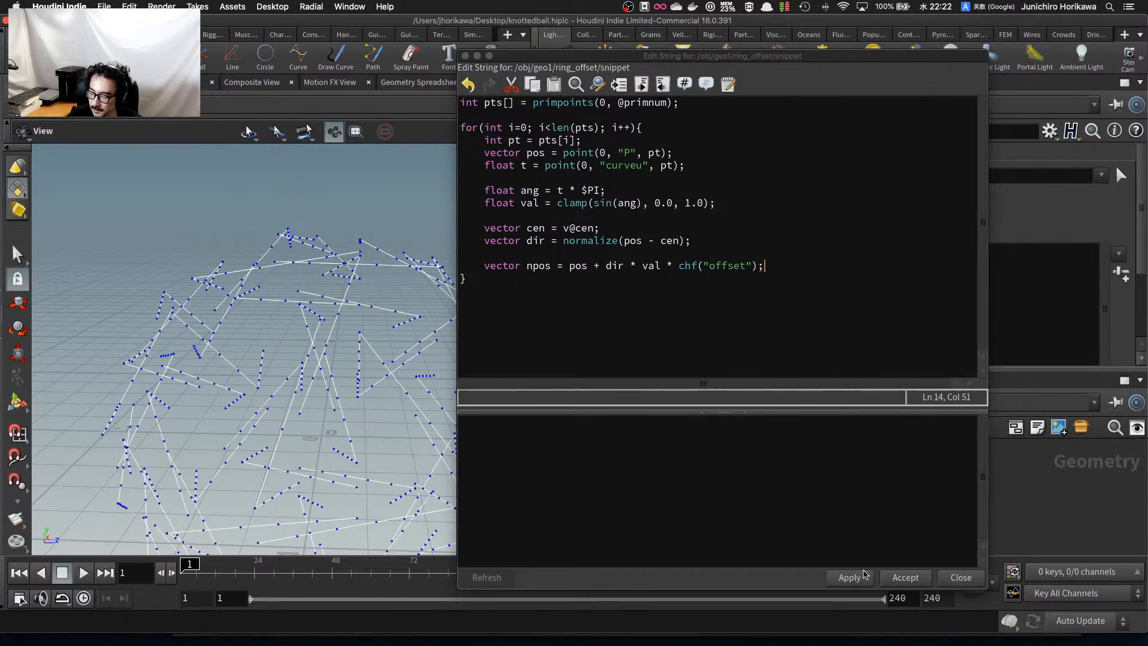
{"action": "left_click", "coordinate": [863, 575]}
Add setpointattrib(0, "P", pt, npos); below the npos line, separated by a blank line.
{"action": "key", "text": "Return"}
{"action": "key", "text": "Return"}
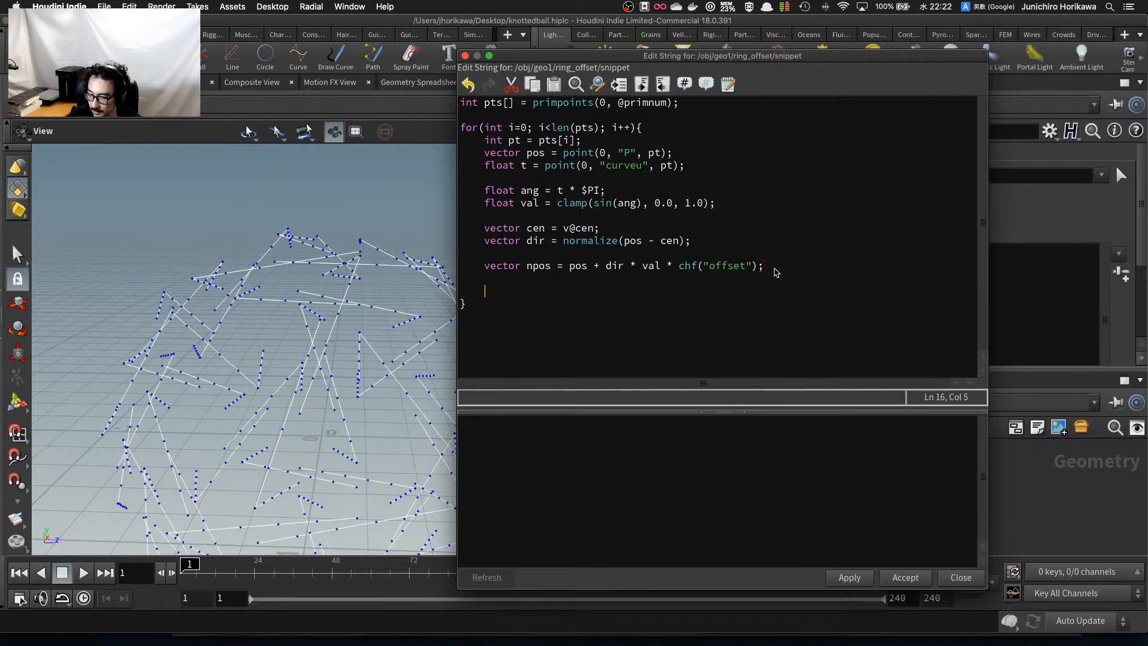
{"action": "type", "text": "setpointat"}
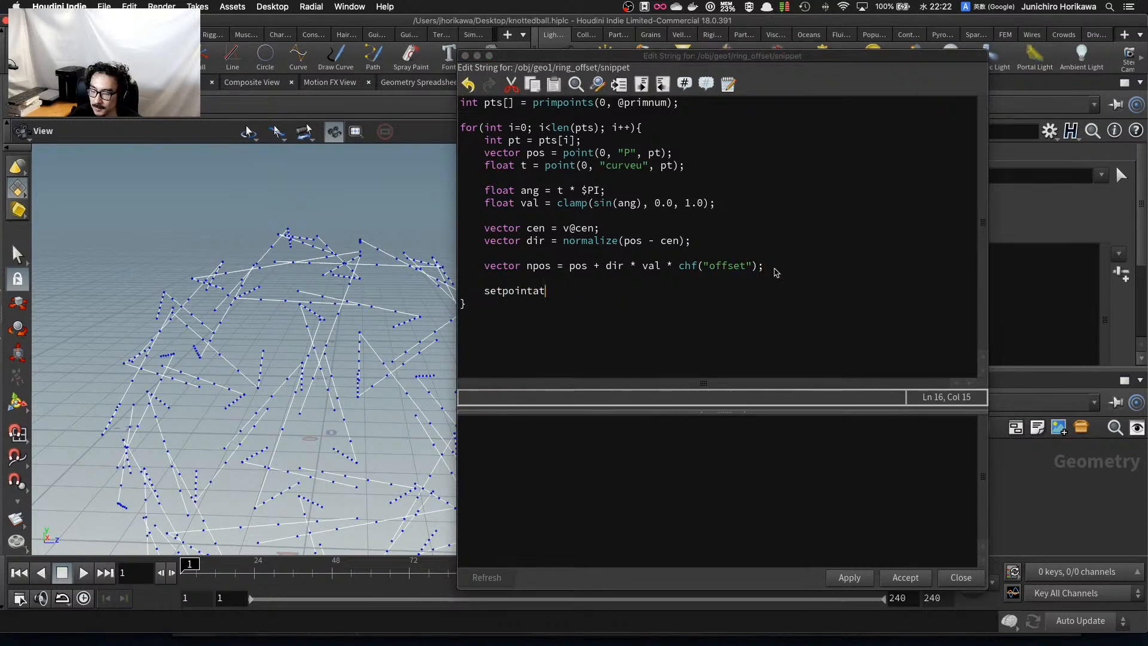
{"action": "type", "text": "ttrtrib"}
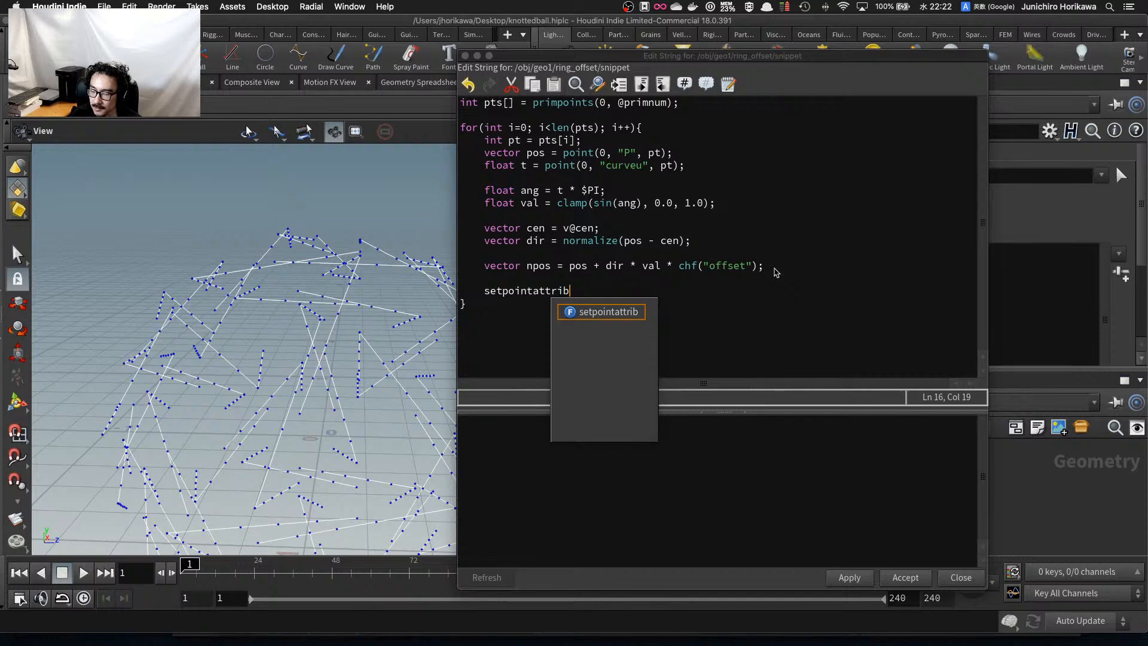
{"action": "type", "text": "(0, \"P\""}
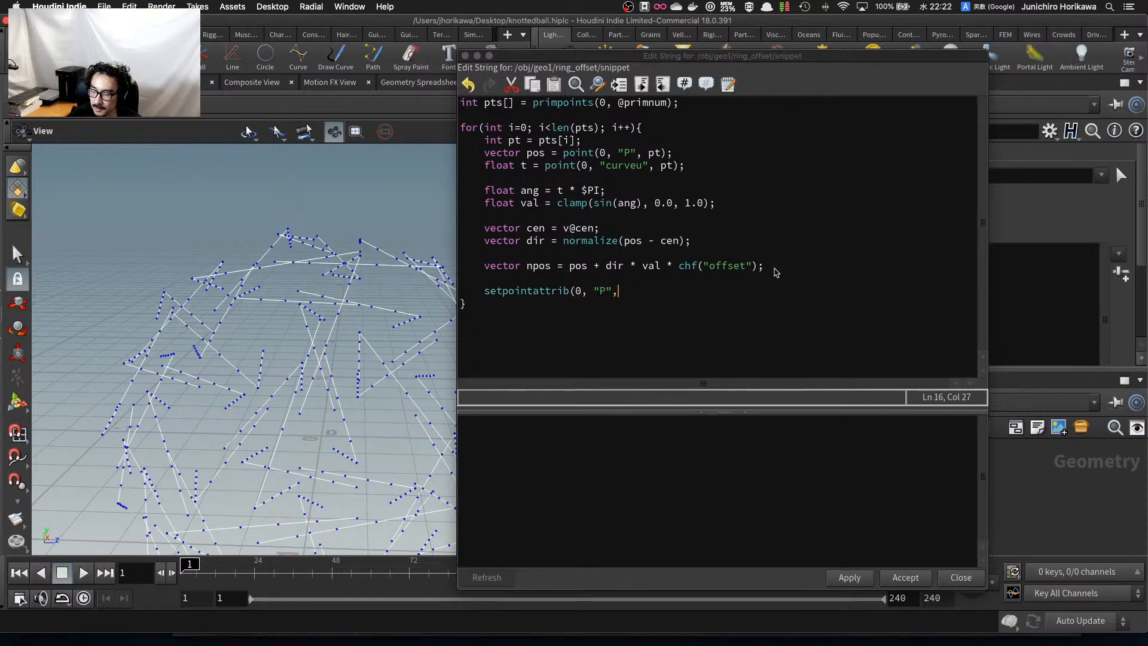
{"action": "type", "text": ", pt, npos);"}
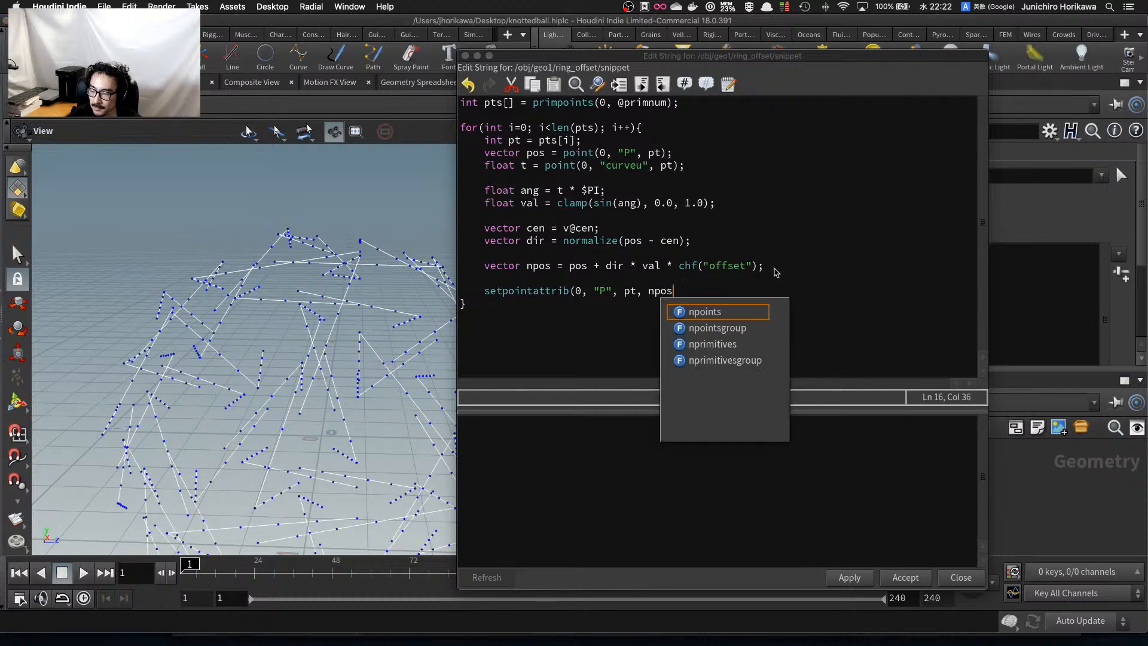
Apply and accept the snippet, and create the Offset parameter on the ring_offset wrangle from its channel reference.
{"action": "left_click", "coordinate": [842, 578]}
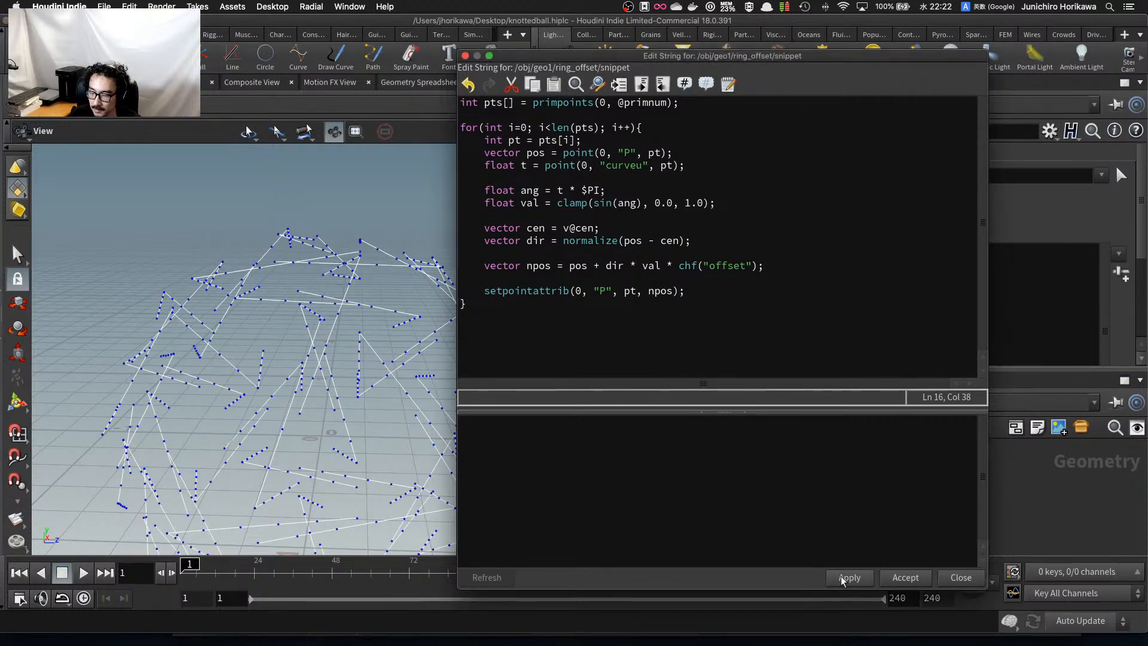
{"action": "left_click", "coordinate": [903, 577]}
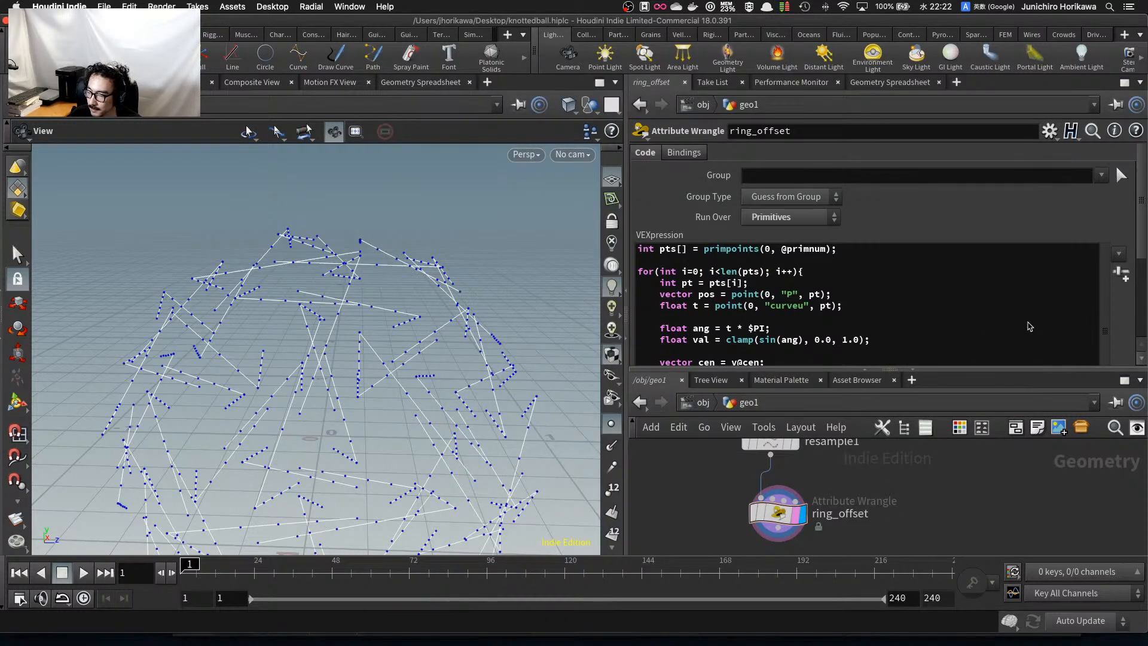
{"action": "left_click", "coordinate": [1126, 280]}
{"action": "scroll", "coordinate": [956, 269], "scroll_direction": "down", "scroll_amount": 3}
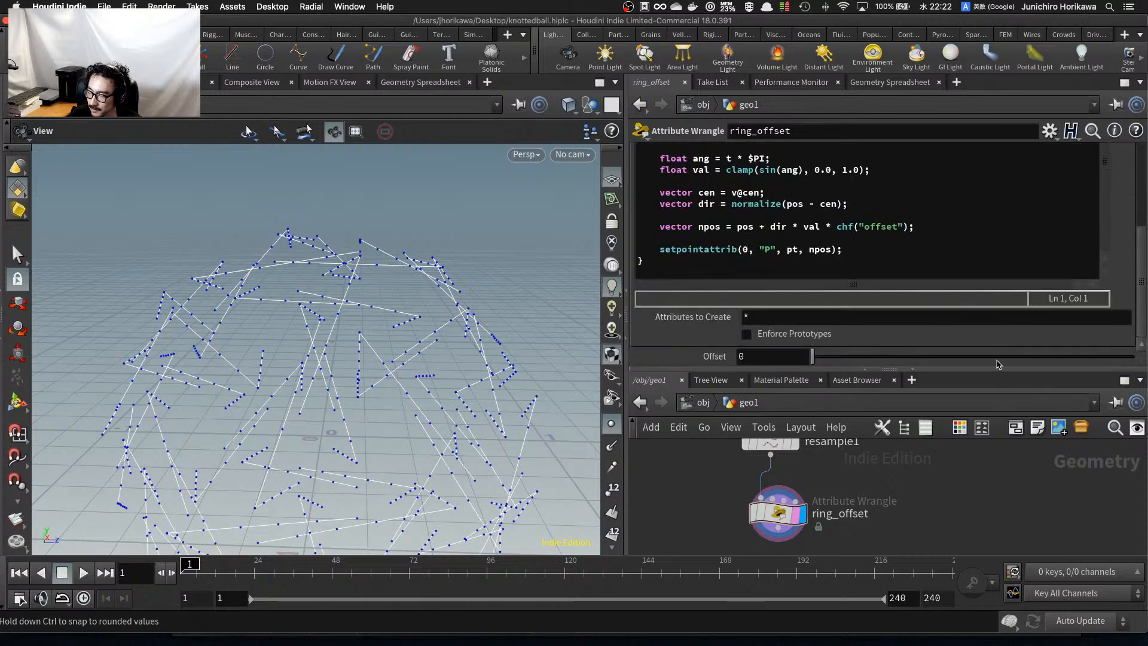
Turn on the template flag of the pen_rotation node to overlay its wireframe on the ring curves.
{"action": "left_click_drag", "start_coordinate": [407, 404], "coordinate": [337, 363]}
{"action": "scroll", "coordinate": [667, 502], "scroll_direction": "down", "scroll_amount": 5}
{"action": "middle_click_drag", "start_coordinate": [712, 476], "coordinate": [731, 526]}
{"action": "scroll", "coordinate": [768, 501], "scroll_direction": "up", "scroll_amount": 7}
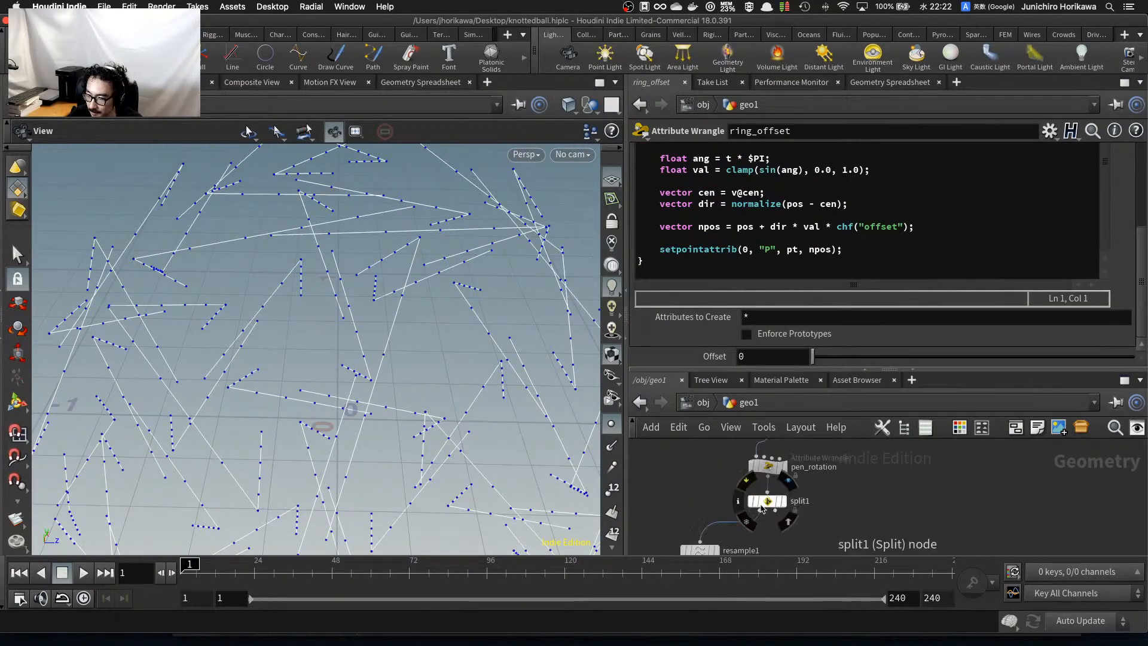
{"action": "scroll", "coordinate": [786, 513], "scroll_direction": "down", "scroll_amount": 3}
{"action": "left_click", "coordinate": [812, 481]}
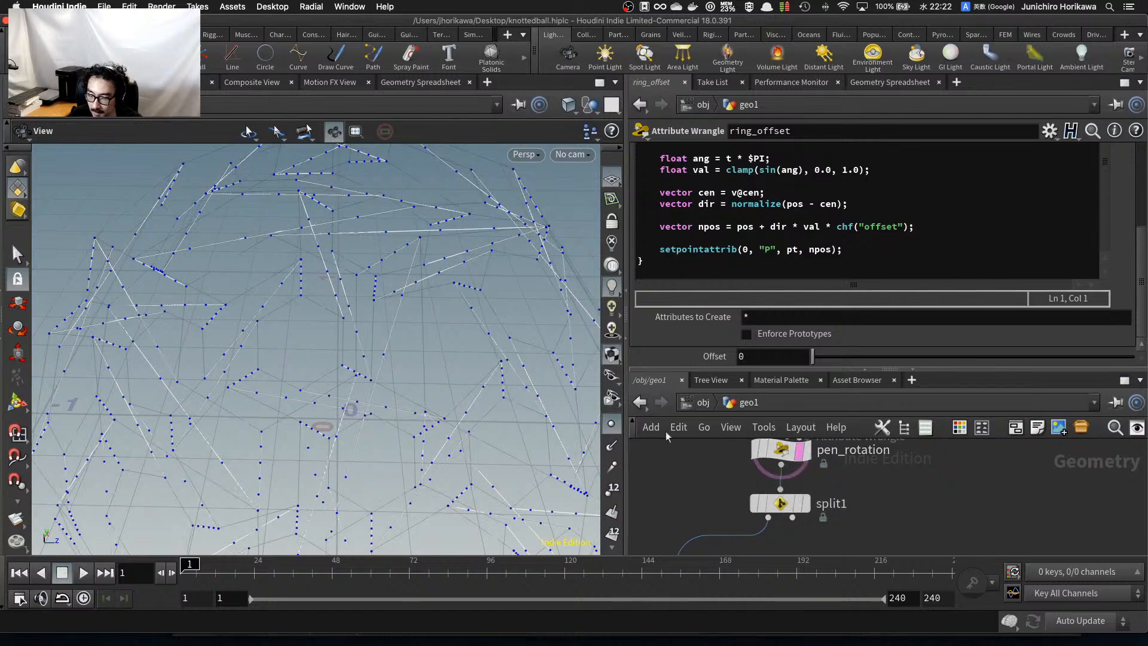
{"action": "left_click_drag", "start_coordinate": [451, 378], "coordinate": [394, 412]}
{"action": "scroll", "coordinate": [789, 496], "scroll_direction": "down", "scroll_amount": 2}
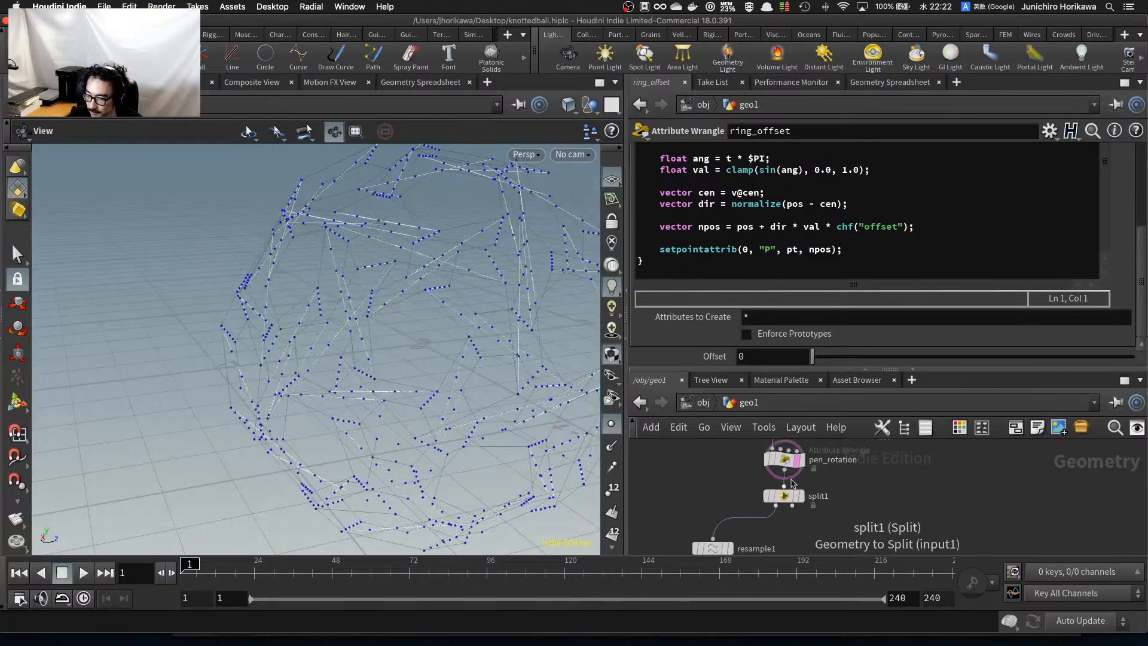
Display the pen_rotation node's ball surfaces, and return the display to ring_offset.
{"action": "left_click", "coordinate": [801, 466]}
{"action": "middle_click_drag", "start_coordinate": [754, 544], "coordinate": [735, 480]}
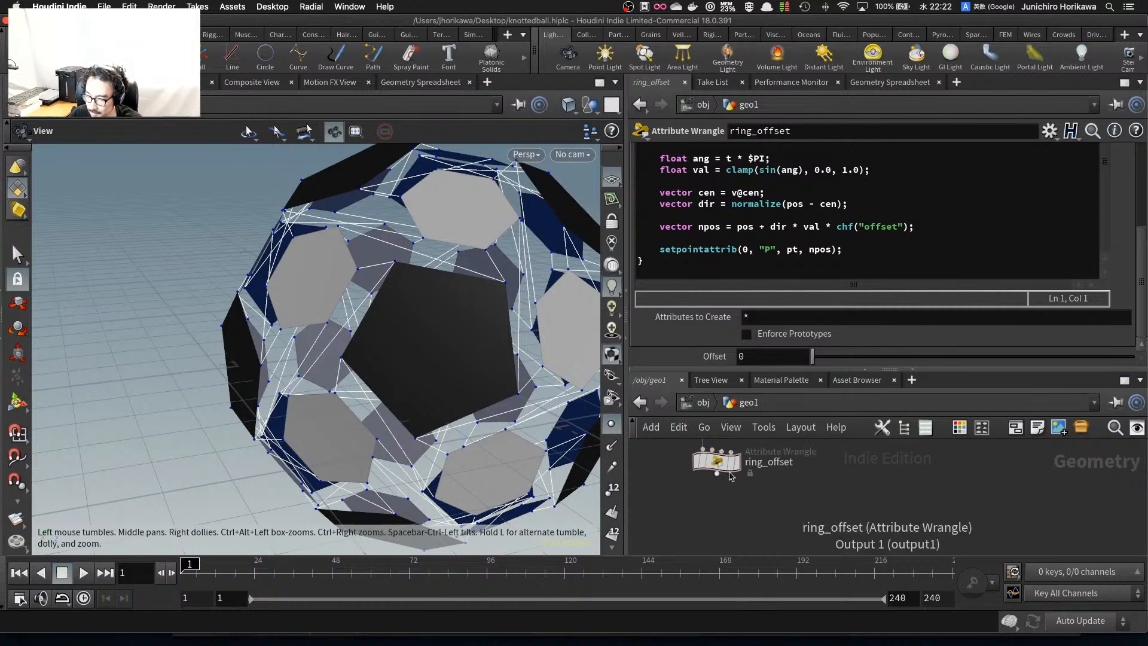
{"action": "left_click", "coordinate": [733, 467]}
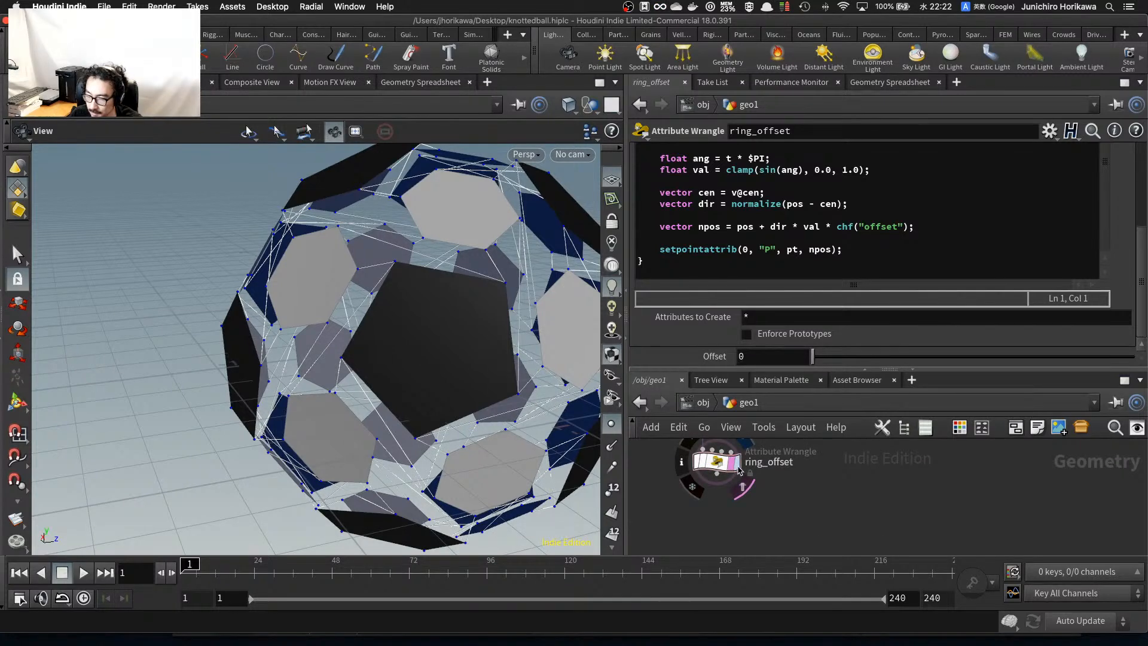
{"action": "left_click", "coordinate": [734, 470]}
Template the pen_rotation node again so its wireframe serves as reference behind the ring_offset curves.
{"action": "scroll", "coordinate": [723, 515], "scroll_direction": "down", "scroll_amount": 2}
{"action": "scroll", "coordinate": [724, 519], "scroll_direction": "down", "scroll_amount": 2}
{"action": "middle_click_drag", "start_coordinate": [732, 508], "coordinate": [735, 531]}
{"action": "scroll", "coordinate": [740, 500], "scroll_direction": "up", "scroll_amount": 5}
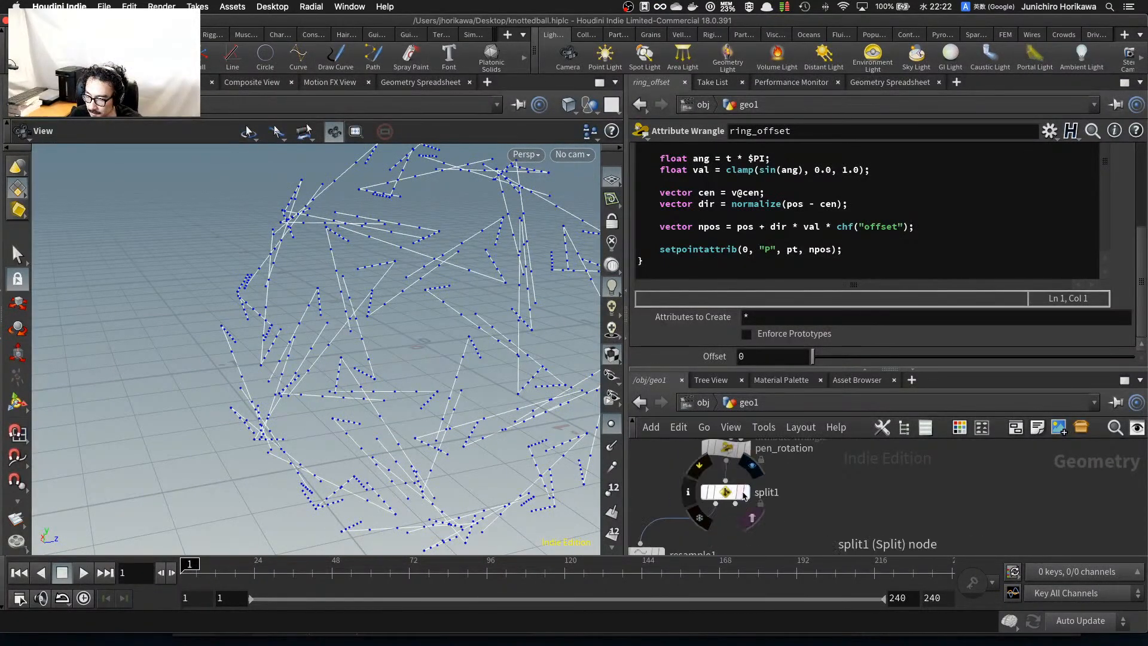
{"action": "left_click", "coordinate": [741, 452]}
Set the Offset parameter of ring_offset to 0.073.
{"action": "left_click_drag", "start_coordinate": [442, 335], "coordinate": [326, 305]}
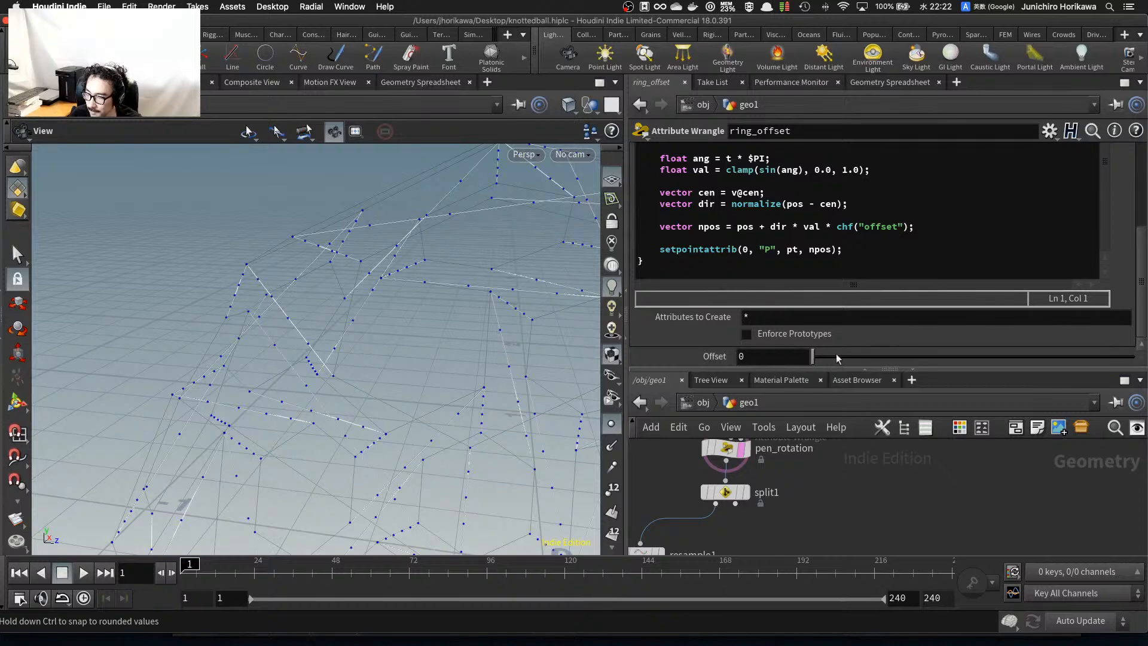
{"action": "mouse_move", "coordinate": [822, 359]}
{"action": "left_mouse_down"}
{"action": "mouse_move", "coordinate": [868, 362]}
{"action": "mouse_move", "coordinate": [823, 365]}
{"action": "mouse_move", "coordinate": [862, 362]}
{"action": "mouse_move", "coordinate": [836, 362]}
{"action": "left_mouse_up"}
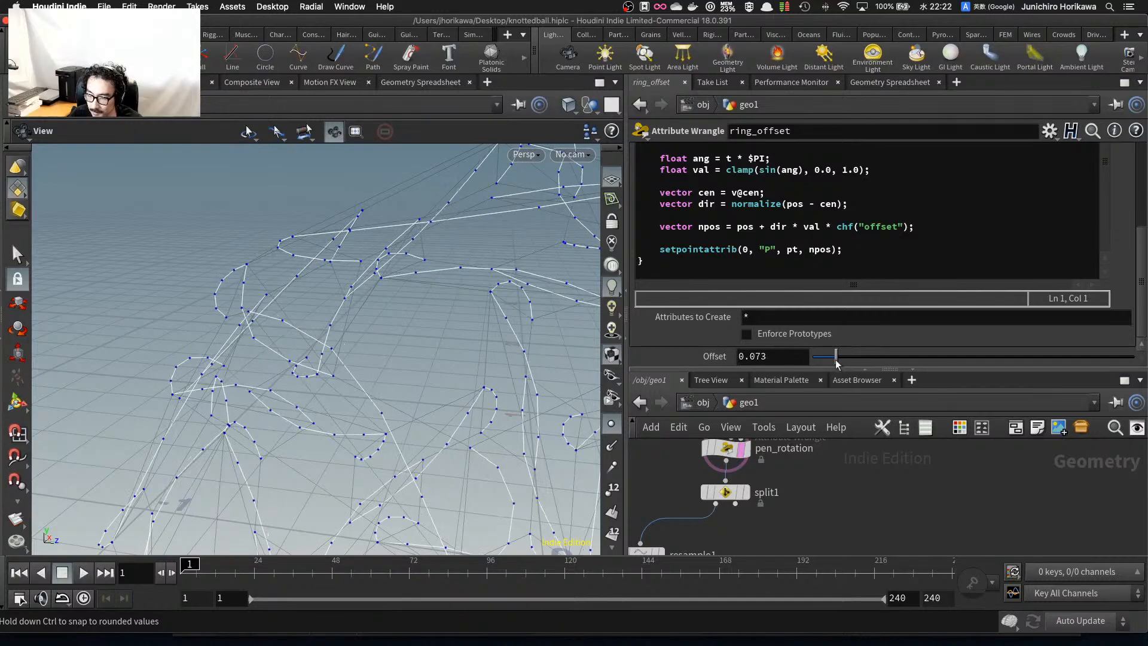
Examine the offset ring curves from several angles and distances against the templated ball wireframe.
{"action": "left_click_drag", "start_coordinate": [381, 342], "coordinate": [261, 383]}
{"action": "right_click_drag", "start_coordinate": [262, 382], "coordinate": [274, 364]}
{"action": "left_click_drag", "start_coordinate": [275, 364], "coordinate": [245, 379]}
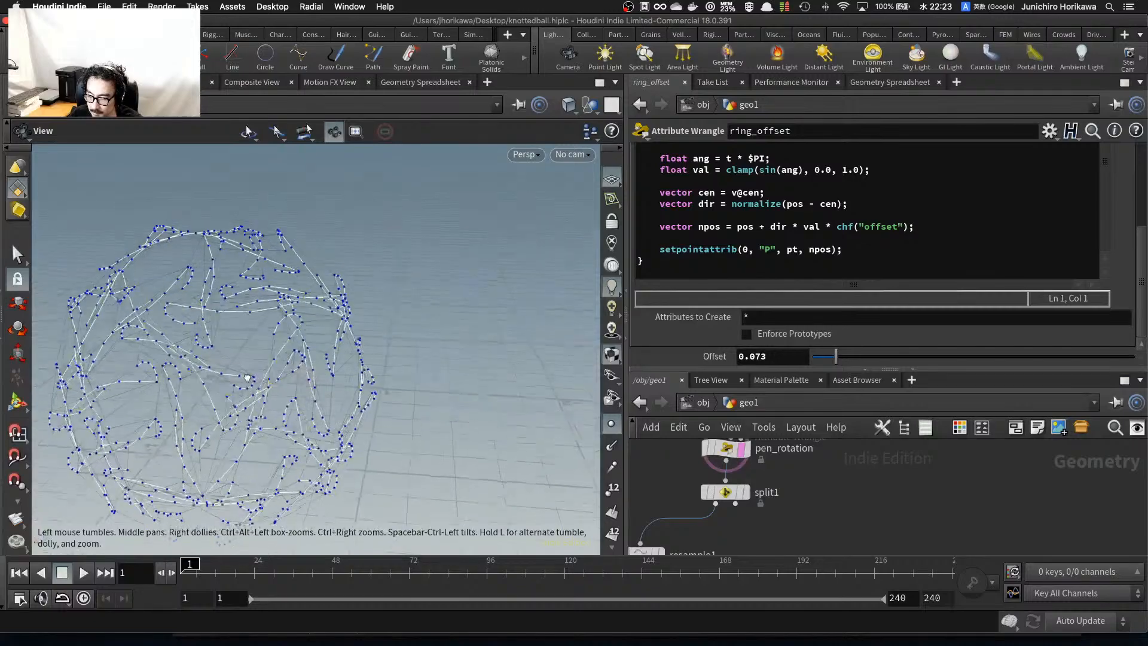
{"action": "right_click_drag", "start_coordinate": [246, 379], "coordinate": [371, 262]}
{"action": "left_click_drag", "start_coordinate": [371, 262], "coordinate": [326, 298]}
{"action": "right_click_drag", "start_coordinate": [325, 298], "coordinate": [336, 254]}
{"action": "left_click_drag", "start_coordinate": [336, 254], "coordinate": [374, 328]}
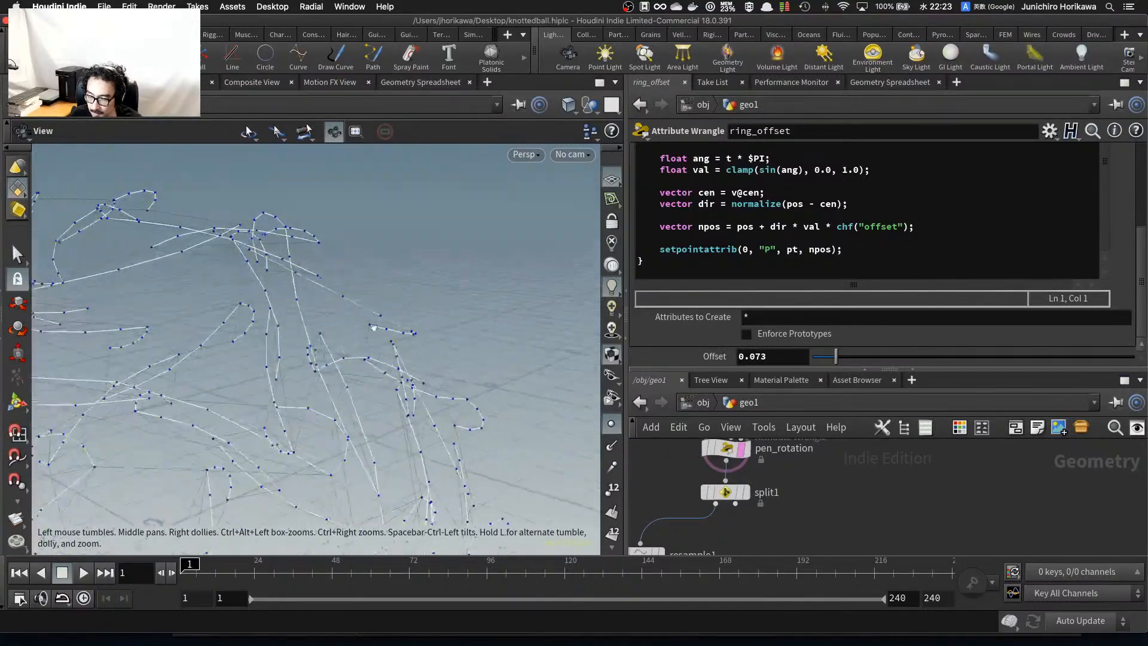
{"action": "right_click_drag", "start_coordinate": [374, 328], "coordinate": [394, 322]}
{"action": "left_click_drag", "start_coordinate": [395, 323], "coordinate": [401, 375]}
{"action": "scroll", "coordinate": [452, 323], "scroll_direction": "down", "scroll_amount": 5}
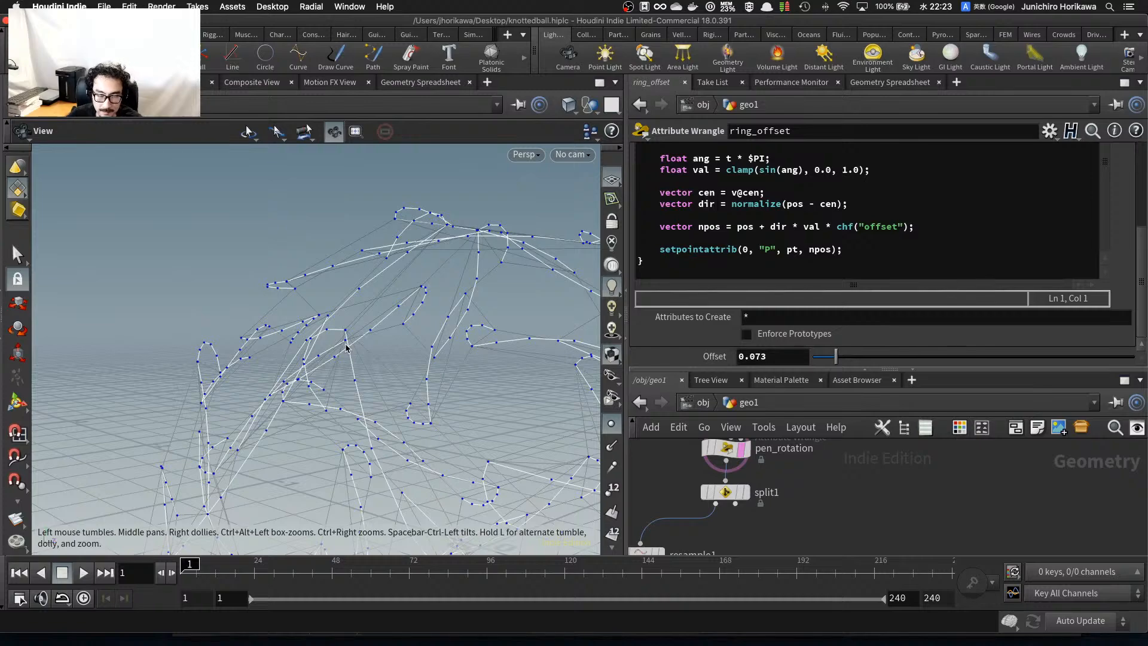
{"action": "left_click_drag", "start_coordinate": [293, 335], "coordinate": [351, 379]}
{"action": "right_click_drag", "start_coordinate": [332, 416], "coordinate": [256, 386]}
{"action": "left_click_drag", "start_coordinate": [255, 386], "coordinate": [245, 421]}
{"action": "right_click_drag", "start_coordinate": [257, 418], "coordinate": [412, 407]}
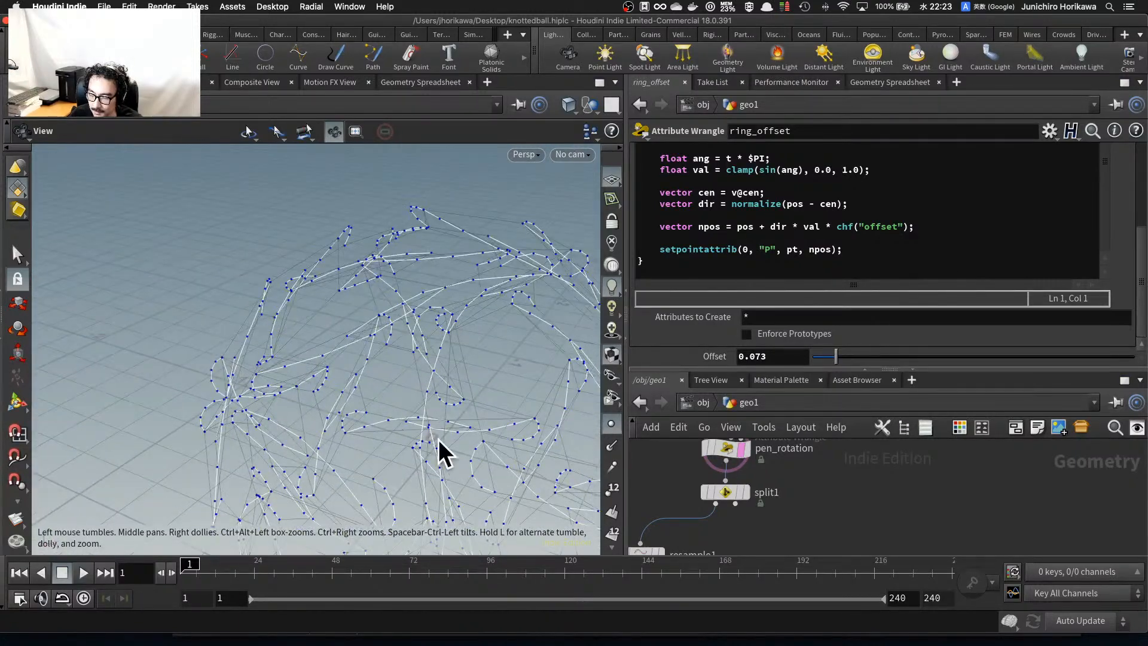
{"action": "scroll", "coordinate": [436, 448], "scroll_direction": "down", "scroll_amount": 3}
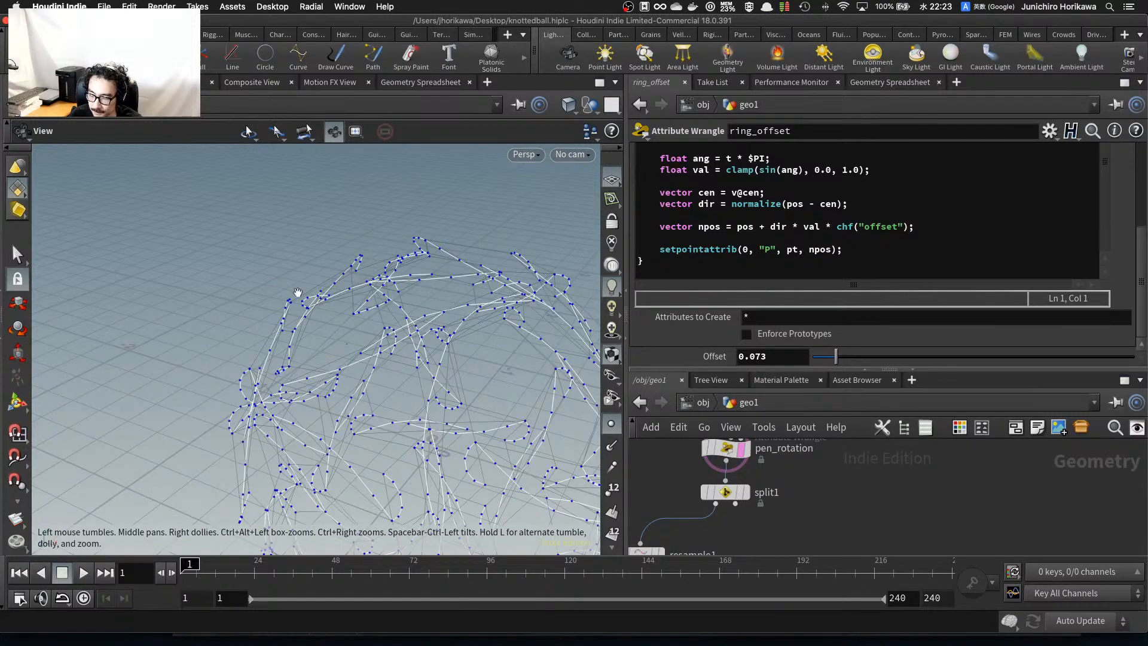
Set the Offset parameter of ring_offset to 0.058 and check the offset curves up close.
{"action": "right_click_drag", "start_coordinate": [314, 312], "coordinate": [449, 297]}
{"action": "left_click_drag", "start_coordinate": [448, 297], "coordinate": [308, 352]}
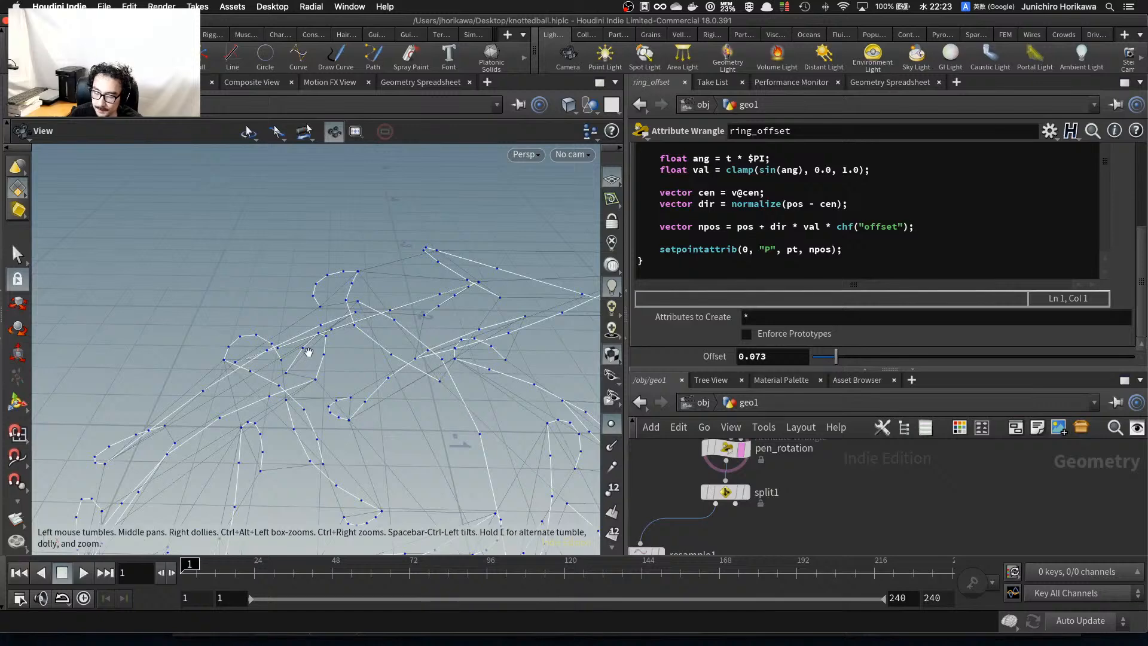
{"action": "left_click_drag", "start_coordinate": [275, 341], "coordinate": [334, 309]}
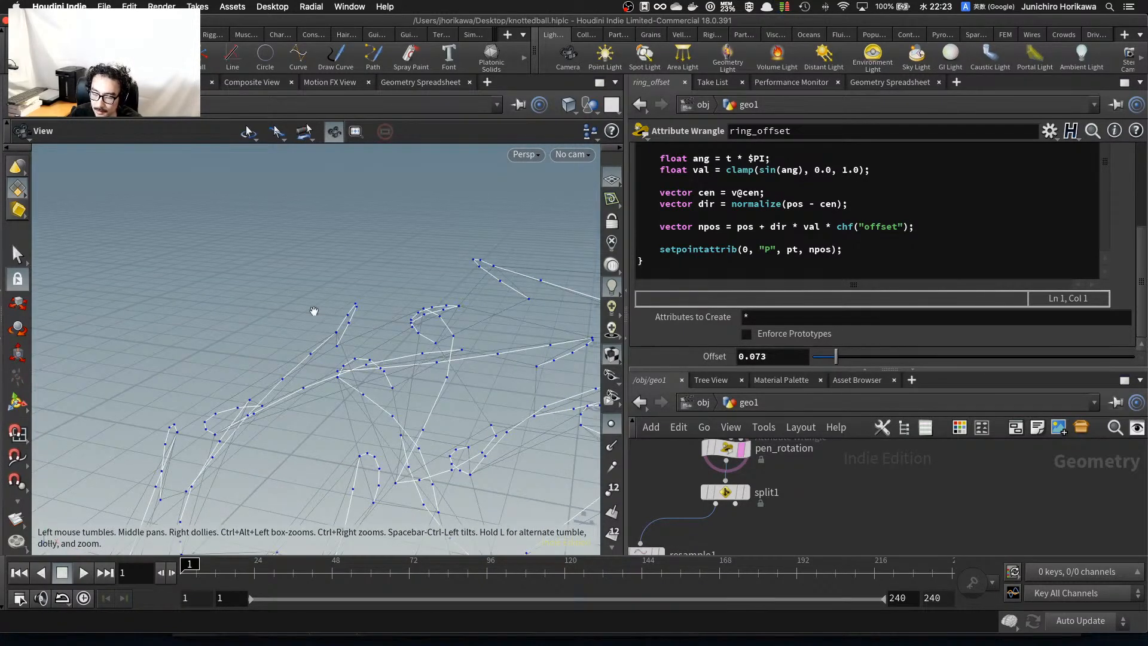
{"action": "left_click_drag", "start_coordinate": [337, 340], "coordinate": [477, 373]}
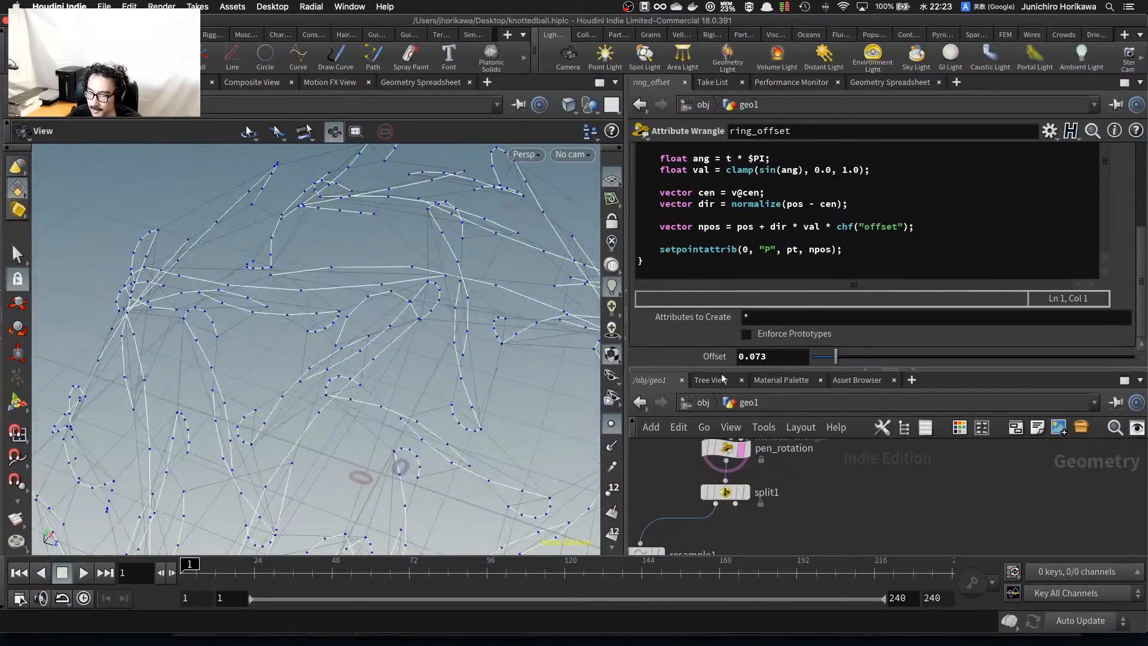
{"action": "mouse_move", "coordinate": [835, 356]}
{"action": "left_mouse_down"}
{"action": "mouse_move", "coordinate": [845, 358]}
{"action": "mouse_move", "coordinate": [831, 359]}
{"action": "left_mouse_up"}
{"action": "left_click_drag", "start_coordinate": [423, 401], "coordinate": [431, 367]}
{"action": "middle_click_drag", "start_coordinate": [403, 373], "coordinate": [421, 400]}
{"action": "right_click_drag", "start_coordinate": [420, 400], "coordinate": [415, 397]}
{"action": "middle_click_drag", "start_coordinate": [415, 397], "coordinate": [474, 375]}
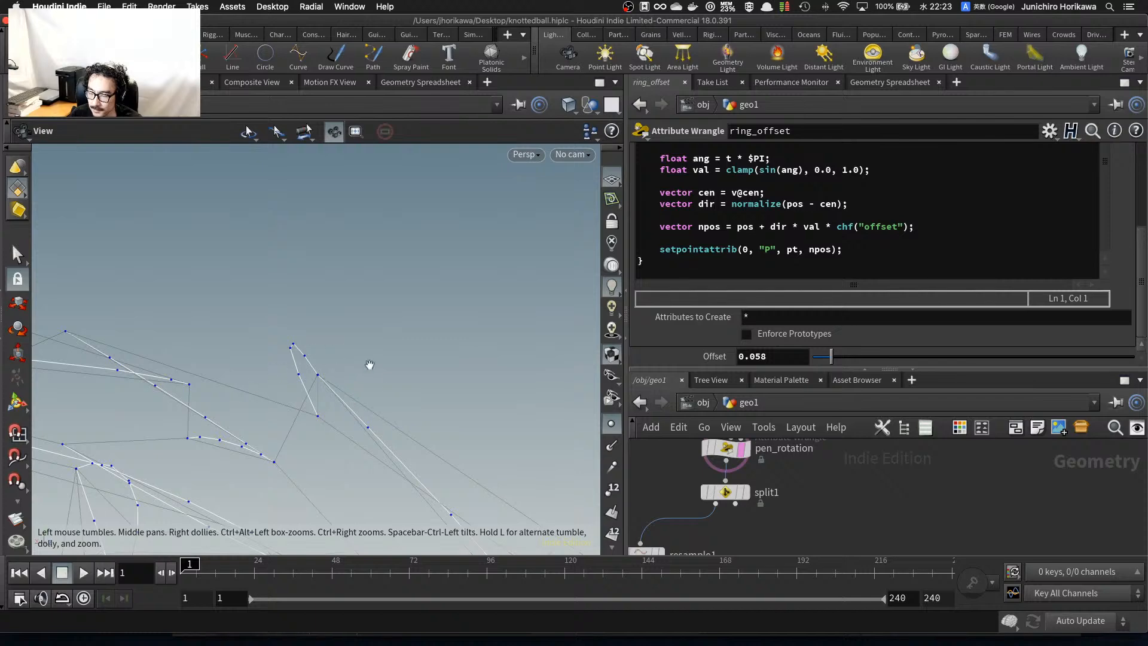
{"action": "left_click_drag", "start_coordinate": [408, 384], "coordinate": [431, 341]}
Enlarge the code area of ring_offset and rename the declared dir vector to dir1.
{"action": "left_click", "coordinate": [791, 204]}
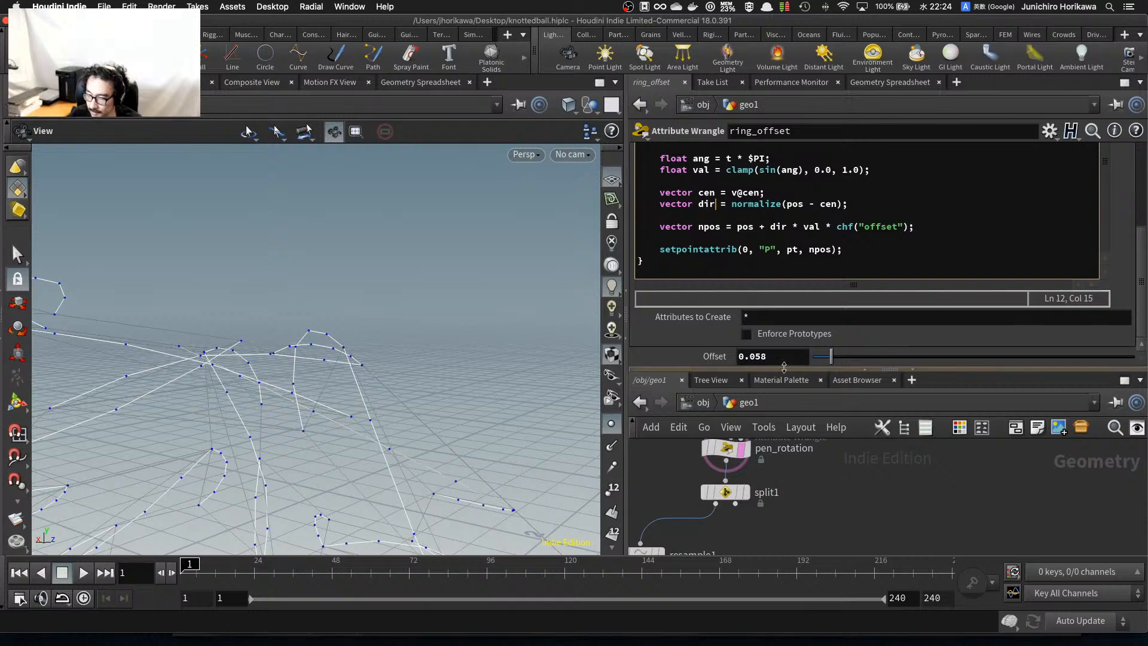
{"action": "left_click_drag", "start_coordinate": [784, 366], "coordinate": [763, 418]}
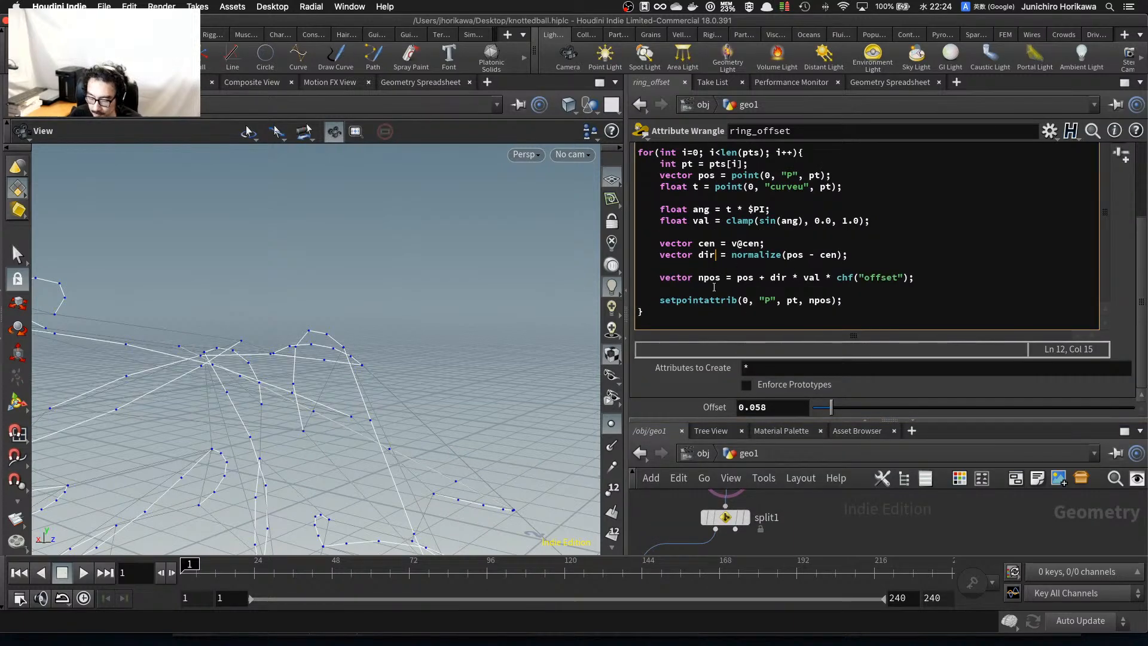
{"action": "type", "text": "1"}
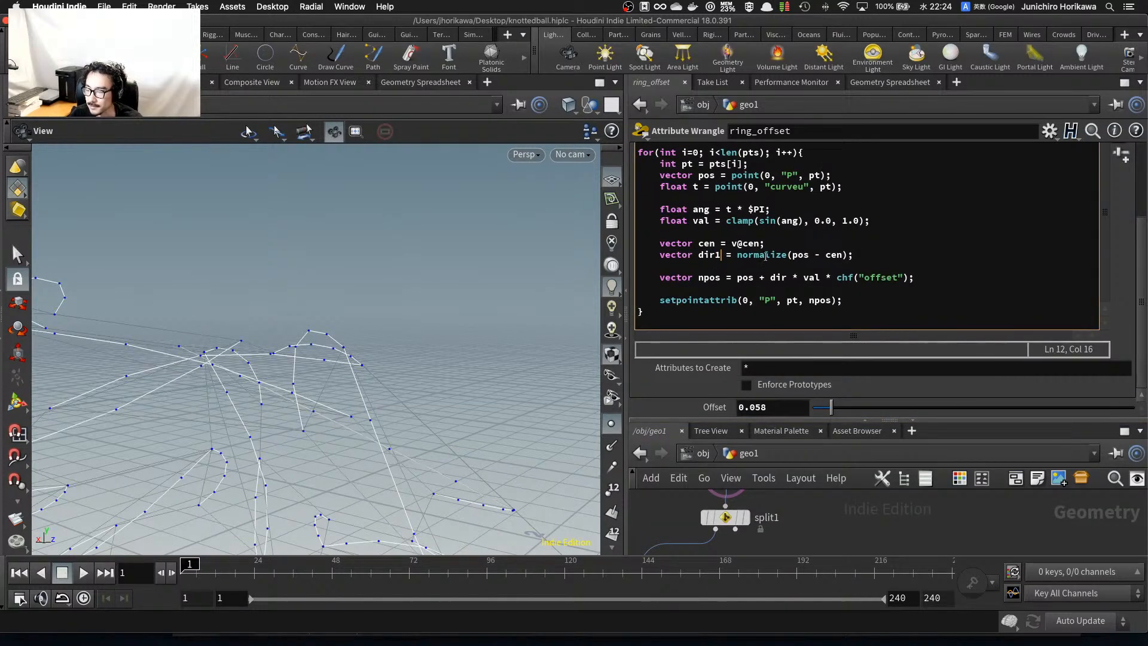
Below dir1, declare a second direction vector as vector dir2 = normalize(pos - set(0,0,0));.
{"action": "key", "text": "Return"}
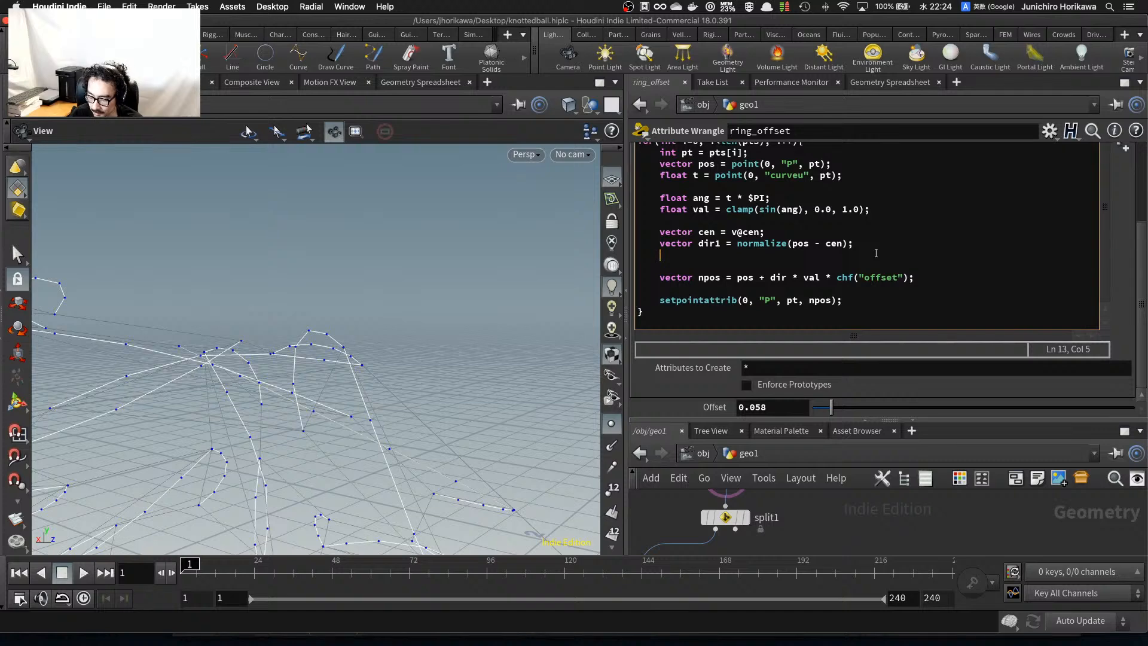
{"action": "type", "text": "vector dir"}
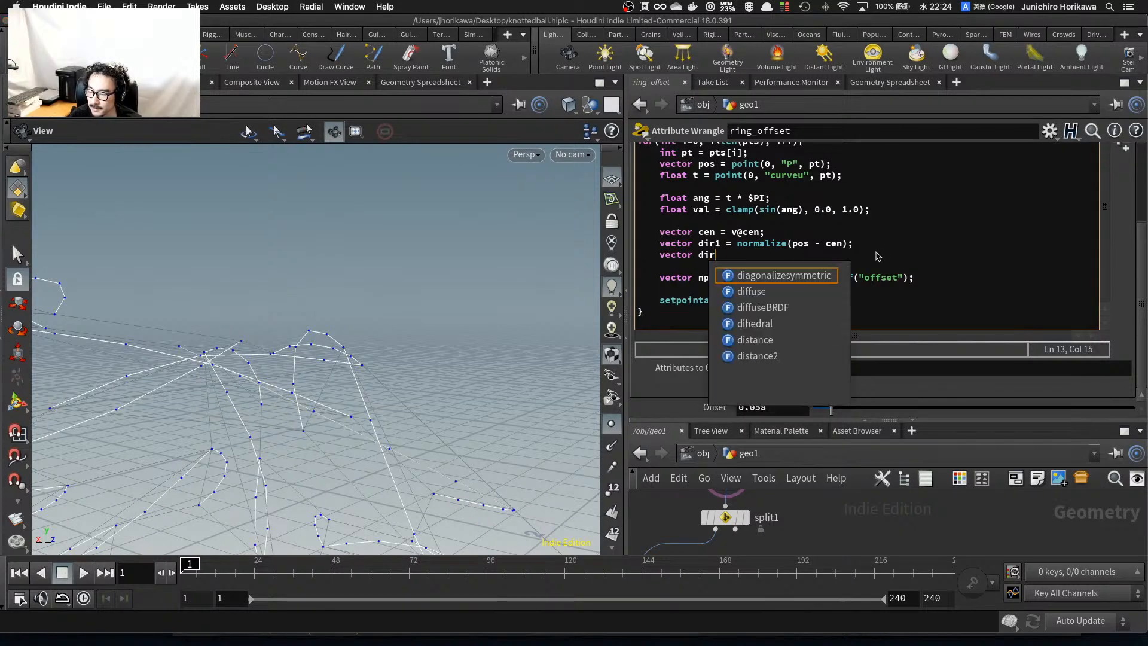
{"action": "type", "text": "2 = norm"}
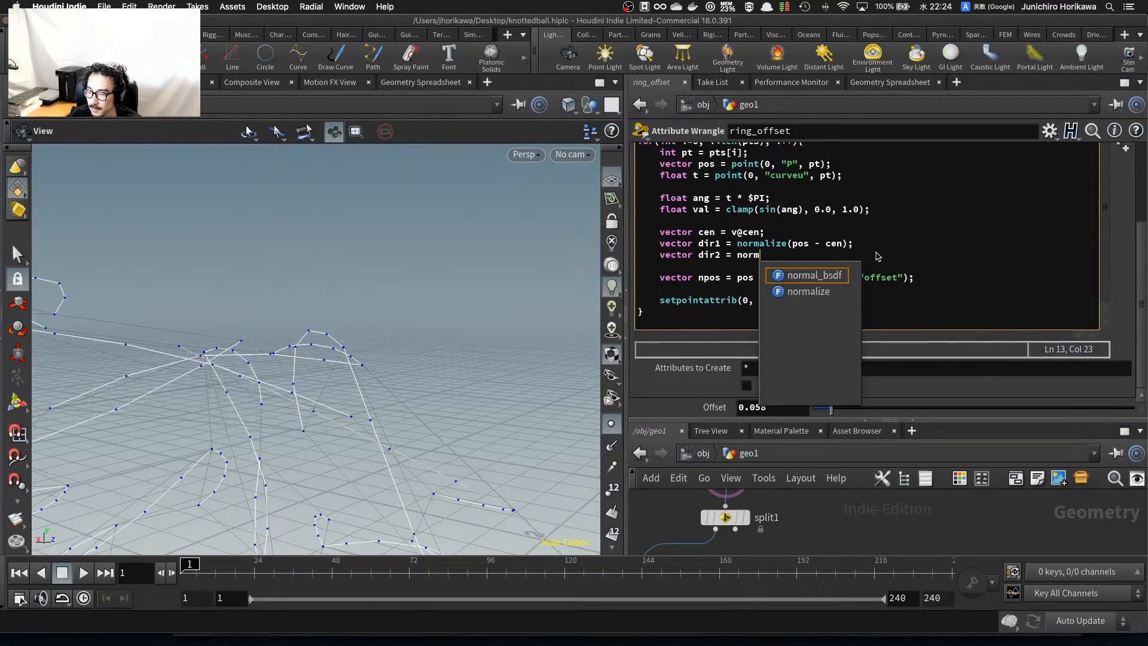
{"action": "type", "text": "malize"}
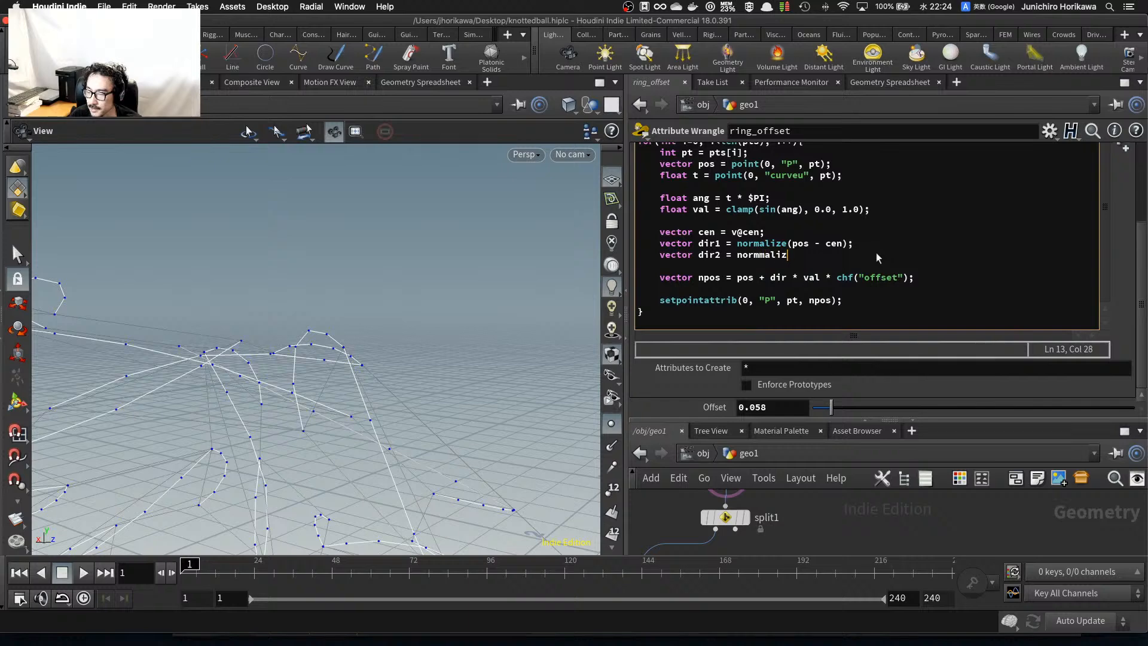
{"action": "key", "text": "BackSpace"}
{"action": "key", "text": "BackSpace"}
{"action": "key", "text": "BackSpace"}
{"action": "key", "text": "BackSpace"}
{"action": "key", "text": "BackSpace"}
{"action": "key", "text": "BackSpace"}
{"action": "type", "text": "alize("}
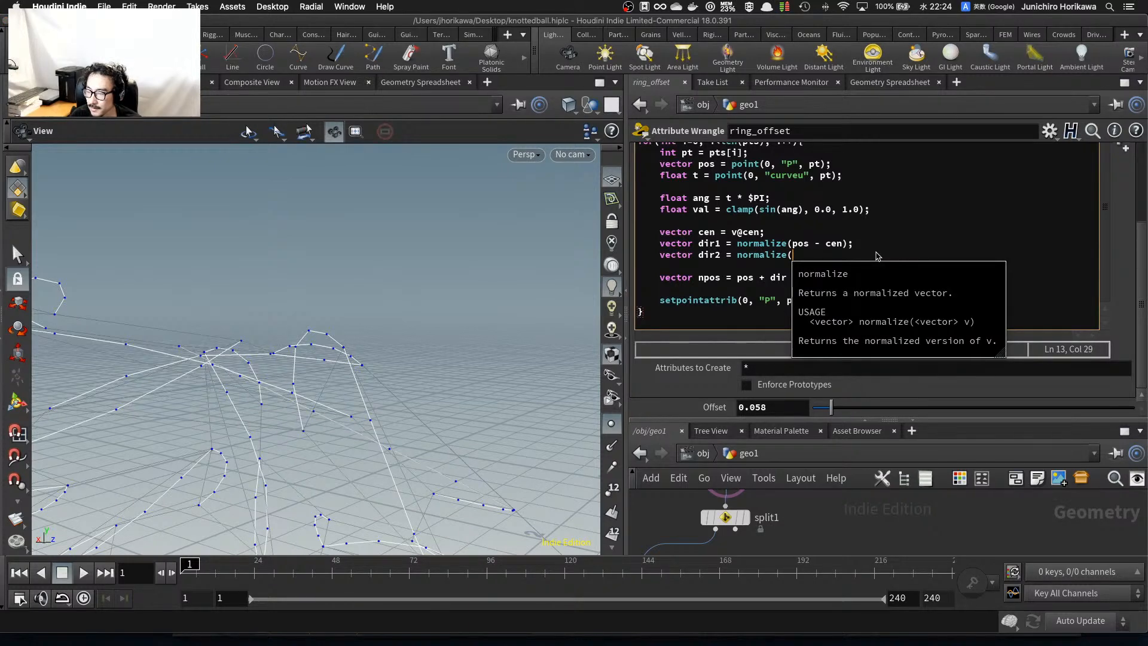
{"action": "type", "text": "pos - "}
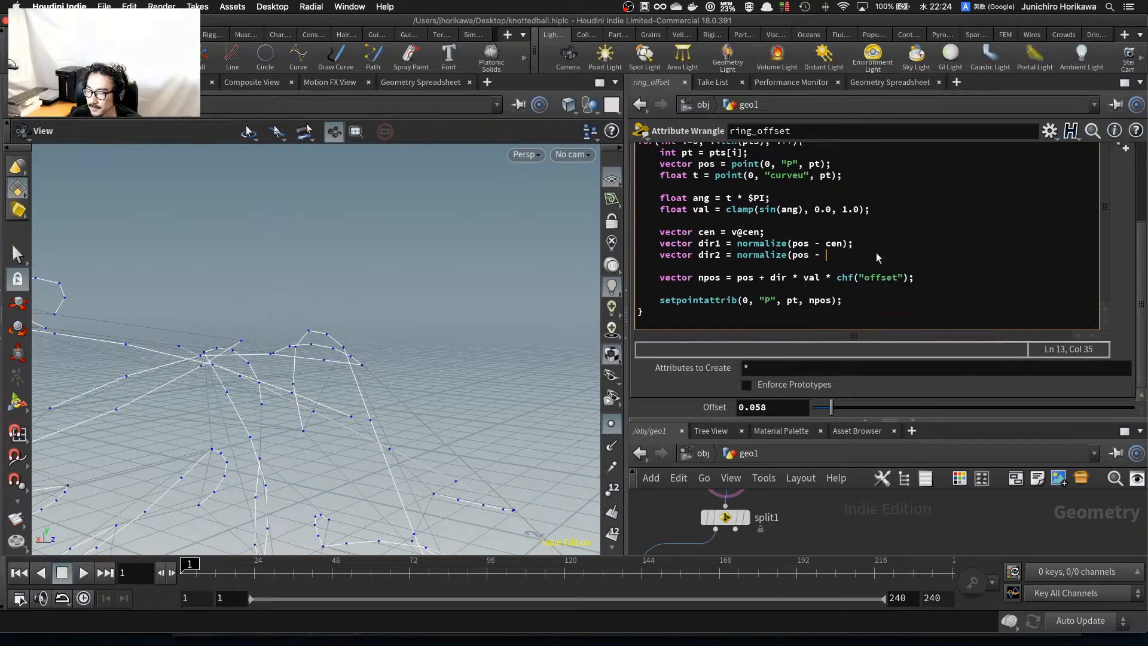
{"action": "type", "text": "set(0,0,0));"}
Simplify the dir2 declaration to normalize(pos) by removing the subtraction of set(0,0,0).
{"action": "left_click_drag", "start_coordinate": [881, 255], "coordinate": [826, 259]}
{"action": "left_click", "coordinate": [825, 258]}
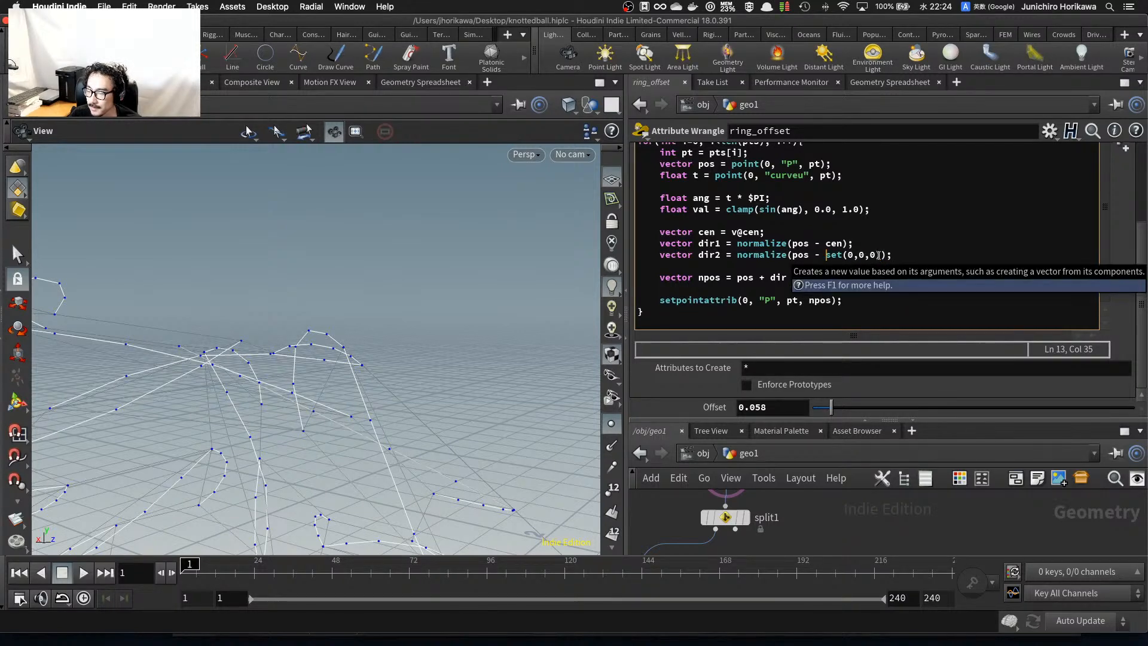
{"action": "left_click_drag", "start_coordinate": [881, 256], "coordinate": [817, 256]}
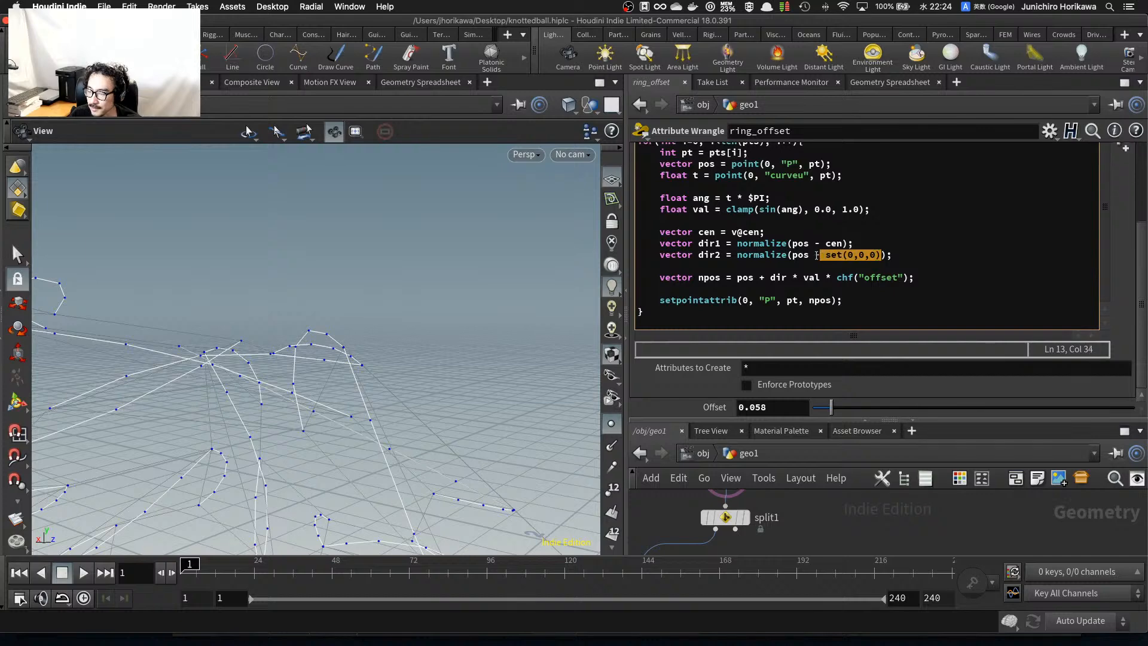
{"action": "key", "text": "BackSpace"}
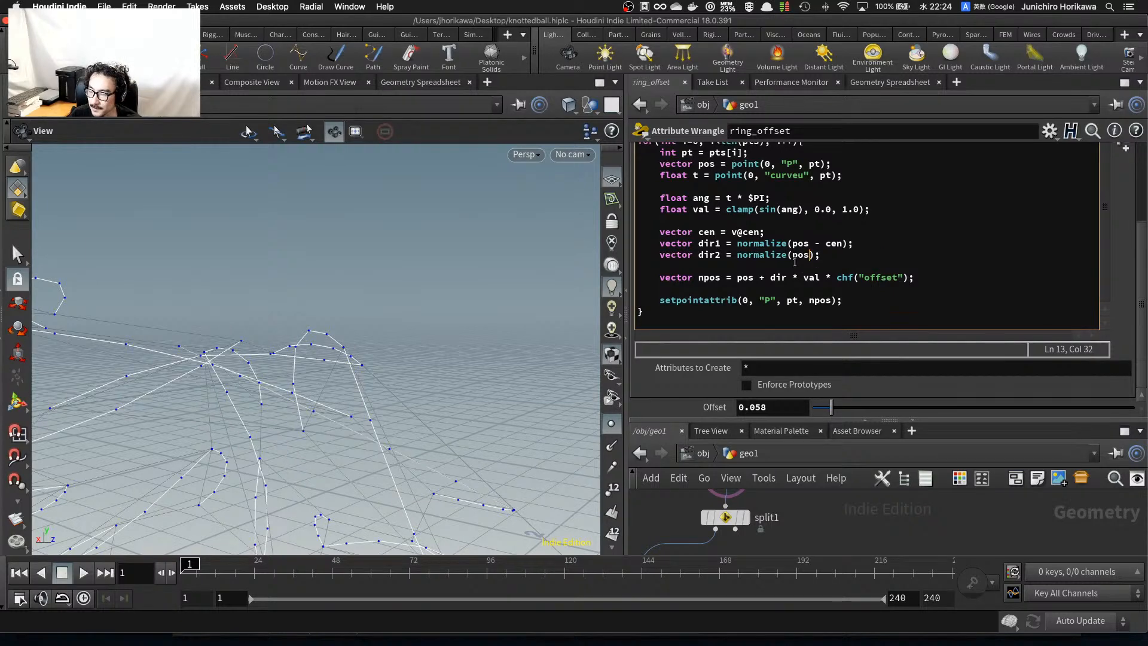
Below dir2, declare the combined direction as vector dir = normalize(dir1 + dir2);.
{"action": "left_click", "coordinate": [843, 261]}
{"action": "key", "text": "Return"}
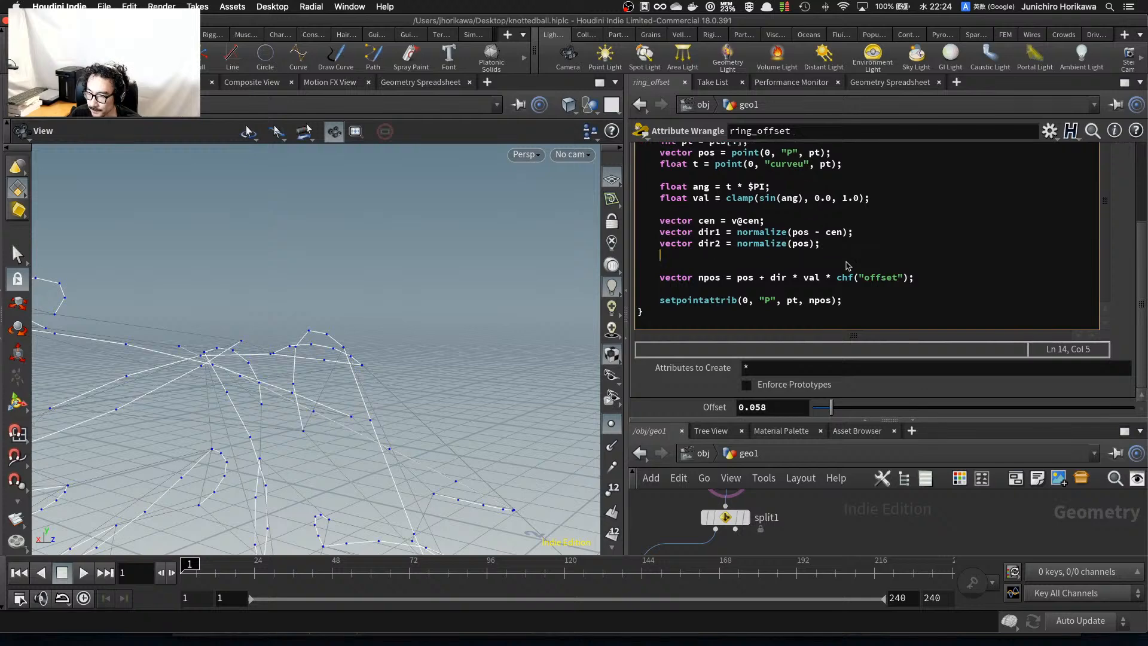
{"action": "type", "text": "vector dir "}
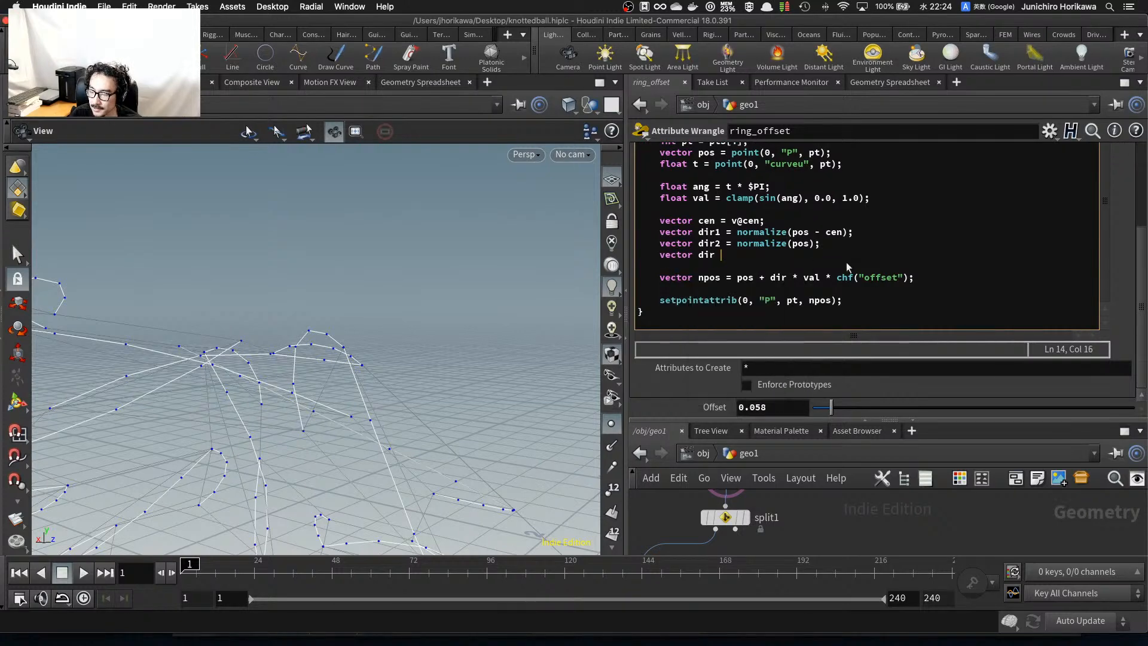
{"action": "type", "text": "= dir"}
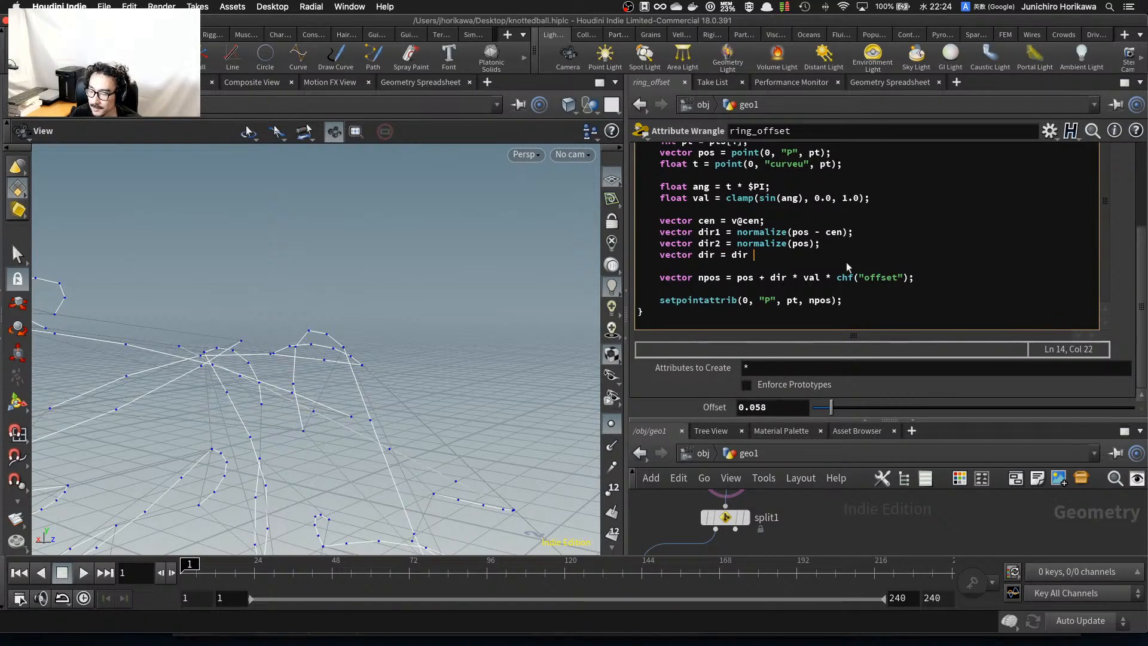
{"action": "type", "text": "1 + dir2"}
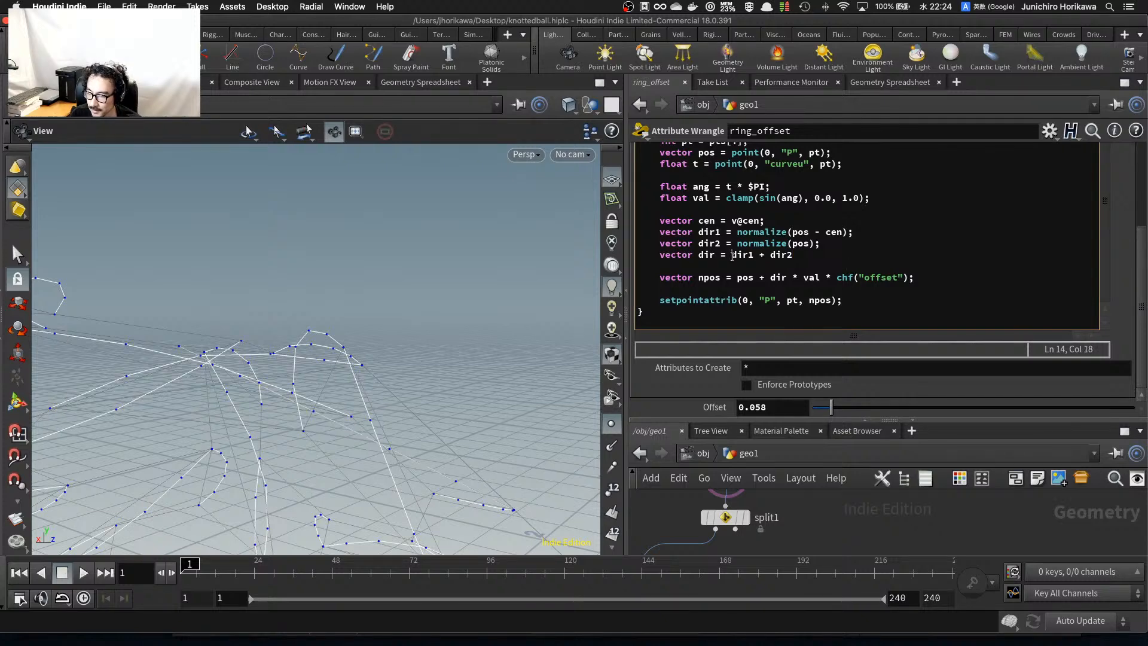
{"action": "type", "text": "normalize("}
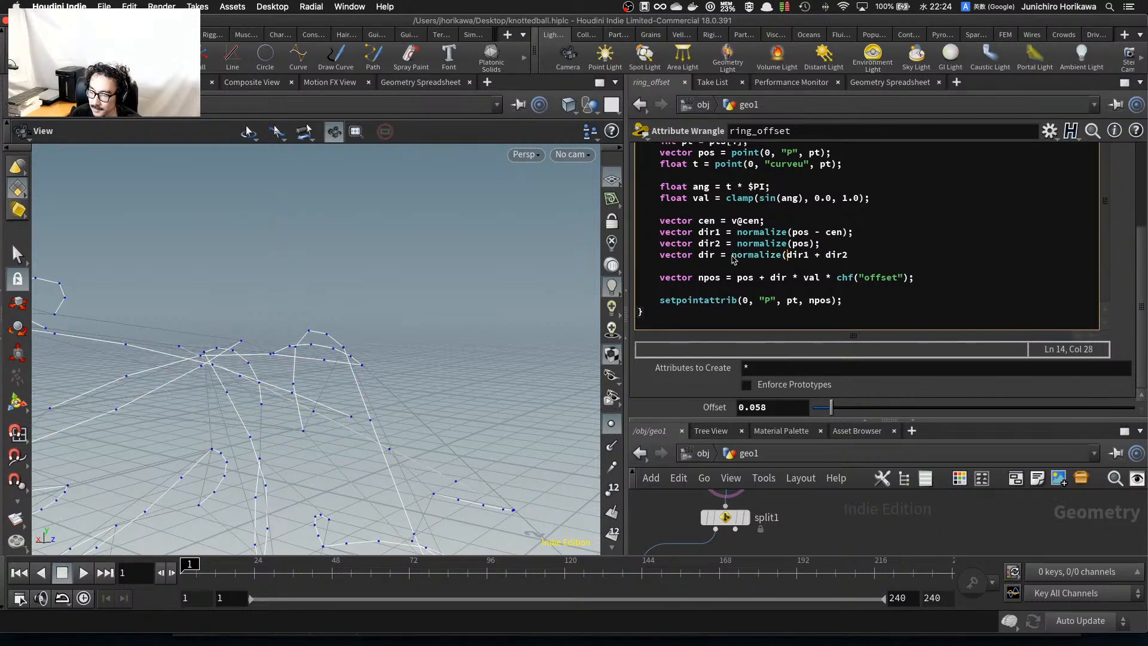
{"action": "left_click", "coordinate": [875, 256]}
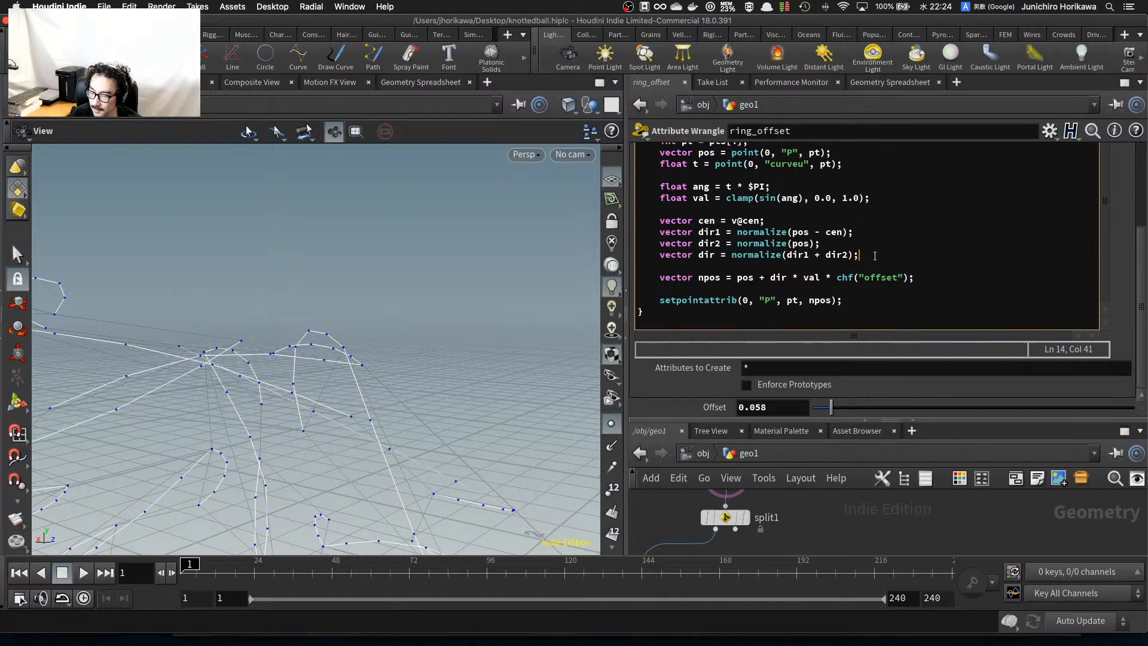
In the combined dir expression, multiply dir1 by the channel reference chf("dir1_mult").
{"action": "left_click", "coordinate": [810, 256]}
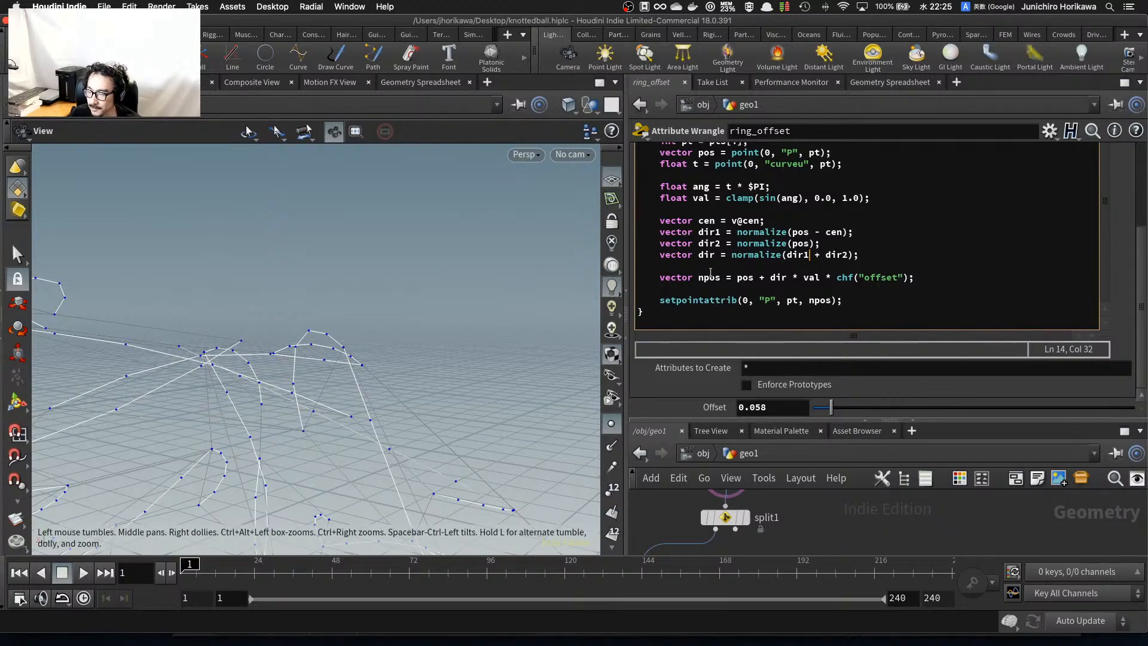
{"action": "left_click_drag", "start_coordinate": [809, 255], "coordinate": [850, 255]}
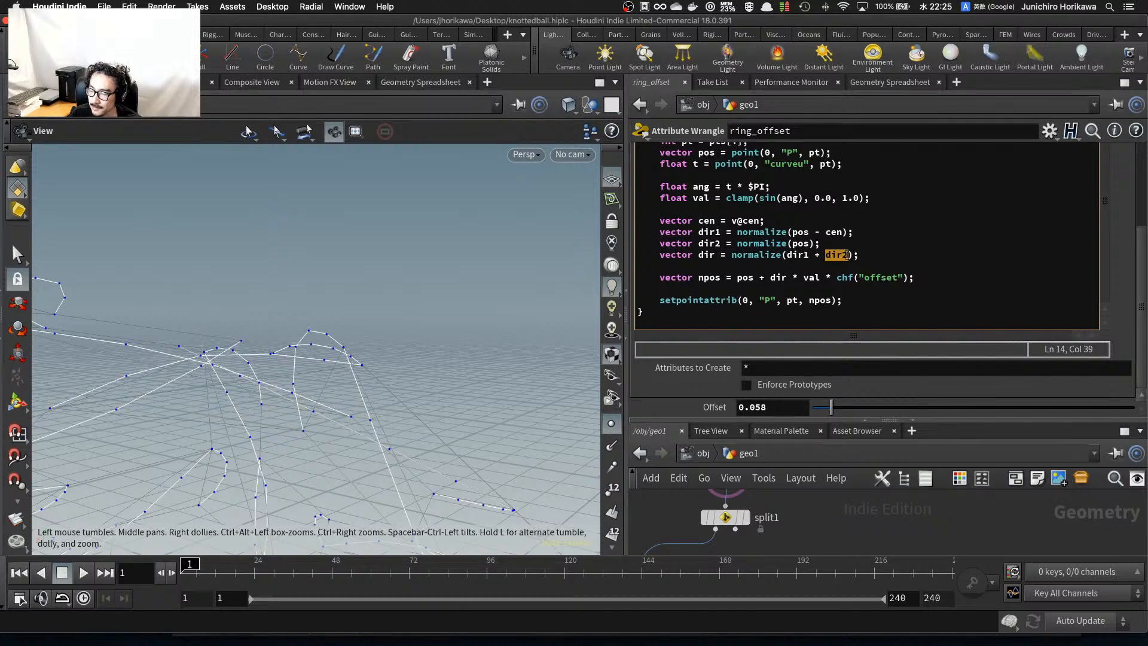
{"action": "left_click", "coordinate": [808, 256]}
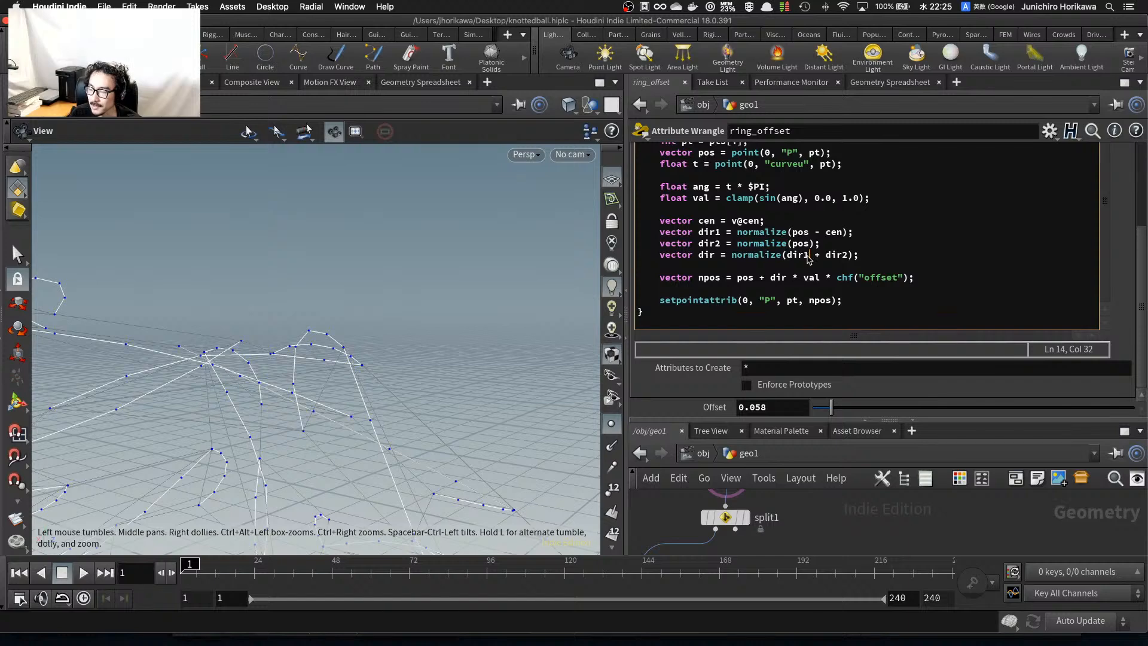
{"action": "type", "text": "* chf(\" "}
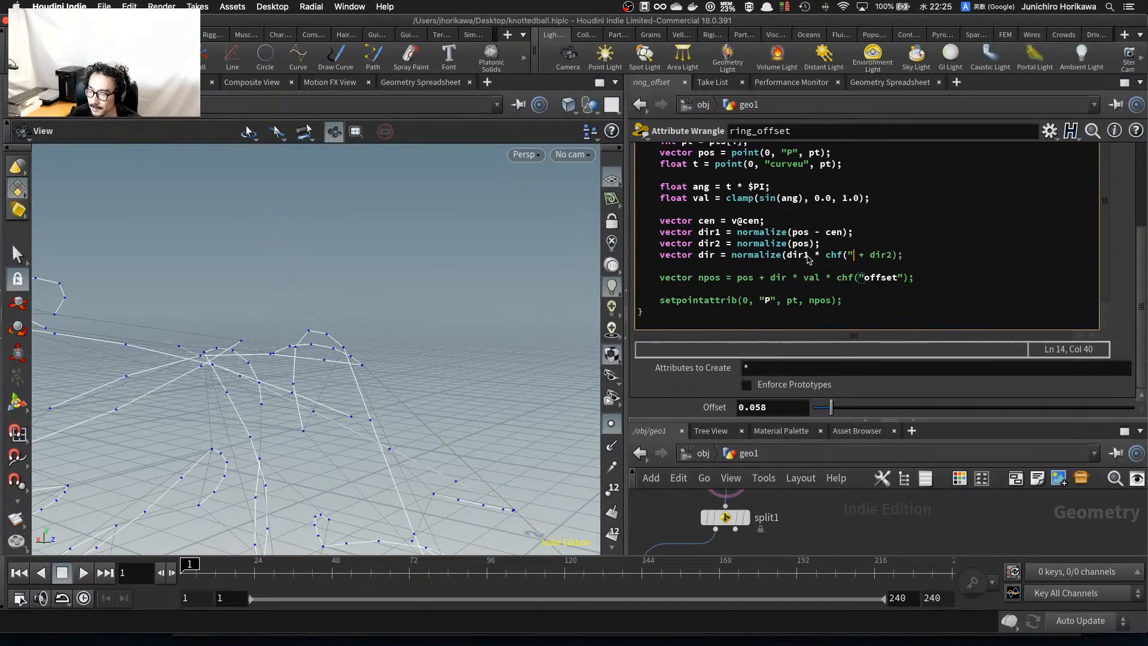
{"action": "type", "text": "dir1_"}
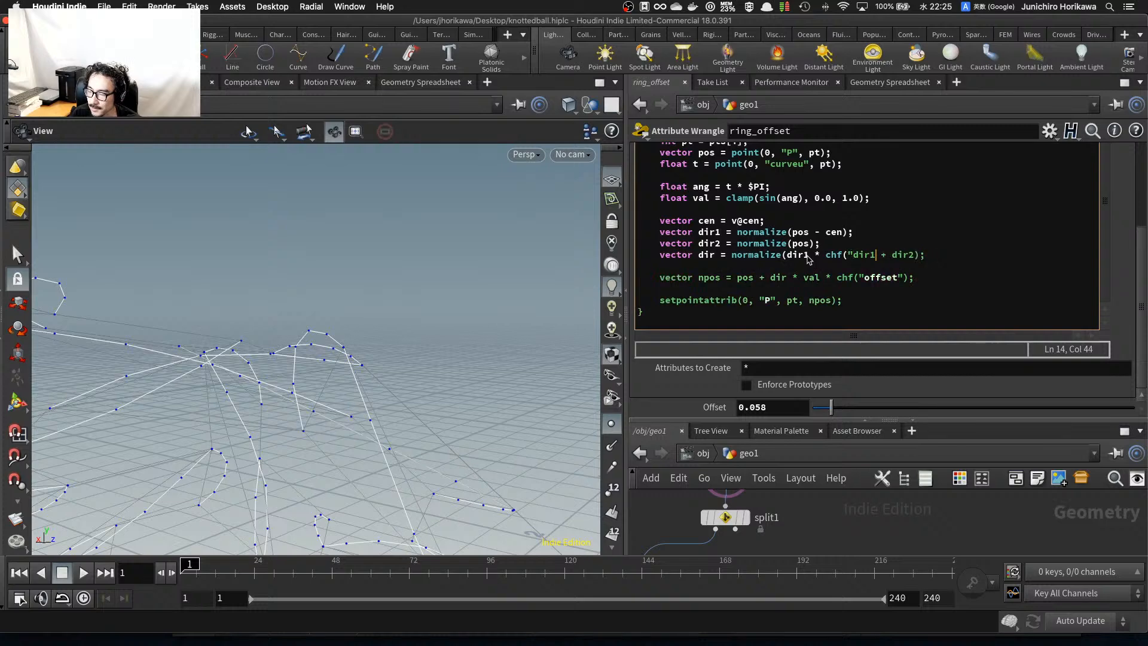
{"action": "type", "text": "mutl"}
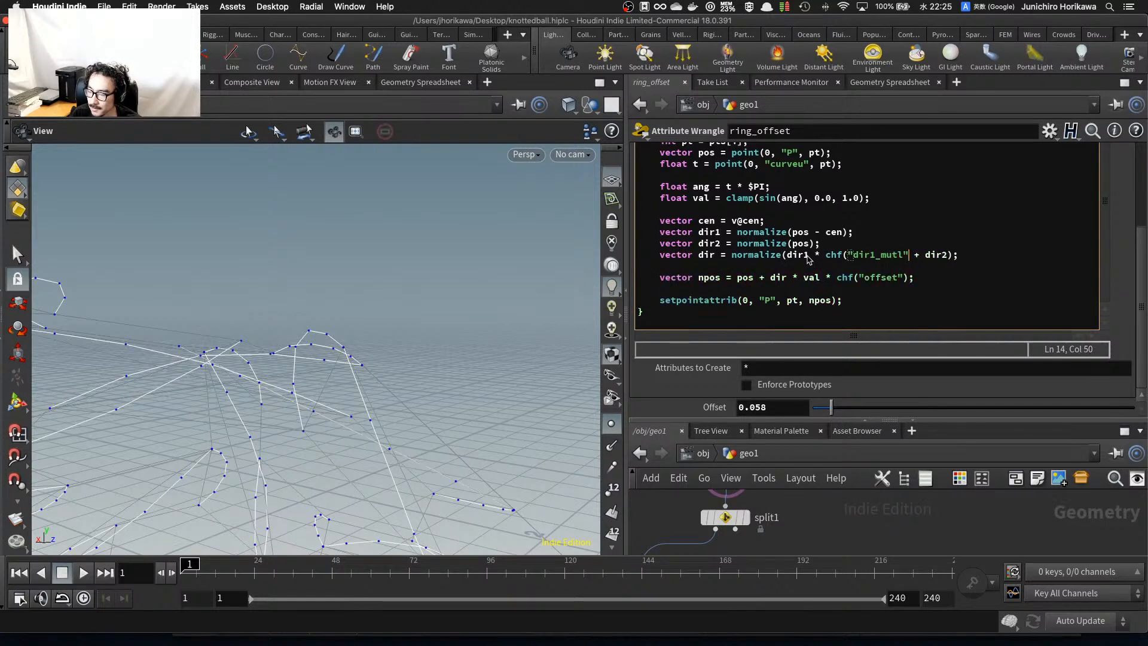
{"action": "key", "text": "BackSpace"}
{"action": "key", "text": "BackSpace"}
{"action": "type", "text": "lt\")"}
Copy the multiplier term after dir2 and change its channel name to dir2_mult.
{"action": "left_click_drag", "start_coordinate": [815, 257], "coordinate": [914, 258]}
{"action": "key", "text": "super+c"}
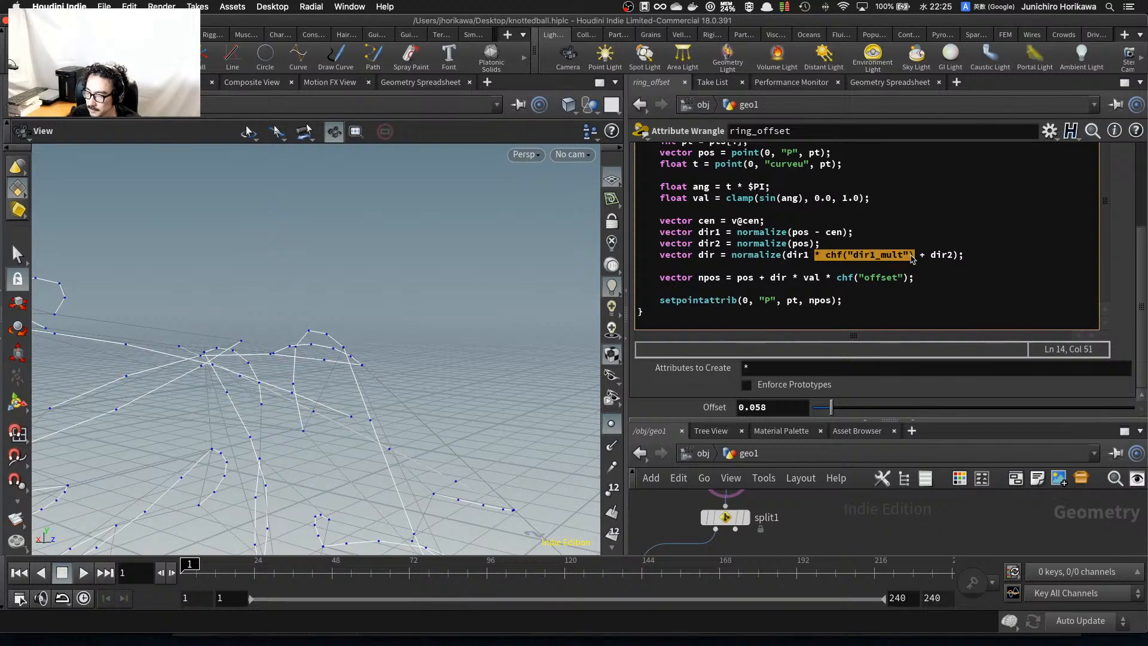
{"action": "left_click", "coordinate": [954, 258]}
{"action": "key", "text": "super+v"}
{"action": "left_click", "coordinate": [954, 256]}
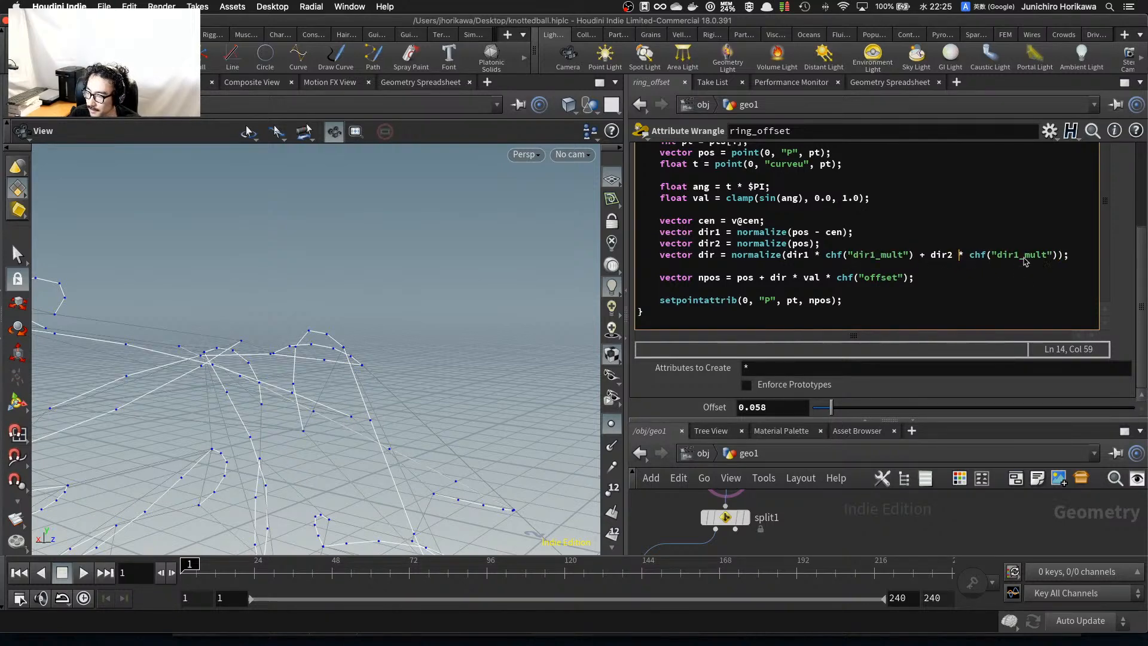
{"action": "left_click_drag", "start_coordinate": [1019, 258], "coordinate": [1014, 257]}
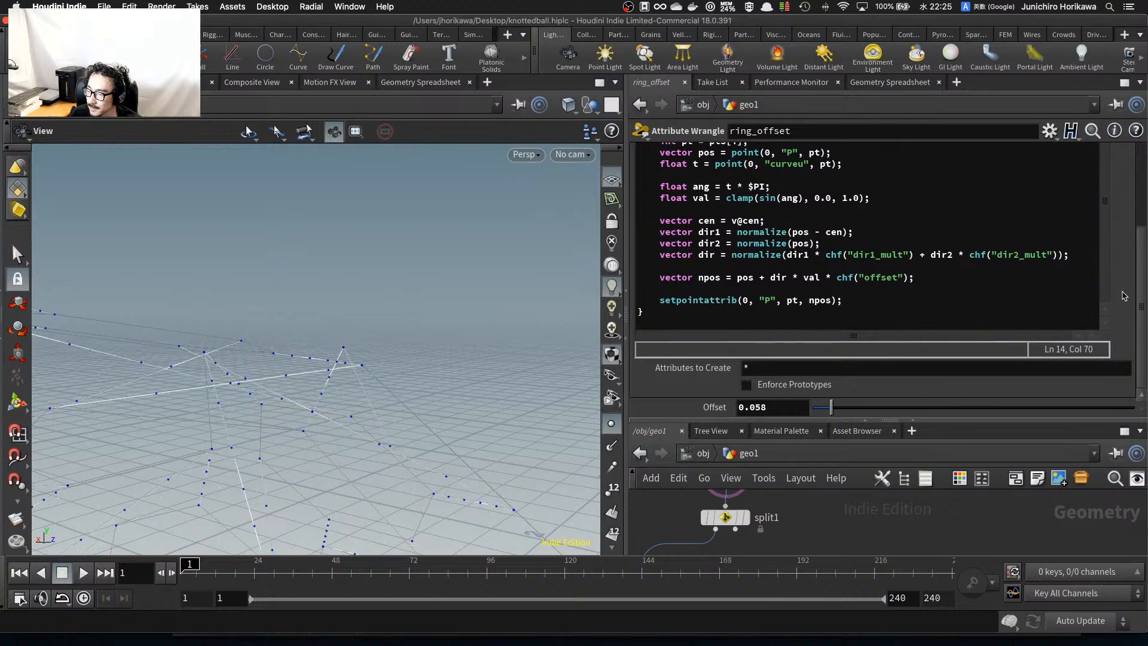
Generate the Dir1 Mult and Dir2 Mult parameters from the code and try values of 0.41 and 0.46.
{"action": "scroll", "coordinate": [1122, 287], "scroll_direction": "up", "scroll_amount": 5}
{"action": "scroll", "coordinate": [1134, 261], "scroll_direction": "down", "scroll_amount": 5}
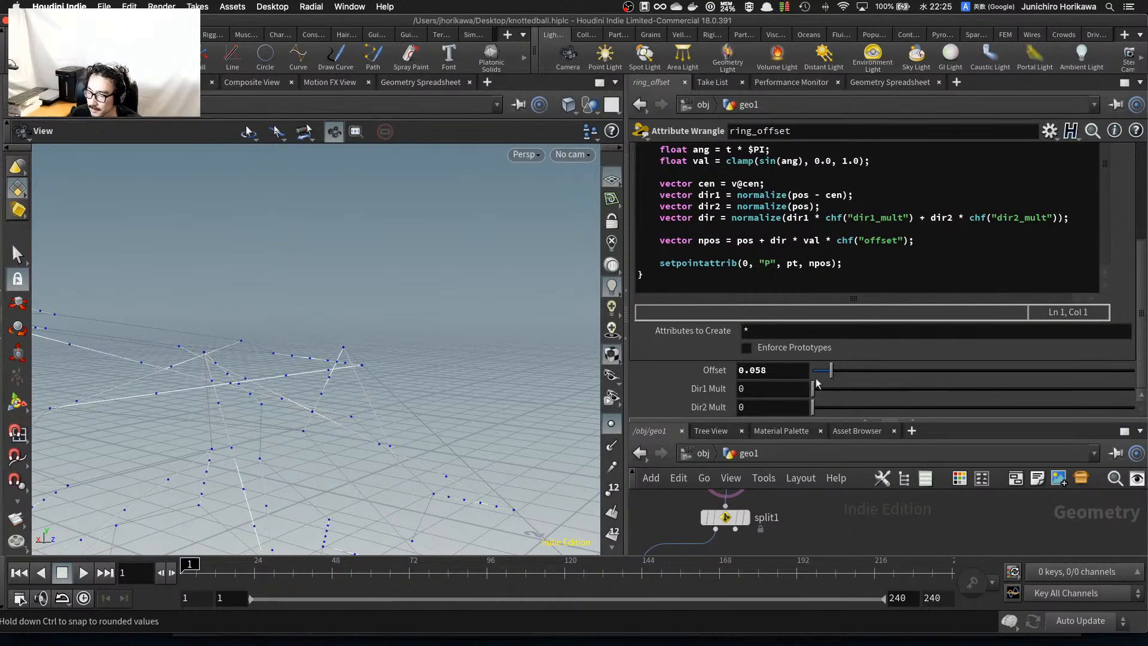
{"action": "left_click_drag", "start_coordinate": [814, 388], "coordinate": [930, 390]}
{"action": "left_click_drag", "start_coordinate": [990, 414], "coordinate": [848, 412]}
{"action": "left_click_drag", "start_coordinate": [490, 404], "coordinate": [478, 382]}
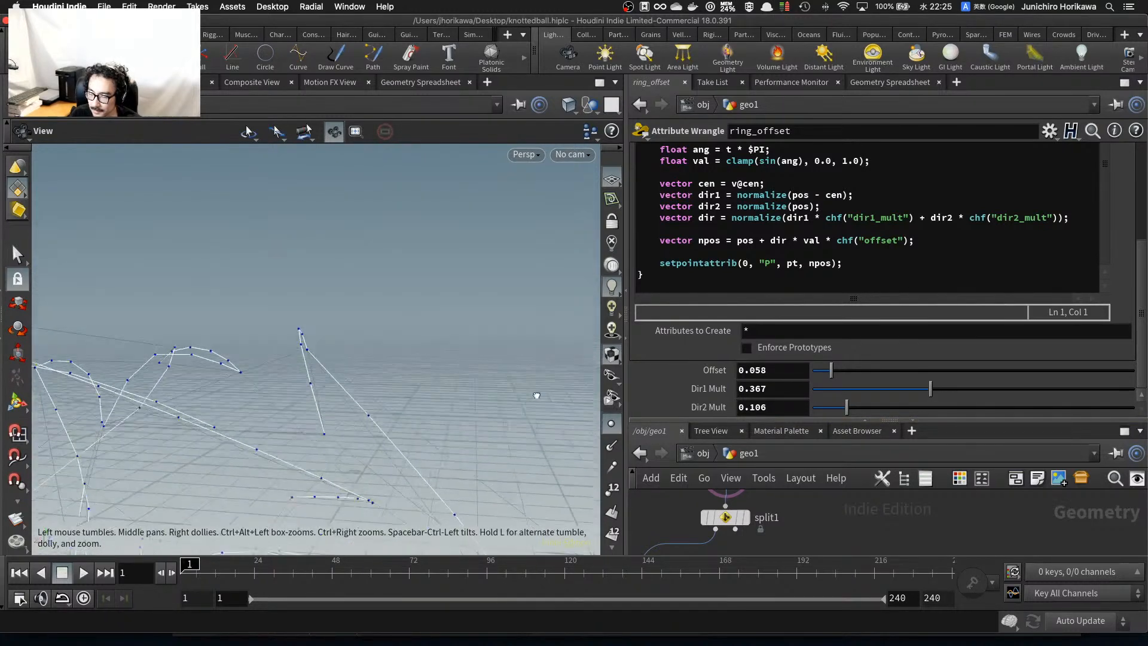
{"action": "left_click_drag", "start_coordinate": [940, 390], "coordinate": [961, 409]}
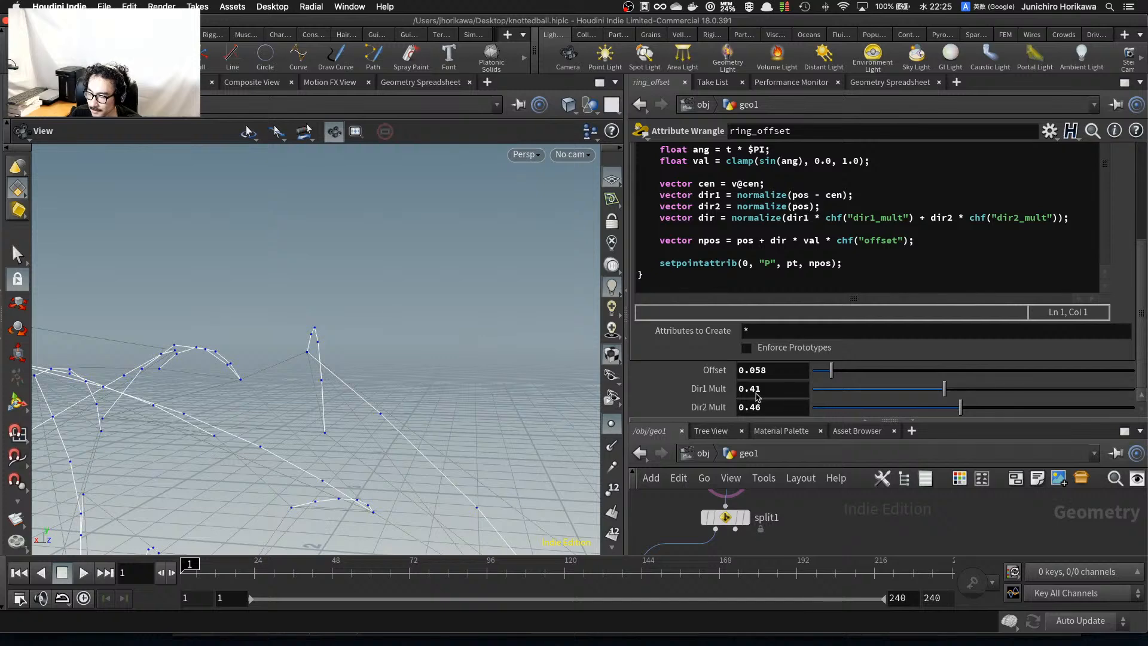
Set both Dir1 Mult and Dir2 Mult of ring_offset to 0.5.
{"action": "left_click_drag", "start_coordinate": [750, 391], "coordinate": [797, 413]}
{"action": "type", "text": "5"}
{"action": "key", "text": "Return"}
{"action": "type", "text": "5"}
{"action": "key", "text": "Return"}
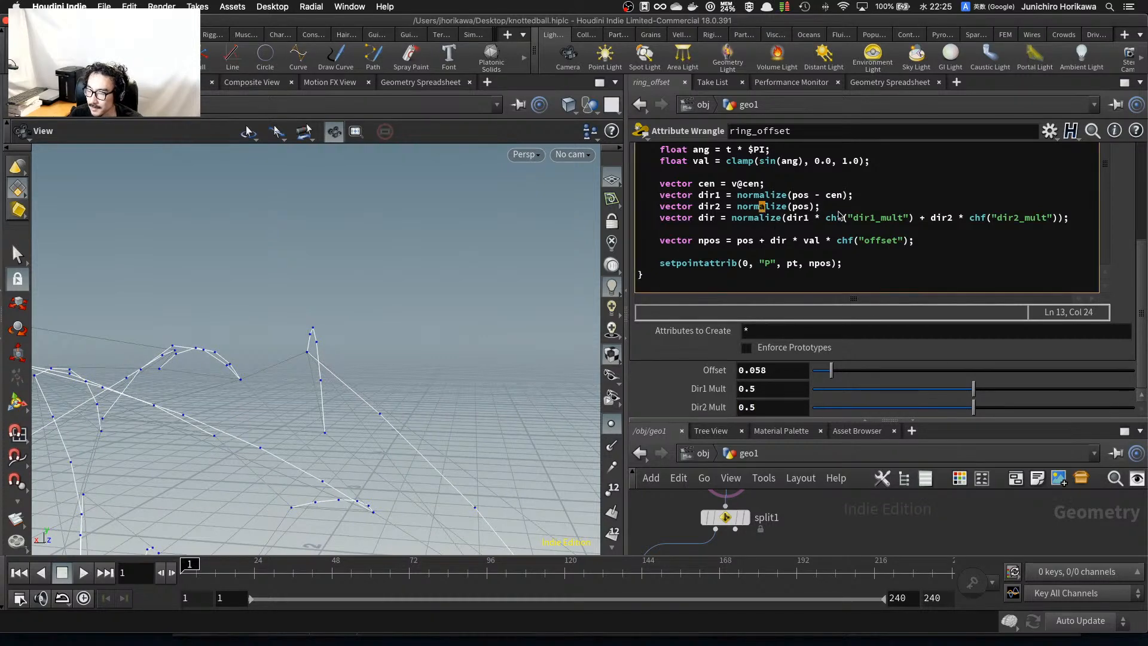
Set the Offset of ring_offset to 0.151.
{"action": "left_click_drag", "start_coordinate": [853, 208], "coordinate": [734, 199]}
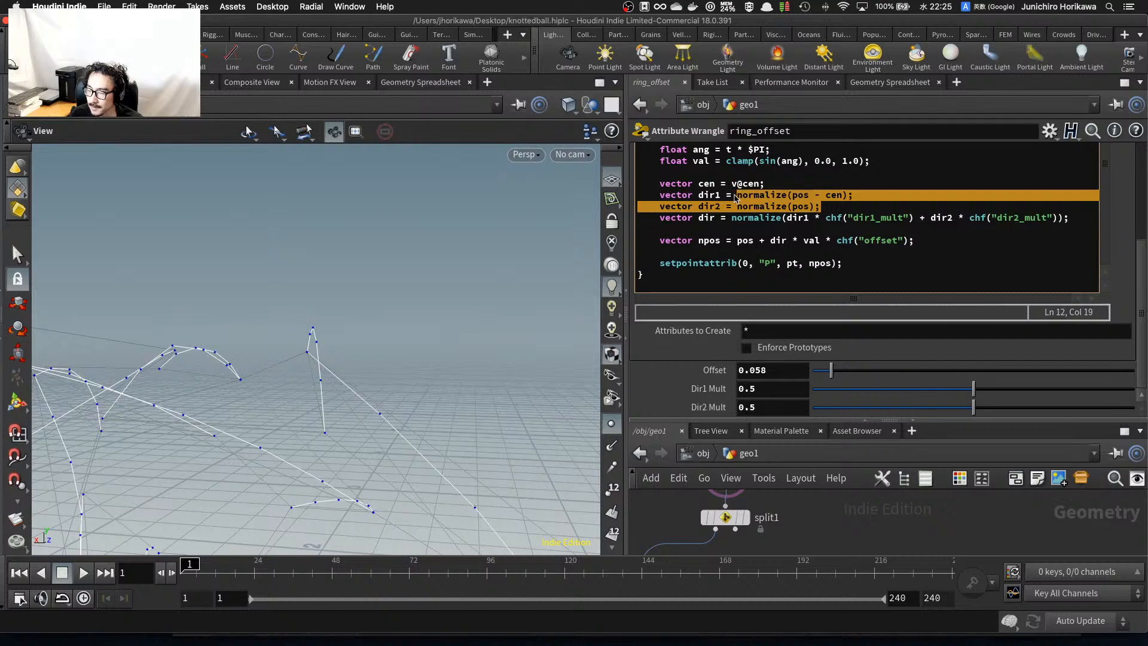
{"action": "left_click", "coordinate": [706, 197]}
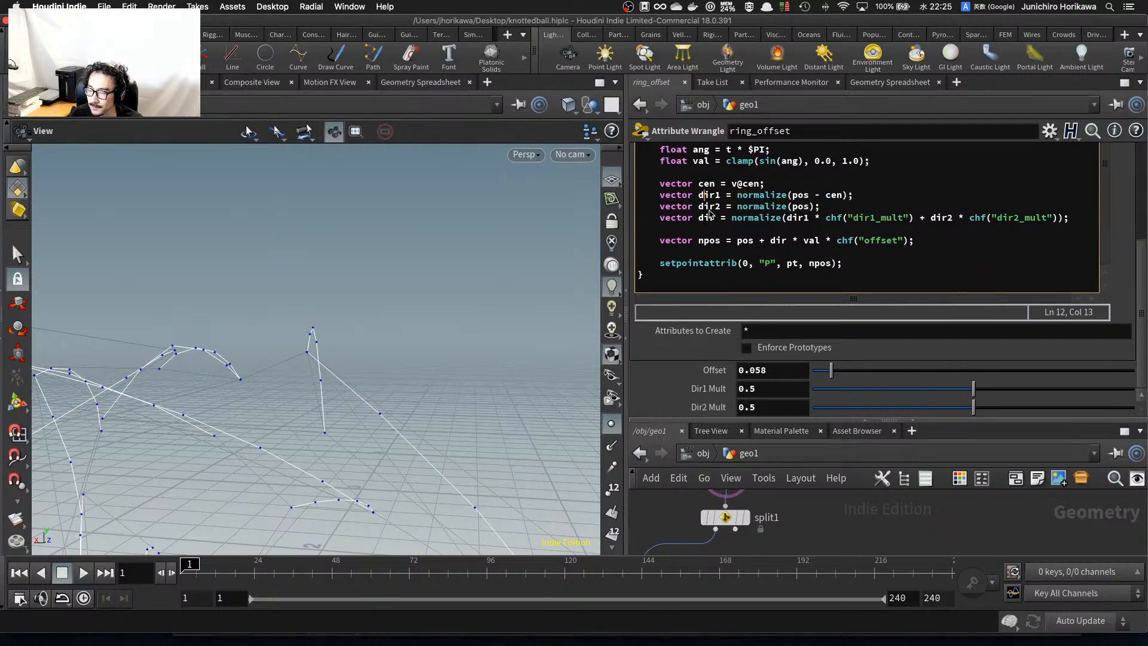
{"action": "left_click_drag", "start_coordinate": [507, 269], "coordinate": [557, 389]}
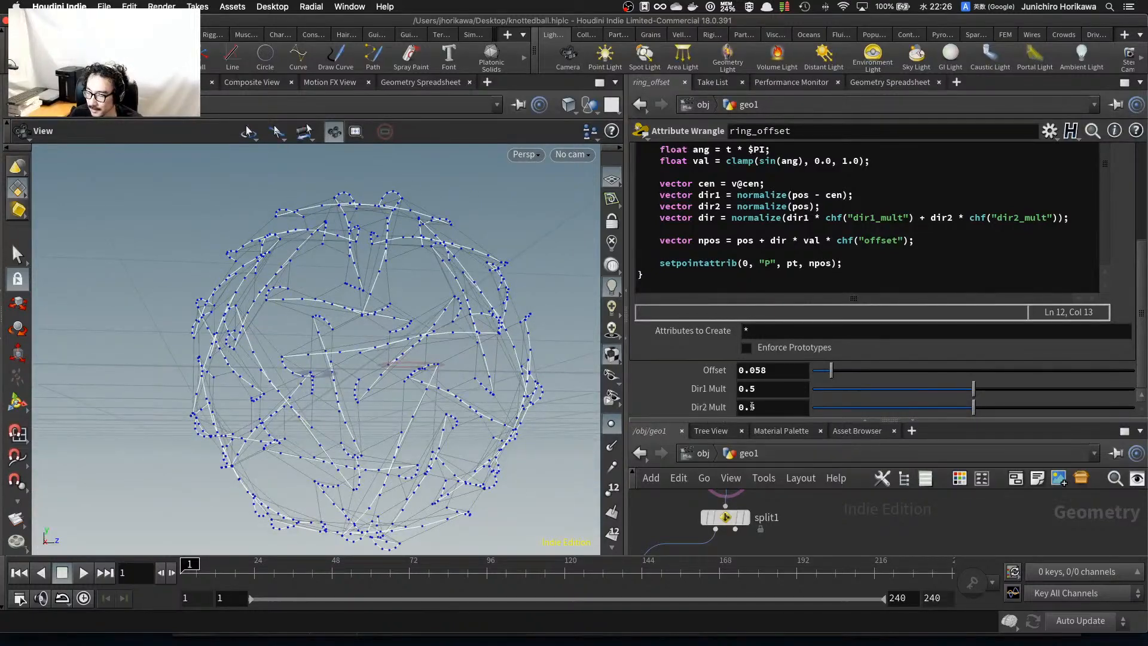
{"action": "left_click_drag", "start_coordinate": [831, 371], "coordinate": [861, 372]}
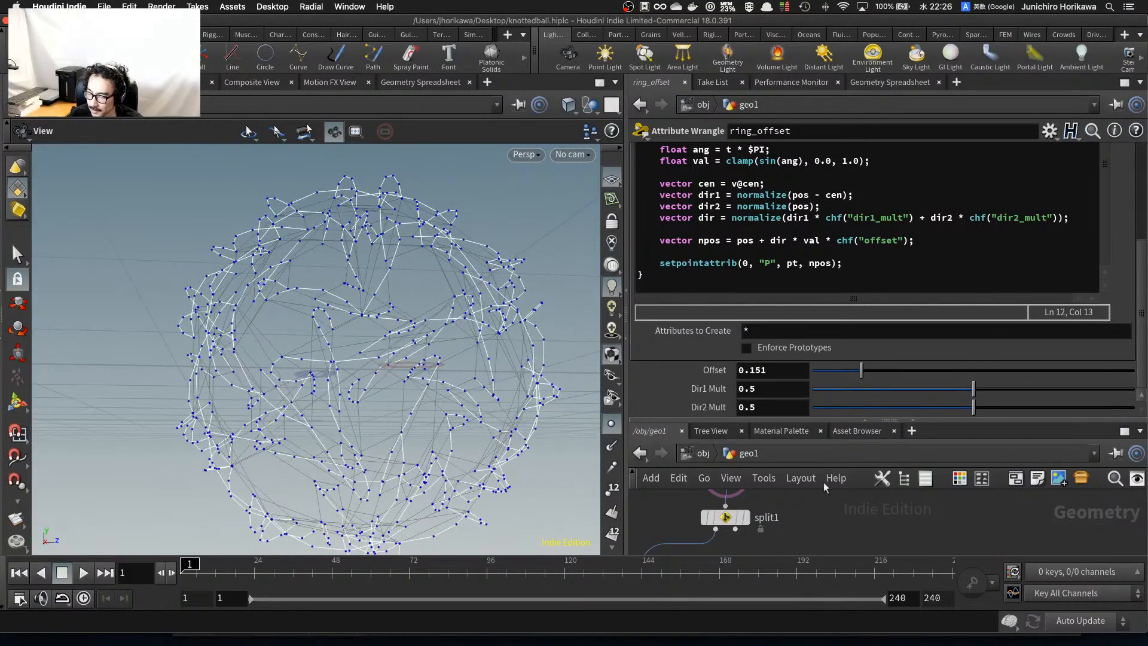
Open the parameter interface of the CONTROLLER null for editing.
{"action": "left_click_drag", "start_coordinate": [832, 419], "coordinate": [840, 312]}
{"action": "middle_click_drag", "start_coordinate": [755, 431], "coordinate": [755, 472]}
{"action": "scroll", "coordinate": [755, 472], "scroll_direction": "up", "scroll_amount": 5}
{"action": "scroll", "coordinate": [756, 477], "scroll_direction": "up", "scroll_amount": 3}
{"action": "left_click", "coordinate": [717, 441]}
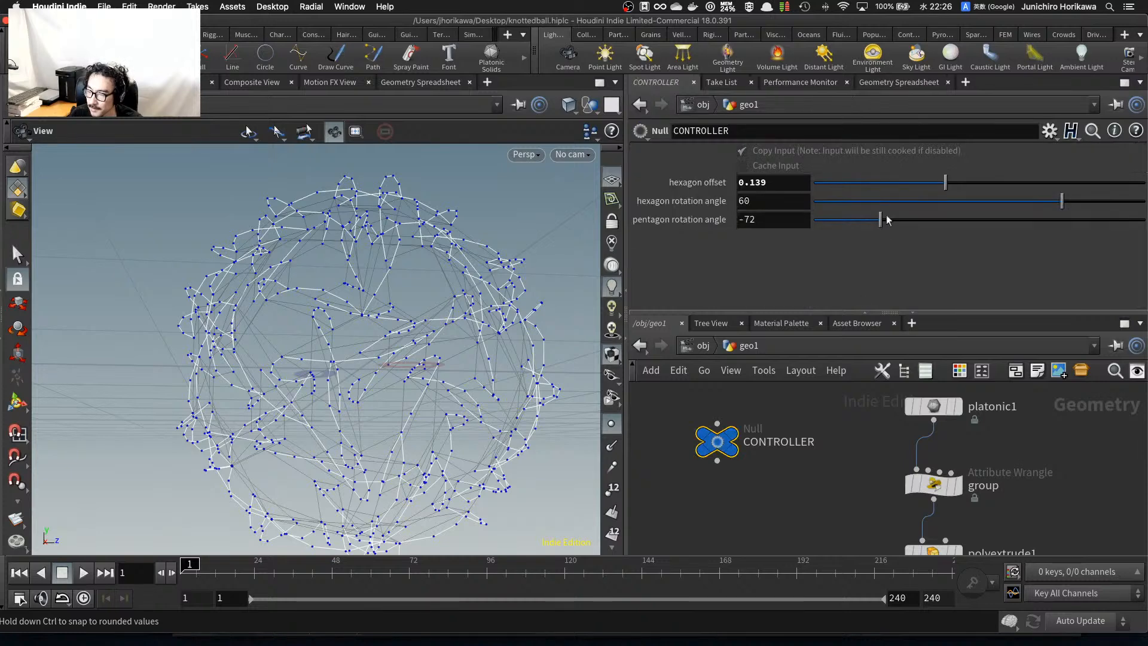
{"action": "left_click", "coordinate": [1049, 131]}
{"action": "left_click", "coordinate": [1048, 155]}
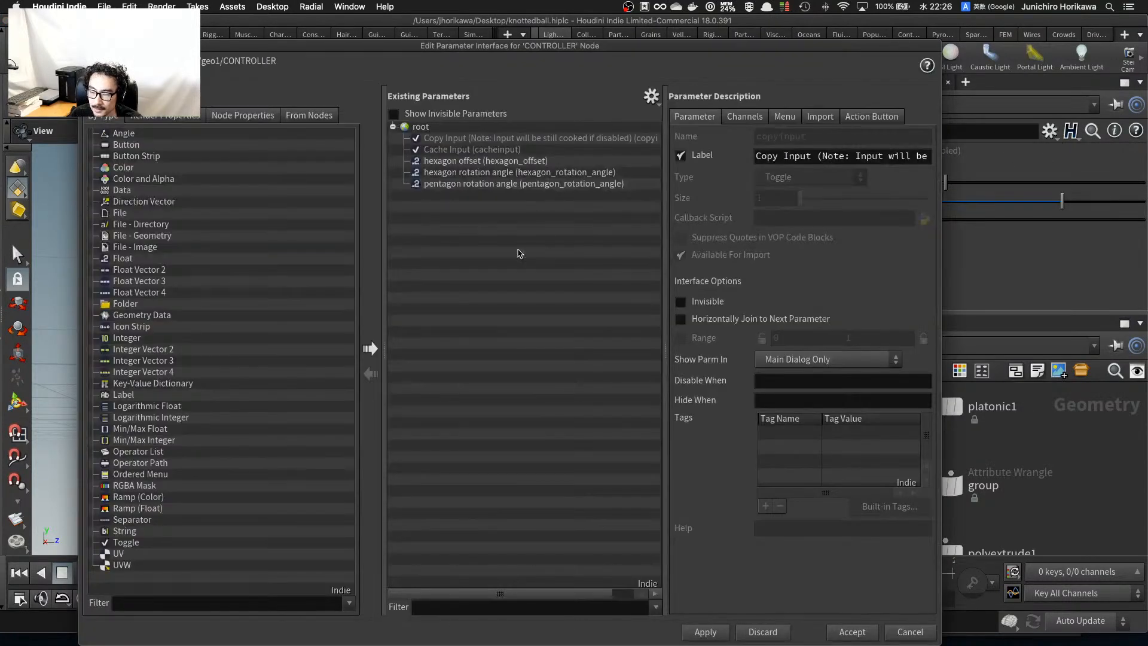
Allow parameters from outside the subnet to be linked in CONTROLLER's parameter interface by disabling Forbid Linking Parameters from Outside this Subnet.
{"action": "scroll", "coordinate": [1053, 463], "scroll_direction": "down", "scroll_amount": 3}
{"action": "scroll", "coordinate": [1053, 464], "scroll_direction": "up", "scroll_amount": 5}
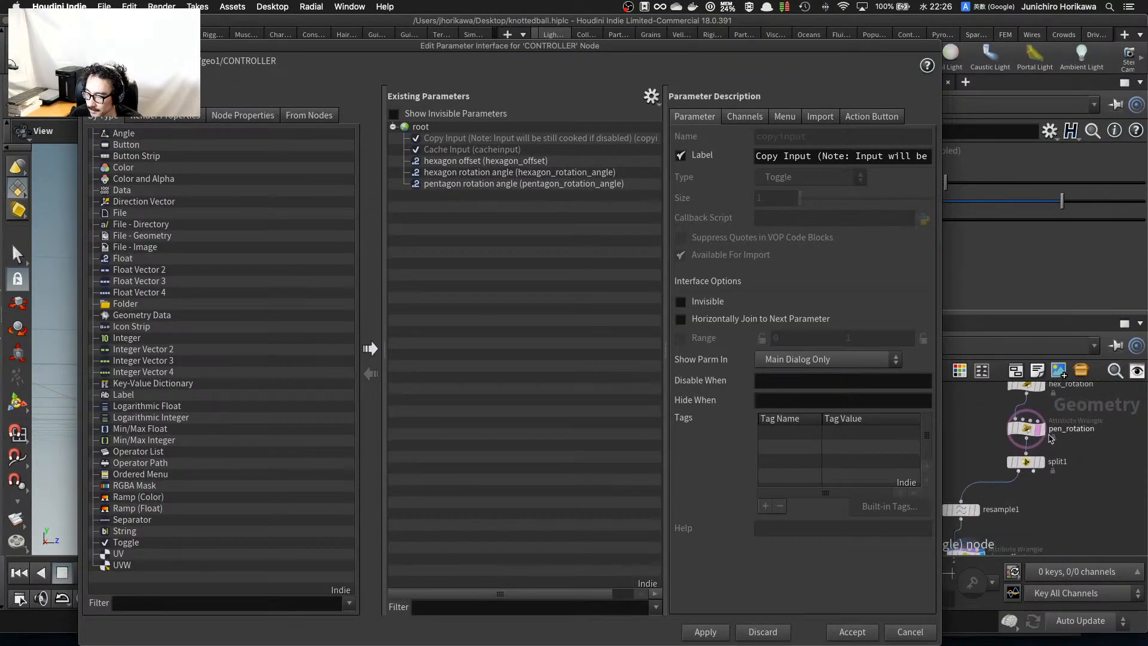
{"action": "left_click", "coordinate": [1030, 437]}
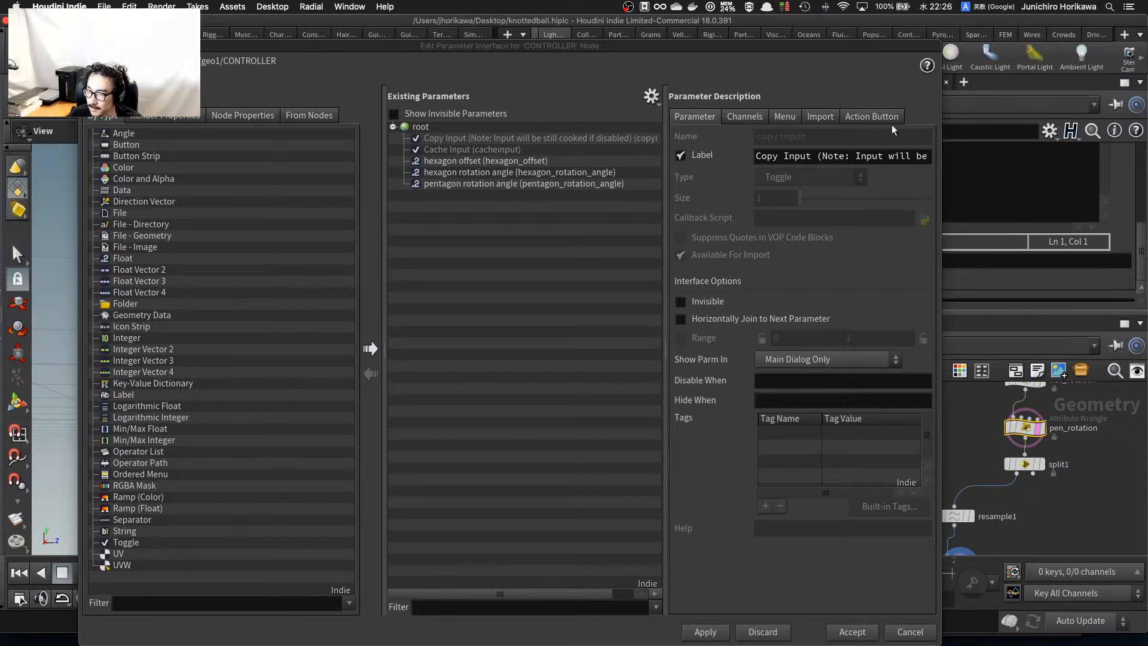
{"action": "left_click_drag", "start_coordinate": [652, 46], "coordinate": [464, 54]}
{"action": "left_click", "coordinate": [464, 104]}
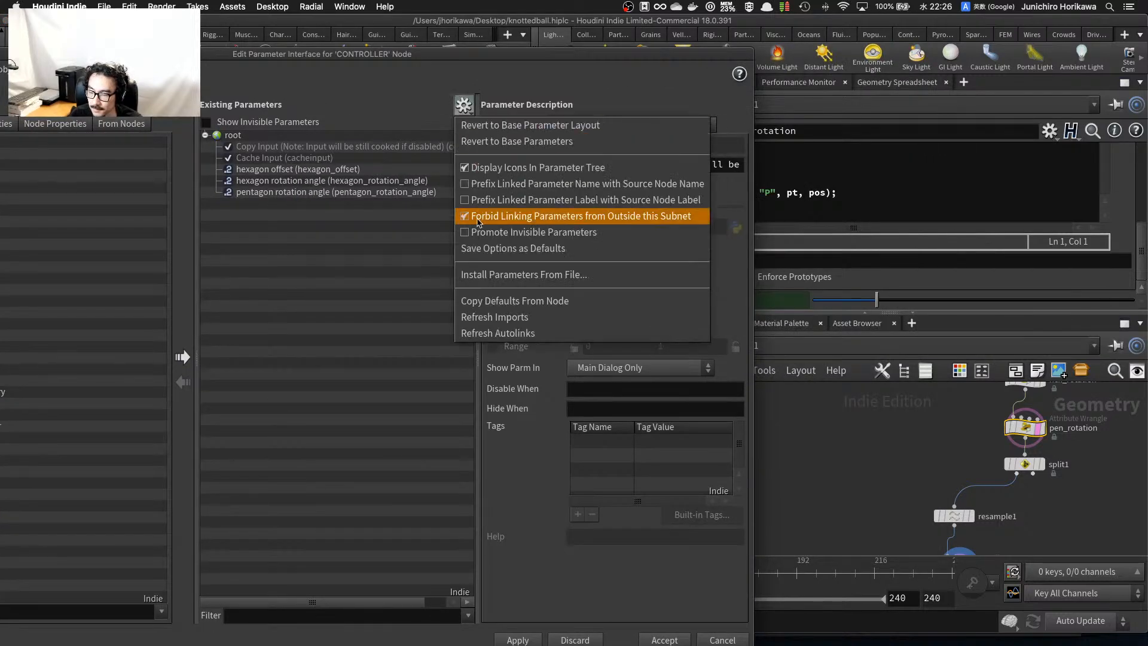
{"action": "left_click", "coordinate": [480, 221]}
Add the Offset parameter of ring_offset to CONTROLLER's existing parameters, below pentagon rotation angle.
{"action": "scroll", "coordinate": [894, 417], "scroll_direction": "down", "scroll_amount": 5}
{"action": "scroll", "coordinate": [913, 458], "scroll_direction": "up", "scroll_amount": 4}
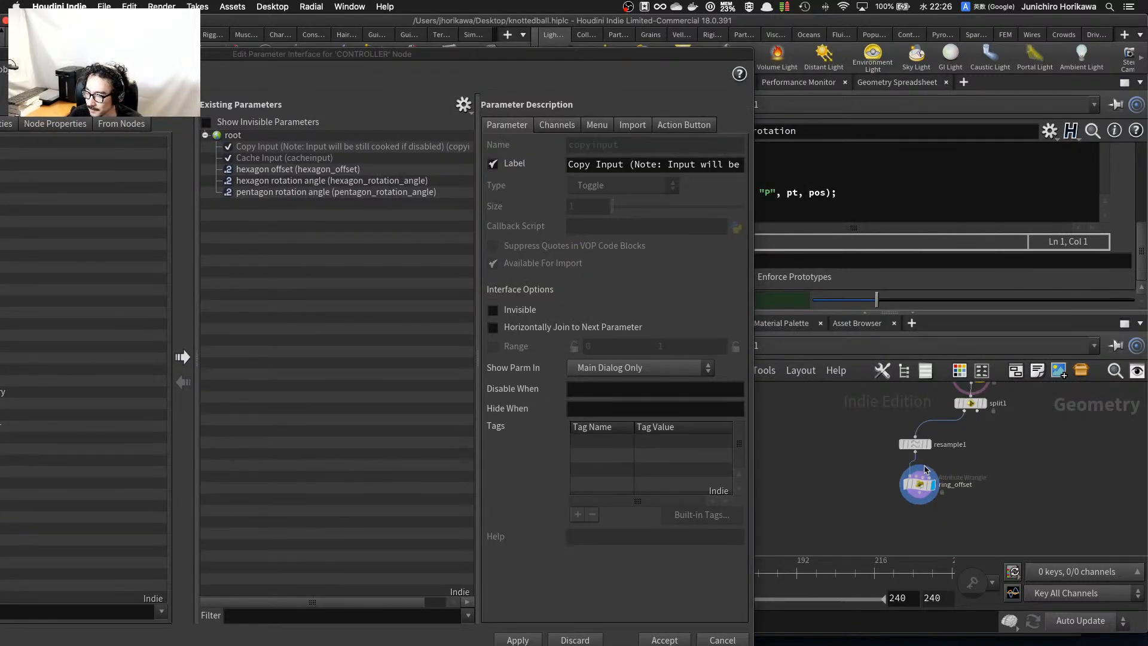
{"action": "middle_click_drag", "start_coordinate": [975, 427], "coordinate": [959, 499]}
{"action": "scroll", "coordinate": [959, 487], "scroll_direction": "up", "scroll_amount": 2}
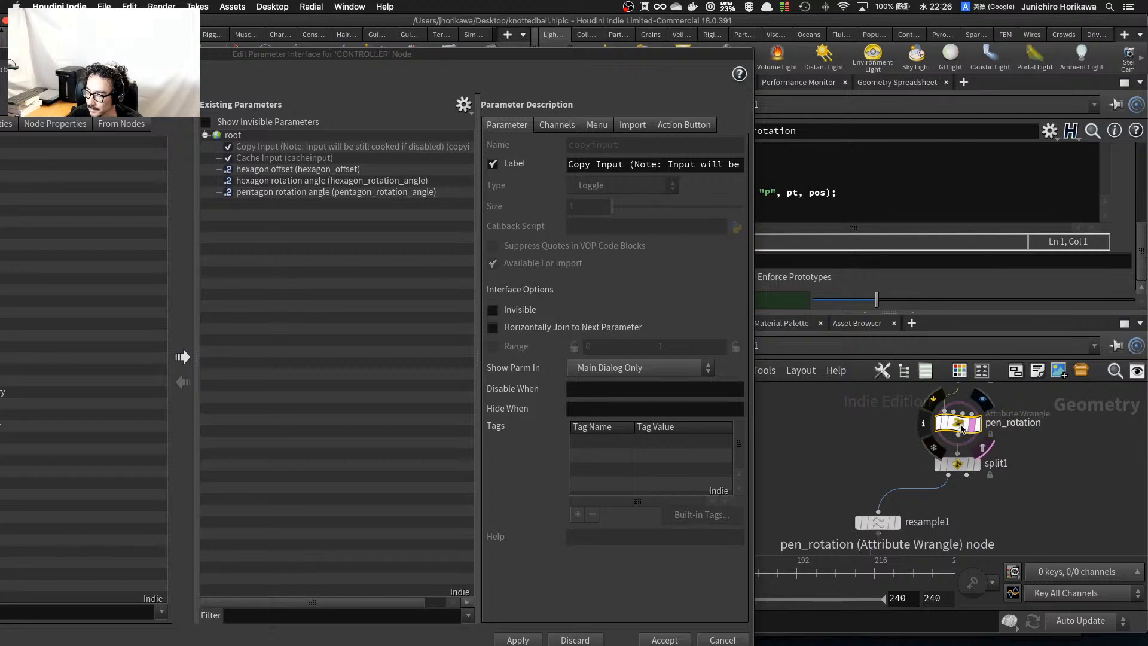
{"action": "scroll", "coordinate": [955, 469], "scroll_direction": "down", "scroll_amount": 5}
{"action": "scroll", "coordinate": [954, 468], "scroll_direction": "up", "scroll_amount": 4}
{"action": "left_click", "coordinate": [925, 487]}
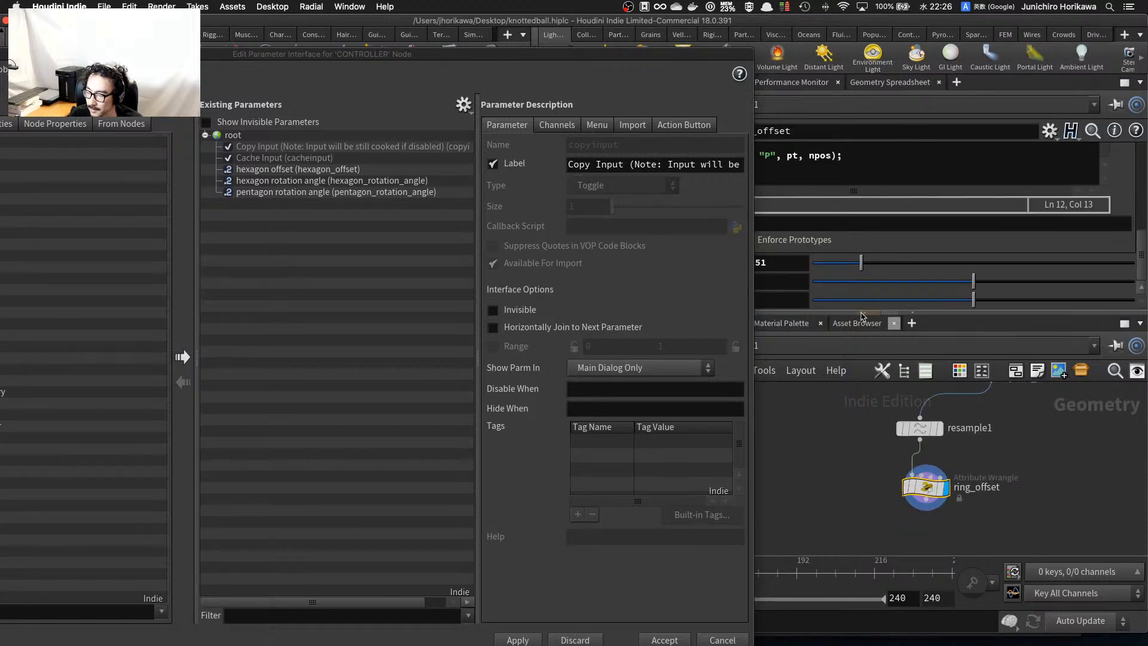
{"action": "left_click_drag", "start_coordinate": [684, 59], "coordinate": [526, 70]}
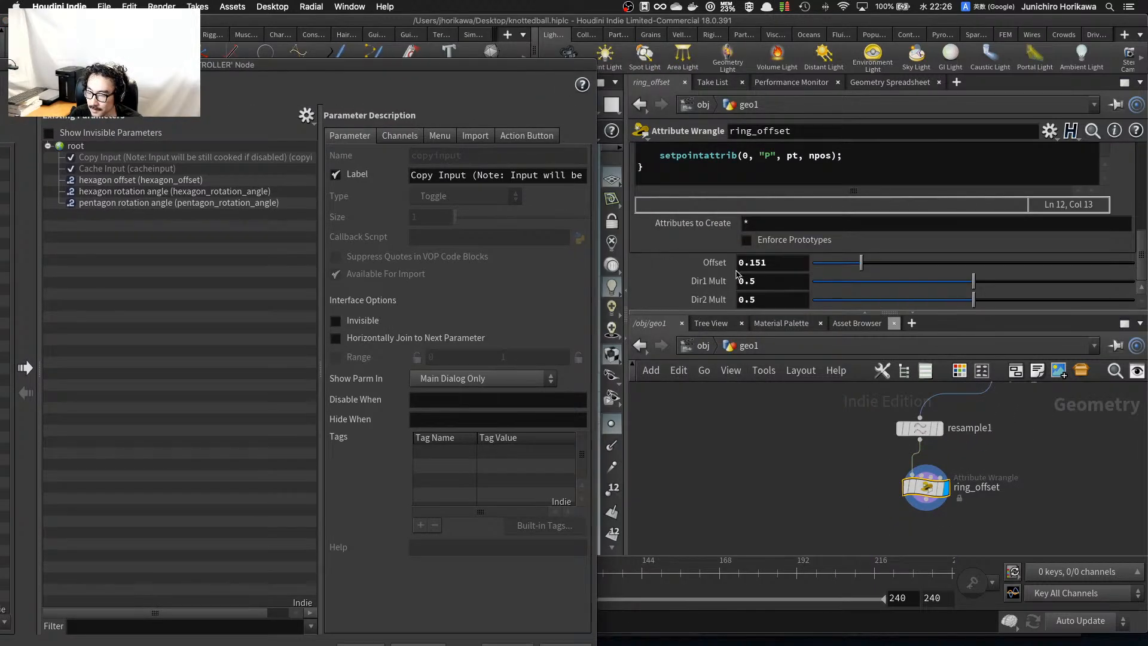
{"action": "left_click_drag", "start_coordinate": [717, 264], "coordinate": [216, 262]}
{"action": "left_click_drag", "start_coordinate": [173, 71], "coordinate": [359, 86]}
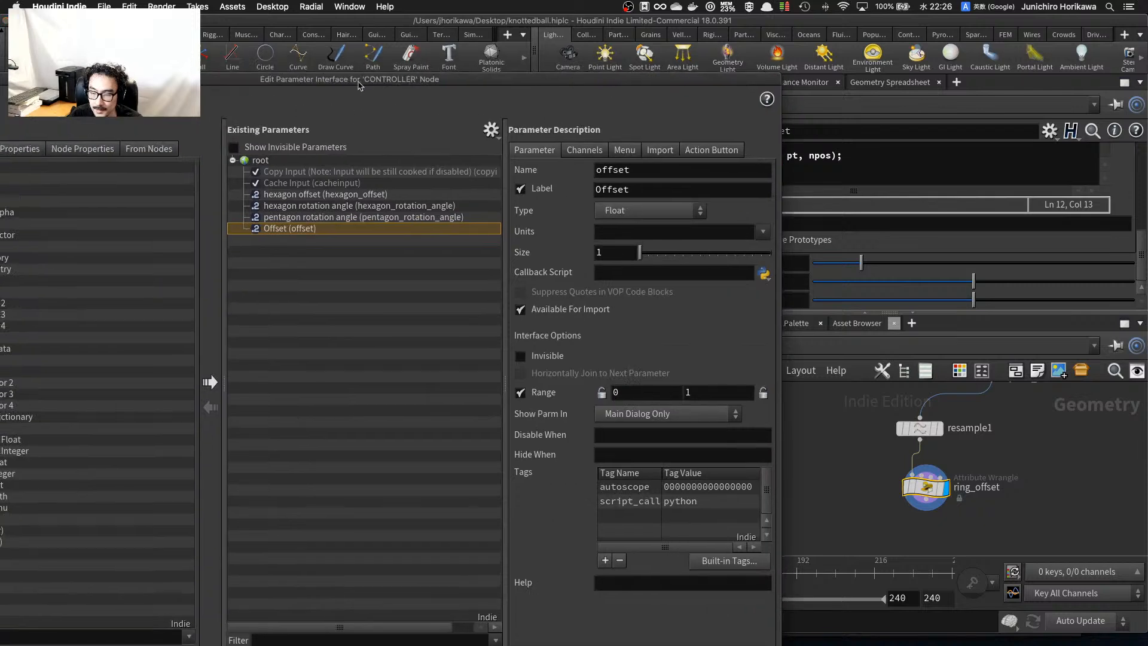
Name the added parameter ring_offset, label it "ring offset" and accept the interface changes.
{"action": "double_click", "coordinate": [623, 170]}
{"action": "type", "text": "r"}
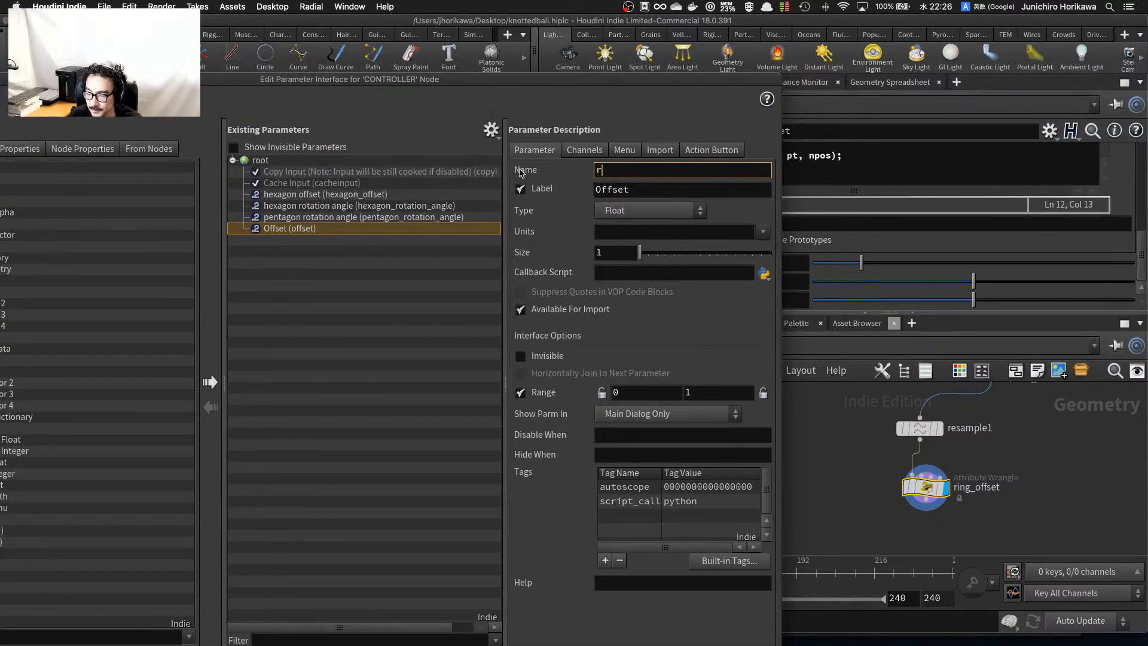
{"action": "type", "text": "ing_offse"}
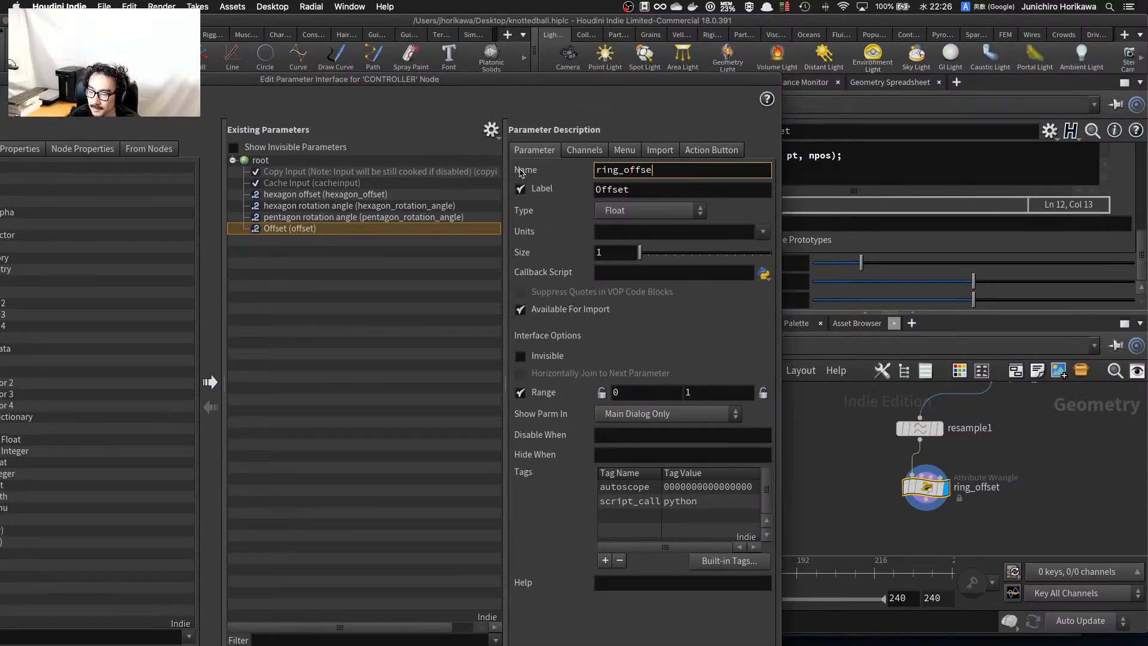
{"action": "type", "text": "t"}
{"action": "key", "text": "Tab"}
{"action": "type", "text": "ring offset"}
{"action": "key", "text": "Return"}
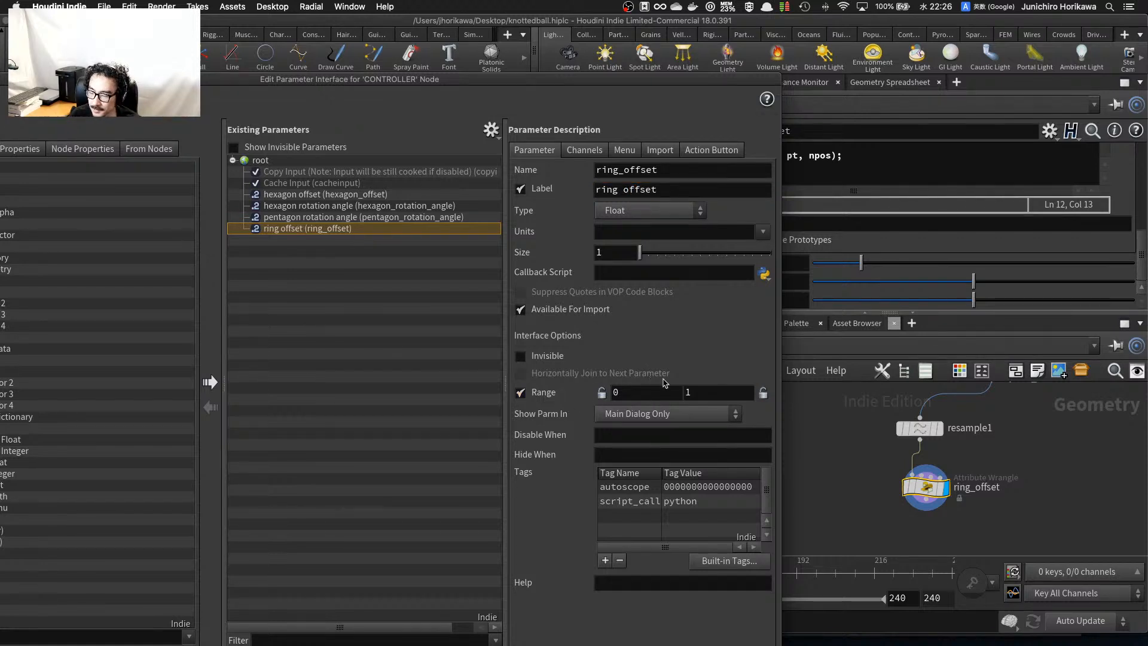
{"action": "left_click_drag", "start_coordinate": [624, 83], "coordinate": [635, 28]}
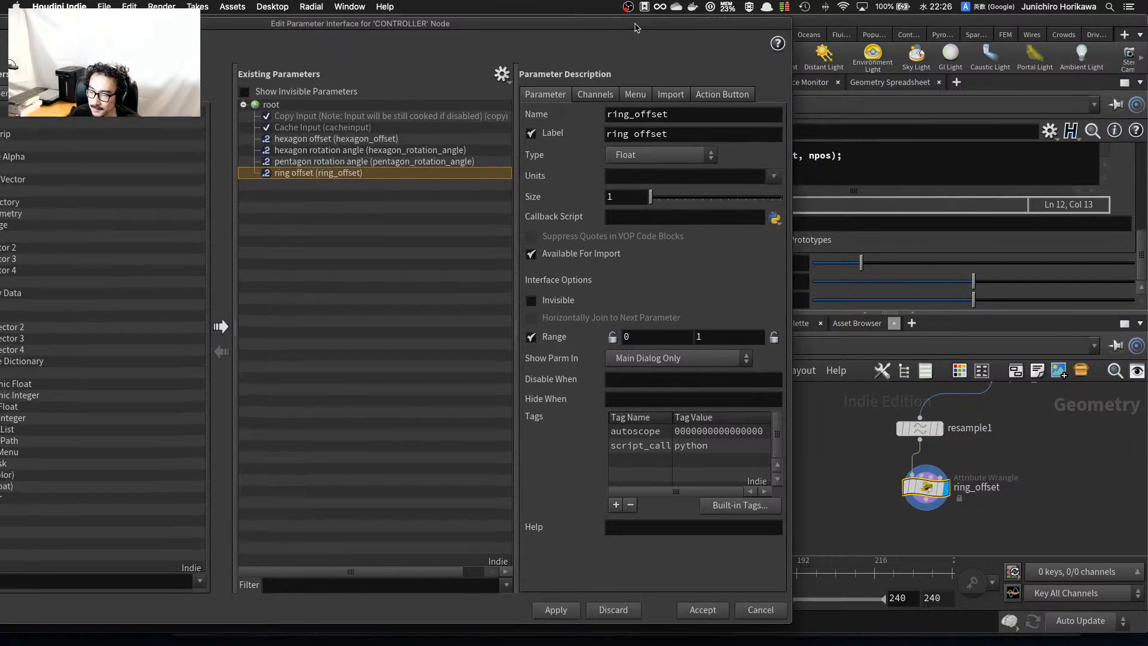
{"action": "left_click", "coordinate": [700, 610]}
Add a Skin node below ring_offset in the geo1 network.
{"action": "left_click_drag", "start_coordinate": [338, 358], "coordinate": [366, 341]}
{"action": "scroll", "coordinate": [339, 326], "scroll_direction": "up", "scroll_amount": 5}
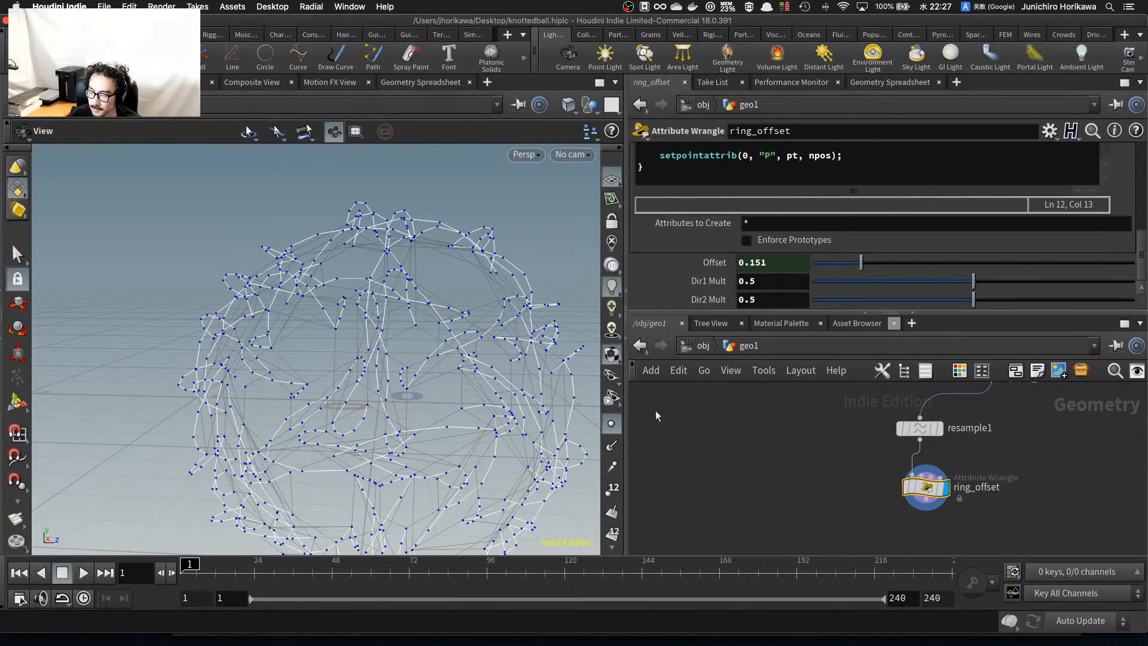
{"action": "scroll", "coordinate": [734, 488], "scroll_direction": "down", "scroll_amount": 1}
{"action": "scroll", "coordinate": [817, 505], "scroll_direction": "up", "scroll_amount": 4}
{"action": "middle_click_drag", "start_coordinate": [890, 523], "coordinate": [811, 460]}
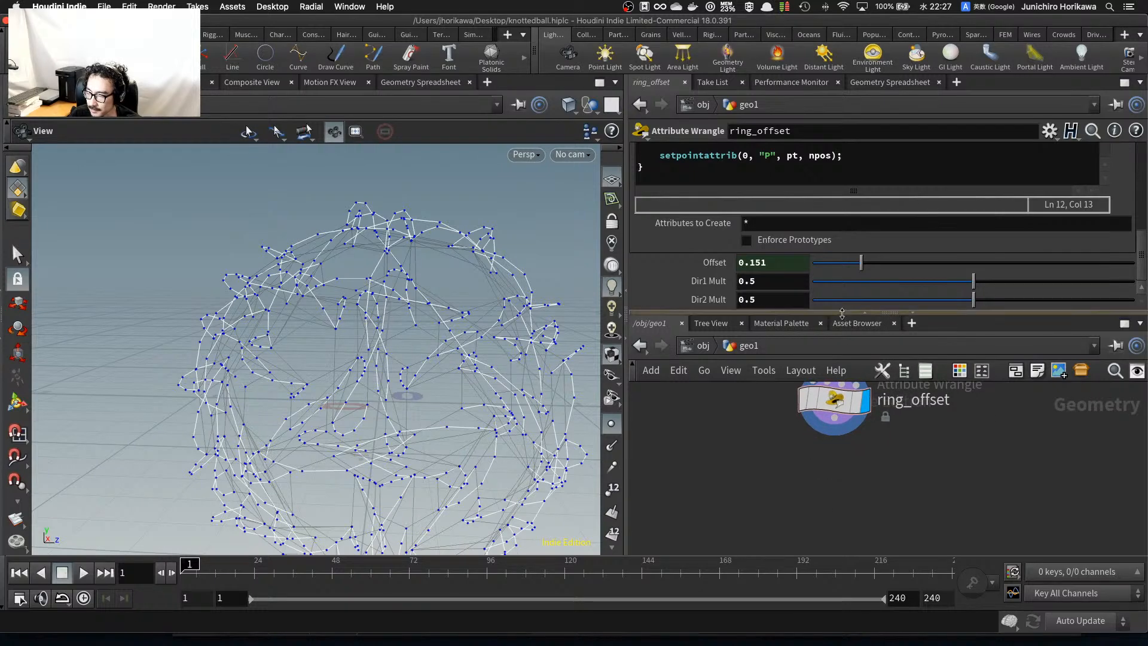
{"action": "left_click_drag", "start_coordinate": [846, 312], "coordinate": [843, 266]}
{"action": "key", "text": "Tab"}
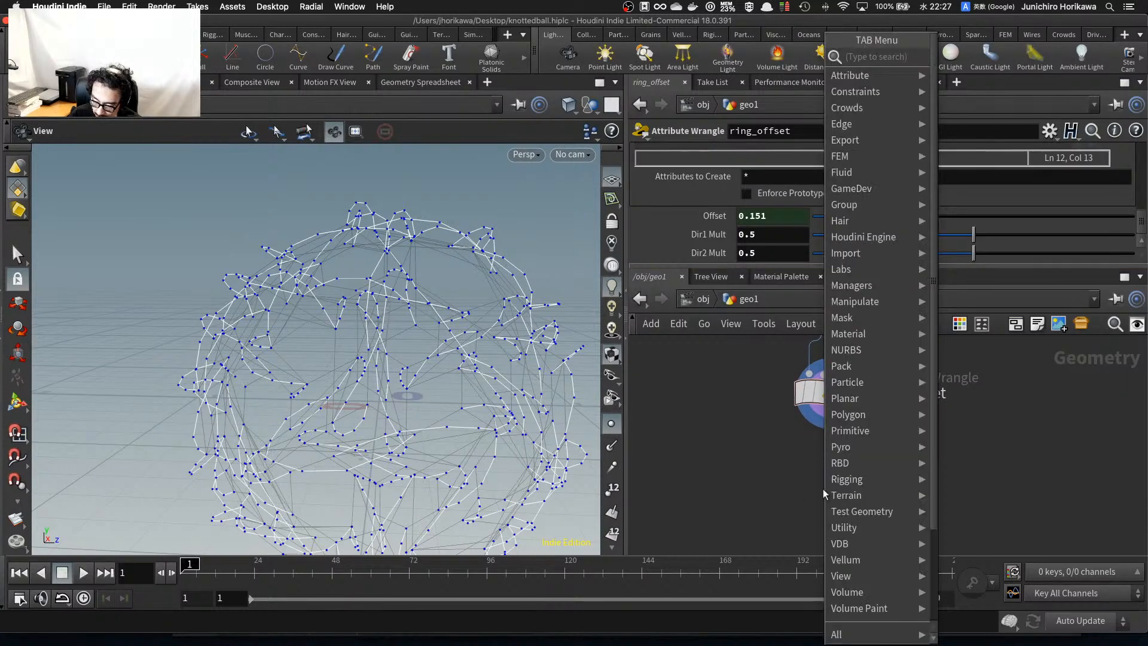
{"action": "type", "text": "skind"}
{"action": "key", "text": "Return"}
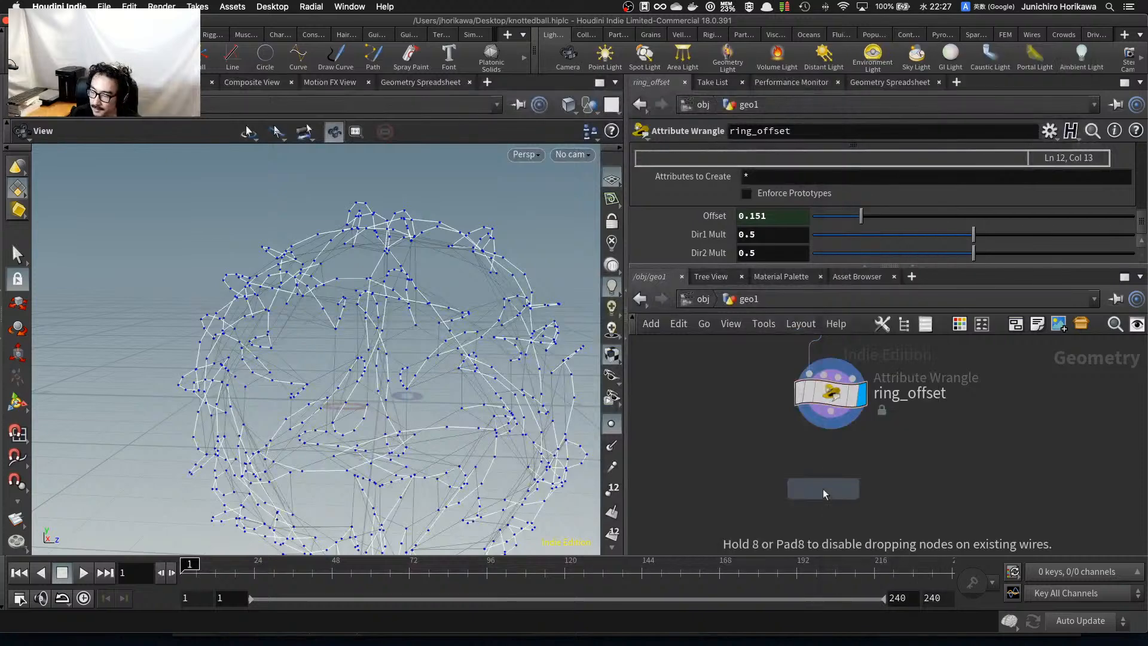
{"action": "left_click", "coordinate": [840, 475]}
Connect ring_offset's output to the first input of skin1 and turn on skin1's template and display flags.
{"action": "mouse_move", "coordinate": [835, 481]}
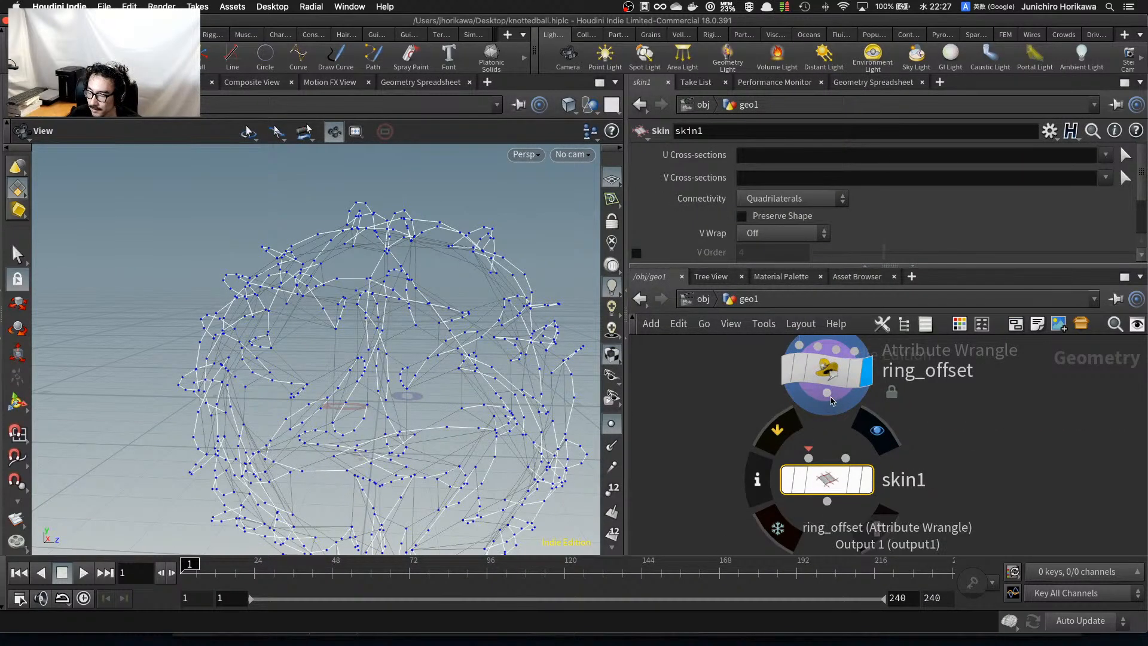
{"action": "left_click_drag", "start_coordinate": [829, 397], "coordinate": [809, 457]}
{"action": "scroll", "coordinate": [837, 482], "scroll_direction": "up", "scroll_amount": 3}
{"action": "left_click", "coordinate": [862, 485]}
{"action": "left_click", "coordinate": [872, 488]}
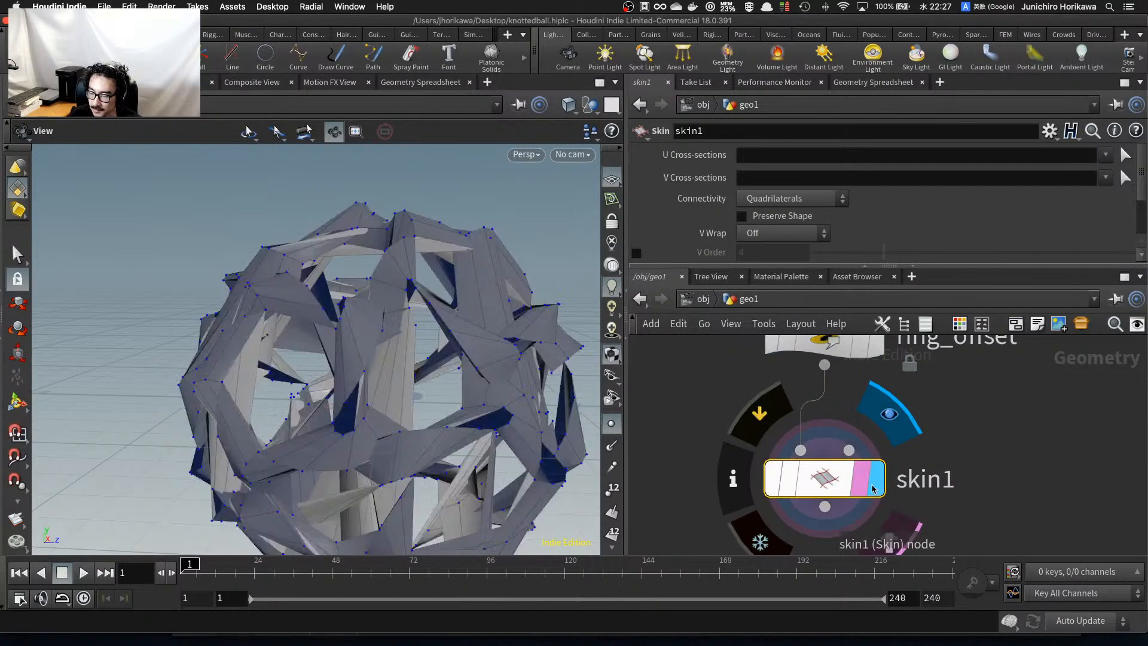
{"action": "scroll", "coordinate": [825, 480], "scroll_direction": "down", "scroll_amount": 1}
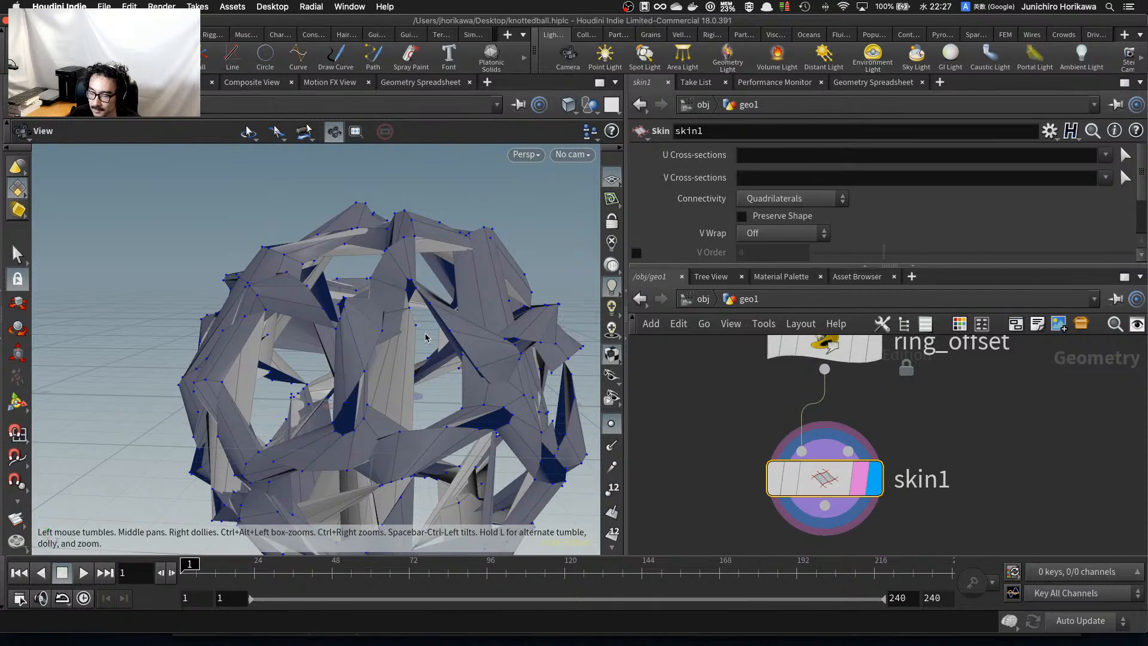
Examine the skinned ball and the available Skin, V Wrap and Connectivity options of skin1.
{"action": "left_click_drag", "start_coordinate": [425, 337], "coordinate": [389, 382]}
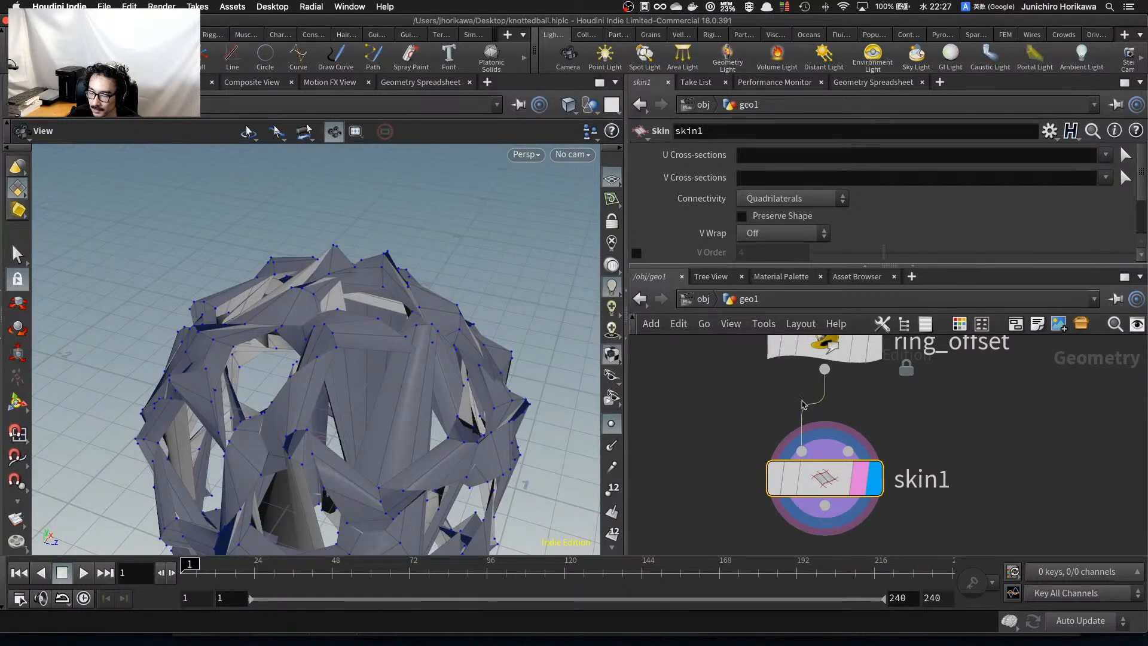
{"action": "left_click_drag", "start_coordinate": [817, 266], "coordinate": [819, 328]}
{"action": "left_click", "coordinate": [822, 270]}
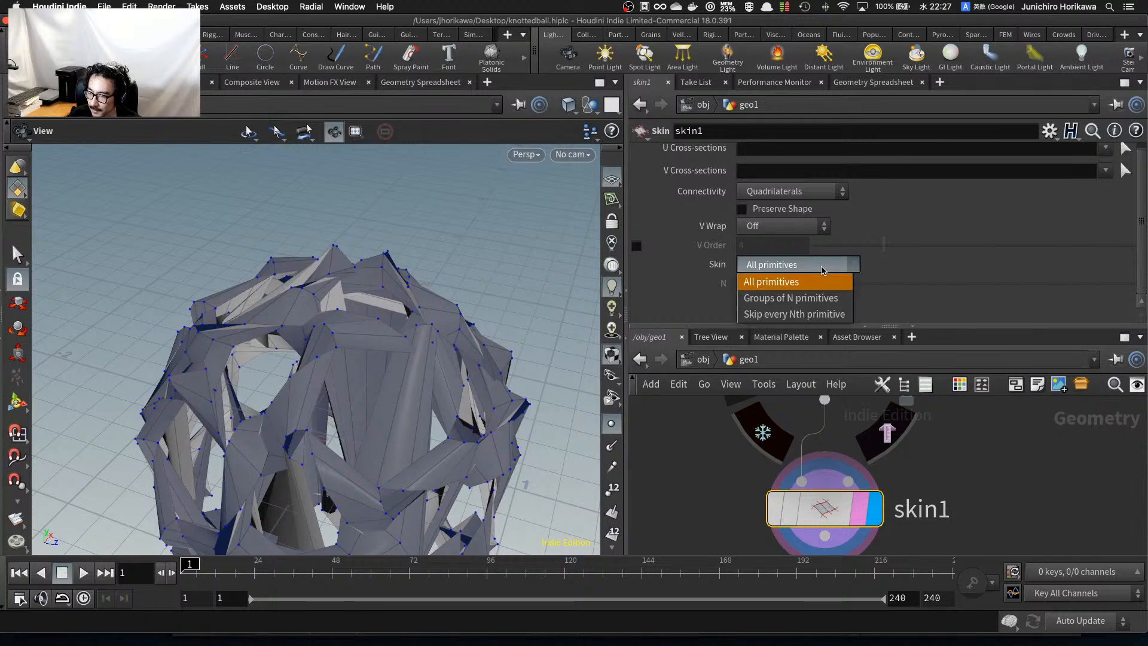
{"action": "left_click", "coordinate": [868, 246]}
{"action": "left_click", "coordinate": [805, 227]}
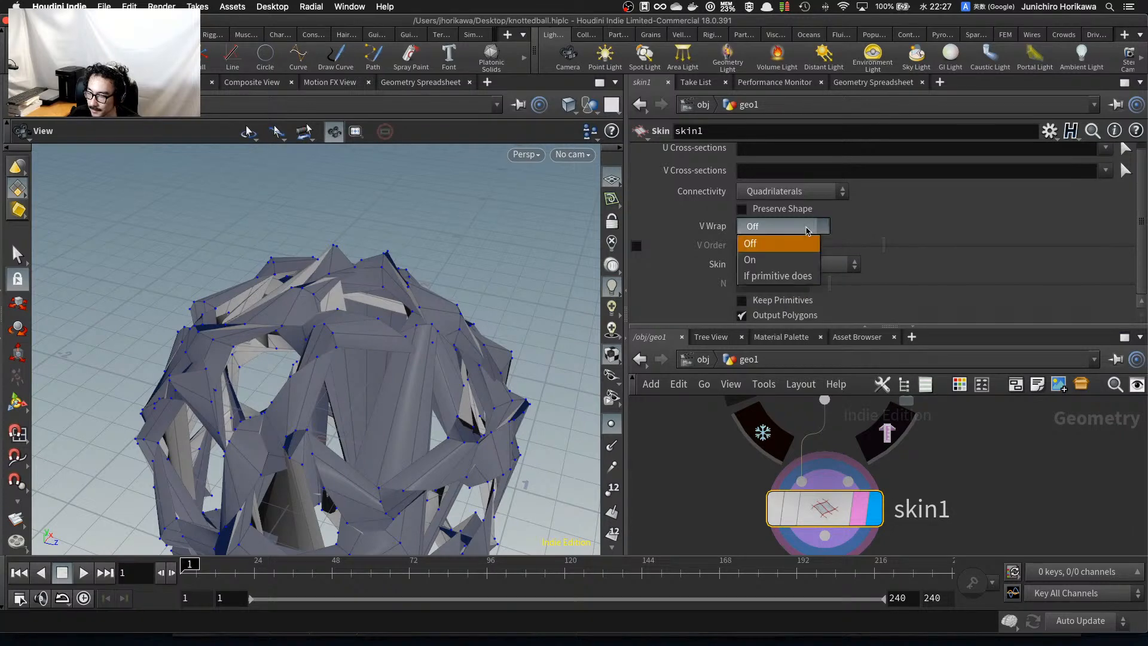
{"action": "left_click", "coordinate": [861, 223]}
{"action": "left_click", "coordinate": [816, 196]}
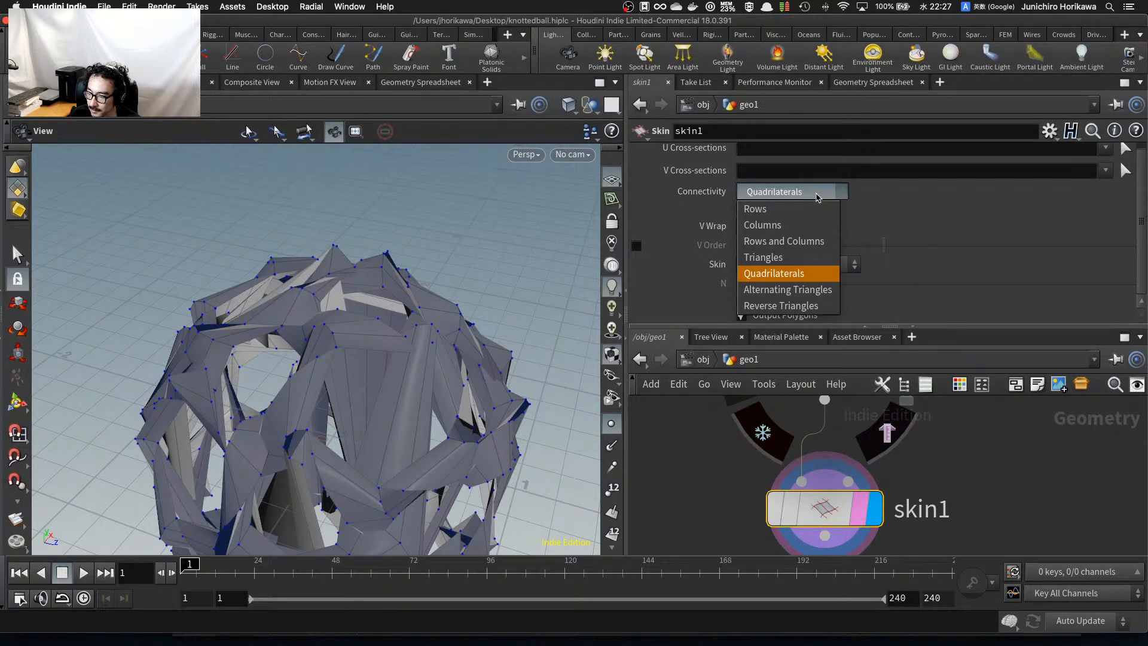
{"action": "left_click", "coordinate": [885, 200]}
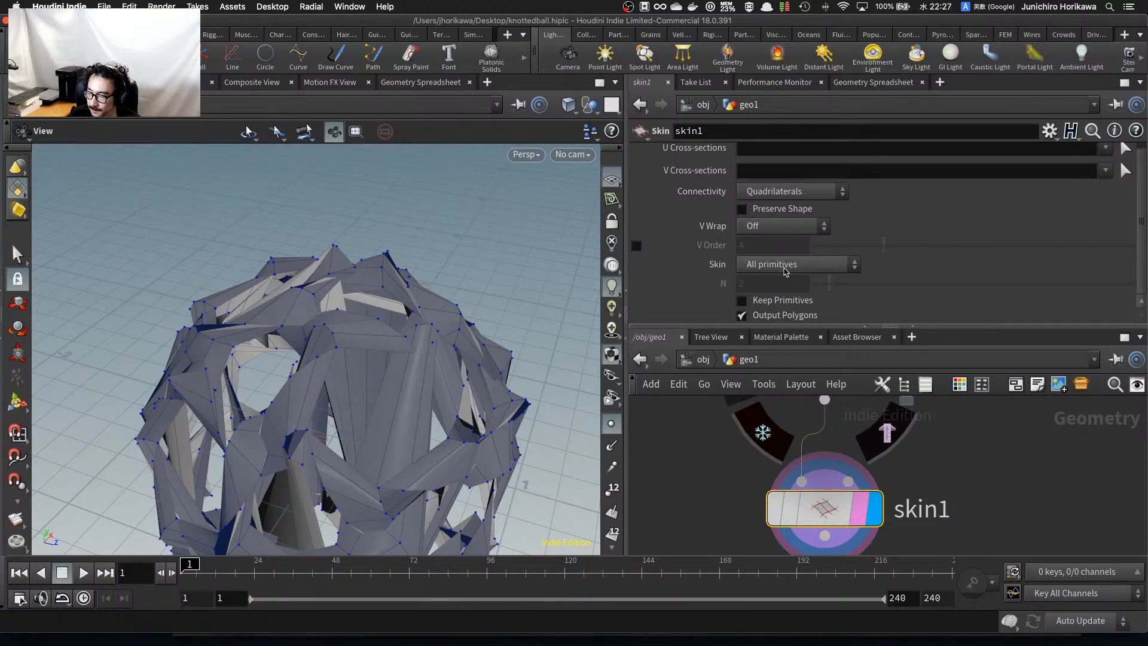
{"action": "scroll", "coordinate": [444, 289], "scroll_direction": "down", "scroll_amount": 8}
{"action": "scroll", "coordinate": [371, 315], "scroll_direction": "up", "scroll_amount": 12}
{"action": "left_click_drag", "start_coordinate": [418, 312], "coordinate": [440, 305]}
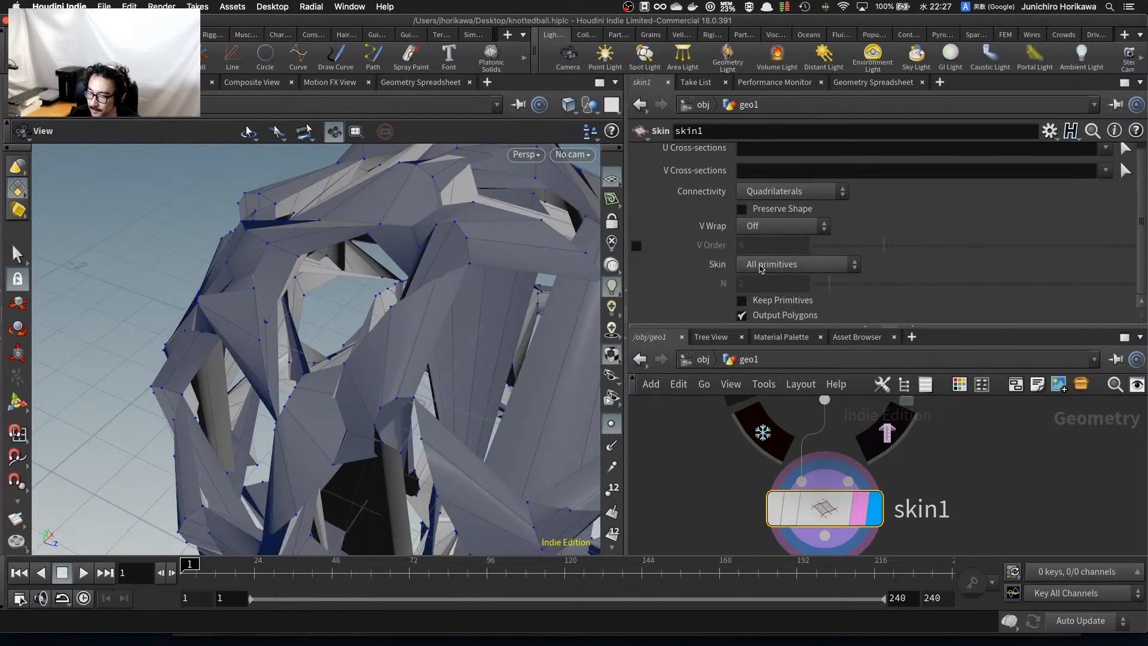
Set the Skin option of skin1 to Groups of N primitives, with N at 2.
{"action": "left_click", "coordinate": [763, 265]}
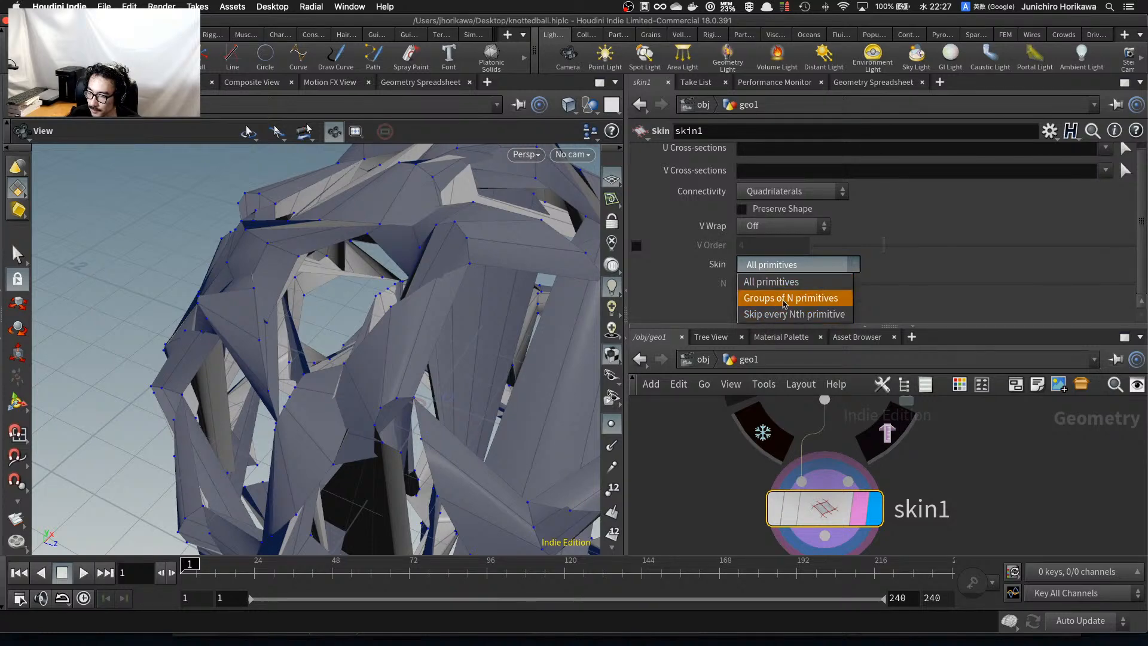
{"action": "left_click", "coordinate": [785, 298]}
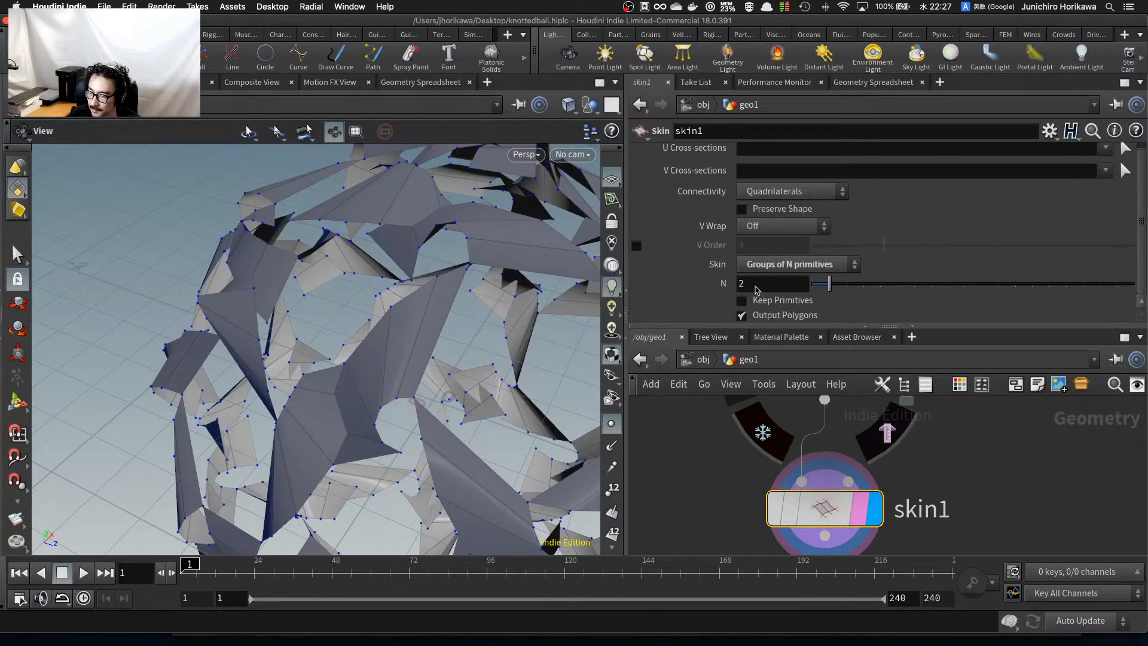
{"action": "scroll", "coordinate": [497, 309], "scroll_direction": "down", "scroll_amount": 5}
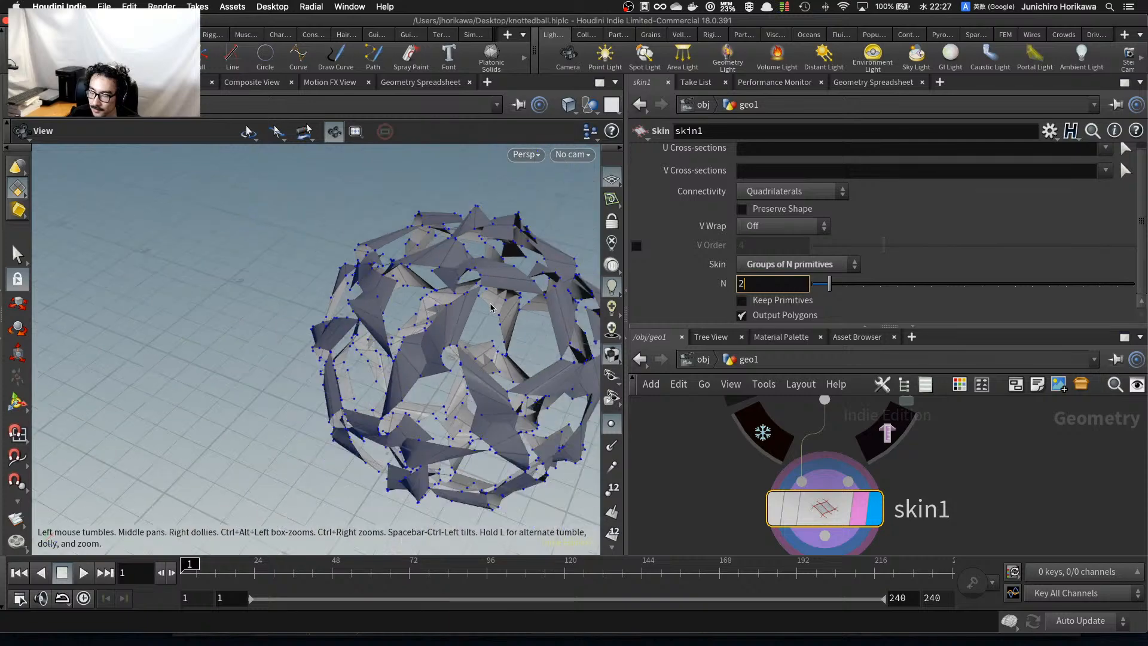
{"action": "left_click_drag", "start_coordinate": [497, 309], "coordinate": [438, 339]}
{"action": "left_click_drag", "start_coordinate": [383, 301], "coordinate": [294, 382]}
{"action": "scroll", "coordinate": [359, 275], "scroll_direction": "up", "scroll_amount": 5}
{"action": "scroll", "coordinate": [386, 276], "scroll_direction": "down", "scroll_amount": 5}
{"action": "scroll", "coordinate": [844, 509], "scroll_direction": "down", "scroll_amount": 5}
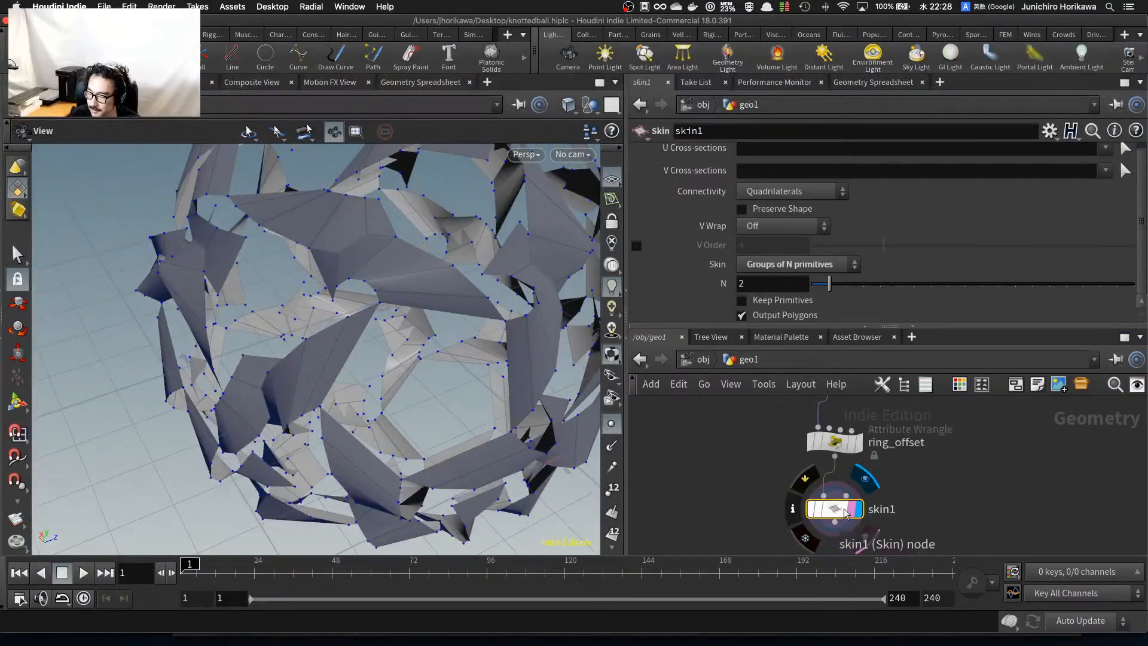
Move skin1 aside and add a PolyLoft node next to it in the geo1 network.
{"action": "left_click_drag", "start_coordinate": [843, 510], "coordinate": [947, 510]}
{"action": "scroll", "coordinate": [805, 508], "scroll_direction": "up", "scroll_amount": 3}
{"action": "key", "text": "Tab"}
{"action": "type", "text": "pol"}
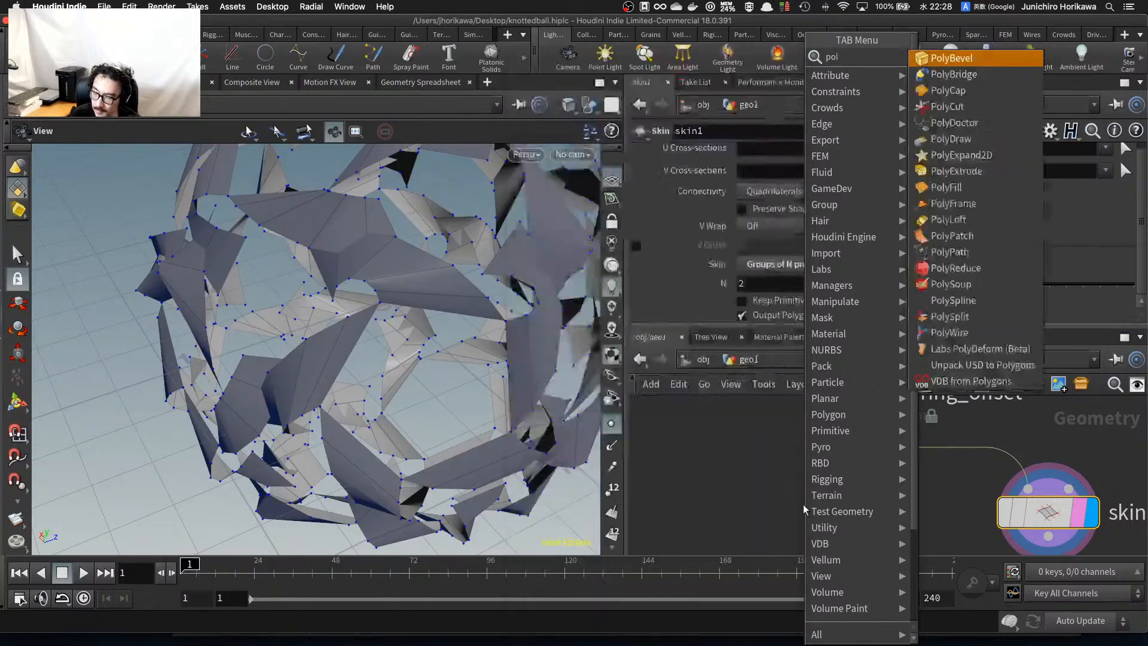
{"action": "type", "text": "yl"}
{"action": "key", "text": "Return"}
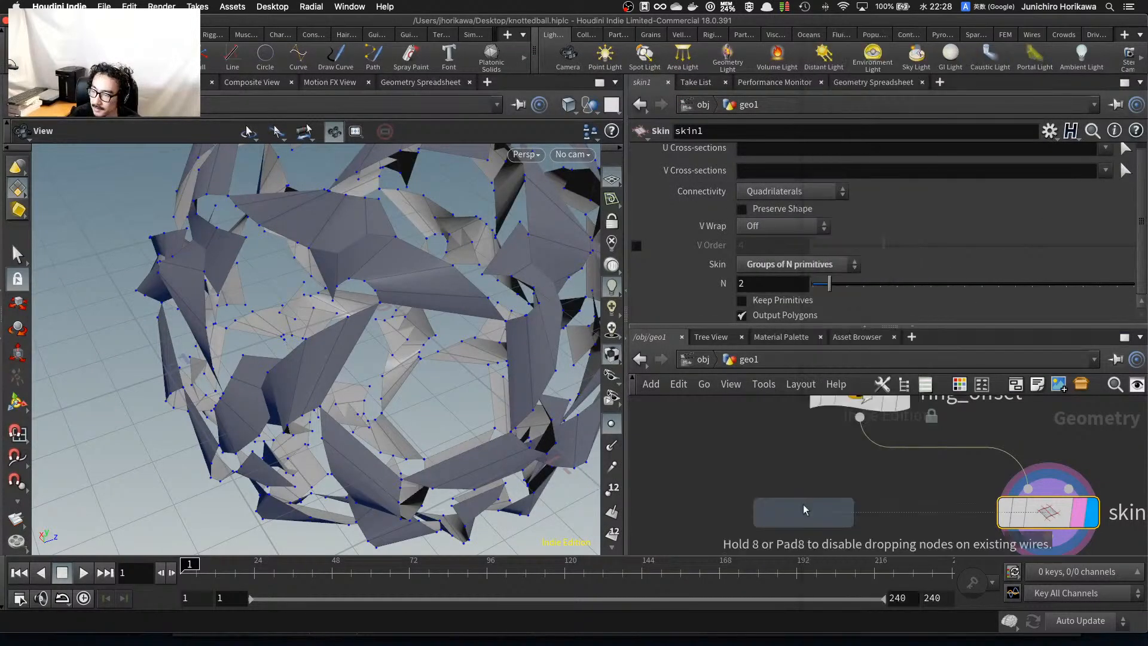
{"action": "left_click", "coordinate": [860, 521]}
Connect ring_offset's output to the first input of polyloft1 and display polyloft1.
{"action": "left_click_drag", "start_coordinate": [860, 418], "coordinate": [839, 501]}
{"action": "left_click_drag", "start_coordinate": [867, 522], "coordinate": [824, 508]}
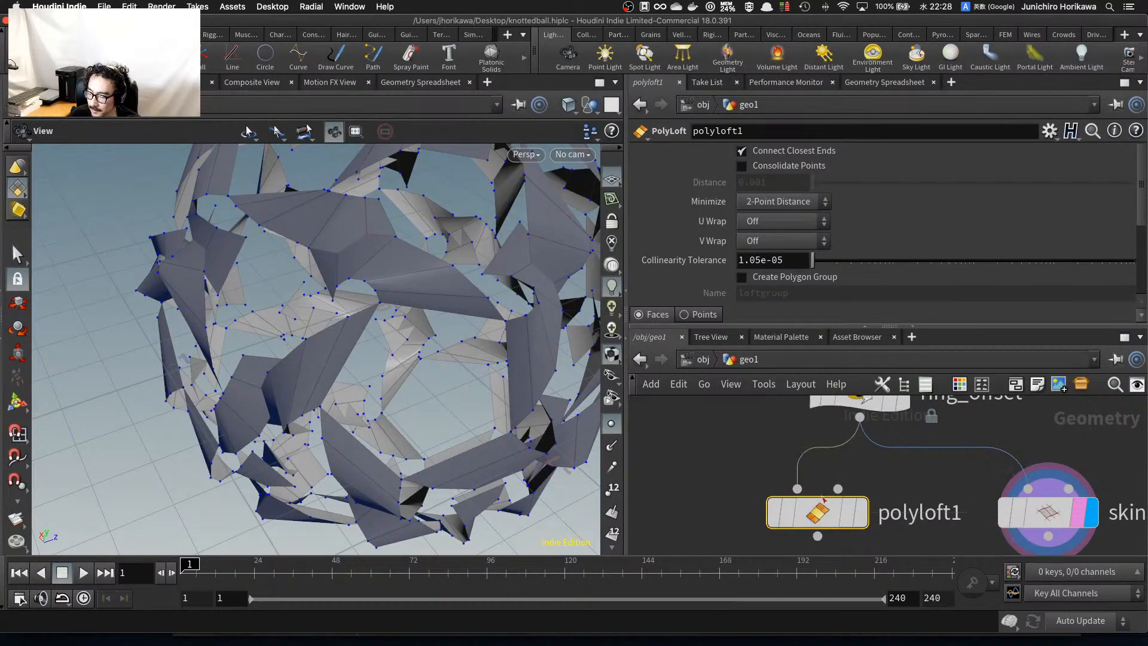
{"action": "scroll", "coordinate": [831, 503], "scroll_direction": "up", "scroll_amount": 1}
{"action": "left_click", "coordinate": [862, 513]}
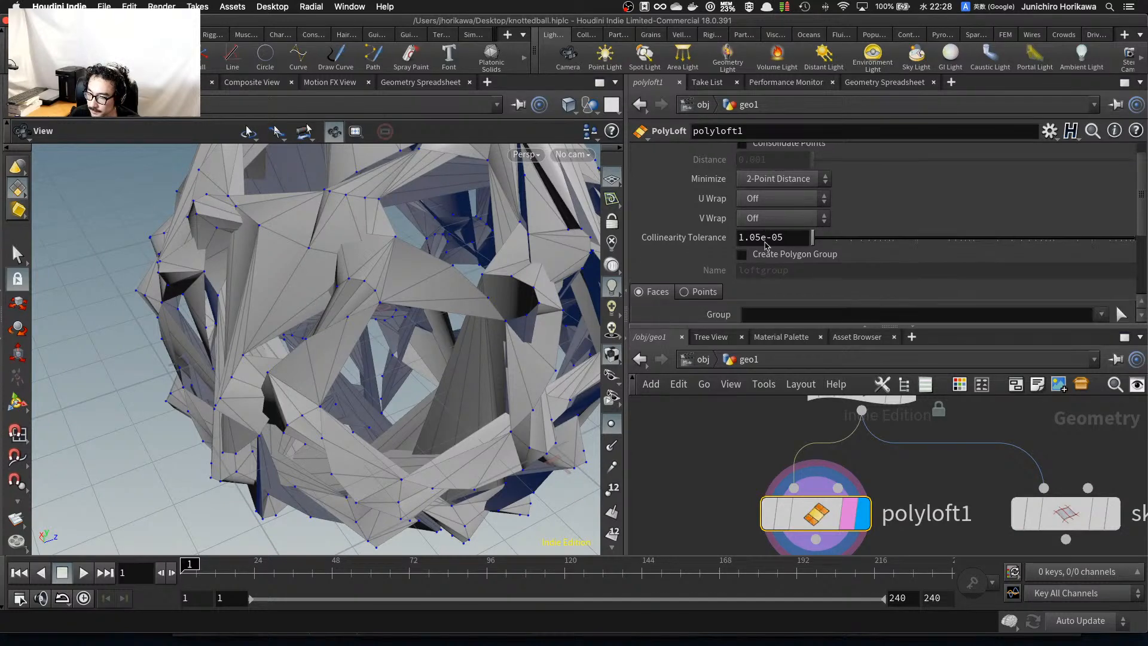
Check polyloft1's Minimize options, try Consolidate Points, and turn off Connect Closest Ends.
{"action": "scroll", "coordinate": [771, 248], "scroll_direction": "down", "scroll_amount": 2}
{"action": "left_click", "coordinate": [769, 190]}
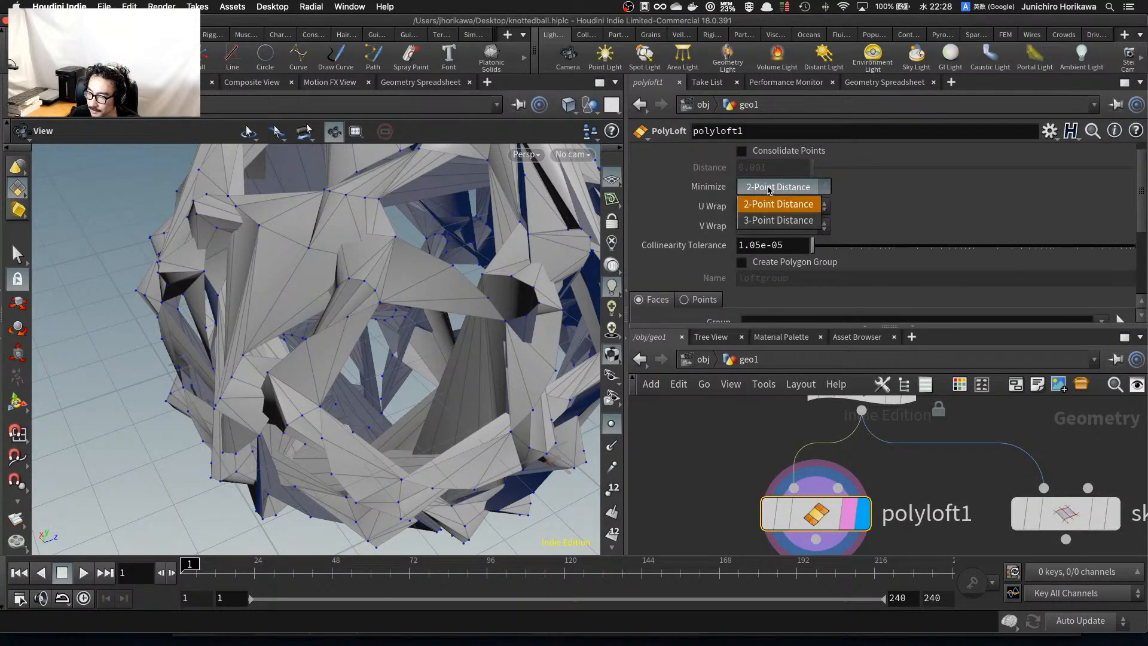
{"action": "left_click", "coordinate": [860, 175]}
{"action": "scroll", "coordinate": [853, 183], "scroll_direction": "up", "scroll_amount": 2}
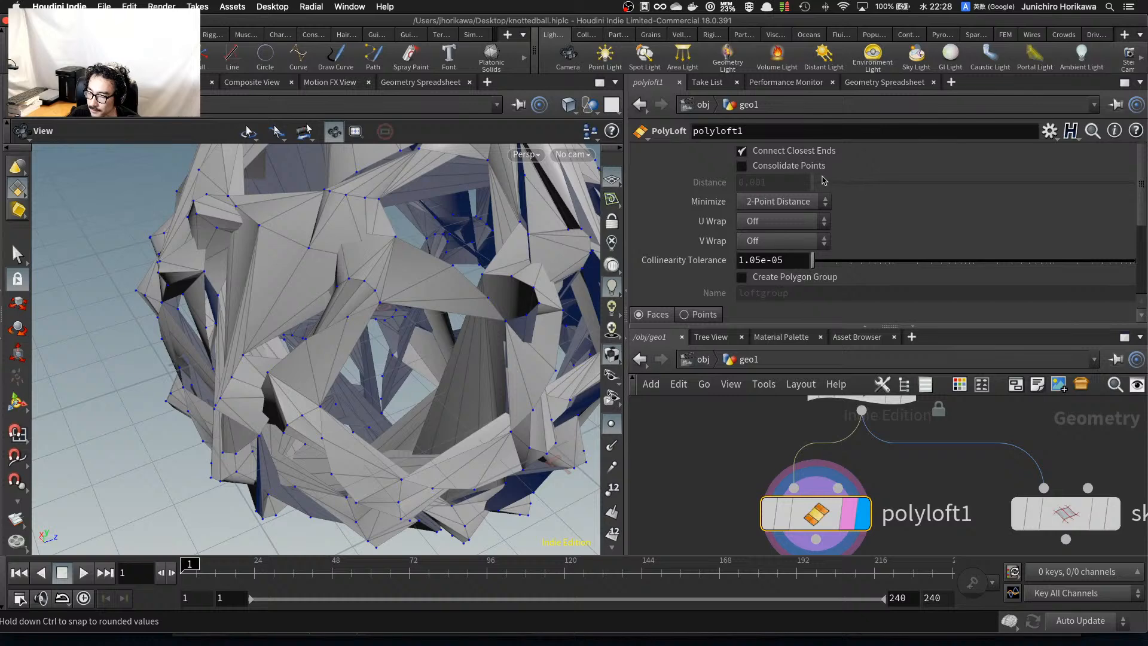
{"action": "left_click", "coordinate": [772, 170]}
{"action": "left_click", "coordinate": [771, 170]}
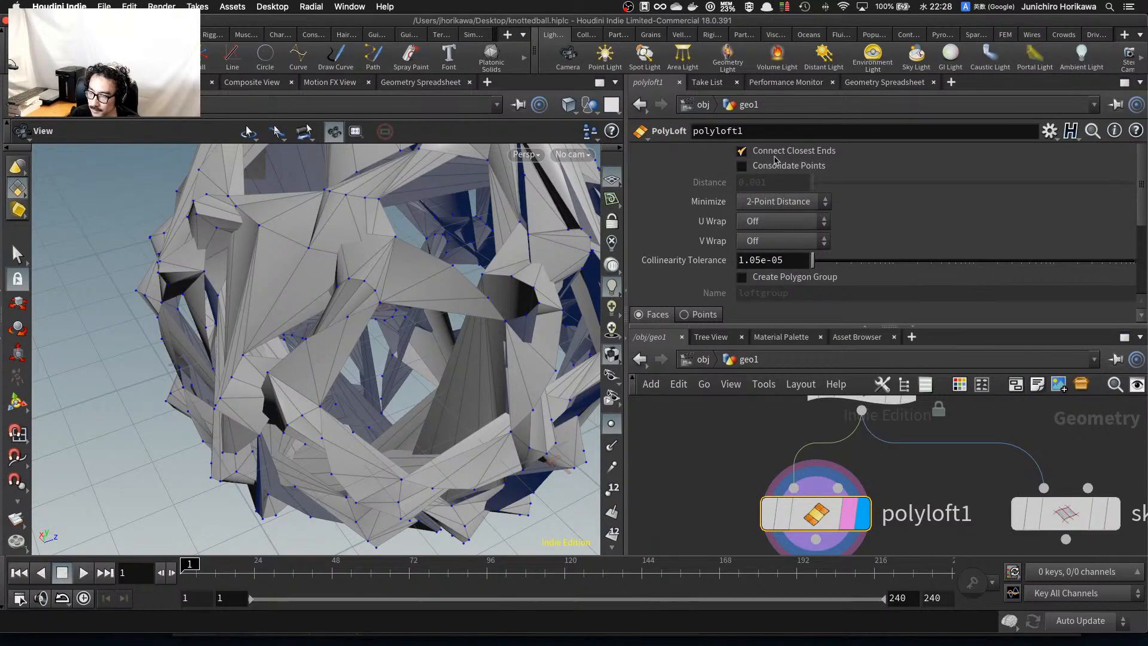
{"action": "left_click", "coordinate": [775, 153]}
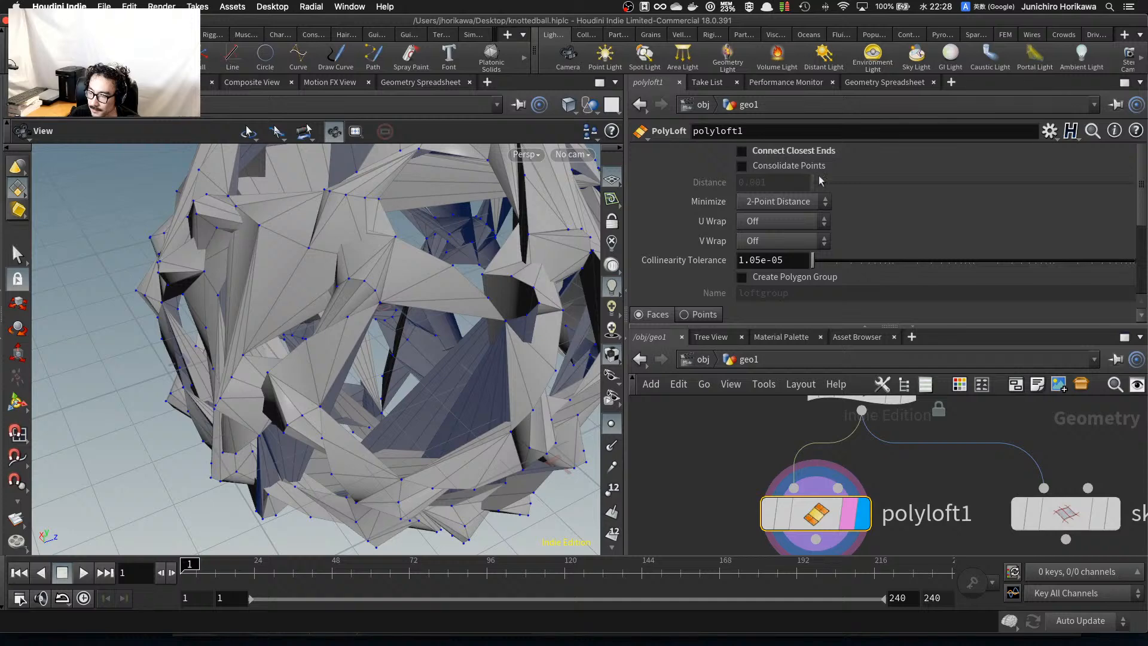
Examine the U Wrap, V Wrap and Minimize options of polyloft1.
{"action": "scroll", "coordinate": [821, 181], "scroll_direction": "down", "scroll_amount": 5}
{"action": "scroll", "coordinate": [736, 210], "scroll_direction": "up", "scroll_amount": 4}
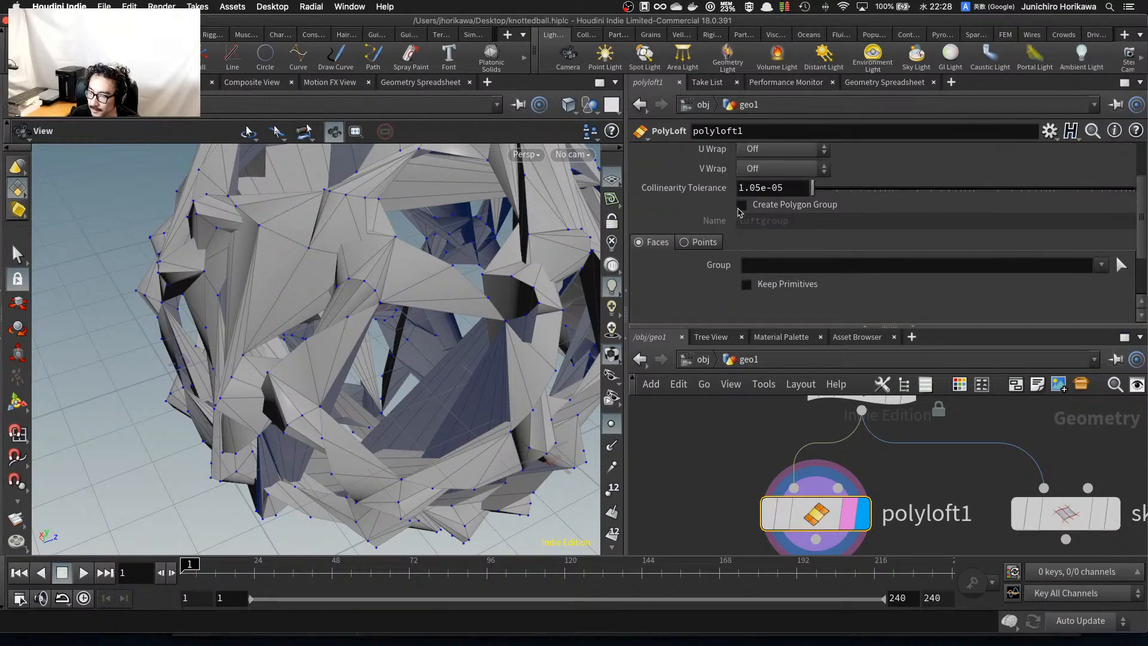
{"action": "scroll", "coordinate": [756, 263], "scroll_direction": "up", "scroll_amount": 2}
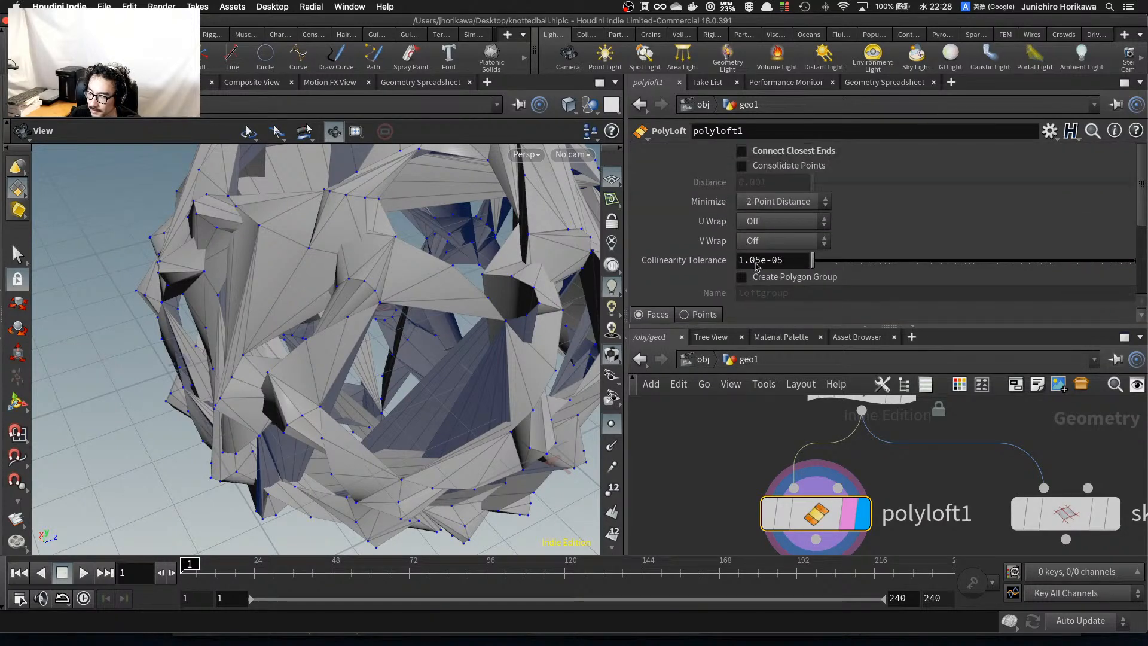
{"action": "left_click", "coordinate": [758, 242]}
{"action": "left_click", "coordinate": [758, 241]}
{"action": "left_click", "coordinate": [757, 223]}
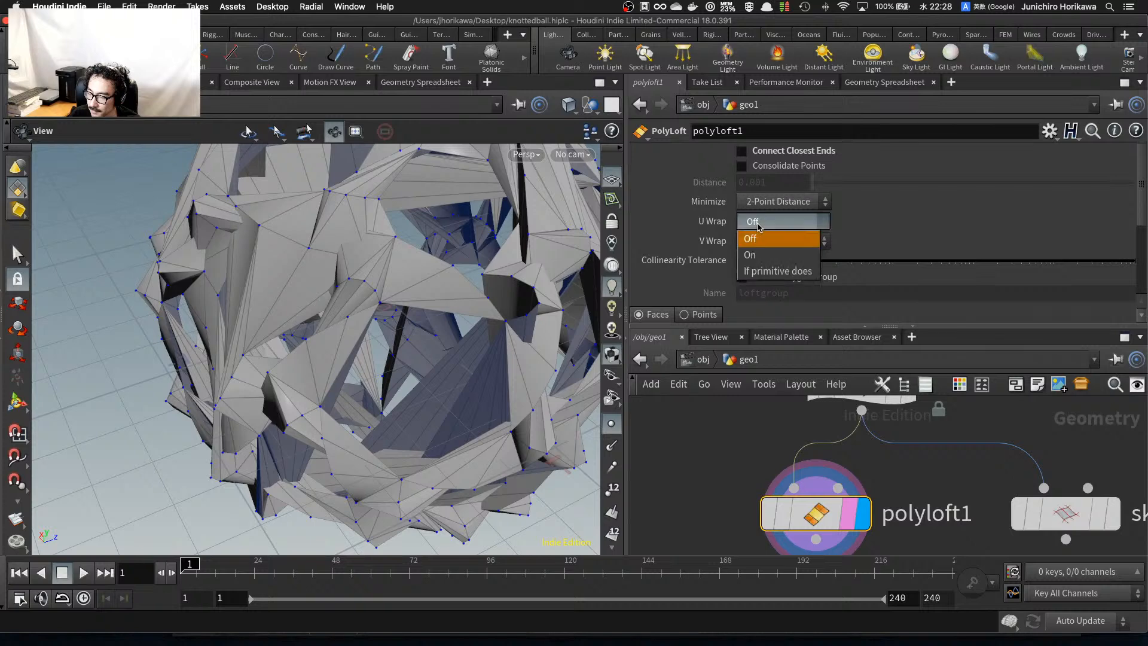
{"action": "left_click", "coordinate": [757, 223]}
{"action": "left_click", "coordinate": [762, 207]}
{"action": "left_click", "coordinate": [762, 207]}
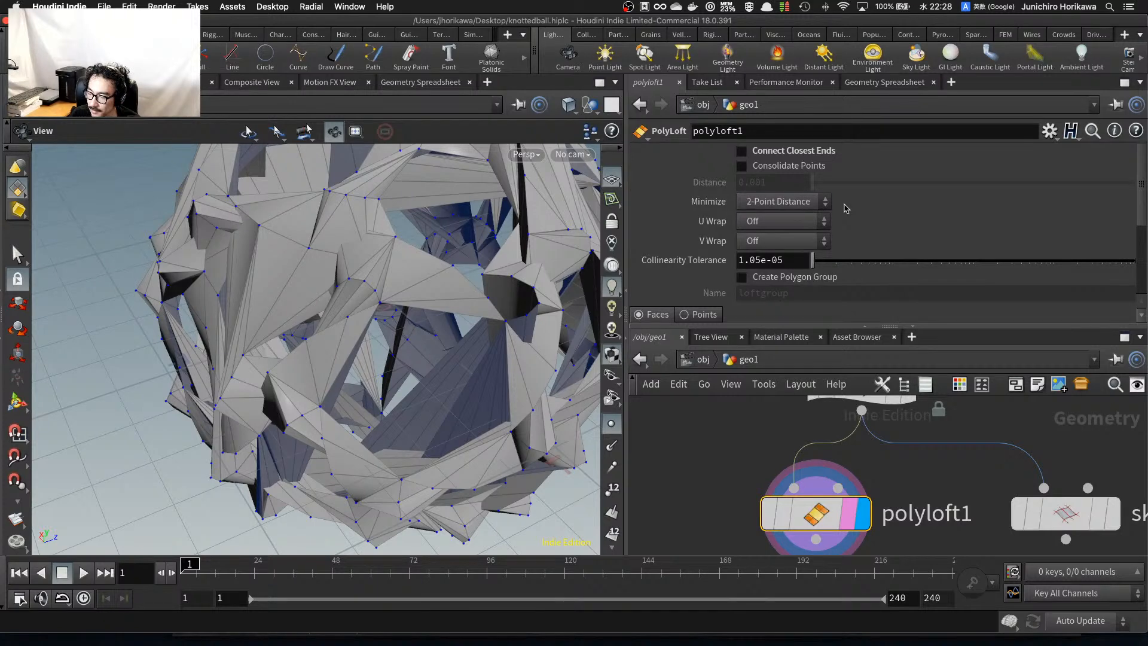
Try lofting polyloft1 by Points, and switch it back to Faces.
{"action": "scroll", "coordinate": [846, 208], "scroll_direction": "down", "scroll_amount": 3}
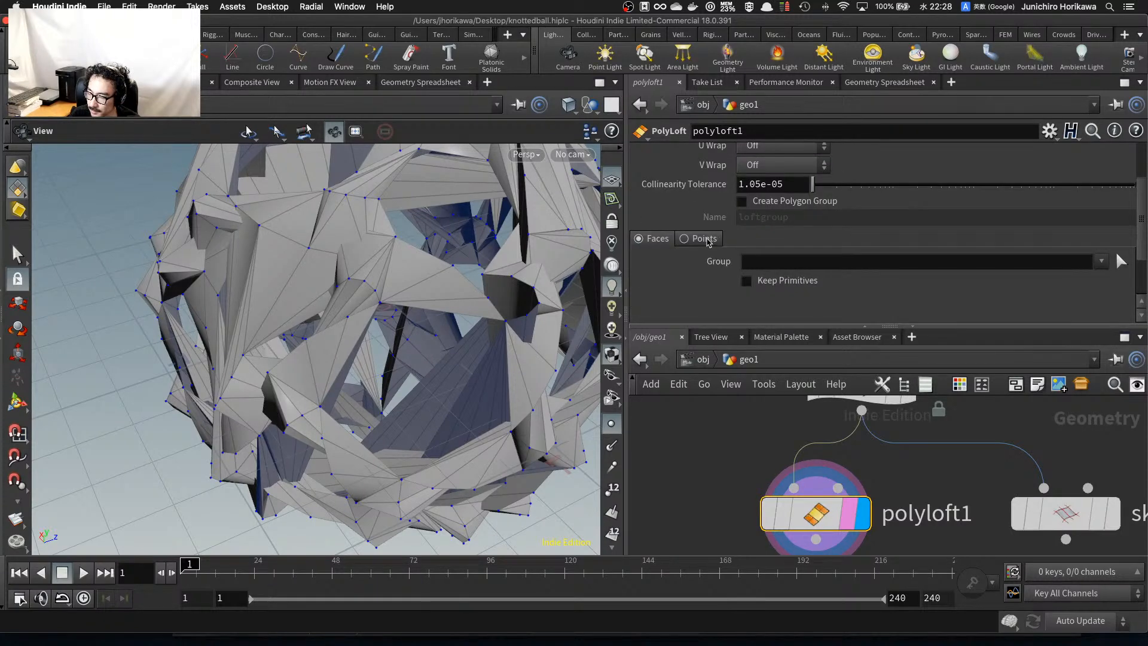
{"action": "left_click", "coordinate": [705, 238]}
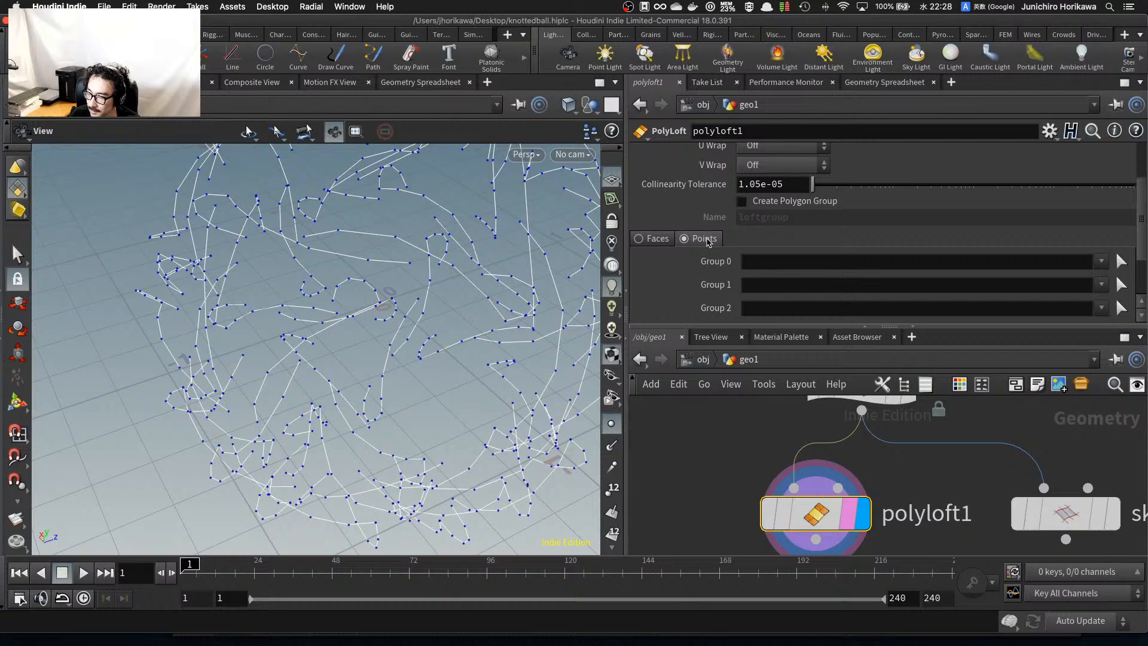
{"action": "left_click", "coordinate": [669, 241]}
{"action": "scroll", "coordinate": [755, 263], "scroll_direction": "up", "scroll_amount": 3}
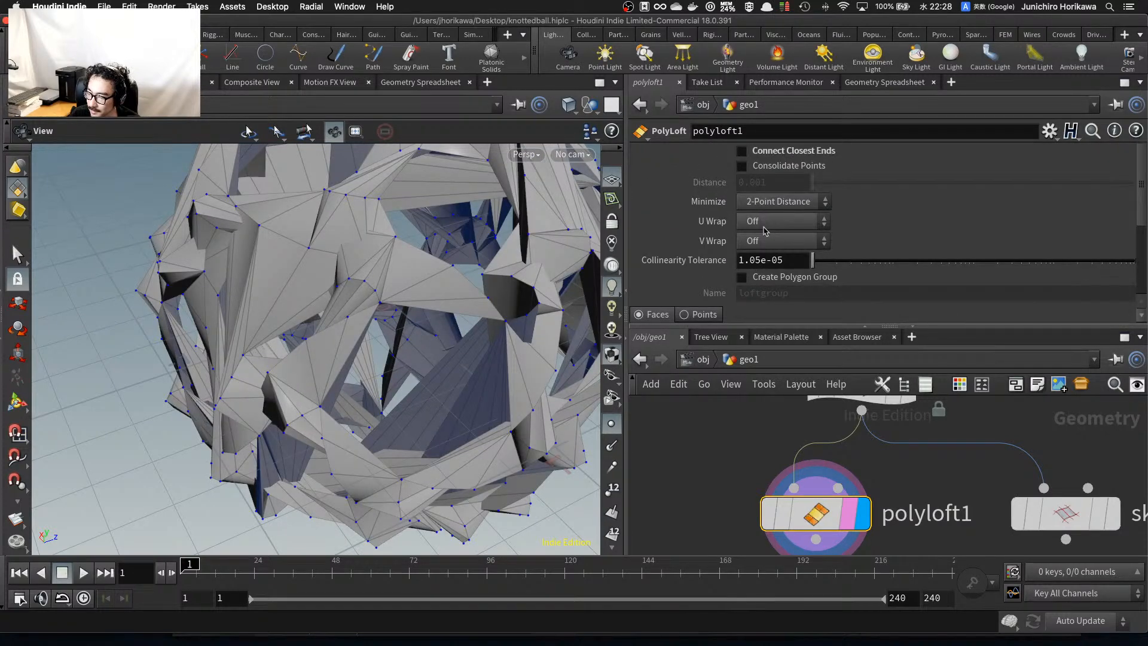
Delete polyloft1 from the network and display skin1 again.
{"action": "left_click_drag", "start_coordinate": [764, 328], "coordinate": [765, 395]}
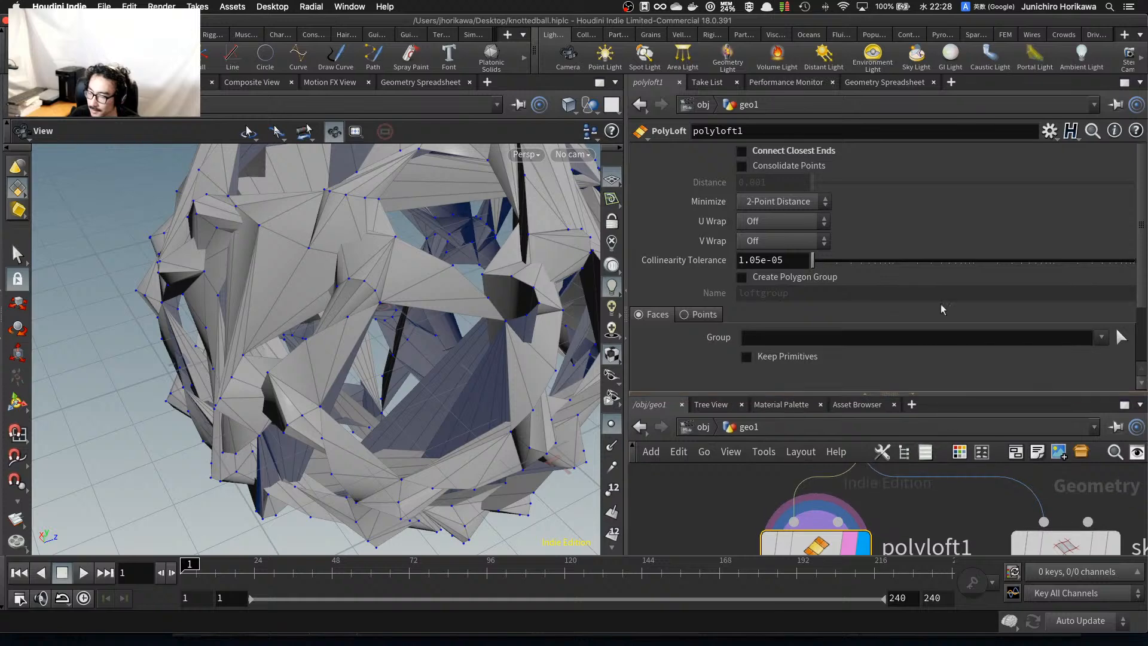
{"action": "mouse_move", "coordinate": [1142, 257]}
{"action": "left_mouse_down"}
{"action": "mouse_move", "coordinate": [1142, 313]}
{"action": "mouse_move", "coordinate": [1142, 251]}
{"action": "left_mouse_up"}
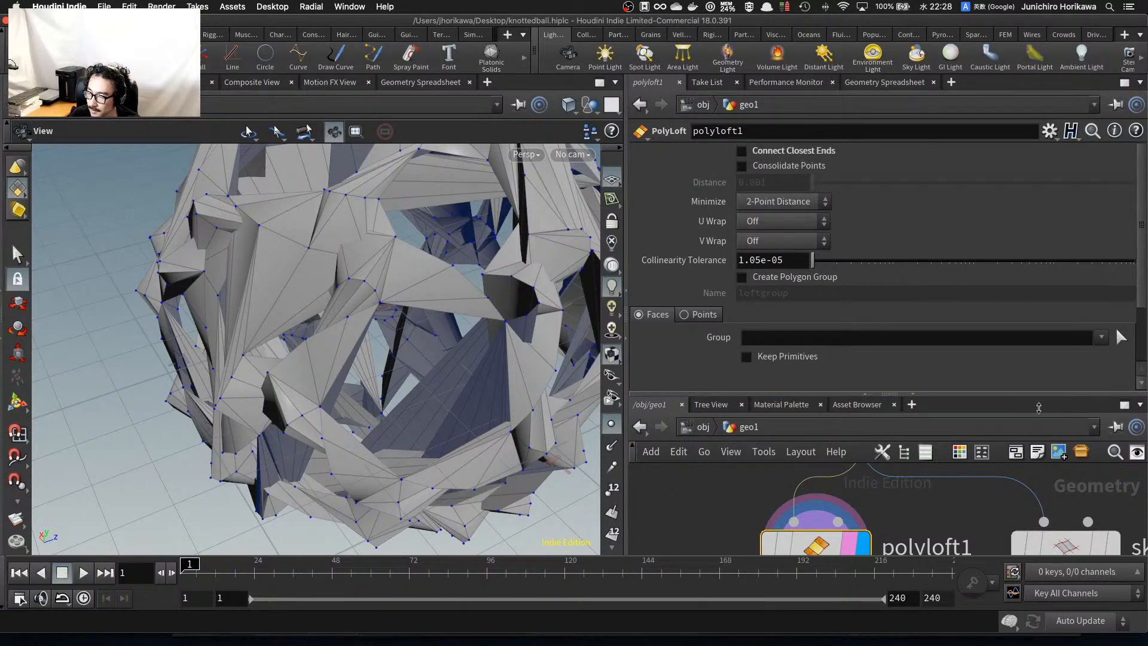
{"action": "scroll", "coordinate": [866, 481], "scroll_direction": "down", "scroll_amount": 5}
{"action": "scroll", "coordinate": [859, 533], "scroll_direction": "up", "scroll_amount": 4}
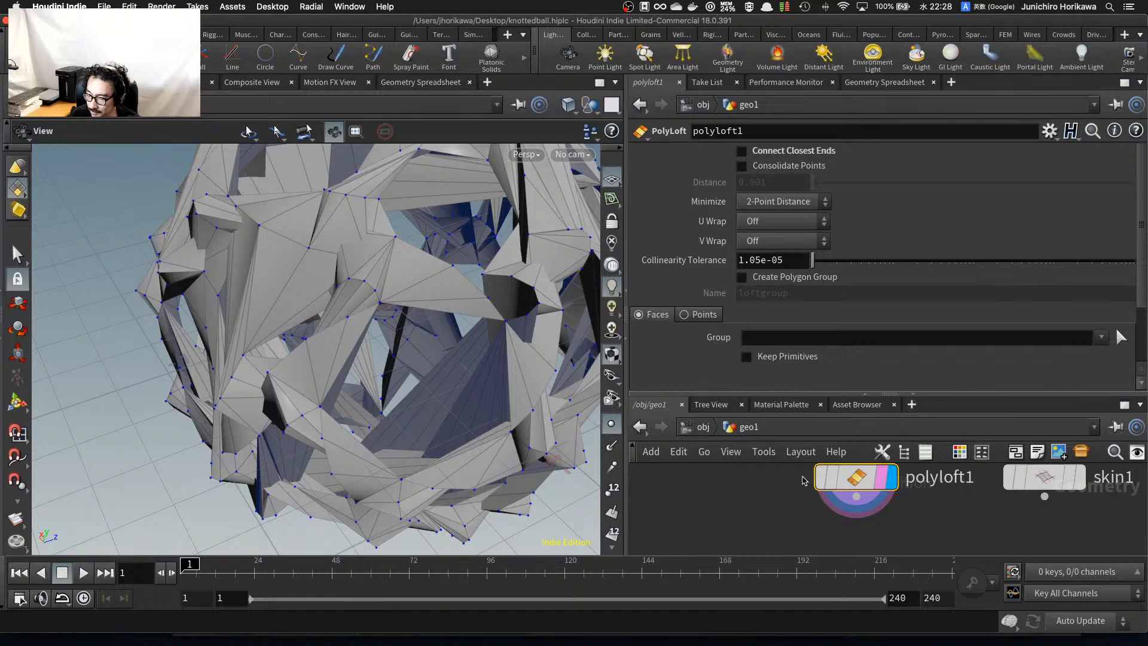
{"action": "key", "text": "Delete"}
{"action": "left_click_drag", "start_coordinate": [1034, 478], "coordinate": [953, 504]}
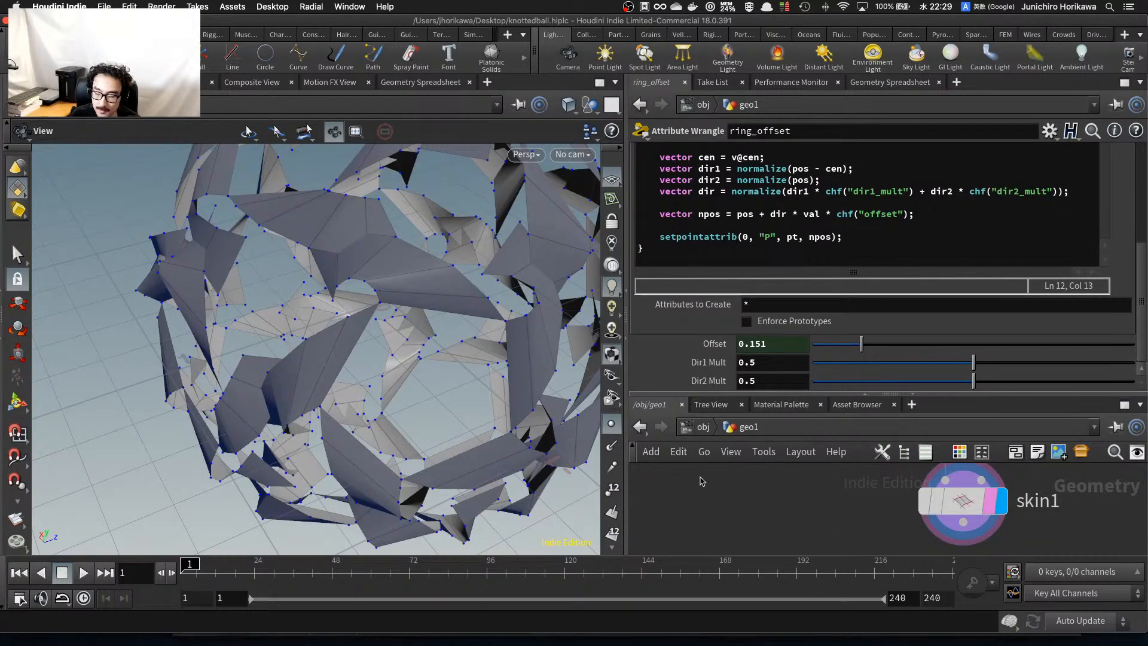
{"action": "left_click_drag", "start_coordinate": [702, 395], "coordinate": [703, 362]}
{"action": "scroll", "coordinate": [738, 466], "scroll_direction": "down", "scroll_amount": 5}
{"action": "key", "text": "Tab"}
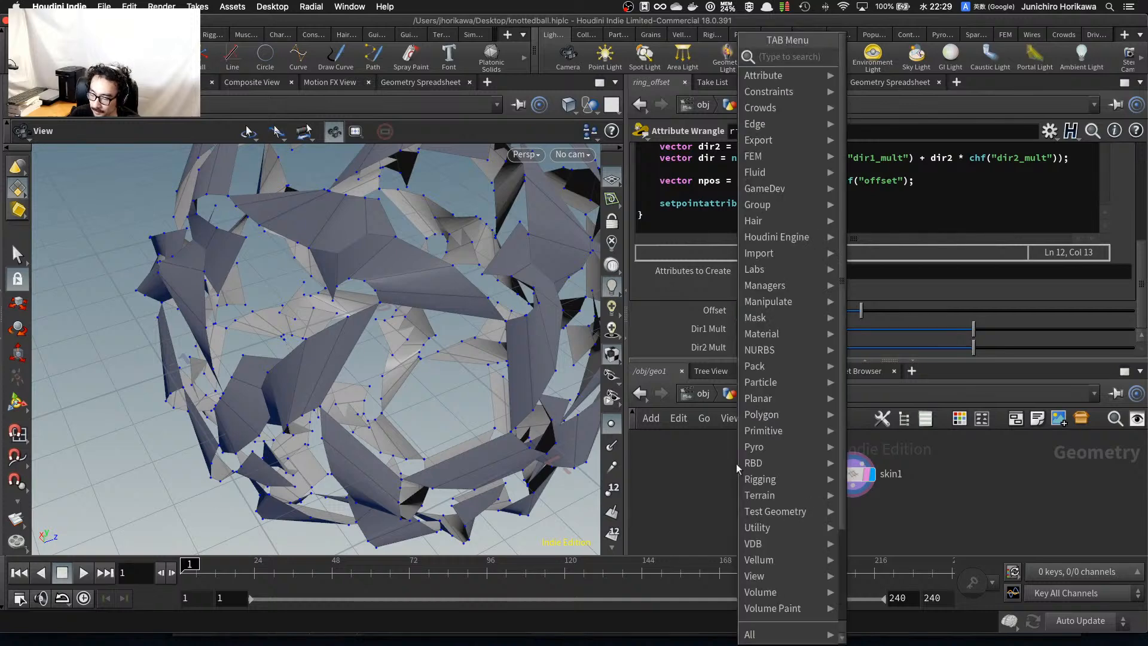
{"action": "type", "text": "foreac"}
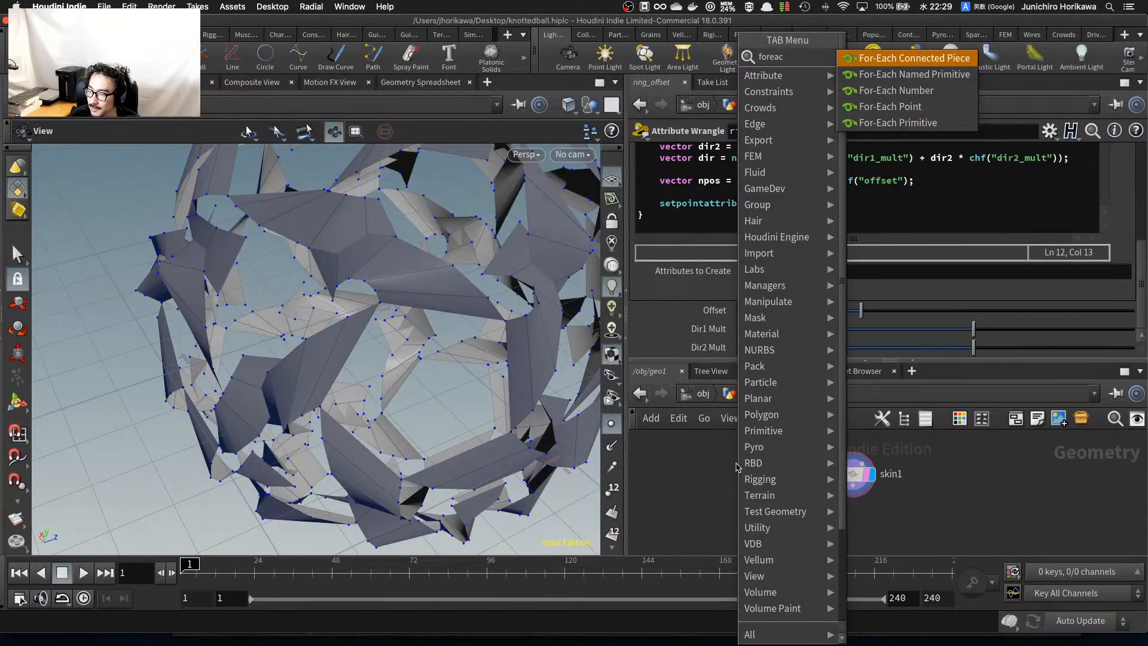
{"action": "key", "text": "Escape"}
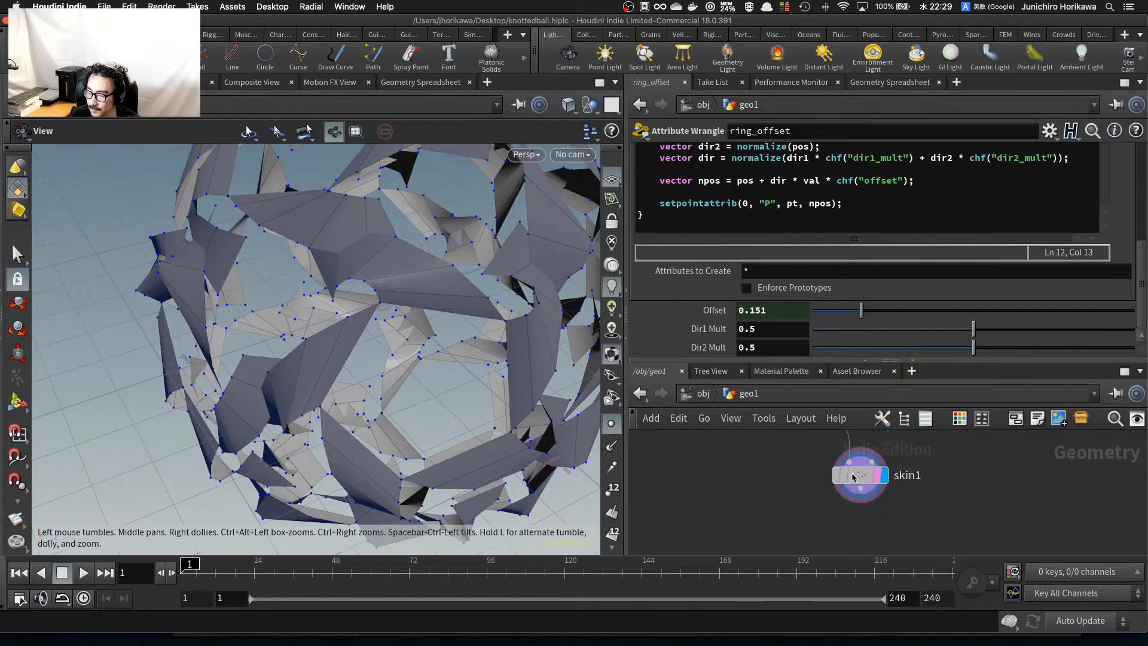
Reposition skin1 directly below ring_offset in the geo1 network.
{"action": "left_click_drag", "start_coordinate": [853, 477], "coordinate": [800, 477]}
{"action": "scroll", "coordinate": [874, 474], "scroll_direction": "up", "scroll_amount": 1}
{"action": "middle_click_drag", "start_coordinate": [874, 474], "coordinate": [848, 535]}
{"action": "left_click_drag", "start_coordinate": [780, 536], "coordinate": [796, 518]}
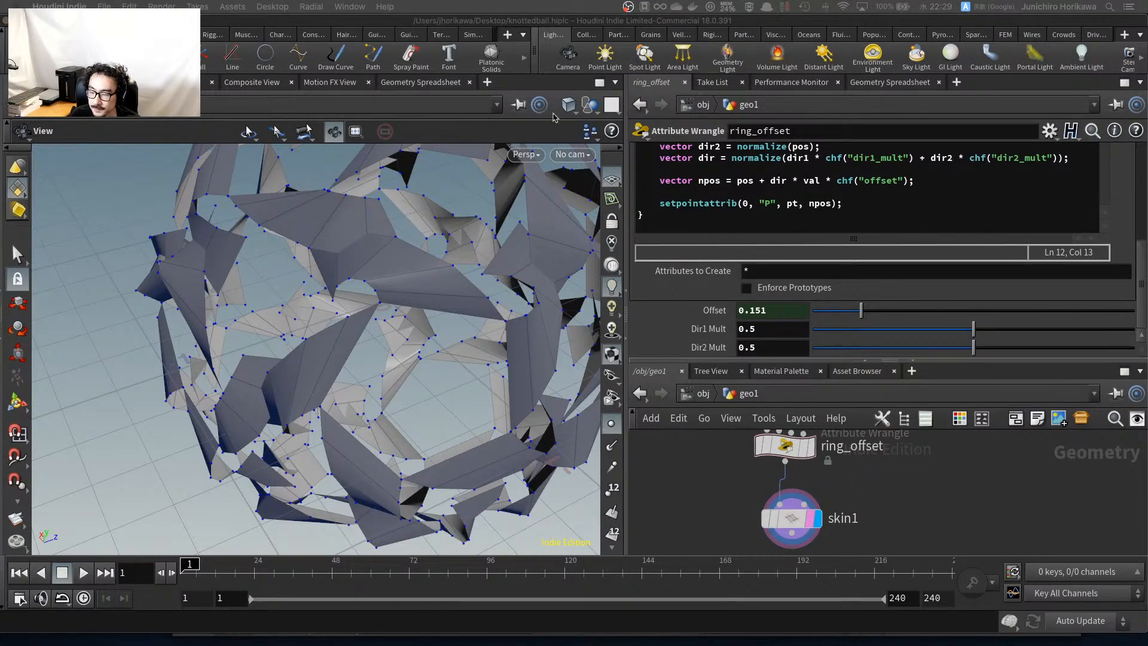
Add a Merge node below skin1 in the geo1 network.
{"action": "scroll", "coordinate": [451, 291], "scroll_direction": "down", "scroll_amount": 5}
{"action": "left_click_drag", "start_coordinate": [452, 292], "coordinate": [417, 325]}
{"action": "scroll", "coordinate": [799, 501], "scroll_direction": "up", "scroll_amount": 2}
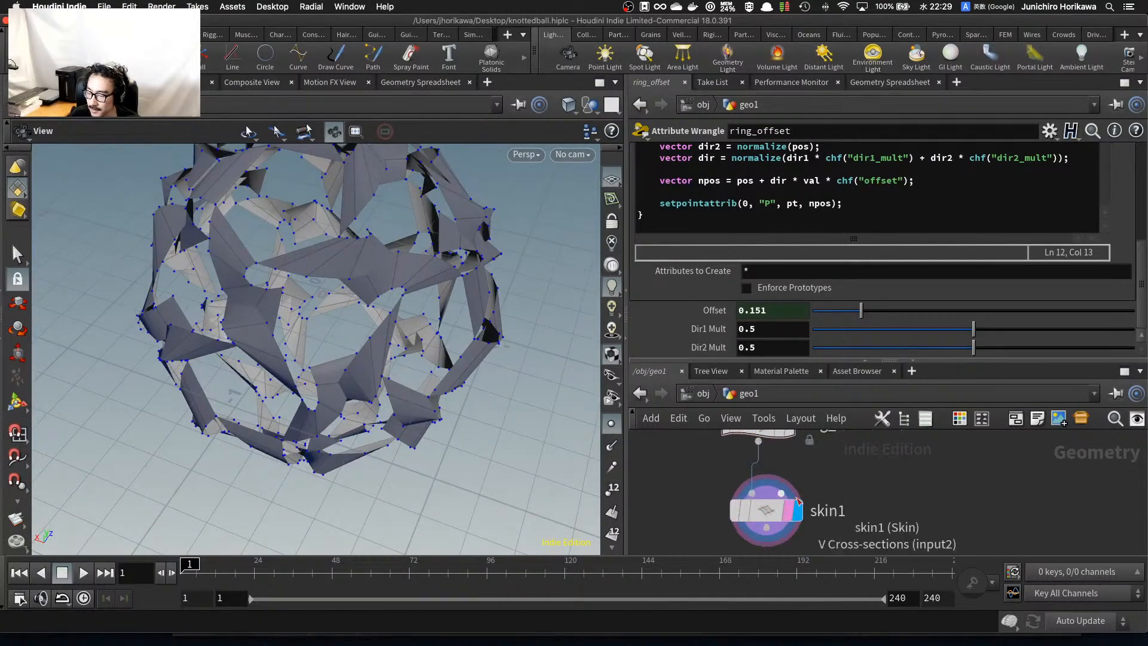
{"action": "middle_click_drag", "start_coordinate": [833, 510], "coordinate": [811, 465]}
{"action": "key", "text": "Tab"}
{"action": "left_click", "coordinate": [779, 528]}
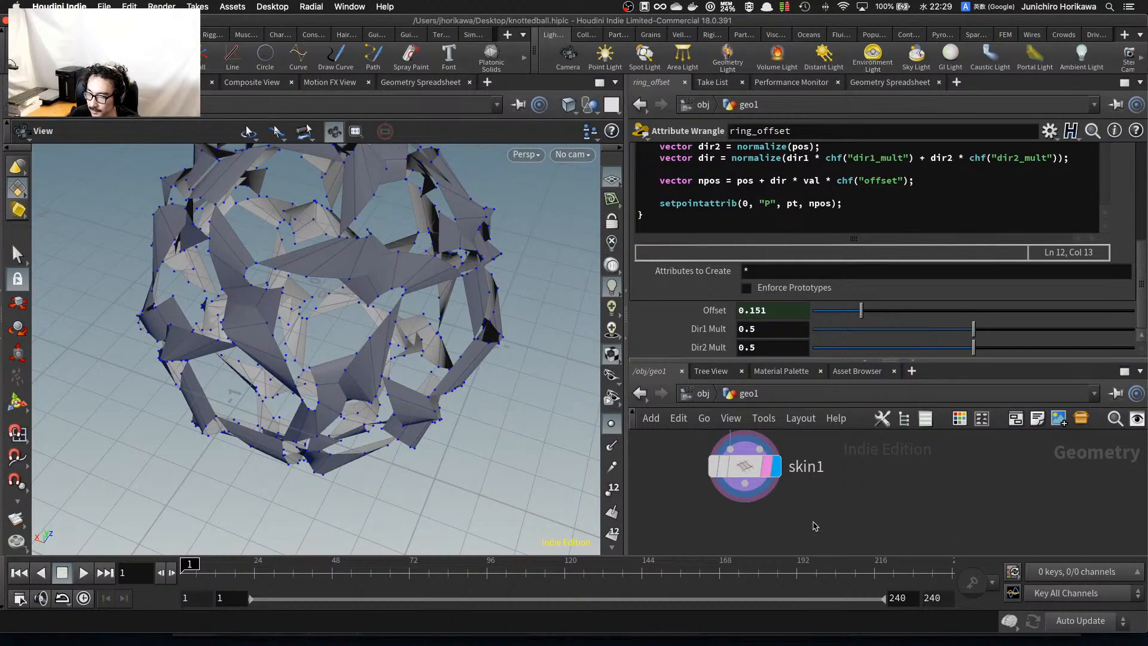
{"action": "left_click_drag", "start_coordinate": [333, 283], "coordinate": [358, 258]}
{"action": "key", "text": "Tab"}
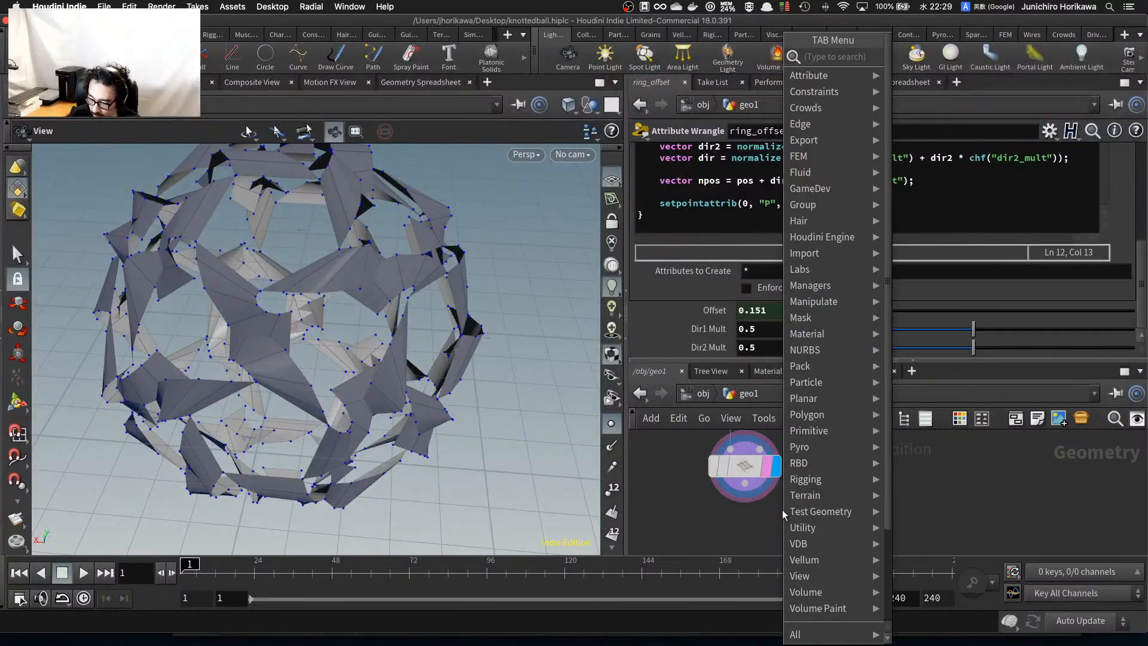
{"action": "type", "text": "mer"}
{"action": "key", "text": "Return"}
{"action": "left_click", "coordinate": [786, 513]}
Place merge1 just below skin1 and connect skin1's output to its input.
{"action": "scroll", "coordinate": [786, 513], "scroll_direction": "up", "scroll_amount": 3}
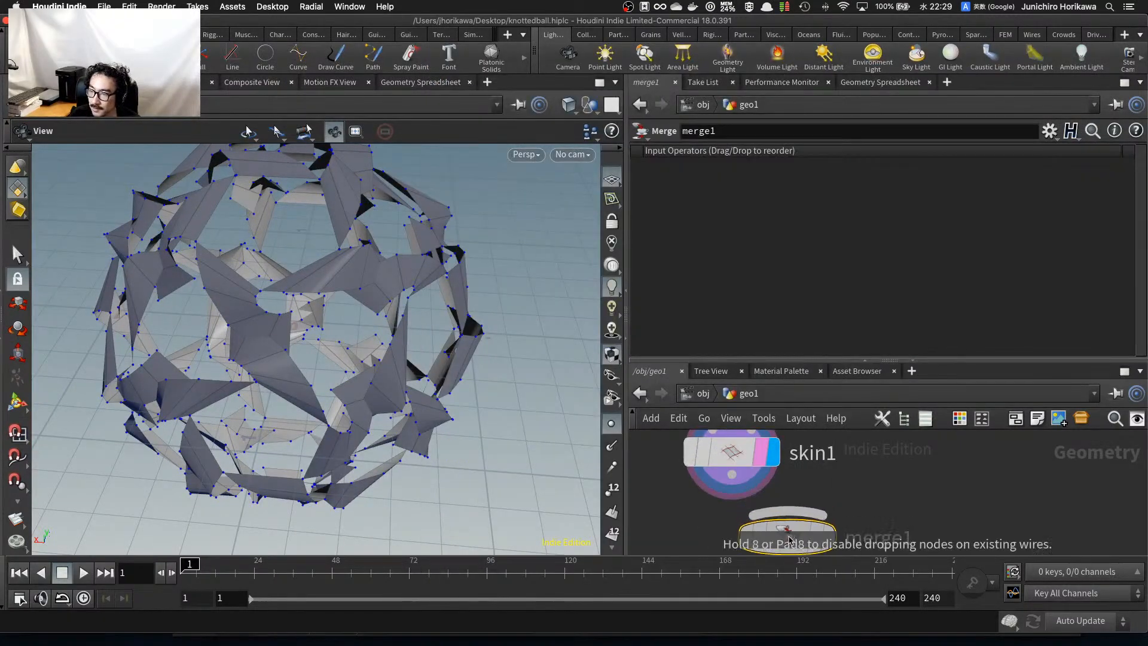
{"action": "scroll", "coordinate": [787, 514], "scroll_direction": "down", "scroll_amount": 6}
{"action": "left_click_drag", "start_coordinate": [788, 514], "coordinate": [790, 533]}
{"action": "left_click_drag", "start_coordinate": [764, 494], "coordinate": [801, 521]}
Connect split1's second output to merge1 as an additional input.
{"action": "scroll", "coordinate": [792, 521], "scroll_direction": "down", "scroll_amount": 2}
{"action": "middle_click_drag", "start_coordinate": [821, 451], "coordinate": [800, 518]}
{"action": "scroll", "coordinate": [800, 517], "scroll_direction": "down", "scroll_amount": 3}
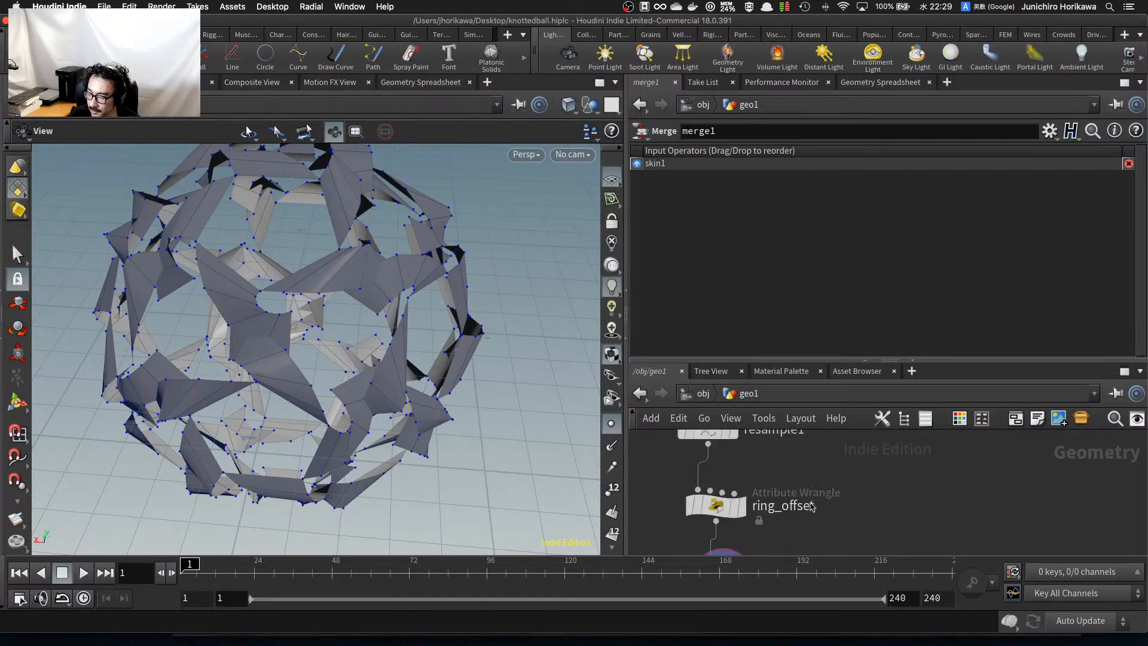
{"action": "left_click_drag", "start_coordinate": [791, 360], "coordinate": [792, 266]}
{"action": "scroll", "coordinate": [810, 438], "scroll_direction": "up", "scroll_amount": 5}
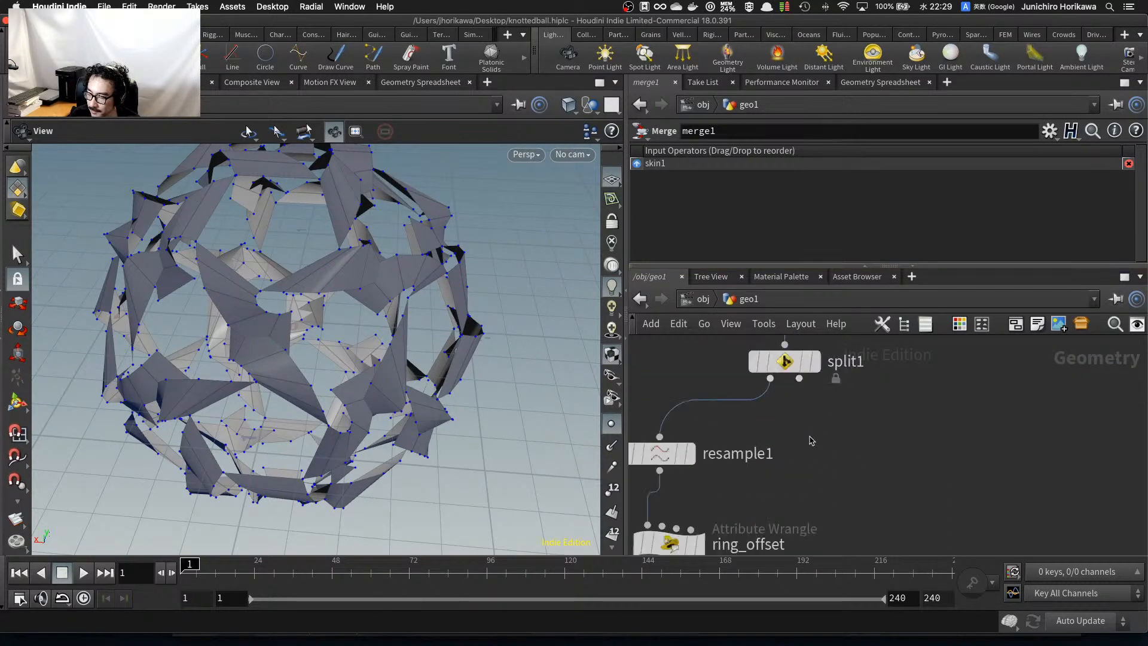
{"action": "left_click", "coordinate": [787, 420]}
{"action": "scroll", "coordinate": [833, 456], "scroll_direction": "down", "scroll_amount": 4}
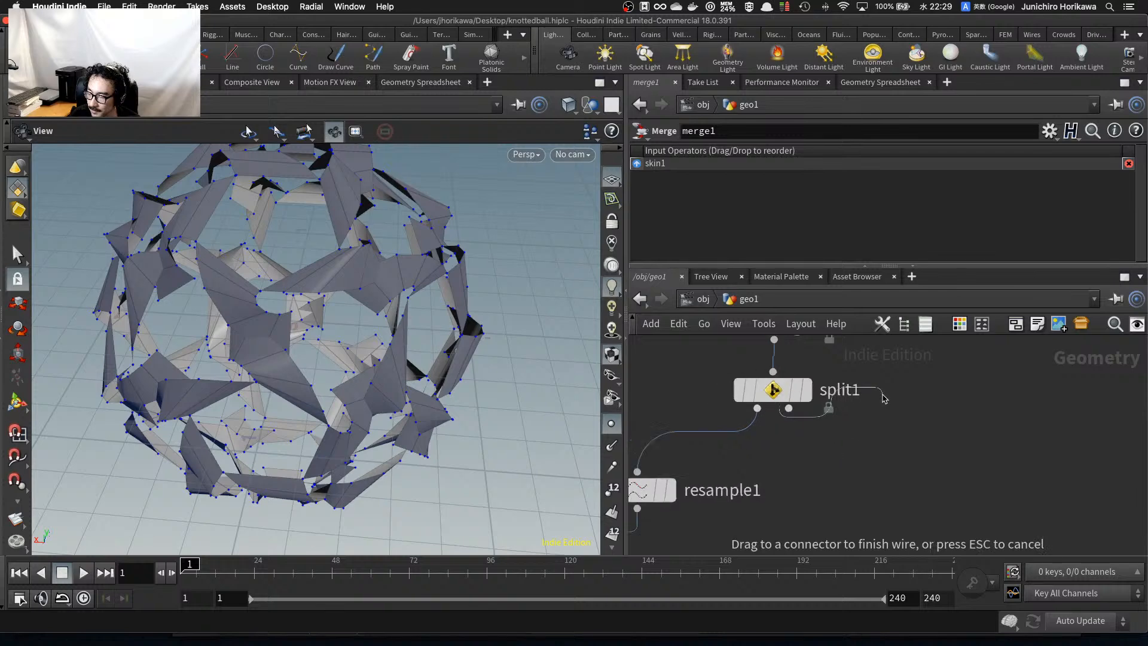
{"action": "left_click", "coordinate": [799, 529]}
{"action": "scroll", "coordinate": [802, 515], "scroll_direction": "up", "scroll_amount": 1}
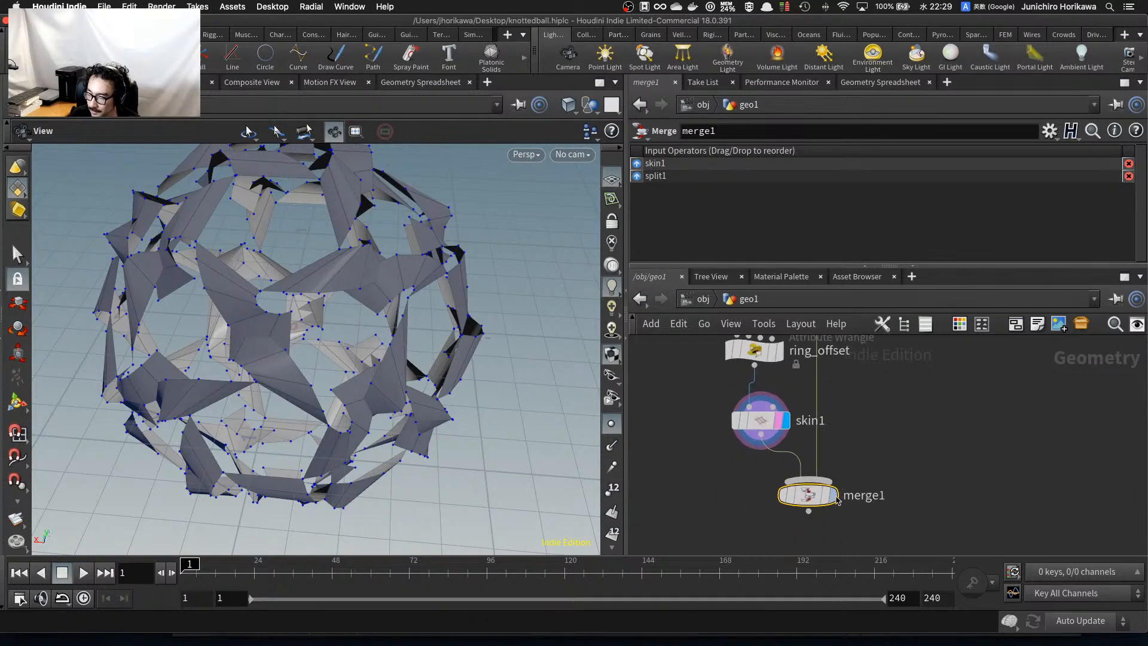
Display merge1 and inspect how the skinned strips meet the flat faces of the ball.
{"action": "left_click", "coordinate": [832, 494]}
{"action": "left_click_drag", "start_coordinate": [388, 376], "coordinate": [306, 422]}
{"action": "scroll", "coordinate": [355, 334], "scroll_direction": "up", "scroll_amount": 5}
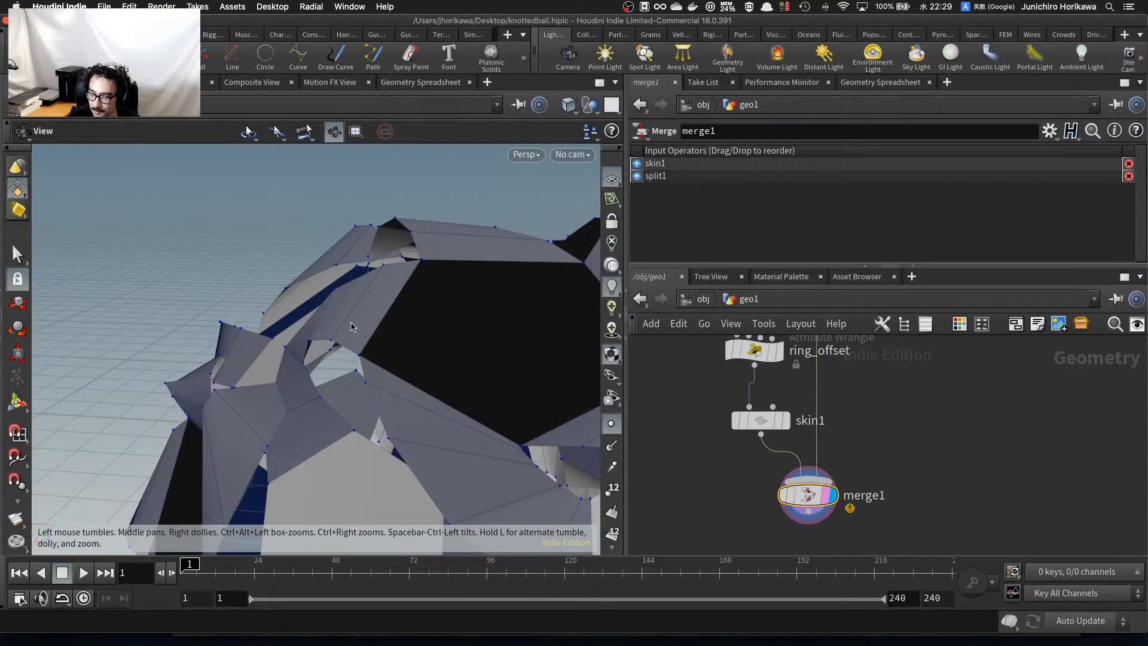
{"action": "left_click_drag", "start_coordinate": [352, 326], "coordinate": [305, 271]}
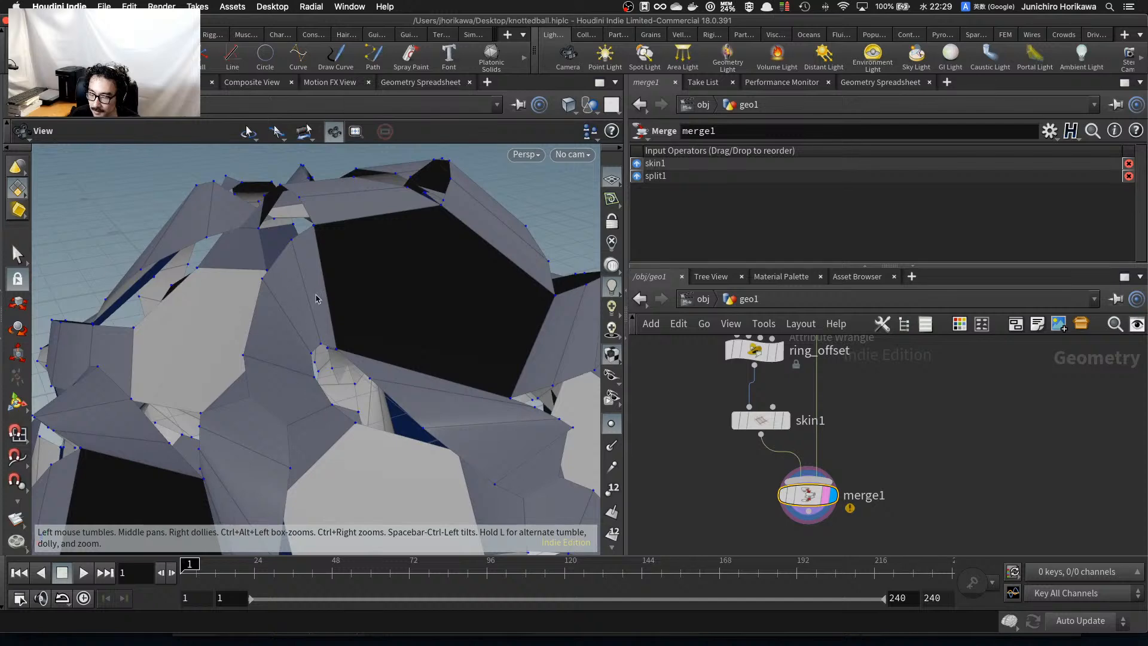
Insert a Reverse node between skin1 and merge1 and check the face orientation of the strips around the ball.
{"action": "left_click_drag", "start_coordinate": [744, 420], "coordinate": [737, 410]}
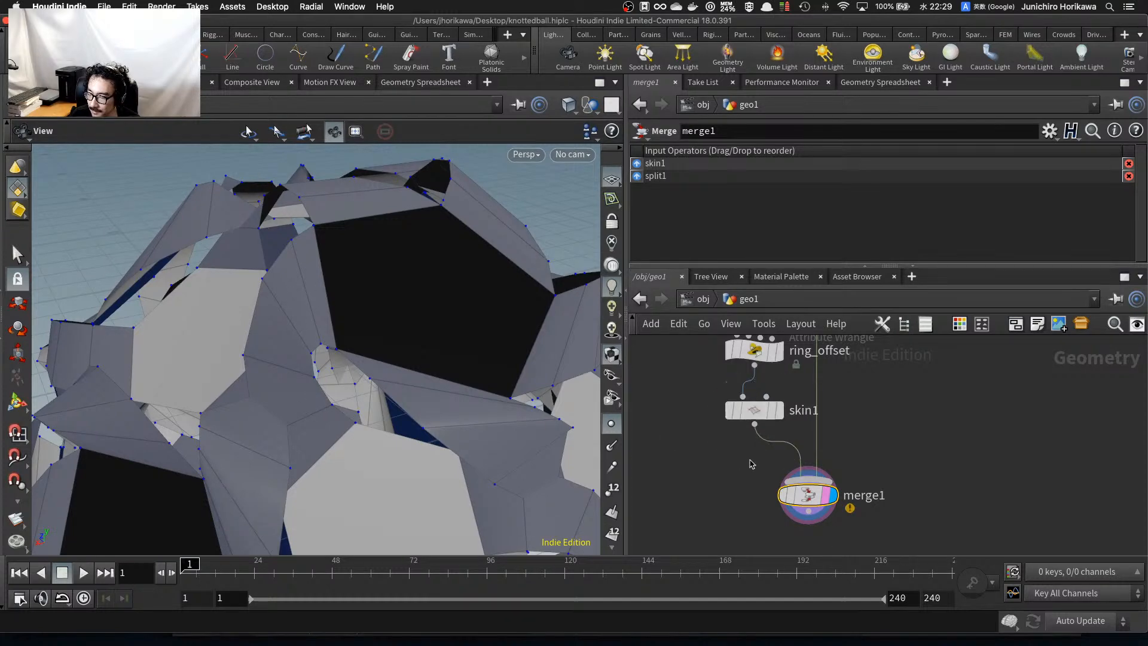
{"action": "key", "text": "r"}
{"action": "key", "text": "Tab"}
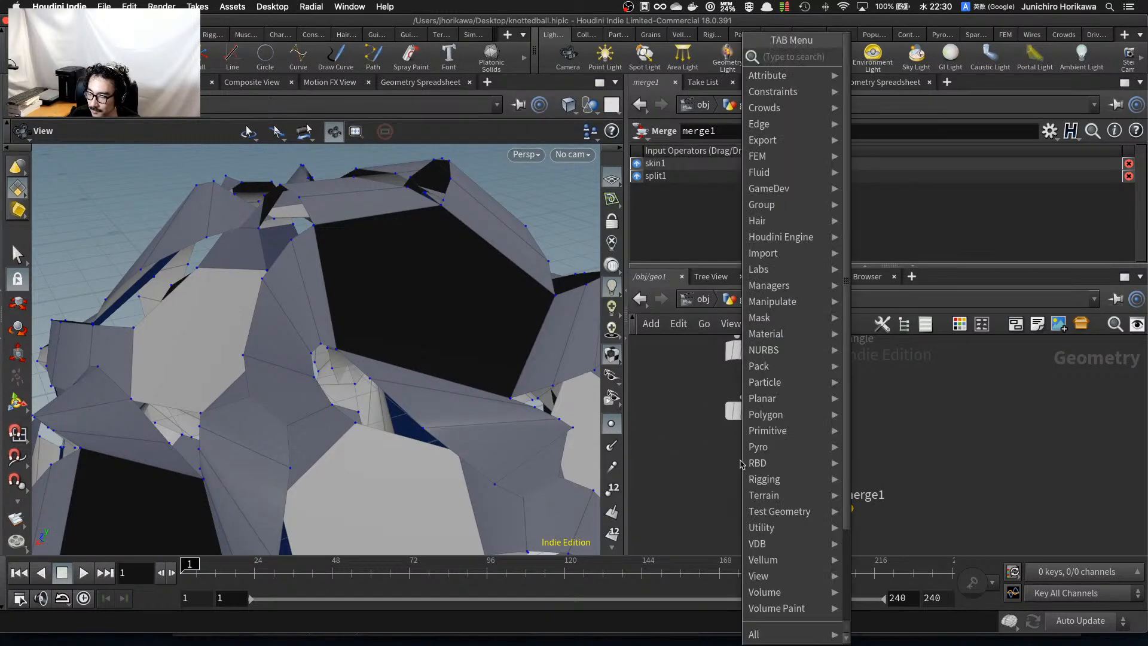
{"action": "type", "text": "rever"}
{"action": "key", "text": "Return"}
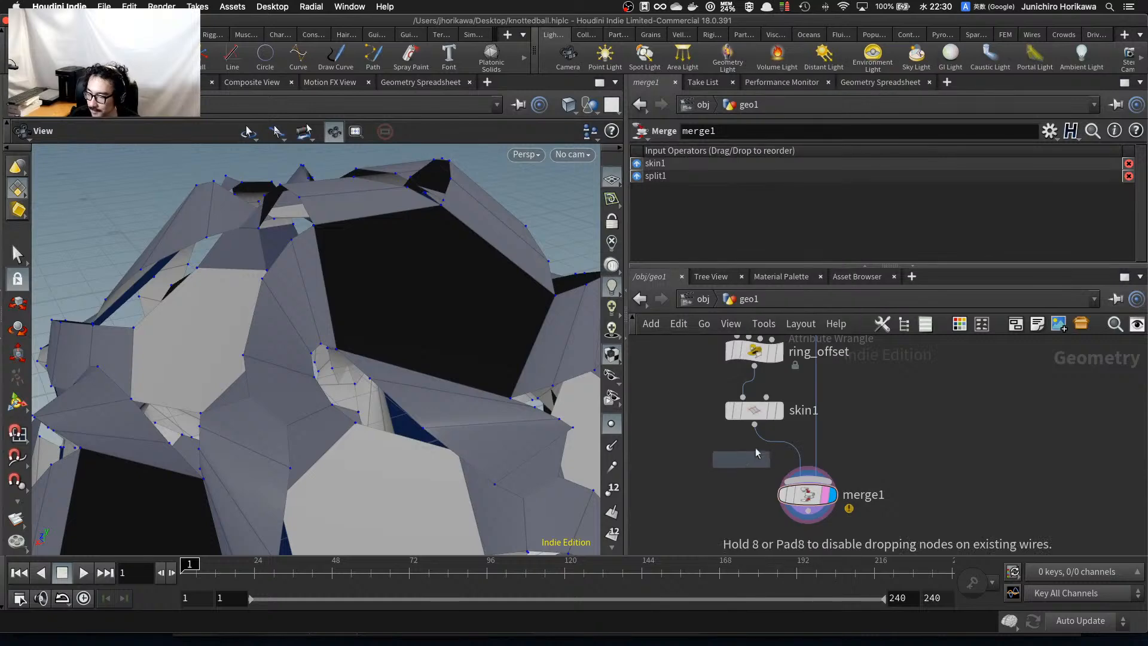
{"action": "left_click", "coordinate": [755, 468]}
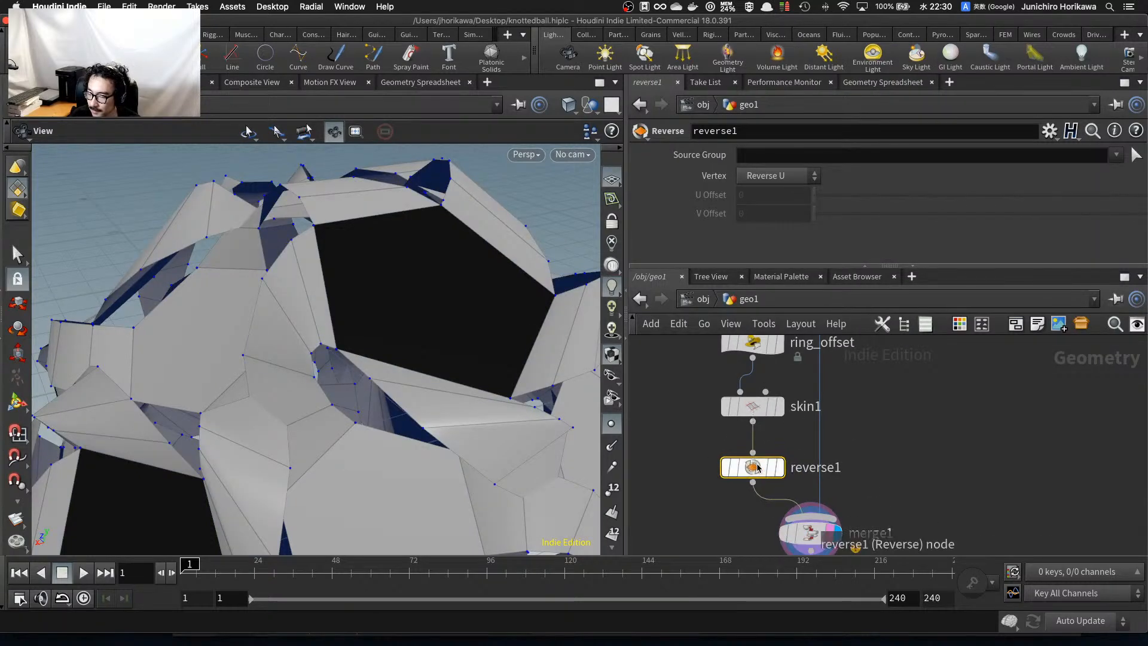
{"action": "scroll", "coordinate": [855, 469], "scroll_direction": "down", "scroll_amount": 1}
{"action": "left_click_drag", "start_coordinate": [837, 523], "coordinate": [863, 522]}
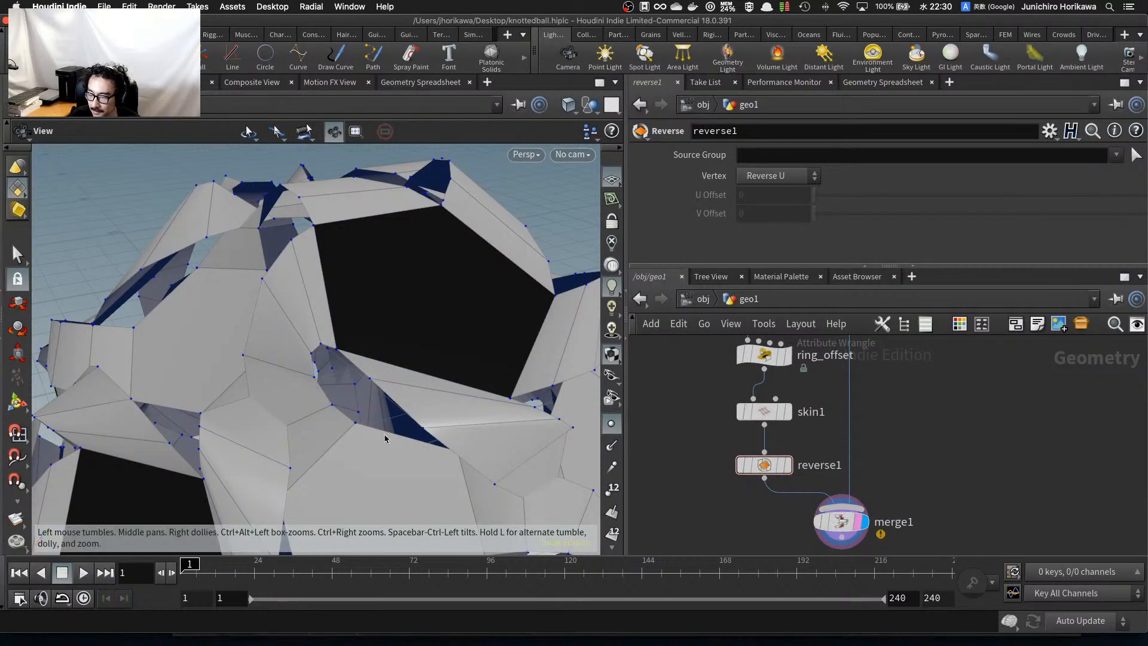
{"action": "left_click_drag", "start_coordinate": [387, 438], "coordinate": [368, 378]}
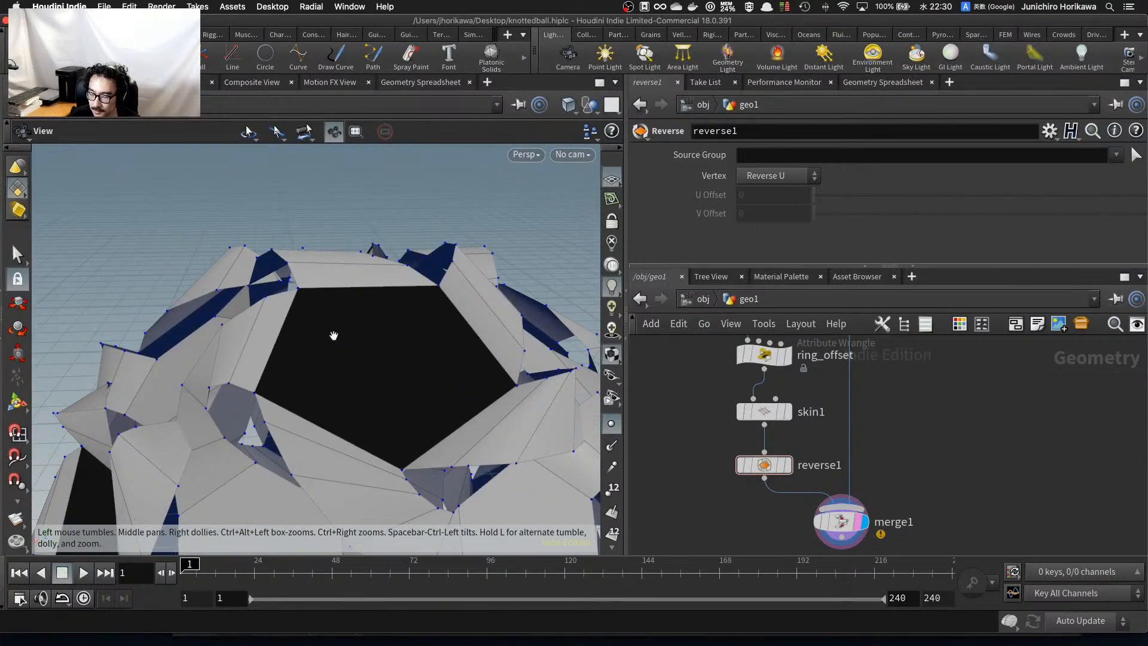
{"action": "left_click_drag", "start_coordinate": [333, 336], "coordinate": [436, 377]}
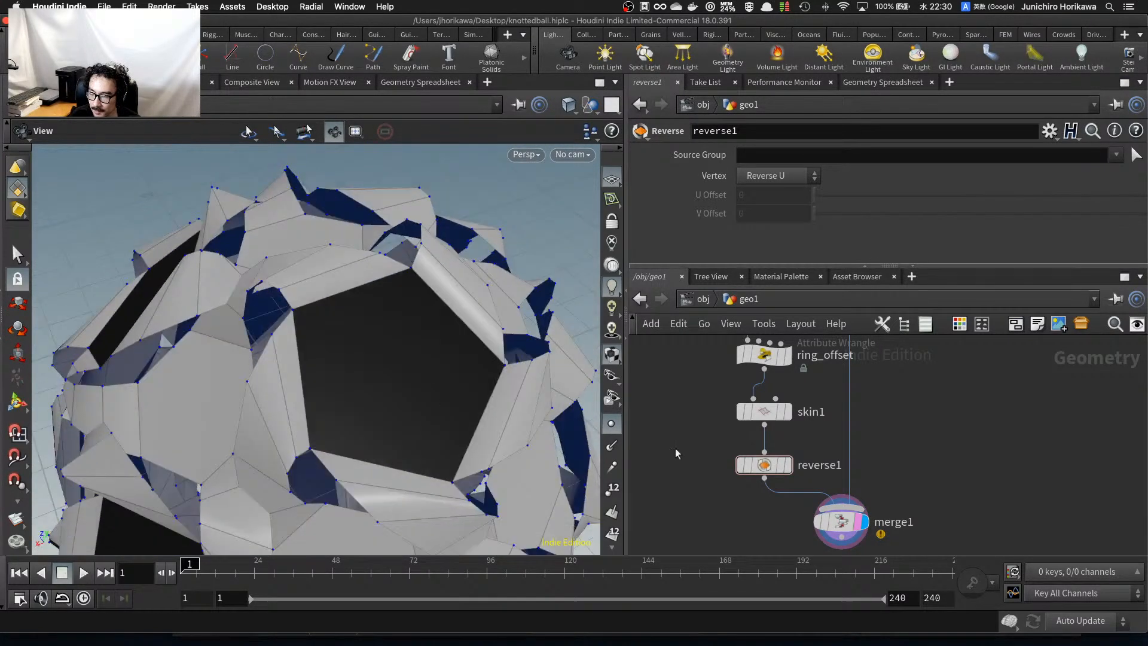
Add an Attribute Delete node beside the skin1 and reverse1 nodes.
{"action": "scroll", "coordinate": [676, 453], "scroll_direction": "down", "scroll_amount": 3}
{"action": "key", "text": "Tab"}
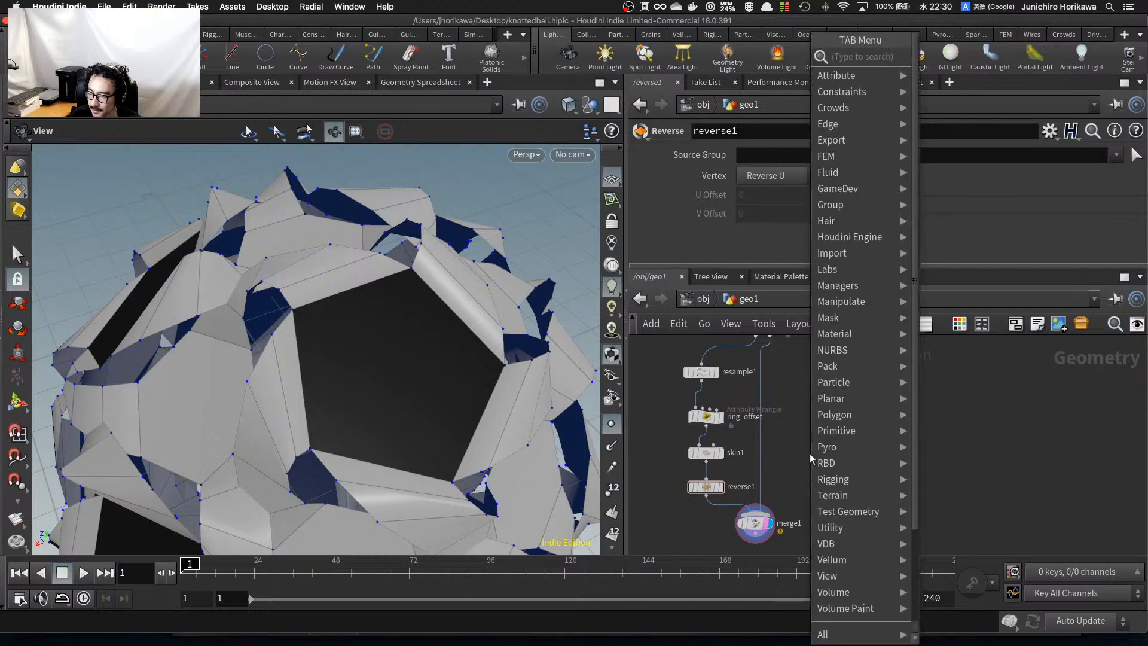
{"action": "type", "text": "attri"}
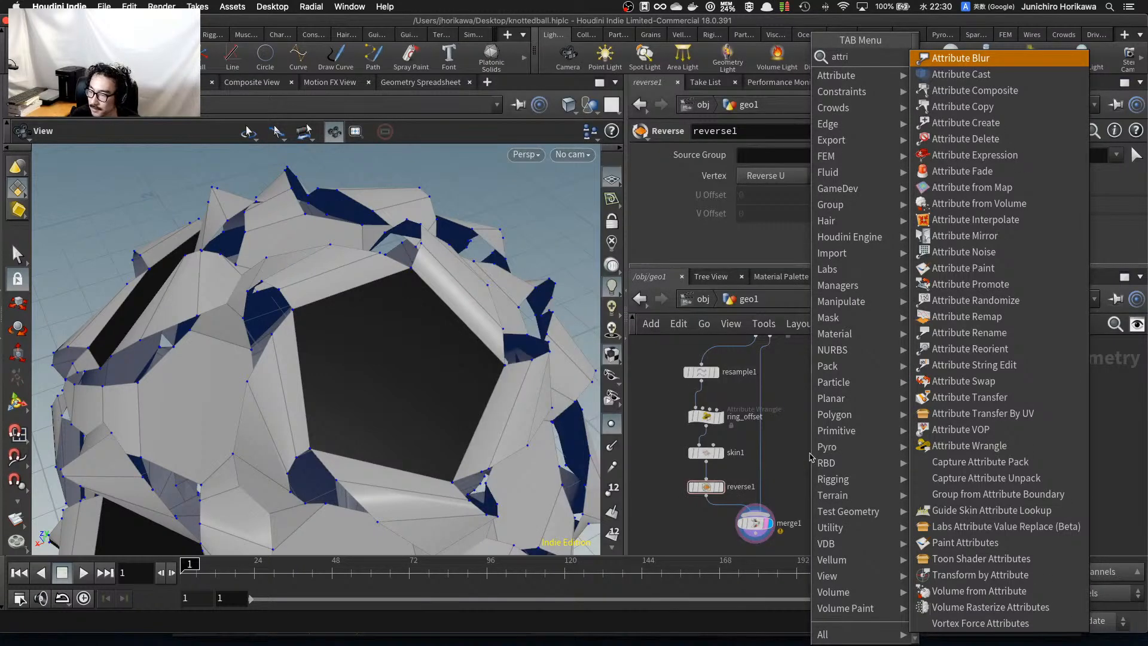
{"action": "key", "text": "Down"}
{"action": "key", "text": "Down"}
{"action": "key", "text": "Down"}
{"action": "key", "text": "Down"}
{"action": "key", "text": "Down"}
{"action": "key", "text": "Return"}
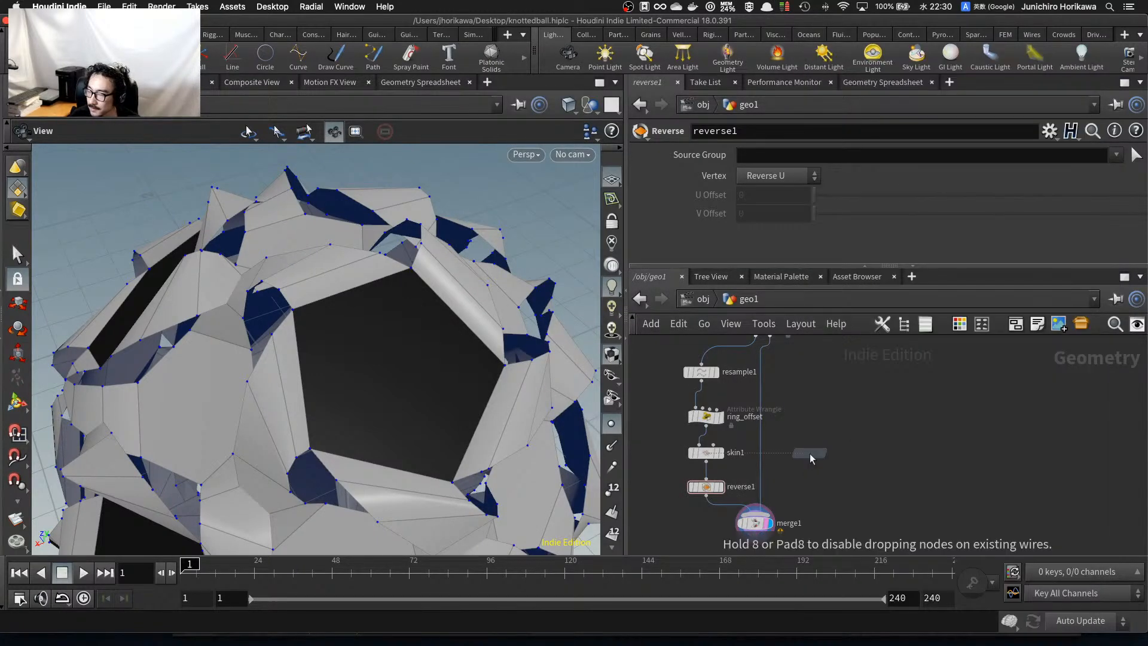
{"action": "left_click", "coordinate": [811, 459]}
Insert attribdelete1 on the wire from split1 into merge1 and arrange the nodes around it.
{"action": "scroll", "coordinate": [810, 458], "scroll_direction": "up", "scroll_amount": 4}
{"action": "left_click_drag", "start_coordinate": [810, 453], "coordinate": [722, 472]}
{"action": "left_click_drag", "start_coordinate": [787, 509], "coordinate": [795, 532]}
{"action": "scroll", "coordinate": [807, 422], "scroll_direction": "down", "scroll_amount": 3}
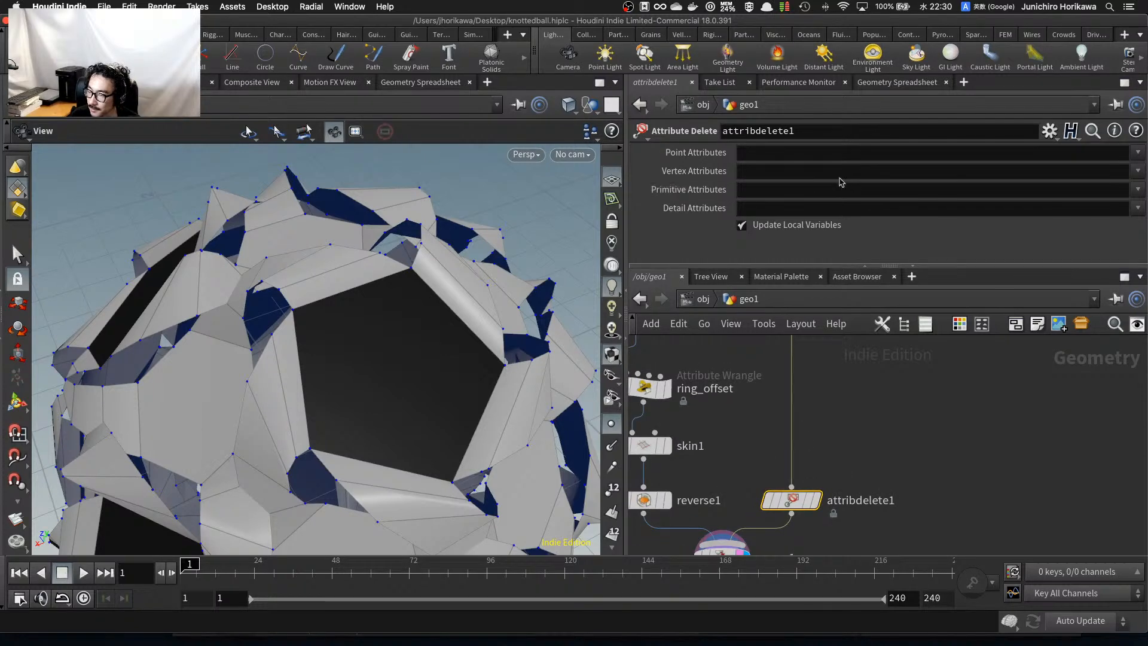
Set attribdelete1 to remove the primitive color attribute Cd.
{"action": "left_click", "coordinate": [1138, 190]}
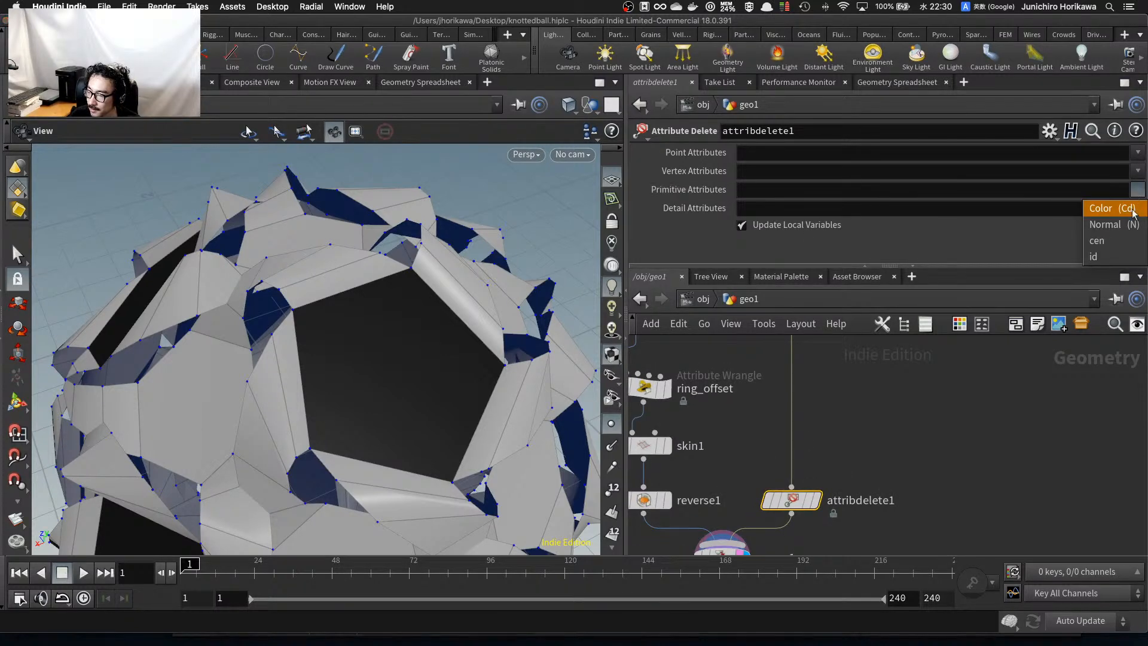
{"action": "left_click", "coordinate": [1134, 208]}
{"action": "scroll", "coordinate": [777, 449], "scroll_direction": "down", "scroll_amount": 2}
{"action": "left_click_drag", "start_coordinate": [442, 335], "coordinate": [394, 313]}
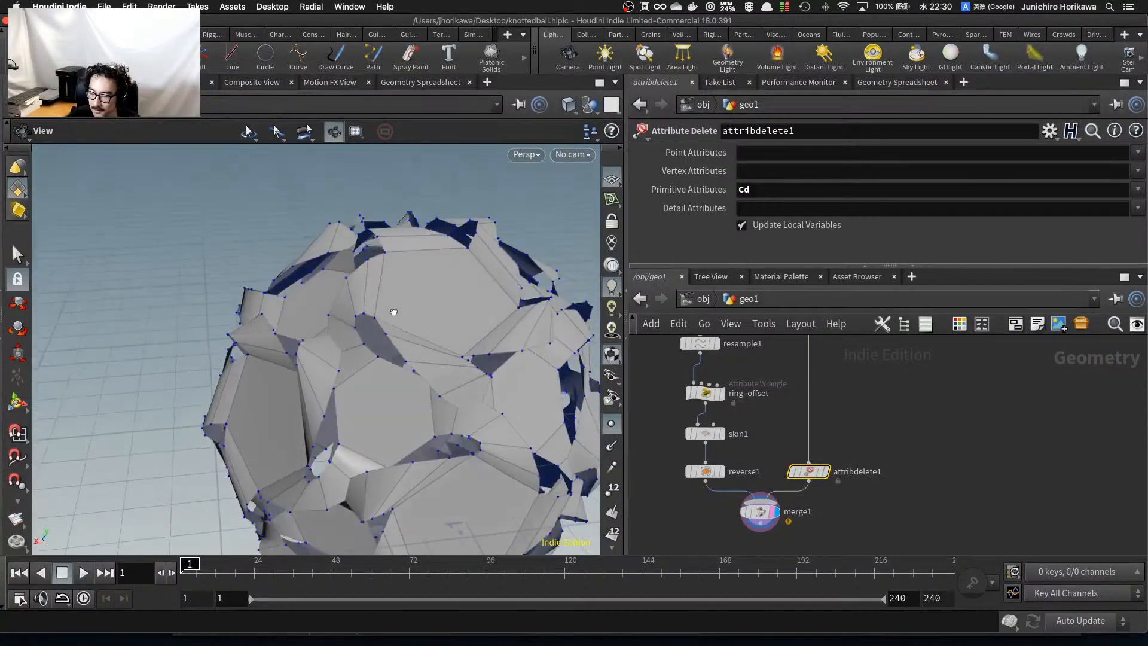
Add a Fuse node below merge1, connect merge1's output to its first input and display the fused ball.
{"action": "scroll", "coordinate": [778, 515], "scroll_direction": "up", "scroll_amount": 4}
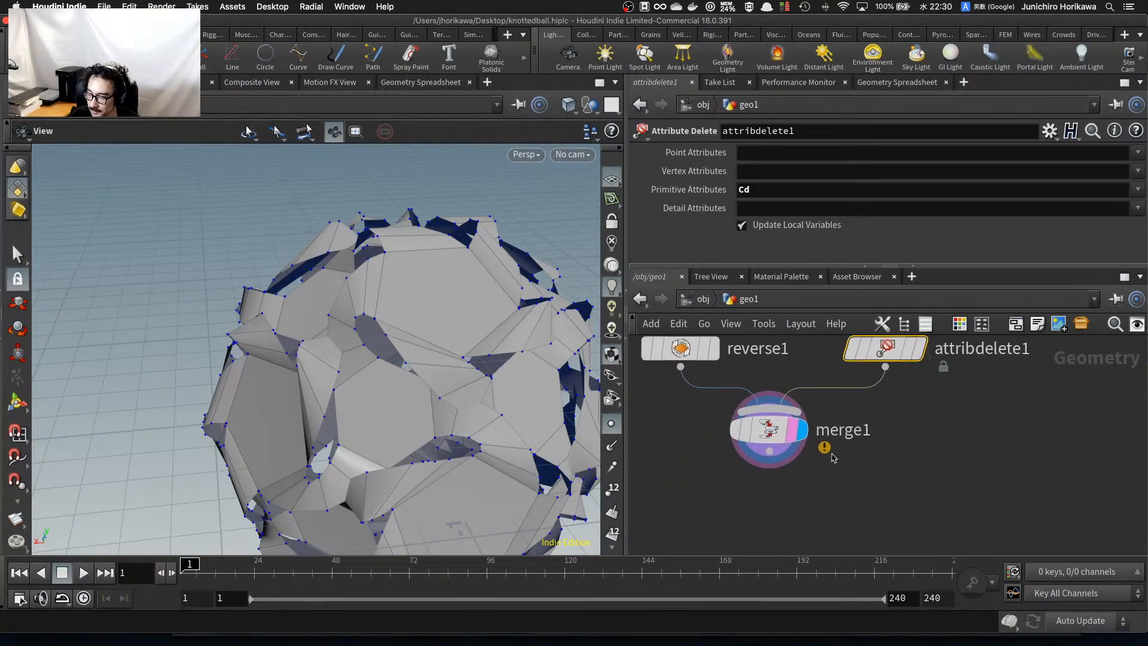
{"action": "scroll", "coordinate": [777, 506], "scroll_direction": "down", "scroll_amount": 2}
{"action": "scroll", "coordinate": [776, 508], "scroll_direction": "up", "scroll_amount": 2}
{"action": "key", "text": "Tab"}
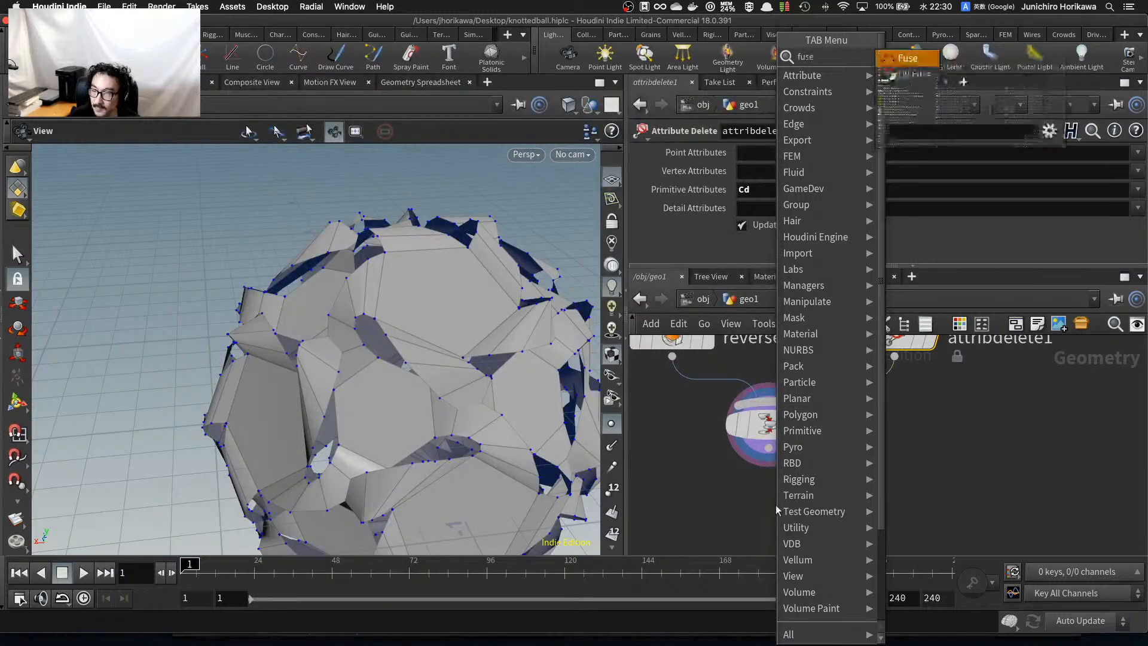
{"action": "type", "text": "fuse"}
{"action": "key", "text": "Return"}
{"action": "left_click", "coordinate": [777, 505]}
{"action": "left_click", "coordinate": [785, 412]}
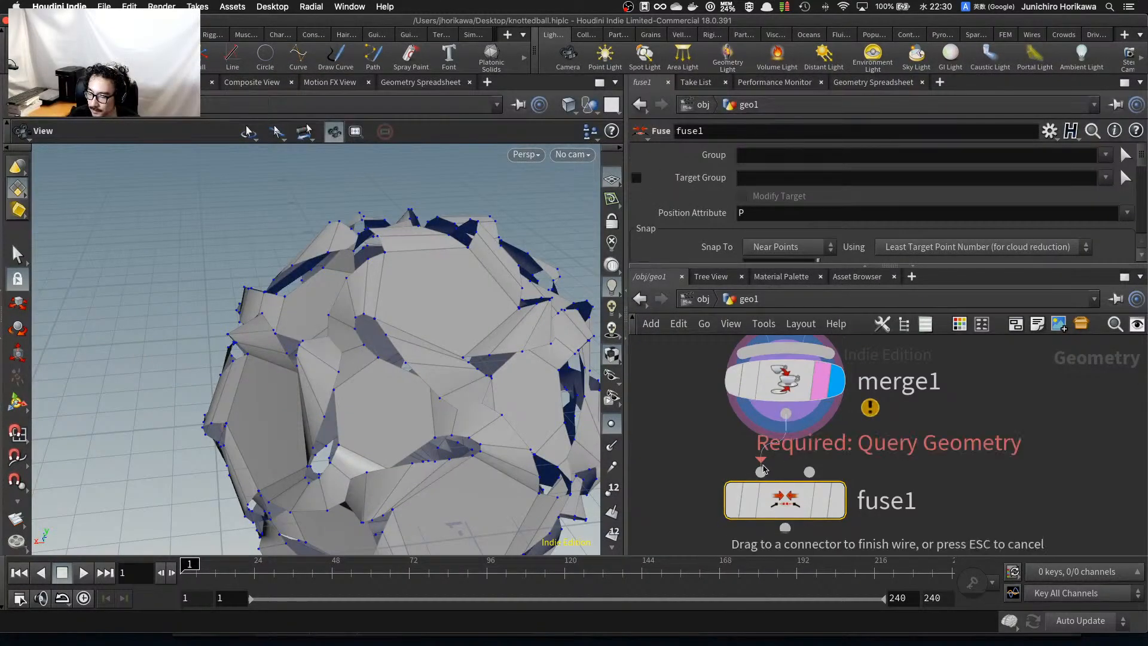
{"action": "left_click", "coordinate": [761, 471]}
{"action": "left_click_drag", "start_coordinate": [493, 434], "coordinate": [466, 338]}
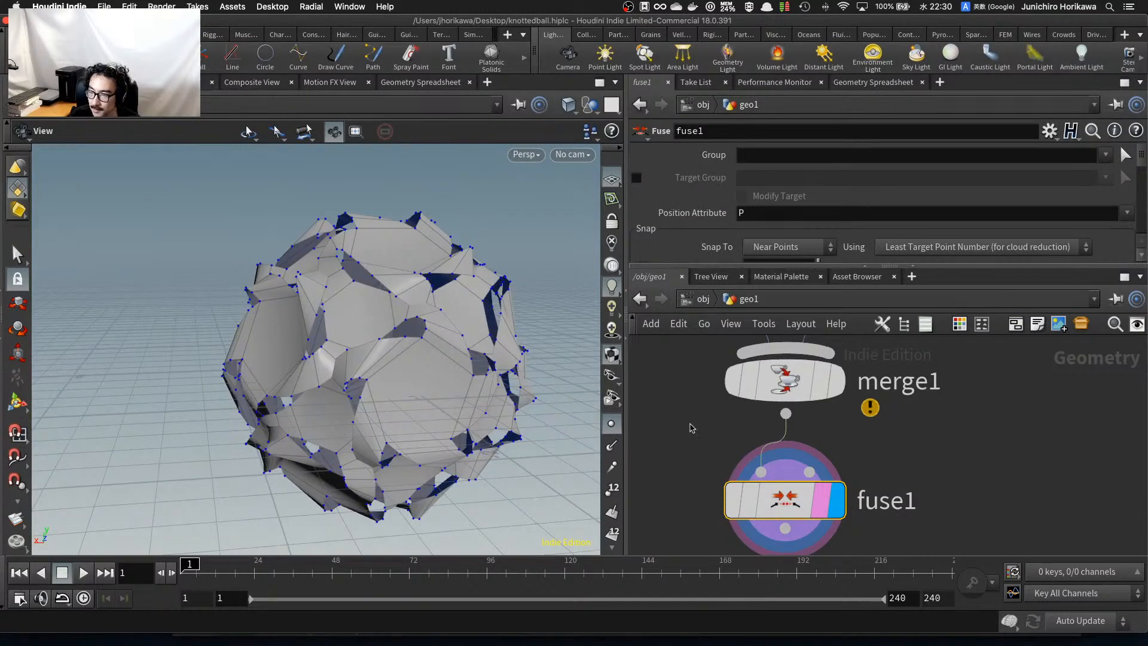
Add a Subdivide node below fuse1, connect fuse1's output to its first input and display the result.
{"action": "scroll", "coordinate": [692, 428], "scroll_direction": "down", "scroll_amount": 3}
{"action": "key", "text": "Tab"}
{"action": "type", "text": "sub"}
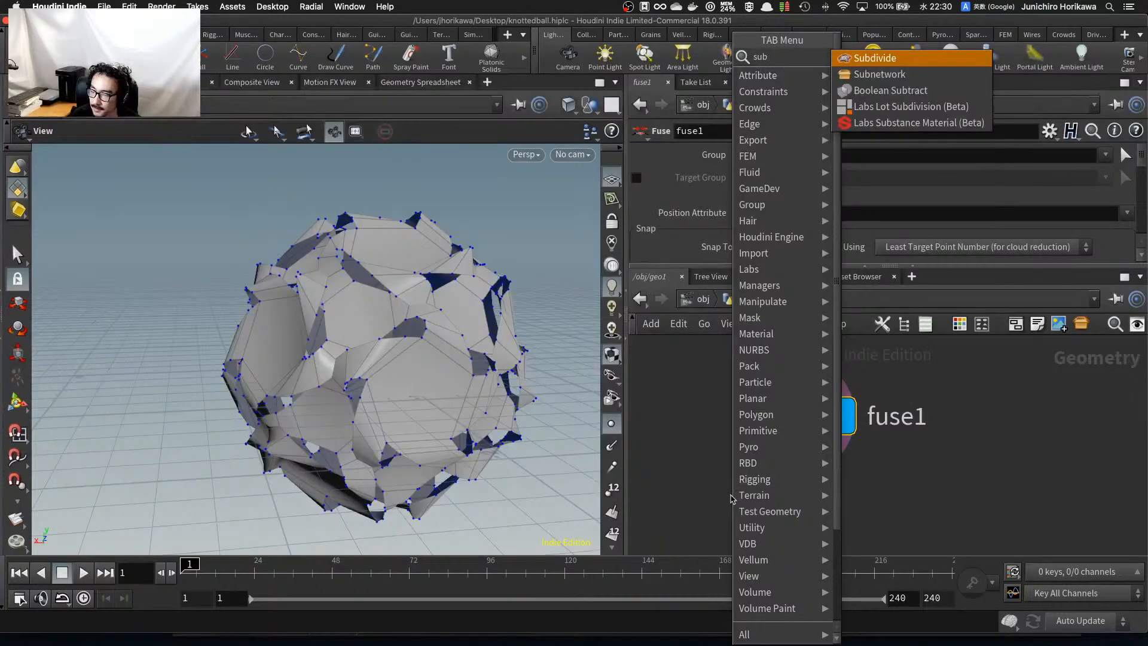
{"action": "key", "text": "Return"}
{"action": "left_click", "coordinate": [771, 523]}
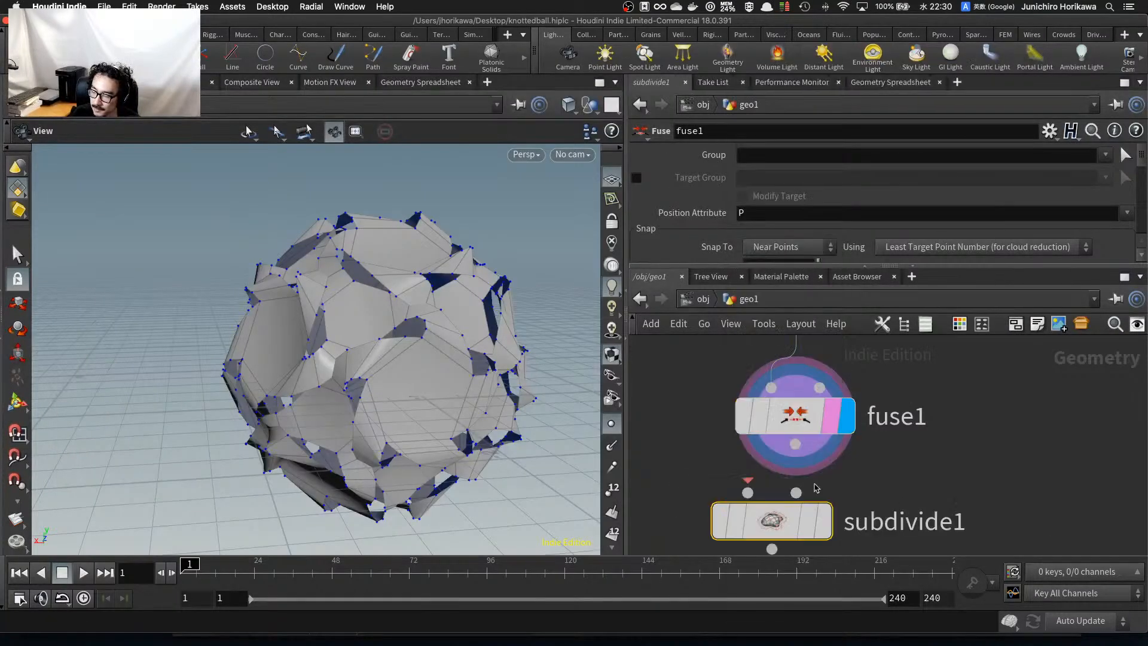
{"action": "left_click", "coordinate": [824, 521]}
{"action": "left_click", "coordinate": [810, 522]}
{"action": "left_click_drag", "start_coordinate": [783, 526], "coordinate": [807, 529]}
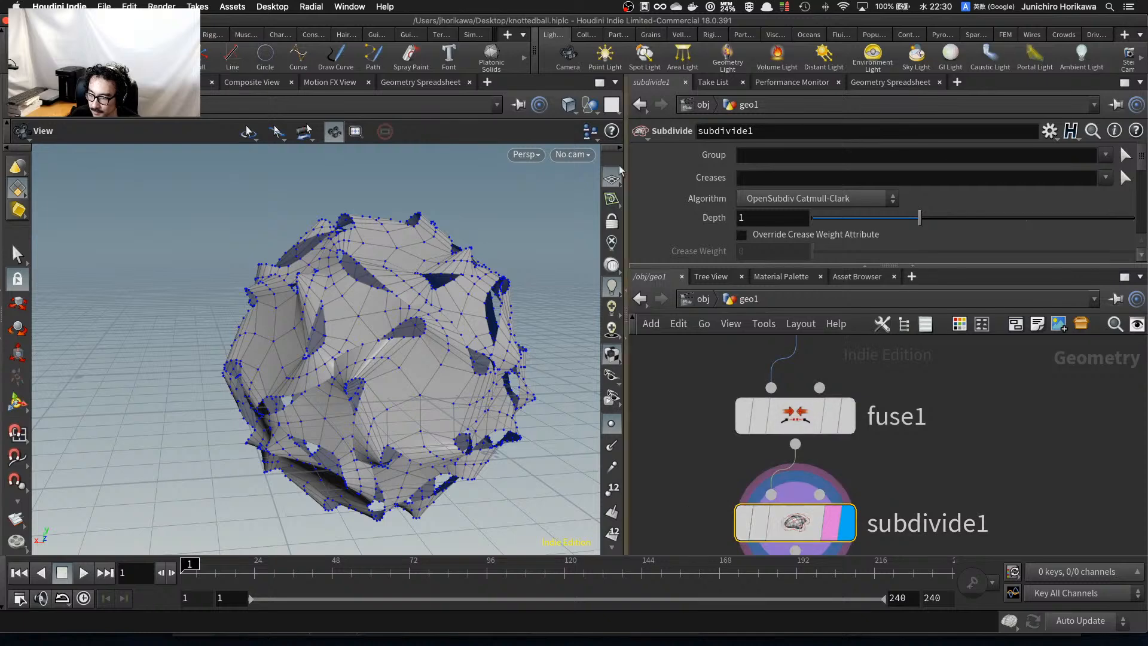
Switch the viewport shading to Smooth Shaded and turn off the display of points.
{"action": "left_click", "coordinate": [525, 154]}
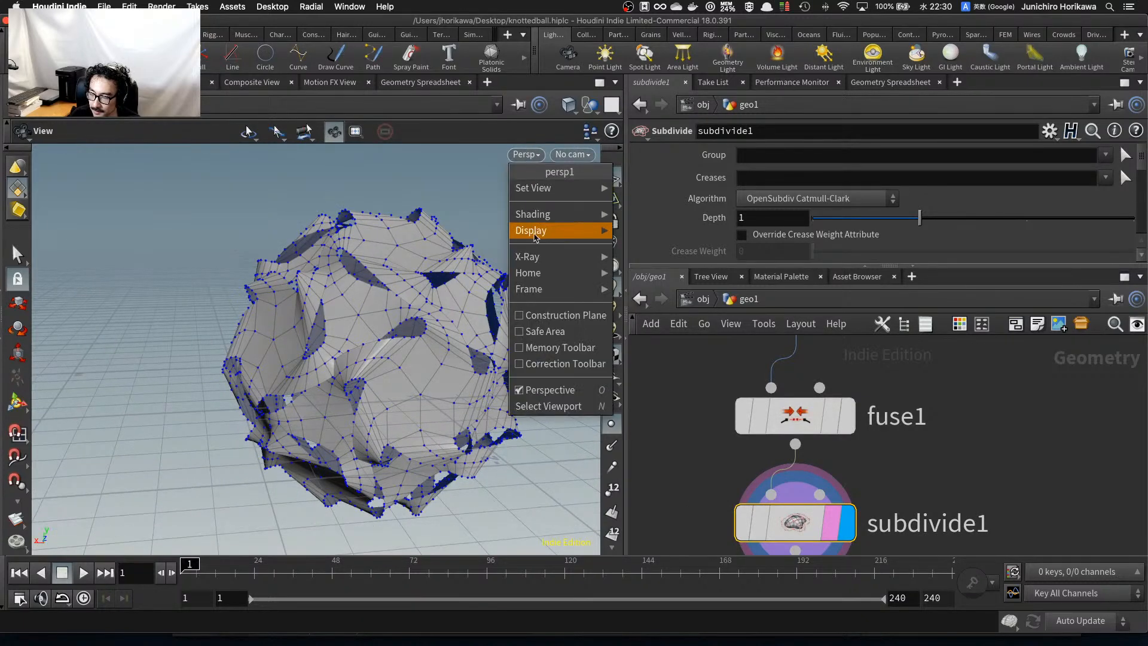
{"action": "mouse_move", "coordinate": [532, 214]}
{"action": "left_click", "coordinate": [655, 345]}
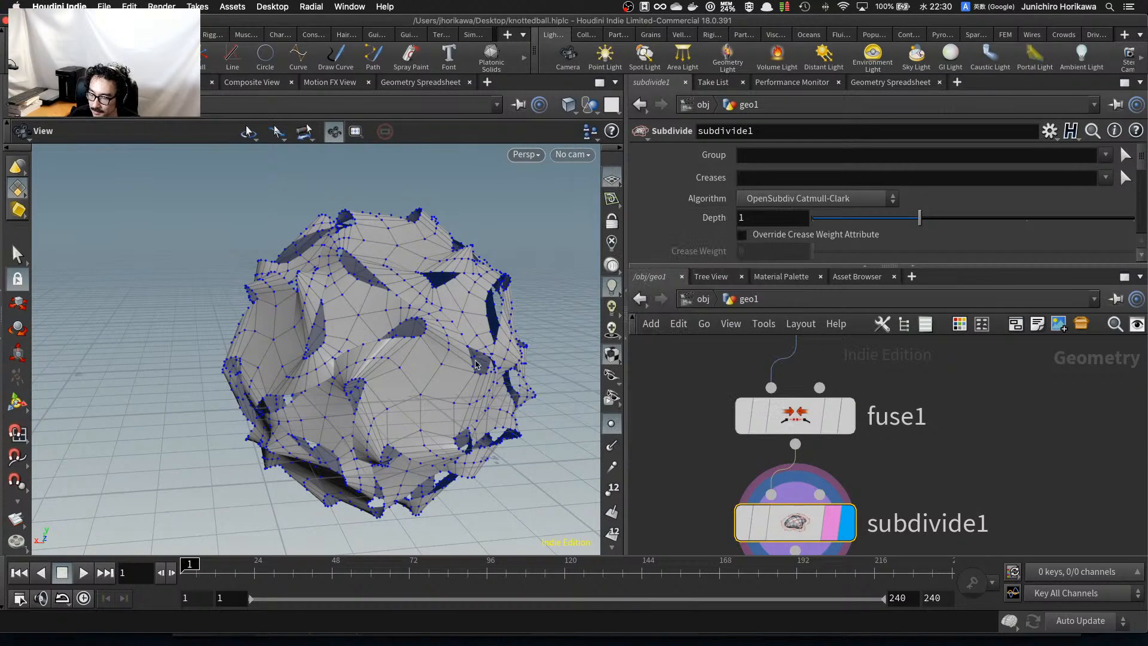
{"action": "left_click", "coordinate": [611, 424]}
{"action": "left_click_drag", "start_coordinate": [478, 264], "coordinate": [381, 376]}
{"action": "left_click_drag", "start_coordinate": [401, 309], "coordinate": [367, 340]}
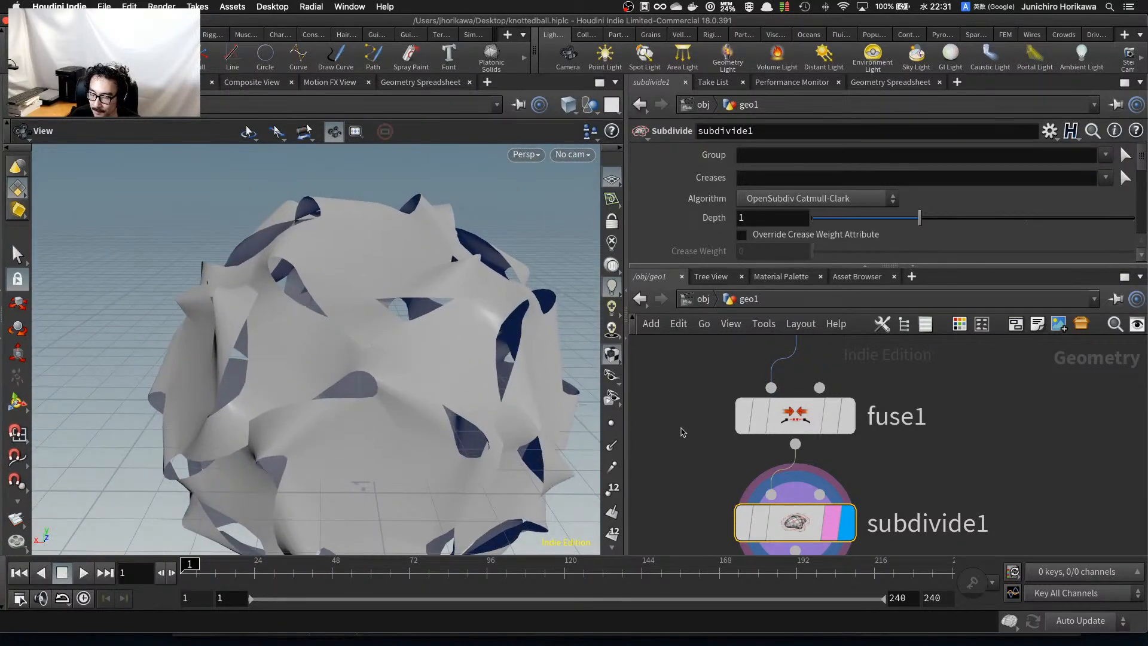
Switch the viewport shading to Smooth Wire Shaded to show the subdivided ball's edges.
{"action": "left_click", "coordinate": [526, 154]}
{"action": "mouse_move", "coordinate": [537, 232]}
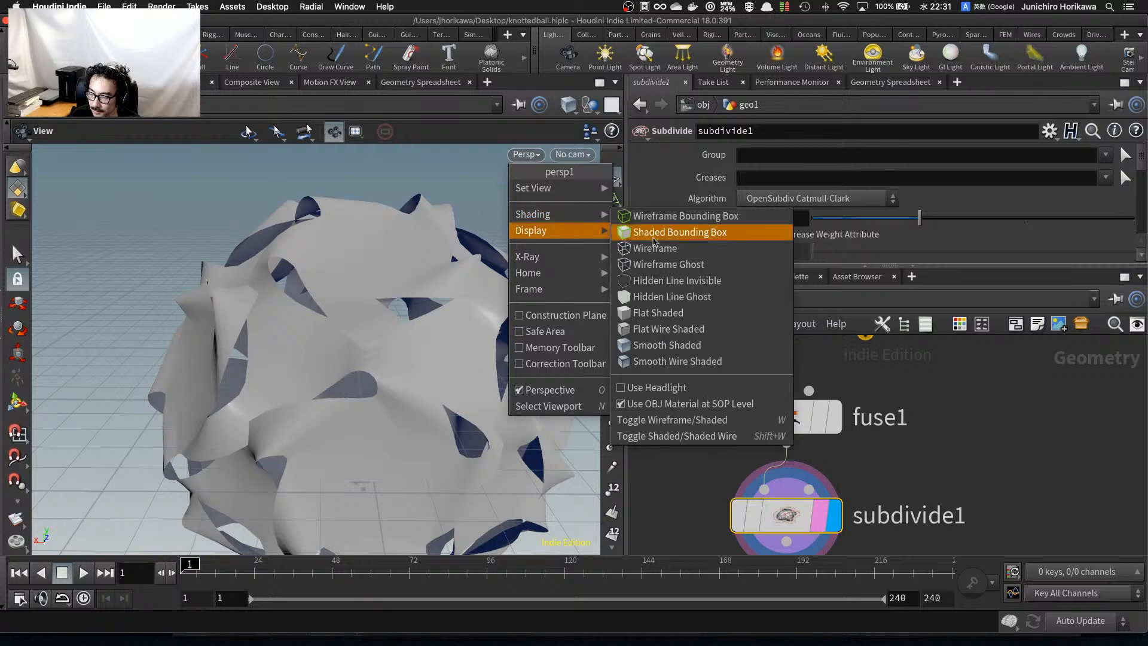
{"action": "left_click", "coordinate": [683, 360]}
{"action": "mouse_move", "coordinate": [430, 359]}
{"action": "left_mouse_down"}
{"action": "mouse_move", "coordinate": [417, 356]}
{"action": "mouse_move", "coordinate": [450, 372]}
{"action": "left_mouse_up"}
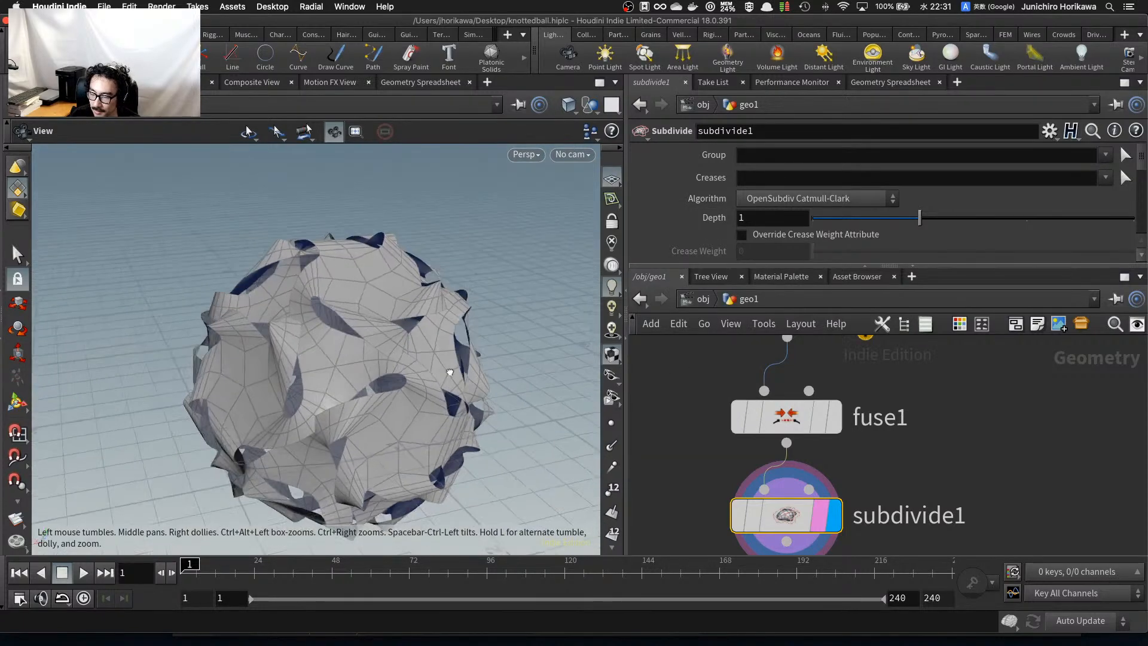
Examine the subdivided mesh up close and from several sides, checking the strips, openings and edge flow.
{"action": "scroll", "coordinate": [403, 375], "scroll_direction": "up", "scroll_amount": 10}
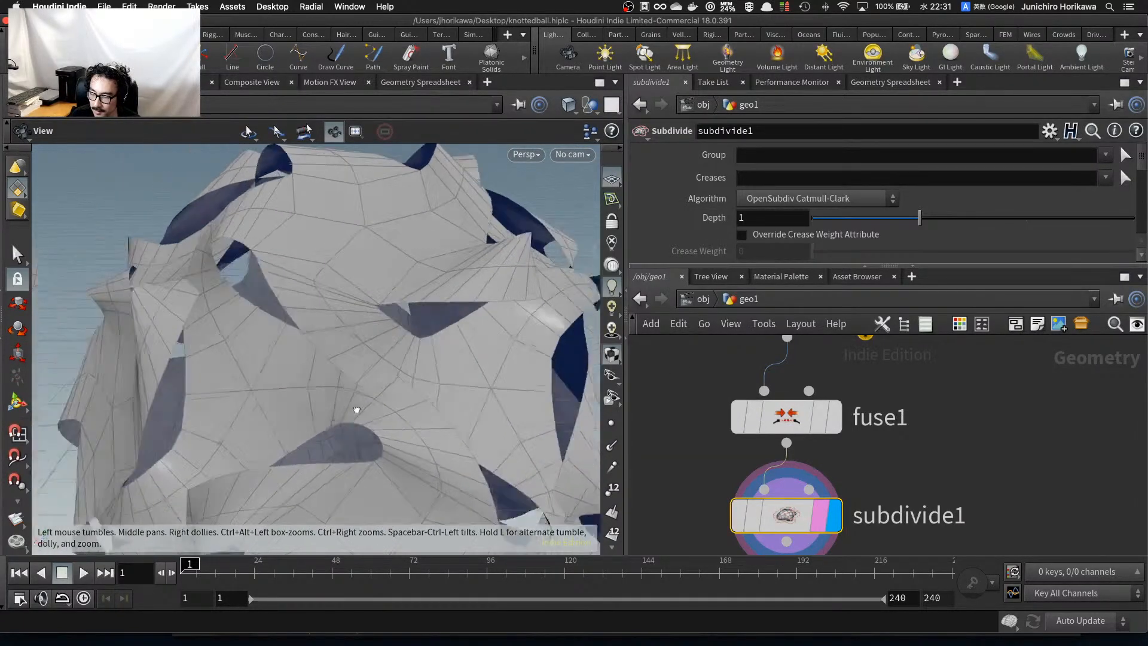
{"action": "left_click_drag", "start_coordinate": [356, 410], "coordinate": [350, 408]}
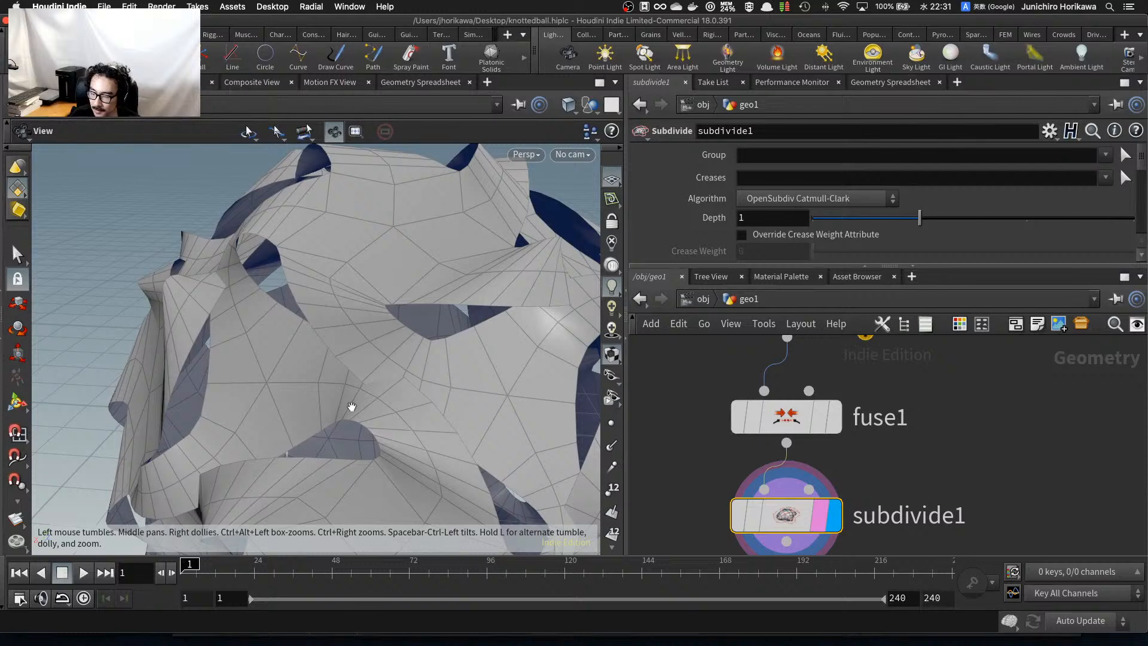
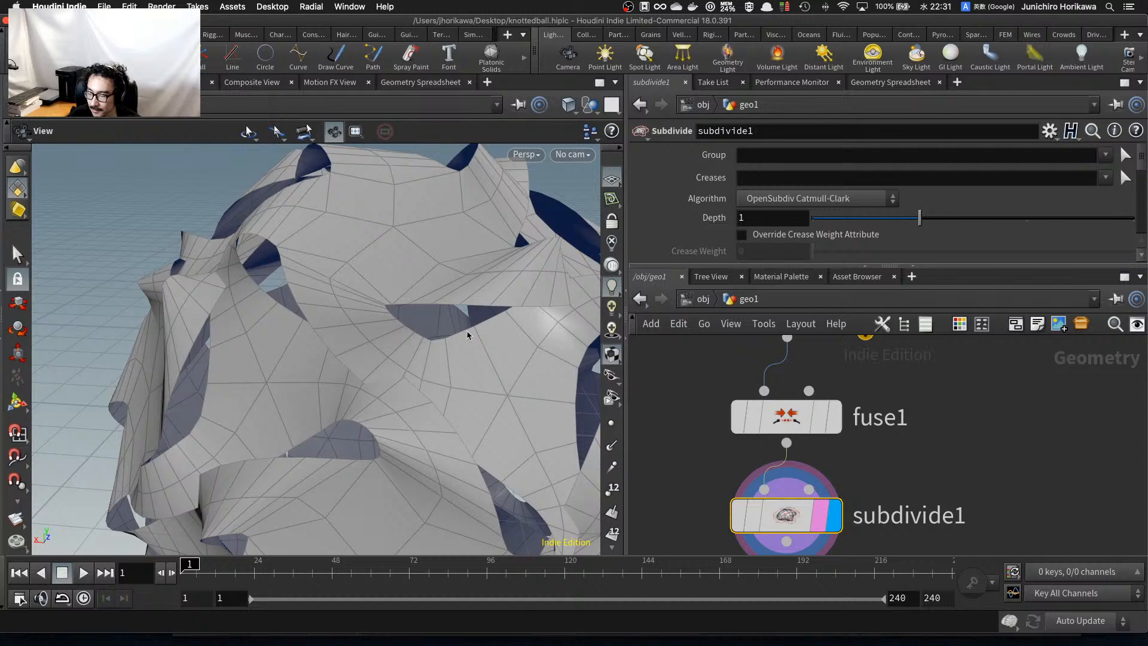
{"action": "left_click_drag", "start_coordinate": [472, 333], "coordinate": [450, 329]}
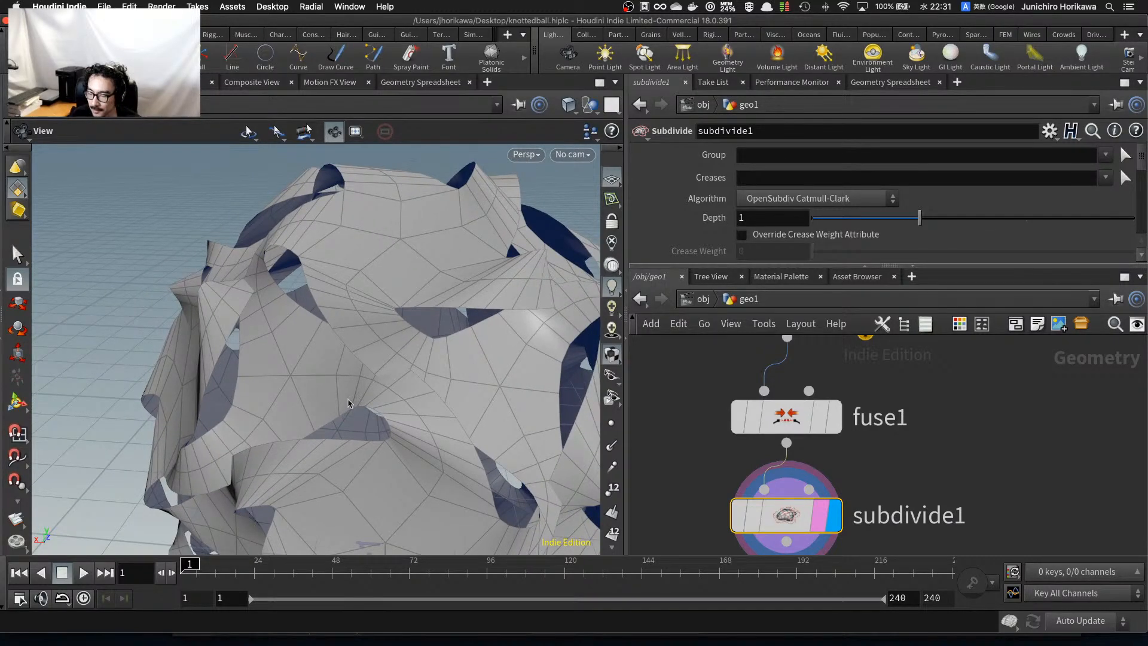
{"action": "scroll", "coordinate": [386, 432], "scroll_direction": "down", "scroll_amount": 8}
{"action": "left_click_drag", "start_coordinate": [389, 427], "coordinate": [352, 403]}
{"action": "scroll", "coordinate": [407, 410], "scroll_direction": "up", "scroll_amount": 8}
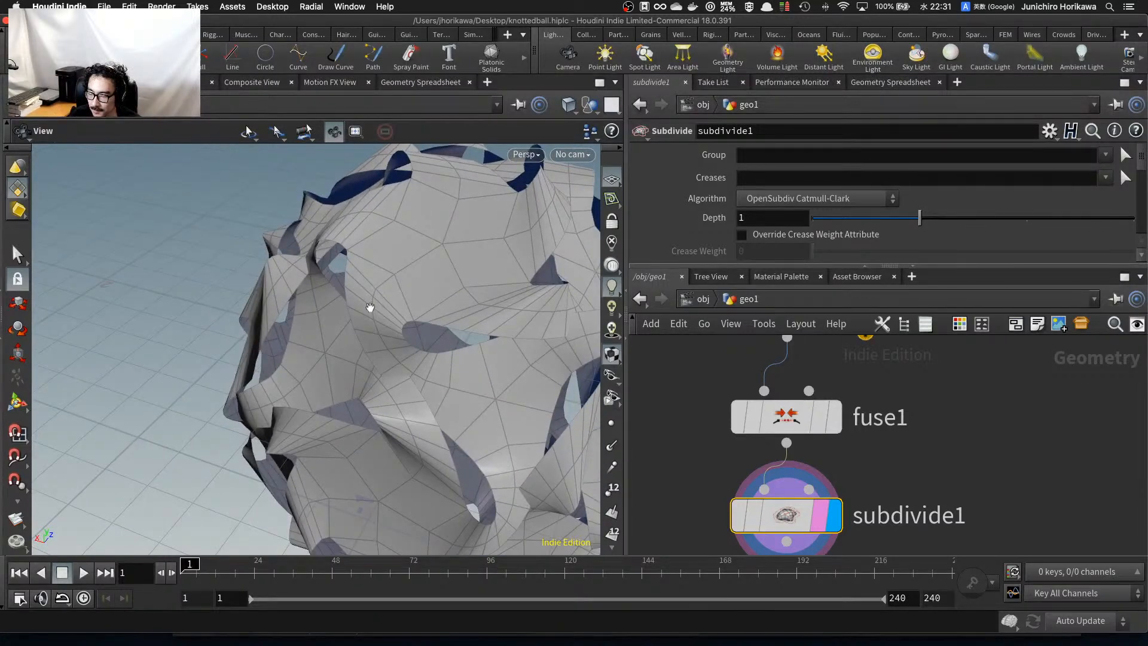
{"action": "left_click_drag", "start_coordinate": [418, 377], "coordinate": [375, 400]}
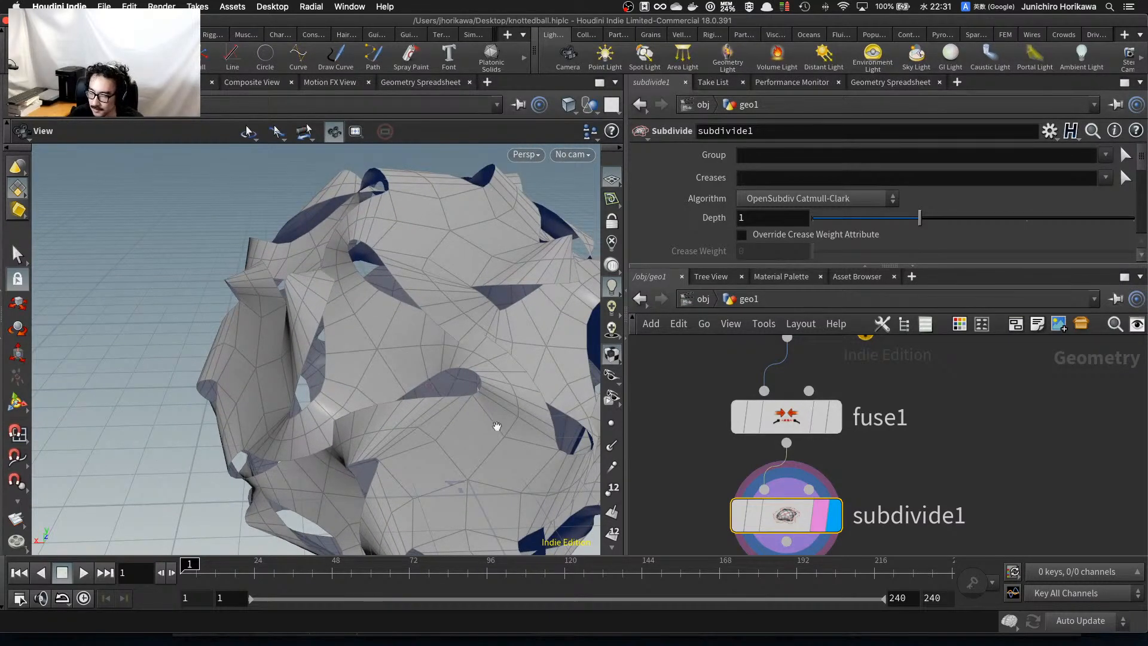
{"action": "scroll", "coordinate": [727, 469], "scroll_direction": "down", "scroll_amount": 8}
{"action": "scroll", "coordinate": [749, 423], "scroll_direction": "up", "scroll_amount": 5}
Raise the Offset of the ring_offset wrangle to about 0.393 and check the strips' shape on the ball.
{"action": "middle_click_drag", "start_coordinate": [760, 412], "coordinate": [786, 508]}
{"action": "scroll", "coordinate": [777, 478], "scroll_direction": "down", "scroll_amount": 1}
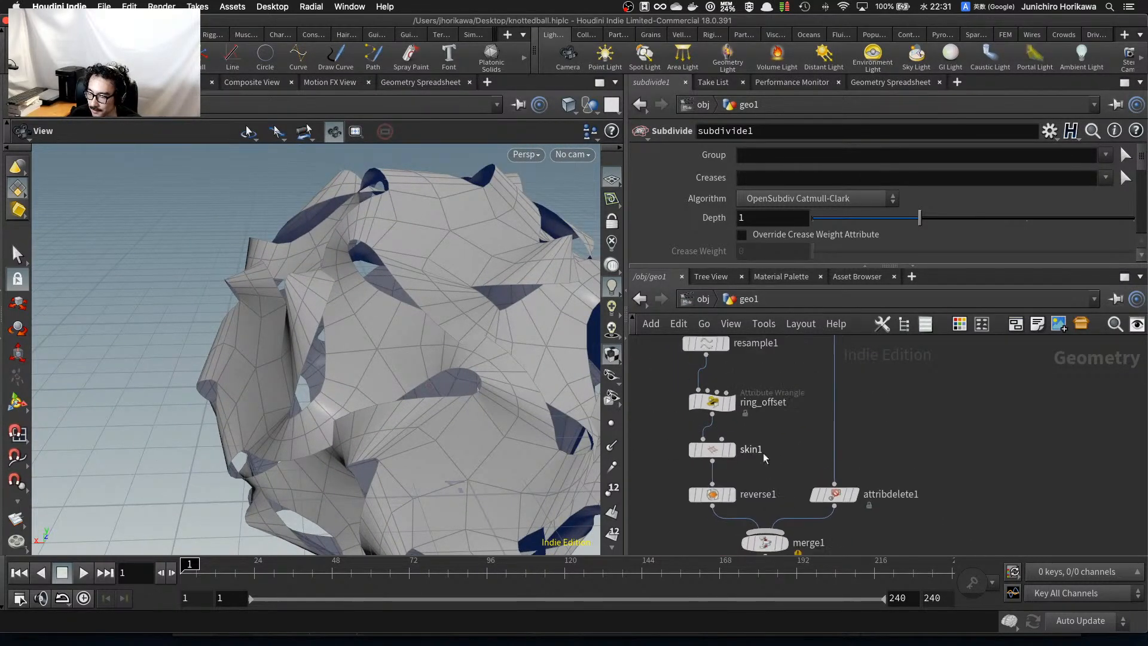
{"action": "scroll", "coordinate": [764, 454], "scroll_direction": "up", "scroll_amount": 1}
{"action": "left_click", "coordinate": [715, 426]}
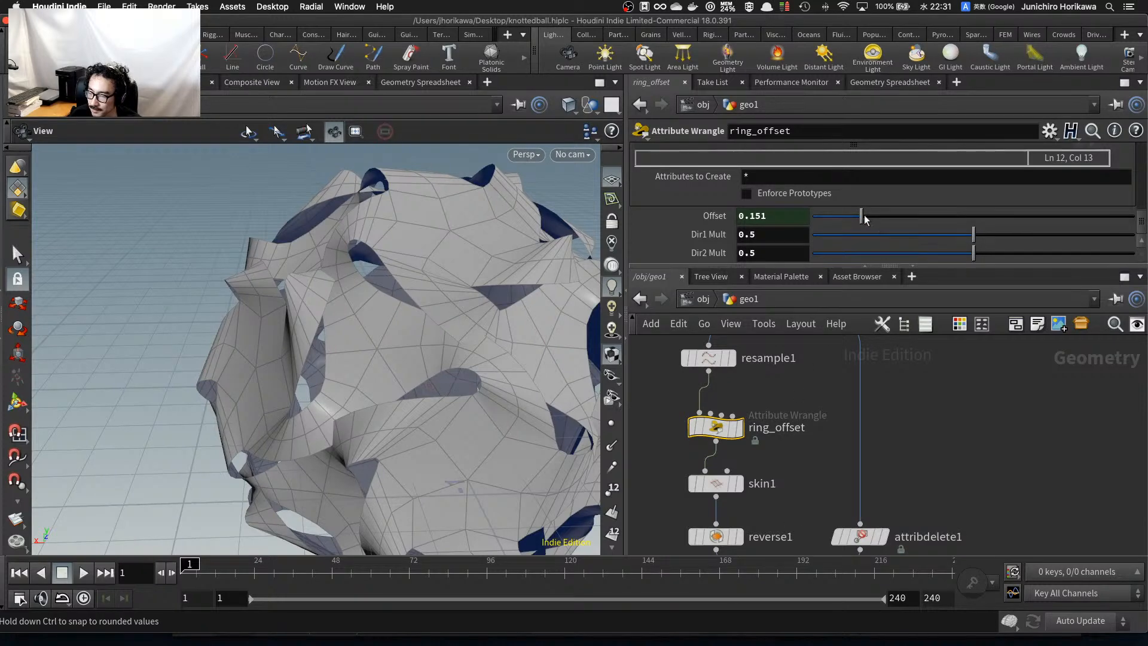
{"action": "left_click_drag", "start_coordinate": [862, 217], "coordinate": [952, 202]}
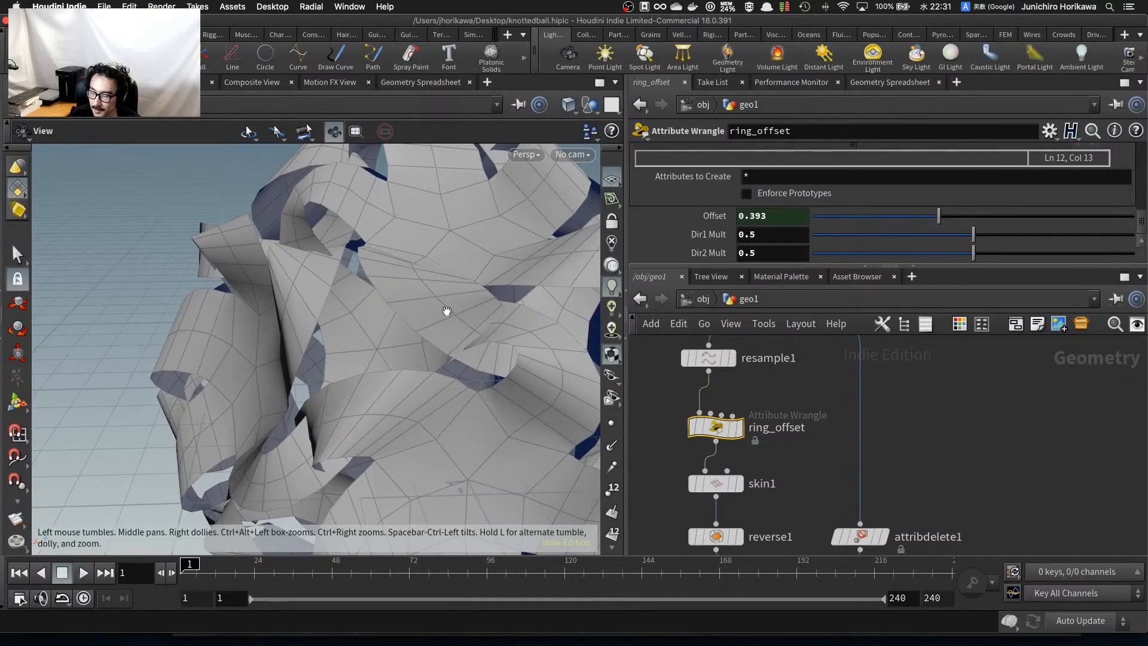
{"action": "left_click_drag", "start_coordinate": [447, 311], "coordinate": [282, 329]}
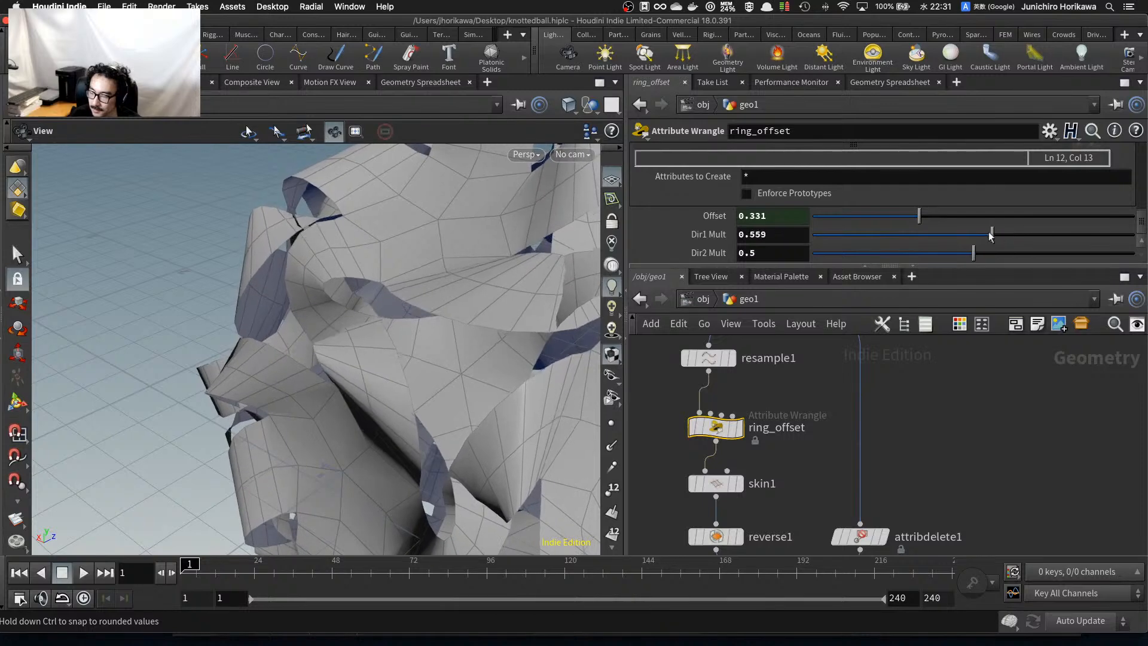
Set the ring_offset wrangle's Dir1 Mult and Dir2 Mult to about 0.503 after trying Dir2 Mult at 0.
{"action": "left_click_drag", "start_coordinate": [974, 253], "coordinate": [825, 266]}
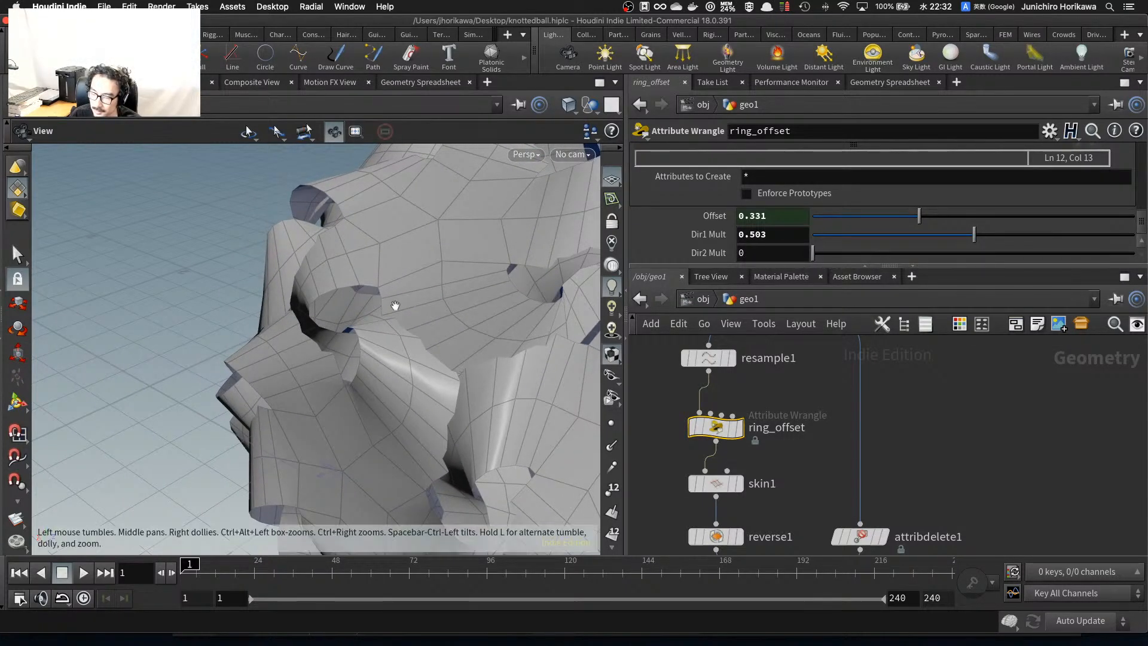
{"action": "mouse_move", "coordinate": [392, 307]}
{"action": "left_mouse_down"}
{"action": "mouse_move", "coordinate": [513, 295]}
{"action": "mouse_move", "coordinate": [386, 315]}
{"action": "left_mouse_up"}
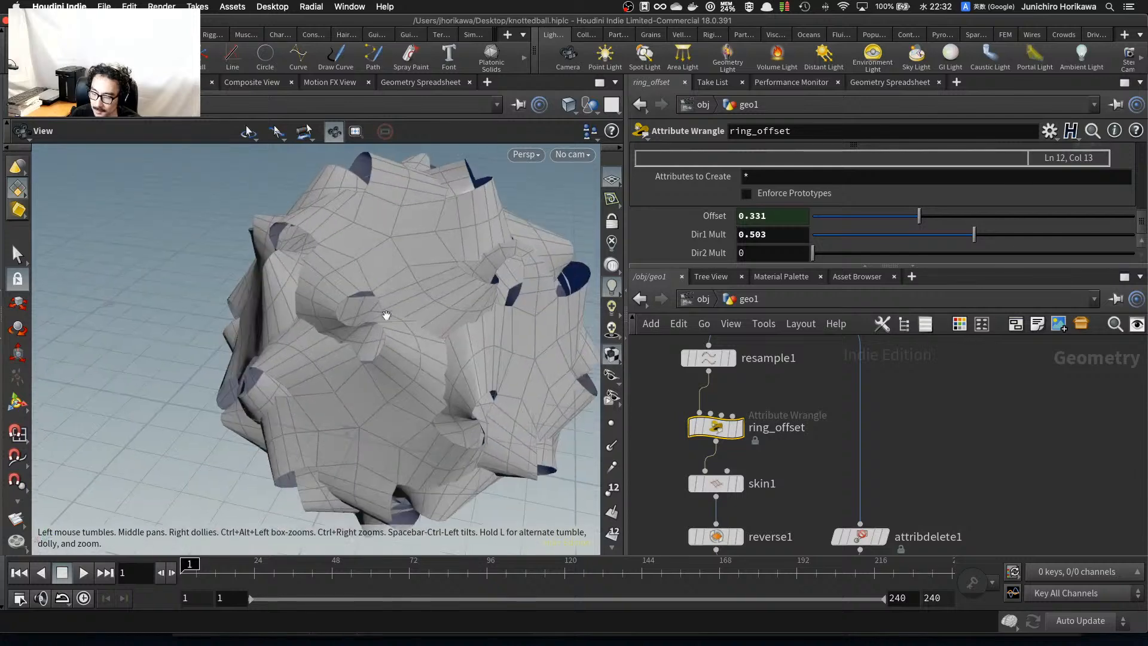
{"action": "scroll", "coordinate": [386, 315], "scroll_direction": "up", "scroll_amount": 3}
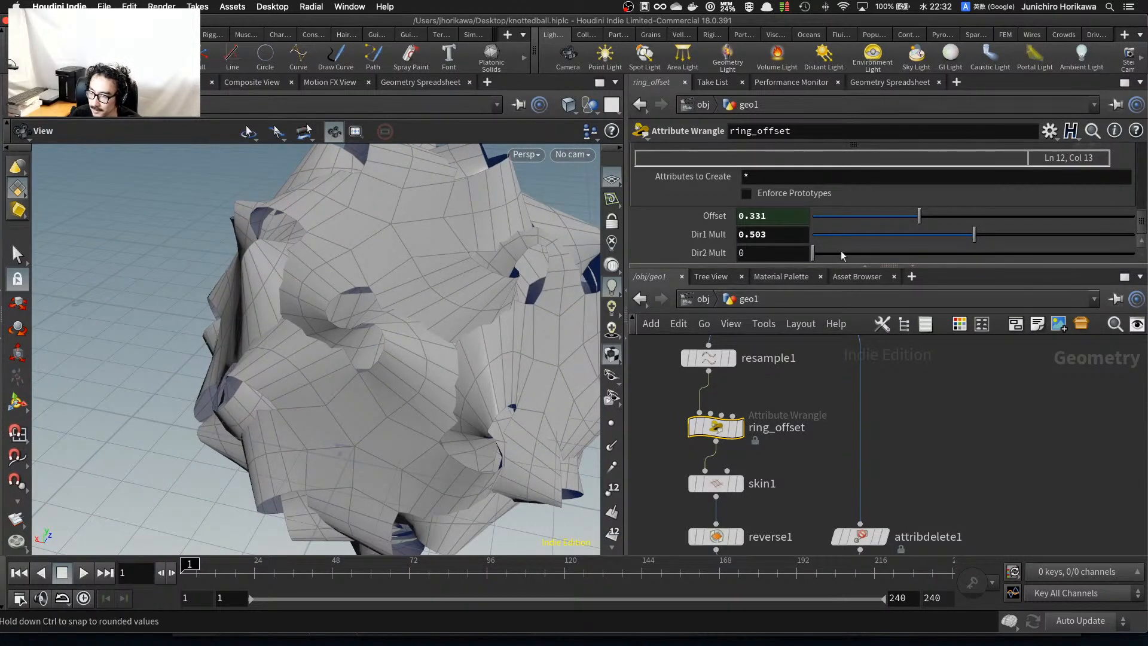
{"action": "left_click_drag", "start_coordinate": [841, 252], "coordinate": [982, 252]}
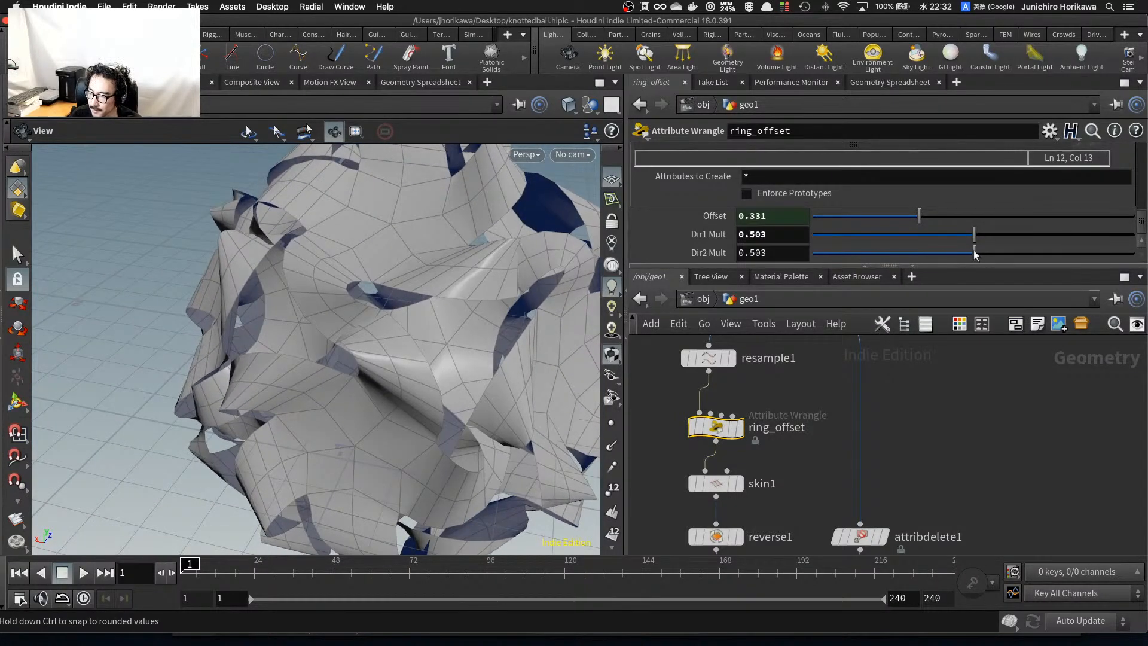
Examine the ball from several sides and distances, checking the strips' curvature and the openings between them.
{"action": "scroll", "coordinate": [487, 369], "scroll_direction": "down", "scroll_amount": 3}
{"action": "left_click_drag", "start_coordinate": [487, 369], "coordinate": [379, 339]}
{"action": "scroll", "coordinate": [409, 344], "scroll_direction": "up", "scroll_amount": 3}
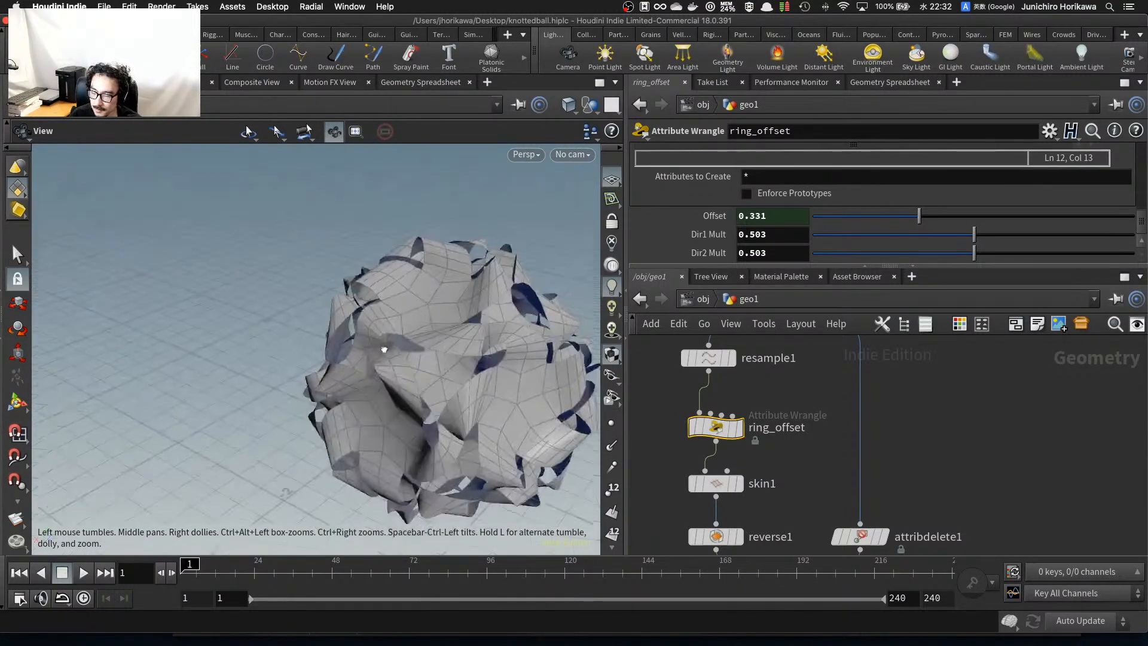
{"action": "scroll", "coordinate": [409, 349], "scroll_direction": "up", "scroll_amount": 3}
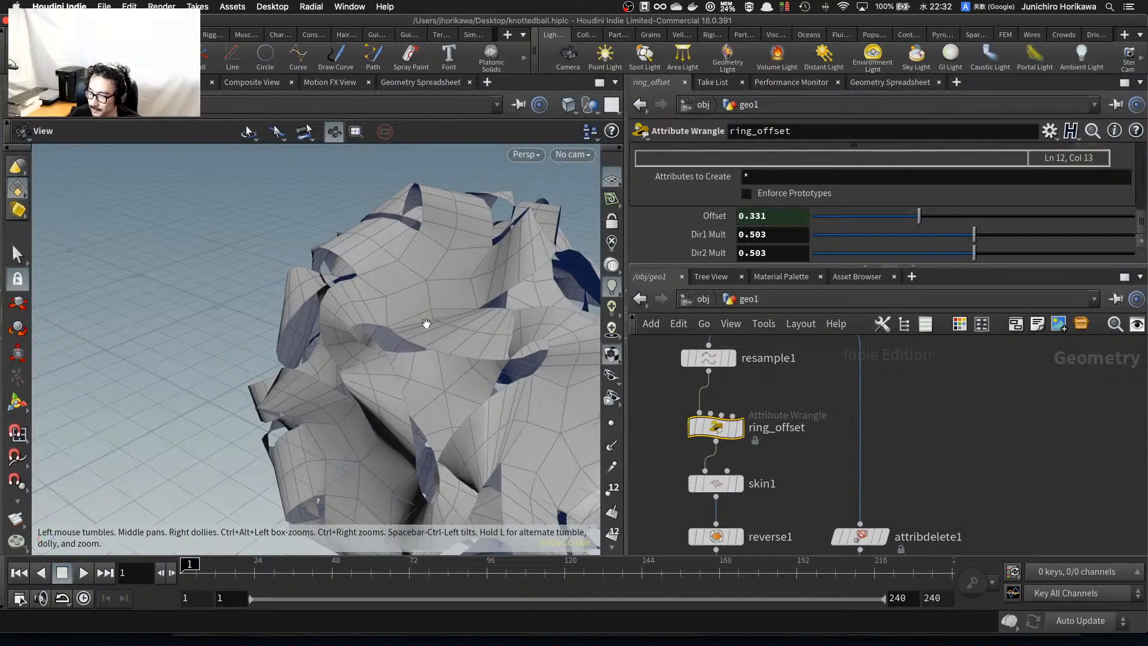
{"action": "scroll", "coordinate": [351, 318], "scroll_direction": "down", "scroll_amount": 3}
{"action": "left_click_drag", "start_coordinate": [427, 324], "coordinate": [406, 303]}
{"action": "scroll", "coordinate": [366, 338], "scroll_direction": "up", "scroll_amount": 3}
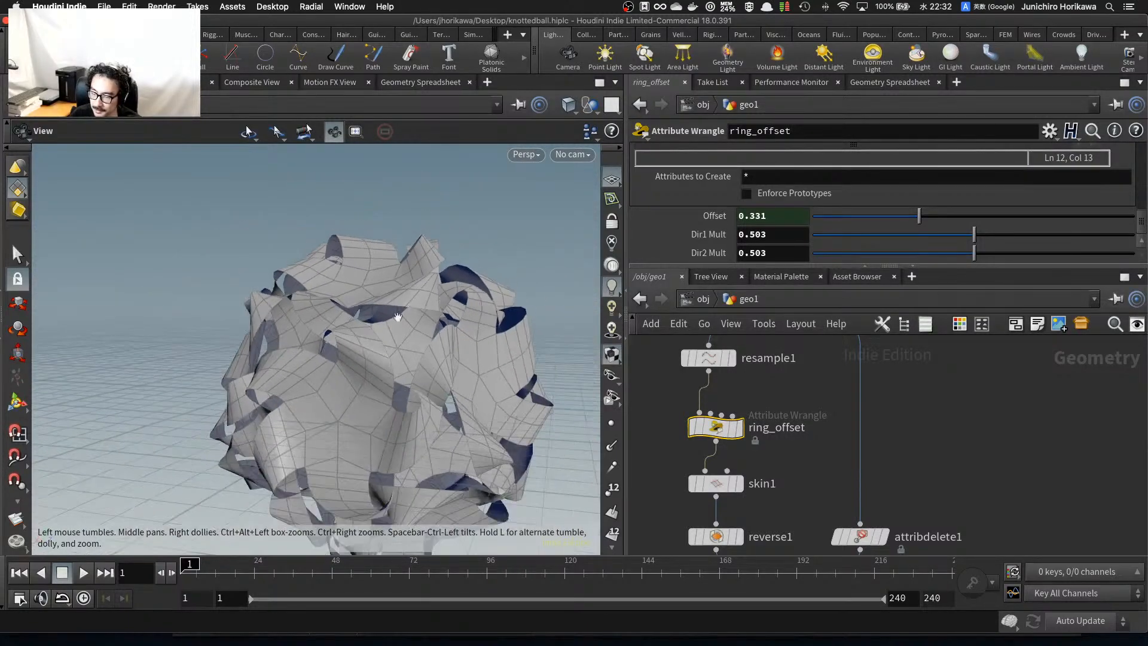
{"action": "scroll", "coordinate": [400, 355], "scroll_direction": "up", "scroll_amount": 2}
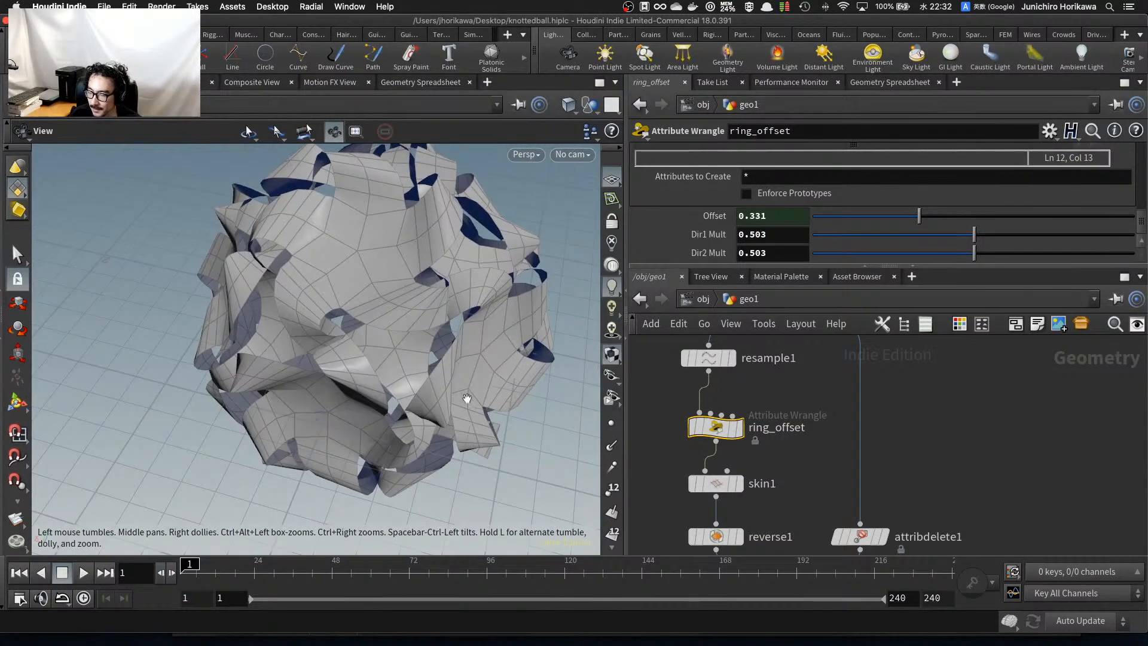
{"action": "left_click_drag", "start_coordinate": [467, 398], "coordinate": [362, 307]}
{"action": "left_click_drag", "start_coordinate": [359, 364], "coordinate": [300, 349]}
{"action": "scroll", "coordinate": [338, 377], "scroll_direction": "up", "scroll_amount": 3}
Raise the hexagon offset on the CONTROLLER null to 0.1538 and check the ball's shape.
{"action": "scroll", "coordinate": [707, 436], "scroll_direction": "down", "scroll_amount": 10}
{"action": "scroll", "coordinate": [710, 400], "scroll_direction": "up", "scroll_amount": 5}
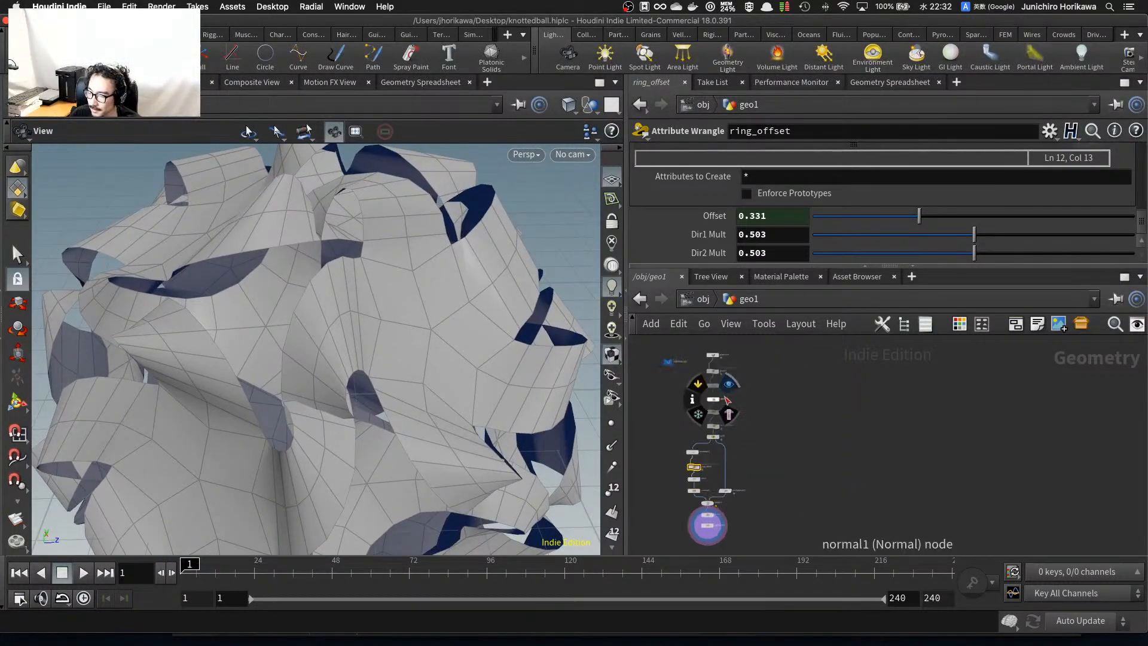
{"action": "middle_click_drag", "start_coordinate": [758, 410], "coordinate": [789, 430]}
{"action": "scroll", "coordinate": [695, 393], "scroll_direction": "up", "scroll_amount": 4}
{"action": "scroll", "coordinate": [694, 392], "scroll_direction": "up", "scroll_amount": 3}
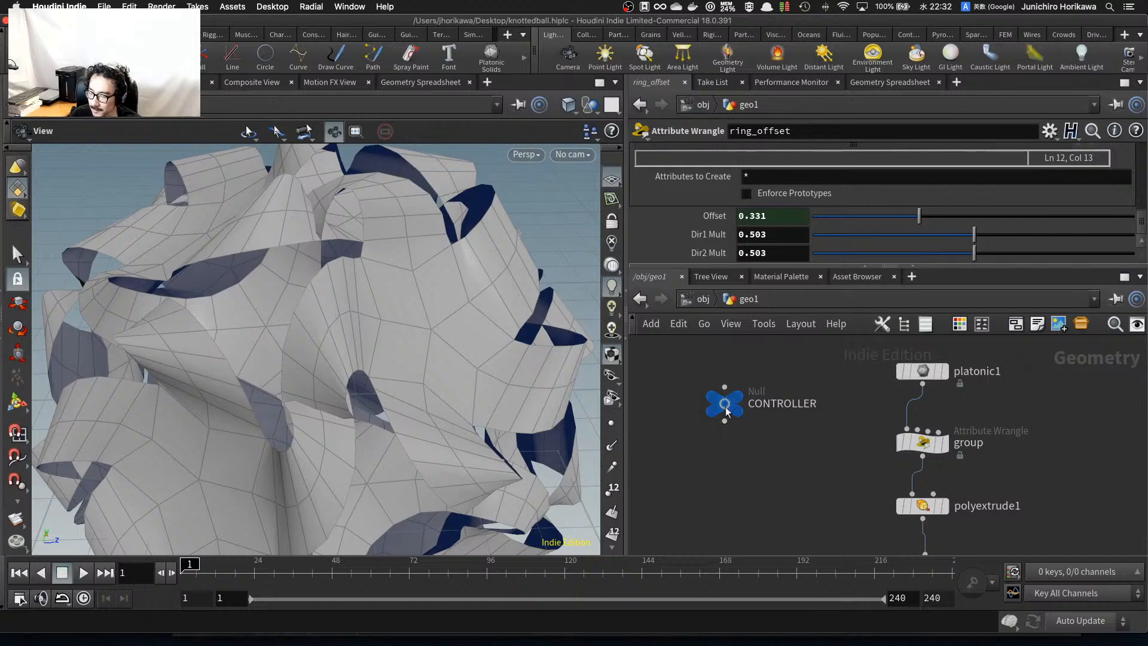
{"action": "left_click", "coordinate": [726, 407]}
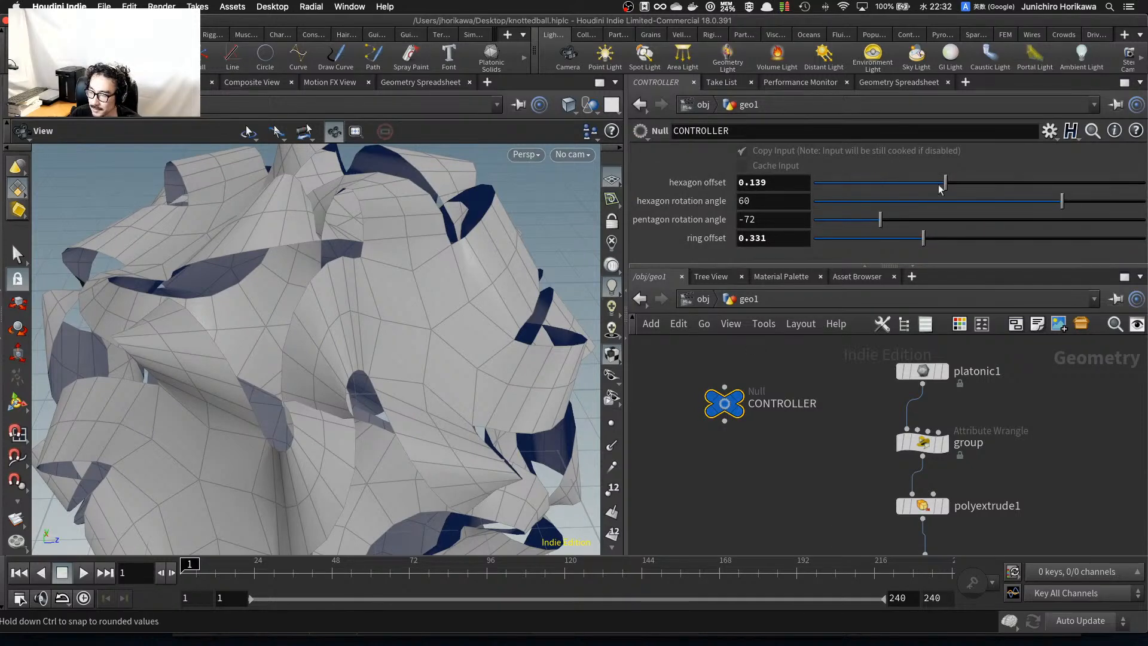
{"action": "mouse_move", "coordinate": [939, 185]}
{"action": "left_mouse_down"}
{"action": "mouse_move", "coordinate": [905, 182]}
{"action": "mouse_move", "coordinate": [1006, 181]}
{"action": "mouse_move", "coordinate": [958, 183]}
{"action": "left_mouse_up"}
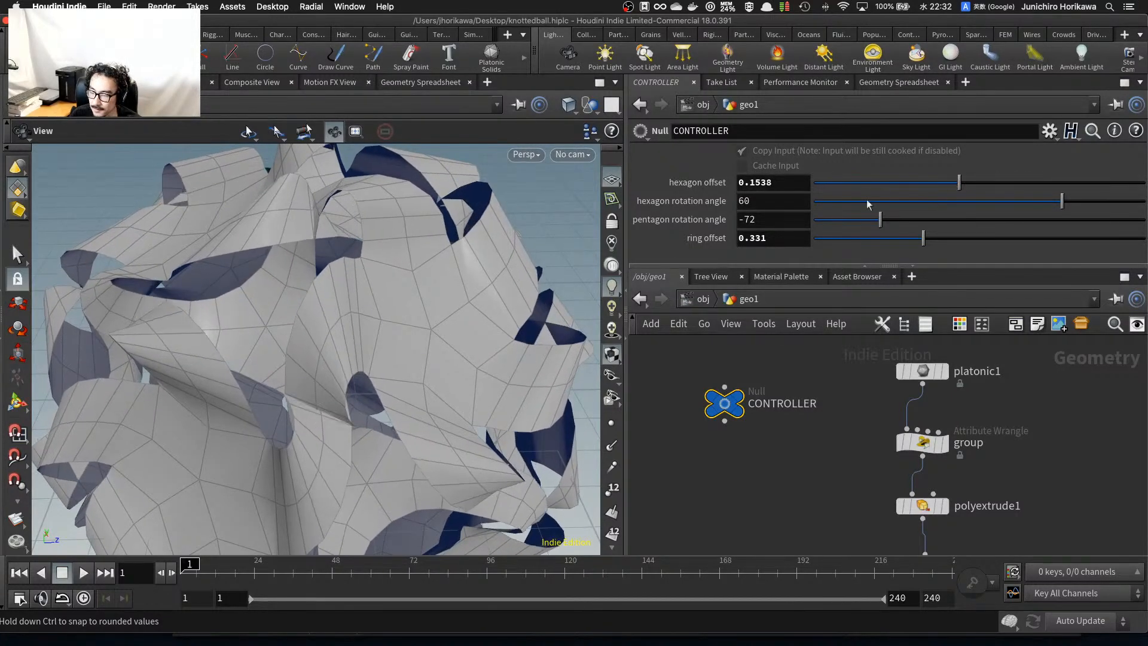
{"action": "left_click_drag", "start_coordinate": [458, 308], "coordinate": [448, 373]}
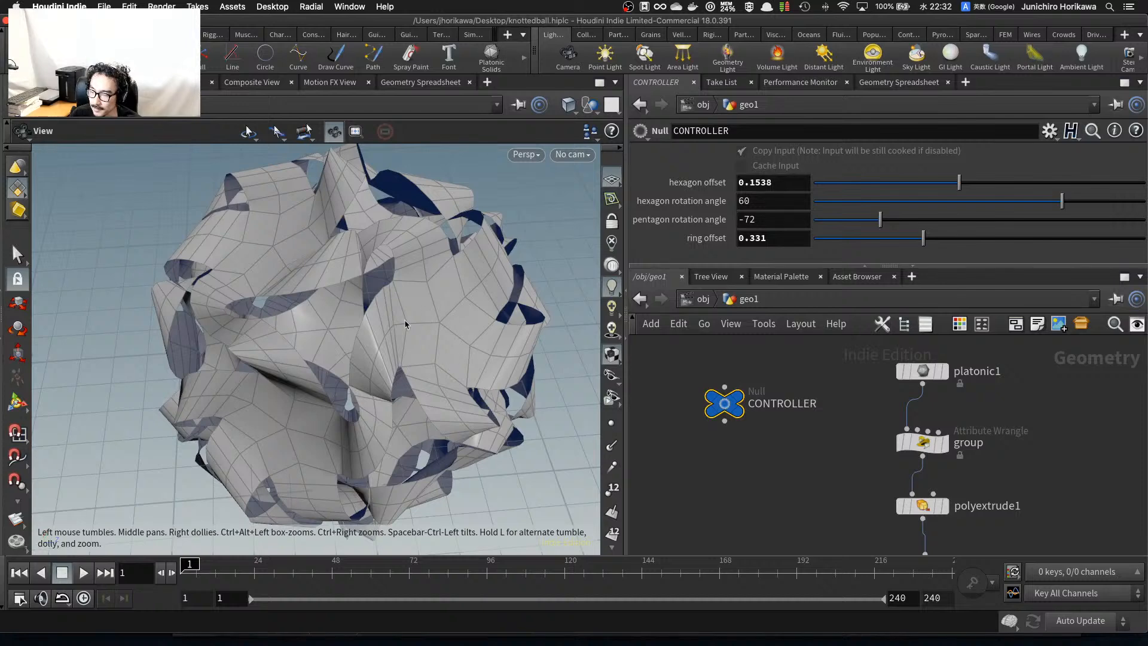
Open the pen_rotation wrangle's parameters and enlarge the parameter area to show its VEX code.
{"action": "scroll", "coordinate": [680, 439], "scroll_direction": "down", "scroll_amount": 10}
{"action": "middle_click_drag", "start_coordinate": [732, 489], "coordinate": [733, 423]}
{"action": "scroll", "coordinate": [733, 423], "scroll_direction": "up", "scroll_amount": 4}
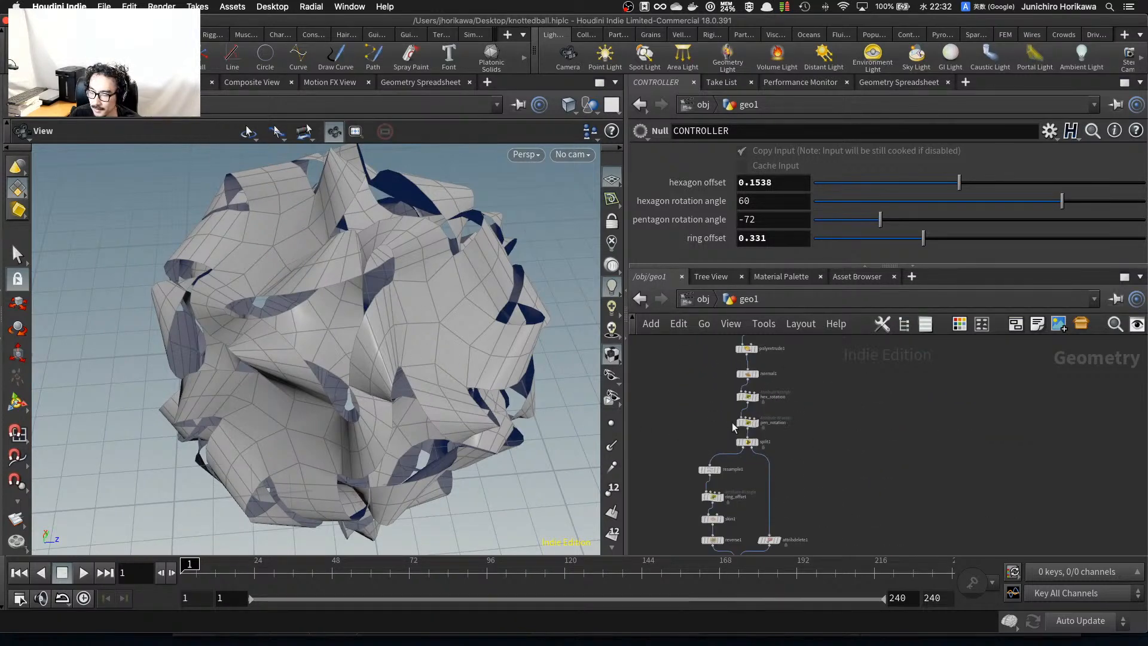
{"action": "scroll", "coordinate": [733, 426], "scroll_direction": "up", "scroll_amount": 1}
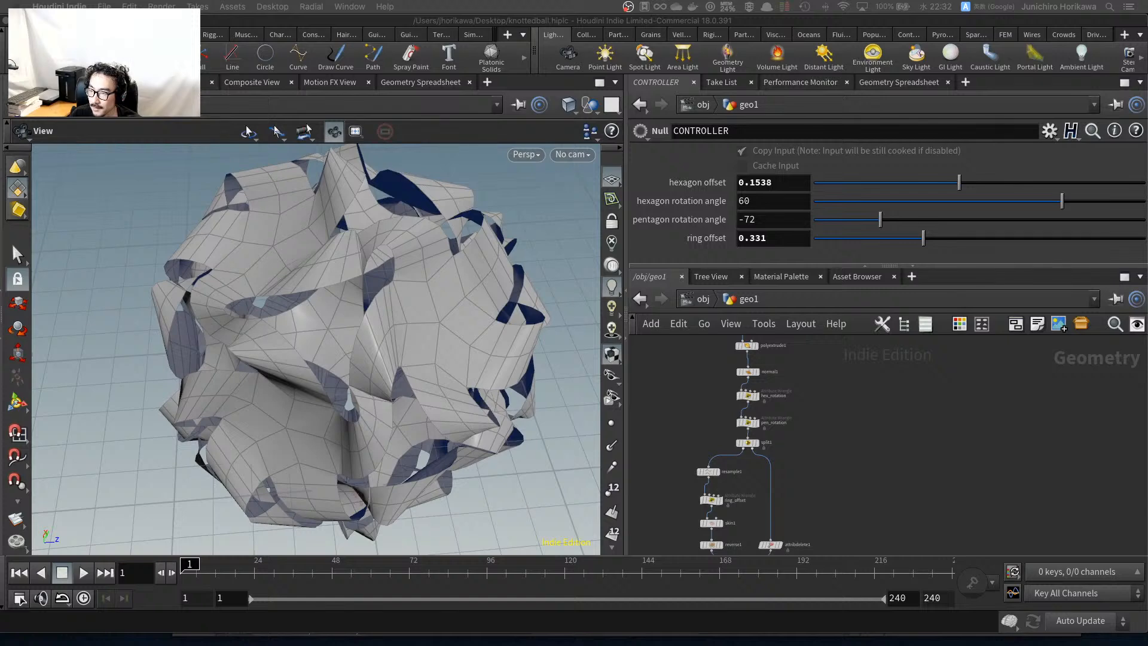
{"action": "scroll", "coordinate": [810, 418], "scroll_direction": "up", "scroll_amount": 8}
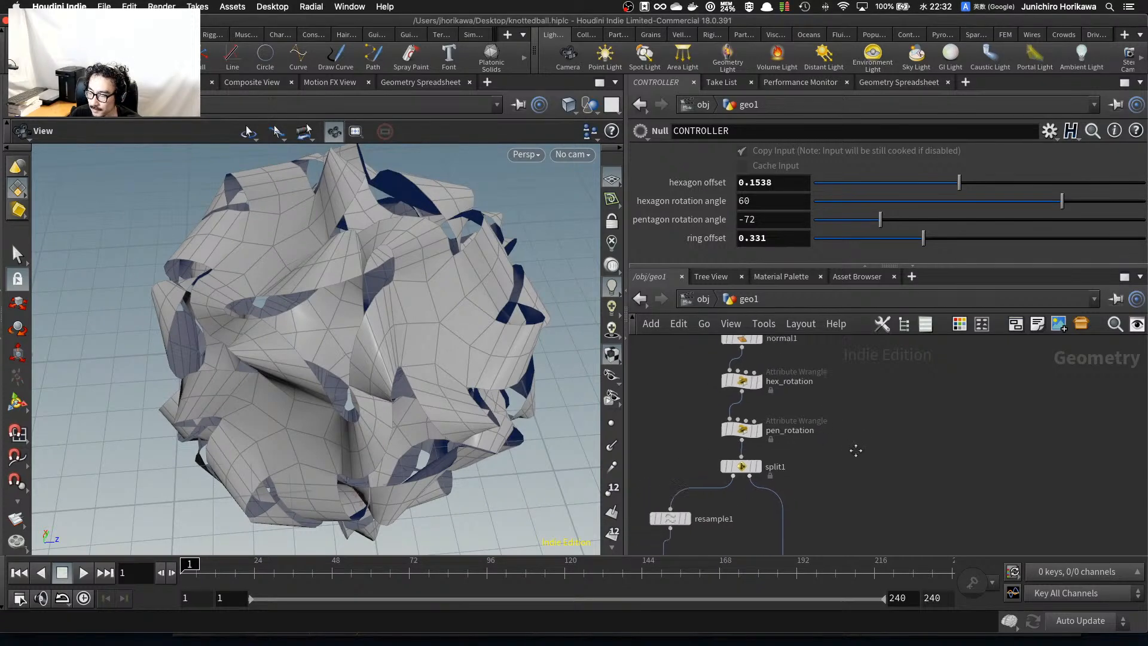
{"action": "left_click_drag", "start_coordinate": [726, 413], "coordinate": [727, 420]}
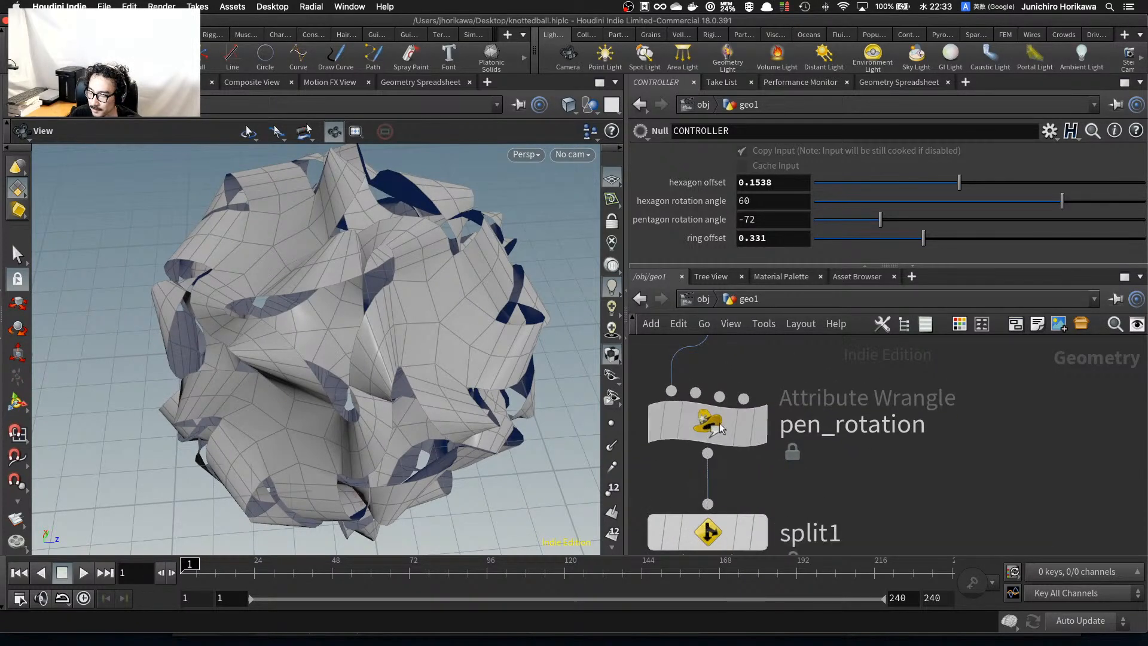
{"action": "left_click_drag", "start_coordinate": [1002, 266], "coordinate": [990, 394]}
{"action": "left_click_drag", "start_coordinate": [1142, 303], "coordinate": [1143, 197]}
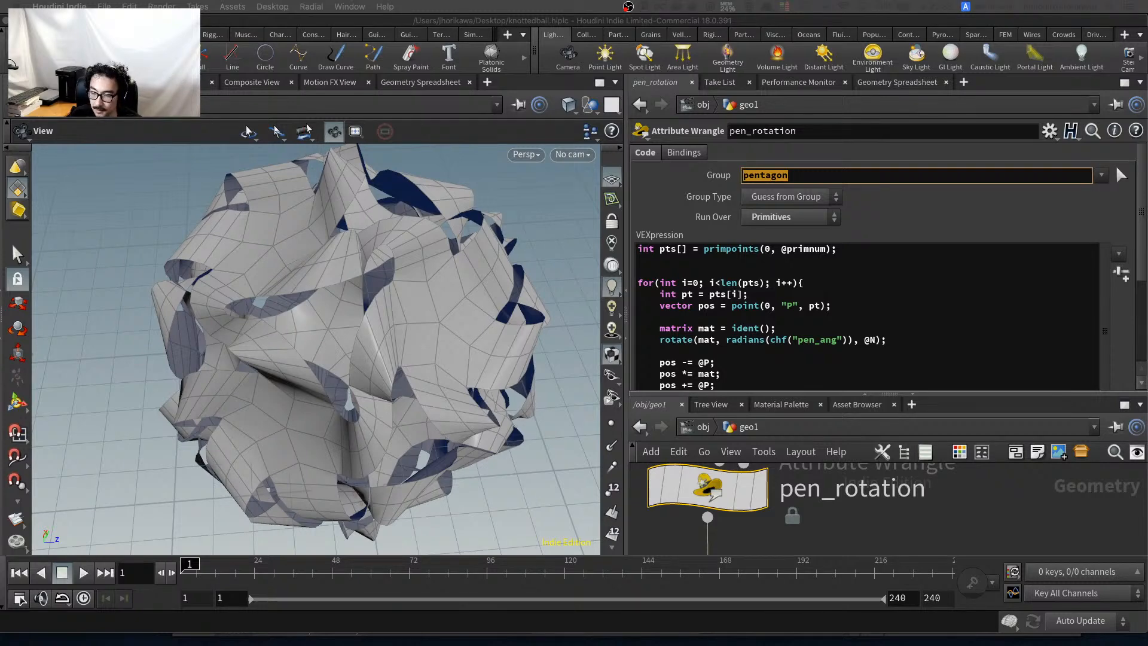
Declare float scale = chf("scale"); below the primpoints line in the pen_rotation code.
{"action": "left_click", "coordinate": [907, 295]}
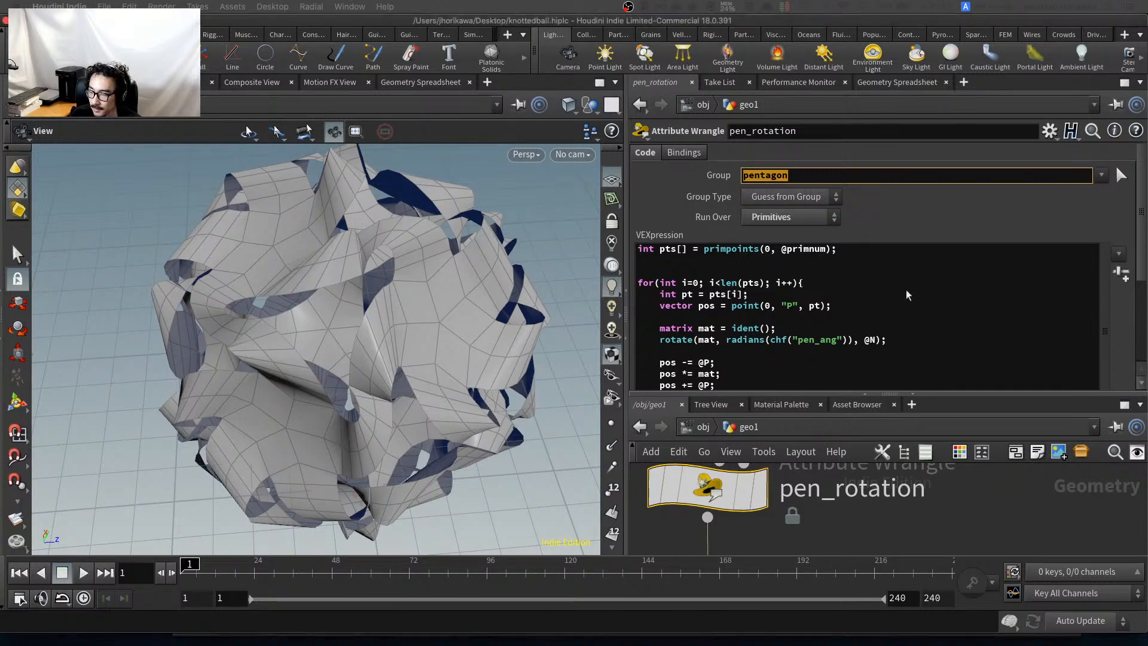
{"action": "type", "text": "l"}
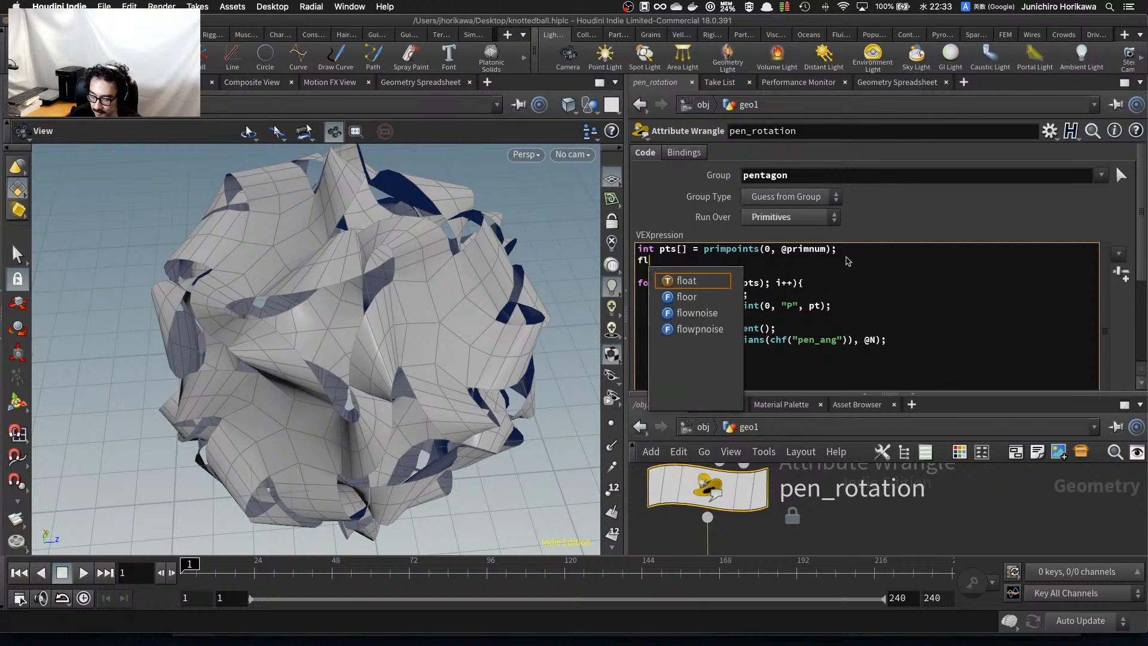
{"action": "type", "text": "oat sc"}
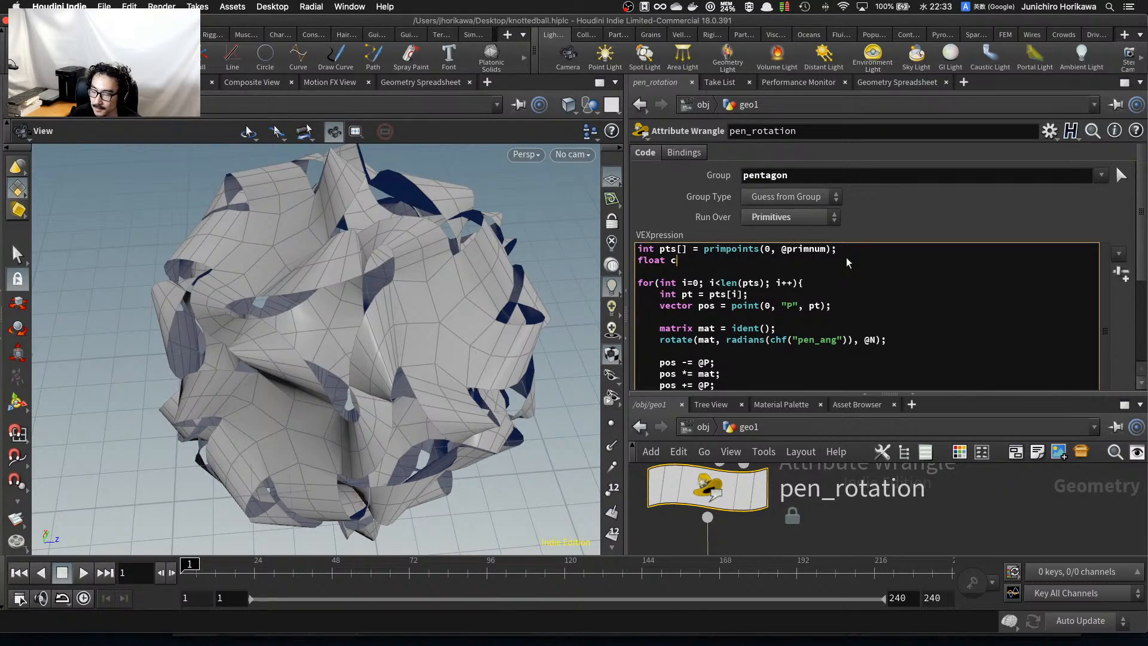
{"action": "key", "text": "BackSpace"}
{"action": "type", "text": "scale = scal"}
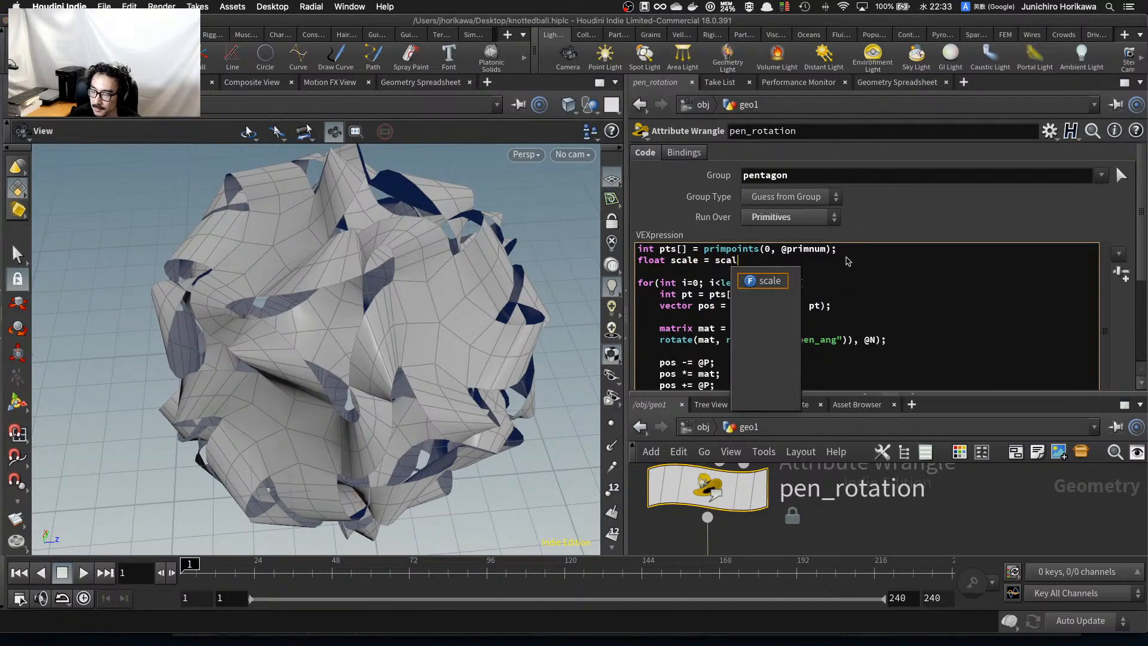
{"action": "key", "text": "BackSpace"}
{"action": "key", "text": "BackSpace"}
{"action": "key", "text": "BackSpace"}
{"action": "key", "text": "BackSpace"}
{"action": "type", "text": "chf("}
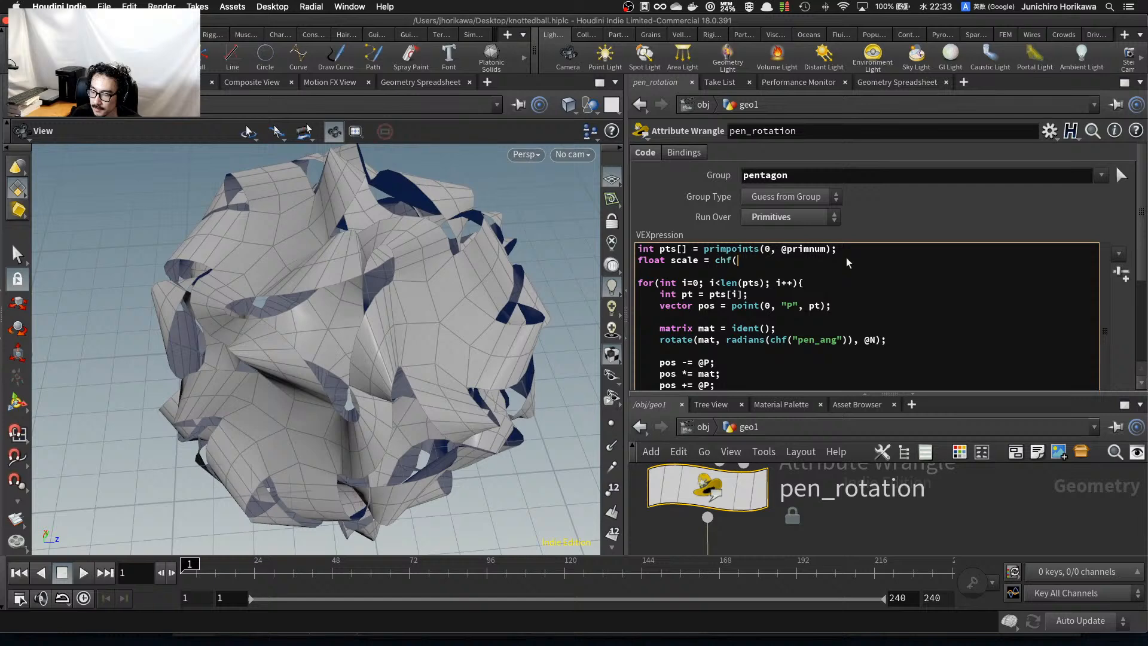
{"action": "type", "text": "\"scale\");"}
Generate the Scale parameter from the pen_rotation code and try it at values such as 0.413.
{"action": "left_click", "coordinate": [1121, 274]}
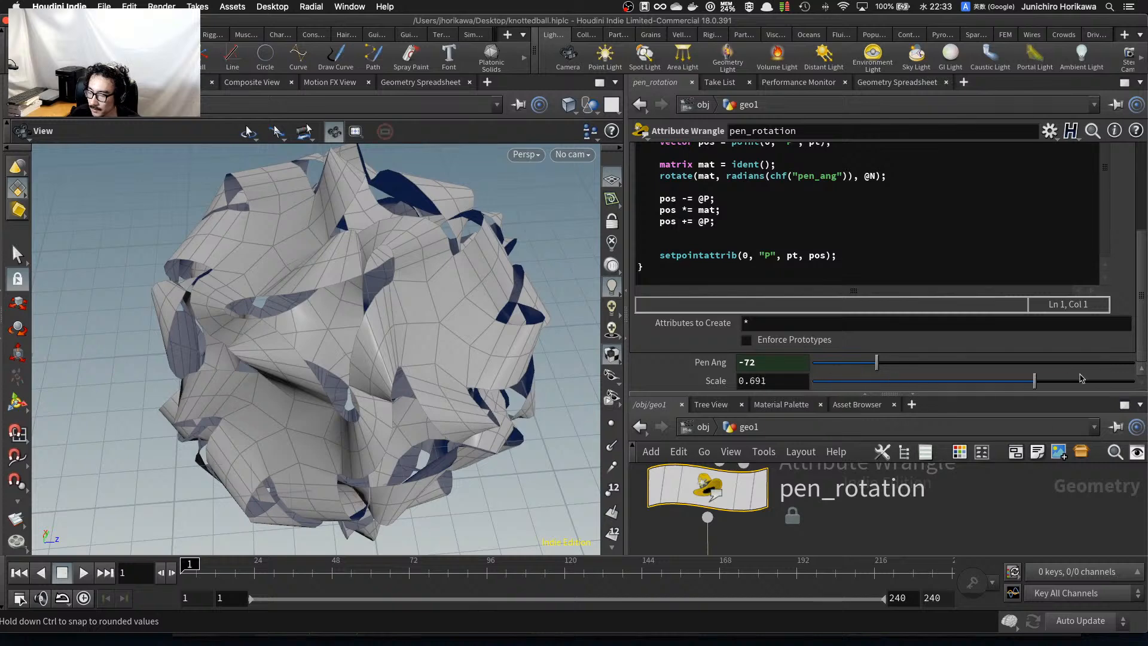
{"action": "left_click_drag", "start_coordinate": [1002, 386], "coordinate": [942, 385]}
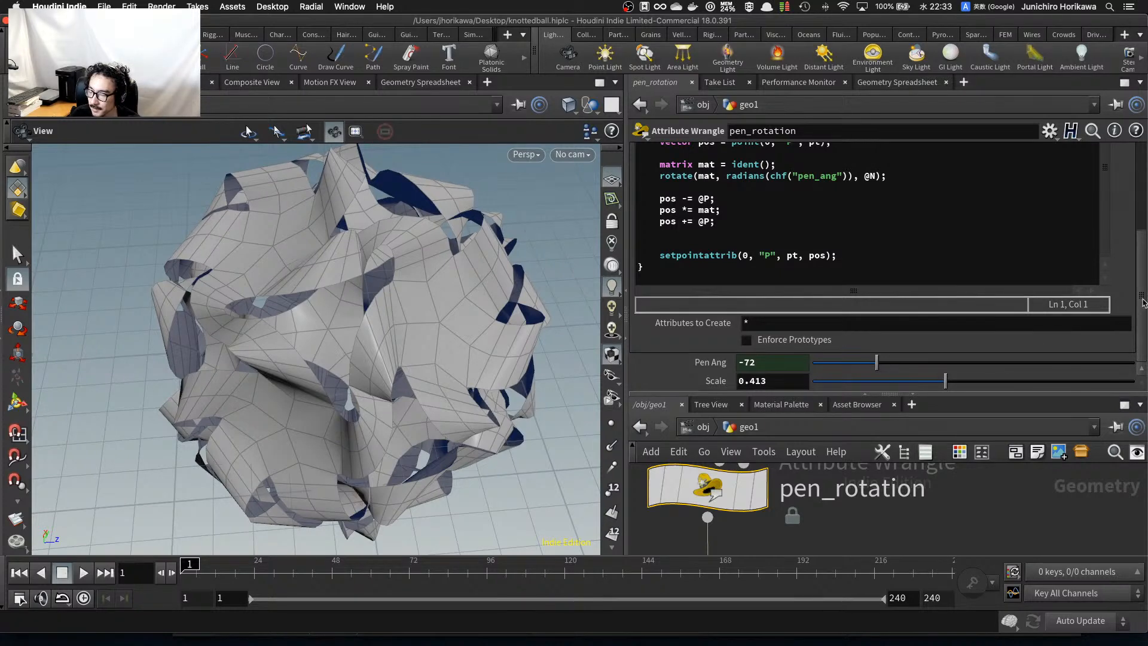
{"action": "mouse_move", "coordinate": [1142, 302]}
{"action": "left_mouse_down"}
{"action": "mouse_move", "coordinate": [1141, 211]}
{"action": "mouse_move", "coordinate": [1129, 305]}
{"action": "left_mouse_up"}
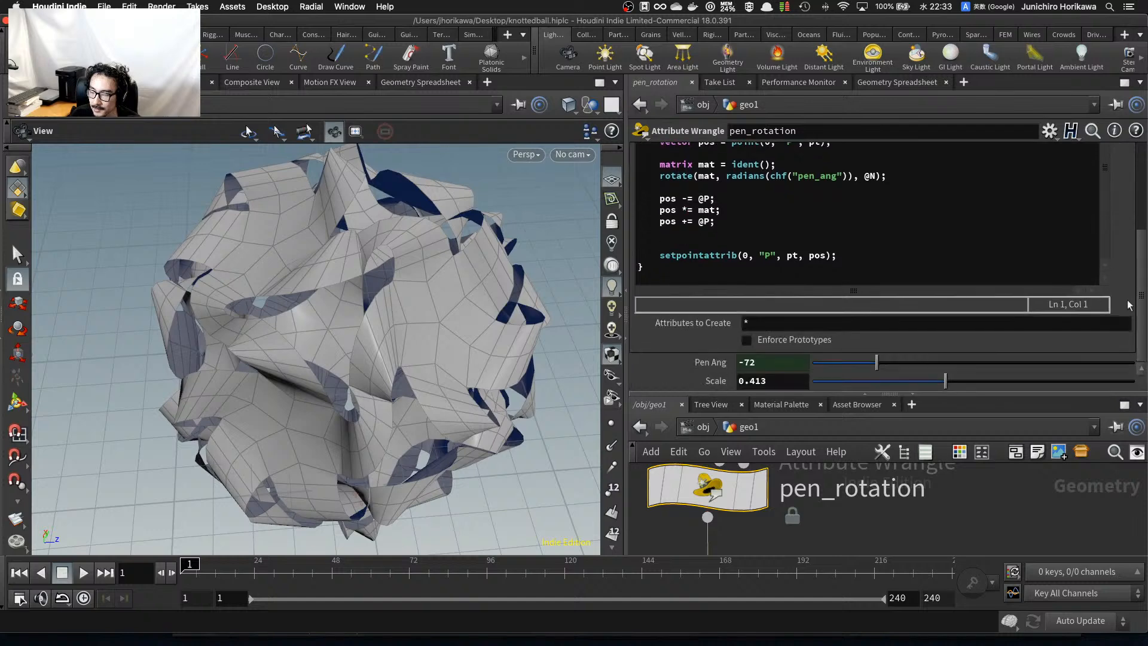
{"action": "mouse_move", "coordinate": [1050, 383]}
{"action": "left_mouse_down"}
{"action": "mouse_move", "coordinate": [1016, 383]}
{"action": "mouse_move", "coordinate": [1051, 382]}
{"action": "left_mouse_up"}
Add pos *= scale; after pos *= mat; inside the for loop of the pen_rotation code.
{"action": "left_click_drag", "start_coordinate": [1137, 306], "coordinate": [1138, 267]}
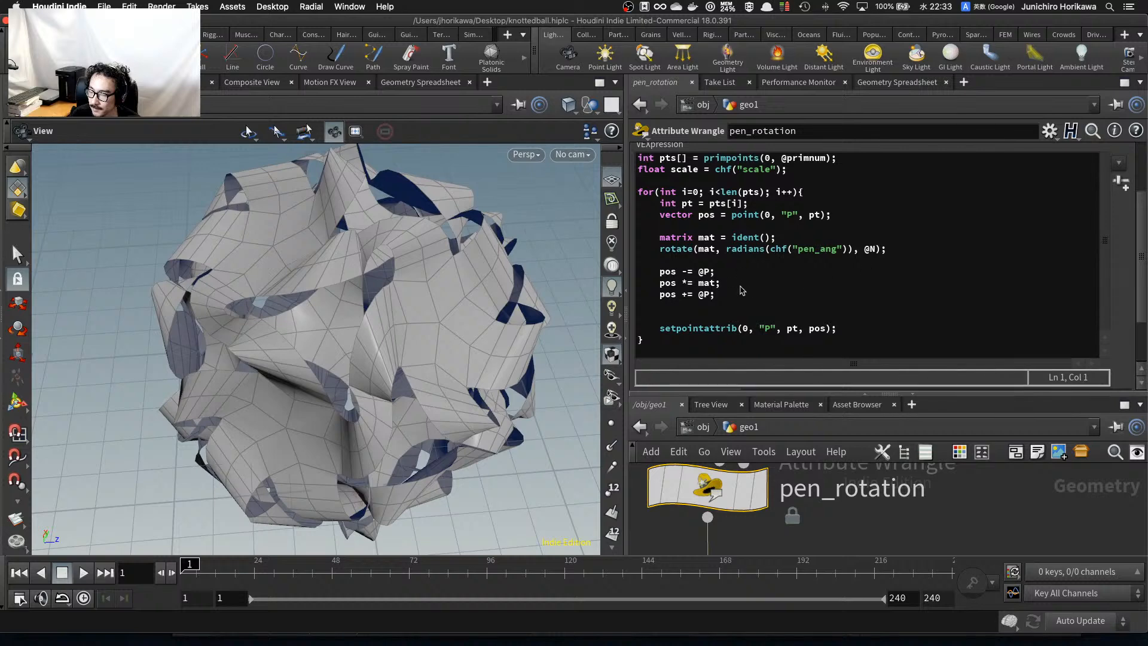
{"action": "left_click_drag", "start_coordinate": [716, 294], "coordinate": [593, 271]}
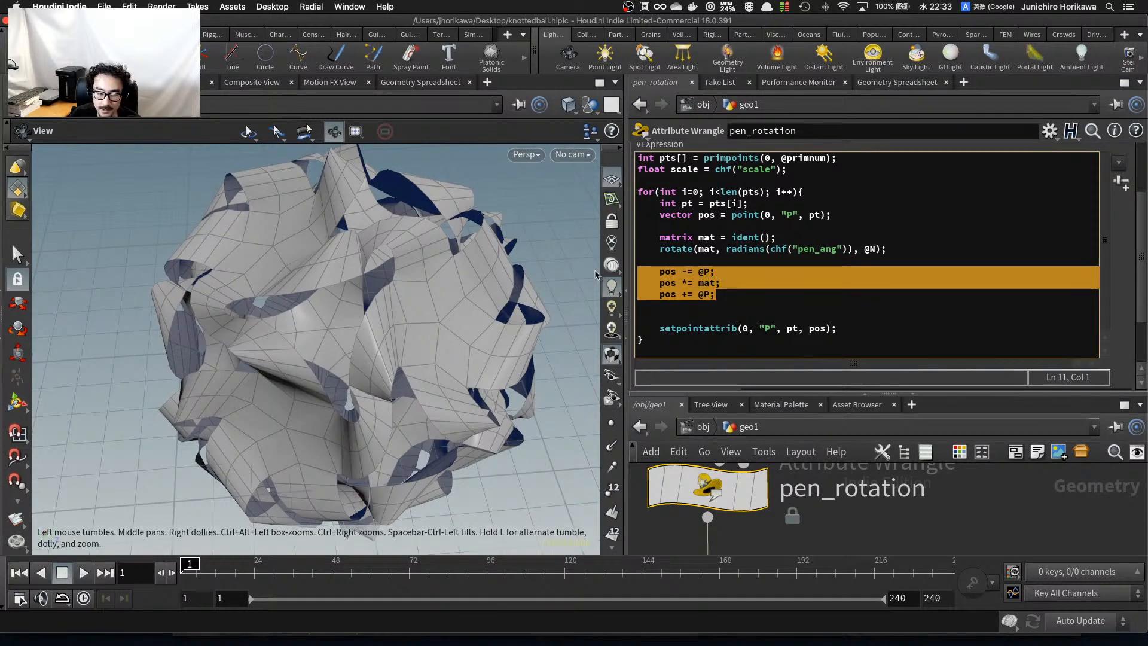
{"action": "left_click", "coordinate": [710, 284]}
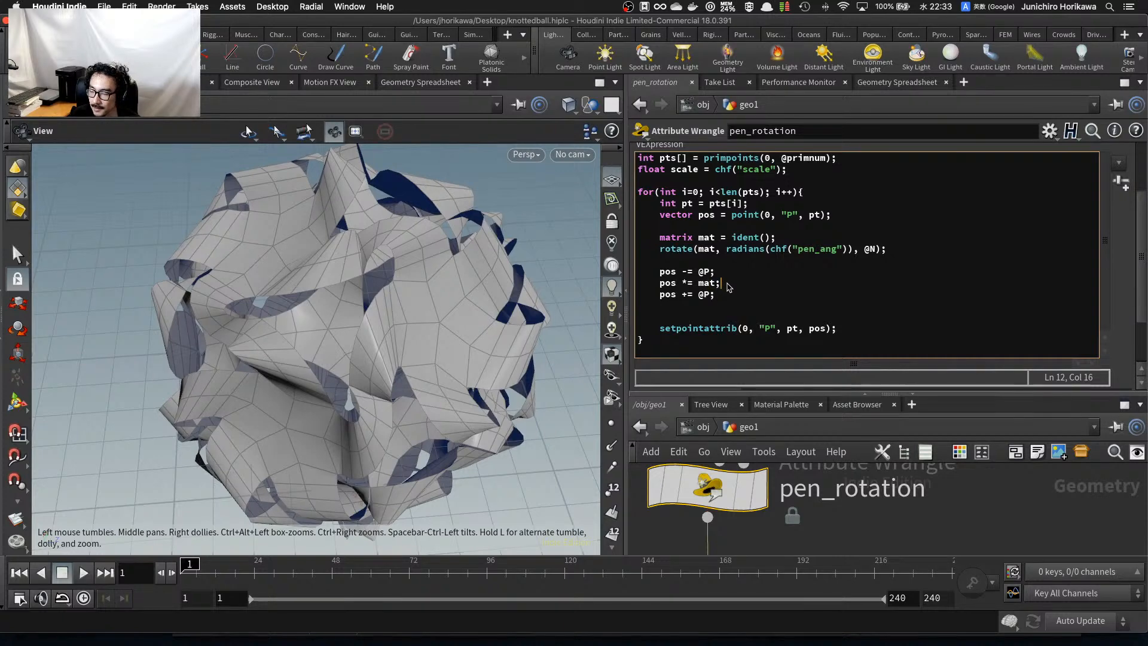
{"action": "left_click_drag", "start_coordinate": [729, 285], "coordinate": [659, 286]}
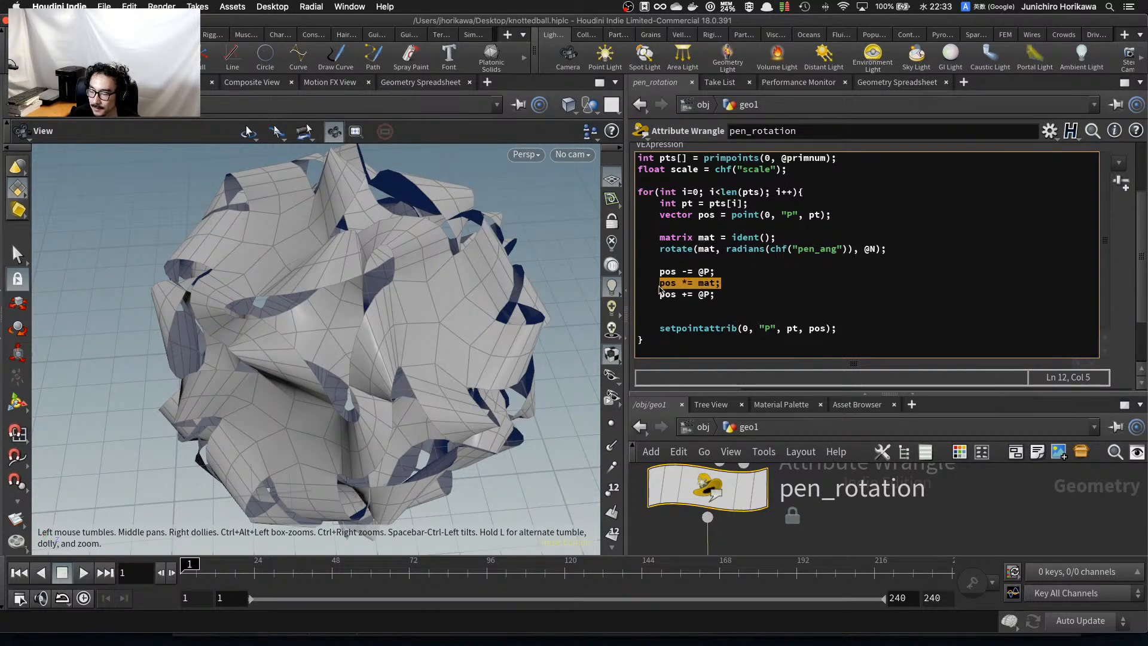
{"action": "left_click", "coordinate": [737, 277]}
{"action": "left_click", "coordinate": [739, 287]}
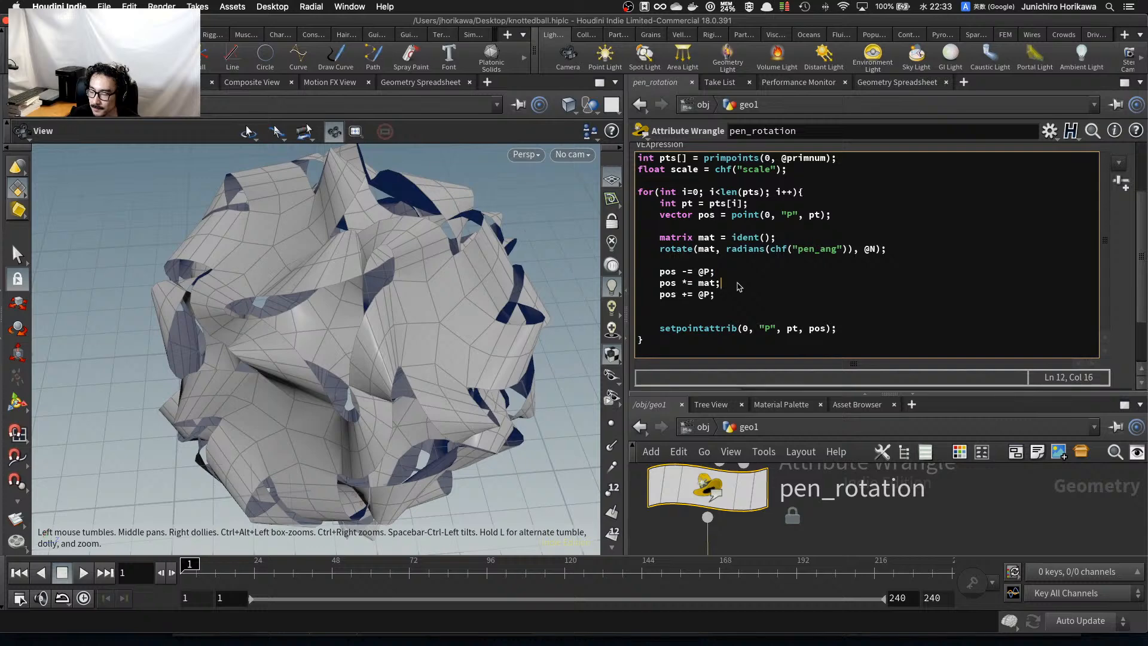
{"action": "key", "text": "Return"}
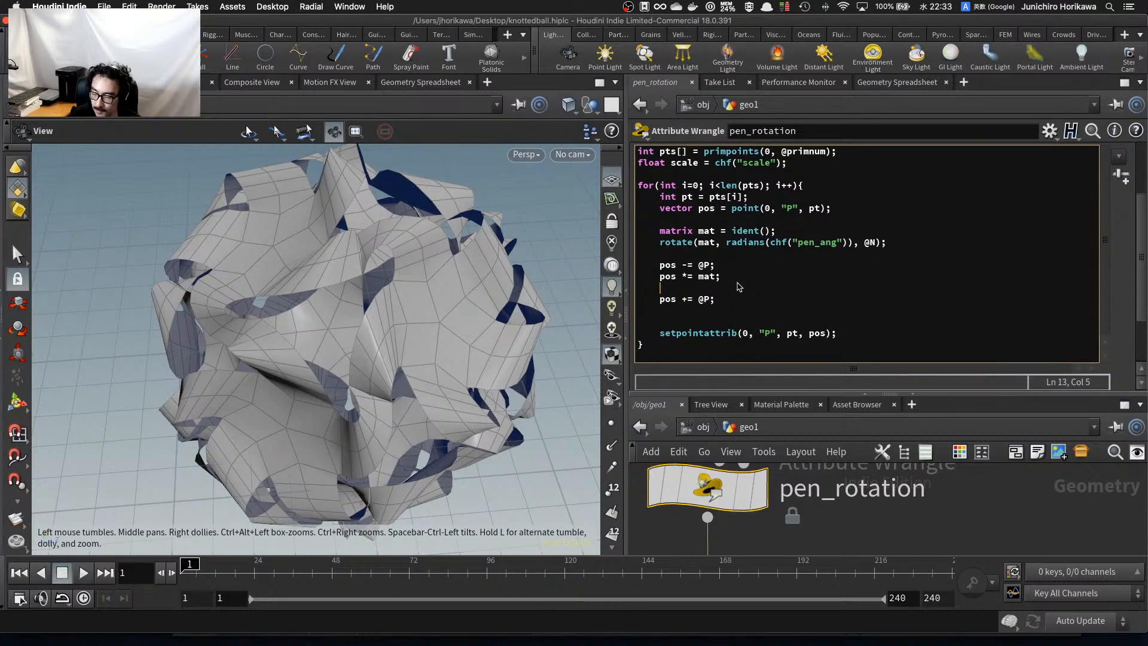
{"action": "type", "text": "pos *"}
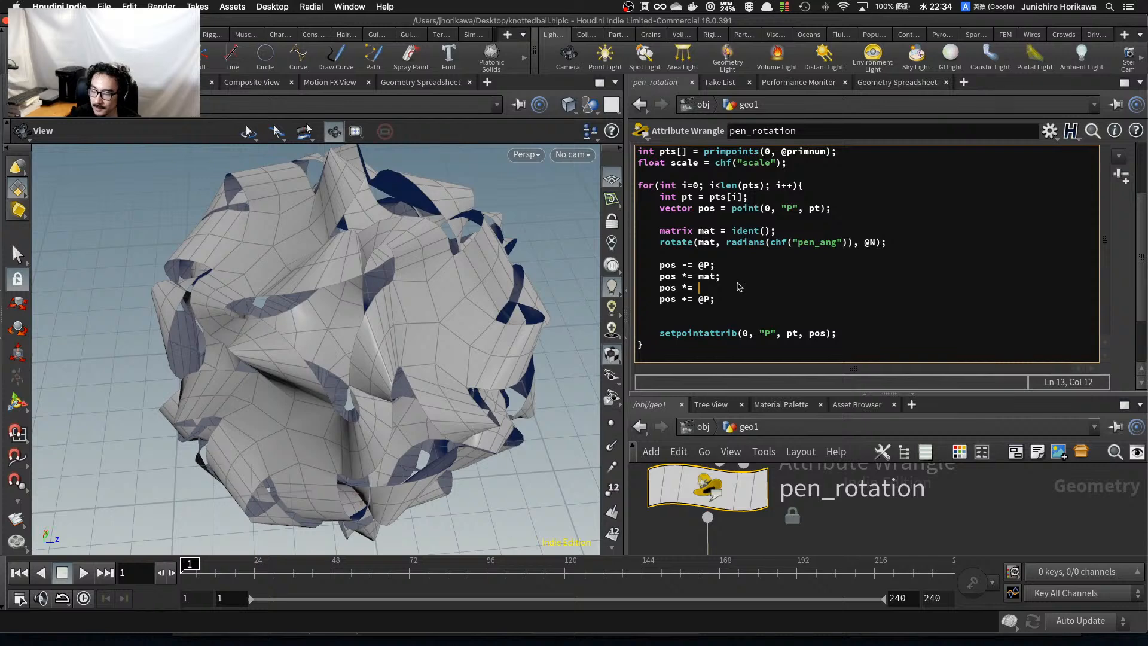
{"action": "type", "text": "= "}
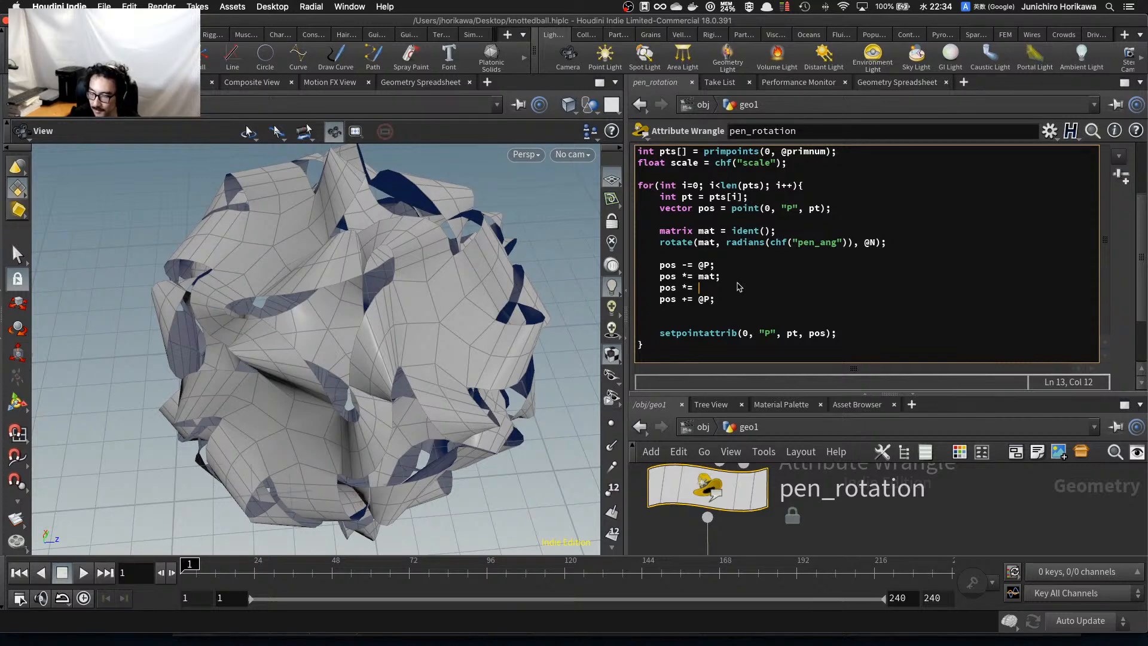
{"action": "type", "text": "scale;"}
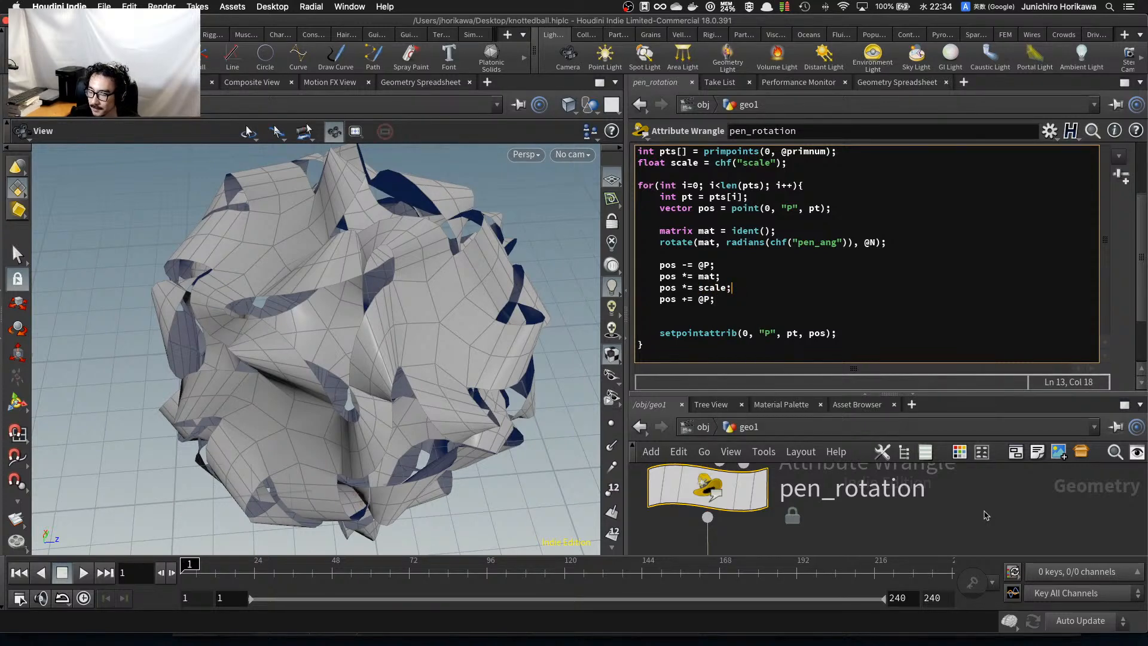
Apply the pen_rotation code change and set the wrangle's Scale parameter to 0.603.
{"action": "left_click", "coordinate": [986, 515]}
{"action": "scroll", "coordinate": [1120, 325], "scroll_direction": "down", "scroll_amount": 5}
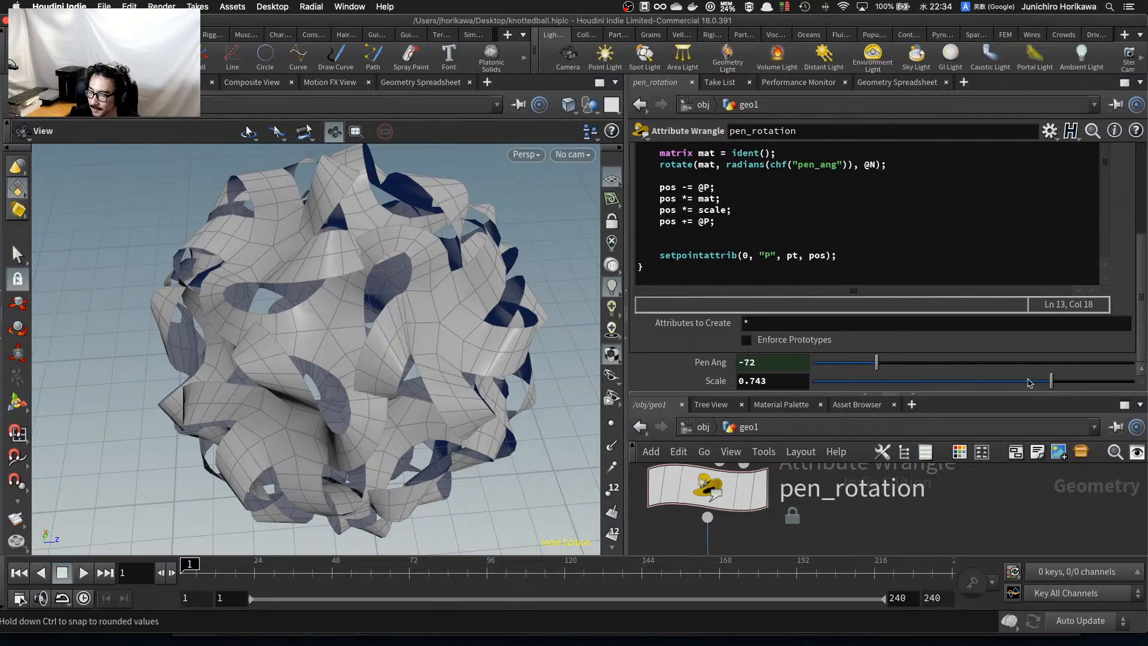
{"action": "left_click_drag", "start_coordinate": [1044, 380], "coordinate": [983, 389]}
Open the parameter interface editor of the CONTROLLER null and enlarge its window.
{"action": "scroll", "coordinate": [960, 494], "scroll_direction": "down", "scroll_amount": 5}
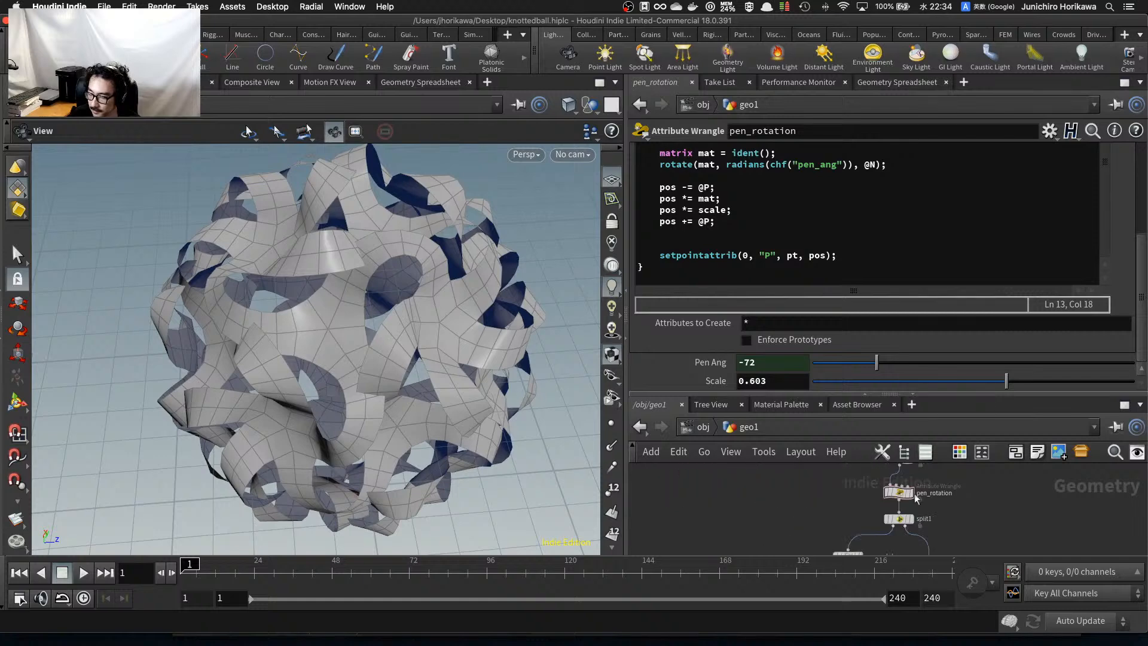
{"action": "scroll", "coordinate": [771, 485], "scroll_direction": "down", "scroll_amount": 5}
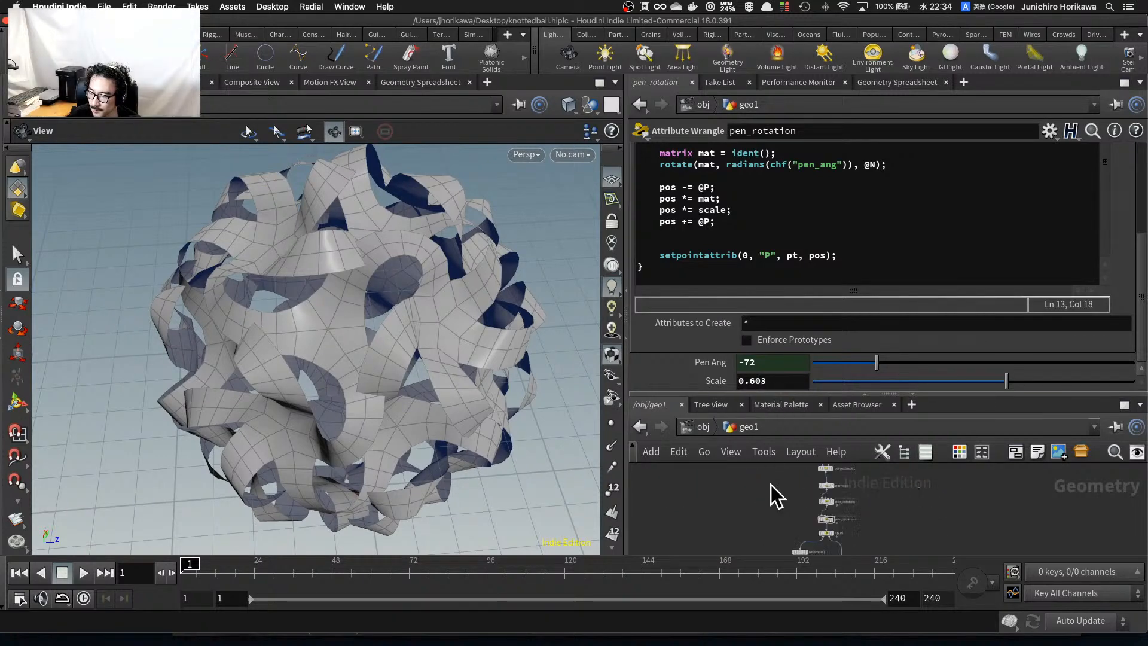
{"action": "middle_click_drag", "start_coordinate": [774, 486], "coordinate": [769, 529]}
{"action": "scroll", "coordinate": [751, 504], "scroll_direction": "up", "scroll_amount": 8}
{"action": "left_click", "coordinate": [724, 524]}
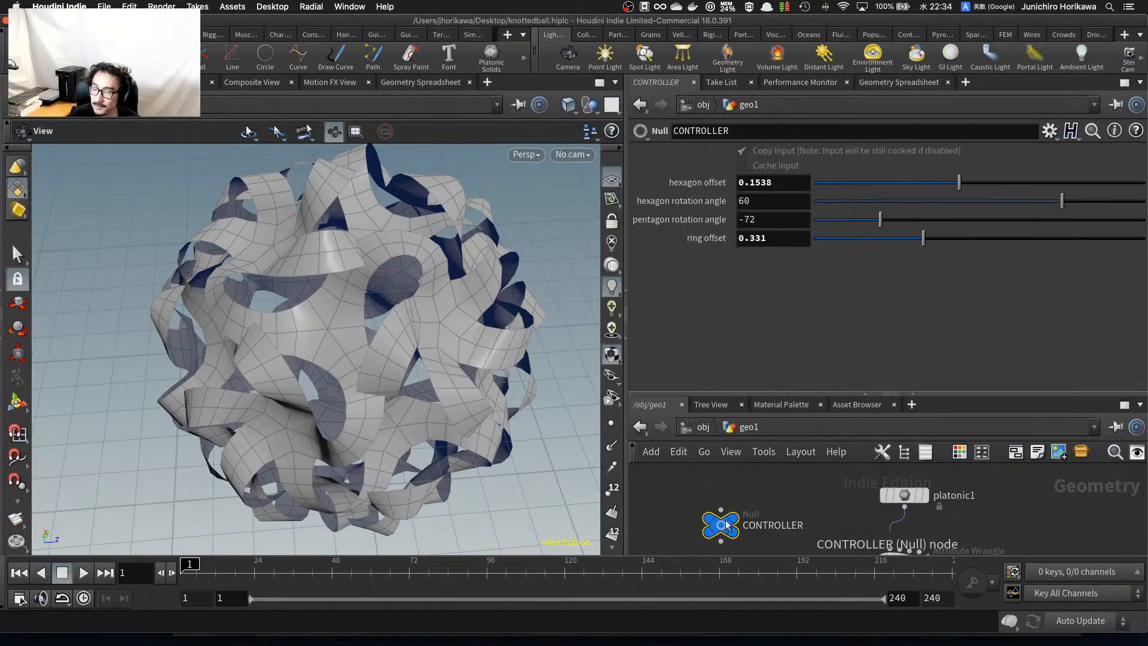
{"action": "left_click", "coordinate": [1049, 131]}
{"action": "left_click", "coordinate": [956, 148]}
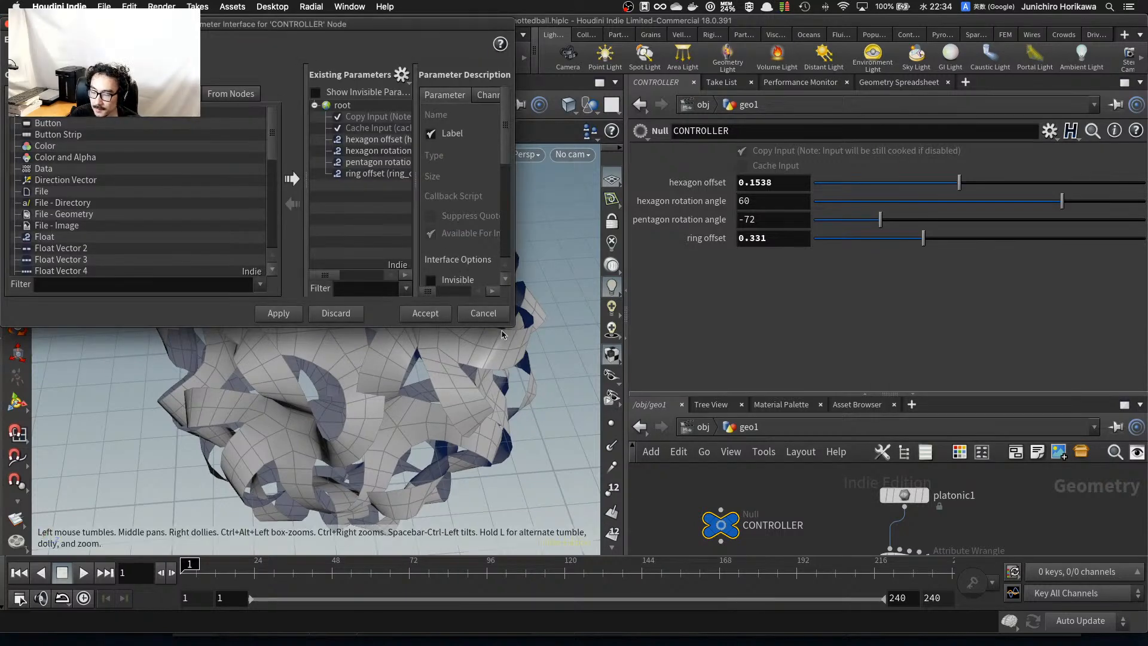
{"action": "left_click_drag", "start_coordinate": [514, 327], "coordinate": [878, 531]}
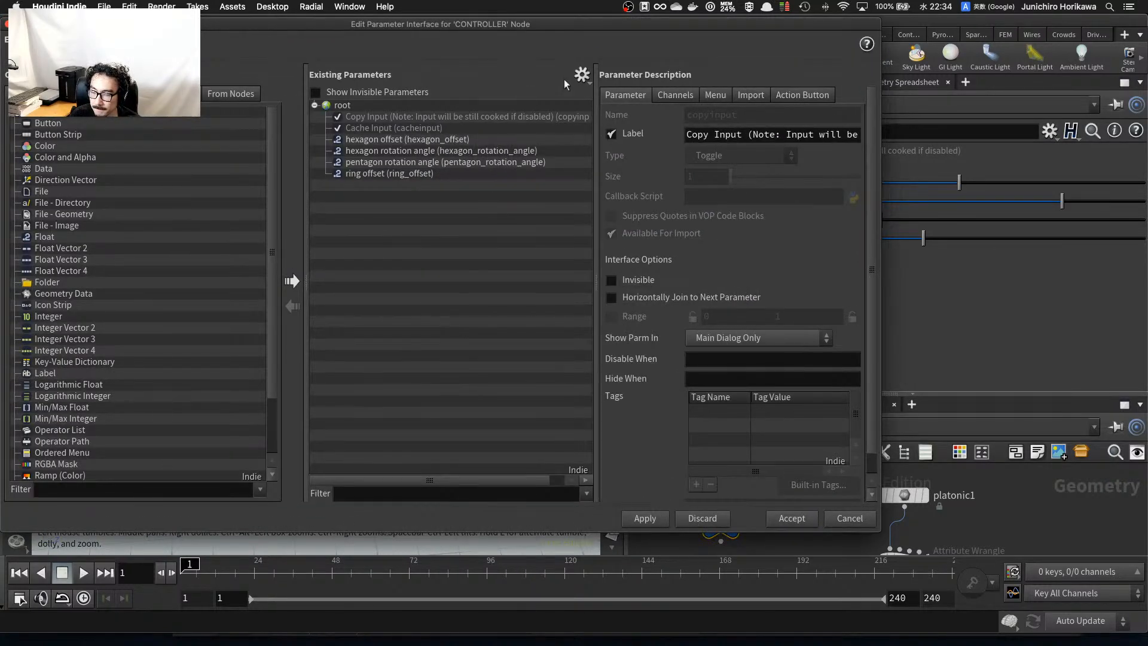
{"action": "left_click", "coordinate": [580, 76]}
{"action": "left_click", "coordinate": [604, 186]}
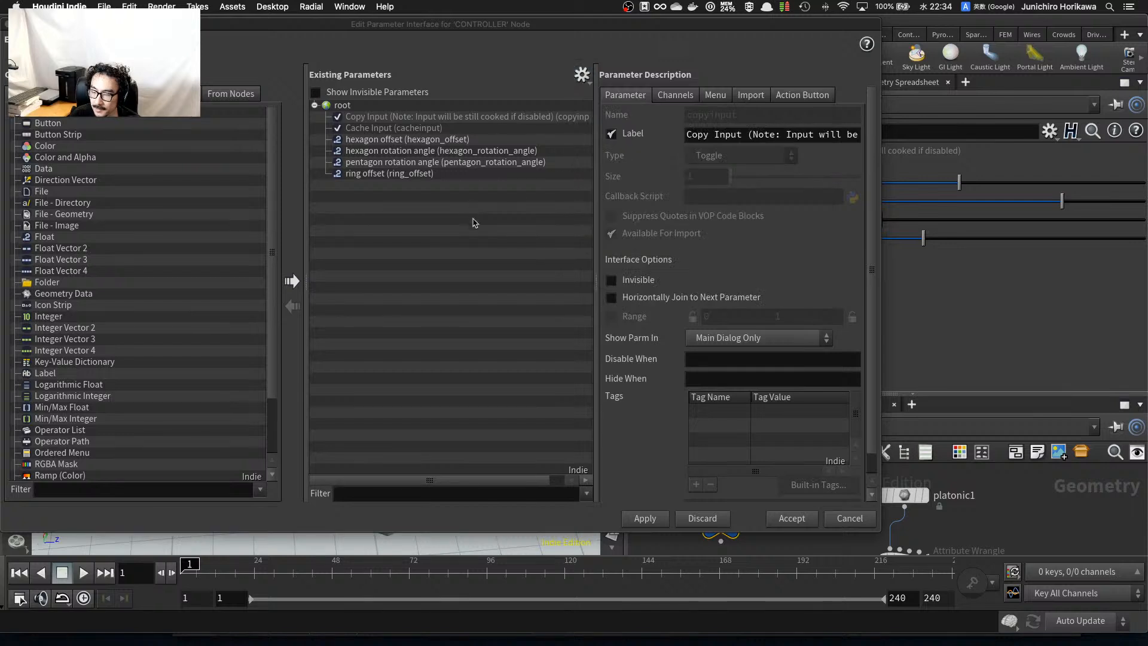
Add pen_rotation's Scale parameter to the CONTROLLER interface, between hexagon offset and hexagon rotation angle.
{"action": "scroll", "coordinate": [1034, 513], "scroll_direction": "down", "scroll_amount": 5}
{"action": "middle_click_drag", "start_coordinate": [1032, 510], "coordinate": [1093, 473]}
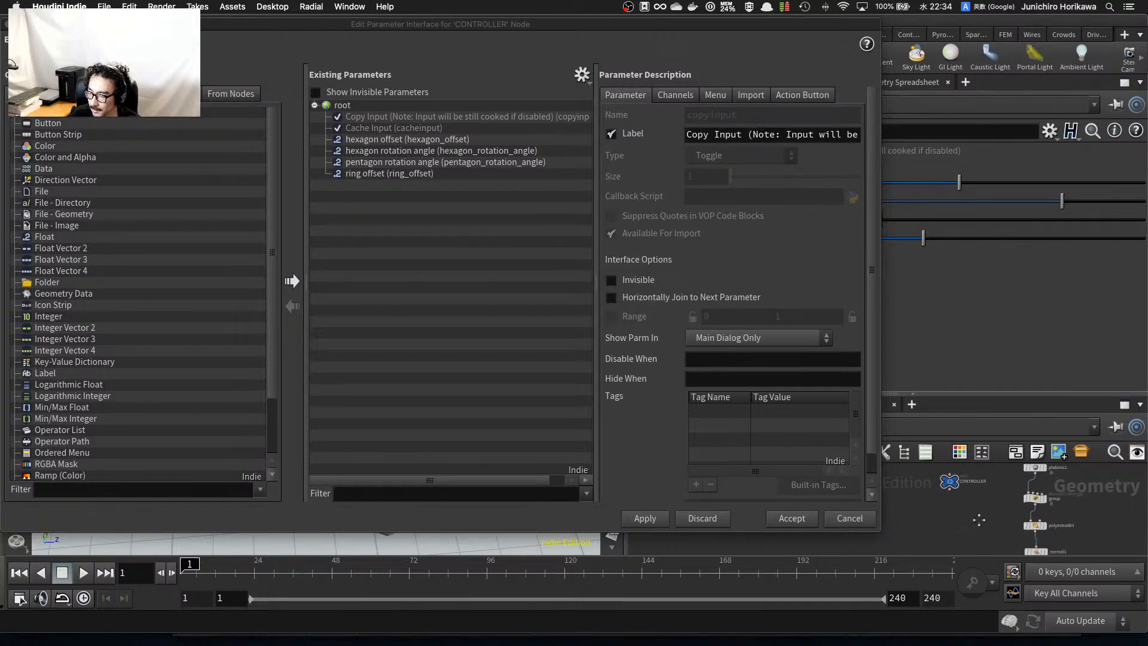
{"action": "middle_click_drag", "start_coordinate": [979, 520], "coordinate": [981, 471]}
{"action": "mouse_move", "coordinate": [1019, 540]}
{"action": "middle_mouse_down"}
{"action": "mouse_move", "coordinate": [1005, 502]}
{"action": "mouse_move", "coordinate": [1002, 541]}
{"action": "middle_mouse_up"}
{"action": "scroll", "coordinate": [1003, 524], "scroll_direction": "up", "scroll_amount": 3}
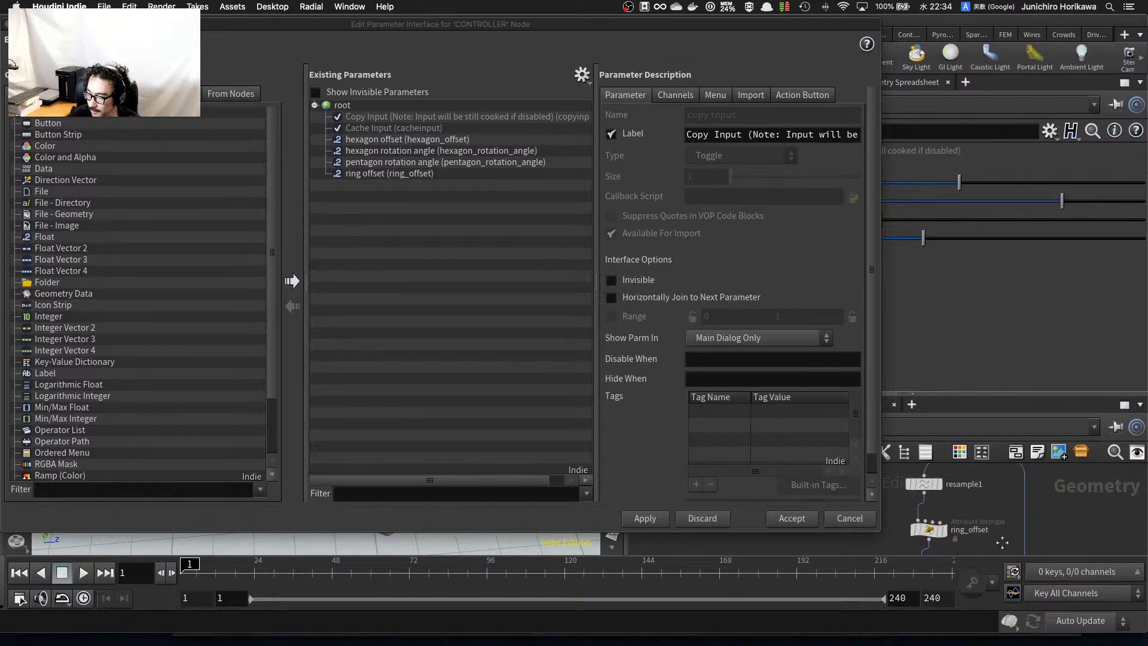
{"action": "middle_click_drag", "start_coordinate": [957, 508], "coordinate": [984, 560]}
{"action": "left_click", "coordinate": [968, 508]}
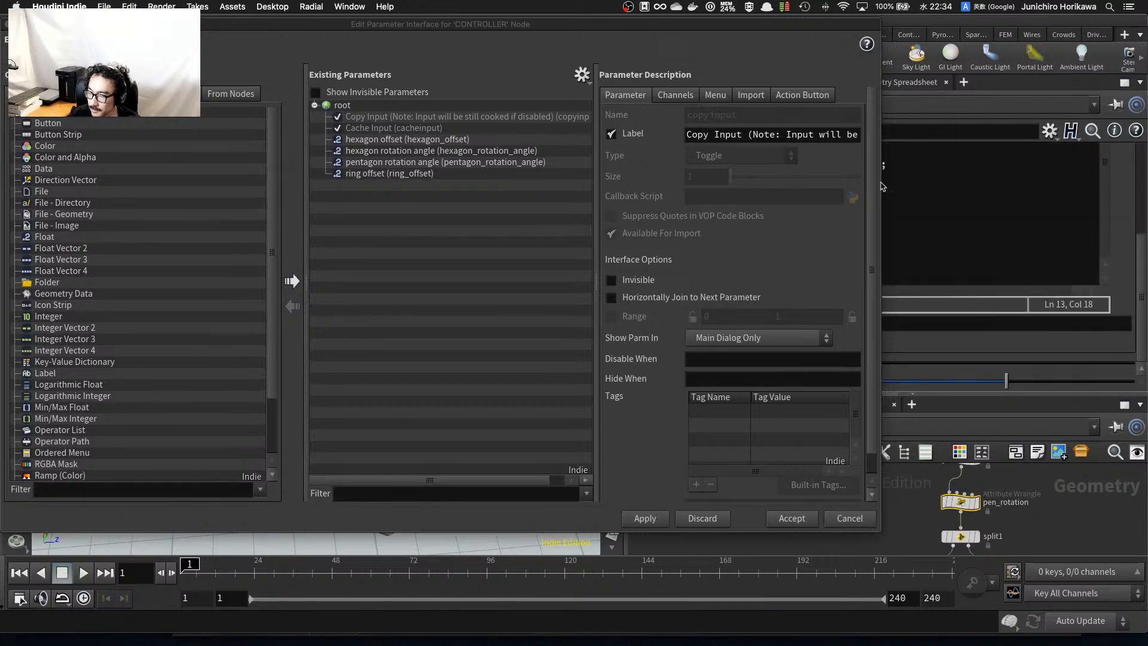
{"action": "left_click_drag", "start_coordinate": [846, 23], "coordinate": [569, 34]}
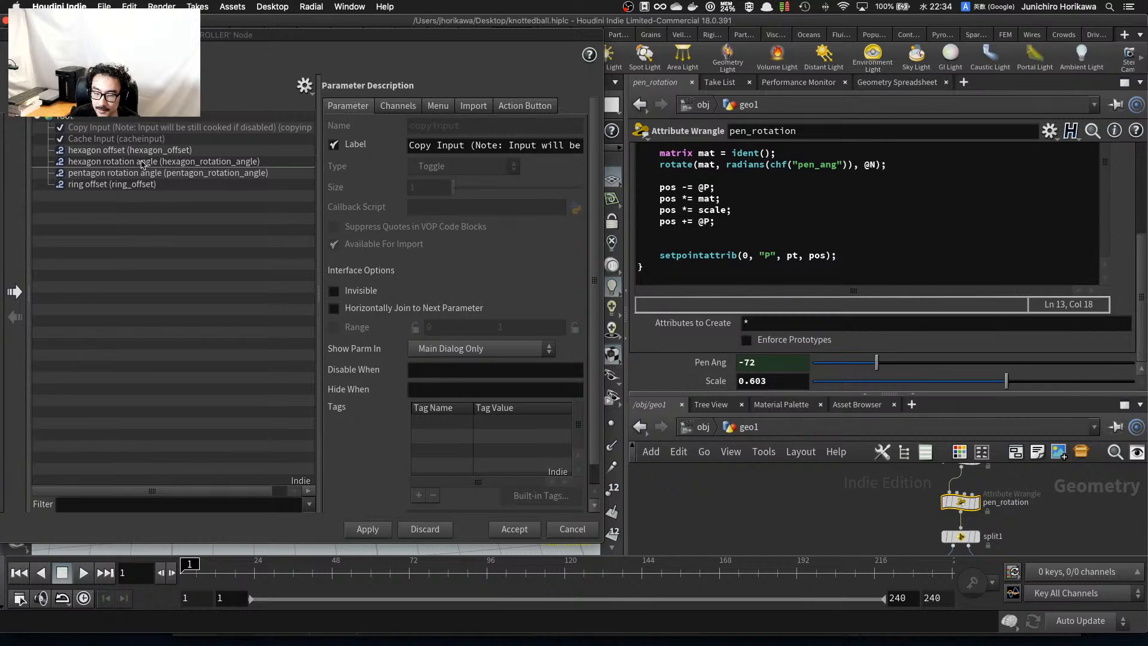
{"action": "left_click_drag", "start_coordinate": [145, 239], "coordinate": [138, 162]}
Name the added Scale parameter pentagon_scale, label it "pengagon scale", and accept the CONTROLLER parameter interface.
{"action": "left_click_drag", "start_coordinate": [201, 37], "coordinate": [443, 43]}
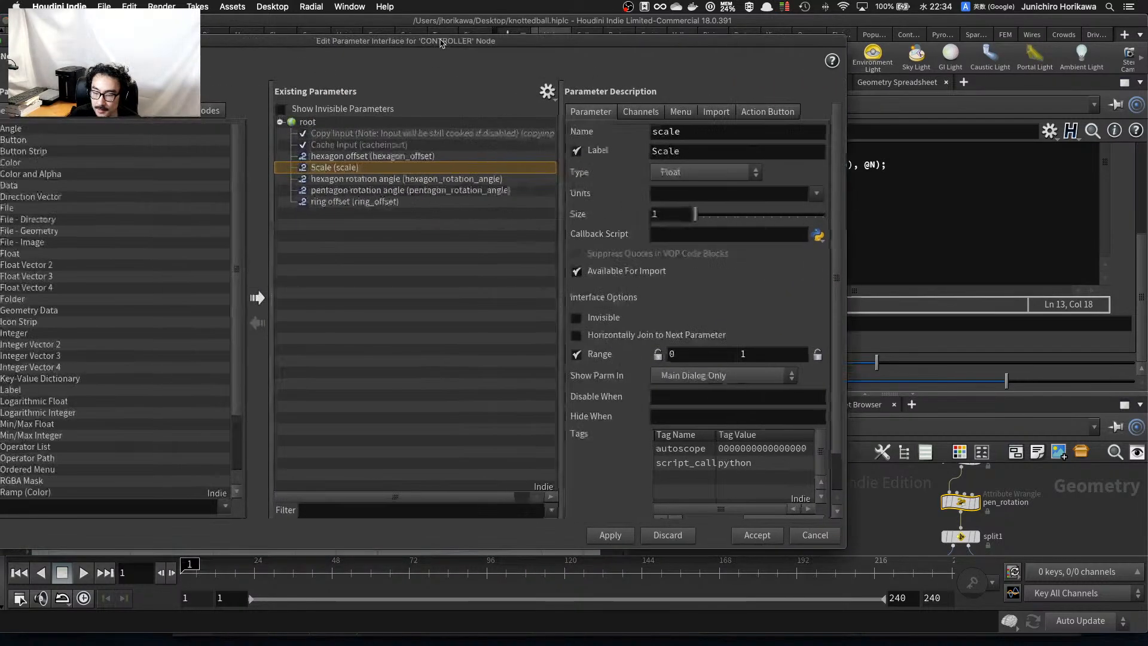
{"action": "left_click", "coordinate": [342, 237]}
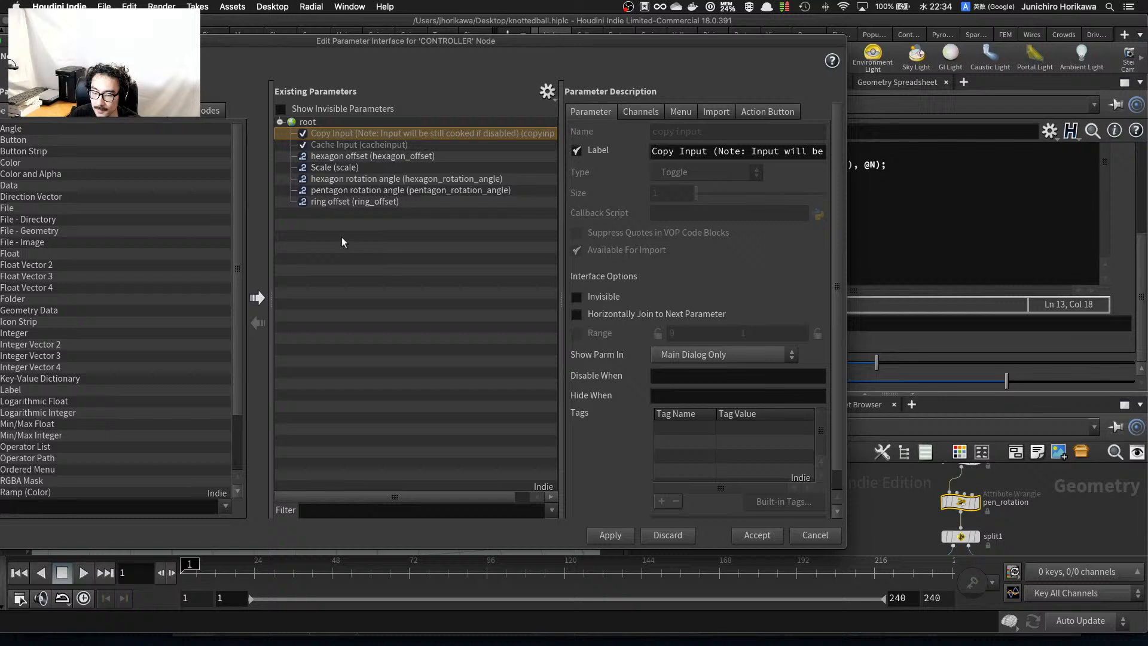
{"action": "left_click", "coordinate": [335, 168]}
{"action": "left_click", "coordinate": [335, 168]}
{"action": "double_click", "coordinate": [670, 130]}
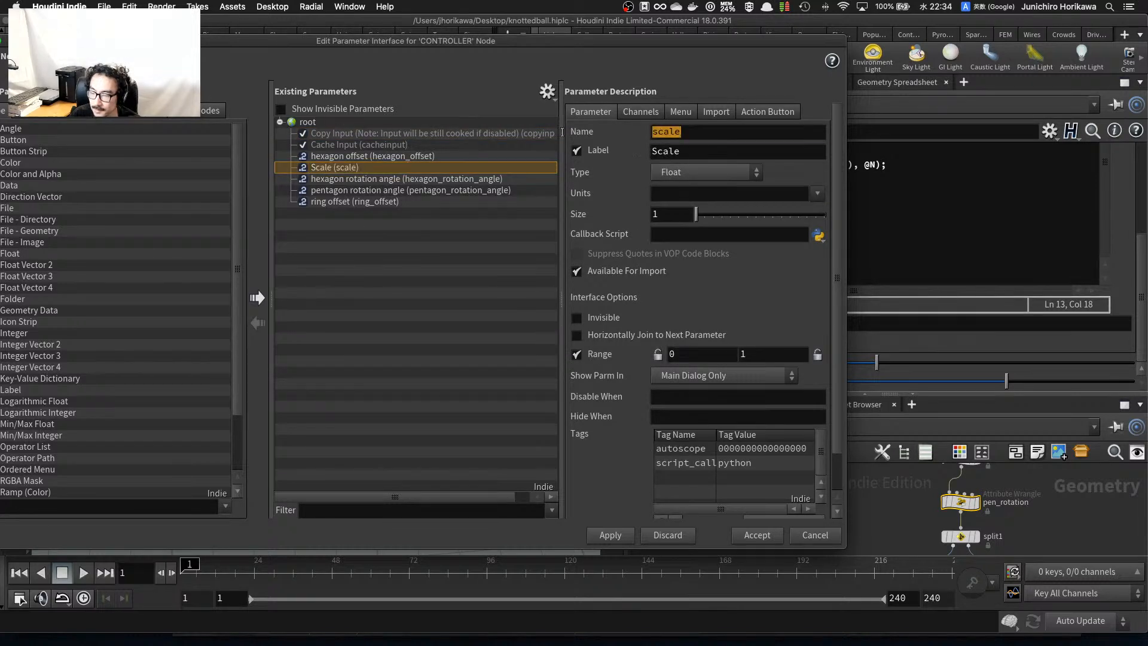
{"action": "type", "text": "pentagon_scale"}
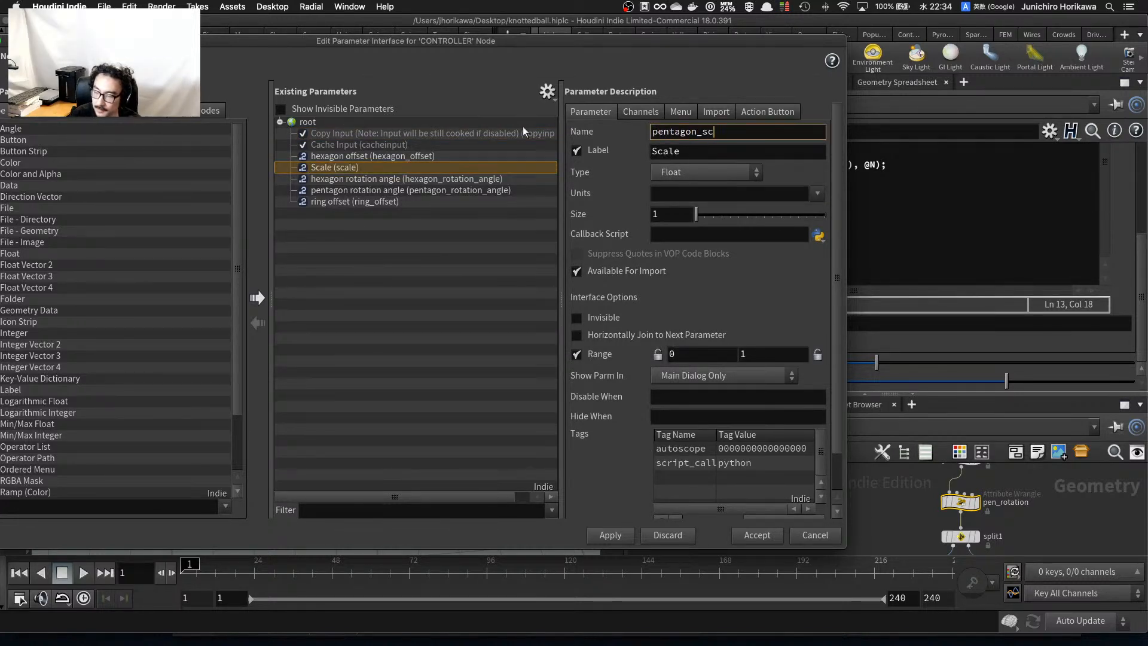
{"action": "key", "text": "Tab"}
{"action": "type", "text": "pengagon"}
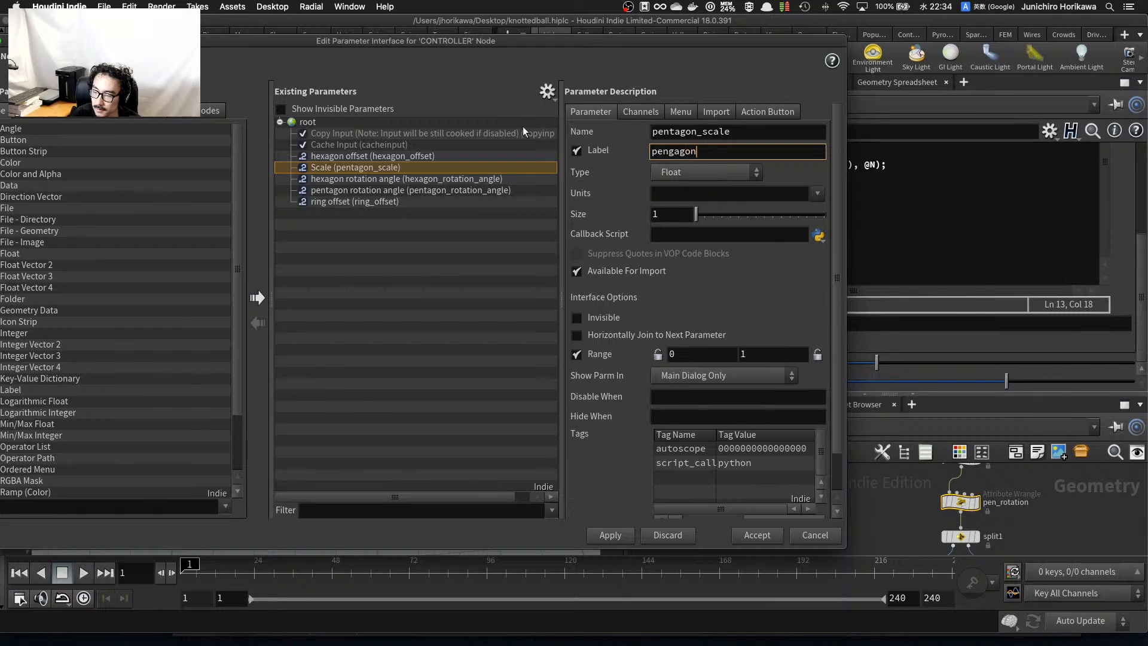
{"action": "type", "text": " scale"}
{"action": "key", "text": "Return"}
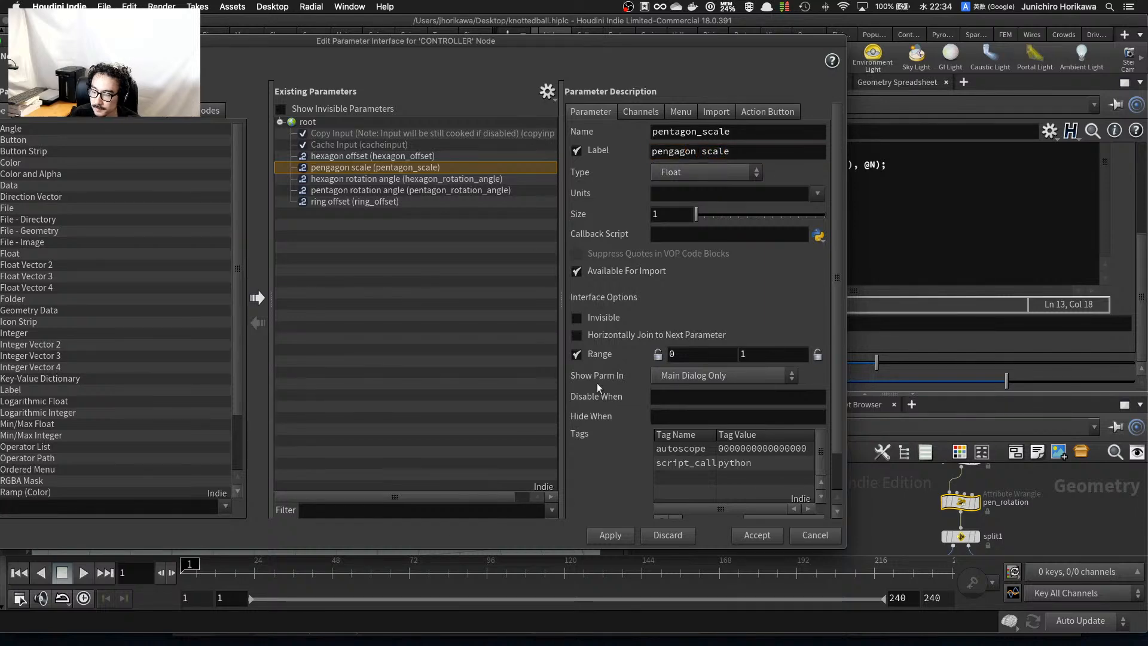
{"action": "left_click", "coordinate": [768, 537]}
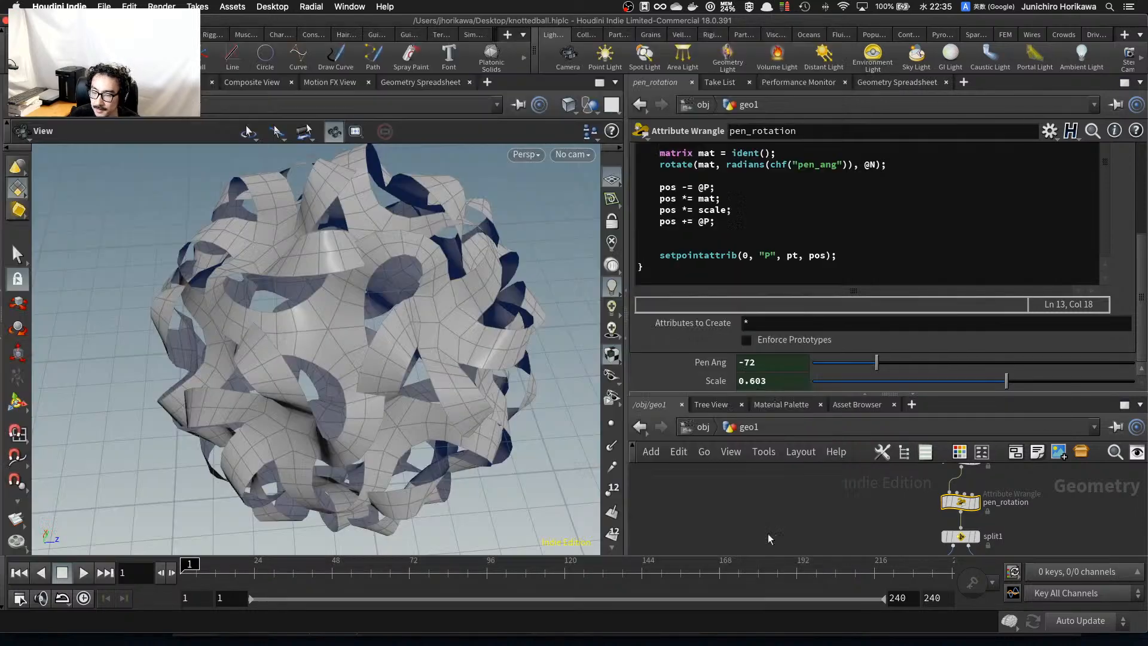
Switch to Photoshop and show the g-quin_C-chandelier reference image, hiding Layer 3 and the Background layer, to compare with the ball.
{"action": "scroll", "coordinate": [502, 343], "scroll_direction": "down", "scroll_amount": 5}
{"action": "left_click_drag", "start_coordinate": [464, 336], "coordinate": [479, 321]}
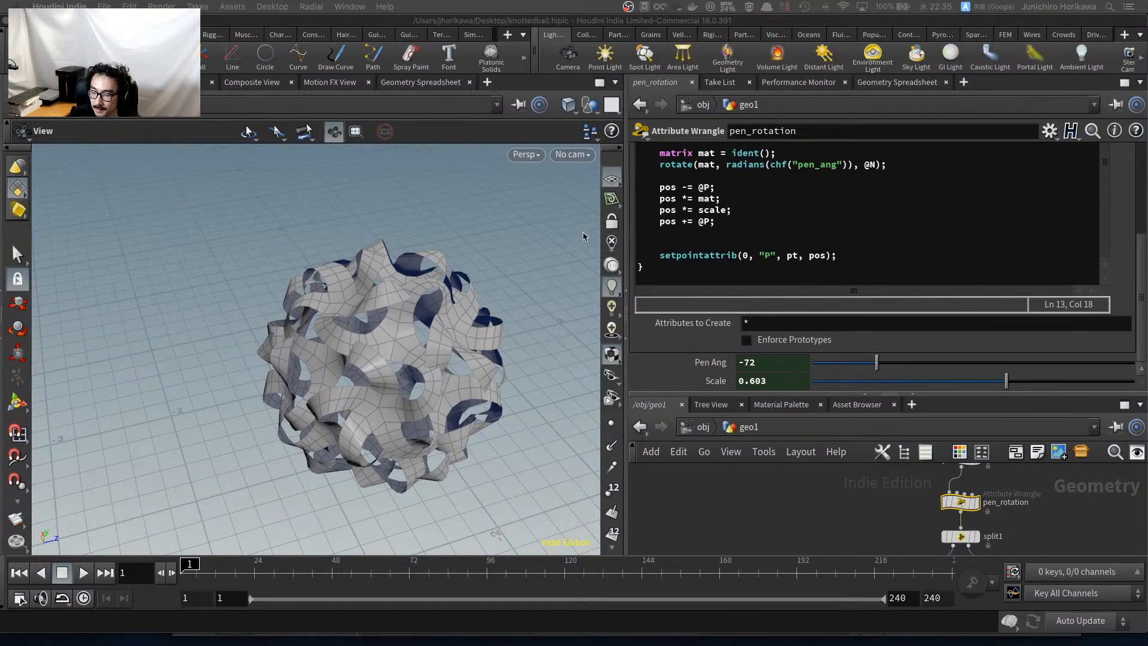
{"action": "scroll", "coordinate": [371, 376], "scroll_direction": "up", "scroll_amount": 5}
{"action": "left_click_drag", "start_coordinate": [389, 382], "coordinate": [353, 412]}
{"action": "key", "text": "ctrl+Up"}
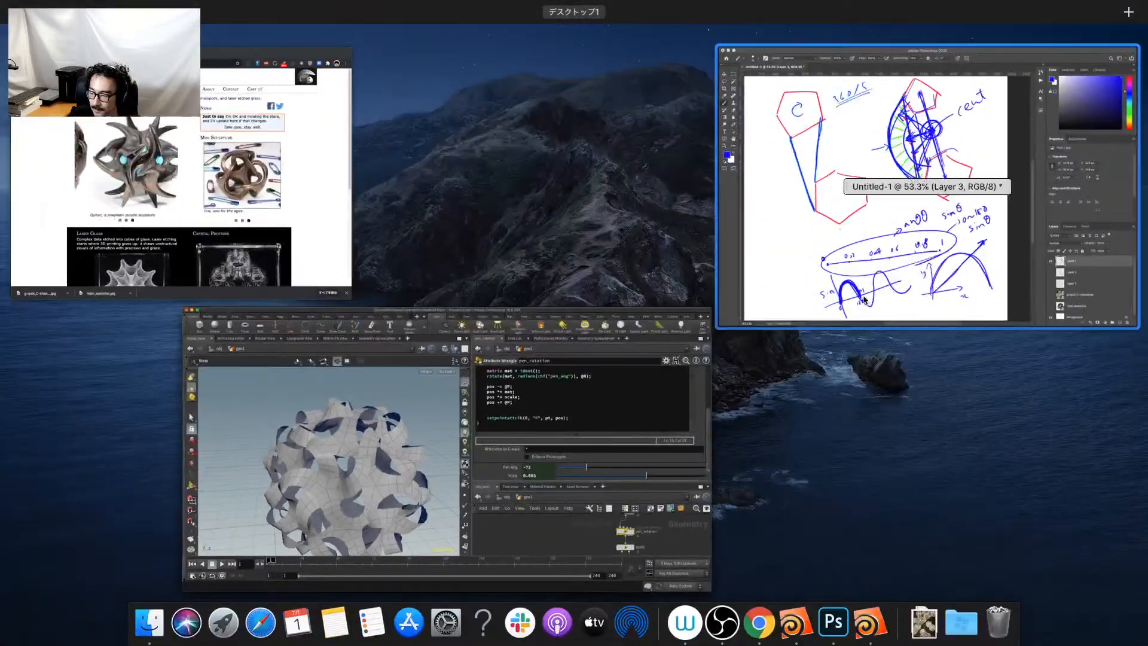
{"action": "left_click", "coordinate": [906, 251]}
{"action": "left_click", "coordinate": [894, 495]}
{"action": "left_click", "coordinate": [894, 568]}
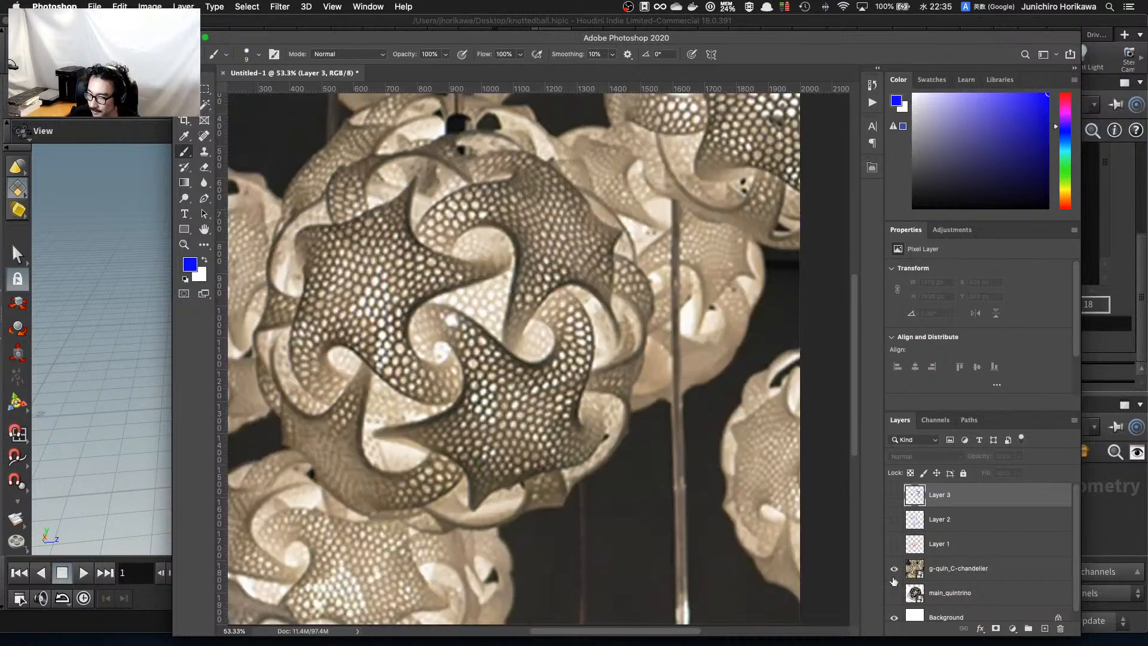
{"action": "left_click", "coordinate": [893, 617]}
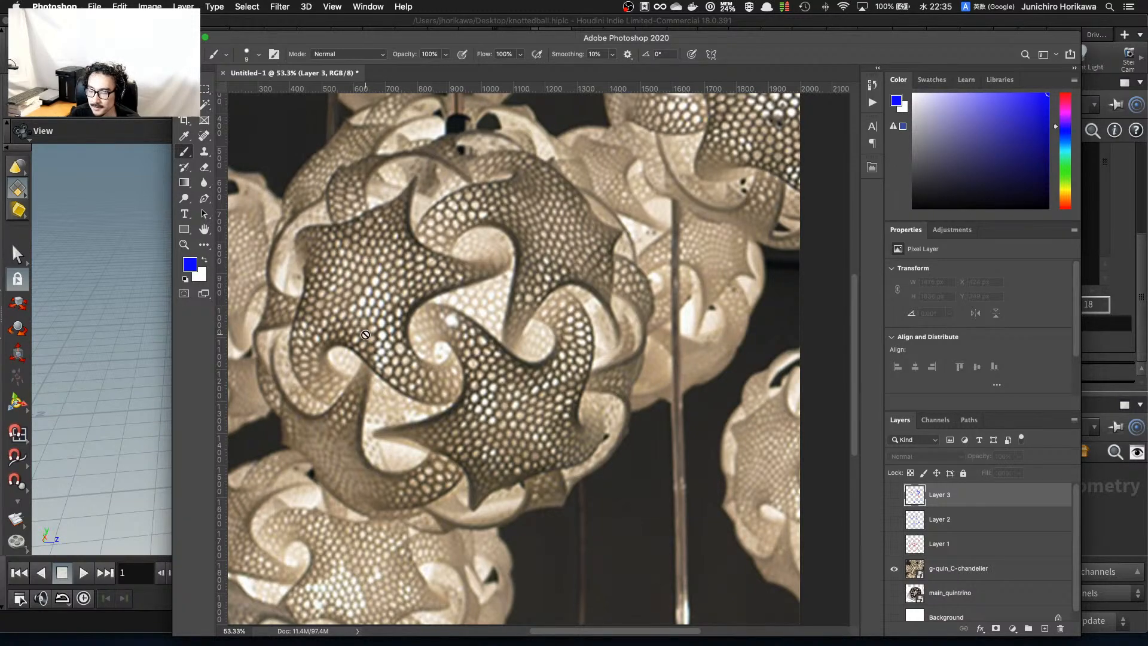
Return to Houdini and examine the ball's strips and how they join, comparing them with the chandelier reference.
{"action": "left_click", "coordinate": [137, 292]}
{"action": "scroll", "coordinate": [318, 363], "scroll_direction": "down", "scroll_amount": 5}
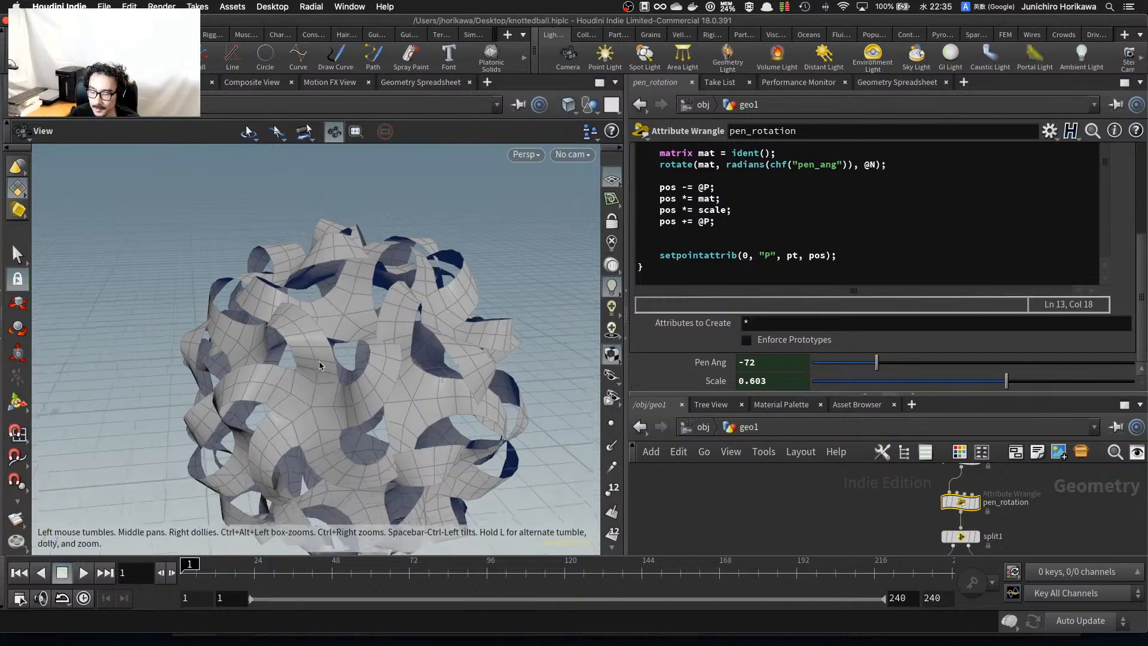
{"action": "scroll", "coordinate": [366, 380], "scroll_direction": "up", "scroll_amount": 5}
{"action": "left_click_drag", "start_coordinate": [384, 410], "coordinate": [300, 406]}
{"action": "scroll", "coordinate": [300, 406], "scroll_direction": "up", "scroll_amount": 3}
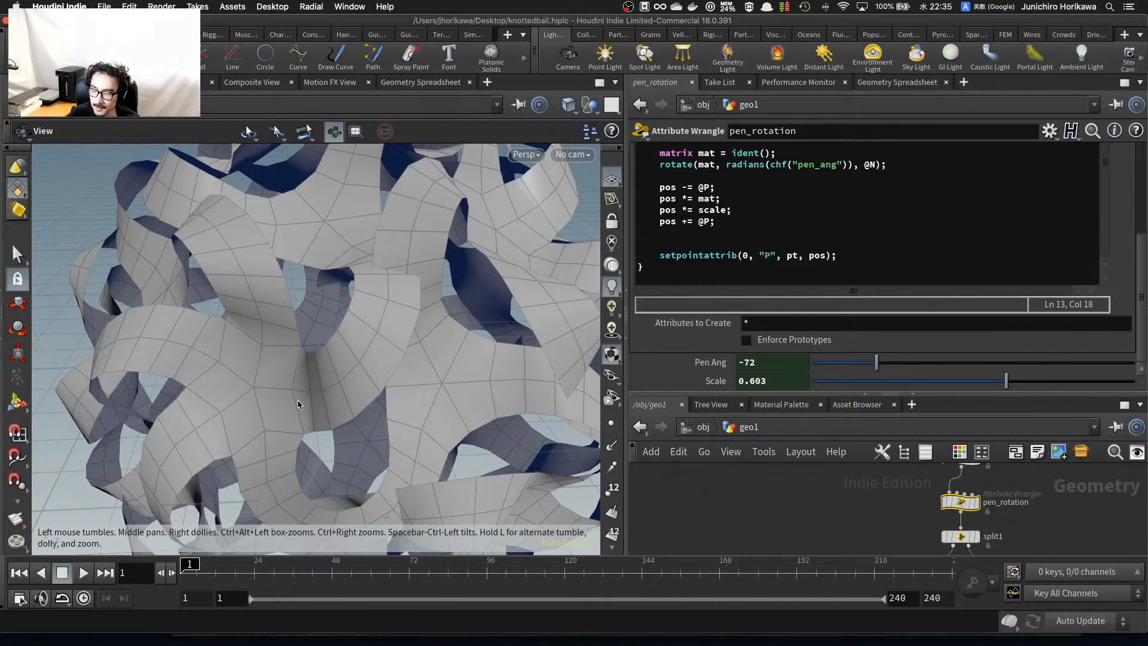
{"action": "left_click_drag", "start_coordinate": [304, 377], "coordinate": [267, 375]}
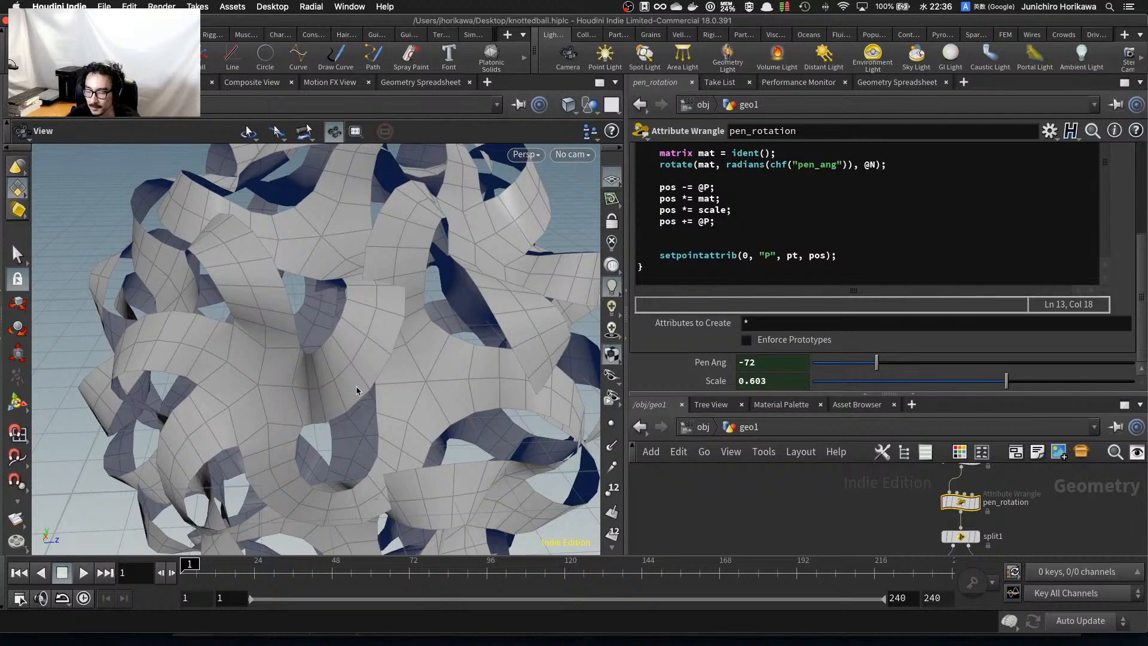
{"action": "scroll", "coordinate": [420, 366], "scroll_direction": "down", "scroll_amount": 5}
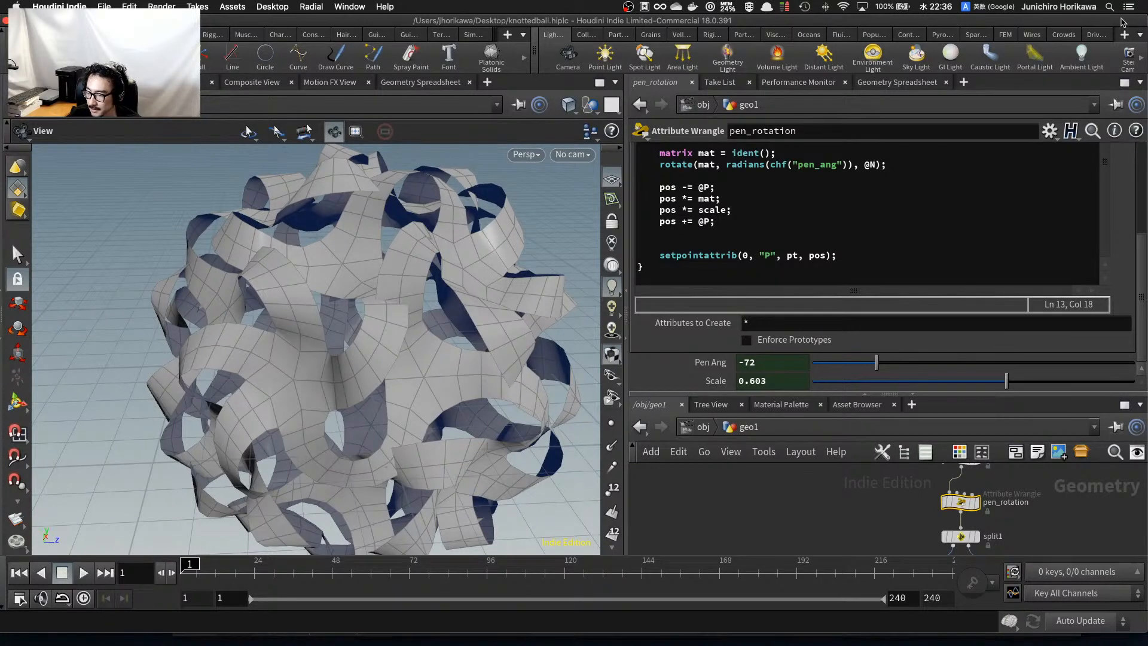
Open the hex_rotation wrangle's parameters and enlarge the parameter area to show its VEX code.
{"action": "left_click_drag", "start_coordinate": [919, 394], "coordinate": [921, 290]}
{"action": "scroll", "coordinate": [866, 461], "scroll_direction": "down", "scroll_amount": 1}
{"action": "middle_click_drag", "start_coordinate": [831, 491], "coordinate": [812, 507]}
{"action": "scroll", "coordinate": [907, 455], "scroll_direction": "up", "scroll_amount": 5}
{"action": "middle_click_drag", "start_coordinate": [909, 443], "coordinate": [844, 493]}
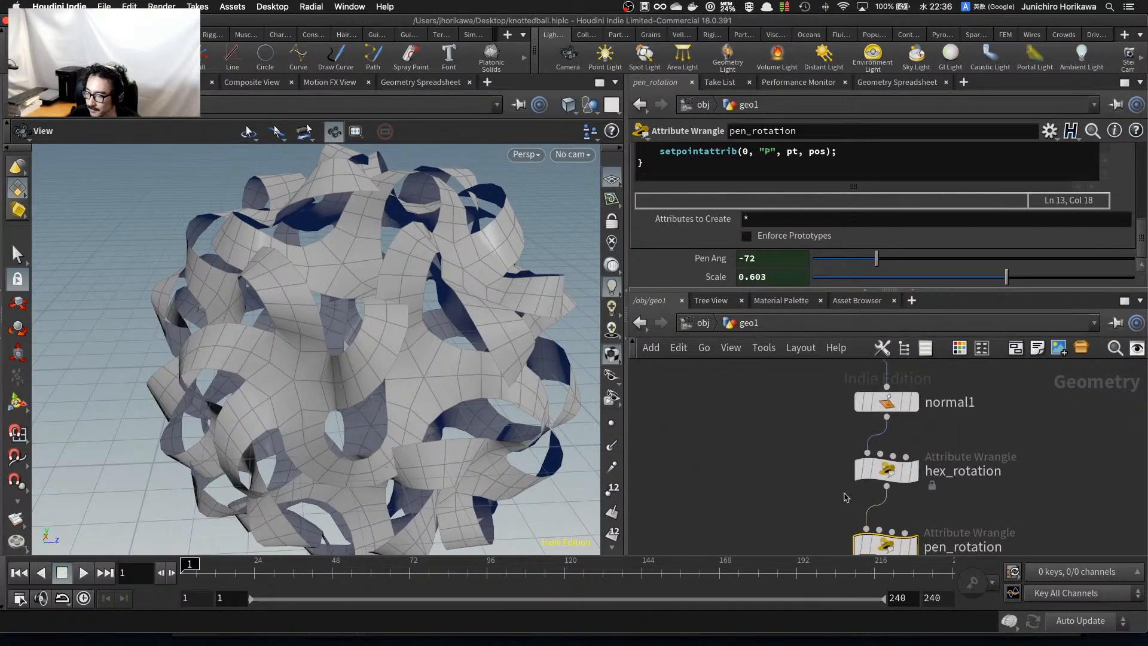
{"action": "scroll", "coordinate": [879, 485], "scroll_direction": "up", "scroll_amount": 2}
{"action": "left_click", "coordinate": [900, 483]}
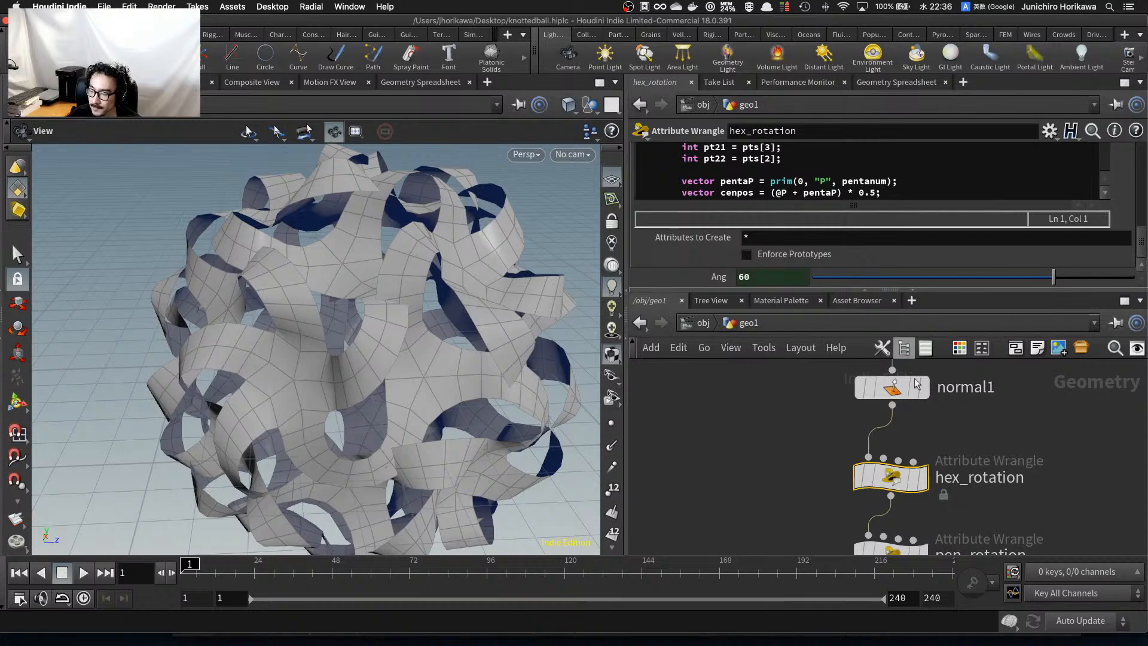
{"action": "left_click_drag", "start_coordinate": [1037, 291], "coordinate": [1037, 420]}
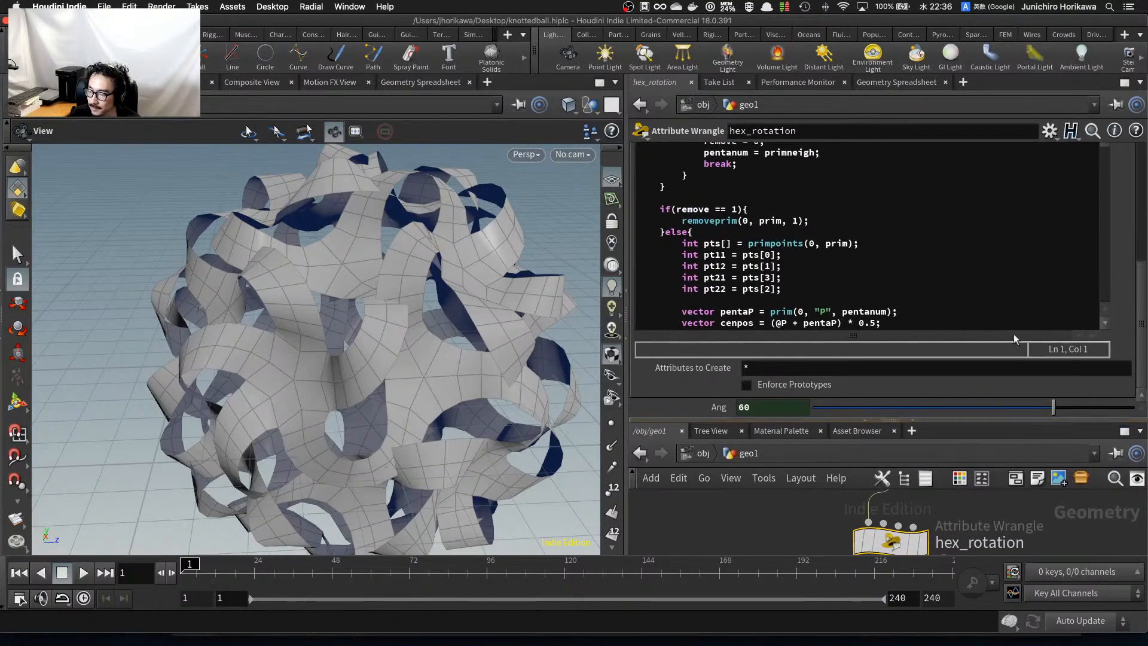
Examine the hex_rotation wrangle's Group setting and its neighbouring-primitive loops in the VEX code.
{"action": "scroll", "coordinate": [1106, 314], "scroll_direction": "up", "scroll_amount": 6}
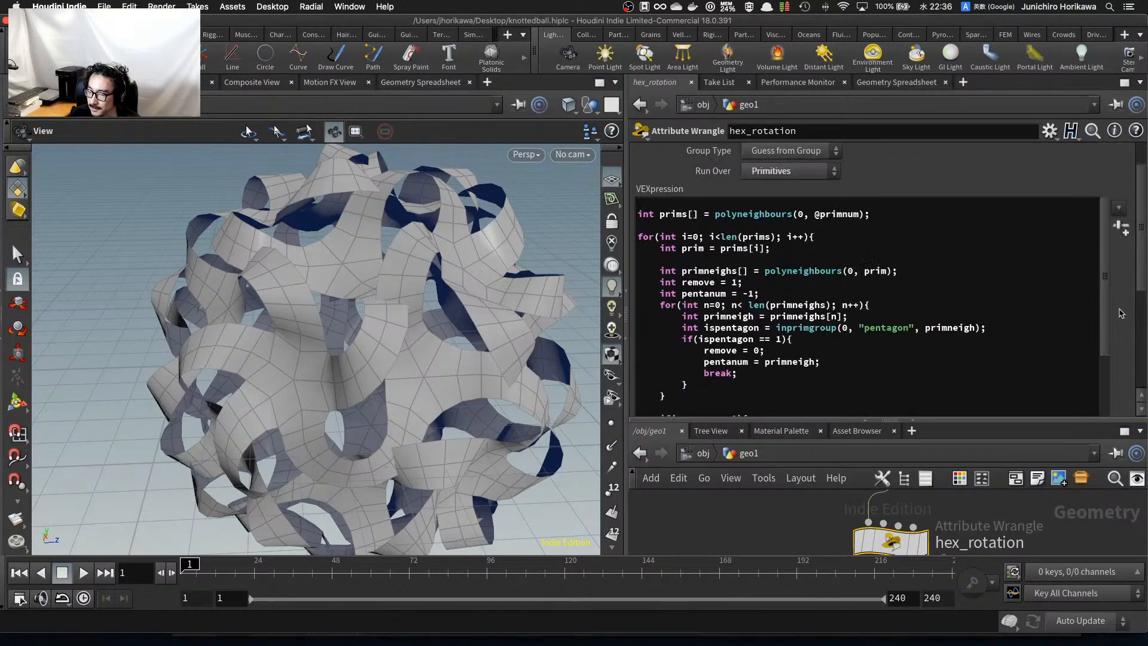
{"action": "scroll", "coordinate": [1121, 313], "scroll_direction": "up", "scroll_amount": 2}
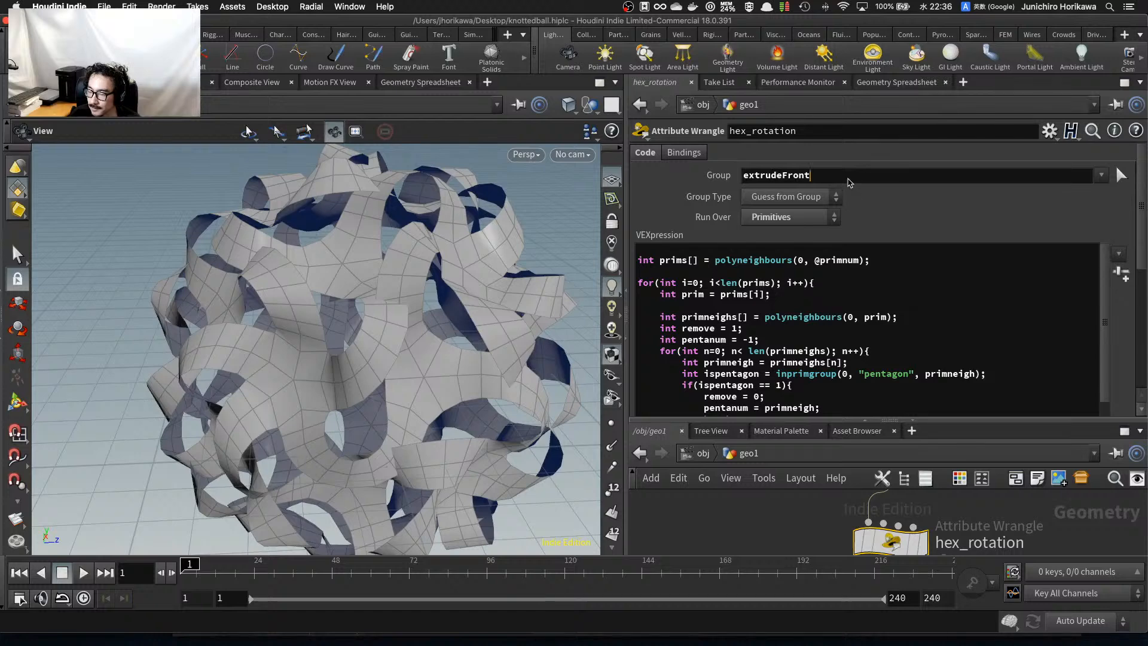
{"action": "key", "text": "Return"}
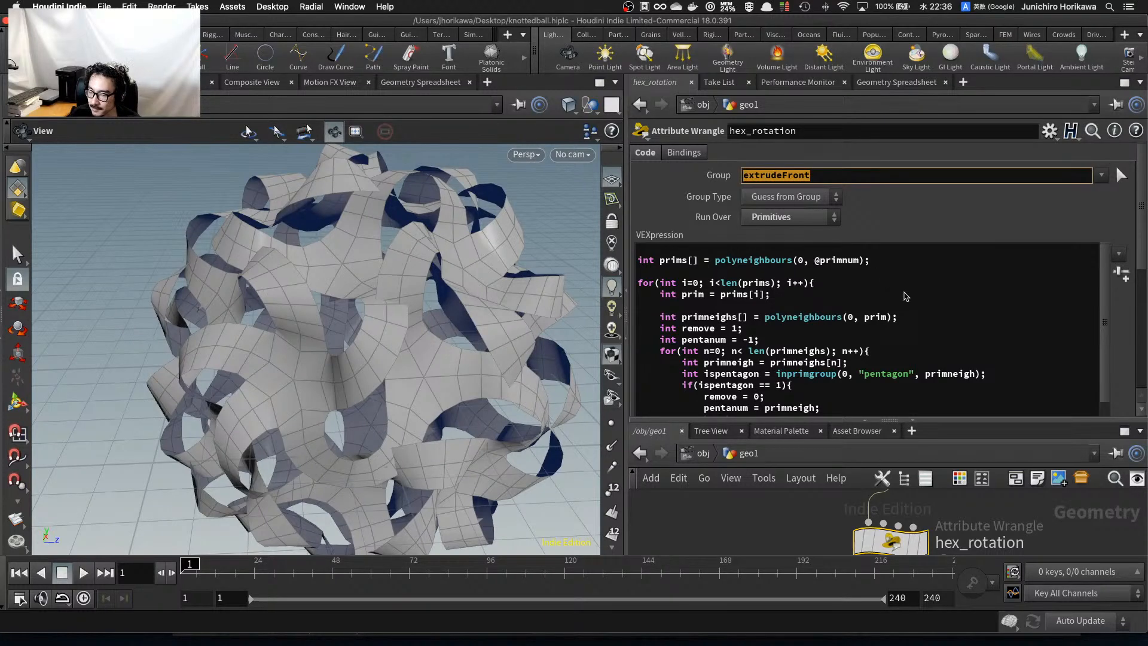
{"action": "left_click", "coordinate": [905, 296]}
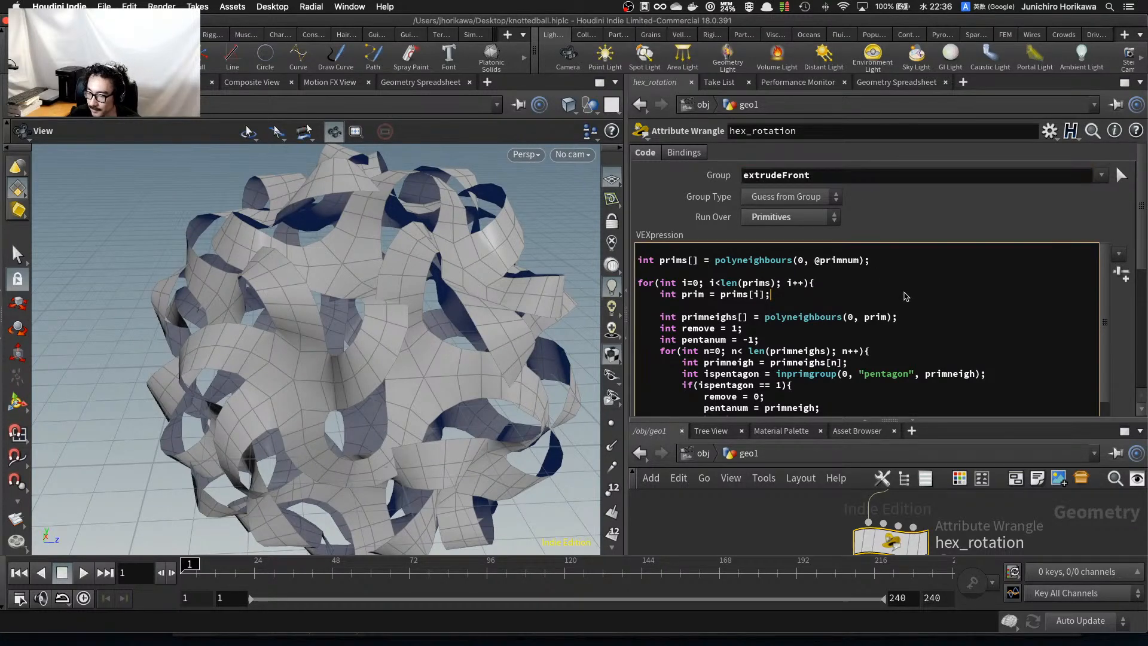
{"action": "scroll", "coordinate": [944, 274], "scroll_direction": "down", "scroll_amount": 5}
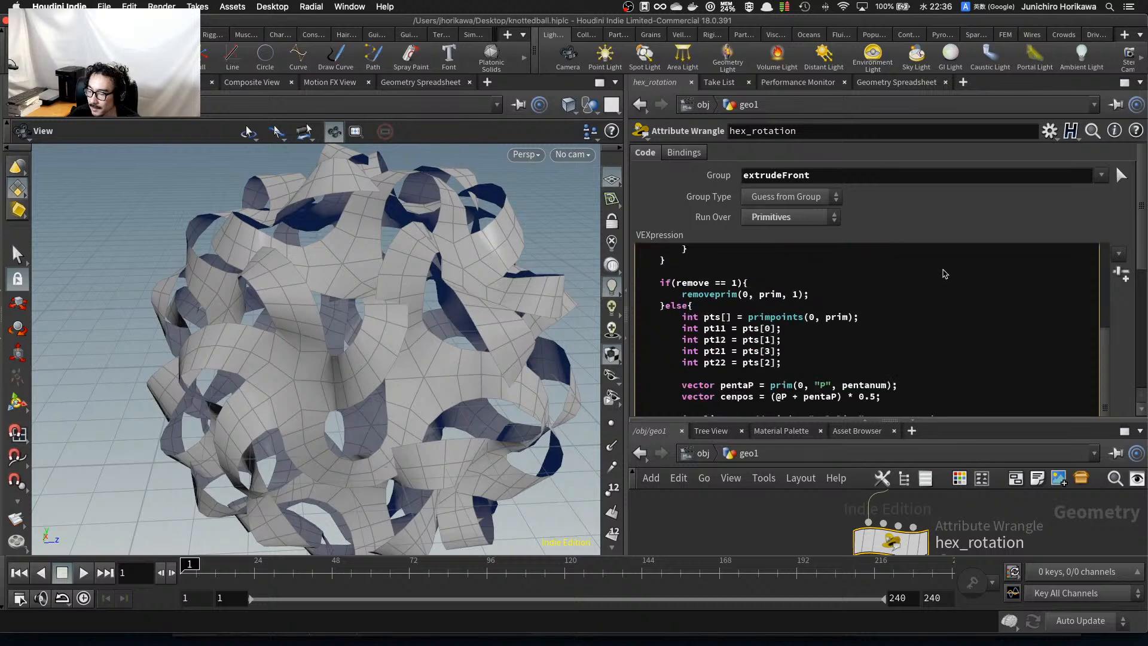
{"action": "scroll", "coordinate": [945, 274], "scroll_direction": "up", "scroll_amount": 5}
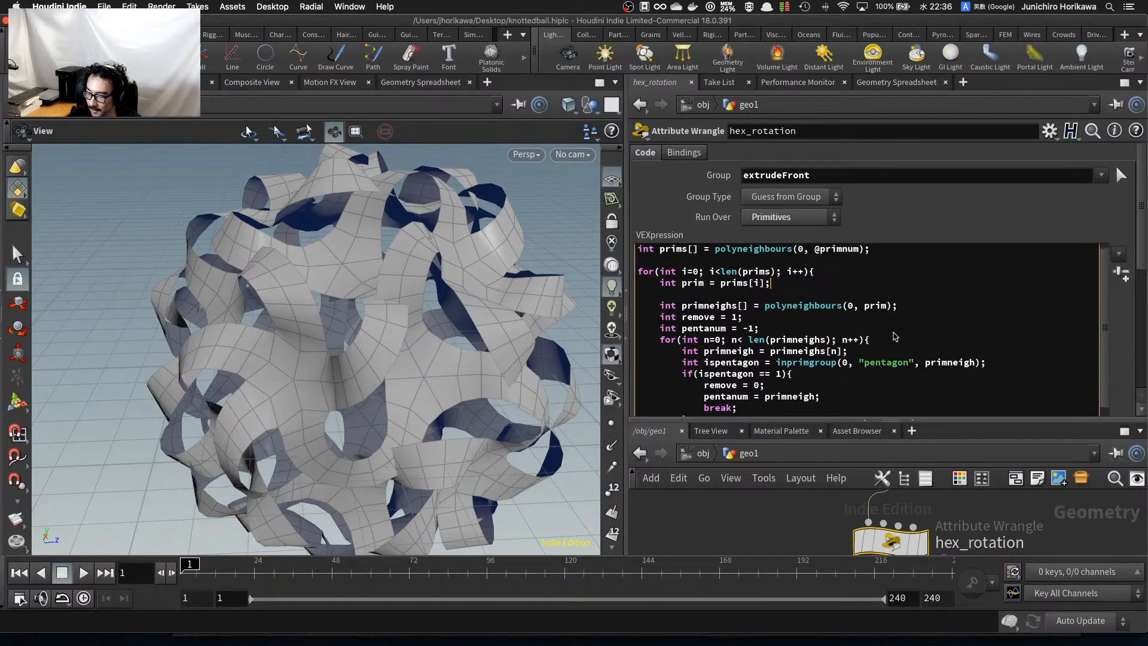
Open the hex_rotation wrangle's VEX code in a separate editor window and move the window over the viewport.
{"action": "left_click", "coordinate": [889, 291]}
{"action": "key", "text": "alt+e"}
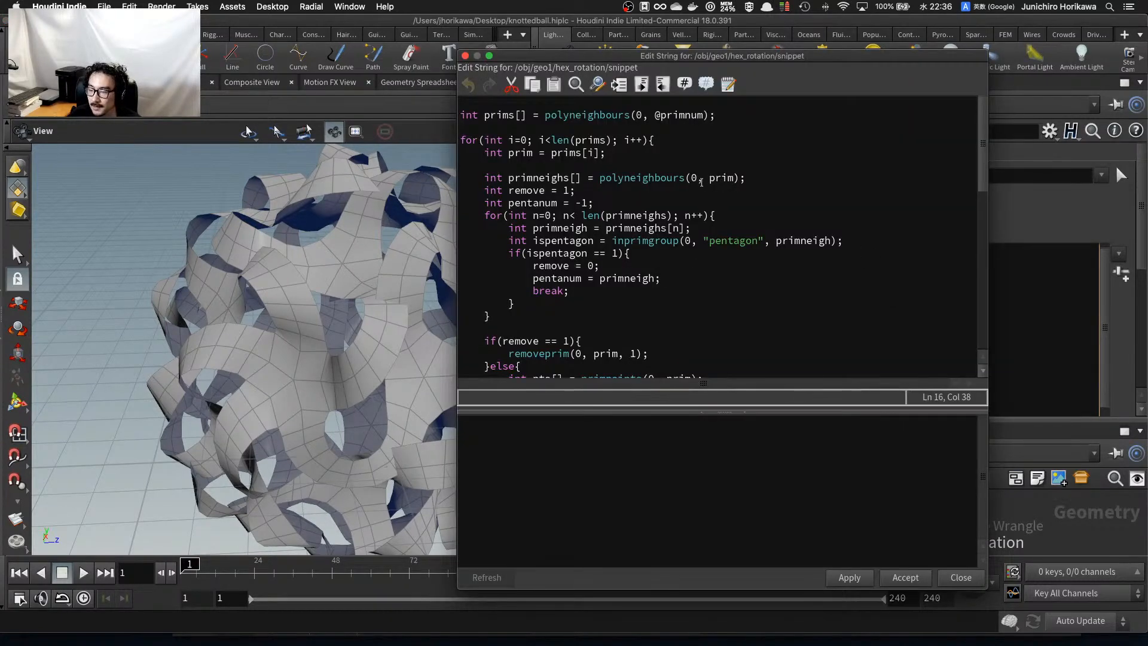
{"action": "left_click_drag", "start_coordinate": [737, 57], "coordinate": [566, 65]}
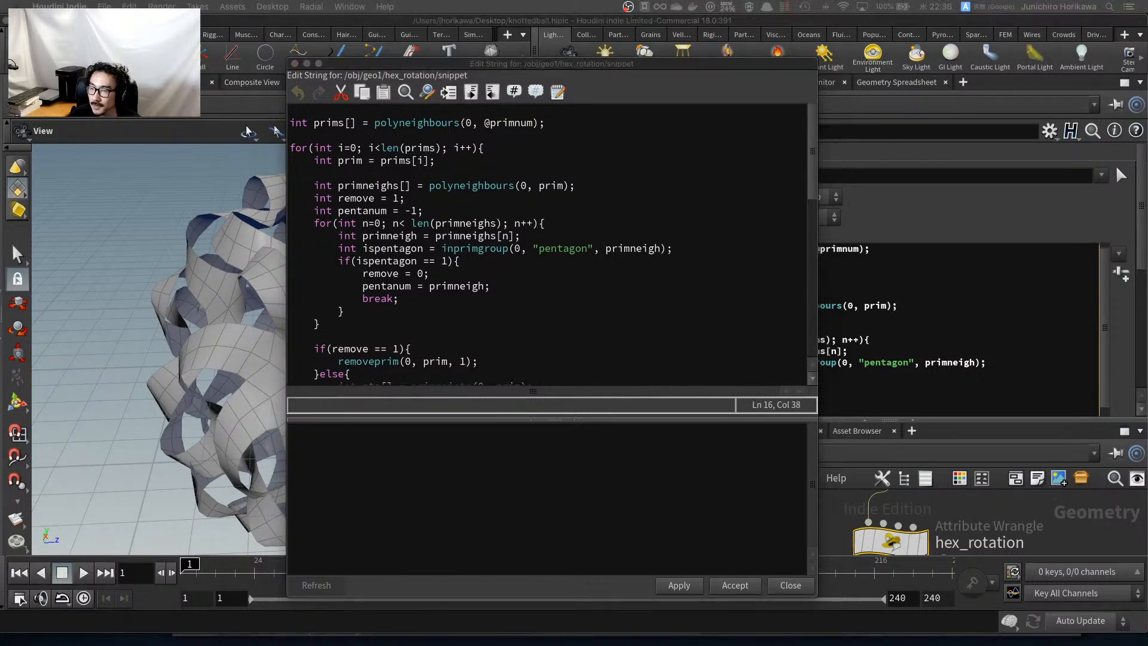
Declare a float hexoffset reading the channel chf("hex_offset") between the prims array line and the outer for loop.
{"action": "left_click", "coordinate": [417, 160]}
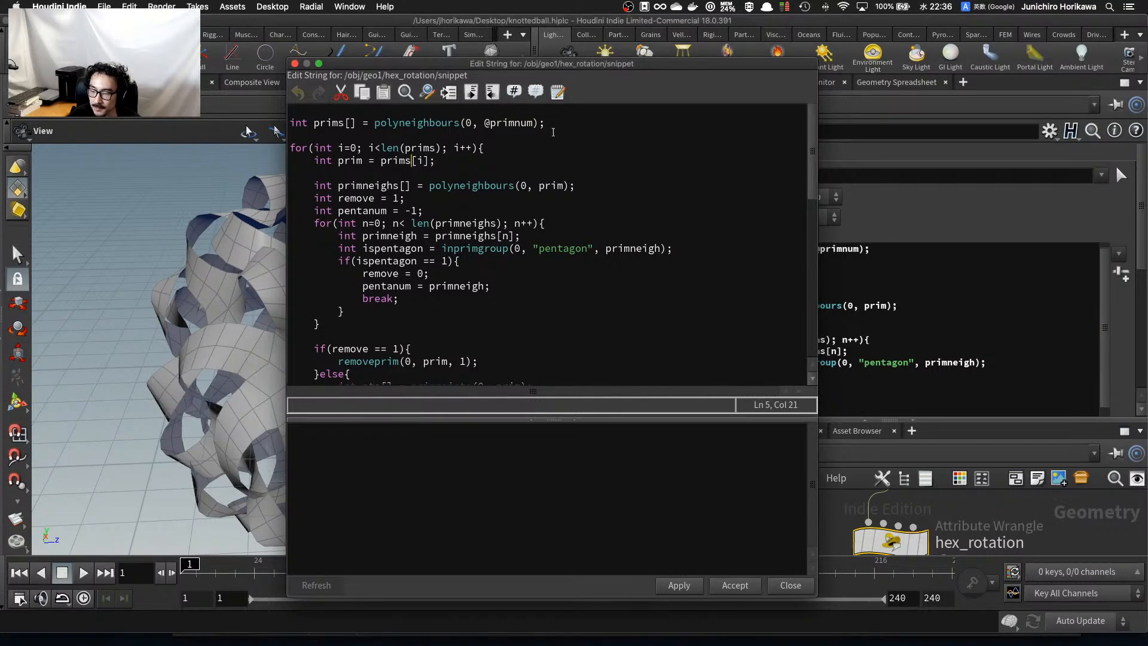
{"action": "key", "text": "Return"}
{"action": "key", "text": "Return"}
{"action": "type", "text": "floa"}
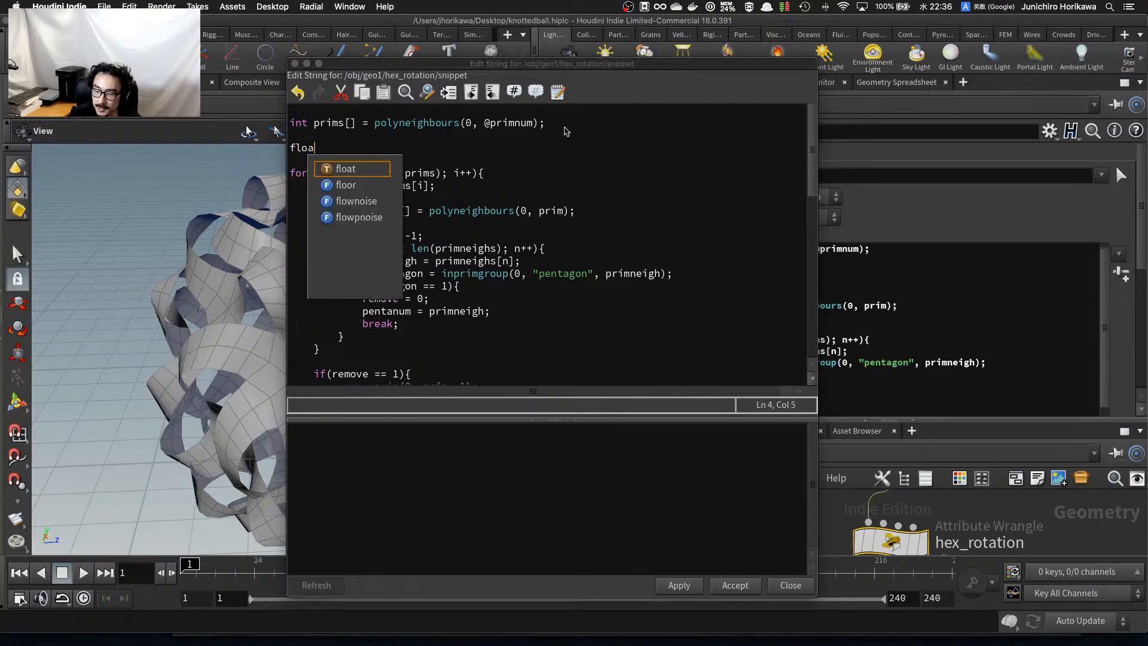
{"action": "type", "text": "t hexf"}
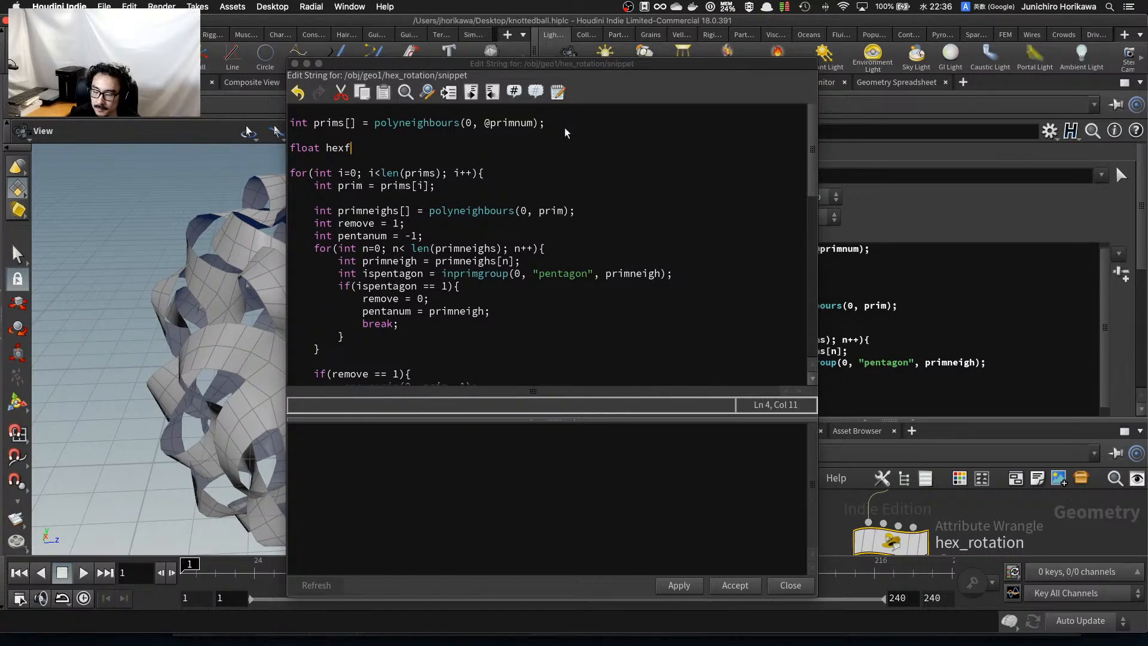
{"action": "key", "text": "BackSpace"}
{"action": "type", "text": "offset = chf("}
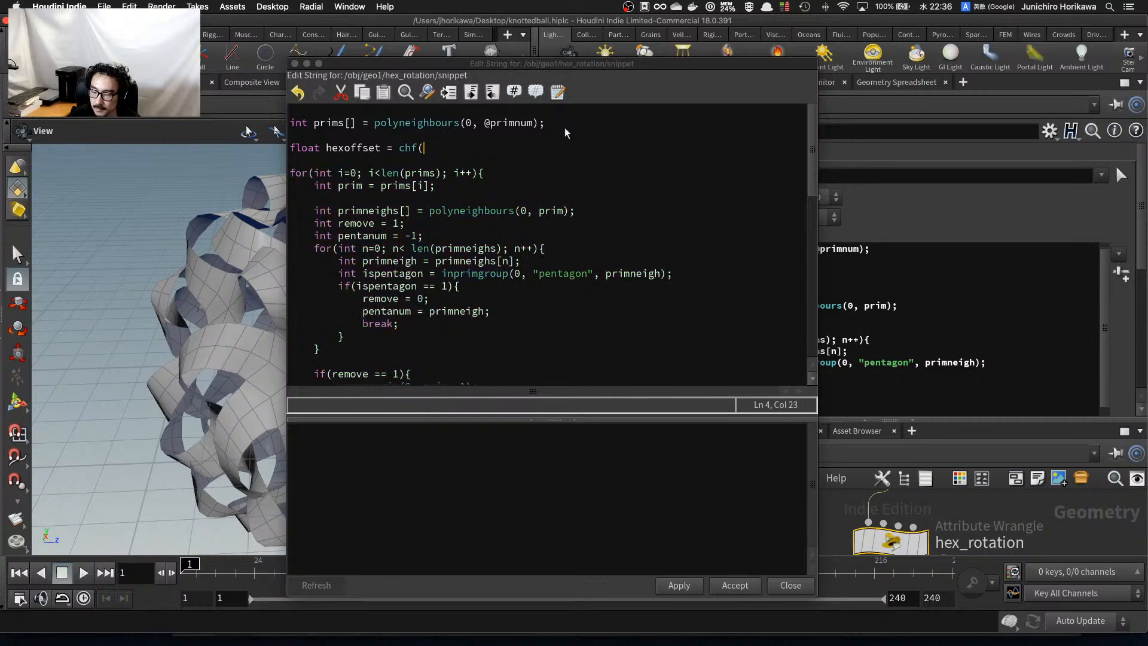
{"action": "type", "text": "\"hex_offset\")"}
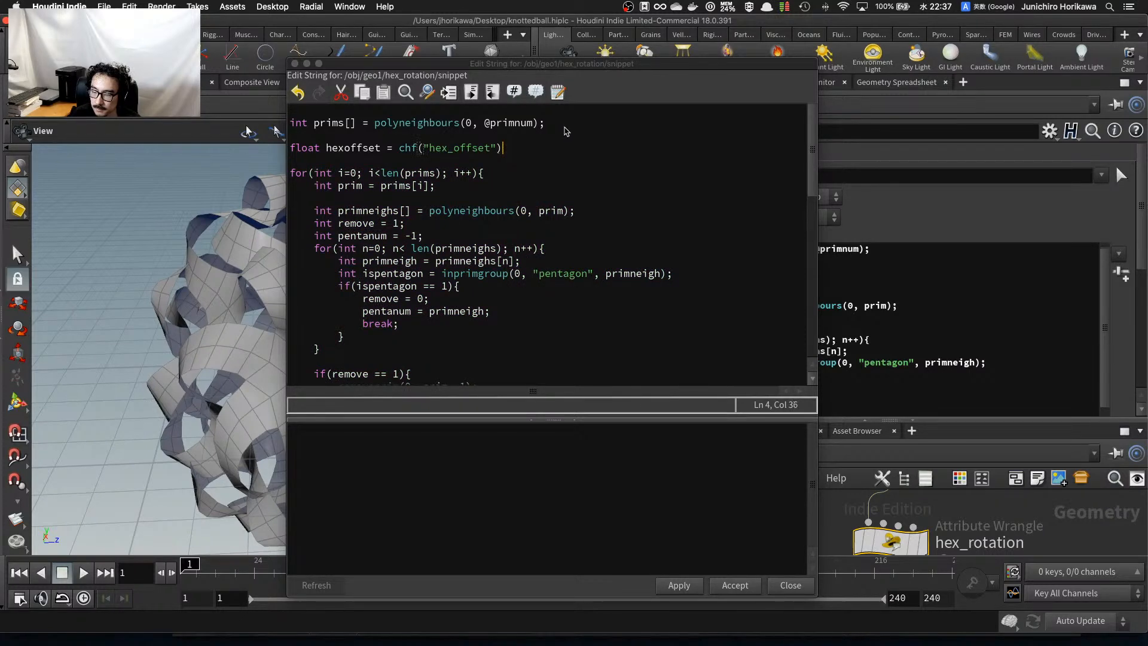
Change the declaration to float hexdist = chf("hex_dist"); by renaming both the variable and its channel.
{"action": "key", "text": "BackSpace"}
{"action": "key", "text": "BackSpace"}
{"action": "key", "text": "BackSpace"}
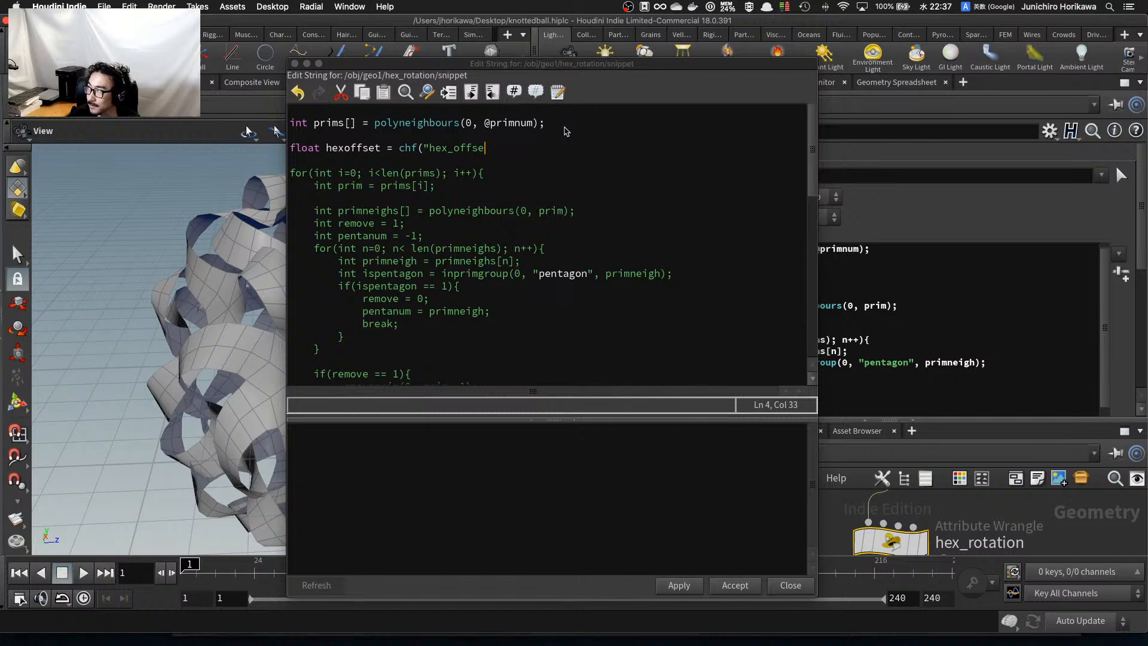
{"action": "key", "text": "BackSpace"}
{"action": "key", "text": "BackSpace"}
{"action": "key", "text": "BackSpace"}
{"action": "key", "text": "BackSpace"}
{"action": "key", "text": "BackSpace"}
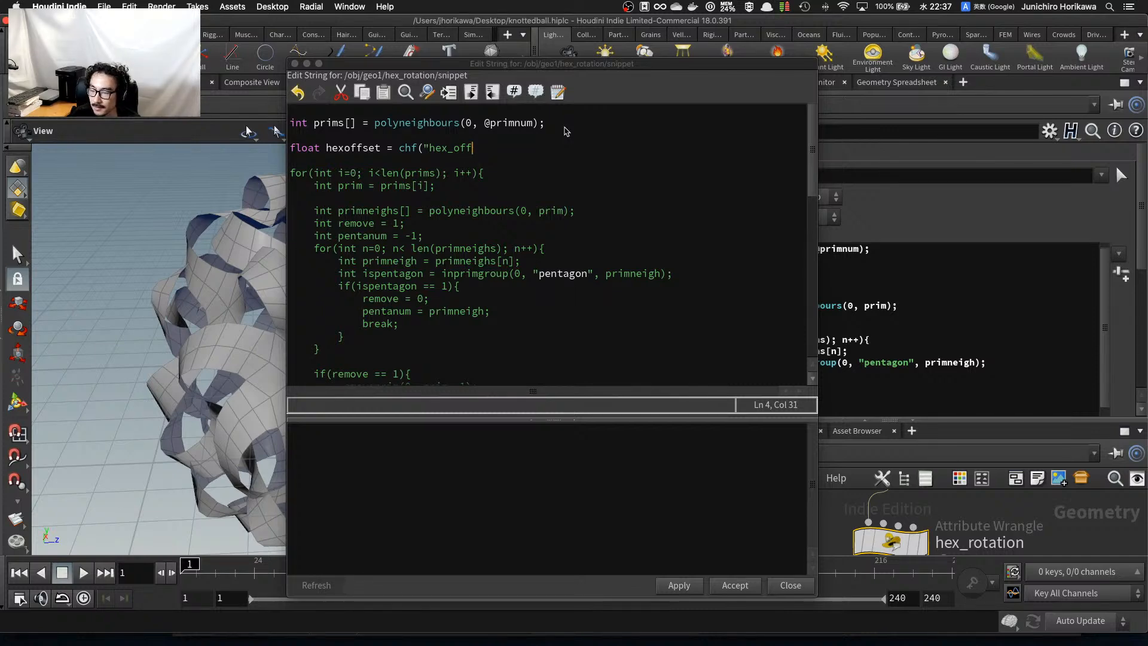
{"action": "type", "text": "dist"}
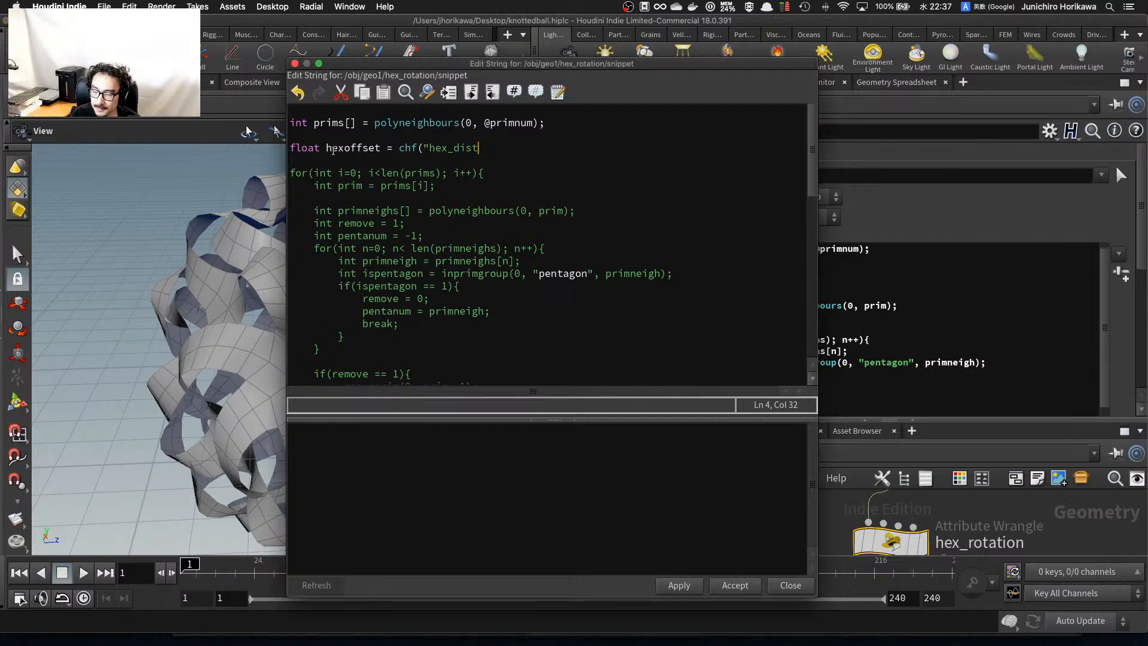
{"action": "double_click", "coordinate": [334, 148]}
{"action": "type", "text": "hex"}
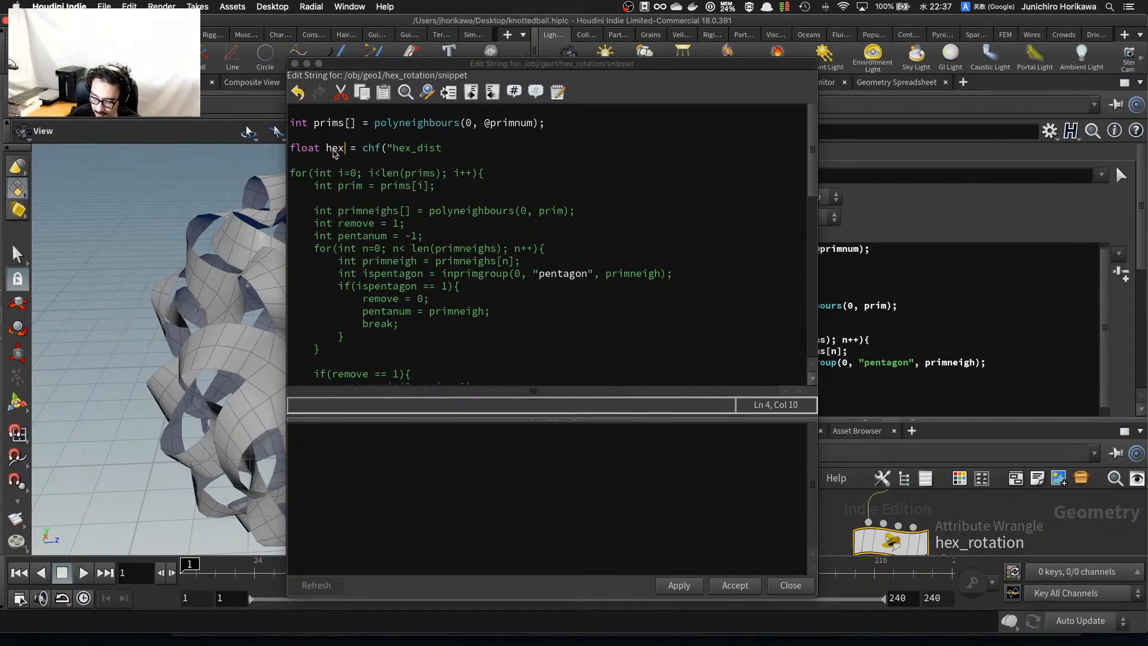
{"action": "type", "text": "dist"}
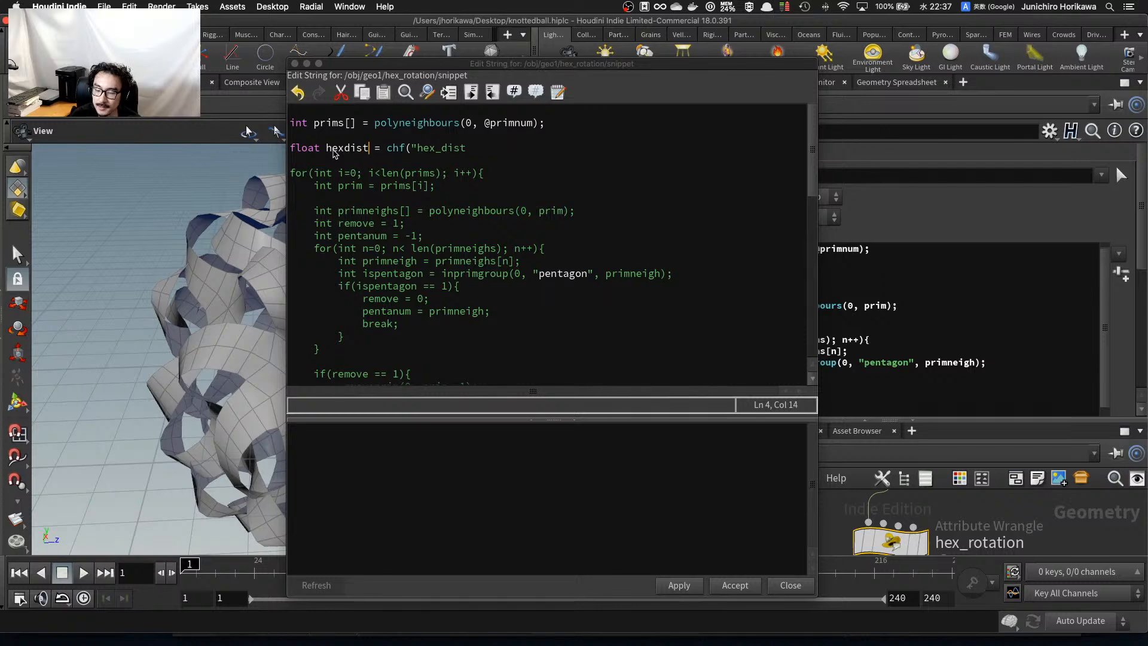
{"action": "left_click", "coordinate": [502, 149]}
{"action": "type", "text": "\""}
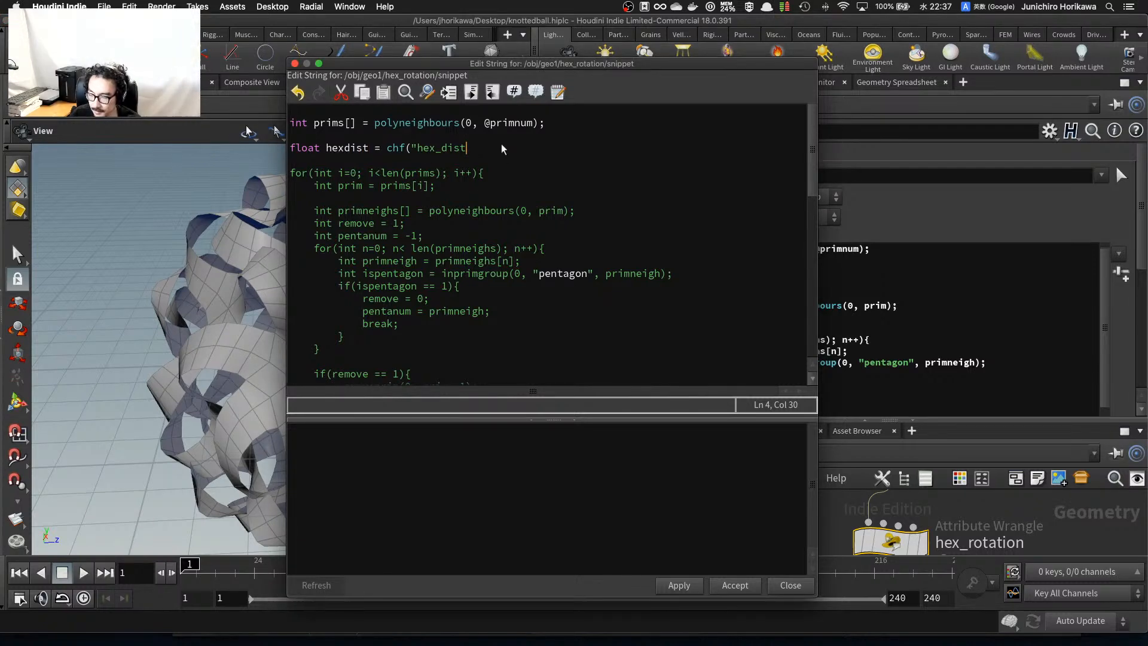
{"action": "type", "text": ");"}
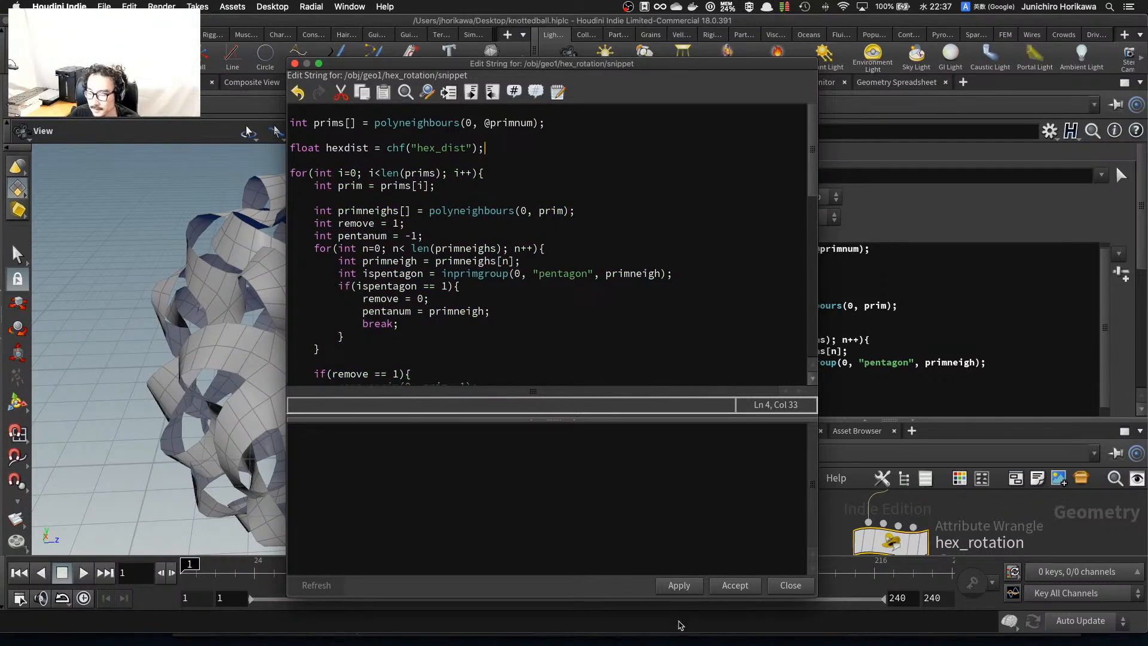
Apply the code, create the wrangle's Hex Dist channel parameter and raise its value above zero.
{"action": "left_click", "coordinate": [690, 592]}
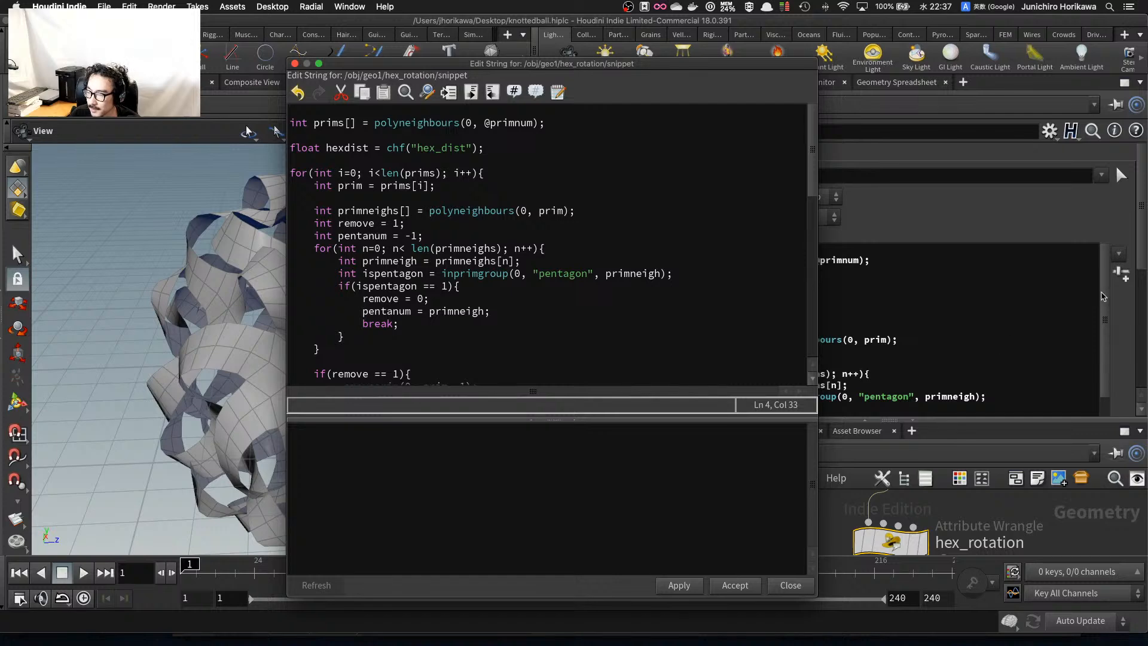
{"action": "left_click", "coordinate": [1122, 278]}
{"action": "scroll", "coordinate": [966, 298], "scroll_direction": "down", "scroll_amount": 10}
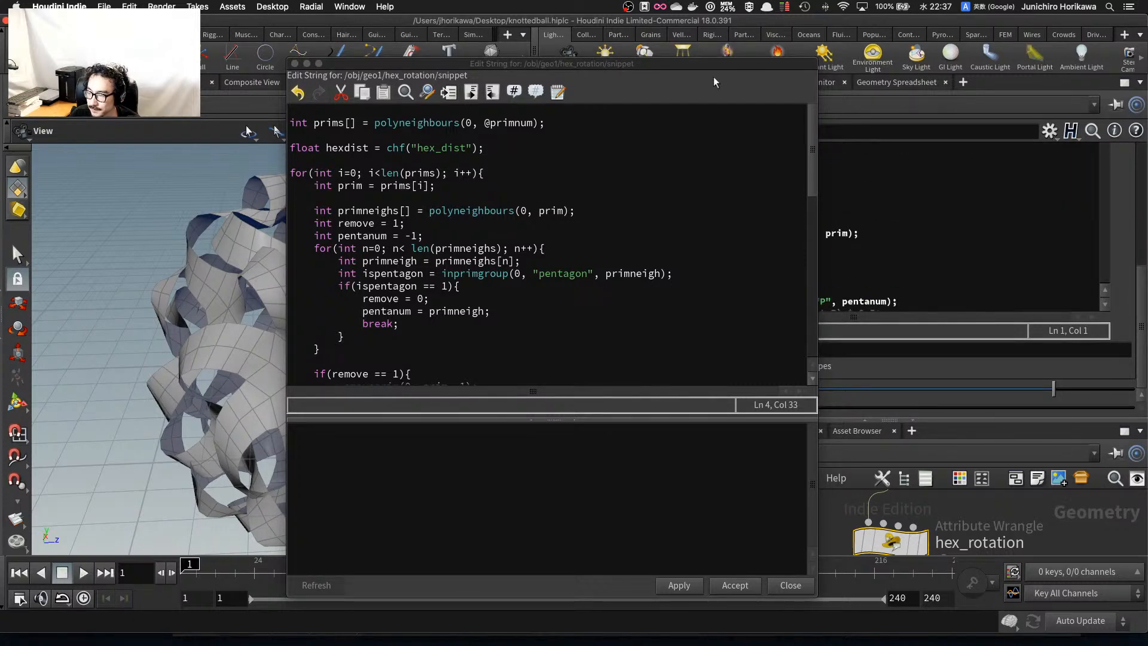
{"action": "left_click_drag", "start_coordinate": [712, 76], "coordinate": [508, 93]}
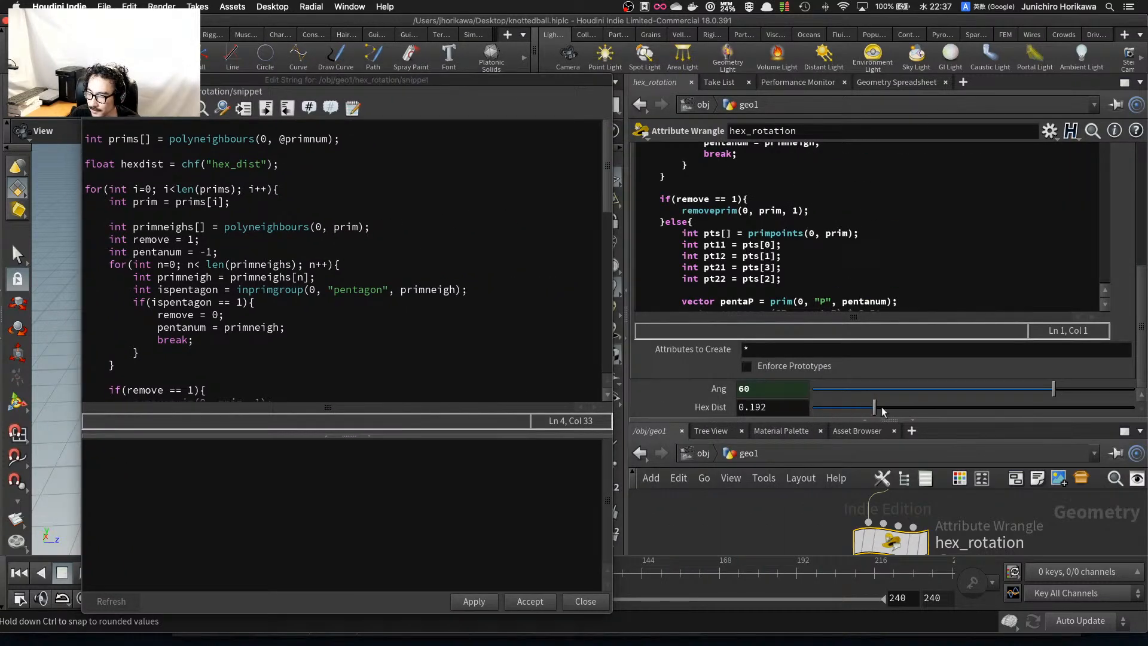
{"action": "left_click_drag", "start_coordinate": [881, 407], "coordinate": [898, 408]}
{"action": "left_click_drag", "start_coordinate": [432, 87], "coordinate": [595, 97]}
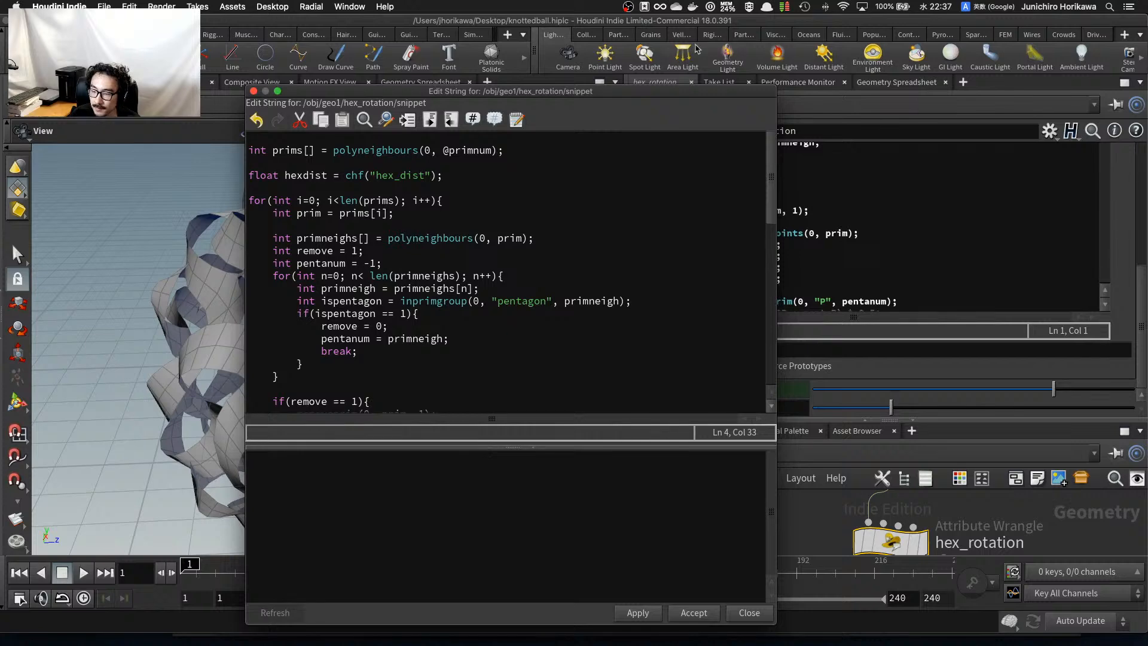
Examine the final point loop in the hex_rotation code, especially the three lines that rotate pos around @P.
{"action": "scroll", "coordinate": [640, 172], "scroll_direction": "down", "scroll_amount": 12}
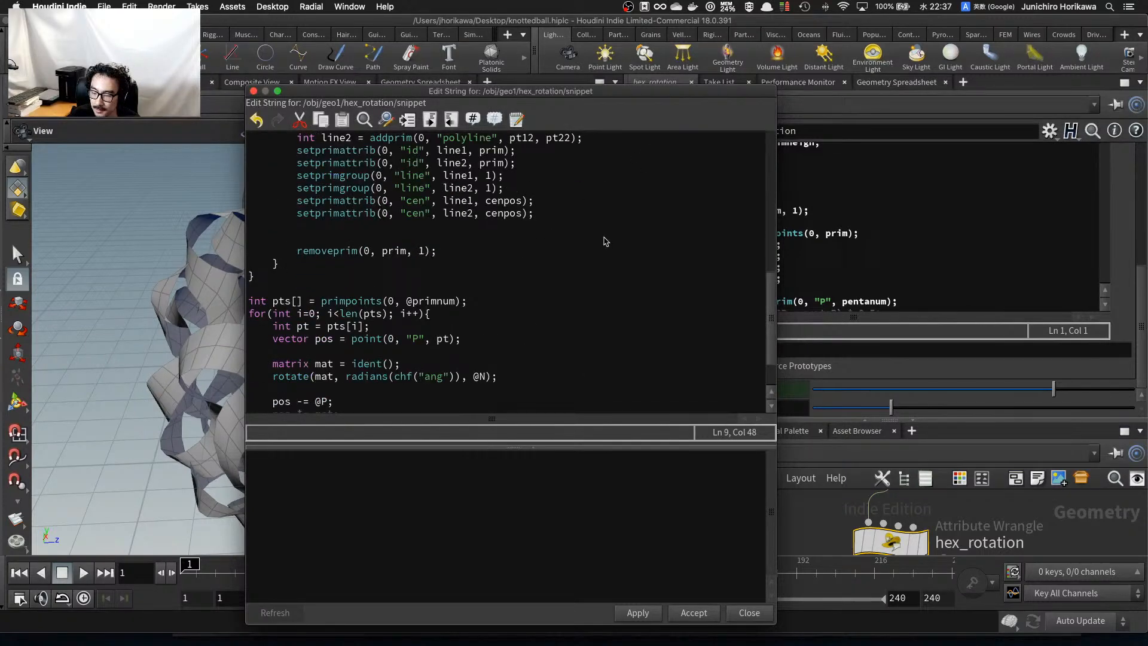
{"action": "scroll", "coordinate": [606, 240], "scroll_direction": "up", "scroll_amount": 4}
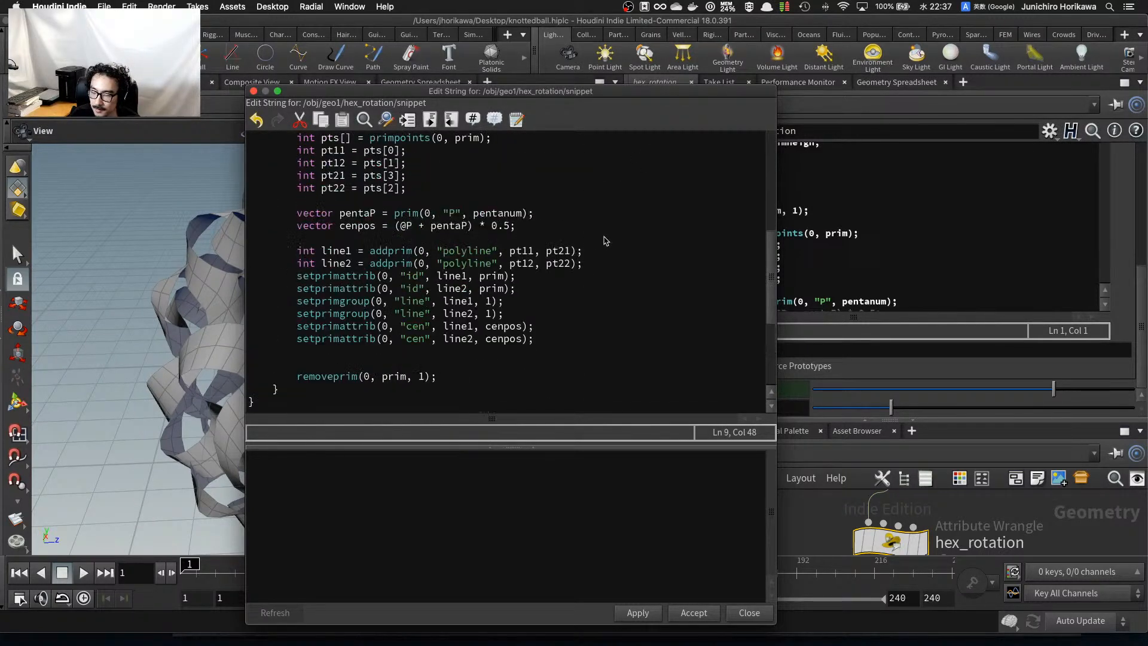
{"action": "scroll", "coordinate": [606, 241], "scroll_direction": "down", "scroll_amount": 5}
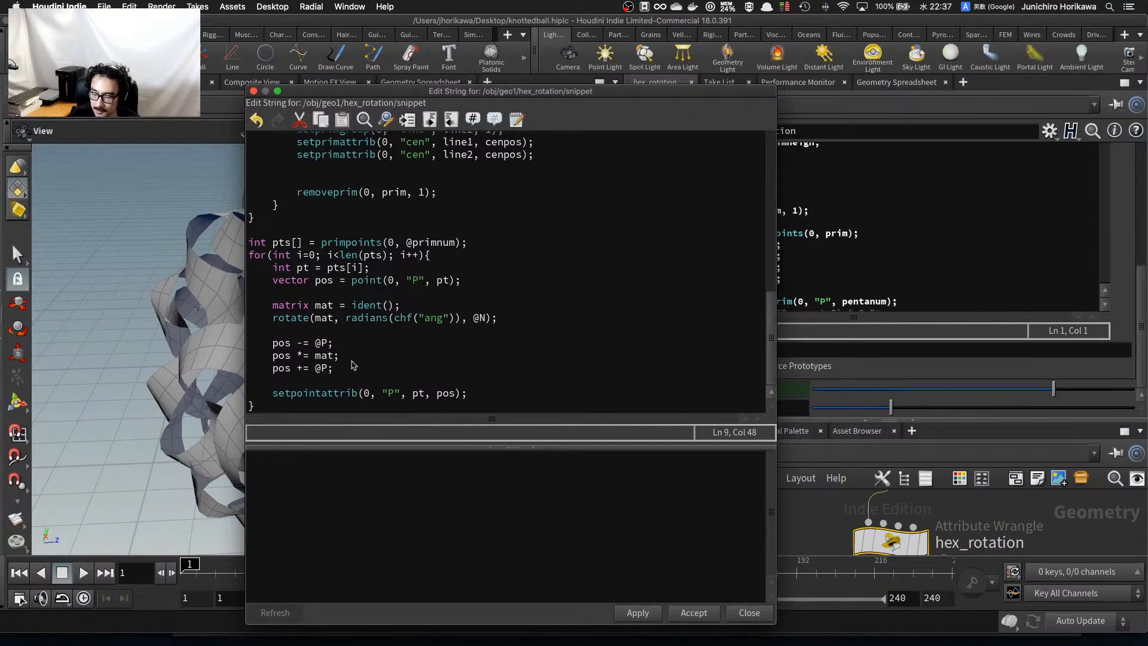
{"action": "left_click_drag", "start_coordinate": [353, 365], "coordinate": [246, 341]}
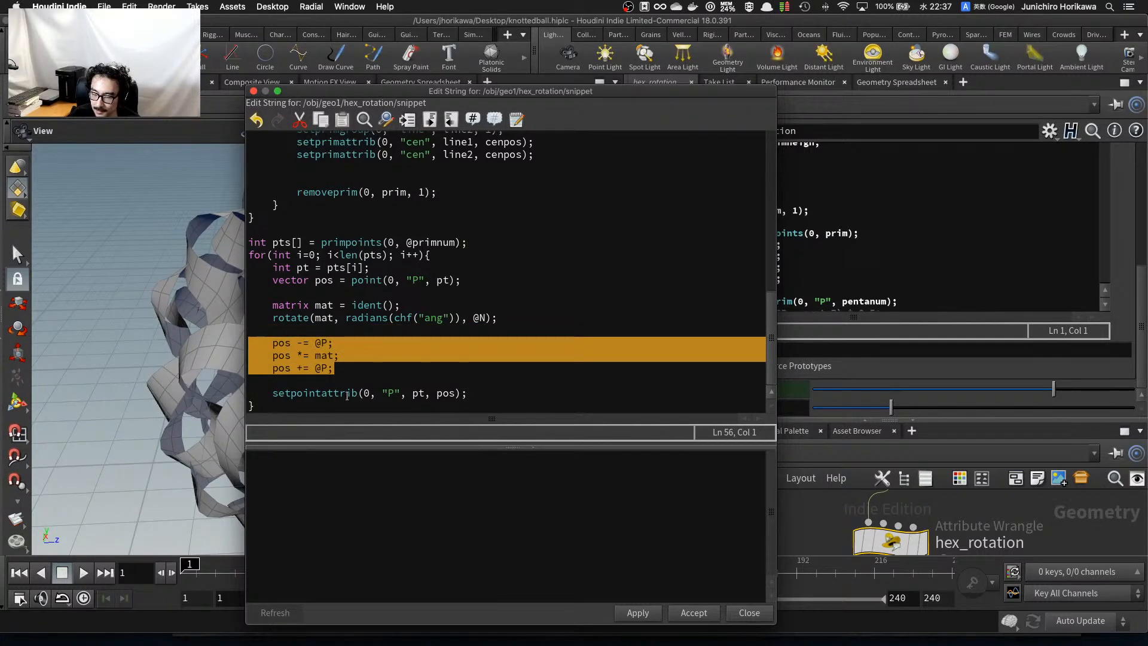
{"action": "left_click", "coordinate": [395, 367]}
{"action": "left_click_drag", "start_coordinate": [351, 373], "coordinate": [245, 345]}
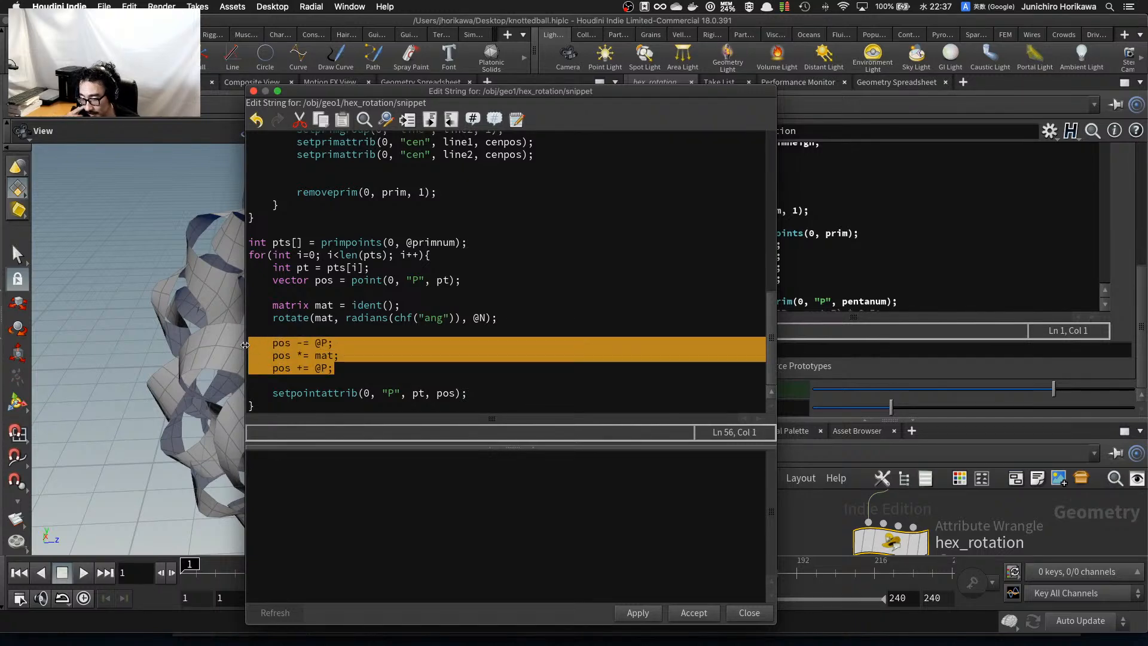
{"action": "left_click", "coordinate": [342, 365]}
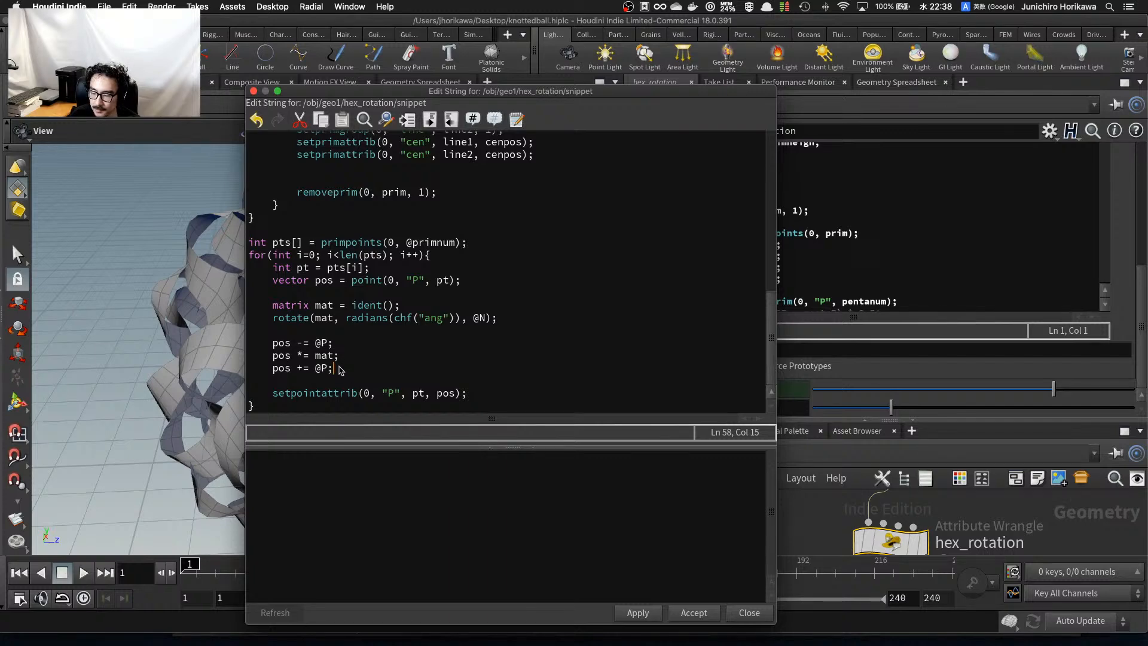
{"action": "left_click_drag", "start_coordinate": [339, 370], "coordinate": [249, 350]}
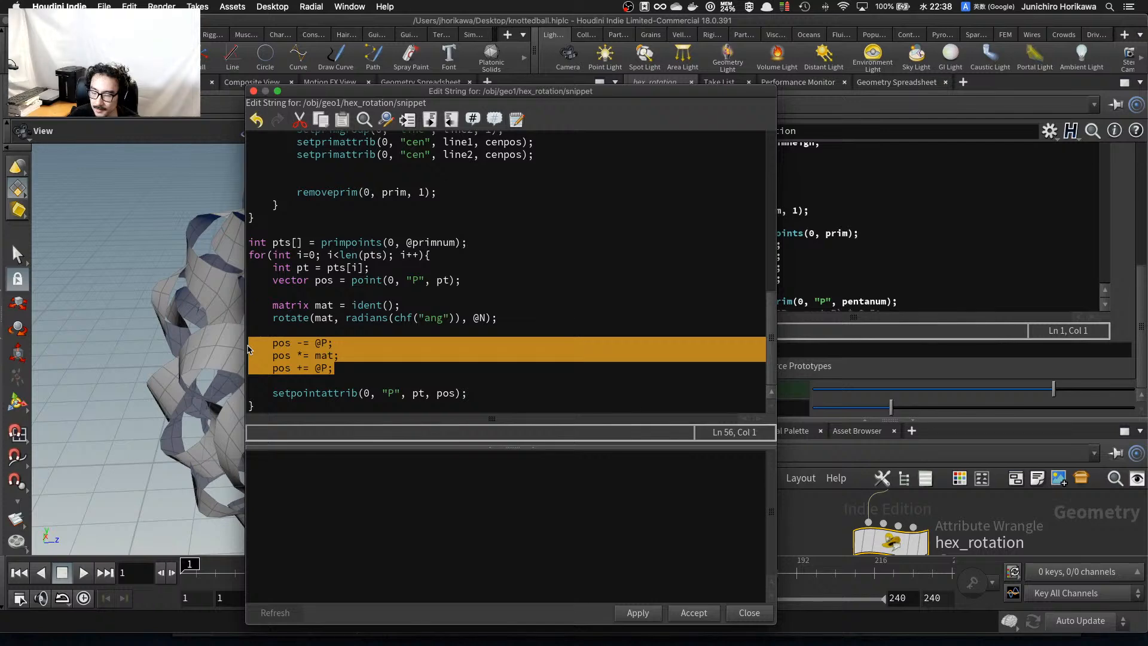
{"action": "left_click", "coordinate": [375, 370]}
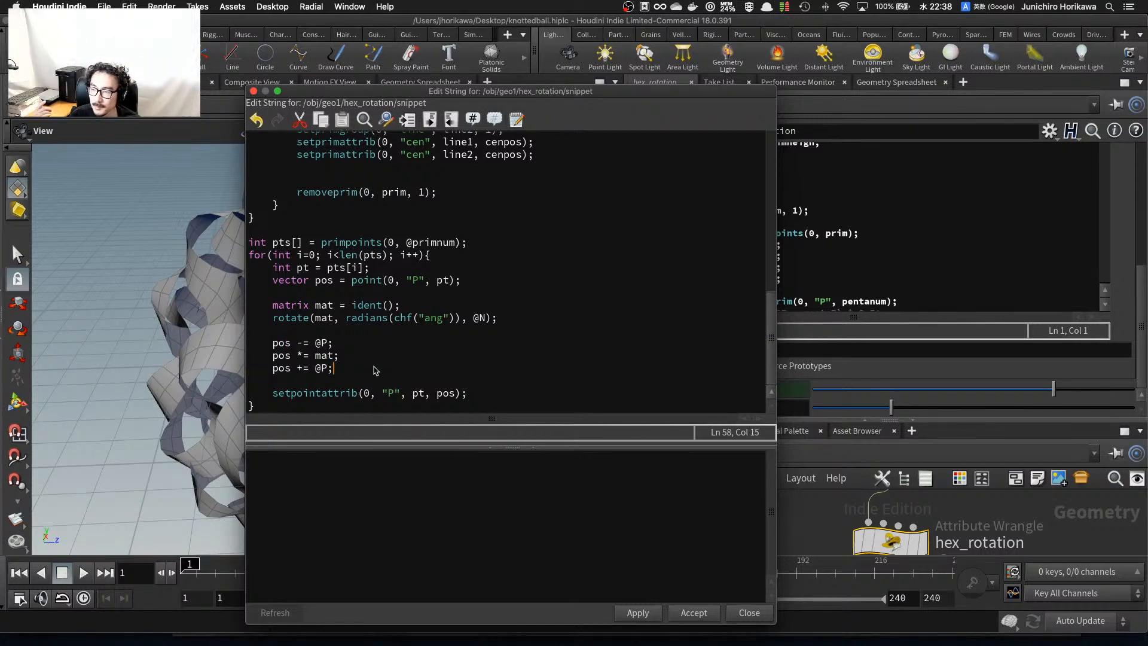
{"action": "key", "text": "Return"}
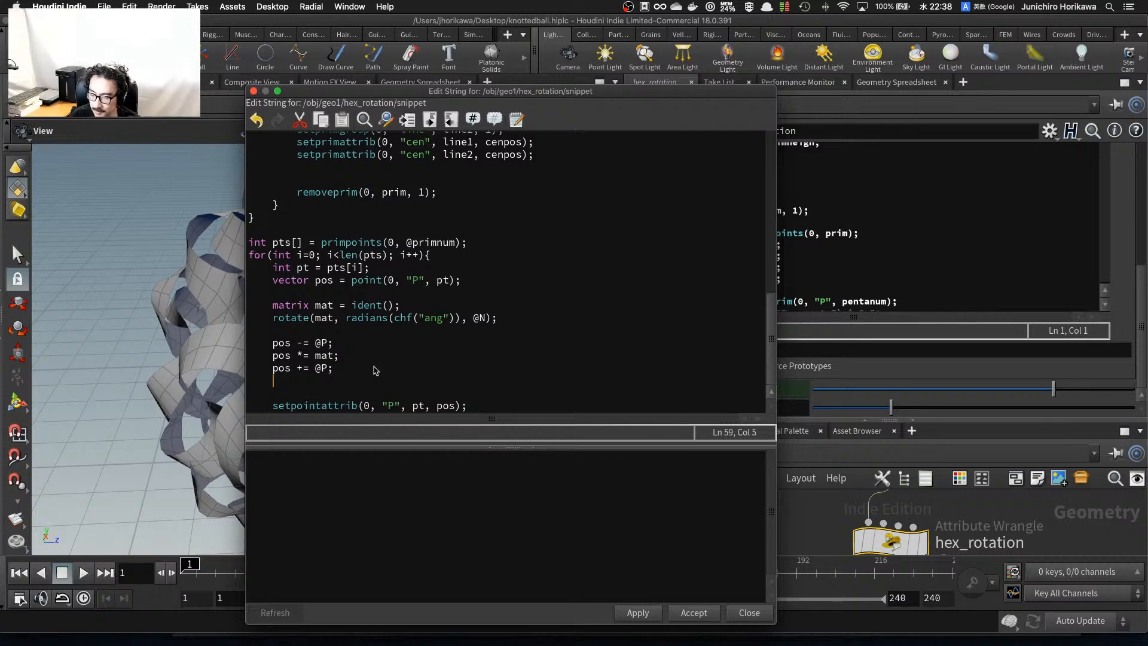
{"action": "type", "text": "pos +"}
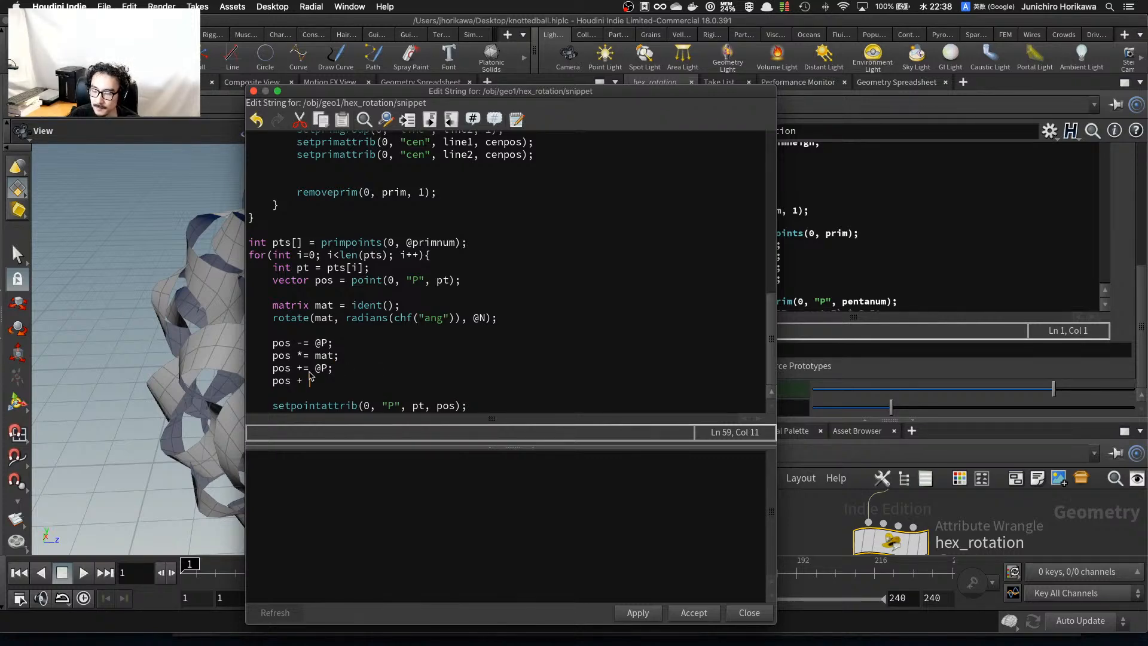
{"action": "double_click", "coordinate": [280, 368]}
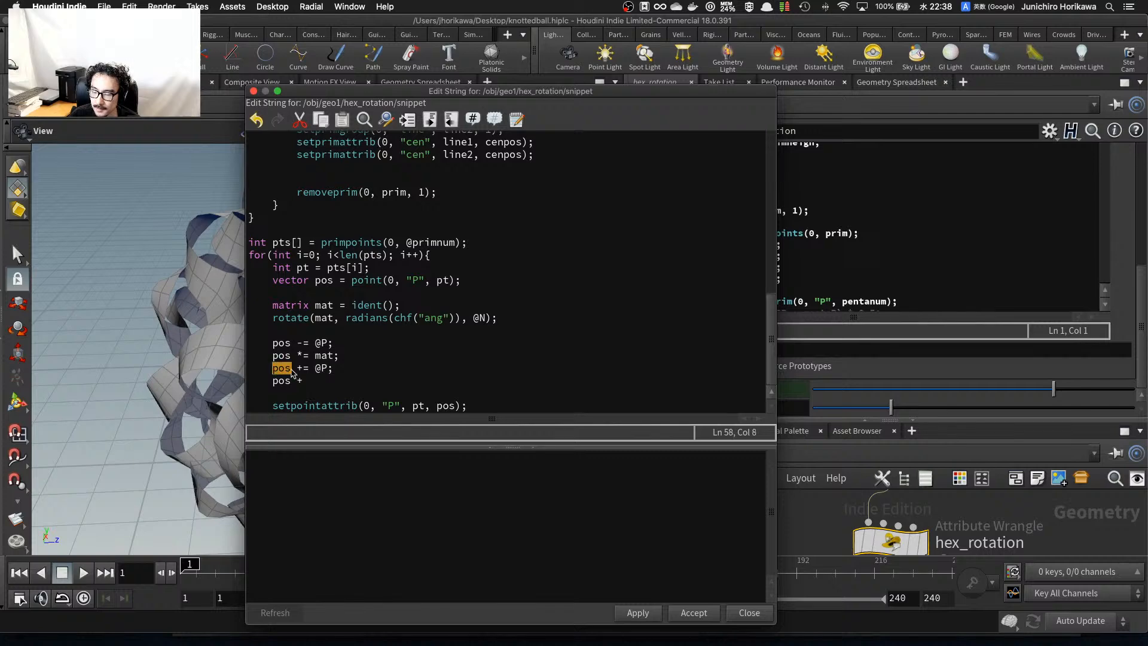
{"action": "left_click_drag", "start_coordinate": [336, 368], "coordinate": [273, 381]}
{"action": "key", "text": "BackSpace"}
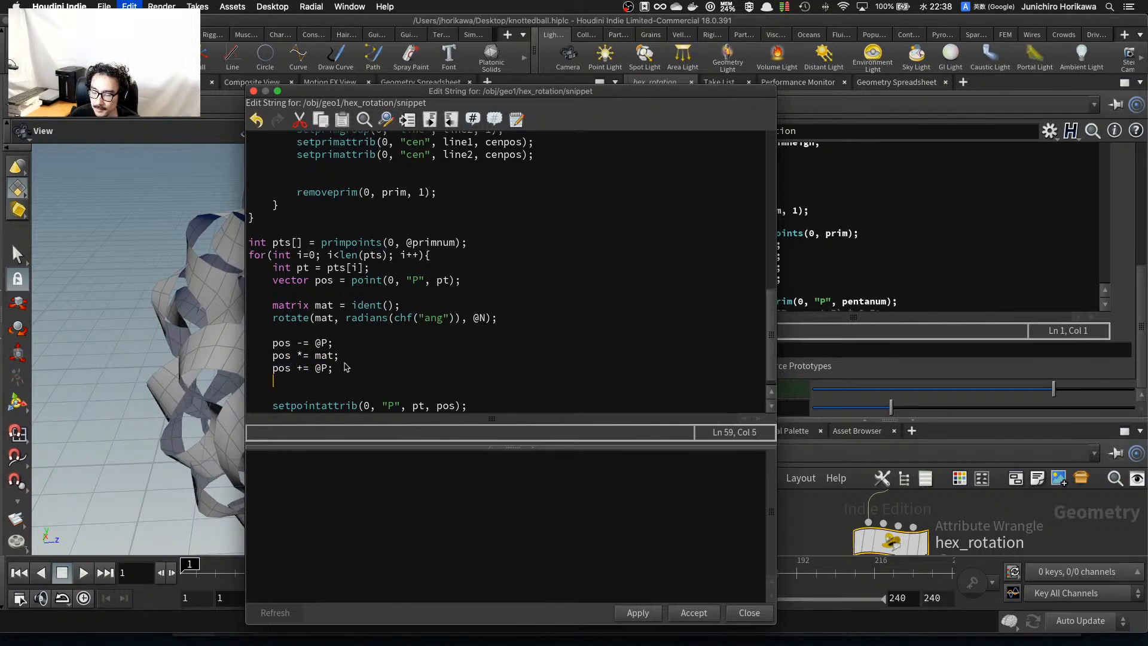
{"action": "left_click", "coordinate": [354, 360]}
{"action": "key", "text": "Return"}
{"action": "type", "text": "pos +"}
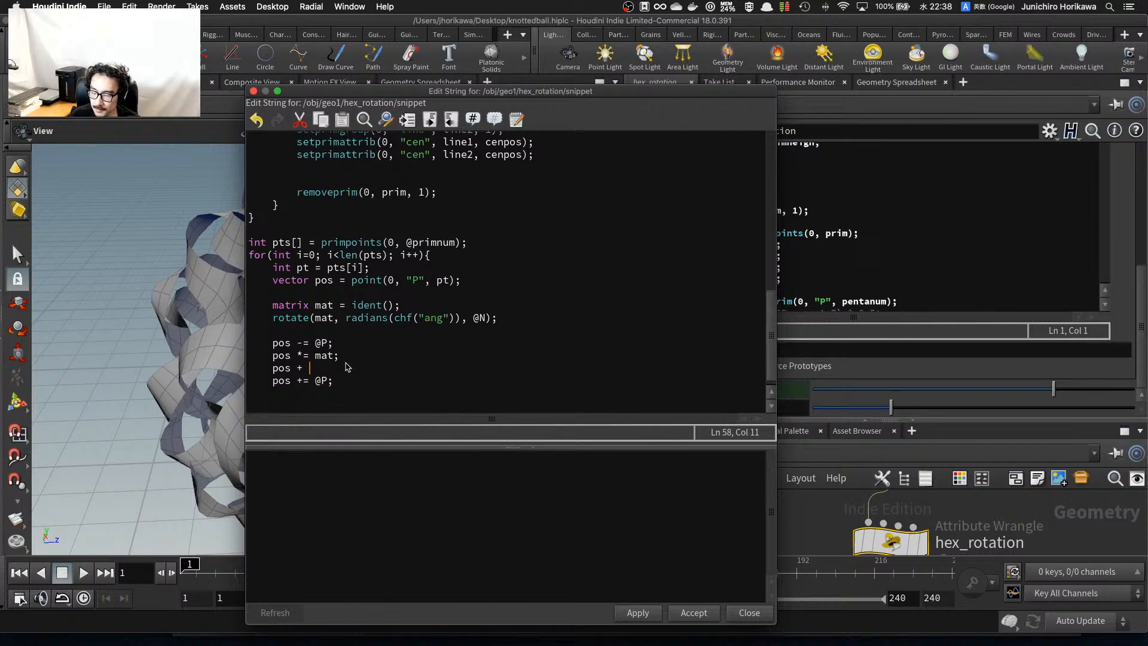
{"action": "left_click_drag", "start_coordinate": [337, 385], "coordinate": [219, 368]}
{"action": "key", "text": "super+z"}
Add a line pos += hexdist directly below pos += @P in the final point loop of the hex_rotation code.
{"action": "left_click", "coordinate": [304, 390]}
{"action": "type", "text": "pos +"}
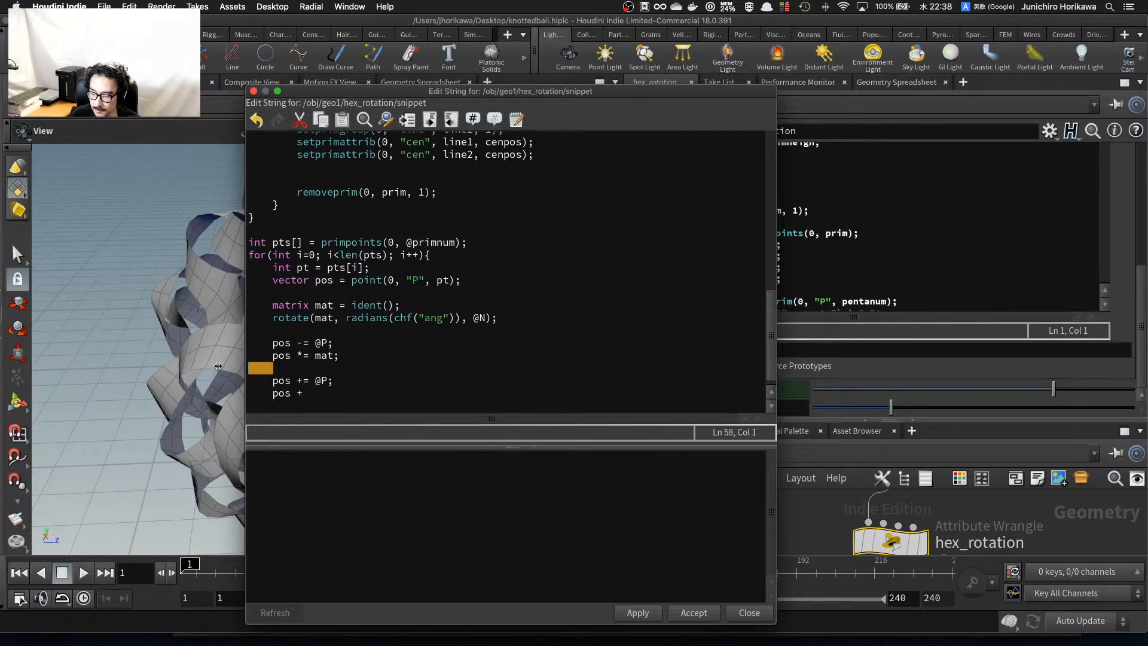
{"action": "key", "text": "BackSpace"}
{"action": "key", "text": "BackSpace"}
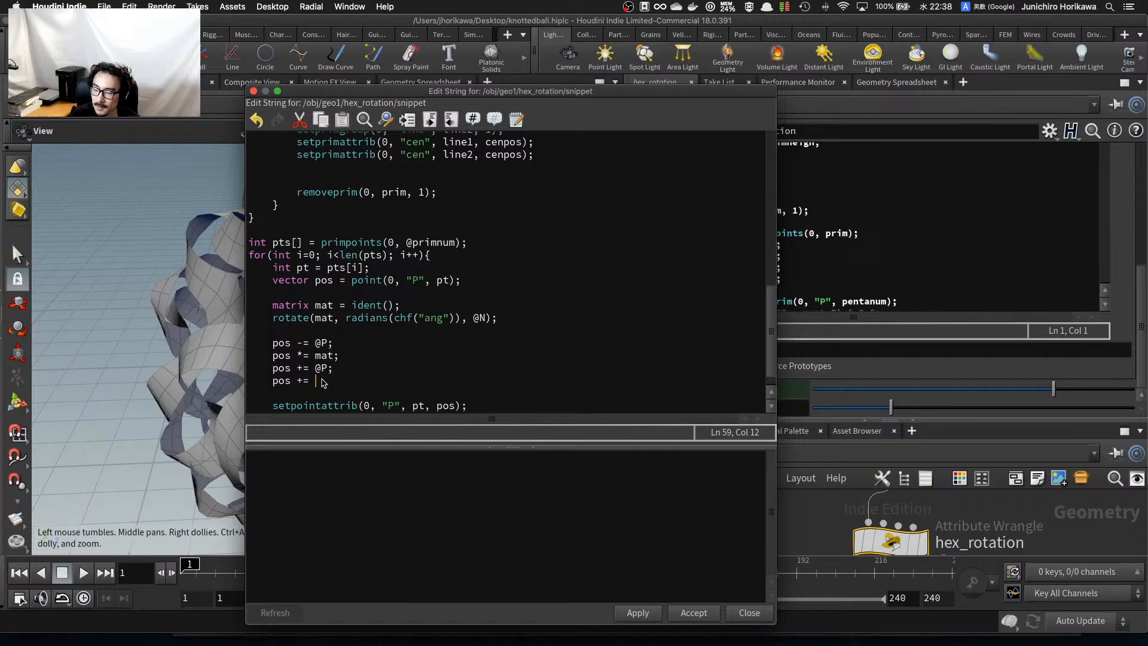
{"action": "scroll", "coordinate": [322, 382], "scroll_direction": "up", "scroll_amount": 15}
{"action": "scroll", "coordinate": [306, 191], "scroll_direction": "down", "scroll_amount": 4}
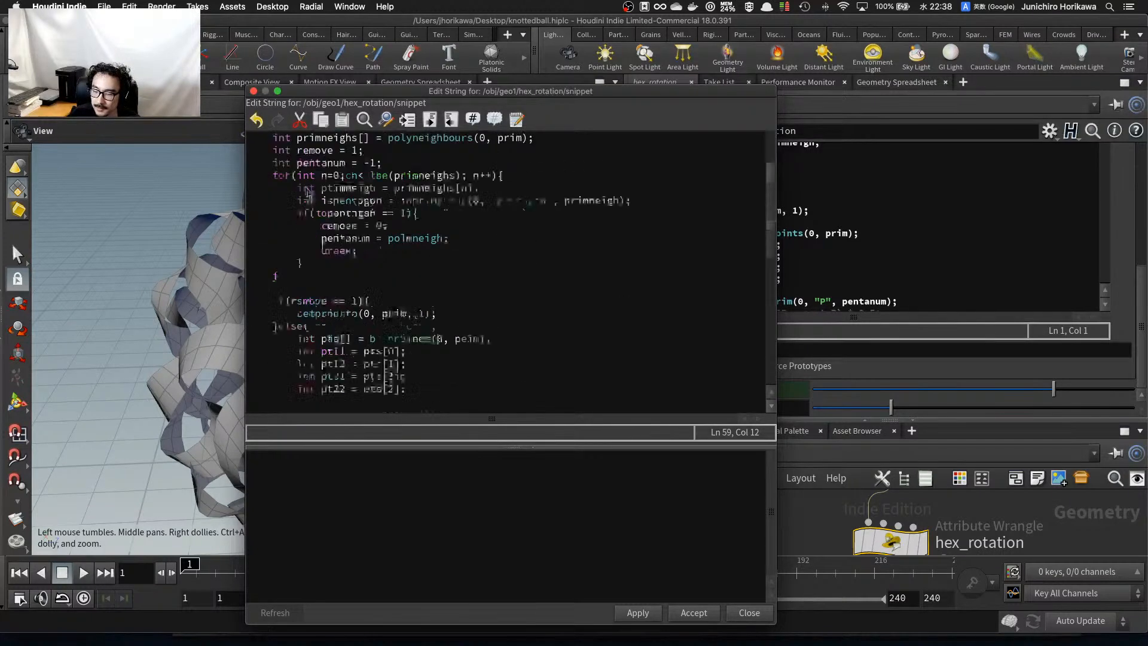
{"action": "scroll", "coordinate": [311, 210], "scroll_direction": "down", "scroll_amount": 10}
{"action": "type", "text": "xdist"}
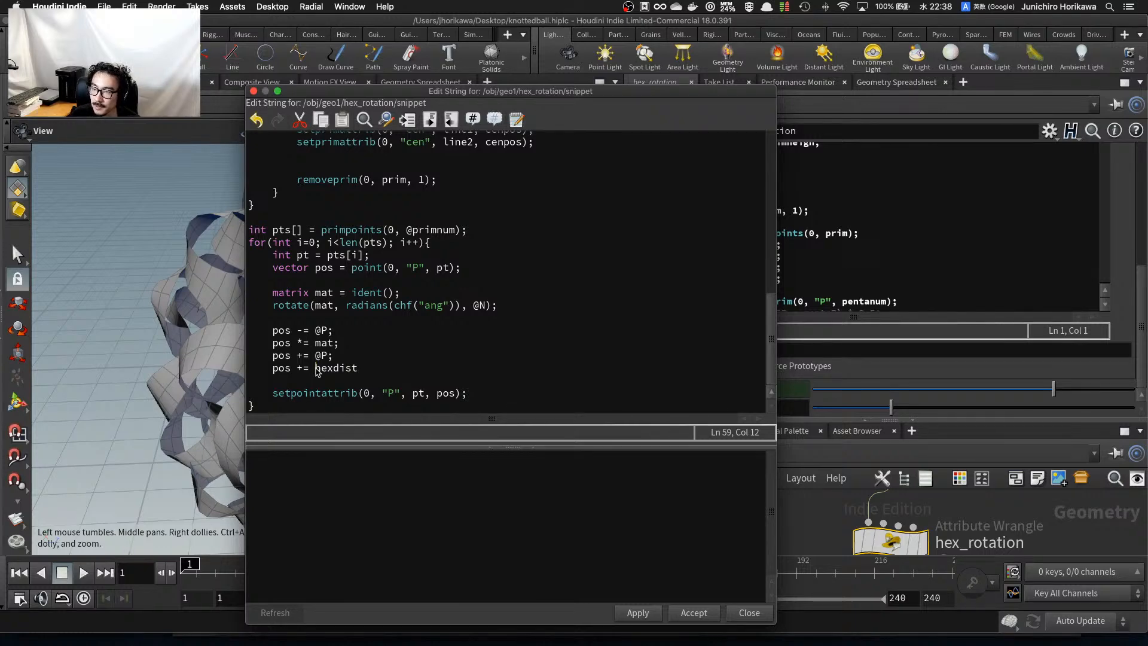
Complete the new line as pos += -@N * hexdist; and apply and accept the hex_rotation code.
{"action": "type", "text": "c"}
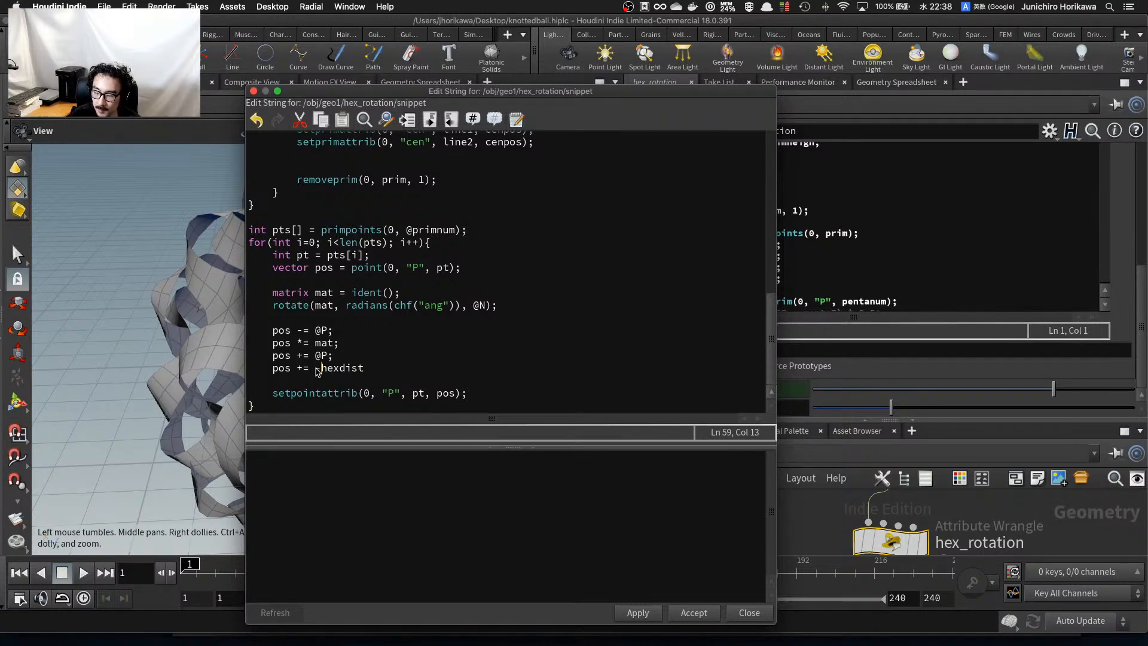
{"action": "key", "text": "BackSpace"}
{"action": "type", "text": "-@N"}
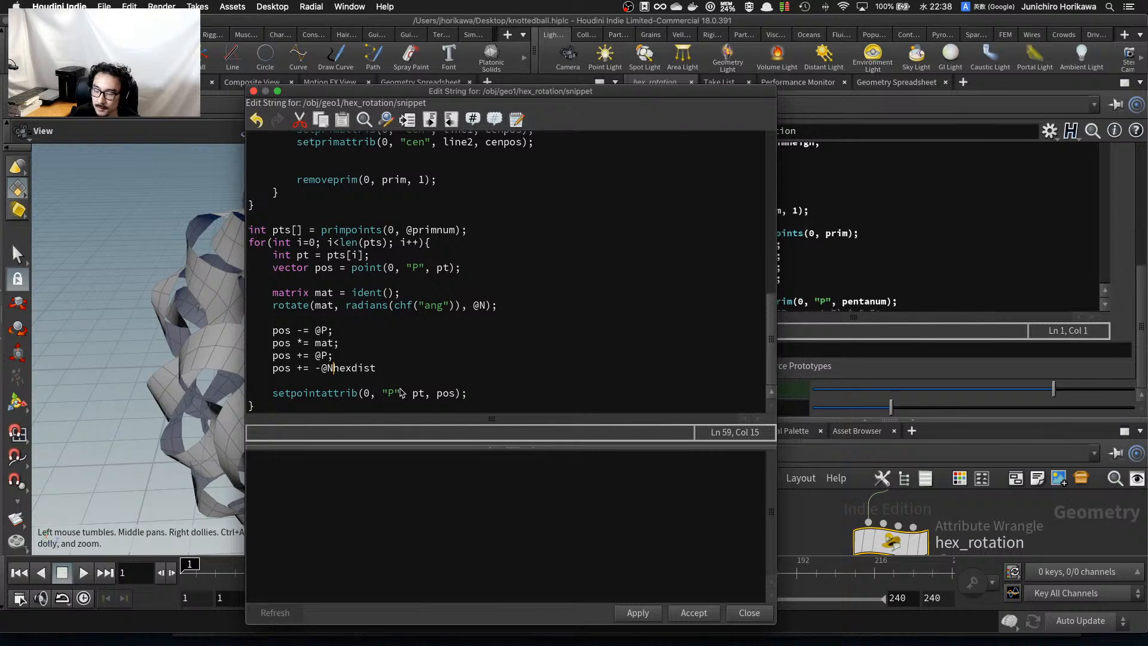
{"action": "type", "text": " *"}
{"action": "left_click", "coordinate": [418, 369]}
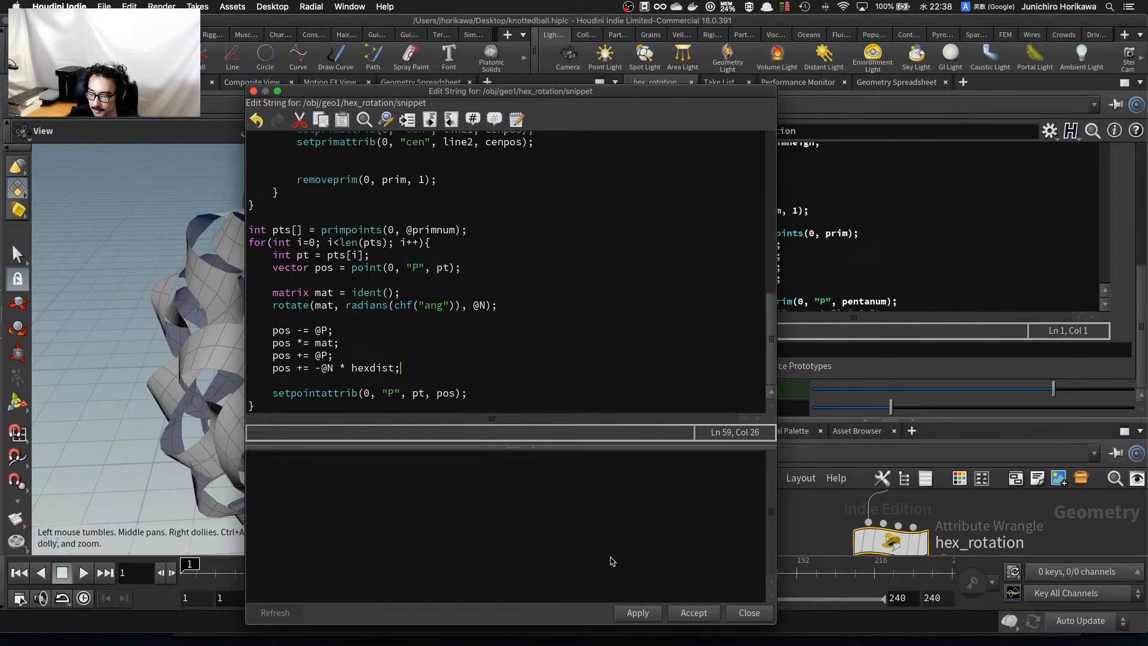
{"action": "left_click", "coordinate": [636, 613]}
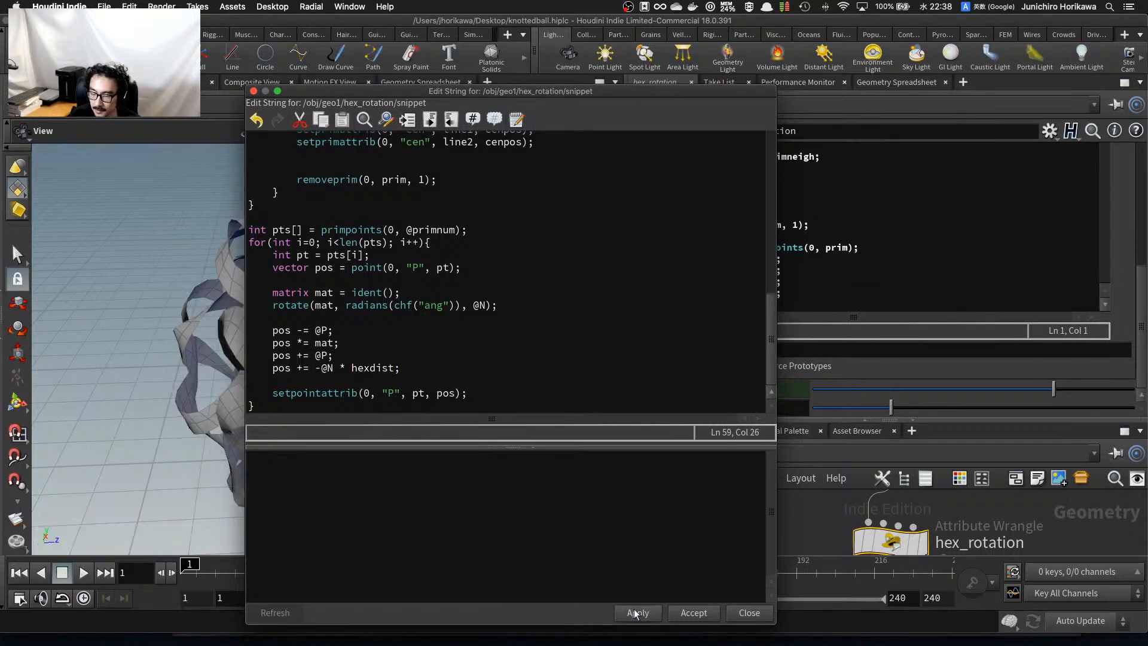
{"action": "left_click", "coordinate": [687, 614]}
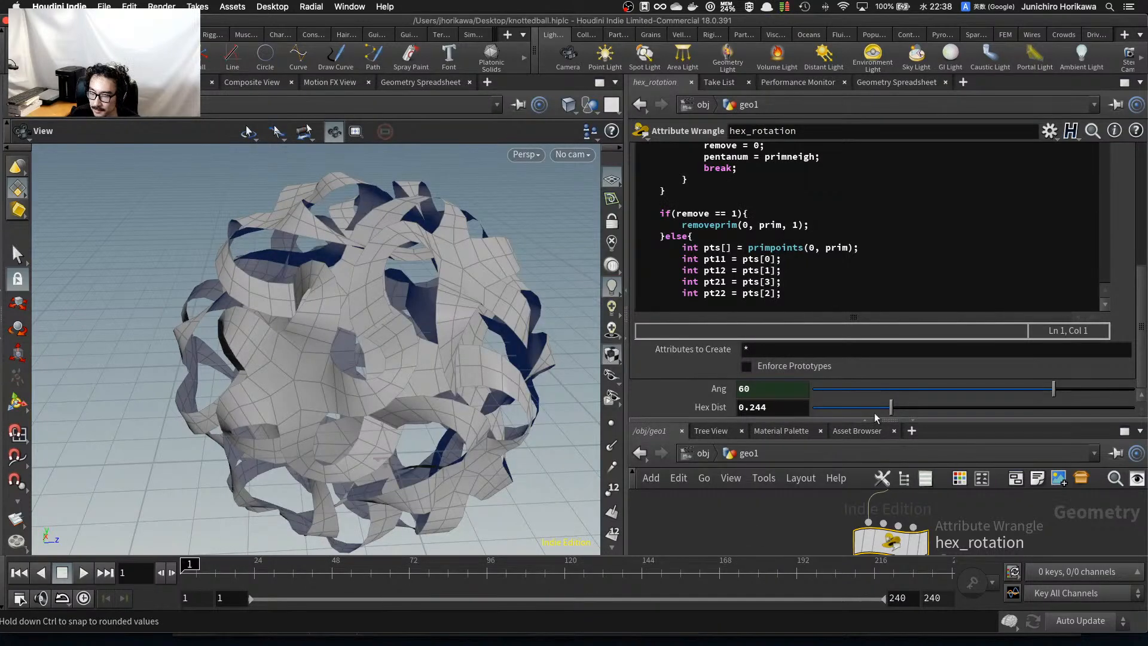
Try different Hex Dist values on hex_rotation, including 0, inspect the ball's shape and settle on 0.302.
{"action": "left_click_drag", "start_coordinate": [457, 374], "coordinate": [415, 372]}
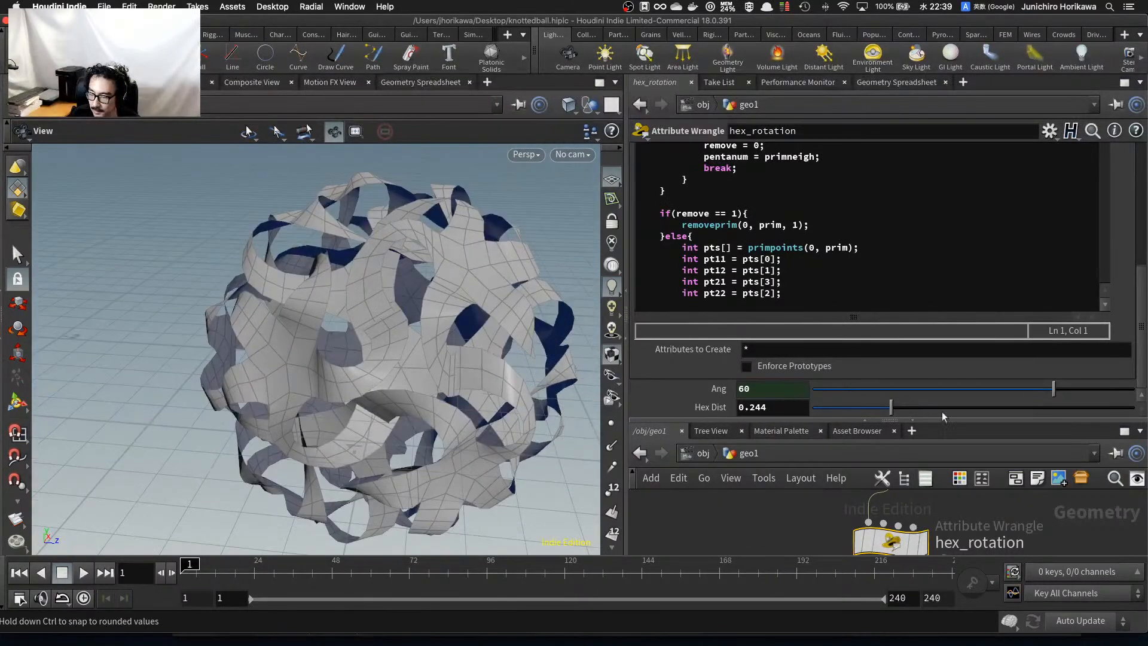
{"action": "left_click_drag", "start_coordinate": [889, 413], "coordinate": [813, 413]}
{"action": "left_click_drag", "start_coordinate": [454, 376], "coordinate": [397, 367]}
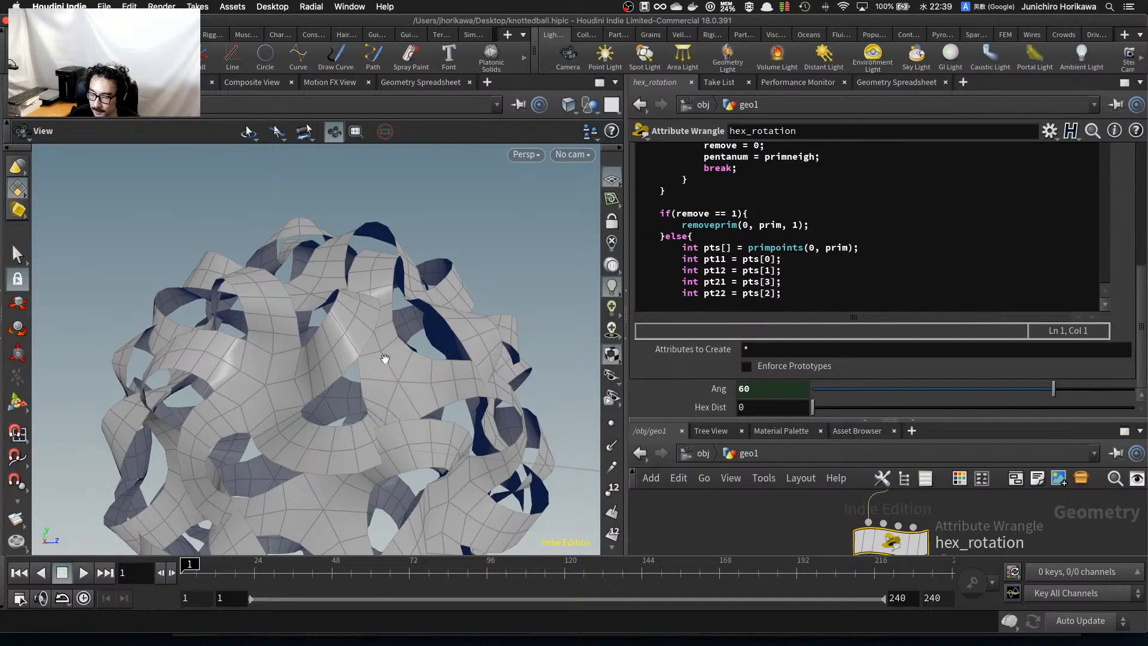
{"action": "left_click_drag", "start_coordinate": [384, 359], "coordinate": [389, 359]}
{"action": "left_click_drag", "start_coordinate": [813, 407], "coordinate": [885, 420]}
{"action": "left_click_drag", "start_coordinate": [424, 342], "coordinate": [419, 389]}
{"action": "left_click_drag", "start_coordinate": [872, 412], "coordinate": [910, 417]}
{"action": "left_click_drag", "start_coordinate": [436, 359], "coordinate": [388, 323]}
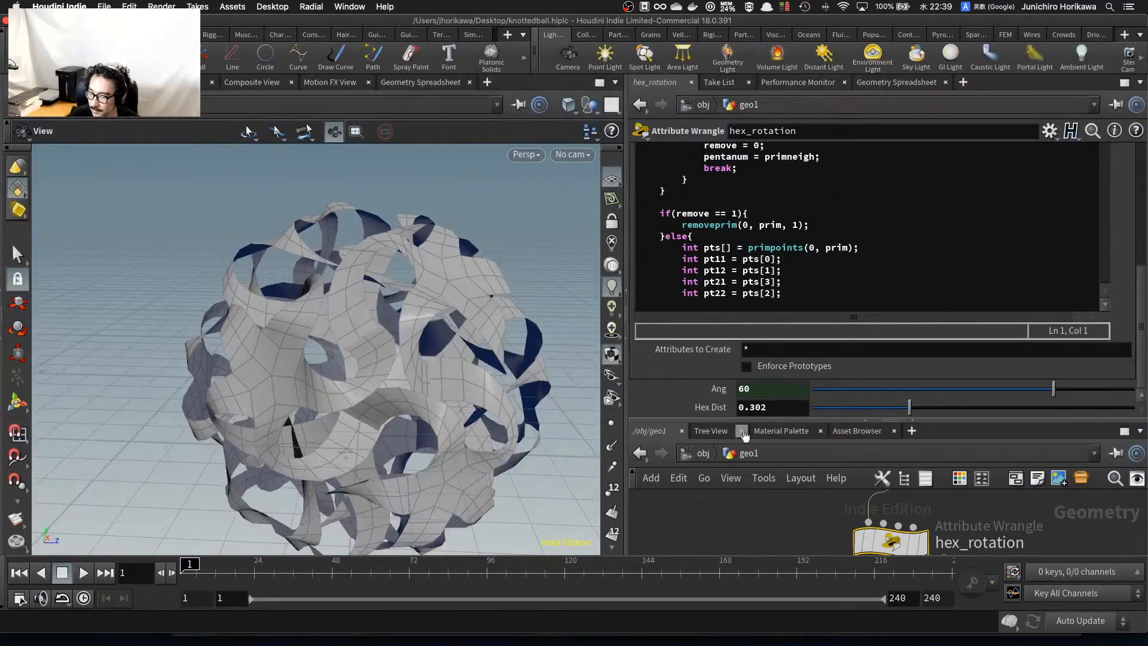
Open the CONTROLLER null's parameter interface for editing and move its window clear of the node network.
{"action": "double_click", "coordinate": [764, 409]}
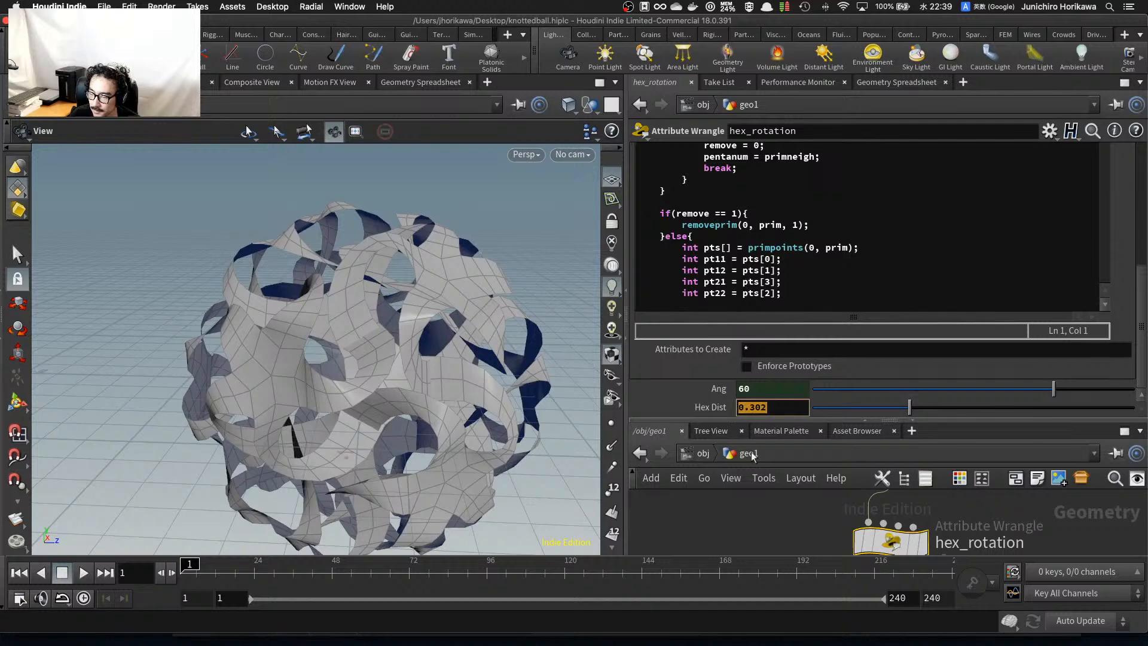
{"action": "scroll", "coordinate": [768, 508], "scroll_direction": "down", "scroll_amount": 8}
{"action": "middle_click_drag", "start_coordinate": [757, 508], "coordinate": [780, 492]}
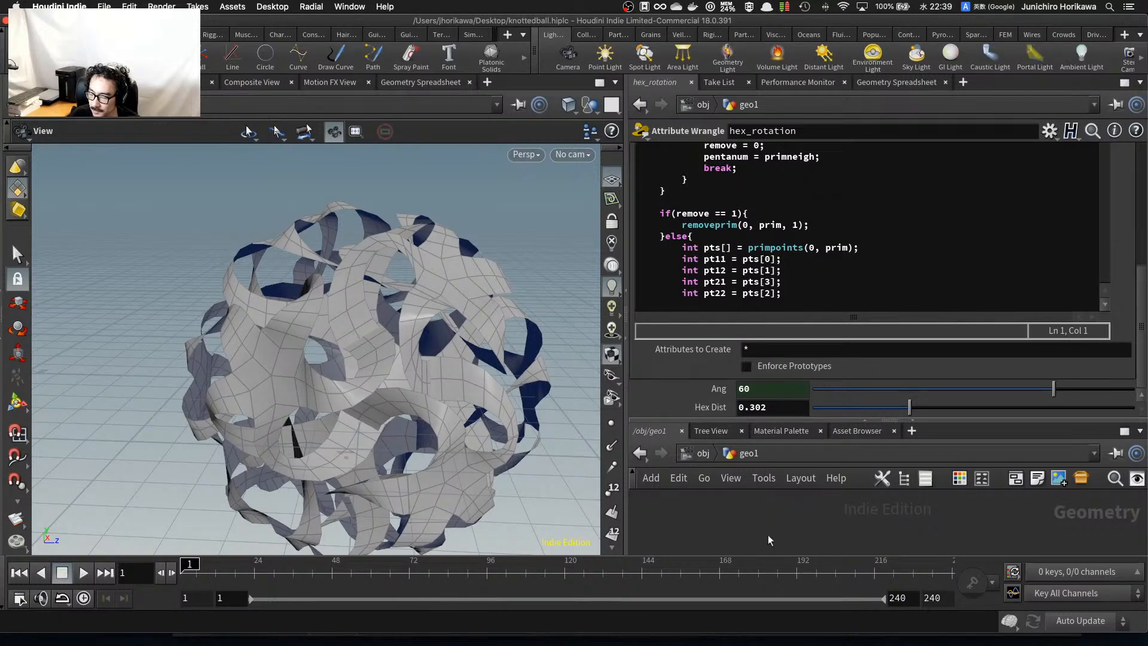
{"action": "left_click_drag", "start_coordinate": [799, 420], "coordinate": [800, 325]}
{"action": "middle_click_drag", "start_coordinate": [760, 519], "coordinate": [761, 439]}
{"action": "scroll", "coordinate": [761, 439], "scroll_direction": "up", "scroll_amount": 4}
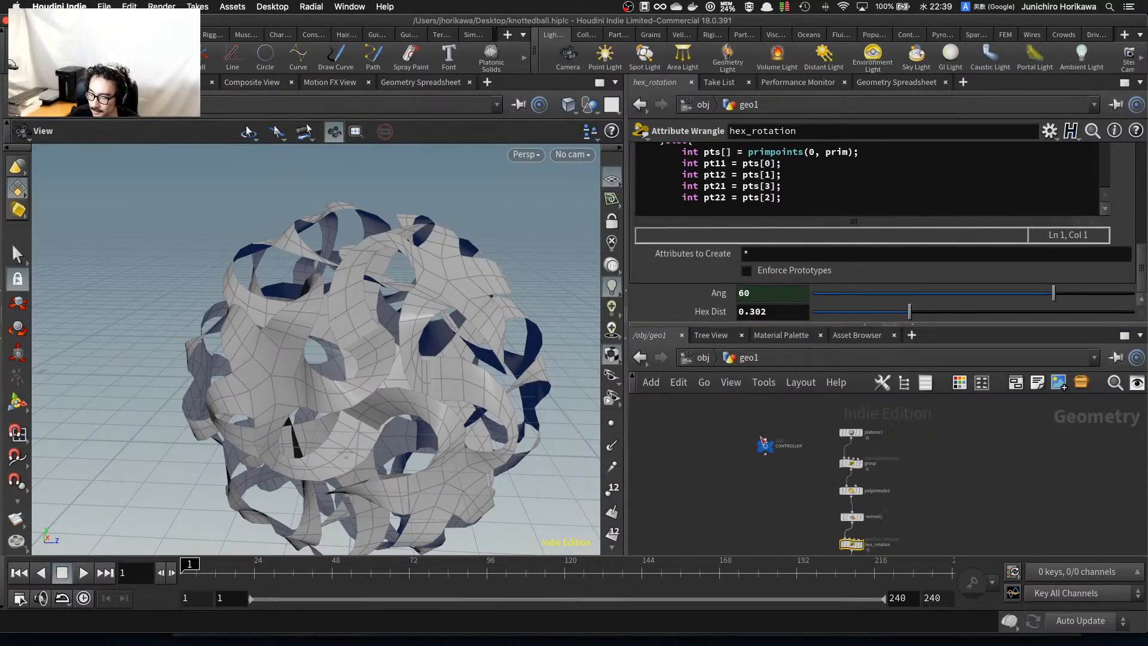
{"action": "scroll", "coordinate": [764, 442], "scroll_direction": "up", "scroll_amount": 4}
{"action": "left_click", "coordinate": [770, 460]}
{"action": "left_click", "coordinate": [1048, 132]}
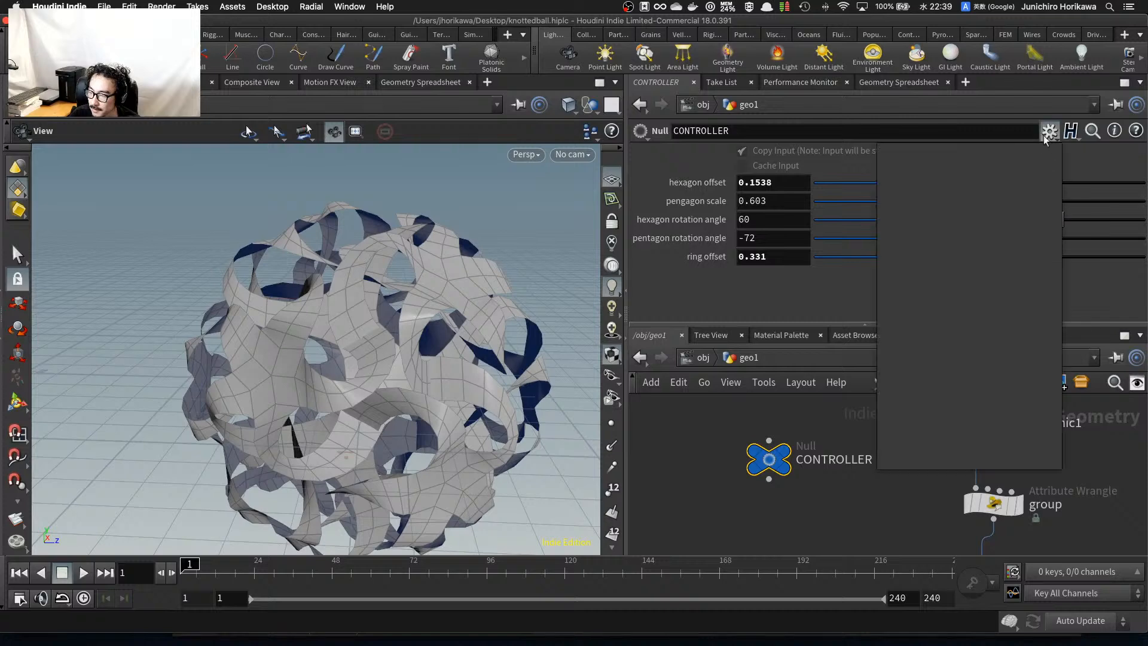
{"action": "left_click", "coordinate": [924, 168]}
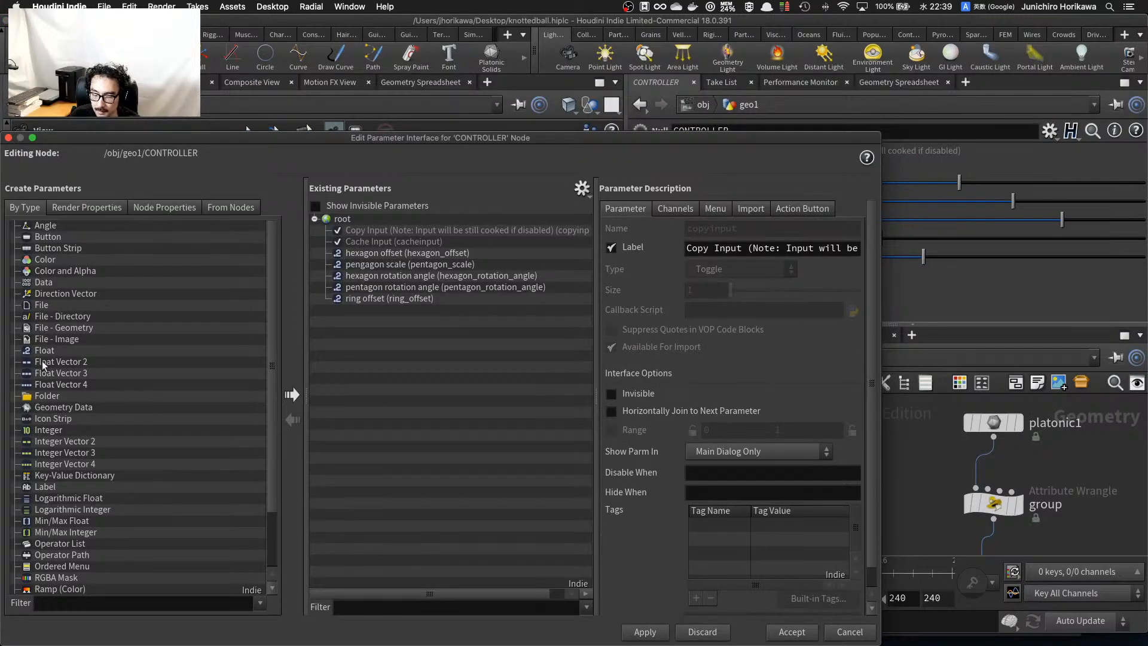
{"action": "left_click", "coordinate": [582, 187]}
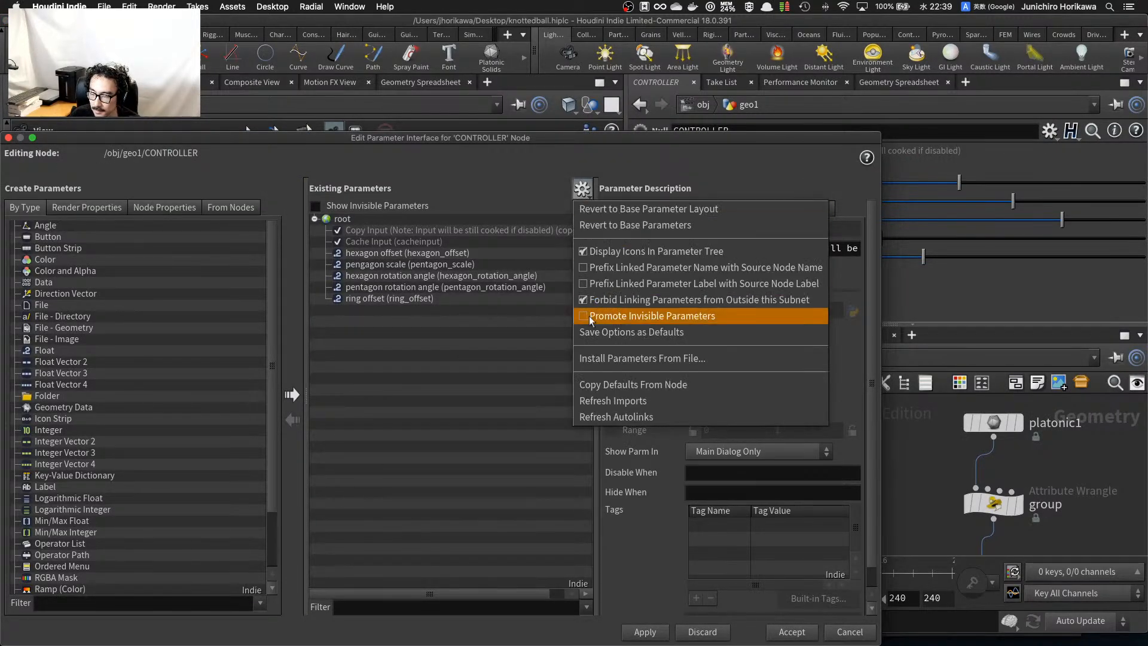
{"action": "left_click", "coordinate": [686, 149]}
{"action": "left_click_drag", "start_coordinate": [687, 141], "coordinate": [495, 141]}
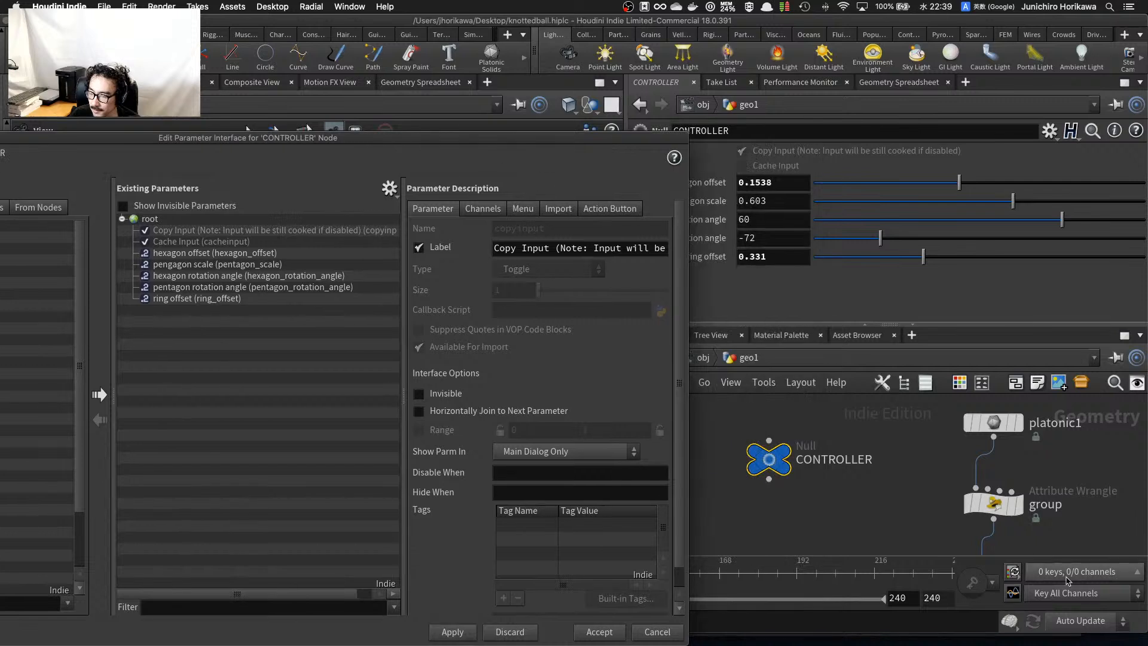
Add hex_rotation's Hex Dist parameter to the CONTROLLER's existing parameters, between hexagon offset and pengagon scale.
{"action": "scroll", "coordinate": [917, 519], "scroll_direction": "down", "scroll_amount": 5}
{"action": "scroll", "coordinate": [956, 561], "scroll_direction": "up", "scroll_amount": 4}
{"action": "scroll", "coordinate": [935, 478], "scroll_direction": "down", "scroll_amount": 6}
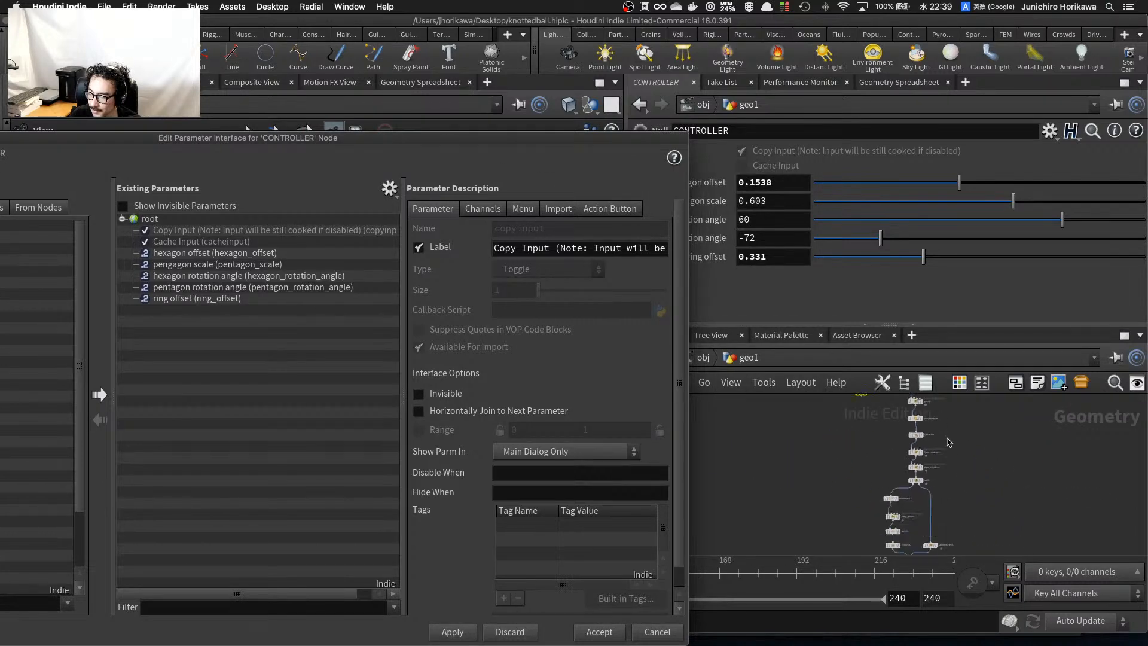
{"action": "scroll", "coordinate": [897, 481], "scroll_direction": "right", "scroll_amount": 3}
{"action": "scroll", "coordinate": [843, 486], "scroll_direction": "up", "scroll_amount": 2}
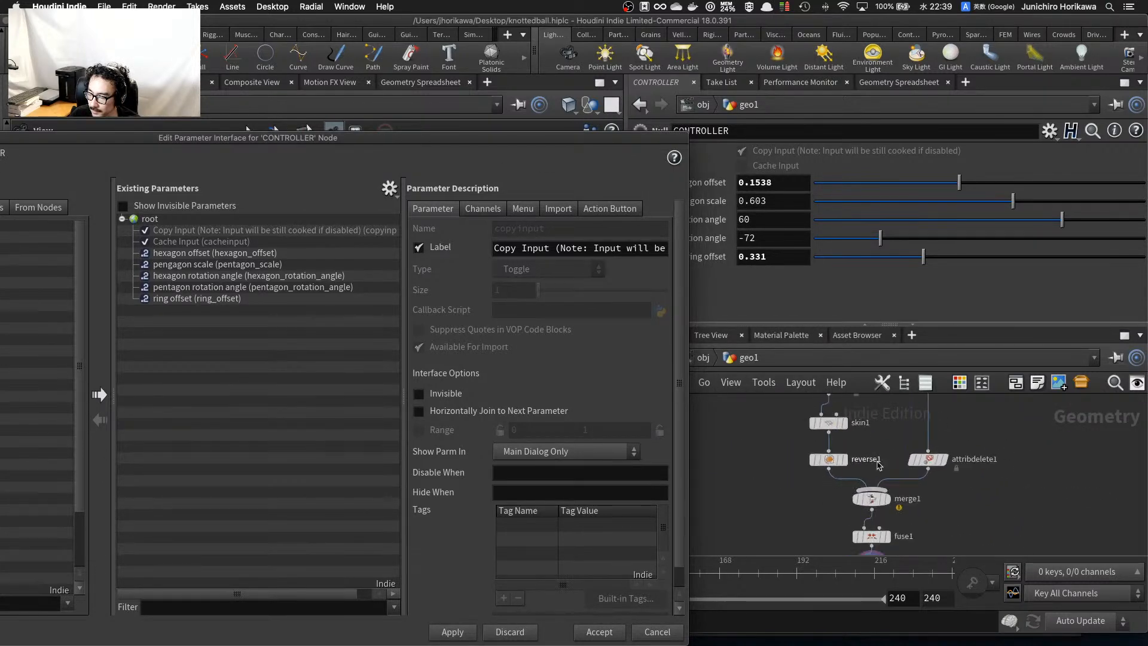
{"action": "scroll", "coordinate": [876, 475], "scroll_direction": "down", "scroll_amount": 5}
{"action": "scroll", "coordinate": [889, 492], "scroll_direction": "up", "scroll_amount": 5}
{"action": "scroll", "coordinate": [887, 492], "scroll_direction": "up", "scroll_amount": 5}
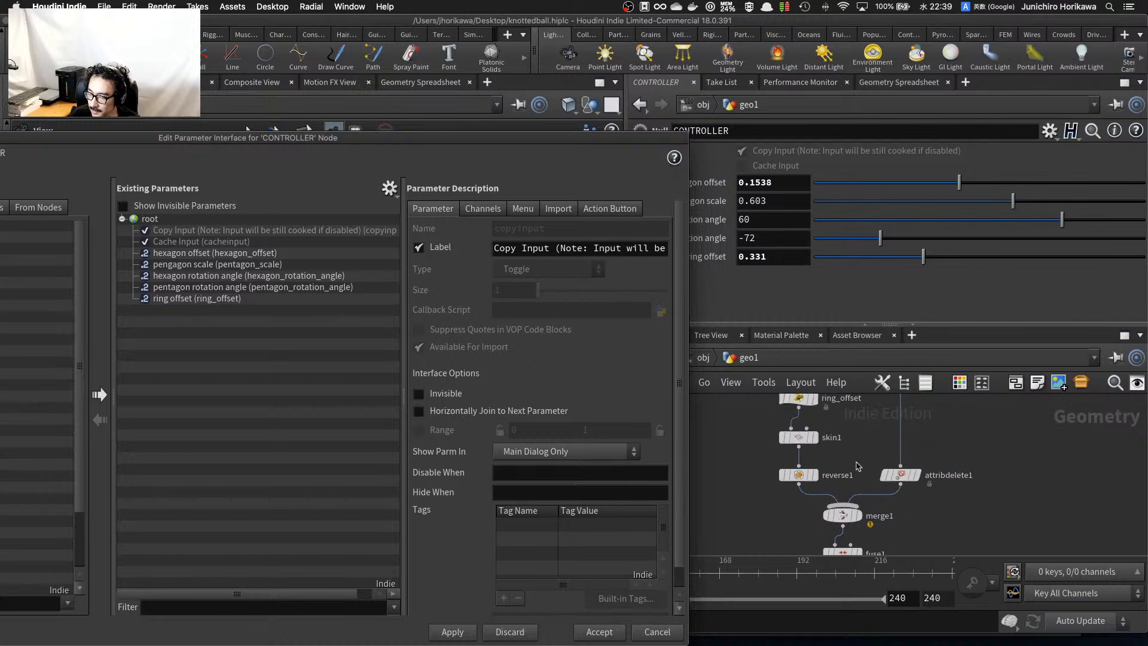
{"action": "scroll", "coordinate": [912, 454], "scroll_direction": "up", "scroll_amount": 10}
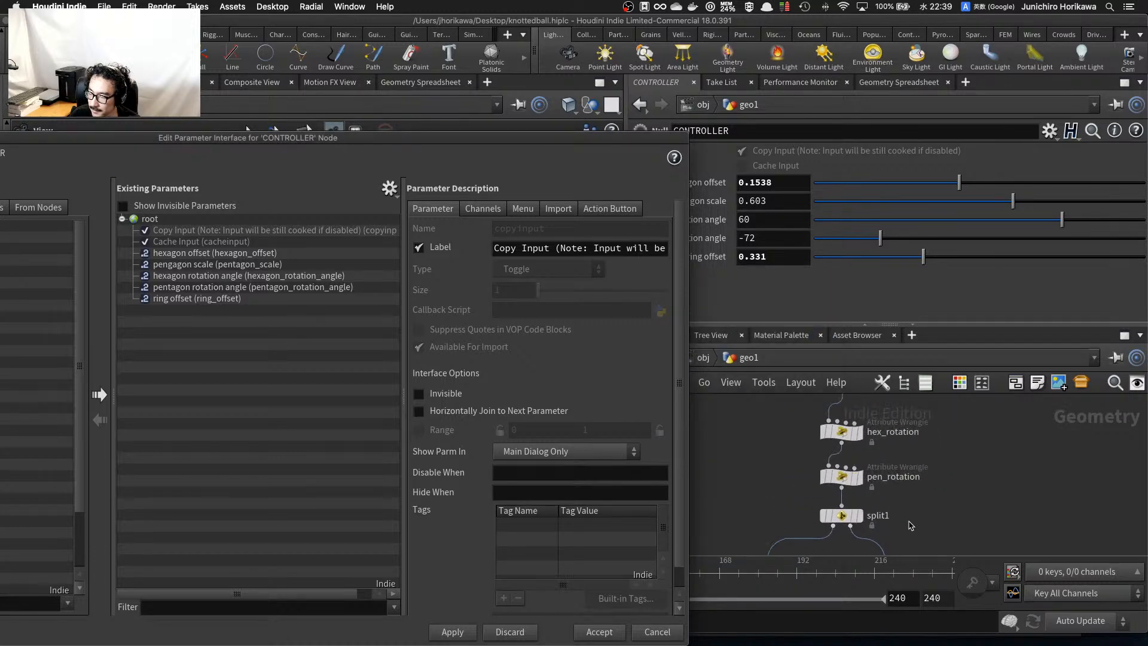
{"action": "left_click", "coordinate": [837, 451]}
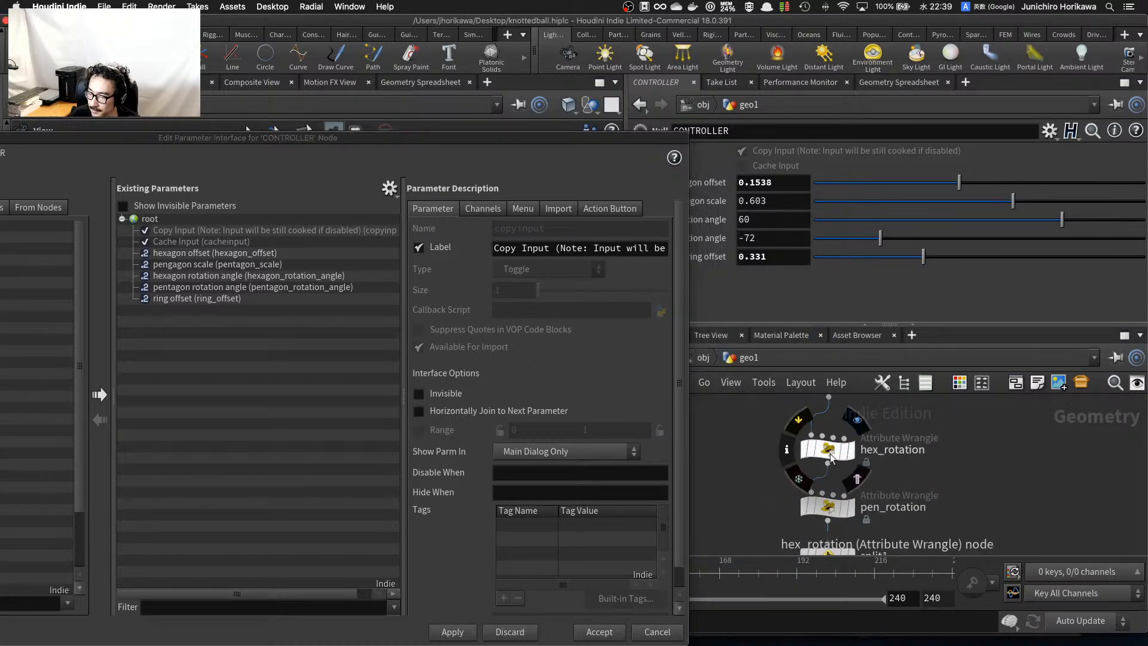
{"action": "left_click_drag", "start_coordinate": [711, 311], "coordinate": [195, 265]}
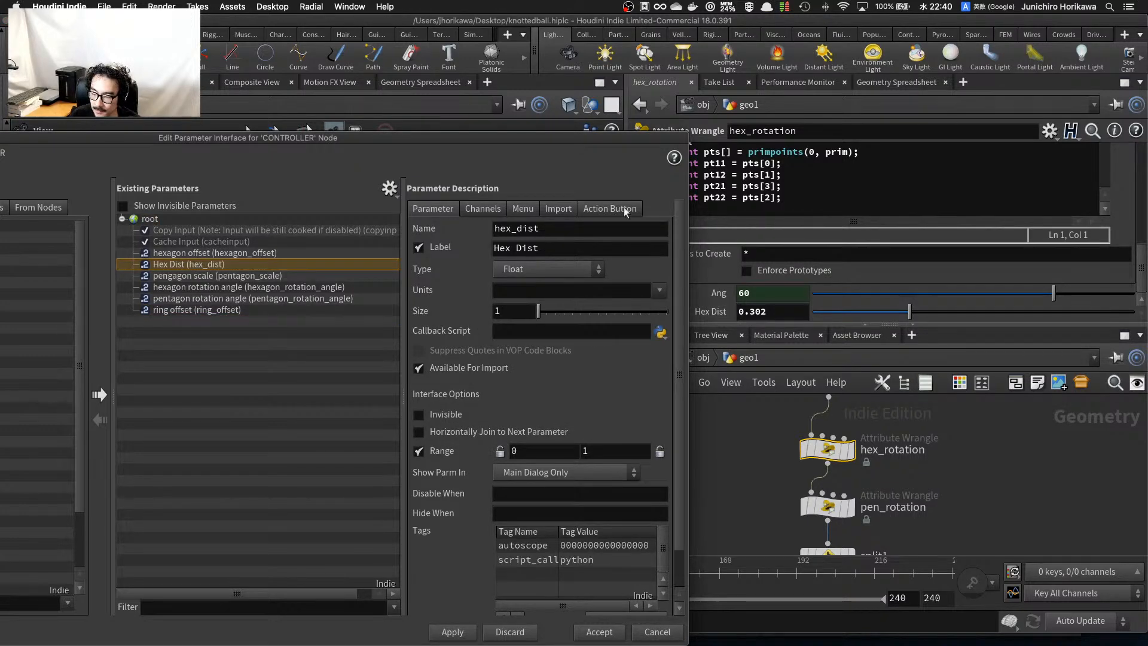
Name the added parameter hexagon_distance with the label hexagon distance, and apply and accept the interface changes.
{"action": "triple_click", "coordinate": [574, 230]}
{"action": "type", "text": "hex"}
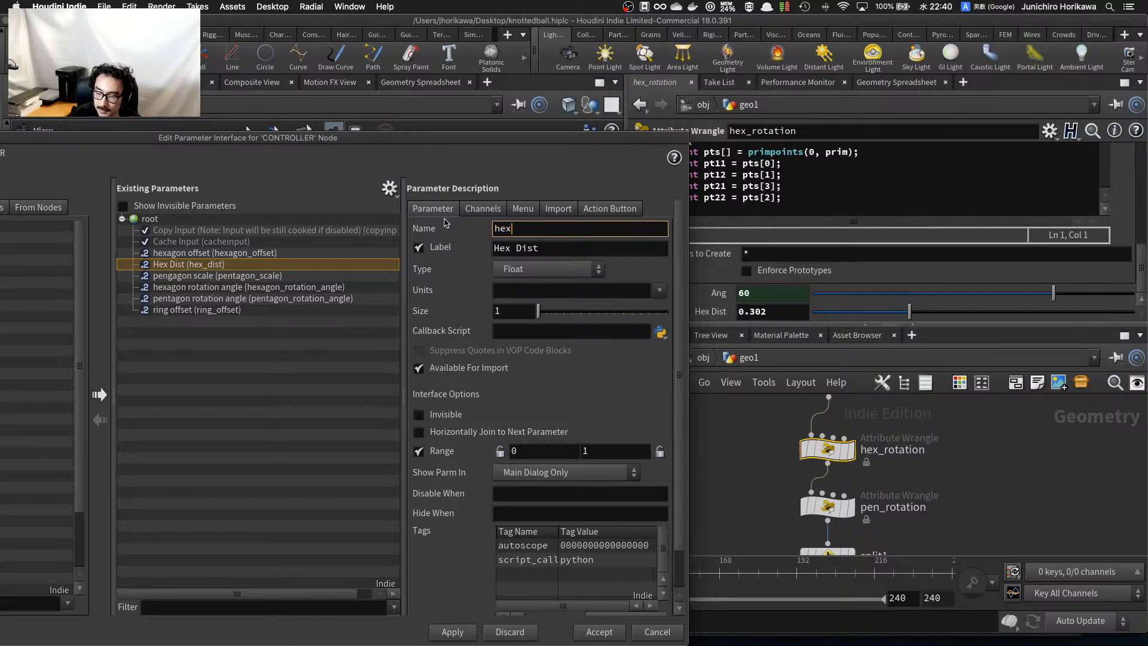
{"action": "type", "text": "agon_distanc"}
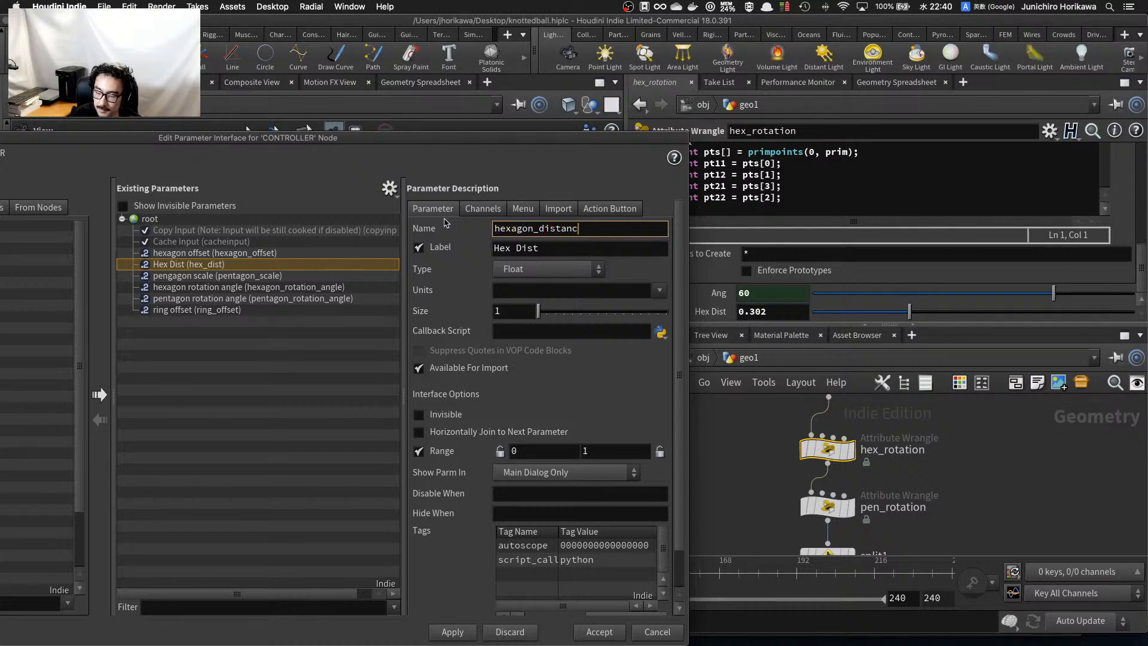
{"action": "type", "text": "e"}
{"action": "key", "text": "Tab"}
{"action": "type", "text": "hexagon "}
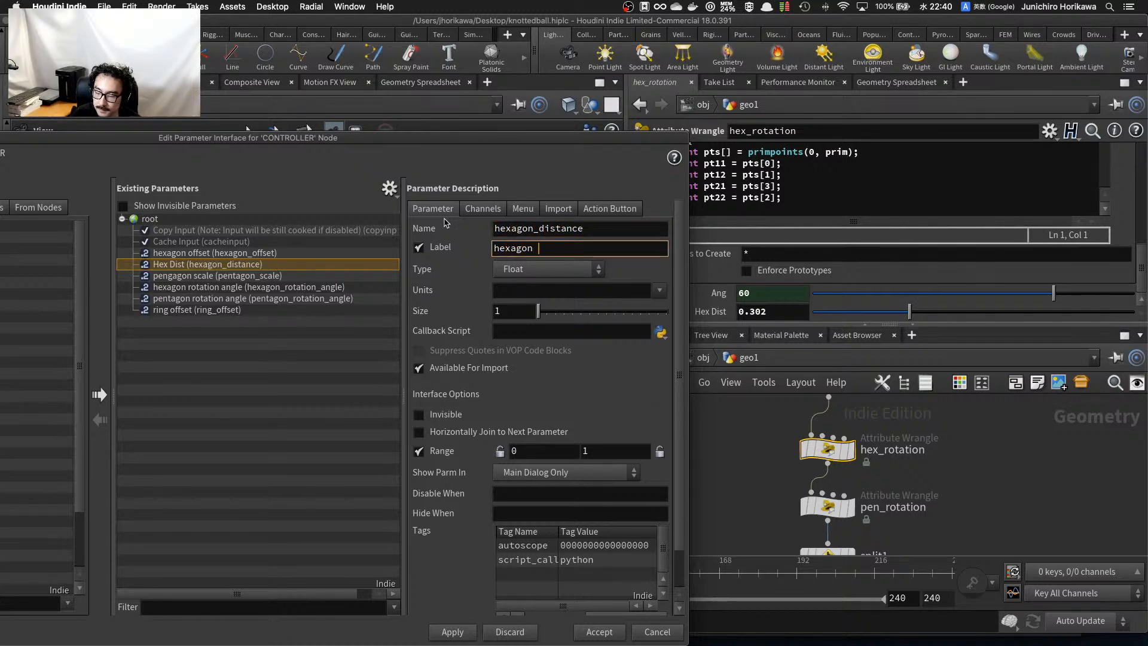
{"action": "type", "text": "distance"}
{"action": "key", "text": "Return"}
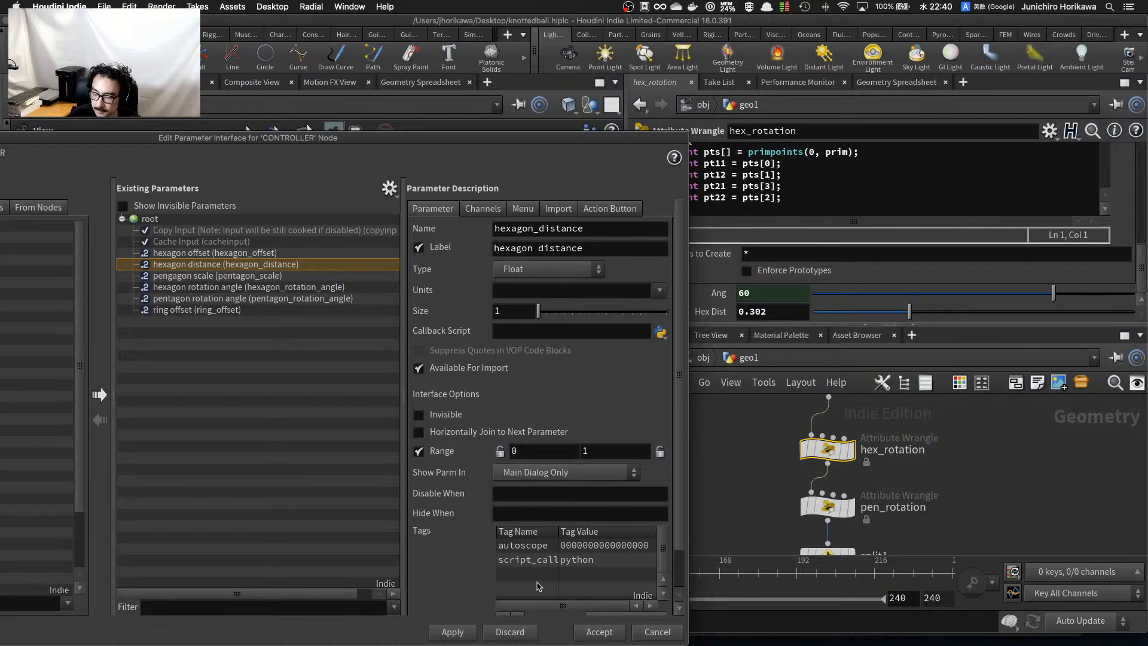
{"action": "left_click", "coordinate": [453, 632]}
{"action": "left_click", "coordinate": [599, 632]}
Set the CONTROLLER's hexagon distance to 0.273 and hexagon offset to 0.1665, checking the ball from several angles.
{"action": "scroll", "coordinate": [723, 492], "scroll_direction": "down", "scroll_amount": 4}
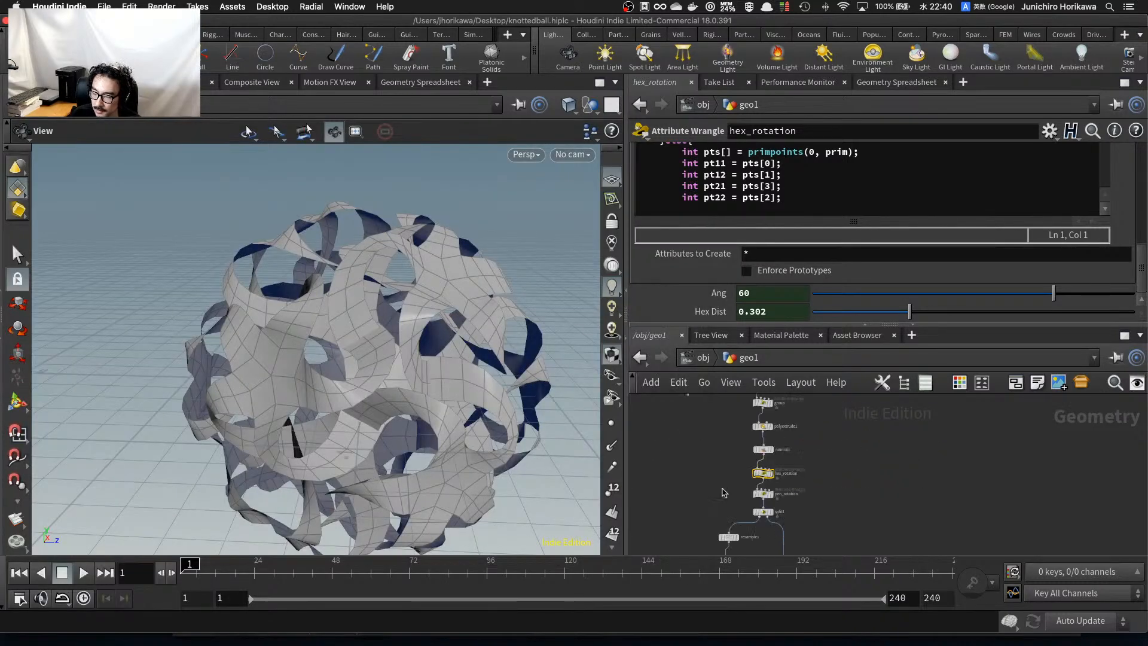
{"action": "scroll", "coordinate": [723, 492], "scroll_direction": "down", "scroll_amount": 3}
{"action": "middle_click_drag", "start_coordinate": [719, 437], "coordinate": [721, 507]}
{"action": "scroll", "coordinate": [721, 507], "scroll_direction": "up", "scroll_amount": 10}
{"action": "left_click", "coordinate": [687, 511]}
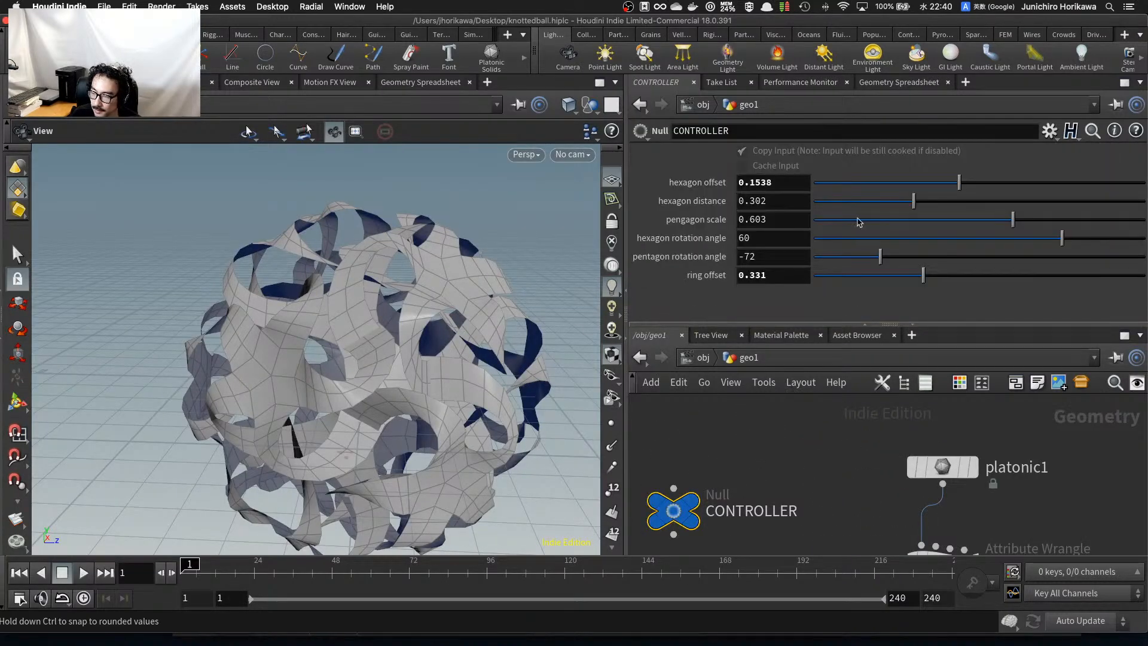
{"action": "left_click_drag", "start_coordinate": [913, 202], "coordinate": [971, 183]}
{"action": "scroll", "coordinate": [369, 301], "scroll_direction": "up", "scroll_amount": 6}
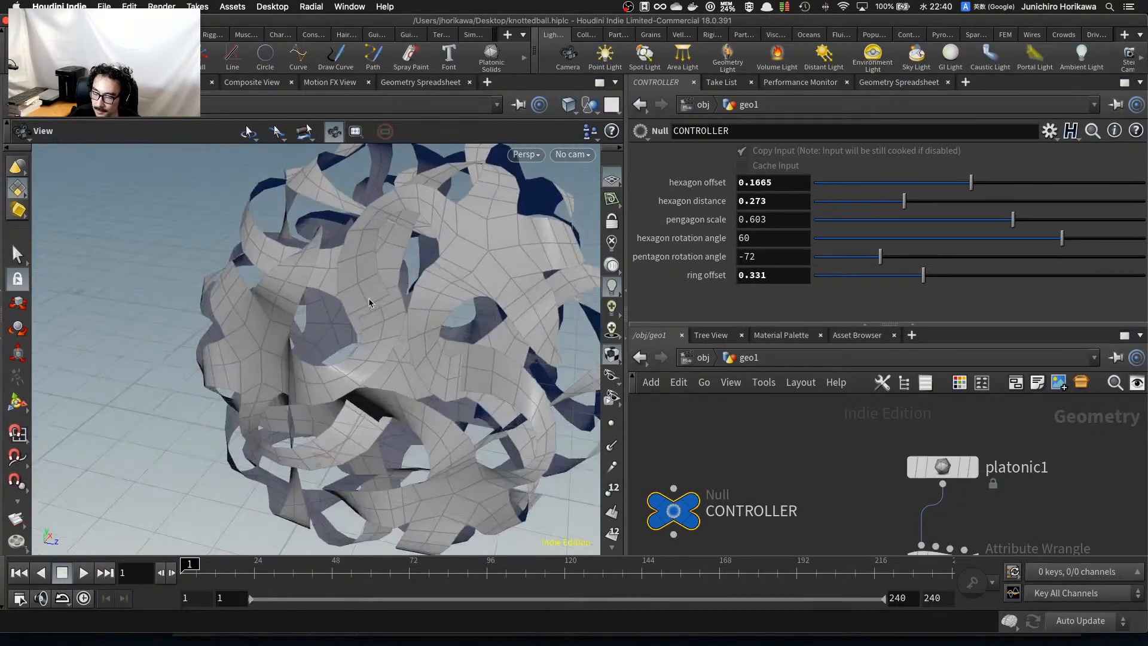
{"action": "left_click_drag", "start_coordinate": [369, 302], "coordinate": [420, 273]}
{"action": "left_click_drag", "start_coordinate": [356, 296], "coordinate": [418, 281]}
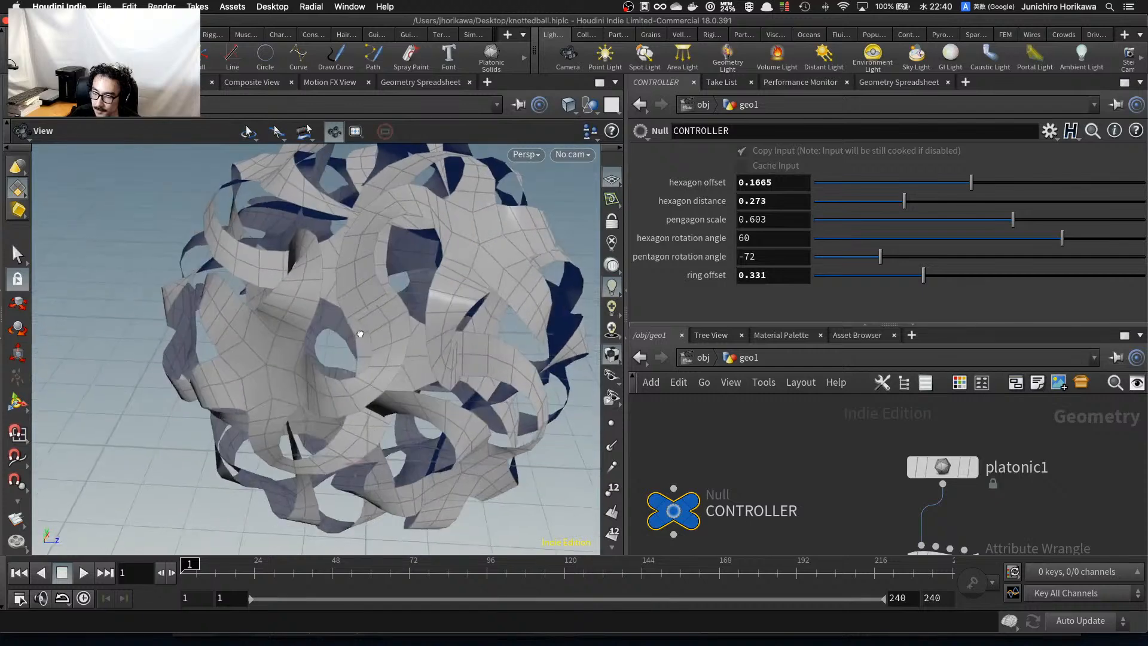
Set the CONTROLLER's pengagon scale to 0.495, ring offset to 0.324 and hexagon rotation angle to 94.8, inspecting the strips up close.
{"action": "left_click_drag", "start_coordinate": [1014, 221], "coordinate": [977, 222]}
{"action": "left_click_drag", "start_coordinate": [939, 281], "coordinate": [918, 274]}
{"action": "left_click_drag", "start_coordinate": [1061, 238], "coordinate": [1110, 234]}
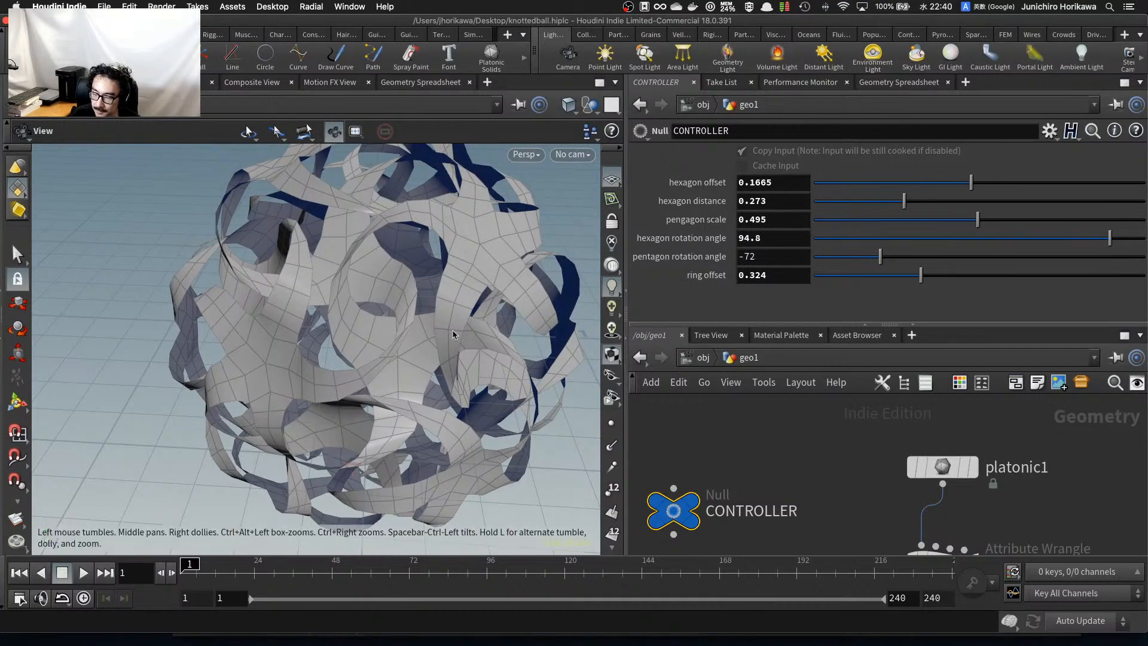
{"action": "left_click_drag", "start_coordinate": [454, 333], "coordinate": [330, 327]}
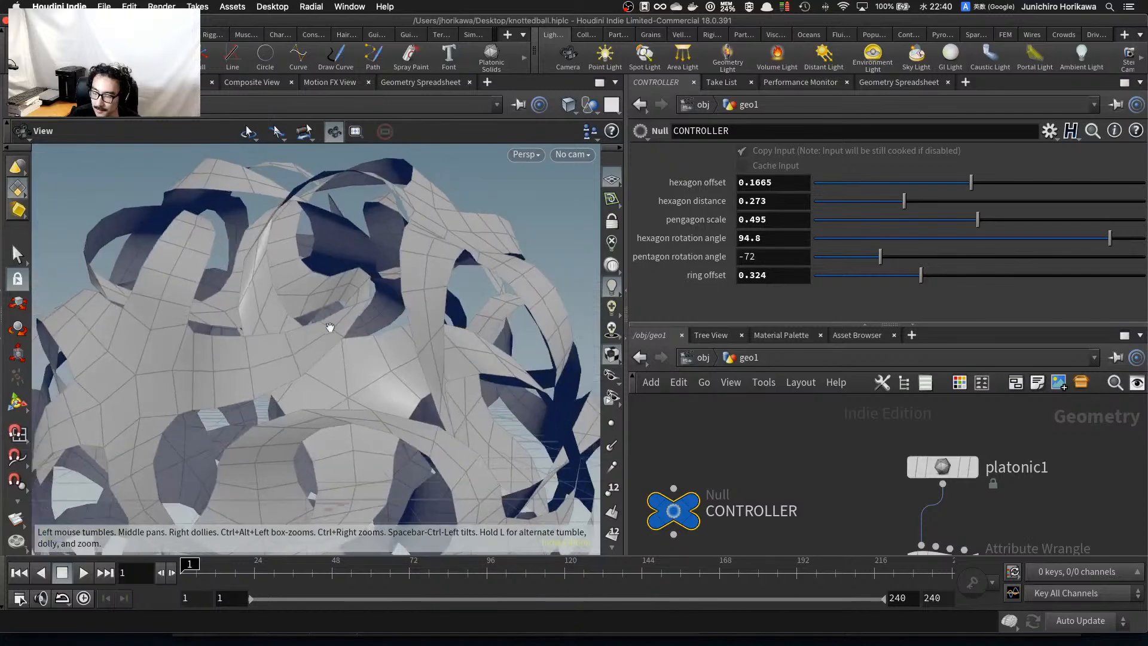
Set the CONTROLLER's hexagon rotation angle to 60 and inspect the reshaped ball.
{"action": "left_click_drag", "start_coordinate": [292, 276], "coordinate": [333, 341]}
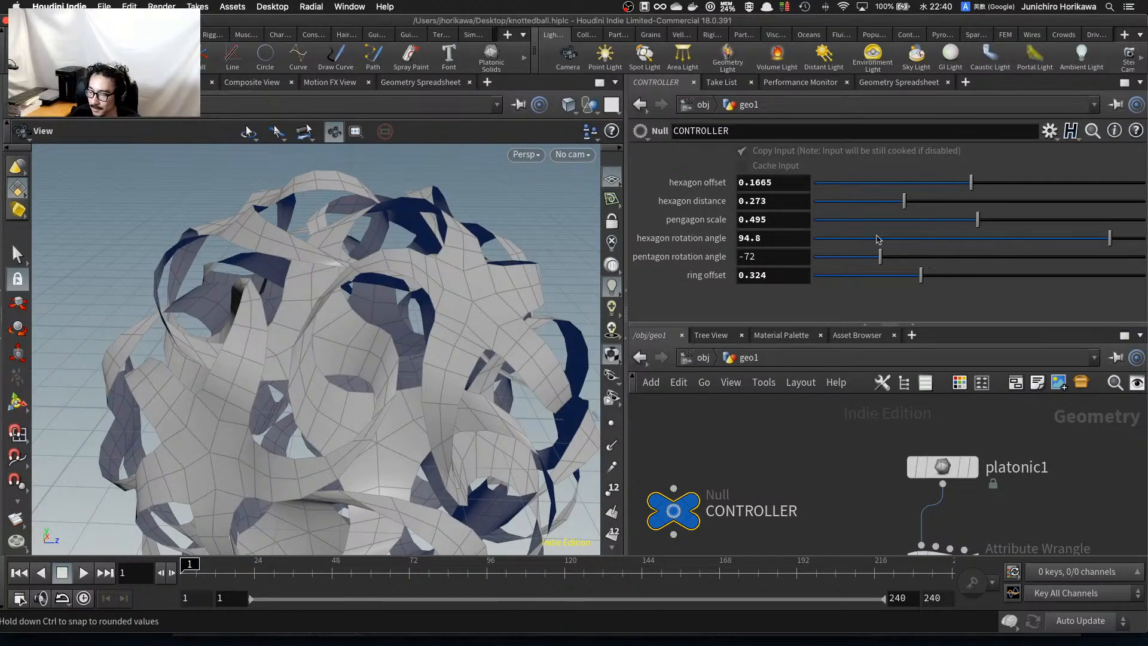
{"action": "left_click", "coordinate": [778, 245]}
{"action": "type", "text": "60"}
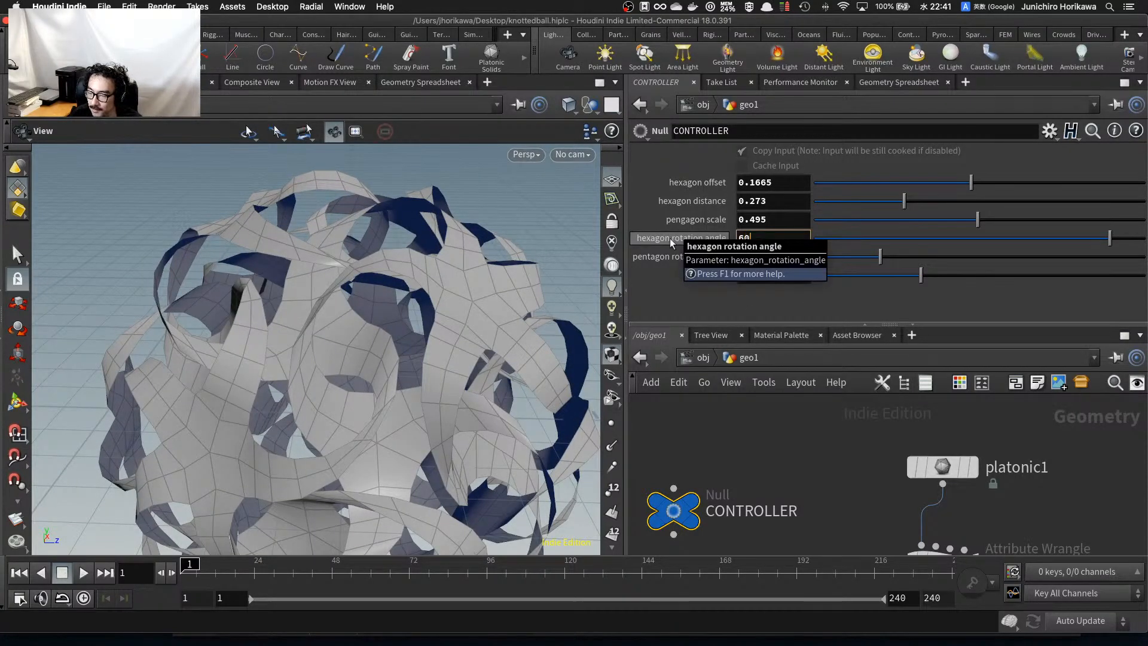
{"action": "key", "text": "Return"}
{"action": "scroll", "coordinate": [459, 282], "scroll_direction": "down", "scroll_amount": 4}
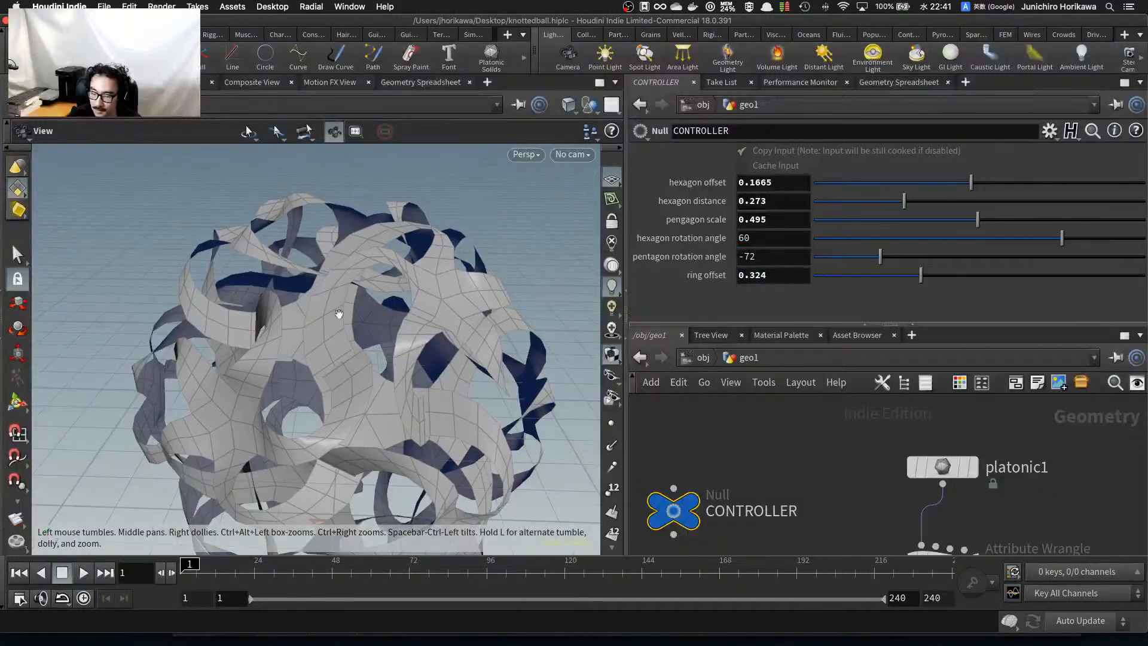
{"action": "left_click_drag", "start_coordinate": [338, 315], "coordinate": [568, 269]}
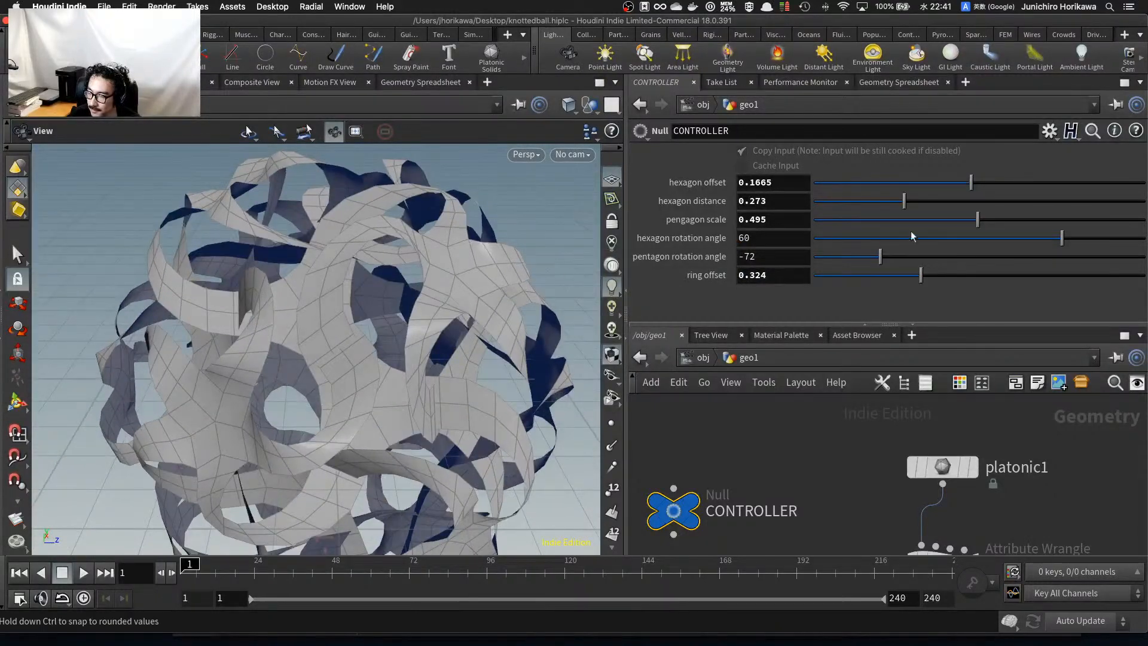
Set the CONTROLLER's ring offset to 0.278, pengagon scale to 0.476, hexagon distance to 0.235 and hexagon offset to 0.1627.
{"action": "mouse_move", "coordinate": [977, 219]}
{"action": "left_mouse_down"}
{"action": "mouse_move", "coordinate": [959, 223]}
{"action": "mouse_move", "coordinate": [989, 217]}
{"action": "left_mouse_up"}
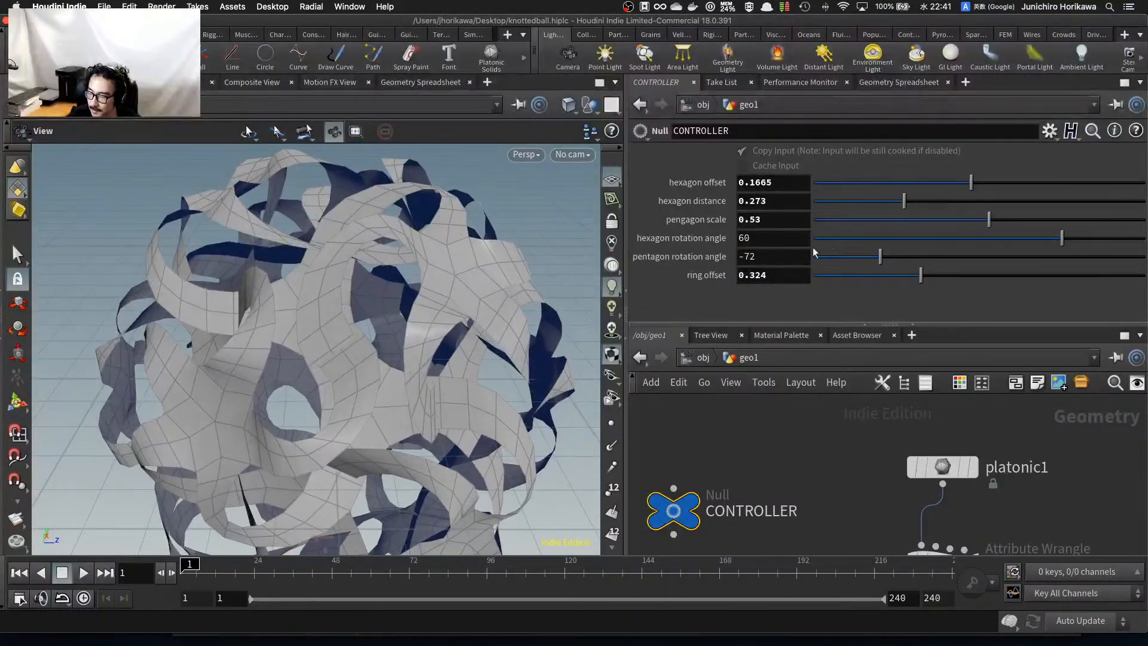
{"action": "mouse_move", "coordinate": [920, 275]}
{"action": "left_mouse_down"}
{"action": "mouse_move", "coordinate": [896, 277]}
{"action": "mouse_move", "coordinate": [953, 271]}
{"action": "mouse_move", "coordinate": [906, 278]}
{"action": "left_mouse_up"}
{"action": "mouse_move", "coordinate": [989, 220]}
{"action": "left_mouse_down"}
{"action": "mouse_move", "coordinate": [977, 221]}
{"action": "mouse_move", "coordinate": [997, 222]}
{"action": "left_mouse_up"}
{"action": "left_click_drag", "start_coordinate": [904, 203], "coordinate": [877, 202]}
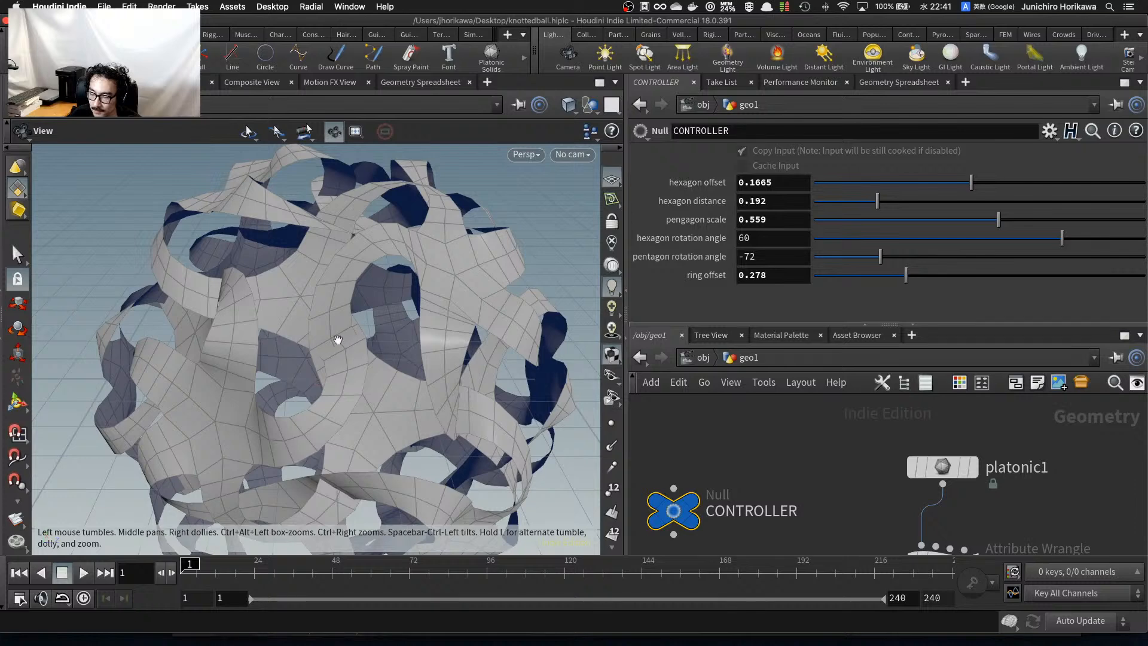
{"action": "mouse_move", "coordinate": [326, 341]}
{"action": "left_mouse_down"}
{"action": "mouse_move", "coordinate": [302, 331]}
{"action": "mouse_move", "coordinate": [320, 312]}
{"action": "mouse_move", "coordinate": [335, 336]}
{"action": "left_mouse_up"}
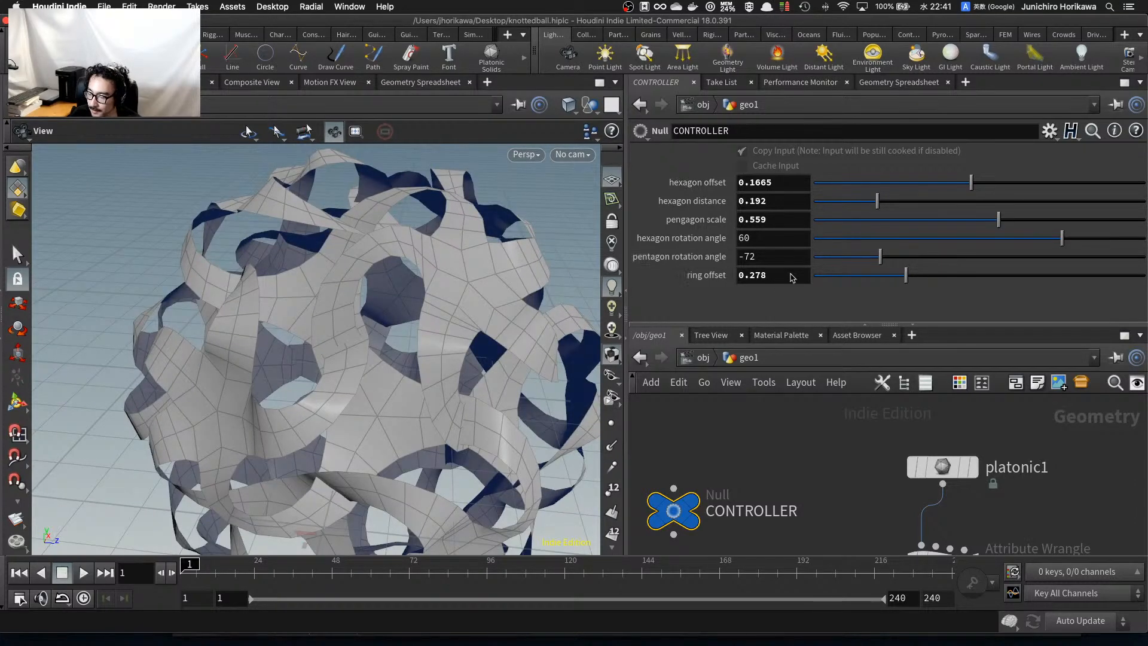
{"action": "mouse_move", "coordinate": [975, 220]}
{"action": "left_mouse_down"}
{"action": "mouse_move", "coordinate": [960, 220]}
{"action": "mouse_move", "coordinate": [971, 220]}
{"action": "left_mouse_up"}
{"action": "left_click_drag", "start_coordinate": [900, 203], "coordinate": [899, 204]}
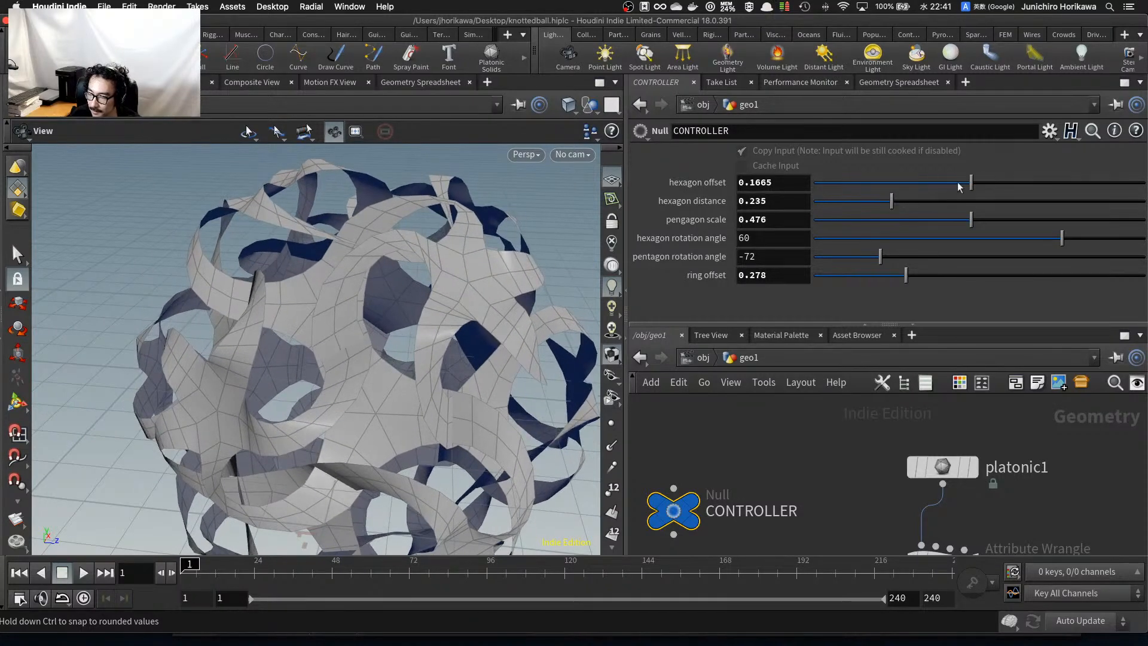
{"action": "mouse_move", "coordinate": [971, 183]}
{"action": "left_mouse_down"}
{"action": "mouse_move", "coordinate": [980, 183]}
{"action": "mouse_move", "coordinate": [967, 182]}
{"action": "left_mouse_up"}
Set both Dir1 Mult and Dir2 Mult on the ring_offset wrangle to 0.5.
{"action": "scroll", "coordinate": [819, 398], "scroll_direction": "down", "scroll_amount": 5}
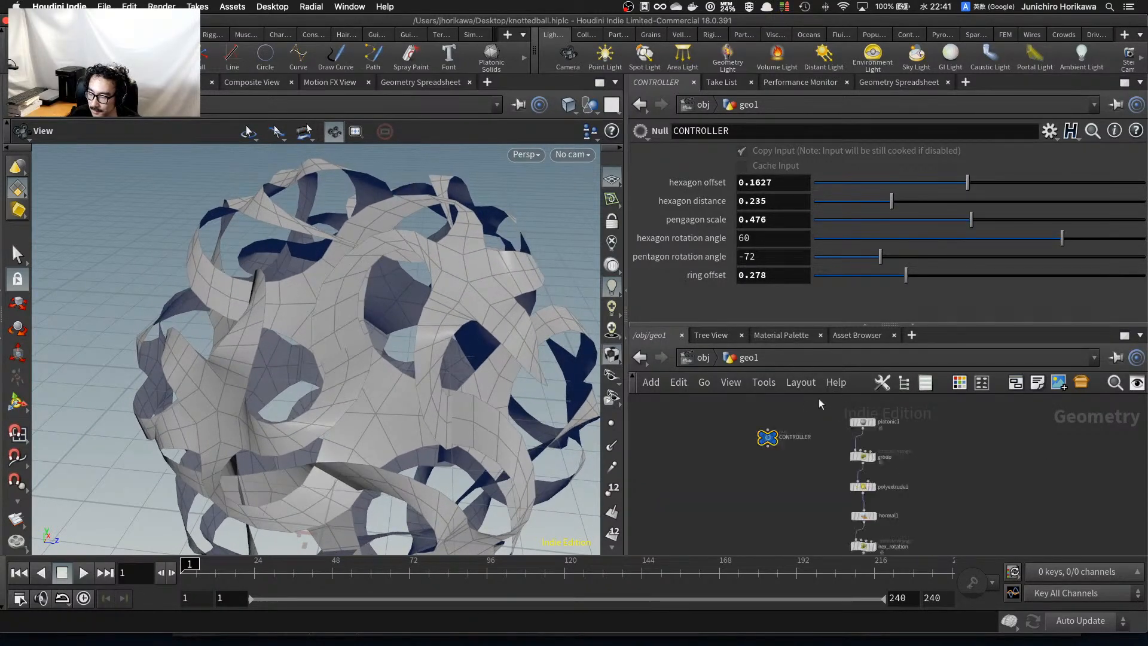
{"action": "middle_click_drag", "start_coordinate": [820, 424], "coordinate": [817, 362]}
{"action": "scroll", "coordinate": [828, 510], "scroll_direction": "up", "scroll_amount": 4}
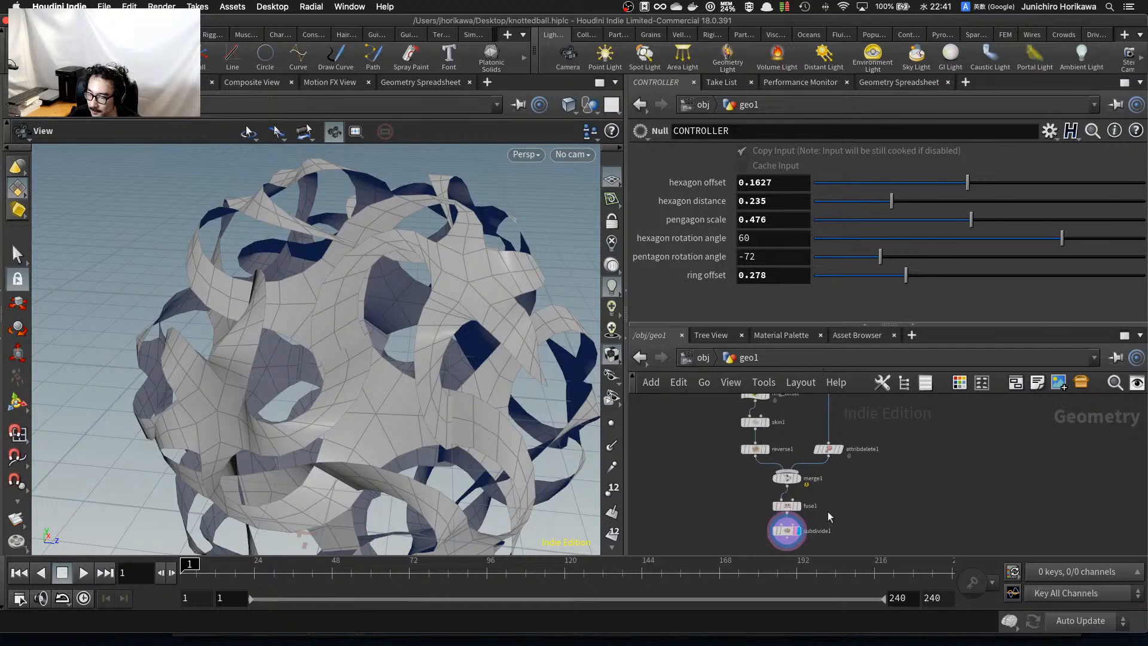
{"action": "middle_click_drag", "start_coordinate": [775, 434], "coordinate": [824, 543]}
{"action": "scroll", "coordinate": [806, 495], "scroll_direction": "up", "scroll_amount": 3}
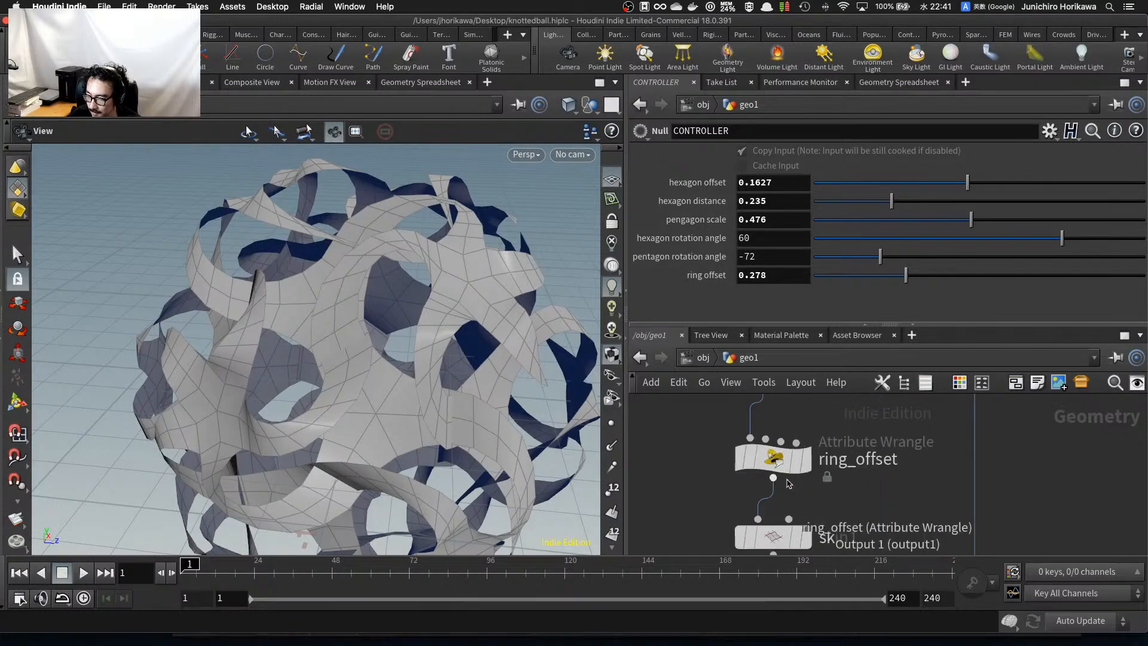
{"action": "left_click", "coordinate": [773, 458]}
{"action": "mouse_move", "coordinate": [965, 295]}
{"action": "left_mouse_down"}
{"action": "mouse_move", "coordinate": [912, 301]}
{"action": "mouse_move", "coordinate": [997, 303]}
{"action": "mouse_move", "coordinate": [952, 298]}
{"action": "mouse_move", "coordinate": [973, 312]}
{"action": "left_mouse_up"}
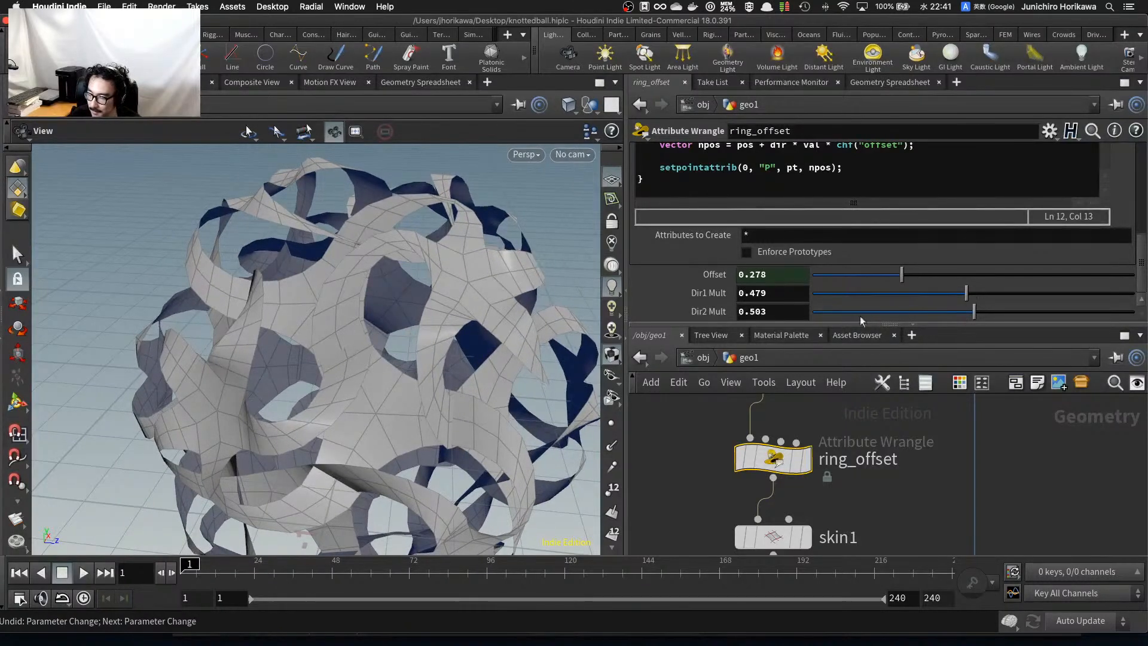
{"action": "left_click_drag", "start_coordinate": [751, 293], "coordinate": [769, 311]}
{"action": "type", "text": "5"}
{"action": "key", "text": "Return"}
{"action": "type", "text": "5"}
{"action": "key", "text": "Return"}
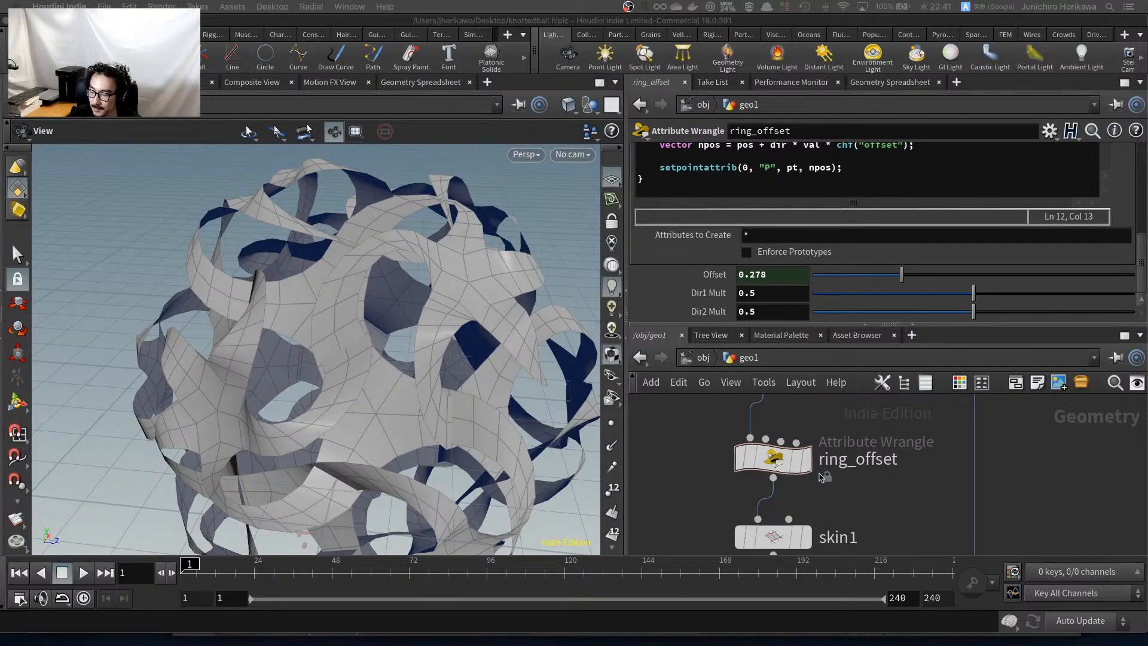
Open the ring_offset wrangle's code in a separate editor window and select the variable t in the curveu line.
{"action": "left_click", "coordinate": [773, 462]}
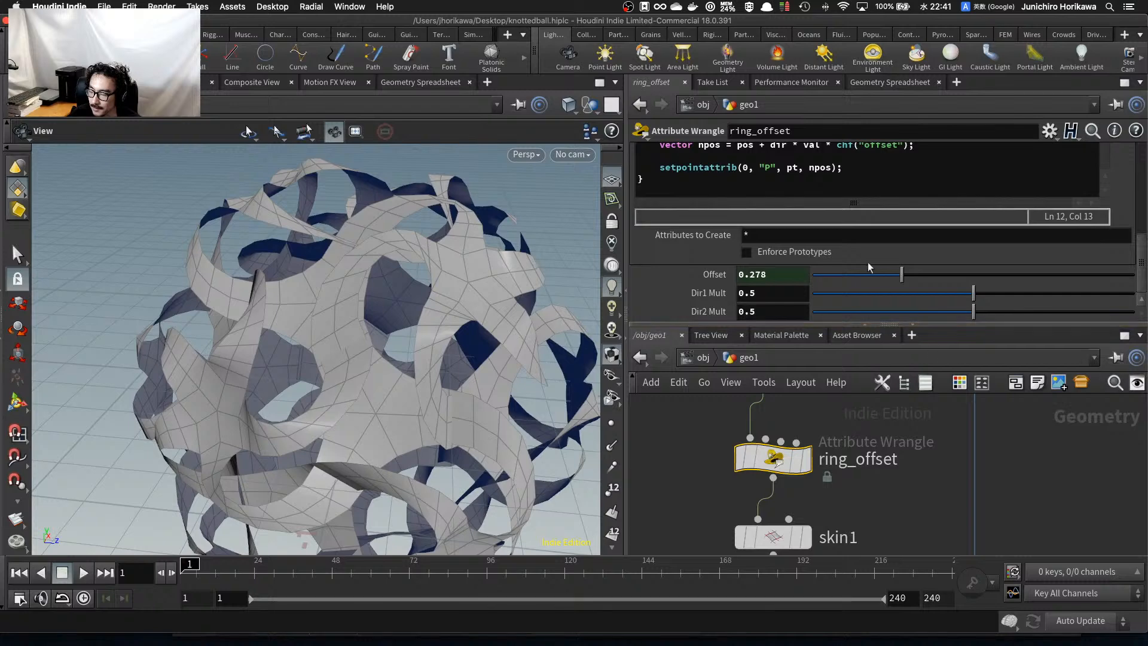
{"action": "left_click", "coordinate": [848, 168]}
{"action": "key", "text": "alt+e"}
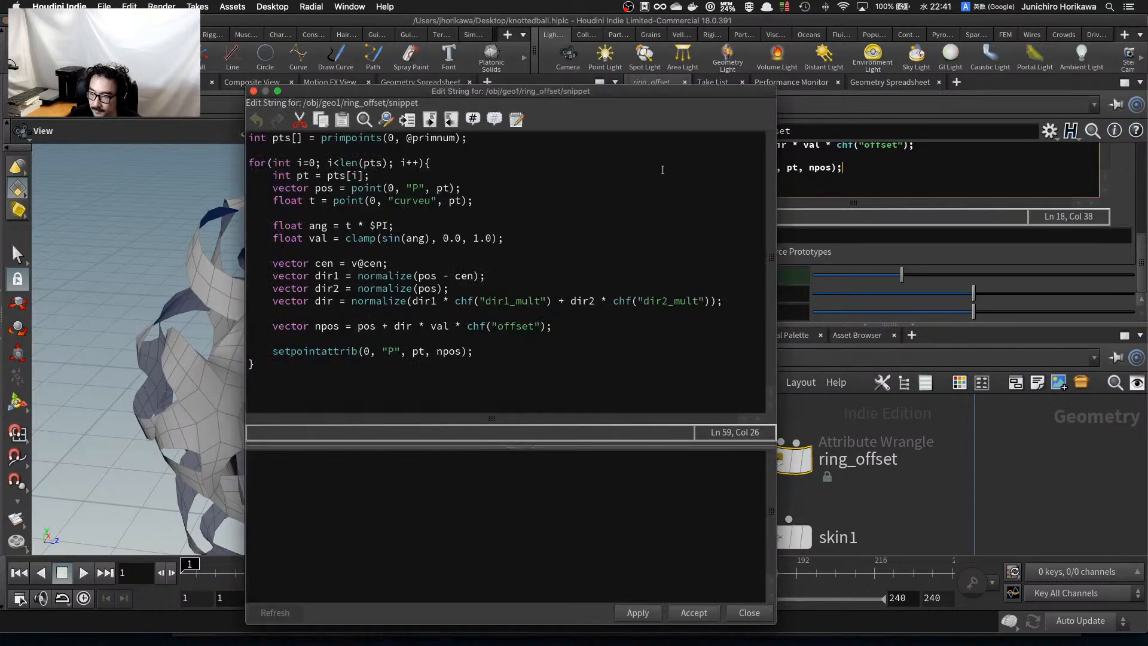
{"action": "left_click_drag", "start_coordinate": [527, 91], "coordinate": [746, 89]}
{"action": "left_click_drag", "start_coordinate": [606, 198], "coordinate": [689, 198]}
{"action": "left_click", "coordinate": [693, 198]}
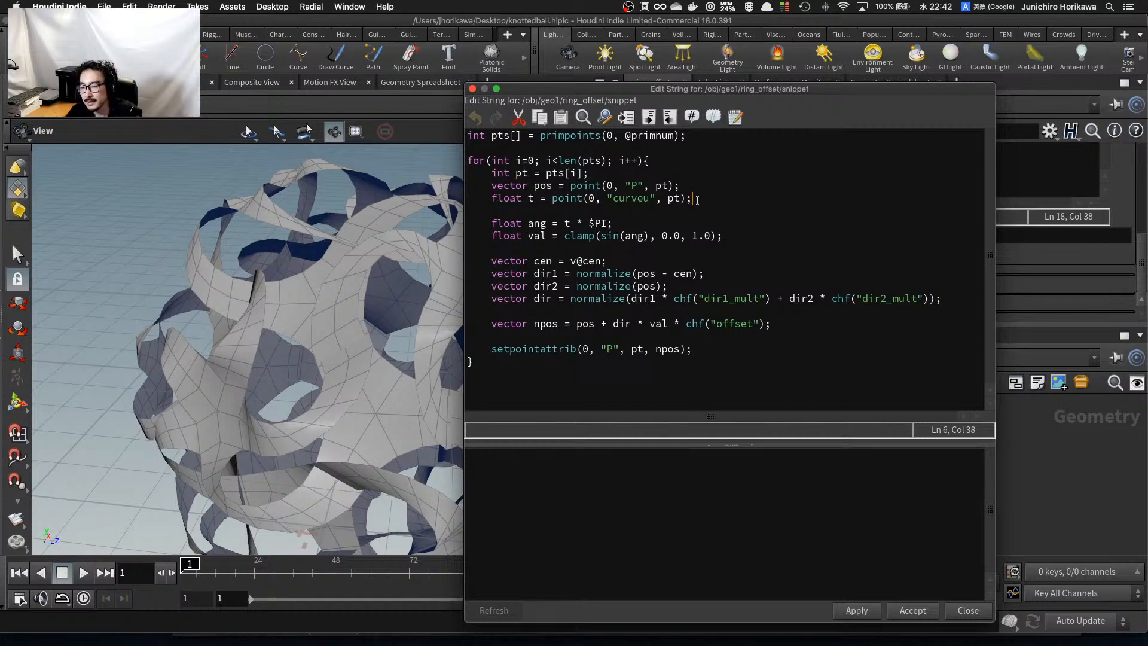
{"action": "double_click", "coordinate": [530, 198]}
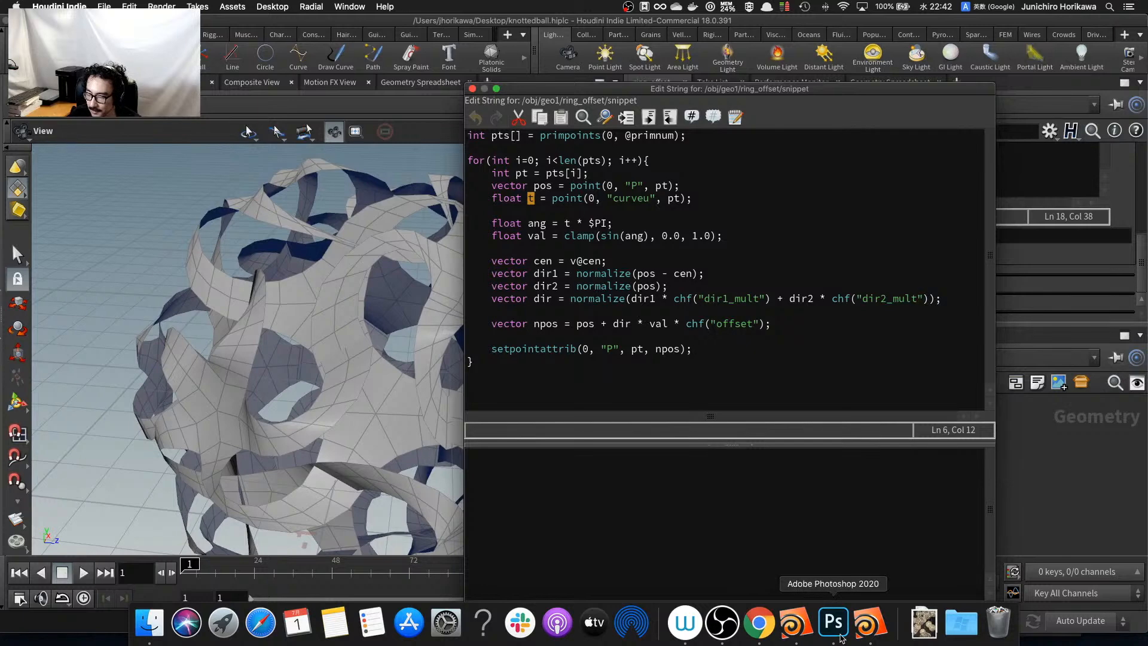
Switch to Photoshop, uncover the canvas, hide the chandelier image and show only Layer 3's sketches over the white Background.
{"action": "left_click", "coordinate": [839, 636]}
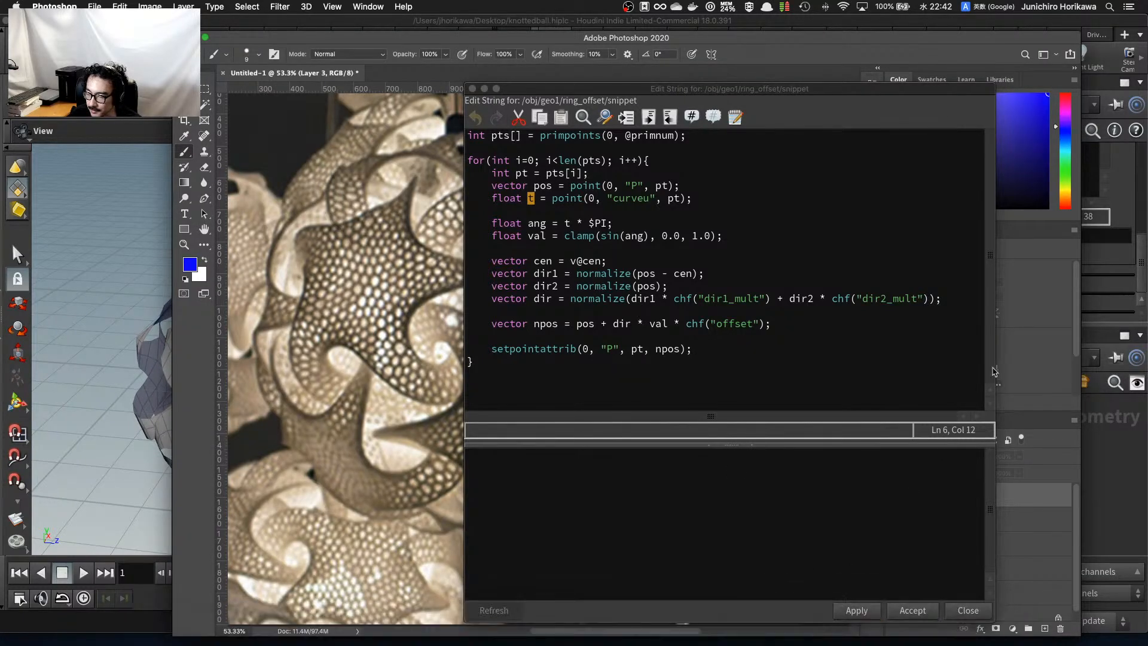
{"action": "left_click_drag", "start_coordinate": [837, 91], "coordinate": [326, 485]}
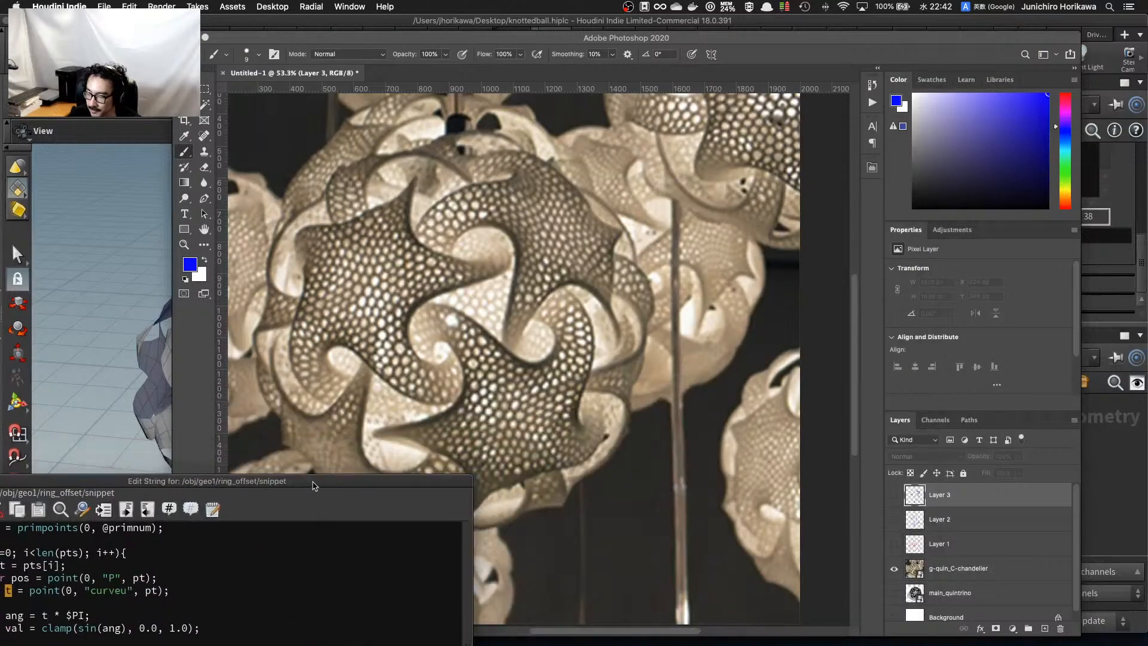
{"action": "left_click", "coordinate": [896, 545]}
{"action": "left_click", "coordinate": [895, 568]}
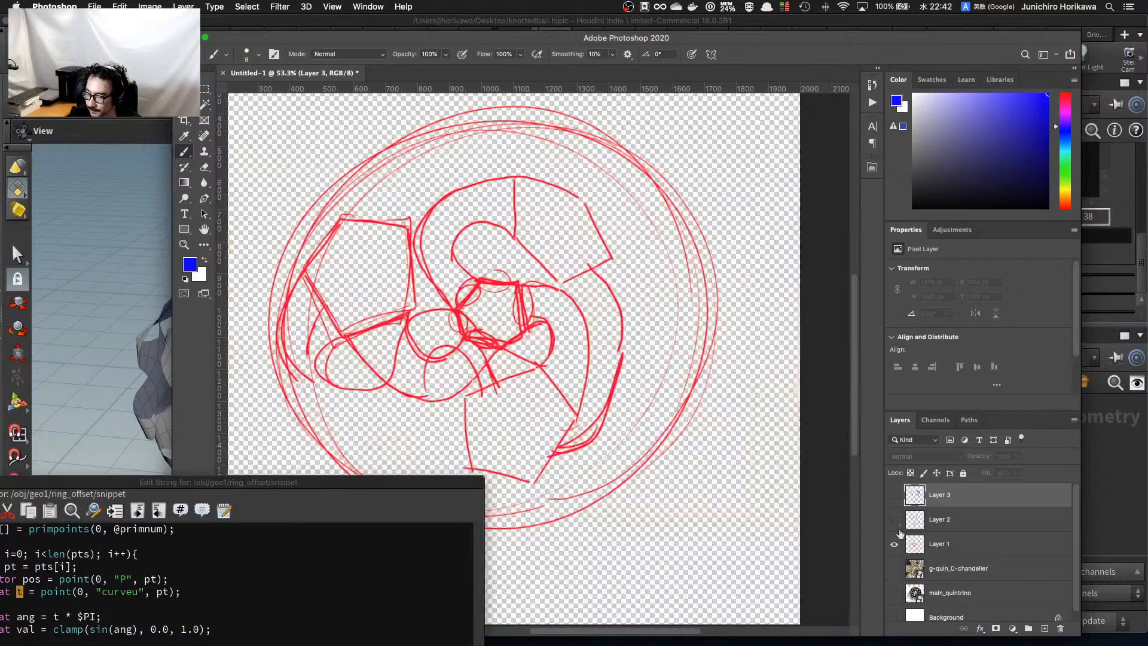
{"action": "left_click", "coordinate": [894, 543]}
{"action": "left_click", "coordinate": [894, 495]}
{"action": "scroll", "coordinate": [913, 562], "scroll_direction": "down", "scroll_amount": 1}
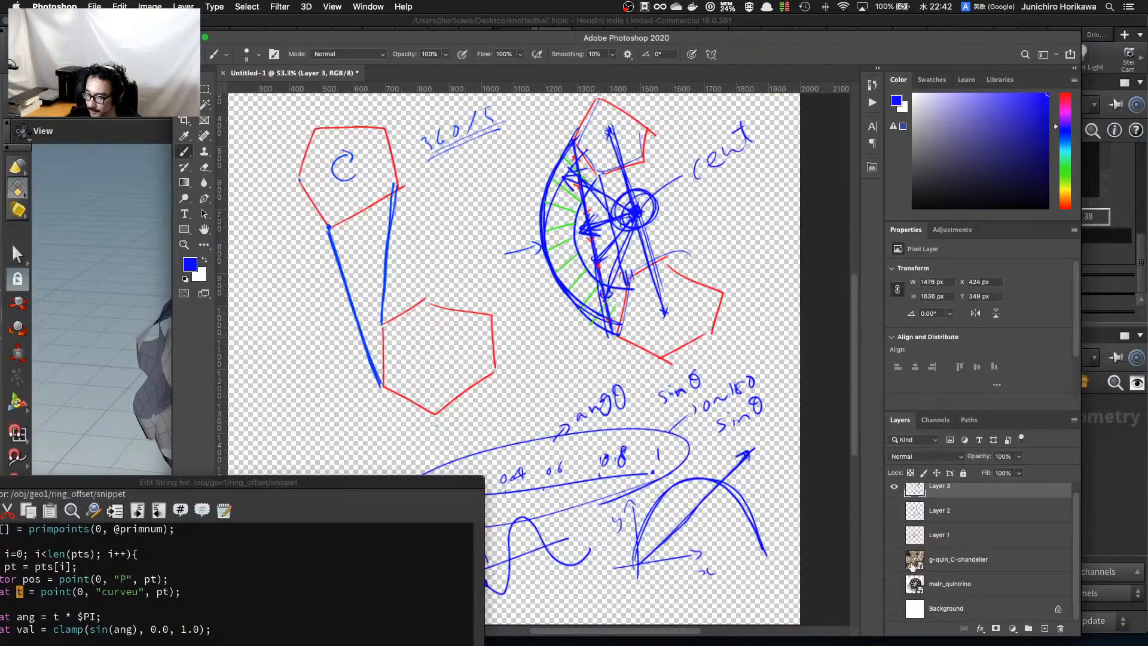
{"action": "left_click", "coordinate": [894, 609]}
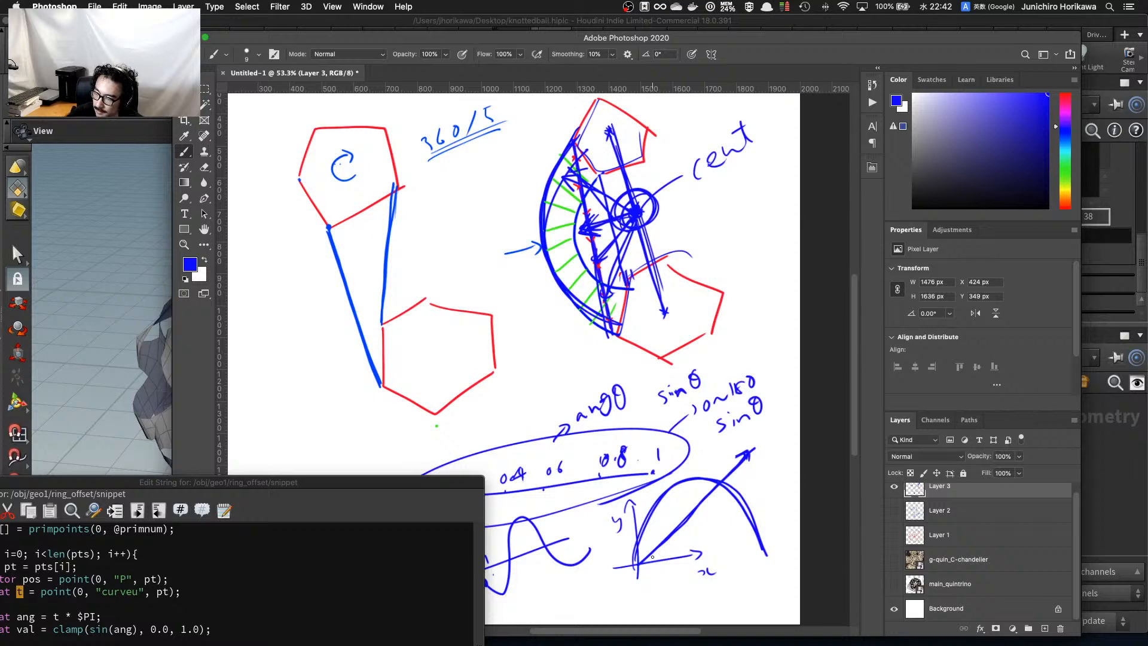
Set the brush colour to red and trace the straight diagonal line on the x-y graph in Layer 3.
{"action": "left_click", "coordinate": [1063, 95]}
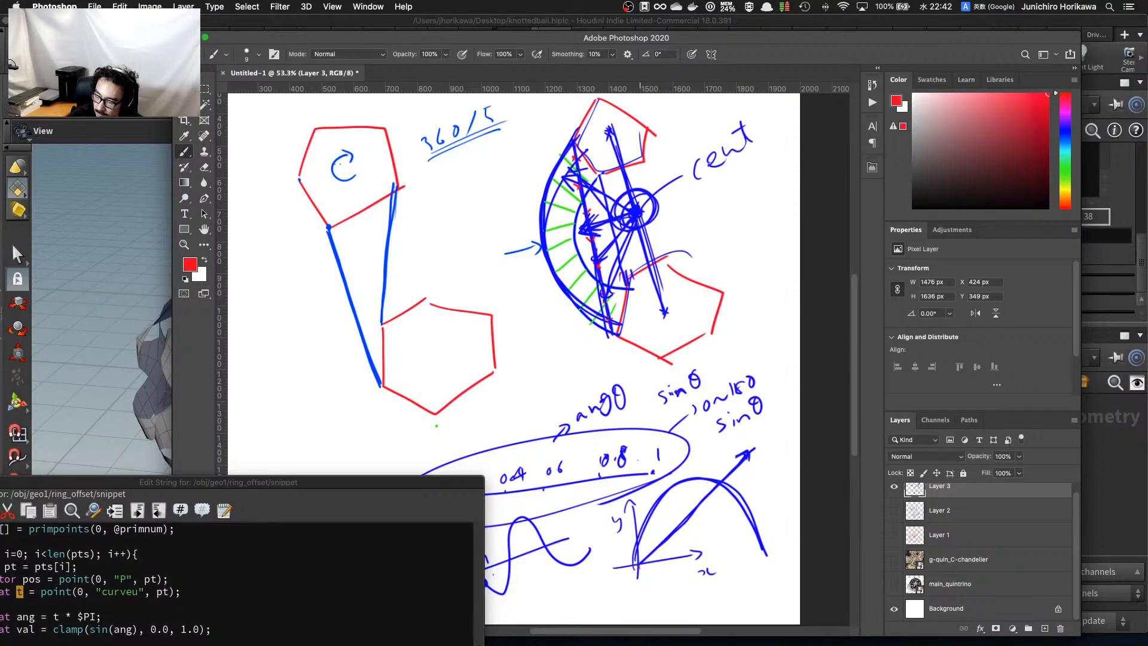
{"action": "mouse_move", "coordinate": [638, 563]}
{"action": "left_mouse_down"}
{"action": "mouse_move", "coordinate": [760, 450]}
{"action": "mouse_move", "coordinate": [641, 562]}
{"action": "left_mouse_up"}
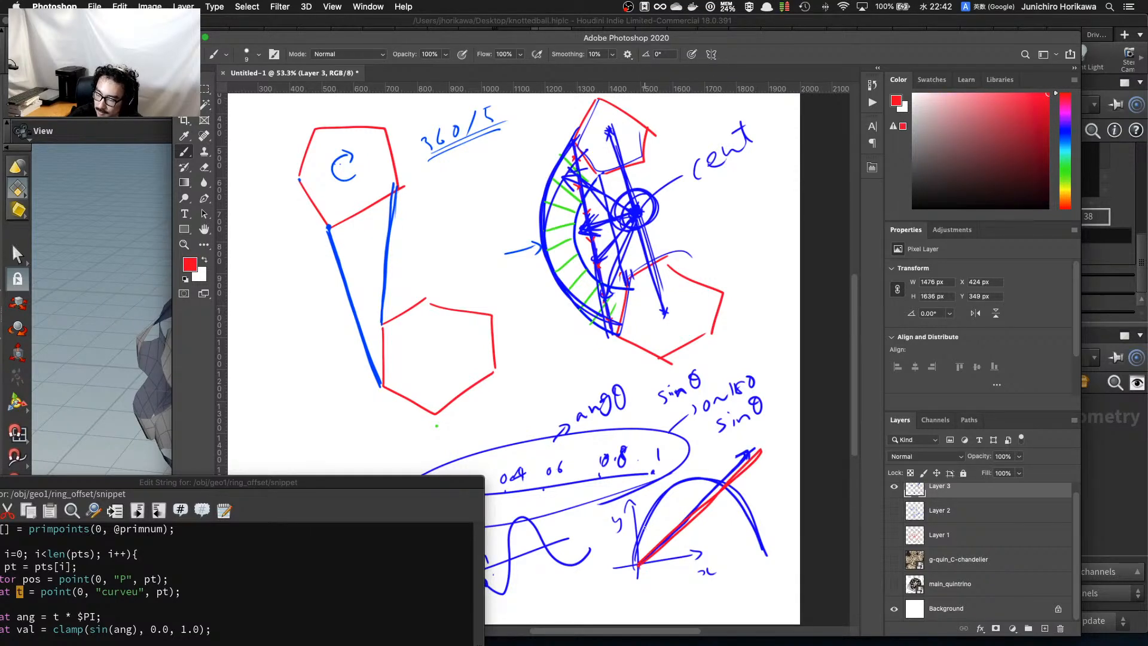
Brush red curves bowing above and below the diagonal of the x-y graph, then circle the curve's upper end and the angθ label.
{"action": "left_click_drag", "start_coordinate": [733, 441], "coordinate": [742, 281]}
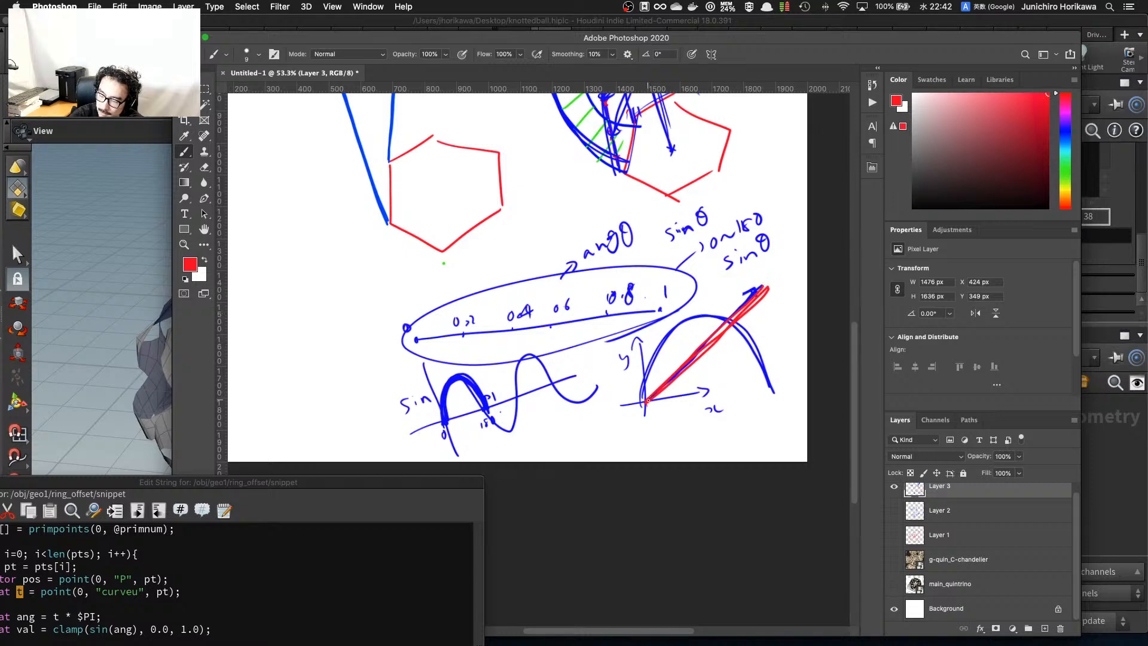
{"action": "mouse_move", "coordinate": [647, 400]}
{"action": "left_mouse_down"}
{"action": "mouse_move", "coordinate": [660, 333]}
{"action": "mouse_move", "coordinate": [710, 297]}
{"action": "left_mouse_up"}
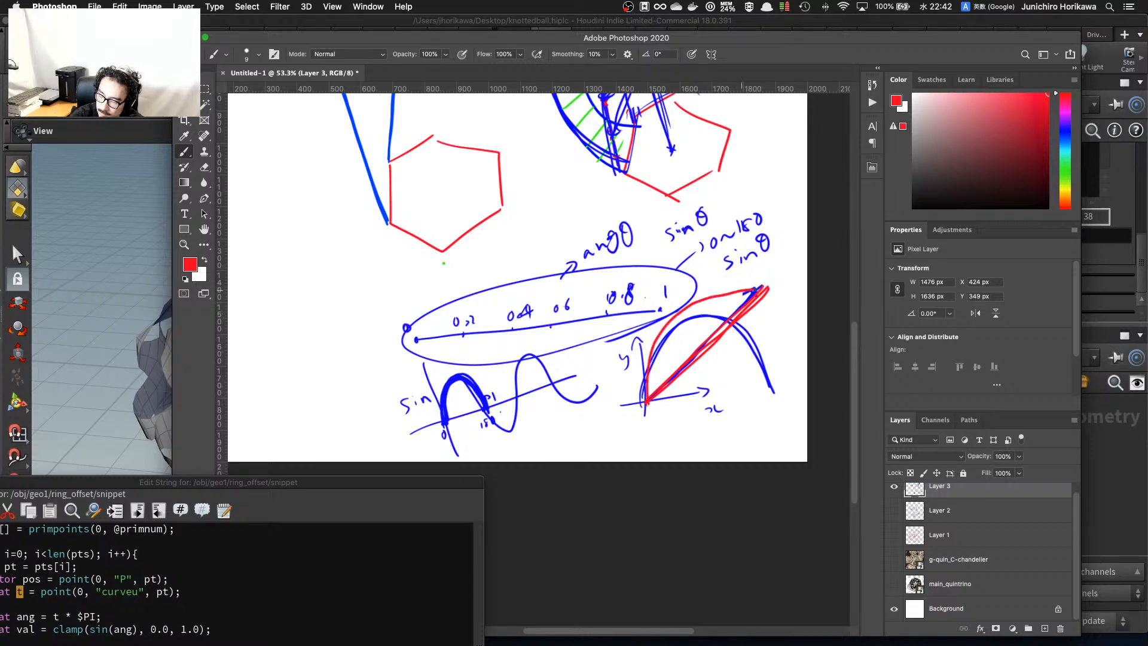
{"action": "mouse_move", "coordinate": [648, 400]}
{"action": "left_mouse_down"}
{"action": "mouse_move", "coordinate": [745, 364]}
{"action": "mouse_move", "coordinate": [771, 304]}
{"action": "mouse_move", "coordinate": [732, 365]}
{"action": "mouse_move", "coordinate": [664, 394]}
{"action": "left_mouse_up"}
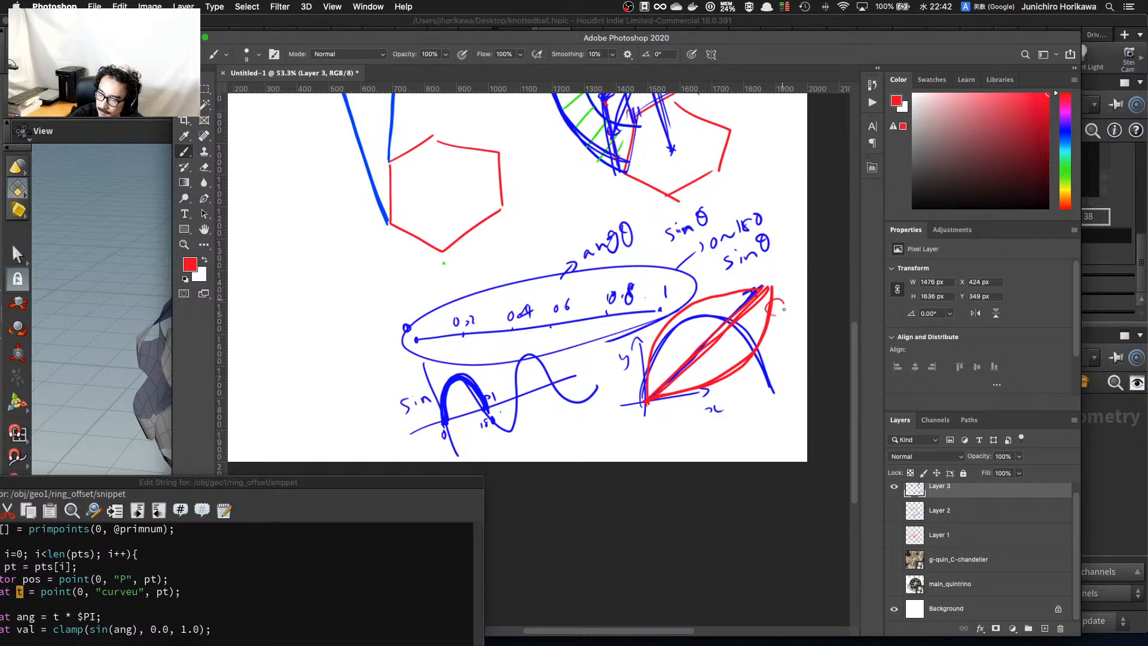
{"action": "left_click_drag", "start_coordinate": [784, 309], "coordinate": [768, 309]}
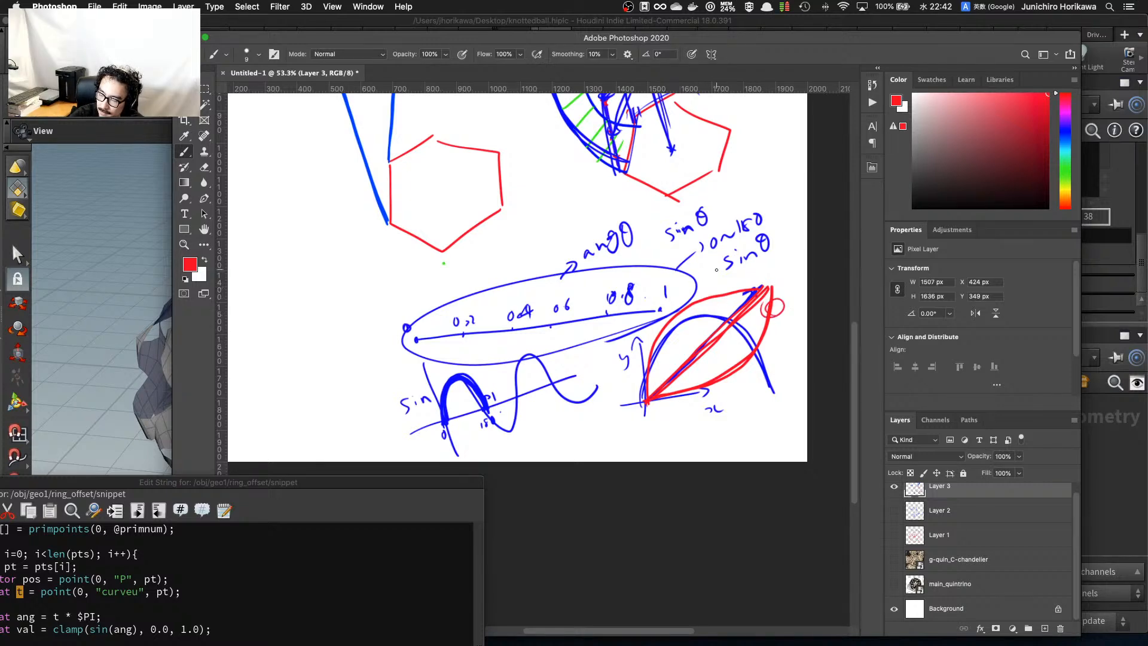
{"action": "left_click_drag", "start_coordinate": [609, 263], "coordinate": [622, 258]}
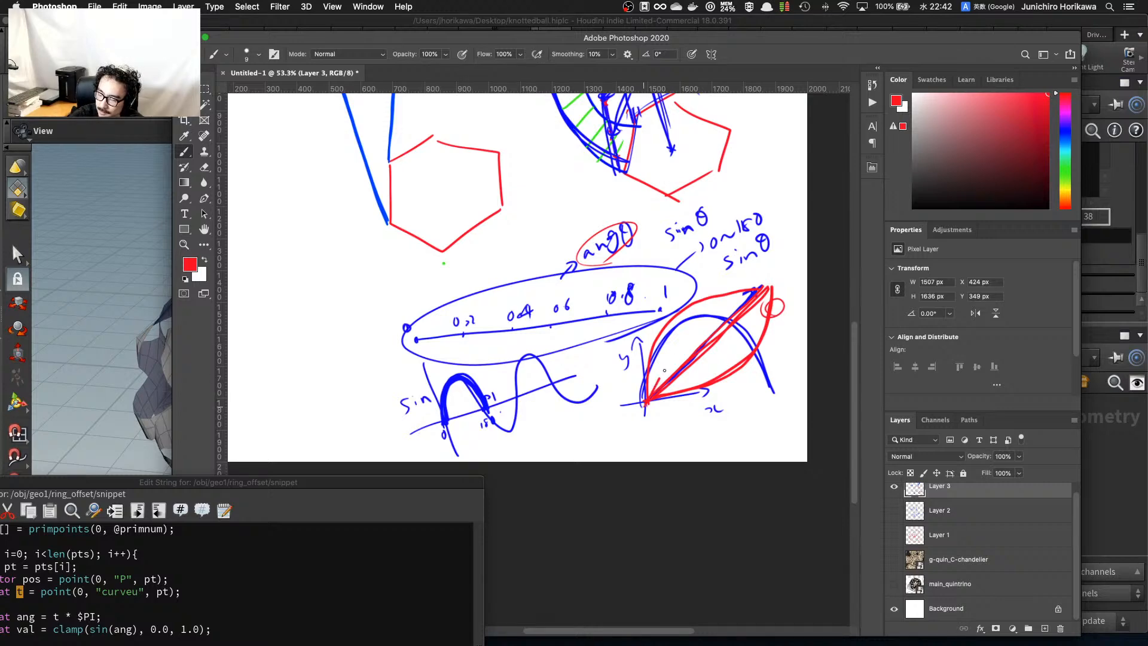
Brush several skewed red arches over the blue sine arch on the x-y graph, leaning toward either side.
{"action": "mouse_move", "coordinate": [664, 371]}
{"action": "left_mouse_down"}
{"action": "mouse_move", "coordinate": [737, 316]}
{"action": "mouse_move", "coordinate": [771, 390]}
{"action": "left_mouse_up"}
{"action": "mouse_move", "coordinate": [645, 400]}
{"action": "left_mouse_down"}
{"action": "mouse_move", "coordinate": [651, 341]}
{"action": "mouse_move", "coordinate": [742, 342]}
{"action": "mouse_move", "coordinate": [786, 392]}
{"action": "left_mouse_up"}
{"action": "mouse_move", "coordinate": [651, 396]}
{"action": "left_mouse_down"}
{"action": "mouse_move", "coordinate": [652, 331]}
{"action": "mouse_move", "coordinate": [780, 393]}
{"action": "left_mouse_up"}
{"action": "mouse_move", "coordinate": [644, 393]}
{"action": "left_mouse_down"}
{"action": "mouse_move", "coordinate": [777, 317]}
{"action": "mouse_move", "coordinate": [783, 390]}
{"action": "left_mouse_up"}
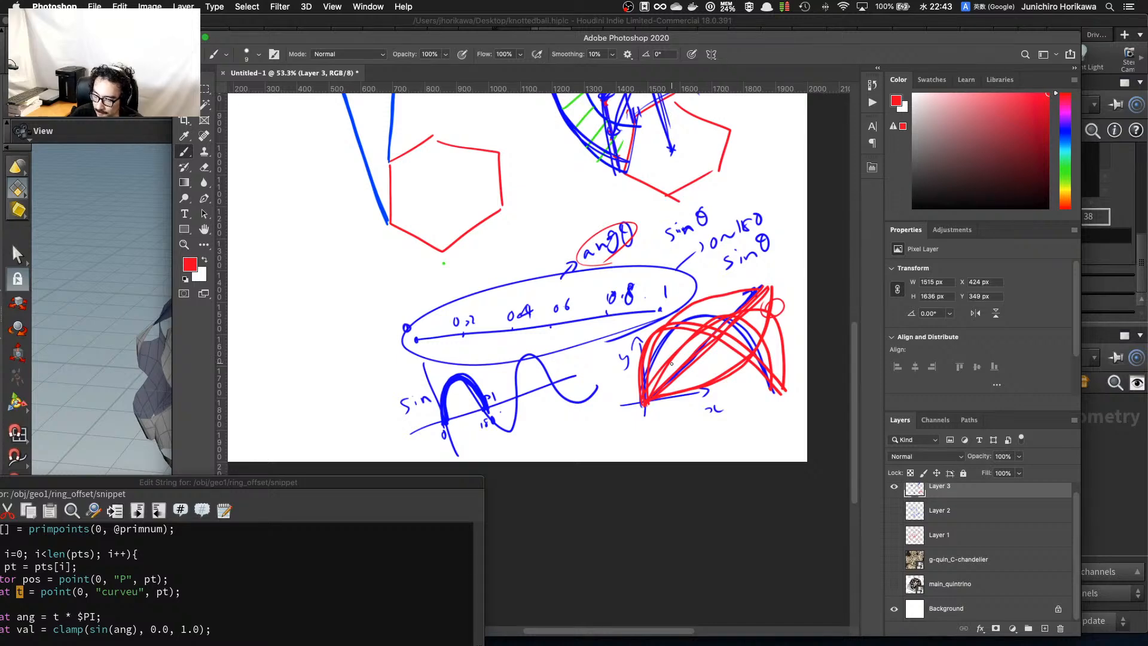
Sketch a second red graph below the blue connector lines, with two axes, a diagonal and curves bowing to both sides of it.
{"action": "mouse_move", "coordinate": [278, 378]}
{"action": "left_mouse_down"}
{"action": "mouse_move", "coordinate": [373, 258]}
{"action": "mouse_move", "coordinate": [360, 257]}
{"action": "left_mouse_up"}
{"action": "left_click_drag", "start_coordinate": [245, 397], "coordinate": [387, 348]}
{"action": "left_click_drag", "start_coordinate": [239, 273], "coordinate": [291, 424]}
{"action": "mouse_move", "coordinate": [278, 383]}
{"action": "left_mouse_down"}
{"action": "mouse_move", "coordinate": [348, 346]}
{"action": "mouse_move", "coordinate": [379, 257]}
{"action": "mouse_move", "coordinate": [285, 297]}
{"action": "mouse_move", "coordinate": [372, 238]}
{"action": "left_mouse_up"}
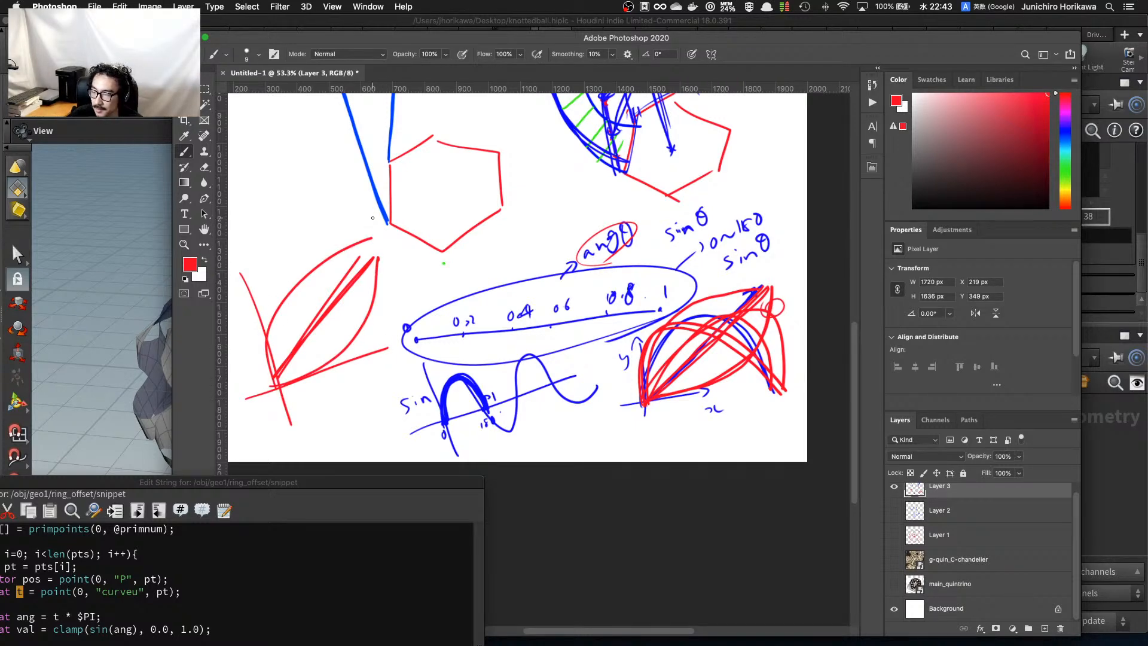
Switch to Houdini and add the line t = pow(t, chf("pow")); after the curveu line in the ring_offset snippet, then apply it.
{"action": "left_click", "coordinate": [132, 184]}
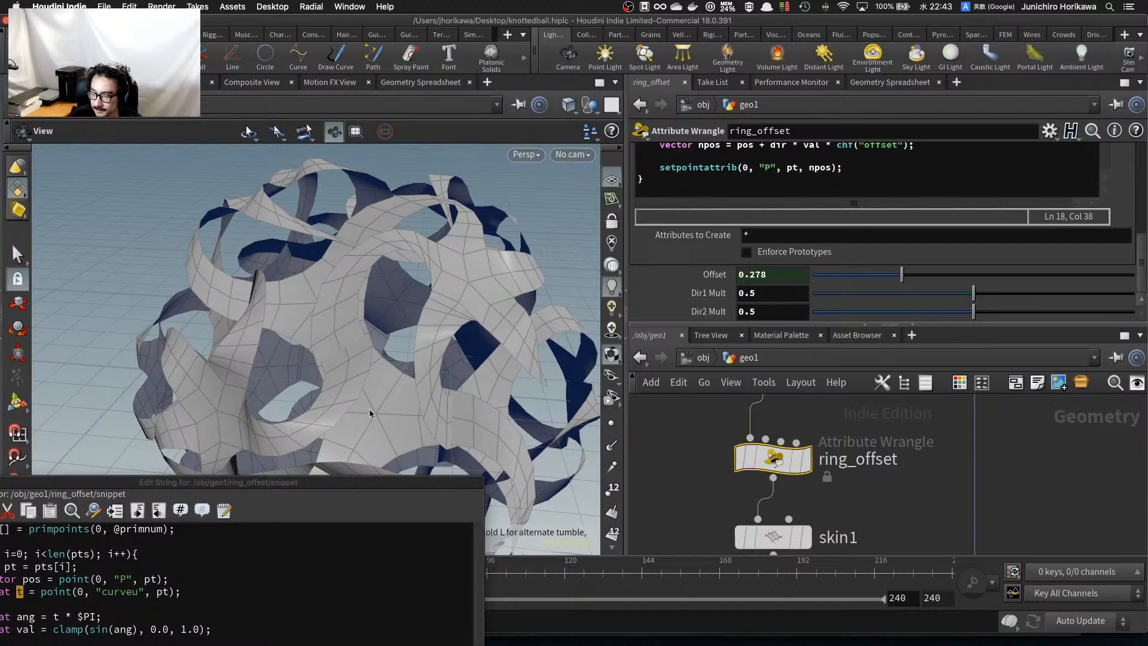
{"action": "left_click_drag", "start_coordinate": [374, 483], "coordinate": [819, 103]}
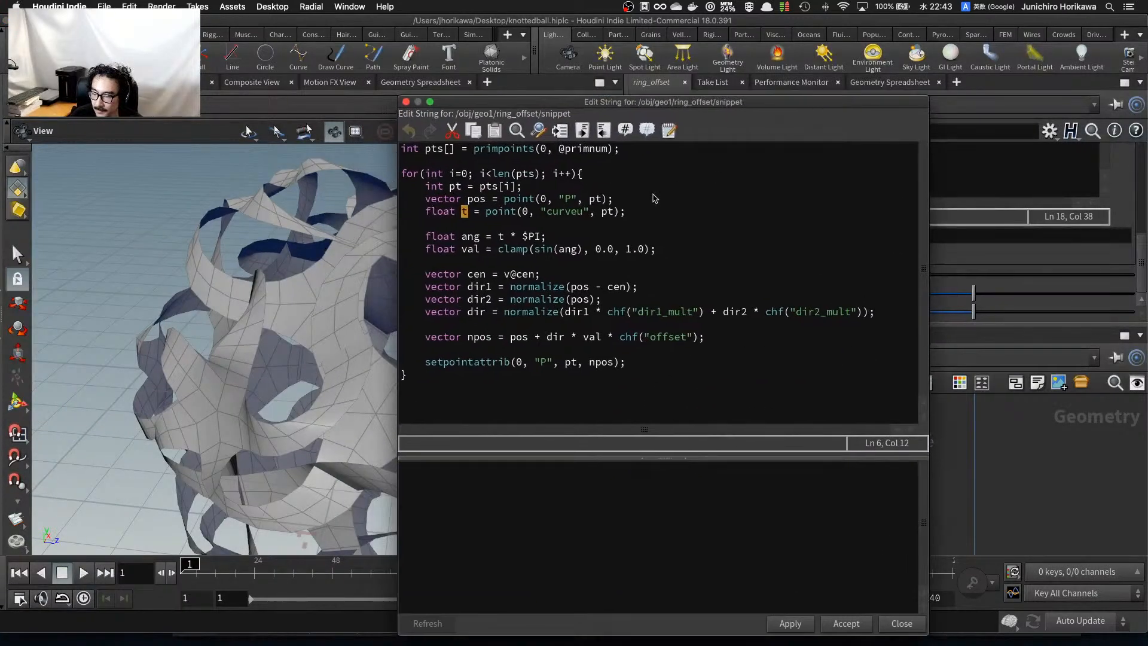
{"action": "left_click", "coordinate": [639, 215]}
{"action": "key", "text": "Return"}
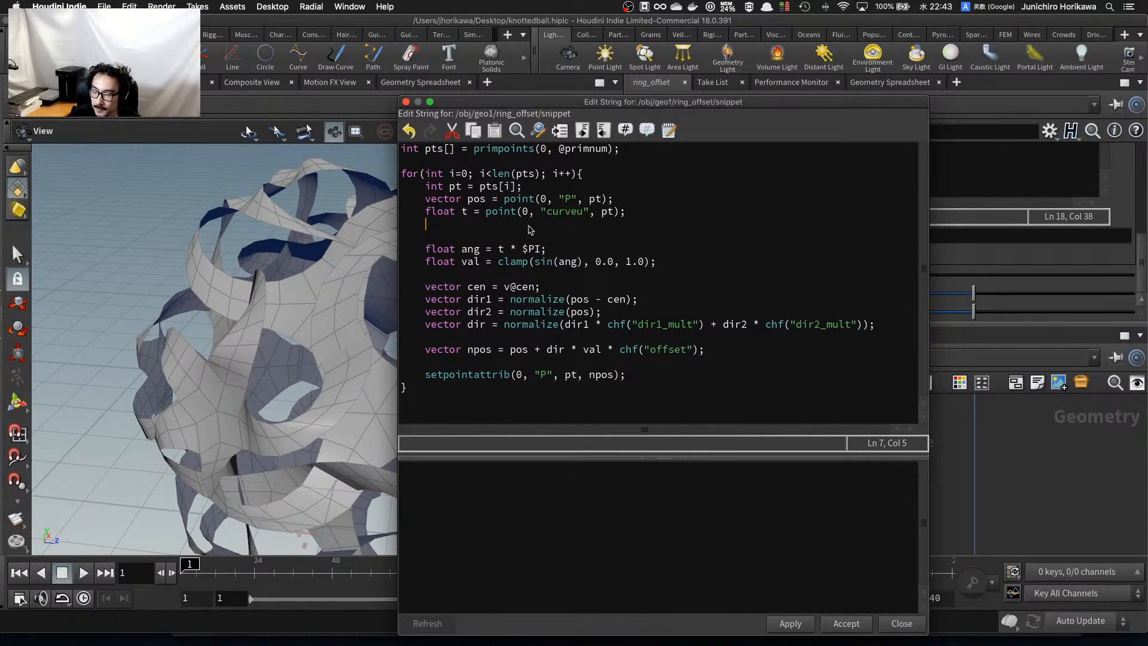
{"action": "type", "text": "t = pow(t,"}
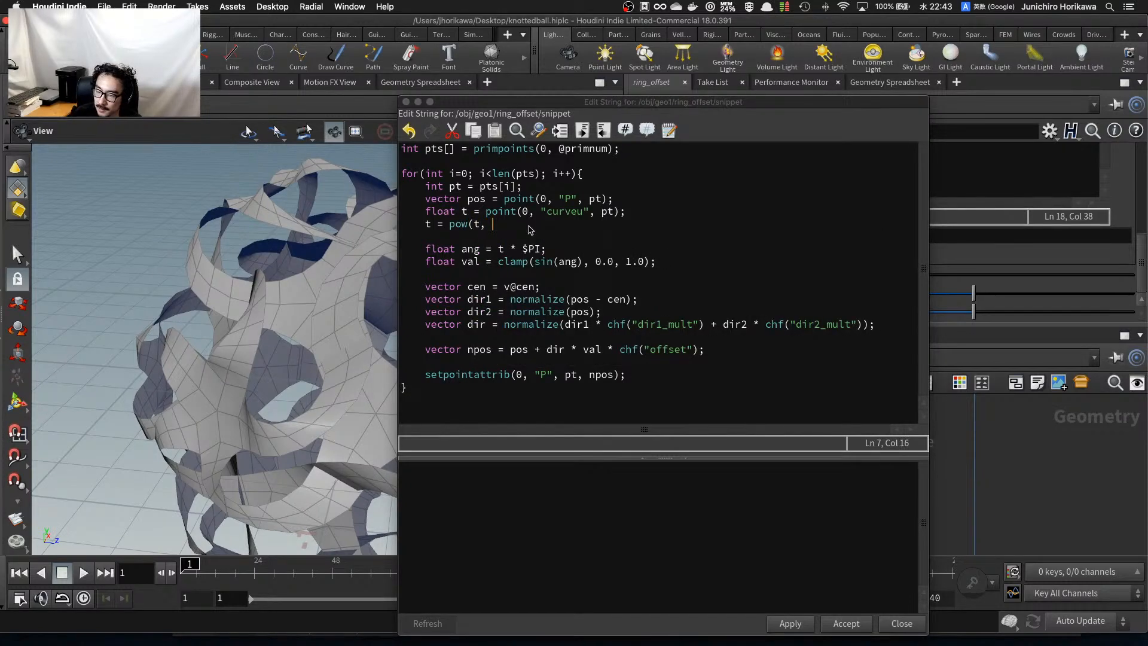
{"action": "type", "text": " chf("}
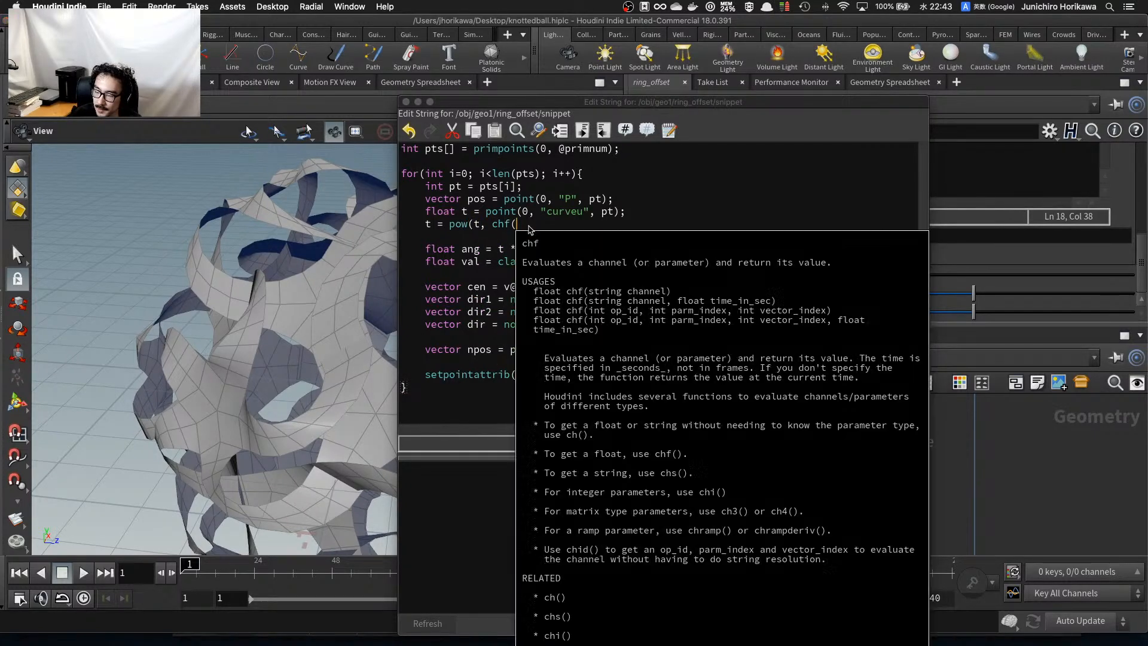
{"action": "type", "text": "\"pow\"));"}
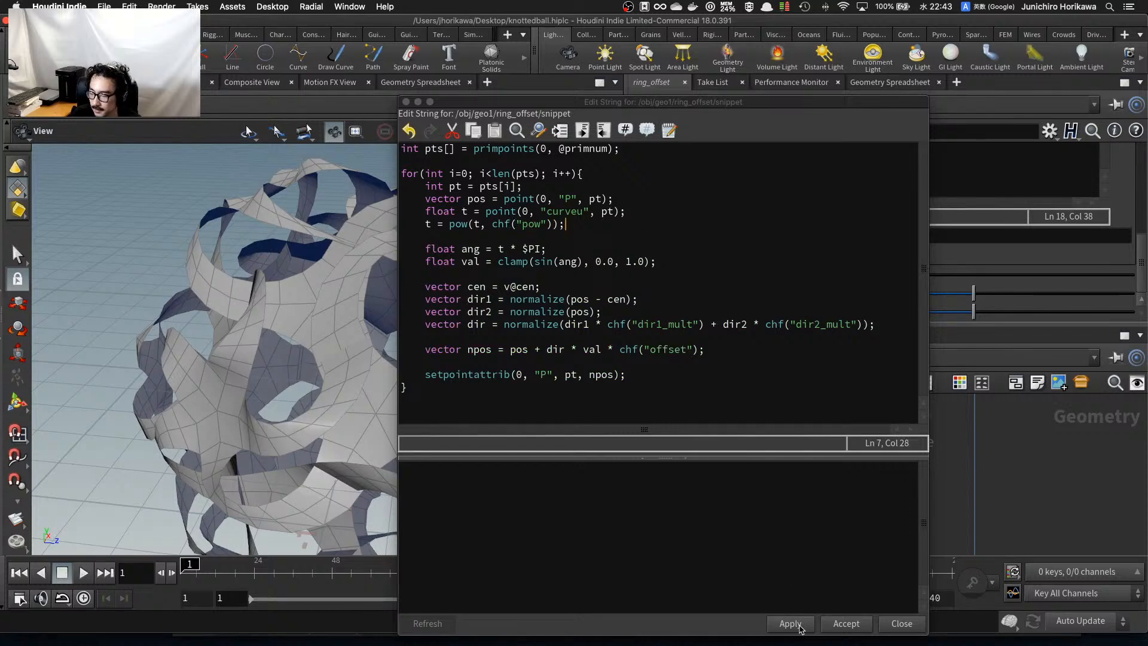
{"action": "left_click", "coordinate": [789, 624]}
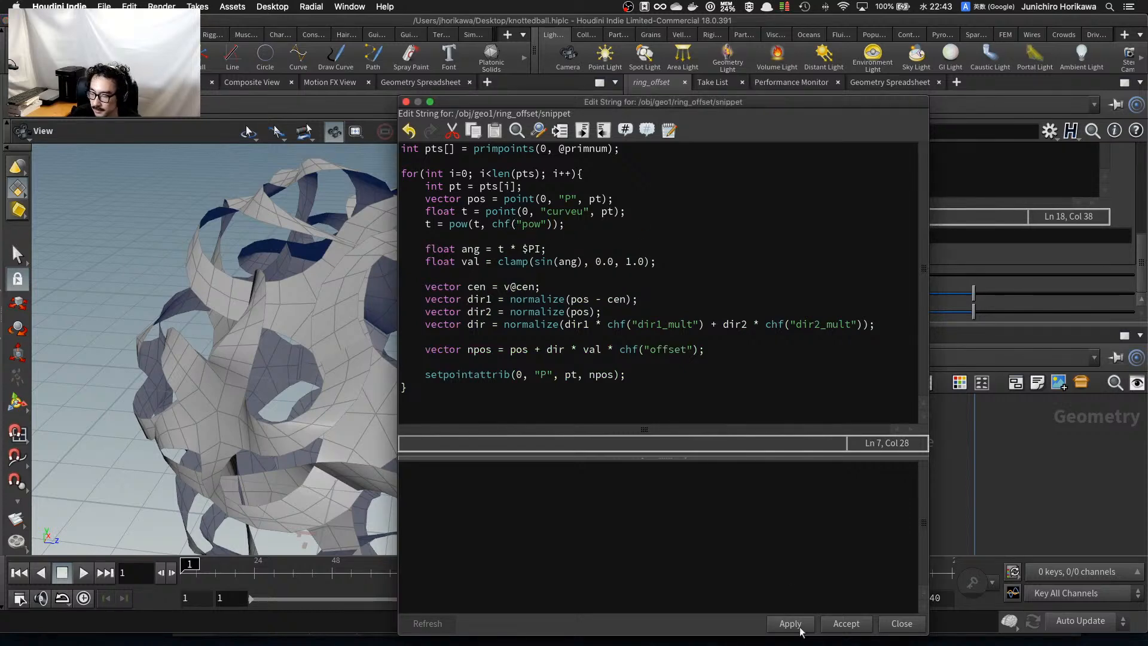
{"action": "left_click", "coordinate": [406, 103]}
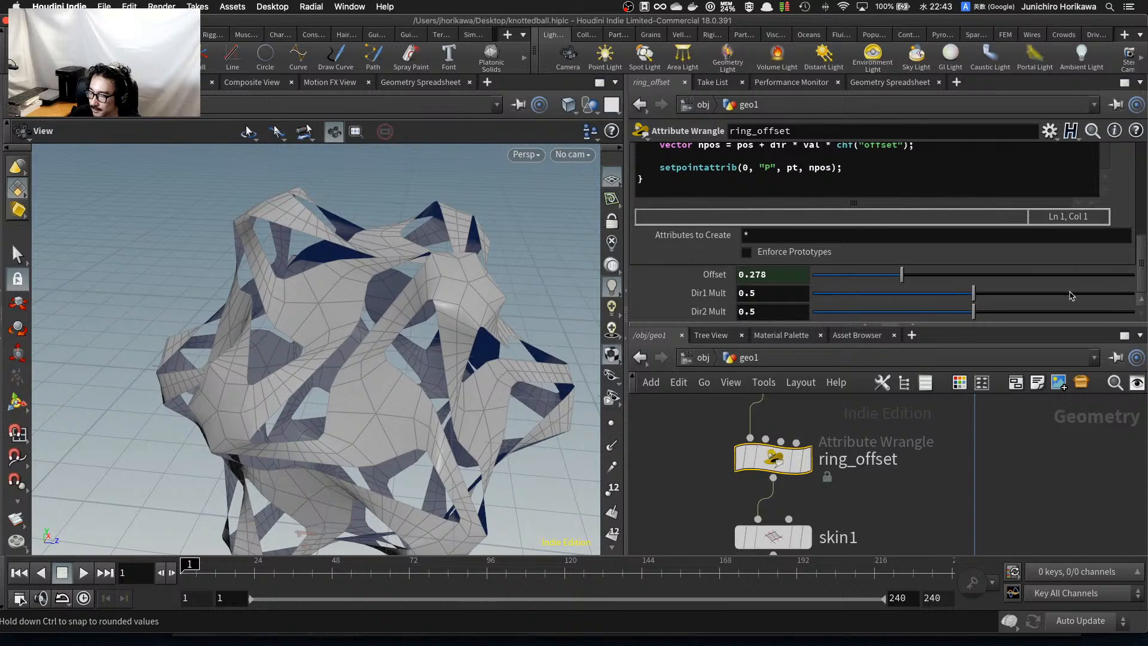
Expose the Pow parameter on the ring_offset wrangle, try it across a range of values and set it to 0.5.
{"action": "left_click_drag", "start_coordinate": [1141, 270], "coordinate": [1136, 201]}
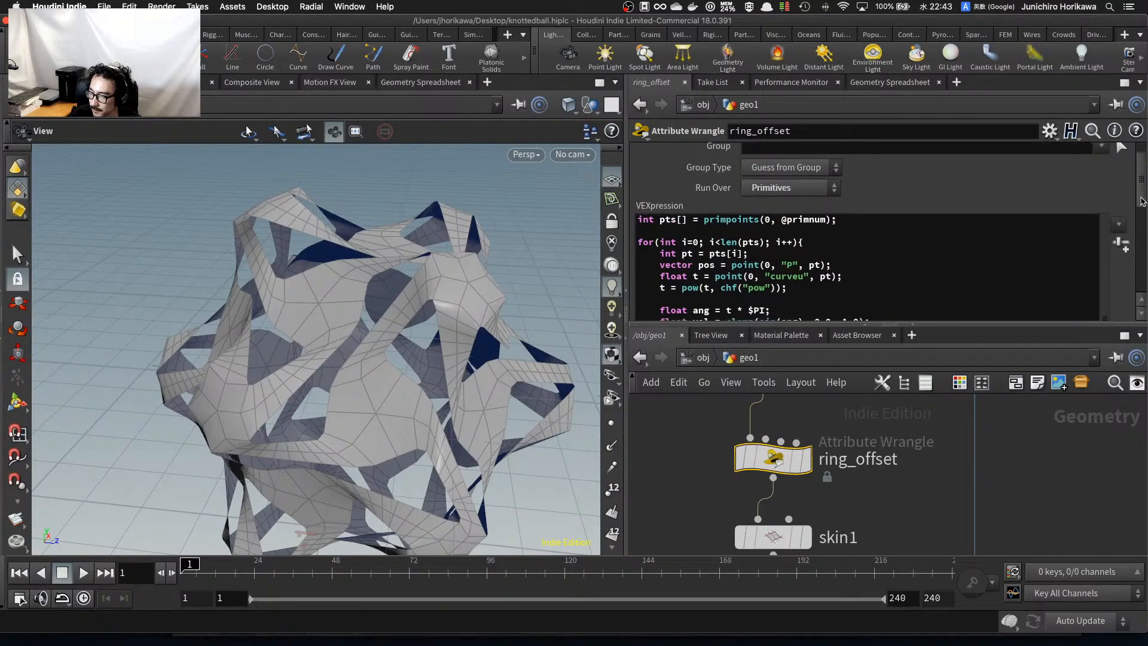
{"action": "scroll", "coordinate": [1098, 299], "scroll_direction": "down", "scroll_amount": 5}
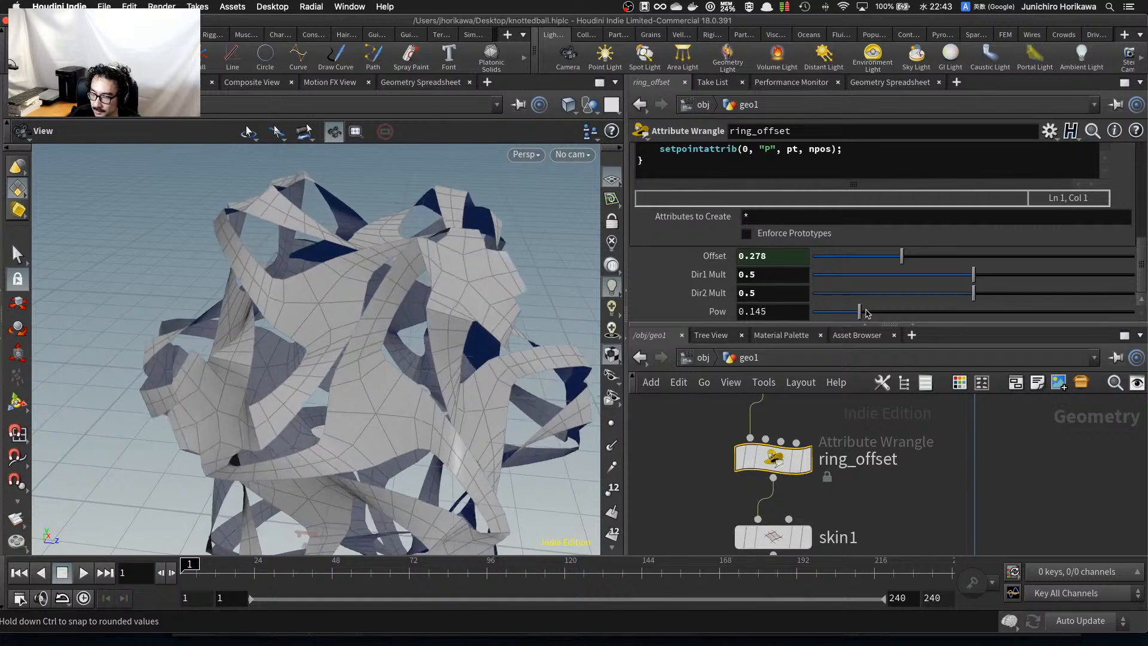
{"action": "left_click_drag", "start_coordinate": [1049, 309], "coordinate": [895, 327]}
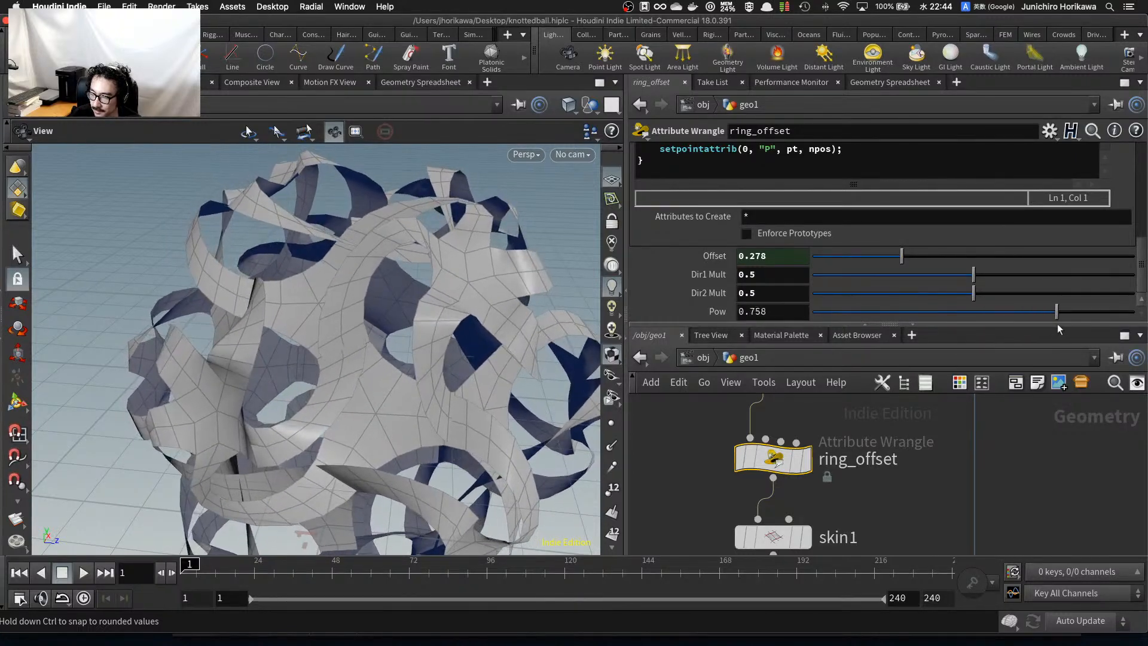
{"action": "left_click_drag", "start_coordinate": [929, 328], "coordinate": [1135, 320]}
{"action": "middle_click_drag", "start_coordinate": [789, 314], "coordinate": [877, 329]}
{"action": "middle_click_drag", "start_coordinate": [786, 333], "coordinate": [696, 327]}
{"action": "left_click_drag", "start_coordinate": [813, 312], "coordinate": [991, 318]}
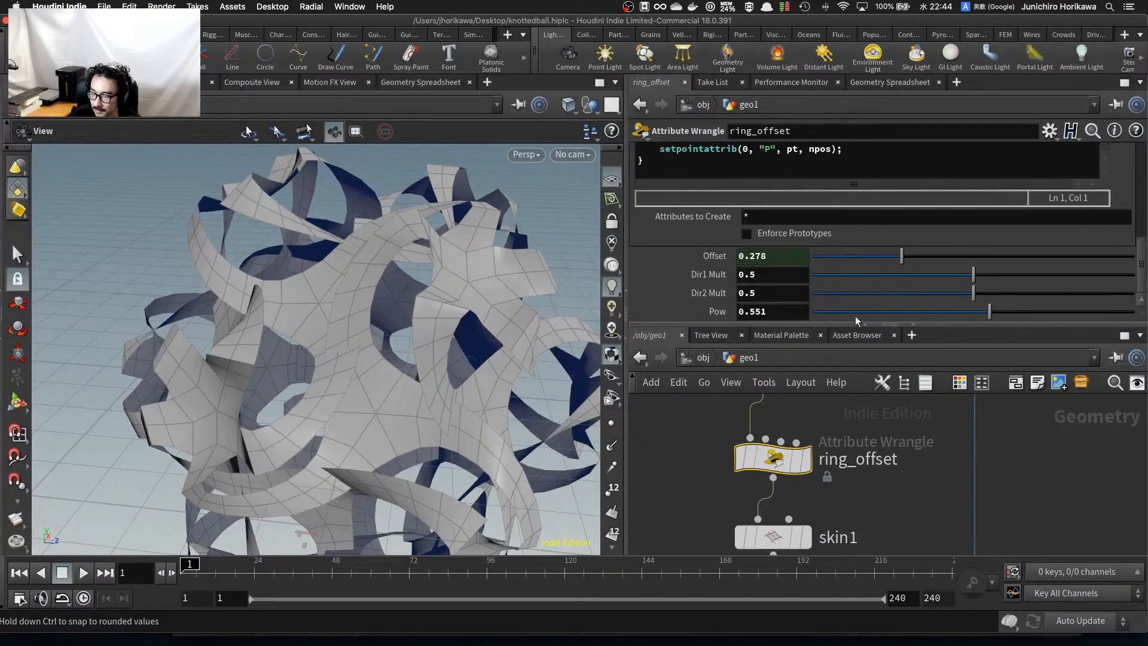
{"action": "left_click_drag", "start_coordinate": [754, 311], "coordinate": [807, 317]}
{"action": "key", "text": "Return"}
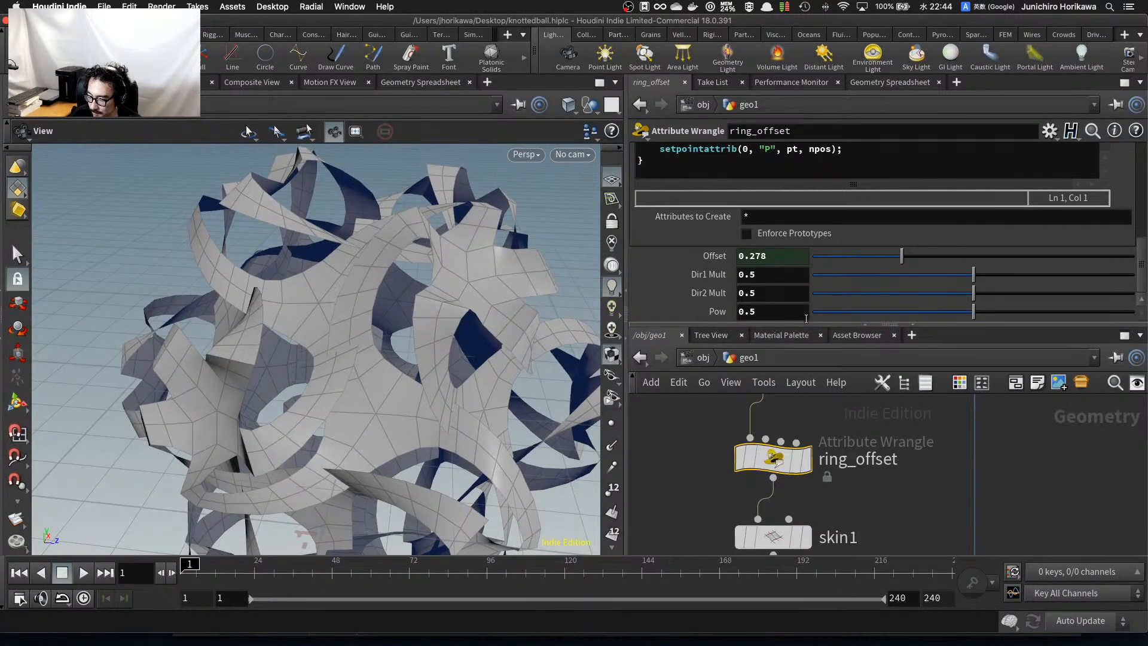
Select the CONTROLLER null and raise the pentagon scale to about 0.792.
{"action": "scroll", "coordinate": [729, 428], "scroll_direction": "down", "scroll_amount": 10}
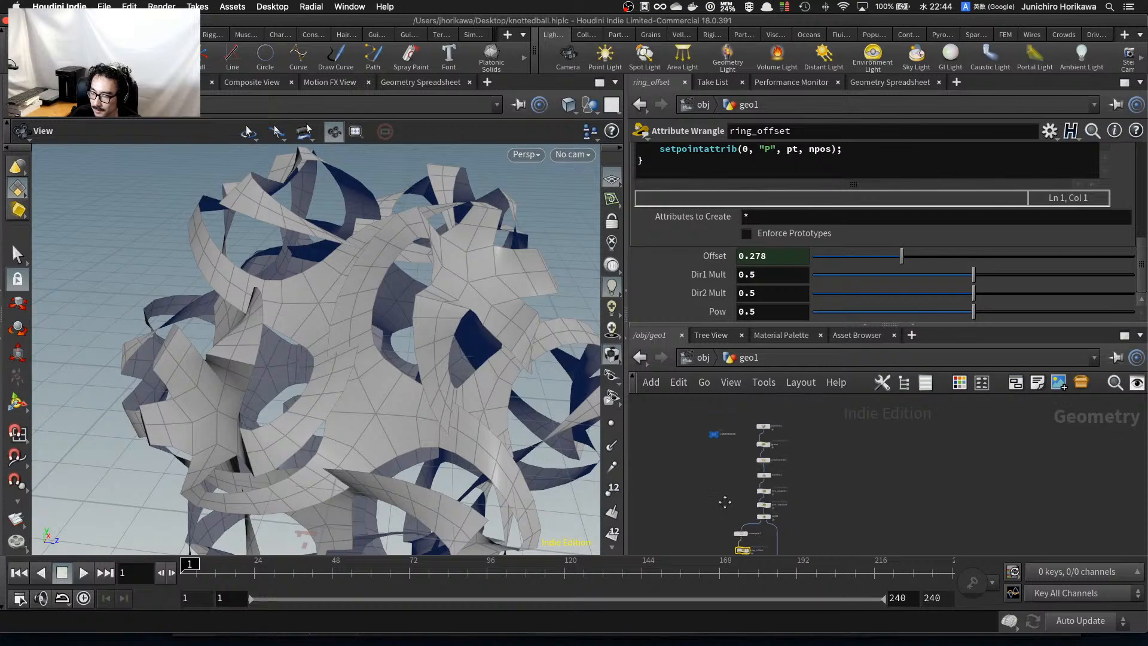
{"action": "left_click", "coordinate": [714, 469]}
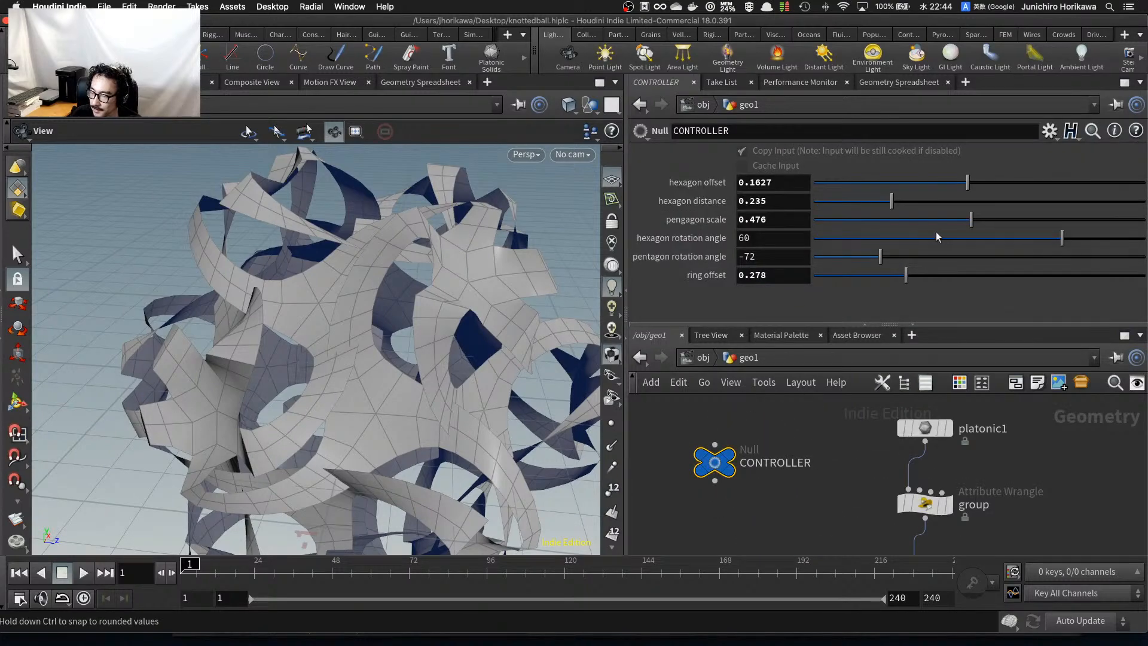
{"action": "left_click_drag", "start_coordinate": [365, 340], "coordinate": [425, 289]}
{"action": "left_click_drag", "start_coordinate": [971, 220], "coordinate": [1075, 213]}
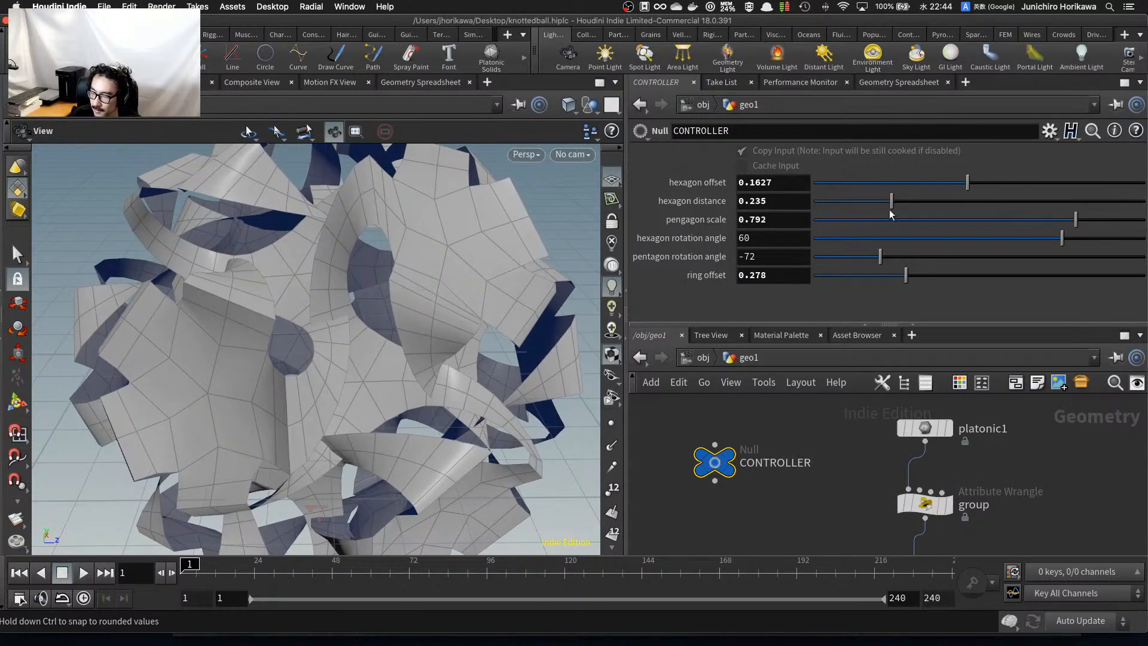
Set hexagon distance to about 0.427, hexagon offset to 0.1475, hexagon rotation angle to 60 and ring offset to 0.197.
{"action": "left_click_drag", "start_coordinate": [889, 206], "coordinate": [971, 204]}
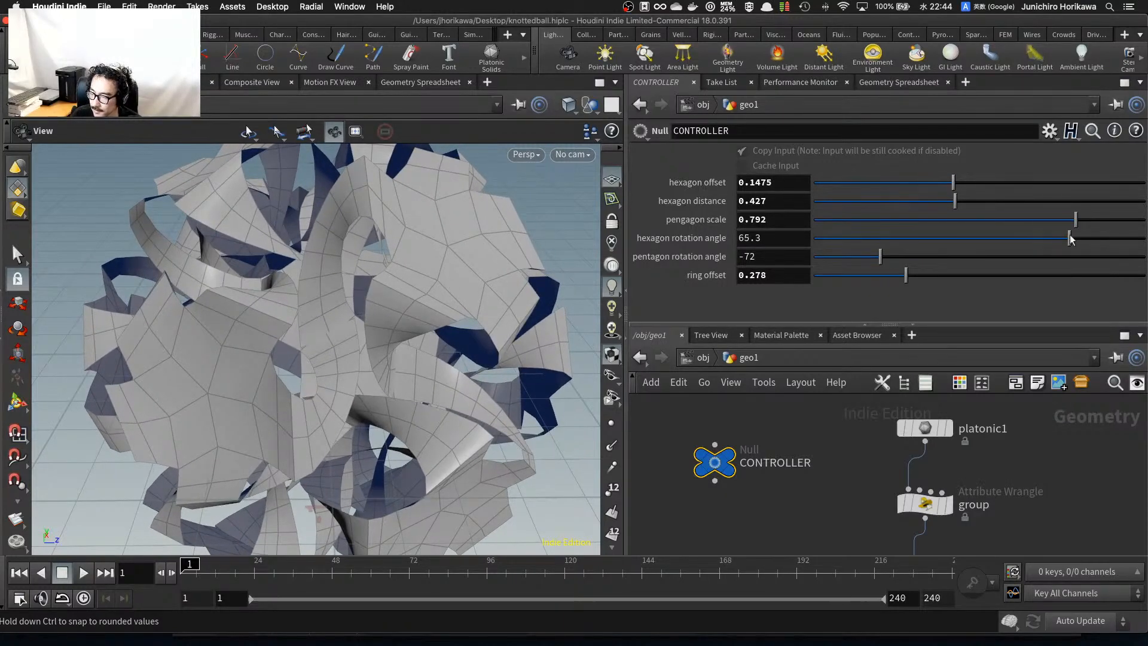
{"action": "mouse_move", "coordinate": [1071, 236]}
{"action": "left_mouse_down"}
{"action": "mouse_move", "coordinate": [1112, 233]}
{"action": "mouse_move", "coordinate": [1063, 238]}
{"action": "left_mouse_up"}
{"action": "left_click_drag", "start_coordinate": [905, 275], "coordinate": [878, 276]}
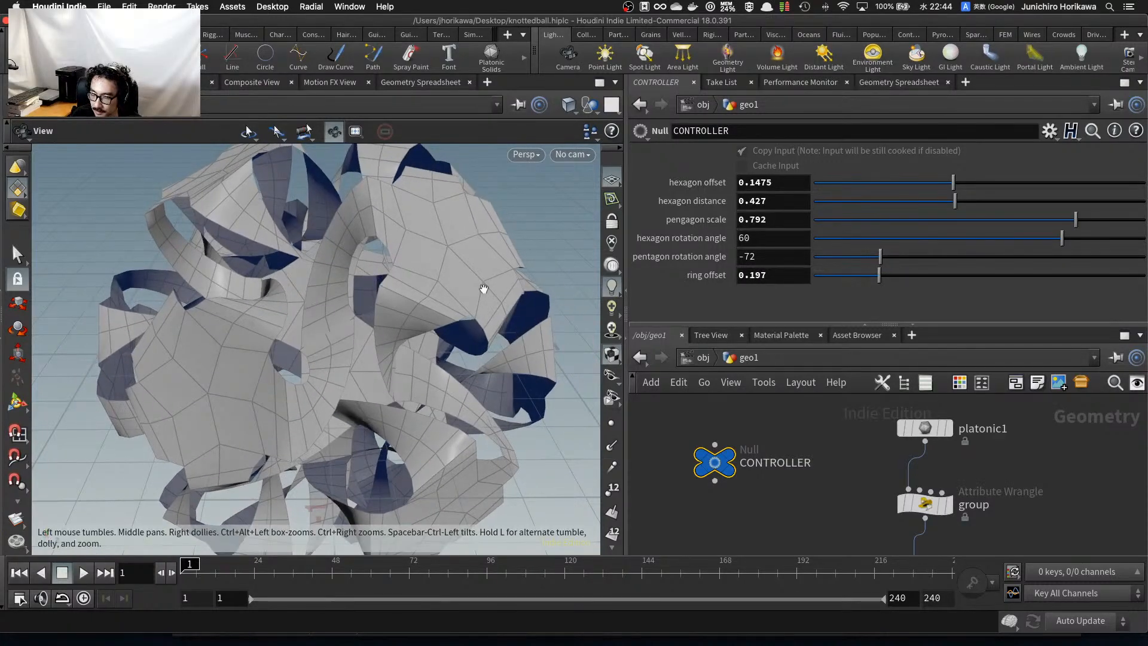
Try a hexagon offset of about 0.1563 and a hexagon distance of 0.15 while inspecting the ball from other angles.
{"action": "left_click_drag", "start_coordinate": [484, 289], "coordinate": [448, 264]}
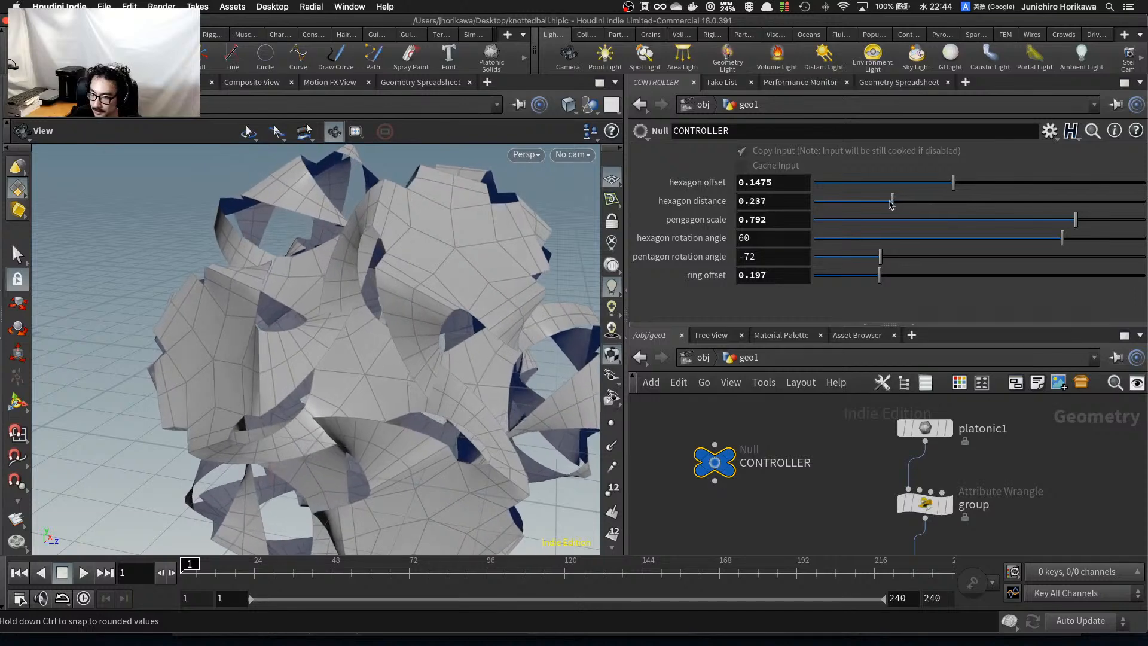
{"action": "left_click_drag", "start_coordinate": [926, 187], "coordinate": [951, 182]}
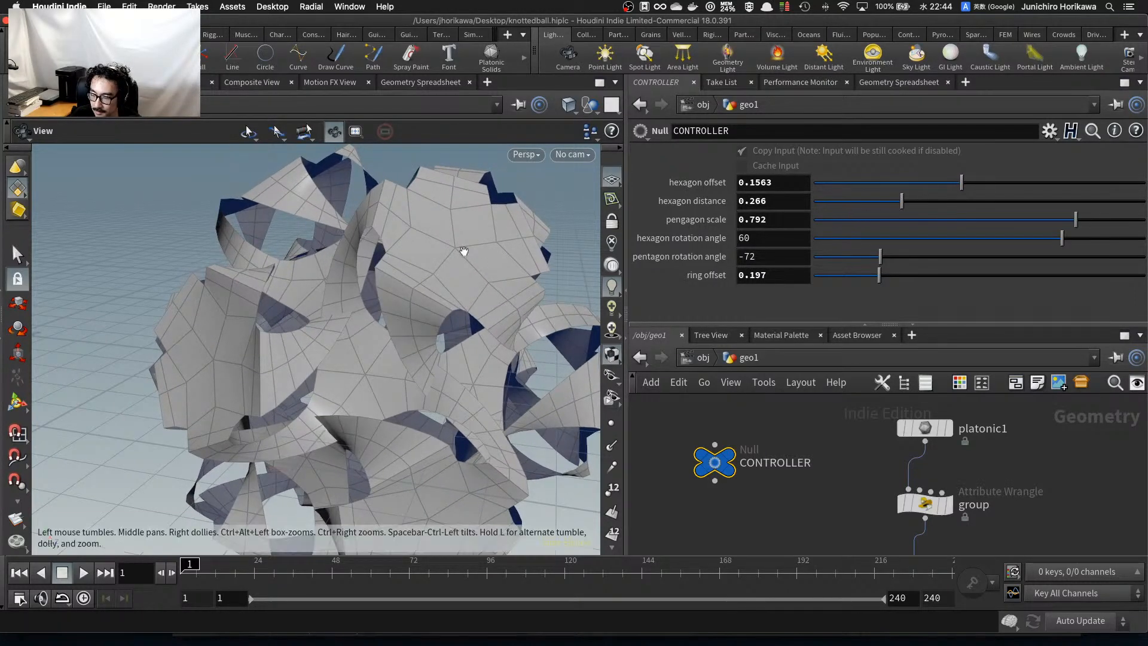
{"action": "left_click_drag", "start_coordinate": [464, 251], "coordinate": [505, 261]}
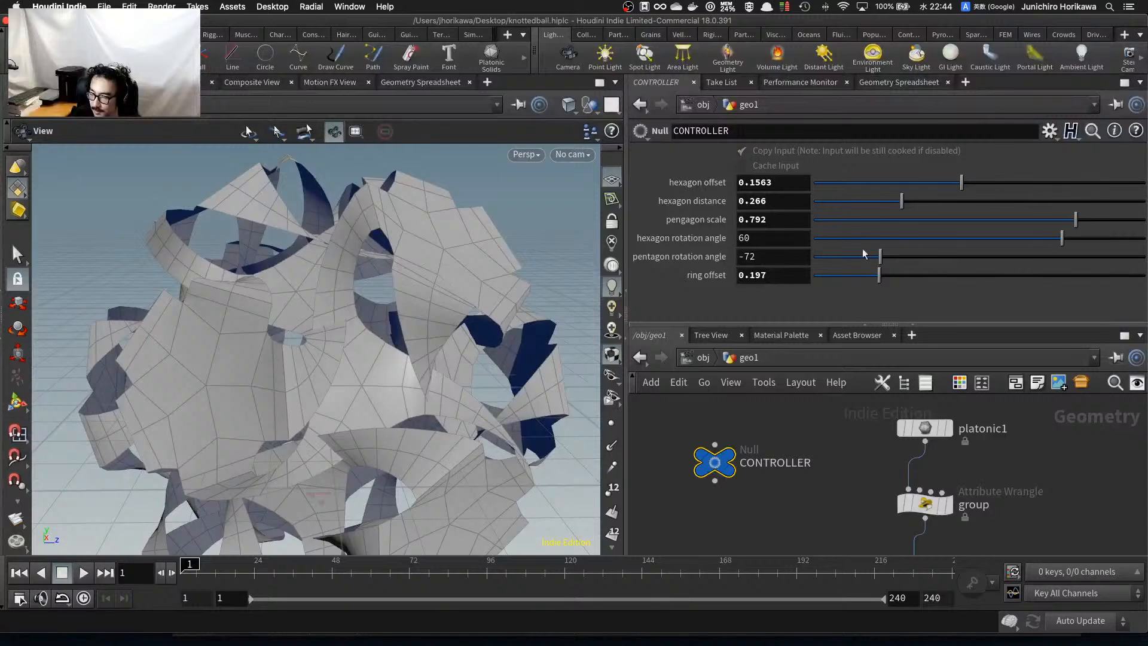
{"action": "left_click_drag", "start_coordinate": [902, 203], "coordinate": [862, 203]}
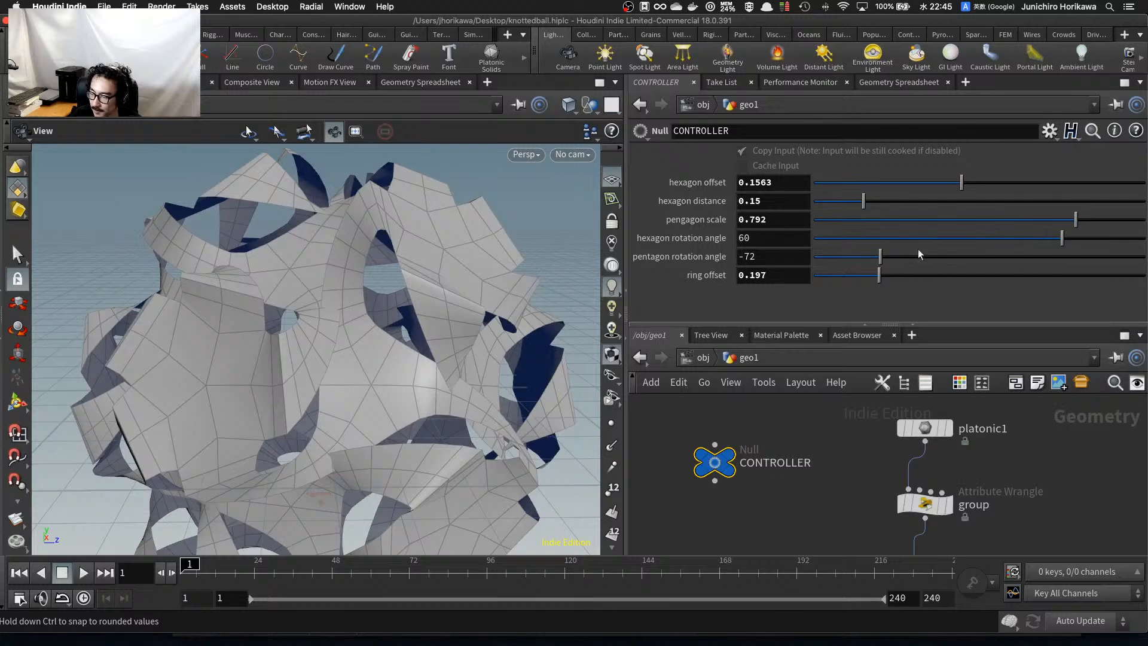
Try a hexagon rotation angle of 81.4, pentagon scale of about 0.693, hexagon distance of 0.32 and hexagon offset of 0.1367.
{"action": "left_click_drag", "start_coordinate": [1077, 238], "coordinate": [1029, 220]}
{"action": "left_click_drag", "start_coordinate": [879, 203], "coordinate": [921, 206]}
{"action": "left_click_drag", "start_coordinate": [1029, 219], "coordinate": [1042, 220]}
{"action": "mouse_move", "coordinate": [961, 183]}
{"action": "left_mouse_down"}
{"action": "mouse_move", "coordinate": [986, 186]}
{"action": "mouse_move", "coordinate": [924, 187]}
{"action": "mouse_move", "coordinate": [942, 186]}
{"action": "left_mouse_up"}
{"action": "left_click_drag", "start_coordinate": [338, 338], "coordinate": [292, 378]}
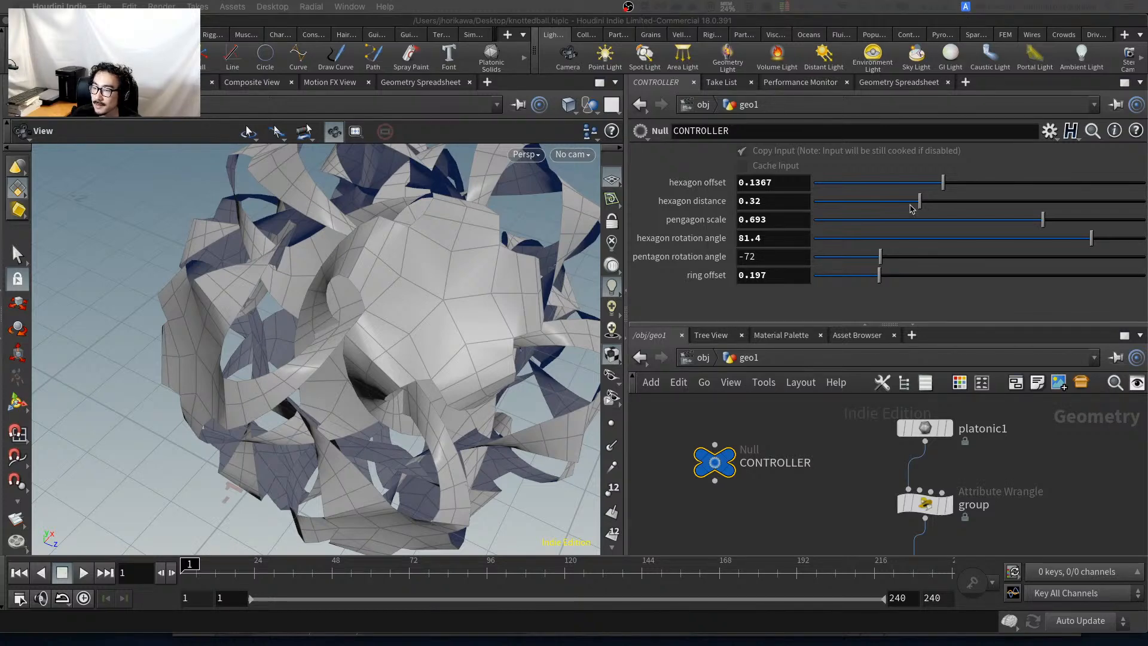
Try a ring offset of 0.5, inspect the whole ball and reduce the ring offset to about 0.331.
{"action": "left_click_drag", "start_coordinate": [752, 276], "coordinate": [788, 276]}
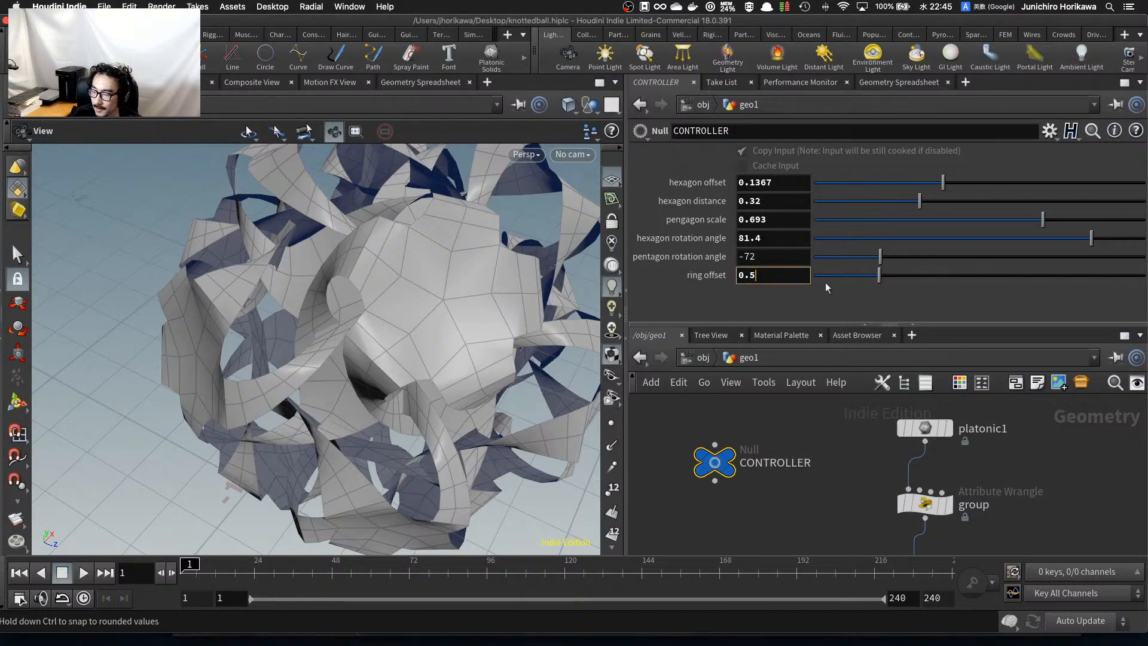
{"action": "key", "text": "Return"}
{"action": "left_click_drag", "start_coordinate": [310, 314], "coordinate": [384, 281]}
{"action": "left_click_drag", "start_coordinate": [948, 278], "coordinate": [923, 277]}
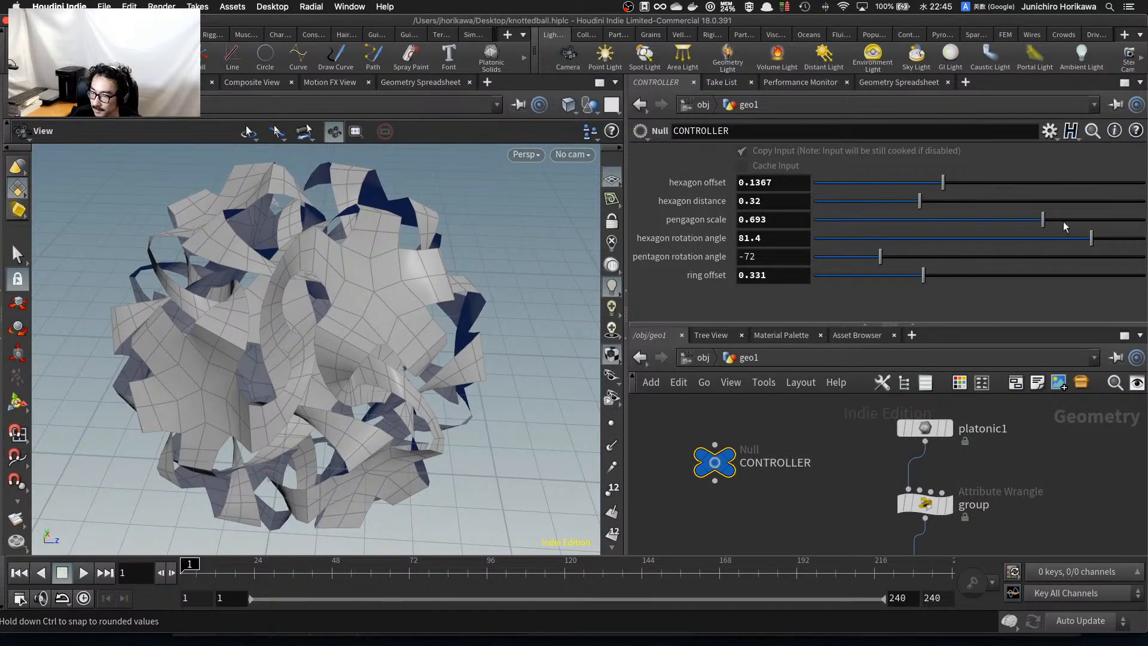
Set hexagon offset to about 0.1614, hexagon distance to 0.34, pentagon scale to 0.772 and hexagon rotation angle to 14.1.
{"action": "mouse_move", "coordinate": [1064, 226]}
{"action": "left_mouse_down"}
{"action": "mouse_move", "coordinate": [1142, 221]}
{"action": "mouse_move", "coordinate": [1079, 225]}
{"action": "left_mouse_up"}
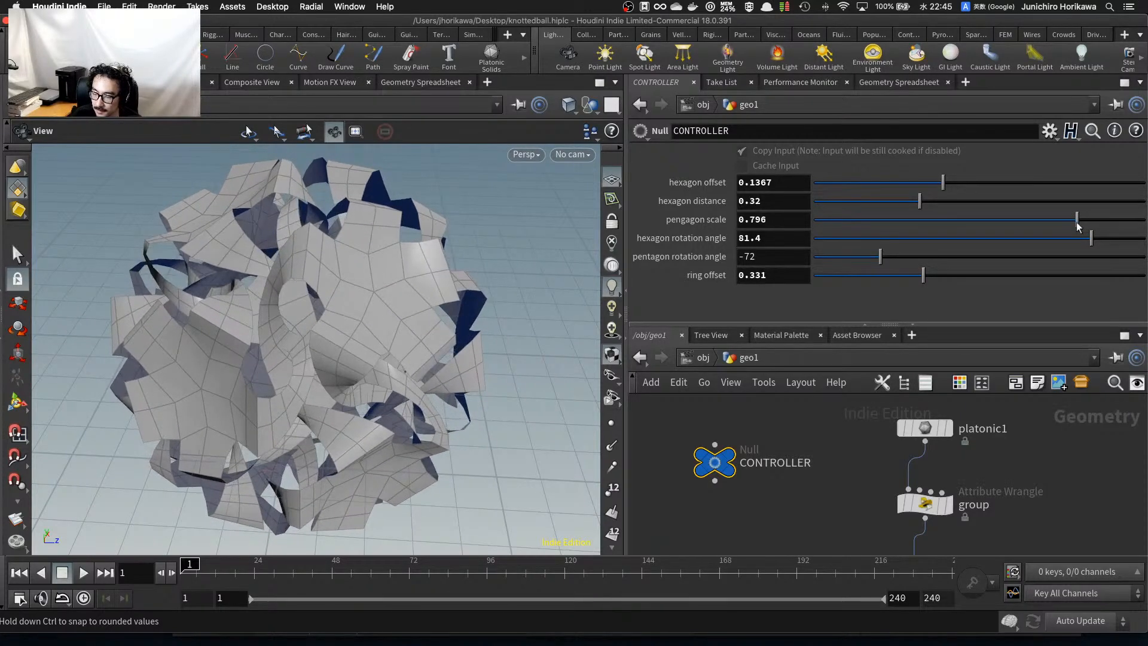
{"action": "left_click_drag", "start_coordinate": [943, 182], "coordinate": [908, 207]}
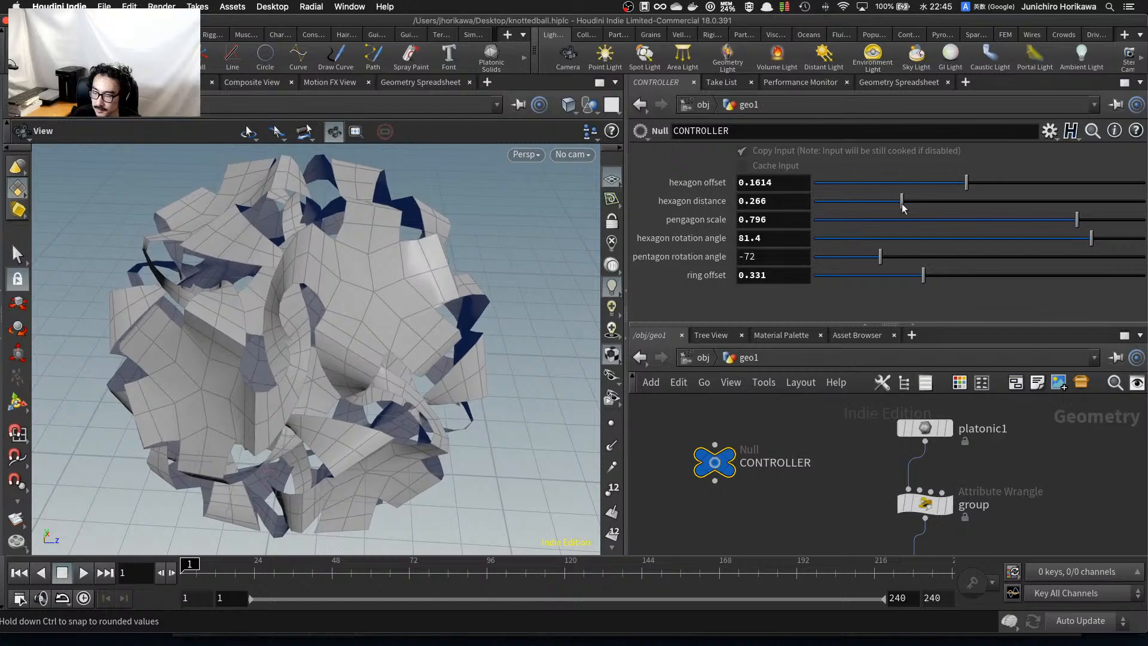
{"action": "left_click_drag", "start_coordinate": [921, 202], "coordinate": [927, 202]}
{"action": "left_click_drag", "start_coordinate": [1078, 224], "coordinate": [999, 242]}
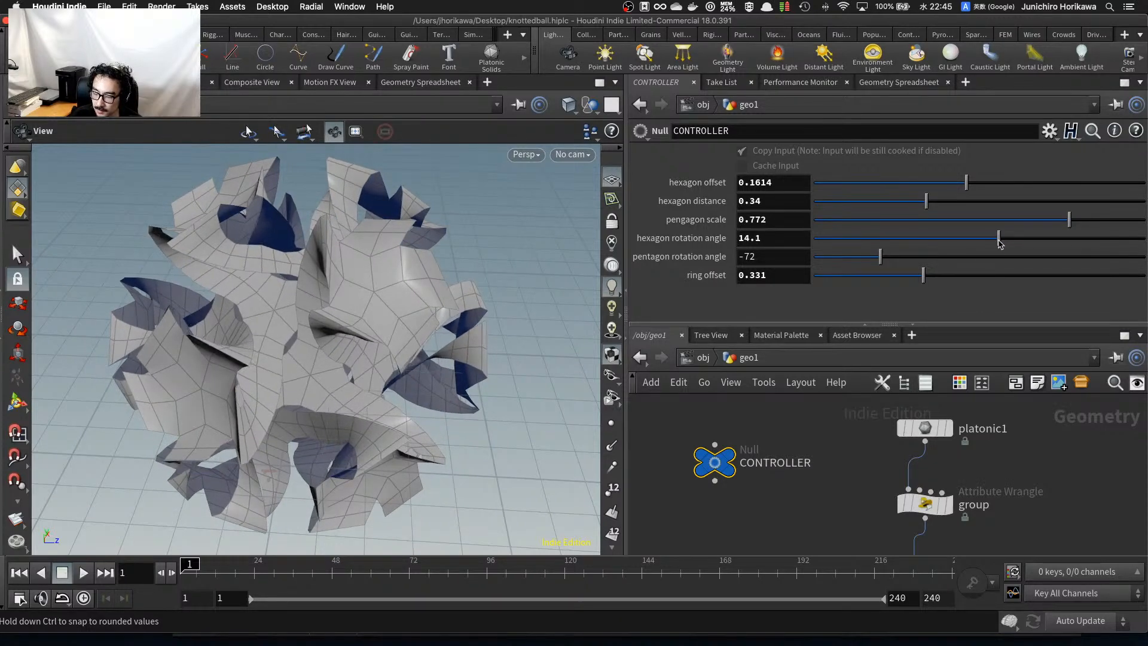
Try a hexagon rotation angle of 120 and inspect the ball from other angles.
{"action": "left_click_drag", "start_coordinate": [442, 378], "coordinate": [407, 353]}
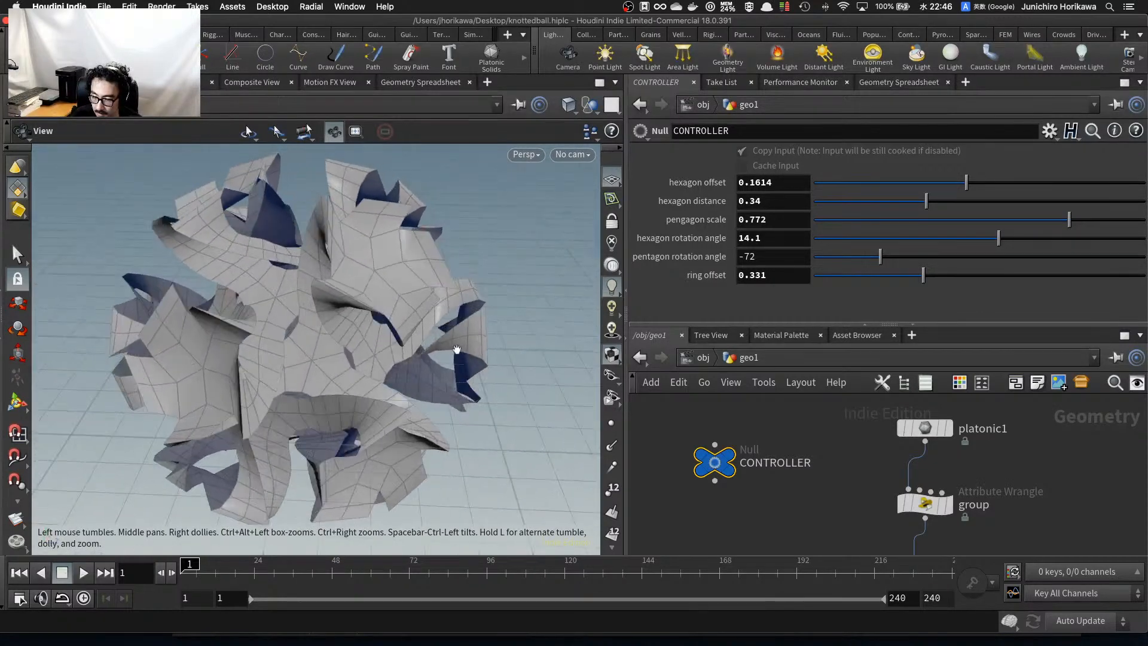
{"action": "left_click_drag", "start_coordinate": [1013, 241], "coordinate": [1143, 239]}
{"action": "left_click_drag", "start_coordinate": [502, 281], "coordinate": [388, 332]}
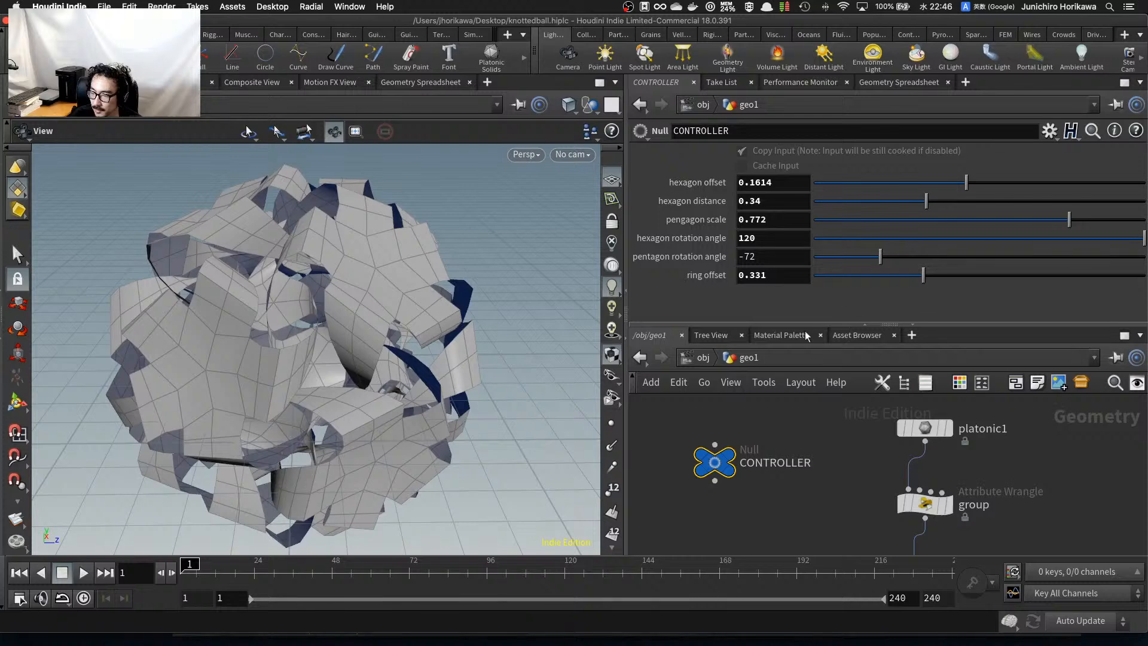
Set the Pow parameter of the ring_offset wrangle to 0.419 and inspect the effect on the ball.
{"action": "scroll", "coordinate": [773, 447], "scroll_direction": "down", "scroll_amount": 10}
{"action": "middle_click_drag", "start_coordinate": [770, 507], "coordinate": [752, 410]}
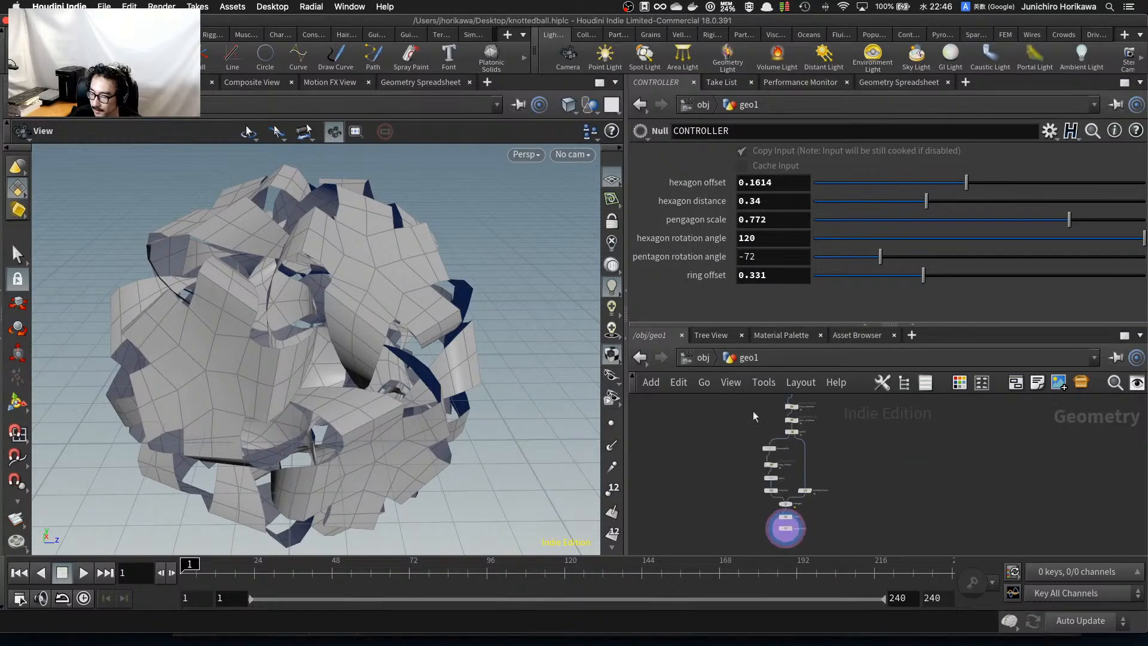
{"action": "scroll", "coordinate": [775, 473], "scroll_direction": "up", "scroll_amount": 5}
{"action": "middle_click_drag", "start_coordinate": [797, 518], "coordinate": [791, 439]}
{"action": "scroll", "coordinate": [790, 478], "scroll_direction": "up", "scroll_amount": 5}
{"action": "scroll", "coordinate": [792, 481], "scroll_direction": "down", "scroll_amount": 5}
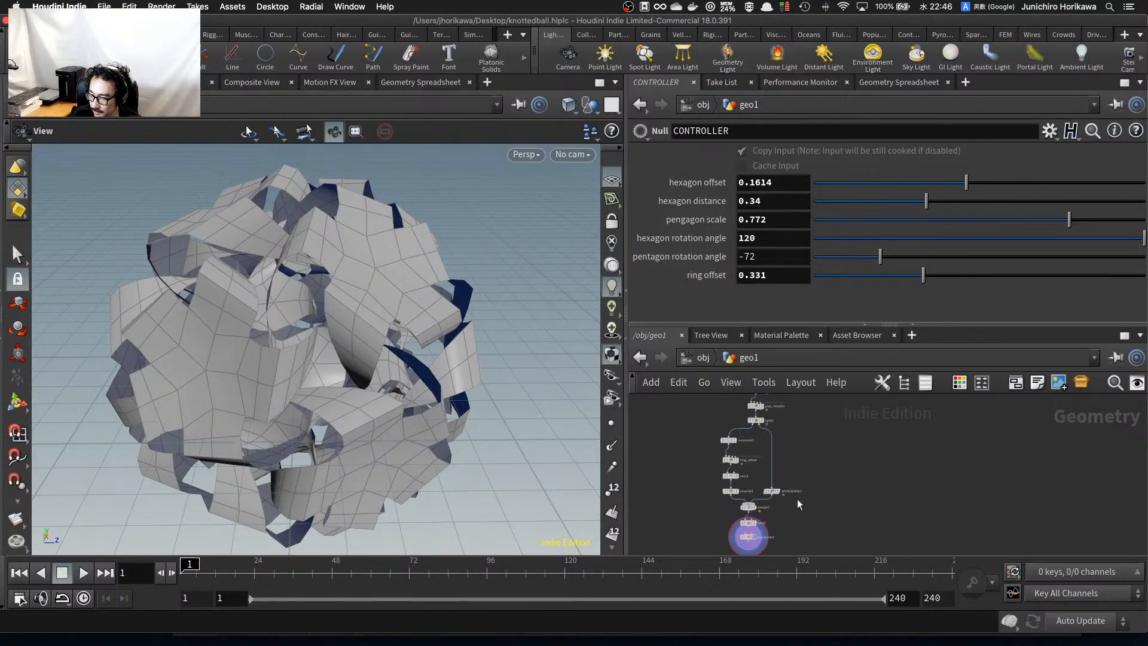
{"action": "scroll", "coordinate": [729, 475], "scroll_direction": "up", "scroll_amount": 5}
{"action": "left_click", "coordinate": [726, 472]}
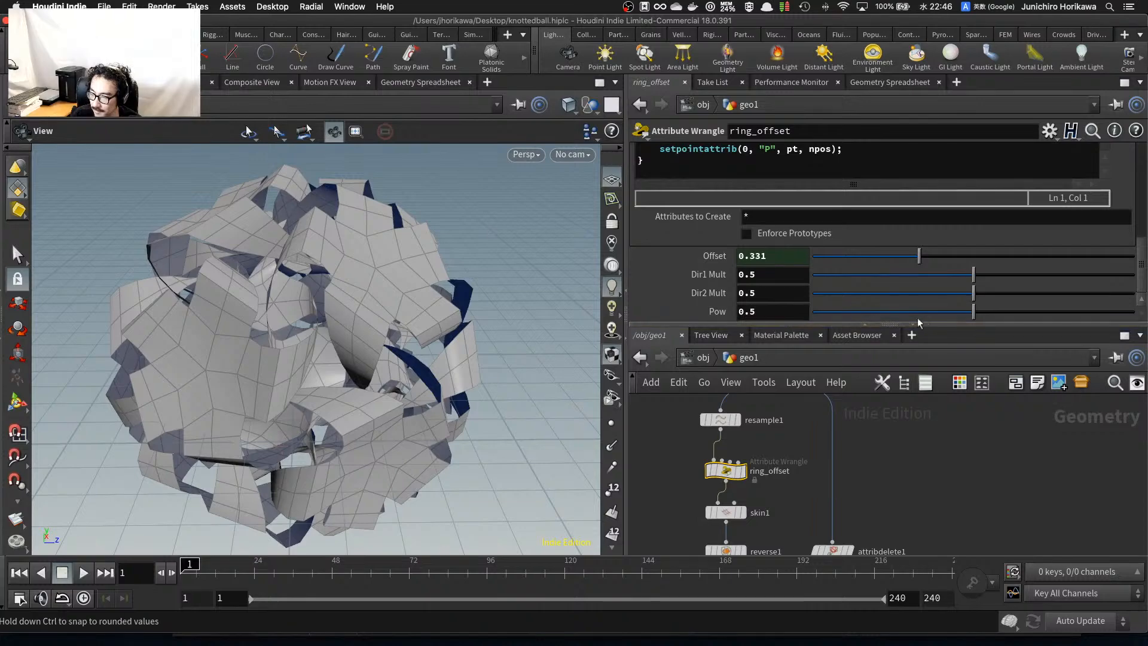
{"action": "mouse_move", "coordinate": [950, 316]}
{"action": "left_mouse_down"}
{"action": "mouse_move", "coordinate": [930, 309]}
{"action": "mouse_move", "coordinate": [987, 306]}
{"action": "mouse_move", "coordinate": [946, 311]}
{"action": "left_mouse_up"}
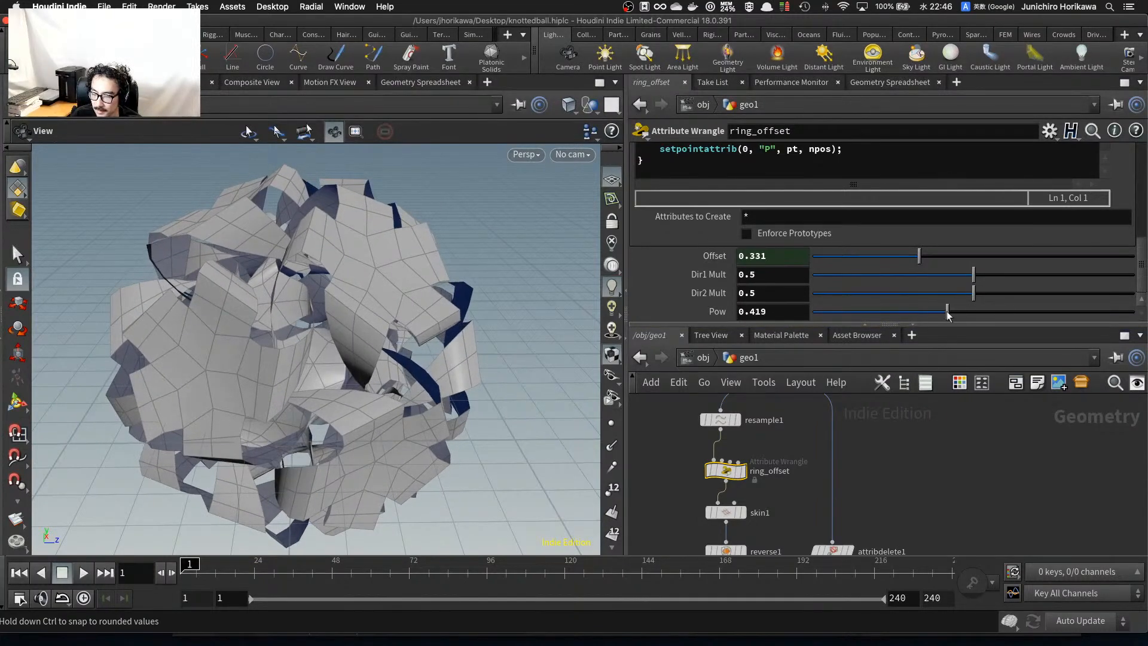
{"action": "left_click_drag", "start_coordinate": [429, 372], "coordinate": [299, 353]}
Display the output of fuse1 in the viewport and inspect the unsubdivided mesh.
{"action": "scroll", "coordinate": [791, 442], "scroll_direction": "down", "scroll_amount": 6}
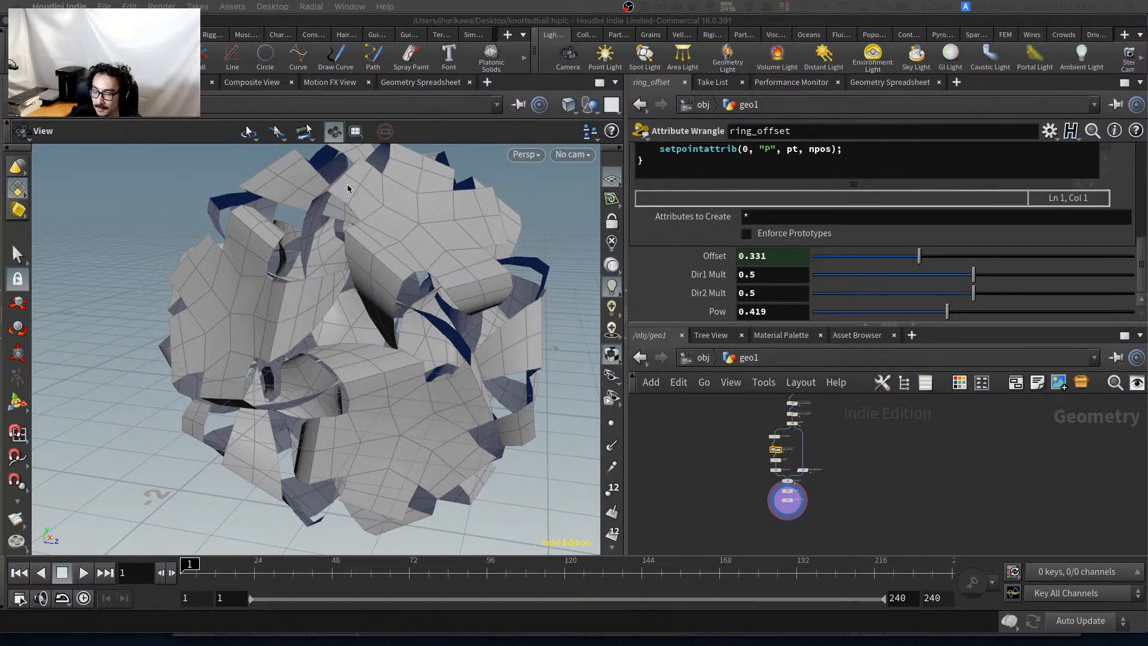
{"action": "left_click_drag", "start_coordinate": [339, 267], "coordinate": [369, 255]}
{"action": "scroll", "coordinate": [788, 508], "scroll_direction": "up", "scroll_amount": 5}
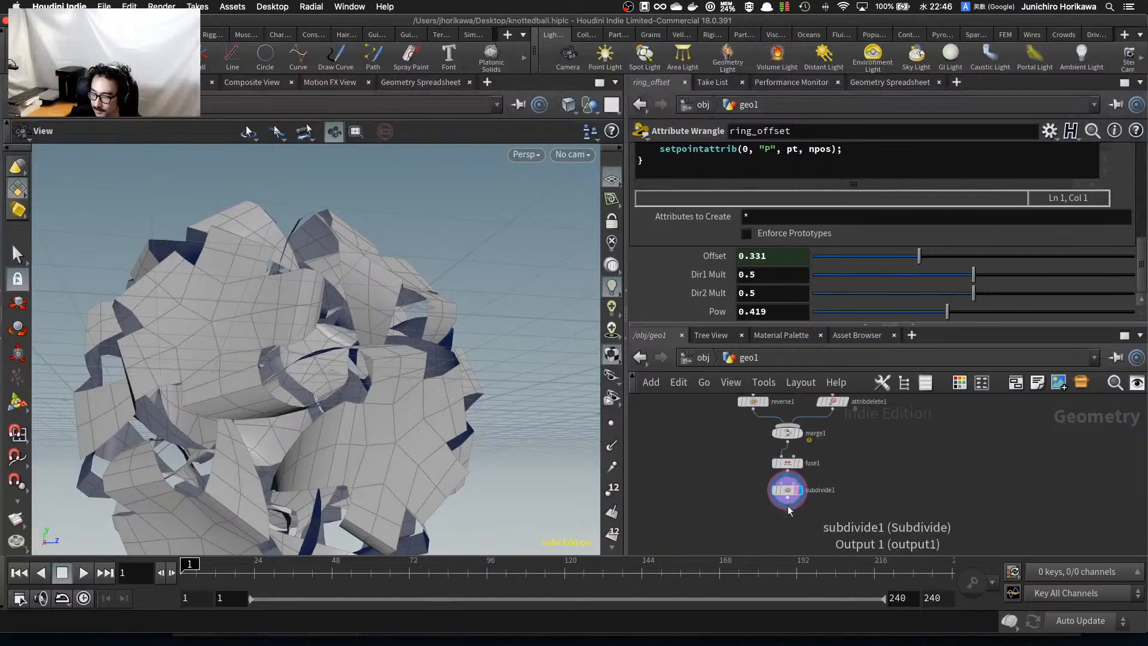
{"action": "scroll", "coordinate": [796, 478], "scroll_direction": "up", "scroll_amount": 5}
{"action": "left_click", "coordinate": [807, 440]}
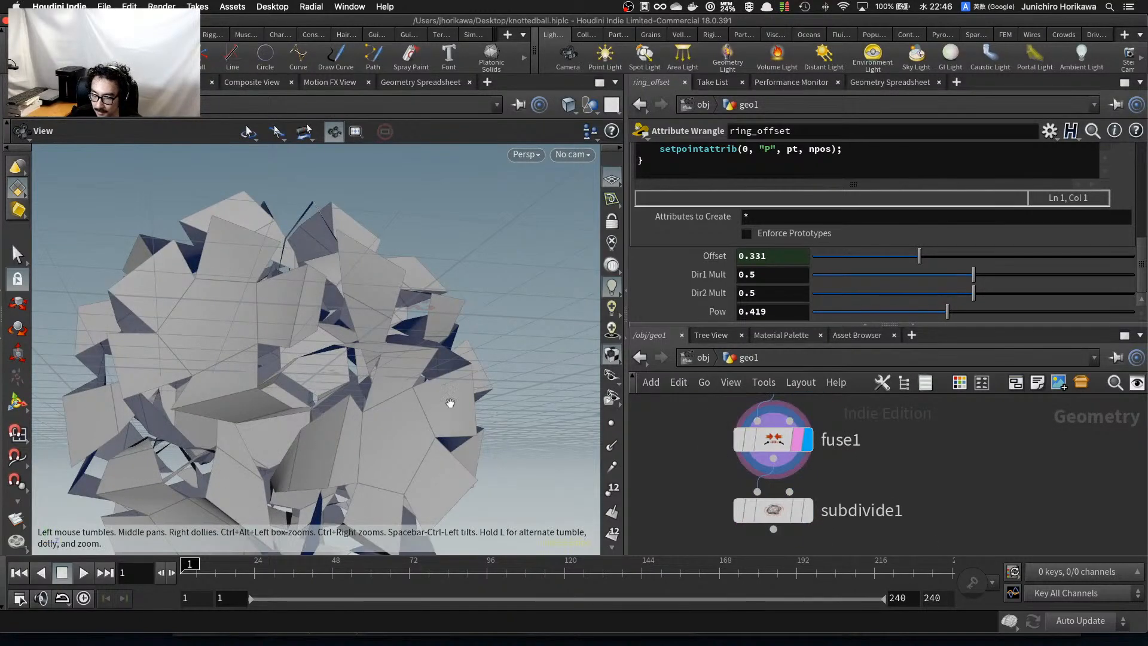
{"action": "left_click_drag", "start_coordinate": [450, 403], "coordinate": [407, 412]}
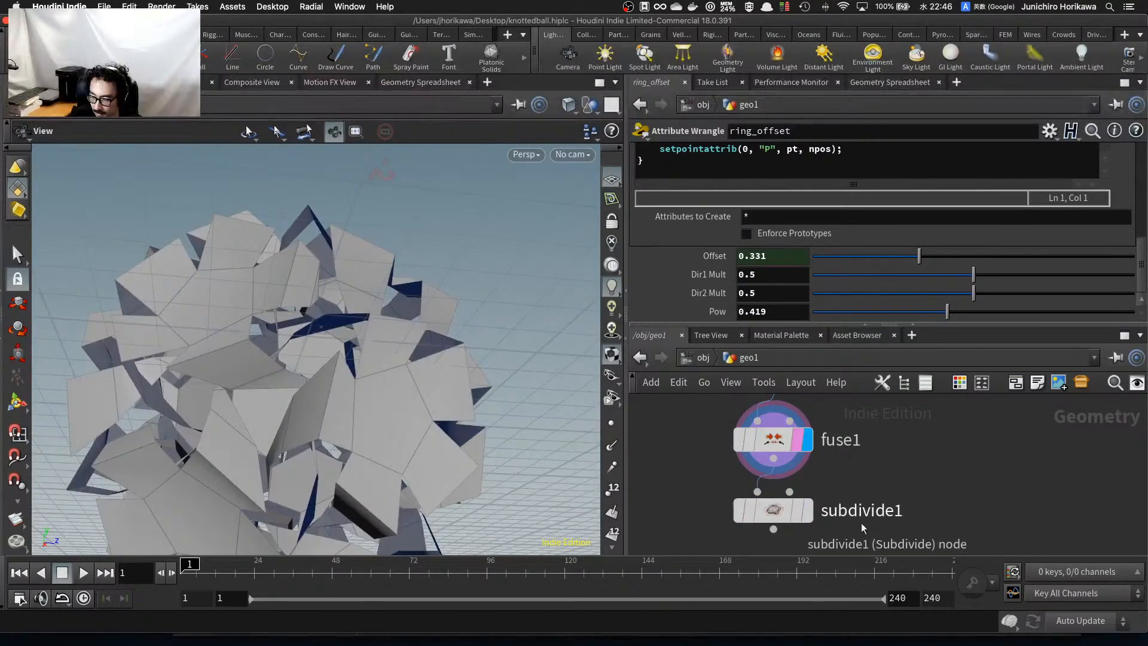
Move the subdivide1 node off to the right of fuse1, bypass it and select fuse1.
{"action": "left_click_drag", "start_coordinate": [785, 513], "coordinate": [1008, 483]}
{"action": "left_click", "coordinate": [1004, 482]}
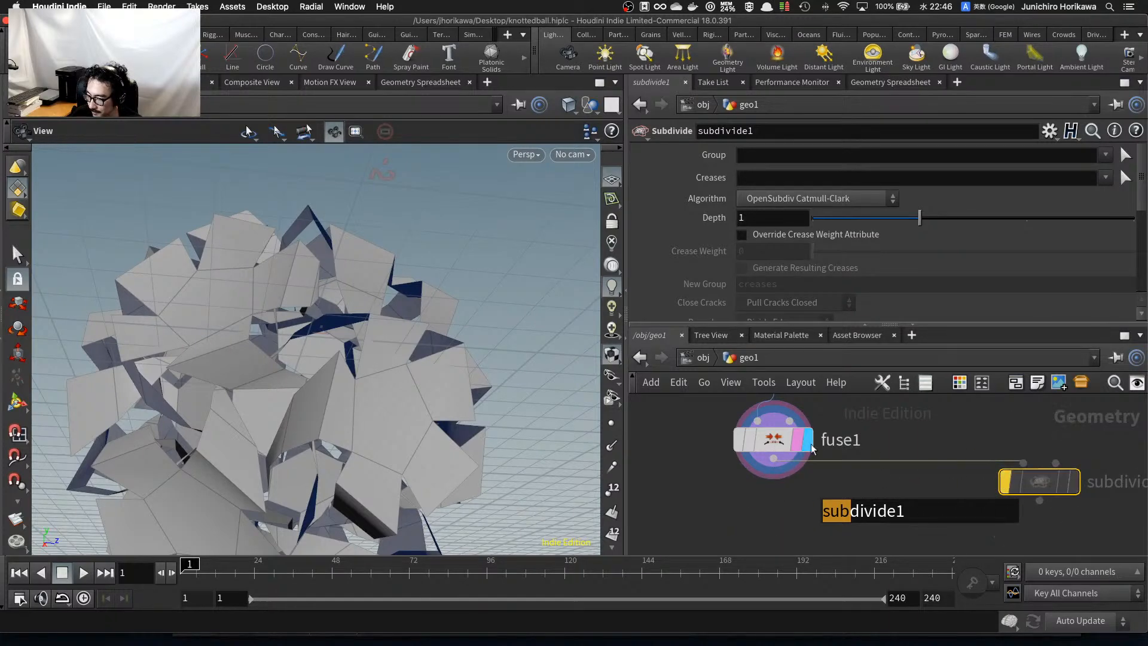
{"action": "left_click", "coordinate": [777, 445]}
{"action": "scroll", "coordinate": [777, 459], "scroll_direction": "down", "scroll_amount": 4}
{"action": "left_click_drag", "start_coordinate": [305, 387], "coordinate": [235, 448]}
Reduce the CONTROLLER node's ring offset to about 0.241 and inspect the mesh up close.
{"action": "scroll", "coordinate": [710, 503], "scroll_direction": "down", "scroll_amount": 5}
{"action": "scroll", "coordinate": [712, 469], "scroll_direction": "up", "scroll_amount": 4}
{"action": "middle_click_drag", "start_coordinate": [711, 469], "coordinate": [718, 518]}
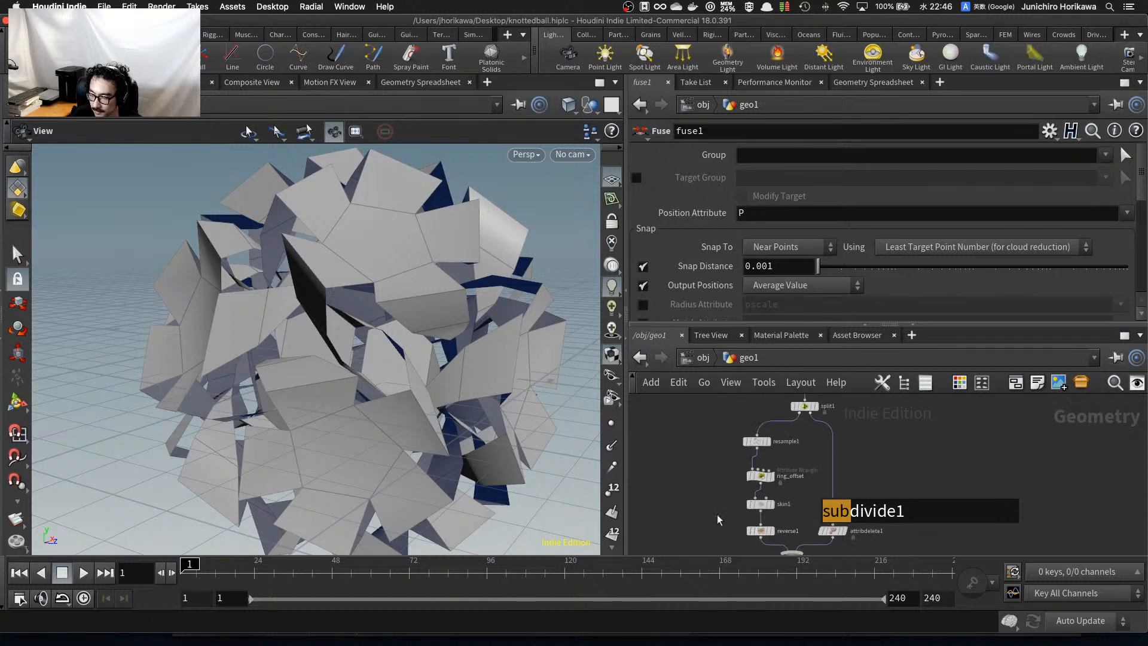
{"action": "scroll", "coordinate": [707, 512], "scroll_direction": "up", "scroll_amount": 10}
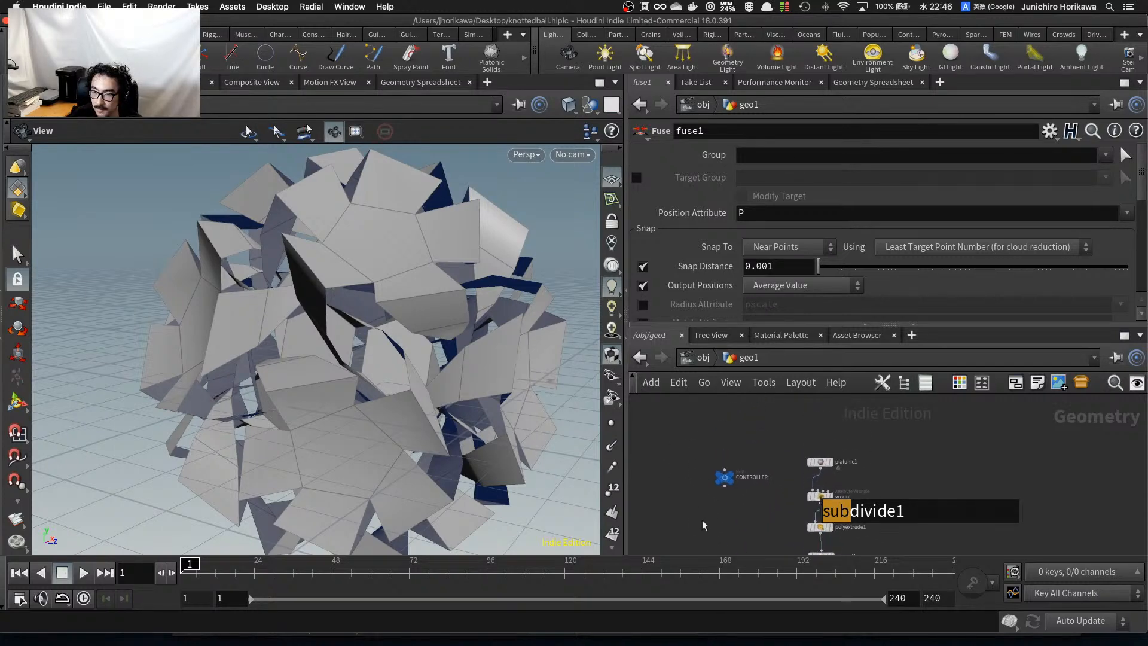
{"action": "scroll", "coordinate": [720, 489], "scroll_direction": "up", "scroll_amount": 3}
{"action": "left_click", "coordinate": [732, 468]}
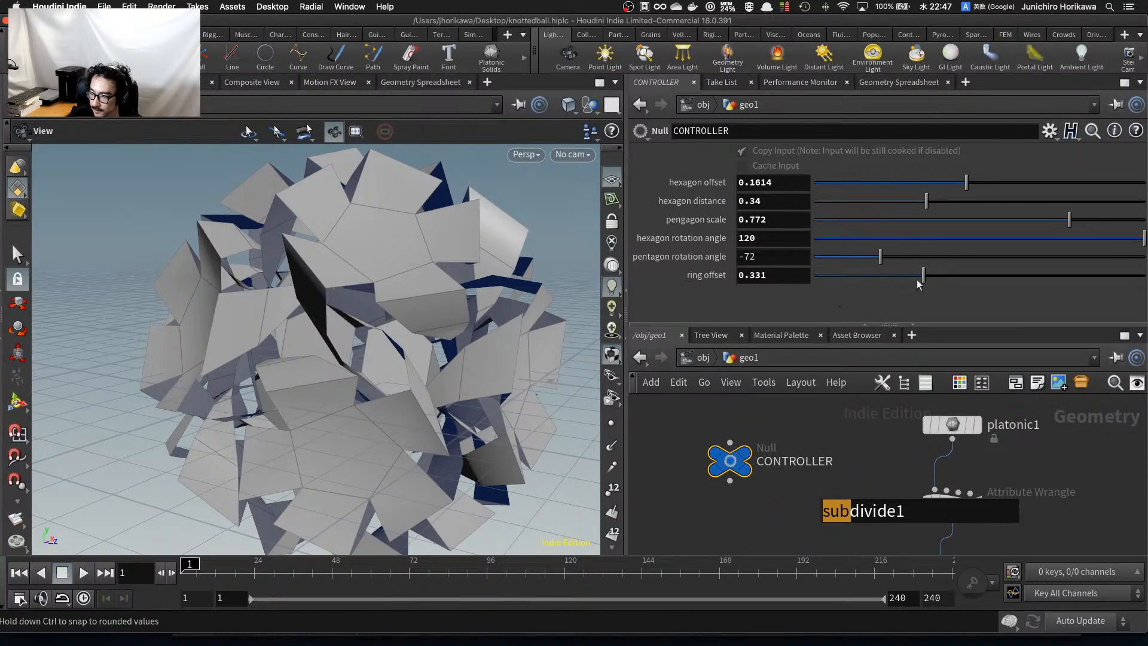
{"action": "left_click_drag", "start_coordinate": [919, 284], "coordinate": [893, 278]}
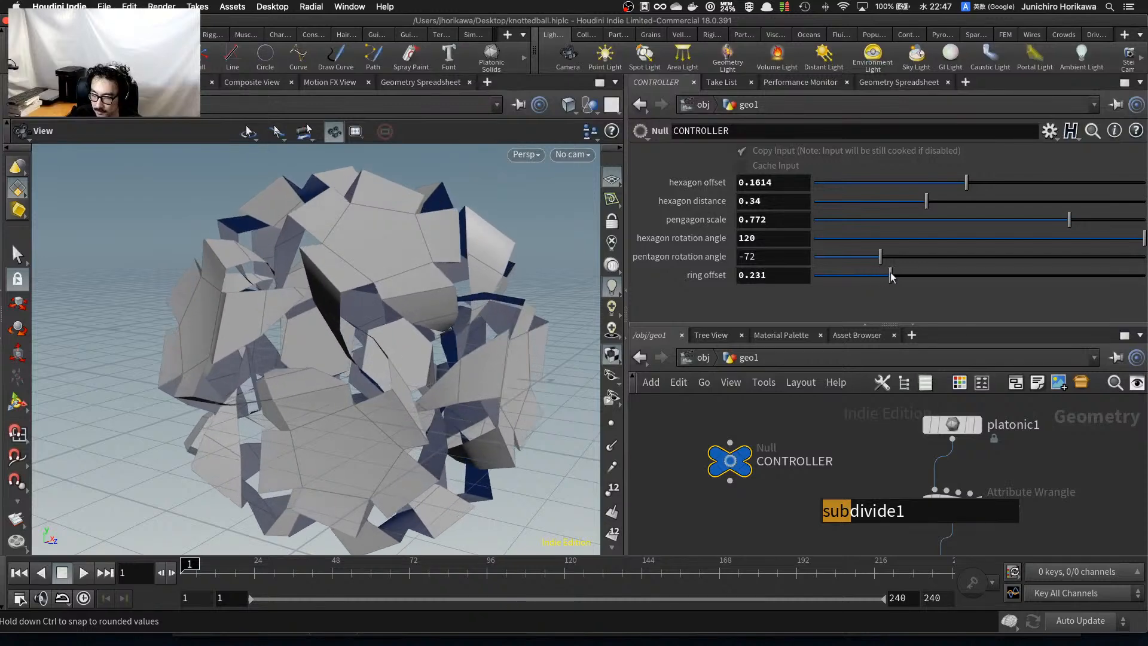
{"action": "left_click_drag", "start_coordinate": [532, 304], "coordinate": [387, 346]}
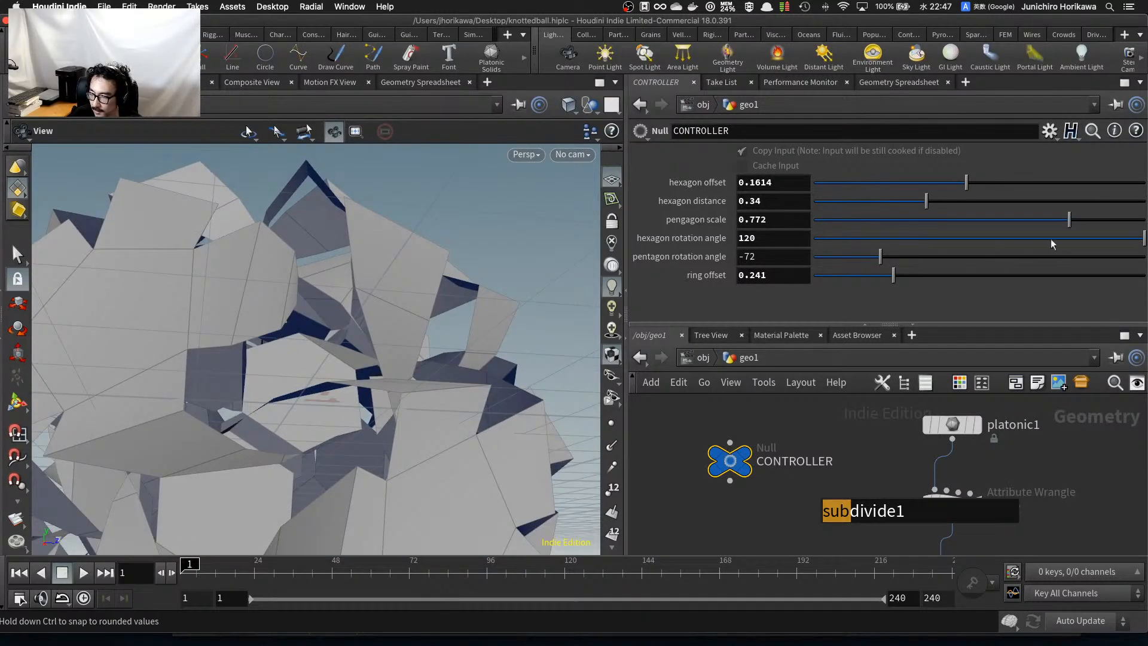
Try hexagon rotation angles of 38 and 50 on the CONTROLLER node.
{"action": "mouse_move", "coordinate": [1051, 239]}
{"action": "left_mouse_down"}
{"action": "mouse_move", "coordinate": [1028, 233]}
{"action": "mouse_move", "coordinate": [1054, 234]}
{"action": "mouse_move", "coordinate": [1039, 234]}
{"action": "left_mouse_up"}
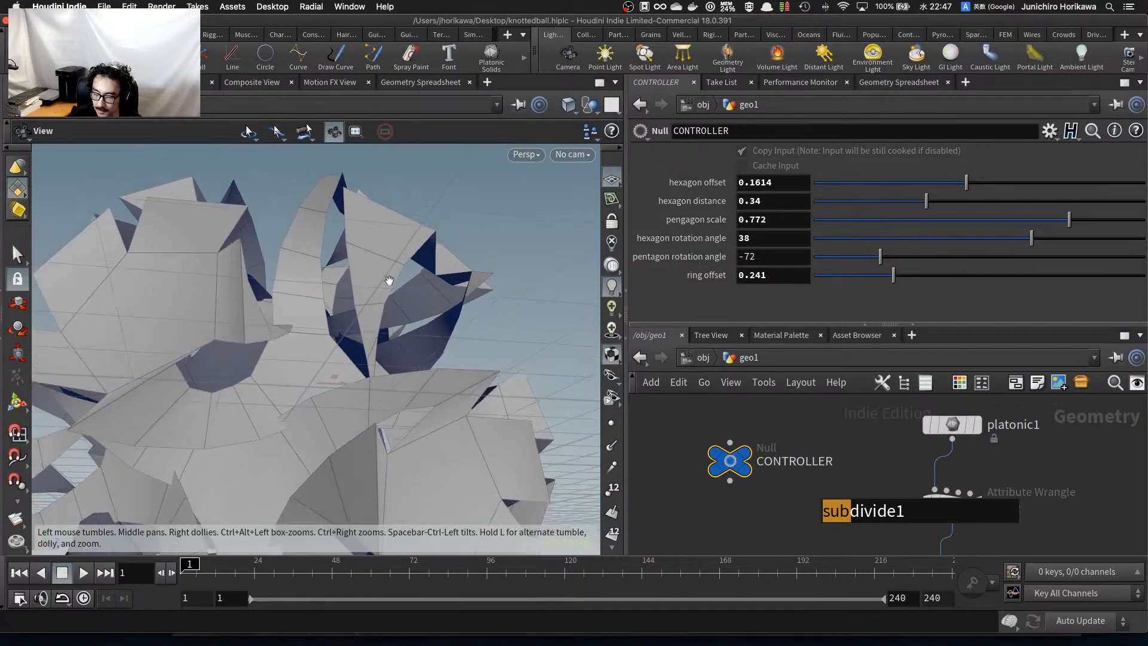
{"action": "scroll", "coordinate": [390, 280], "scroll_direction": "down", "scroll_amount": 10}
{"action": "left_click_drag", "start_coordinate": [394, 299], "coordinate": [384, 410]}
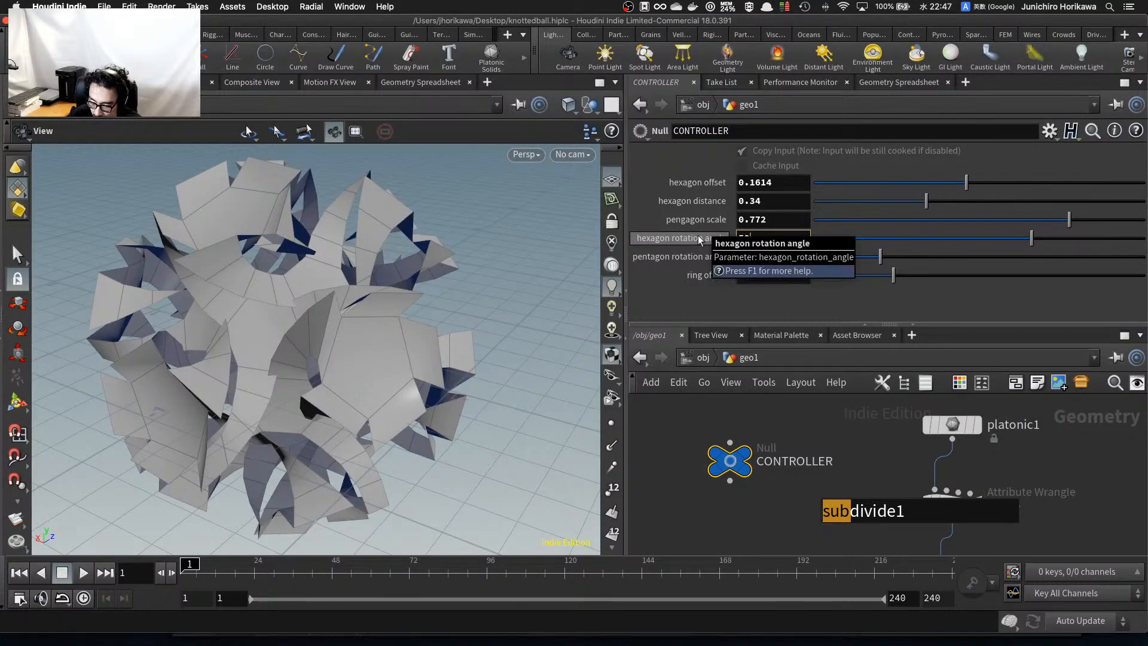
{"action": "type", "text": "50"}
{"action": "key", "text": "Return"}
Set the hexagon rotation angle to 60 and inspect the resulting ball.
{"action": "left_click_drag", "start_coordinate": [761, 235], "coordinate": [696, 241]}
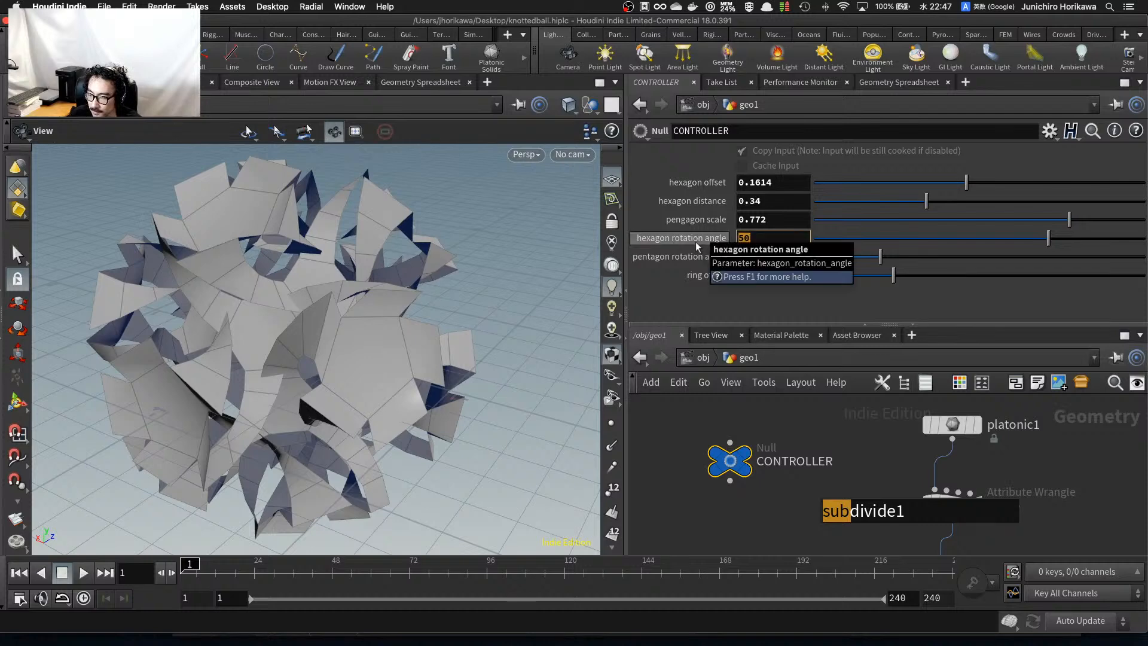
{"action": "type", "text": "60"}
{"action": "key", "text": "Return"}
{"action": "mouse_move", "coordinate": [282, 323]}
{"action": "left_mouse_down"}
{"action": "mouse_move", "coordinate": [228, 324]}
{"action": "mouse_move", "coordinate": [261, 317]}
{"action": "left_mouse_up"}
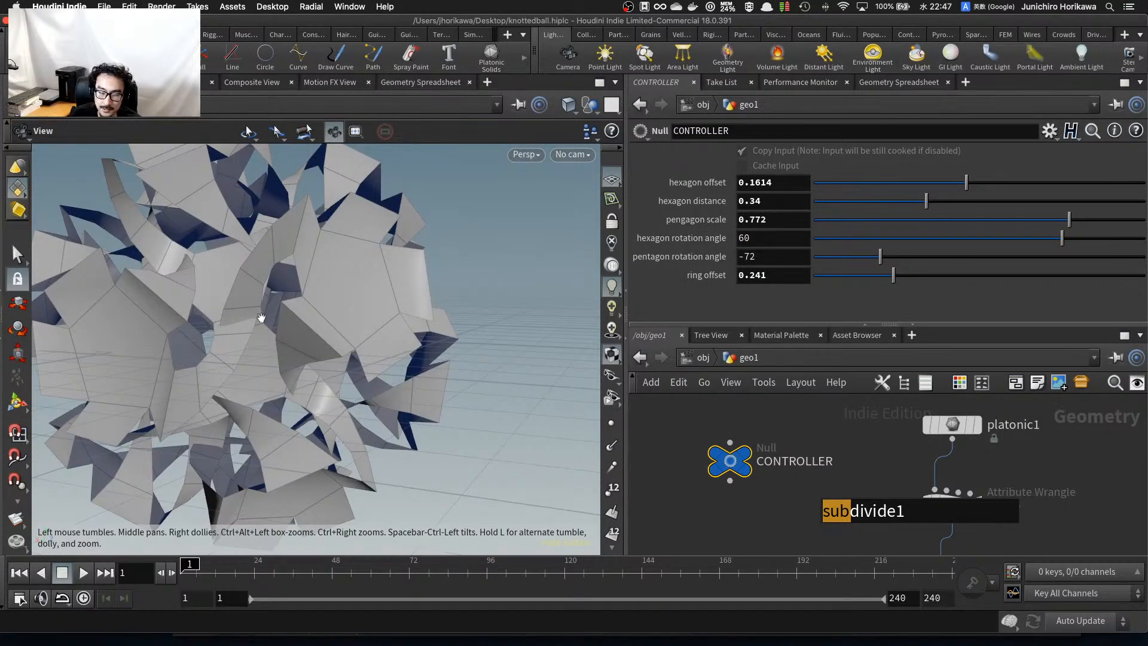
{"action": "left_click_drag", "start_coordinate": [351, 368], "coordinate": [406, 371]}
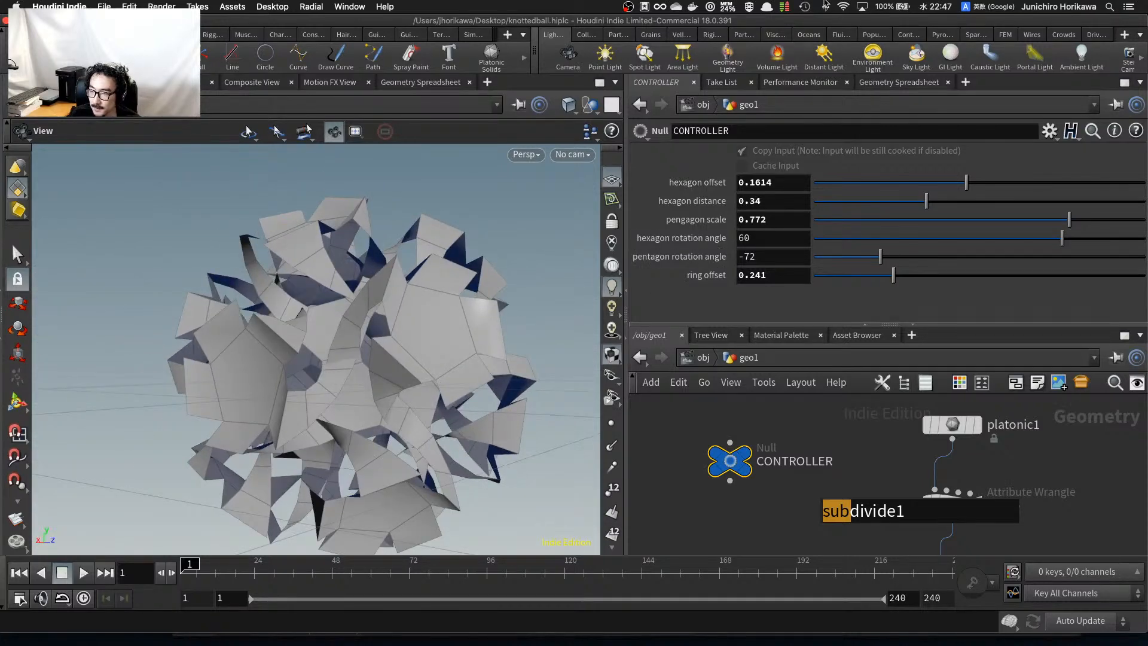
Add a PolyExtrude node connected below fuse1 and display its output.
{"action": "scroll", "coordinate": [791, 439], "scroll_direction": "down", "scroll_amount": 6}
{"action": "middle_click_drag", "start_coordinate": [791, 438], "coordinate": [787, 408]}
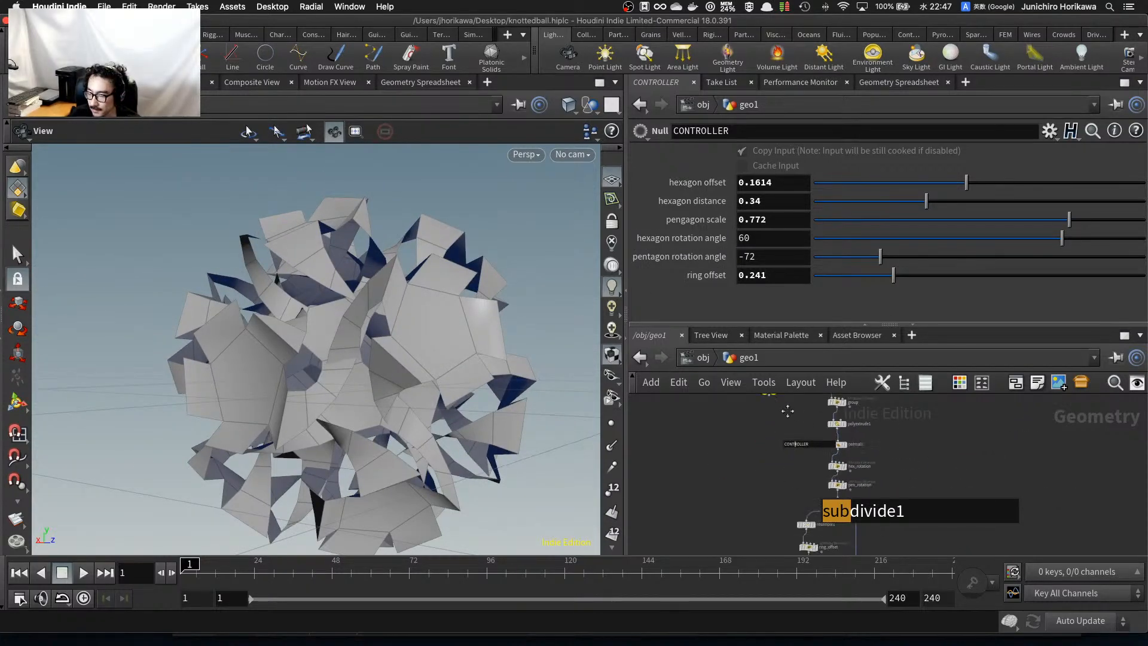
{"action": "middle_click_drag", "start_coordinate": [804, 526], "coordinate": [743, 400]}
{"action": "scroll", "coordinate": [744, 515], "scroll_direction": "up", "scroll_amount": 3}
{"action": "scroll", "coordinate": [771, 495], "scroll_direction": "up", "scroll_amount": 3}
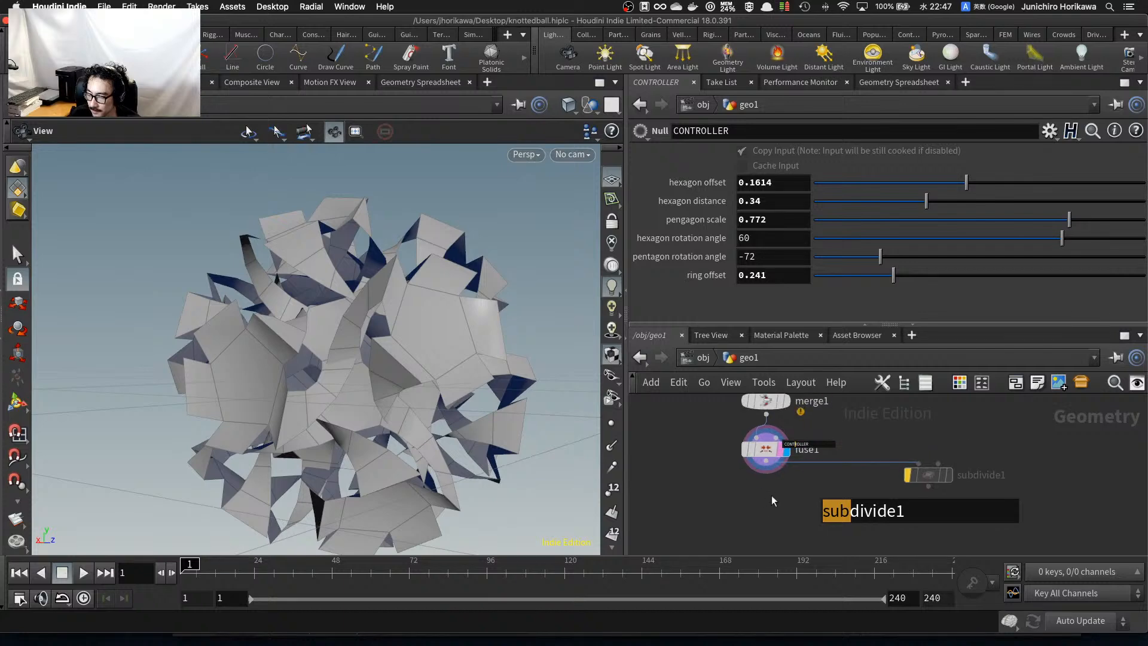
{"action": "key", "text": "Tab"}
{"action": "type", "text": "polyext"}
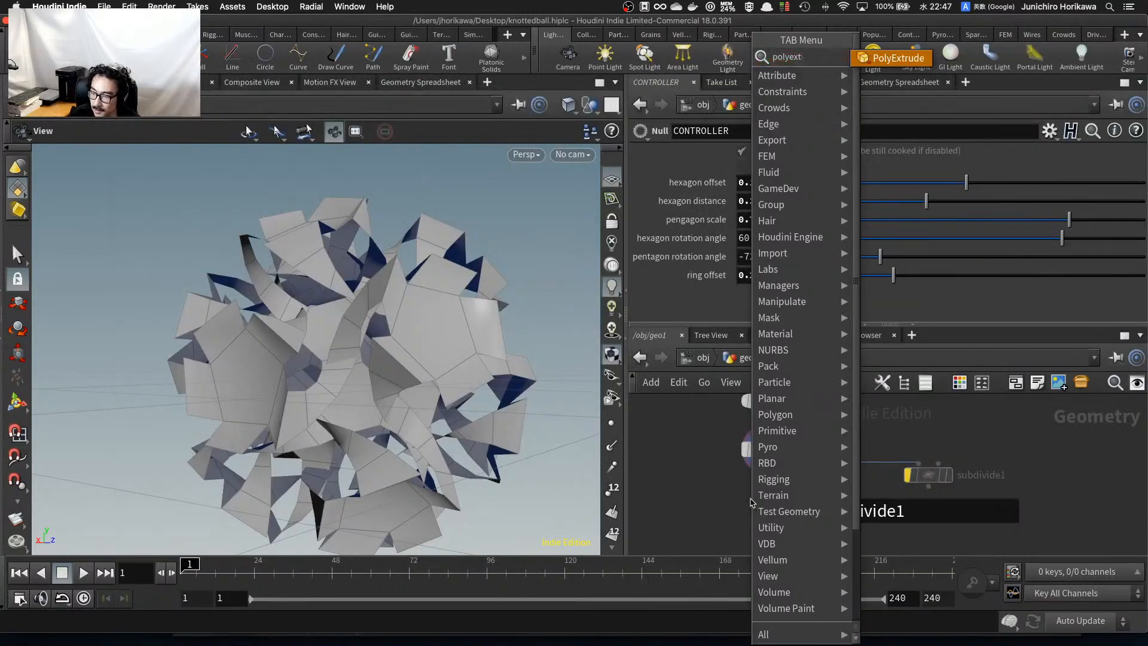
{"action": "key", "text": "Return"}
{"action": "left_click", "coordinate": [760, 478]}
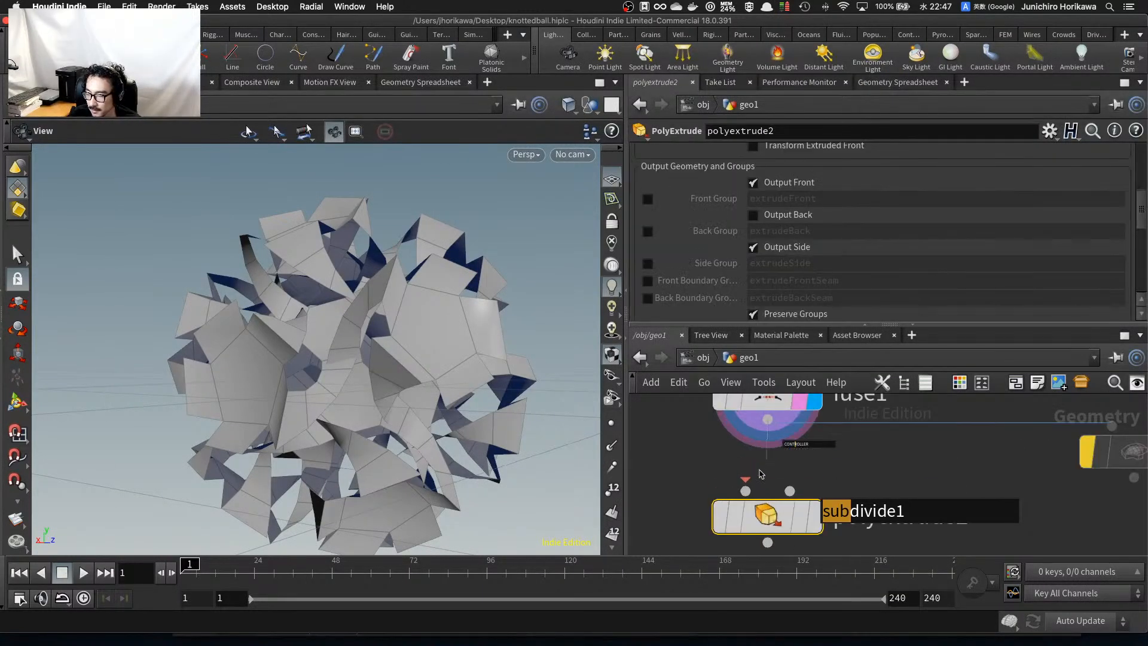
{"action": "left_click", "coordinate": [814, 515]}
Set the PolyExtrude distance to 0.058 to give the ball's surfaces thickness.
{"action": "scroll", "coordinate": [823, 265], "scroll_direction": "up", "scroll_amount": 1}
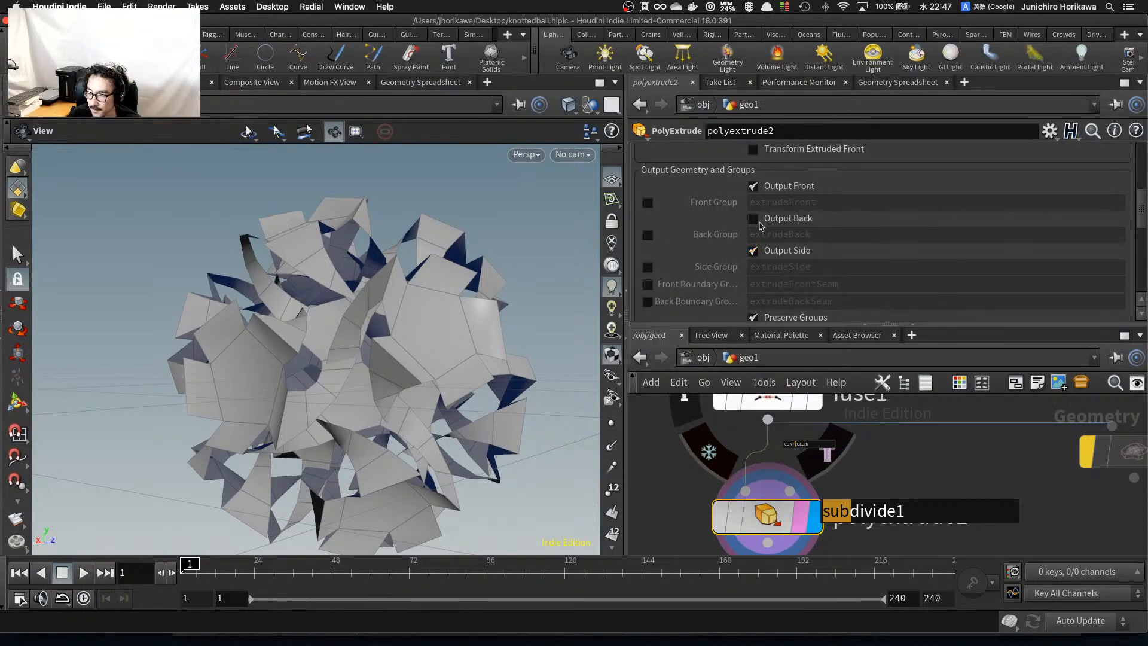
{"action": "scroll", "coordinate": [997, 315], "scroll_direction": "up", "scroll_amount": 10}
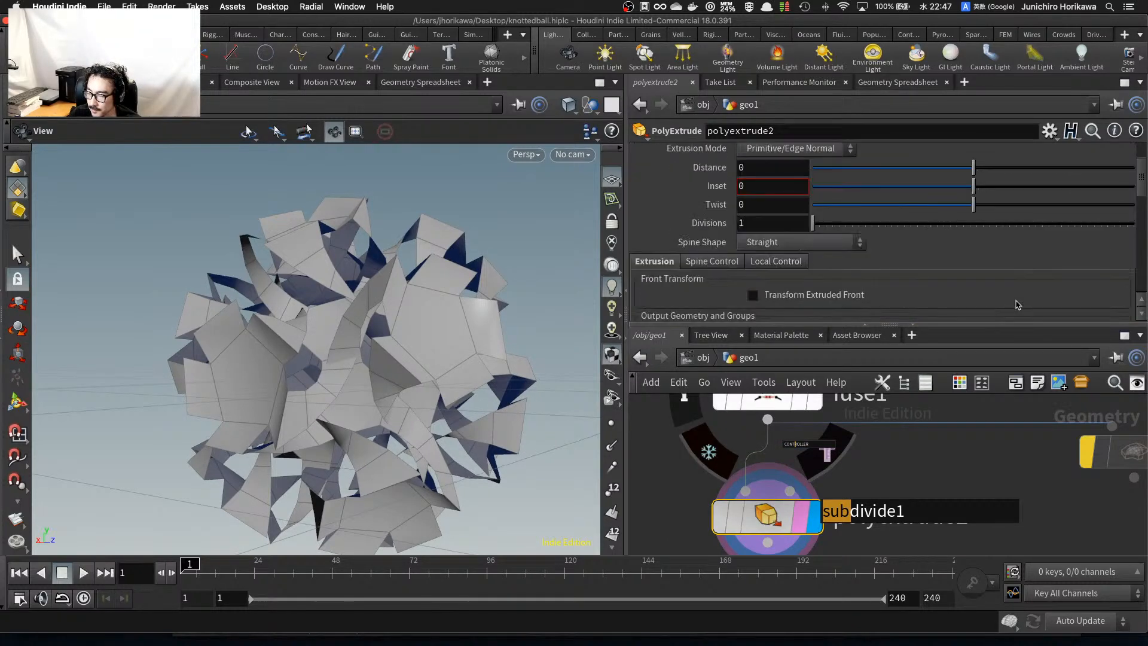
{"action": "left_click_drag", "start_coordinate": [979, 241], "coordinate": [983, 242]}
{"action": "left_click_drag", "start_coordinate": [440, 325], "coordinate": [442, 349]}
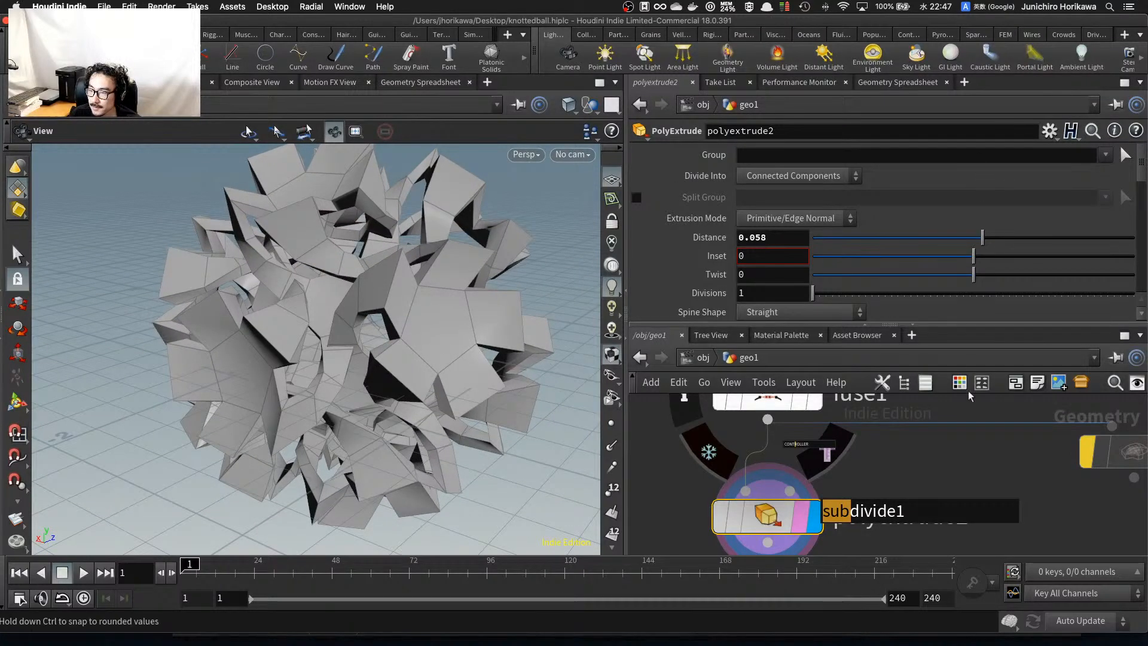
Connect subdivide1 below the new PolyExtrude node, turn off its bypass and display its output.
{"action": "middle_click_drag", "start_coordinate": [946, 470], "coordinate": [884, 431]}
{"action": "scroll", "coordinate": [883, 431], "scroll_direction": "down", "scroll_amount": 5}
{"action": "left_click_drag", "start_coordinate": [979, 421], "coordinate": [754, 516]}
{"action": "scroll", "coordinate": [772, 502], "scroll_direction": "up", "scroll_amount": 3}
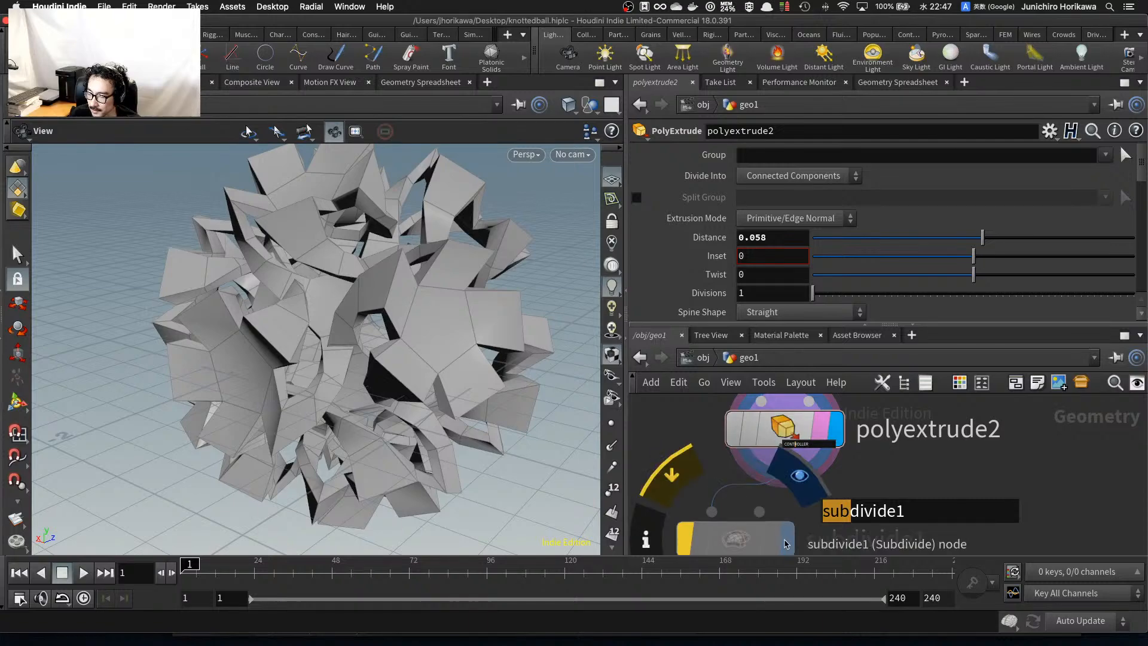
{"action": "left_click", "coordinate": [686, 538]}
{"action": "left_click", "coordinate": [778, 541]}
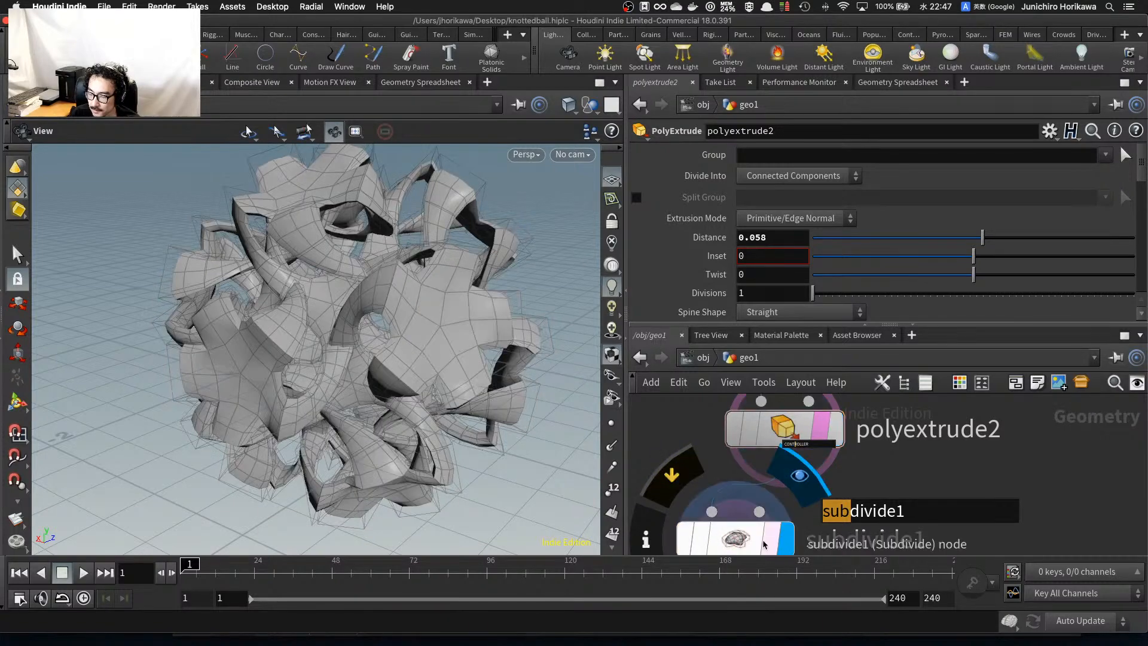
{"action": "left_click_drag", "start_coordinate": [430, 263], "coordinate": [478, 332]}
Set the subdivision depth of subdivide1 to 2 and inspect the smoothed ball.
{"action": "left_click", "coordinate": [778, 536]}
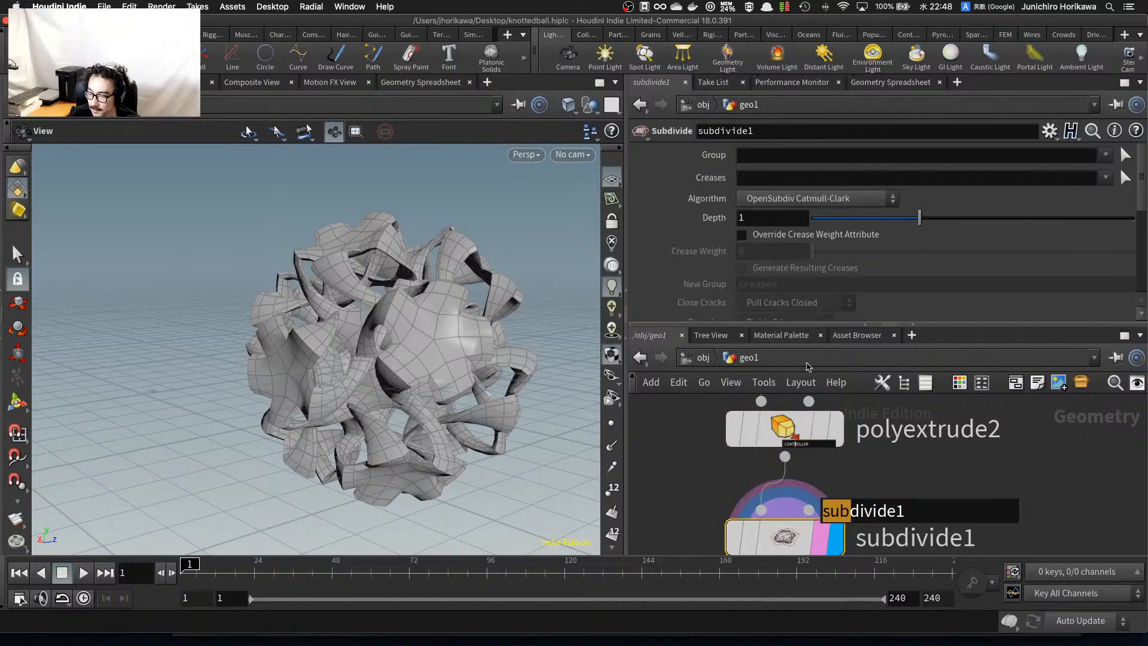
{"action": "left_click_drag", "start_coordinate": [919, 217], "coordinate": [1028, 220]}
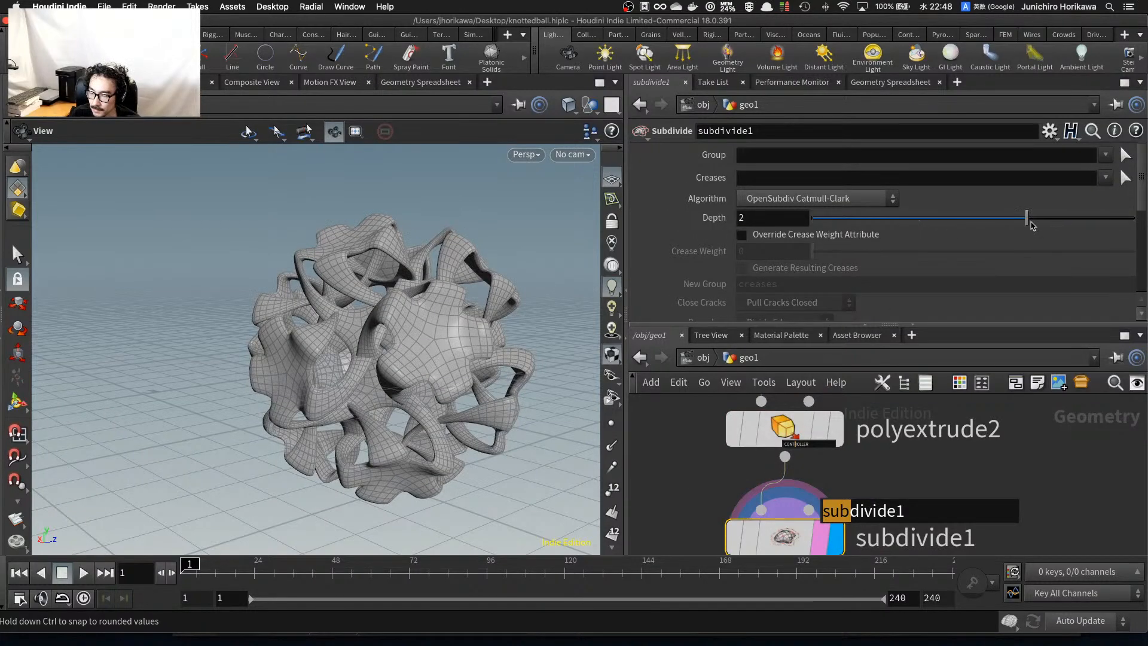
{"action": "left_click_drag", "start_coordinate": [358, 317], "coordinate": [418, 347]}
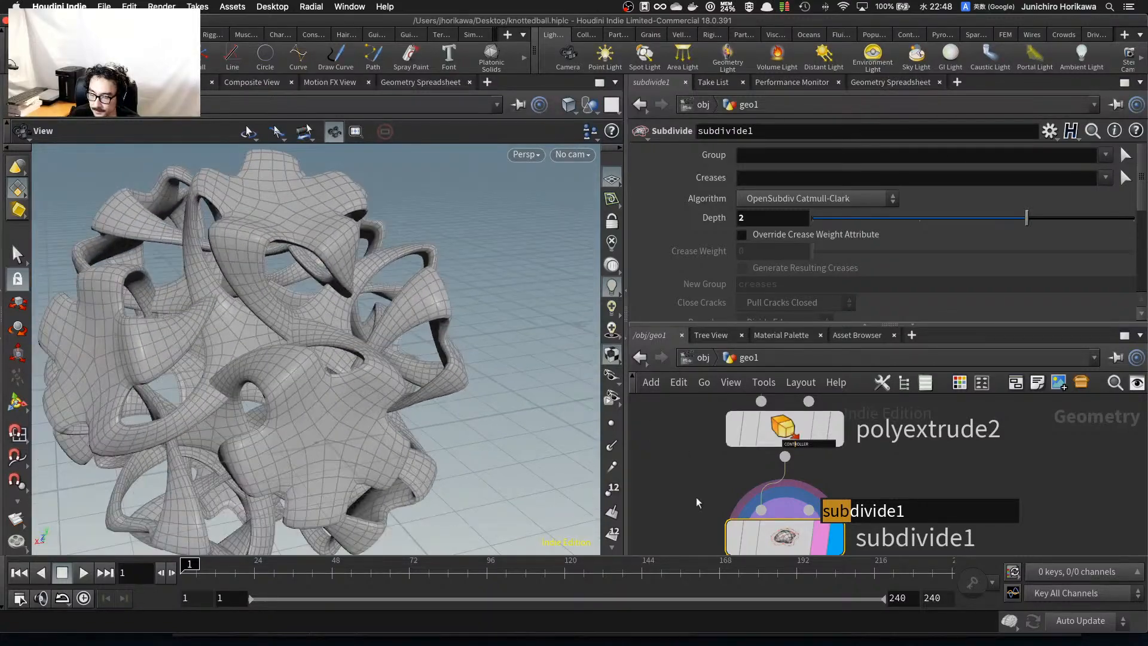
Look through the remaining Subdivide options and examine the thickened strands up close.
{"action": "middle_click_drag", "start_coordinate": [696, 497], "coordinate": [705, 411]}
{"action": "left_click_drag", "start_coordinate": [803, 463], "coordinate": [804, 478]}
{"action": "scroll", "coordinate": [874, 275], "scroll_direction": "down", "scroll_amount": 5}
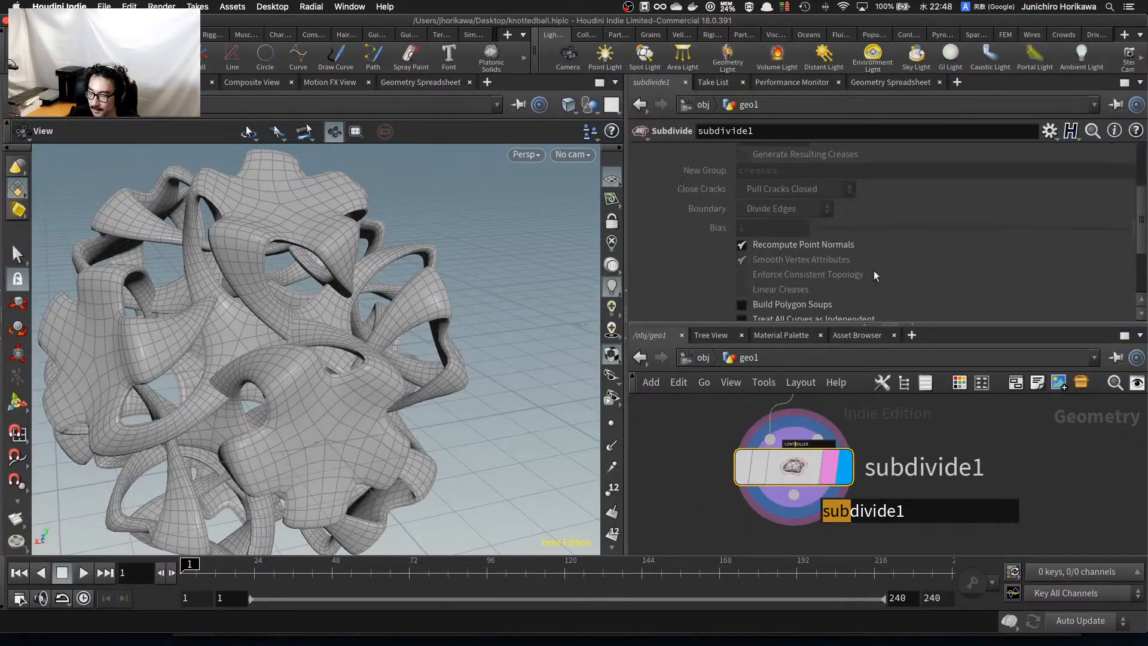
{"action": "scroll", "coordinate": [874, 276], "scroll_direction": "down", "scroll_amount": 5}
{"action": "scroll", "coordinate": [874, 276], "scroll_direction": "up", "scroll_amount": 6}
{"action": "scroll", "coordinate": [283, 406], "scroll_direction": "up", "scroll_amount": 4}
{"action": "left_click_drag", "start_coordinate": [284, 405], "coordinate": [377, 364]}
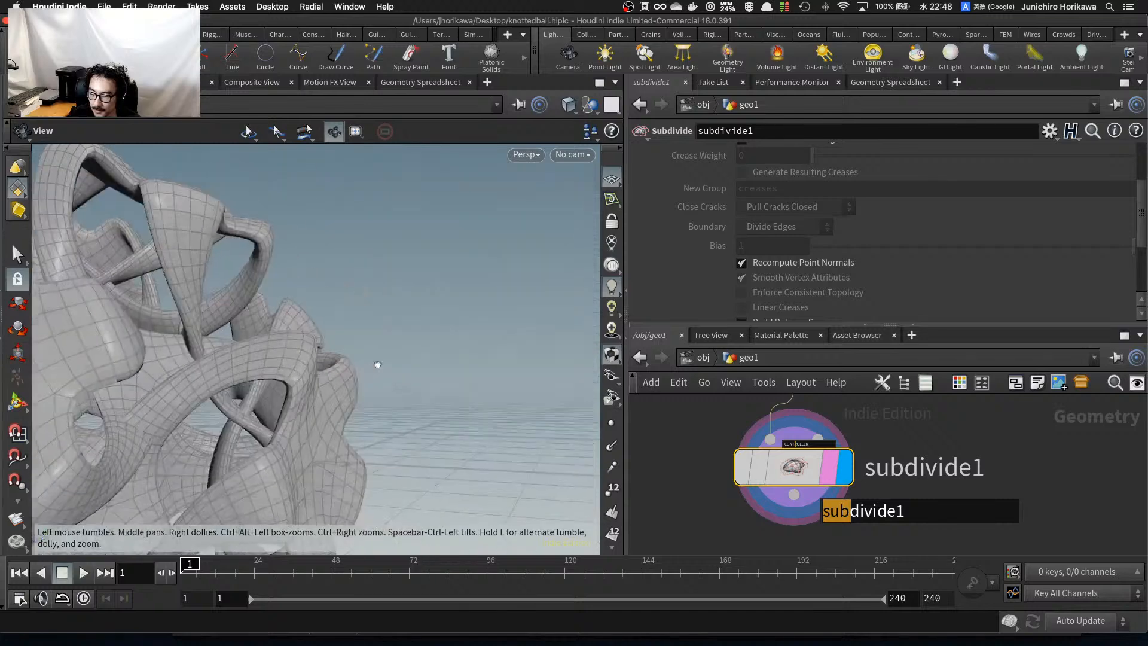
Inspect the strand bends up close and set the Divisions of polyextrude2 to 3.
{"action": "scroll", "coordinate": [260, 361], "scroll_direction": "up", "scroll_amount": 4}
{"action": "left_click_drag", "start_coordinate": [262, 360], "coordinate": [282, 352]}
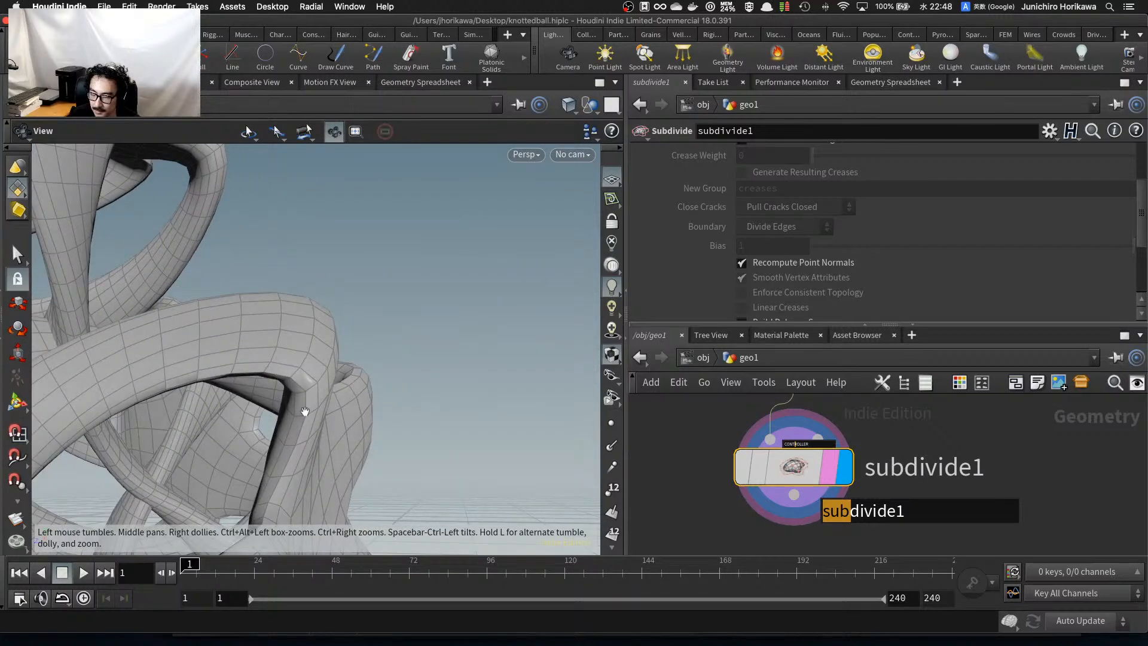
{"action": "scroll", "coordinate": [682, 479], "scroll_direction": "down", "scroll_amount": 5}
{"action": "scroll", "coordinate": [725, 469], "scroll_direction": "up", "scroll_amount": 4}
{"action": "left_click", "coordinate": [729, 473]}
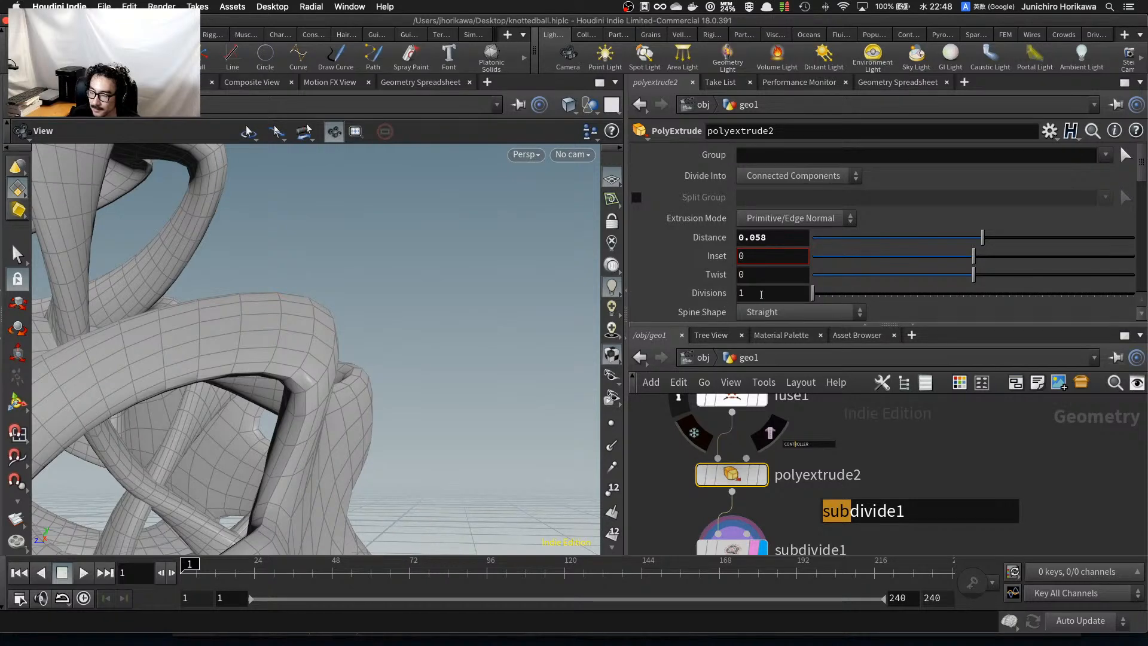
{"action": "left_click_drag", "start_coordinate": [817, 295], "coordinate": [825, 295]}
Switch the viewport display to Smooth Shaded and inspect the whole ball without wire edges.
{"action": "left_click", "coordinate": [526, 154]}
{"action": "mouse_move", "coordinate": [533, 214]}
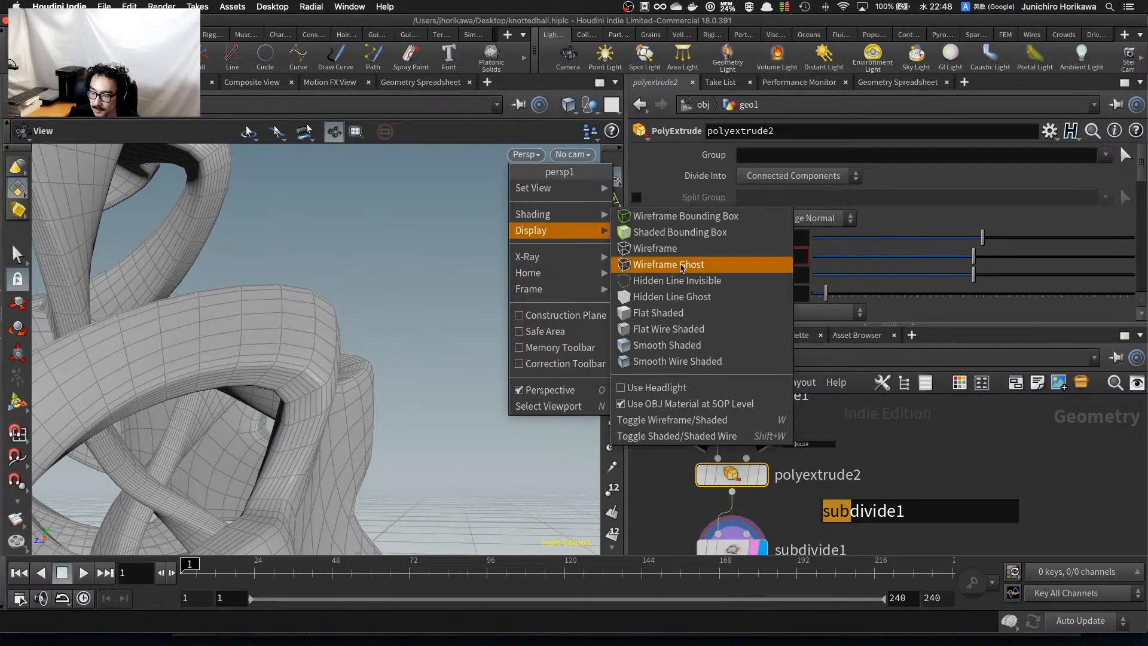
{"action": "left_click", "coordinate": [669, 345]}
{"action": "scroll", "coordinate": [437, 327], "scroll_direction": "down", "scroll_amount": 10}
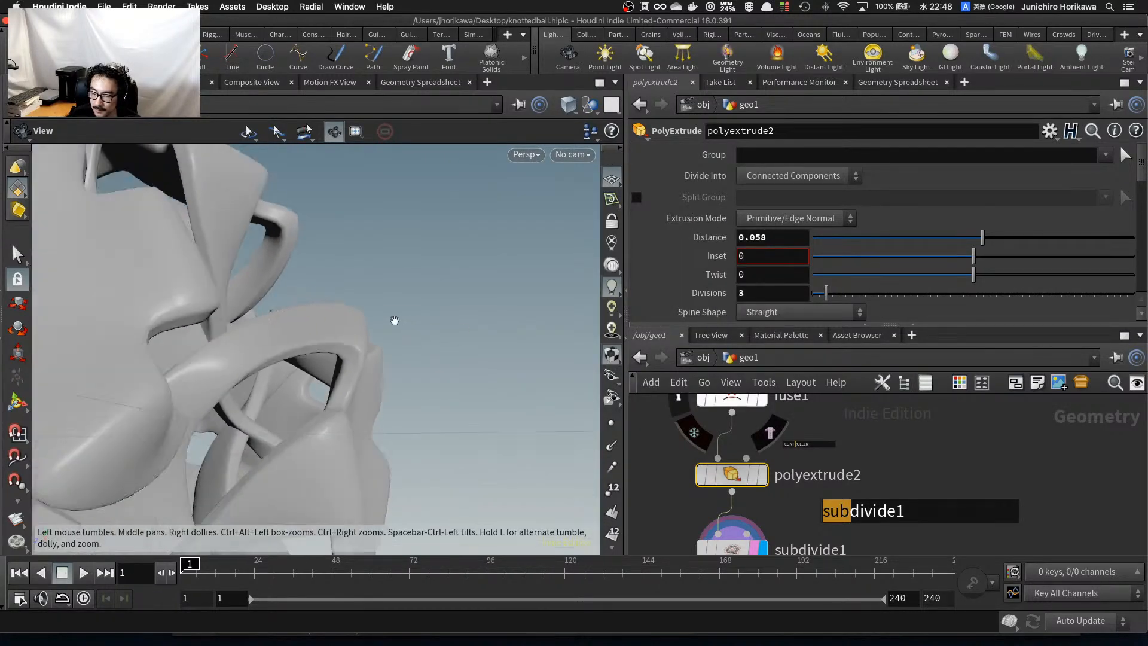
{"action": "left_click_drag", "start_coordinate": [327, 369], "coordinate": [454, 370]}
{"action": "scroll", "coordinate": [795, 480], "scroll_direction": "down", "scroll_amount": 5}
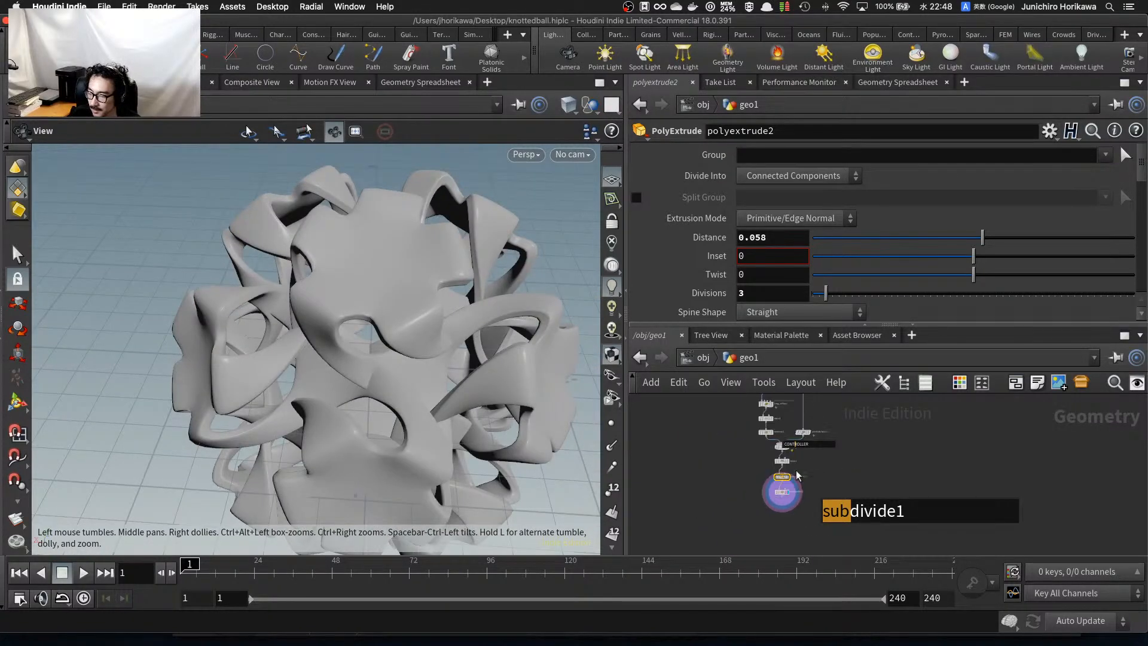
{"action": "left_click_drag", "start_coordinate": [468, 428], "coordinate": [471, 404]}
On the CONTROLLER node, set the hexagon offset to 0.1506 and the hexagon distance to 0.268.
{"action": "scroll", "coordinate": [738, 495], "scroll_direction": "up", "scroll_amount": 5}
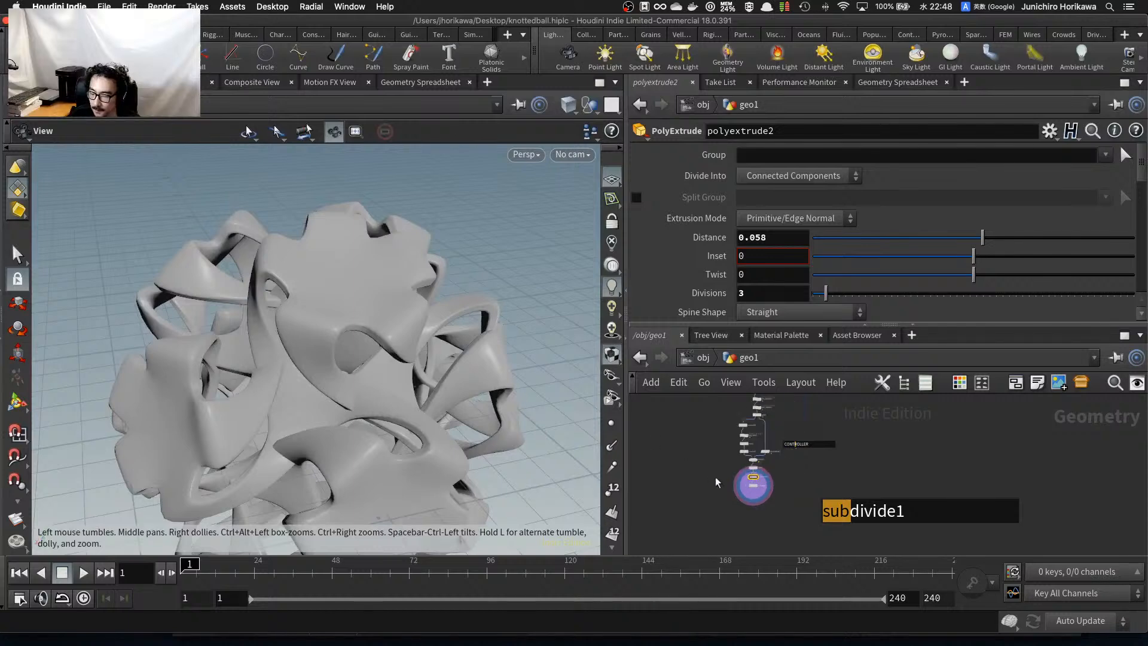
{"action": "scroll", "coordinate": [739, 495], "scroll_direction": "up", "scroll_amount": 4}
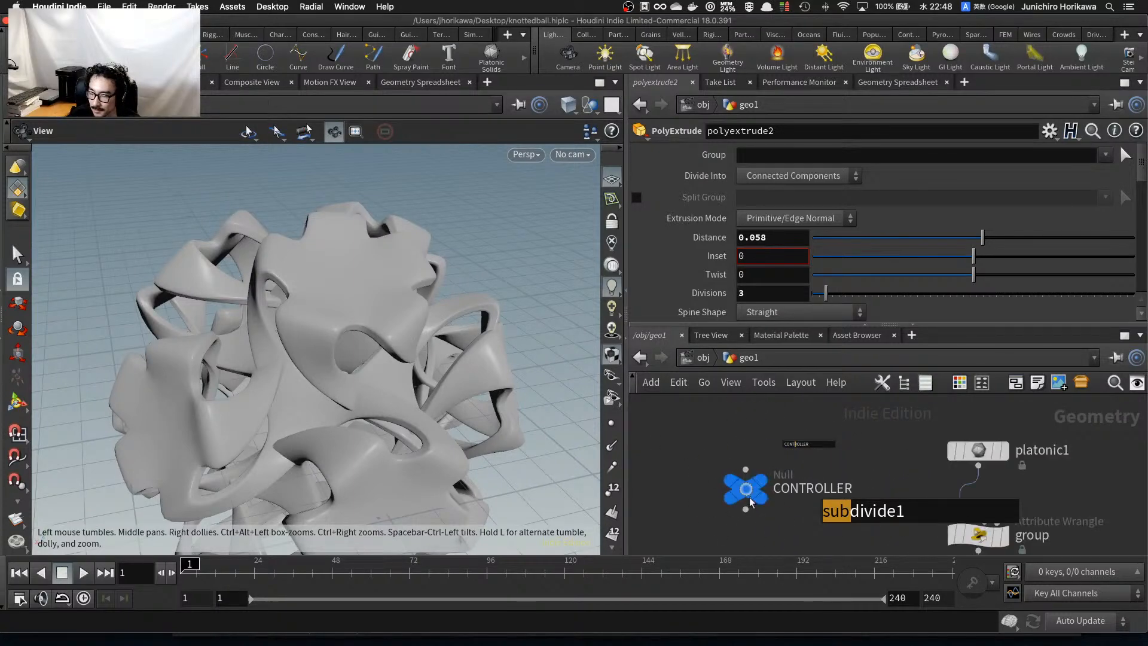
{"action": "left_click", "coordinate": [747, 487]}
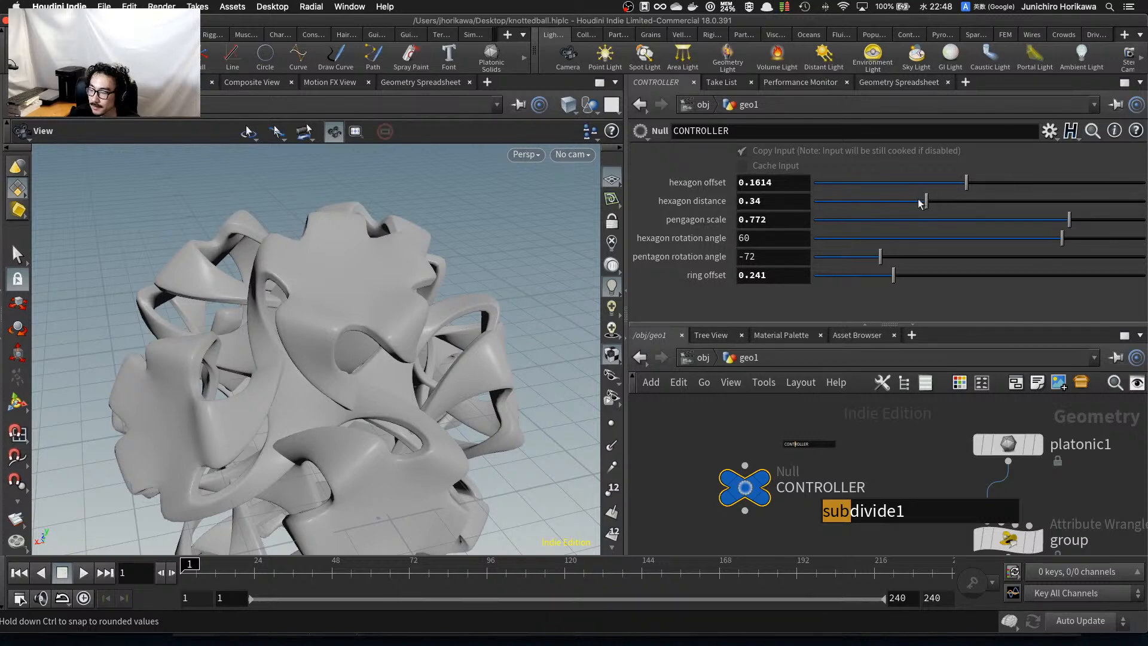
{"action": "left_click_drag", "start_coordinate": [921, 204], "coordinate": [866, 208]}
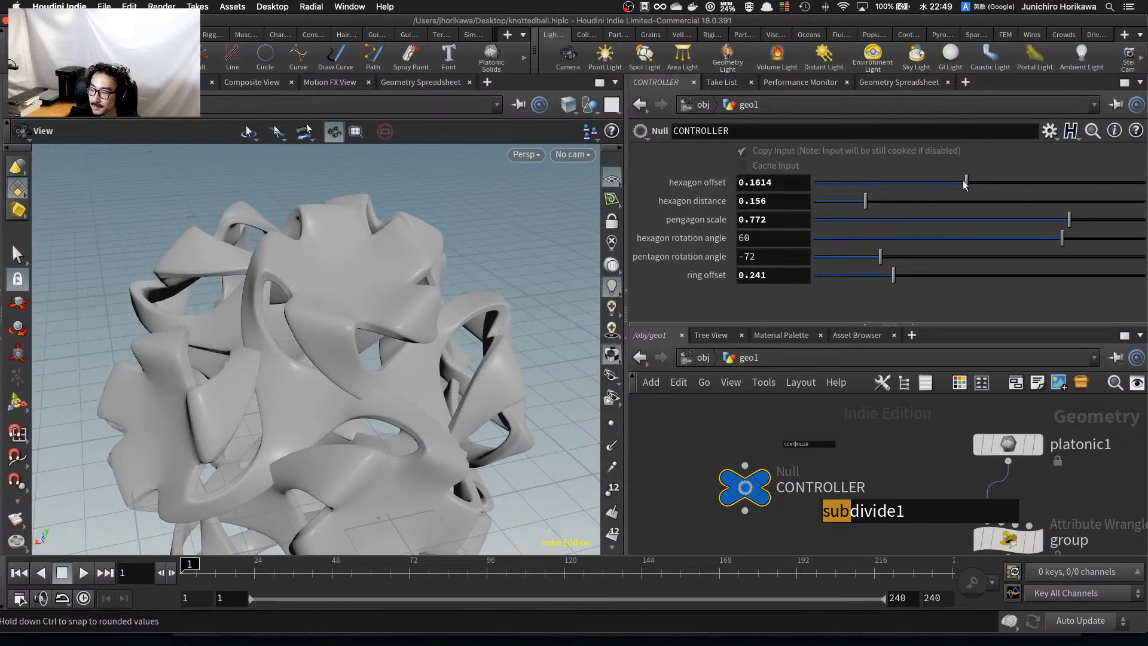
{"action": "mouse_move", "coordinate": [964, 184]}
{"action": "left_mouse_down"}
{"action": "mouse_move", "coordinate": [939, 186]}
{"action": "mouse_move", "coordinate": [978, 187]}
{"action": "mouse_move", "coordinate": [904, 189]}
{"action": "mouse_move", "coordinate": [946, 191]}
{"action": "left_mouse_up"}
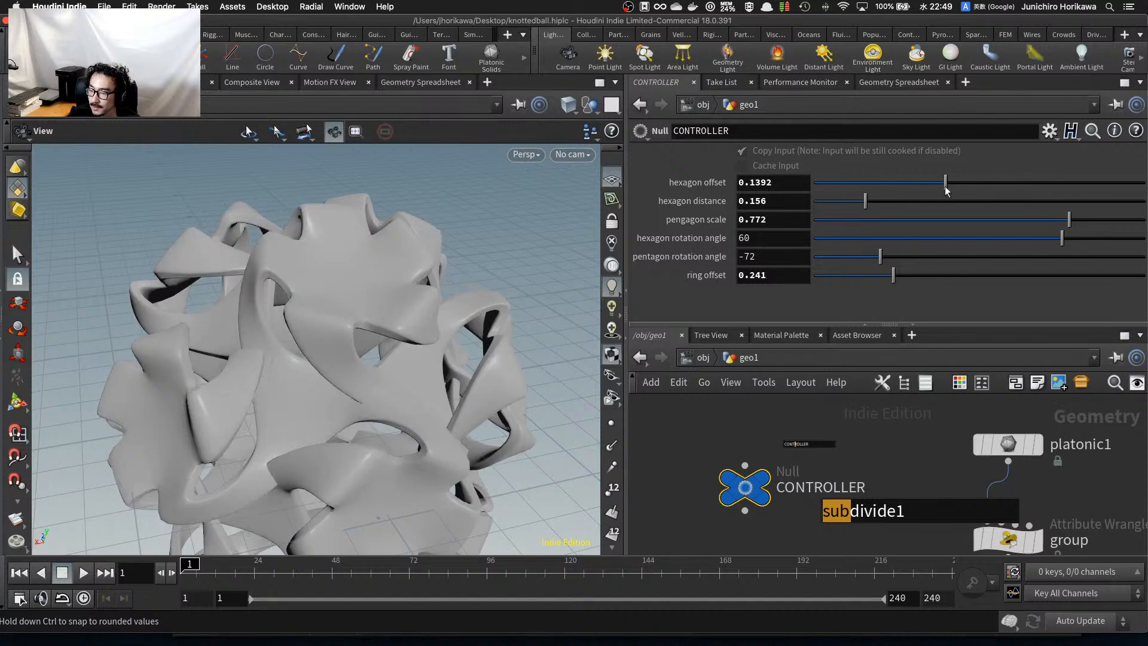
{"action": "left_click_drag", "start_coordinate": [865, 201], "coordinate": [905, 203]}
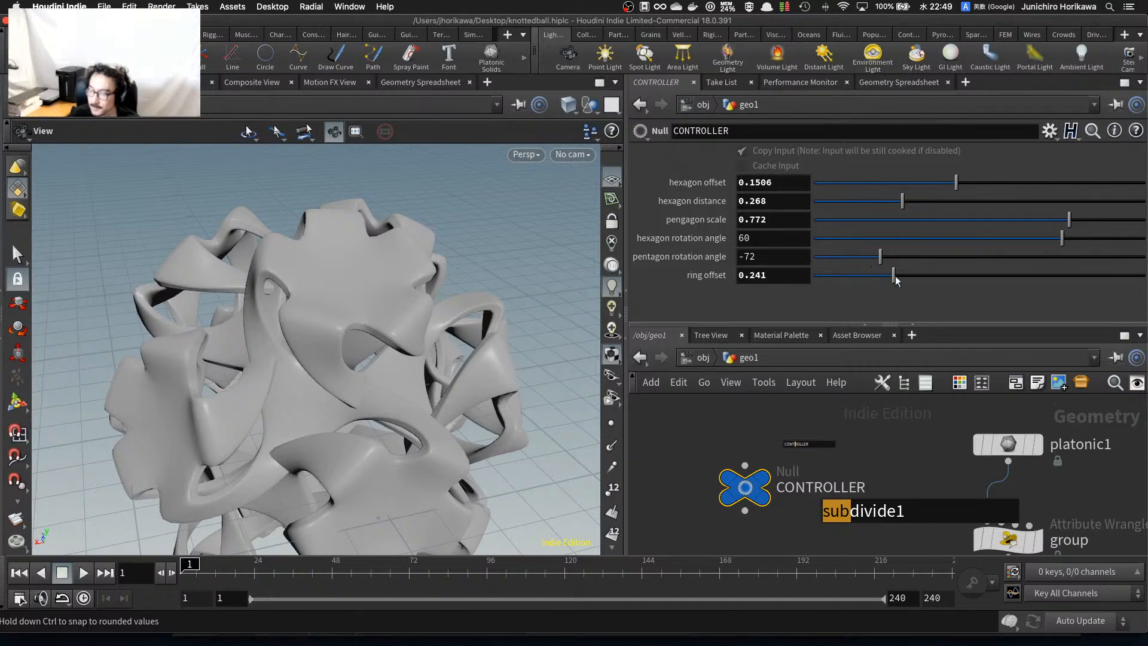
Set the ring offset to 0.266, try a hexagon rotation angle of 94.8, and view the ball from another side.
{"action": "mouse_move", "coordinate": [892, 275]}
{"action": "left_mouse_down"}
{"action": "mouse_move", "coordinate": [921, 277]}
{"action": "mouse_move", "coordinate": [857, 277]}
{"action": "mouse_move", "coordinate": [902, 277]}
{"action": "left_mouse_up"}
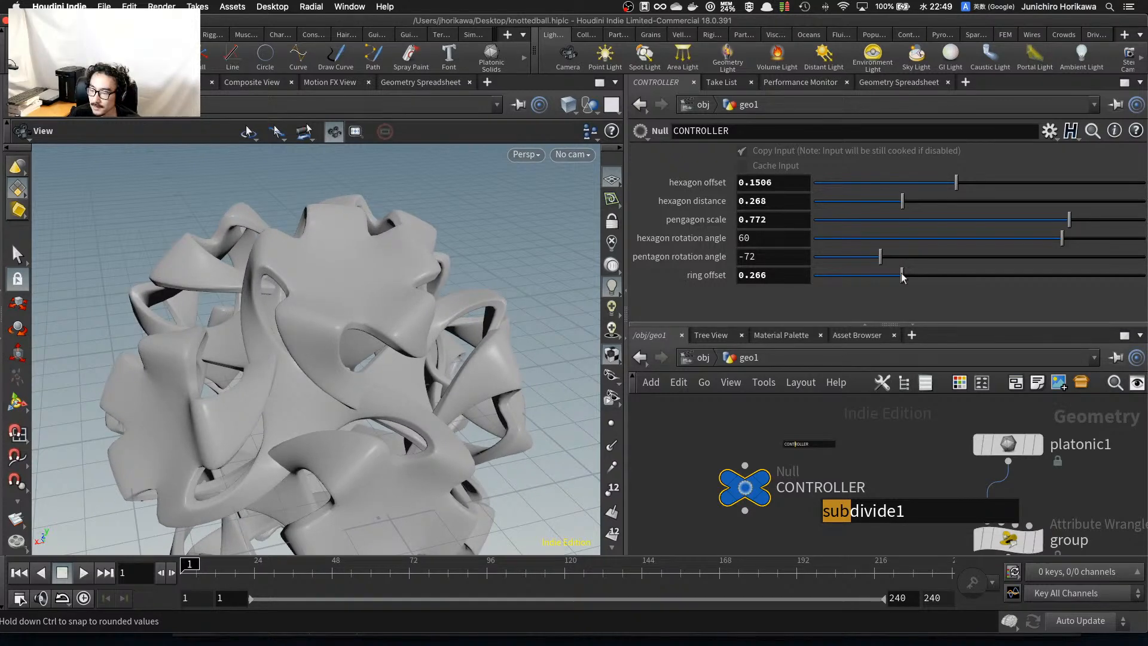
{"action": "left_click_drag", "start_coordinate": [1024, 244], "coordinate": [1113, 240]}
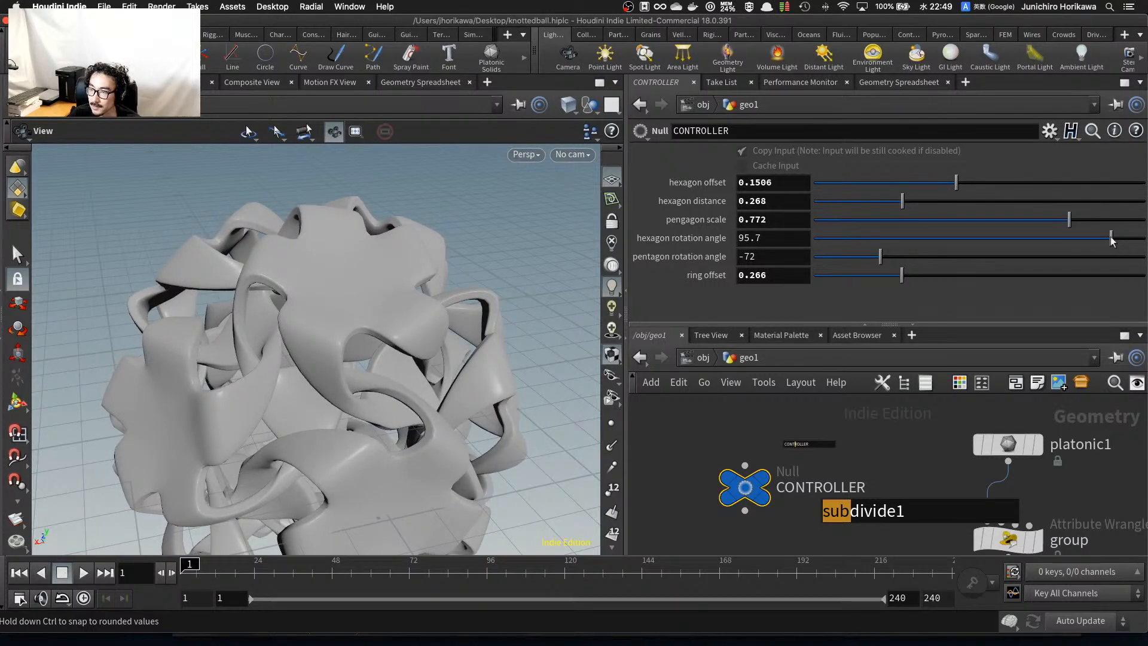
{"action": "left_click_drag", "start_coordinate": [1111, 237], "coordinate": [1110, 237]}
{"action": "left_click_drag", "start_coordinate": [469, 317], "coordinate": [372, 347]}
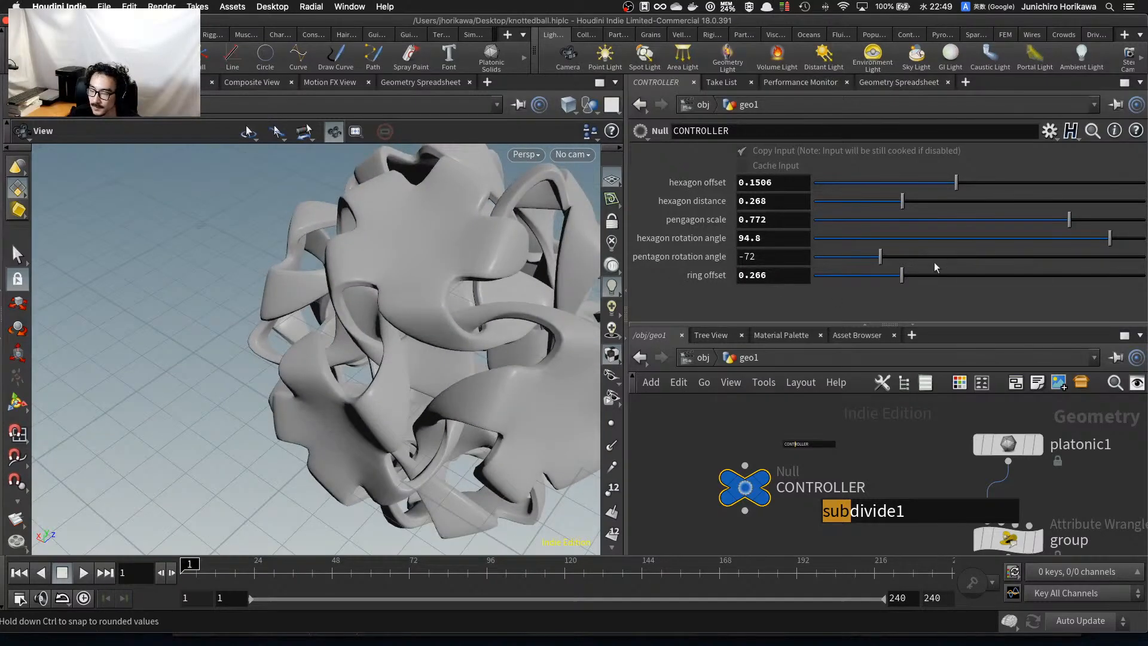
Set the pentagon scale to 0.553 and the hexagon rotation angle to 60.
{"action": "left_click_drag", "start_coordinate": [1069, 220], "coordinate": [998, 226]}
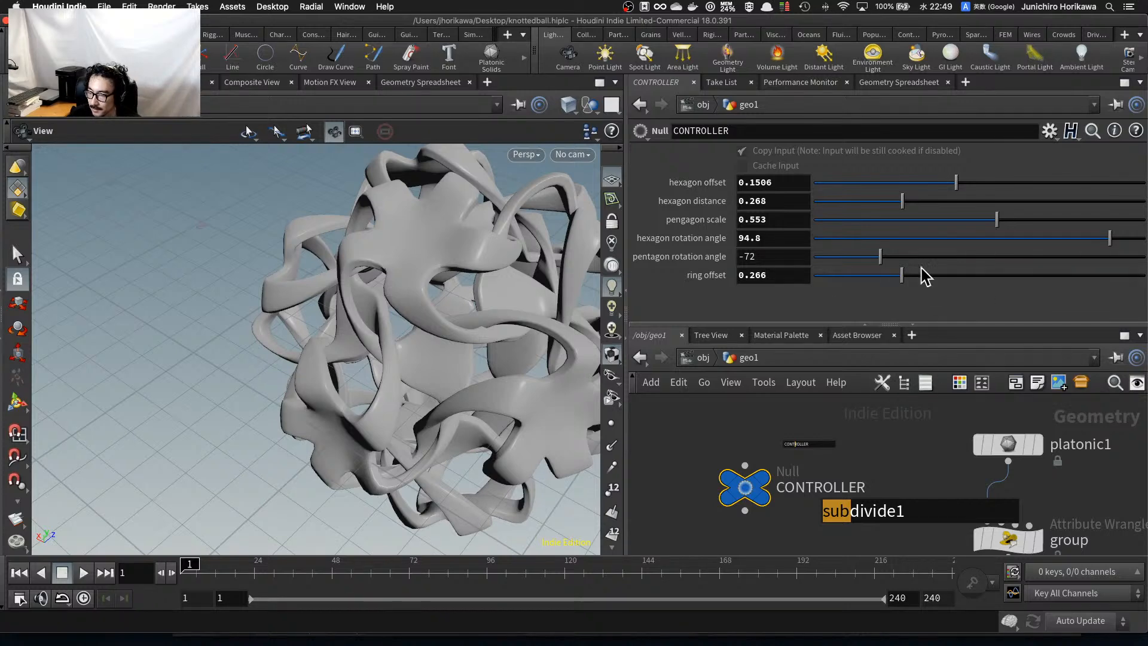
{"action": "type", "text": "50"}
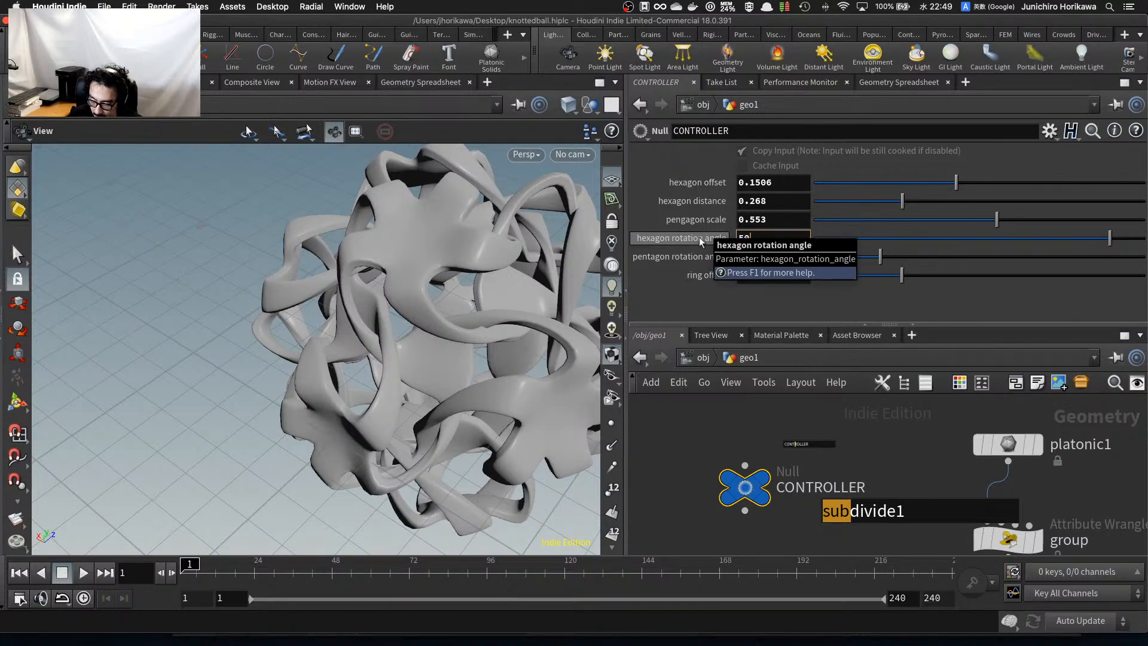
{"action": "key", "text": "Return"}
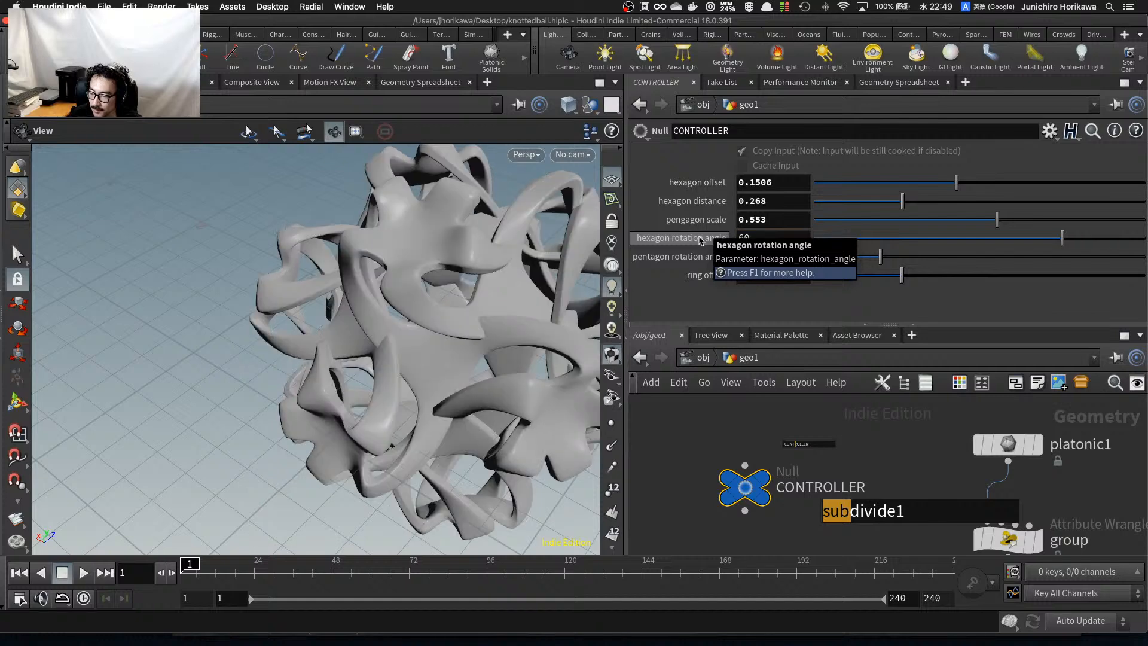
Display the output of platonic1 and then polyextrude1, with wire edges shown over the shaded faces.
{"action": "scroll", "coordinate": [956, 457], "scroll_direction": "down", "scroll_amount": 3}
{"action": "middle_click_drag", "start_coordinate": [1047, 478], "coordinate": [889, 436]}
{"action": "left_click", "coordinate": [855, 410]}
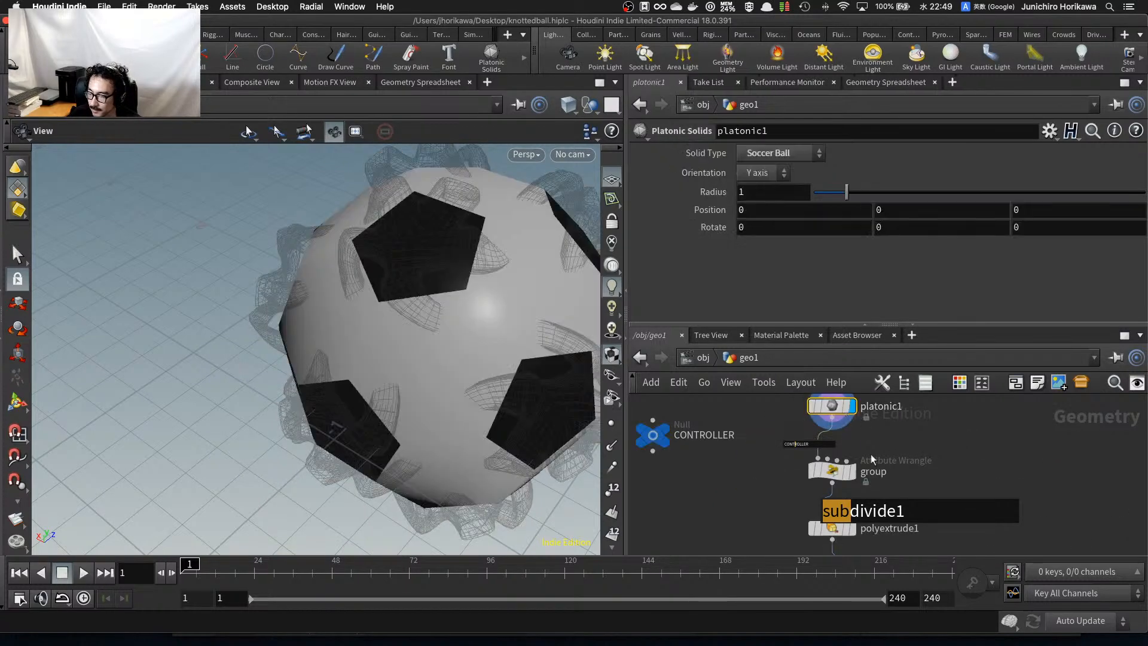
{"action": "scroll", "coordinate": [867, 419], "scroll_direction": "down", "scroll_amount": 1}
{"action": "middle_click_drag", "start_coordinate": [873, 530], "coordinate": [857, 497]}
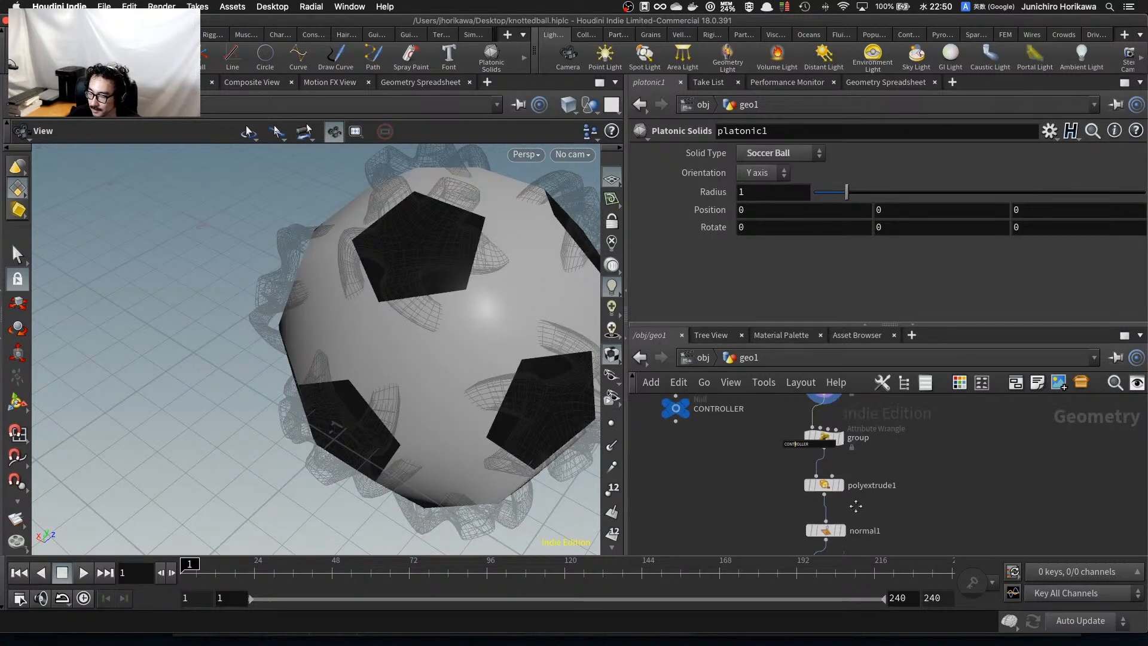
{"action": "left_click", "coordinate": [837, 480]}
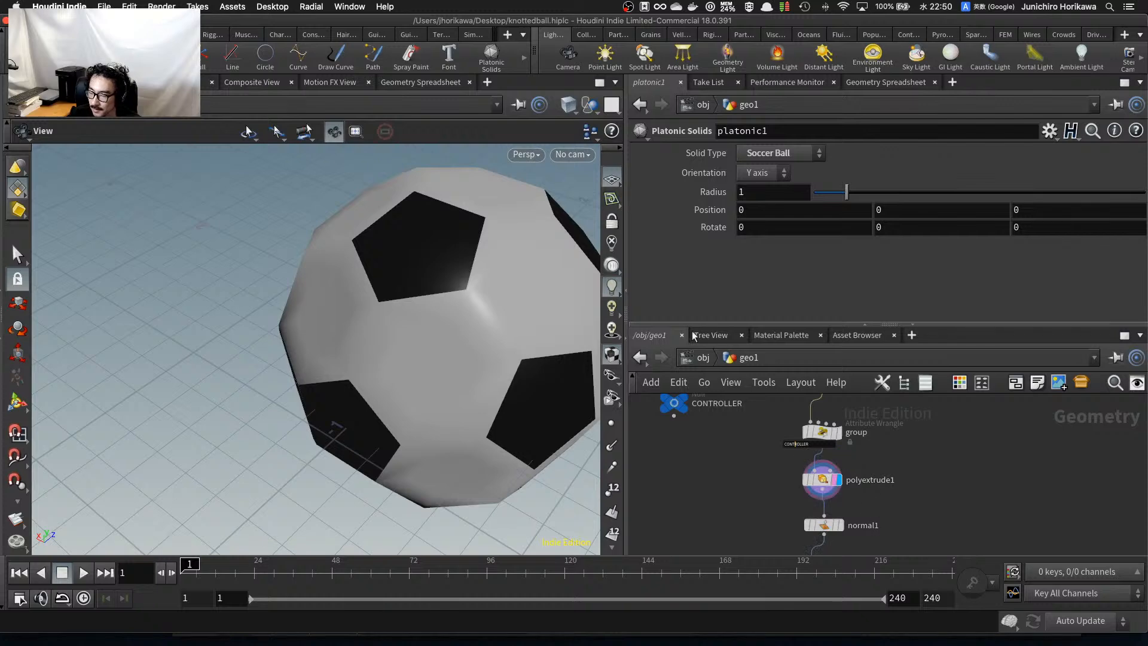
{"action": "right_click", "coordinate": [555, 143]}
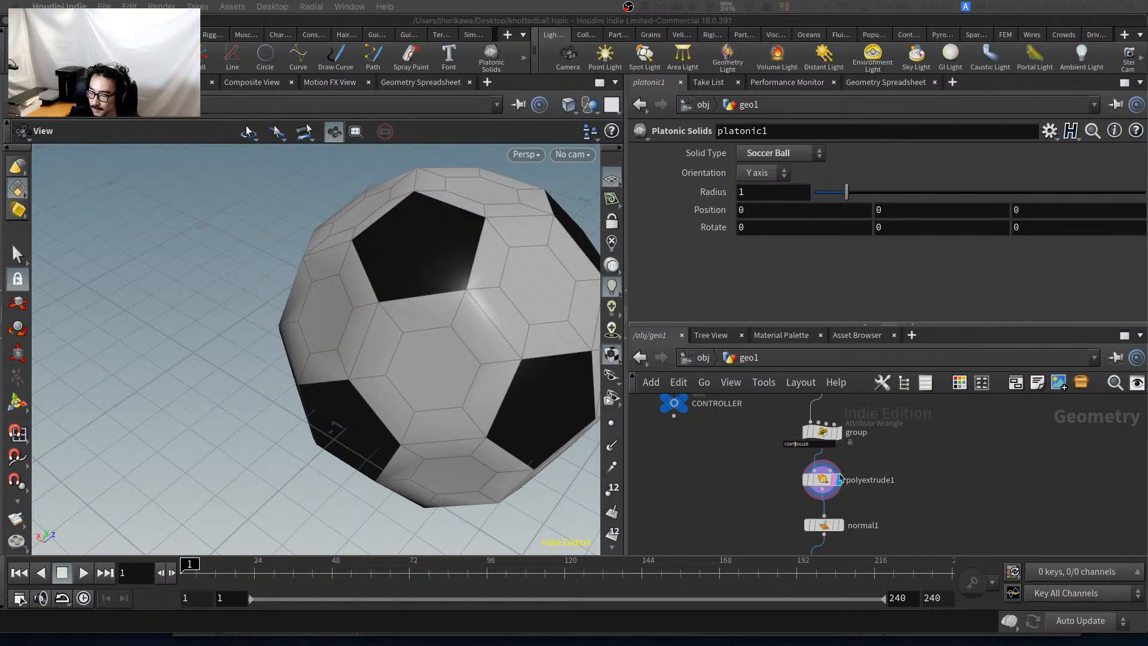
Display the output of hex_rotation, examine the rotated hexagons from several angles, and check the wrangle's Ang and Hex Dist parameters.
{"action": "scroll", "coordinate": [871, 453], "scroll_direction": "down", "scroll_amount": 4}
{"action": "left_click", "coordinate": [886, 508]}
{"action": "middle_click_drag", "start_coordinate": [885, 507], "coordinate": [861, 418]}
{"action": "scroll", "coordinate": [831, 430], "scroll_direction": "up", "scroll_amount": 8}
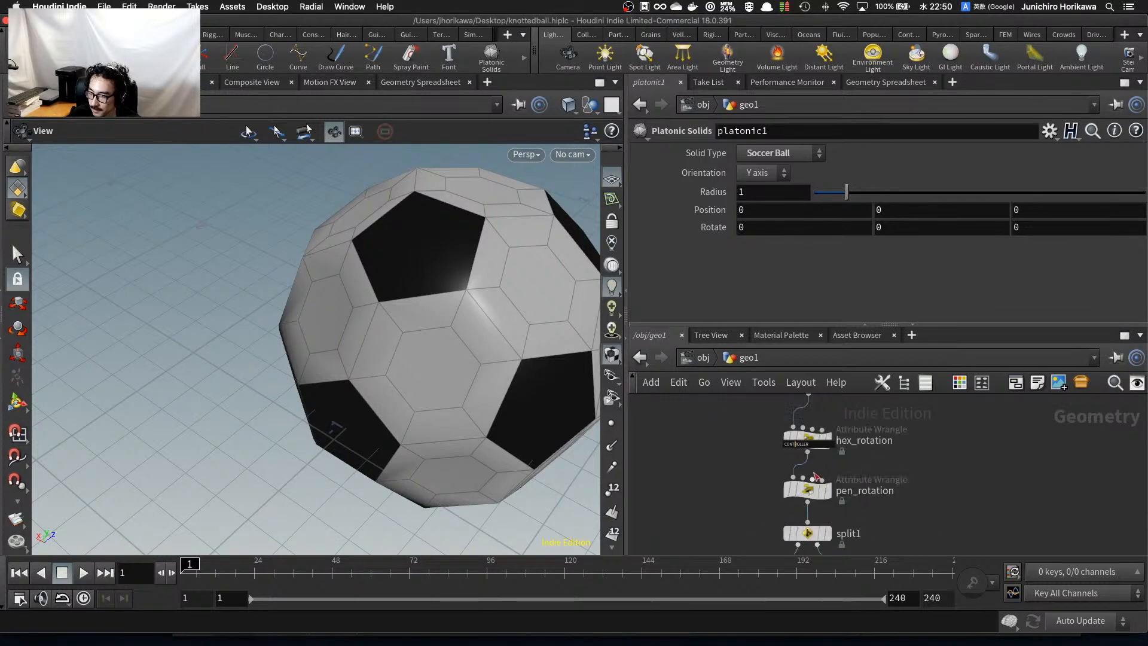
{"action": "left_click", "coordinate": [833, 425]}
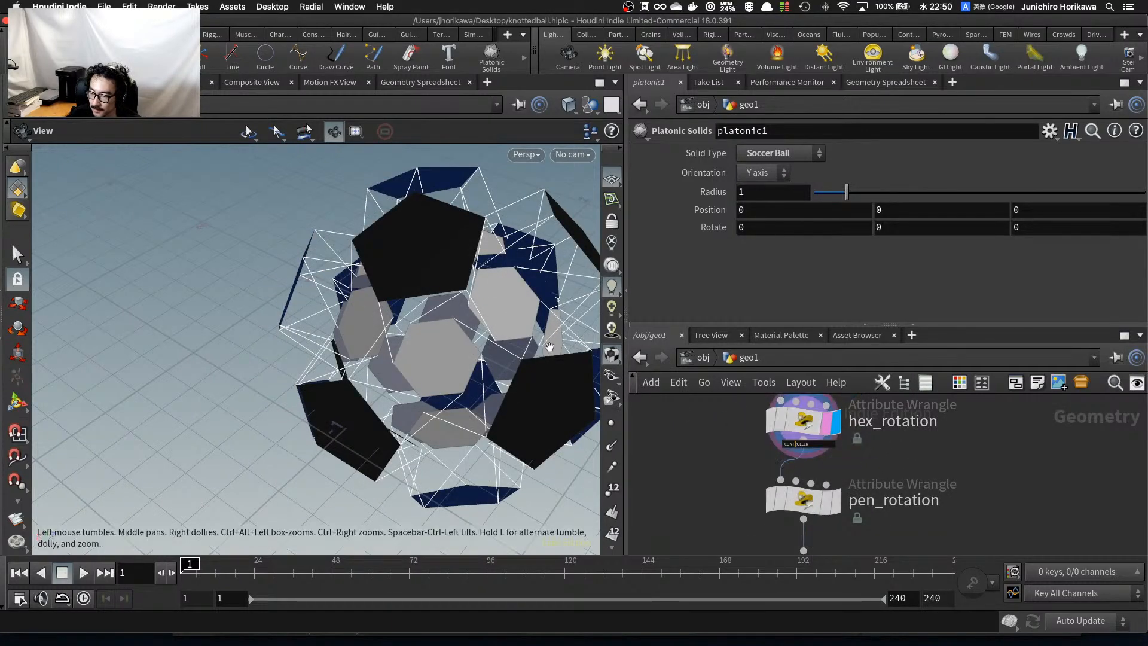
{"action": "left_click_drag", "start_coordinate": [472, 305], "coordinate": [445, 314]}
{"action": "left_click_drag", "start_coordinate": [354, 367], "coordinate": [372, 396]}
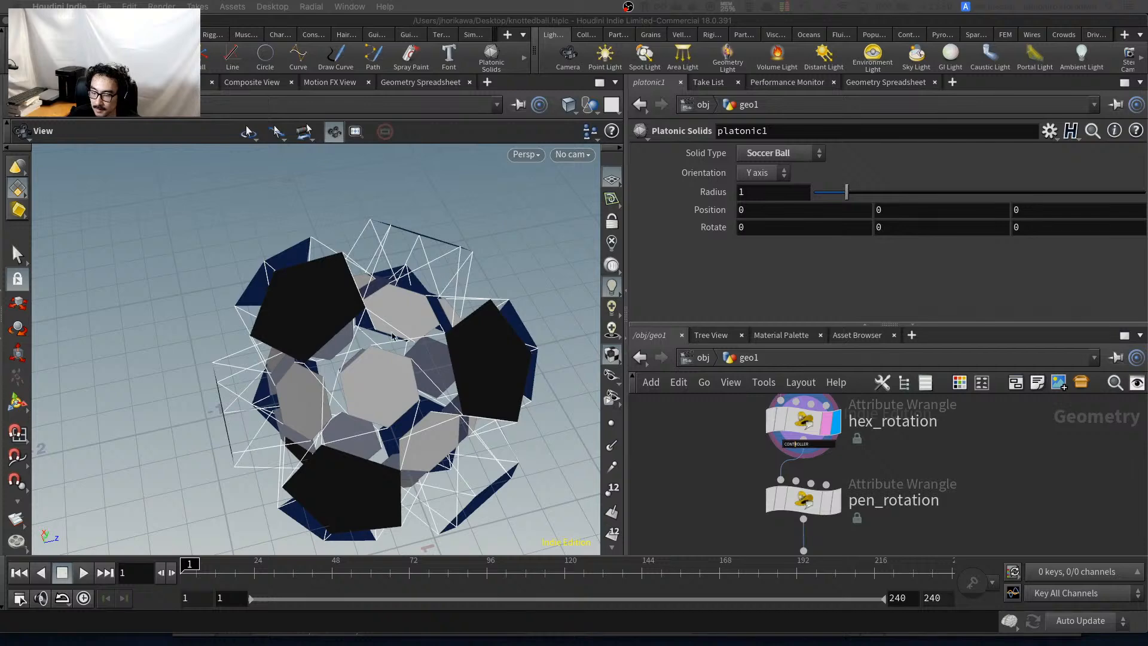
{"action": "left_click_drag", "start_coordinate": [392, 336], "coordinate": [378, 285]}
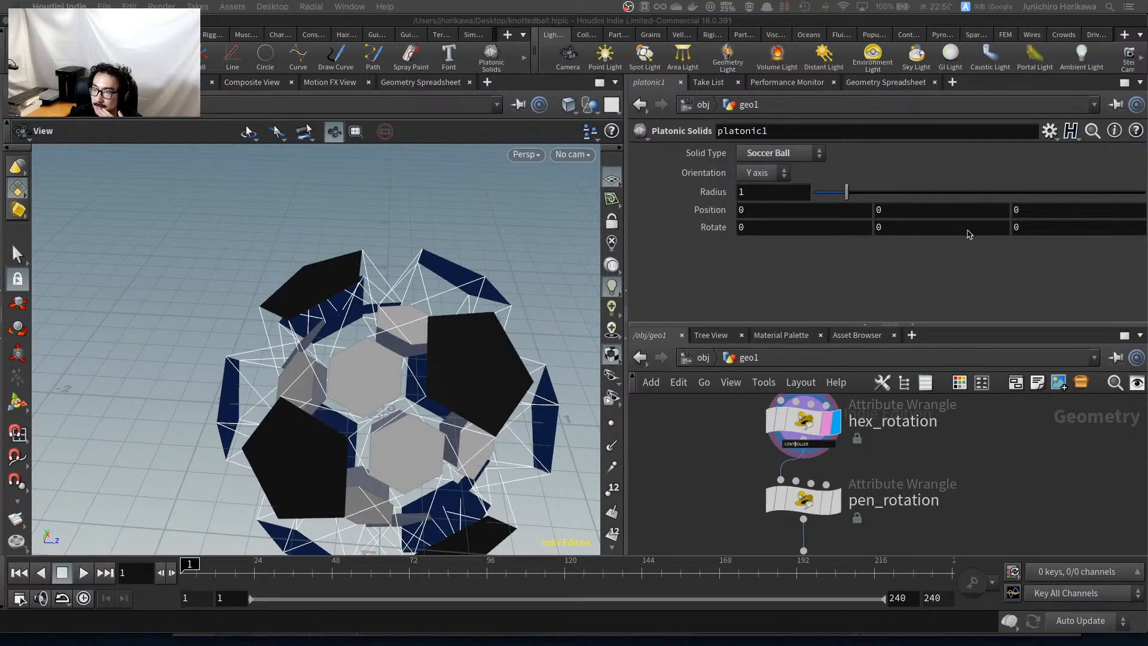
{"action": "left_click", "coordinate": [824, 416]}
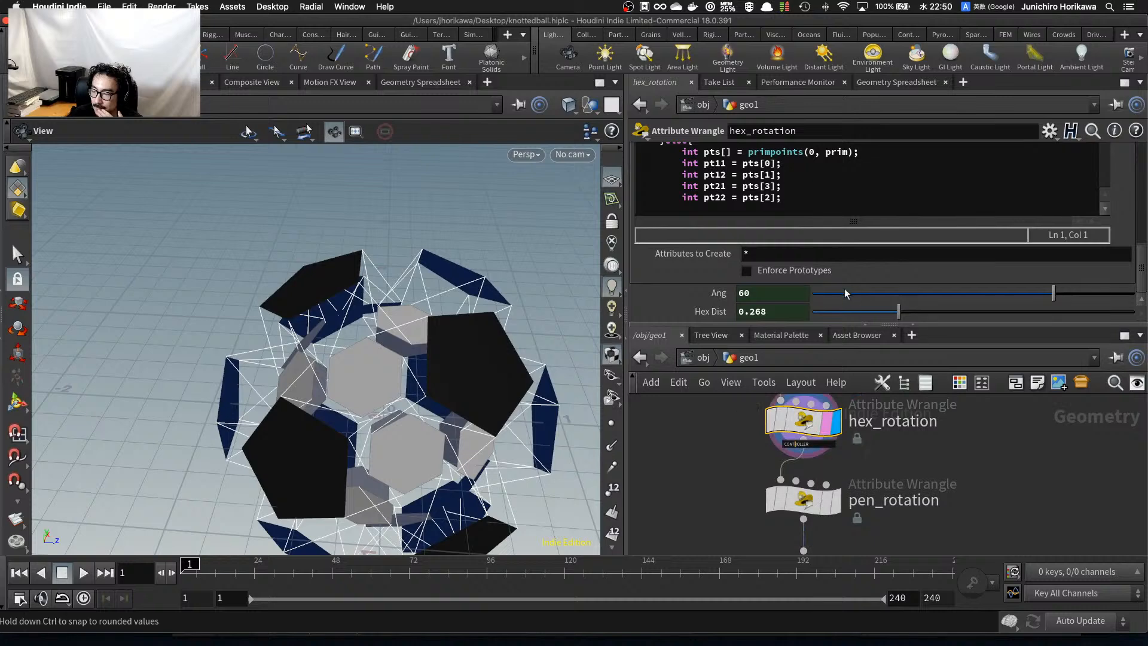
{"action": "mouse_move", "coordinate": [901, 312]}
{"action": "left_mouse_down"}
{"action": "mouse_move", "coordinate": [877, 312]}
{"action": "mouse_move", "coordinate": [899, 311]}
{"action": "left_mouse_up"}
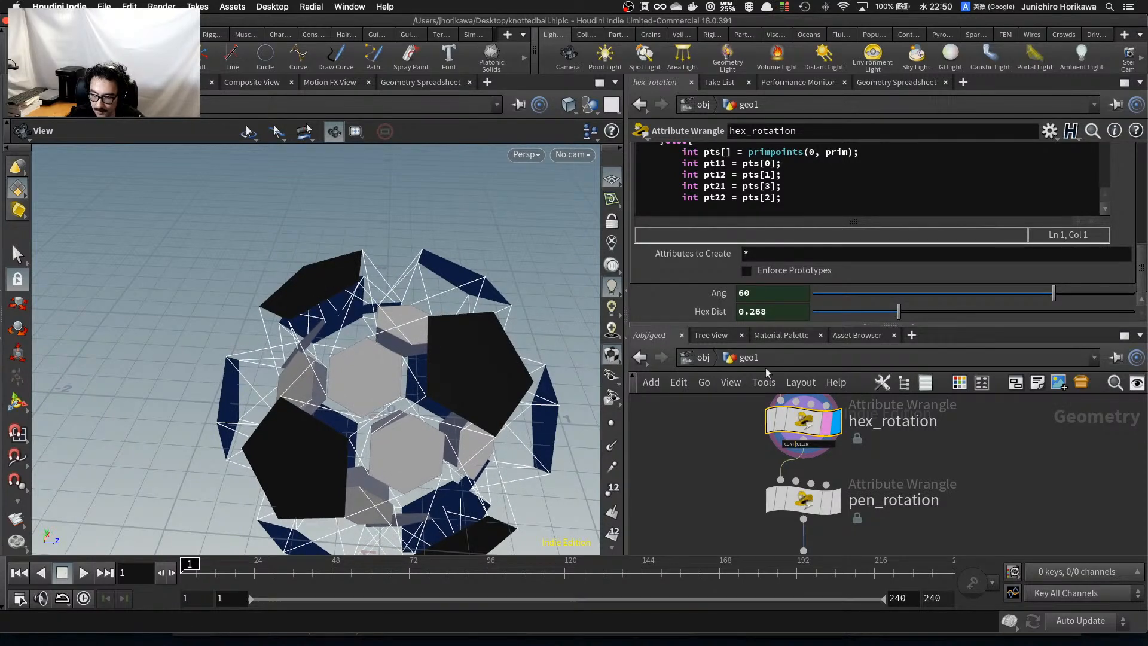
Set the Inset of polyextrude1, linked to the controller's hexagon offset, to 0.18.
{"action": "left_click", "coordinate": [698, 434]}
{"action": "scroll", "coordinate": [698, 434], "scroll_direction": "down", "scroll_amount": 2}
{"action": "middle_click_drag", "start_coordinate": [698, 434], "coordinate": [697, 551]}
{"action": "scroll", "coordinate": [703, 497], "scroll_direction": "down", "scroll_amount": 1}
{"action": "scroll", "coordinate": [697, 514], "scroll_direction": "down", "scroll_amount": 1}
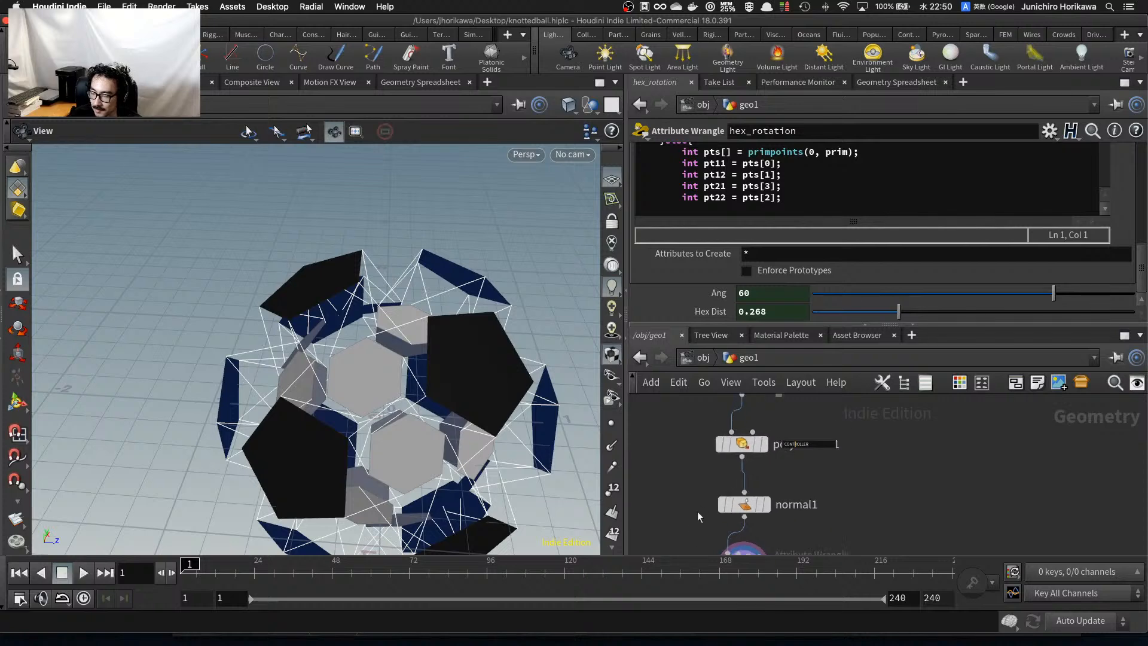
{"action": "scroll", "coordinate": [712, 489], "scroll_direction": "up", "scroll_amount": 4}
{"action": "left_click", "coordinate": [752, 430]}
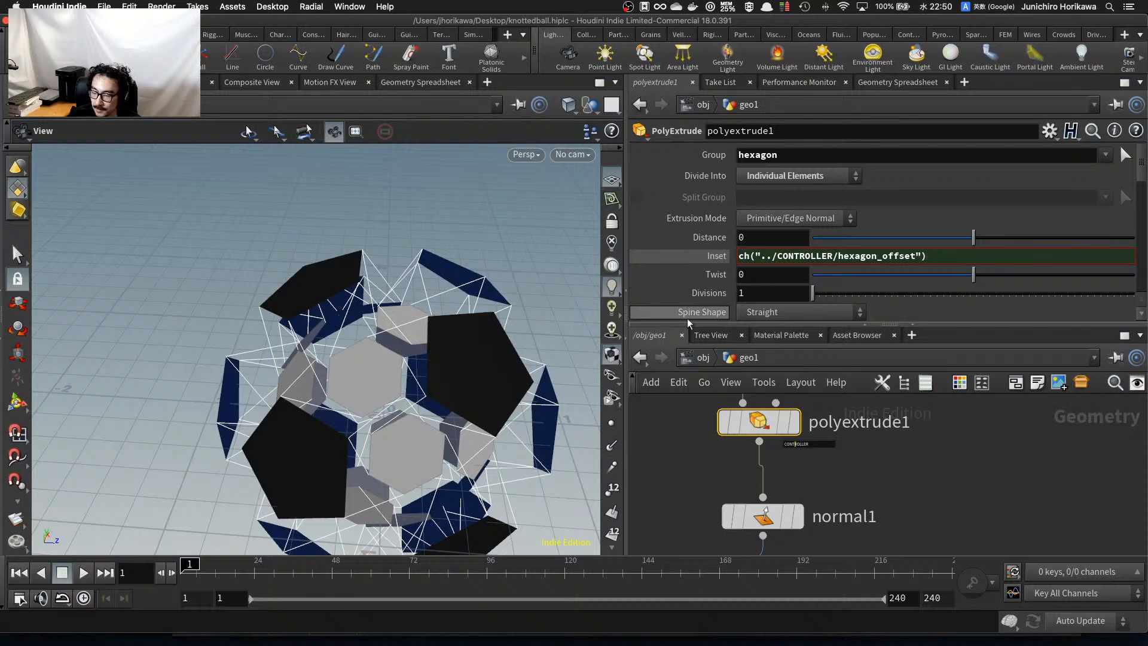
{"action": "scroll", "coordinate": [693, 461], "scroll_direction": "down", "scroll_amount": 3}
{"action": "middle_click_drag", "start_coordinate": [665, 448], "coordinate": [675, 483]}
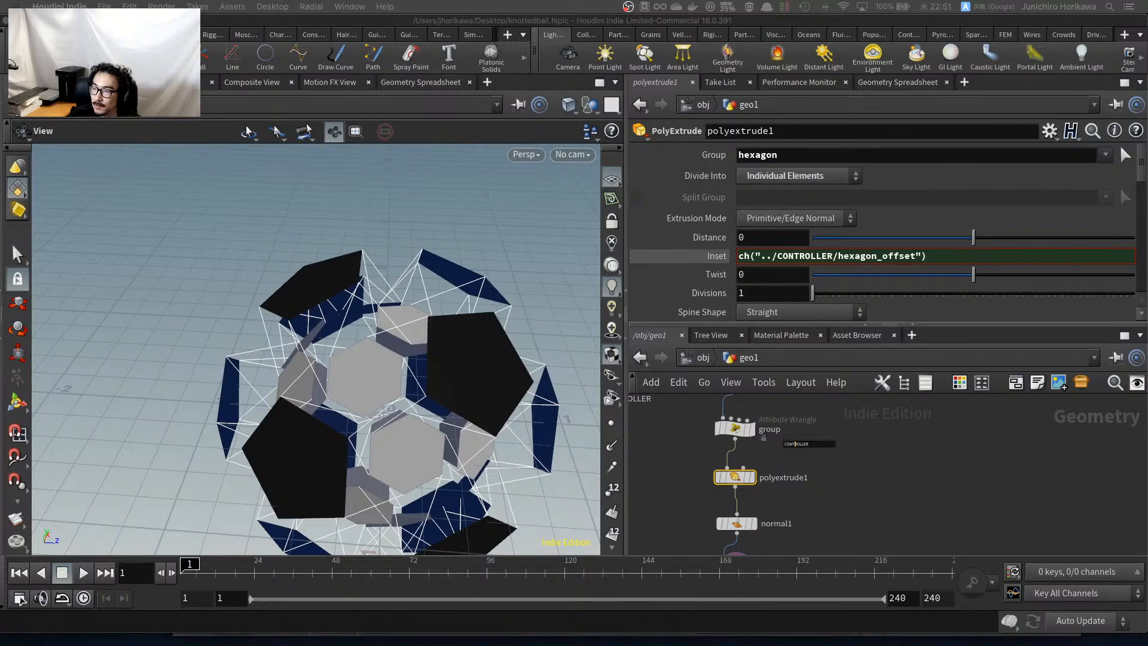
{"action": "left_click", "coordinate": [720, 259]}
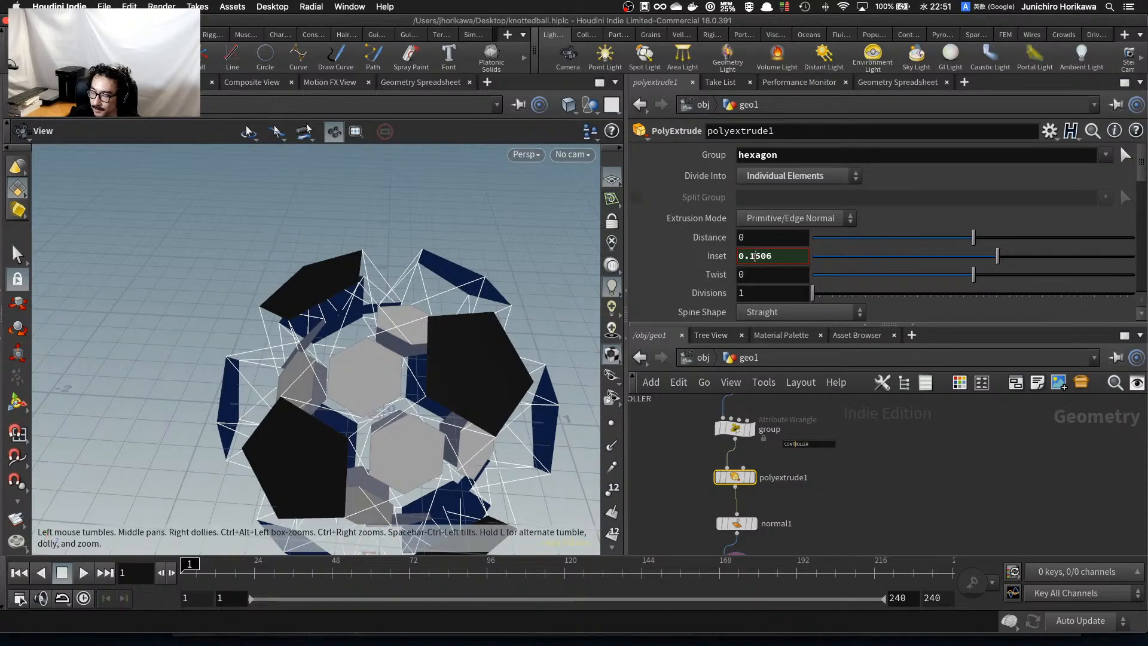
{"action": "left_click_drag", "start_coordinate": [754, 256], "coordinate": [845, 274]}
{"action": "type", "text": "8"}
{"action": "key", "text": "Return"}
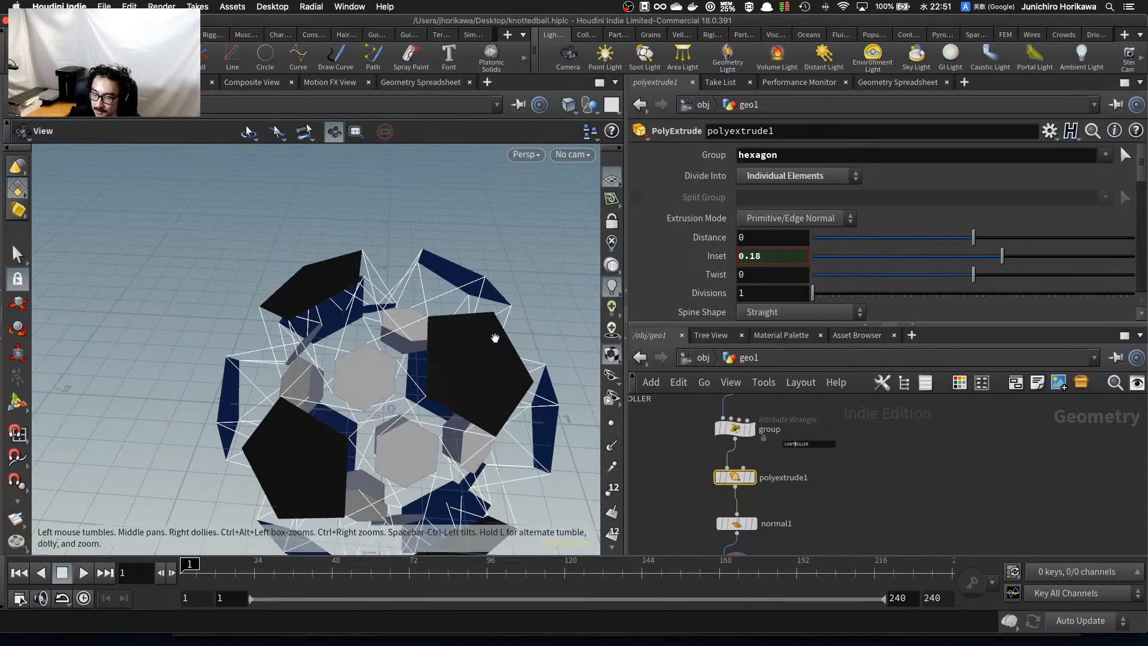
Open the hex_rotation wrangle's parameters and set Hex Dist to 0.23.
{"action": "left_click_drag", "start_coordinate": [495, 338], "coordinate": [389, 397]}
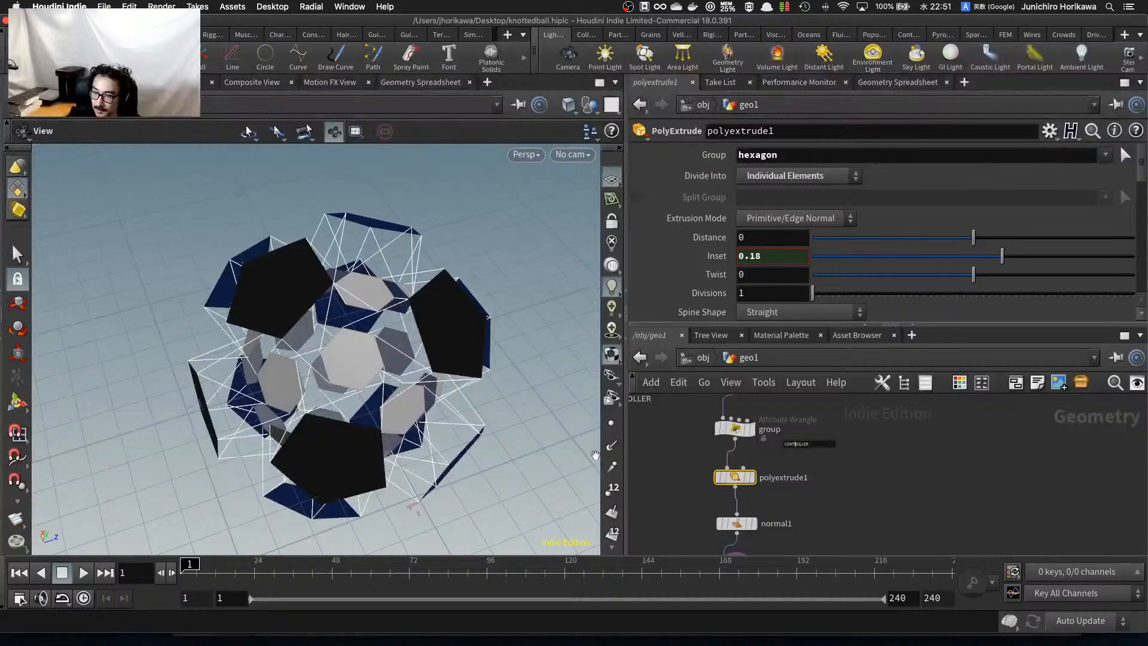
{"action": "left_click_drag", "start_coordinate": [452, 436], "coordinate": [420, 394]}
{"action": "scroll", "coordinate": [771, 521], "scroll_direction": "down", "scroll_amount": 4}
{"action": "middle_click_drag", "start_coordinate": [782, 532], "coordinate": [783, 462]}
{"action": "scroll", "coordinate": [750, 491], "scroll_direction": "up", "scroll_amount": 6}
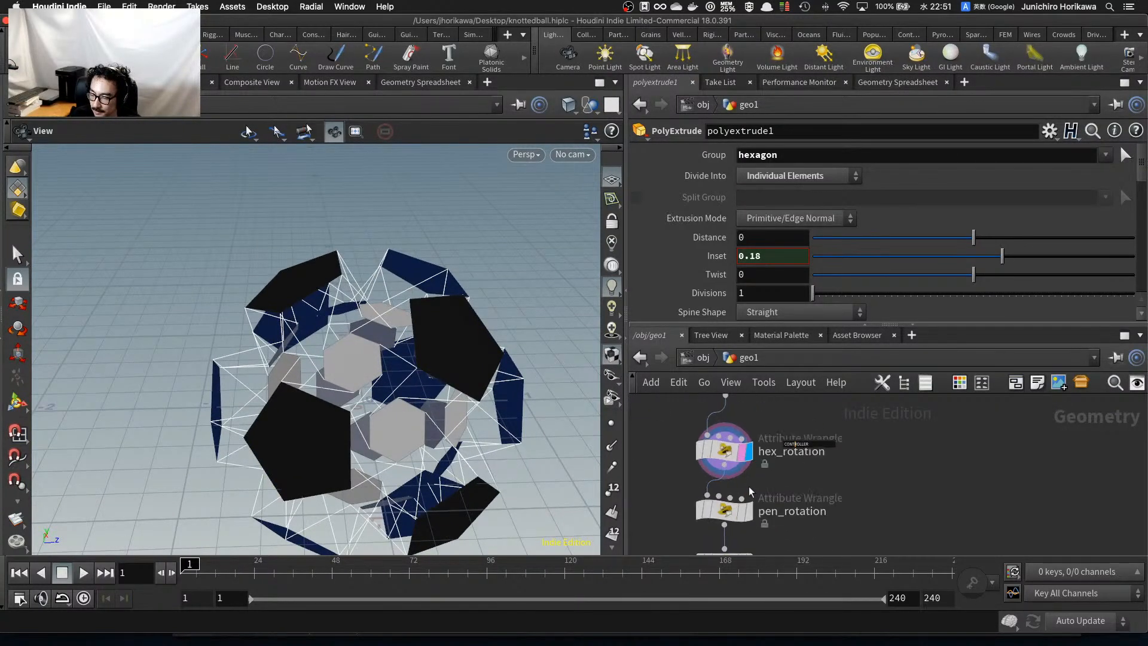
{"action": "middle_click_drag", "start_coordinate": [767, 510], "coordinate": [751, 482]}
{"action": "left_click", "coordinate": [710, 425]}
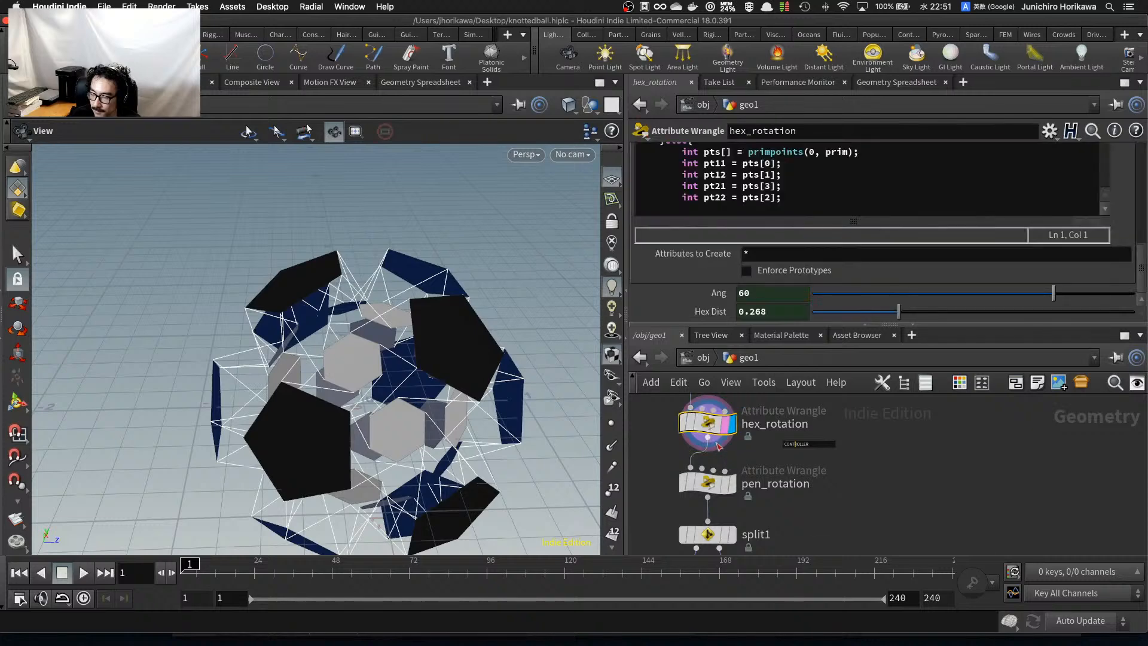
{"action": "left_click_drag", "start_coordinate": [458, 382], "coordinate": [469, 379]}
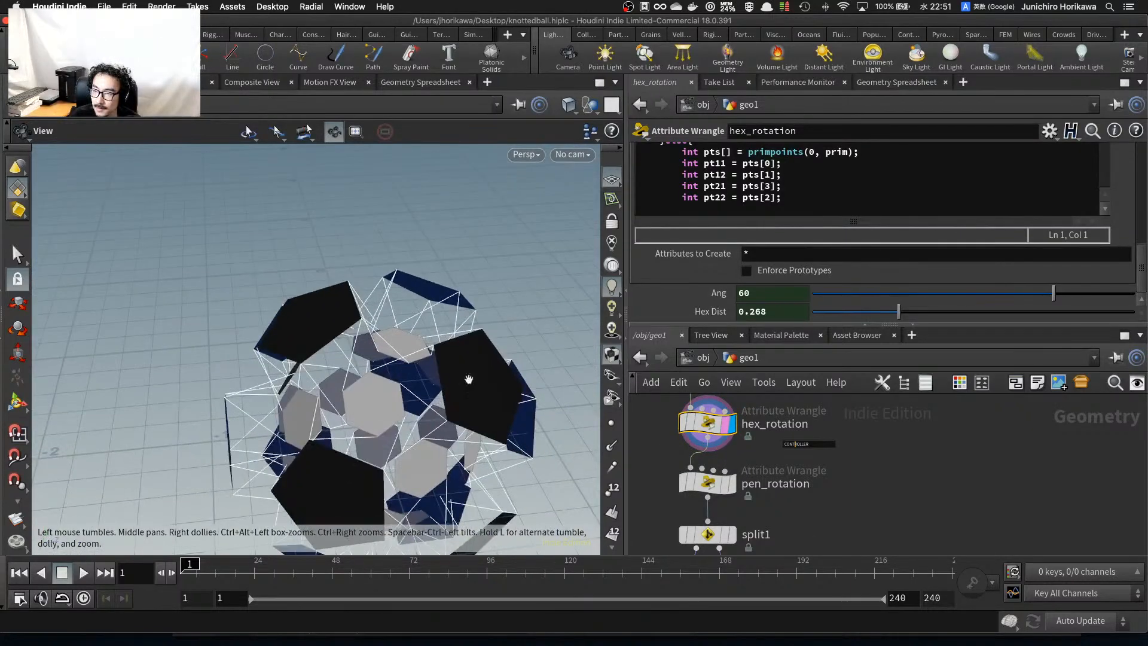
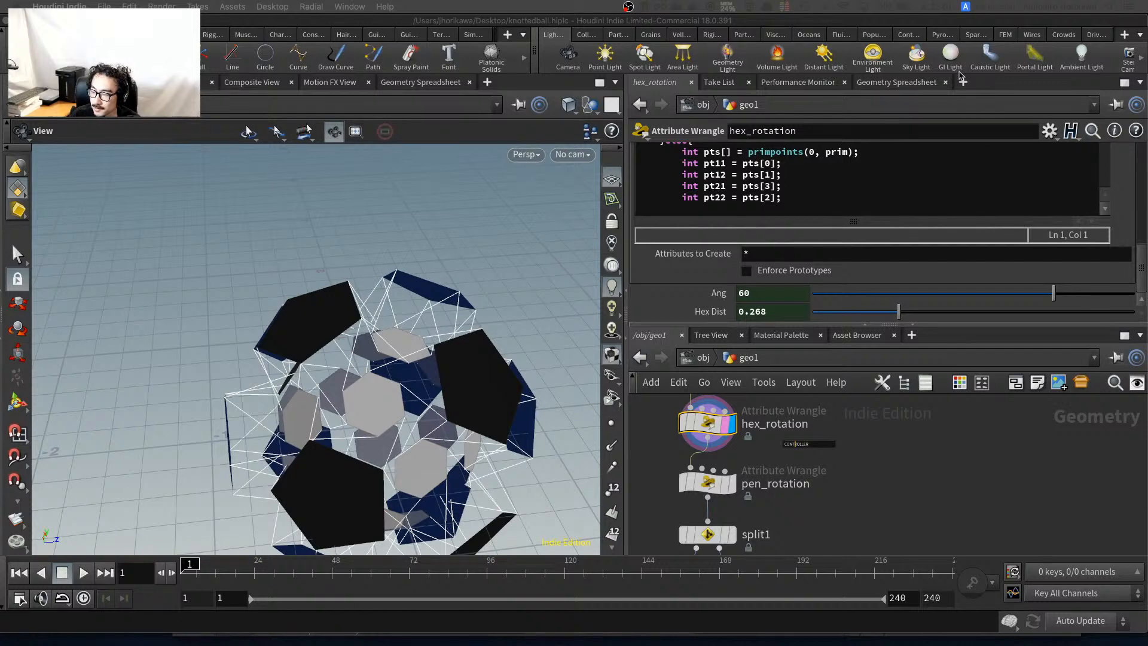
{"action": "scroll", "coordinate": [853, 491], "scroll_direction": "down", "scroll_amount": 3}
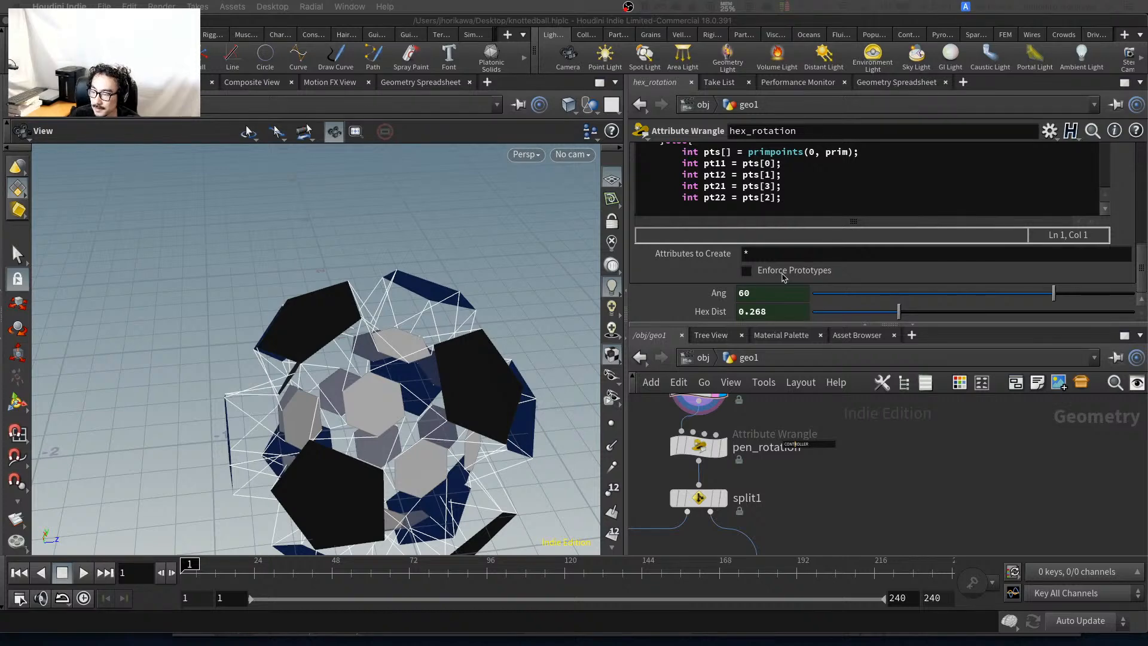
{"action": "left_click", "coordinate": [776, 311]}
{"action": "key", "text": "BackSpace"}
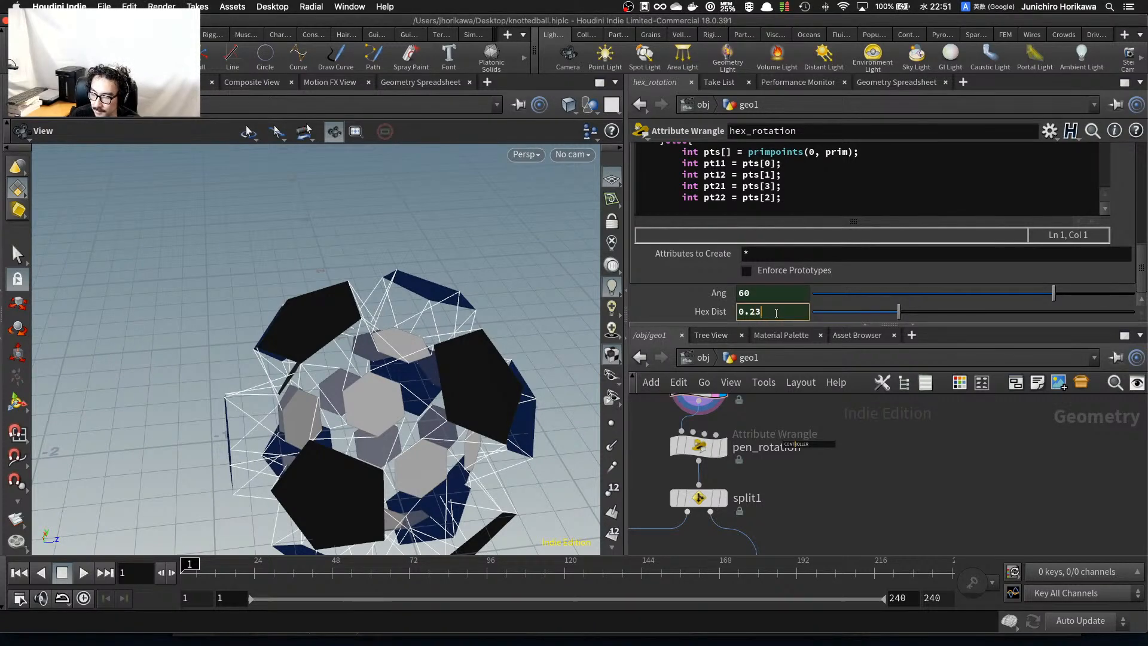
{"action": "key", "text": "Return"}
Display the output of pen_rotation and set its pentagon Scale to 0.9.
{"action": "middle_click_drag", "start_coordinate": [734, 495], "coordinate": [778, 489]}
{"action": "left_click", "coordinate": [719, 440]}
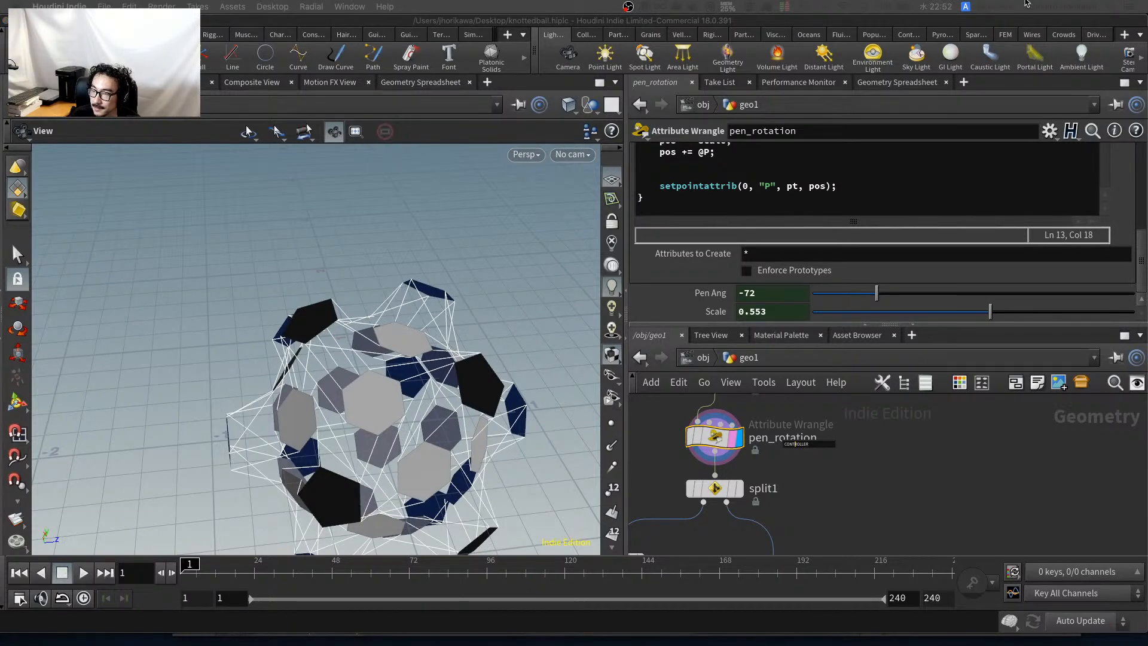
{"action": "left_click_drag", "start_coordinate": [988, 313], "coordinate": [1084, 319]}
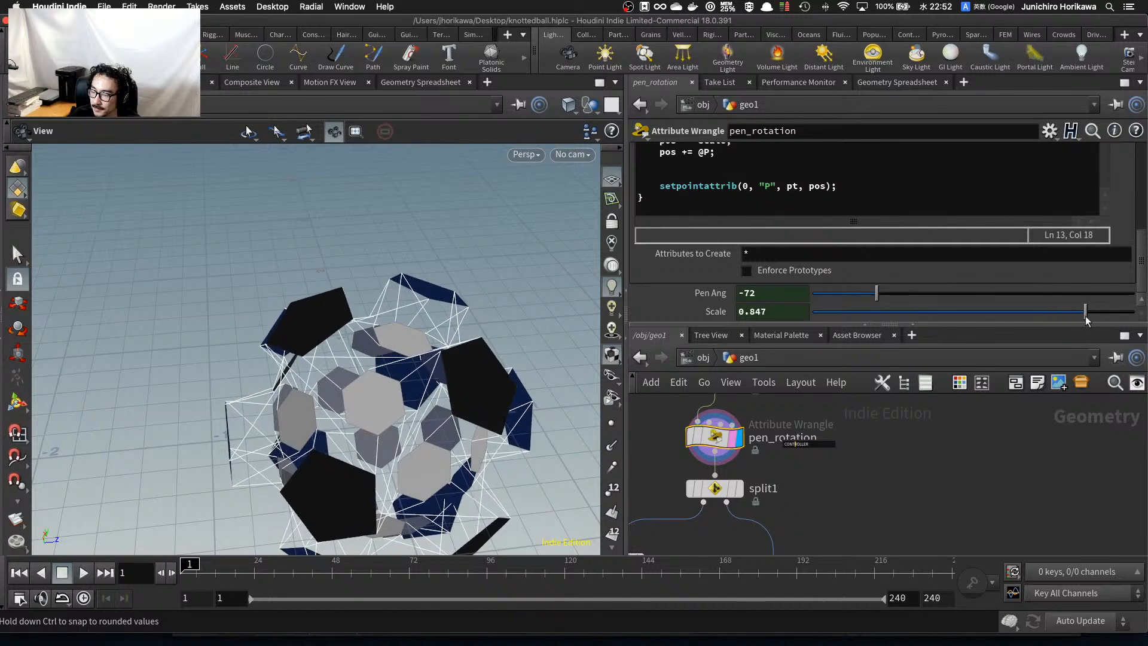
{"action": "double_click", "coordinate": [752, 312]}
{"action": "type", "text": "0.9"}
{"action": "key", "text": "Return"}
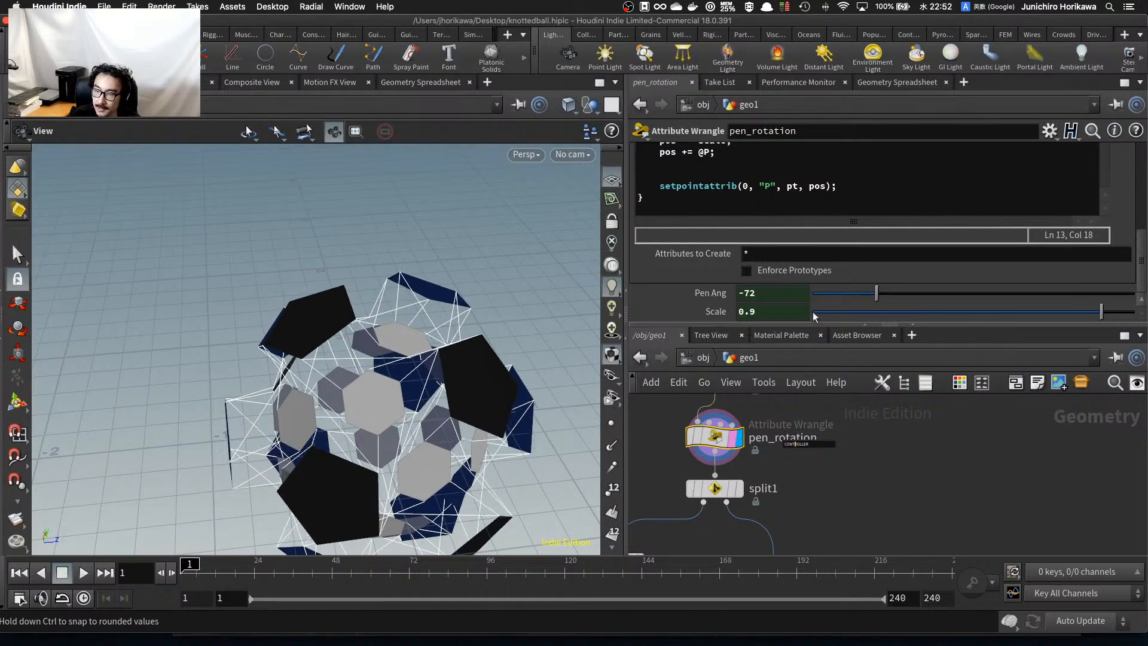
Try Pen Ang values of -13.6 and -49.4 on pen_rotation, checking the pentagons, and return it to -72.
{"action": "left_click_drag", "start_coordinate": [421, 371], "coordinate": [443, 336]}
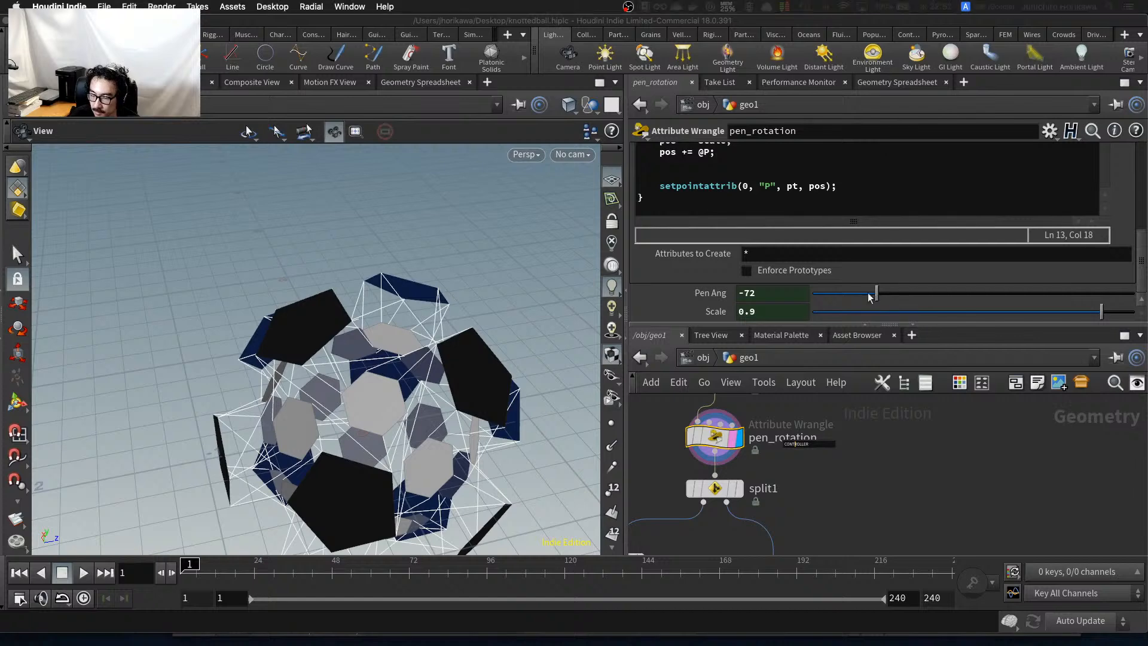
{"action": "left_click_drag", "start_coordinate": [877, 294], "coordinate": [957, 296]}
{"action": "left_click_drag", "start_coordinate": [477, 390], "coordinate": [453, 399]}
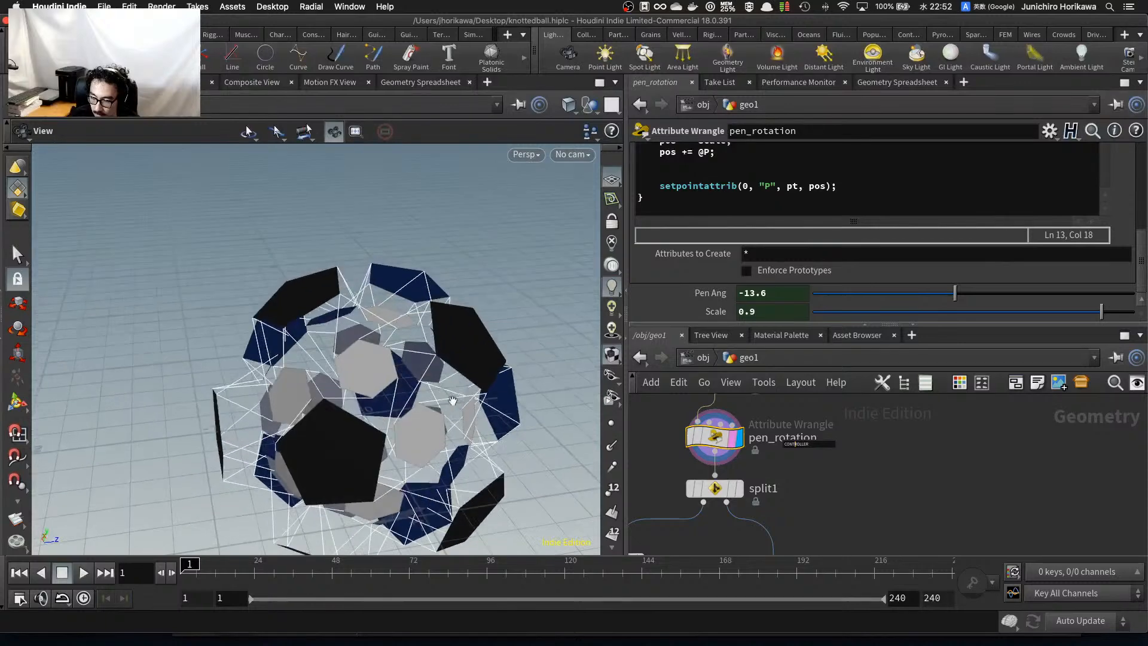
{"action": "left_click_drag", "start_coordinate": [917, 292], "coordinate": [907, 293]}
{"action": "left_click_drag", "start_coordinate": [741, 293], "coordinate": [791, 295]}
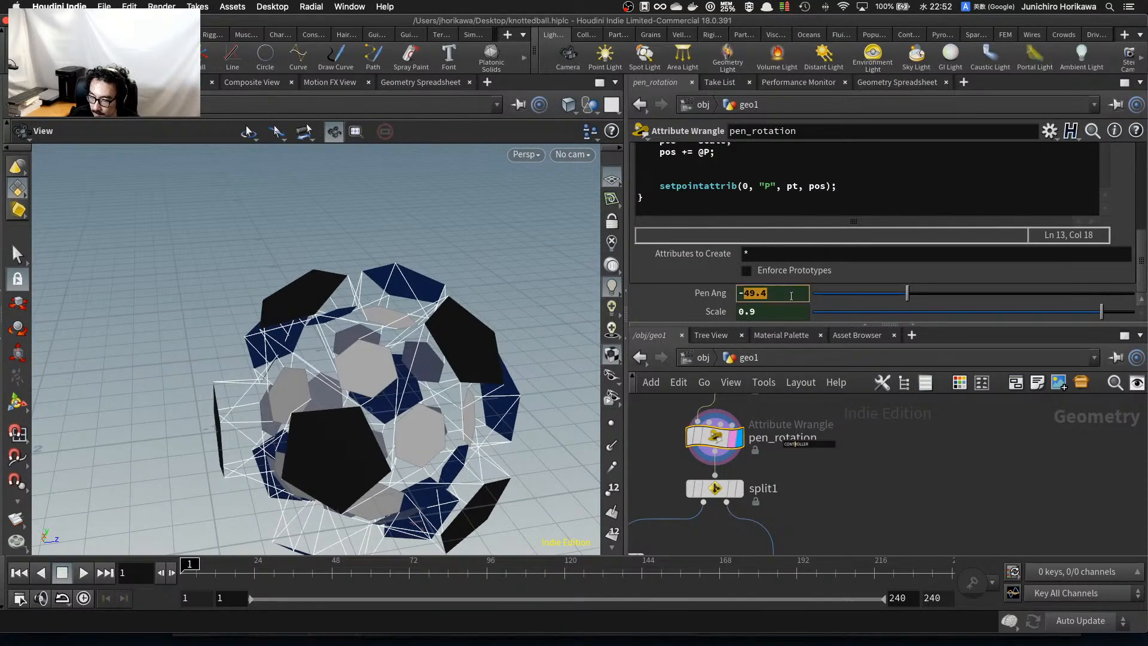
{"action": "type", "text": "72"}
{"action": "key", "text": "Return"}
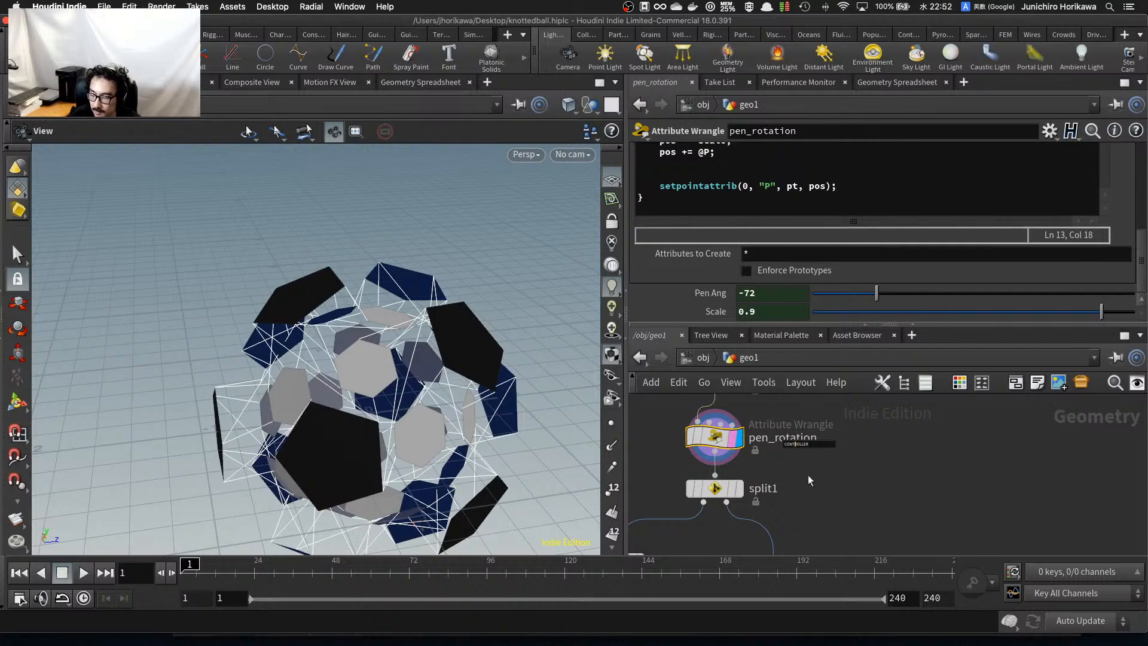
Display the outputs of resample1, ring_offset and skin1 in turn, and examine the skinned strips from several angles.
{"action": "scroll", "coordinate": [809, 475], "scroll_direction": "down", "scroll_amount": 5}
{"action": "middle_click_drag", "start_coordinate": [816, 508], "coordinate": [834, 443]}
{"action": "scroll", "coordinate": [730, 455], "scroll_direction": "up", "scroll_amount": 3}
{"action": "left_click", "coordinate": [747, 453]}
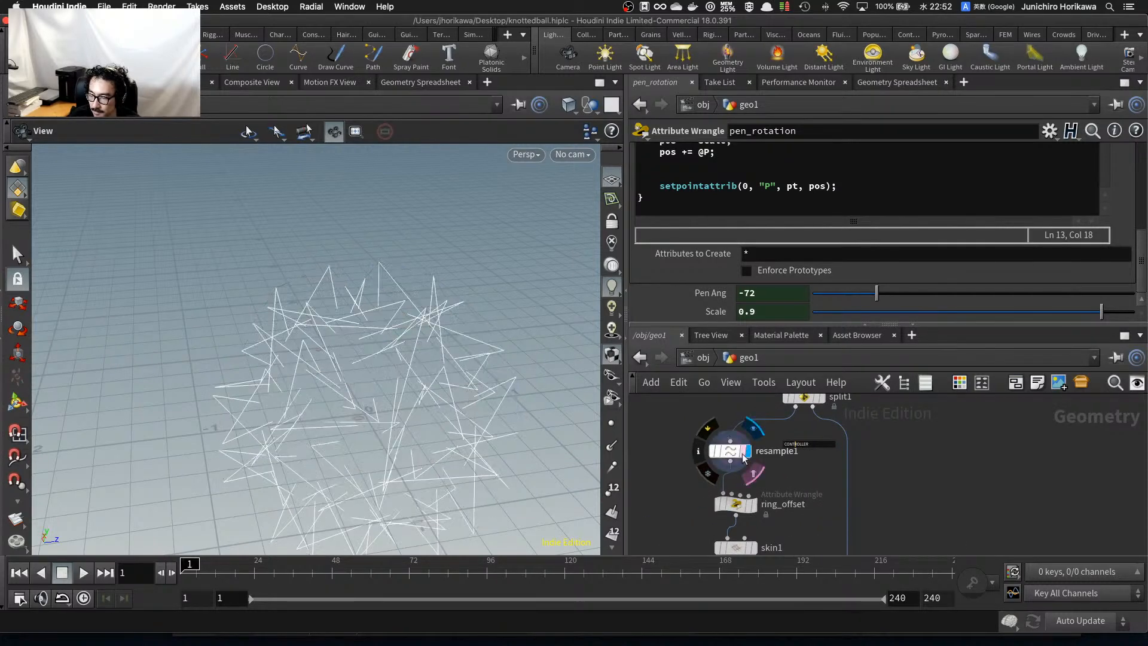
{"action": "scroll", "coordinate": [744, 457], "scroll_direction": "down", "scroll_amount": 2}
{"action": "left_click", "coordinate": [745, 456]}
{"action": "scroll", "coordinate": [746, 457], "scroll_direction": "down", "scroll_amount": 2}
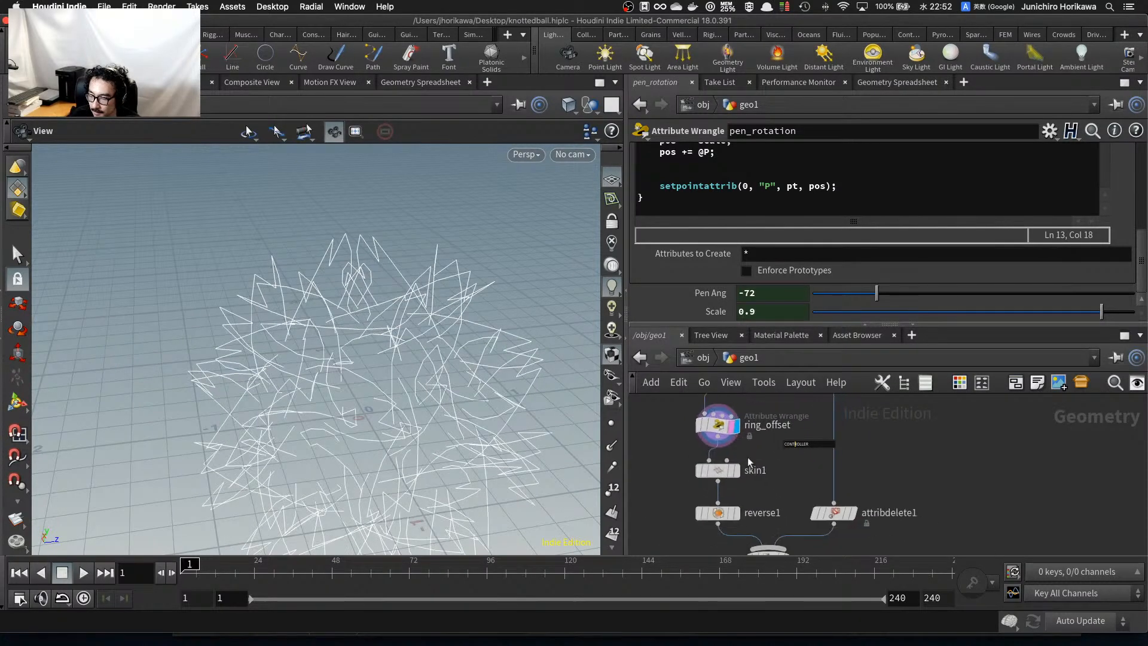
{"action": "left_click", "coordinate": [747, 471]}
{"action": "left_click_drag", "start_coordinate": [379, 405], "coordinate": [299, 401]}
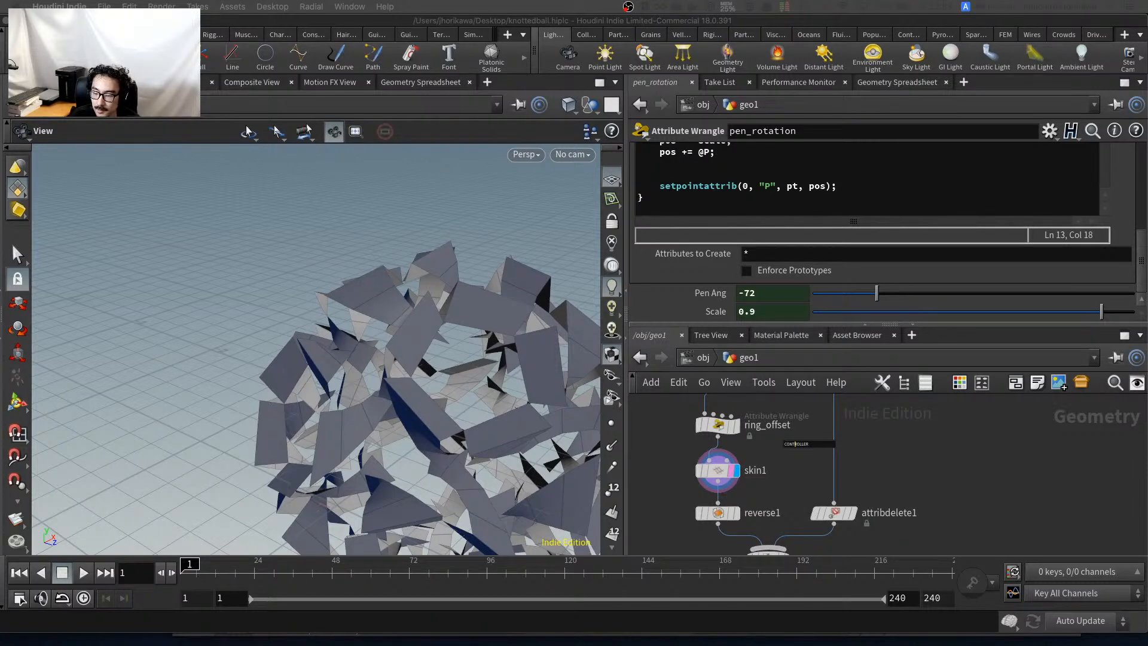
{"action": "left_click_drag", "start_coordinate": [338, 302], "coordinate": [418, 409]}
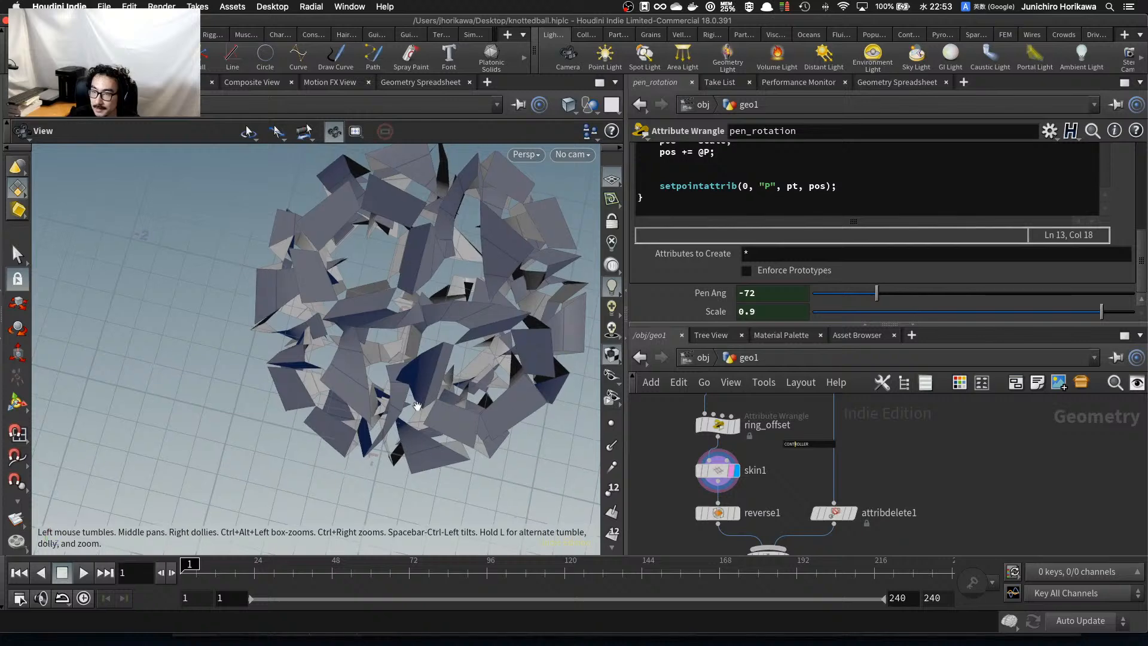
Open the ring_offset wrangle and enlarge the parameter area to show its VEX code, with a closer view of the strips.
{"action": "mouse_move", "coordinate": [719, 473]}
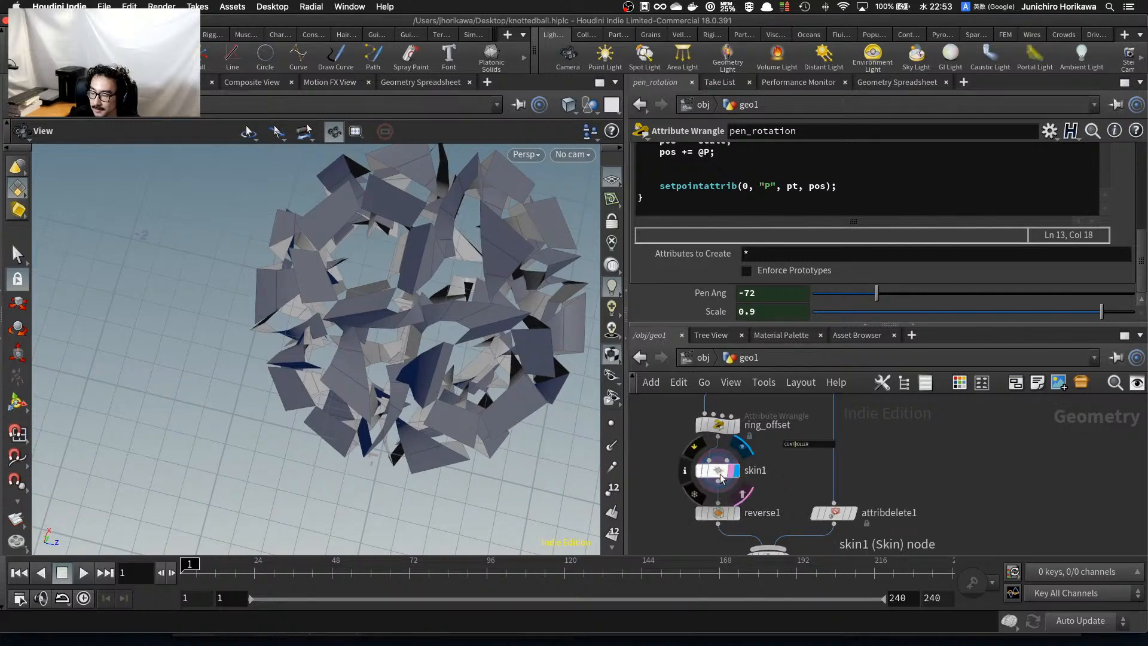
{"action": "left_click", "coordinate": [717, 425]}
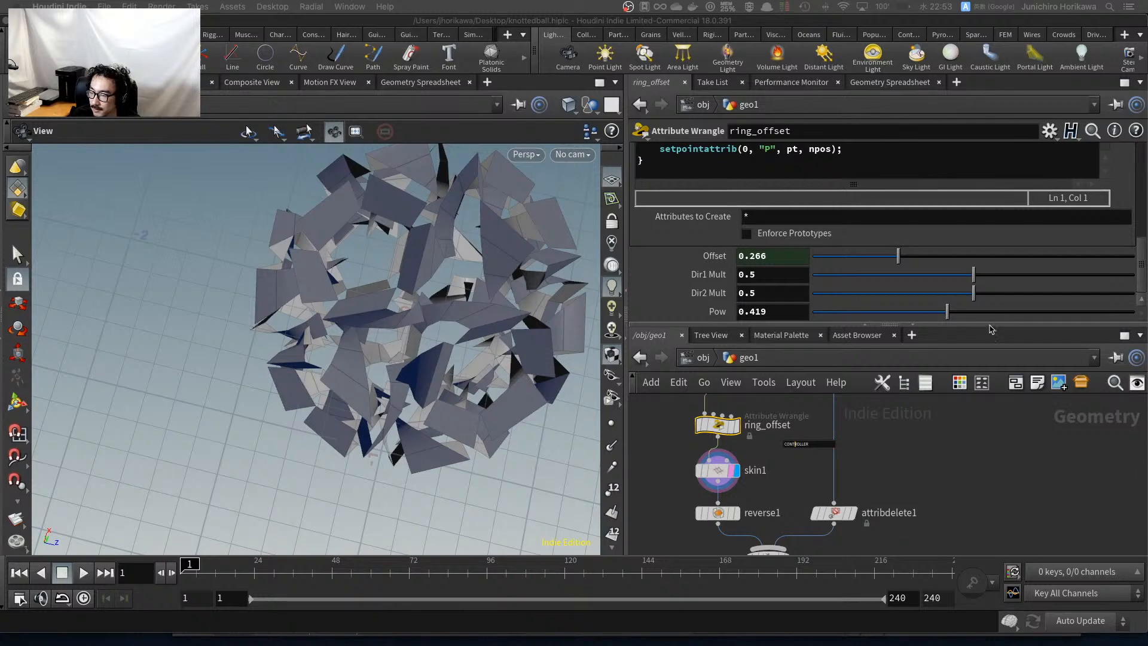
{"action": "left_click_drag", "start_coordinate": [990, 325], "coordinate": [982, 377]}
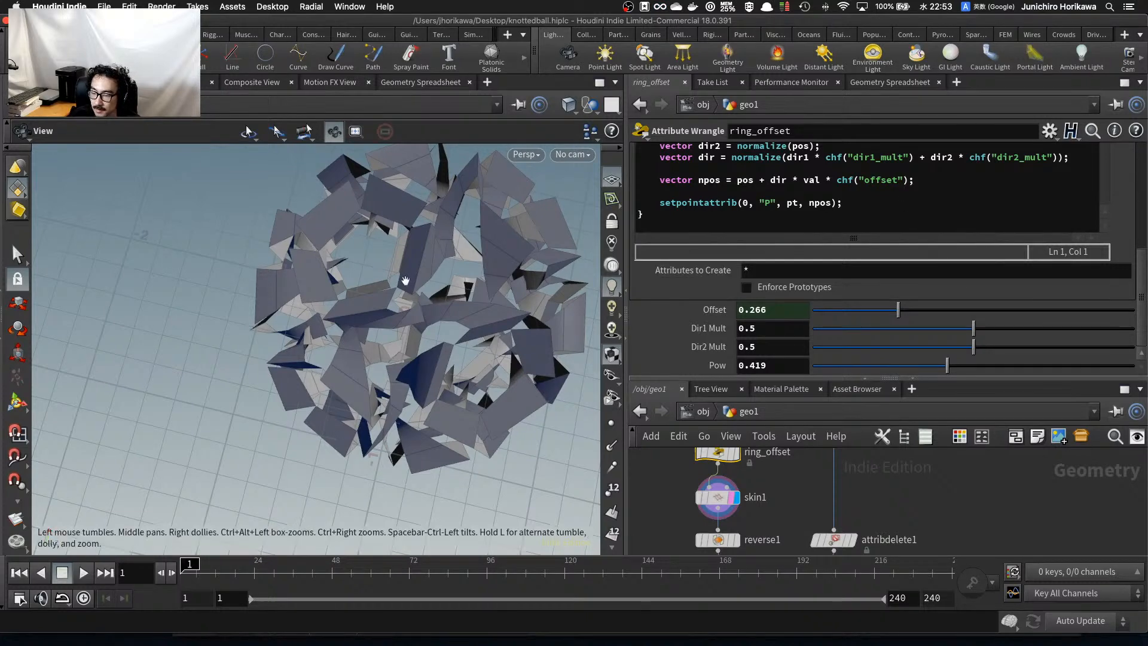
{"action": "left_click_drag", "start_coordinate": [402, 281], "coordinate": [283, 296]}
{"action": "scroll", "coordinate": [237, 287], "scroll_direction": "up", "scroll_amount": 5}
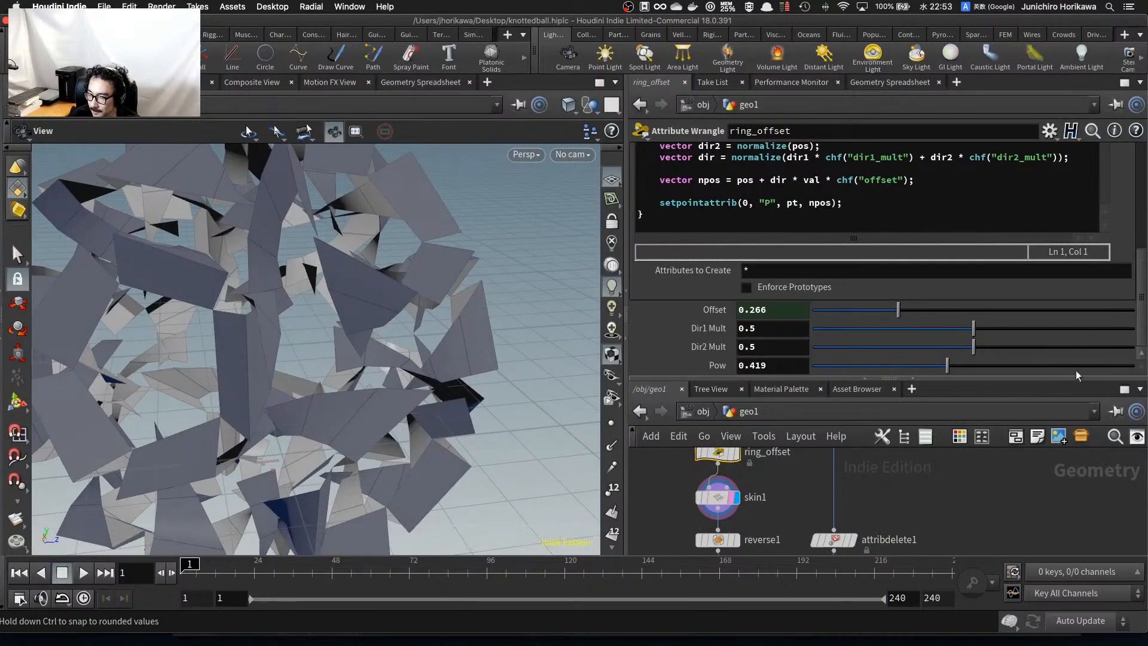
{"action": "left_click_drag", "start_coordinate": [1074, 377], "coordinate": [1074, 419]}
{"action": "scroll", "coordinate": [1072, 305], "scroll_direction": "up", "scroll_amount": 5}
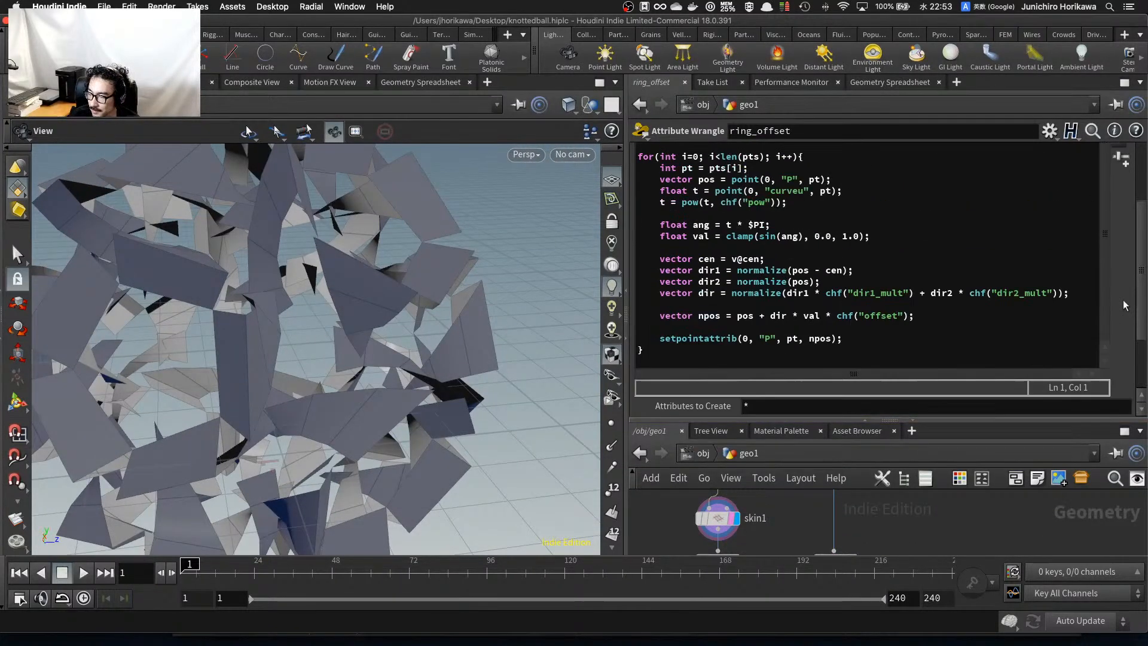
In ring_offset's VEX code, change the pow line to t = pow(1.0 - t, chf("pow")); and inspect the reshaped strips.
{"action": "left_click", "coordinate": [737, 234]}
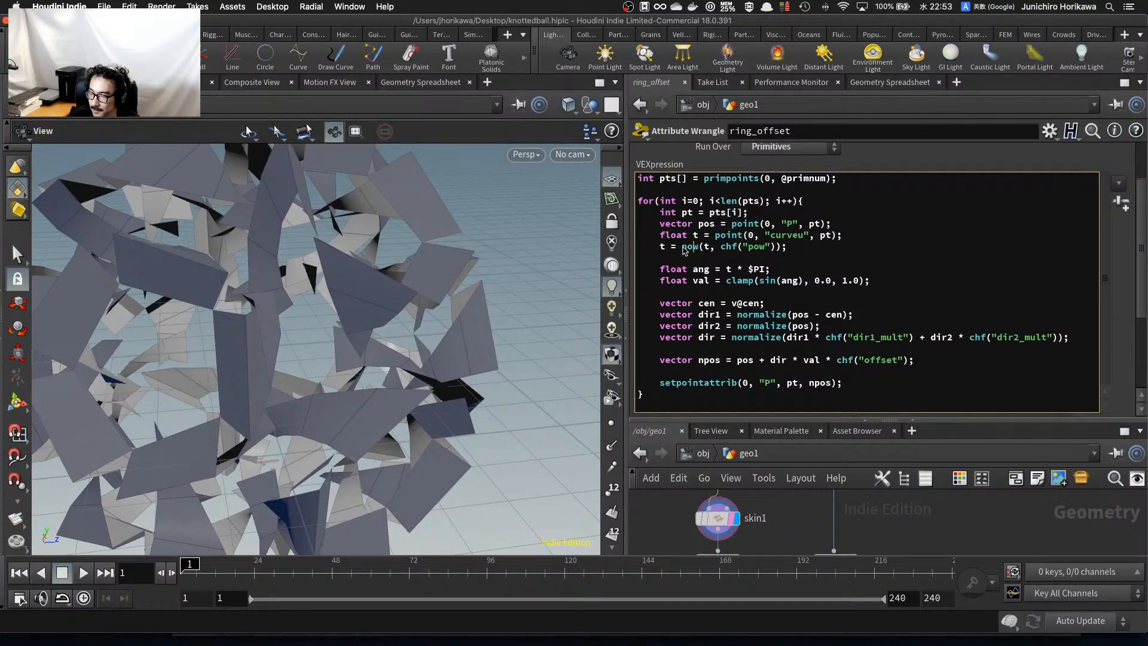
{"action": "left_click", "coordinate": [757, 249]}
{"action": "left_click_drag", "start_coordinate": [682, 248], "coordinate": [714, 249]}
{"action": "left_click", "coordinate": [715, 248]}
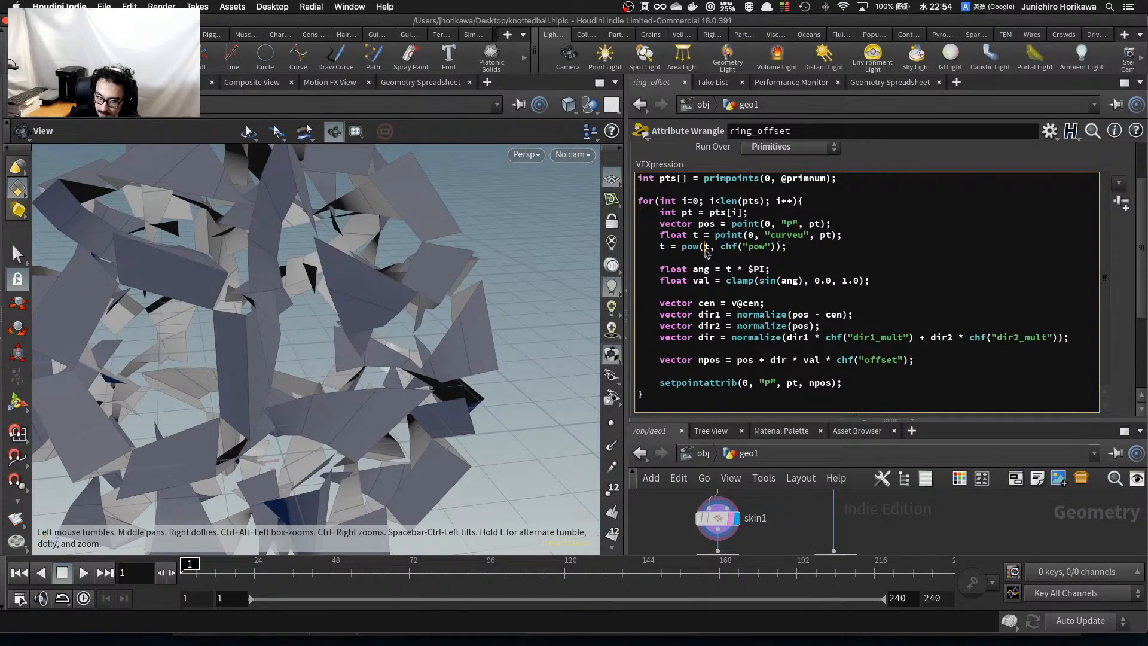
{"action": "type", "text": "1-"}
{"action": "type", "text": ".0 "}
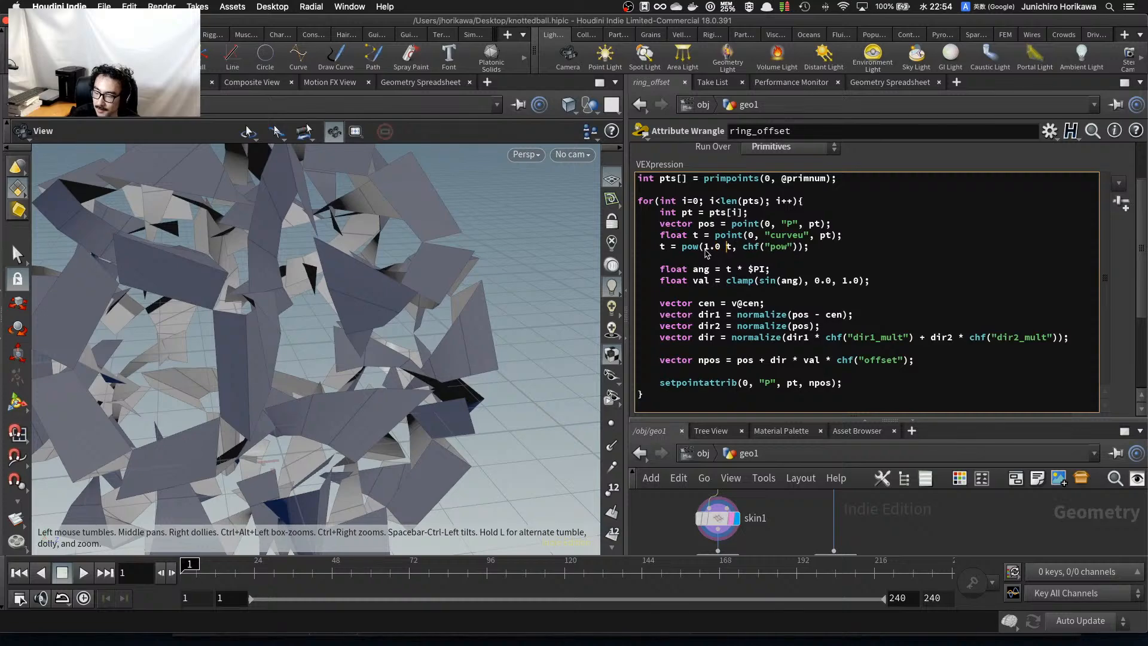
{"action": "type", "text": "-"}
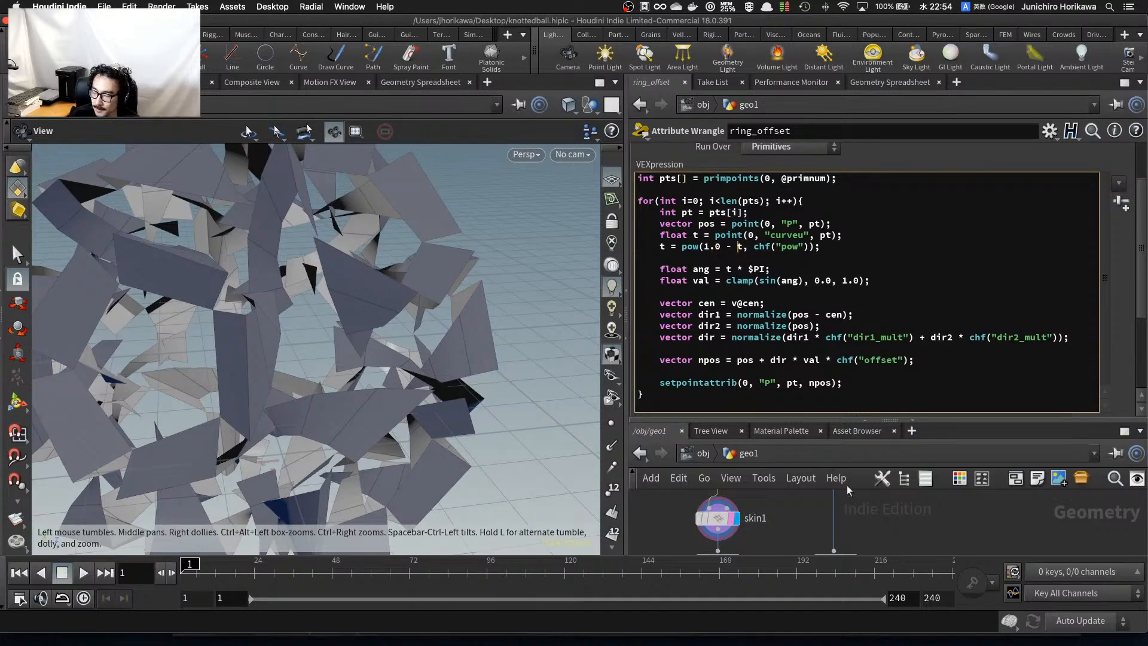
{"action": "left_click", "coordinate": [872, 515]}
{"action": "left_click_drag", "start_coordinate": [293, 317], "coordinate": [618, 415]}
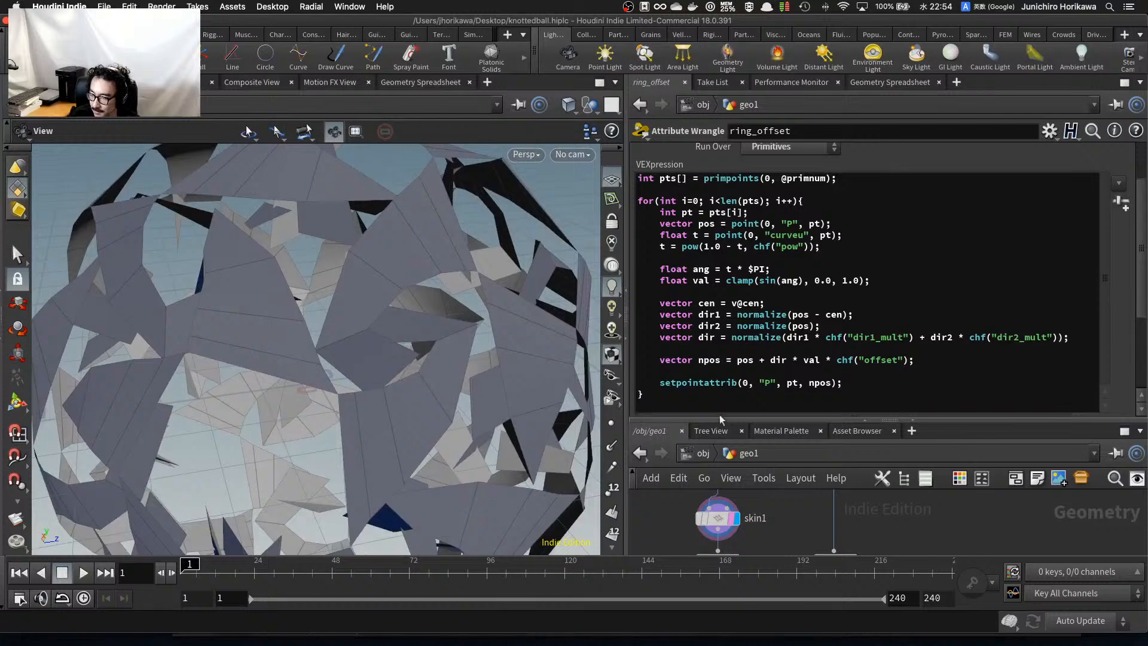
Enlarge the network area, display the outputs of reverse1 and fuse1, and examine the fused surface up close.
{"action": "left_click_drag", "start_coordinate": [719, 419], "coordinate": [724, 264]}
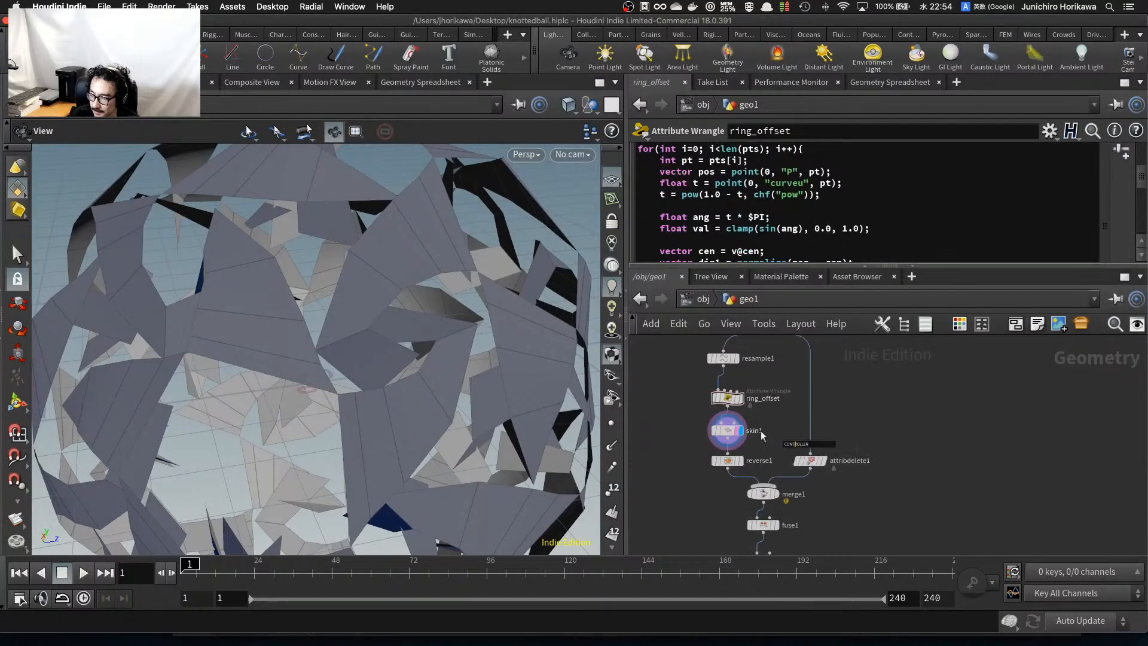
{"action": "scroll", "coordinate": [752, 459], "scroll_direction": "up", "scroll_amount": 5}
{"action": "left_click", "coordinate": [733, 463]}
{"action": "middle_click_drag", "start_coordinate": [793, 477], "coordinate": [799, 368]}
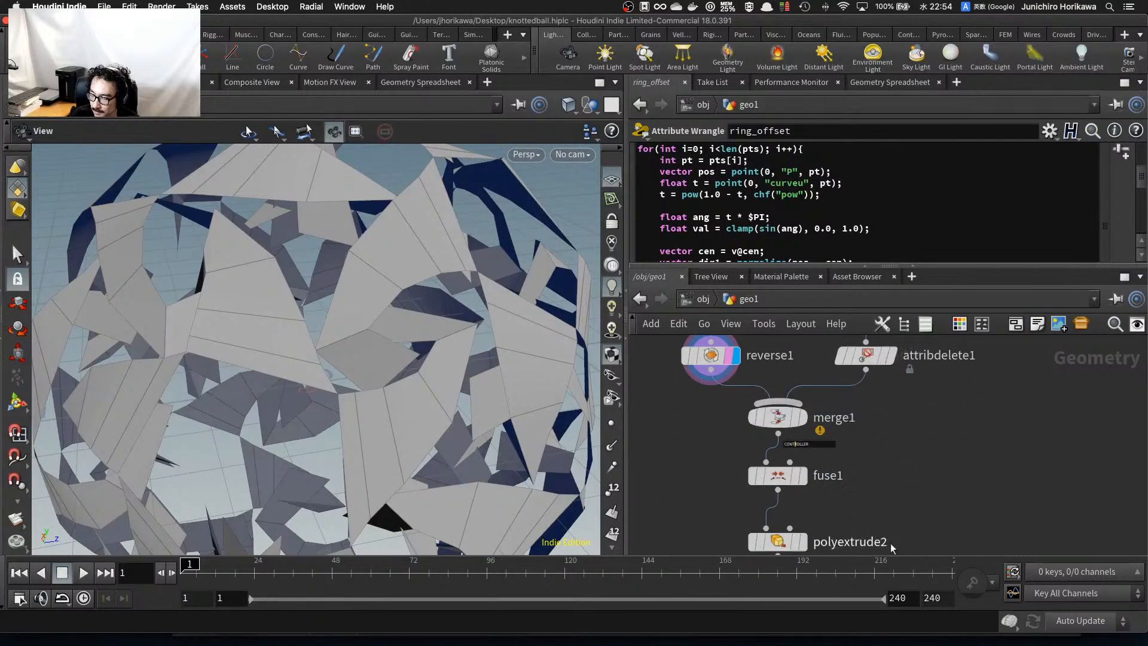
{"action": "middle_click_drag", "start_coordinate": [891, 547], "coordinate": [881, 437]}
{"action": "left_click", "coordinate": [791, 366]}
{"action": "scroll", "coordinate": [276, 296], "scroll_direction": "down", "scroll_amount": 5}
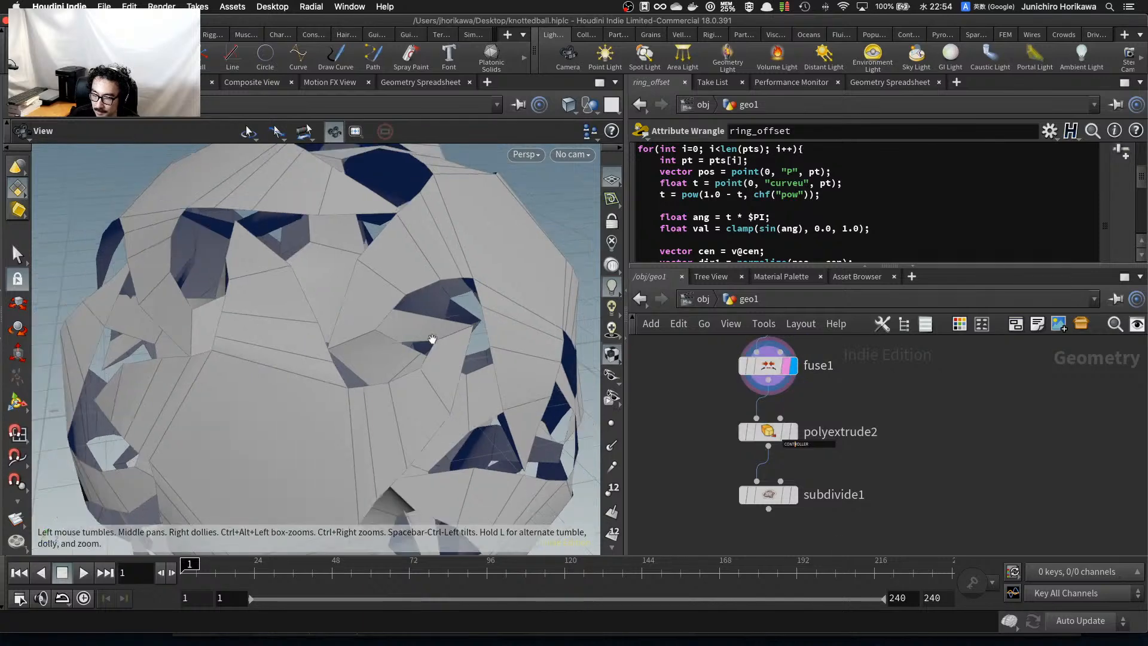
{"action": "scroll", "coordinate": [277, 296], "scroll_direction": "up", "scroll_amount": 4}
{"action": "left_click_drag", "start_coordinate": [276, 296], "coordinate": [551, 384]}
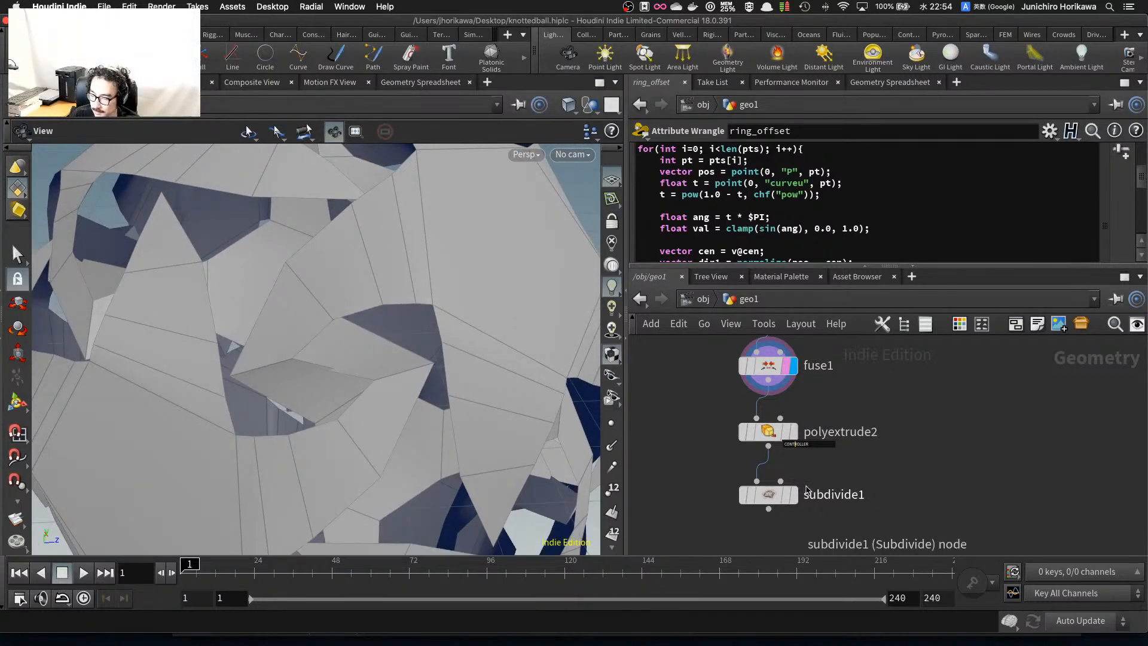
Display polyextrude2 to check the thickness, and show subdivide1 as the final output with the whole smooth ball in view.
{"action": "scroll", "coordinate": [809, 477], "scroll_direction": "up", "scroll_amount": 3}
{"action": "left_click", "coordinate": [788, 415]}
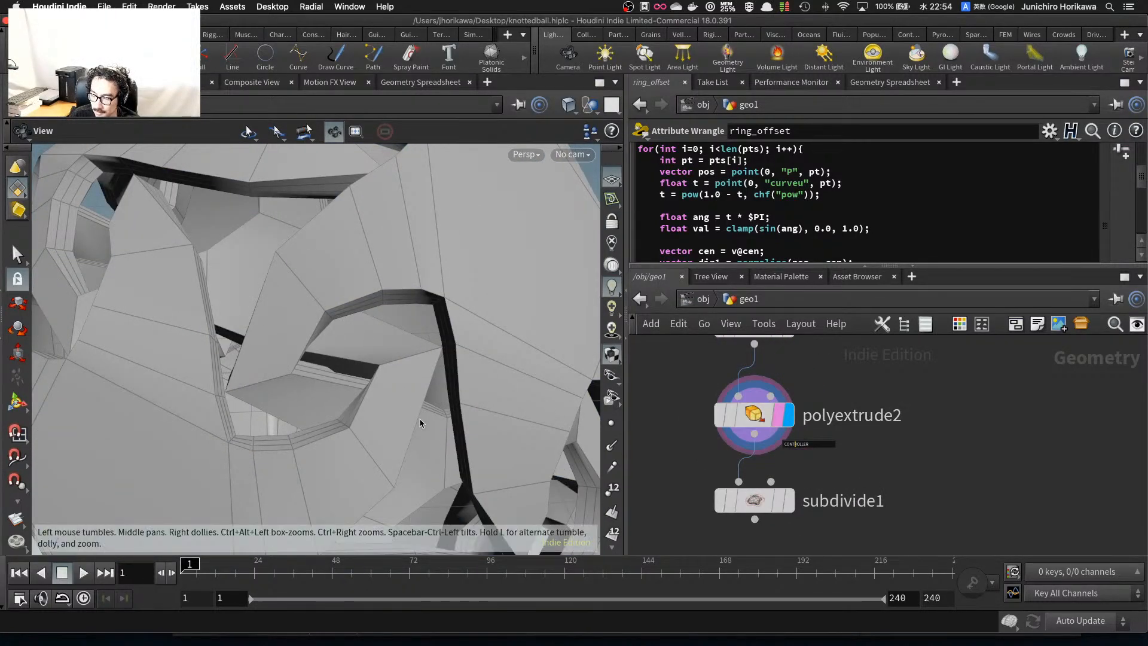
{"action": "mouse_move", "coordinate": [418, 418]}
{"action": "left_mouse_down"}
{"action": "mouse_move", "coordinate": [368, 423]}
{"action": "mouse_move", "coordinate": [397, 415]}
{"action": "mouse_move", "coordinate": [397, 383]}
{"action": "mouse_move", "coordinate": [401, 410]}
{"action": "left_mouse_up"}
{"action": "left_click", "coordinate": [788, 500]}
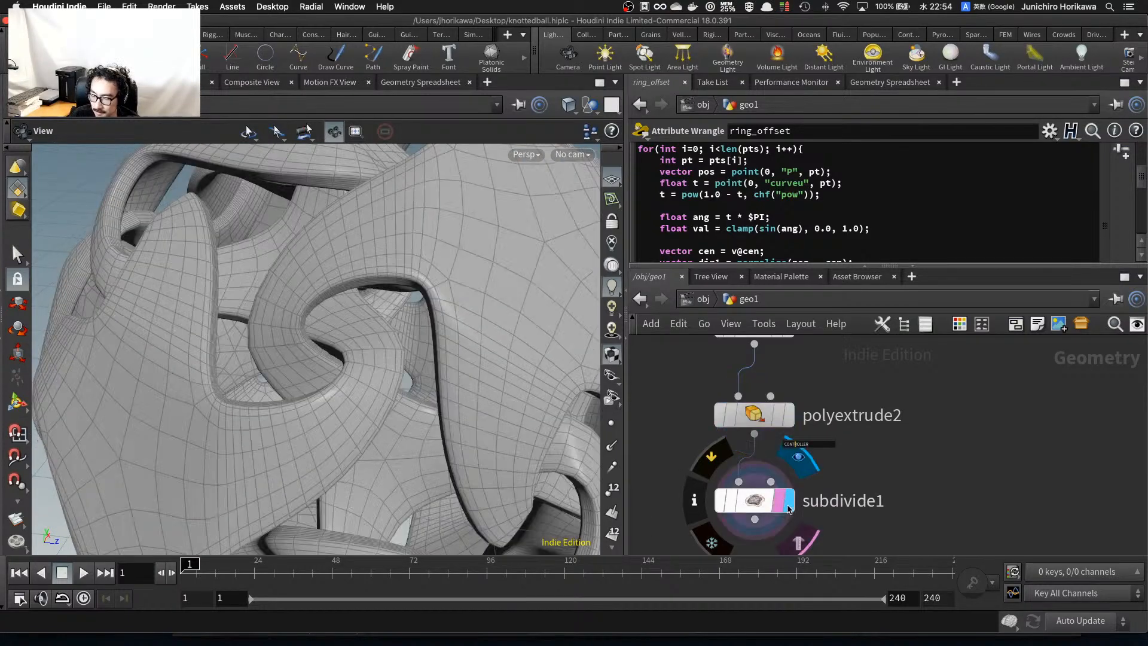
{"action": "scroll", "coordinate": [389, 372], "scroll_direction": "down", "scroll_amount": 5}
{"action": "scroll", "coordinate": [389, 372], "scroll_direction": "down", "scroll_amount": 4}
{"action": "left_click_drag", "start_coordinate": [389, 372], "coordinate": [519, 374]}
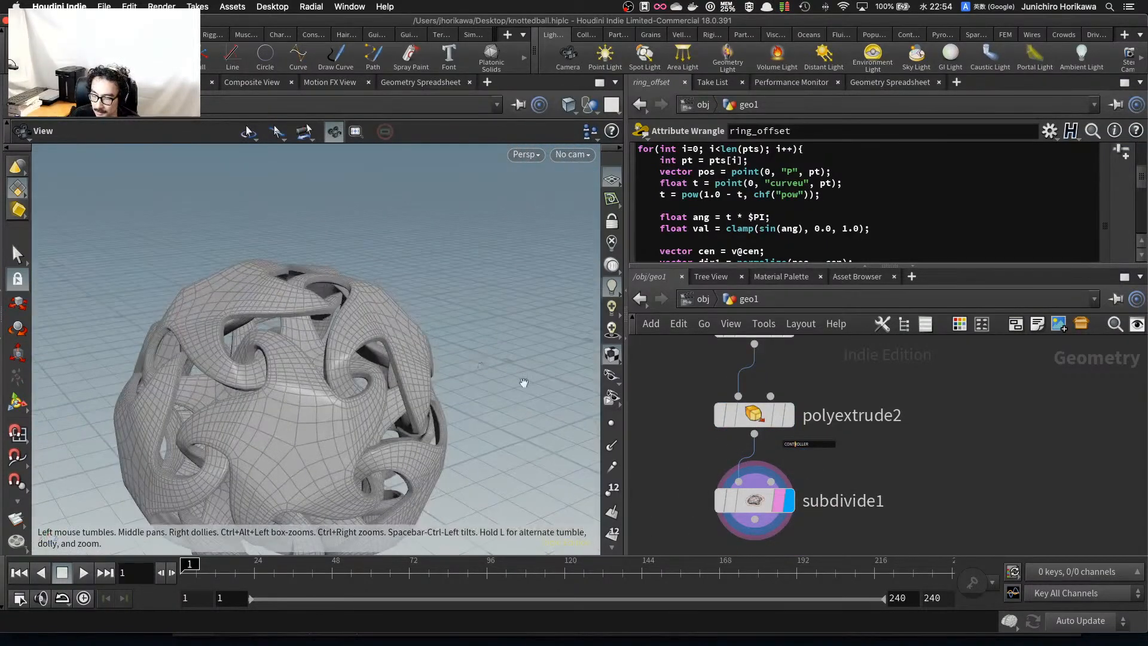
Switch the viewport shading to Smooth Shaded and select the 1.0 - t expression in ring_offset's pow line.
{"action": "left_click", "coordinate": [529, 155]}
{"action": "mouse_move", "coordinate": [541, 214]}
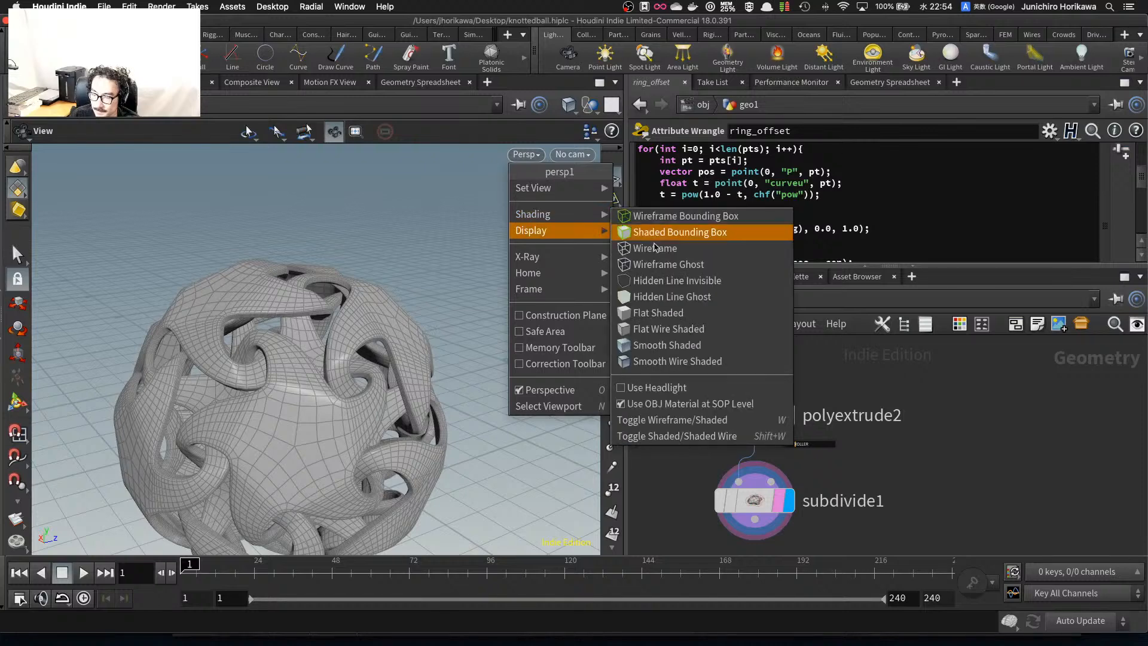
{"action": "left_click", "coordinate": [680, 345]}
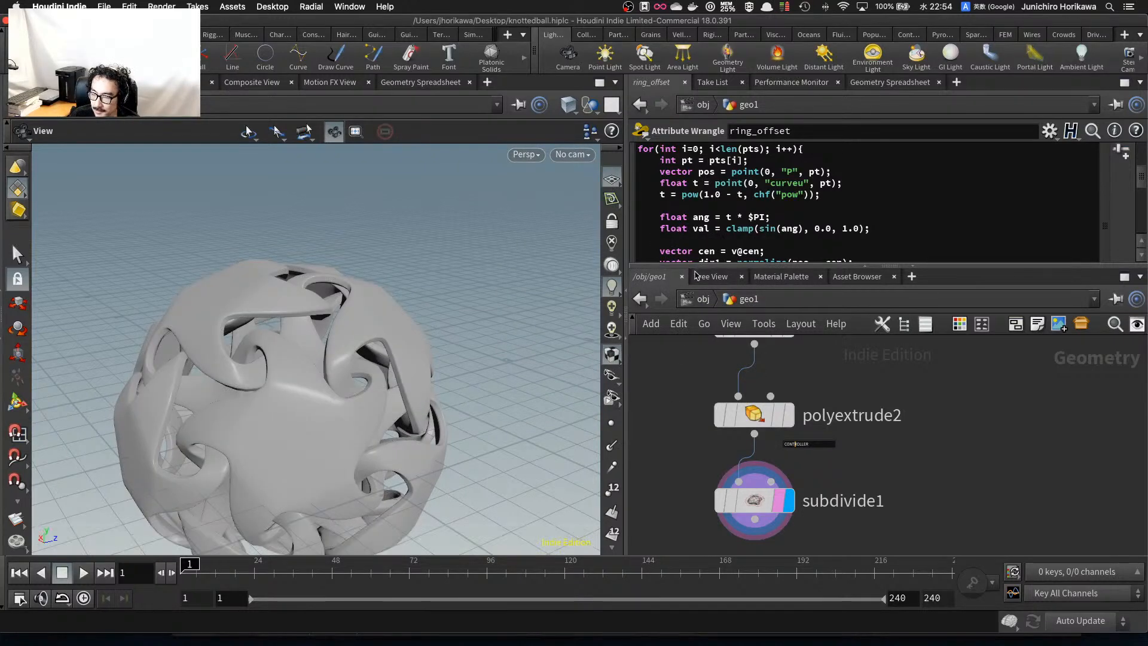
{"action": "mouse_move", "coordinate": [703, 195]}
{"action": "left_mouse_down"}
{"action": "mouse_move", "coordinate": [733, 198]}
{"action": "mouse_move", "coordinate": [703, 198]}
{"action": "left_mouse_up"}
{"action": "left_click", "coordinate": [743, 198]}
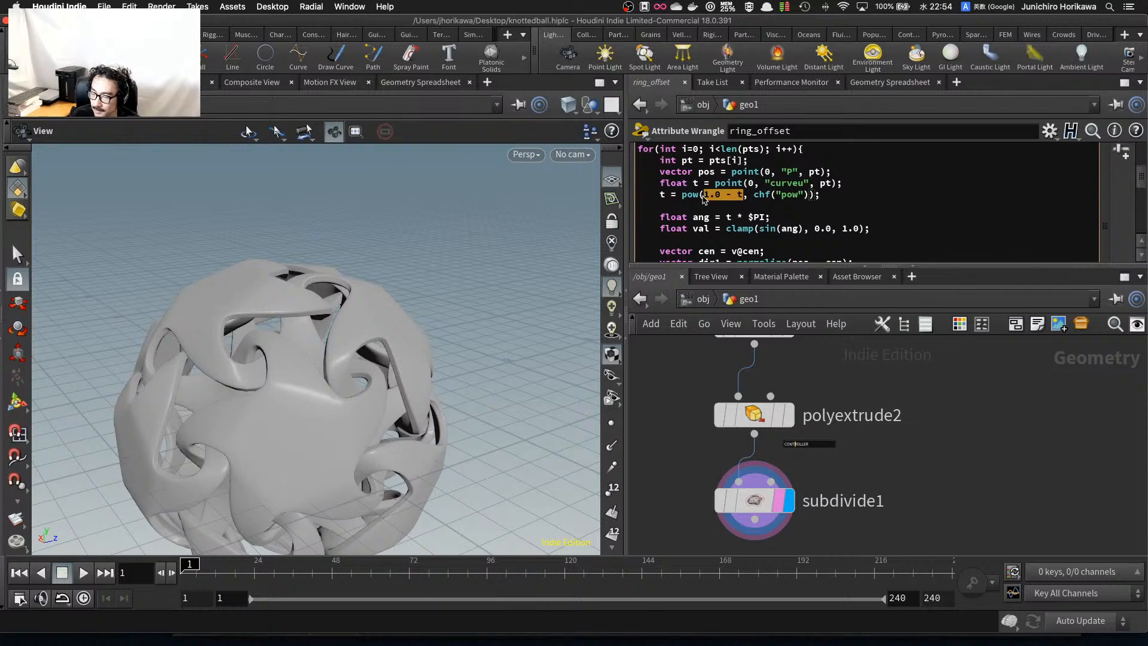
{"action": "left_click_drag", "start_coordinate": [307, 402], "coordinate": [457, 455]}
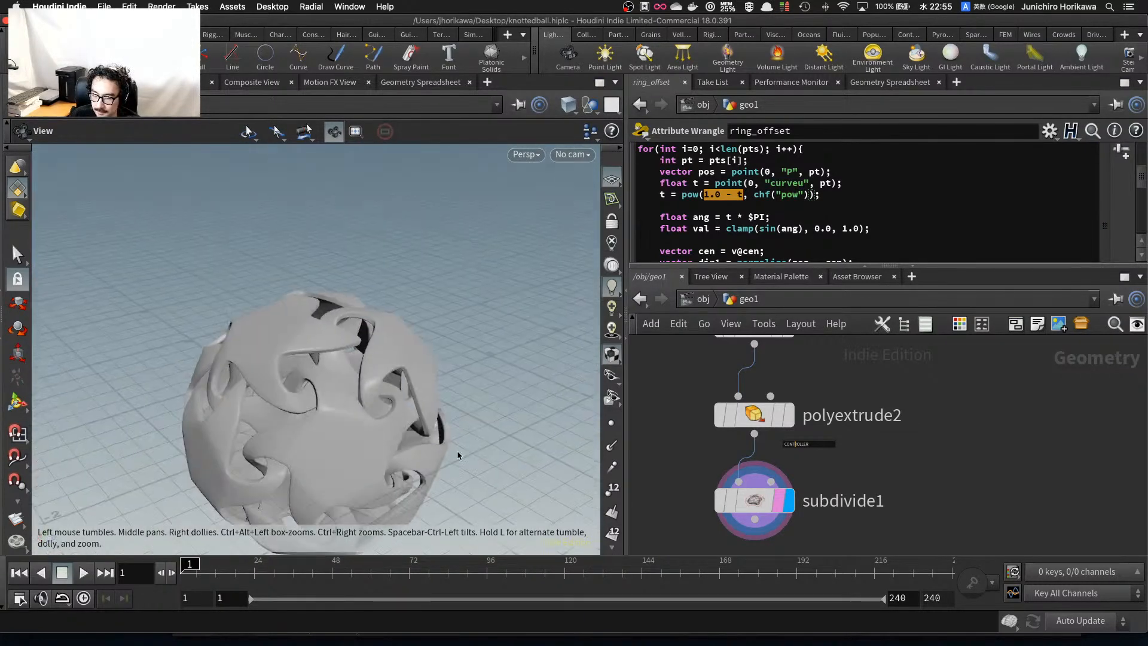
Open the CONTROLLER null's parameters and set hexagon distance to 0.223 and hexagon offset to 0.191.
{"action": "scroll", "coordinate": [663, 480], "scroll_direction": "down", "scroll_amount": 4}
{"action": "scroll", "coordinate": [662, 480], "scroll_direction": "down", "scroll_amount": 3}
{"action": "middle_click_drag", "start_coordinate": [658, 395], "coordinate": [687, 487]}
{"action": "mouse_move", "coordinate": [663, 370]}
{"action": "middle_mouse_down"}
{"action": "mouse_move", "coordinate": [700, 464]}
{"action": "mouse_move", "coordinate": [698, 532]}
{"action": "middle_mouse_up"}
{"action": "middle_click_drag", "start_coordinate": [697, 407], "coordinate": [700, 490]}
{"action": "scroll", "coordinate": [679, 458], "scroll_direction": "up", "scroll_amount": 5}
{"action": "left_click", "coordinate": [678, 449]}
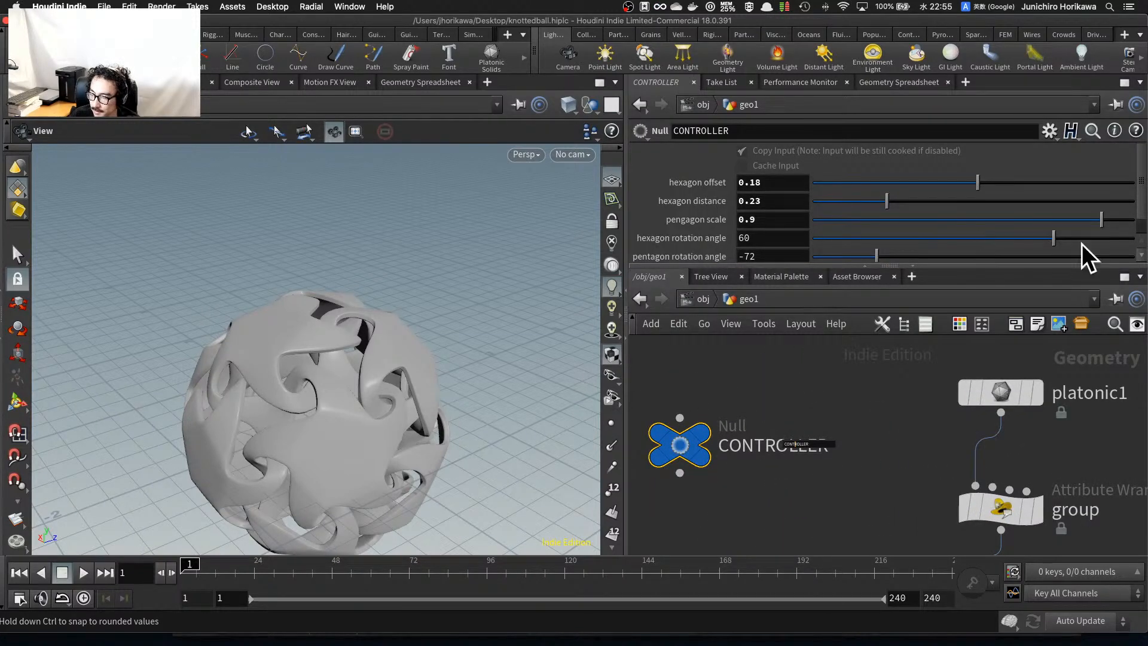
{"action": "left_click", "coordinate": [1133, 202]}
{"action": "left_click_drag", "start_coordinate": [1130, 203], "coordinate": [885, 208]}
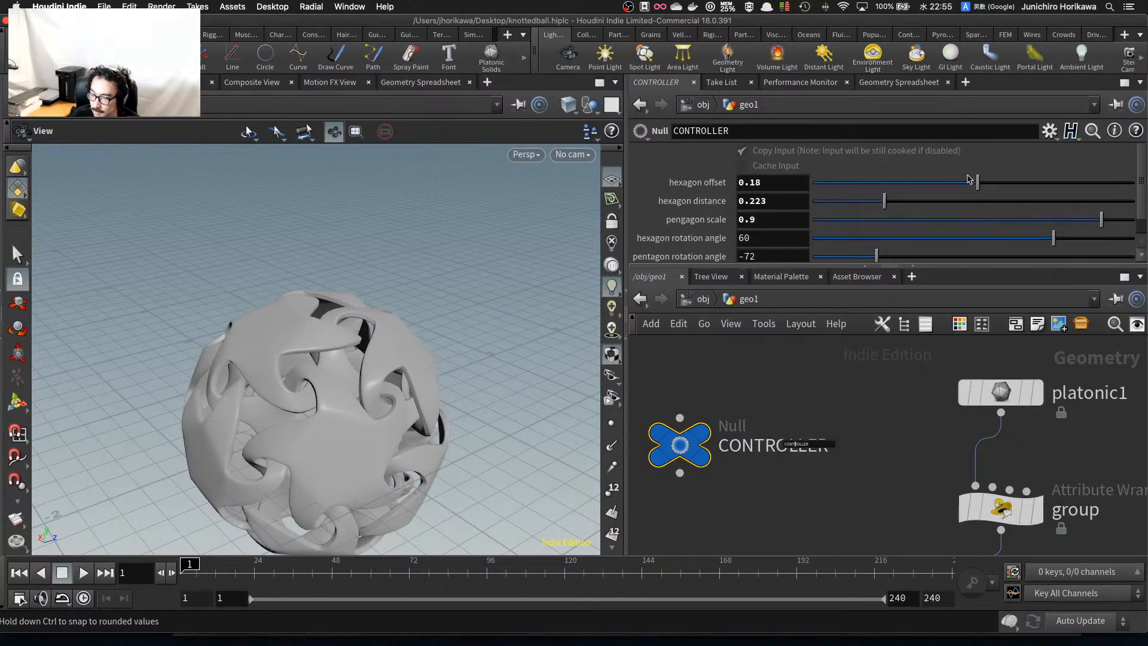
{"action": "mouse_move", "coordinate": [969, 179]}
{"action": "left_mouse_down"}
{"action": "mouse_move", "coordinate": [957, 180]}
{"action": "mouse_move", "coordinate": [989, 182]}
{"action": "left_mouse_up"}
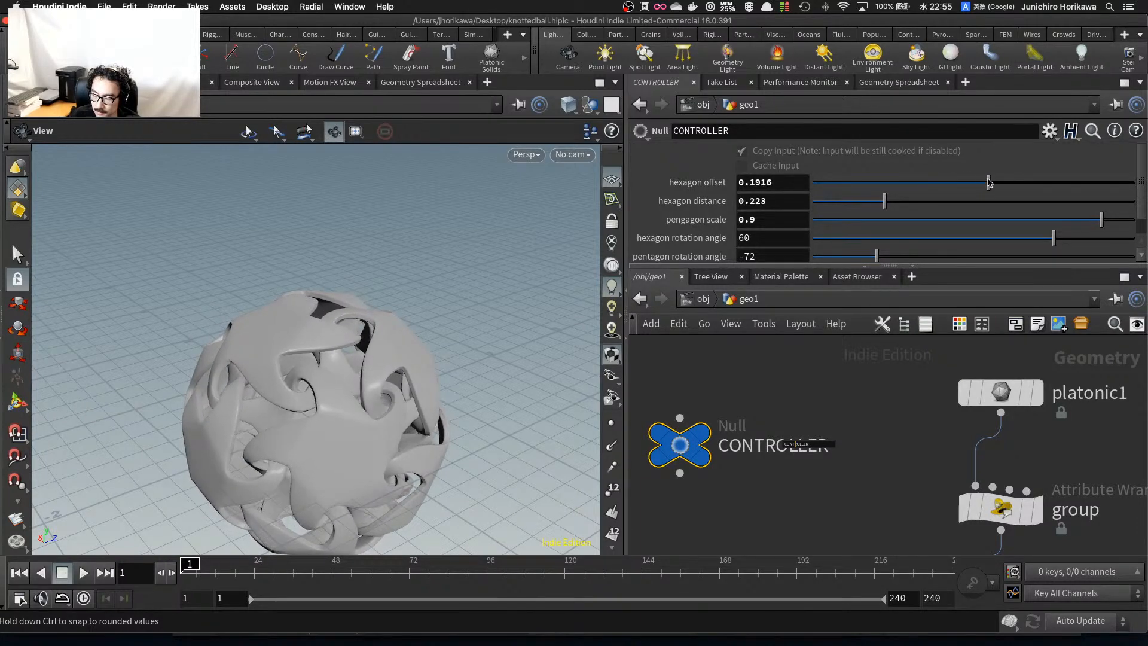
On CONTROLLER, set hexagon rotation angle to 54.3 and pengagon scale to 0.842, and inspect the reshaped openings up close.
{"action": "mouse_move", "coordinate": [1054, 242]}
{"action": "left_mouse_down"}
{"action": "mouse_move", "coordinate": [1016, 239]}
{"action": "mouse_move", "coordinate": [1046, 240]}
{"action": "left_mouse_up"}
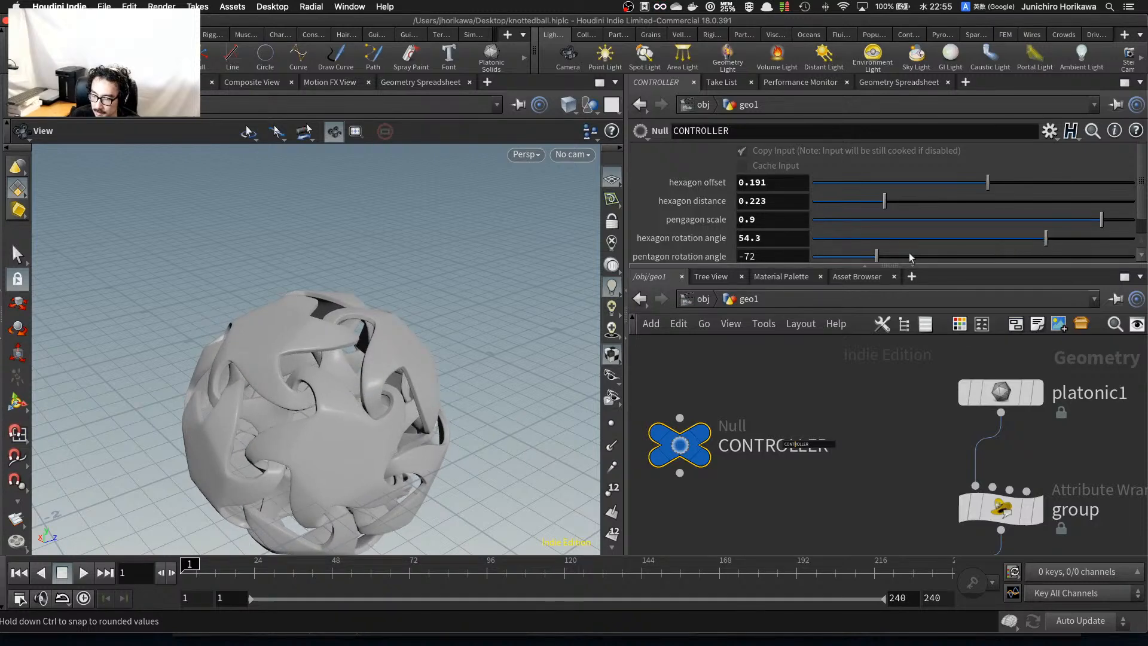
{"action": "left_click_drag", "start_coordinate": [1137, 205], "coordinate": [1134, 223]}
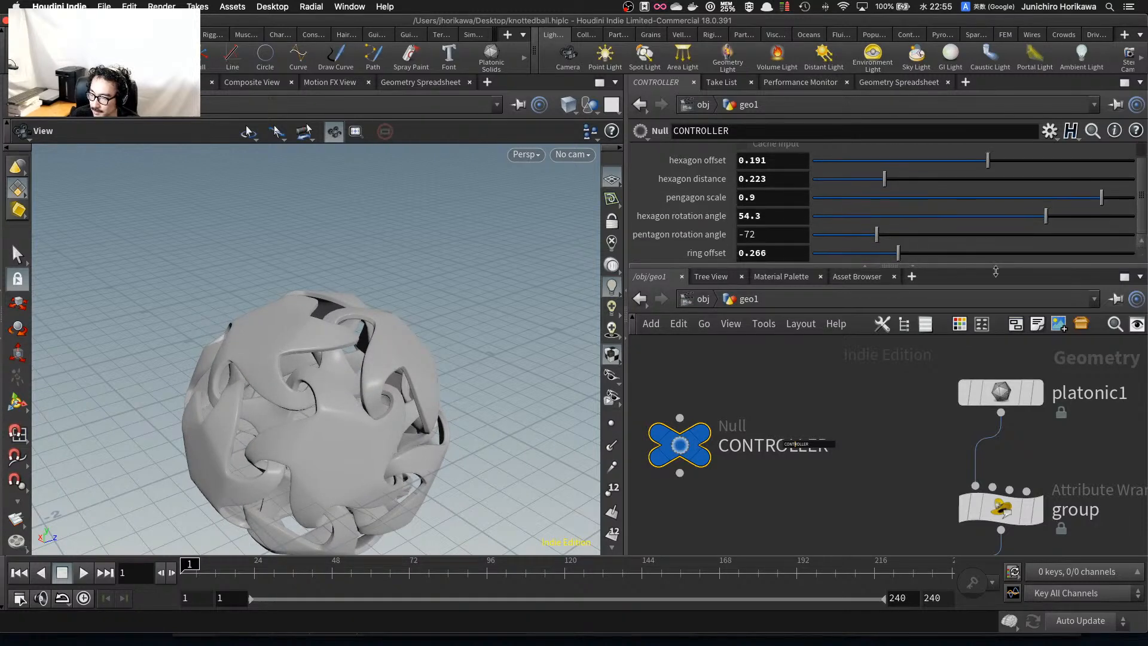
{"action": "left_click_drag", "start_coordinate": [371, 362], "coordinate": [412, 389]}
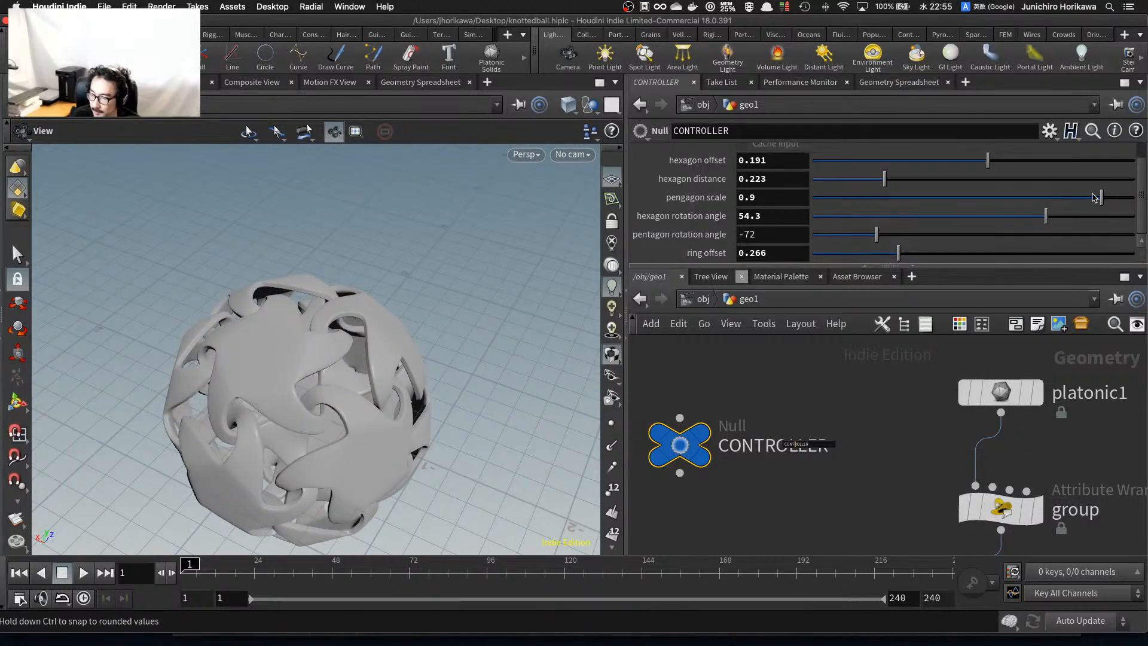
{"action": "left_click_drag", "start_coordinate": [1118, 203], "coordinate": [1083, 211]}
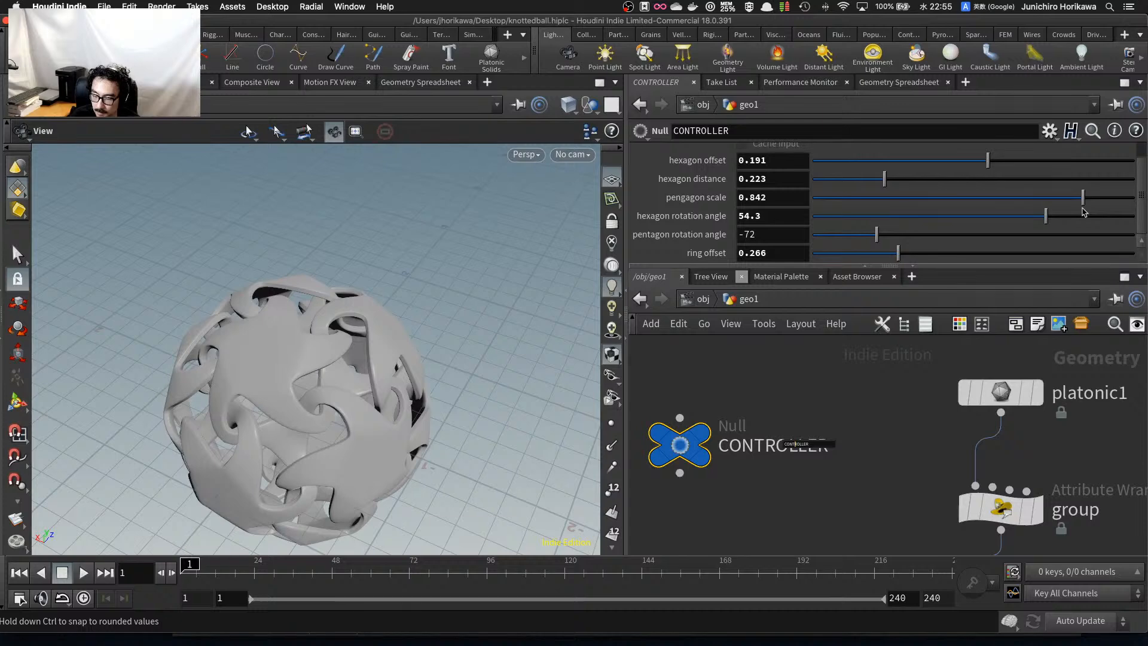
{"action": "scroll", "coordinate": [270, 371], "scroll_direction": "up", "scroll_amount": 5}
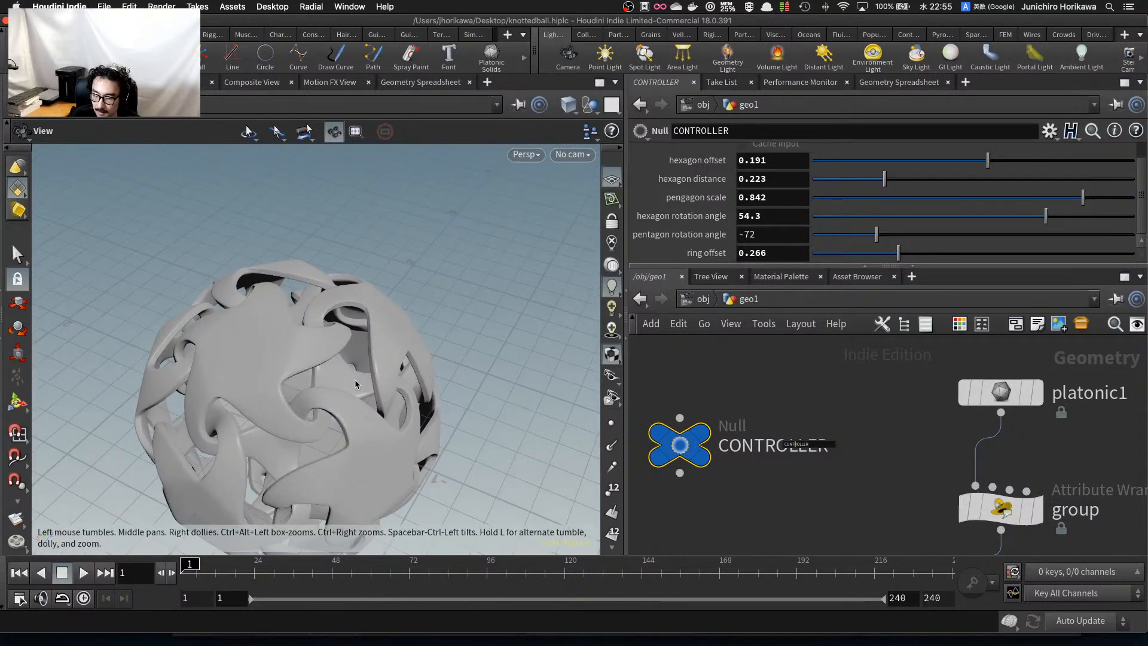
{"action": "left_click_drag", "start_coordinate": [269, 370], "coordinate": [369, 328]}
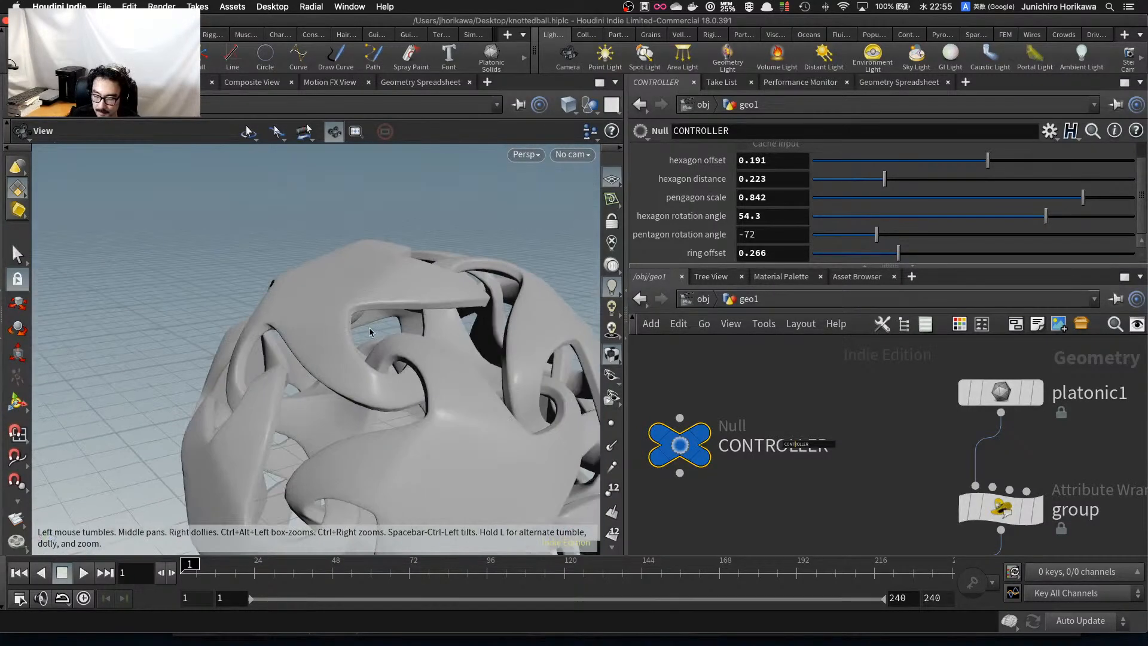
{"action": "scroll", "coordinate": [368, 328], "scroll_direction": "up", "scroll_amount": 5}
{"action": "middle_click_drag", "start_coordinate": [368, 327], "coordinate": [358, 313]}
{"action": "left_click_drag", "start_coordinate": [357, 313], "coordinate": [199, 289]}
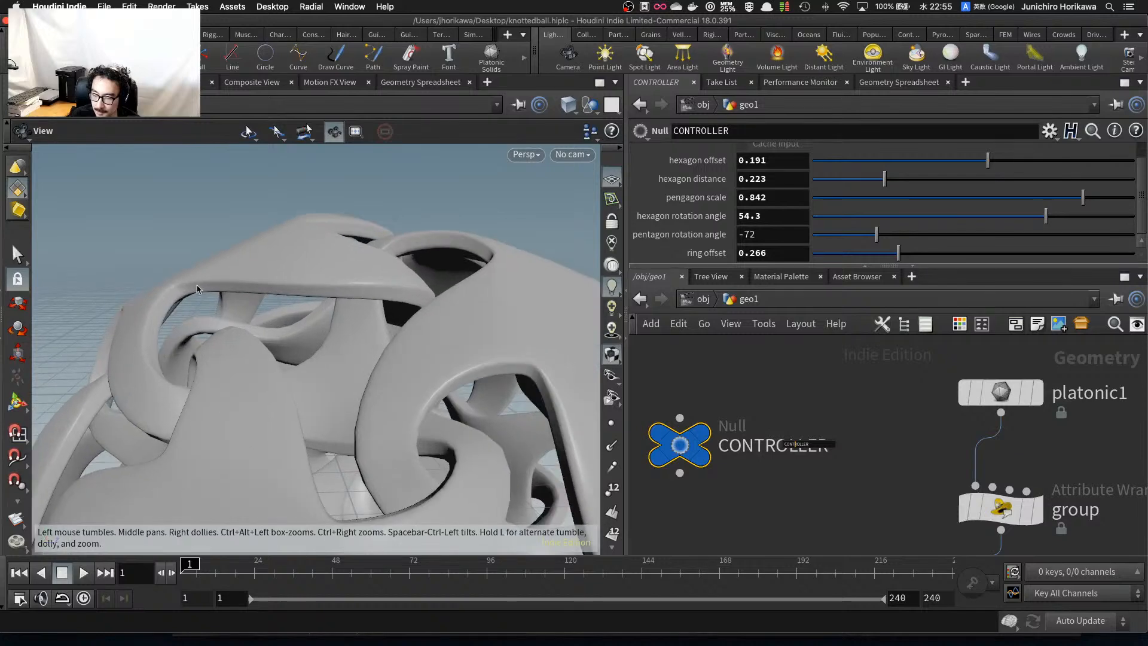
{"action": "scroll", "coordinate": [180, 293], "scroll_direction": "up", "scroll_amount": 3}
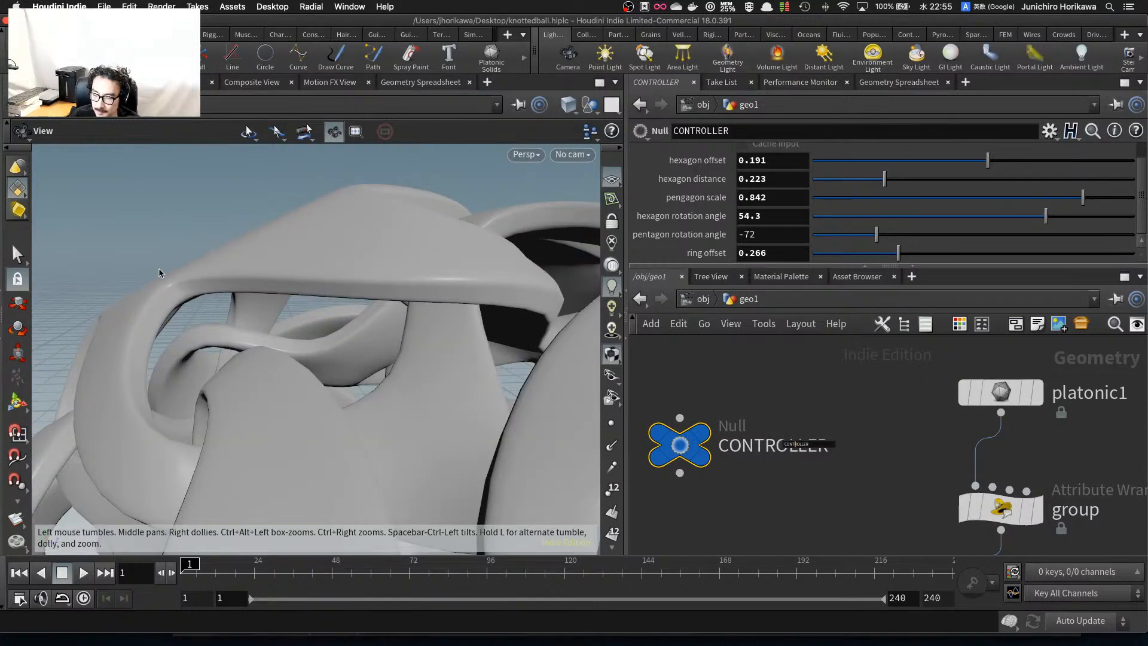
Show polyextrude2's parameters and open its Distance value for editing.
{"action": "scroll", "coordinate": [722, 375], "scroll_direction": "down", "scroll_amount": 12}
{"action": "middle_click_drag", "start_coordinate": [711, 422], "coordinate": [686, 370]}
{"action": "scroll", "coordinate": [718, 445], "scroll_direction": "up", "scroll_amount": 6}
{"action": "scroll", "coordinate": [720, 450], "scroll_direction": "up", "scroll_amount": 4}
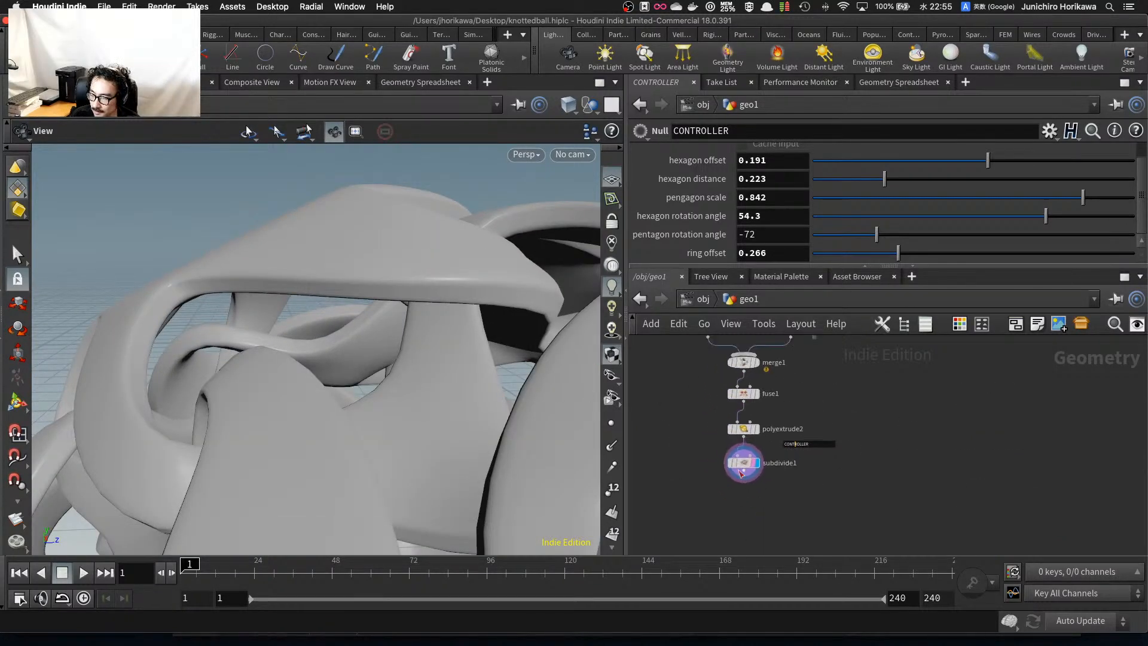
{"action": "left_click", "coordinate": [746, 422]}
{"action": "middle_click_drag", "start_coordinate": [830, 379], "coordinate": [846, 409]}
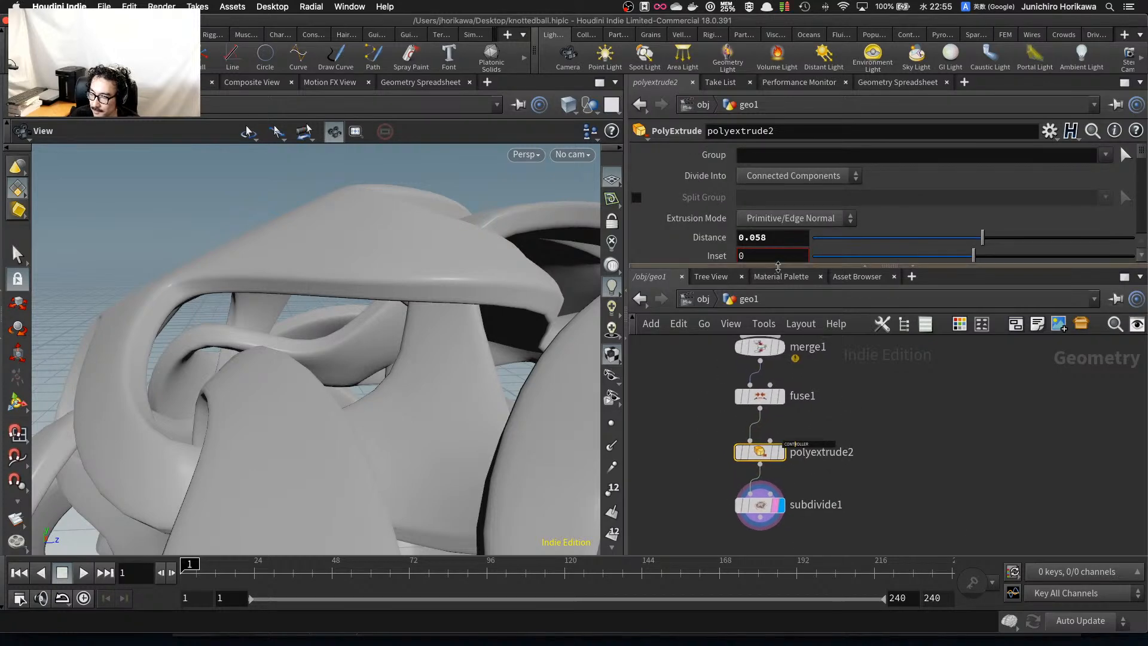
{"action": "left_click", "coordinate": [776, 240]}
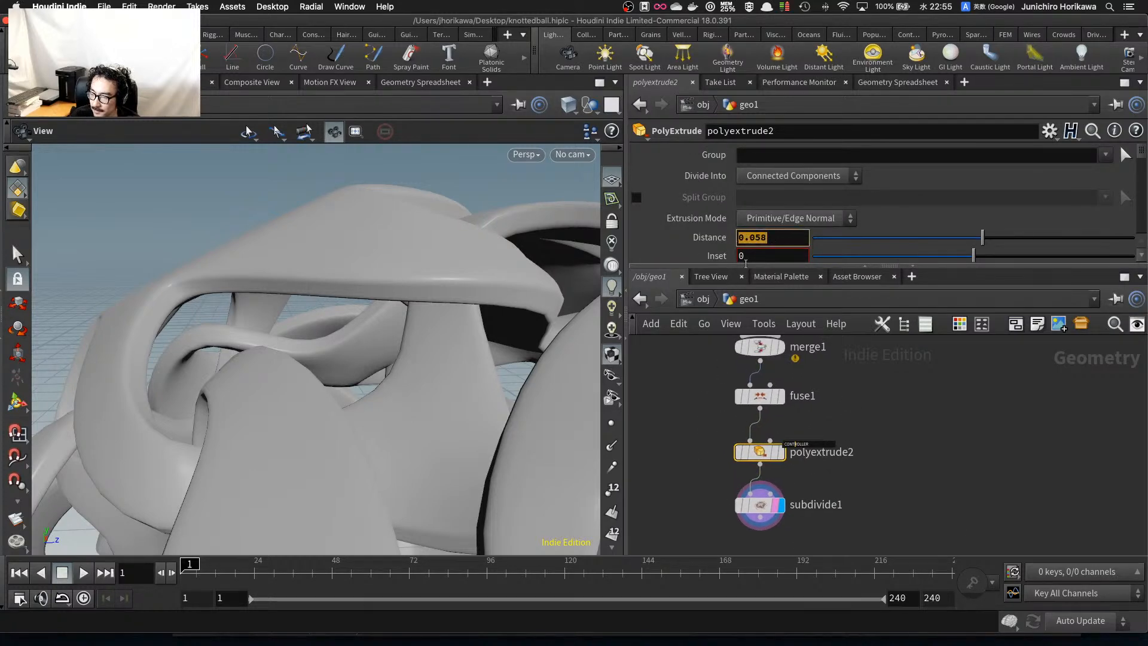
Open the Edit Parameter Interface dialog for the CONTROLLER null and enlarge it to show all parameter settings.
{"action": "scroll", "coordinate": [853, 410], "scroll_direction": "down", "scroll_amount": 6}
{"action": "middle_click_drag", "start_coordinate": [831, 412], "coordinate": [849, 513]}
{"action": "middle_click_drag", "start_coordinate": [823, 362], "coordinate": [825, 477]}
{"action": "scroll", "coordinate": [825, 475], "scroll_direction": "up", "scroll_amount": 6}
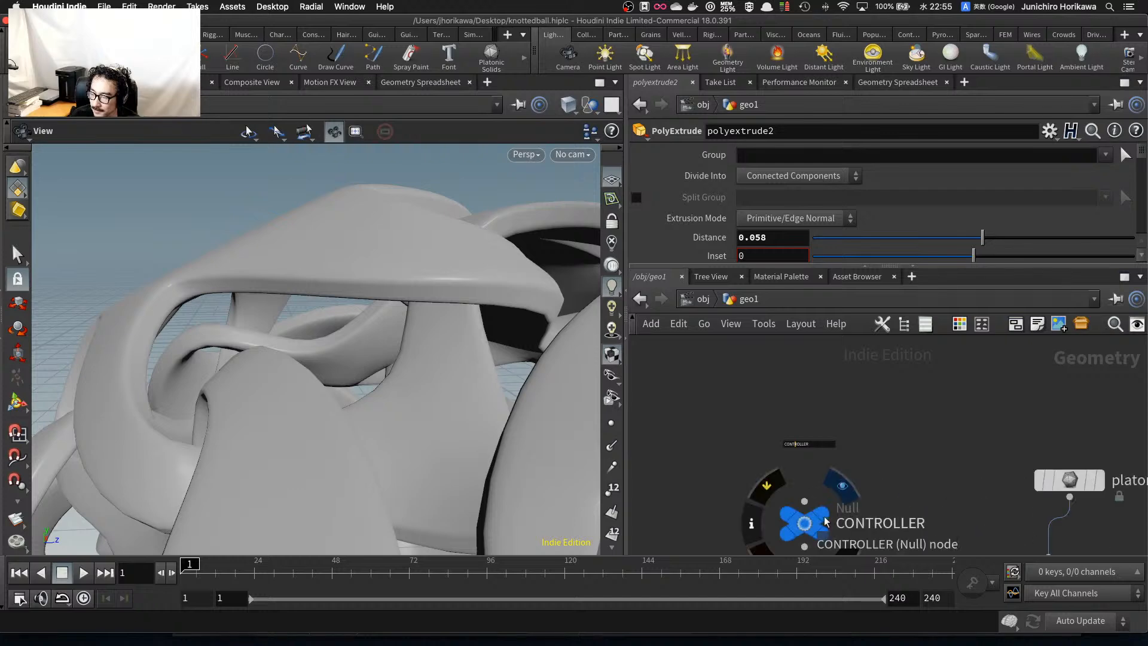
{"action": "left_click", "coordinate": [826, 521]}
{"action": "left_click", "coordinate": [1049, 131]}
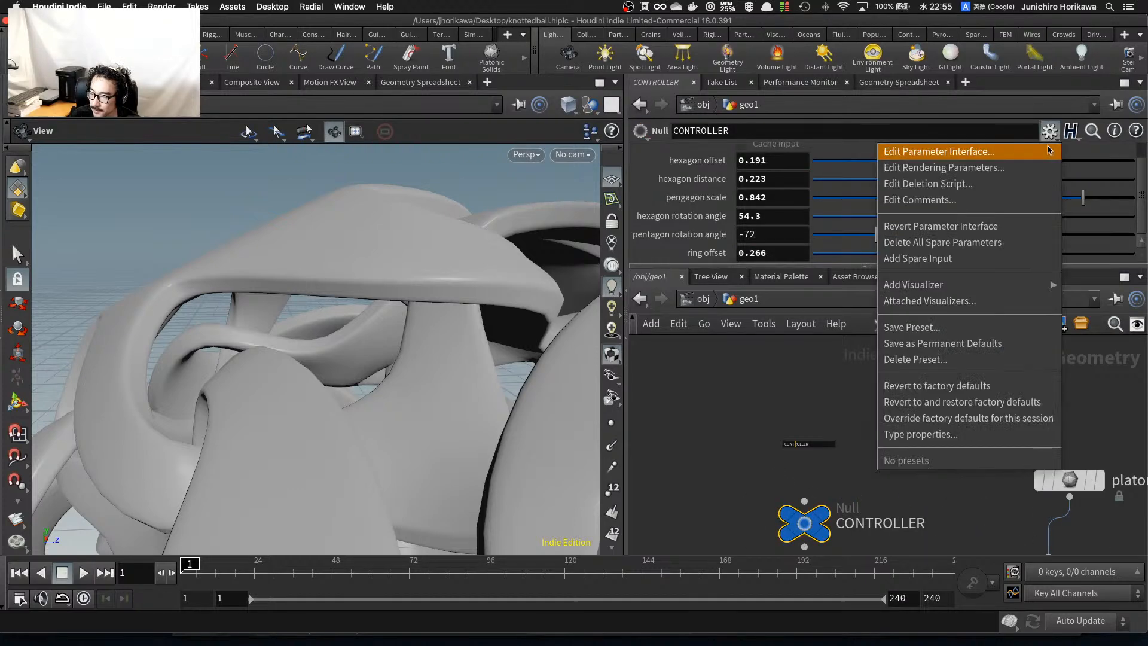
{"action": "left_click", "coordinate": [1047, 151]}
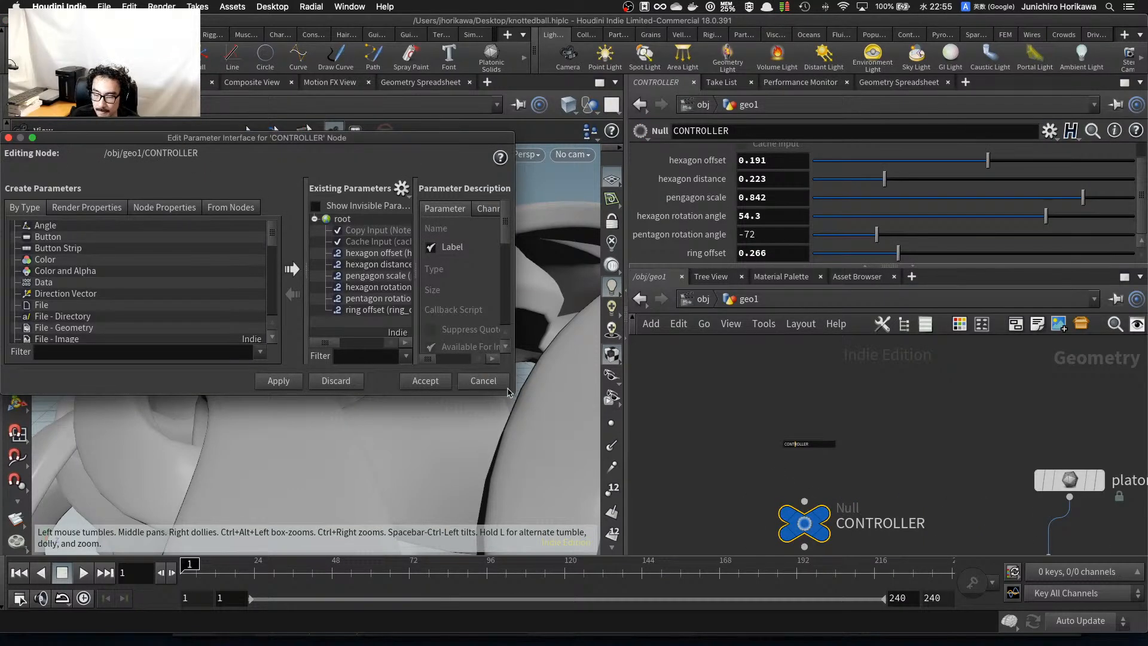
{"action": "left_click_drag", "start_coordinate": [510, 394], "coordinate": [850, 560]}
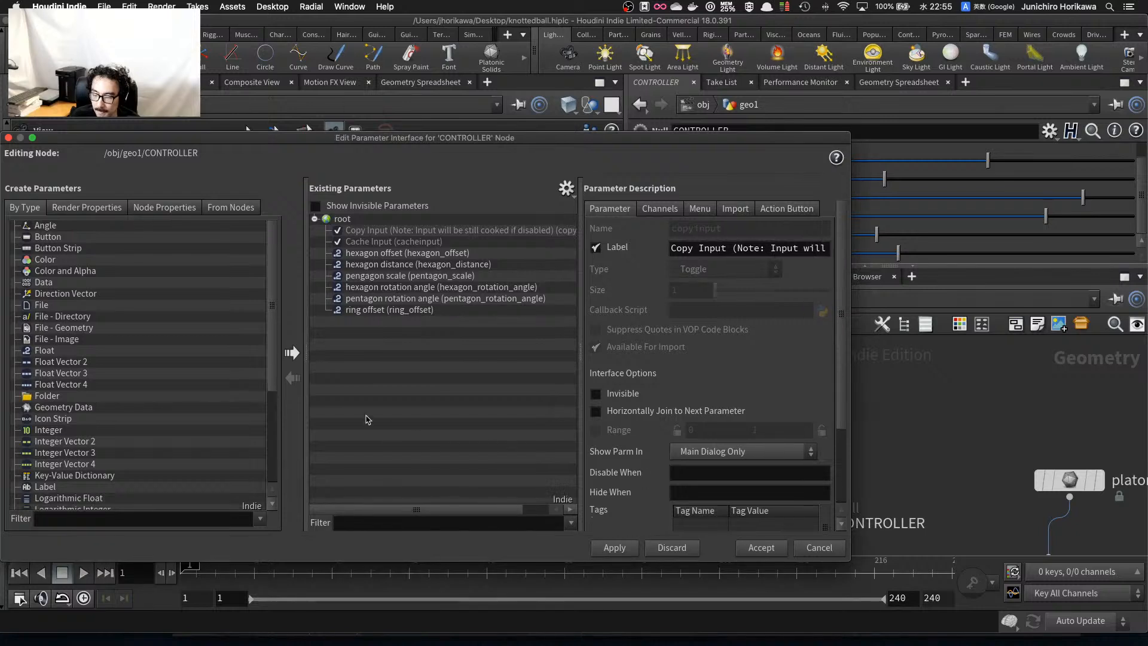
Add a float parameter to CONTROLLER after ring offset, with name and label thickness.
{"action": "left_click_drag", "start_coordinate": [44, 352], "coordinate": [568, 278]}
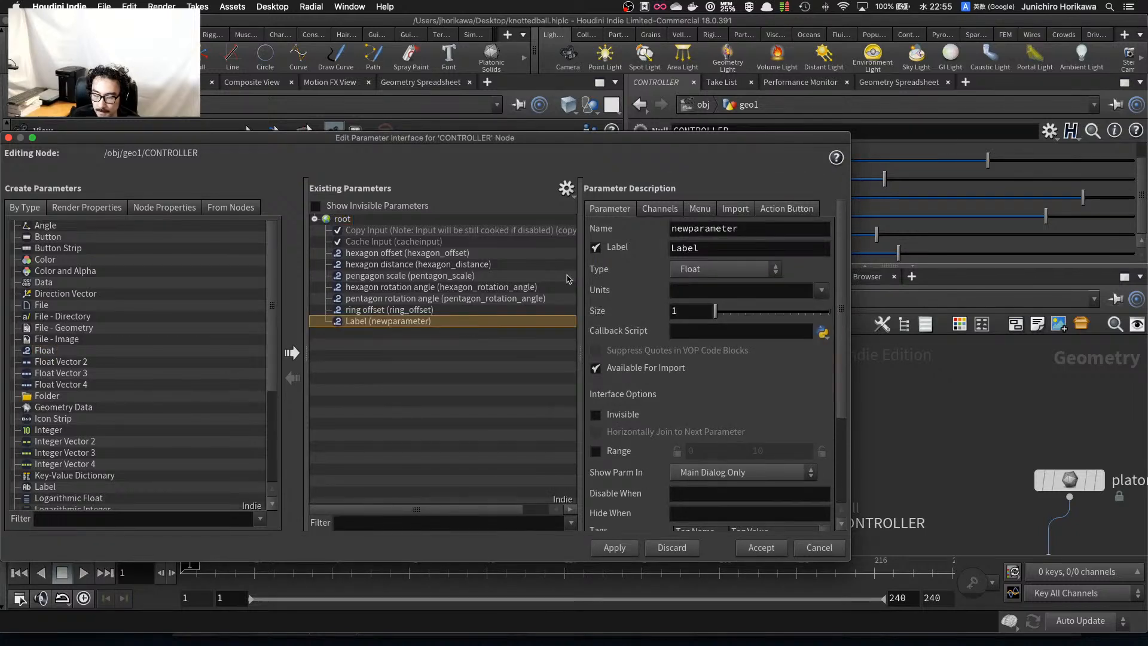
{"action": "left_click", "coordinate": [761, 227]}
{"action": "type", "text": "thickne"}
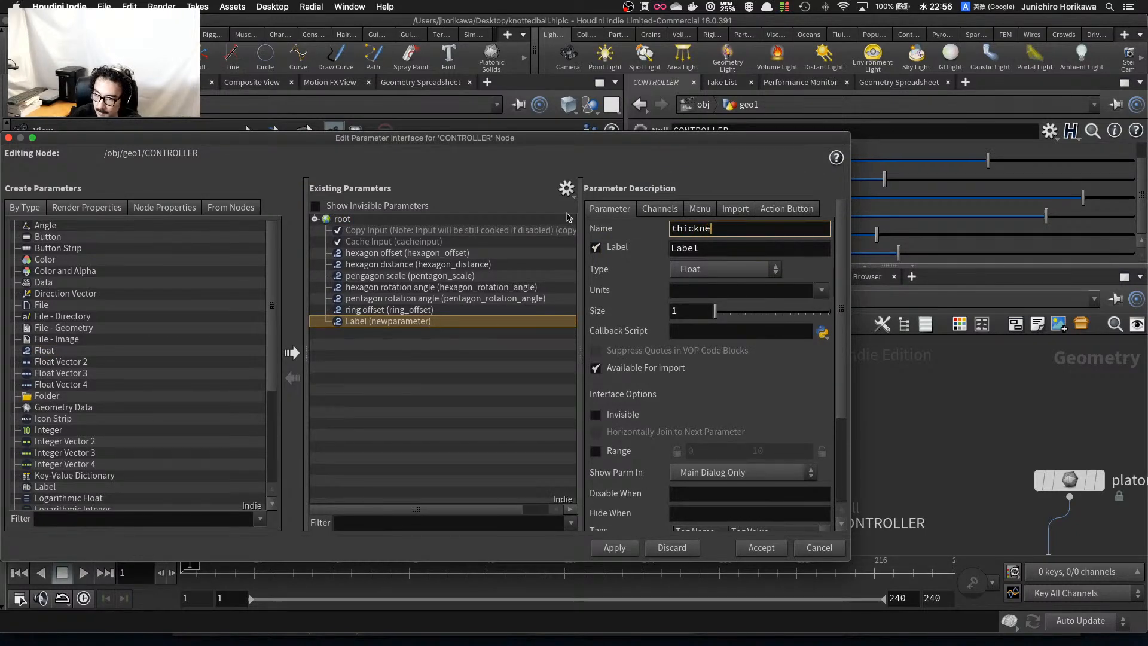
{"action": "type", "text": "ss"}
{"action": "key", "text": "Tab"}
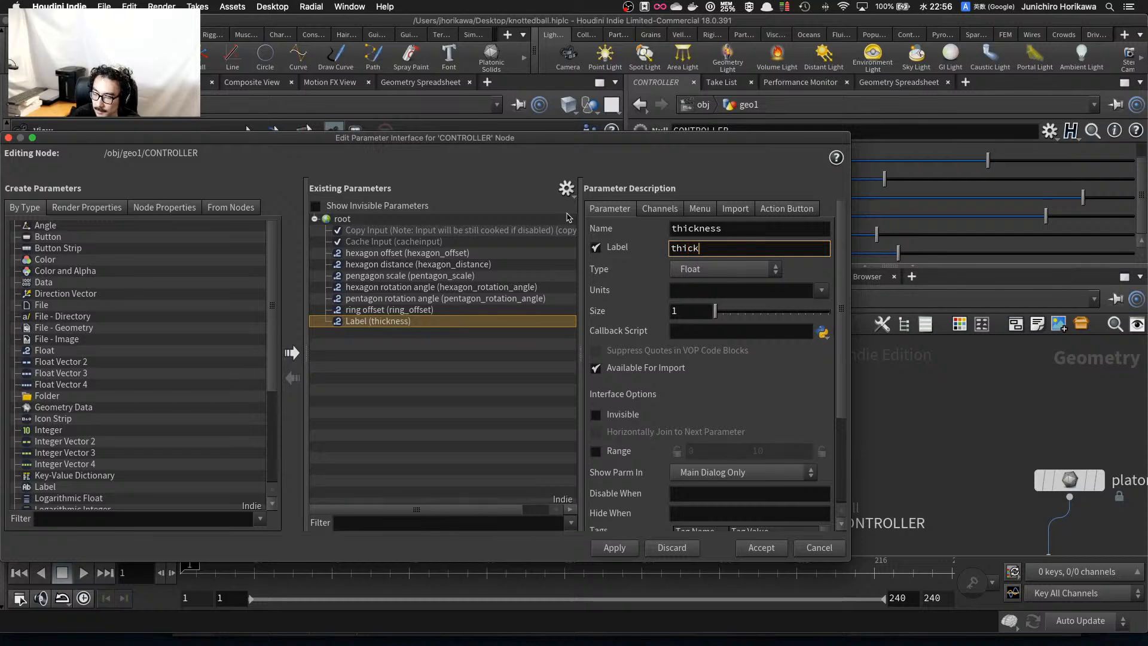
{"action": "type", "text": "thickness"}
{"action": "key", "text": "Tab"}
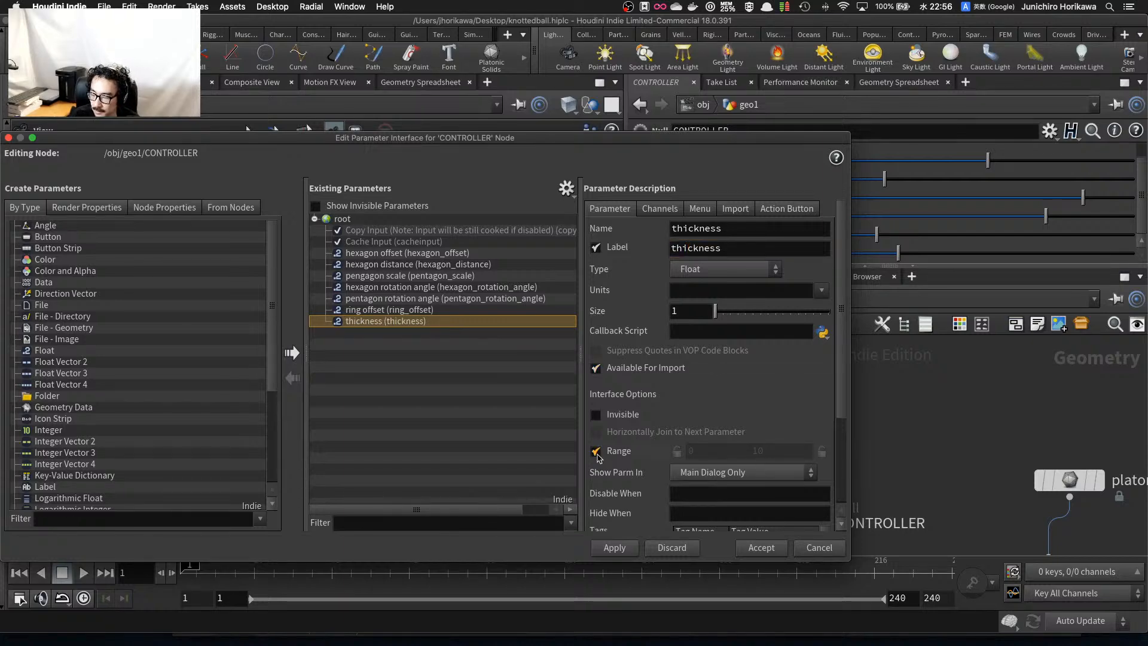
Give the thickness parameter a range of 0 to 1, accept the interface changes, and try raising its value on CONTROLLER.
{"action": "left_click", "coordinate": [598, 455]}
{"action": "left_click_drag", "start_coordinate": [772, 453], "coordinate": [696, 447]}
{"action": "type", "text": "1"}
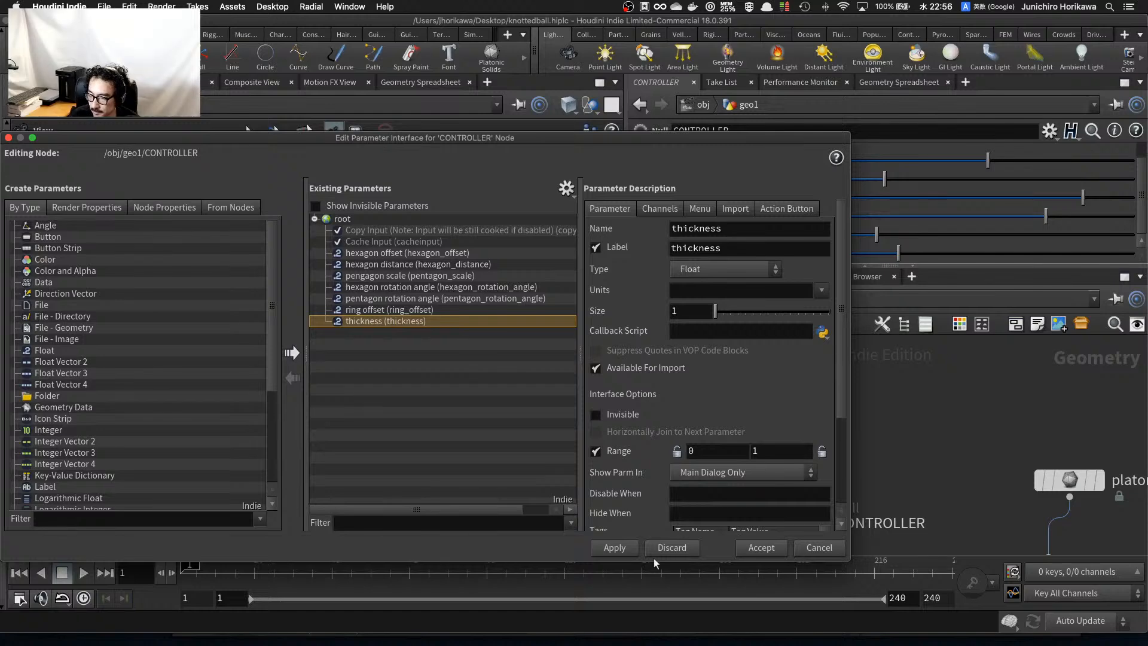
{"action": "left_click", "coordinate": [616, 548]}
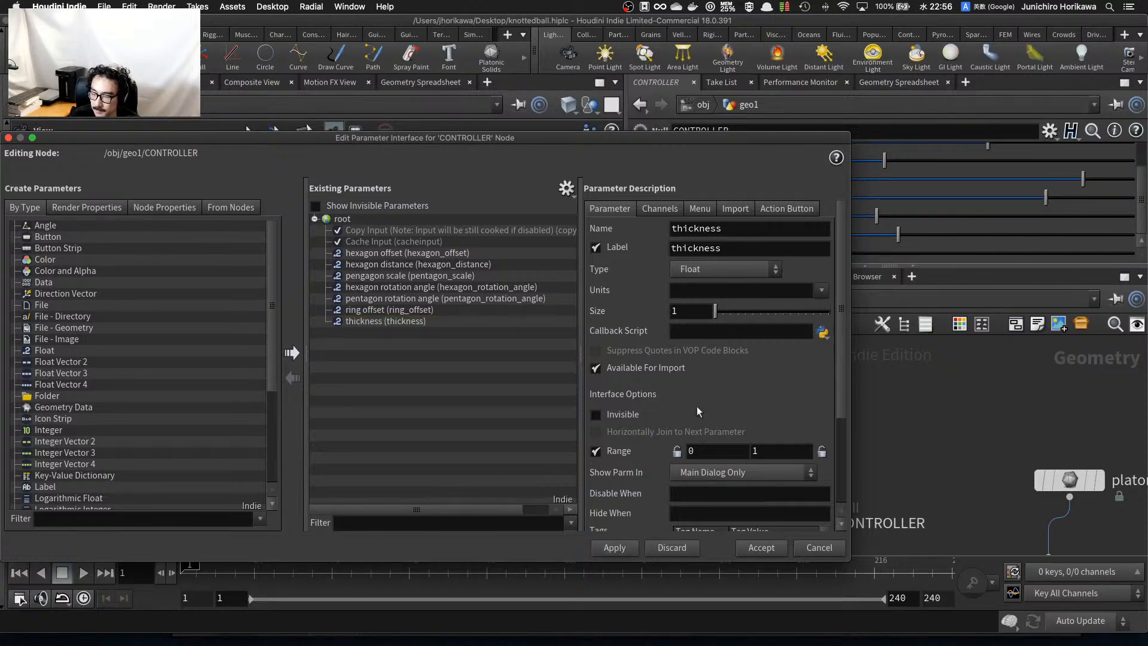
{"action": "left_click", "coordinate": [755, 546]}
{"action": "left_click_drag", "start_coordinate": [813, 253], "coordinate": [900, 257]}
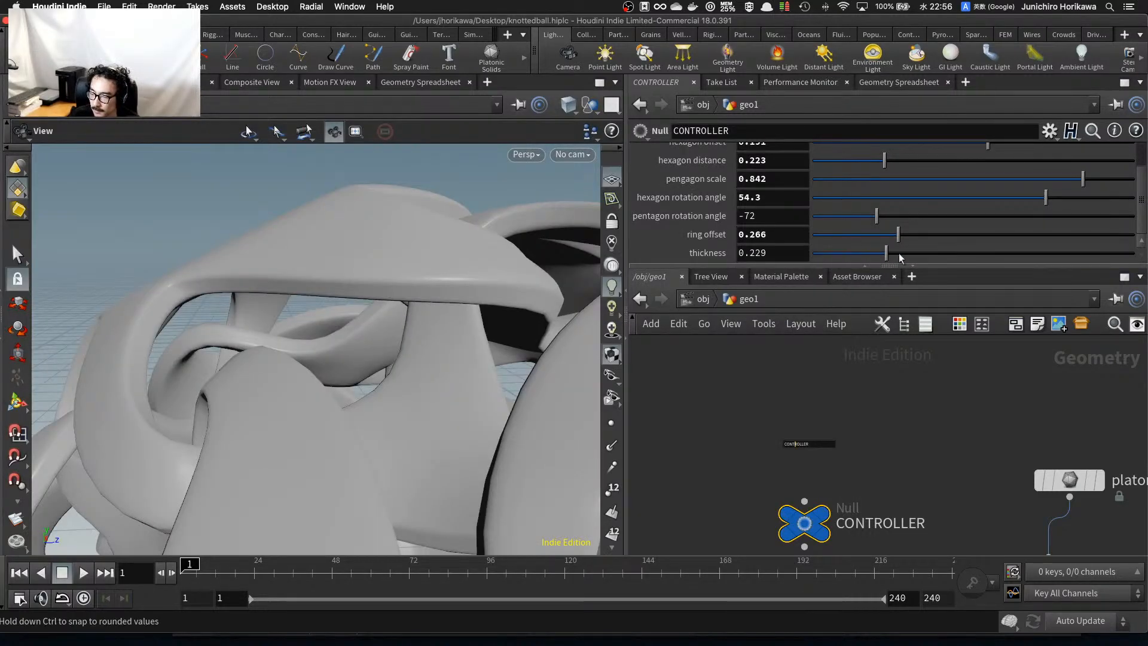
Reopen CONTROLLER's parameter interface editor and add an integer parameter after thickness, with name and label hardness.
{"action": "left_click", "coordinate": [1049, 130]}
{"action": "left_click", "coordinate": [475, 239]}
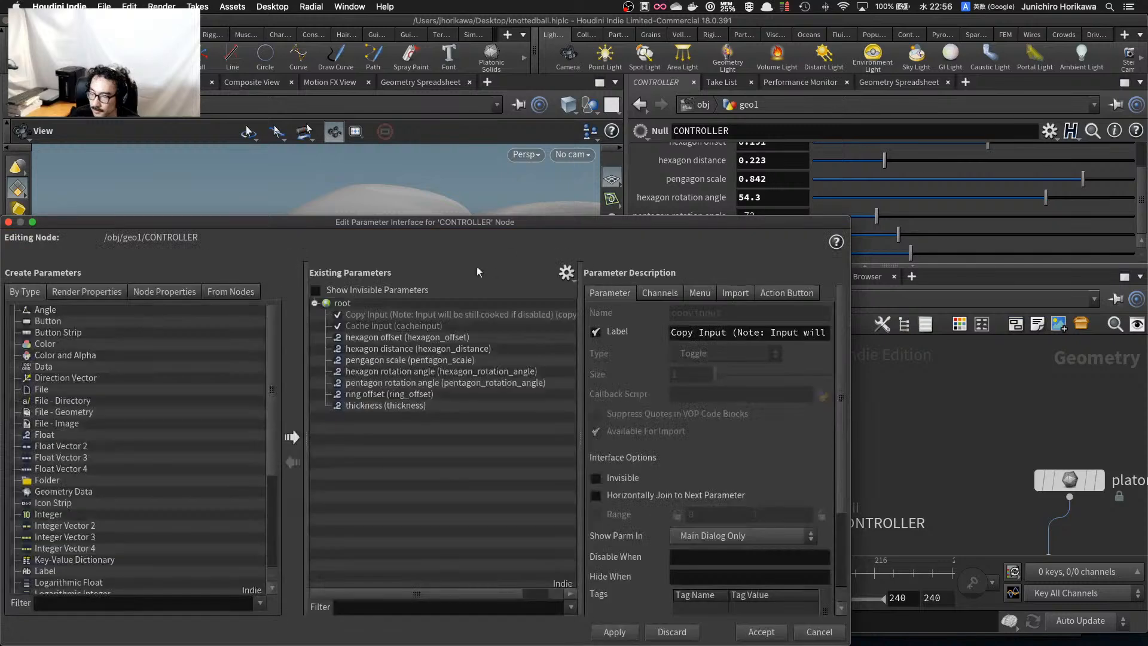
{"action": "left_click_drag", "start_coordinate": [304, 229], "coordinate": [417, 182]}
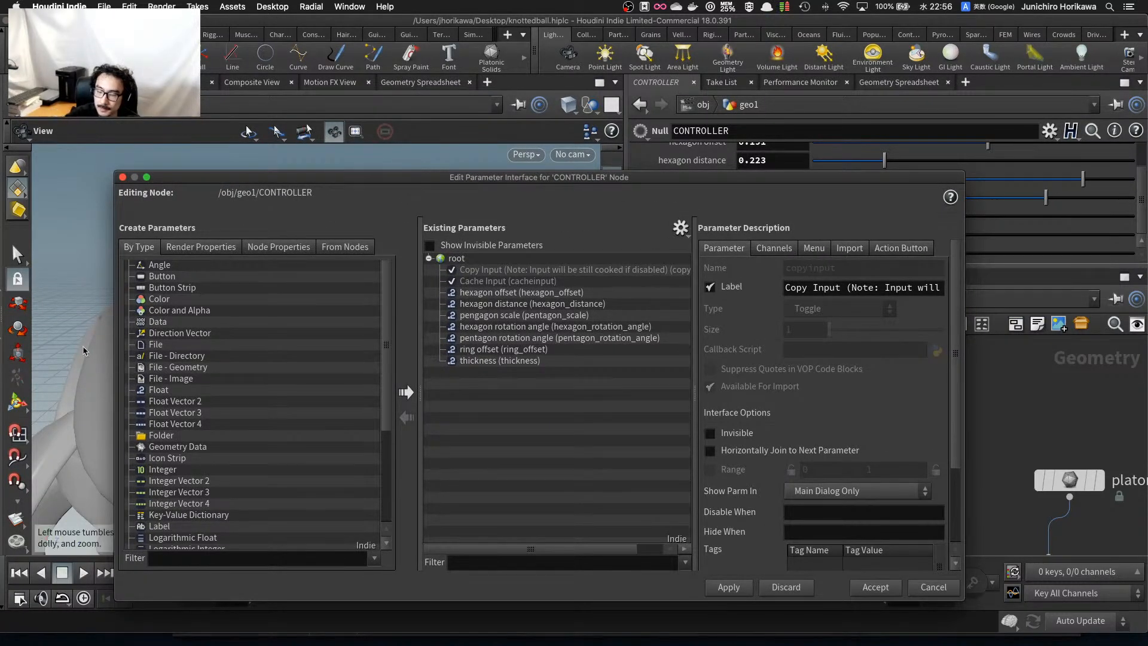
{"action": "left_click_drag", "start_coordinate": [158, 471], "coordinate": [533, 423]}
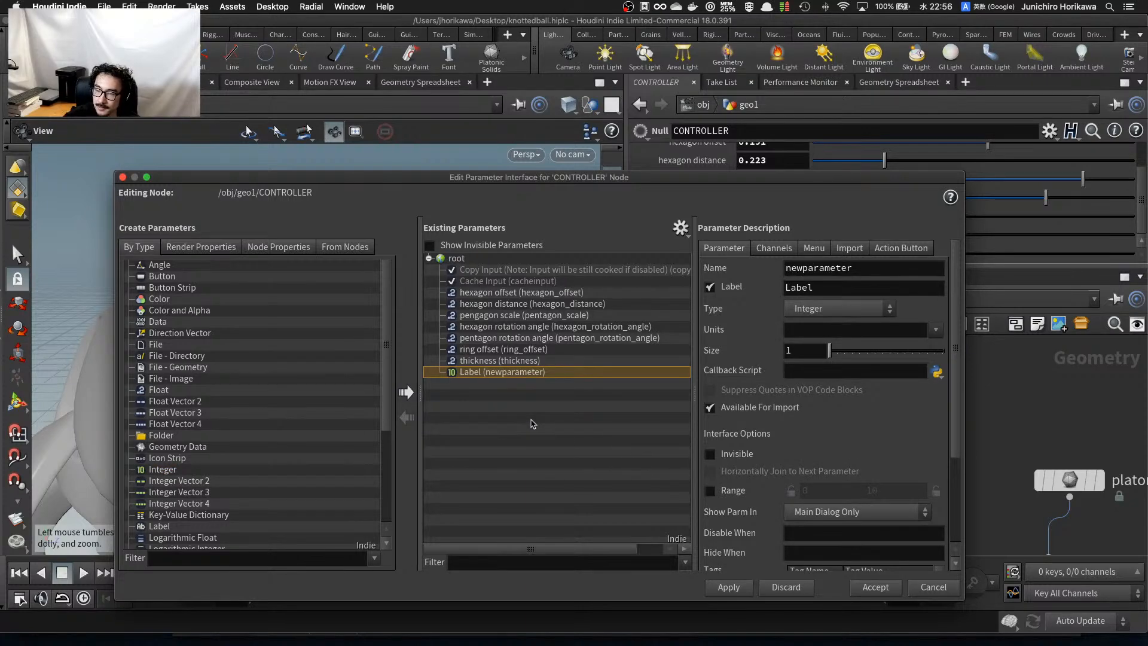
{"action": "left_click_drag", "start_coordinate": [887, 272], "coordinate": [709, 267]}
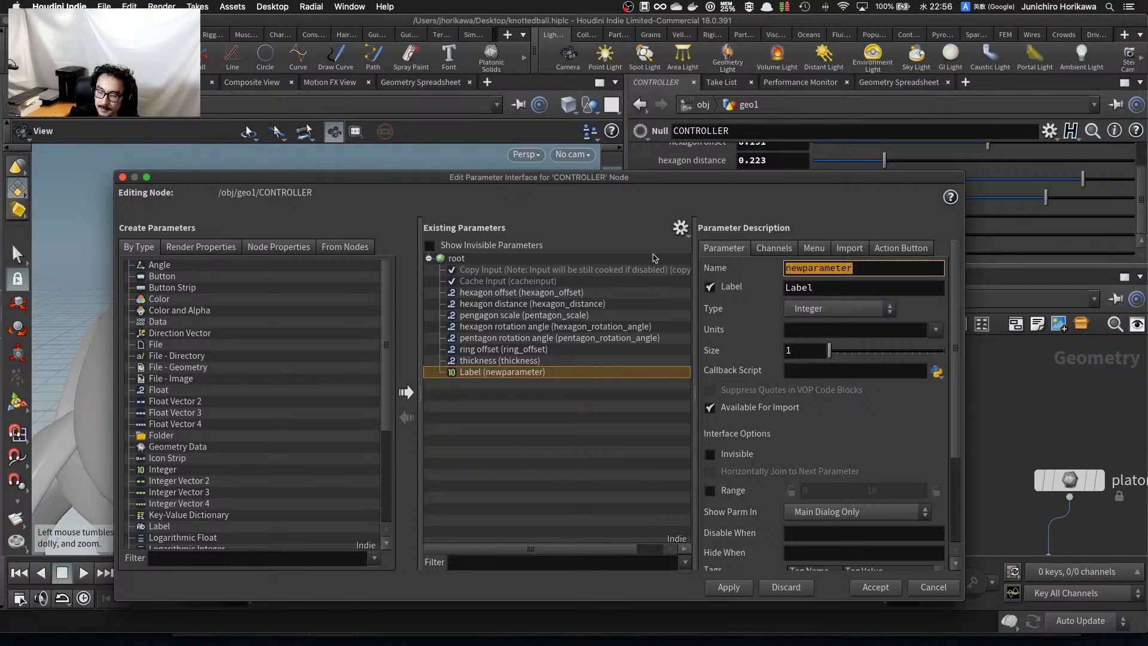
{"action": "type", "text": "hardness"}
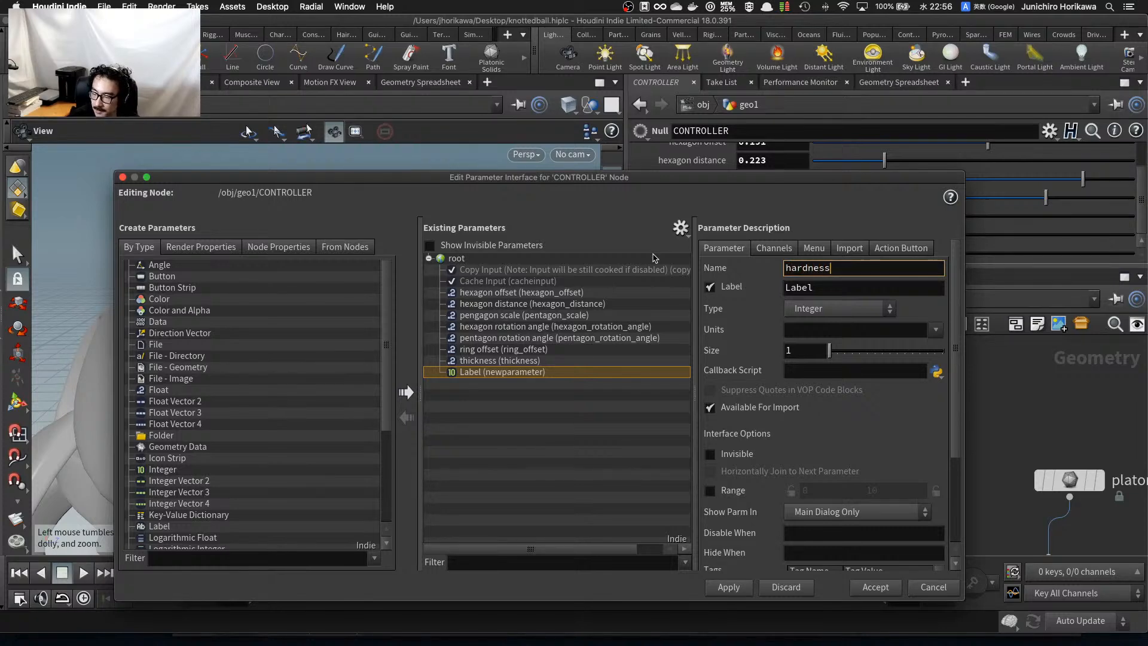
{"action": "key", "text": "Tab"}
{"action": "type", "text": "hardness"}
{"action": "key", "text": "Return"}
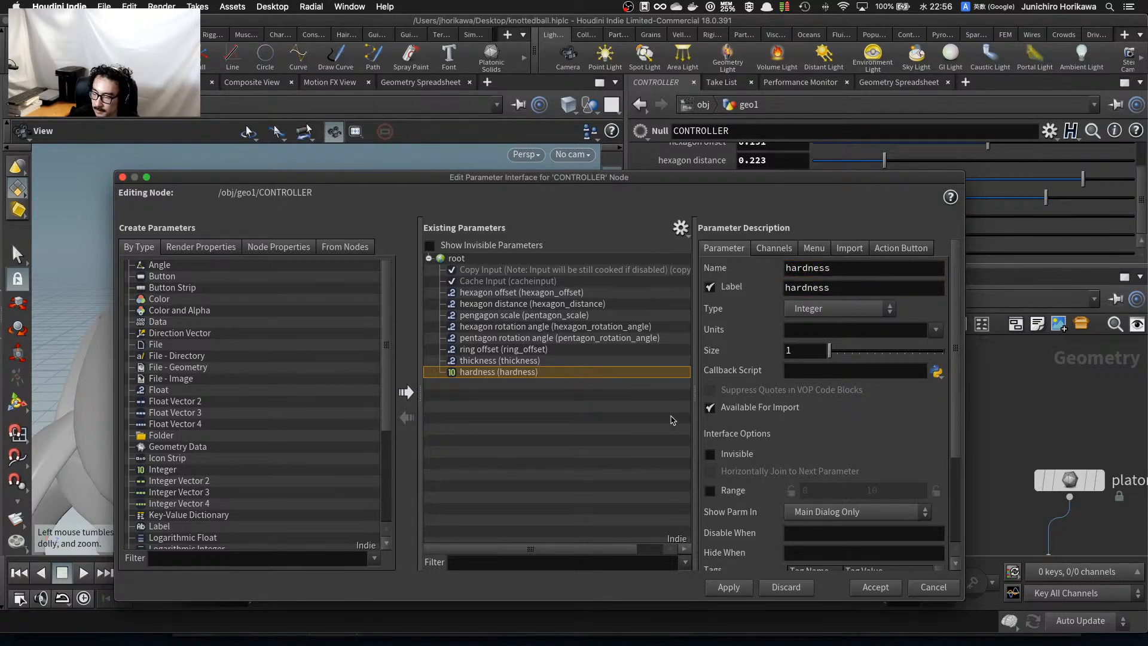
Give the hardness parameter a range of 1 to 4 and accept the interface changes.
{"action": "left_click_drag", "start_coordinate": [835, 493], "coordinate": [788, 498]}
{"action": "type", "text": "1"}
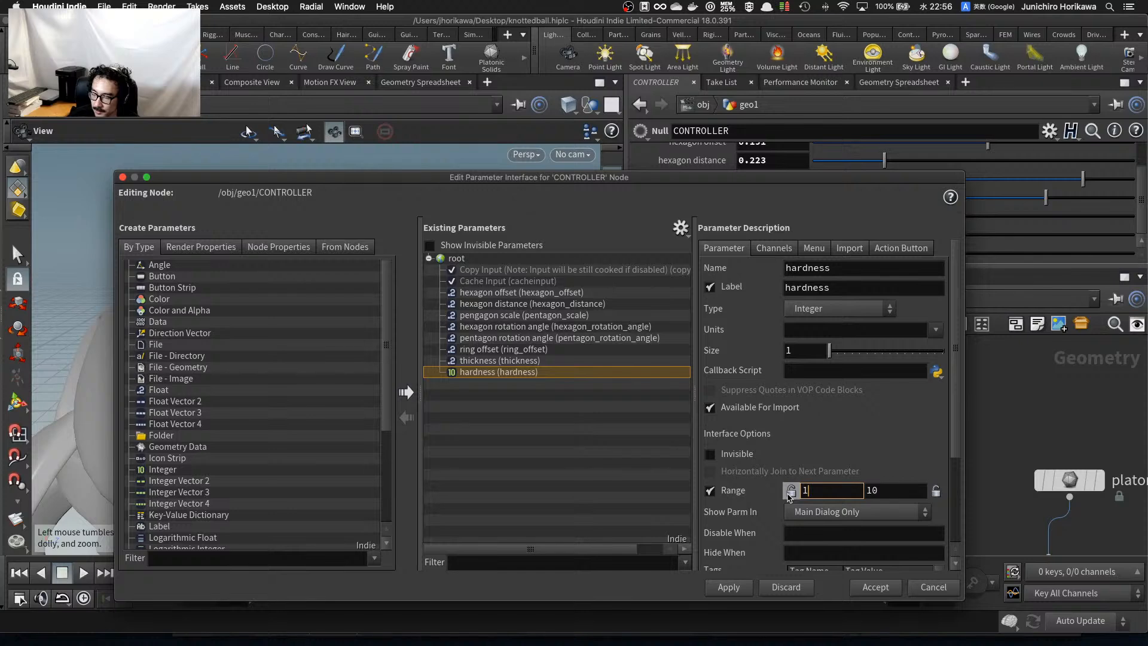
{"action": "key", "text": "Tab"}
{"action": "type", "text": "4"}
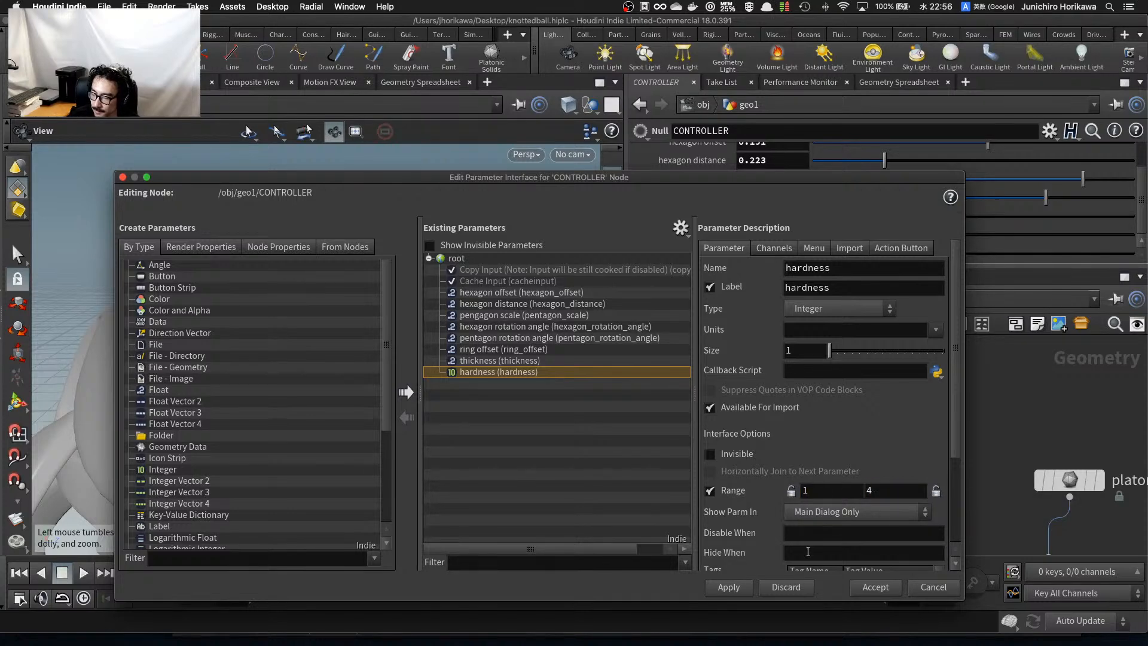
{"action": "left_click", "coordinate": [875, 587]}
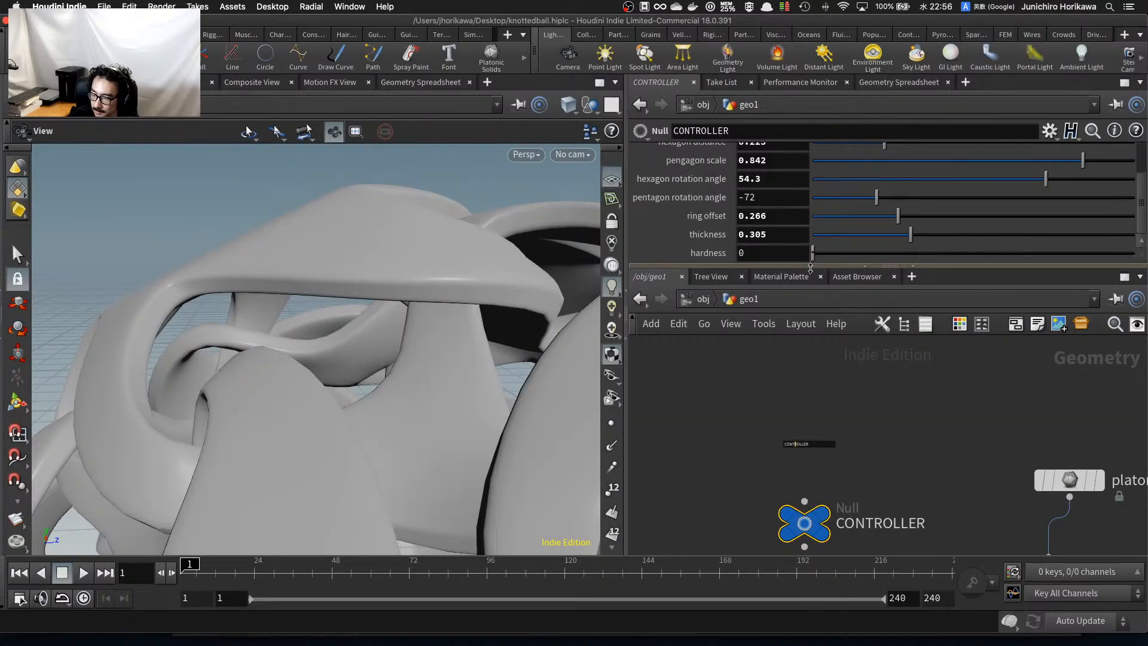
Try CONTROLLER's hardness value up to 4, then return it to 1.
{"action": "left_click_drag", "start_coordinate": [820, 256], "coordinate": [860, 256]}
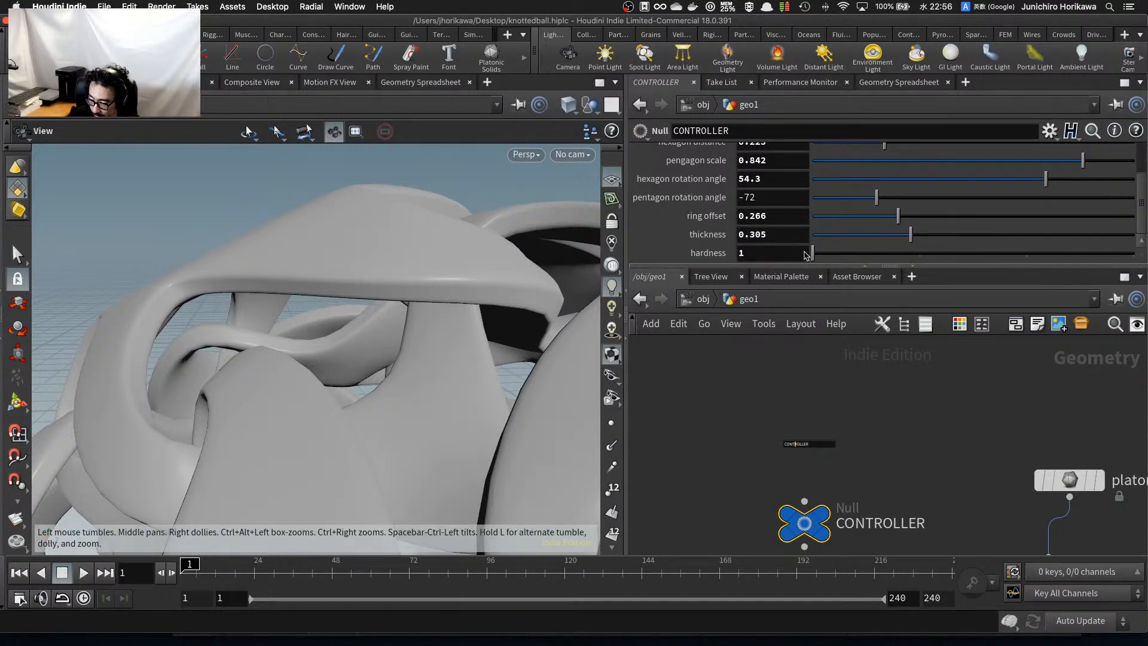
{"action": "left_click_drag", "start_coordinate": [813, 254], "coordinate": [1141, 255]}
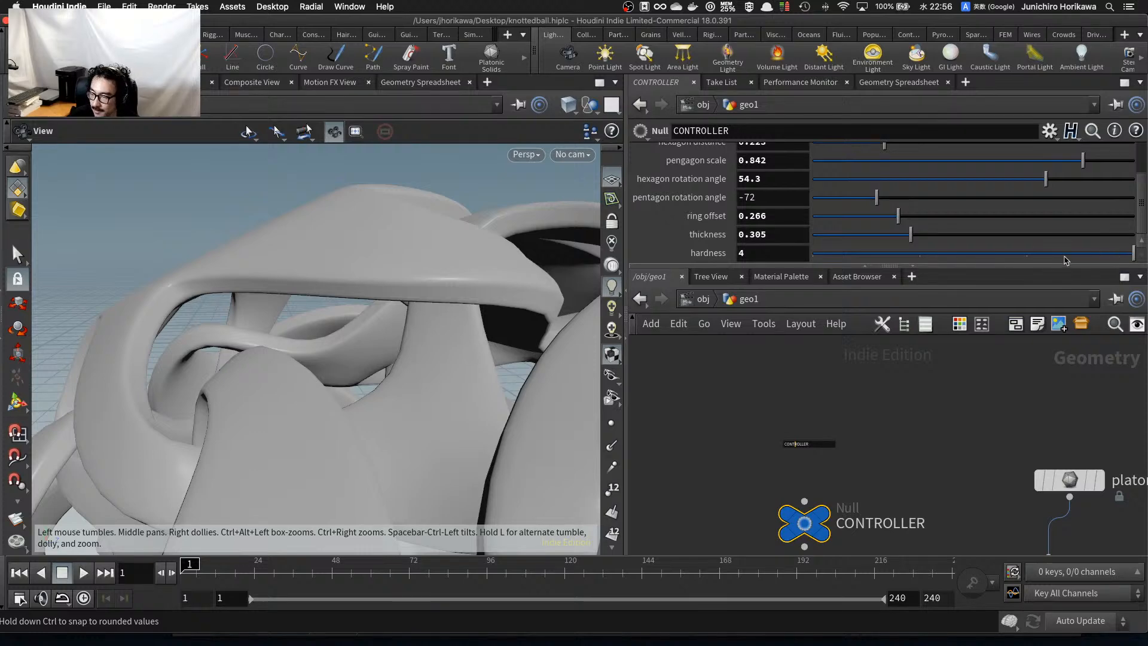
{"action": "left_click_drag", "start_coordinate": [1065, 260], "coordinate": [773, 267]}
Link polyextrude2's Distance to CONTROLLER's thickness with a relative reference.
{"action": "right_click", "coordinate": [784, 234]}
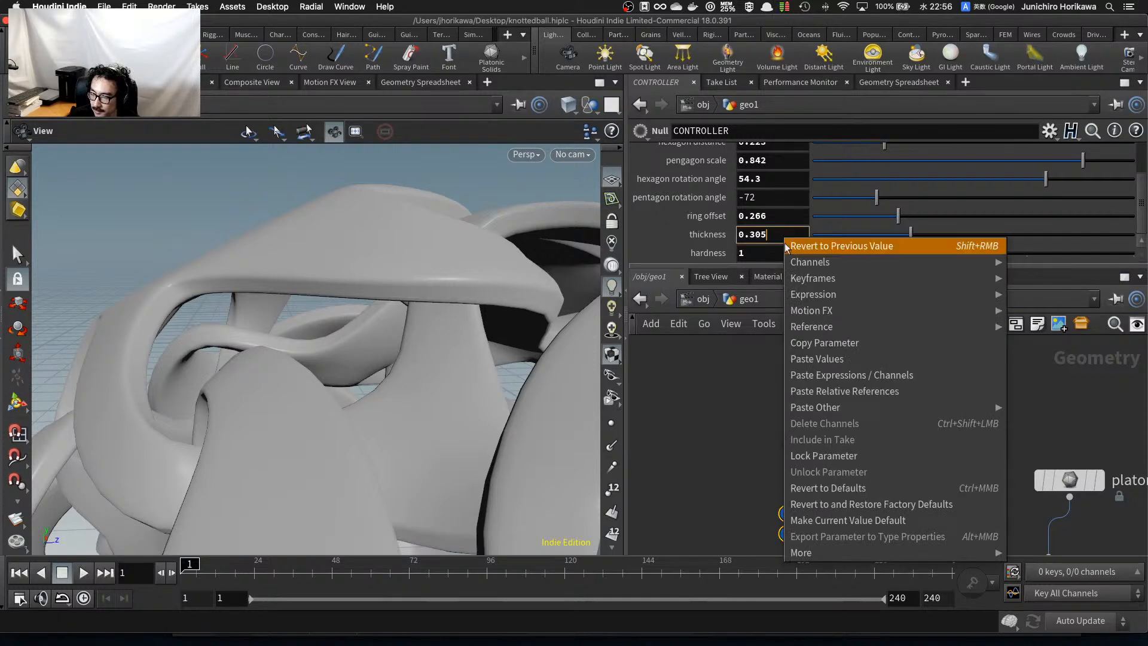
{"action": "left_click", "coordinate": [811, 342]}
{"action": "scroll", "coordinate": [760, 386], "scroll_direction": "down", "scroll_amount": 10}
{"action": "scroll", "coordinate": [779, 456], "scroll_direction": "up", "scroll_amount": 5}
{"action": "middle_click_drag", "start_coordinate": [840, 480], "coordinate": [816, 434]}
{"action": "scroll", "coordinate": [777, 448], "scroll_direction": "up", "scroll_amount": 5}
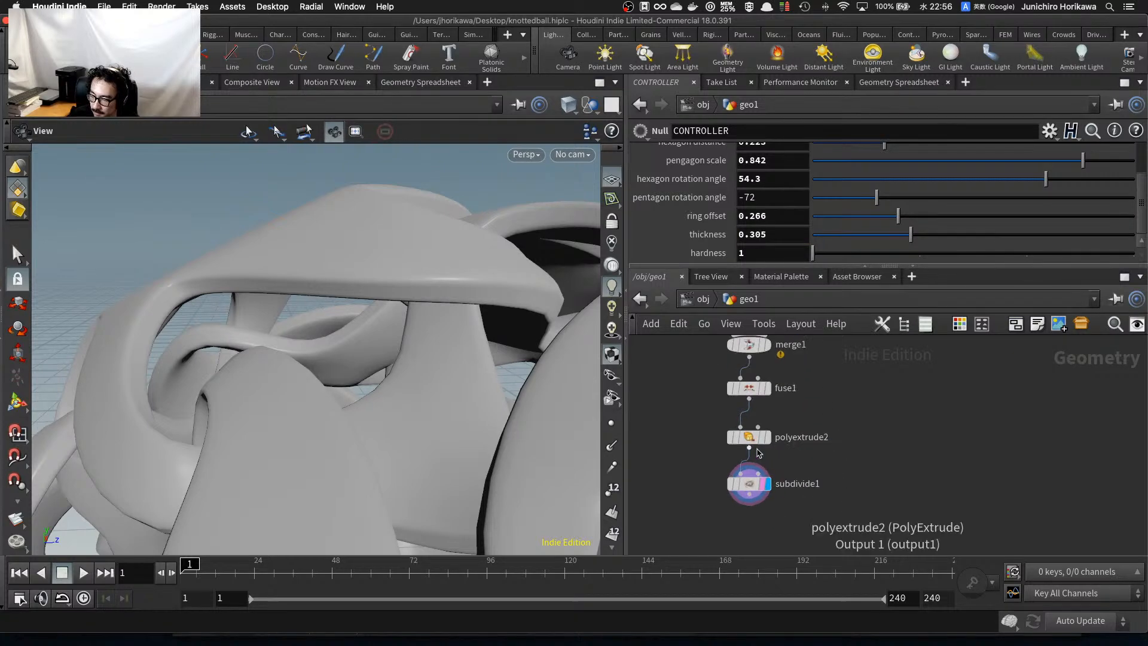
{"action": "left_click", "coordinate": [748, 436]}
{"action": "double_click", "coordinate": [770, 240]}
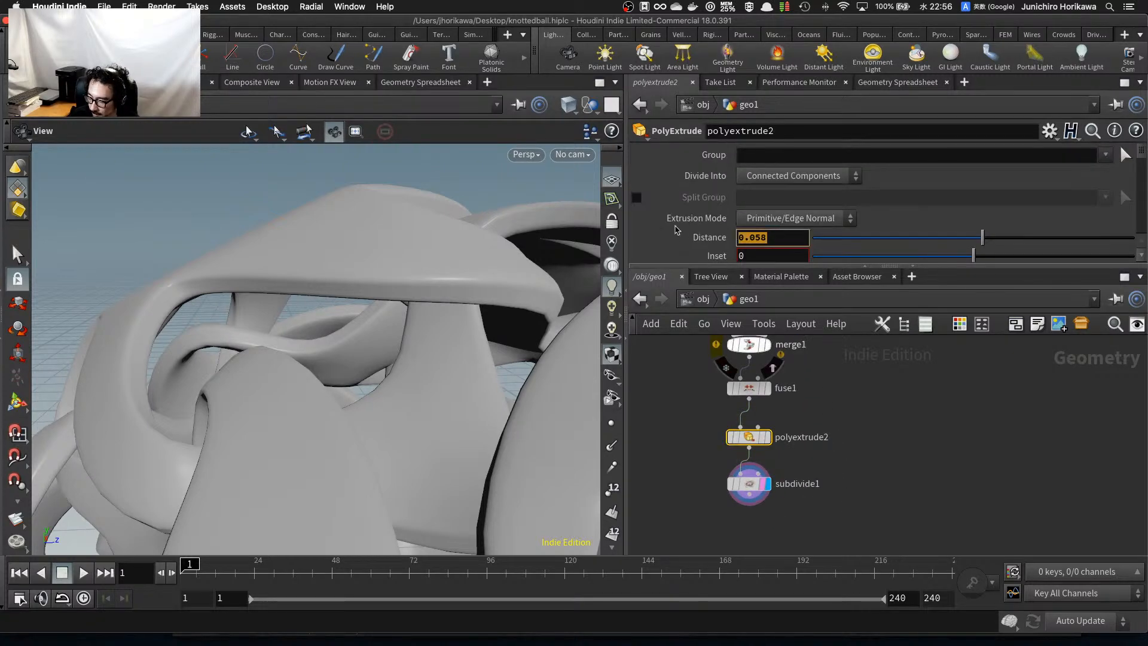
{"action": "right_click", "coordinate": [770, 237]}
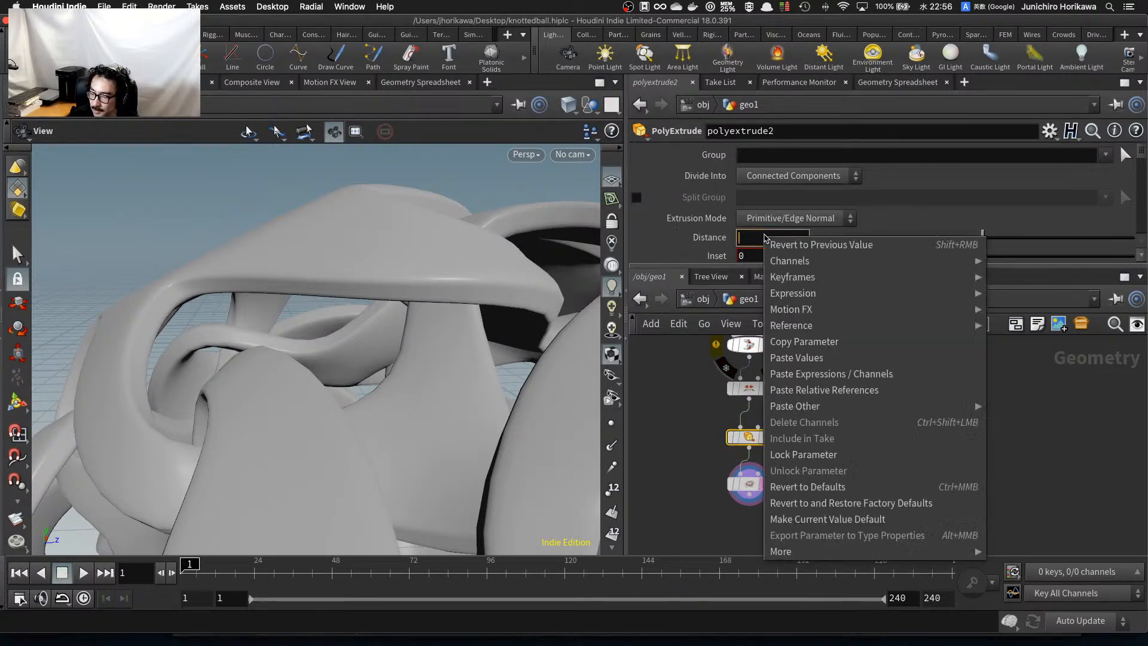
{"action": "left_click", "coordinate": [795, 390]}
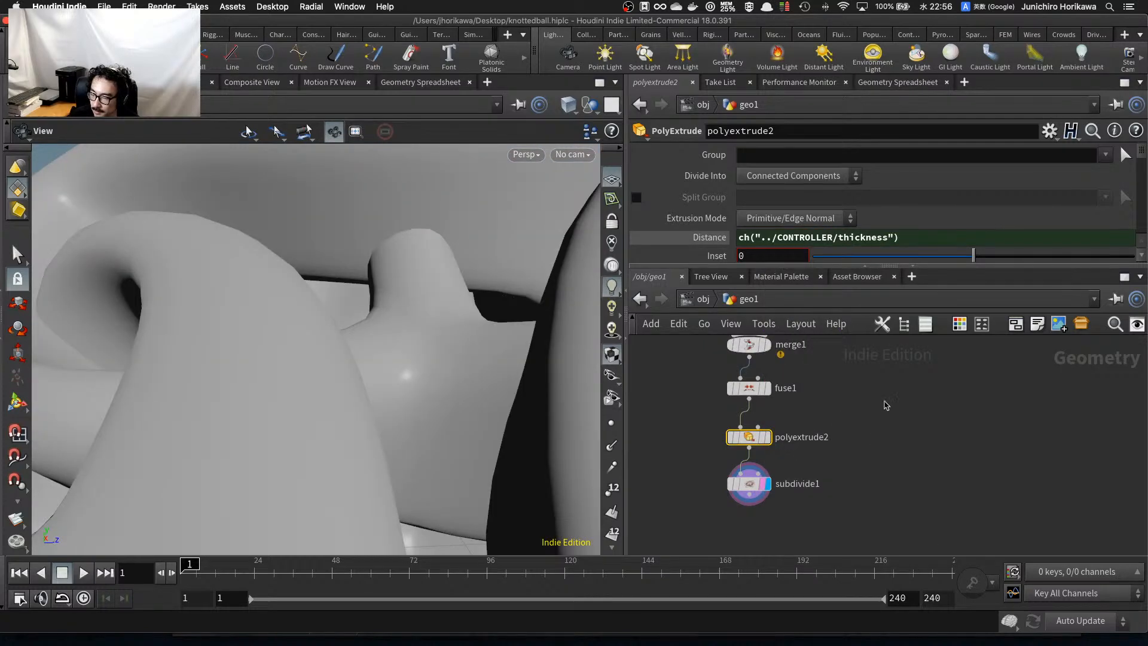
Link polyextrude2's Divisions to CONTROLLER's hardness with the expression ch("../CONTROLLER/hardness").
{"action": "left_click_drag", "start_coordinate": [937, 271], "coordinate": [917, 355]}
{"action": "left_click", "coordinate": [785, 298]}
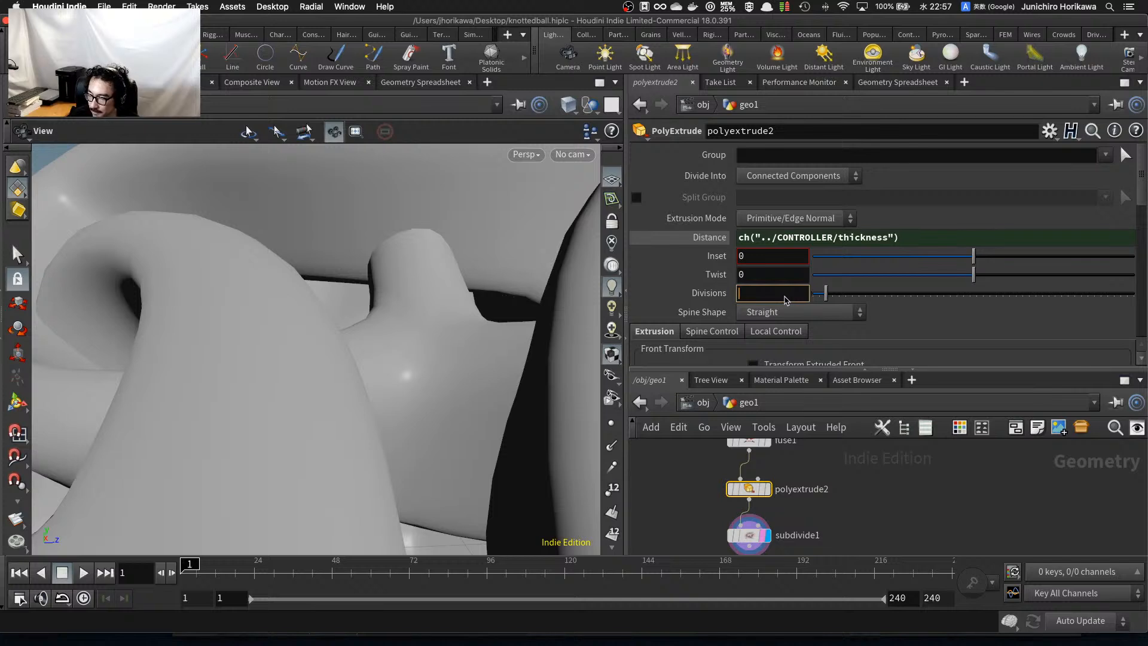
{"action": "right_click", "coordinate": [785, 299]}
{"action": "left_click", "coordinate": [834, 451]}
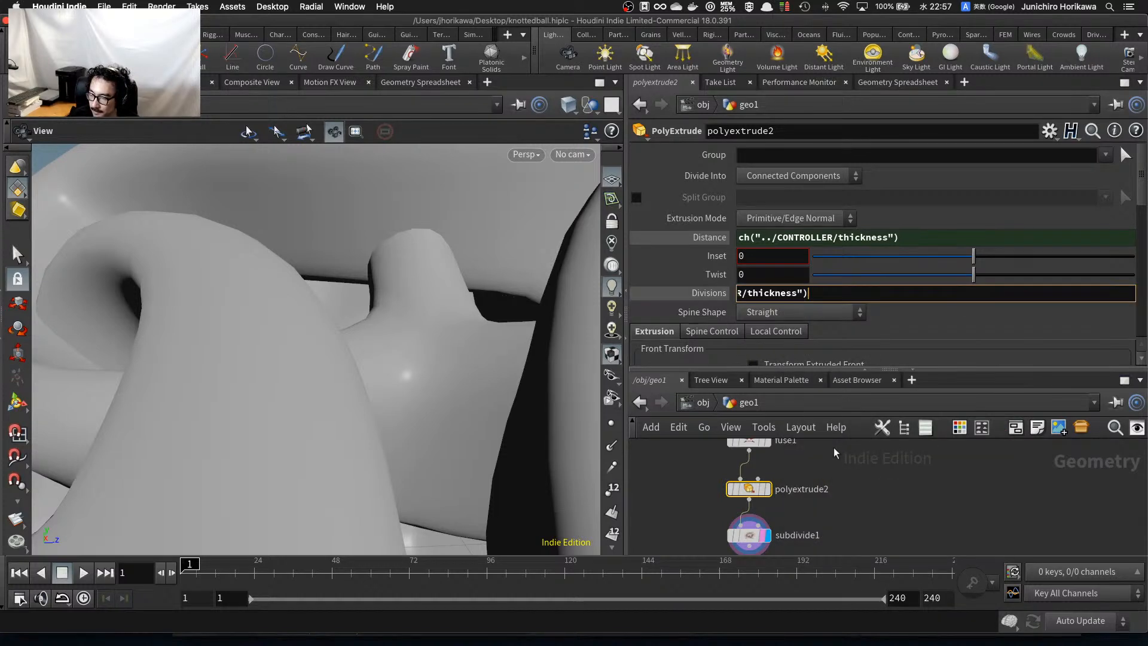
{"action": "left_click_drag", "start_coordinate": [799, 297], "coordinate": [747, 297]}
{"action": "type", "text": "hardn"}
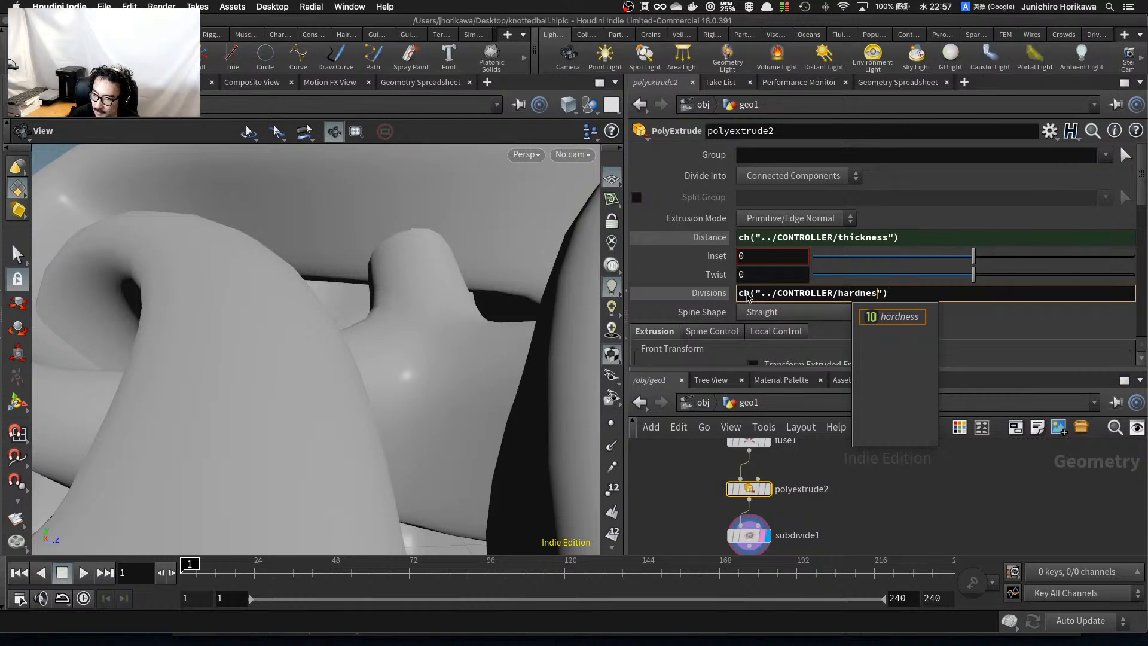
{"action": "key", "text": "Return"}
Frame the whole ball and reduce CONTROLLER's ring offset to 0.233 and thickness to 0.108.
{"action": "scroll", "coordinate": [860, 536], "scroll_direction": "down", "scroll_amount": 5}
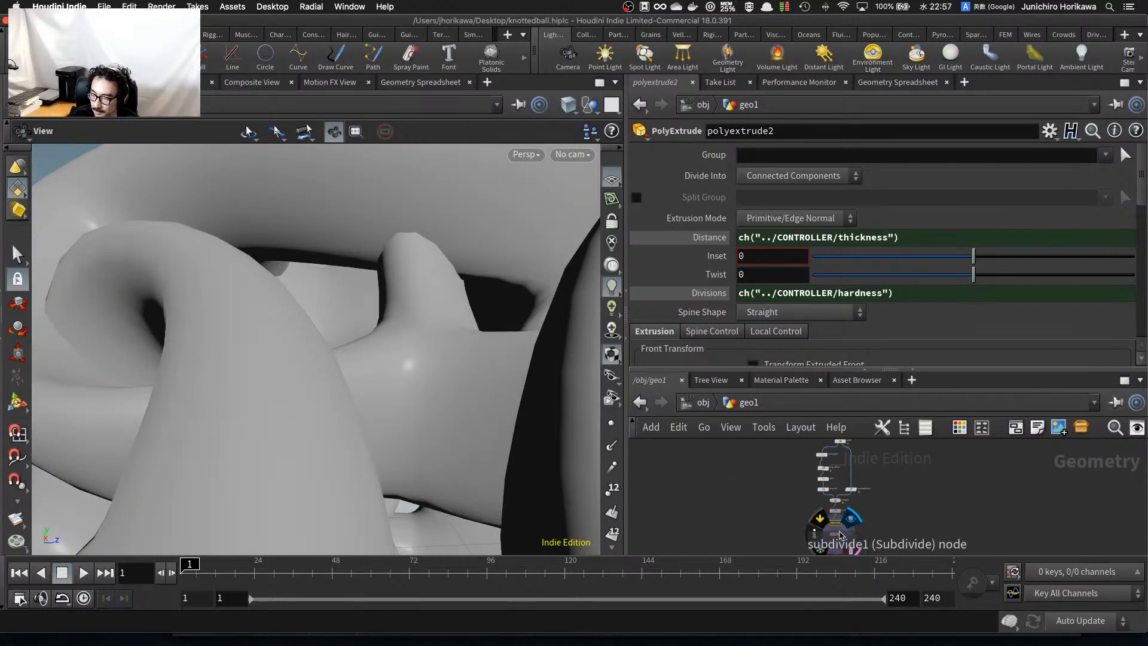
{"action": "scroll", "coordinate": [828, 526], "scroll_direction": "up", "scroll_amount": 5}
{"action": "left_click", "coordinate": [820, 526]}
{"action": "key", "text": "f"}
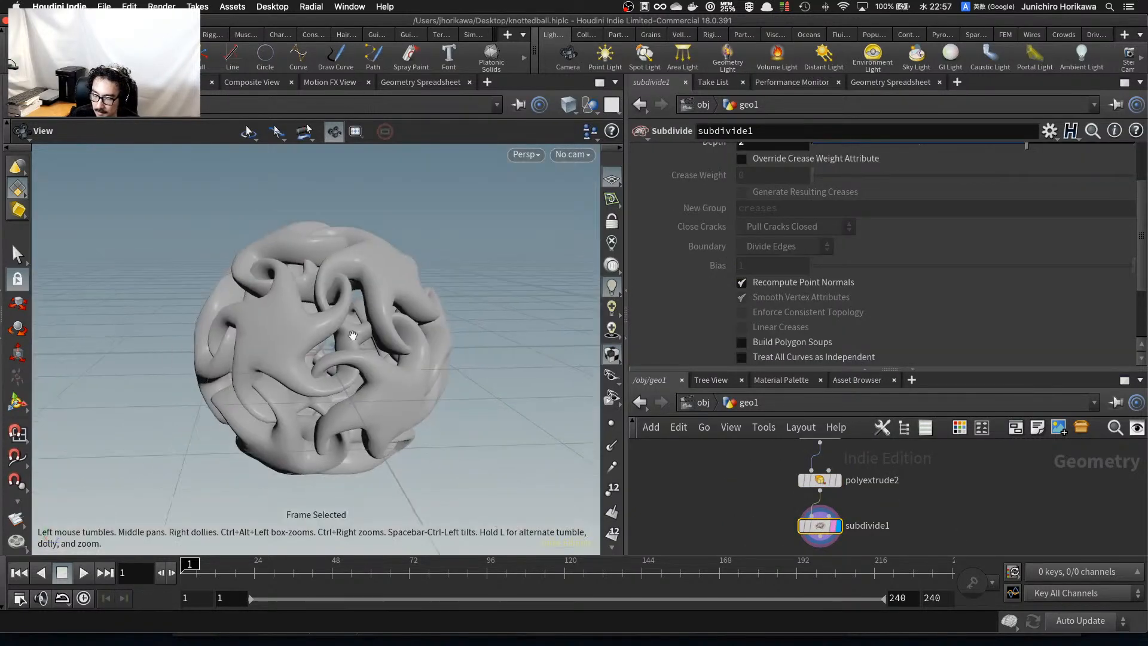
{"action": "left_click_drag", "start_coordinate": [347, 399], "coordinate": [335, 388]}
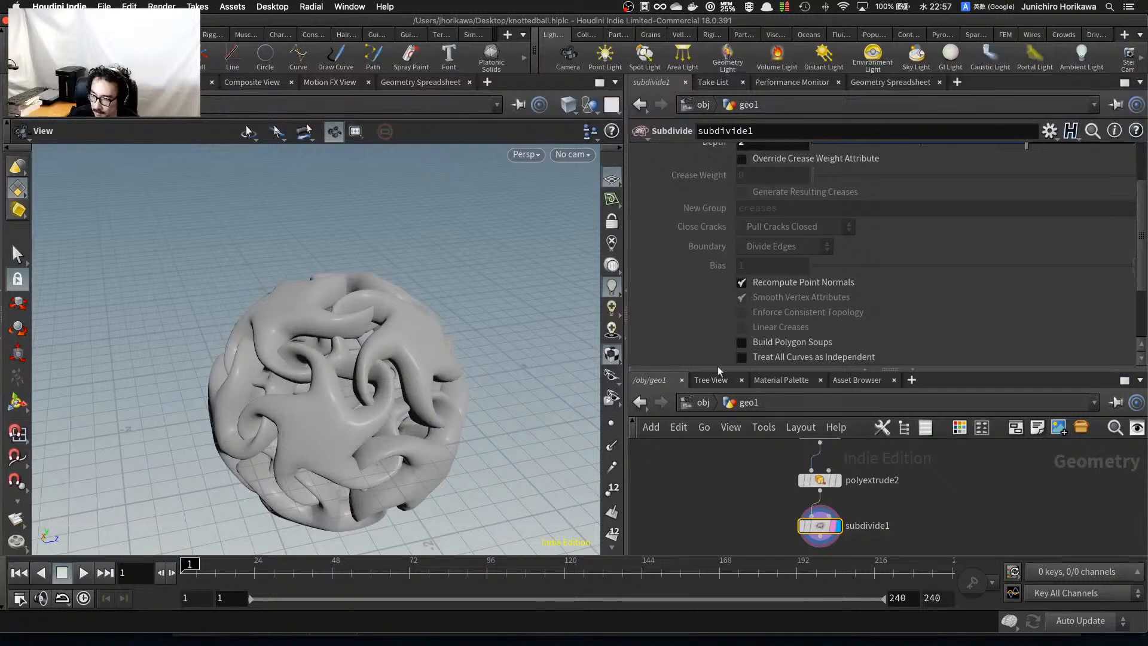
{"action": "left_click_drag", "start_coordinate": [718, 369], "coordinate": [722, 265]}
{"action": "scroll", "coordinate": [733, 418], "scroll_direction": "down", "scroll_amount": 5}
{"action": "middle_click_drag", "start_coordinate": [733, 417], "coordinate": [727, 534]}
{"action": "middle_click_drag", "start_coordinate": [700, 366], "coordinate": [718, 572]}
{"action": "scroll", "coordinate": [715, 478], "scroll_direction": "up", "scroll_amount": 6}
{"action": "middle_click_drag", "start_coordinate": [725, 409], "coordinate": [741, 526]}
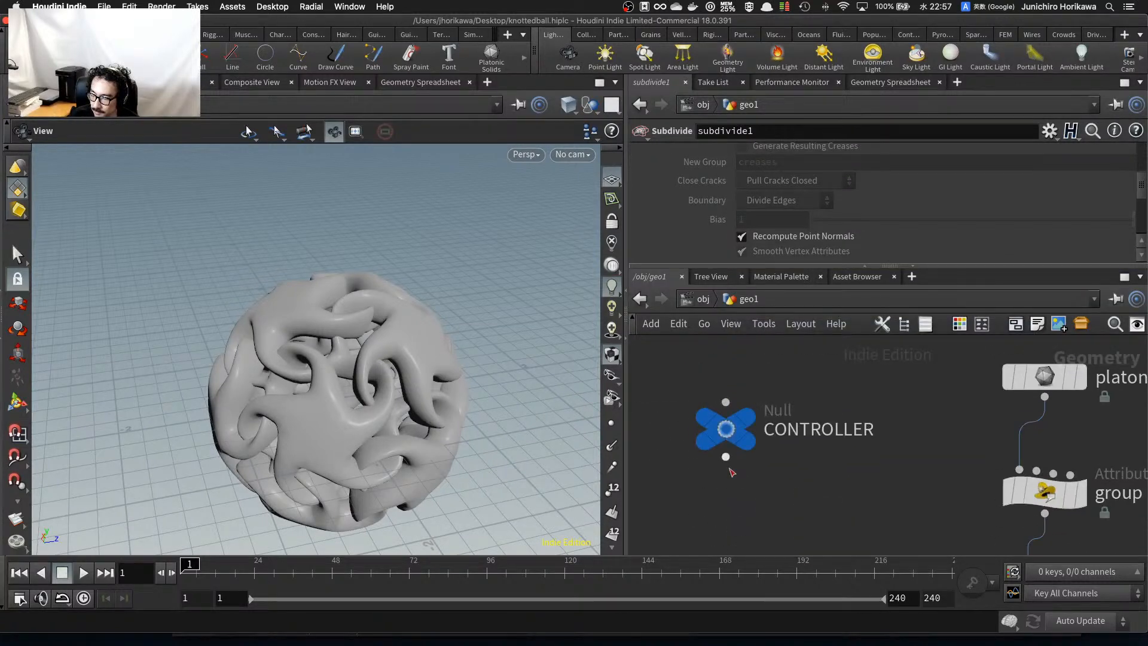
{"action": "left_click", "coordinate": [725, 423]}
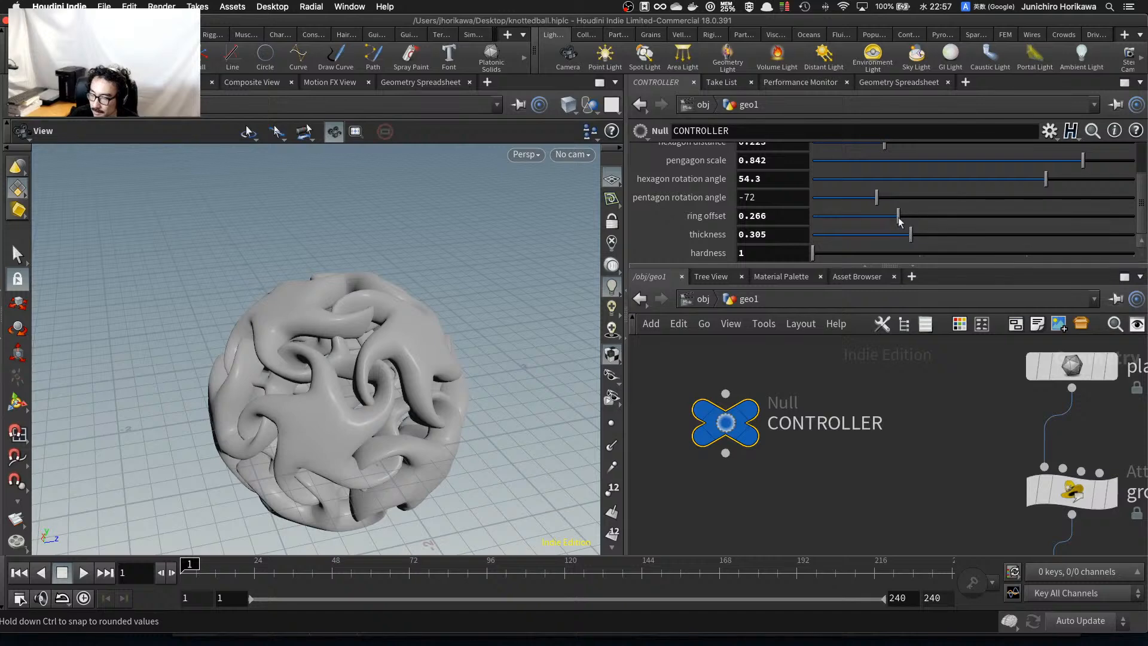
{"action": "left_click_drag", "start_coordinate": [898, 216], "coordinate": [847, 241]}
Try different hardness values on CONTROLLER while examining the ball's rings, and settle on 3.
{"action": "scroll", "coordinate": [366, 386], "scroll_direction": "up", "scroll_amount": 5}
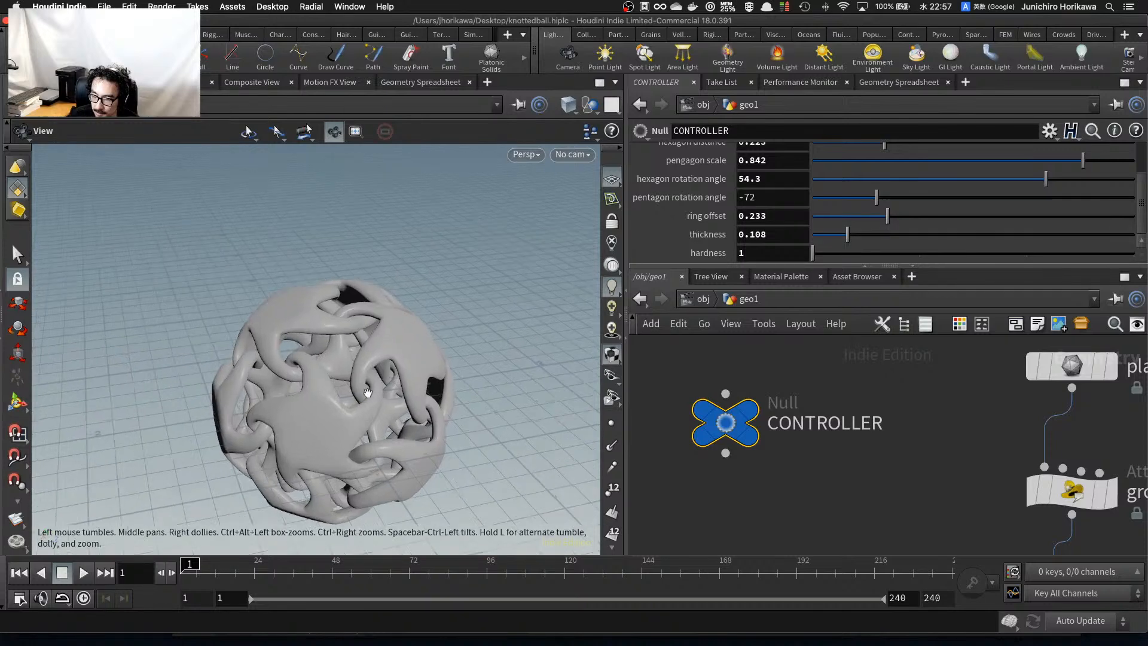
{"action": "left_click_drag", "start_coordinate": [366, 386], "coordinate": [346, 358]}
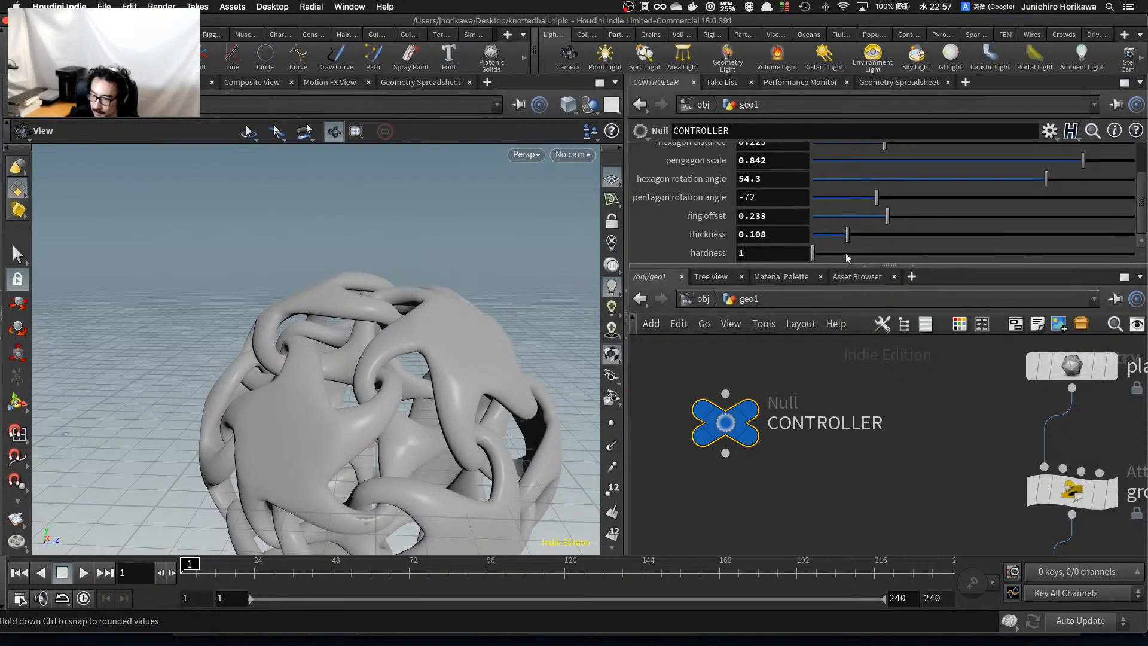
{"action": "left_click_drag", "start_coordinate": [845, 253], "coordinate": [1024, 252]}
{"action": "left_click_drag", "start_coordinate": [365, 399], "coordinate": [418, 365]}
{"action": "scroll", "coordinate": [360, 369], "scroll_direction": "up", "scroll_amount": 5}
{"action": "left_click_drag", "start_coordinate": [1010, 253], "coordinate": [956, 249]}
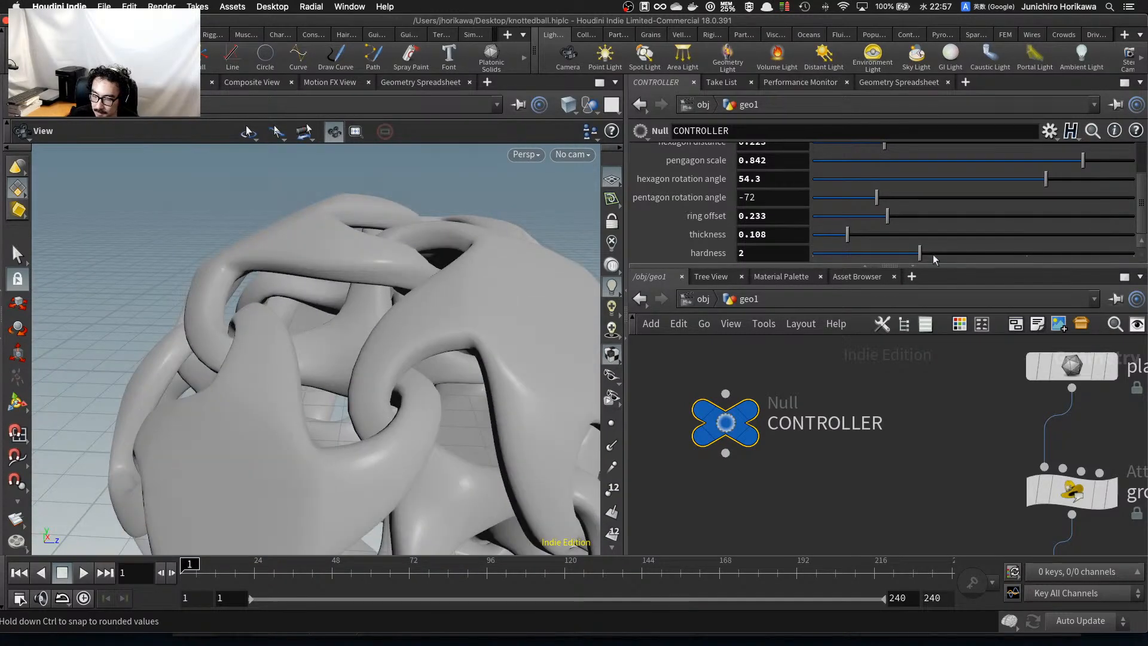
{"action": "left_click", "coordinate": [1026, 254]}
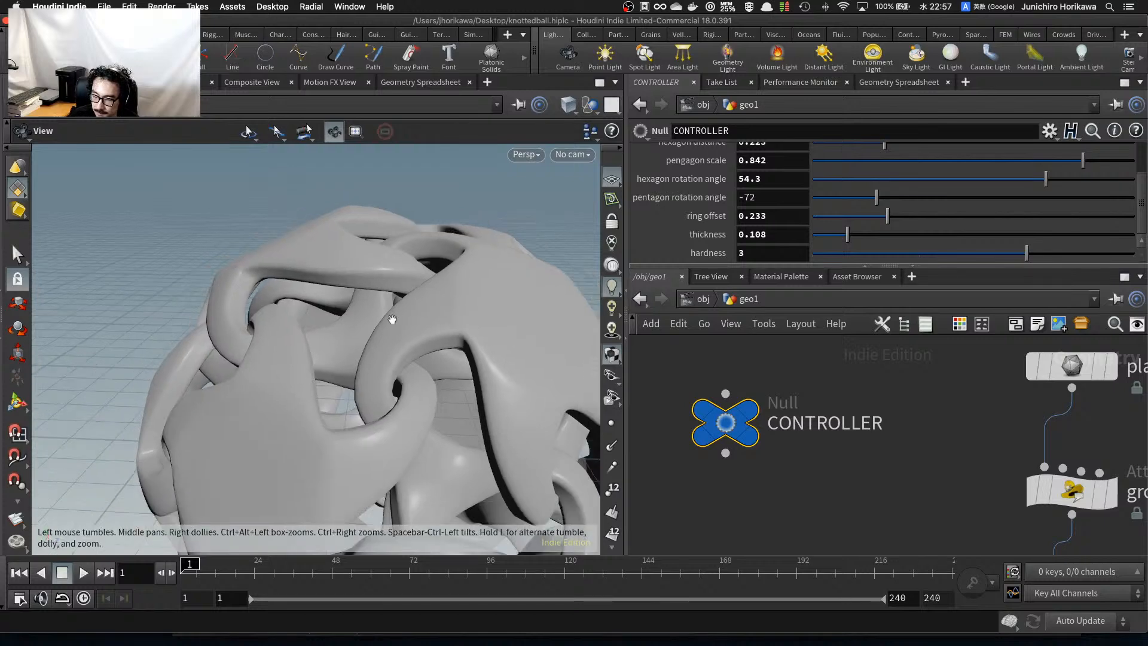
{"action": "scroll", "coordinate": [392, 319], "scroll_direction": "down", "scroll_amount": 5}
{"action": "left_click_drag", "start_coordinate": [405, 373], "coordinate": [428, 381]}
Set the Pow value of the ring_offset attribute wrangle to 0.5.
{"action": "scroll", "coordinate": [748, 404], "scroll_direction": "down", "scroll_amount": 10}
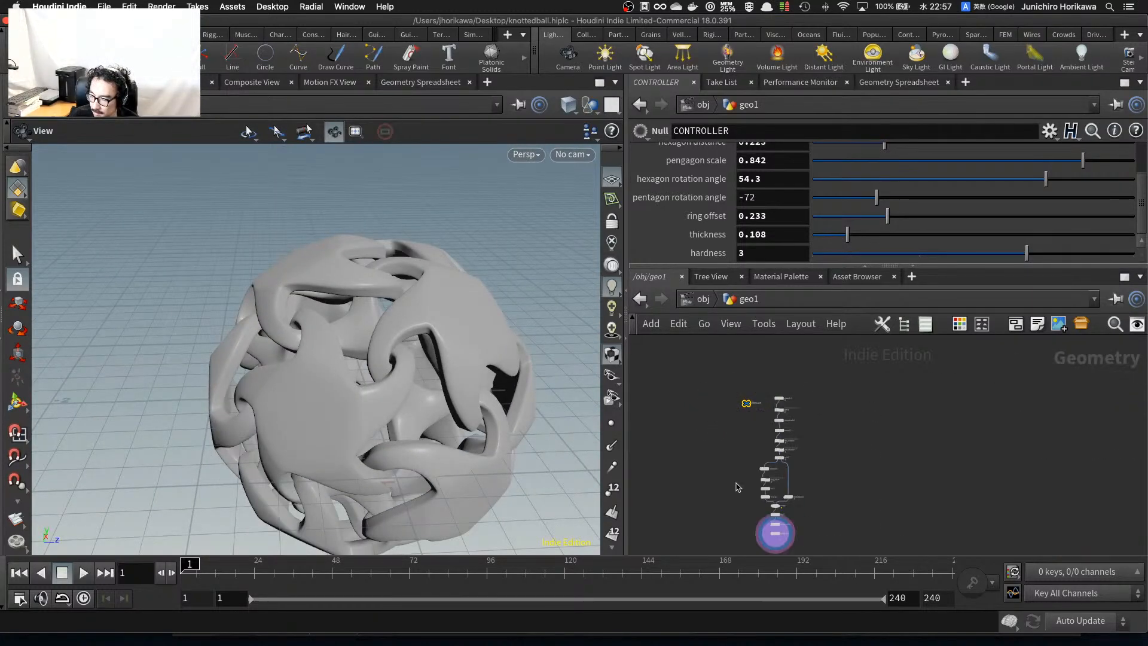
{"action": "middle_click_drag", "start_coordinate": [764, 543], "coordinate": [774, 463]}
{"action": "scroll", "coordinate": [775, 465], "scroll_direction": "up", "scroll_amount": 10}
{"action": "middle_click_drag", "start_coordinate": [774, 402], "coordinate": [771, 506]}
{"action": "middle_click_drag", "start_coordinate": [750, 463], "coordinate": [745, 438]}
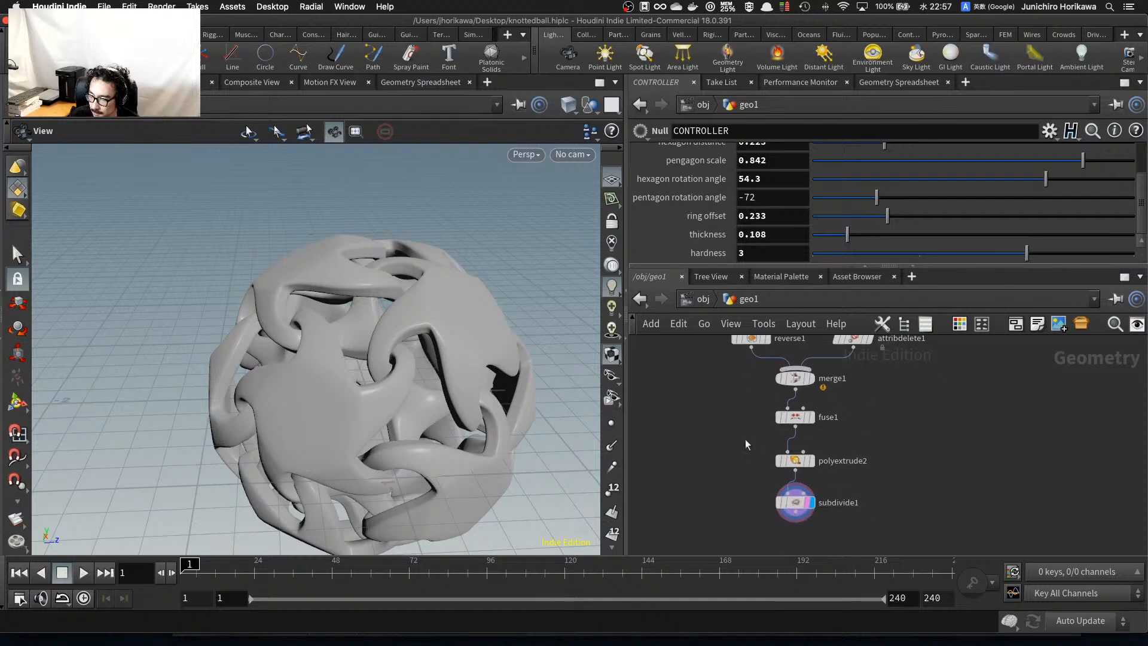
{"action": "scroll", "coordinate": [782, 441], "scroll_direction": "up", "scroll_amount": 2}
{"action": "middle_click_drag", "start_coordinate": [862, 396], "coordinate": [861, 515]}
{"action": "middle_click_drag", "start_coordinate": [754, 454], "coordinate": [766, 529]}
{"action": "middle_click_drag", "start_coordinate": [792, 414], "coordinate": [797, 481]}
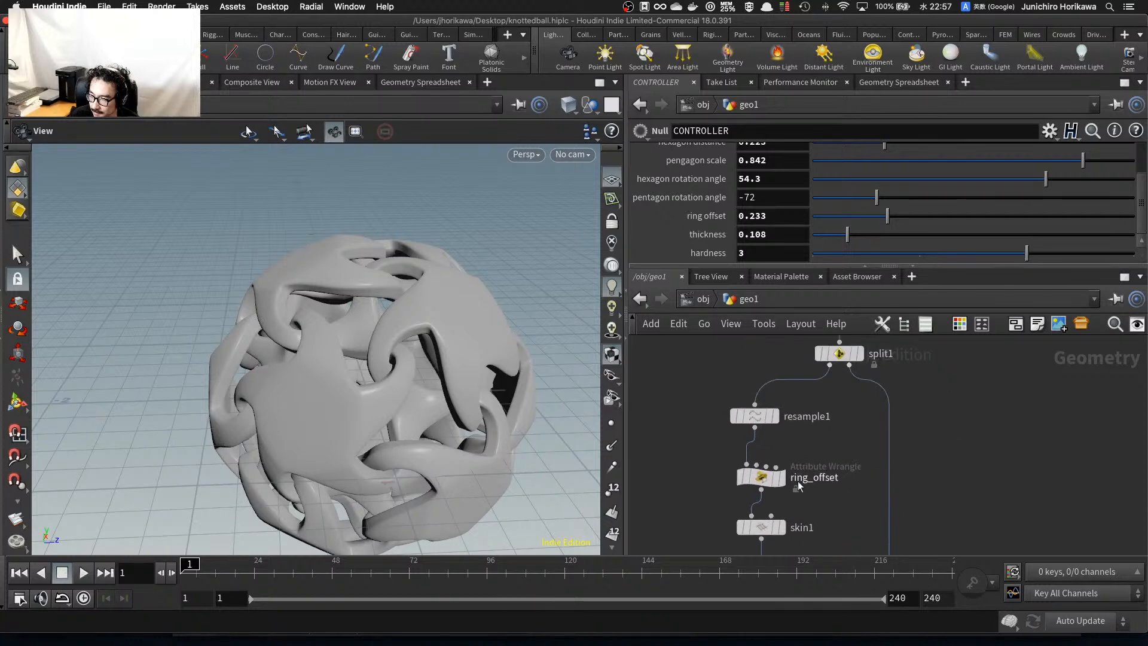
{"action": "left_click", "coordinate": [768, 477]}
{"action": "scroll", "coordinate": [789, 481], "scroll_direction": "up", "scroll_amount": 1}
{"action": "scroll", "coordinate": [1111, 233], "scroll_direction": "down", "scroll_amount": 5}
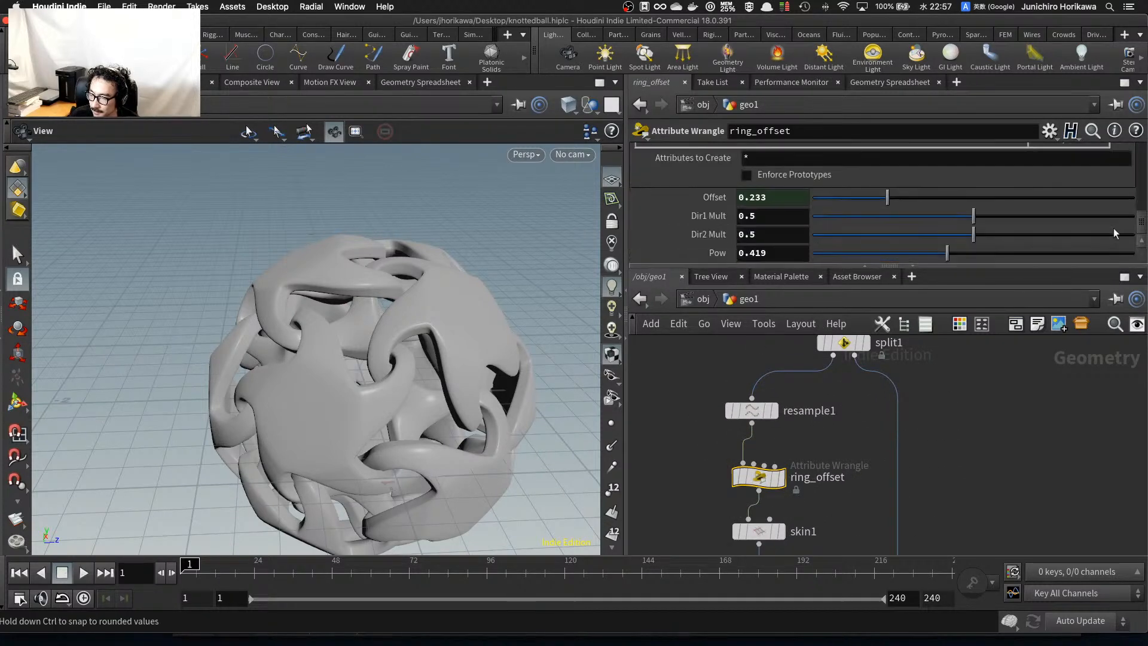
{"action": "left_click_drag", "start_coordinate": [758, 255], "coordinate": [747, 255]}
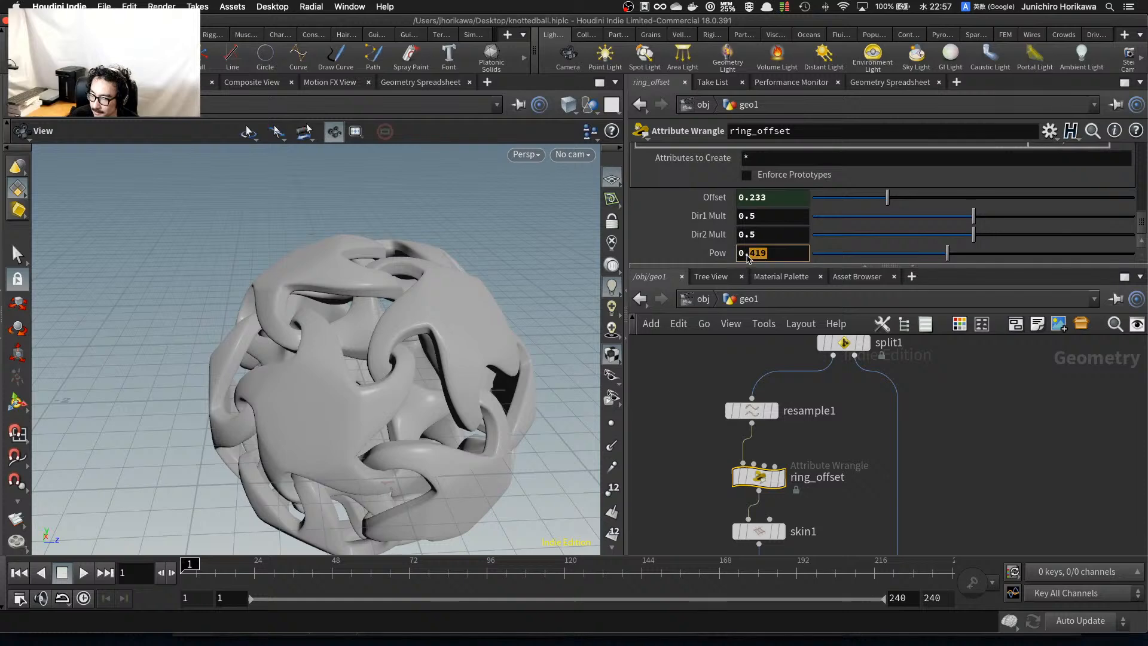
{"action": "type", "text": "5"}
{"action": "key", "text": "Return"}
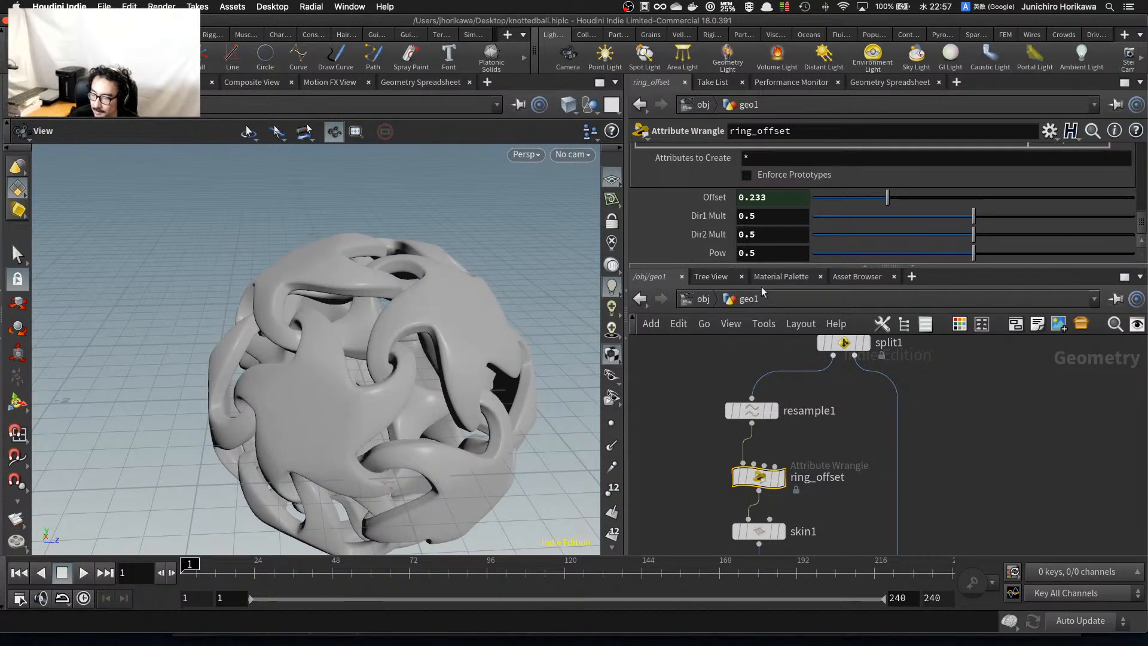
{"action": "mouse_move", "coordinate": [973, 254]}
{"action": "left_mouse_down"}
{"action": "mouse_move", "coordinate": [874, 256]}
{"action": "mouse_move", "coordinate": [1048, 254]}
{"action": "mouse_move", "coordinate": [974, 258]}
{"action": "left_mouse_up"}
{"action": "left_click", "coordinate": [785, 253]}
{"action": "key", "text": "BackSpace"}
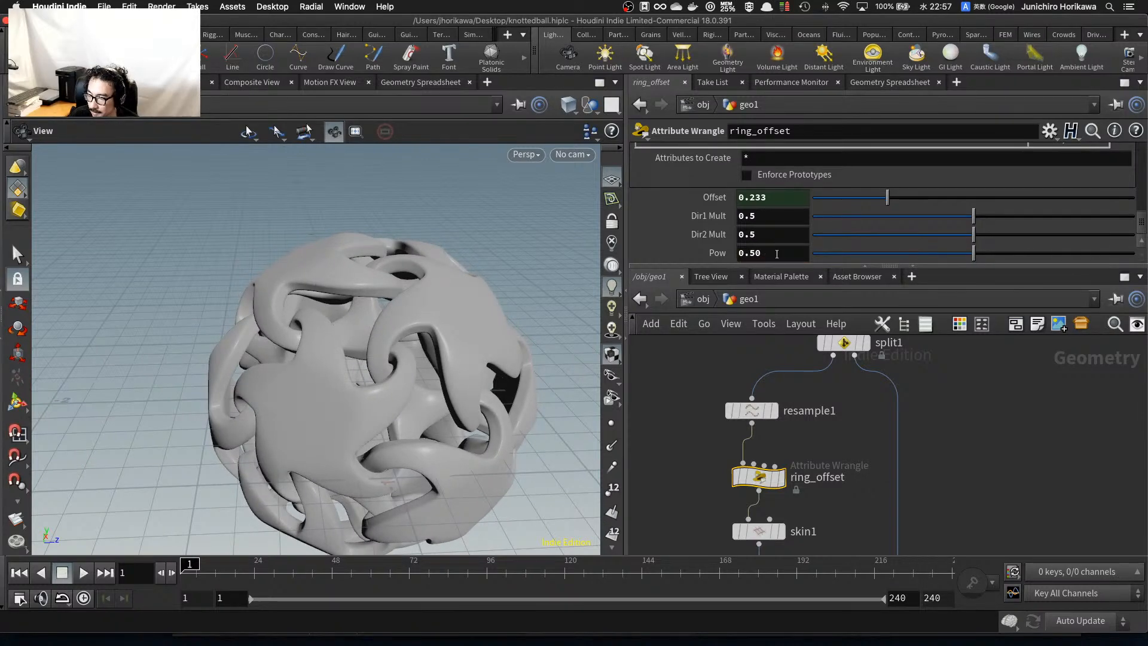
Open the parameter interface editor for the CONTROLLER null and select its ring offset parameter.
{"action": "scroll", "coordinate": [844, 445], "scroll_direction": "down", "scroll_amount": 10}
{"action": "middle_click_drag", "start_coordinate": [829, 398], "coordinate": [820, 468]}
{"action": "scroll", "coordinate": [821, 471], "scroll_direction": "up", "scroll_amount": 10}
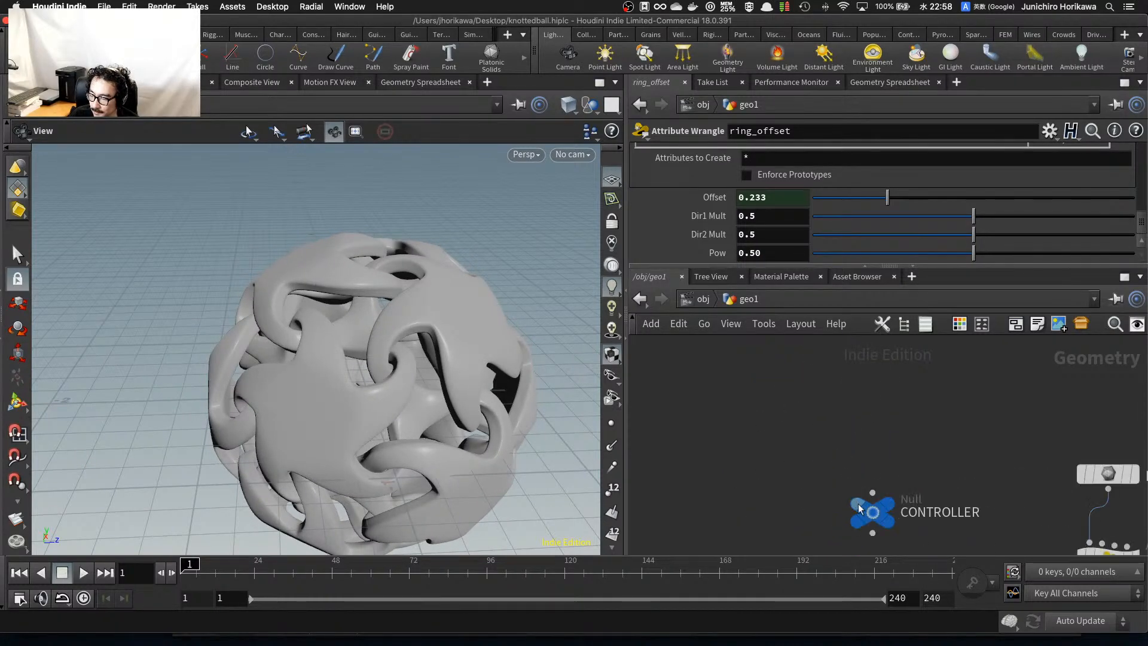
{"action": "left_click", "coordinate": [868, 509]}
{"action": "left_click", "coordinate": [1050, 131]}
{"action": "left_click", "coordinate": [974, 151]}
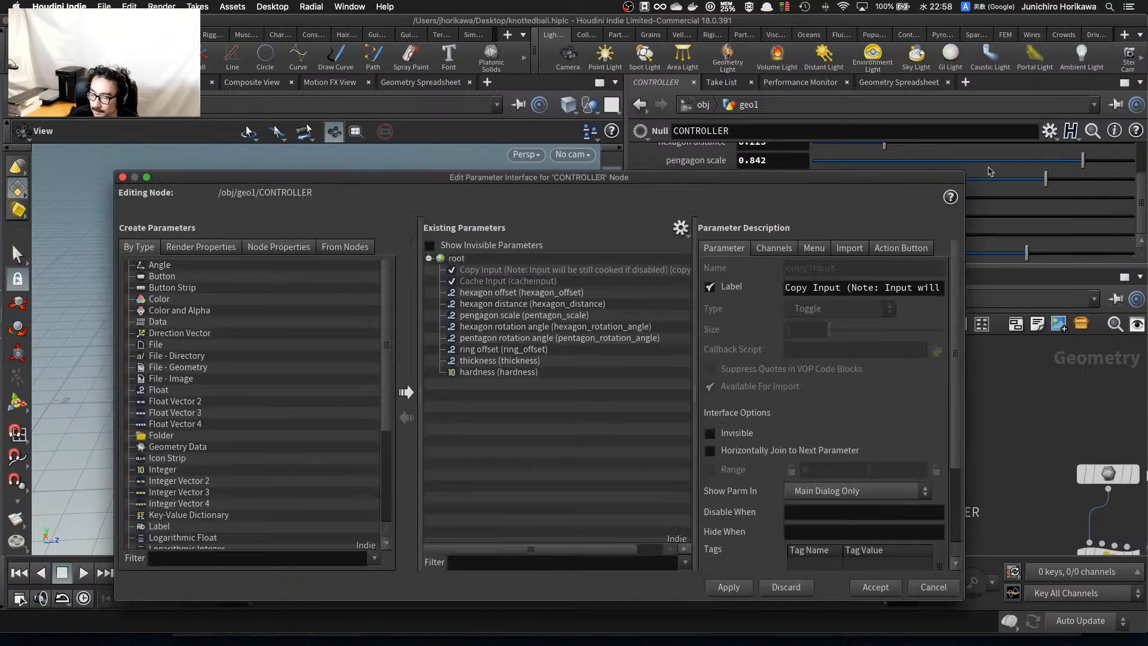
{"action": "left_click", "coordinate": [499, 349]}
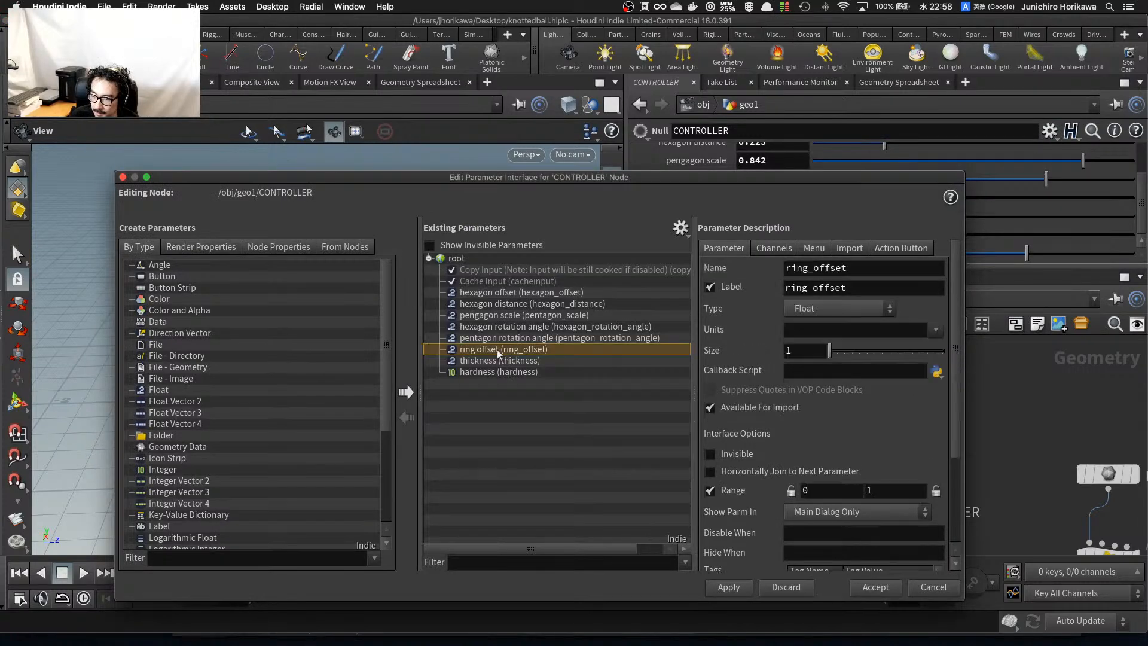
{"action": "left_click_drag", "start_coordinate": [607, 178], "coordinate": [494, 175]}
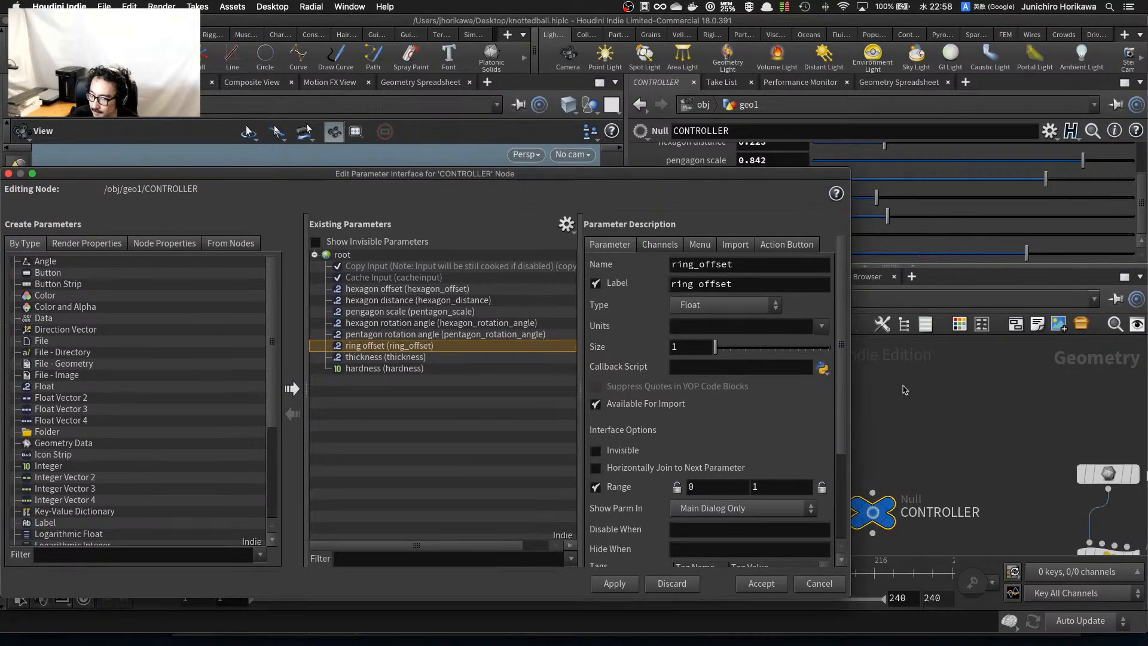
Show the ring_offset wrangle's parameters beside the open CONTROLLER parameter interface editor.
{"action": "scroll", "coordinate": [933, 391], "scroll_direction": "down", "scroll_amount": 10}
{"action": "scroll", "coordinate": [976, 452], "scroll_direction": "up", "scroll_amount": 5}
{"action": "scroll", "coordinate": [938, 445], "scroll_direction": "up", "scroll_amount": 5}
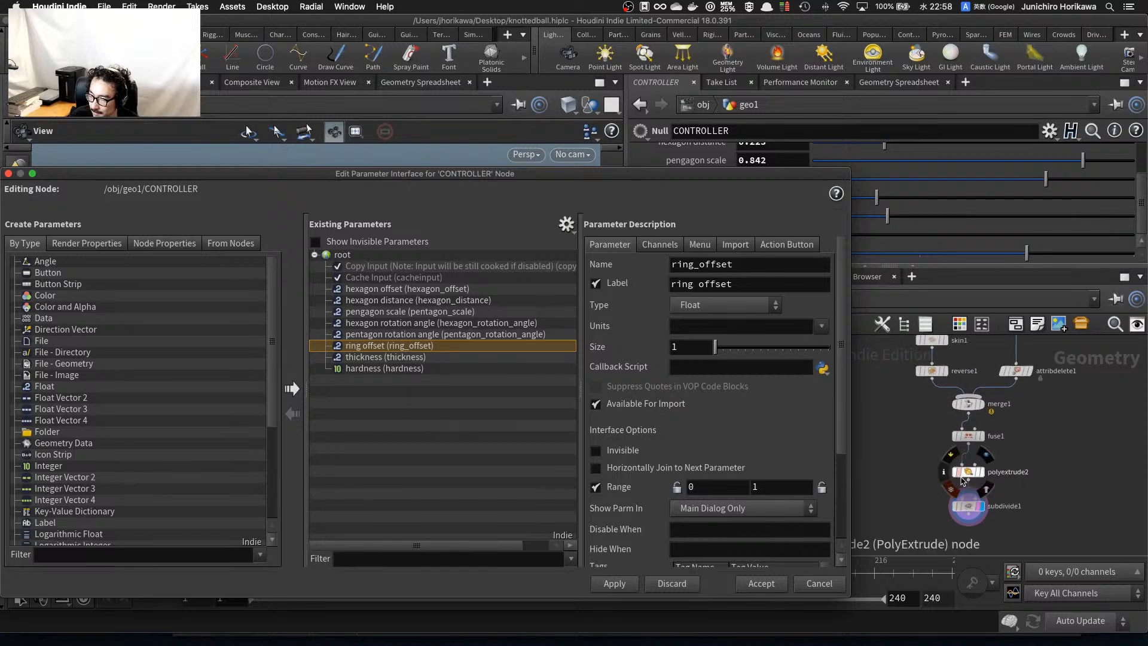
{"action": "middle_click_drag", "start_coordinate": [950, 482], "coordinate": [958, 482]}
{"action": "scroll", "coordinate": [969, 467], "scroll_direction": "down", "scroll_amount": 5}
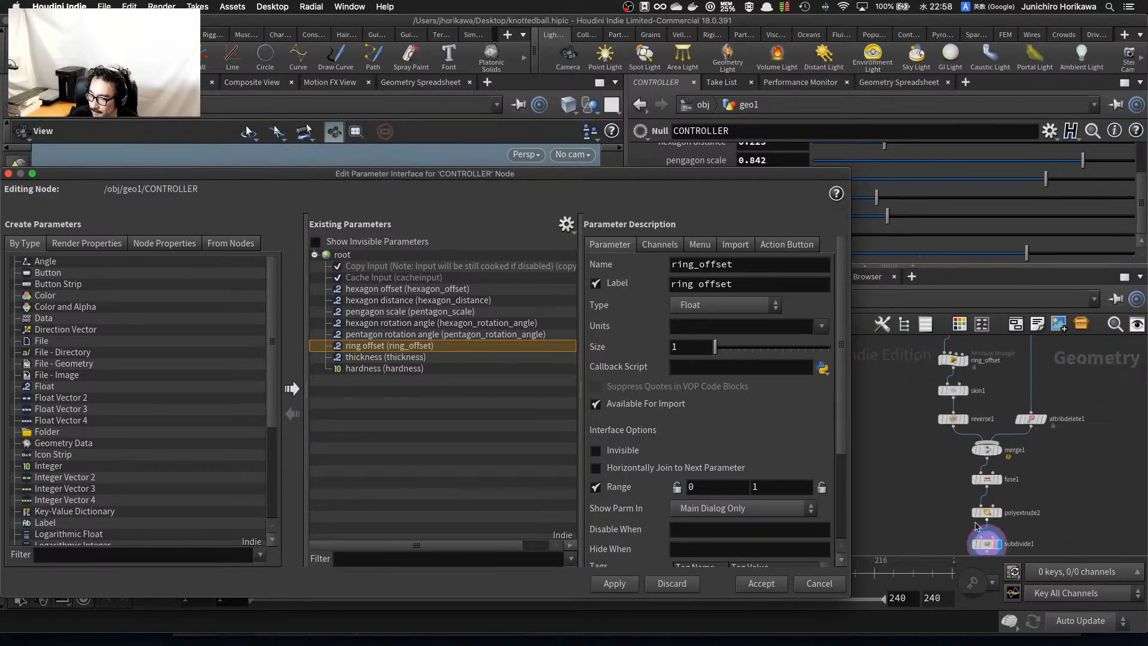
{"action": "scroll", "coordinate": [976, 523], "scroll_direction": "up", "scroll_amount": 3}
{"action": "scroll", "coordinate": [1011, 512], "scroll_direction": "up", "scroll_amount": 4}
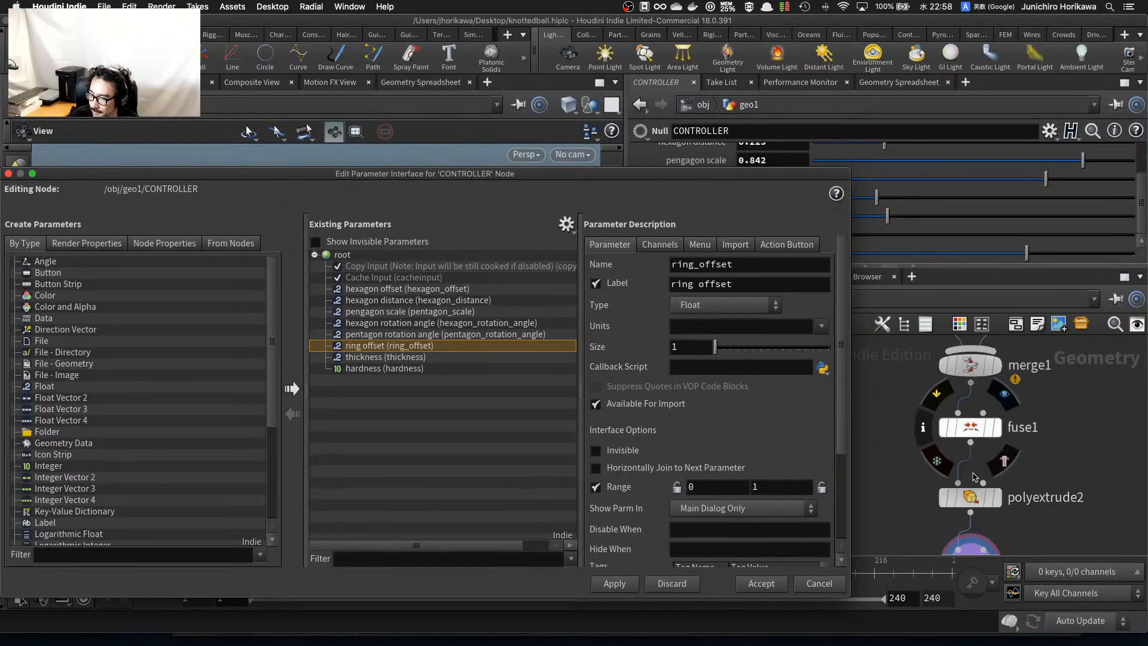
{"action": "scroll", "coordinate": [1016, 421], "scroll_direction": "down", "scroll_amount": 4}
{"action": "middle_click_drag", "start_coordinate": [1017, 410], "coordinate": [1020, 511]}
{"action": "middle_click_drag", "start_coordinate": [967, 426], "coordinate": [1005, 505]}
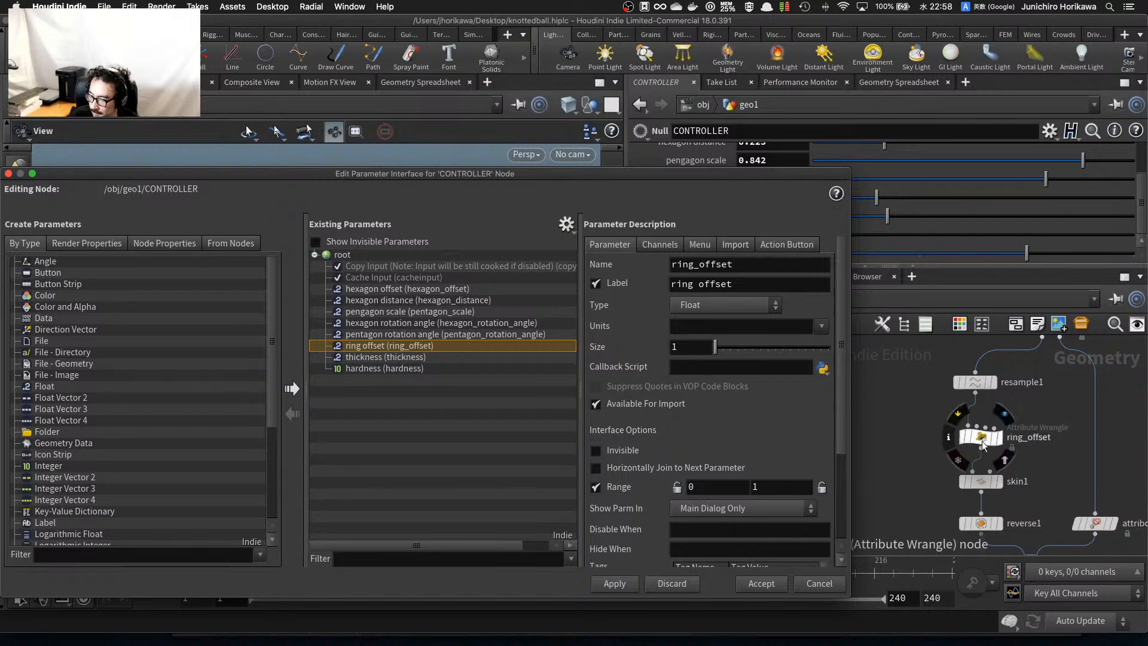
{"action": "left_click", "coordinate": [981, 437]}
{"action": "left_click_drag", "start_coordinate": [774, 174], "coordinate": [570, 169]}
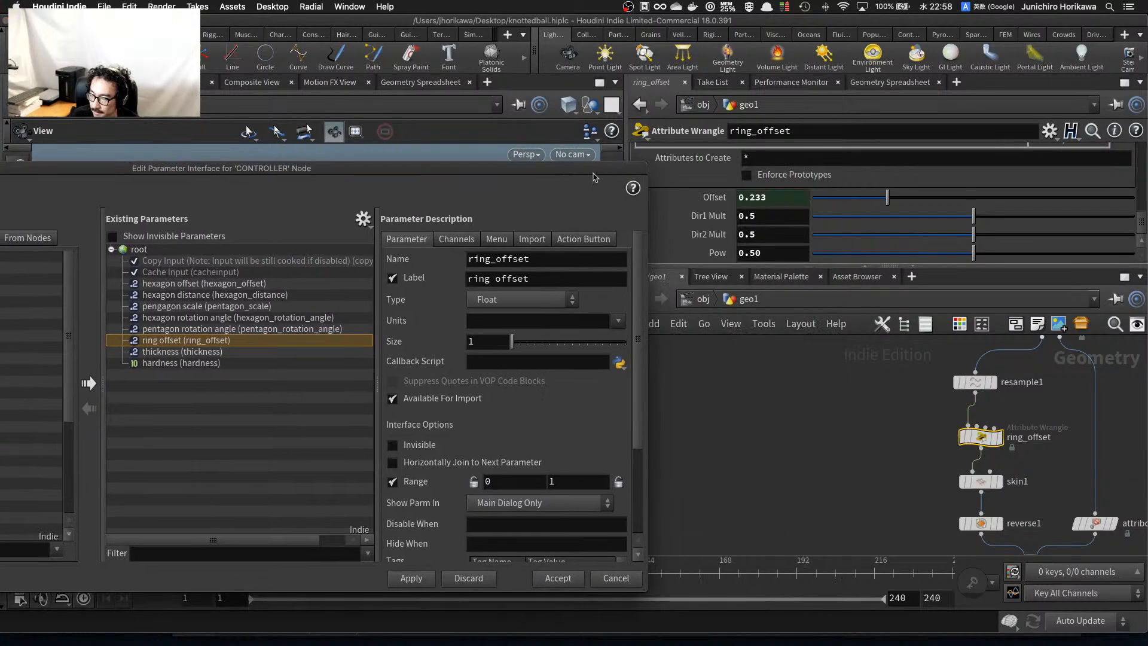
Add the ring_offset wrangle's Pow parameter to CONTROLLER's existing parameters, directly below ring offset.
{"action": "left_click_drag", "start_coordinate": [160, 349], "coordinate": [163, 351]}
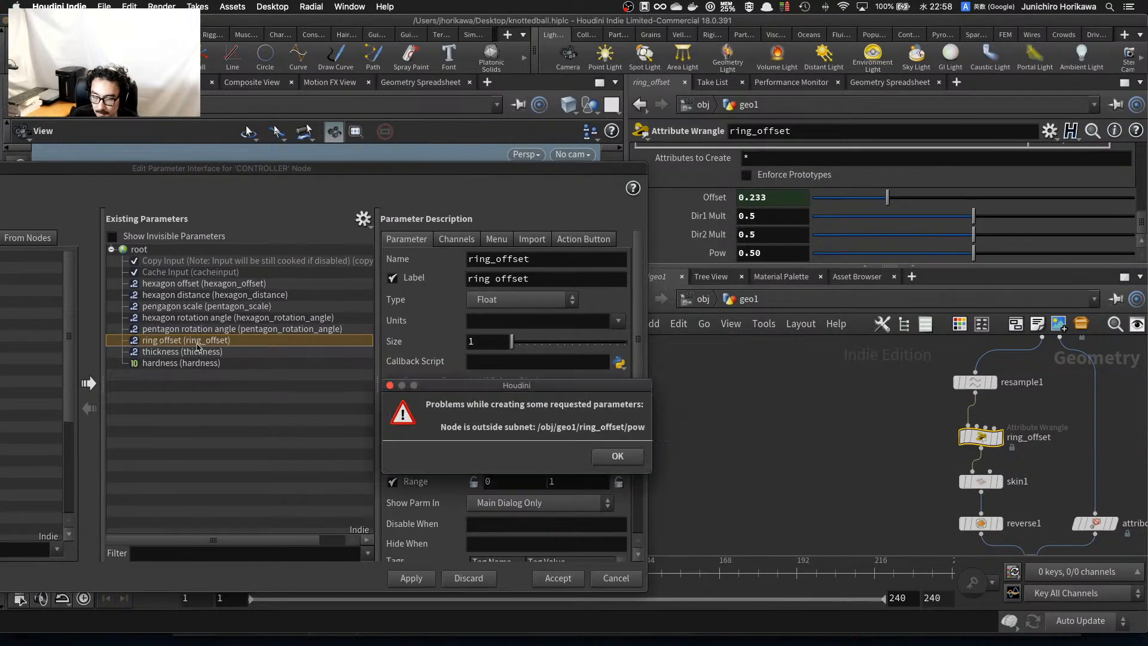
{"action": "key", "text": "Return"}
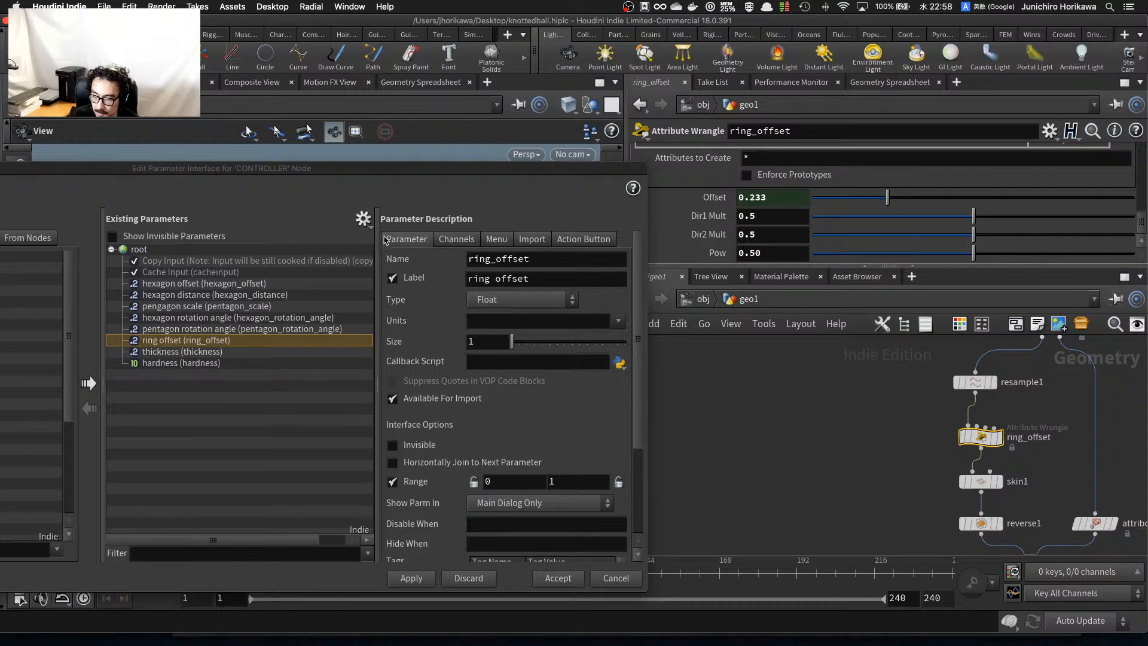
{"action": "left_click", "coordinate": [363, 218]}
{"action": "left_click", "coordinate": [405, 331]}
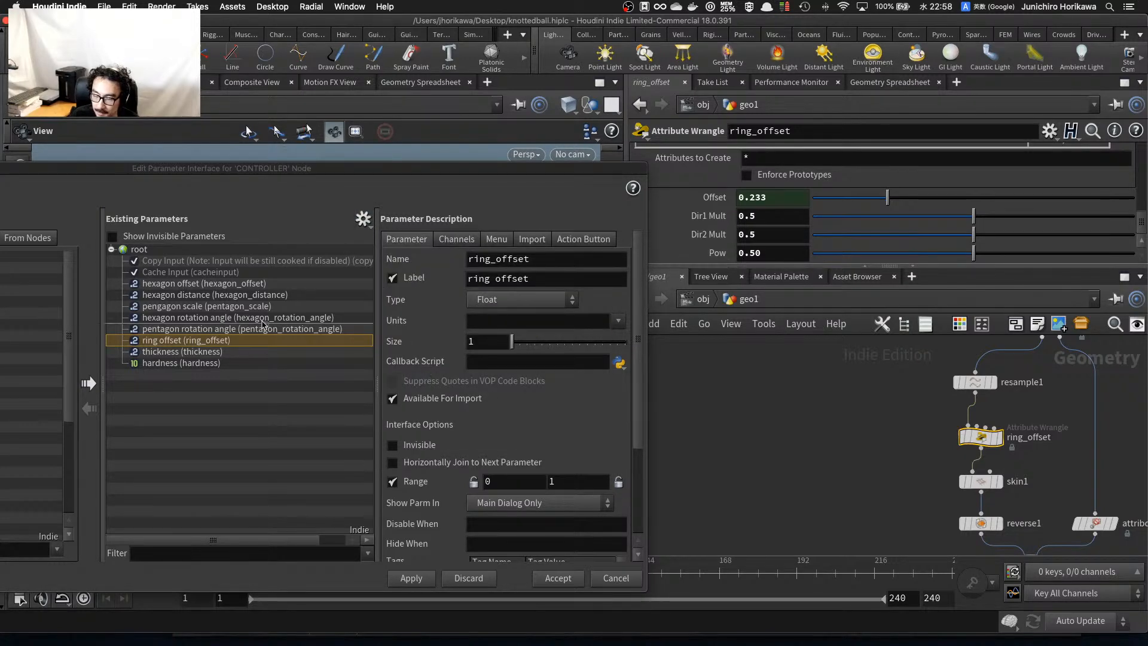
{"action": "left_click_drag", "start_coordinate": [226, 353], "coordinate": [226, 349]}
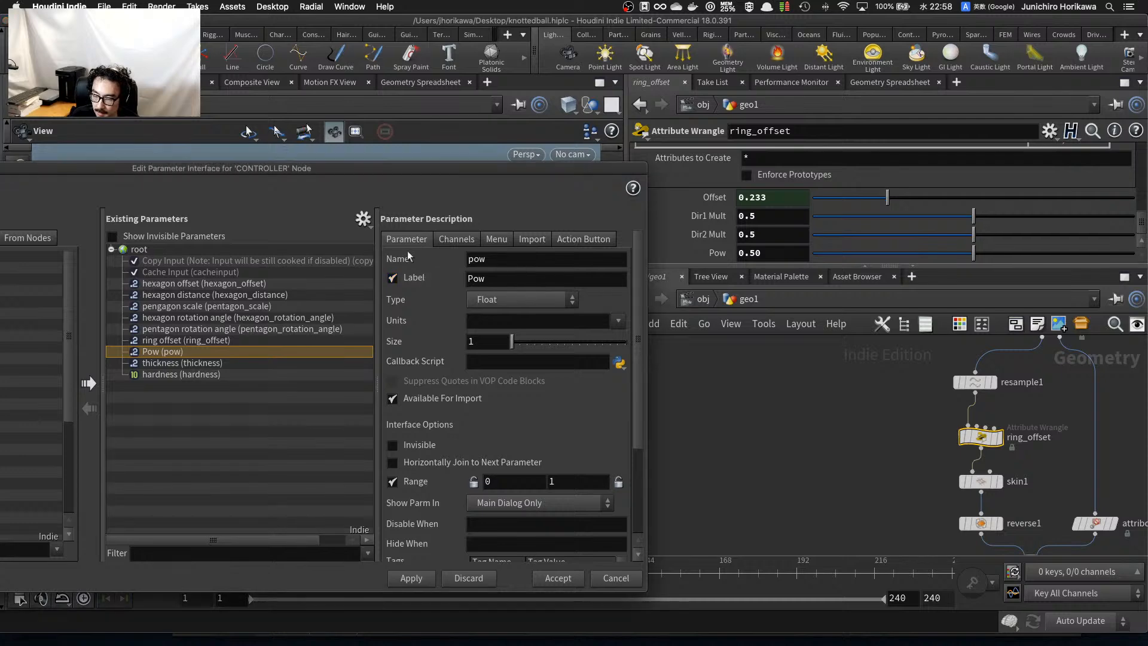
Give the added Pow parameter the name ring_pow and the label "ring pow", and accept the CONTROLLER interface changes.
{"action": "type", "text": "ring_"}
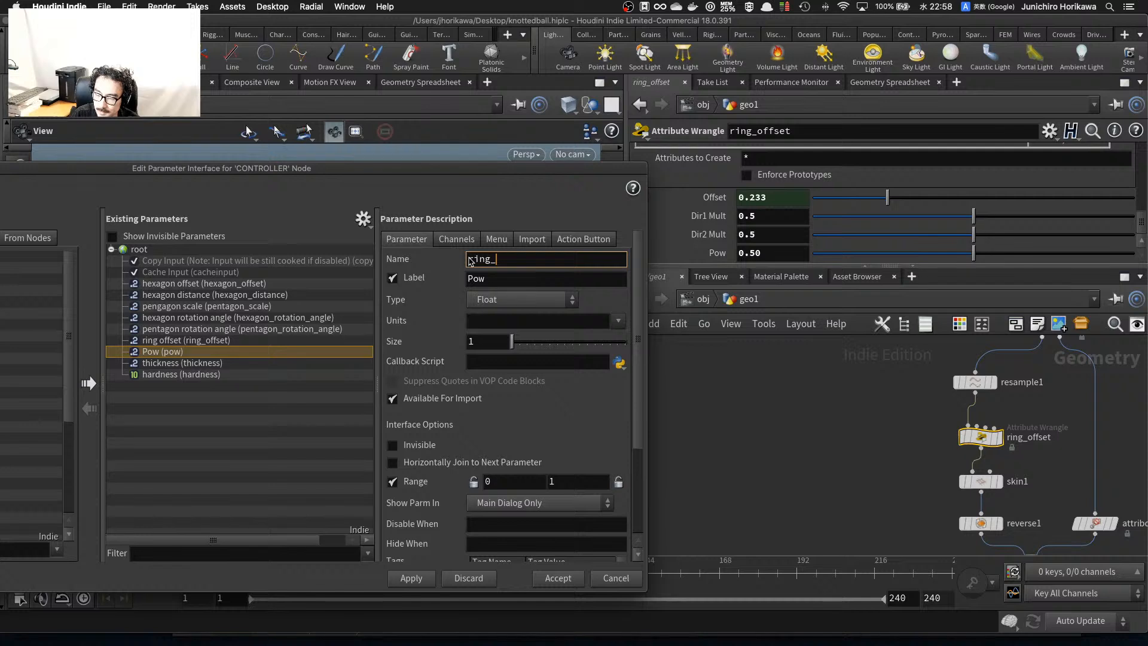
{"action": "type", "text": "pow"}
{"action": "key", "text": "Tab"}
{"action": "type", "text": "ring_"}
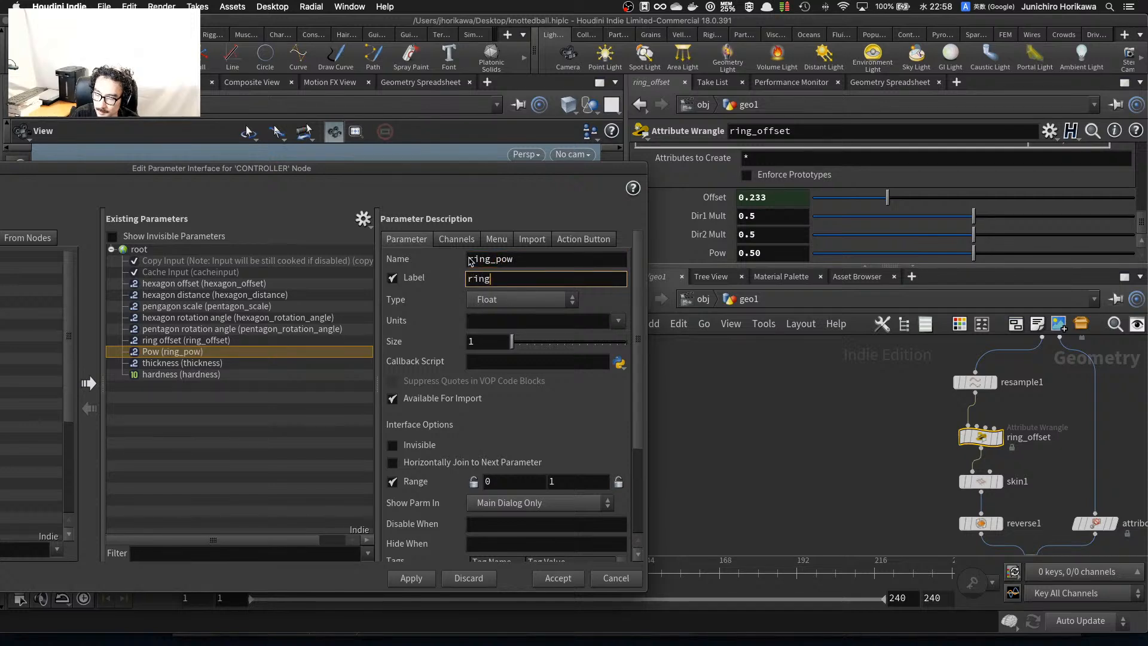
{"action": "type", "text": " pow"}
{"action": "key", "text": "Return"}
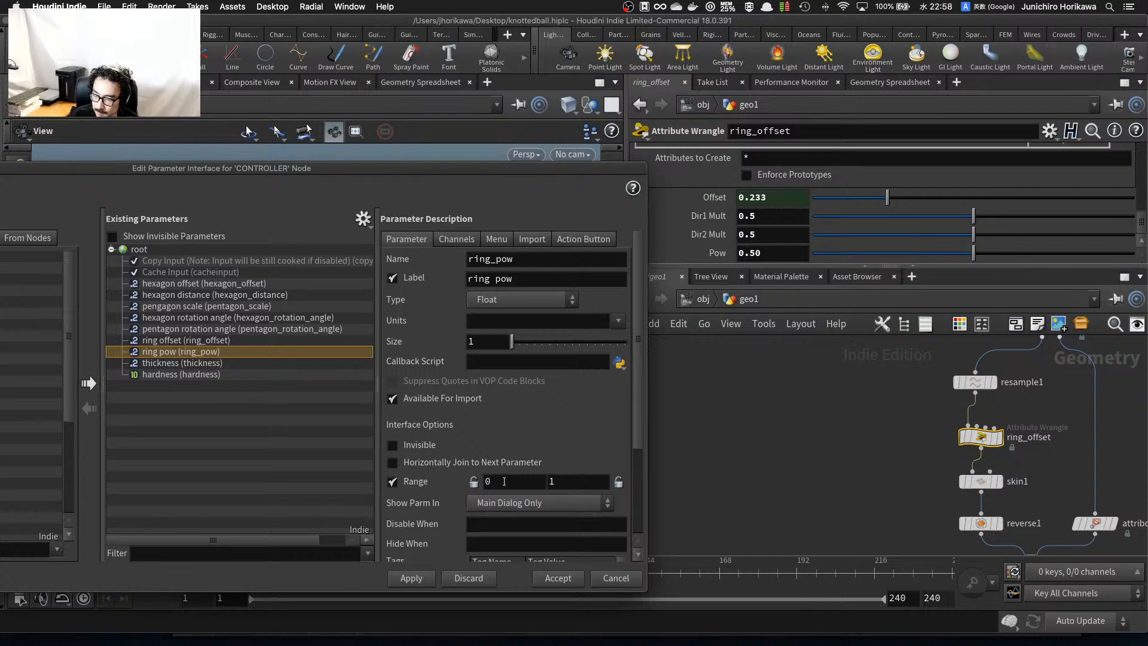
{"action": "left_click", "coordinate": [412, 578]}
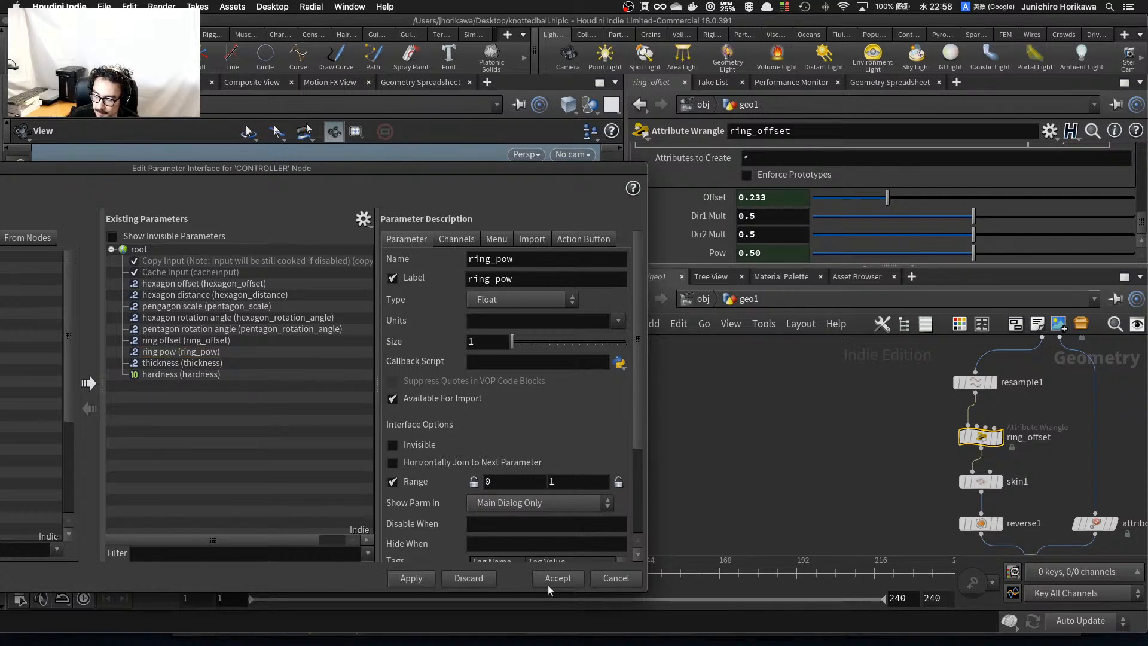
{"action": "left_click", "coordinate": [555, 578]}
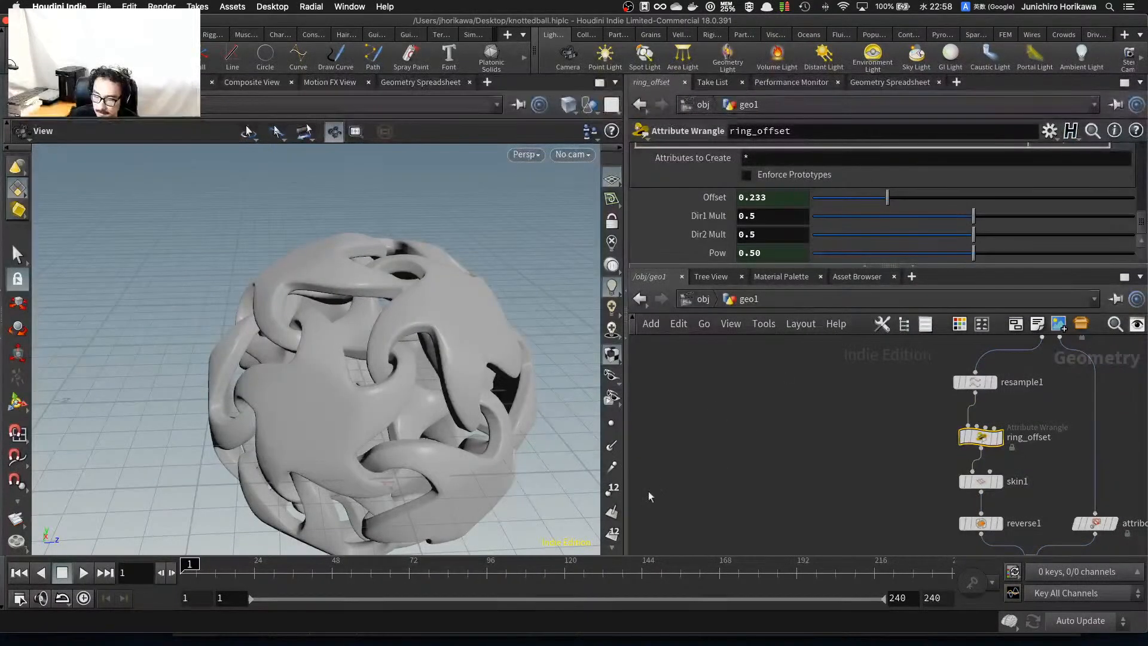
Save the knottedball scene and examine the ball's rings up close from different angles.
{"action": "scroll", "coordinate": [423, 397], "scroll_direction": "down", "scroll_amount": 3}
{"action": "left_click_drag", "start_coordinate": [420, 397], "coordinate": [317, 281]}
{"action": "key", "text": "super+s"}
{"action": "scroll", "coordinate": [390, 398], "scroll_direction": "up", "scroll_amount": 5}
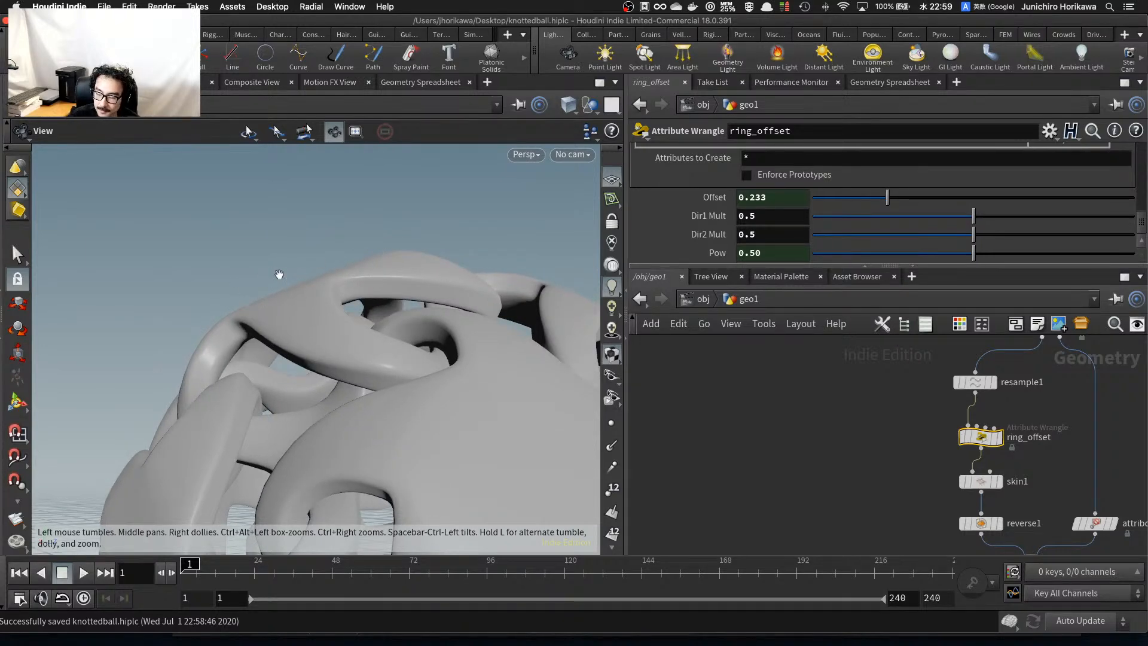
{"action": "scroll", "coordinate": [742, 419], "scroll_direction": "down", "scroll_amount": 5}
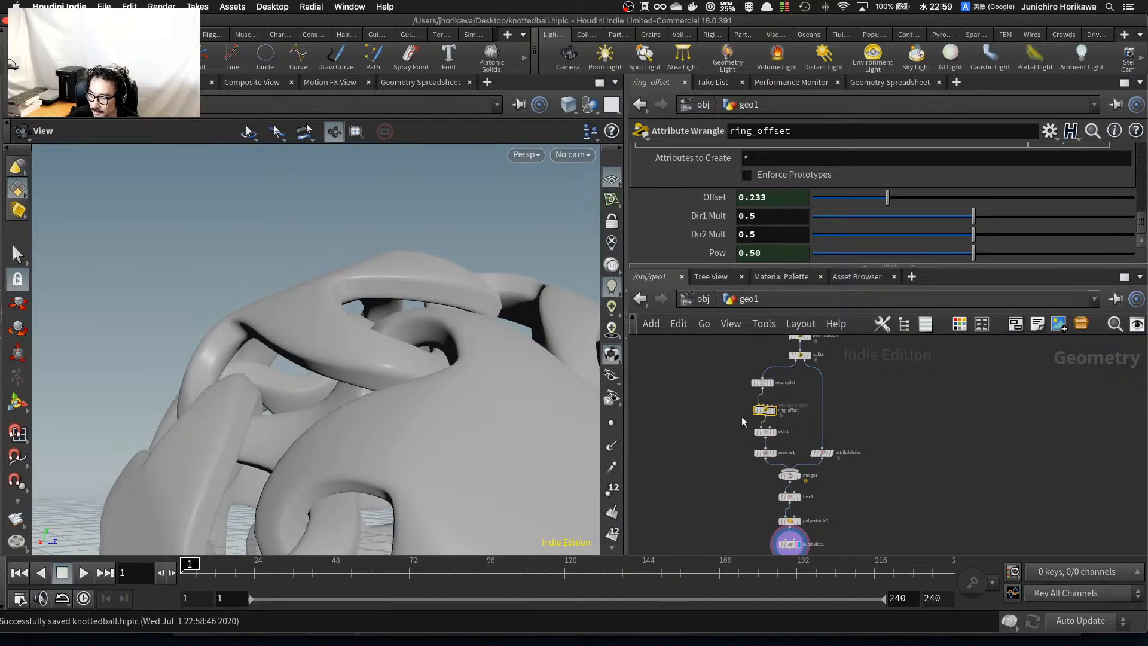
{"action": "scroll", "coordinate": [741, 416], "scroll_direction": "up", "scroll_amount": 5}
{"action": "left_click_drag", "start_coordinate": [442, 418], "coordinate": [489, 449]}
Display the outputs of ring_offset, split1 and pen_rotation in turn, and examine the raised pentagon faces edge-on.
{"action": "scroll", "coordinate": [733, 472], "scroll_direction": "down", "scroll_amount": 5}
{"action": "scroll", "coordinate": [759, 475], "scroll_direction": "up", "scroll_amount": 5}
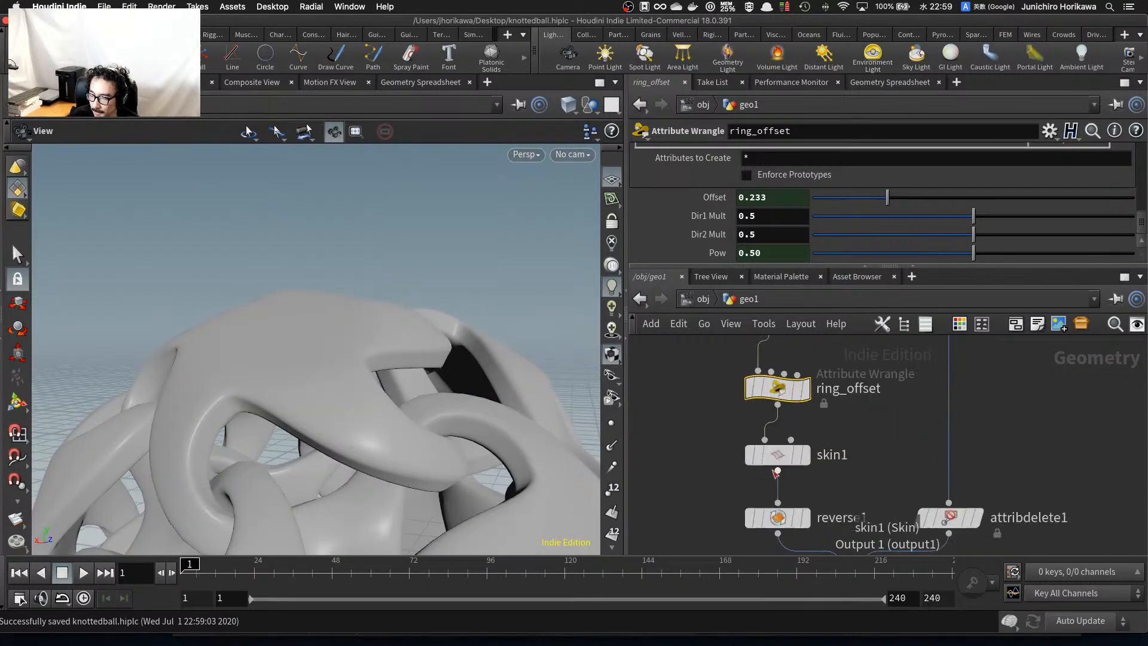
{"action": "left_click", "coordinate": [804, 387]}
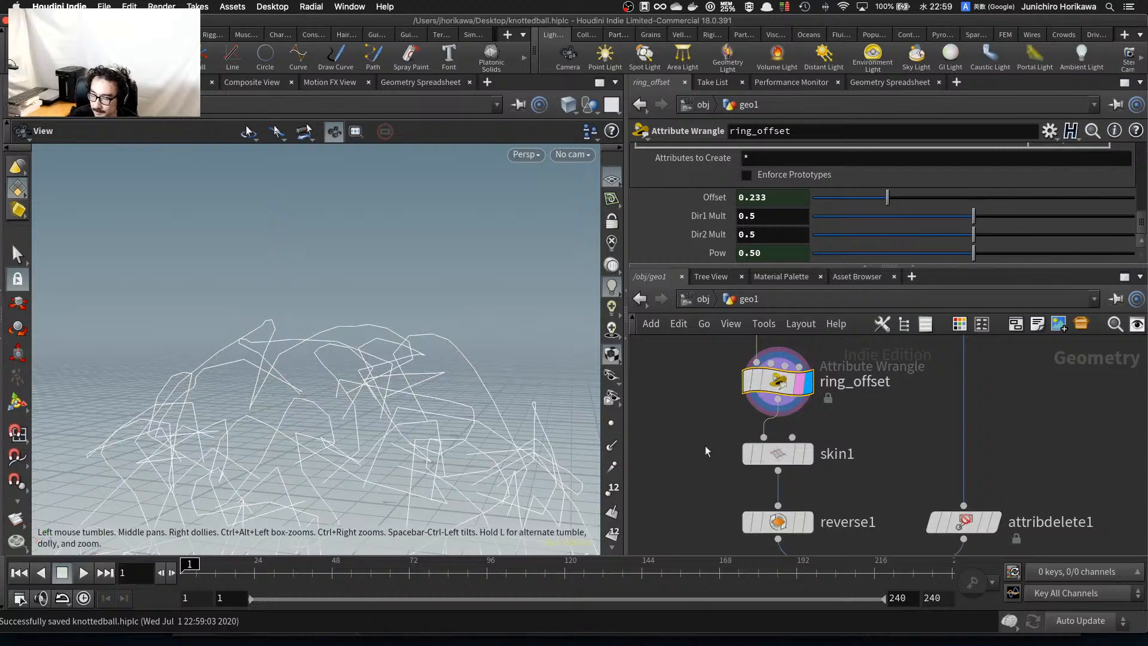
{"action": "scroll", "coordinate": [831, 423], "scroll_direction": "down", "scroll_amount": 4}
{"action": "scroll", "coordinate": [878, 454], "scroll_direction": "up", "scroll_amount": 5}
{"action": "left_click", "coordinate": [864, 480]}
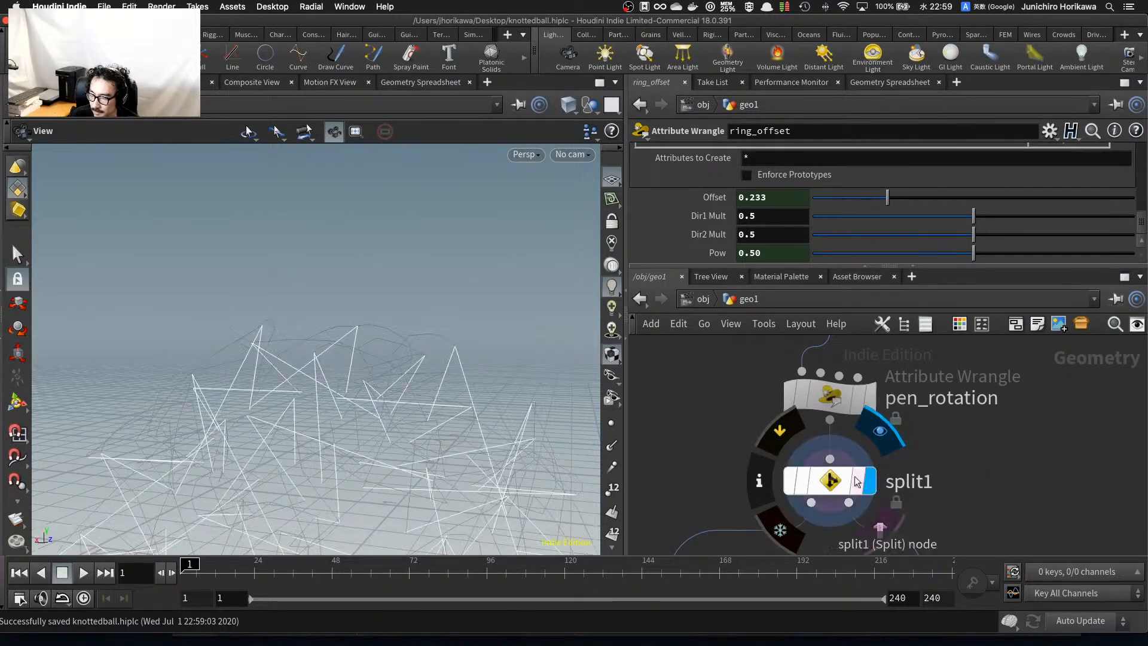
{"action": "left_click", "coordinate": [868, 395]}
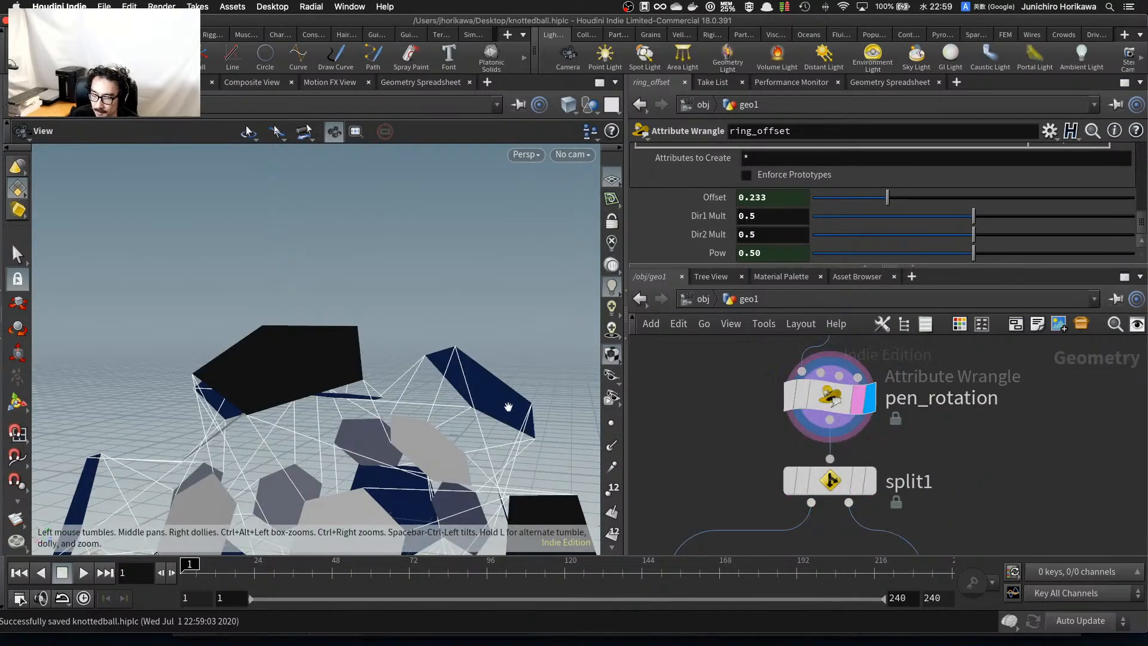
{"action": "left_click_drag", "start_coordinate": [509, 407], "coordinate": [220, 408]}
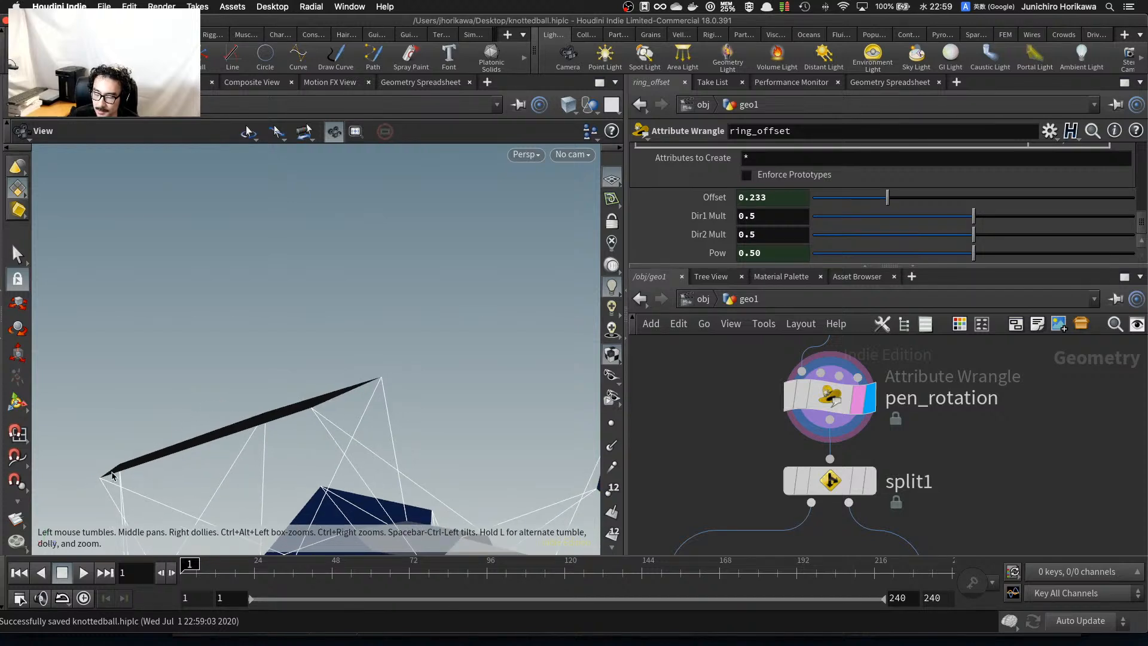
{"action": "left_click_drag", "start_coordinate": [272, 407], "coordinate": [239, 419]}
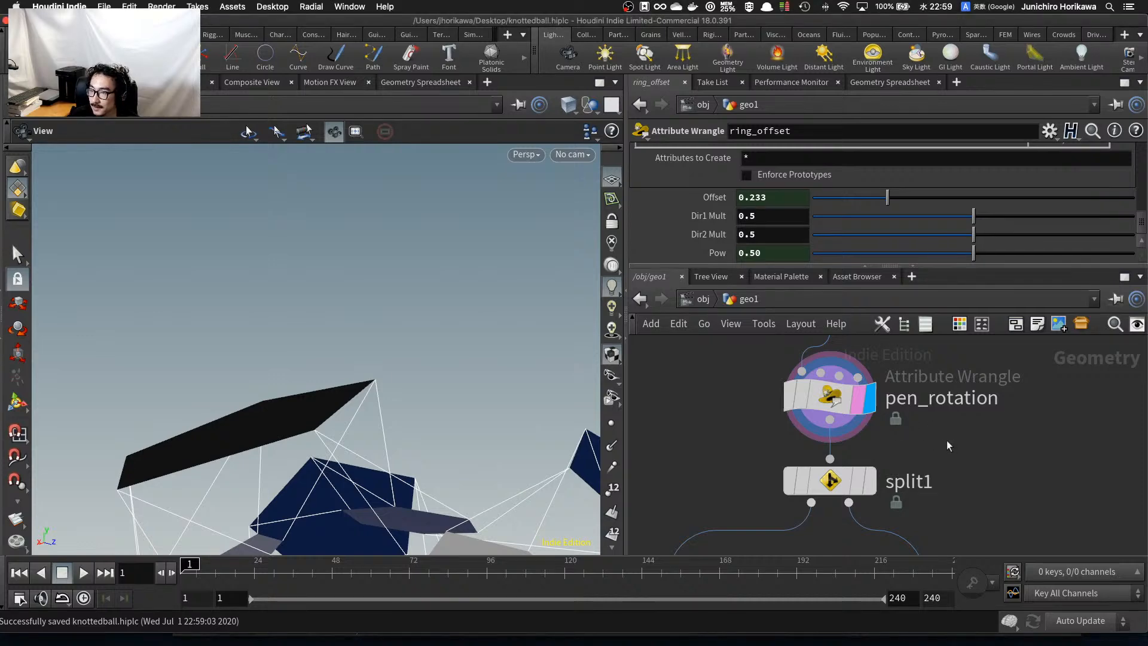
Open the pen_rotation wrangle's VEX code in the large expression editor.
{"action": "left_click", "coordinate": [852, 398]}
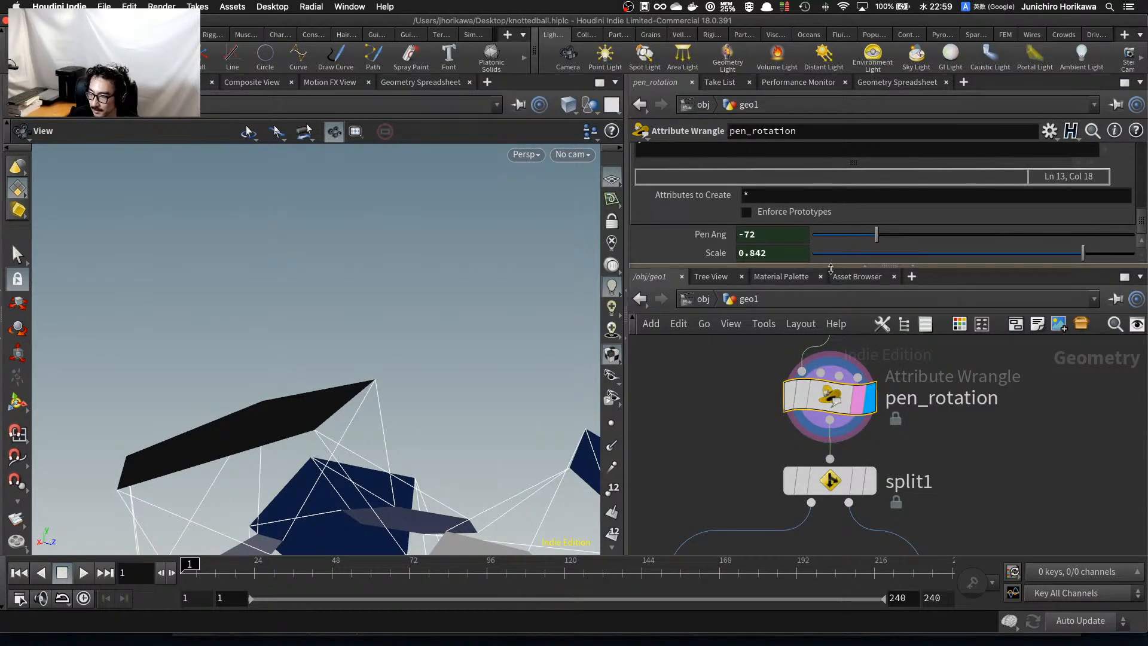
{"action": "left_click_drag", "start_coordinate": [829, 265], "coordinate": [828, 398]}
{"action": "left_click", "coordinate": [800, 263]}
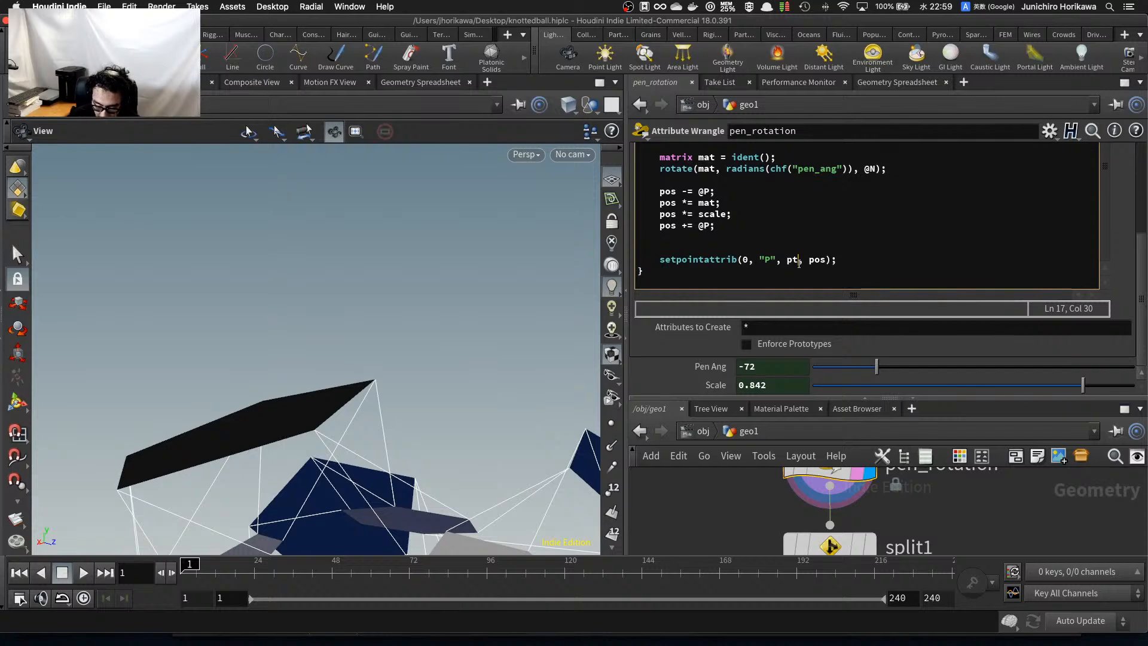
{"action": "key", "text": "alt+e"}
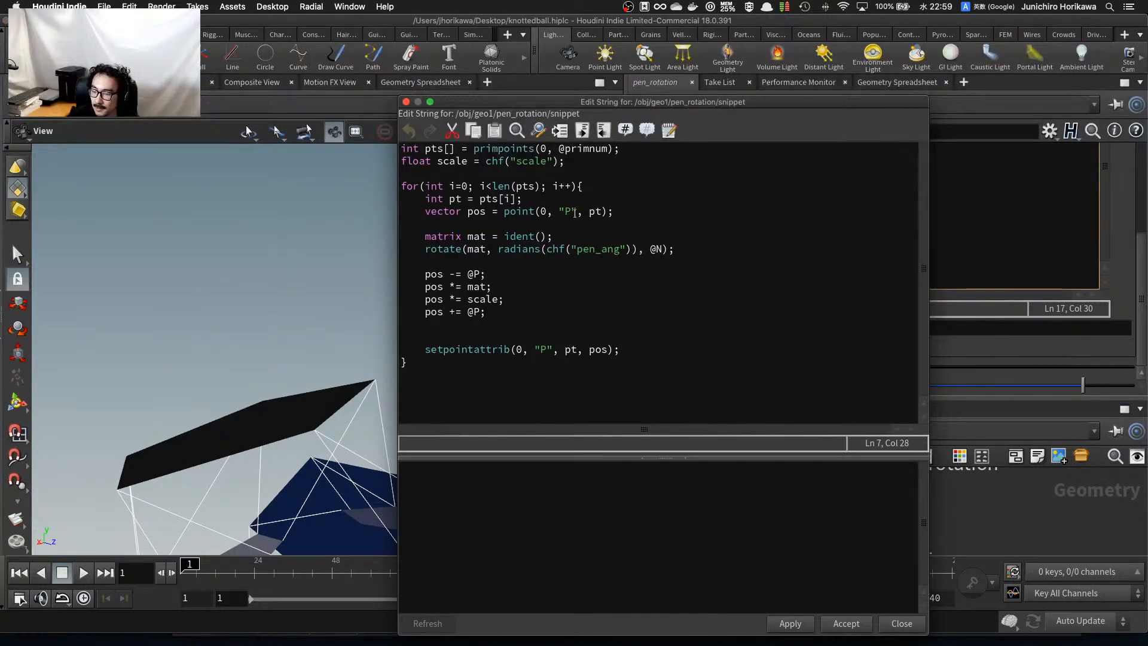
{"action": "left_click", "coordinate": [406, 102]}
{"action": "scroll", "coordinate": [770, 536], "scroll_direction": "down", "scroll_amount": 5}
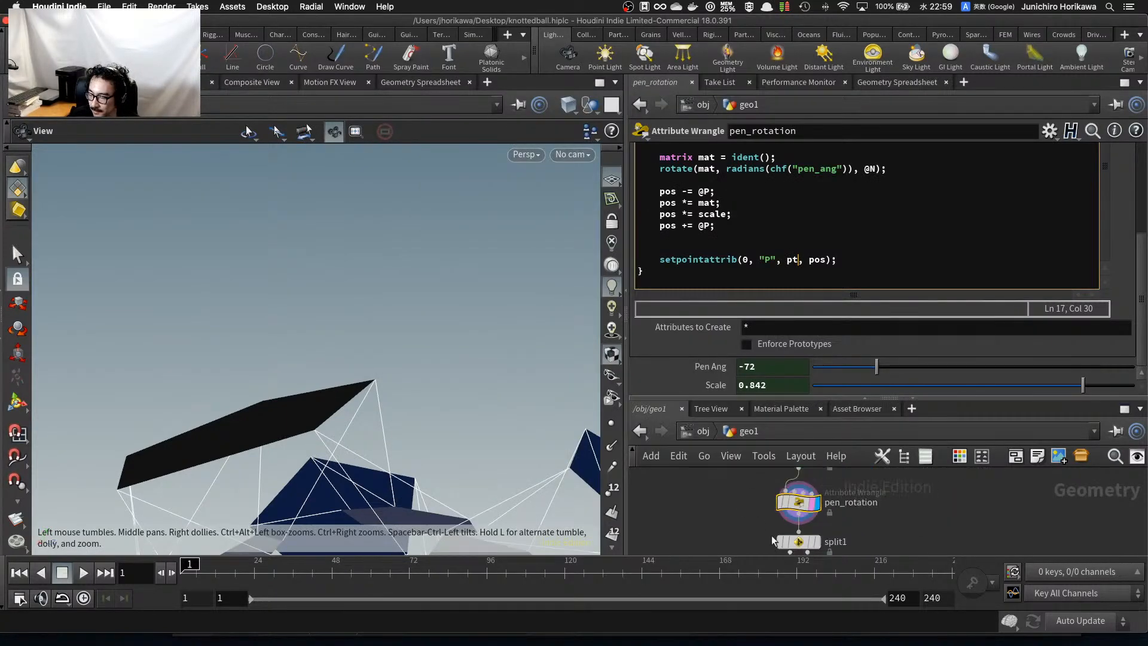
{"action": "scroll", "coordinate": [796, 511], "scroll_direction": "up", "scroll_amount": 4}
{"action": "left_click", "coordinate": [793, 237]}
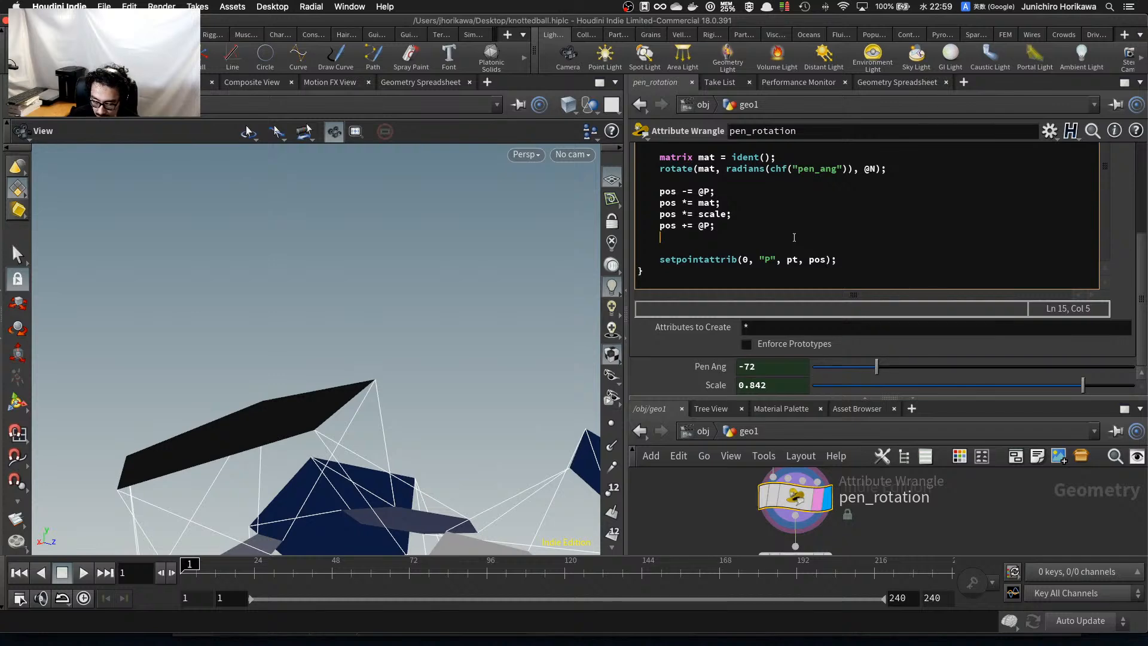
{"action": "key", "text": "alt+e"}
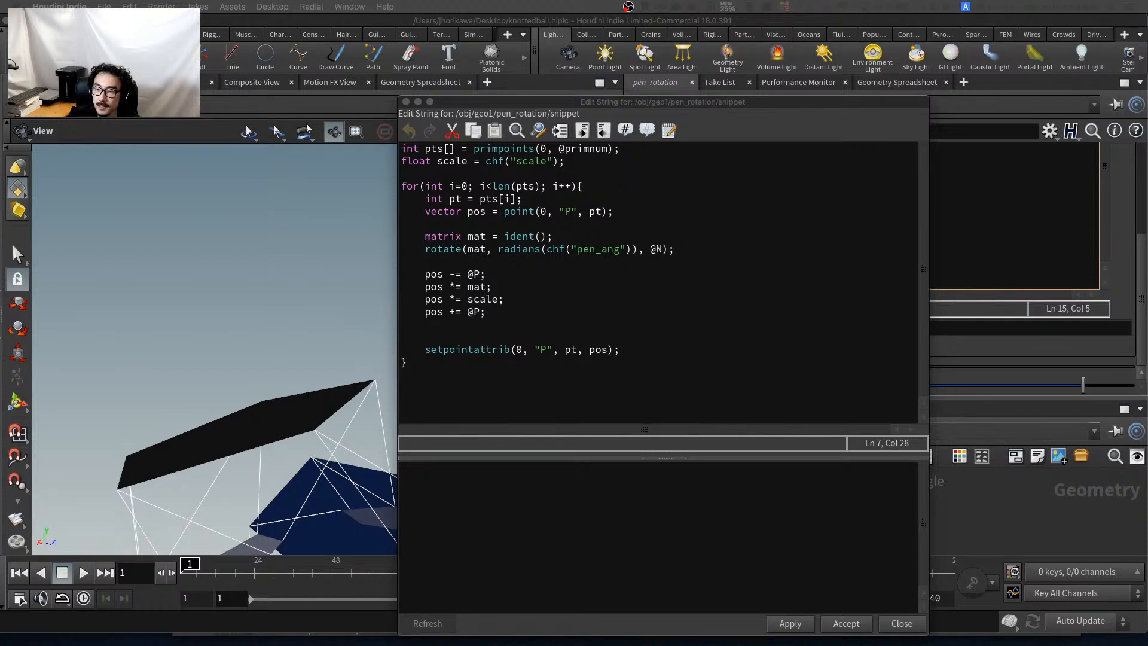
Add a new line below the scale declaration and begin declaring an integer variable named cen.
{"action": "left_click", "coordinate": [604, 161]}
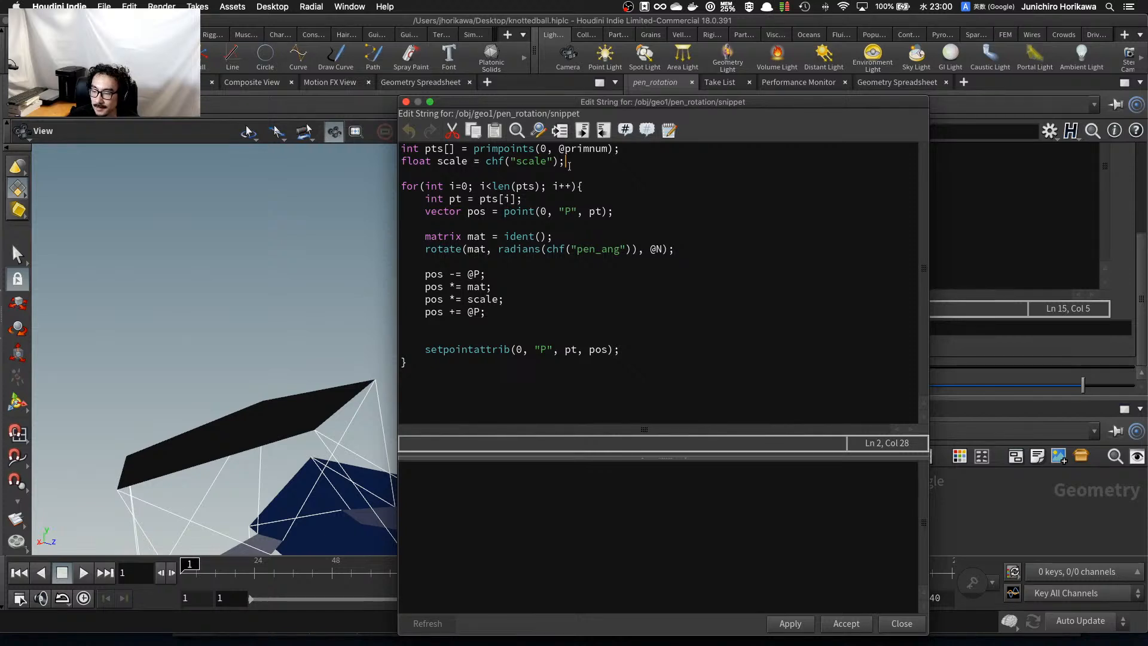
{"action": "key", "text": "Return"}
{"action": "key", "text": "Return"}
{"action": "type", "text": "int cen ="}
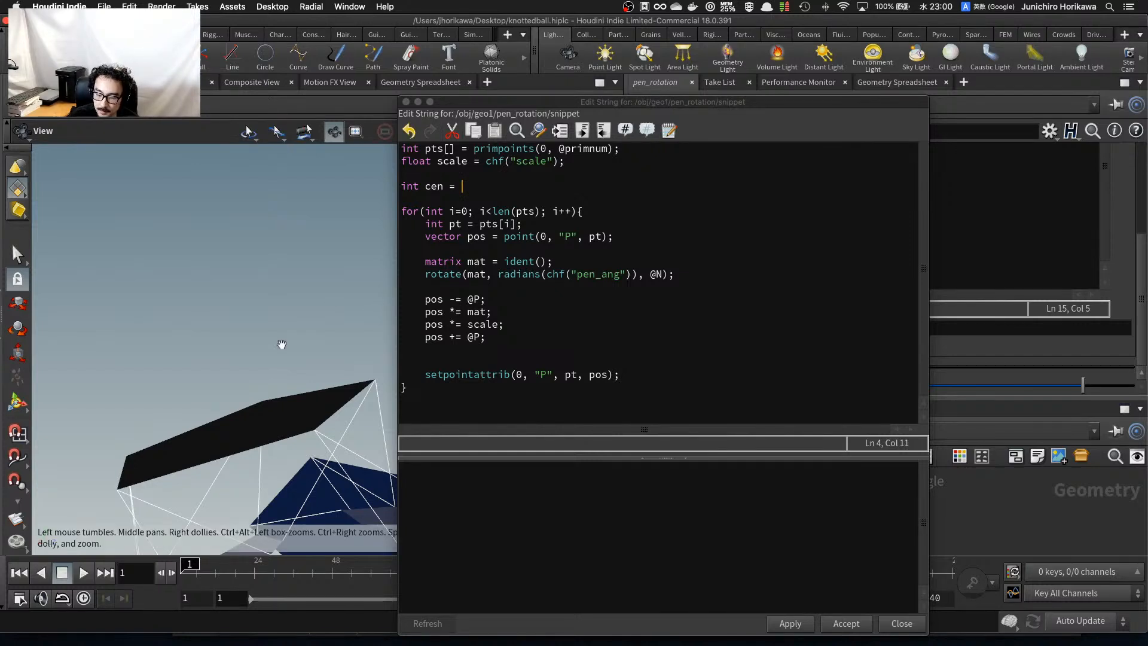
Examine the raised pentagon faces and their connecting edges from several angles around the ball.
{"action": "left_click_drag", "start_coordinate": [282, 341], "coordinate": [230, 410]}
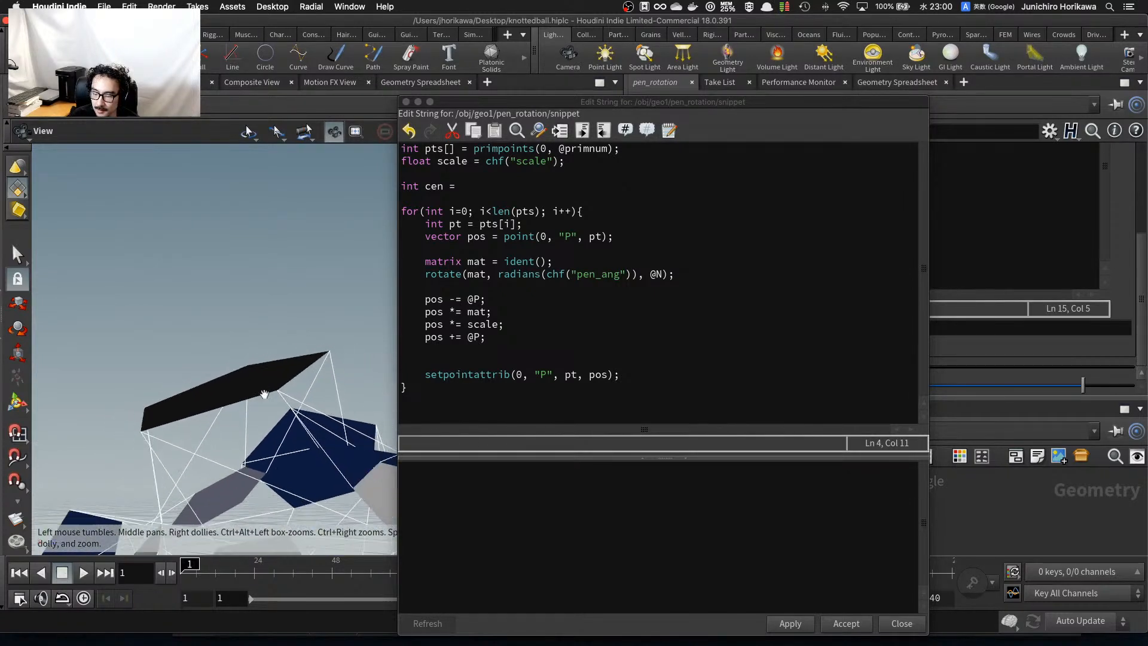
{"action": "middle_click_drag", "start_coordinate": [291, 396], "coordinate": [282, 361]}
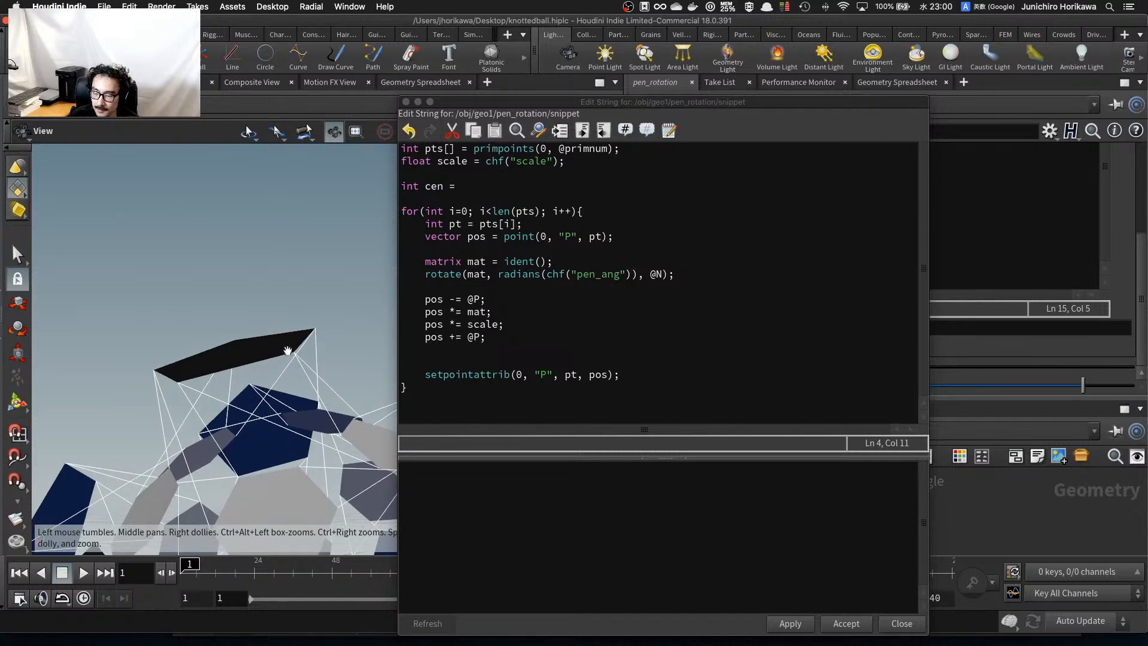
{"action": "left_click_drag", "start_coordinate": [296, 352], "coordinate": [277, 461]}
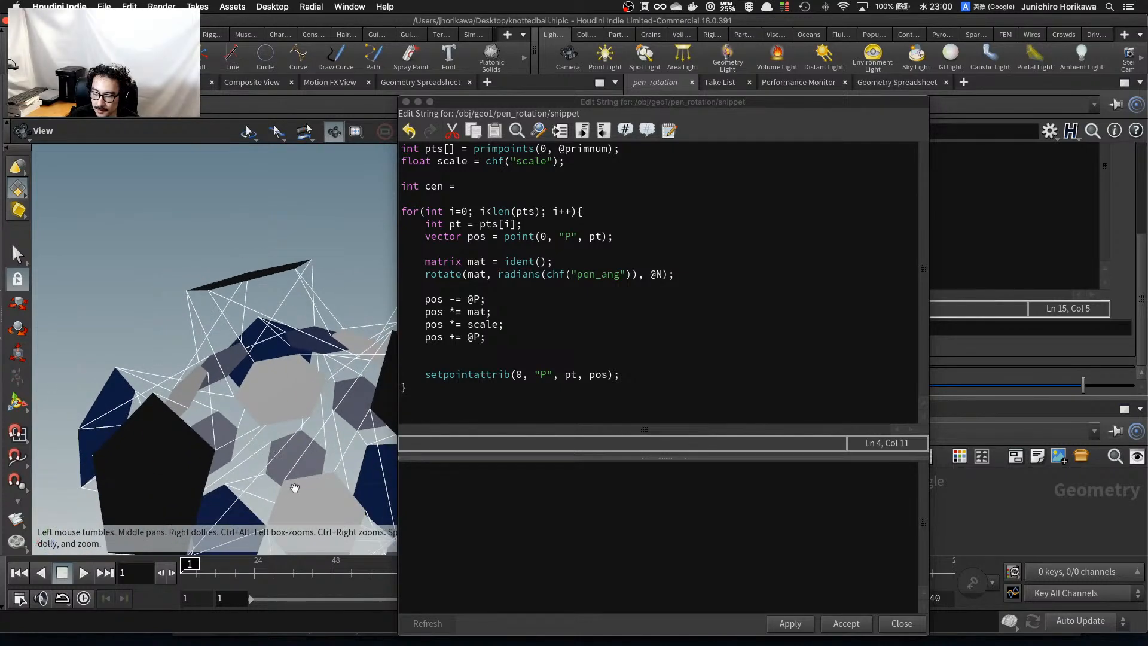
{"action": "scroll", "coordinate": [301, 494], "scroll_direction": "up", "scroll_amount": 4}
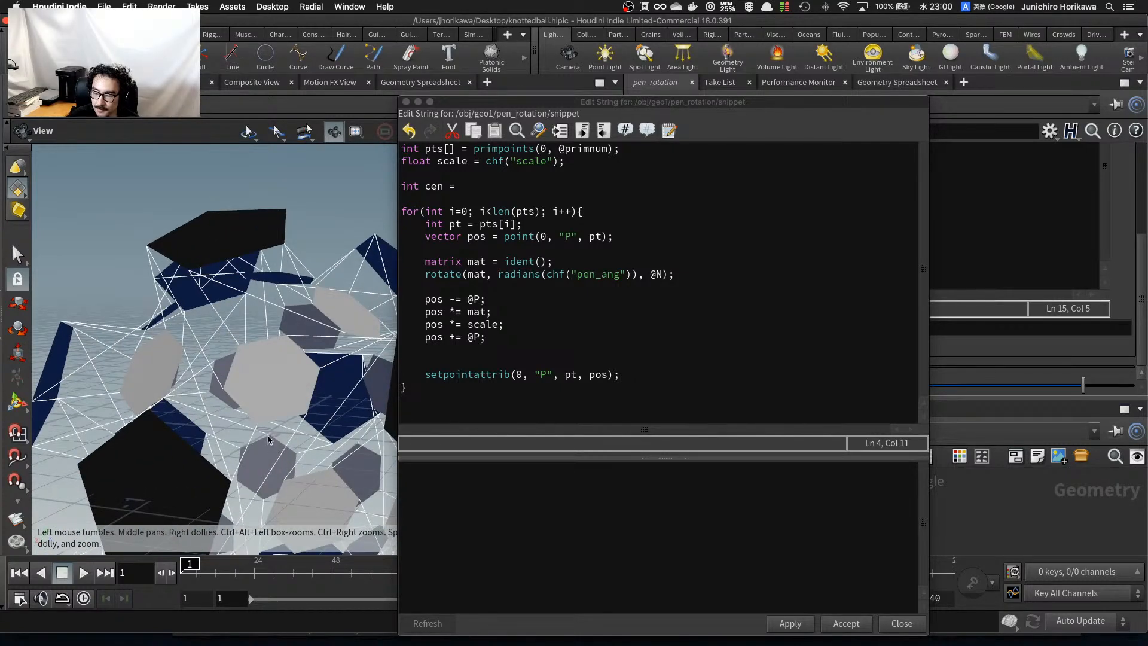
{"action": "middle_click_drag", "start_coordinate": [275, 346], "coordinate": [267, 275]}
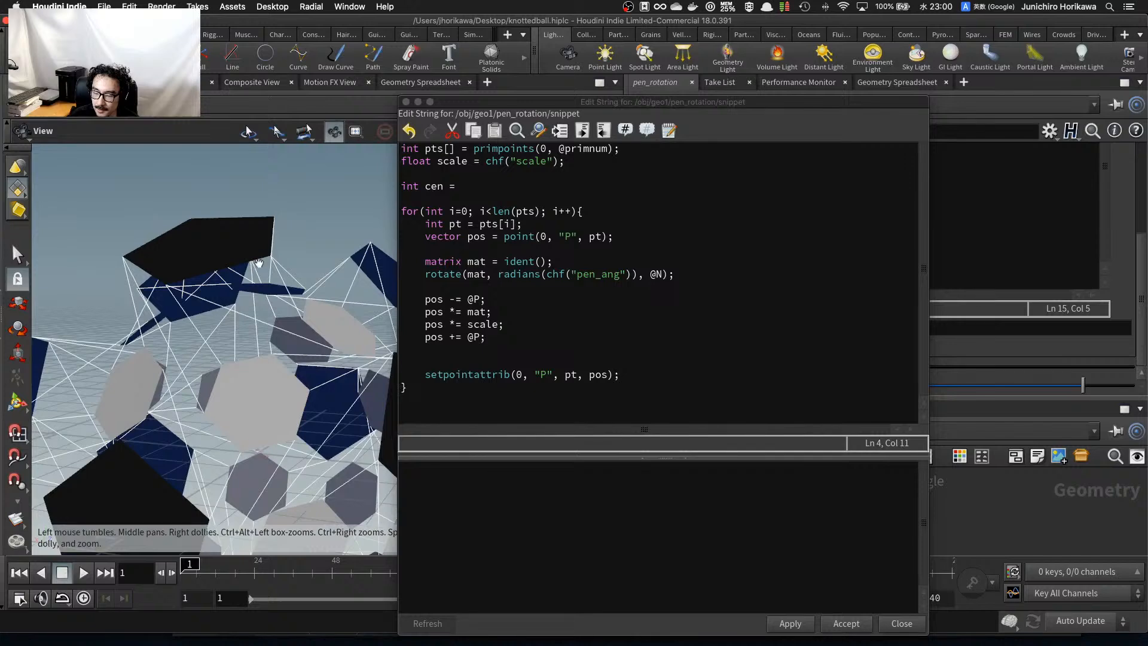
{"action": "left_click_drag", "start_coordinate": [260, 456], "coordinate": [227, 373]}
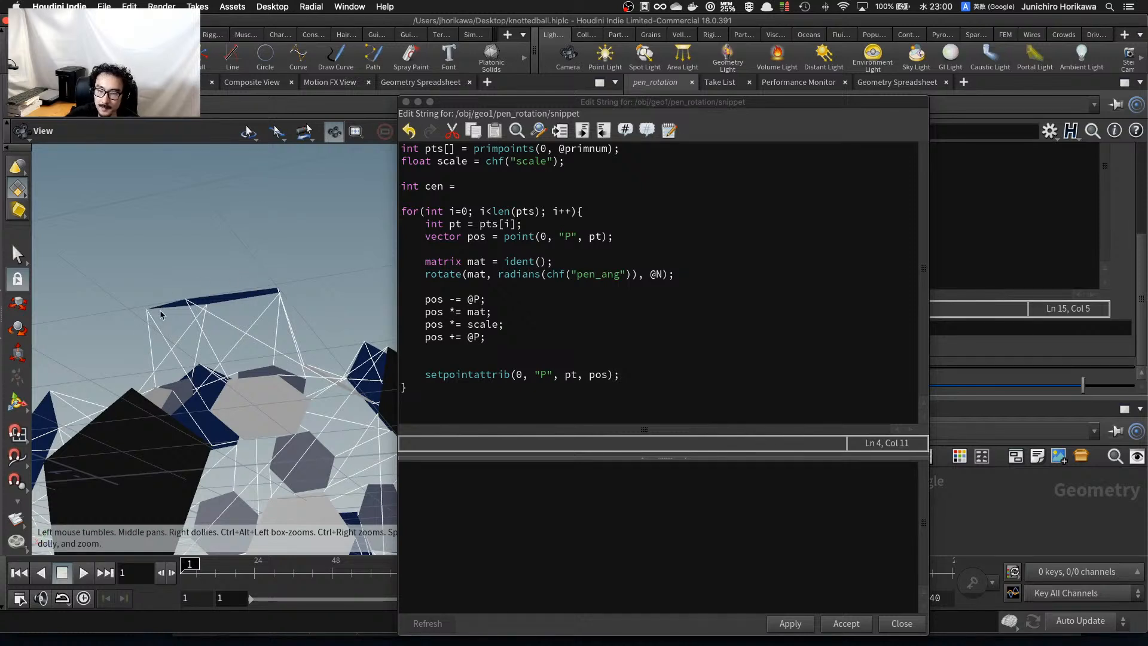
Replace the unfinished cen declaration with the line vector pentaP = @P;.
{"action": "left_click", "coordinate": [483, 190]}
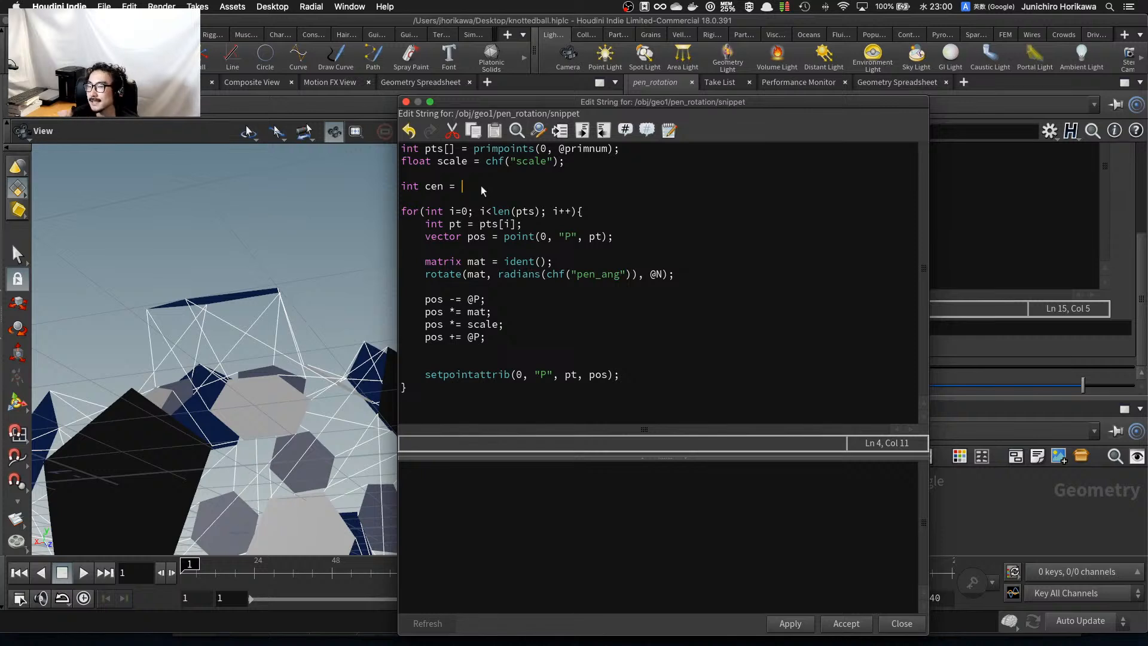
{"action": "left_click_drag", "start_coordinate": [483, 189], "coordinate": [402, 186]}
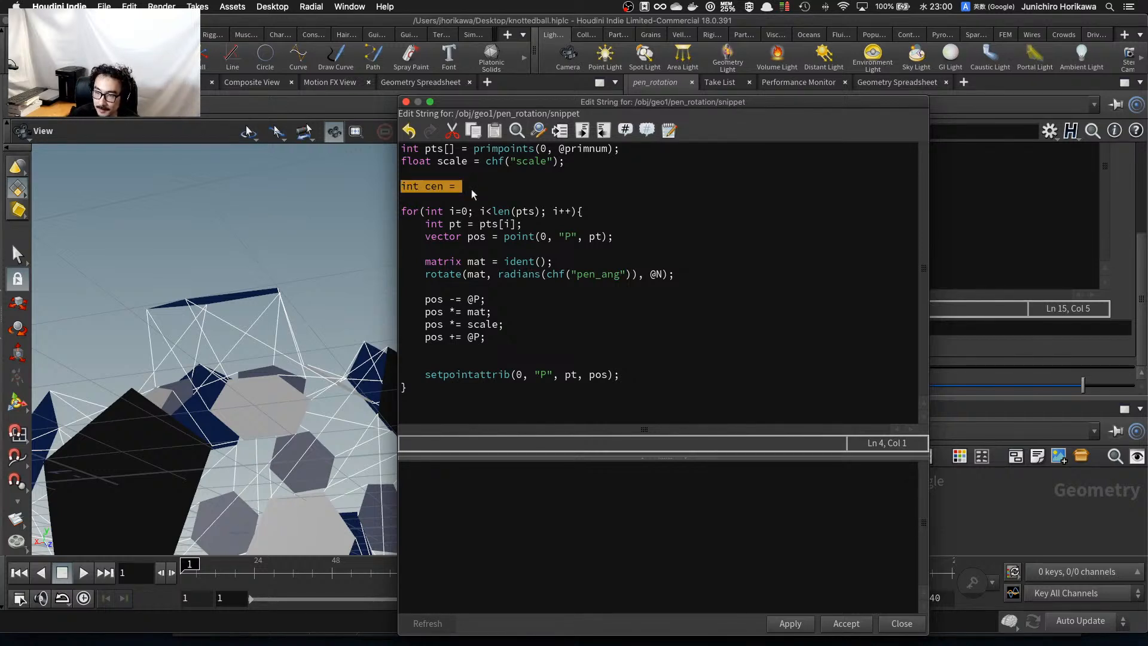
{"action": "type", "text": "vector "}
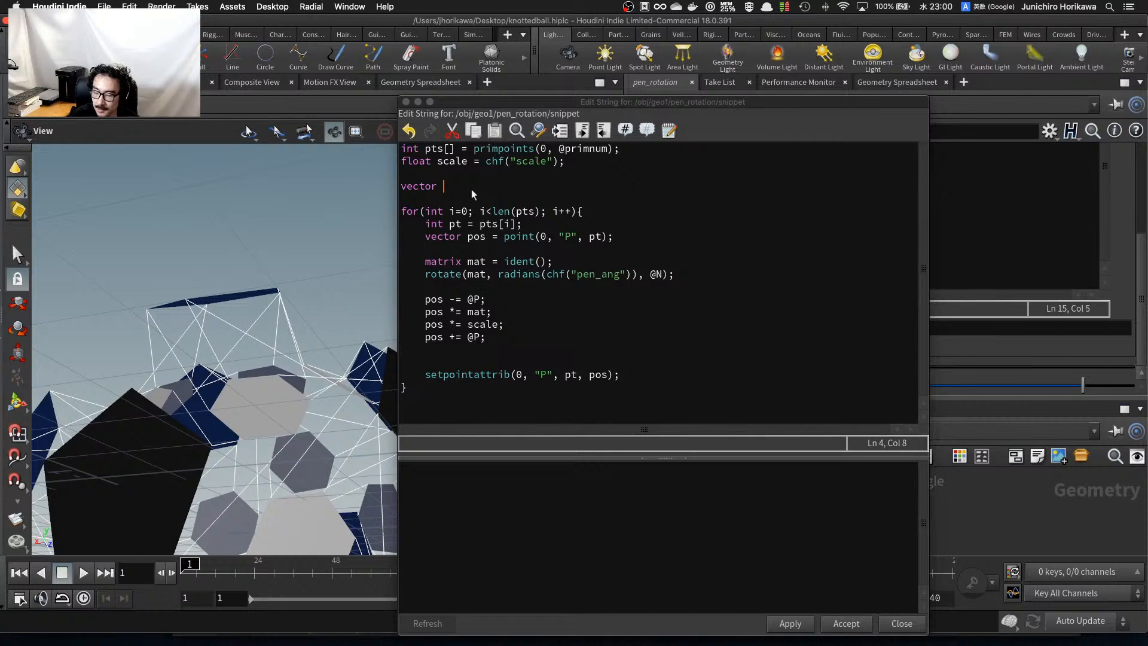
{"action": "type", "text": "cen"}
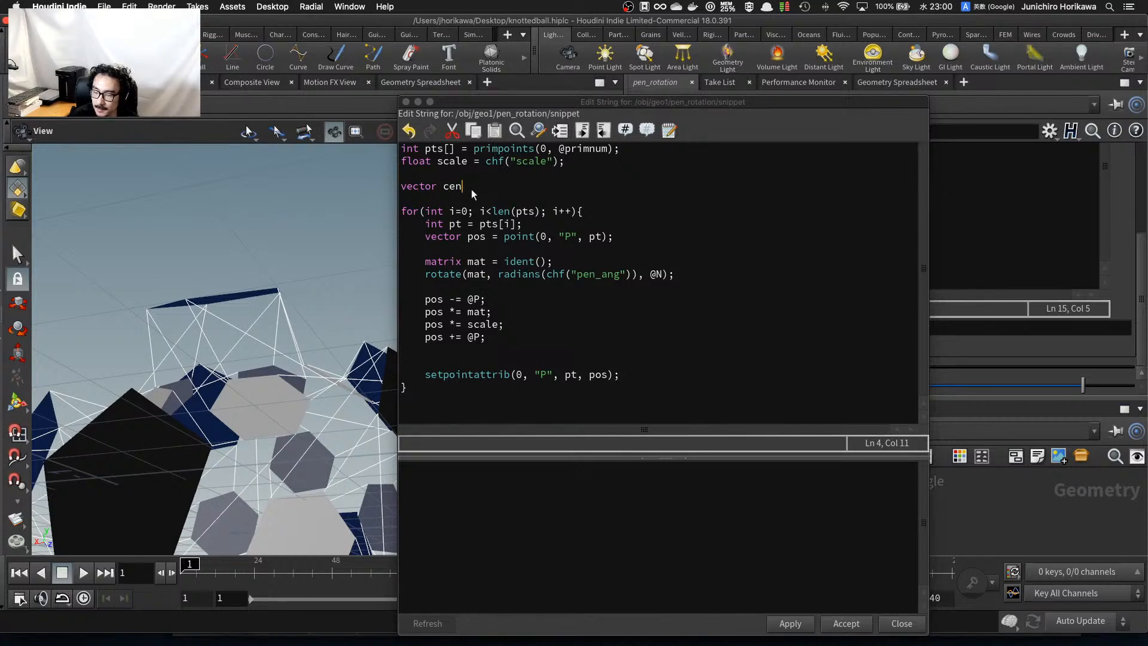
{"action": "key", "text": "BackSpace"}
{"action": "key", "text": "BackSpace"}
{"action": "key", "text": "BackSpace"}
{"action": "type", "text": "pentaP = "}
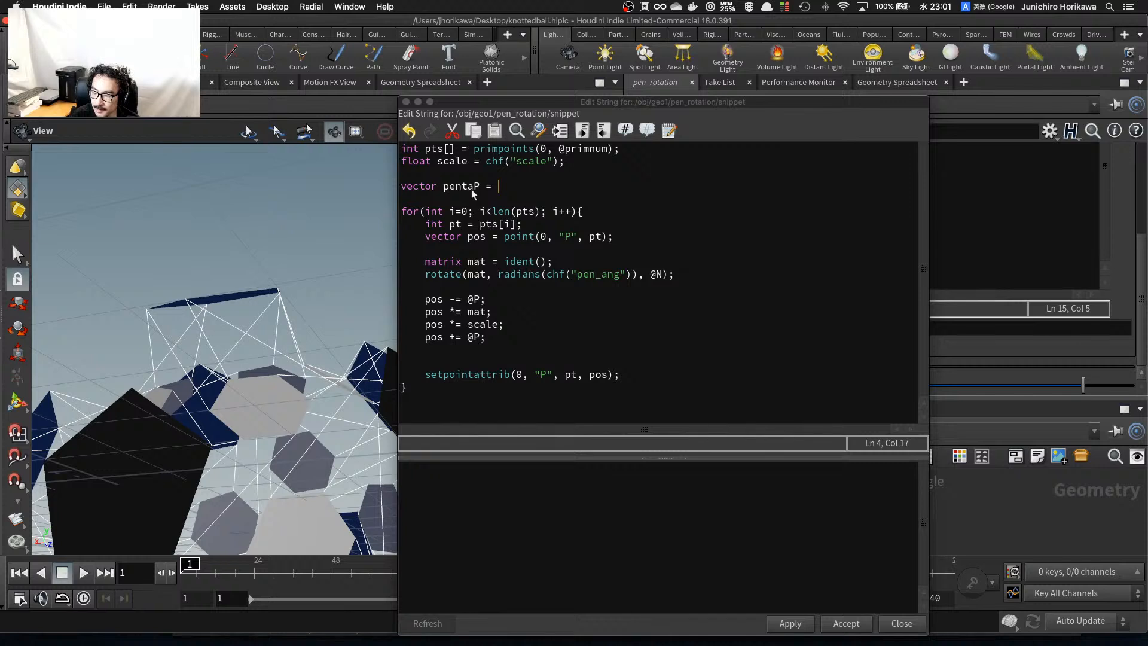
{"action": "type", "text": "point"}
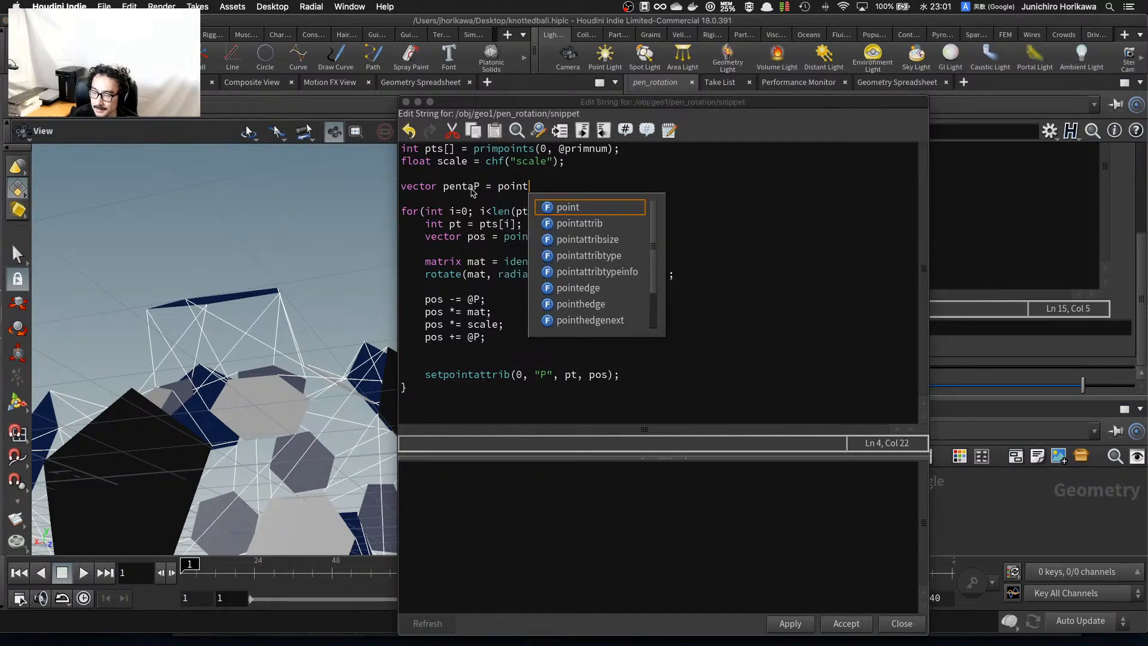
{"action": "key", "text": "BackSpace"}
{"action": "key", "text": "BackSpace"}
{"action": "key", "text": "BackSpace"}
{"action": "key", "text": "BackSpace"}
{"action": "key", "text": "BackSpace"}
{"action": "type", "text": "@P;"}
{"action": "key", "text": "Return"}
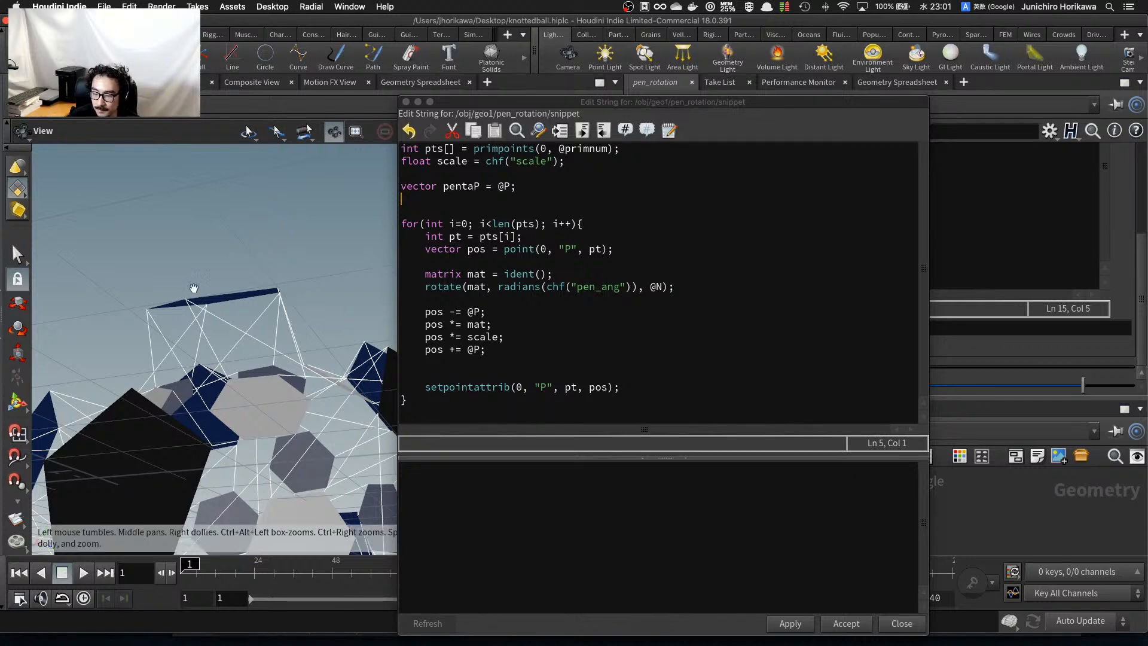
Below pentaP, declare the first pentagon point's position as vector tpos = point(0, "P", pts[0]);.
{"action": "left_click_drag", "start_coordinate": [192, 290], "coordinate": [192, 322]}
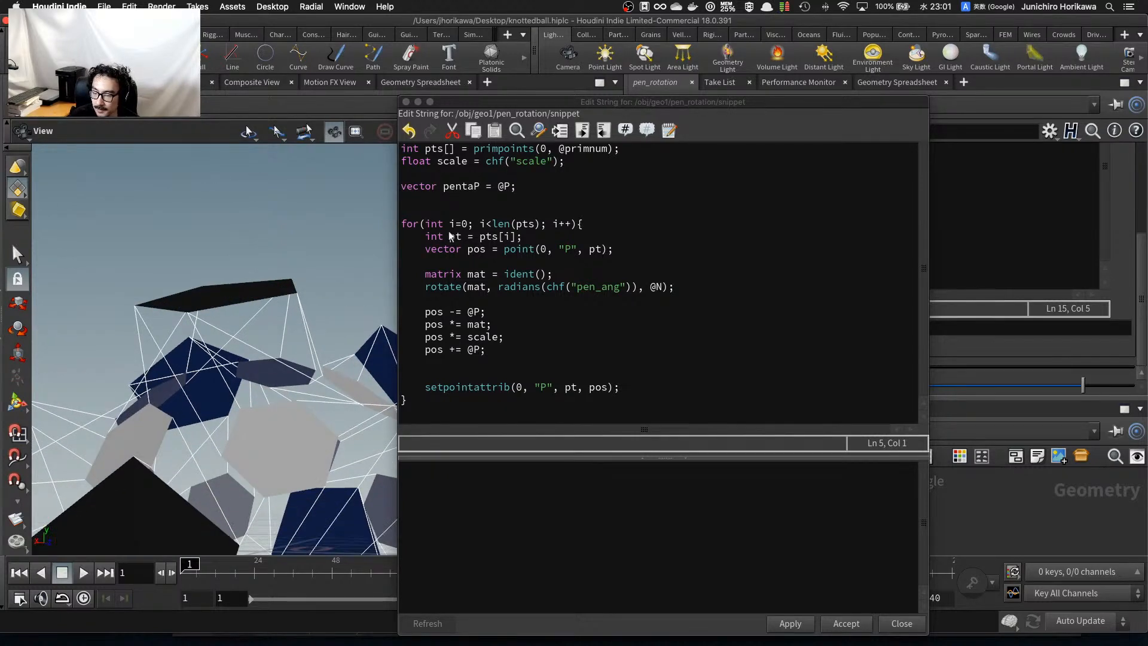
{"action": "left_click", "coordinate": [430, 205]}
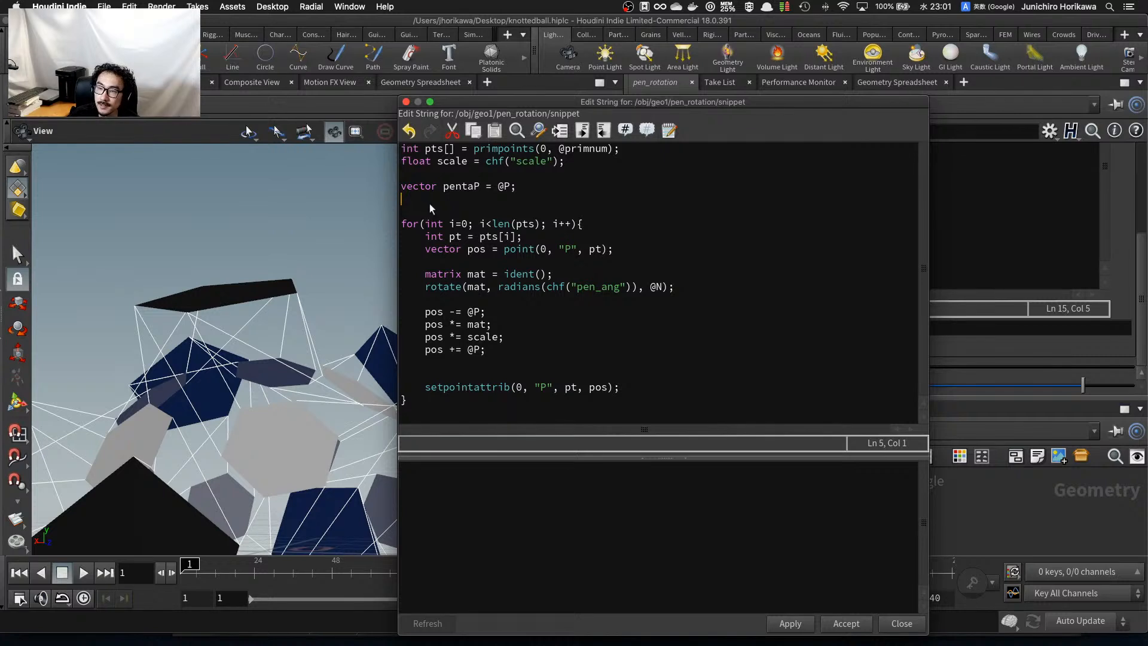
{"action": "type", "text": "vectro"}
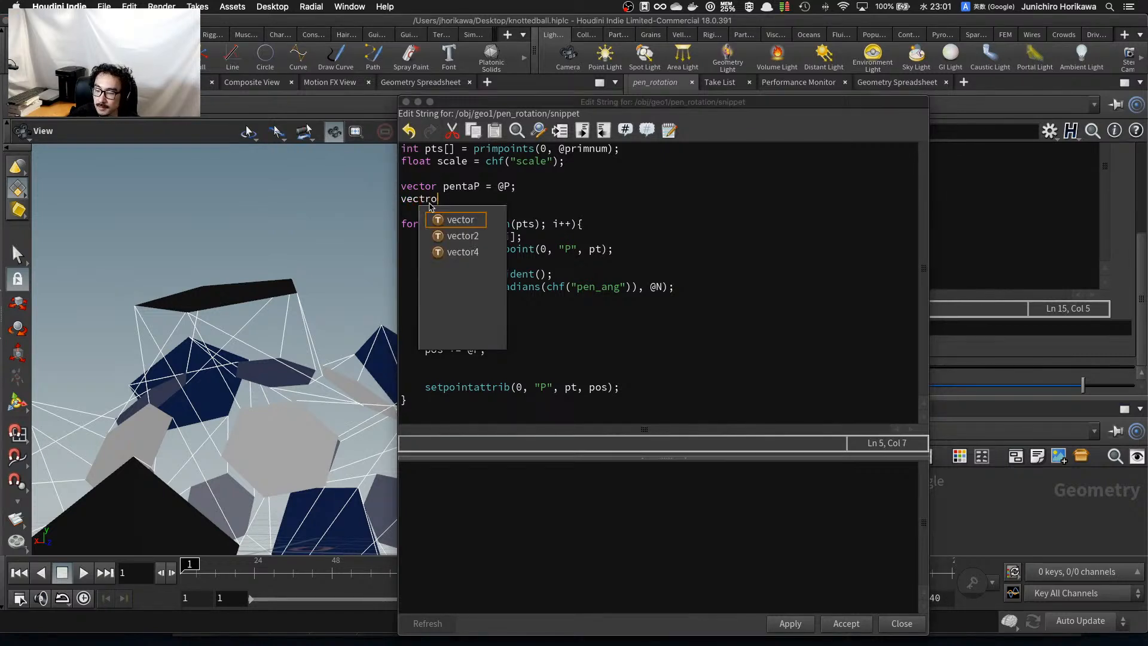
{"action": "key", "text": "BackSpace"}
{"action": "key", "text": "BackSpace"}
{"action": "type", "text": "or "}
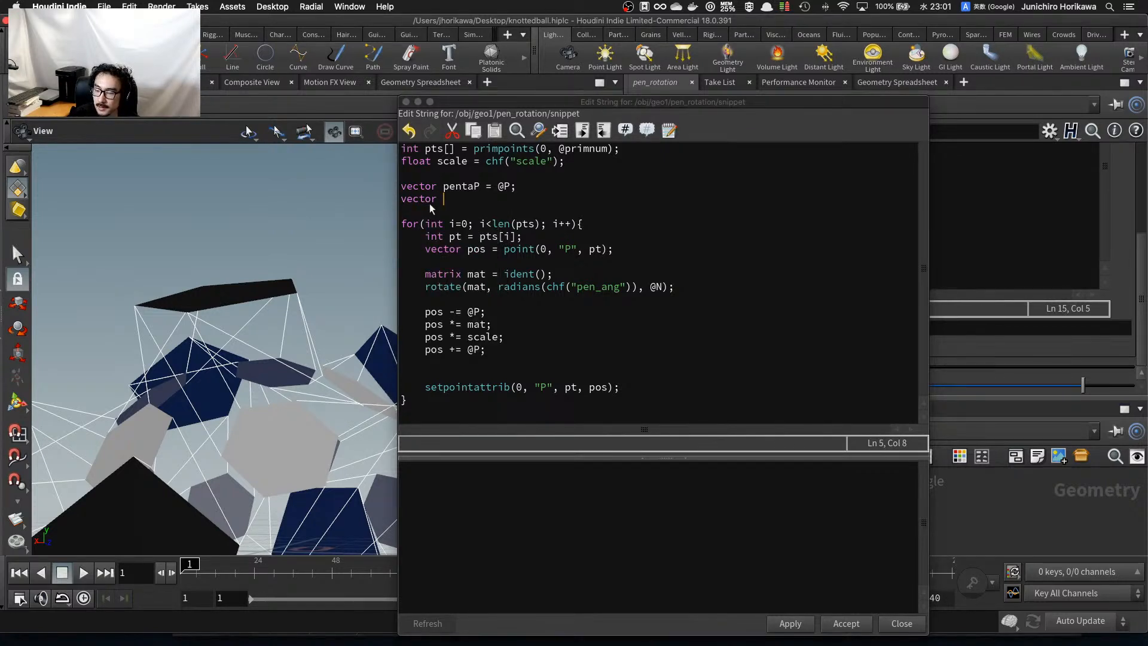
{"action": "type", "text": "tpos = poitn"}
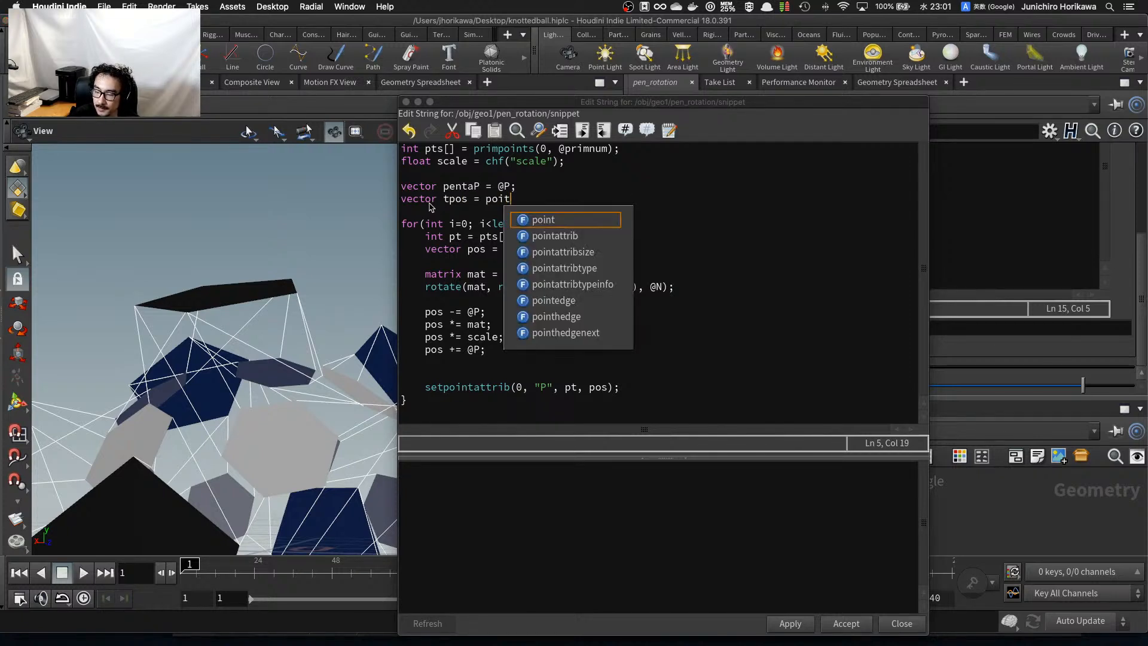
{"action": "key", "text": "BackSpace"}
{"action": "key", "text": "BackSpace"}
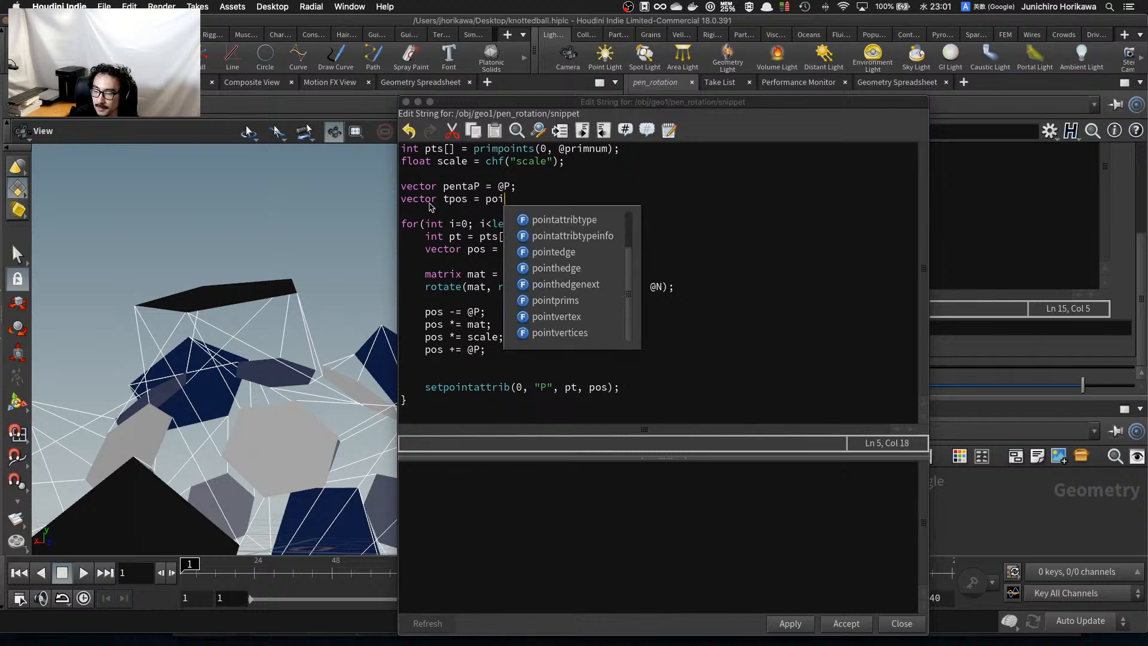
{"action": "type", "text": "nt(0, \"P\", "}
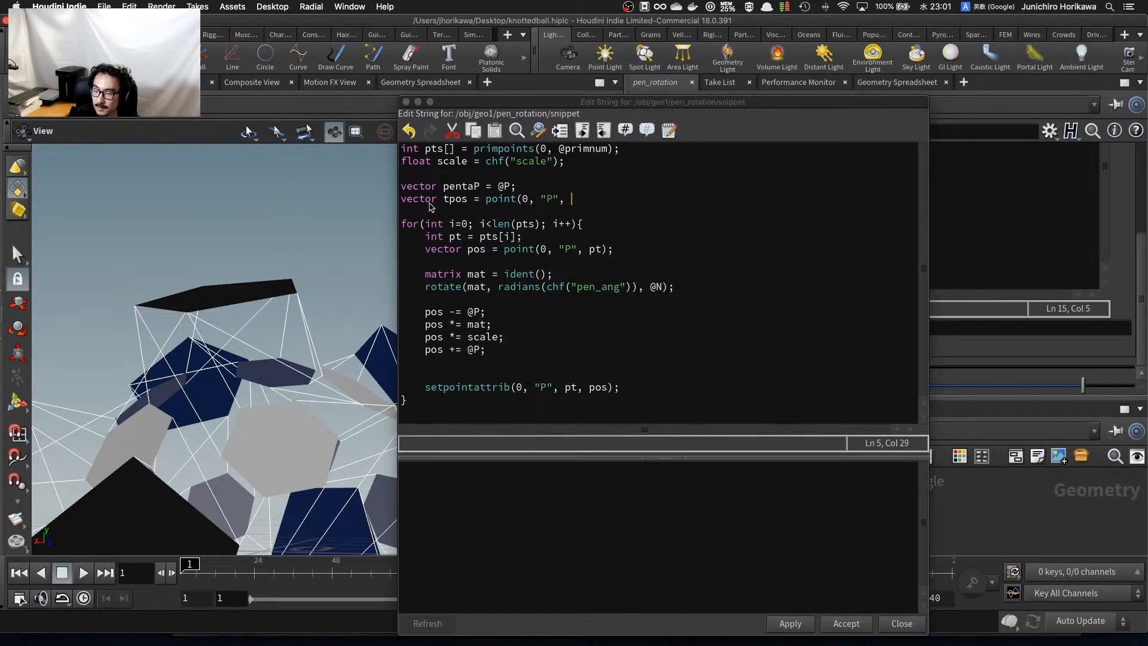
{"action": "type", "text": "pts"}
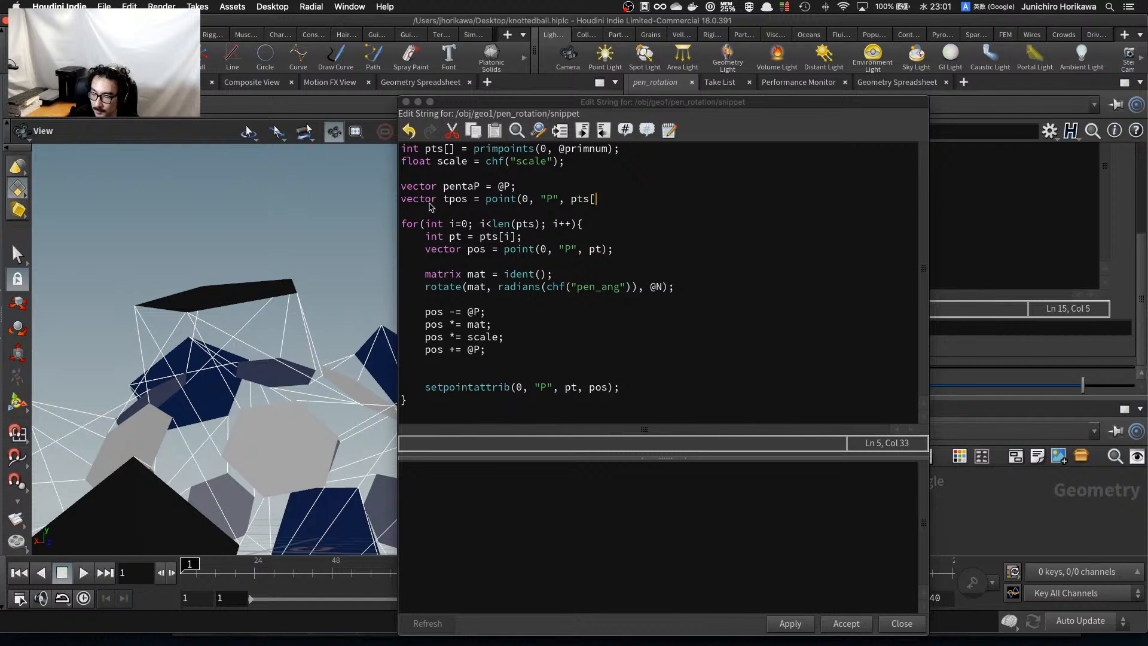
{"action": "type", "text": "["}
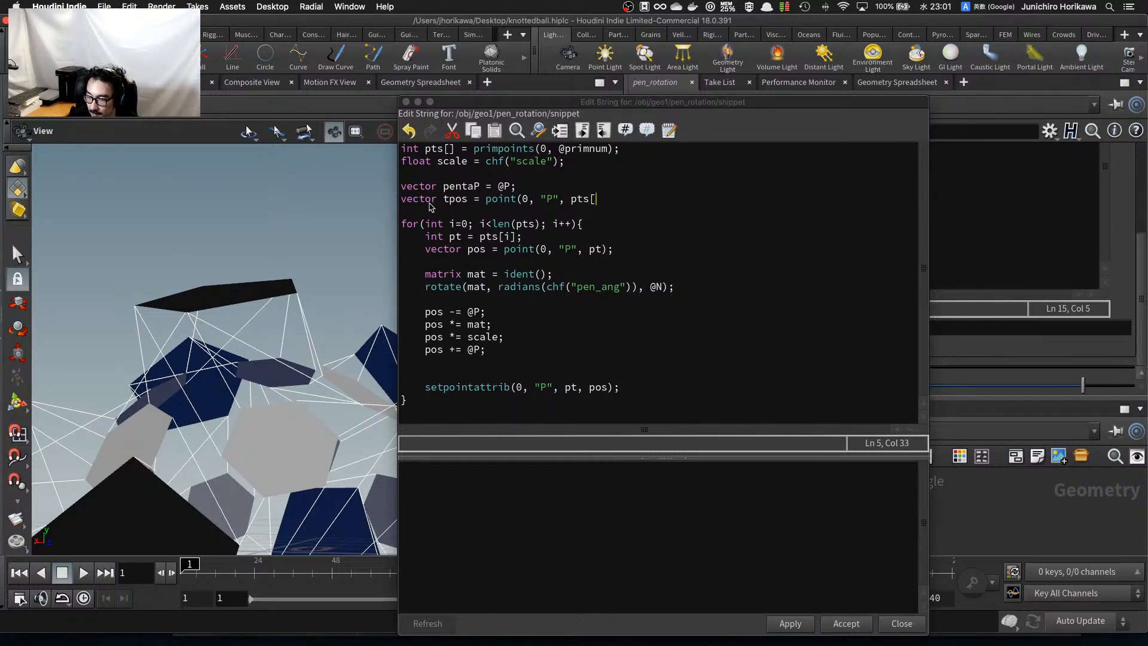
{"action": "type", "text": "0"}
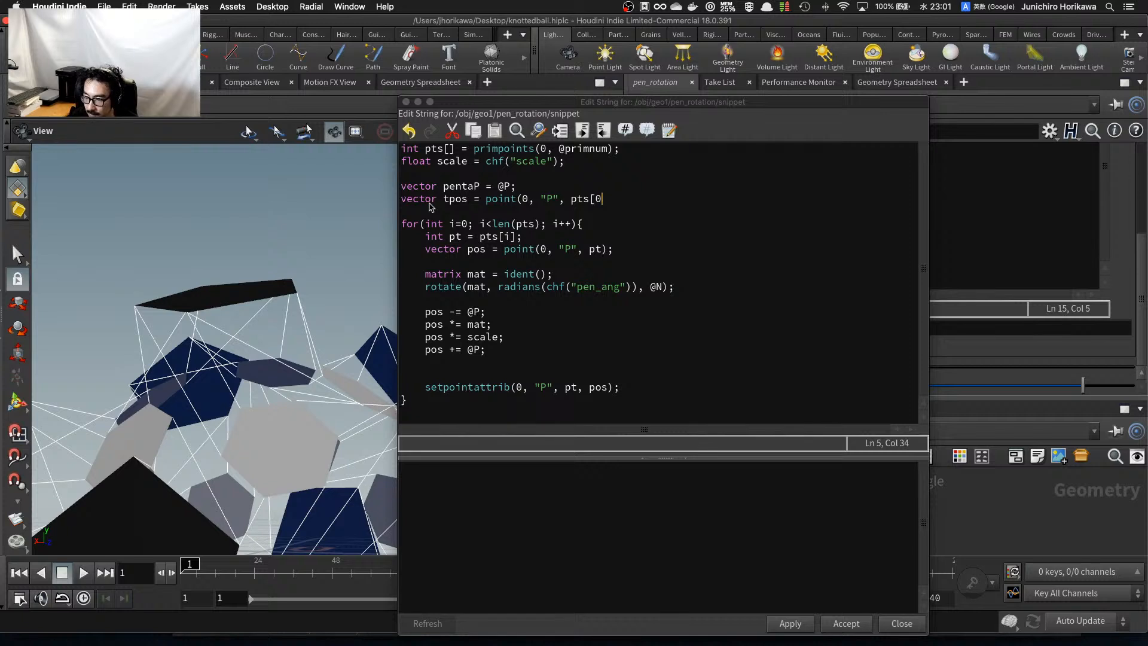
{"action": "type", "text": "]);"}
{"action": "key", "text": "Return"}
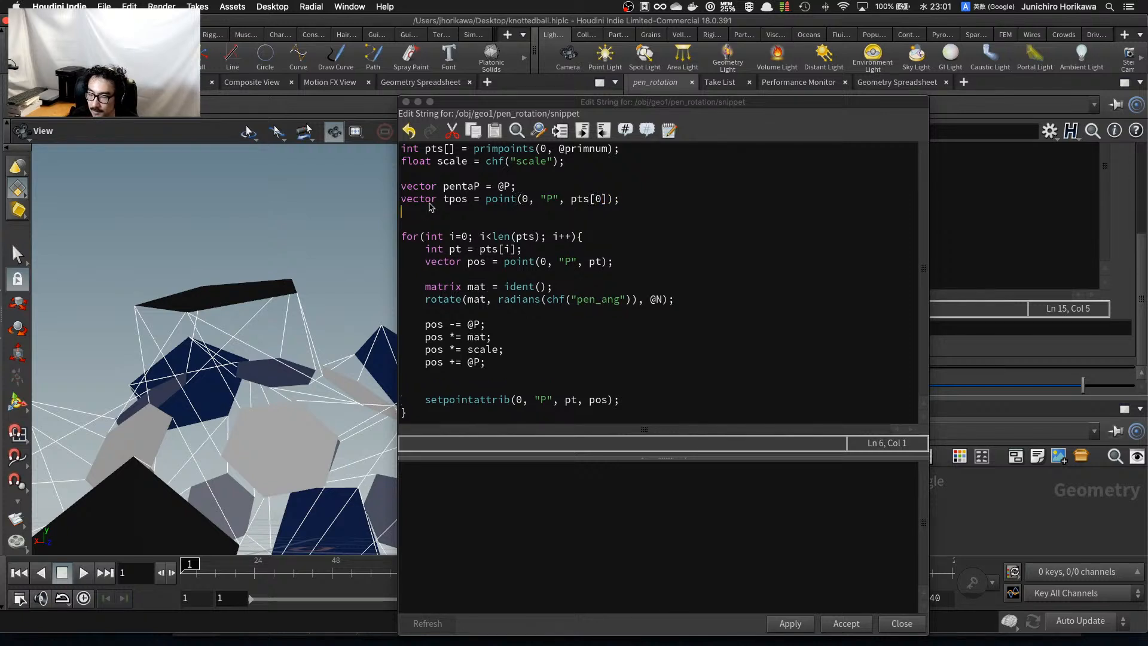
Below tpos, store its vector length with the line float tlen = length(tpos);.
{"action": "type", "text": "flaot len"}
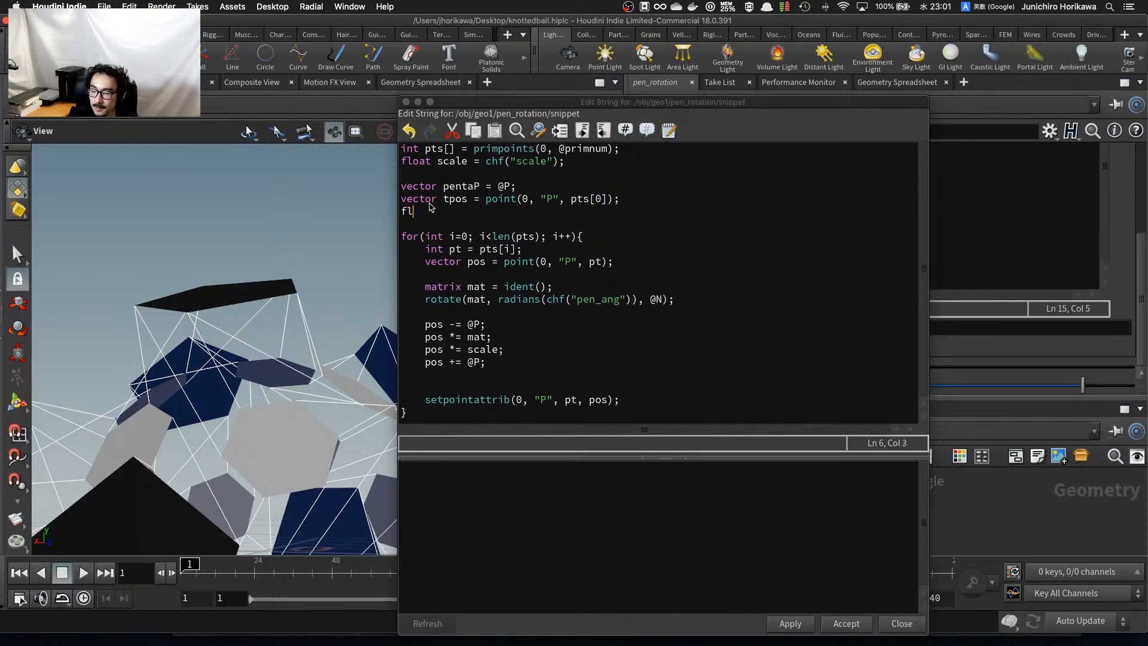
{"action": "key", "text": "BackSpace"}
{"action": "key", "text": "BackSpace"}
{"action": "key", "text": "BackSpace"}
{"action": "key", "text": "BackSpace"}
{"action": "key", "text": "BackSpace"}
{"action": "key", "text": "BackSpace"}
{"action": "key", "text": "BackSpace"}
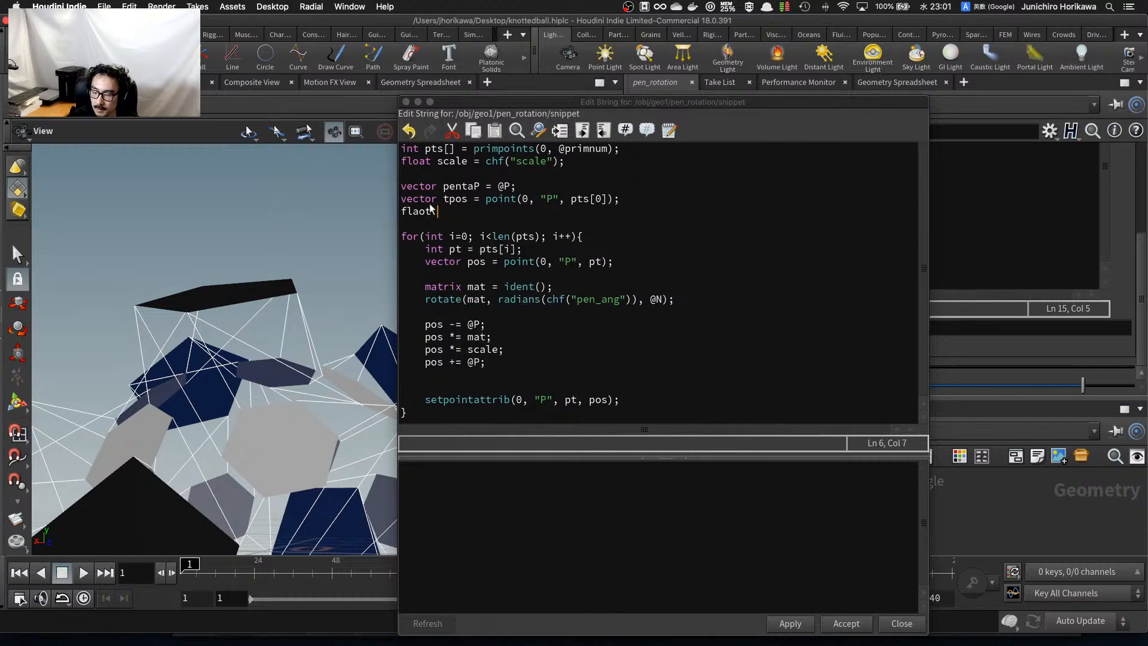
{"action": "key", "text": "Escape"}
{"action": "type", "text": "oat len ="}
{"action": "key", "text": "BackSpace"}
{"action": "key", "text": "BackSpace"}
{"action": "key", "text": "BackSpace"}
{"action": "key", "text": "BackSpace"}
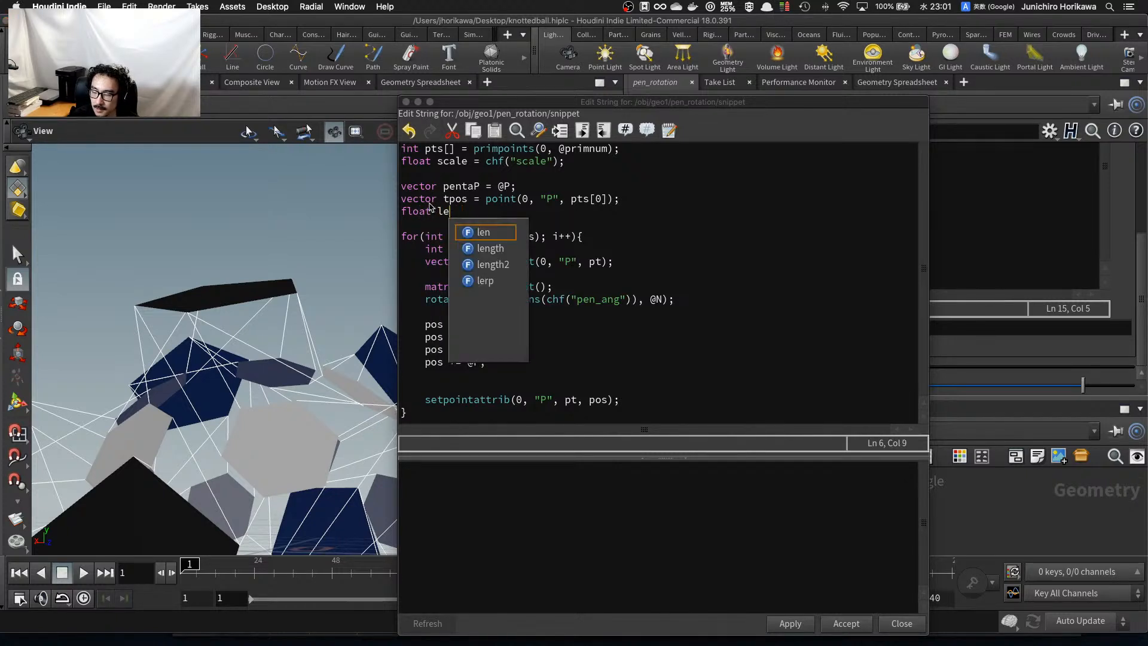
{"action": "type", "text": "tlen ="}
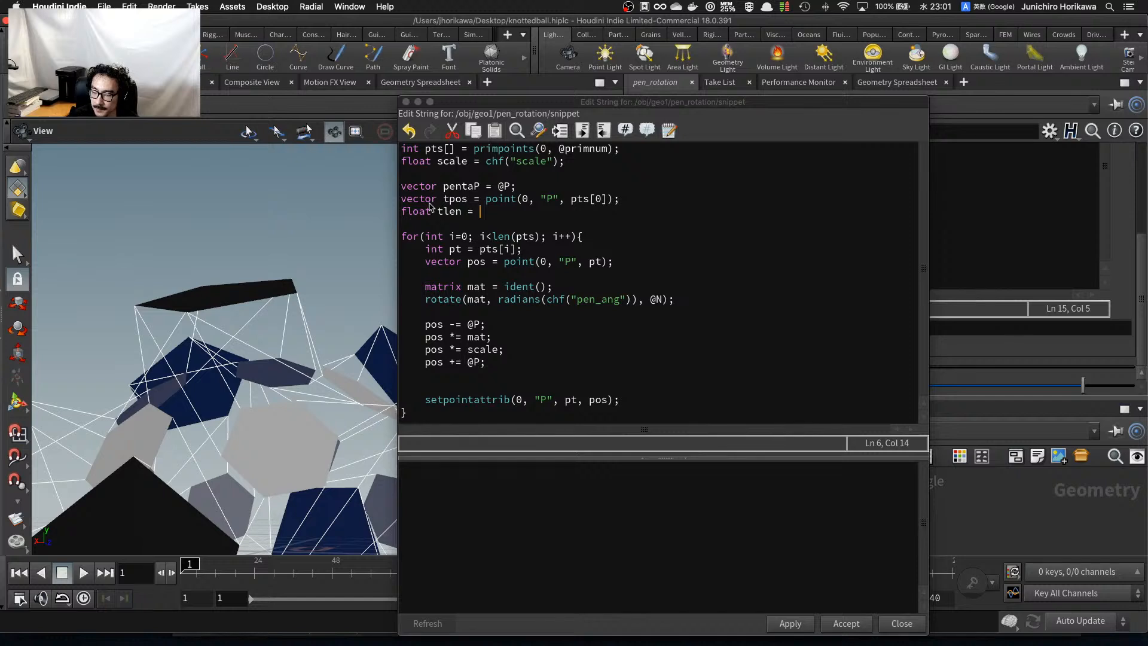
{"action": "double_click", "coordinate": [454, 202]}
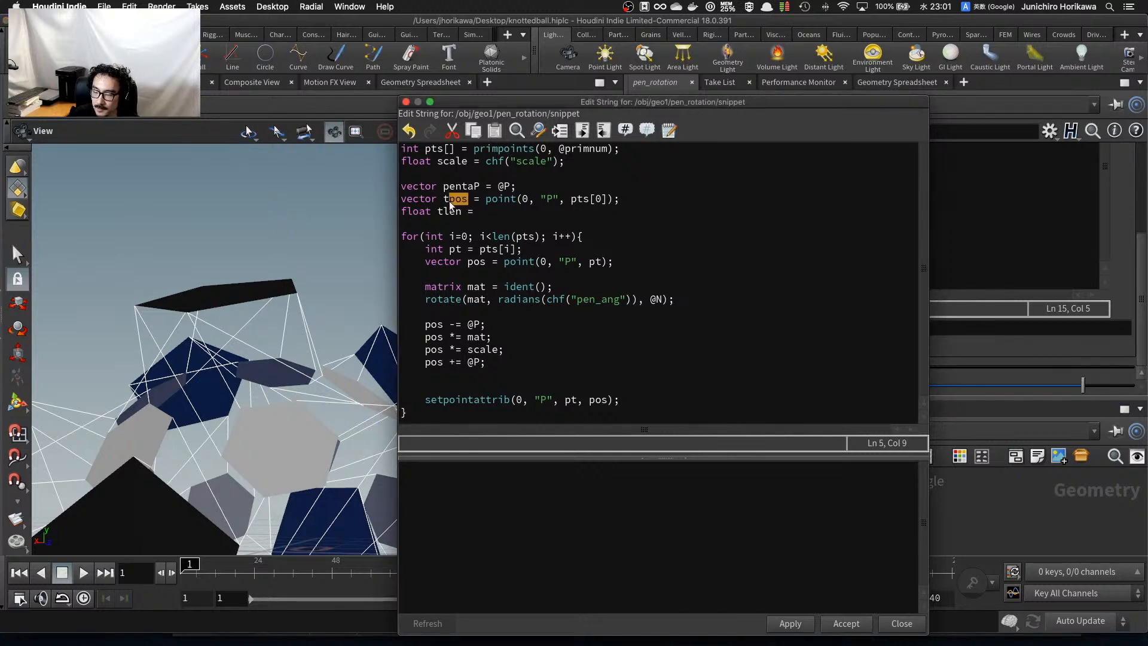
{"action": "left_click", "coordinate": [510, 213]}
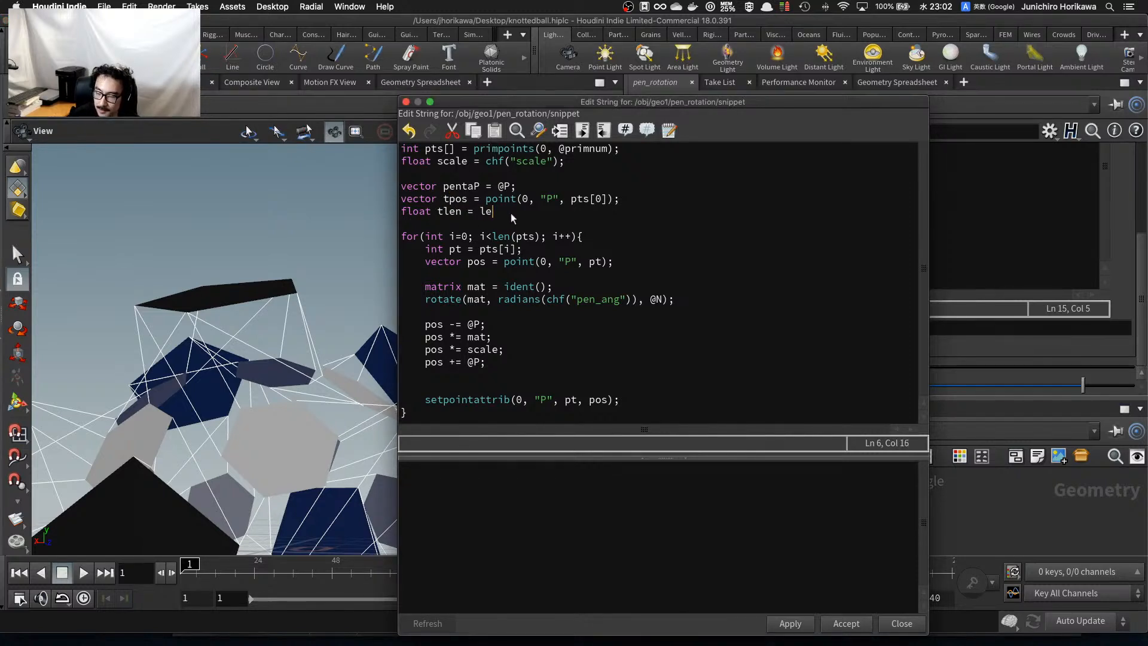
{"action": "type", "text": "length(tpos);"}
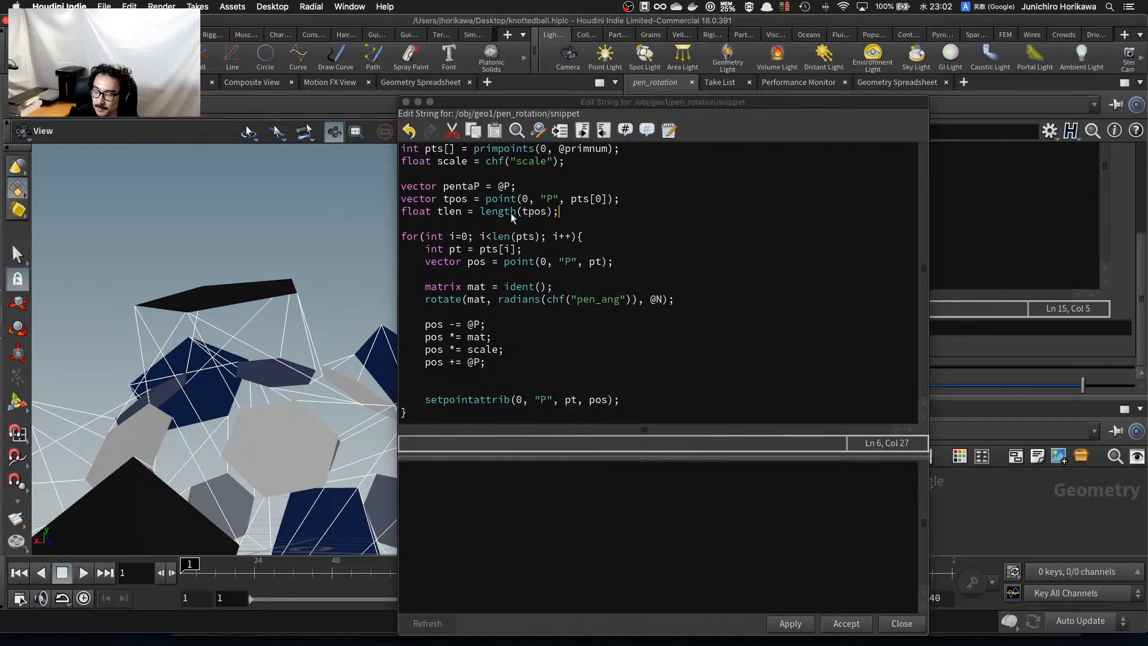
Below tlen, add the line int cen = addpoint(0, normalize(pentaP) * tlen); and apply the code.
{"action": "key", "text": "Return"}
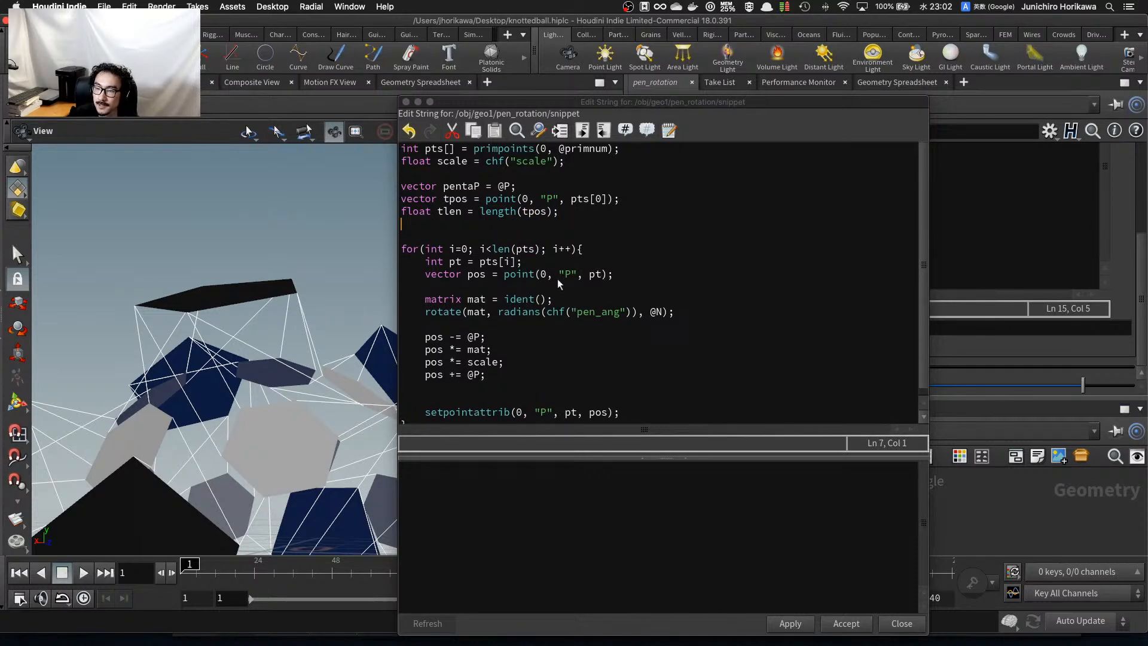
{"action": "type", "text": "int cen "}
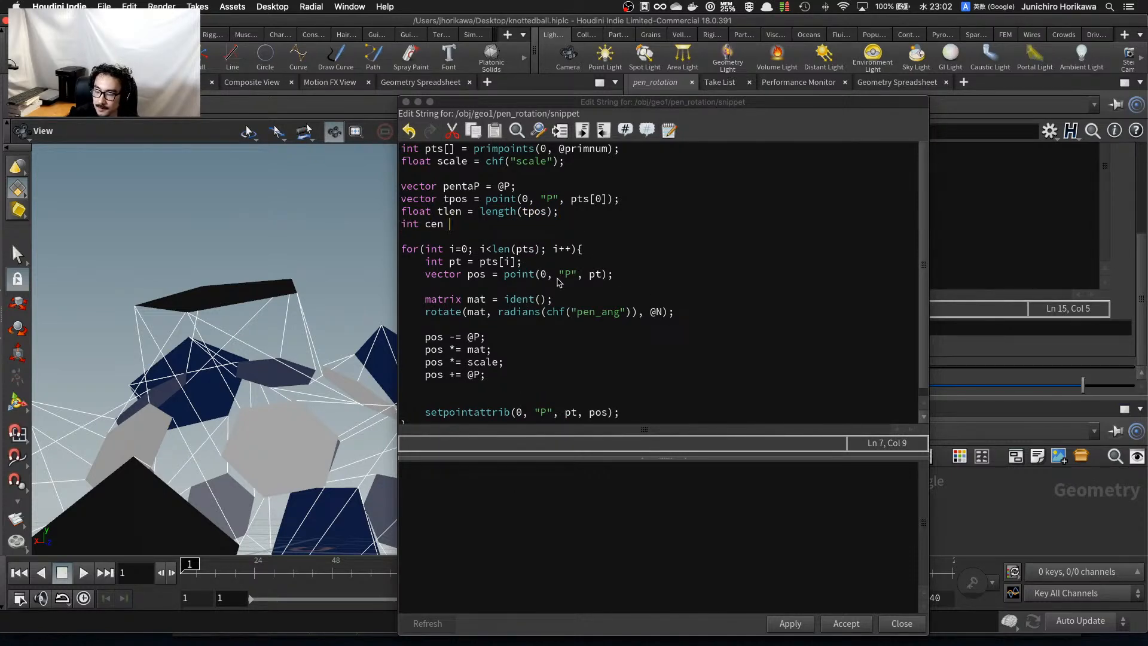
{"action": "type", "text": "+"}
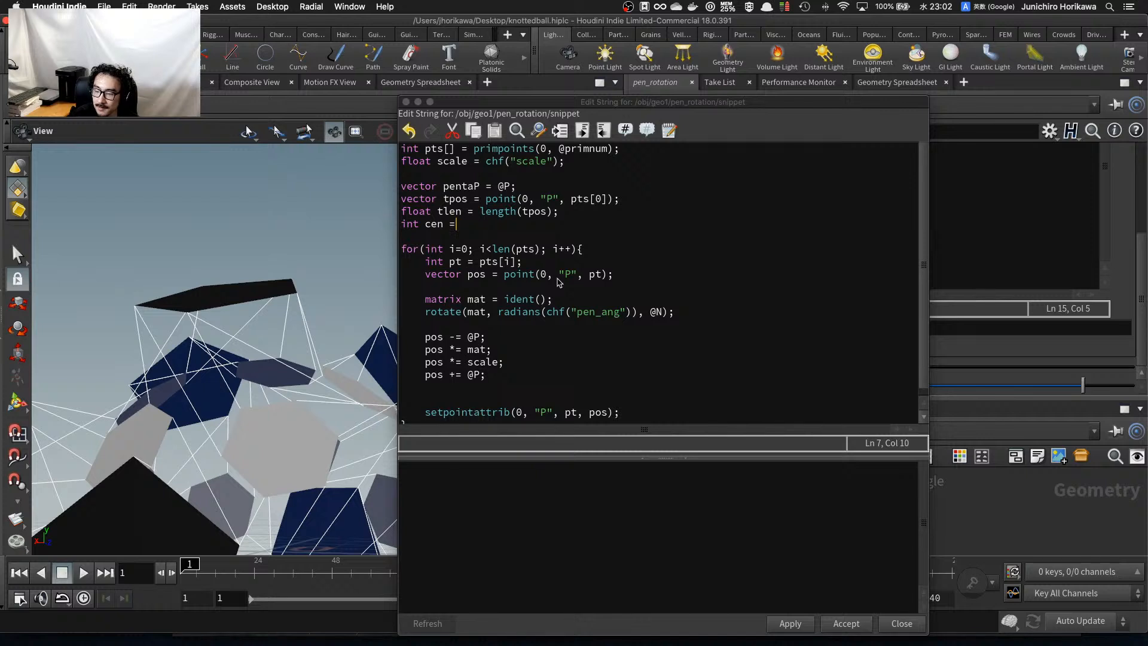
{"action": "type", "text": " addpoint(0"}
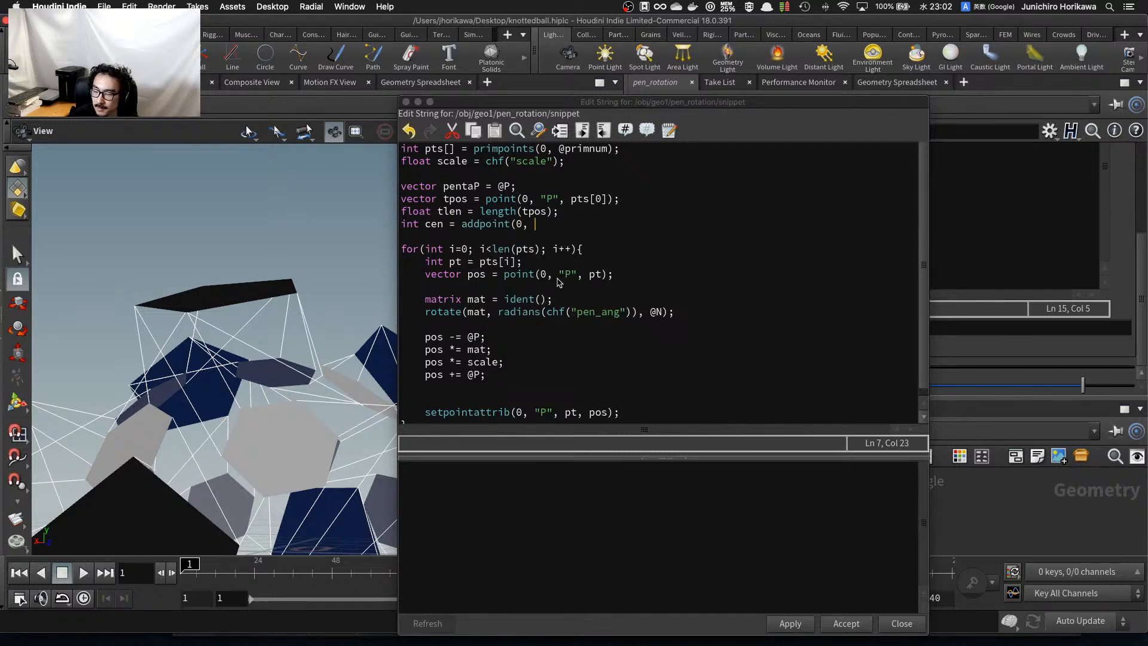
{"action": "type", "text": ", nora"}
{"action": "key", "text": "BackSpace"}
{"action": "type", "text": "malize("}
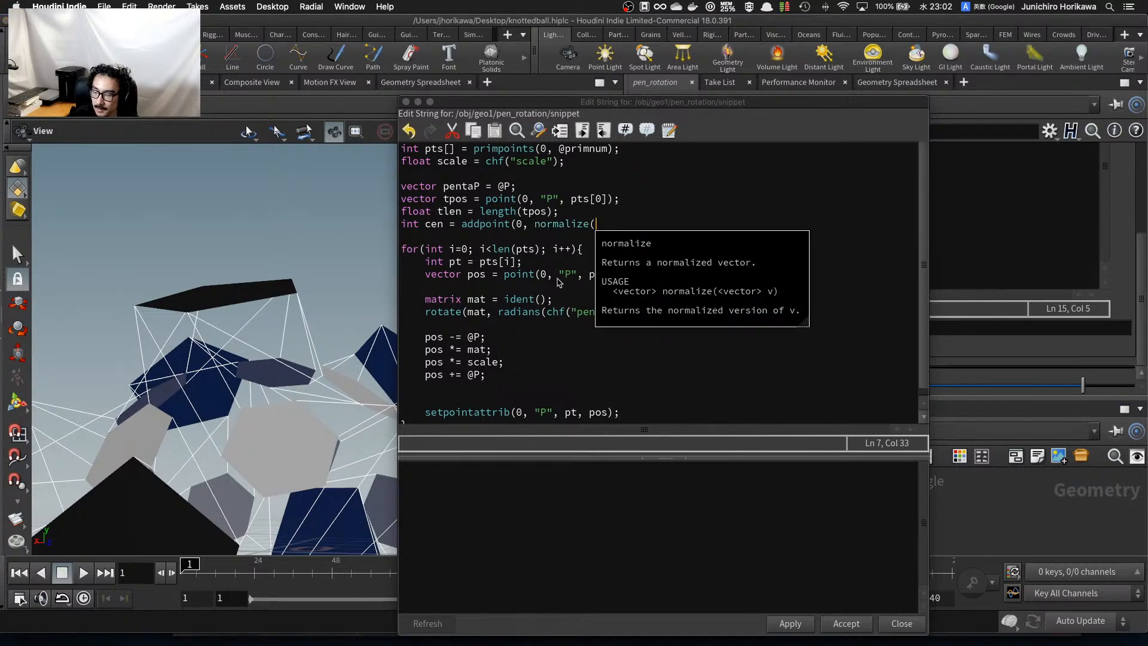
{"action": "type", "text": "pentaP) "}
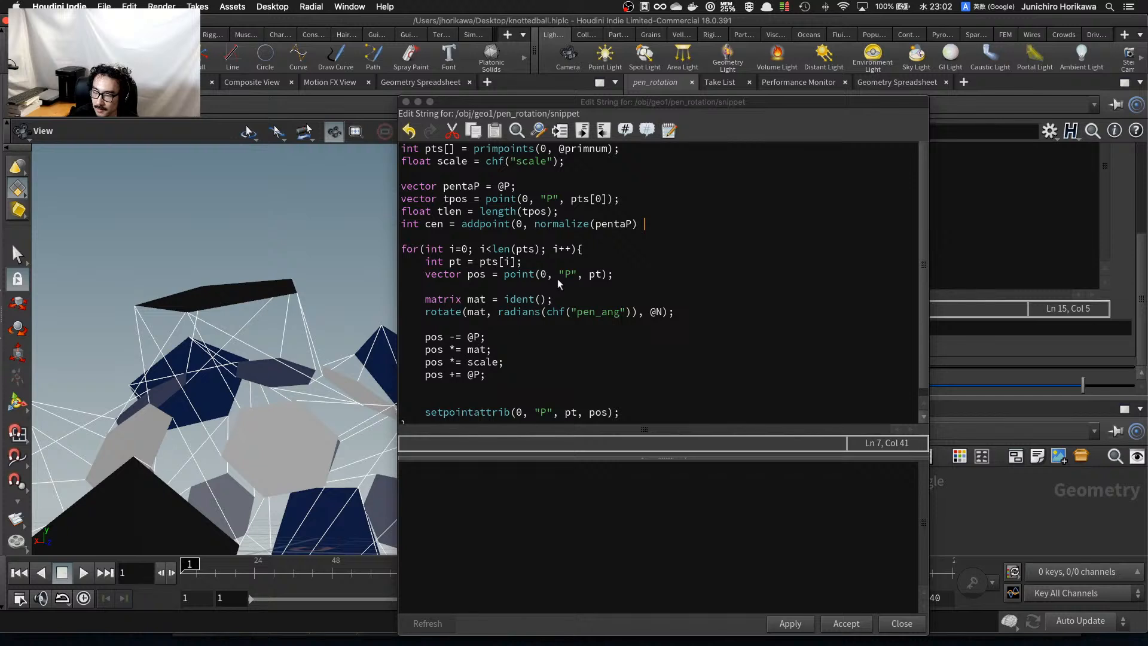
{"action": "type", "text": "* tlen)"}
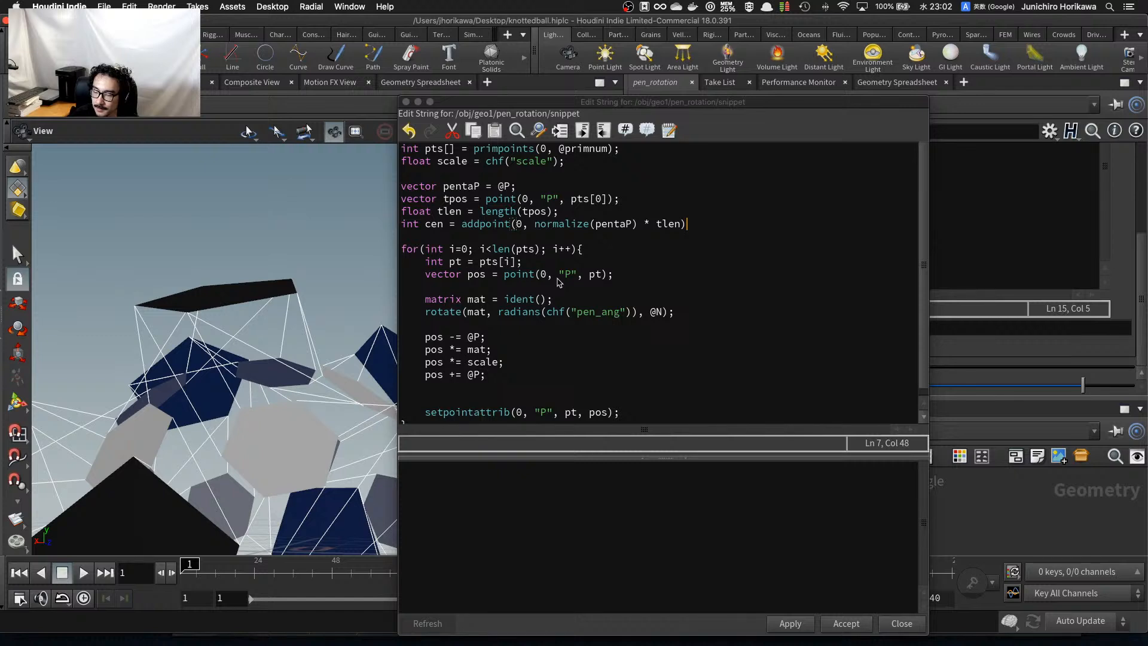
{"action": "type", "text": ";"}
{"action": "left_click", "coordinate": [789, 629]}
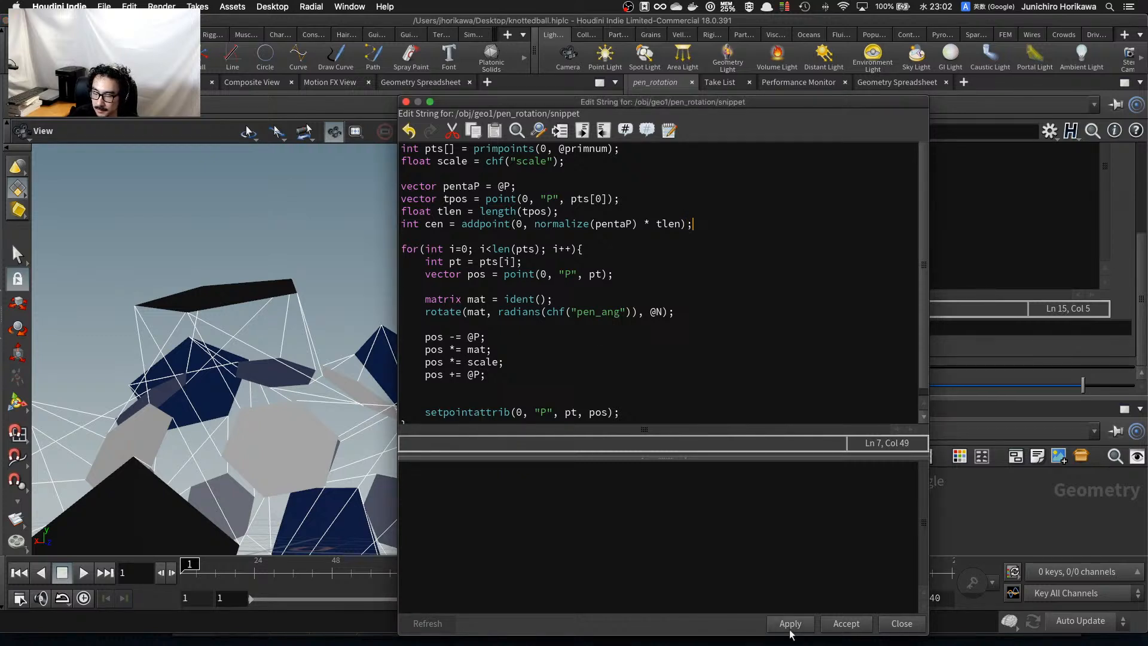
Examine the added center point above the raised pentagon and review the for loop that processes its points.
{"action": "scroll", "coordinate": [239, 292], "scroll_direction": "up", "scroll_amount": 8}
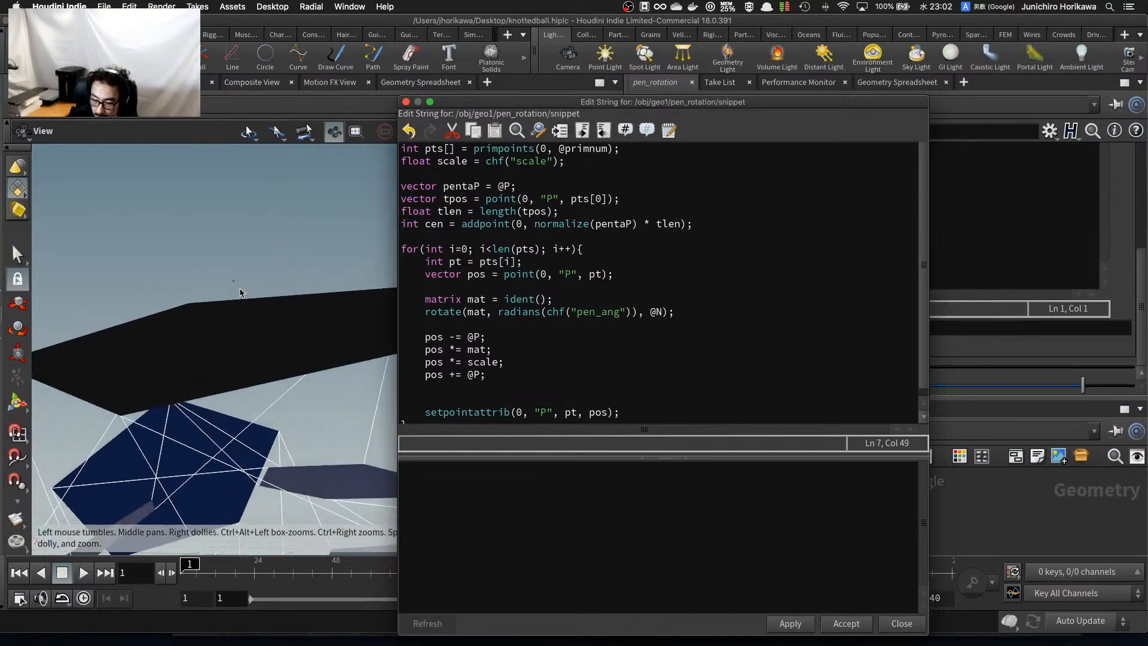
{"action": "left_click_drag", "start_coordinate": [232, 277], "coordinate": [259, 370]}
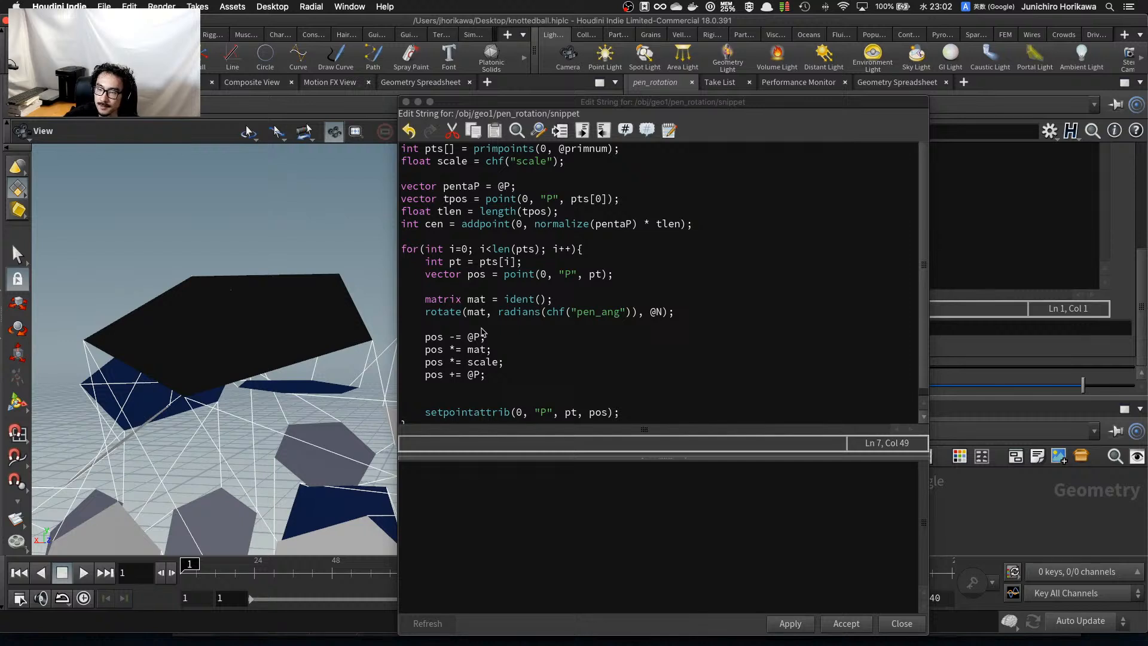
{"action": "left_click", "coordinate": [564, 332]}
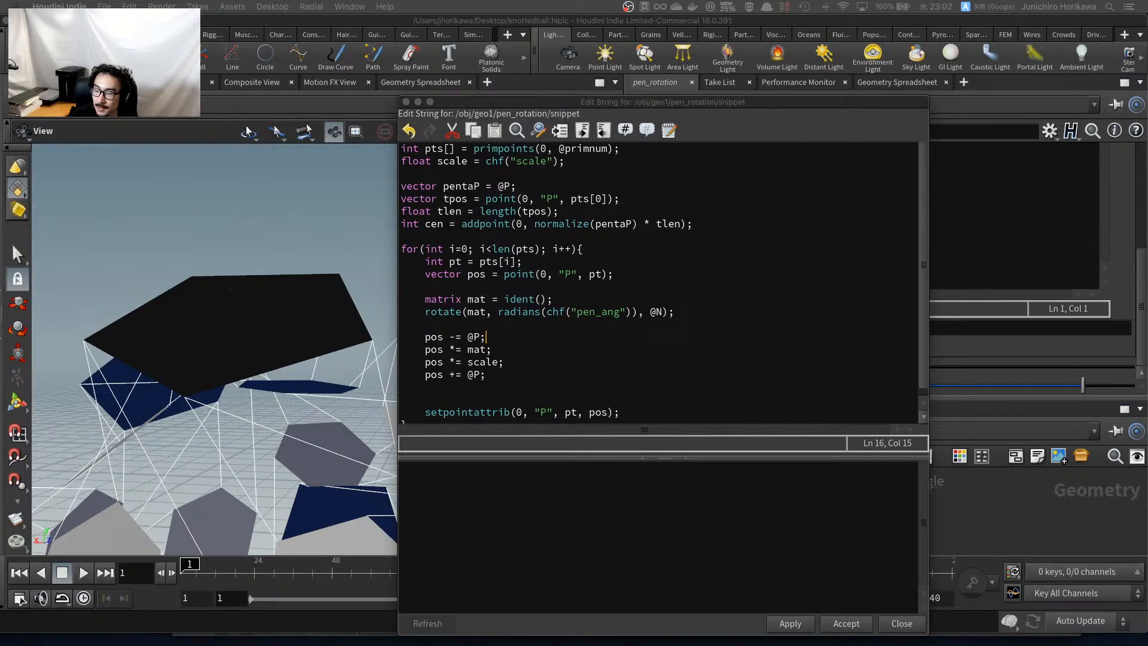
{"action": "left_click", "coordinate": [664, 250]}
{"action": "scroll", "coordinate": [561, 301], "scroll_direction": "down", "scroll_amount": 1}
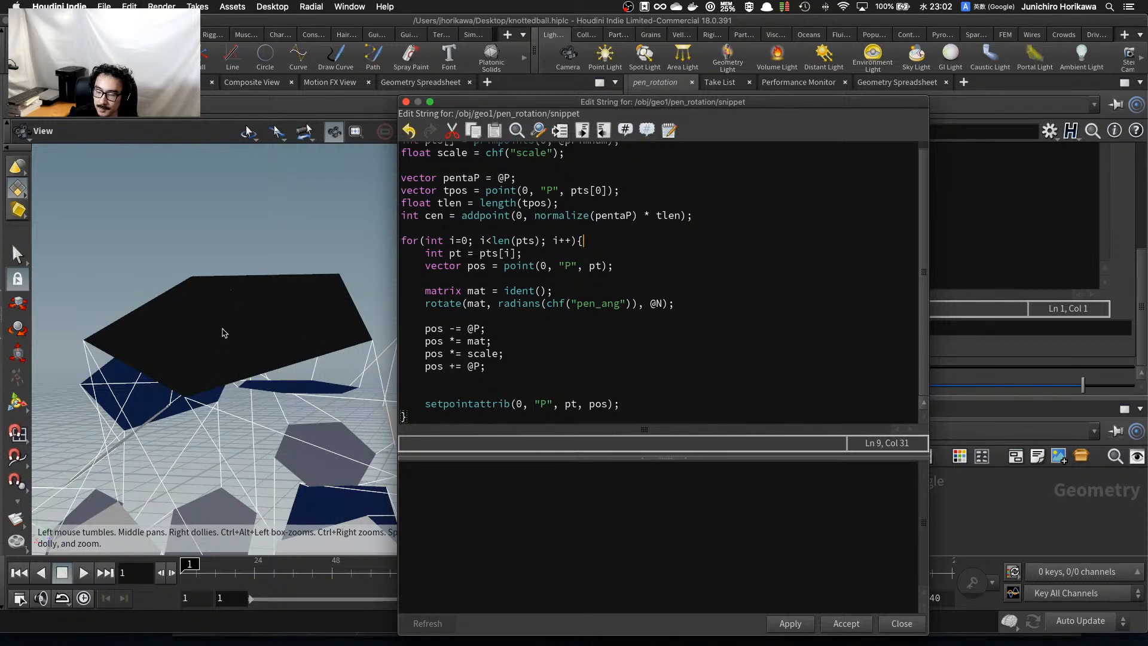
{"action": "left_click", "coordinate": [510, 303]}
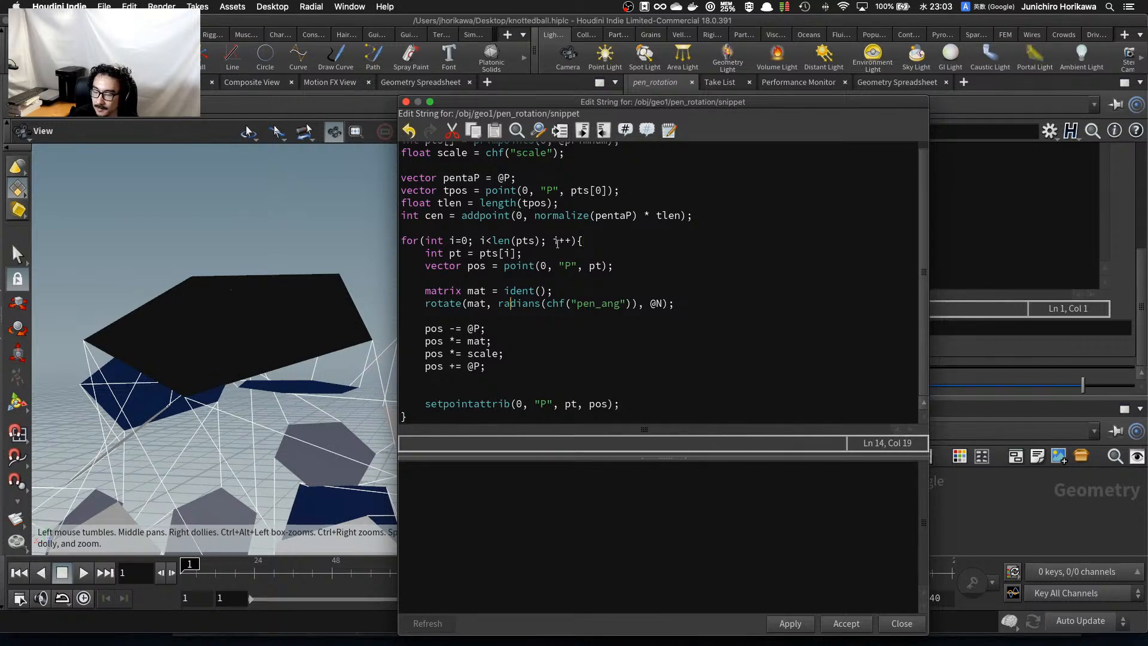
{"action": "left_click_drag", "start_coordinate": [582, 241], "coordinate": [395, 242]}
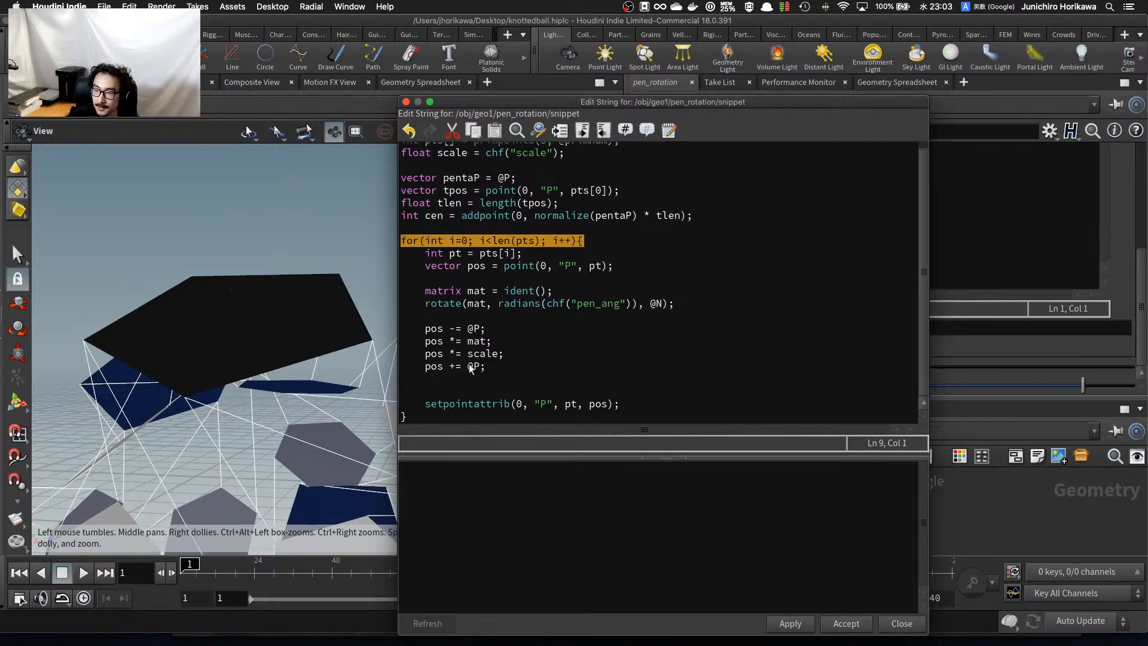
{"action": "left_click", "coordinate": [486, 371]}
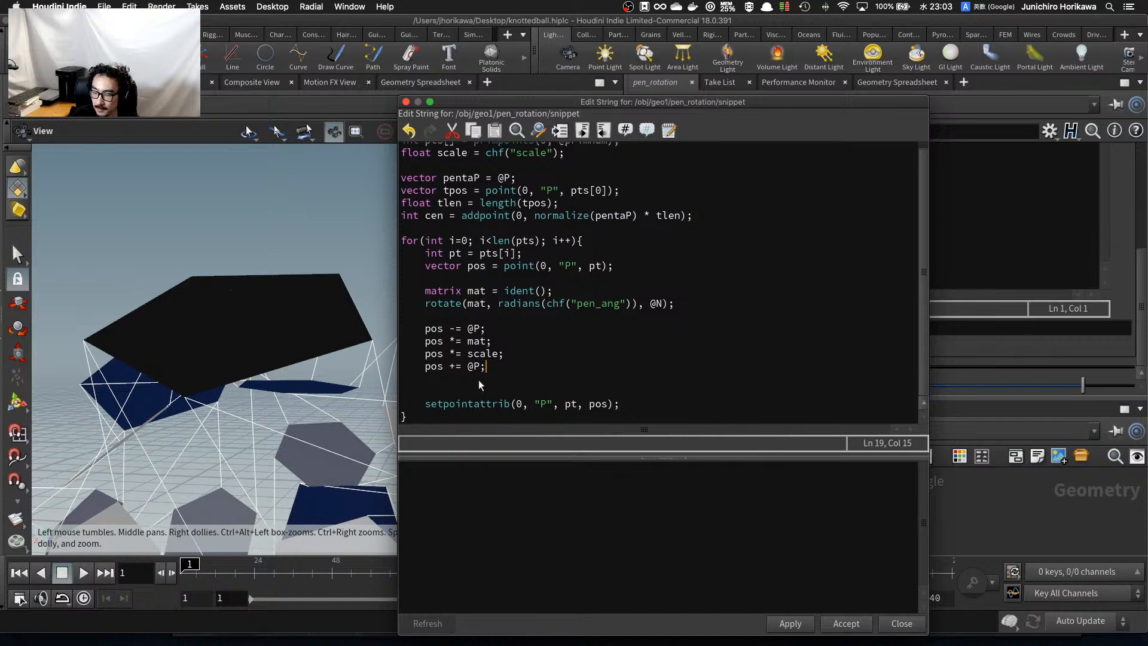
Below setpointattrib inside the for loop, leave blank lines and begin an integer declaration with int pt2 =.
{"action": "left_click", "coordinate": [639, 405]}
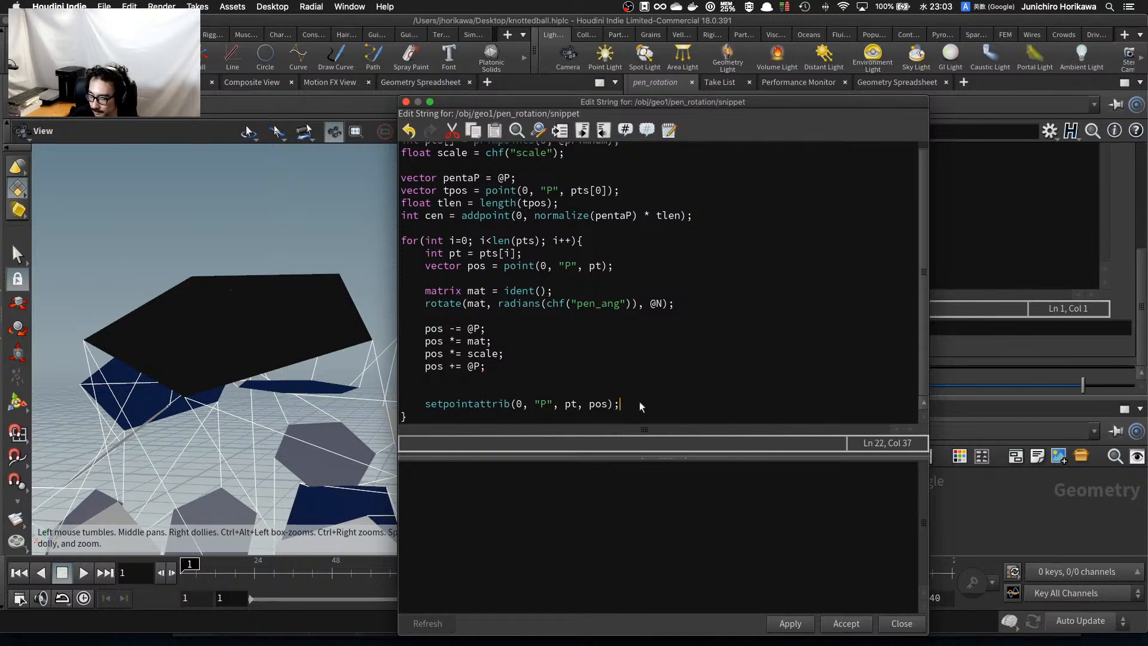
{"action": "key", "text": "Return"}
{"action": "key", "text": "Return"}
{"action": "key", "text": "Return"}
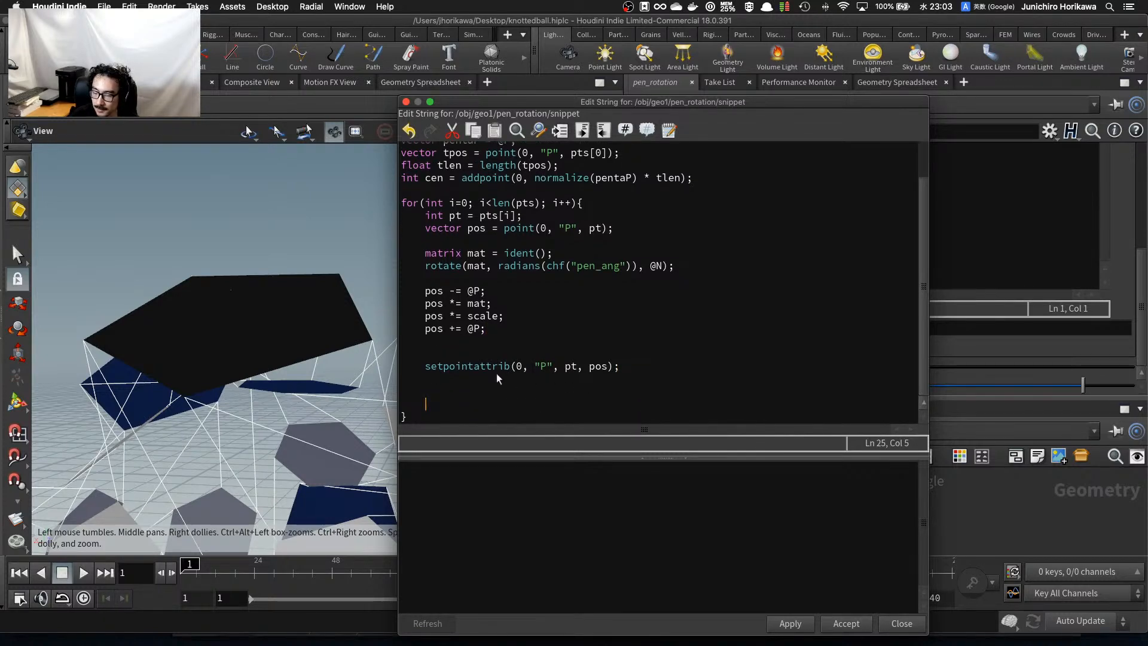
{"action": "type", "text": "int pt2 ="}
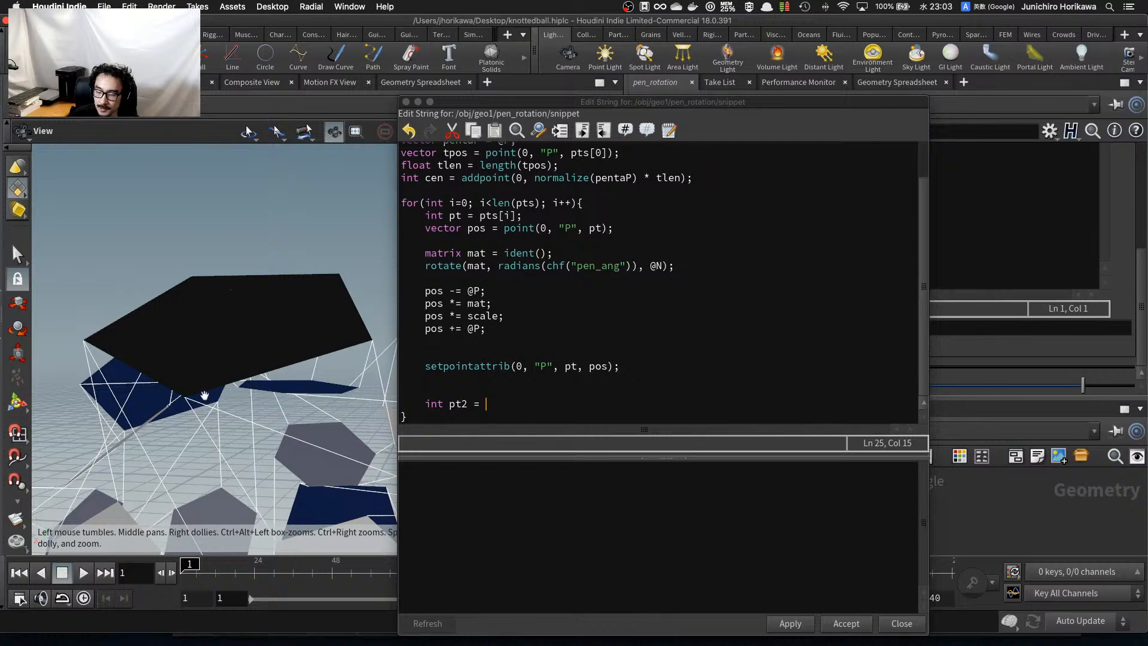
{"action": "mouse_move", "coordinate": [204, 394]}
{"action": "left_mouse_down"}
{"action": "mouse_move", "coordinate": [258, 347]}
{"action": "mouse_move", "coordinate": [196, 378]}
{"action": "left_mouse_up"}
{"action": "middle_click_drag", "start_coordinate": [196, 375], "coordinate": [189, 382]}
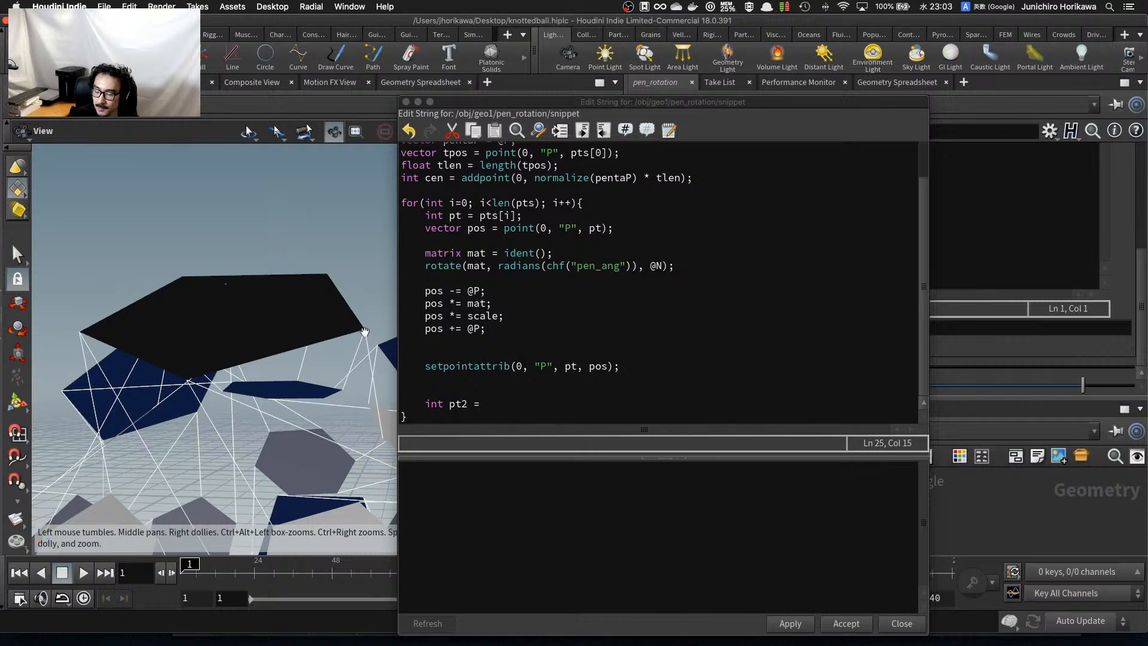
{"action": "left_click", "coordinate": [491, 392]}
{"action": "left_click", "coordinate": [492, 403]}
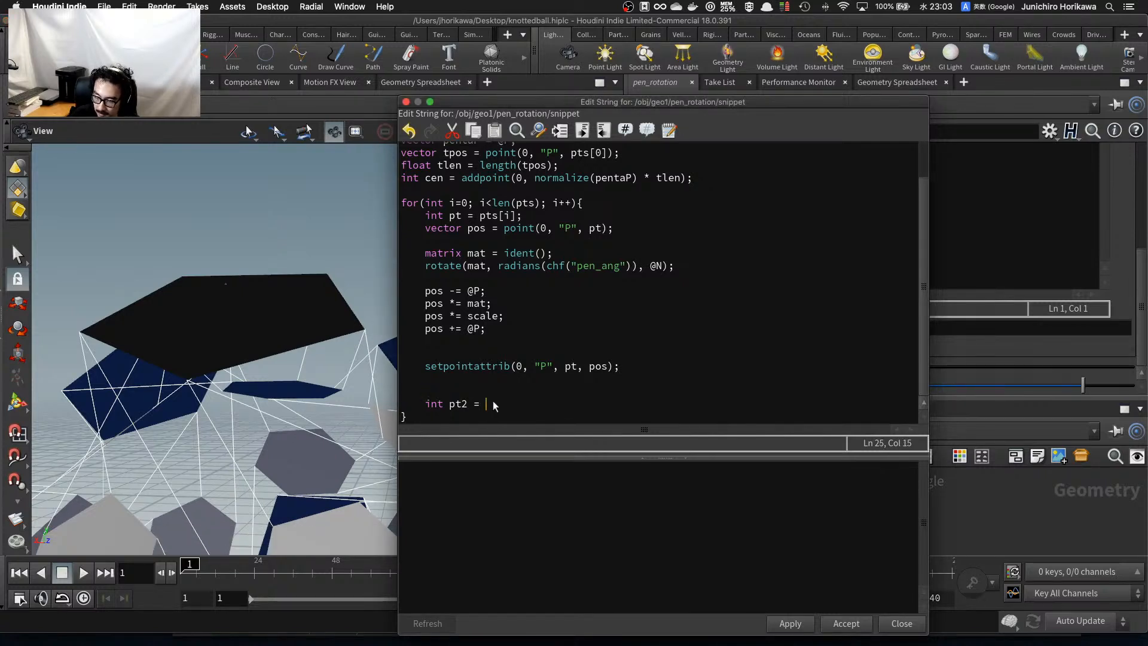
Complete the pt2 declaration with the wrapped next-point lookup pts[(i+1) % len(pts)];.
{"action": "type", "text": "pts[i+1"}
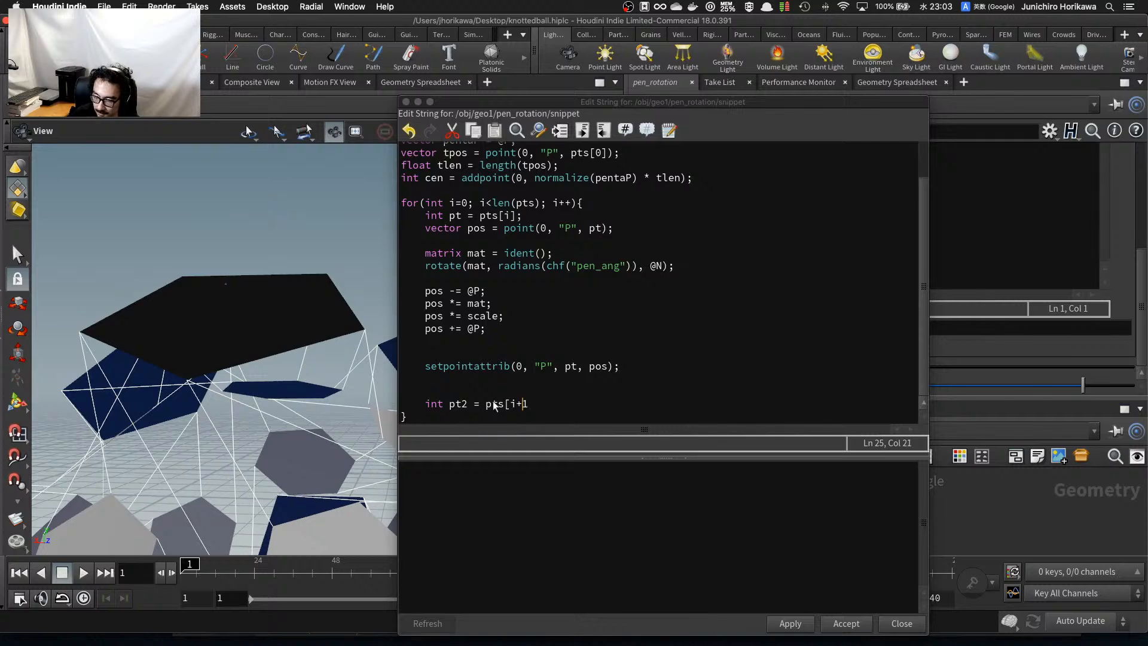
{"action": "key", "text": "Left"}
{"action": "key", "text": "Left"}
{"action": "type", "text": "("}
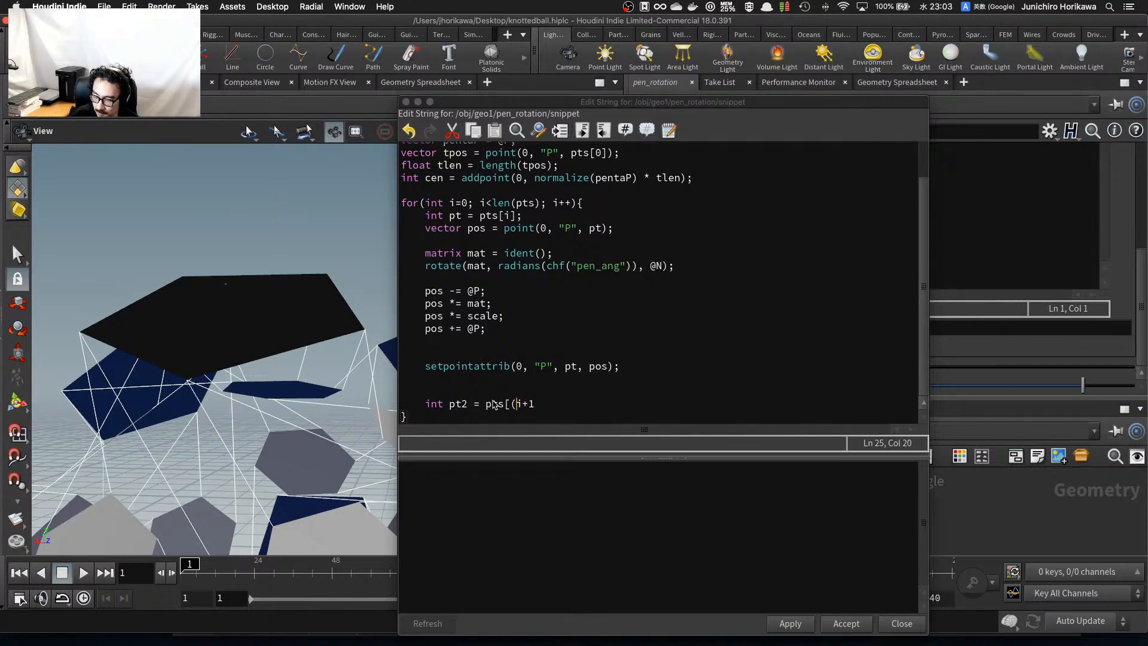
{"action": "key", "text": "Right"}
{"action": "key", "text": "Right"}
{"action": "key", "text": "Right"}
{"action": "type", "text": ")"}
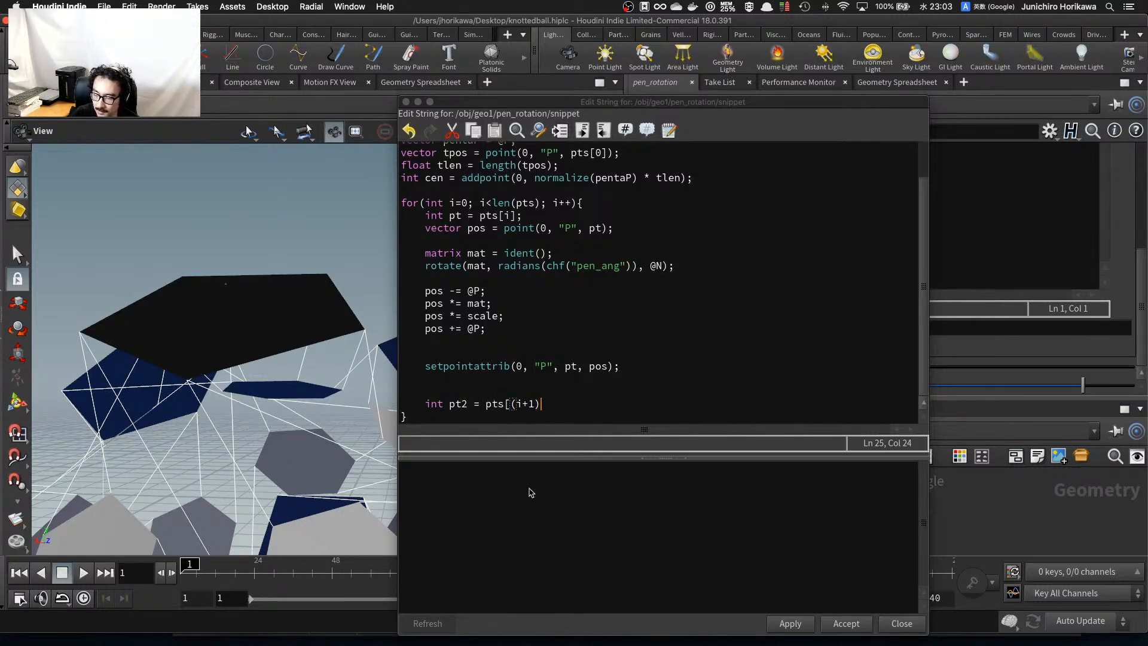
{"action": "type", "text": " %"}
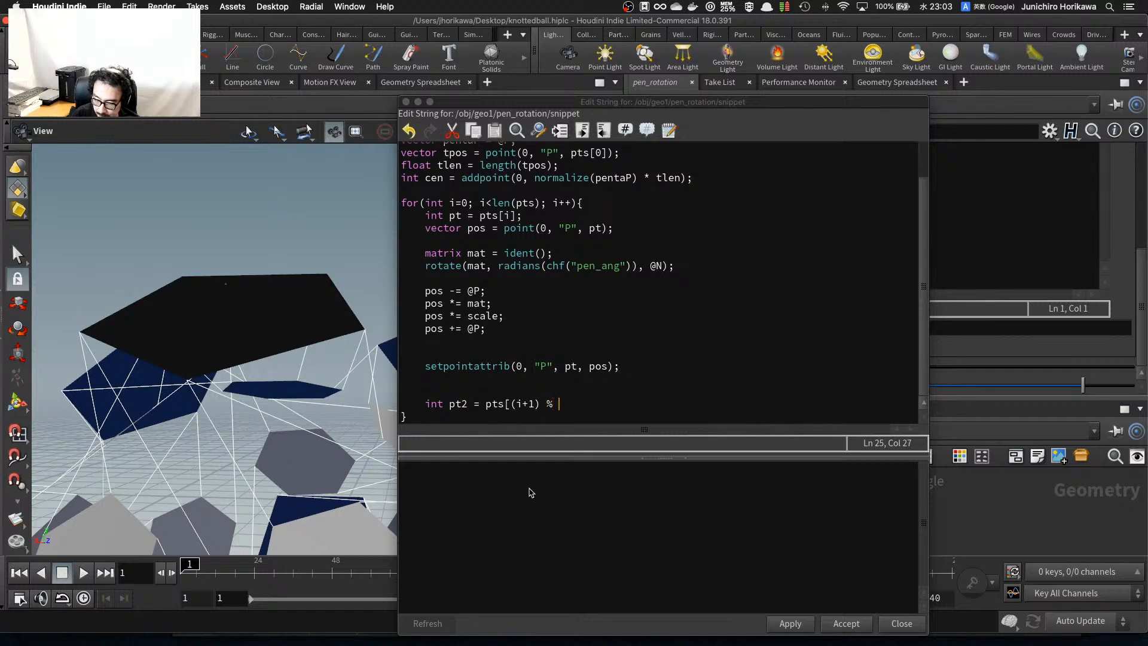
{"action": "type", "text": " len("}
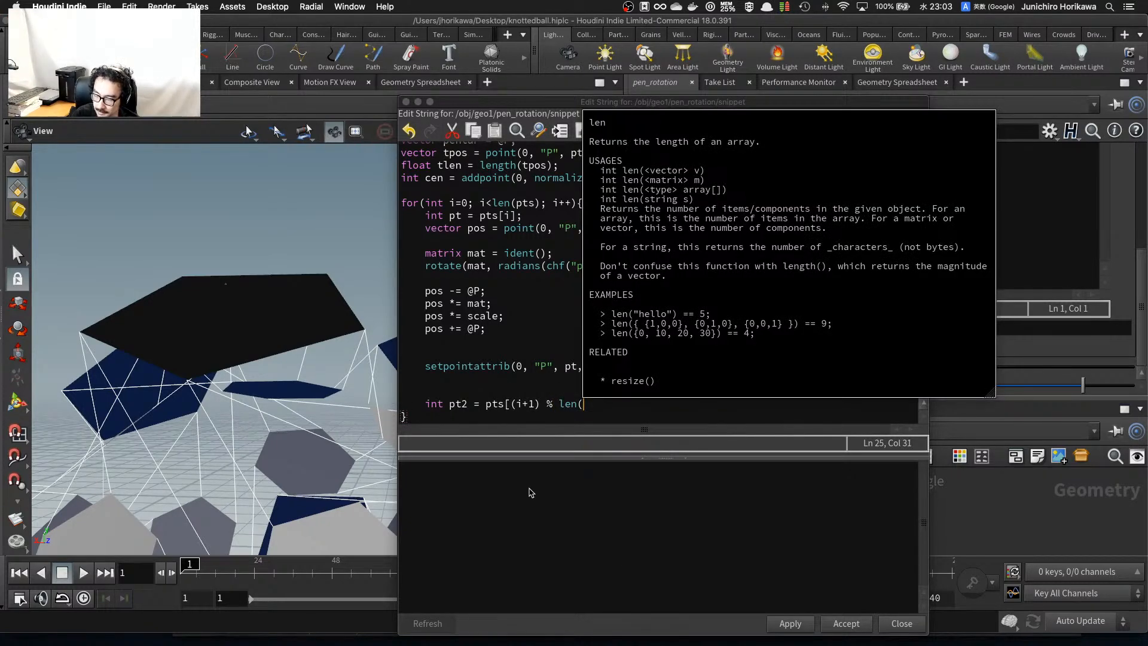
{"action": "type", "text": "ts)"}
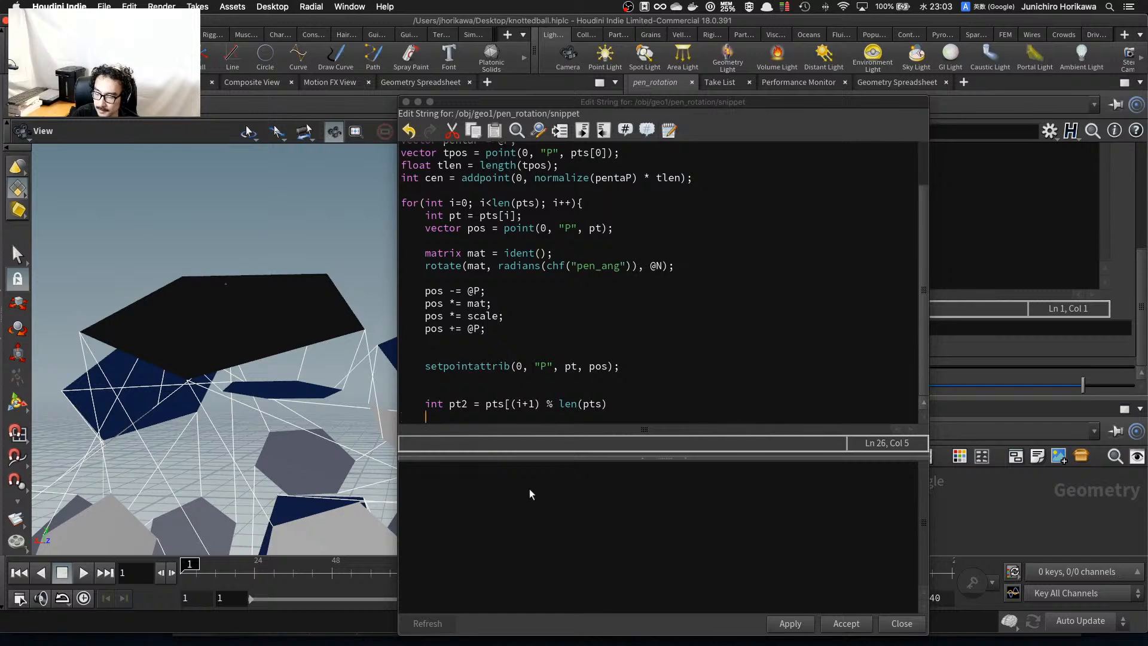
{"action": "key", "text": "Return"}
{"action": "key", "text": "BackSpace"}
{"action": "key", "text": "BackSpace"}
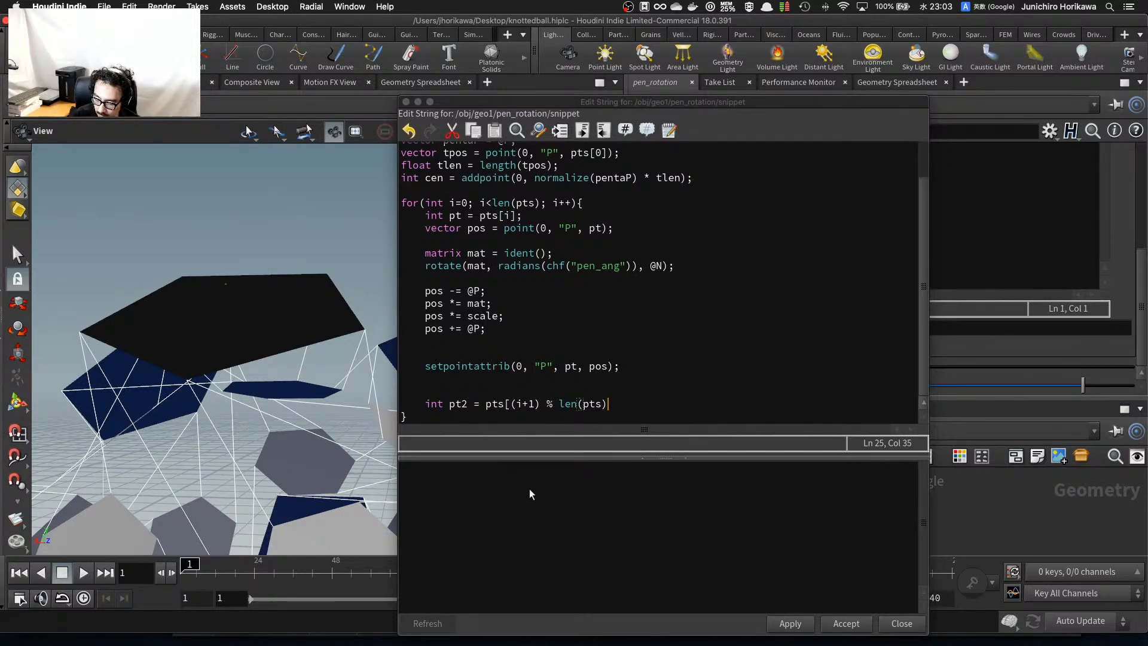
{"action": "type", "text": "]"}
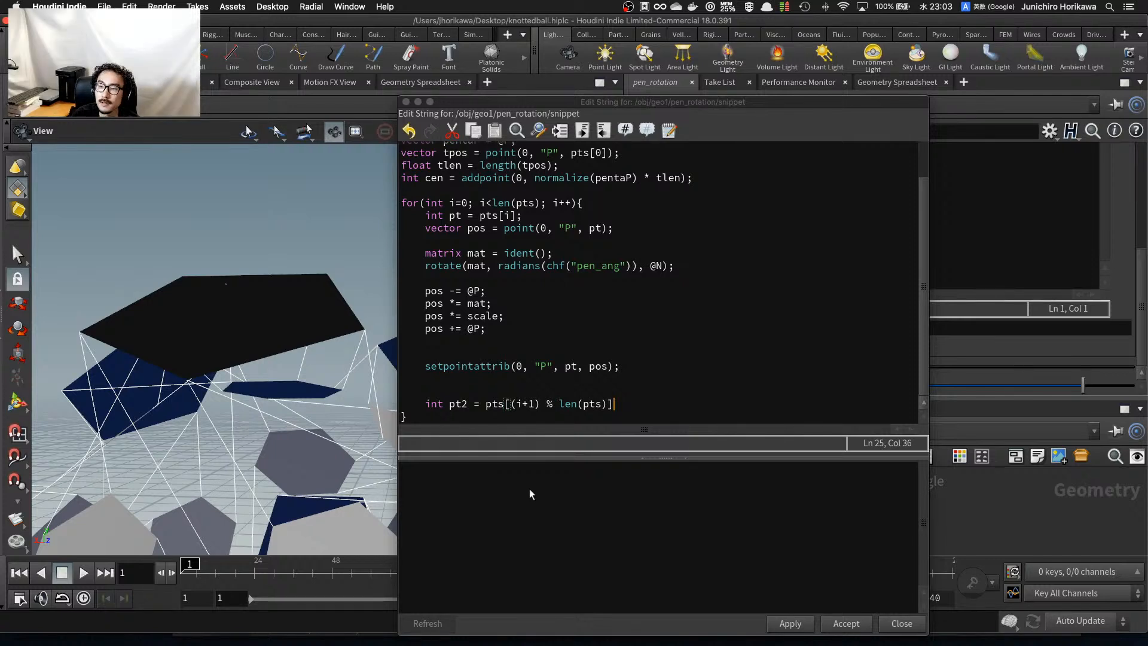
{"action": "type", "text": ";"}
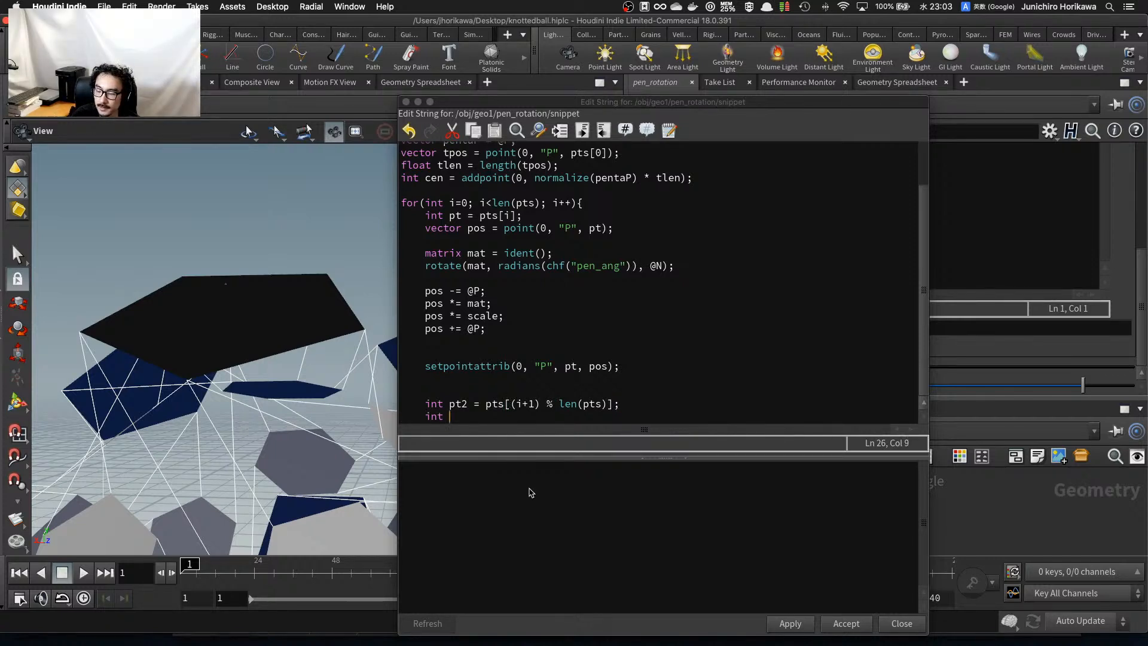
Below pt2, create a triangle from the center point with int poly = addprim(0, "poly", cen, pt, pt2);.
{"action": "type", "text": "poly - "}
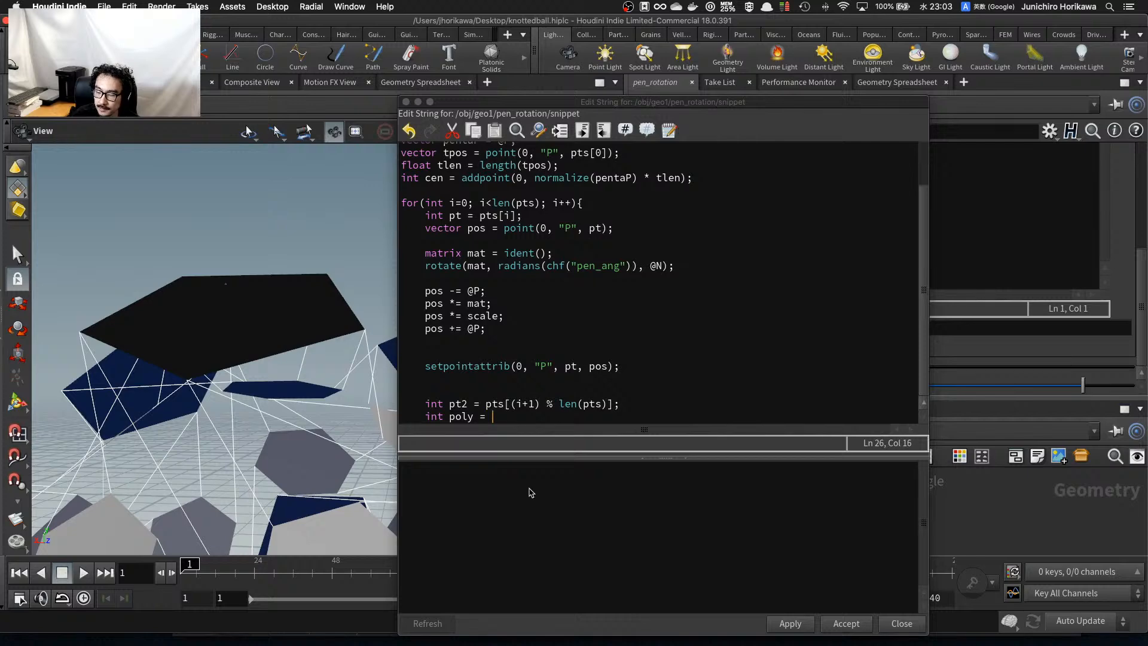
{"action": "type", "text": "add"}
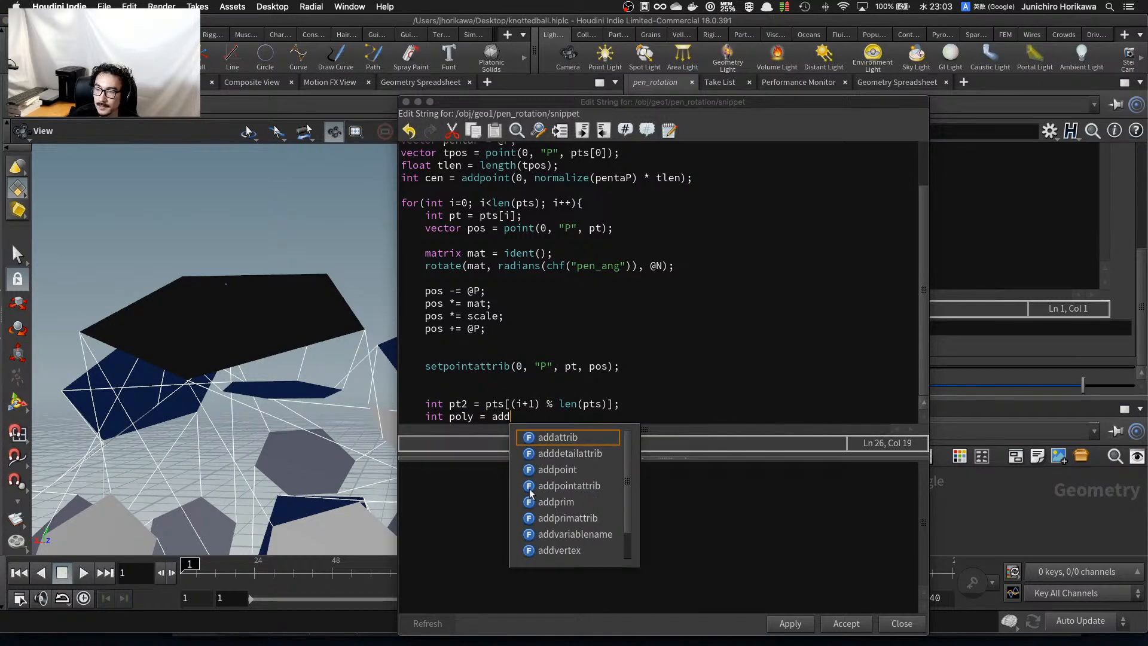
{"action": "type", "text": "prim(0,"}
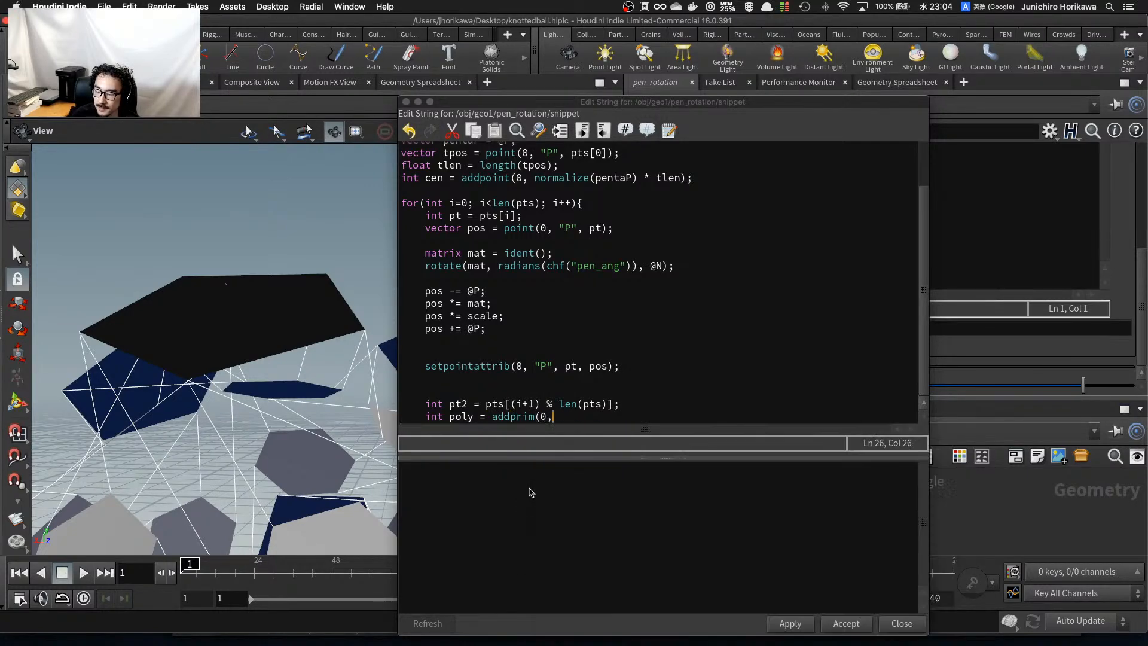
{"action": "type", "text": " \"p"}
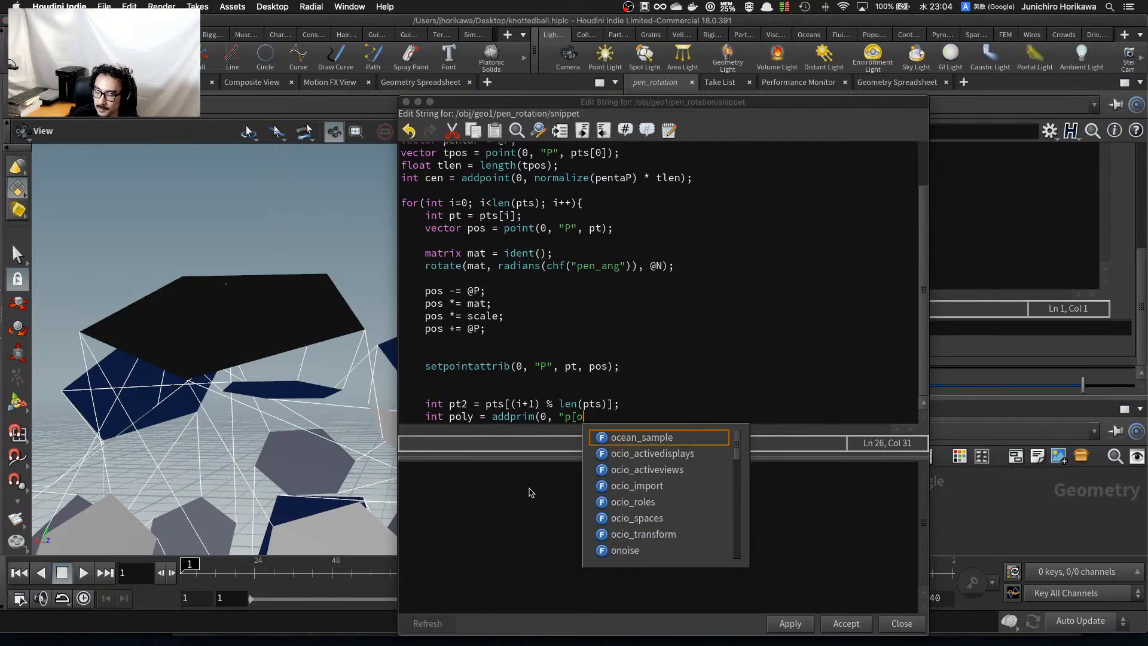
{"action": "type", "text": "oly"}
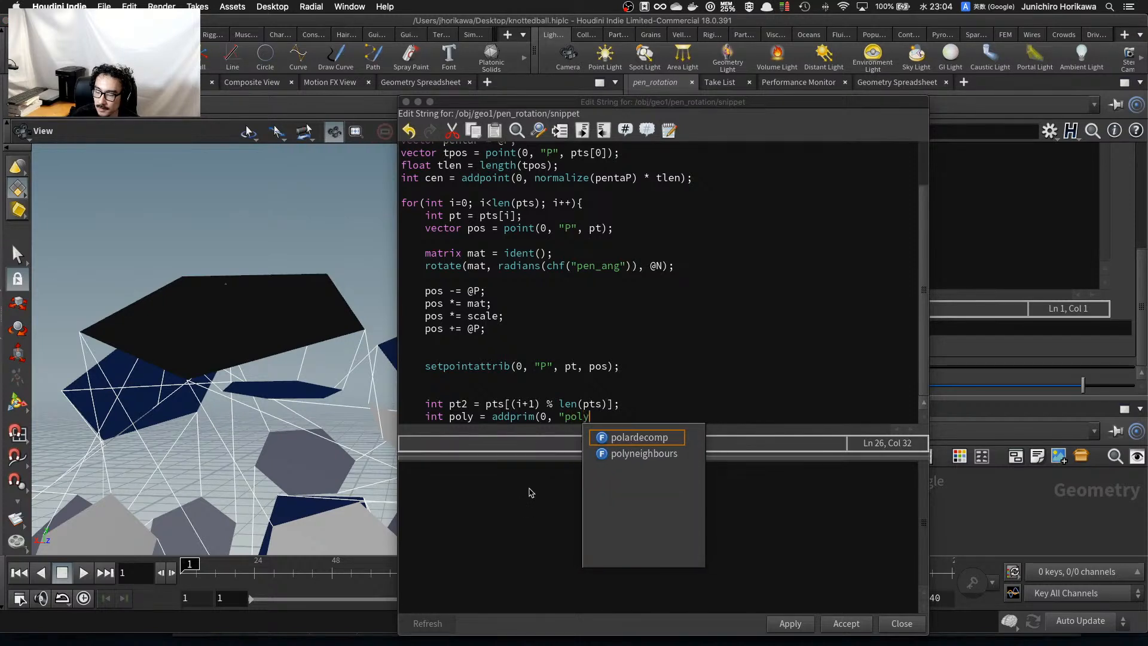
{"action": "type", "text": "\", cen, pt, pt2);"}
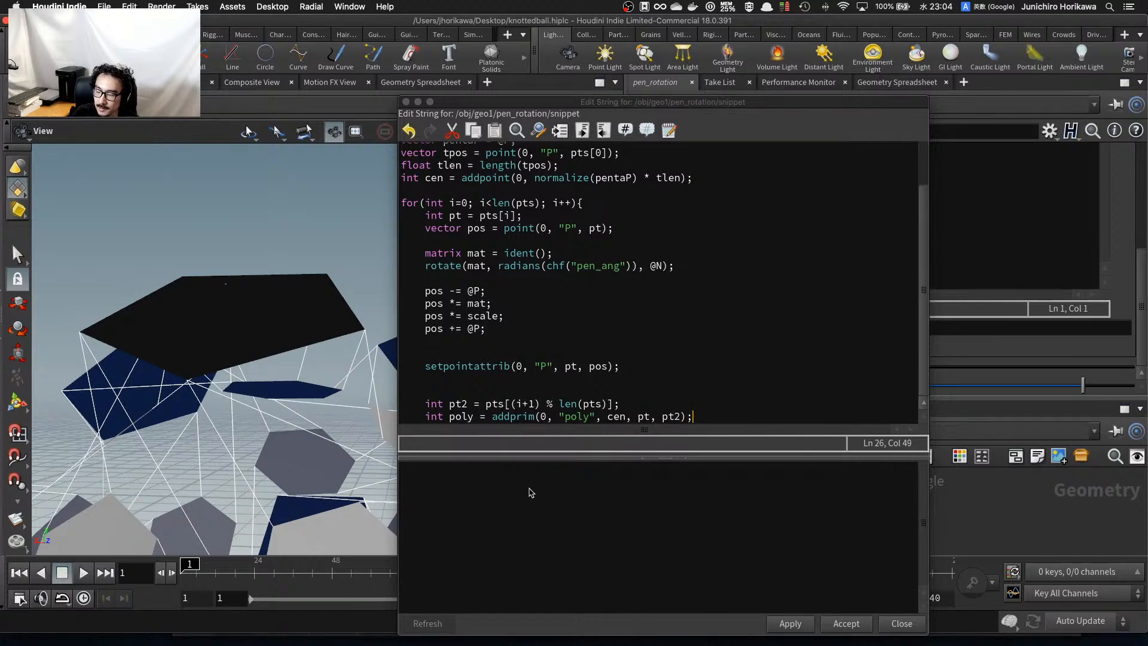
Apply the triangle-fan code and inspect the raised pentagon's faces from several angles.
{"action": "left_click", "coordinate": [783, 624]}
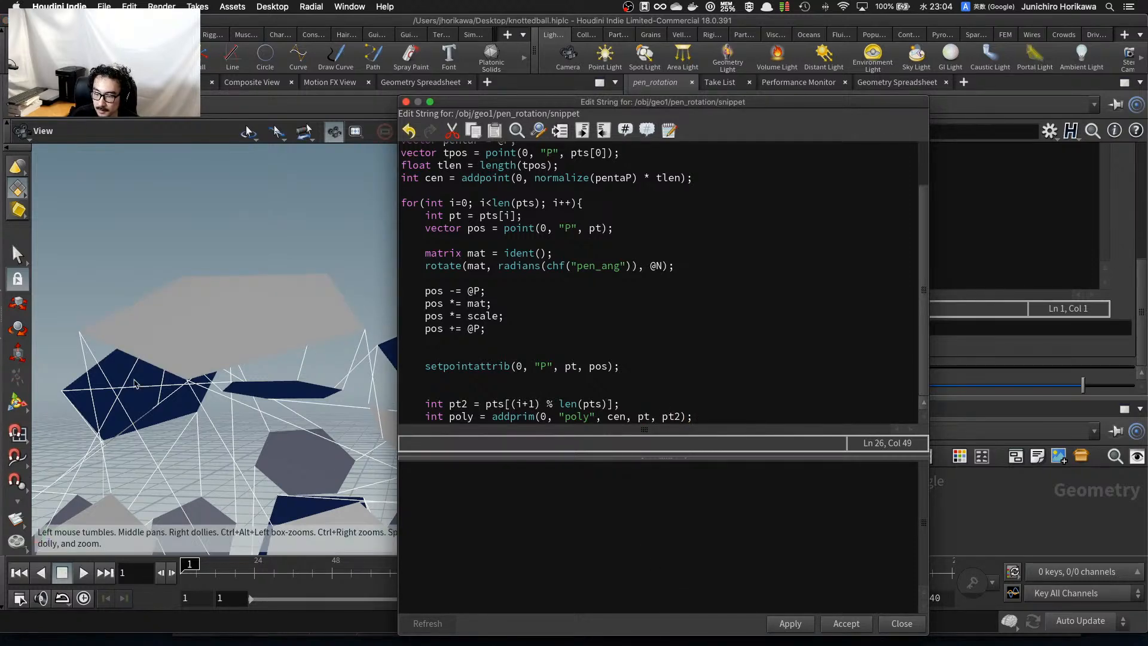
{"action": "left_click_drag", "start_coordinate": [220, 369], "coordinate": [219, 334]}
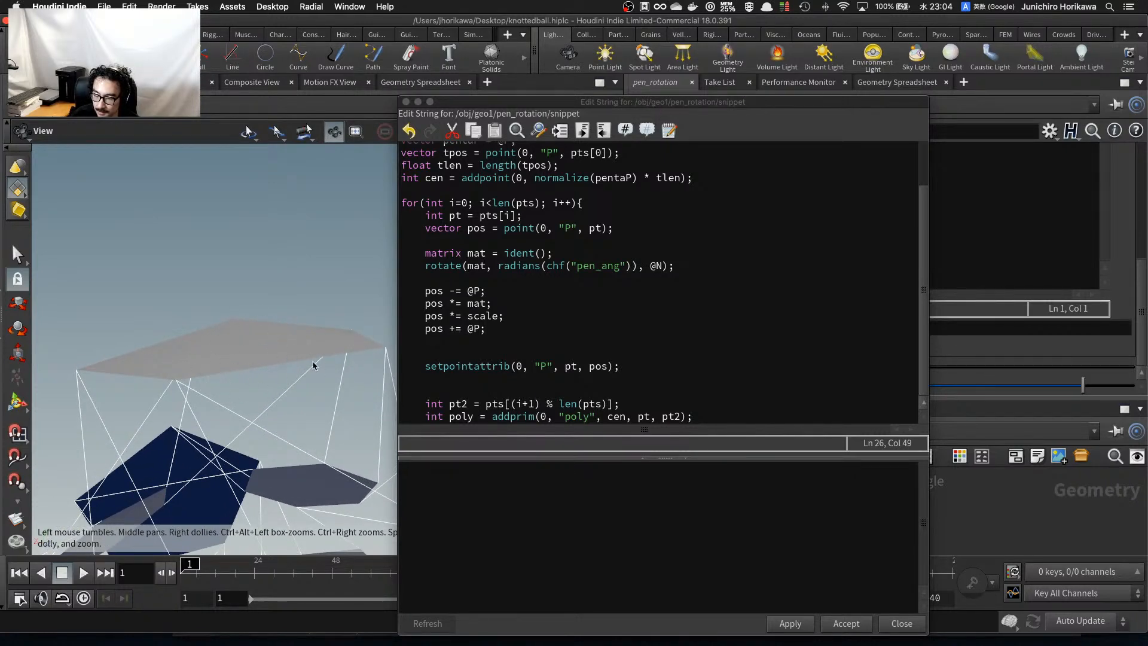
{"action": "left_click_drag", "start_coordinate": [313, 365], "coordinate": [256, 269]}
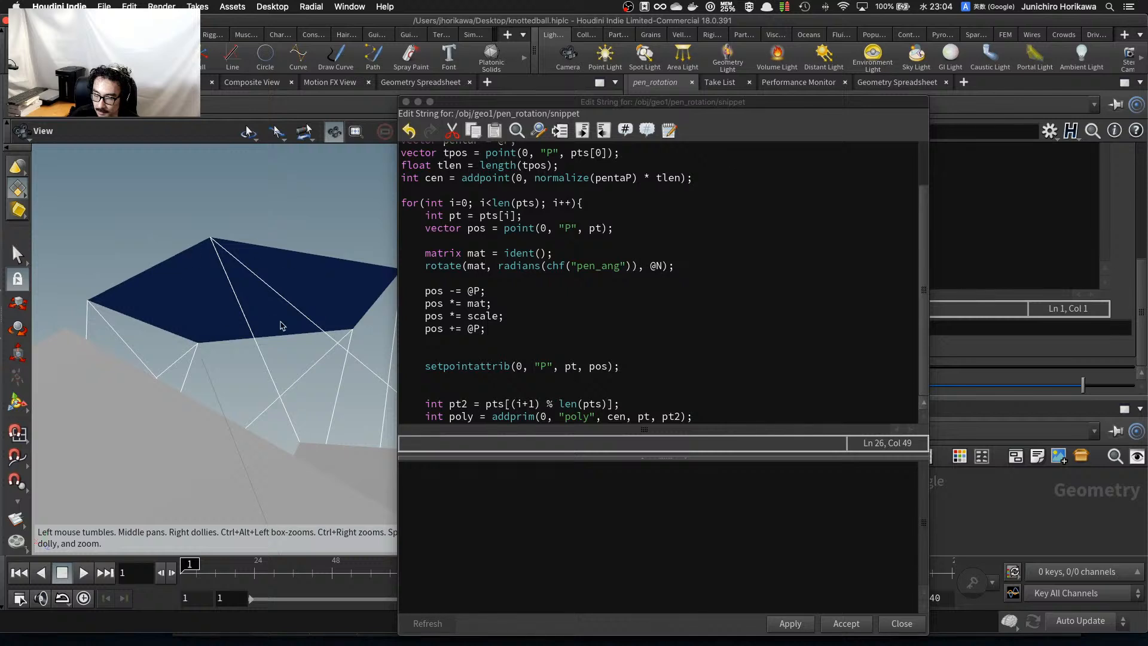
{"action": "left_click_drag", "start_coordinate": [281, 326], "coordinate": [211, 321]}
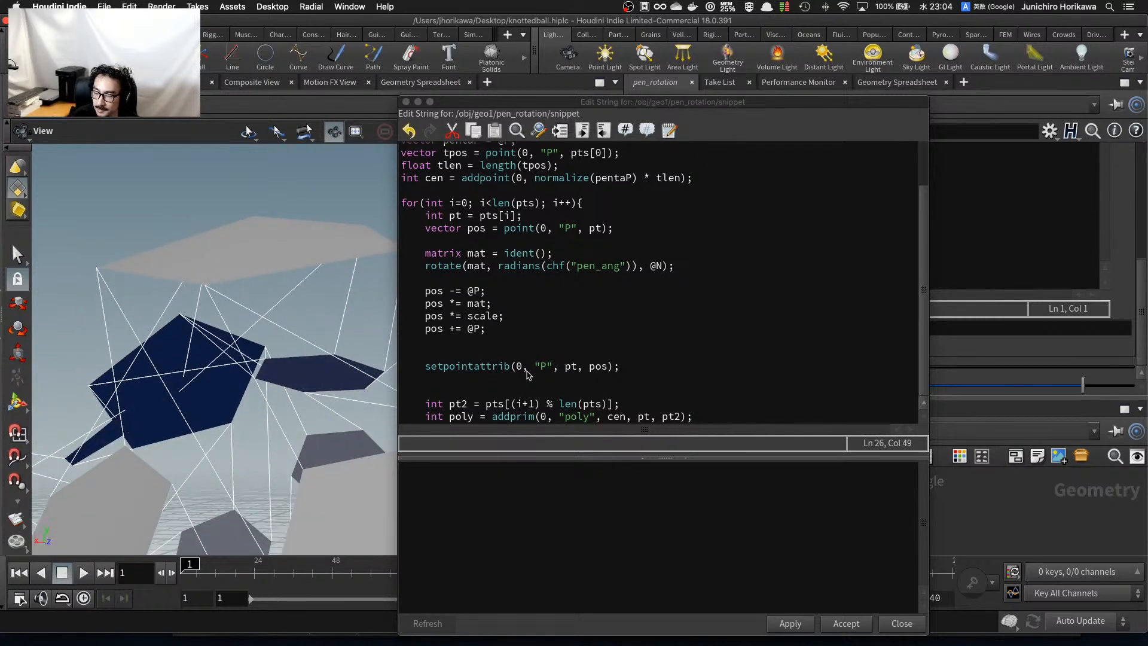
{"action": "scroll", "coordinate": [527, 373], "scroll_direction": "down", "scroll_amount": 1}
{"action": "left_click", "coordinate": [489, 428]}
{"action": "key", "text": "Return"}
{"action": "key", "text": "Return"}
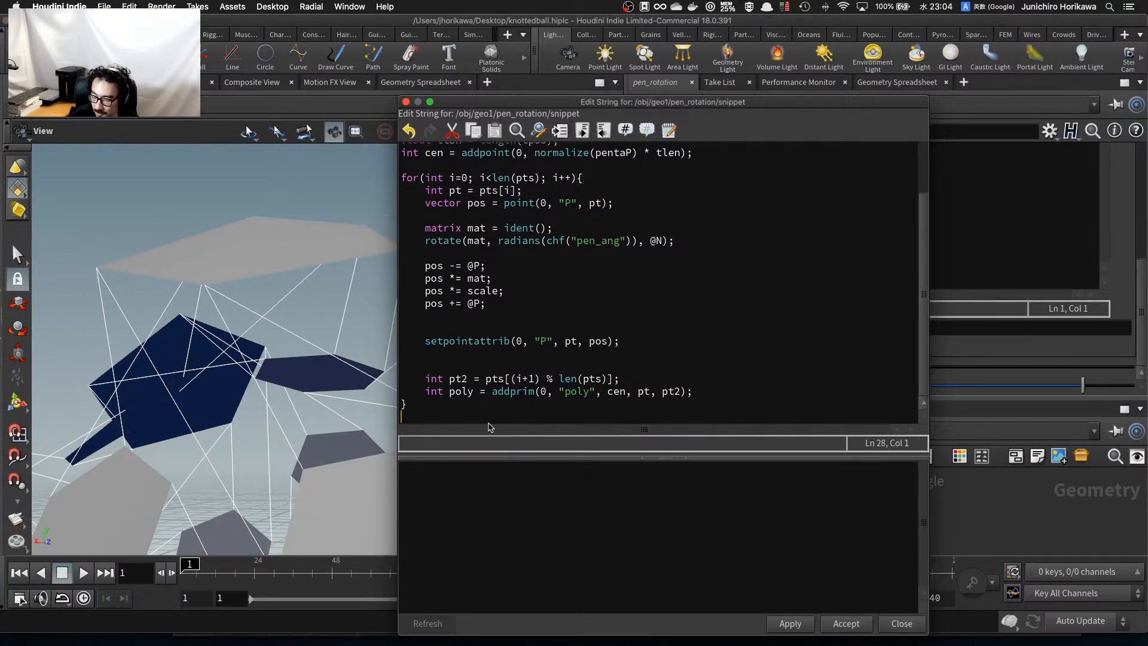
{"action": "type", "text": "removep"}
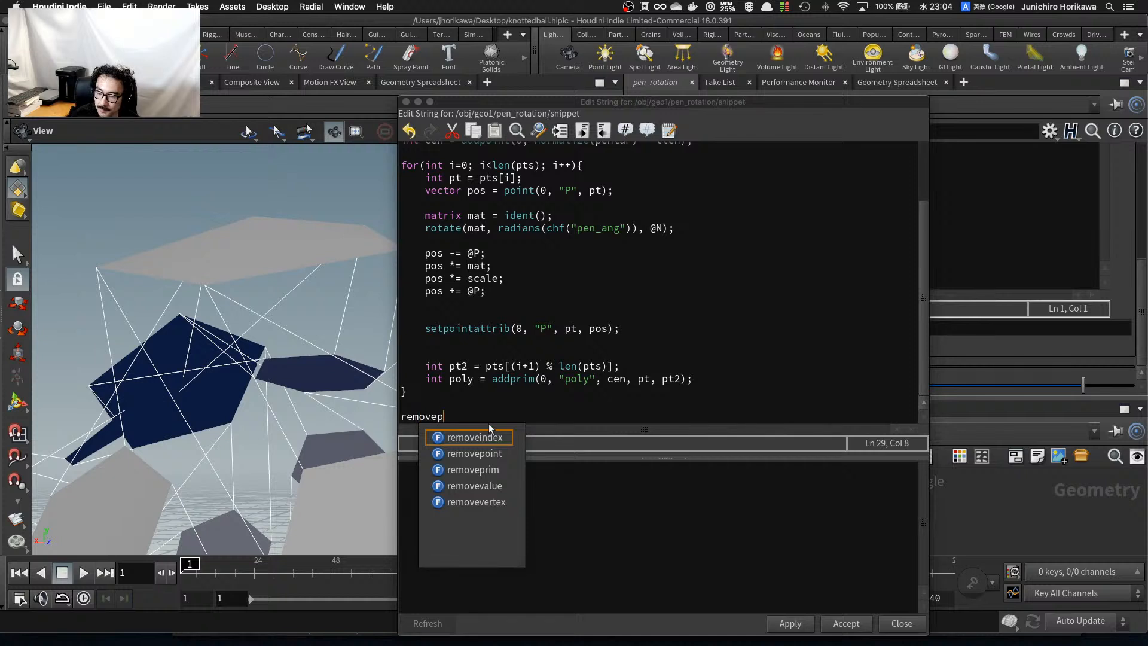
{"action": "type", "text": "rim(0, @primnum);"}
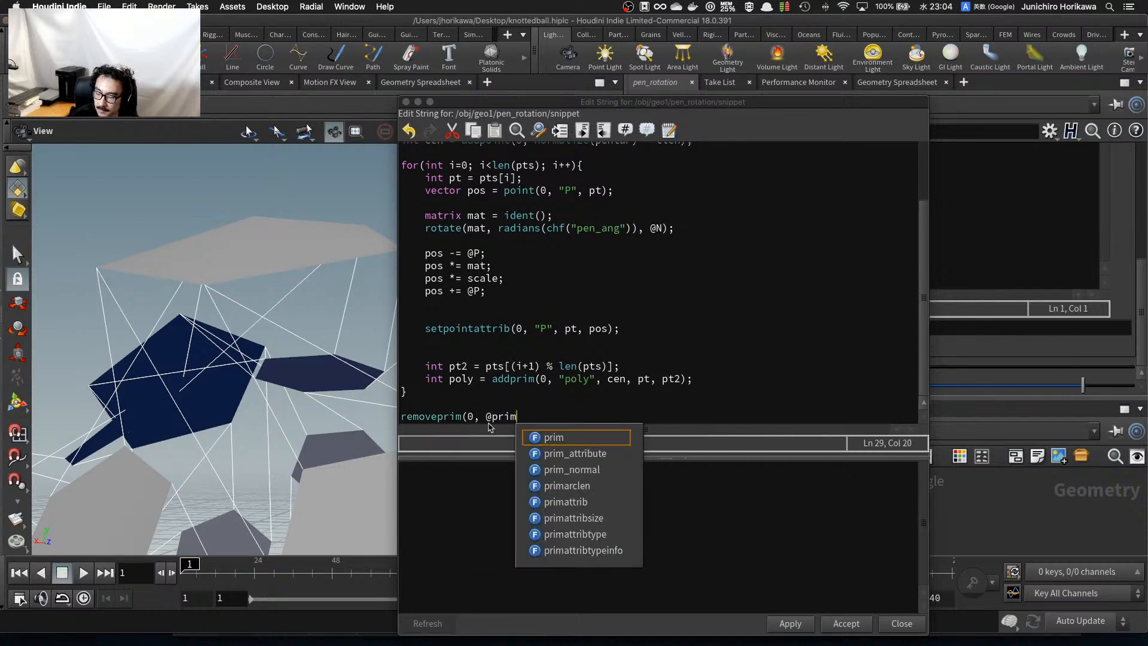
{"action": "left_click", "coordinate": [781, 622]}
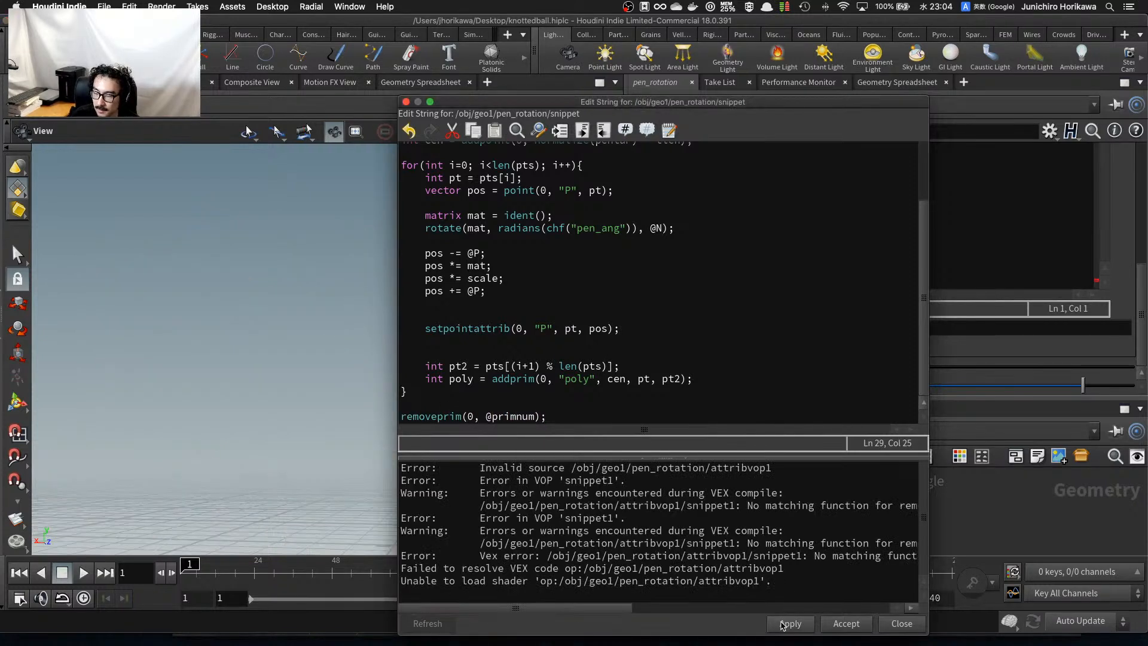
{"action": "key", "text": "Left"}
{"action": "key", "text": "Left"}
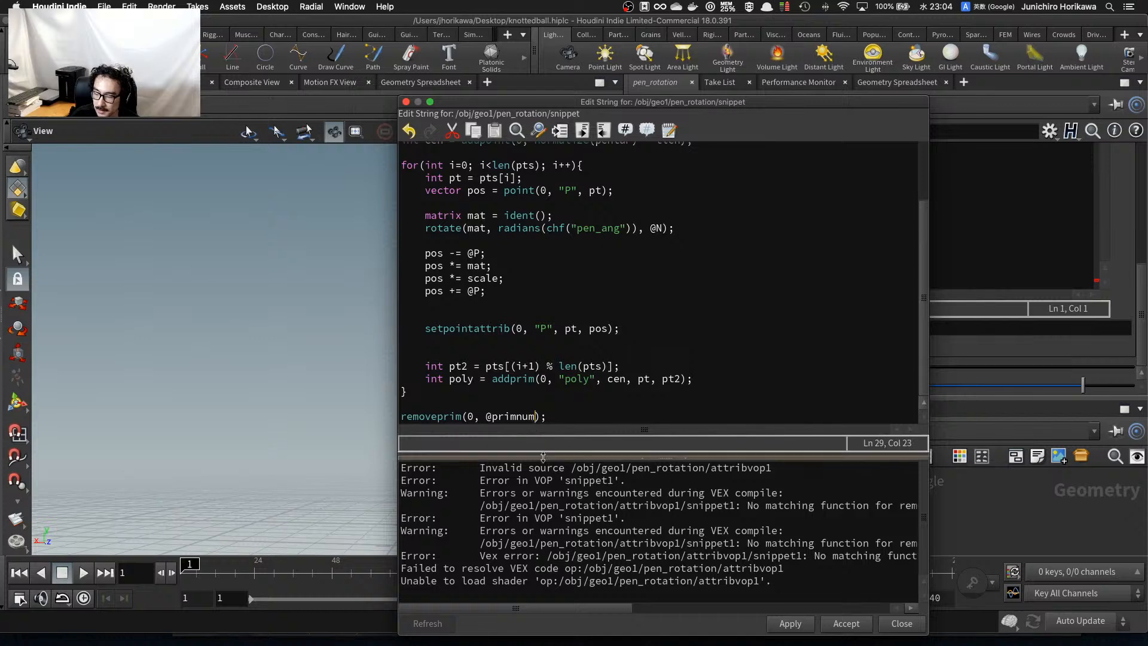
{"action": "type", "text": ", 1"}
{"action": "left_click", "coordinate": [788, 624]}
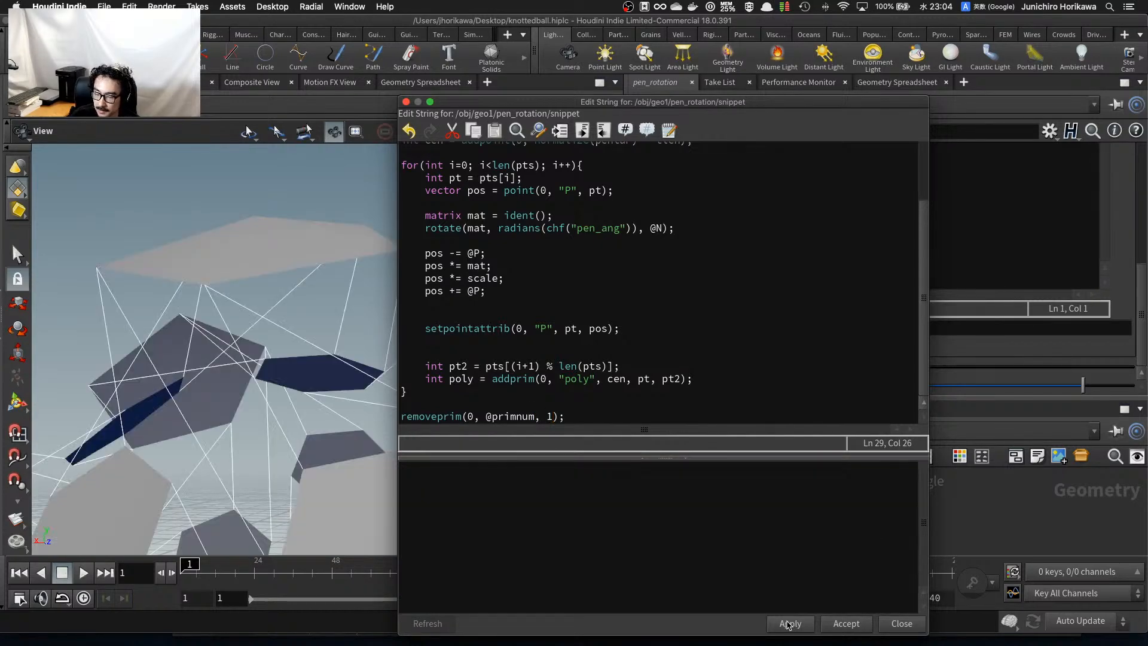
{"action": "left_click", "coordinate": [857, 625]}
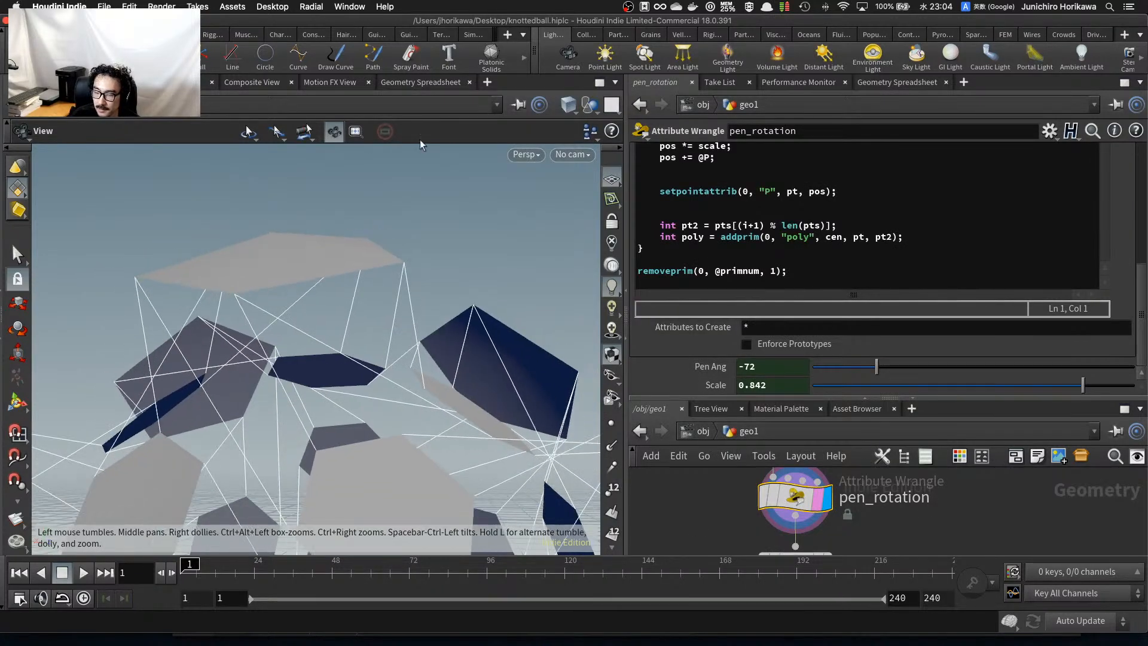
Set the viewport shading to Smooth Wire Shaded and examine the triangle fans on the ball's pentagons.
{"action": "left_click", "coordinate": [521, 163]}
{"action": "mouse_move", "coordinate": [527, 213]}
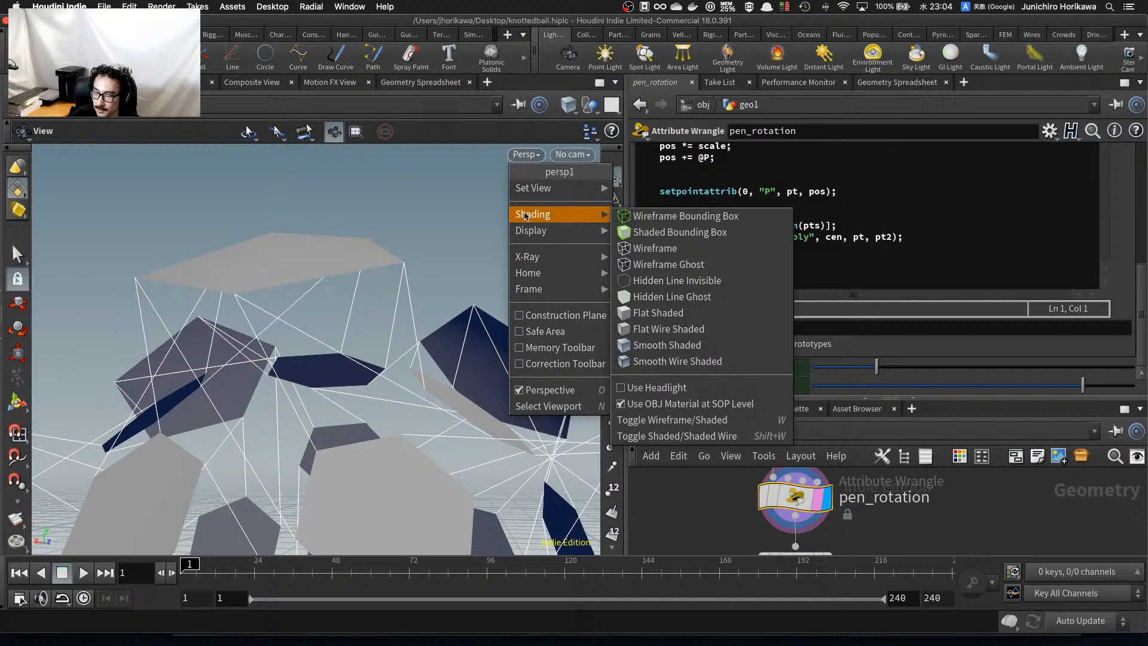
{"action": "left_click", "coordinate": [662, 343]}
{"action": "left_click_drag", "start_coordinate": [359, 234], "coordinate": [380, 246]}
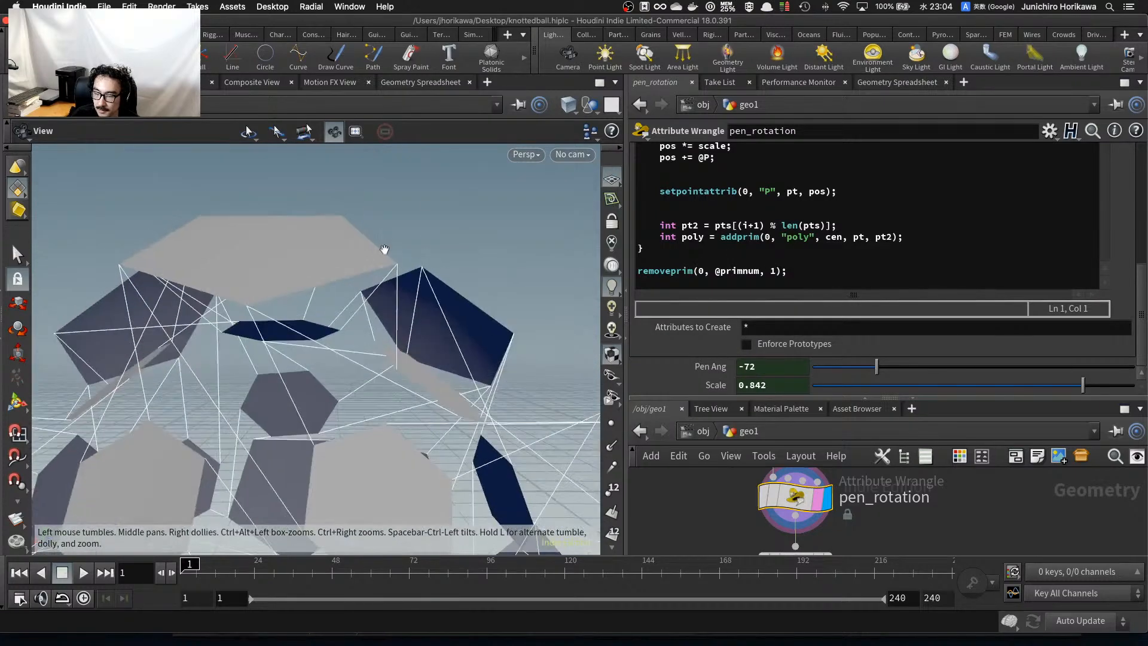
{"action": "left_click", "coordinate": [523, 156]}
{"action": "mouse_move", "coordinate": [538, 214]}
{"action": "left_click", "coordinate": [671, 357]}
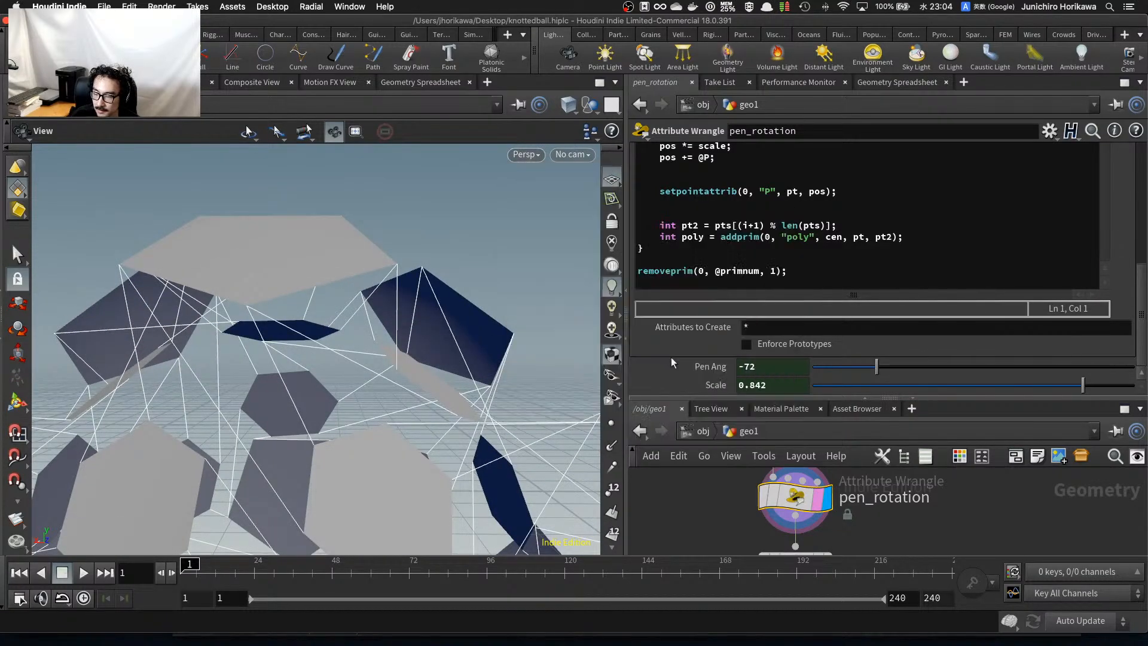
{"action": "mouse_move", "coordinate": [331, 269]}
{"action": "left_mouse_down"}
{"action": "mouse_move", "coordinate": [346, 281]}
{"action": "mouse_move", "coordinate": [295, 263]}
{"action": "mouse_move", "coordinate": [321, 261]}
{"action": "mouse_move", "coordinate": [267, 300]}
{"action": "mouse_move", "coordinate": [321, 274]}
{"action": "mouse_move", "coordinate": [287, 281]}
{"action": "mouse_move", "coordinate": [261, 324]}
{"action": "mouse_move", "coordinate": [303, 312]}
{"action": "mouse_move", "coordinate": [327, 344]}
{"action": "mouse_move", "coordinate": [352, 336]}
{"action": "left_mouse_up"}
Enlarge the network view and display the result of the subdivide1 node.
{"action": "left_click_drag", "start_coordinate": [731, 398], "coordinate": [731, 297]}
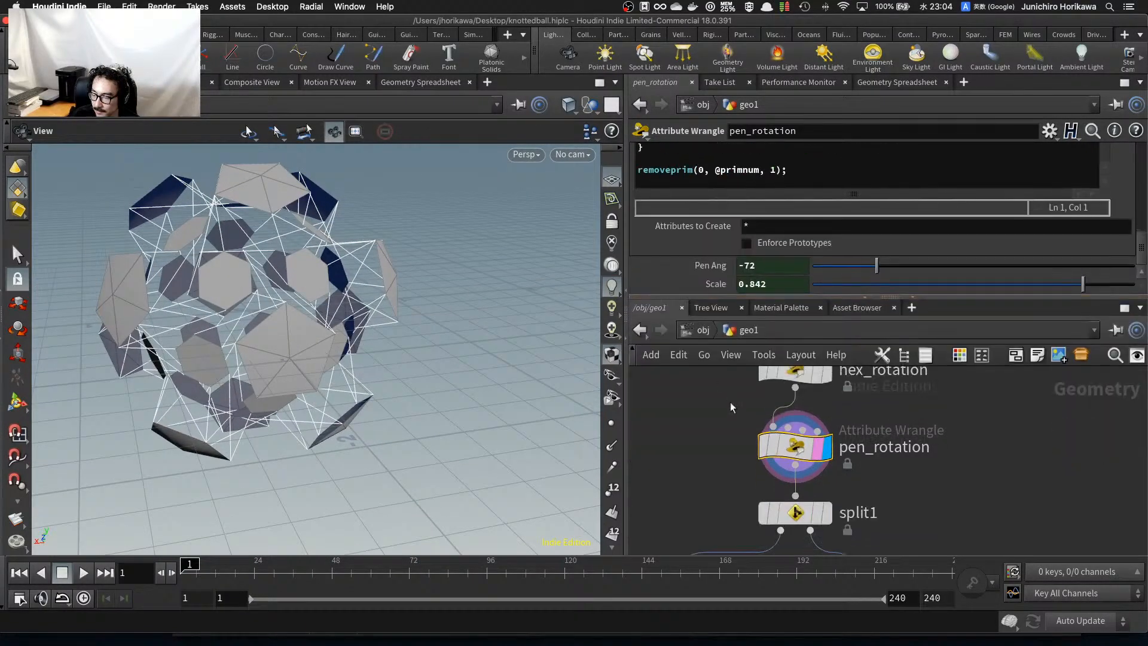
{"action": "scroll", "coordinate": [730, 402], "scroll_direction": "down", "scroll_amount": 10}
{"action": "middle_click", "coordinate": [771, 493]}
{"action": "middle_click_drag", "start_coordinate": [772, 496], "coordinate": [770, 387]}
{"action": "scroll", "coordinate": [723, 449], "scroll_direction": "up", "scroll_amount": 7}
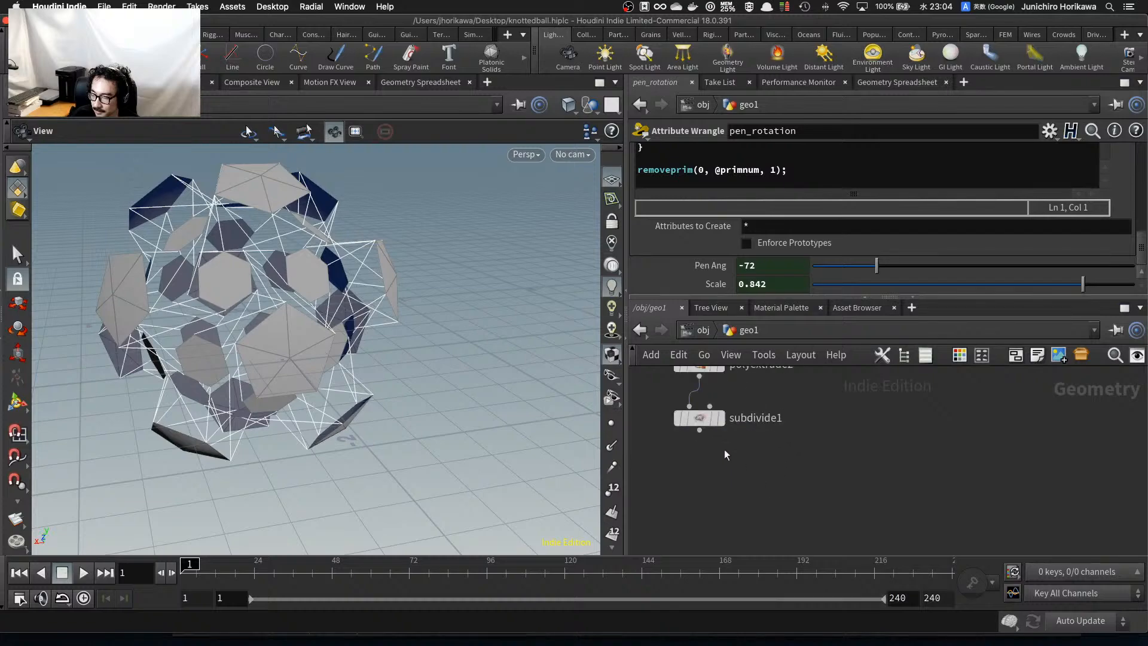
{"action": "scroll", "coordinate": [721, 413], "scroll_direction": "up", "scroll_amount": 5}
{"action": "left_click", "coordinate": [720, 391]}
{"action": "left_click_drag", "start_coordinate": [371, 346], "coordinate": [461, 231]}
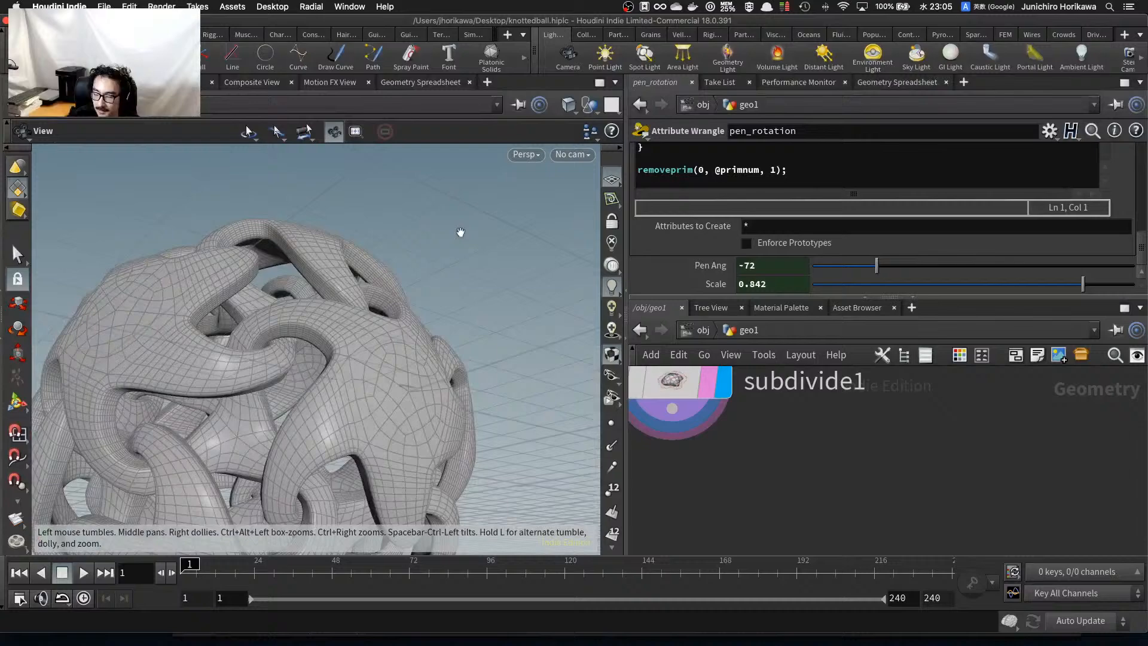
Set the viewport shading to Smooth Shaded, inspect the subdivided ball, and save the scene.
{"action": "left_click", "coordinate": [524, 155]}
{"action": "mouse_move", "coordinate": [541, 225]}
{"action": "left_click", "coordinate": [686, 353]}
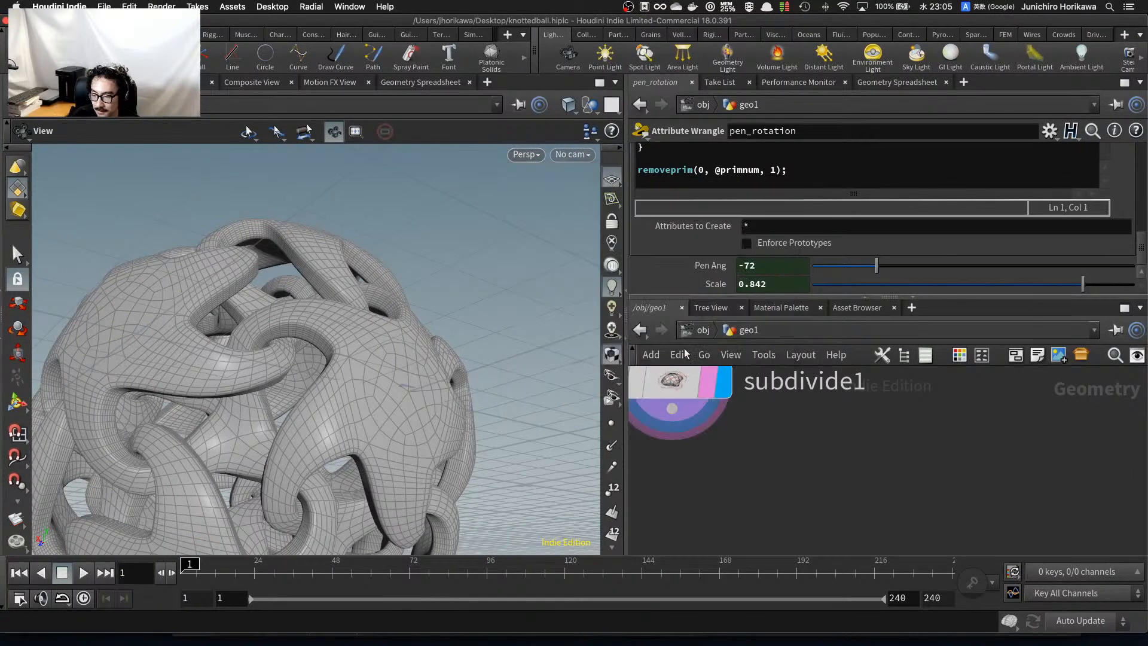
{"action": "mouse_move", "coordinate": [373, 347]}
{"action": "left_mouse_down"}
{"action": "mouse_move", "coordinate": [271, 384]}
{"action": "mouse_move", "coordinate": [371, 389]}
{"action": "mouse_move", "coordinate": [392, 402]}
{"action": "mouse_move", "coordinate": [349, 364]}
{"action": "mouse_move", "coordinate": [441, 317]}
{"action": "mouse_move", "coordinate": [370, 299]}
{"action": "mouse_move", "coordinate": [381, 286]}
{"action": "left_mouse_up"}
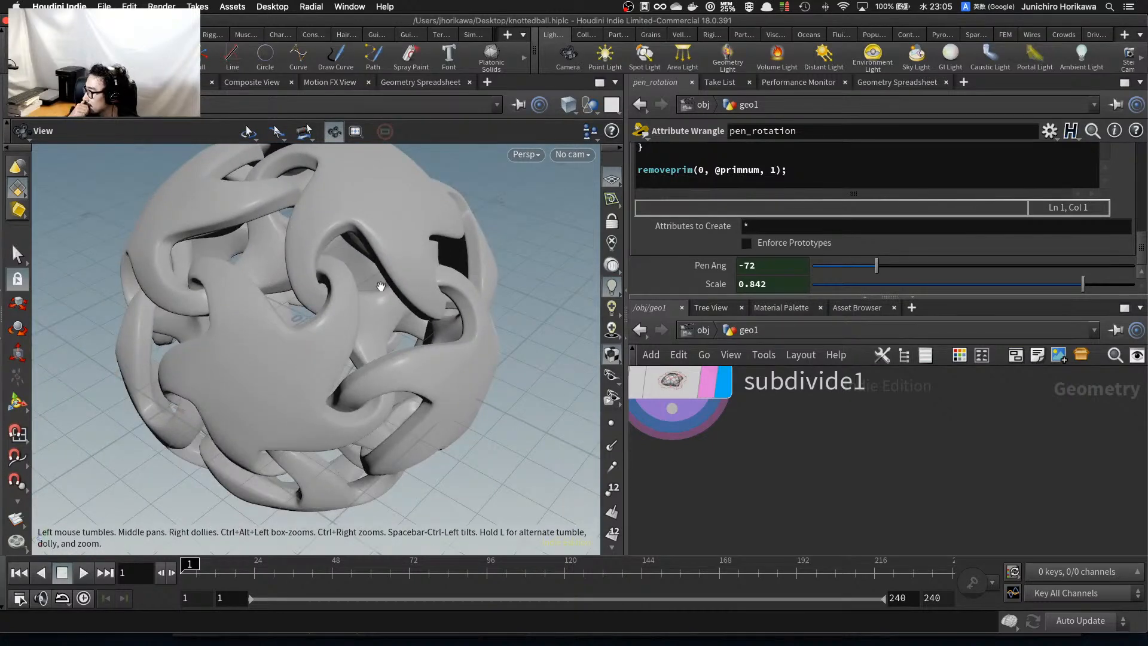
{"action": "right_click_drag", "start_coordinate": [398, 284], "coordinate": [378, 282]}
{"action": "middle_click_drag", "start_coordinate": [377, 282], "coordinate": [389, 322]}
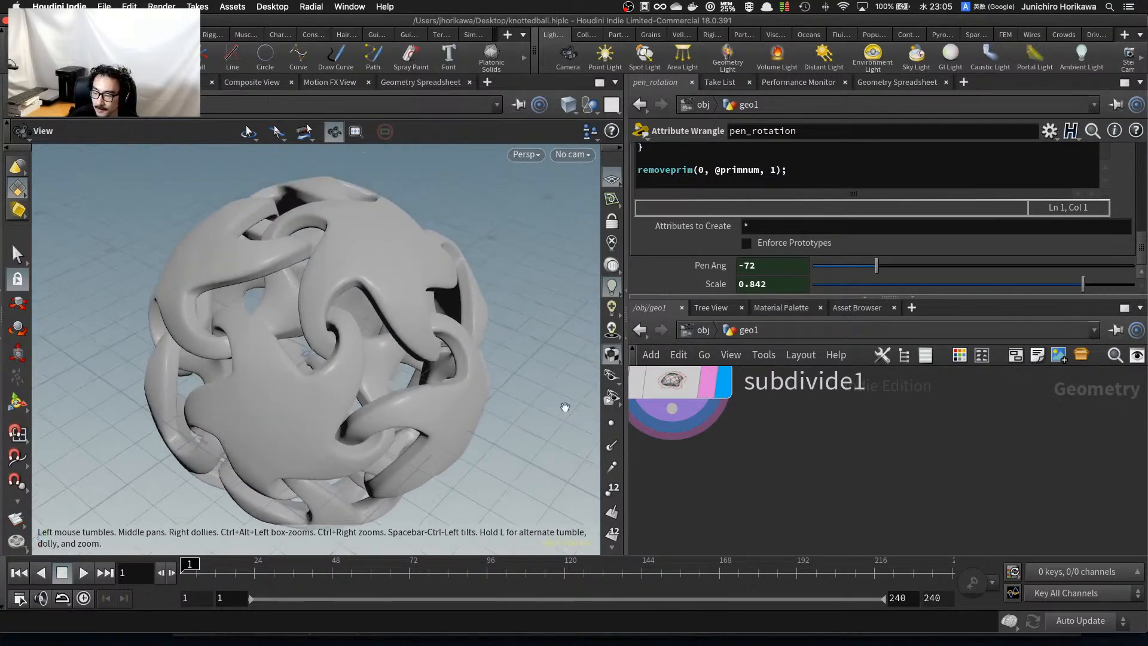
{"action": "right_click_drag", "start_coordinate": [732, 529], "coordinate": [682, 483]}
{"action": "key", "text": "super+s"}
On the CONTROLLER null, set the pentagon rotation angle to -76.2 and the ring offset to 0.331.
{"action": "scroll", "coordinate": [698, 460], "scroll_direction": "up", "scroll_amount": 5}
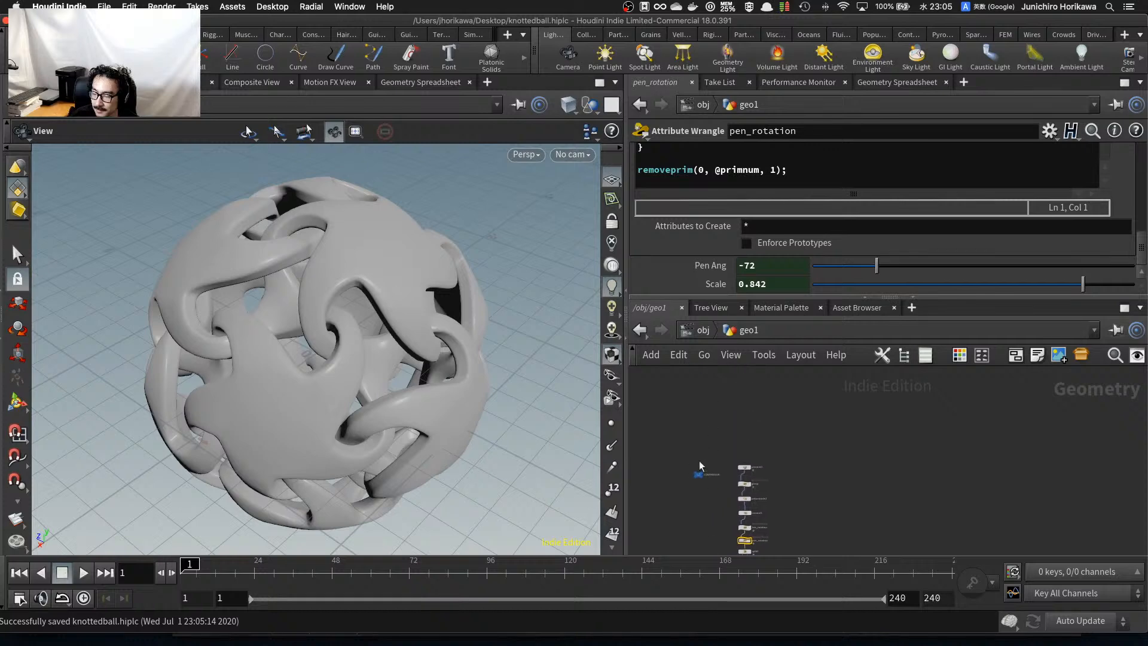
{"action": "left_click", "coordinate": [673, 487]}
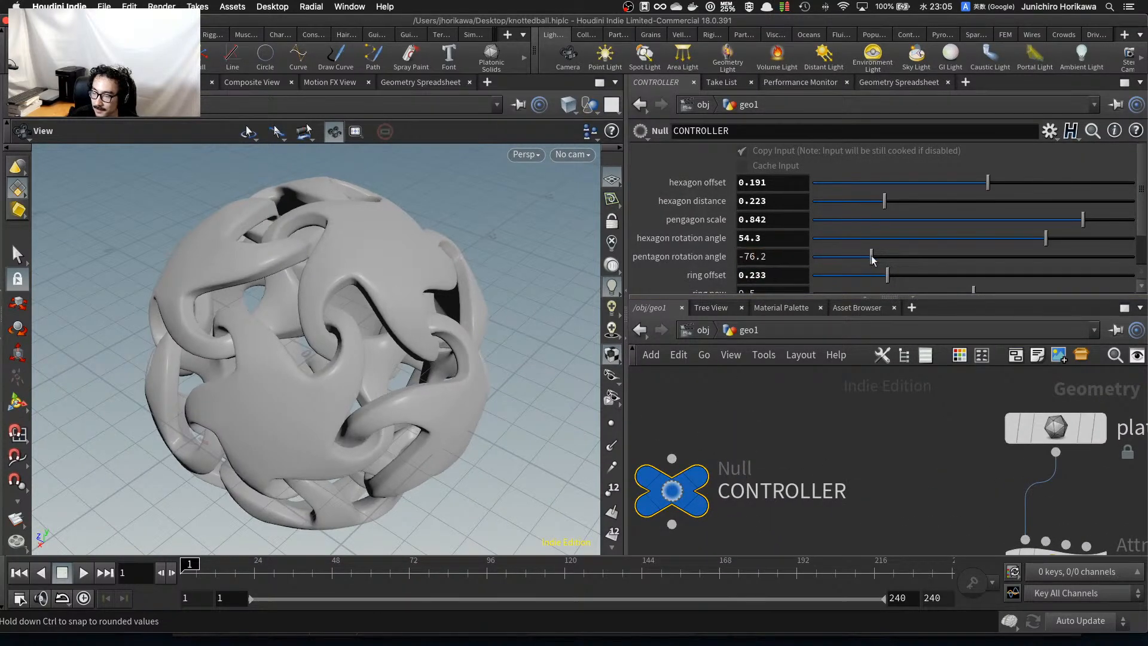
{"action": "left_click_drag", "start_coordinate": [871, 259], "coordinate": [919, 276]}
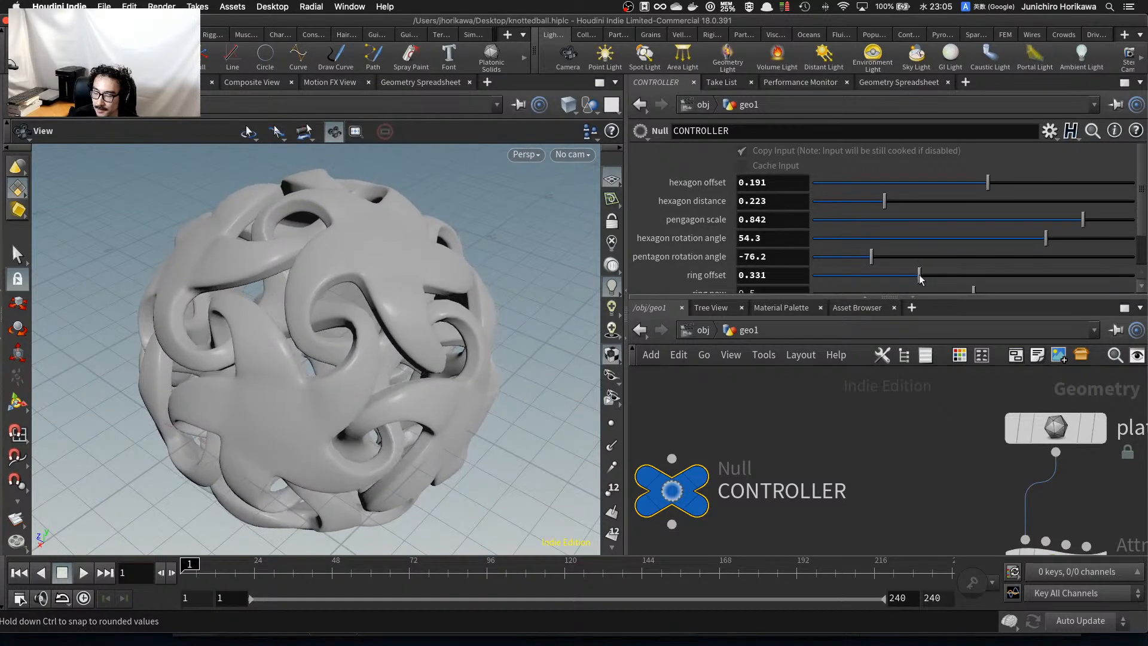
Try a hexagon distance of 0.665 and a hexagon offset of 0.2835, inspecting the interlocking loops up close.
{"action": "left_click_drag", "start_coordinate": [923, 203], "coordinate": [1023, 208]}
{"action": "mouse_move", "coordinate": [311, 322]}
{"action": "left_mouse_down"}
{"action": "mouse_move", "coordinate": [400, 297]}
{"action": "mouse_move", "coordinate": [295, 339]}
{"action": "left_mouse_up"}
{"action": "right_click_drag", "start_coordinate": [295, 338], "coordinate": [353, 289]}
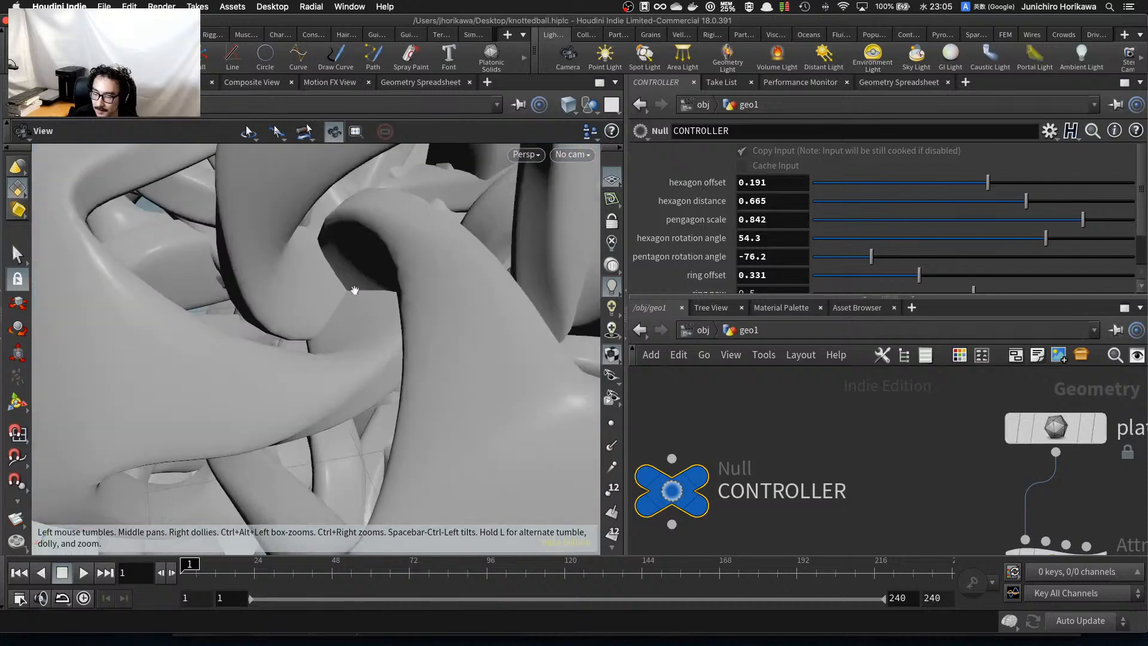
{"action": "left_click_drag", "start_coordinate": [353, 289], "coordinate": [338, 268]}
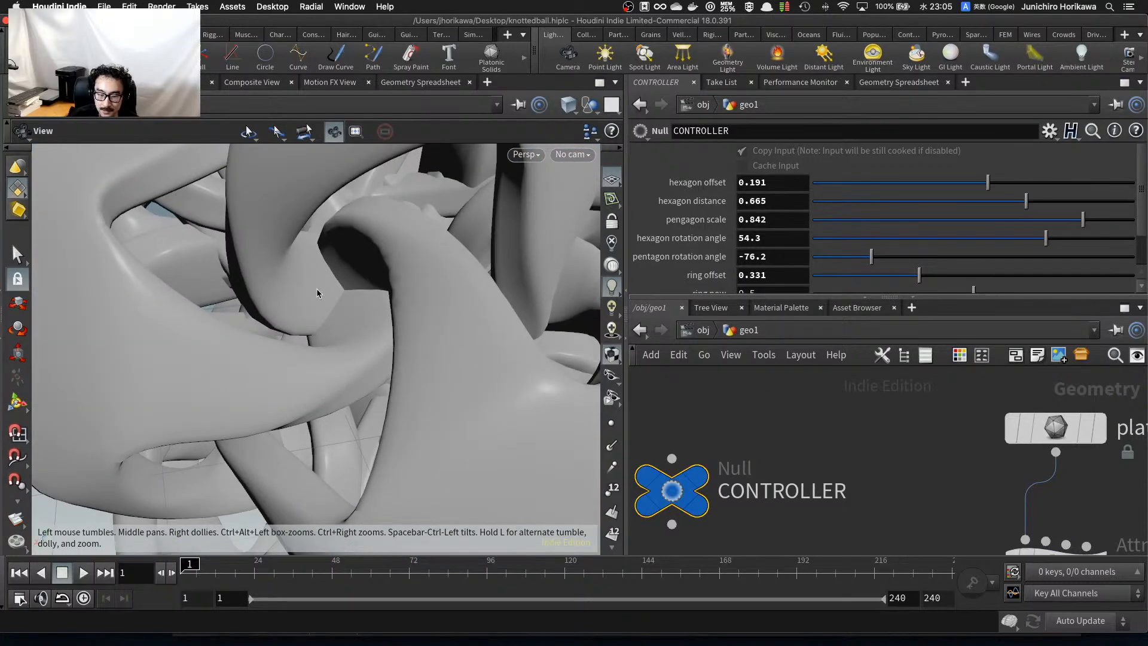
{"action": "left_click_drag", "start_coordinate": [988, 183], "coordinate": [1072, 182]}
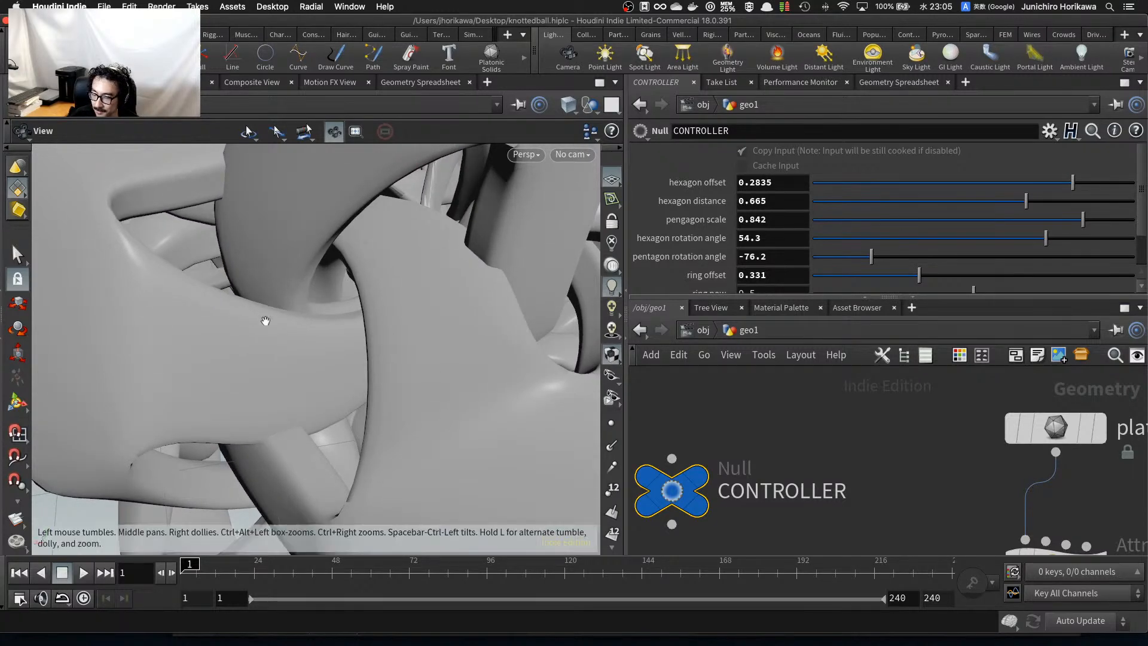
{"action": "left_click_drag", "start_coordinate": [267, 323], "coordinate": [442, 382]}
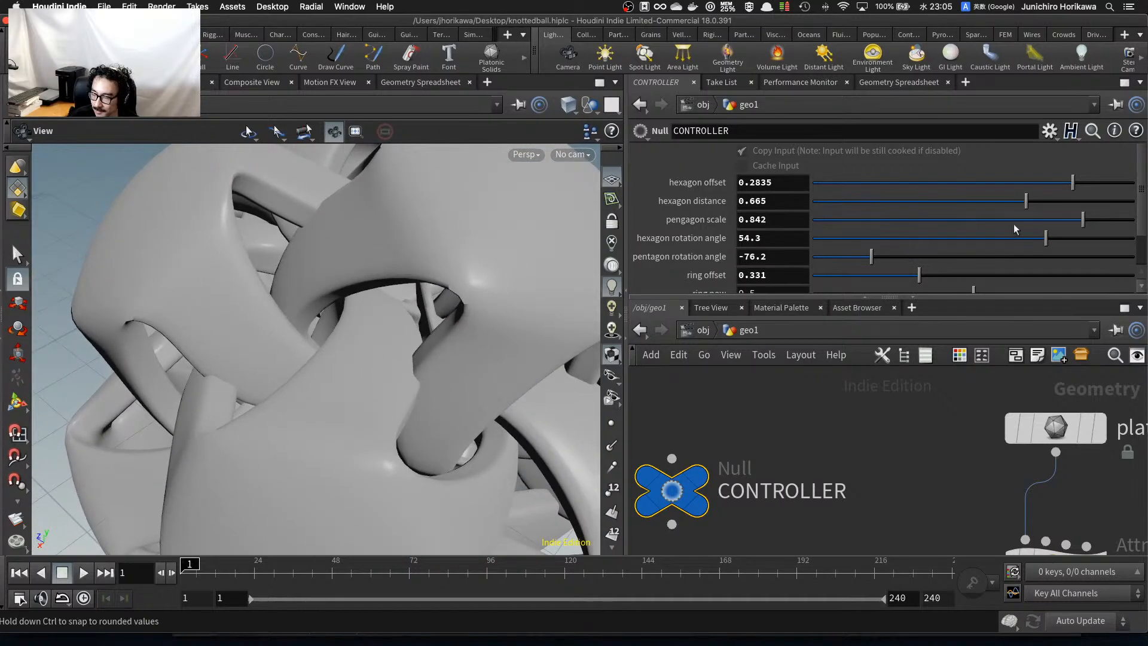
Try a pengagon scale of 0.827 and a hexagon rotation angle of 83.8, examining the knots from other angles.
{"action": "mouse_move", "coordinate": [1077, 228]}
{"action": "left_mouse_down"}
{"action": "mouse_move", "coordinate": [1042, 239]}
{"action": "mouse_move", "coordinate": [1086, 239]}
{"action": "left_mouse_up"}
{"action": "scroll", "coordinate": [426, 322], "scroll_direction": "down", "scroll_amount": 5}
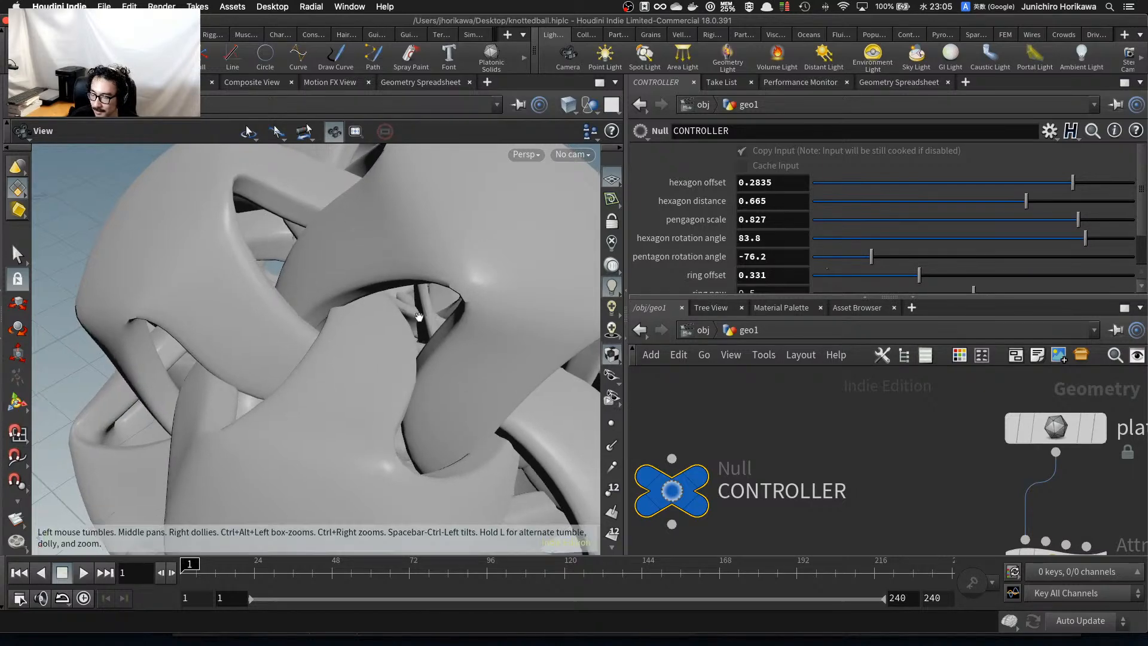
{"action": "left_click_drag", "start_coordinate": [428, 323], "coordinate": [241, 291]}
{"action": "scroll", "coordinate": [364, 400], "scroll_direction": "up", "scroll_amount": 3}
{"action": "left_click_drag", "start_coordinate": [364, 400], "coordinate": [390, 356]}
{"action": "scroll", "coordinate": [387, 352], "scroll_direction": "up", "scroll_amount": 3}
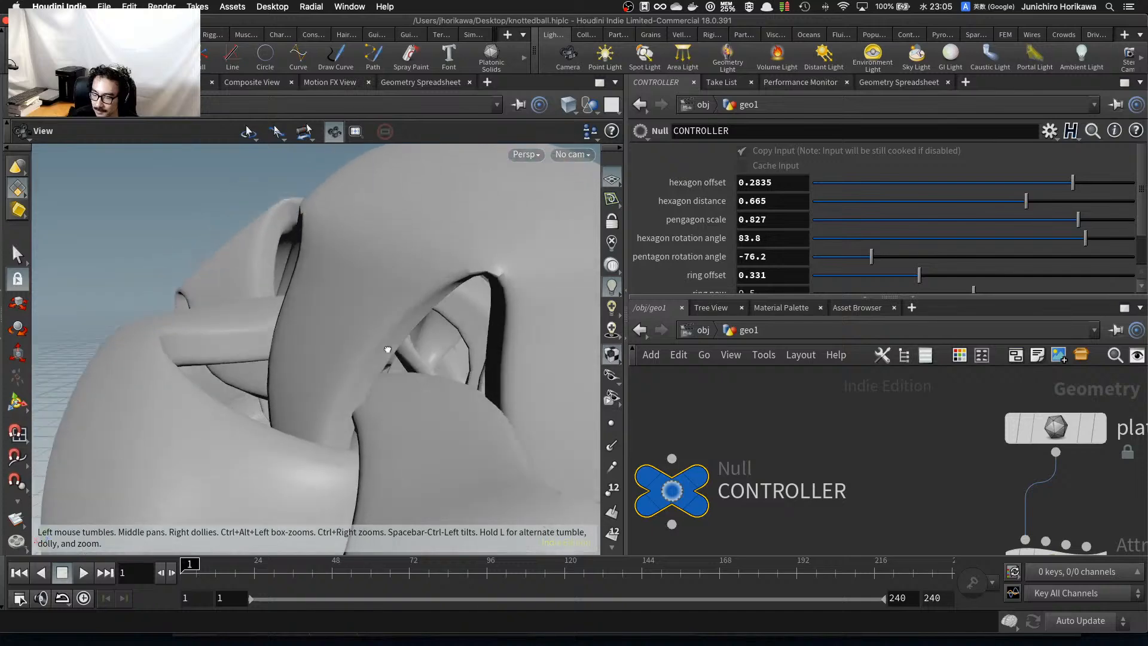
Try a hexagon offset of 0.2607 and look over the whole knotted ball.
{"action": "left_click_drag", "start_coordinate": [1073, 182], "coordinate": [1052, 182]}
{"action": "left_click_drag", "start_coordinate": [443, 370], "coordinate": [425, 415]}
{"action": "right_click_drag", "start_coordinate": [425, 415], "coordinate": [266, 349]}
{"action": "left_click_drag", "start_coordinate": [267, 349], "coordinate": [339, 363]}
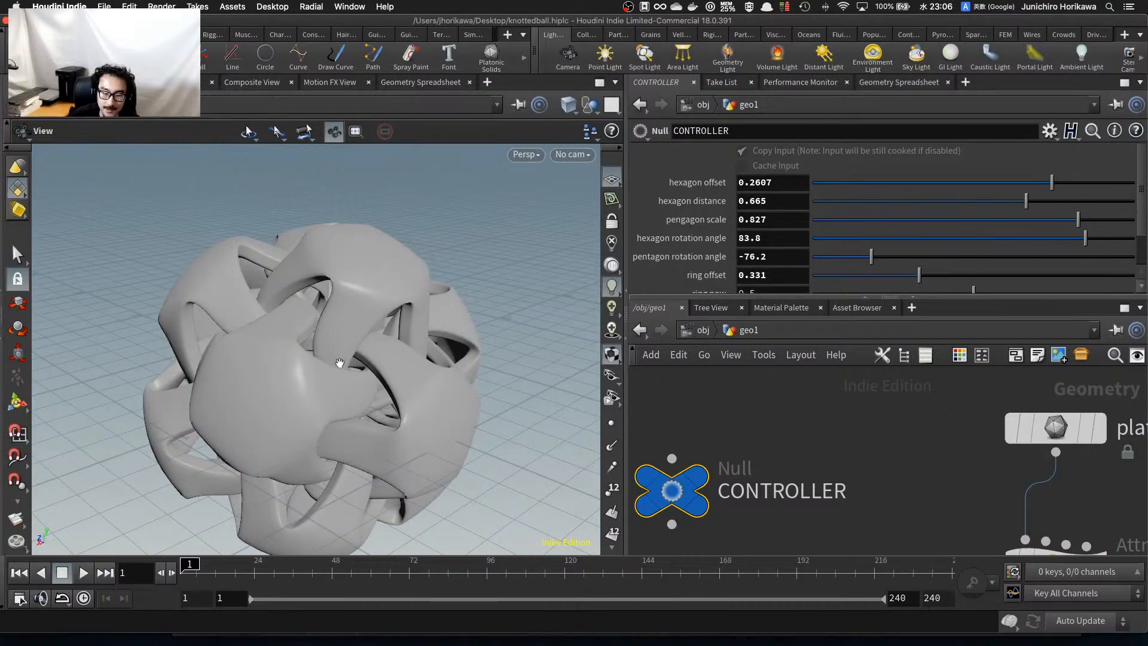
{"action": "right_click_drag", "start_coordinate": [339, 363], "coordinate": [370, 380]}
{"action": "left_click_drag", "start_coordinate": [369, 379], "coordinate": [309, 346]}
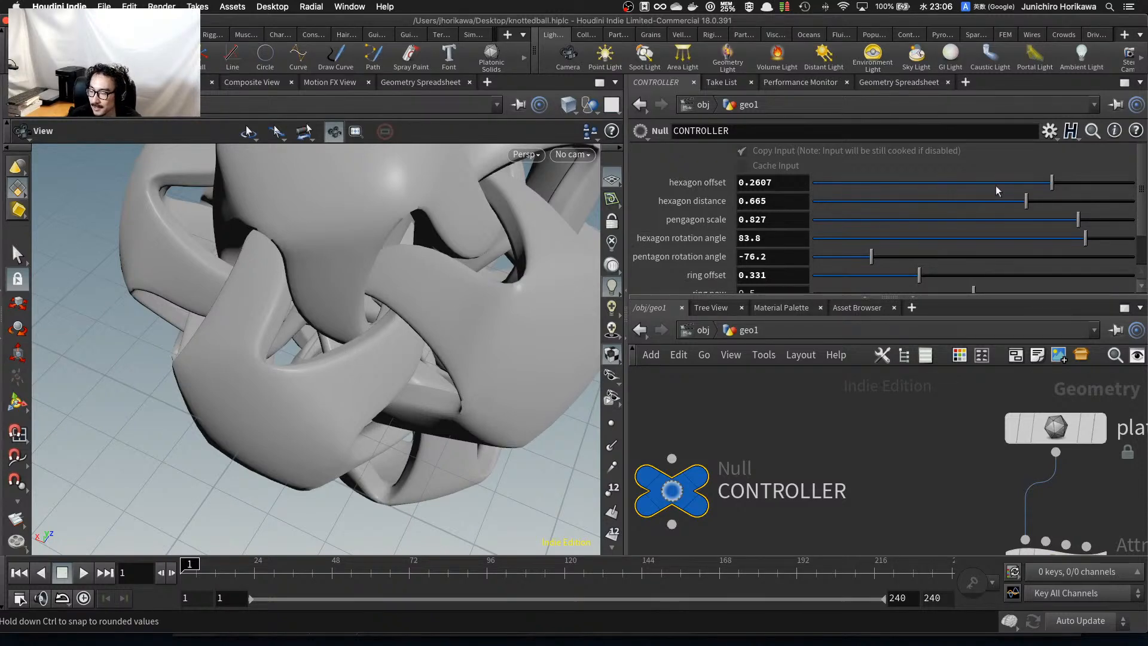
Set the CONTROLLER's hexagon offset to 0.1805, hexagon distance to 0.235, pengagon scale to 0.758 and hexagon rotation angle to 65.9.
{"action": "left_click_drag", "start_coordinate": [1004, 187], "coordinate": [978, 186]}
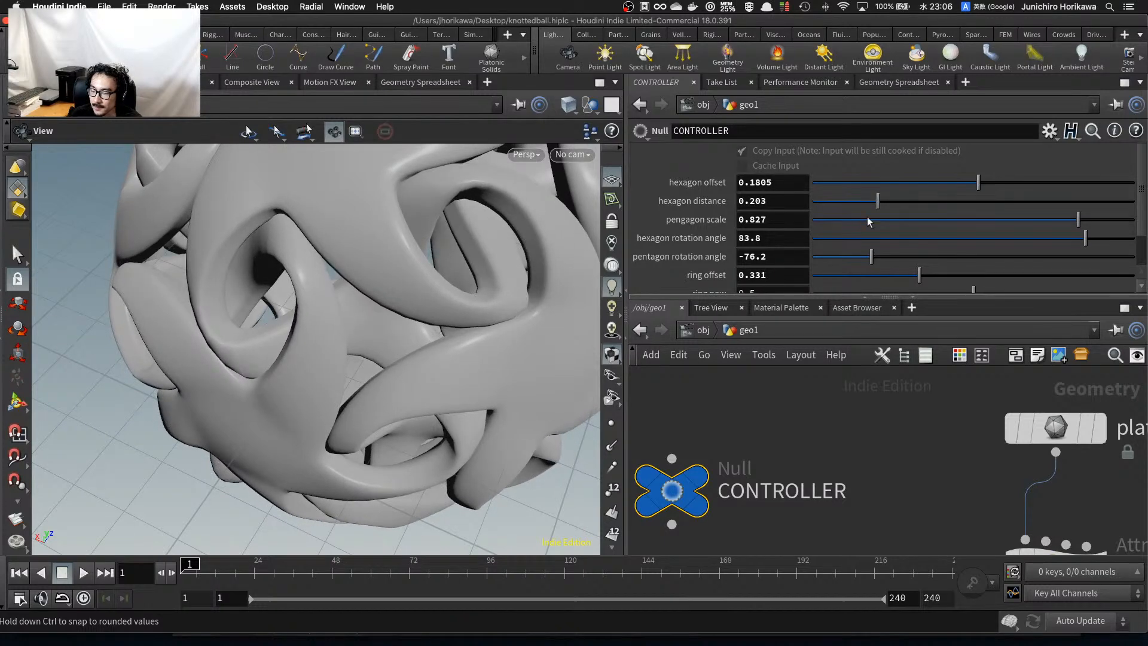
{"action": "left_click_drag", "start_coordinate": [877, 202], "coordinate": [888, 206]}
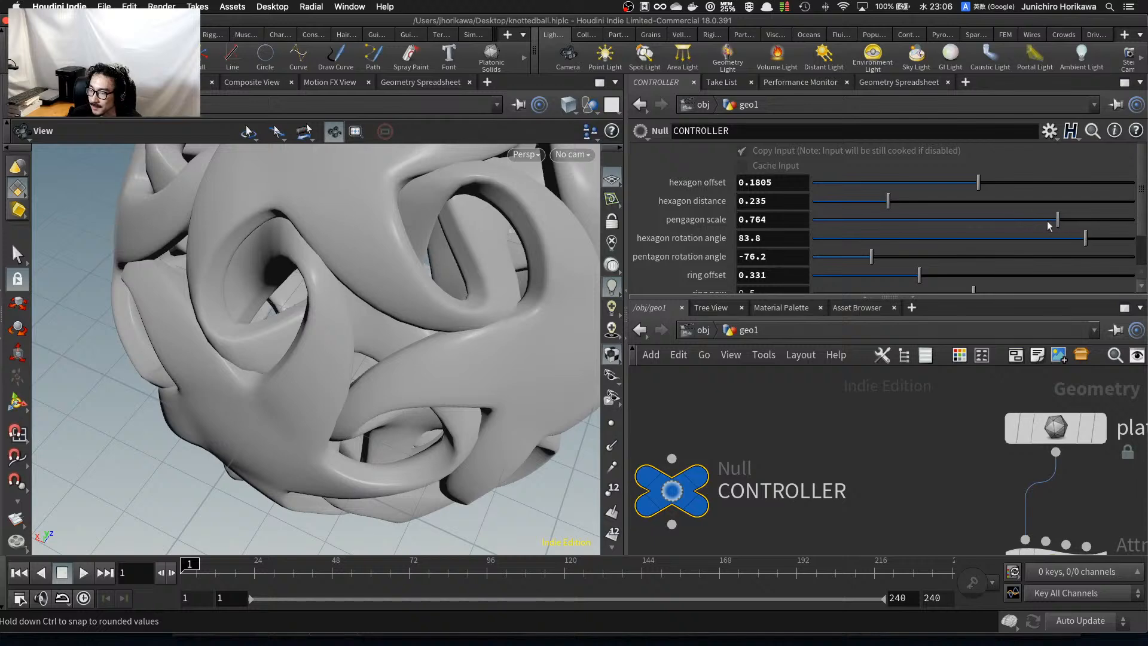
{"action": "mouse_move", "coordinate": [1056, 220]}
{"action": "left_mouse_down"}
{"action": "mouse_move", "coordinate": [936, 221]}
{"action": "mouse_move", "coordinate": [1057, 222]}
{"action": "mouse_move", "coordinate": [1076, 239]}
{"action": "mouse_move", "coordinate": [1029, 236]}
{"action": "mouse_move", "coordinate": [1062, 237]}
{"action": "left_mouse_up"}
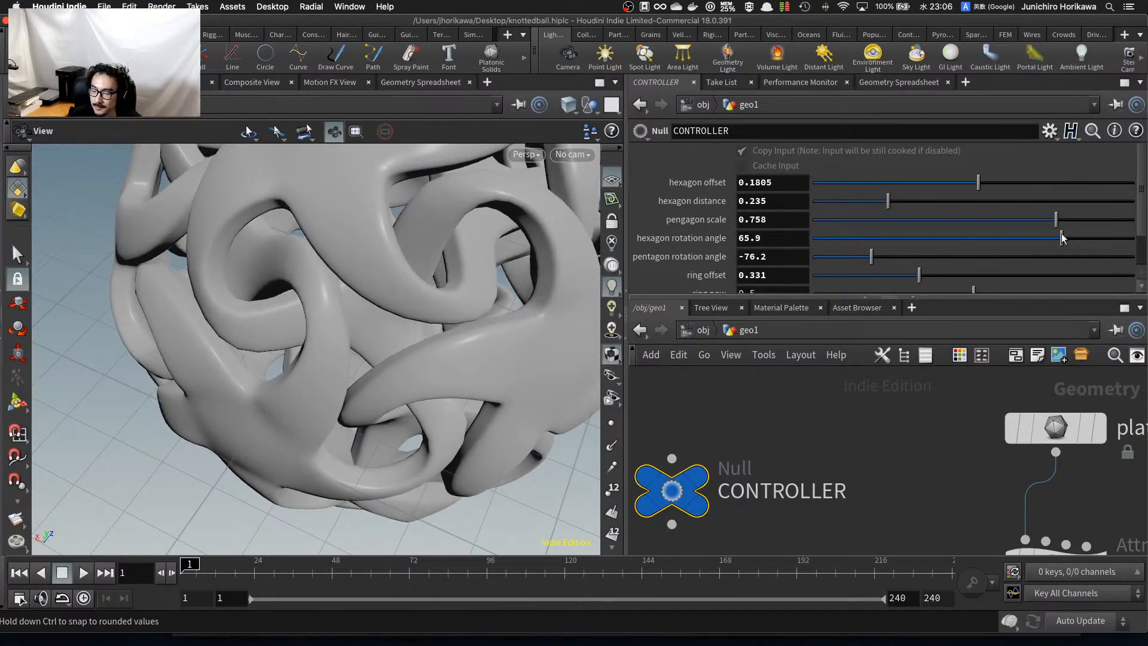
{"action": "left_click_drag", "start_coordinate": [391, 440], "coordinate": [373, 342]}
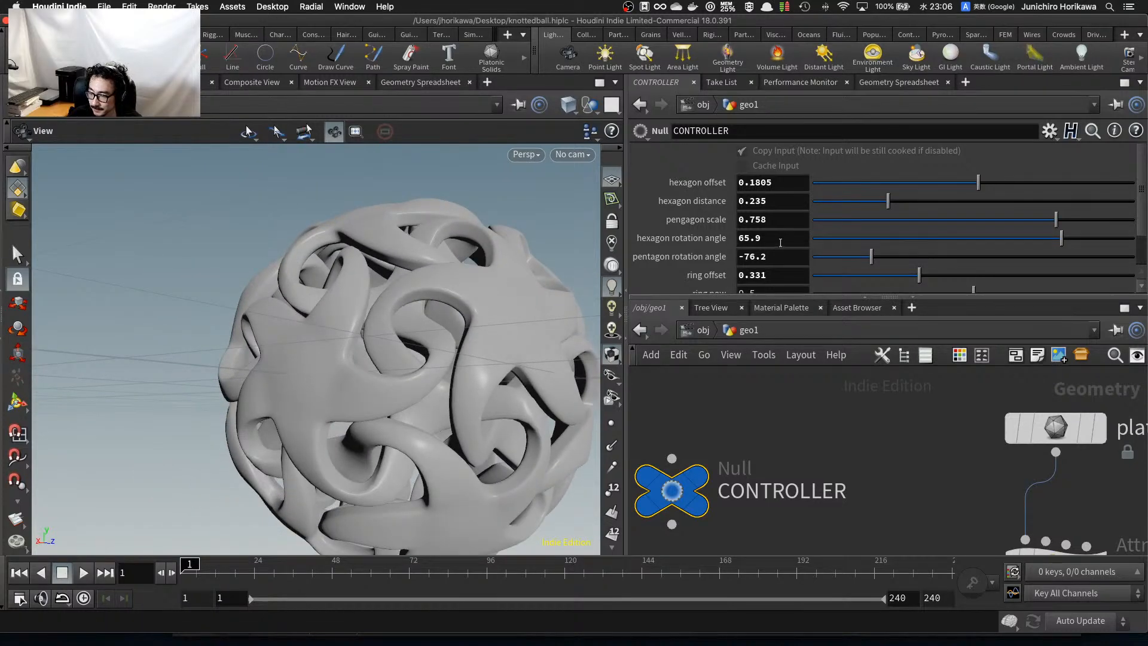
Set the CONTROLLER's hexagon rotation angle to 60.
{"action": "left_click", "coordinate": [743, 239]}
{"action": "type", "text": "6"}
{"action": "key", "text": "Return"}
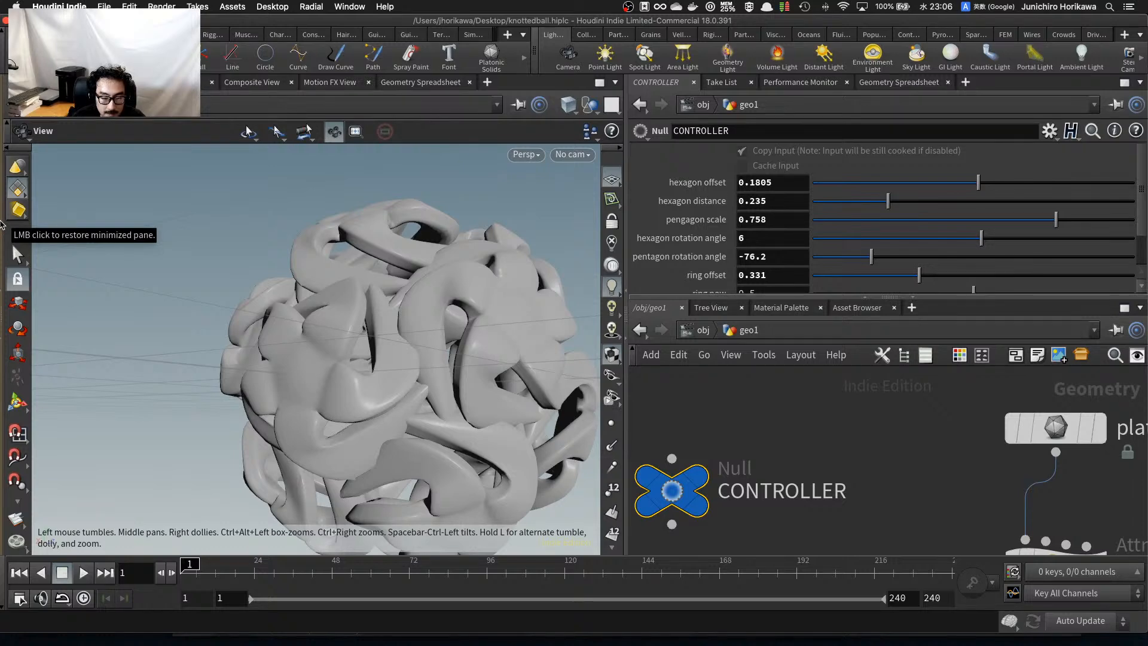
{"action": "left_click", "coordinate": [741, 237]}
{"action": "type", "text": "6"}
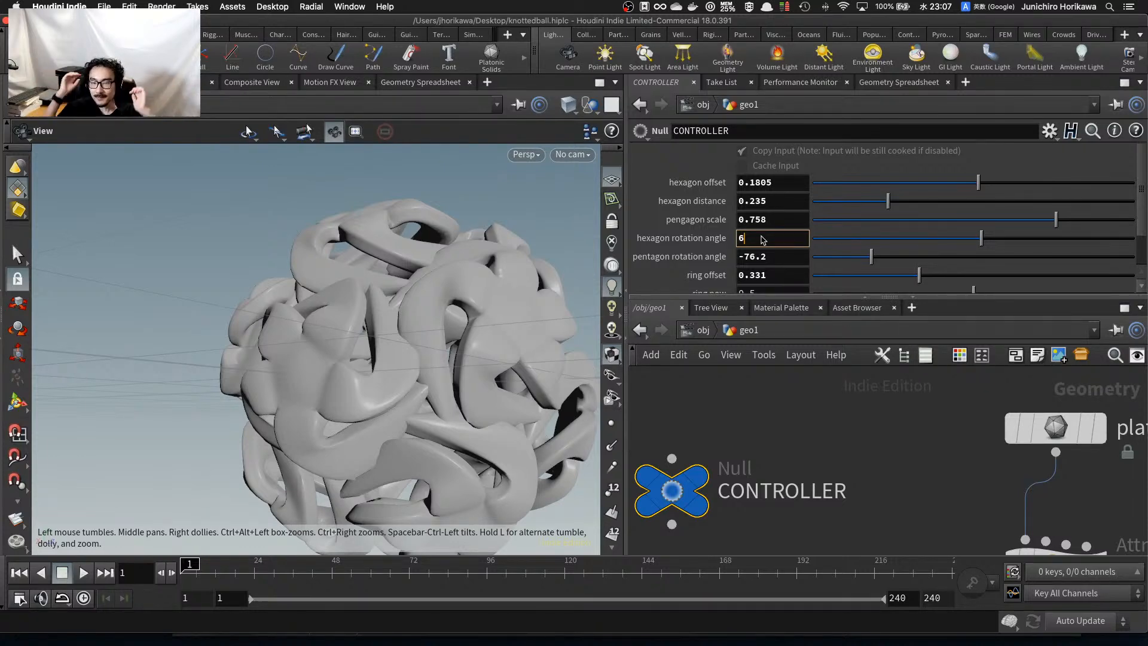
{"action": "type", "text": "0"}
{"action": "key", "text": "Return"}
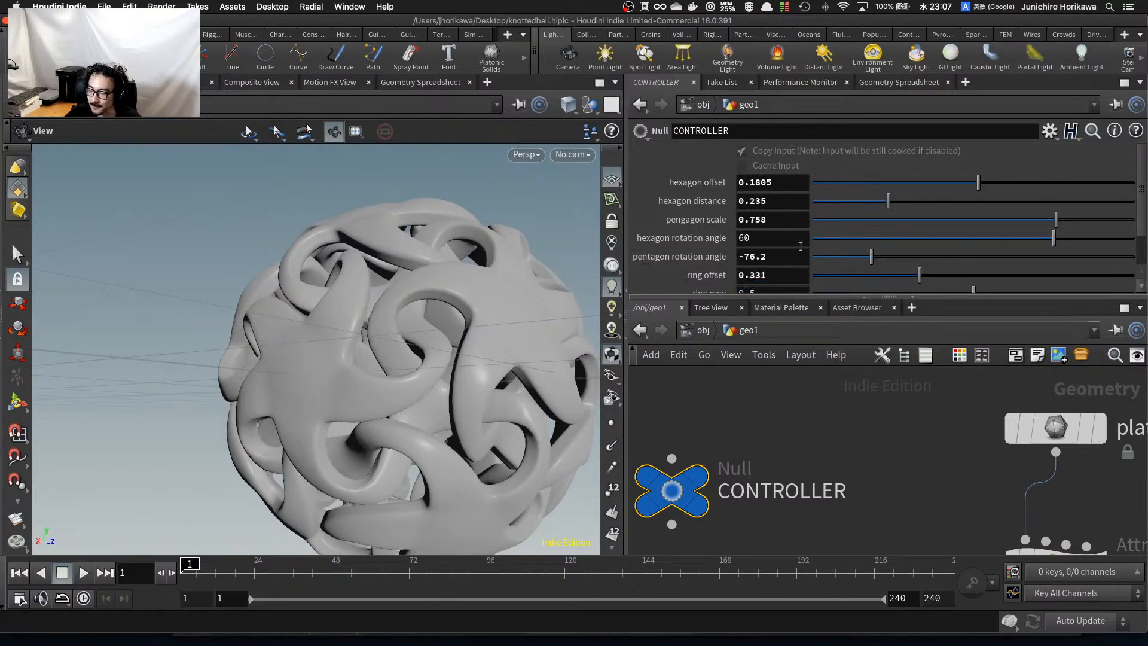
Set the pentagon rotation angle to -72 and inspect the interlocking loops up close.
{"action": "left_click_drag", "start_coordinate": [750, 257], "coordinate": [812, 269]}
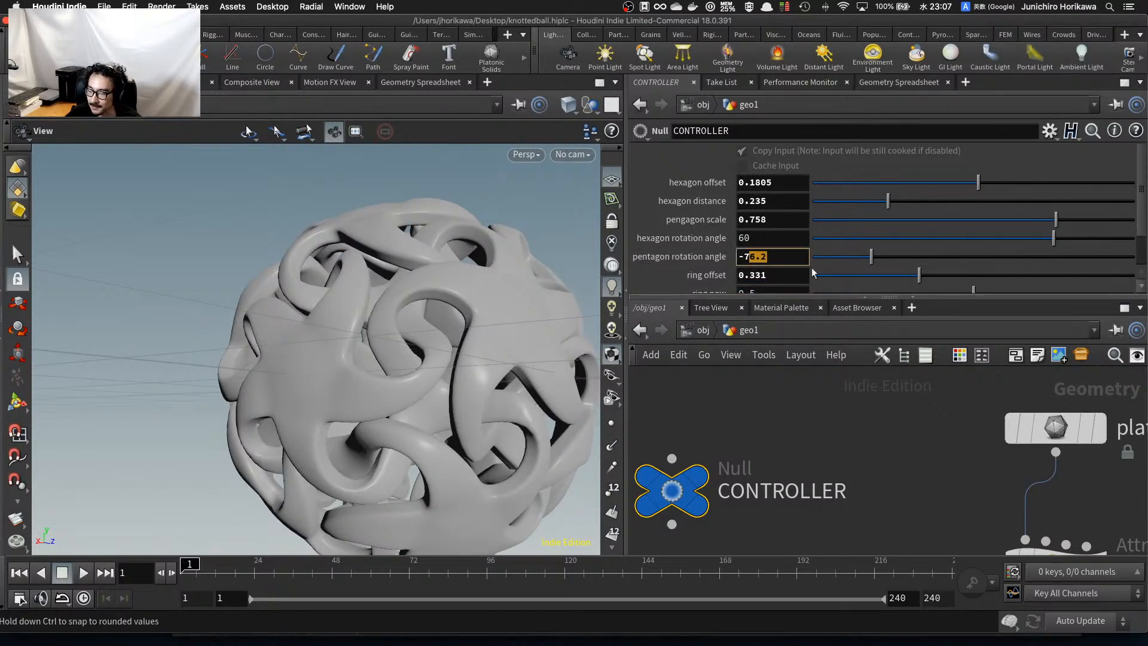
{"action": "type", "text": "2"}
{"action": "key", "text": "Return"}
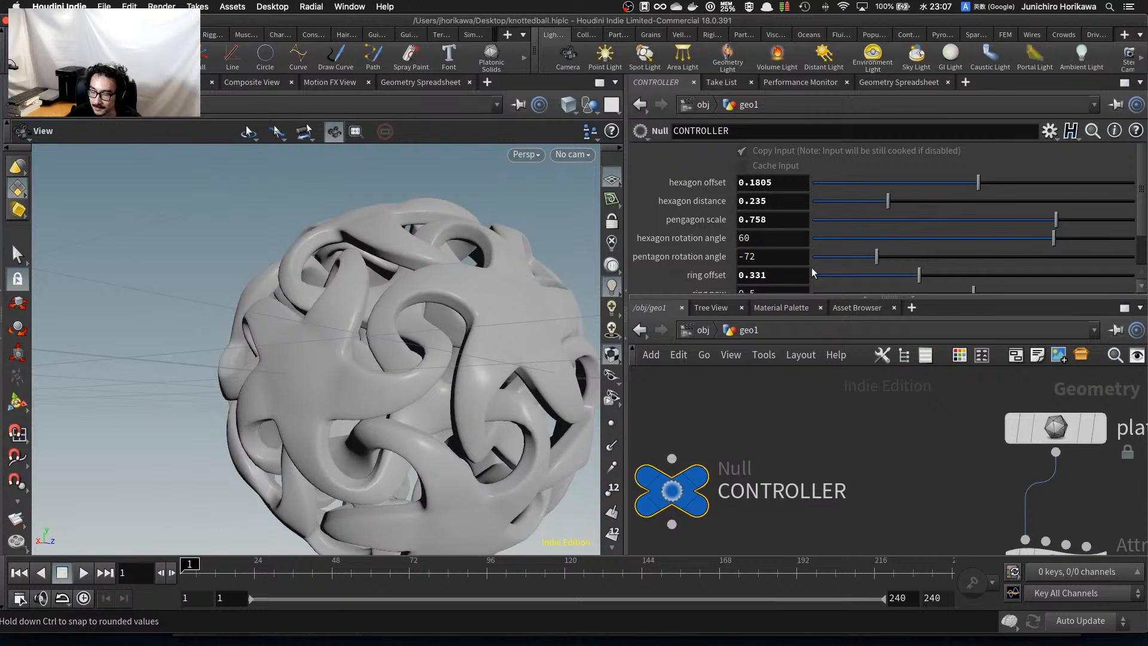
{"action": "right_click_drag", "start_coordinate": [513, 318], "coordinate": [468, 344]}
{"action": "left_click_drag", "start_coordinate": [469, 343], "coordinate": [510, 342]}
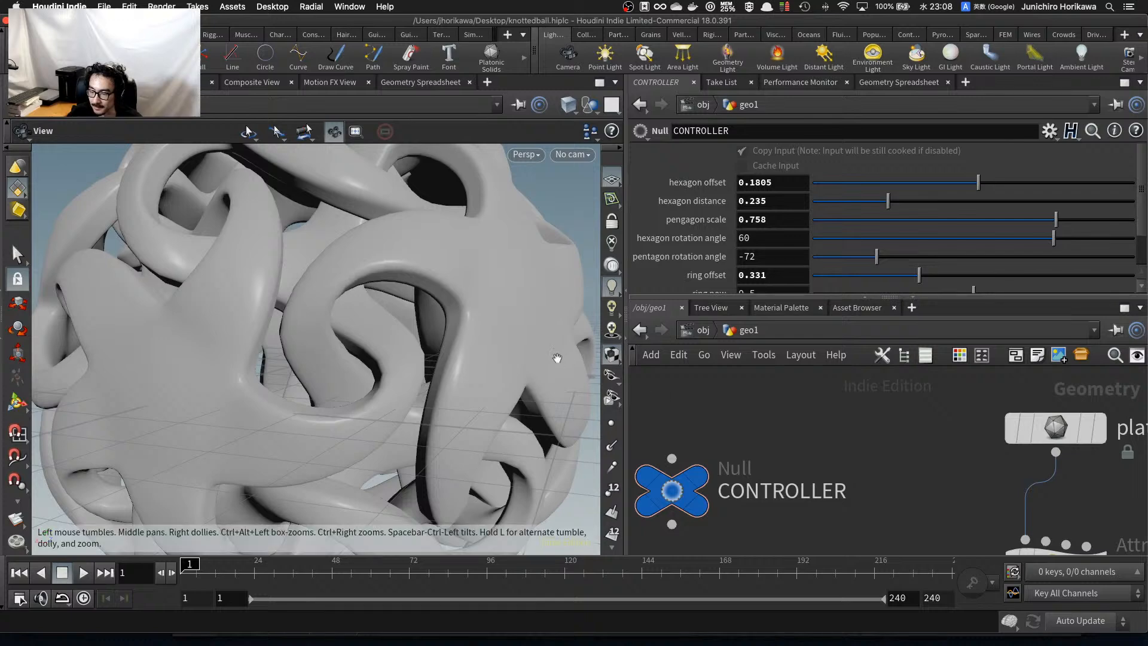
{"action": "left_click_drag", "start_coordinate": [517, 346], "coordinate": [444, 312]}
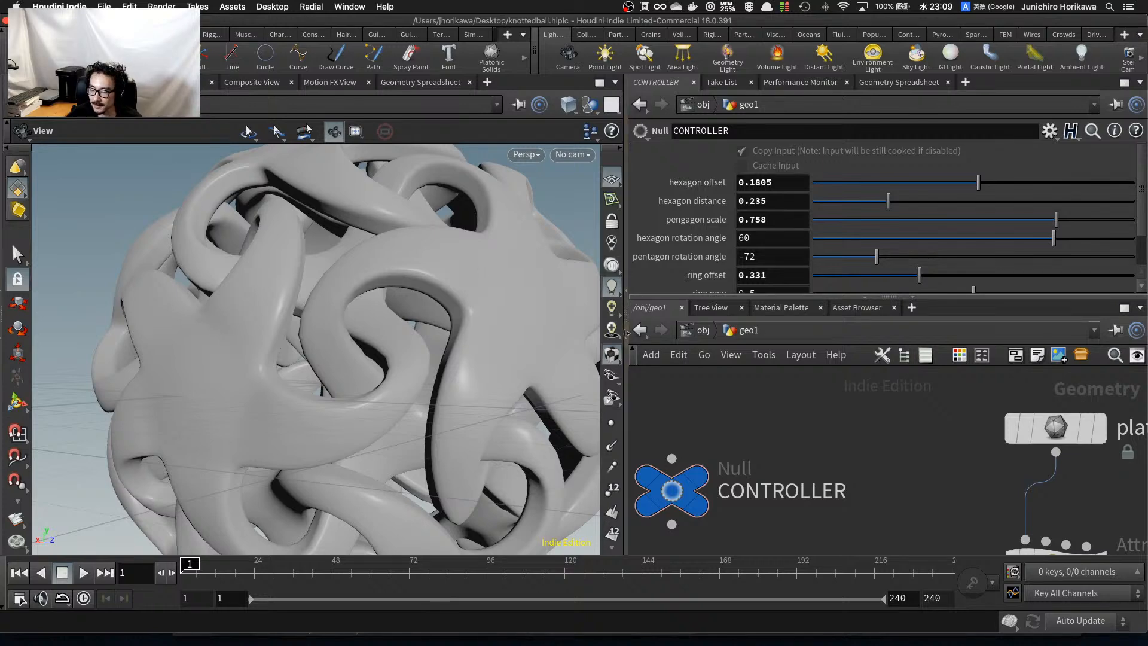
Review the start of the node network, from platonic1 through the group wrangle to polyextrude1 and normal1.
{"action": "scroll", "coordinate": [671, 400], "scroll_direction": "down", "scroll_amount": 4}
{"action": "scroll", "coordinate": [757, 422], "scroll_direction": "up", "scroll_amount": 3}
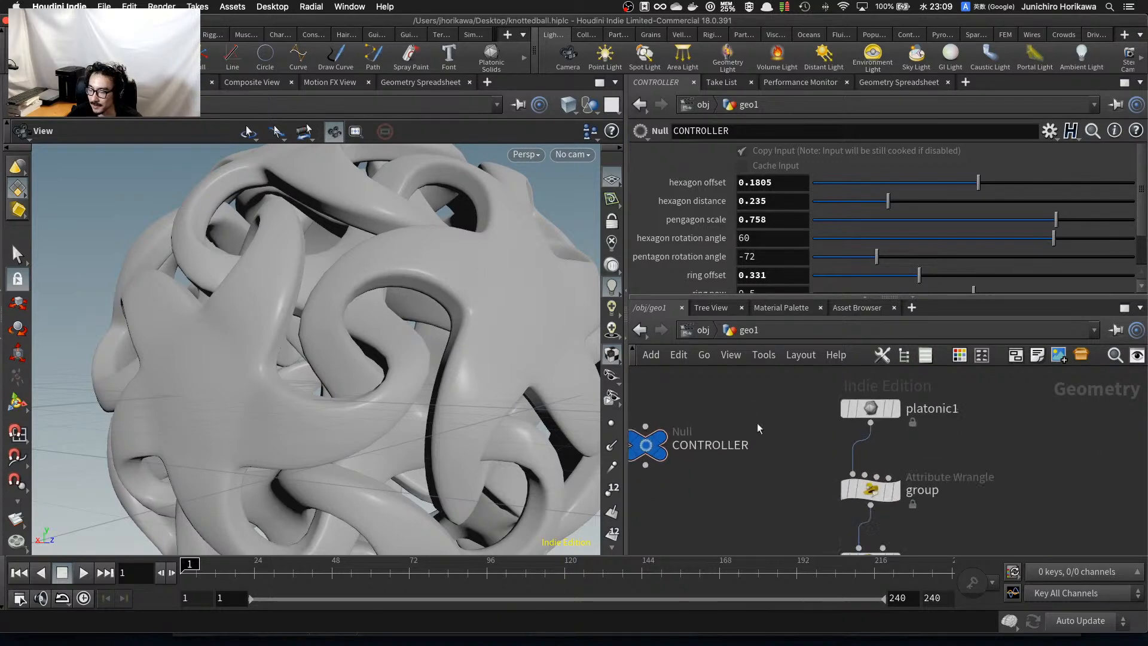
{"action": "left_click_drag", "start_coordinate": [882, 404], "coordinate": [881, 423]}
{"action": "scroll", "coordinate": [882, 419], "scroll_direction": "down", "scroll_amount": 4}
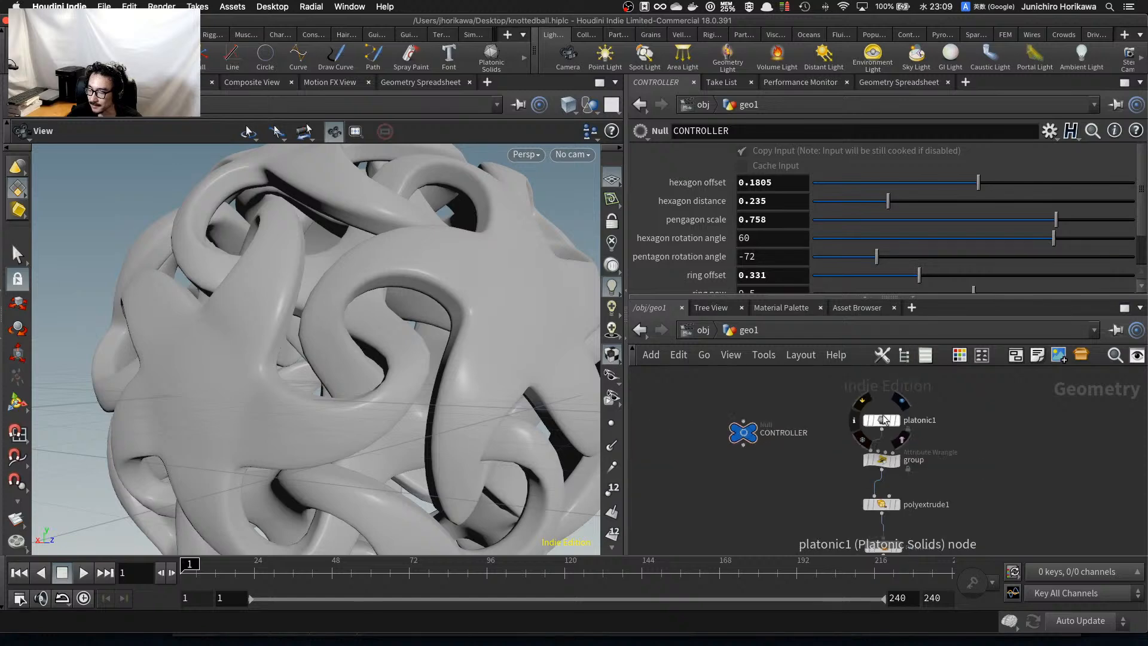
{"action": "scroll", "coordinate": [917, 460], "scroll_direction": "up", "scroll_amount": 1}
{"action": "scroll", "coordinate": [914, 467], "scroll_direction": "up", "scroll_amount": 1}
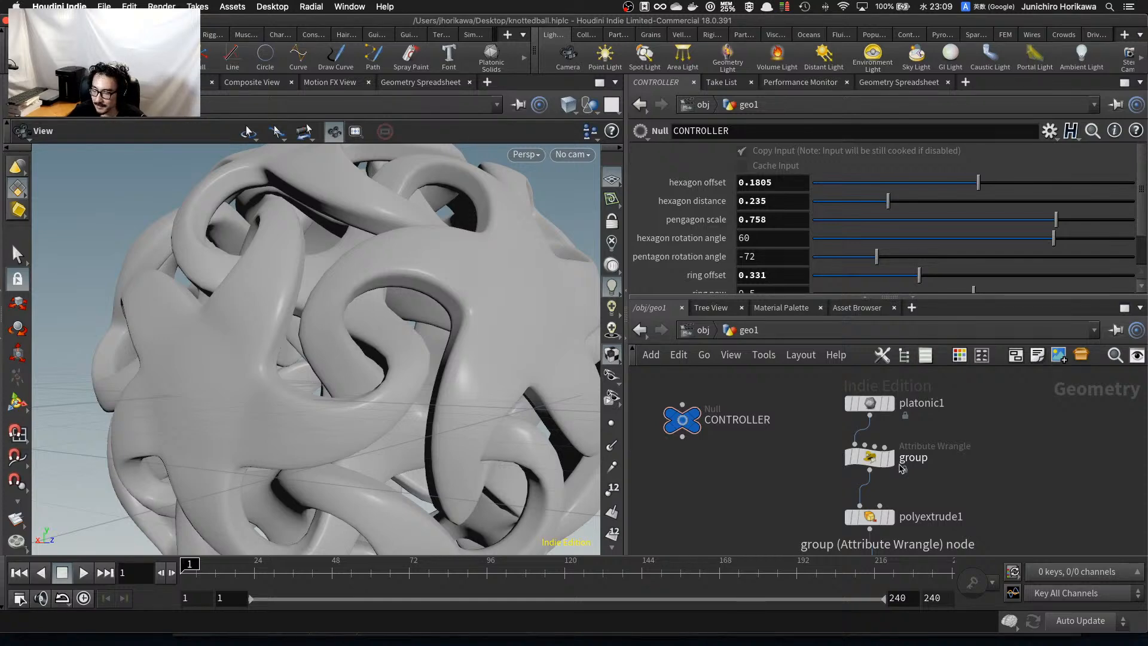
{"action": "scroll", "coordinate": [896, 472], "scroll_direction": "down", "scroll_amount": 3}
{"action": "scroll", "coordinate": [878, 478], "scroll_direction": "up", "scroll_amount": 5}
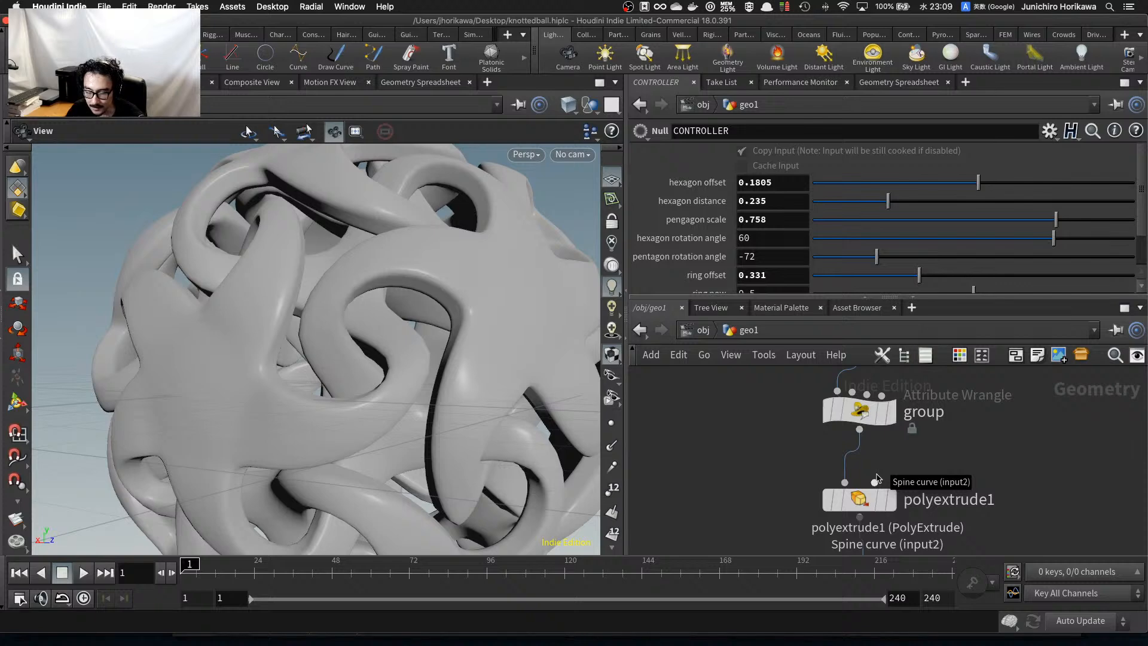
{"action": "scroll", "coordinate": [779, 425], "scroll_direction": "down", "scroll_amount": 3}
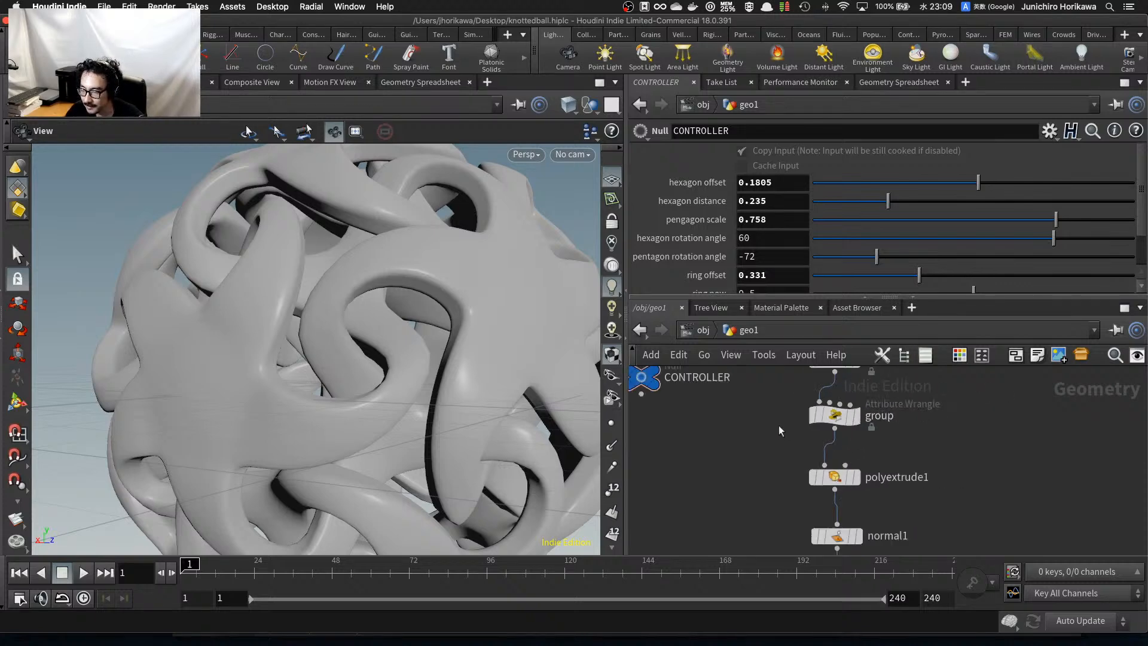
{"action": "scroll", "coordinate": [779, 427], "scroll_direction": "down", "scroll_amount": 3}
{"action": "scroll", "coordinate": [795, 441], "scroll_direction": "up", "scroll_amount": 4}
{"action": "scroll", "coordinate": [804, 440], "scroll_direction": "down", "scroll_amount": 4}
{"action": "scroll", "coordinate": [827, 431], "scroll_direction": "up", "scroll_amount": 5}
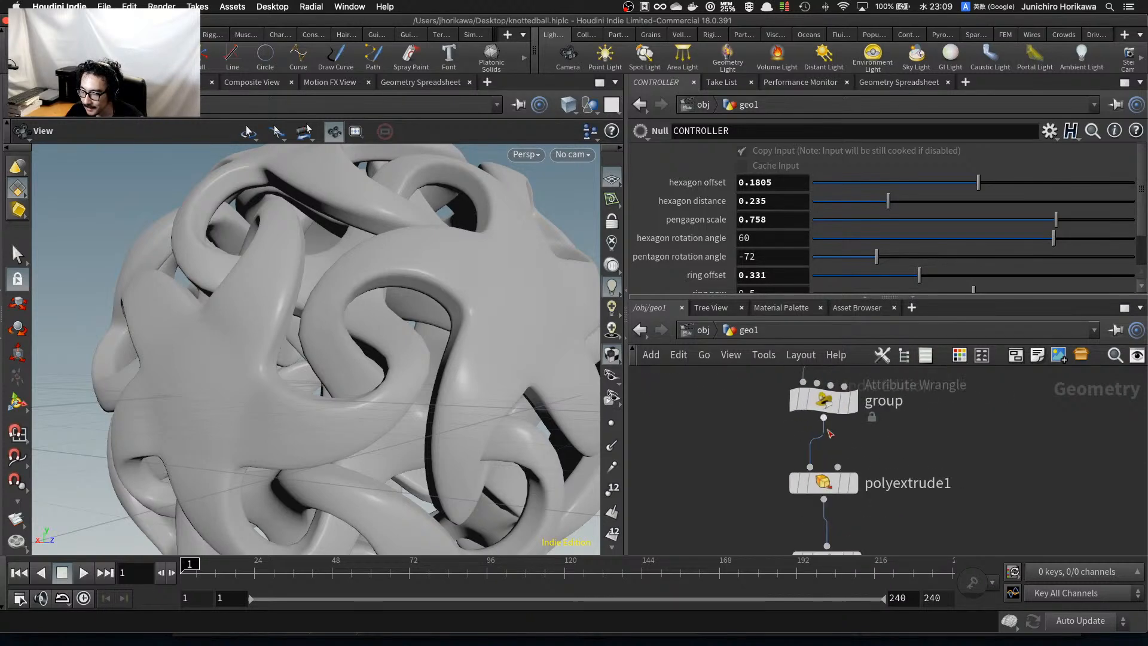
{"action": "middle_click_drag", "start_coordinate": [833, 431], "coordinate": [839, 474]}
{"action": "scroll", "coordinate": [840, 464], "scroll_direction": "up", "scroll_amount": 1}
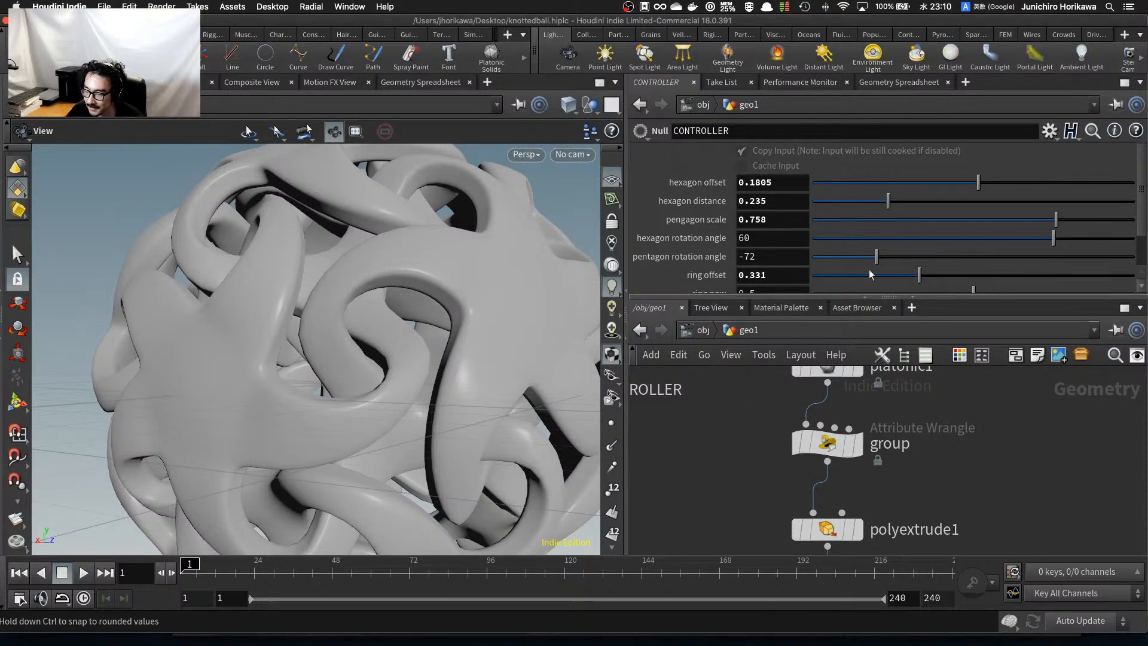
Set the CONTROLLER's ring offset to 0.272 and ring pow to 0.421.
{"action": "left_click_drag", "start_coordinate": [919, 275], "coordinate": [899, 279]}
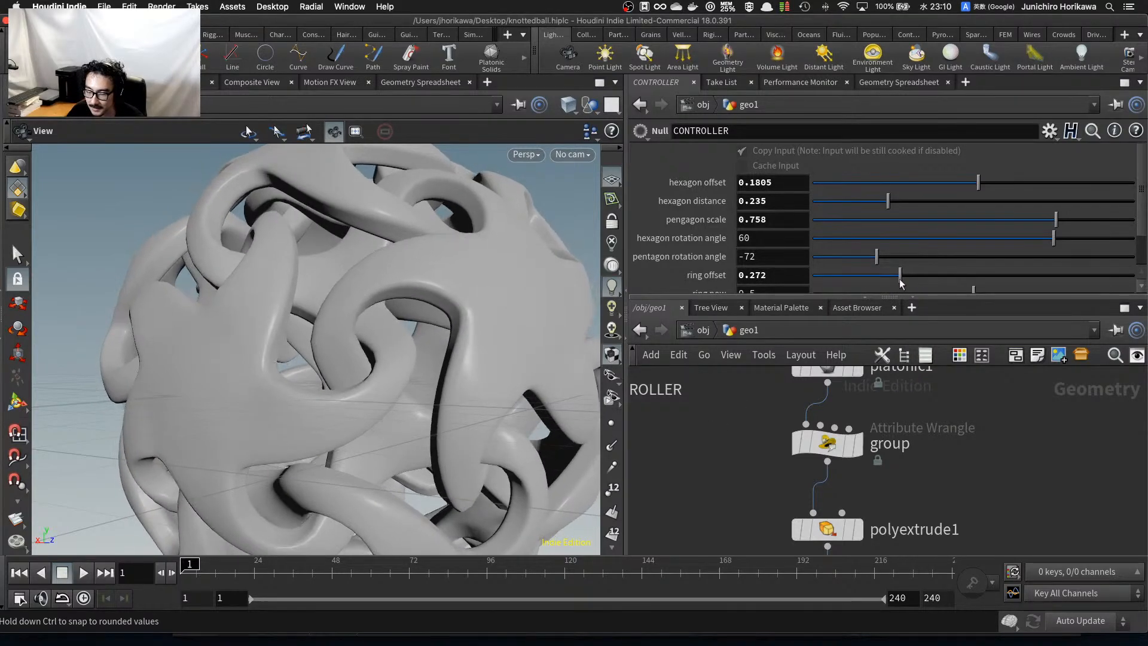
{"action": "scroll", "coordinate": [924, 277], "scroll_direction": "down", "scroll_amount": 3}
{"action": "left_click_drag", "start_coordinate": [974, 250], "coordinate": [947, 255]}
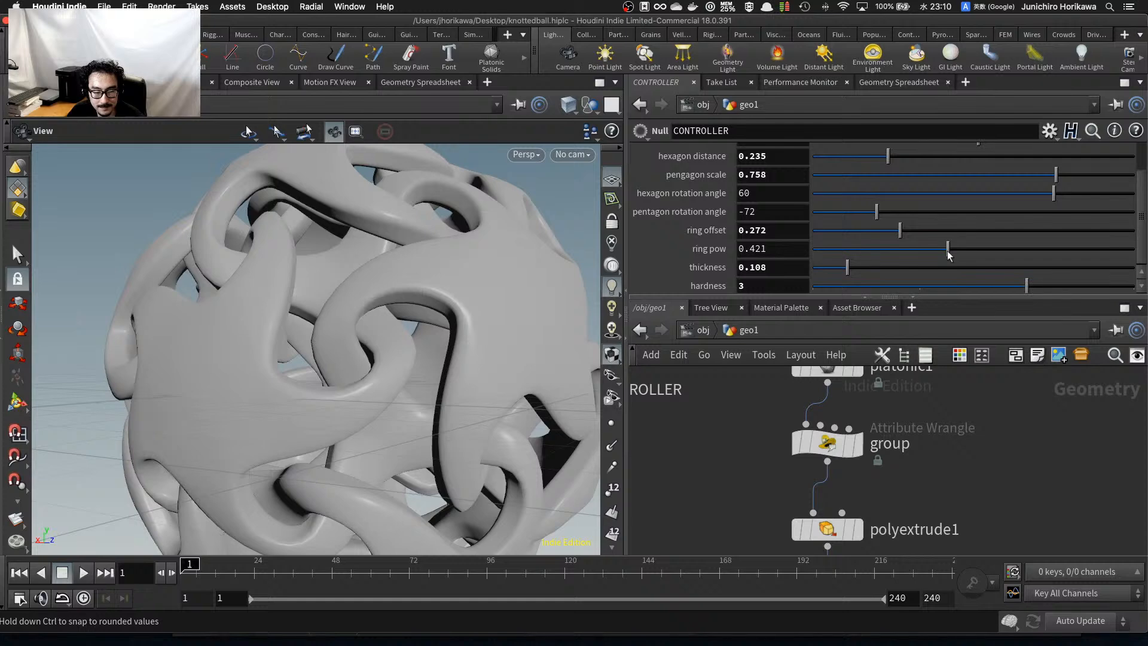
Set pengagon scale to 0.84, hexagon rotation angle to 60.6, hexagon distance to 0.216 and hexagon offset to 0.1831.
{"action": "left_click_drag", "start_coordinate": [1053, 193], "coordinate": [1081, 174]}
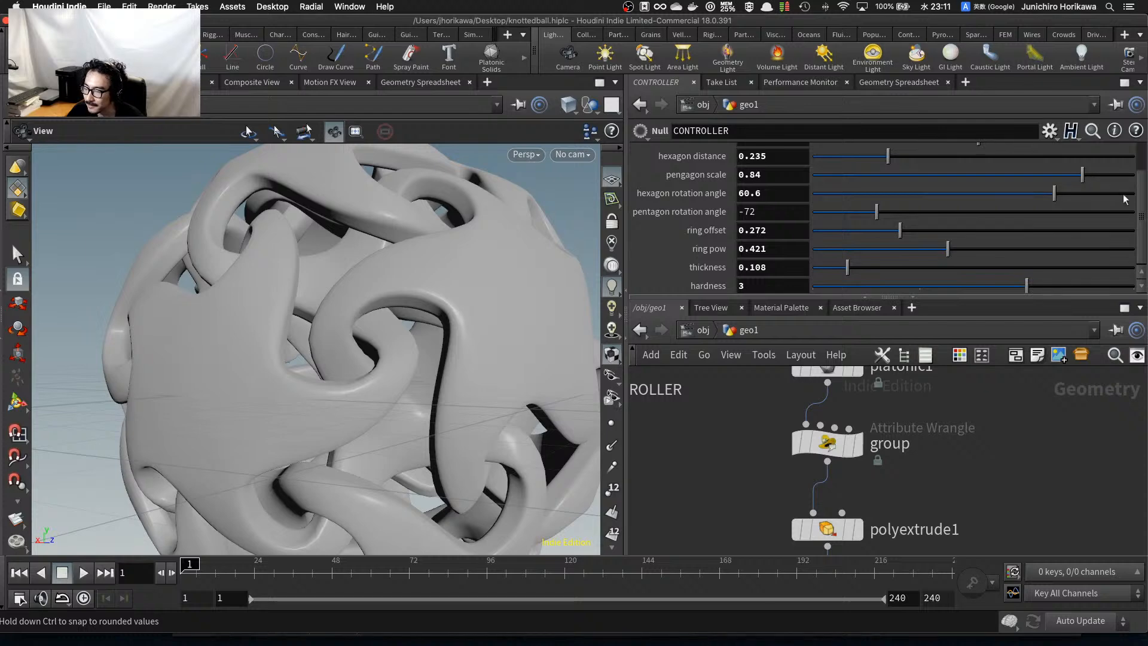
{"action": "scroll", "coordinate": [940, 193], "scroll_direction": "up", "scroll_amount": 2}
{"action": "mouse_move", "coordinate": [889, 187]}
{"action": "left_mouse_down"}
{"action": "mouse_move", "coordinate": [923, 193]}
{"action": "mouse_move", "coordinate": [876, 199]}
{"action": "left_mouse_up"}
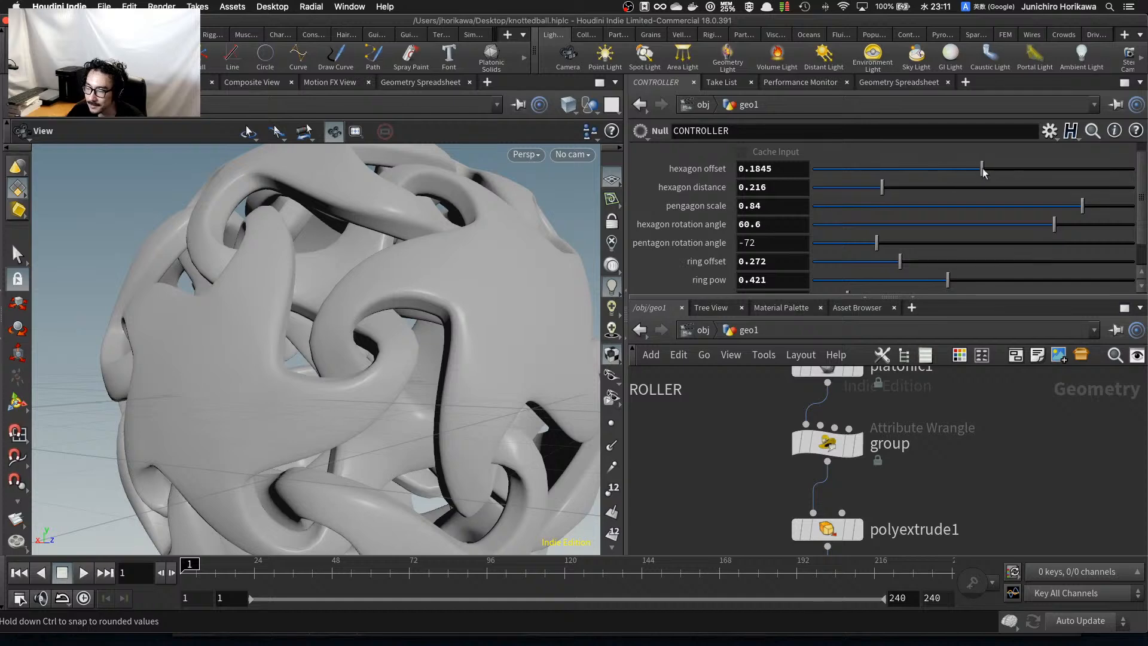
{"action": "left_click_drag", "start_coordinate": [978, 169], "coordinate": [980, 174]}
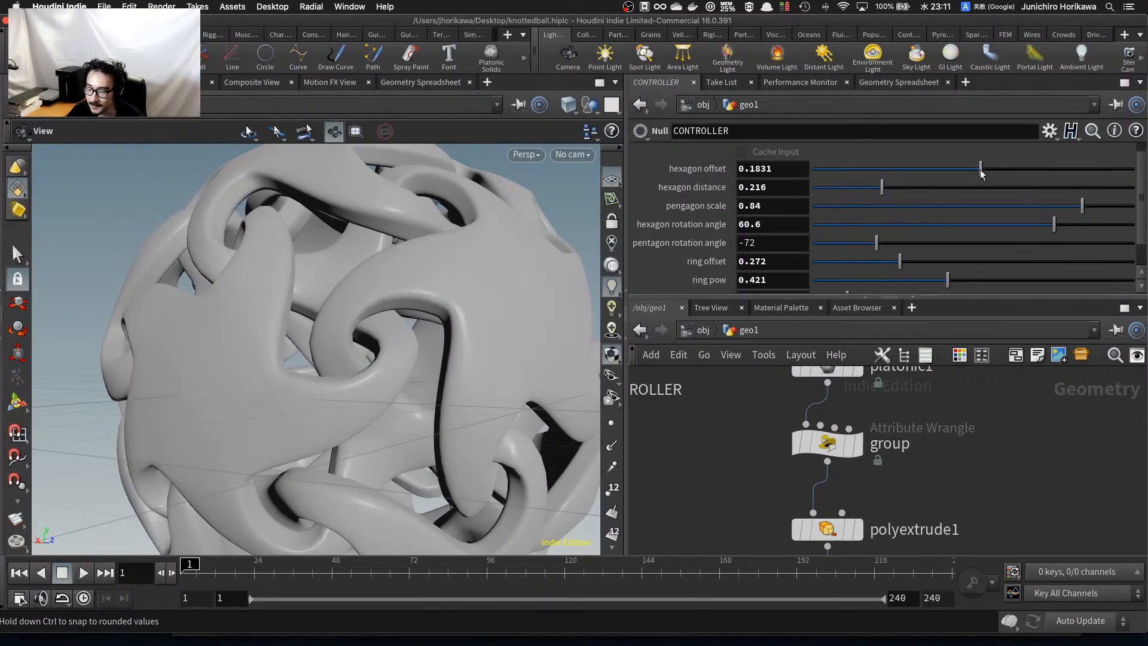
Examine the reshaped knots up close and as a whole ball, and follow the node chain down to subdivide1.
{"action": "left_click_drag", "start_coordinate": [466, 293], "coordinate": [494, 318]}
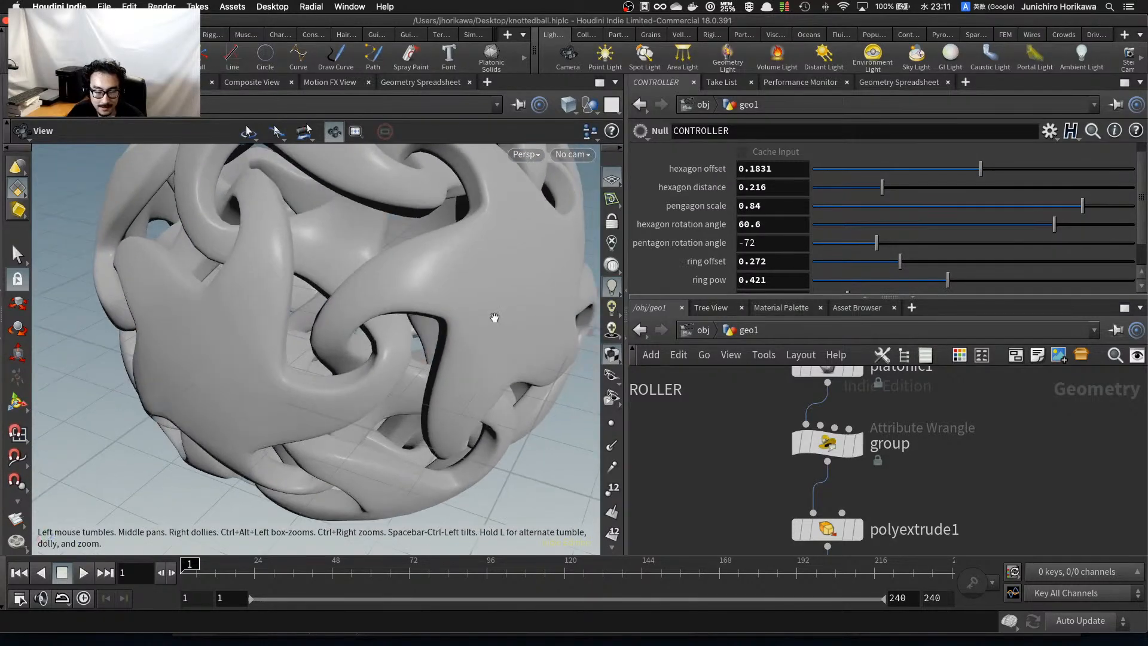
{"action": "scroll", "coordinate": [341, 322], "scroll_direction": "up", "scroll_amount": 5}
{"action": "left_click_drag", "start_coordinate": [341, 323], "coordinate": [469, 276]}
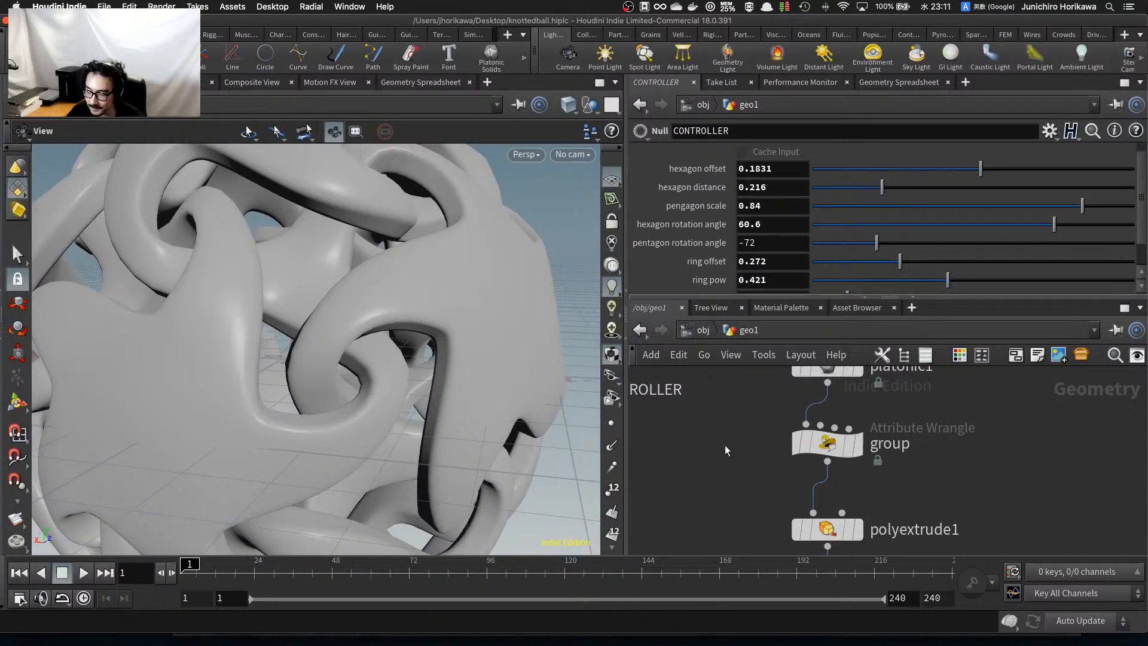
{"action": "left_click_drag", "start_coordinate": [535, 412], "coordinate": [552, 372]}
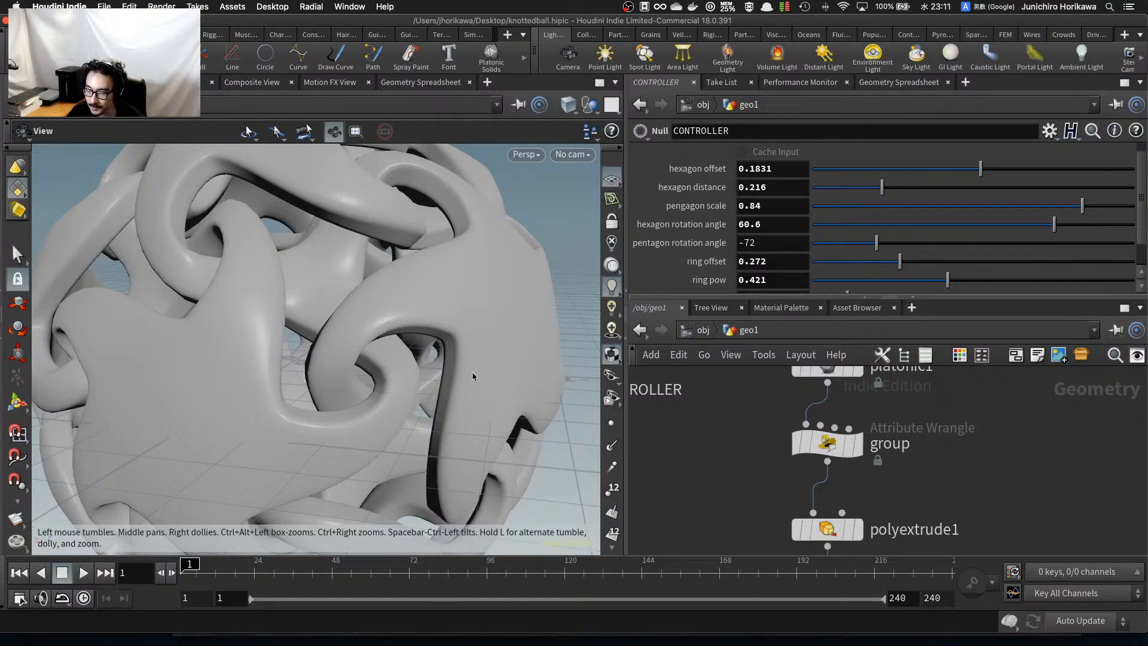
{"action": "left_click_drag", "start_coordinate": [472, 371], "coordinate": [487, 372]}
{"action": "scroll", "coordinate": [447, 358], "scroll_direction": "down", "scroll_amount": 5}
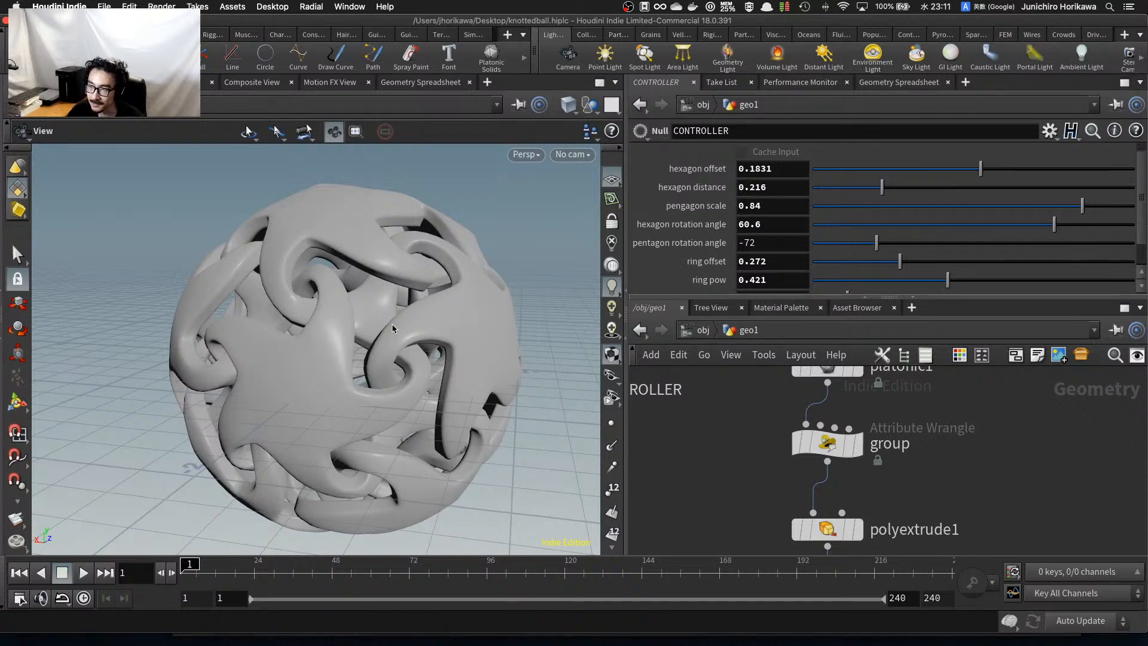
{"action": "scroll", "coordinate": [725, 421], "scroll_direction": "down", "scroll_amount": 3}
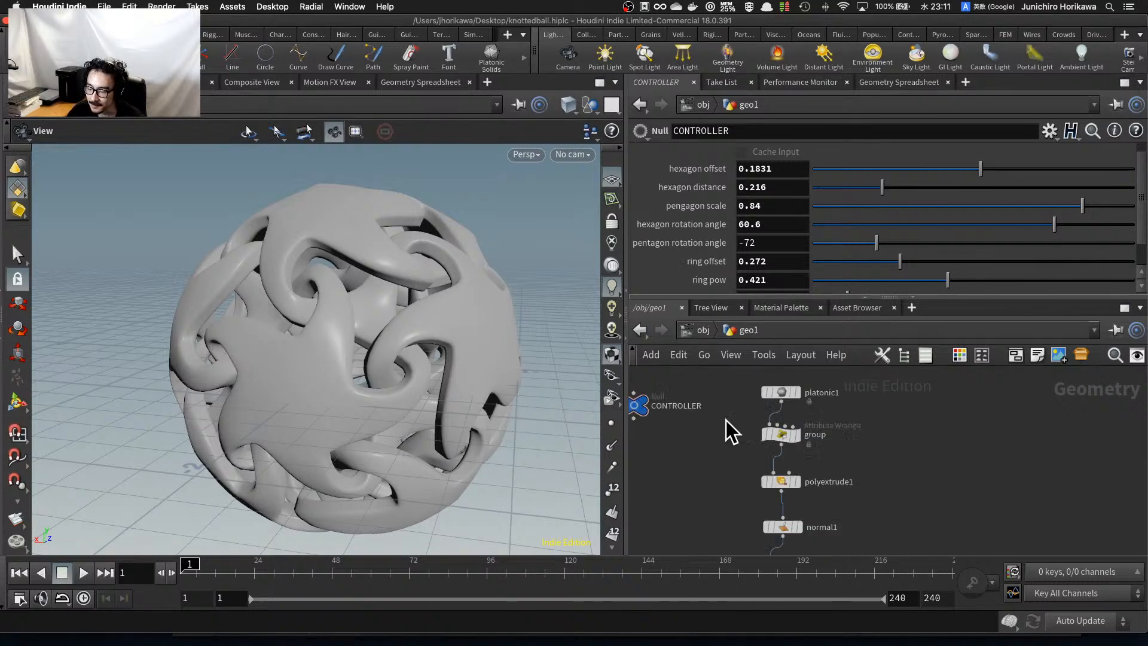
{"action": "scroll", "coordinate": [725, 420], "scroll_direction": "down", "scroll_amount": 5}
{"action": "middle_click_drag", "start_coordinate": [769, 535], "coordinate": [748, 523]}
{"action": "scroll", "coordinate": [711, 454], "scroll_direction": "up", "scroll_amount": 8}
{"action": "scroll", "coordinate": [723, 433], "scroll_direction": "down", "scroll_amount": 3}
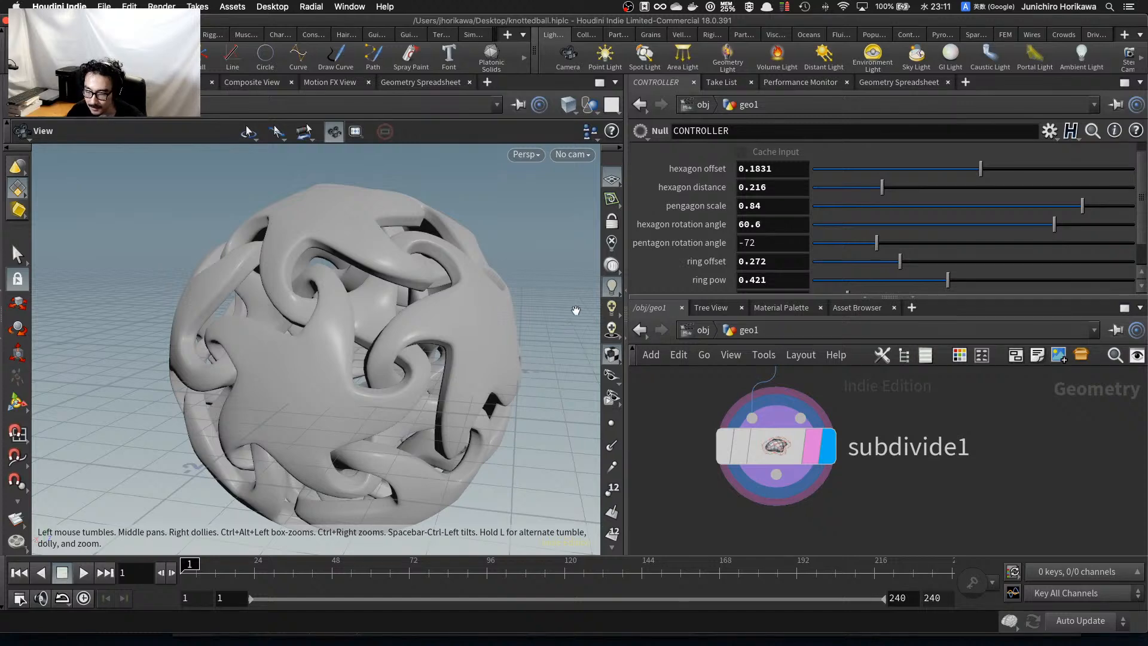
Set the pentagon rotation angle to -60.6 and ring pow to 0.434, checking the ball from several sides.
{"action": "mouse_move", "coordinate": [872, 247]}
{"action": "left_mouse_down"}
{"action": "mouse_move", "coordinate": [982, 242]}
{"action": "mouse_move", "coordinate": [892, 243]}
{"action": "left_mouse_up"}
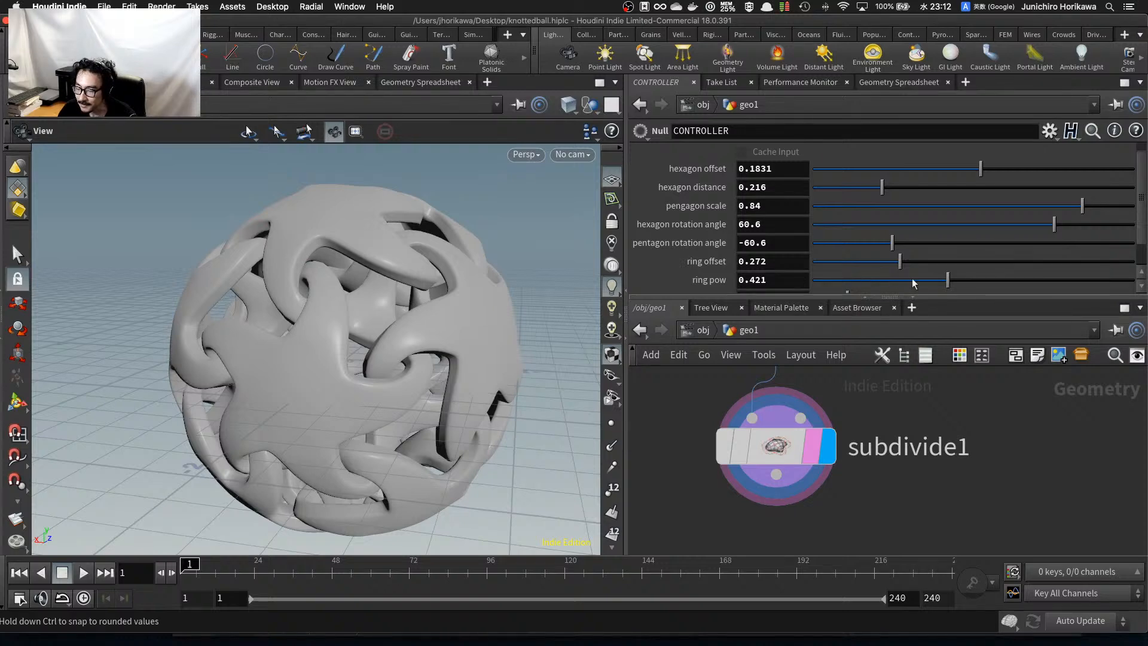
{"action": "left_click_drag", "start_coordinate": [913, 283], "coordinate": [951, 282]}
{"action": "left_click_drag", "start_coordinate": [442, 287], "coordinate": [404, 341]}
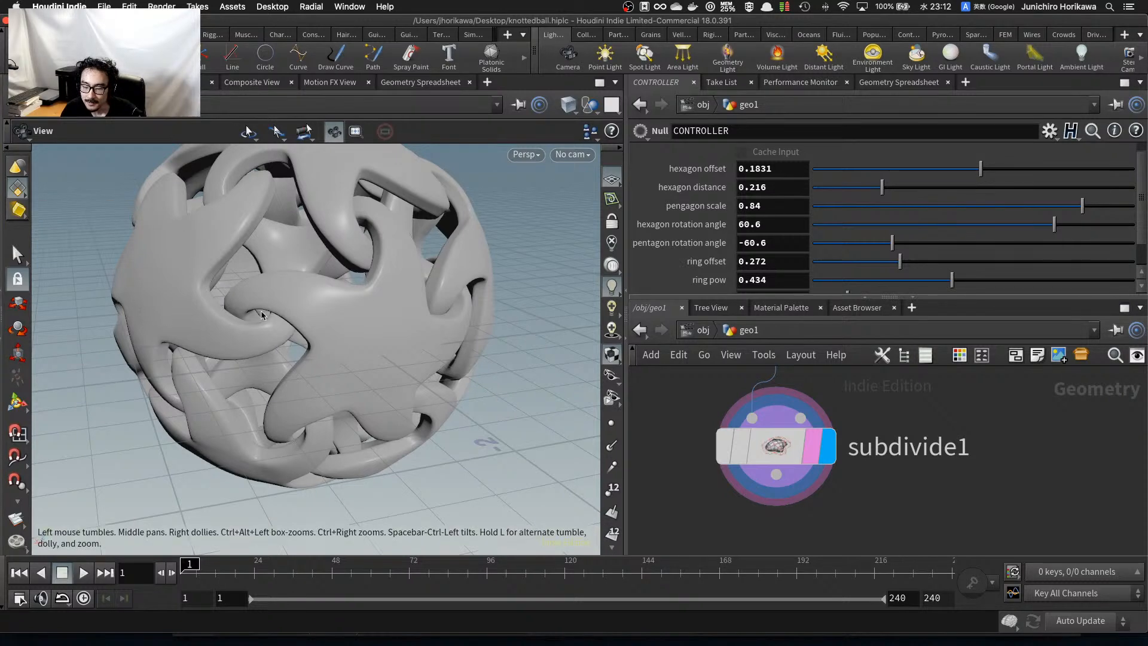
{"action": "left_click_drag", "start_coordinate": [280, 312], "coordinate": [284, 340]}
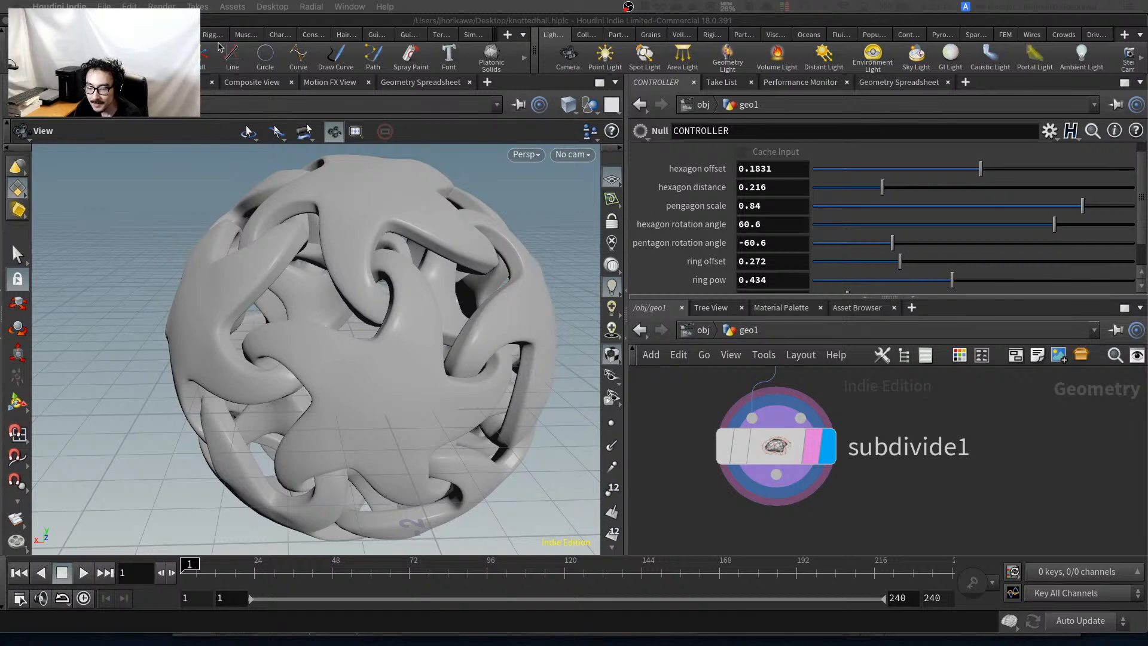
{"action": "left_click_drag", "start_coordinate": [289, 238], "coordinate": [310, 311]}
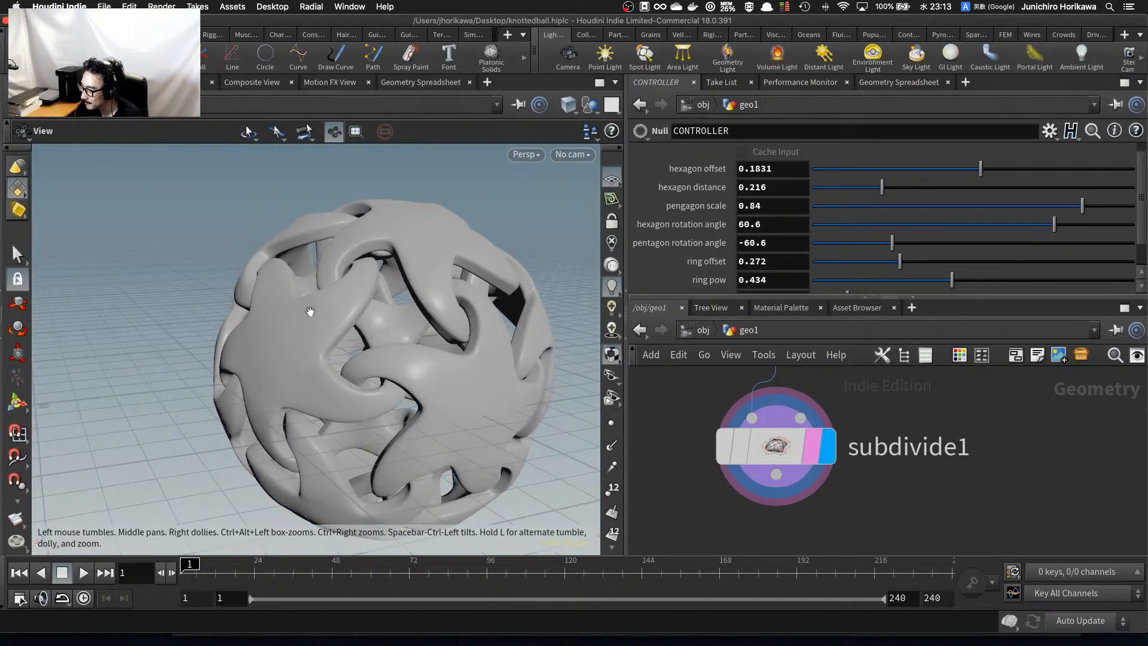